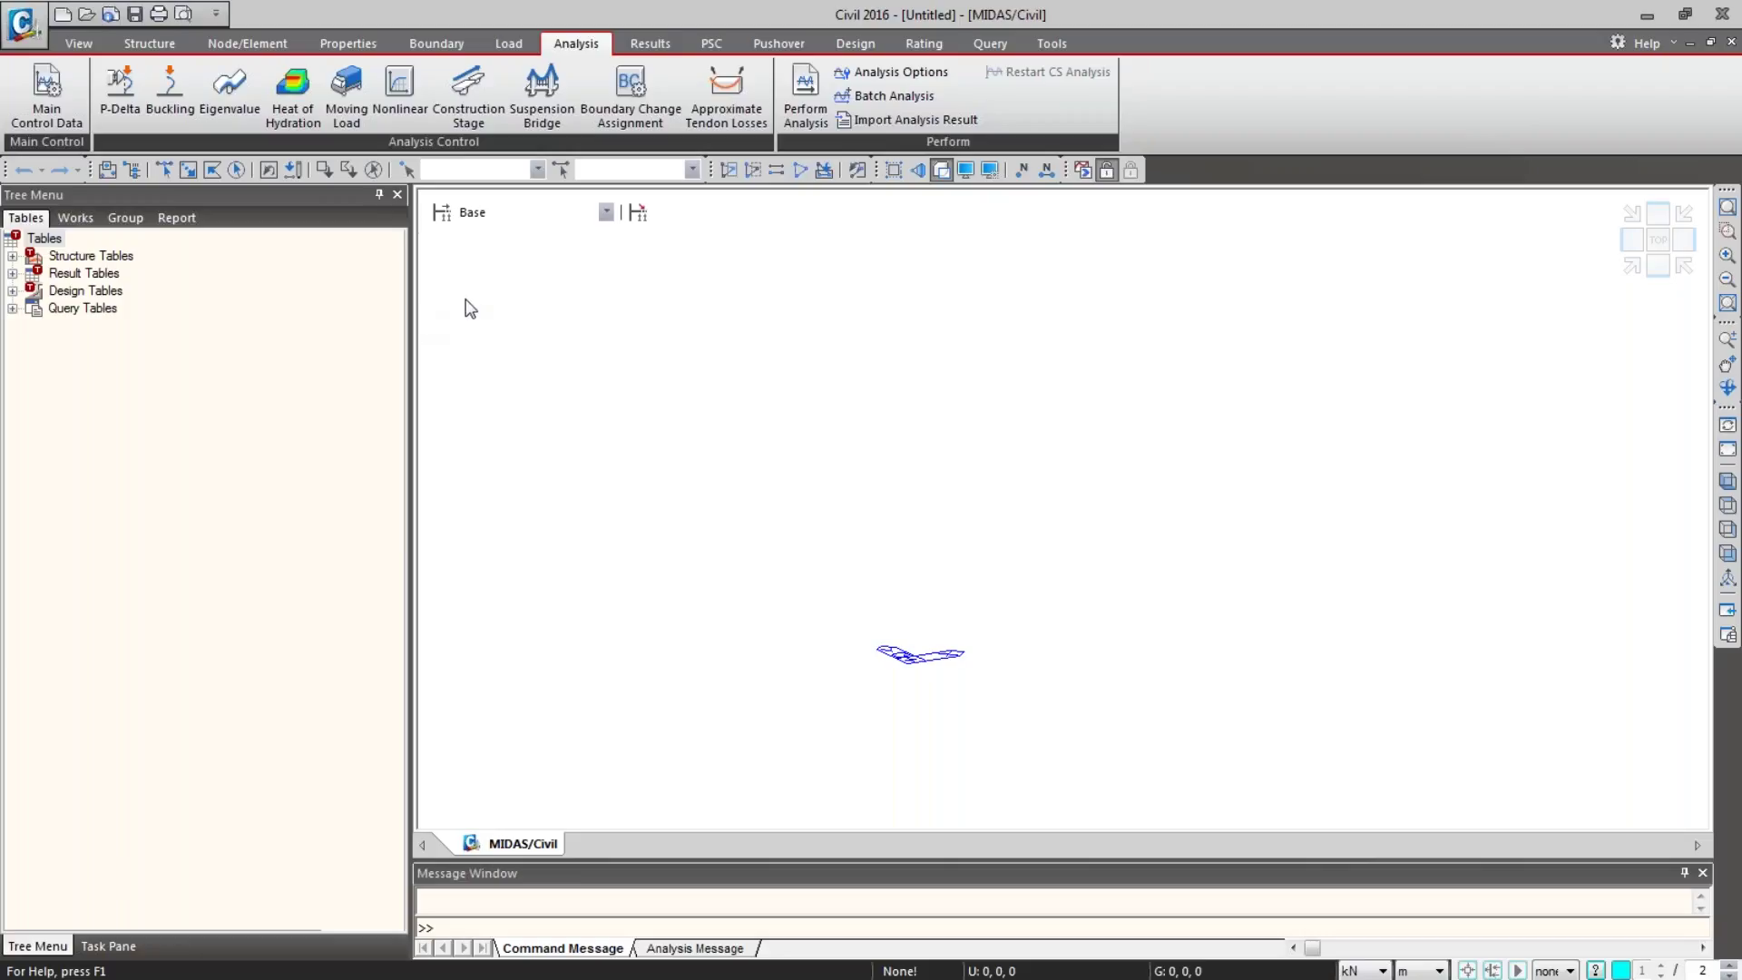
Step: Narrow the Tree Menu panel to enlarge the model view and start a new project
{"action": "left_click_drag", "start_coordinate": [412, 331], "coordinate": [284, 338]}
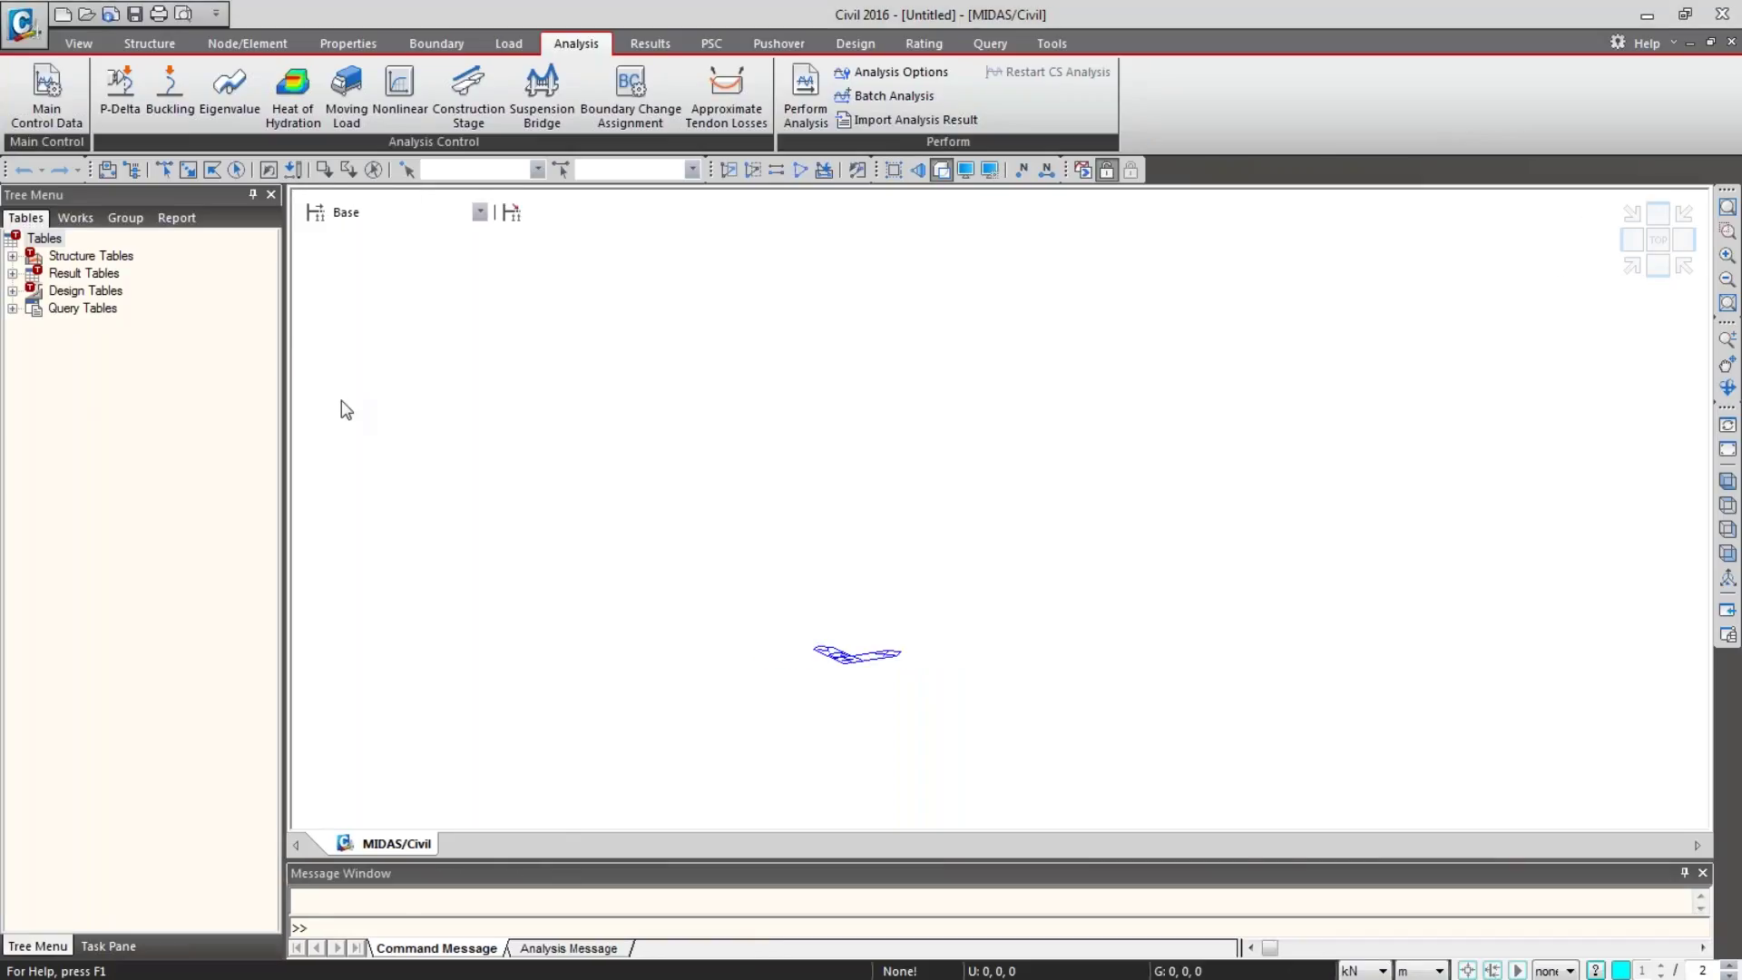
{"action": "left_click", "coordinate": [172, 411]}
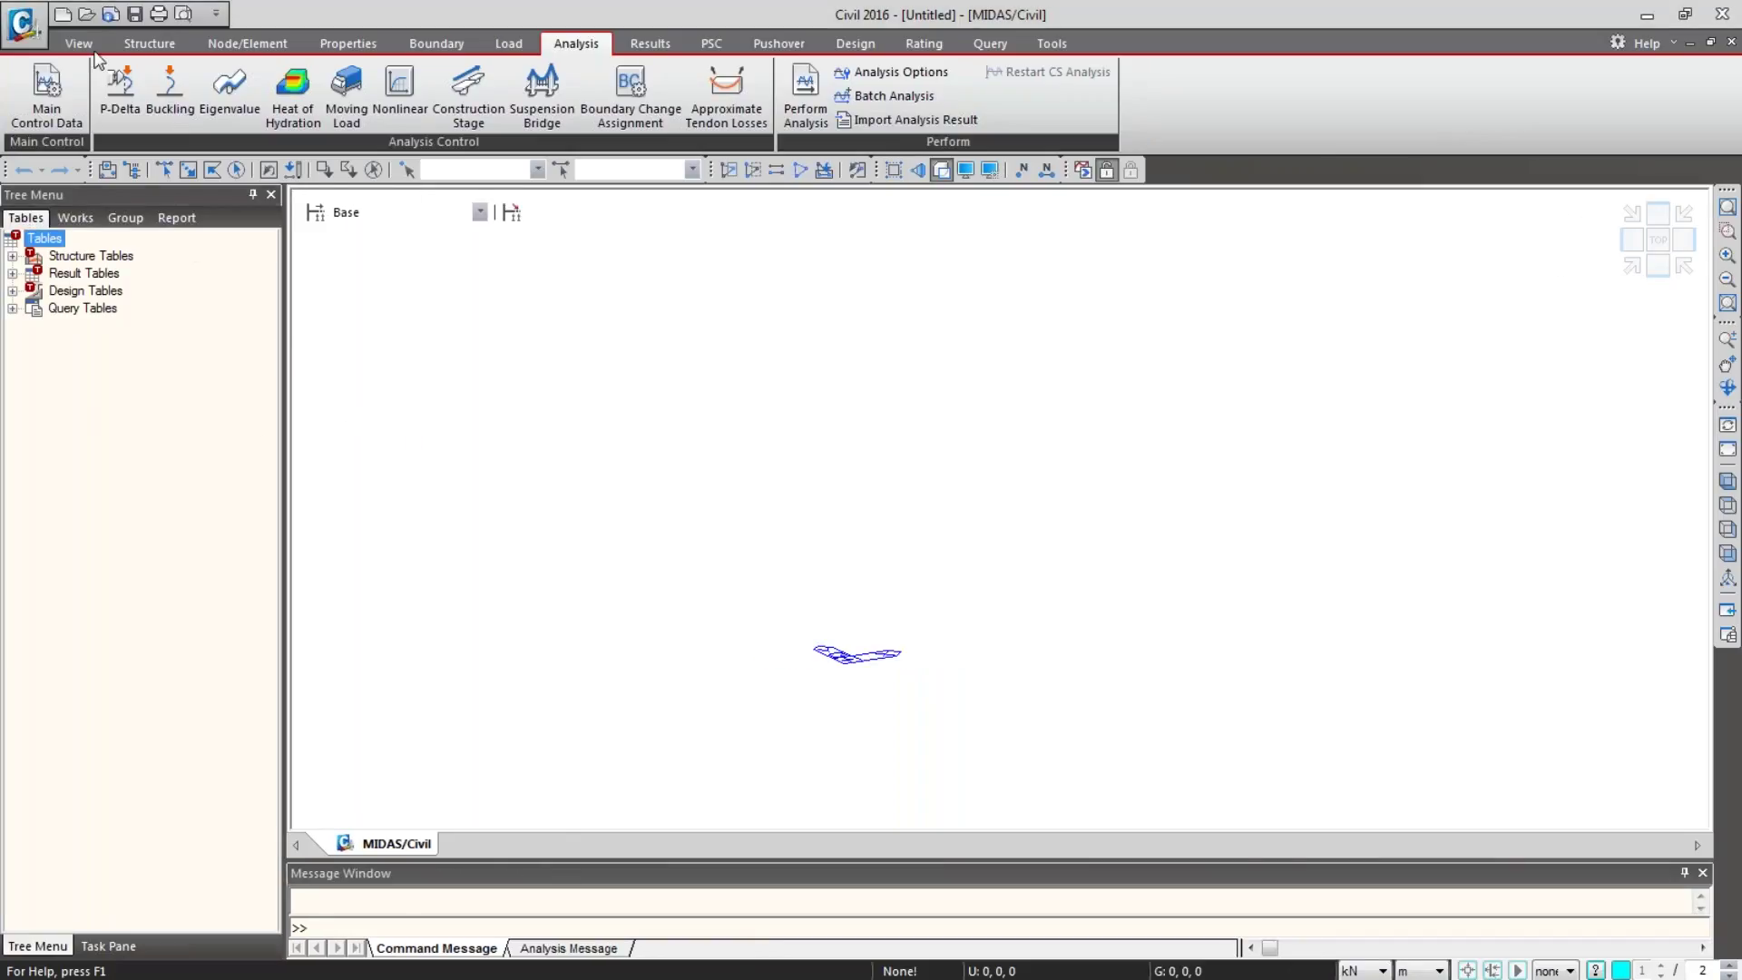
{"action": "left_click", "coordinate": [632, 296]}
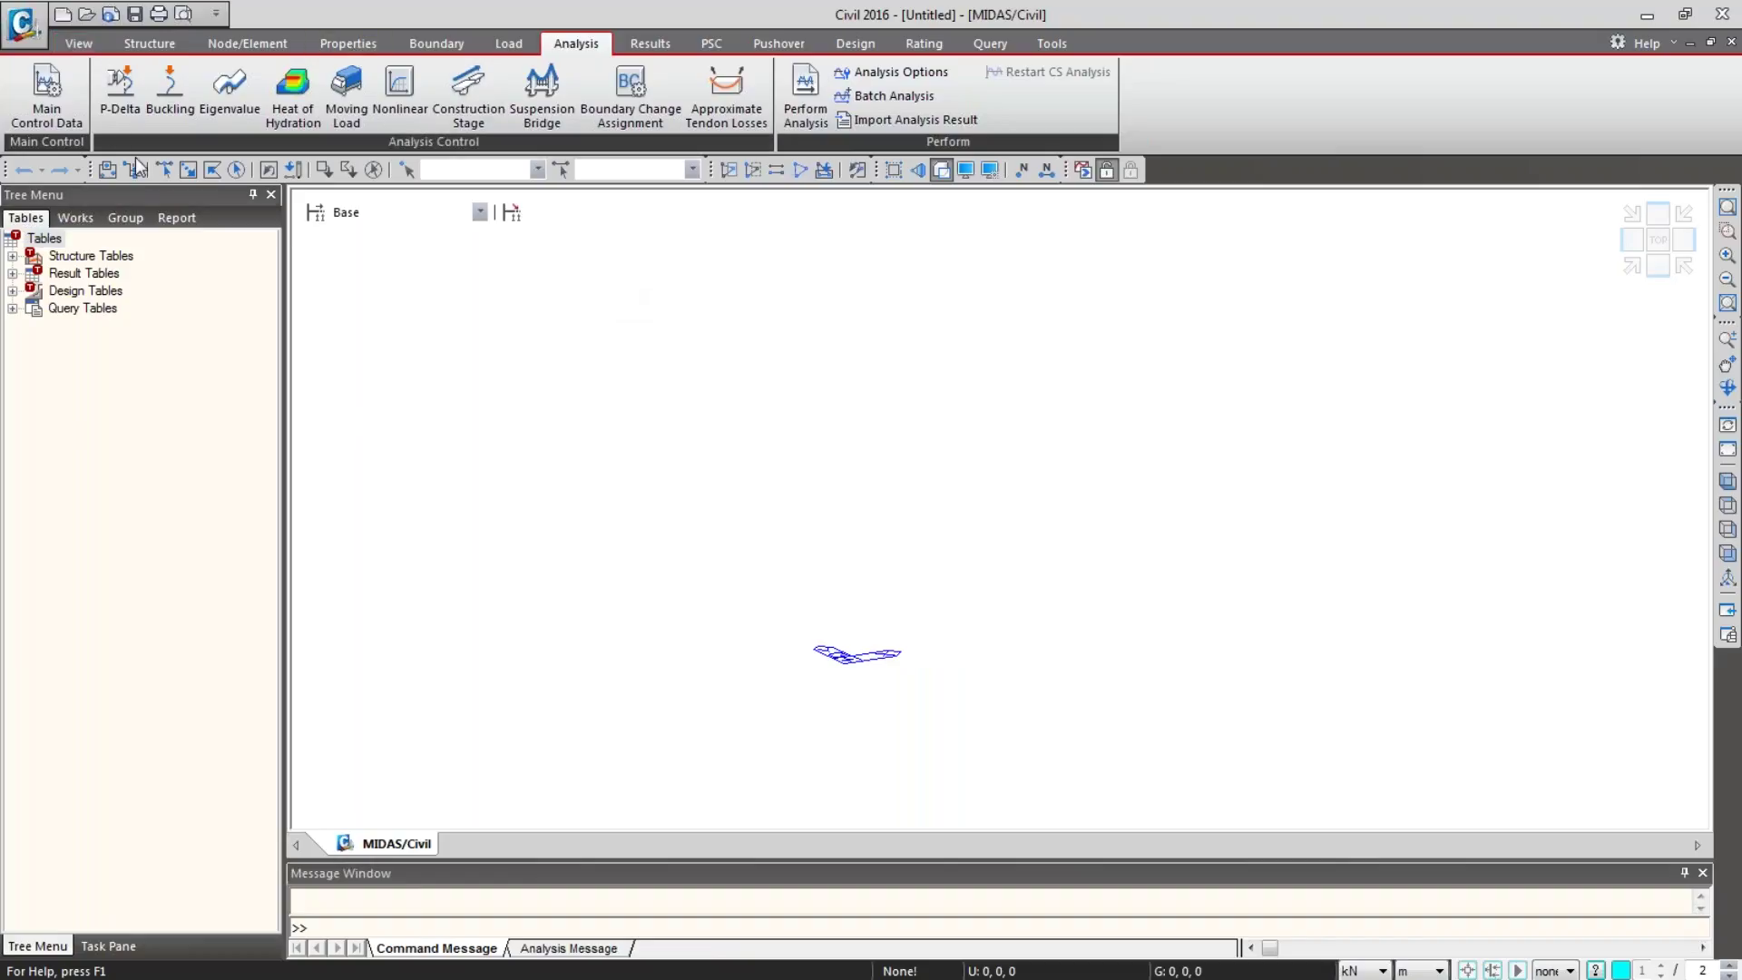
{"action": "left_click", "coordinate": [27, 33]}
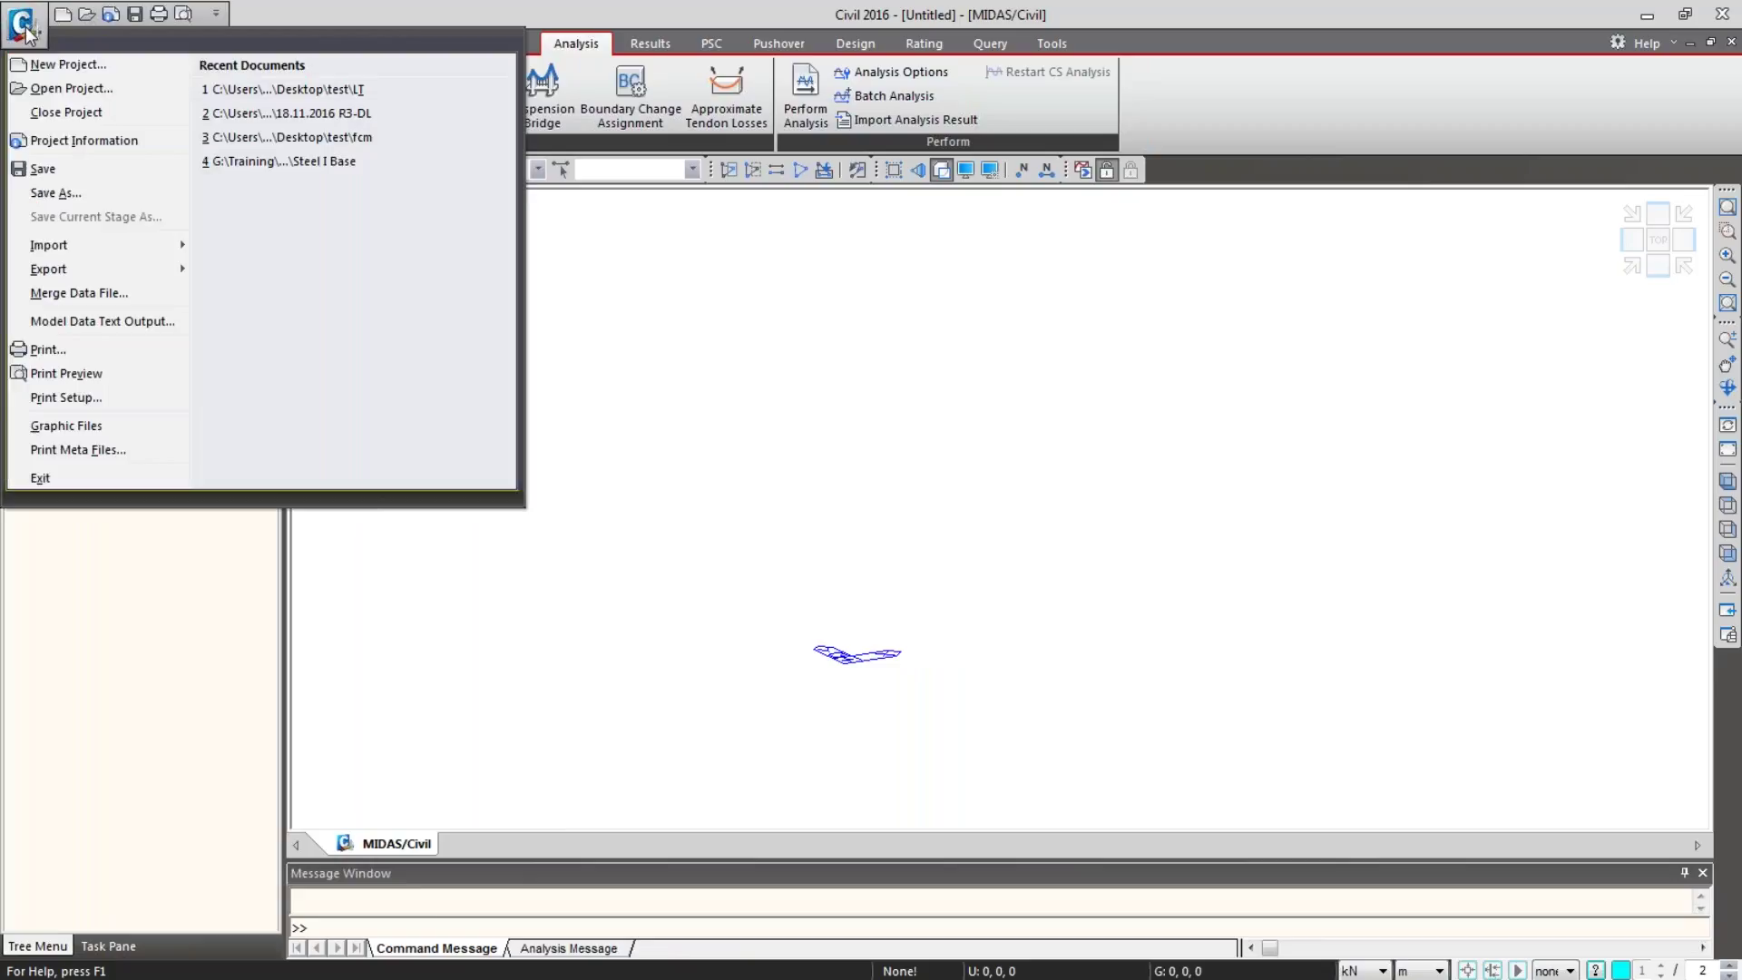
{"action": "left_click", "coordinate": [63, 74]}
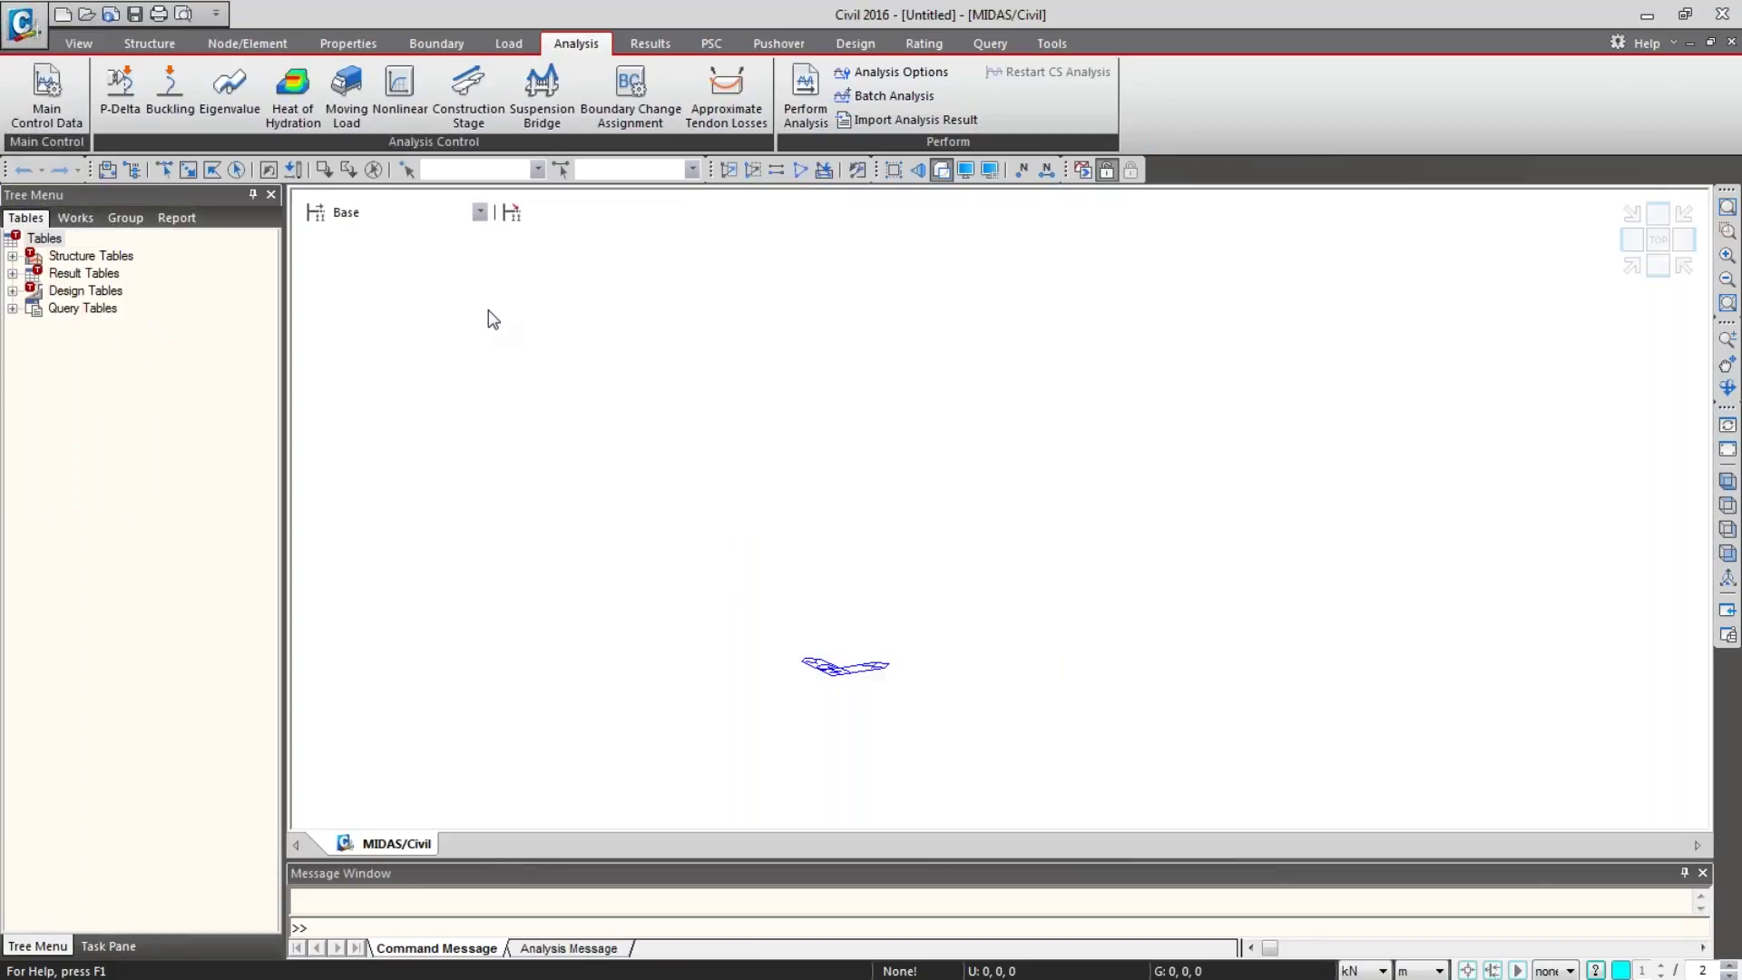
{"action": "left_click", "coordinate": [1380, 971]}
{"action": "left_click", "coordinate": [1379, 971]}
{"action": "left_click", "coordinate": [262, 464]}
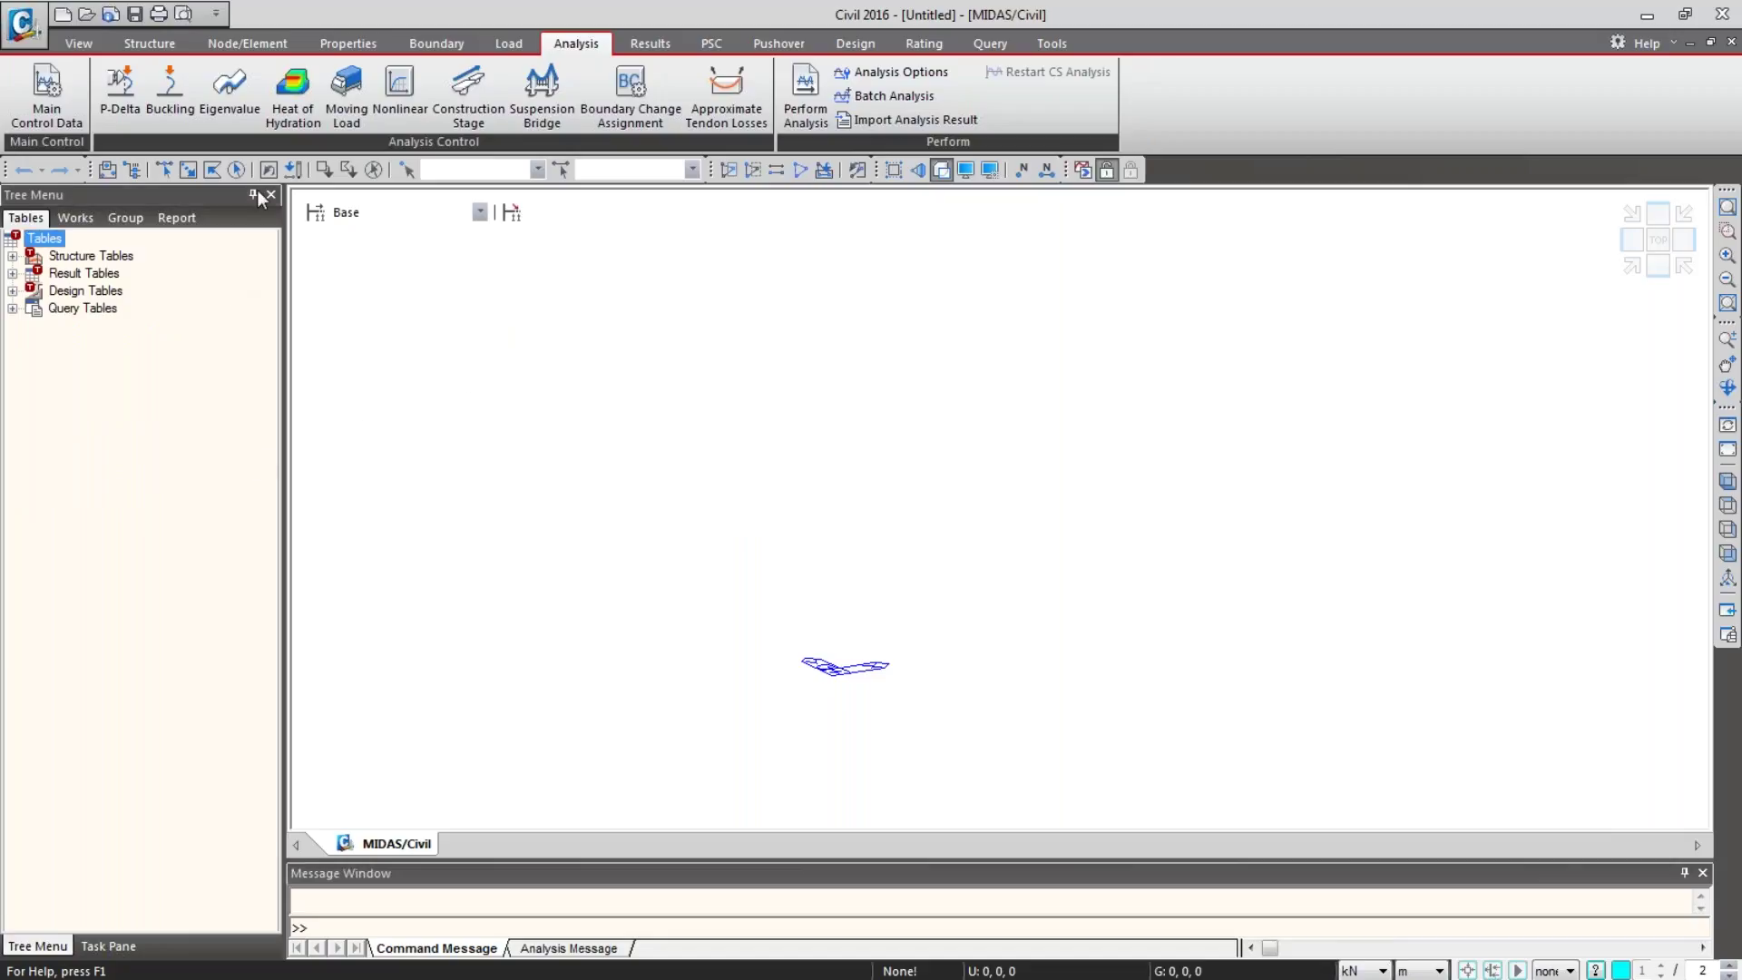
Step: Add a concrete material of grade C35/45 from the EN04(RC) standard, keeping the material definition open for another entry
{"action": "left_click", "coordinate": [324, 46]}
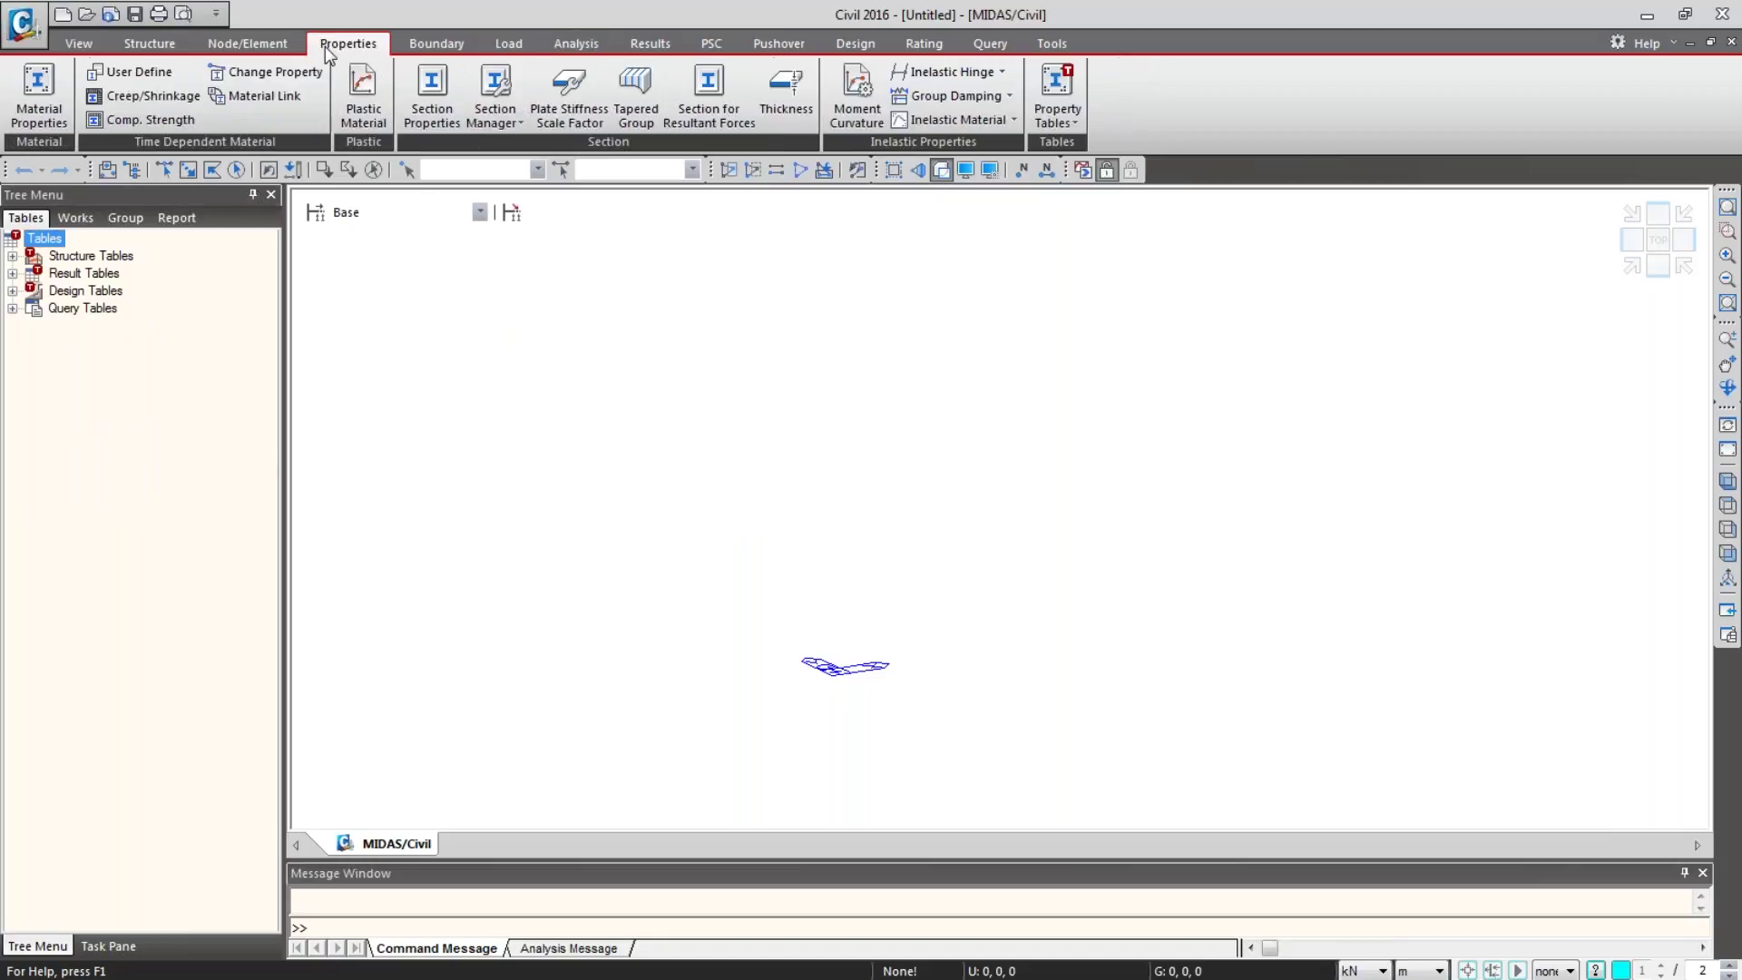
{"action": "left_click", "coordinate": [49, 117]}
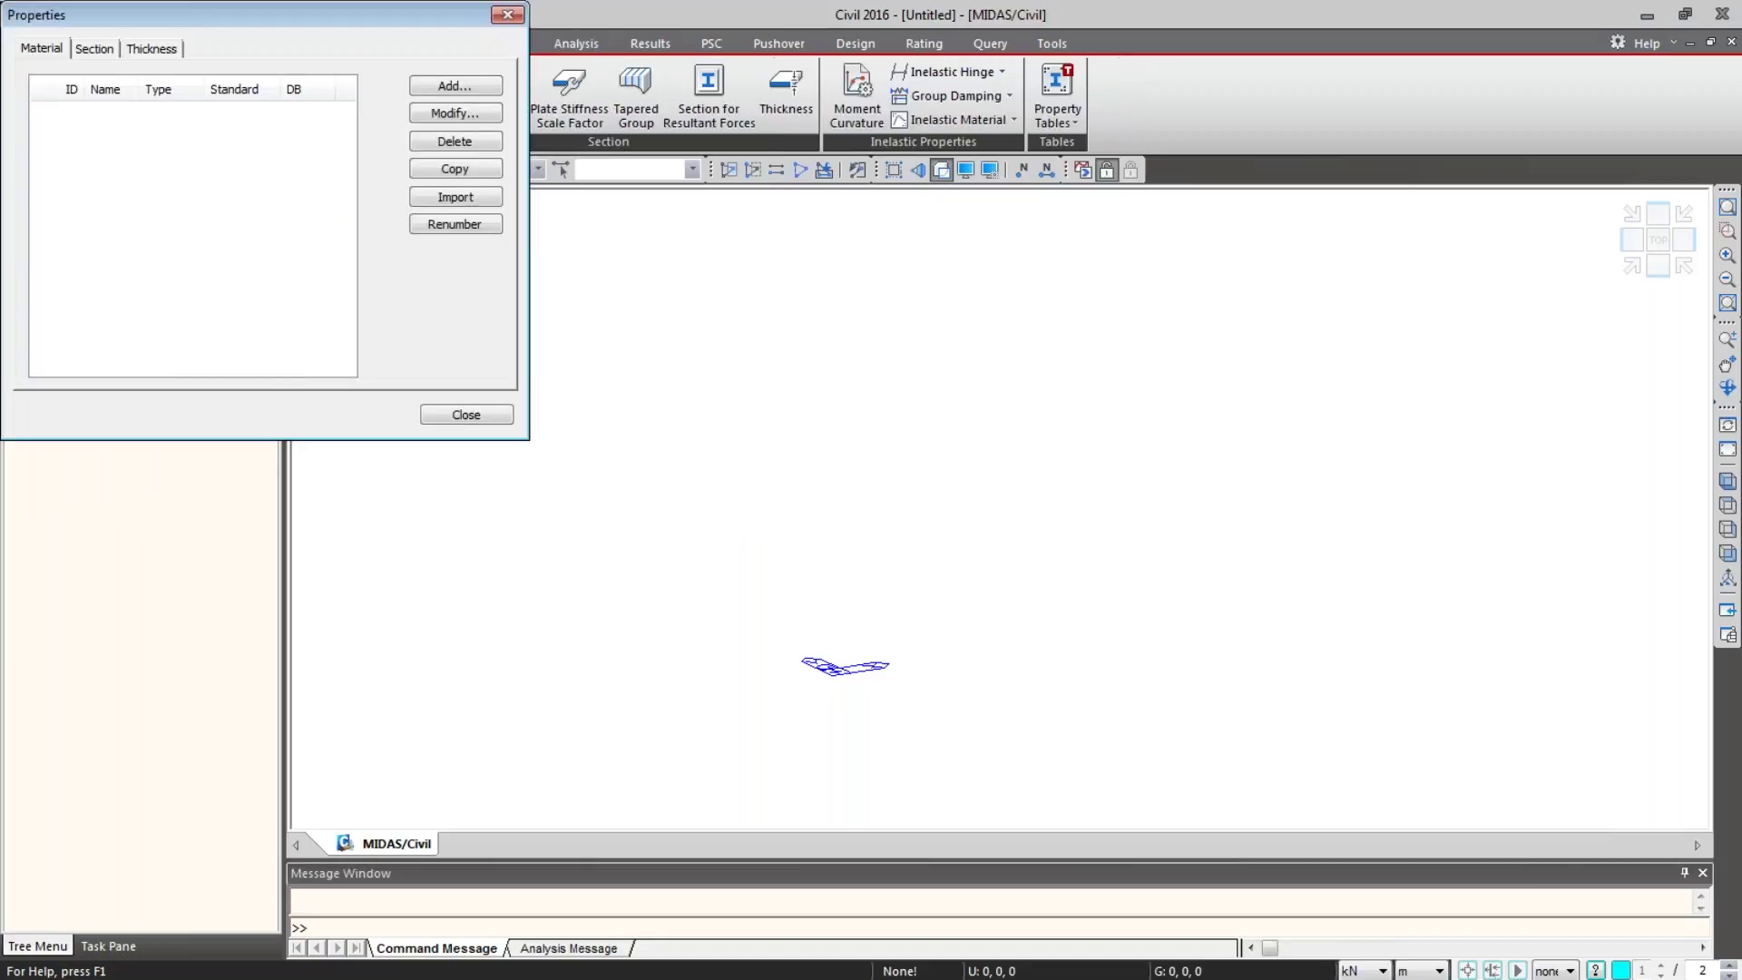
{"action": "left_click", "coordinate": [444, 88]}
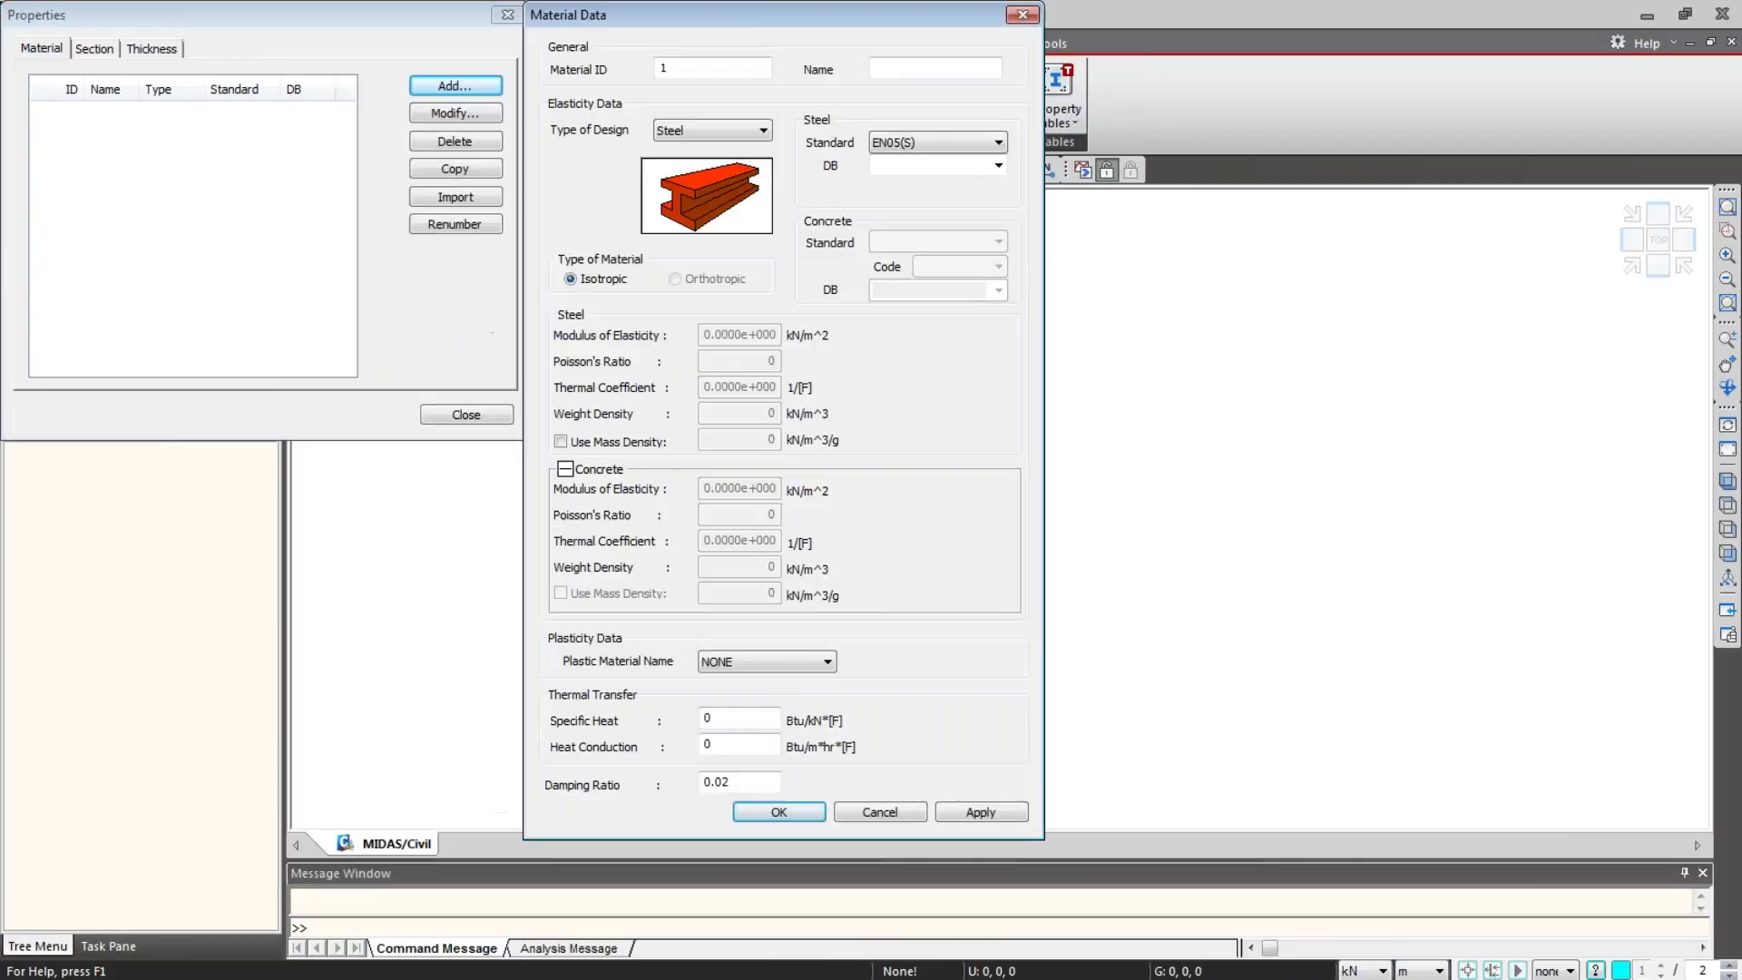
{"action": "left_click", "coordinate": [739, 131]}
{"action": "left_click", "coordinate": [736, 166]}
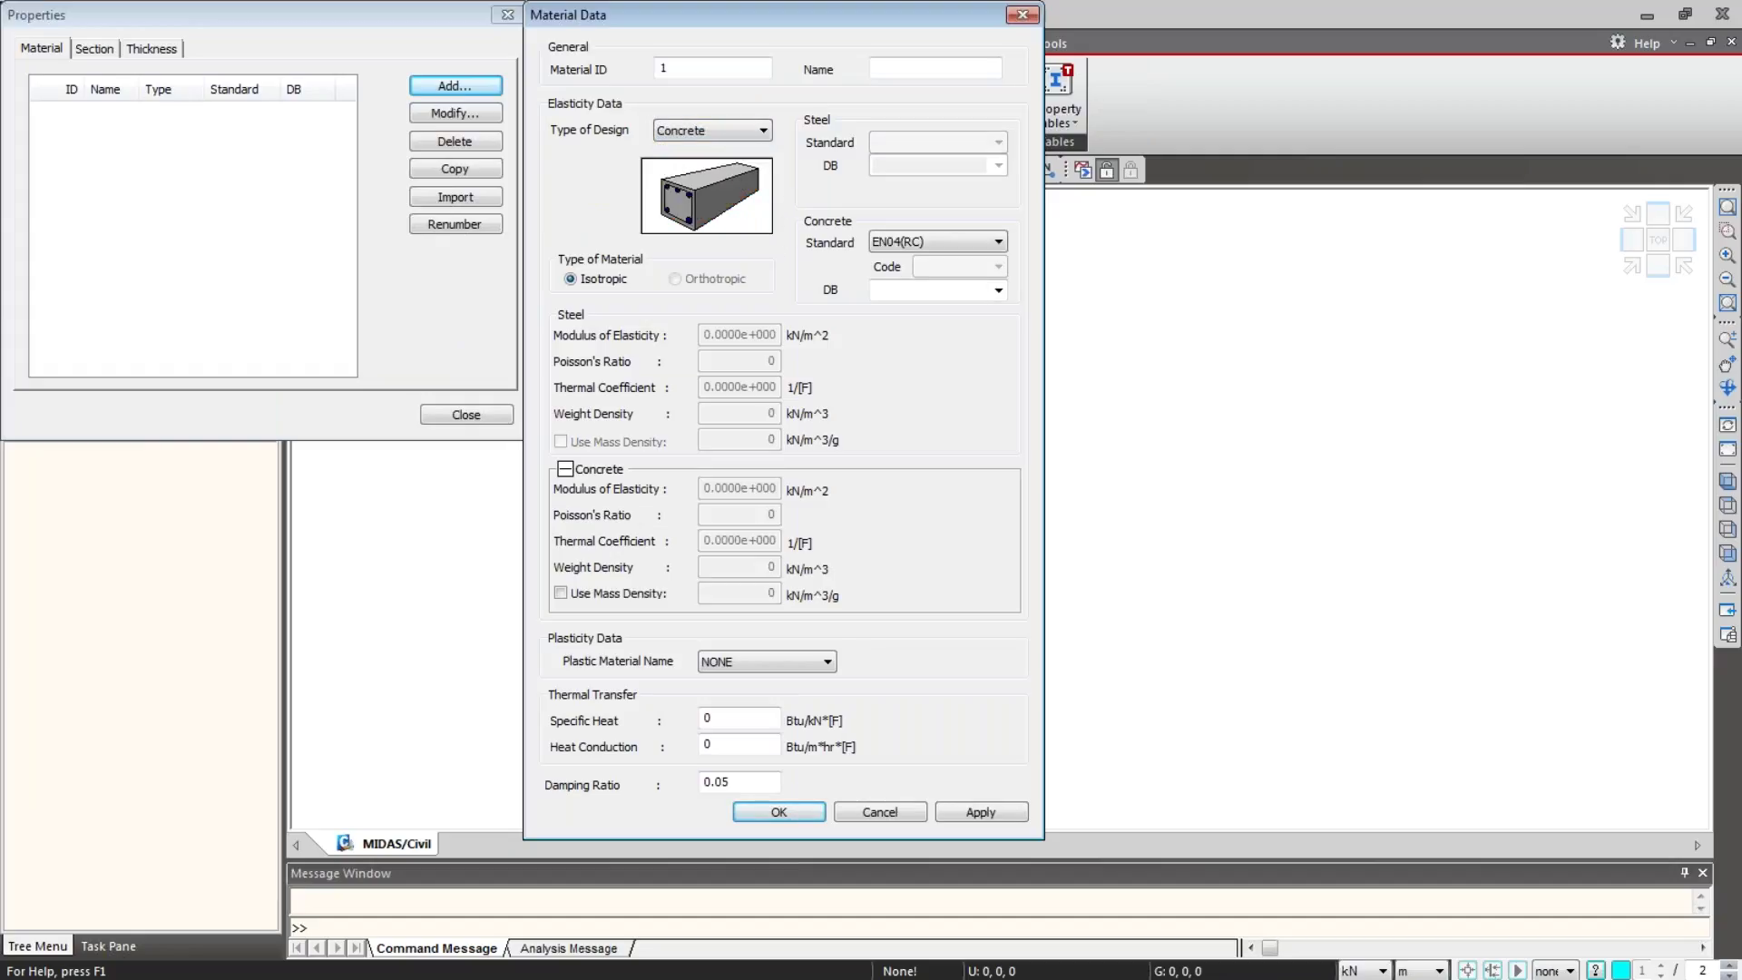
{"action": "left_click", "coordinate": [998, 243]}
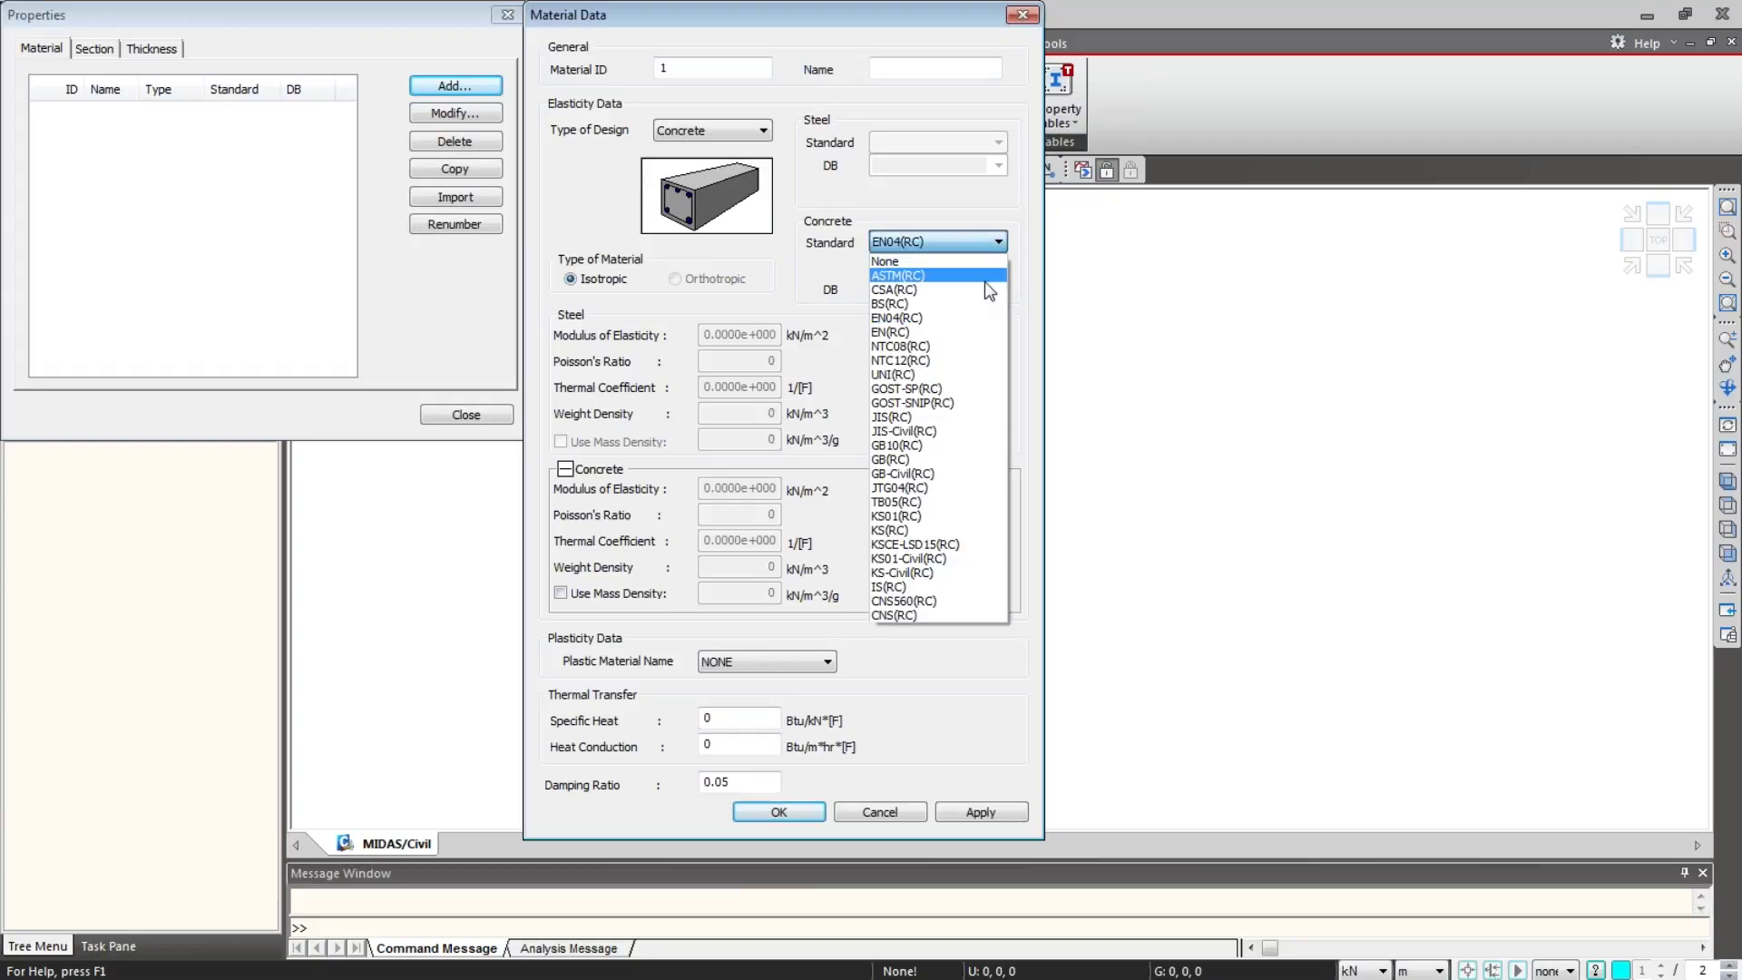
{"action": "left_click", "coordinate": [978, 318]}
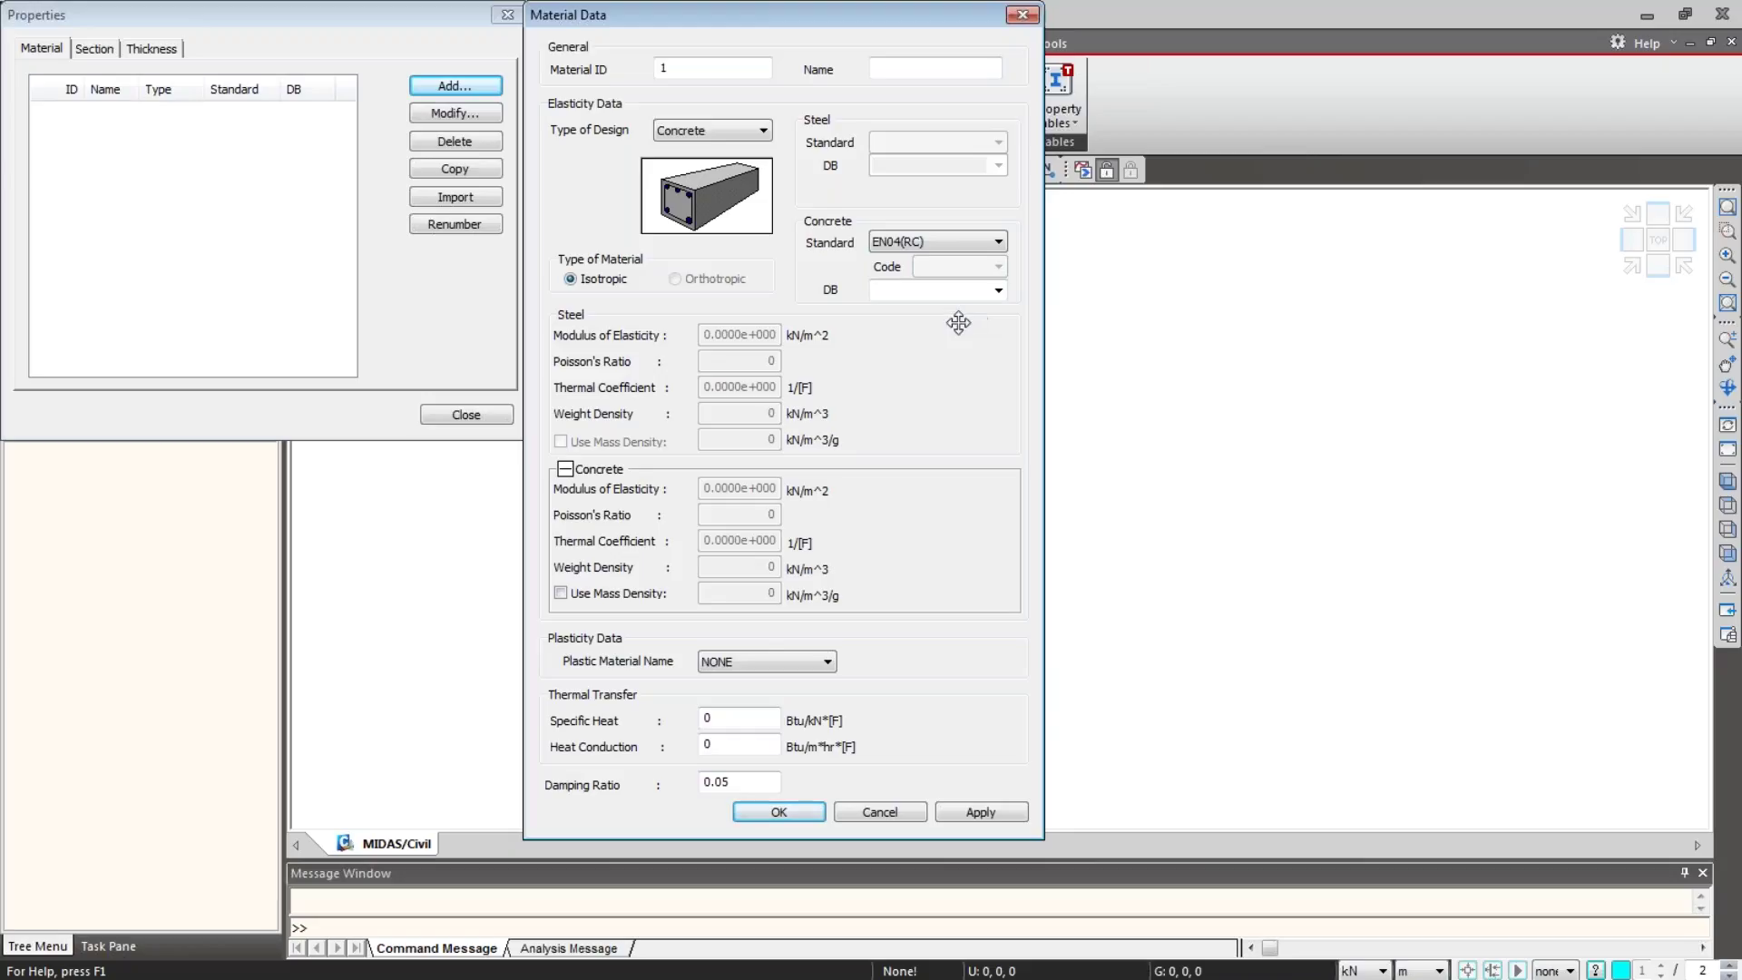
{"action": "left_click", "coordinate": [998, 289]}
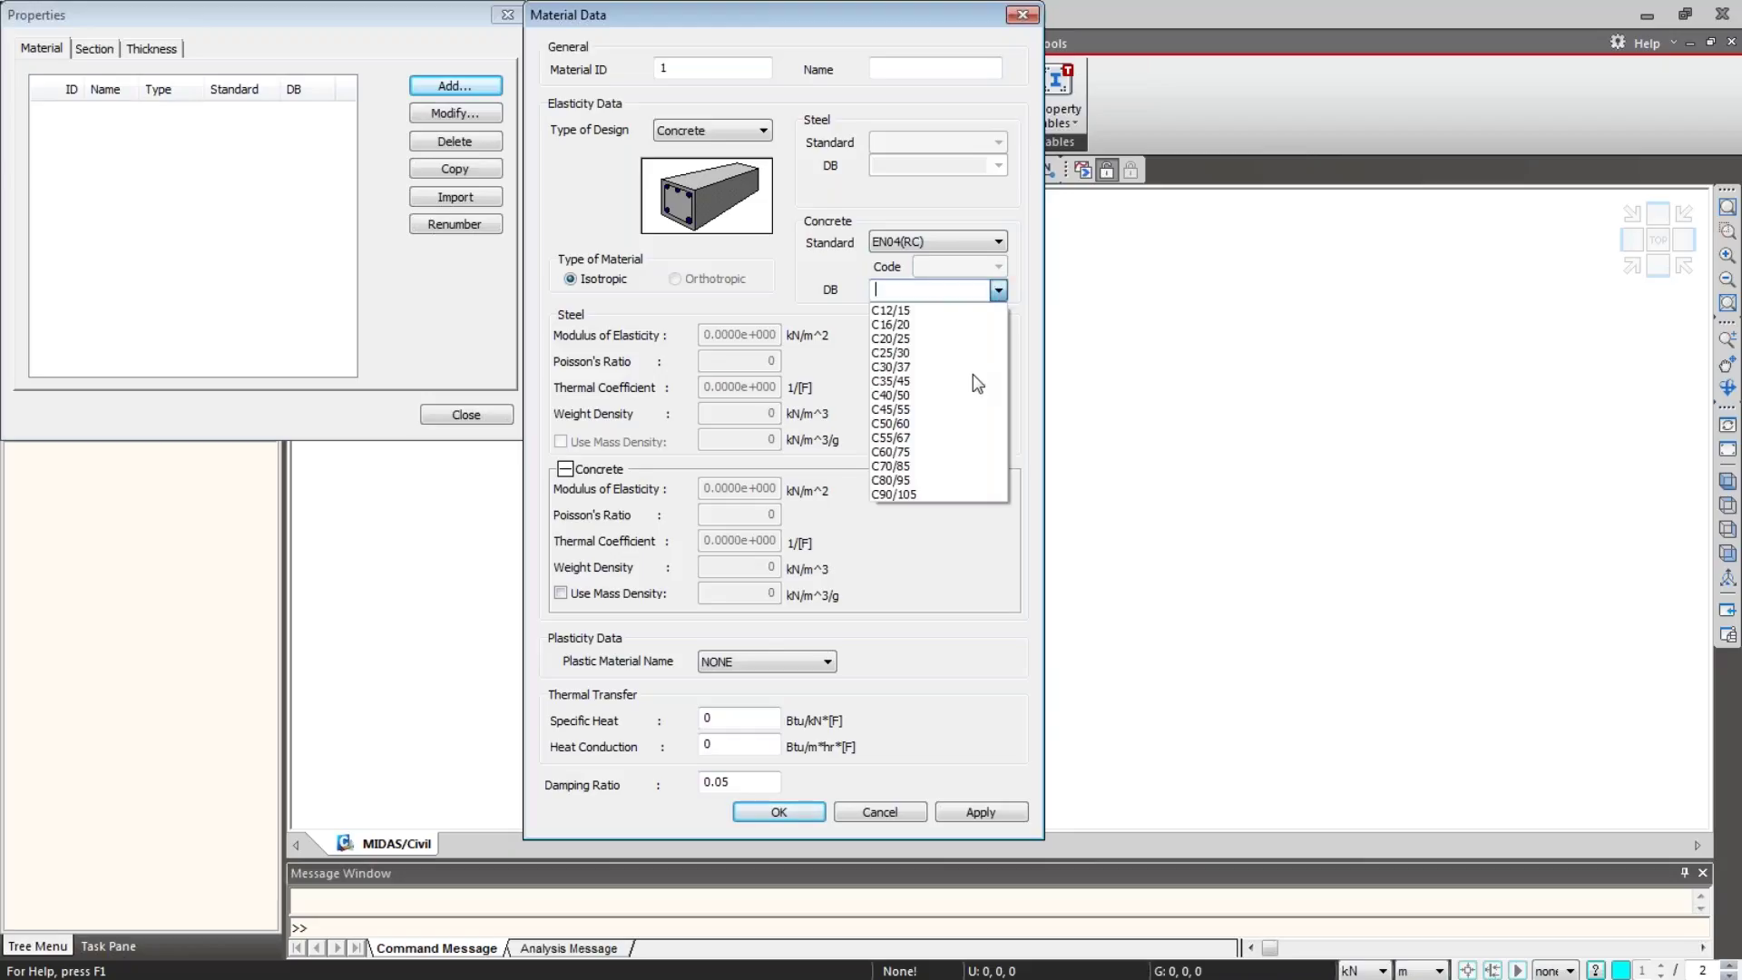
{"action": "left_click", "coordinate": [944, 380]}
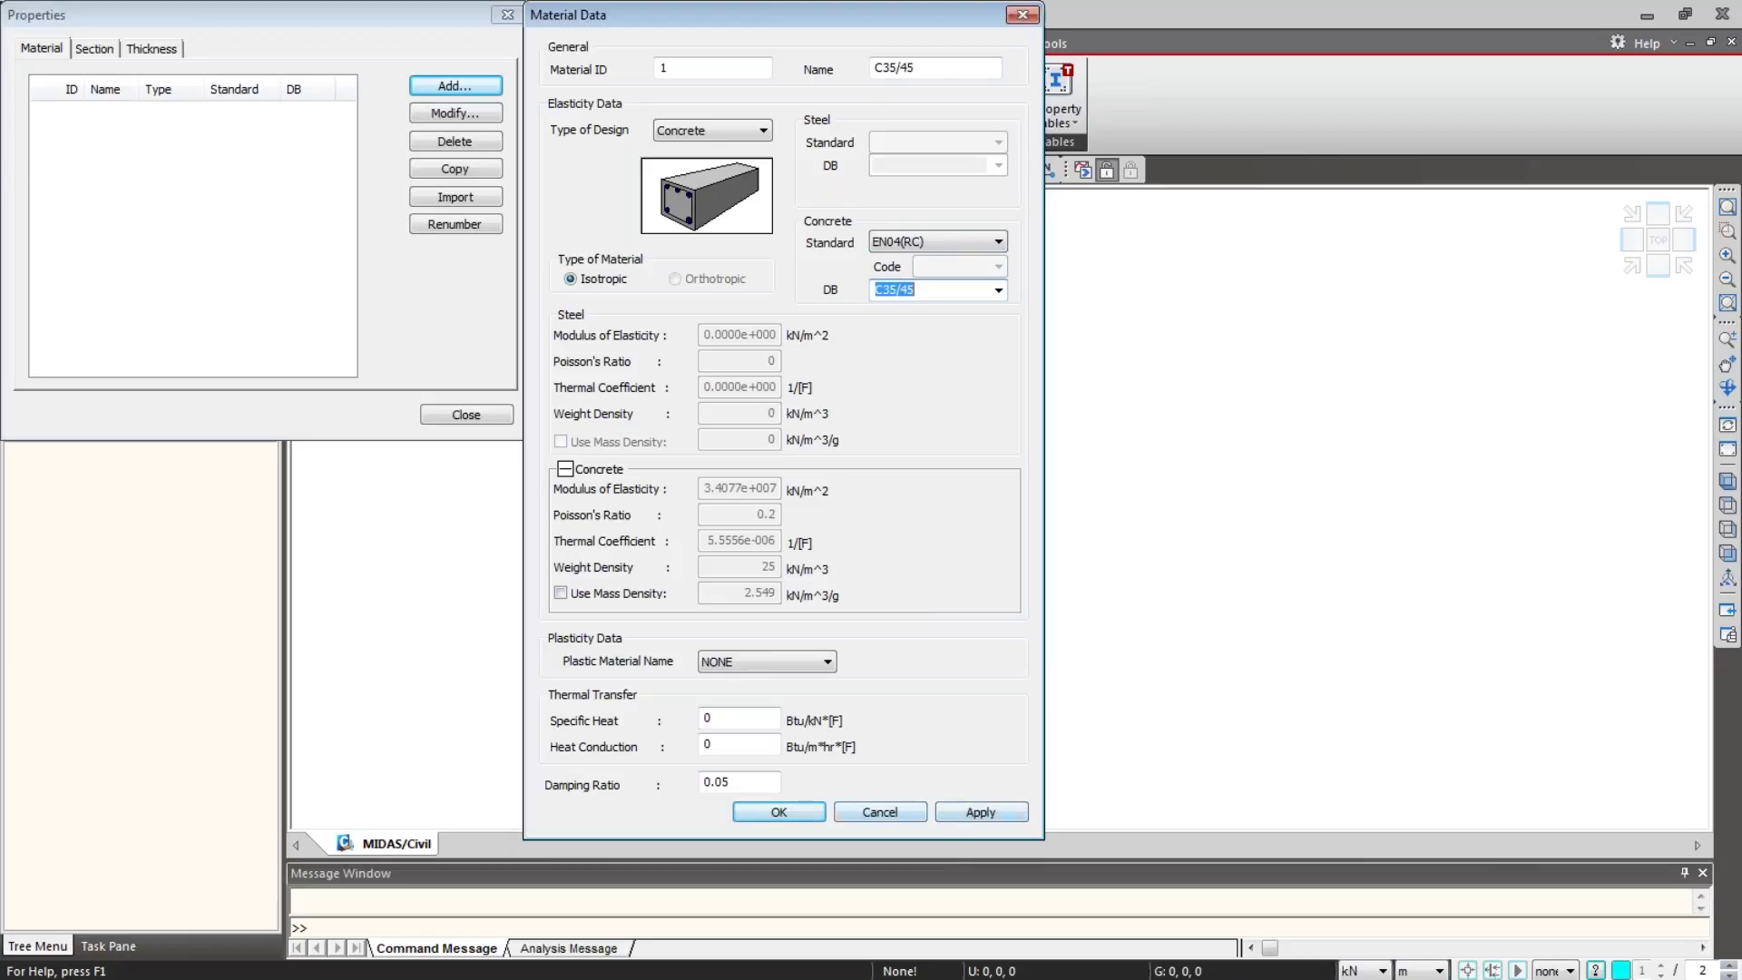
{"action": "left_click", "coordinate": [963, 813]}
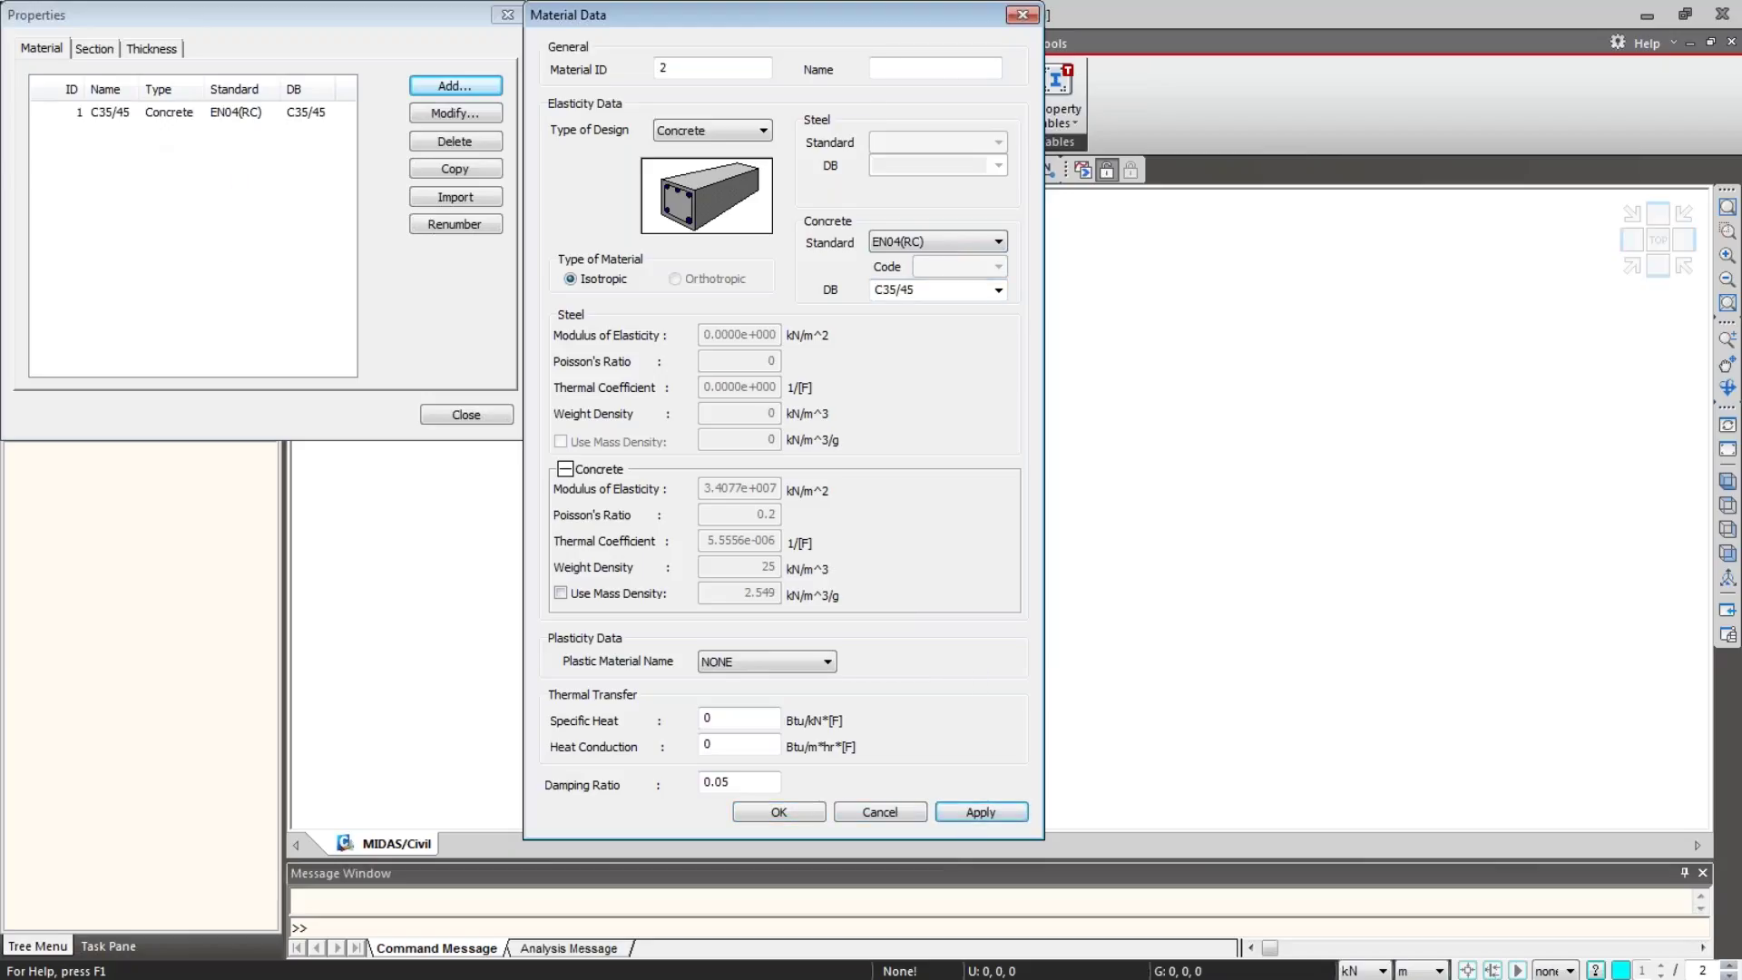
Step: Add a second EN04(RC) concrete material of grade C30/37, dismissing the save request, and finish defining materials
{"action": "left_click", "coordinate": [996, 296]}
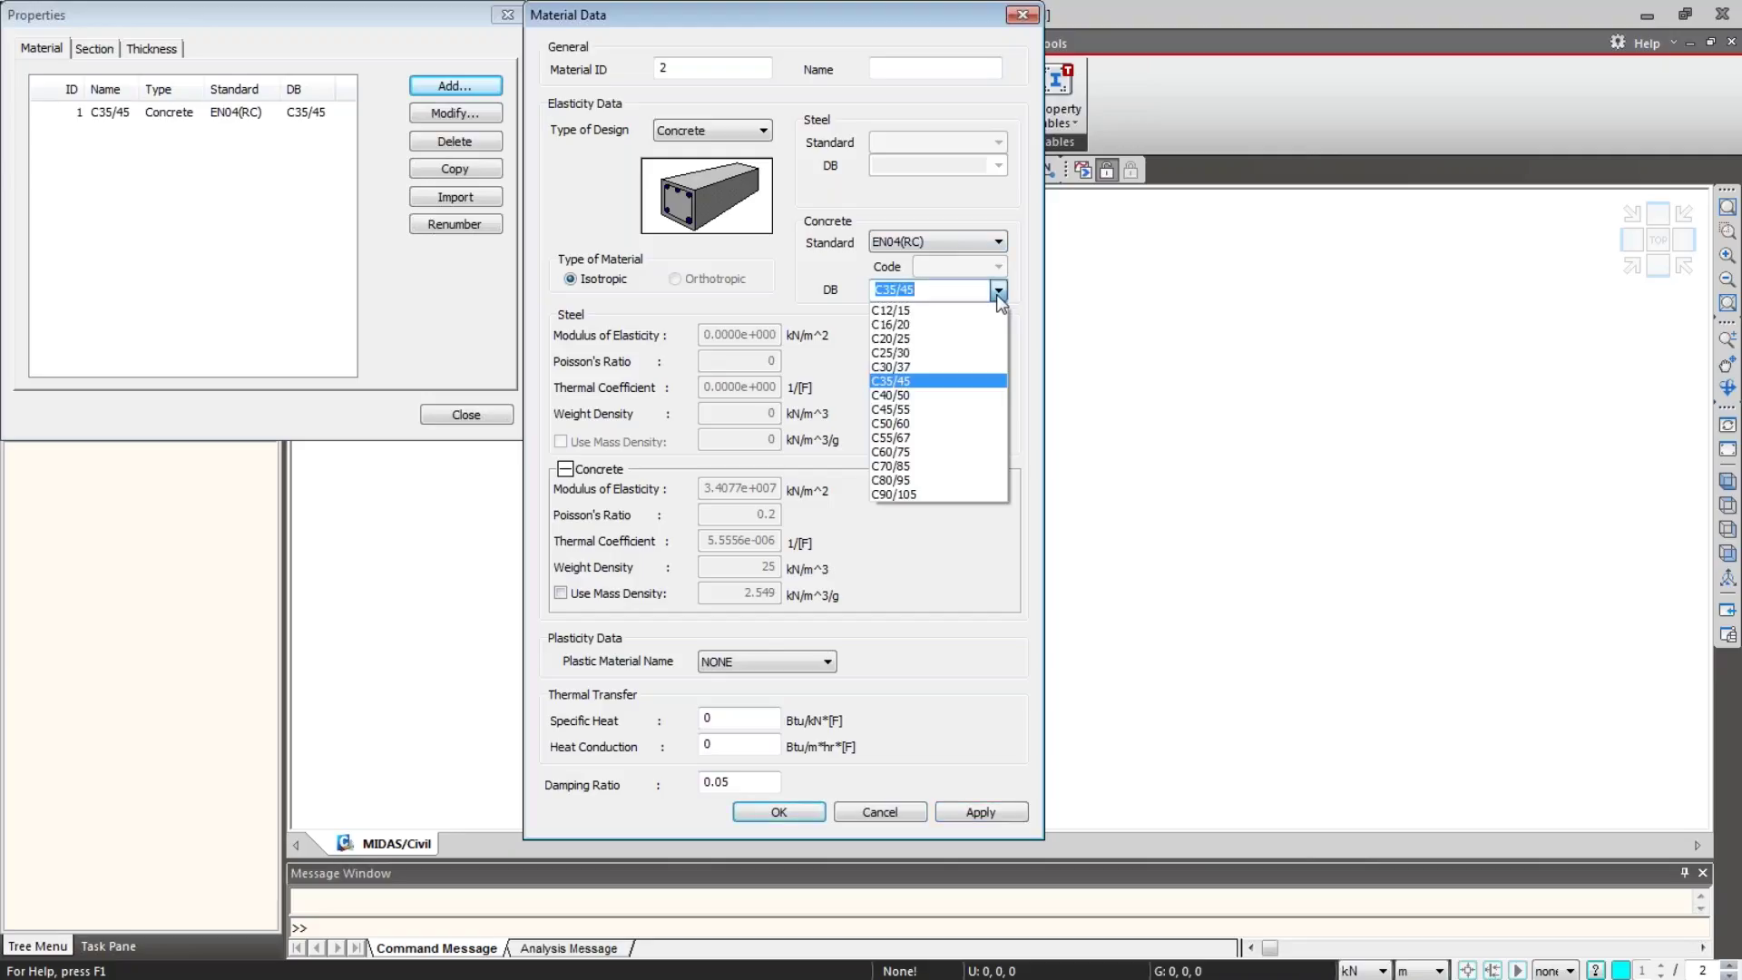
{"action": "left_click", "coordinate": [979, 367]}
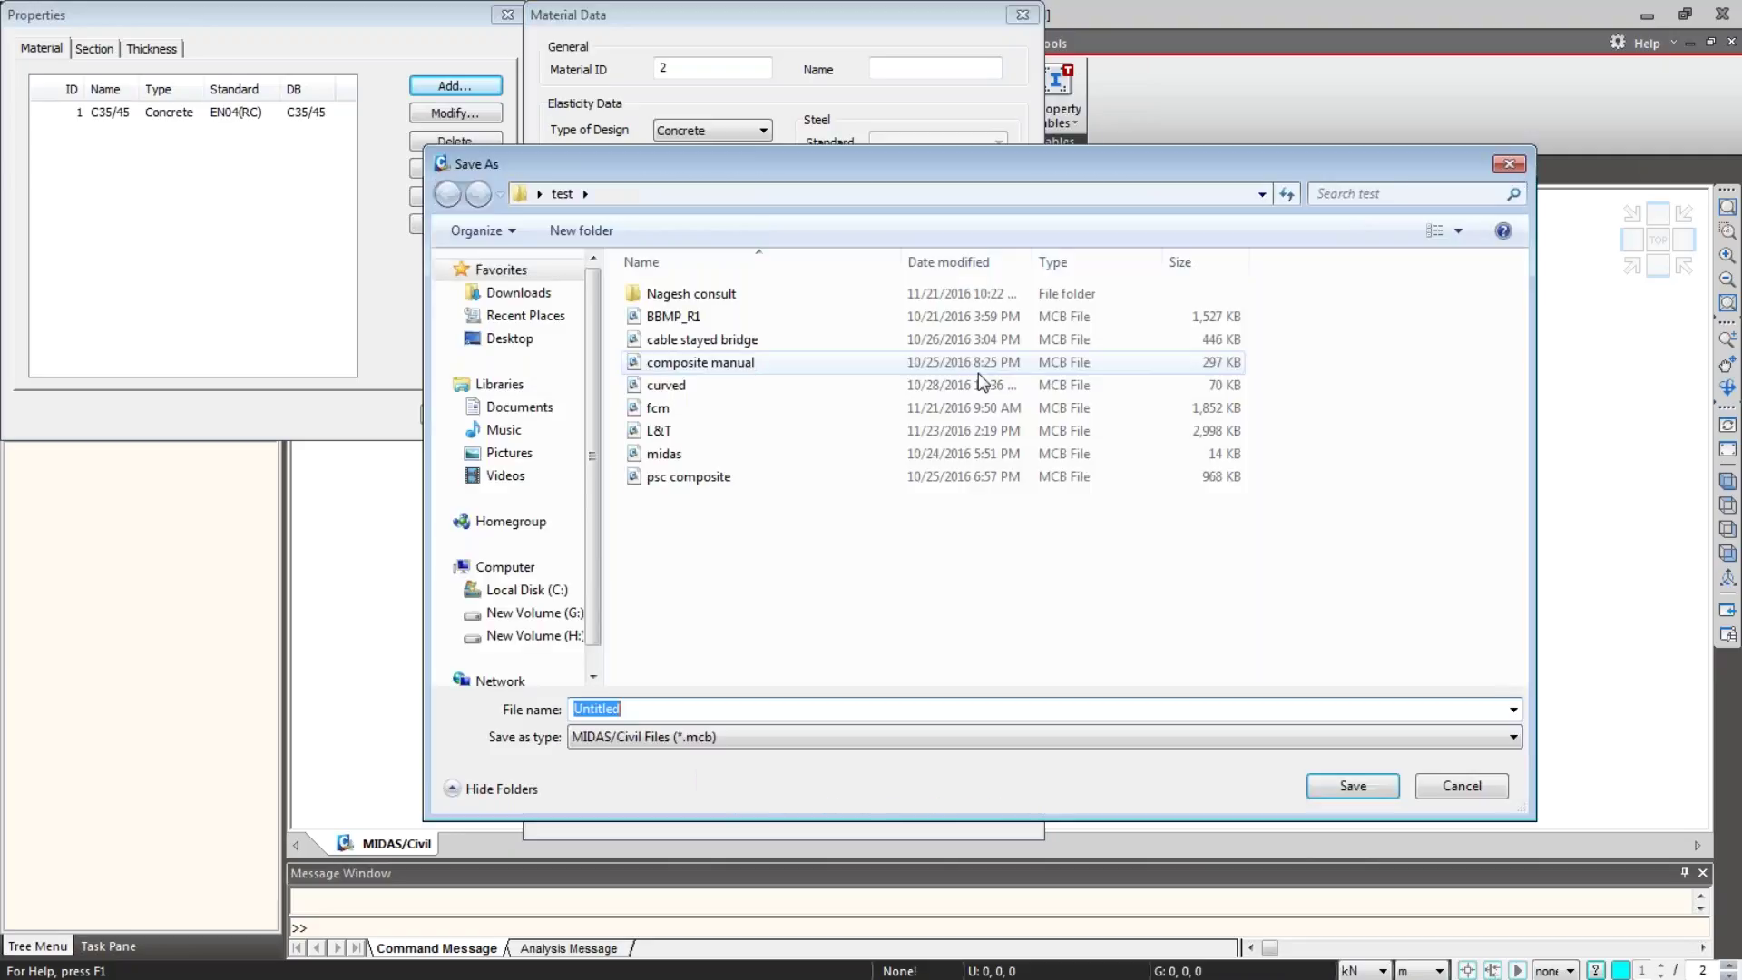
{"action": "left_click", "coordinate": [1454, 787]}
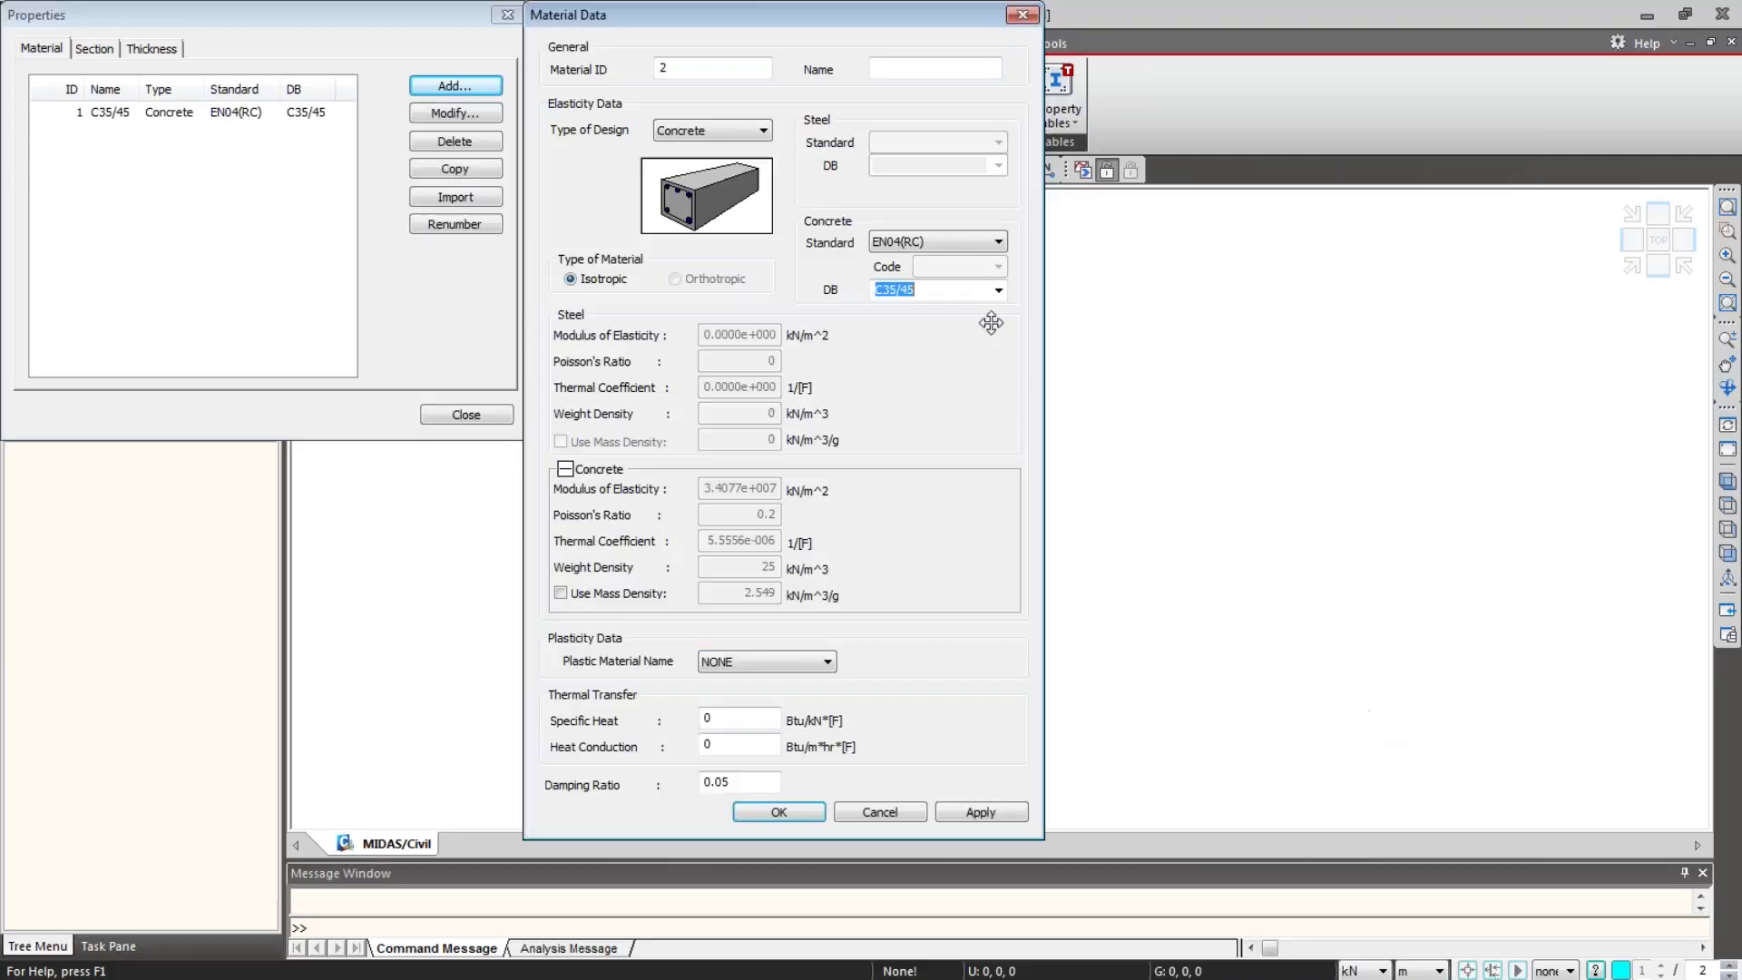
{"action": "left_click", "coordinate": [997, 290]}
{"action": "left_click", "coordinate": [982, 365]}
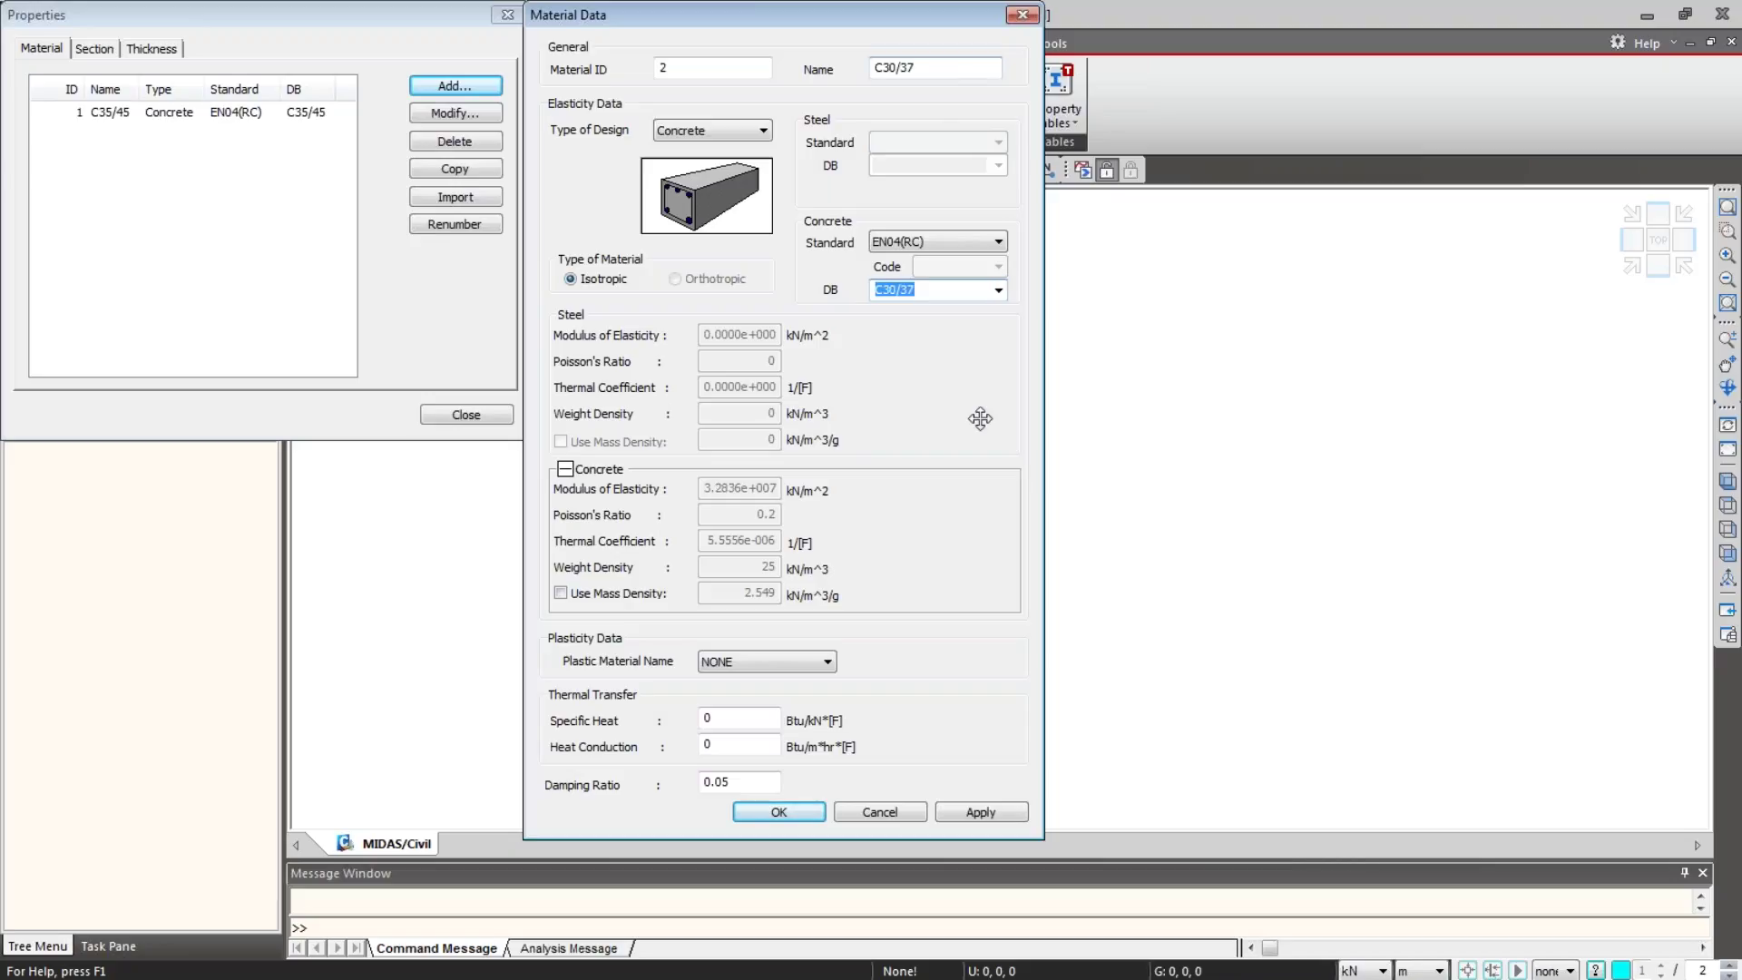
{"action": "left_click", "coordinate": [745, 812]}
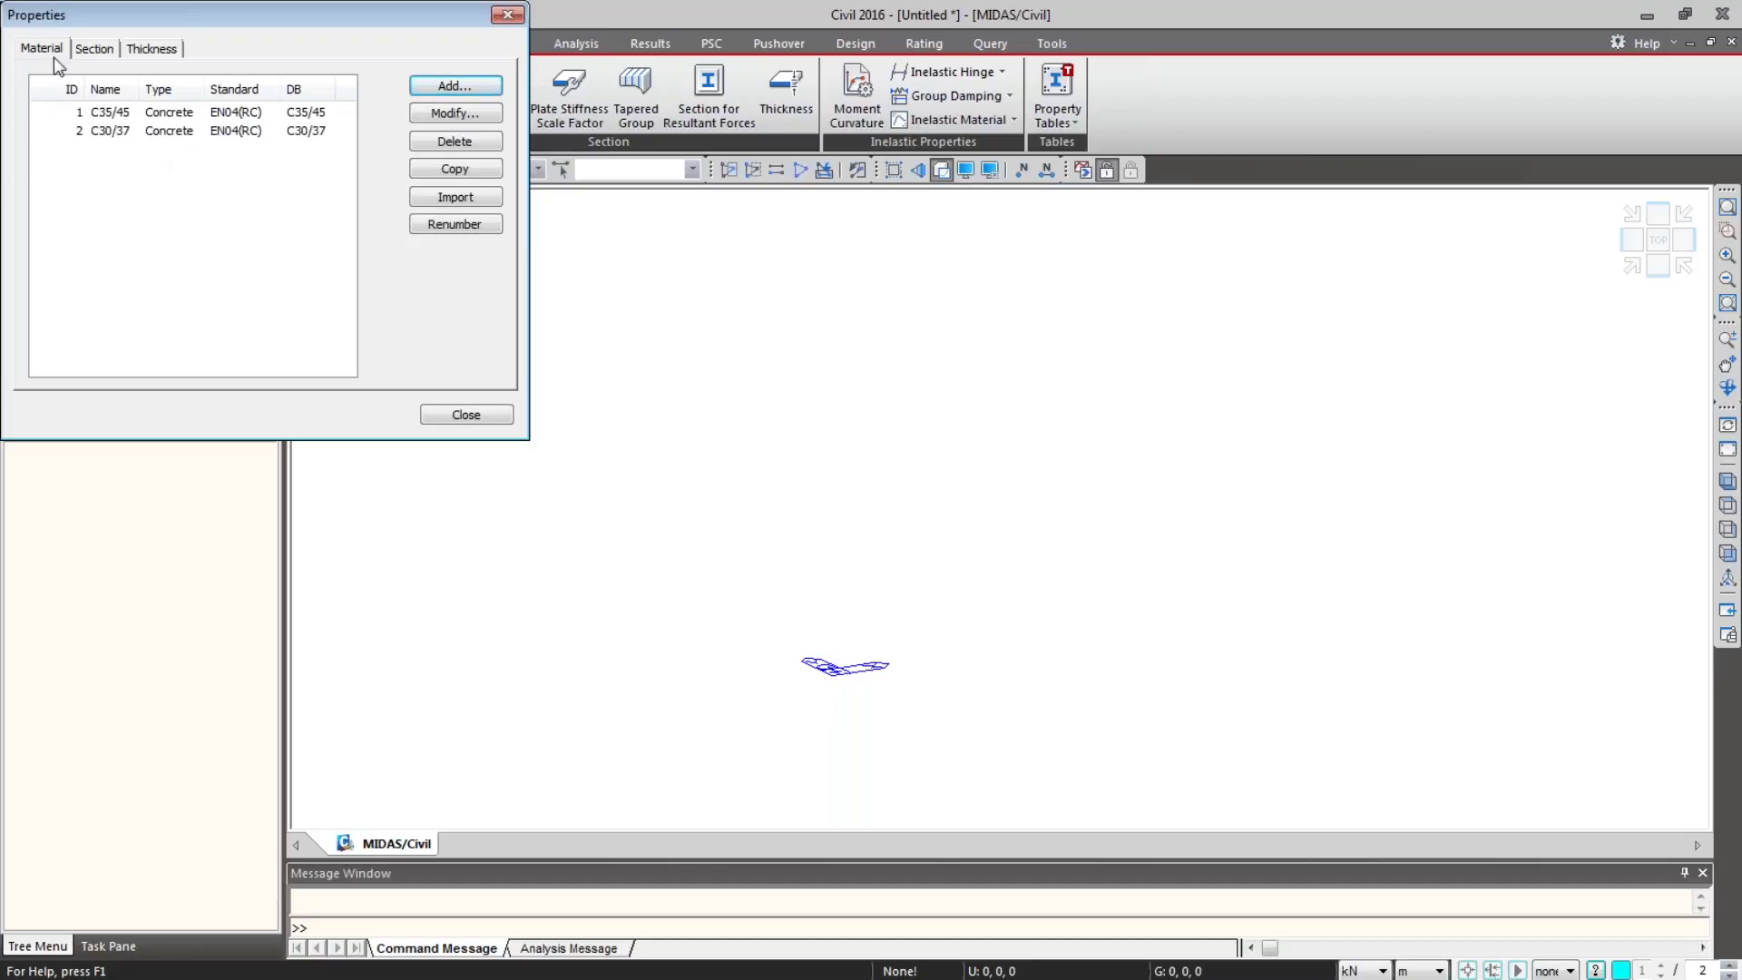
Step: Start a new composite section of type Composite-I and name it Support
{"action": "left_click", "coordinate": [103, 52]}
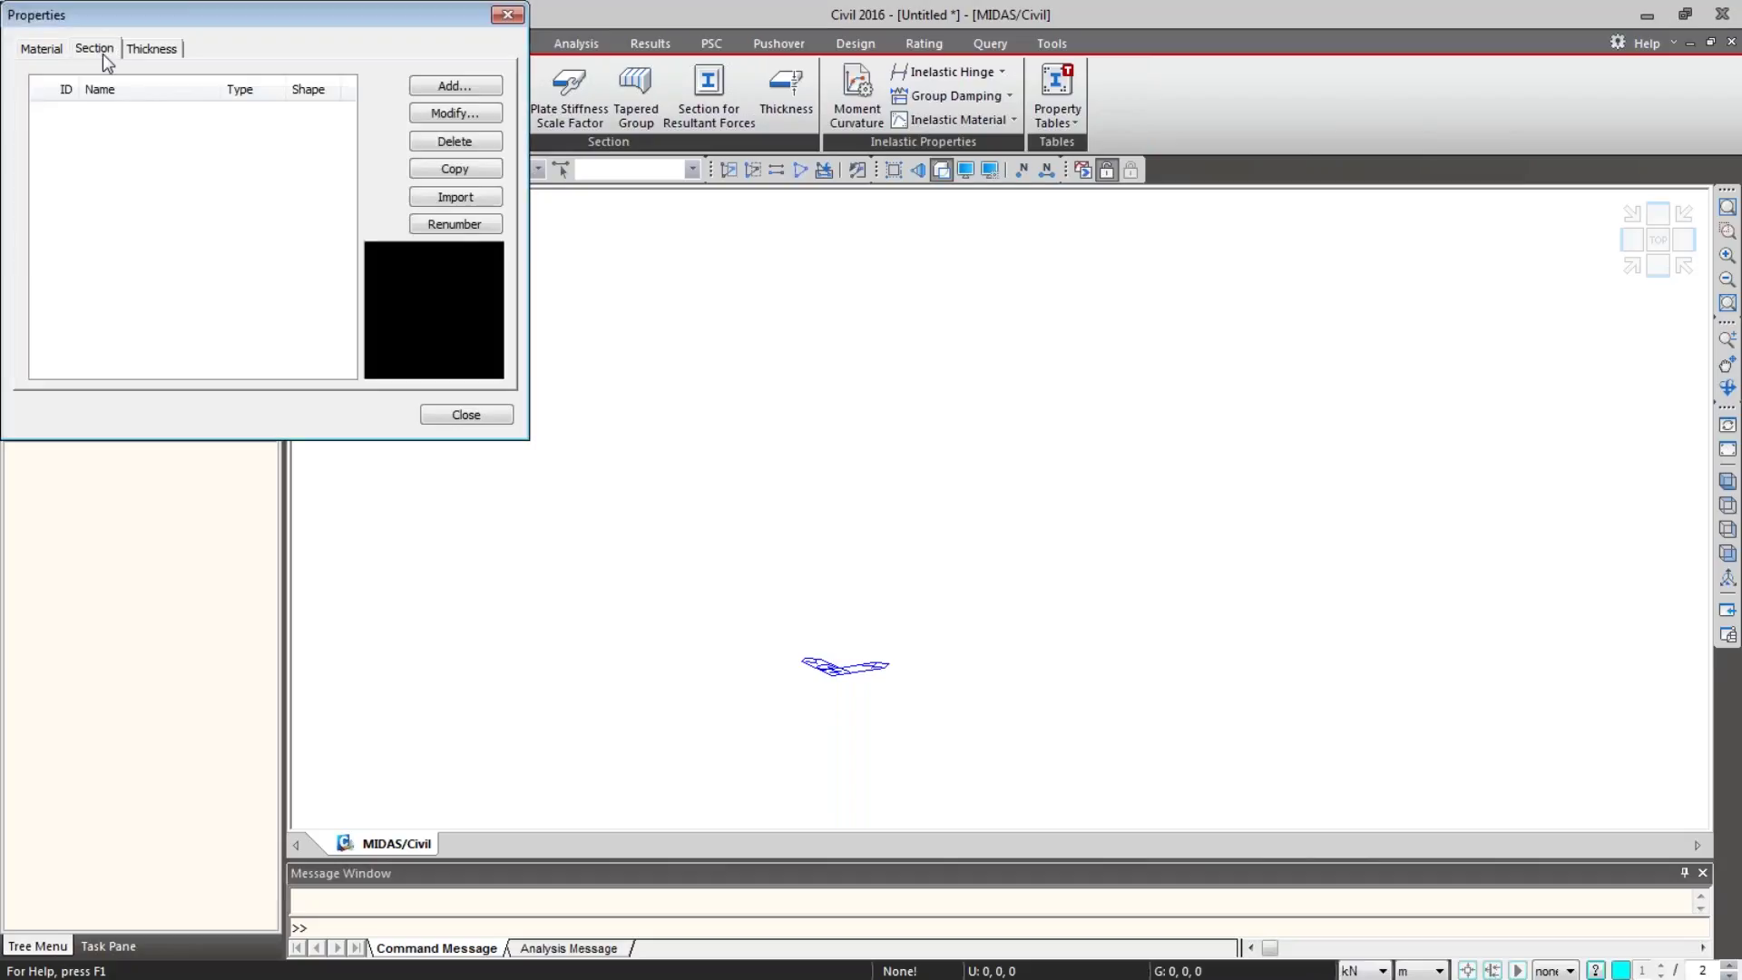
{"action": "left_click", "coordinate": [442, 86]}
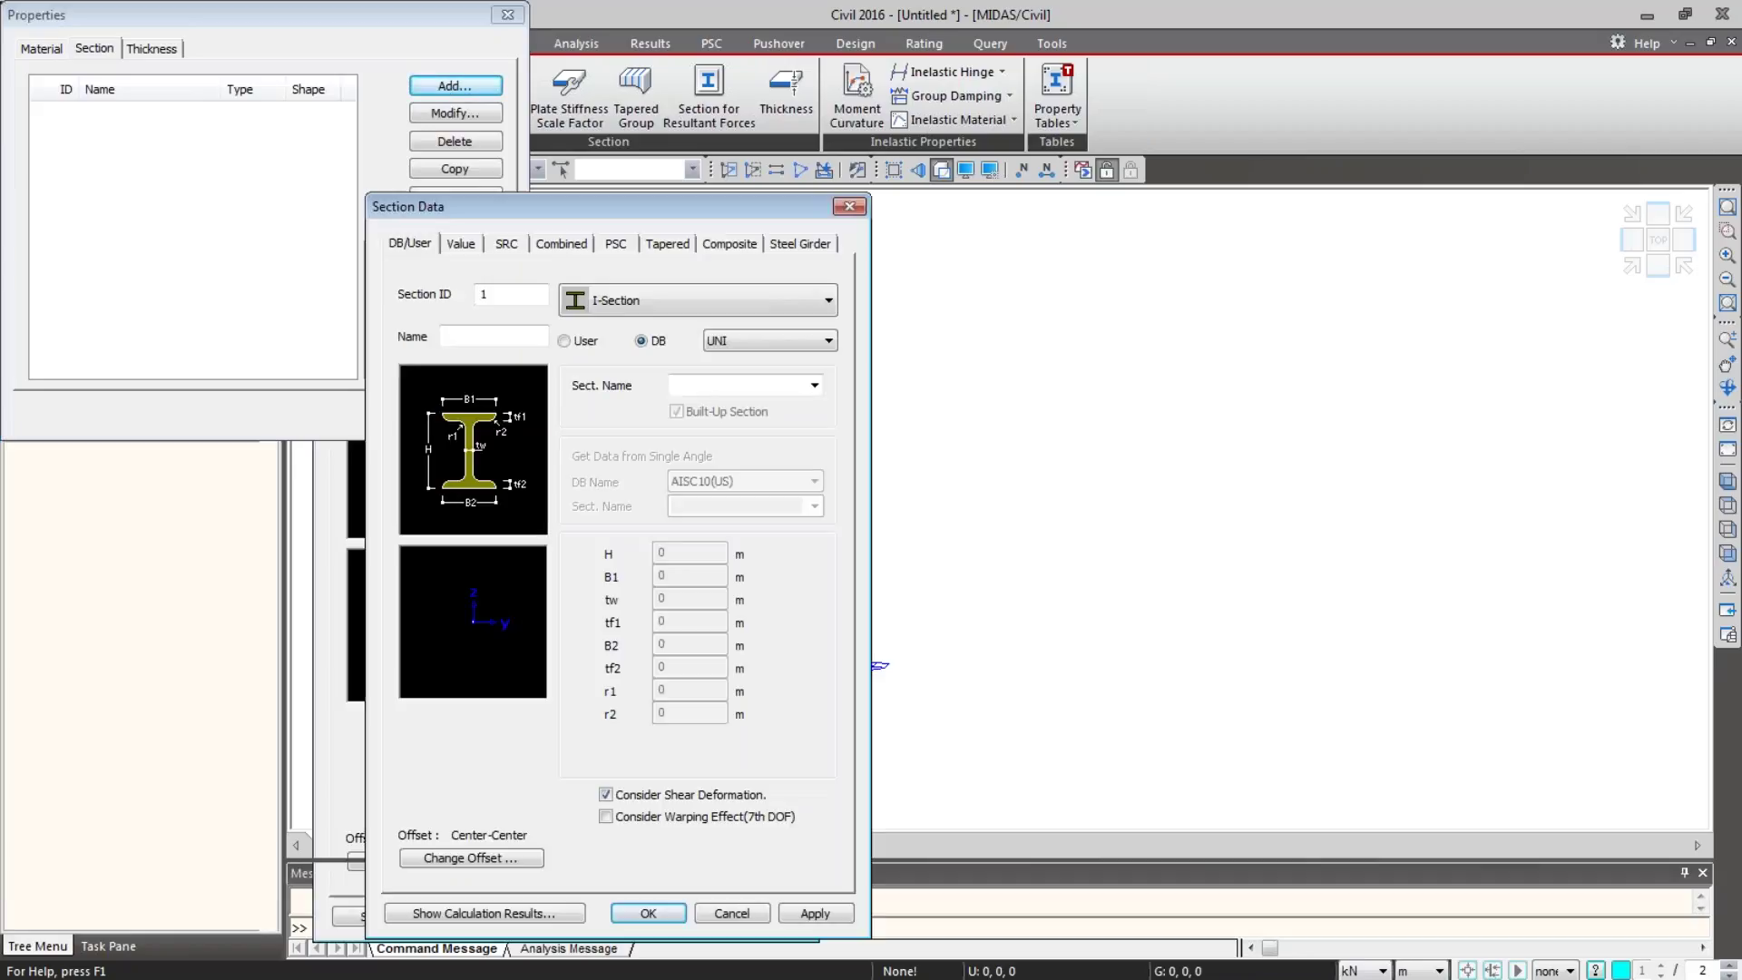
{"action": "left_click_drag", "start_coordinate": [470, 207], "coordinate": [639, 20]}
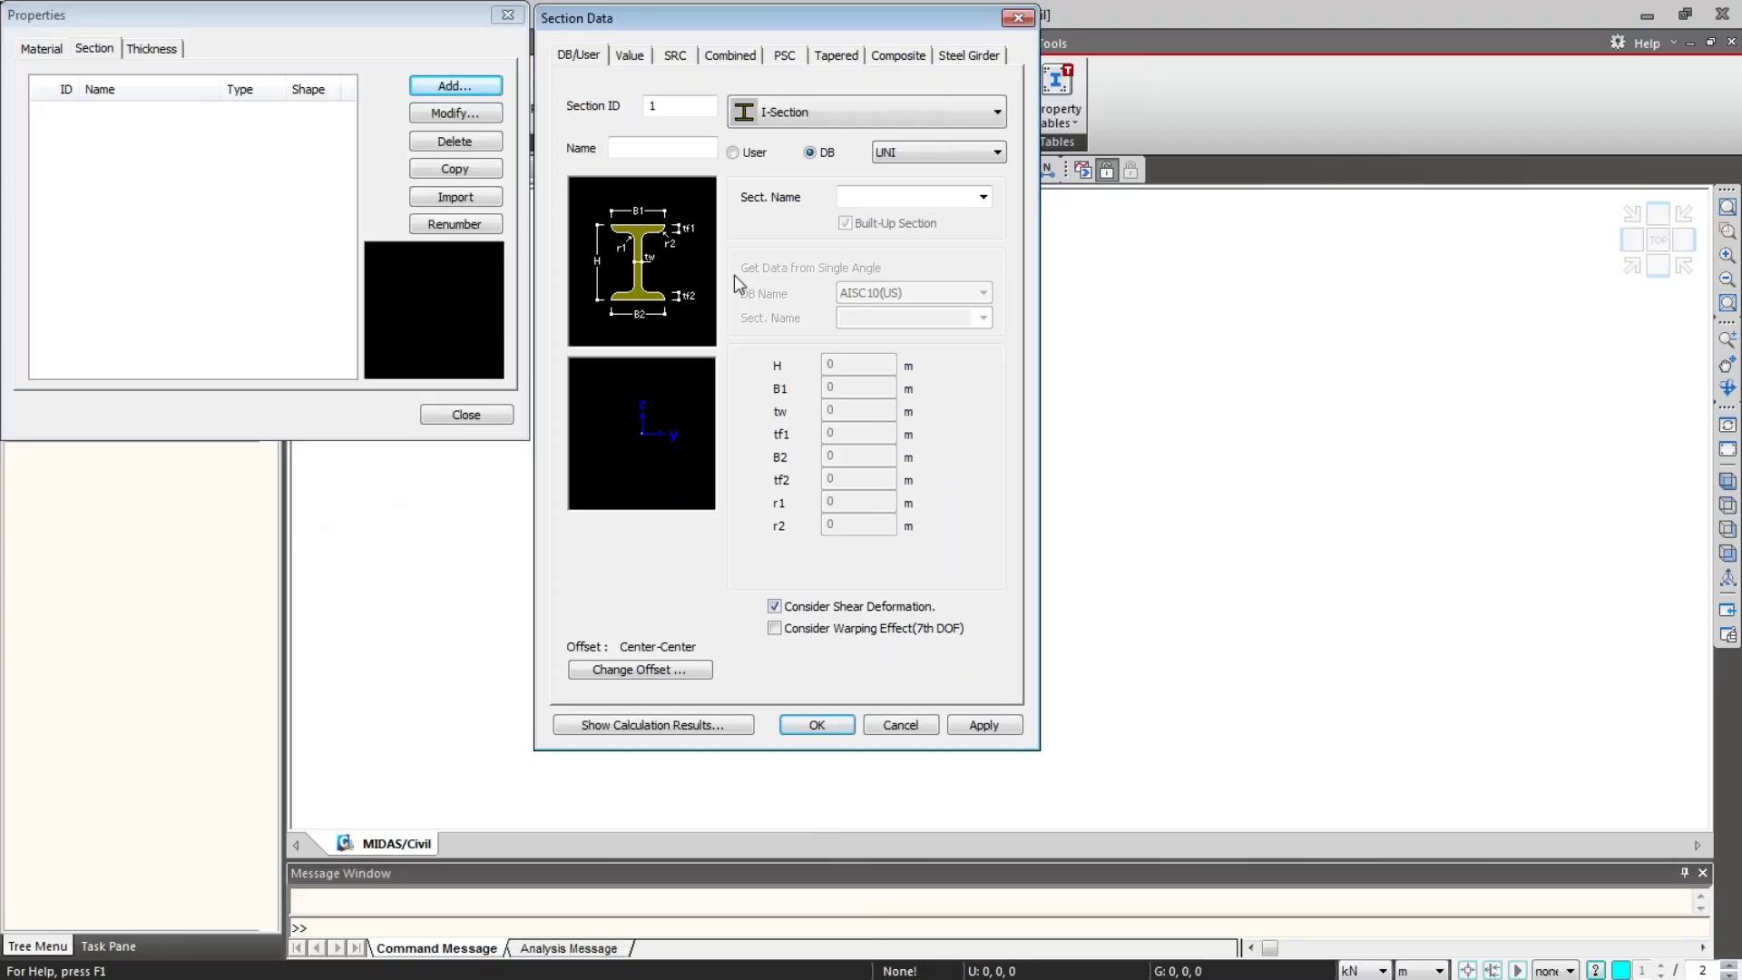
{"action": "left_click", "coordinate": [661, 146]}
{"action": "left_click", "coordinate": [896, 56]}
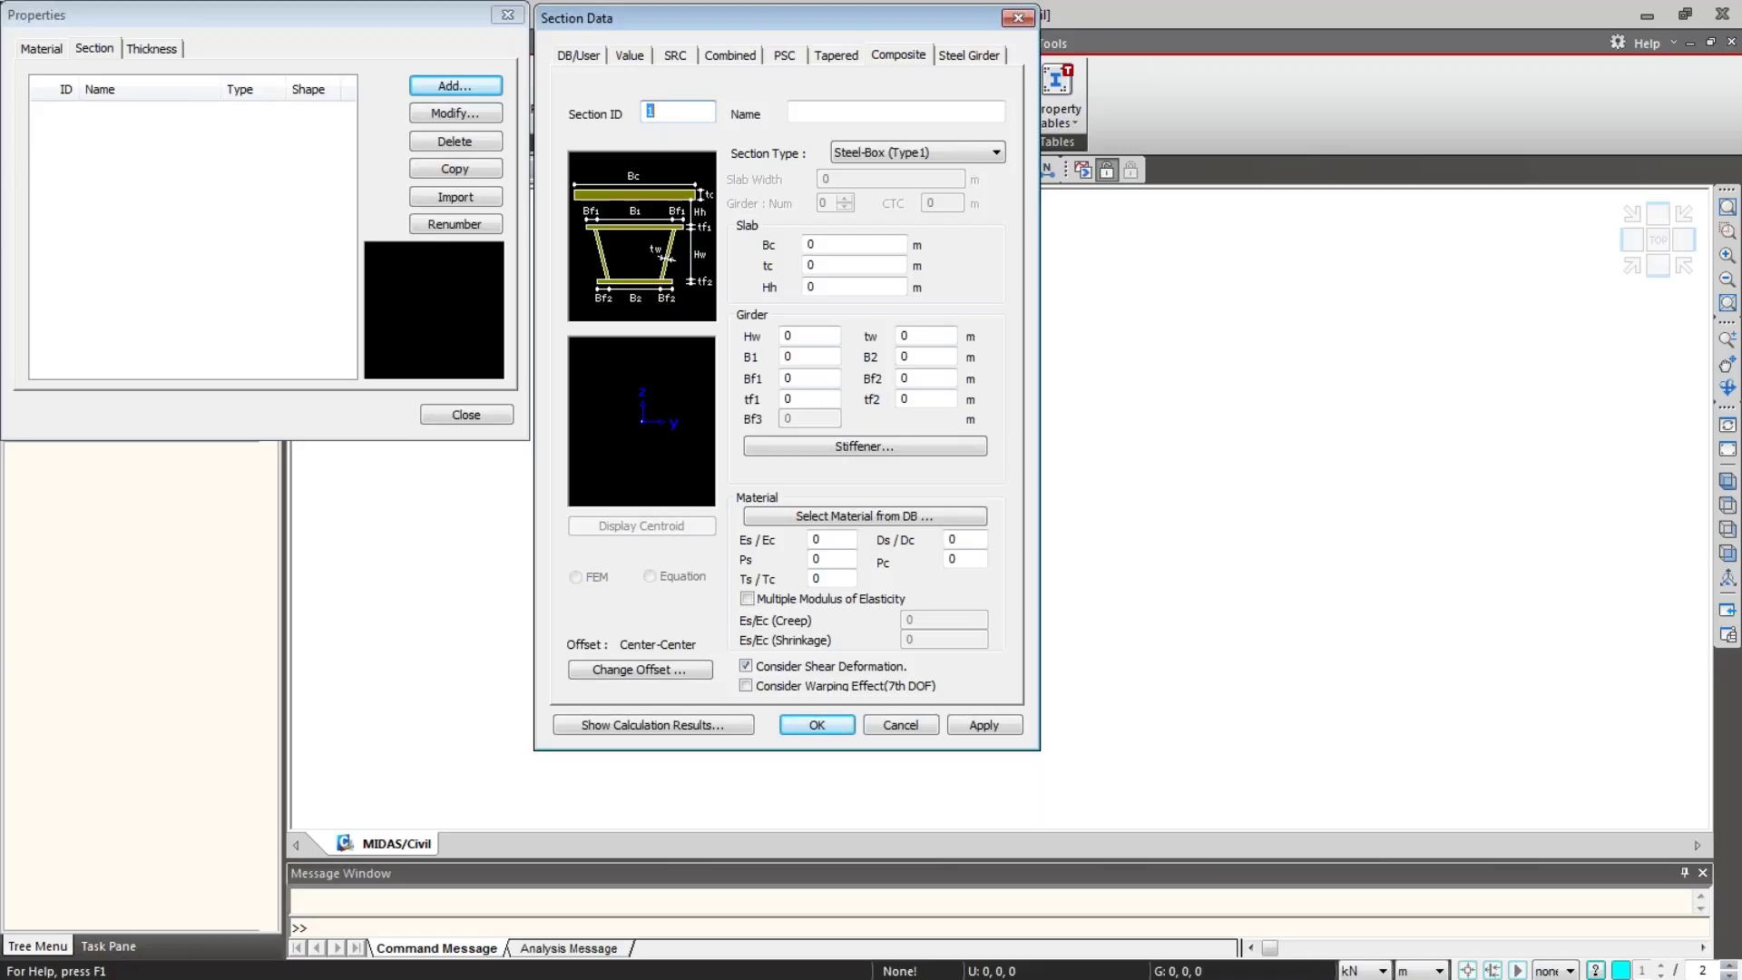
{"action": "left_click", "coordinate": [937, 152]}
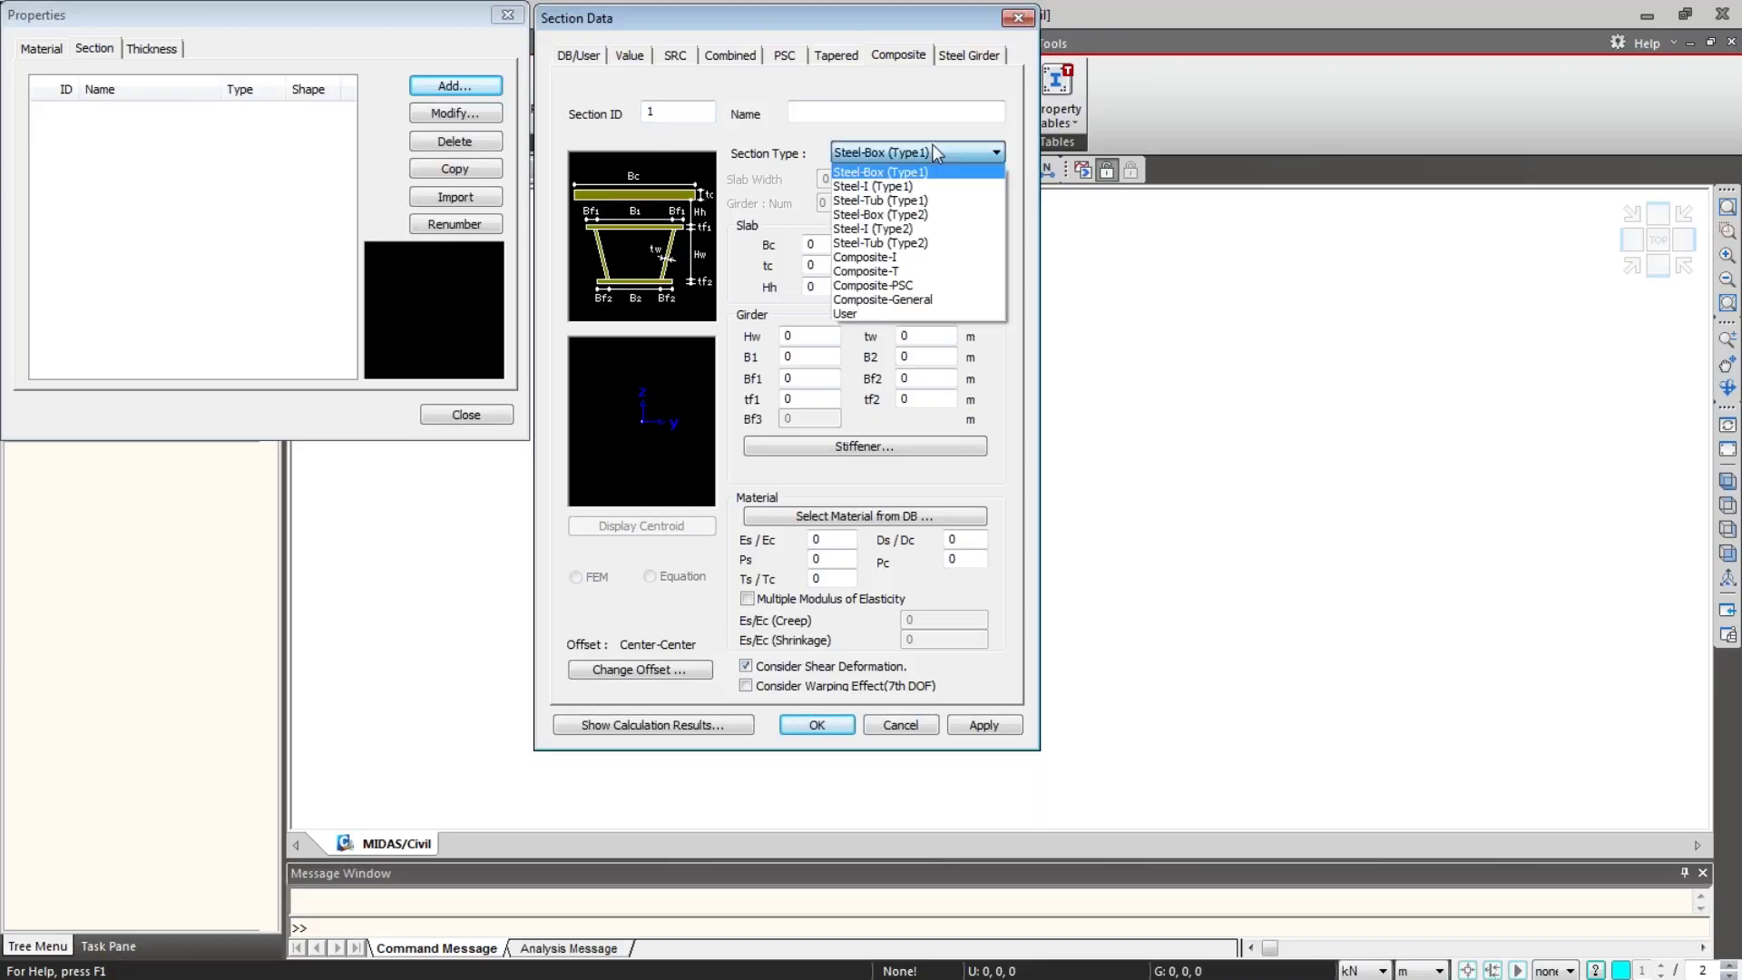
{"action": "left_click", "coordinate": [943, 256]}
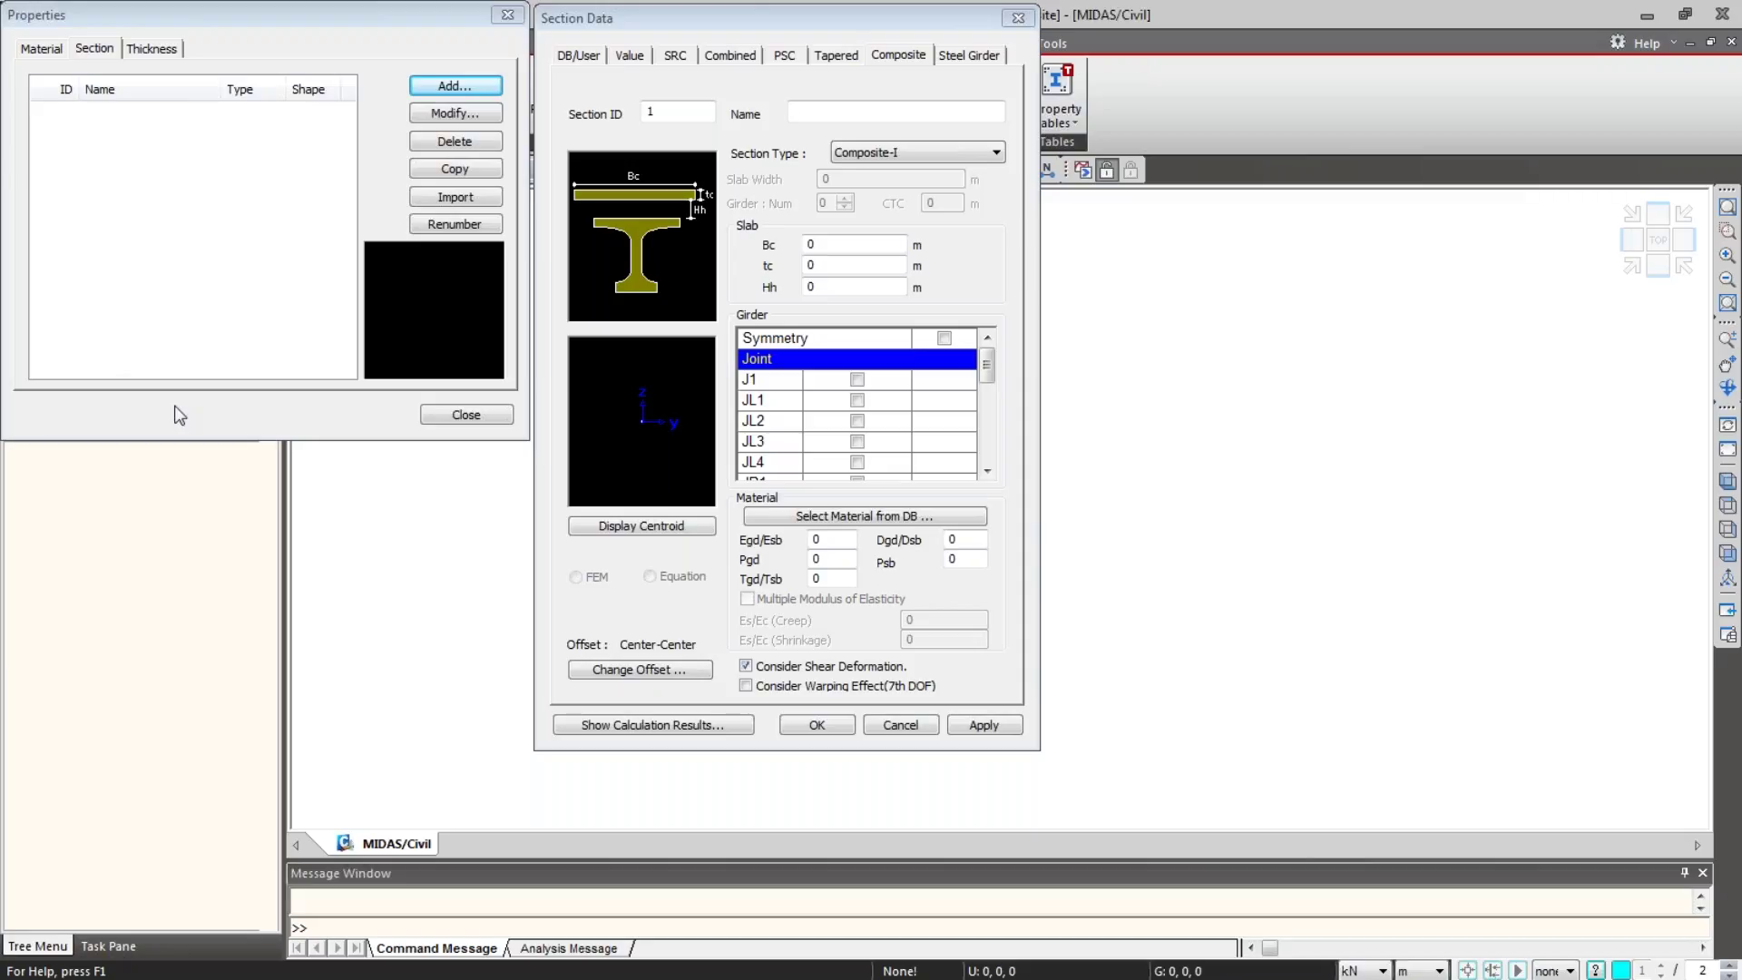
{"action": "left_click", "coordinate": [835, 112]}
{"action": "type", "text": "Suppo"}
{"action": "type", "text": "rt"}
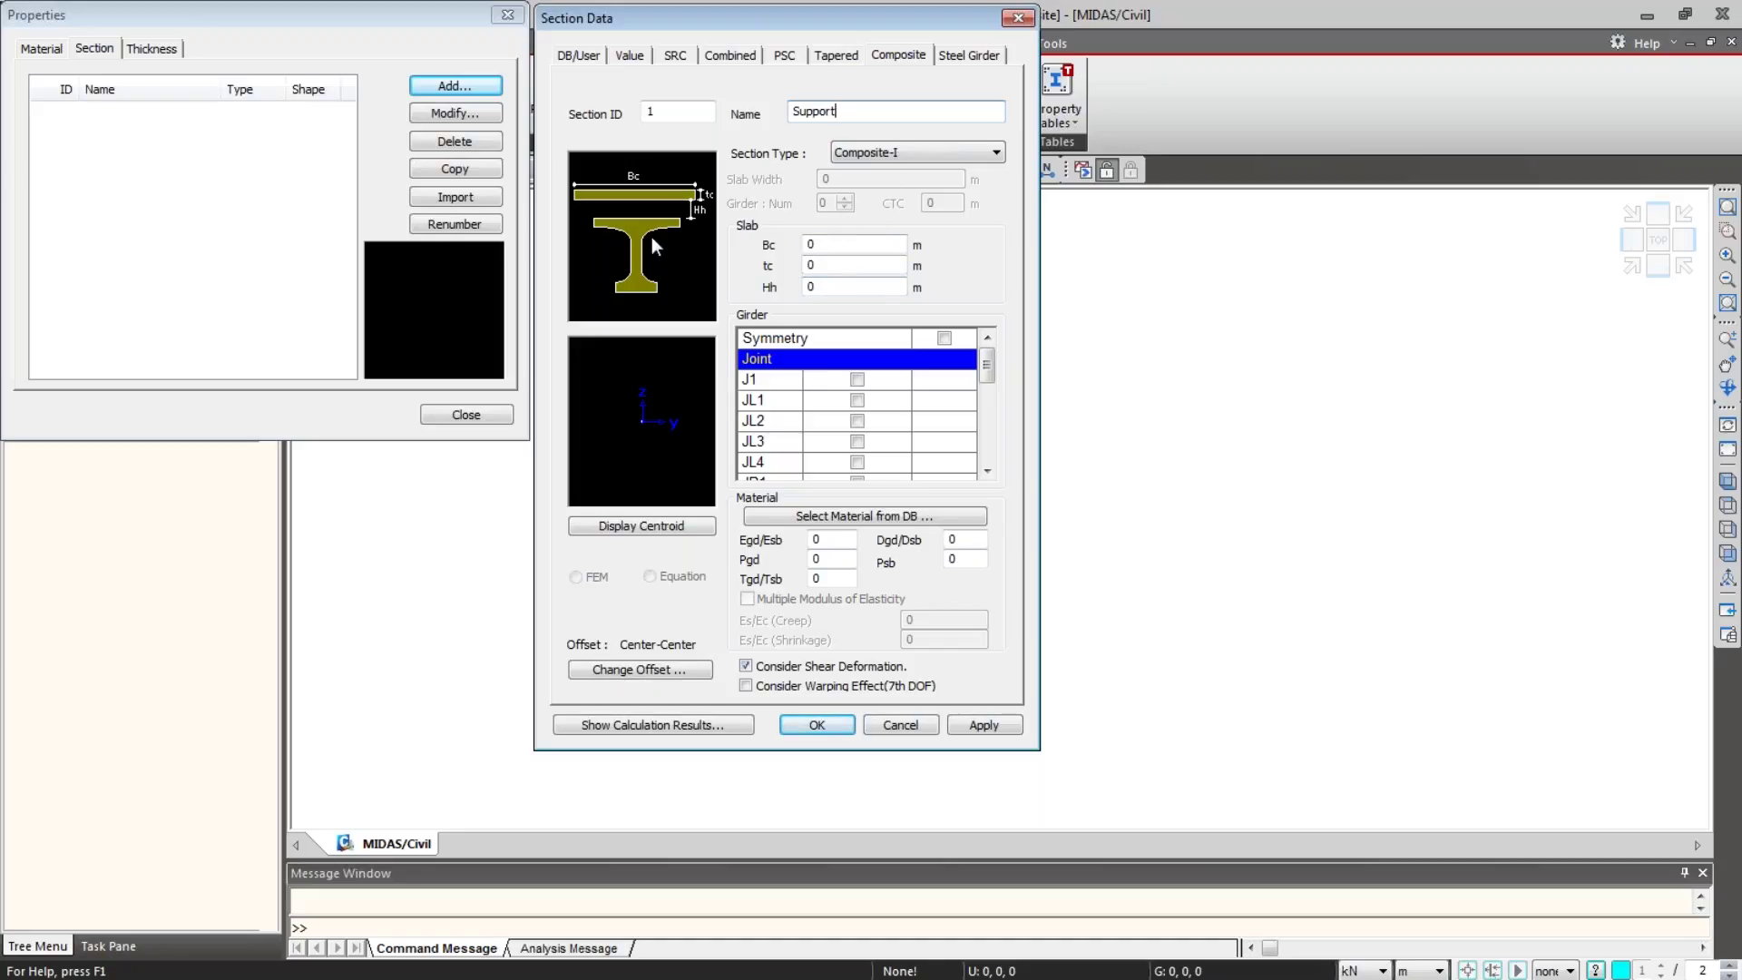
Step: Set the slab width Bc to 3 m and thickness tc to 0.2 m, and make the girder symmetric
{"action": "double_click", "coordinate": [810, 244]}
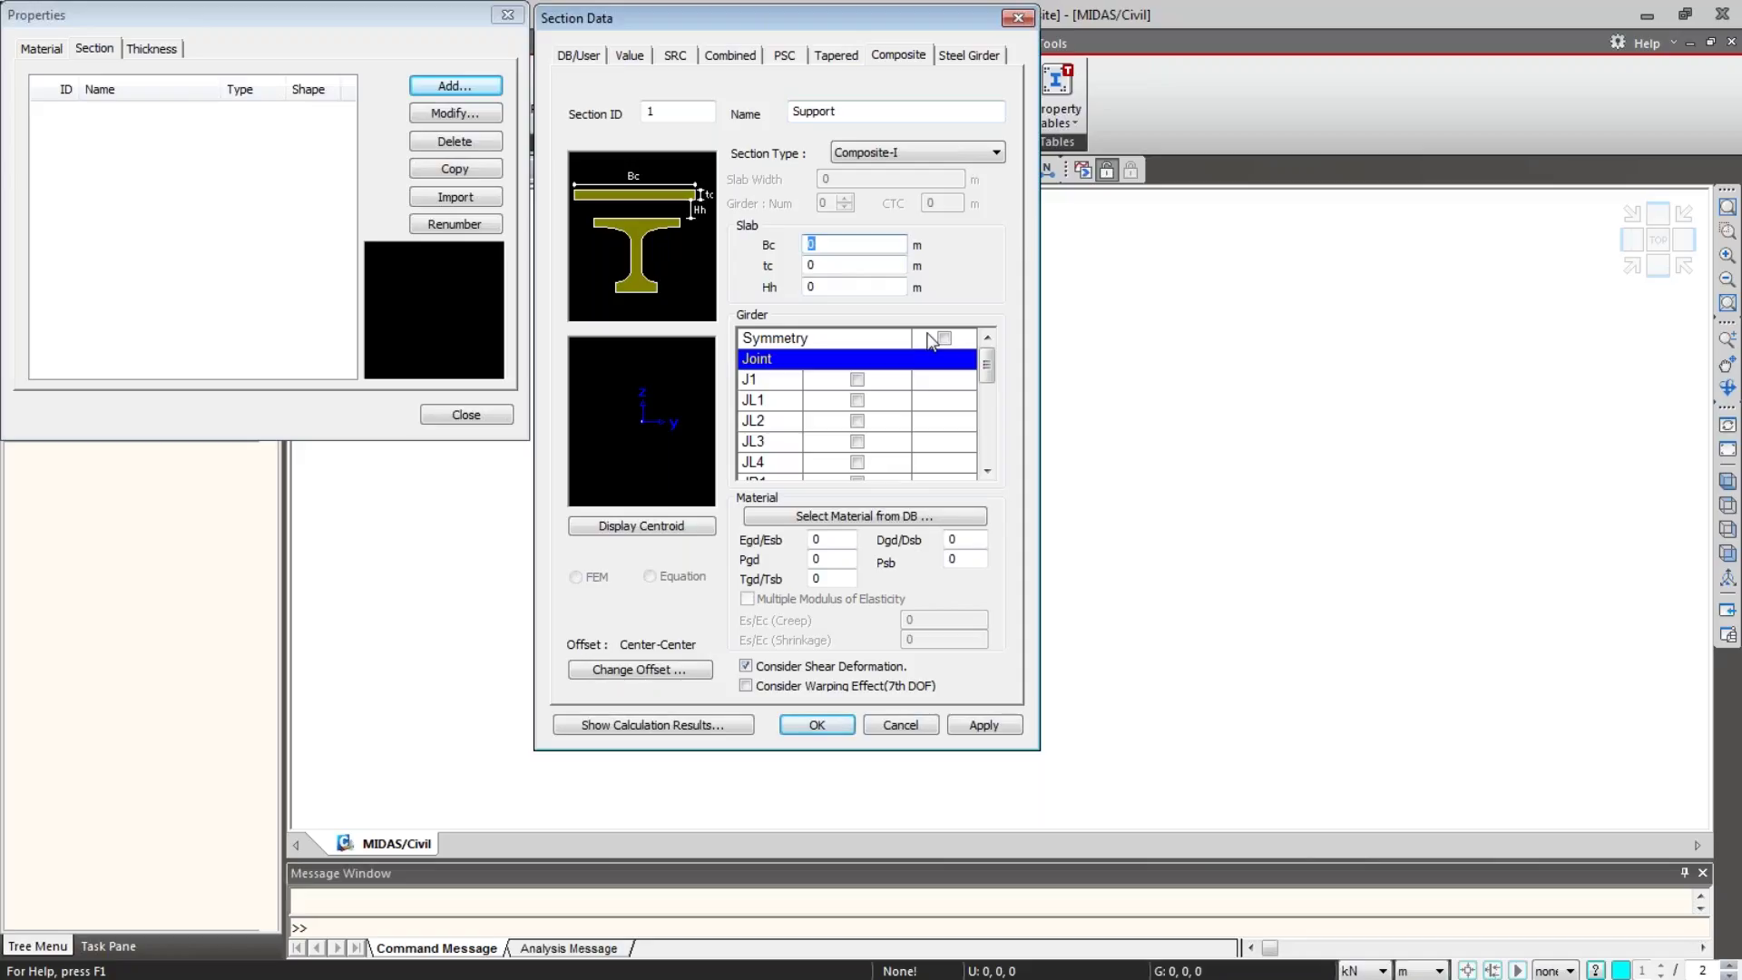
{"action": "type", "text": "3"}
{"action": "key", "text": "Tab"}
{"action": "type", "text": ".2"}
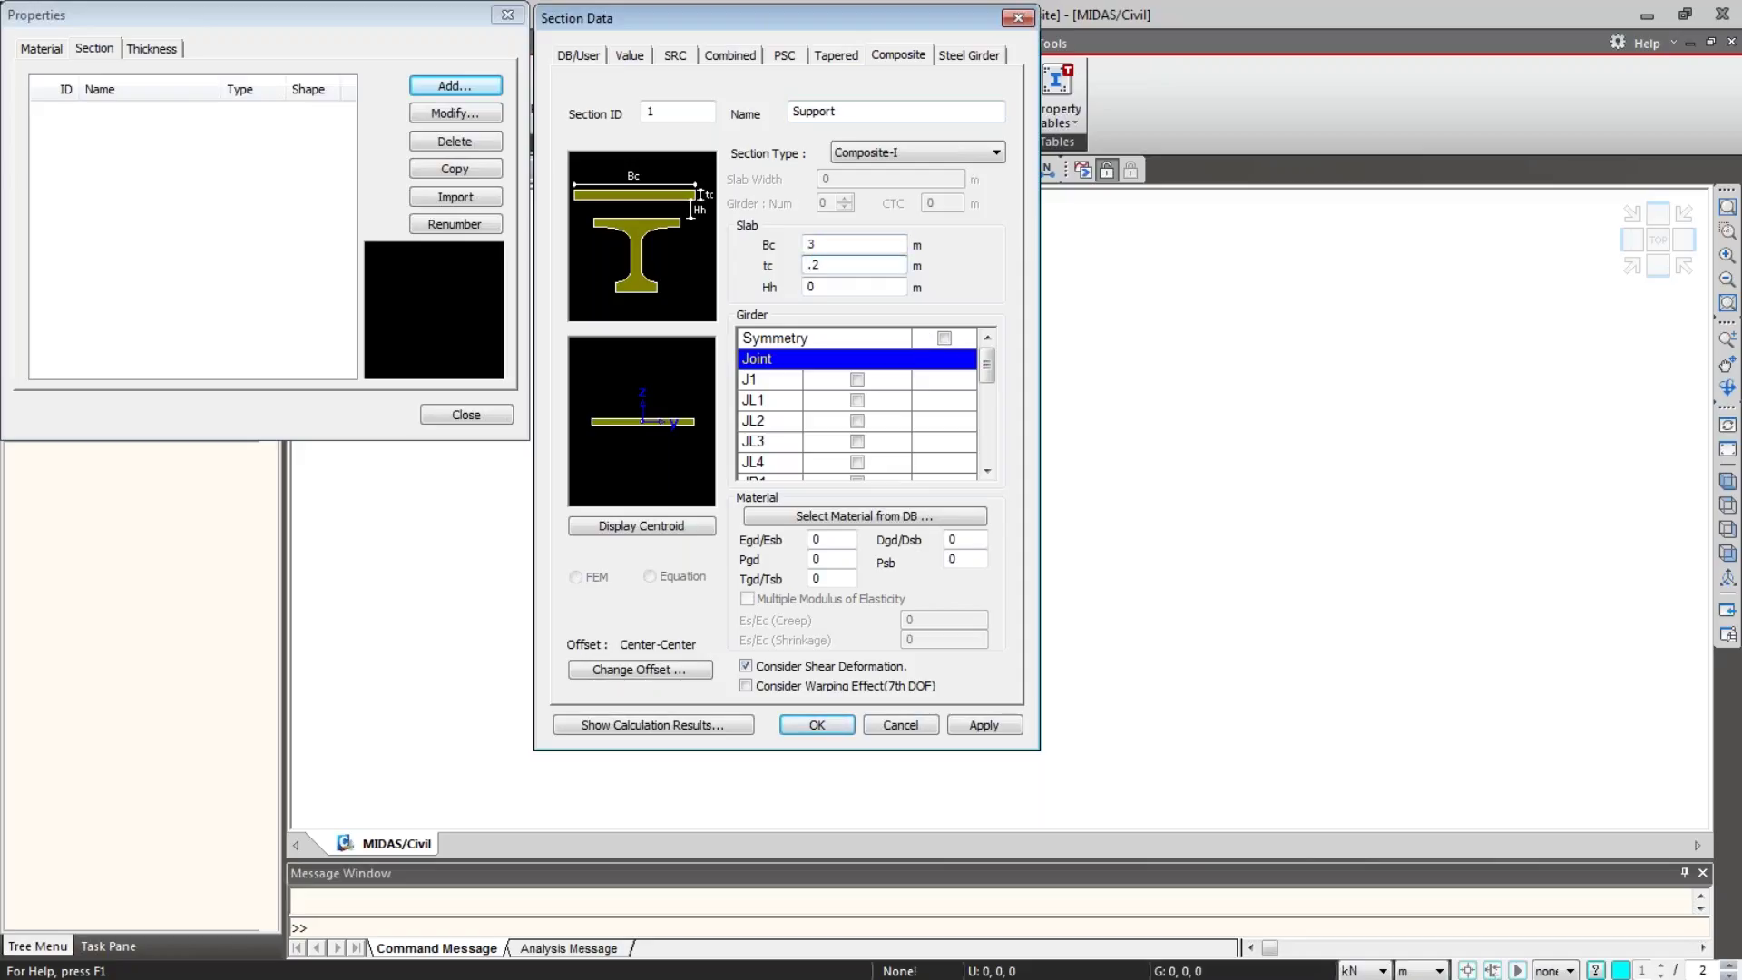
{"action": "key", "text": "Tab"}
{"action": "left_click", "coordinate": [946, 339]}
Step: Set the girder's upper heights HL1 to 0.3 m and HL2 to 0.2 m, with the dimension diagram placed beside the section data
{"action": "left_click_drag", "start_coordinate": [988, 372], "coordinate": [994, 400]}
{"action": "left_click", "coordinate": [886, 361]}
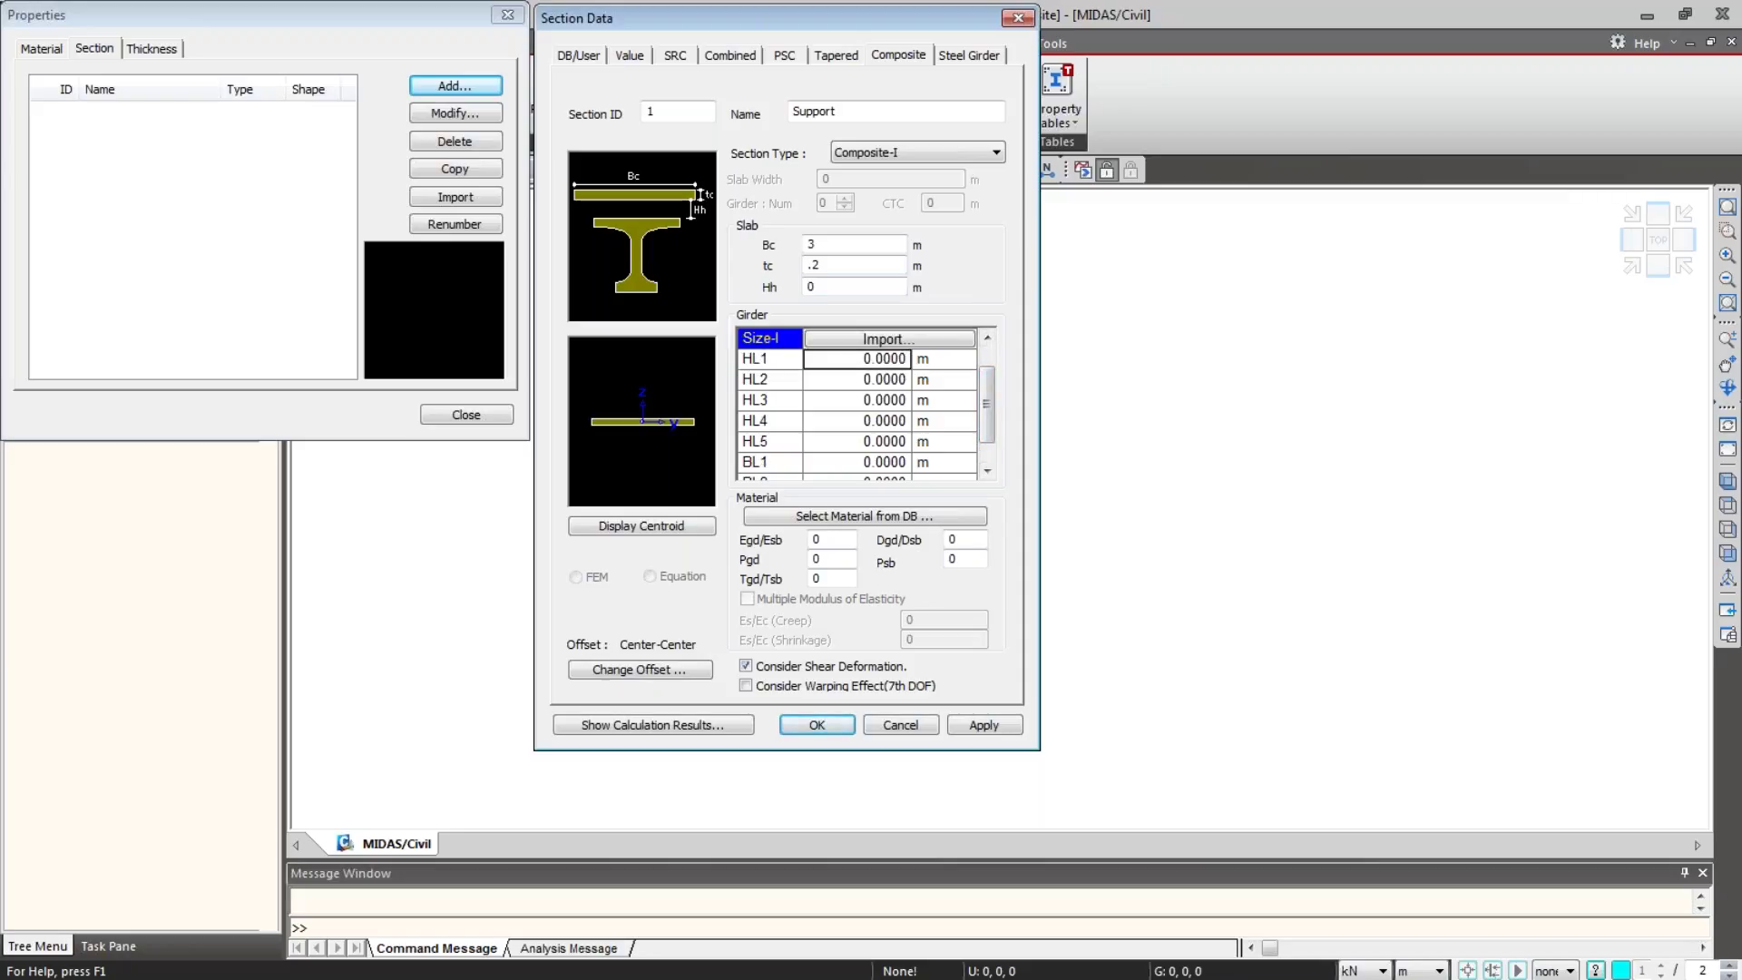
{"action": "left_click_drag", "start_coordinate": [0, 174], "coordinate": [1095, 54]}
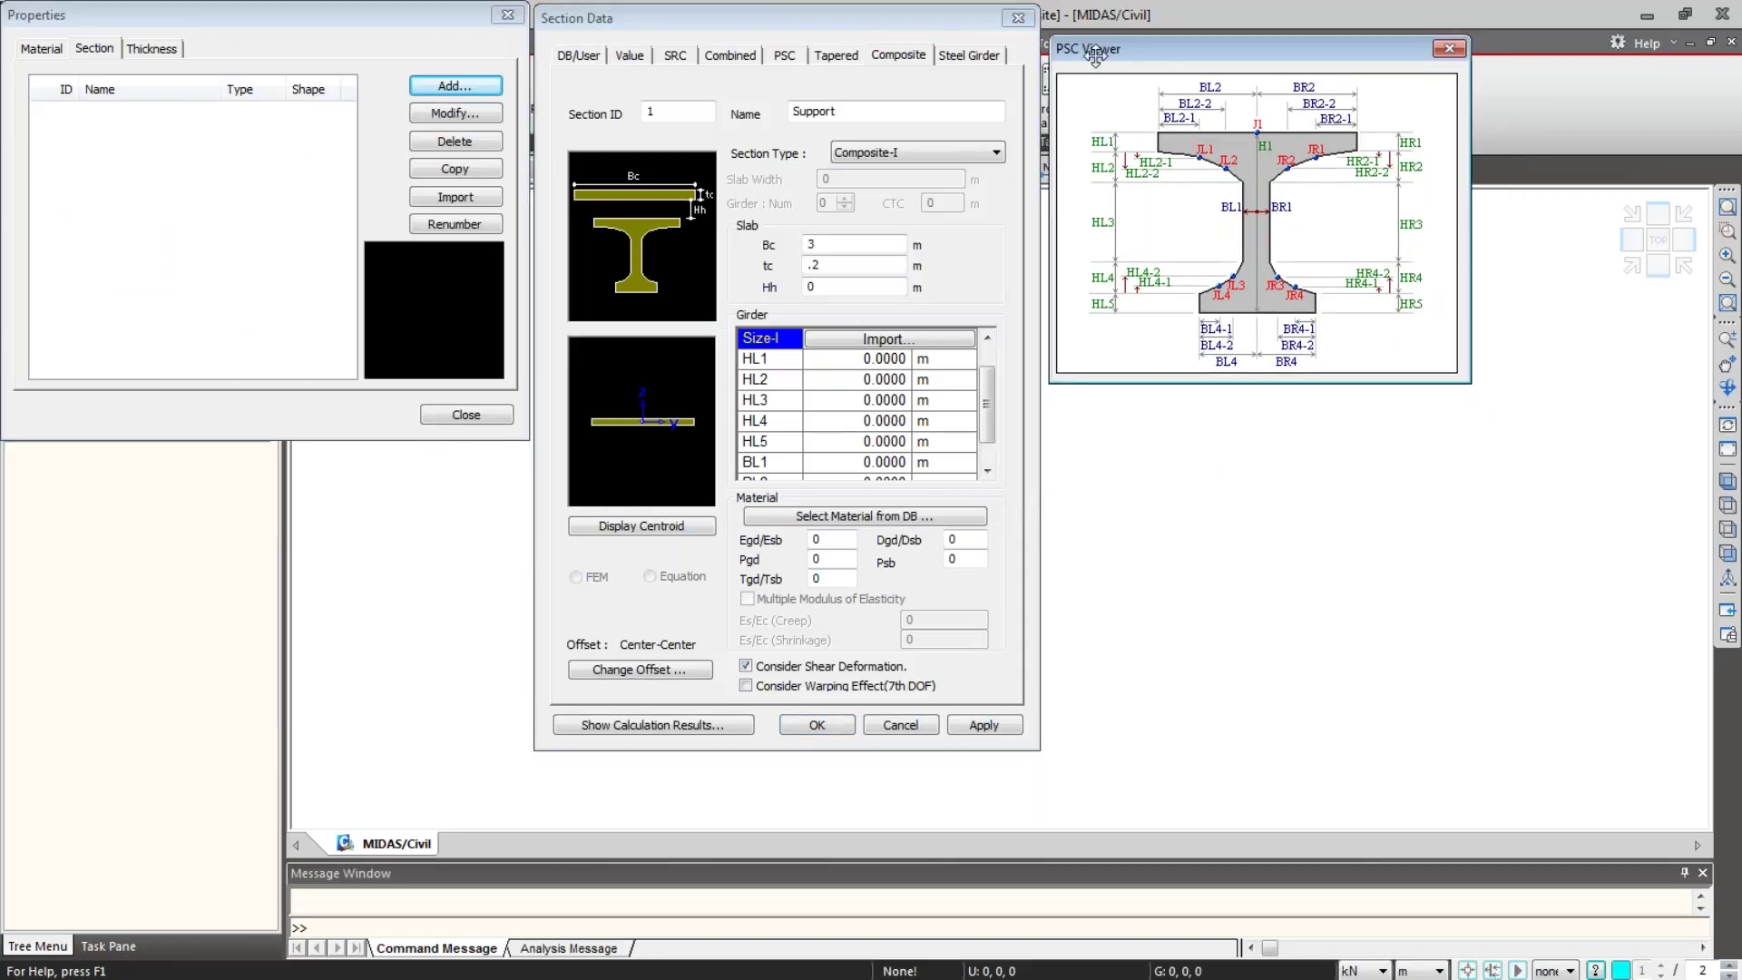
{"action": "left_click", "coordinate": [845, 366]}
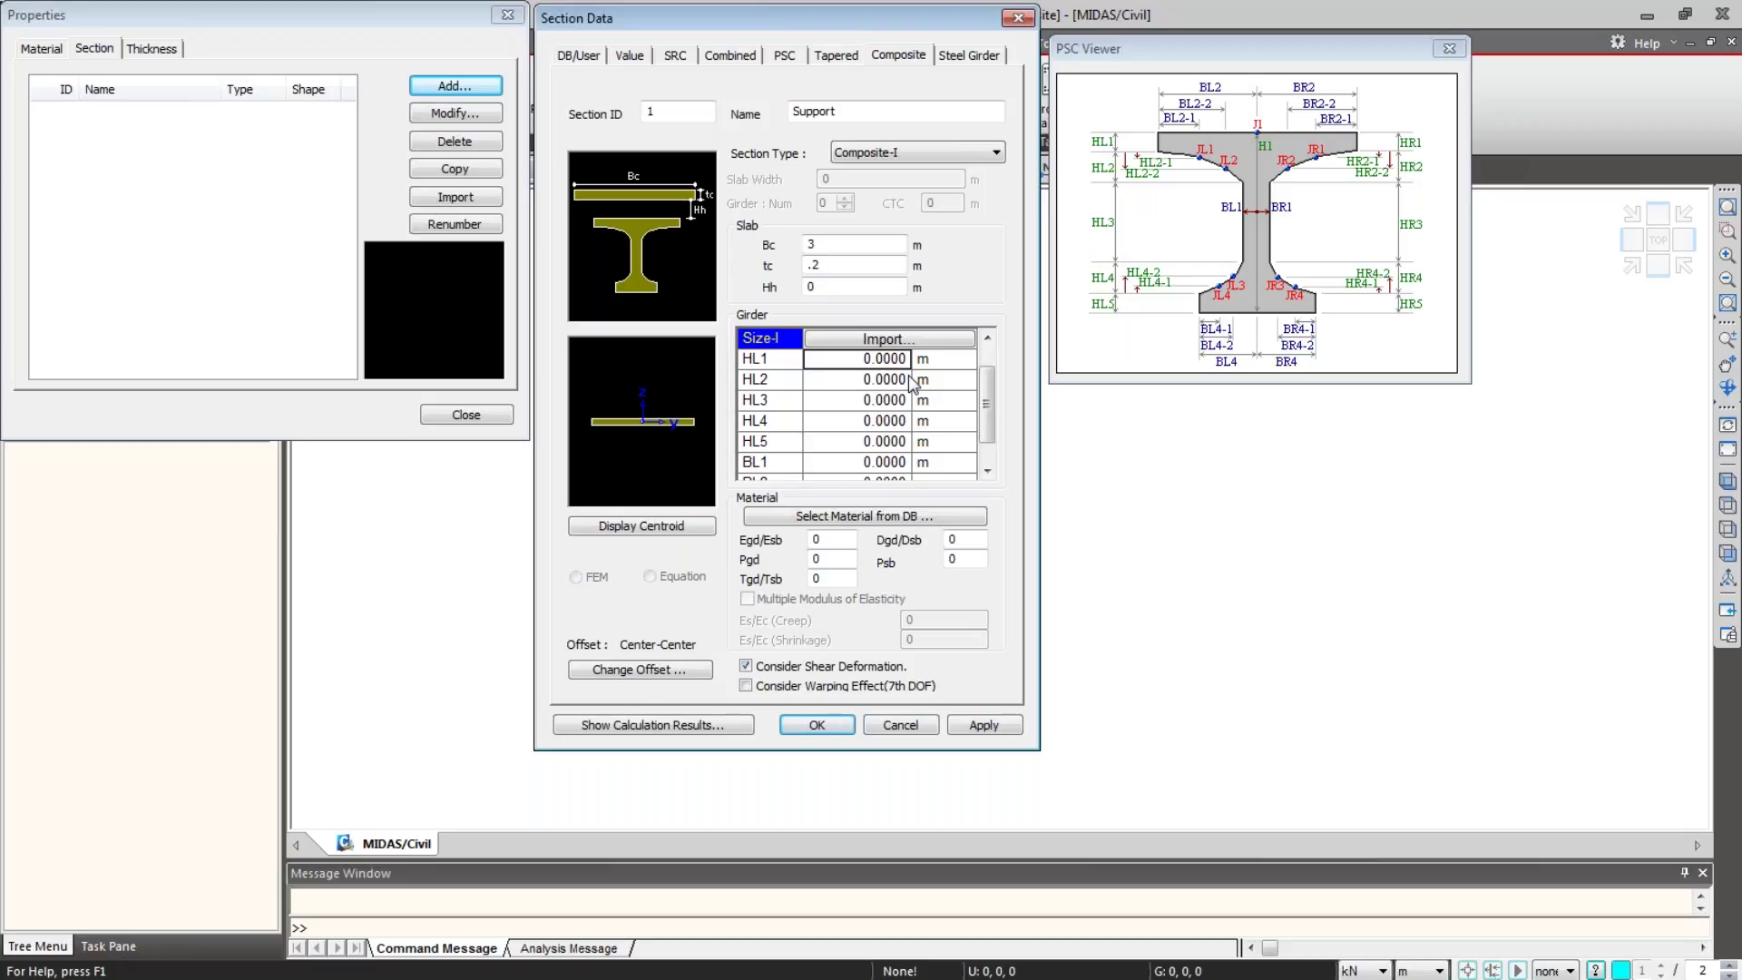
{"action": "key", "text": "BackSpace"}
{"action": "type", "text": ".3"}
{"action": "key", "text": "Return"}
{"action": "key", "text": "BackSpace"}
{"action": "type", "text": ".2"}
{"action": "key", "text": "Return"}
Step: Set the girder's remaining heights HL3 to 0.8 m, HL4 to 0.2 m and HL5 to 0.3 m
{"action": "key", "text": "BackSpace"}
{"action": "type", "text": ".8"}
{"action": "key", "text": "Return"}
{"action": "key", "text": "BackSpace"}
{"action": "type", "text": ".2"}
{"action": "key", "text": "Return"}
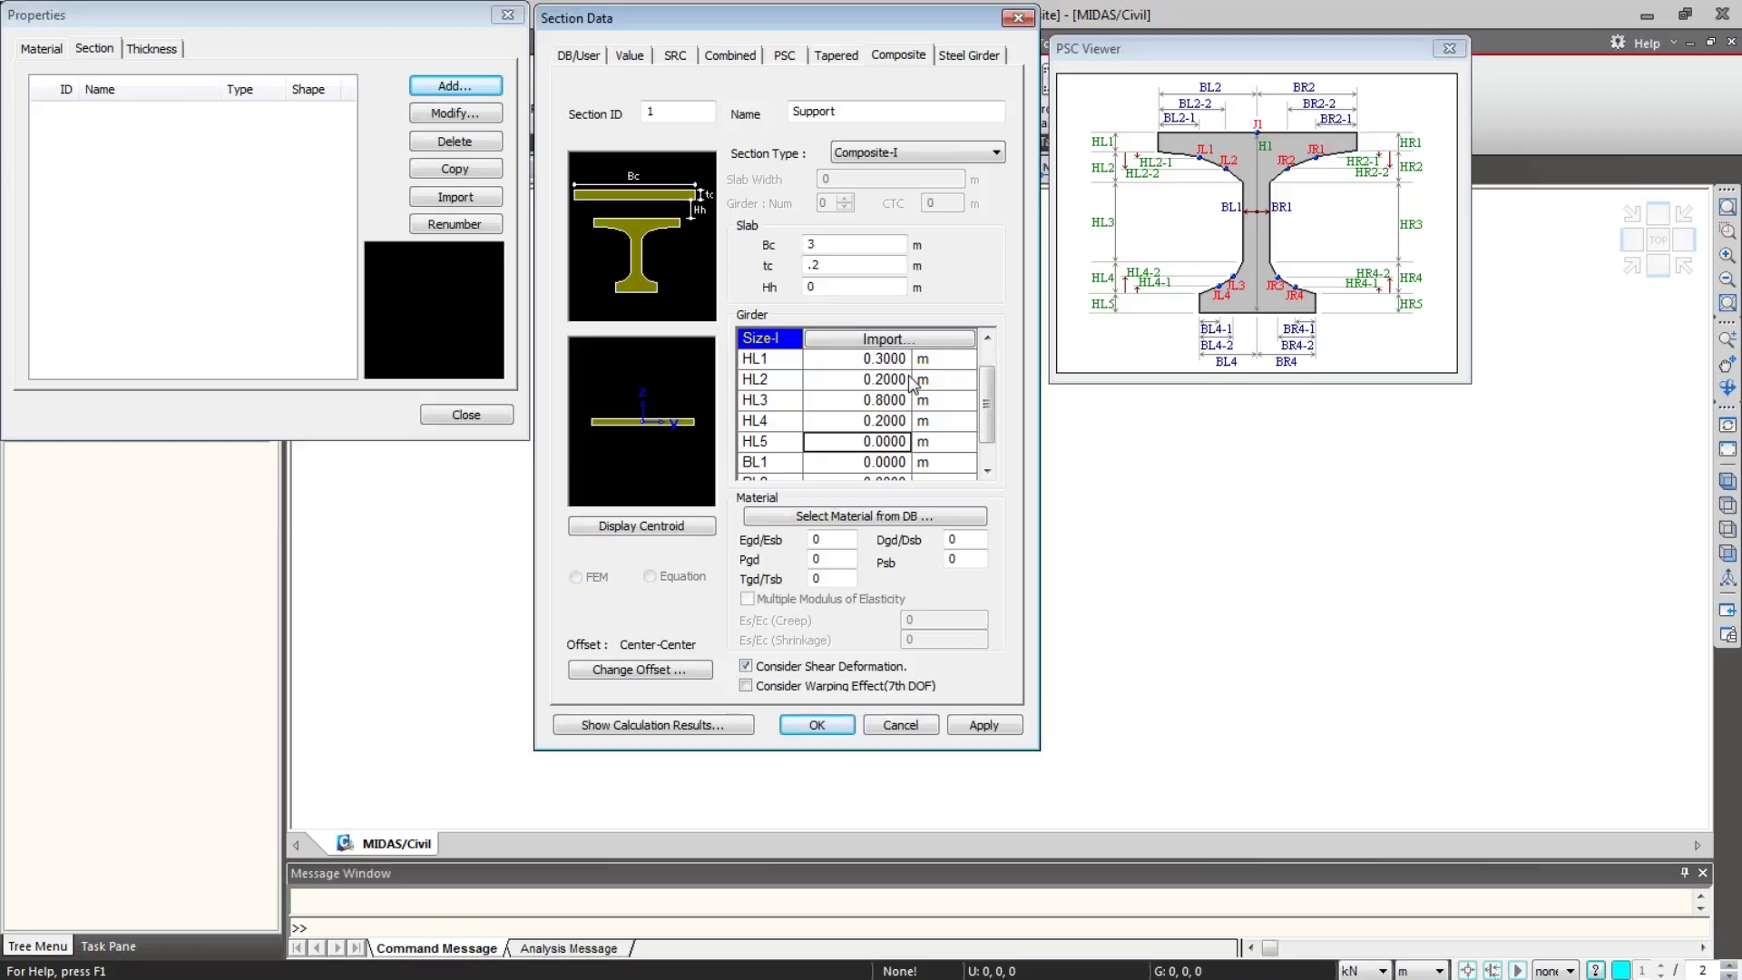
{"action": "key", "text": "BackSpace"}
{"action": "type", "text": ".3"}
Step: Set the girder's web half-width BL1 to 0.45 m
{"action": "left_click", "coordinate": [901, 467]}
{"action": "type", "text": "."}
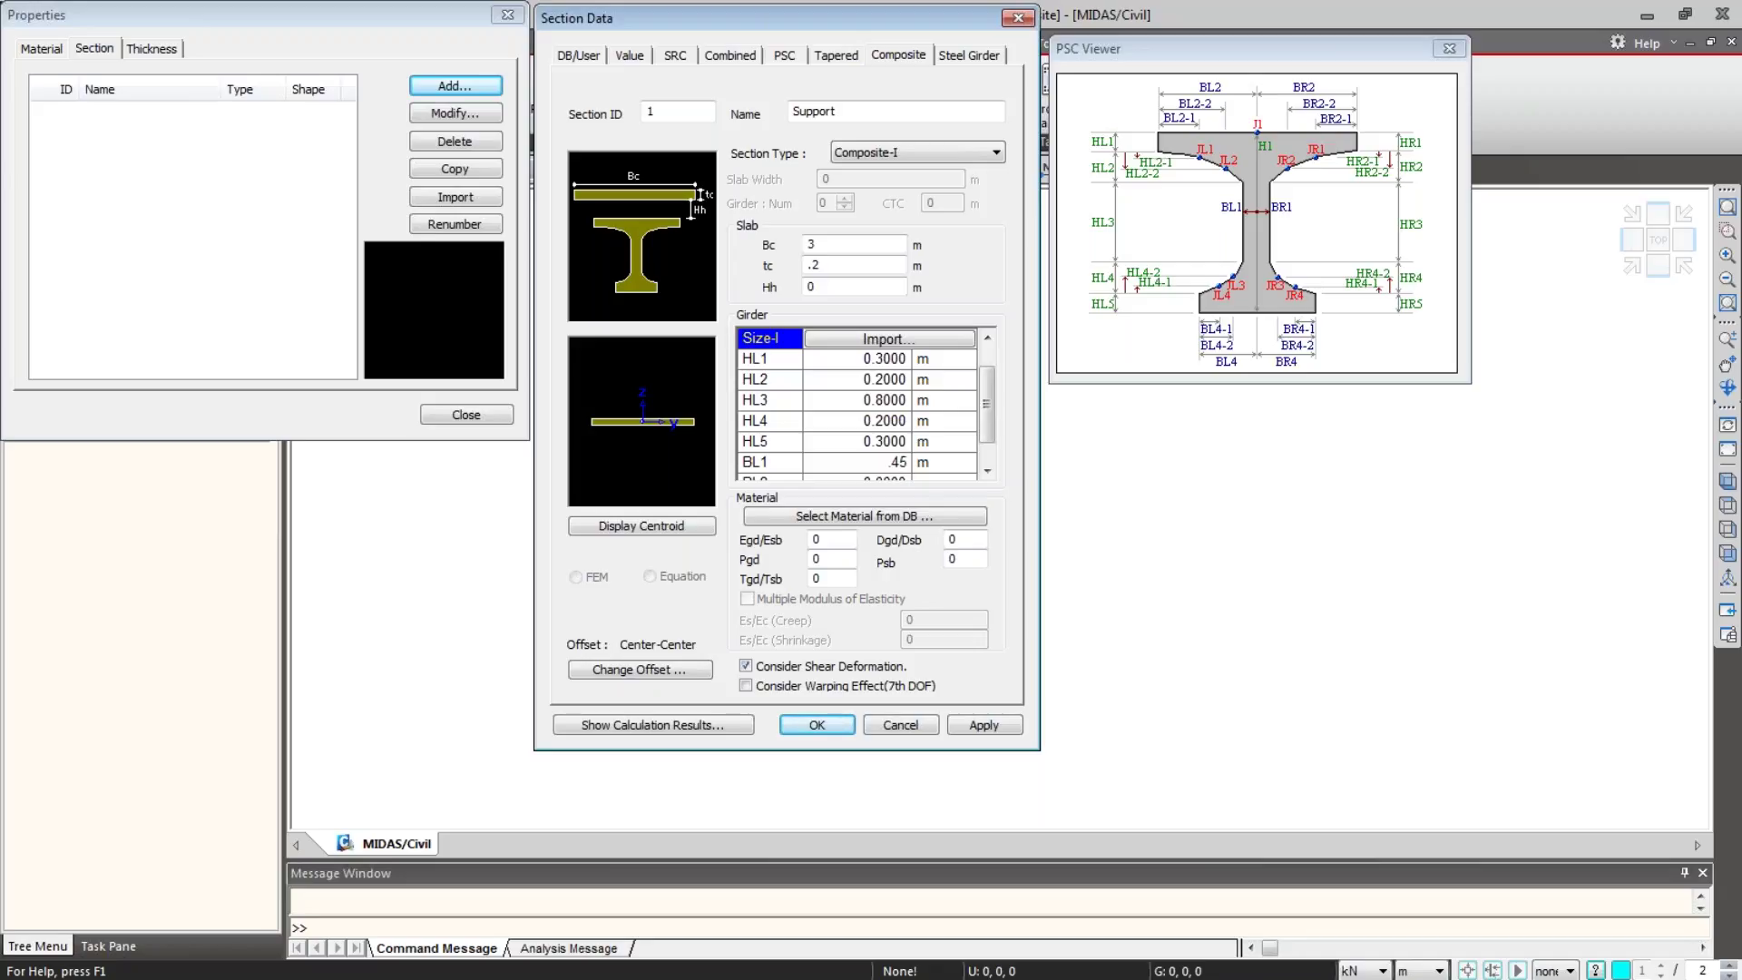
{"action": "type", "text": "45"}
{"action": "key", "text": "Return"}
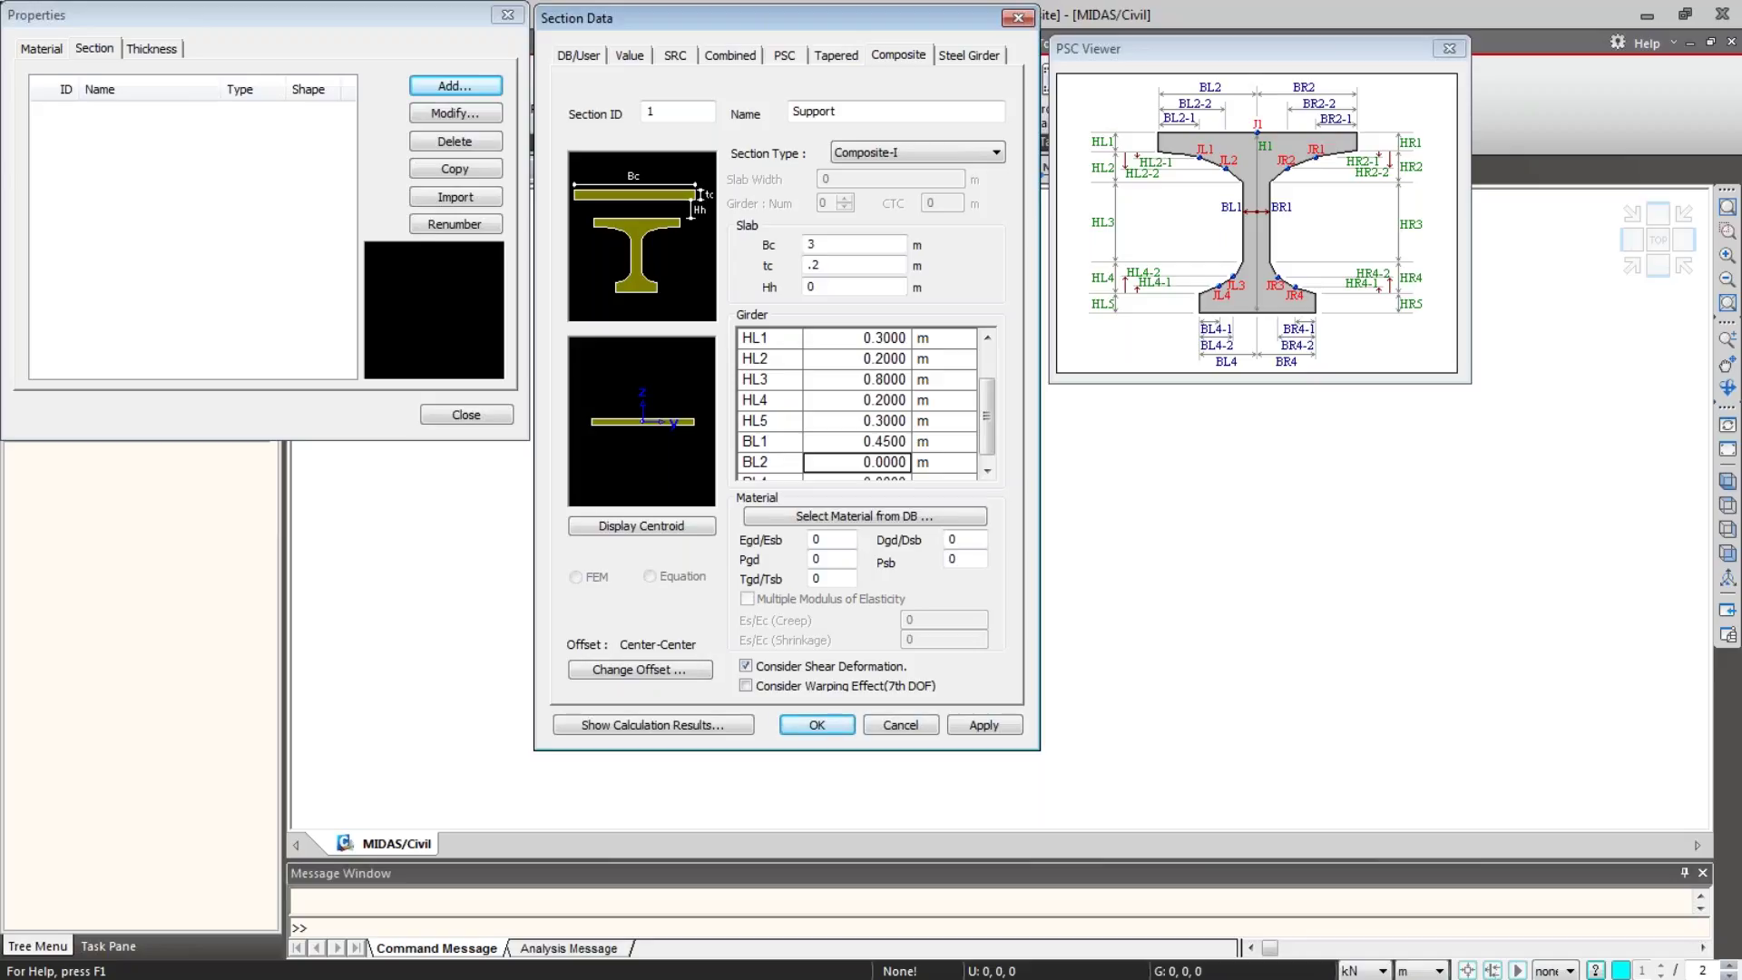
Step: Set the girder's half-widths BL2 to 0.55 m and BL4 to 0.451 m
{"action": "key", "text": "BackSpace"}
{"action": "type", "text": ".55"}
{"action": "key", "text": "Return"}
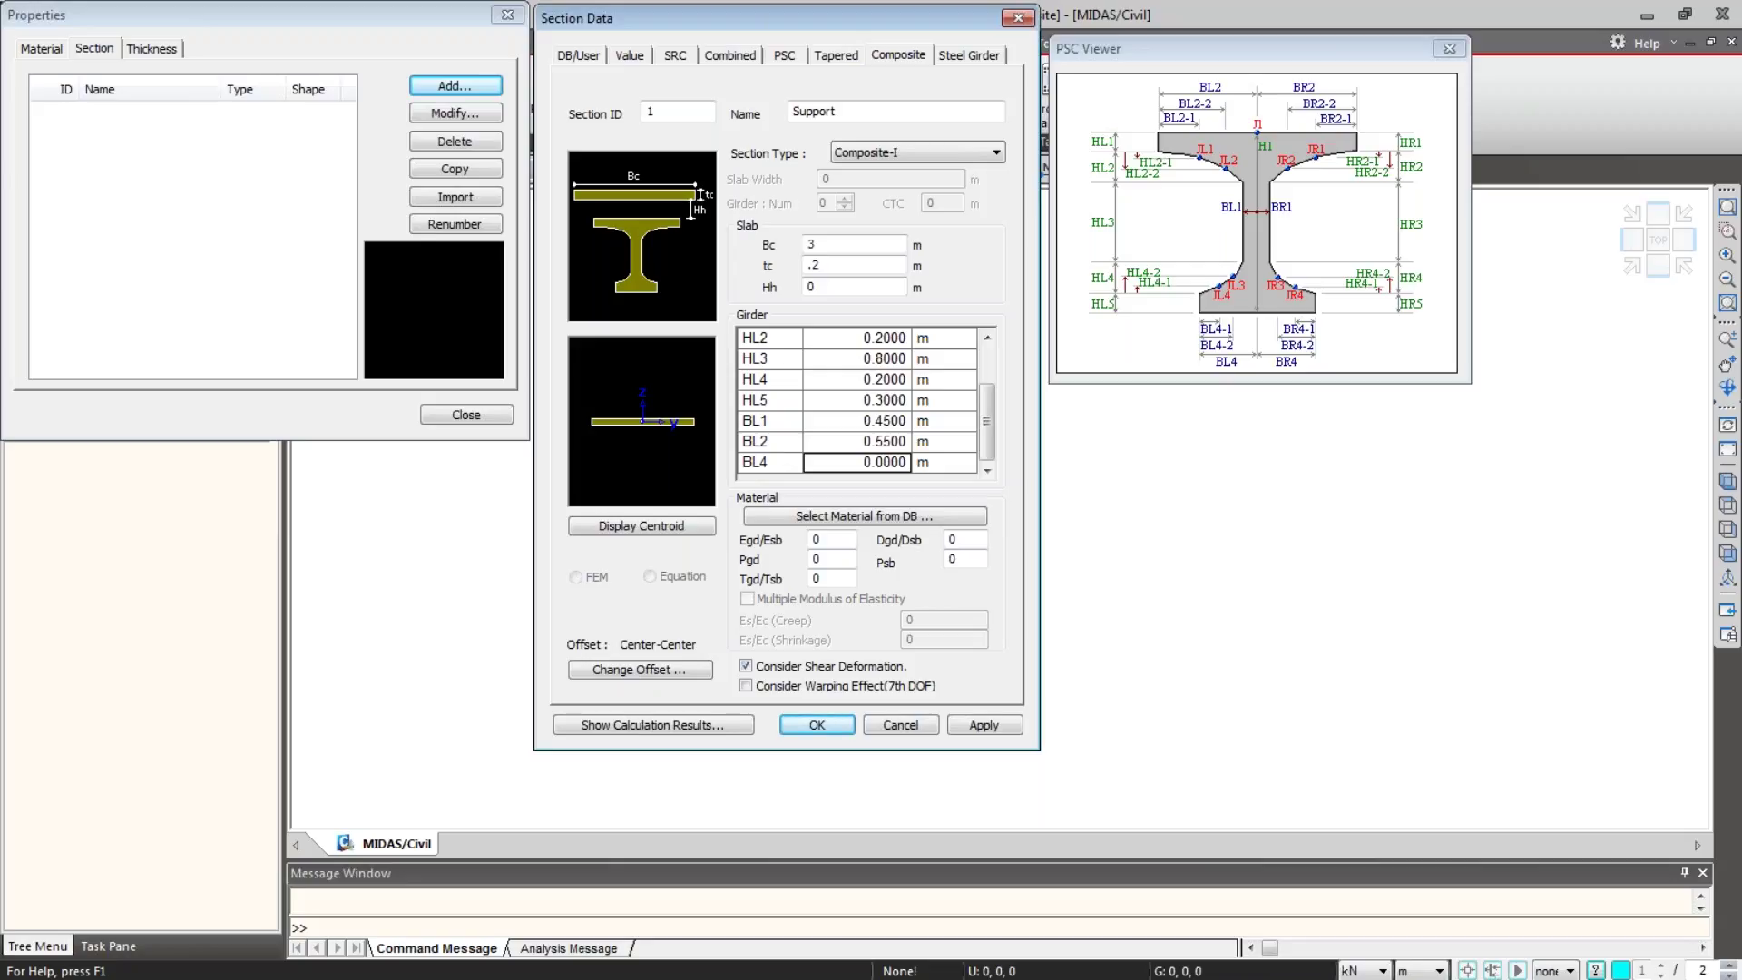
{"action": "key", "text": "BackSpace"}
{"action": "type", "text": ".4"}
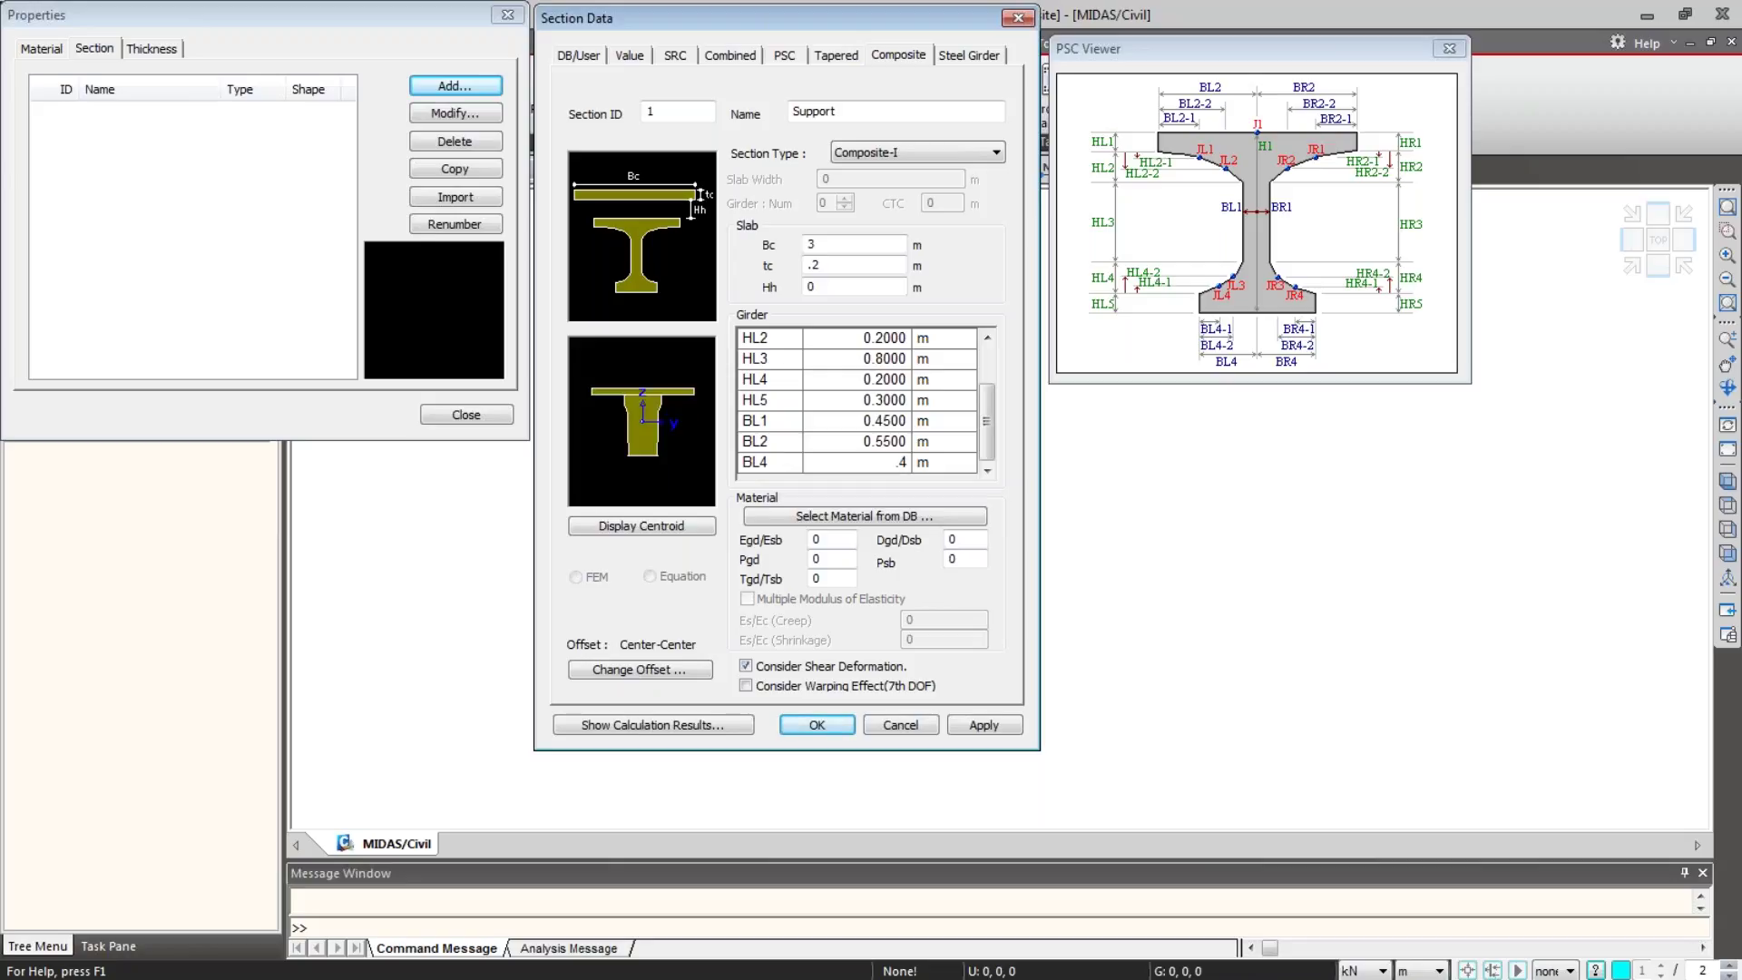
{"action": "type", "text": "51"}
Step: Change the girder's top flange half-width BL2 to 0.6 m
{"action": "left_click", "coordinate": [887, 439]}
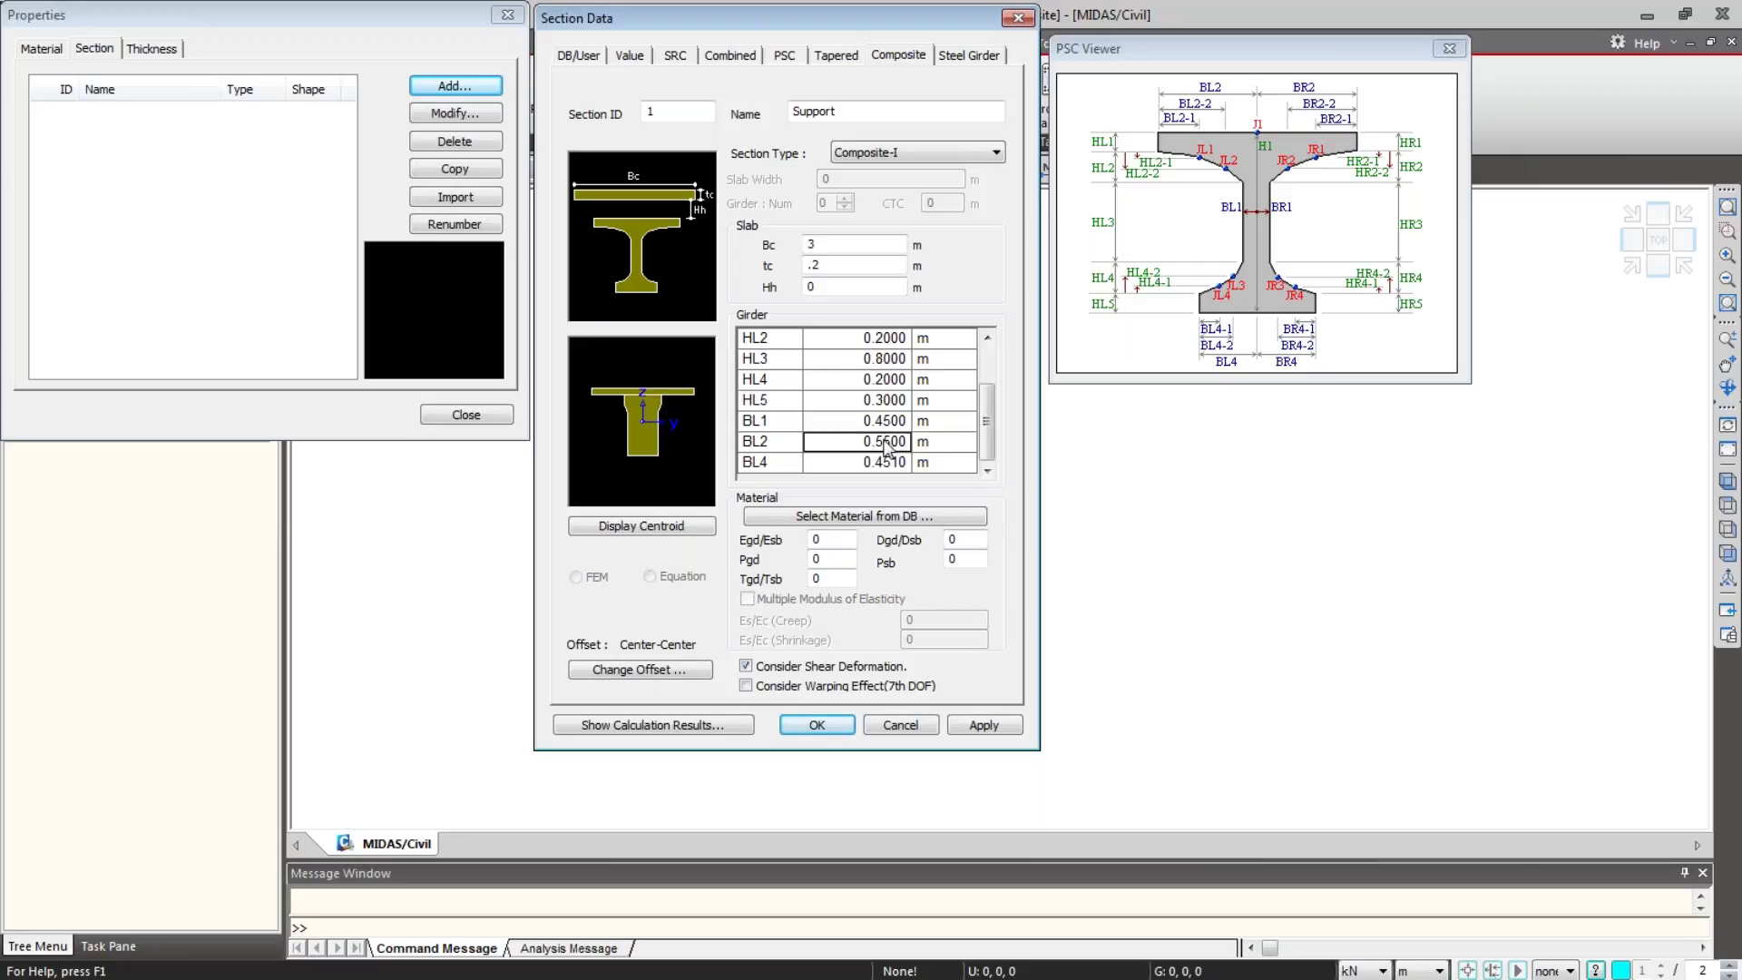
{"action": "key", "text": "BackSpace"}
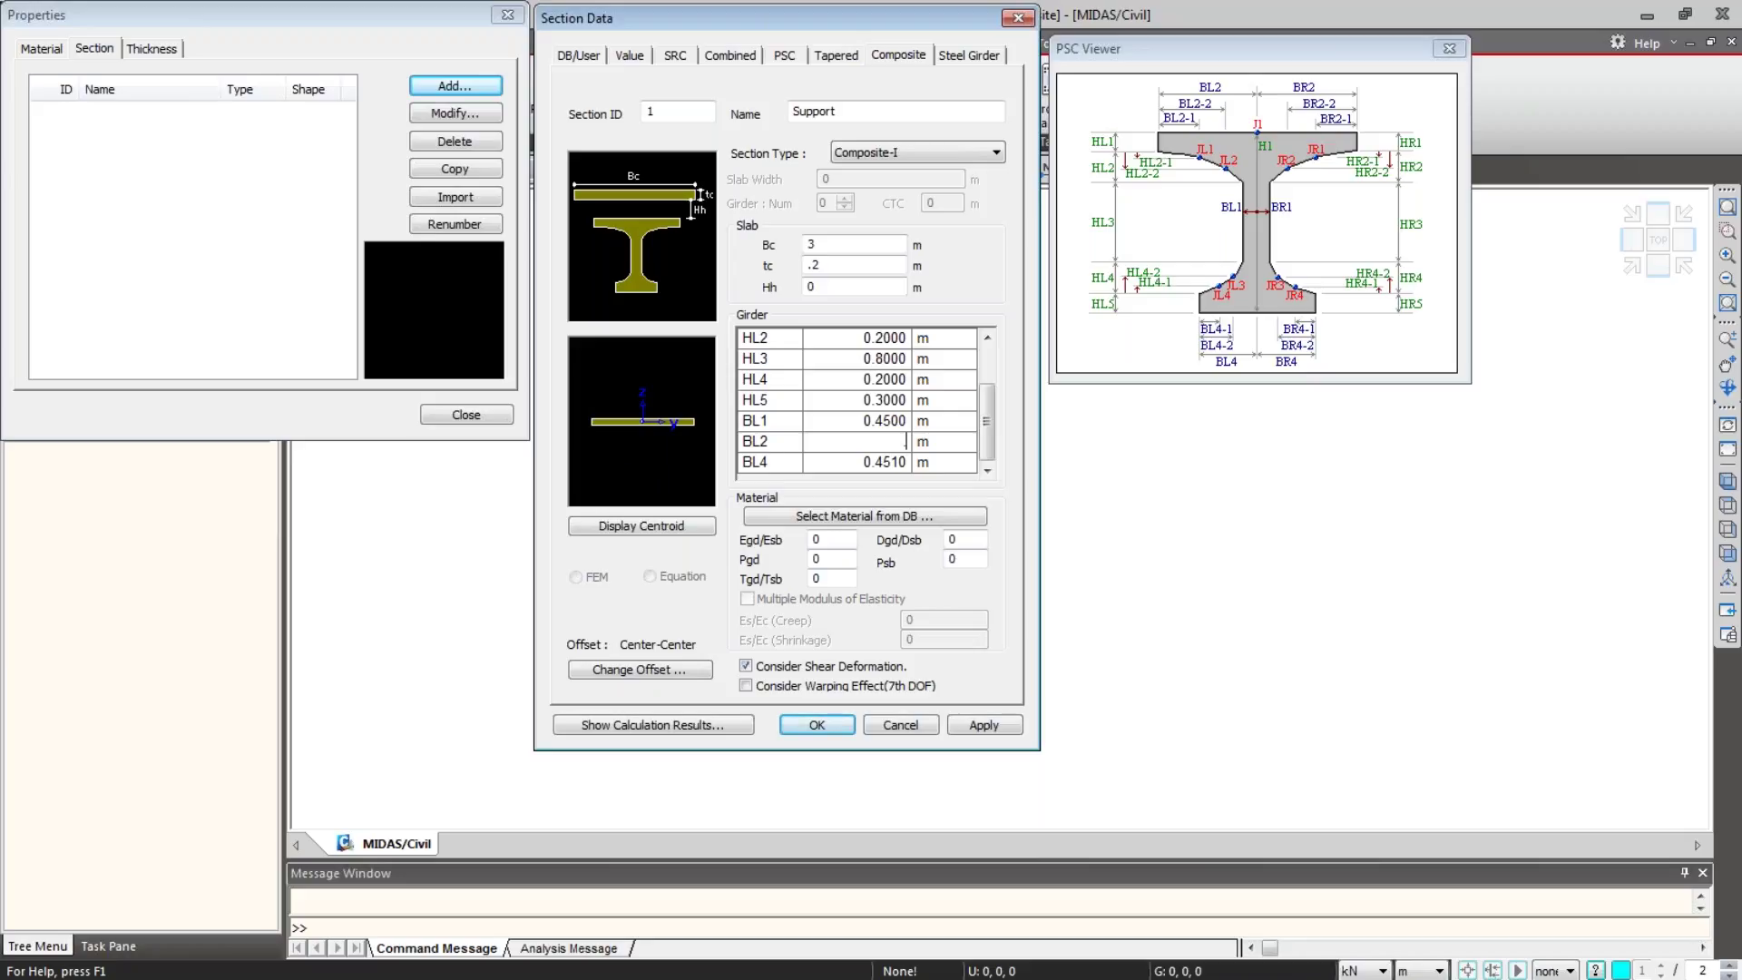
{"action": "type", "text": ".6"}
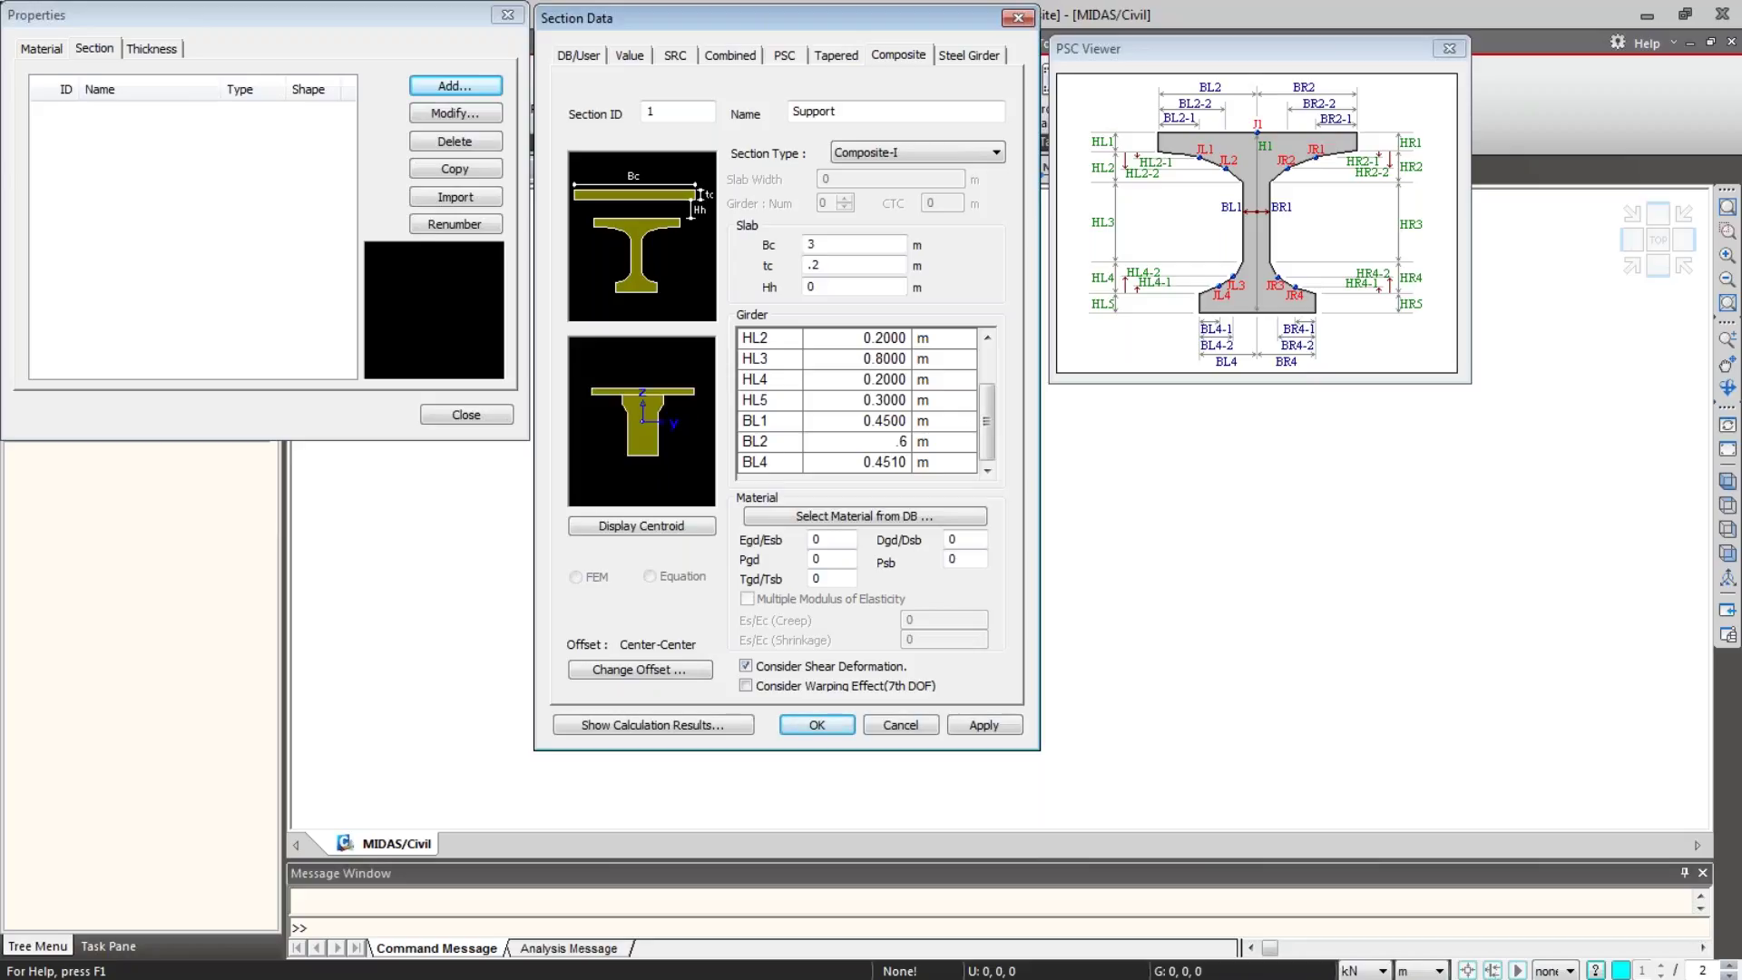
{"action": "left_click", "coordinate": [900, 425]}
{"action": "mouse_move", "coordinate": [987, 424]}
{"action": "left_mouse_down"}
{"action": "mouse_move", "coordinate": [989, 373]}
{"action": "mouse_move", "coordinate": [991, 437]}
{"action": "left_mouse_up"}
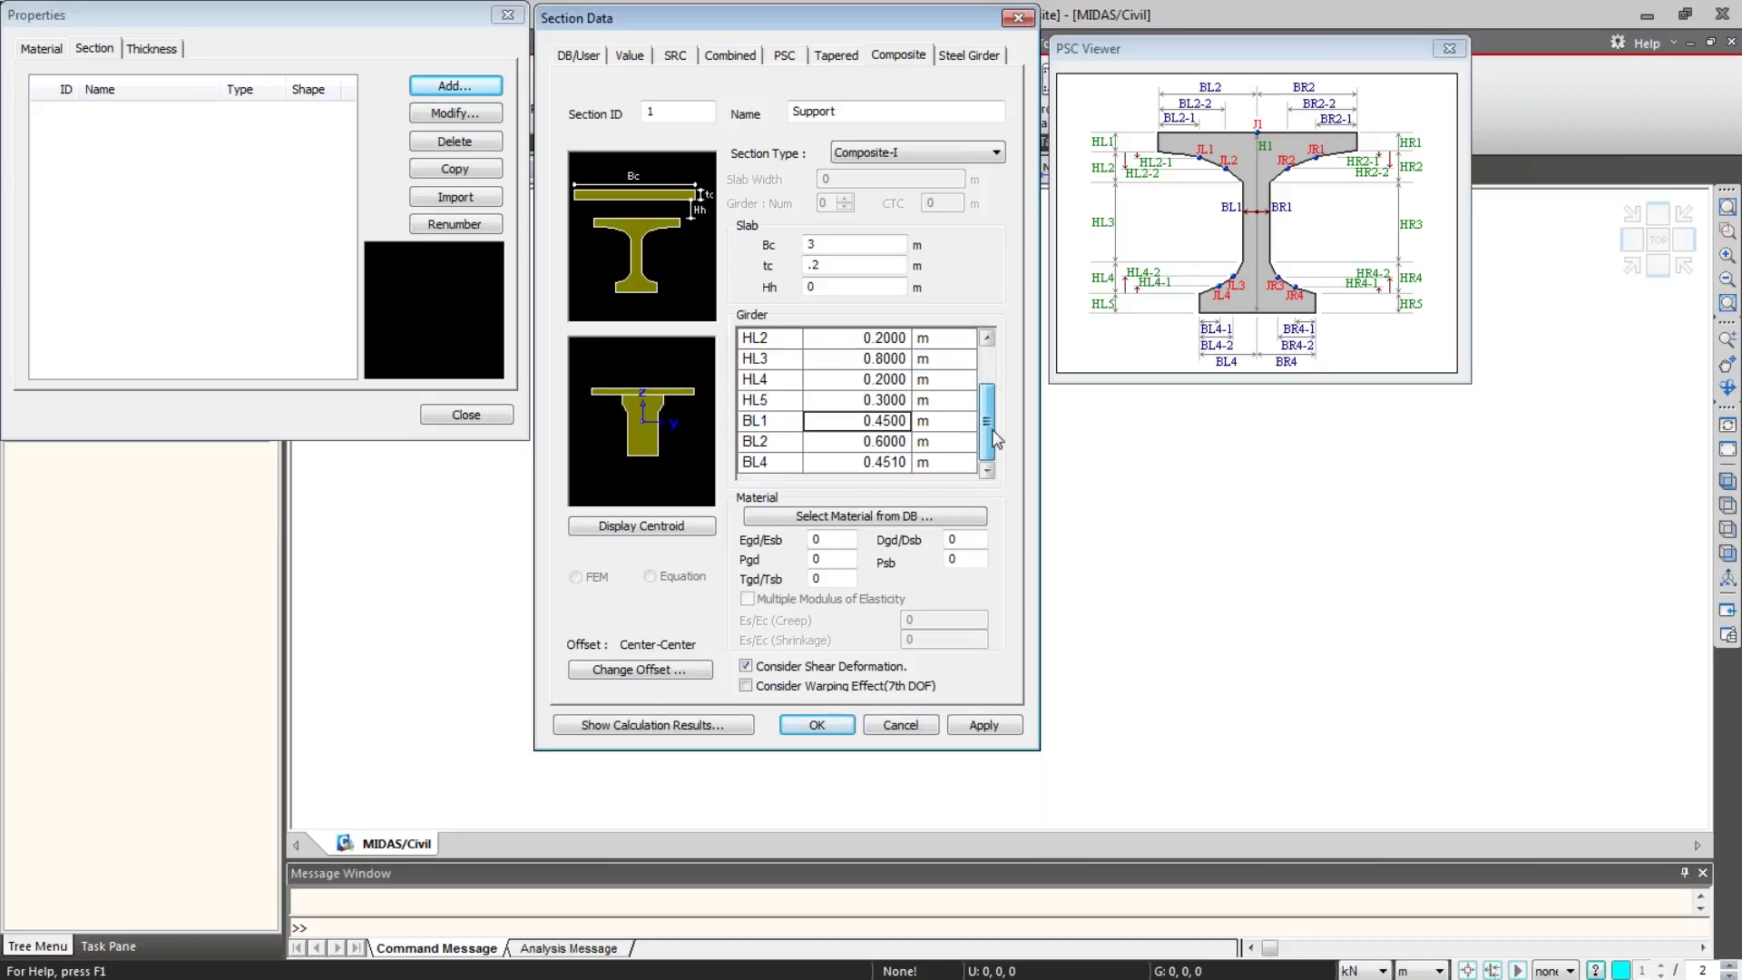
{"action": "left_click", "coordinate": [894, 443]}
{"action": "left_click", "coordinate": [896, 463]}
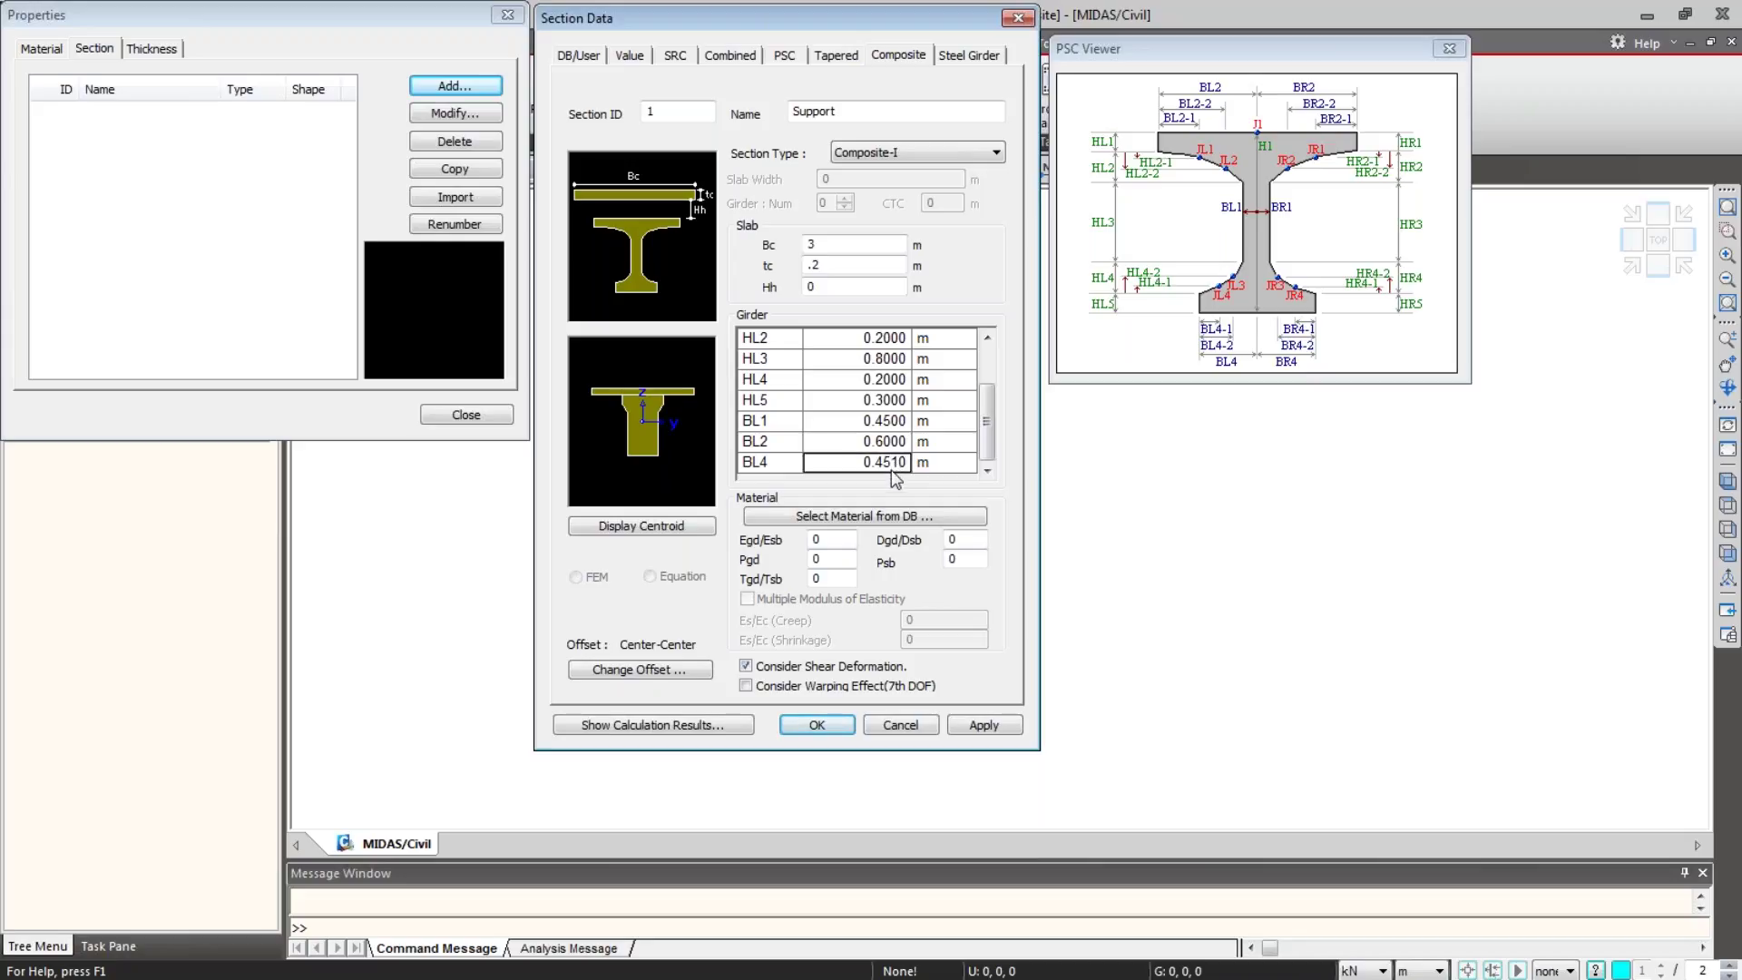
Step: Assign EN04(RC) database concrete to the section, with C30/37 for the slab and C35/45 for the girder
{"action": "left_click", "coordinate": [893, 515]}
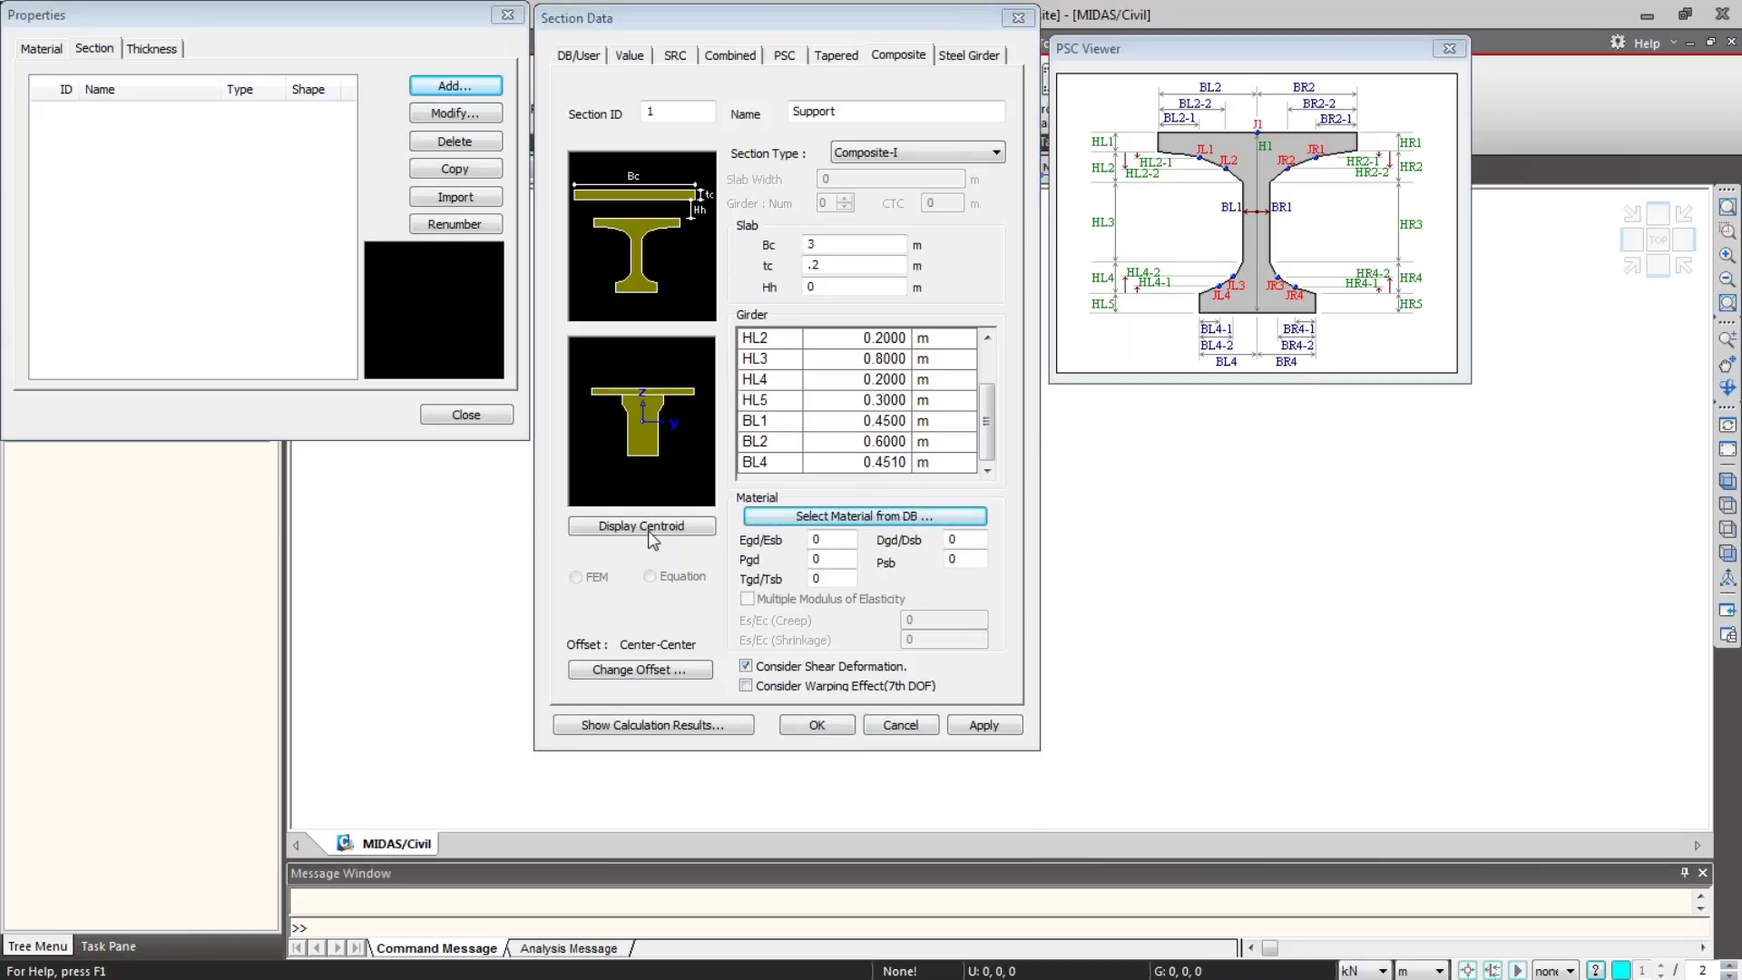
{"action": "left_click", "coordinate": [821, 517]}
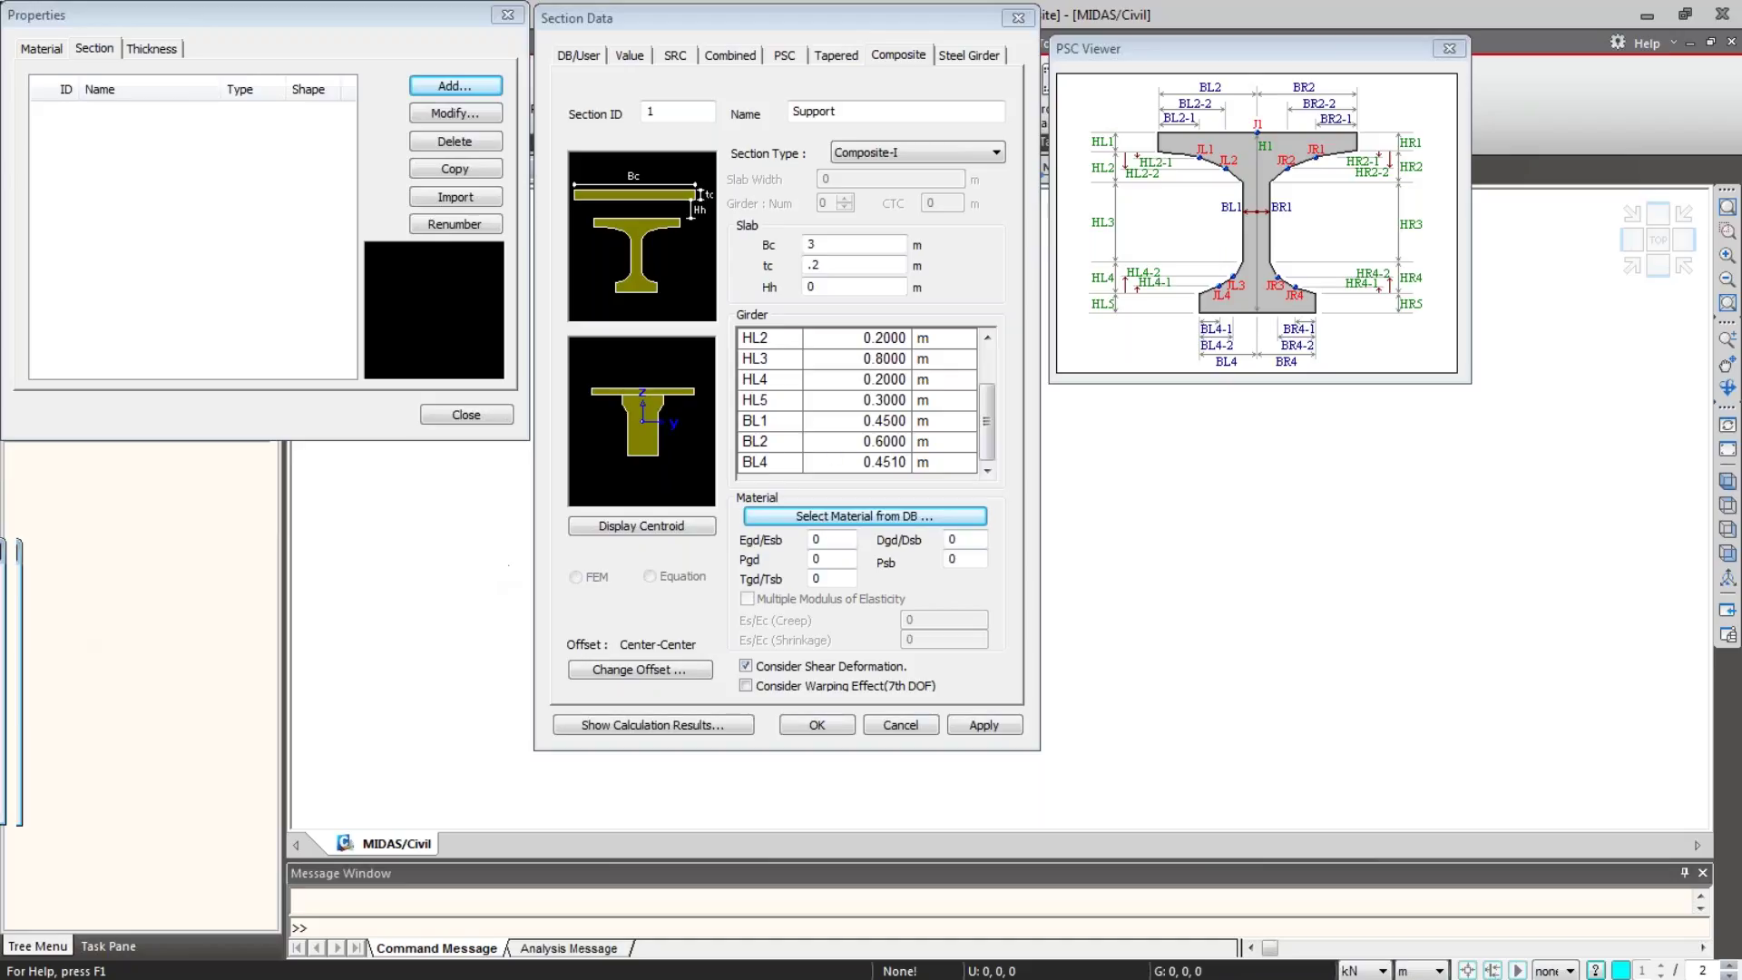
{"action": "left_click_drag", "start_coordinate": [0, 551], "coordinate": [1223, 439]}
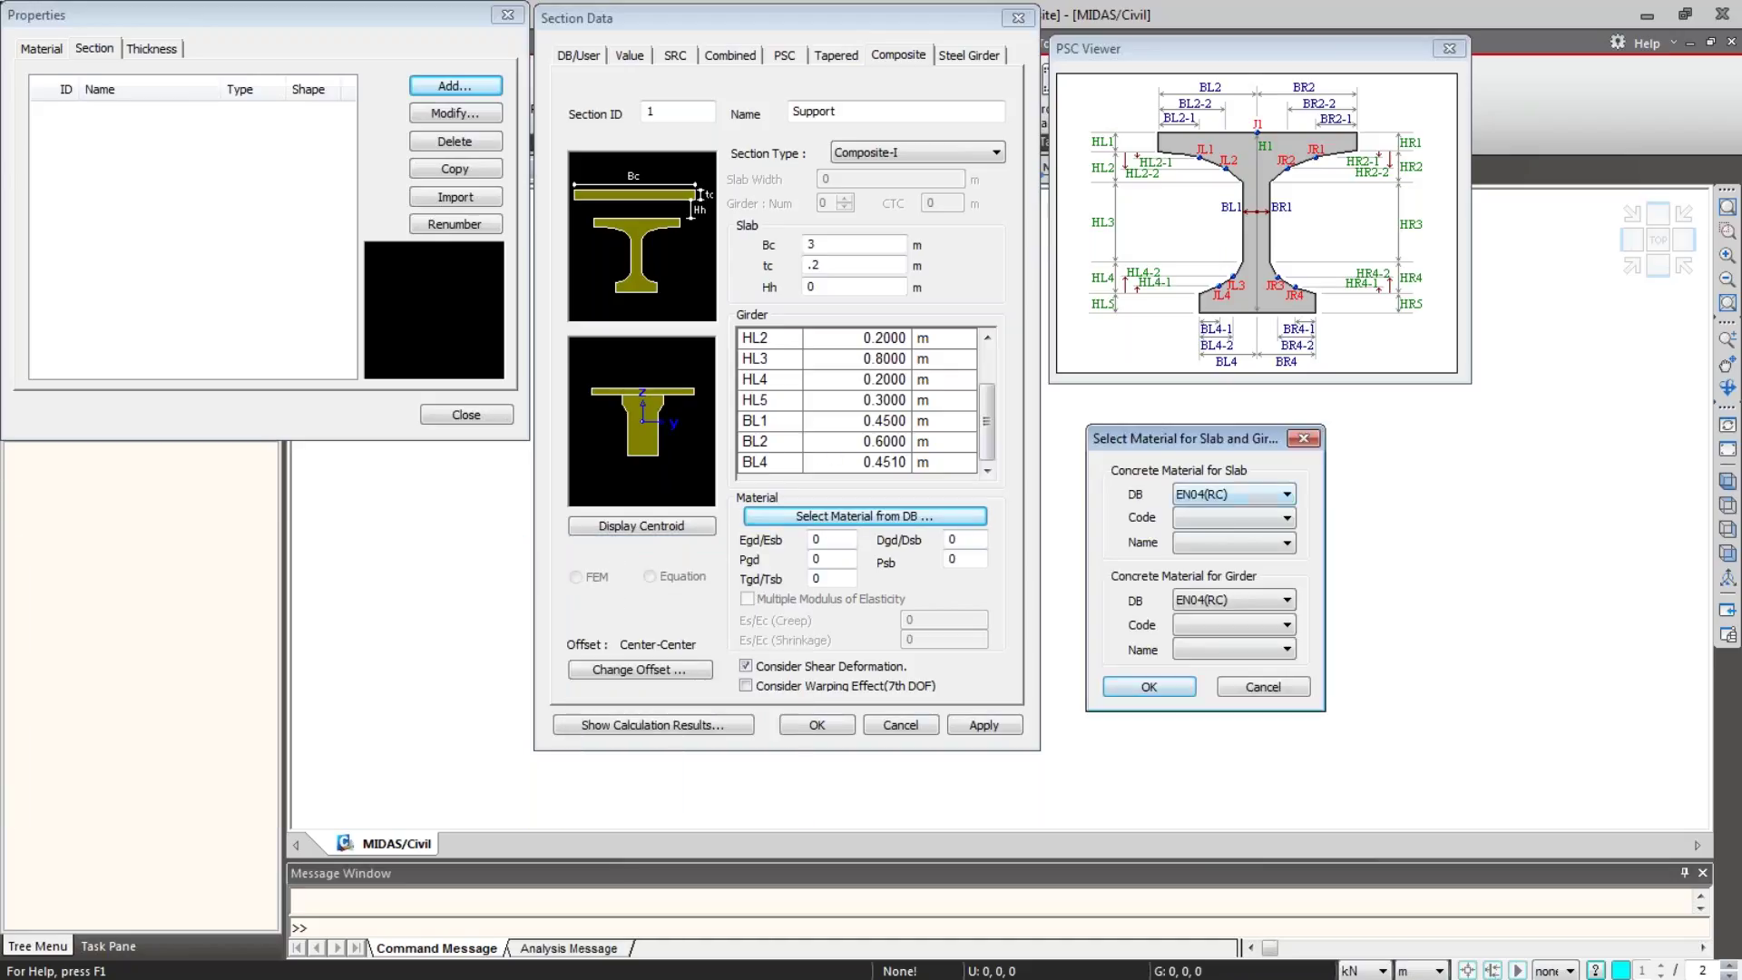
{"action": "left_click", "coordinate": [1287, 543]}
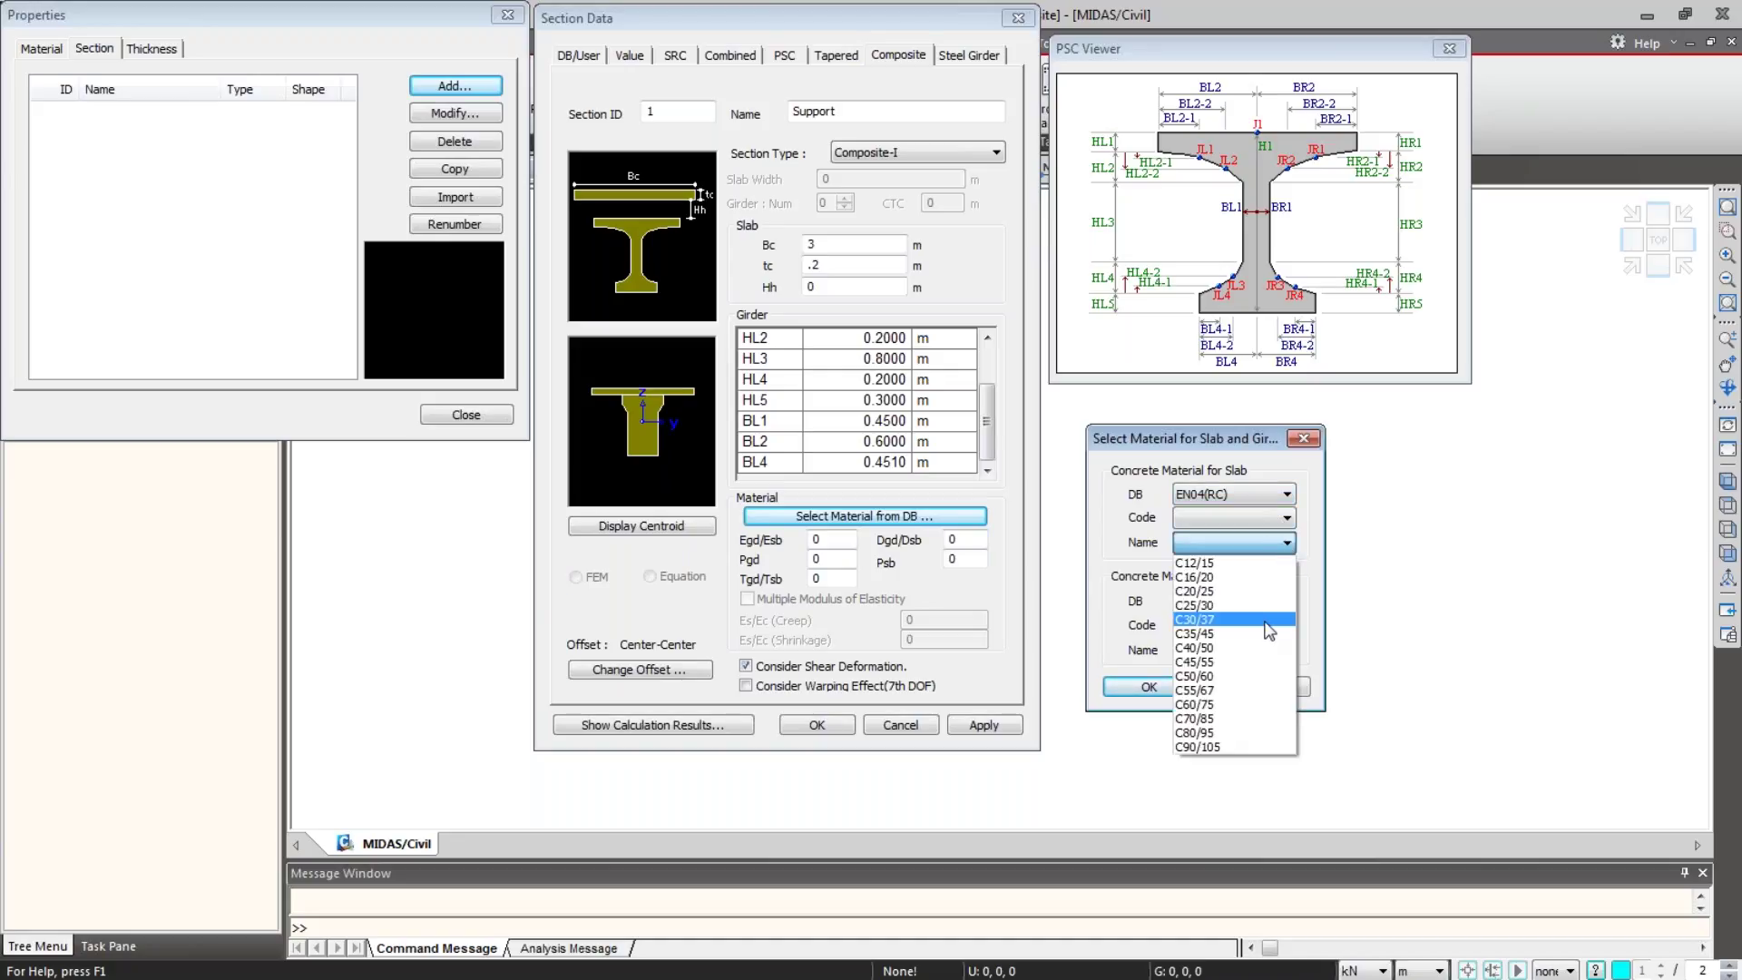
{"action": "left_click", "coordinate": [1266, 622]}
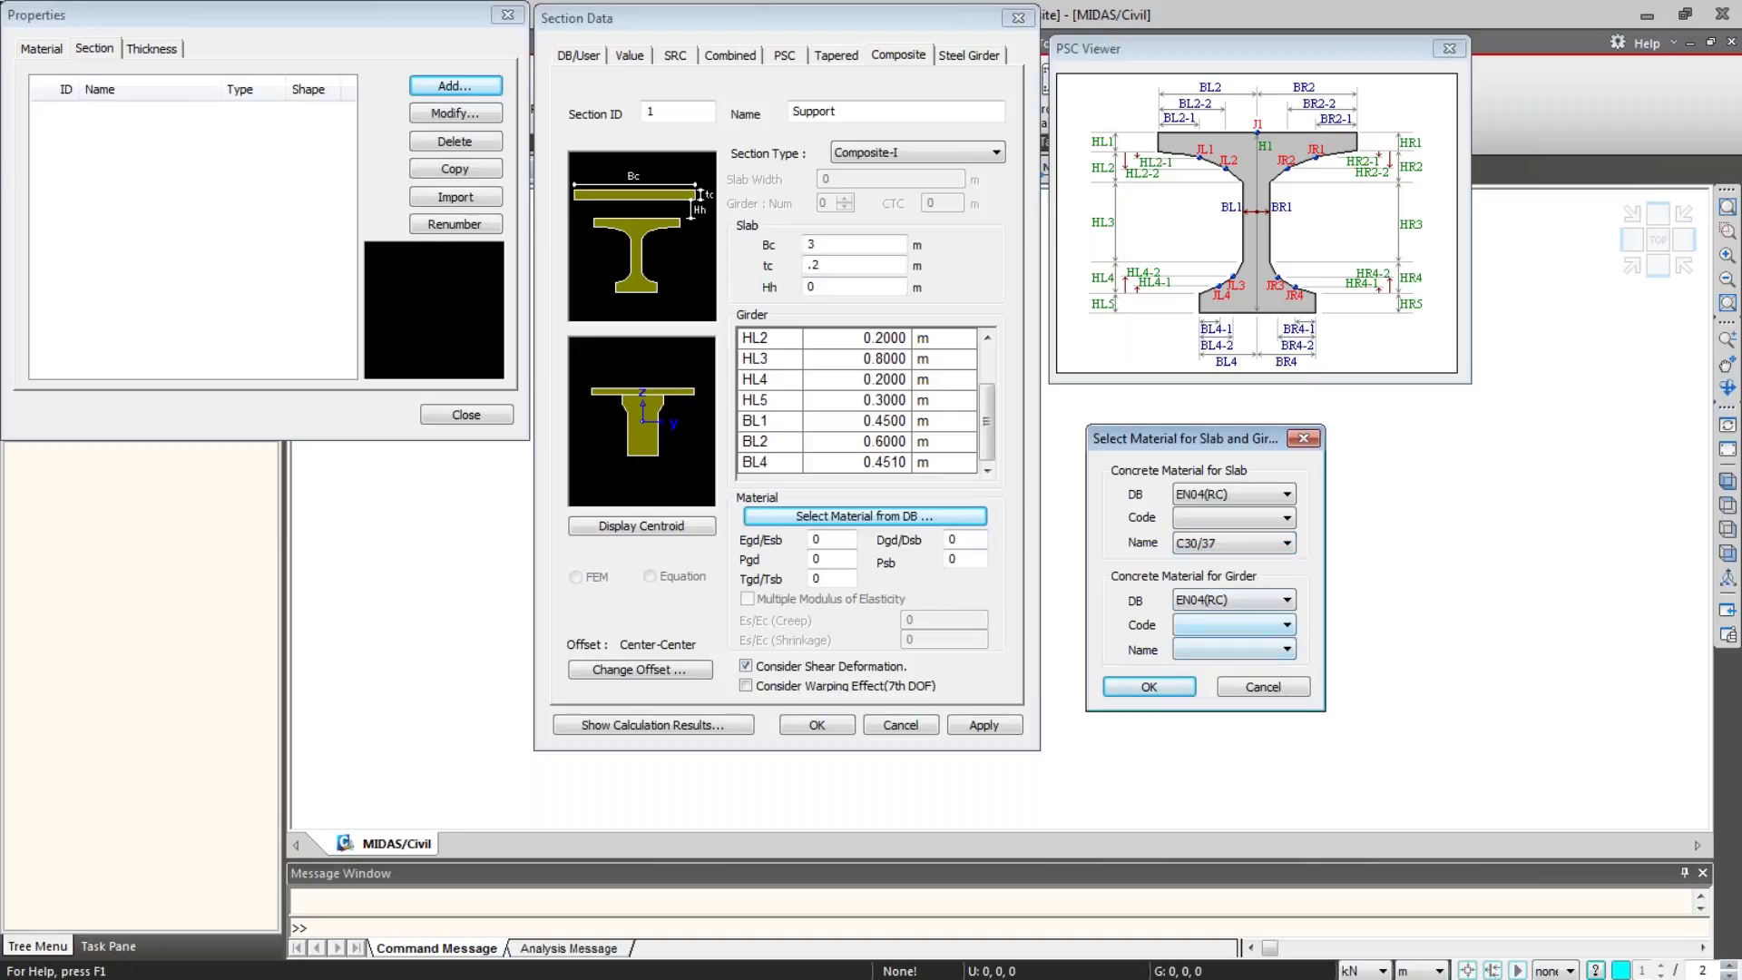
{"action": "left_click", "coordinate": [1287, 649]}
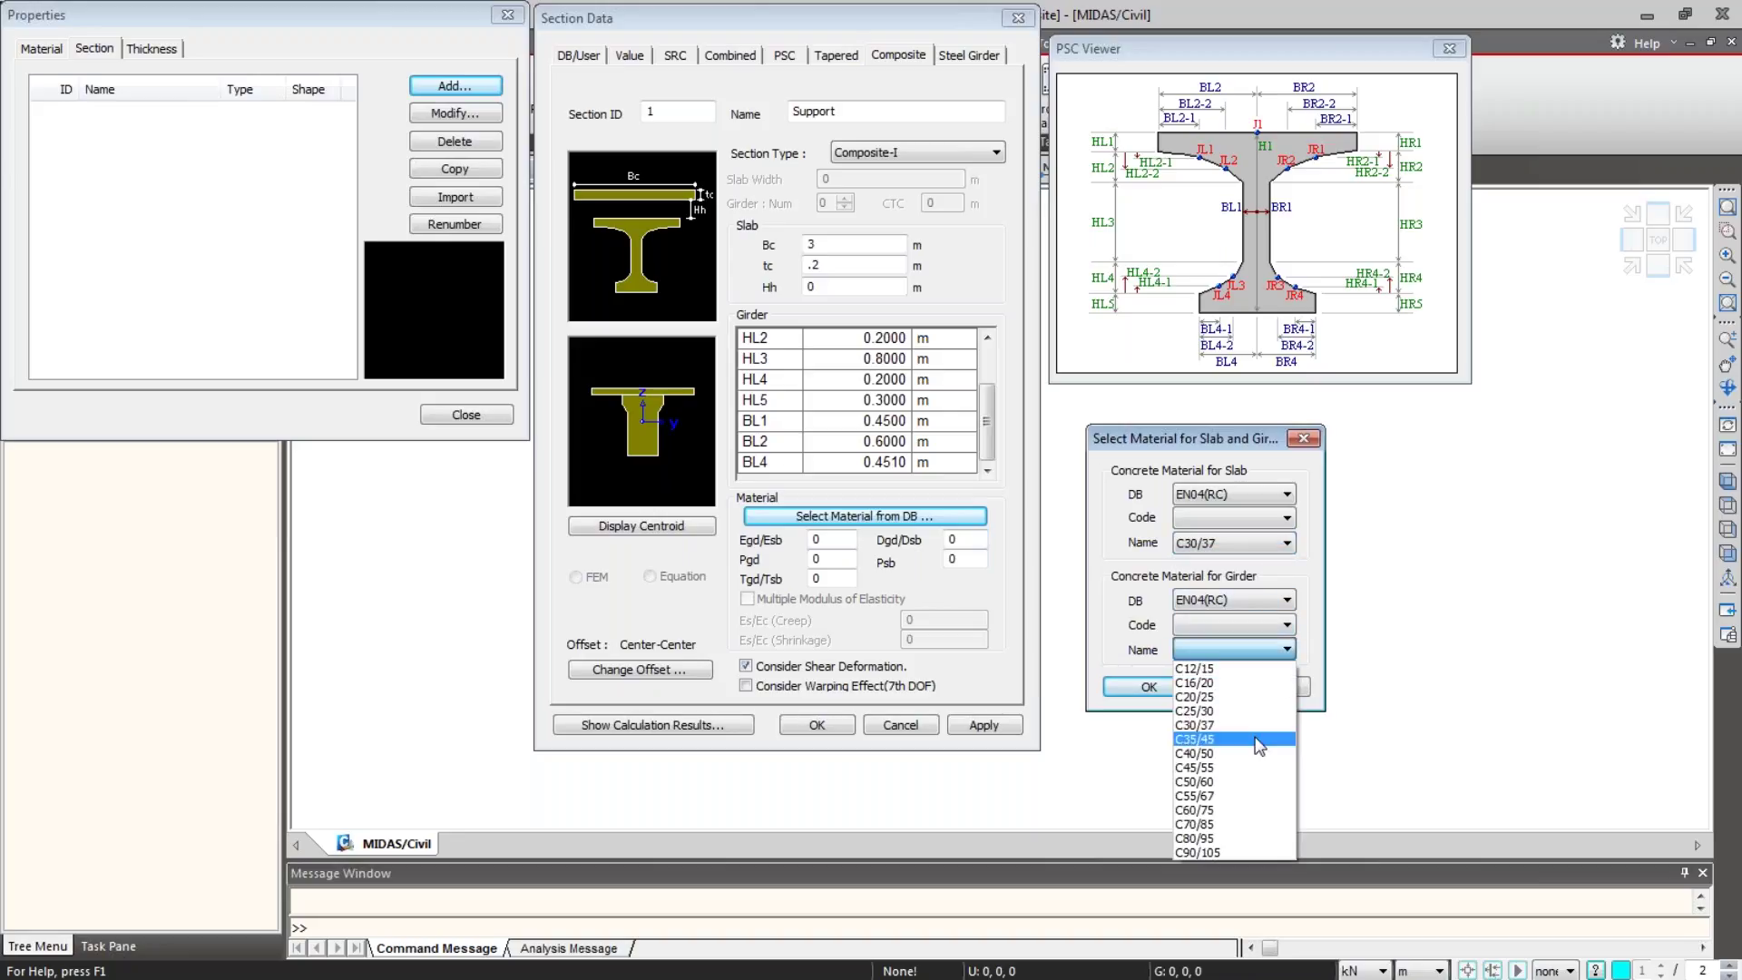
{"action": "left_click", "coordinate": [1259, 742]}
{"action": "left_click", "coordinate": [1179, 687]}
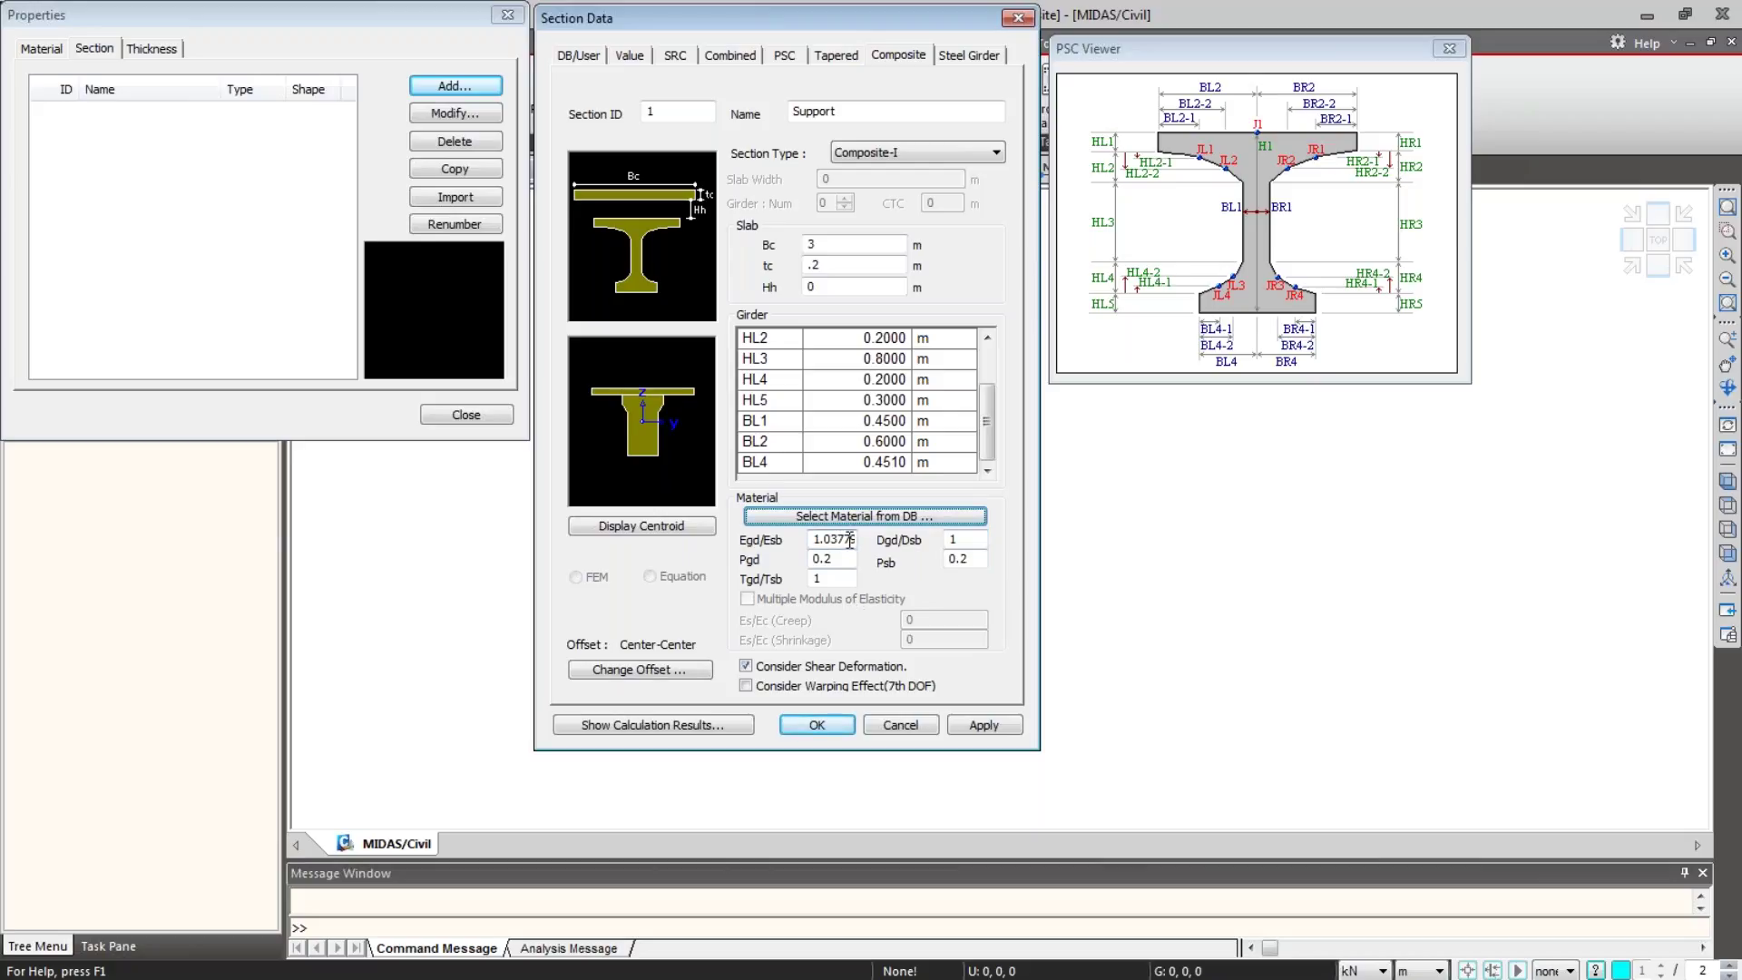
Step: Change the Support section's offset to Center-Top
{"action": "left_click", "coordinate": [652, 669]}
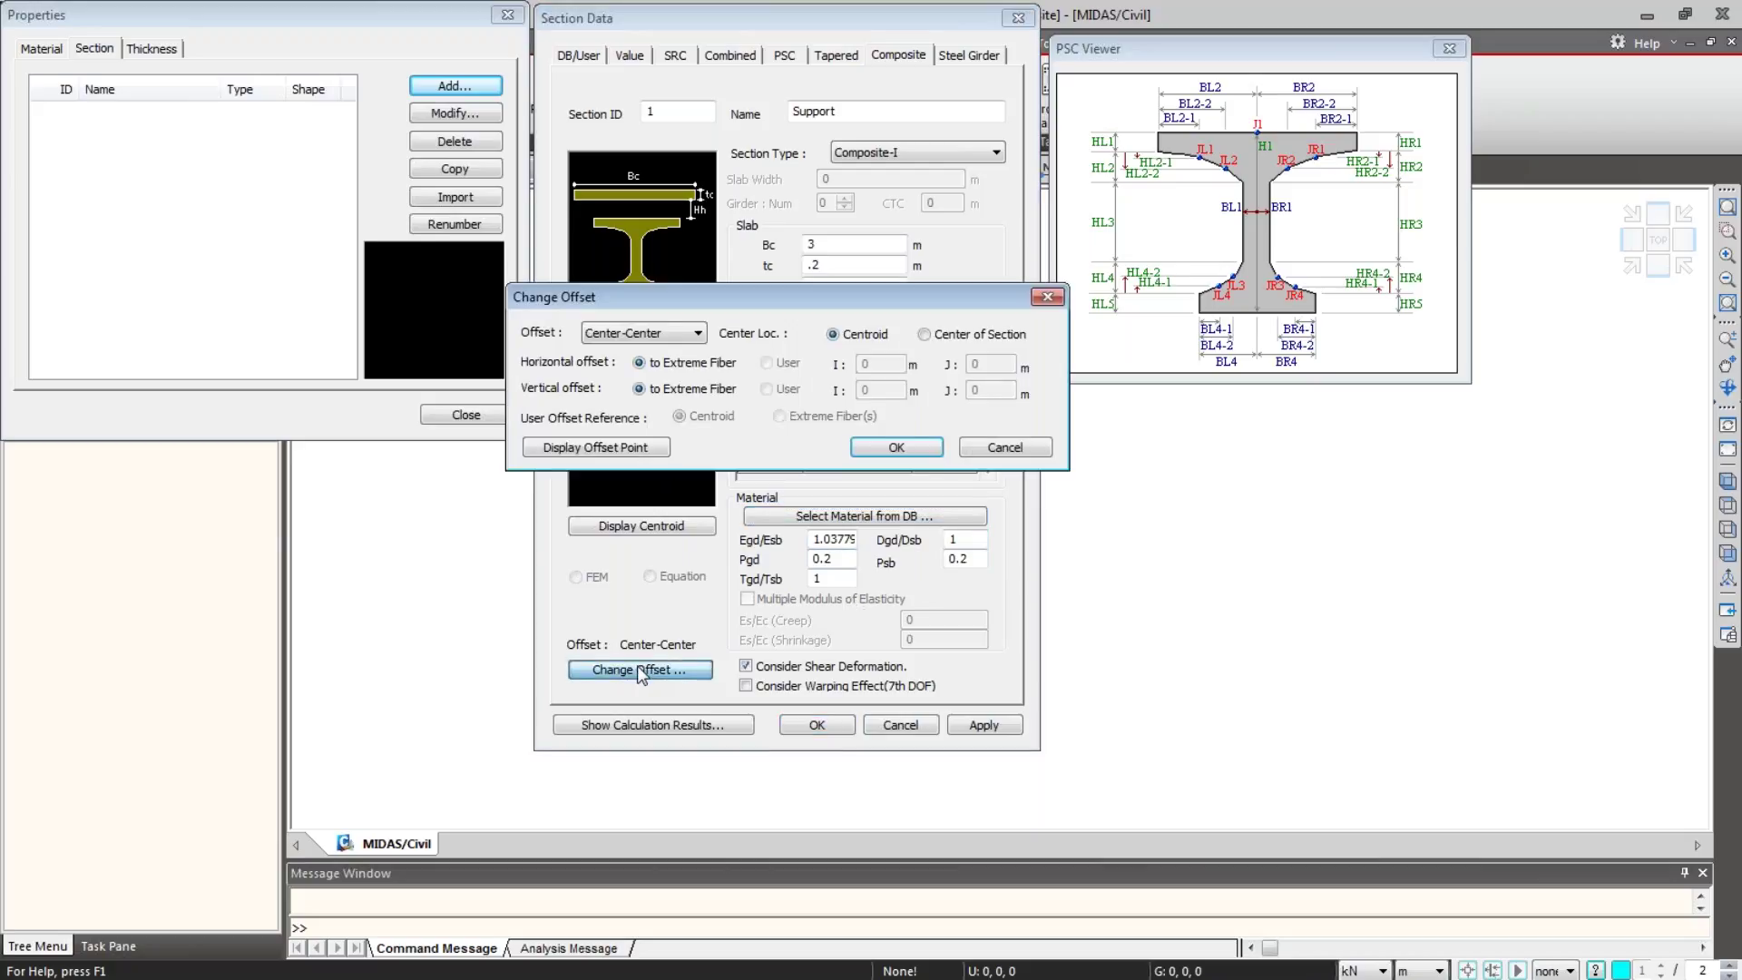
{"action": "left_click", "coordinate": [691, 343]}
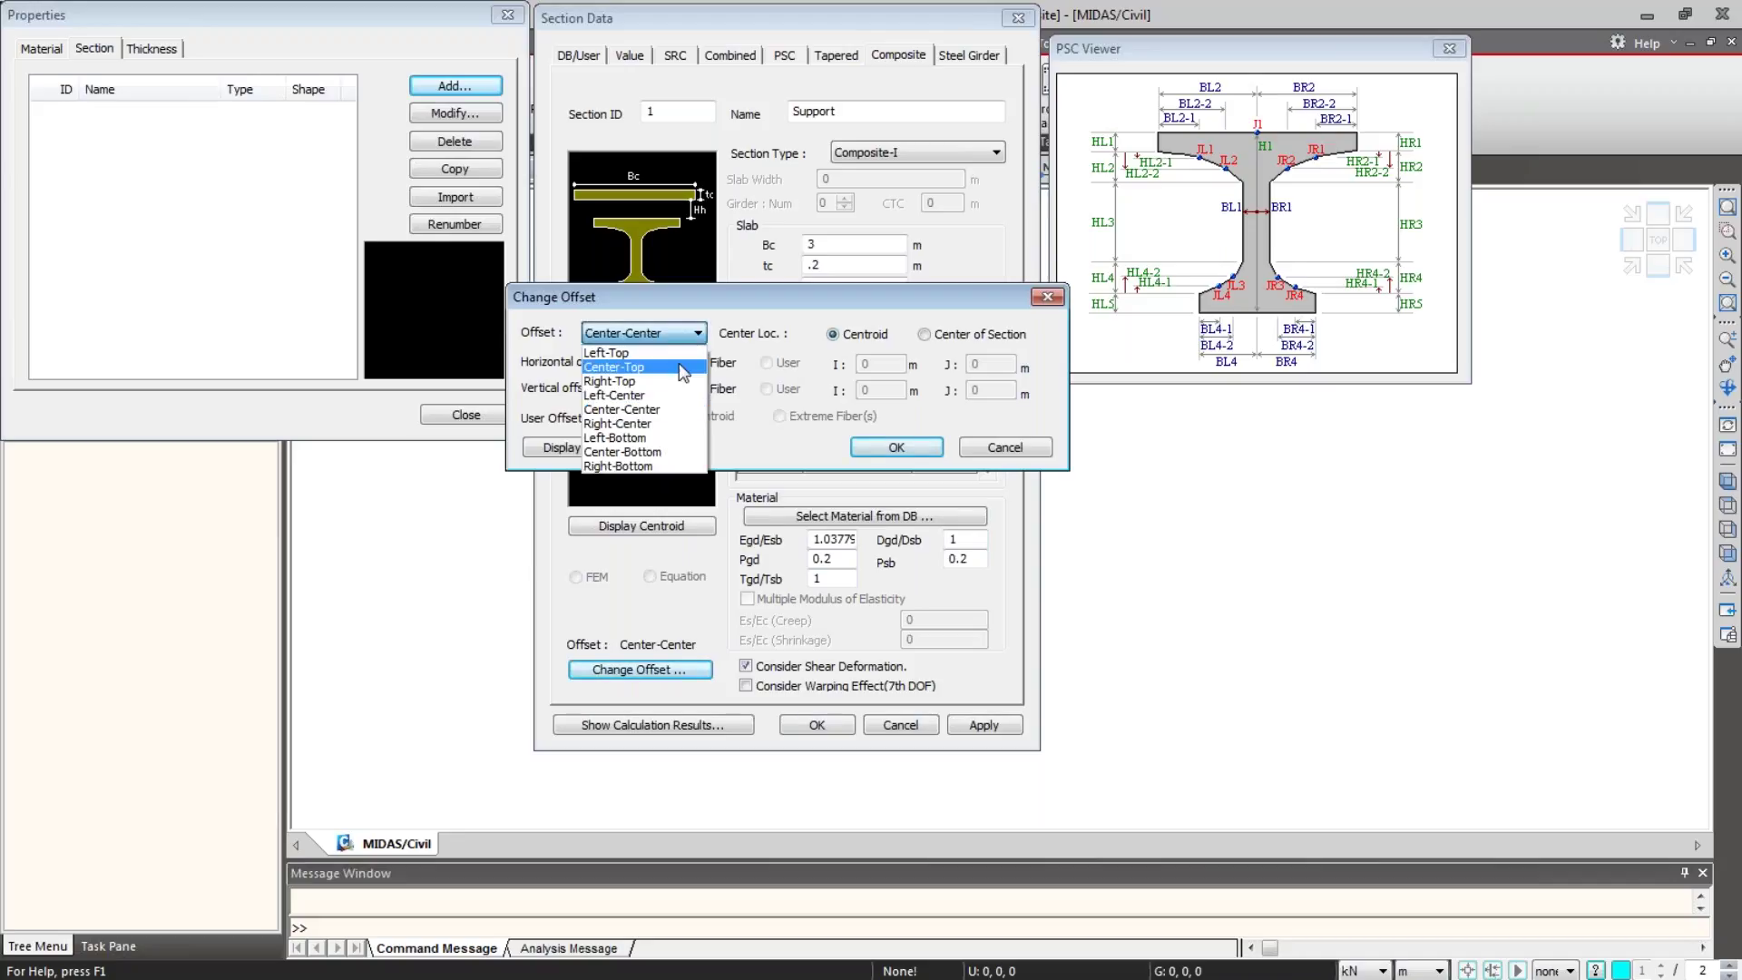
{"action": "left_click", "coordinate": [682, 362]}
{"action": "left_click", "coordinate": [885, 446]}
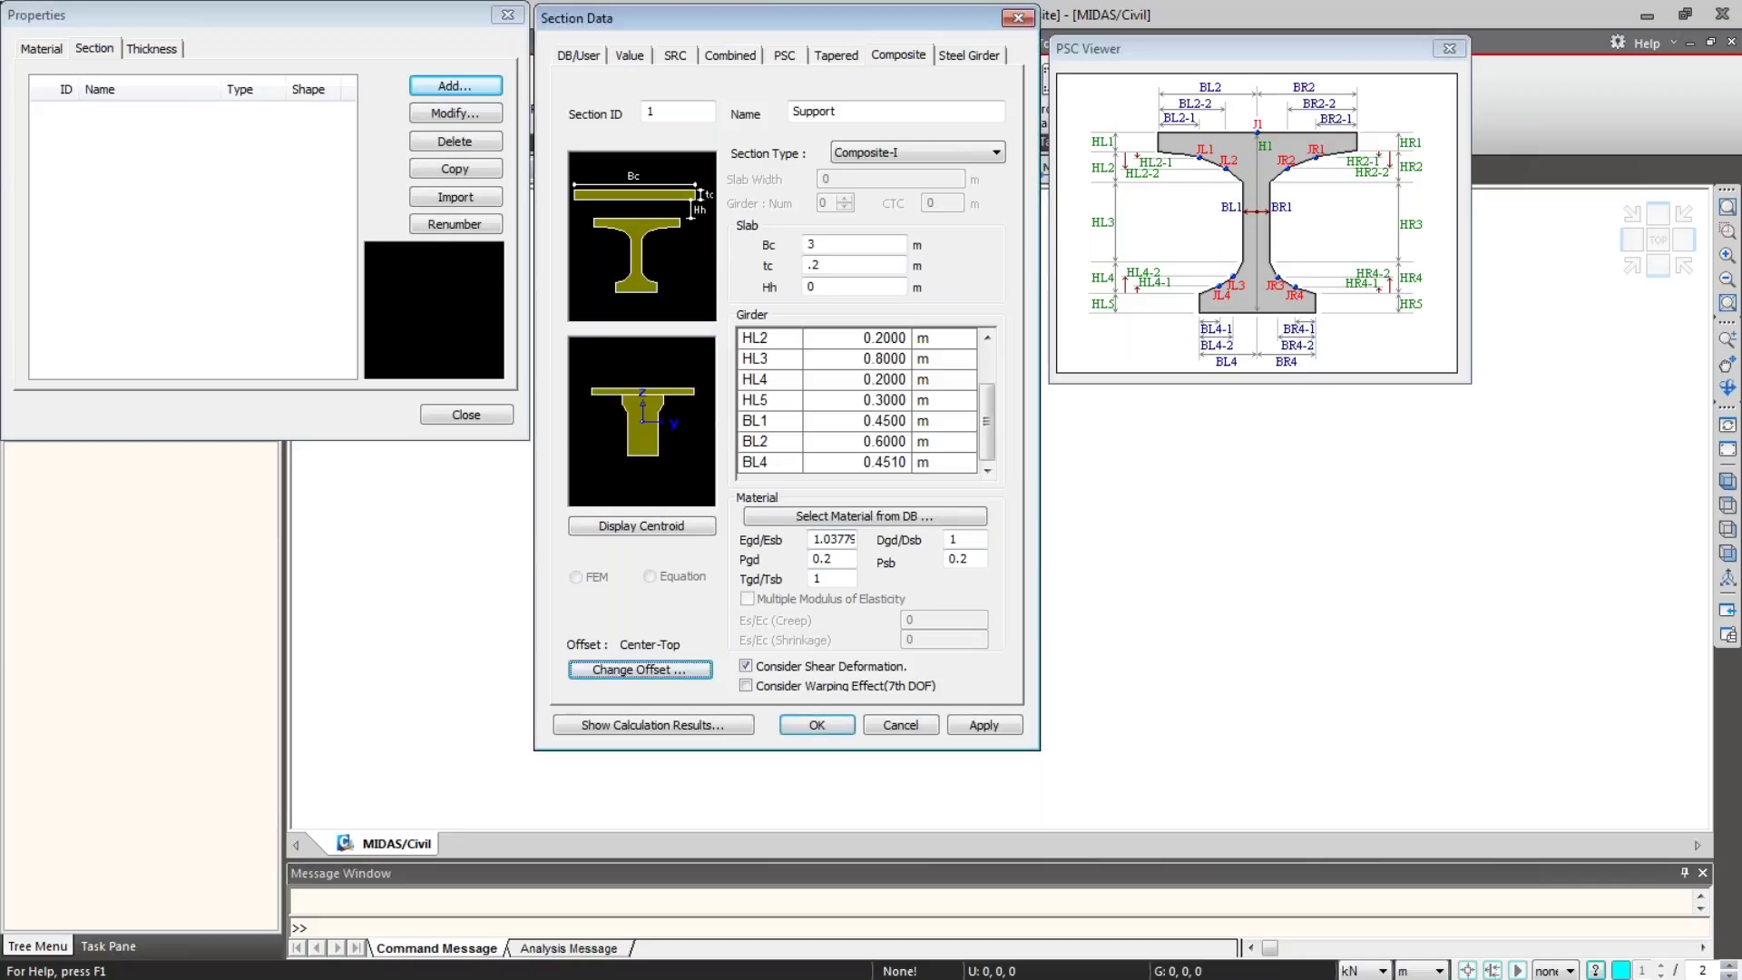
Step: Review the Support section's calculated properties before and after composite action, and add it to the section list
{"action": "left_click", "coordinate": [692, 725]}
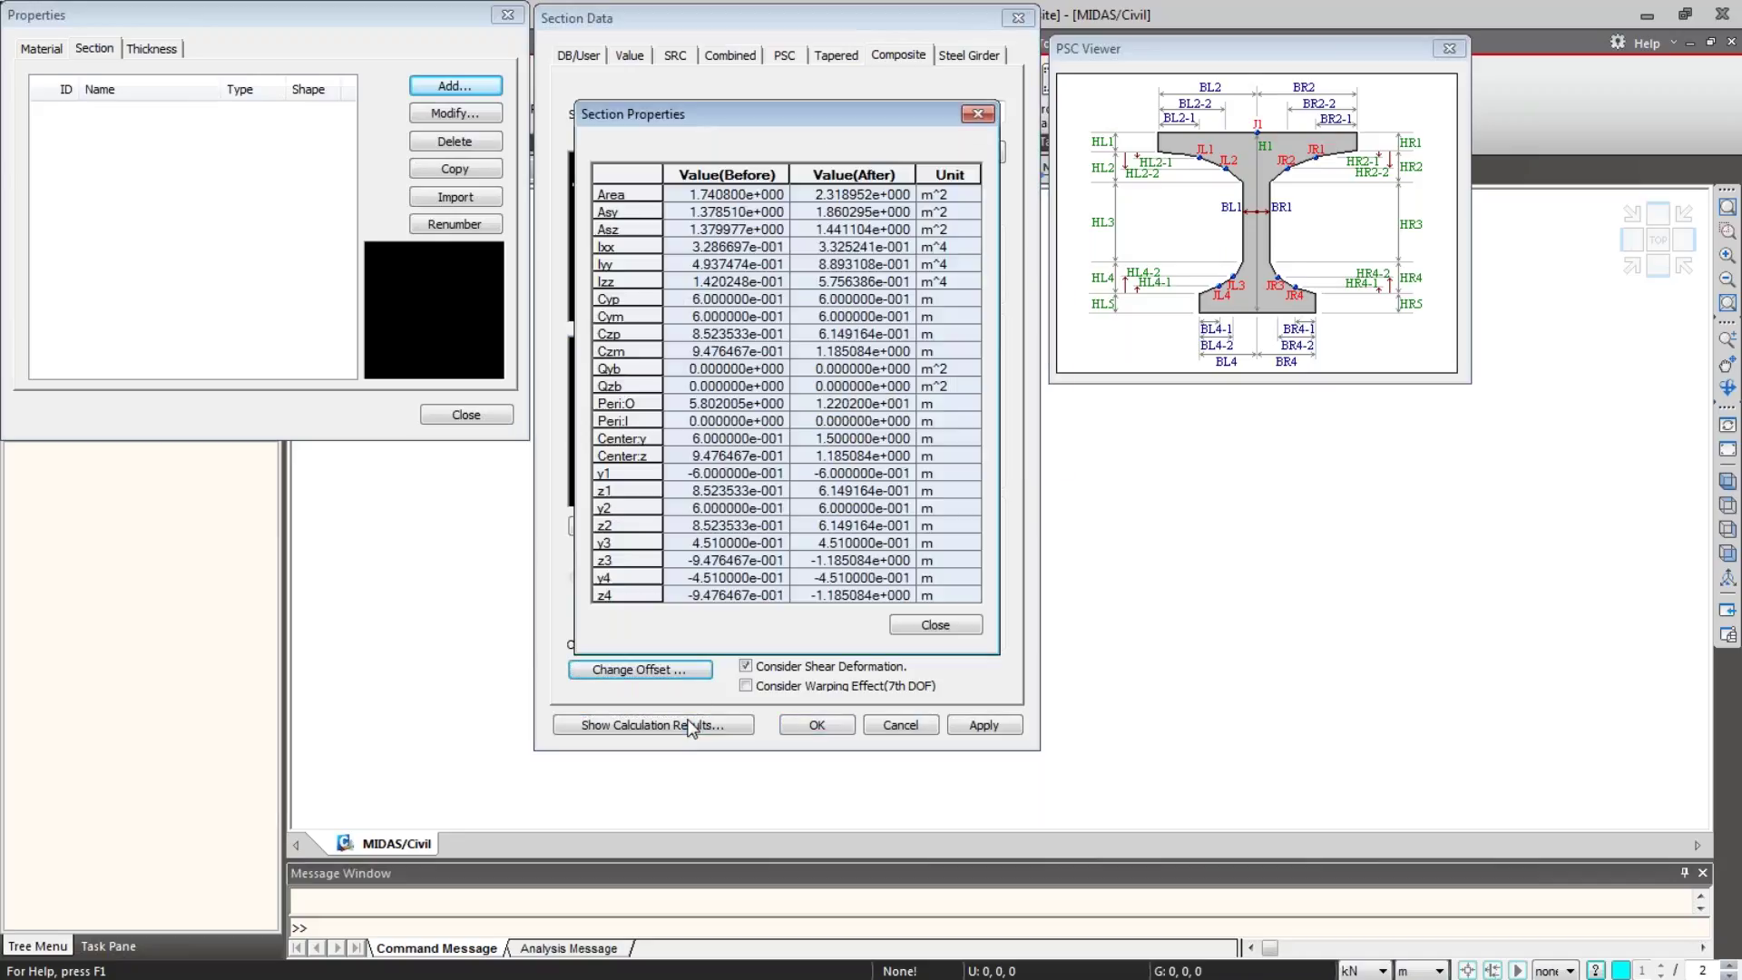
{"action": "left_click_drag", "start_coordinate": [807, 125], "coordinate": [1284, 335]}
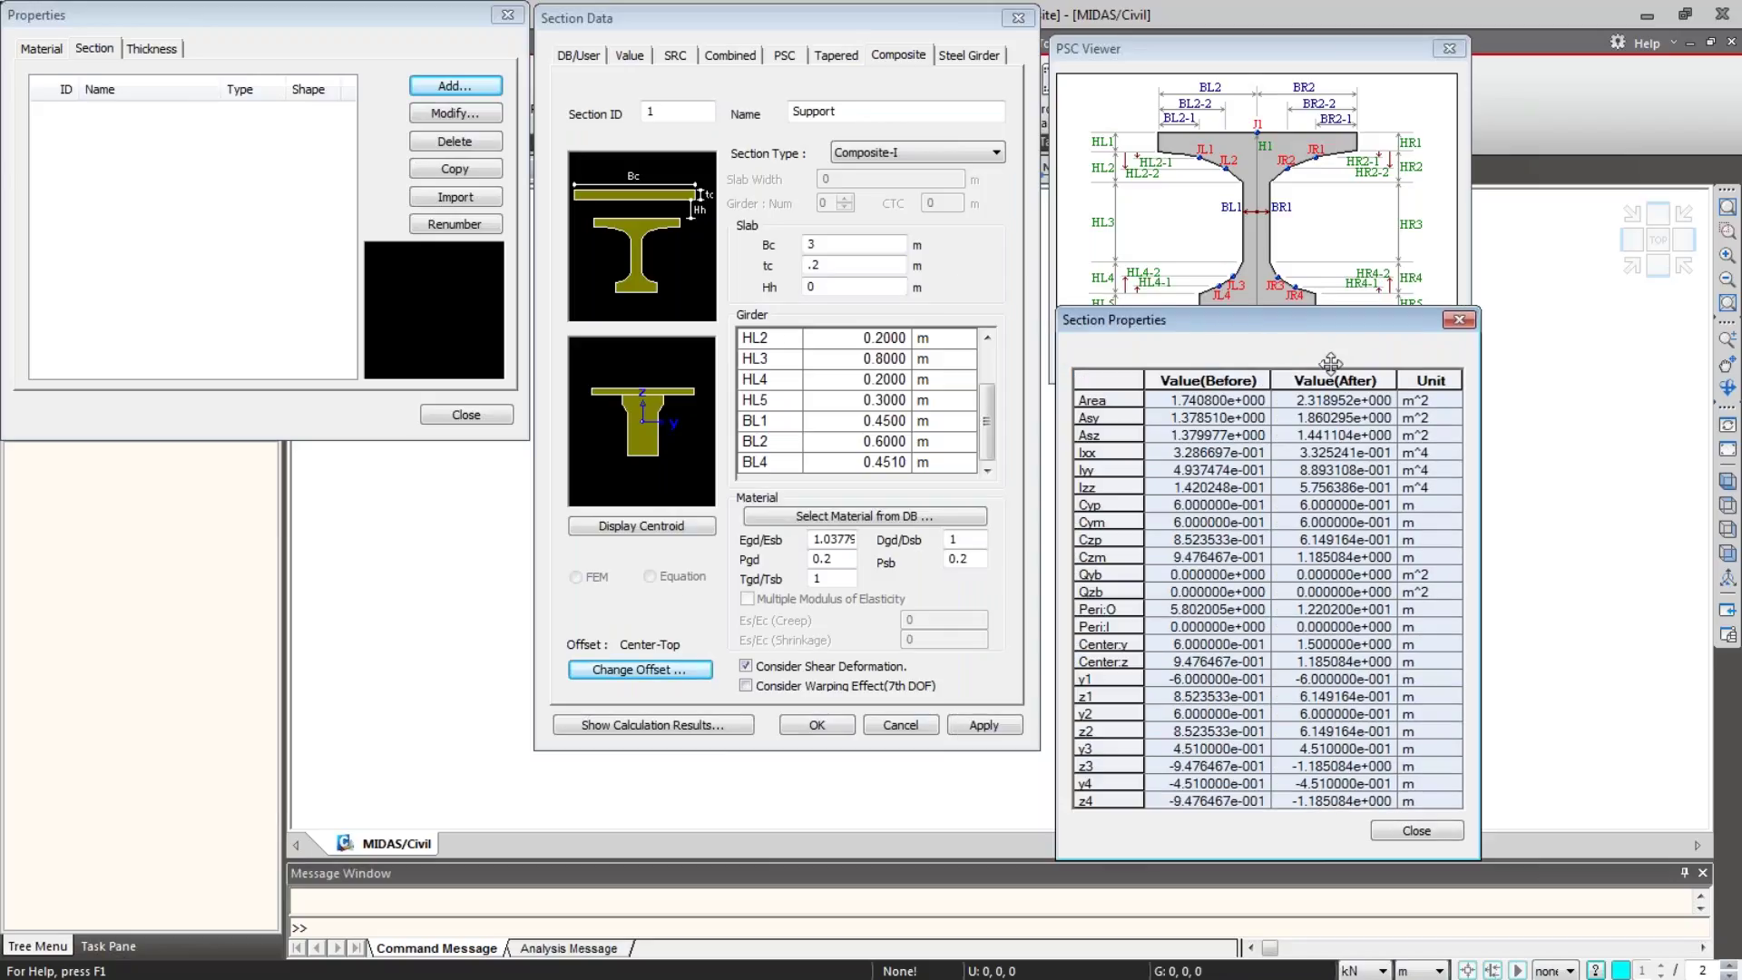
{"action": "left_click", "coordinate": [1218, 373]}
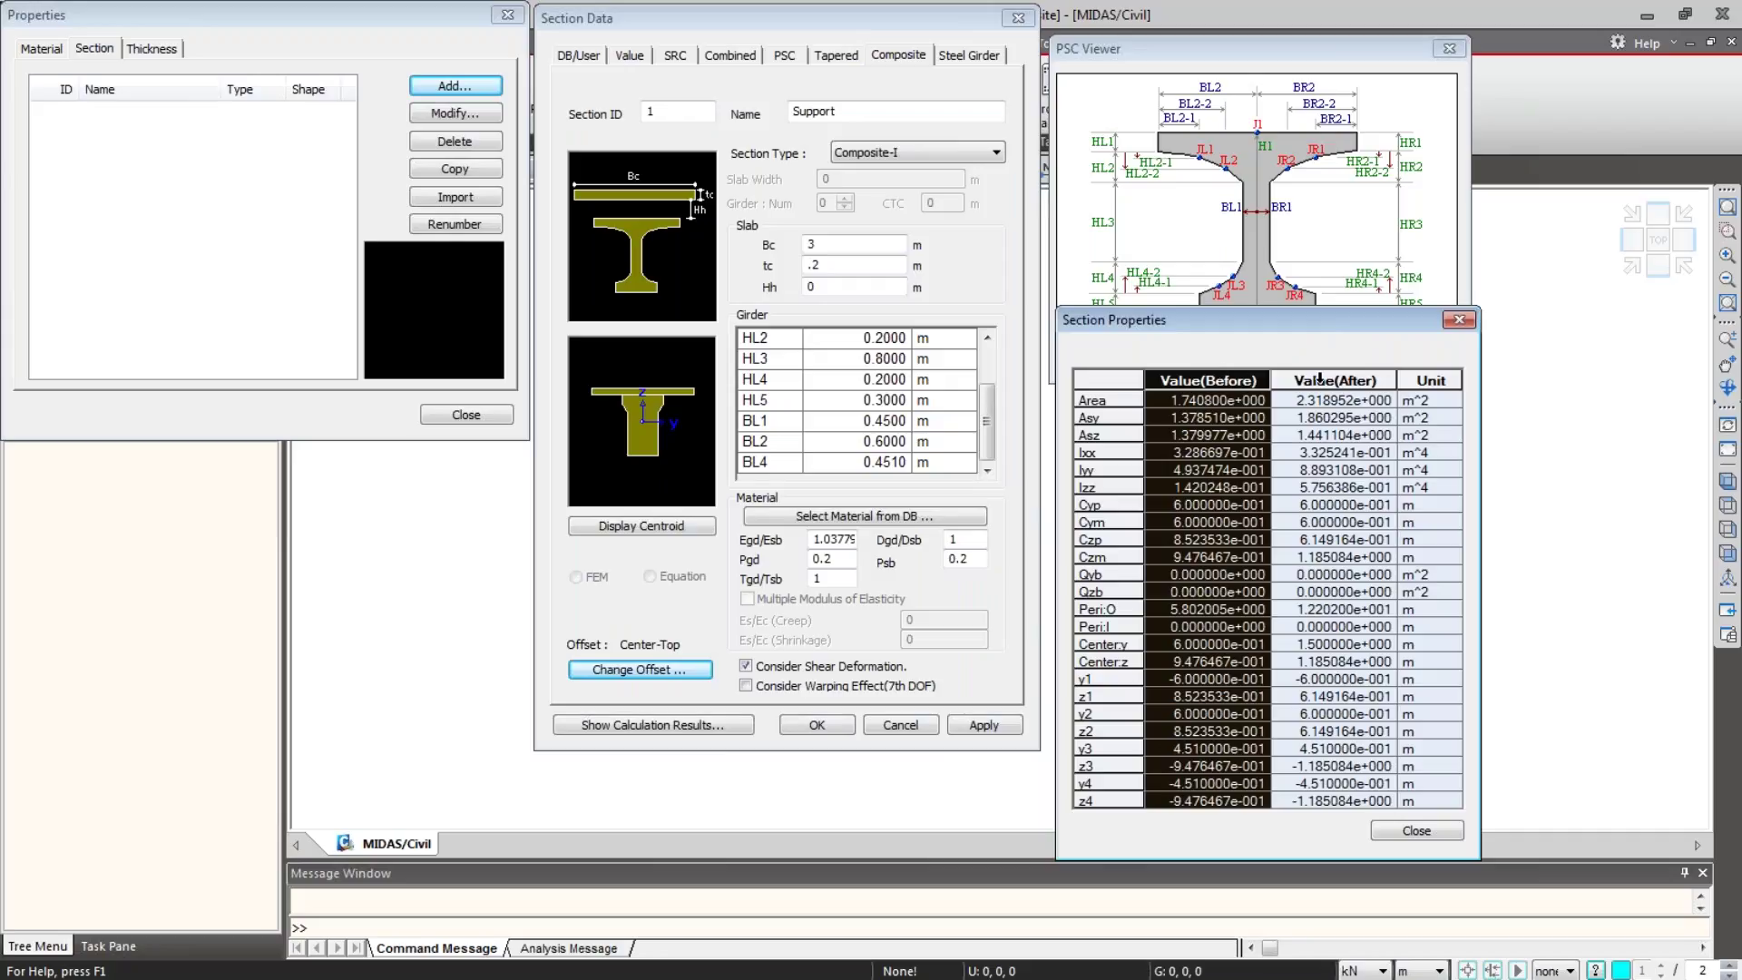
{"action": "left_click", "coordinate": [1322, 375]}
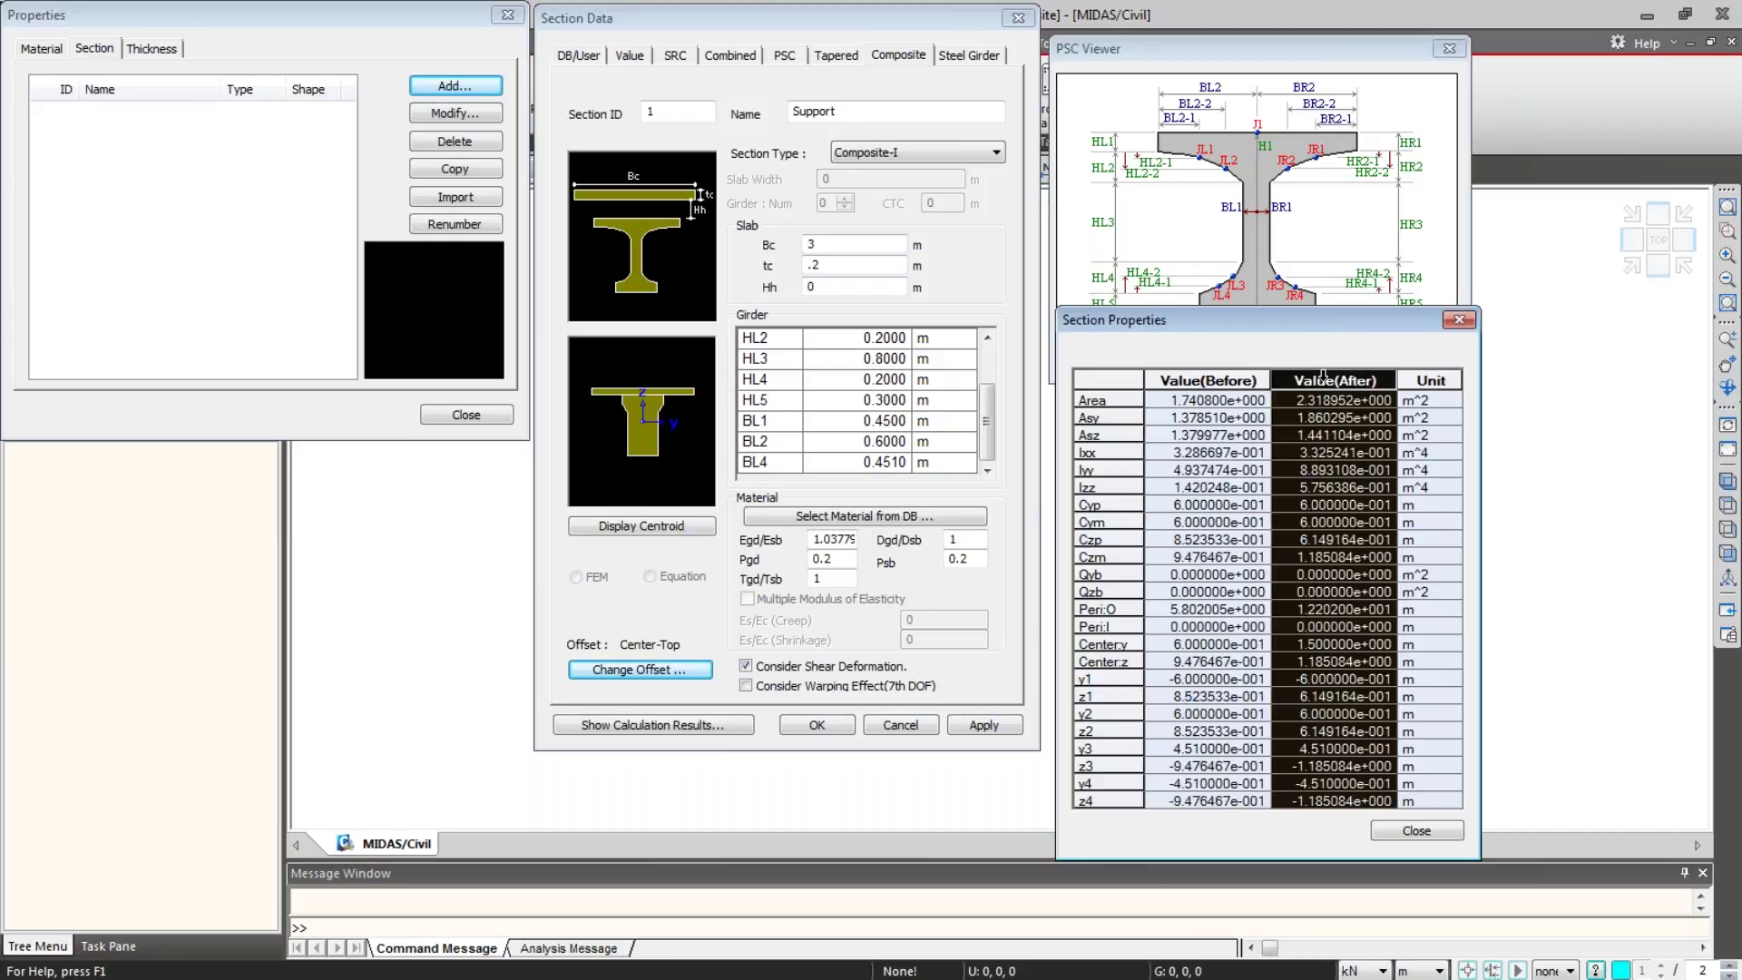
{"action": "left_click", "coordinate": [1402, 832]}
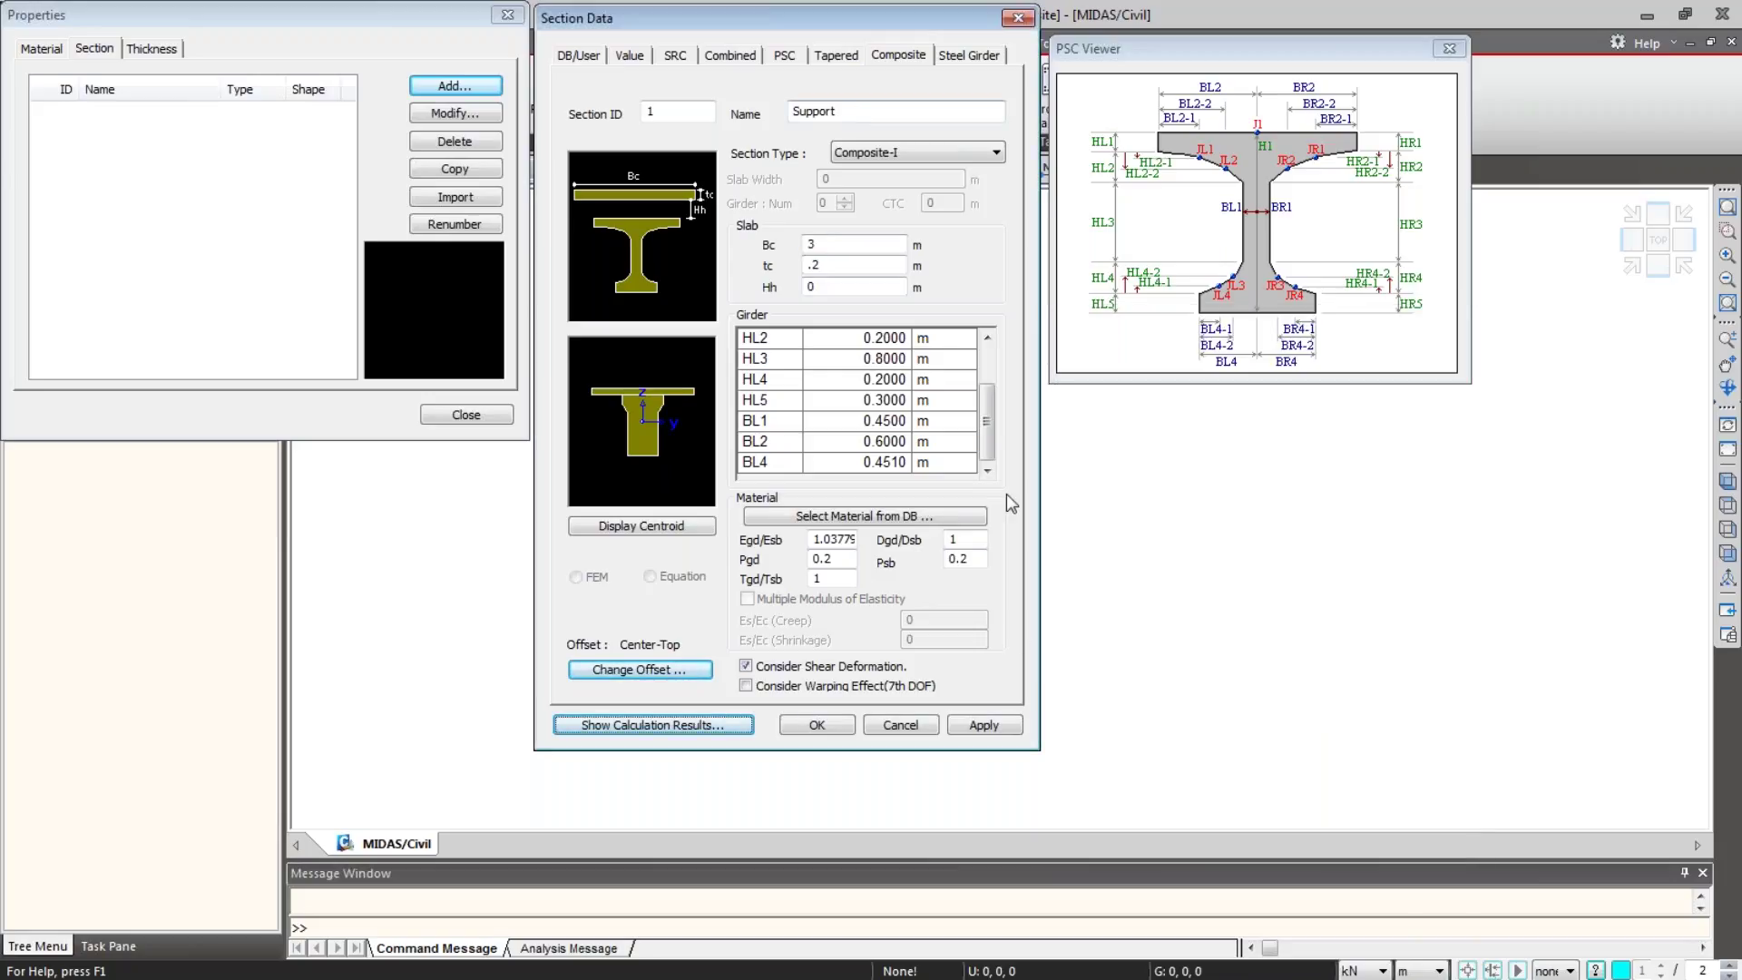
{"action": "left_click", "coordinate": [1005, 729]}
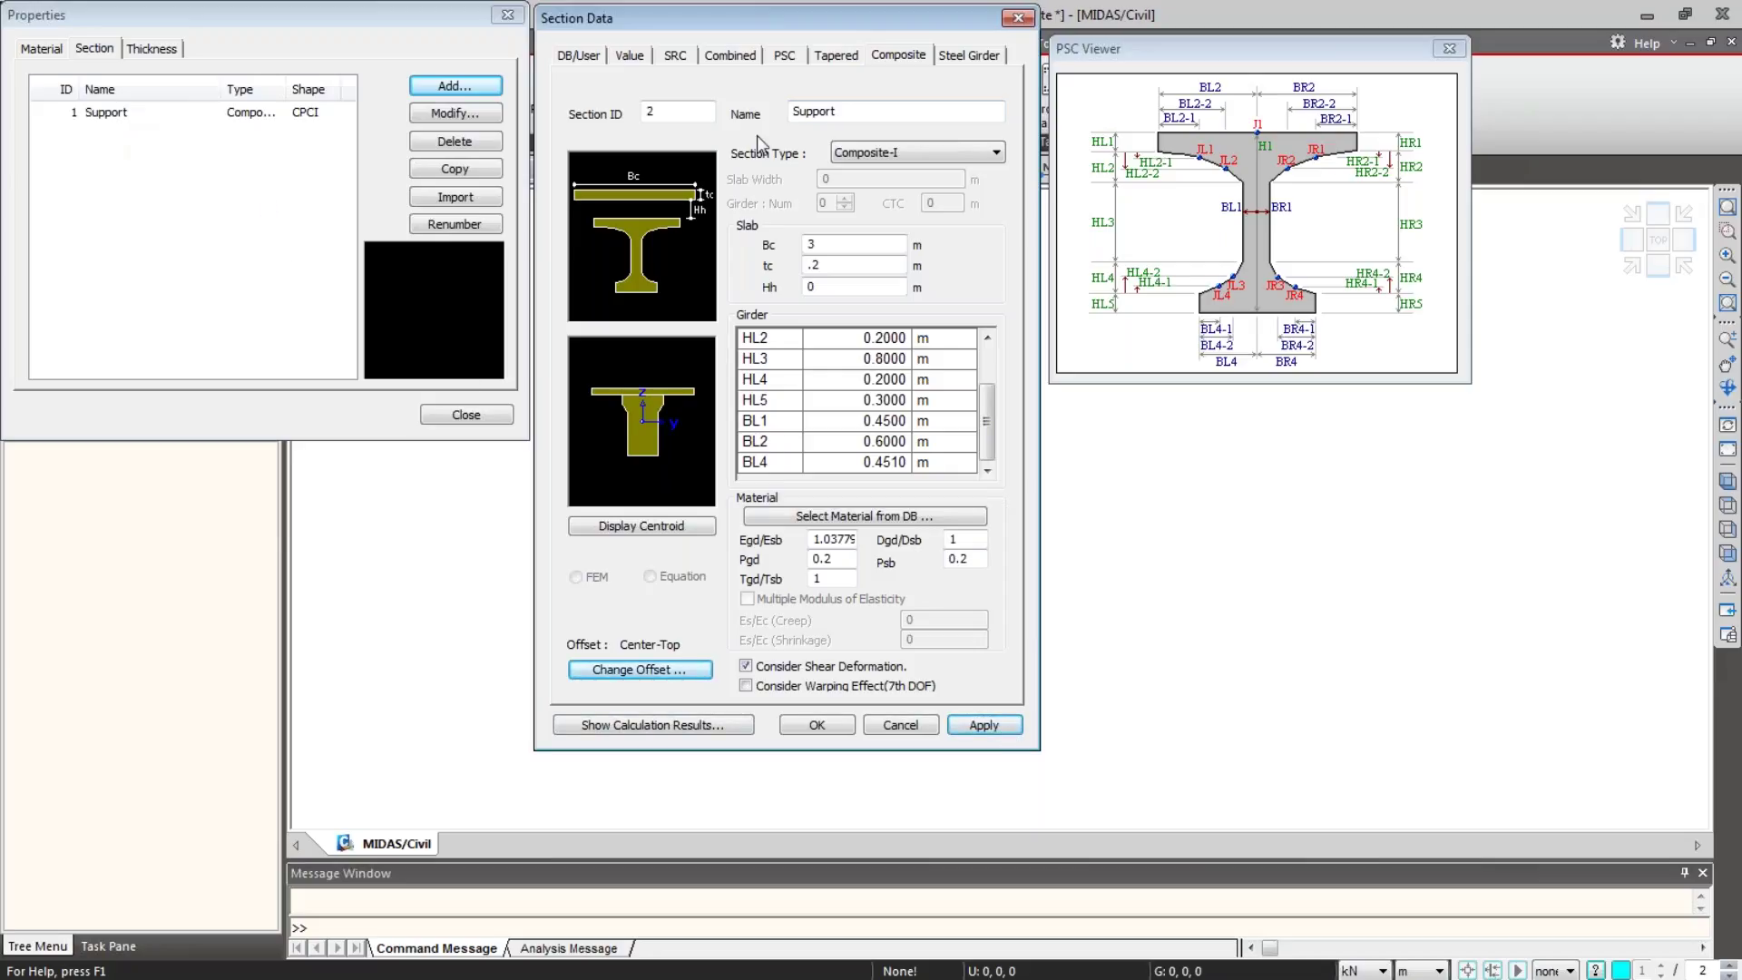
Step: Name the second section Mid and set its web half-width BL1 to 0.15 m
{"action": "left_click_drag", "start_coordinate": [851, 112], "coordinate": [750, 125]}
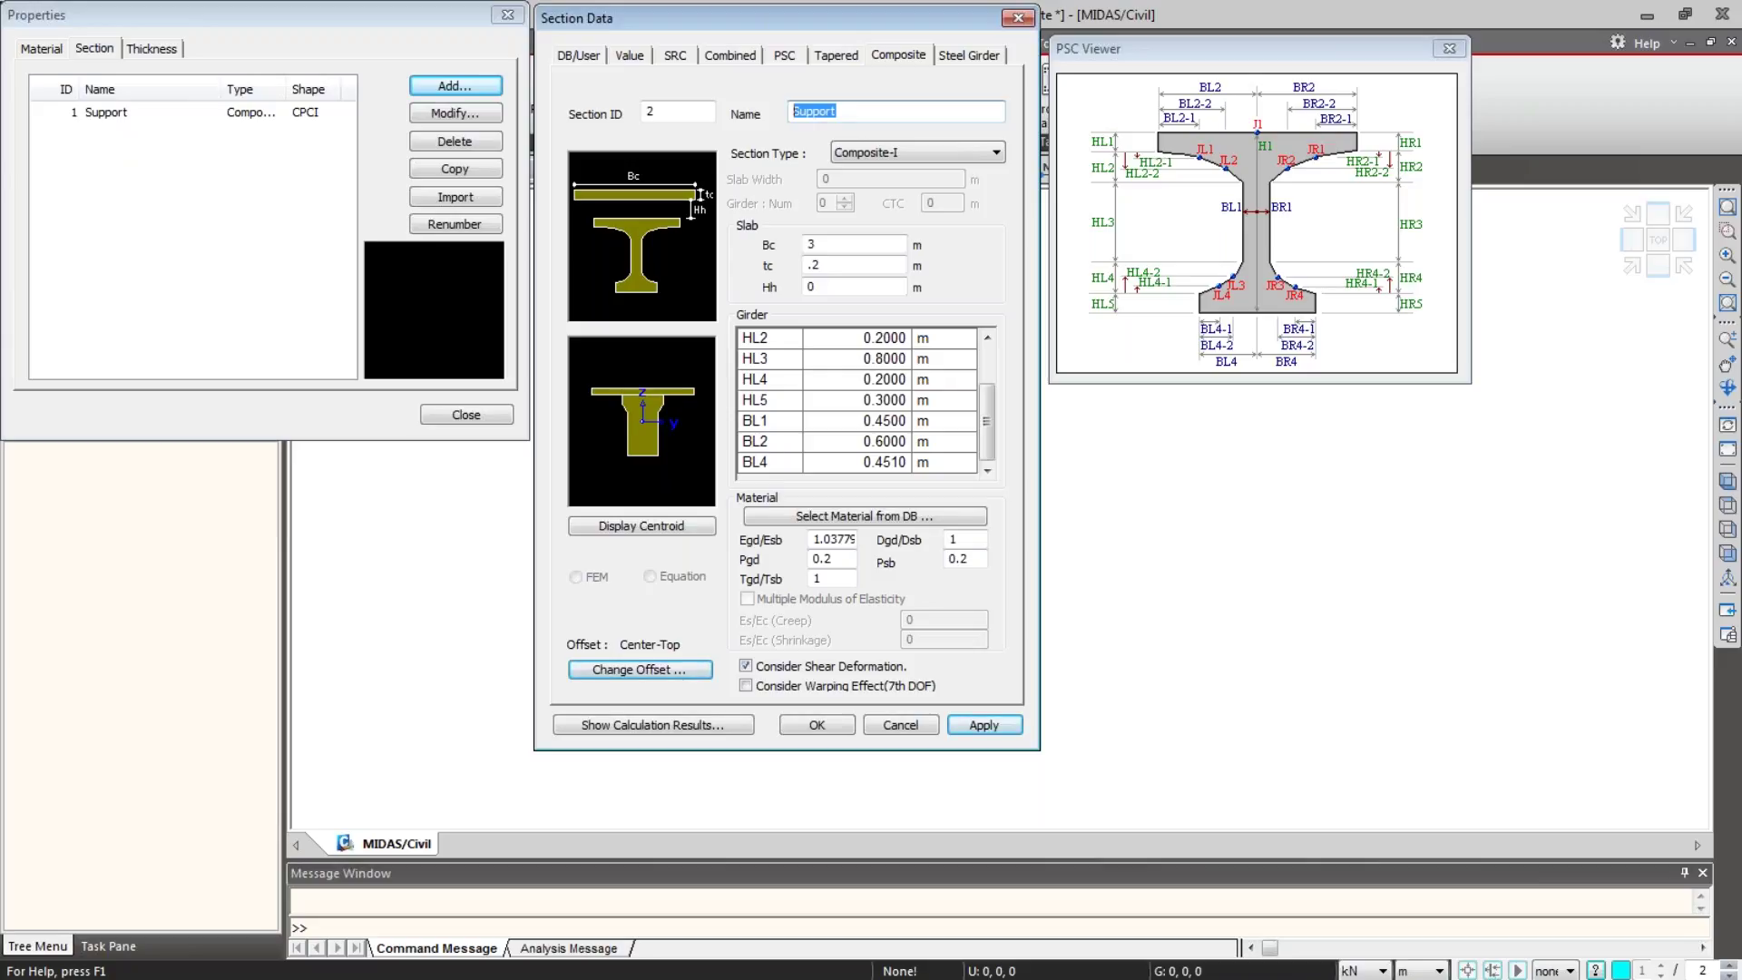
{"action": "type", "text": "Mid"}
{"action": "left_click", "coordinate": [880, 428]}
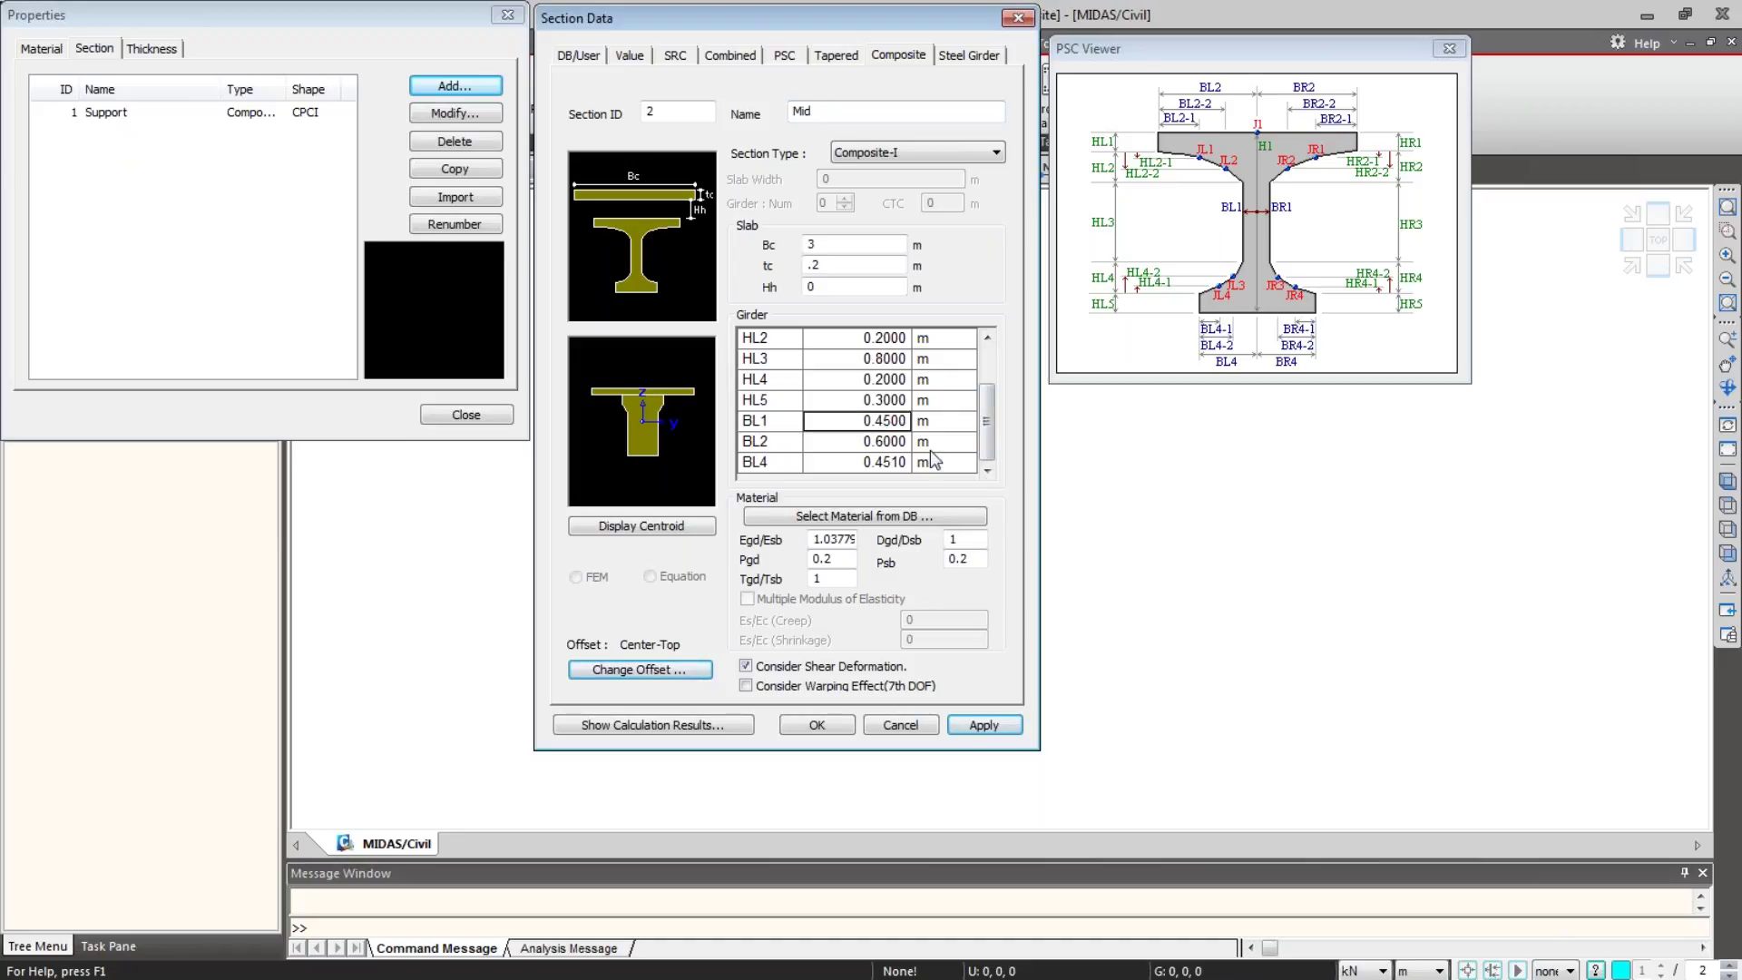
{"action": "key", "text": "BackSpace"}
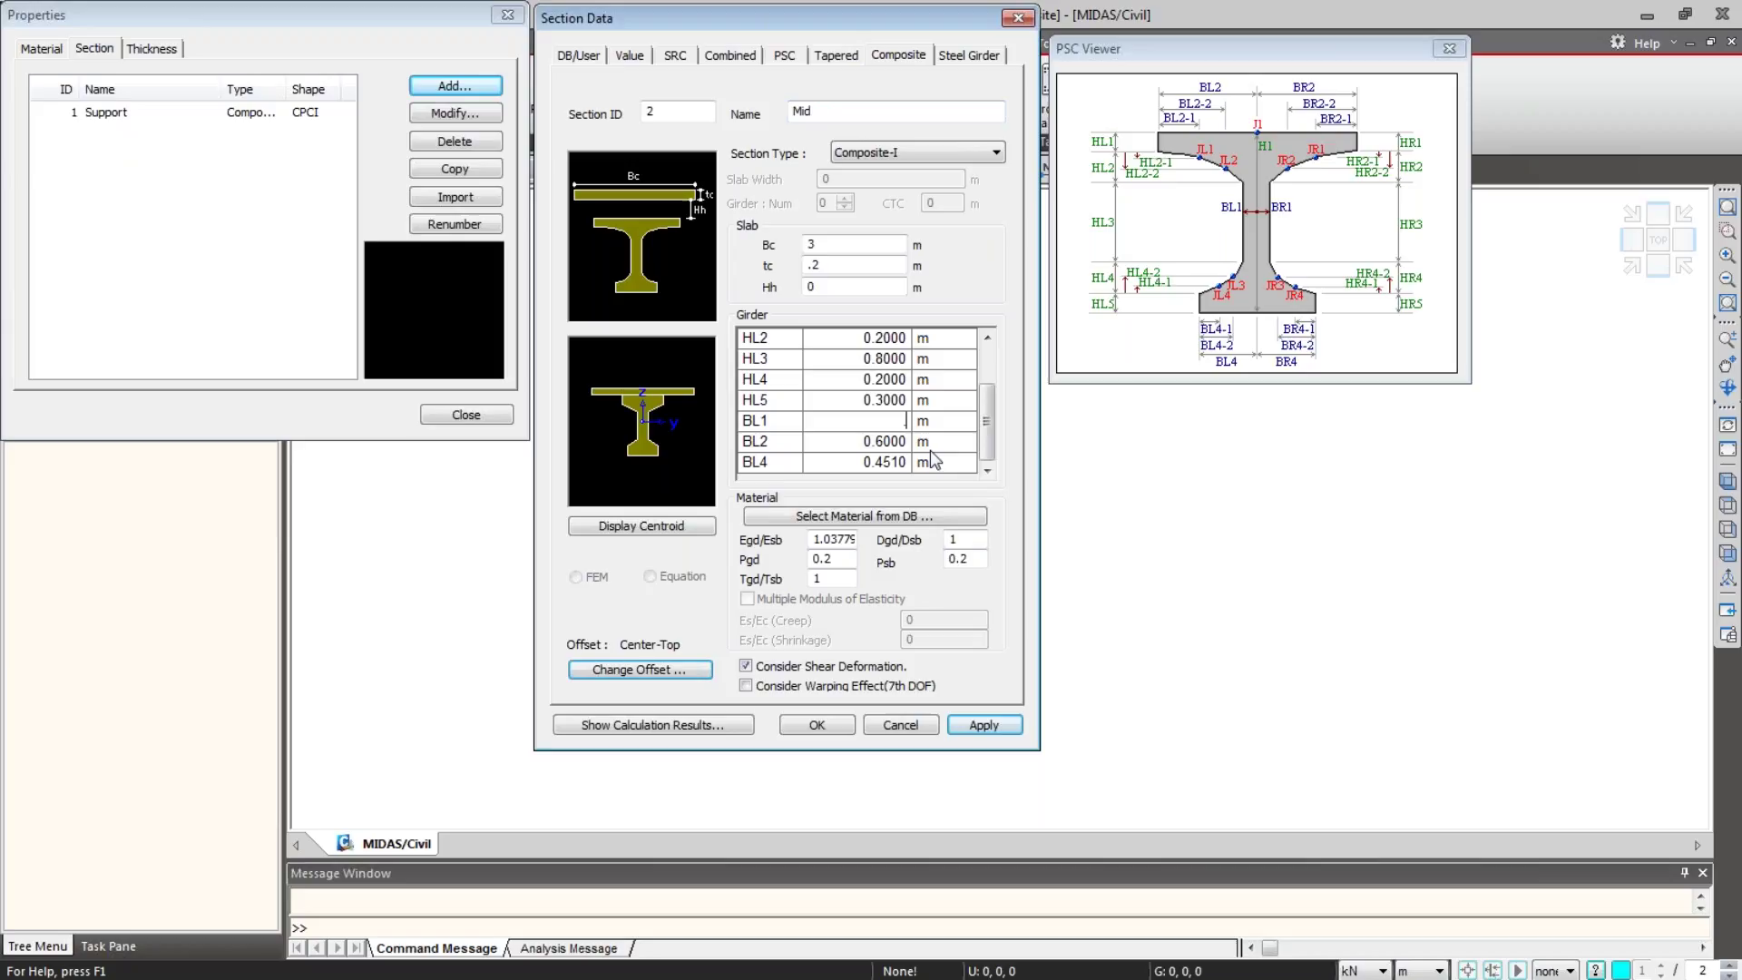
{"action": "type", "text": ".15"}
{"action": "left_click", "coordinate": [973, 730]}
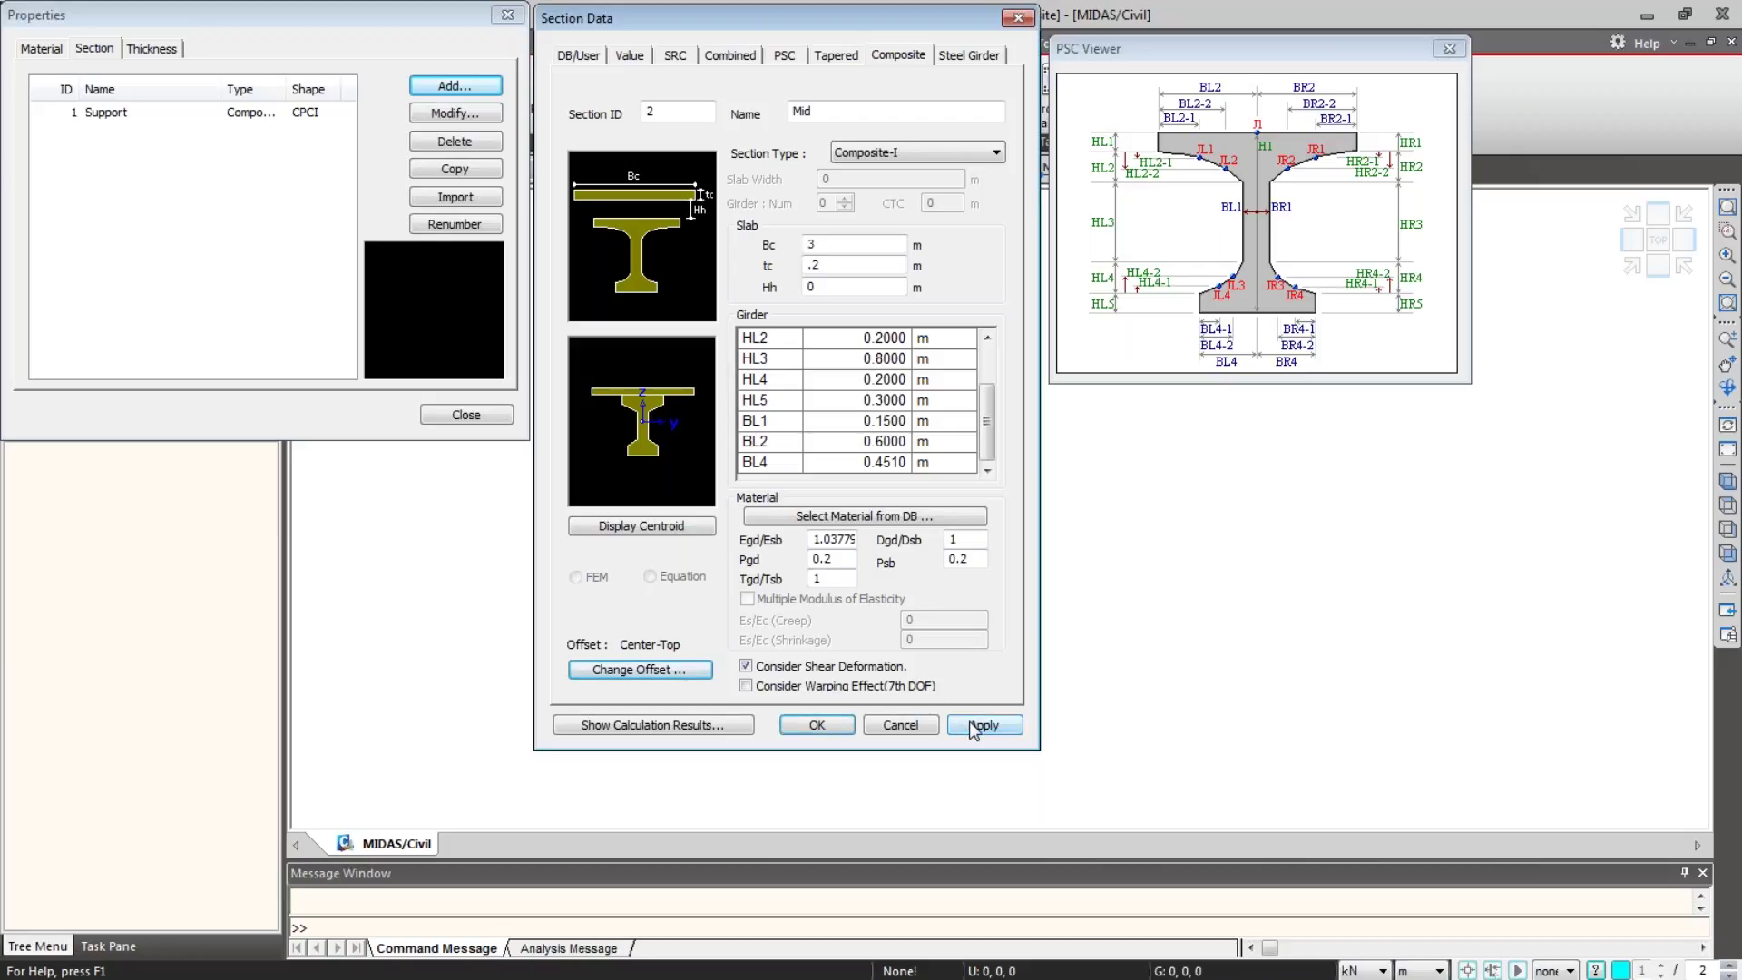
Step: Review the Mid section's calculated properties and add it to the section list
{"action": "left_click", "coordinate": [731, 733]}
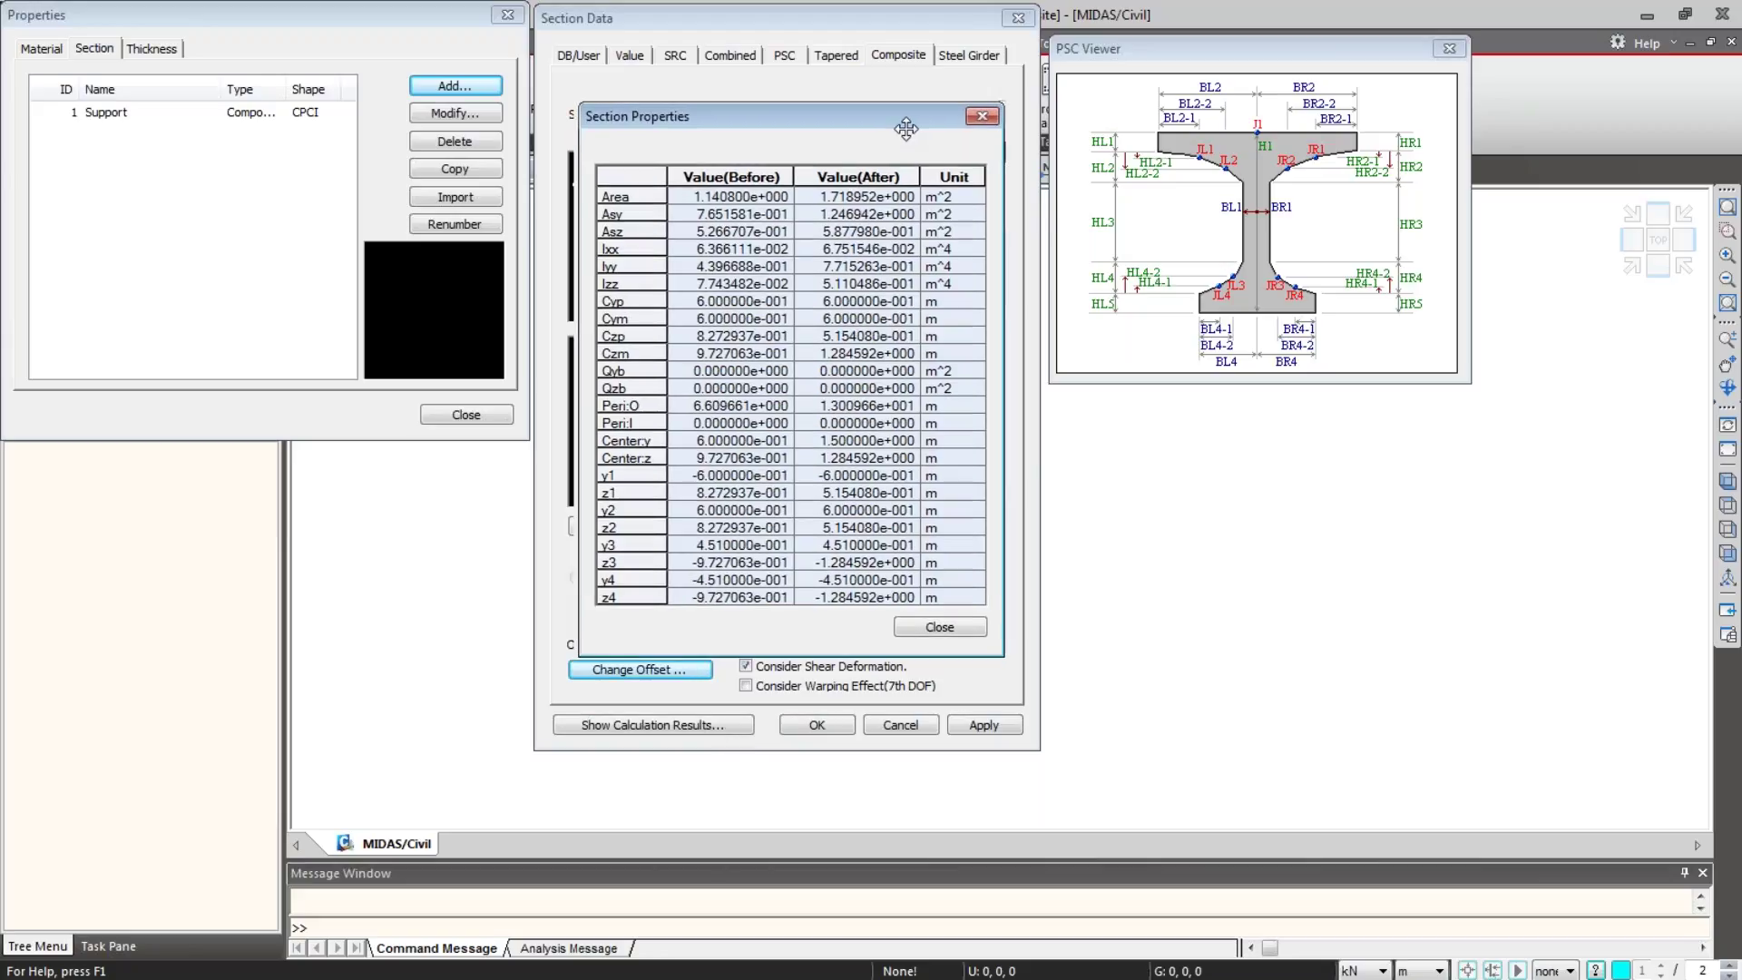
{"action": "left_click_drag", "start_coordinate": [902, 126], "coordinate": [1344, 276]}
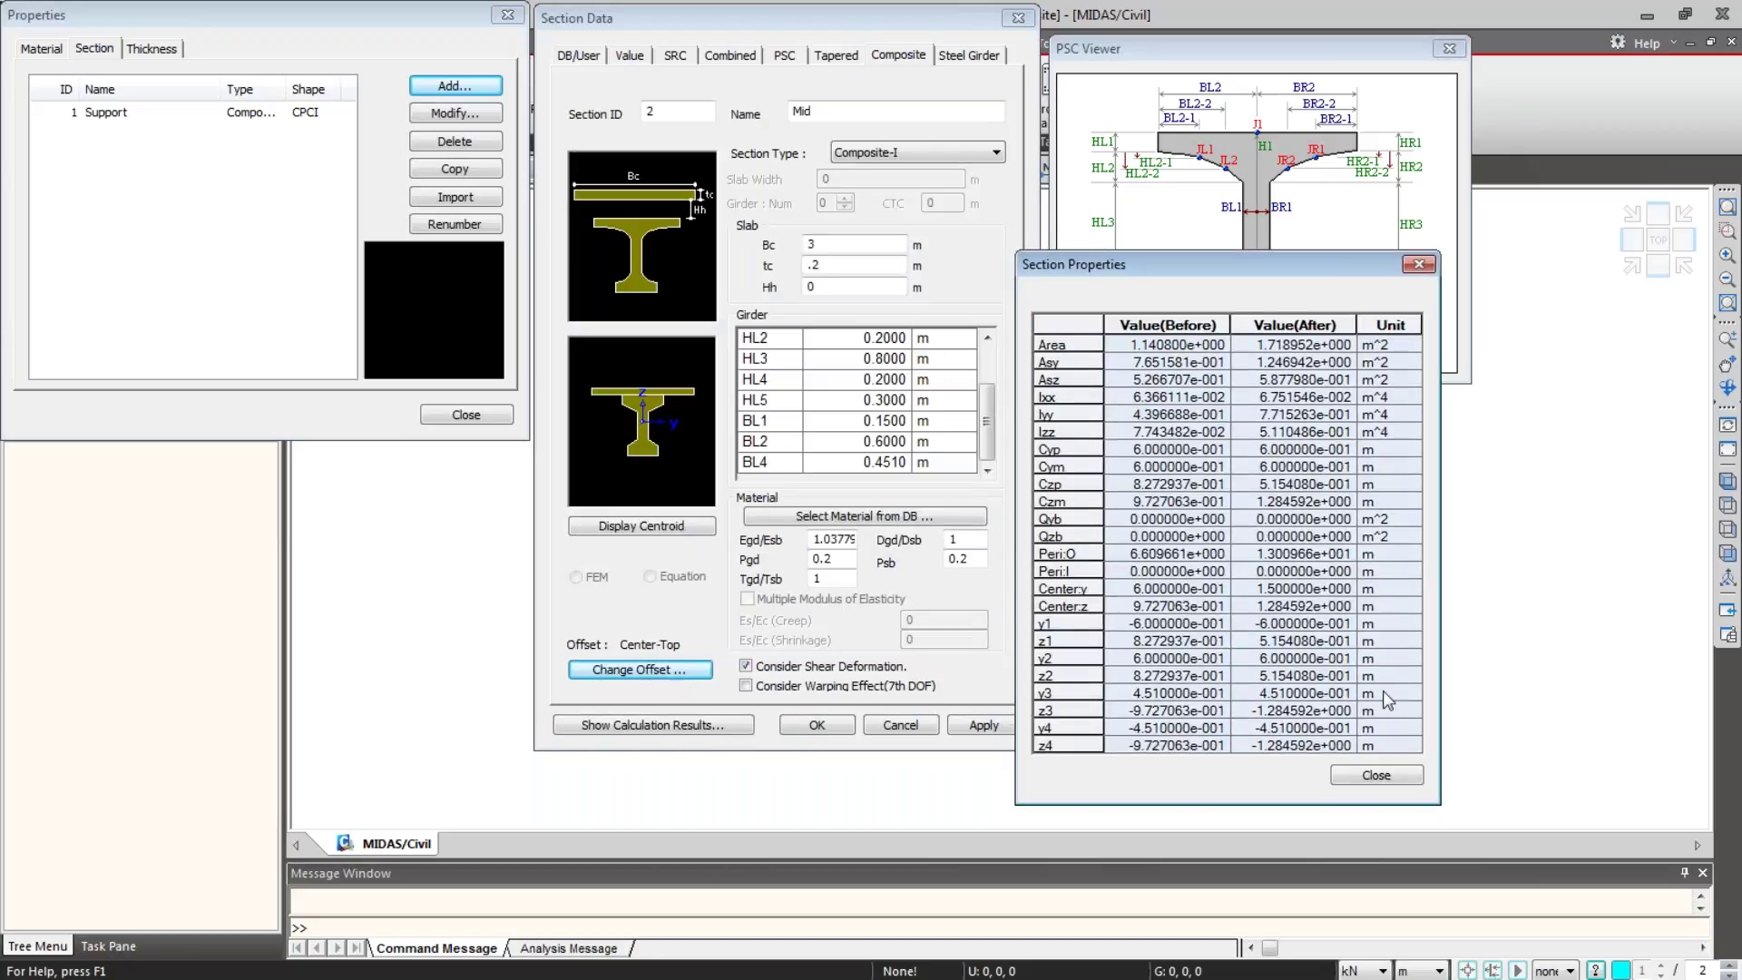
{"action": "left_click", "coordinate": [1382, 777]}
{"action": "left_click", "coordinate": [983, 725]}
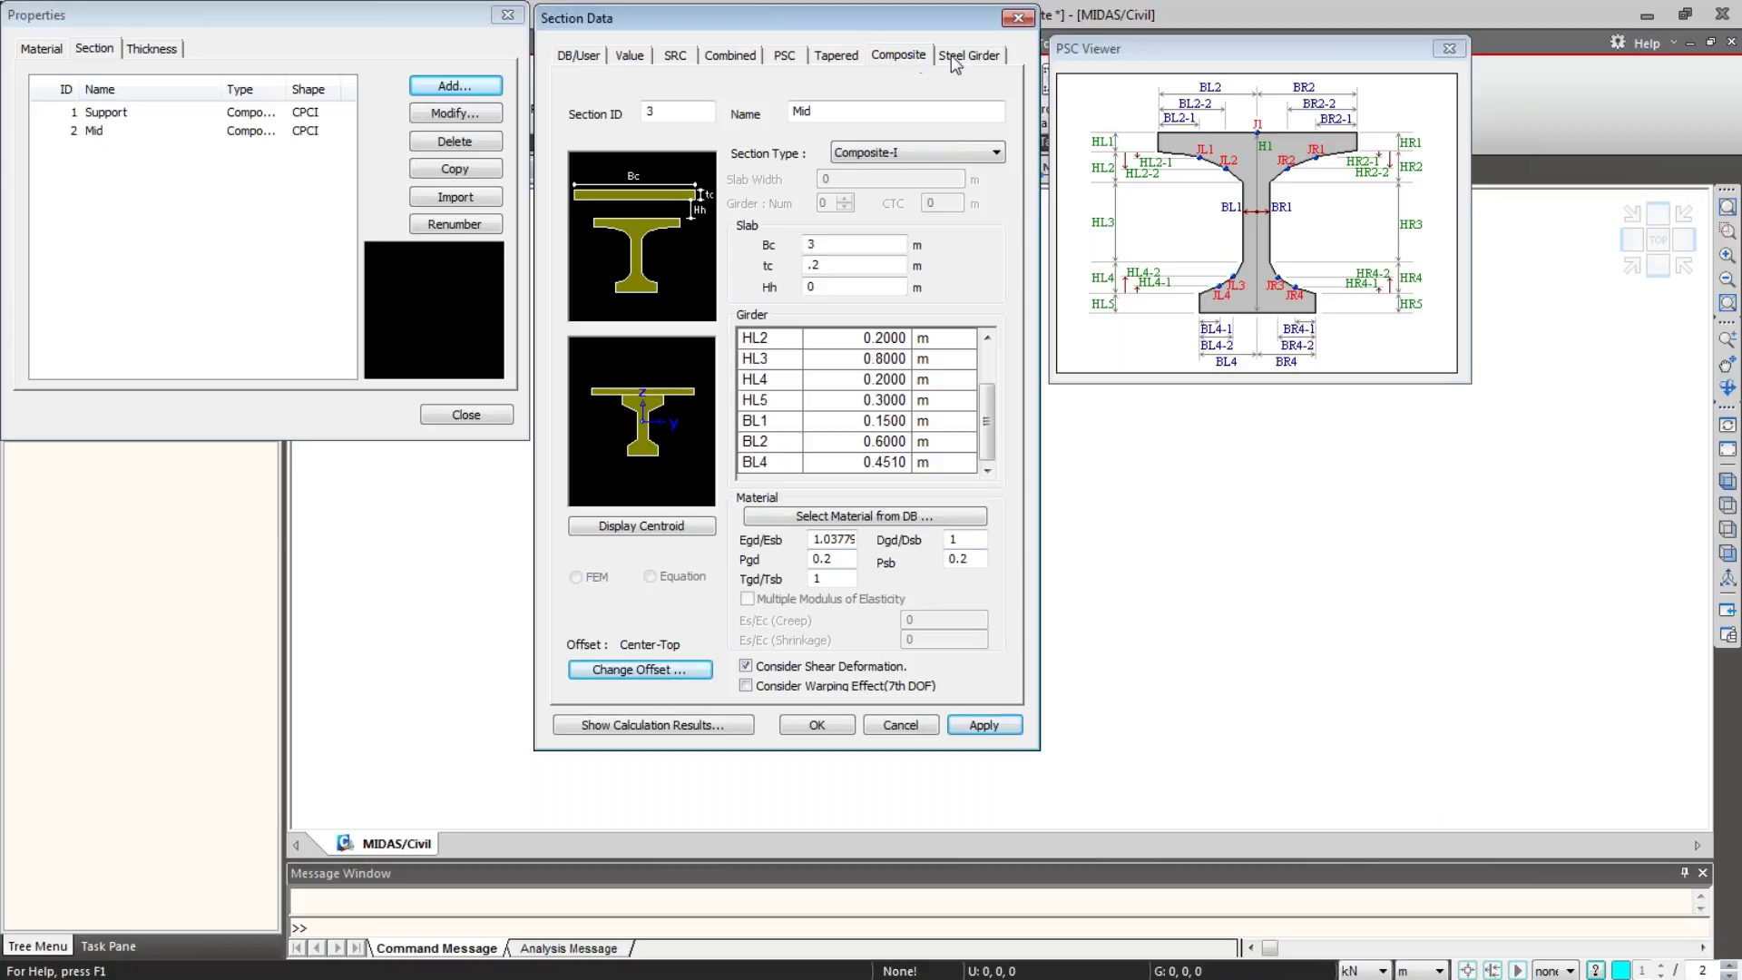
Step: Start a tapered section as section 3, using the Composite PSC-I shape
{"action": "left_click", "coordinate": [836, 56]}
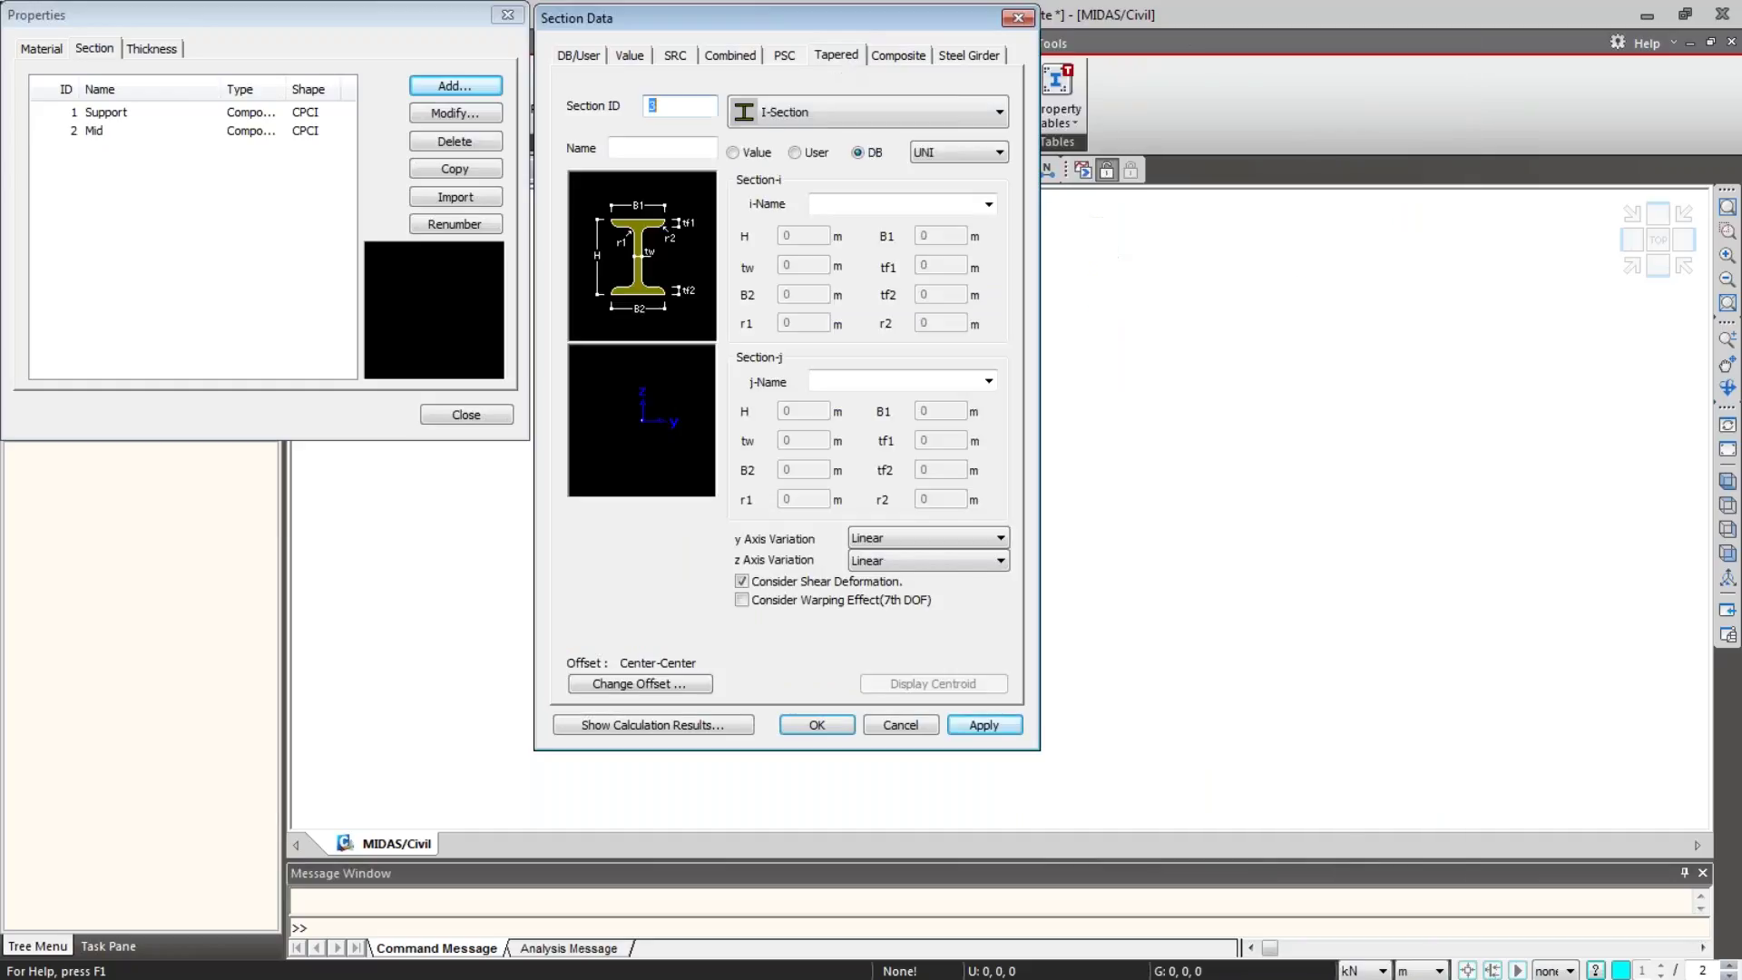
{"action": "left_click", "coordinate": [868, 113]}
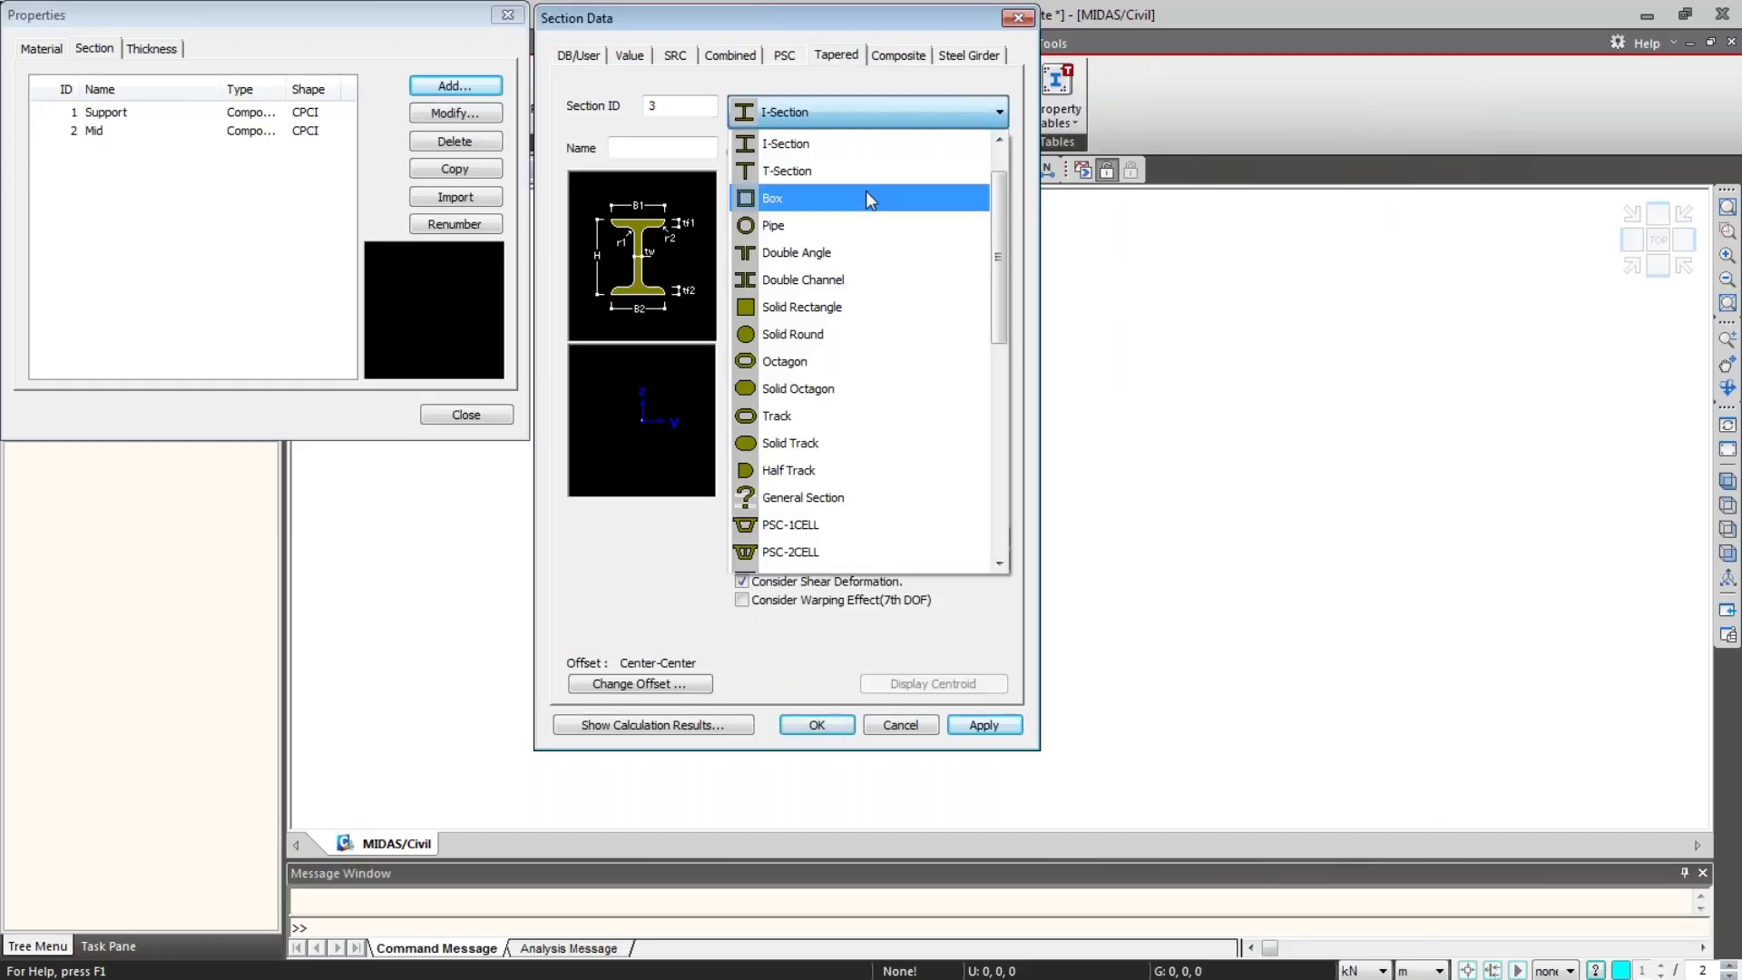
{"action": "scroll", "coordinate": [885, 245], "scroll_direction": "down", "scroll_amount": 2}
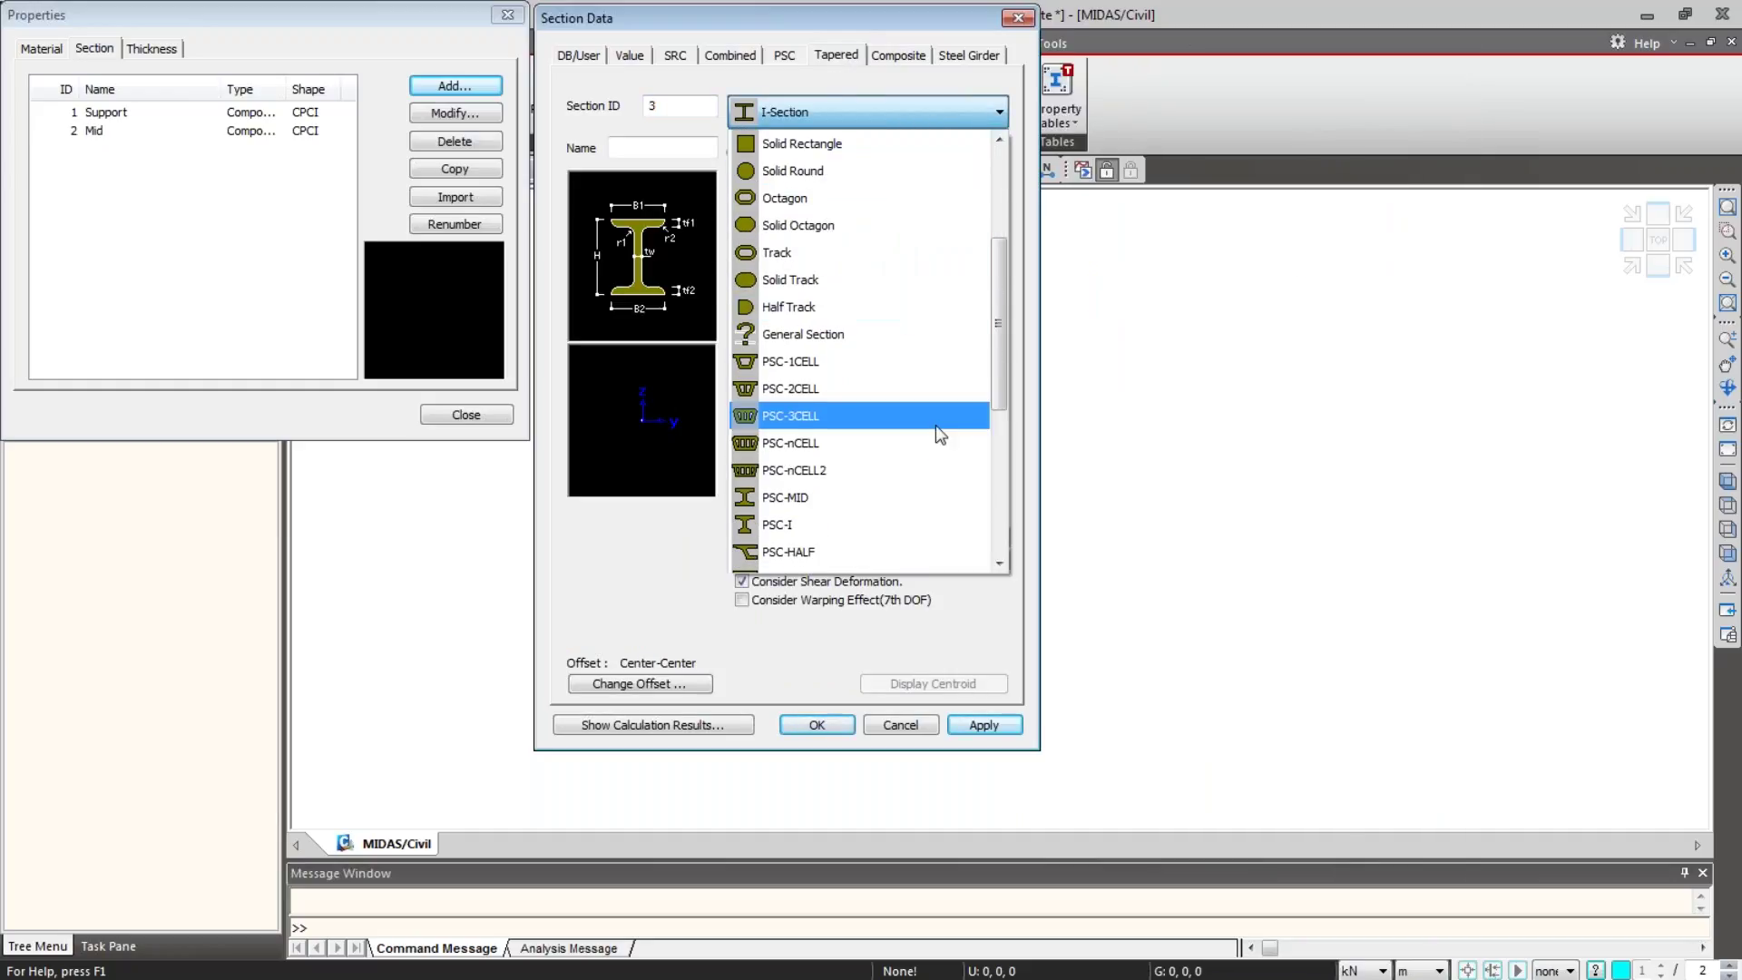
{"action": "scroll", "coordinate": [934, 425], "scroll_direction": "down", "scroll_amount": 3}
{"action": "scroll", "coordinate": [941, 493], "scroll_direction": "down", "scroll_amount": 2}
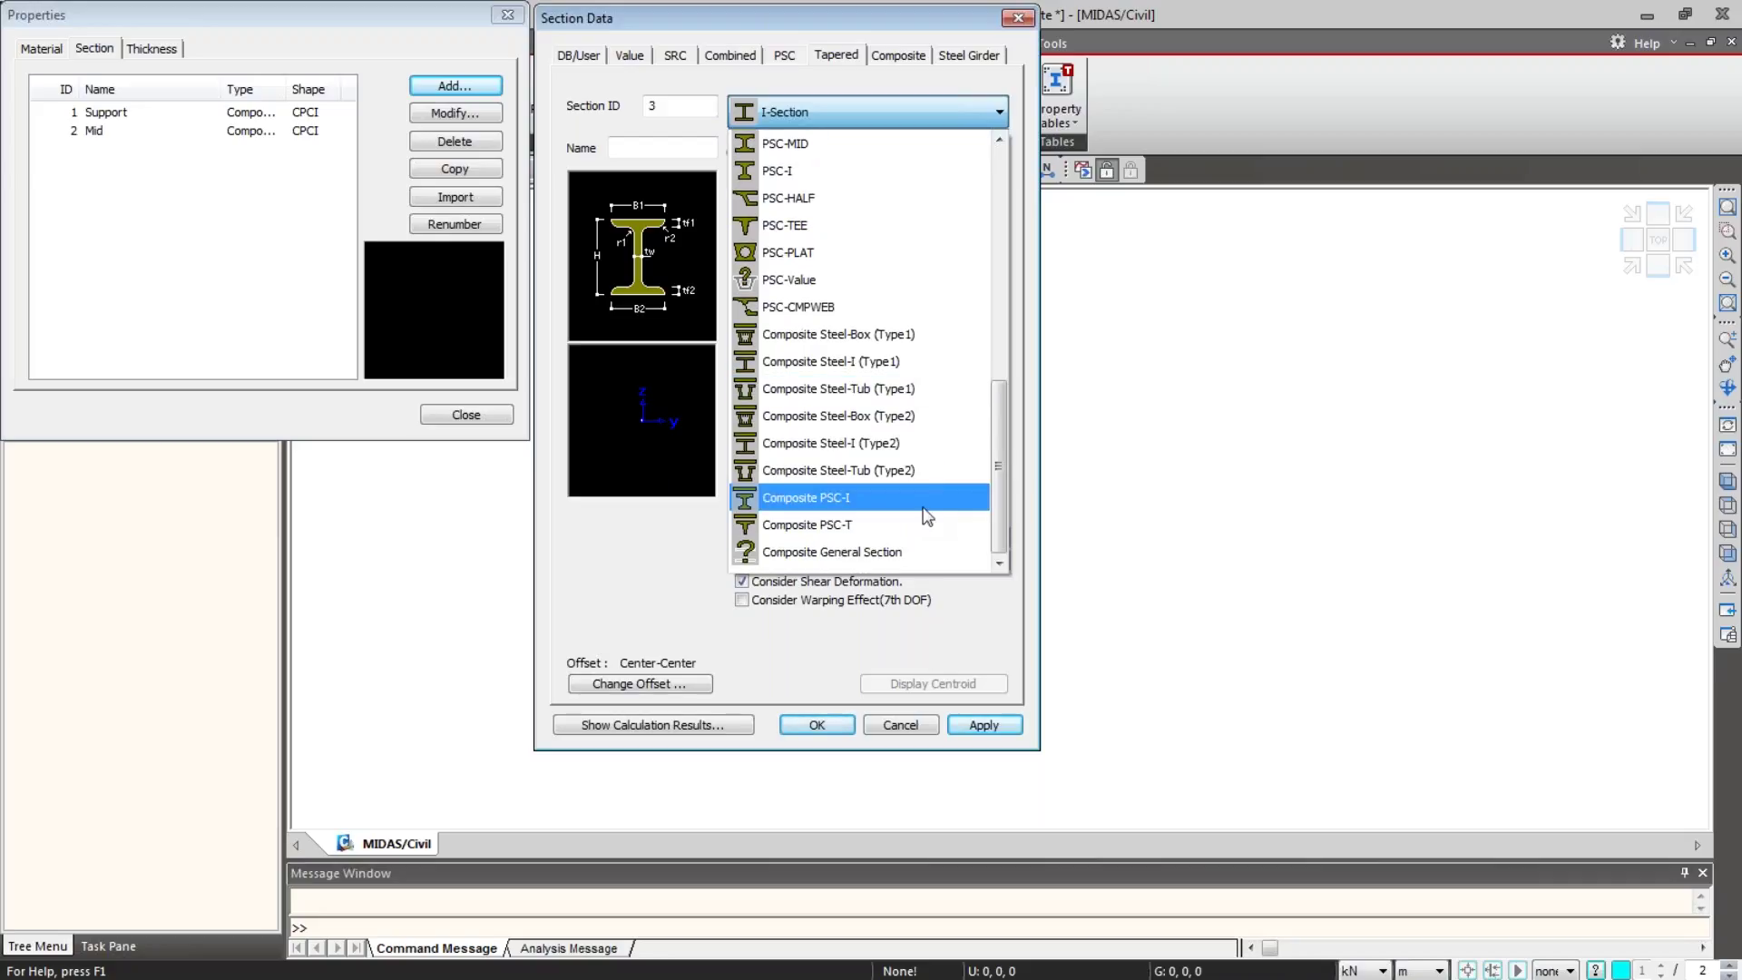
{"action": "left_click", "coordinate": [927, 498]}
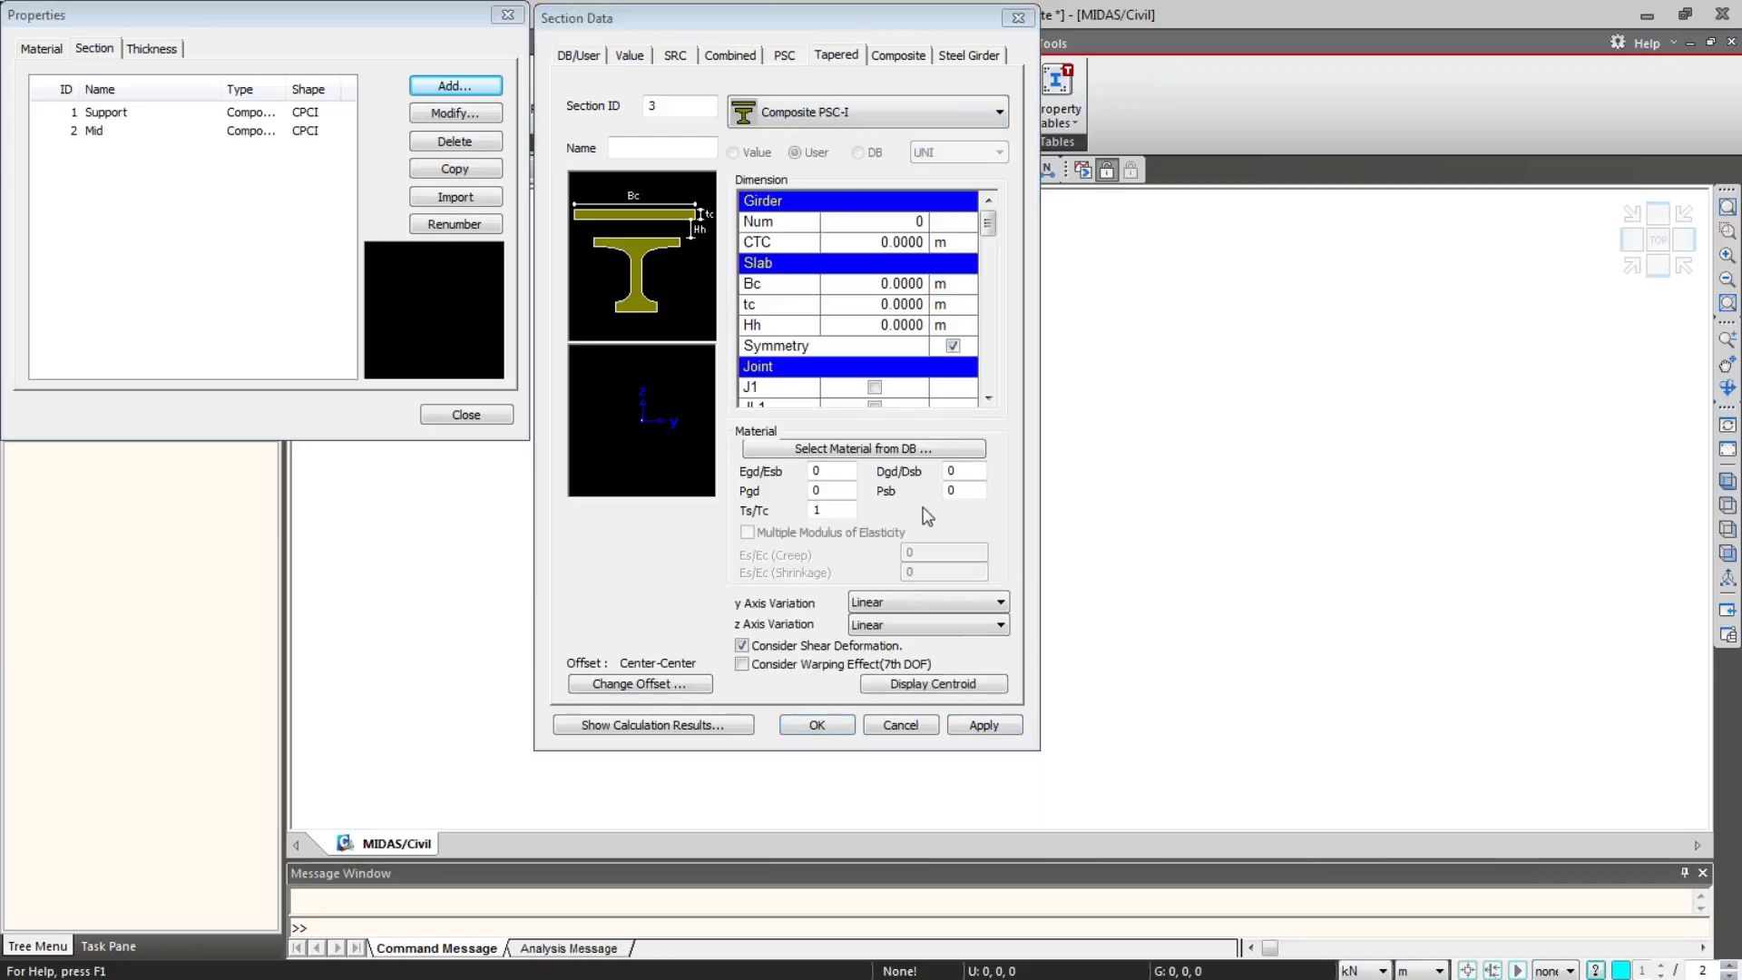
Step: Name the tapered section Taper left and set 4 girders, CTC 3 m, slab width Bc 3 m and slab thickness tc 0.2 m
{"action": "left_click", "coordinate": [694, 147]}
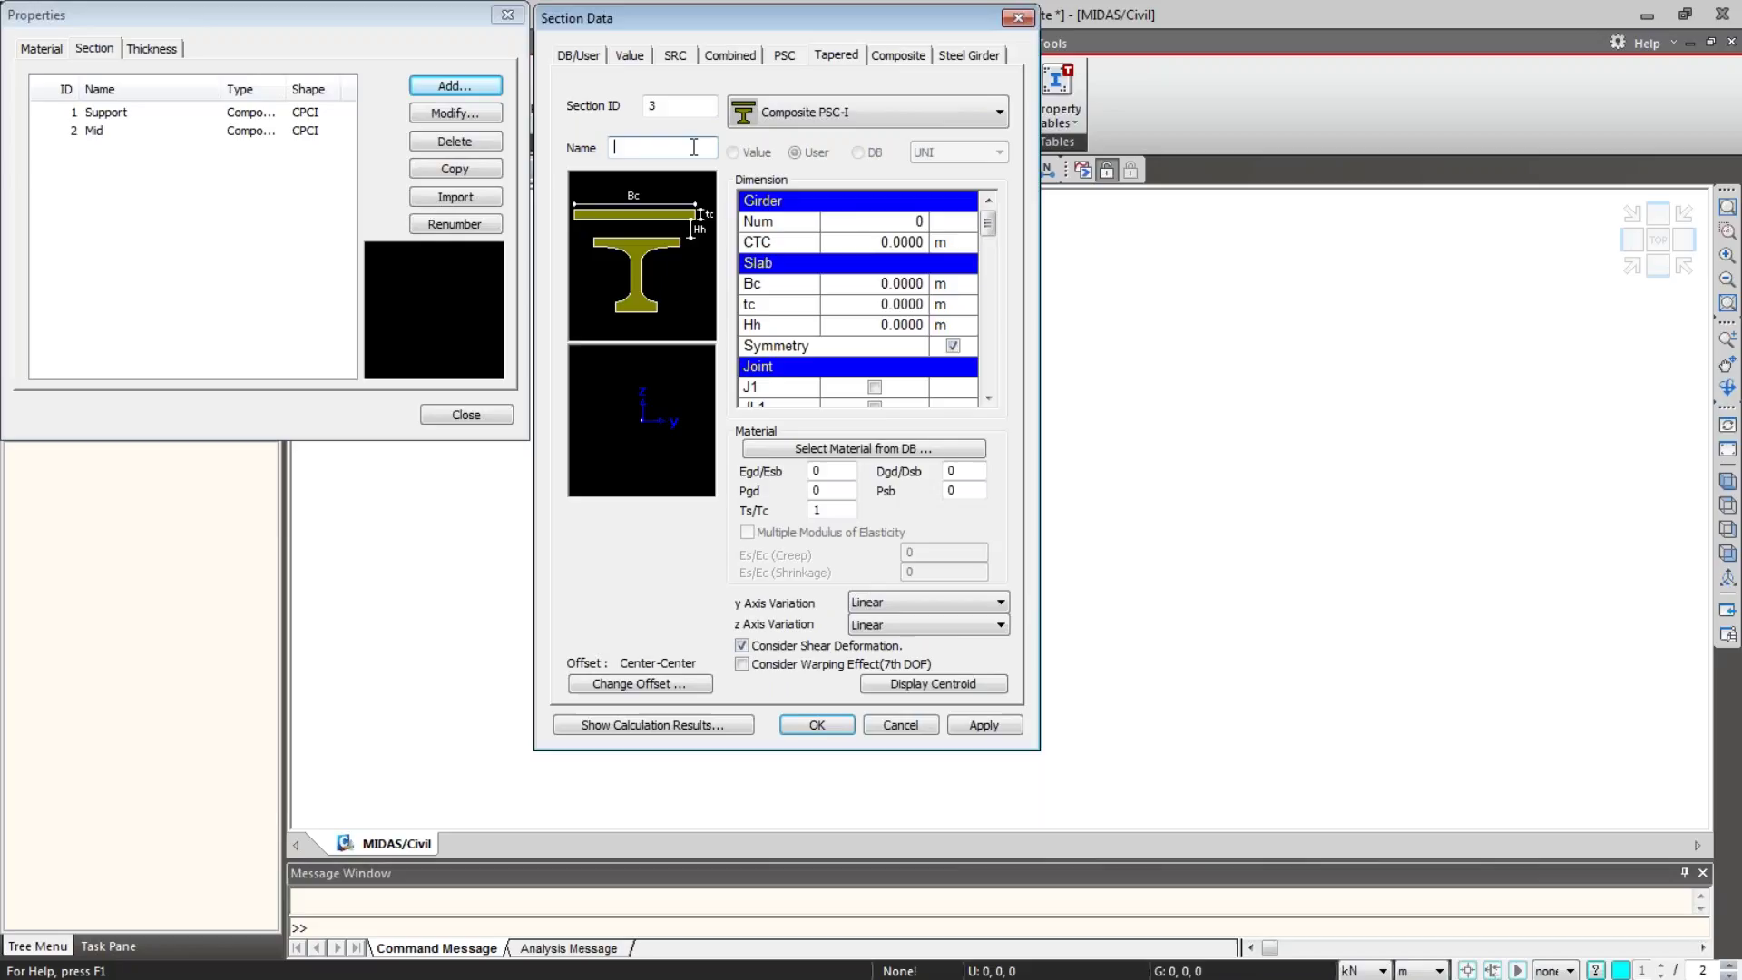
{"action": "type", "text": "Taper left"}
{"action": "left_click", "coordinate": [856, 223]}
{"action": "type", "text": "4"}
{"action": "key", "text": "Return"}
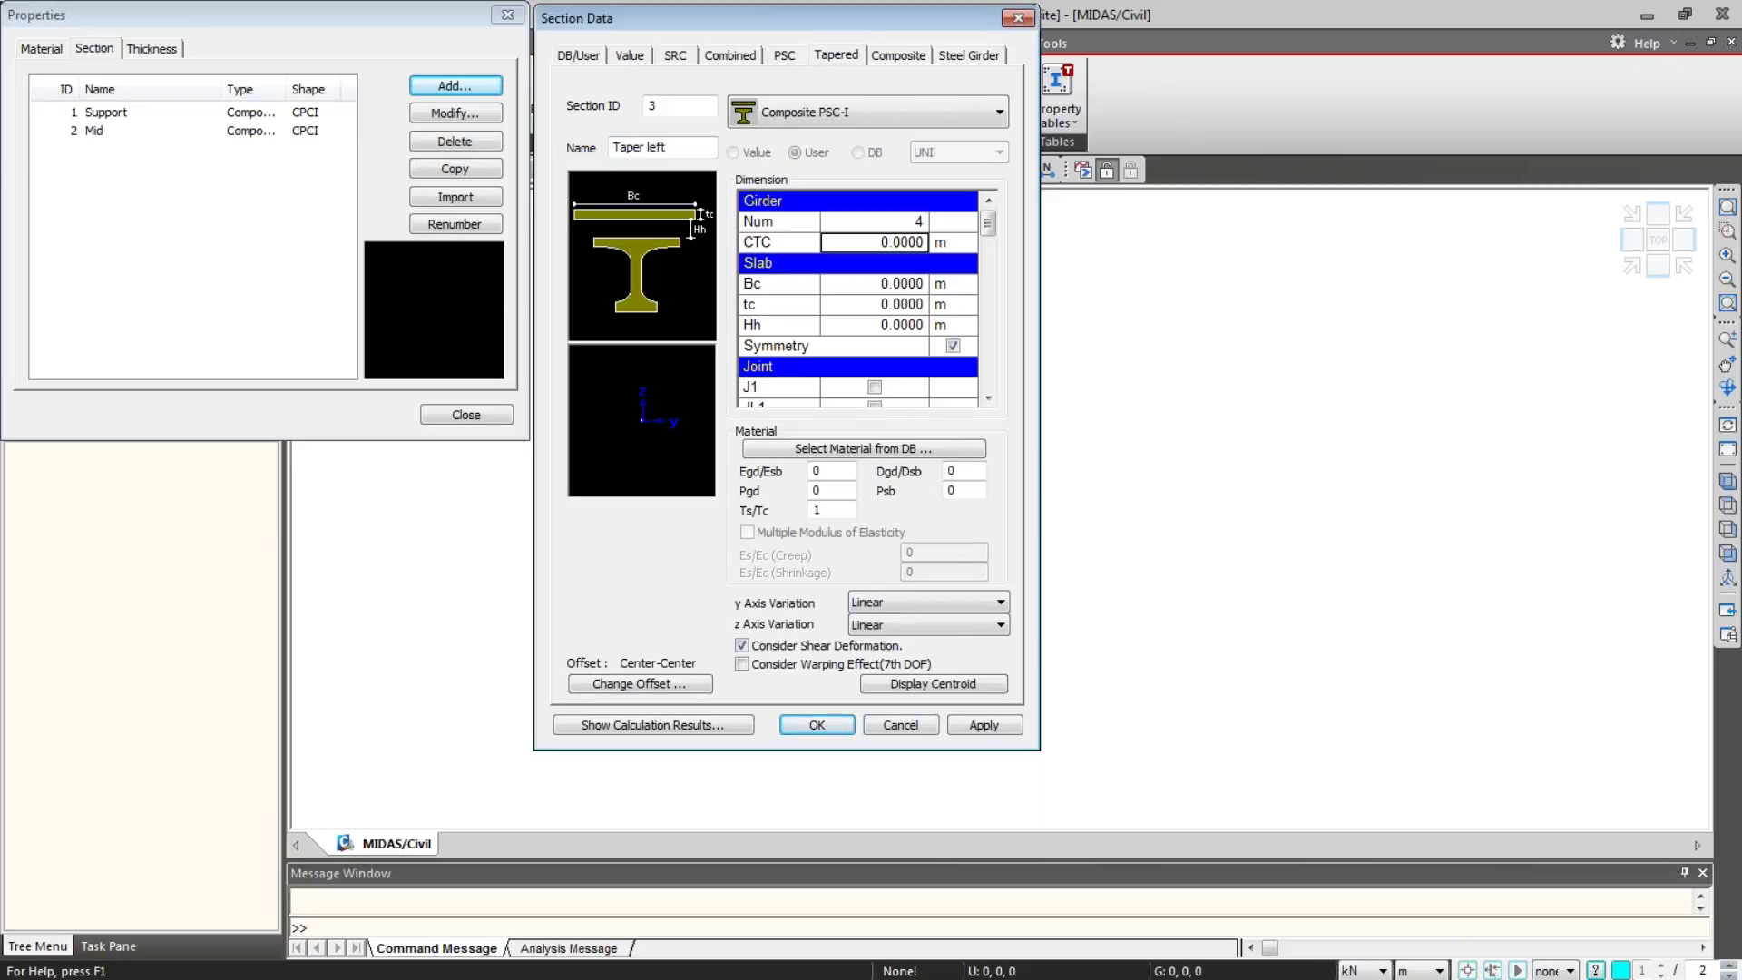
{"action": "type", "text": "3"}
{"action": "key", "text": "Return"}
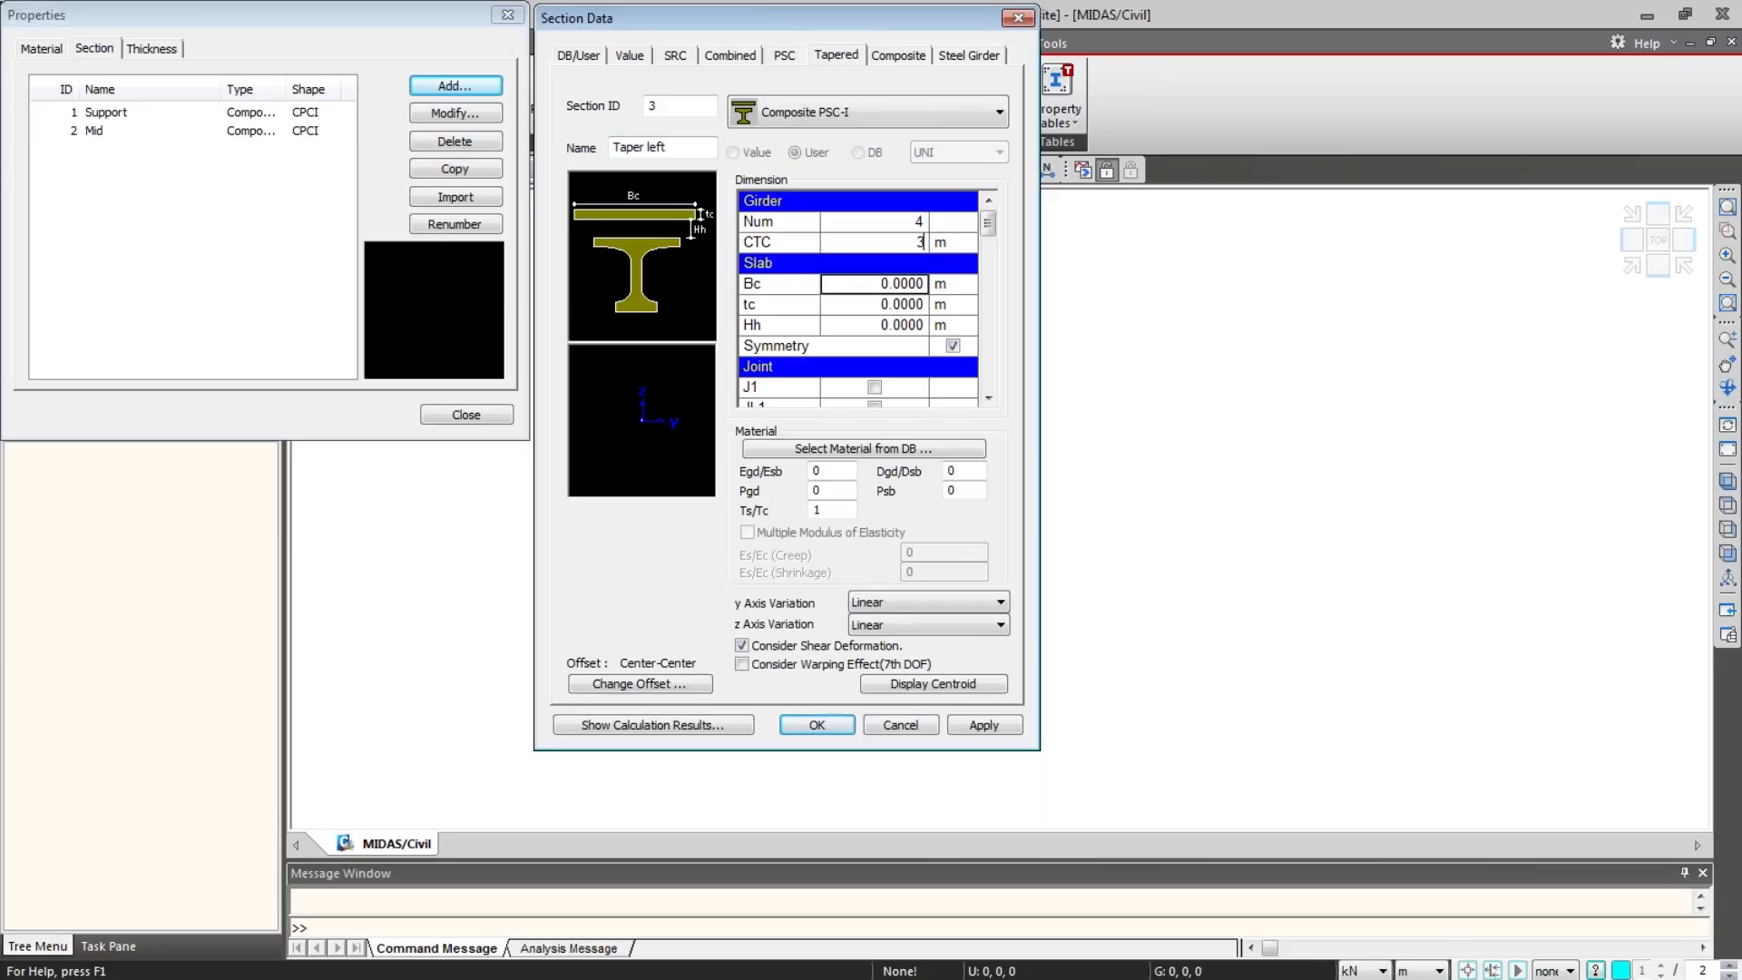
{"action": "type", "text": "3"}
{"action": "key", "text": "Return"}
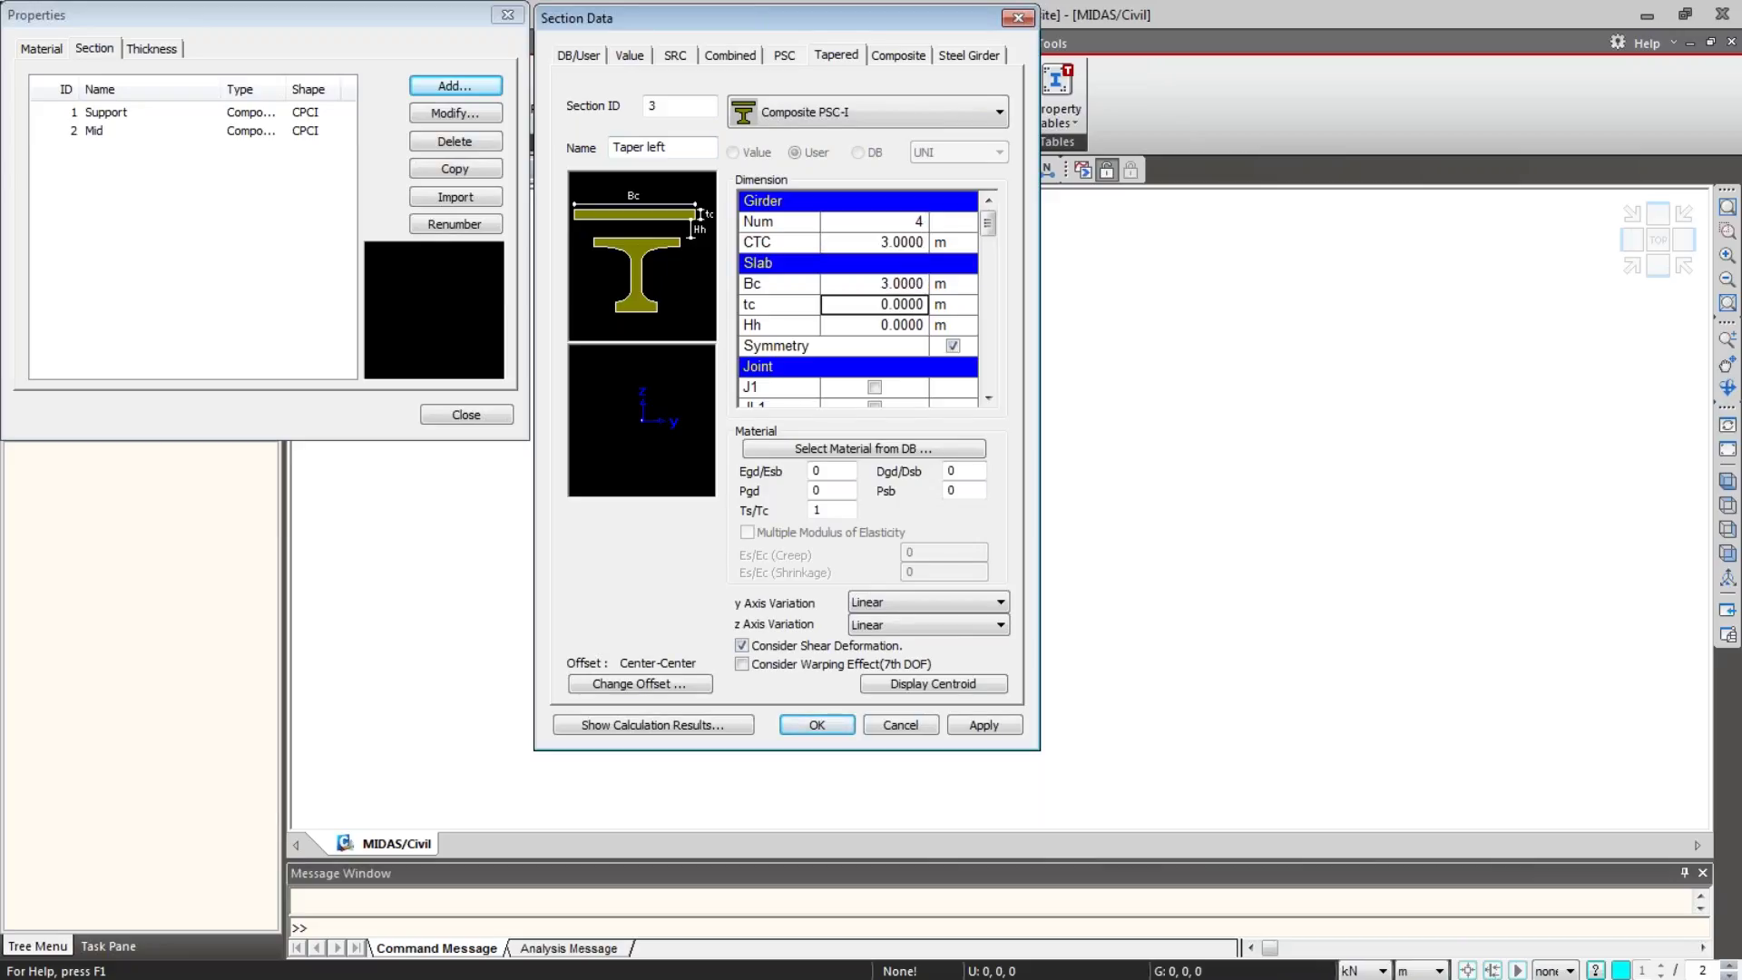
{"action": "type", "text": "0.2"}
{"action": "key", "text": "Return"}
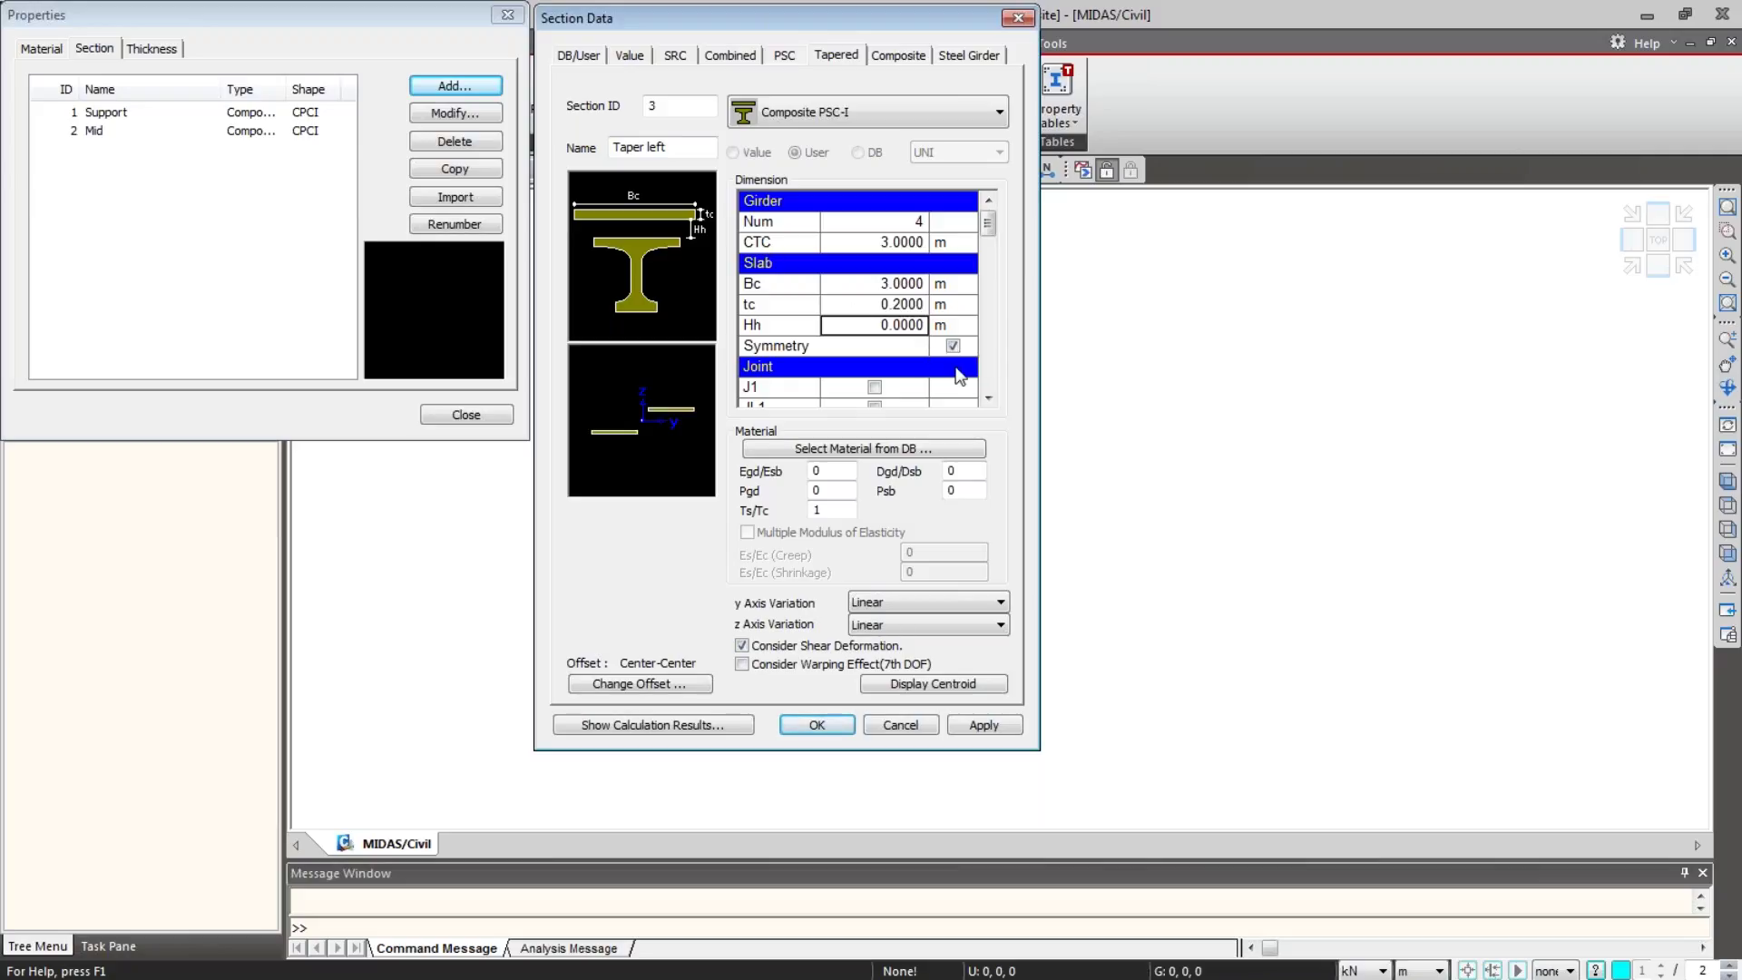
Step: Import the Support section's dimensions for the I end (Size-I) of Taper left, including the joint, type and shape options
{"action": "left_click", "coordinate": [988, 399]}
{"action": "left_click", "coordinate": [988, 398]}
{"action": "left_click", "coordinate": [988, 398]}
{"action": "left_click", "coordinate": [988, 398]}
{"action": "left_click", "coordinate": [988, 398]}
{"action": "left_click", "coordinate": [988, 398]}
{"action": "left_click", "coordinate": [988, 398]}
{"action": "left_click", "coordinate": [988, 398]}
{"action": "left_click", "coordinate": [988, 398]}
{"action": "left_click", "coordinate": [988, 398]}
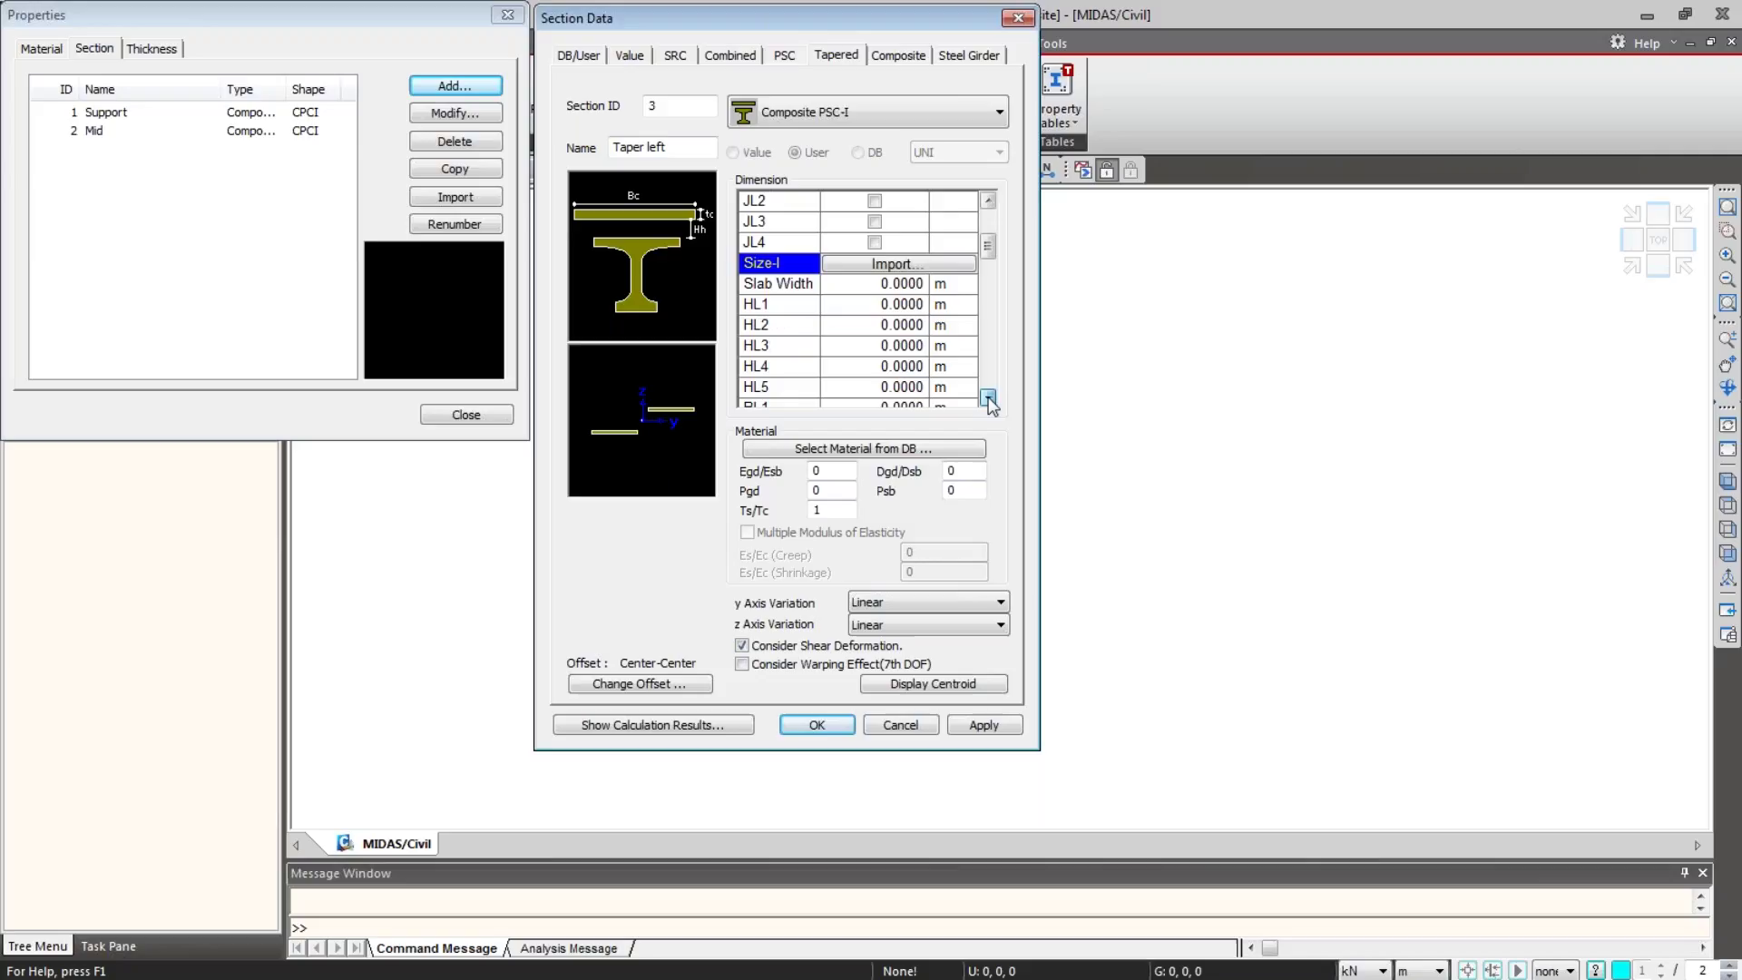
{"action": "left_click", "coordinate": [988, 398]}
{"action": "left_click", "coordinate": [988, 398]}
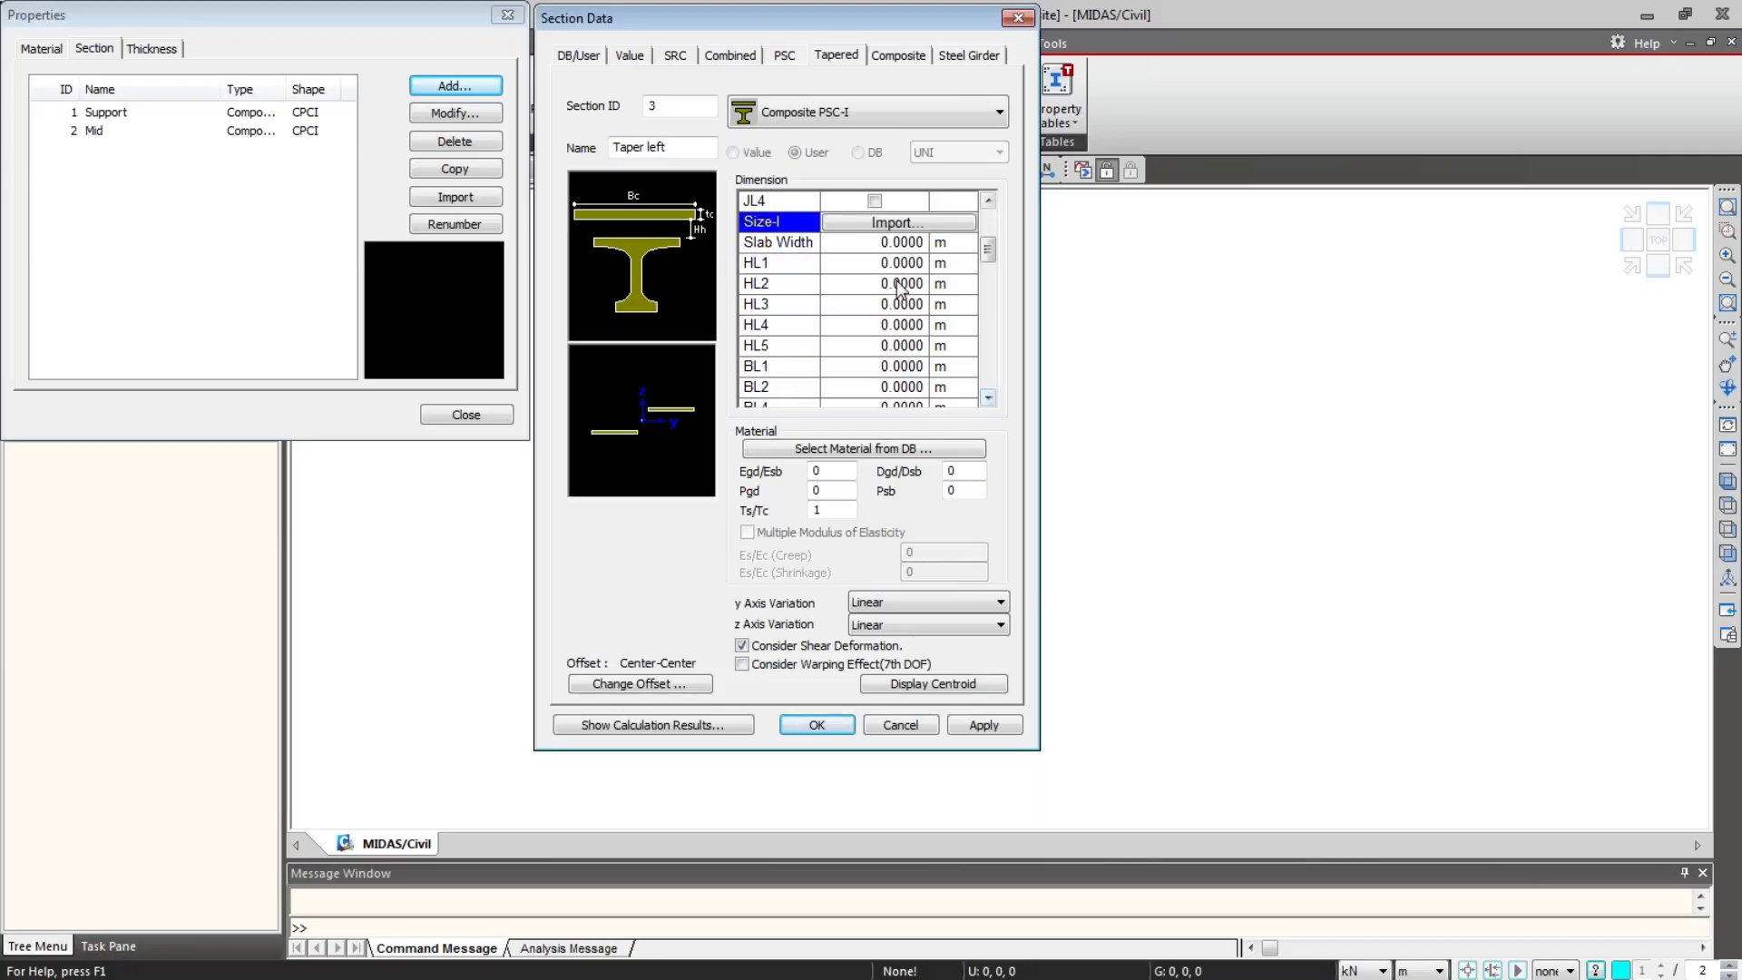
{"action": "left_click", "coordinate": [887, 226]}
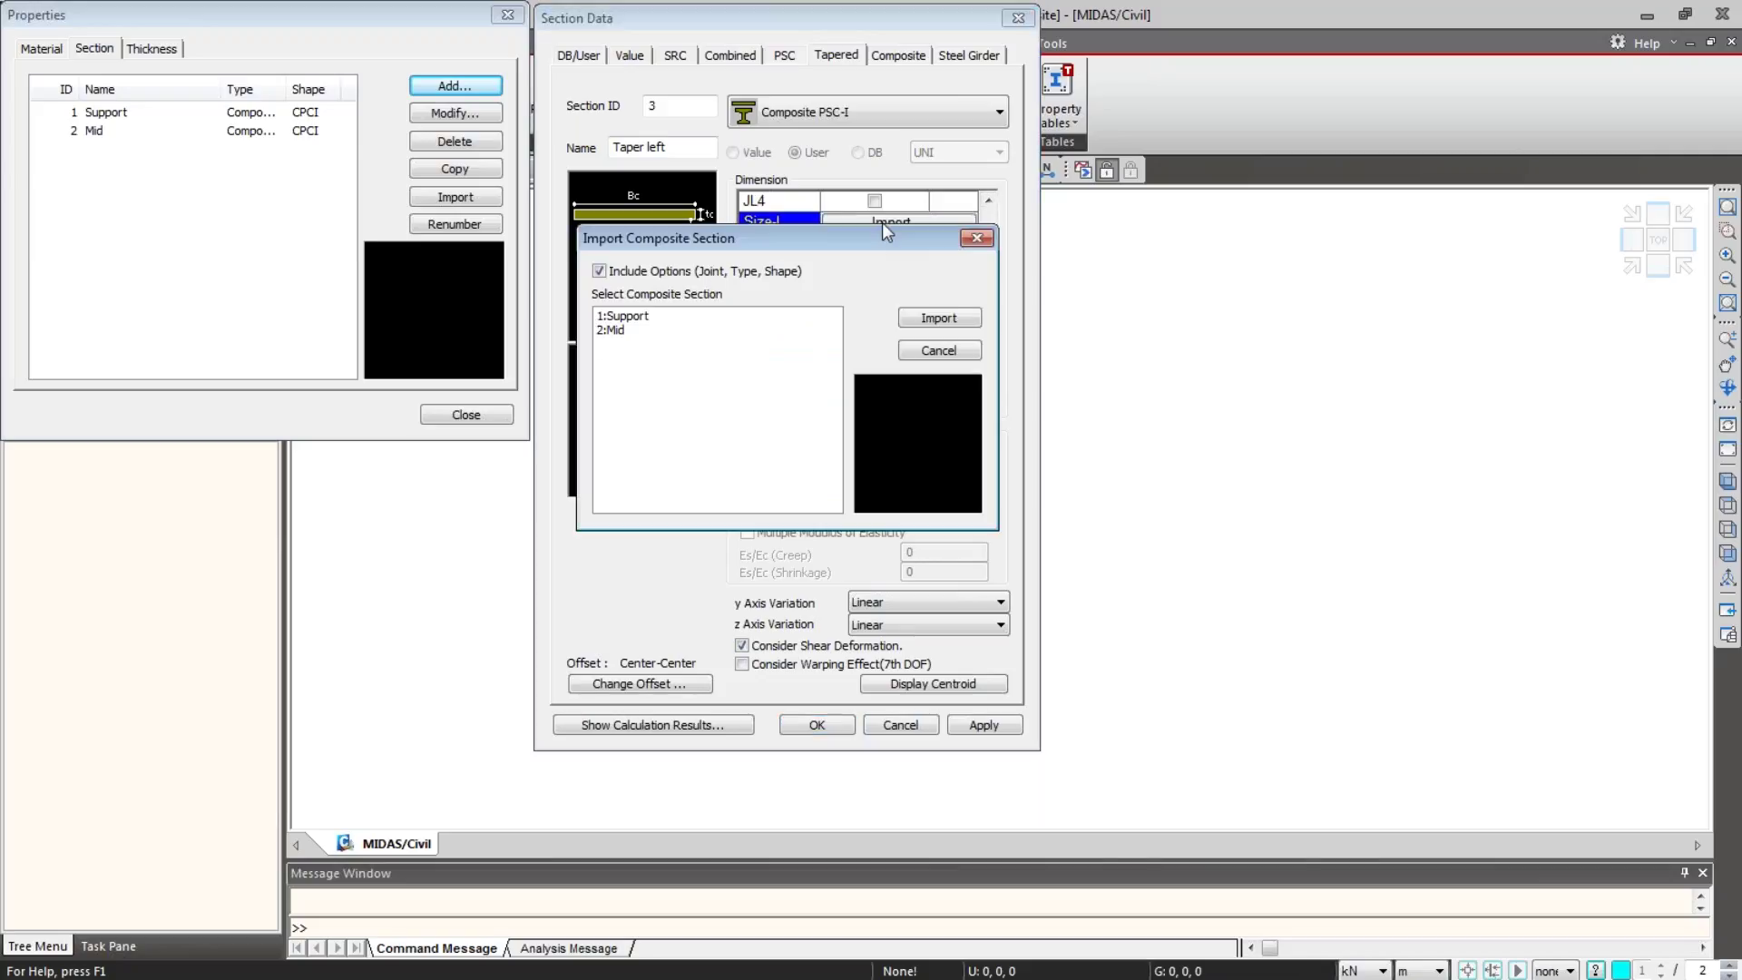
{"action": "left_click", "coordinate": [633, 318]}
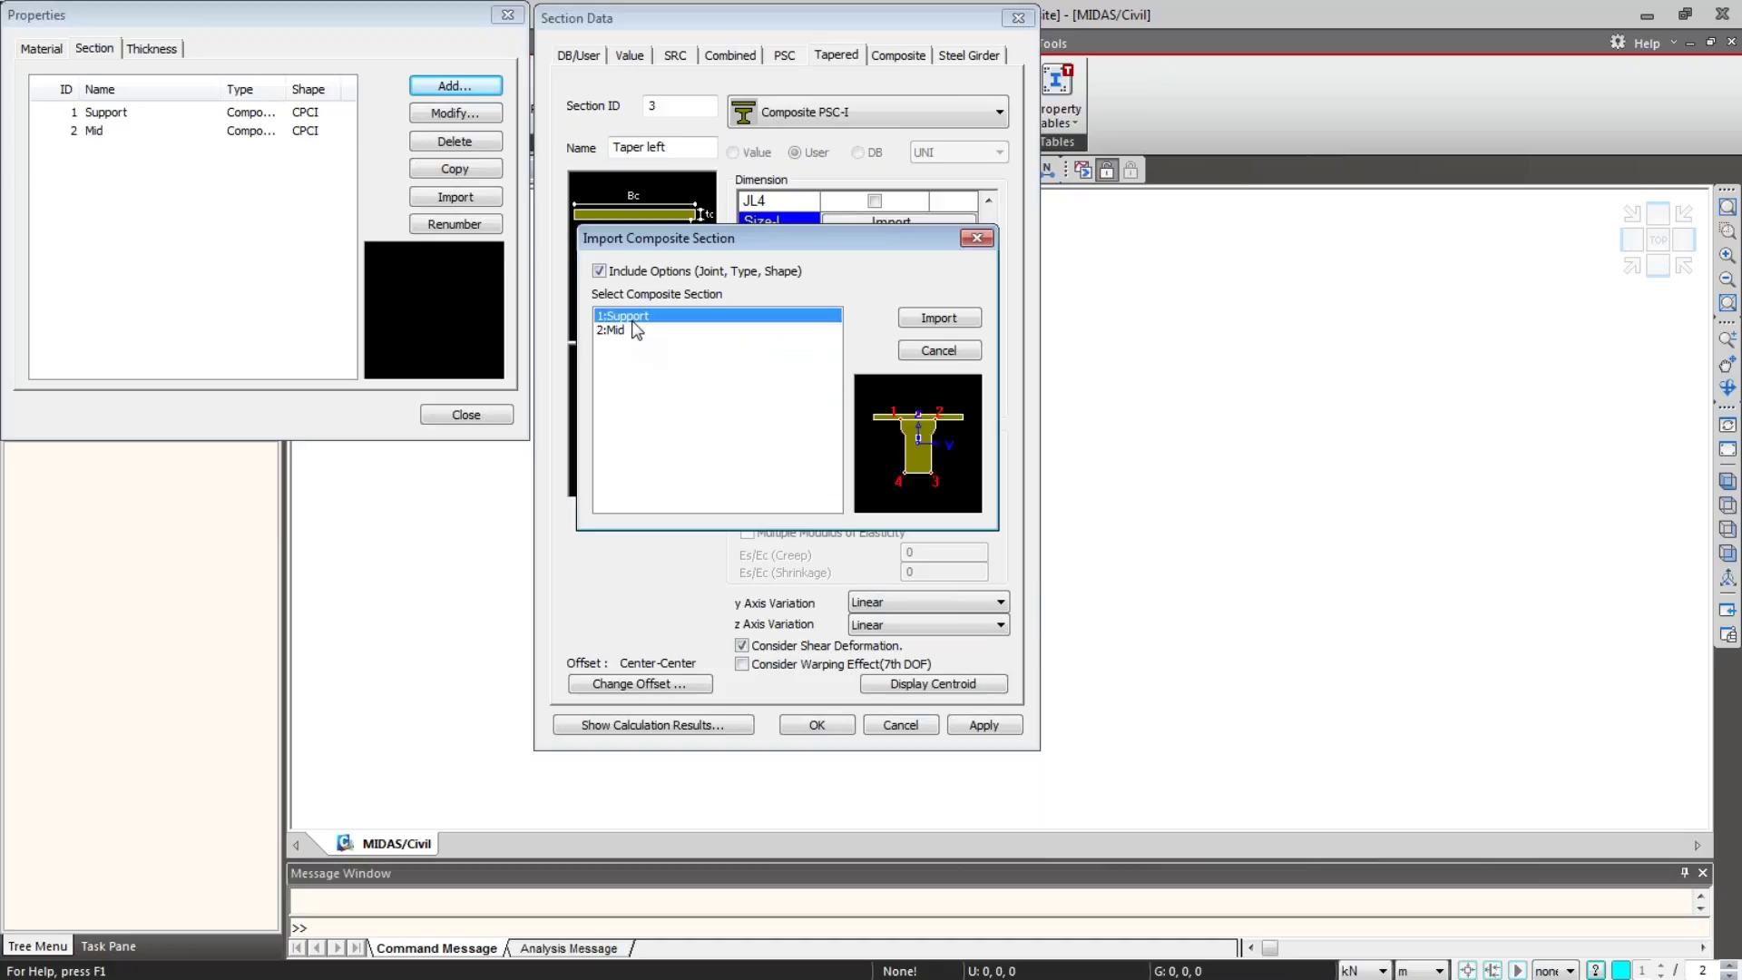
{"action": "left_click", "coordinate": [916, 323]}
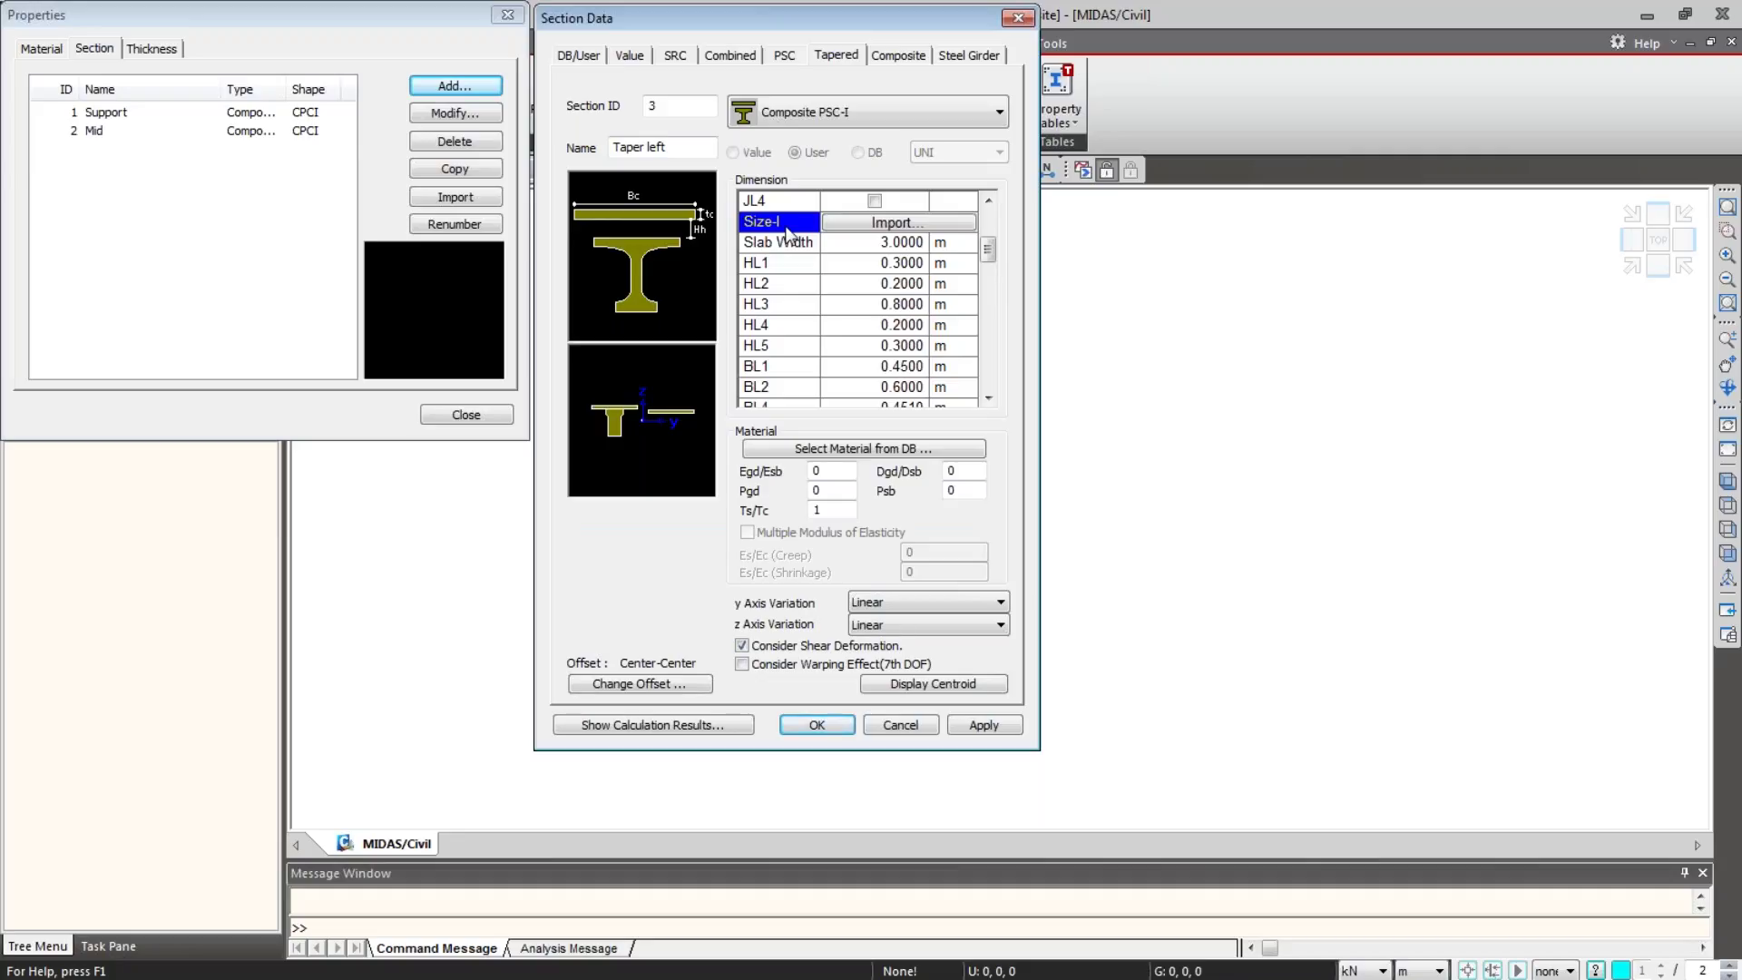
Step: Import the Mid section's dimensions for the J end (Size-J) of Taper left
{"action": "left_click_drag", "start_coordinate": [988, 256], "coordinate": [989, 282]}
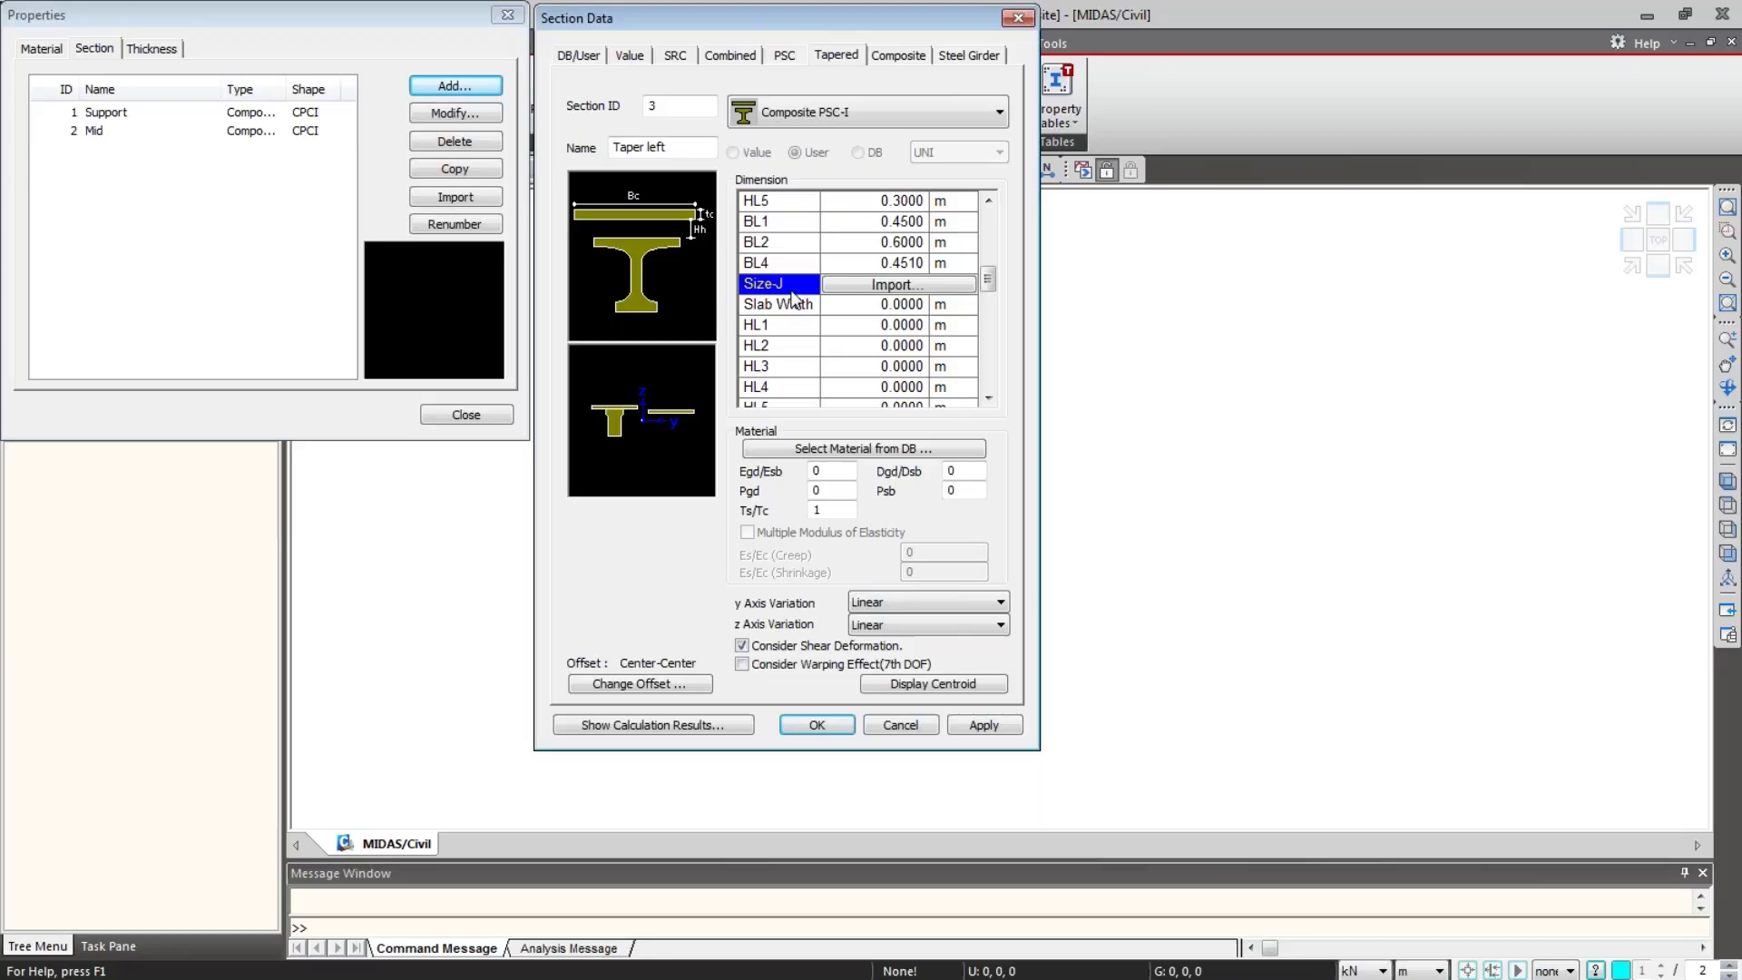
{"action": "left_click", "coordinate": [884, 286]}
{"action": "left_click", "coordinate": [620, 332]}
{"action": "left_click", "coordinate": [916, 319]}
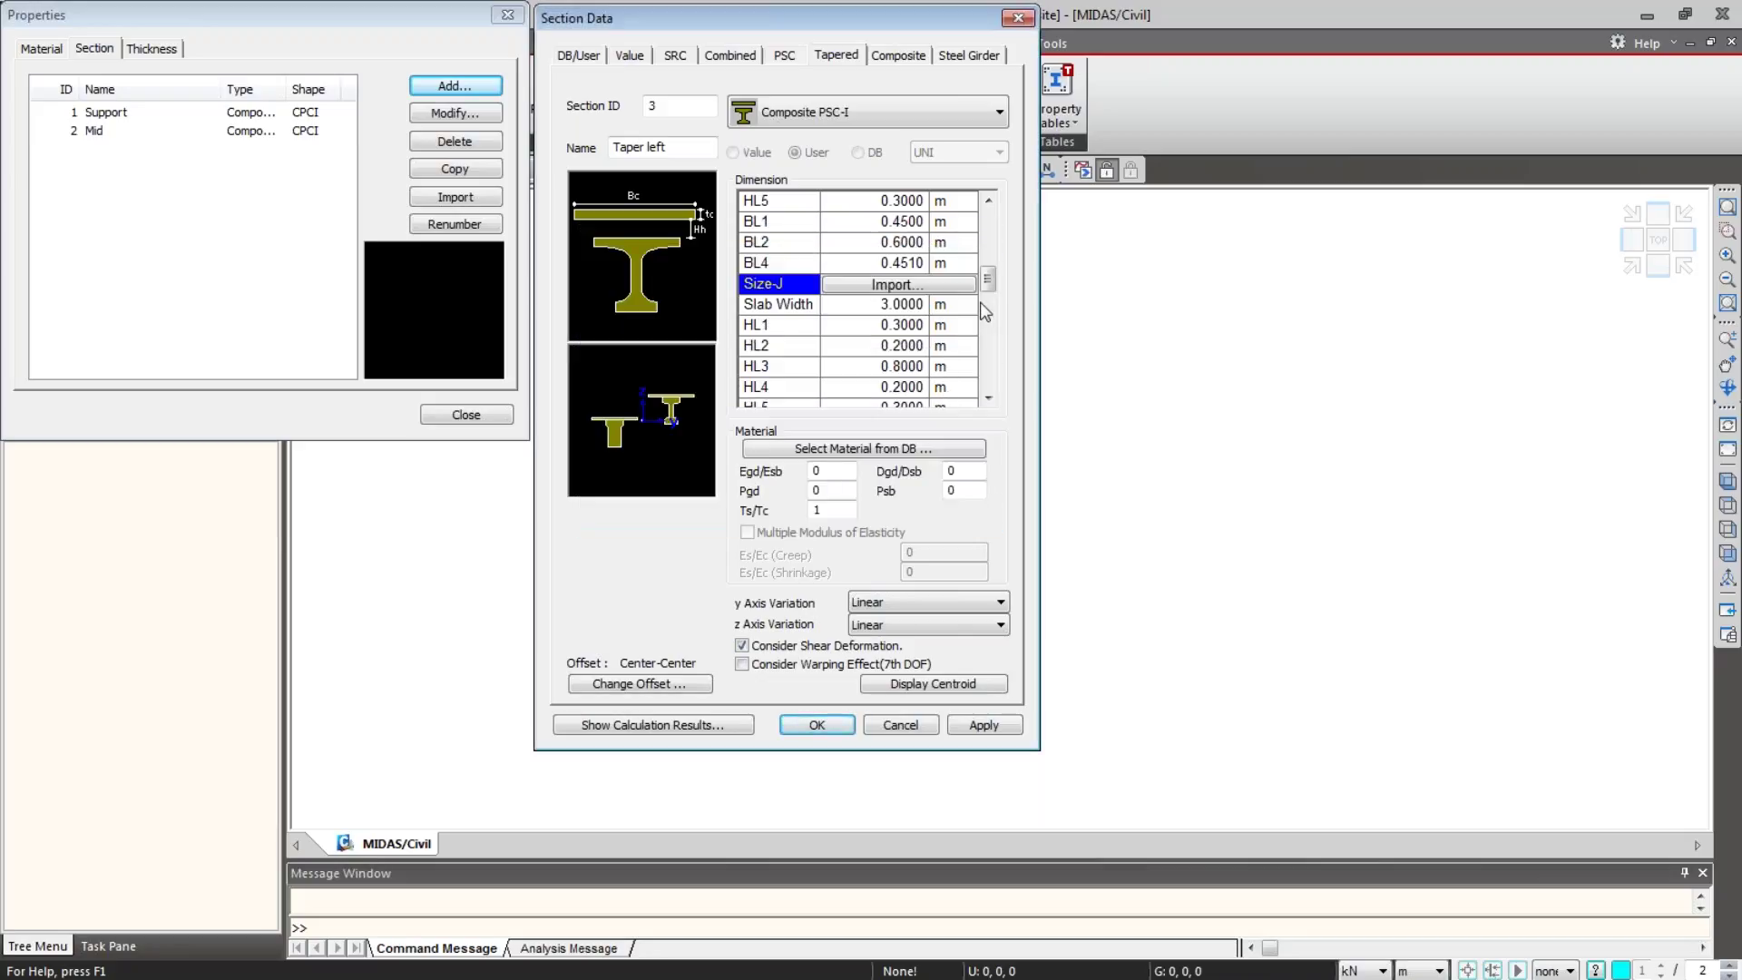
Step: Examine the girder's dimension diagram in the PSC Viewer, keeping it clear of the section settings
{"action": "left_click", "coordinate": [945, 448]}
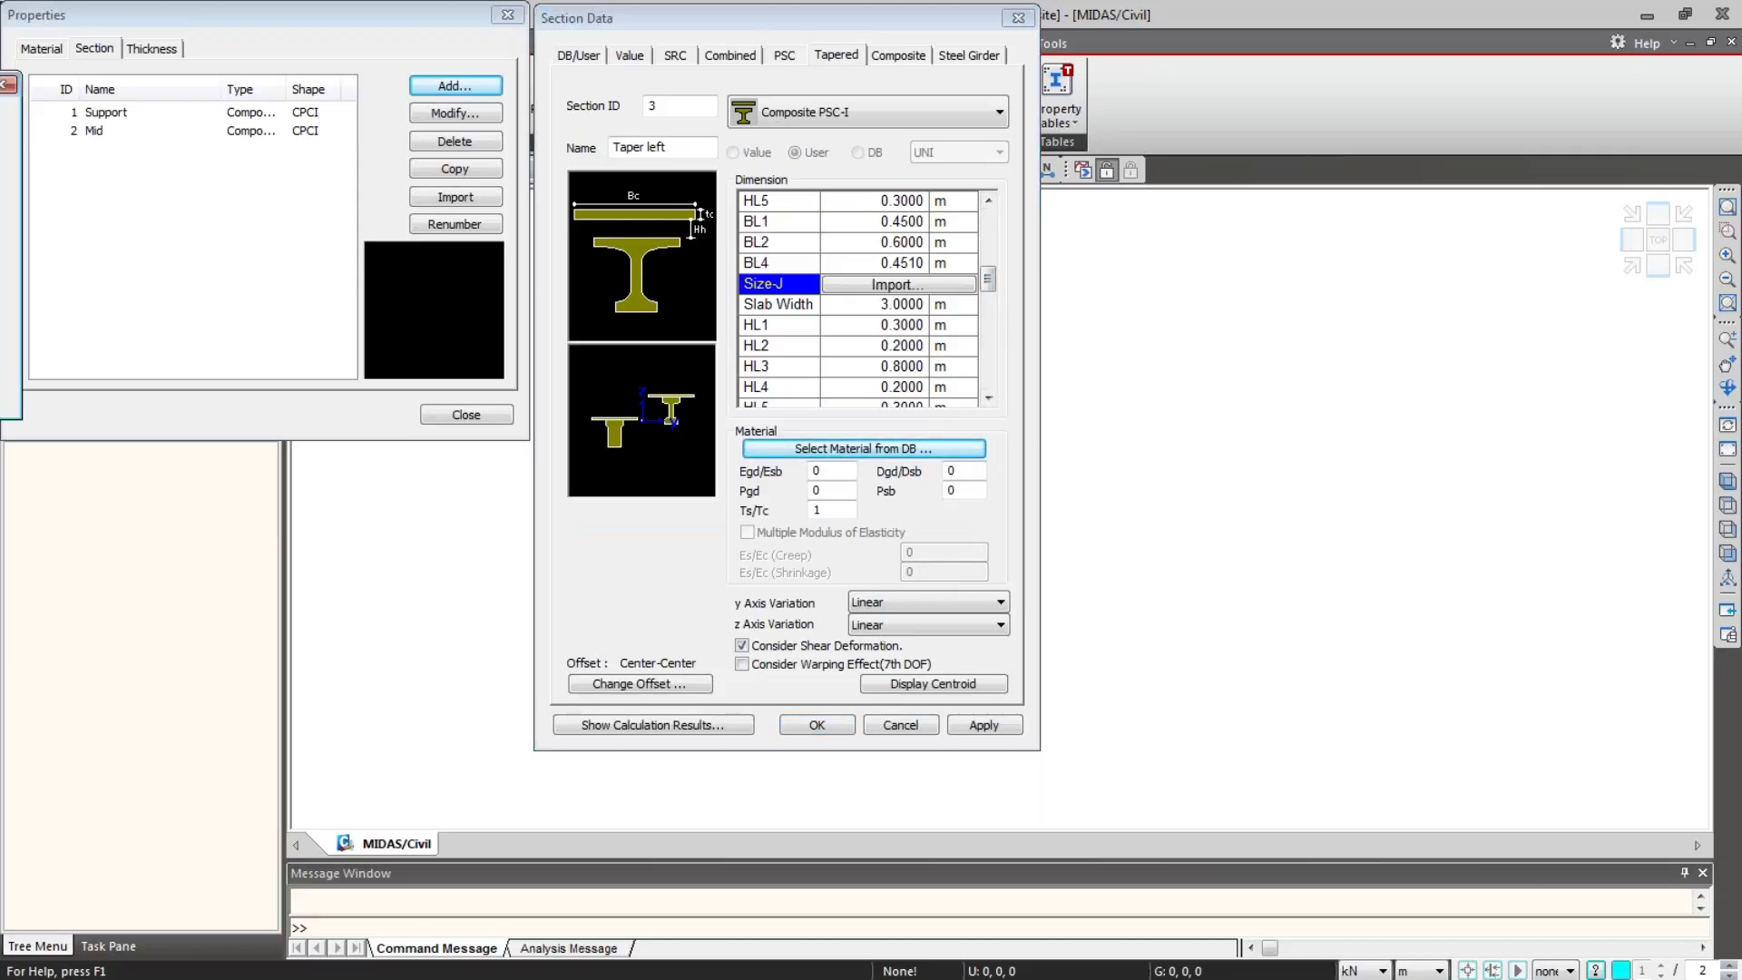
{"action": "left_click_drag", "start_coordinate": [0, 96], "coordinate": [1495, 92]}
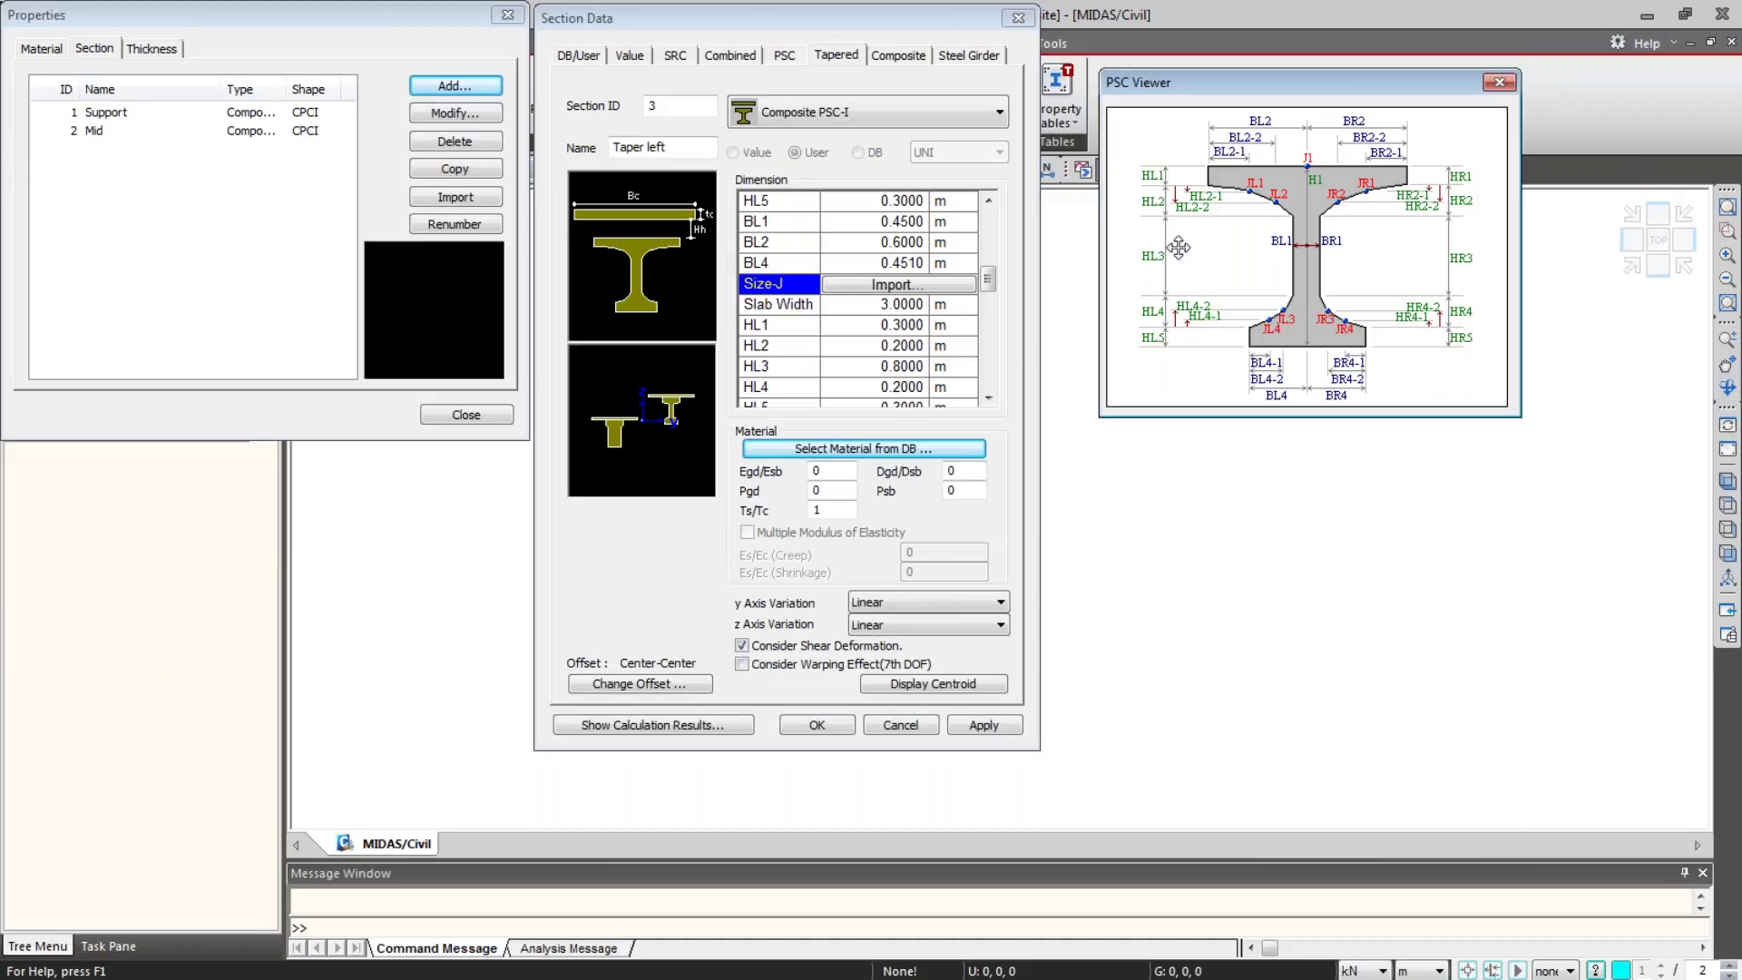
{"action": "left_click", "coordinate": [915, 726]}
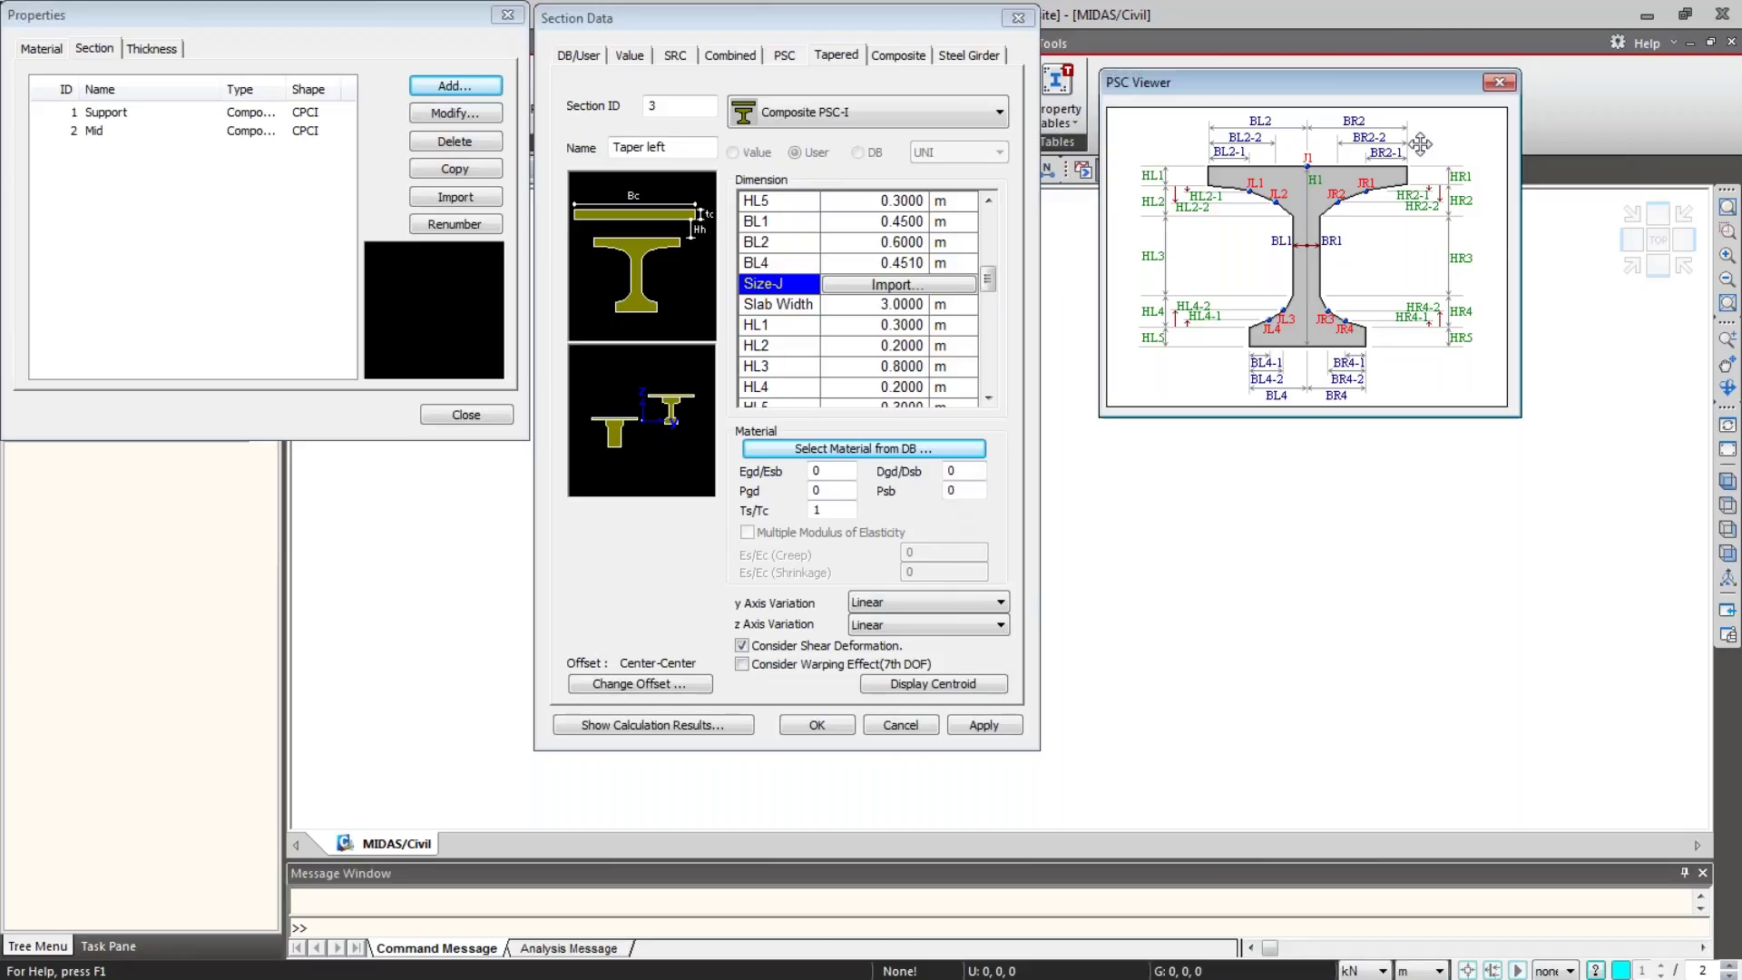
{"action": "left_click_drag", "start_coordinate": [1433, 81], "coordinate": [99, 329]}
{"action": "left_click", "coordinate": [169, 329]}
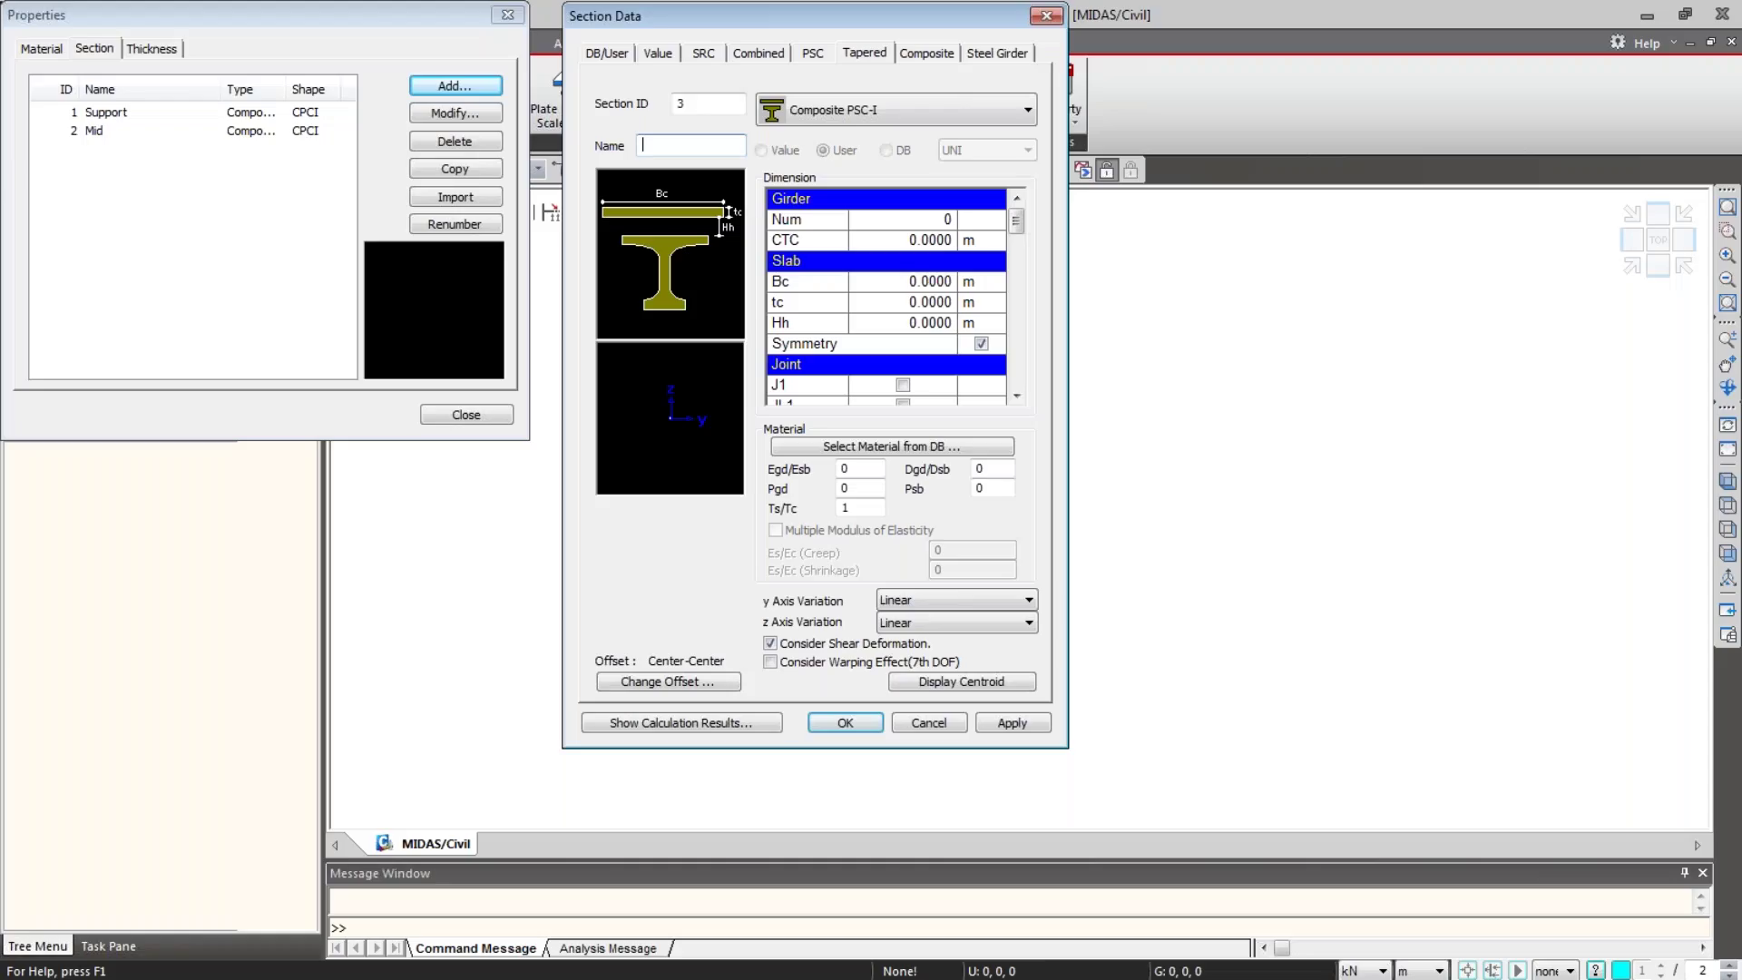
Step: Name tapered section 3 Taper left, with 4 girders at CTC 3 m and a slab of Bc 3 m and tc 0.2 m
{"action": "type", "text": "Taper left"}
{"action": "left_click", "coordinate": [915, 220]}
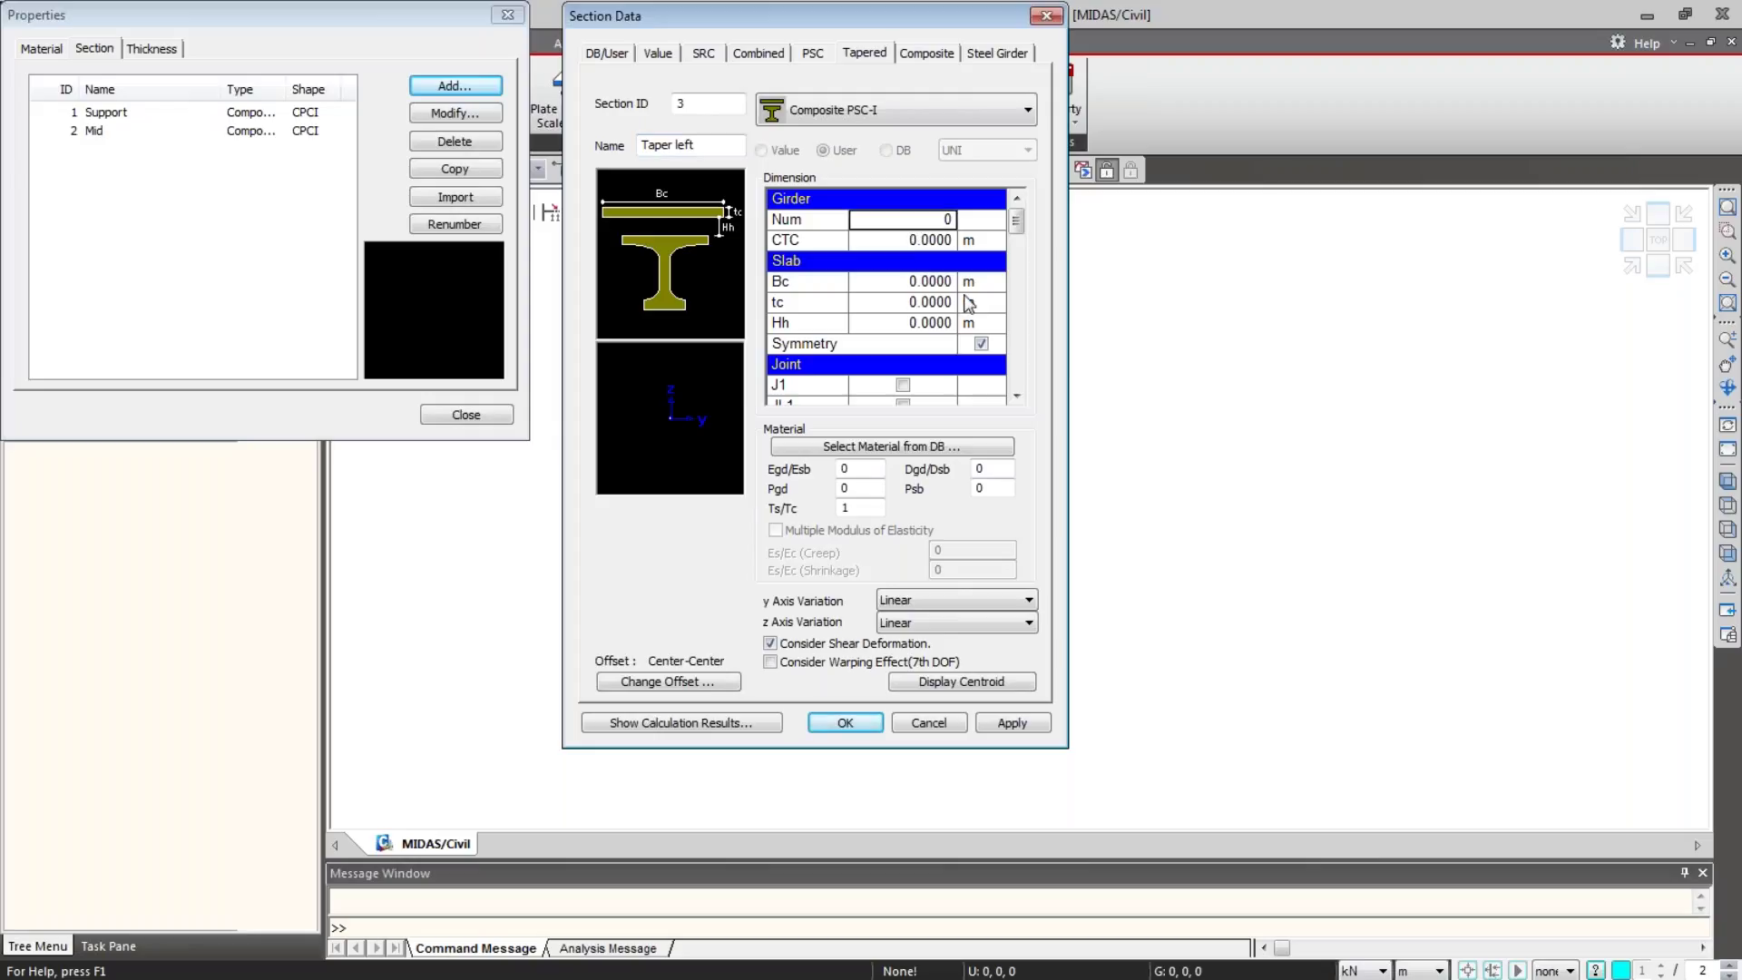
{"action": "type", "text": "4"}
{"action": "key", "text": "Return"}
{"action": "type", "text": "3"}
{"action": "key", "text": "Return"}
{"action": "type", "text": "3"}
{"action": "key", "text": "Return"}
{"action": "type", "text": "0.2"}
{"action": "key", "text": "Return"}
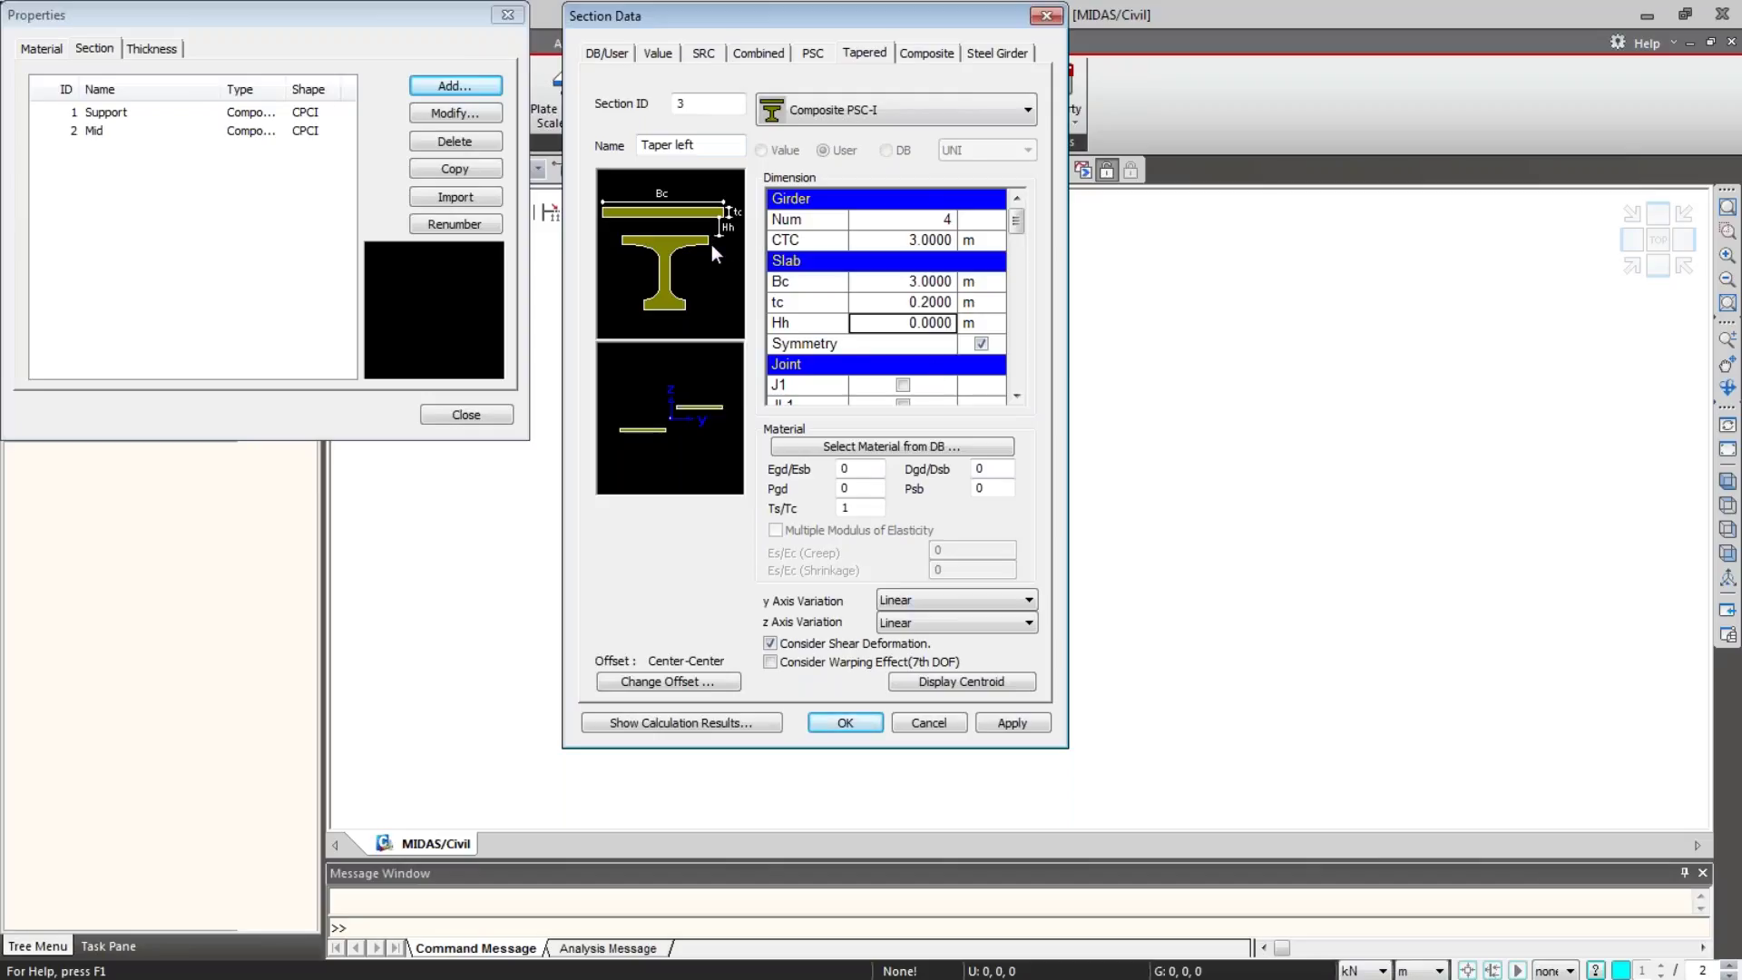
Step: Import the Support section into Size-I of Taper left, including its joint, type and shape options
{"action": "left_click", "coordinate": [1016, 395]}
{"action": "scroll", "coordinate": [1016, 396], "scroll_direction": "down", "scroll_amount": 3}
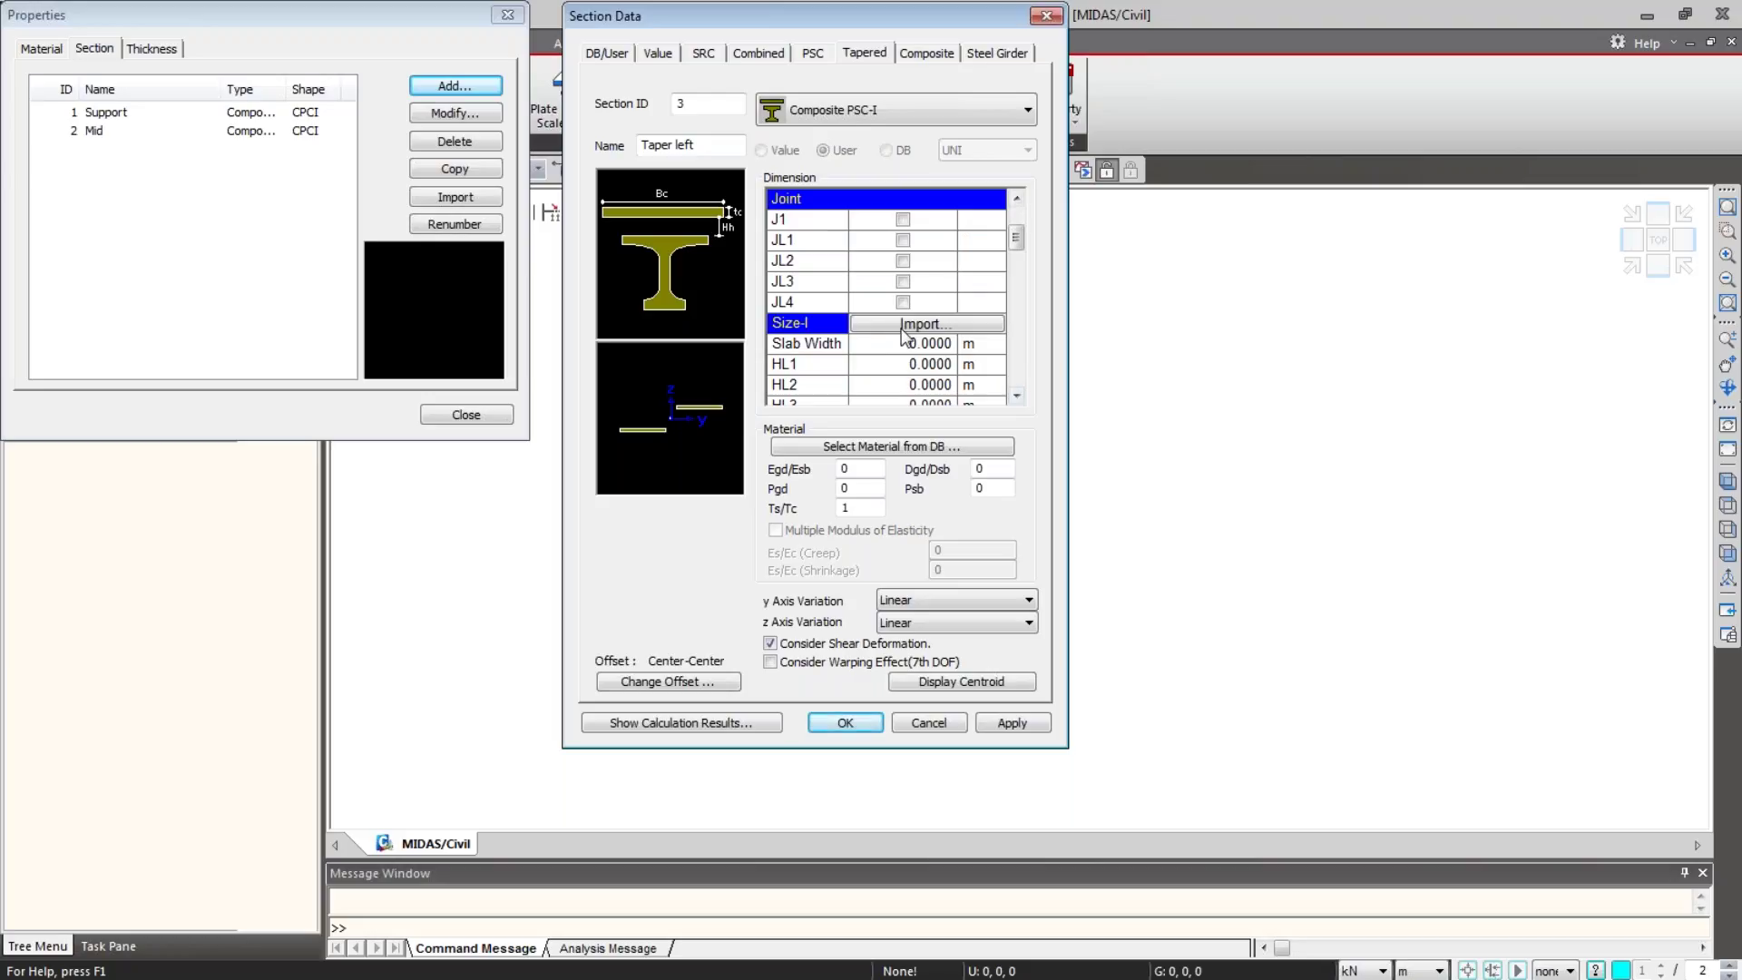
{"action": "left_click", "coordinate": [903, 326]}
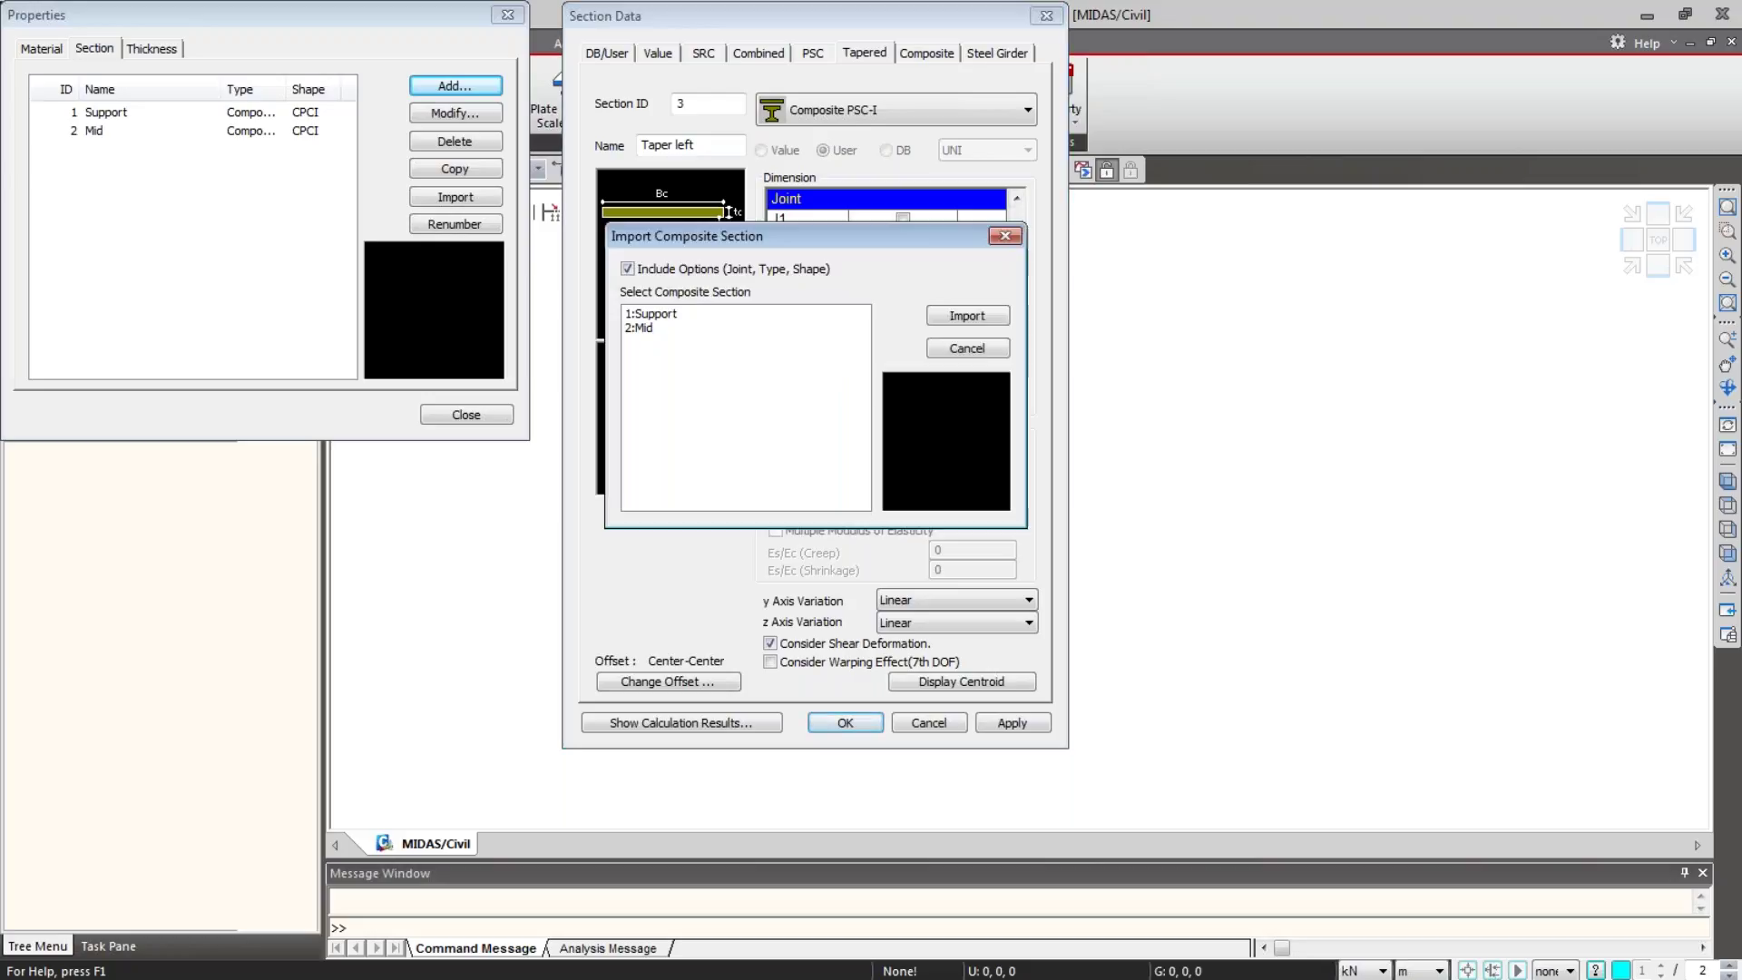
{"action": "left_click", "coordinate": [662, 313]}
{"action": "left_click", "coordinate": [967, 316]}
Step: Import the Mid section into Size-J of Taper left
{"action": "left_click", "coordinate": [1017, 396]}
{"action": "left_click", "coordinate": [1017, 397]}
{"action": "left_click", "coordinate": [1017, 397]}
{"action": "left_click", "coordinate": [1017, 396]}
{"action": "left_click", "coordinate": [1017, 396]}
{"action": "left_click", "coordinate": [1016, 397]}
{"action": "left_click", "coordinate": [1017, 396]}
{"action": "left_click", "coordinate": [1017, 396]}
{"action": "left_click", "coordinate": [1017, 396]}
{"action": "left_click", "coordinate": [932, 350]}
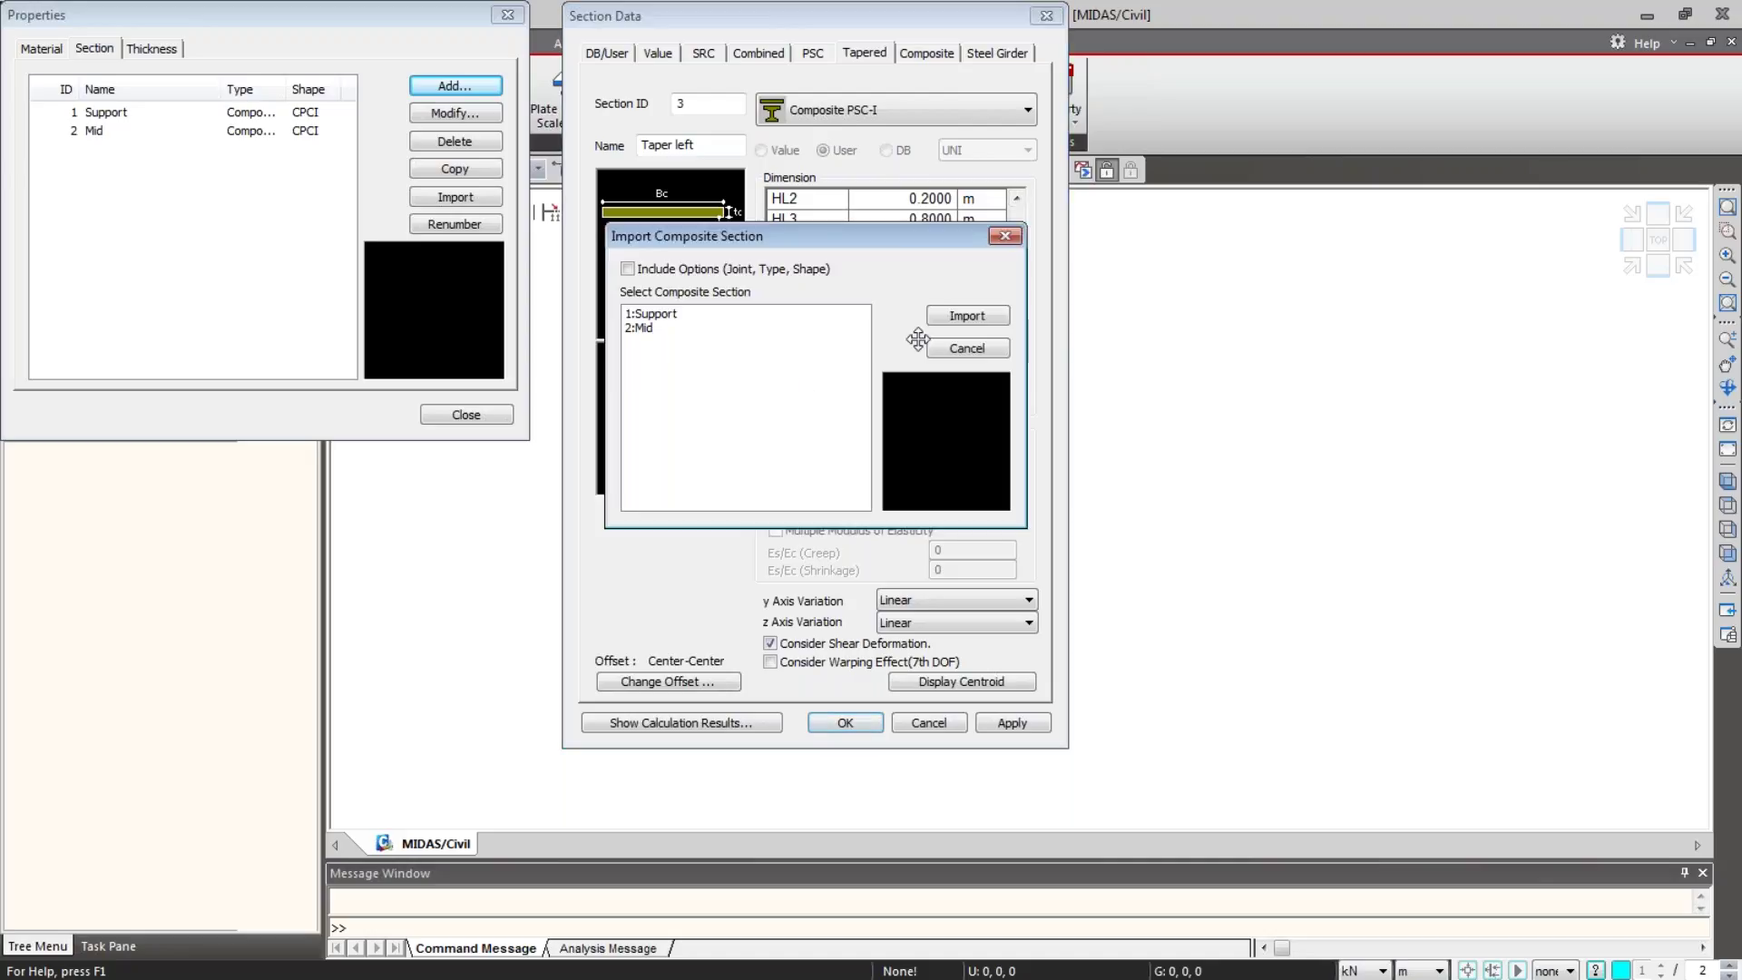
{"action": "left_click", "coordinate": [654, 328]}
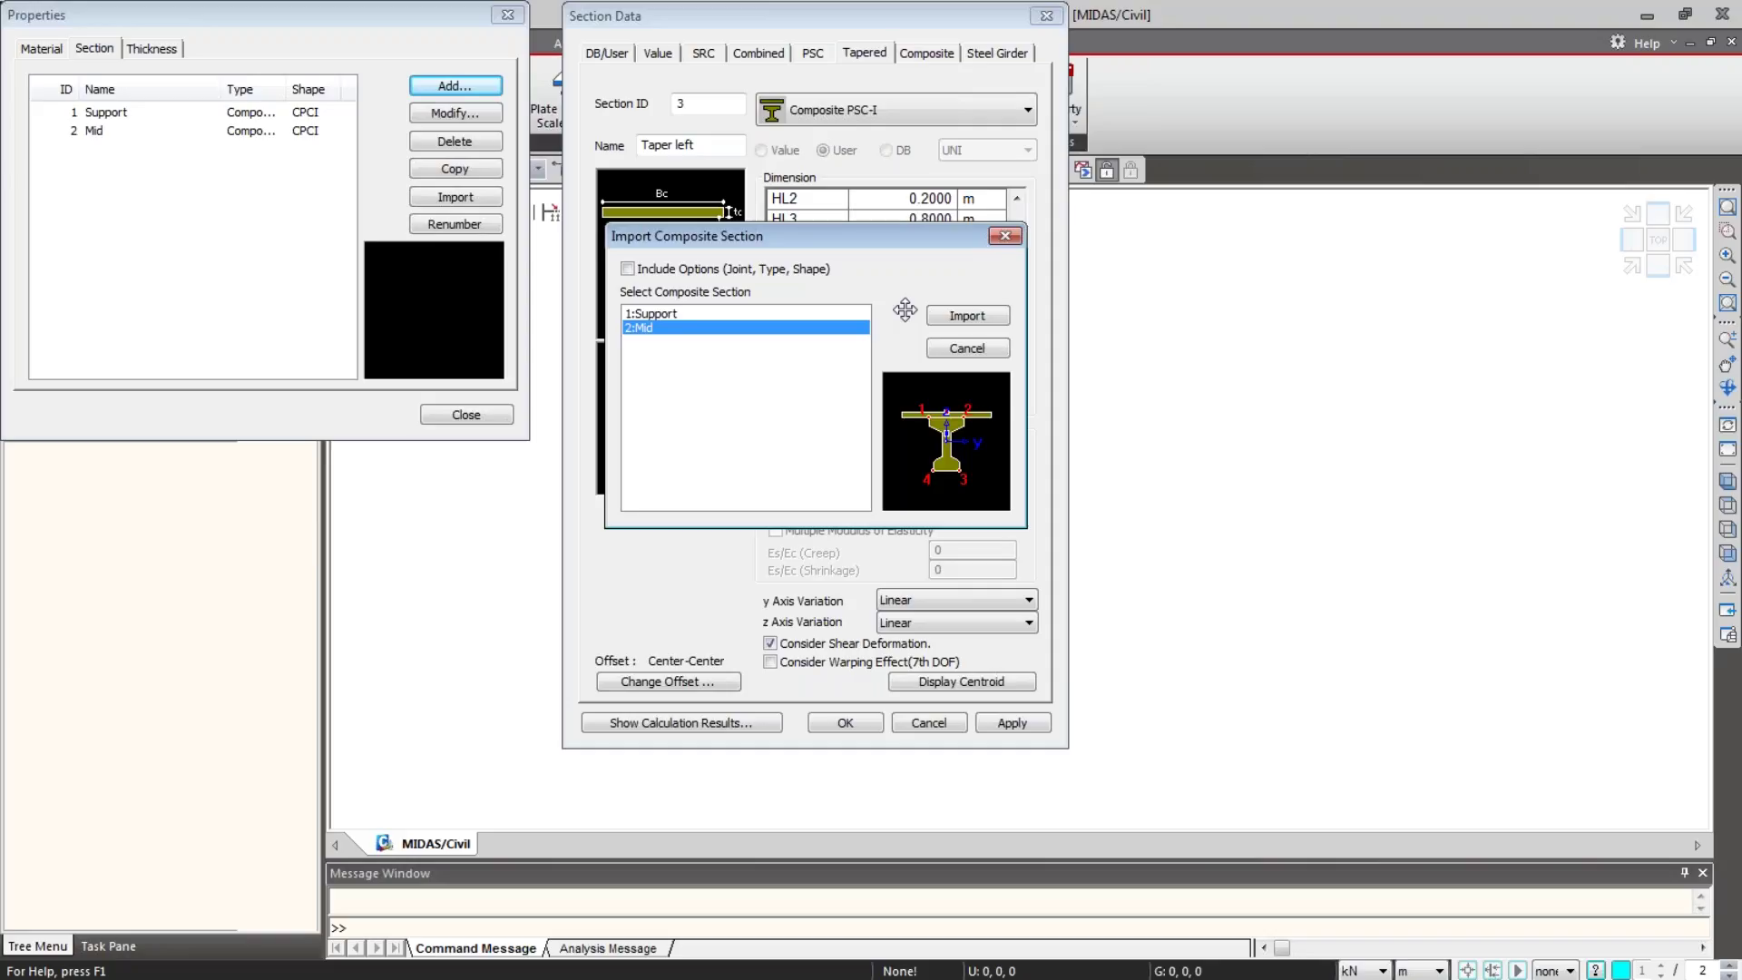
{"action": "left_click", "coordinate": [967, 315]}
Step: Keep the y axis variation Linear and set the Taper left section offset to Center-Top
{"action": "left_click", "coordinate": [962, 602]}
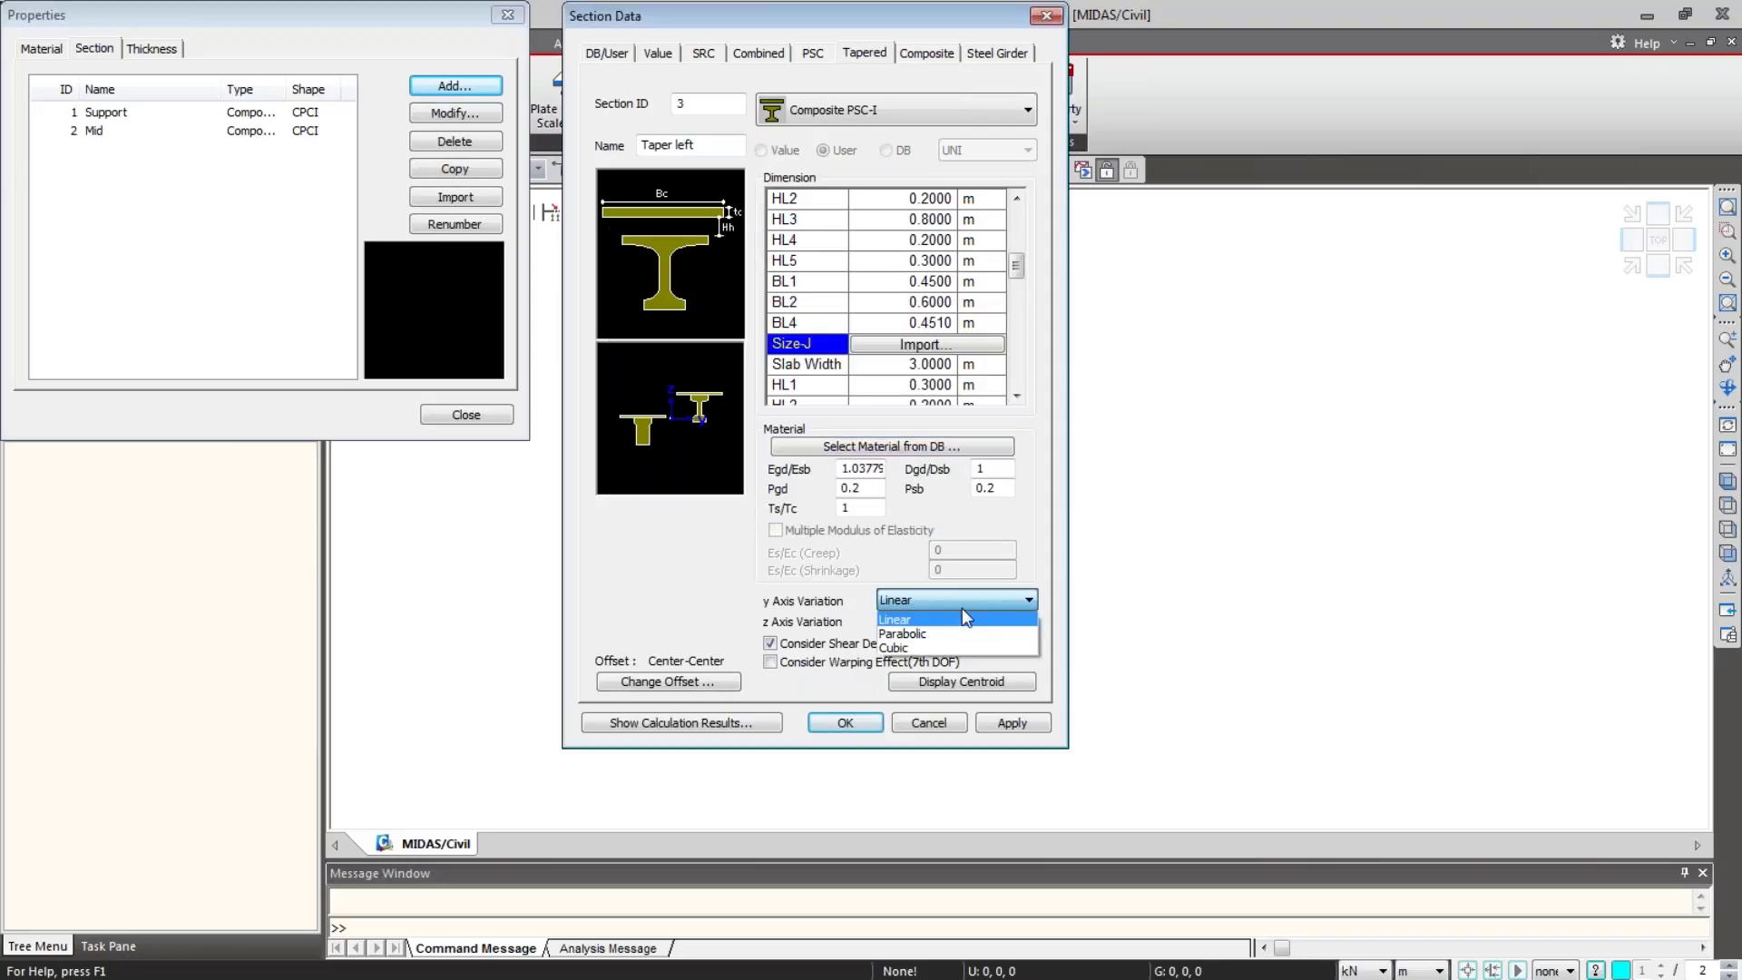
{"action": "left_click", "coordinate": [962, 613]}
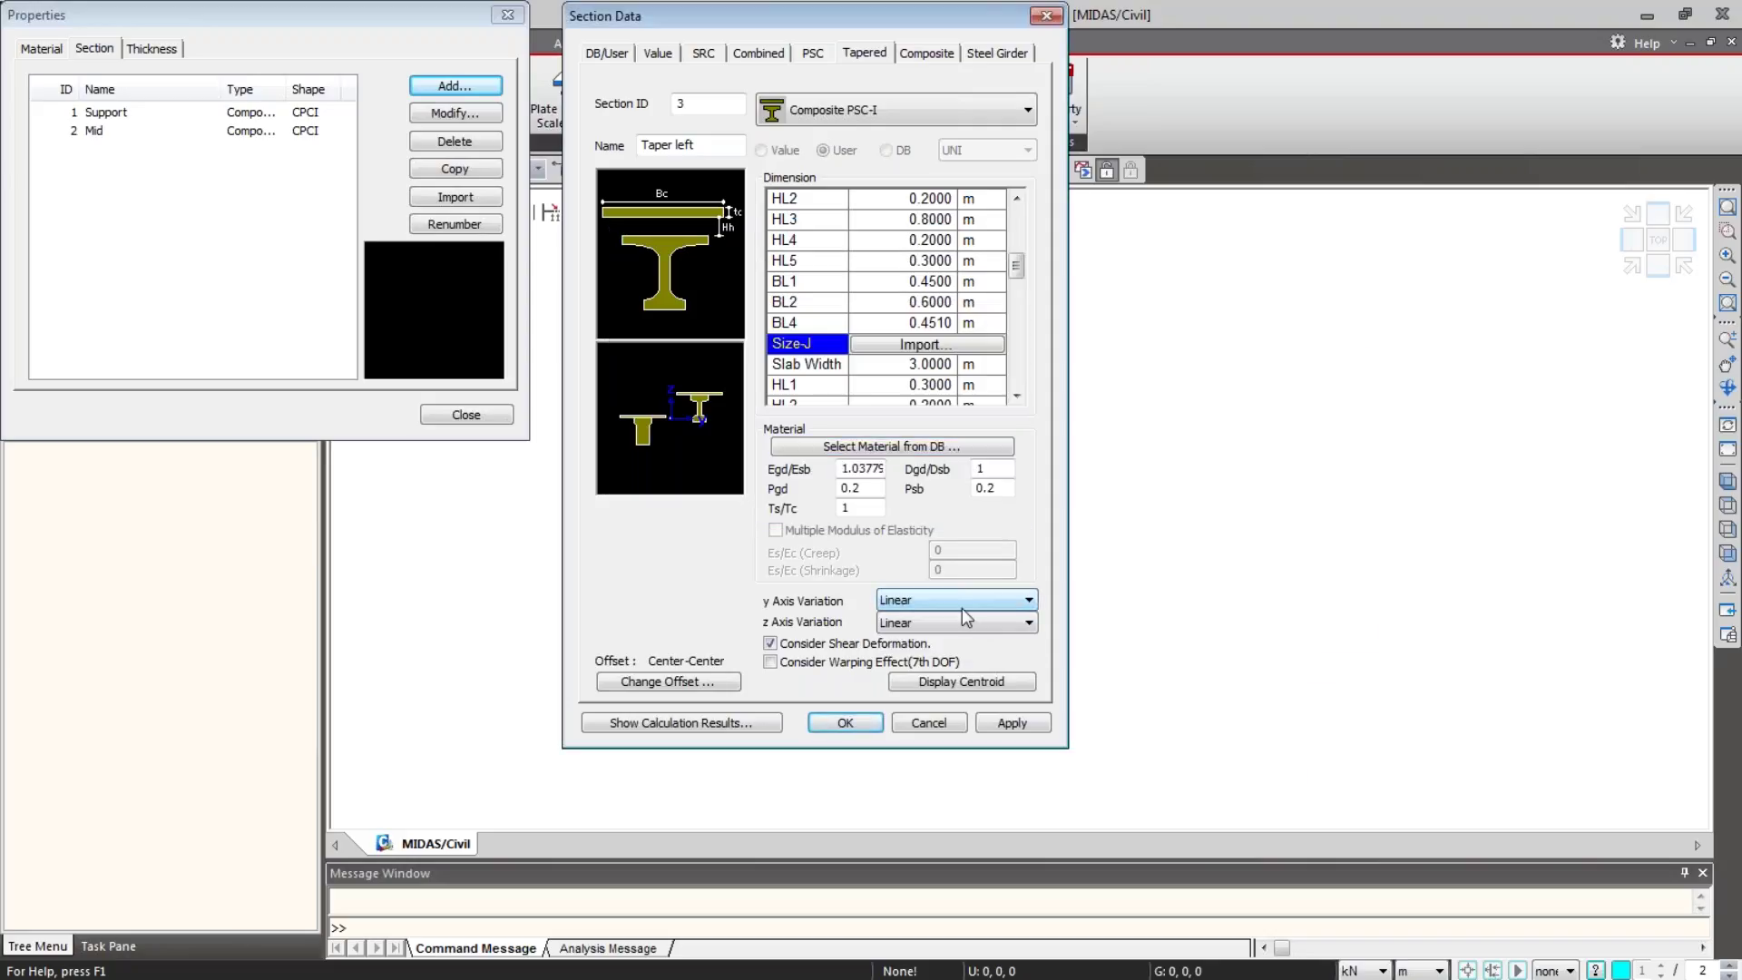
{"action": "left_click", "coordinate": [666, 682]}
{"action": "left_click", "coordinate": [726, 330]}
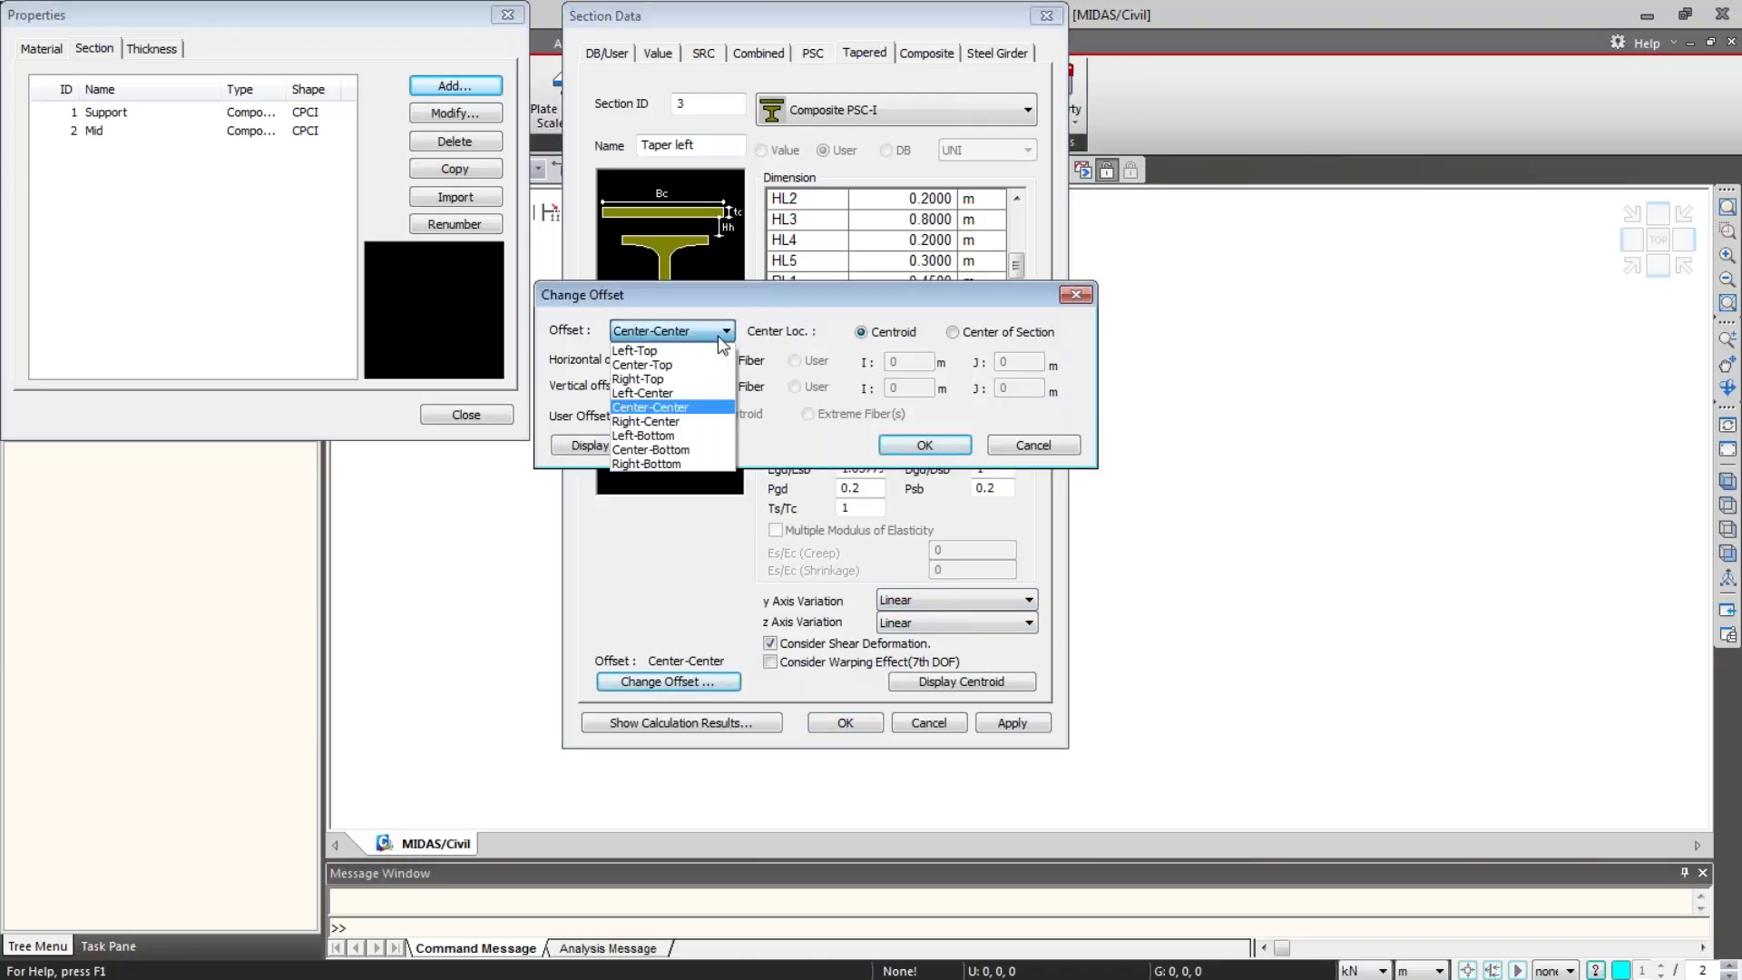
{"action": "left_click", "coordinate": [721, 362]}
{"action": "left_click", "coordinate": [924, 445]}
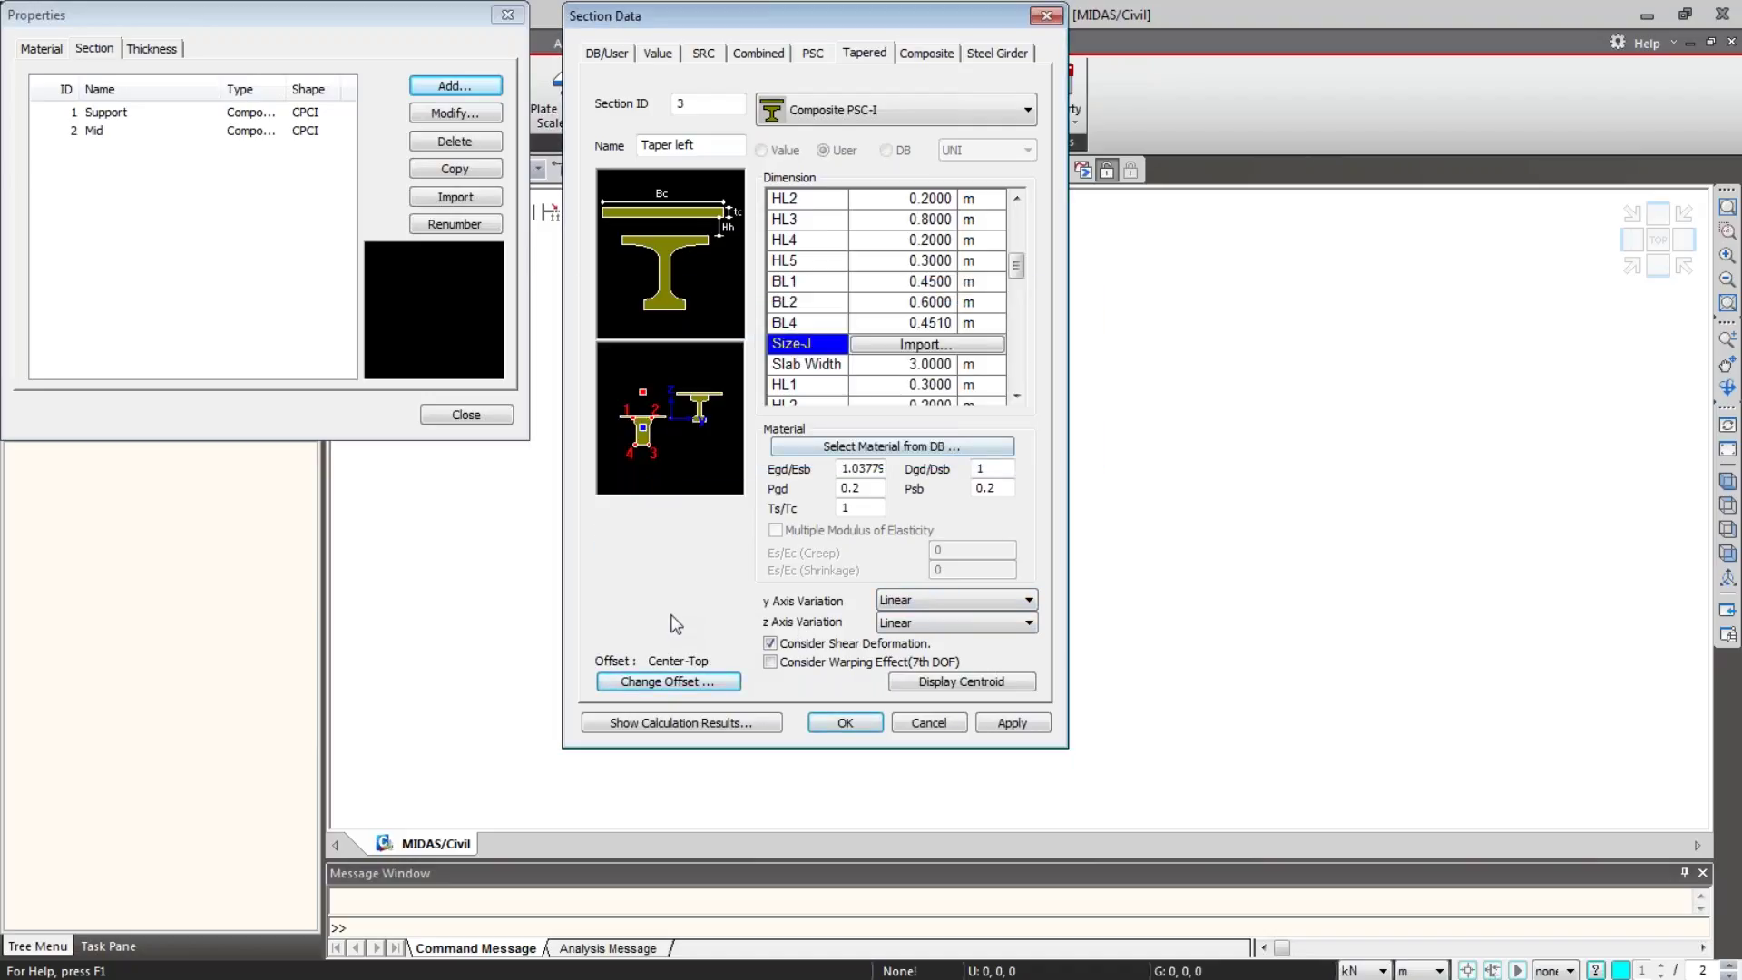
Step: Review the calculated before and after composite properties at the I and J ends, and add Taper left to the section list
{"action": "left_click", "coordinate": [709, 723]}
{"action": "left_click_drag", "start_coordinate": [937, 148], "coordinate": [1415, 188]}
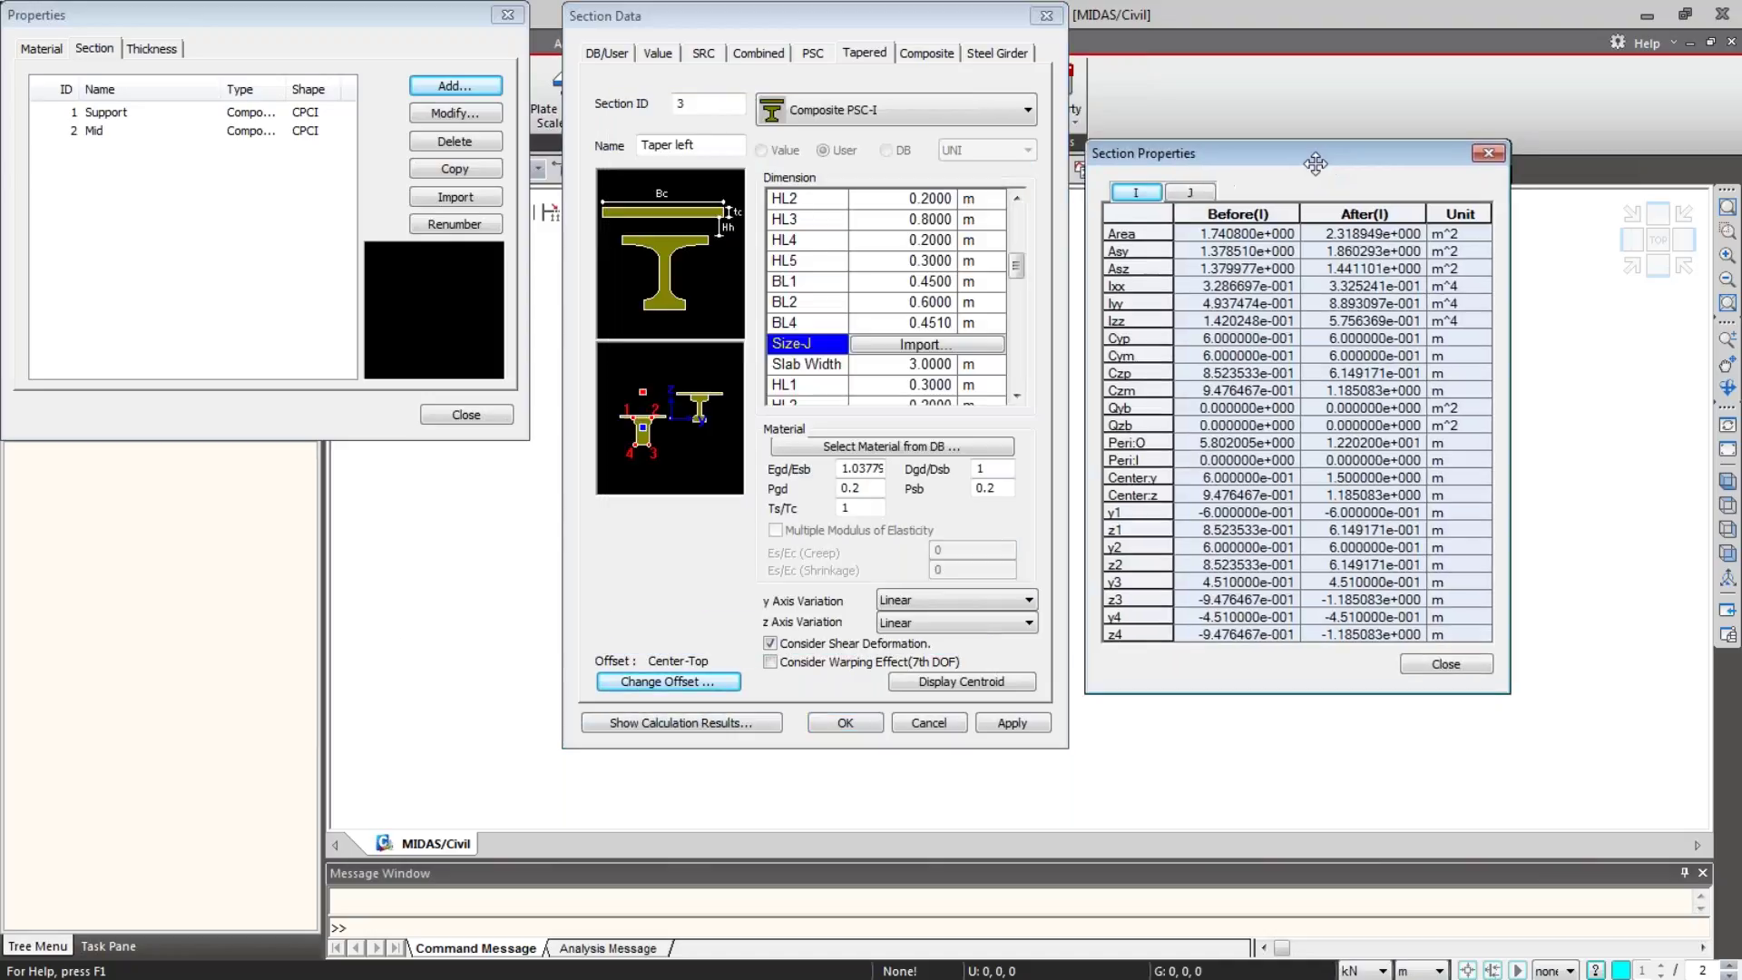
{"action": "left_click", "coordinate": [1253, 209]}
{"action": "left_click", "coordinate": [1336, 209]}
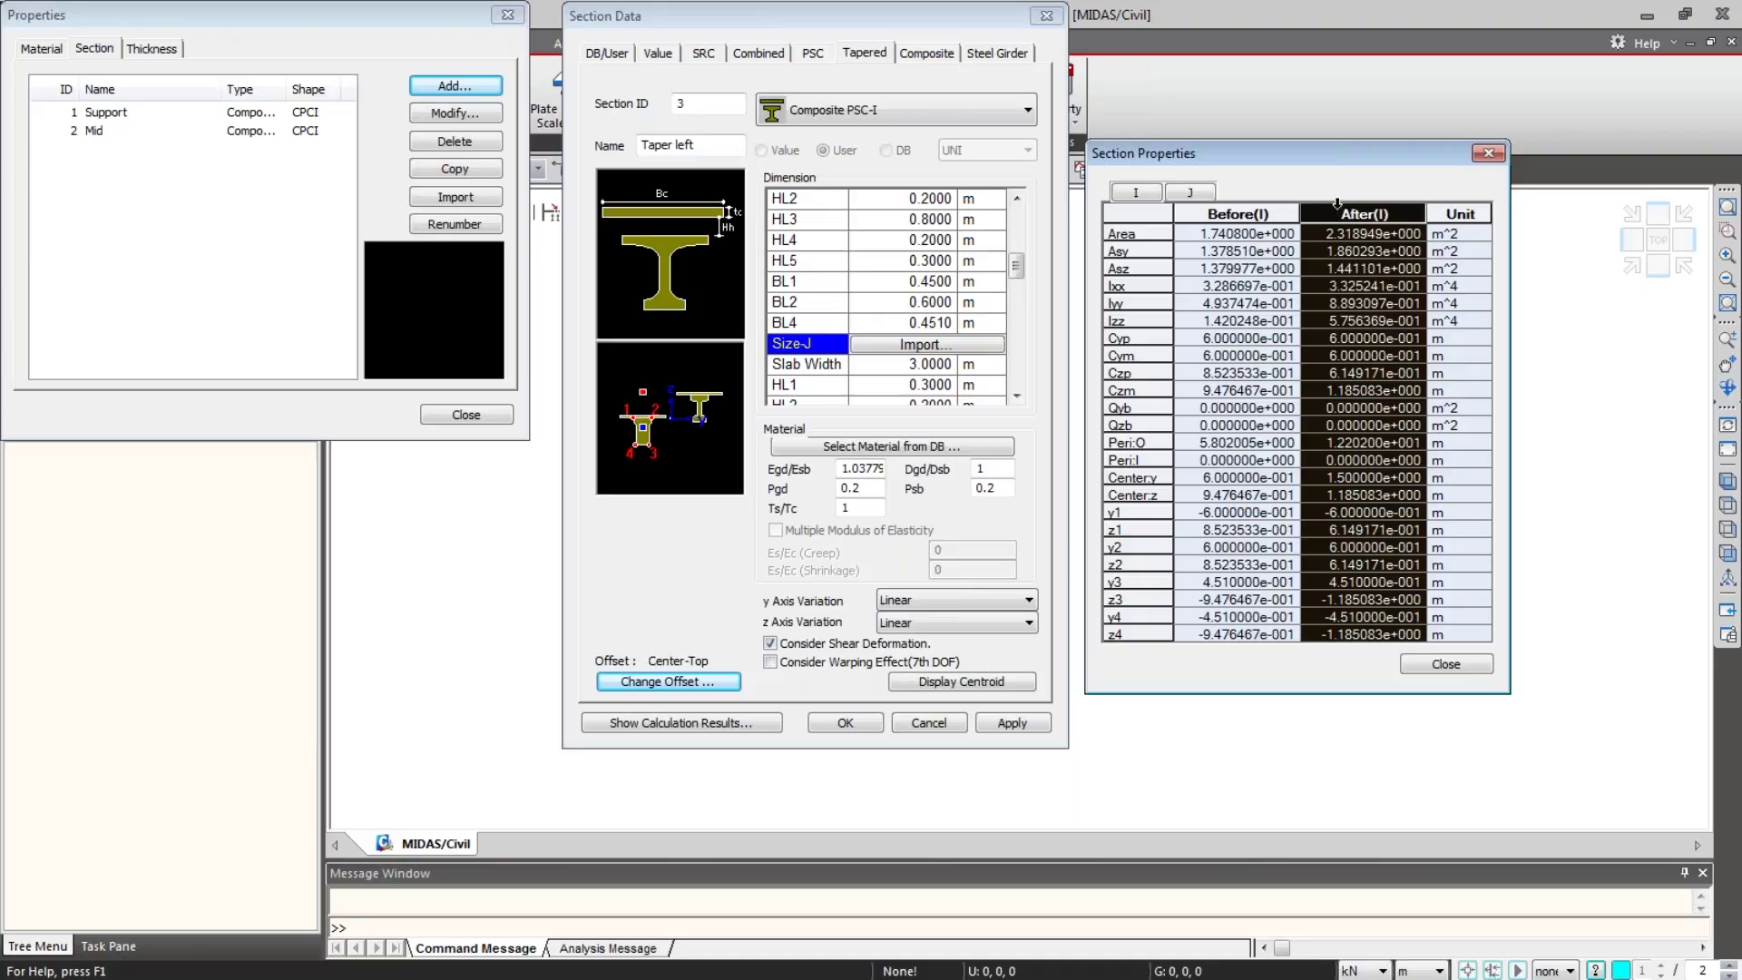
{"action": "left_click", "coordinate": [1190, 192]}
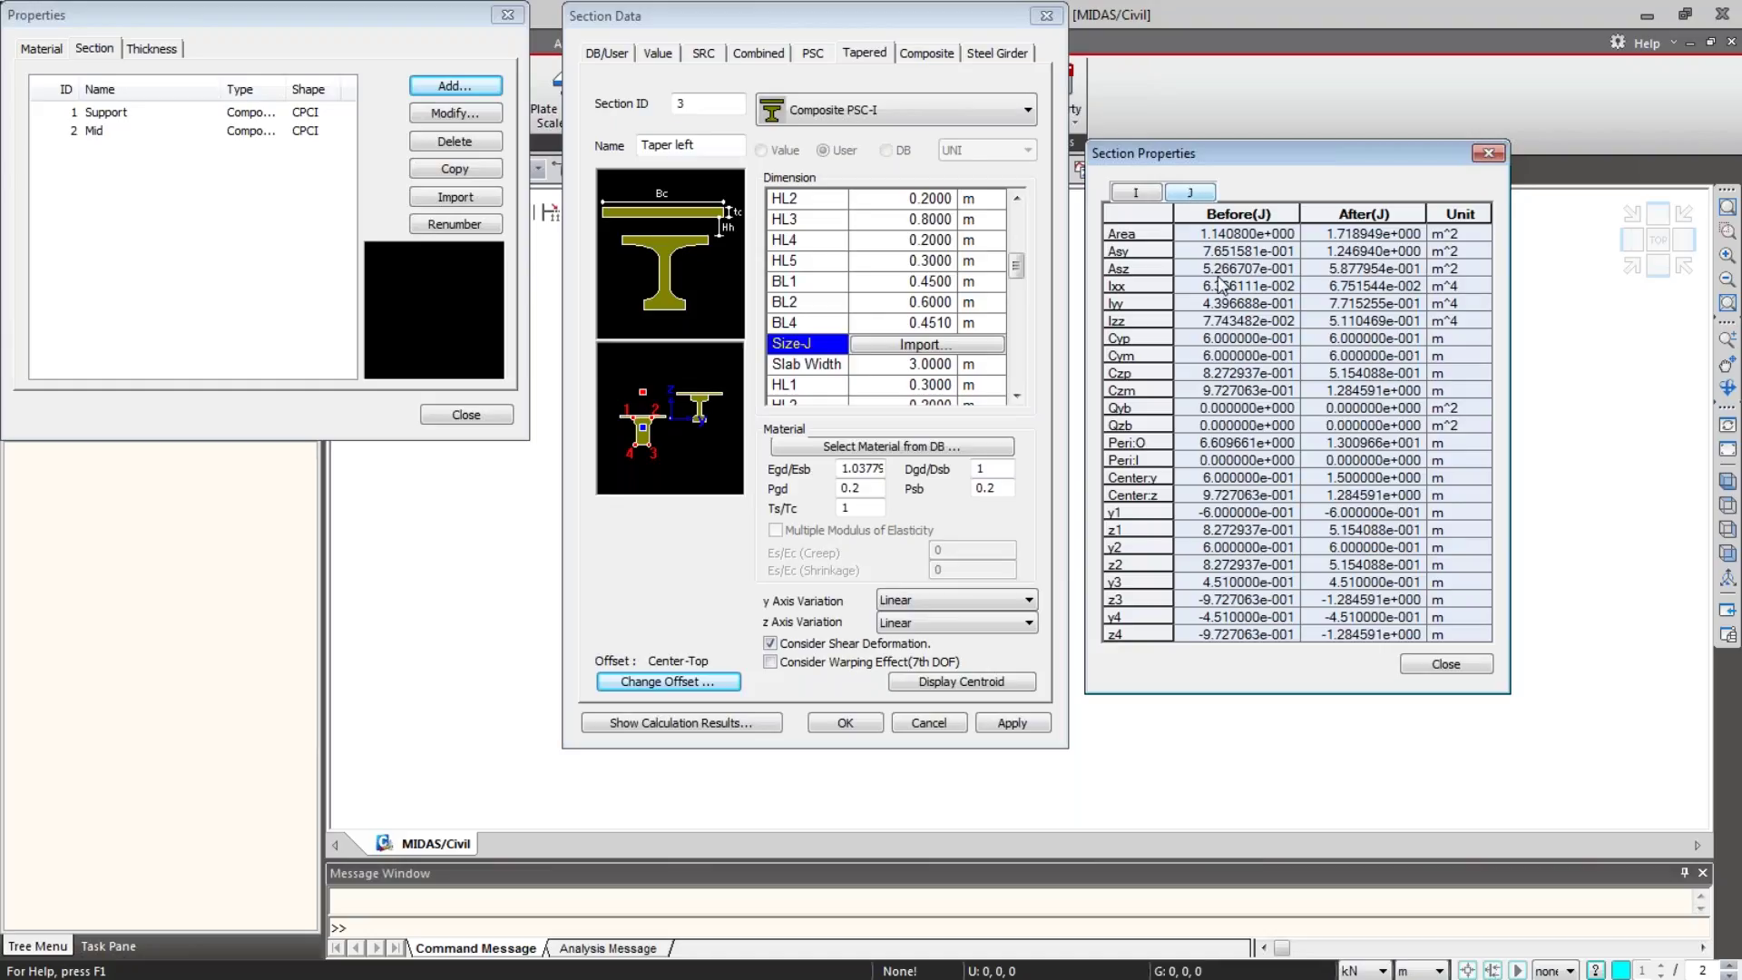
{"action": "left_click", "coordinate": [1463, 669]}
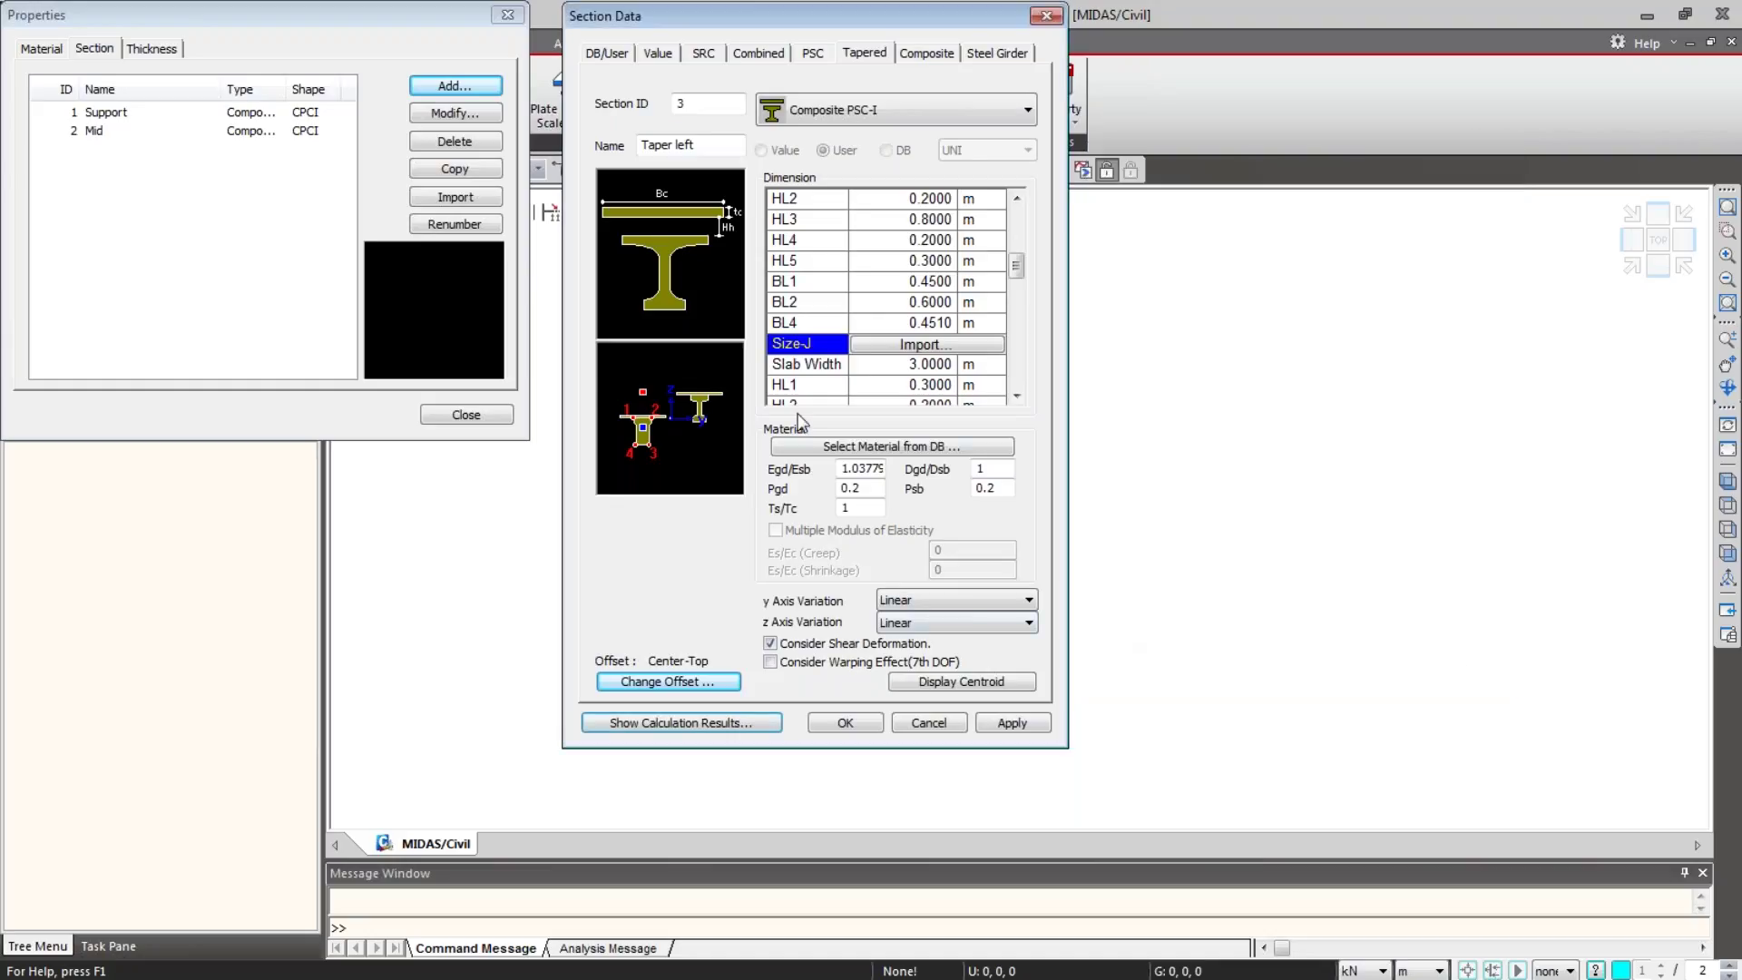
{"action": "left_click", "coordinate": [1009, 723]}
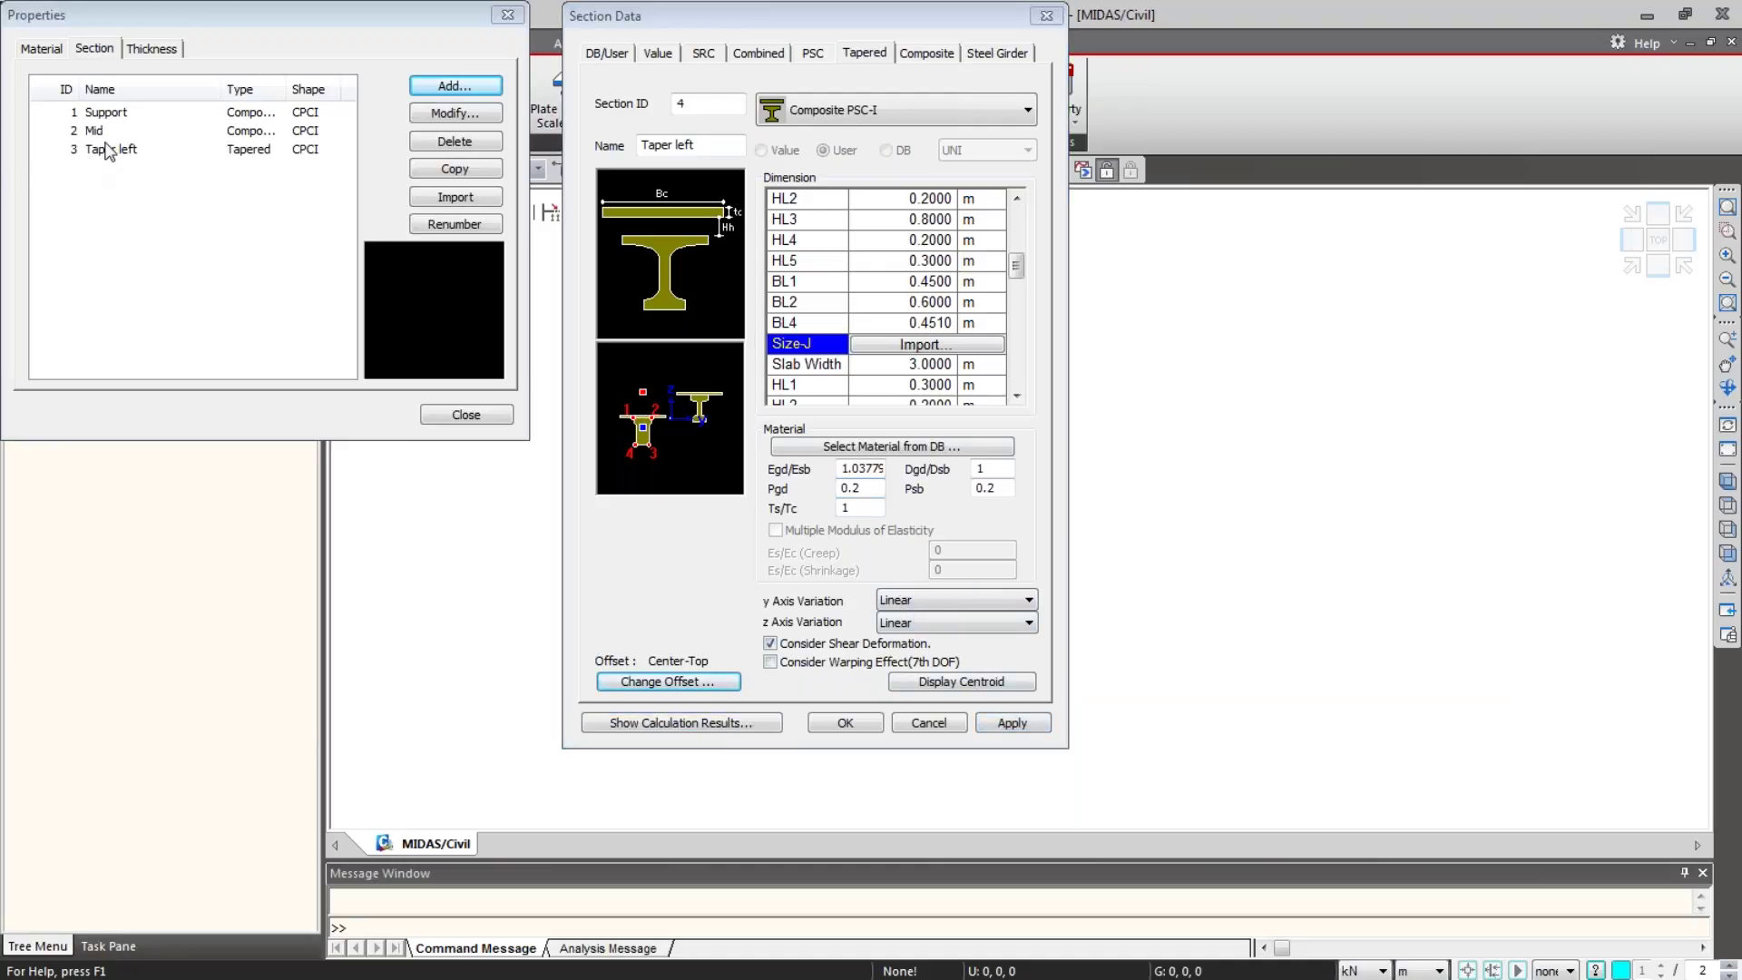
Step: Name section 4 Taper Right and import the Mid section into its Size-I, including the joint, type and shape options
{"action": "left_click", "coordinate": [705, 143]}
{"action": "double_click", "coordinate": [707, 144]}
{"action": "type", "text": "Right"}
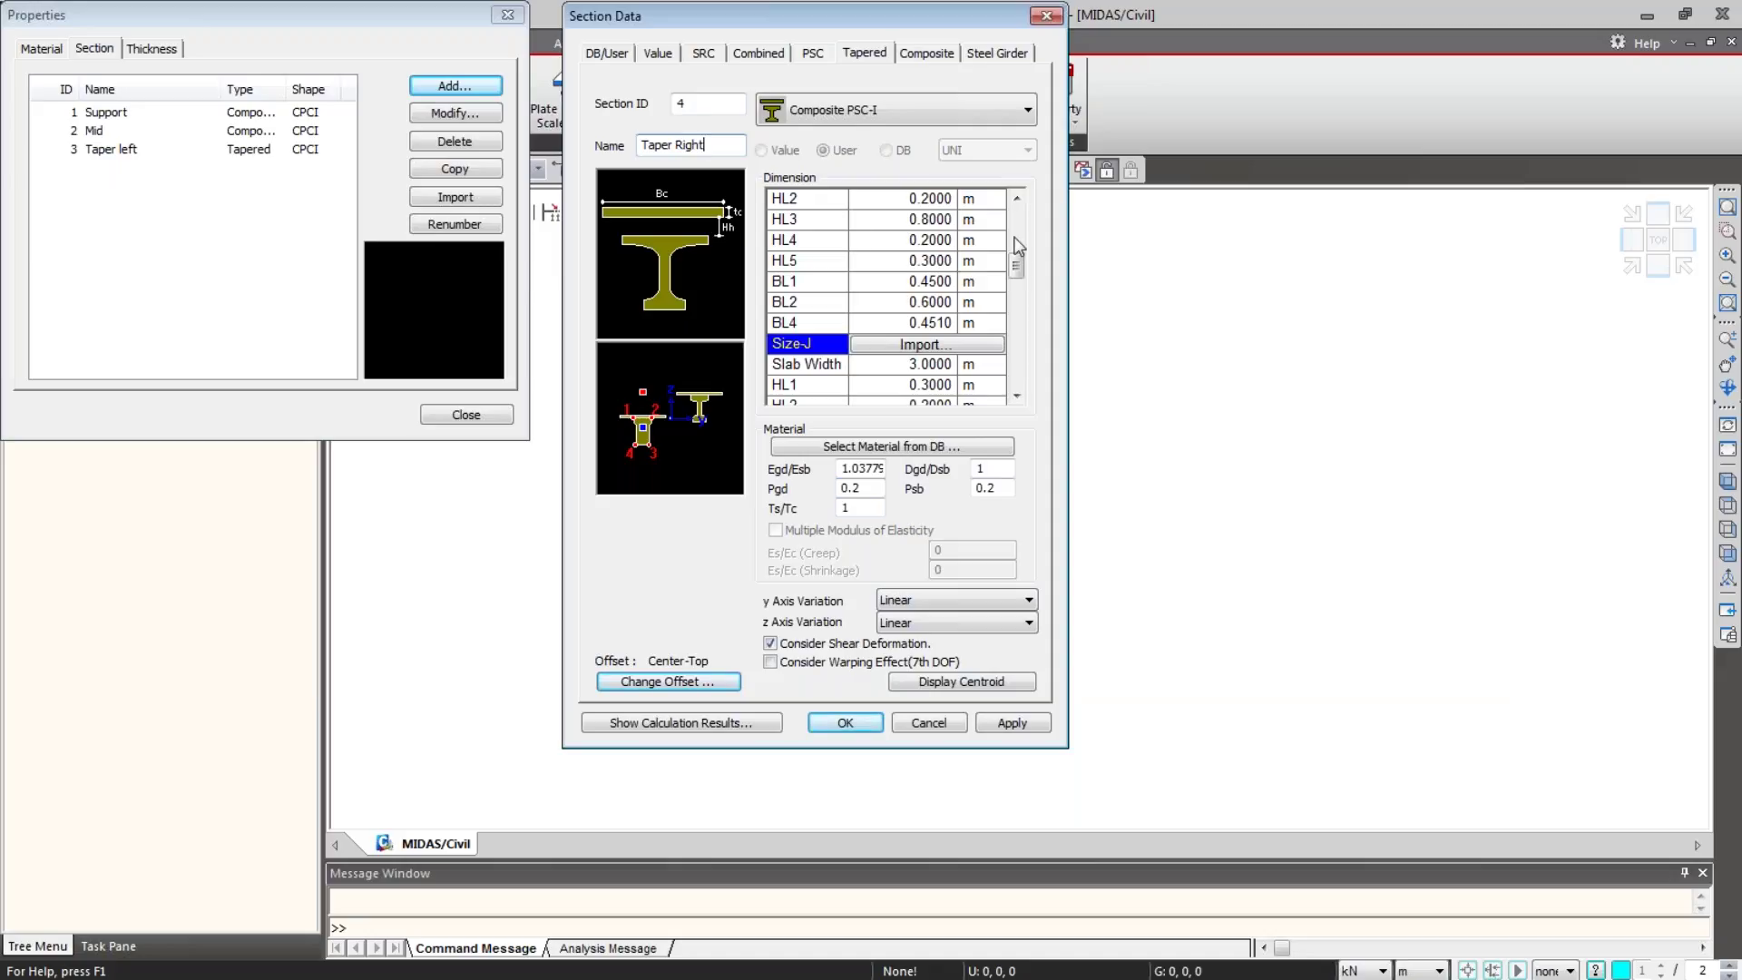
{"action": "left_click_drag", "start_coordinate": [1016, 270], "coordinate": [1018, 262]}
{"action": "scroll", "coordinate": [1017, 263], "scroll_direction": "down", "scroll_amount": 3}
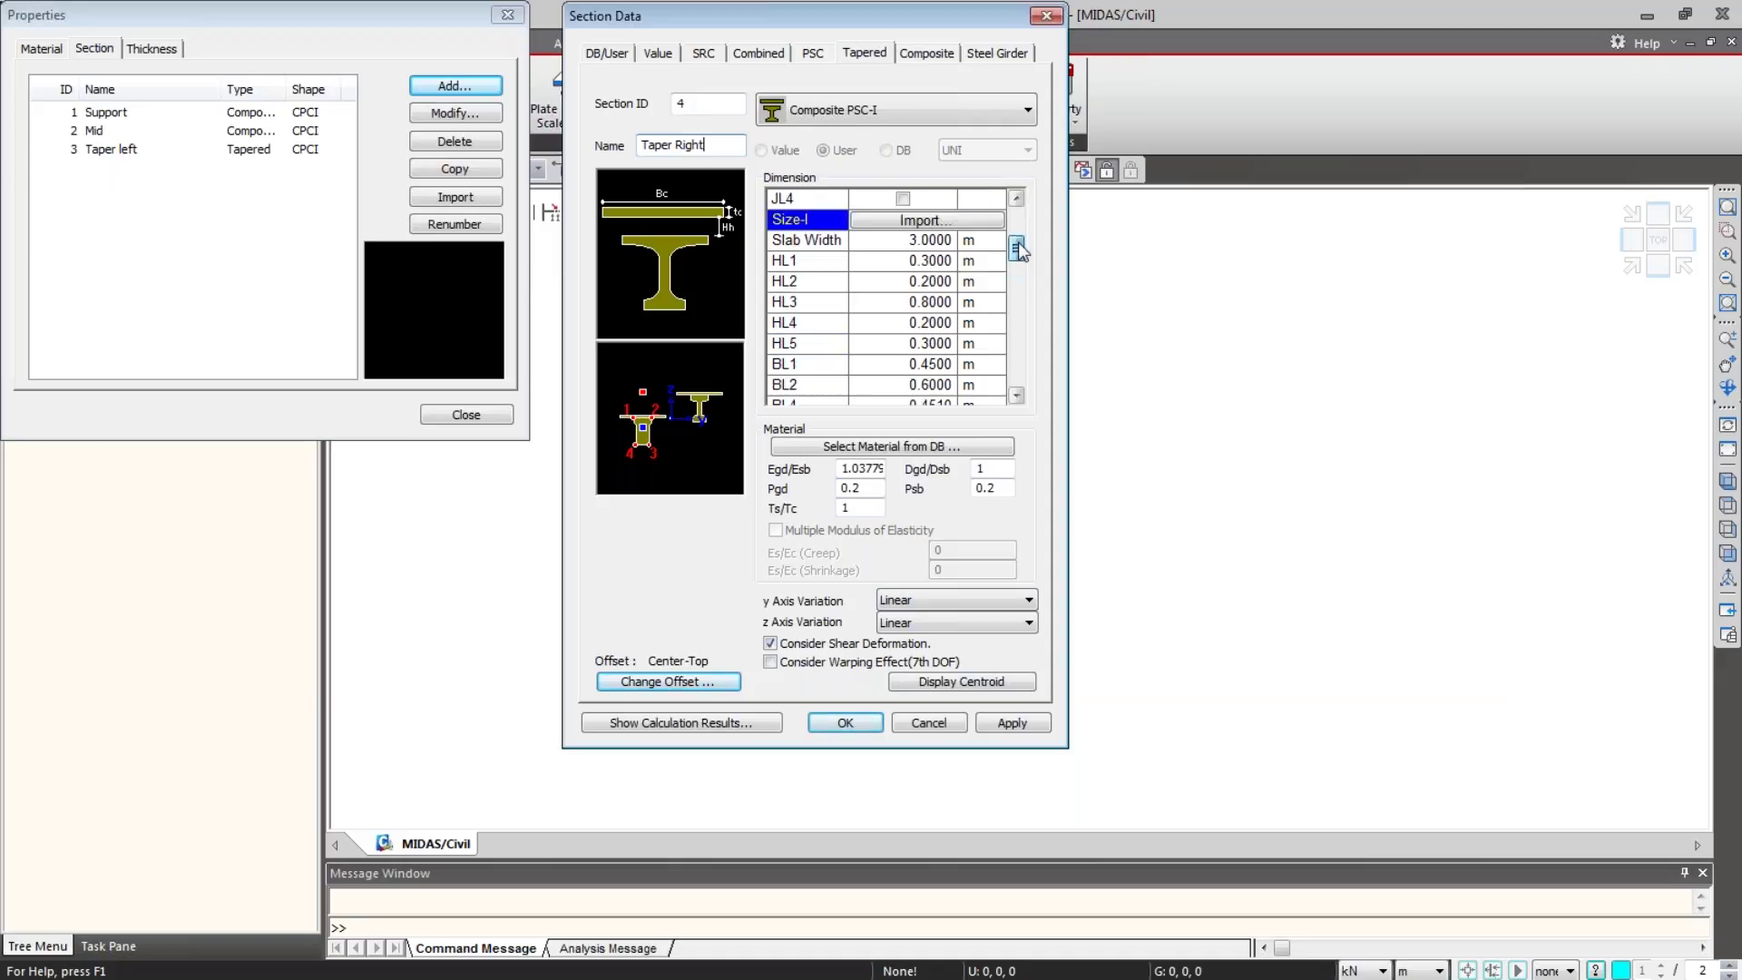
{"action": "left_click", "coordinate": [936, 217]}
{"action": "left_click", "coordinate": [650, 329]}
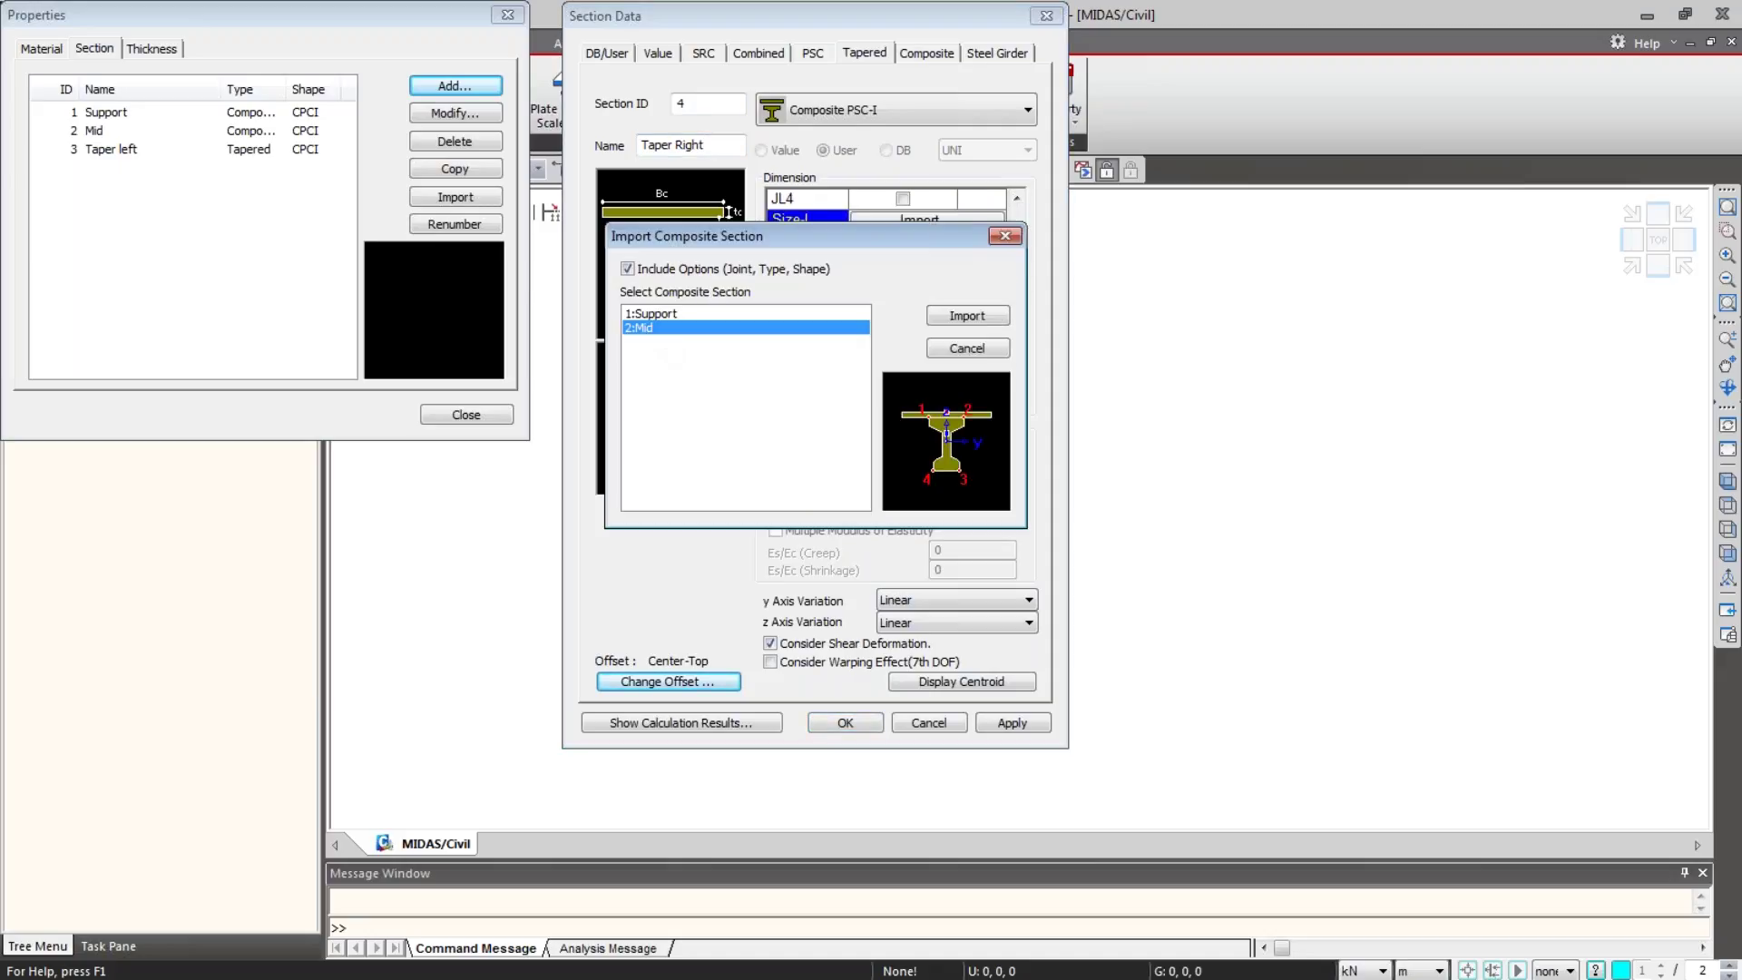
{"action": "left_click", "coordinate": [957, 315]}
{"action": "scroll", "coordinate": [1018, 252], "scroll_direction": "down", "scroll_amount": 2}
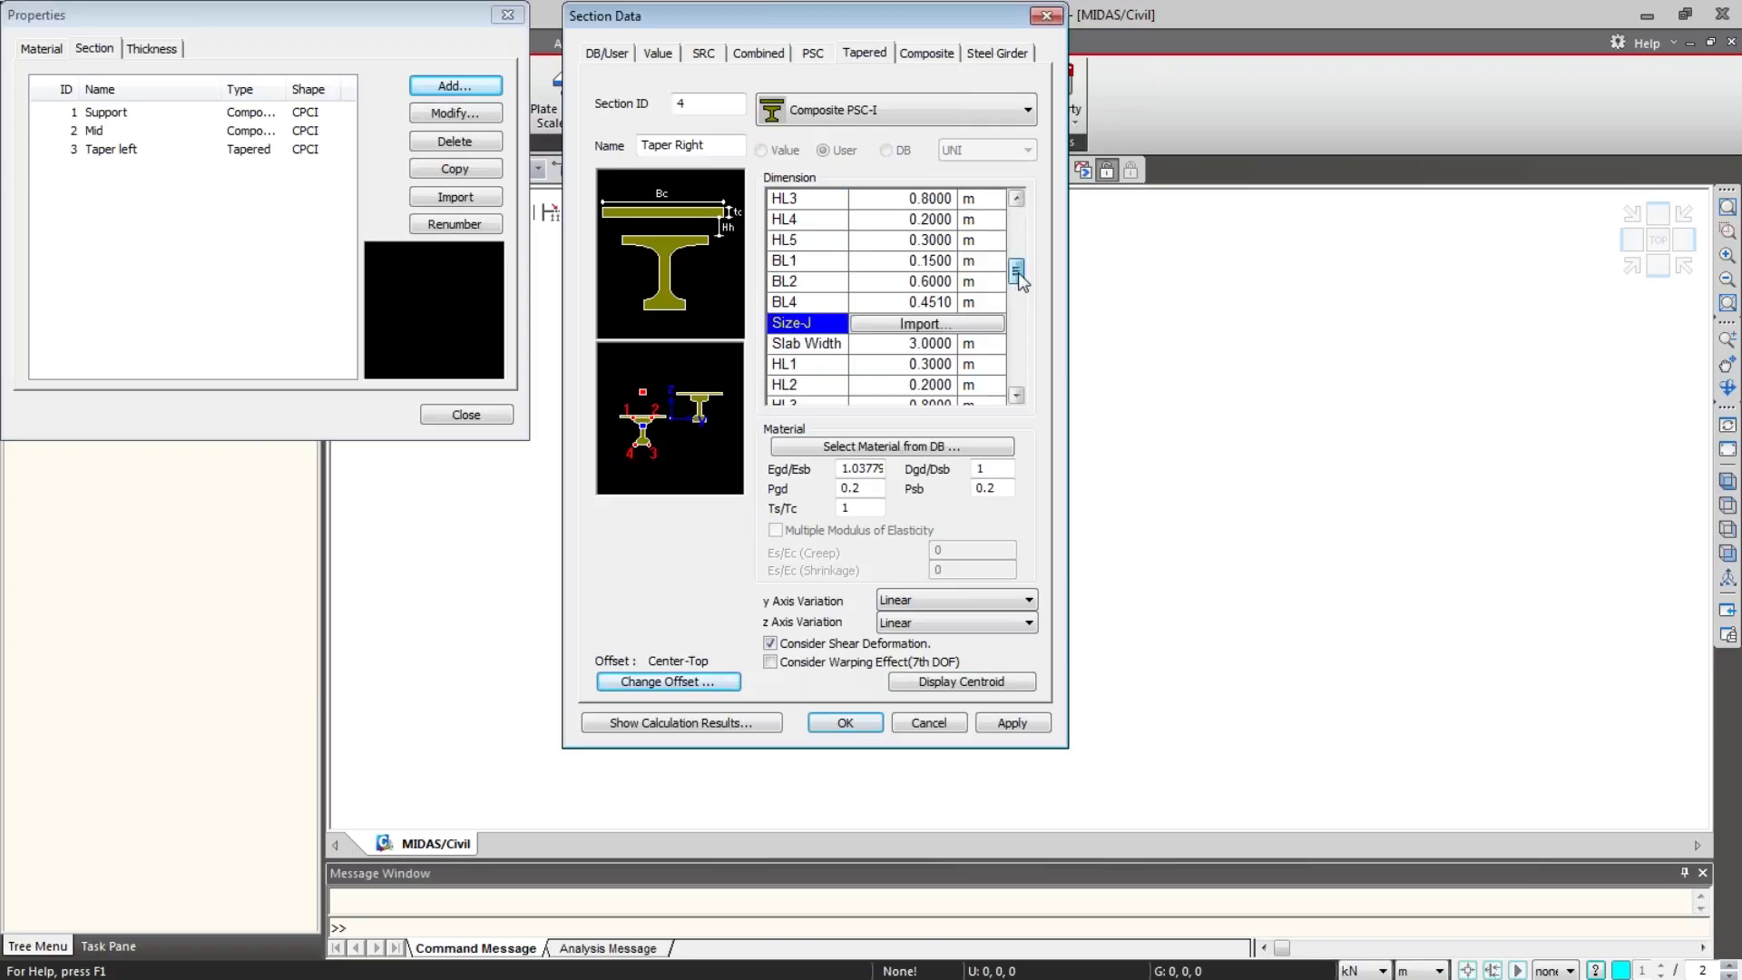
Step: Import the Support section into Size-J of Taper Right and add the tapered section to the section list
{"action": "left_click", "coordinate": [926, 345]}
{"action": "left_click", "coordinate": [683, 315]}
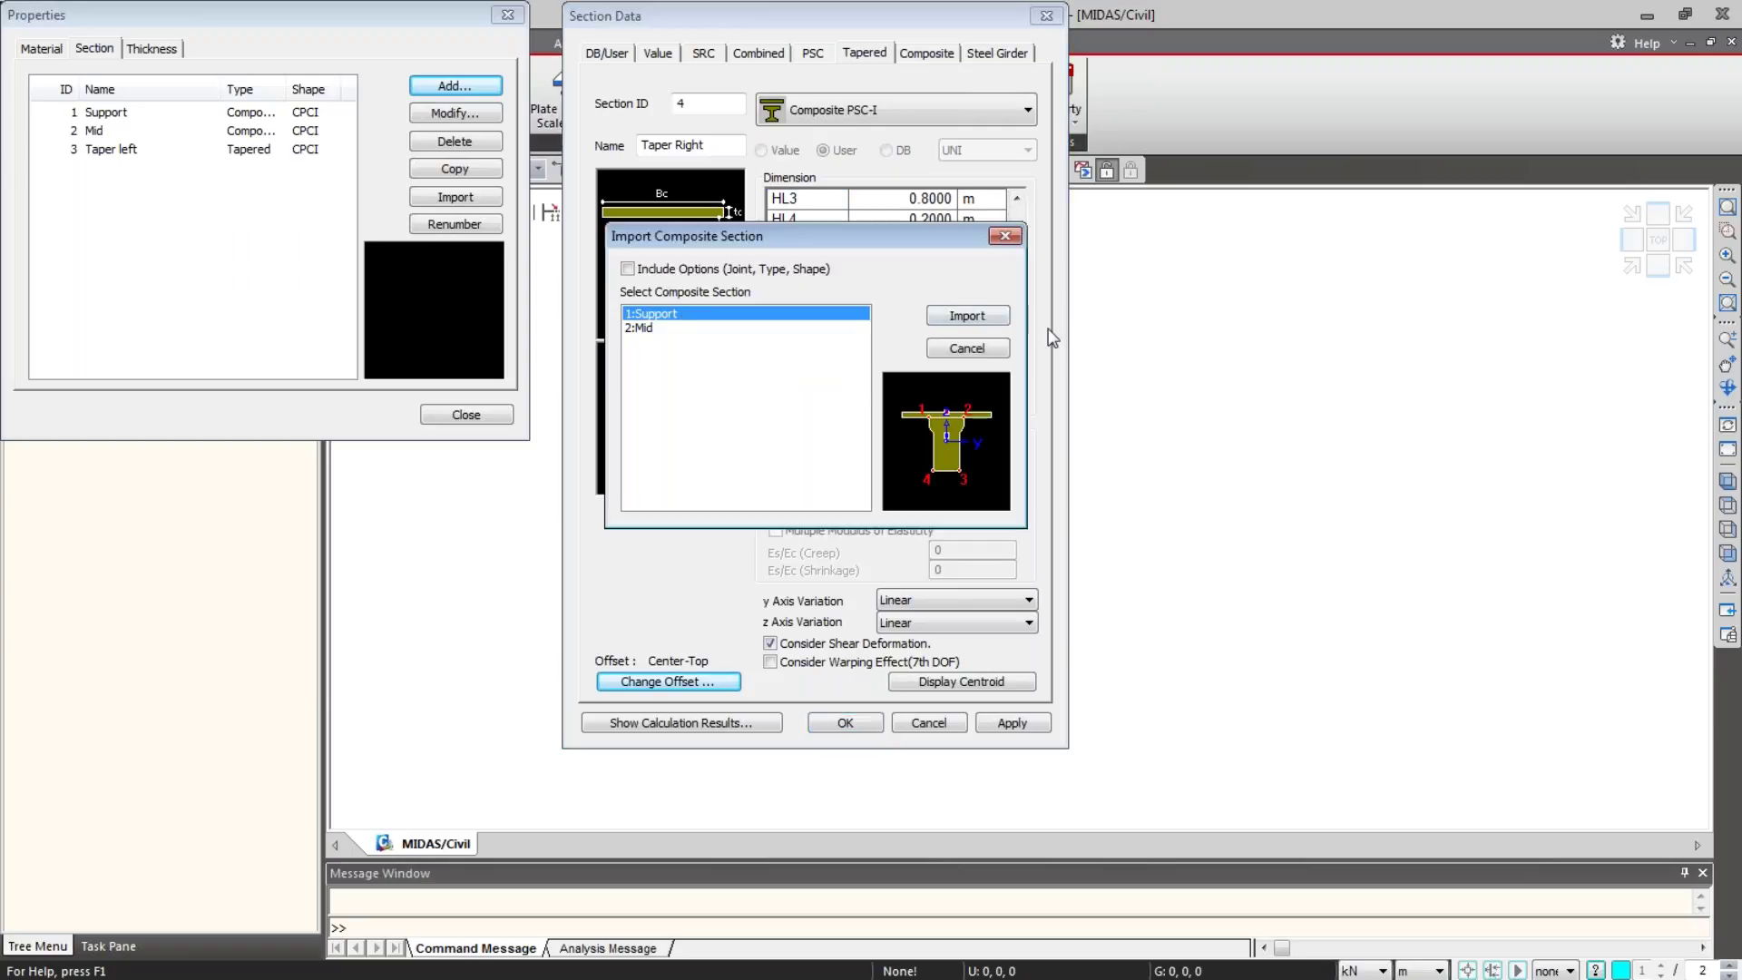
{"action": "left_click", "coordinate": [994, 314]}
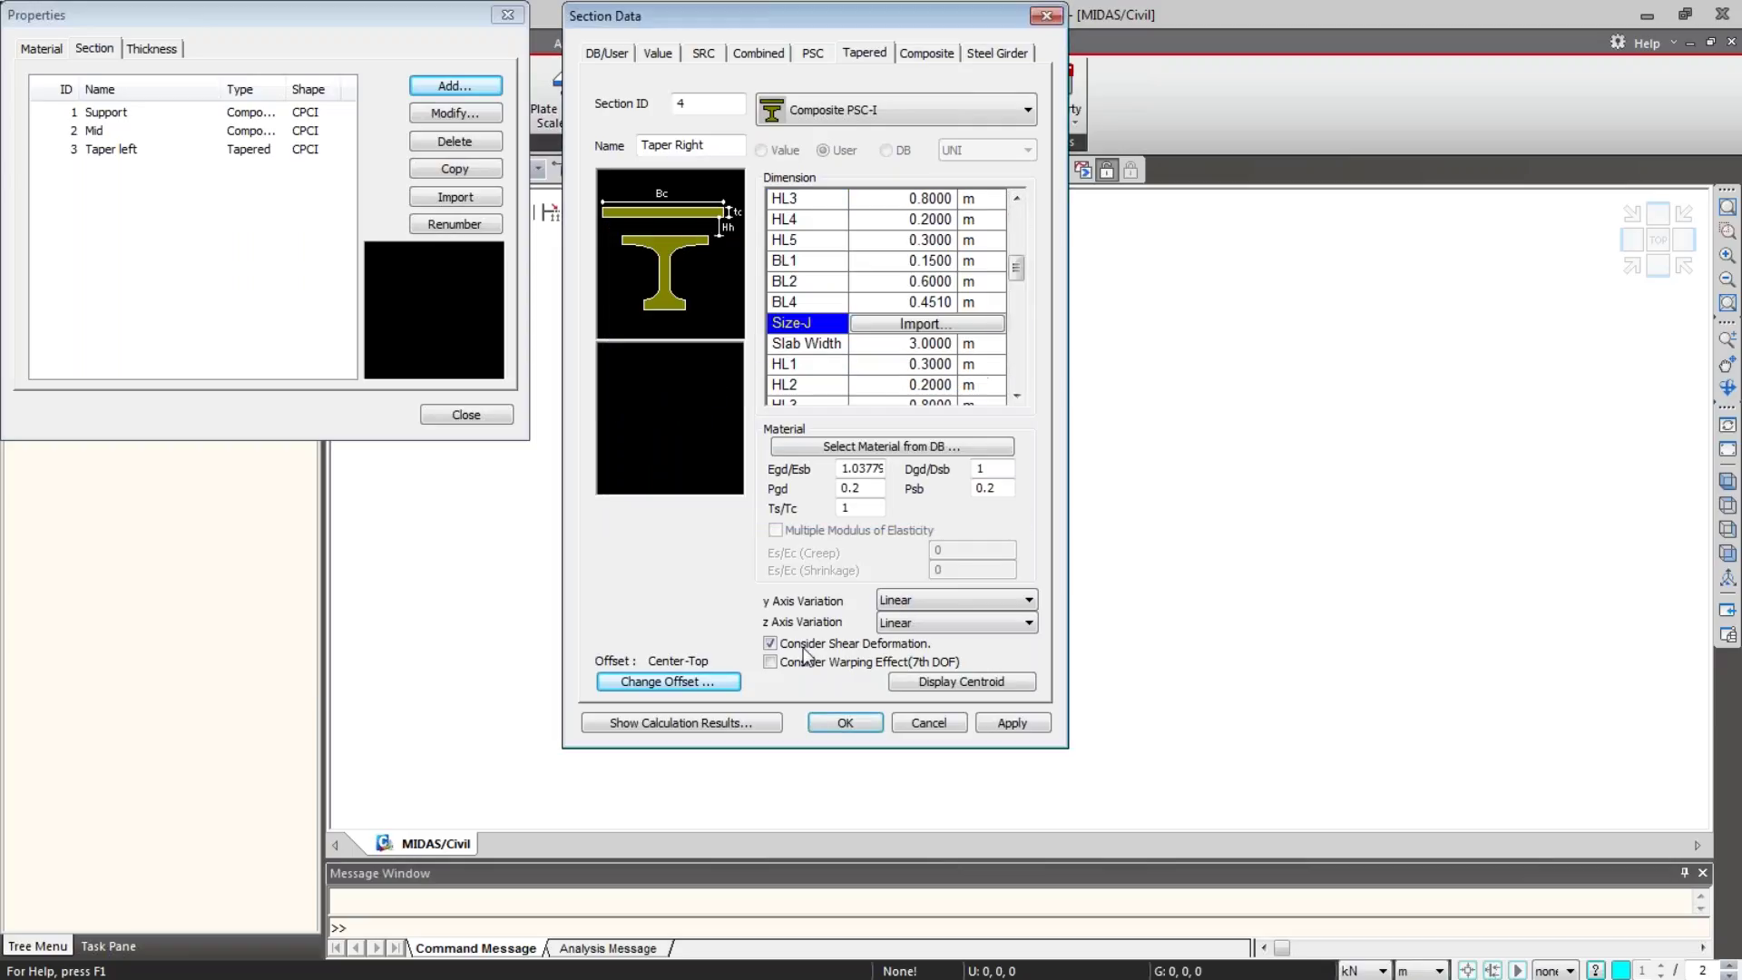
{"action": "left_click", "coordinate": [1009, 723]}
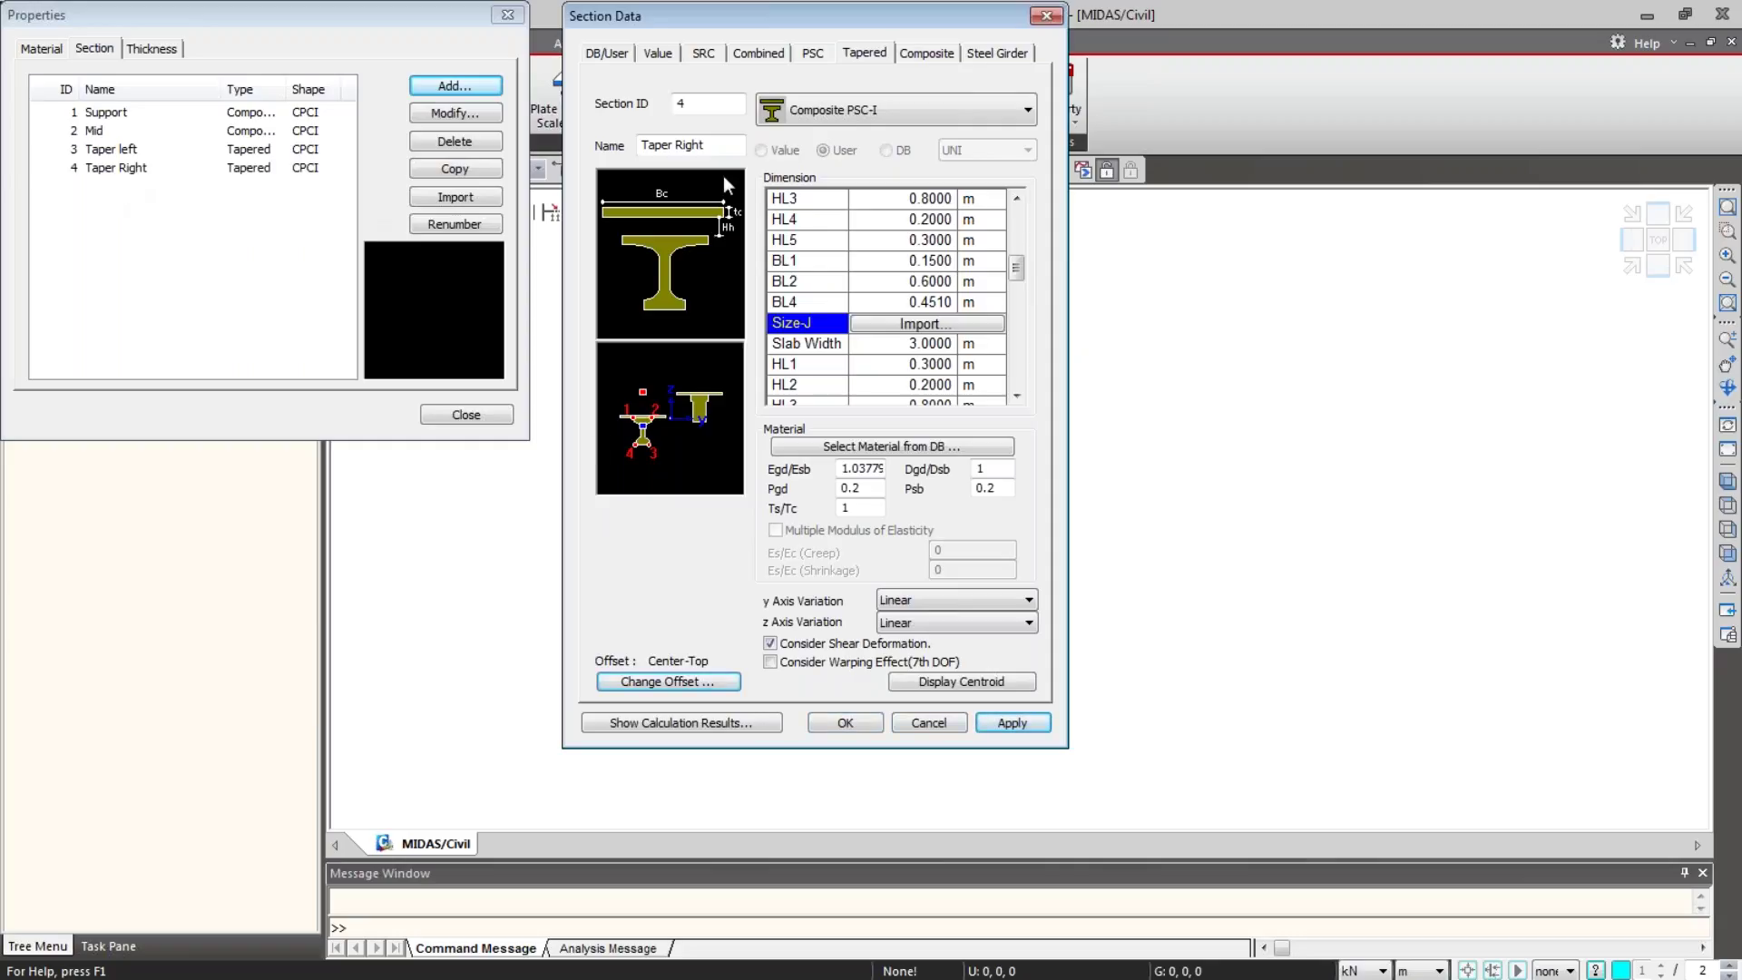
Step: Start section 5 as a Solid Rectangle from the DB/User types and name it Diaph
{"action": "left_click", "coordinate": [604, 52]}
{"action": "left_click", "coordinate": [887, 121]}
{"action": "left_click", "coordinate": [971, 305]}
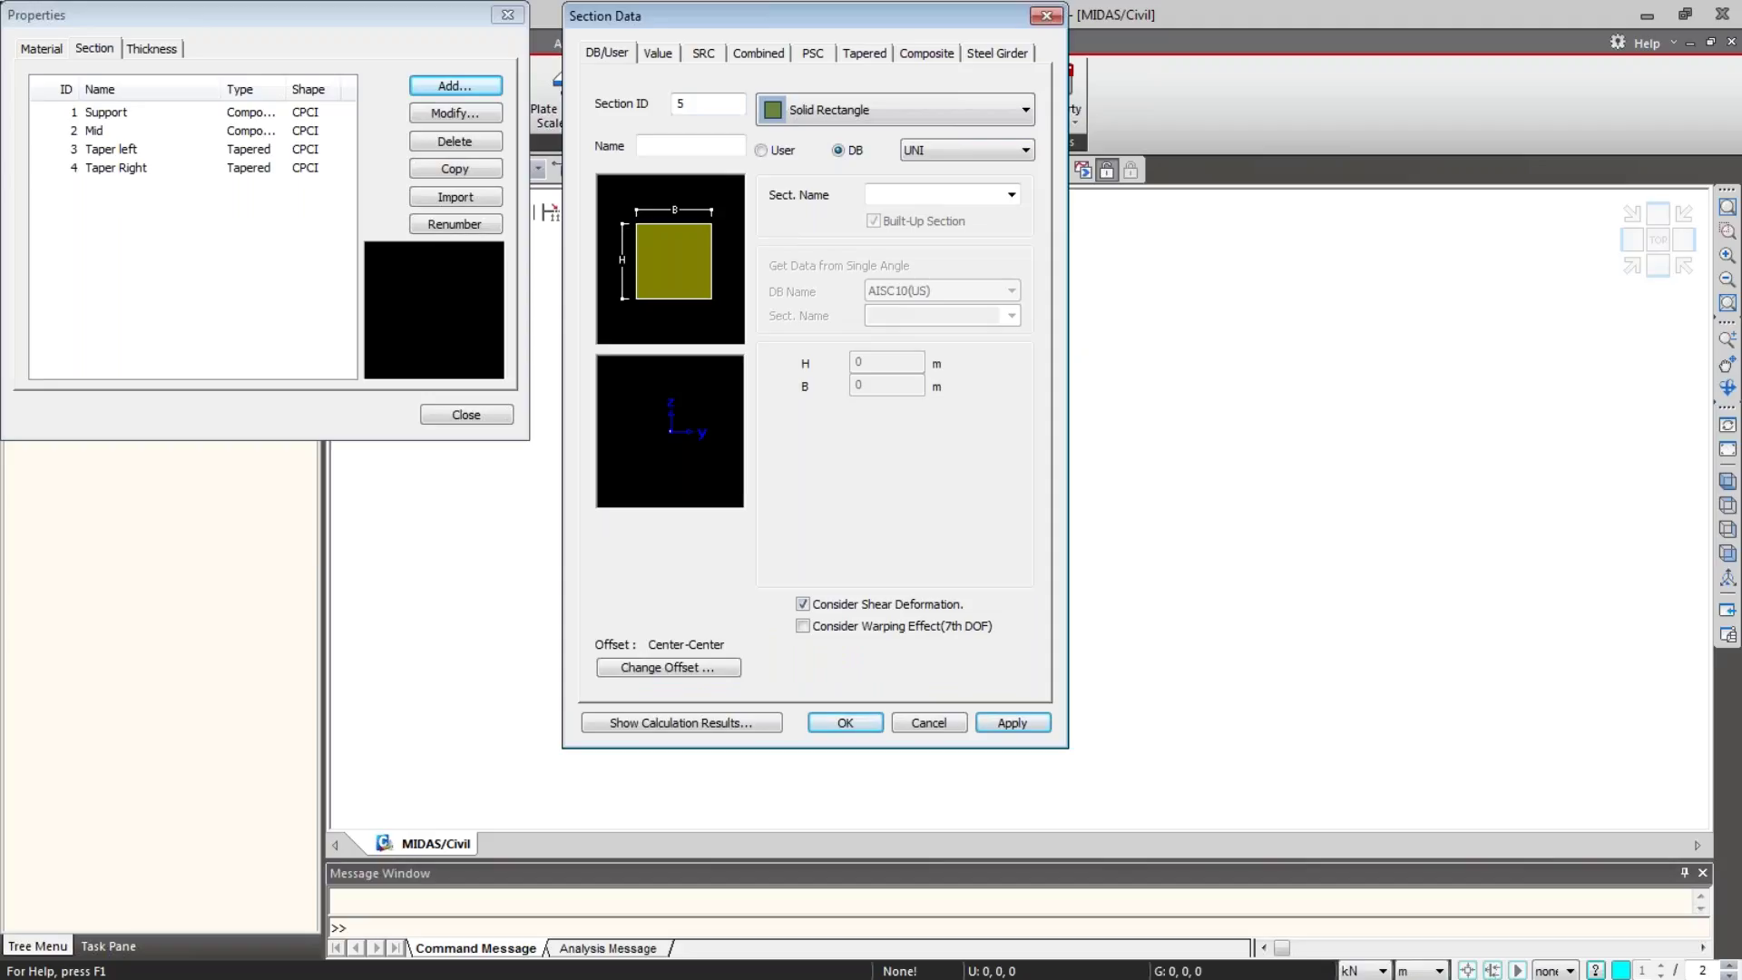
{"action": "left_click", "coordinate": [690, 145]}
{"action": "type", "text": "Diaph"}
Step: Define the Diaph rectangle with user dimensions, height H 1.6 m and width B 0.3 m
{"action": "left_click", "coordinate": [761, 150]}
{"action": "double_click", "coordinate": [871, 362]}
{"action": "type", "text": "1"}
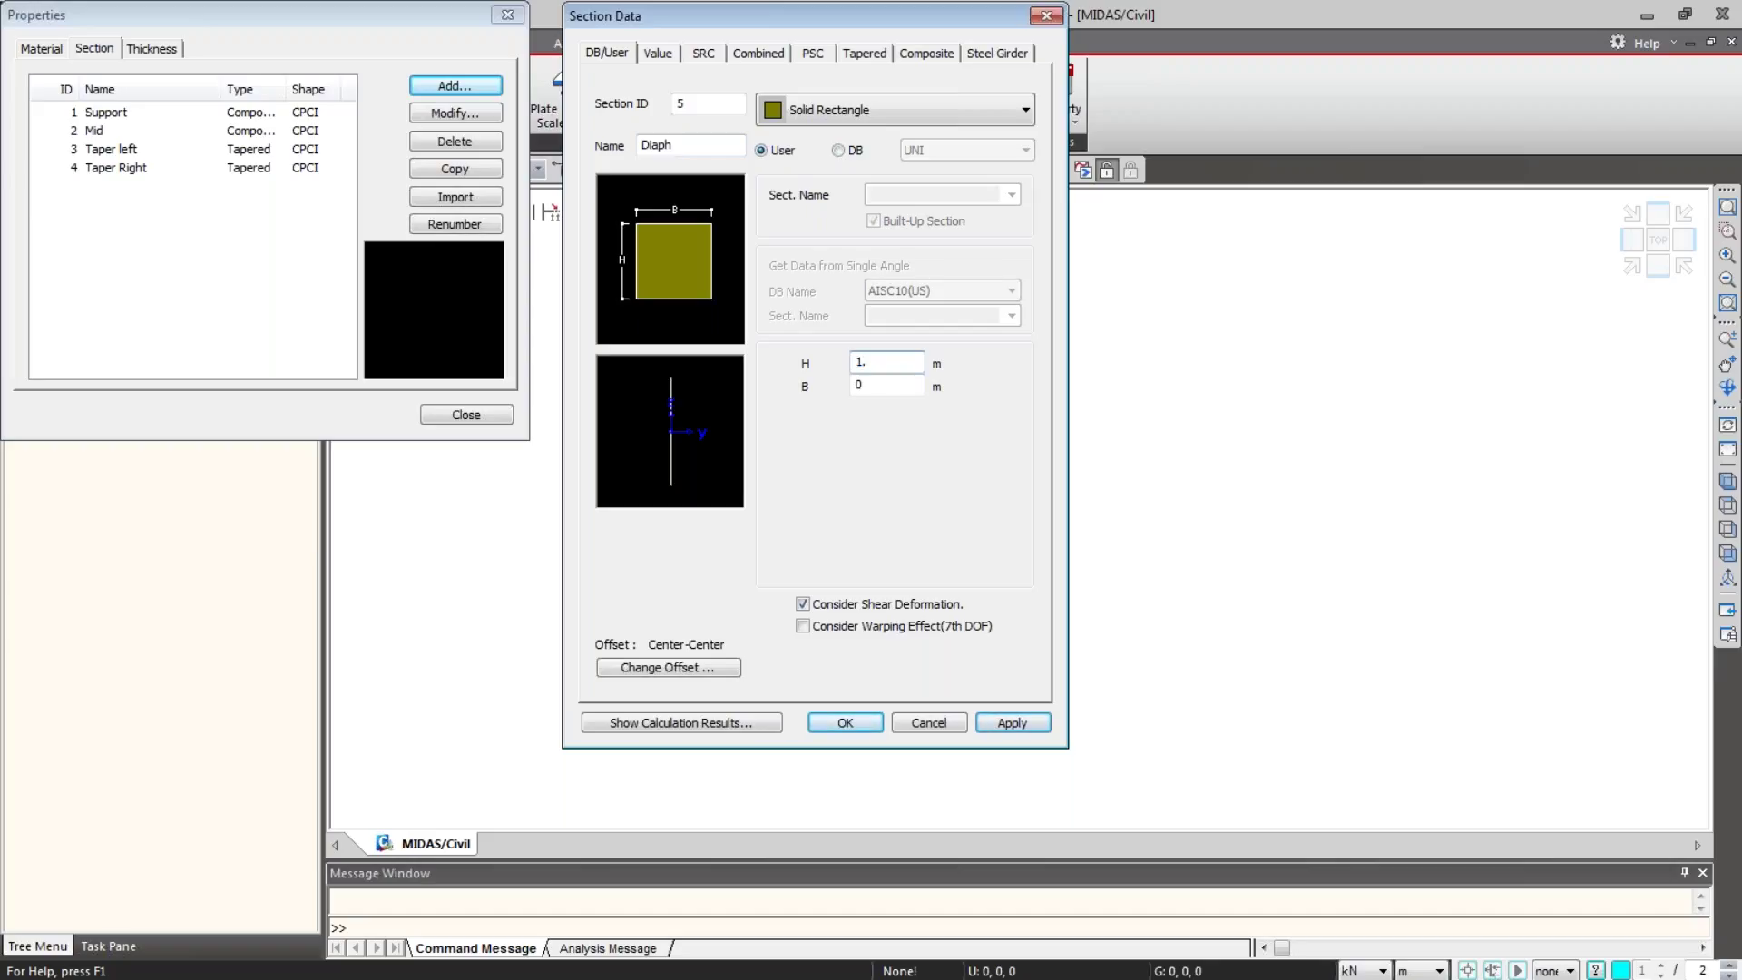
{"action": "type", "text": ".5"}
{"action": "key", "text": "BackSpace"}
{"action": "type", "text": "6"}
{"action": "key", "text": "Tab"}
{"action": "type", "text": ".3"}
Step: Offset Diaph to Center-Top with a user vertical offset of -0.2 m referenced to Extreme Fiber(s), and add it to the section list
{"action": "left_click", "coordinate": [681, 667]}
{"action": "left_click", "coordinate": [726, 330]}
{"action": "left_click", "coordinate": [727, 363]}
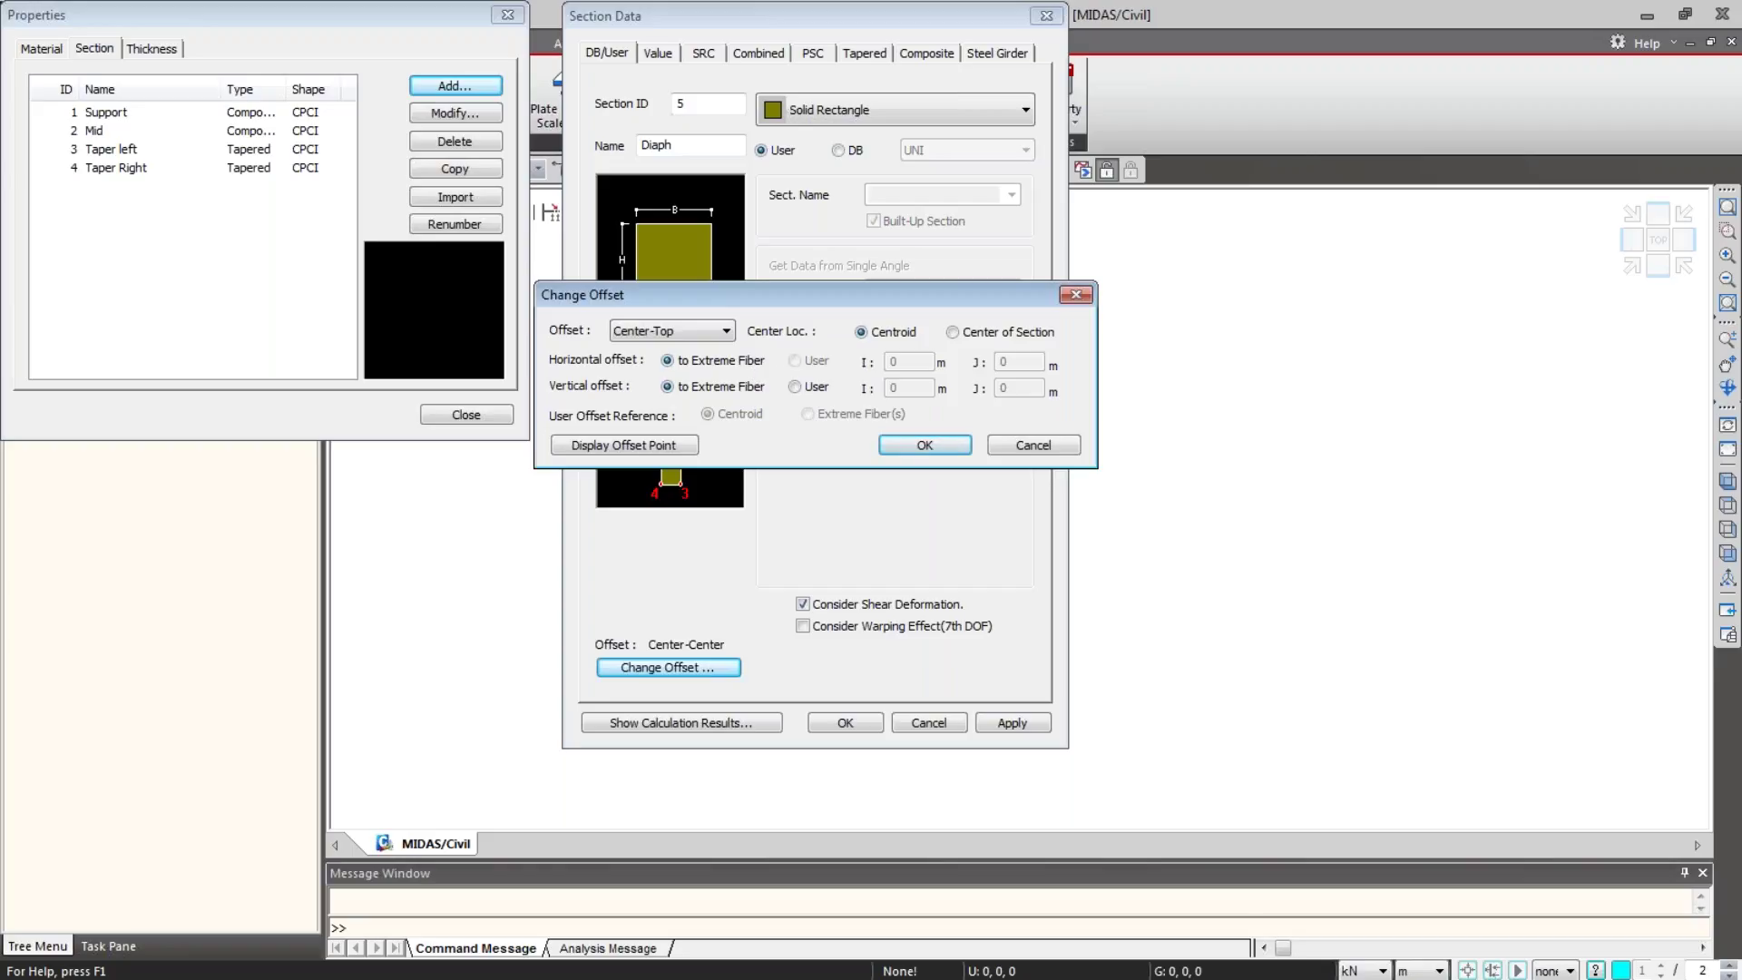
{"action": "left_click", "coordinate": [795, 387]}
{"action": "double_click", "coordinate": [895, 387]}
{"action": "type", "text": "-.2"}
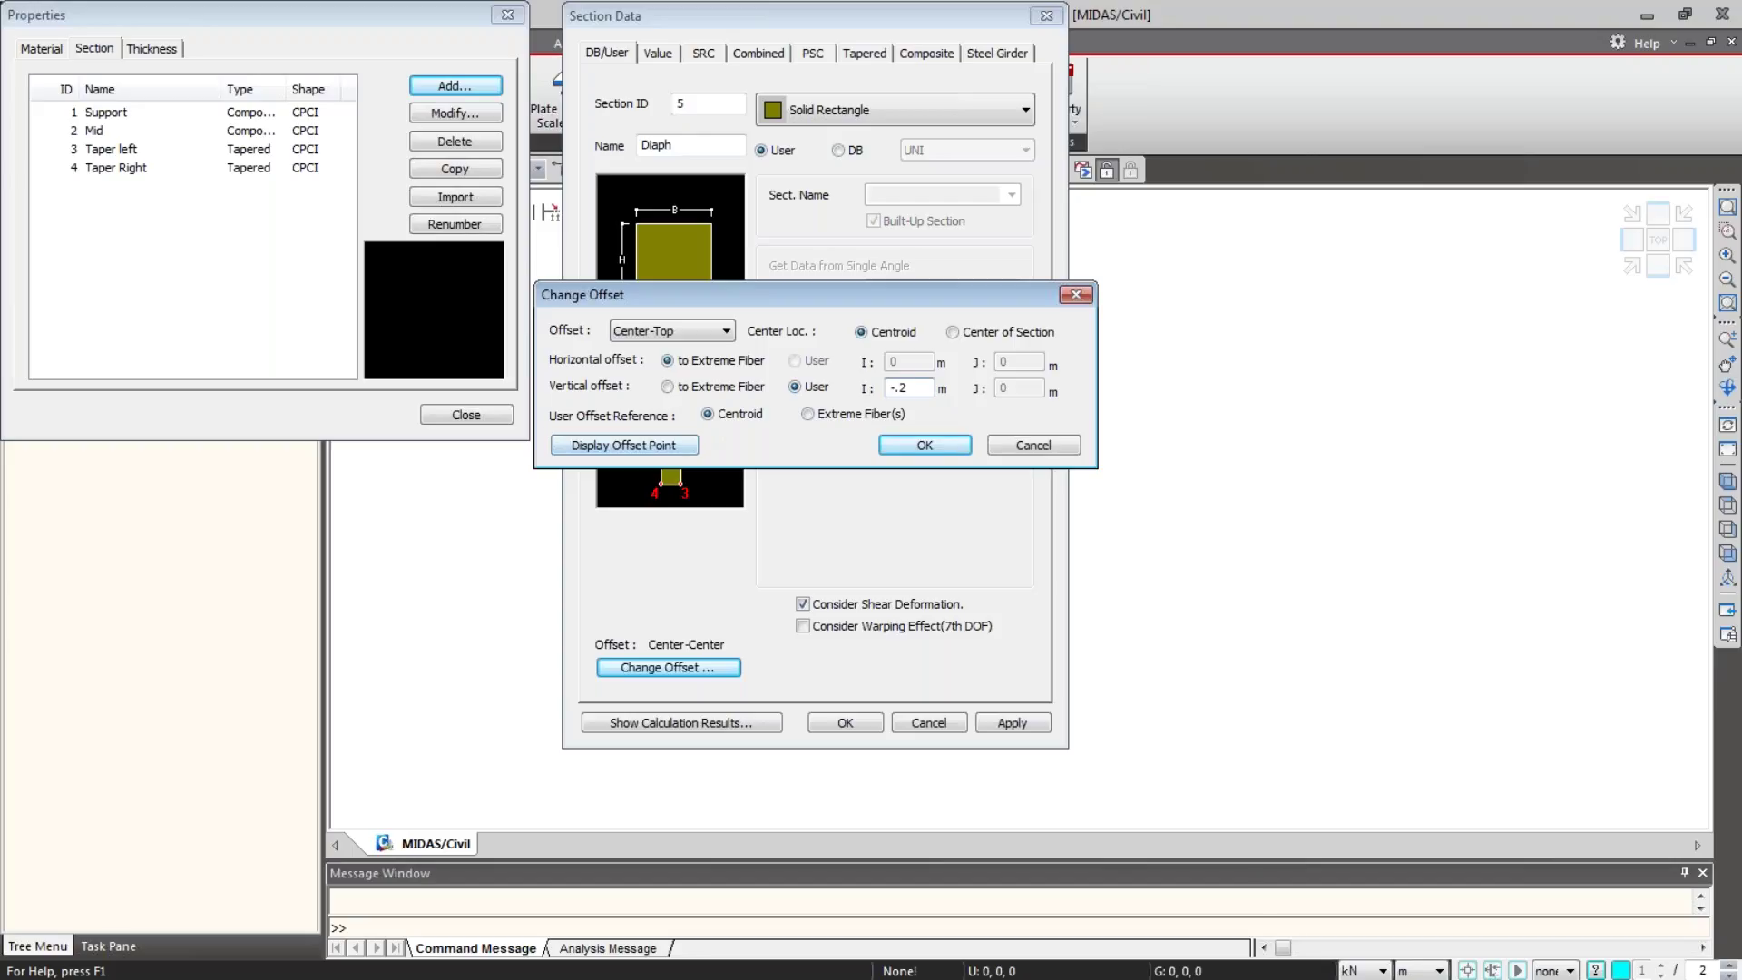
{"action": "left_click", "coordinate": [807, 413]}
{"action": "left_click", "coordinate": [924, 444]}
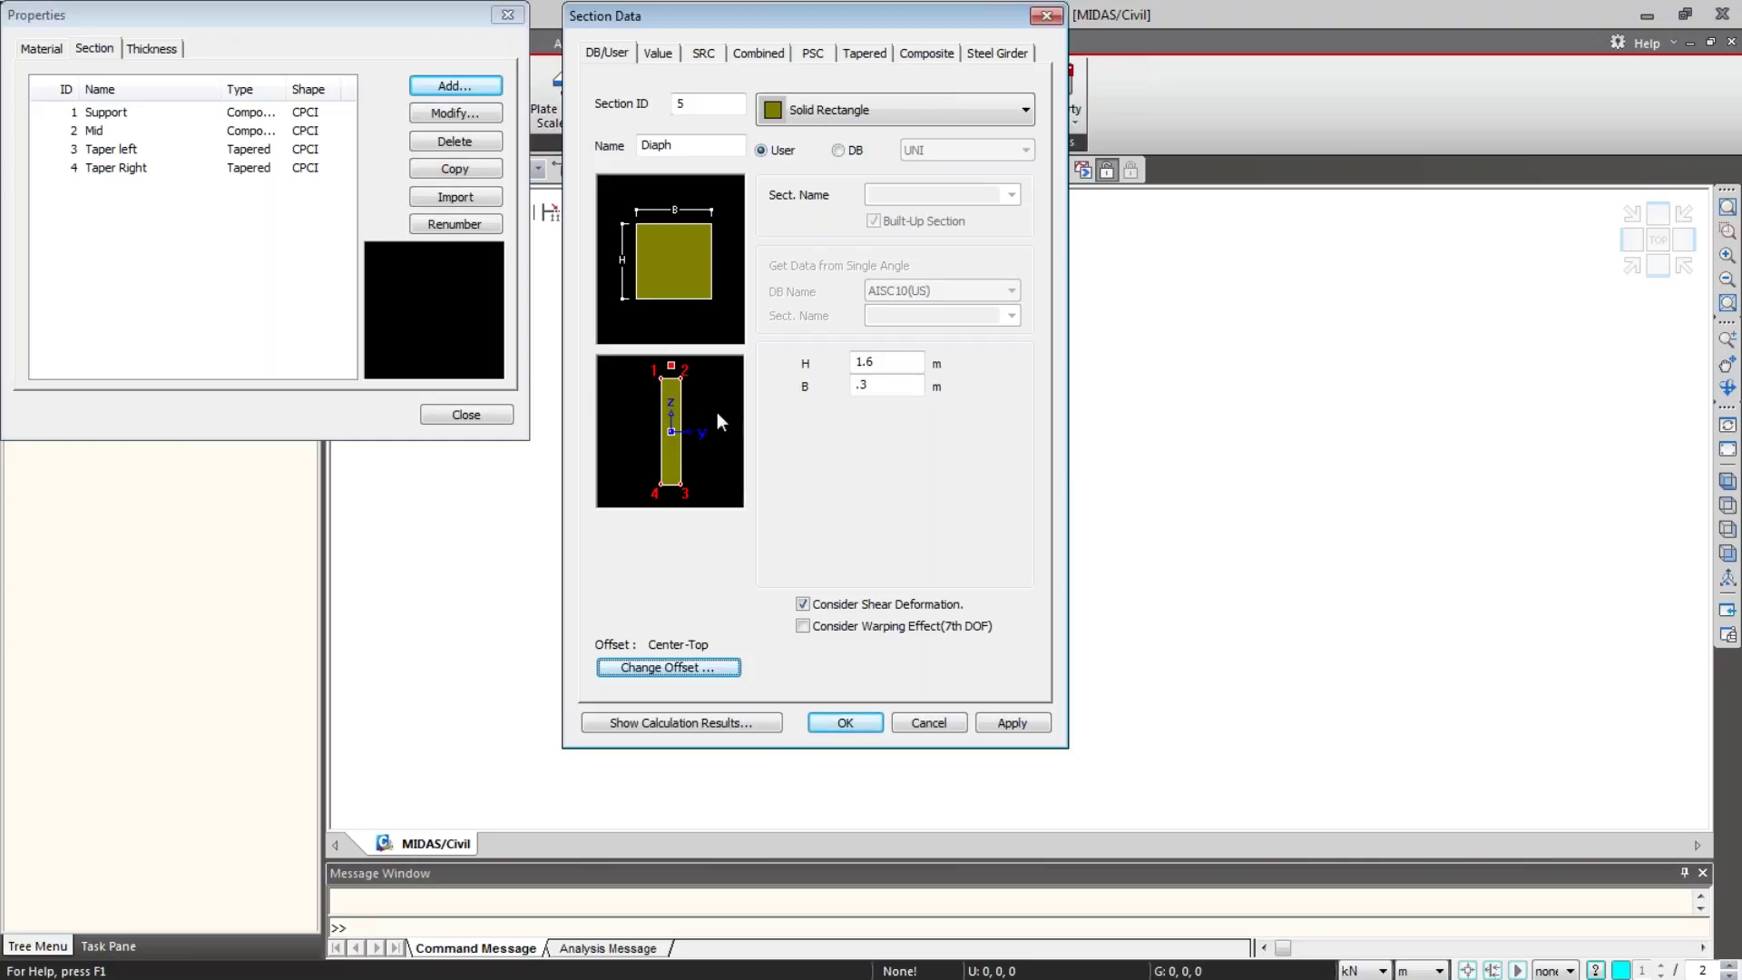
{"action": "left_click", "coordinate": [844, 722]}
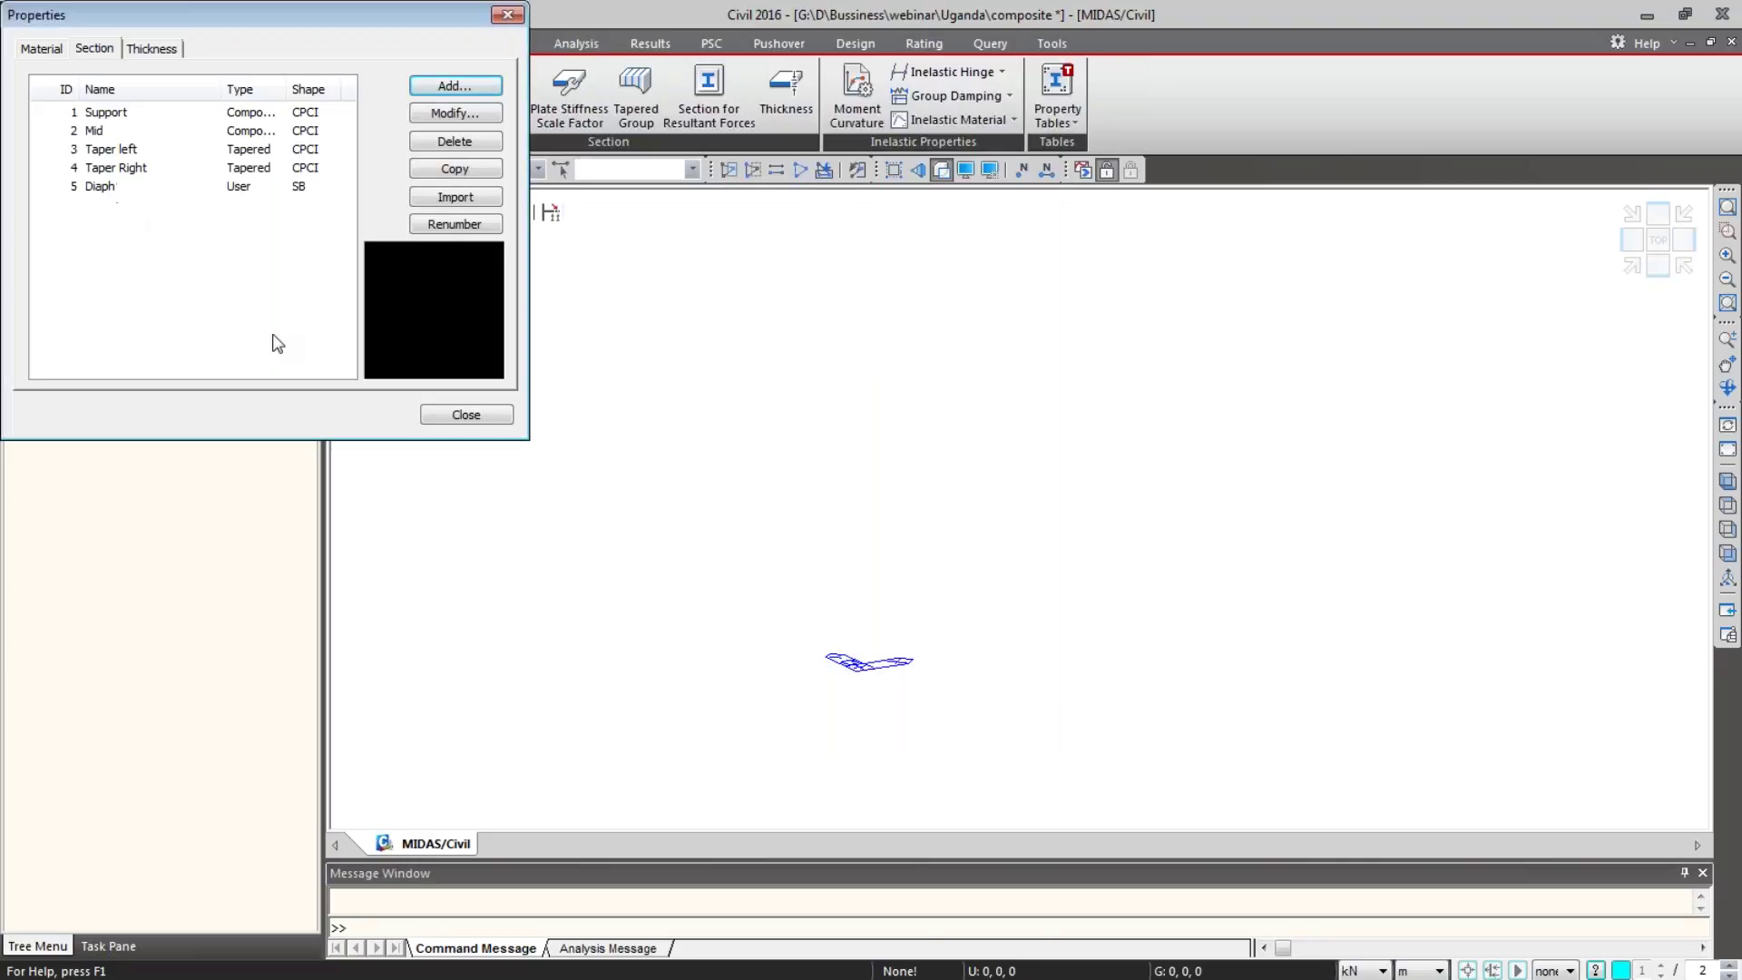
{"action": "left_click", "coordinate": [436, 416]}
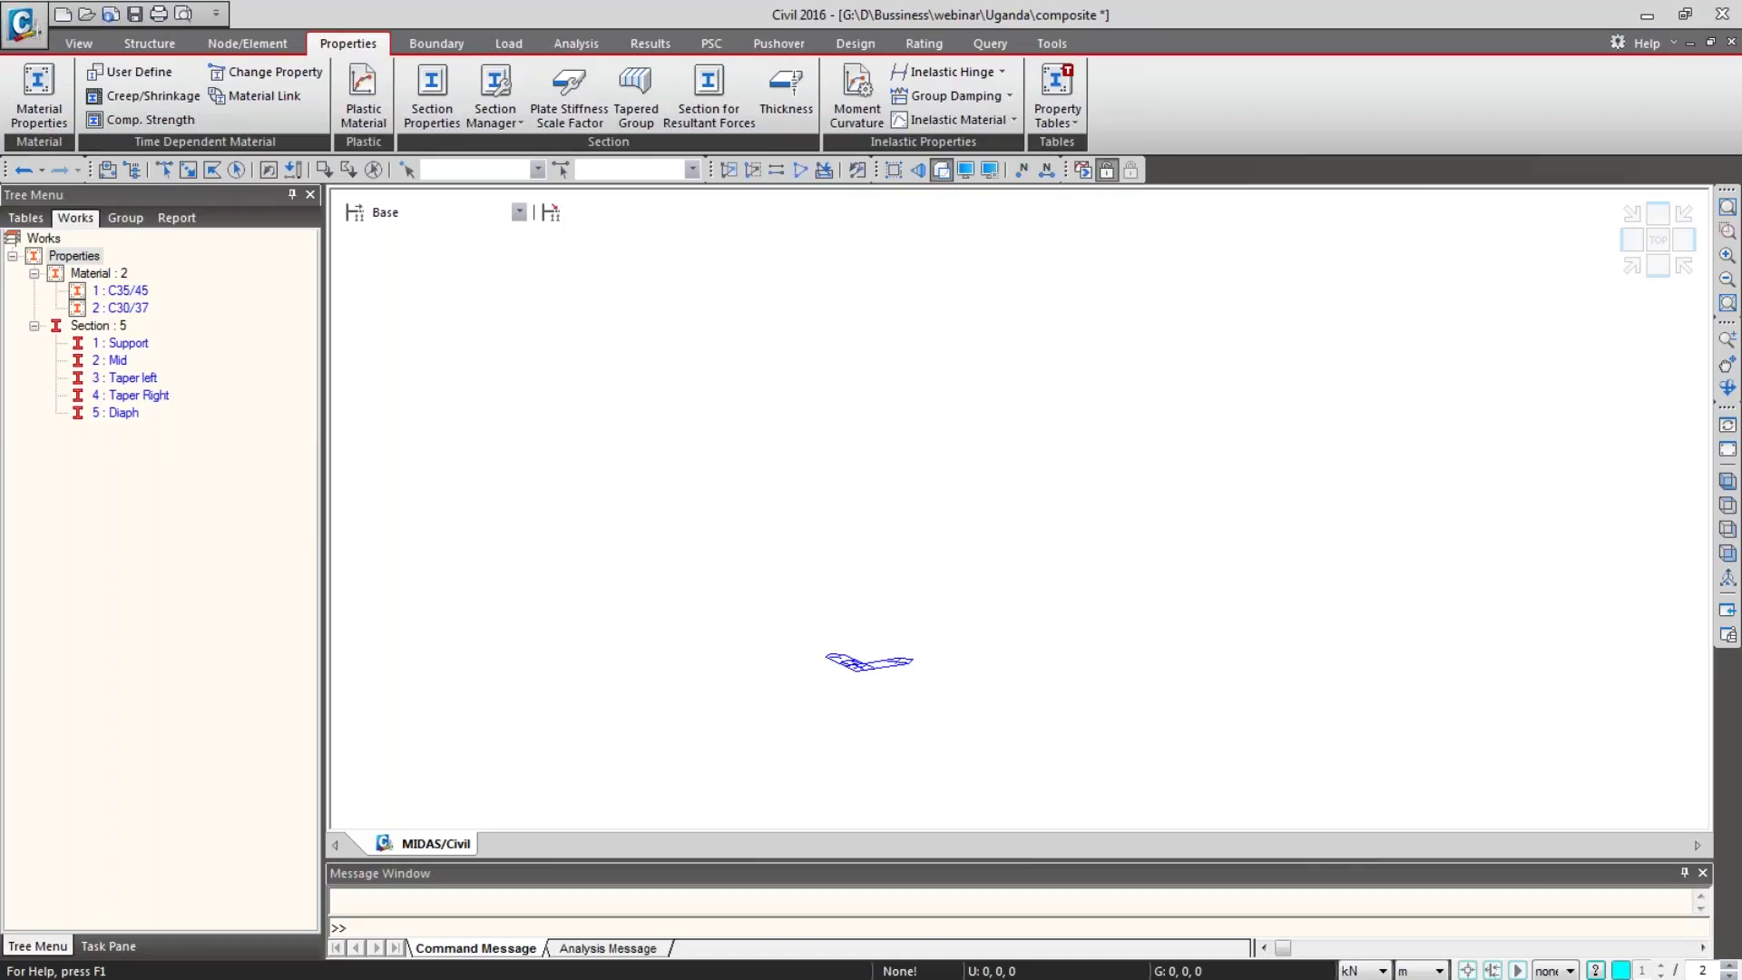
Step: Create a node at 0, 0, 0 with three copies spaced 0, 3, 0 m, and display the node numbers in isometric view
{"action": "left_click", "coordinate": [180, 477]}
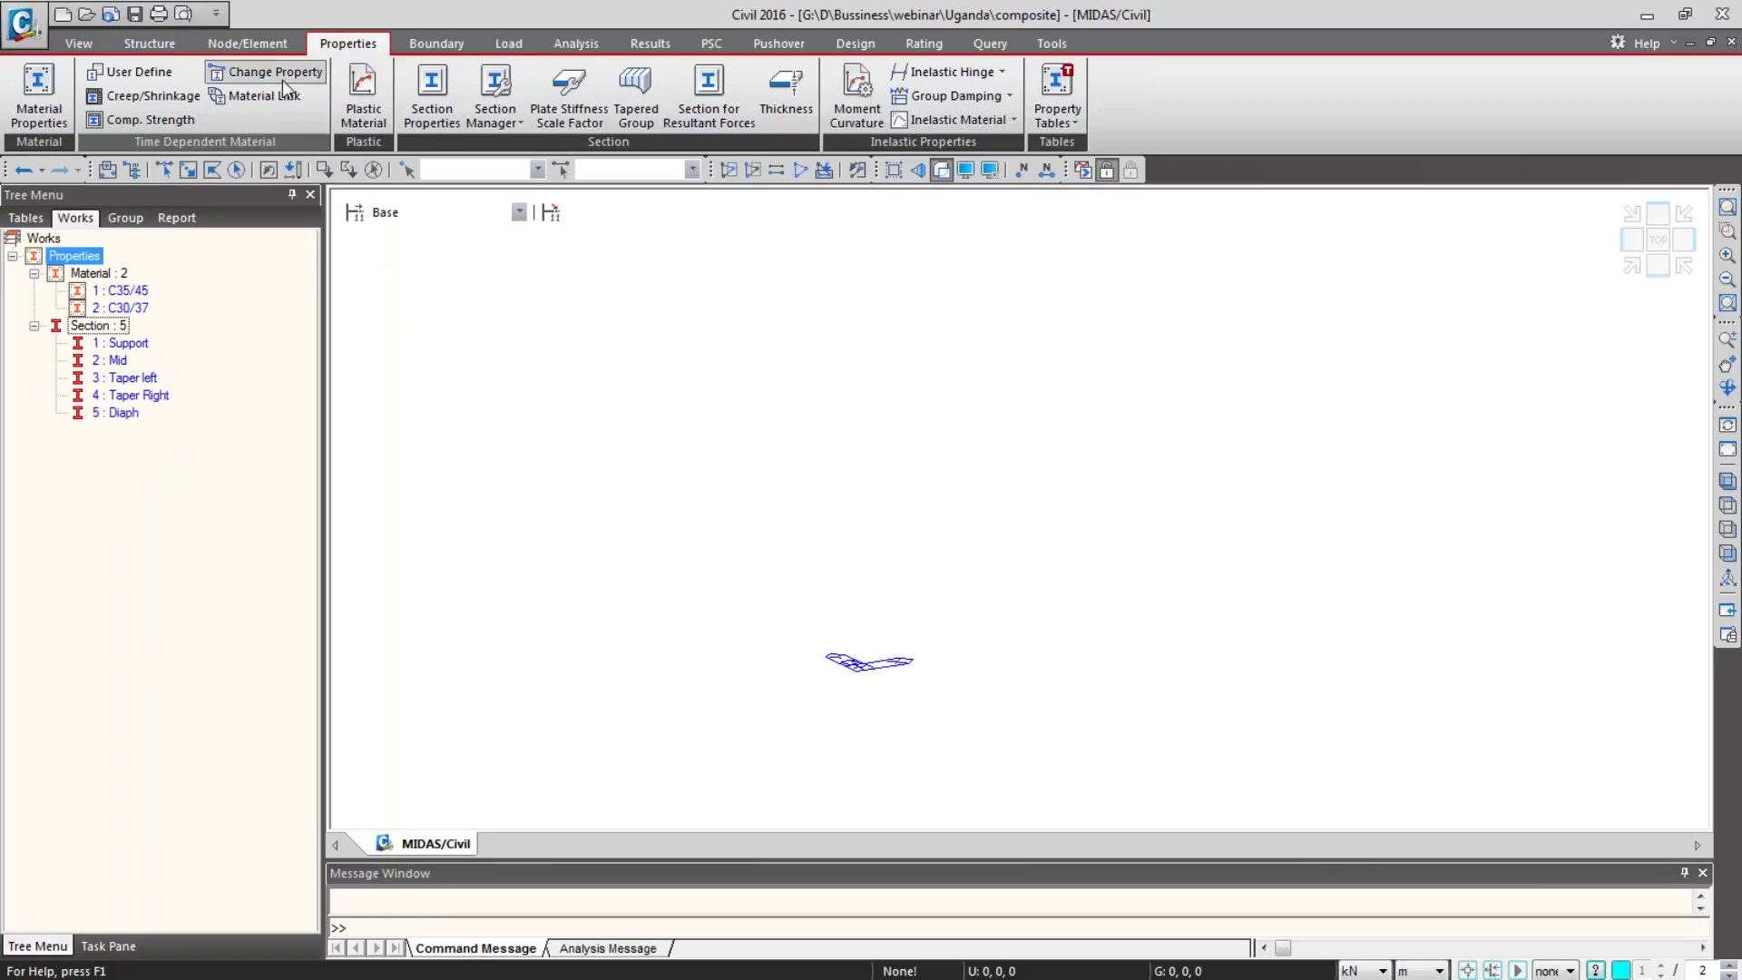
{"action": "left_click", "coordinate": [269, 49]}
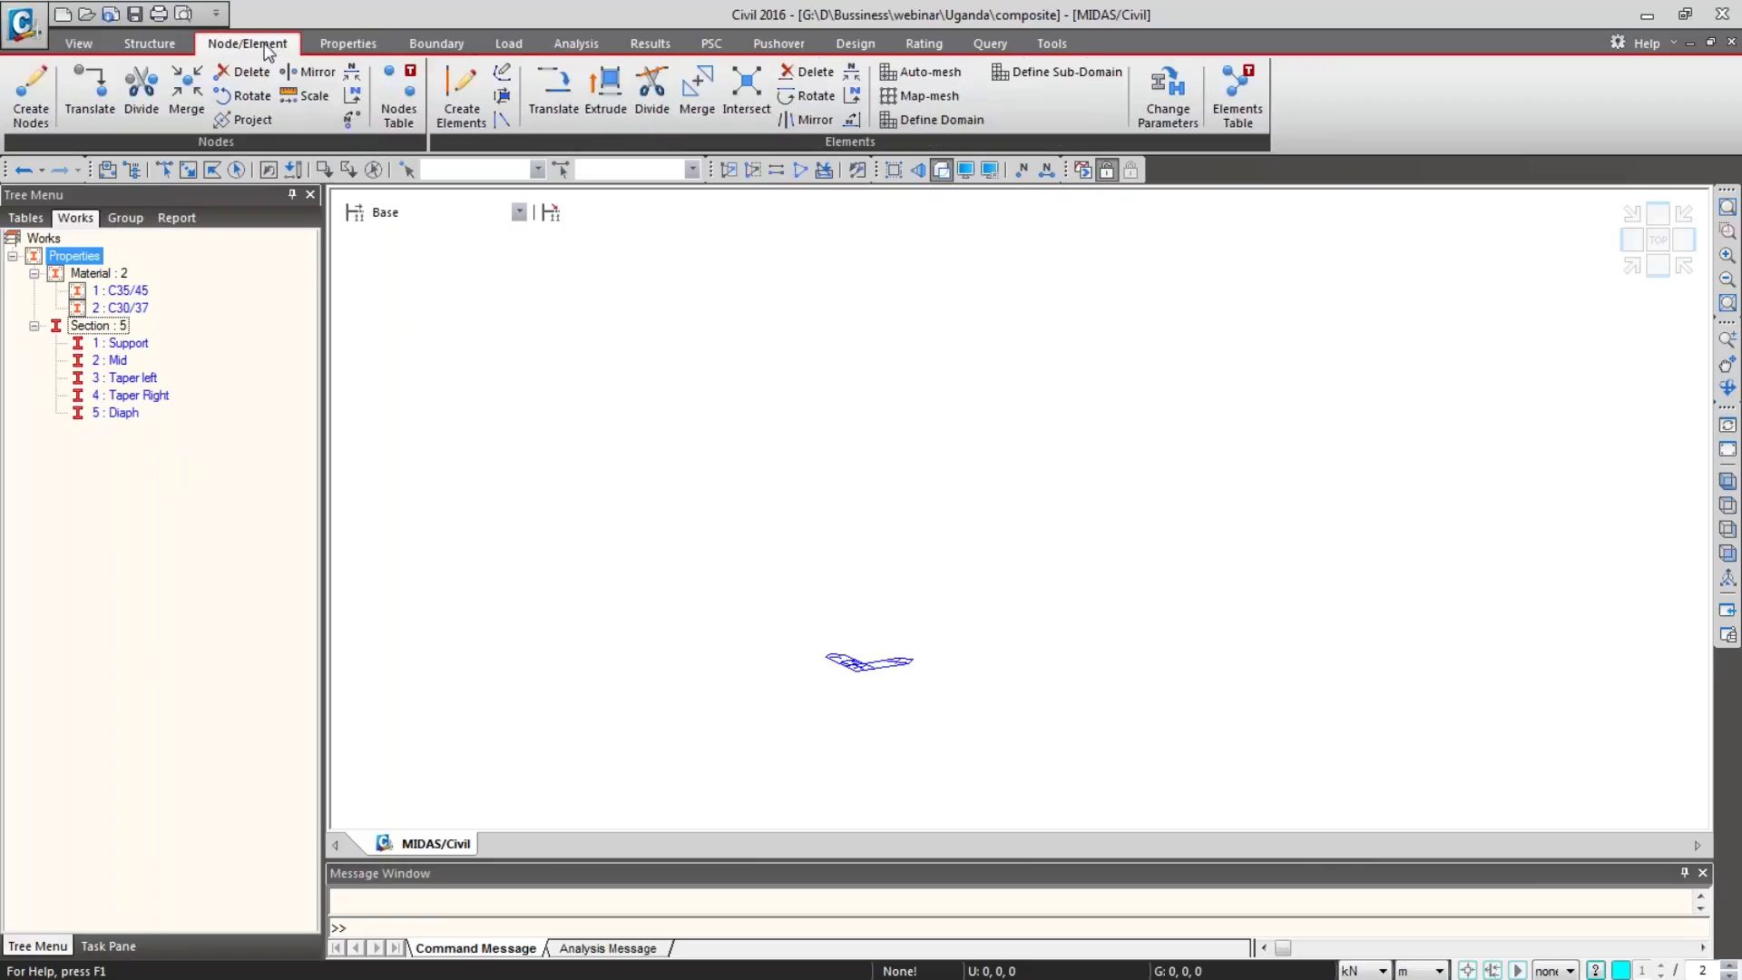
{"action": "left_click", "coordinate": [24, 116]}
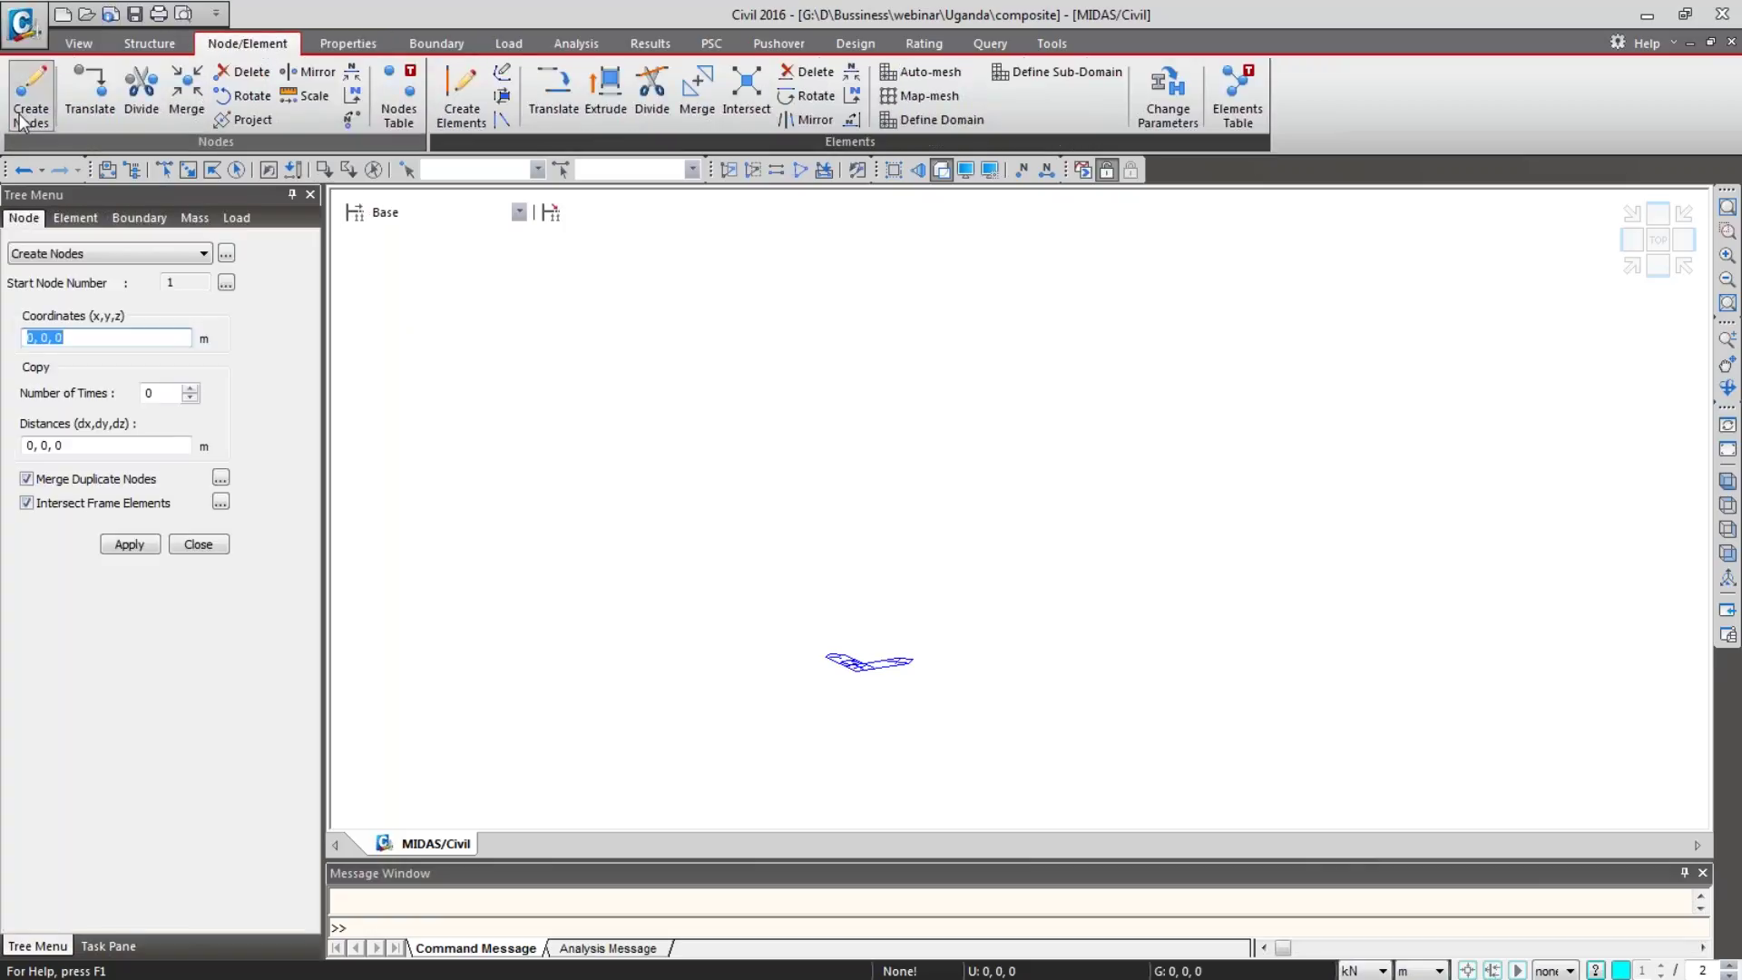
{"action": "left_click", "coordinate": [112, 340]}
{"action": "double_click", "coordinate": [150, 393]}
{"action": "type", "text": "3"}
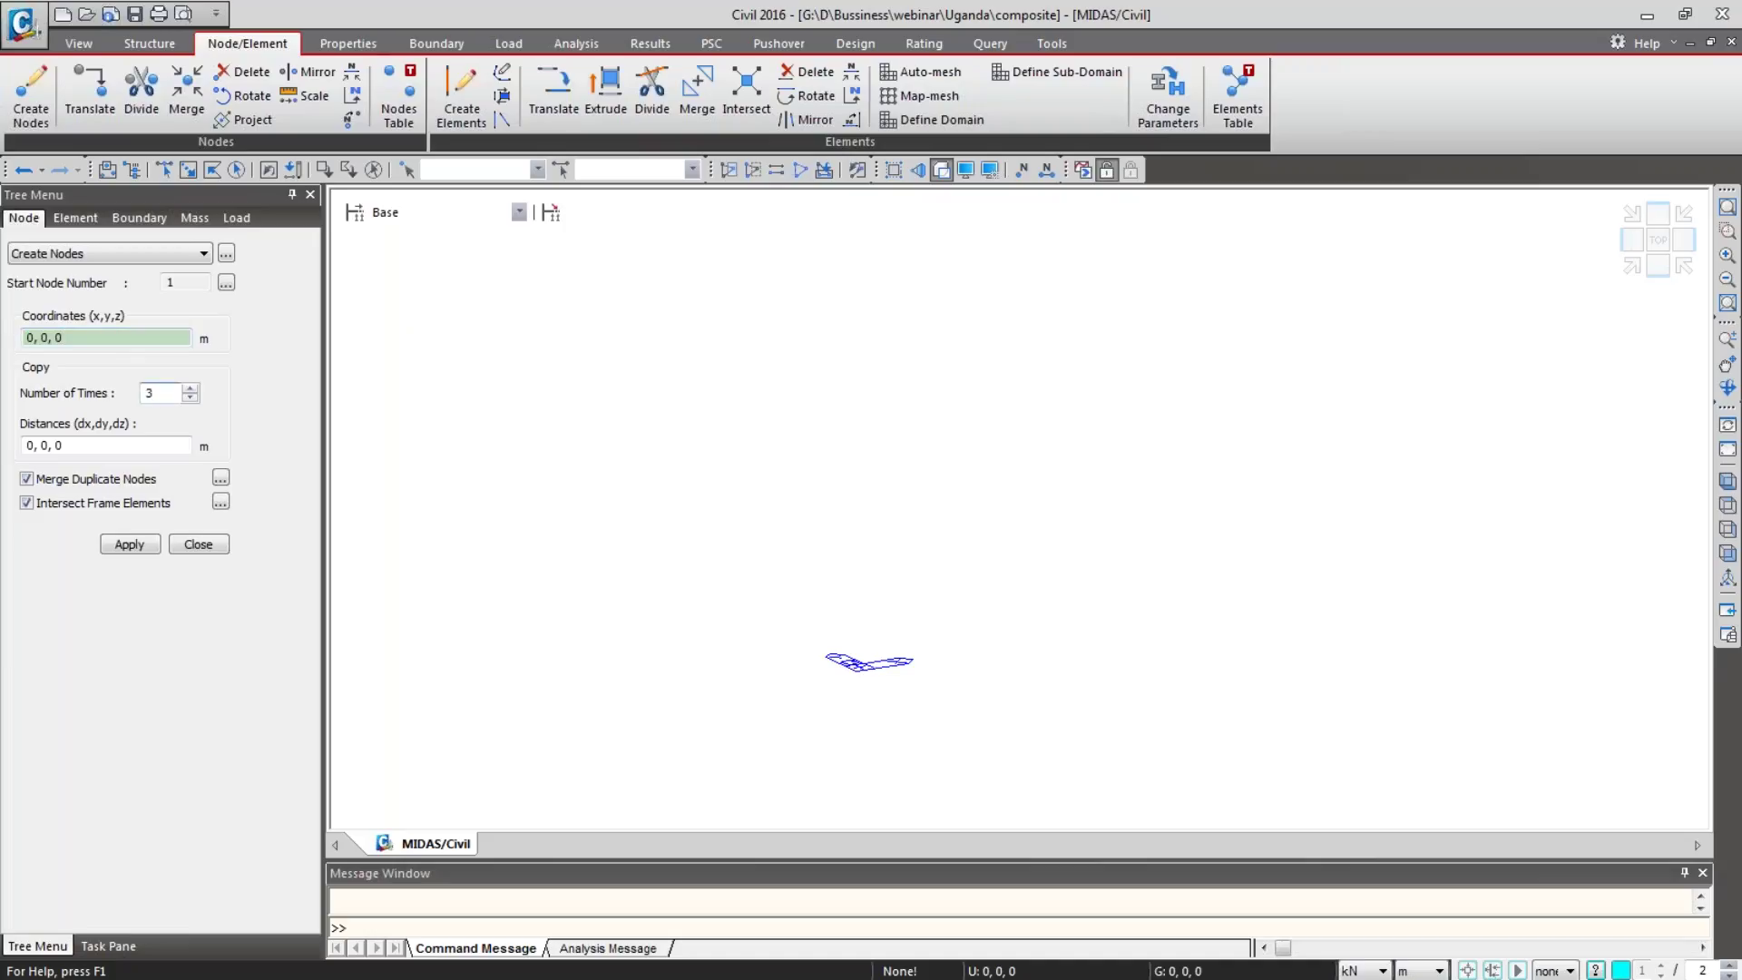
{"action": "left_click", "coordinate": [45, 444]}
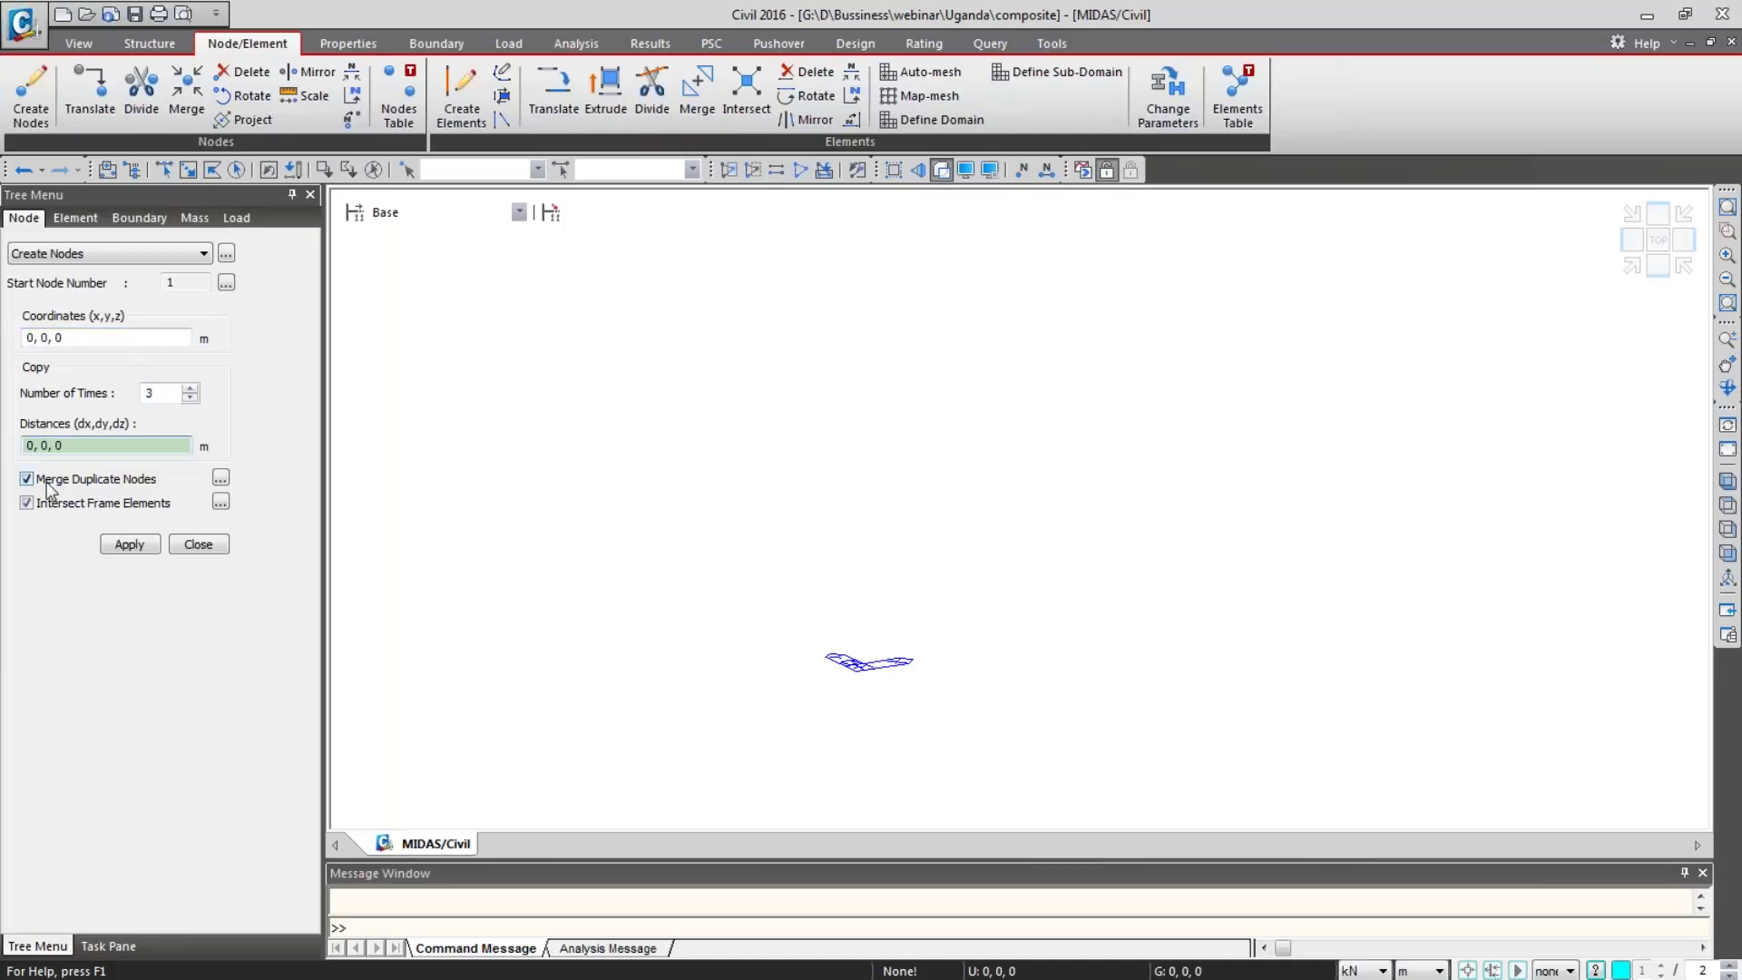
{"action": "key", "text": "Delete"}
{"action": "type", "text": "3"}
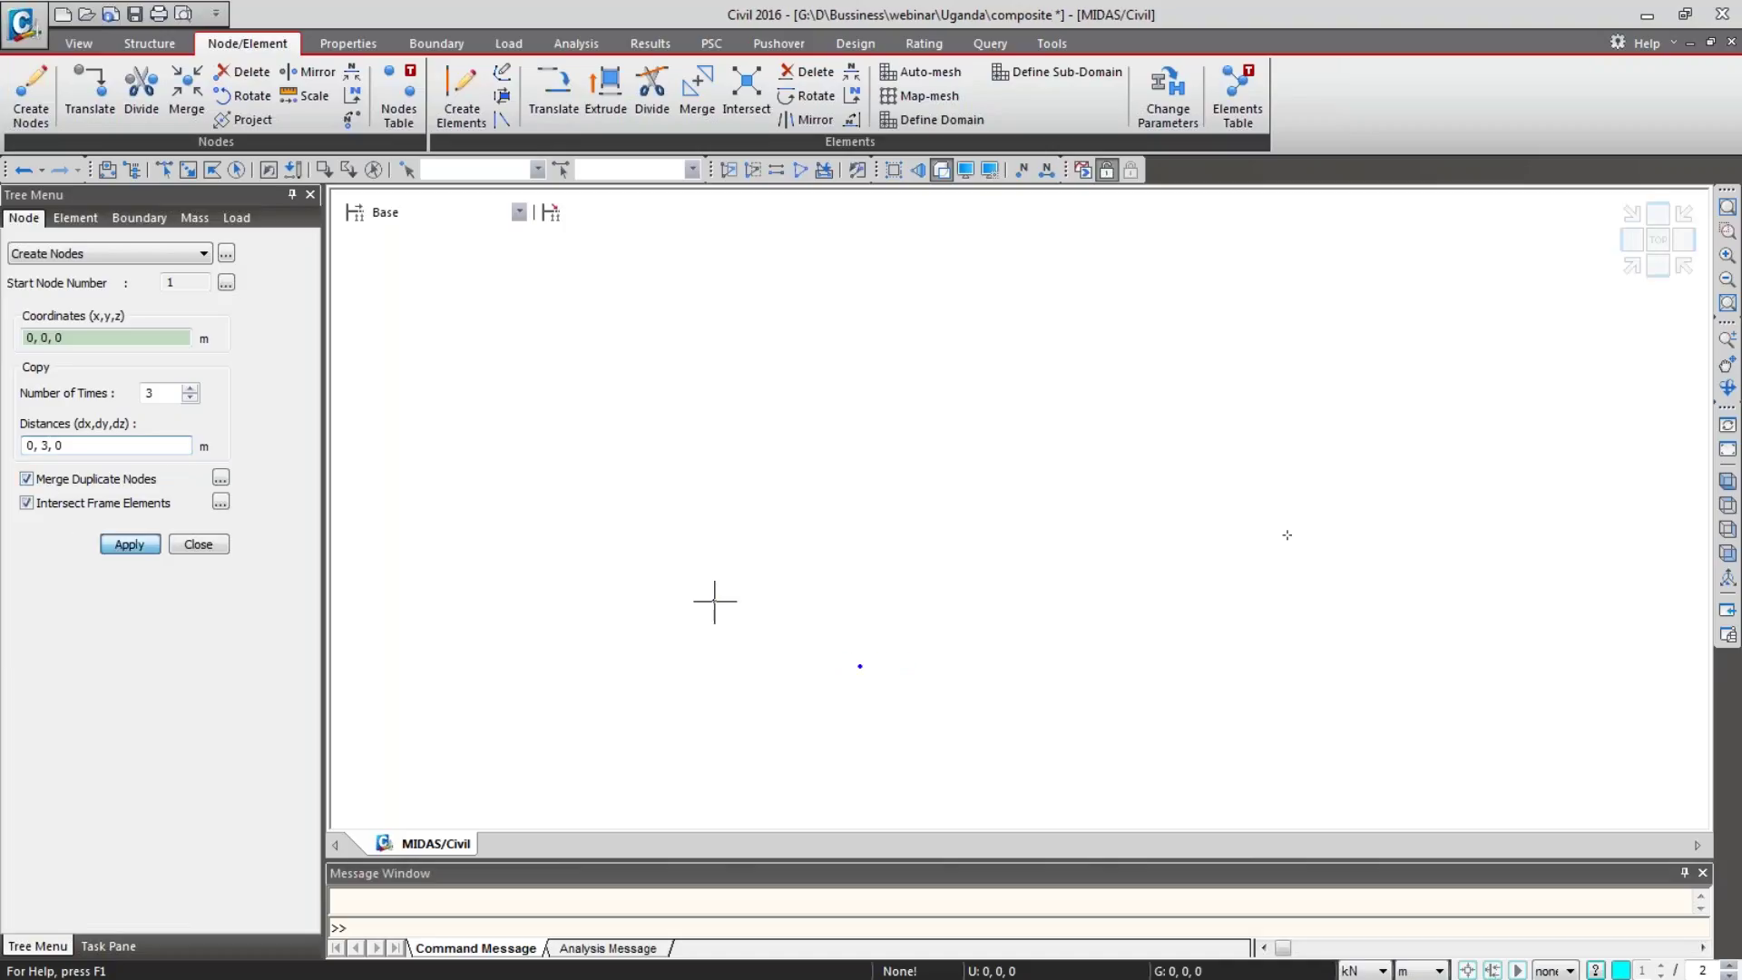
{"action": "left_click", "coordinate": [1727, 481]}
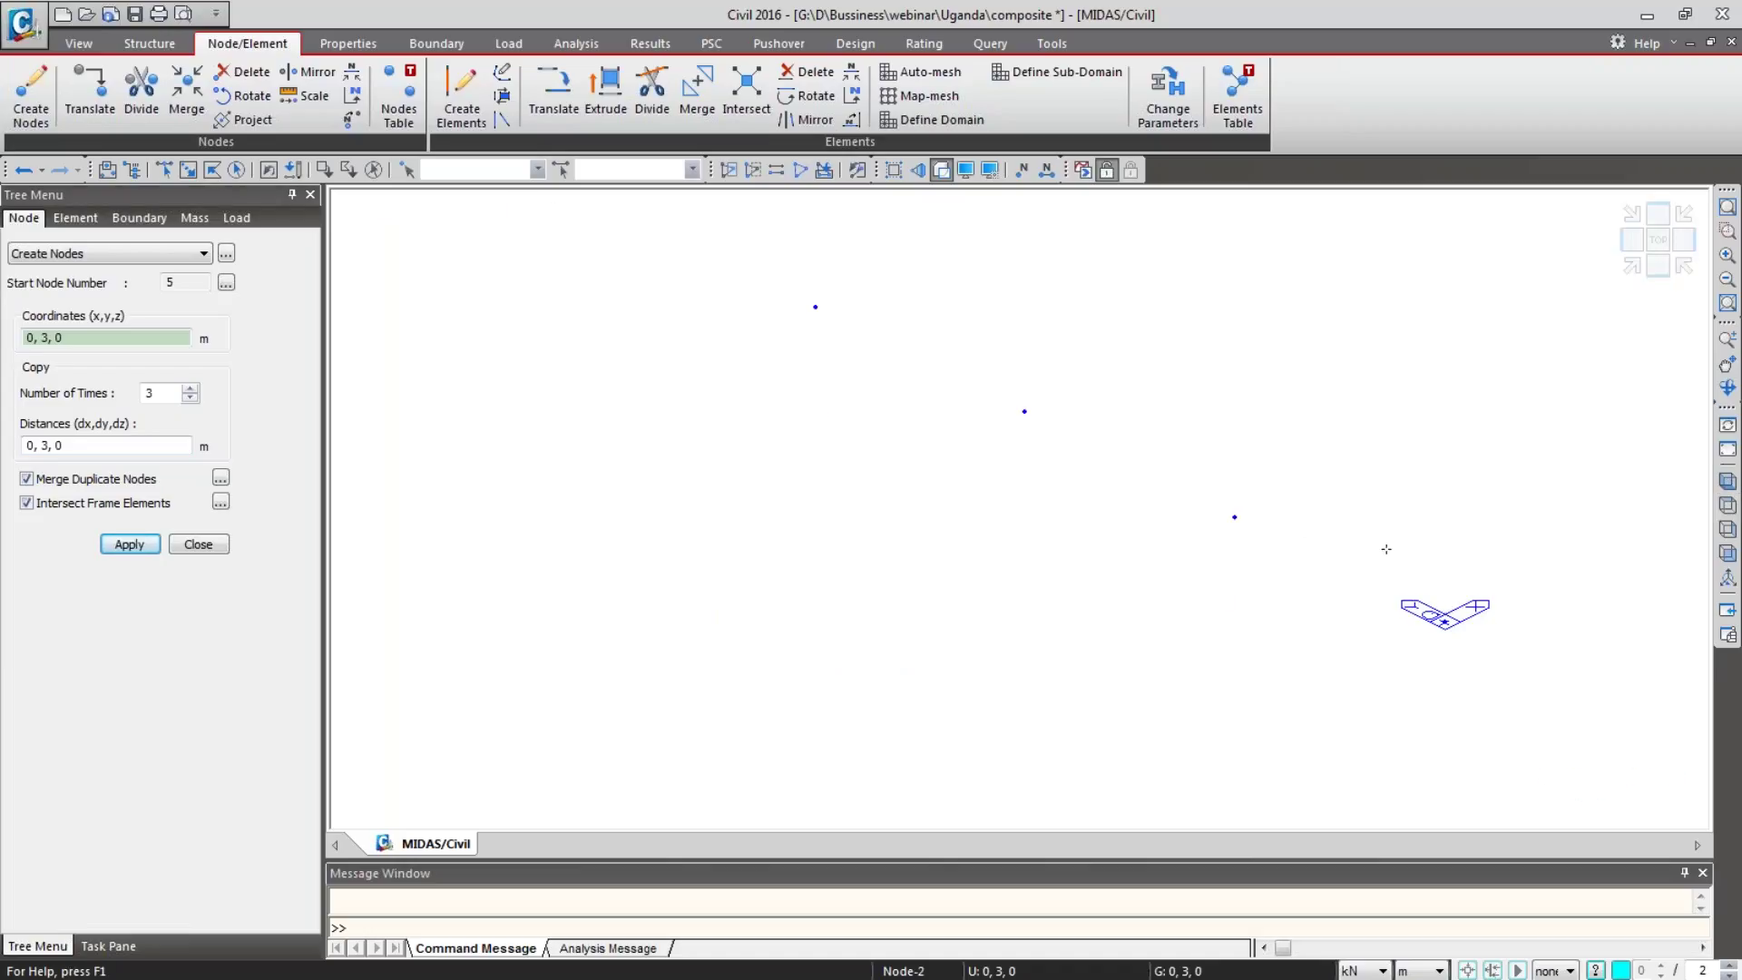
{"action": "left_click", "coordinate": [1023, 171]}
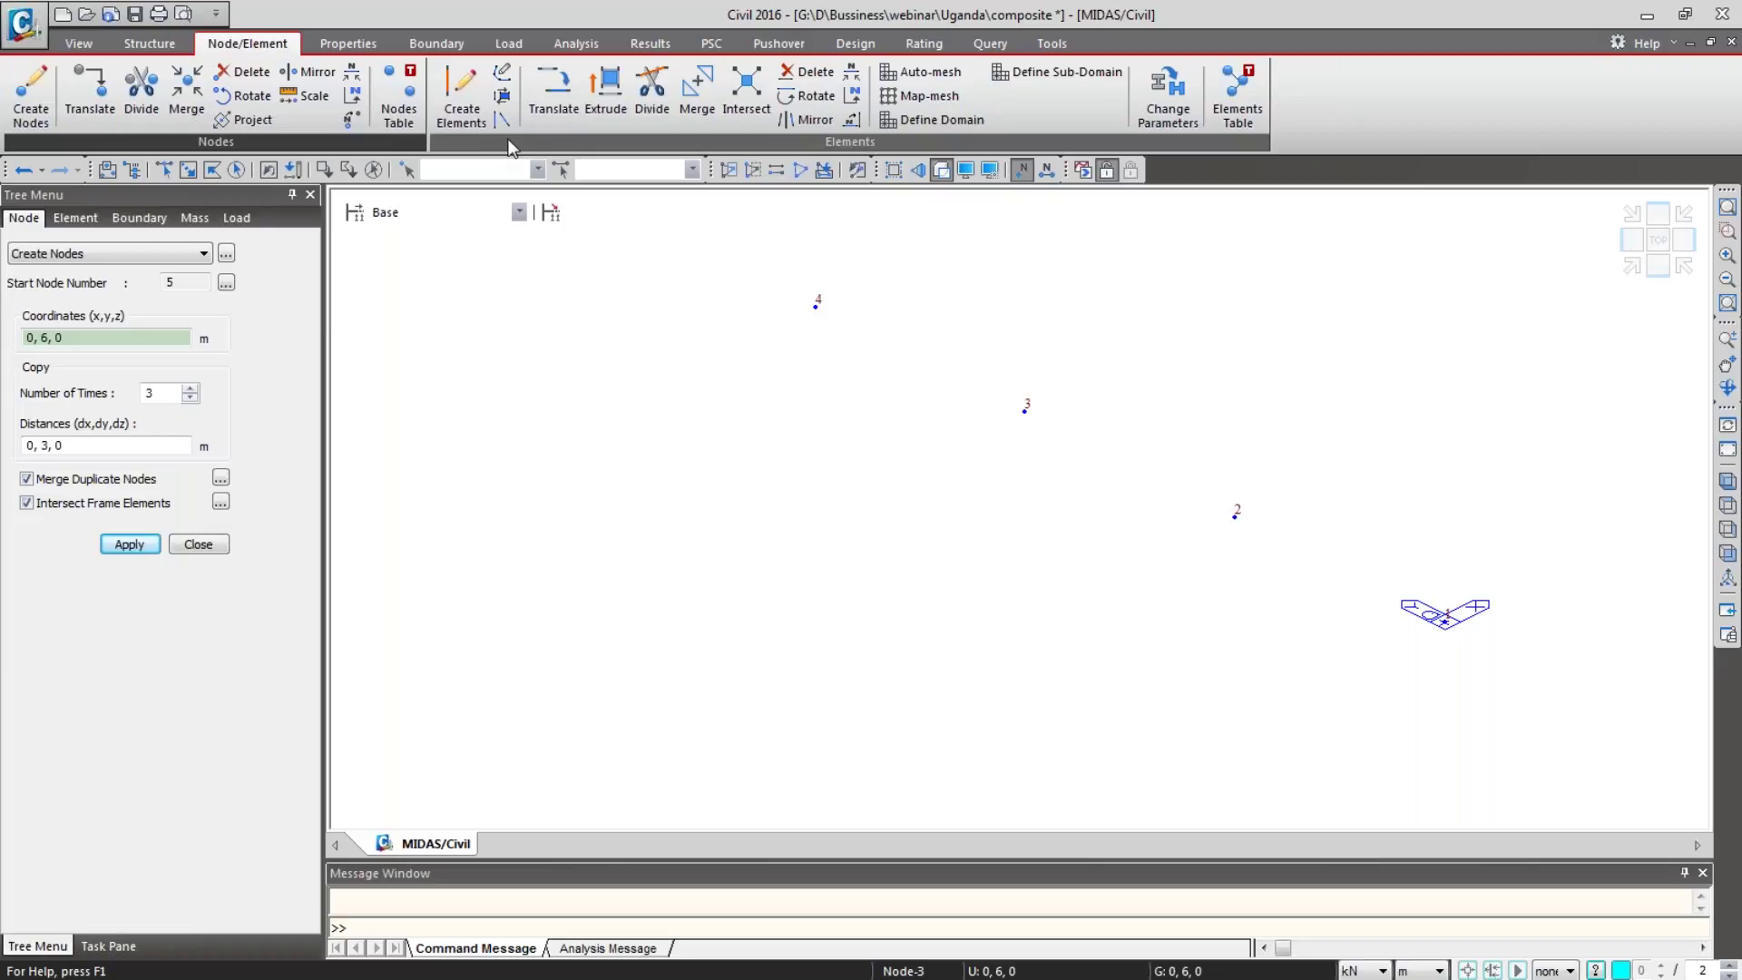
Step: Set up a Node -> Line Element extrusion of beams with material C35/45 and the Support section
{"action": "left_click", "coordinate": [608, 104]}
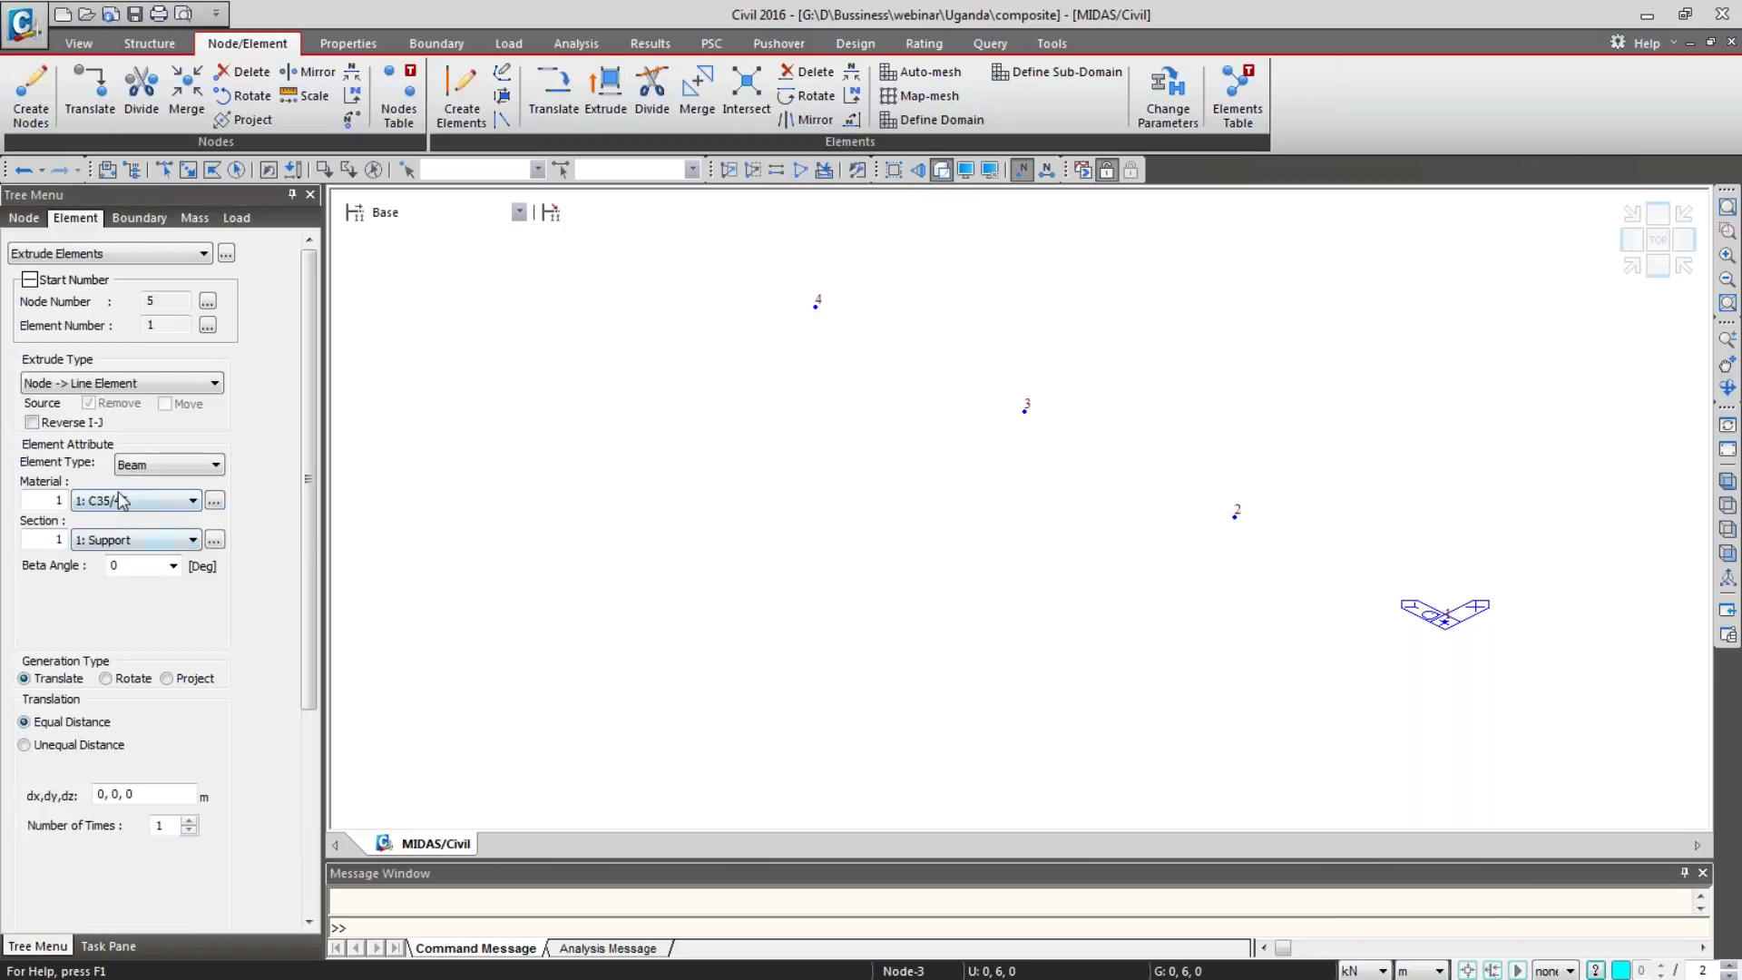
{"action": "left_click", "coordinate": [116, 383]}
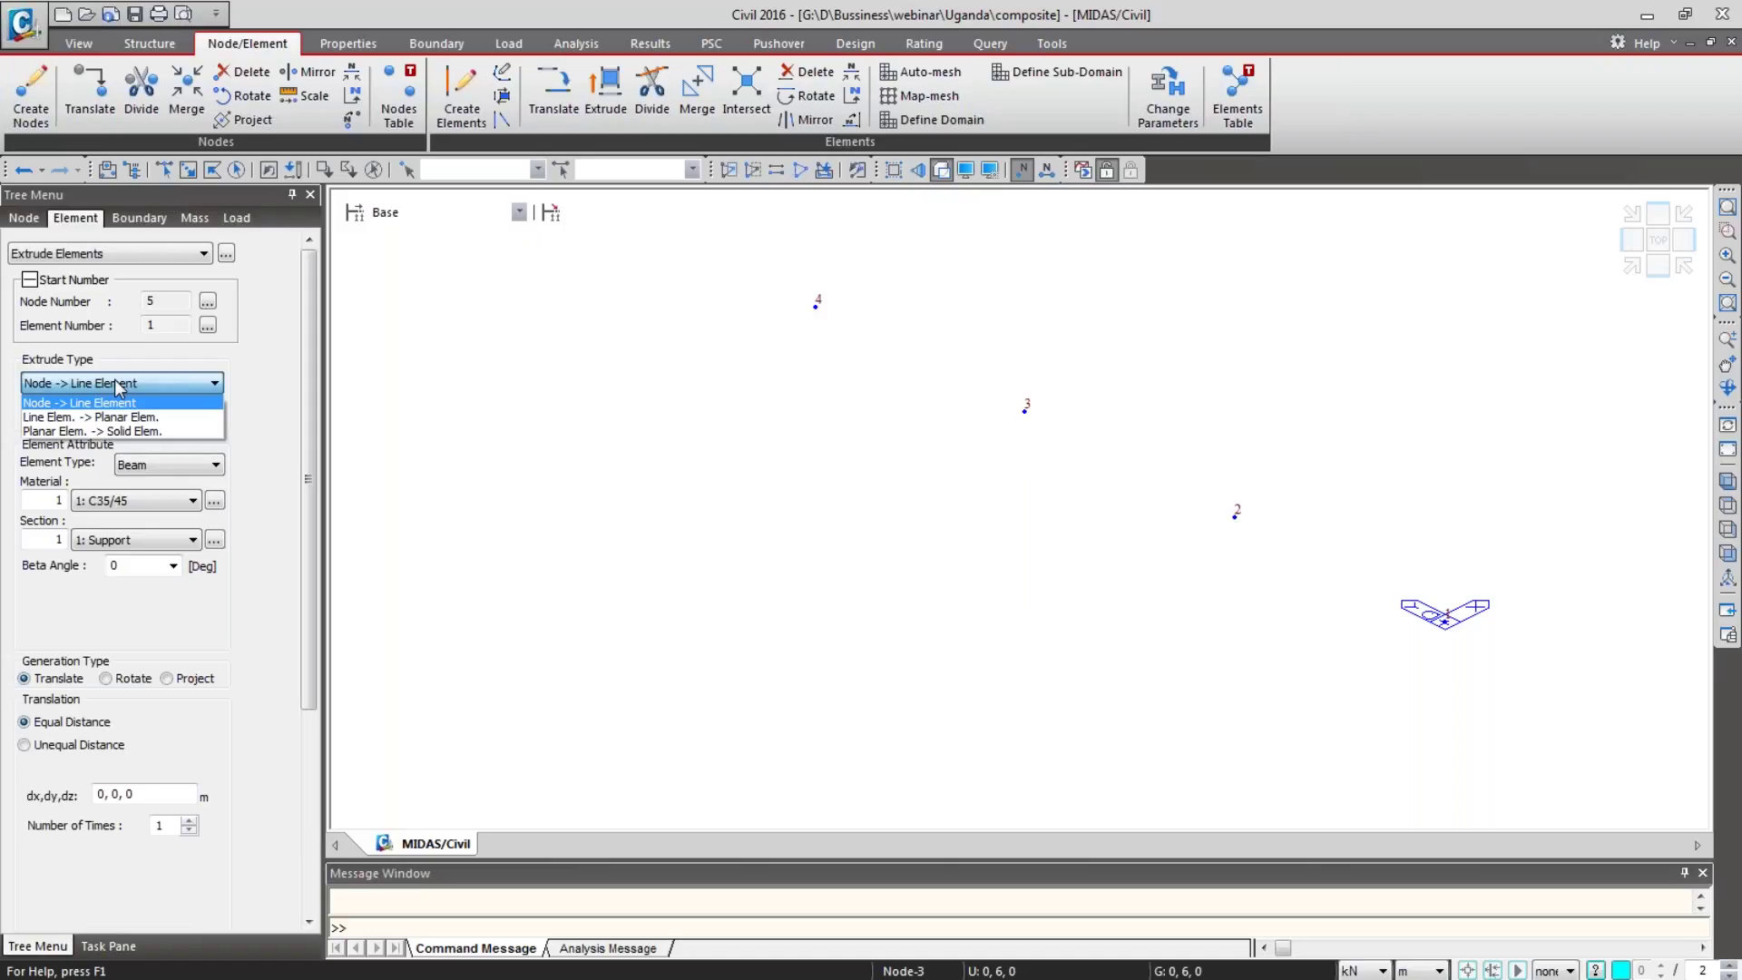
{"action": "left_click", "coordinate": [114, 379]}
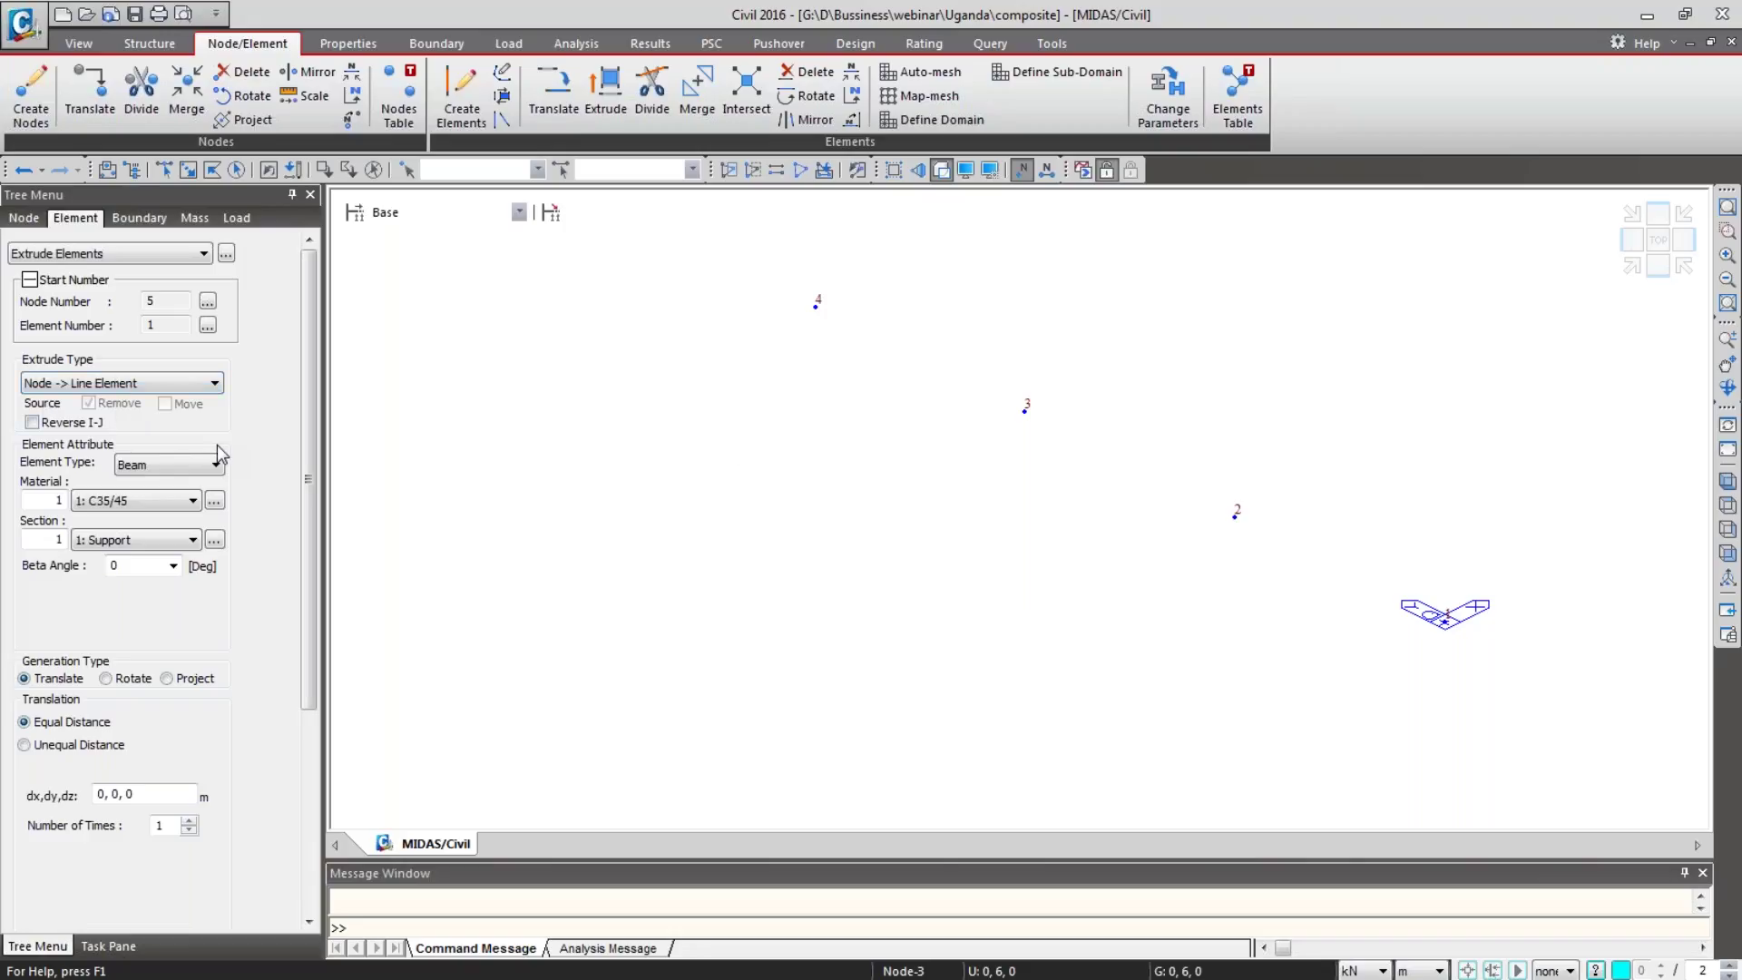
{"action": "left_click", "coordinate": [140, 505]}
{"action": "left_click", "coordinate": [140, 502]}
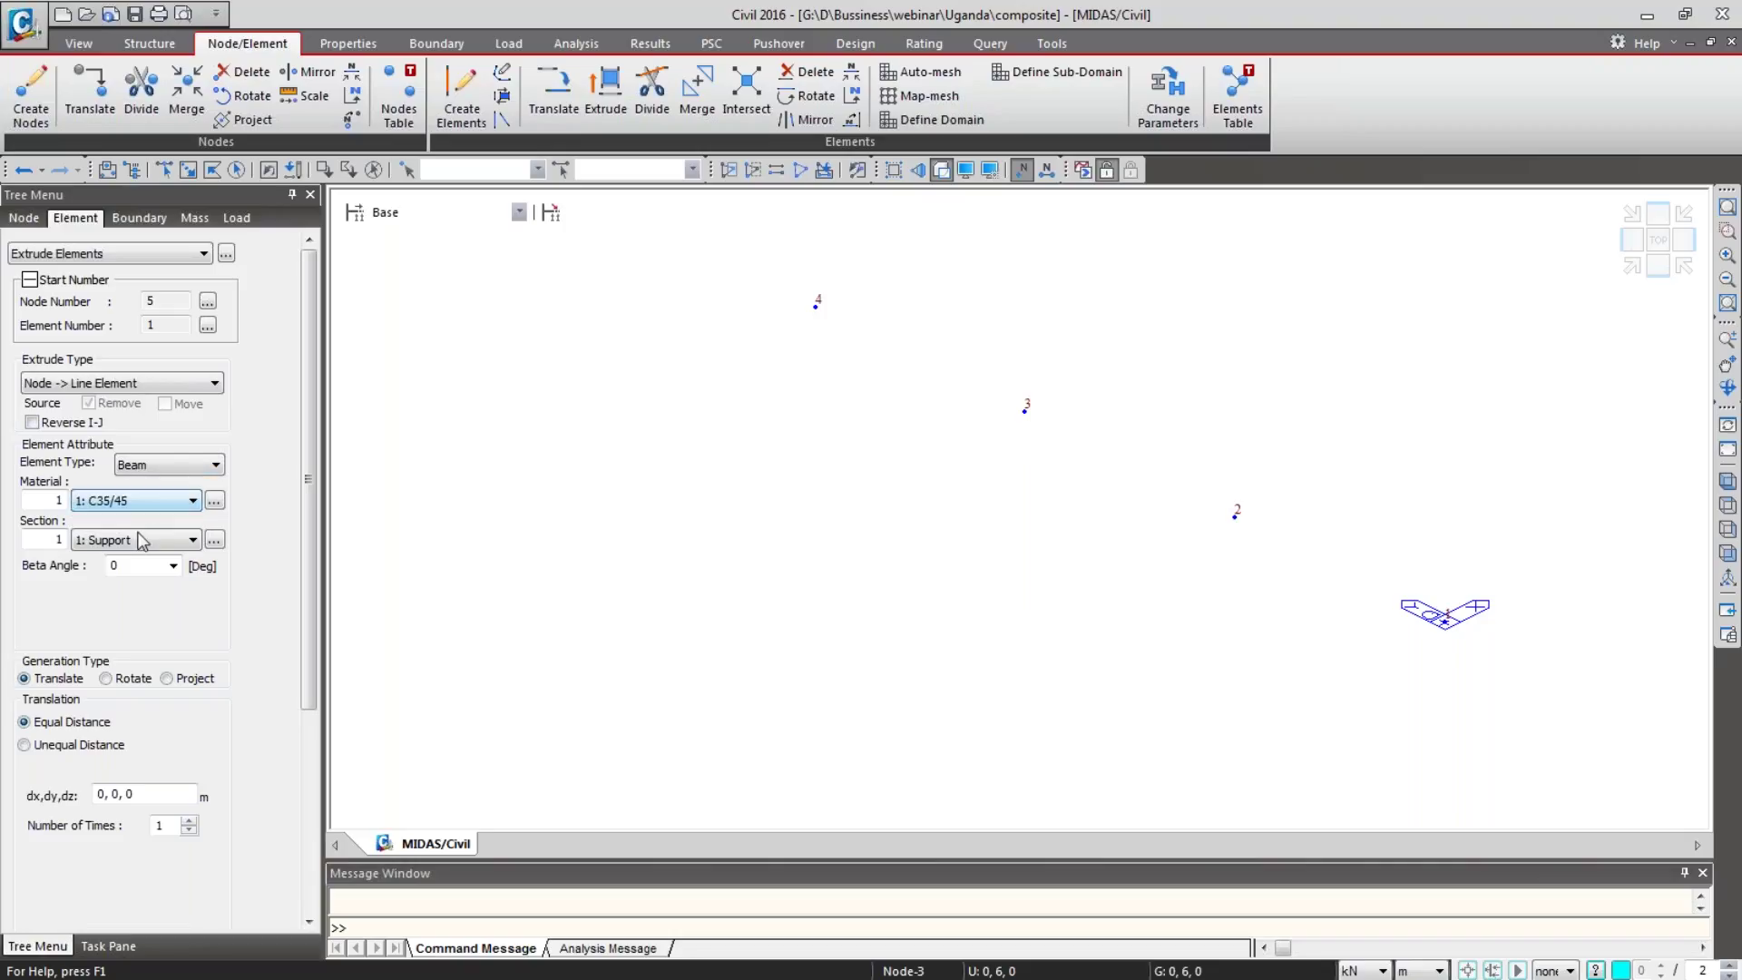
{"action": "left_click", "coordinate": [141, 540]}
{"action": "left_click", "coordinate": [142, 539]}
{"action": "left_click", "coordinate": [102, 791]}
{"action": "key", "text": "Delete"}
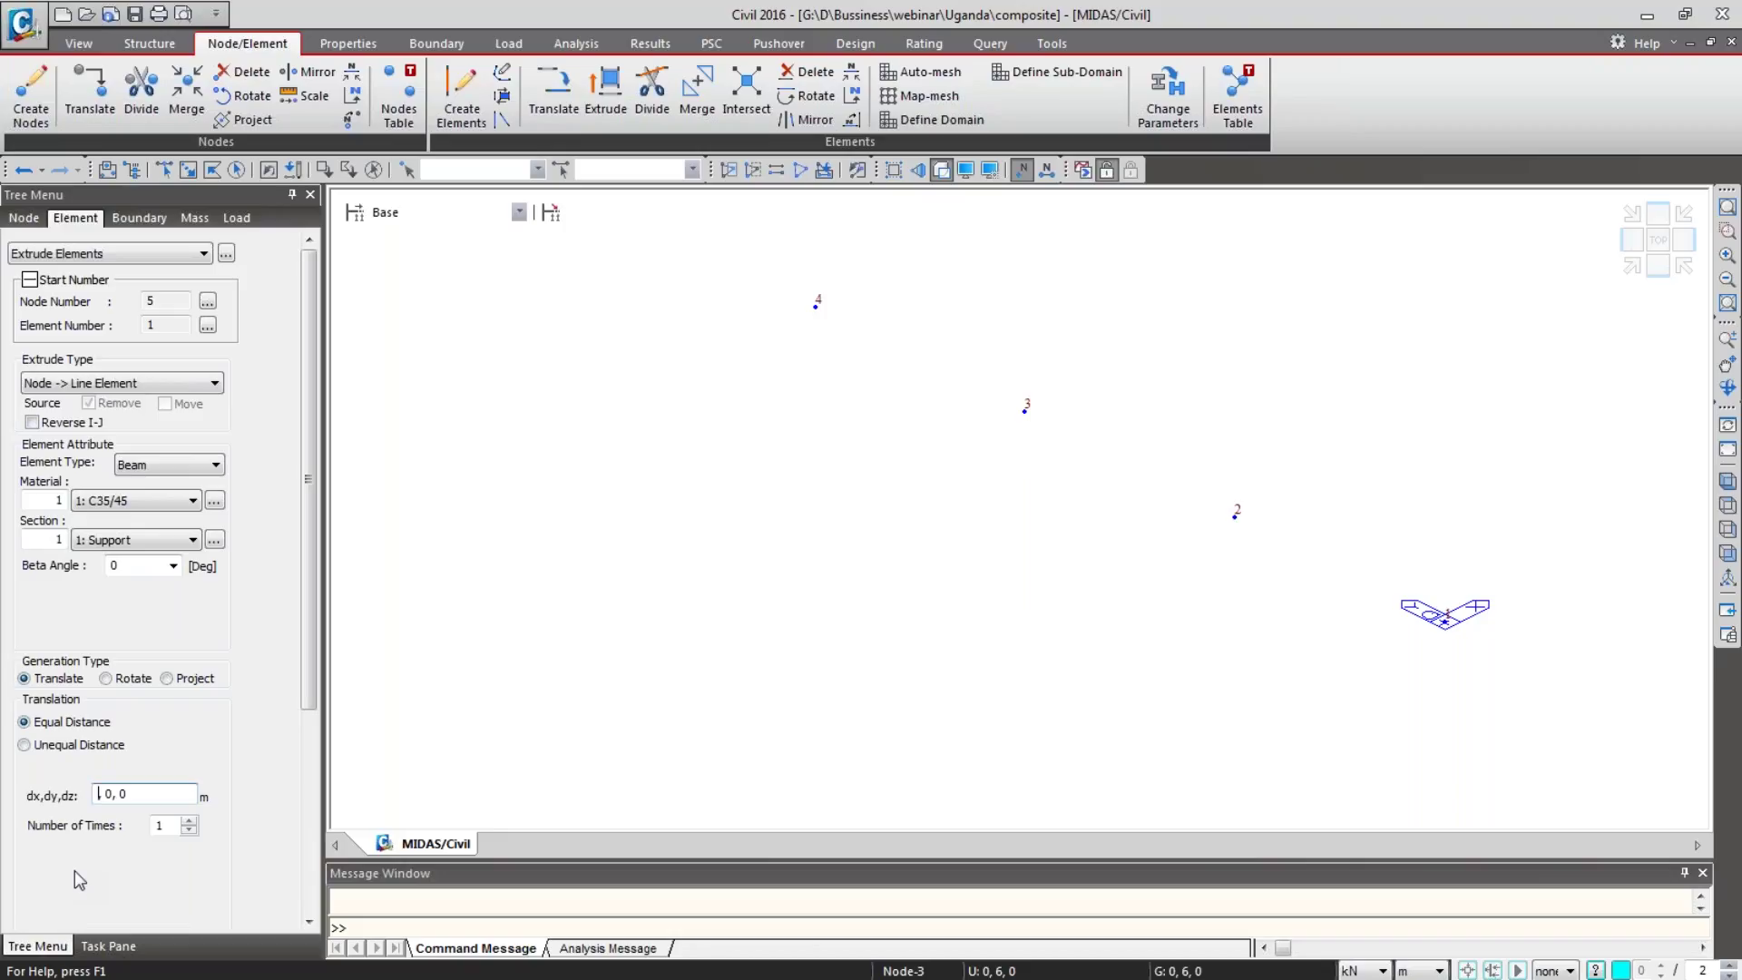
{"action": "type", "text": ".3"}
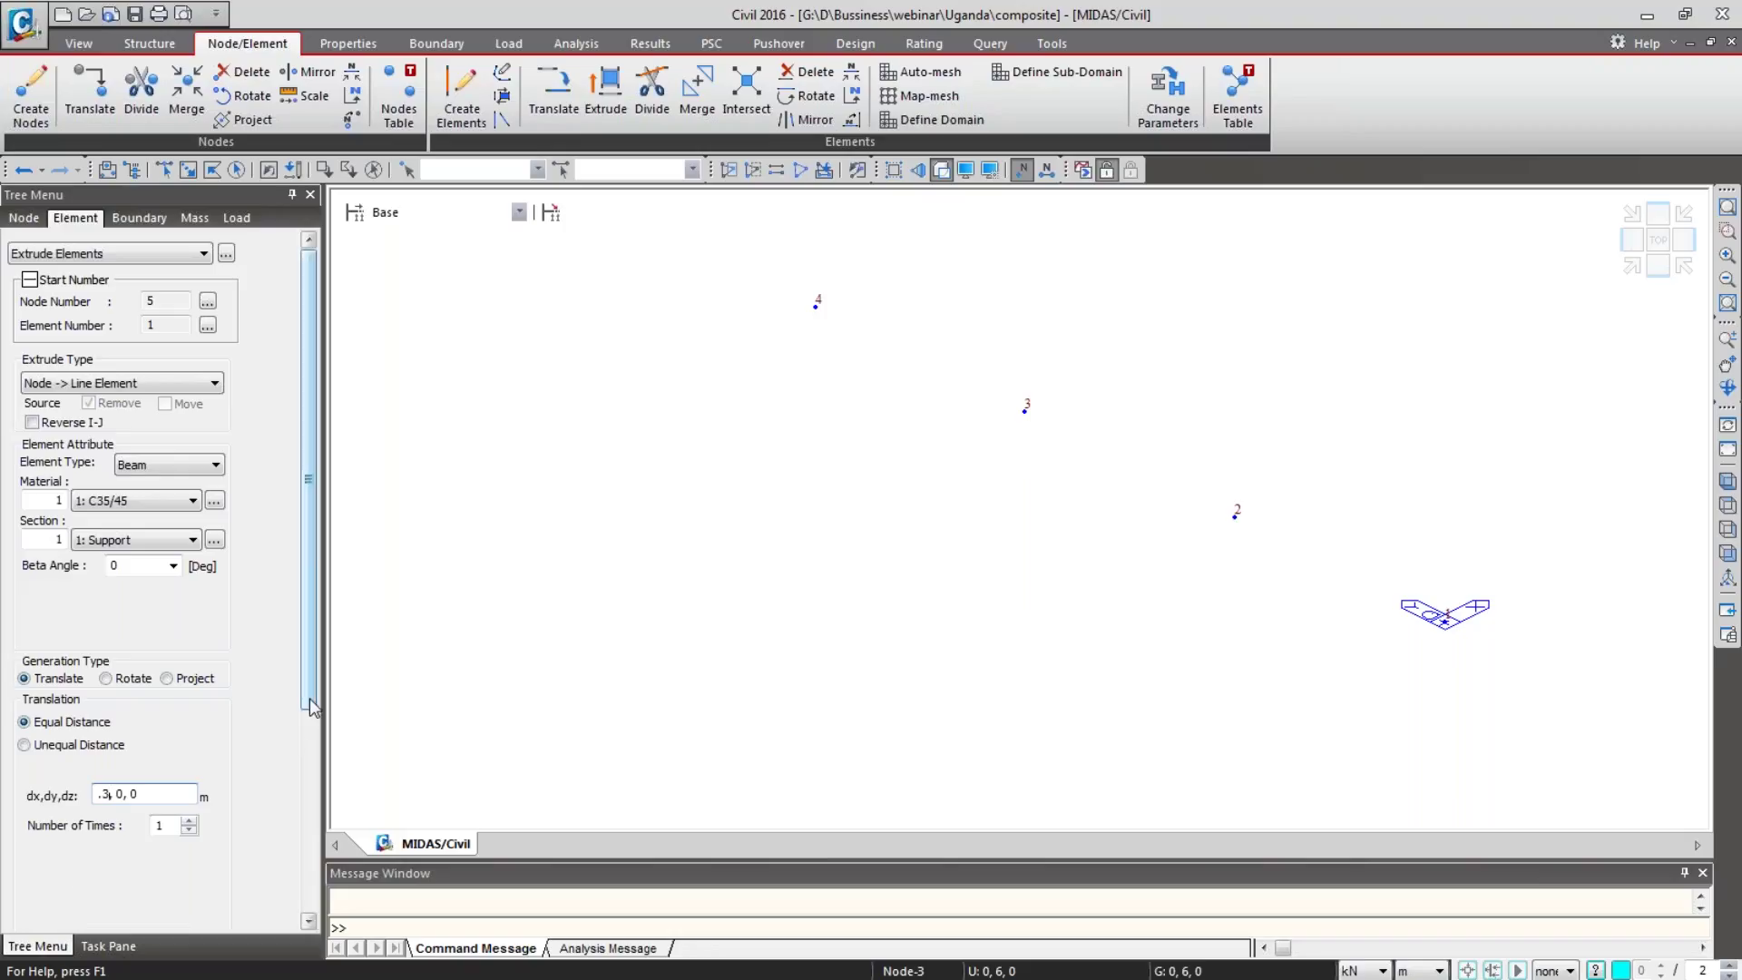
Step: Extrude all four nodes along the x axis into Support beams at unequal distances of 0.3 and 2.7 m
{"action": "scroll", "coordinate": [312, 721], "scroll_direction": "down", "scroll_amount": 1}
{"action": "scroll", "coordinate": [311, 721], "scroll_direction": "down", "scroll_amount": 4}
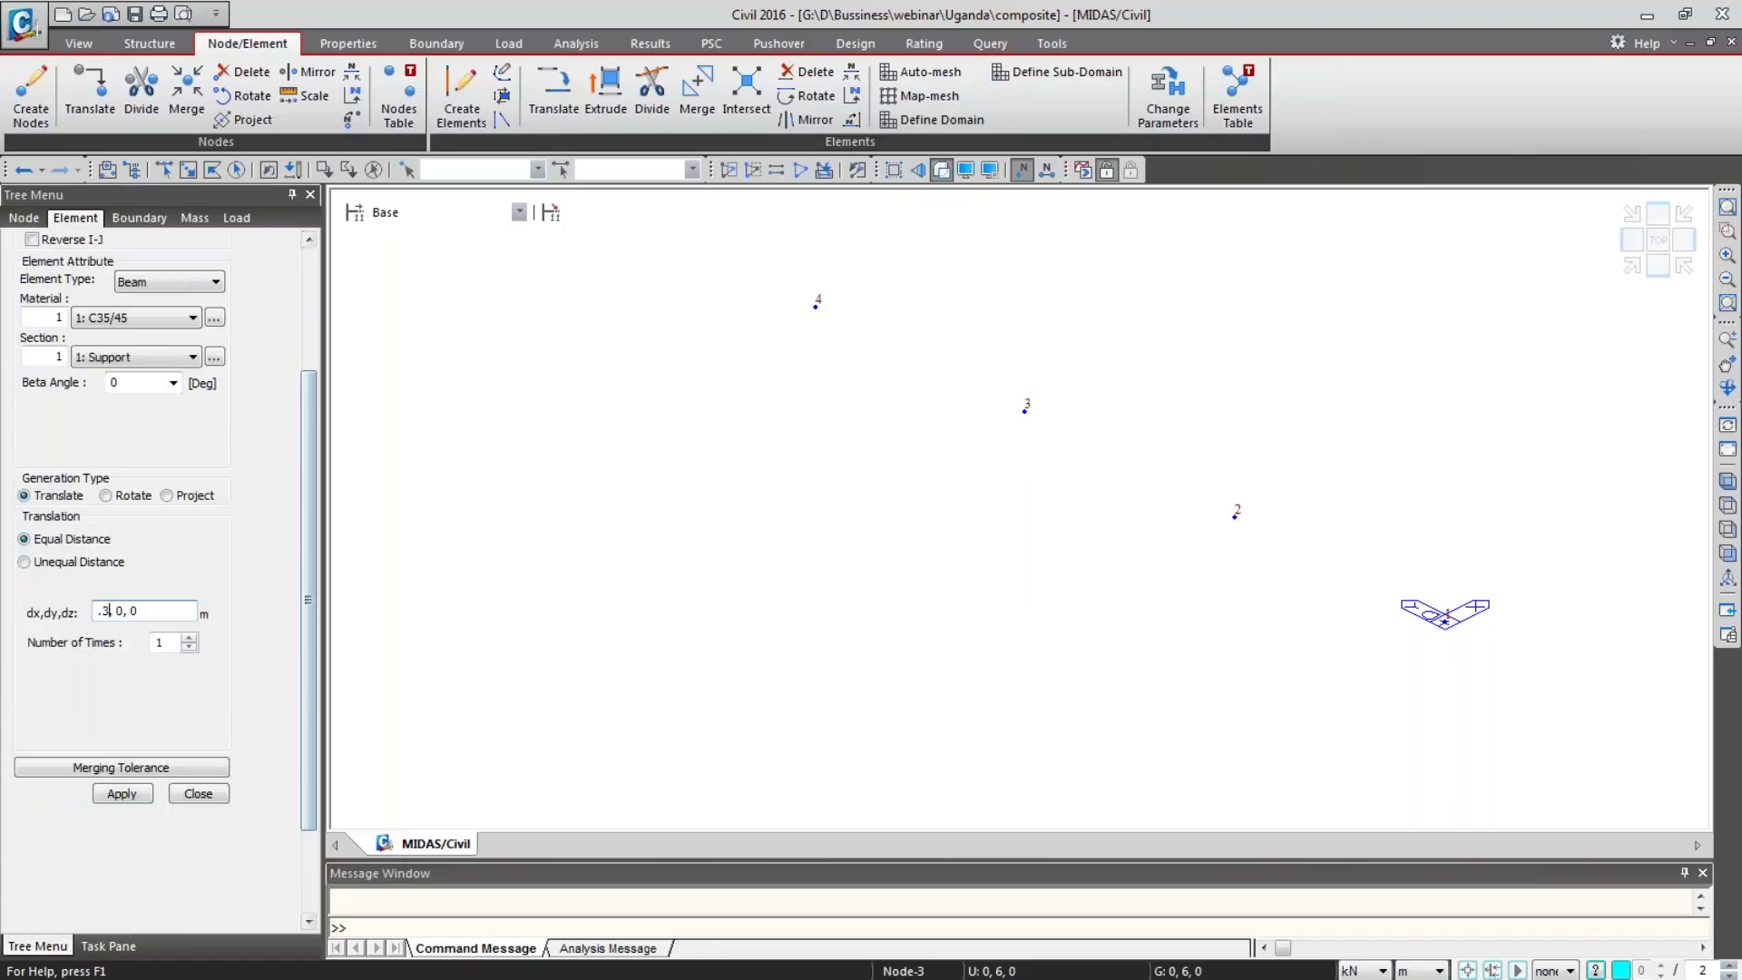
{"action": "left_click", "coordinate": [73, 562]}
{"action": "left_click", "coordinate": [133, 632]}
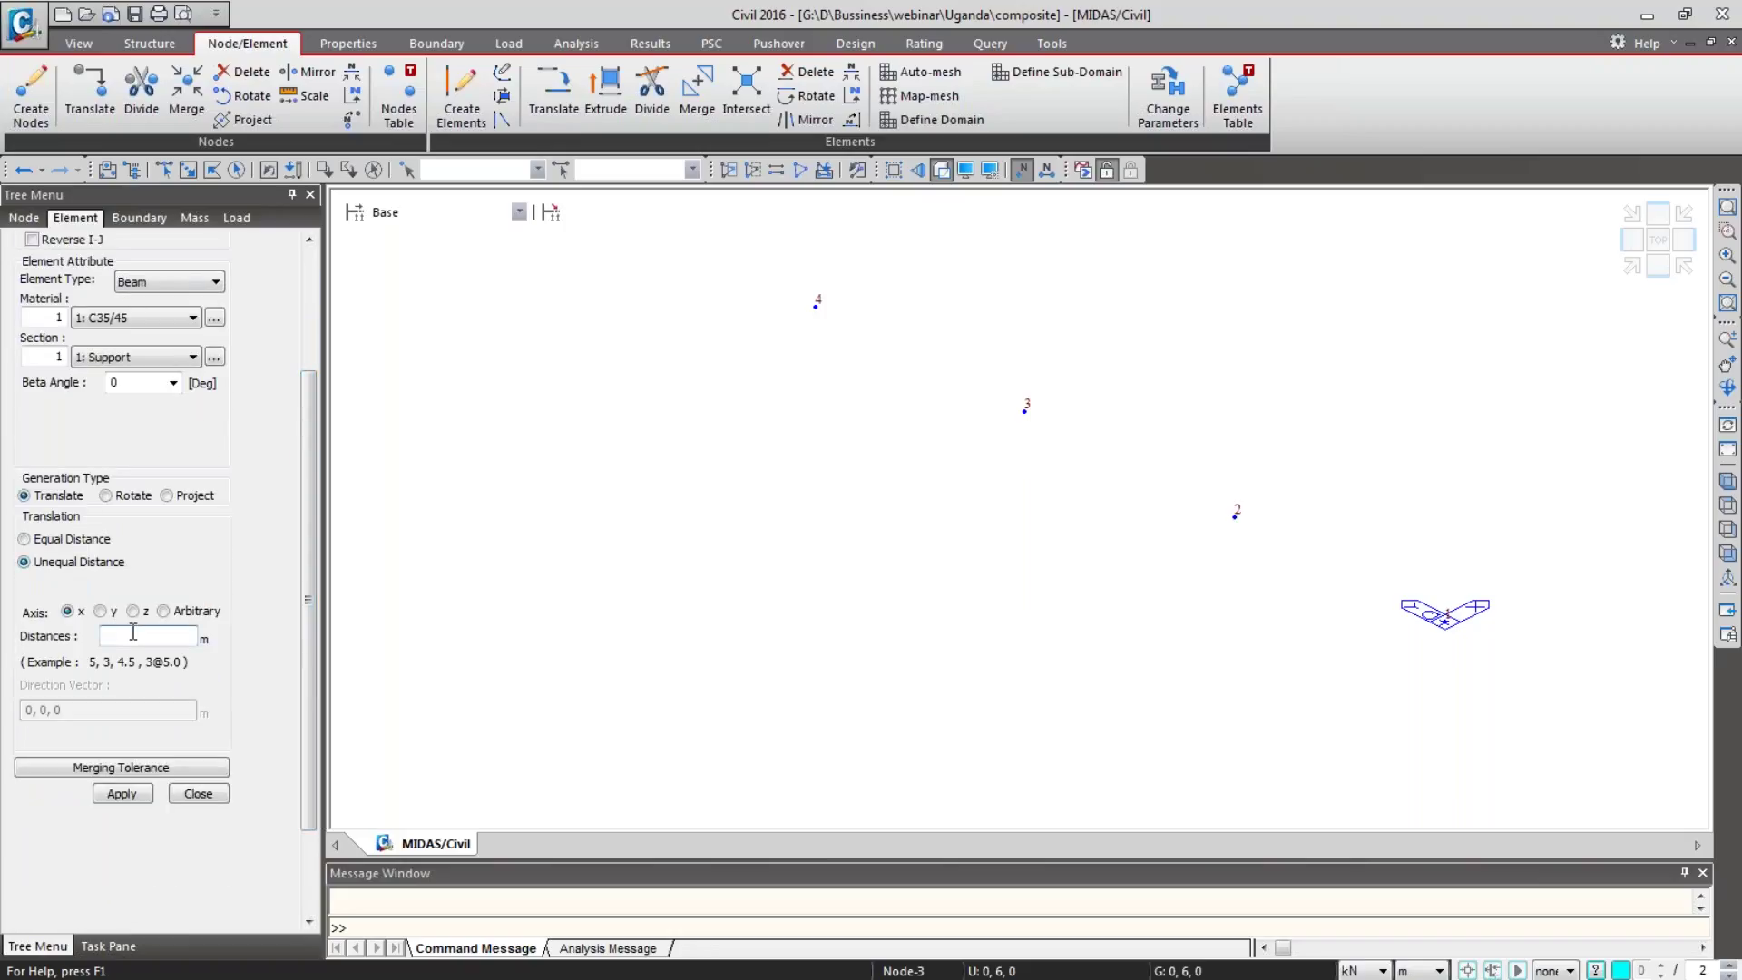
{"action": "type", "text": ".3,2.7"}
{"action": "left_click", "coordinate": [236, 169]}
{"action": "left_click", "coordinate": [121, 792]}
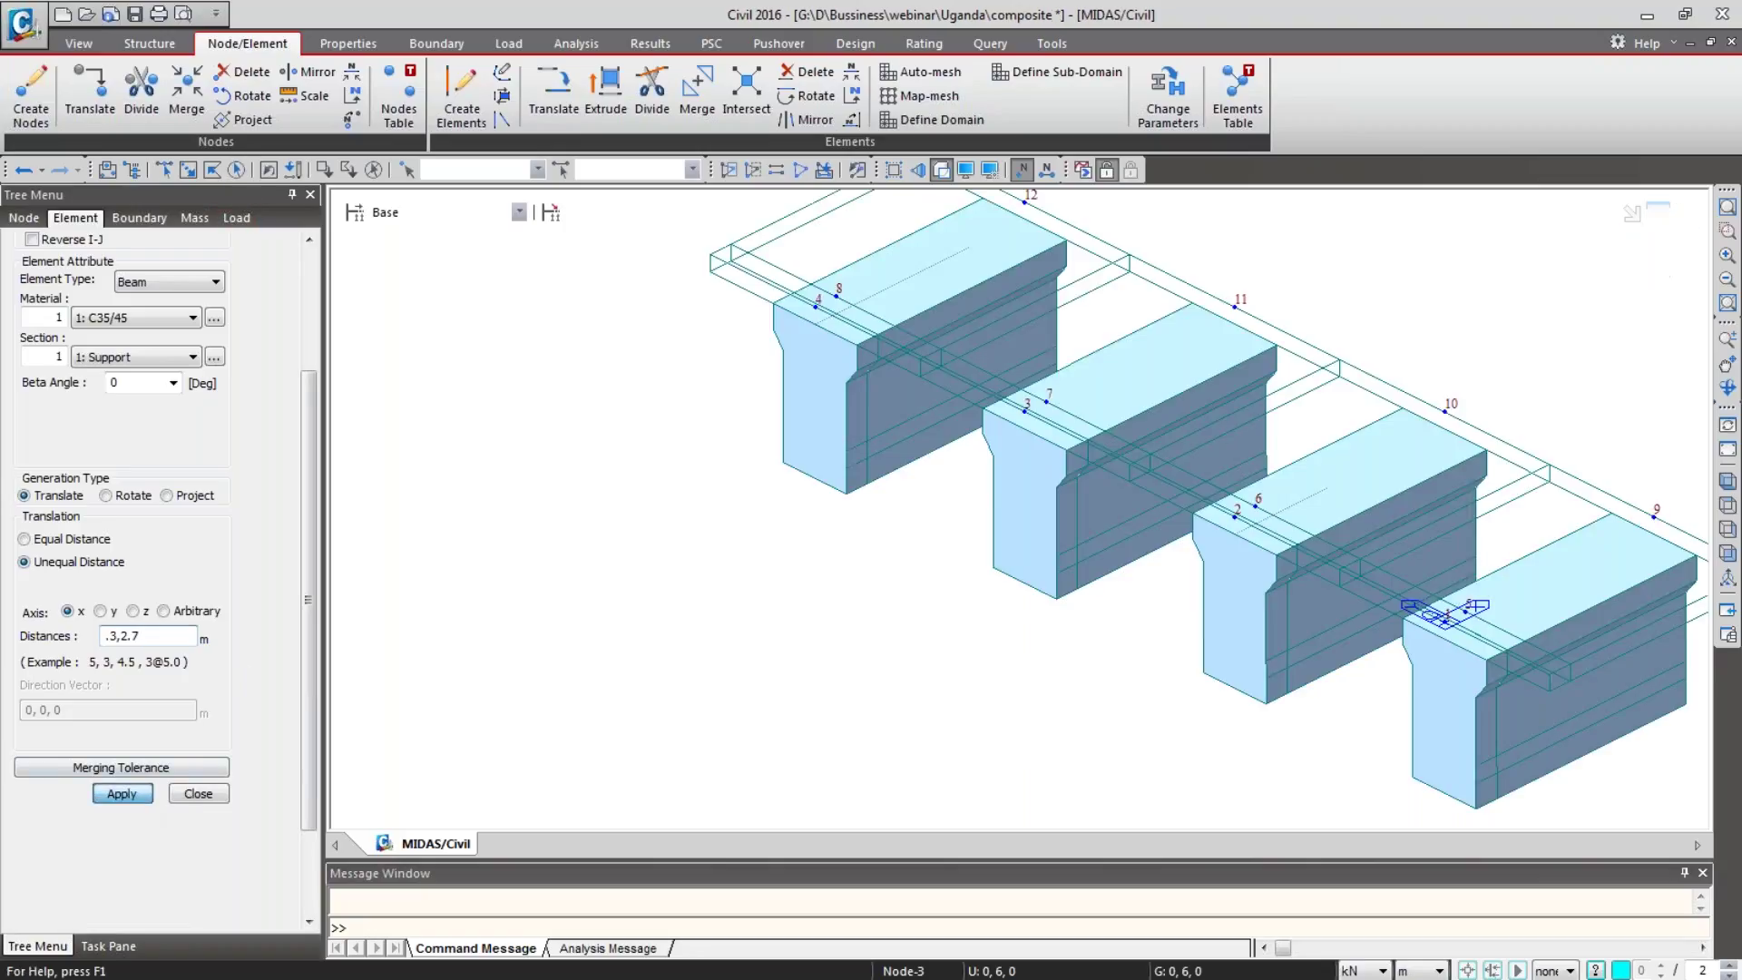
{"action": "left_click", "coordinate": [1727, 503]}
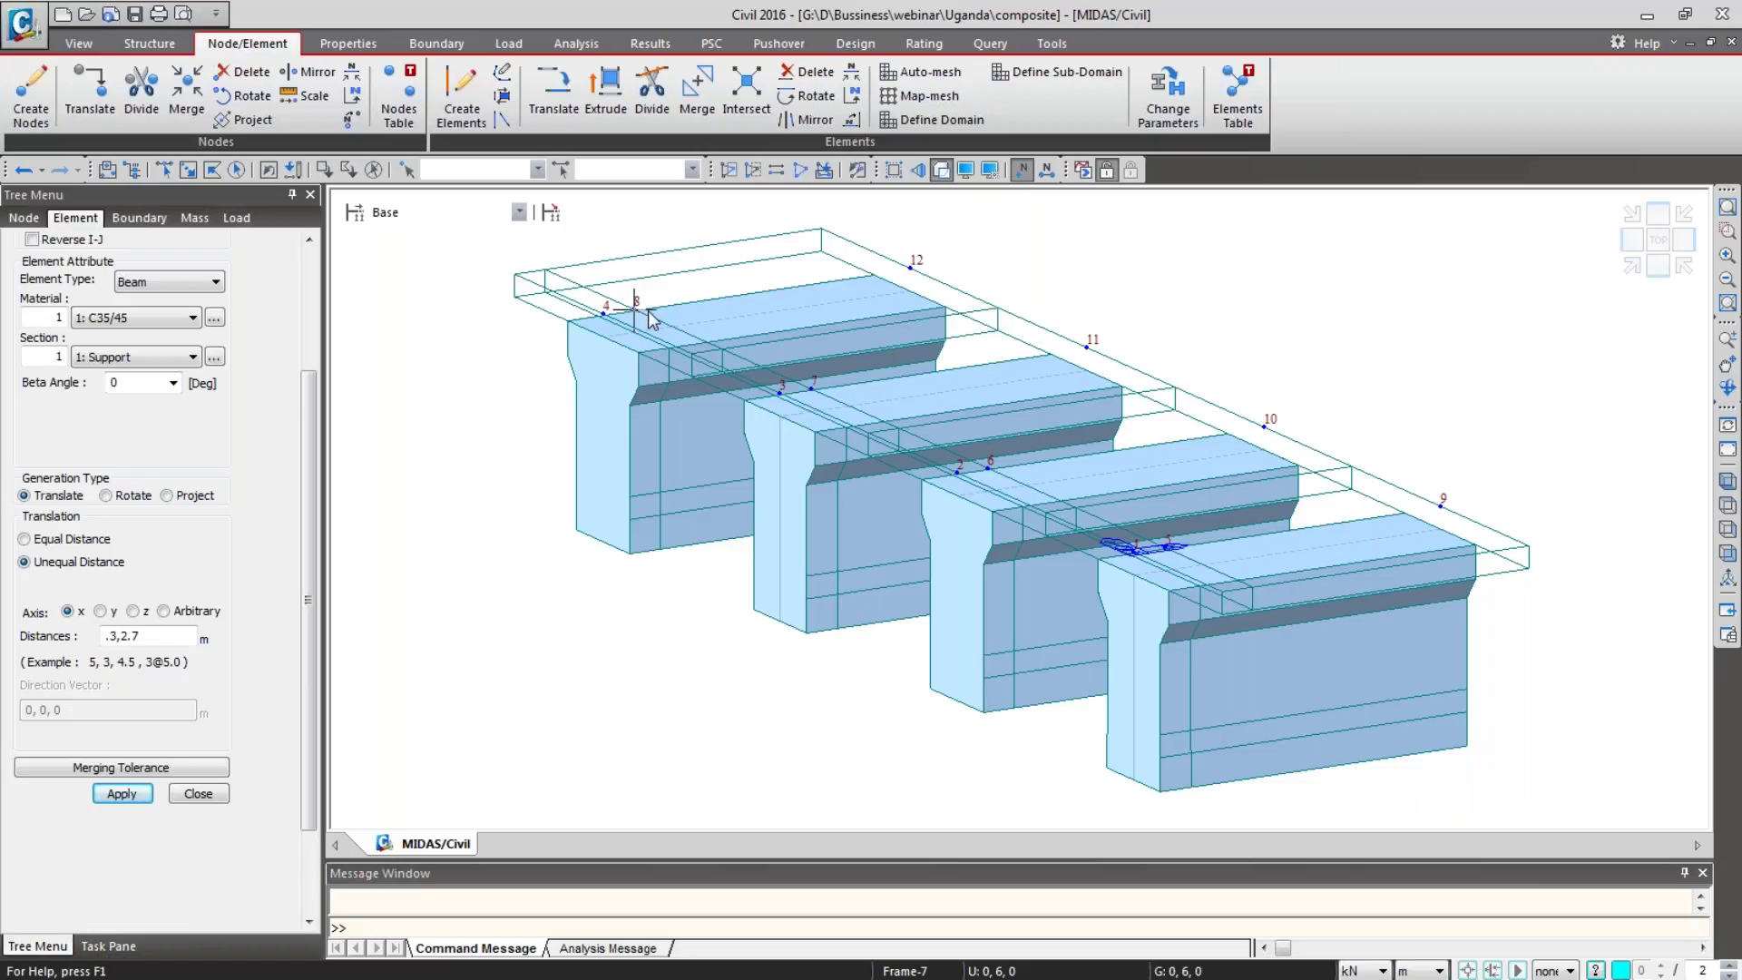
Step: Extrude end nodes 9 to 12 by 3 m along the x axis as beams with the Taper left section
{"action": "mouse_move", "coordinate": [649, 318]}
{"action": "left_click", "coordinate": [188, 170]}
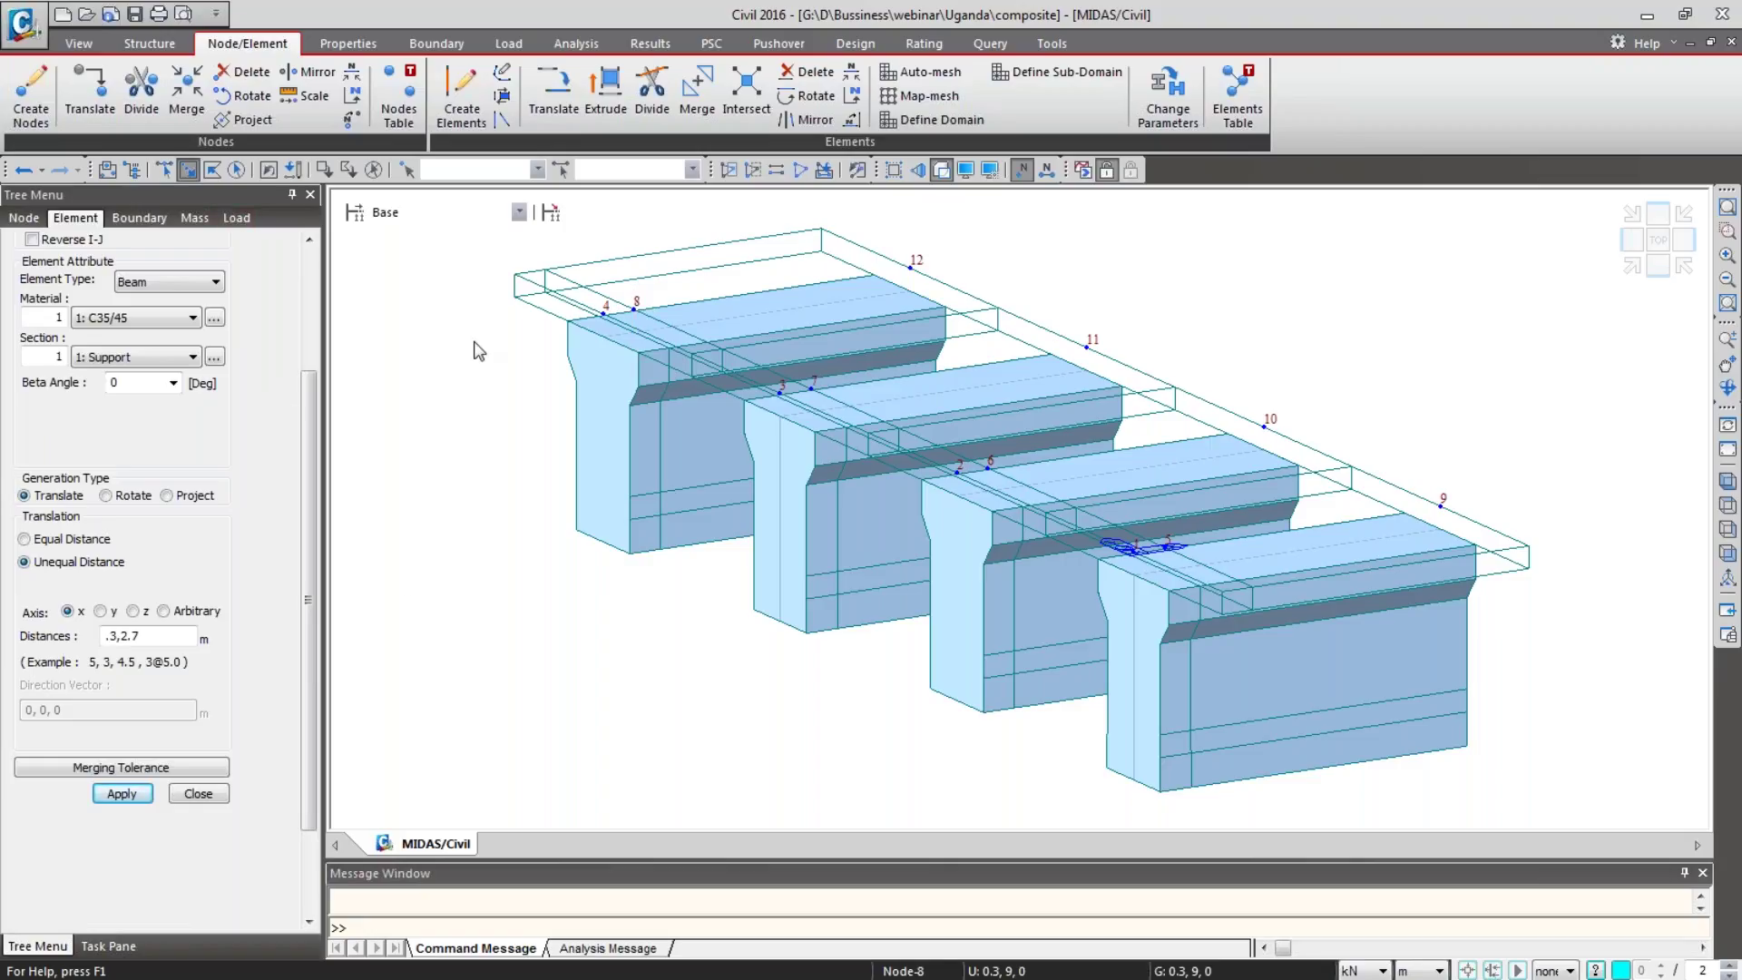
{"action": "left_click", "coordinate": [1440, 503]}
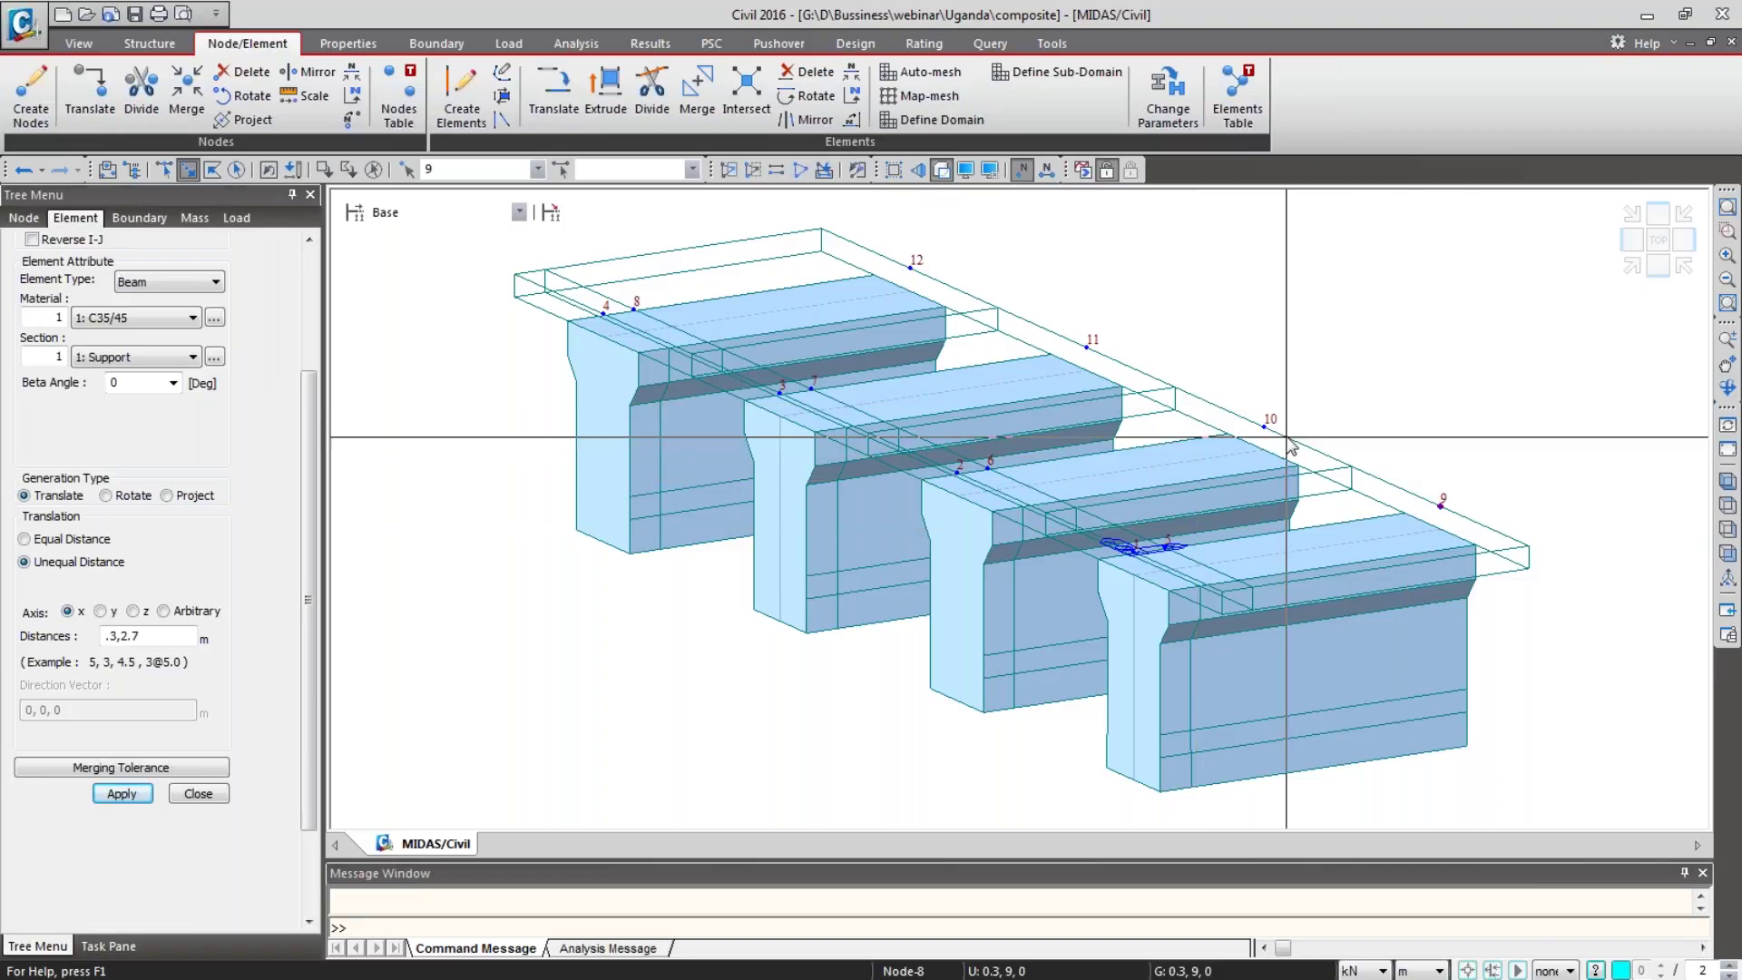
{"action": "left_click", "coordinate": [1263, 425]}
{"action": "left_click", "coordinate": [1087, 346]}
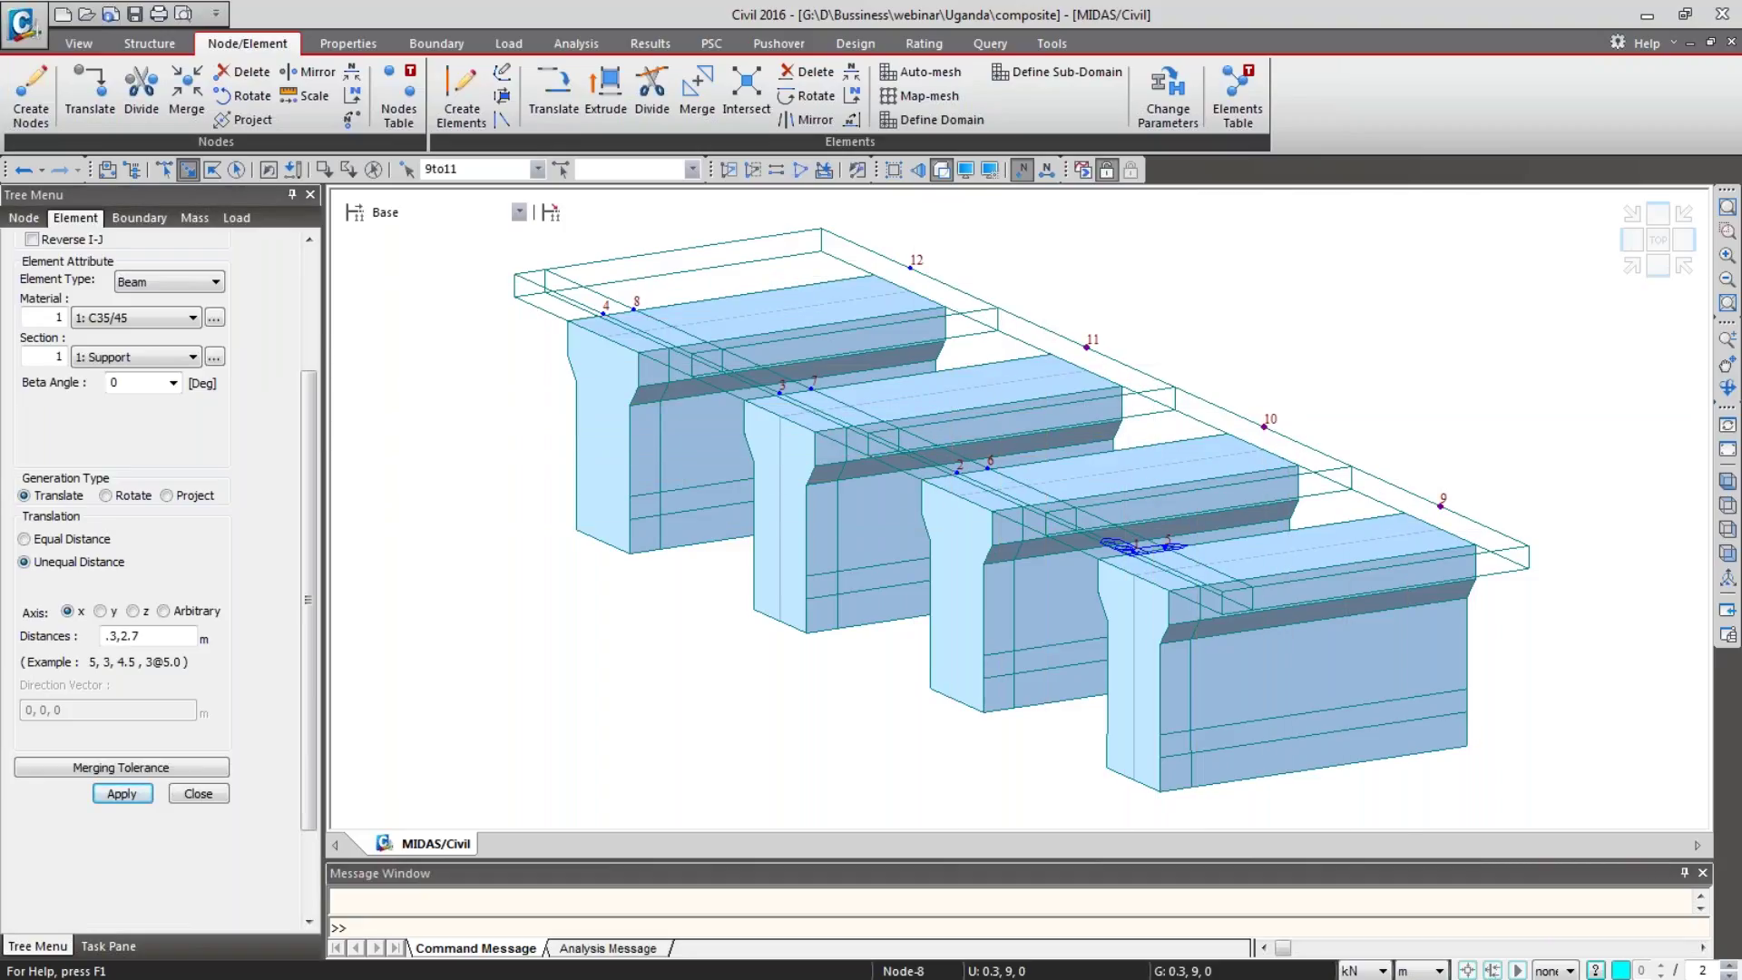
{"action": "left_click", "coordinate": [923, 265]}
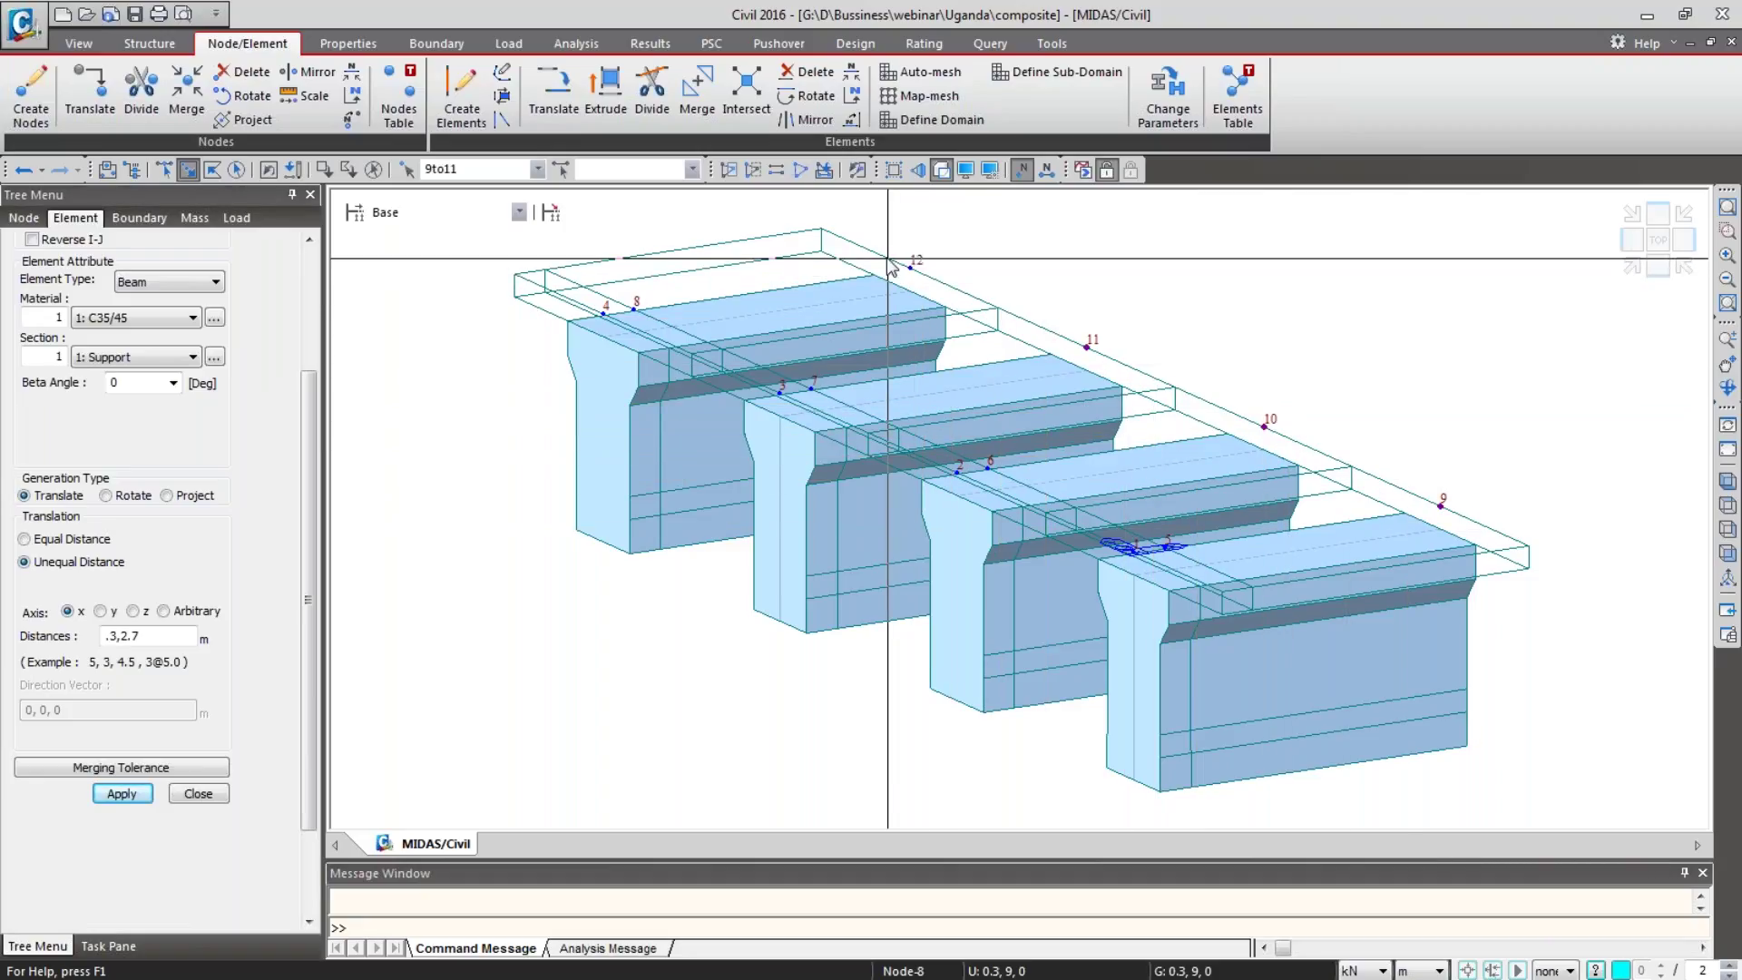
{"action": "double_click", "coordinate": [150, 636]}
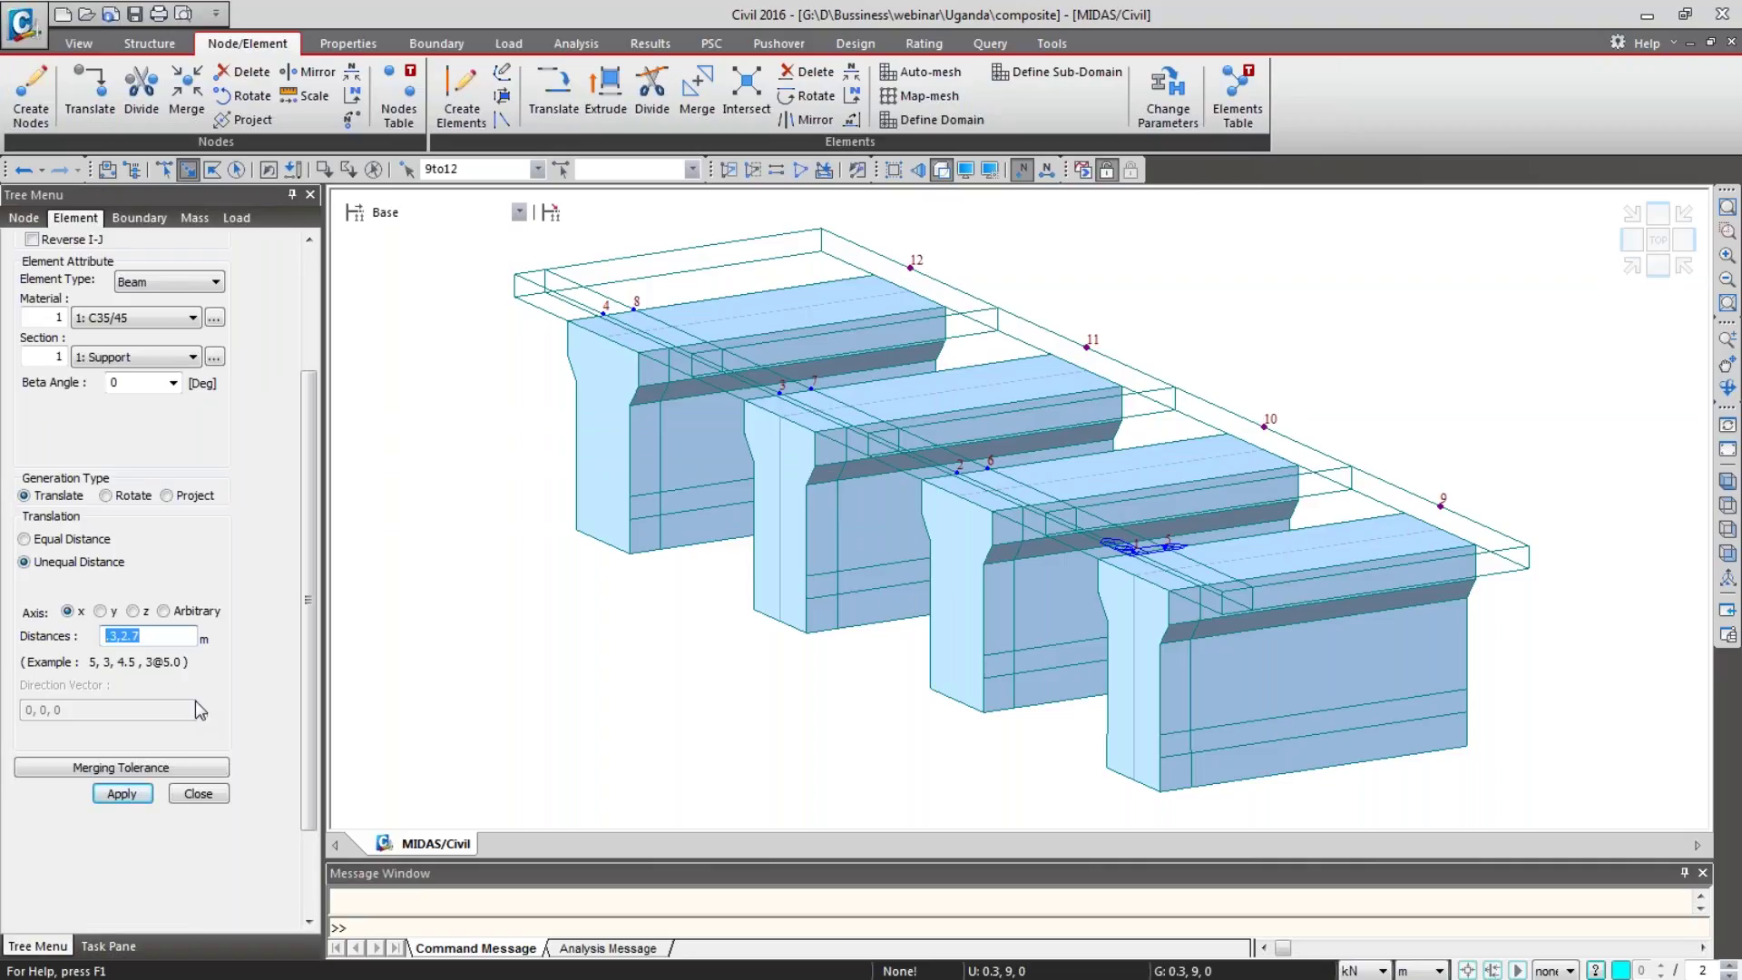
{"action": "type", "text": "."}
{"action": "type", "text": "3"}
{"action": "key", "text": "BackSpace"}
{"action": "key", "text": "BackSpace"}
{"action": "type", "text": "3"}
{"action": "left_click", "coordinate": [151, 362]}
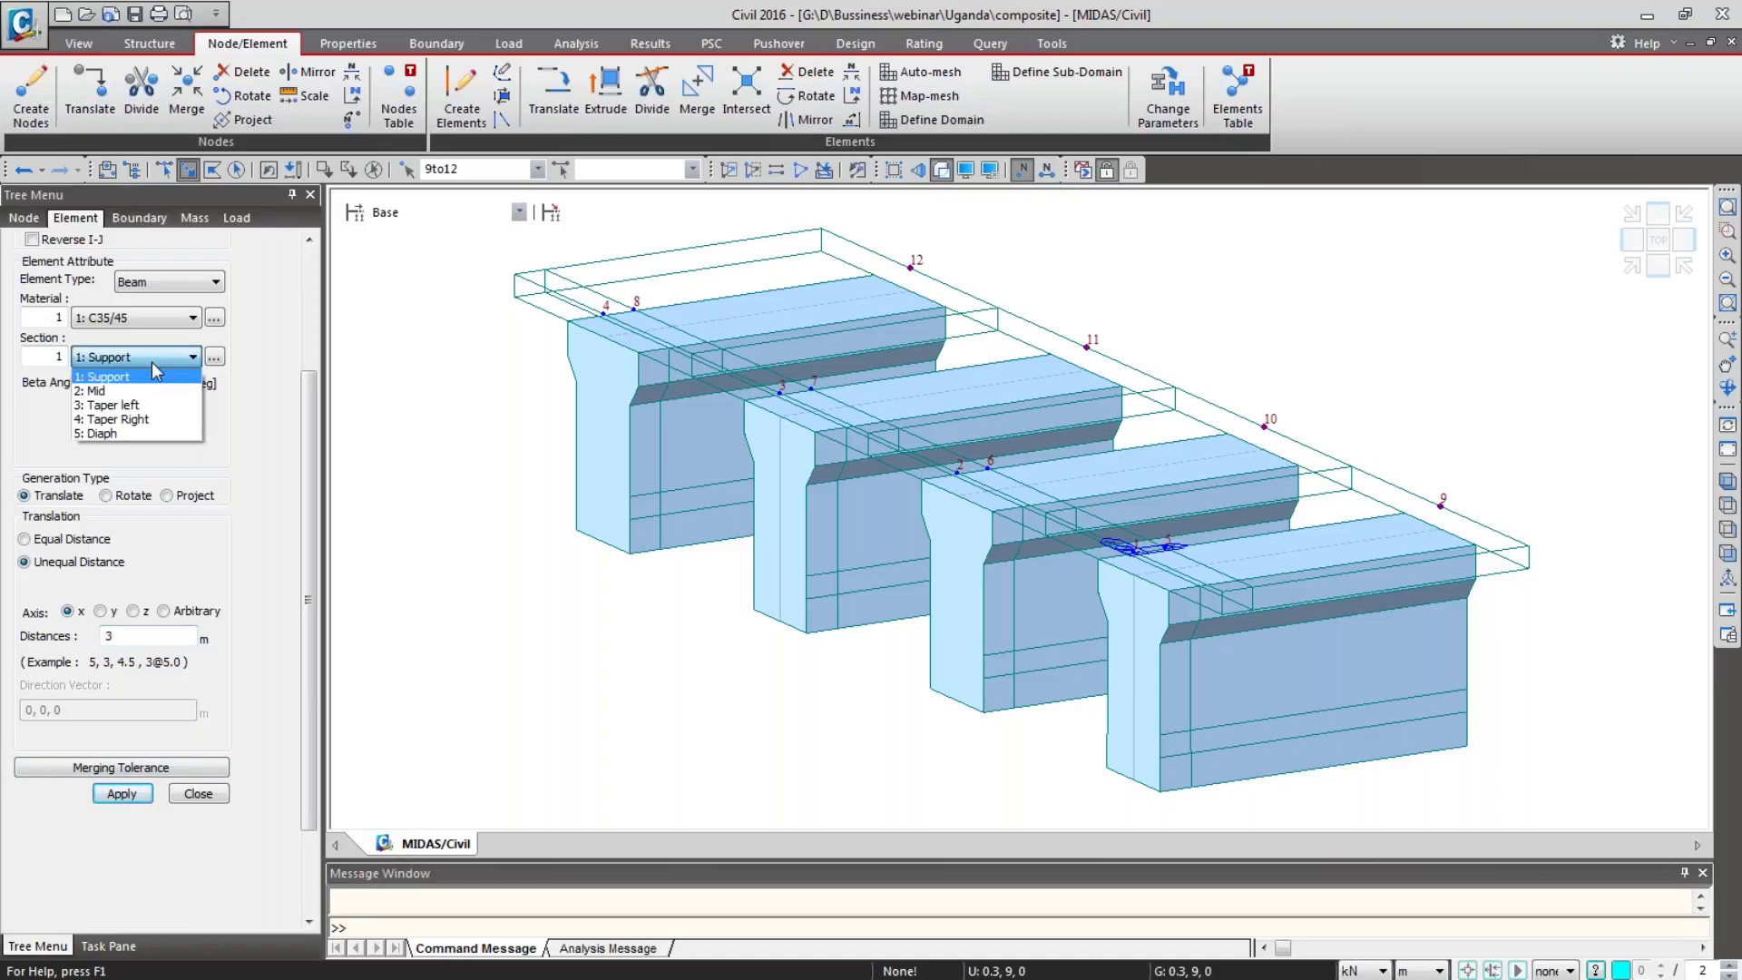
{"action": "left_click", "coordinate": [158, 403]}
{"action": "left_click", "coordinate": [121, 794]}
{"action": "left_click", "coordinate": [1727, 481]}
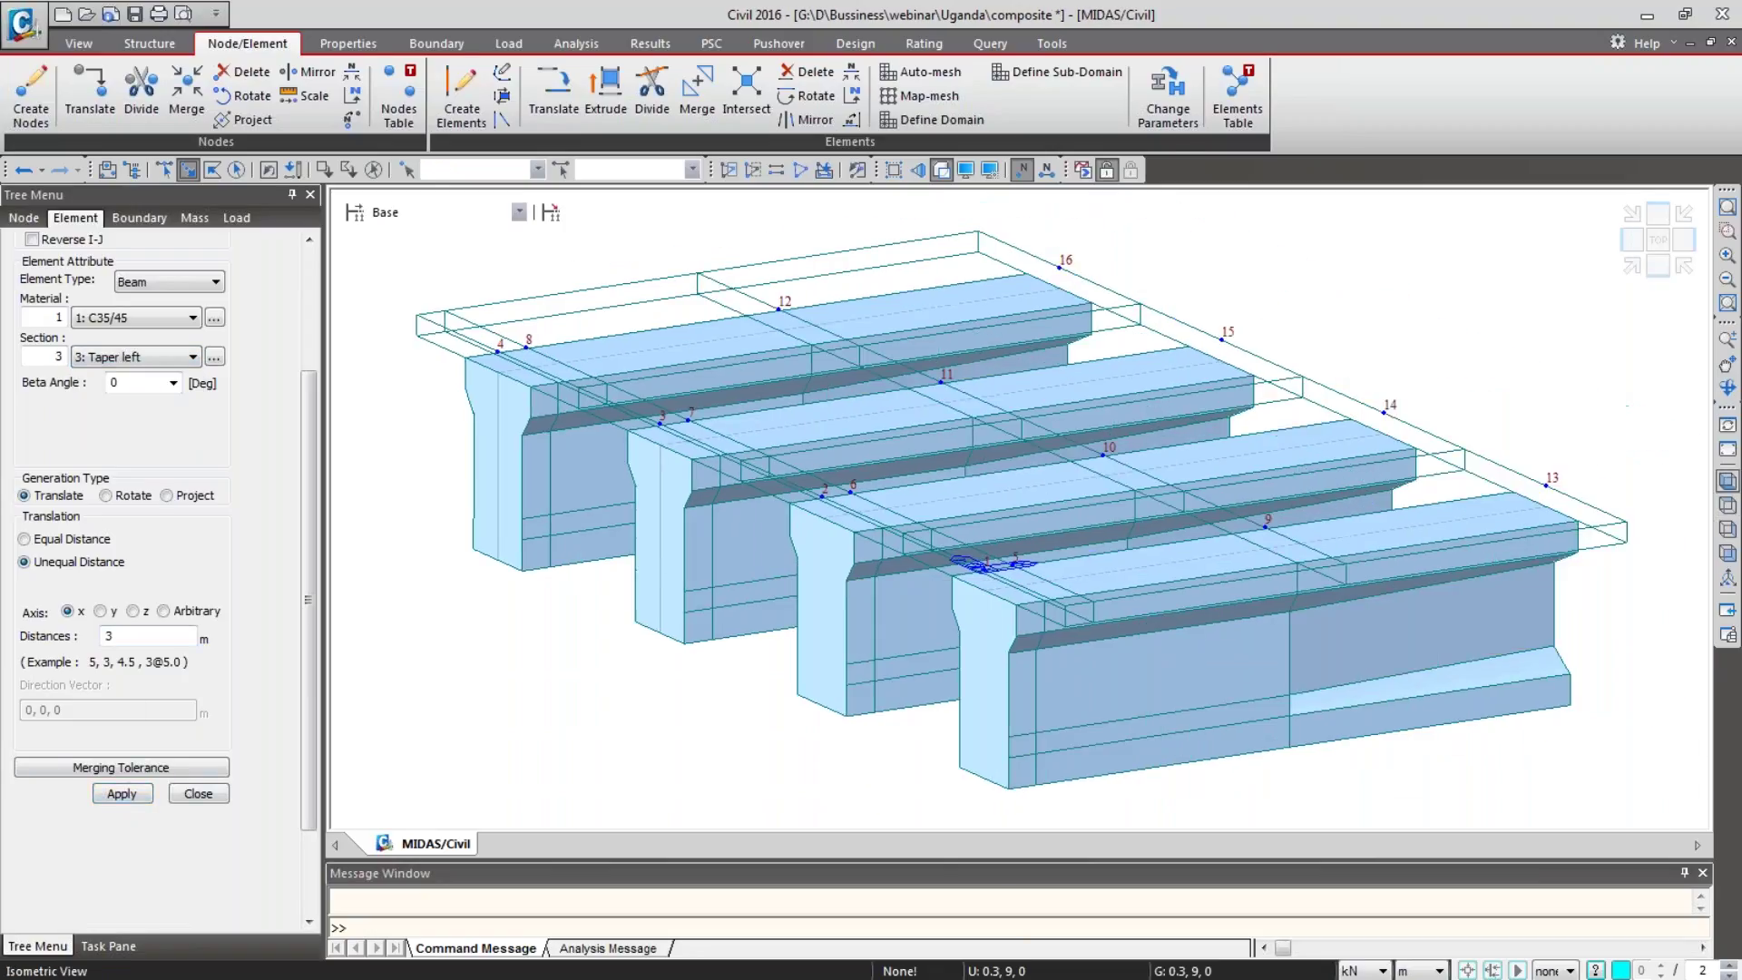
Step: Extrude end nodes 13 to 16 along the x axis as Mid section beams at unequal distances of 5 and 5 m
{"action": "left_click_drag", "start_coordinate": [1475, 458], "coordinate": [1566, 533]}
{"action": "left_click_drag", "start_coordinate": [1344, 390], "coordinate": [1417, 442]}
{"action": "left_click_drag", "start_coordinate": [1174, 325], "coordinate": [1247, 360]}
{"action": "left_click_drag", "start_coordinate": [1037, 251], "coordinate": [1084, 311]}
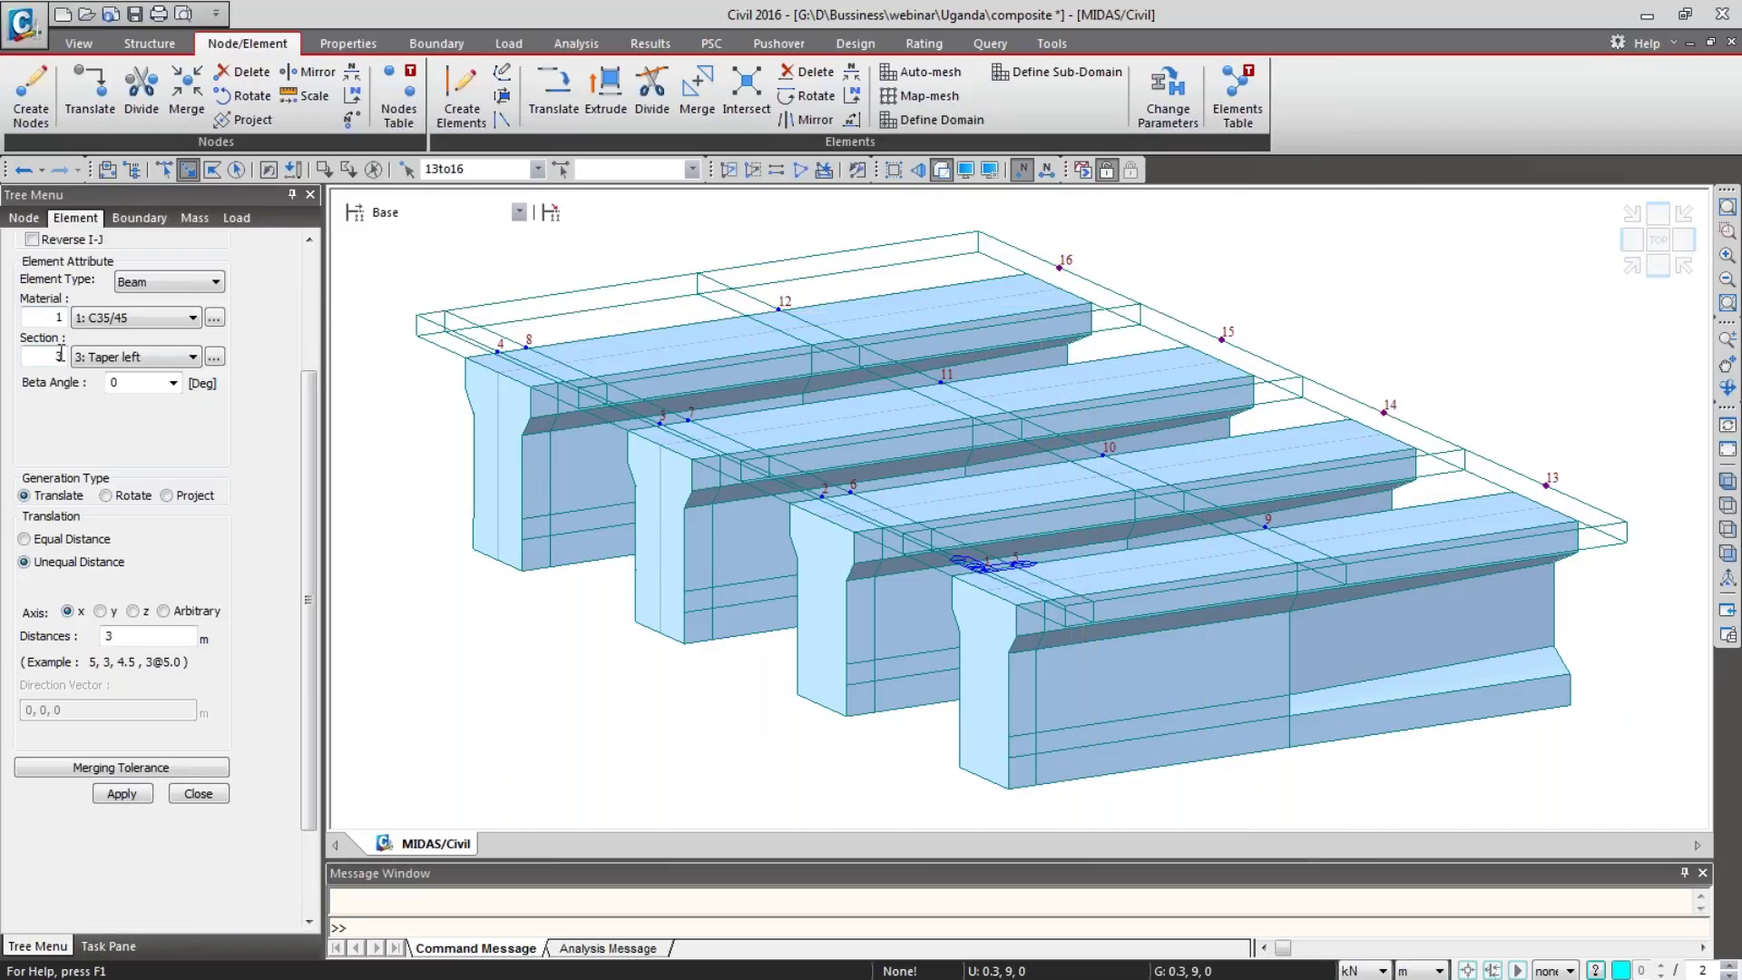
{"action": "left_click", "coordinate": [113, 358]}
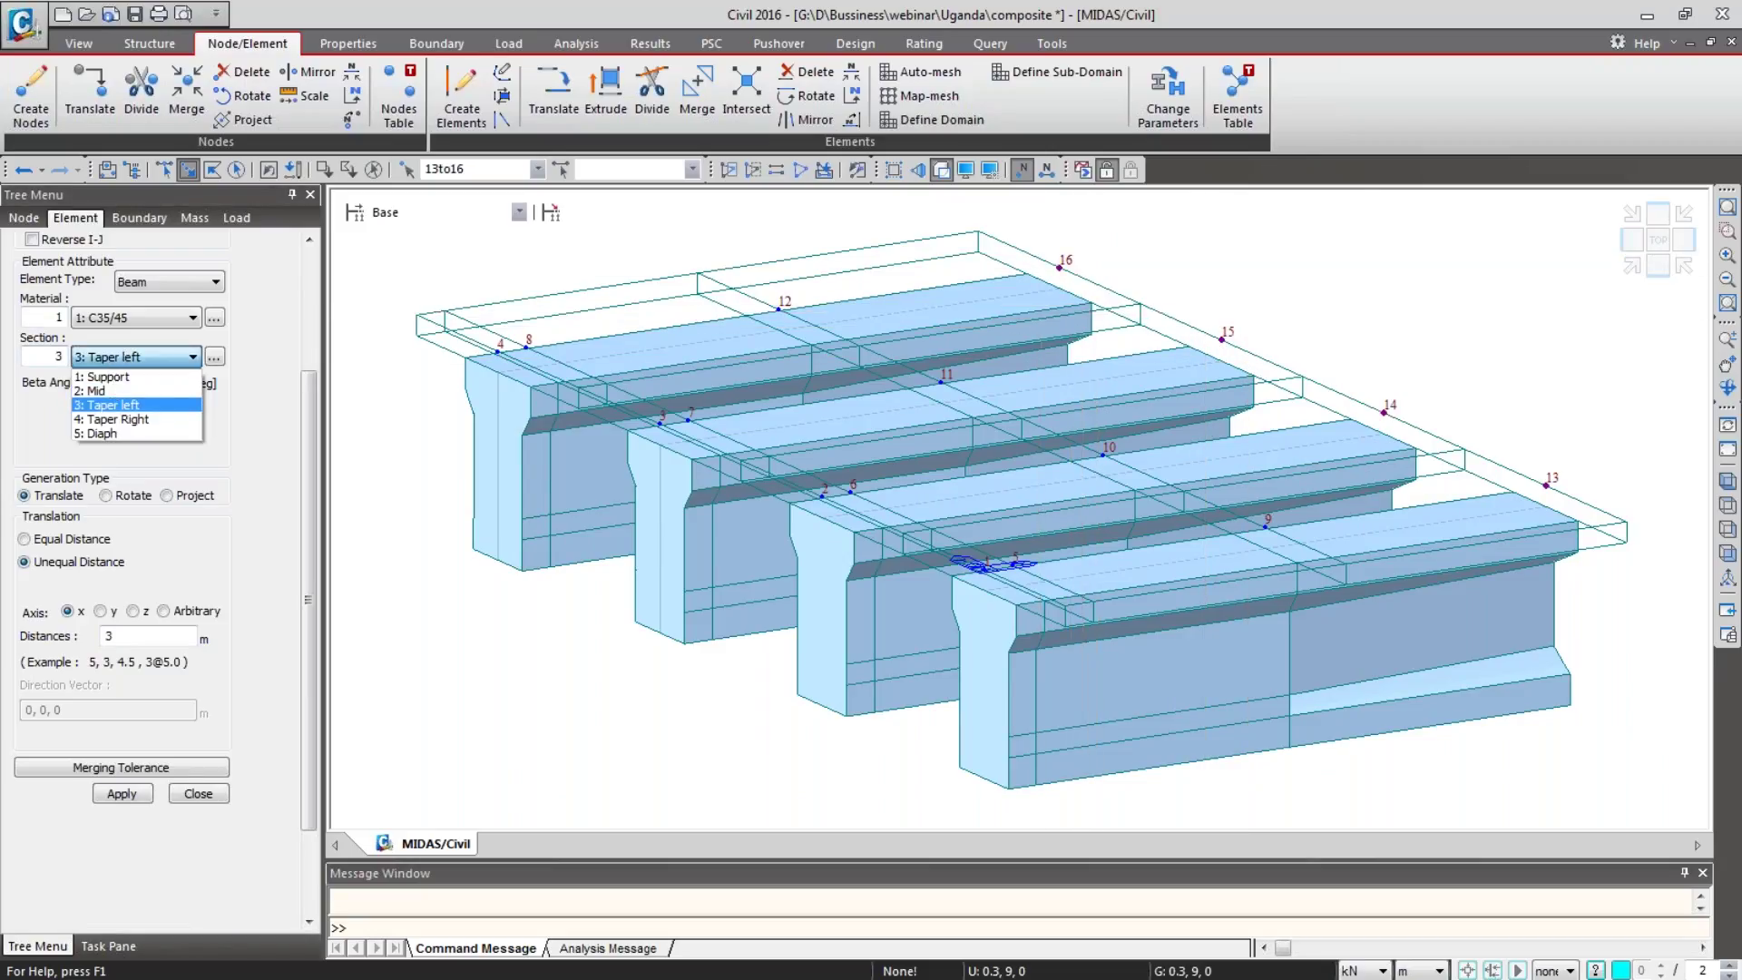
{"action": "left_click", "coordinate": [114, 391]}
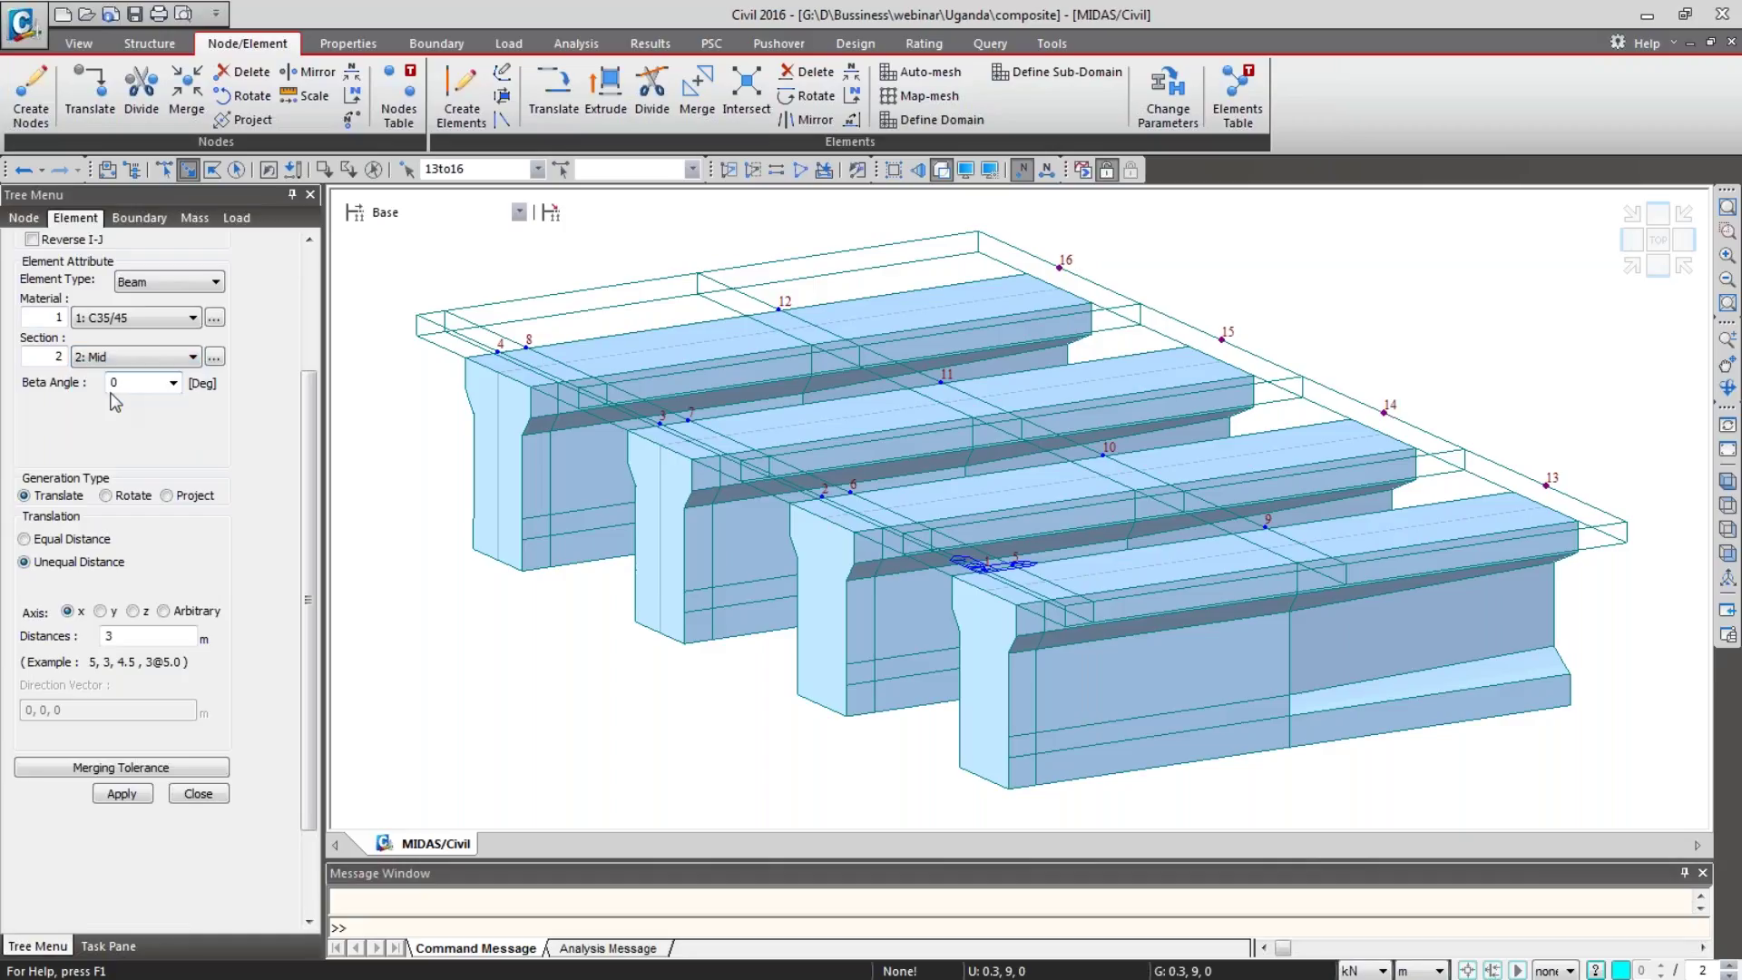
{"action": "double_click", "coordinate": [154, 632]}
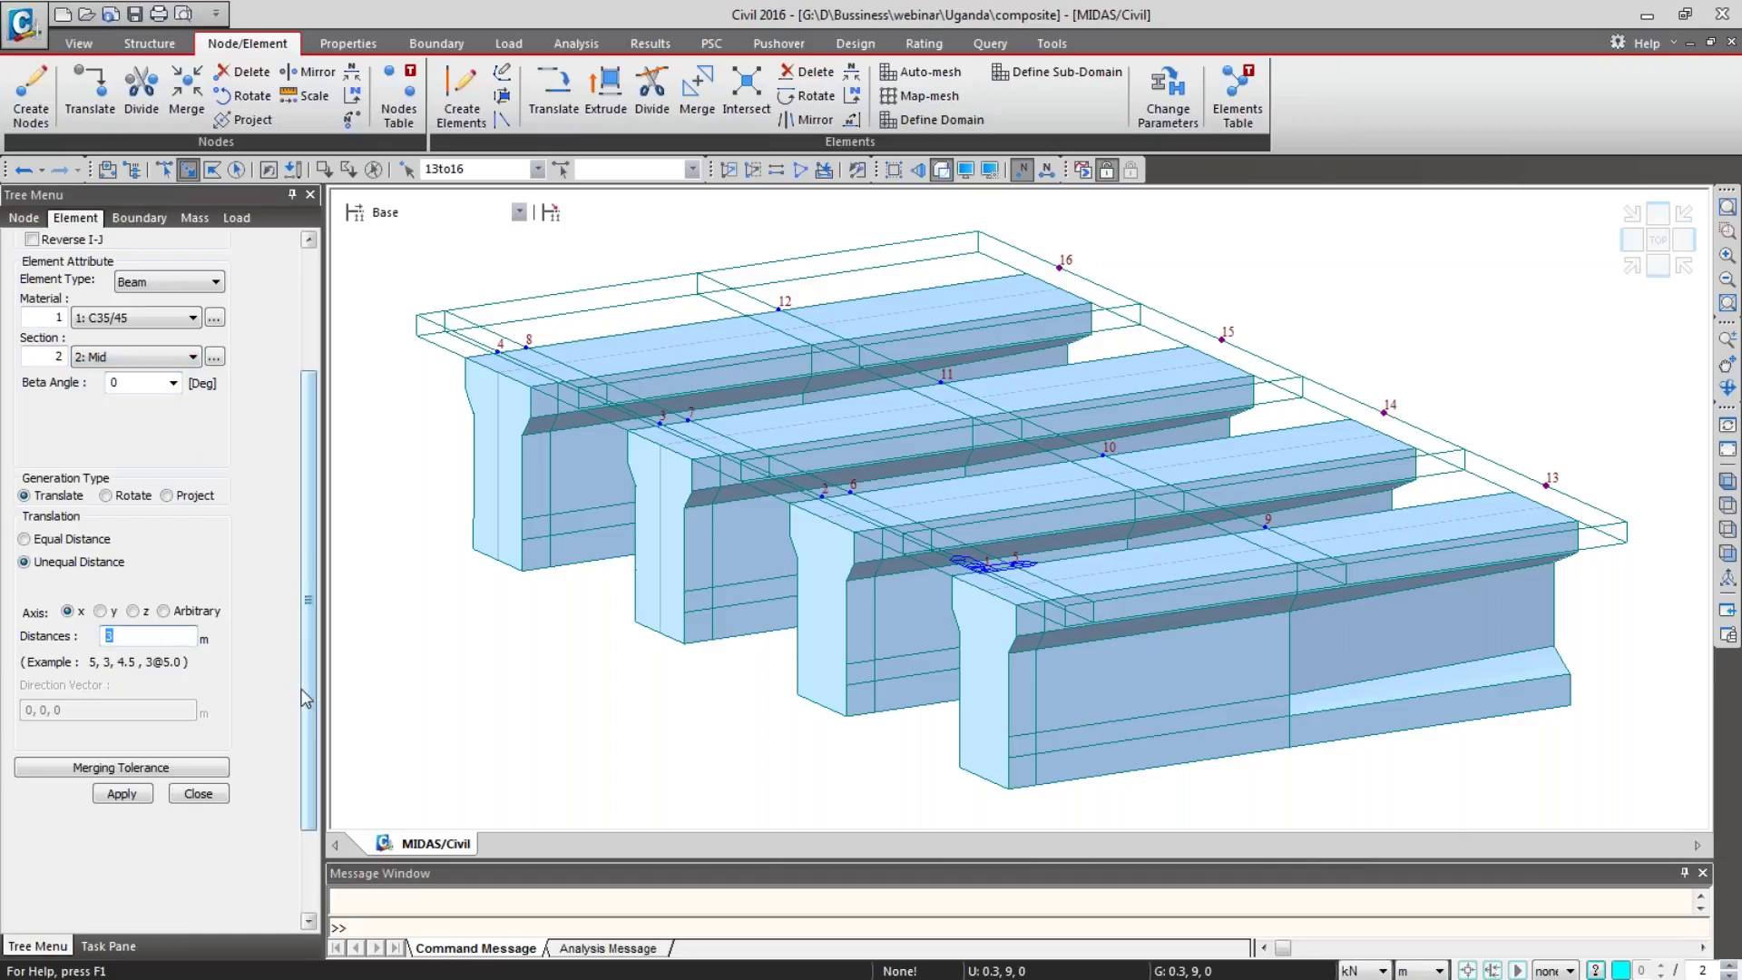
{"action": "type", "text": "5,5"}
{"action": "left_click", "coordinate": [127, 798]}
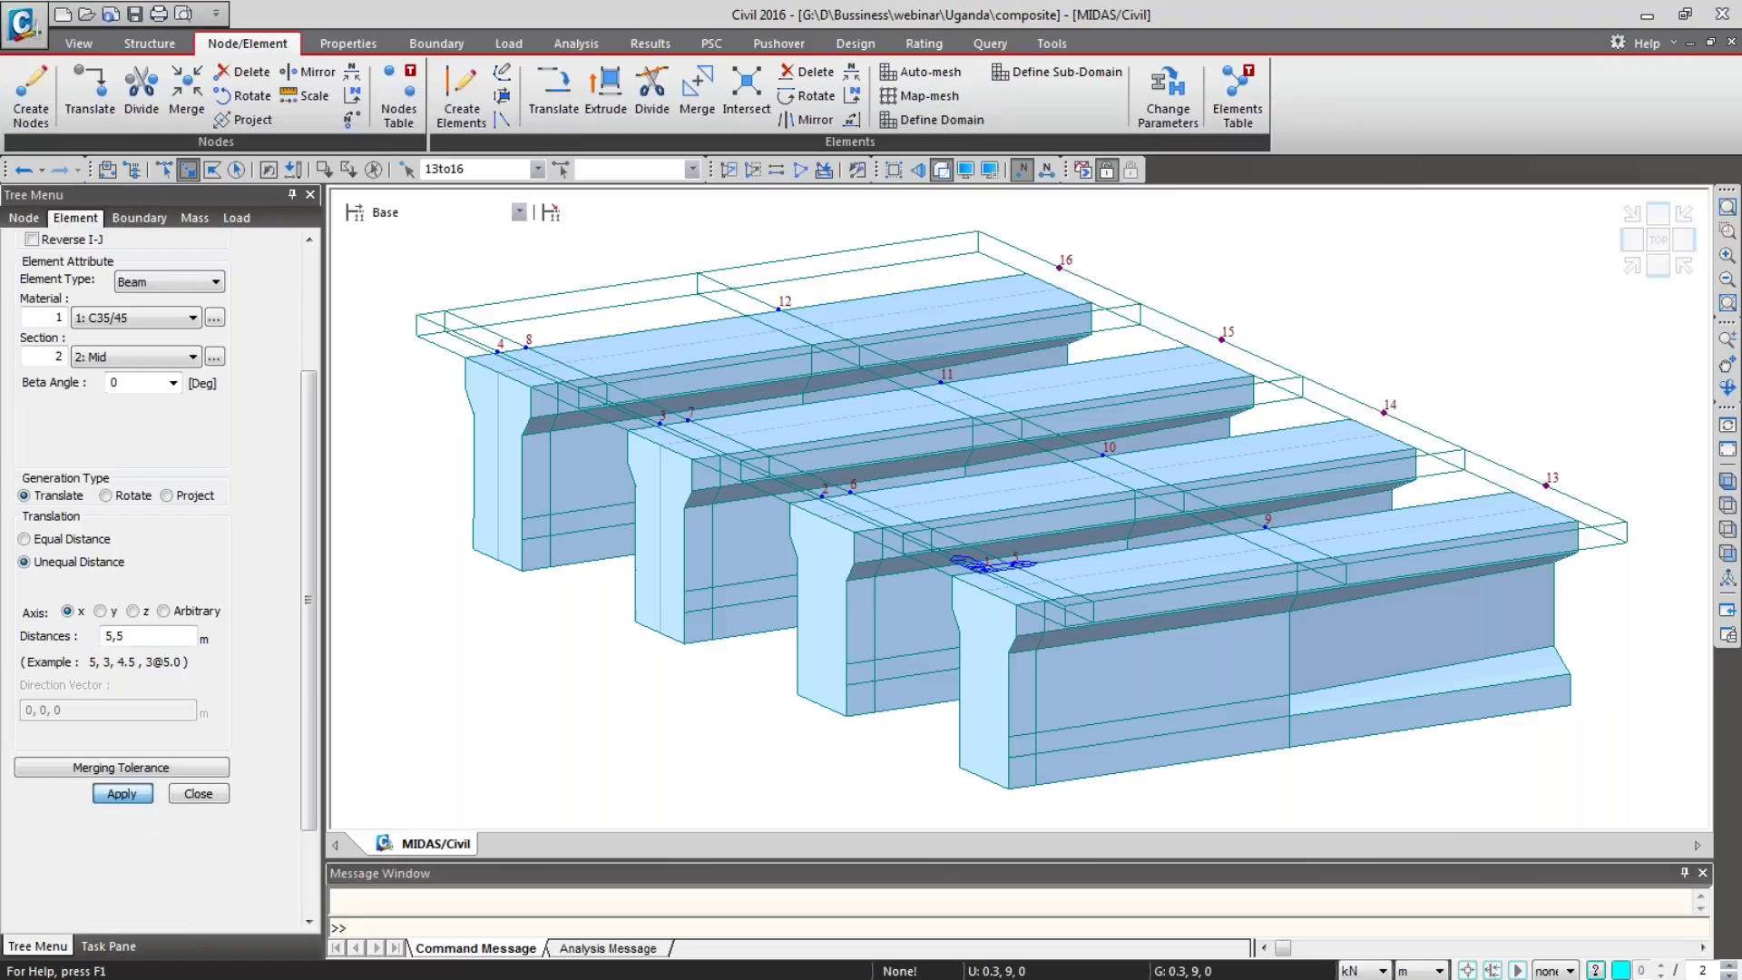
{"action": "left_click", "coordinate": [1728, 484]}
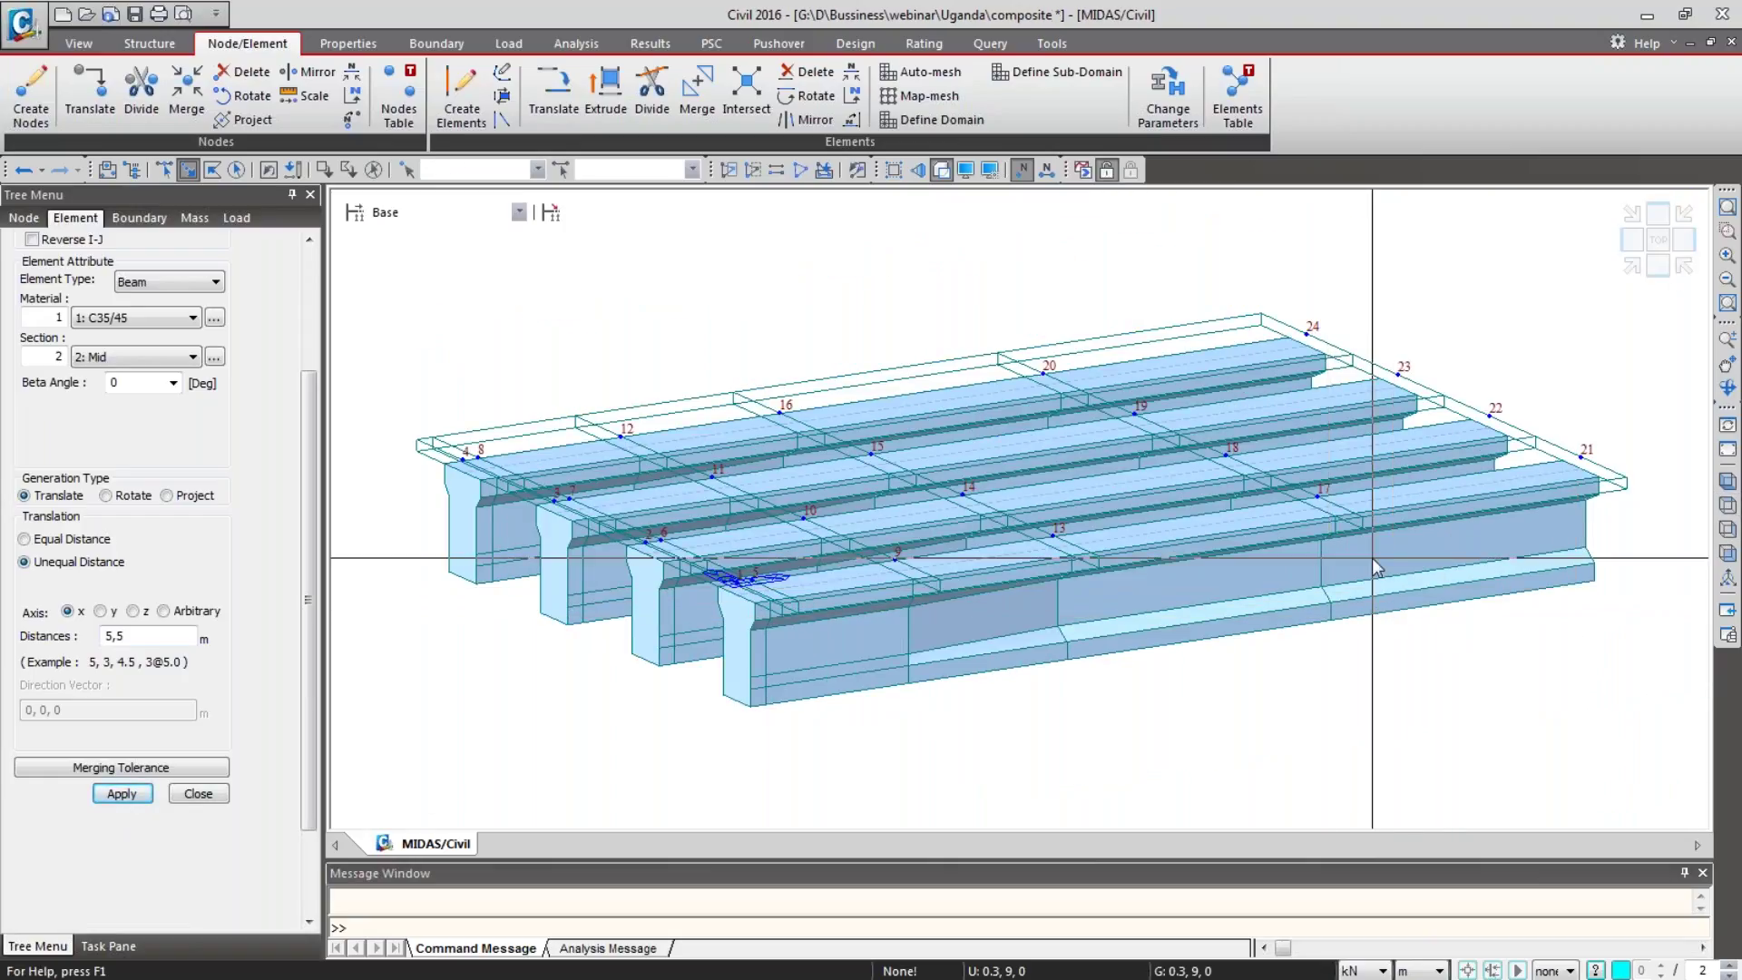
Step: Extrude end nodes 21 to 24 by 3 m along the x axis as beams with the Taper Right section
{"action": "left_click", "coordinate": [1580, 456]}
{"action": "left_click", "coordinate": [1488, 415]}
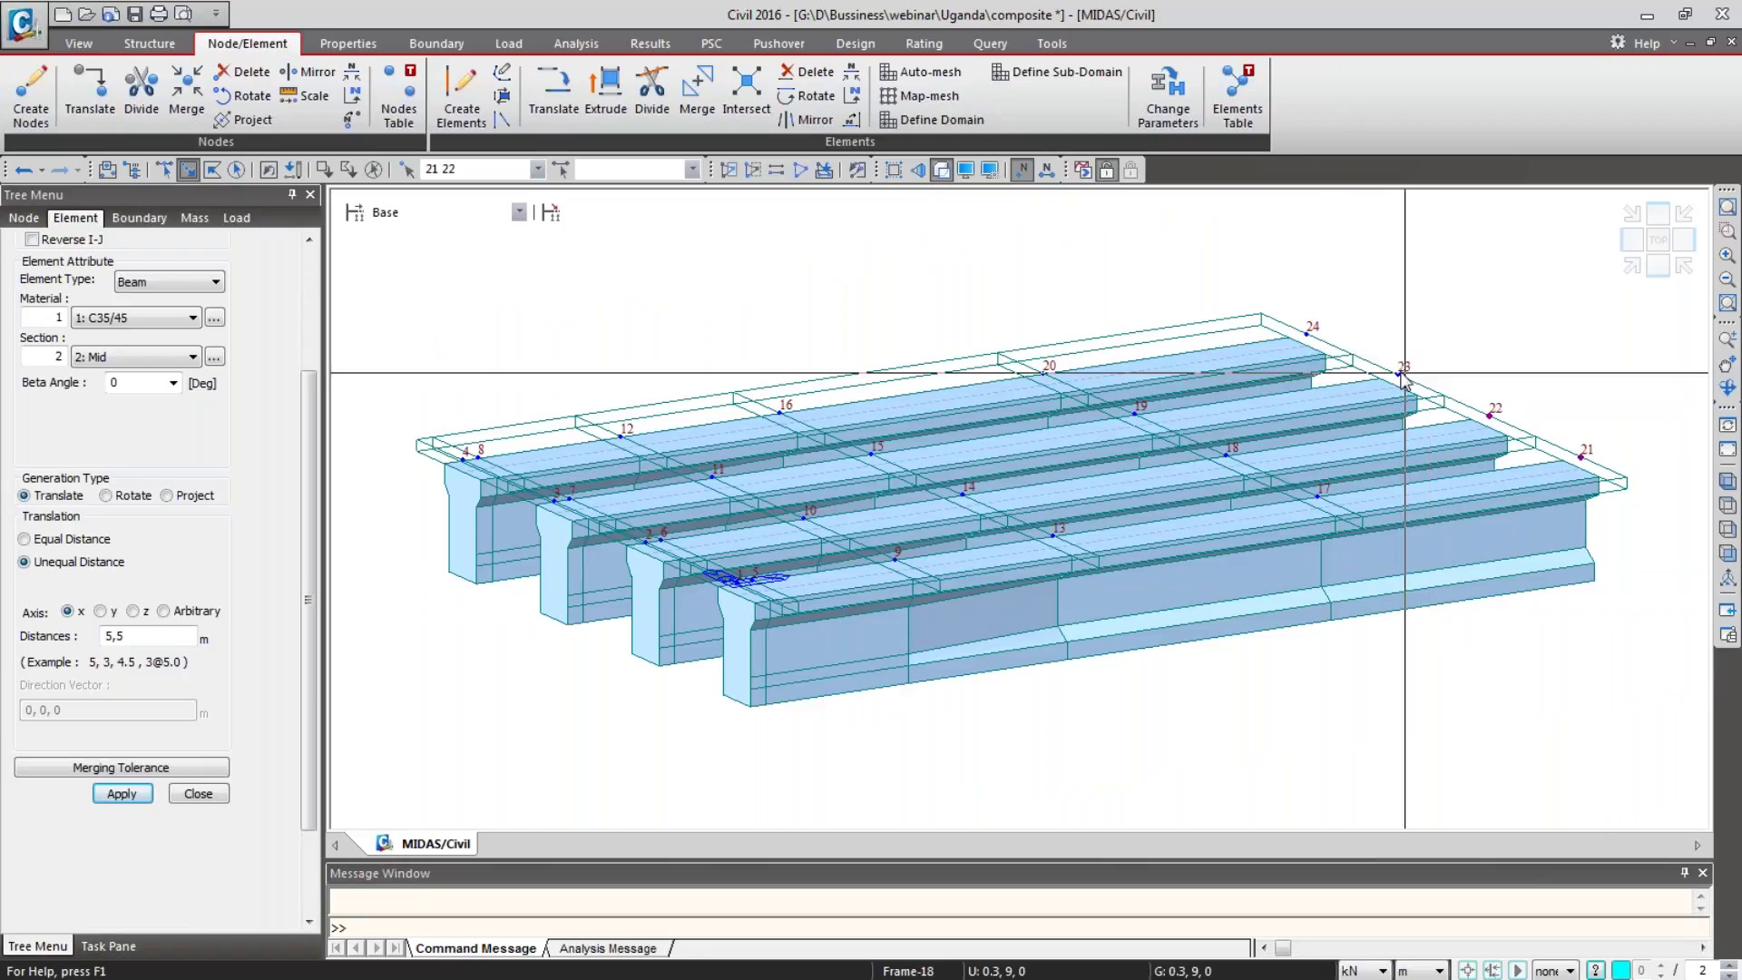
{"action": "left_click", "coordinate": [1397, 373]}
{"action": "left_click", "coordinate": [1306, 334]}
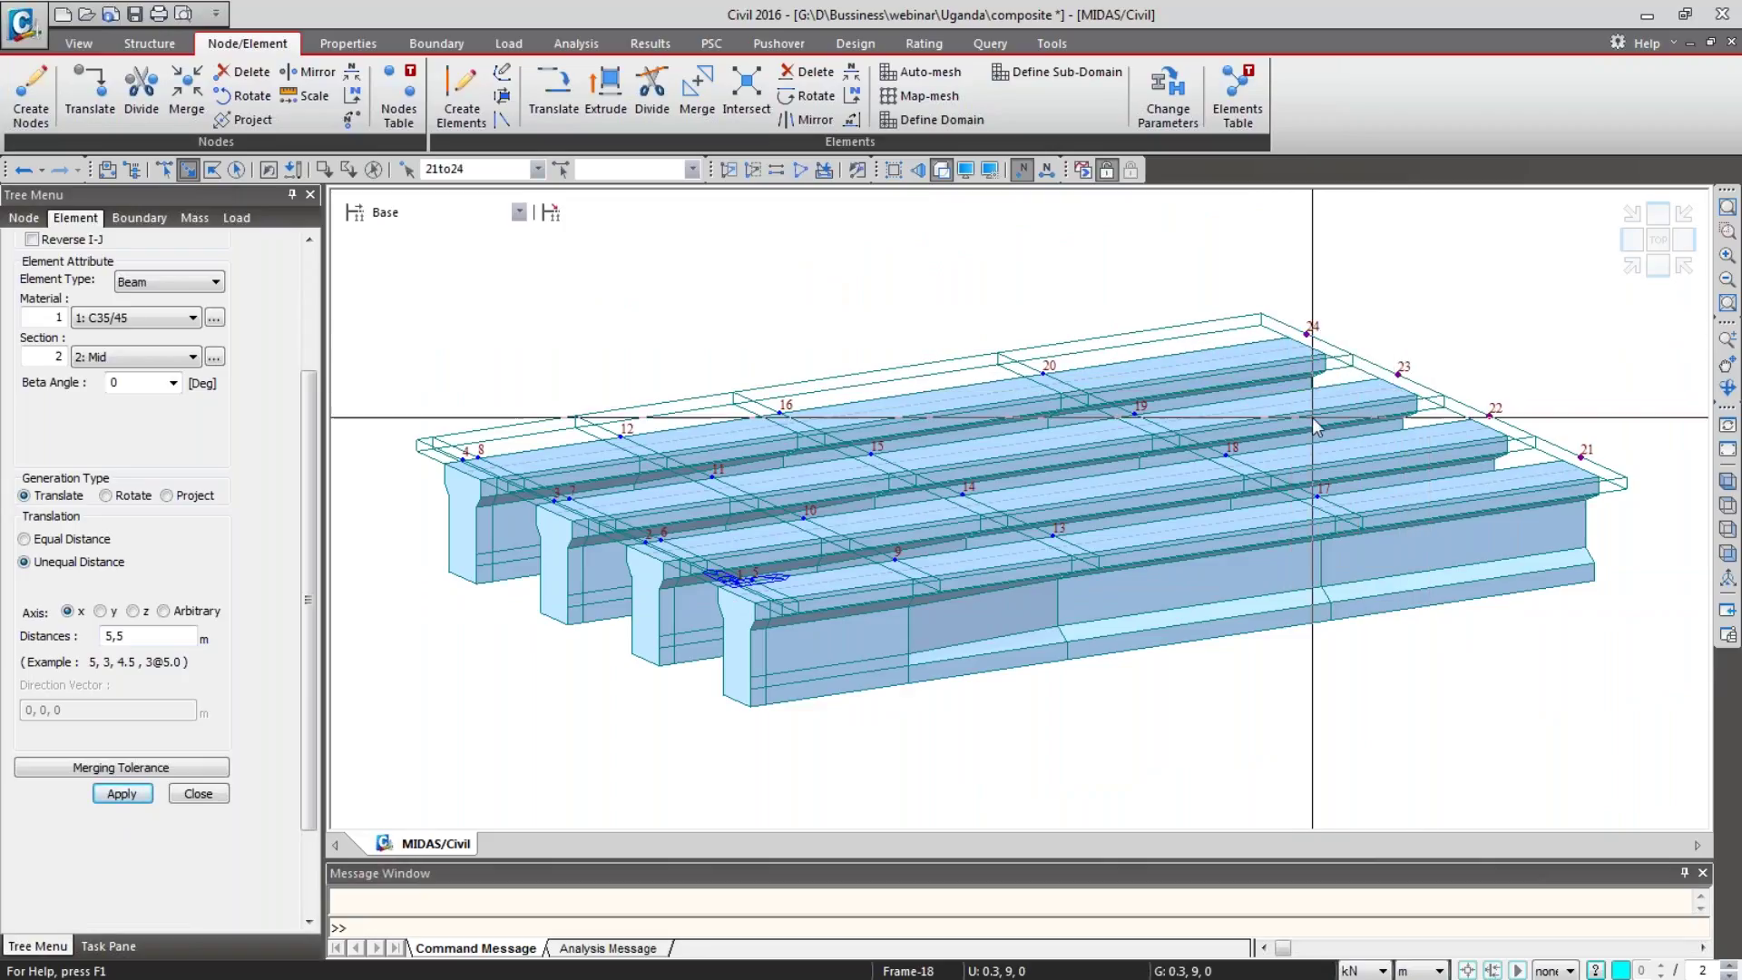
{"action": "left_click", "coordinate": [158, 361]}
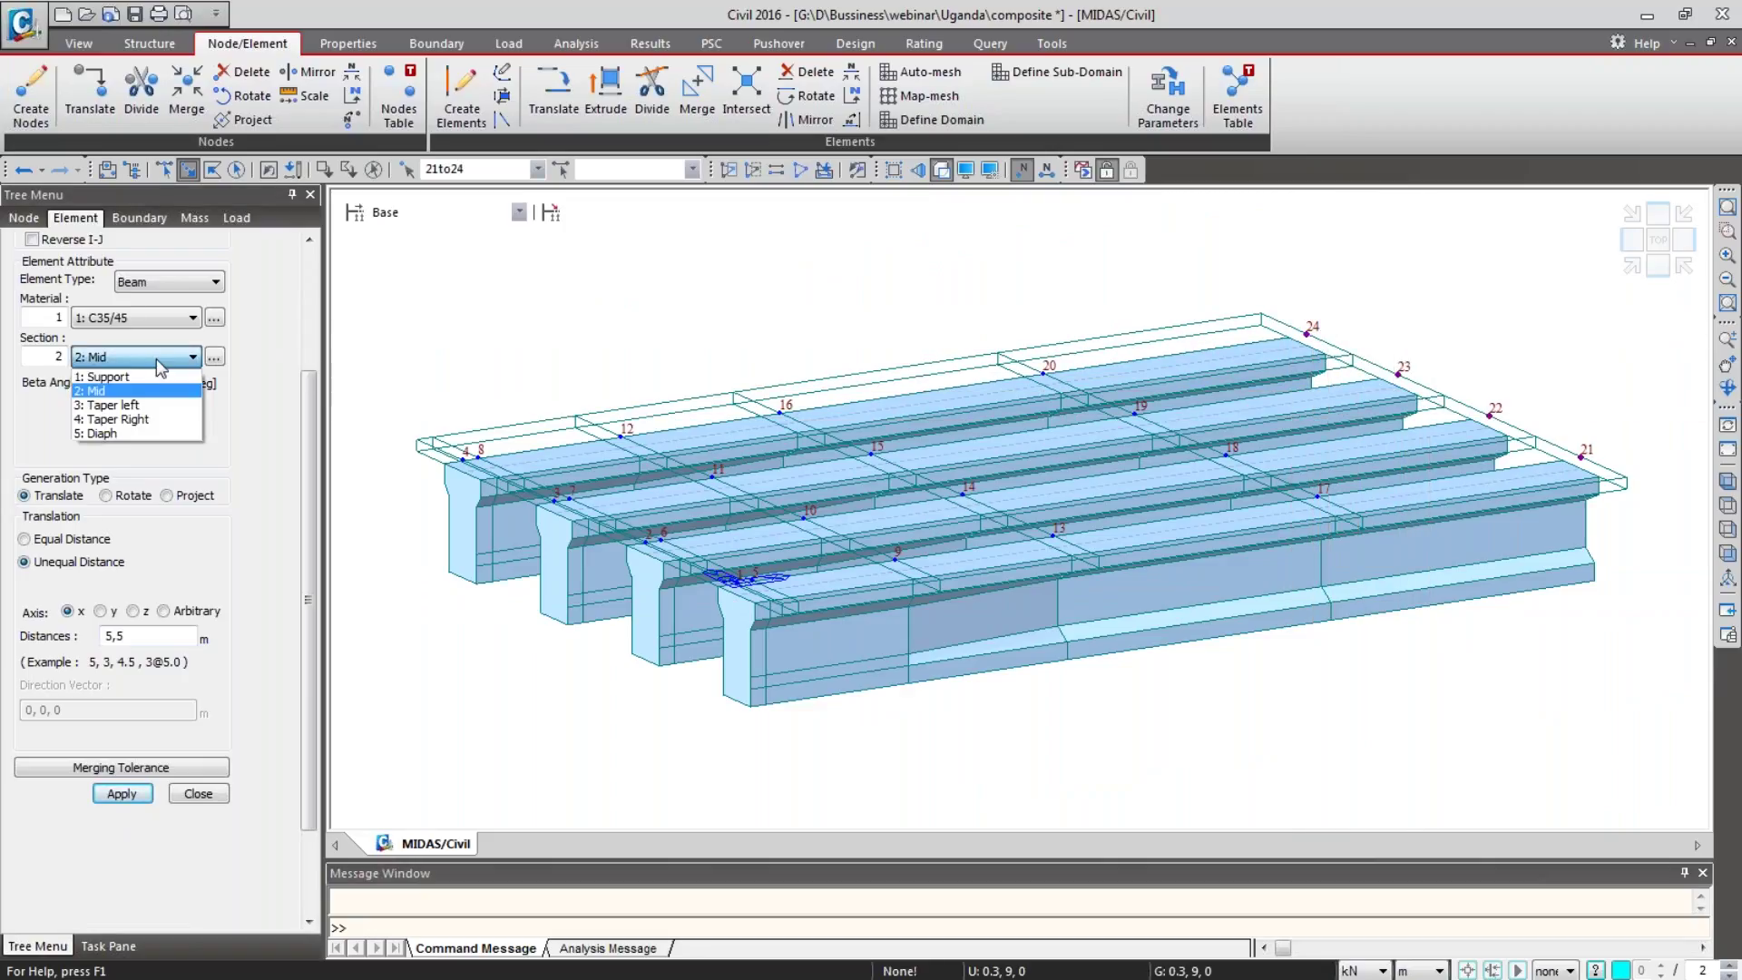
{"action": "left_click", "coordinate": [152, 420]}
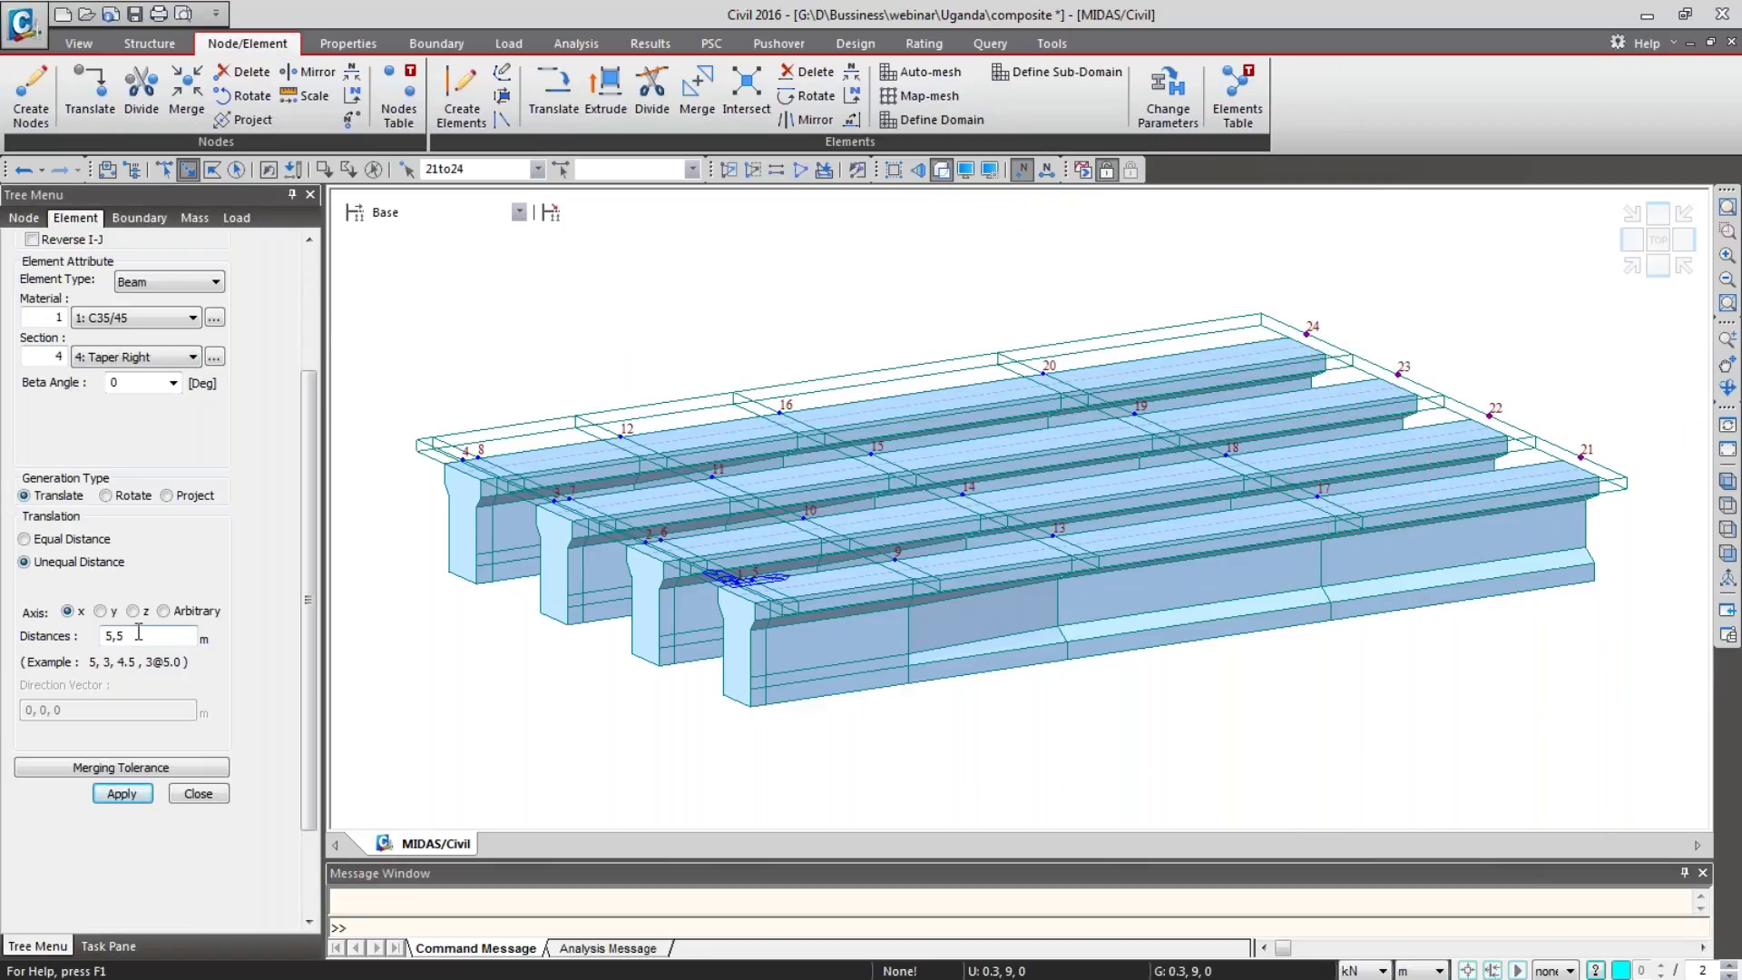
{"action": "left_click_drag", "start_coordinate": [138, 633], "coordinate": [68, 638]}
{"action": "type", "text": "3"}
{"action": "left_click", "coordinate": [131, 795]}
{"action": "left_click", "coordinate": [1727, 481]}
Step: Extrude end nodes 25 to 28 along the x axis as beams at unequal distances of 2.7 and 0.3 m
{"action": "left_click", "coordinate": [1587, 452]}
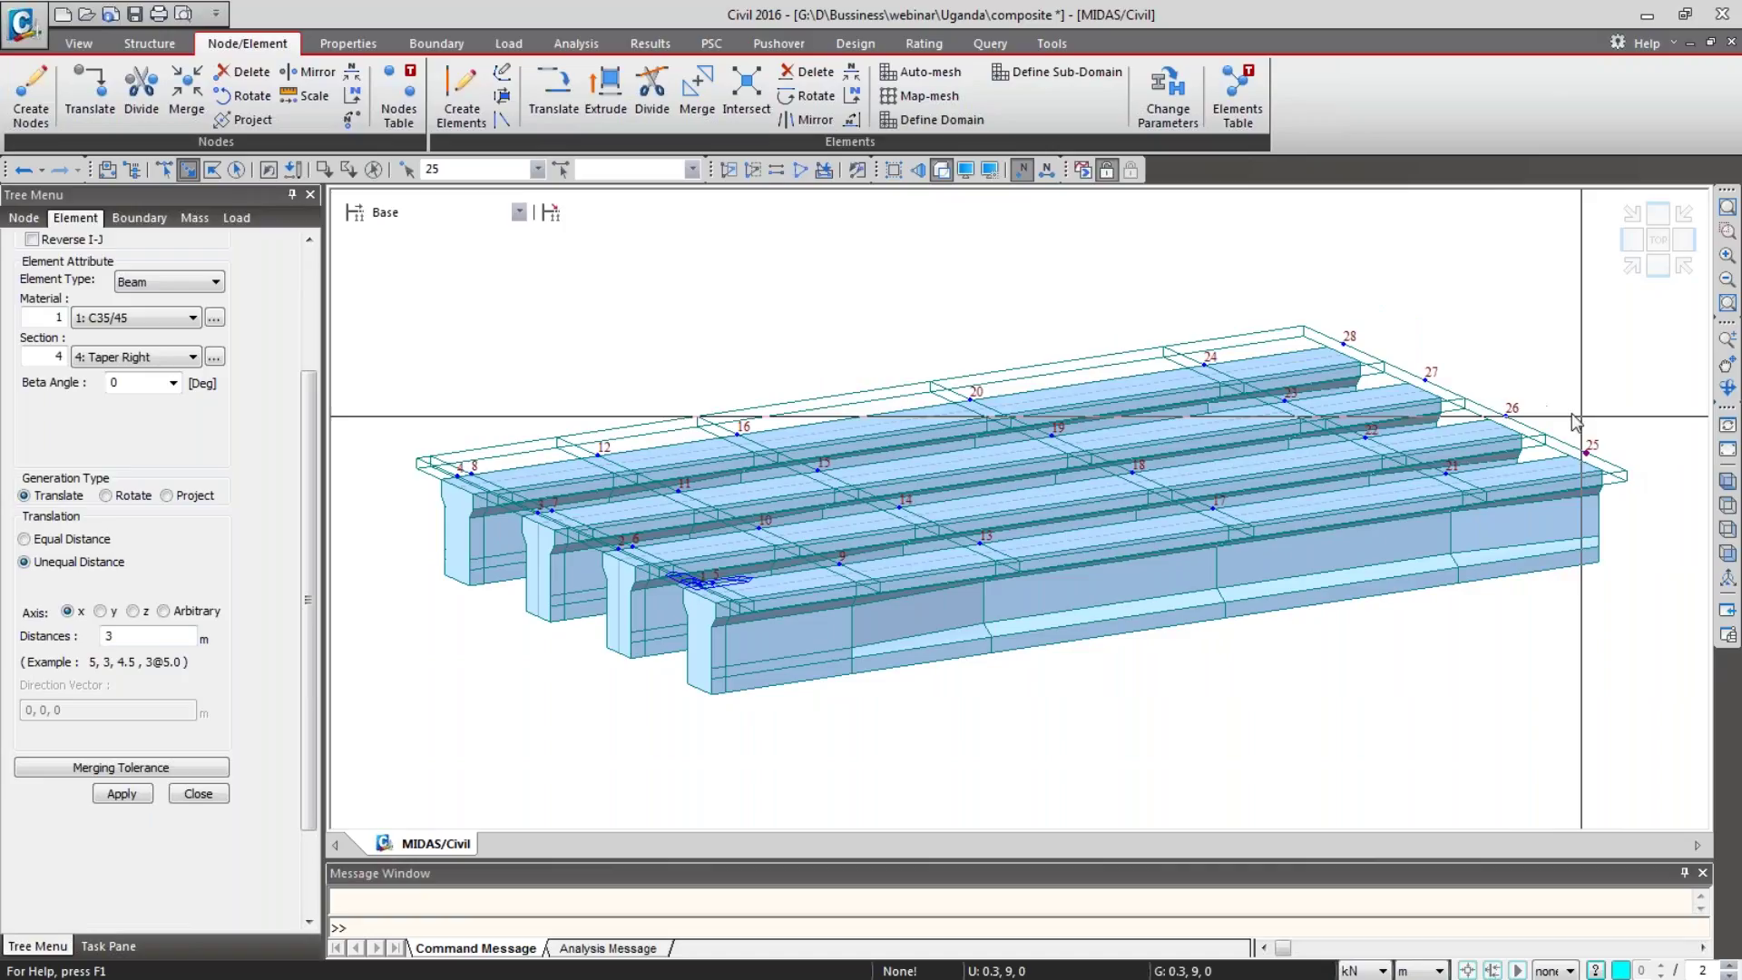
{"action": "left_click", "coordinate": [1360, 336]}
{"action": "left_click", "coordinate": [1429, 381]}
{"action": "left_click", "coordinate": [1510, 415]}
{"action": "double_click", "coordinate": [157, 639]}
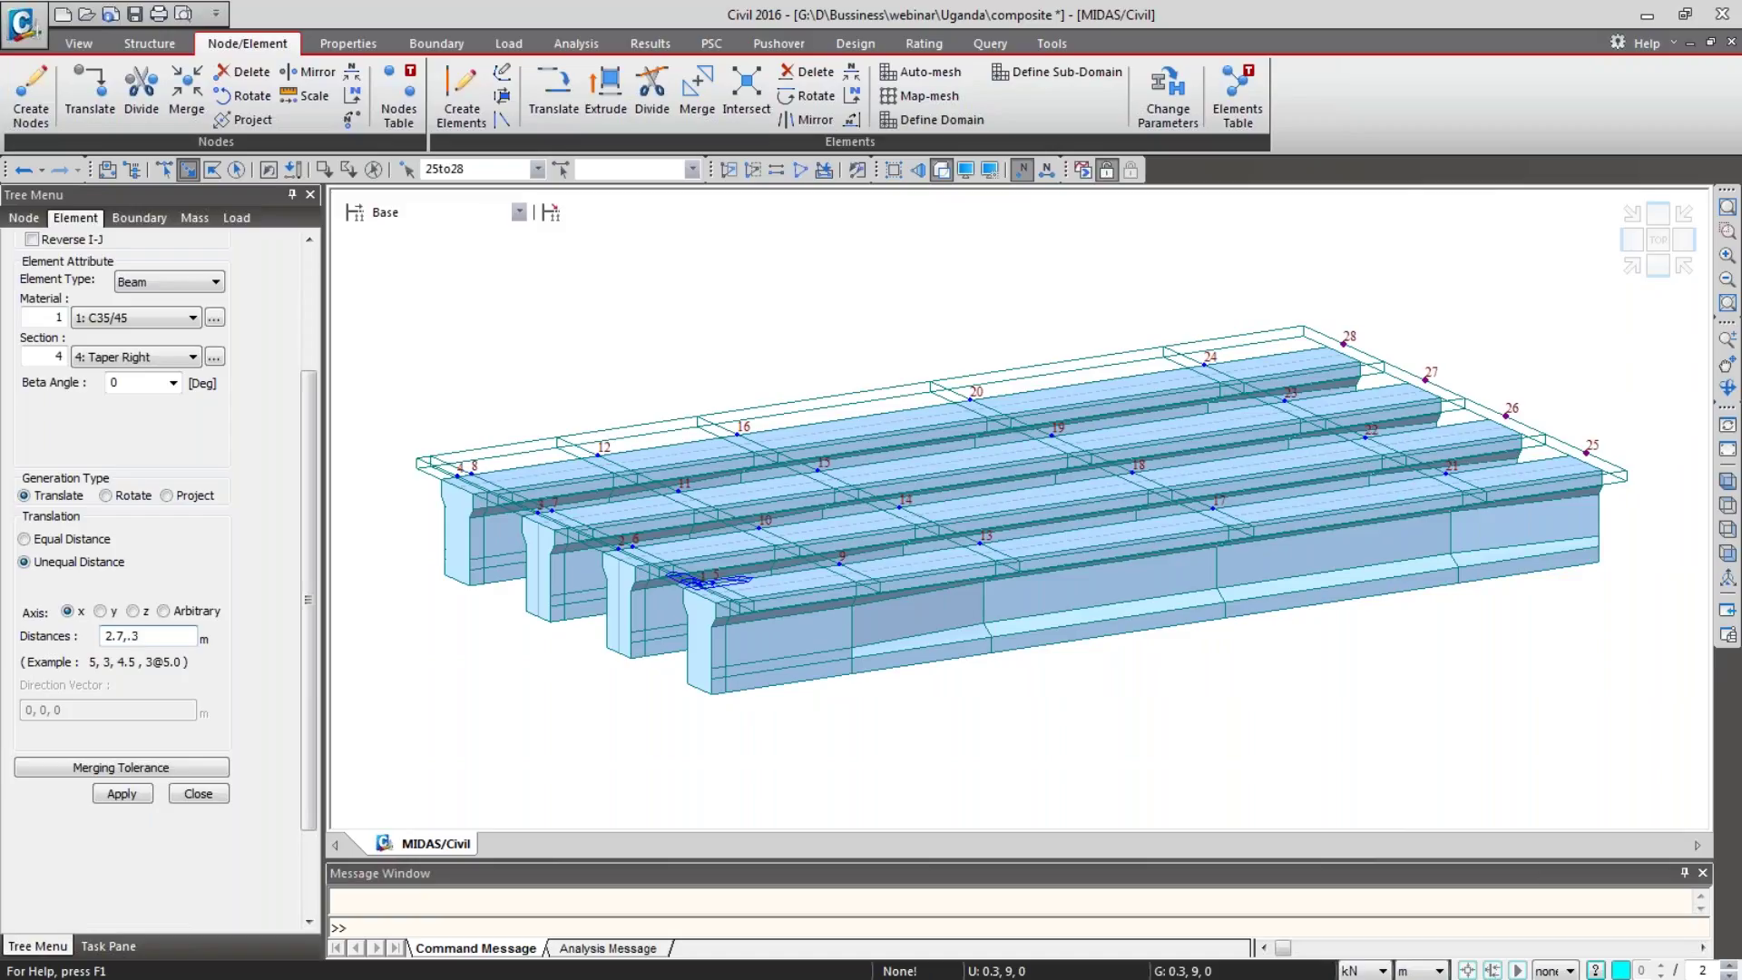
{"action": "left_click", "coordinate": [121, 794]}
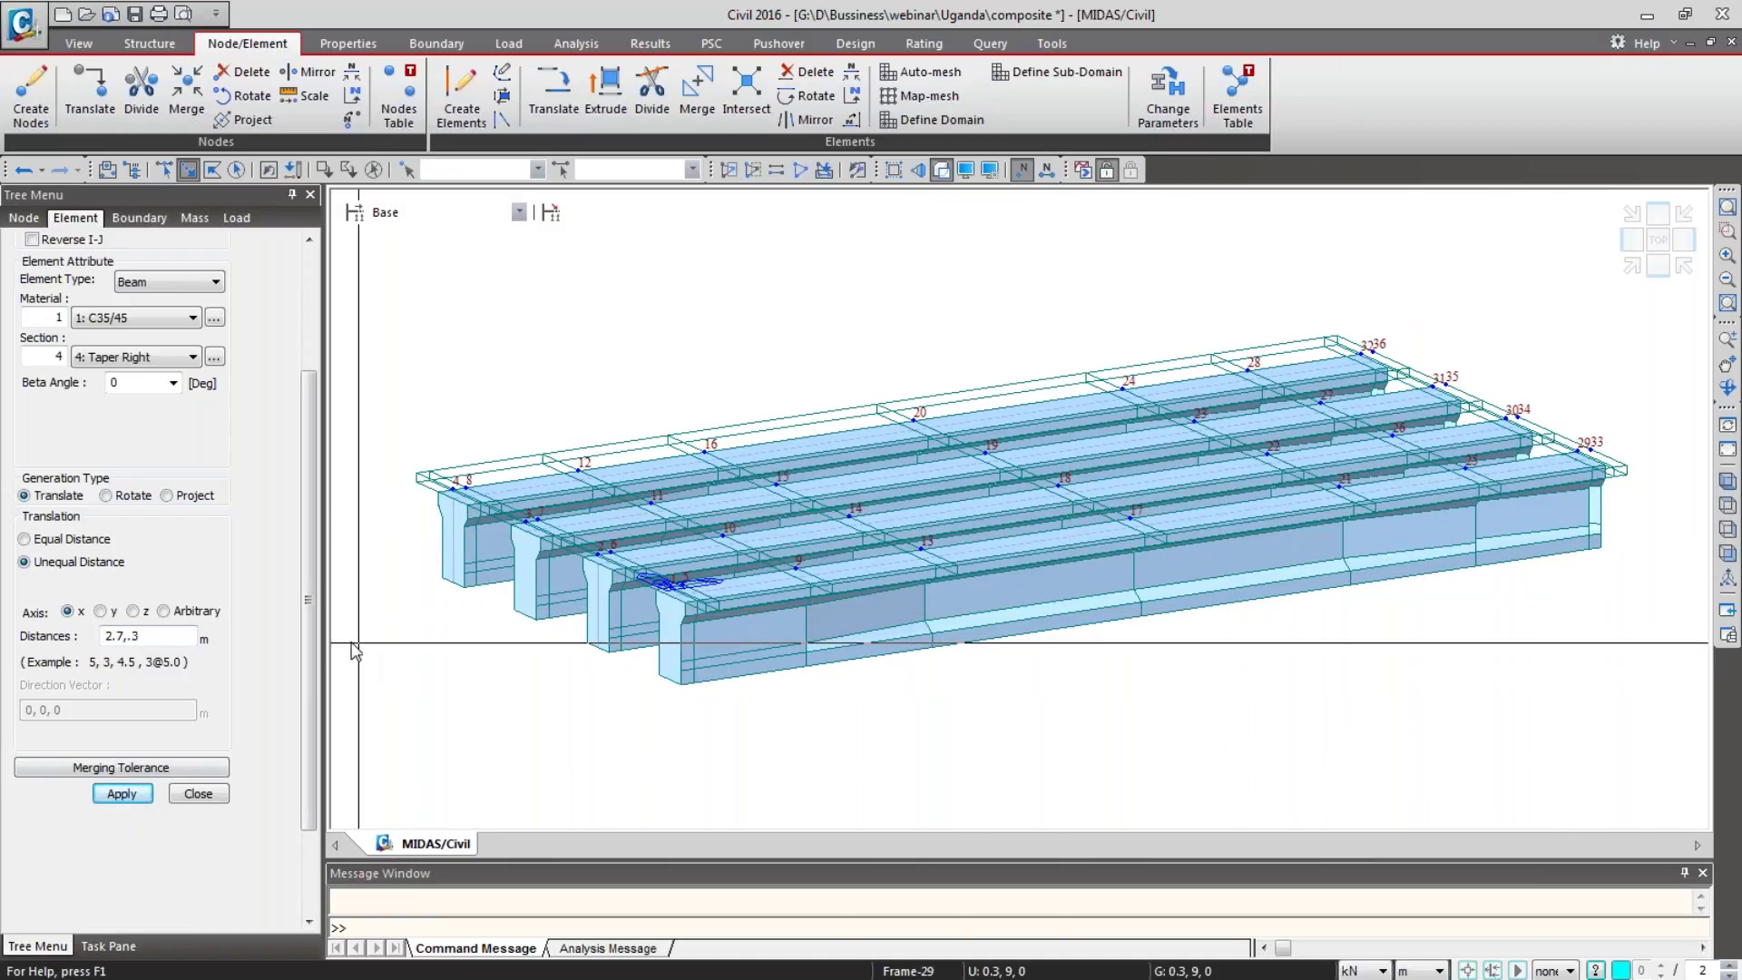
Step: Select the last beam elements 25 to 32 at the far end of the girders and assign them the Support section
{"action": "left_click", "coordinate": [166, 359]}
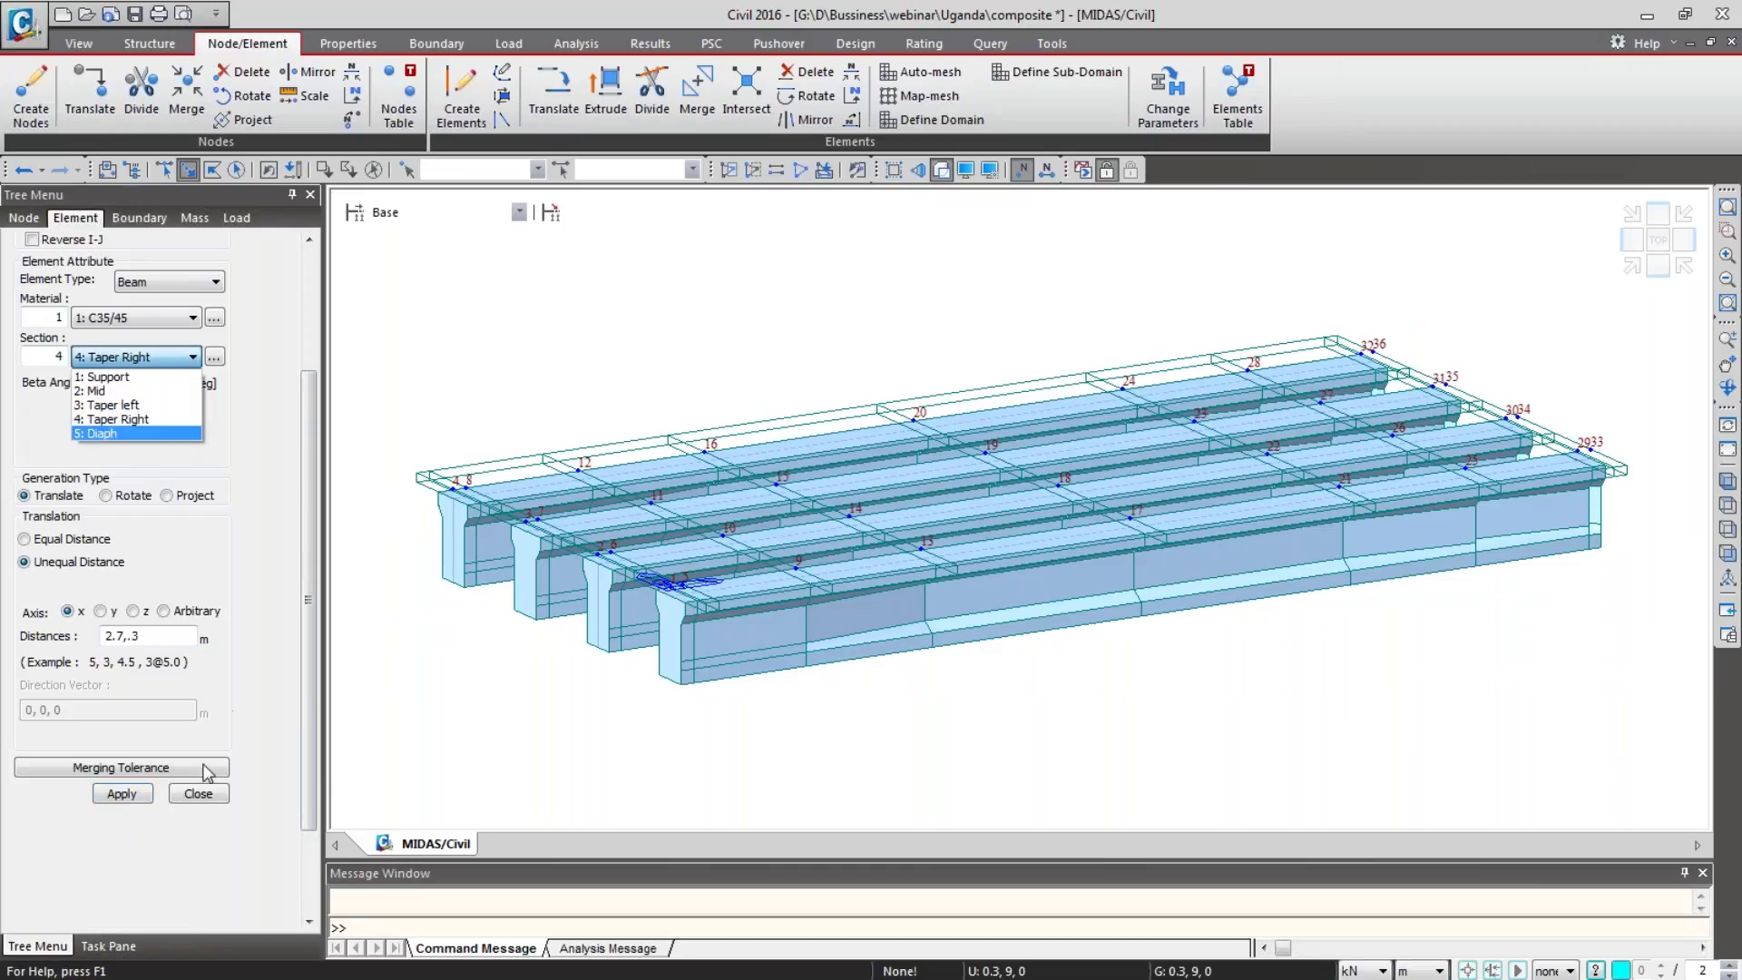
{"action": "left_click", "coordinate": [206, 794]}
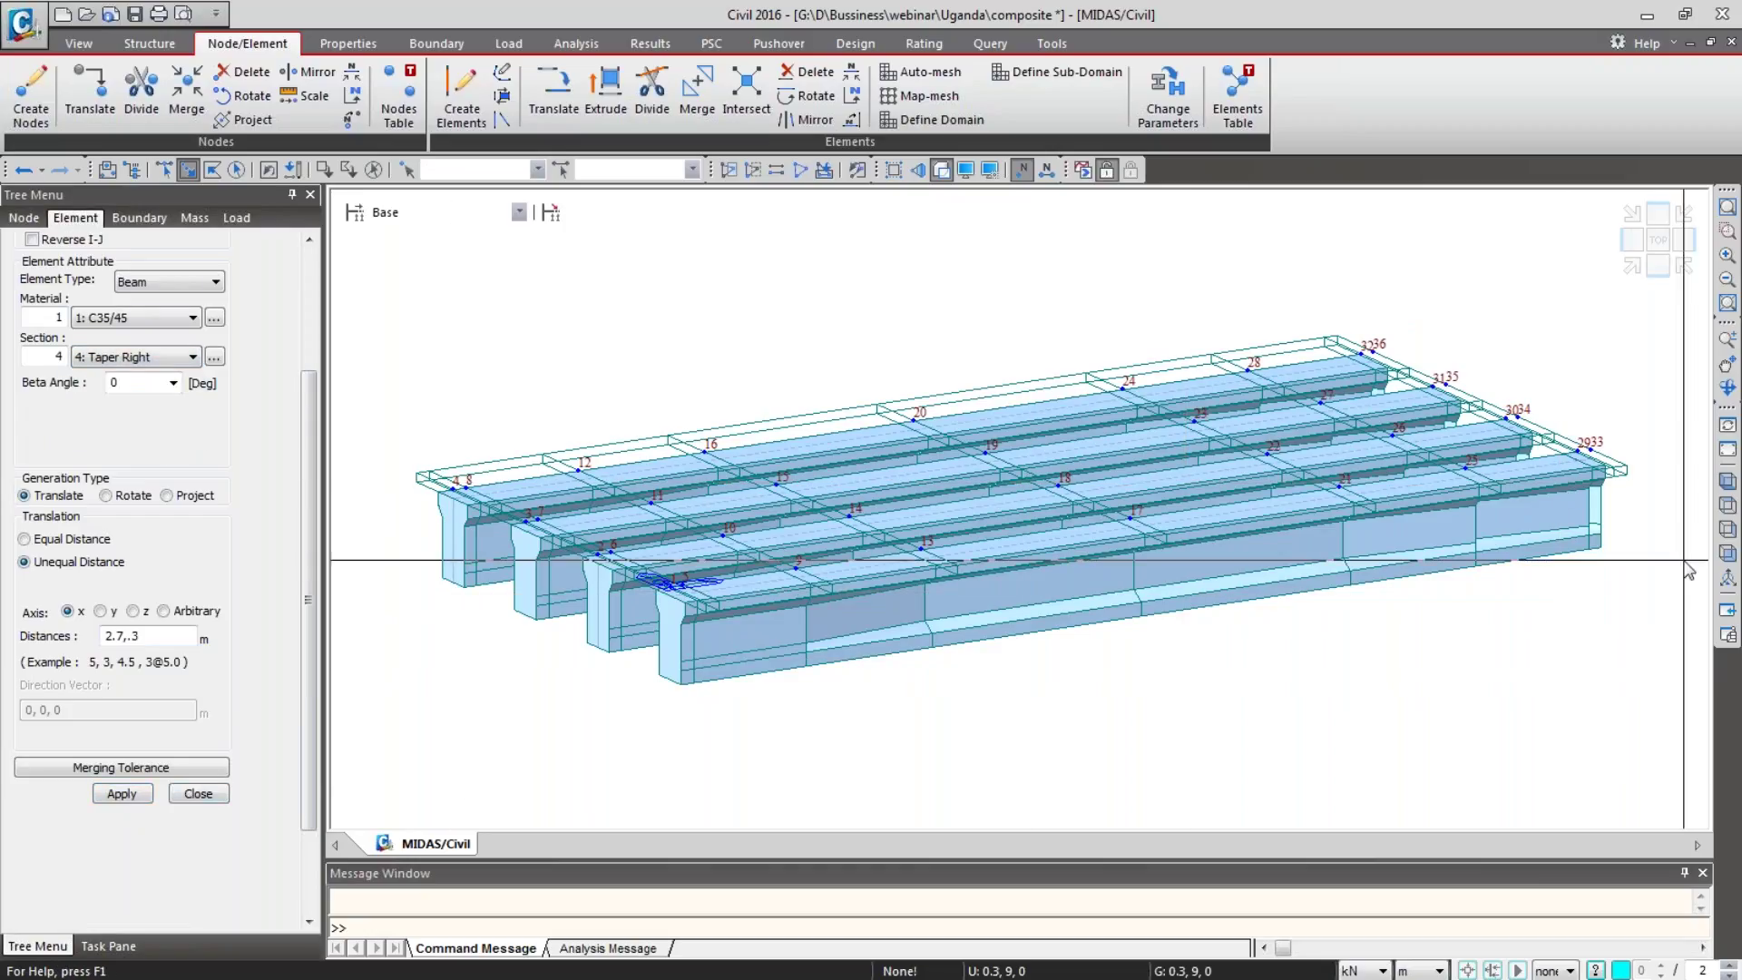
{"action": "left_click", "coordinate": [1726, 503]}
{"action": "left_click_drag", "start_coordinate": [1559, 213], "coordinate": [1450, 798]}
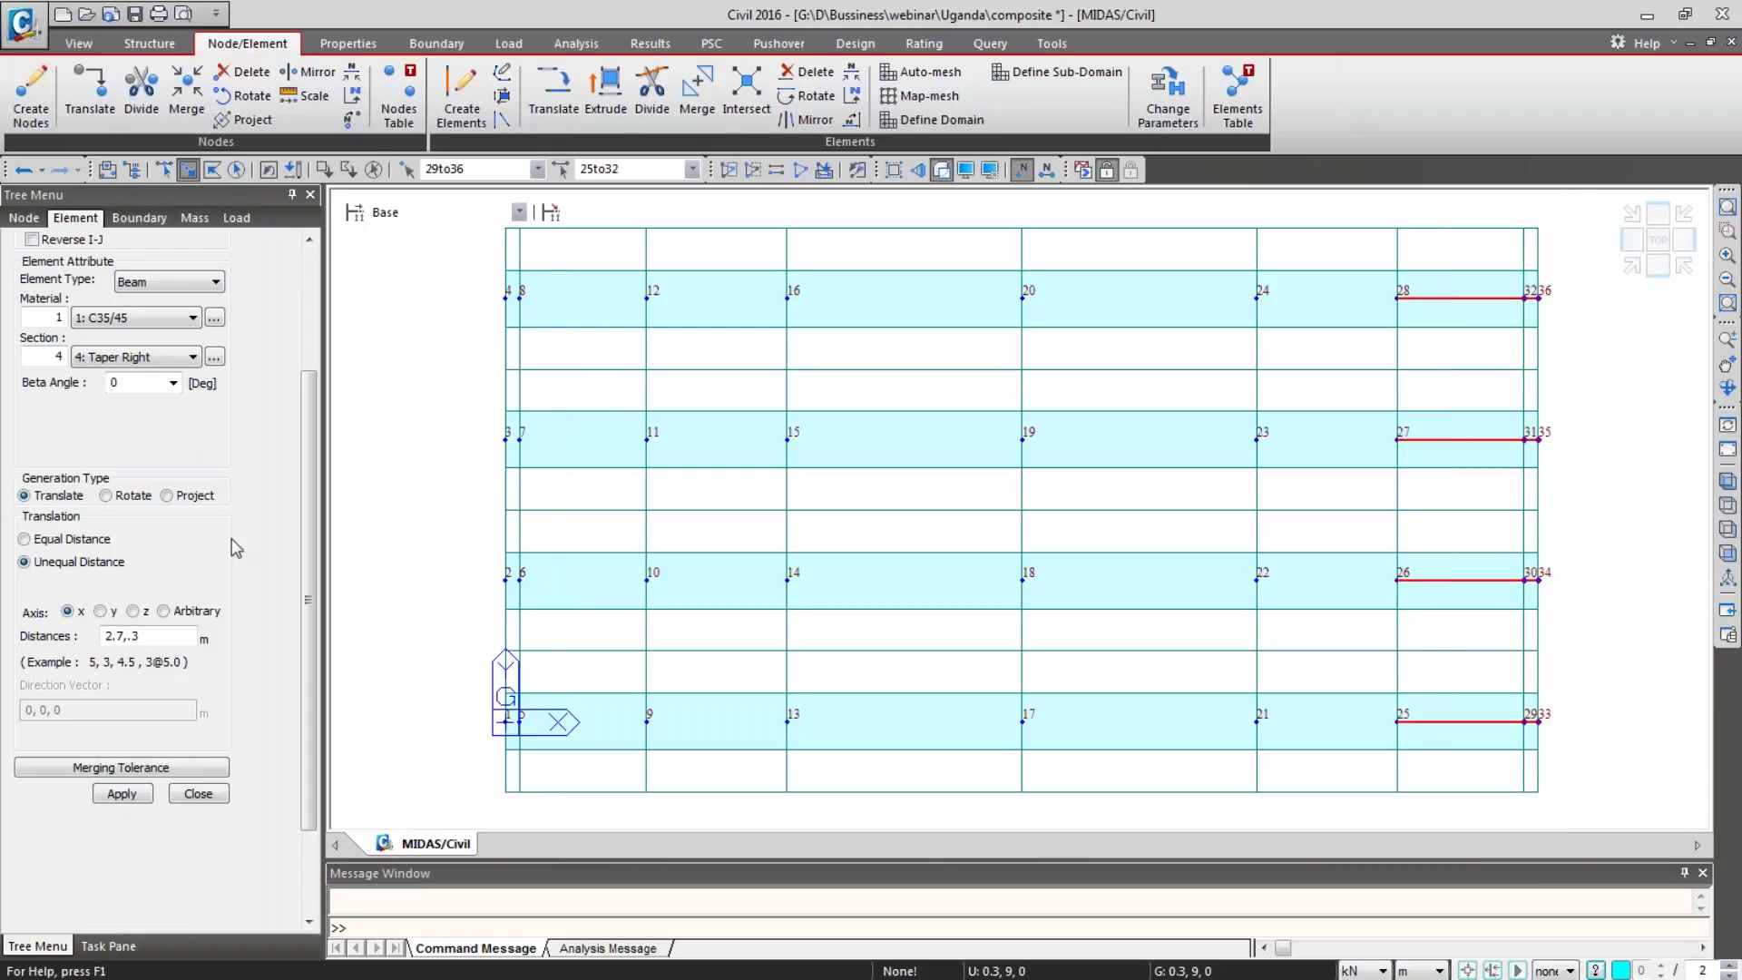
{"action": "left_click", "coordinate": [204, 794]}
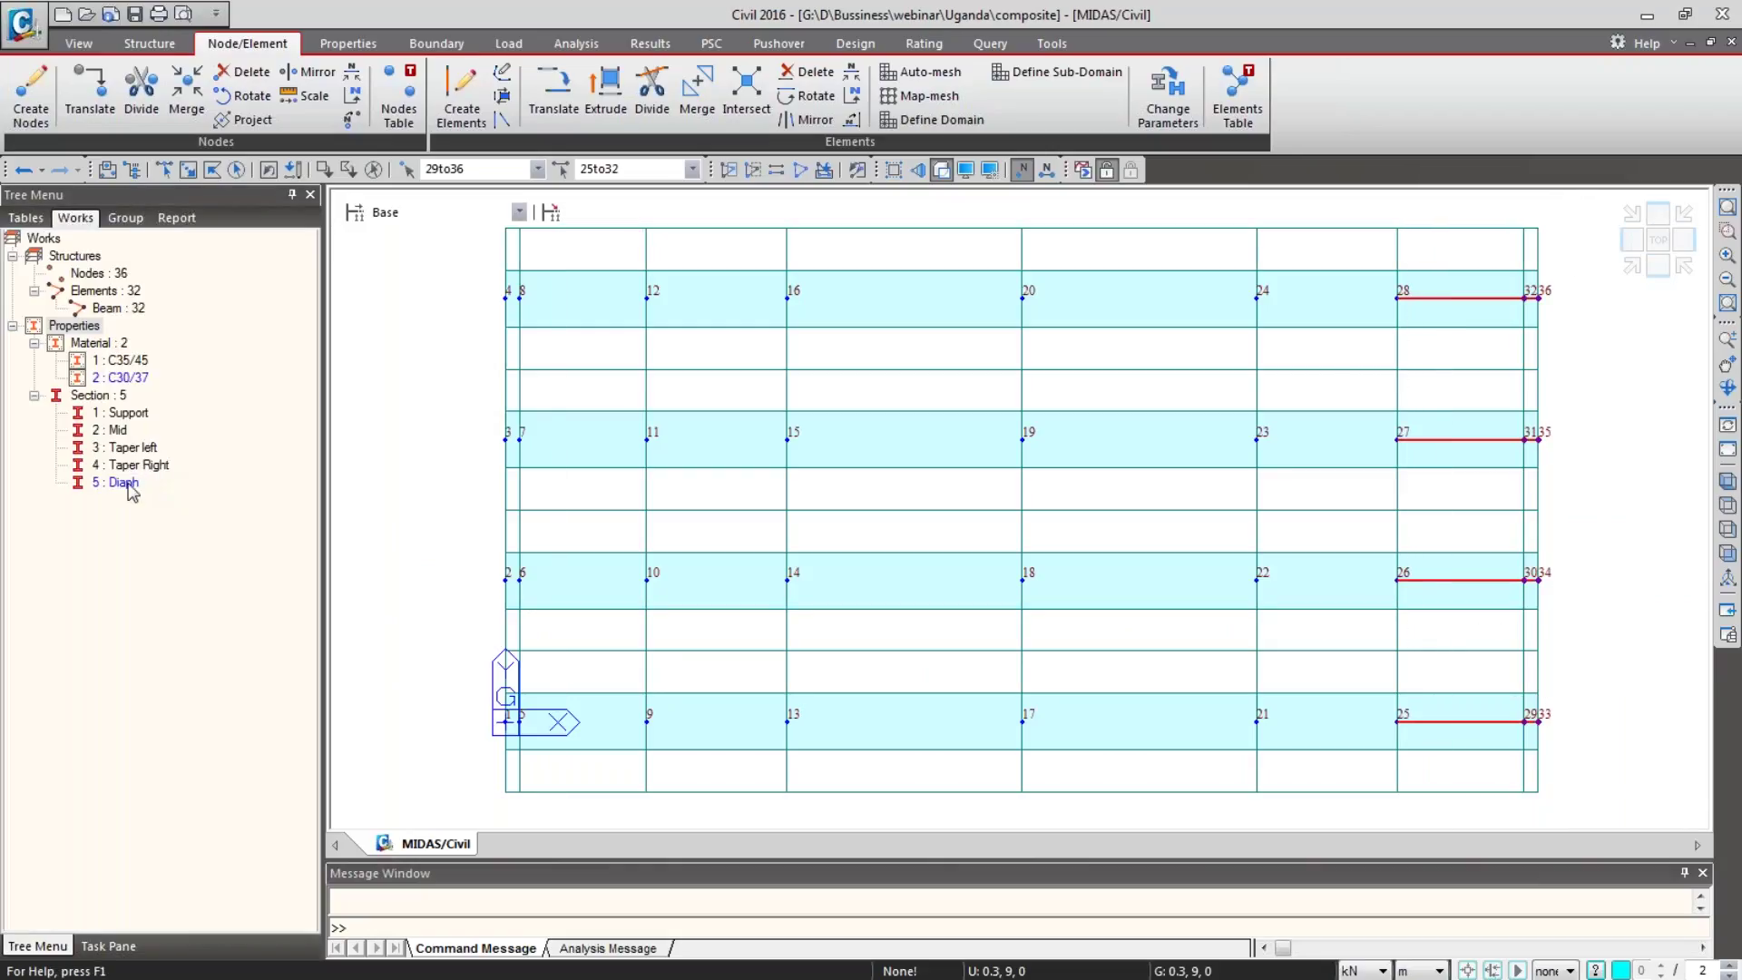
{"action": "left_click_drag", "start_coordinate": [126, 414], "coordinate": [424, 434]}
{"action": "left_click", "coordinate": [1723, 481]}
{"action": "left_click", "coordinate": [1716, 506]}
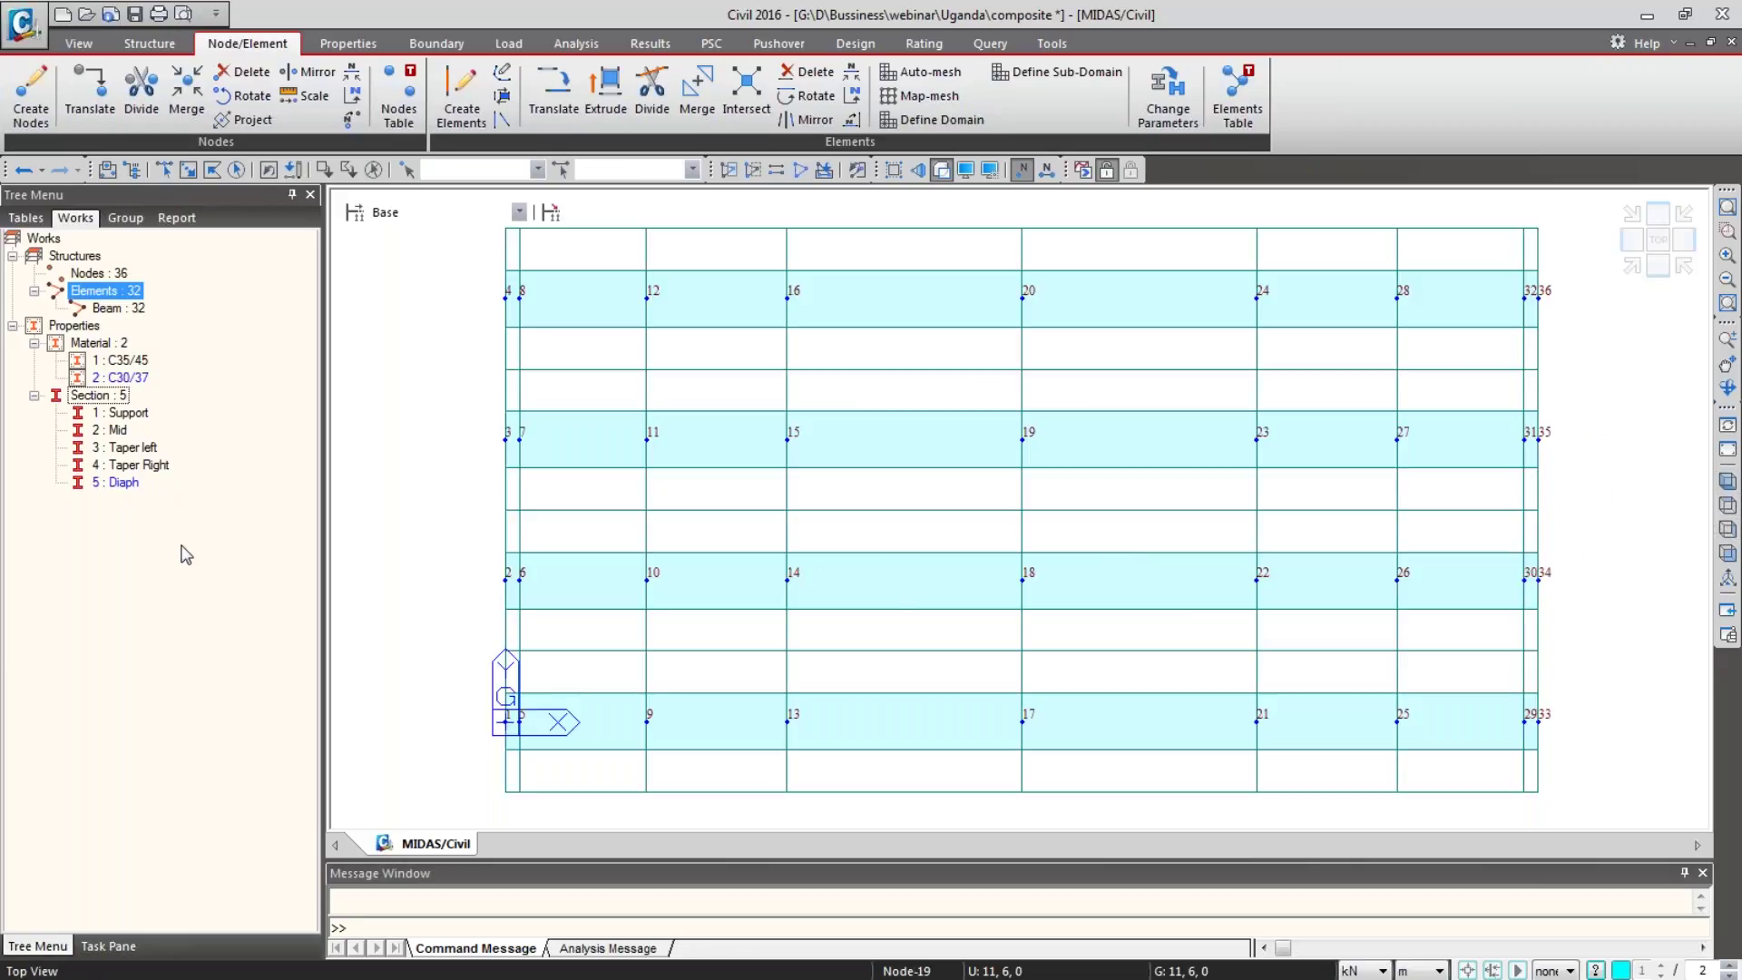
Step: Check which elements use the Support, Mid, Taper left and Taper Right sections by selecting them section by section
{"action": "left_click", "coordinate": [136, 413]}
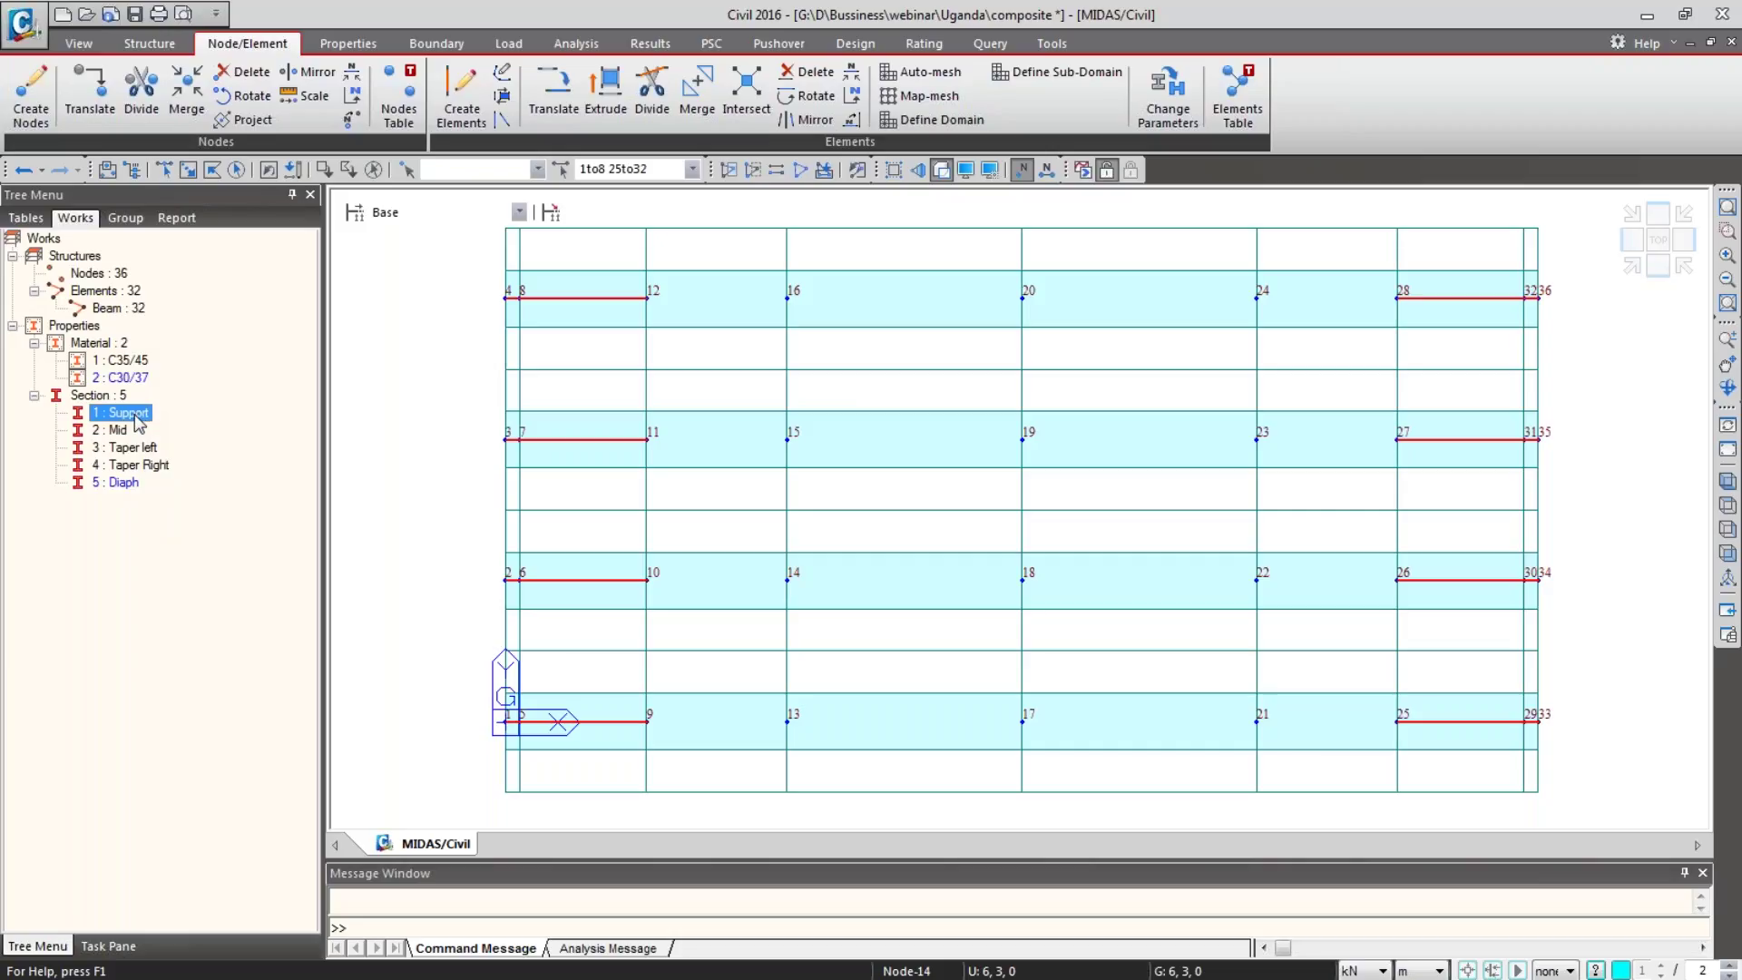
{"action": "left_click", "coordinate": [122, 431]}
{"action": "double_click", "coordinate": [122, 432]}
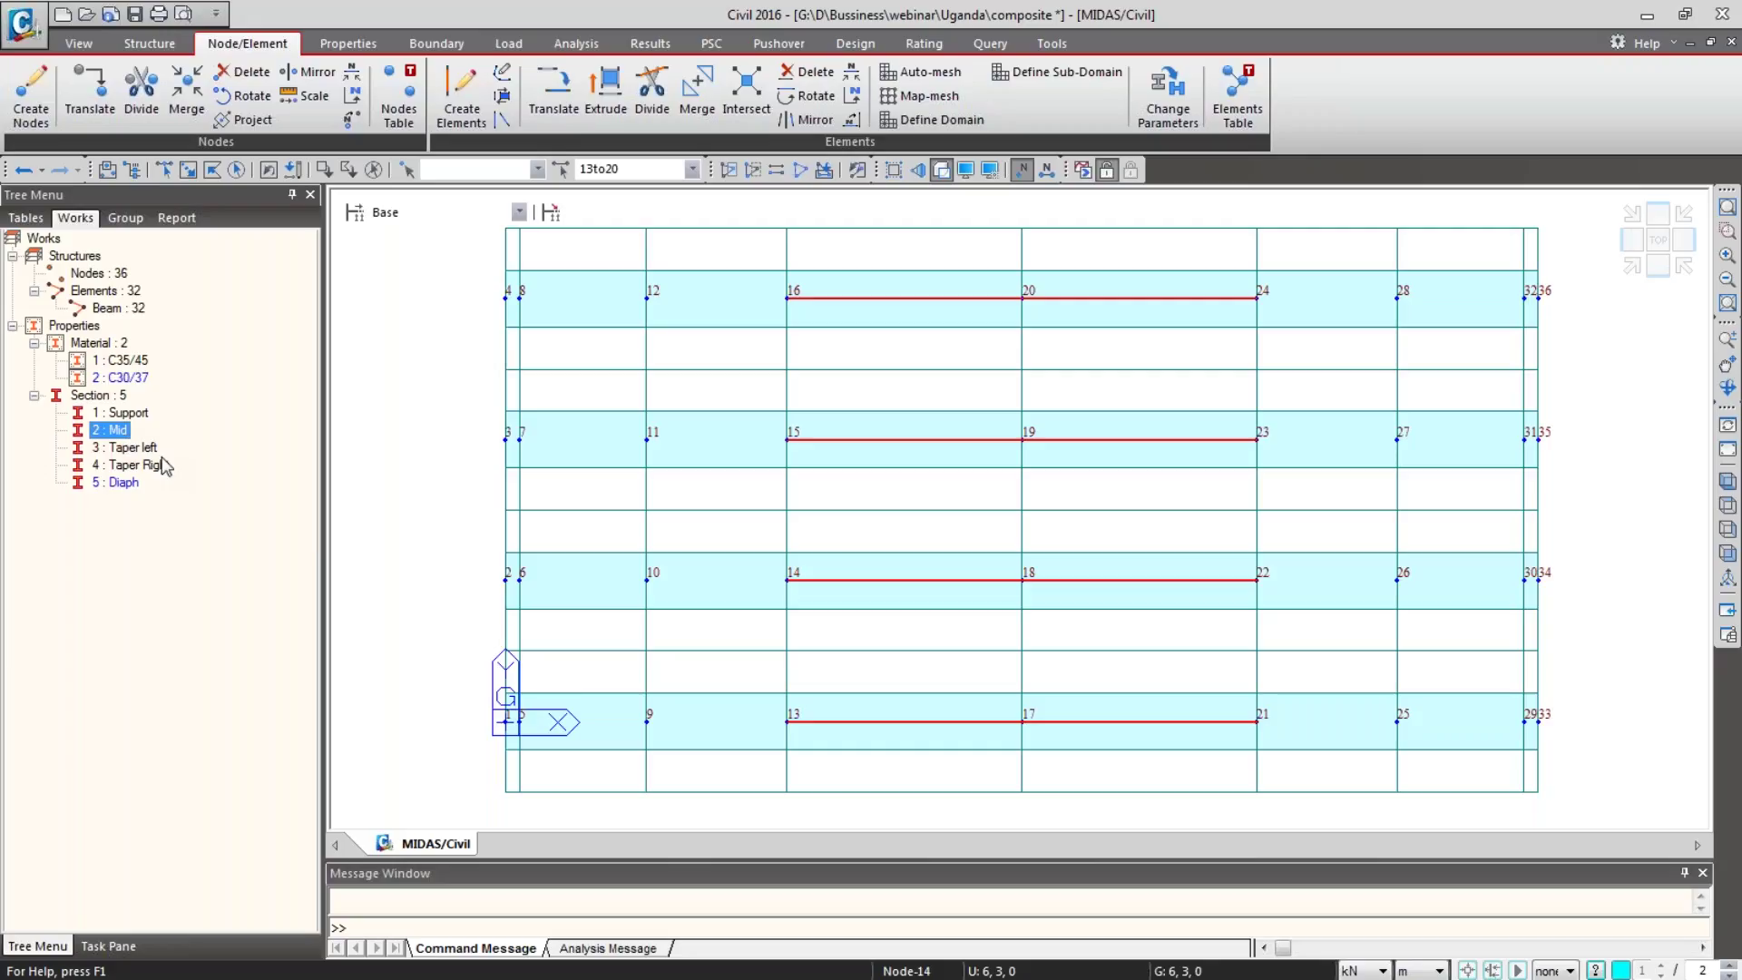
{"action": "double_click", "coordinate": [125, 449]}
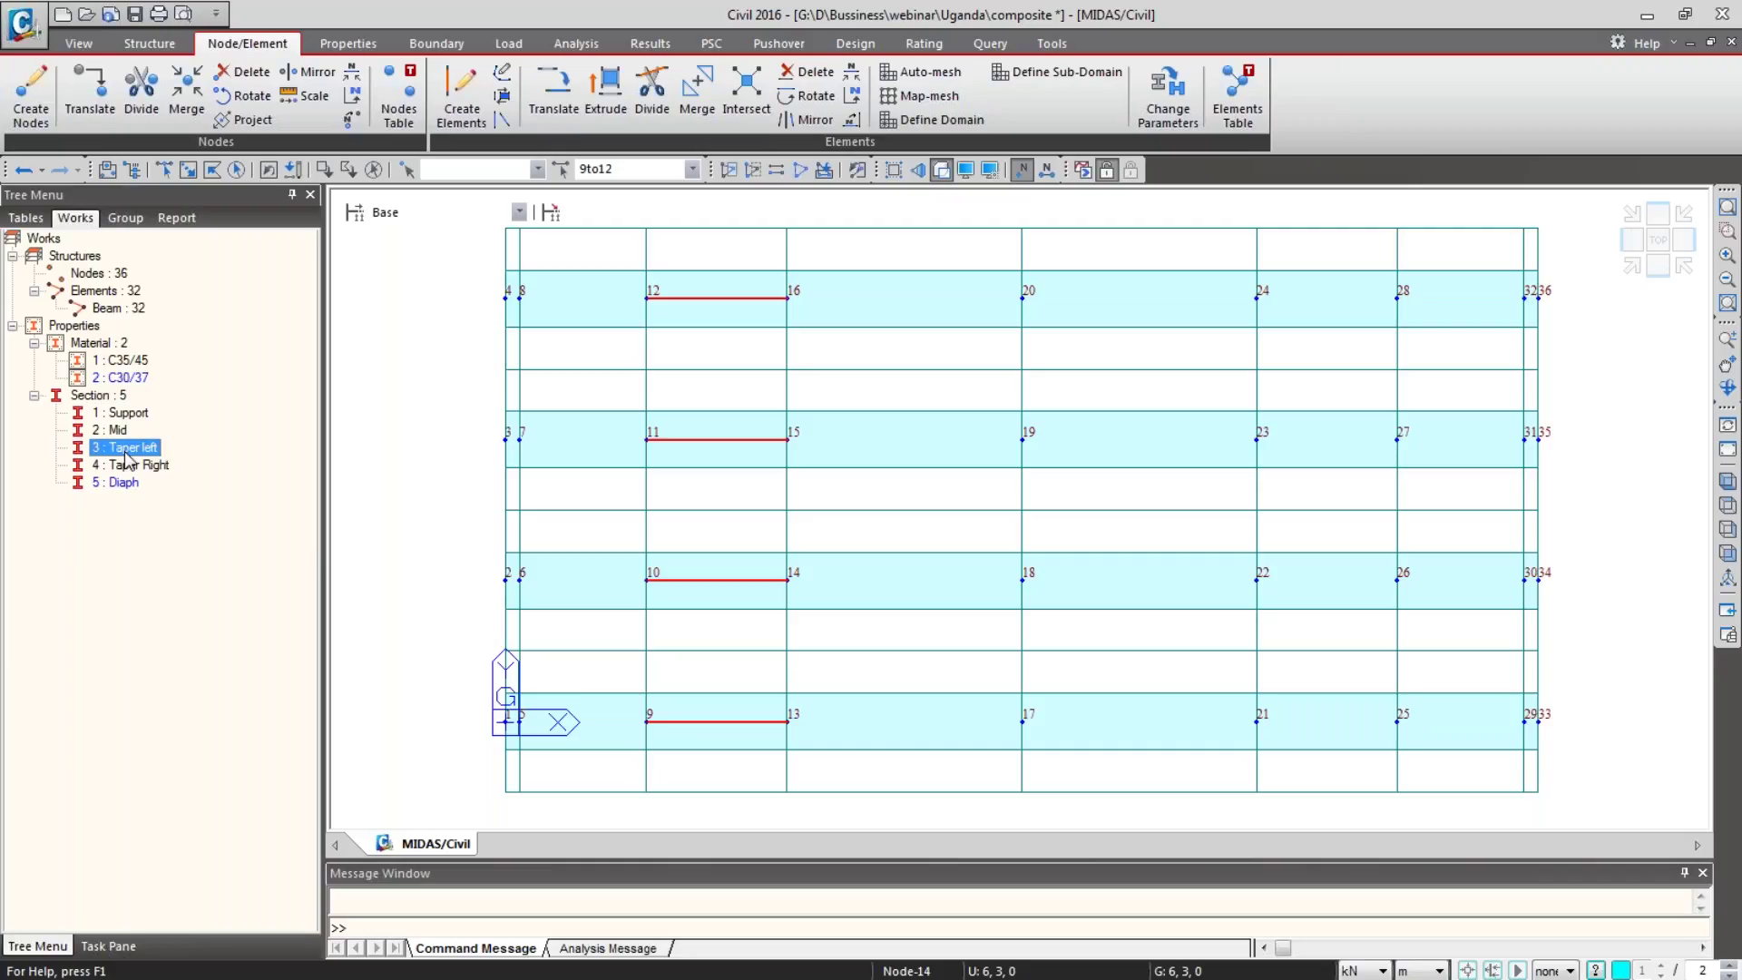
{"action": "left_click", "coordinate": [136, 464]}
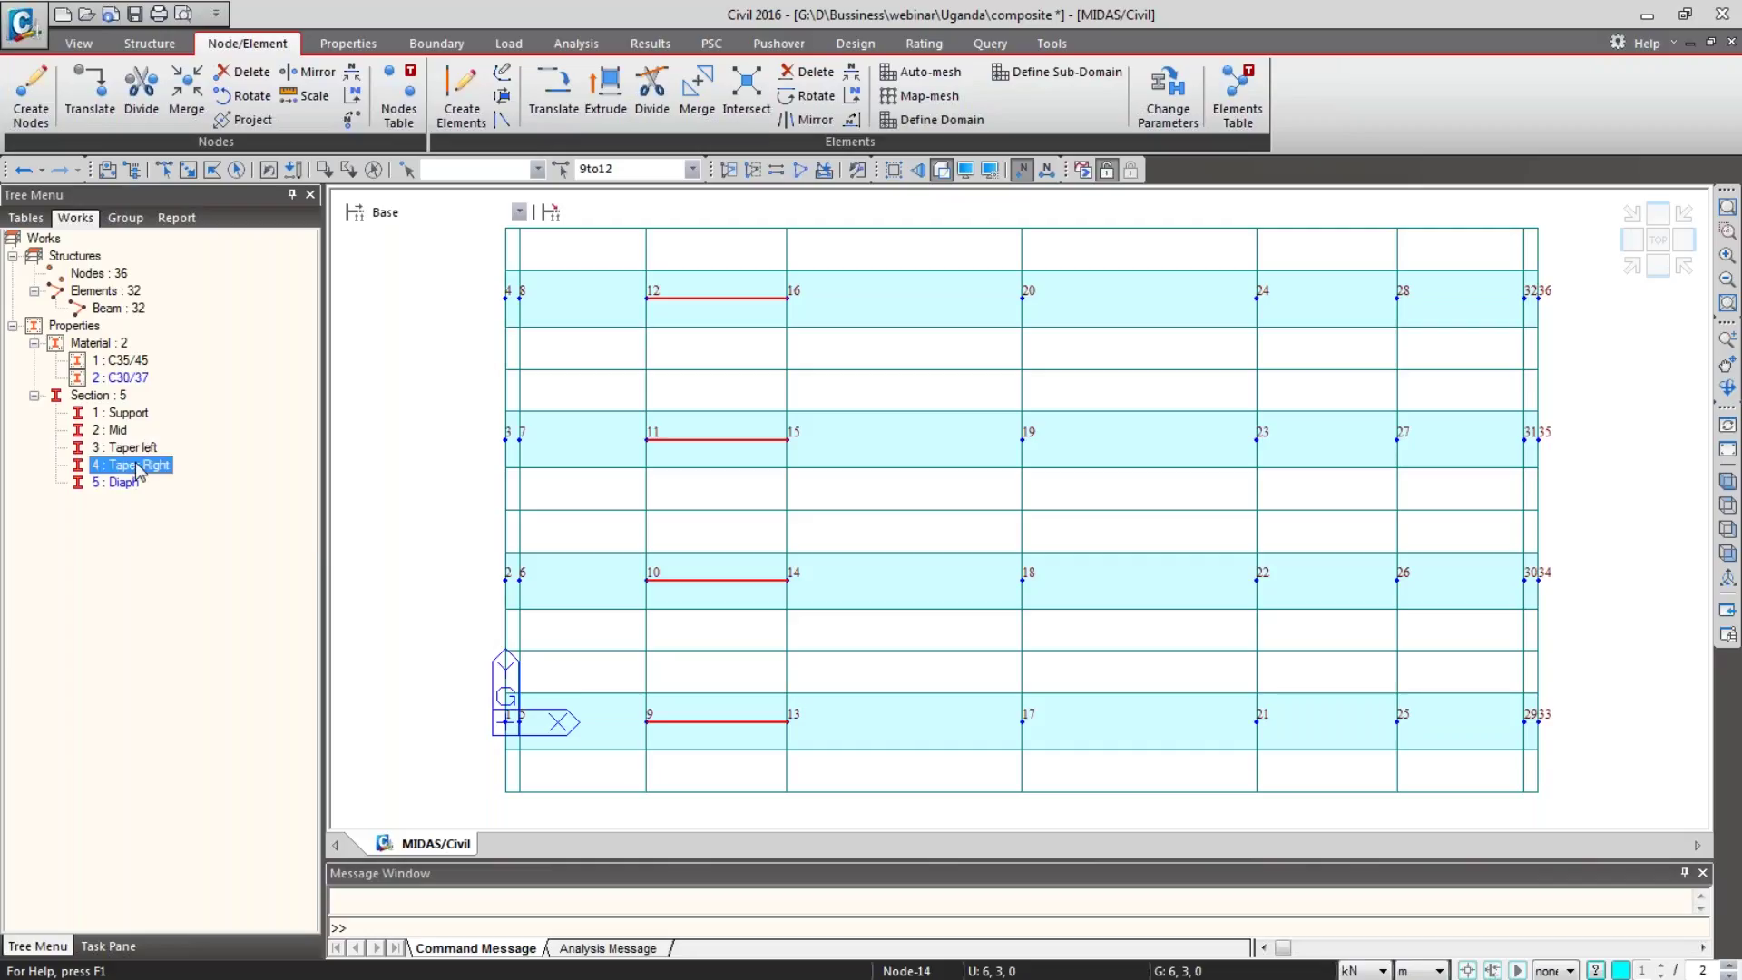
{"action": "double_click", "coordinate": [136, 464]}
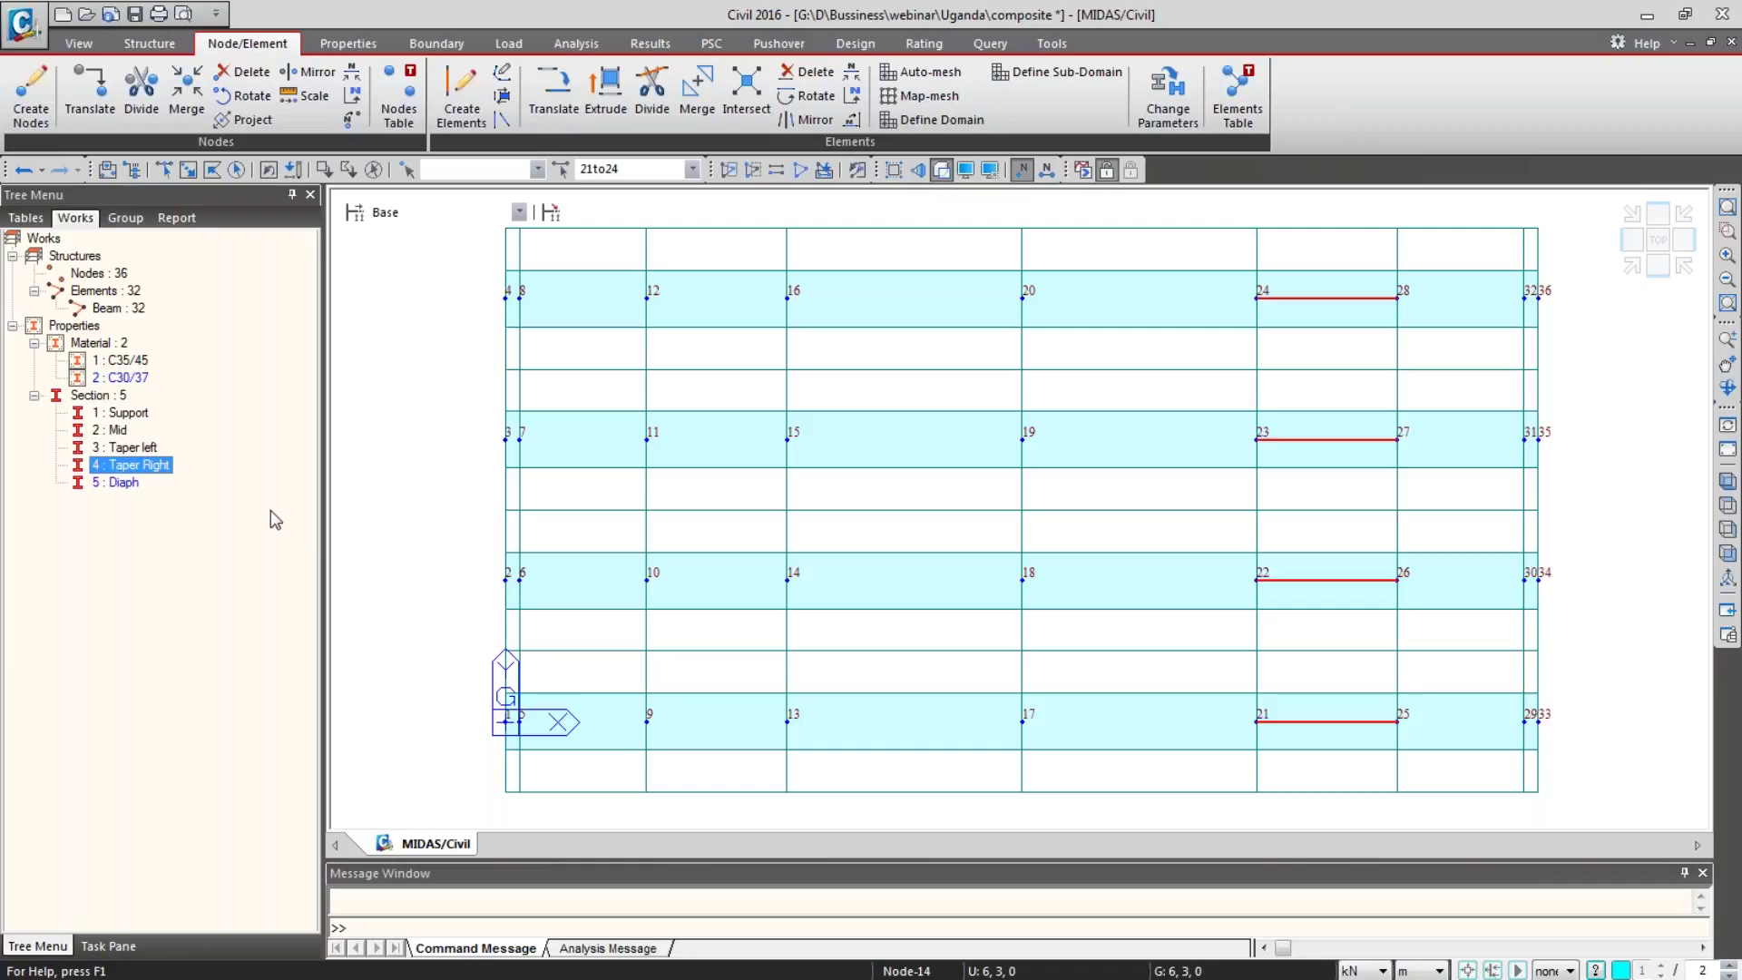
Step: Set up Create Elements for general beams with material C35/45 and the Diaph section, and save the model
{"action": "left_click", "coordinate": [1726, 480]}
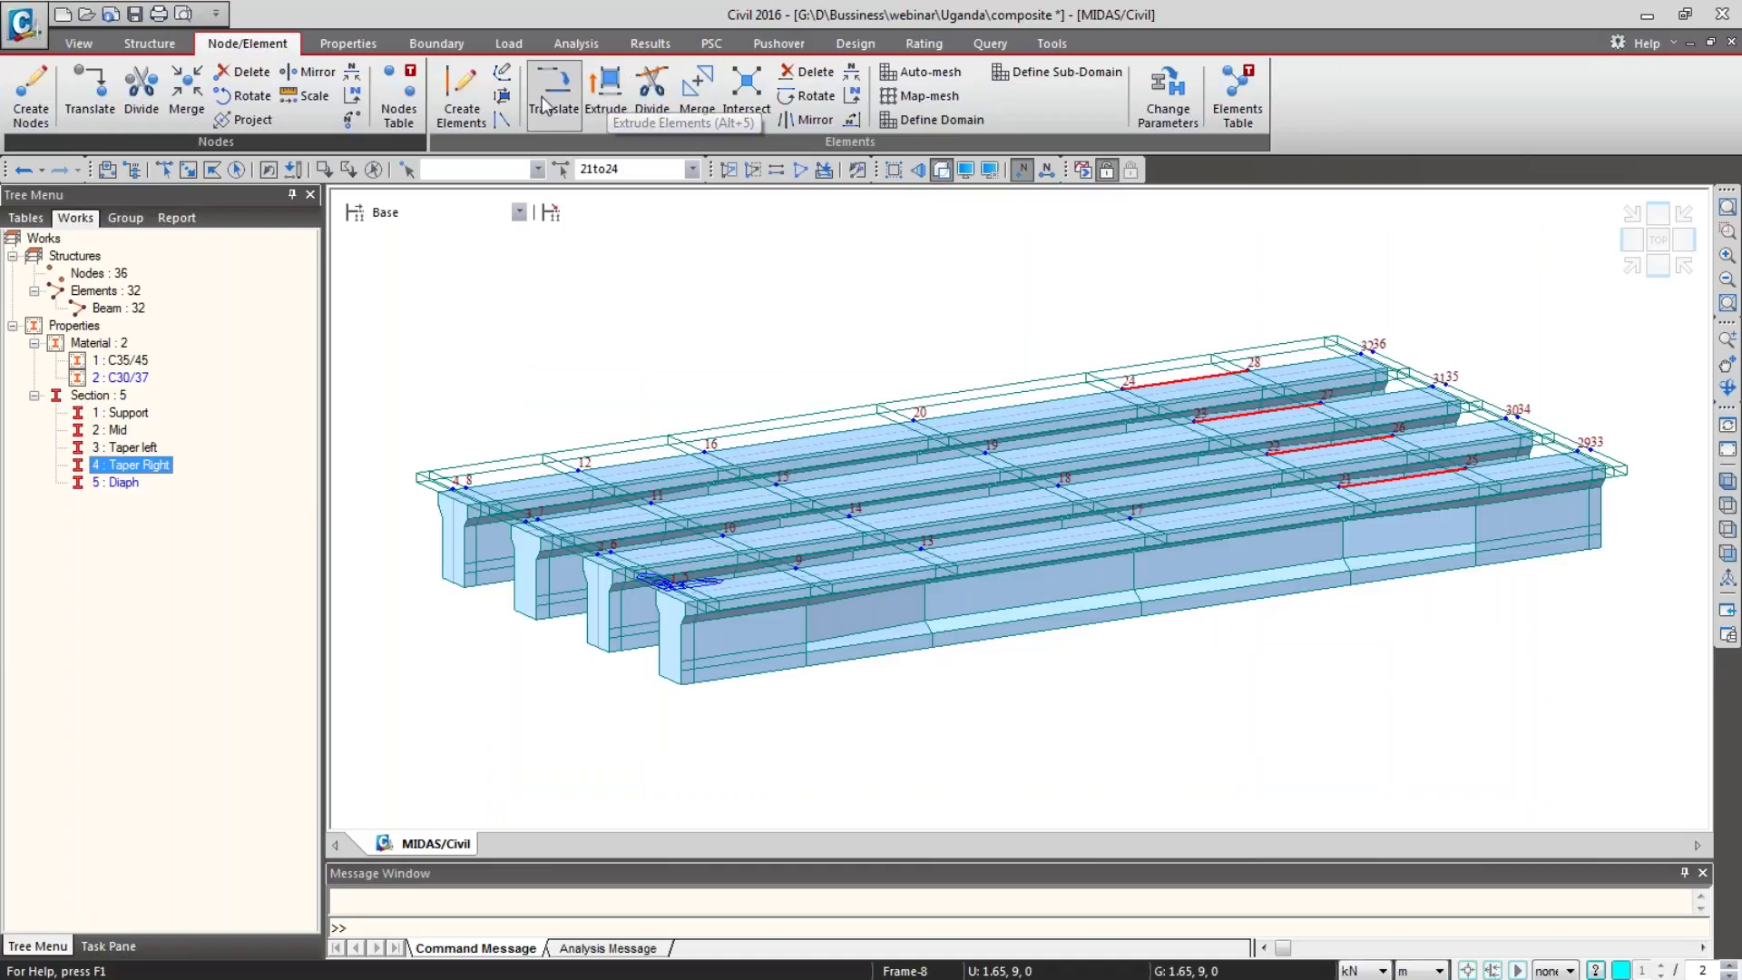
{"action": "left_click", "coordinate": [461, 101]}
{"action": "left_click", "coordinate": [152, 676]}
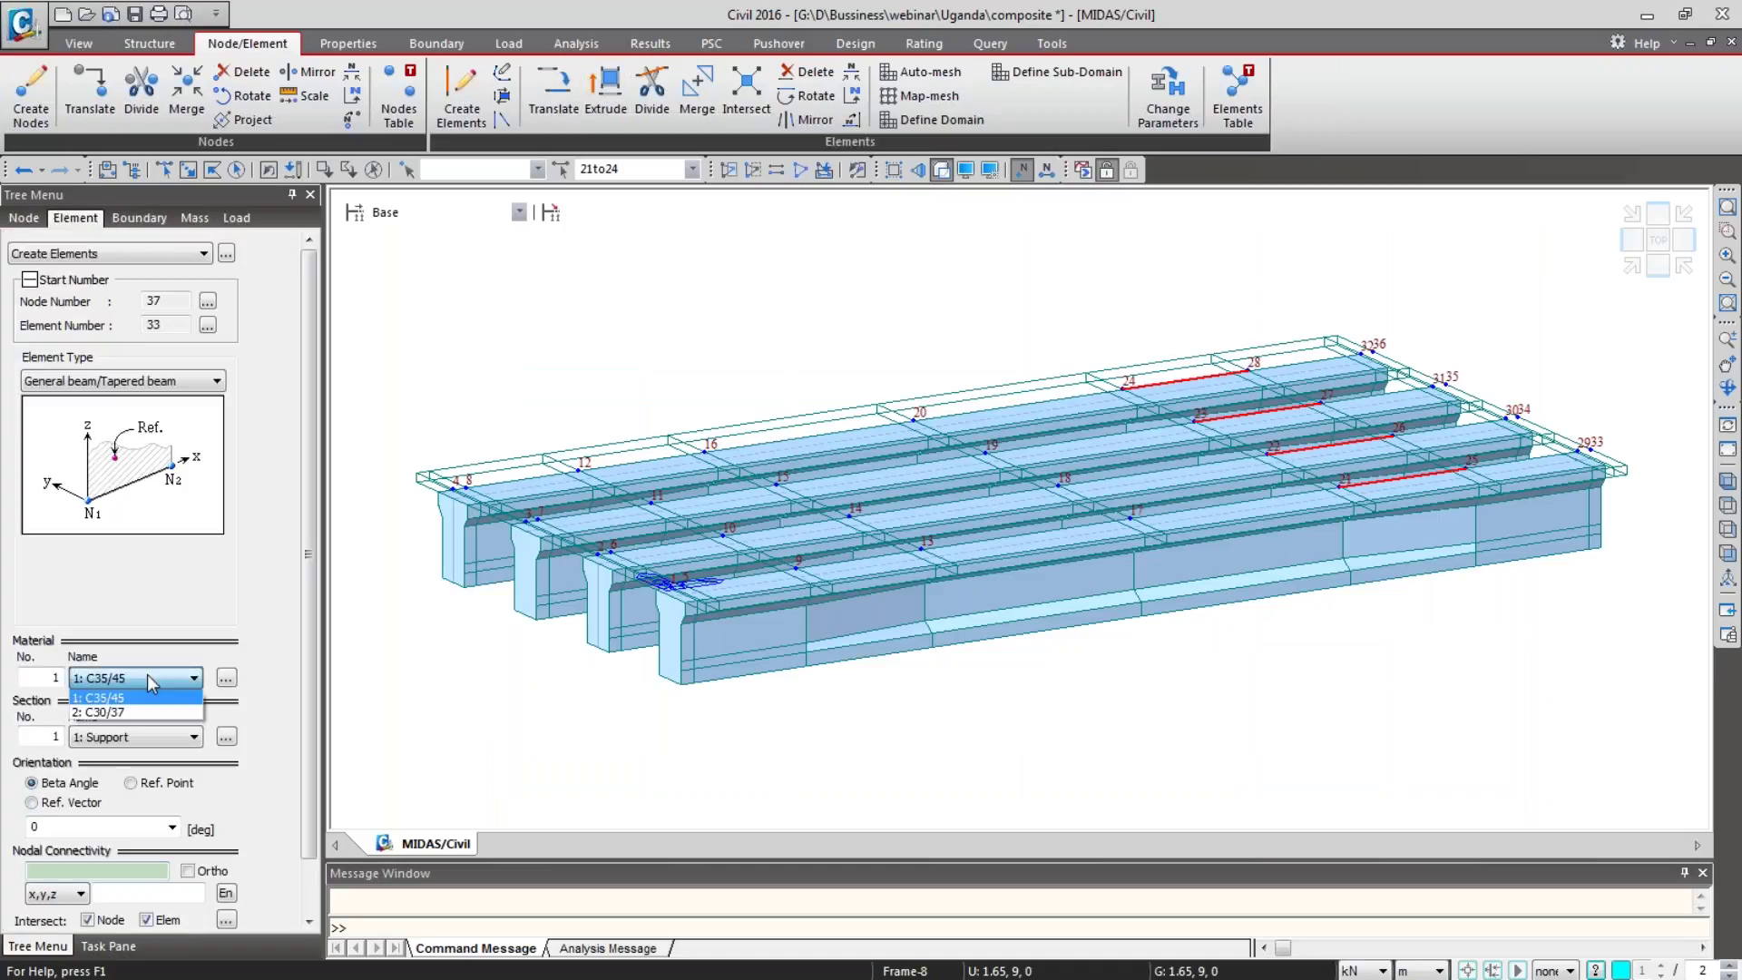
{"action": "left_click", "coordinate": [148, 677]}
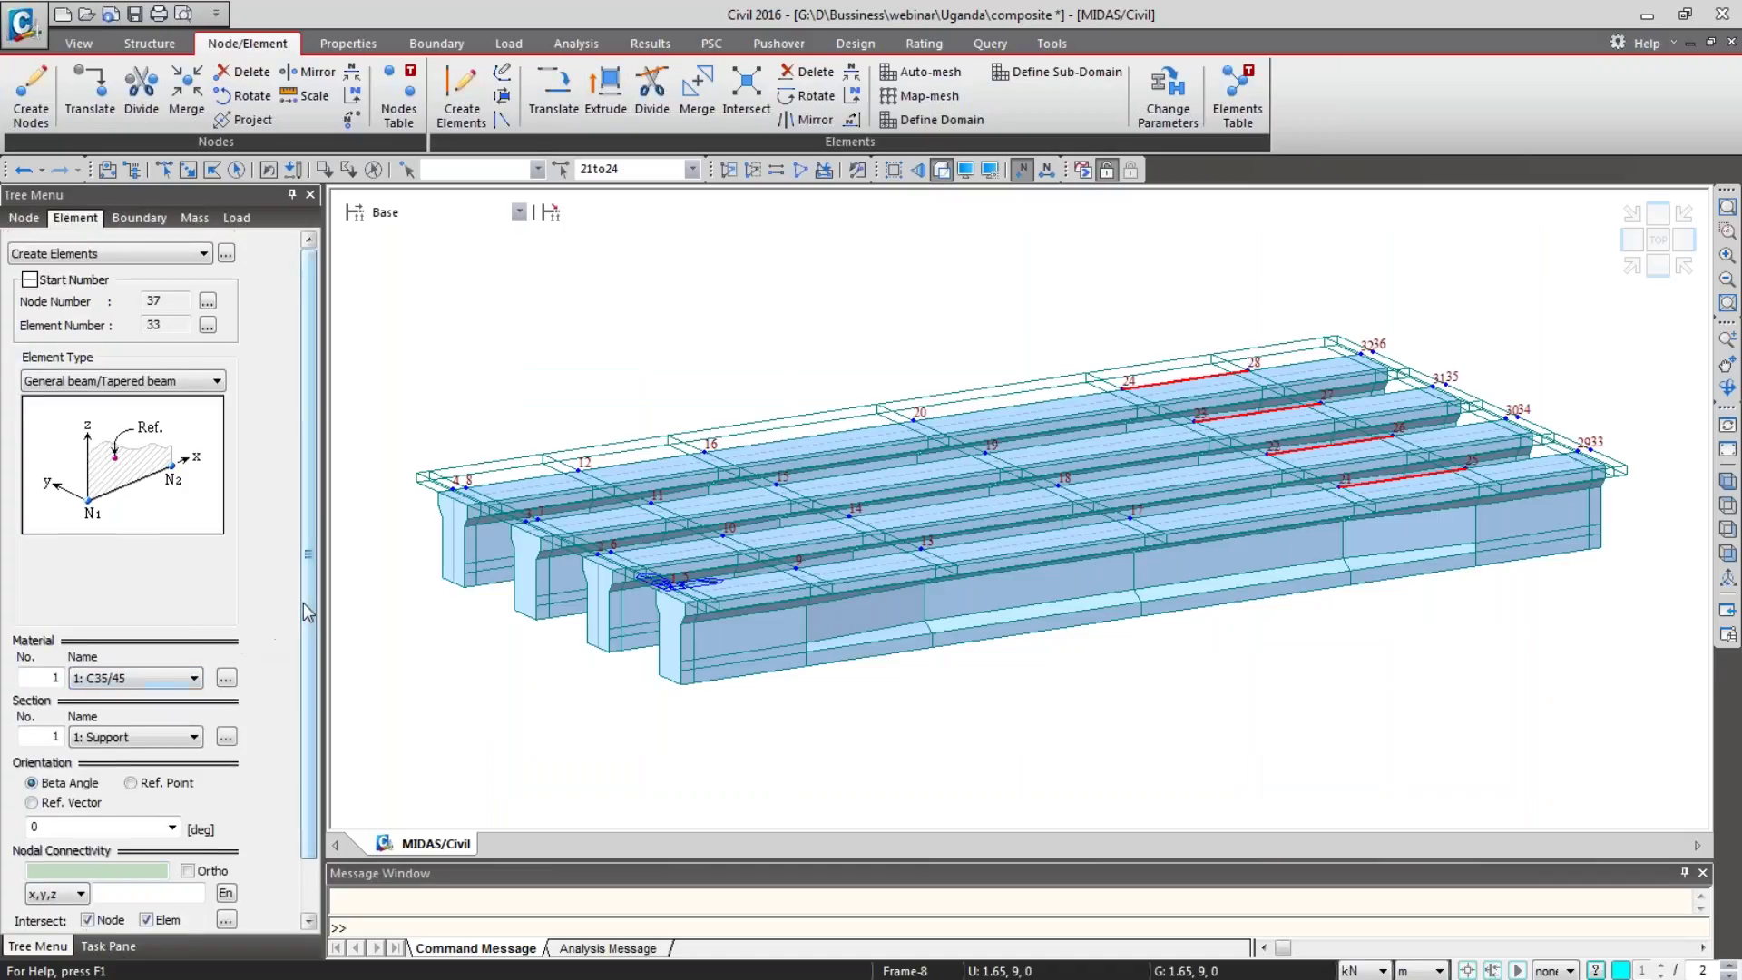
{"action": "scroll", "coordinate": [302, 635], "scroll_direction": "down", "scroll_amount": 2}
{"action": "left_click", "coordinate": [193, 677]}
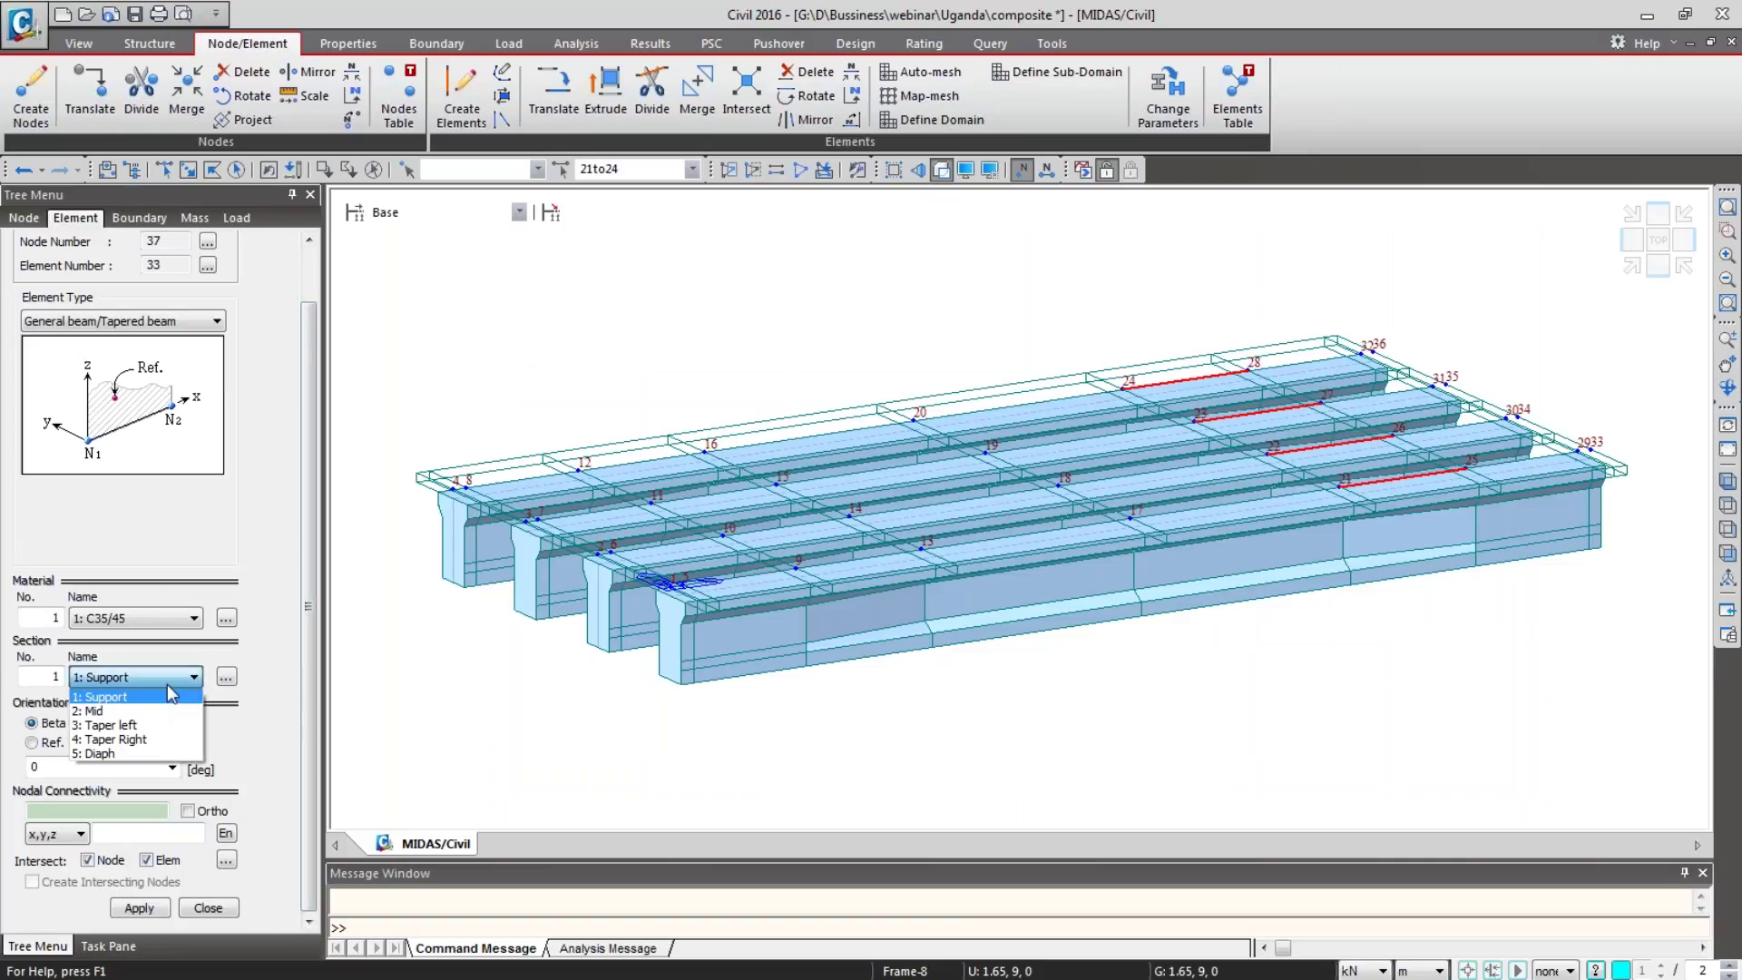
{"action": "left_click", "coordinate": [154, 750]}
{"action": "key", "text": "ctrl+s"}
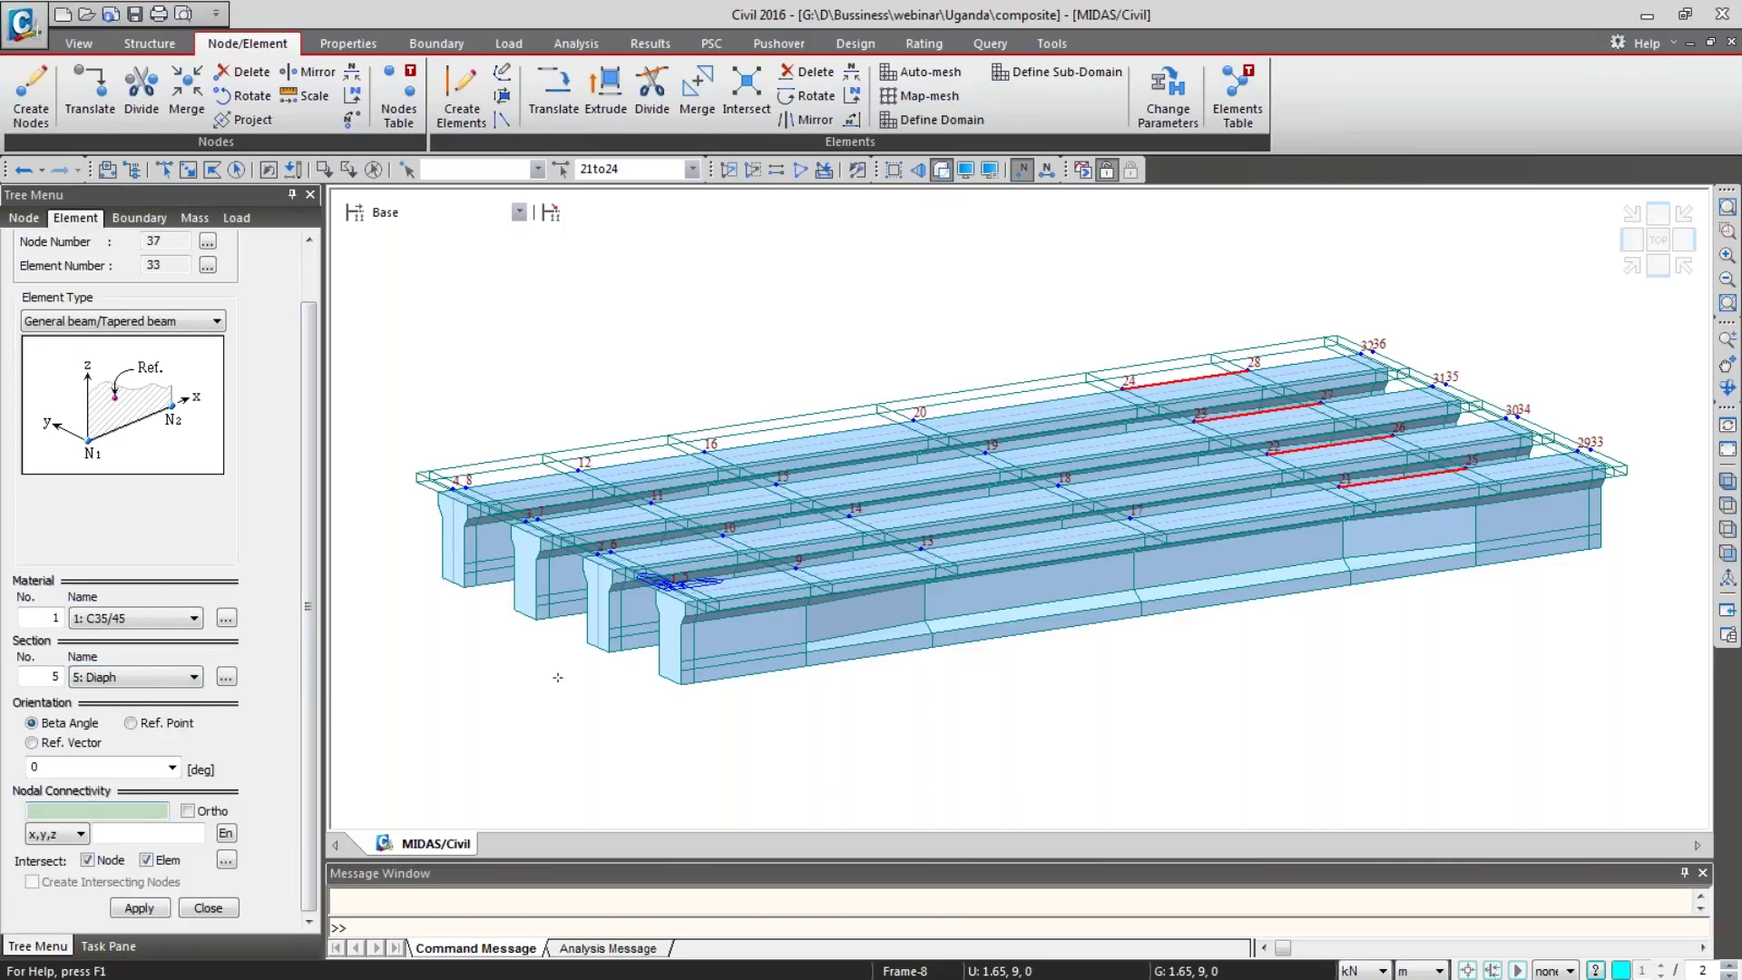
Step: Create transverse diaphragm beams from node 1 to 4, node 17 to 20, and node 33 to 36
{"action": "left_click", "coordinate": [673, 580]}
{"action": "left_click", "coordinate": [455, 486]}
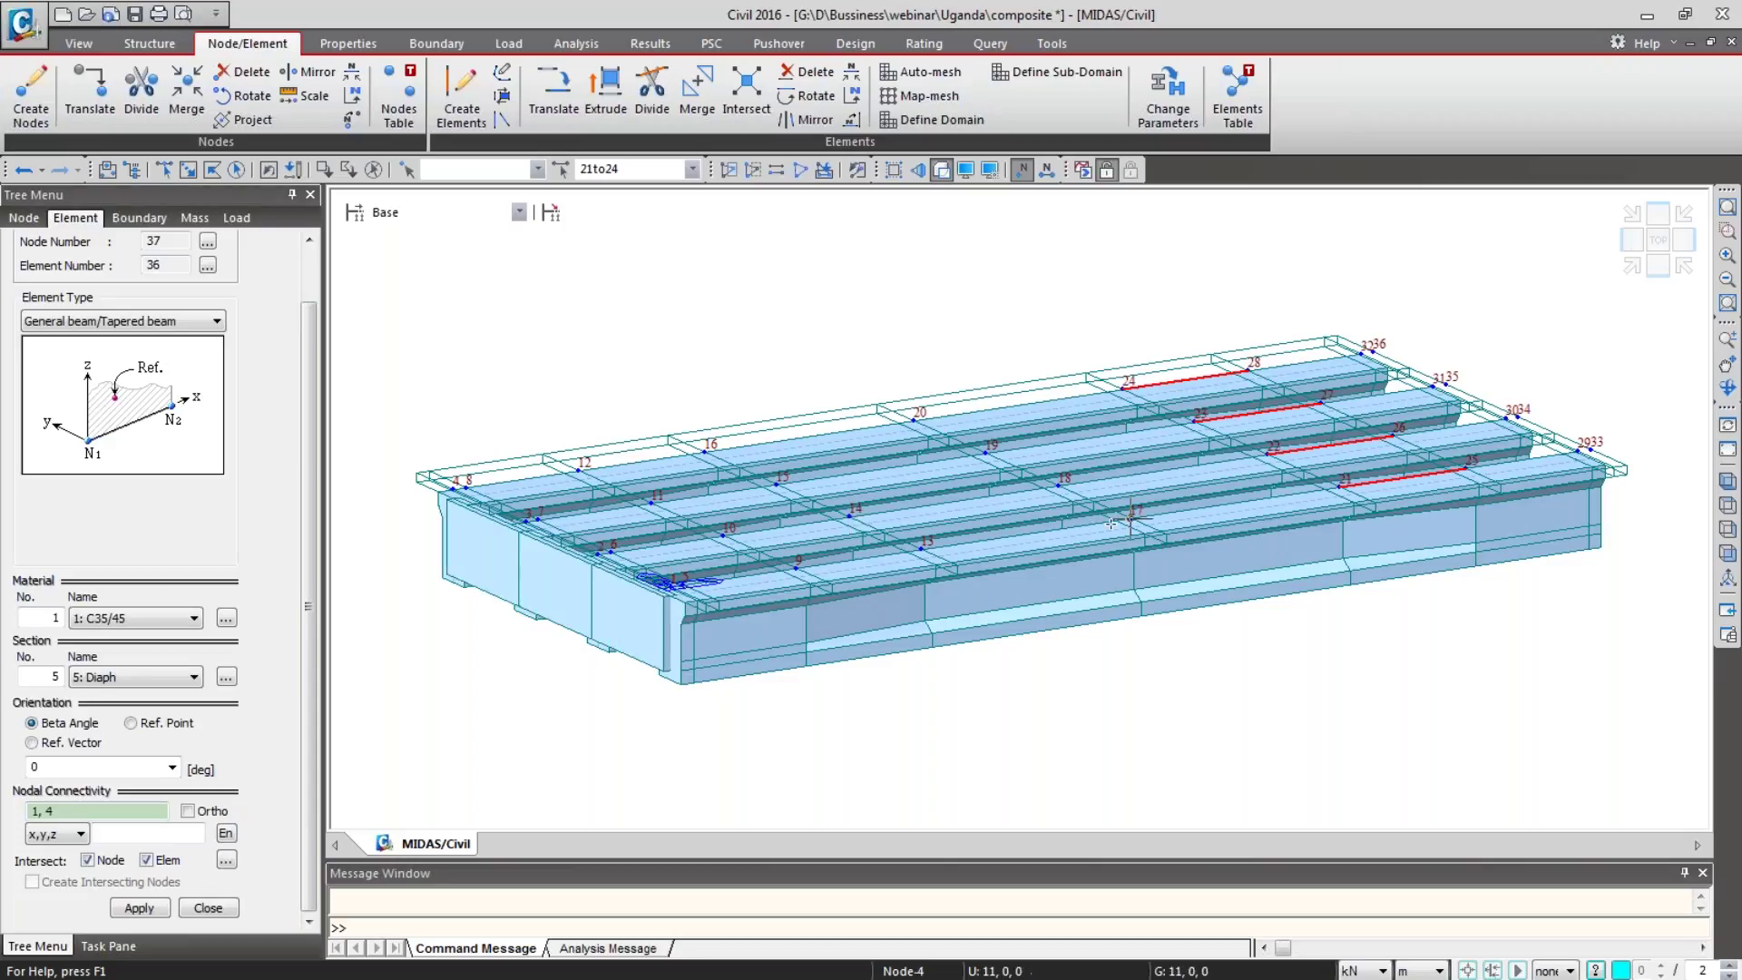
{"action": "left_click", "coordinate": [912, 433]}
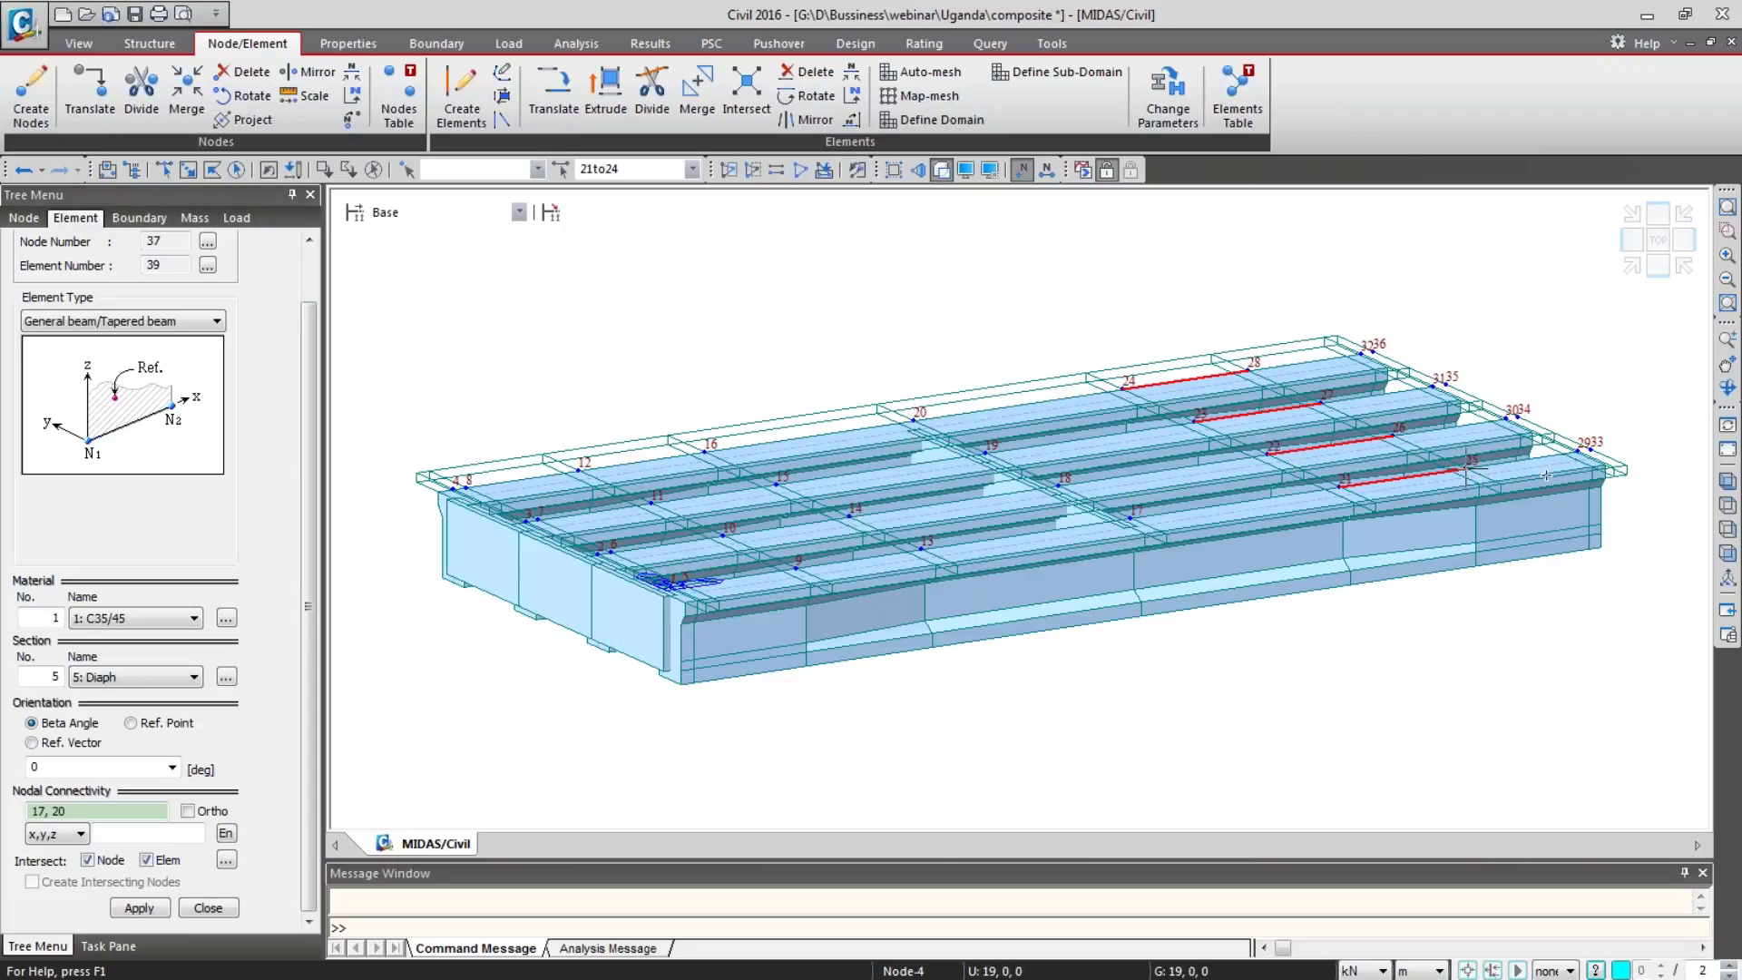
{"action": "left_click", "coordinate": [1589, 448]}
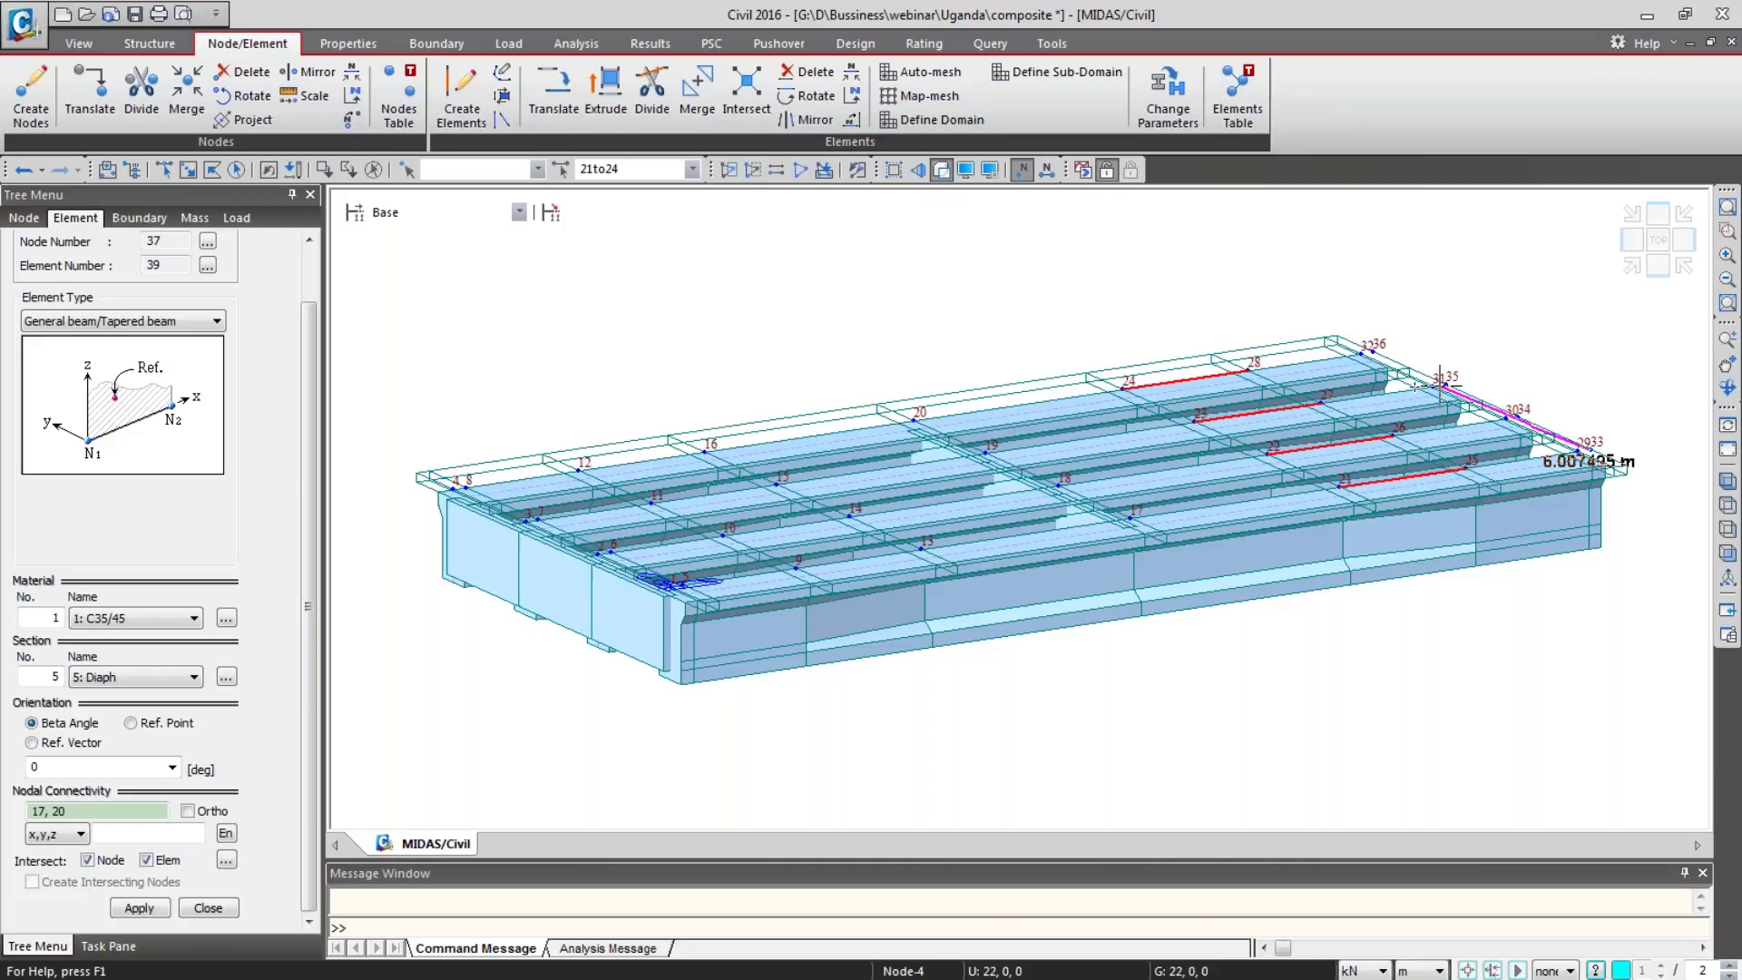
{"action": "left_click", "coordinate": [1374, 351]}
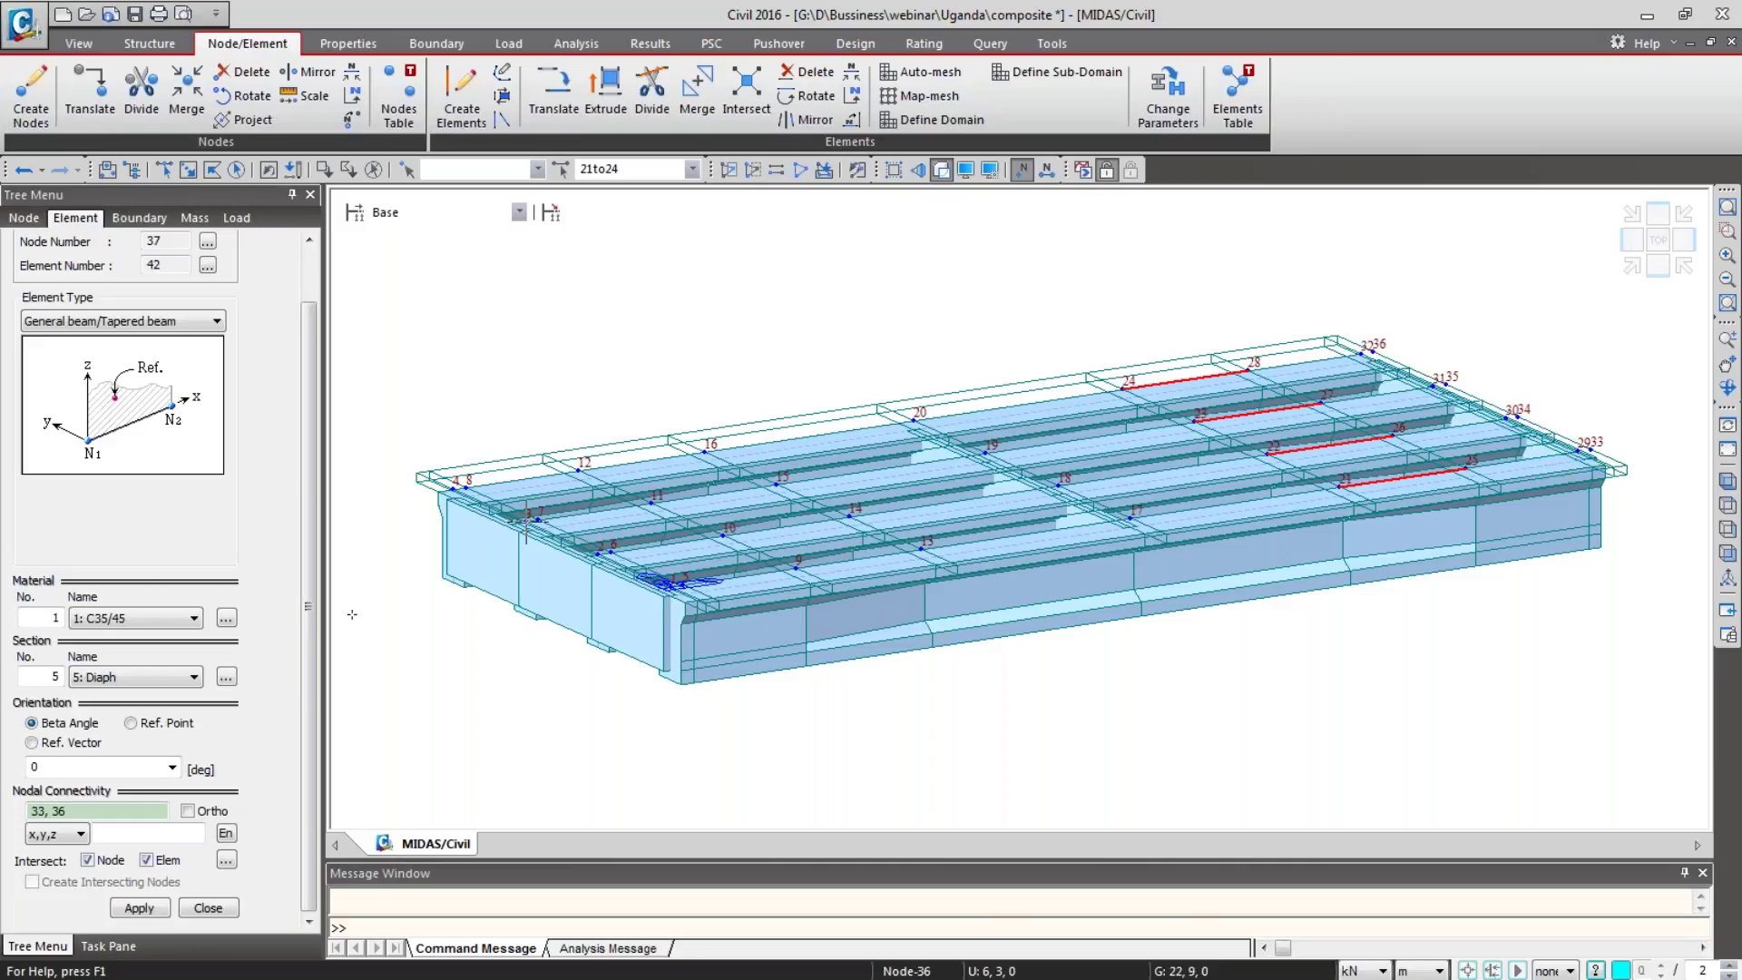
Step: Clear the element selection and display the finished grid of girders and diaphragms in top view
{"action": "left_click", "coordinate": [373, 170]}
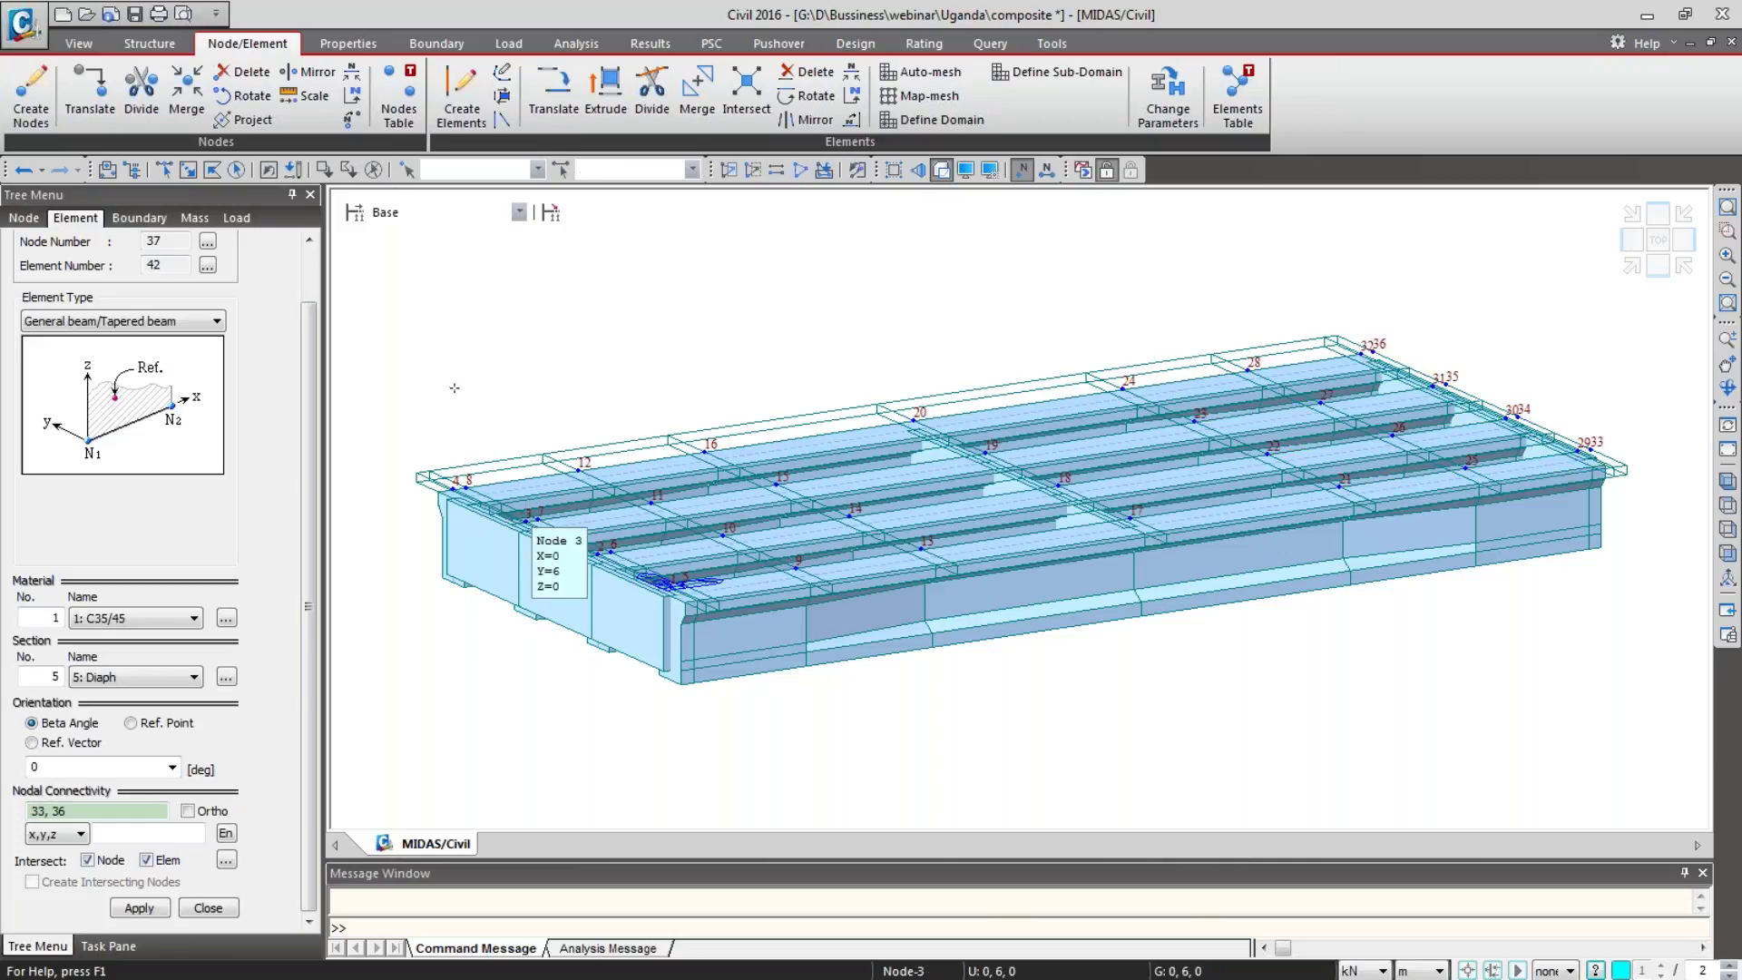
{"action": "mouse_move", "coordinate": [733, 579]}
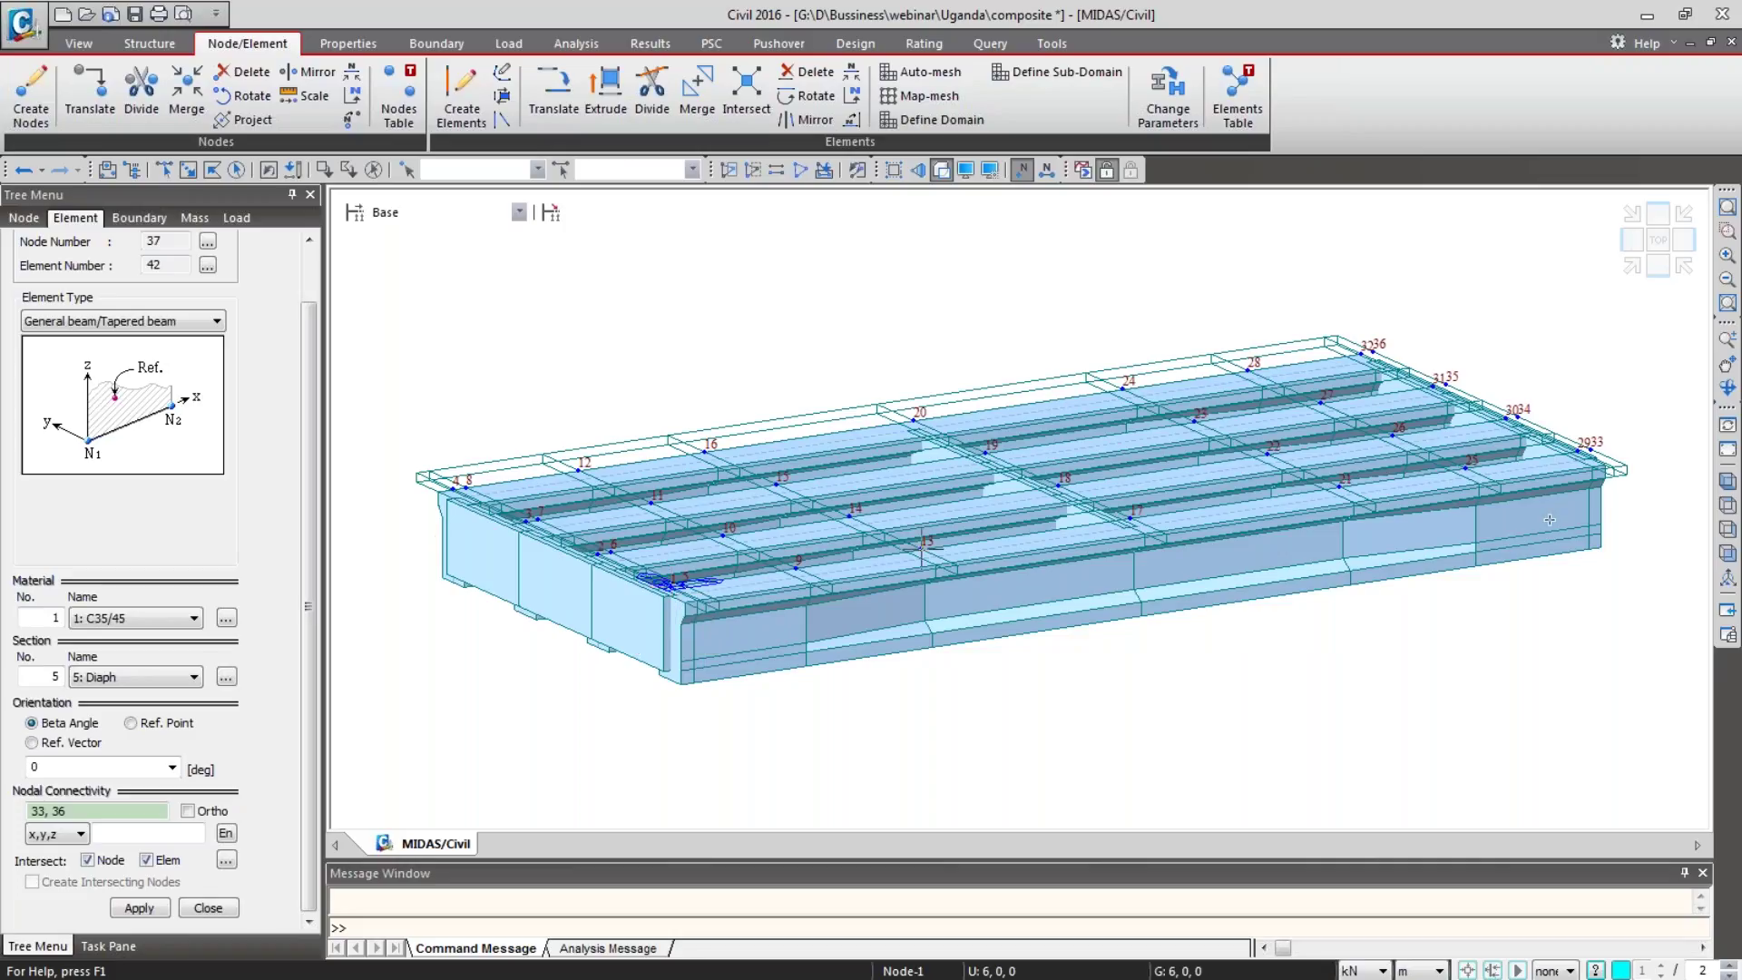
{"action": "left_click", "coordinate": [1727, 505]}
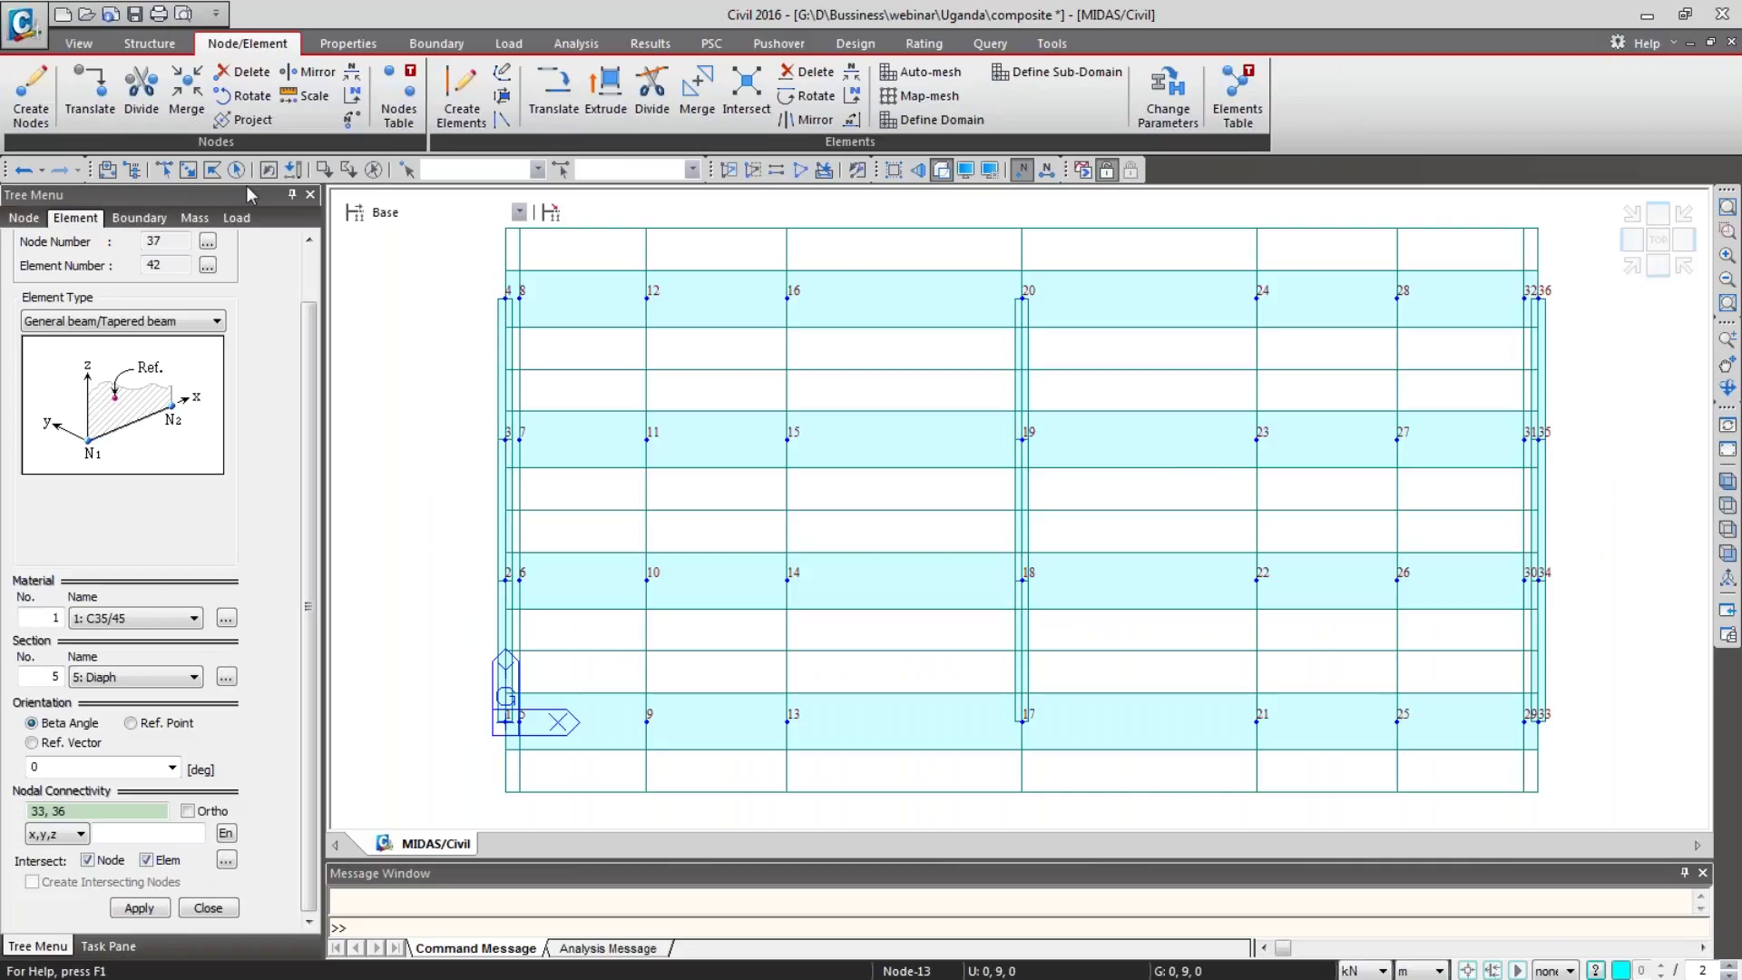
Step: Select girder-end nodes 5 to 8 and 29 to 32 and begin copying them with Translate Nodes at equal distance
{"action": "left_click", "coordinate": [189, 170]}
{"action": "left_click_drag", "start_coordinate": [519, 295], "coordinate": [571, 443]}
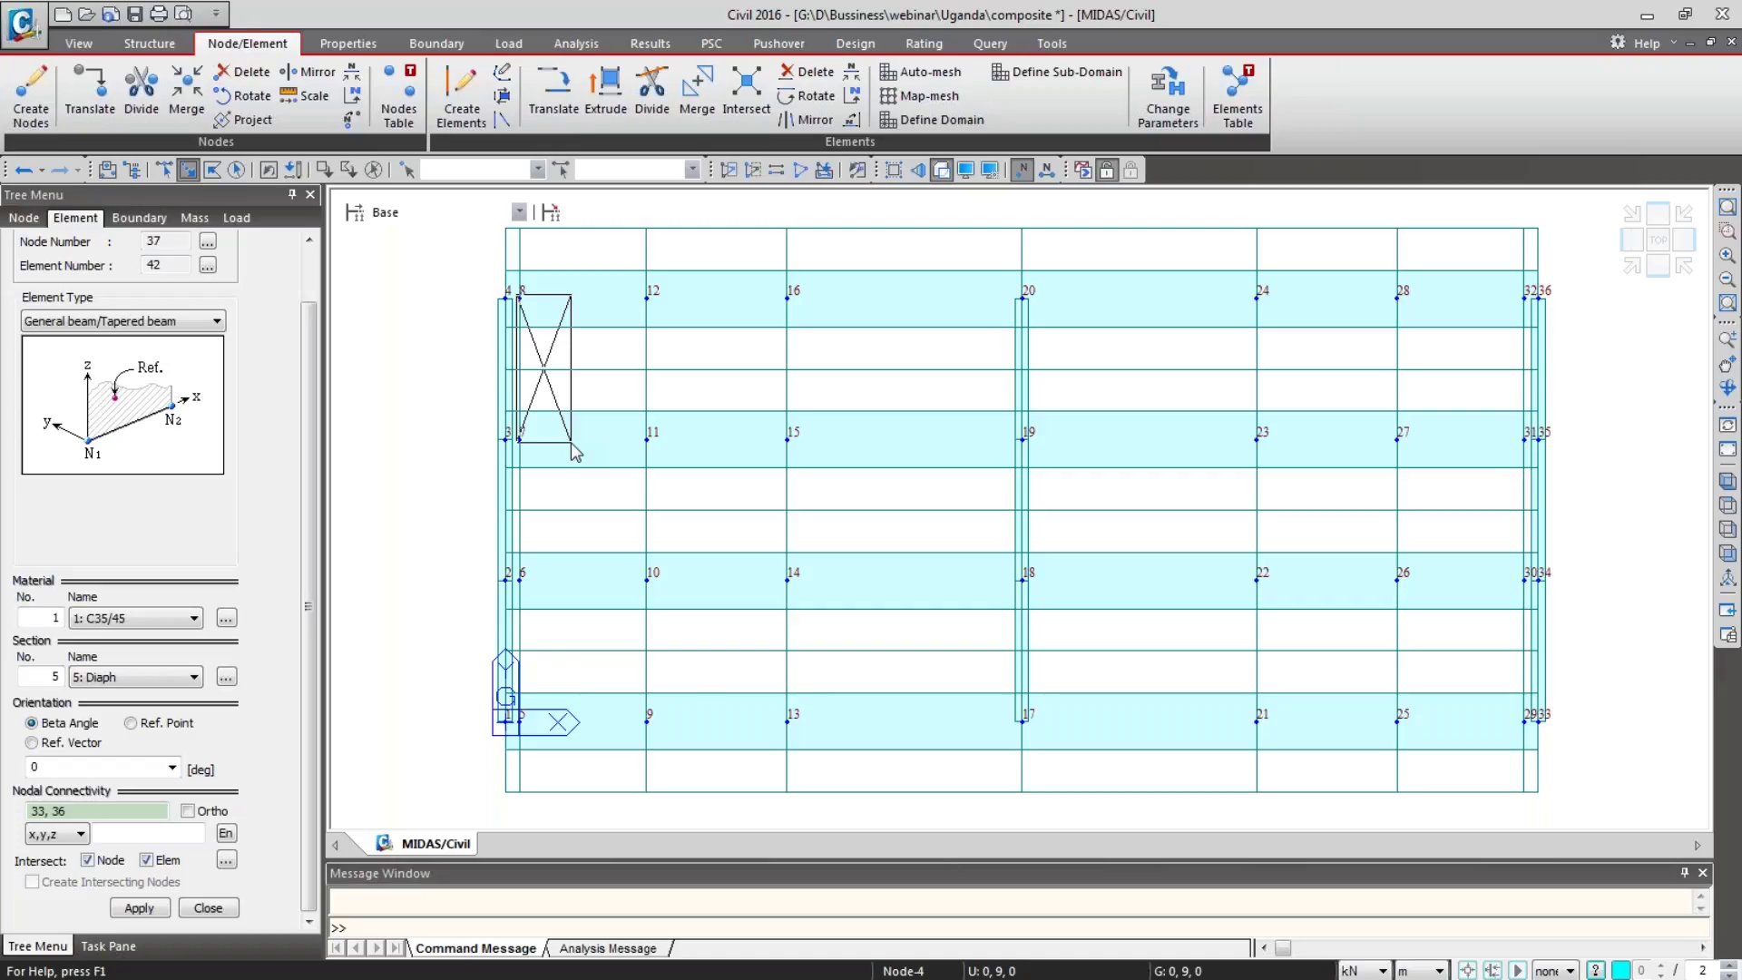
{"action": "left_click_drag", "start_coordinate": [570, 443], "coordinate": [557, 735]}
{"action": "left_click_drag", "start_coordinate": [1508, 290], "coordinate": [1527, 736]}
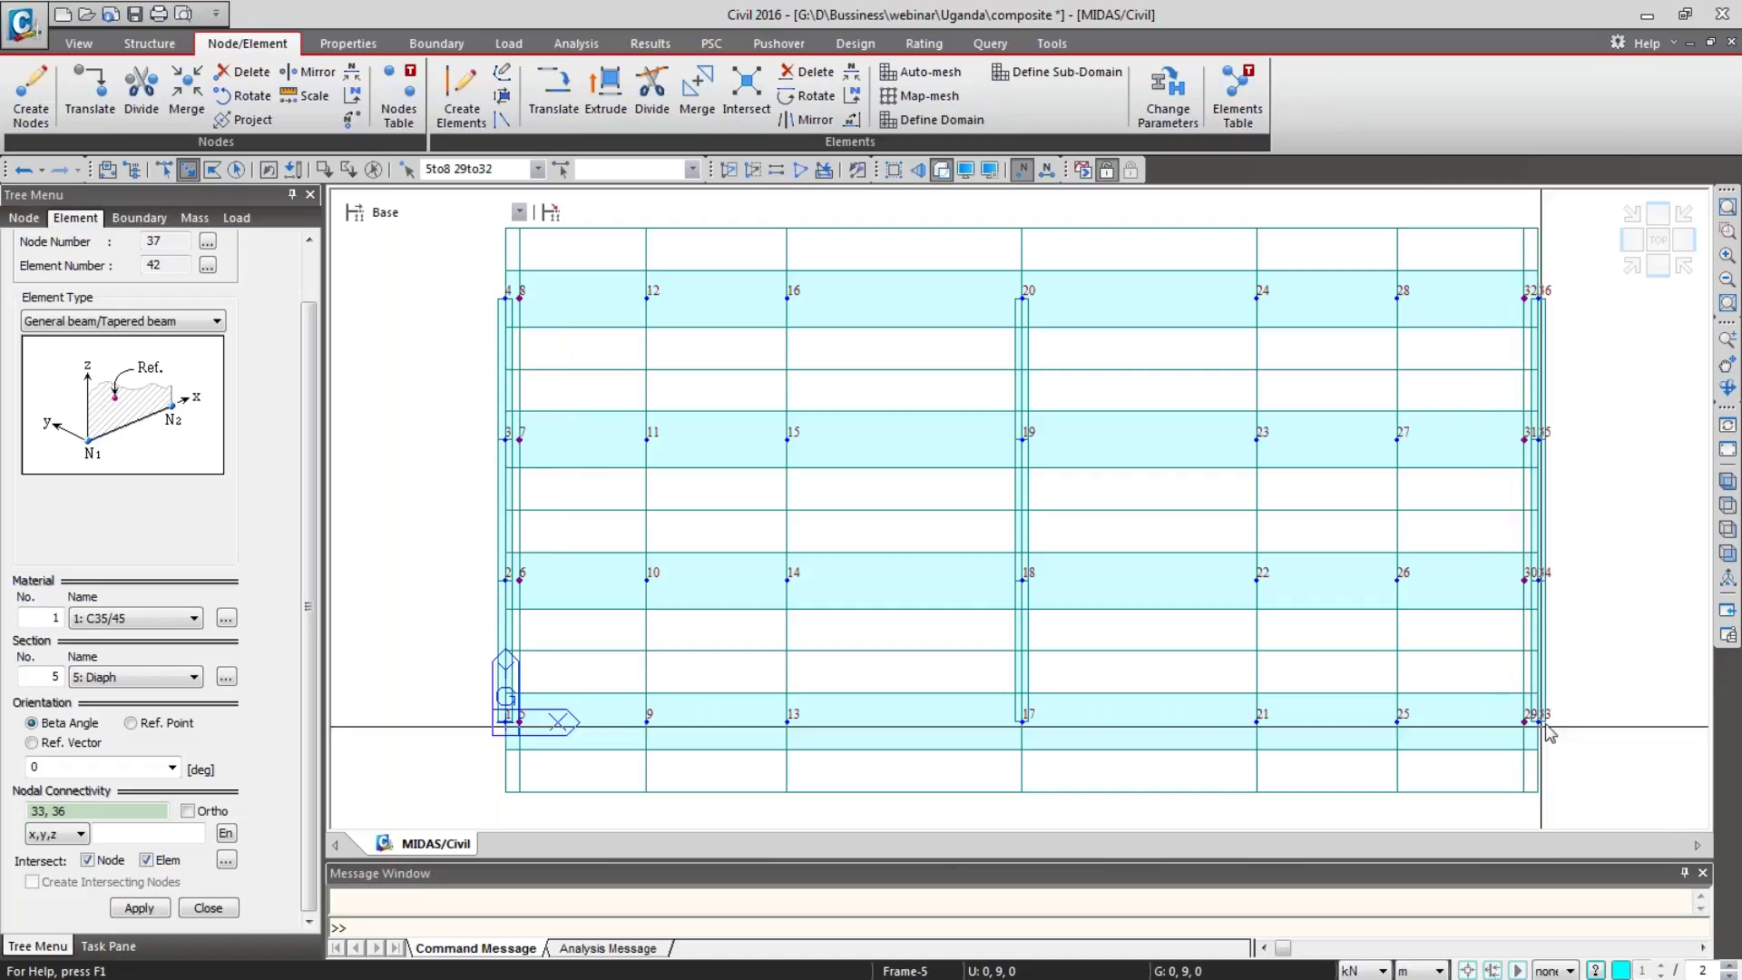
{"action": "left_click", "coordinate": [1728, 481]}
{"action": "right_click", "coordinate": [581, 434]}
{"action": "mouse_move", "coordinate": [604, 447]}
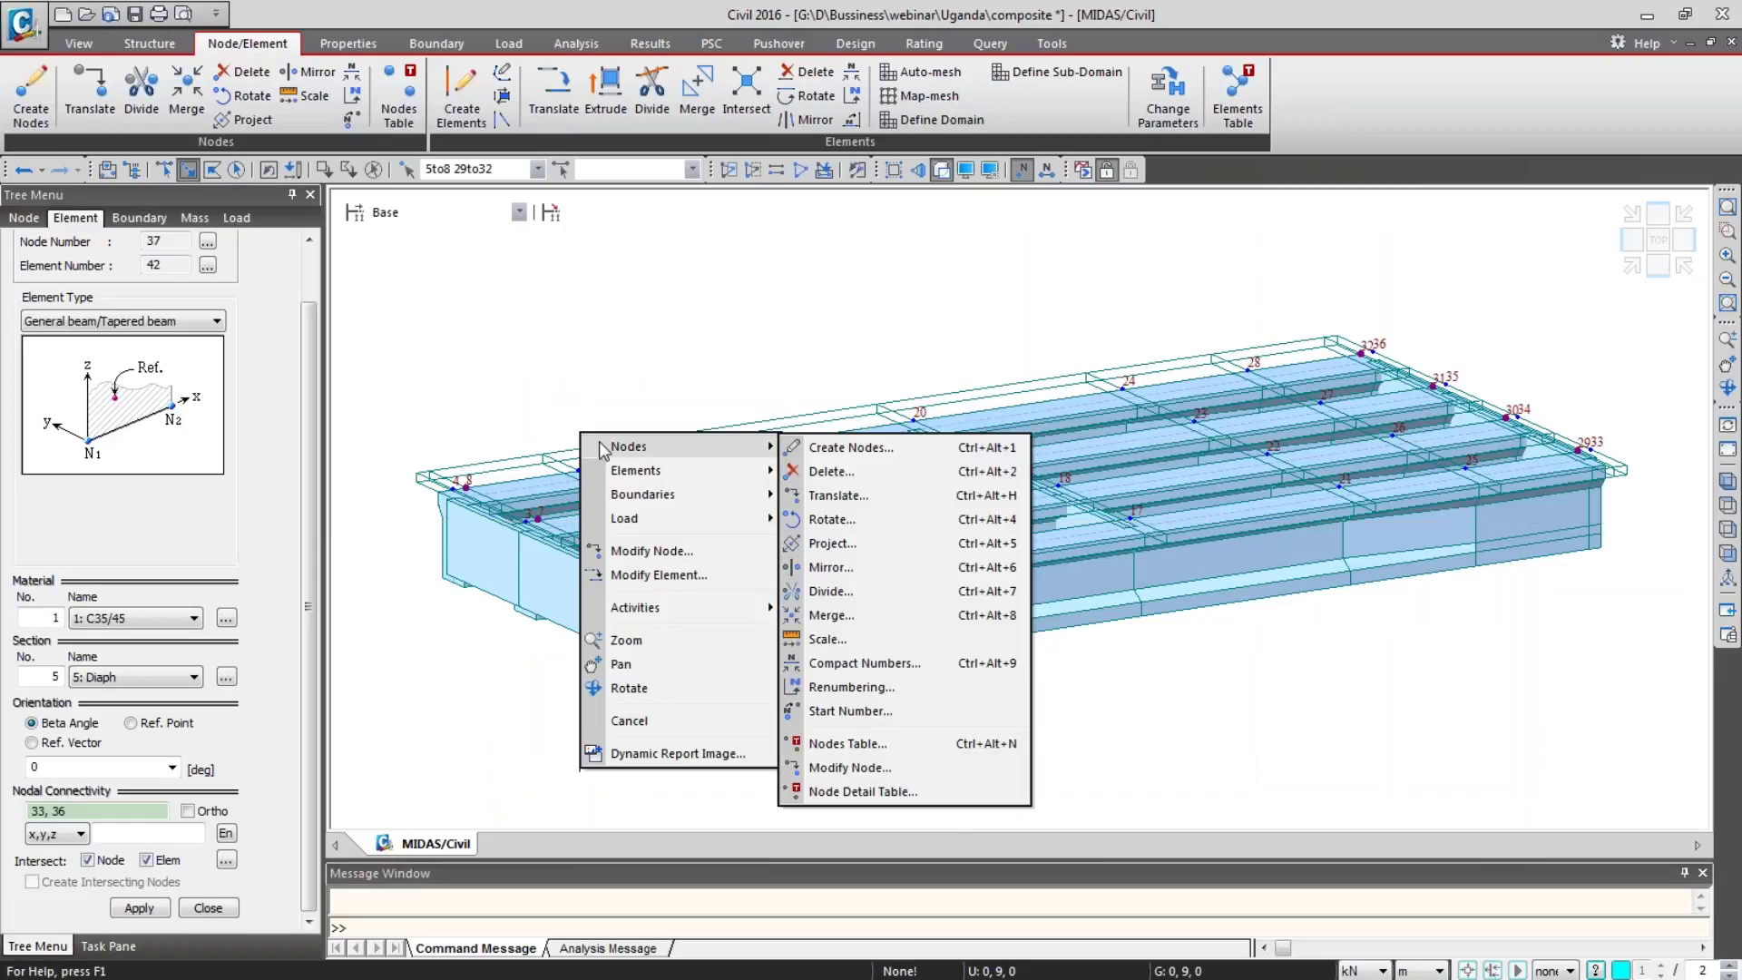
{"action": "left_click", "coordinate": [833, 496]}
{"action": "left_click", "coordinate": [127, 400]}
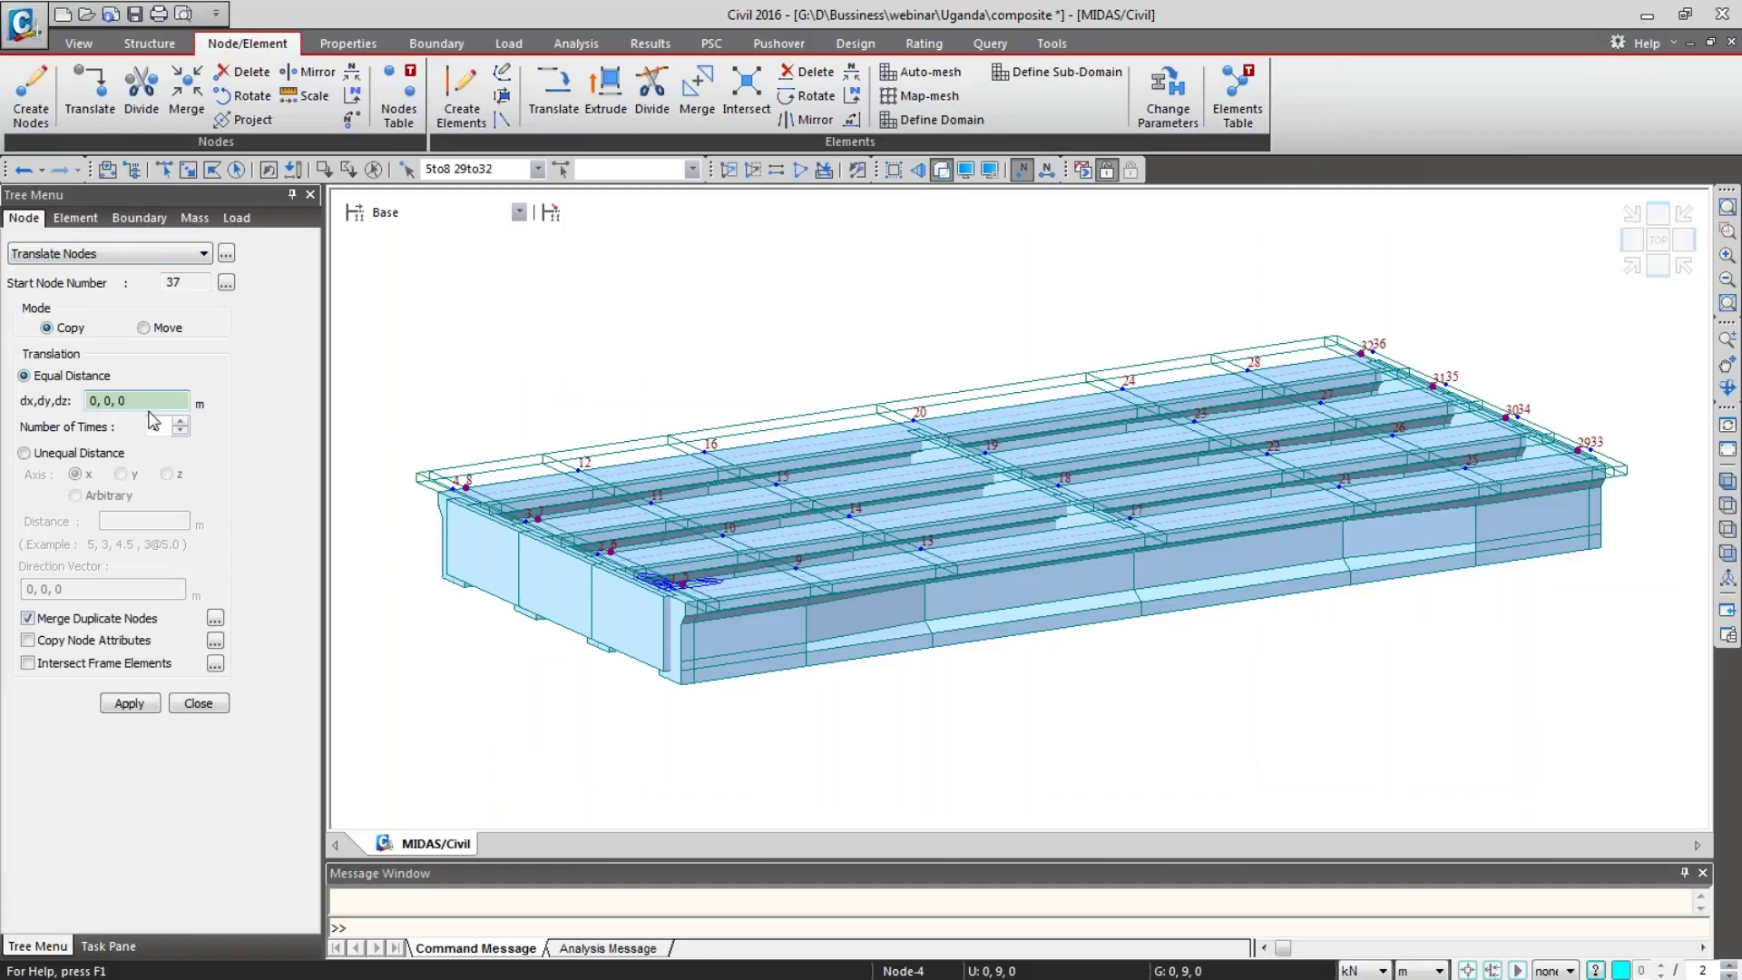
Step: Try copying the selected girder-end nodes by 0, 0, -1.8 m, check their level in the end view, and undo the copy
{"action": "key", "text": "BackSpace"}
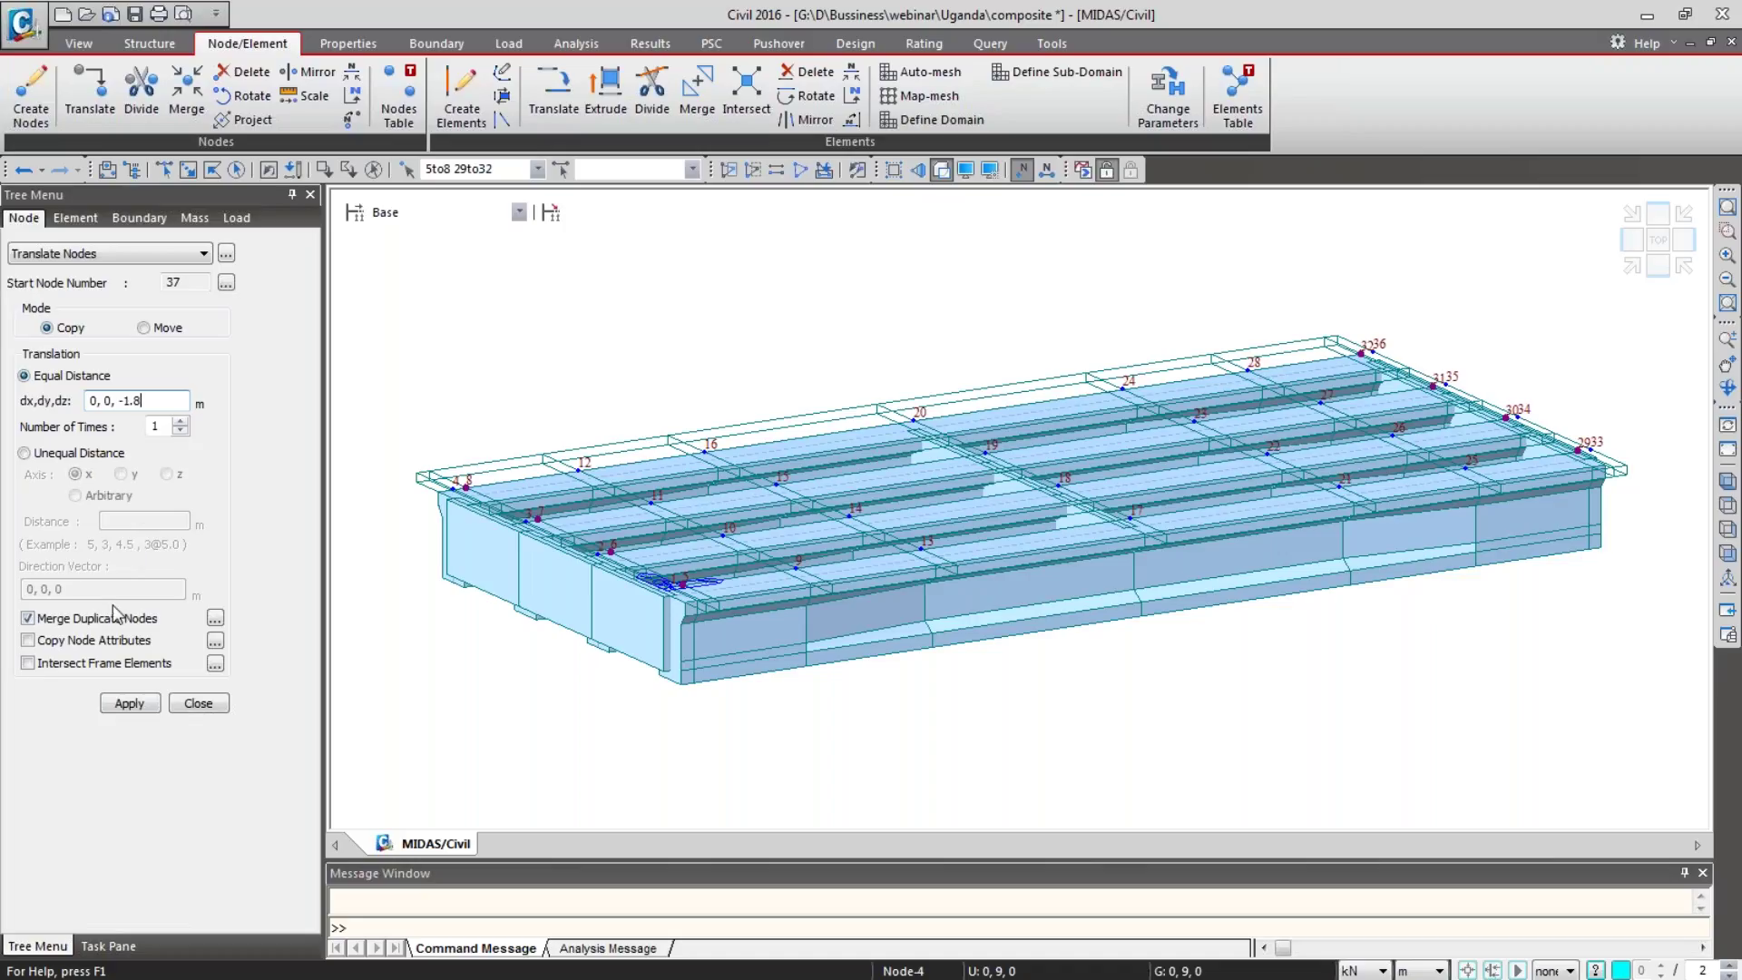
{"action": "left_click", "coordinate": [128, 704]}
{"action": "key", "text": "ctrl+s"}
{"action": "left_click", "coordinate": [1730, 536]}
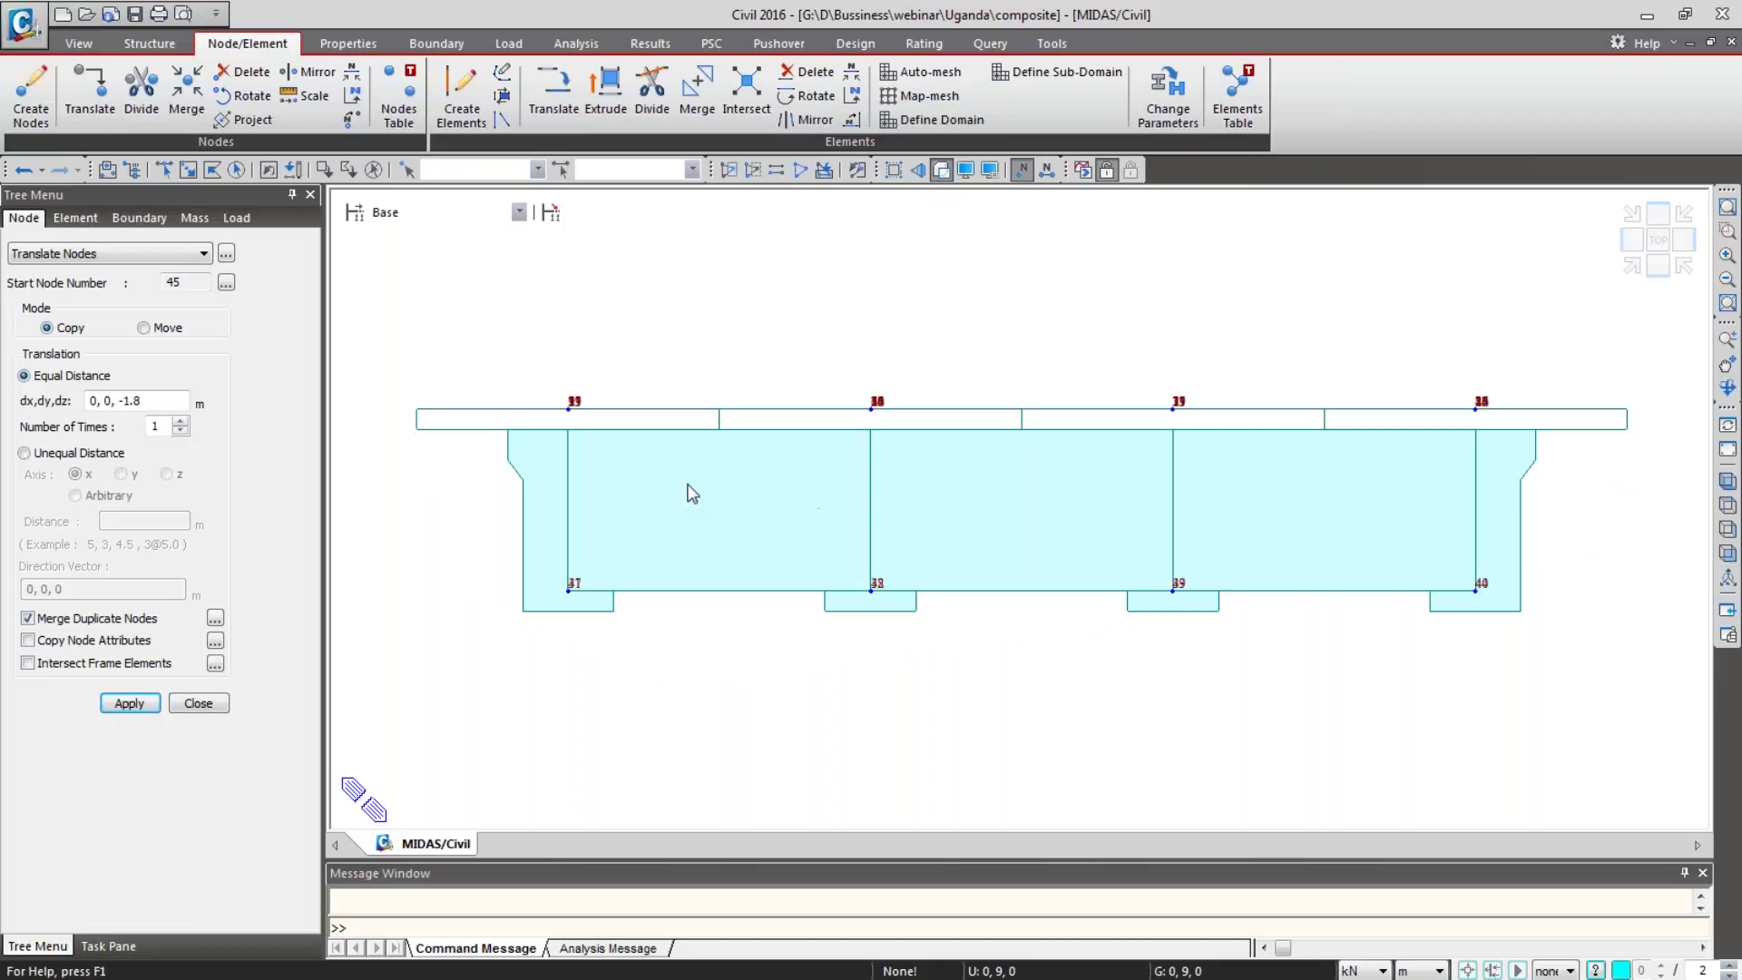
{"action": "left_click", "coordinate": [23, 170]}
Step: Copy nodes 5 to 8 and 29 to 32 once by 0, 0, -2 m to create the bearing nodes
{"action": "left_click", "coordinate": [152, 399]}
{"action": "key", "text": "BackSpace"}
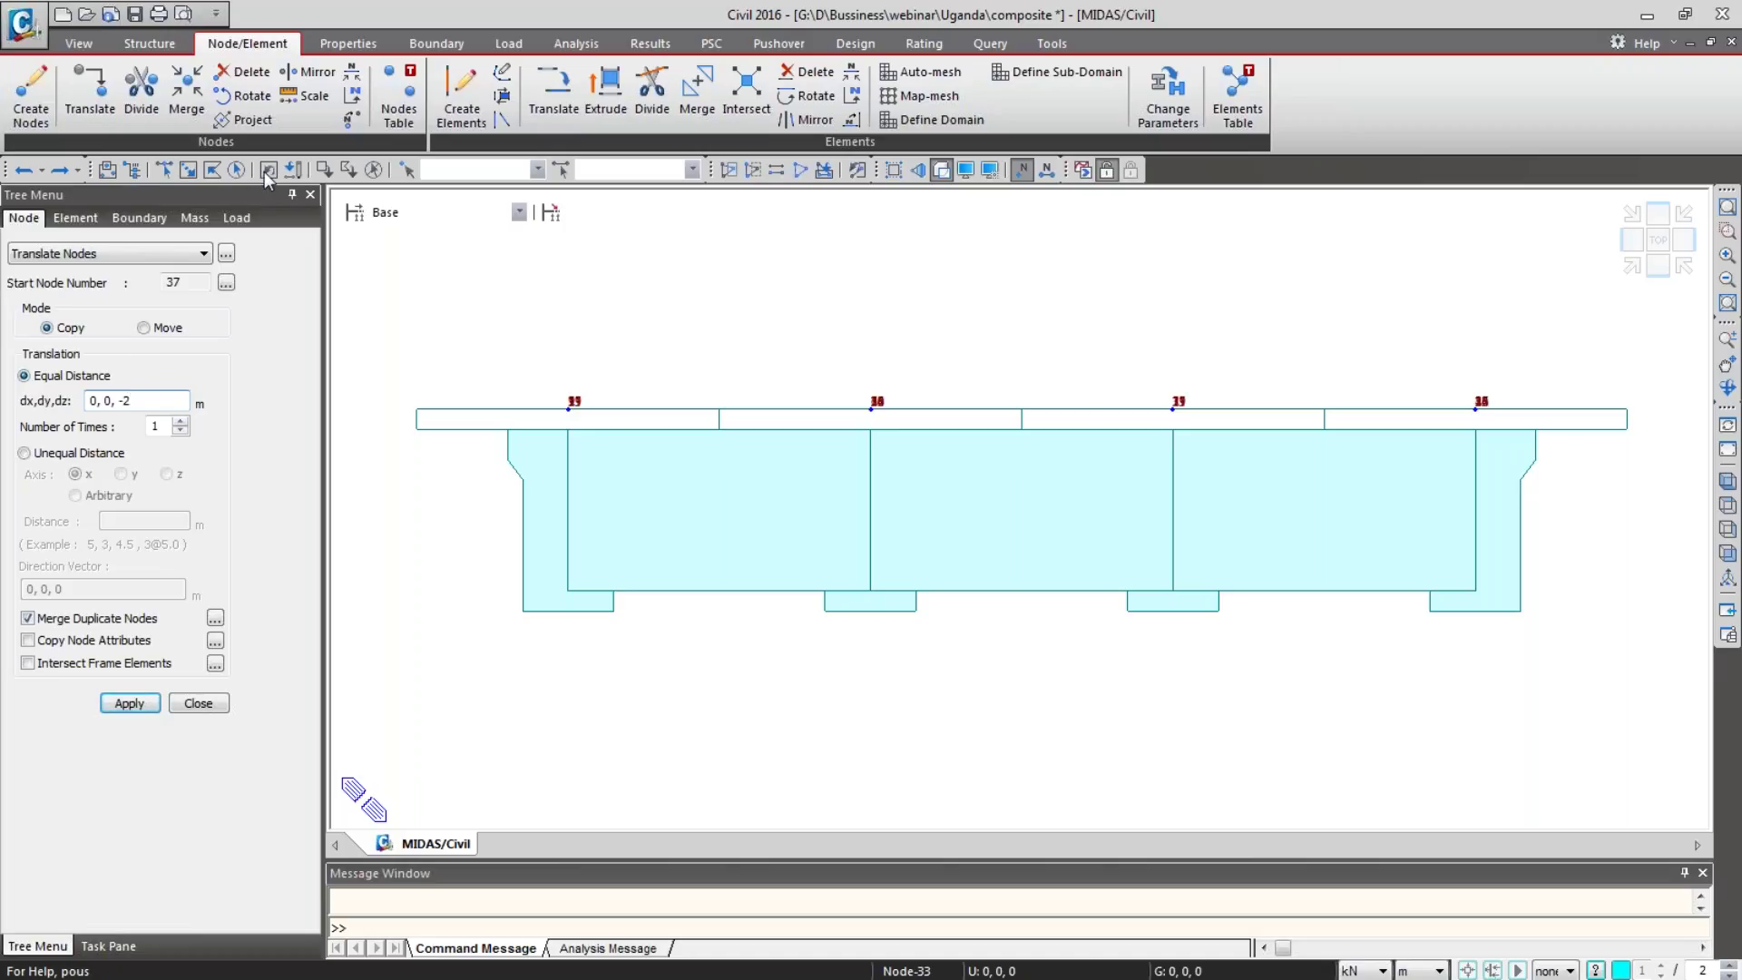
{"action": "left_click", "coordinate": [125, 704]}
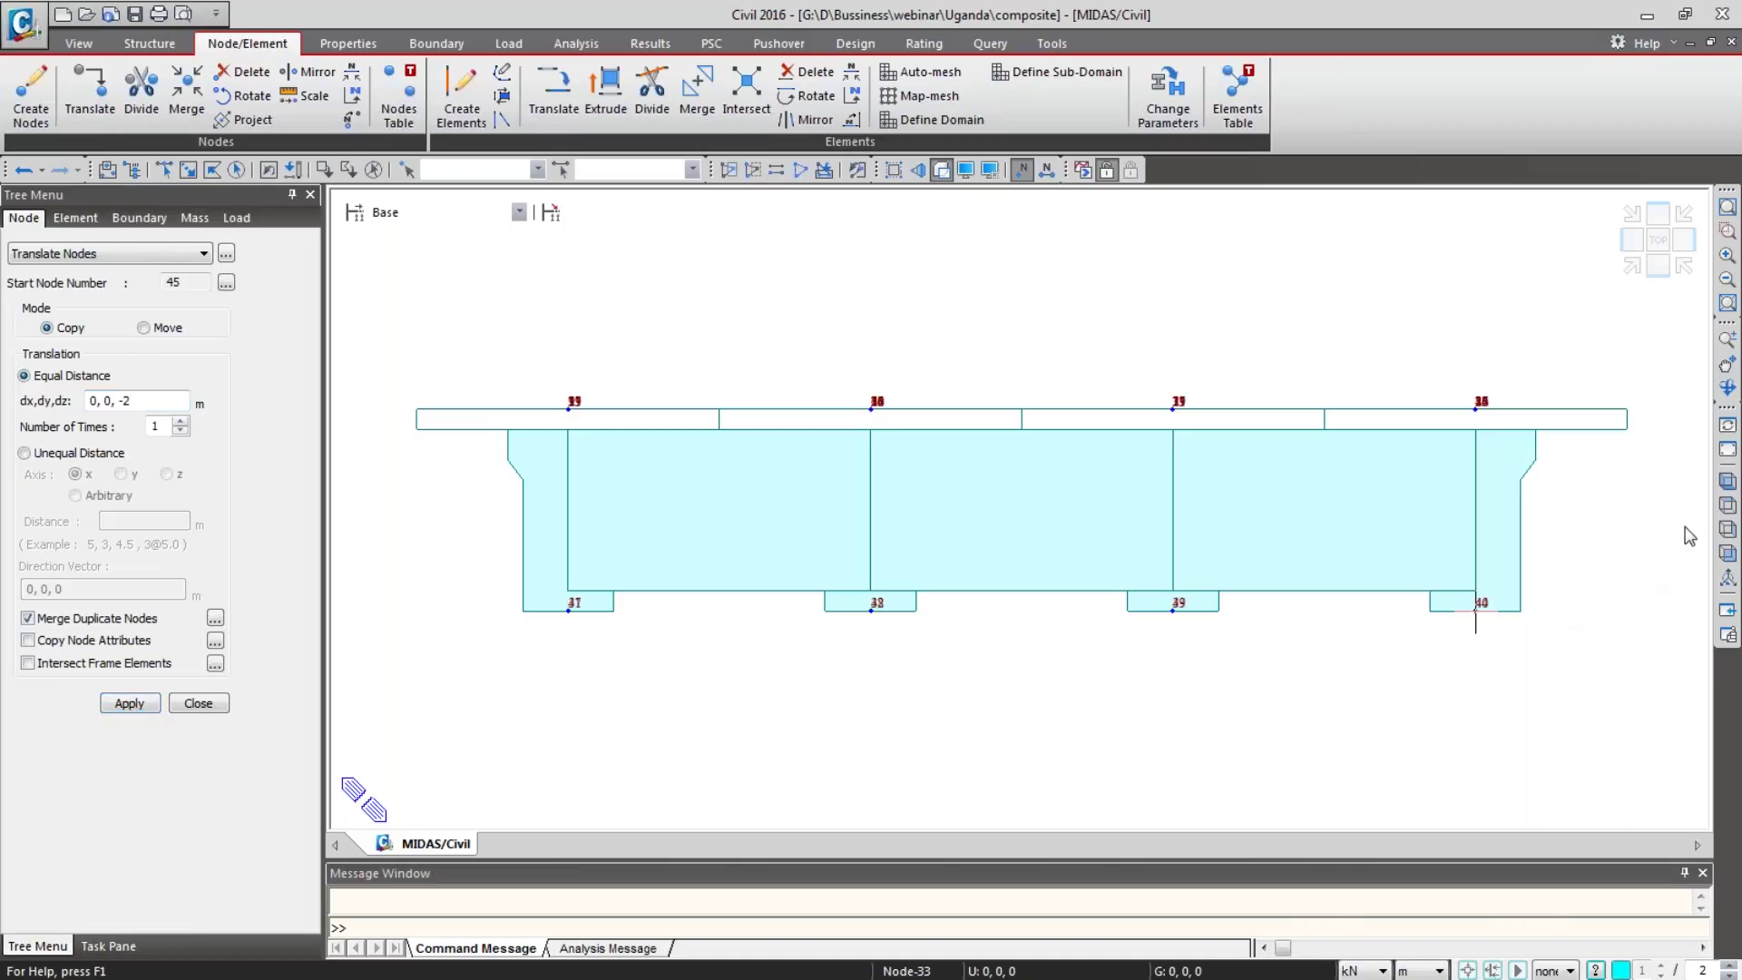
{"action": "left_click", "coordinate": [1728, 484]}
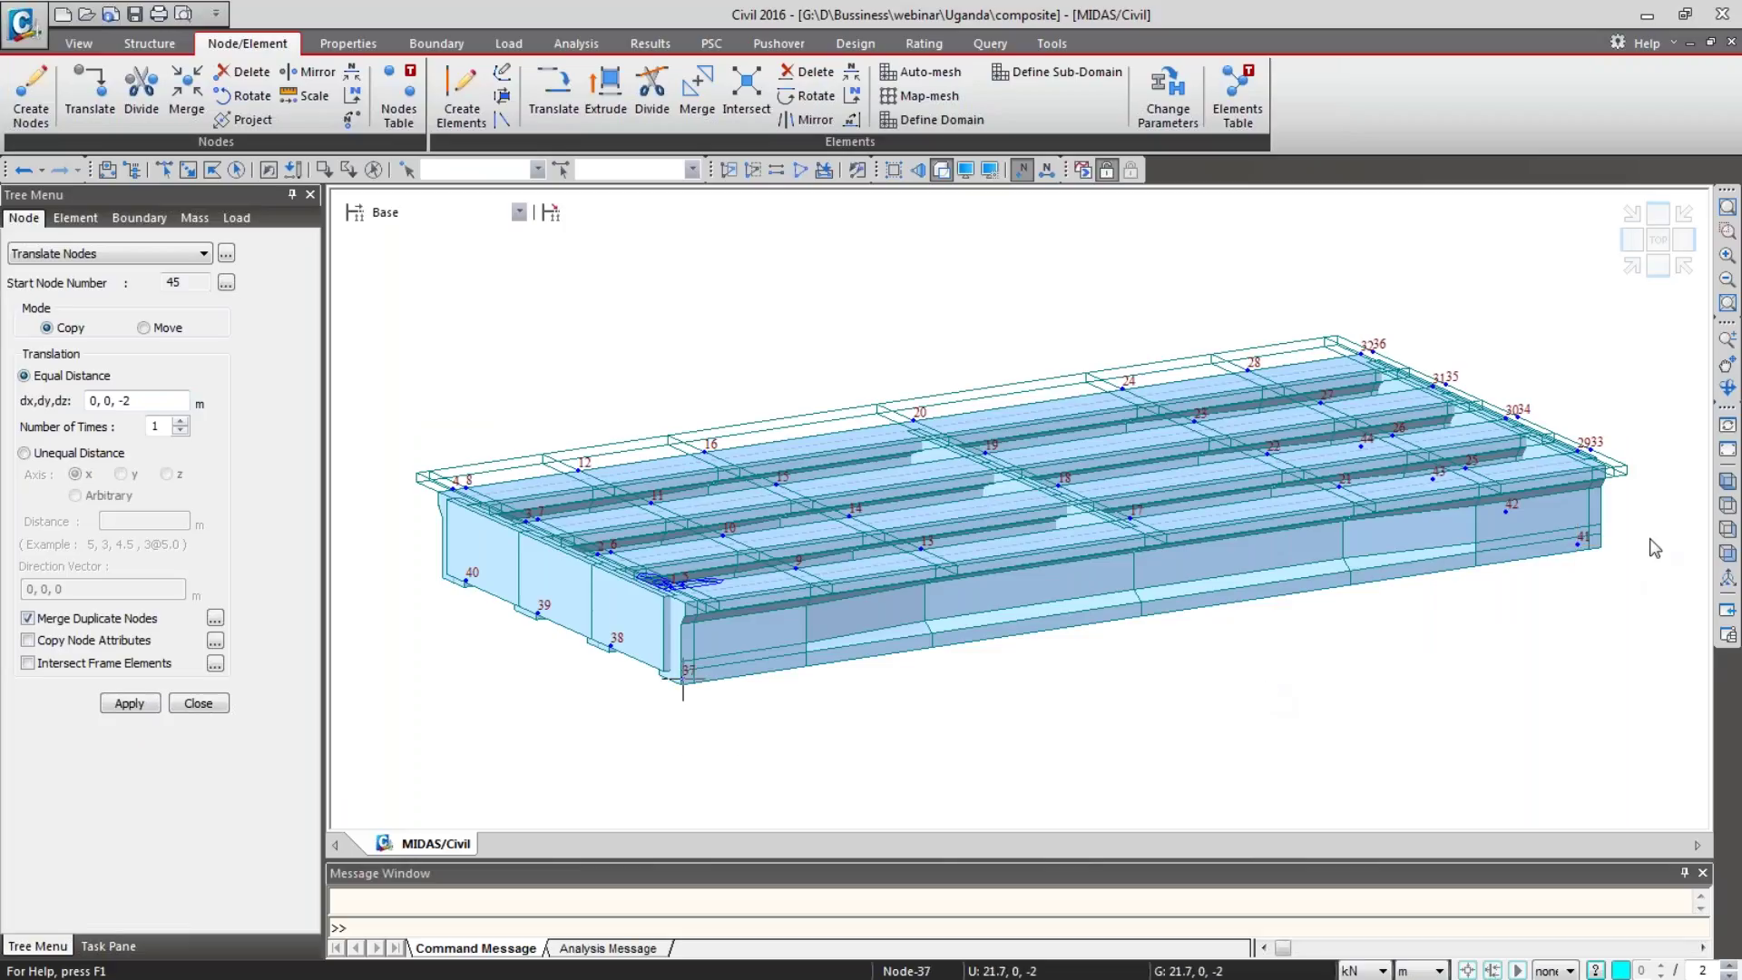
Step: Assign supports with all translations (D-ALL) fixed to the lower nodes 37 to 40 in wireframe side view
{"action": "left_click", "coordinate": [1726, 553]}
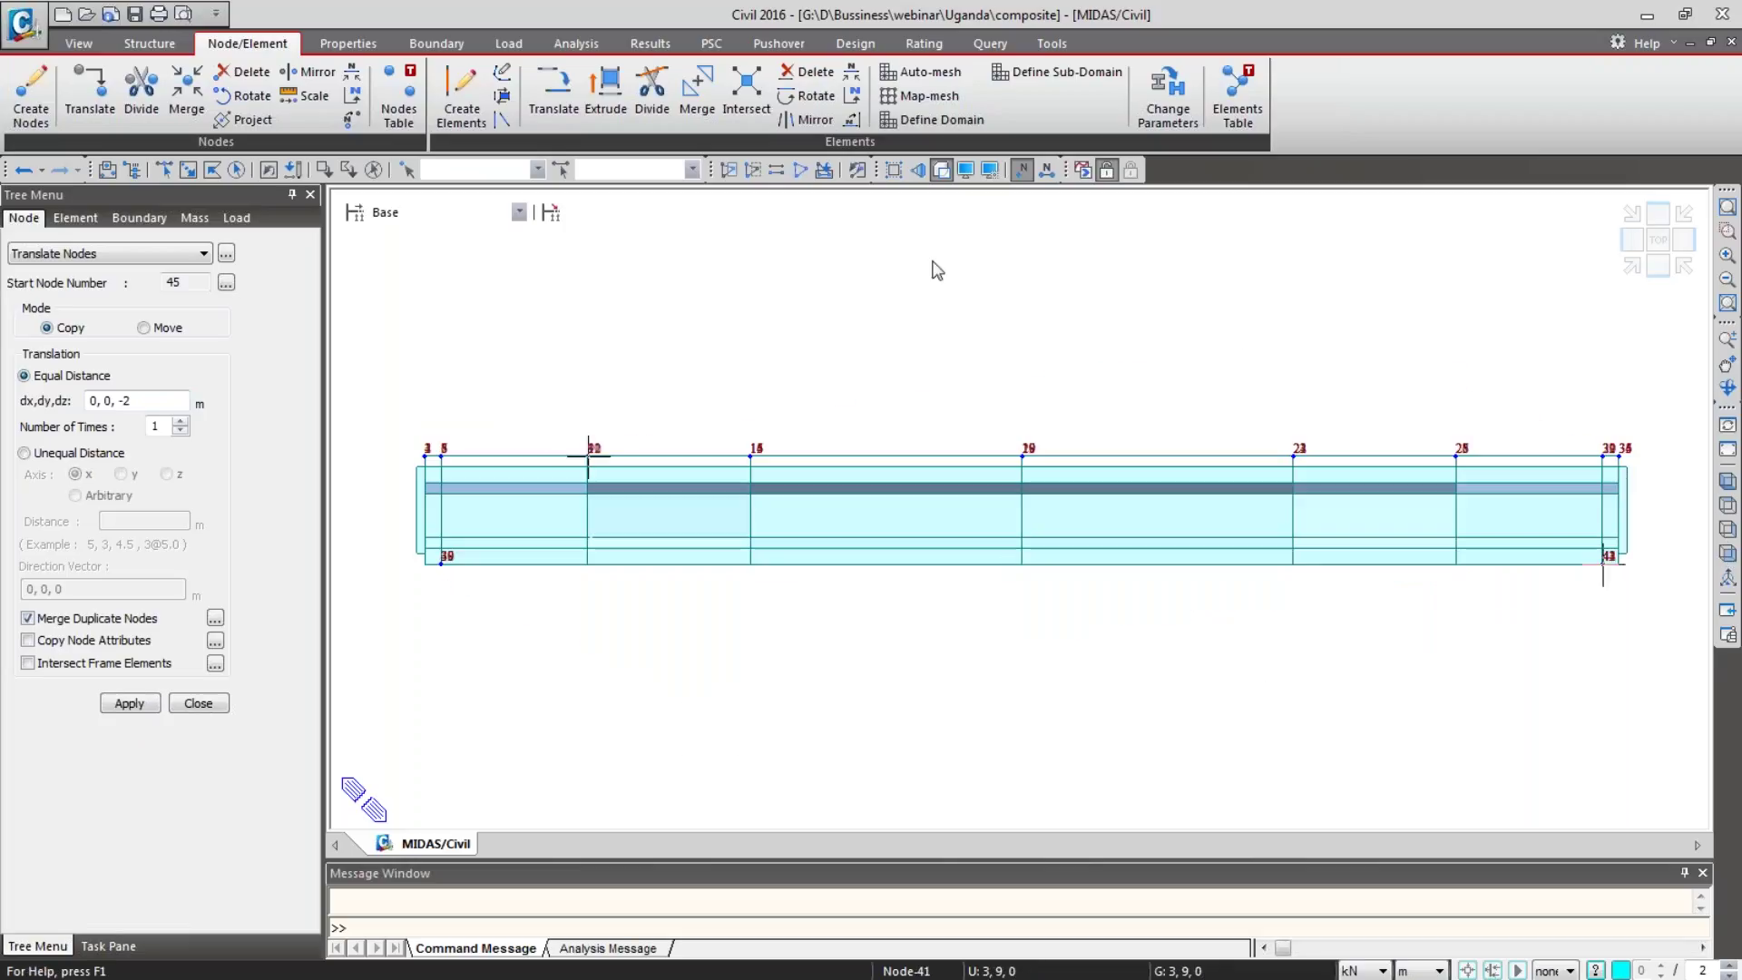
{"action": "left_click", "coordinate": [940, 170]}
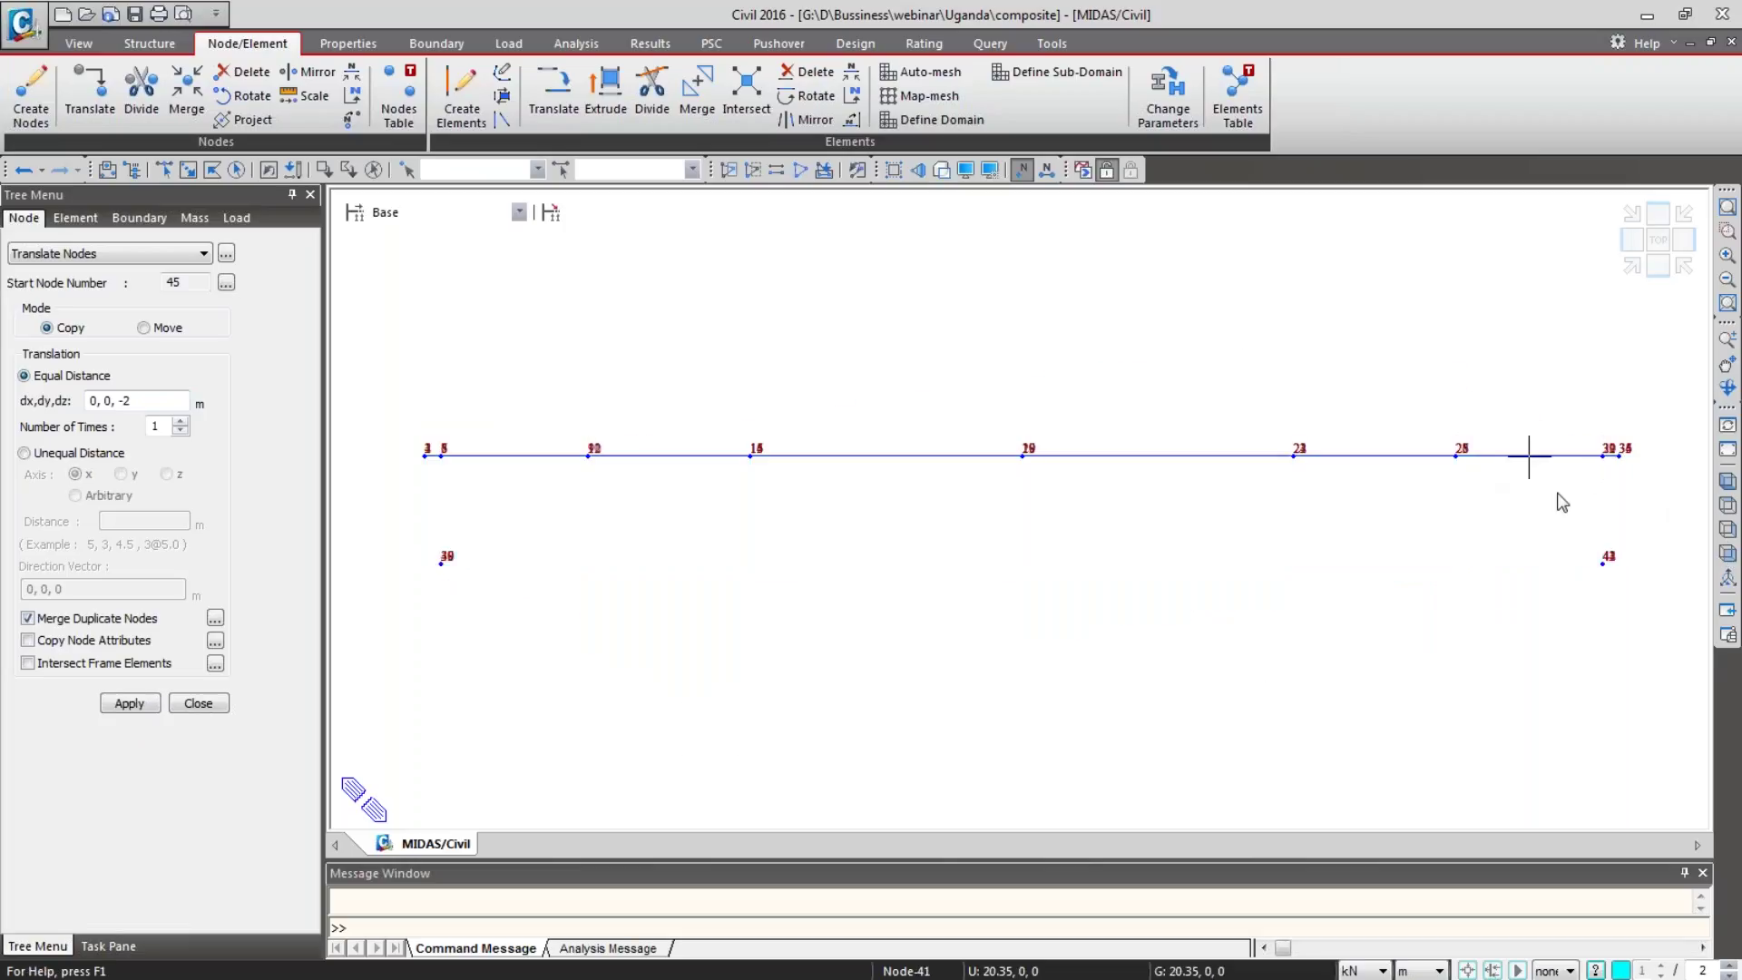
{"action": "left_click", "coordinate": [437, 43]}
{"action": "left_click", "coordinate": [98, 105]}
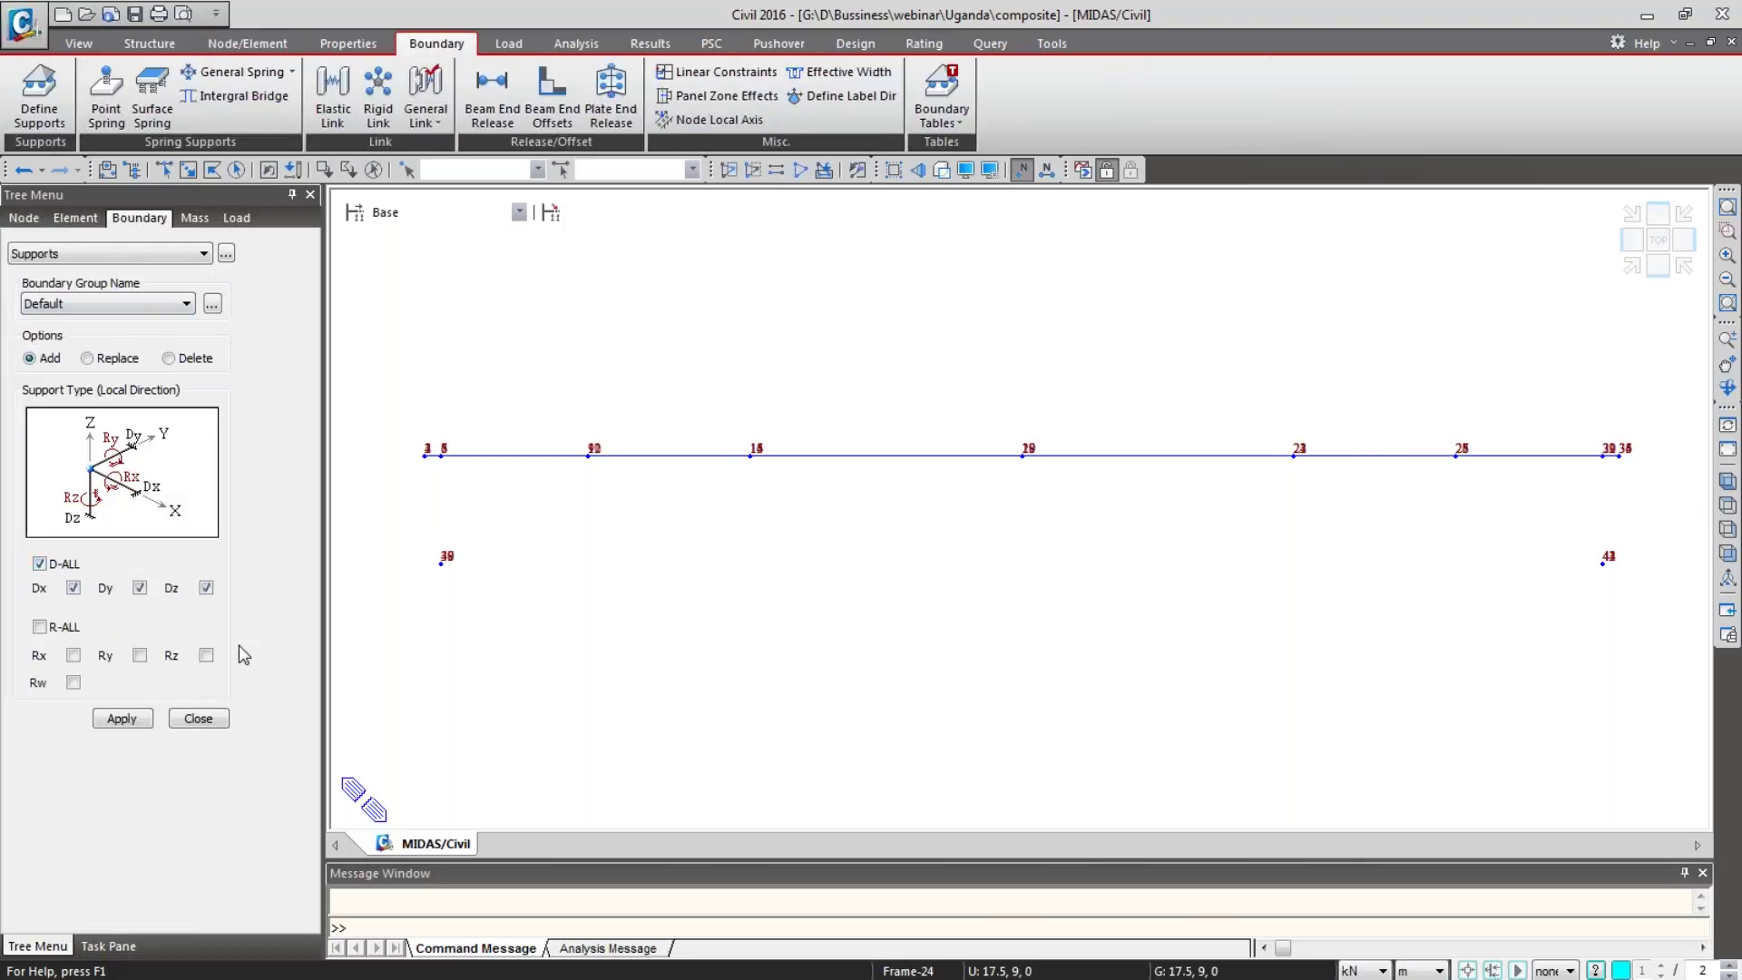
{"action": "left_click", "coordinate": [187, 169]}
{"action": "left_click_drag", "start_coordinate": [392, 560], "coordinate": [489, 630]}
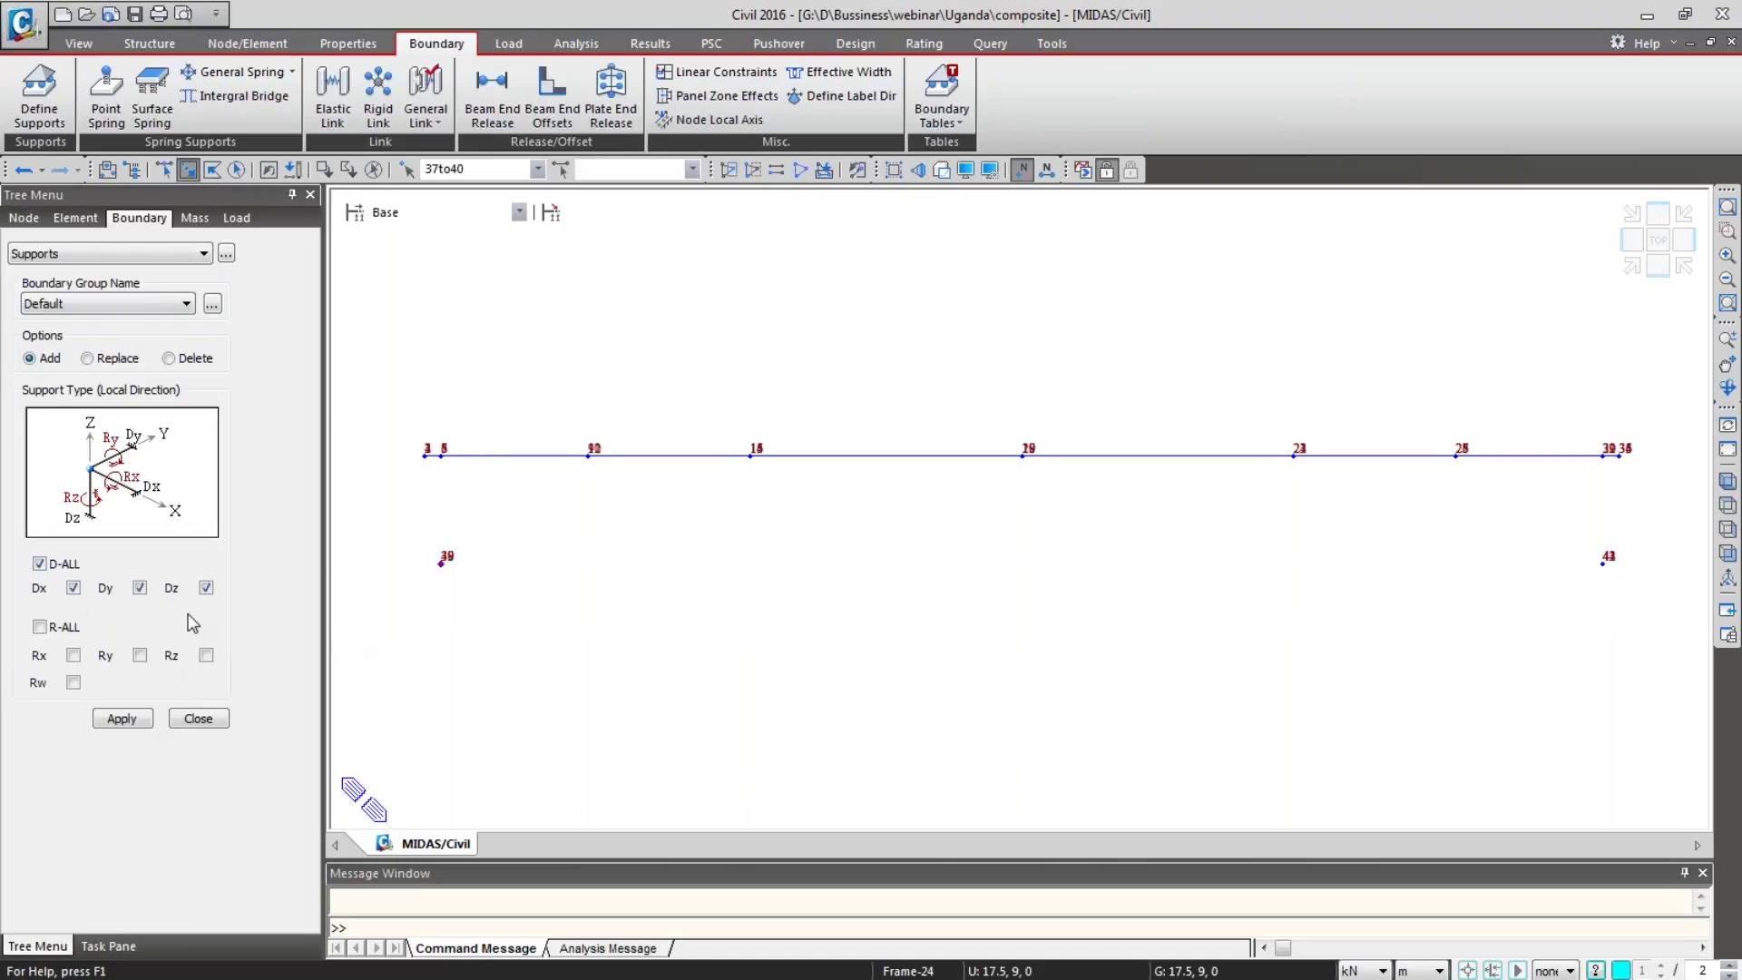
{"action": "left_click", "coordinate": [135, 717]}
Step: Assign supports fixing only Dy and Dz to the lower nodes 41 to 44 at the far end
{"action": "left_click_drag", "start_coordinate": [1567, 543], "coordinate": [1620, 599]}
{"action": "left_click", "coordinate": [73, 589]}
{"action": "left_click", "coordinate": [123, 719]}
{"action": "left_click", "coordinate": [1727, 505]}
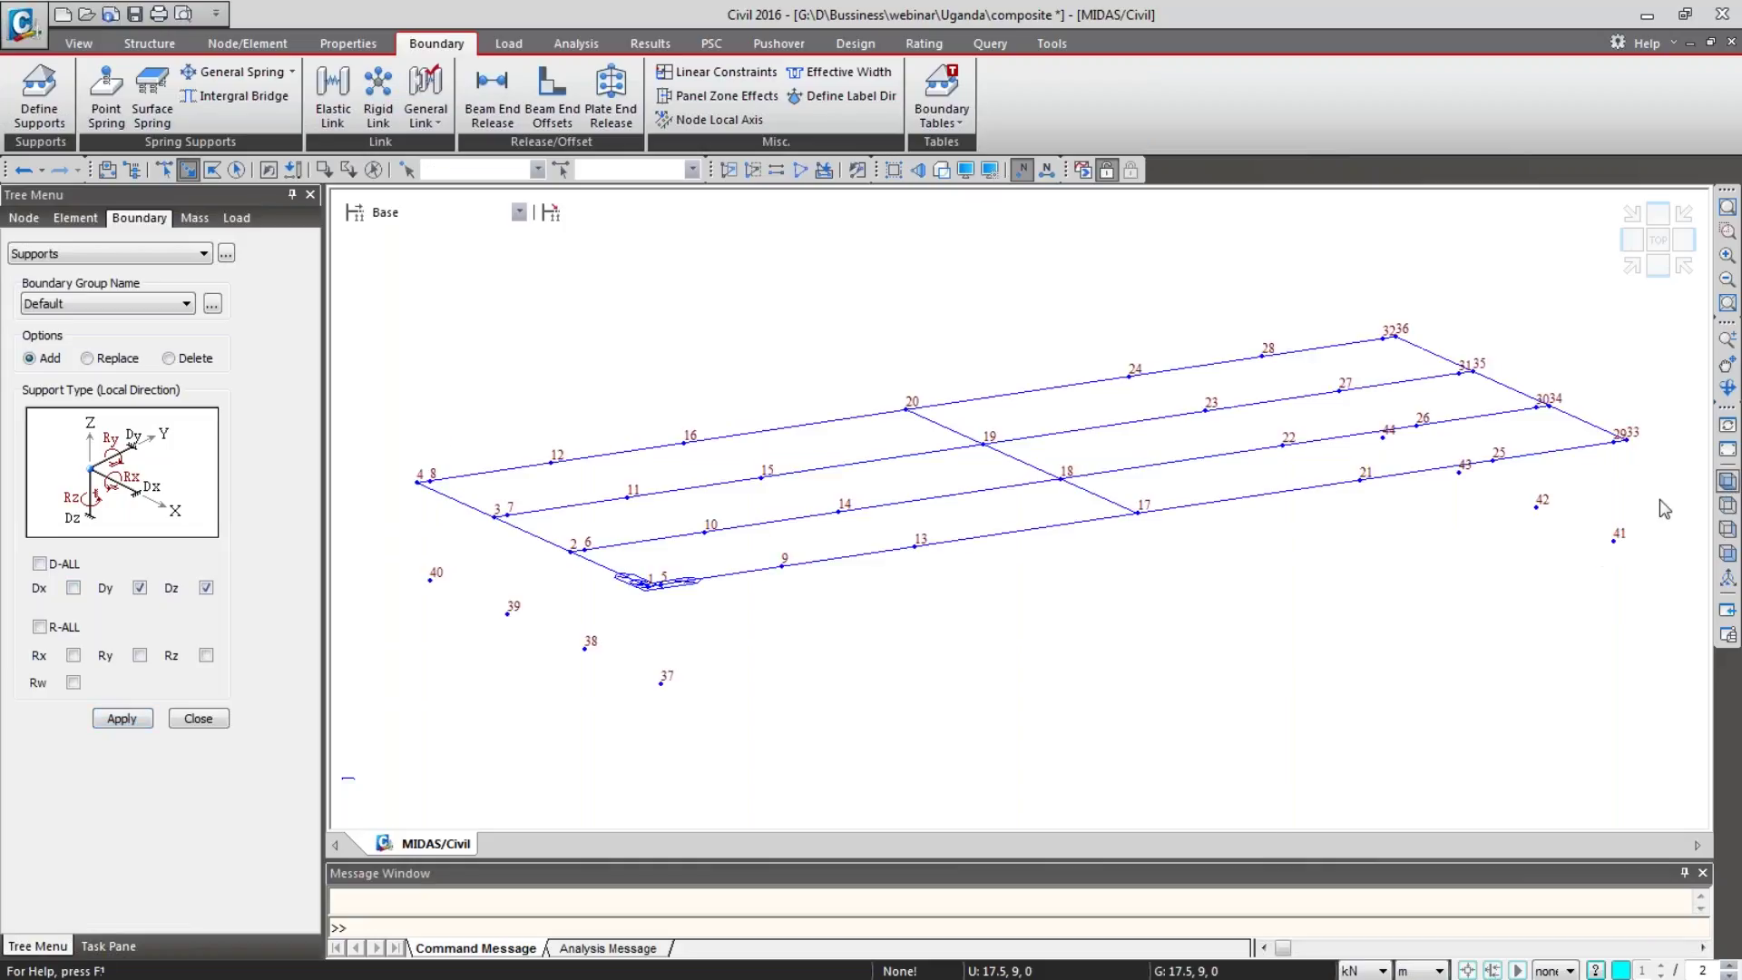
{"action": "left_click", "coordinate": [213, 725]}
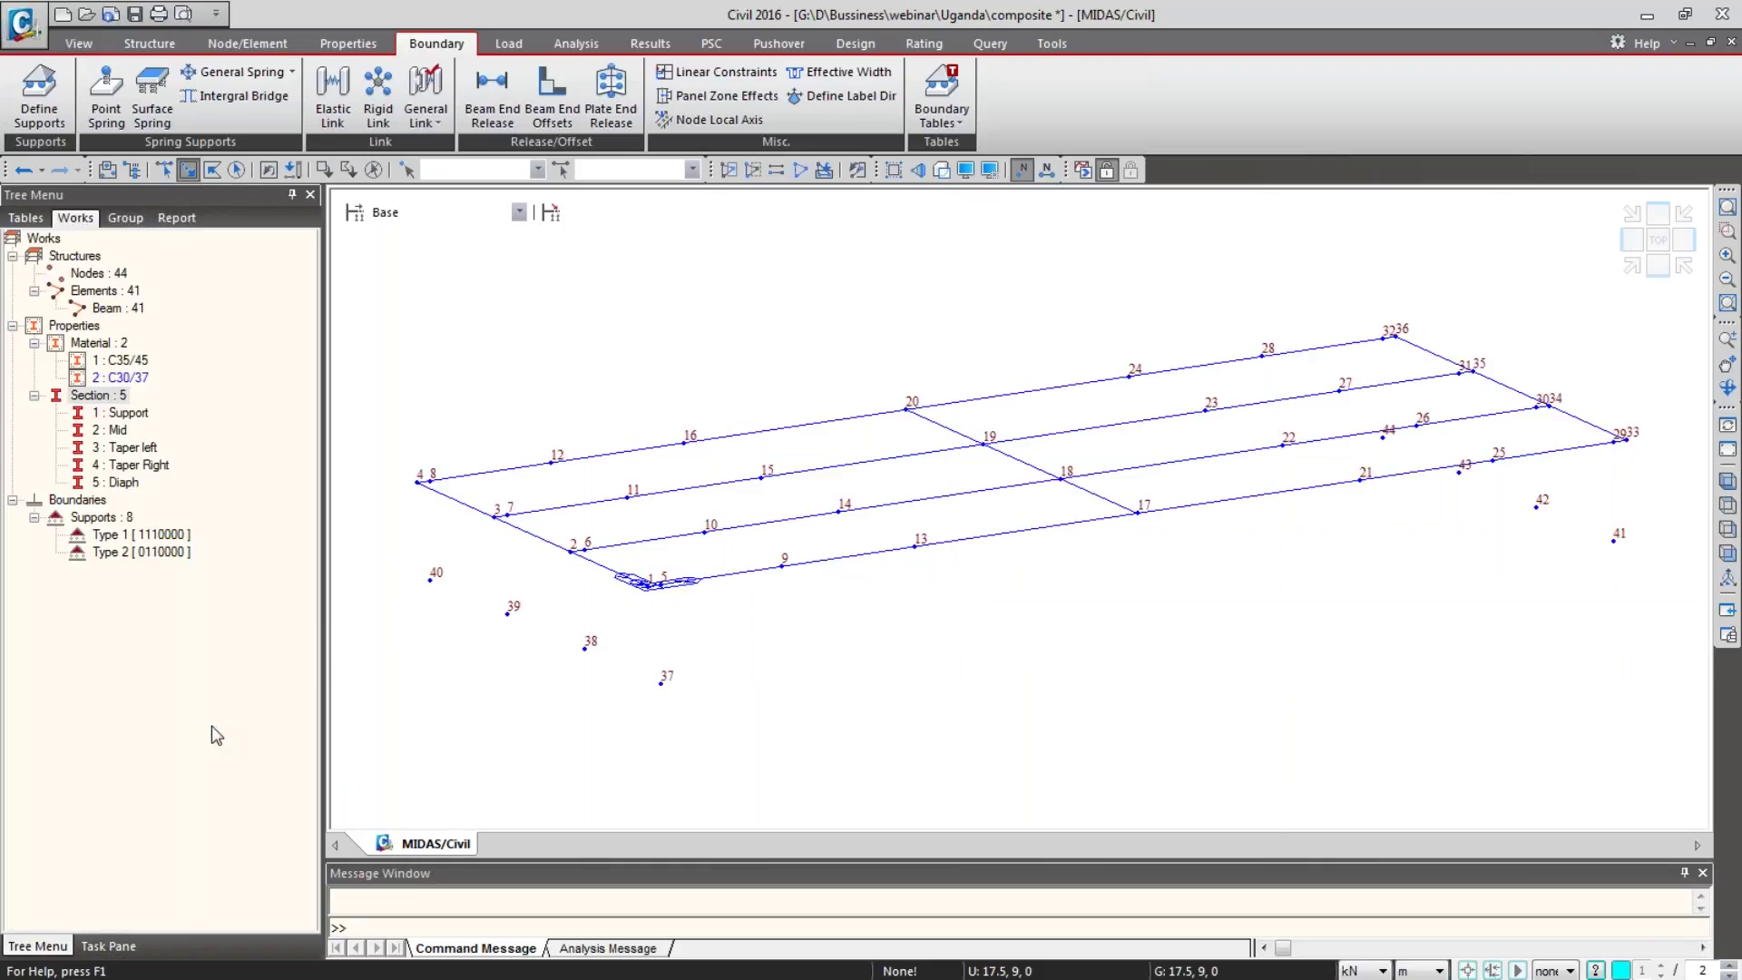
Step: Display the supports on the model, save it, and enable the Support by Direction labels
{"action": "right_click", "coordinate": [116, 536]}
{"action": "left_click", "coordinate": [182, 817]}
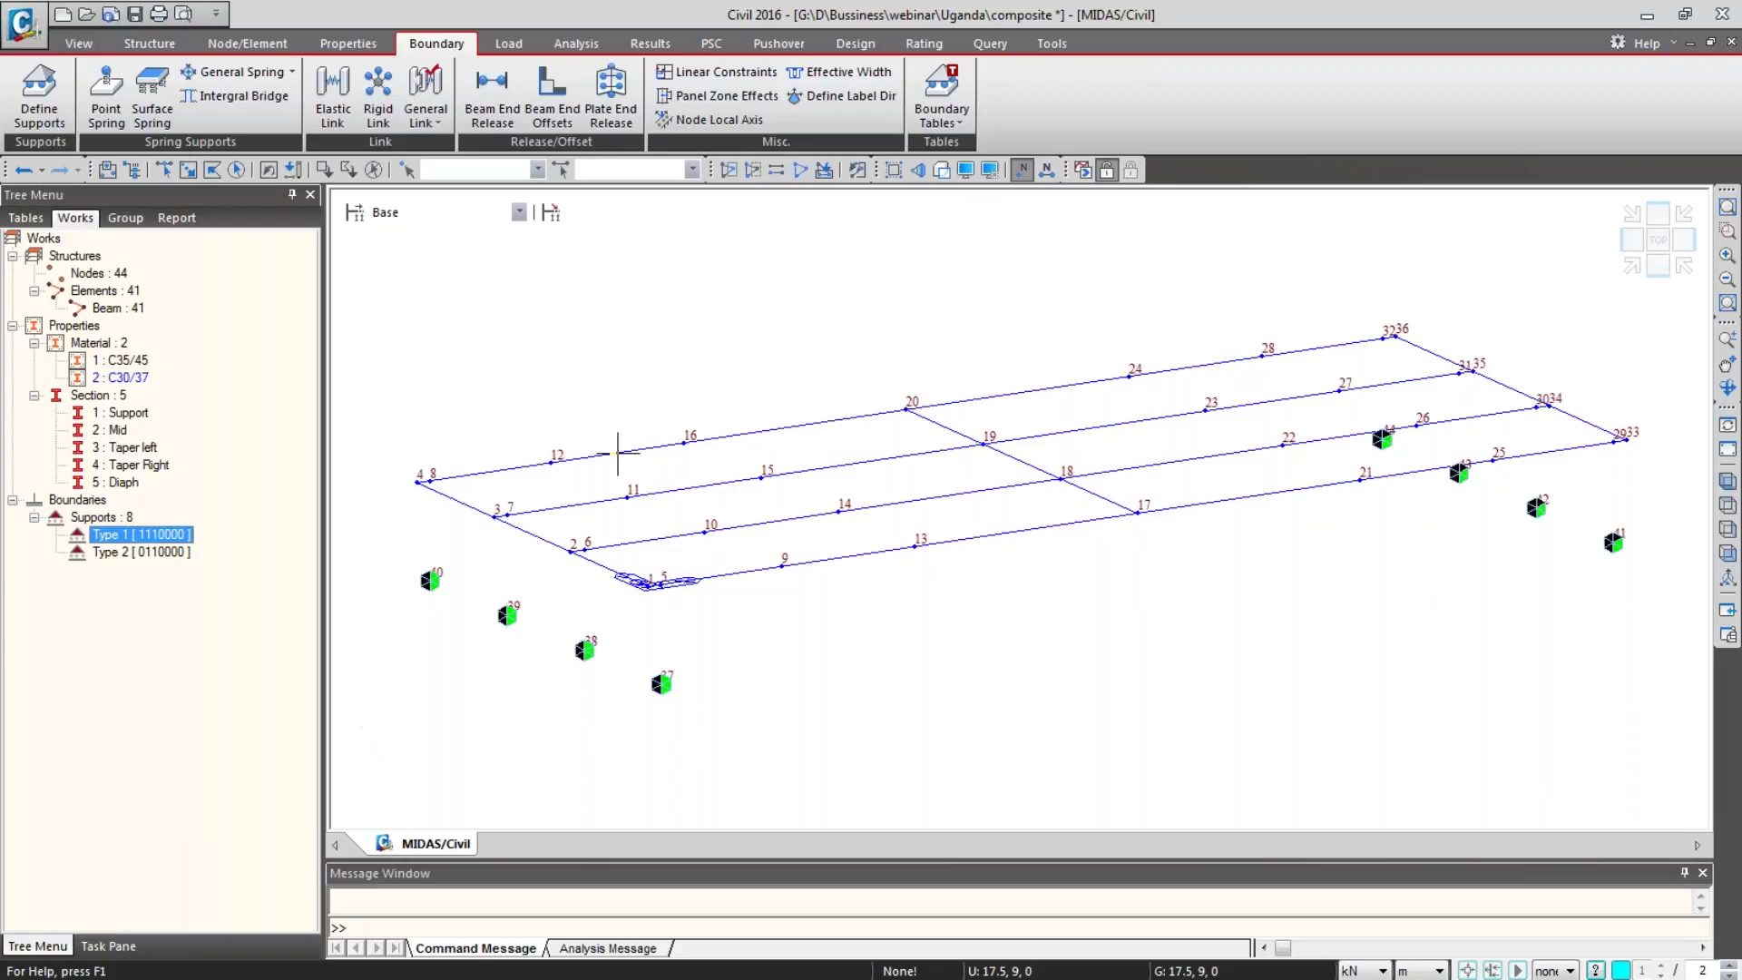
{"action": "key", "text": "ctrl+s"}
{"action": "left_click", "coordinate": [965, 170]}
{"action": "left_click", "coordinate": [944, 276]}
{"action": "left_click", "coordinate": [714, 382]}
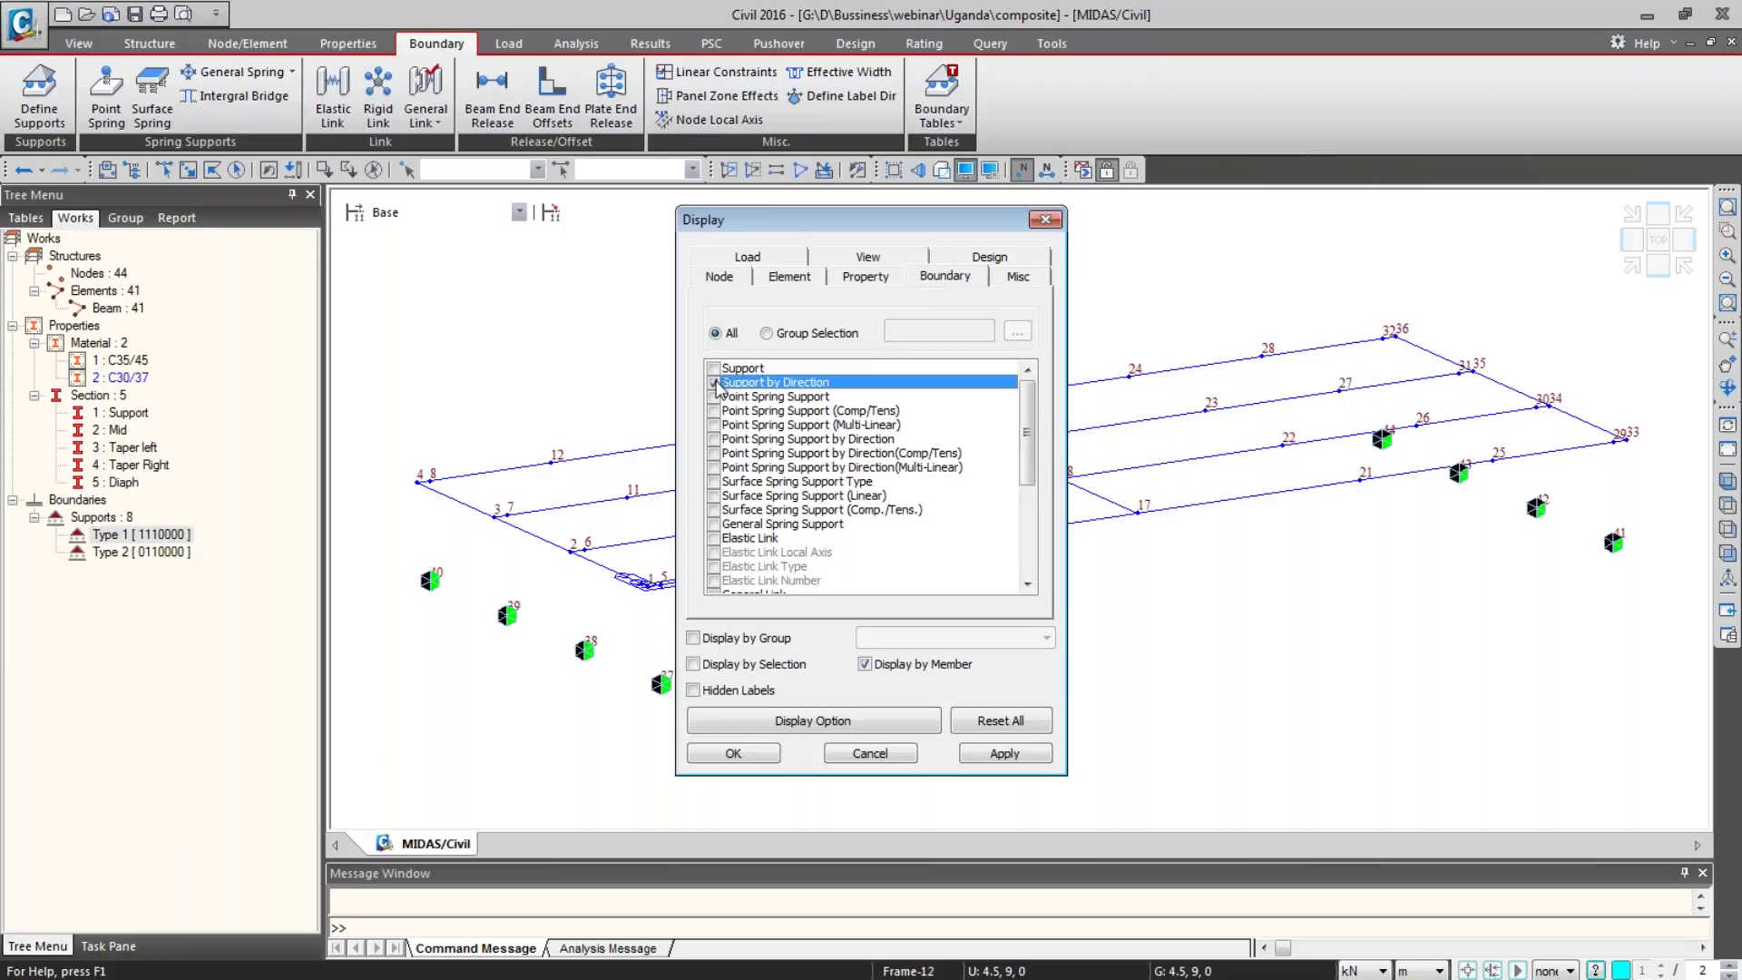
{"action": "left_click", "coordinate": [733, 753]}
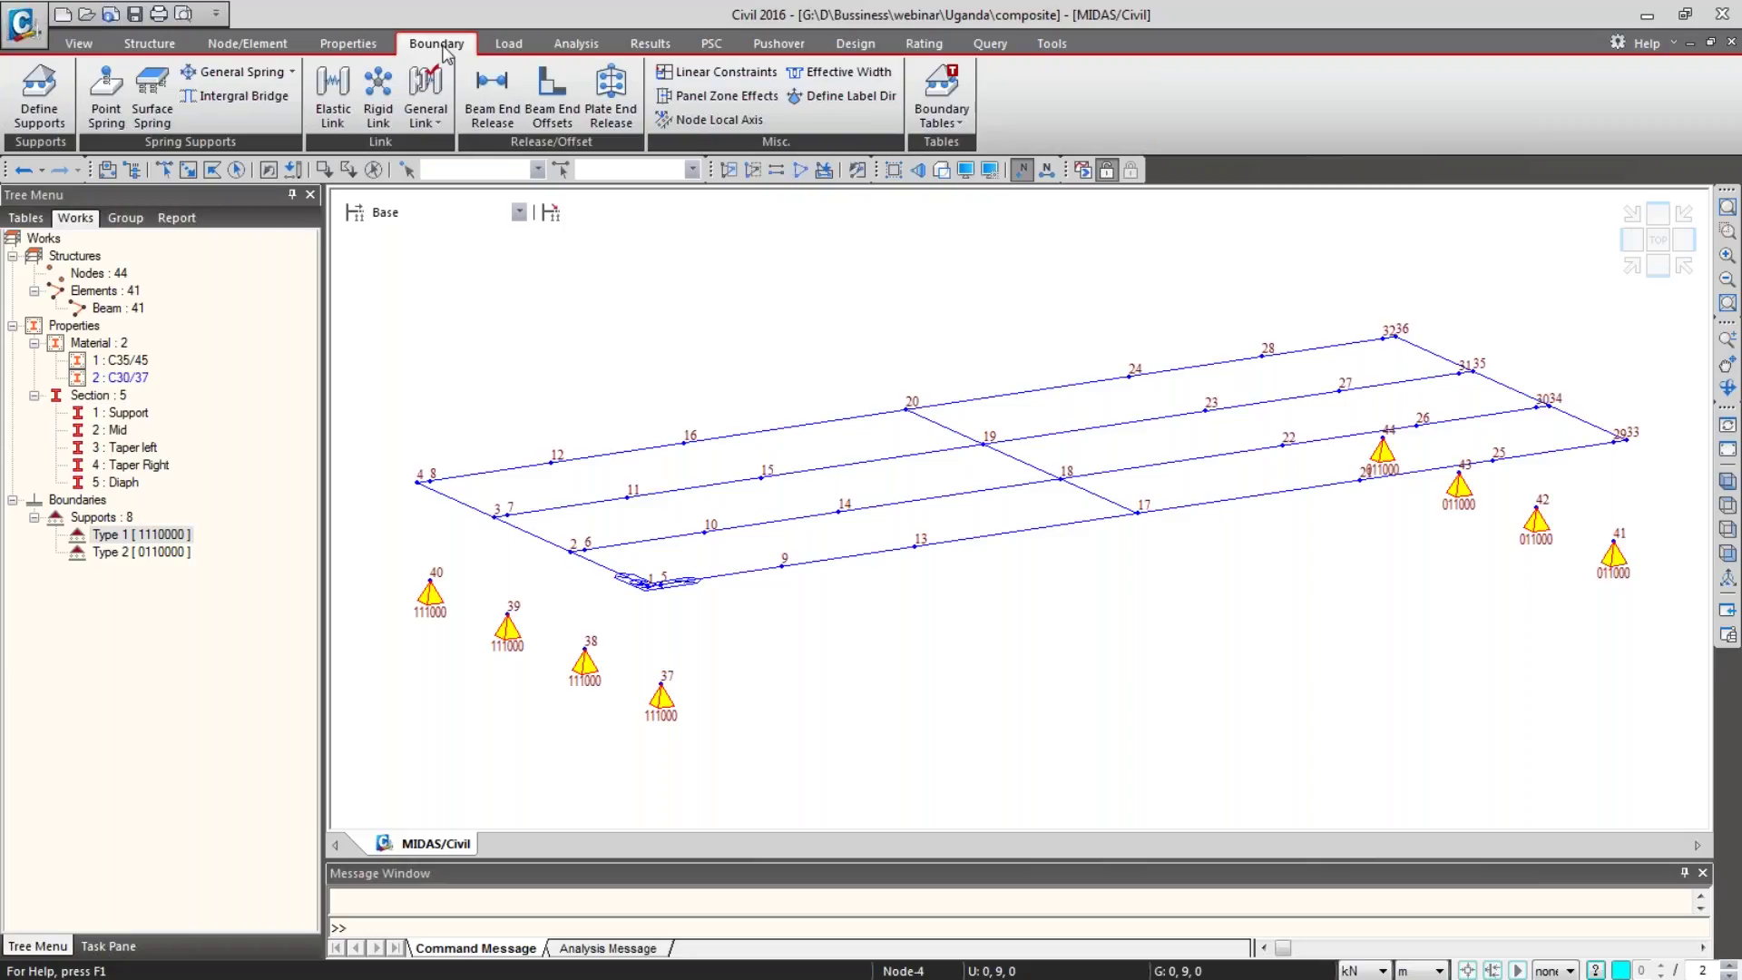
Step: Create Rigid elastic links joining nodes 5, 6, 7 and 8 to the support nodes 37, 38, 39 and 40
{"action": "left_click", "coordinate": [333, 91]}
{"action": "left_click", "coordinate": [129, 415]}
{"action": "left_click", "coordinate": [127, 440]}
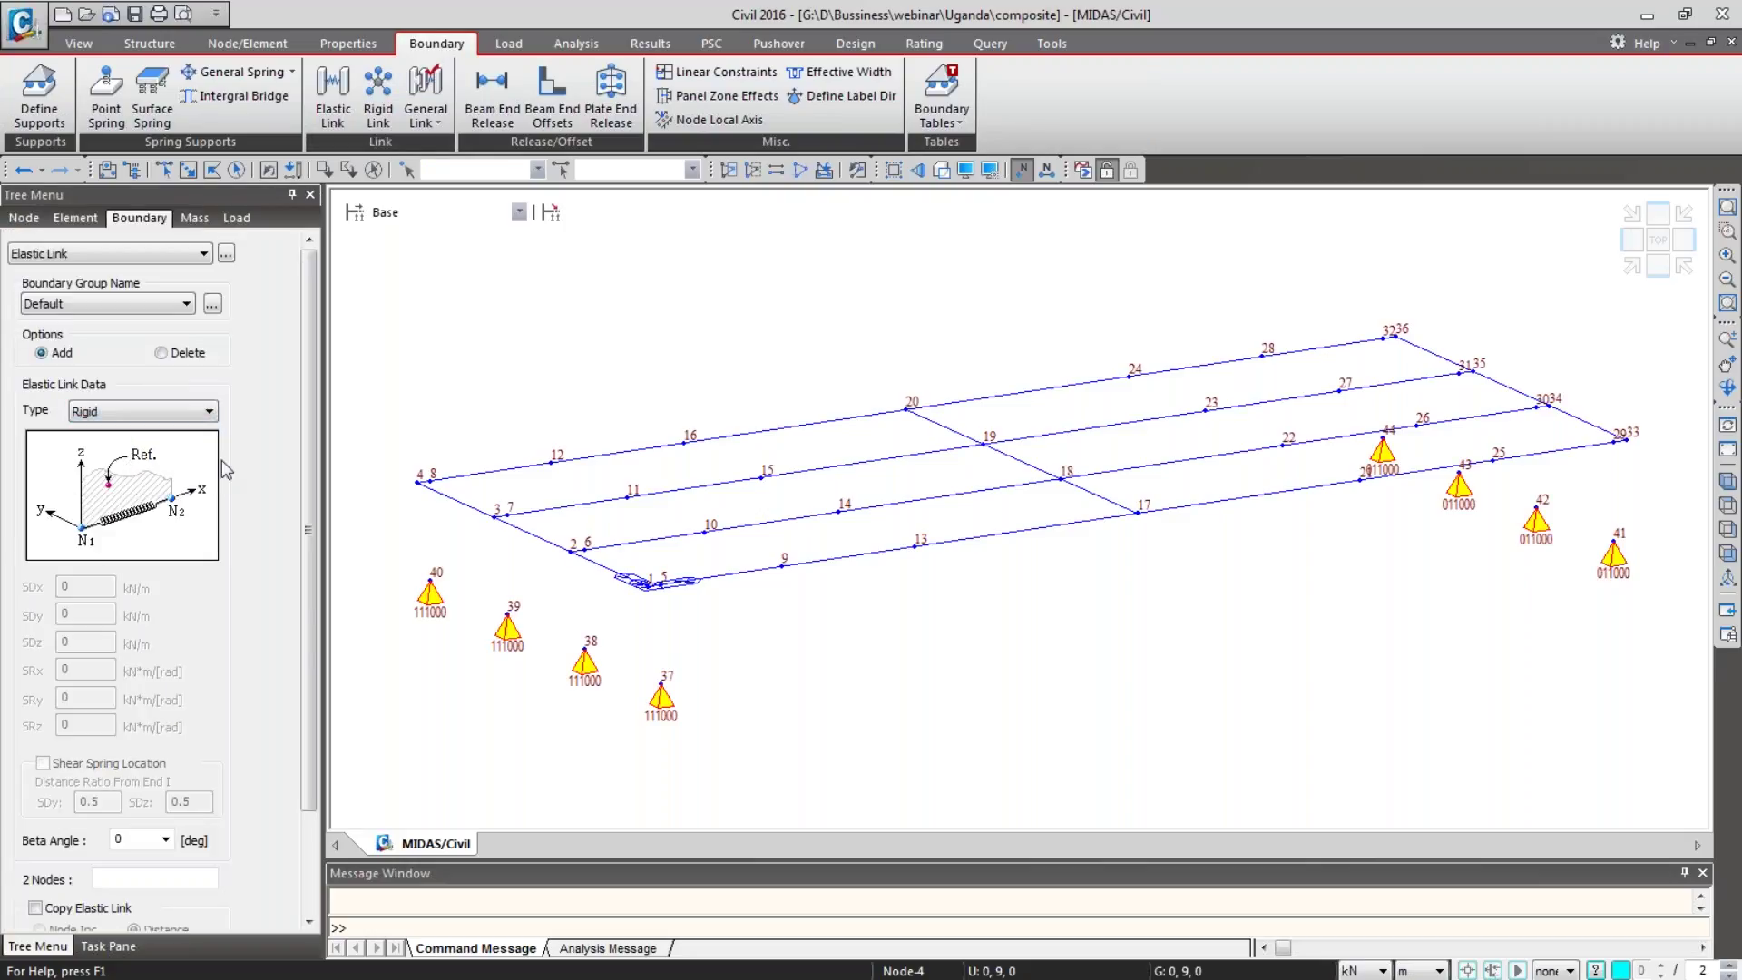
{"action": "scroll", "coordinate": [179, 693], "scroll_direction": "down", "scroll_amount": 4}
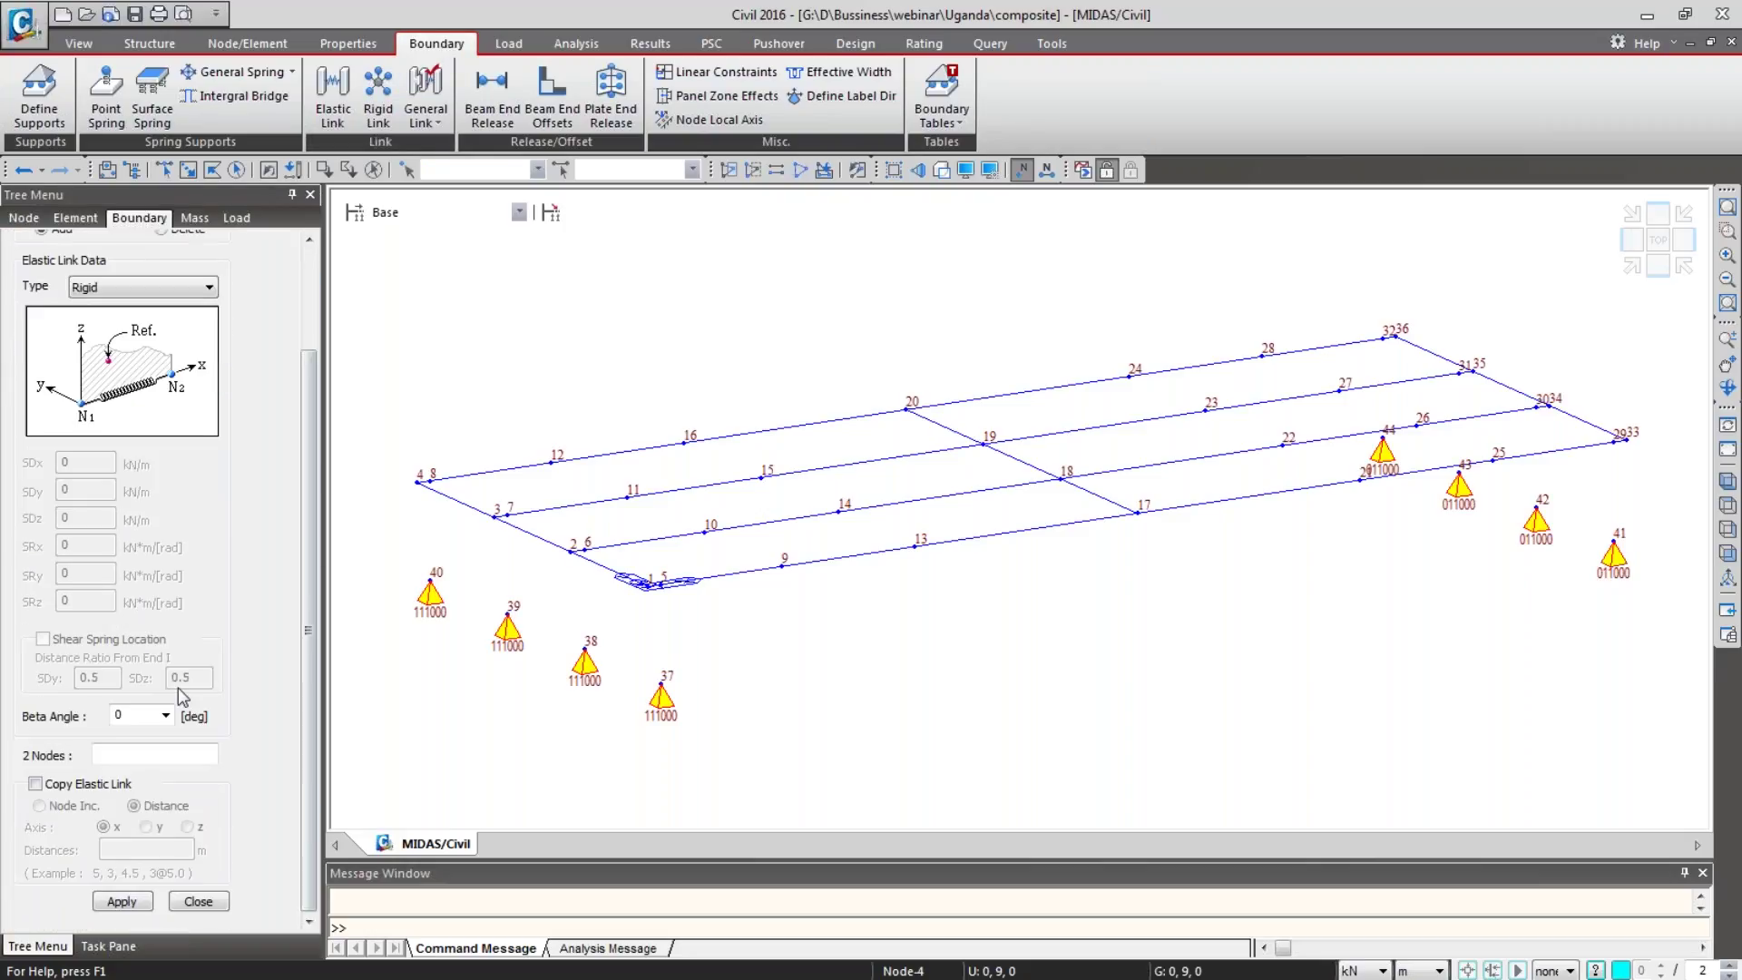
{"action": "left_click", "coordinate": [103, 753]}
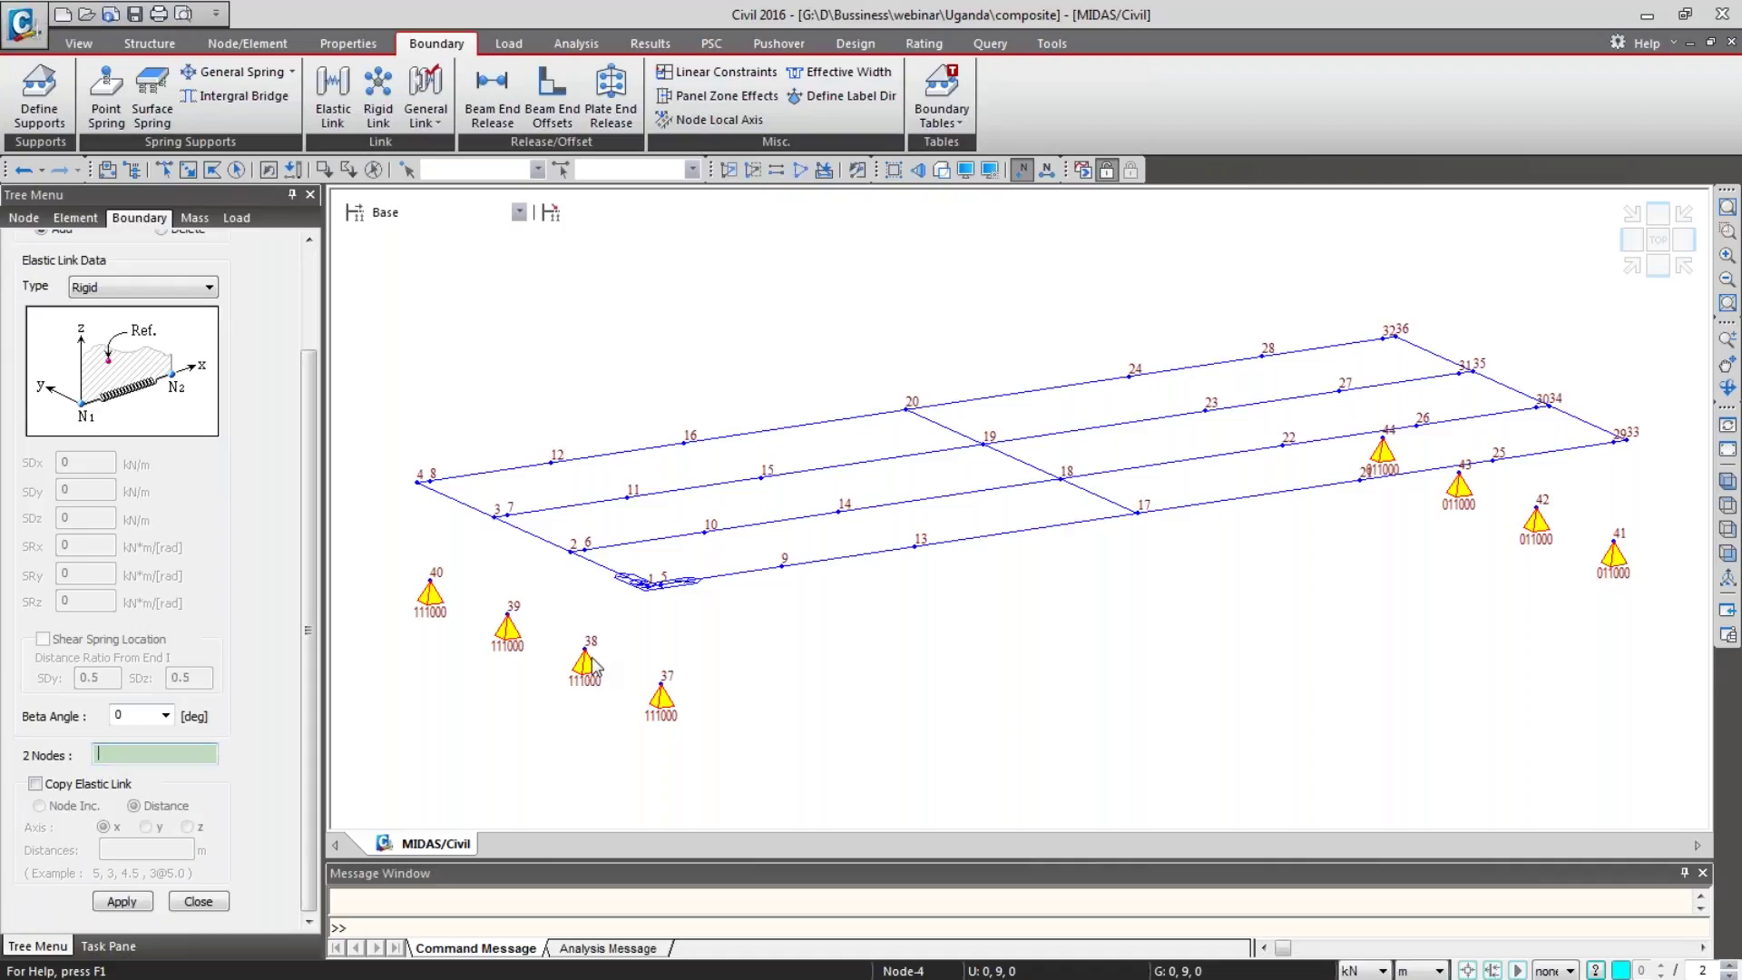
{"action": "left_click", "coordinate": [660, 583]}
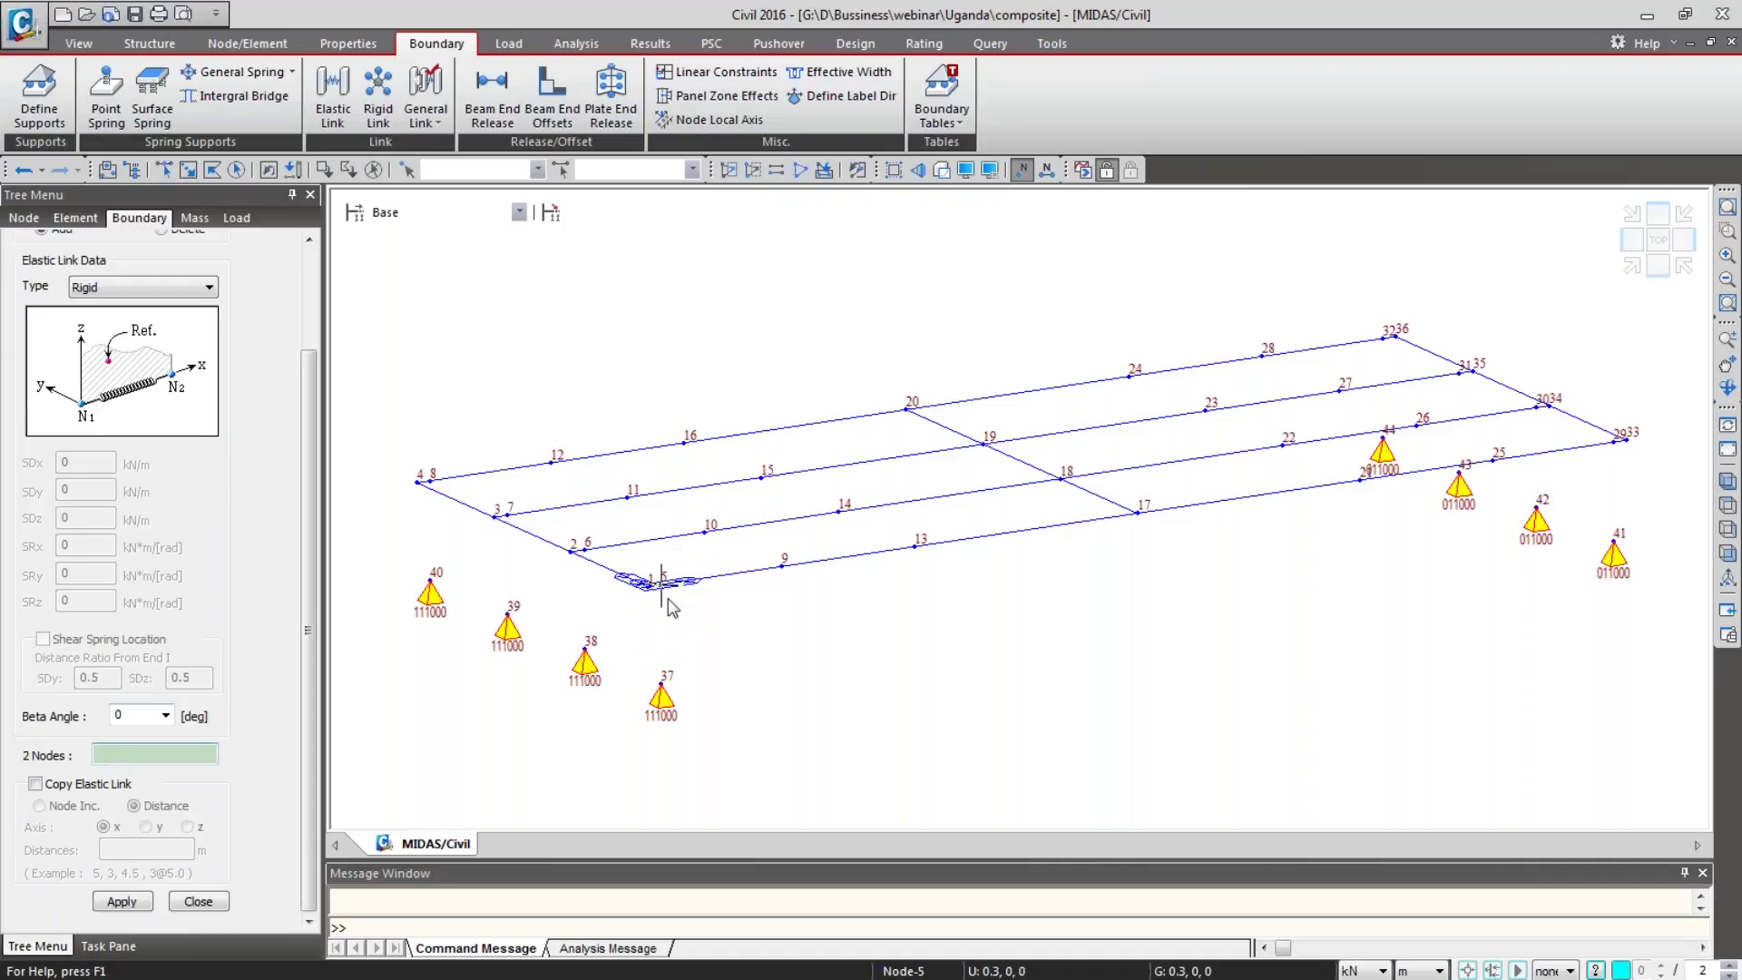
{"action": "left_click", "coordinate": [662, 684]}
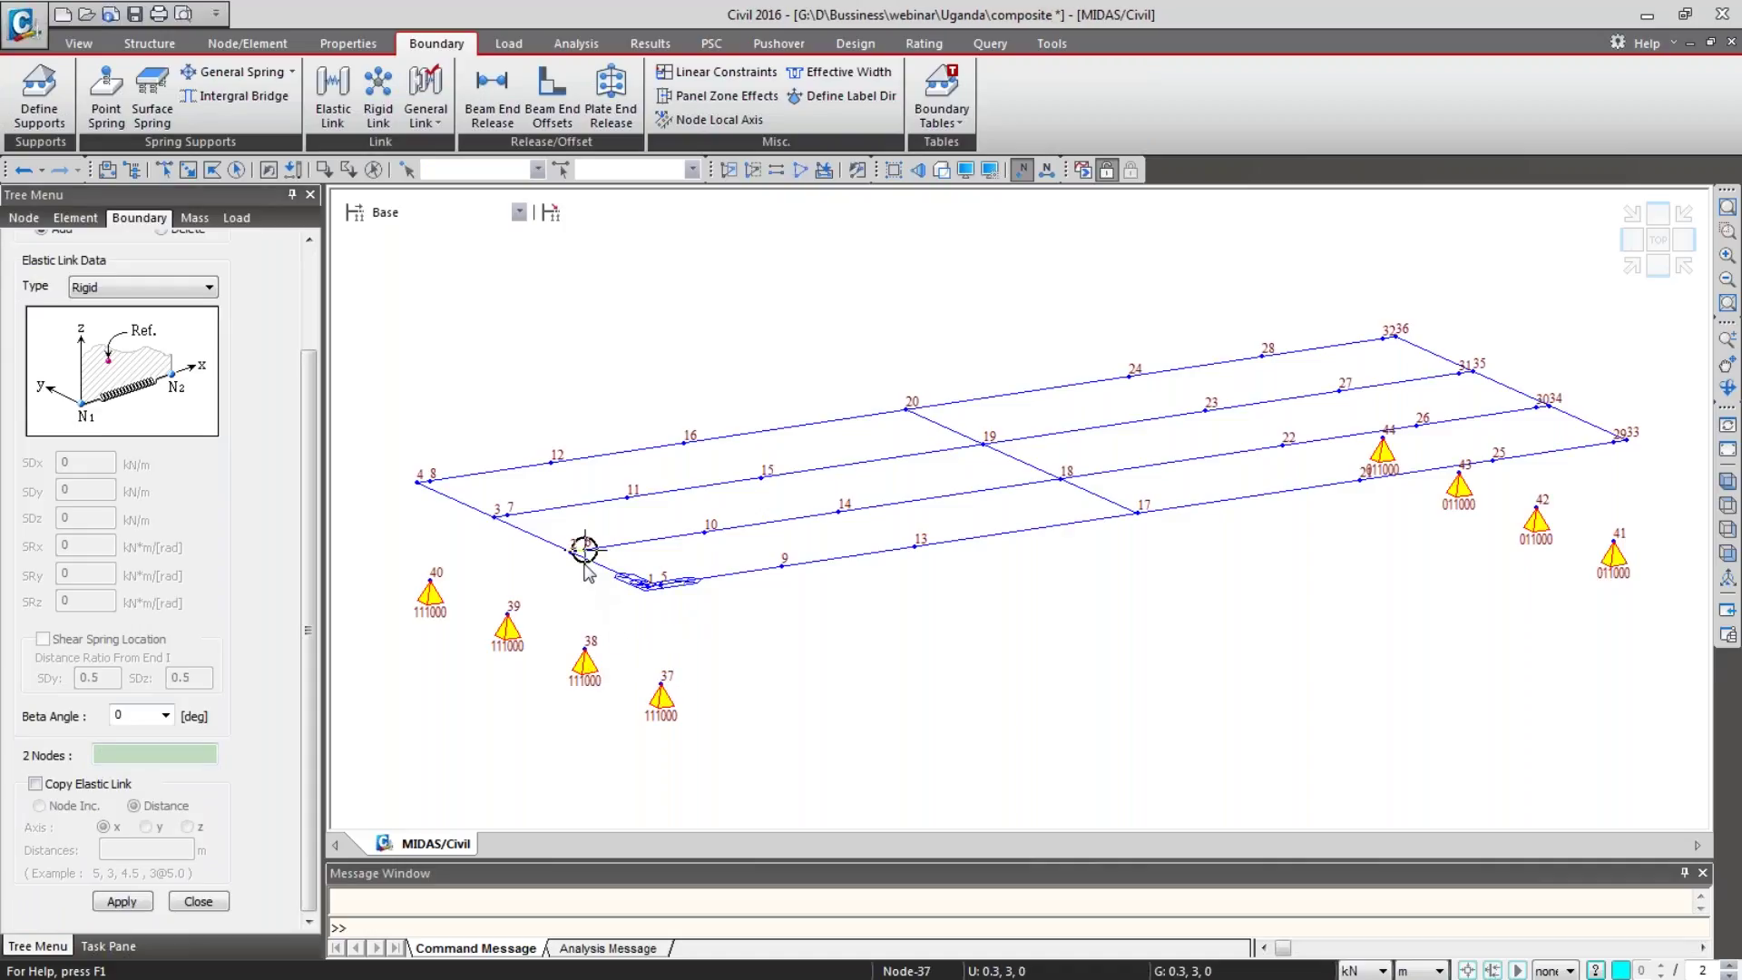
{"action": "left_click", "coordinate": [507, 514]}
{"action": "left_click", "coordinate": [433, 477]}
{"action": "left_click", "coordinate": [433, 574]}
Step: Turn on the display of the boundary items so that supports and elastic links are drawn on the model
{"action": "left_click", "coordinate": [966, 170]}
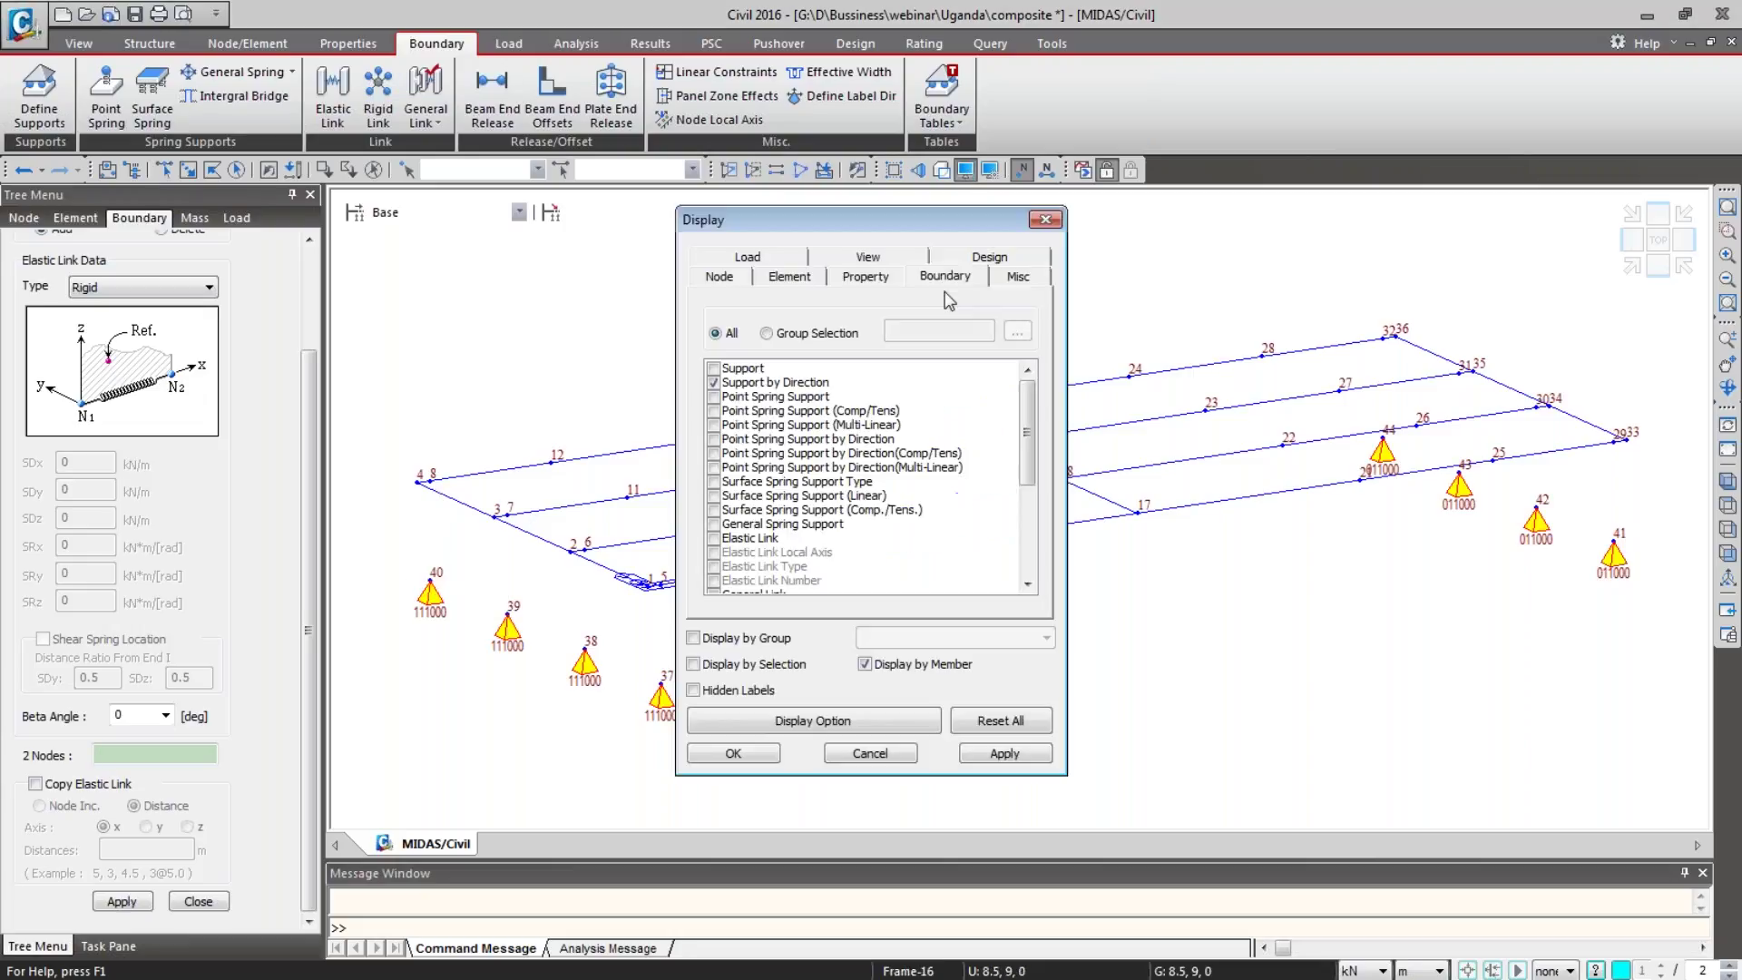
{"action": "left_click_drag", "start_coordinate": [878, 372], "coordinate": [742, 635]}
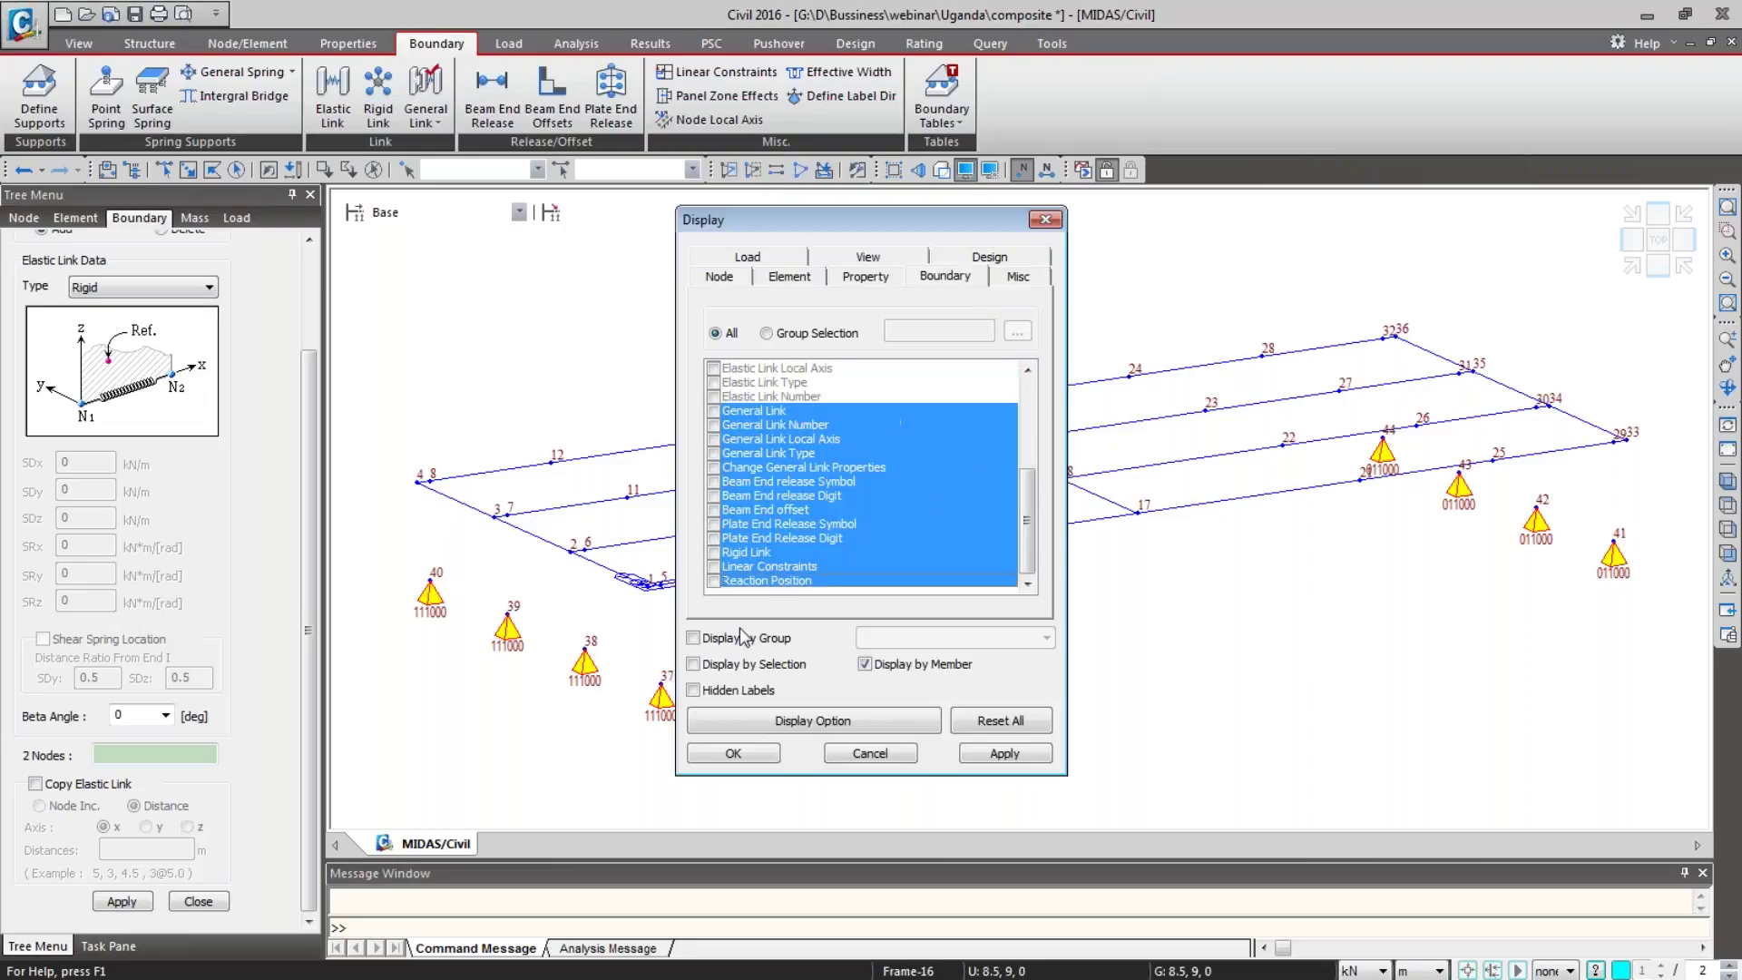
{"action": "left_click", "coordinate": [722, 581]}
{"action": "left_click_drag", "start_coordinate": [1019, 545], "coordinate": [1025, 426]}
{"action": "left_click_drag", "start_coordinate": [877, 370], "coordinate": [717, 592]}
{"action": "left_click", "coordinate": [731, 754]}
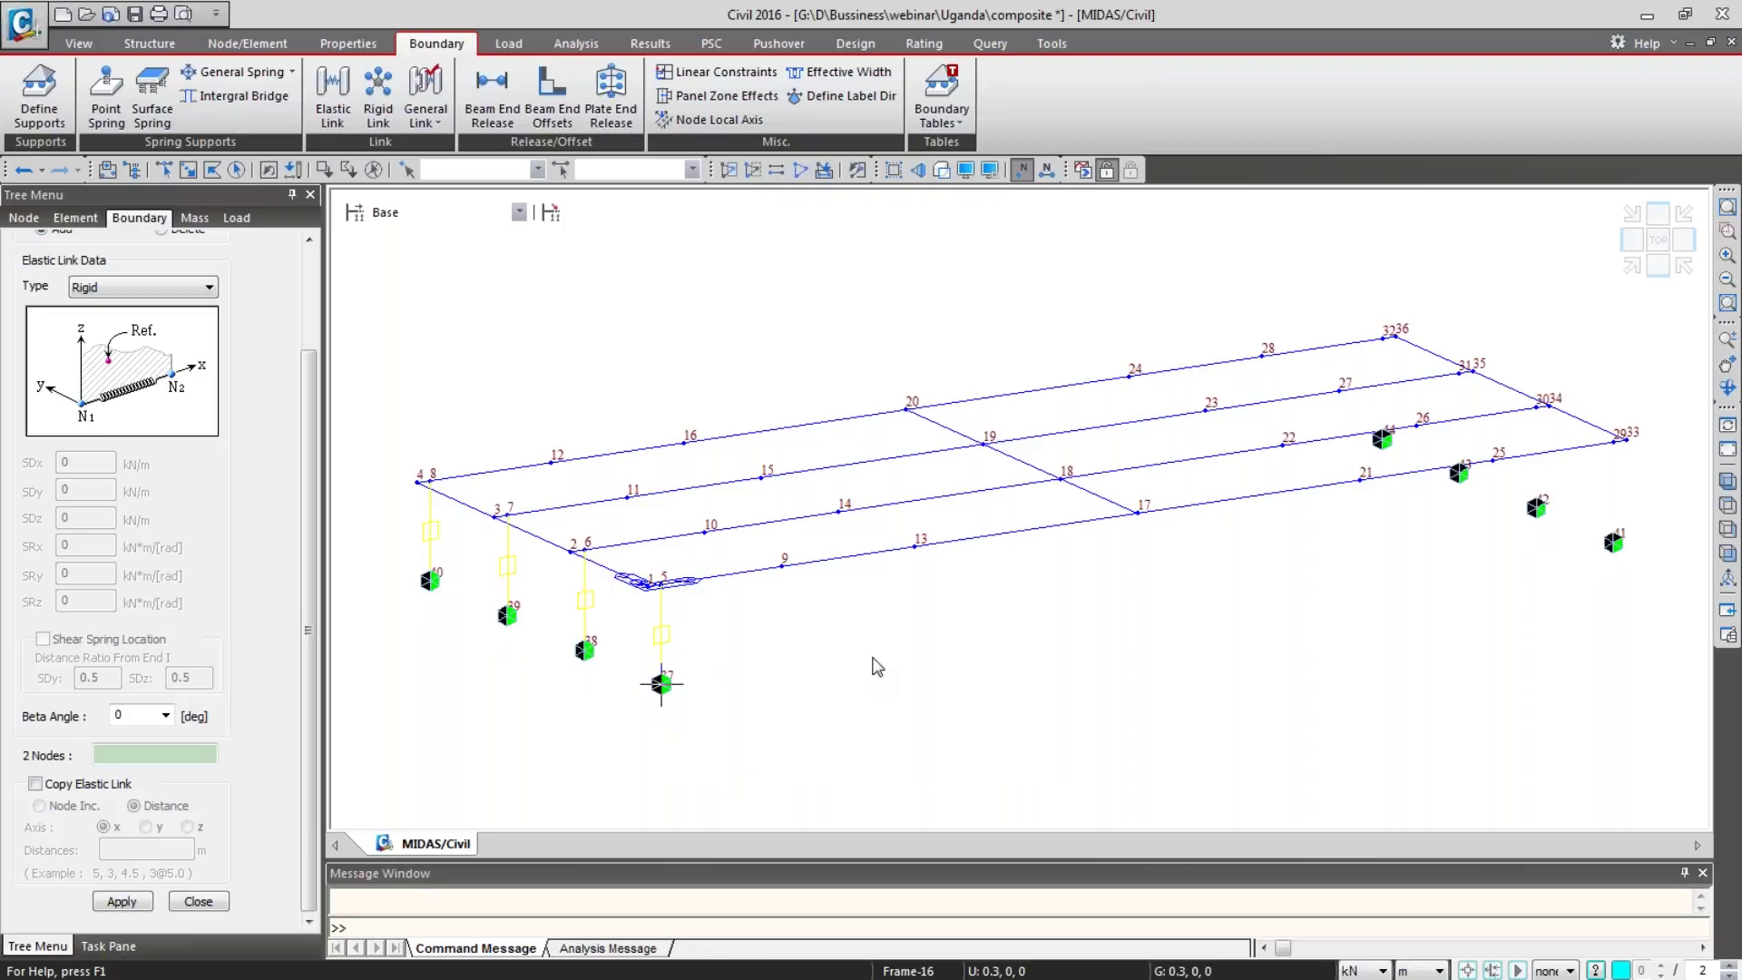
Step: Create Rigid elastic links joining nodes 29, 30, 31 and 32 to the support nodes 41, 42, 43 and 44
{"action": "left_click", "coordinate": [1608, 460]}
{"action": "left_click", "coordinate": [1612, 543]}
{"action": "left_click", "coordinate": [1536, 409]}
{"action": "left_click", "coordinate": [1535, 506]}
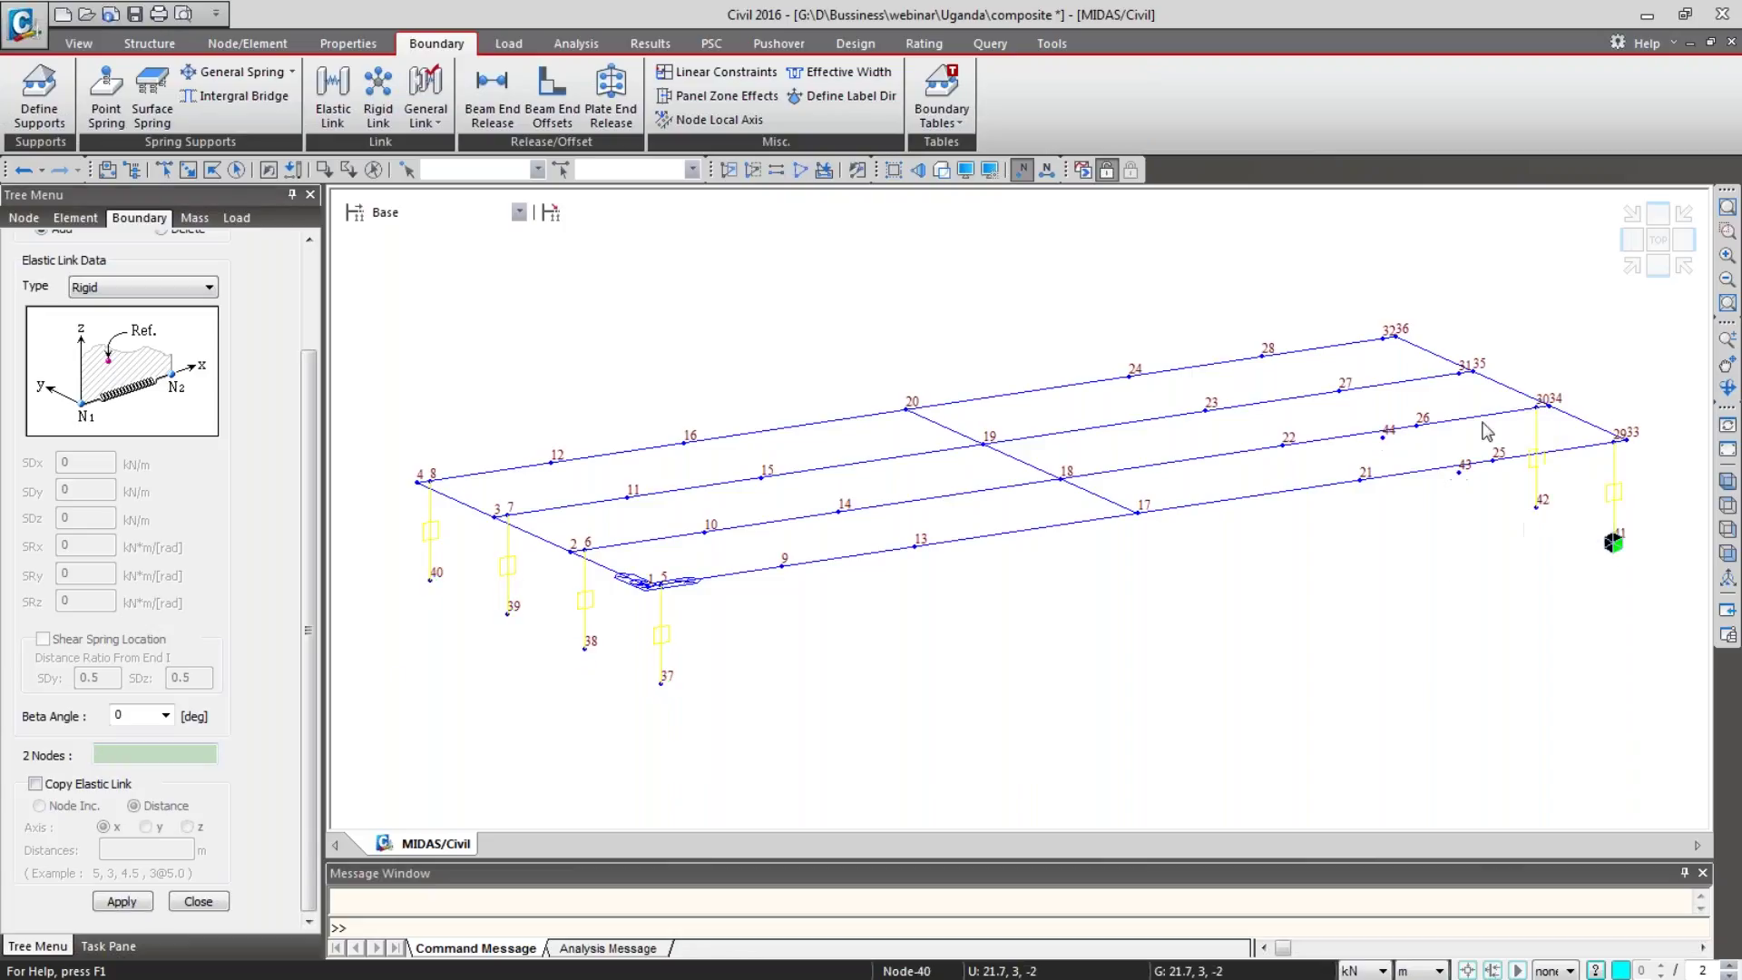
{"action": "left_click", "coordinate": [1459, 373]}
{"action": "left_click", "coordinate": [1459, 471]}
{"action": "left_click", "coordinate": [1384, 338]}
{"action": "left_click", "coordinate": [1382, 439]}
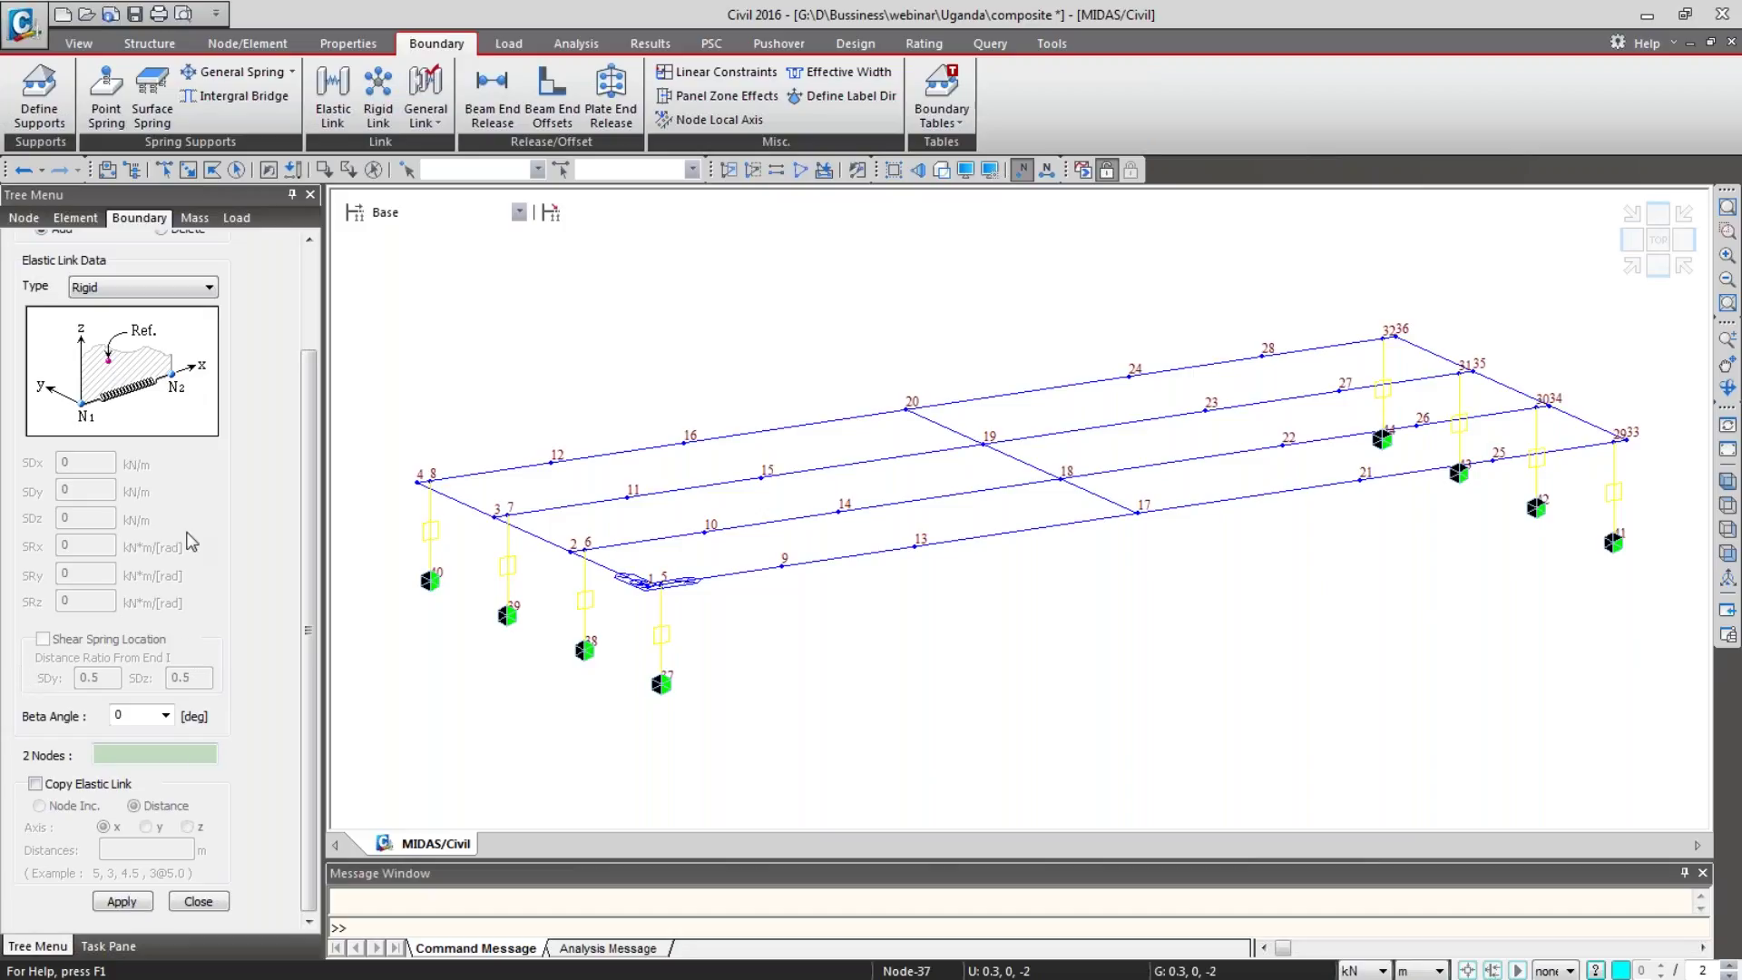
{"action": "left_click", "coordinate": [198, 900]}
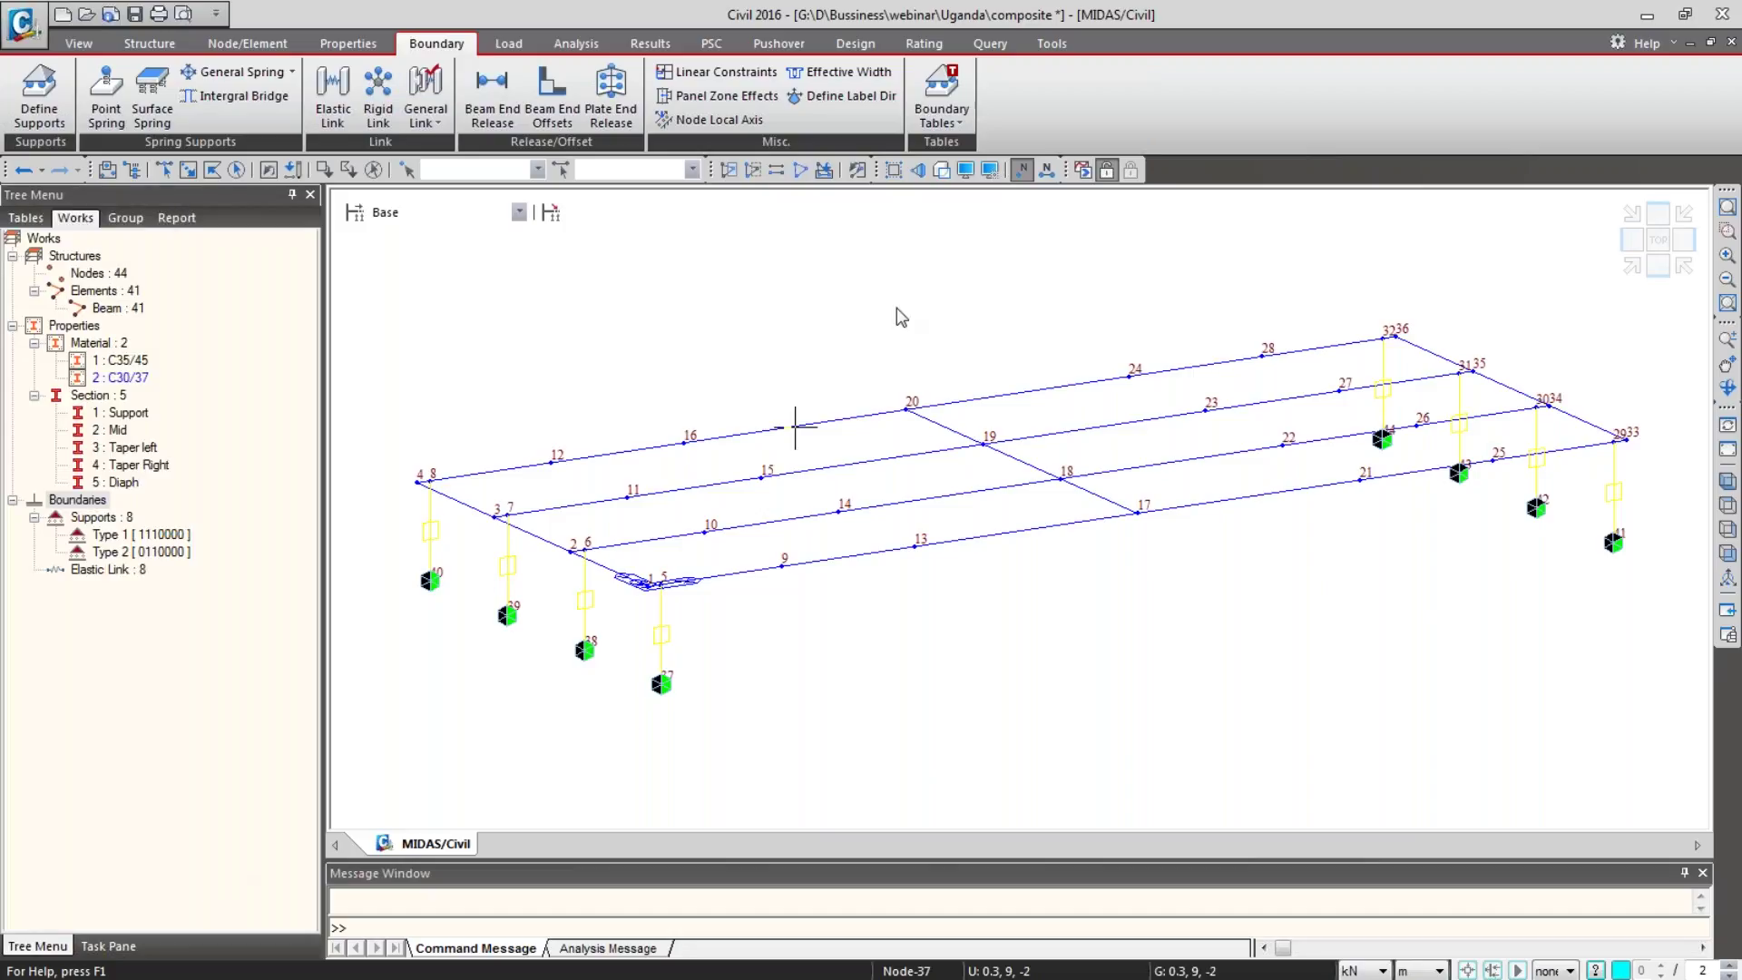
Step: Show the model with hidden surfaces and display the supports by direction
{"action": "left_click", "coordinate": [941, 170]}
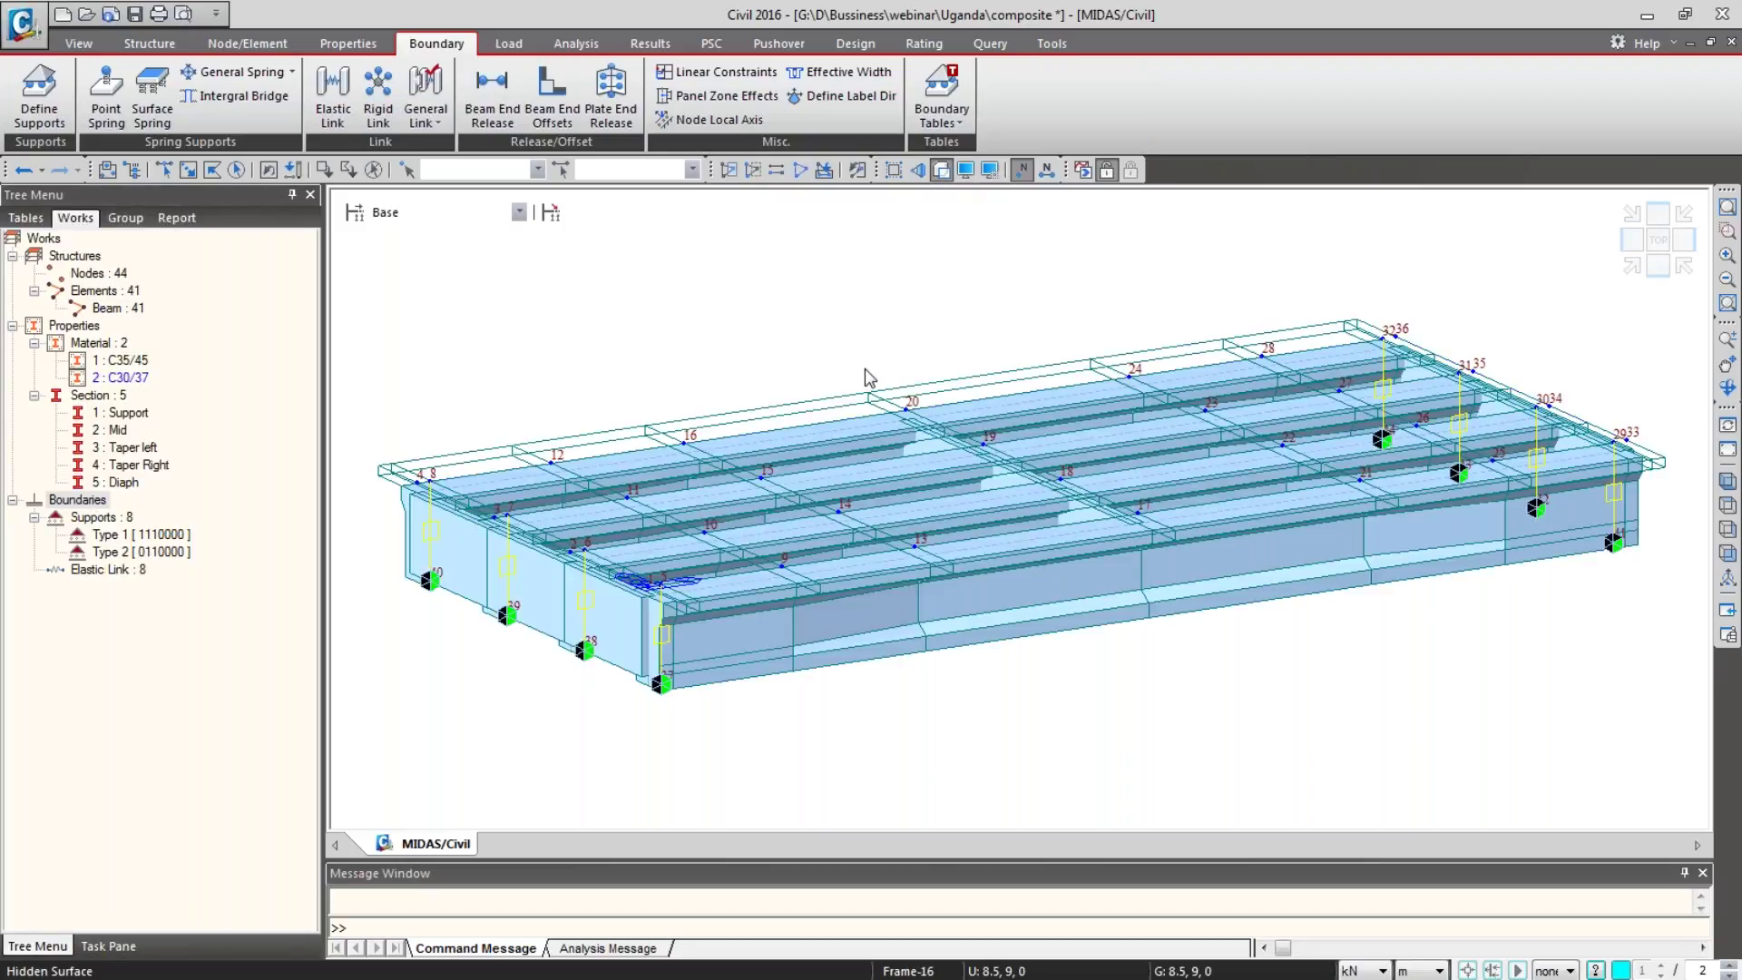
{"action": "mouse_move", "coordinate": [869, 378]}
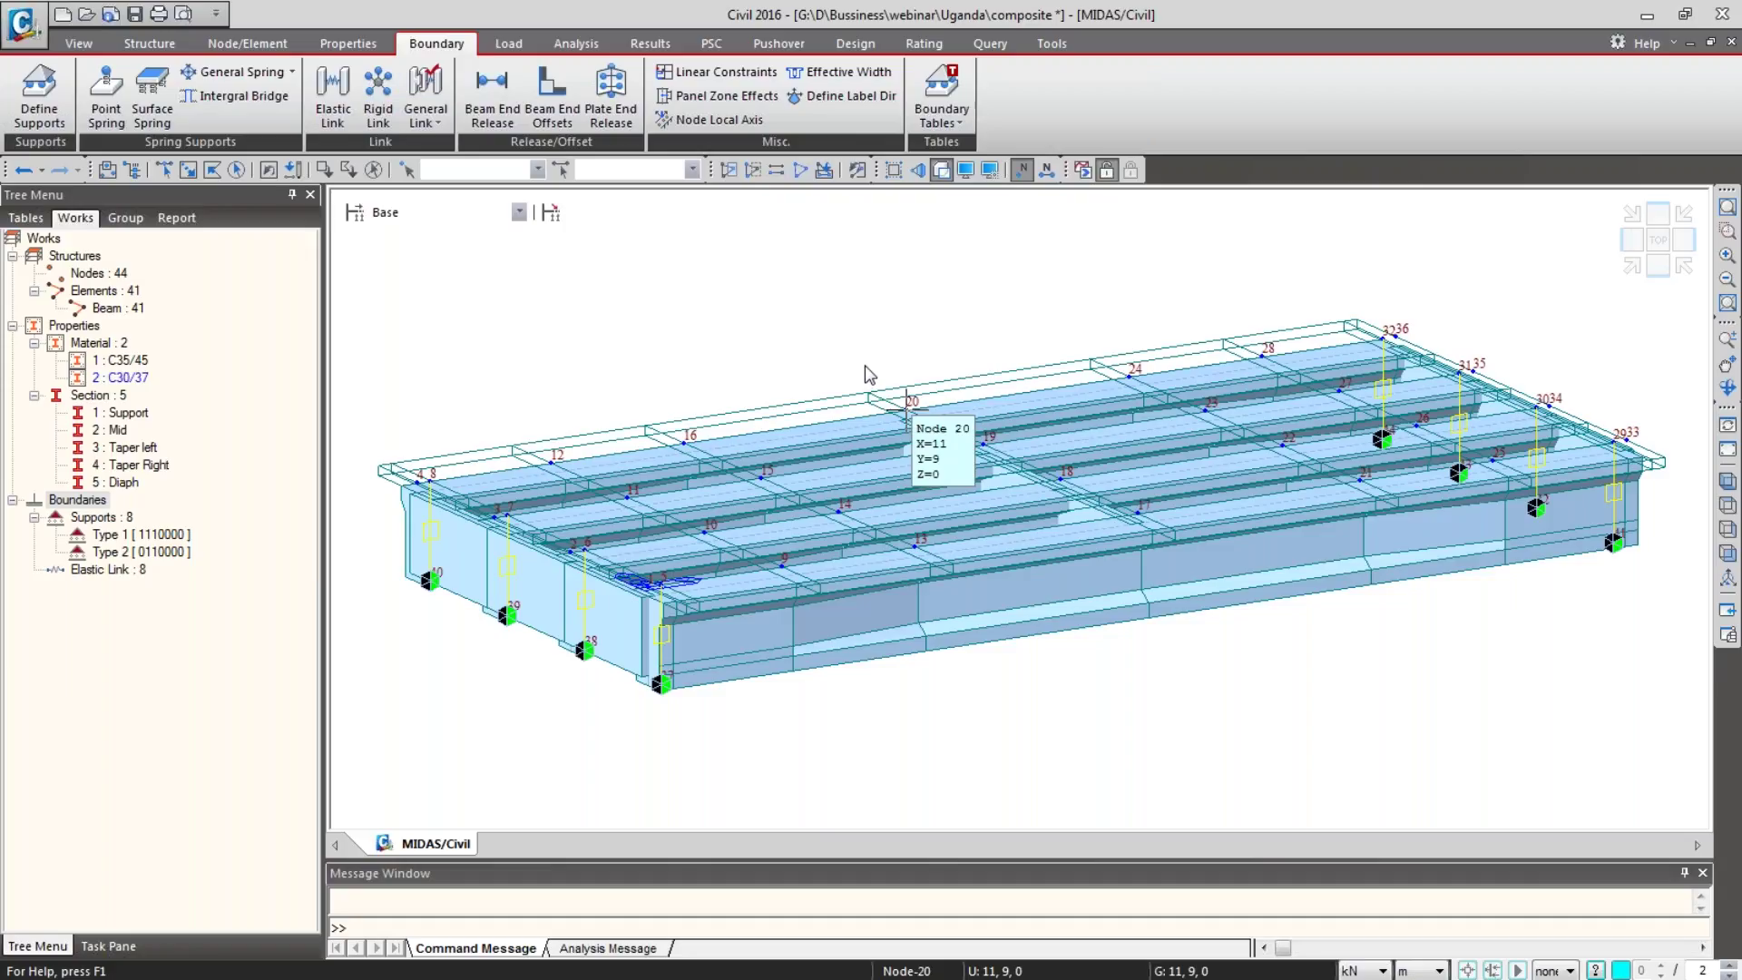
{"action": "left_click", "coordinate": [965, 170]}
{"action": "left_click", "coordinate": [712, 396]}
{"action": "left_click", "coordinate": [735, 751]}
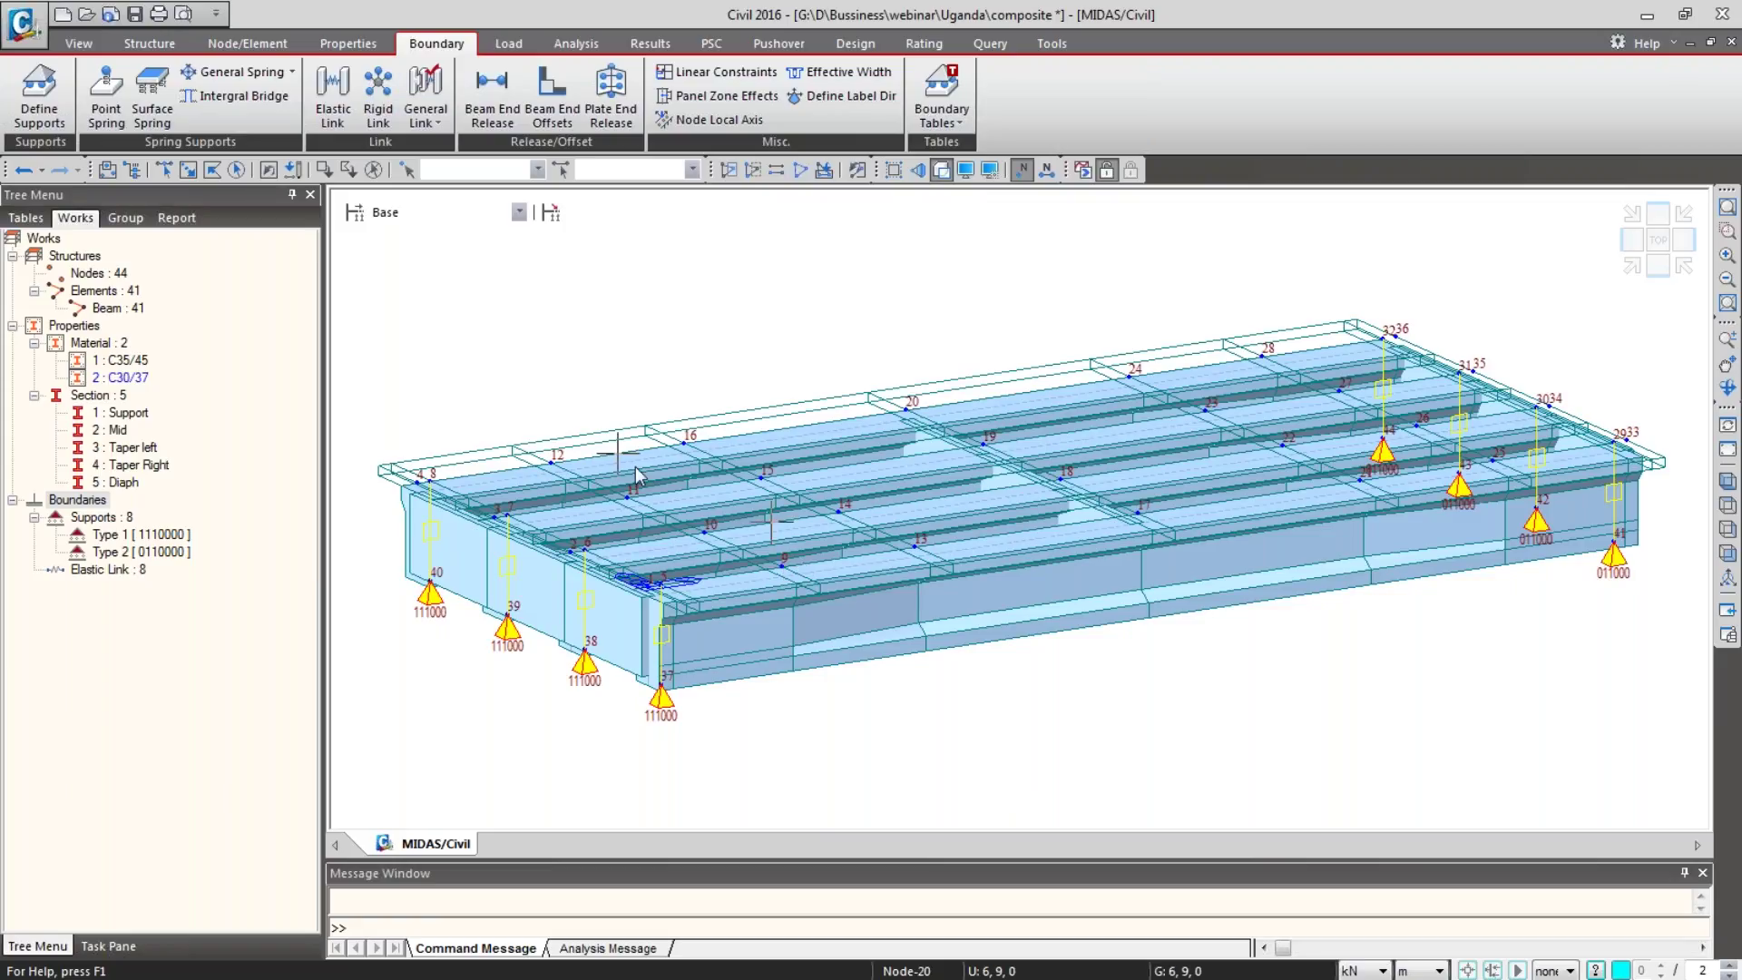
Step: Set the model units to N for force and mm for length
{"action": "left_click", "coordinate": [1365, 971]}
{"action": "left_click", "coordinate": [1350, 908]}
{"action": "left_click", "coordinate": [1420, 971]}
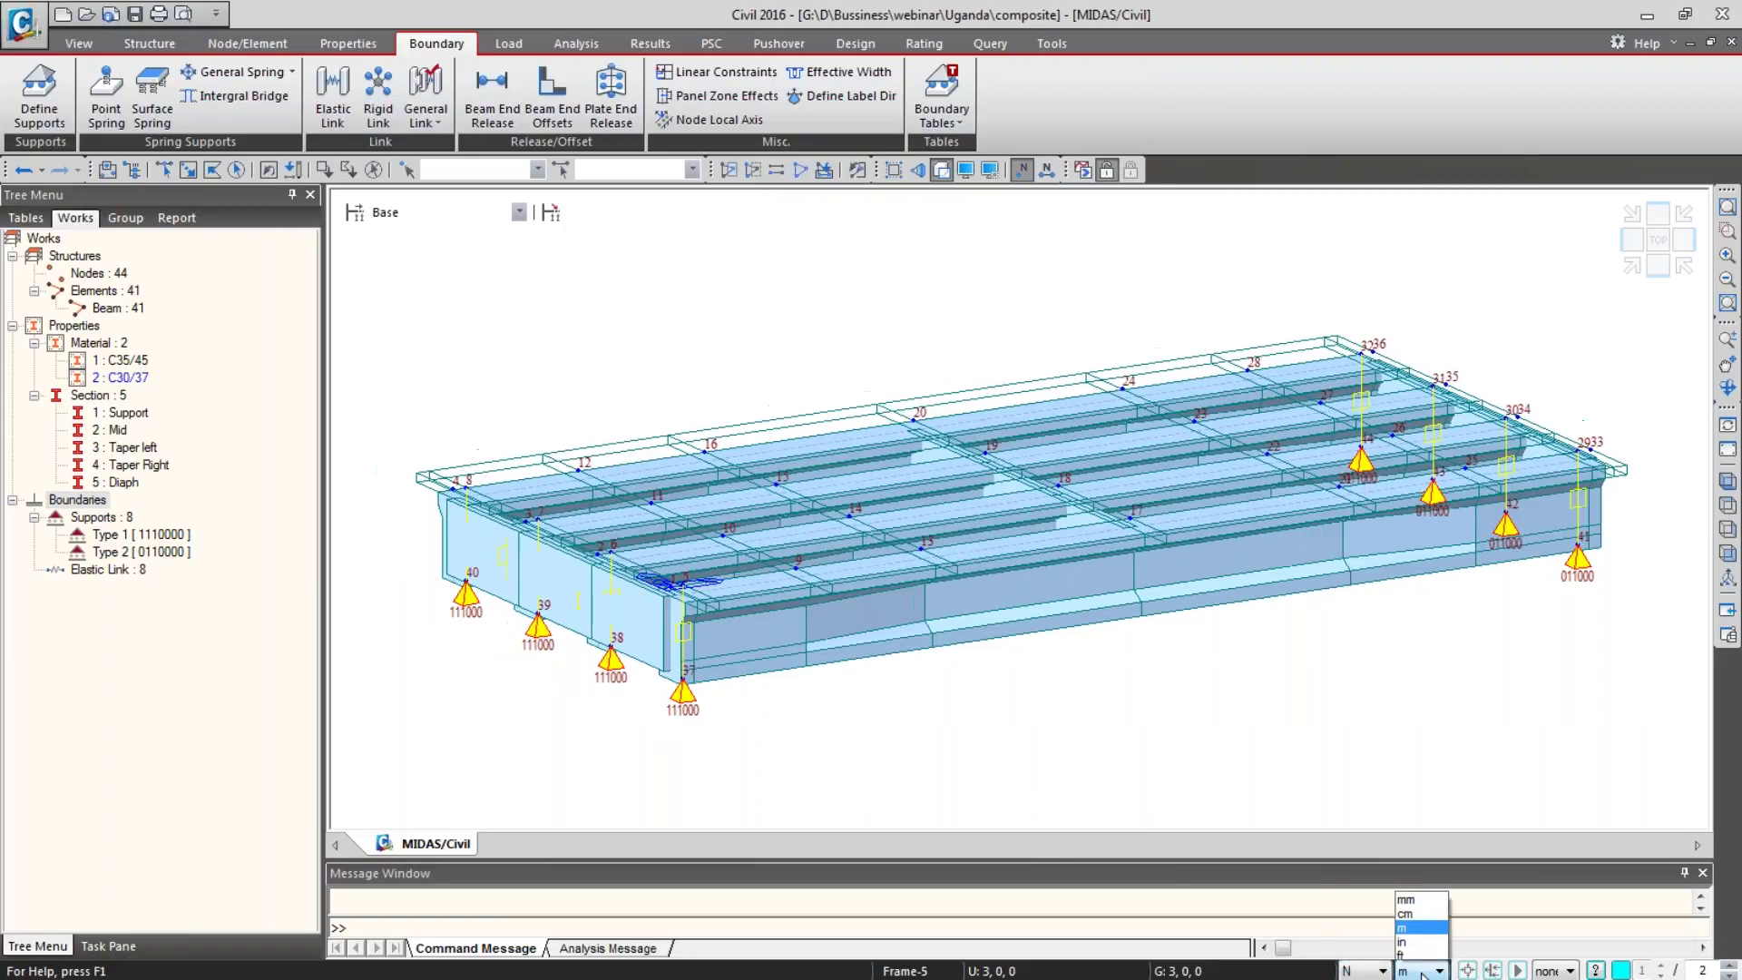
{"action": "left_click", "coordinate": [1415, 896]}
Step: Define a European creep/shrinkage material named C&S with a 28-day cylinder strength of 45 N/mm² and notional size of 1000 mm
{"action": "left_click", "coordinate": [346, 43]}
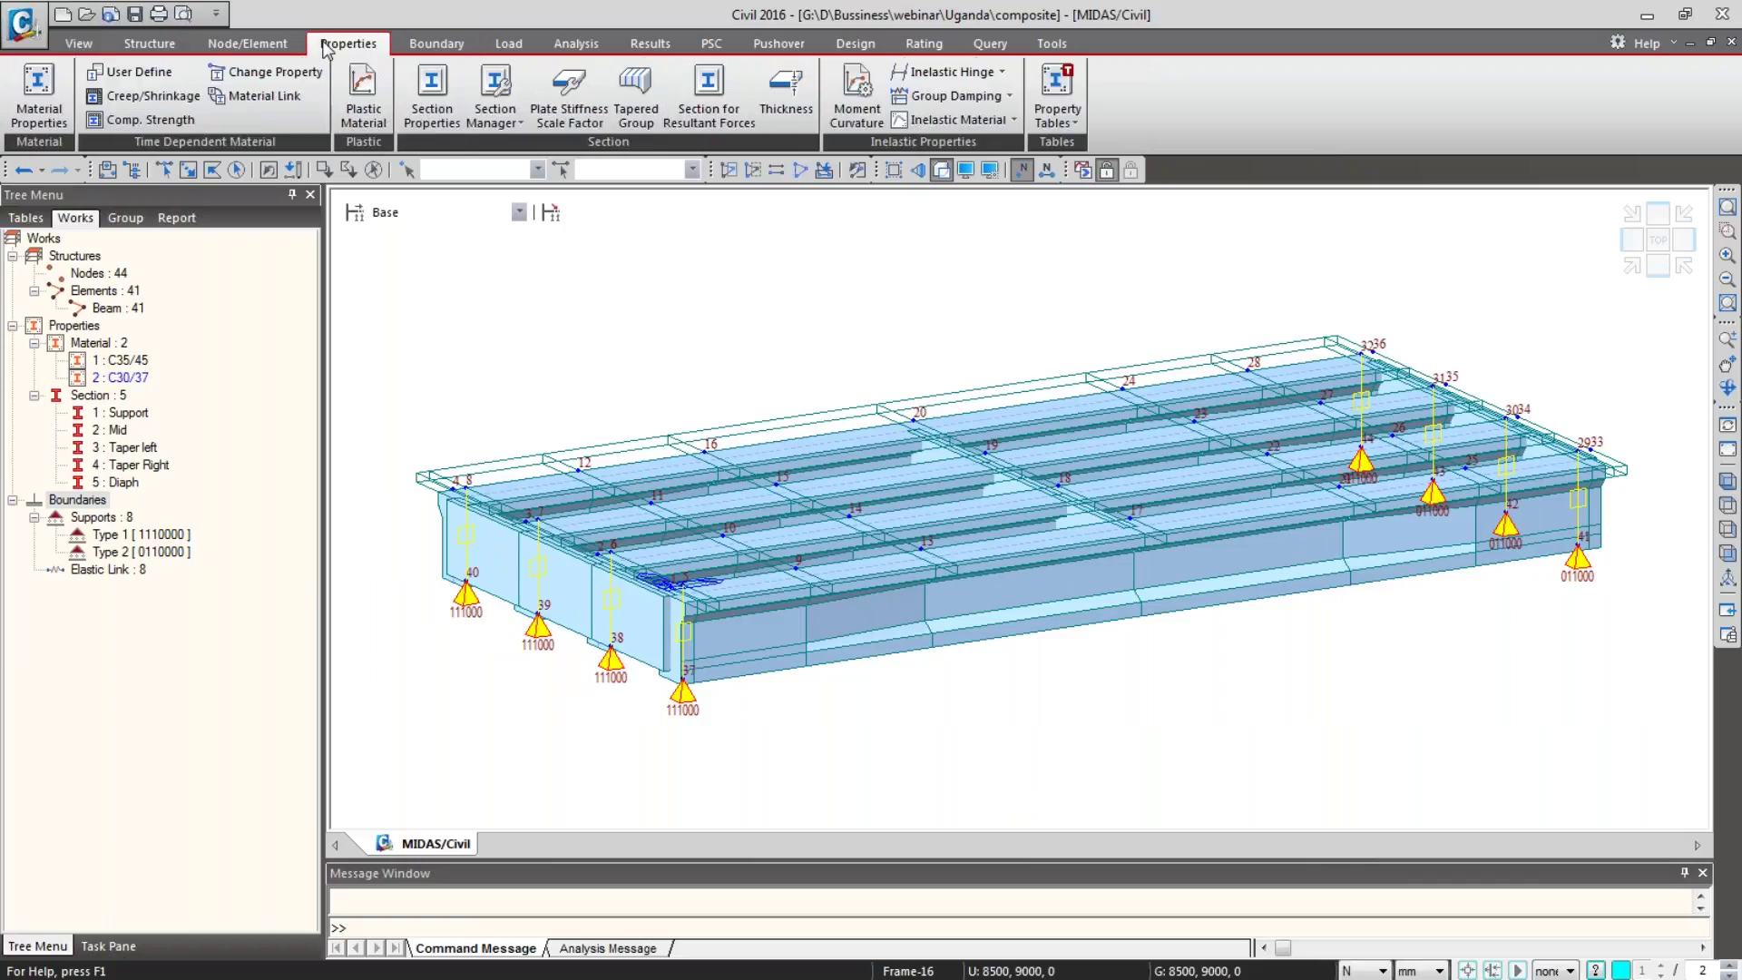
{"action": "left_click", "coordinate": [145, 96]}
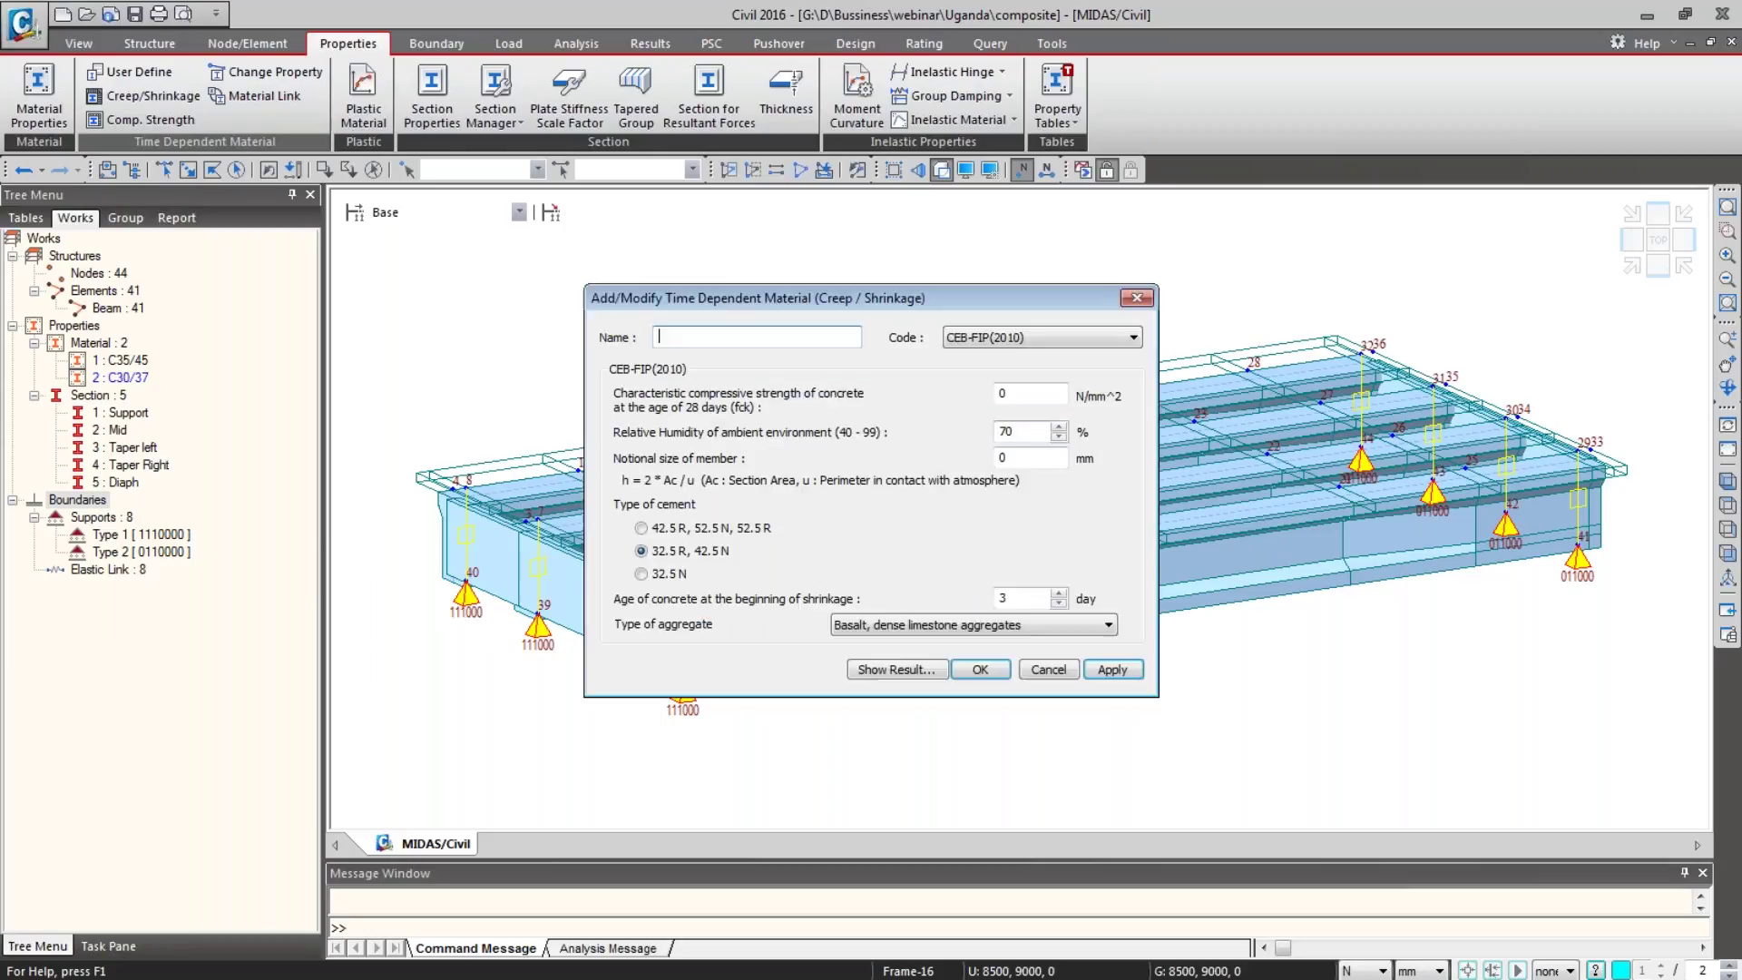
{"action": "left_click", "coordinate": [998, 342]}
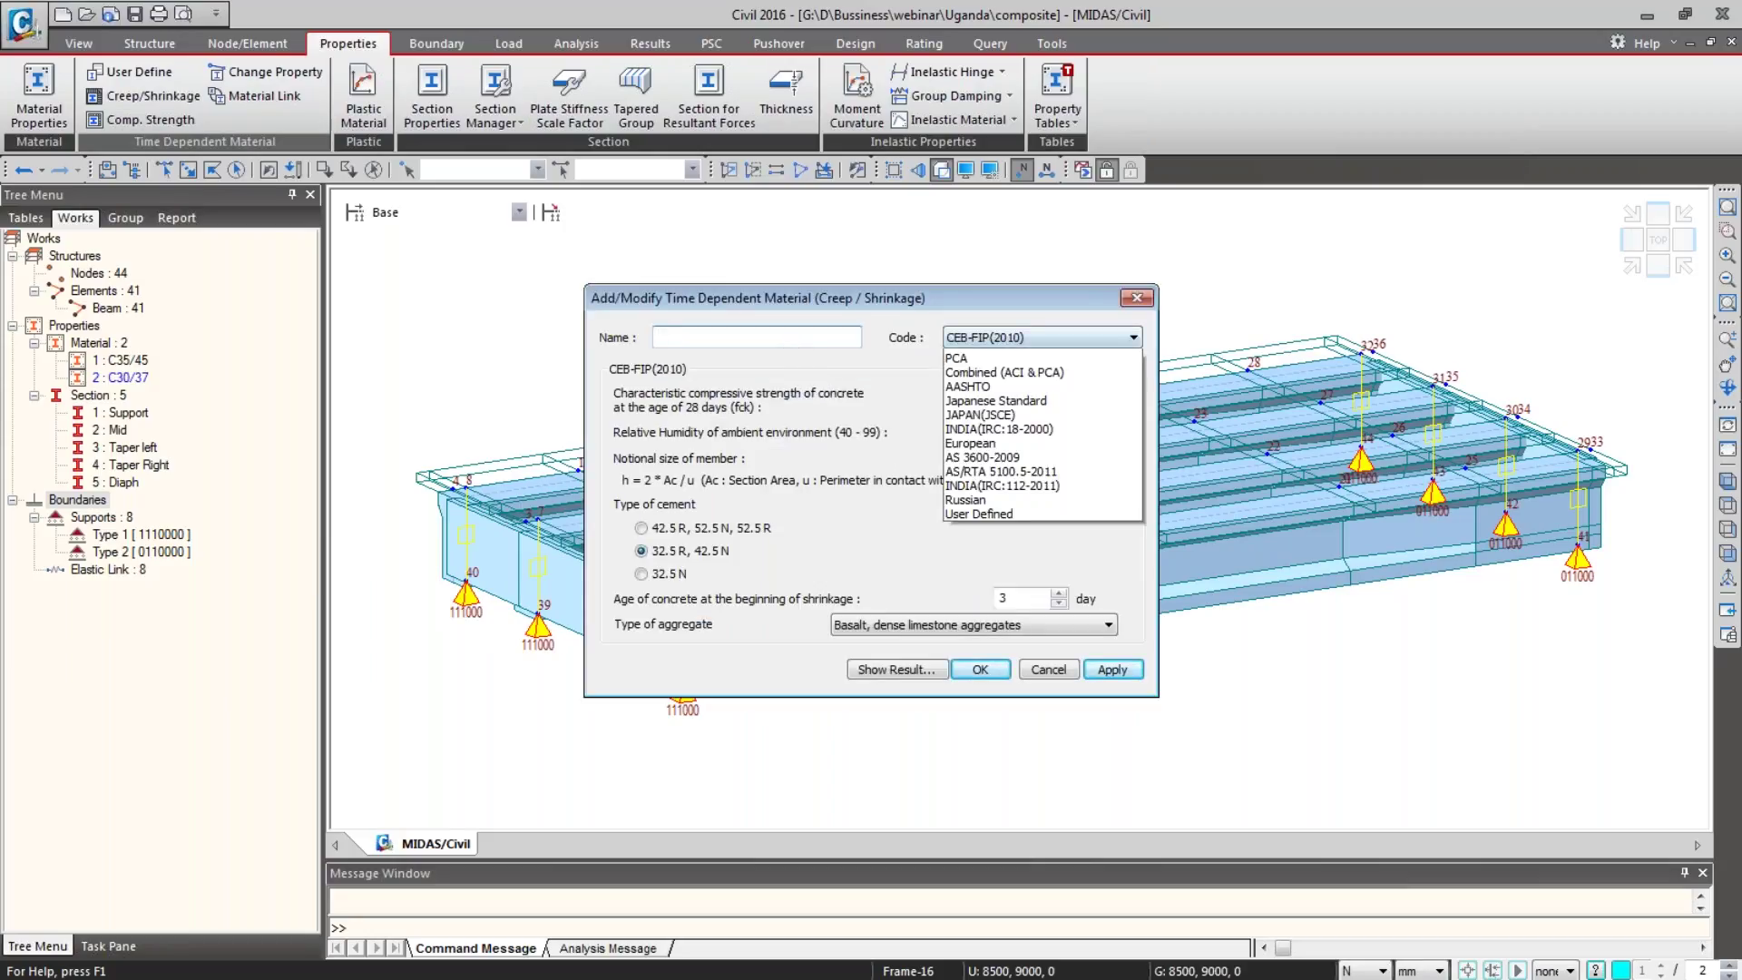
{"action": "left_click", "coordinate": [969, 498]}
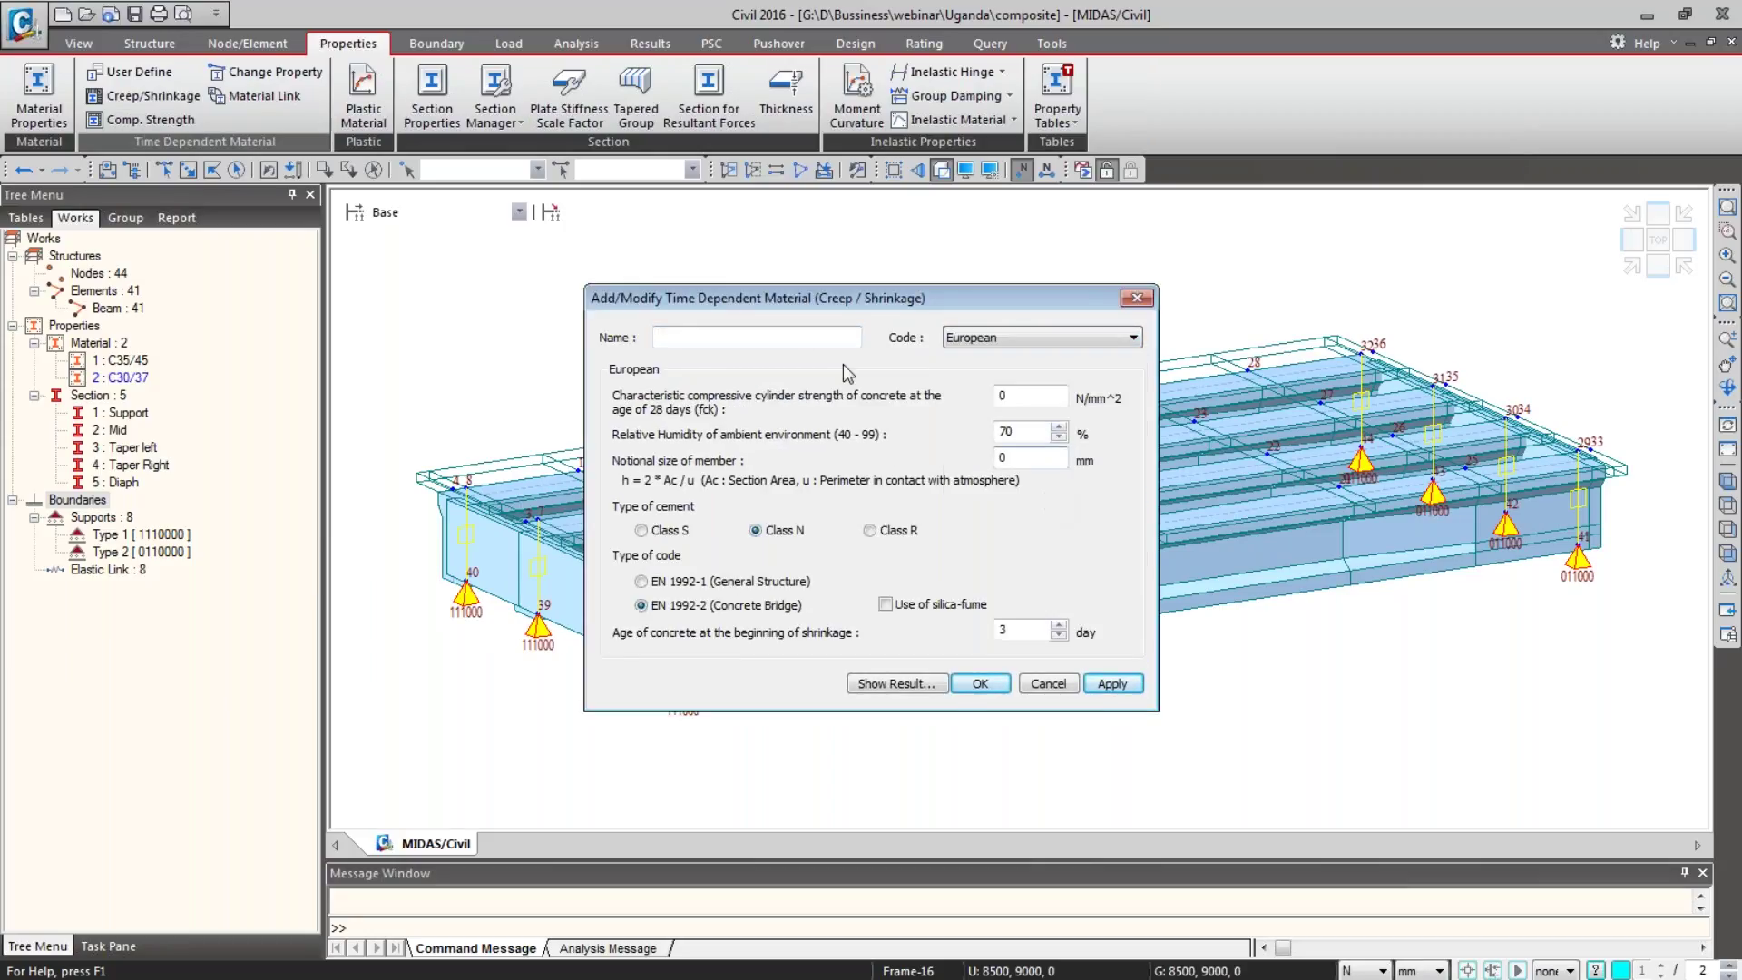
{"action": "left_click", "coordinate": [785, 337]}
{"action": "type", "text": "C&S"}
{"action": "double_click", "coordinate": [1014, 395]}
{"action": "type", "text": "3"}
{"action": "key", "text": "BackSpace"}
{"action": "type", "text": "45"}
{"action": "left_click", "coordinate": [1042, 460]}
{"action": "type", "text": "1000"}
Step: Review the creep coefficient and shrinkage strain curves of C&S, and add the material
{"action": "left_click", "coordinate": [922, 685]}
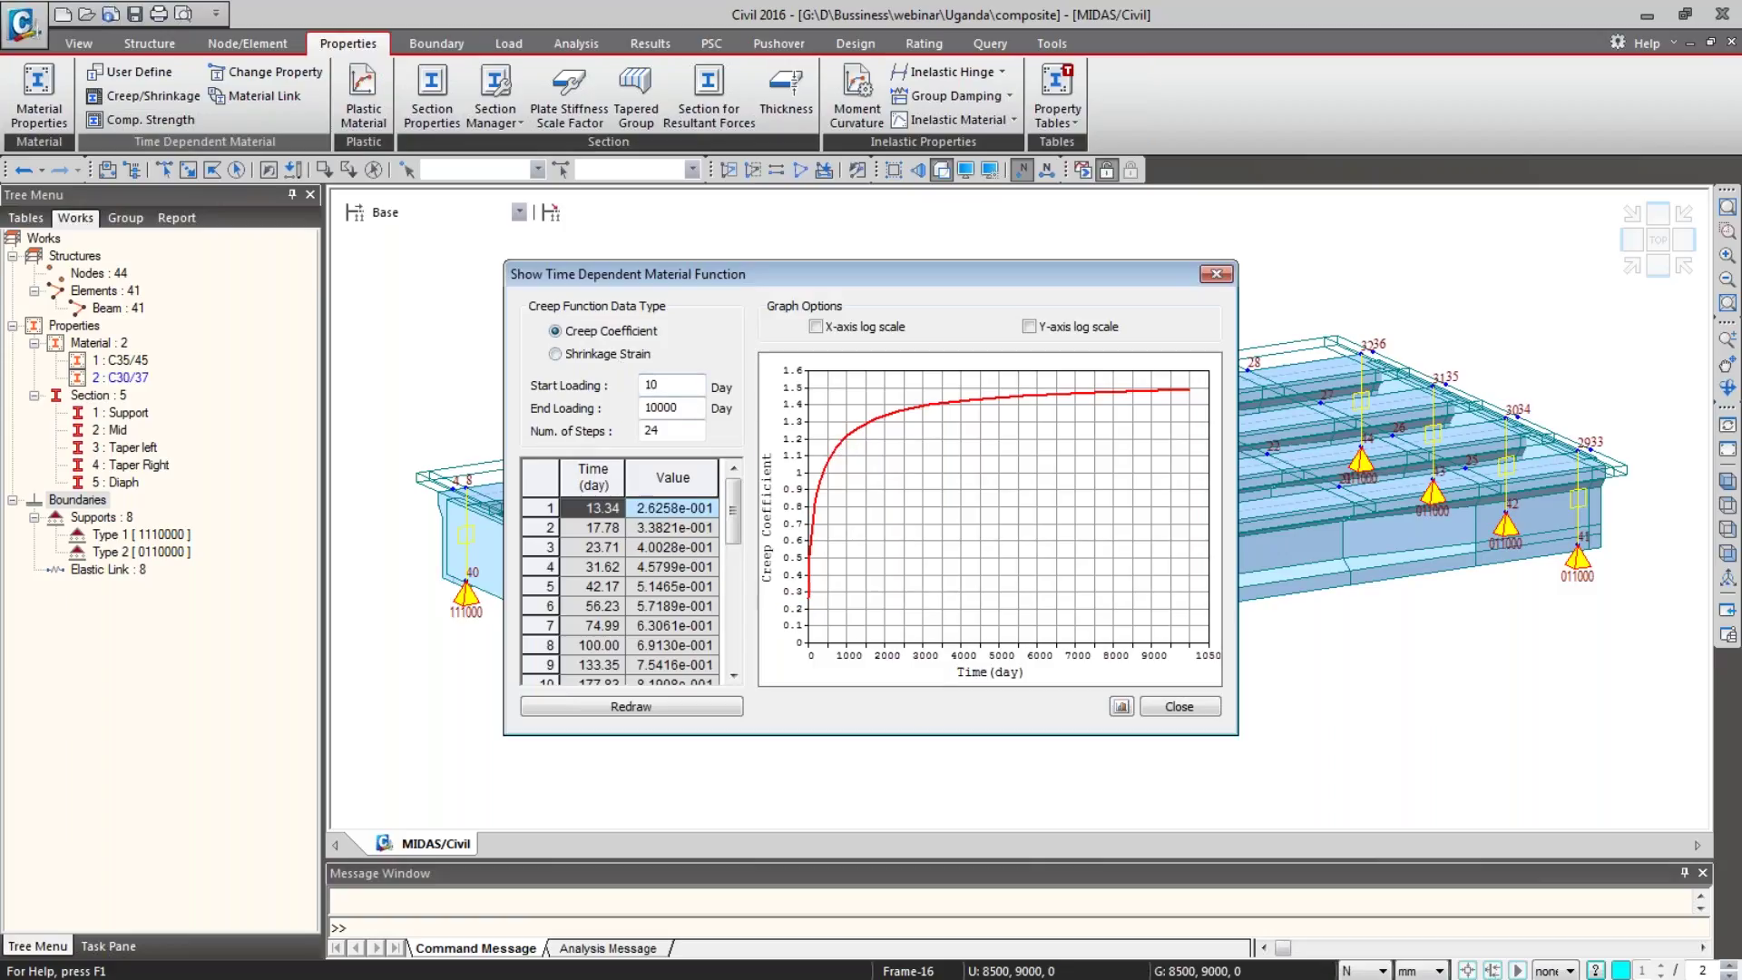
{"action": "left_click", "coordinate": [557, 354]}
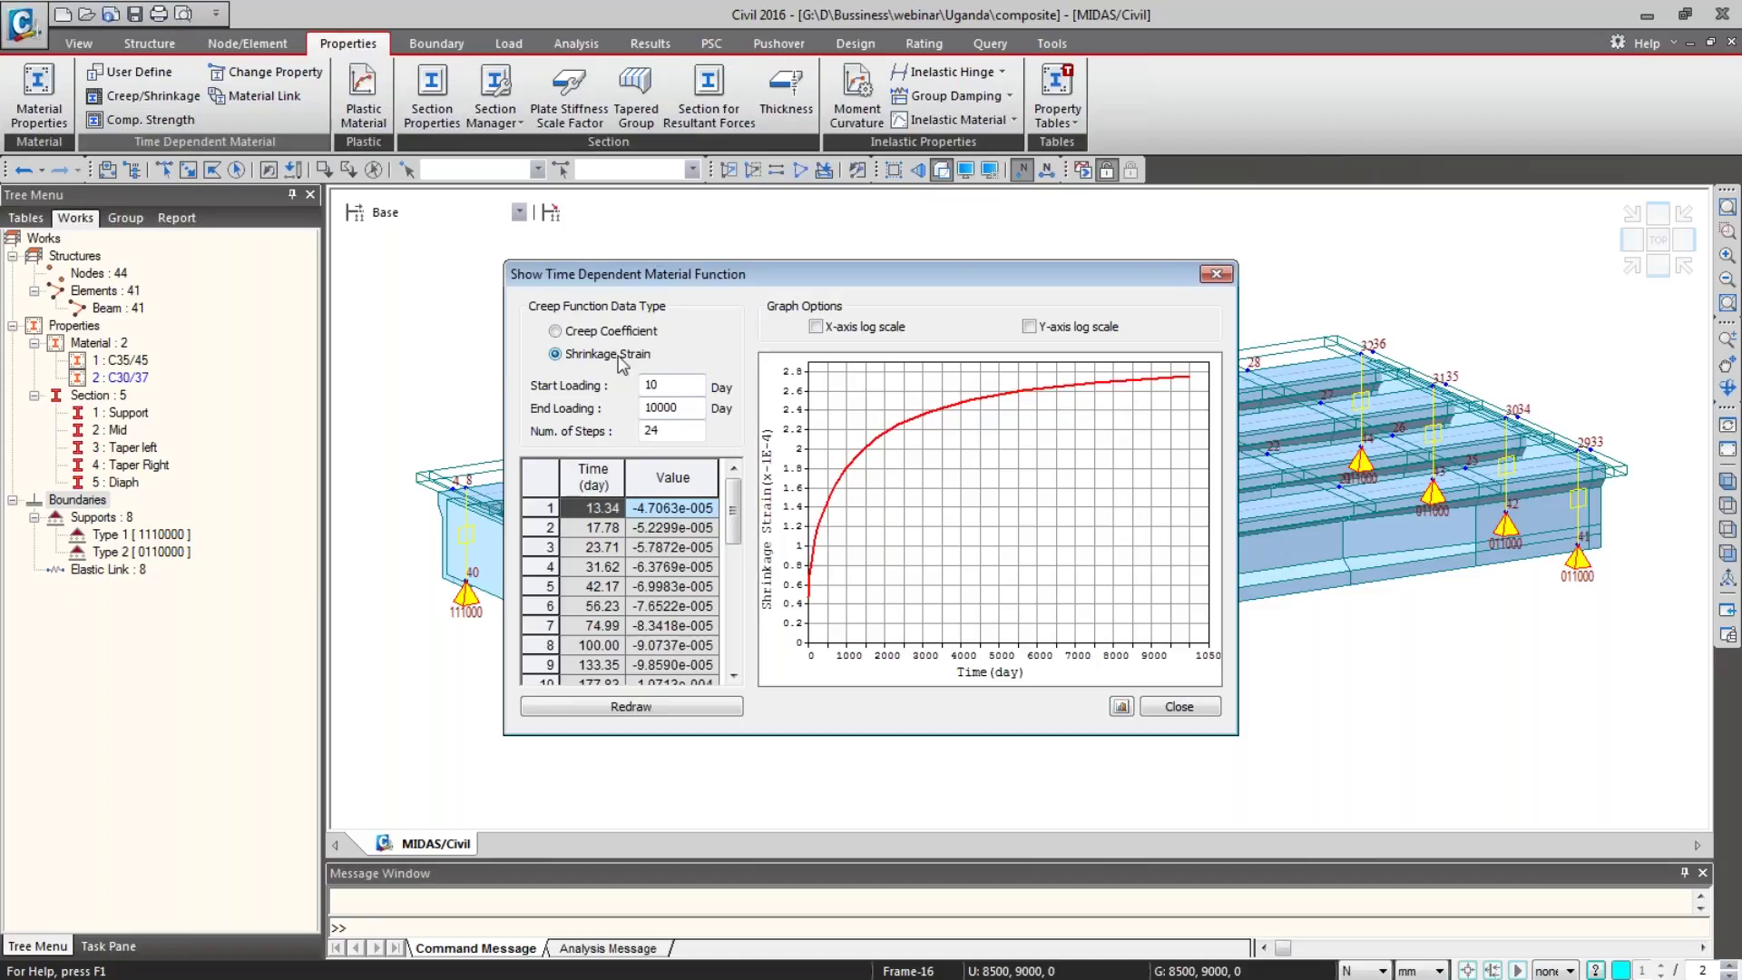
{"action": "left_click_drag", "start_coordinate": [745, 281], "coordinate": [1227, 61]}
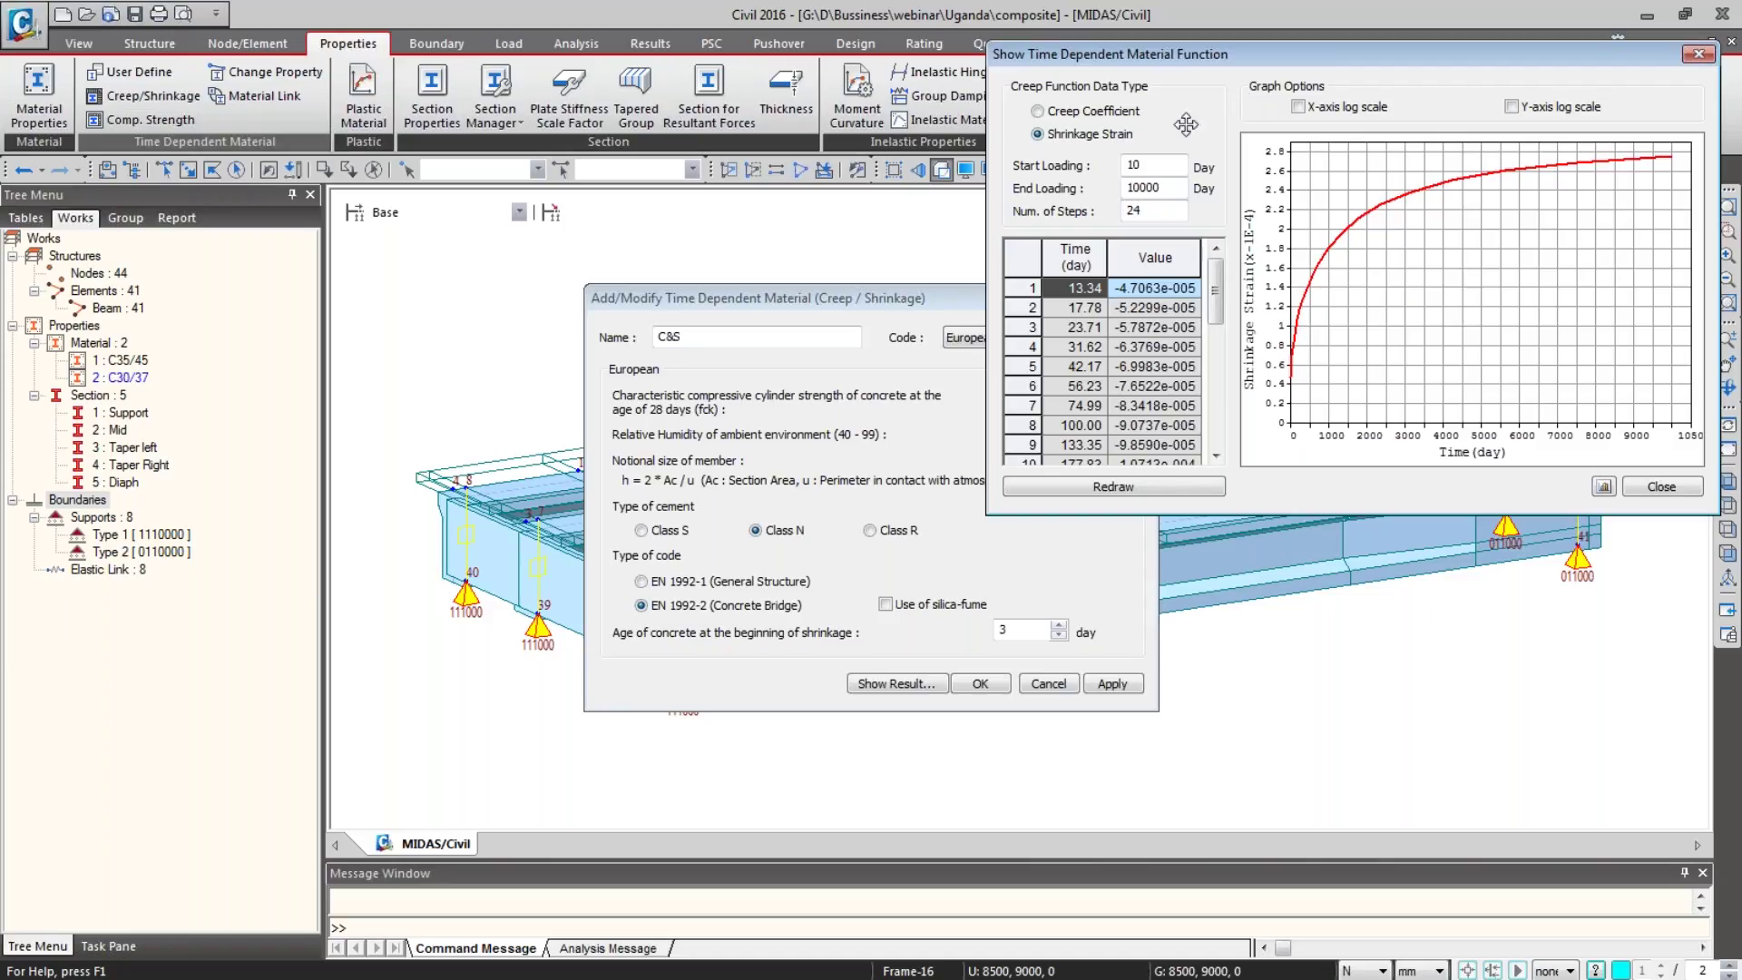
{"action": "left_click", "coordinate": [1037, 110]}
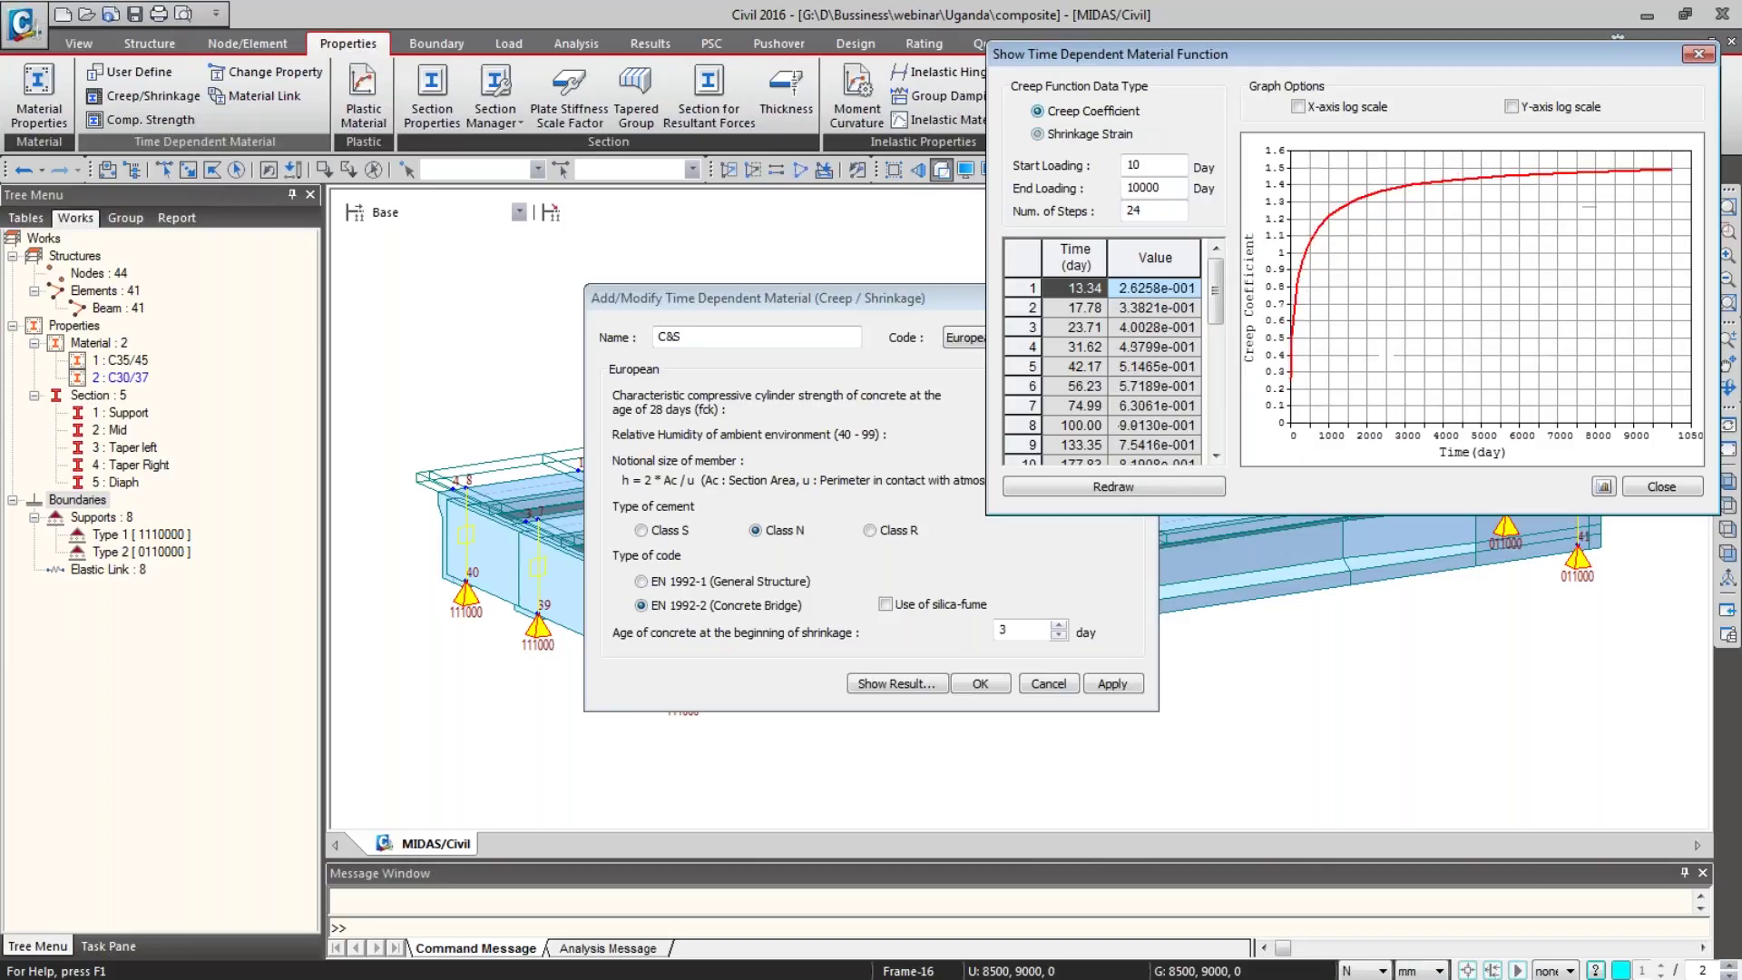
{"action": "left_click", "coordinate": [1036, 133]}
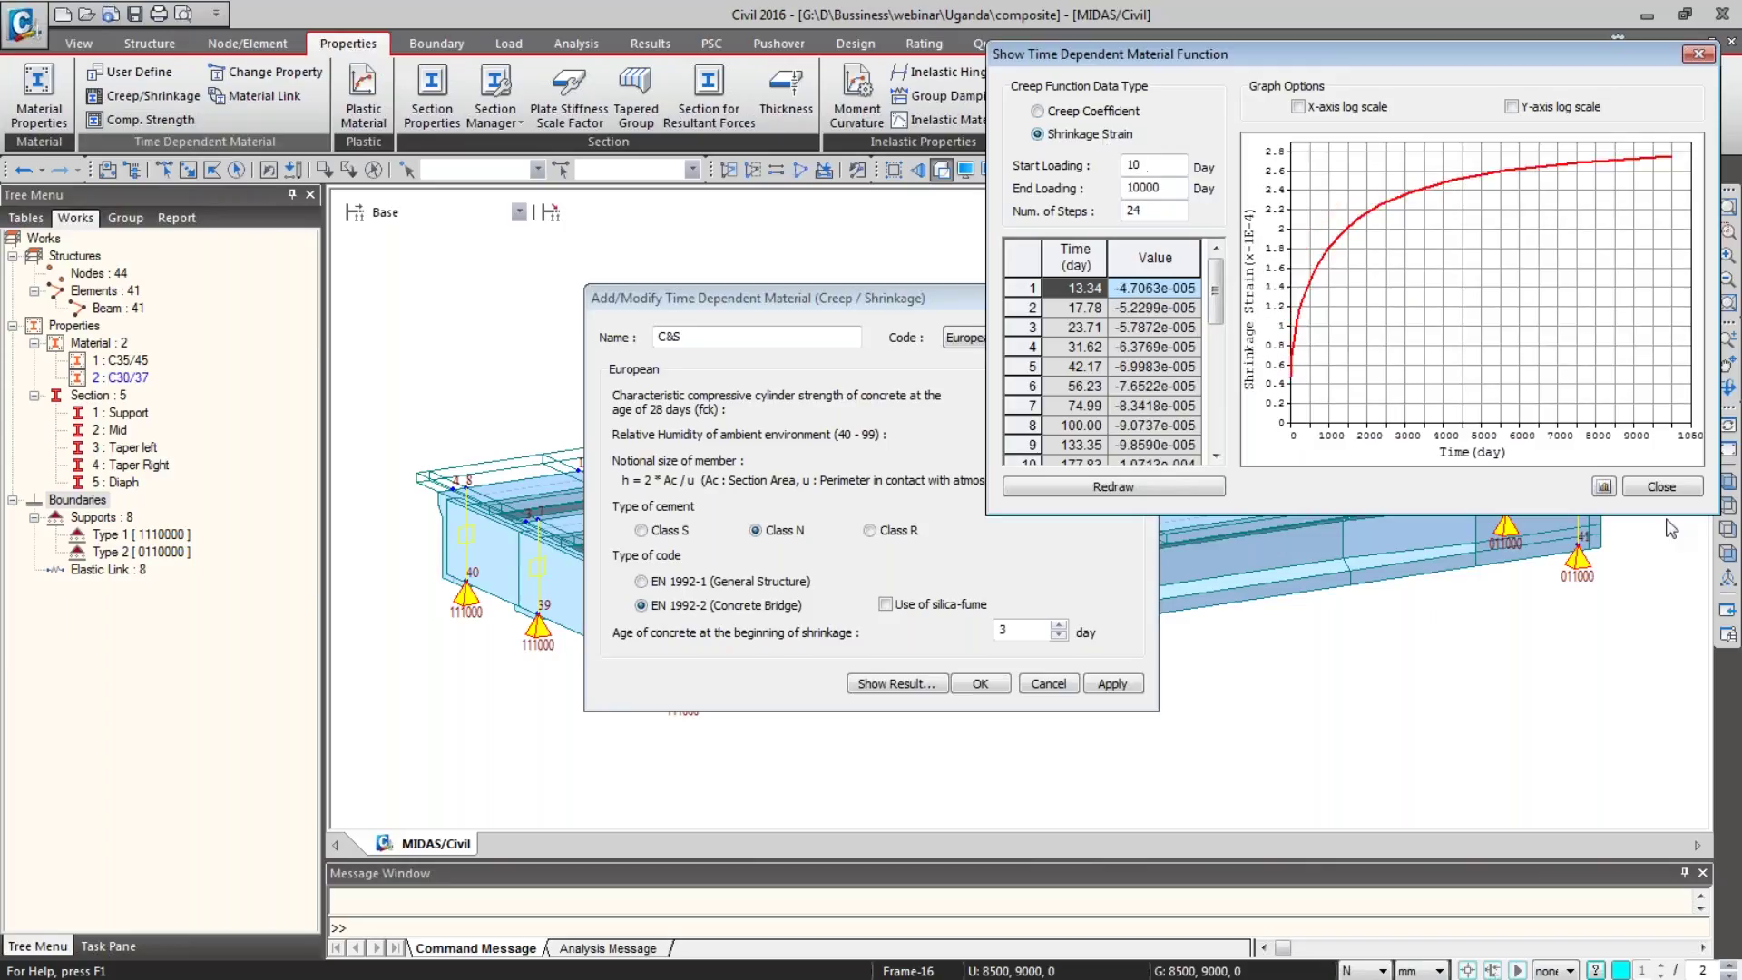
{"action": "left_click", "coordinate": [1660, 487]}
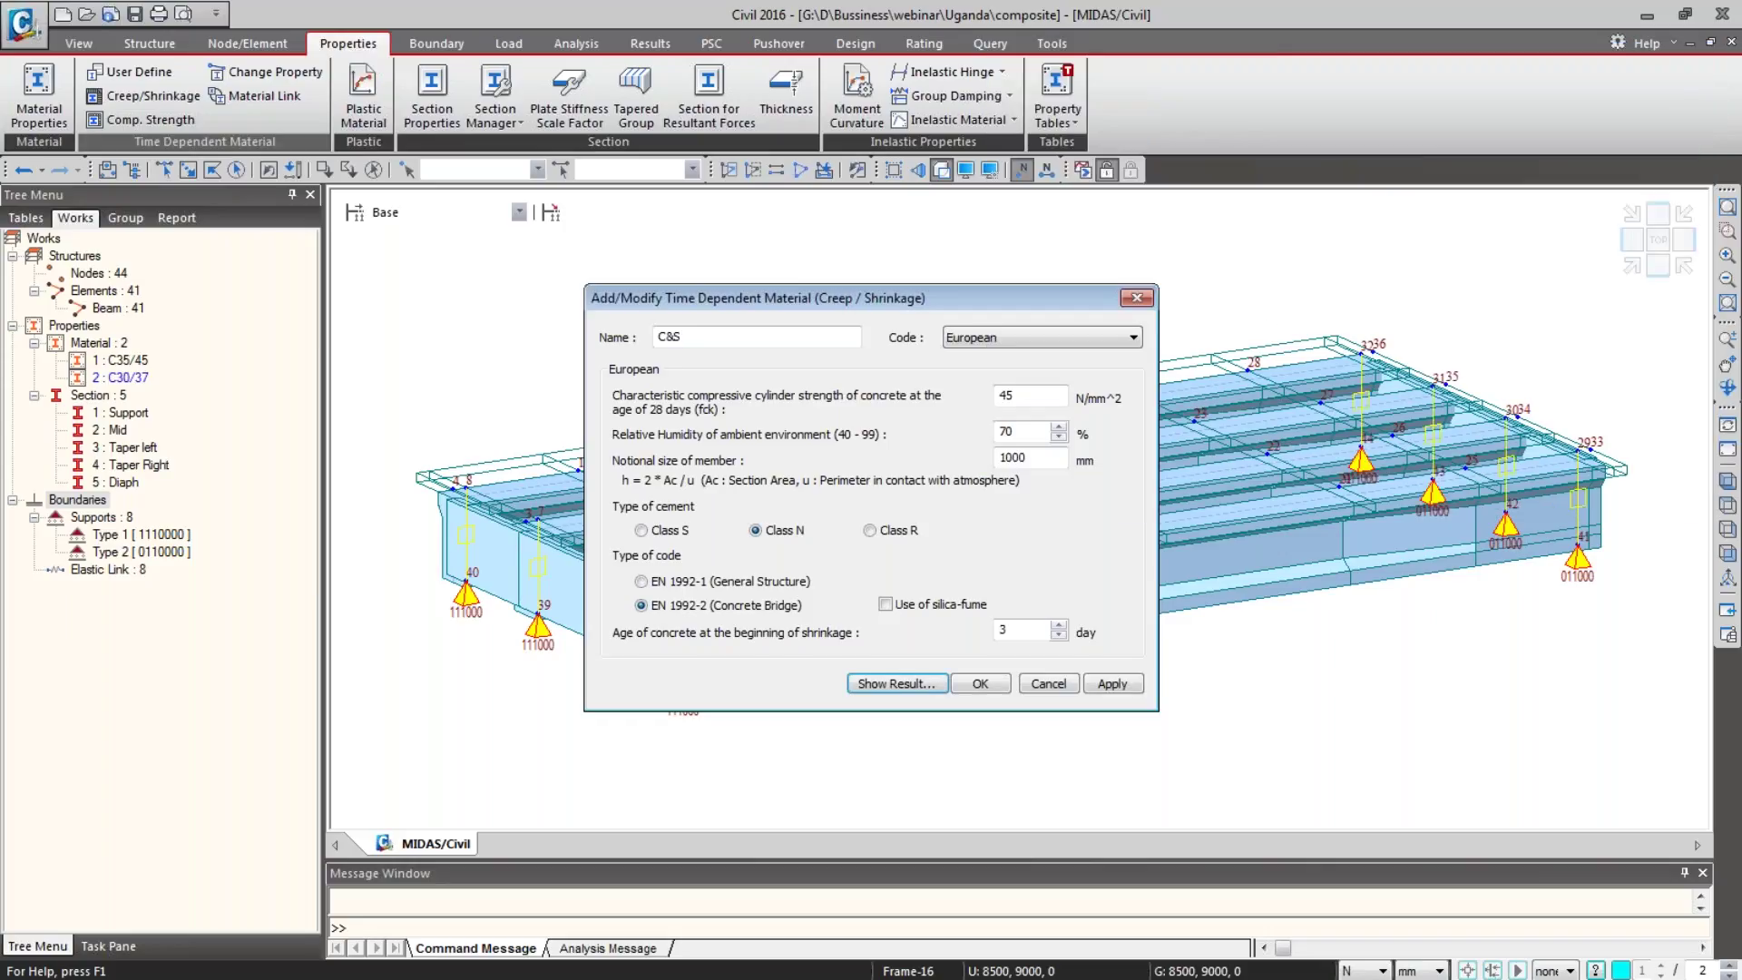
{"action": "left_click", "coordinate": [1109, 685]}
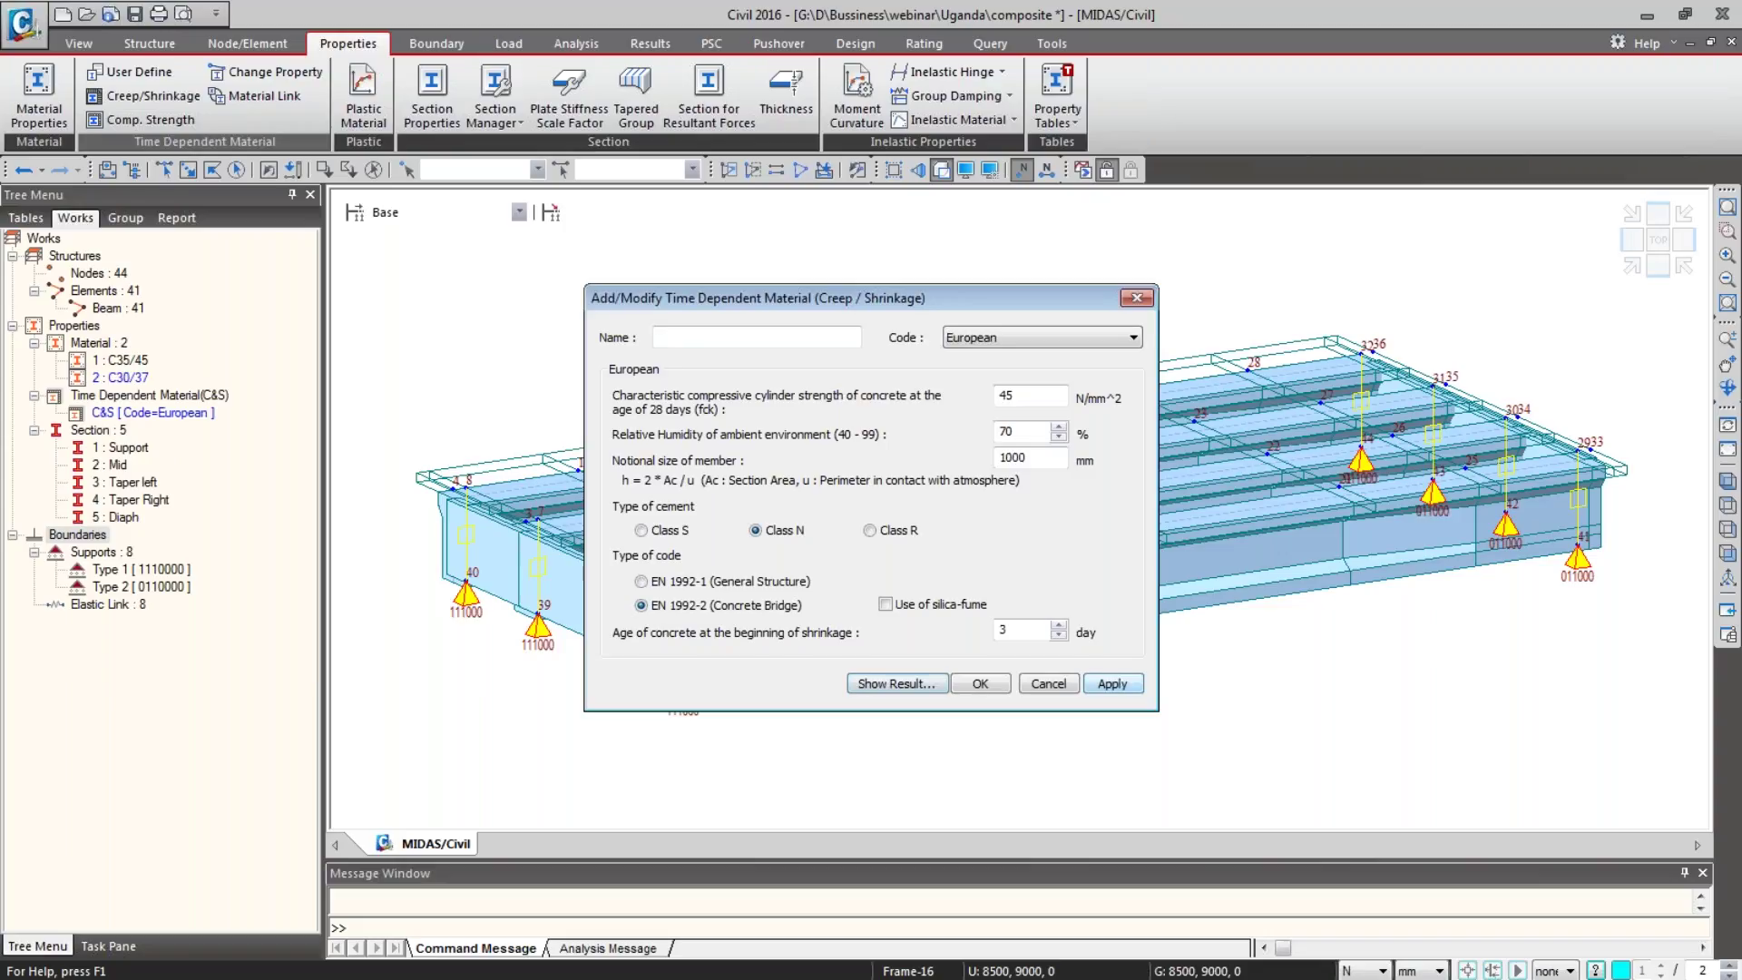
Step: Add a second European creep/shrinkage material named c&s diaoh with a 28-day strength of 35 N/mm², checking its creep curve
{"action": "left_click", "coordinate": [825, 336]}
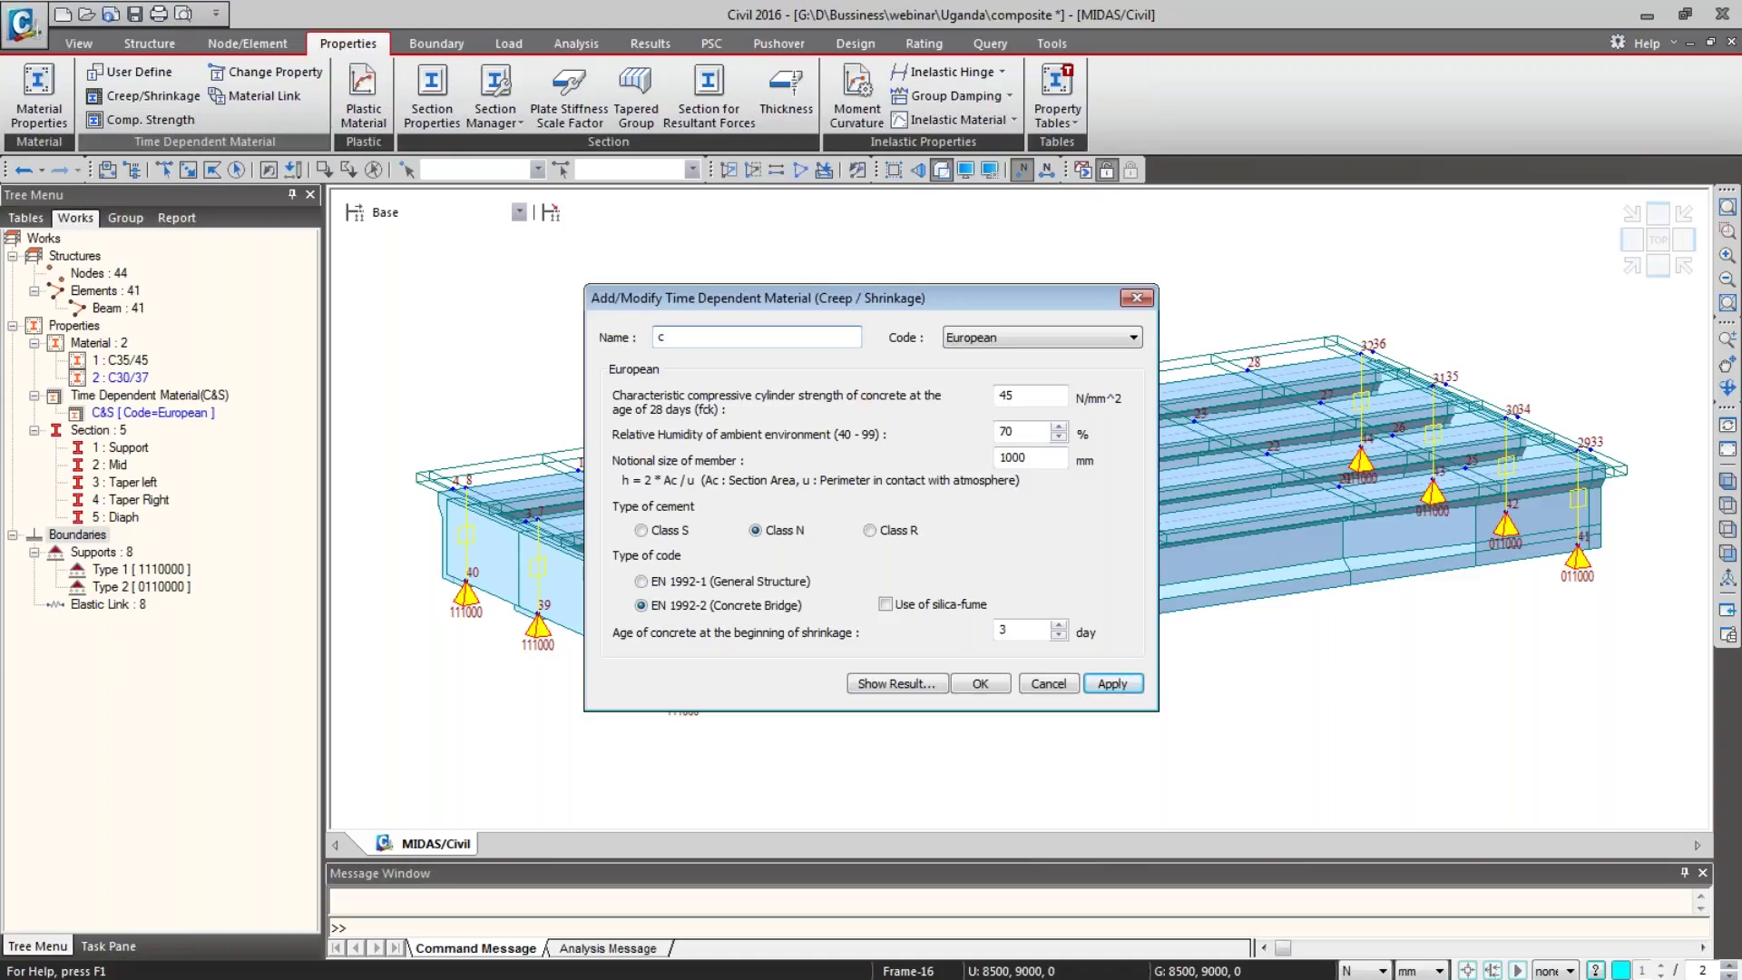
{"action": "type", "text": "&s diaph"}
{"action": "double_click", "coordinate": [1024, 393]}
{"action": "type", "text": "35"}
{"action": "left_click", "coordinate": [921, 683]}
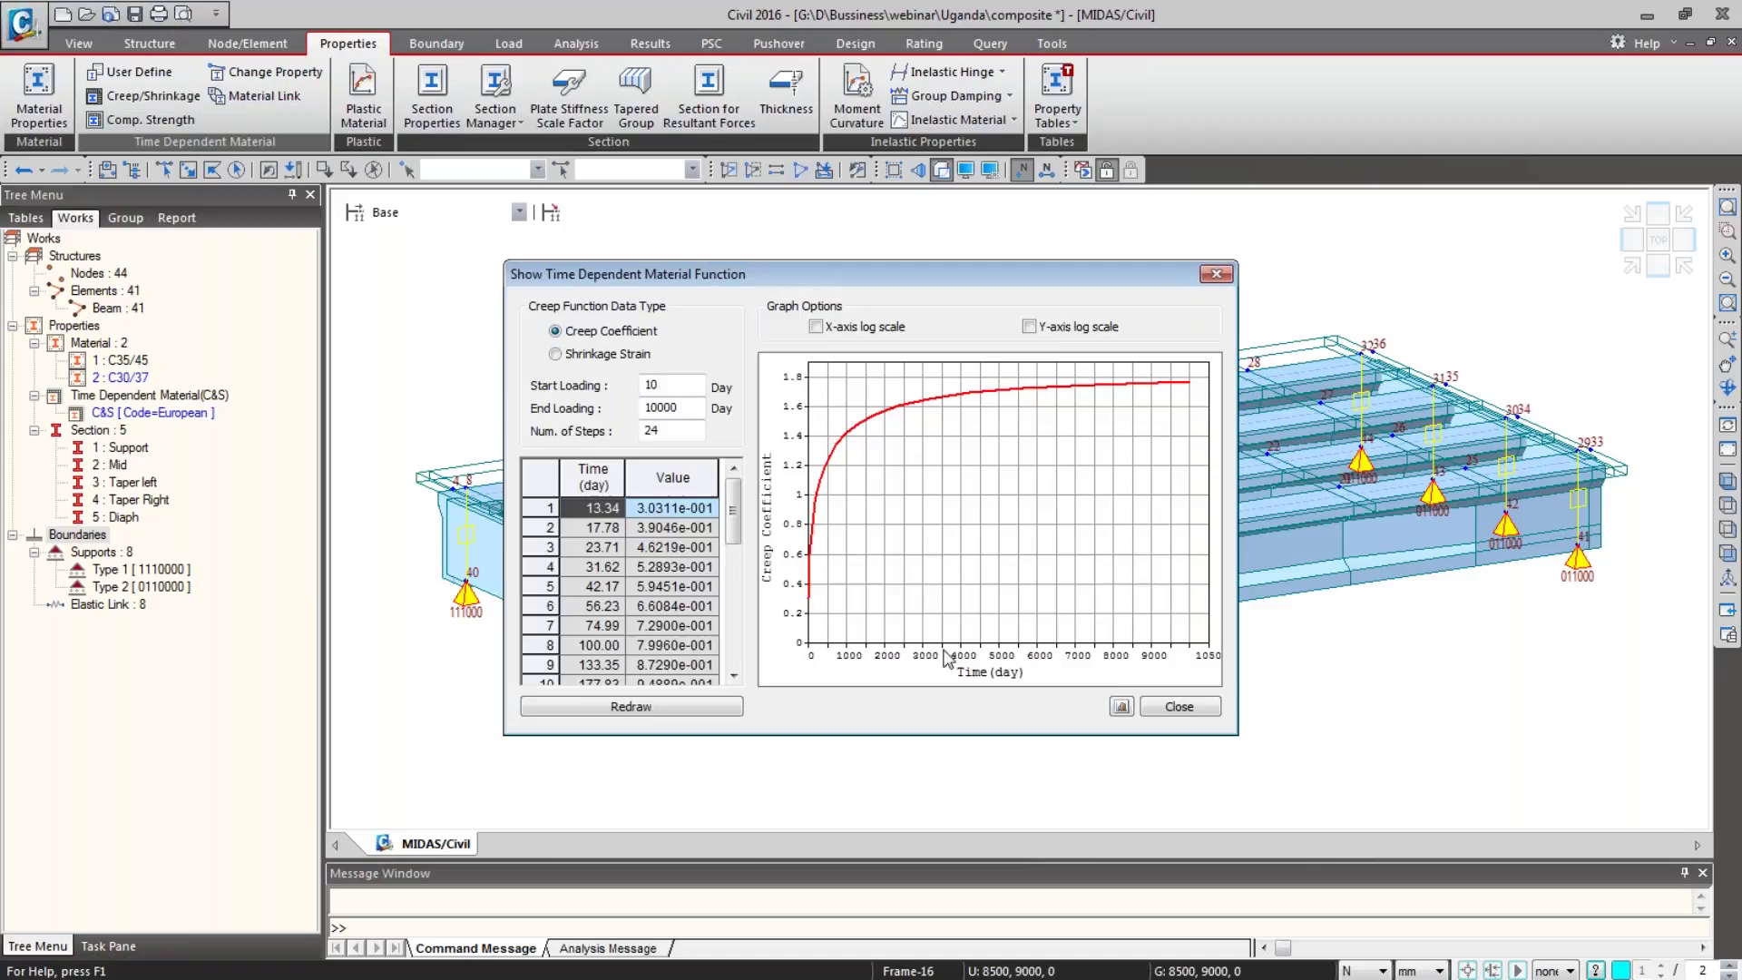
{"action": "left_click", "coordinate": [1167, 710]}
{"action": "left_click", "coordinate": [982, 684]}
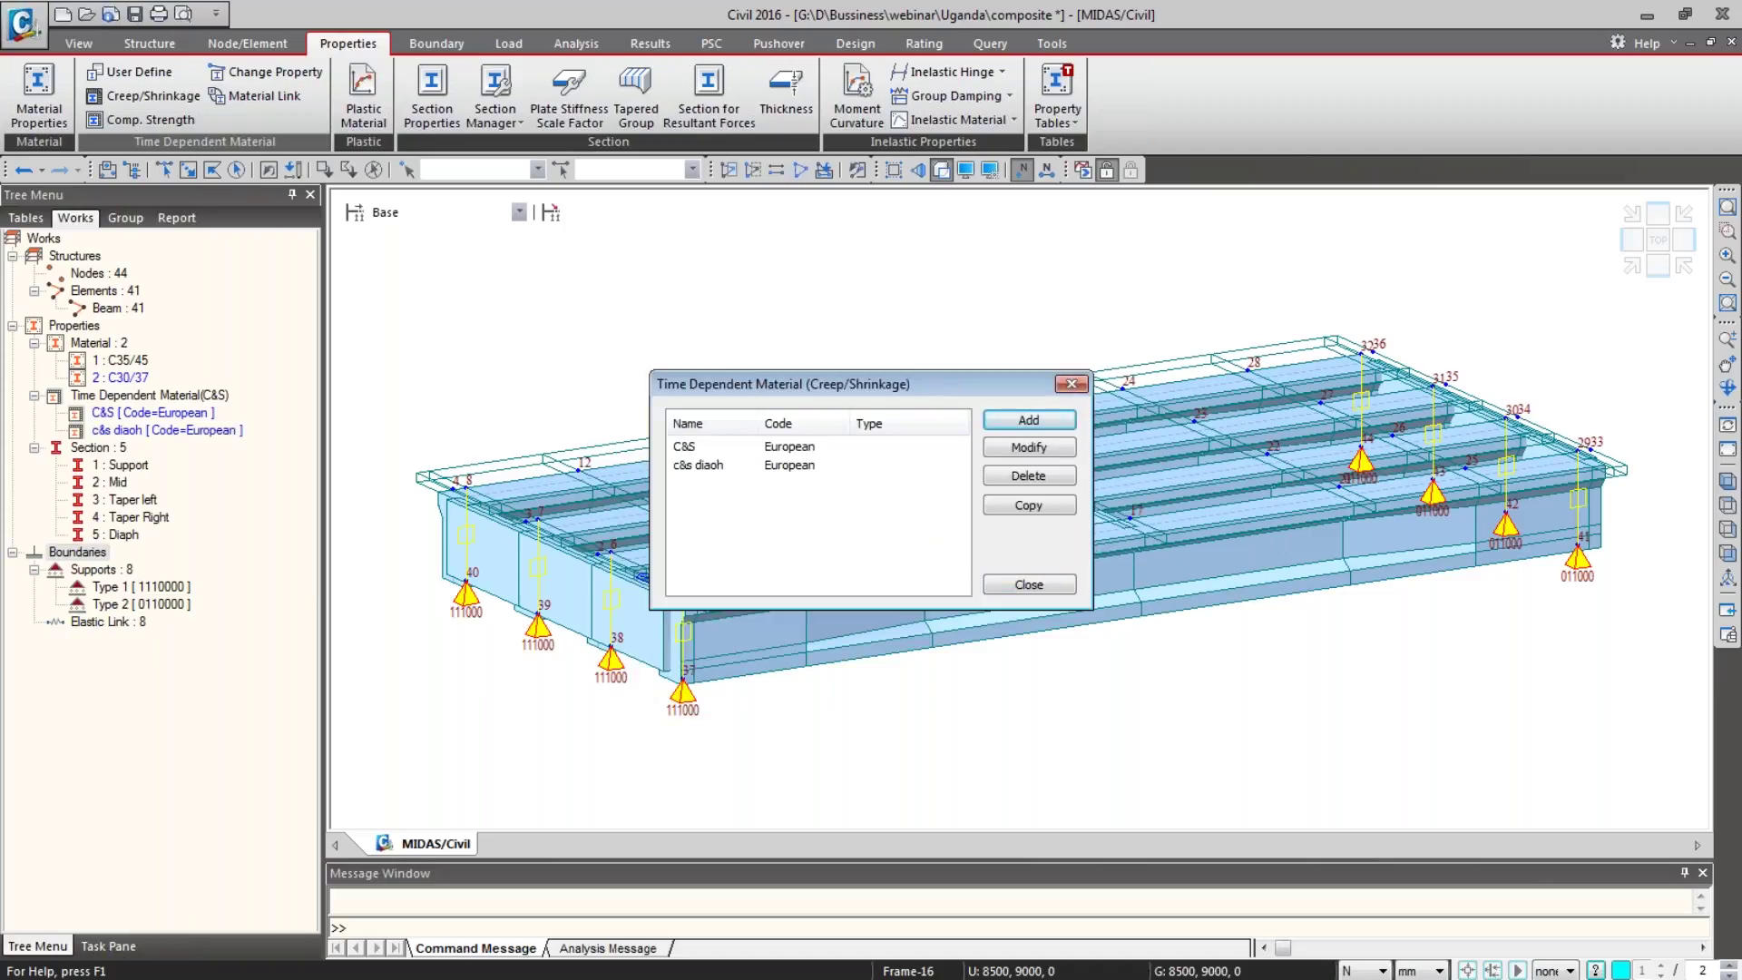
{"action": "key", "text": "ctrl+s"}
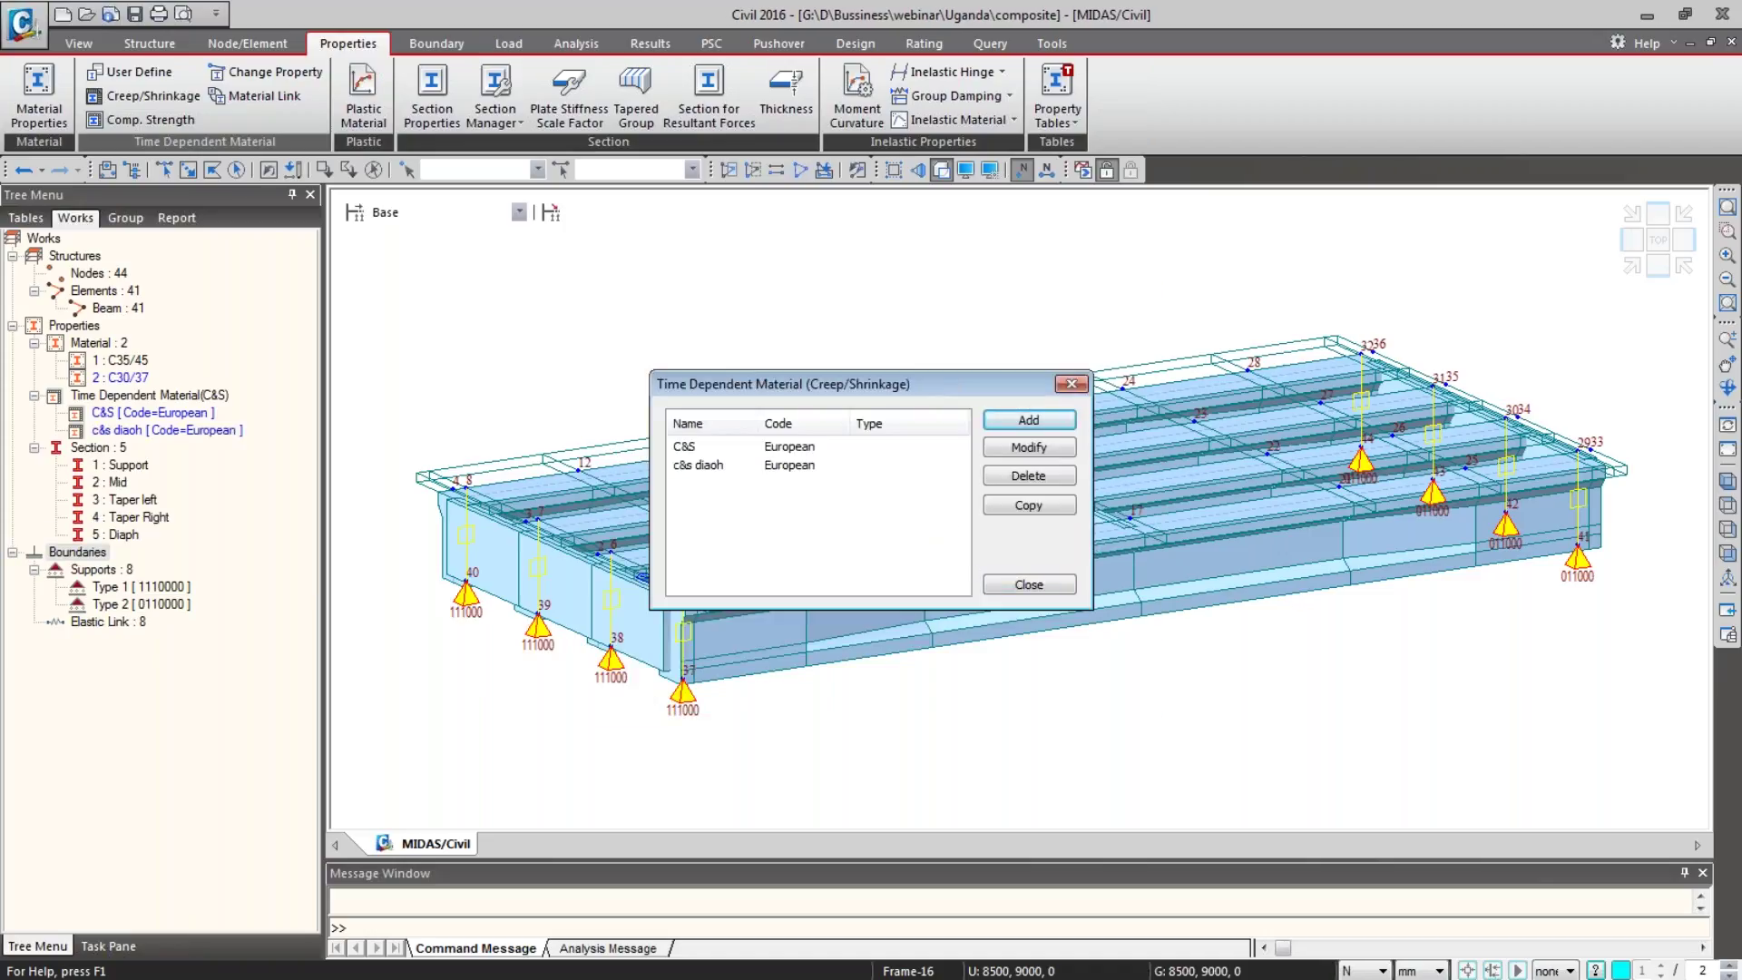
Step: Rename the diaphragm creep/shrinkage material as c&s diaph and finish the creep/shrinkage definitions
{"action": "left_click", "coordinate": [713, 466]}
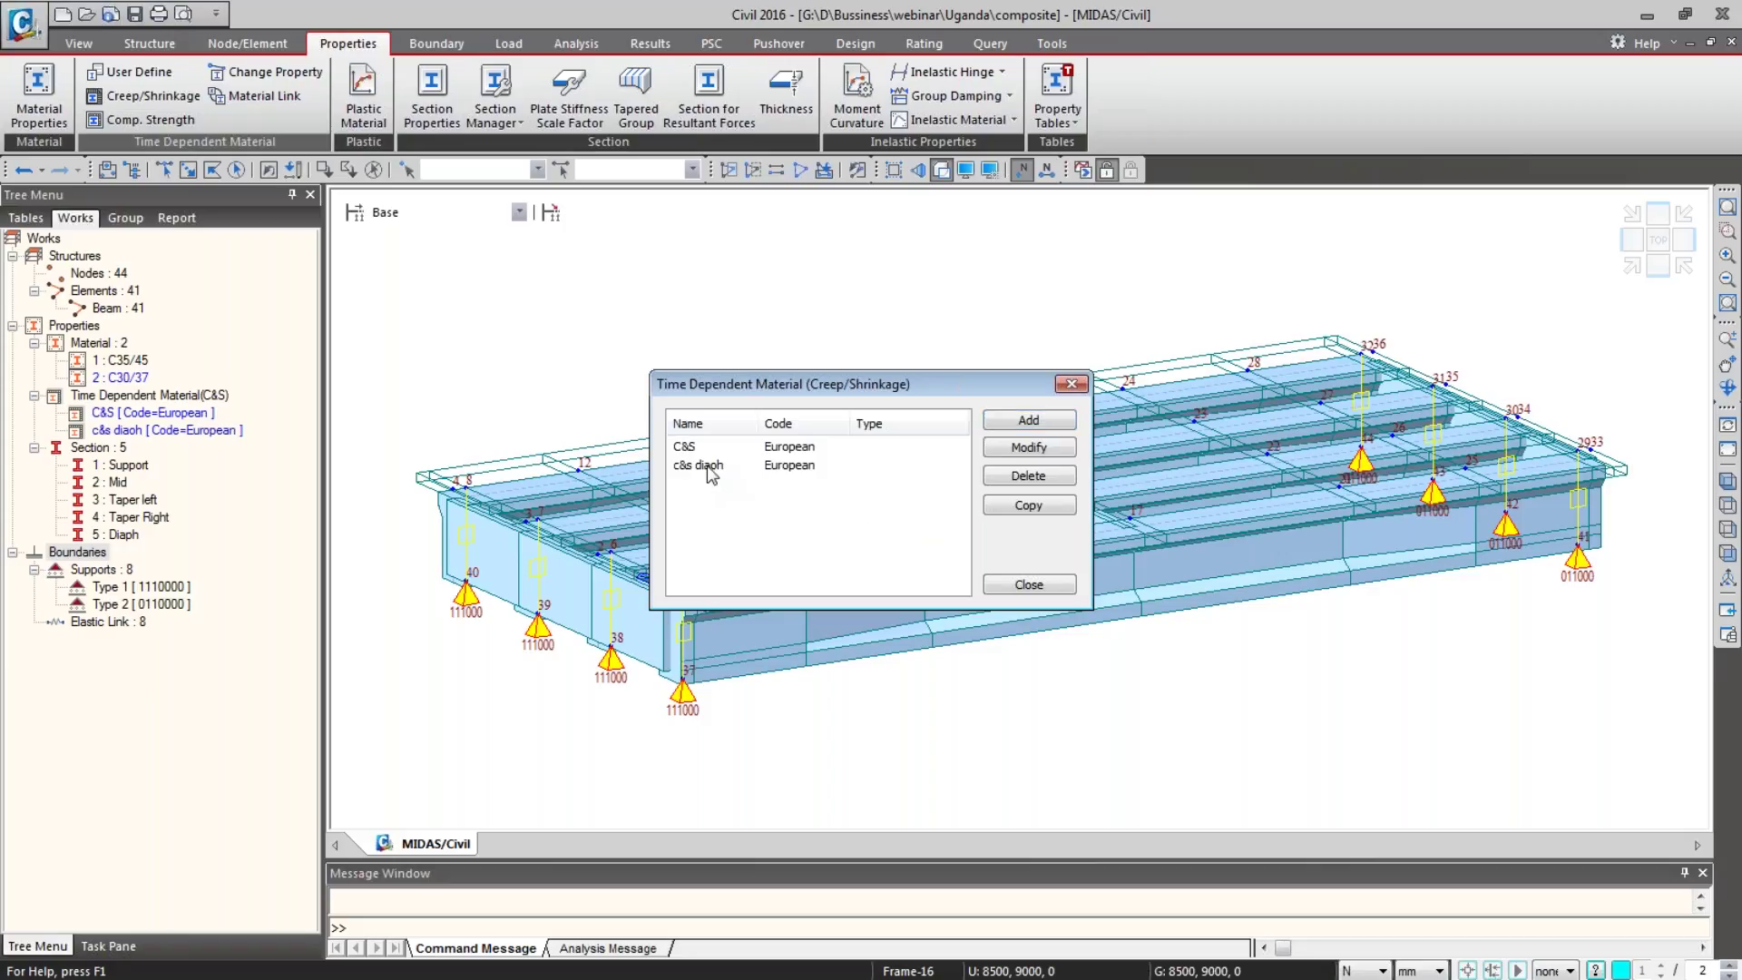
{"action": "left_click", "coordinate": [1022, 449]}
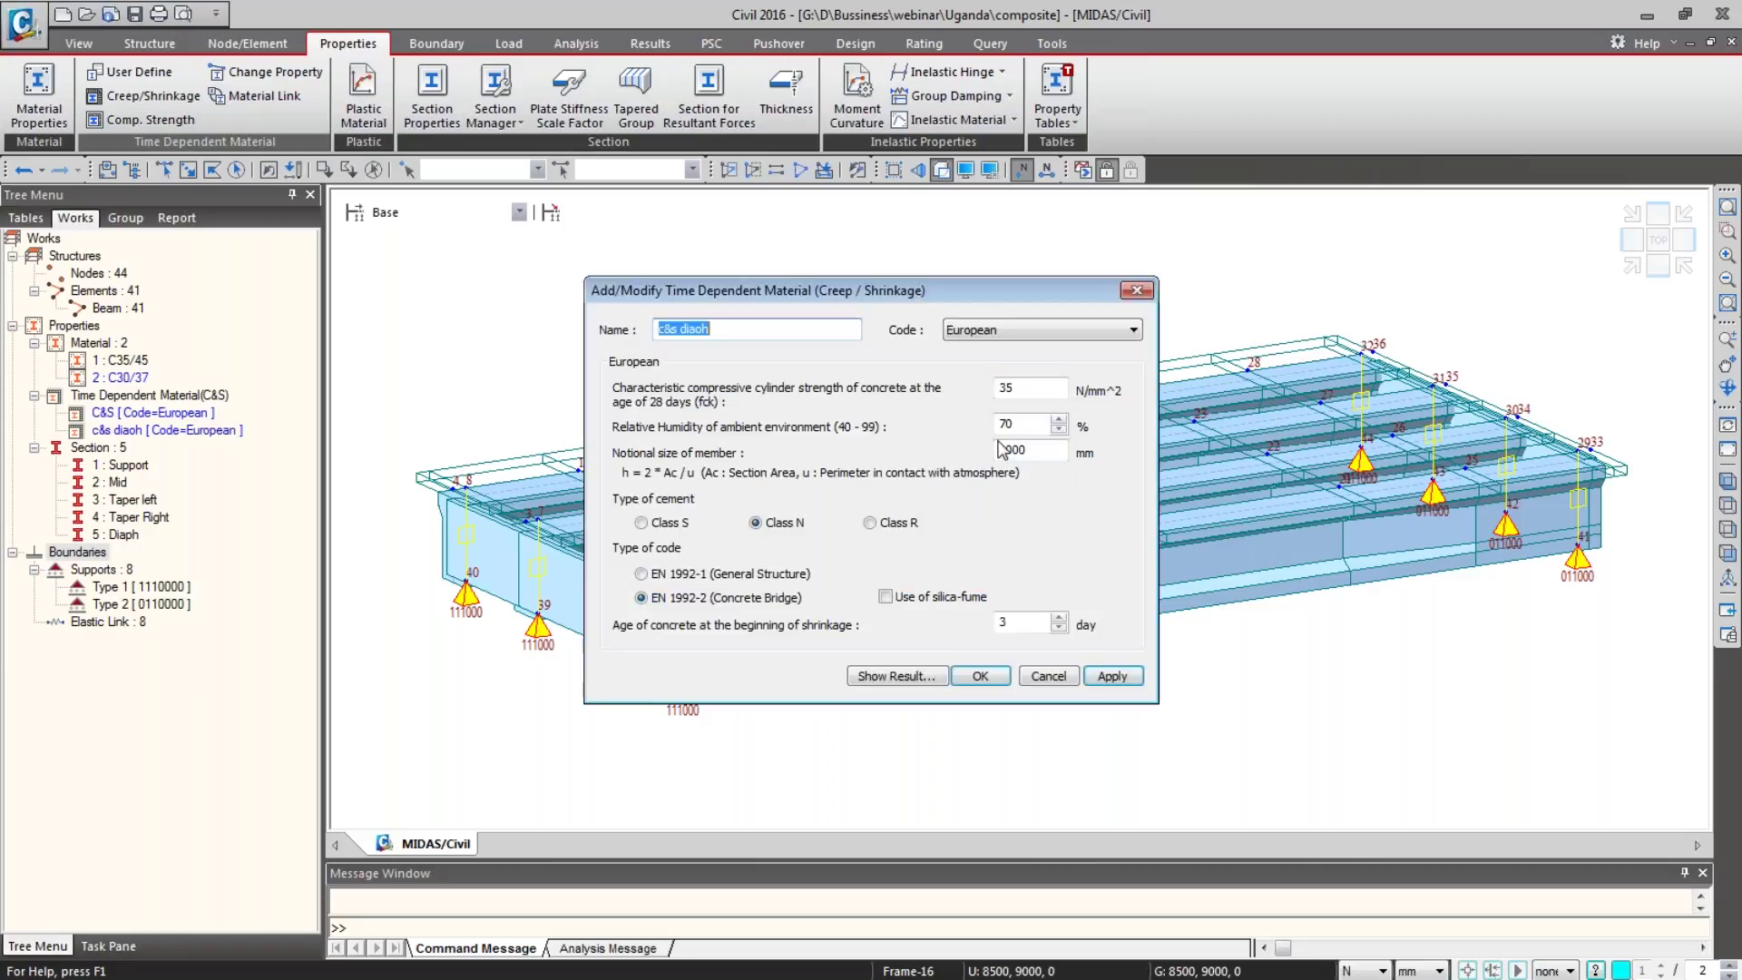
{"action": "left_click", "coordinate": [726, 328]}
{"action": "key", "text": "BackSpace"}
{"action": "key", "text": "BackSpace"}
{"action": "type", "text": "ph"}
{"action": "left_click", "coordinate": [975, 675]}
{"action": "left_click", "coordinate": [1018, 595]}
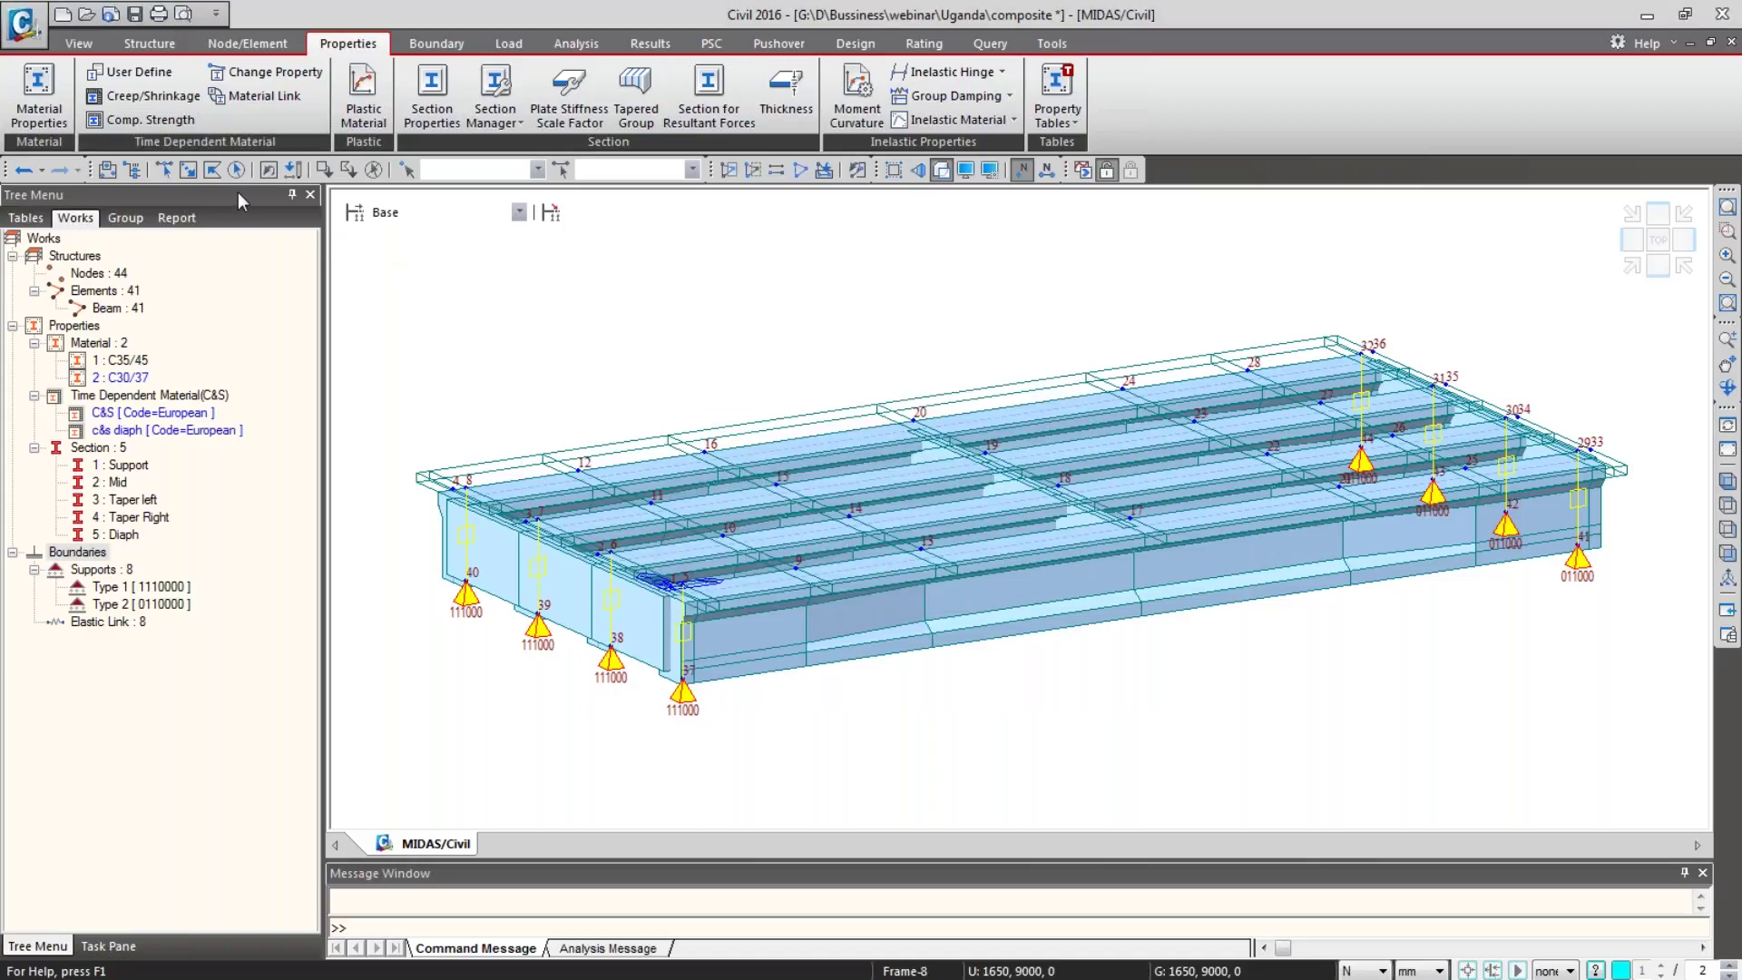
Step: Add a European compressive strength material named comp_main girder with mean strength 45 N/mm² and Class N cement, and redraw its graph
{"action": "left_click", "coordinate": [155, 121]}
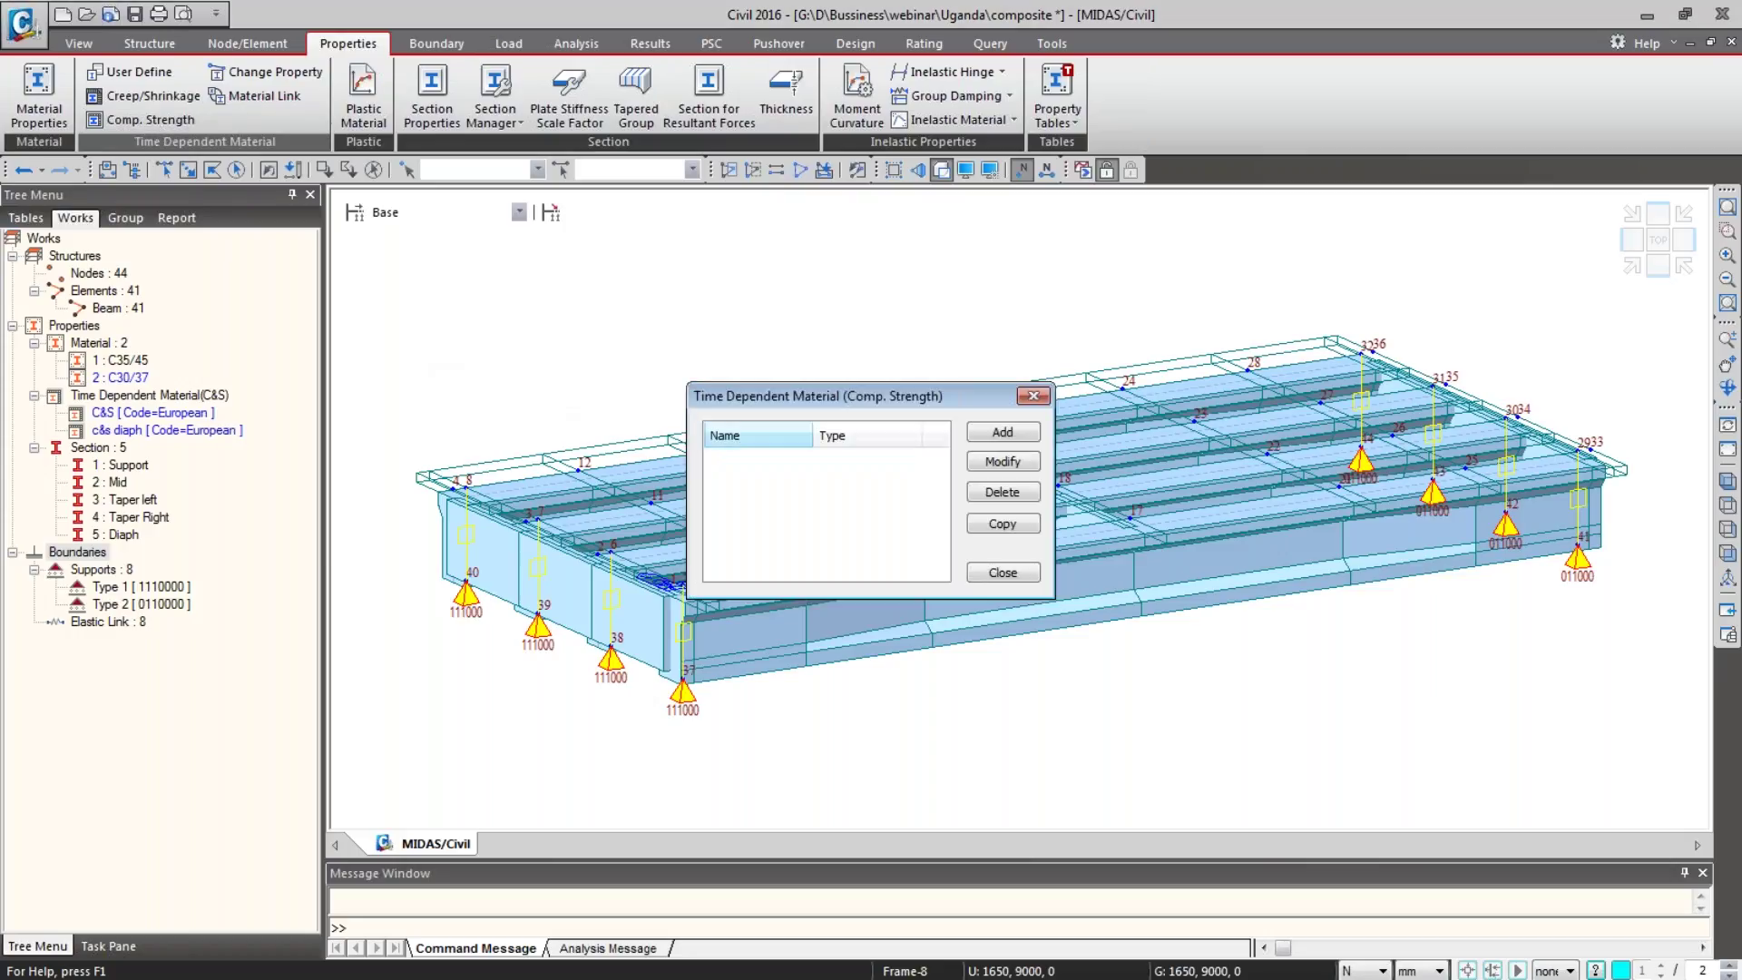
{"action": "left_click", "coordinate": [982, 439]}
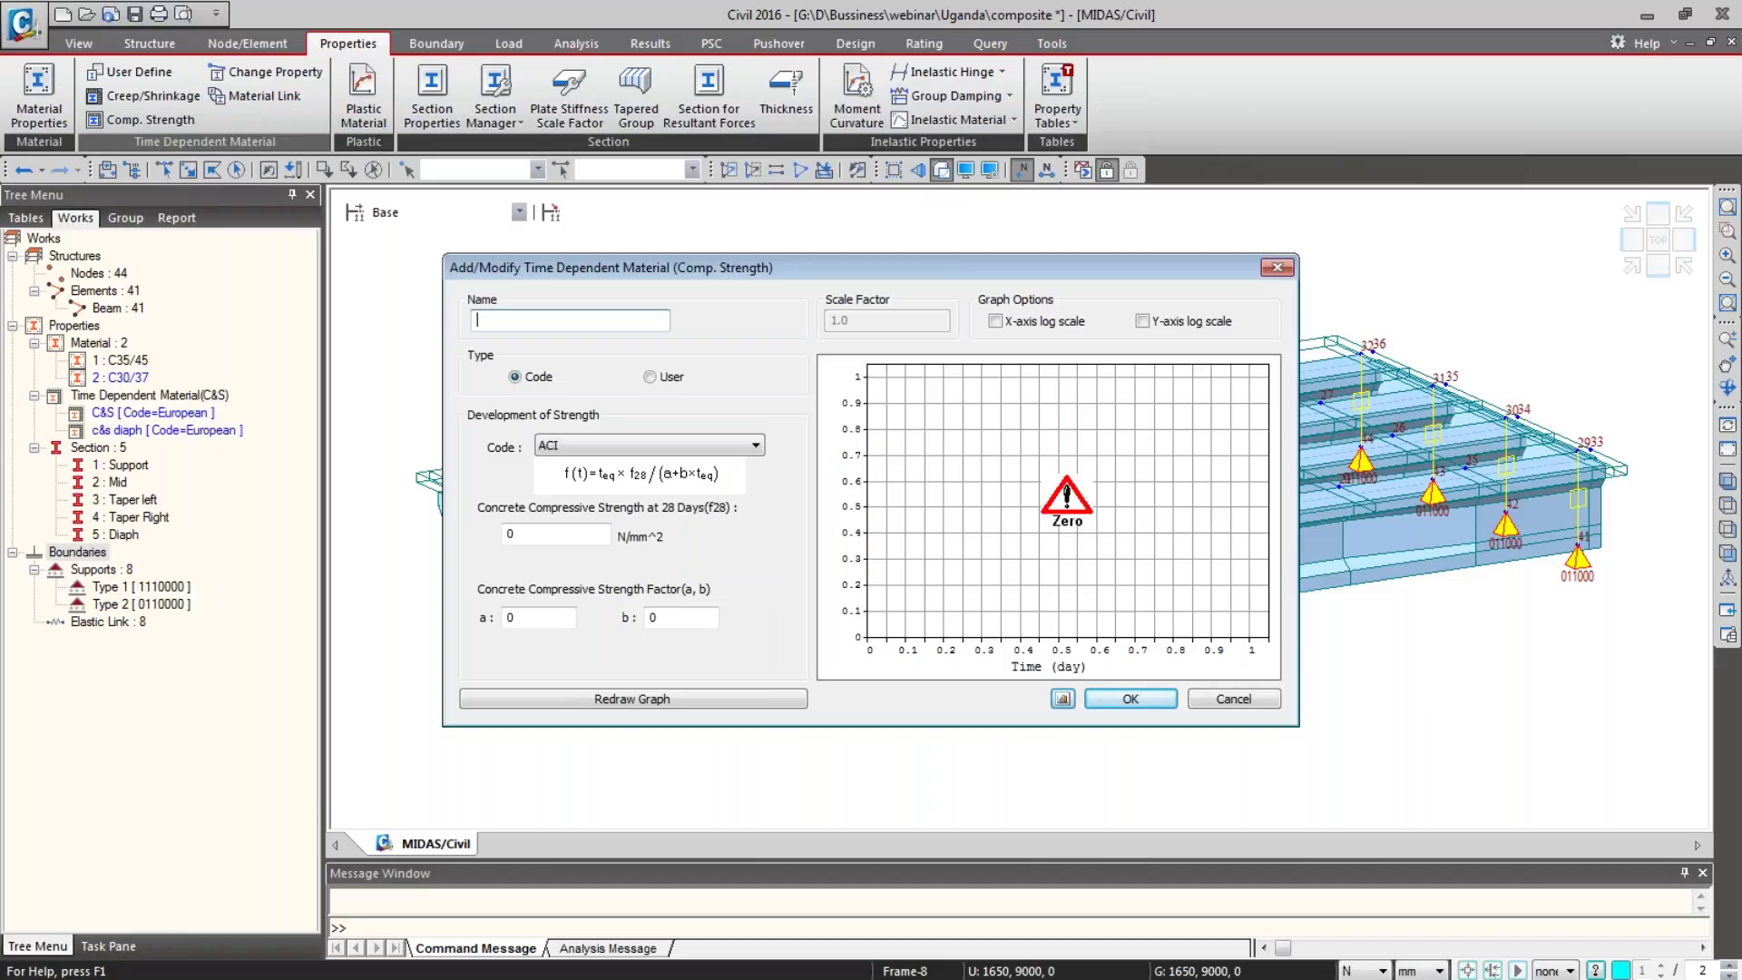
{"action": "type", "text": "comp_main girder"}
{"action": "left_click", "coordinate": [669, 445]}
{"action": "left_click", "coordinate": [570, 536]}
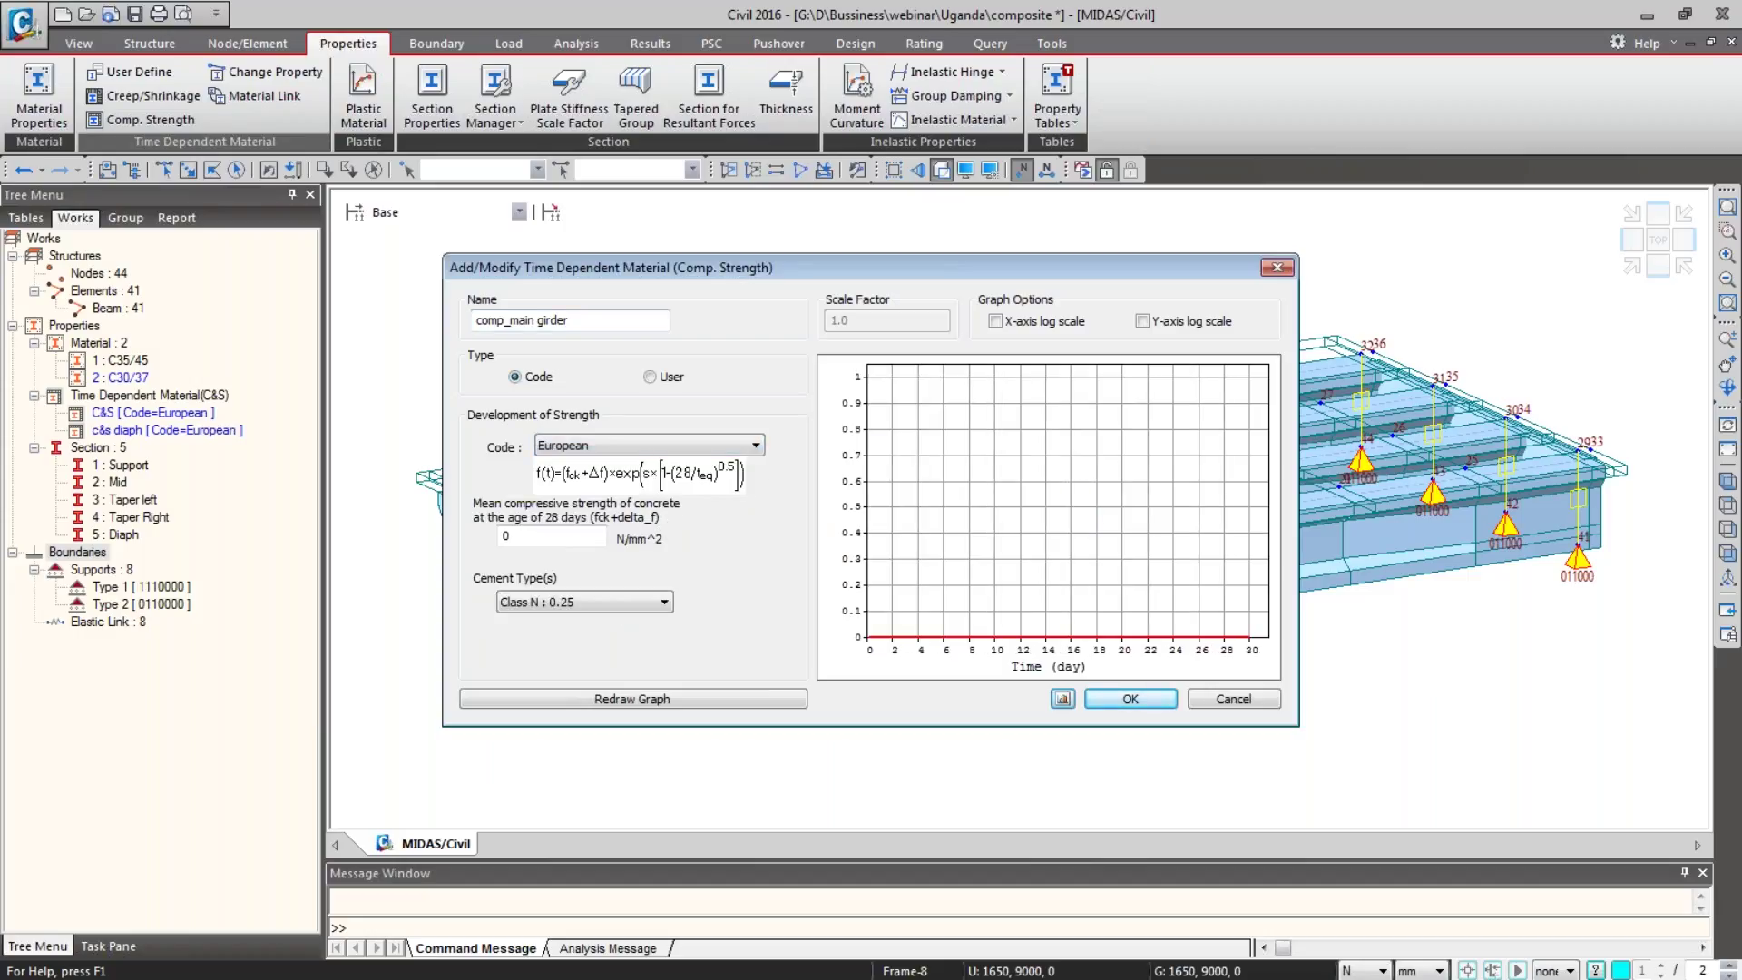
{"action": "key", "text": "Tab"}
{"action": "type", "text": "45"}
{"action": "left_click", "coordinate": [602, 605]}
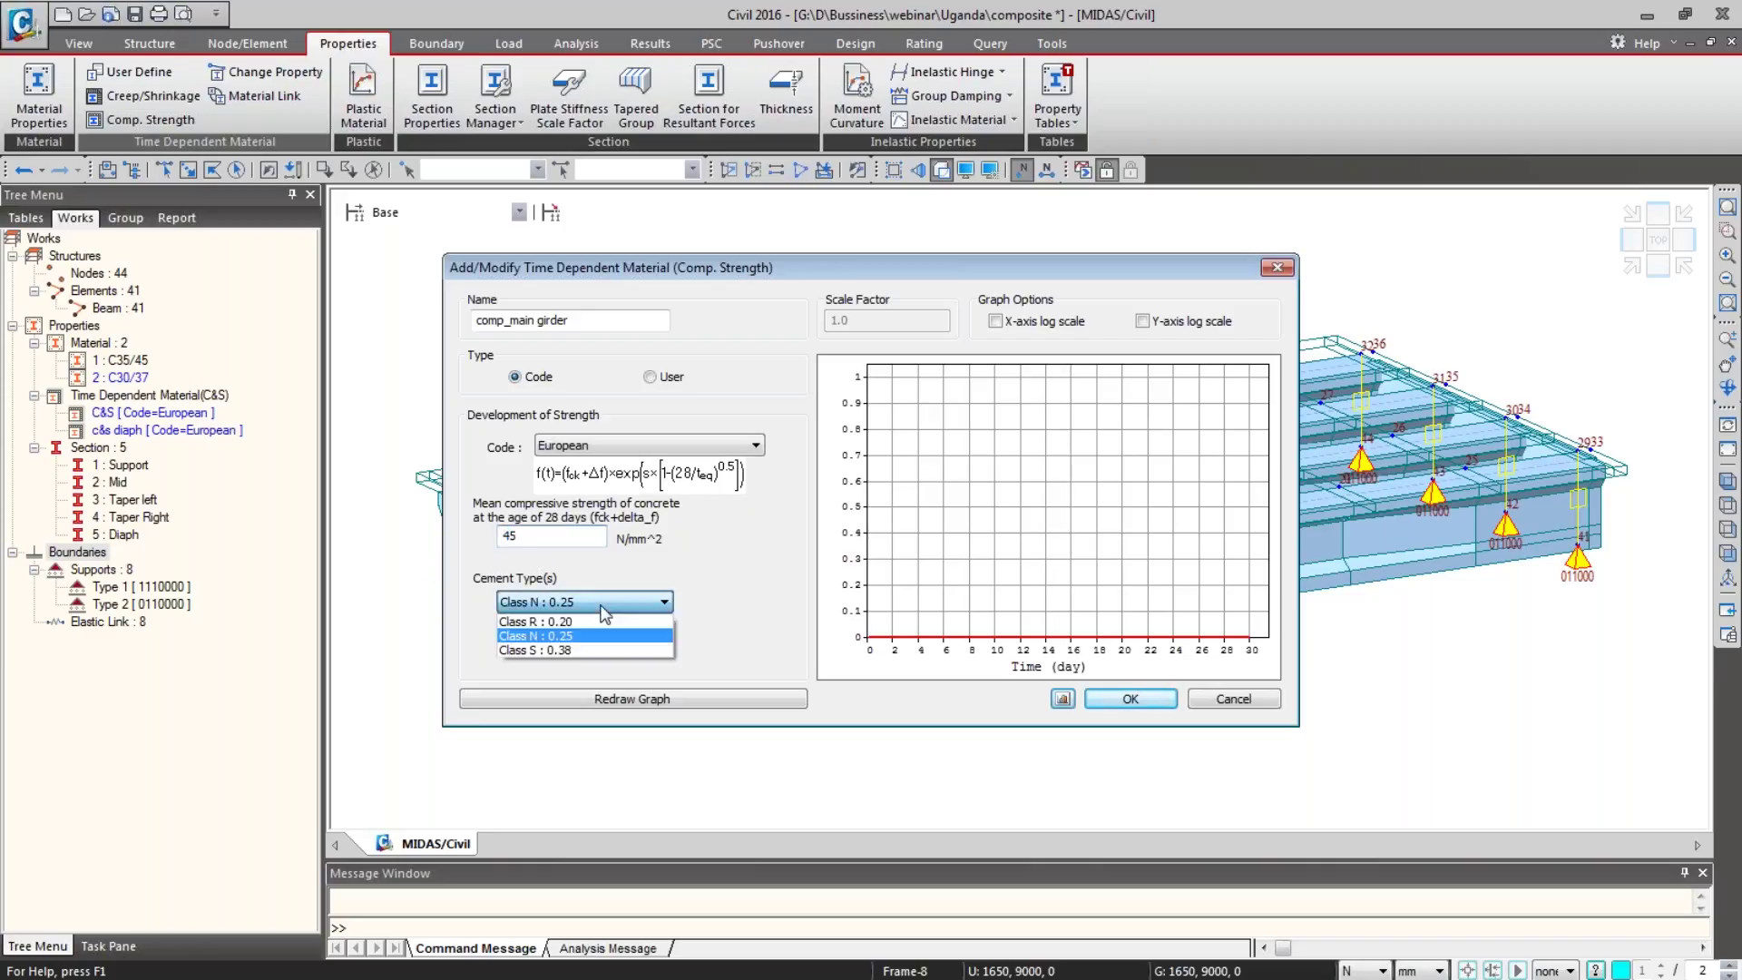
{"action": "left_click", "coordinate": [602, 606]}
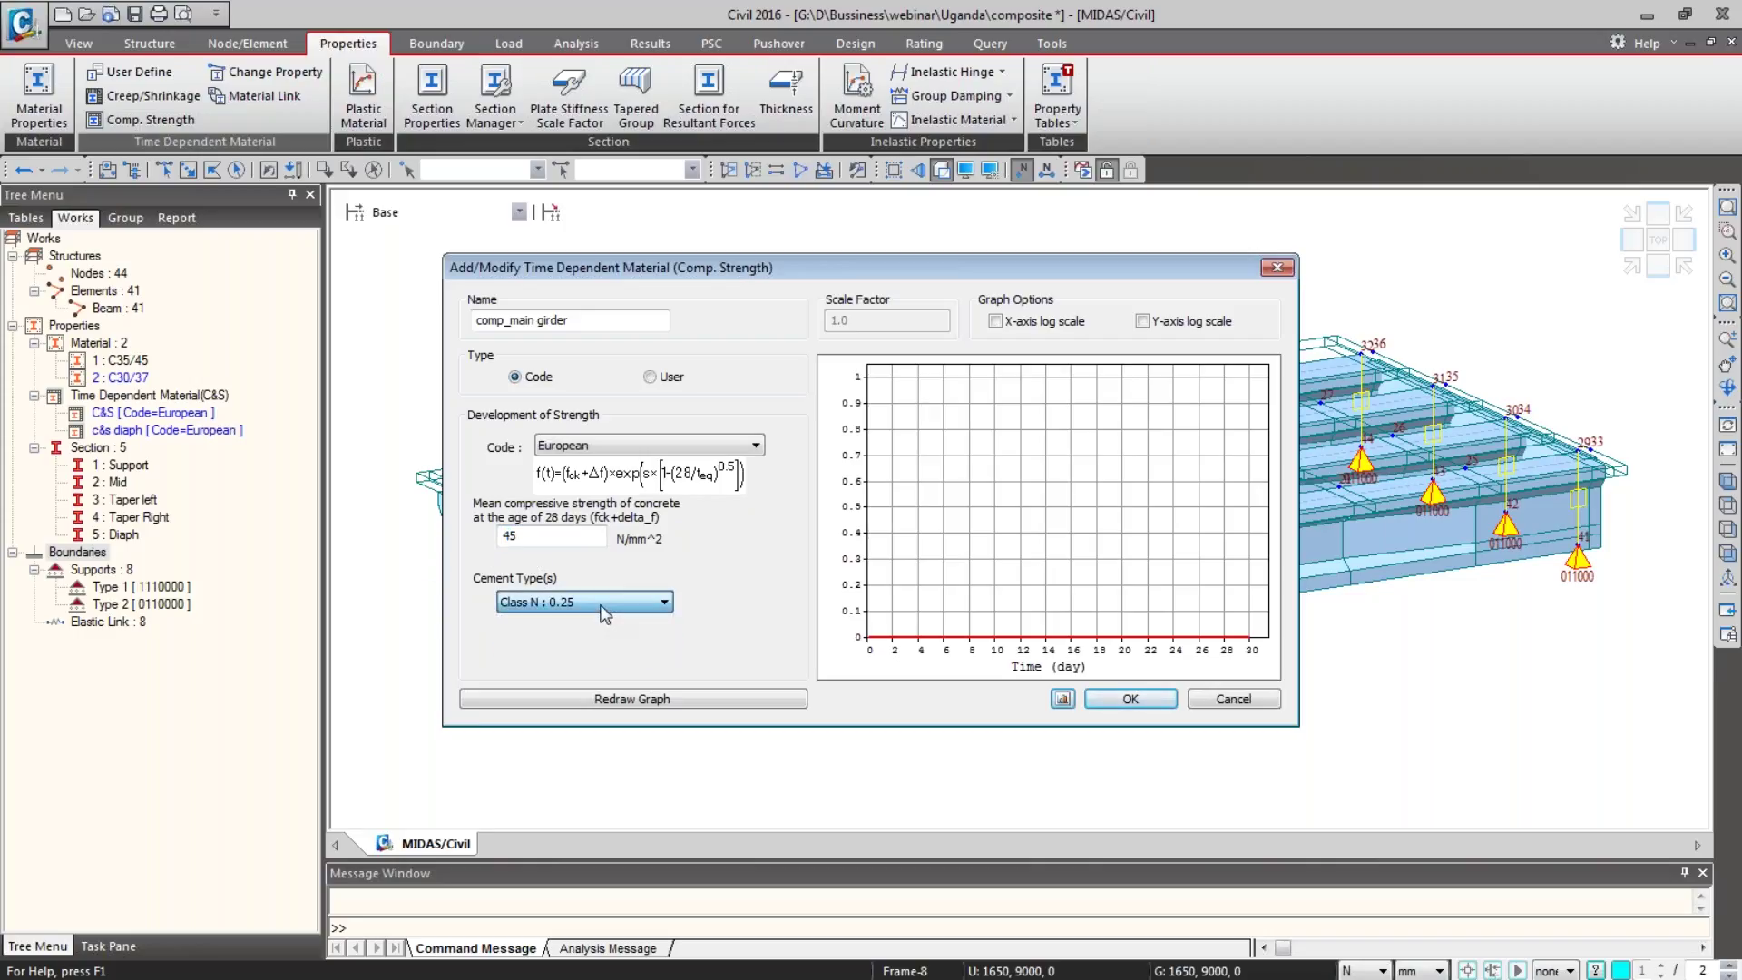
{"action": "left_click", "coordinate": [647, 701]}
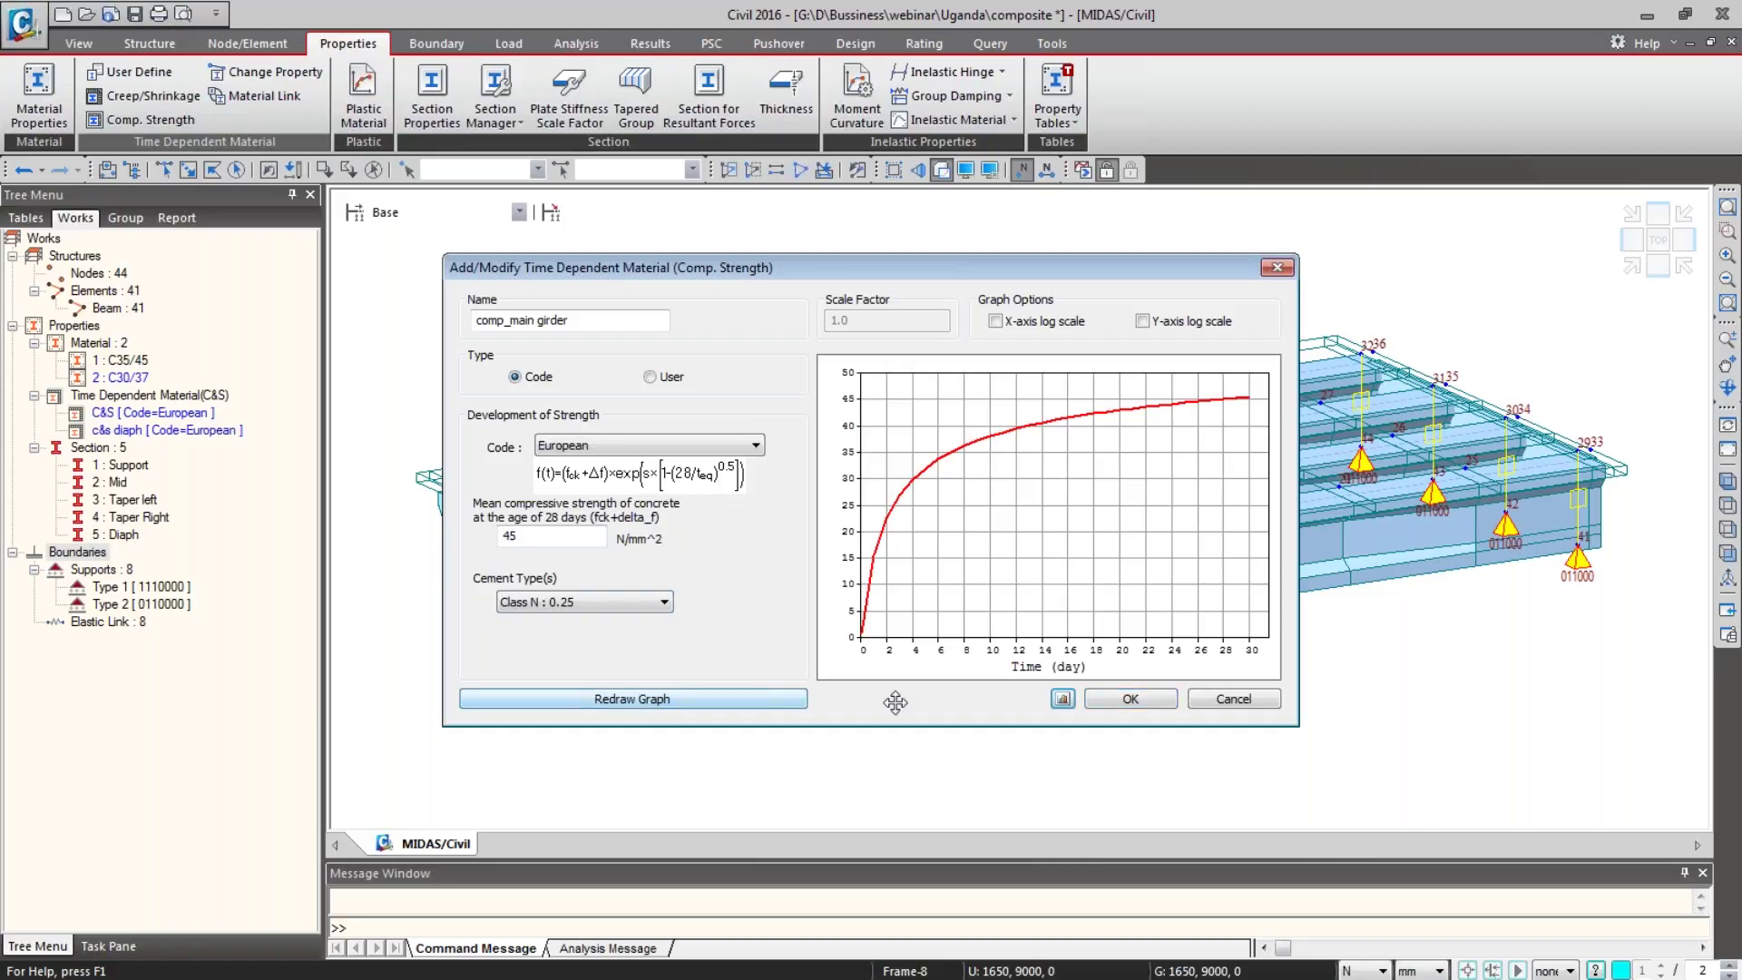
{"action": "left_click", "coordinate": [1157, 698]}
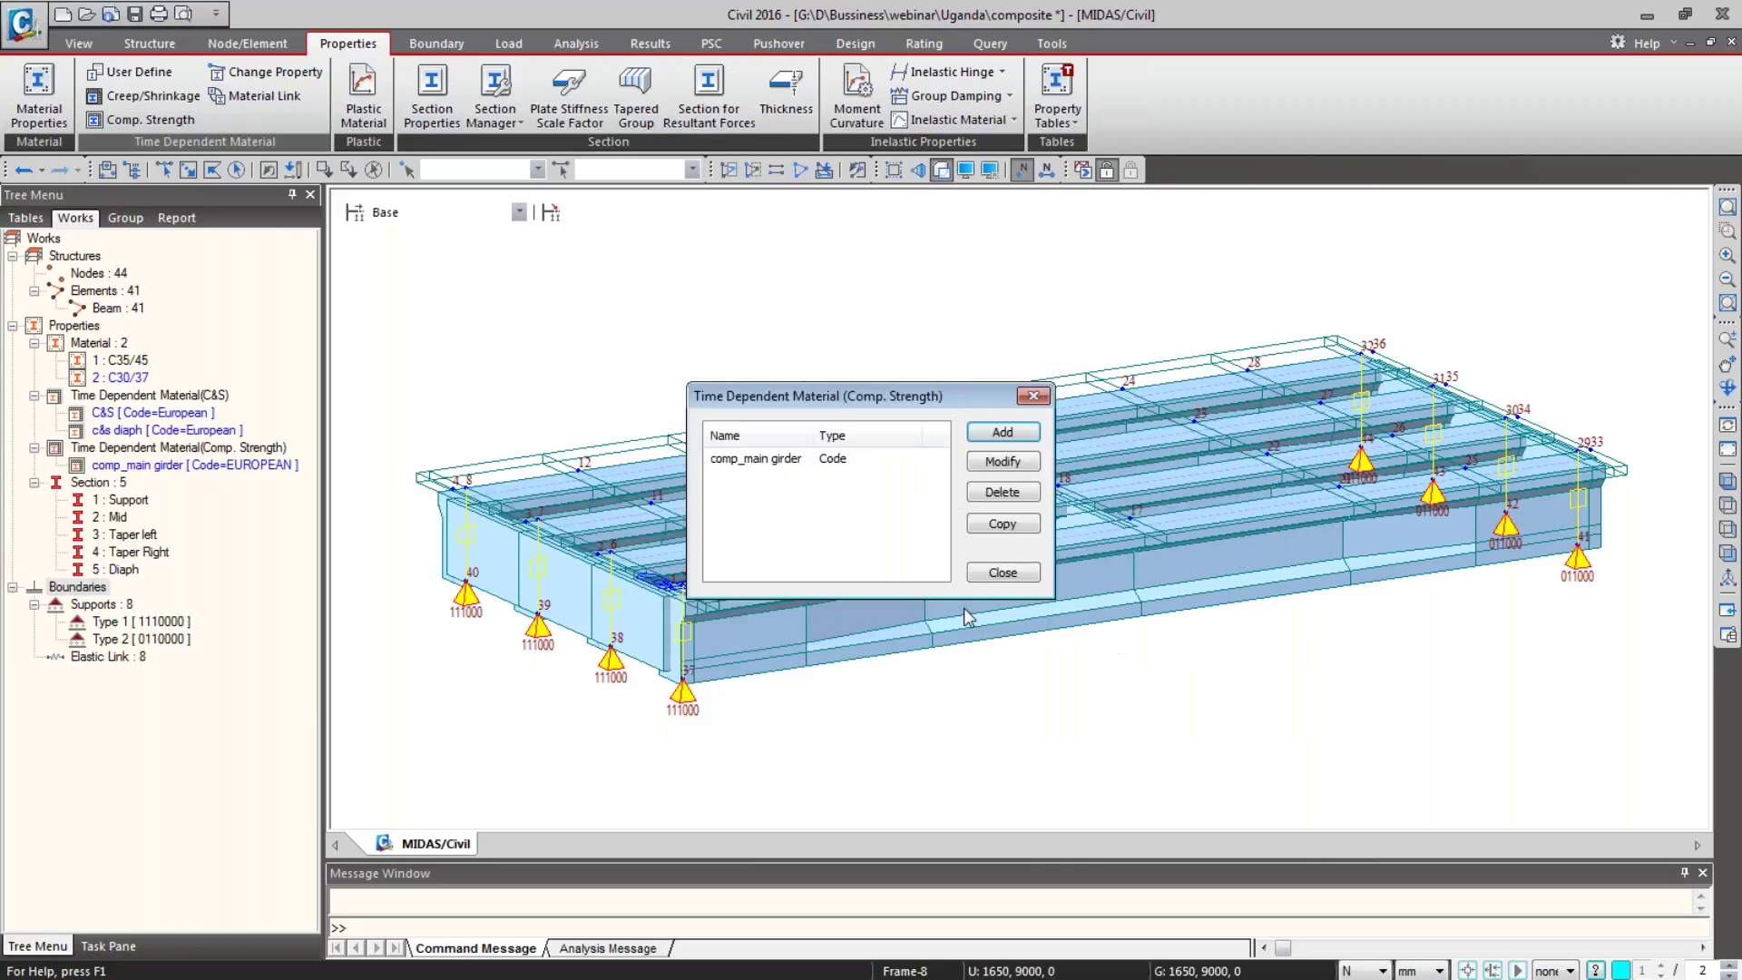
Step: Add a European compressive strength material named comp_diaph with mean strength 35 N/mm², and redraw its graph
{"action": "left_click", "coordinate": [1001, 433]}
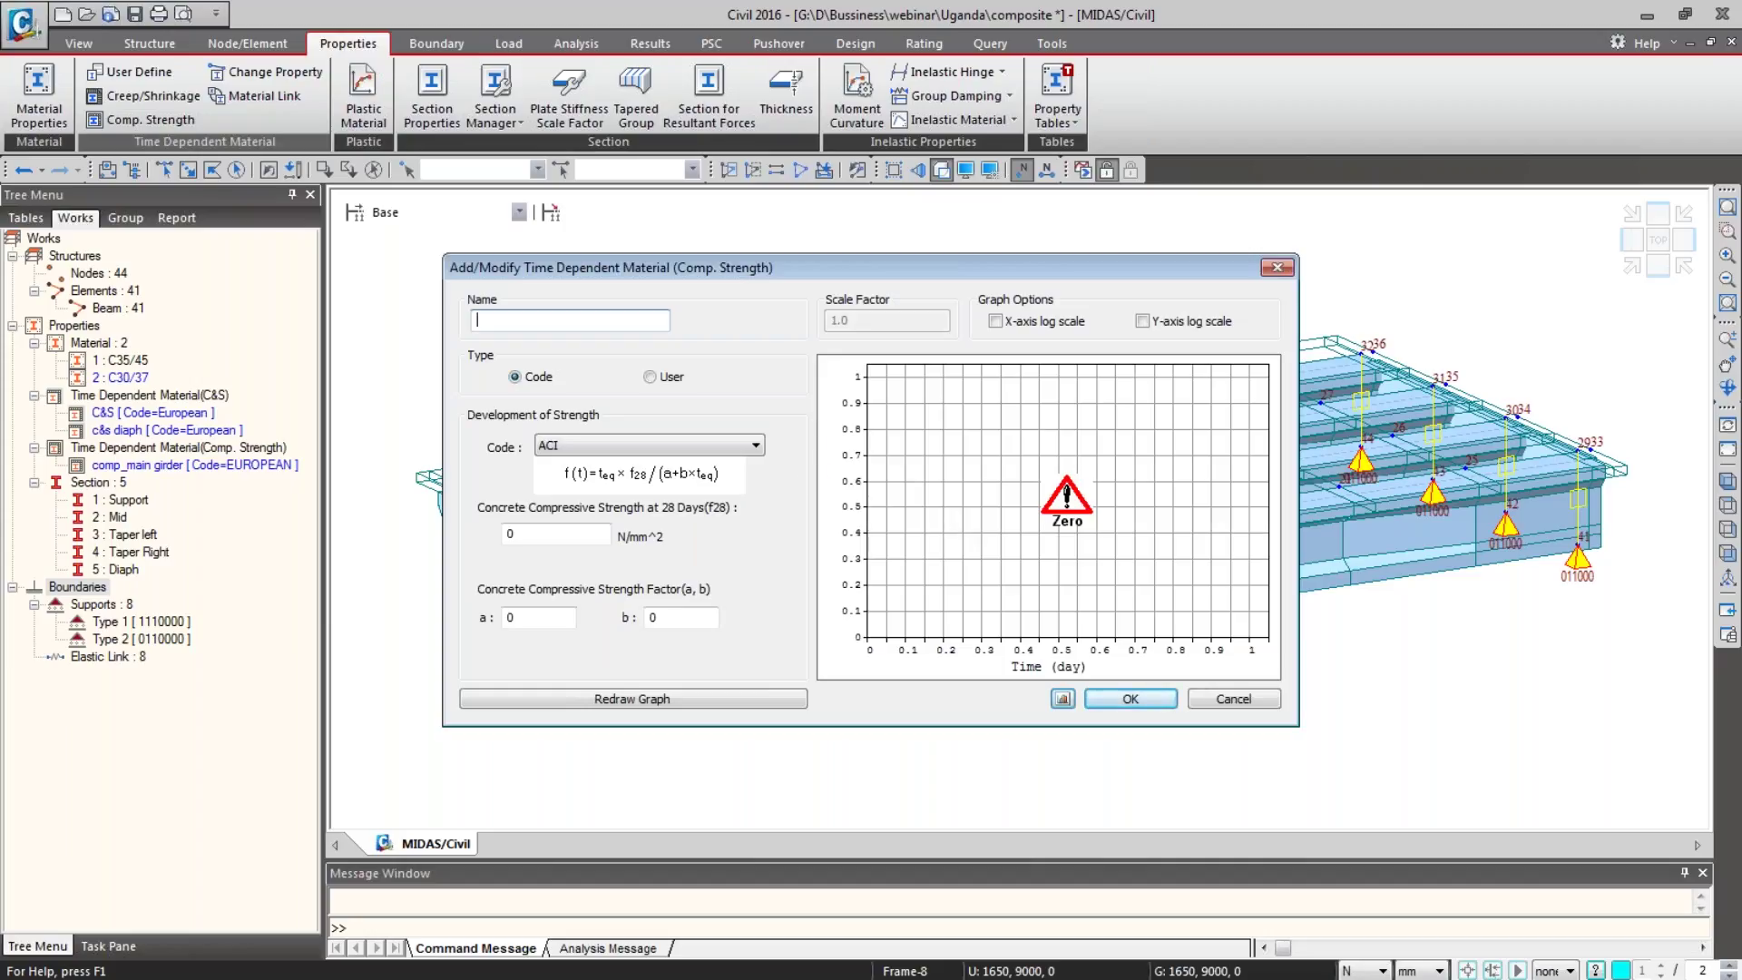
{"action": "type", "text": "comp_diaph"}
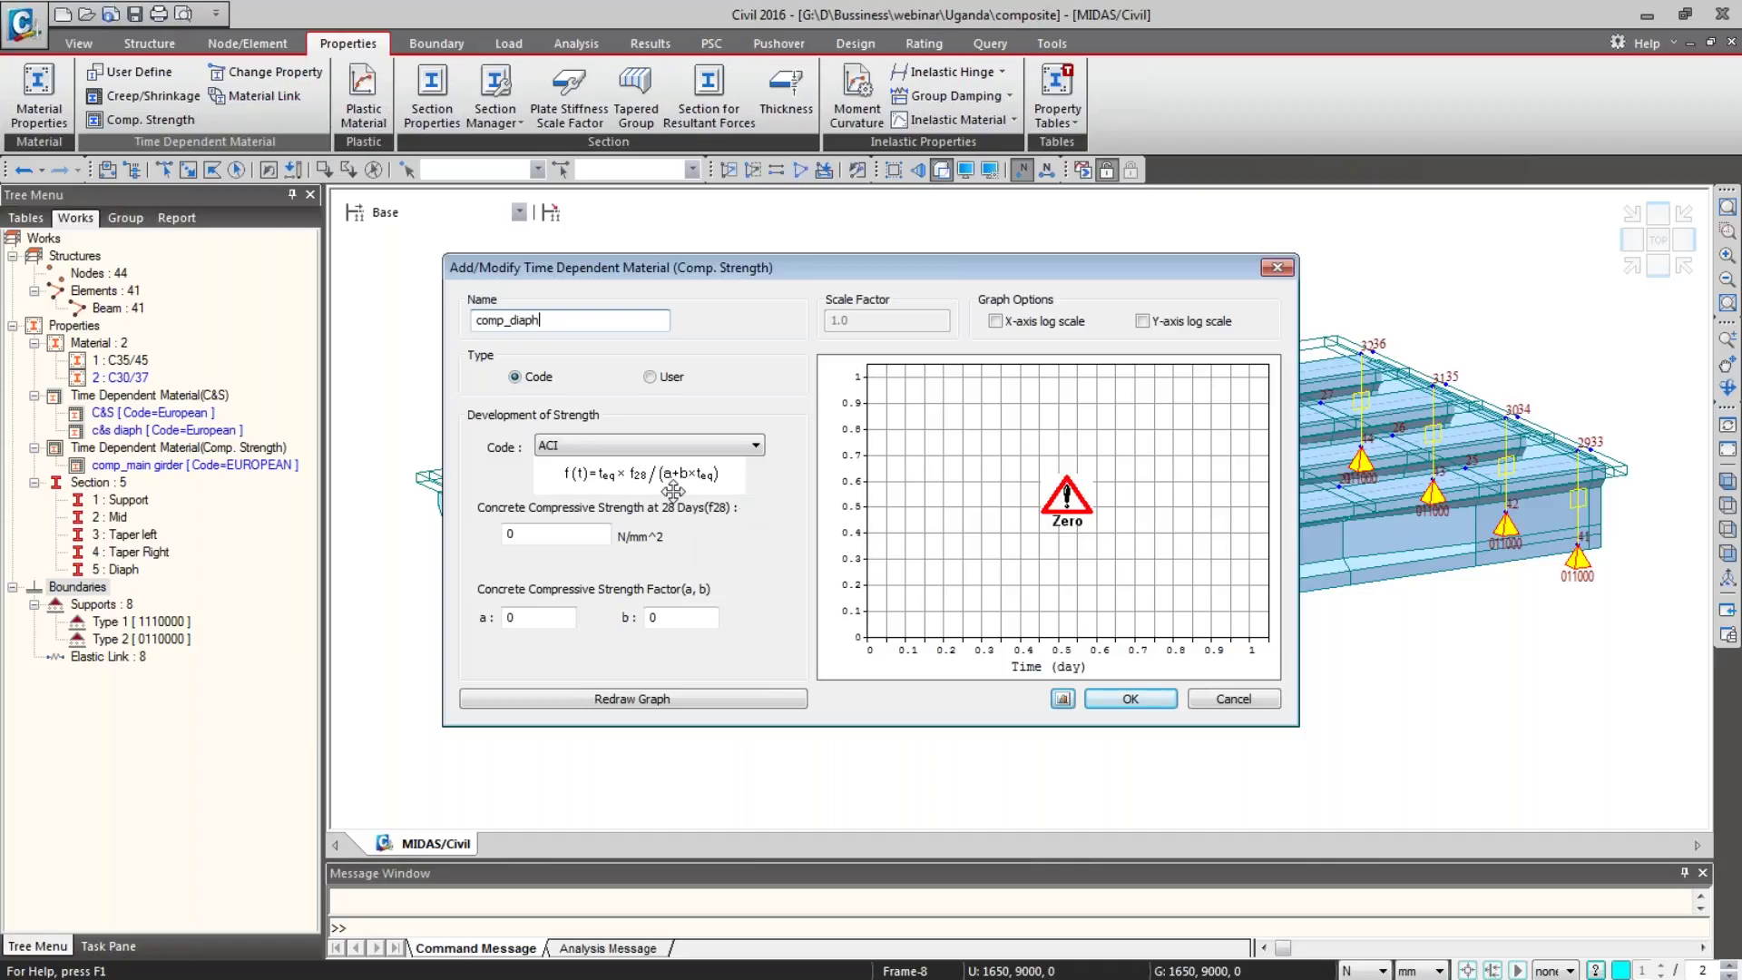
{"action": "left_click", "coordinate": [672, 446]}
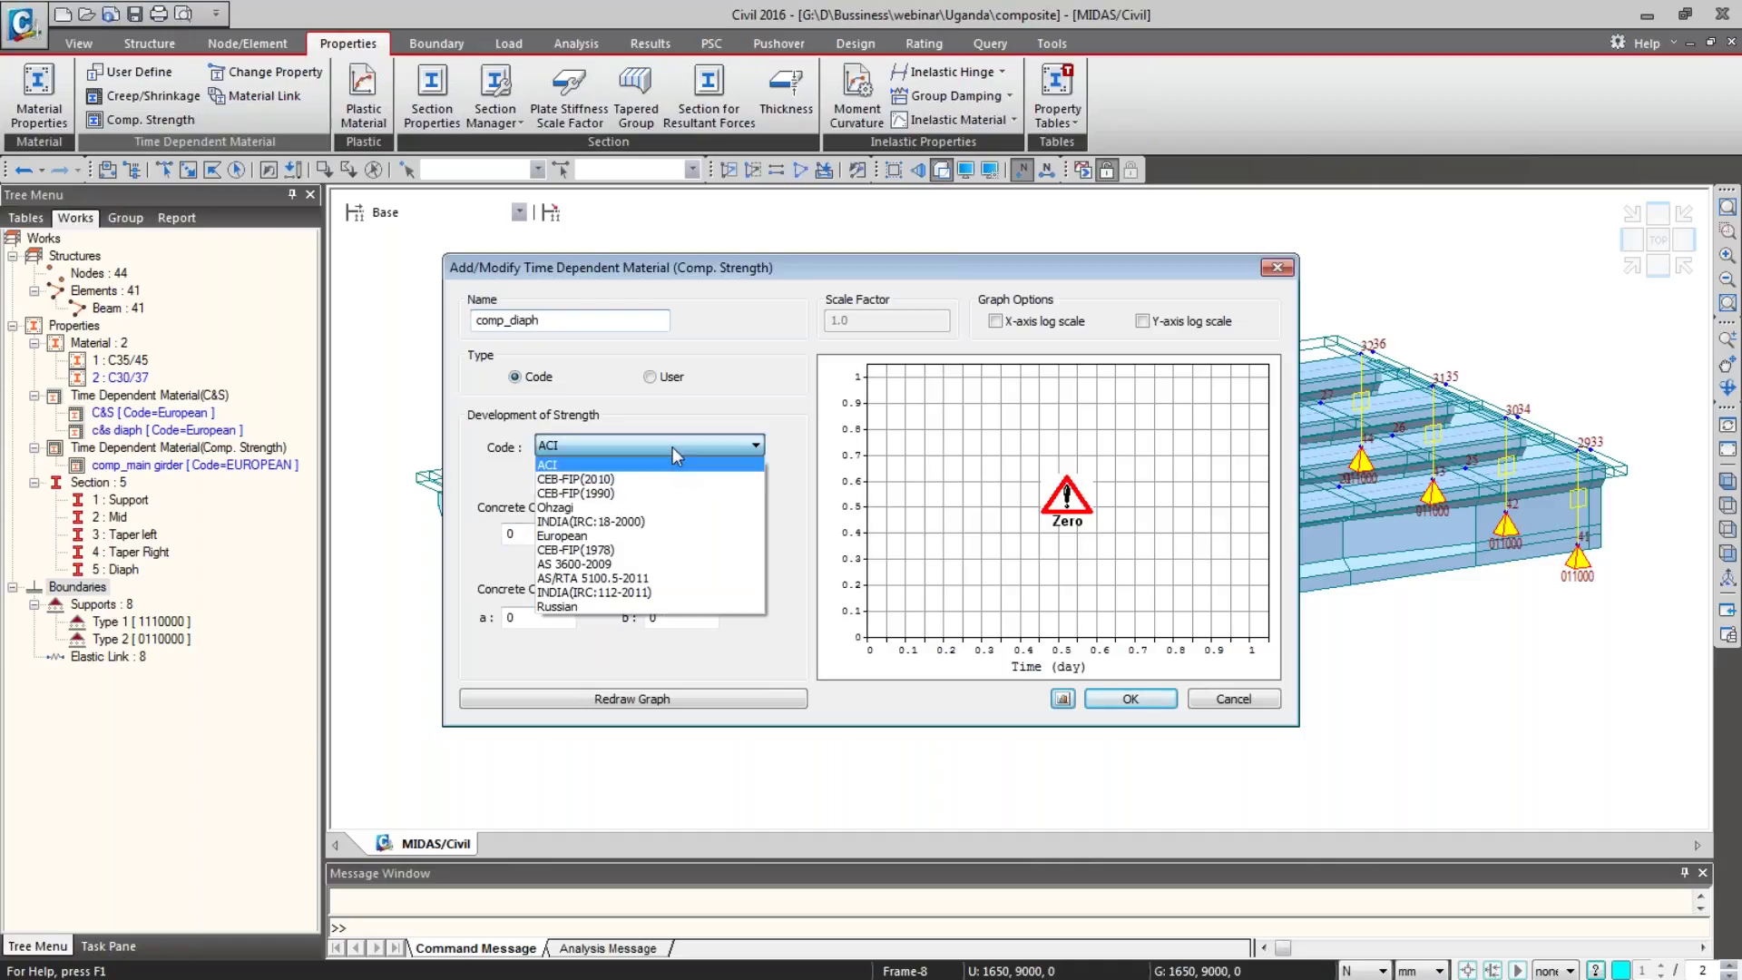
{"action": "left_click", "coordinate": [671, 536]}
{"action": "left_click", "coordinate": [505, 537]}
{"action": "type", "text": "35"}
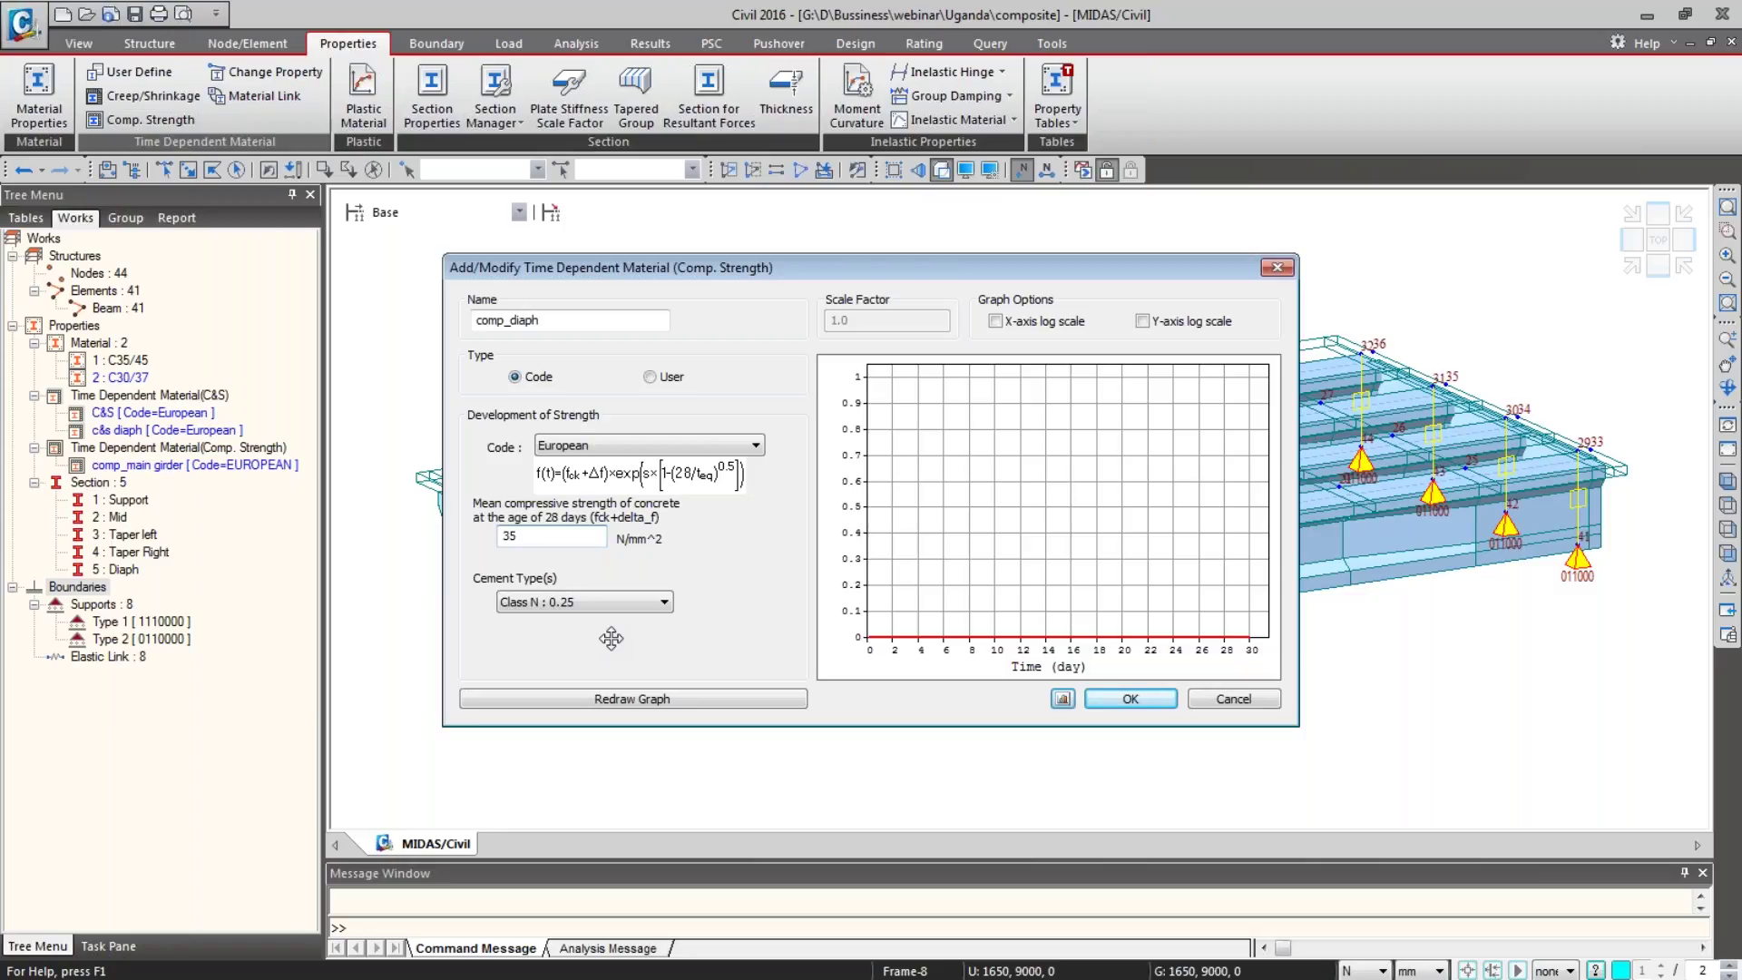
{"action": "left_click", "coordinate": [618, 697]}
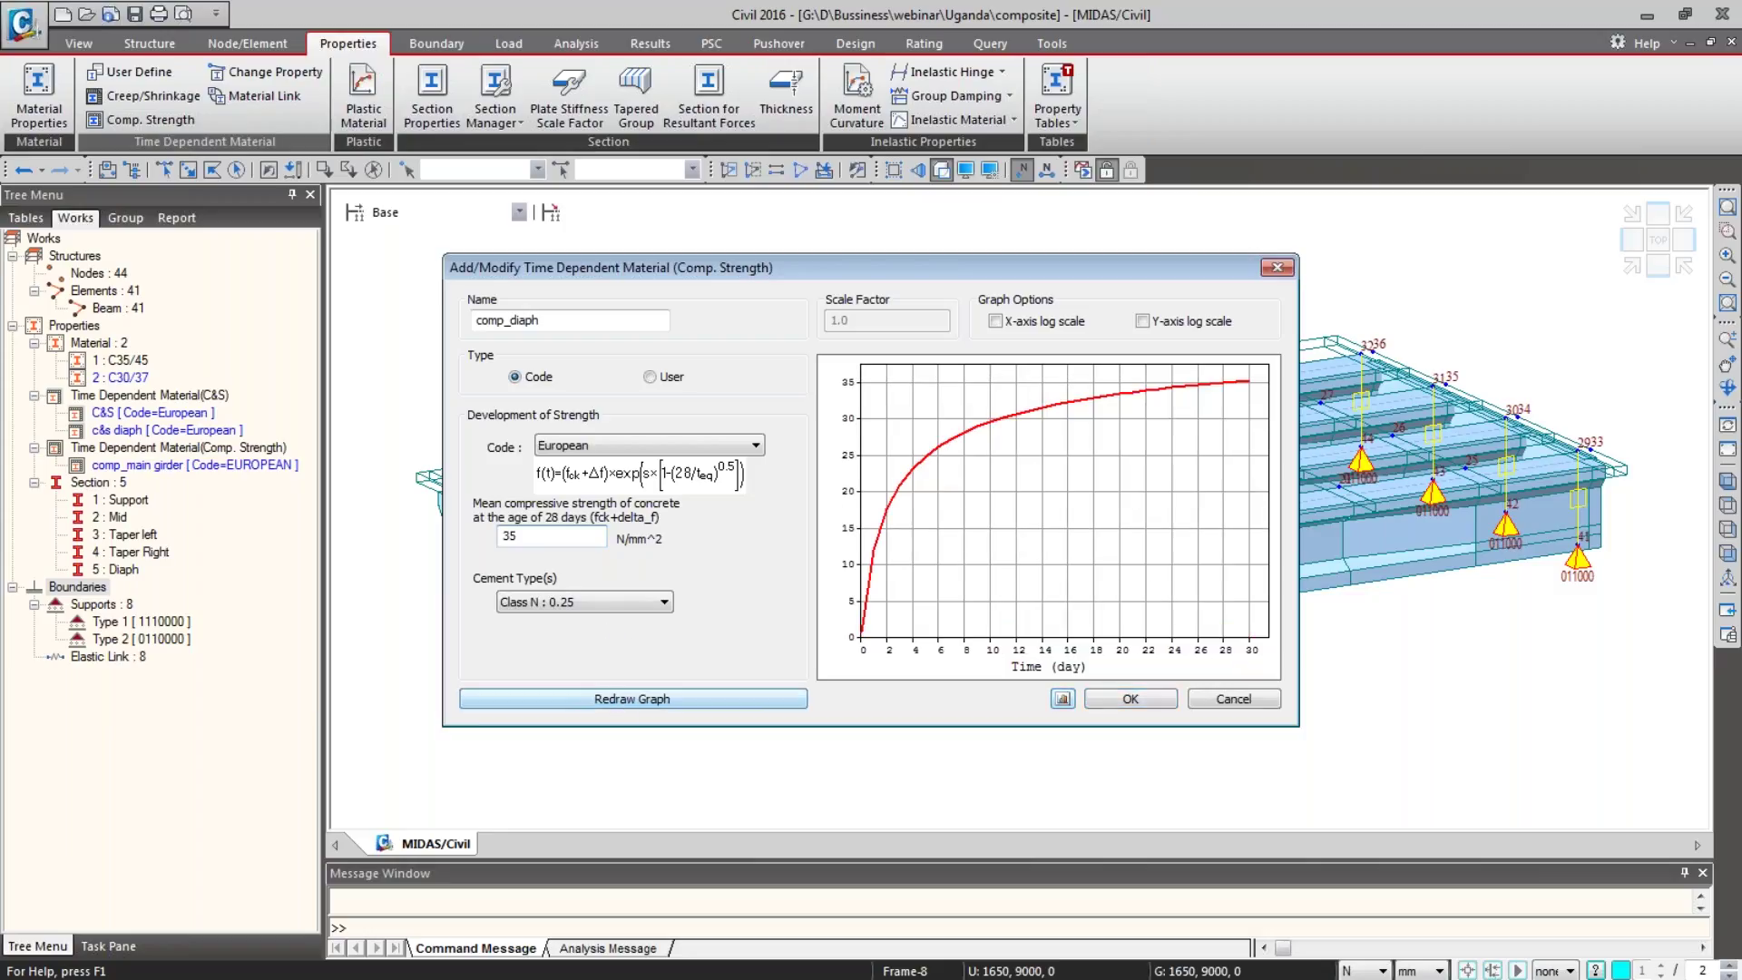
{"action": "left_click", "coordinate": [1129, 698]}
{"action": "left_click", "coordinate": [998, 575]}
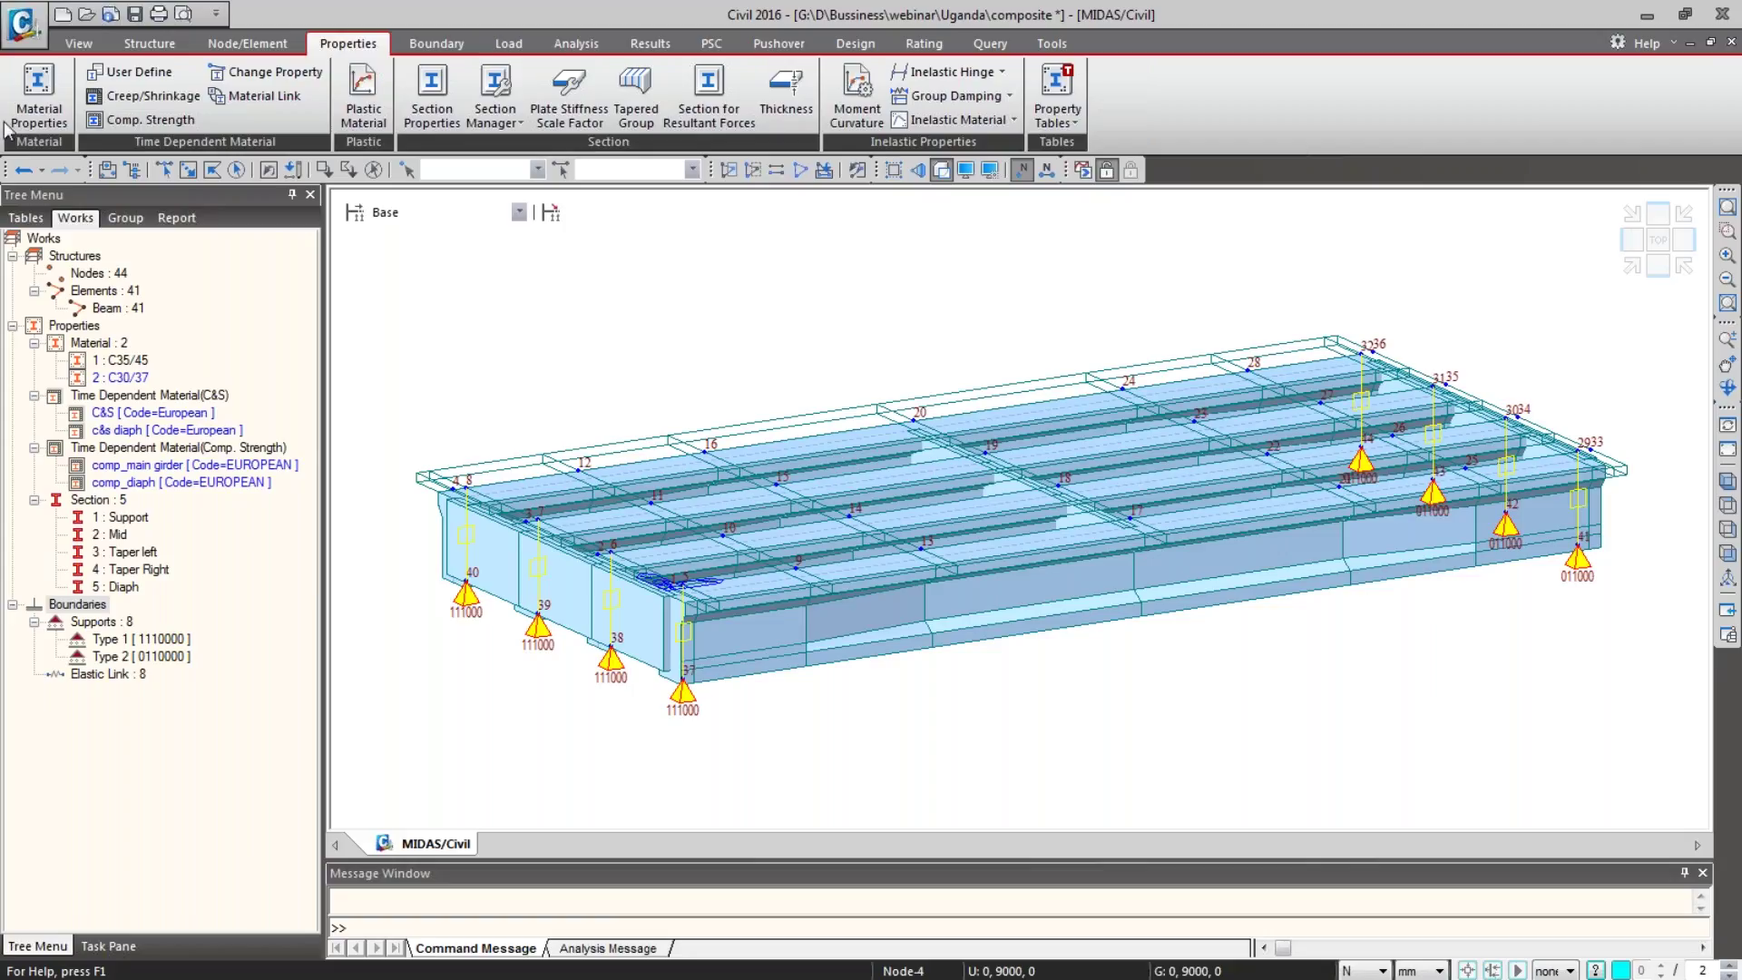
Step: Link material C35/45 to the C&S creep/shrinkage and comp_main girder compressive strength definitions, saving the model along the way
{"action": "left_click", "coordinate": [246, 101]}
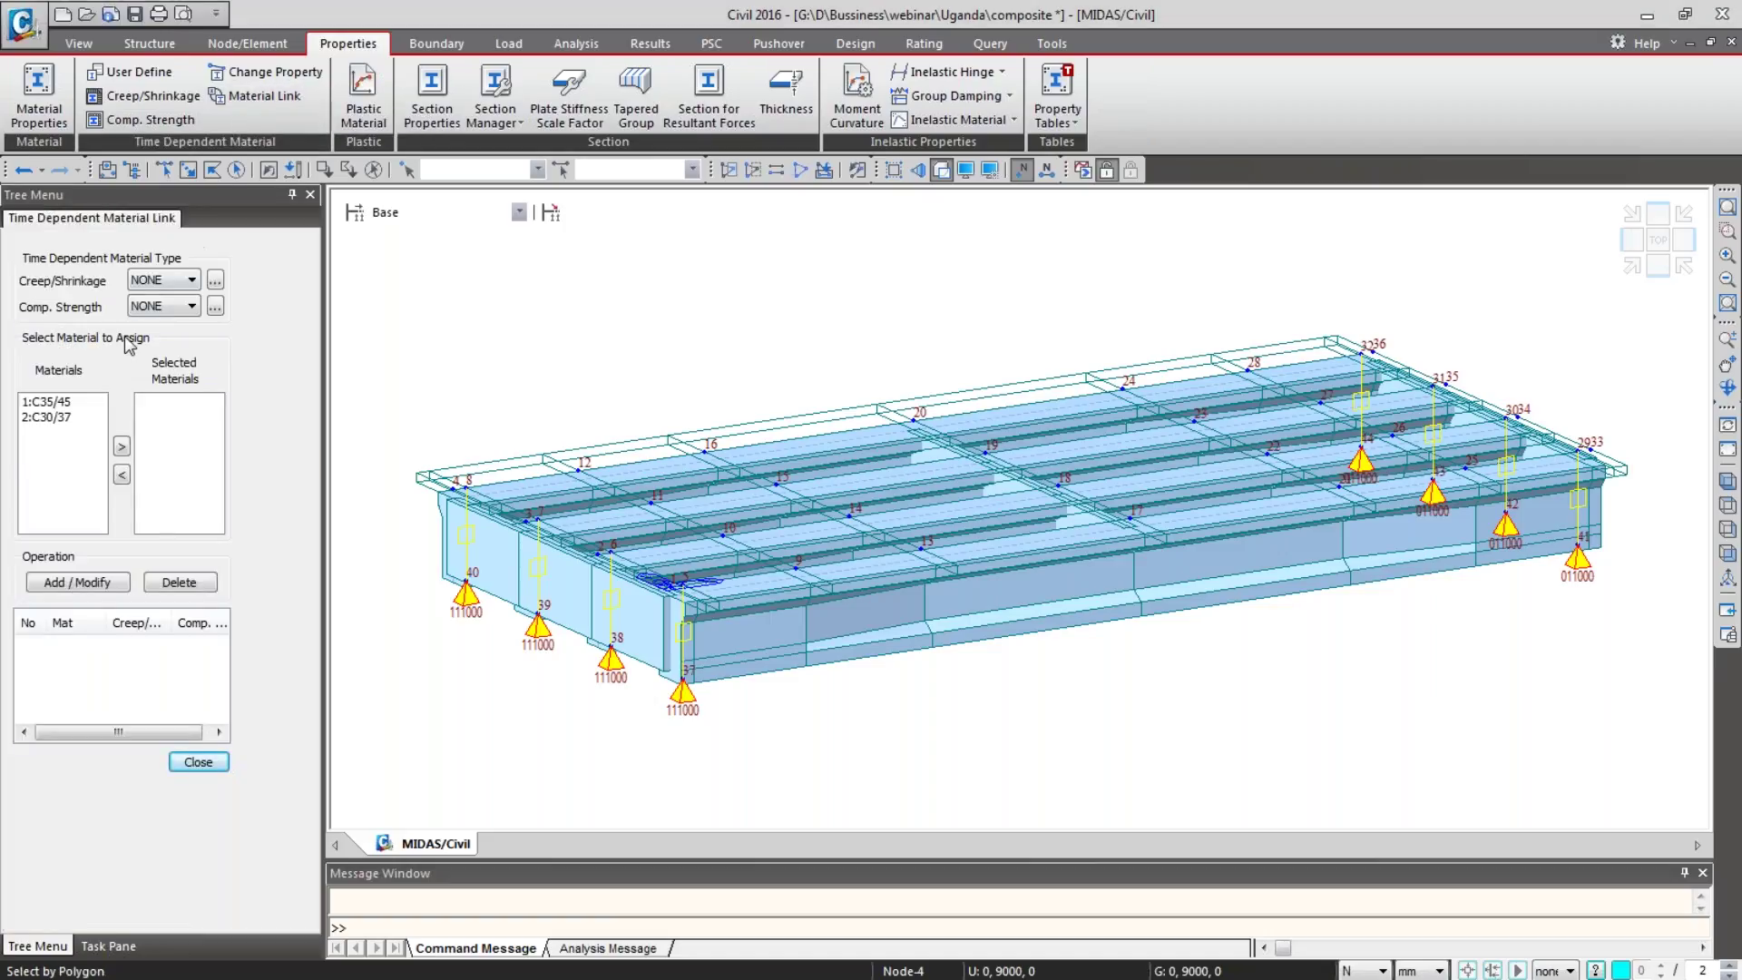
{"action": "left_click", "coordinate": [160, 282]}
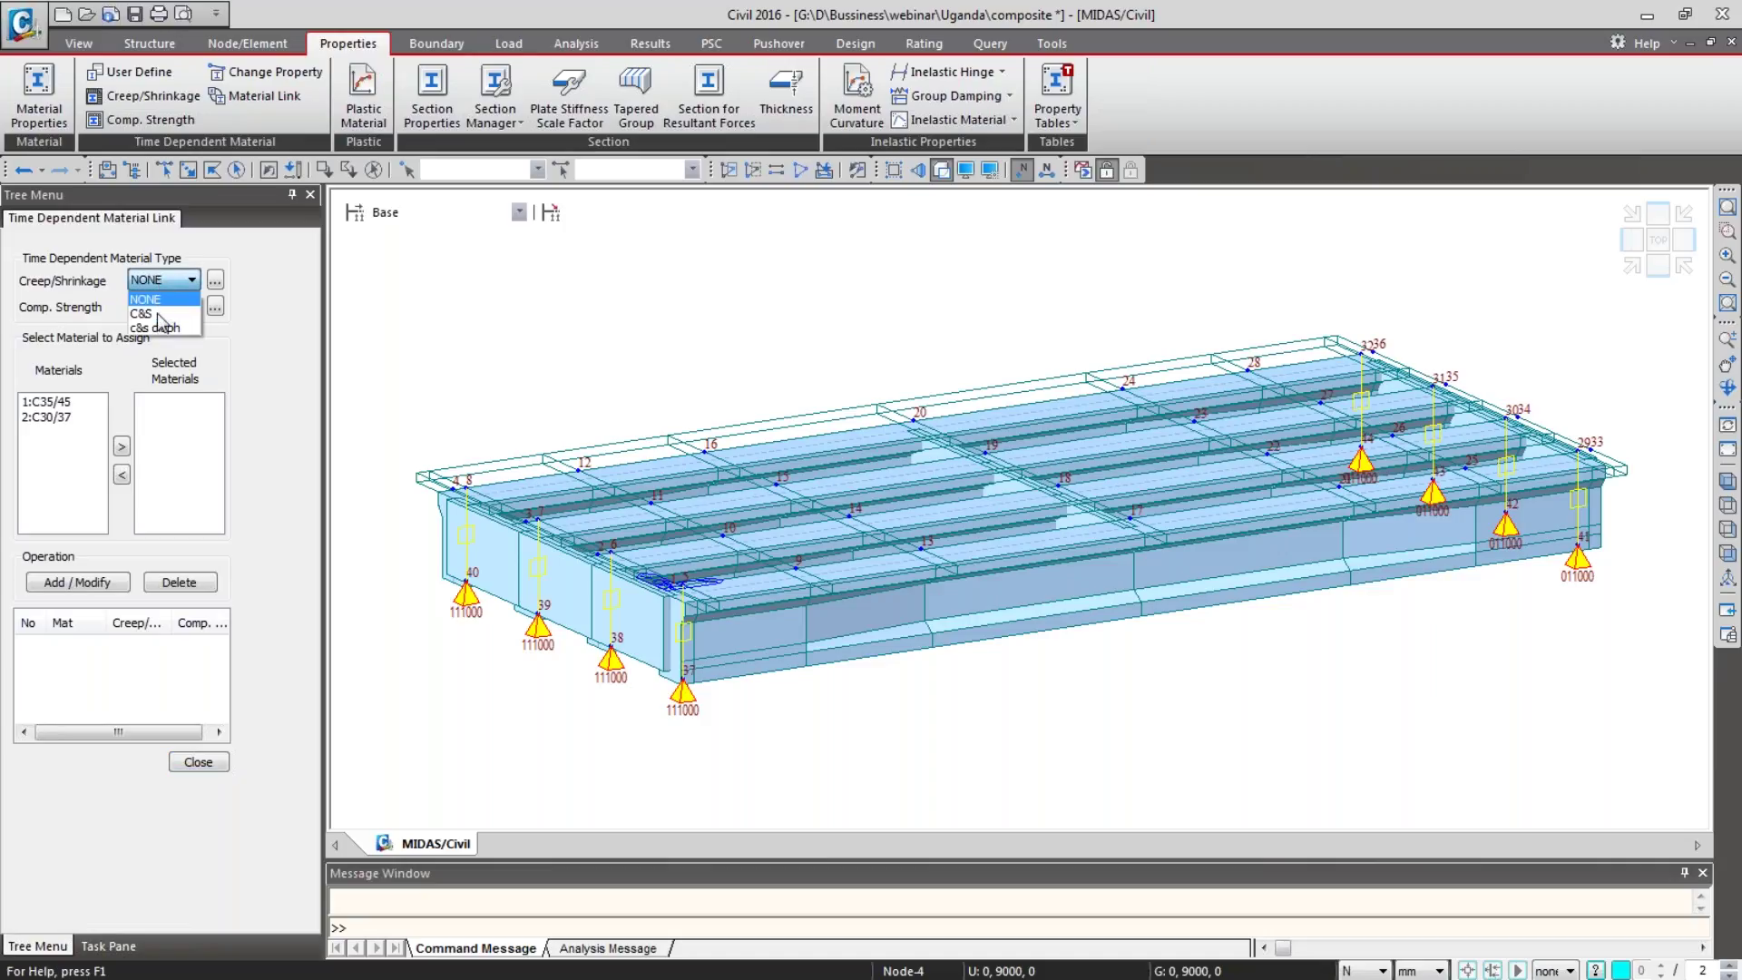
{"action": "left_click", "coordinate": [166, 303]}
{"action": "left_click", "coordinate": [168, 308]}
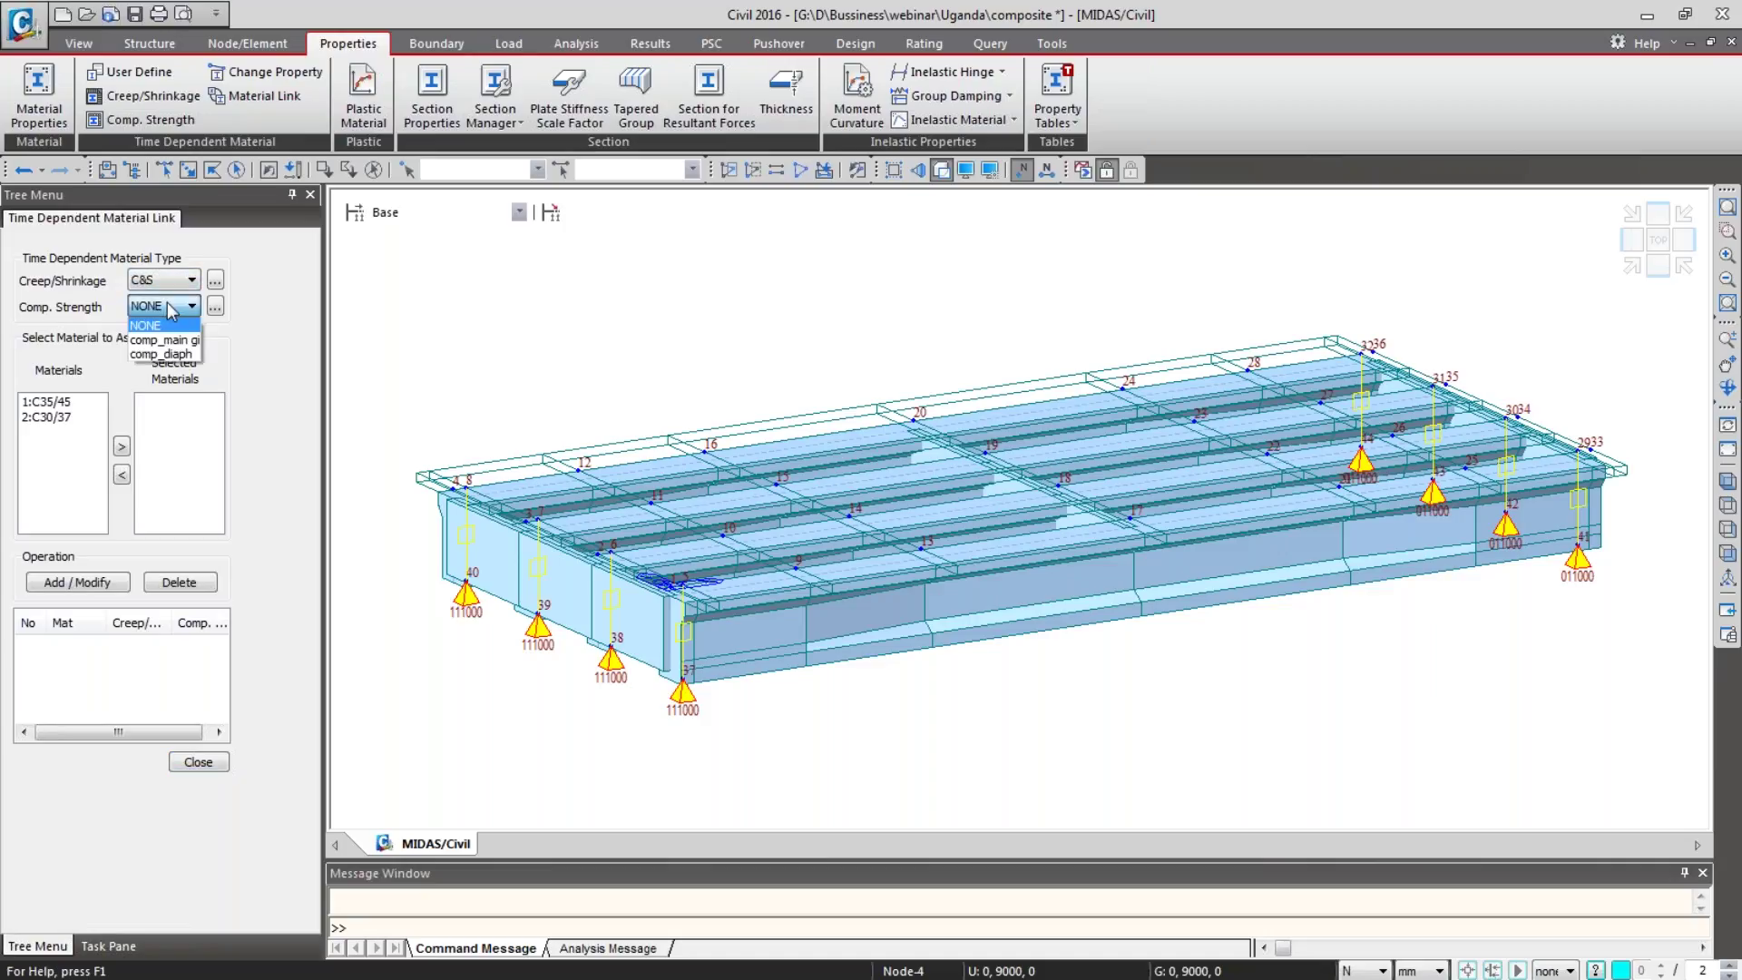
{"action": "left_click", "coordinate": [170, 341]}
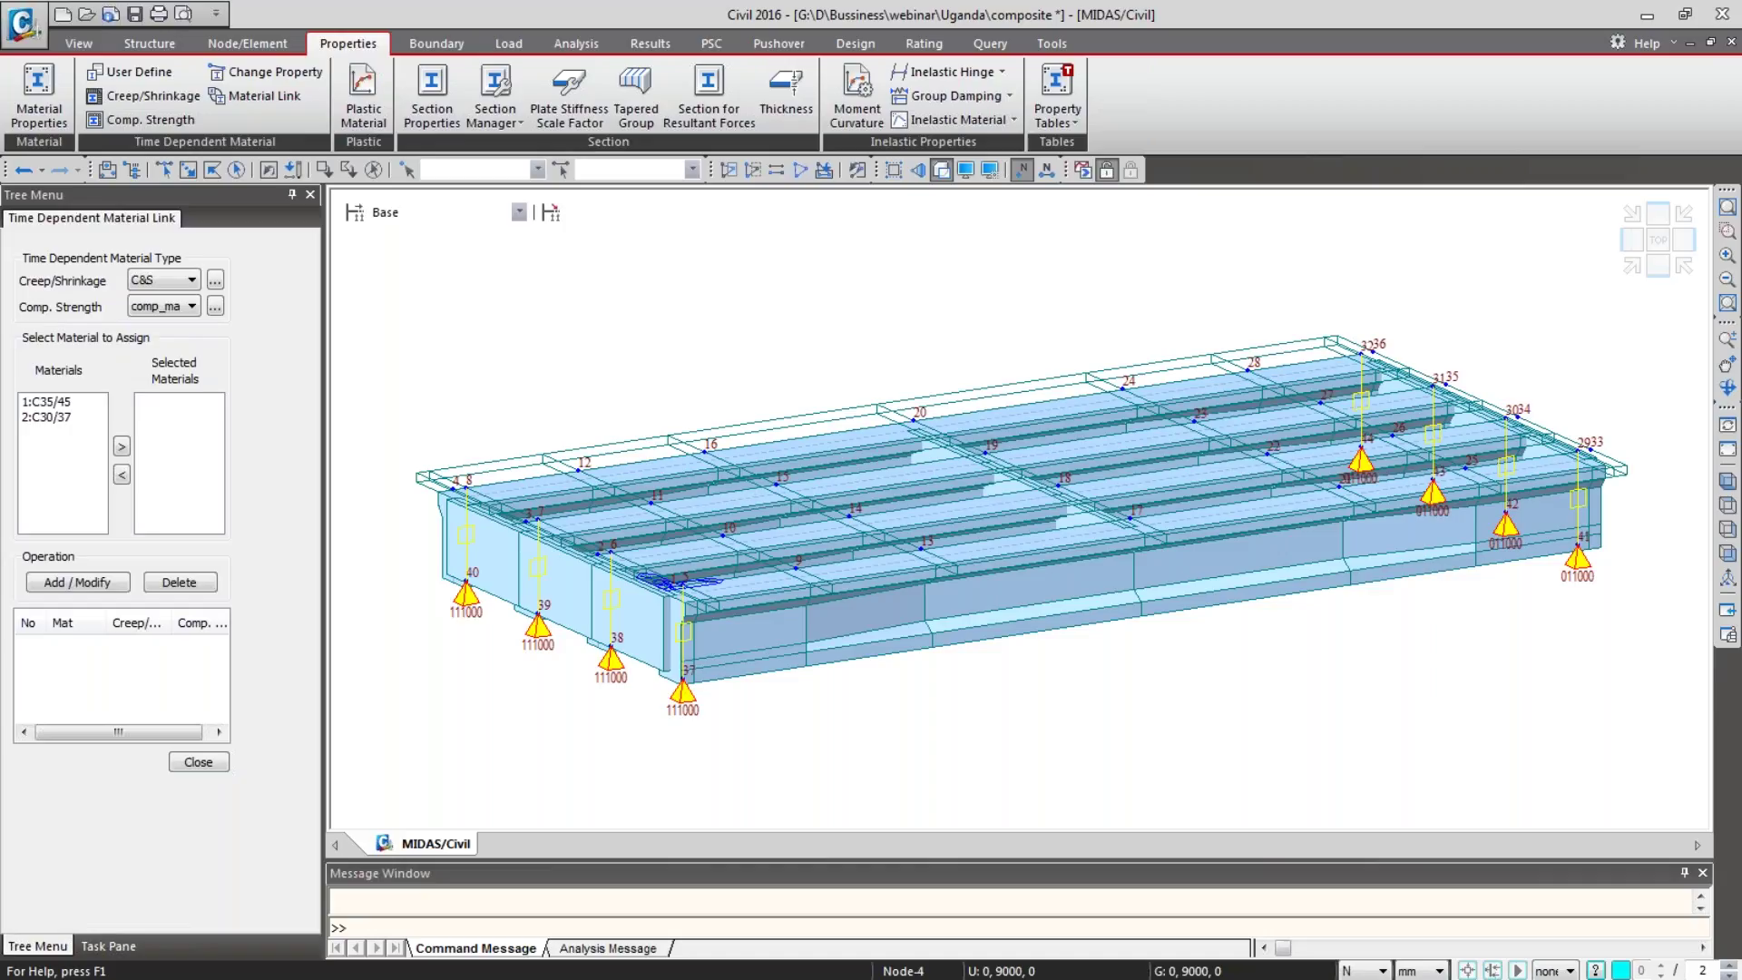
{"action": "key", "text": "ctrl+s"}
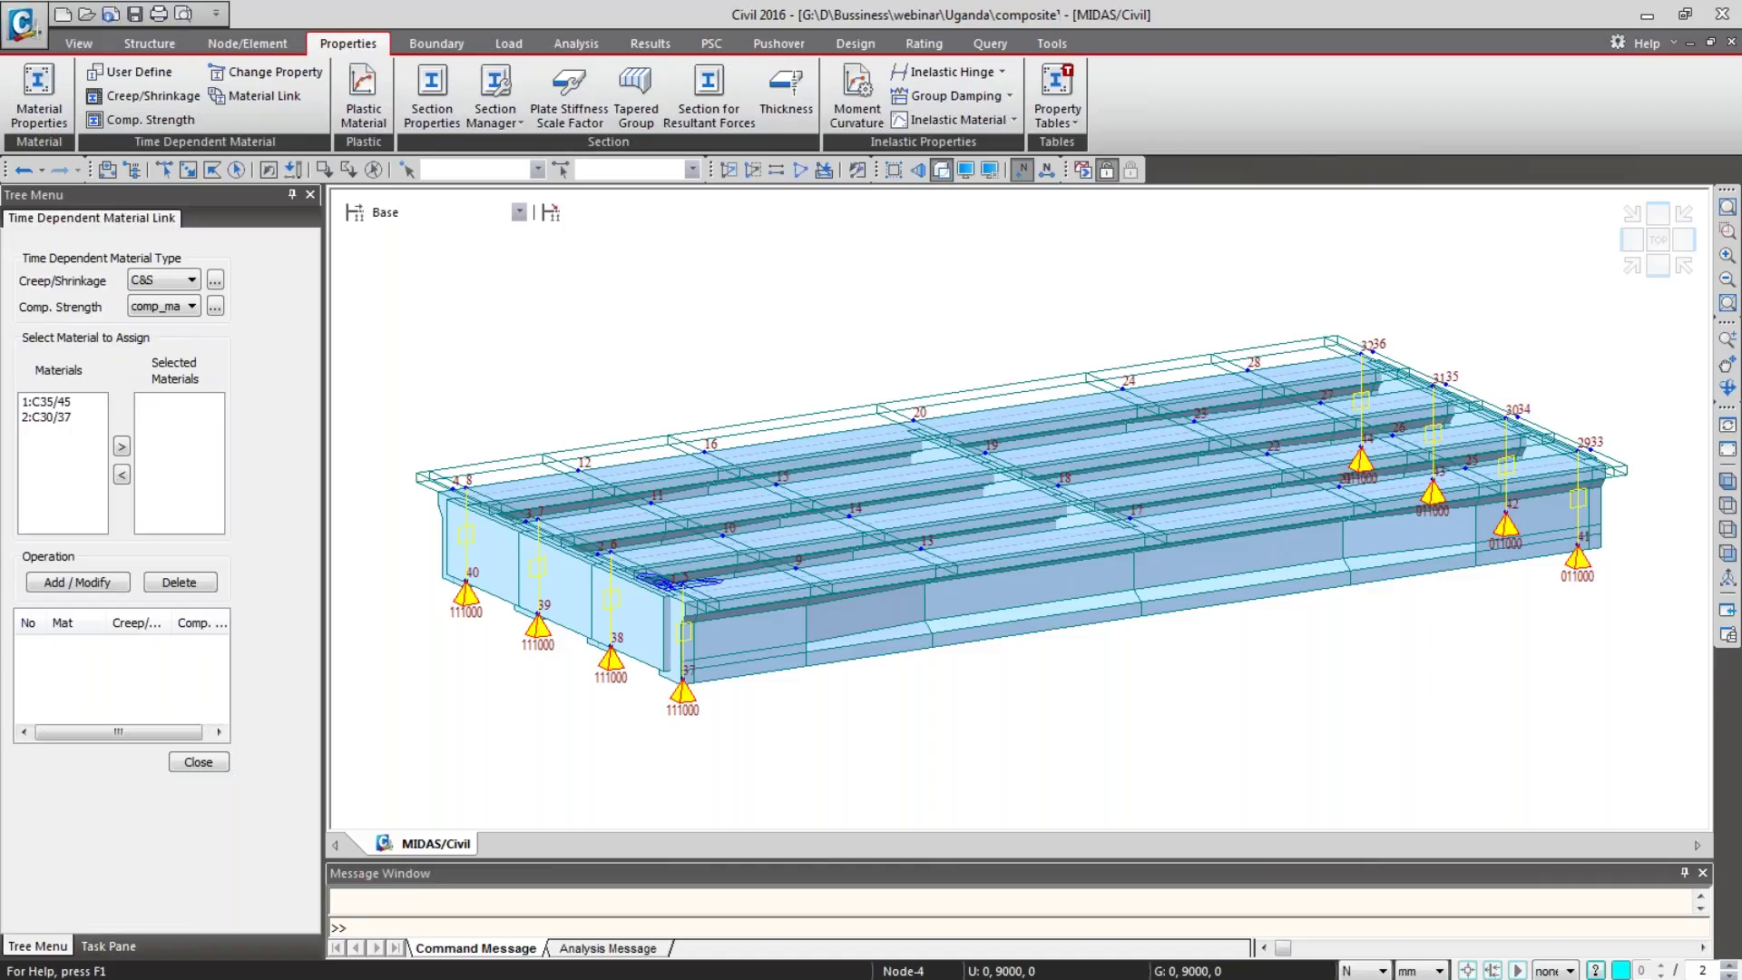
{"action": "left_click", "coordinate": [45, 402]}
{"action": "left_click", "coordinate": [121, 445]}
{"action": "left_click", "coordinate": [78, 582]}
Step: Link material C30/37 to the c&s diaph creep/shrinkage and comp_diaph compressive strength definitions, and finish the material linking
{"action": "left_click", "coordinate": [173, 289]}
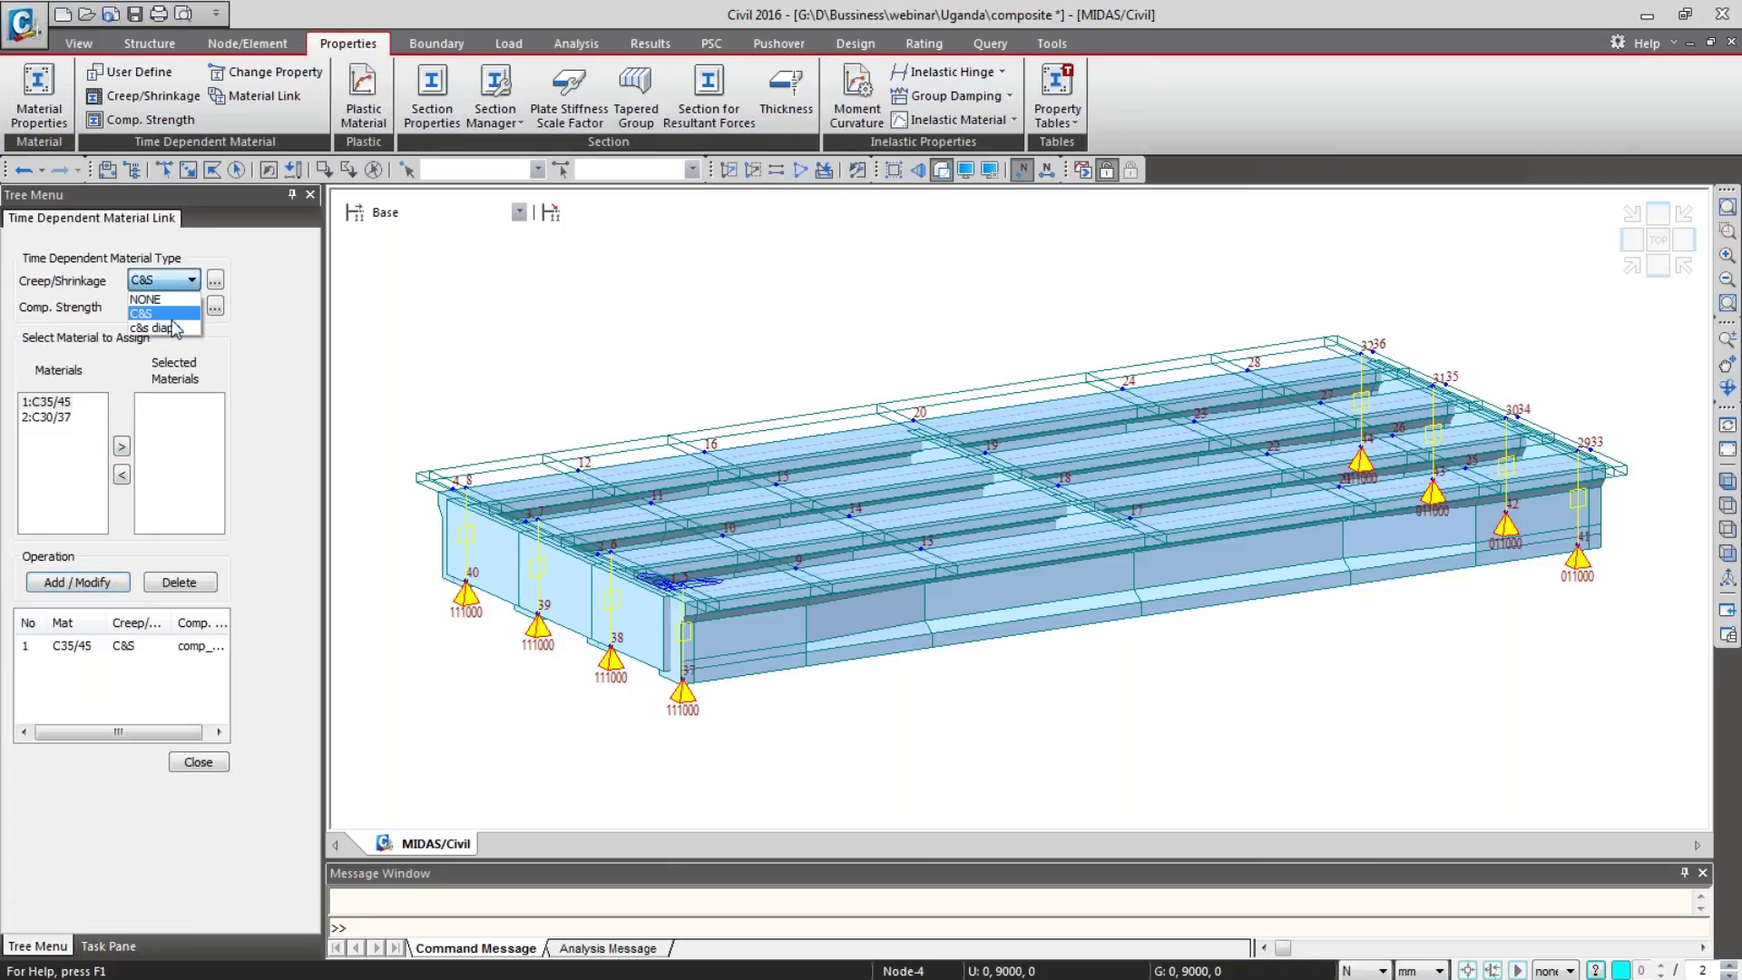
{"action": "left_click", "coordinate": [172, 319]}
{"action": "left_click", "coordinate": [172, 305]}
{"action": "left_click", "coordinate": [168, 340]}
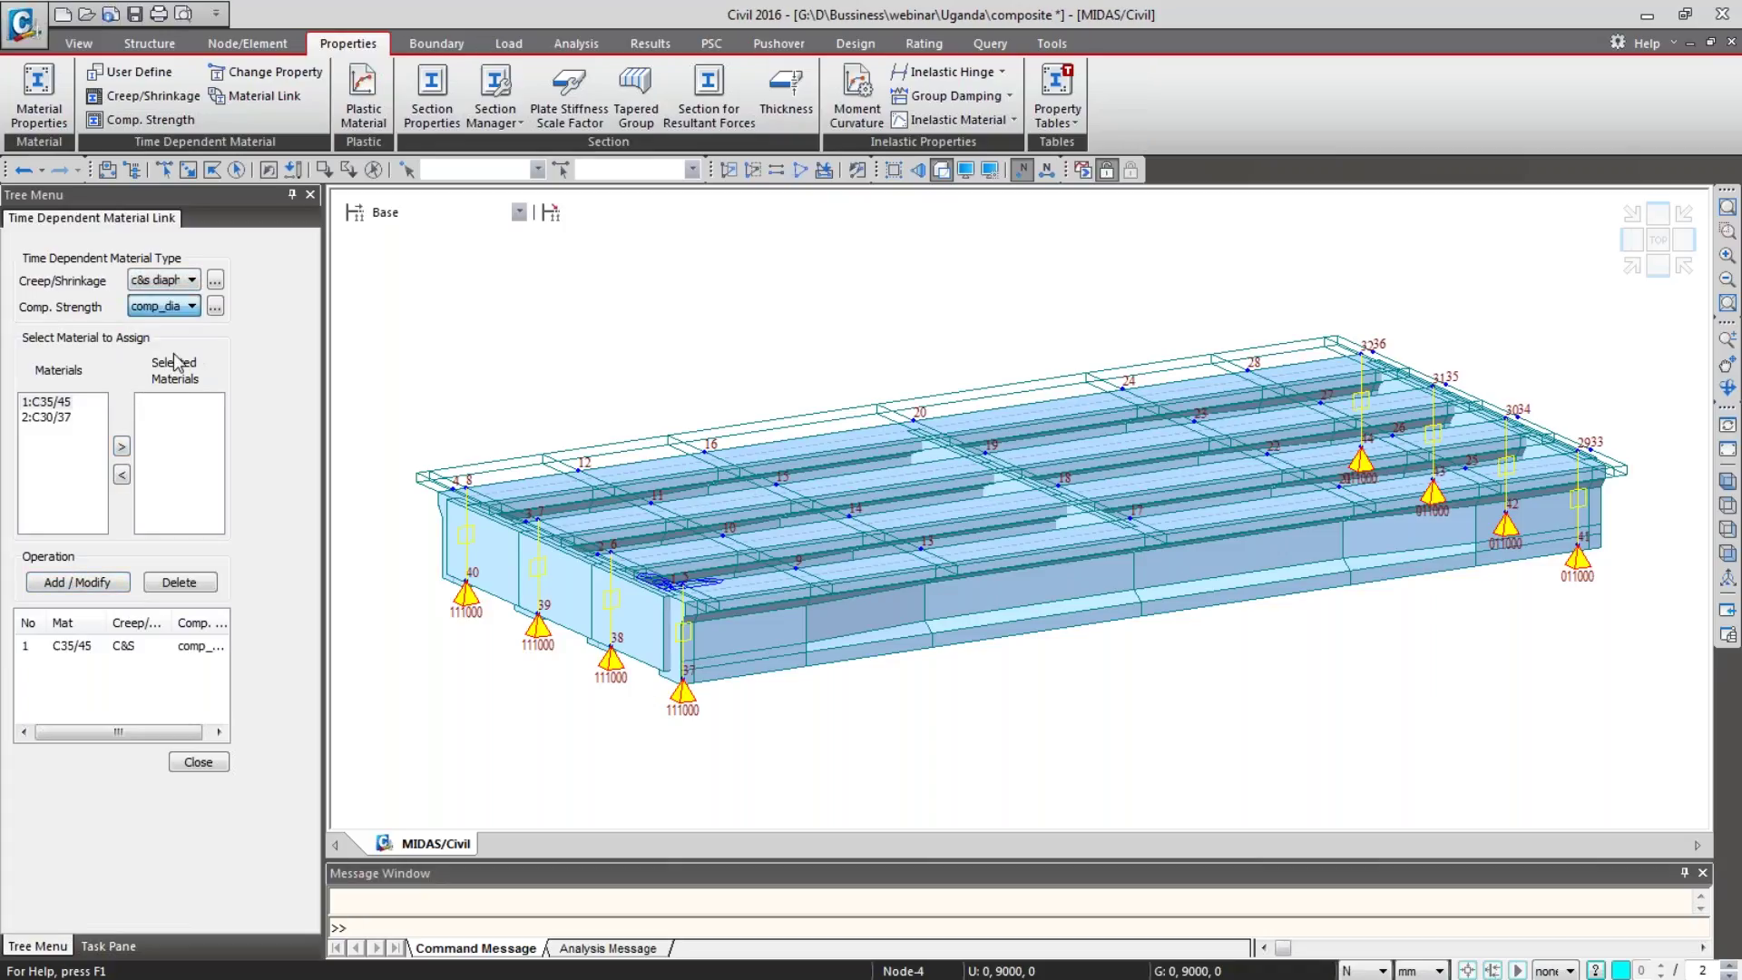
{"action": "left_click", "coordinate": [49, 419]}
{"action": "left_click", "coordinate": [123, 449]}
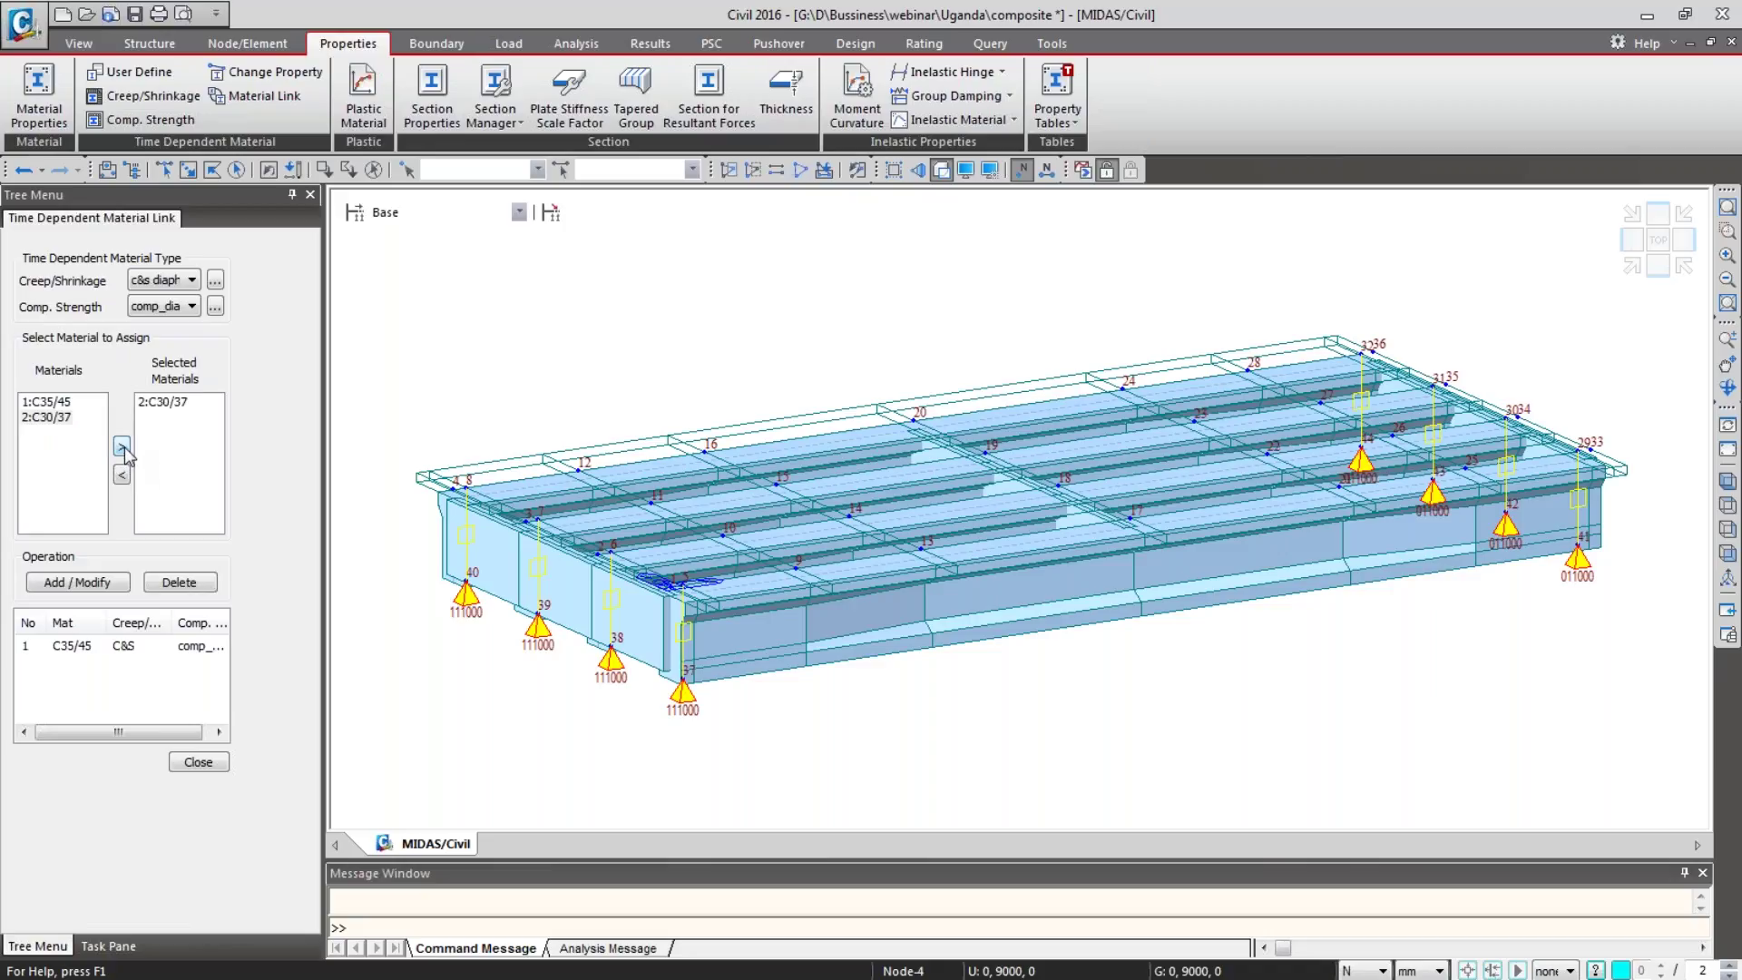
{"action": "left_click", "coordinate": [101, 583]}
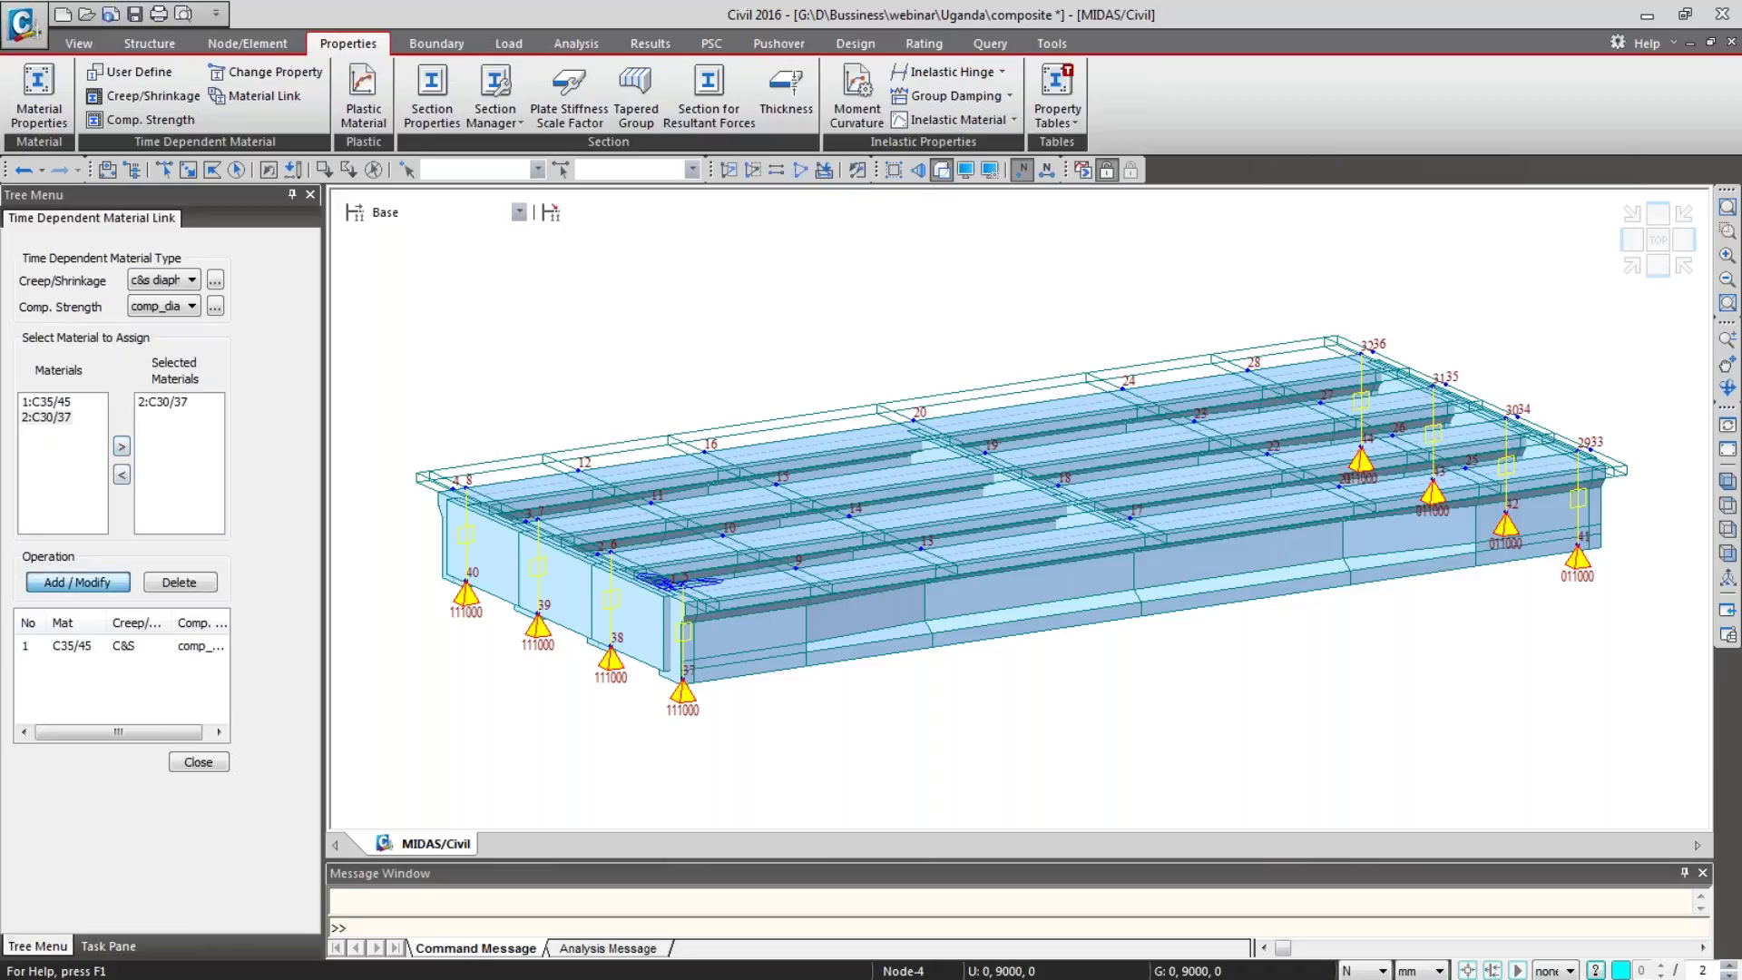
{"action": "left_click", "coordinate": [217, 767]}
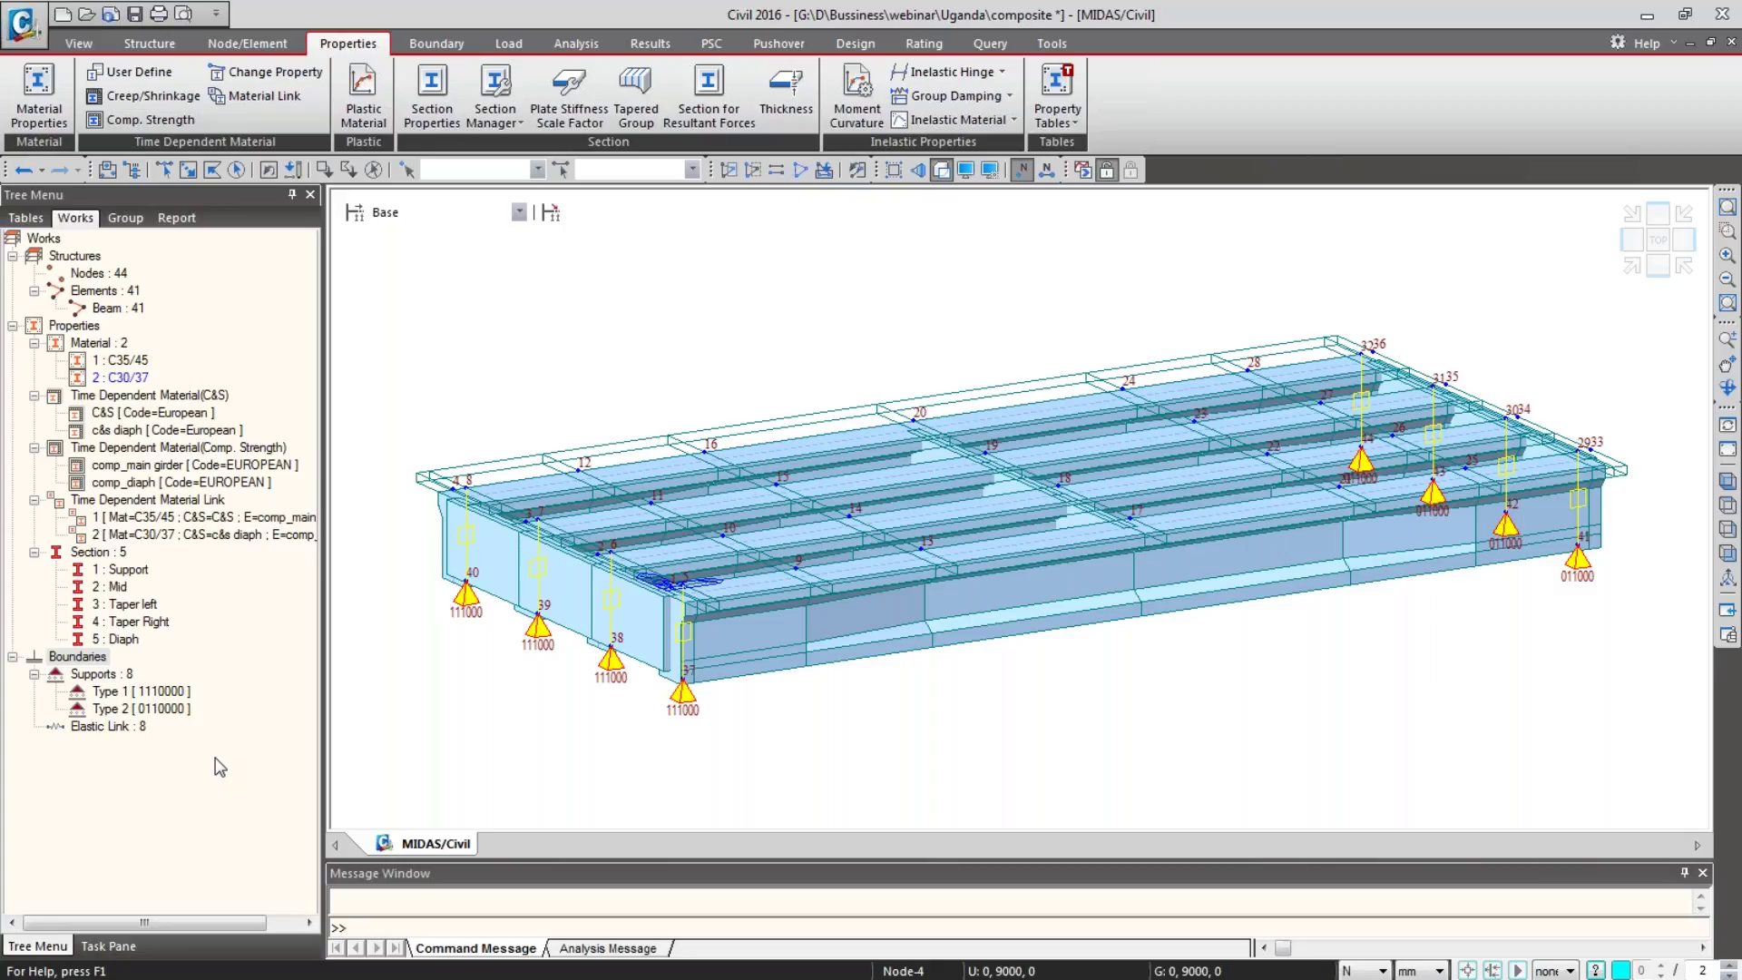
{"action": "left_click", "coordinate": [213, 754]}
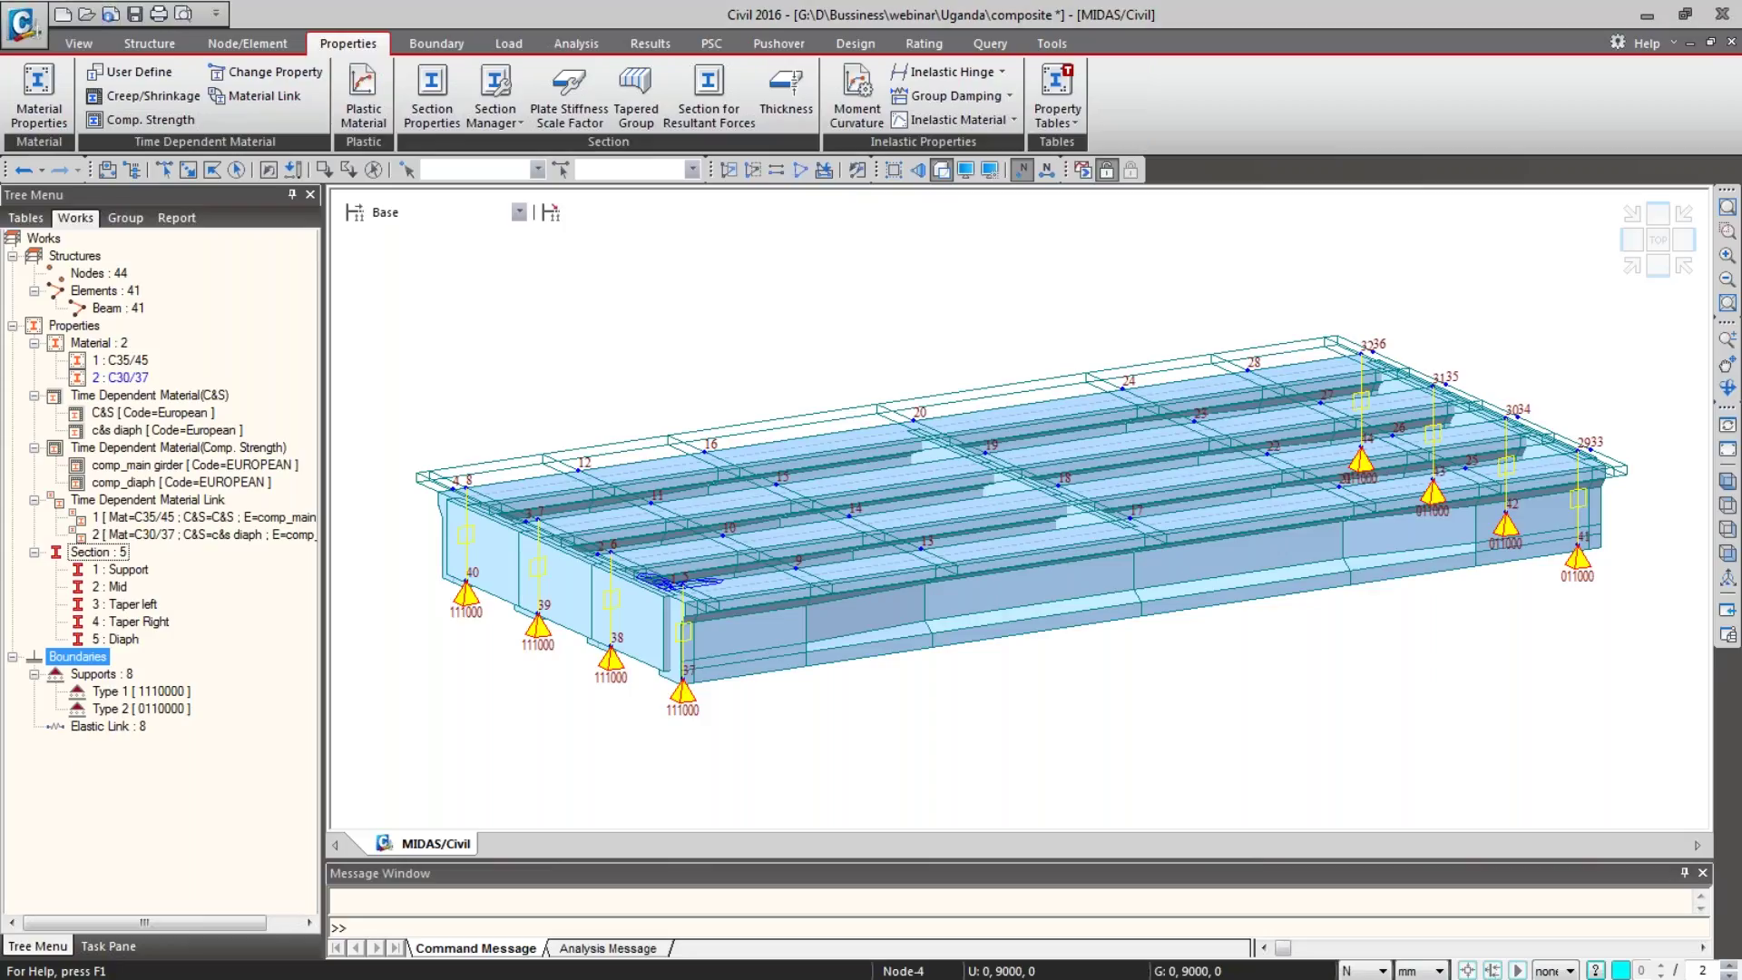
{"action": "left_click", "coordinate": [77, 657]}
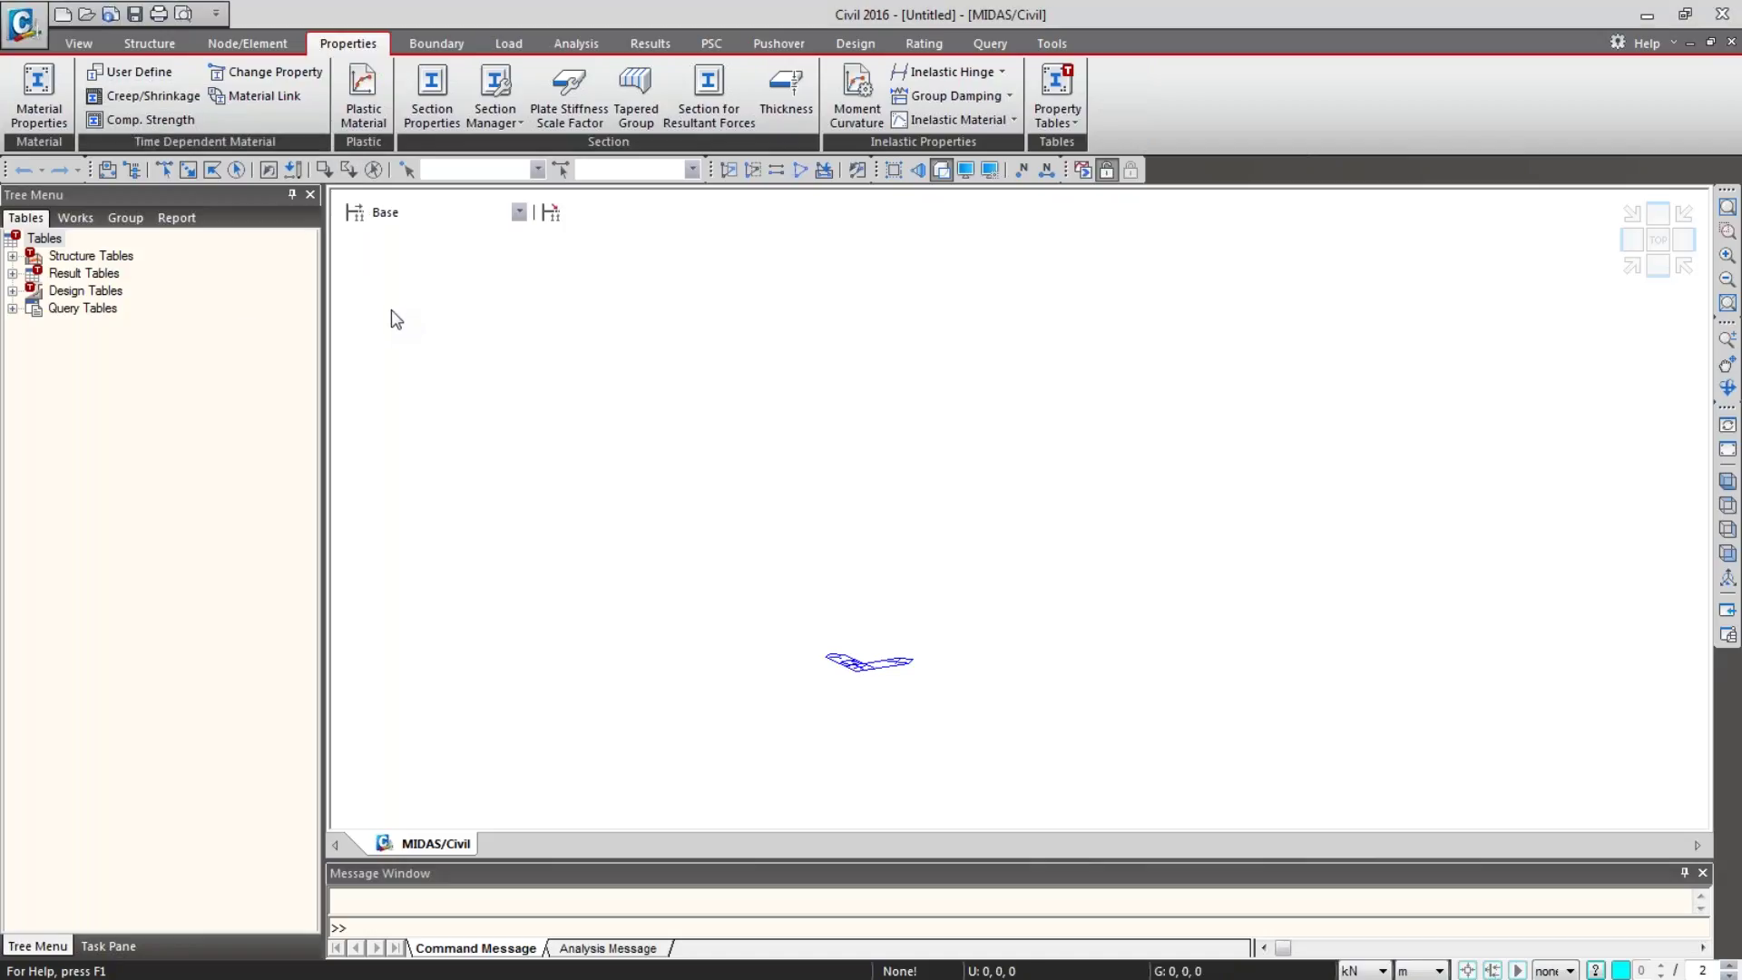
Step: Start a new project and set its units to kN and m
{"action": "left_click", "coordinate": [183, 241]}
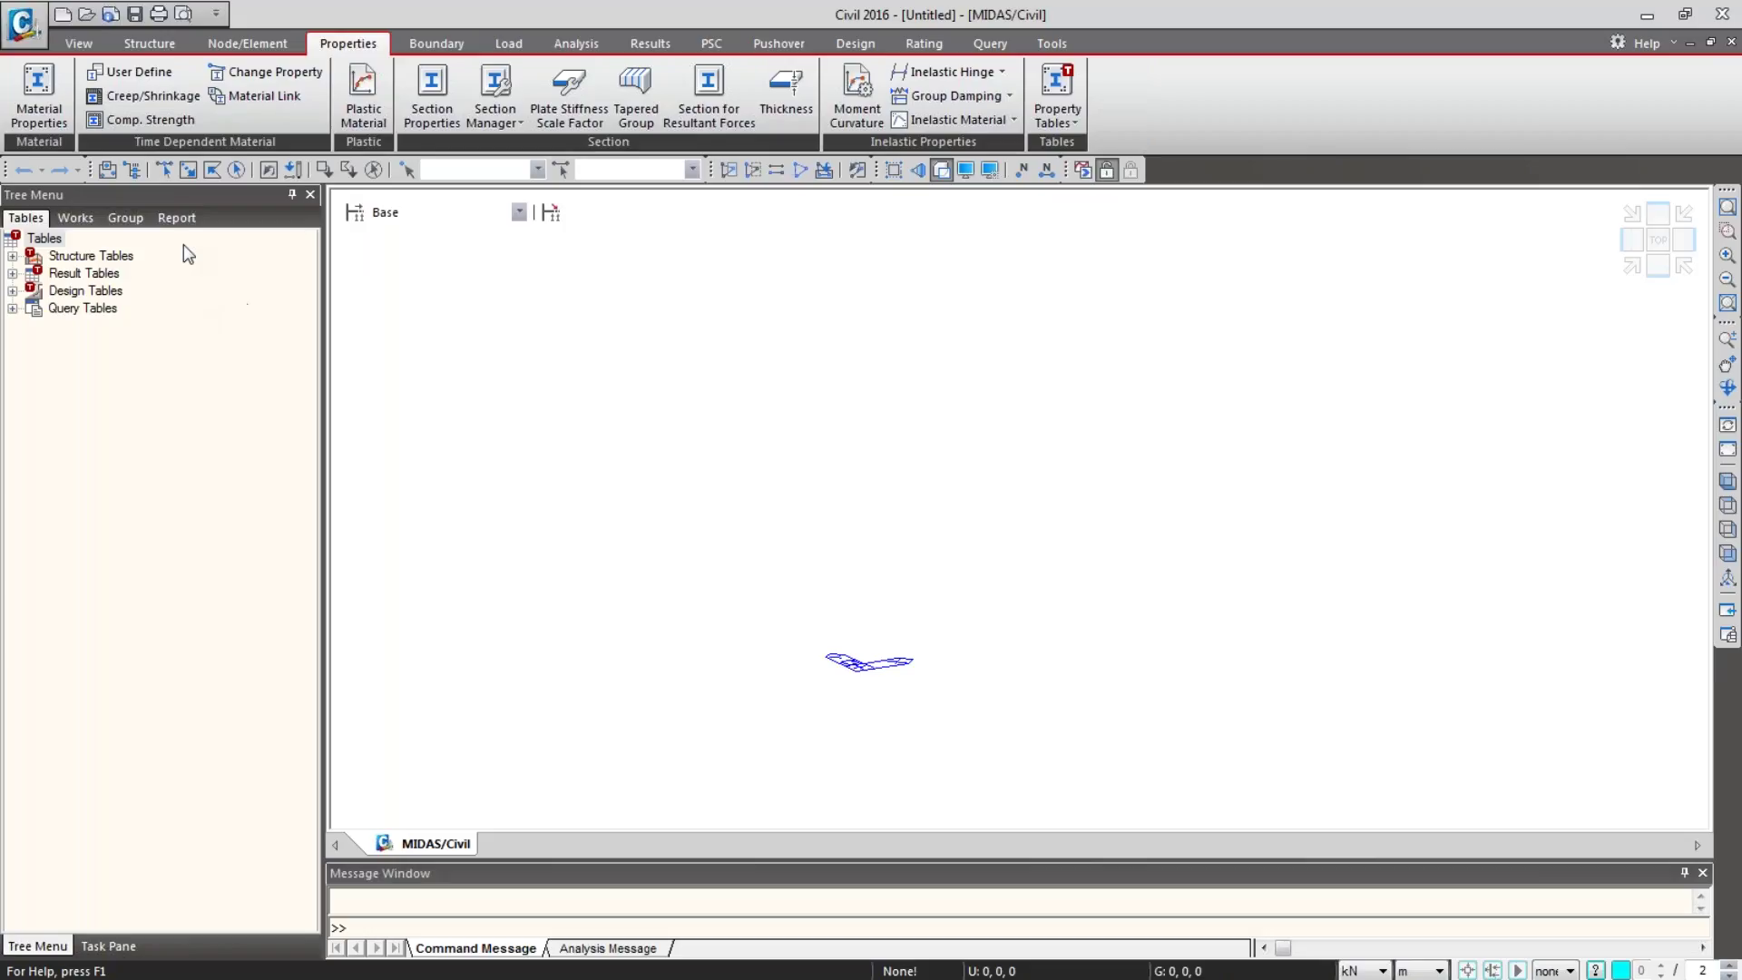
{"action": "left_click", "coordinate": [23, 23]}
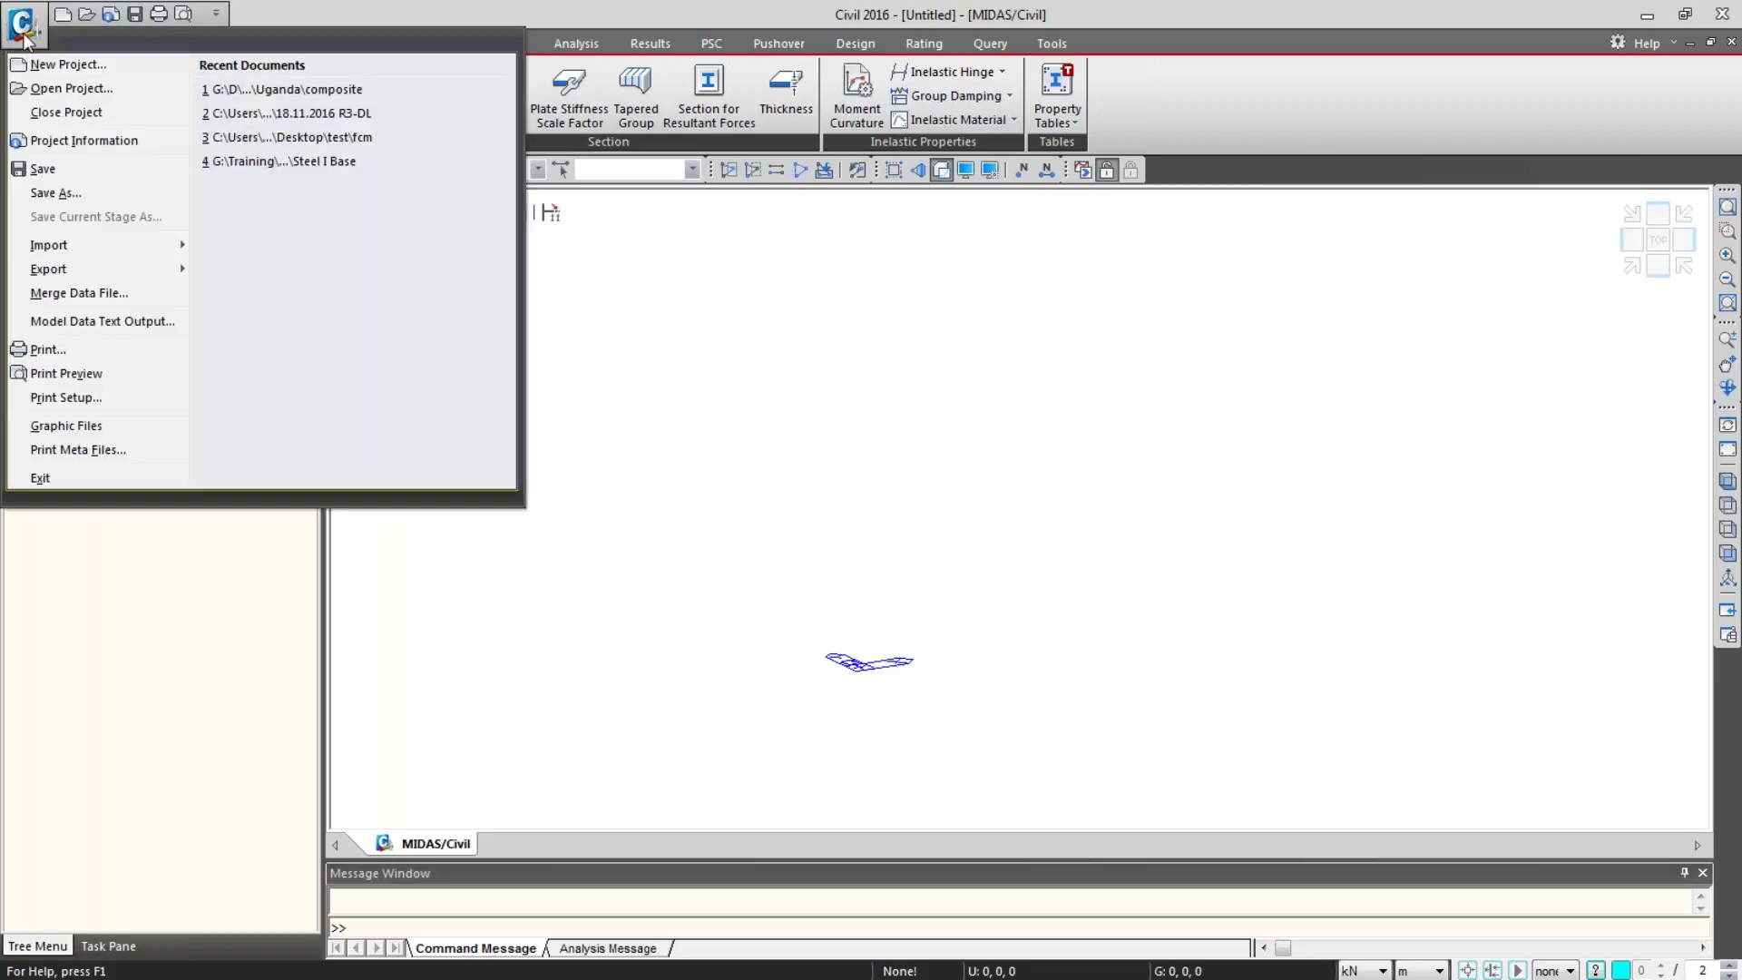
{"action": "left_click", "coordinate": [54, 72]}
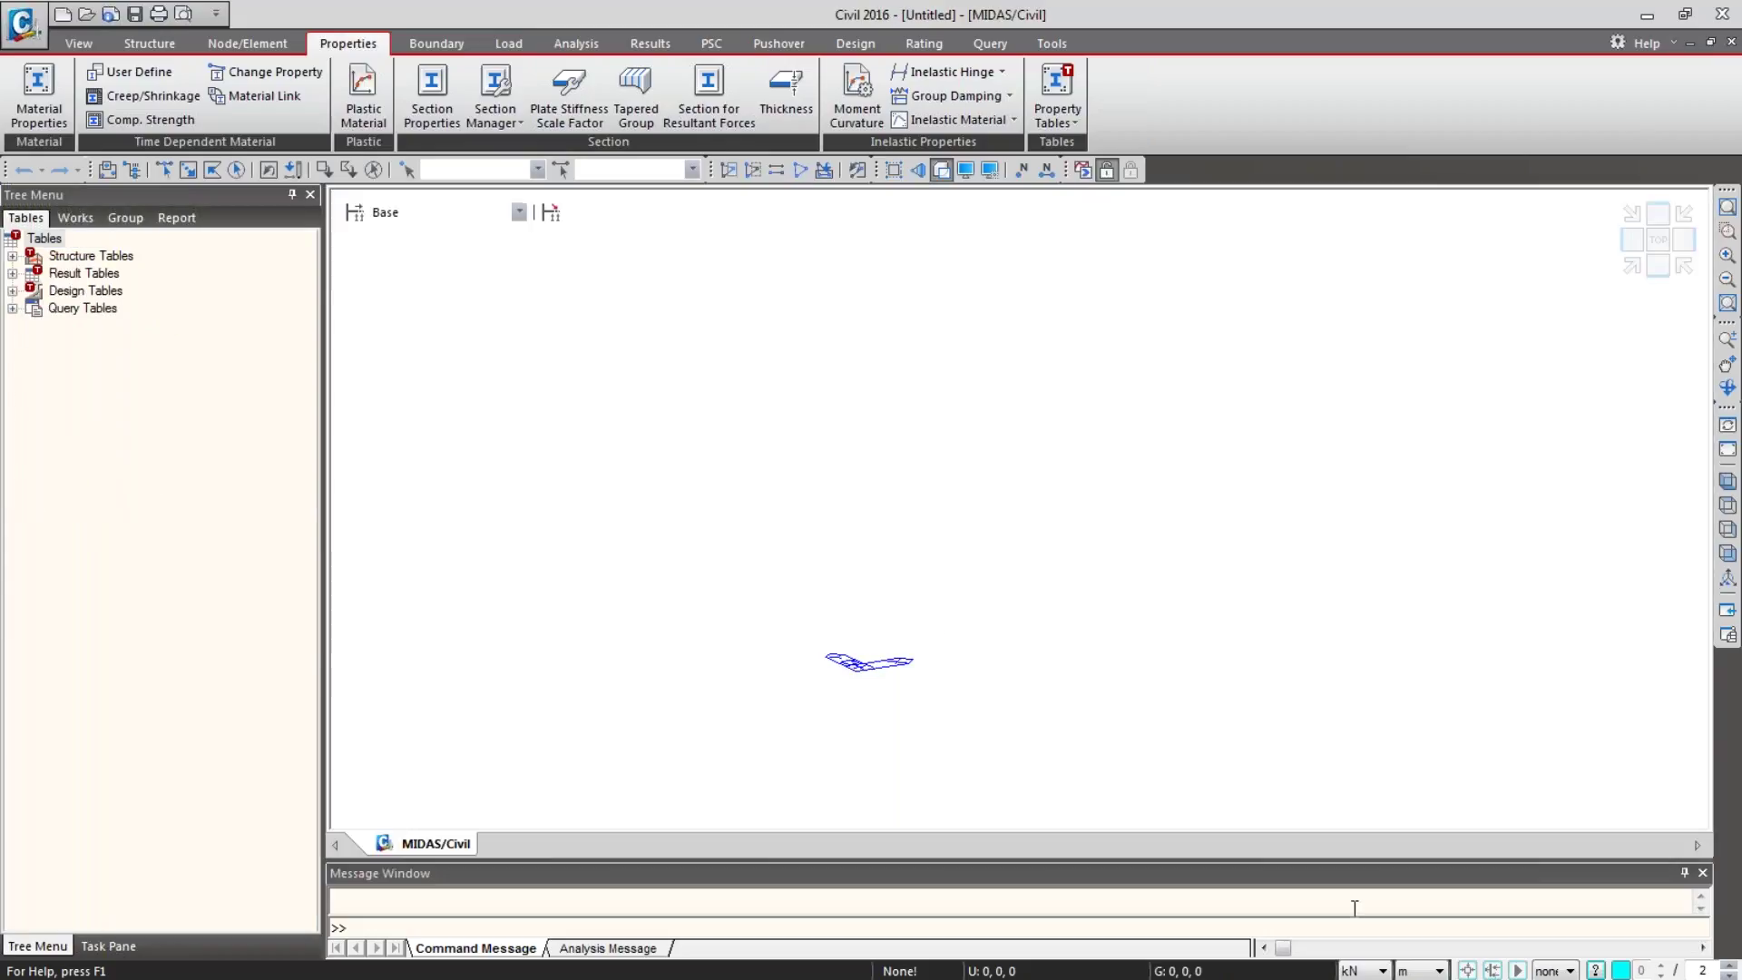
{"action": "left_click", "coordinate": [1354, 971]}
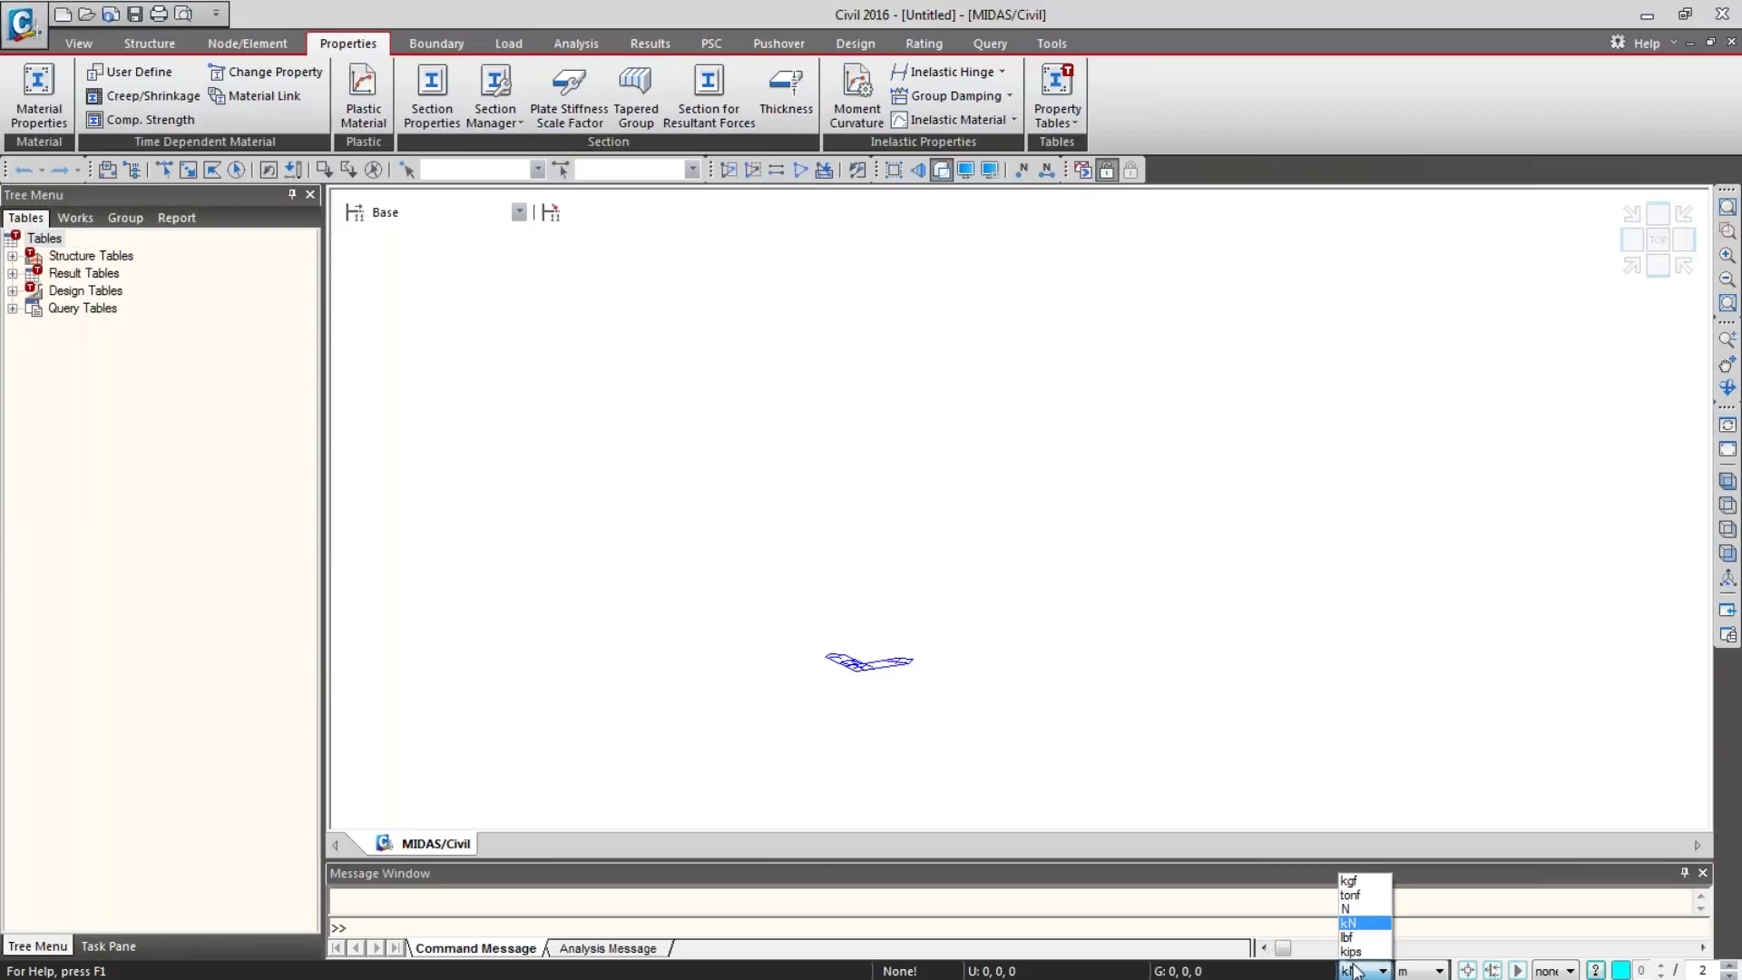
{"action": "left_click", "coordinate": [1361, 923]}
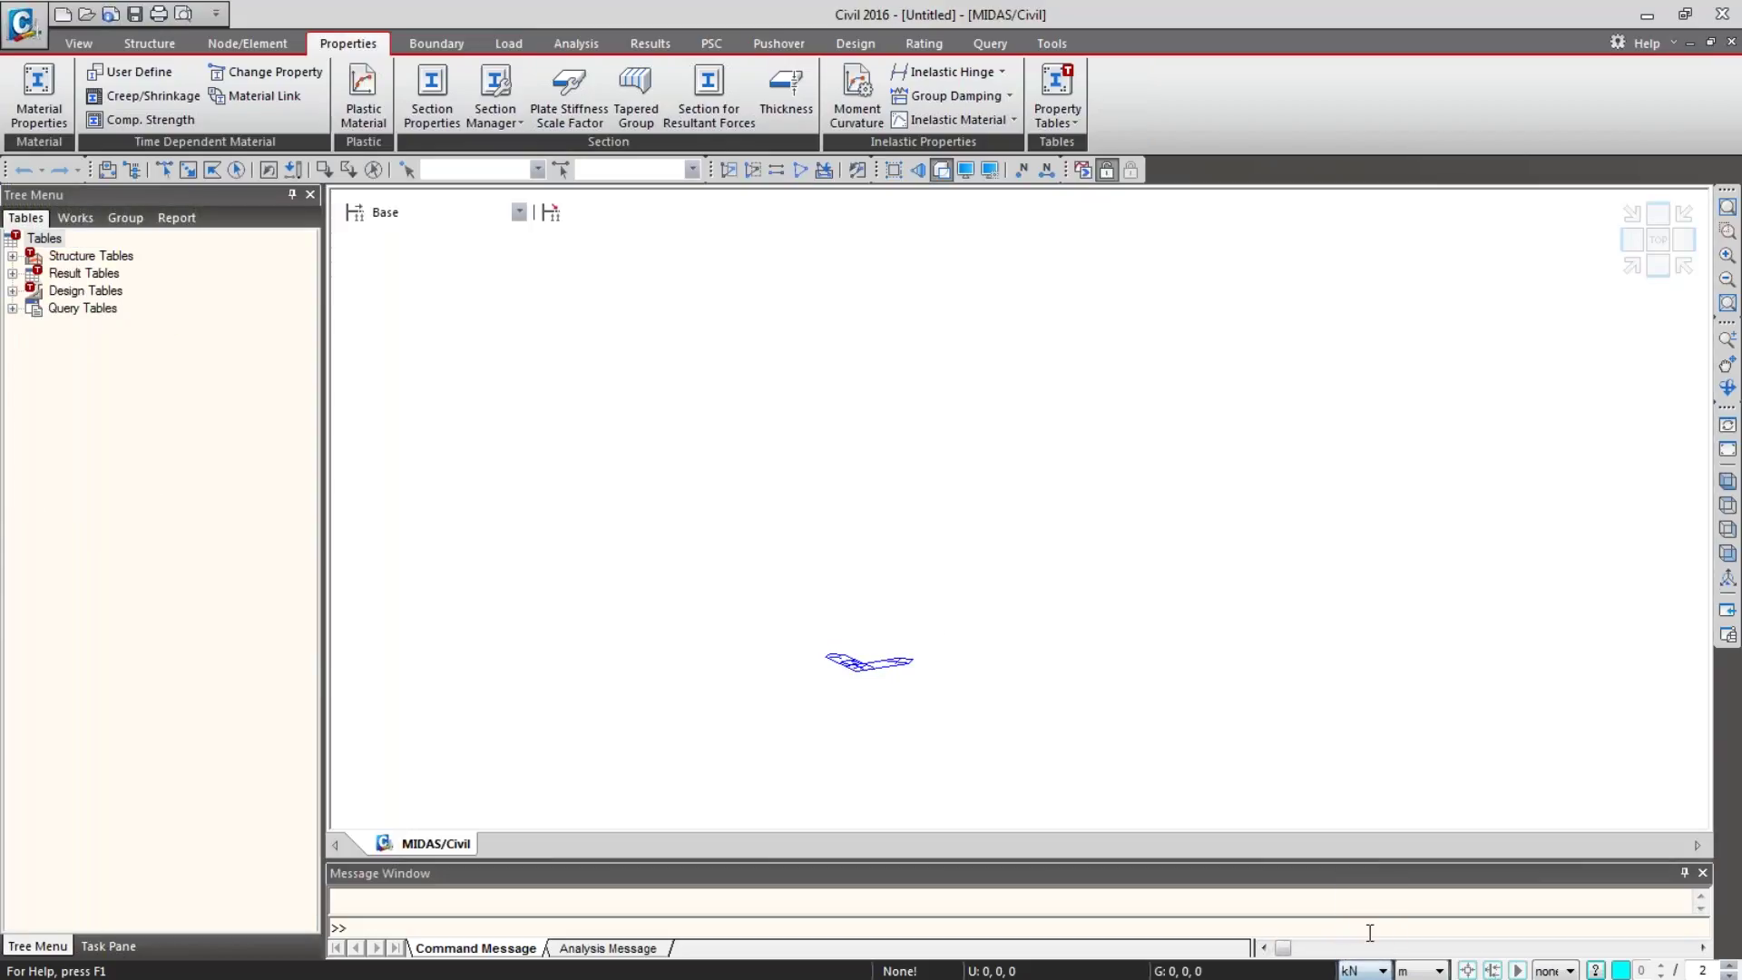
{"action": "left_click", "coordinate": [1427, 971]}
{"action": "left_click", "coordinate": [1405, 941]}
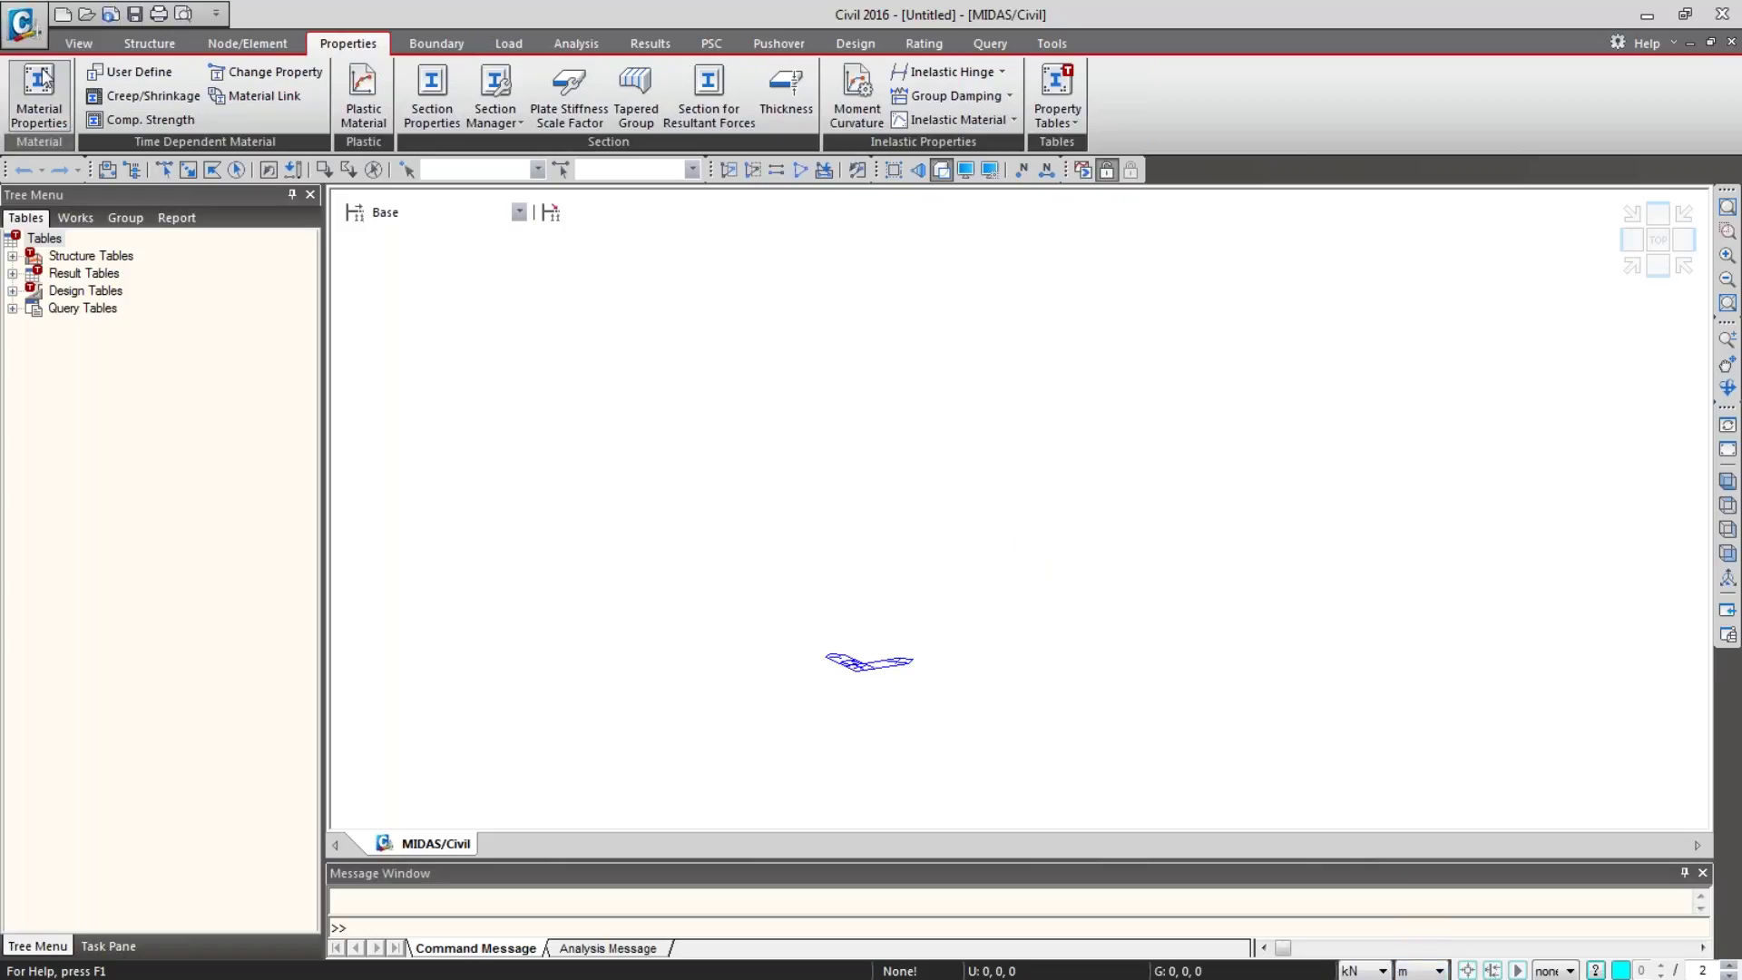
Step: Save the new project as "composite bridge" in the Uganda folder without replacing the existing composite file
{"action": "left_click", "coordinate": [13, 39]}
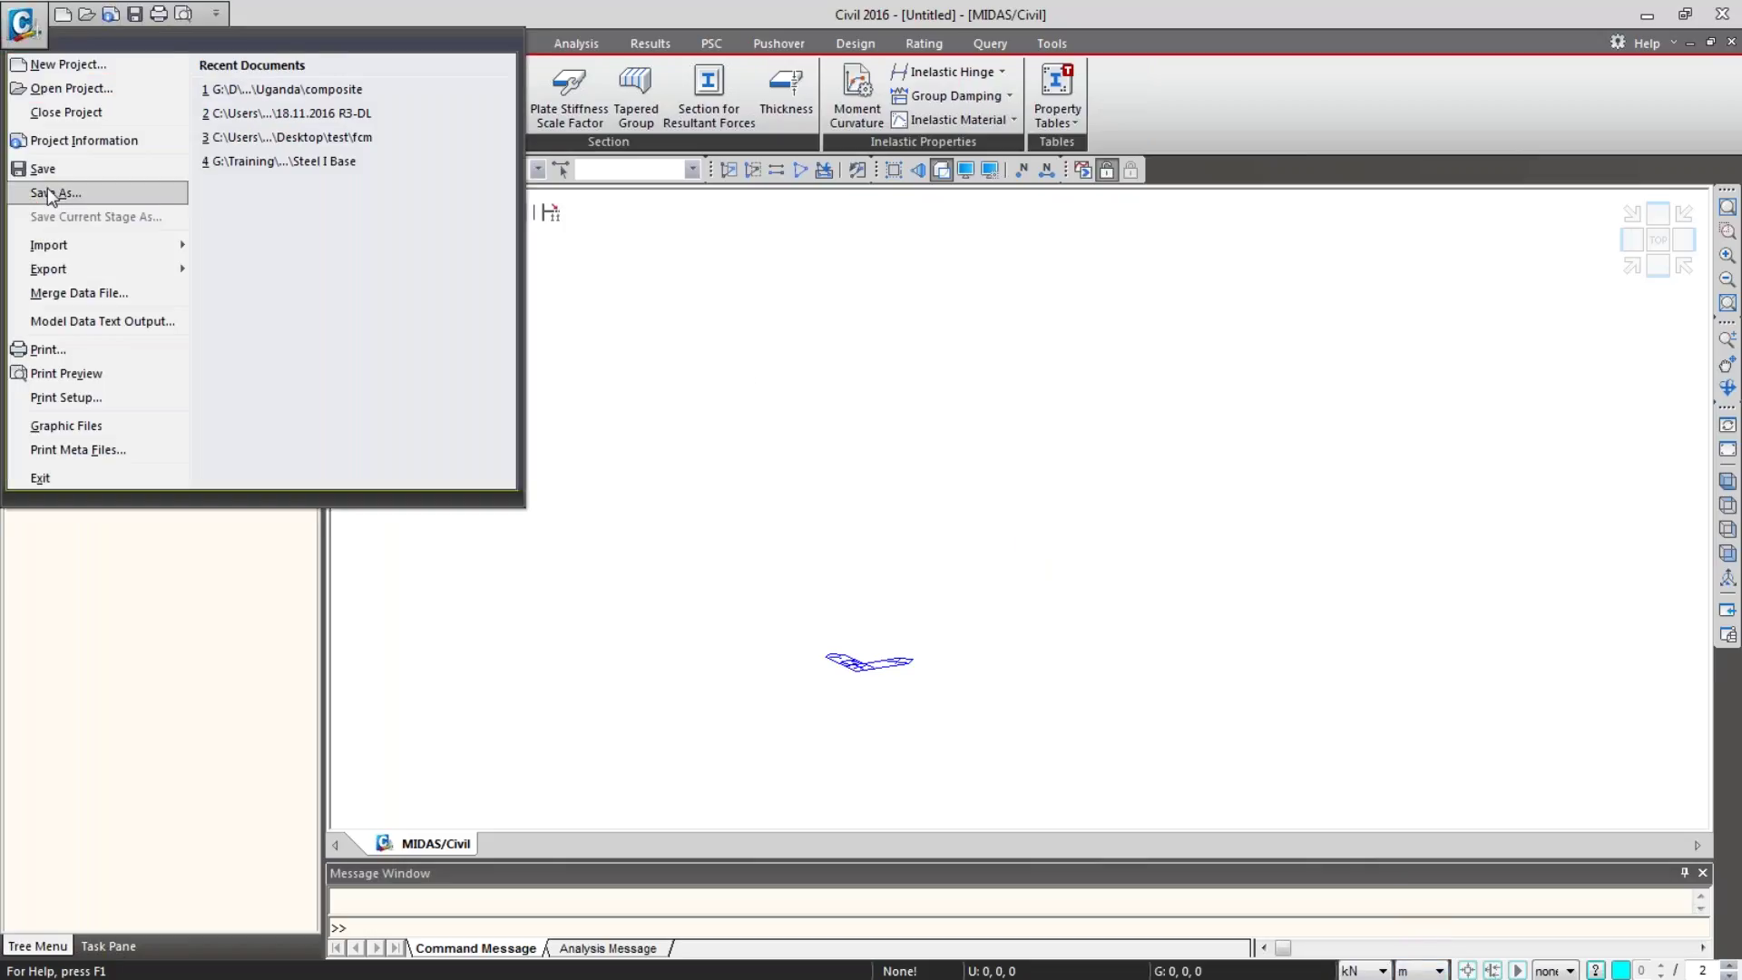
{"action": "left_click", "coordinate": [47, 192]}
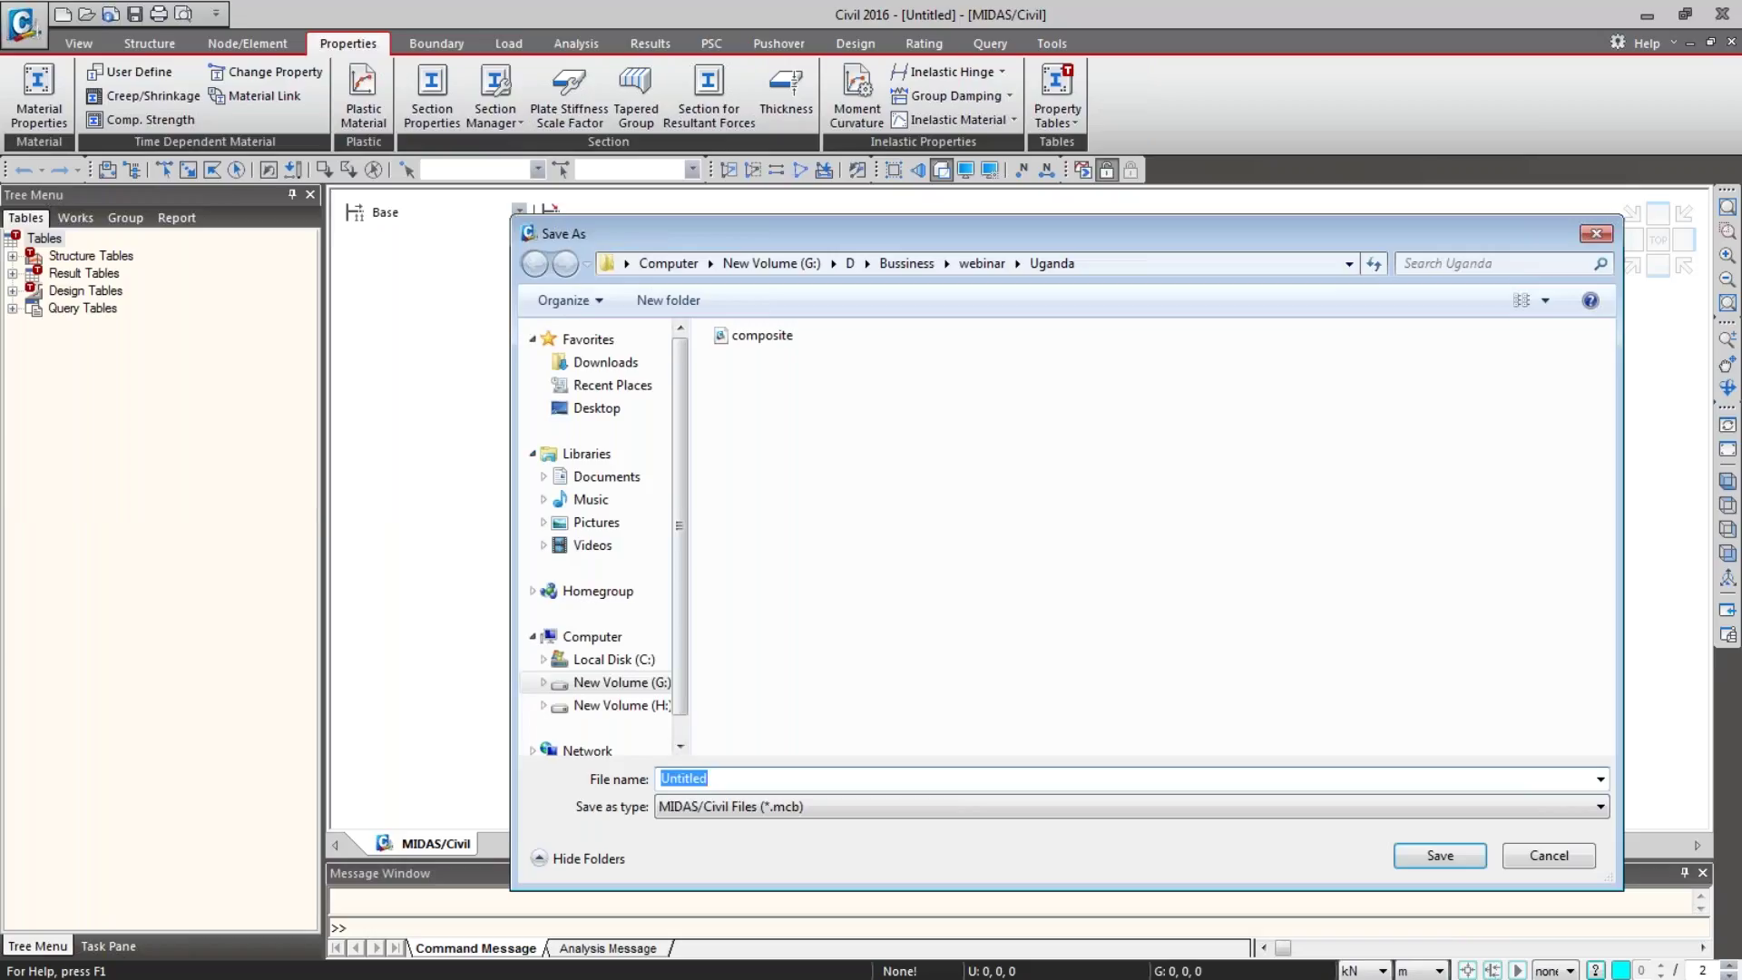
{"action": "left_click", "coordinate": [755, 335]}
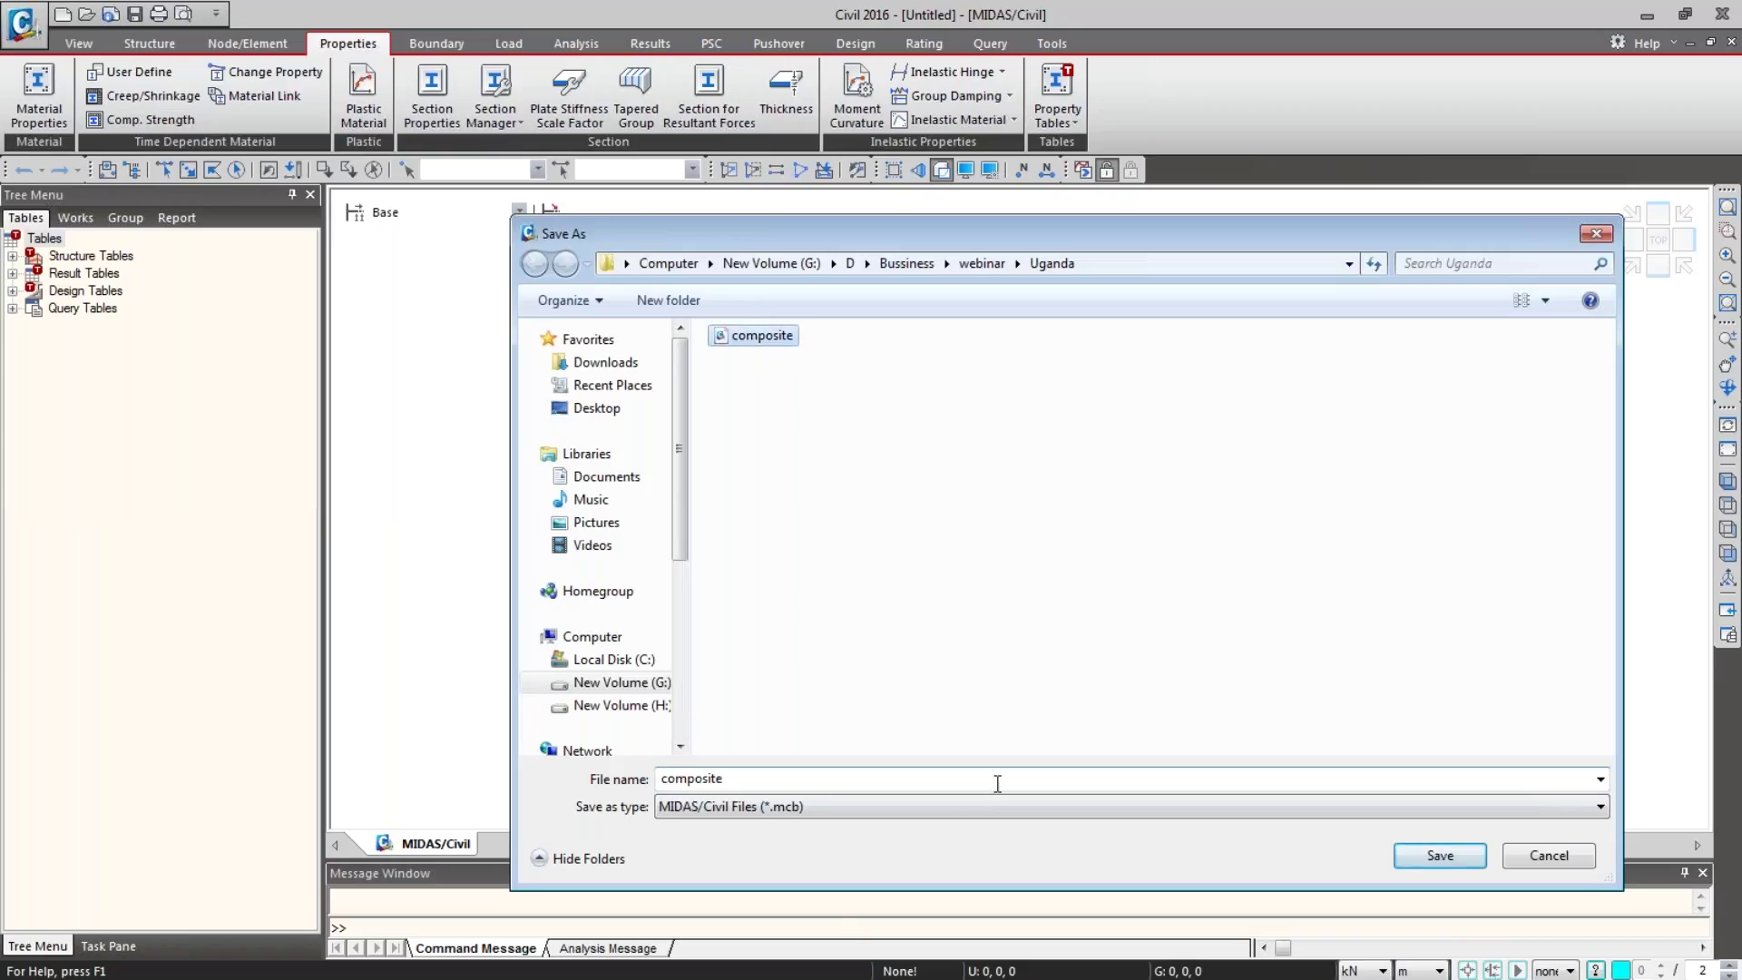
{"action": "left_click", "coordinate": [1440, 856]}
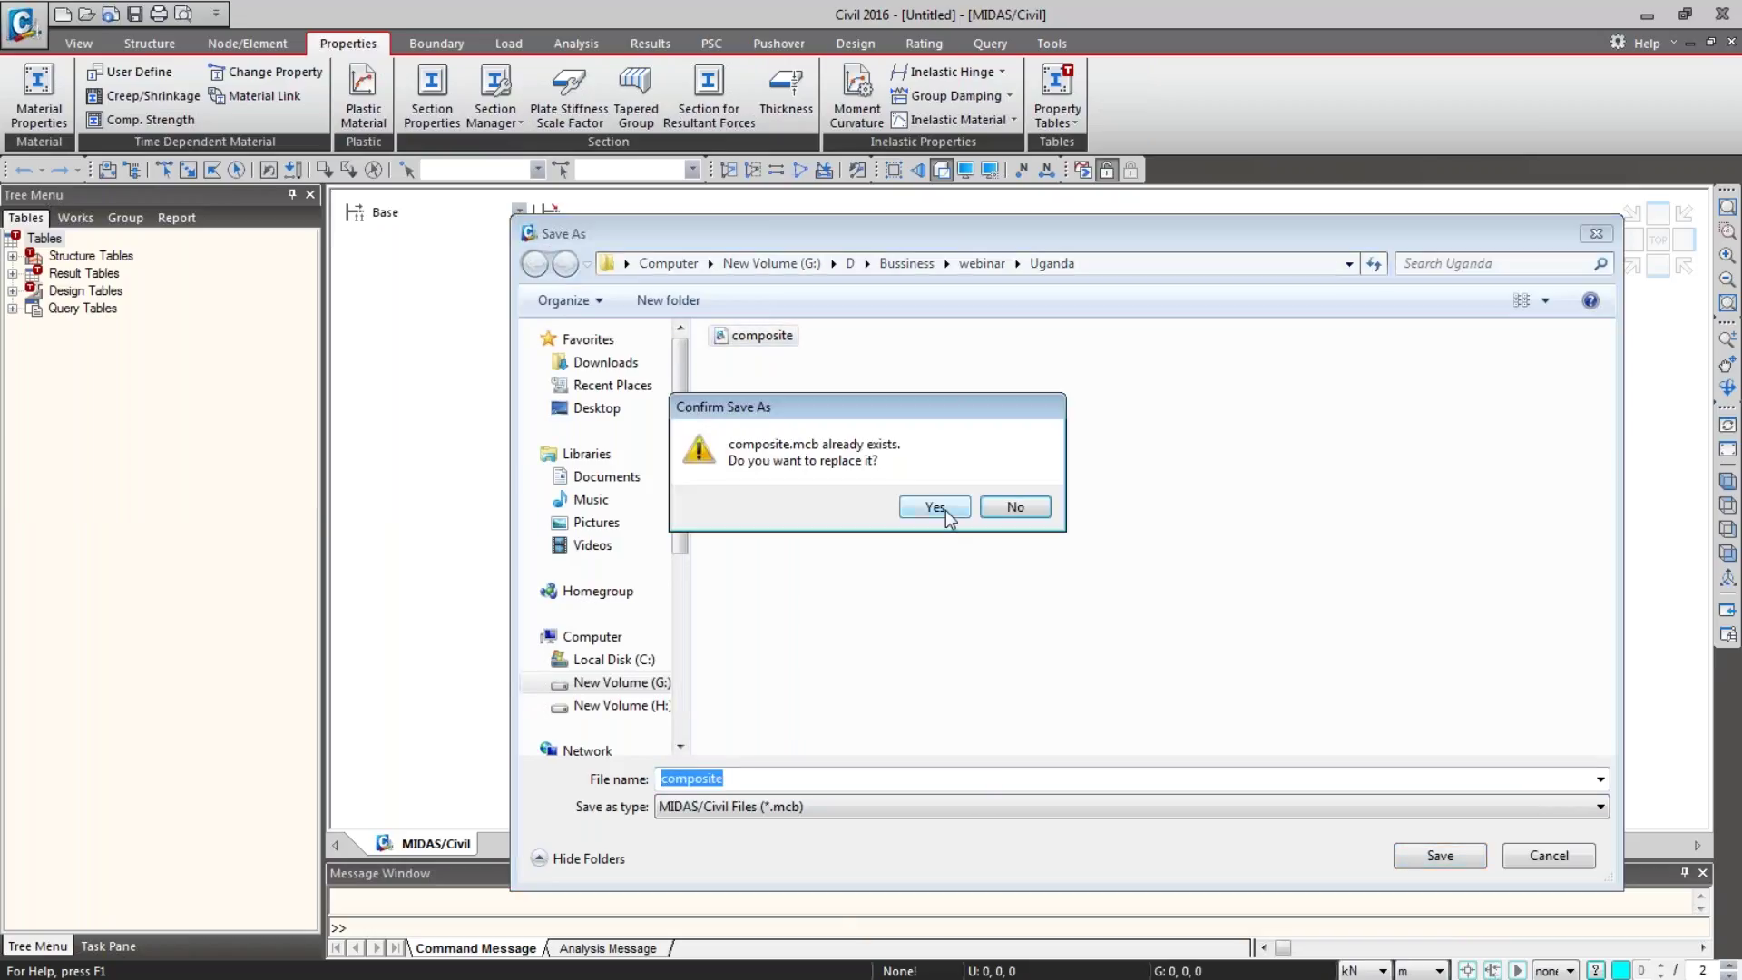
{"action": "left_click", "coordinate": [1023, 508]}
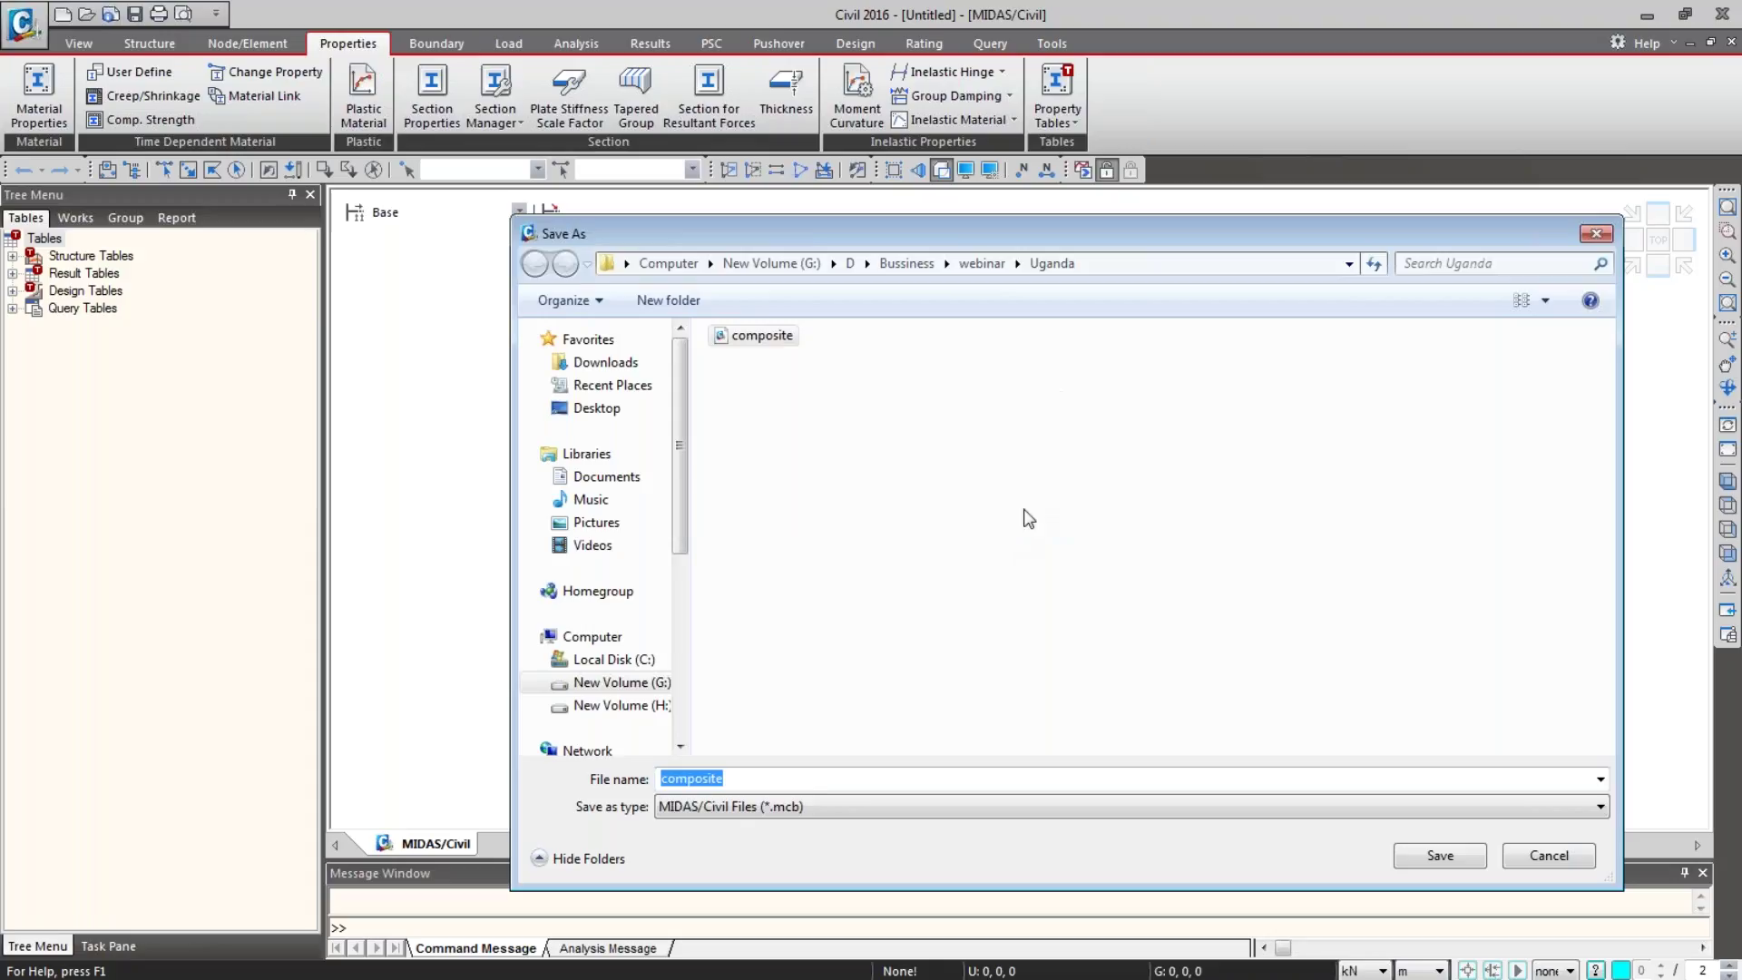
{"action": "left_click", "coordinate": [822, 780]}
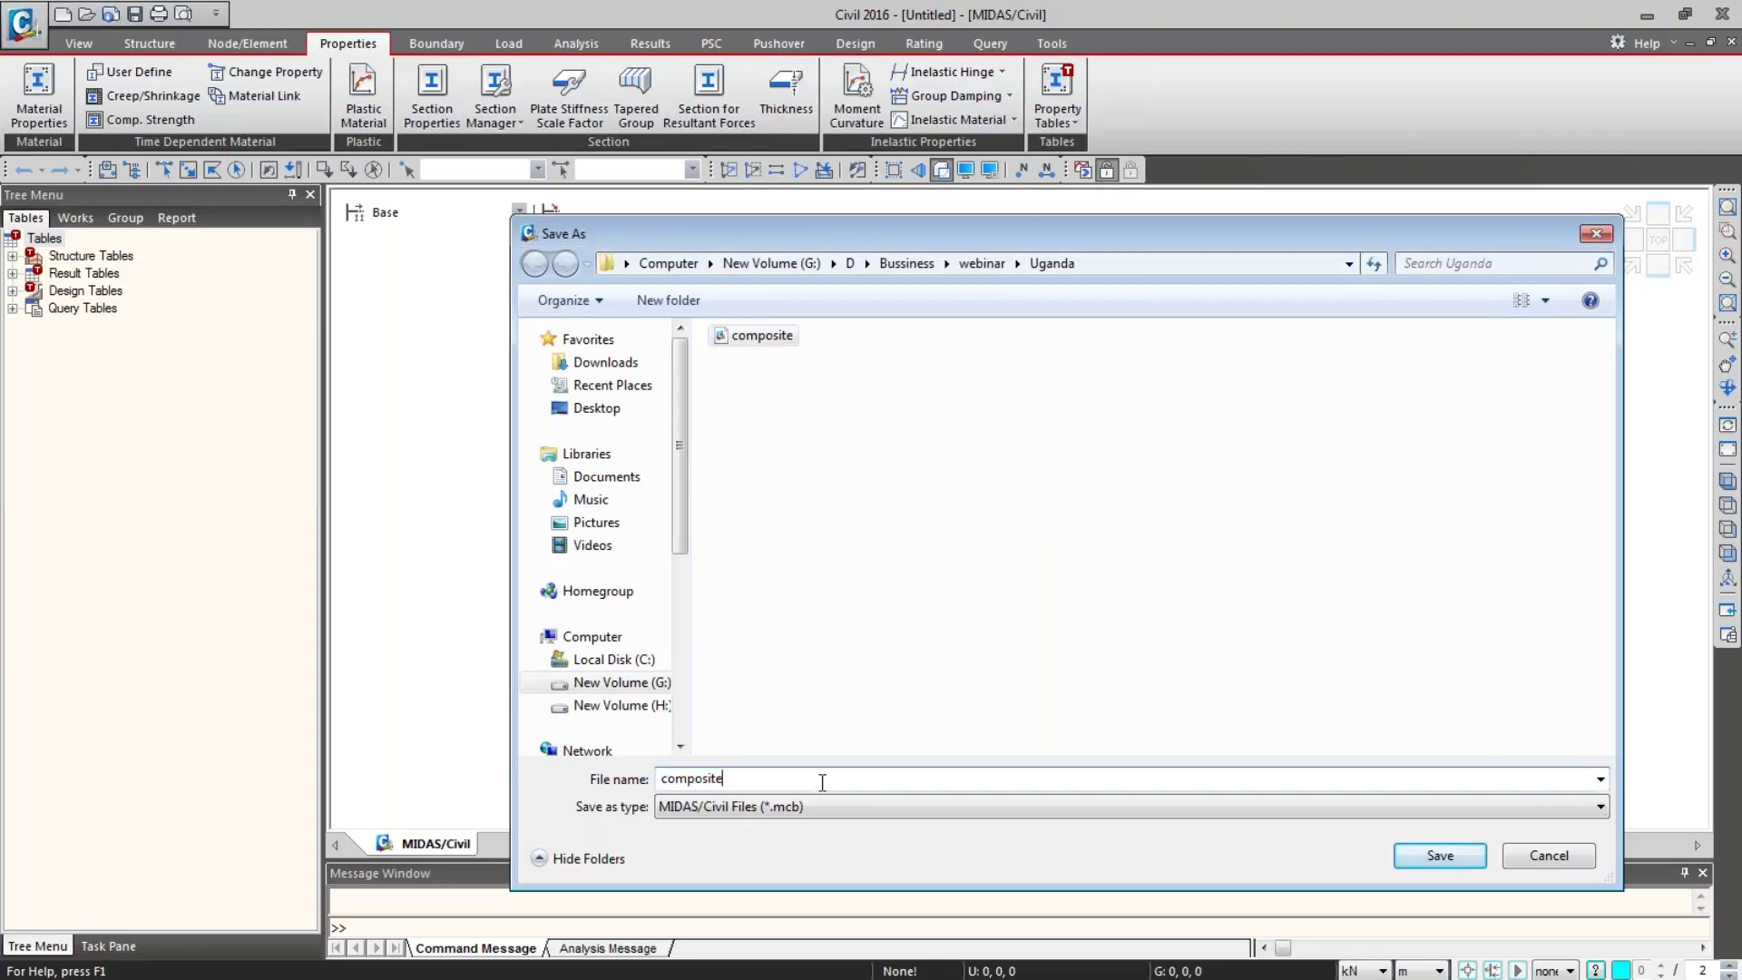
{"action": "type", "text": "bridge"}
{"action": "key", "text": "Return"}
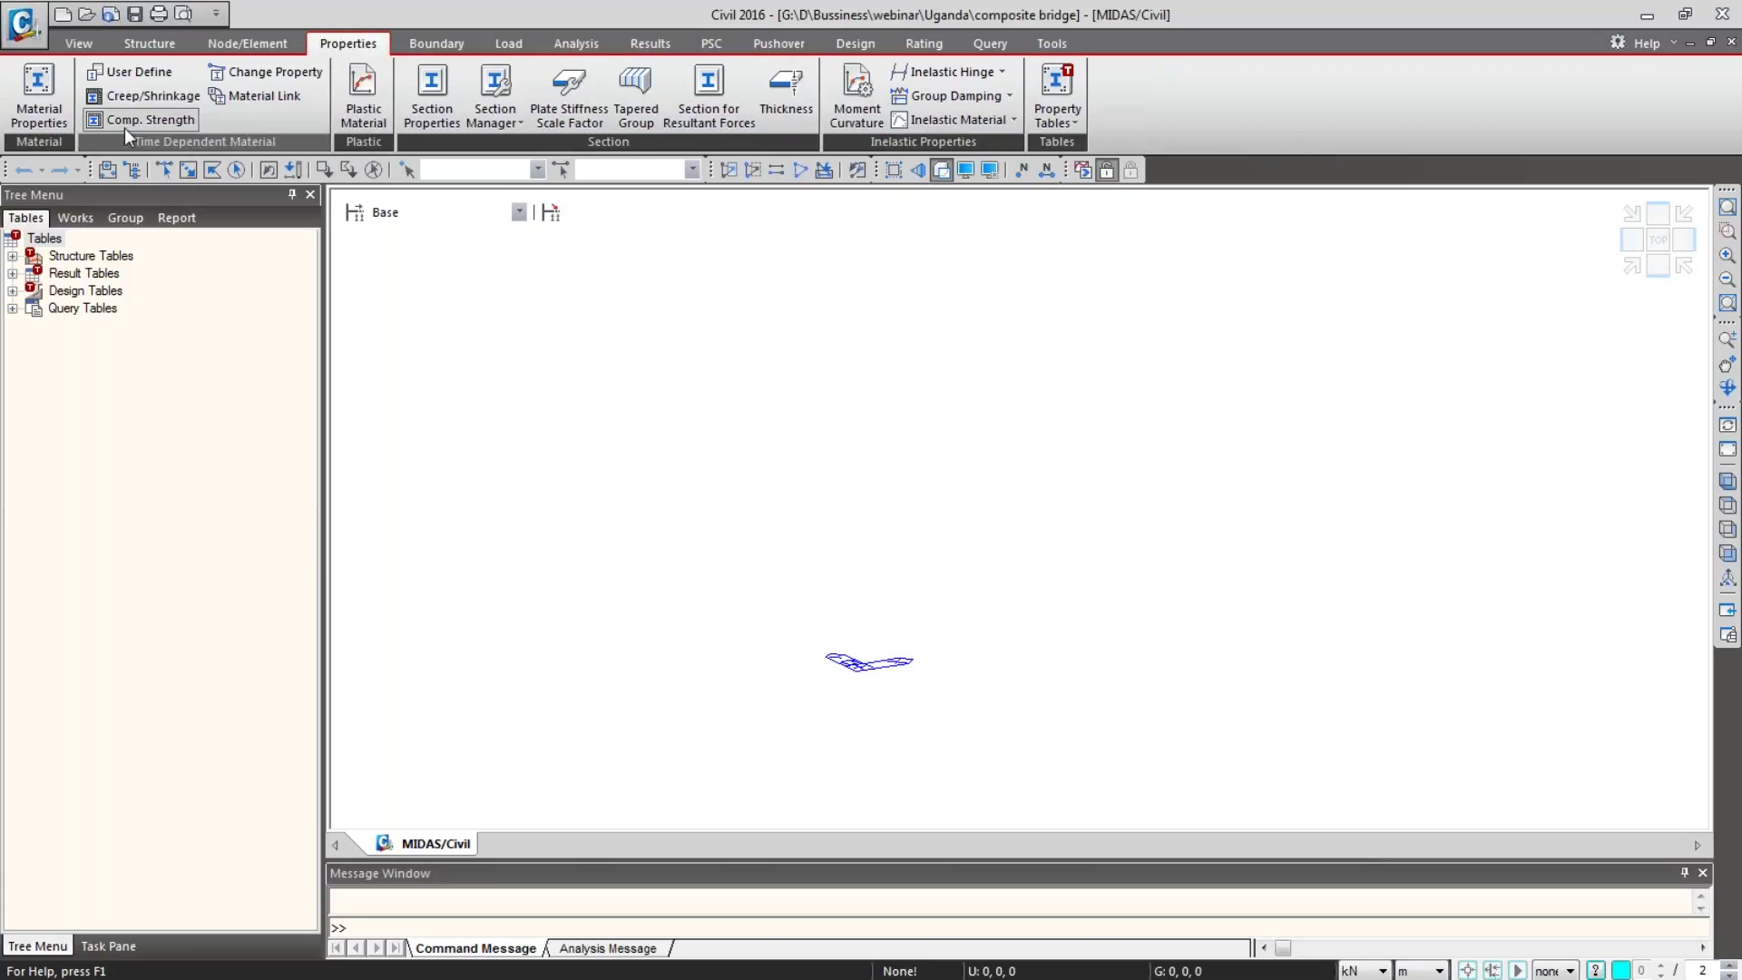
Step: Begin a new material with Concrete as the design type and EN04(RC) as the standard
{"action": "left_click", "coordinate": [30, 118]}
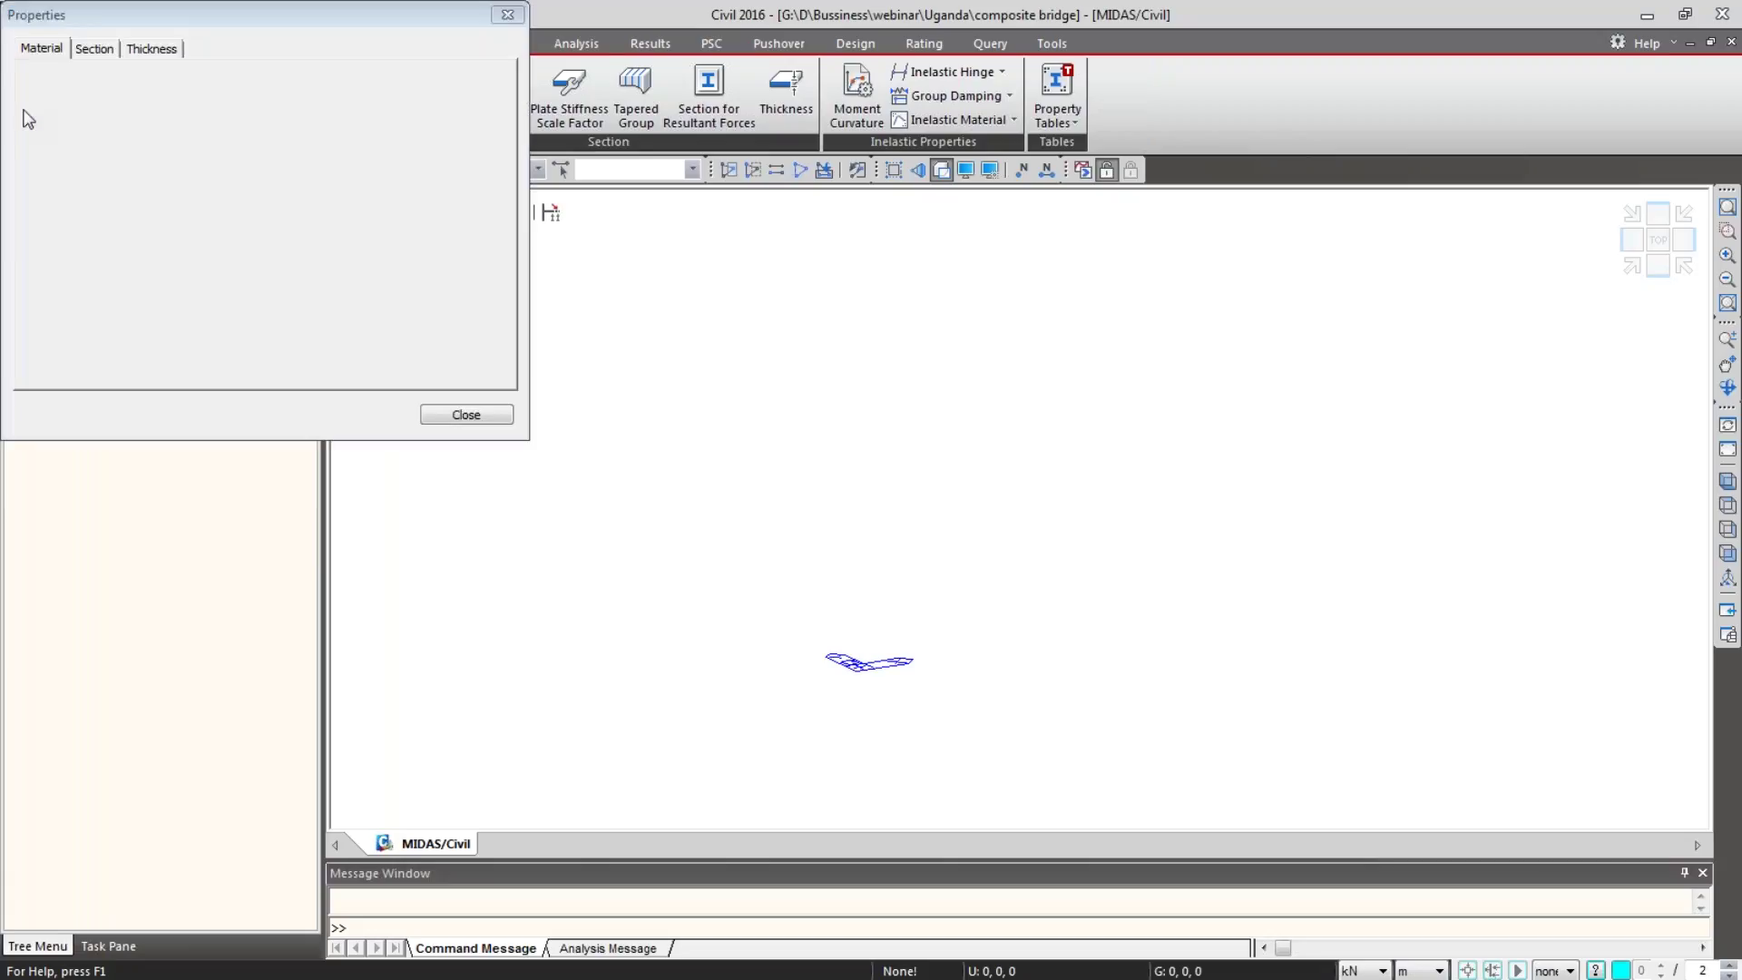
{"action": "left_click_drag", "start_coordinate": [201, 13], "coordinate": [223, 90]}
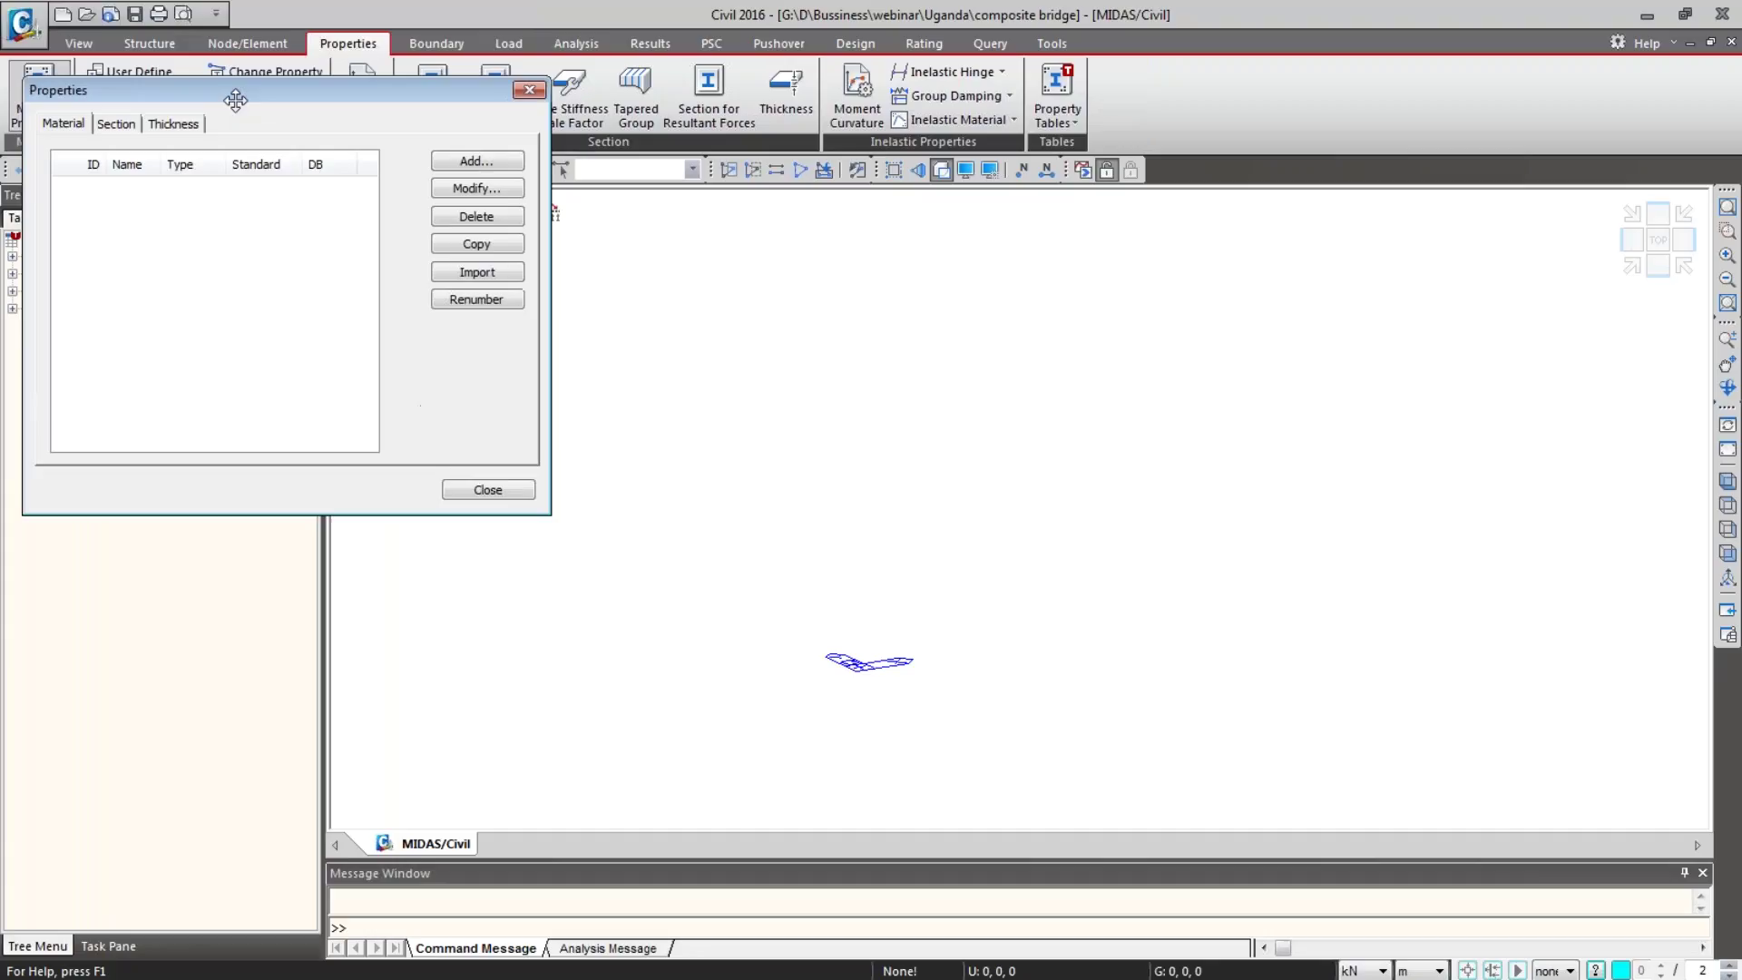
{"action": "left_click", "coordinate": [454, 161]}
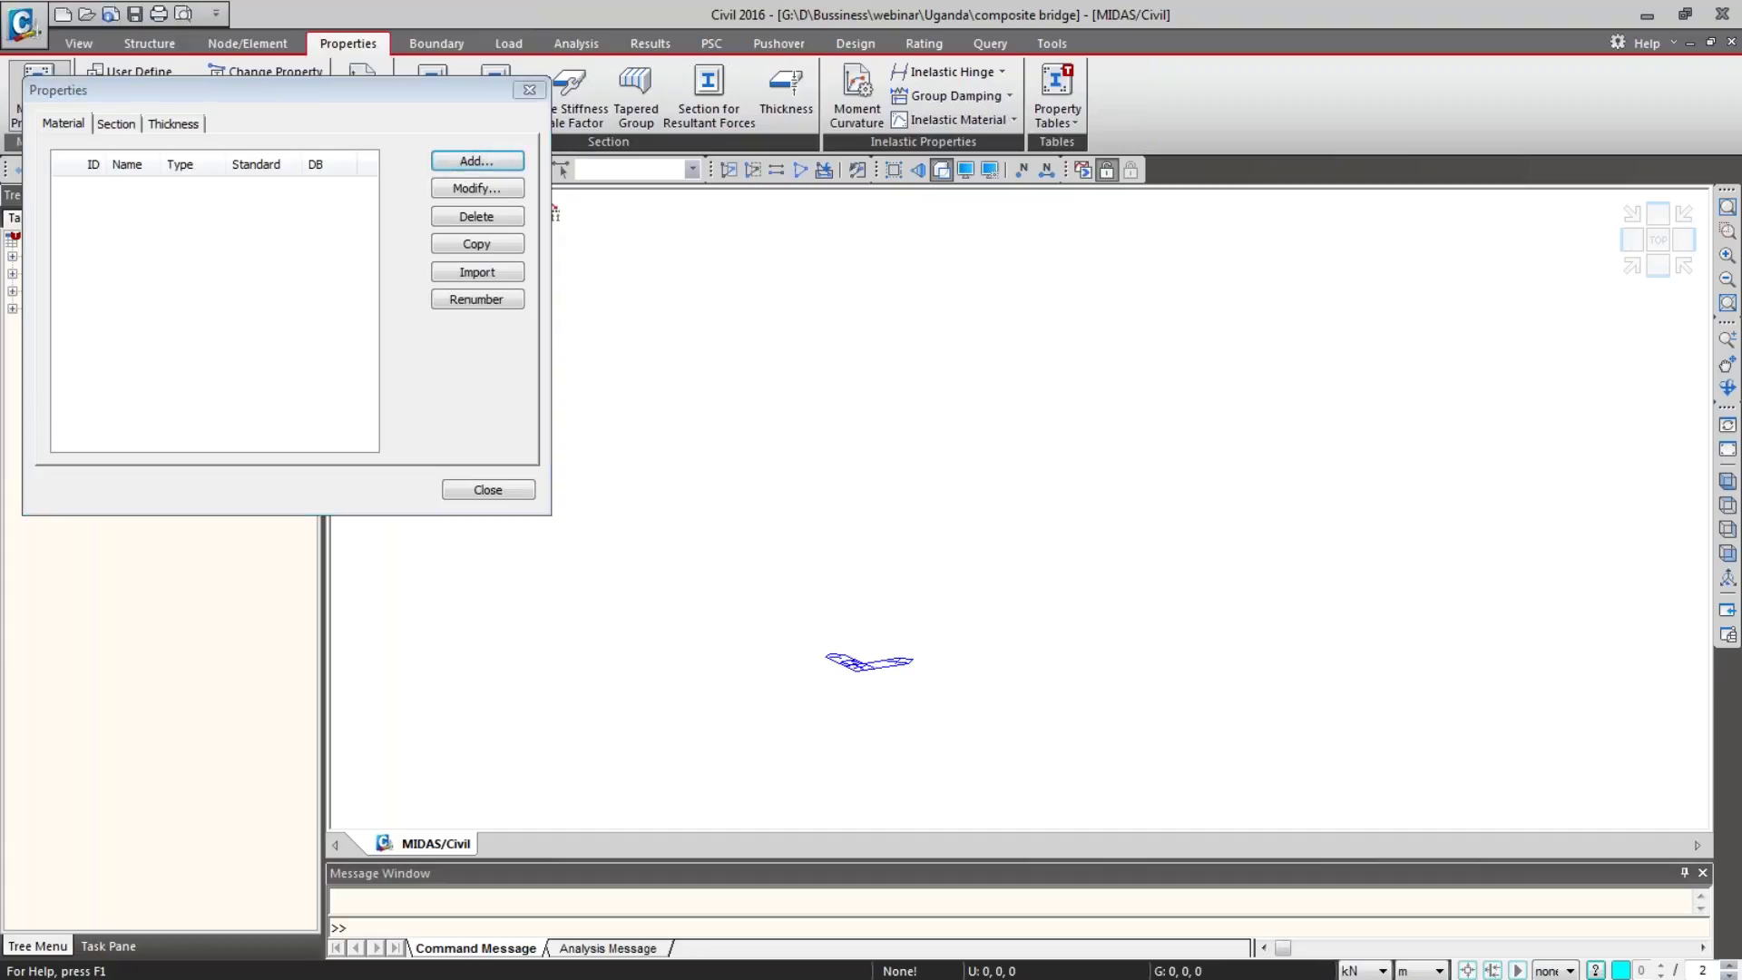
{"action": "left_click_drag", "start_coordinate": [308, 25], "coordinate": [875, 40]}
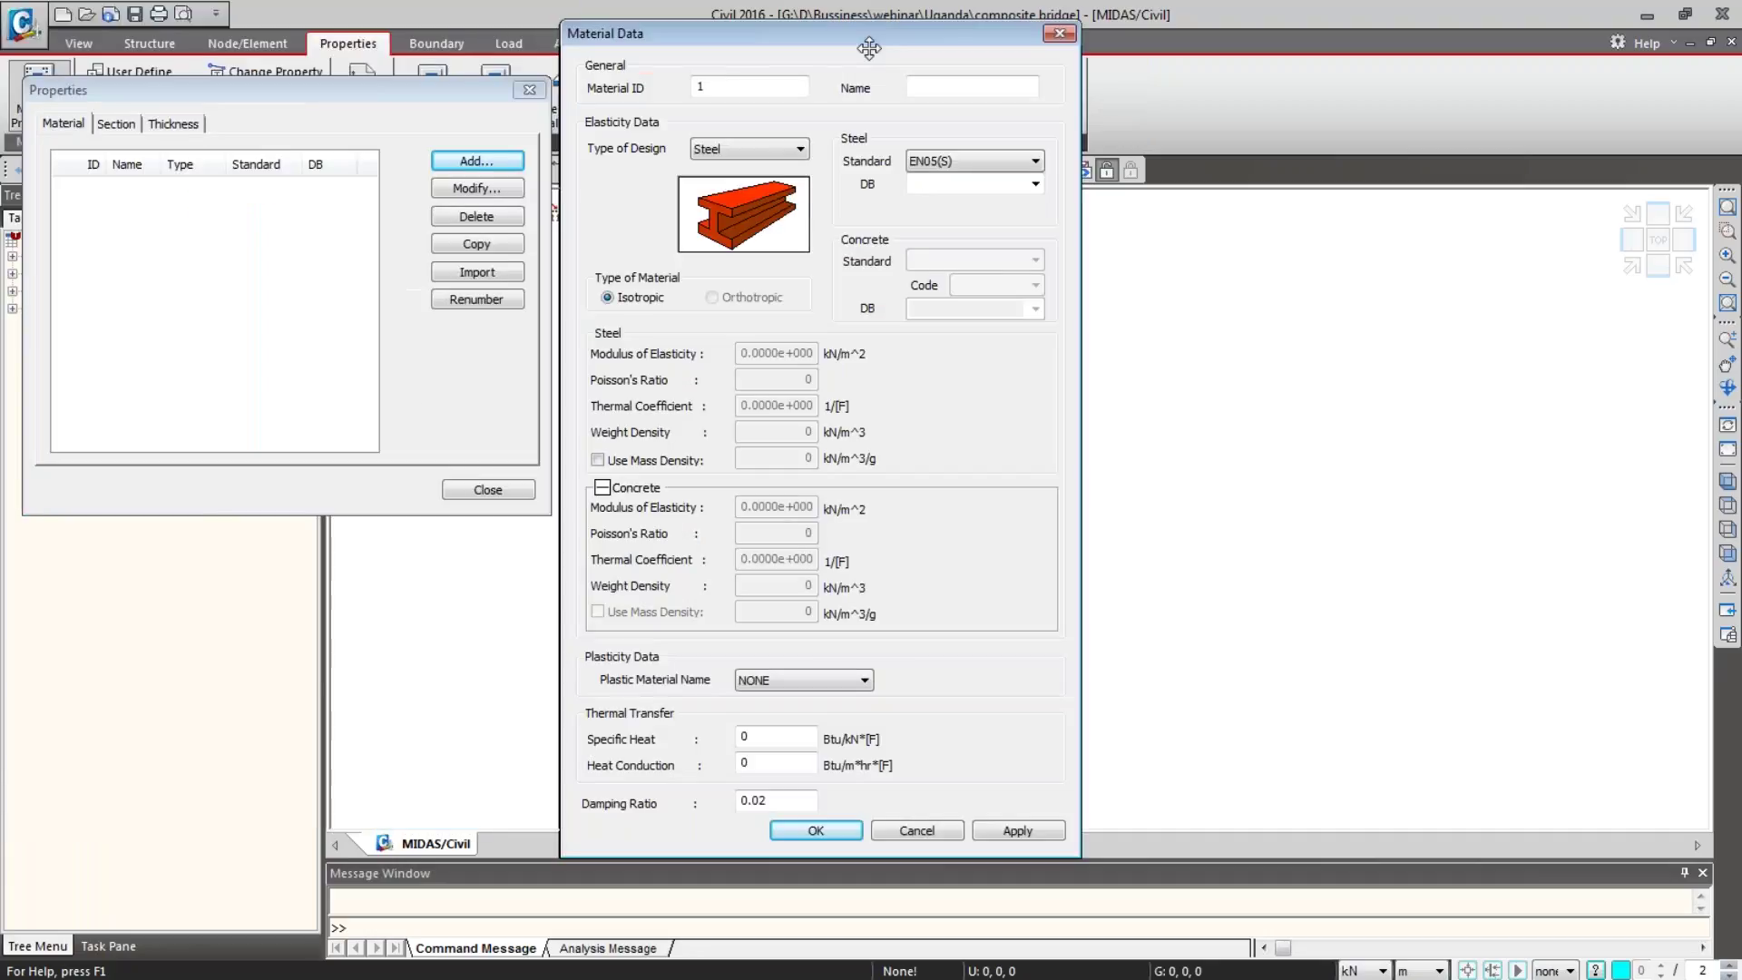
{"action": "left_click", "coordinate": [805, 142]}
{"action": "left_click", "coordinate": [726, 172]}
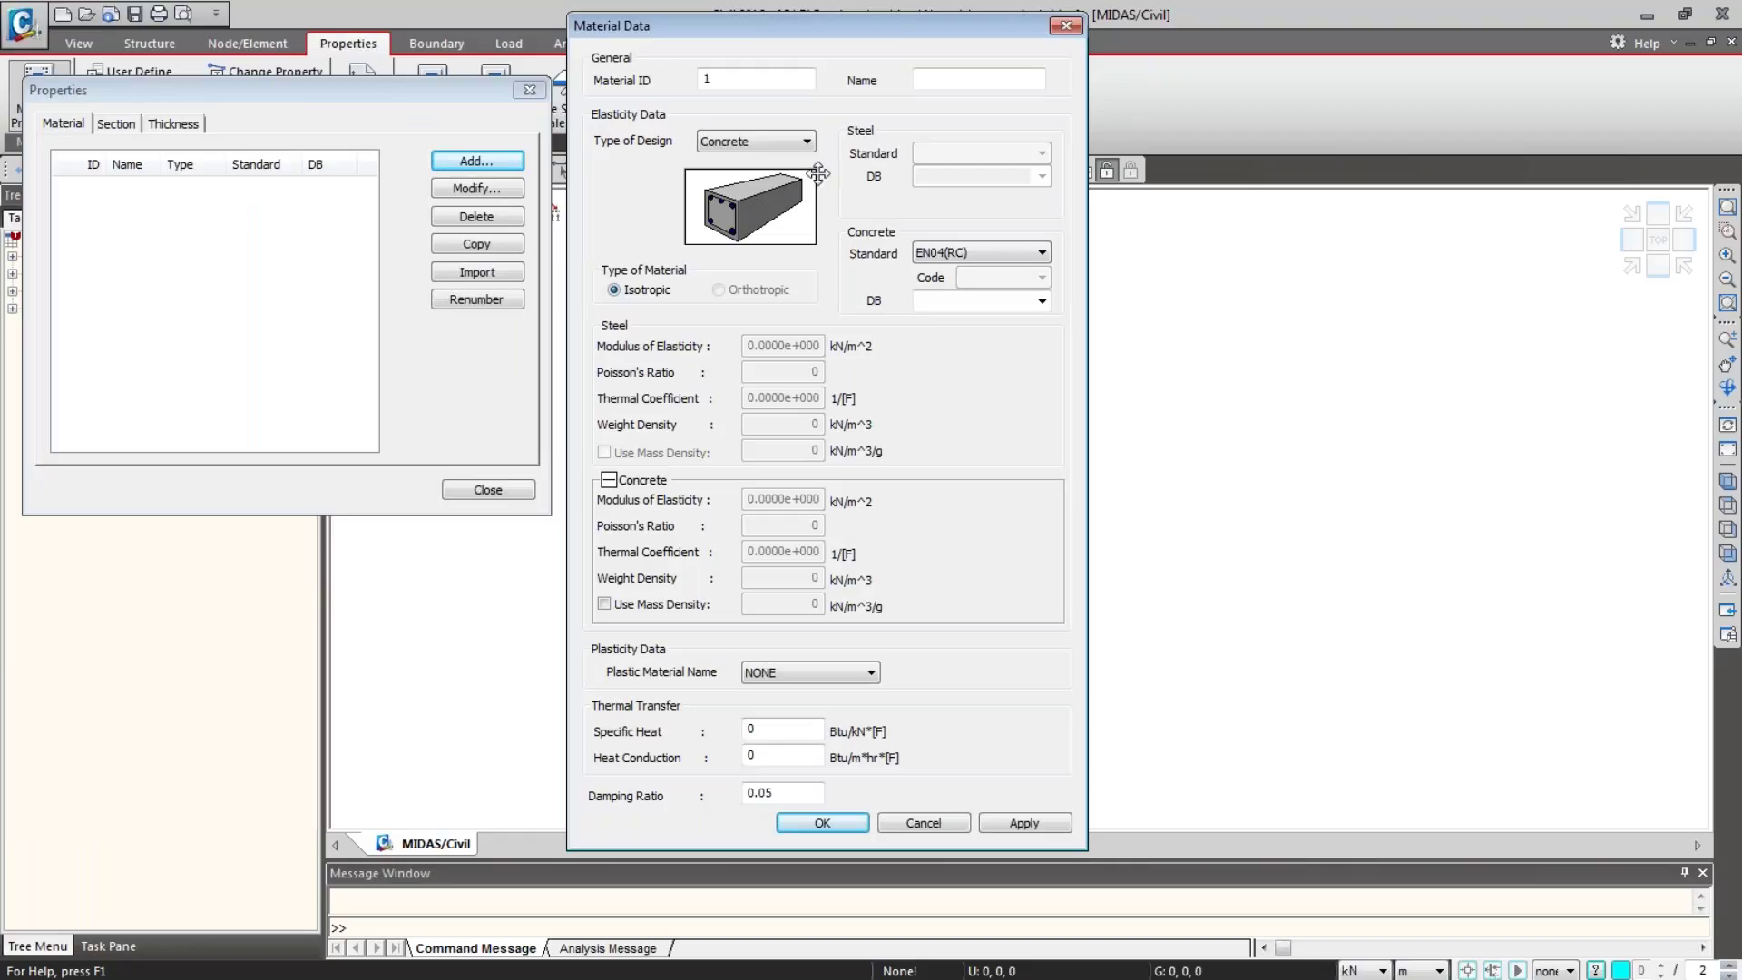
{"action": "left_click", "coordinate": [1020, 254]}
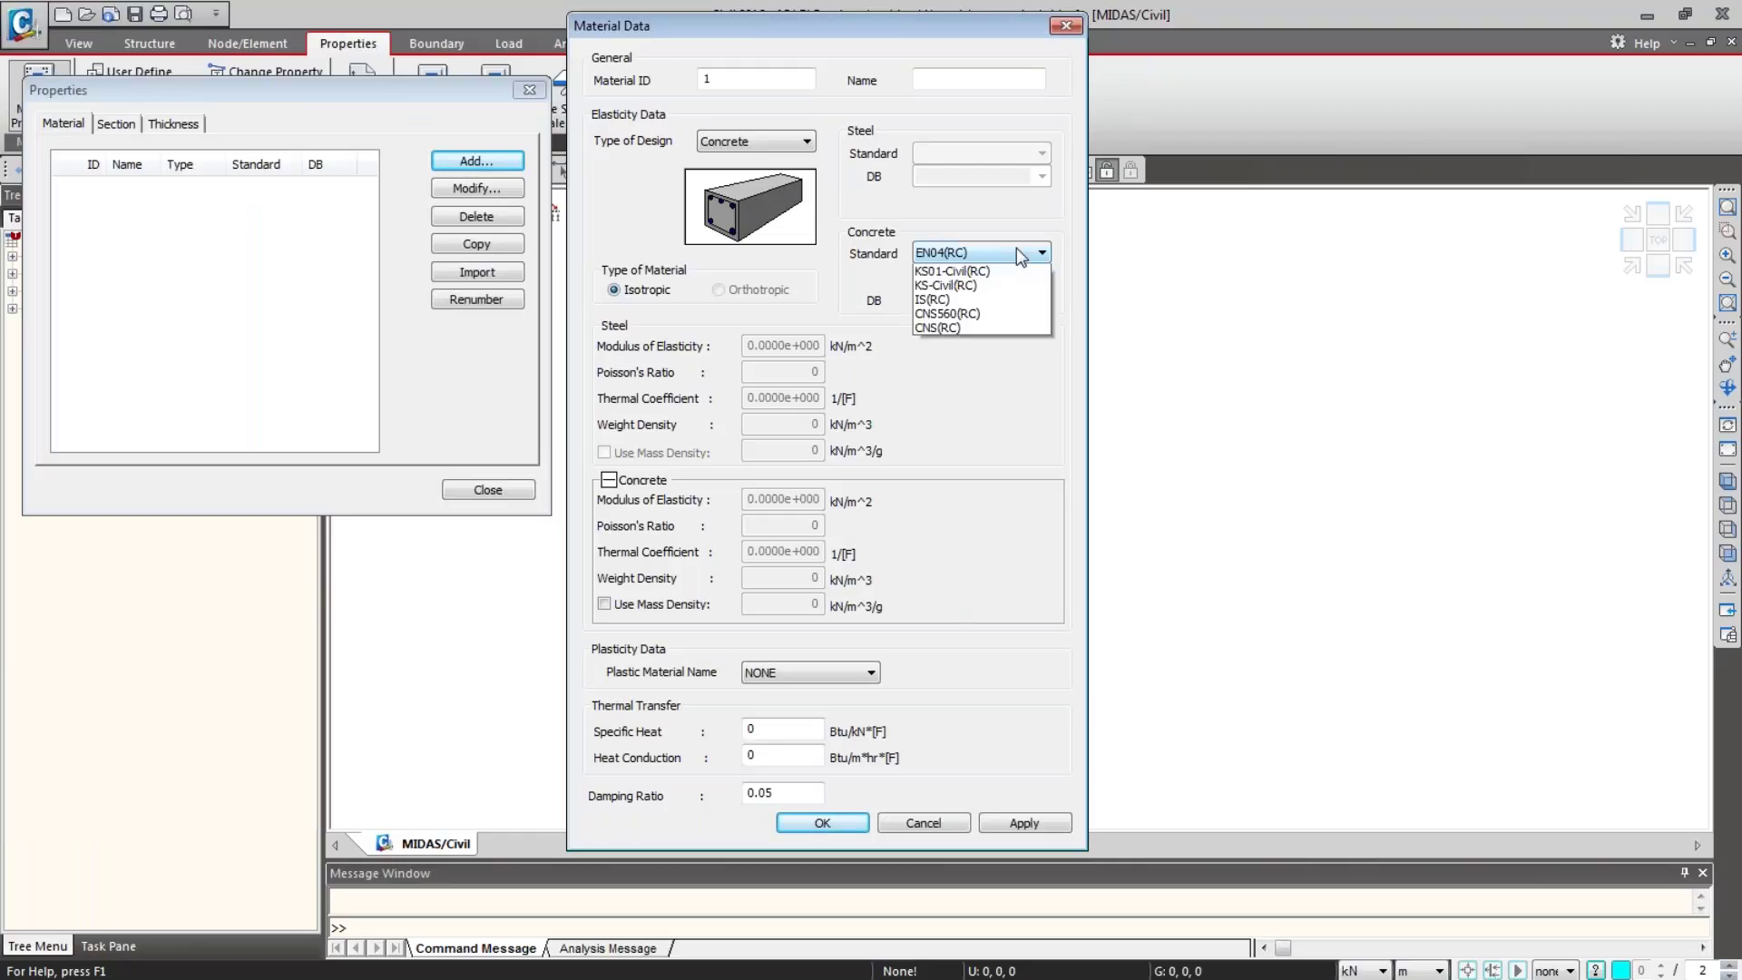
{"action": "left_click", "coordinate": [1030, 259]}
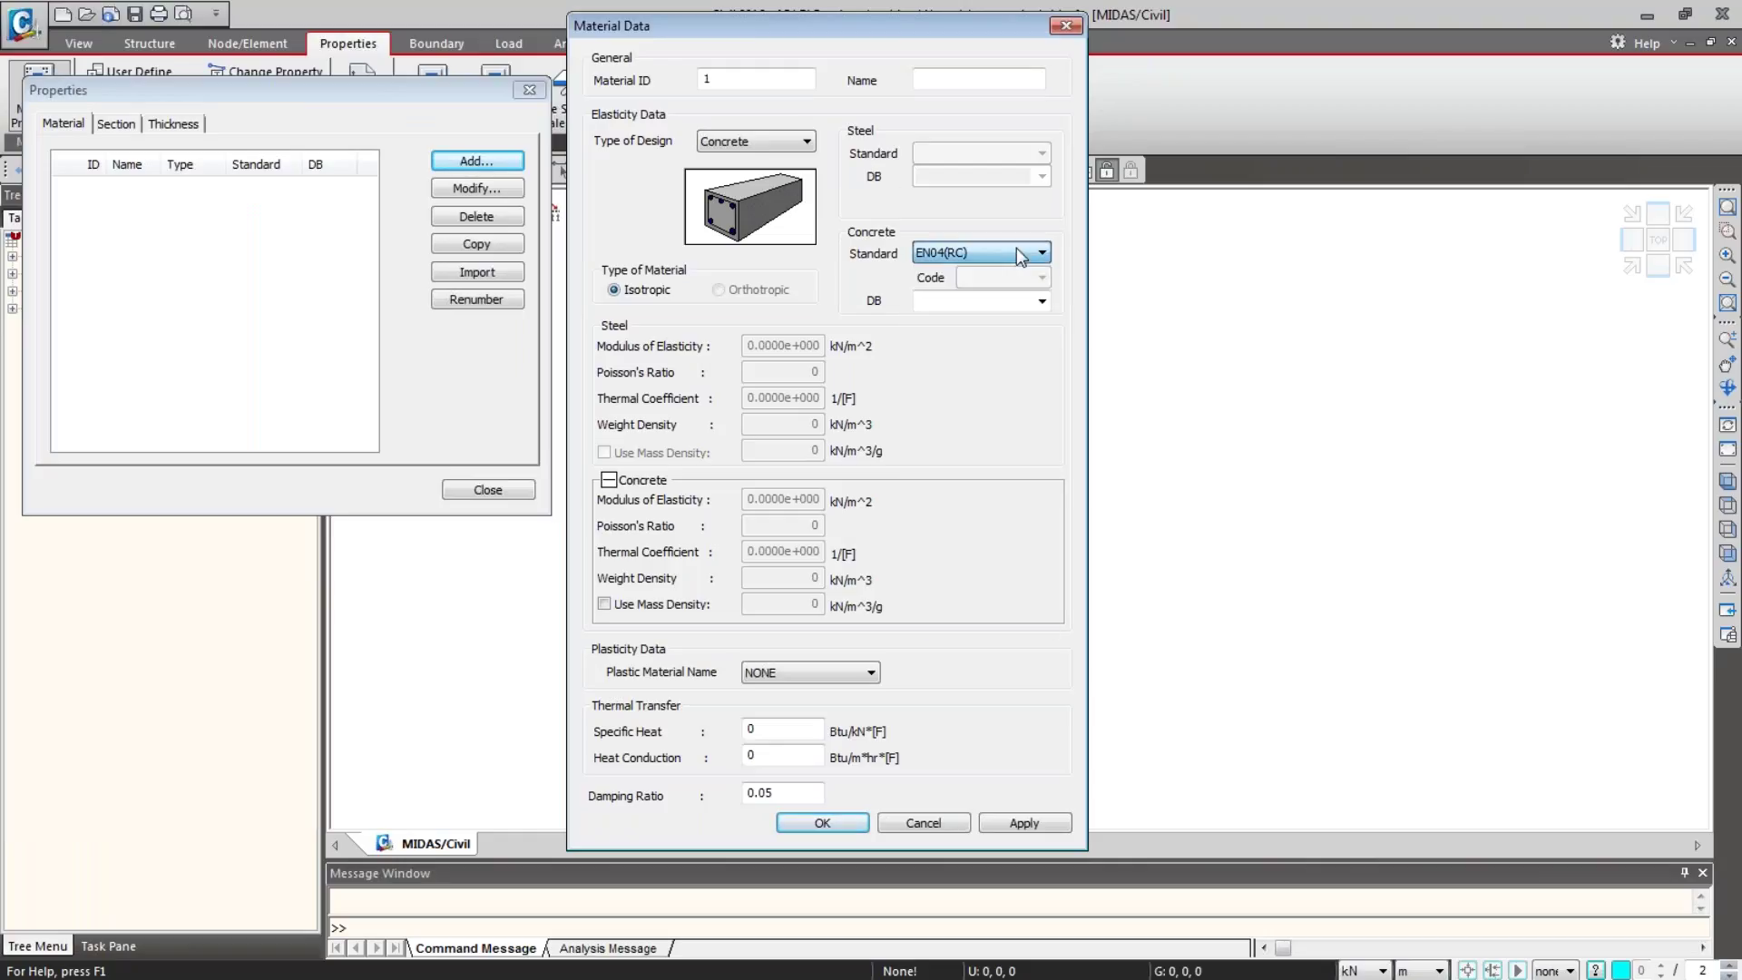
Step: Give the concrete material grade C30/37, name it "slab & diaph" and apply it
{"action": "left_click", "coordinate": [1039, 302]}
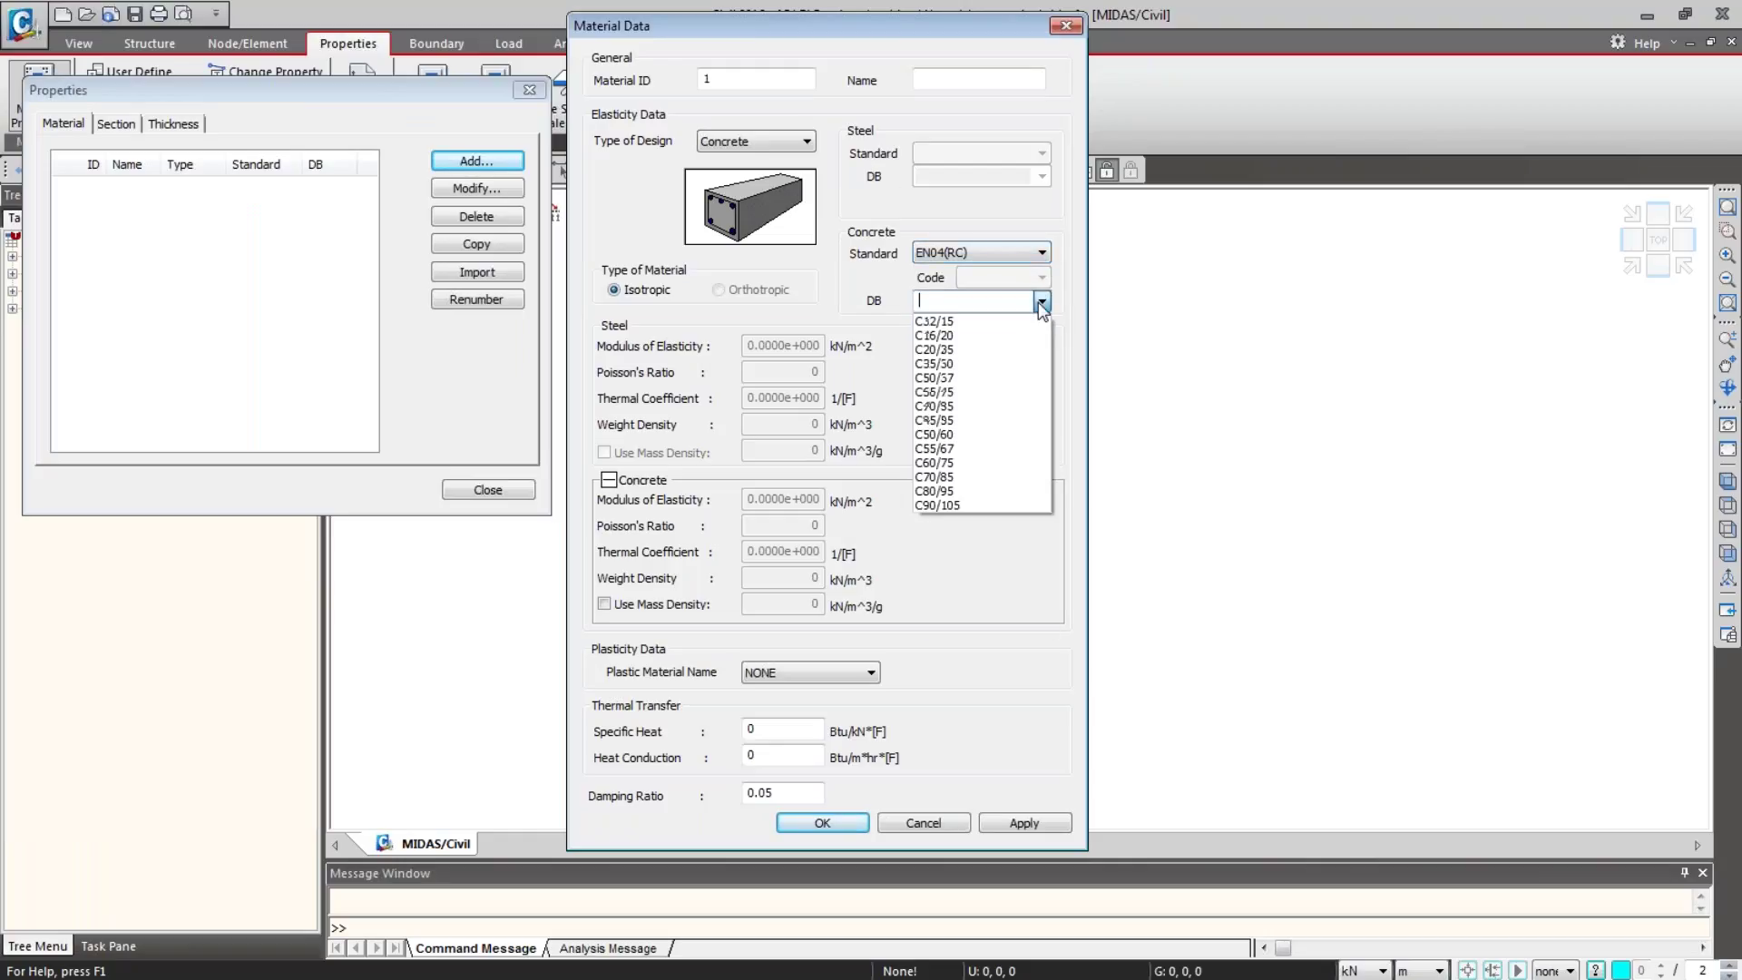
{"action": "left_click", "coordinate": [1027, 377]}
{"action": "double_click", "coordinate": [919, 78]}
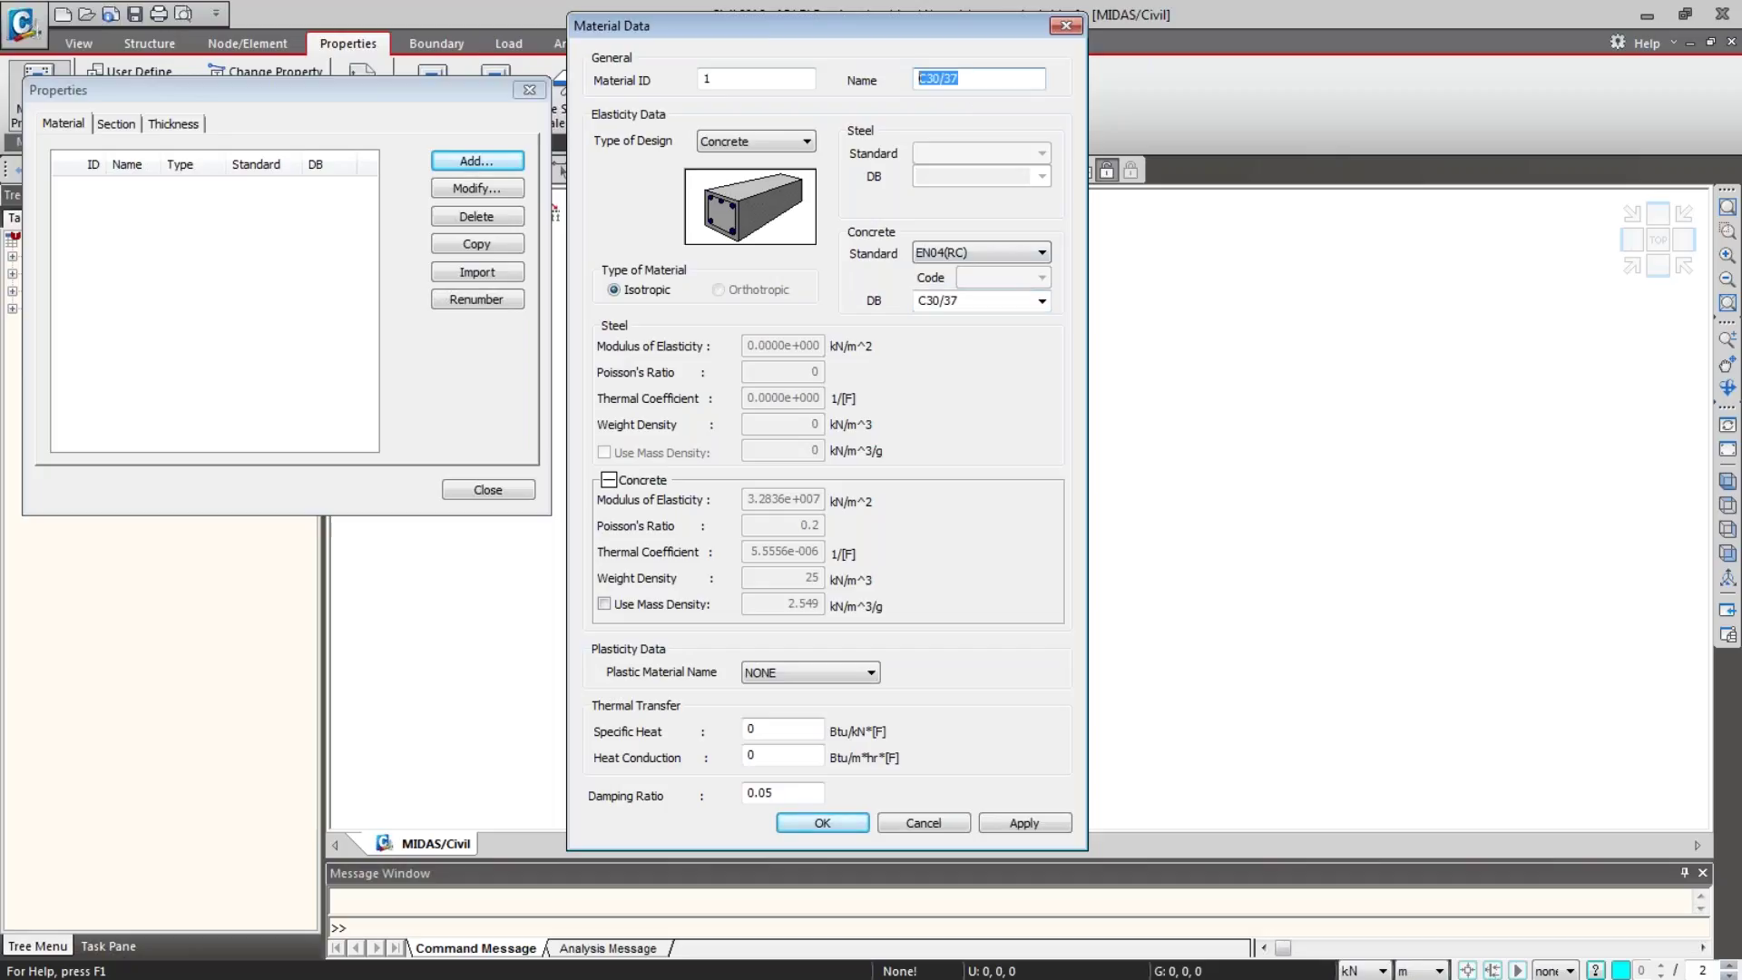
{"action": "type", "text": "slab & diaph"}
{"action": "left_click", "coordinate": [1030, 823]}
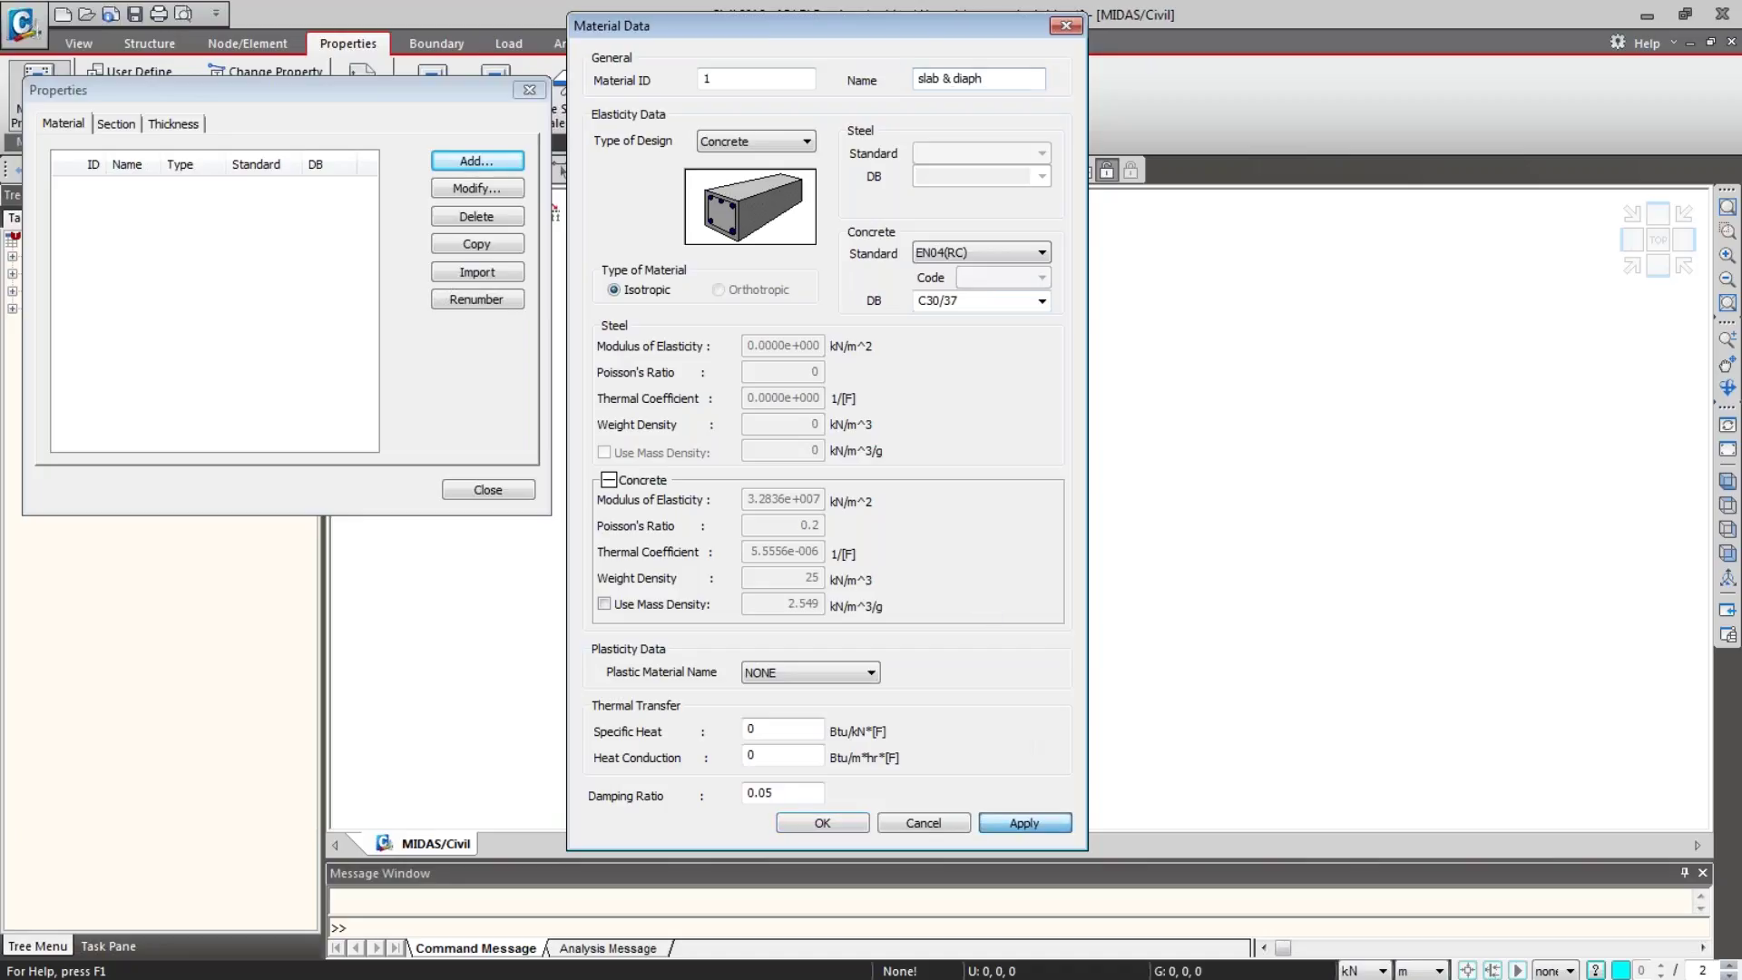
Step: Define a second EN04(RC) concrete material of grade C35/45, name it "Girder" and apply it
{"action": "left_click", "coordinate": [1031, 301]}
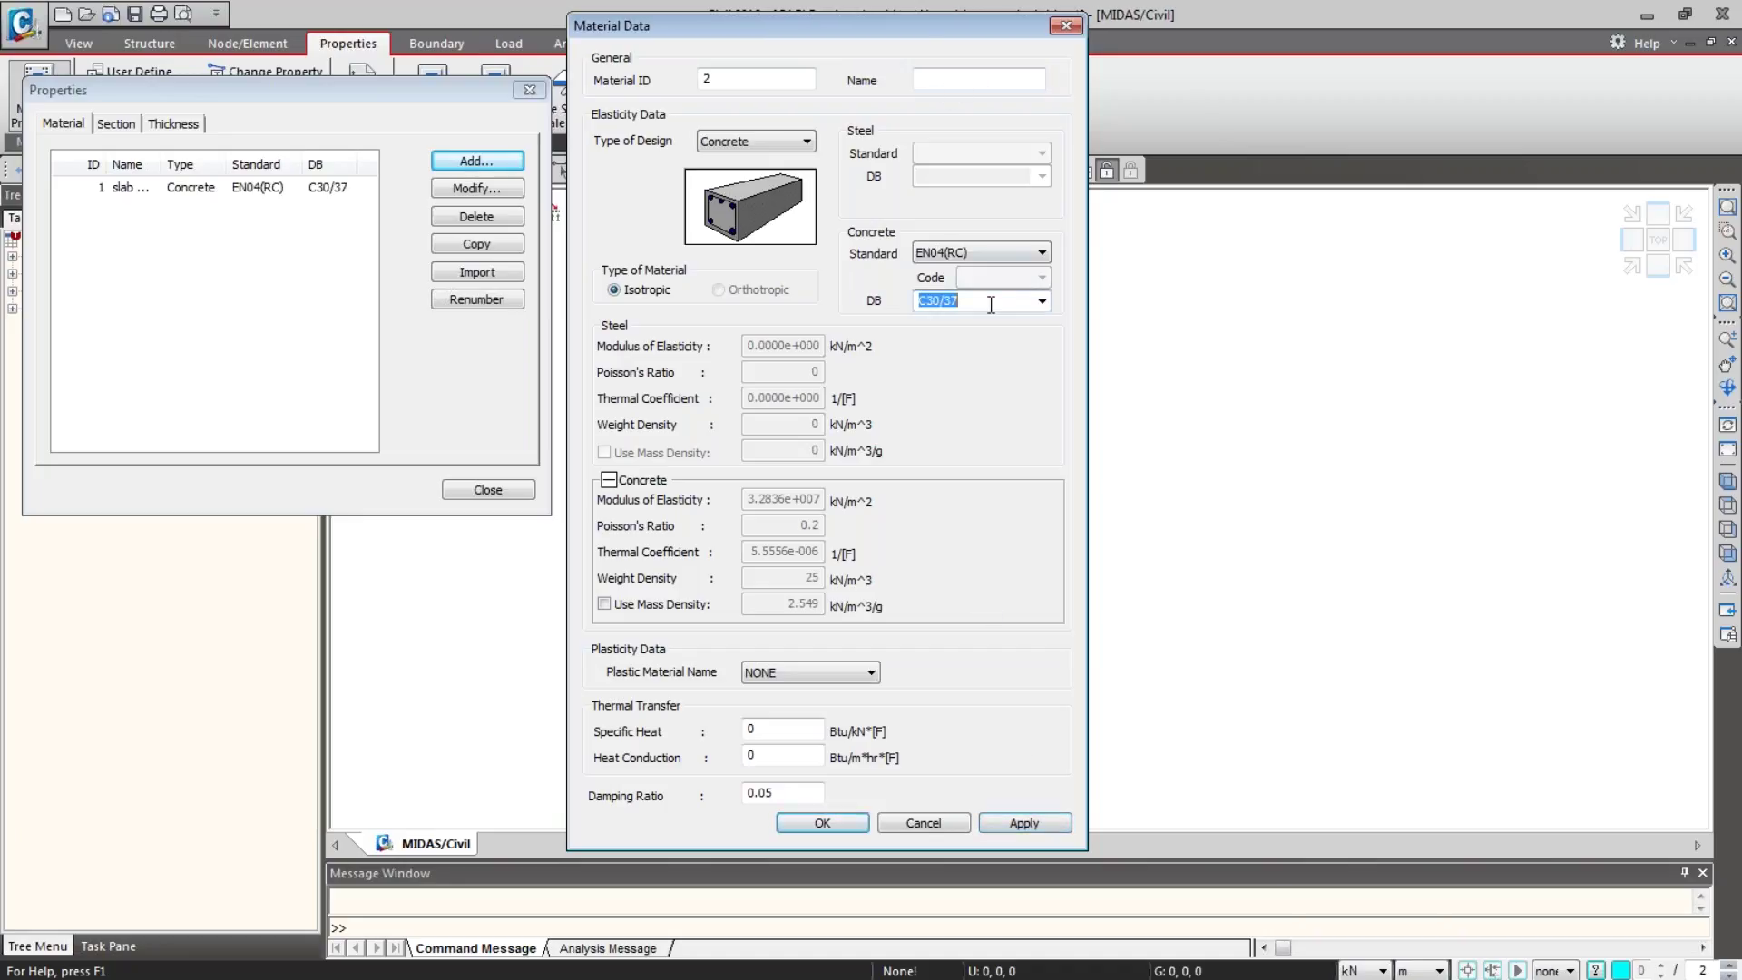
{"action": "left_click", "coordinate": [1041, 302]}
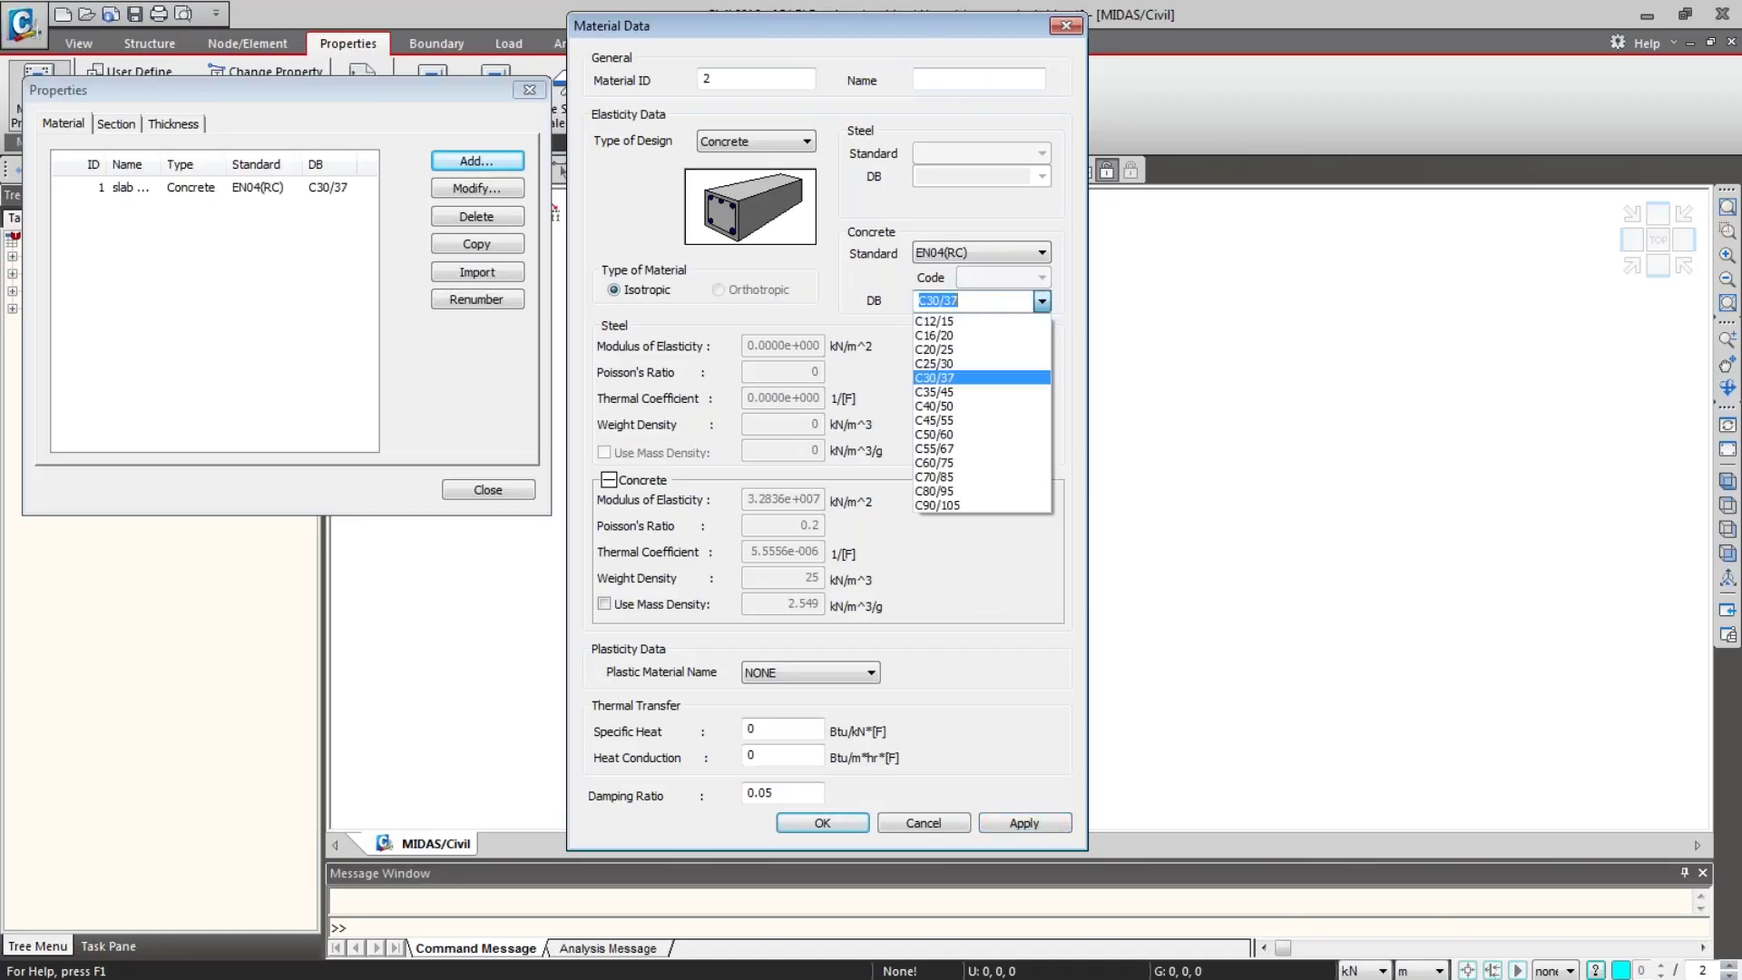
{"action": "left_click", "coordinate": [1031, 401]}
{"action": "scroll", "coordinate": [1031, 397], "scroll_direction": "up", "scroll_amount": 1}
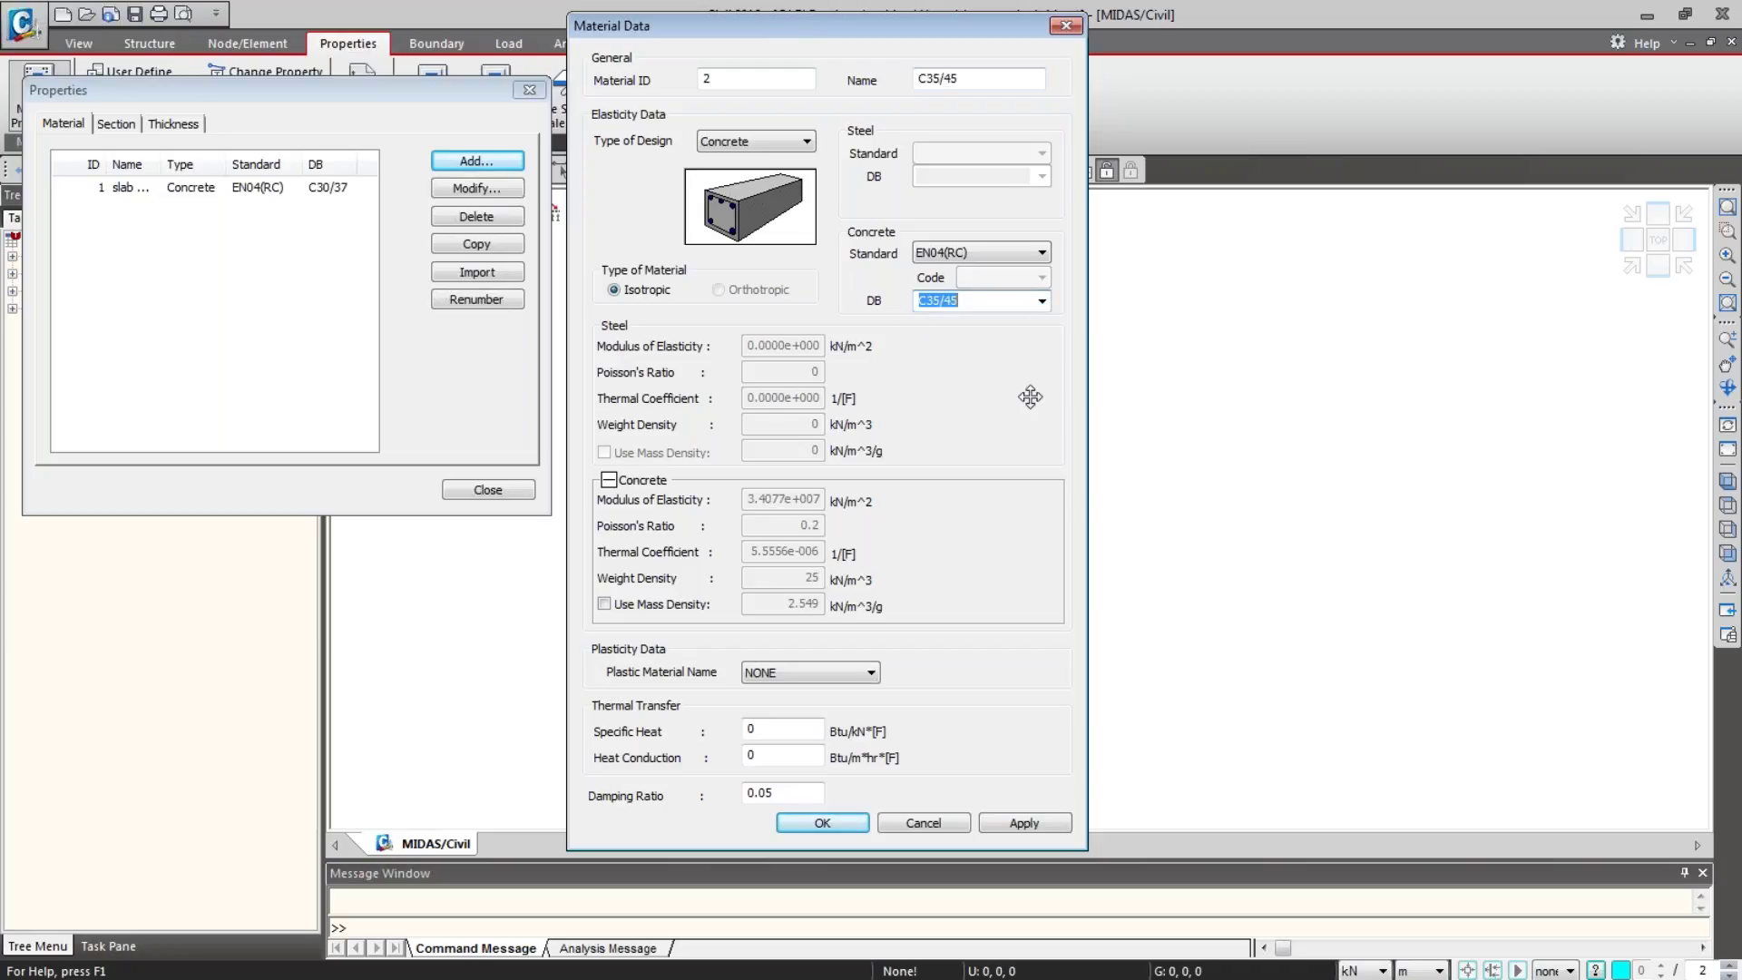
{"action": "double_click", "coordinate": [937, 78]}
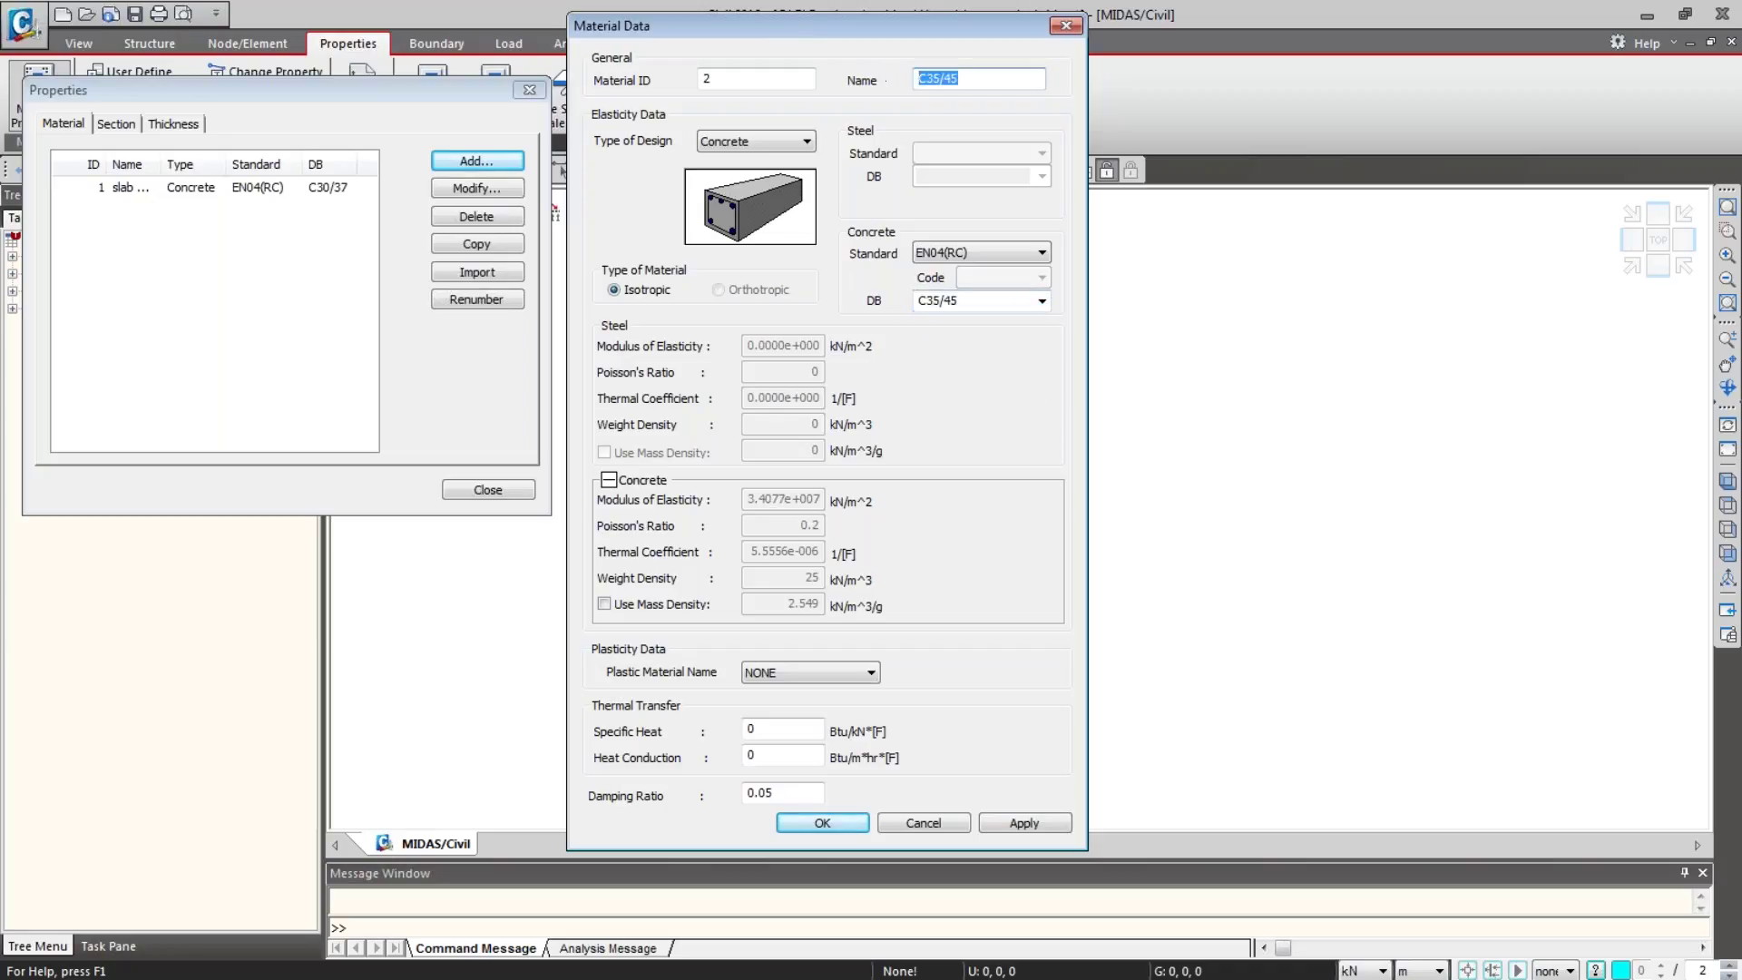
{"action": "type", "text": "Girder"}
{"action": "left_click", "coordinate": [1018, 824]}
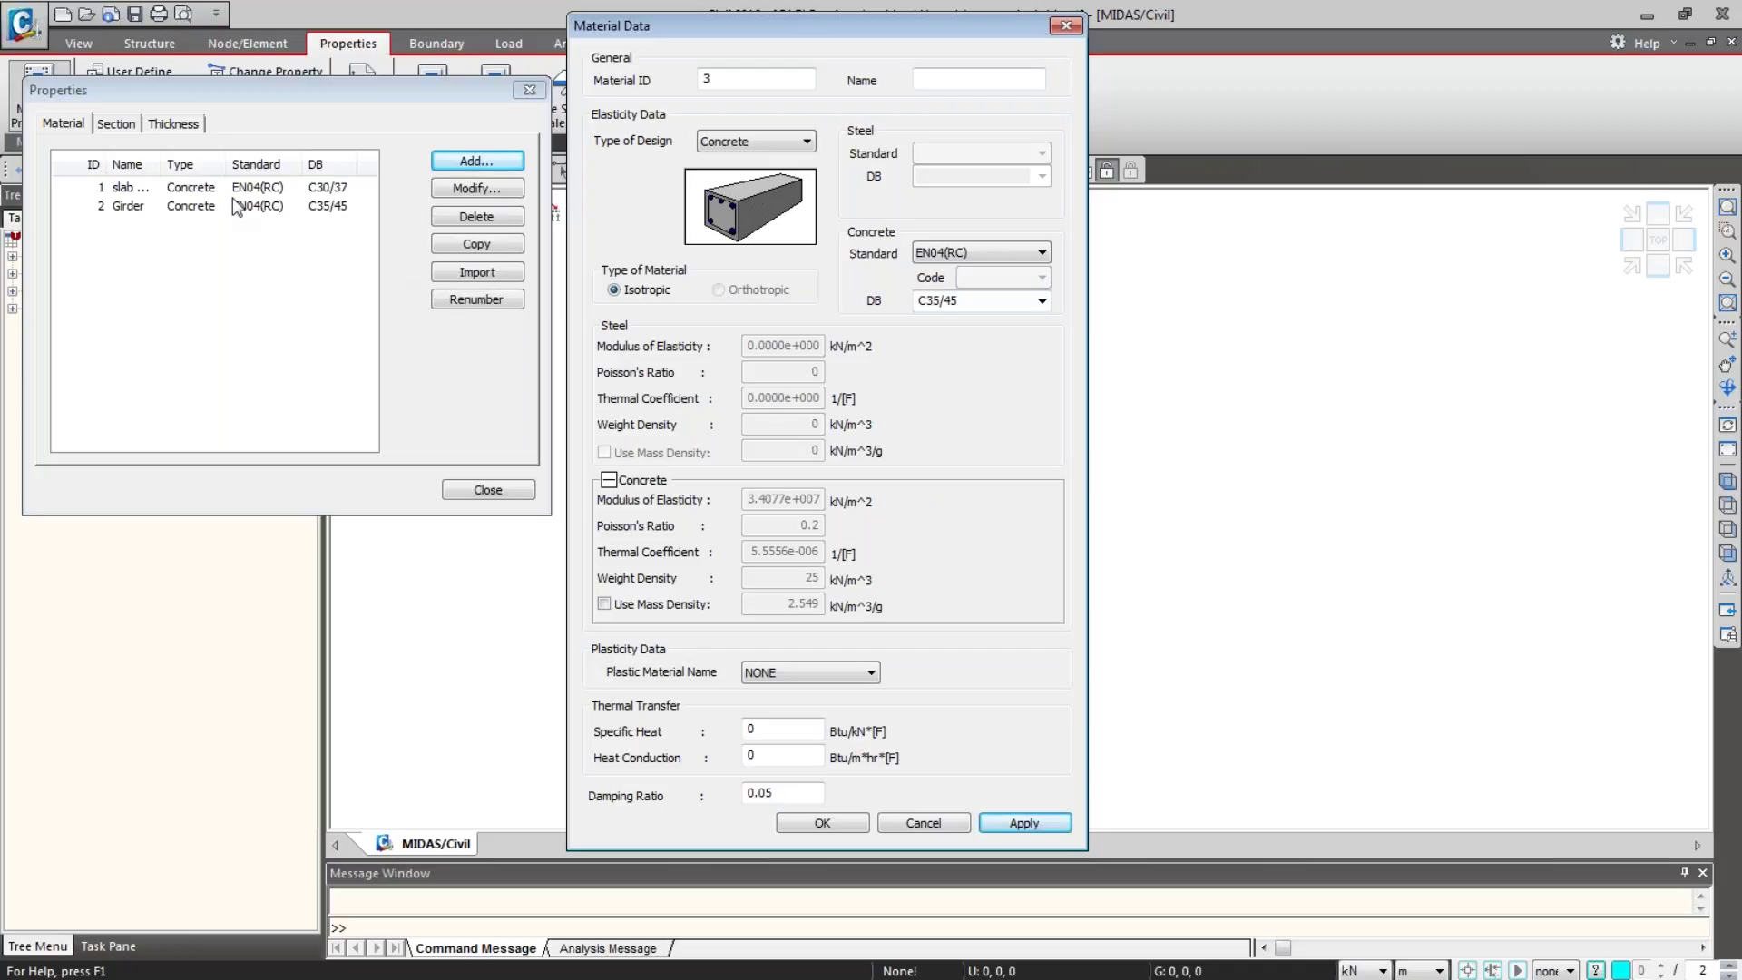
Step: Add a steel material with standard EN05(S) and grade S450, named "Tendon", and finish the material definitions
{"action": "left_click", "coordinate": [801, 142]}
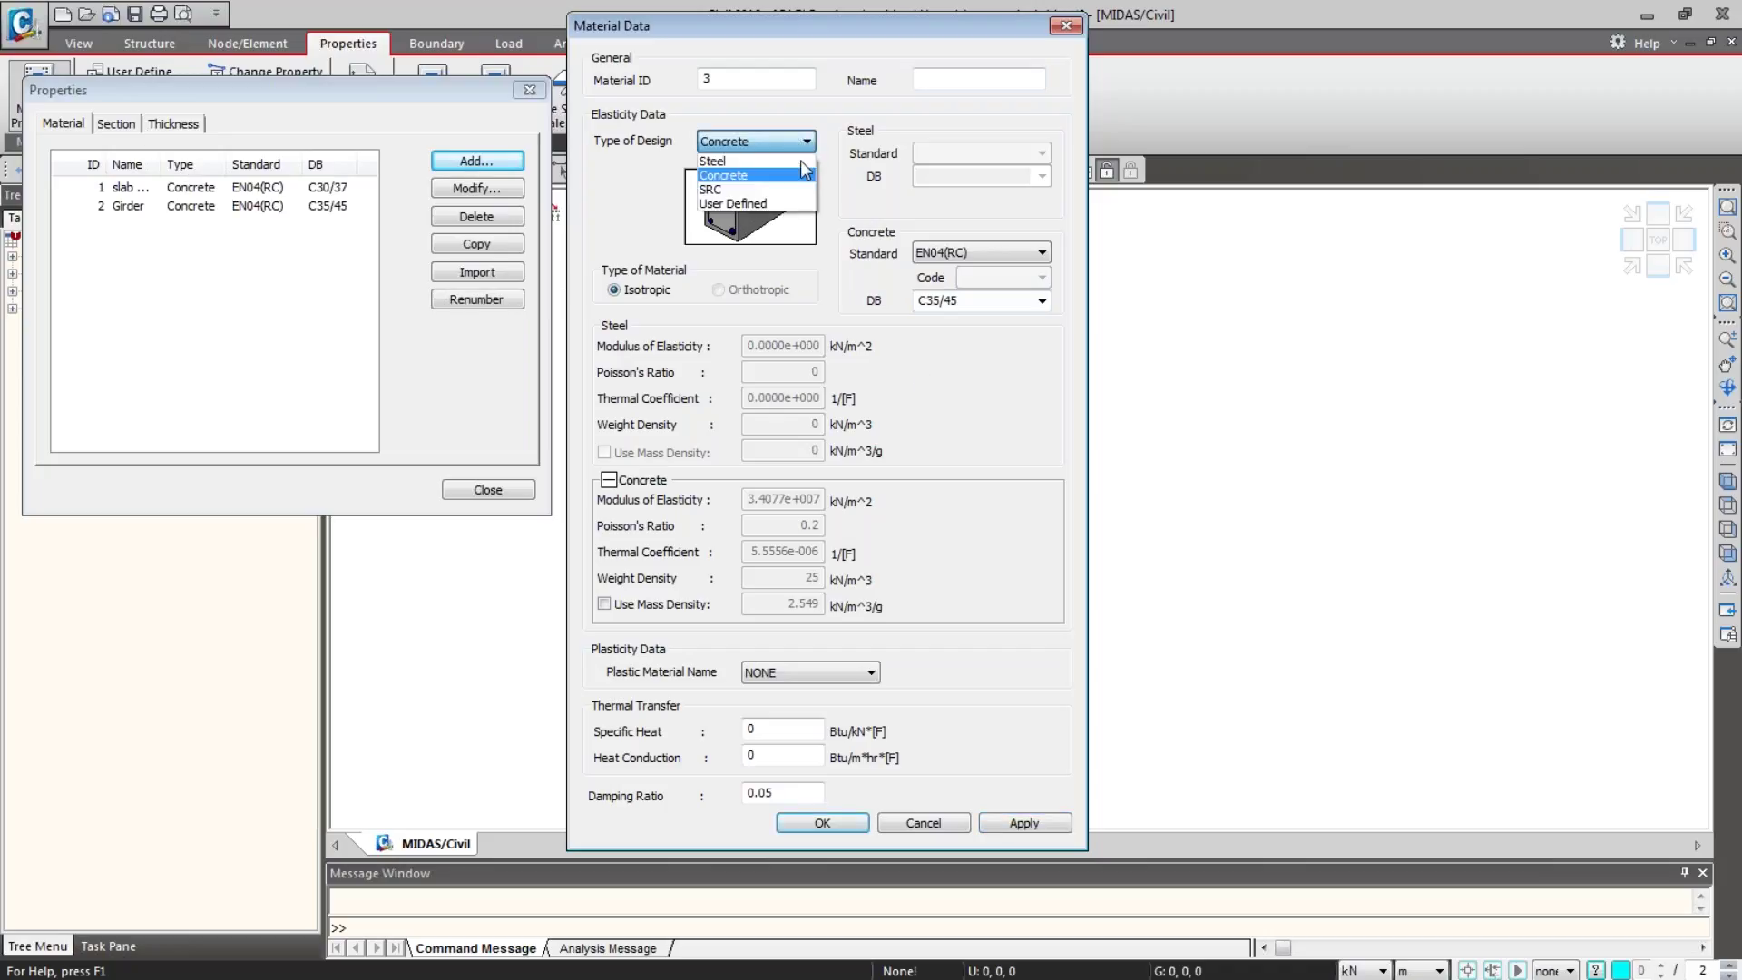
{"action": "left_click", "coordinate": [802, 162]}
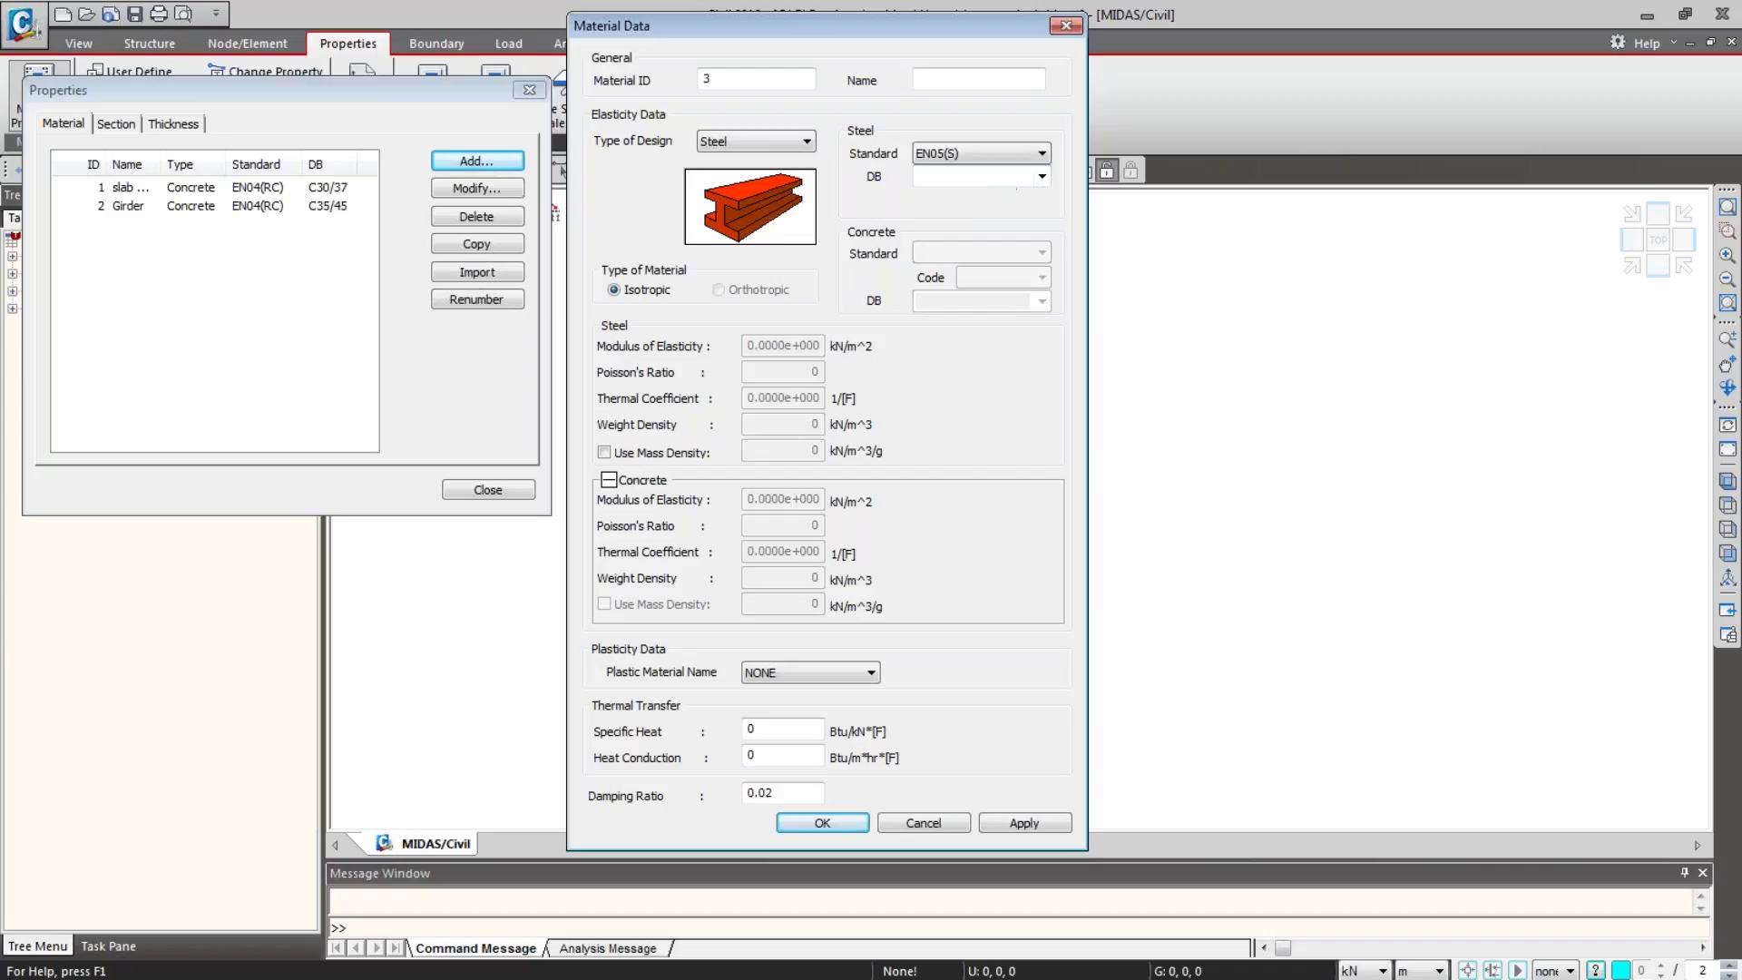
{"action": "left_click", "coordinate": [1041, 178]}
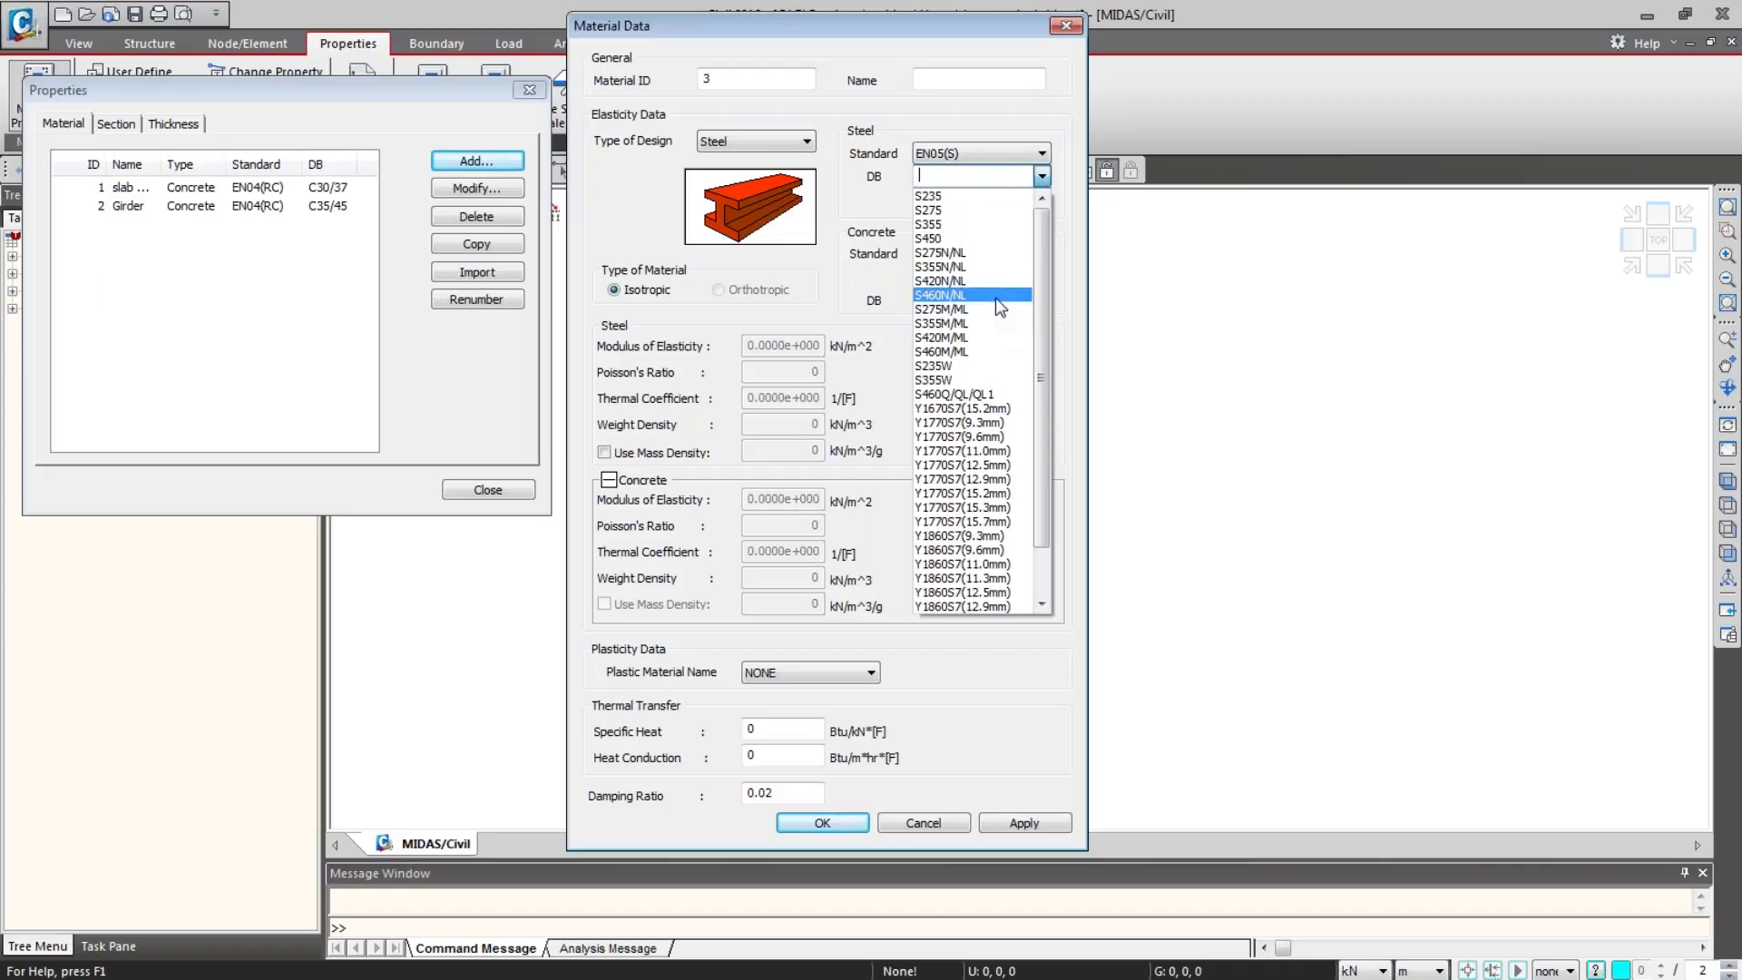
{"action": "left_click", "coordinate": [998, 258]}
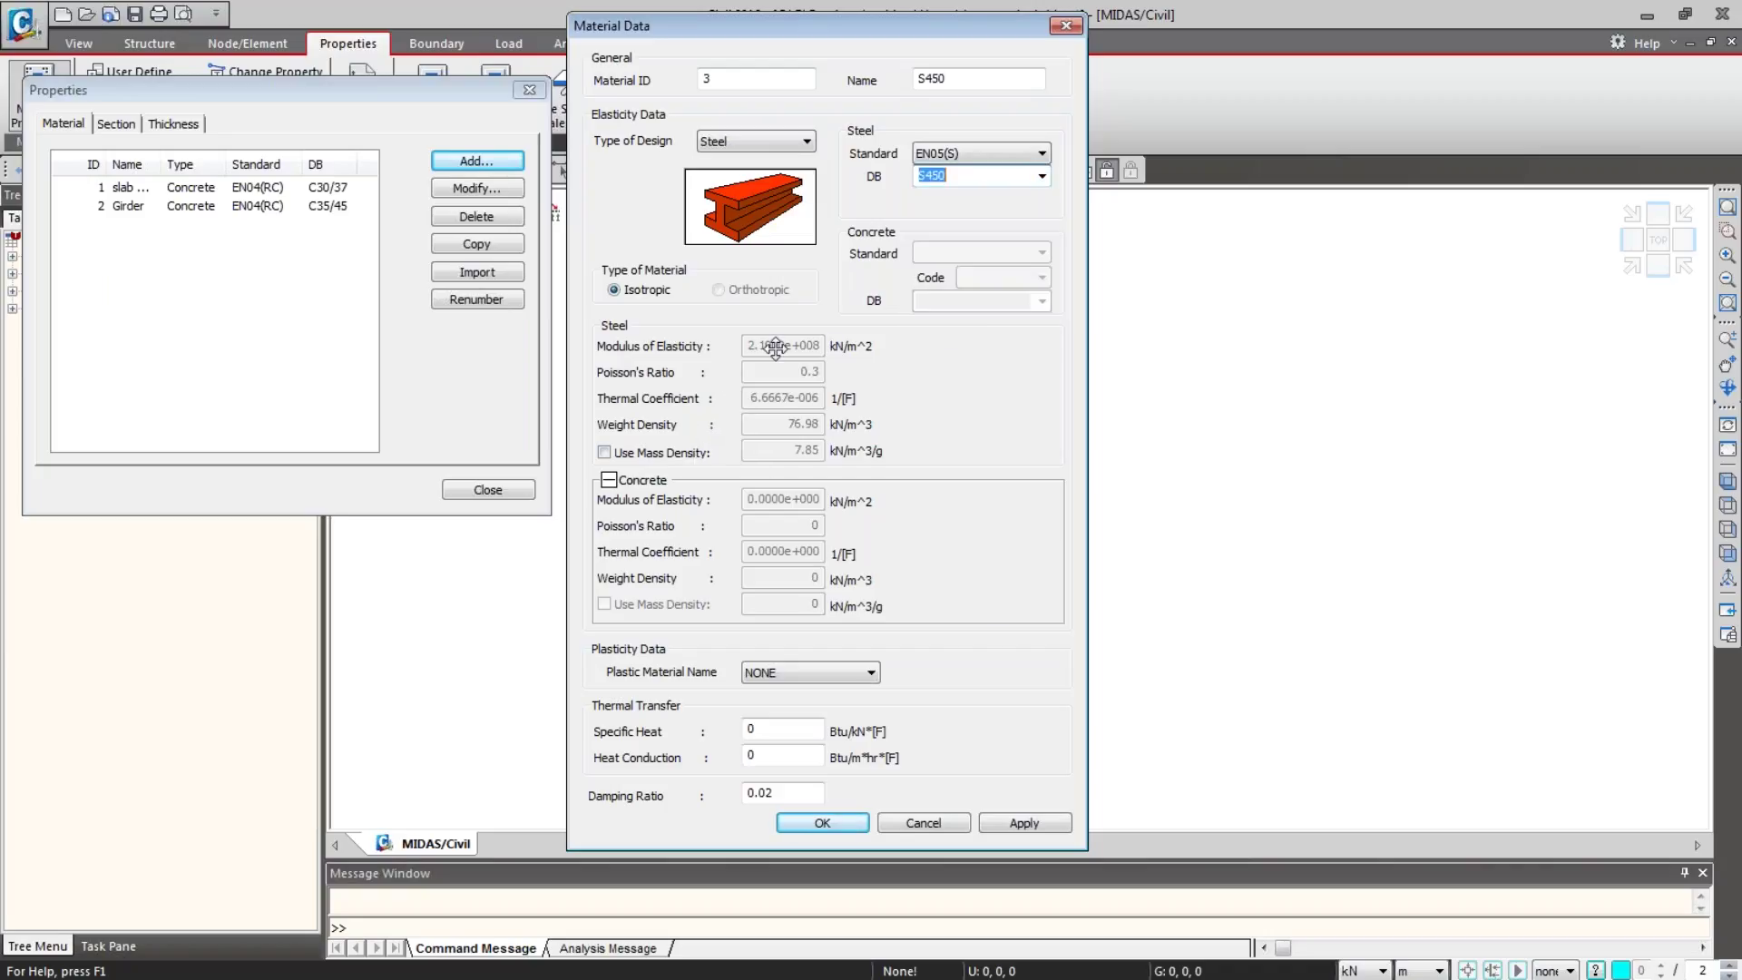
{"action": "double_click", "coordinate": [915, 79]}
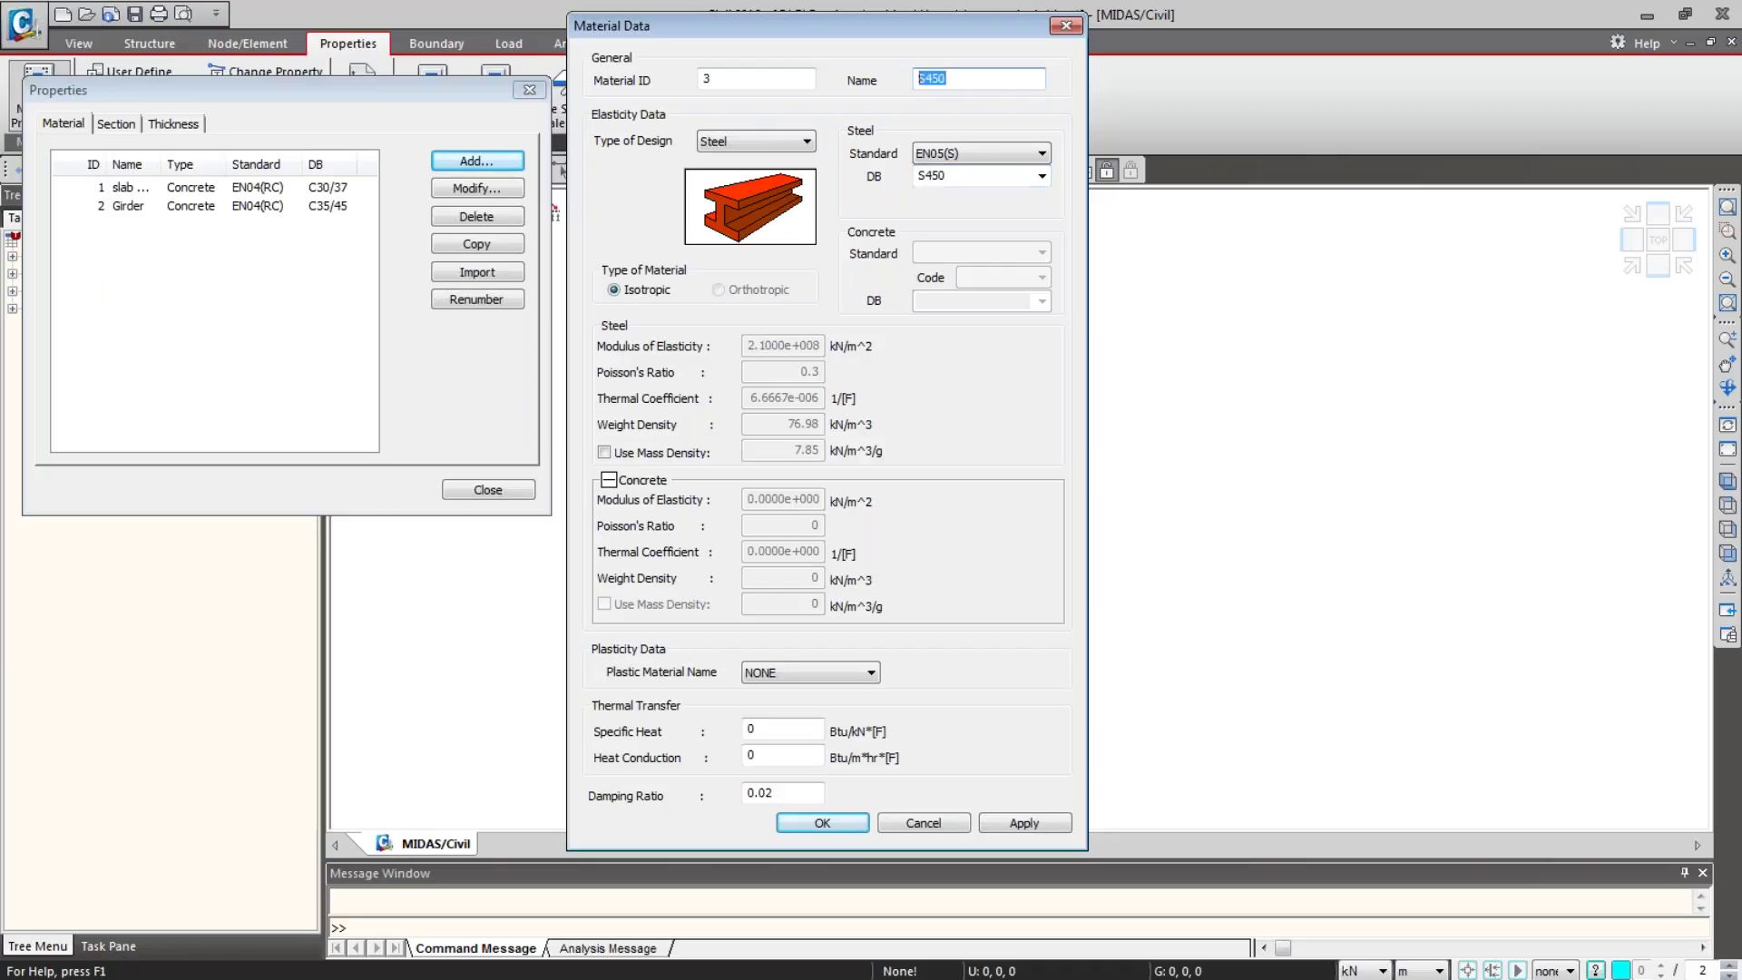
{"action": "type", "text": "Tendon"}
{"action": "left_click", "coordinate": [822, 822]}
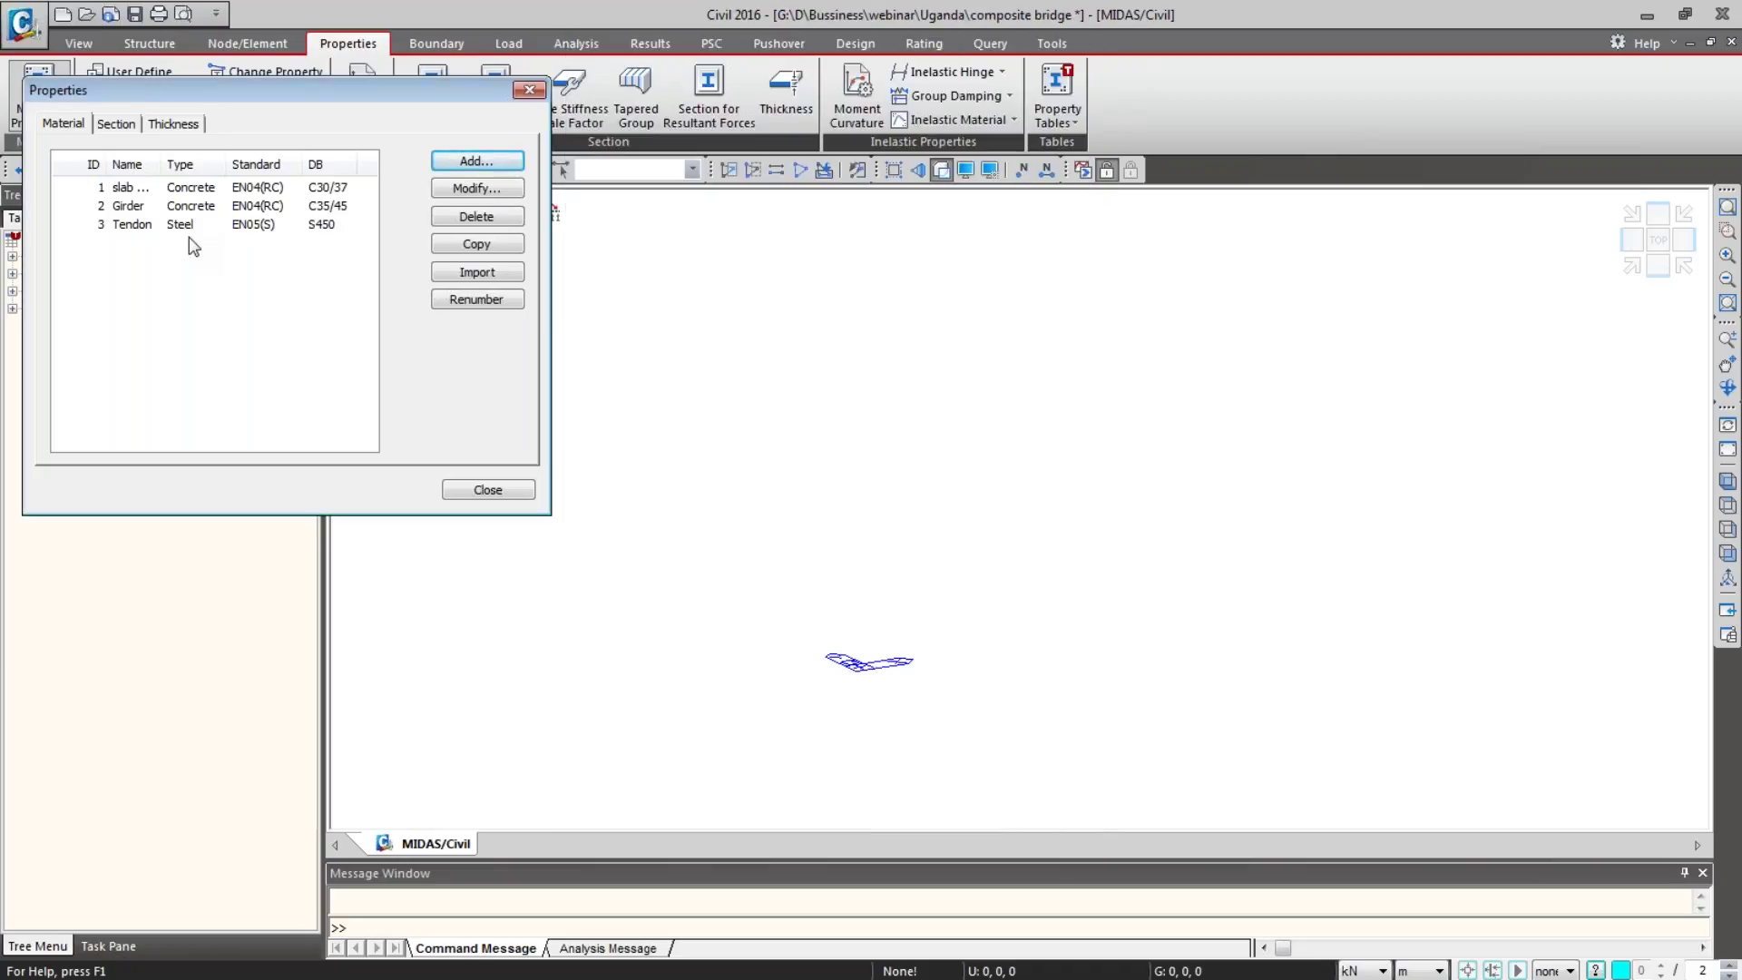
Step: Start a new composite section and set its section type to Composite-I
{"action": "left_click", "coordinate": [123, 128]}
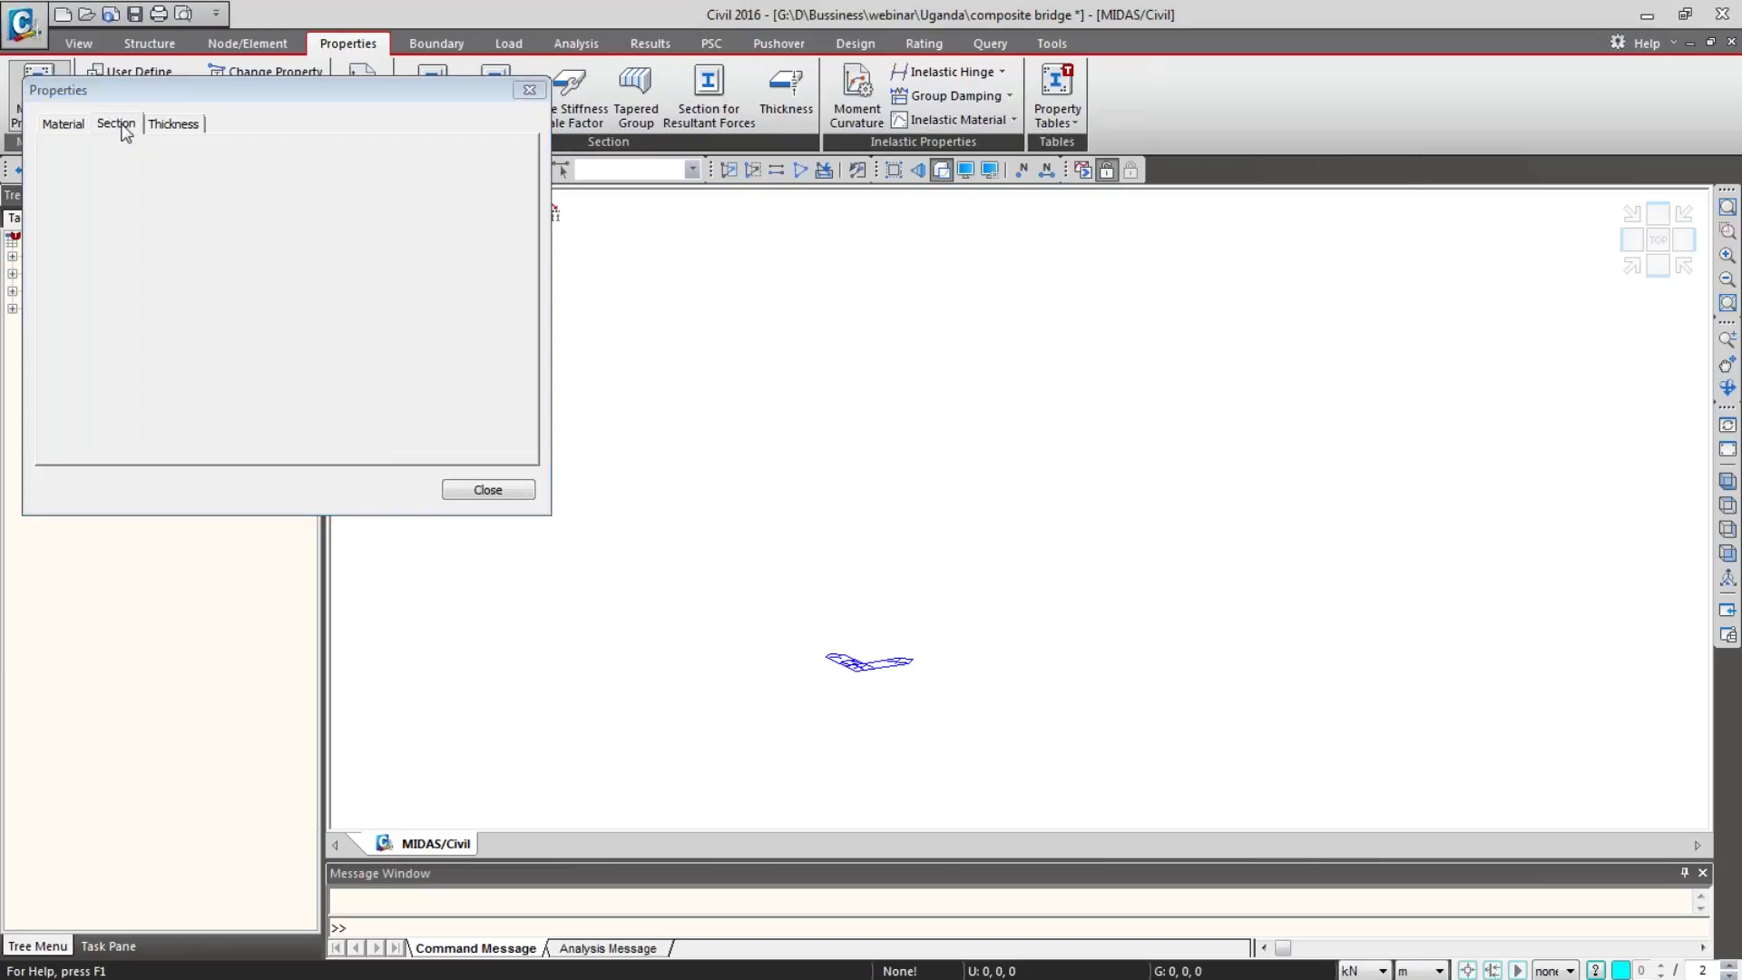
{"action": "left_click", "coordinate": [479, 162]}
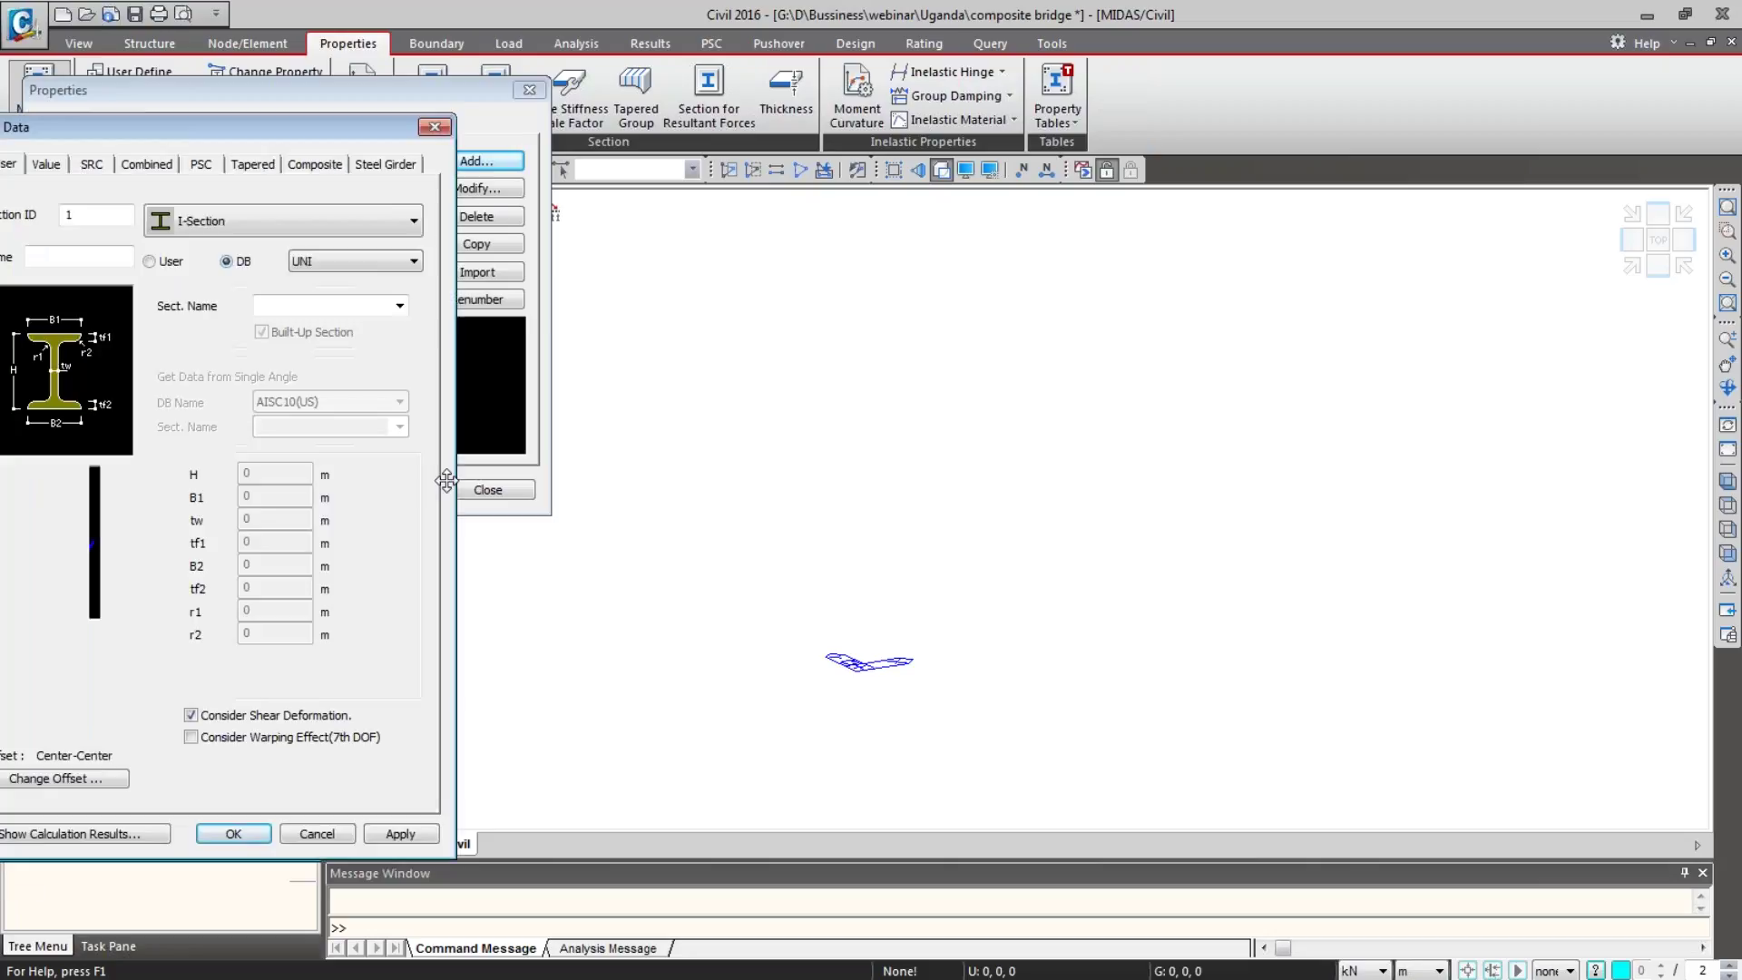
{"action": "left_click_drag", "start_coordinate": [446, 479], "coordinate": [1075, 382]}
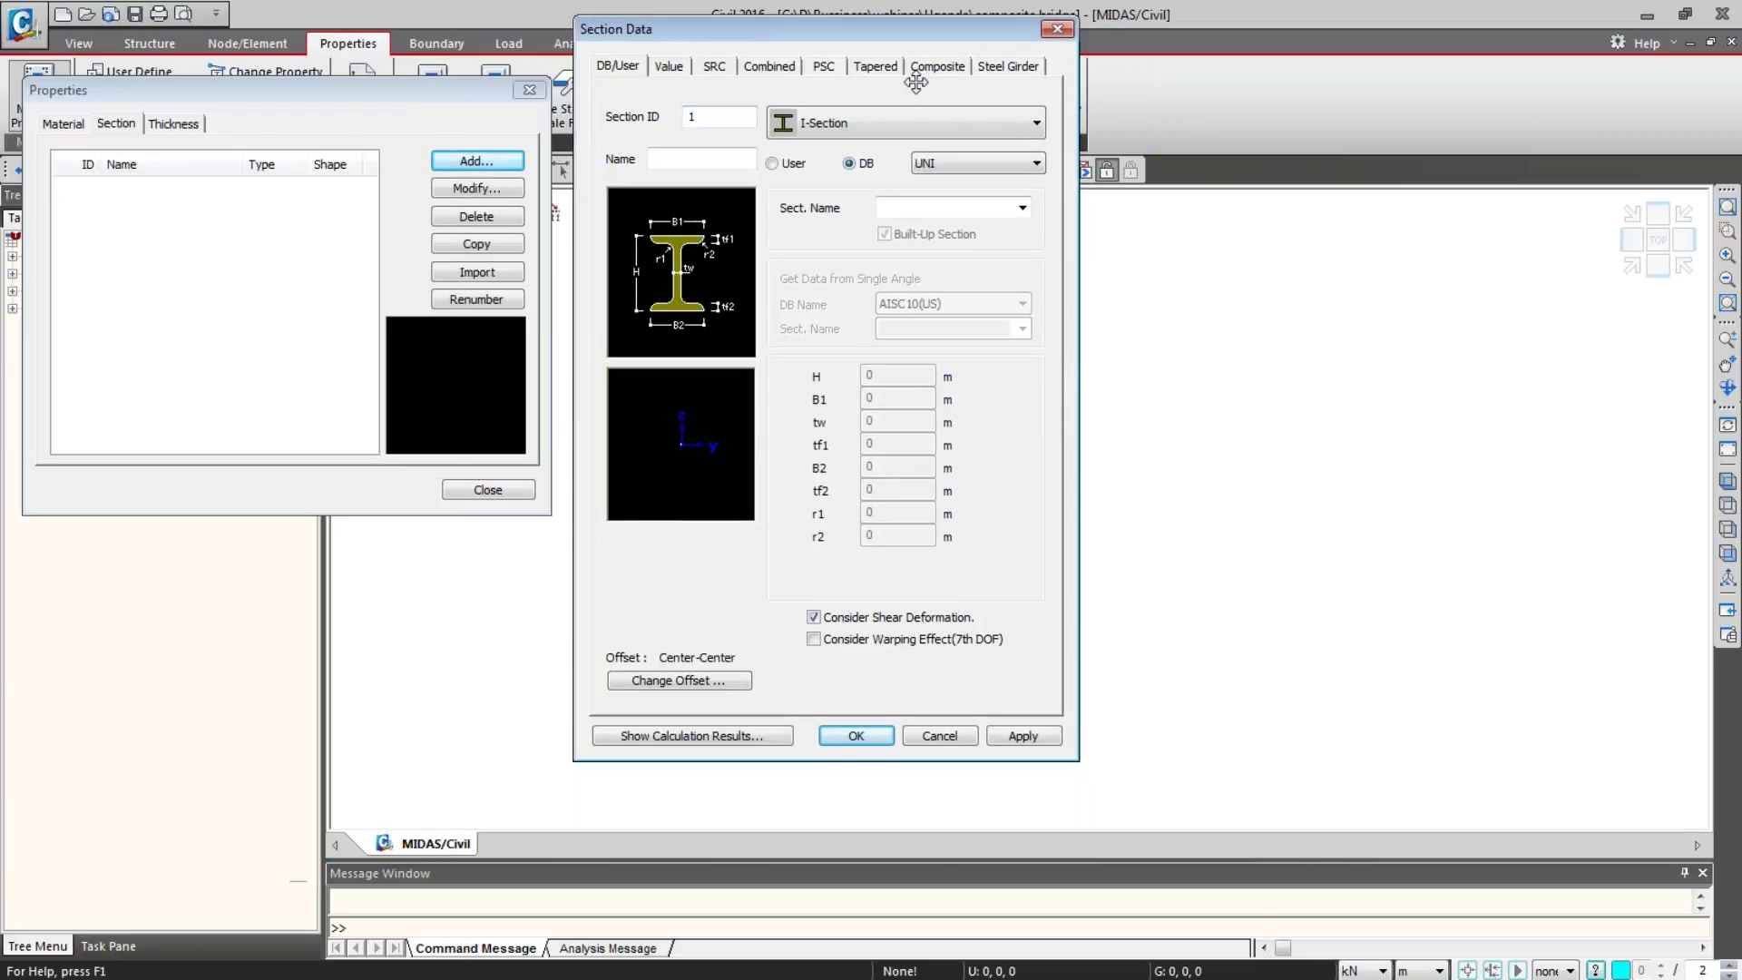
{"action": "left_click", "coordinate": [938, 67]}
{"action": "left_click", "coordinate": [993, 165]}
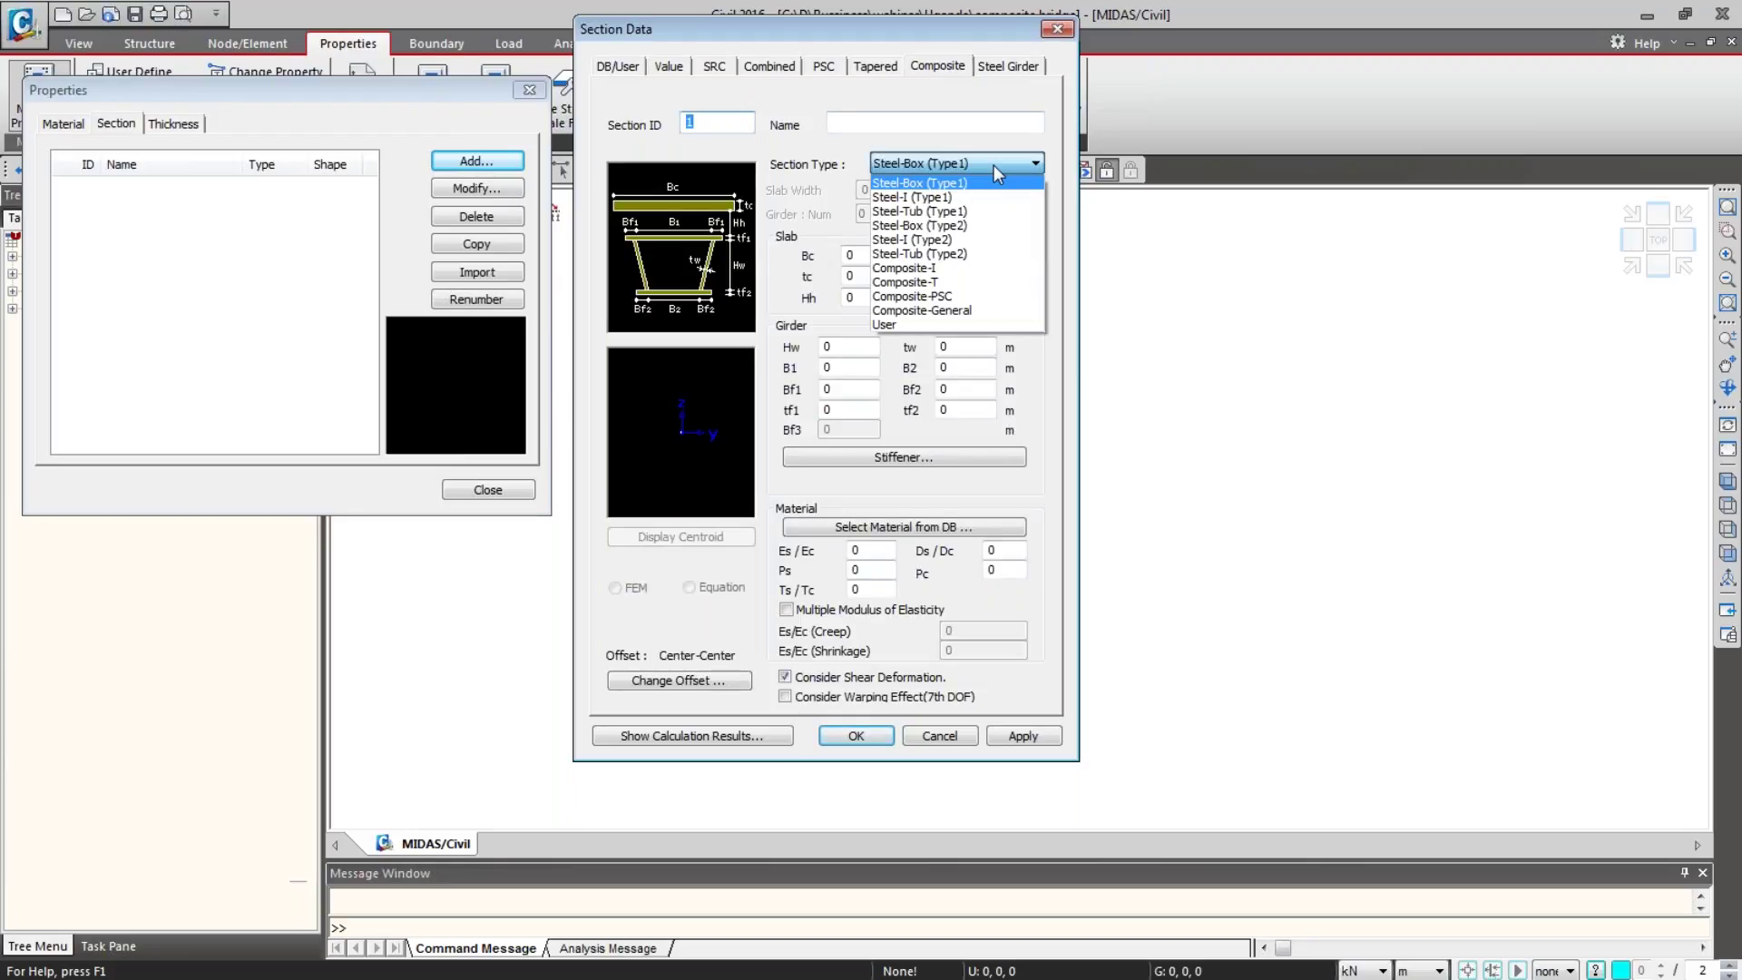
{"action": "left_click", "coordinate": [1007, 269]}
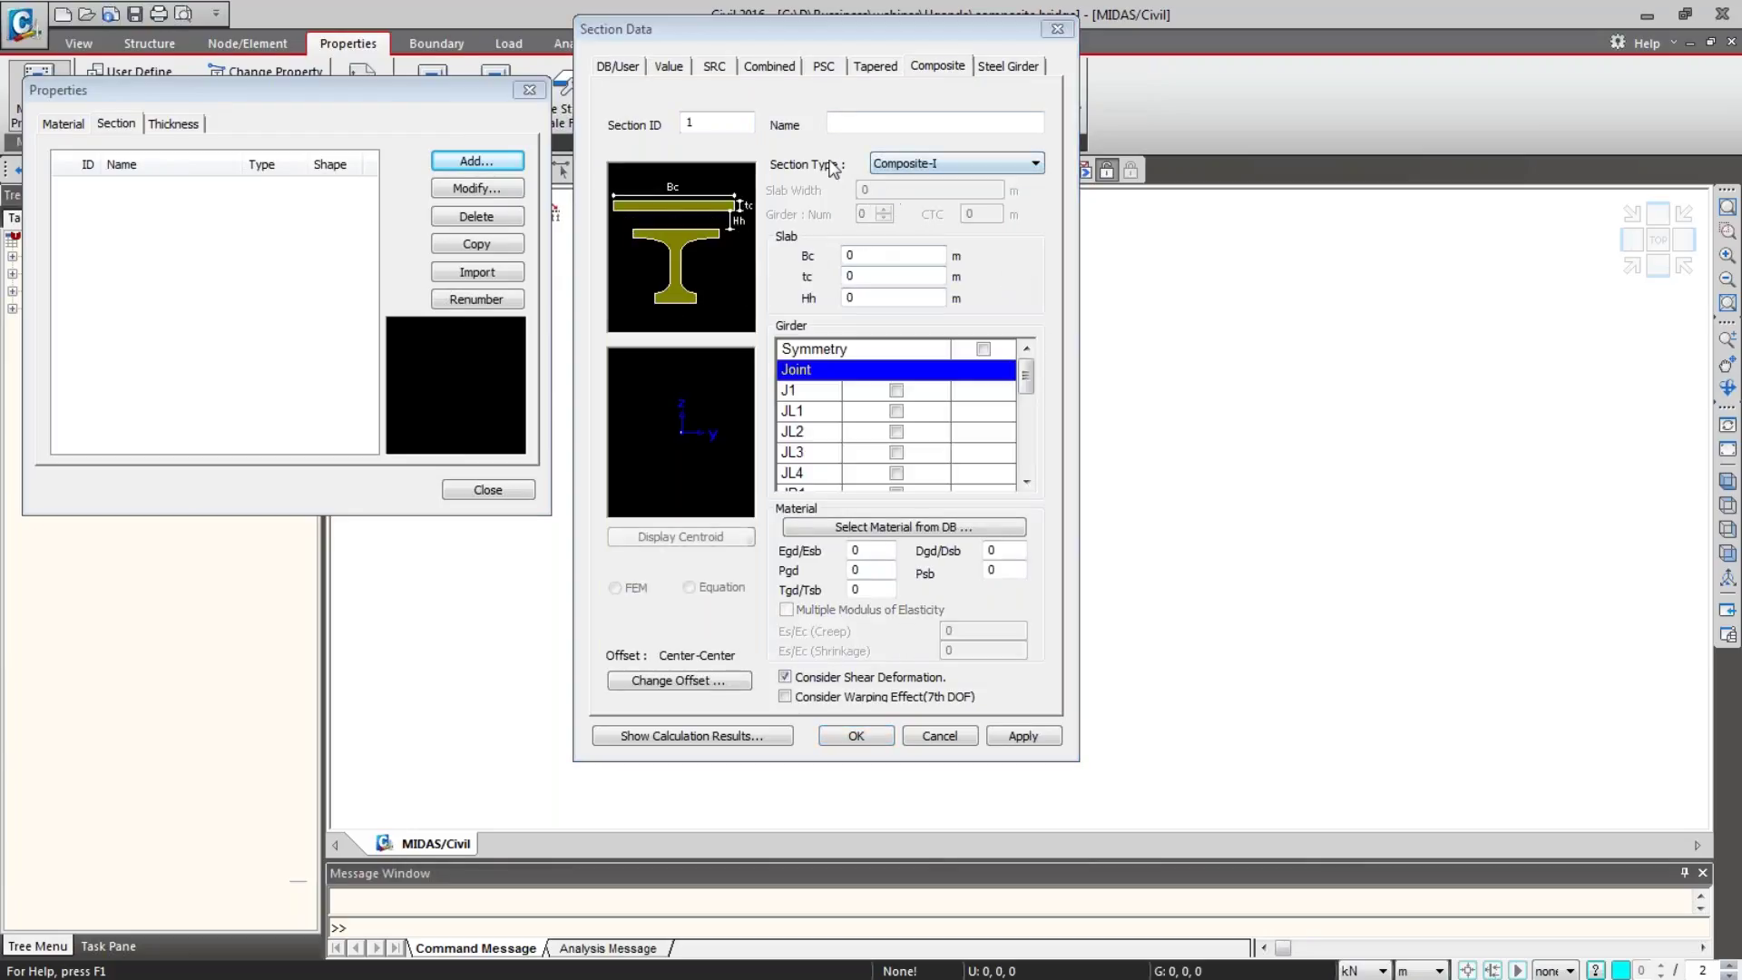
Step: Name the section "Support" and set the slab width Bc to 3 m and slab thickness tc to 0.2 m
{"action": "left_click", "coordinate": [856, 120]}
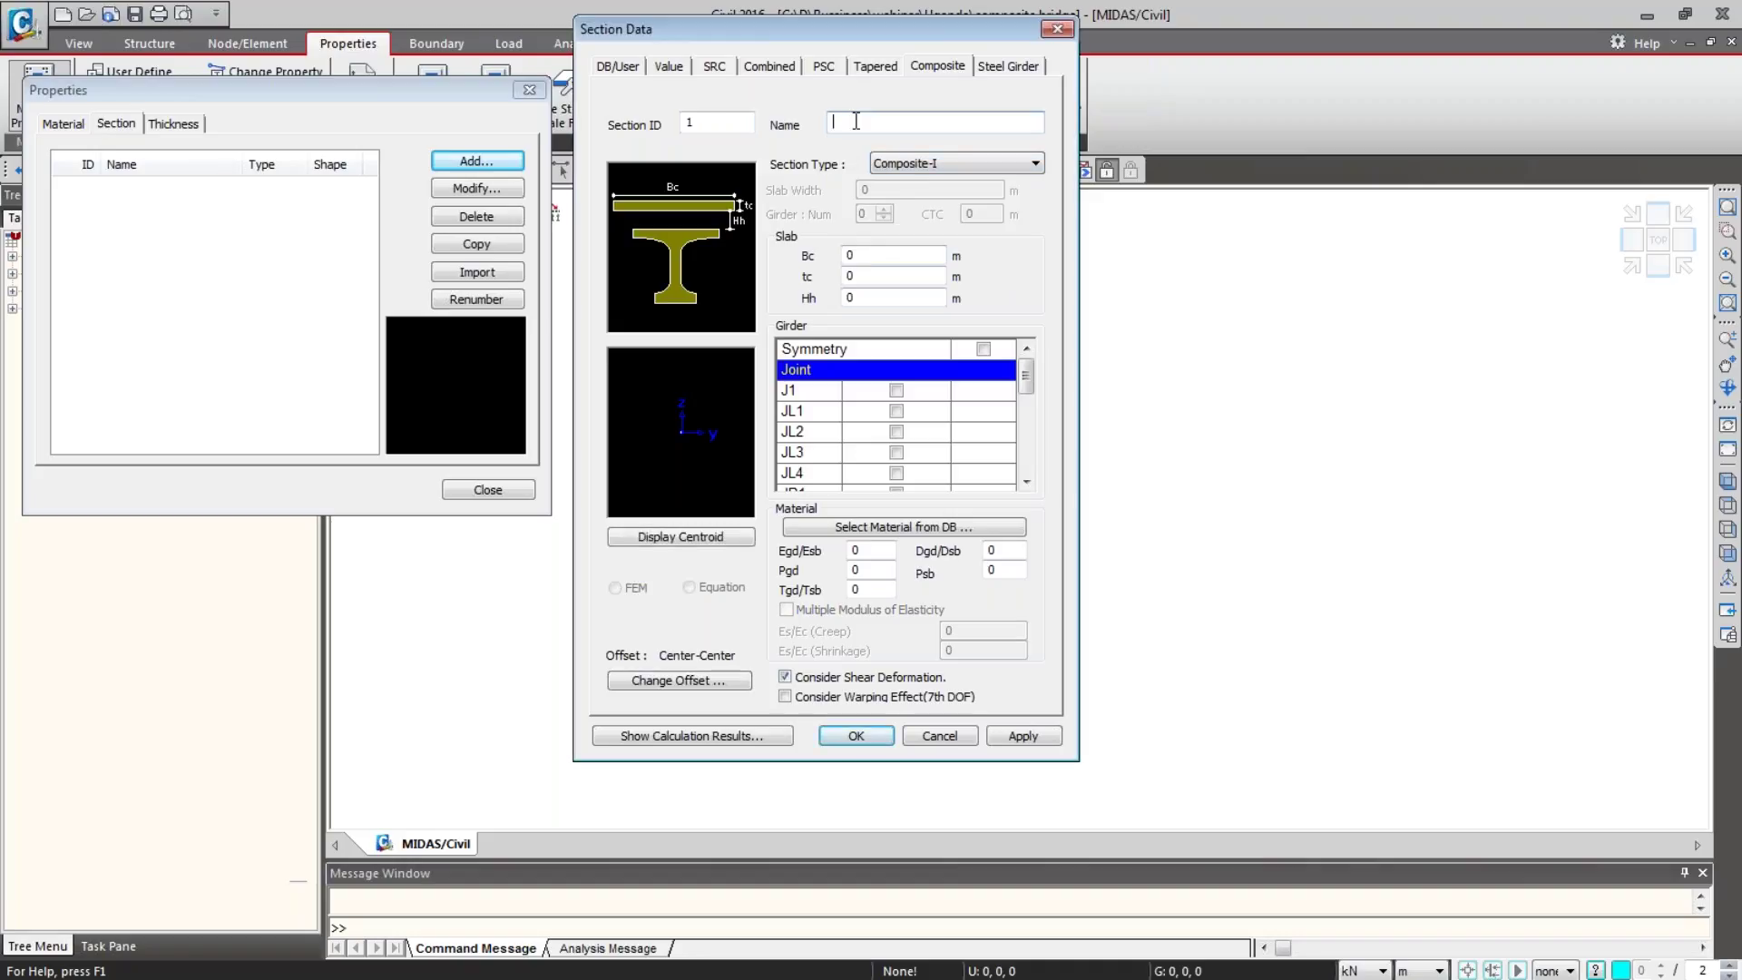
{"action": "type", "text": "Support"}
{"action": "double_click", "coordinate": [881, 255]}
{"action": "type", "text": "3"}
{"action": "key", "text": "Tab"}
{"action": "type", "text": ".2"}
{"action": "key", "text": "Tab"}
Step: Make the girder symmetric and place the PSC Viewer dimension diagram beside the section dialog
{"action": "left_click", "coordinate": [983, 349]}
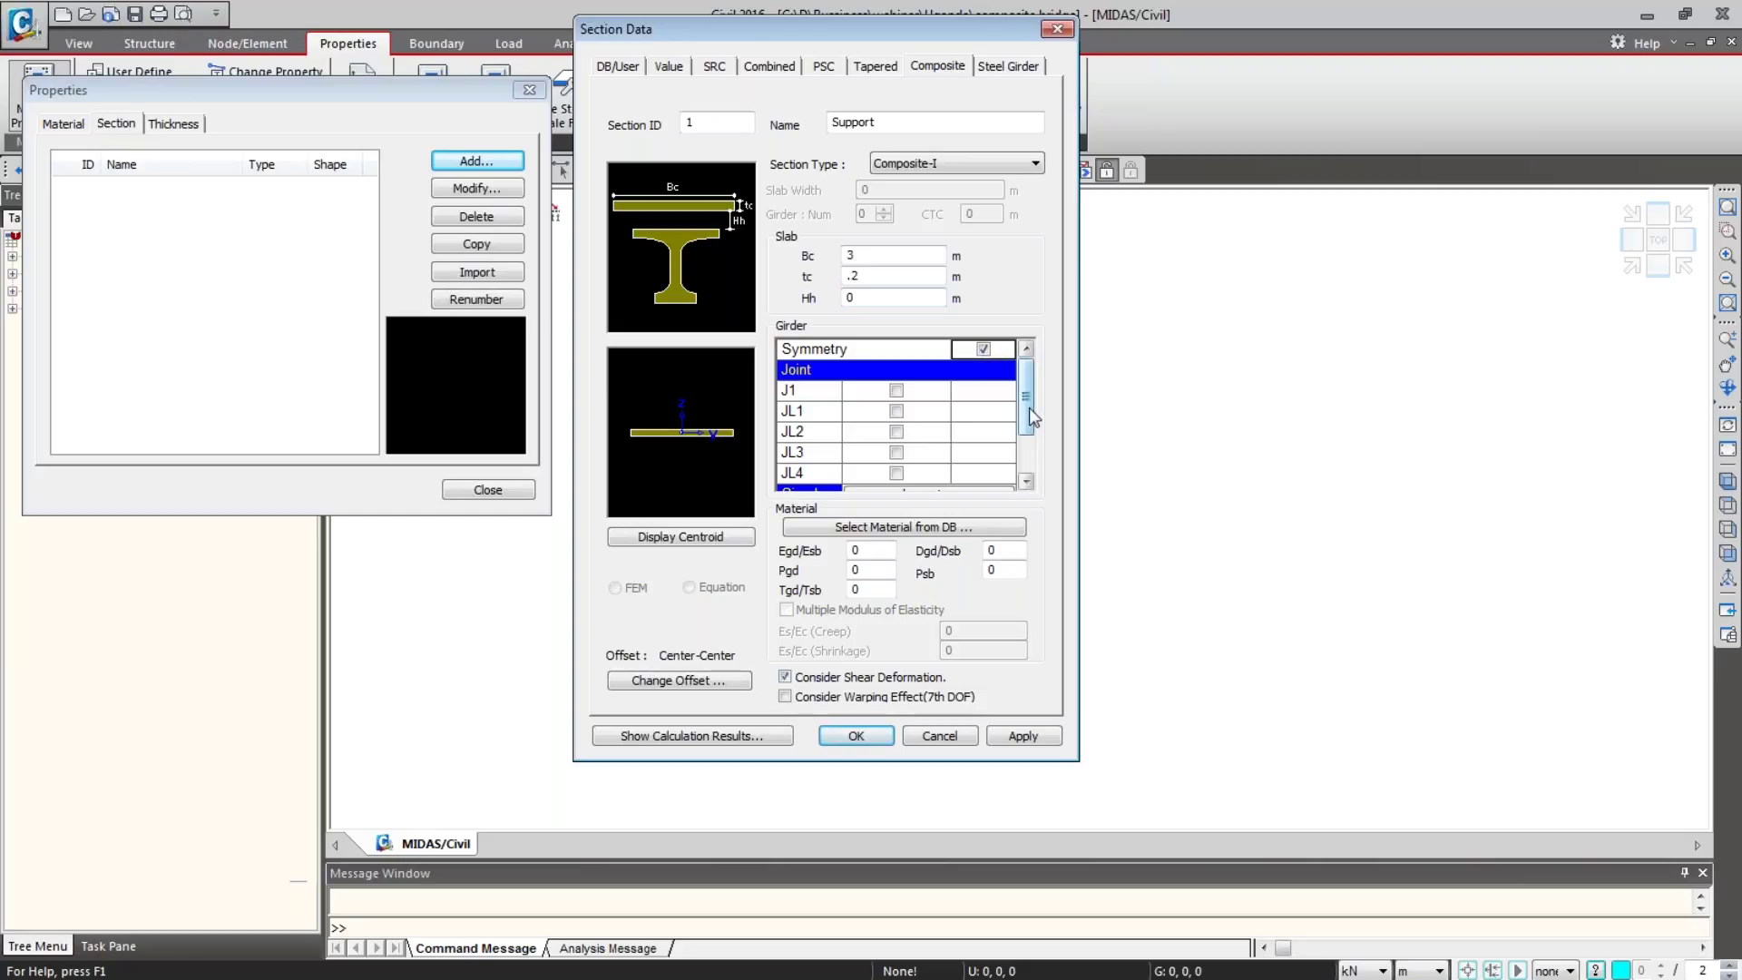
{"action": "scroll", "coordinate": [1025, 417], "scroll_direction": "down", "scroll_amount": 5}
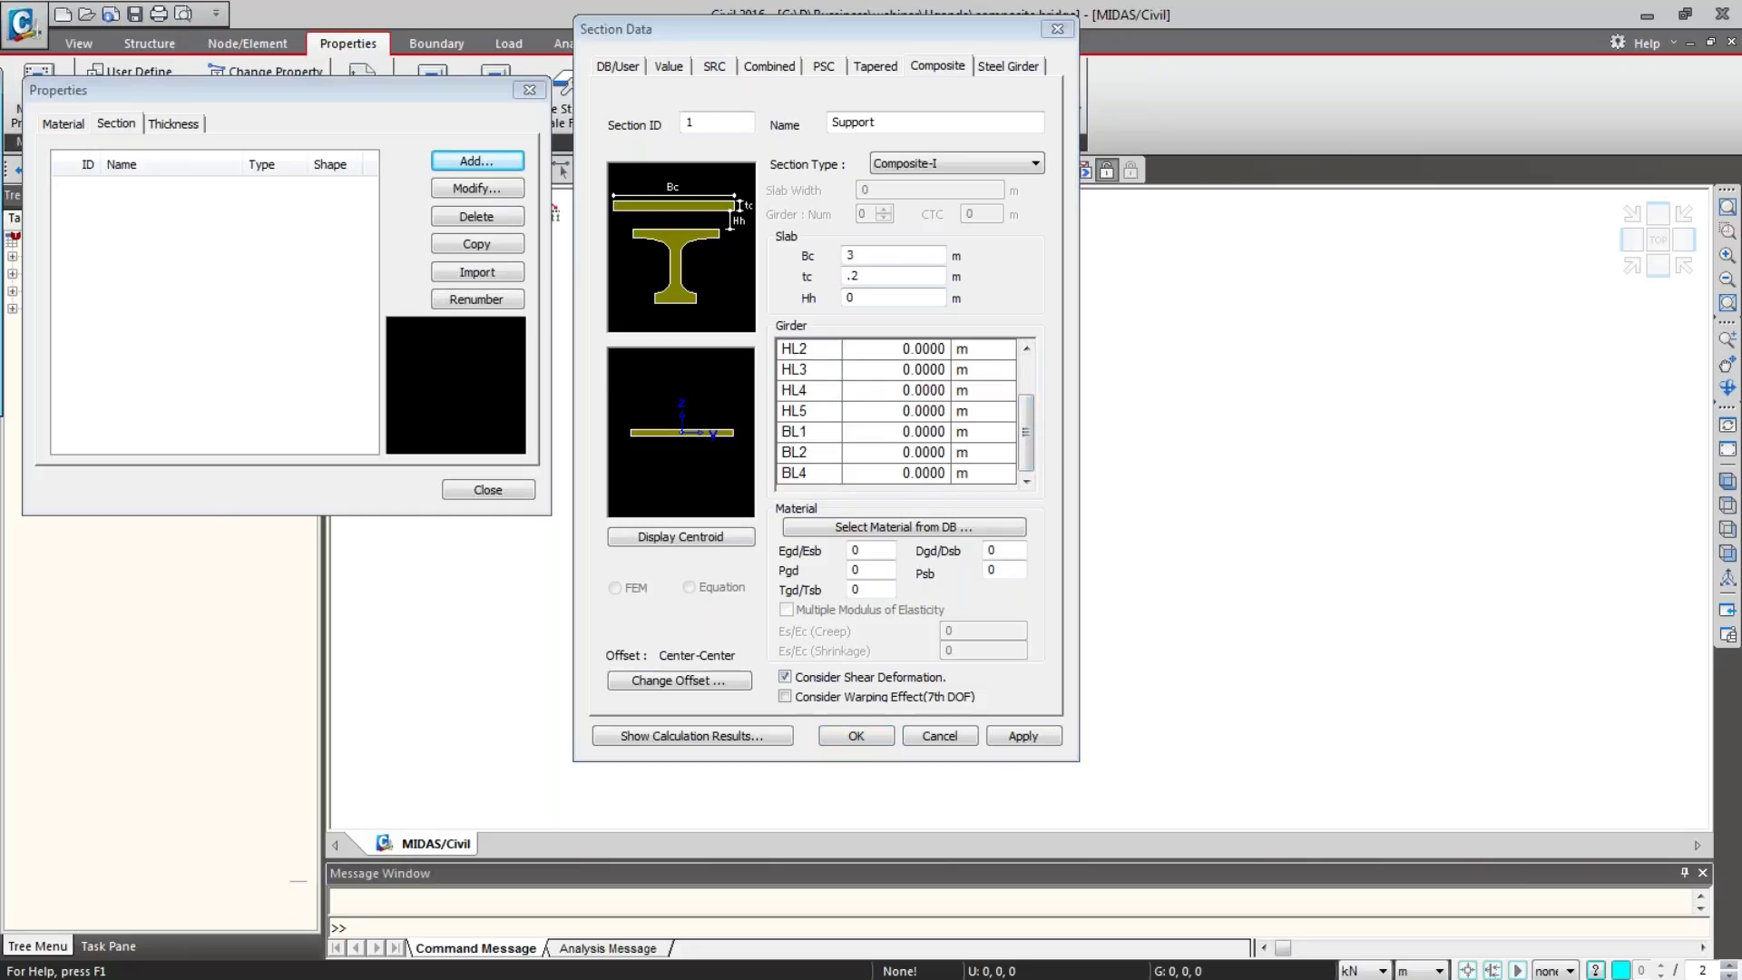
{"action": "left_click_drag", "start_coordinate": [349, 172], "coordinate": [1493, 170]}
{"action": "left_click", "coordinate": [908, 352]}
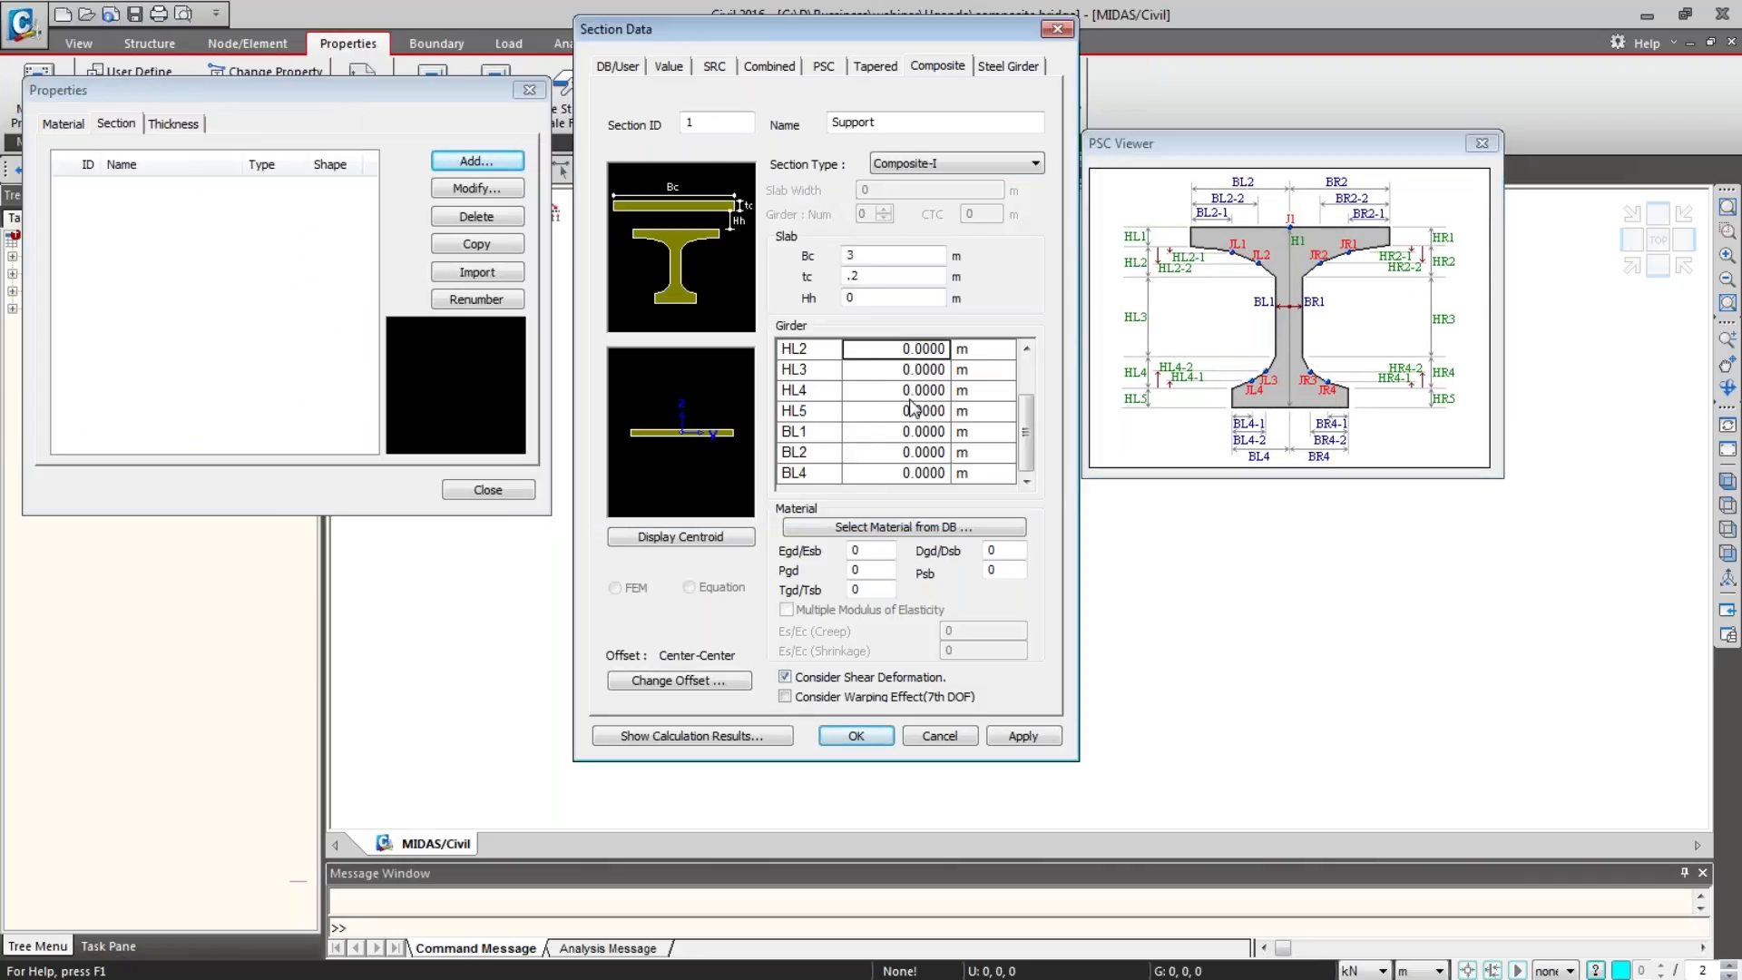
{"action": "type", "text": ".3"}
{"action": "key", "text": "Return"}
{"action": "type", "text": ".2"}
{"action": "key", "text": "Return"}
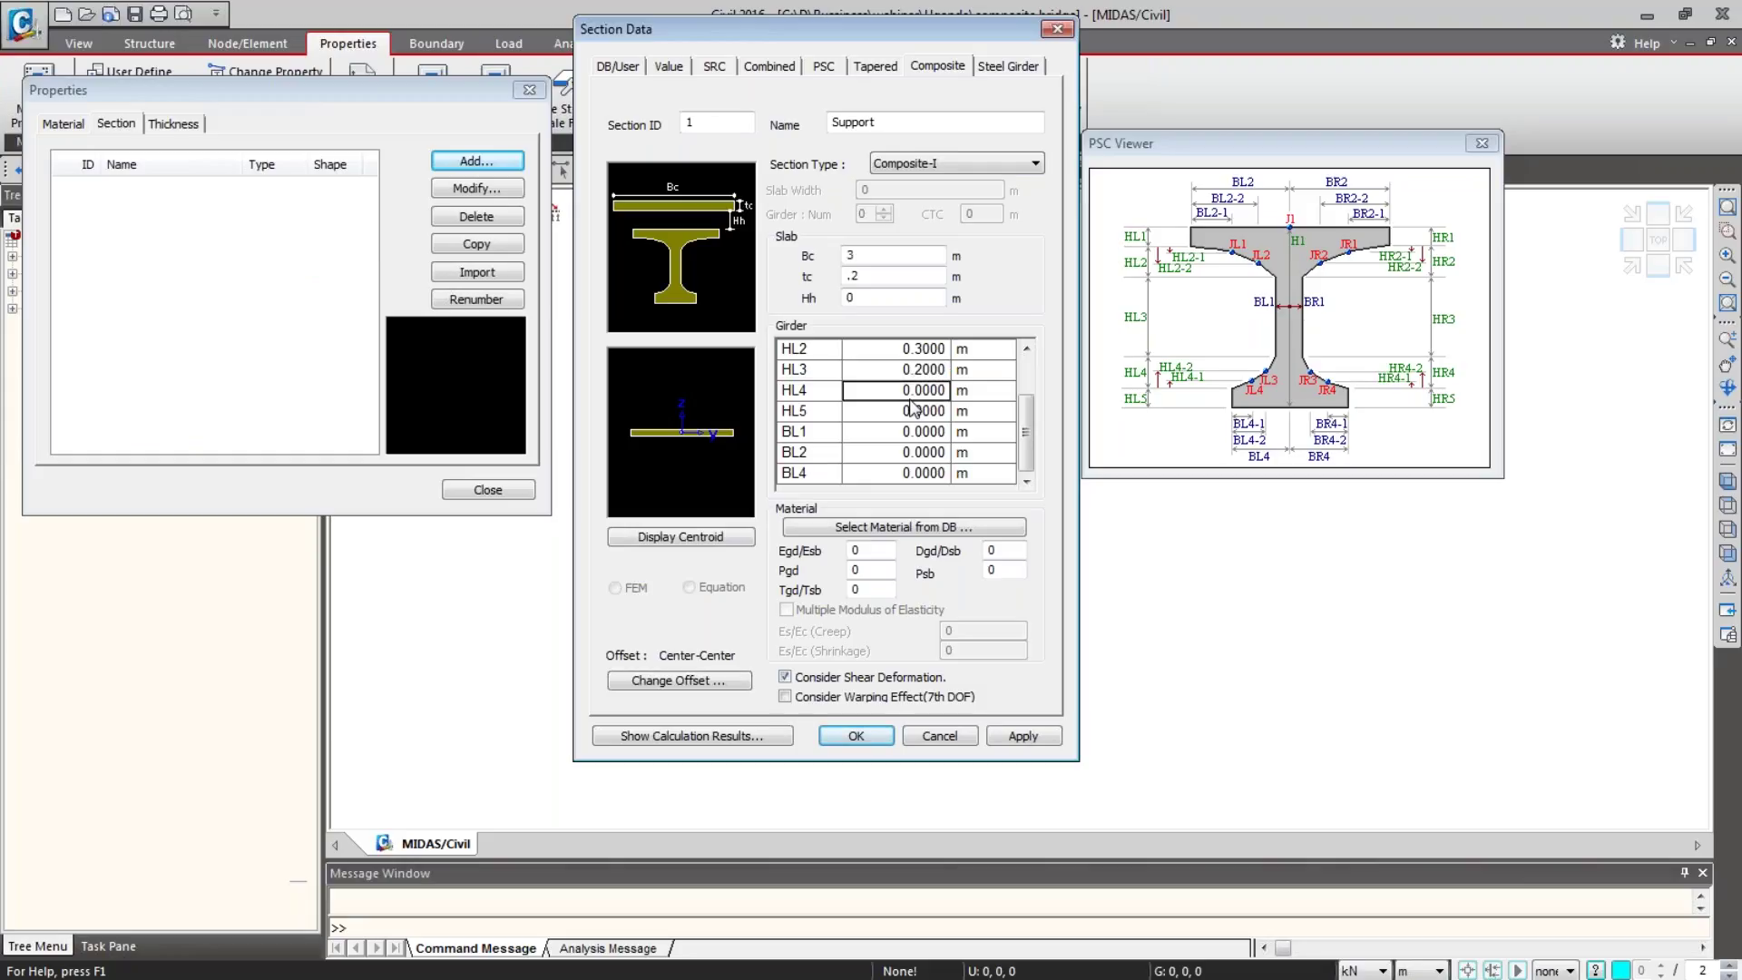
{"action": "key", "text": "BackSpace"}
{"action": "type", "text": ".8"}
{"action": "key", "text": "Return"}
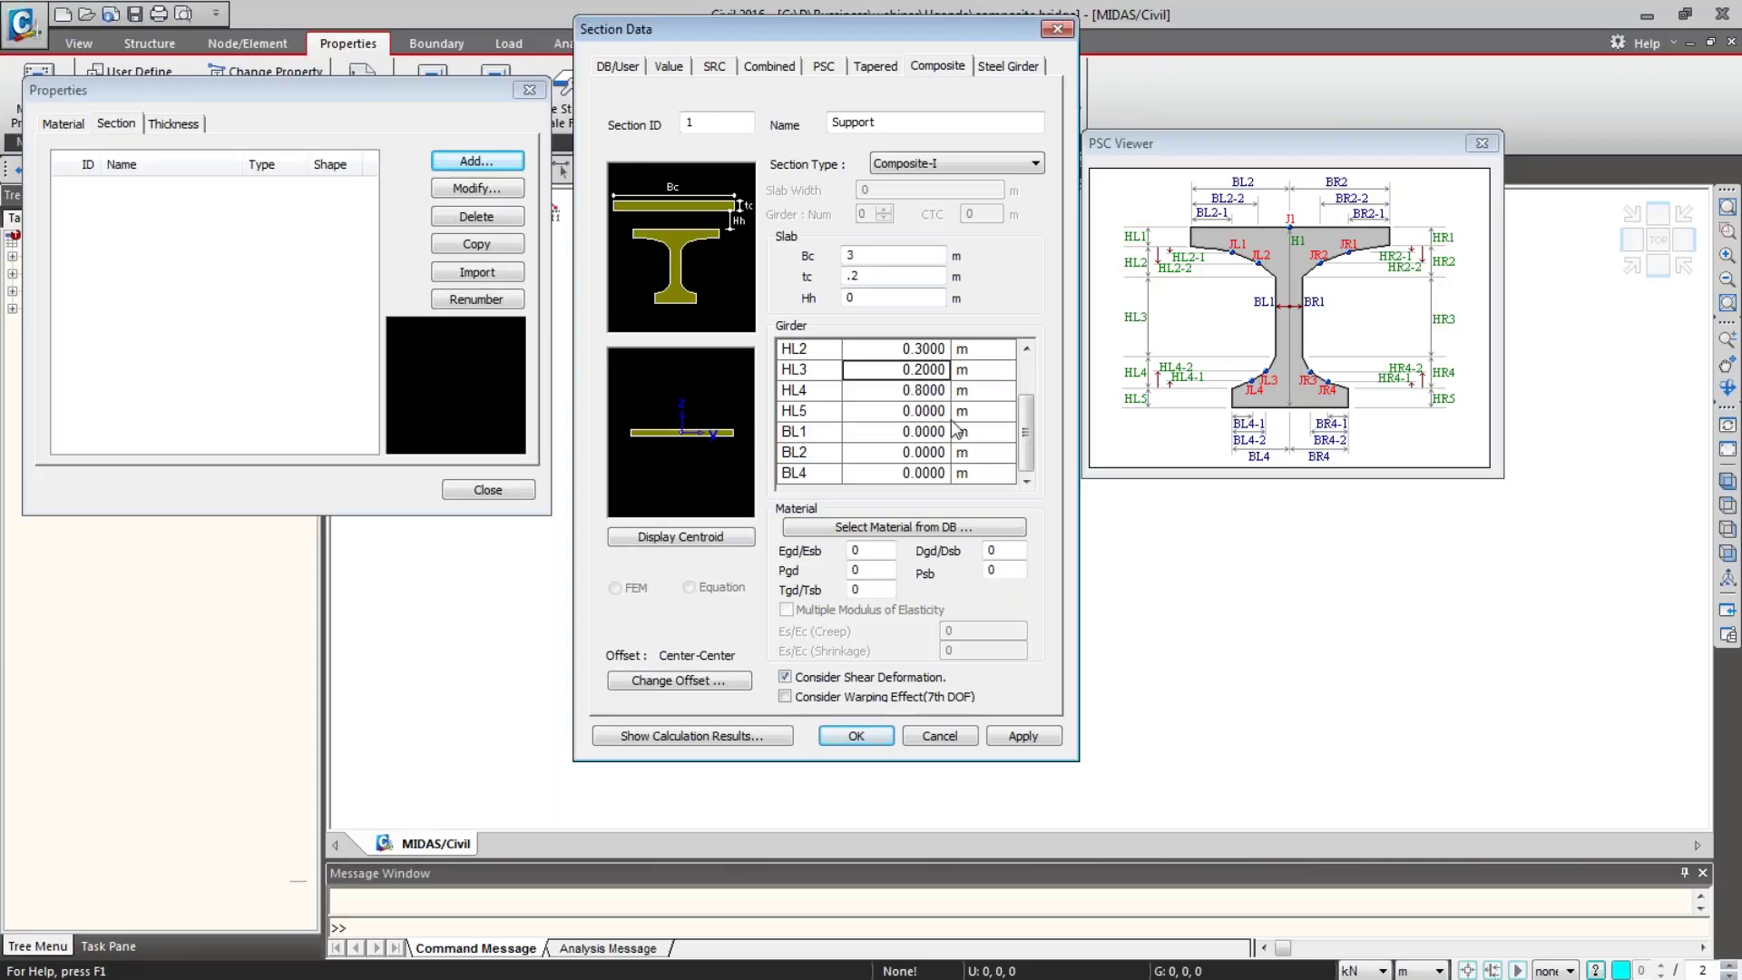
Step: Set the girder heights HL1 to 0.3, HL2 to 0.2, HL3 to 0.8, HL4 to 0.2 and HL5 to 0.3 m
{"action": "mouse_move", "coordinate": [1026, 432]}
{"action": "left_mouse_down"}
{"action": "mouse_move", "coordinate": [1028, 385]}
{"action": "mouse_move", "coordinate": [1032, 412]}
{"action": "left_mouse_up"}
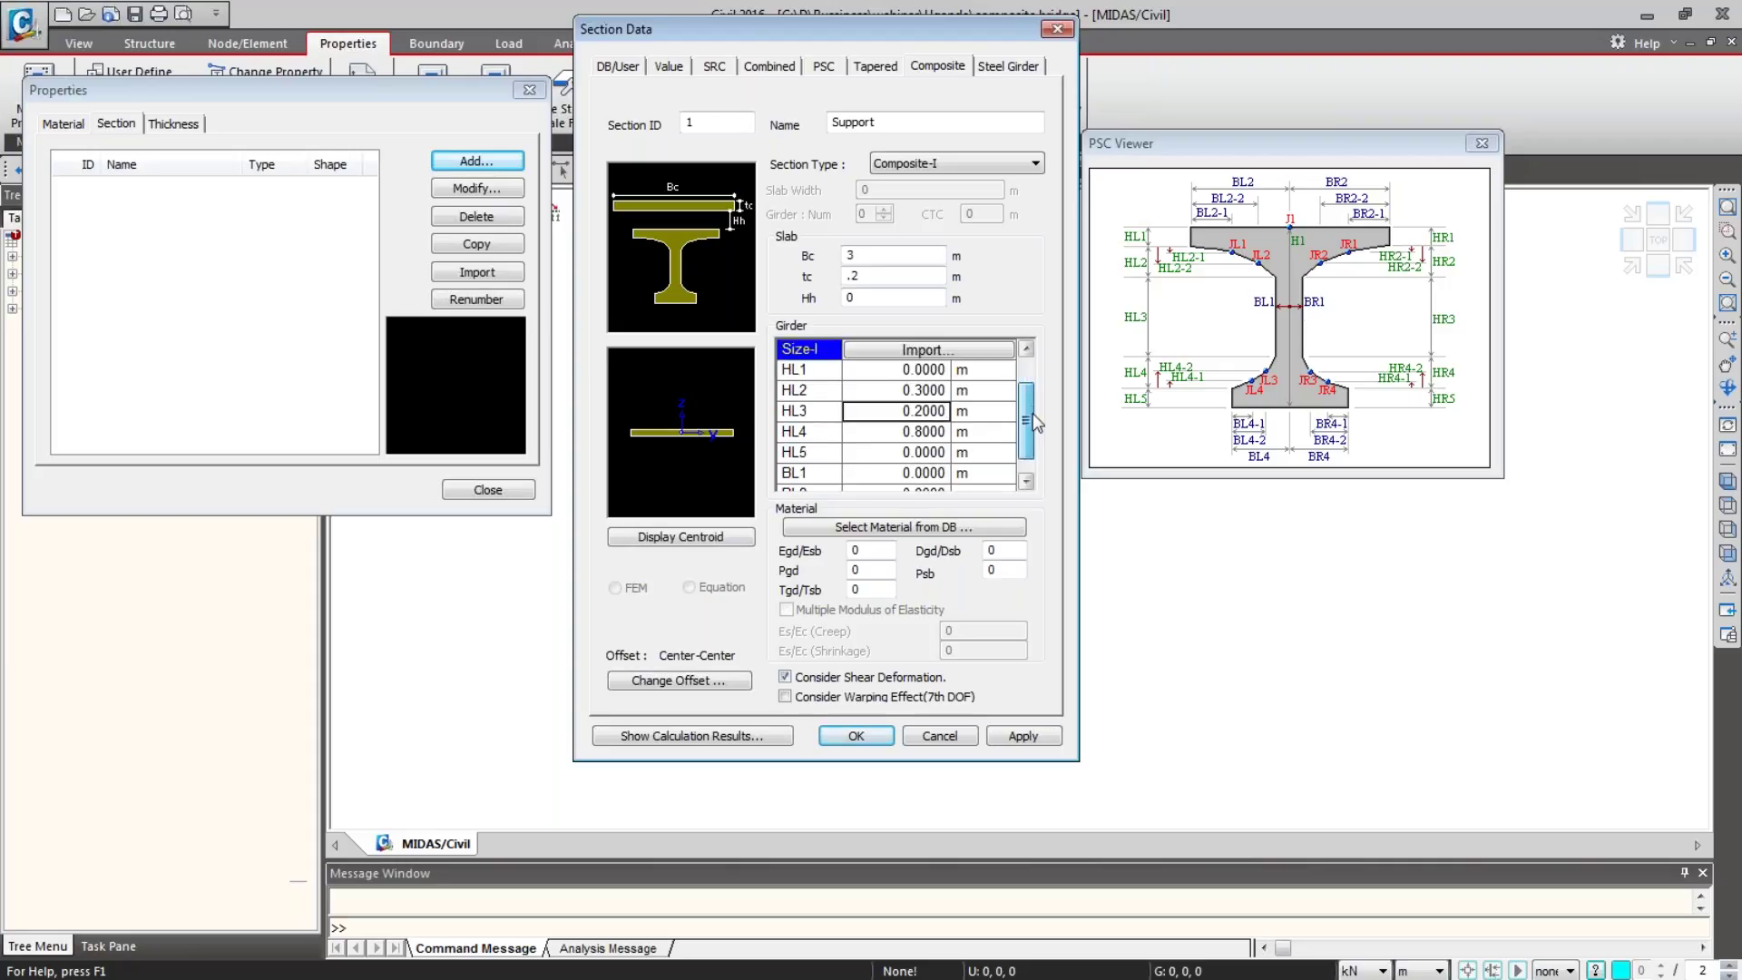
{"action": "left_click", "coordinate": [923, 380]}
{"action": "type", "text": ".3"}
{"action": "key", "text": "Return"}
{"action": "type", "text": ".2"}
{"action": "key", "text": "Return"}
{"action": "type", "text": ".8"}
{"action": "key", "text": "Return"}
{"action": "type", "text": ".2"}
{"action": "key", "text": "Return"}
{"action": "type", "text": ".3"}
{"action": "key", "text": "Return"}
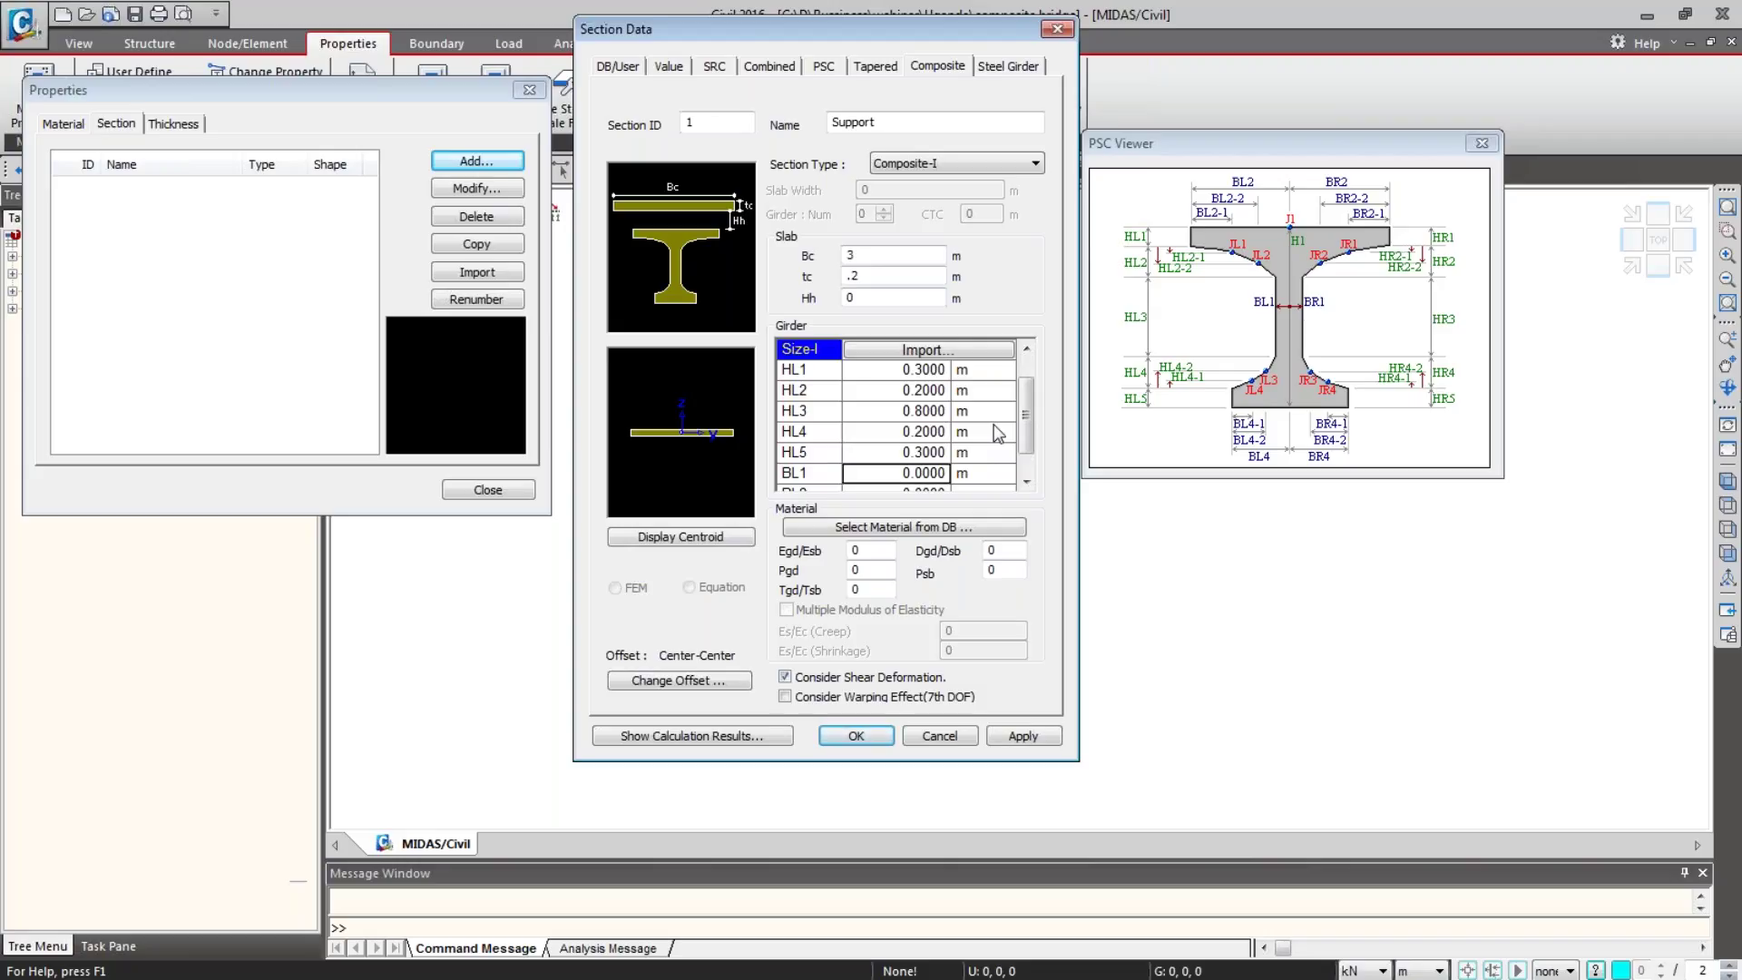
Step: Set the girder widths BL1 to 0.45 m, BL2 to 0.65 m and BL4 to 0.5 m
{"action": "type", "text": ".45"}
{"action": "key", "text": "Return"}
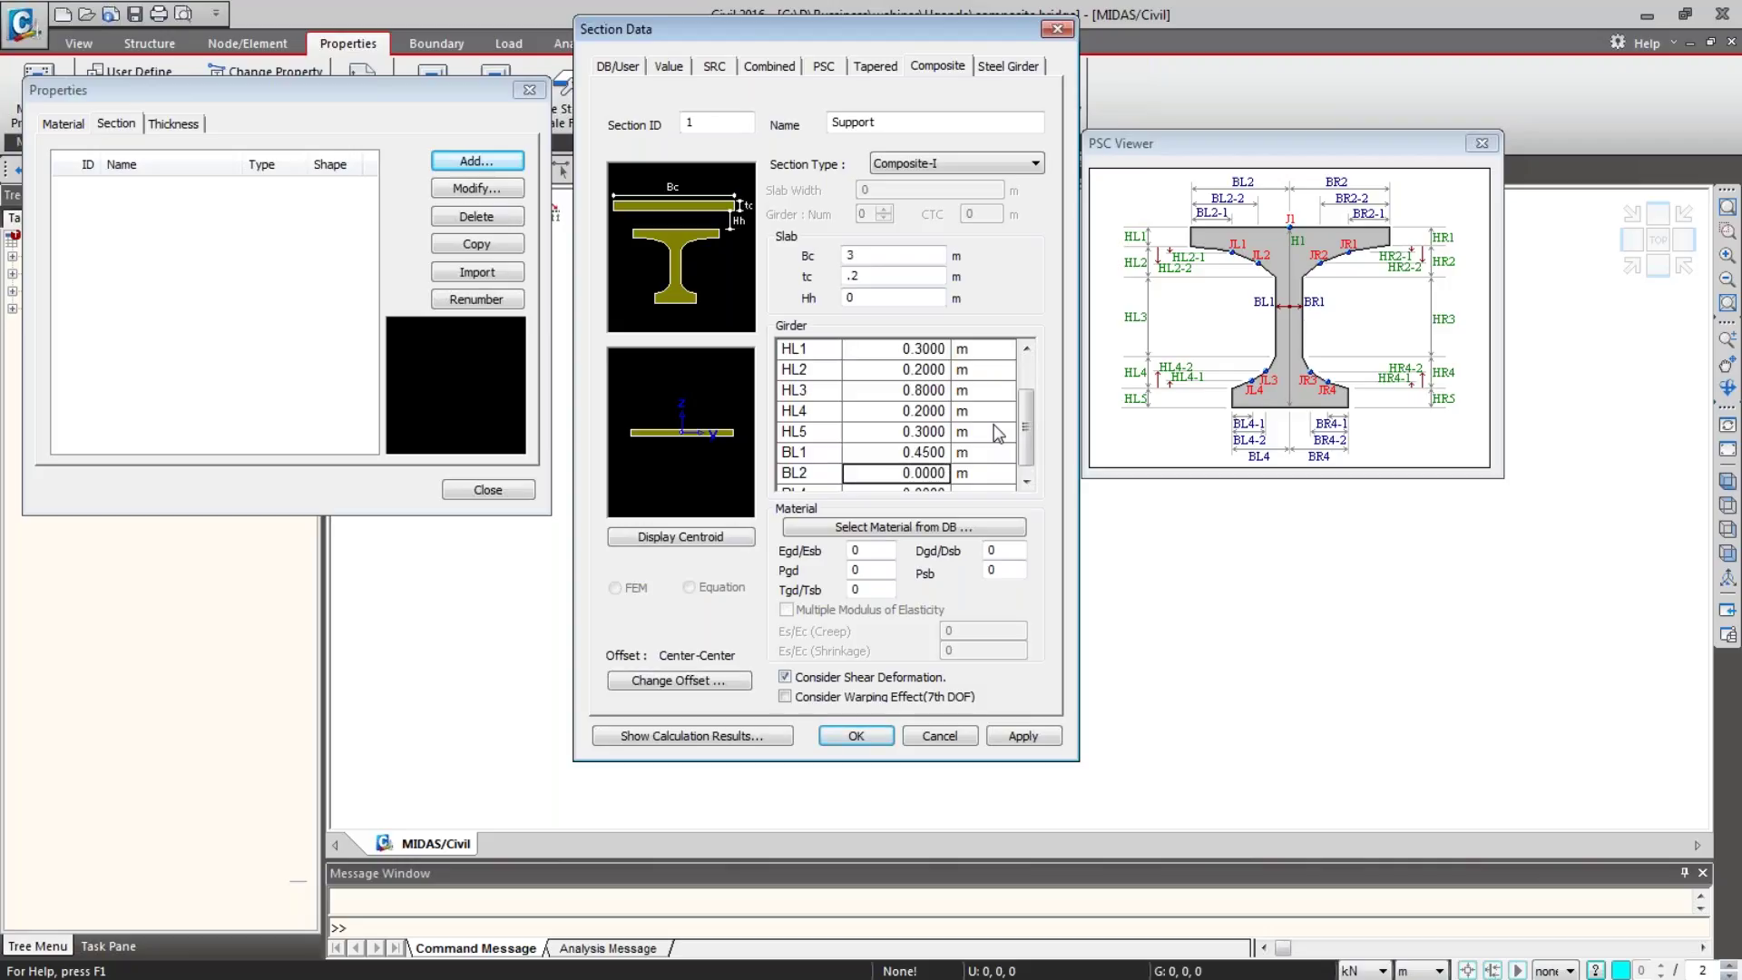
{"action": "type", "text": ".65"}
{"action": "key", "text": "Return"}
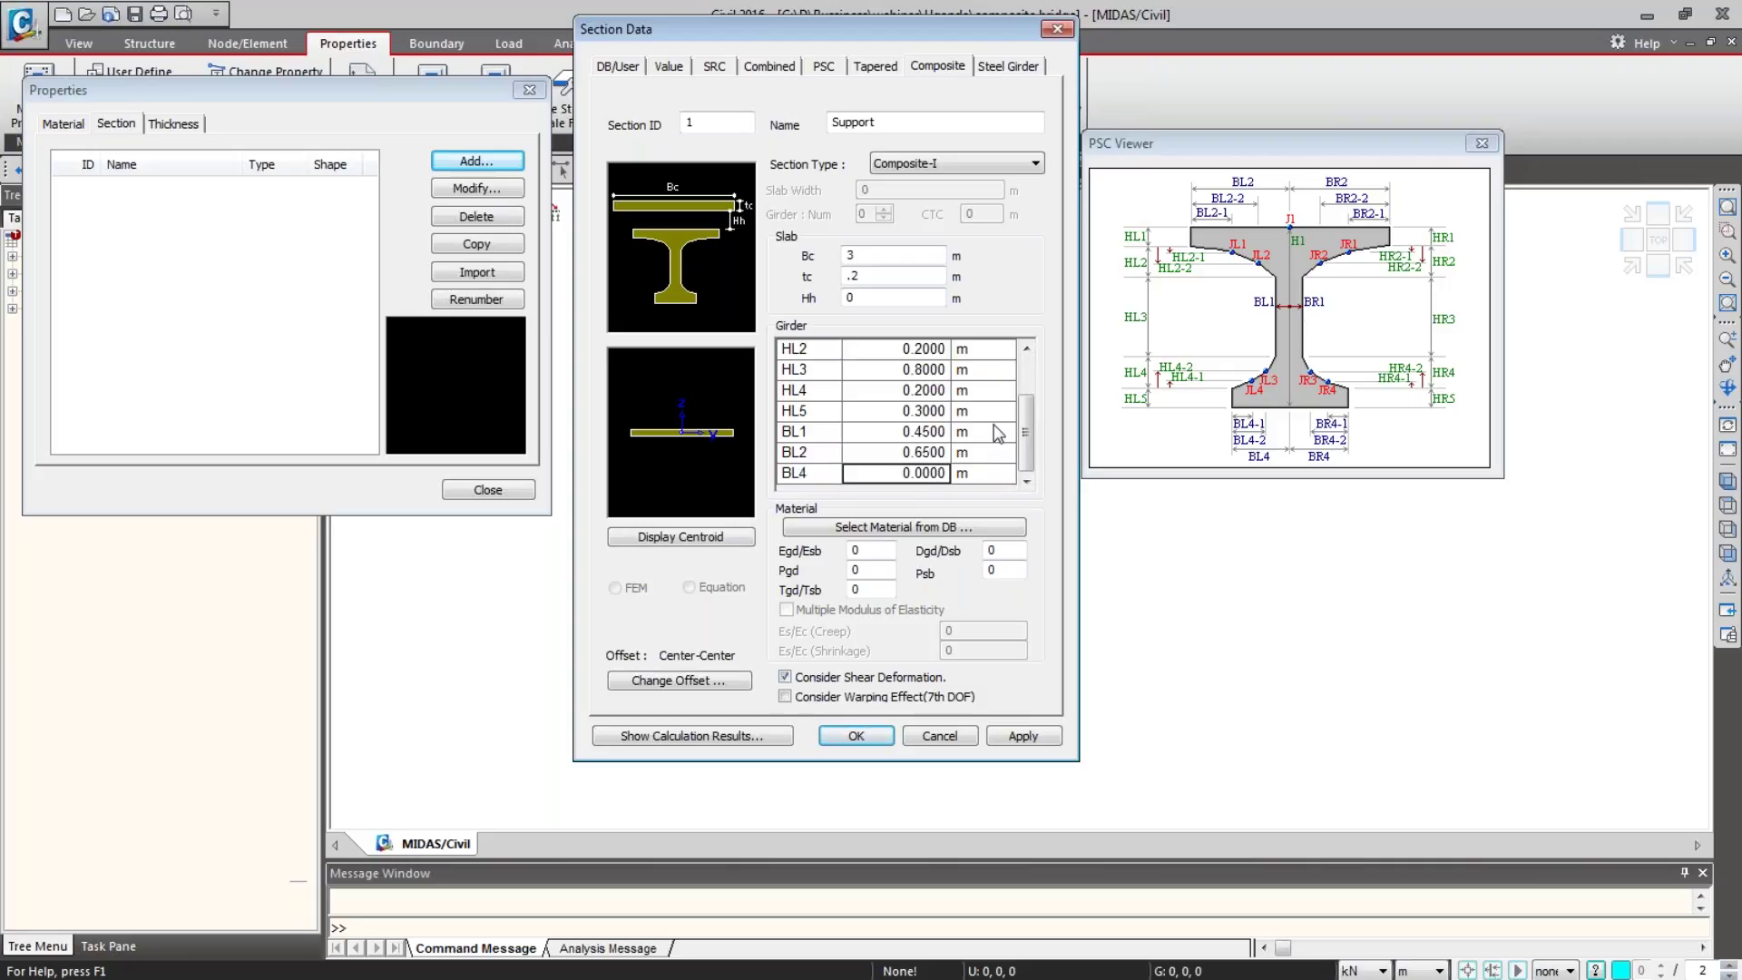
{"action": "type", "text": ".5"}
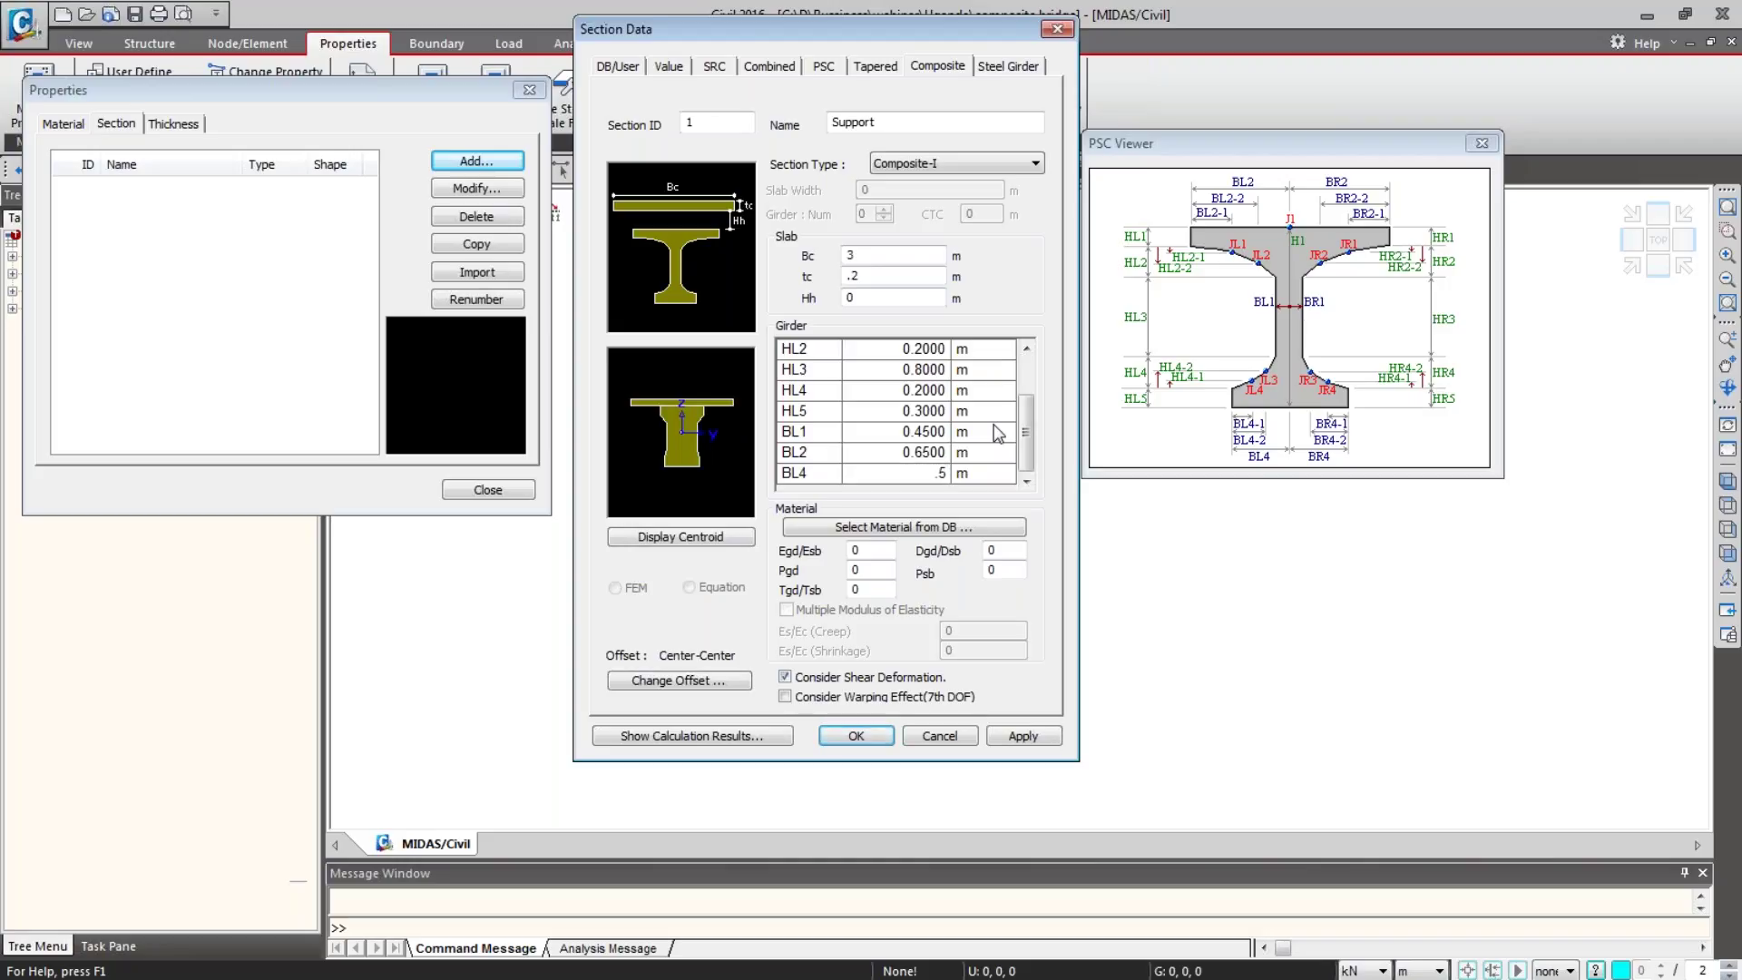
Step: Set the Support section's BL4 to 0.451 m and select database materials C30/37 for the slab and C35/45 for the girder
{"action": "key", "text": "BackSpace"}
{"action": "type", "text": "451"}
{"action": "left_click", "coordinate": [918, 526]}
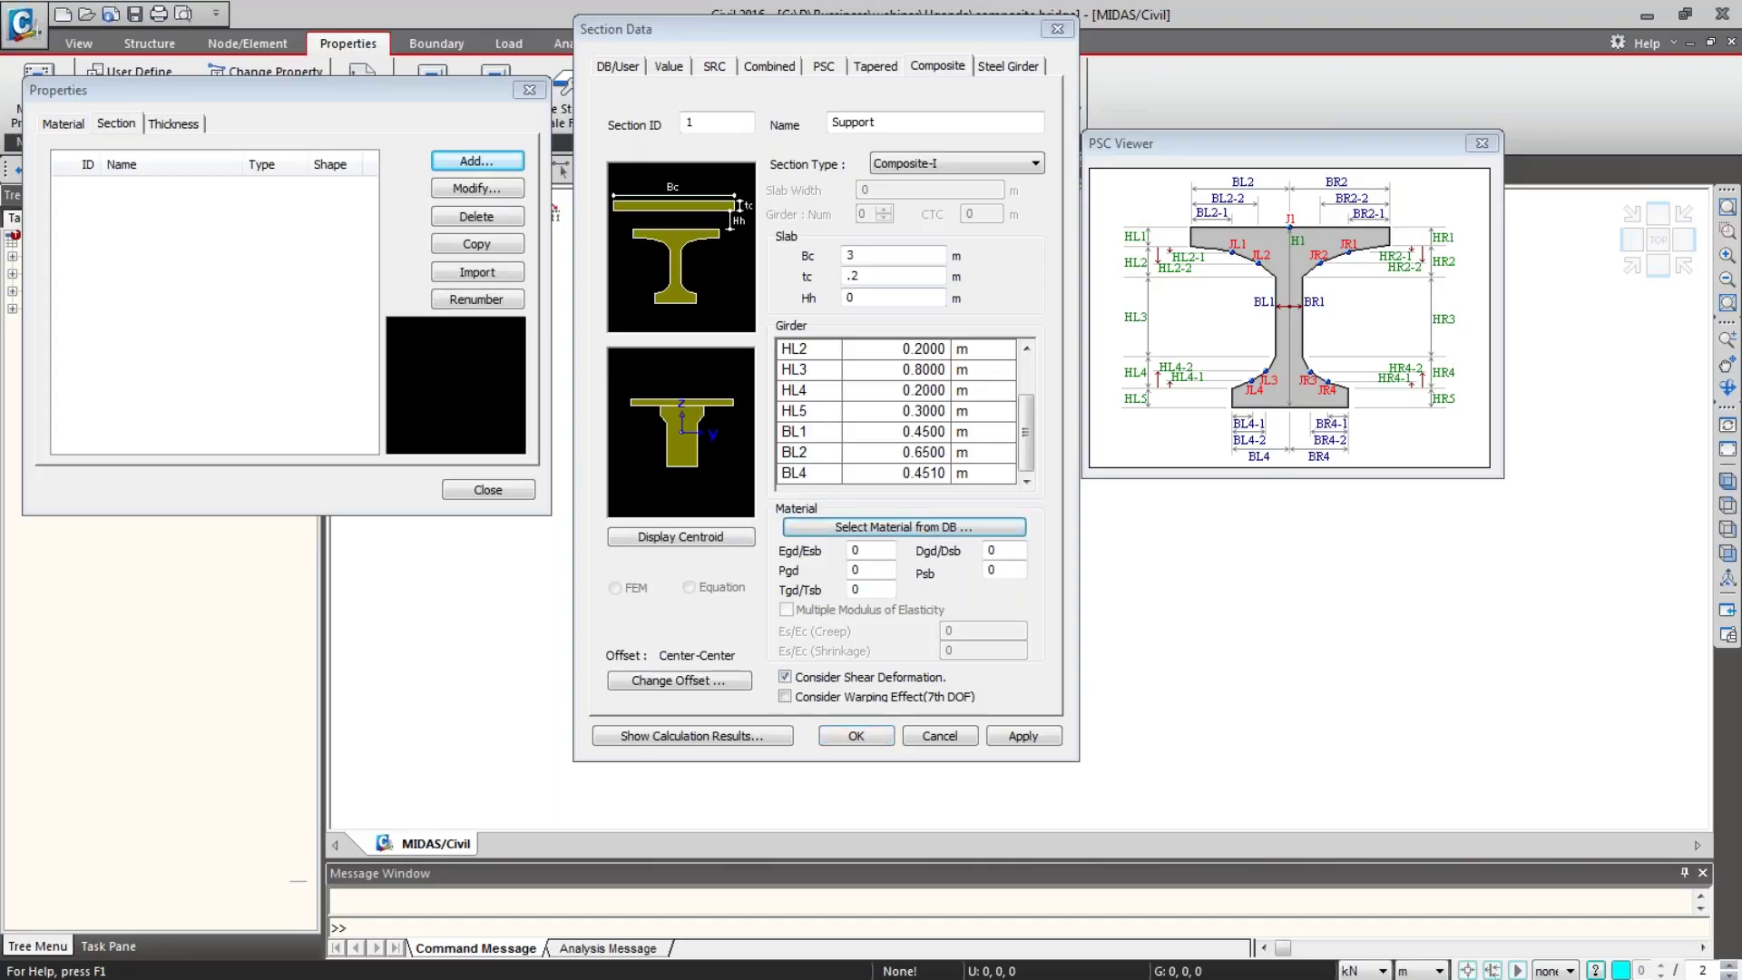
{"action": "left_click_drag", "start_coordinate": [183, 546], "coordinate": [1181, 524]}
{"action": "left_click", "coordinate": [1296, 627]}
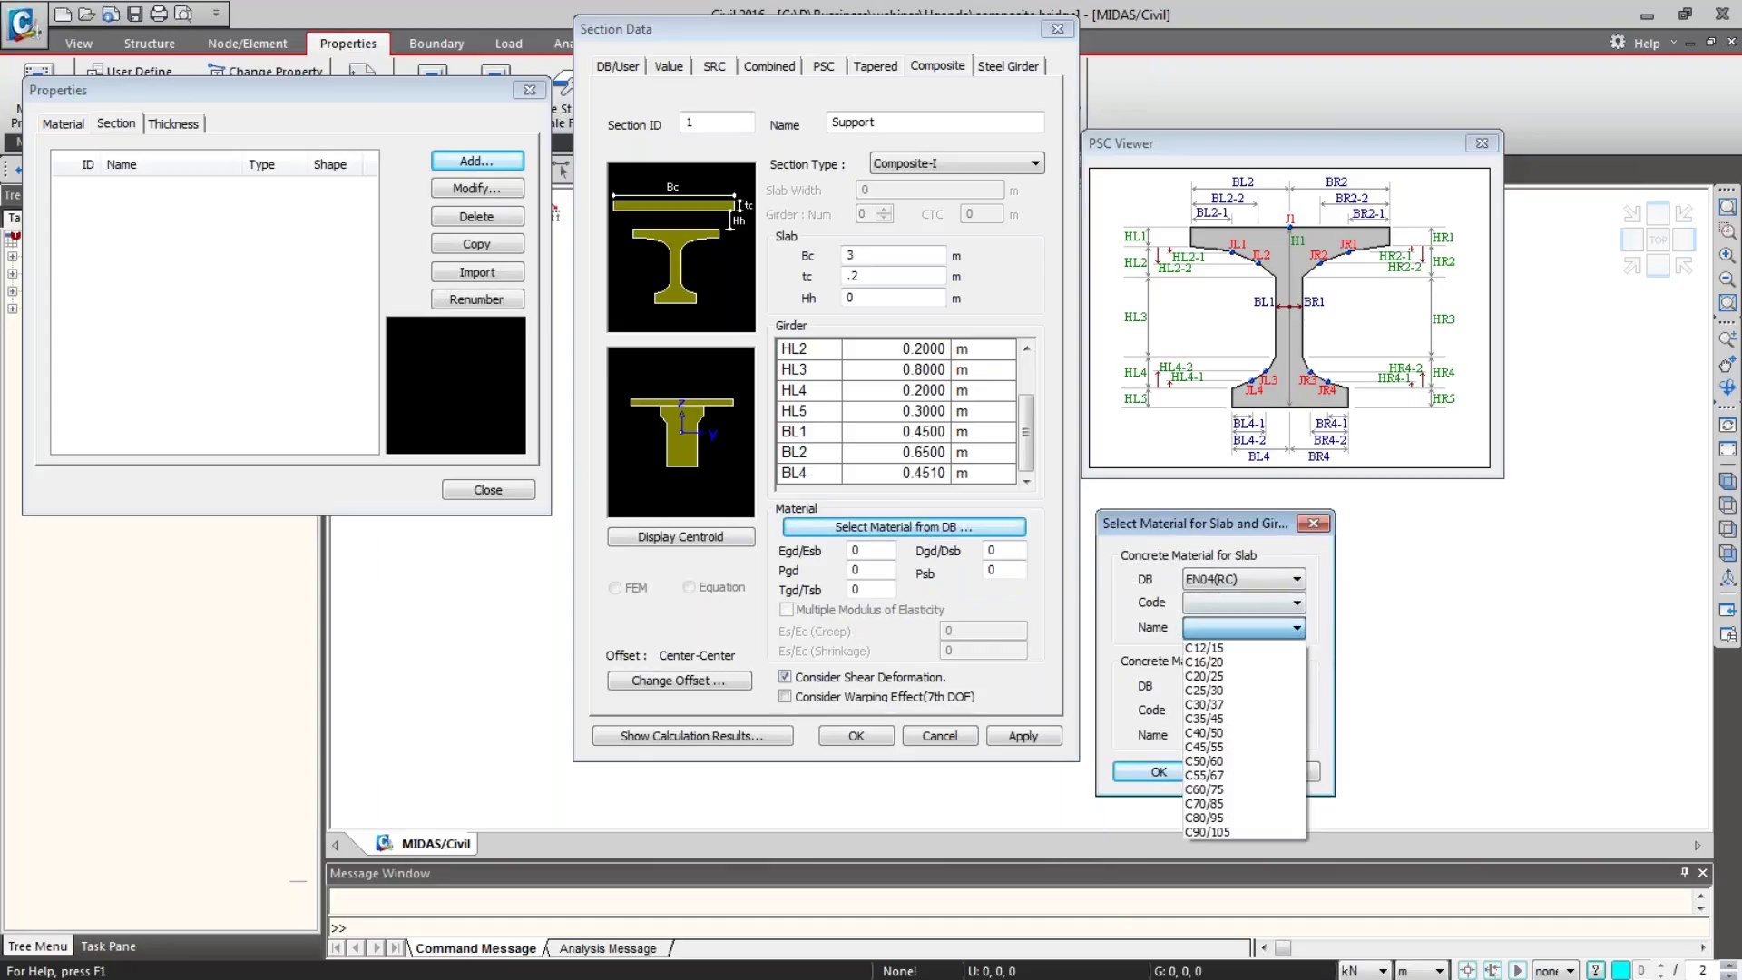
{"action": "left_click", "coordinate": [1281, 704]}
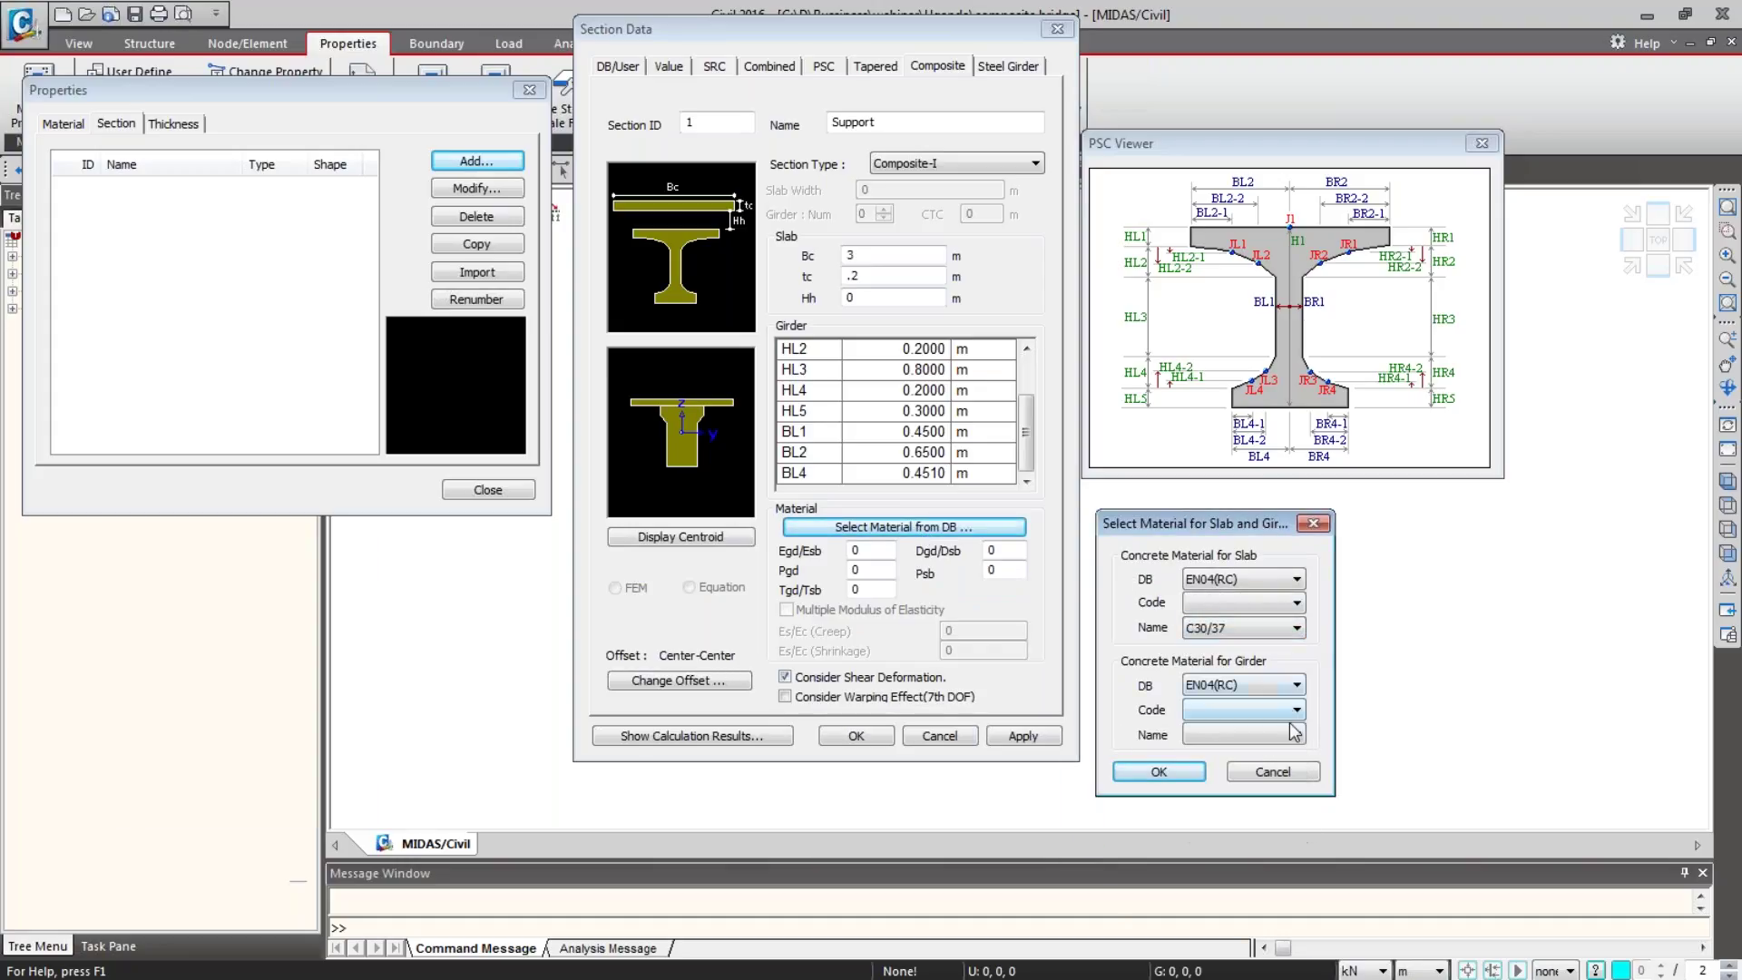
{"action": "left_click", "coordinate": [1296, 734]}
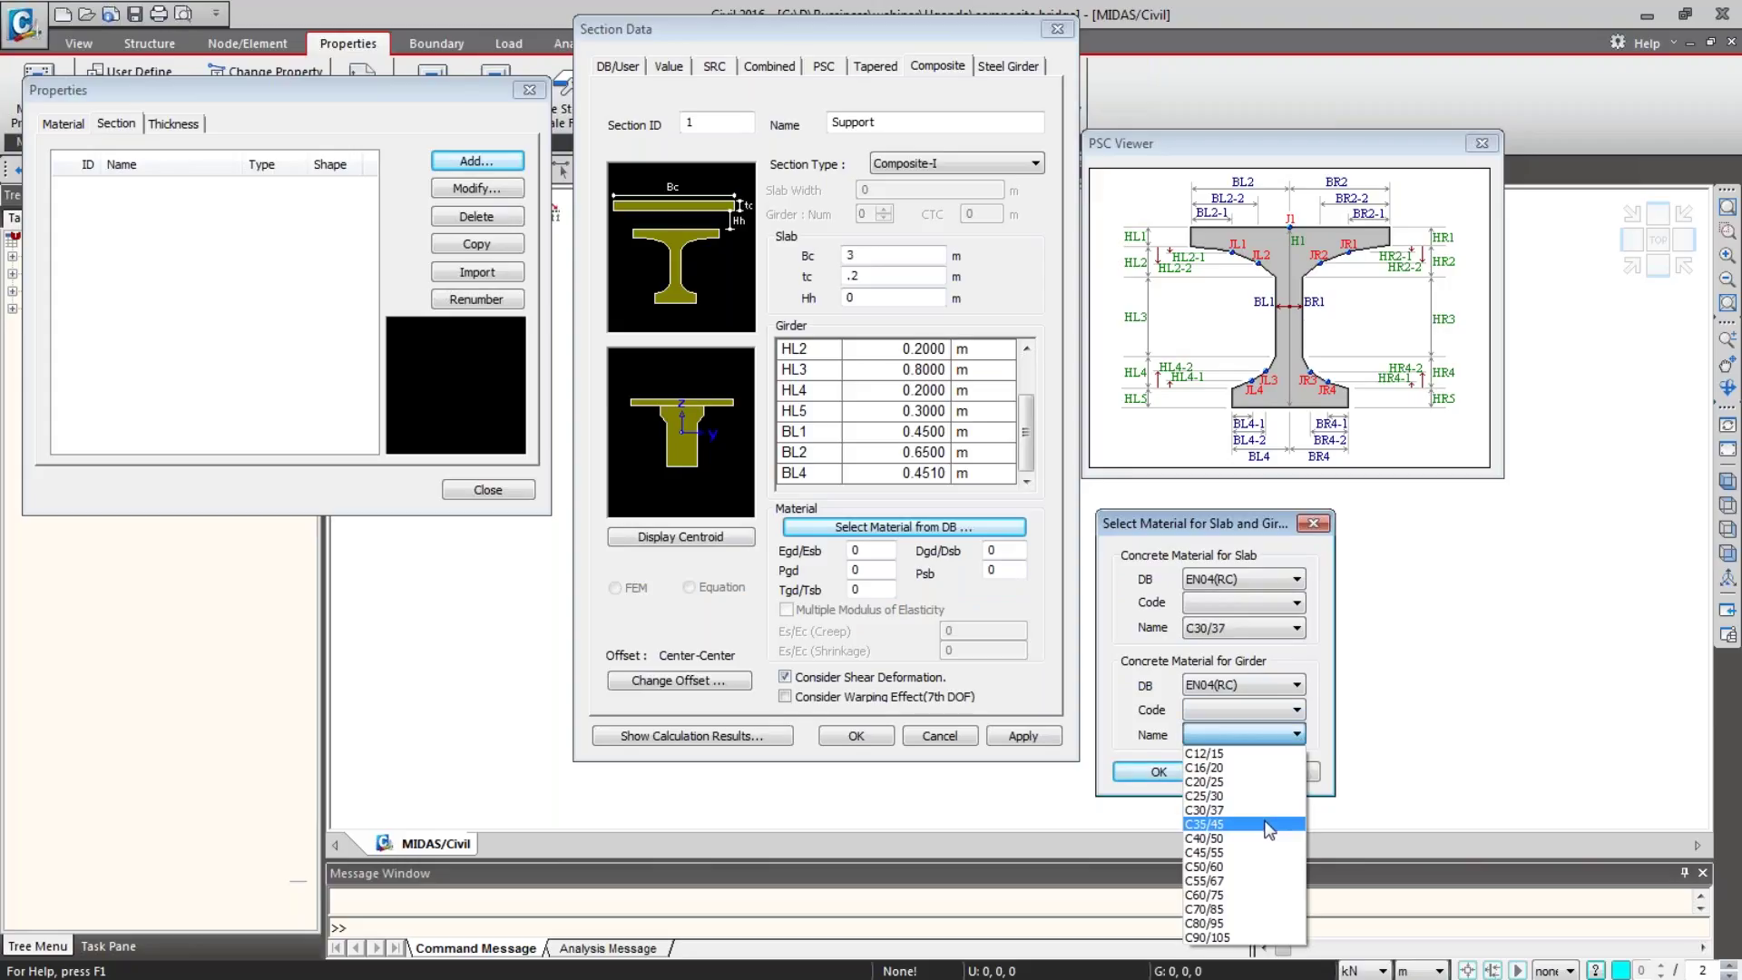
{"action": "left_click", "coordinate": [1261, 826]}
{"action": "left_click", "coordinate": [1158, 771]}
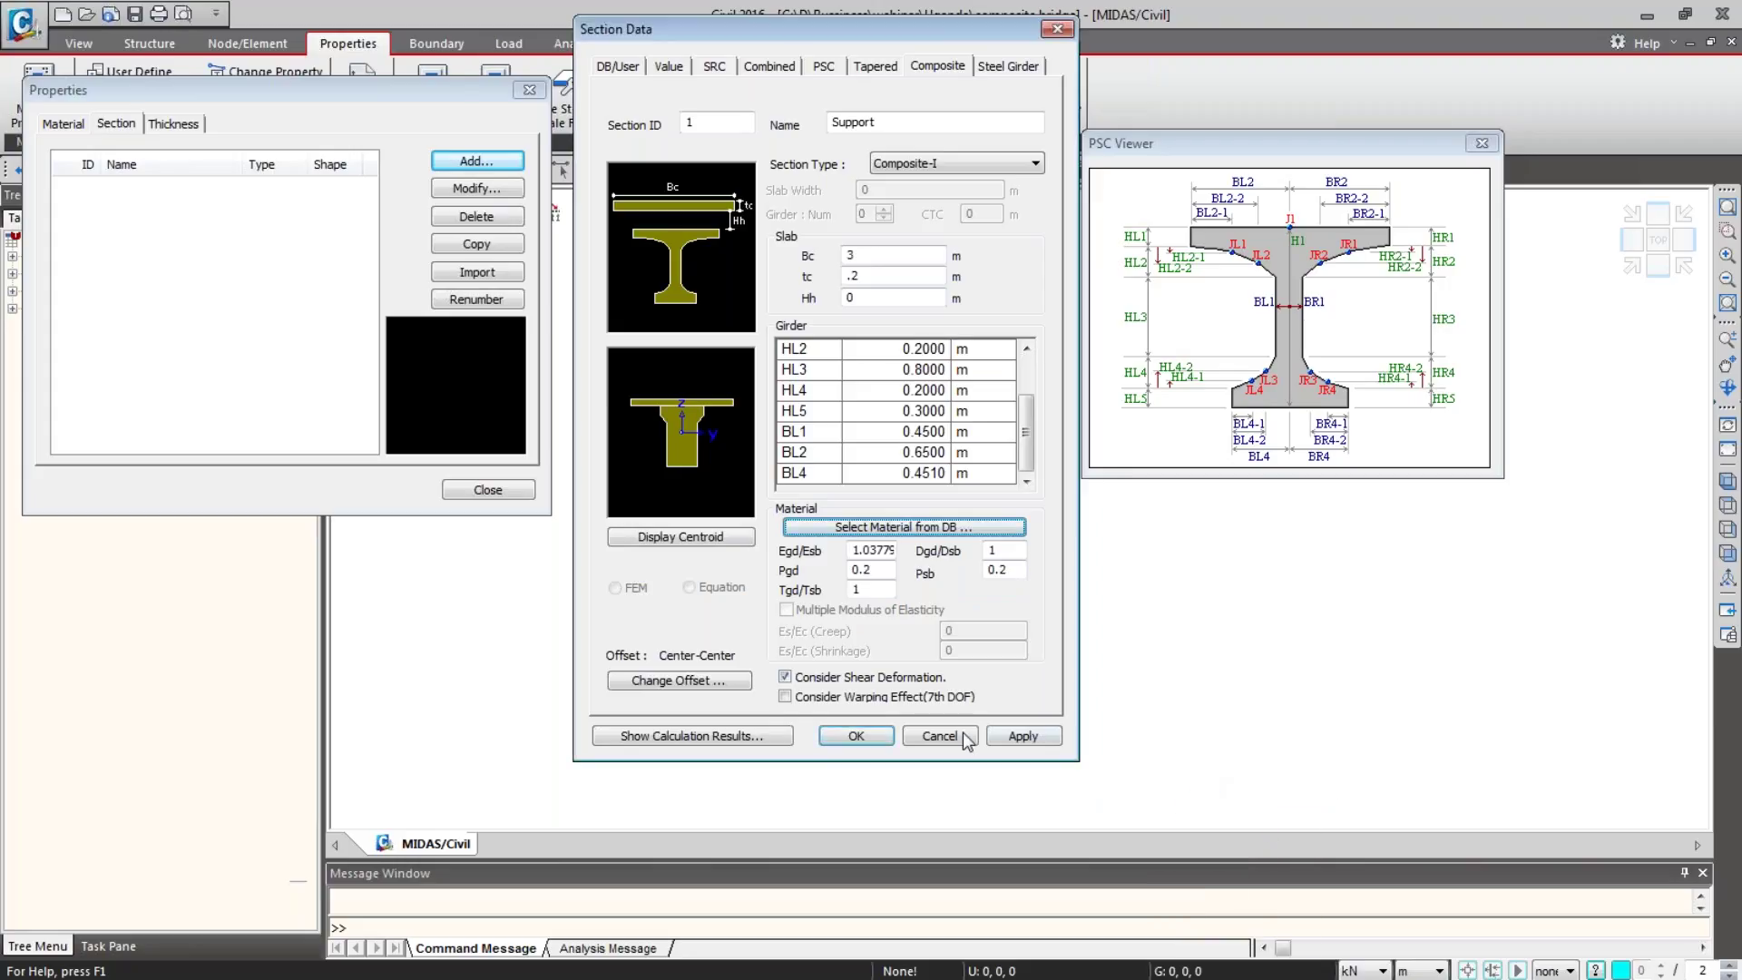
Step: Change the Support section's offset to Center-Top and add the section to the model
{"action": "left_click", "coordinate": [718, 680]}
{"action": "left_click", "coordinate": [737, 344]}
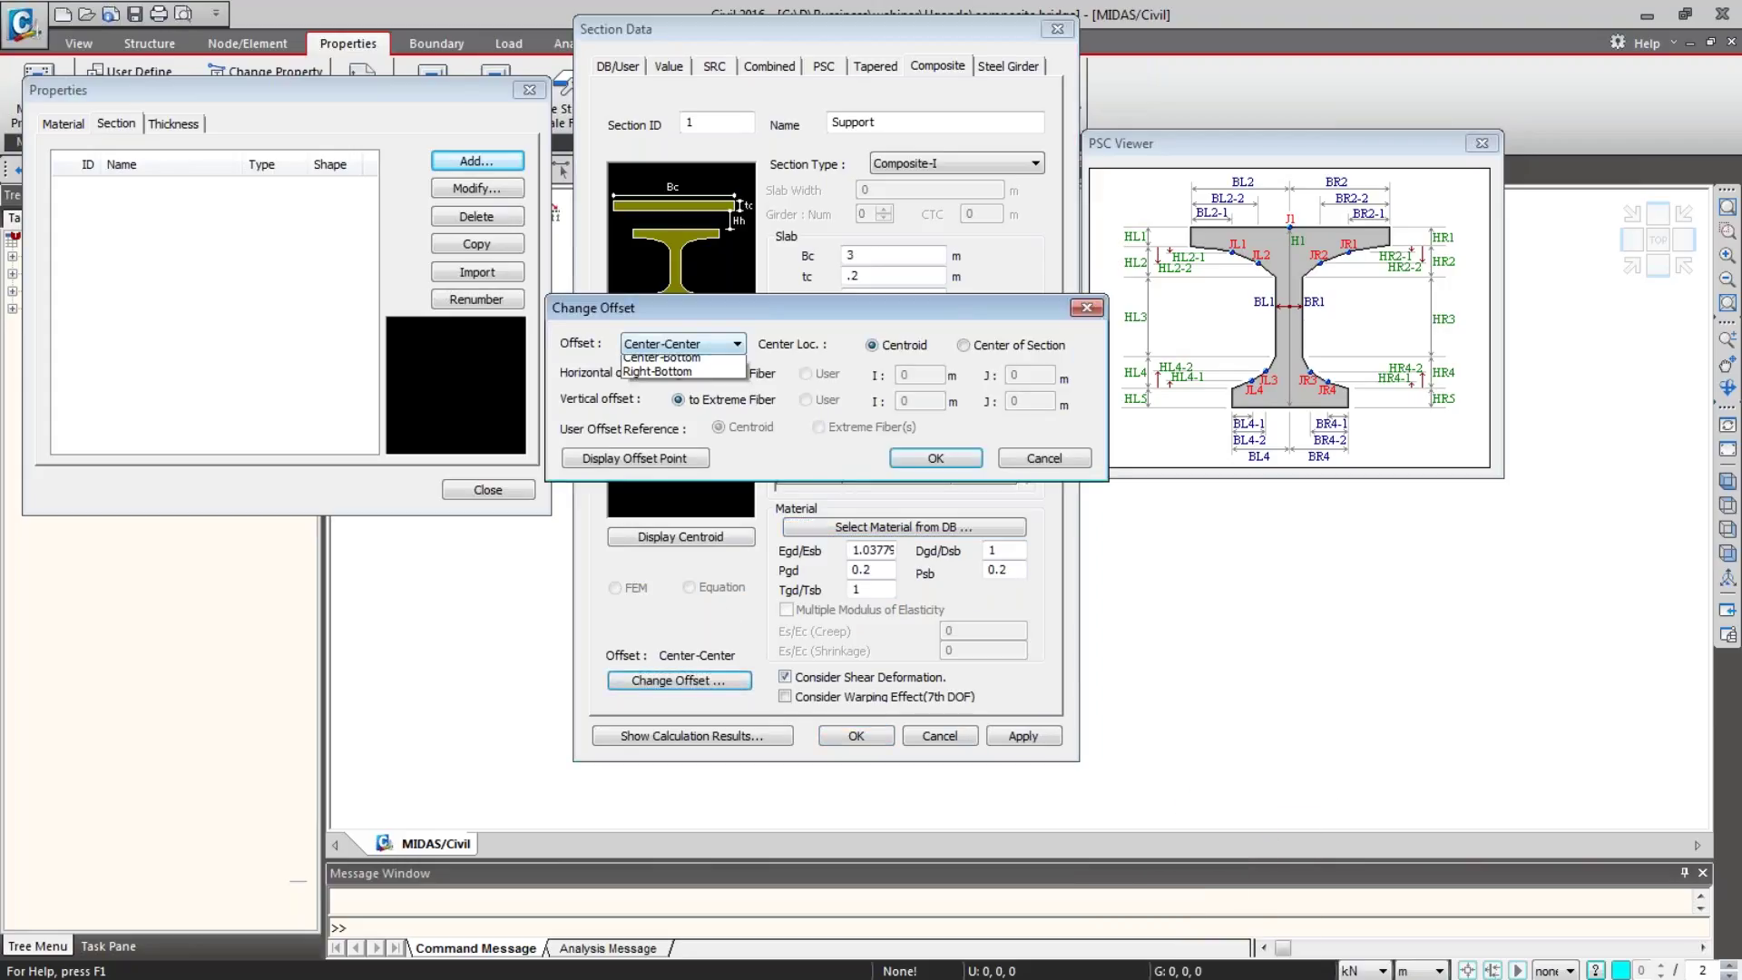
{"action": "left_click", "coordinate": [733, 378]}
{"action": "left_click", "coordinate": [923, 456]}
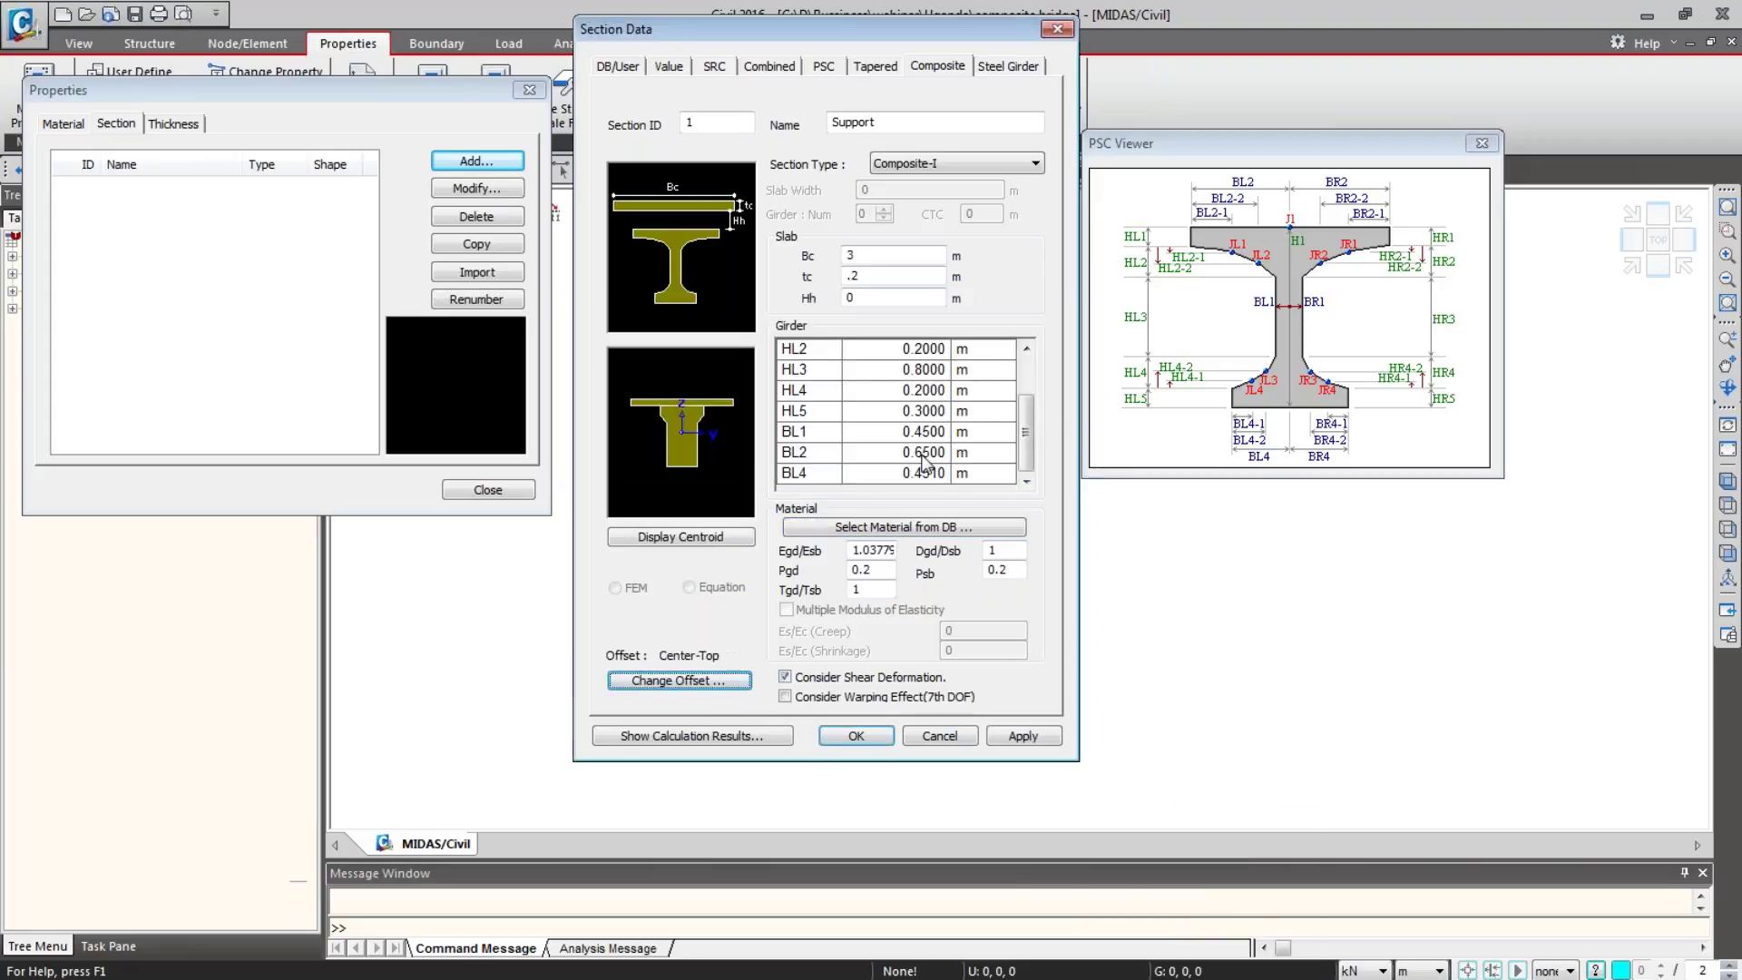
{"action": "left_click", "coordinate": [1023, 736]}
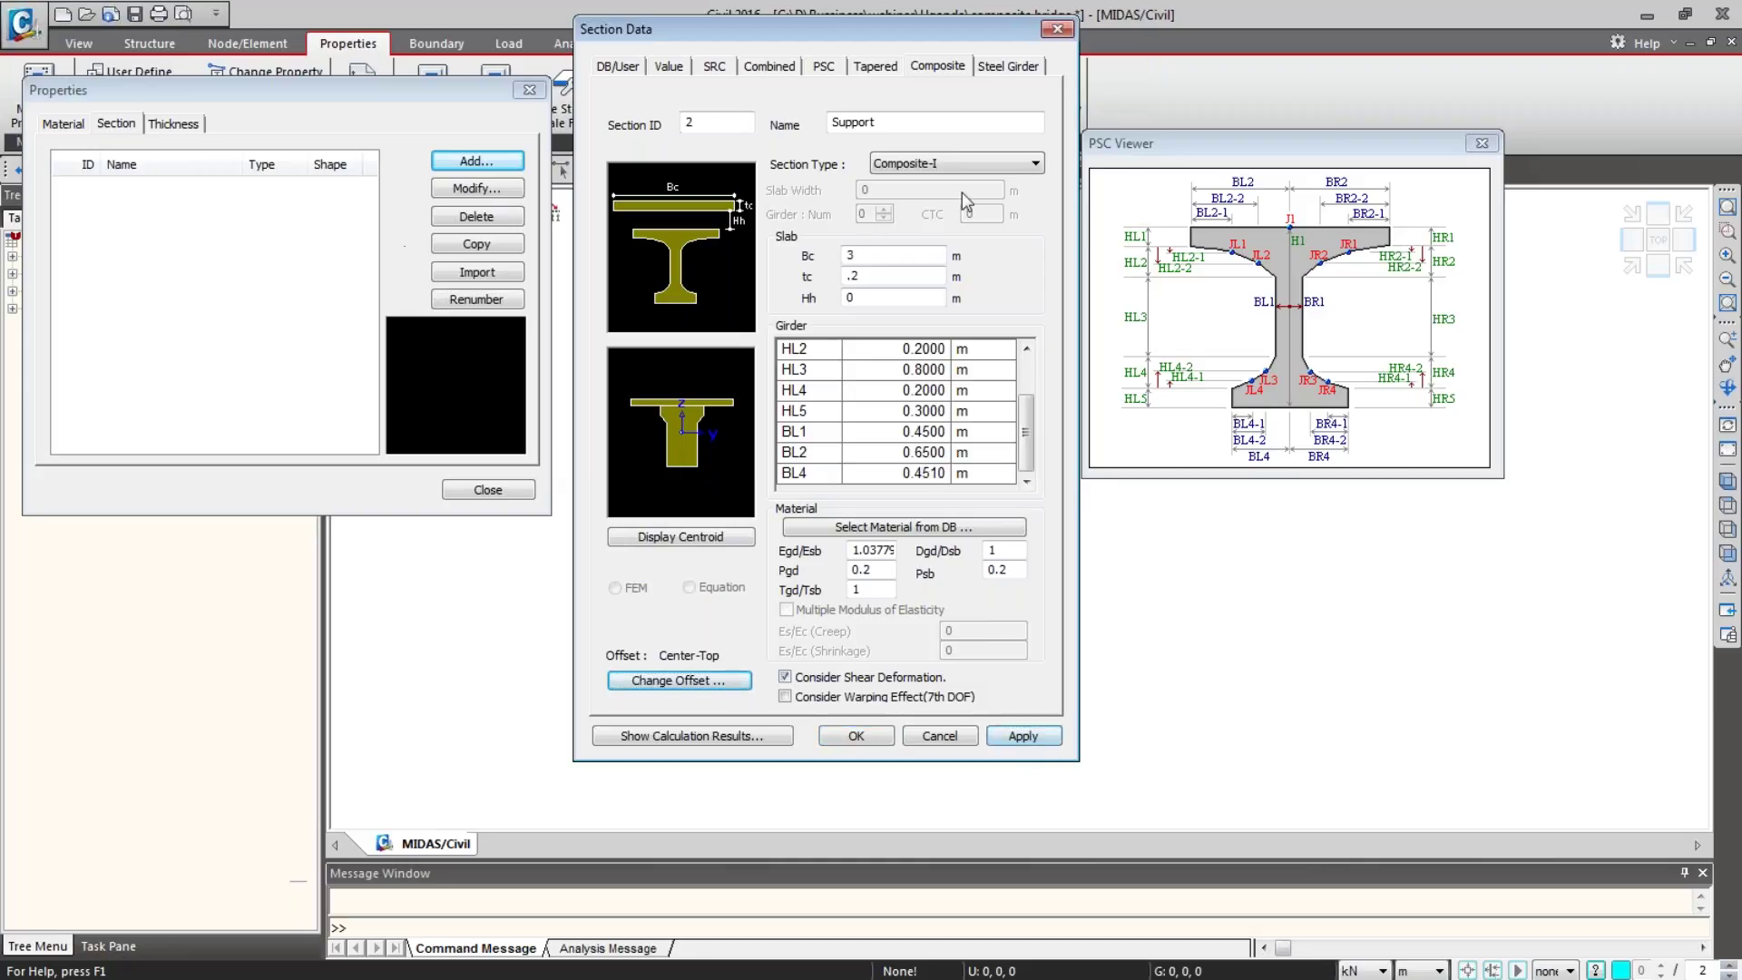
Step: Add a second Composite-I section named Mid with girder dimension BL1 set to 0.15 m
{"action": "double_click", "coordinate": [914, 125]}
{"action": "type", "text": "Mi"}
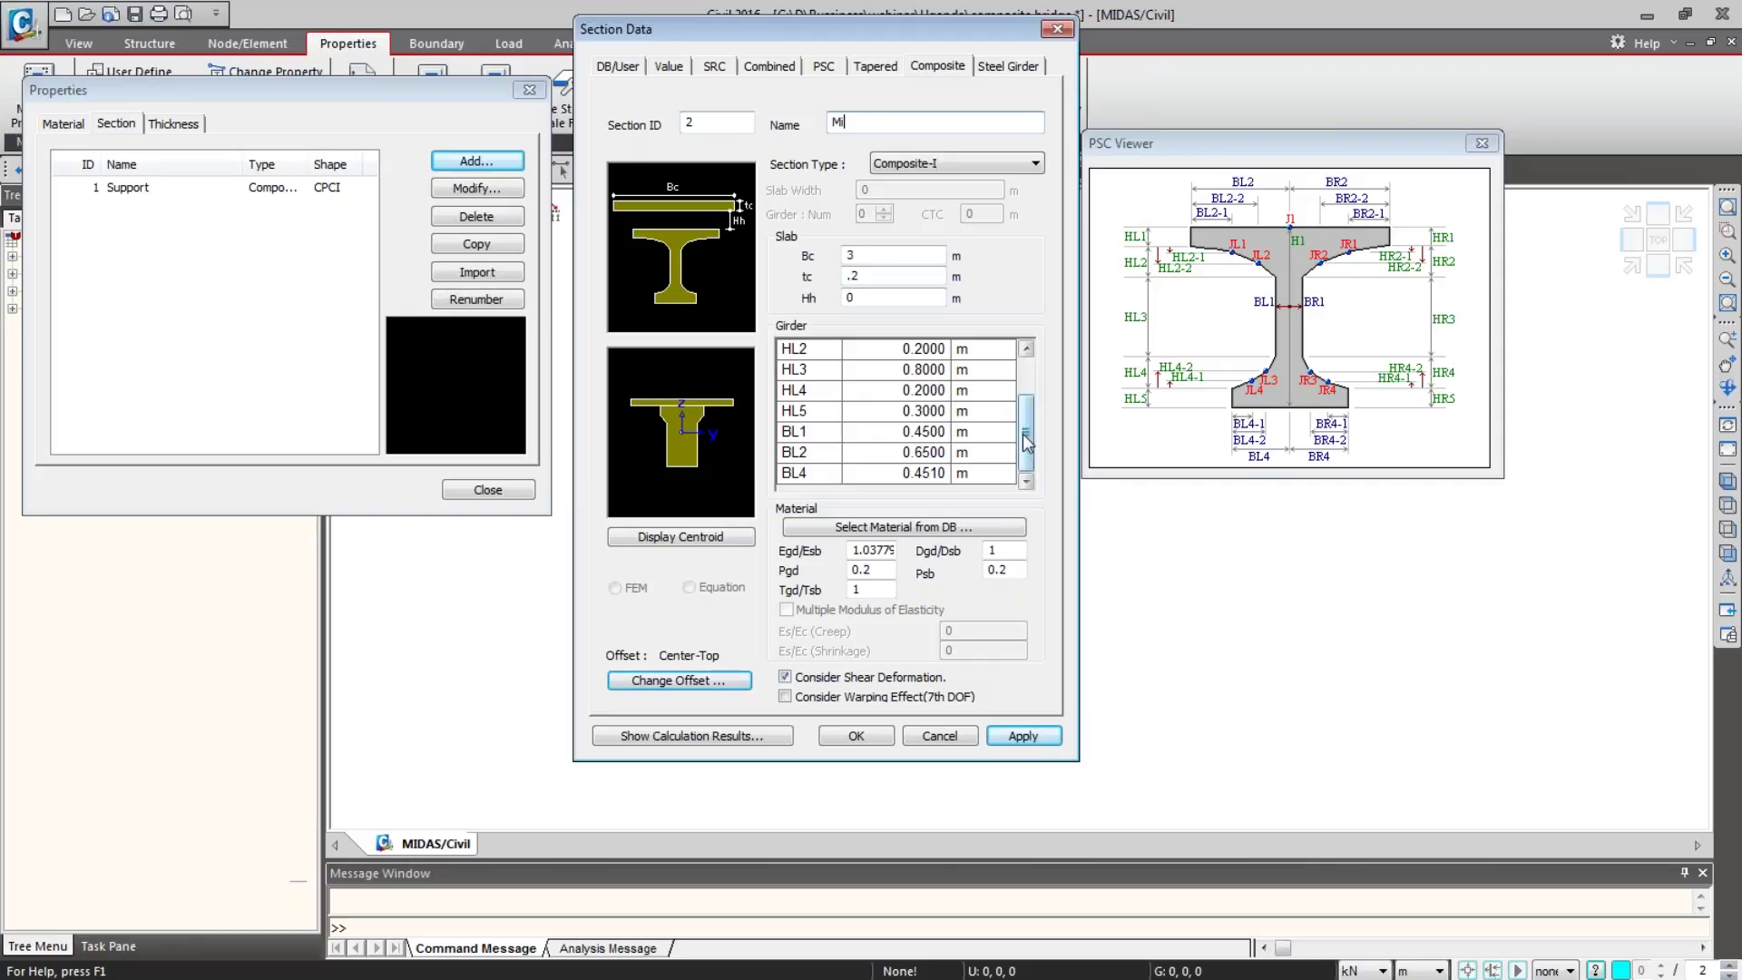
{"action": "type", "text": "d"}
{"action": "left_click", "coordinate": [928, 437]}
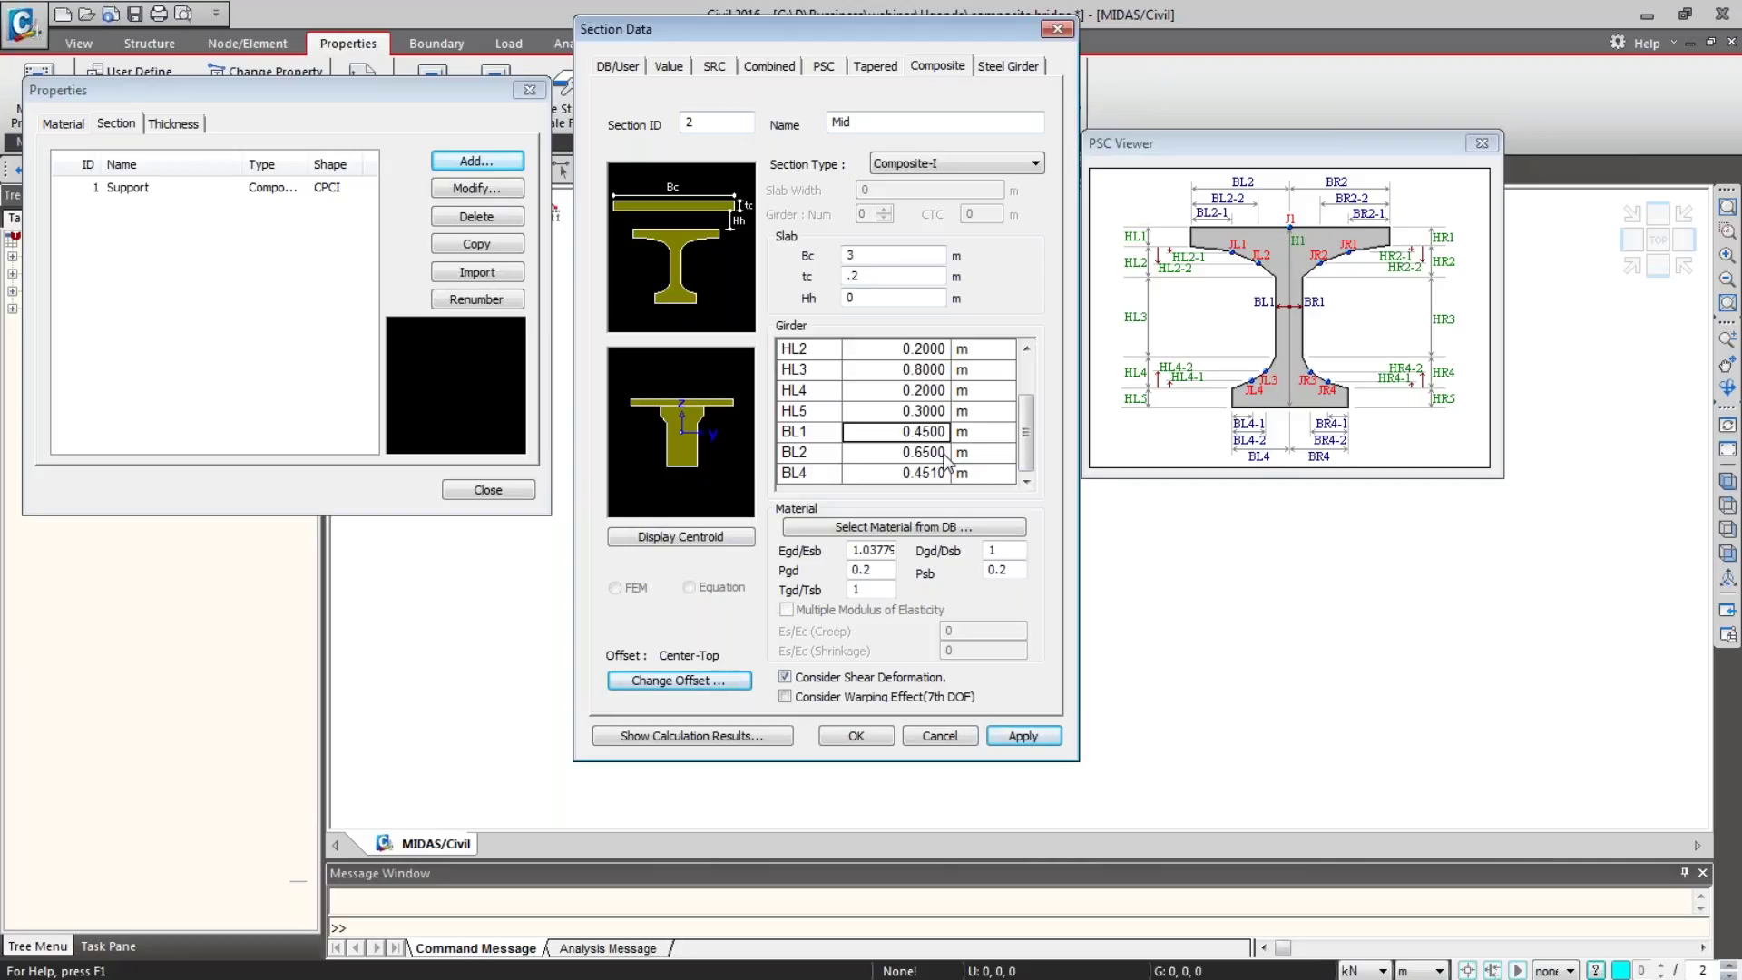
{"action": "type", "text": ".1"}
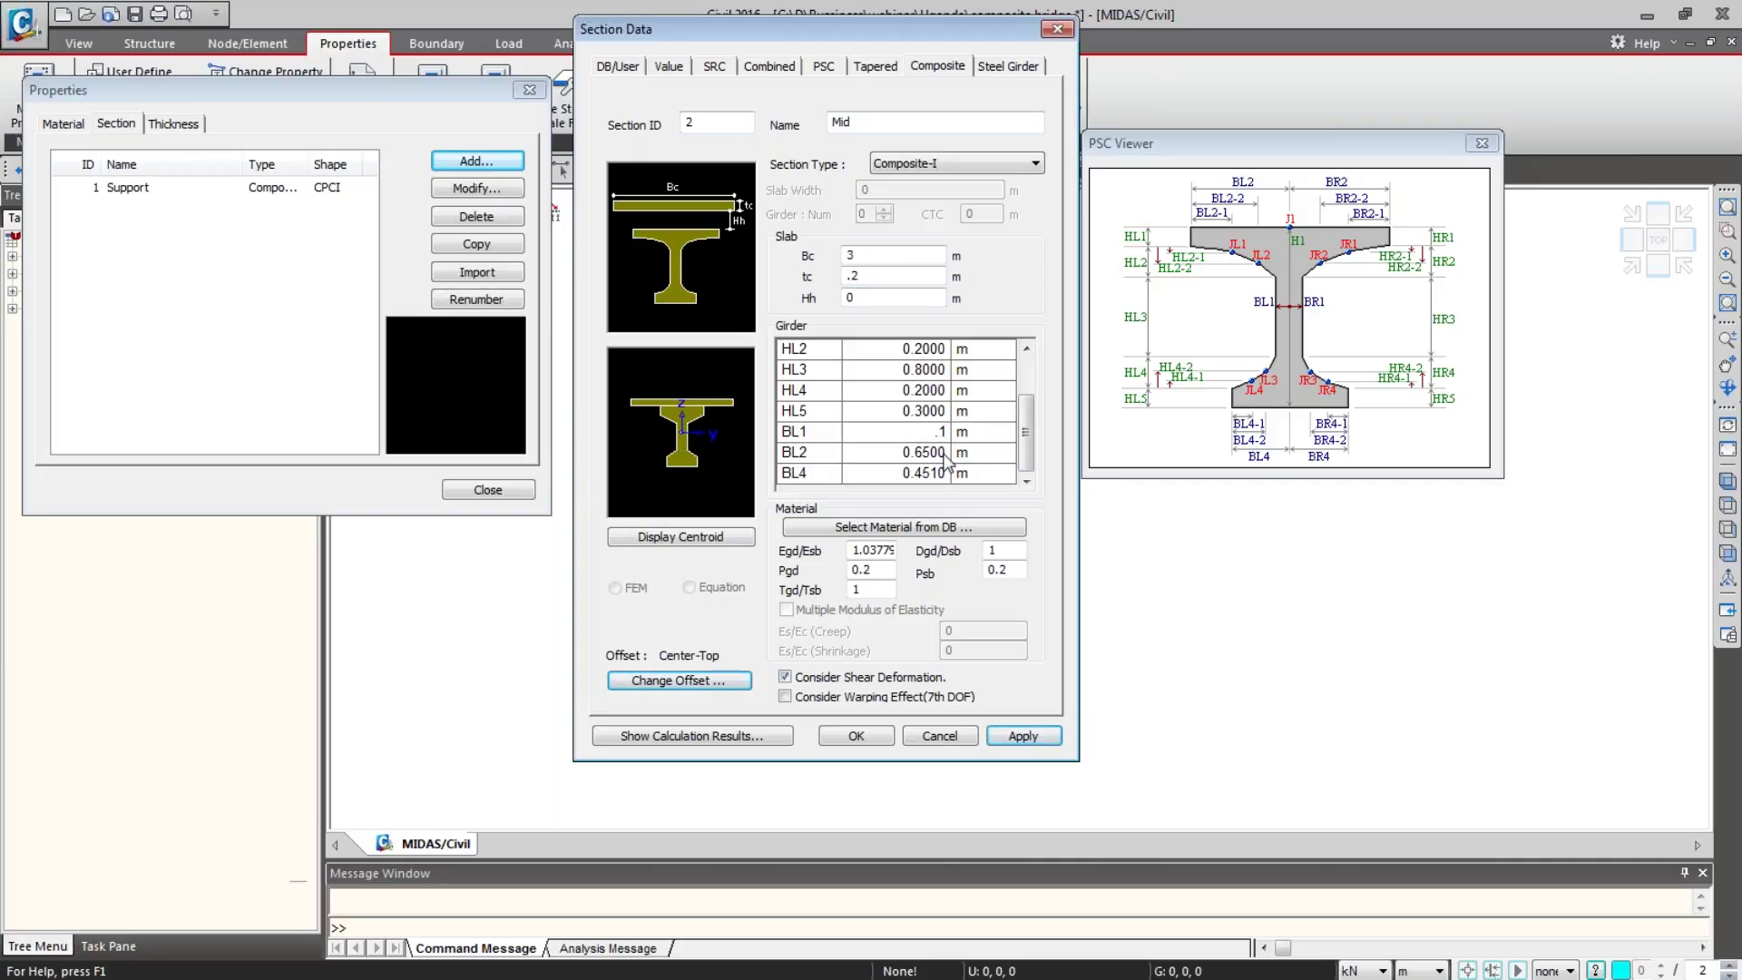
{"action": "type", "text": "5"}
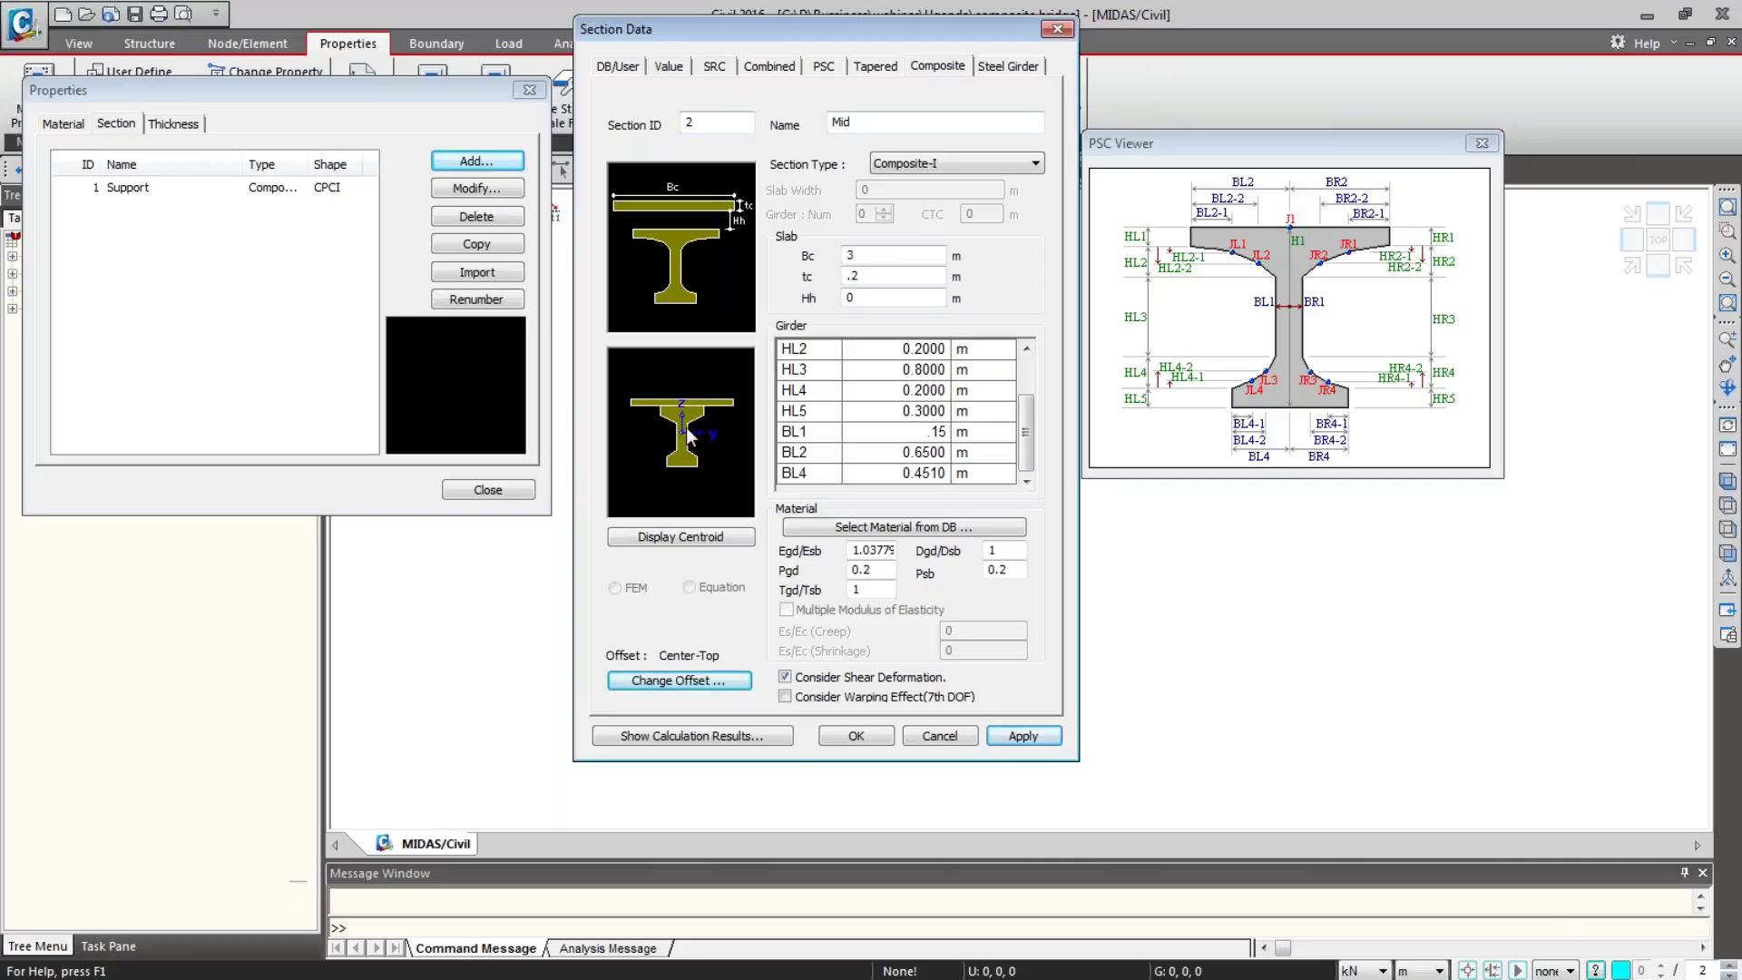
{"action": "left_click", "coordinate": [1023, 736]}
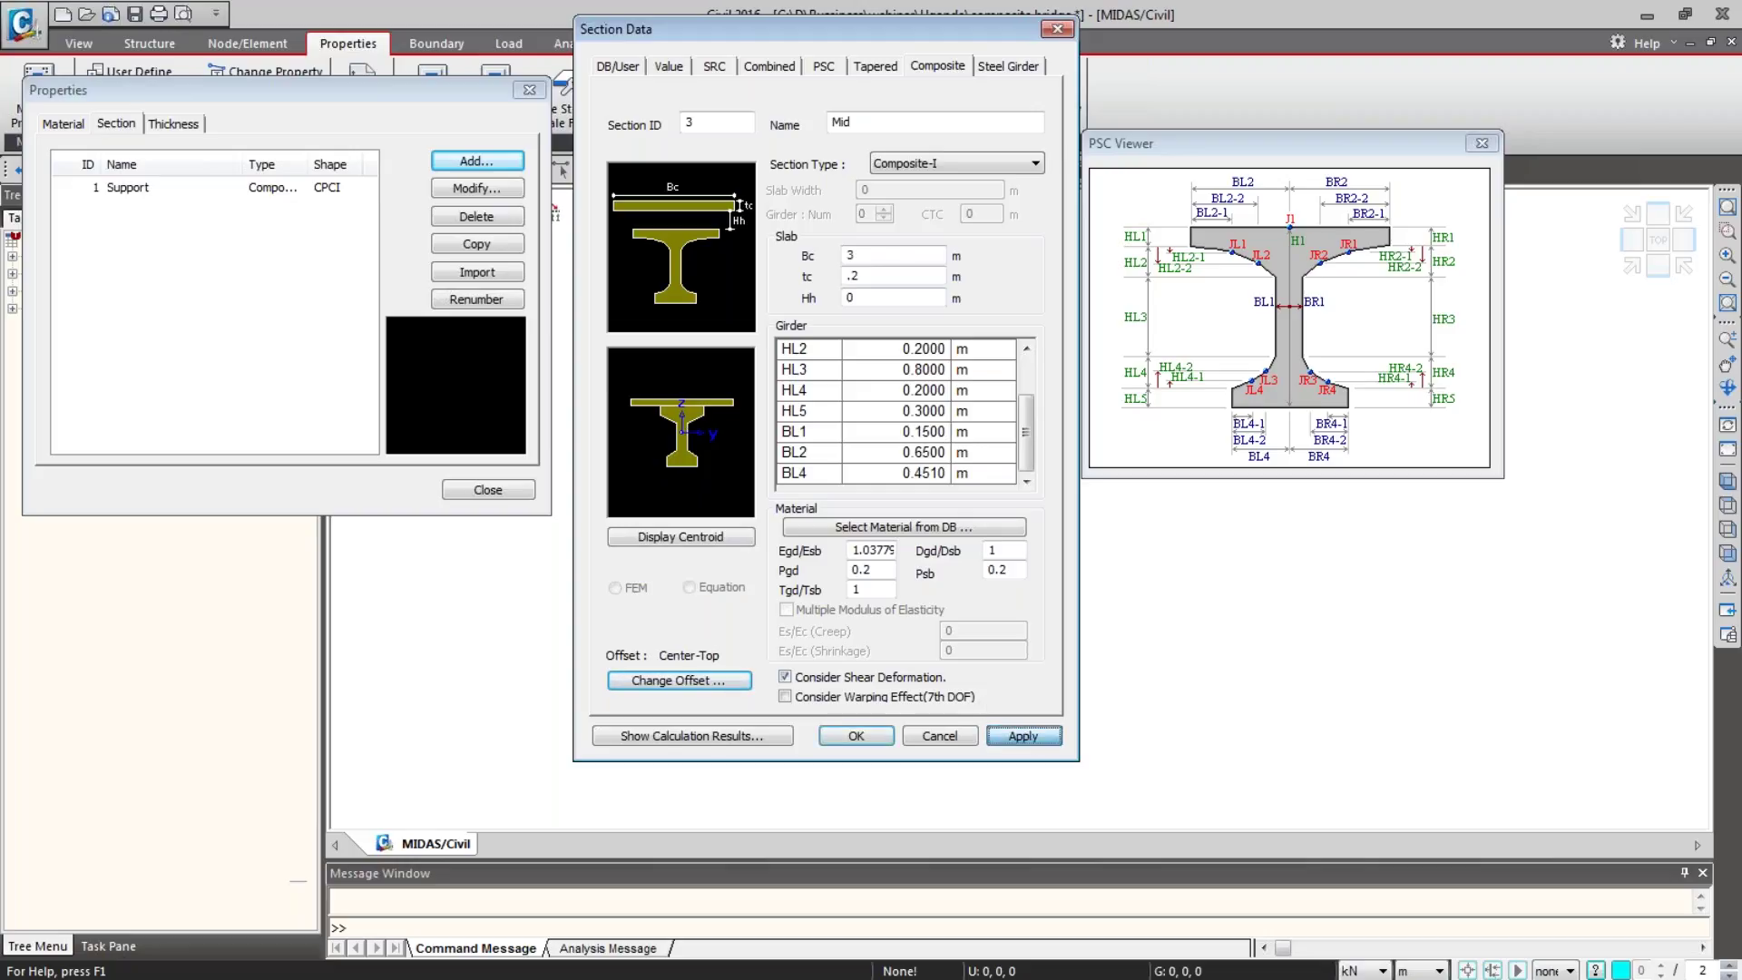
Step: Start a tapered section of type Composite PSC-I and name it taper Left
{"action": "left_click", "coordinate": [886, 70]}
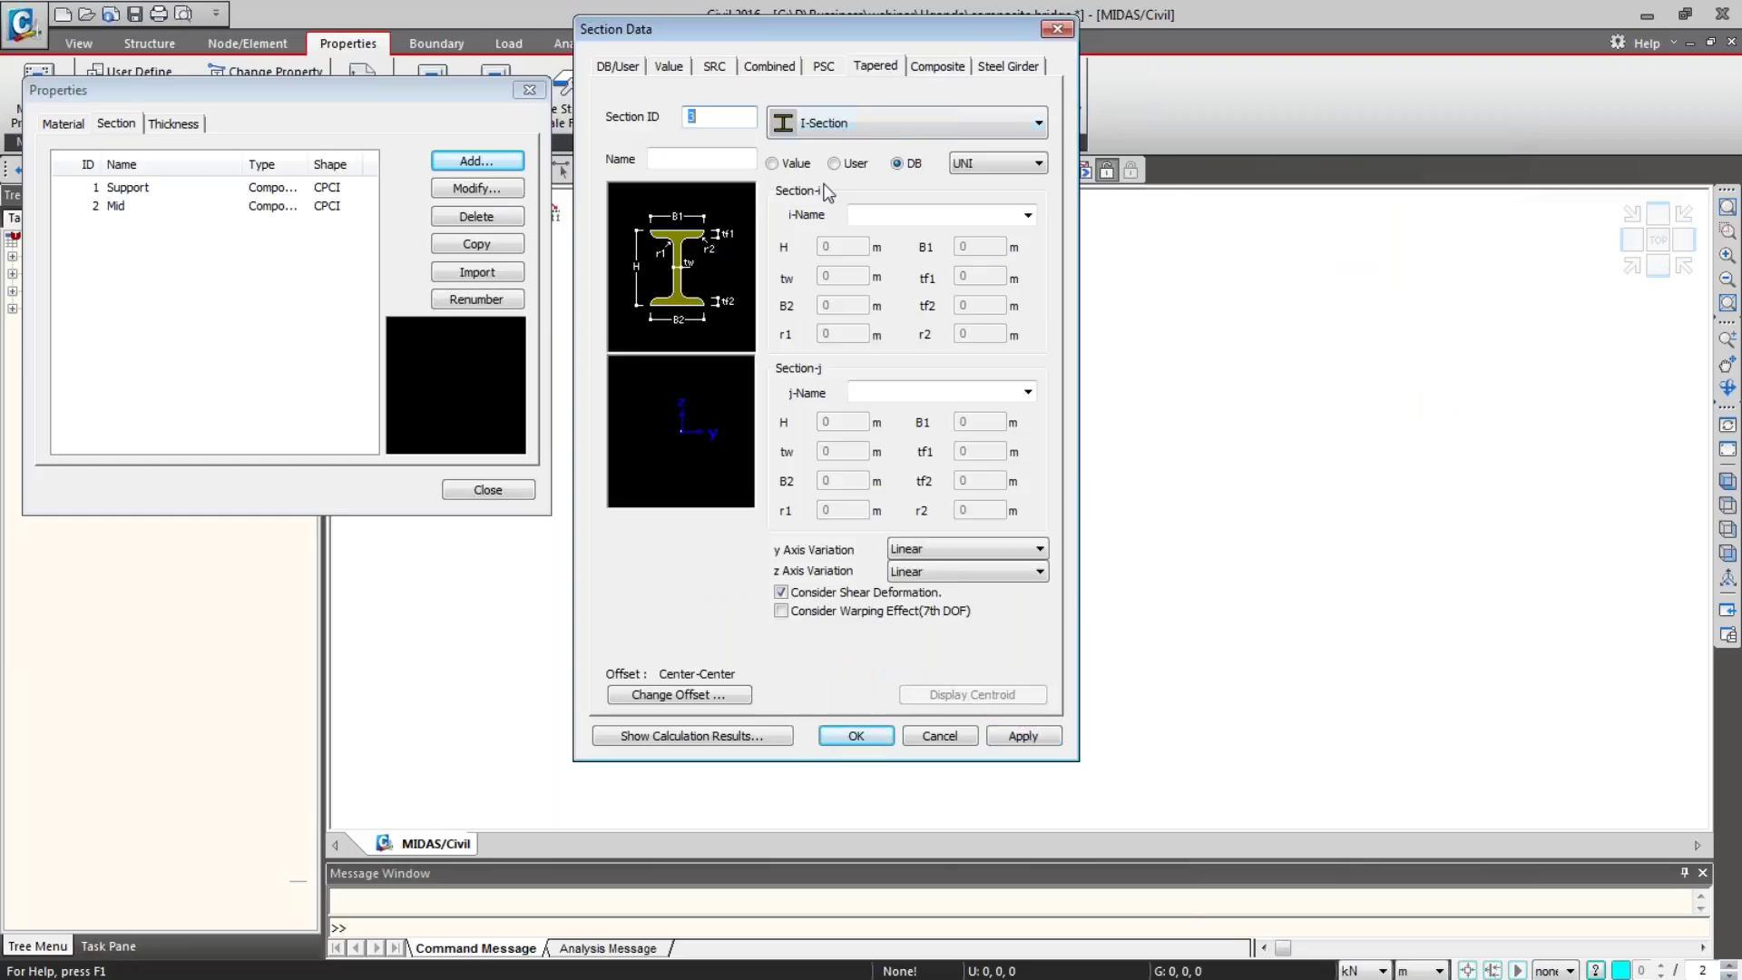
{"action": "left_click", "coordinate": [880, 127]}
{"action": "scroll", "coordinate": [951, 397], "scroll_direction": "down", "scroll_amount": 4}
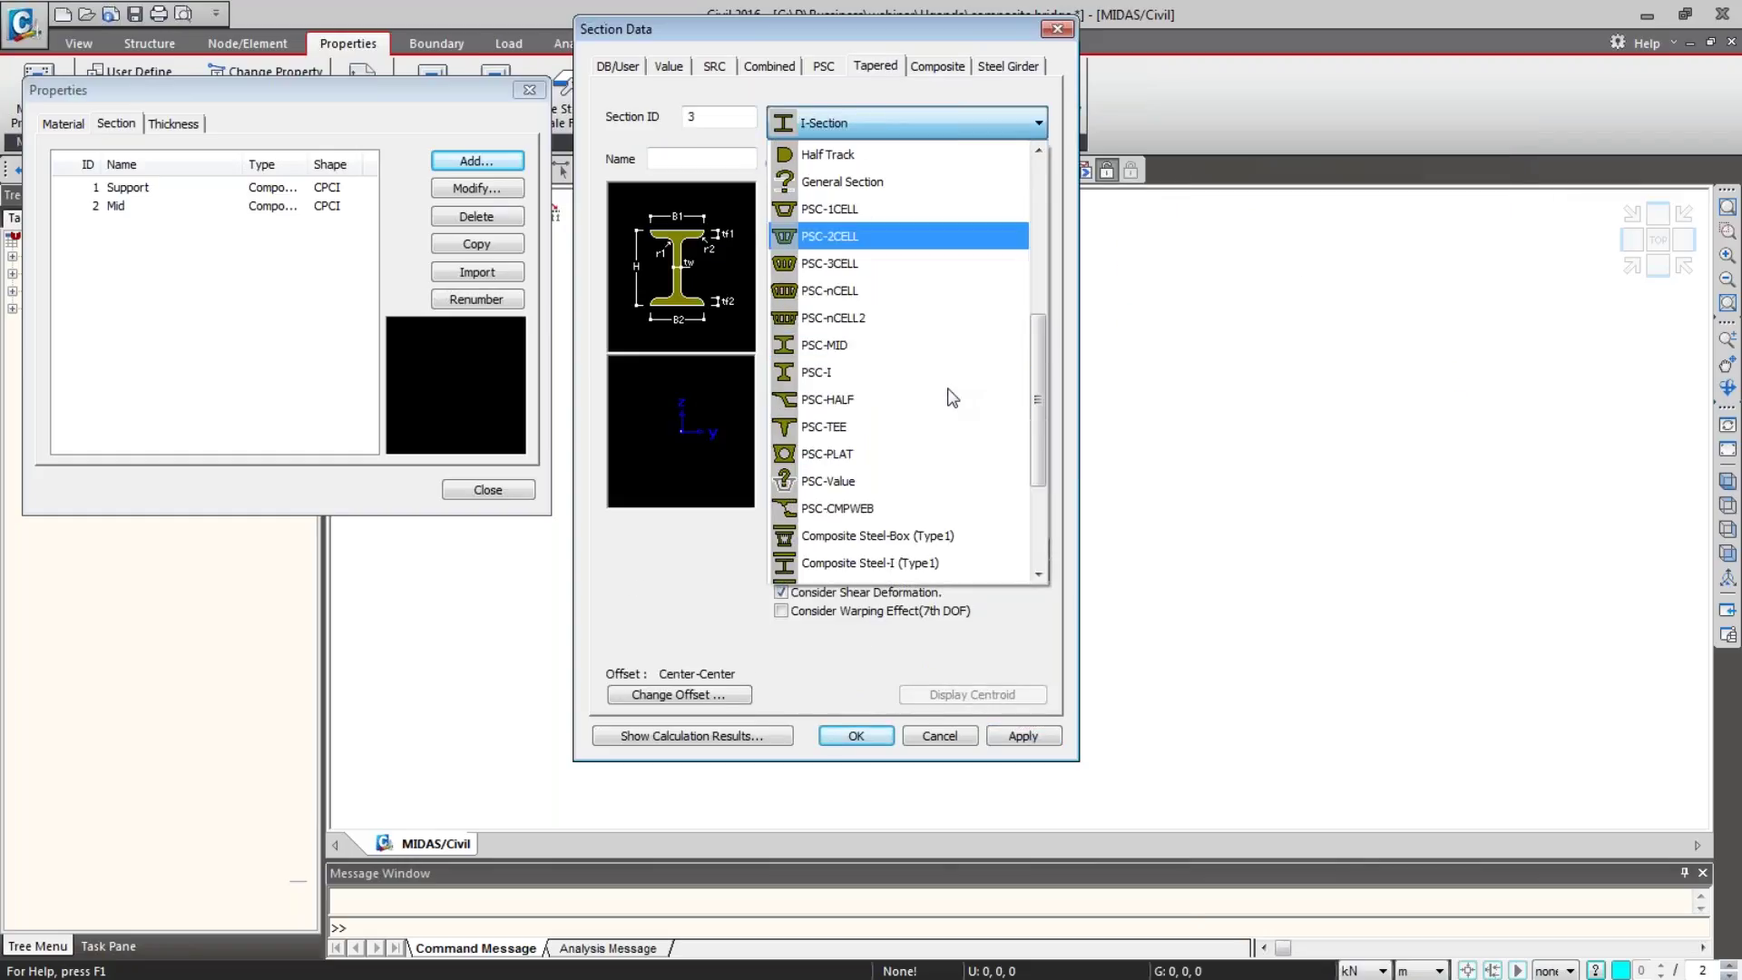
{"action": "scroll", "coordinate": [951, 397], "scroll_direction": "down", "scroll_amount": 3}
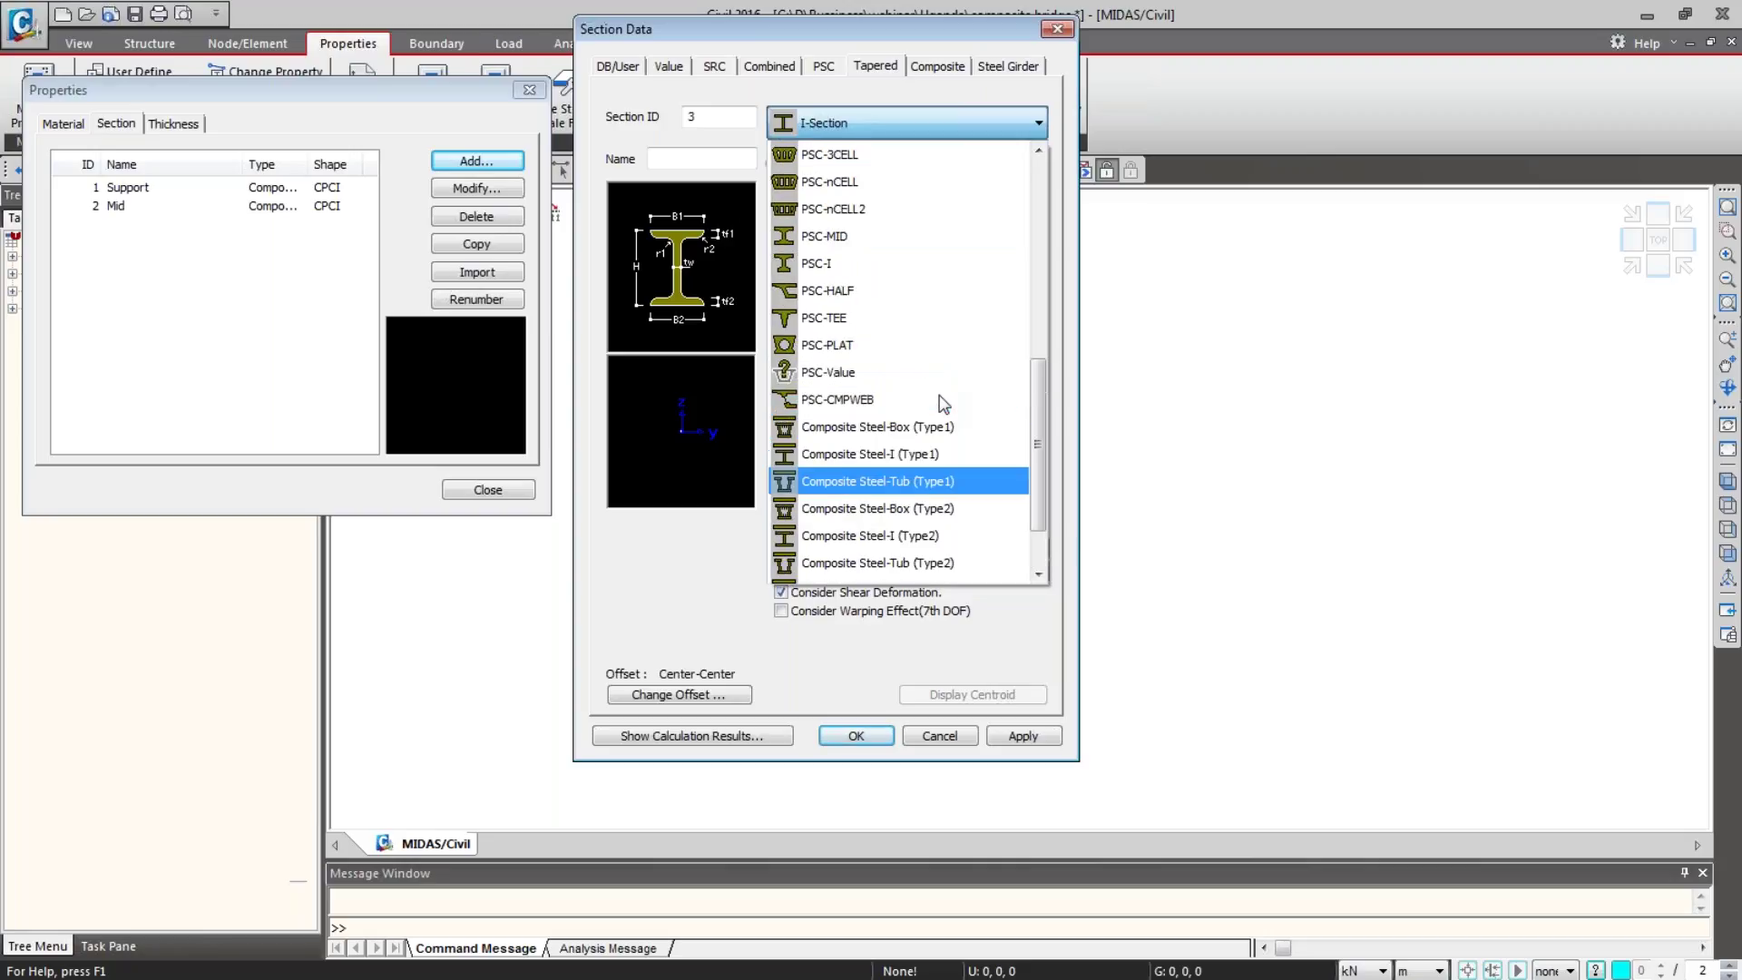
{"action": "left_click", "coordinate": [862, 508]}
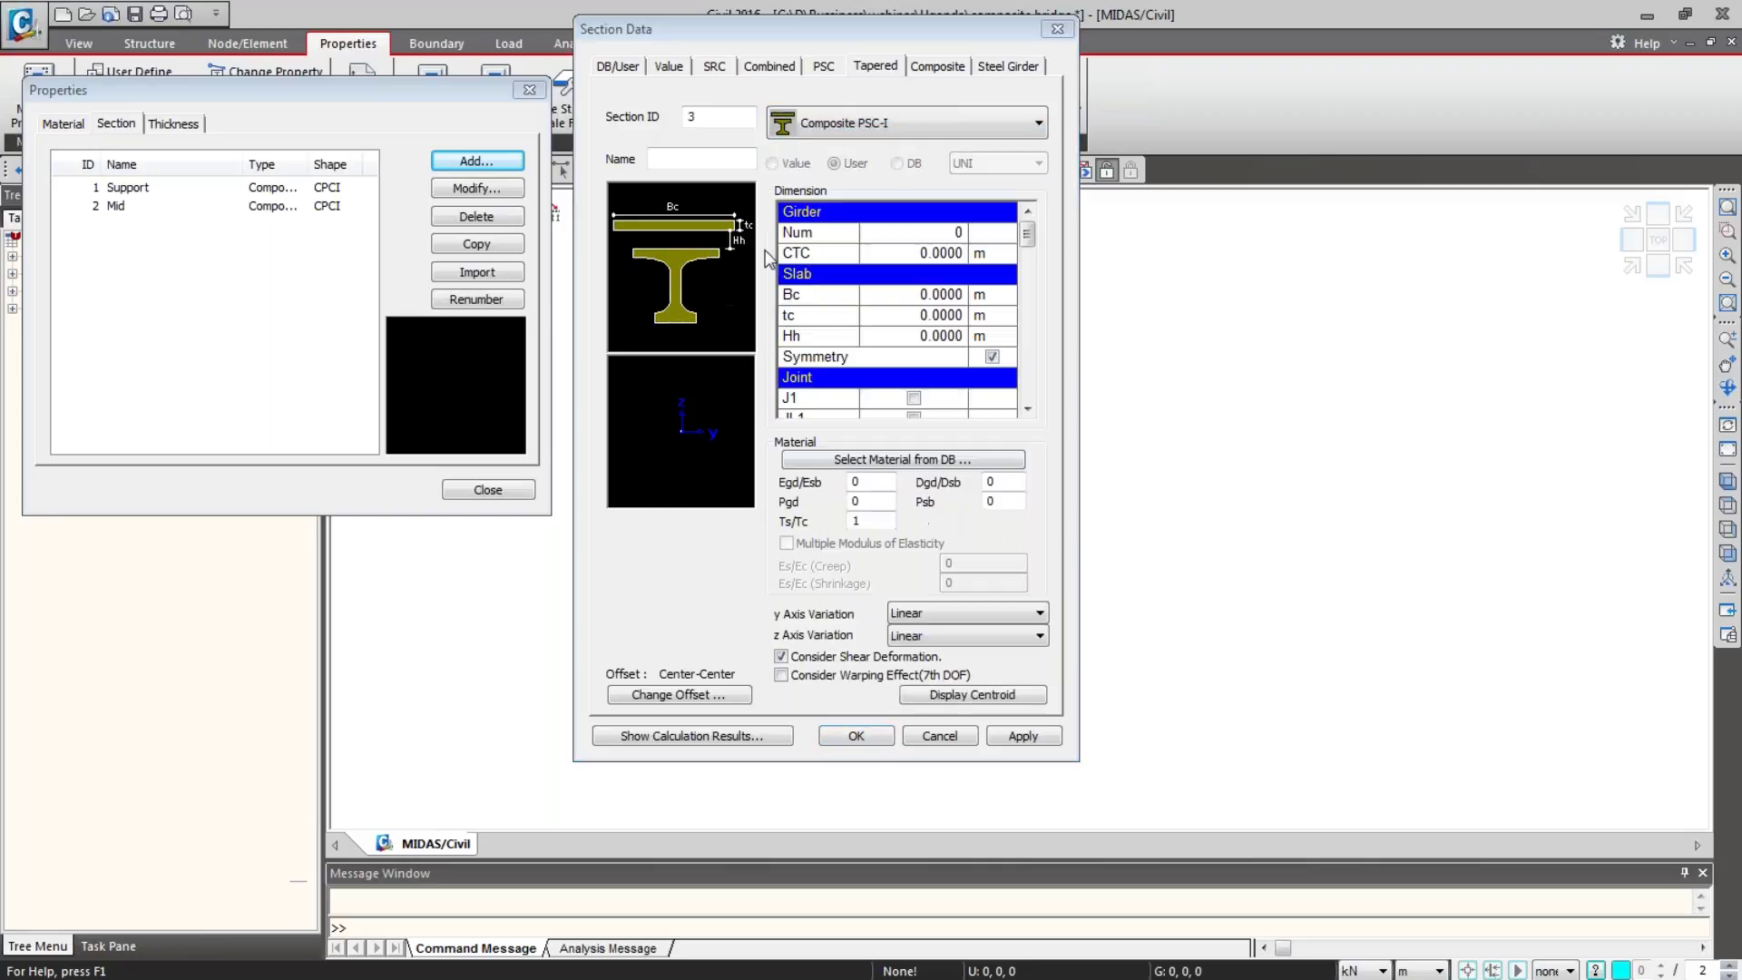
{"action": "left_click", "coordinate": [707, 159]}
{"action": "type", "text": "taper"}
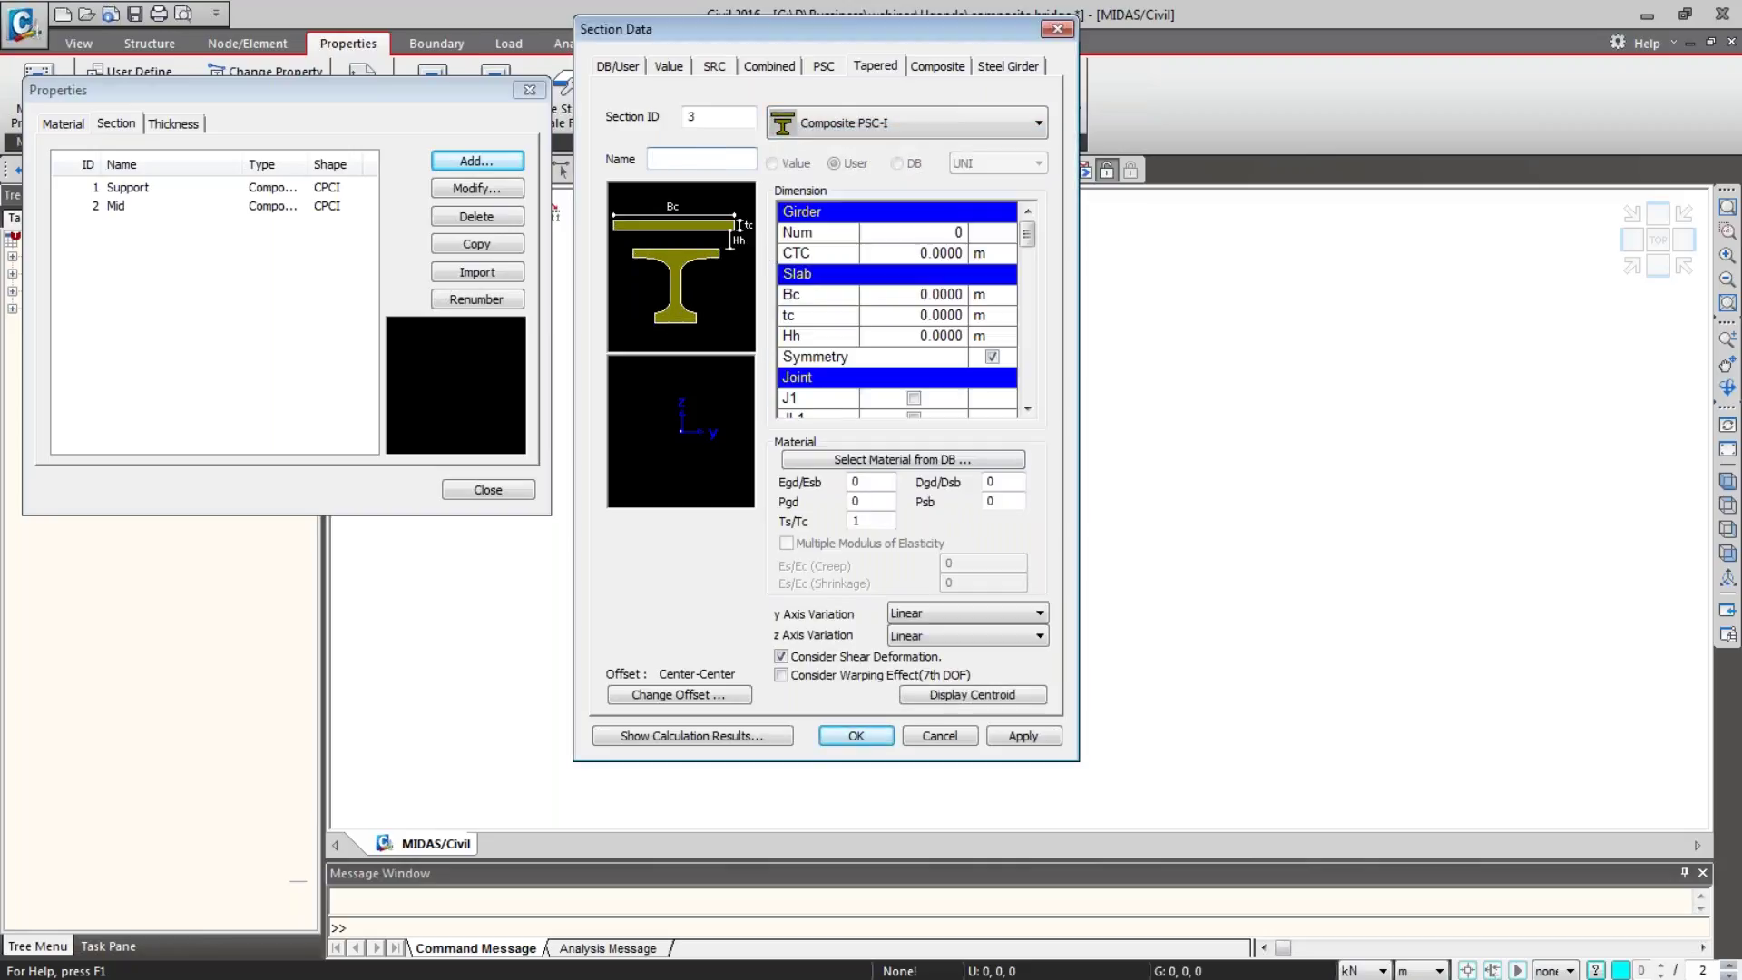
{"action": "type", "text": " Left"}
Step: Set the tapered section's girder number to 4, CTC to 3 m, slab Bc to 3 m and tc to 0.2 m
{"action": "left_click", "coordinate": [916, 238]}
{"action": "type", "text": "4"}
{"action": "key", "text": "Return"}
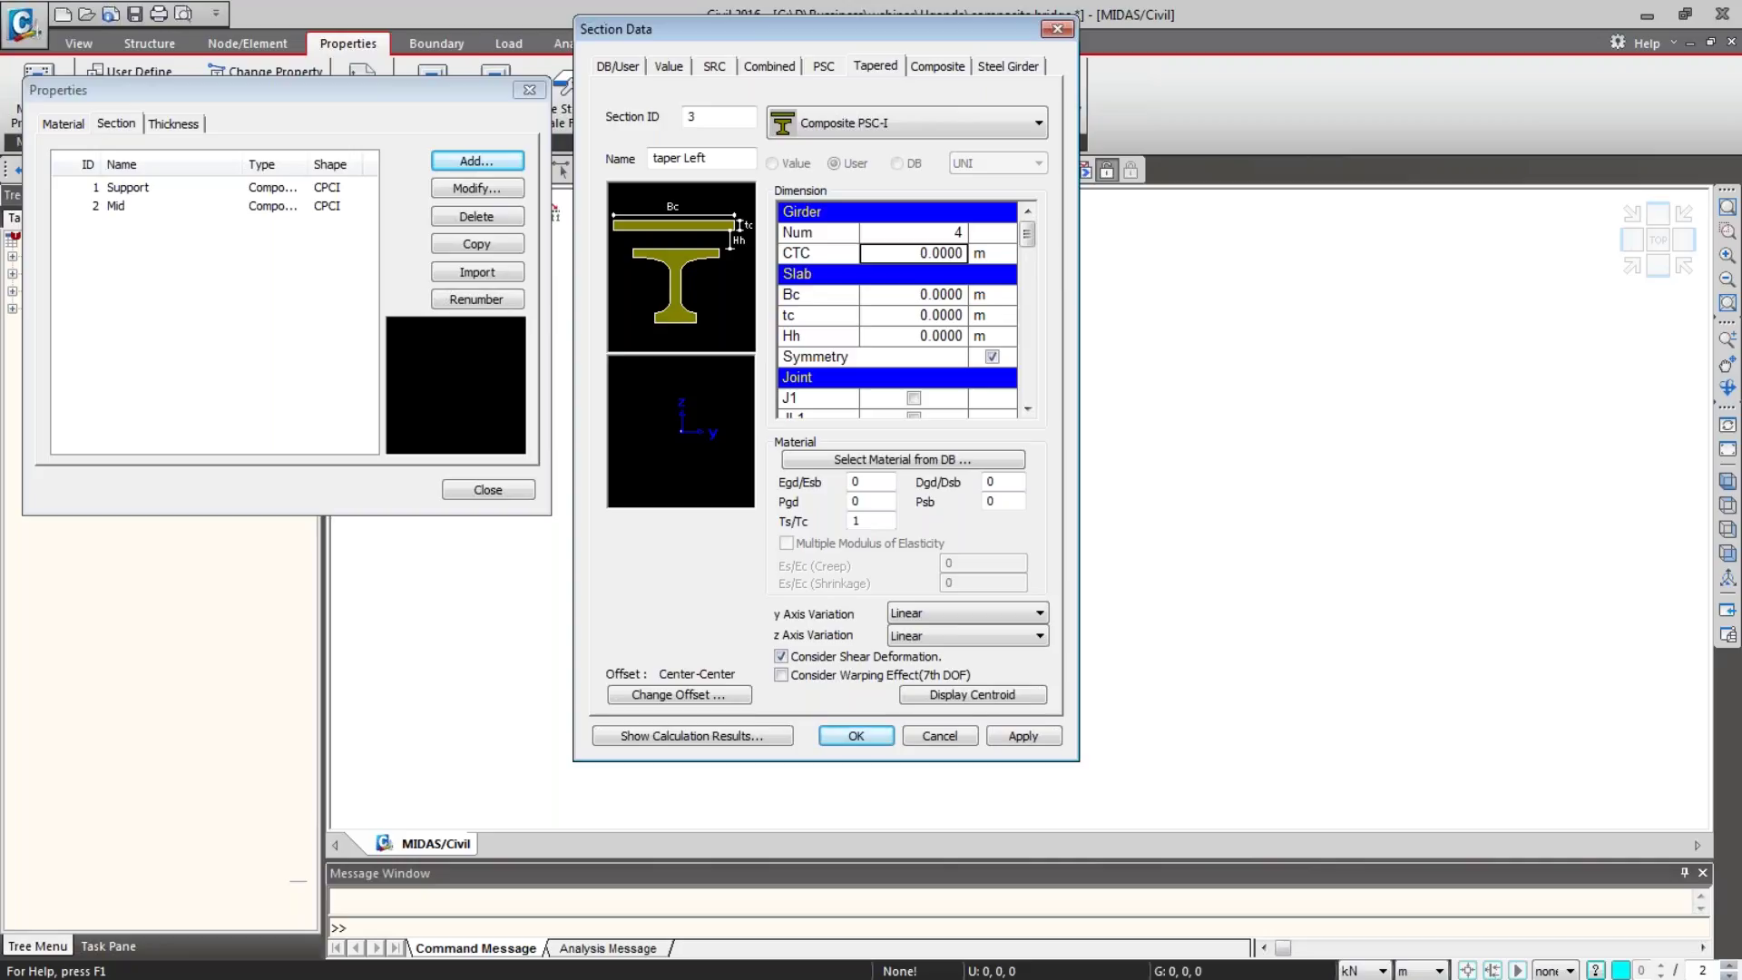
{"action": "type", "text": "3"}
{"action": "key", "text": "Return"}
{"action": "type", "text": "3"}
{"action": "key", "text": "Return"}
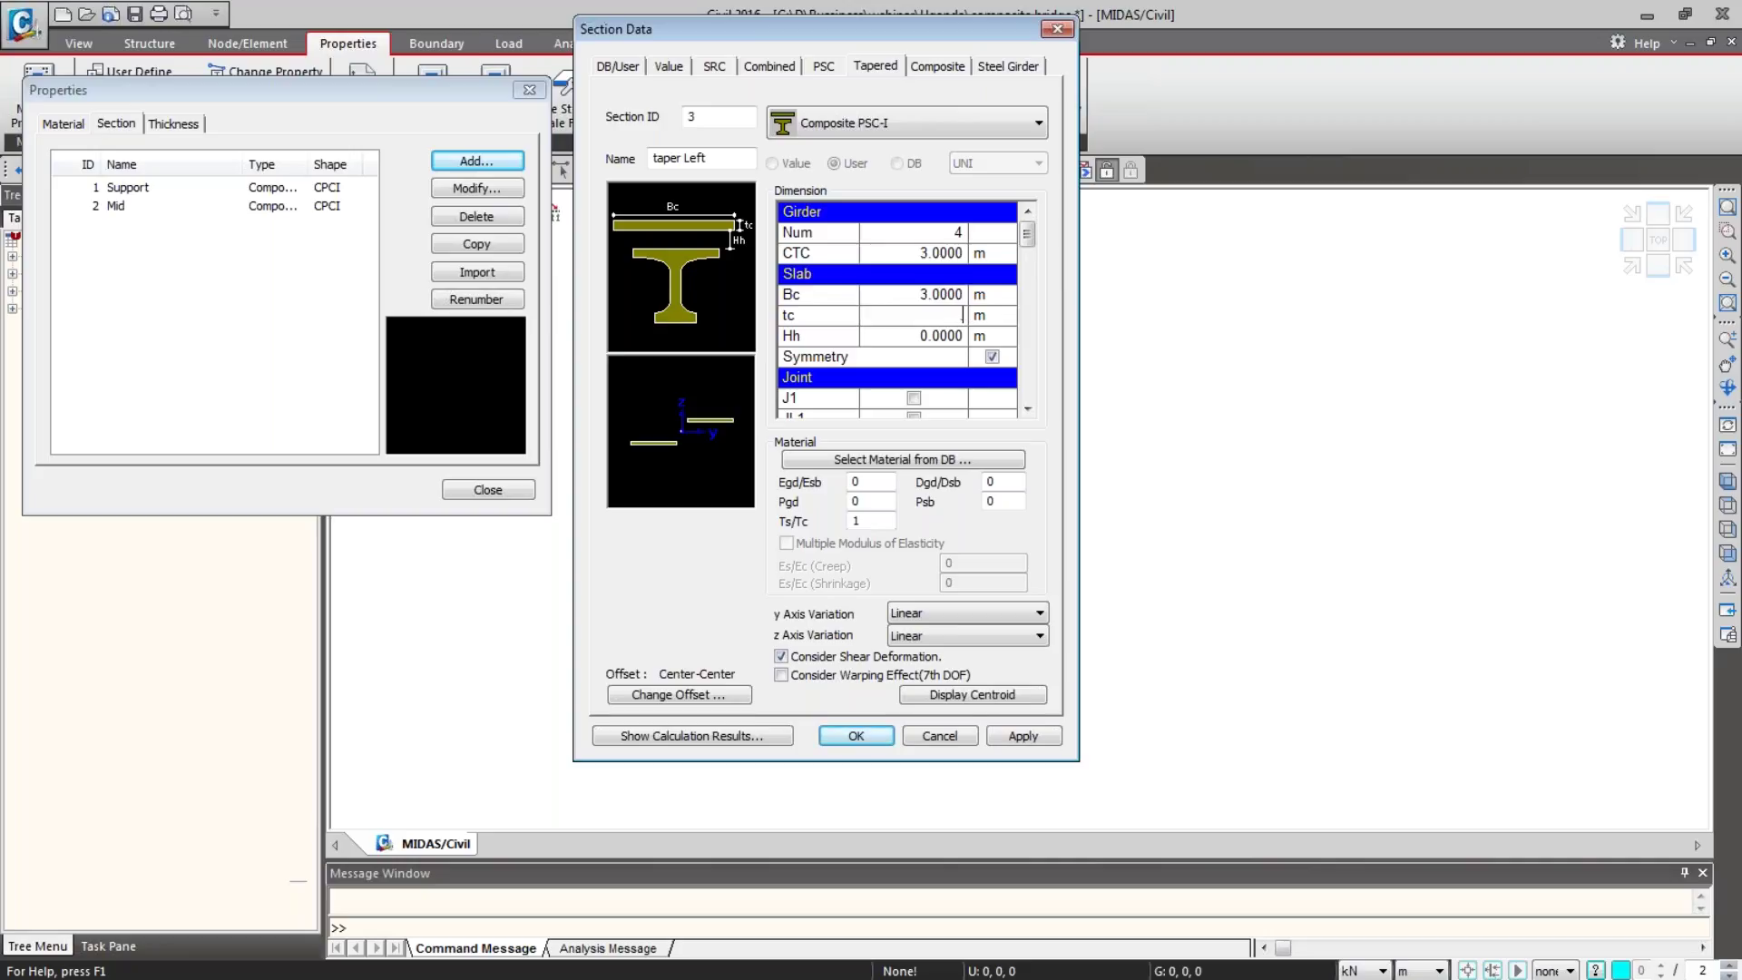
{"action": "type", "text": ".2"}
Step: Import the Support section's dimensions into Size-I of the tapered section
{"action": "left_click", "coordinate": [1028, 408]}
{"action": "left_click", "coordinate": [1028, 409]}
{"action": "left_click", "coordinate": [1028, 408]}
{"action": "left_click", "coordinate": [1028, 408]}
{"action": "left_click", "coordinate": [1028, 408]}
{"action": "left_click", "coordinate": [1027, 408]}
{"action": "left_click", "coordinate": [1028, 409]}
{"action": "left_click", "coordinate": [1028, 408]}
{"action": "left_click", "coordinate": [1028, 408]}
{"action": "left_click", "coordinate": [1028, 408]}
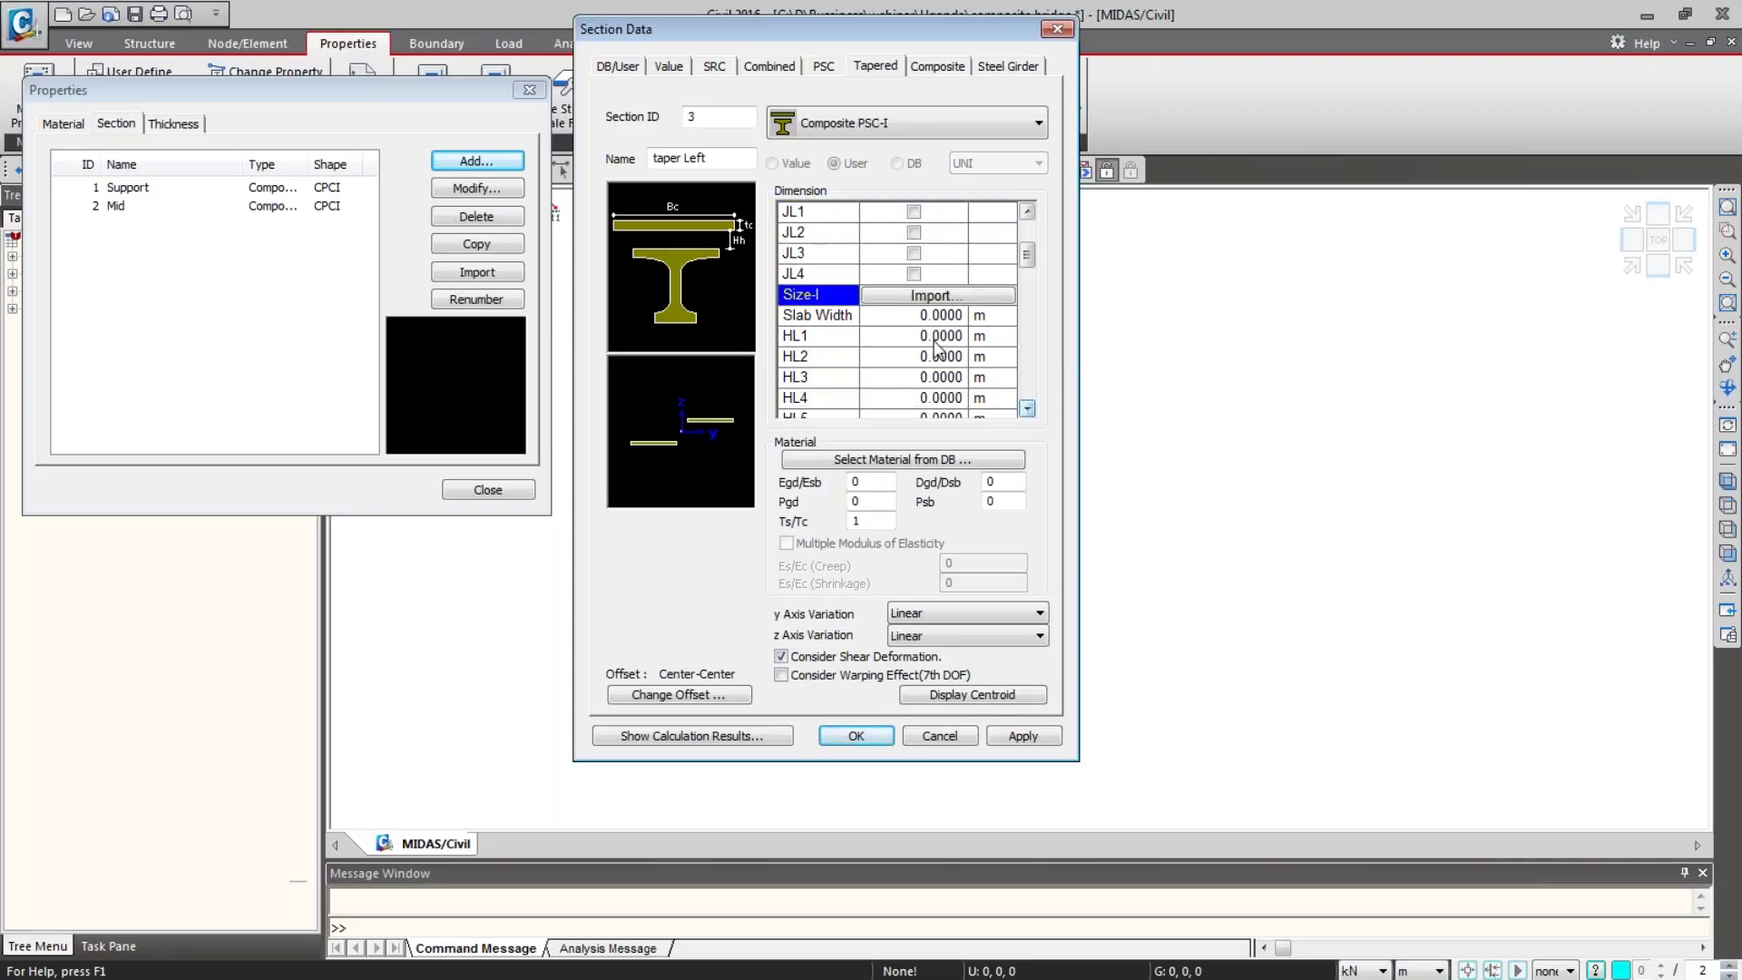
{"action": "left_click", "coordinate": [909, 299]}
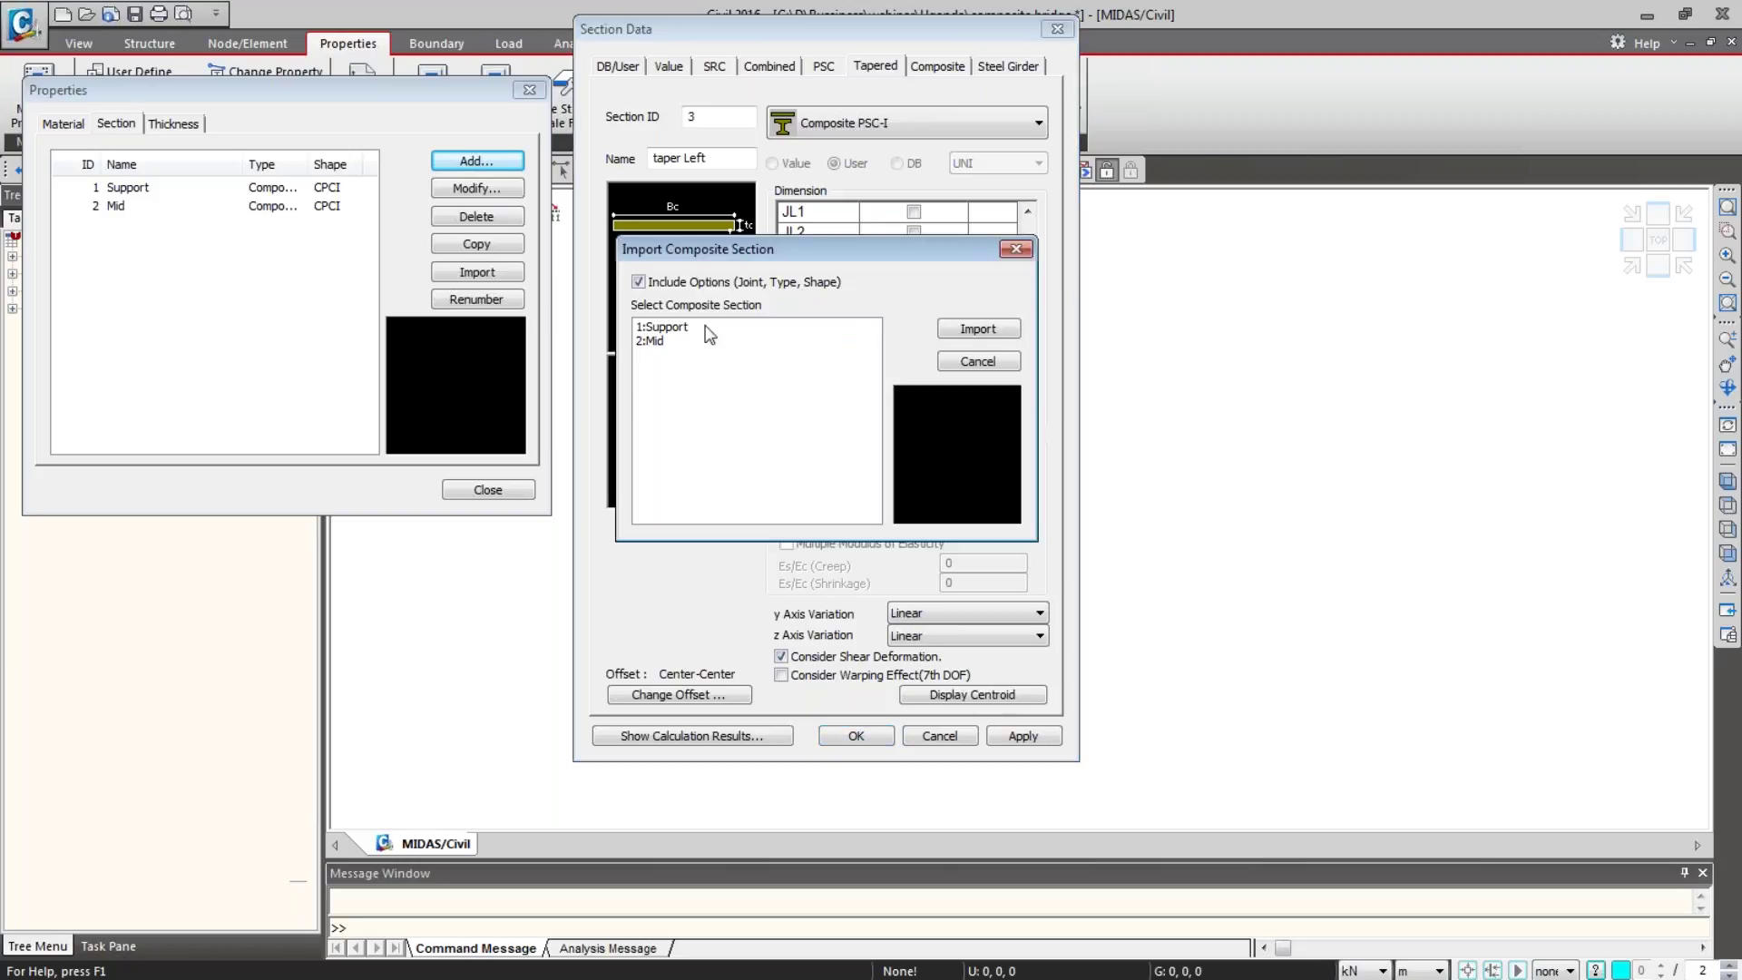
{"action": "left_click", "coordinate": [671, 328]}
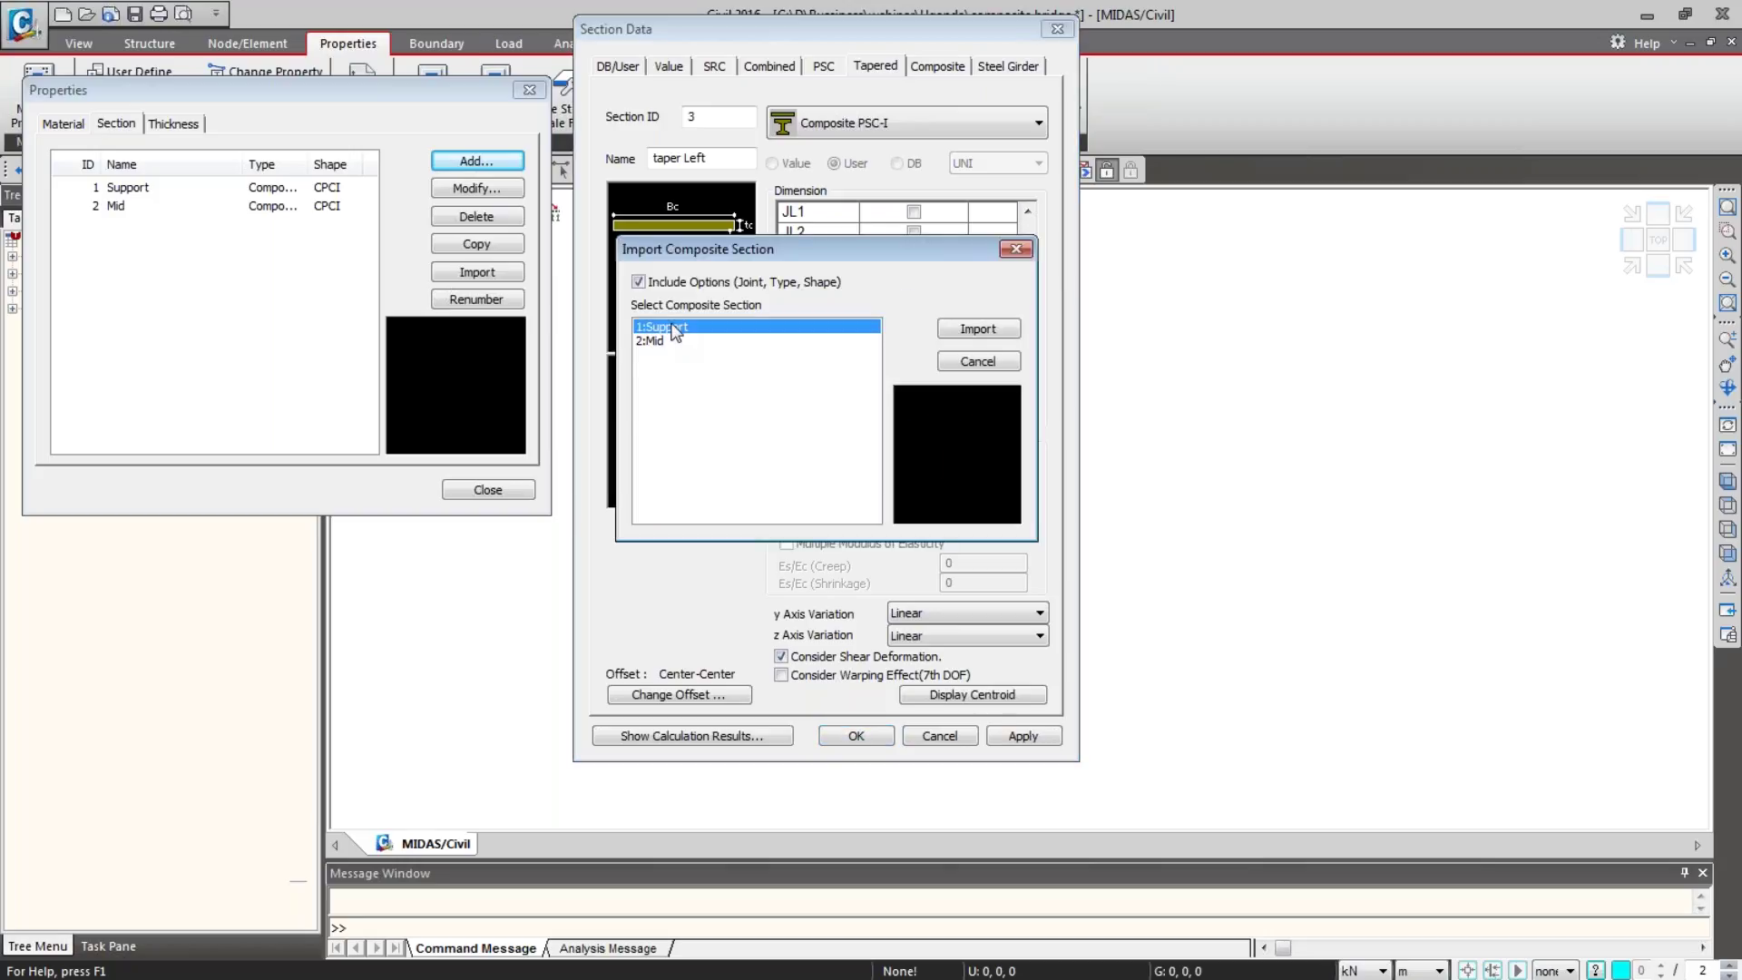
{"action": "left_click", "coordinate": [967, 329]}
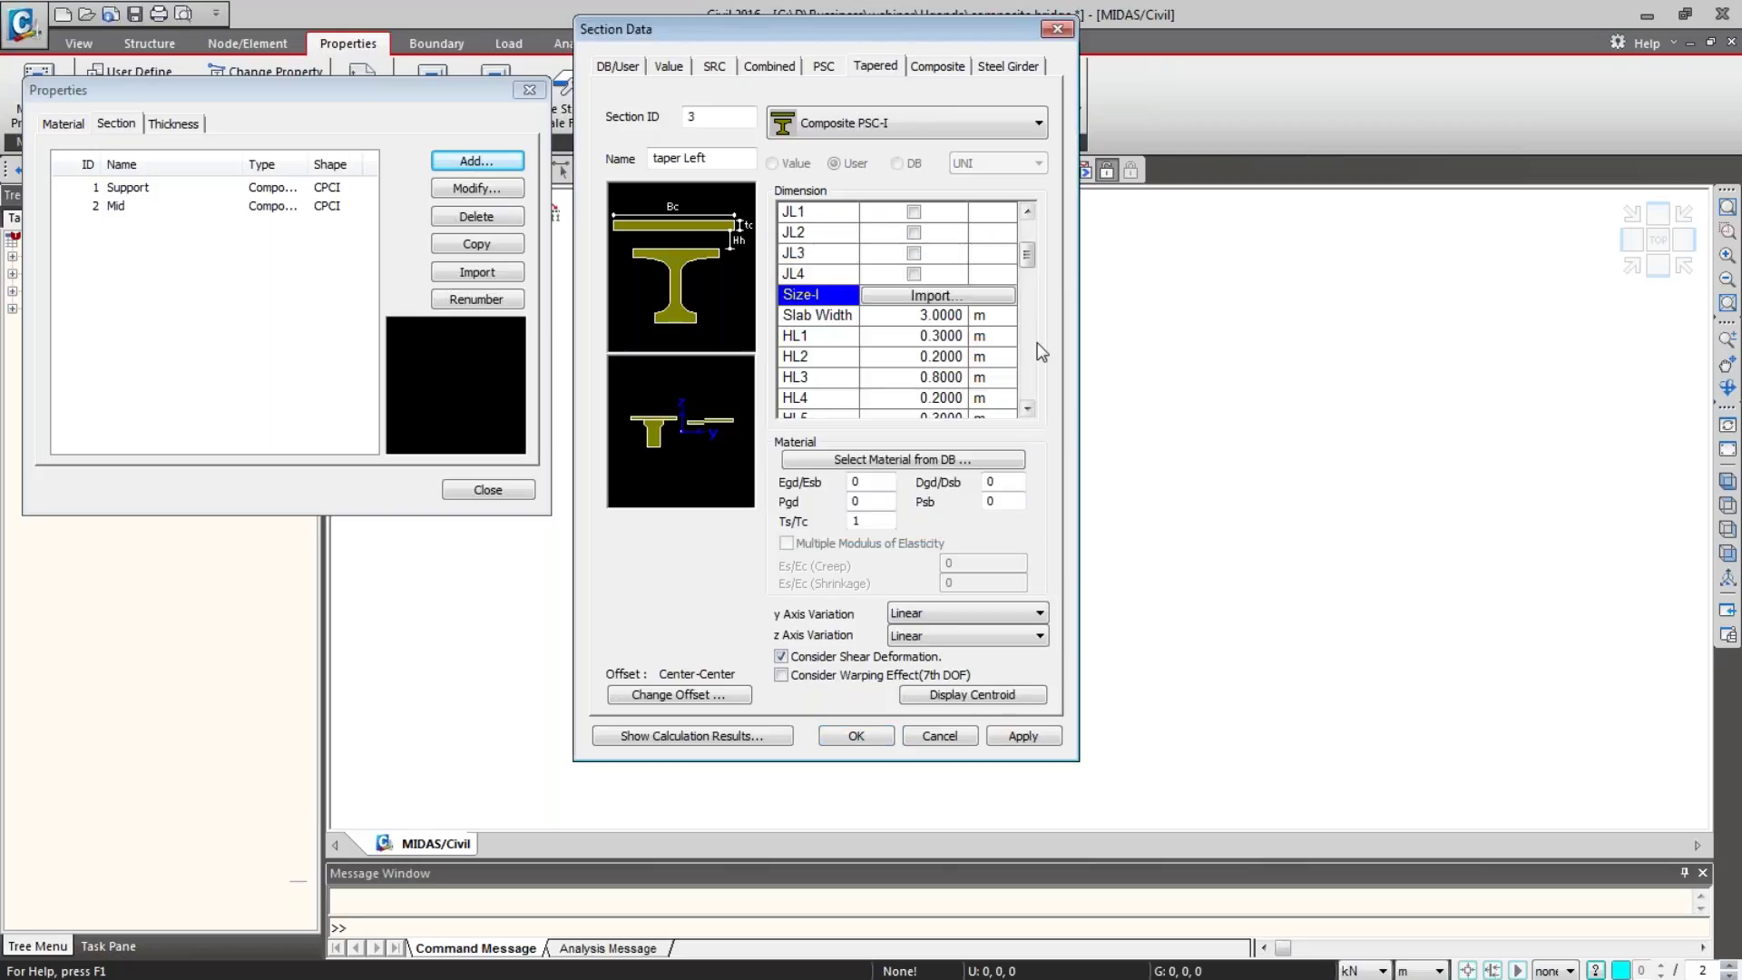
Step: Import the Mid section's dimensions into Size-J of the tapered section
{"action": "left_click", "coordinate": [1026, 408]}
{"action": "left_click", "coordinate": [1027, 408]}
{"action": "left_click", "coordinate": [1027, 408]}
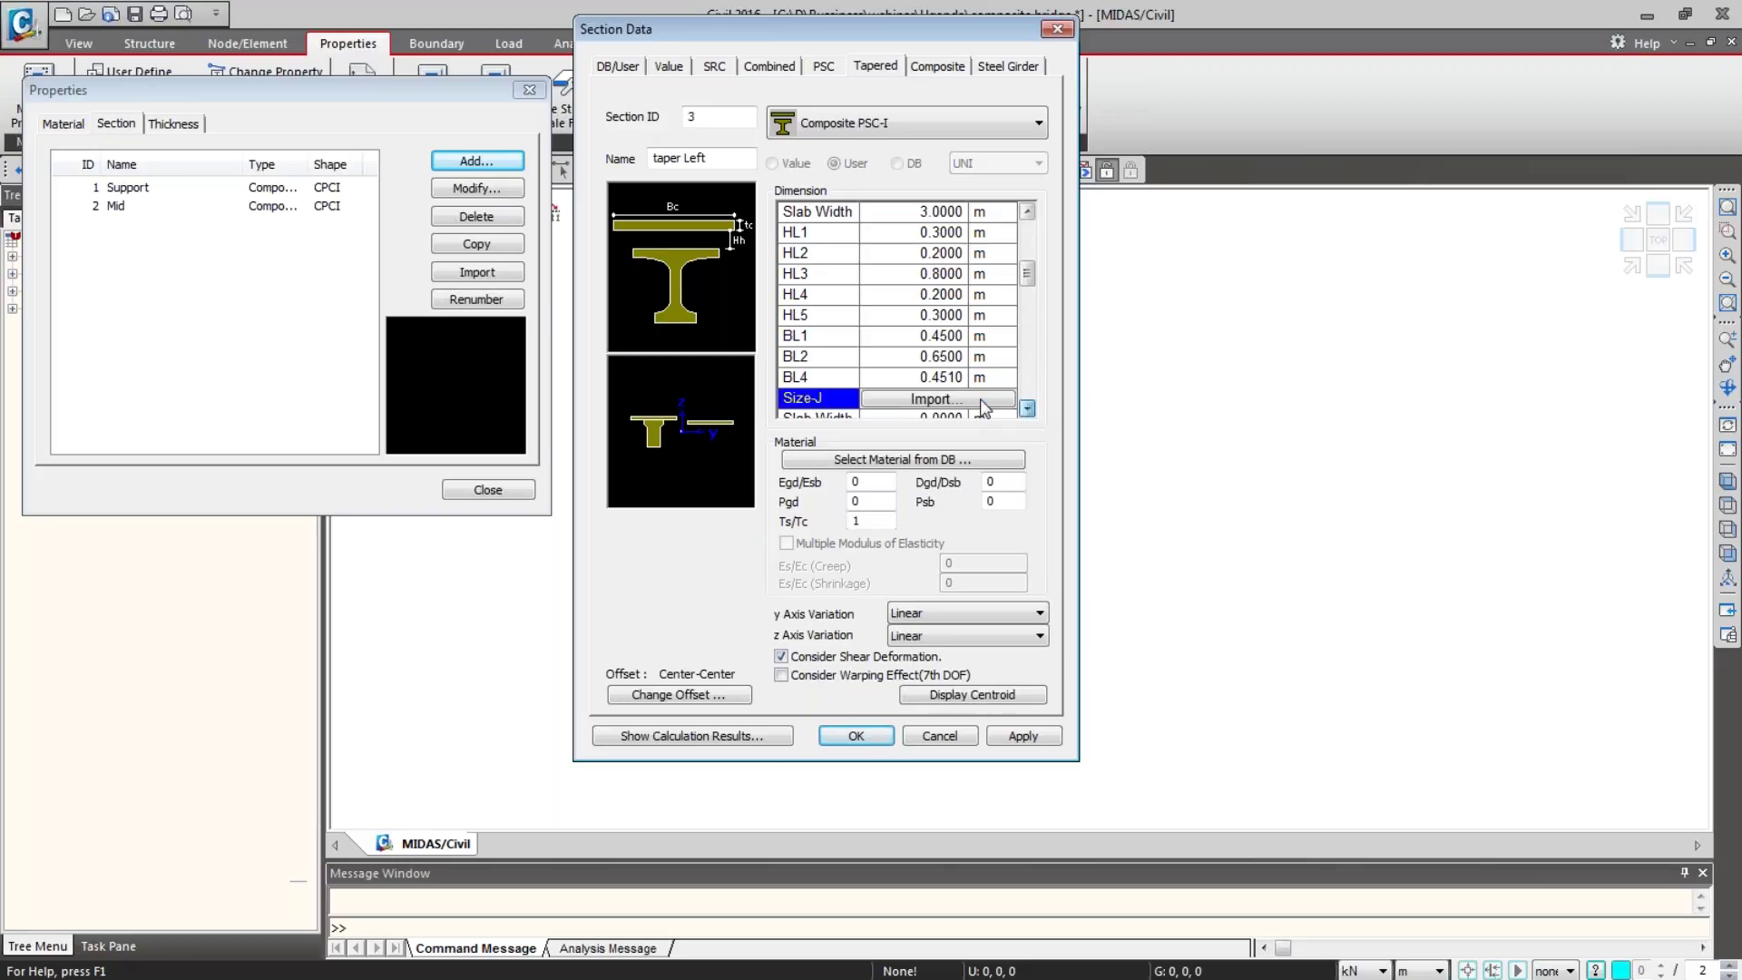
{"action": "left_click", "coordinate": [987, 406]}
{"action": "left_click", "coordinate": [652, 341]}
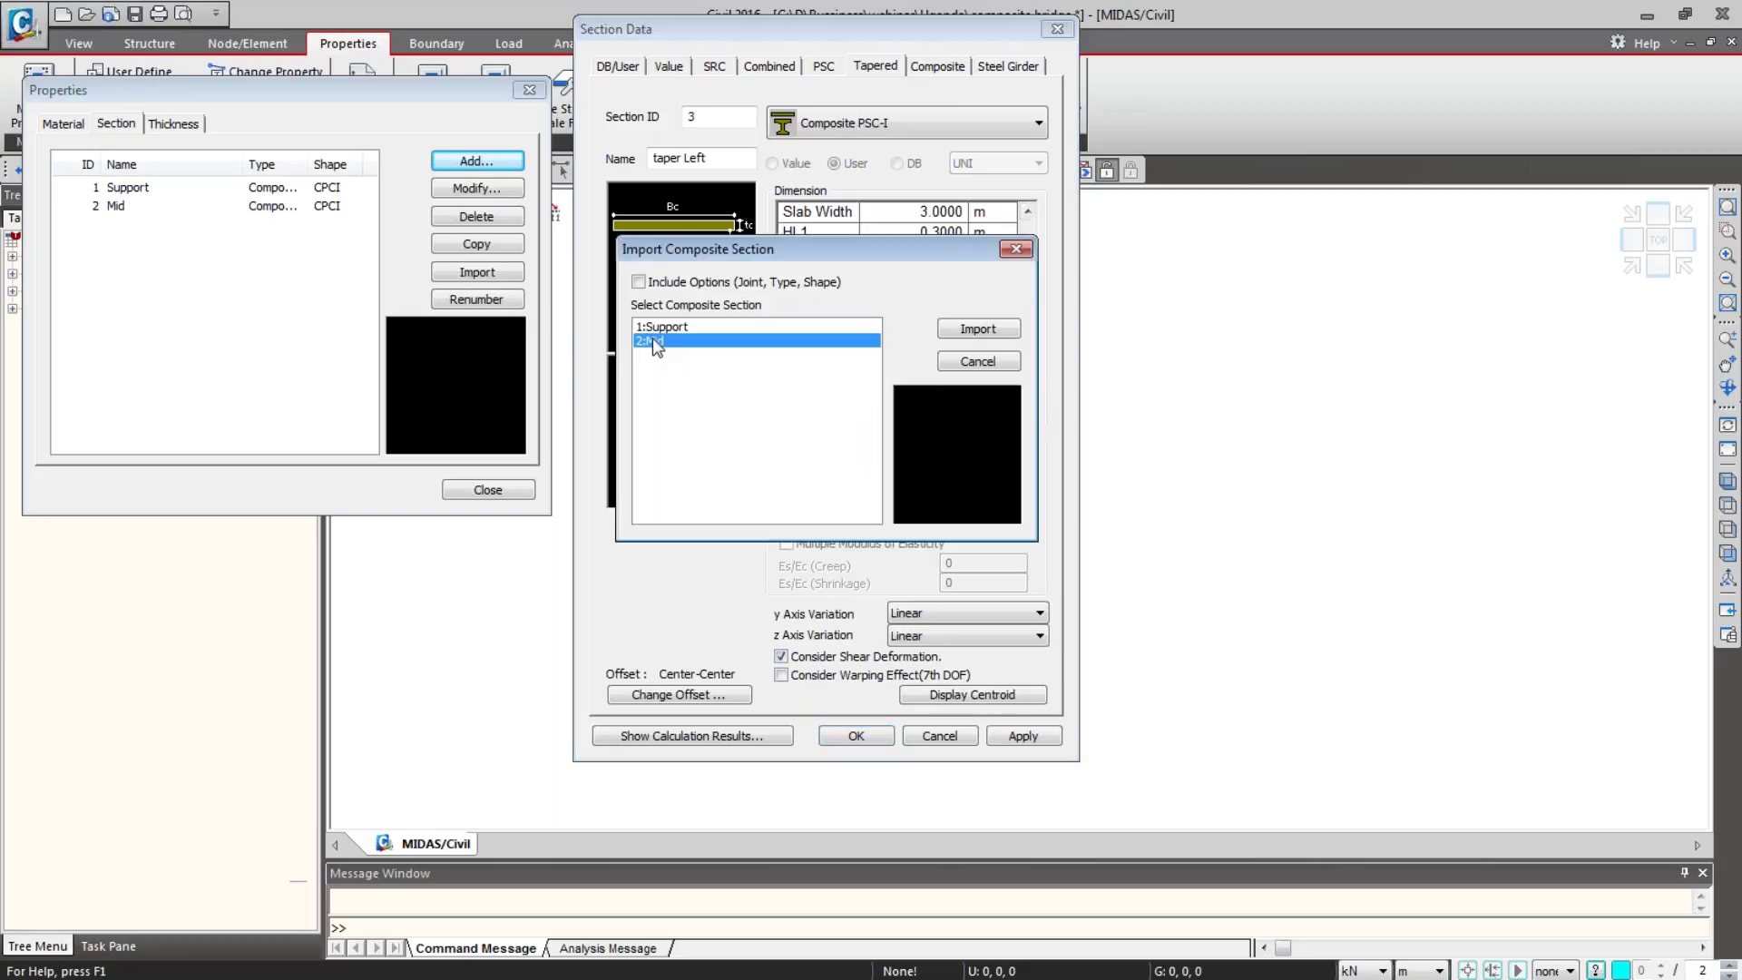
{"action": "left_click", "coordinate": [976, 329]}
Step: Select database materials C30/37 for the slab and C35/45 for the girder of the tapered section
{"action": "left_click", "coordinate": [919, 460]}
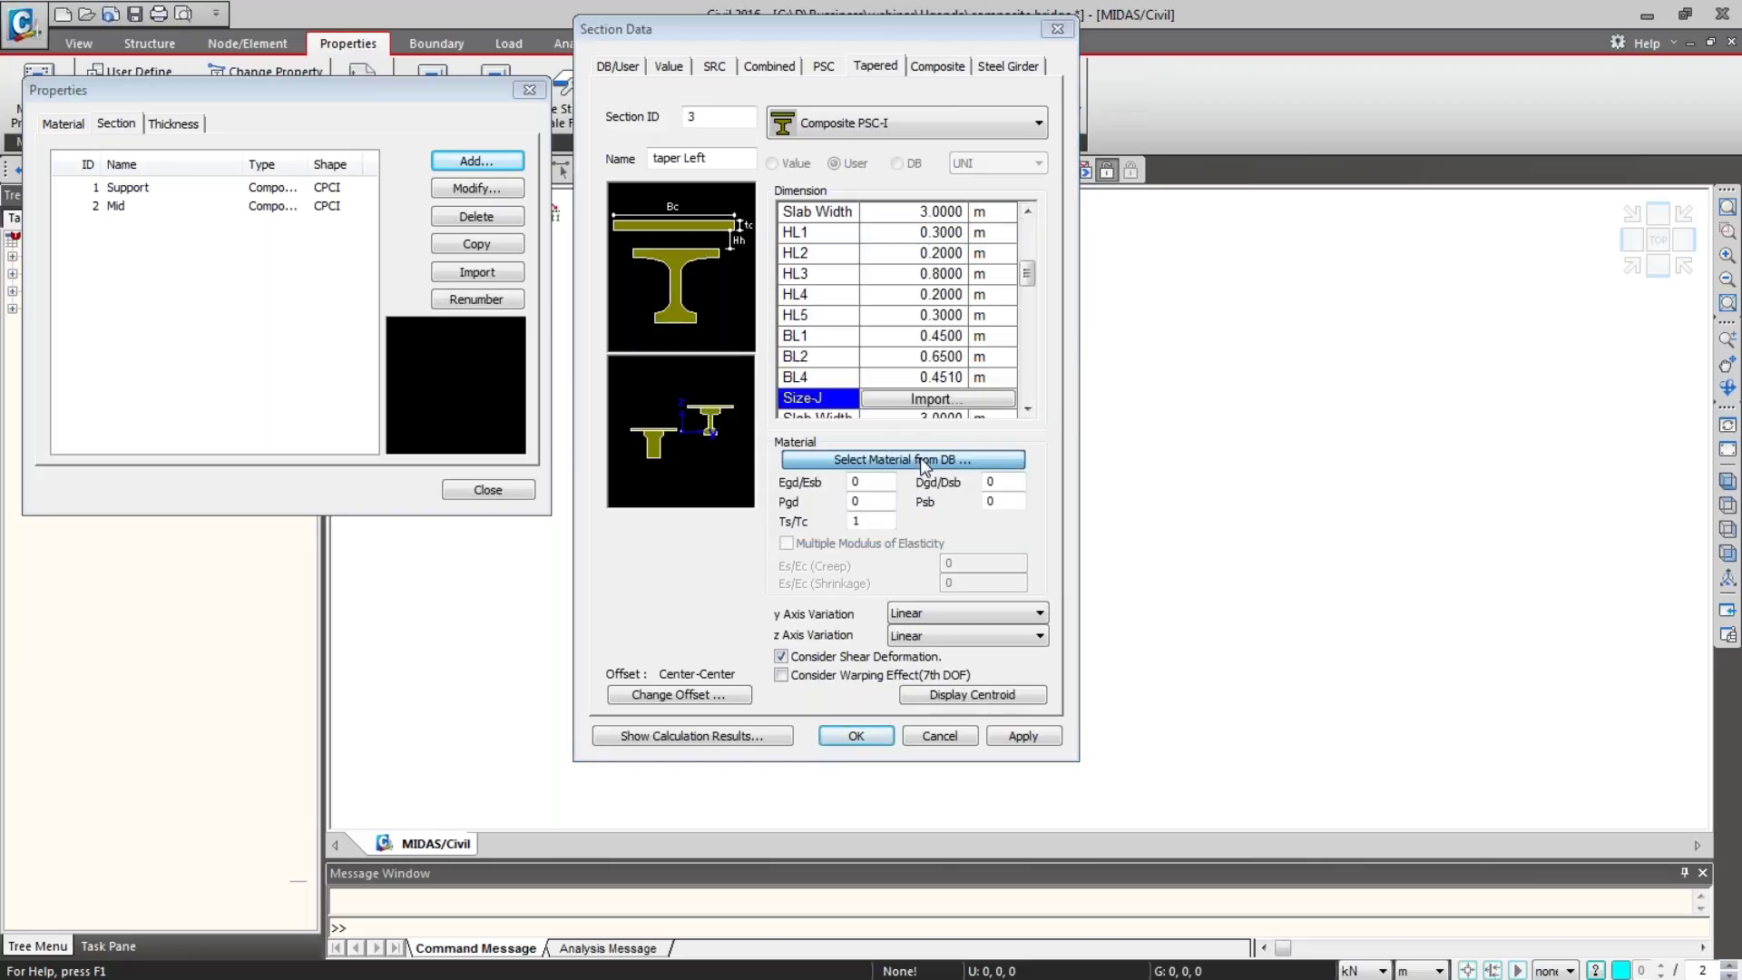
{"action": "left_click_drag", "start_coordinate": [309, 437], "coordinate": [1257, 320]}
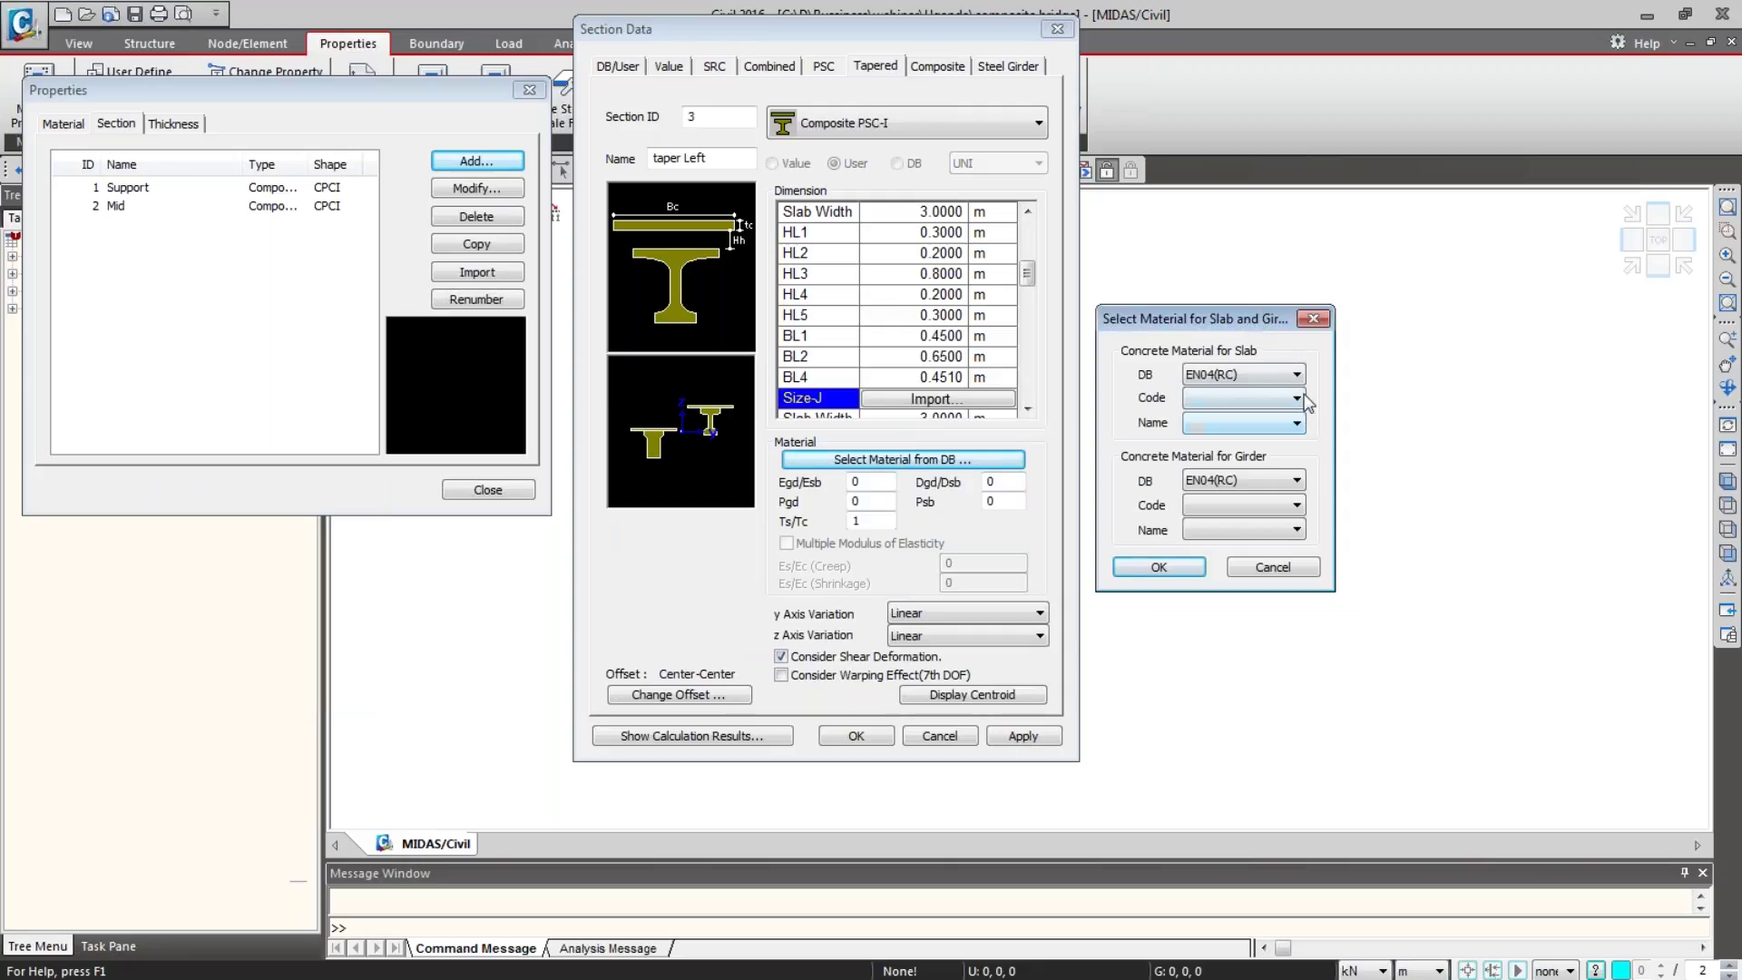
{"action": "left_click", "coordinate": [1297, 422]}
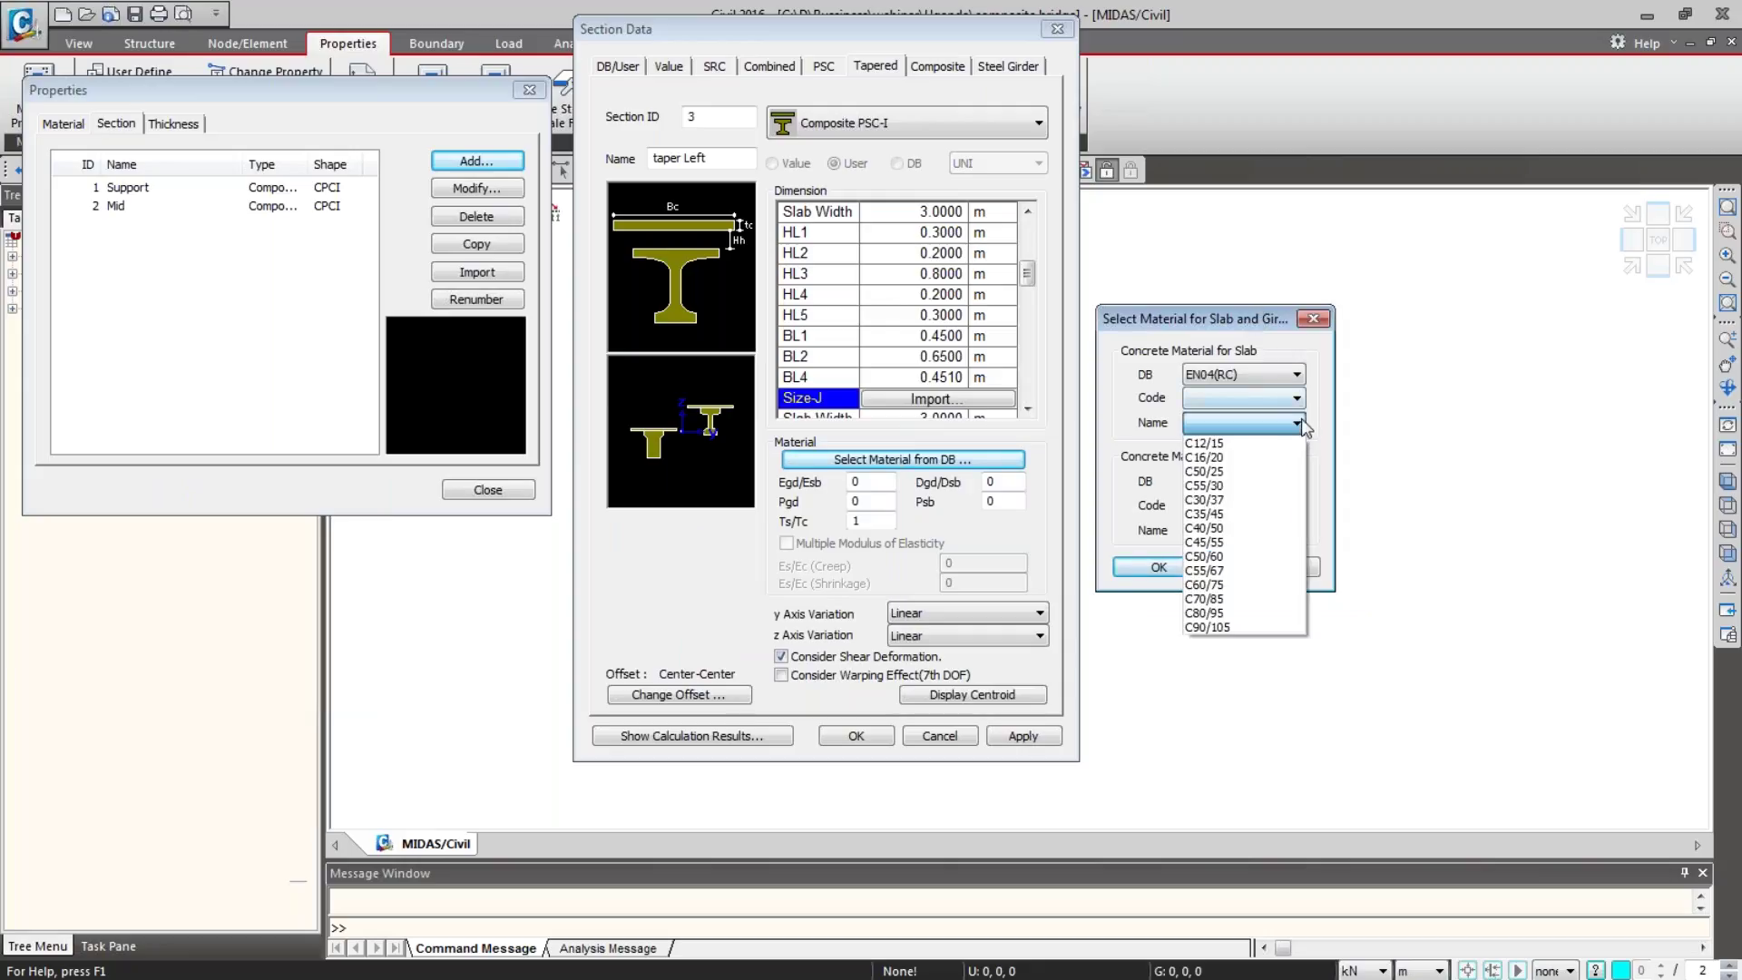
{"action": "left_click", "coordinate": [1280, 500]}
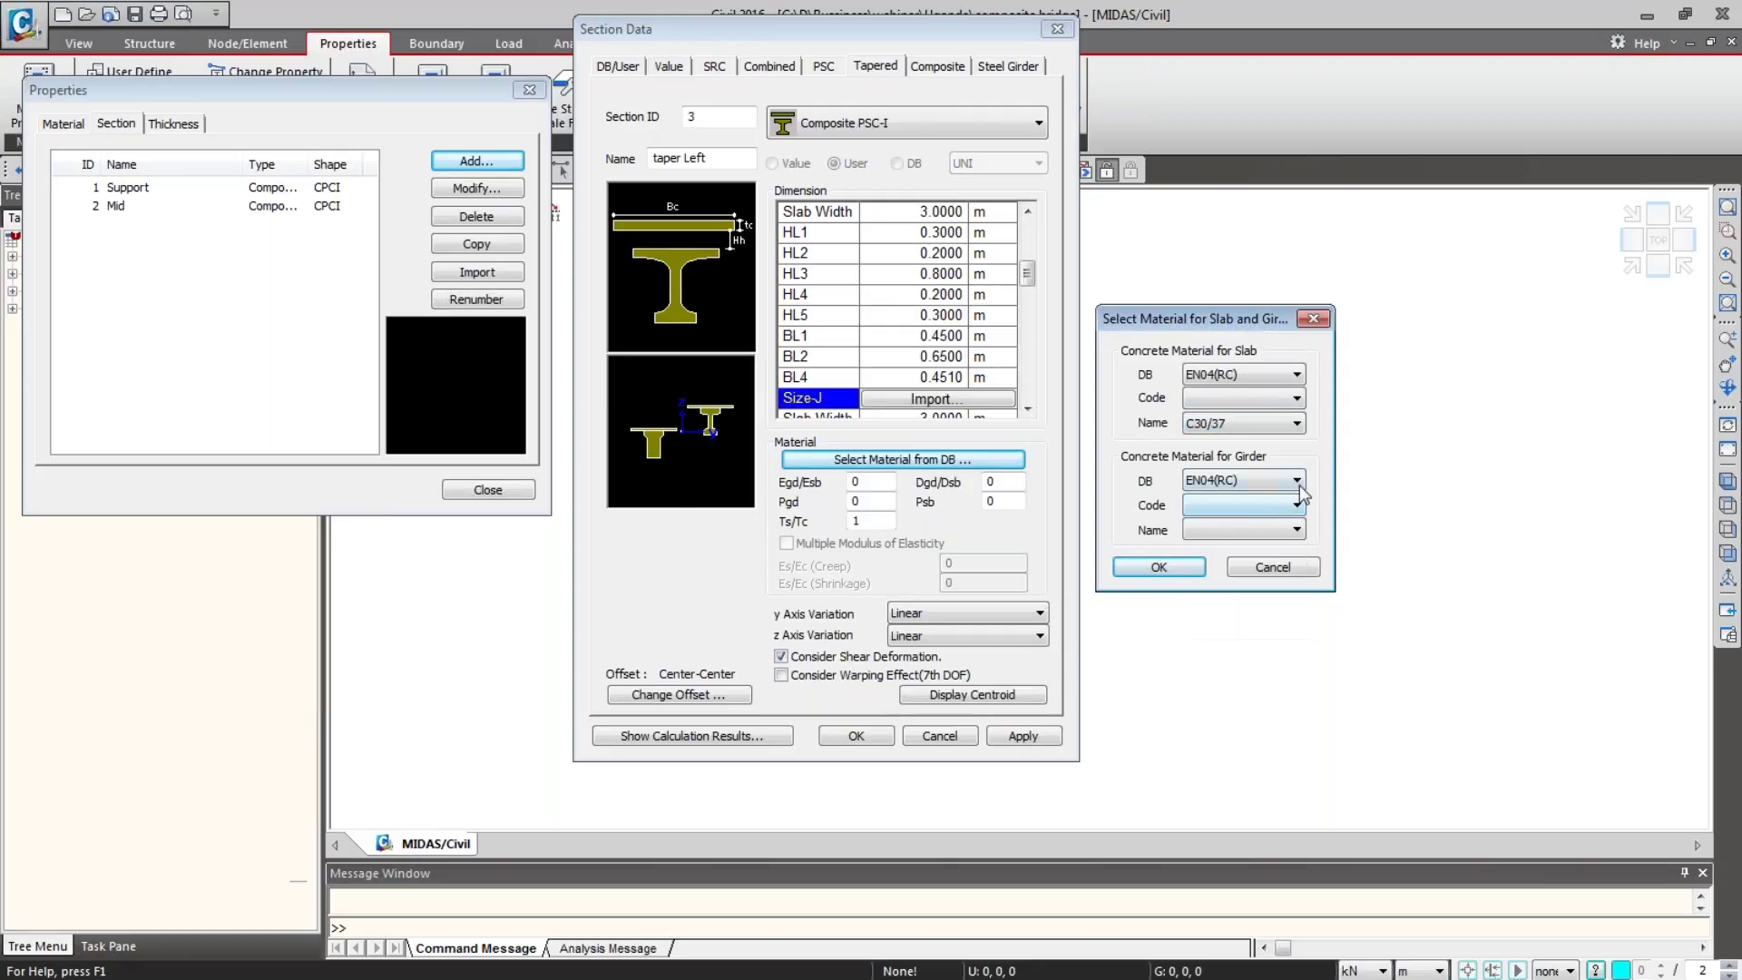
{"action": "left_click", "coordinate": [1297, 529]}
{"action": "left_click", "coordinate": [1270, 605]}
{"action": "left_click", "coordinate": [1183, 567]}
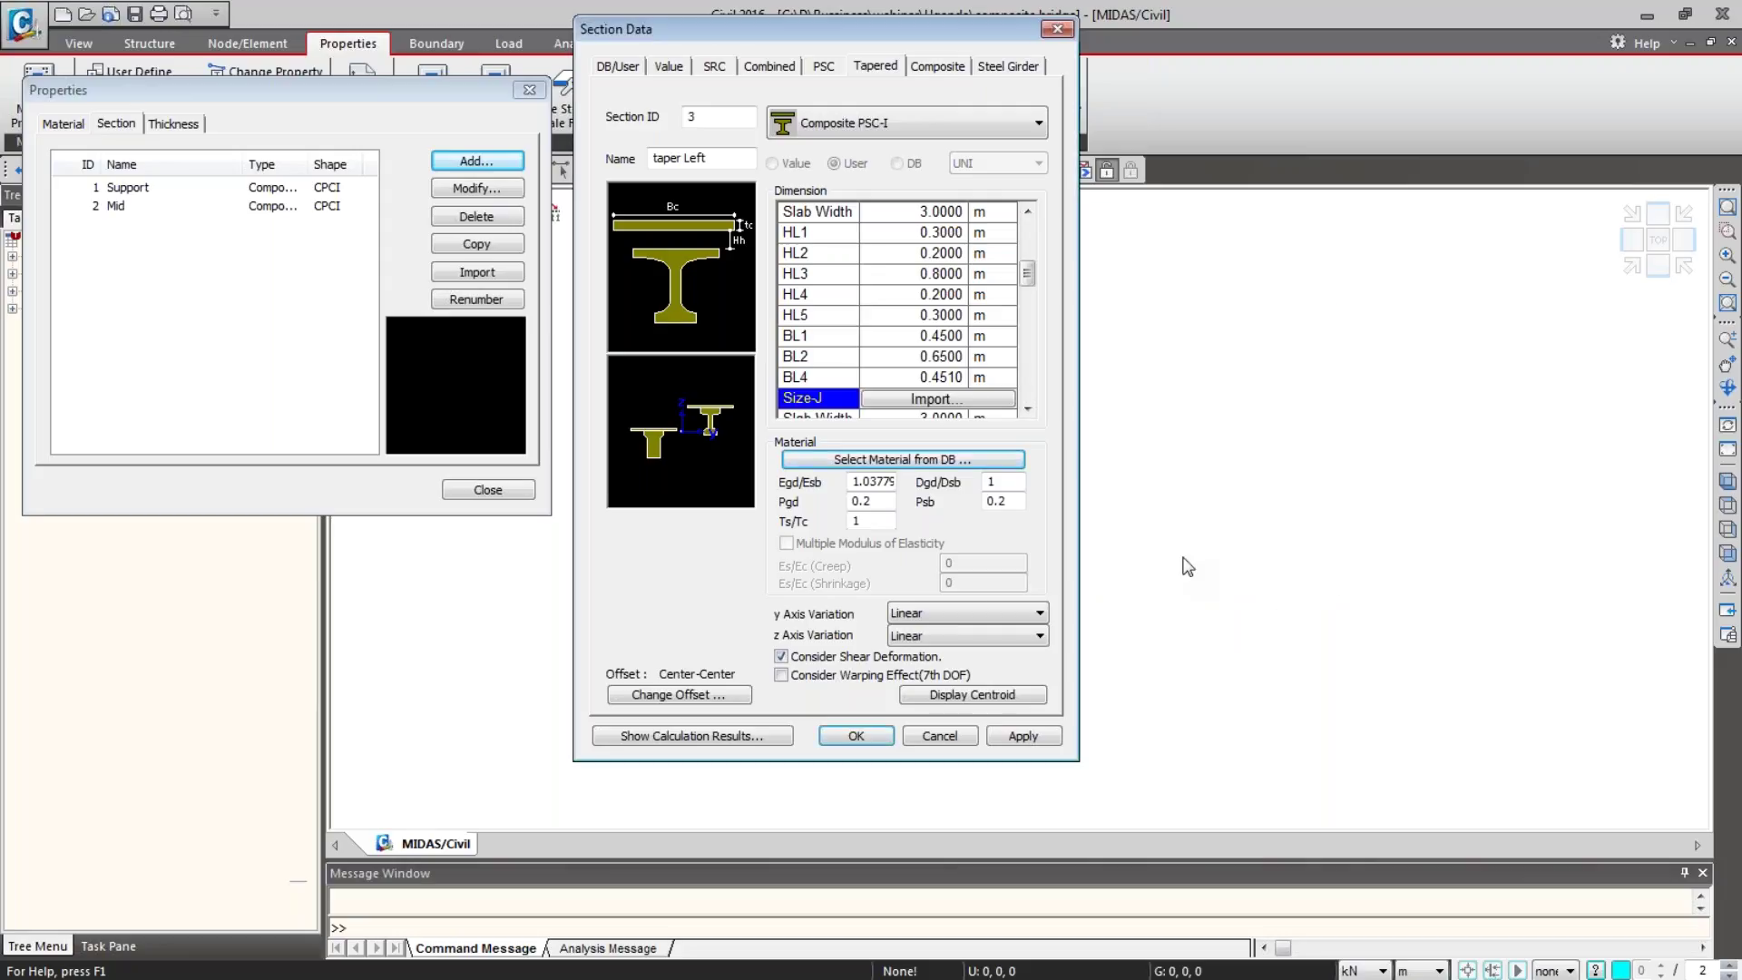
Step: Choose Linear for the tapered section's y-axis variation and change its offset to Center-Top
{"action": "left_click", "coordinate": [973, 612]}
{"action": "left_click", "coordinate": [975, 619]}
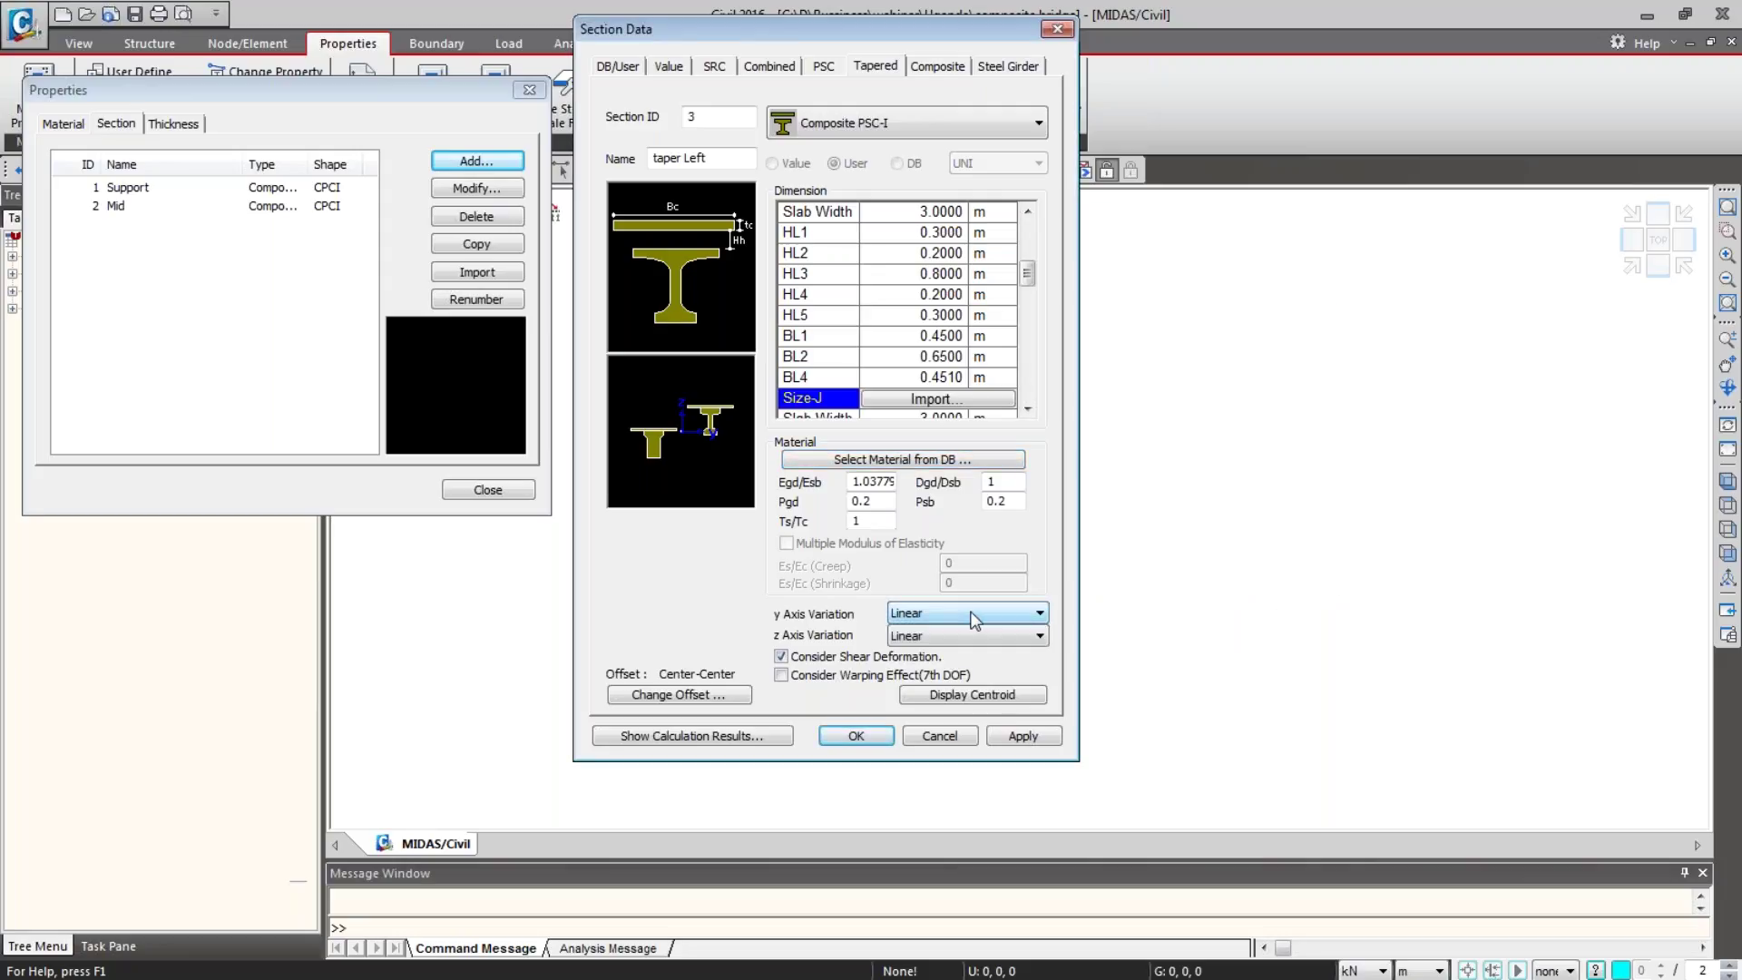
{"action": "left_click", "coordinate": [712, 695]}
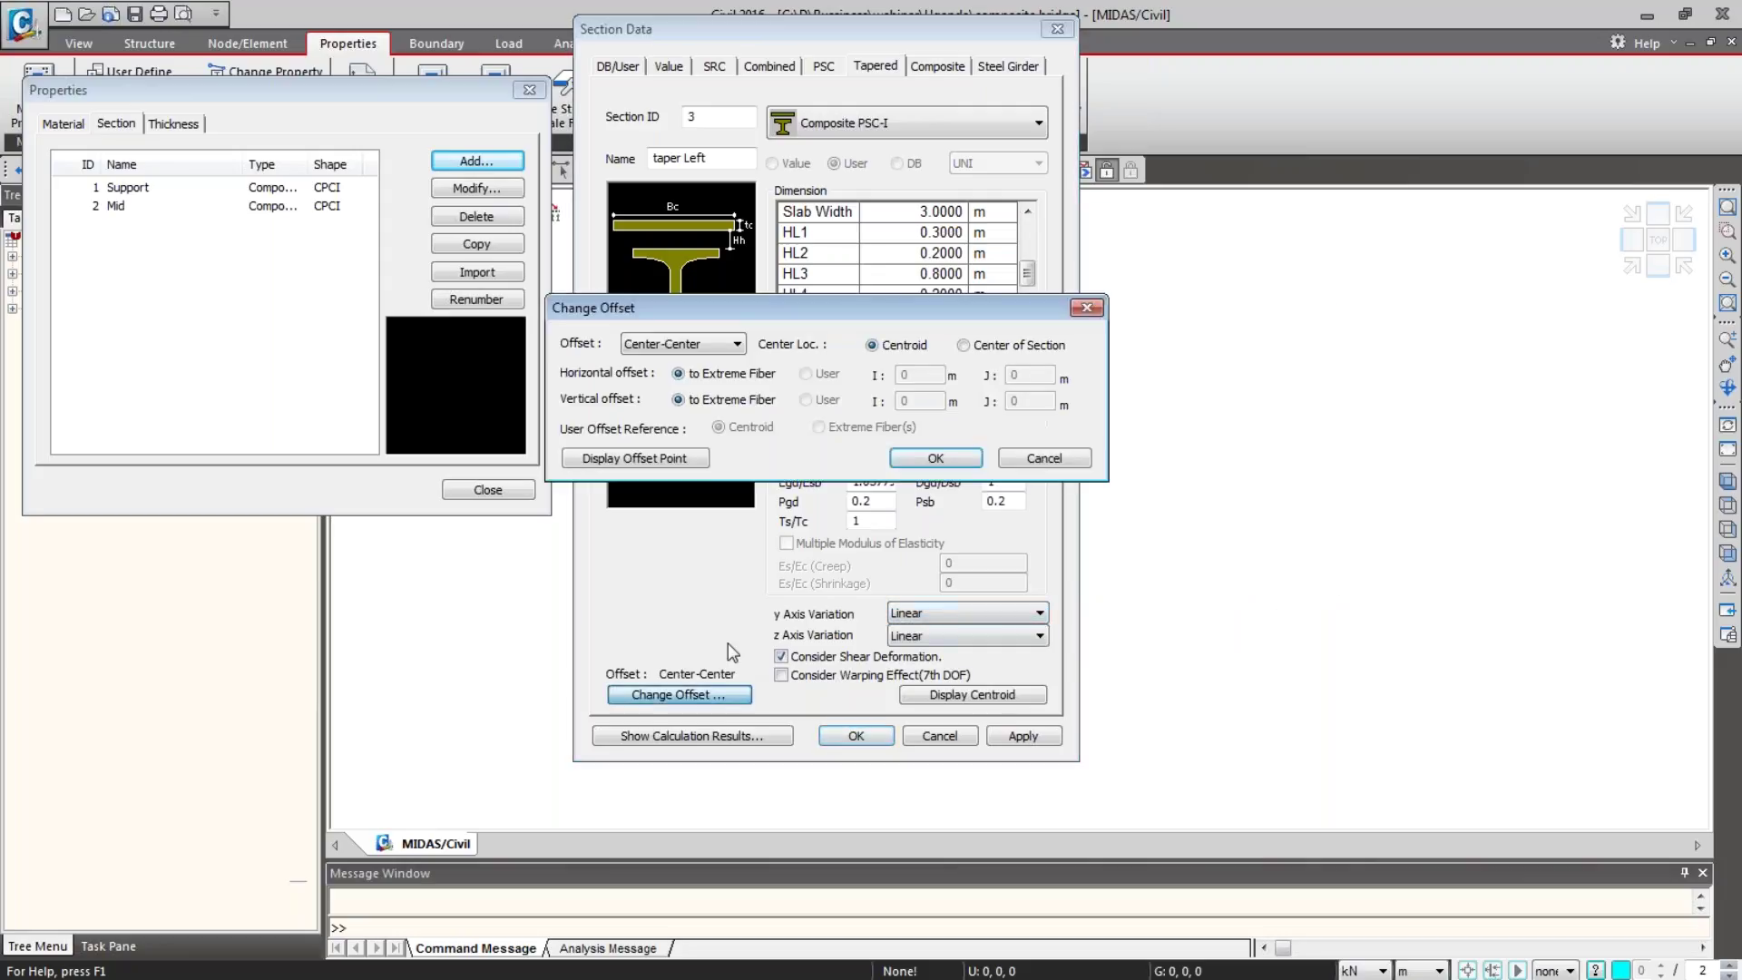
{"action": "left_click", "coordinate": [737, 343]}
{"action": "left_click", "coordinate": [735, 379]}
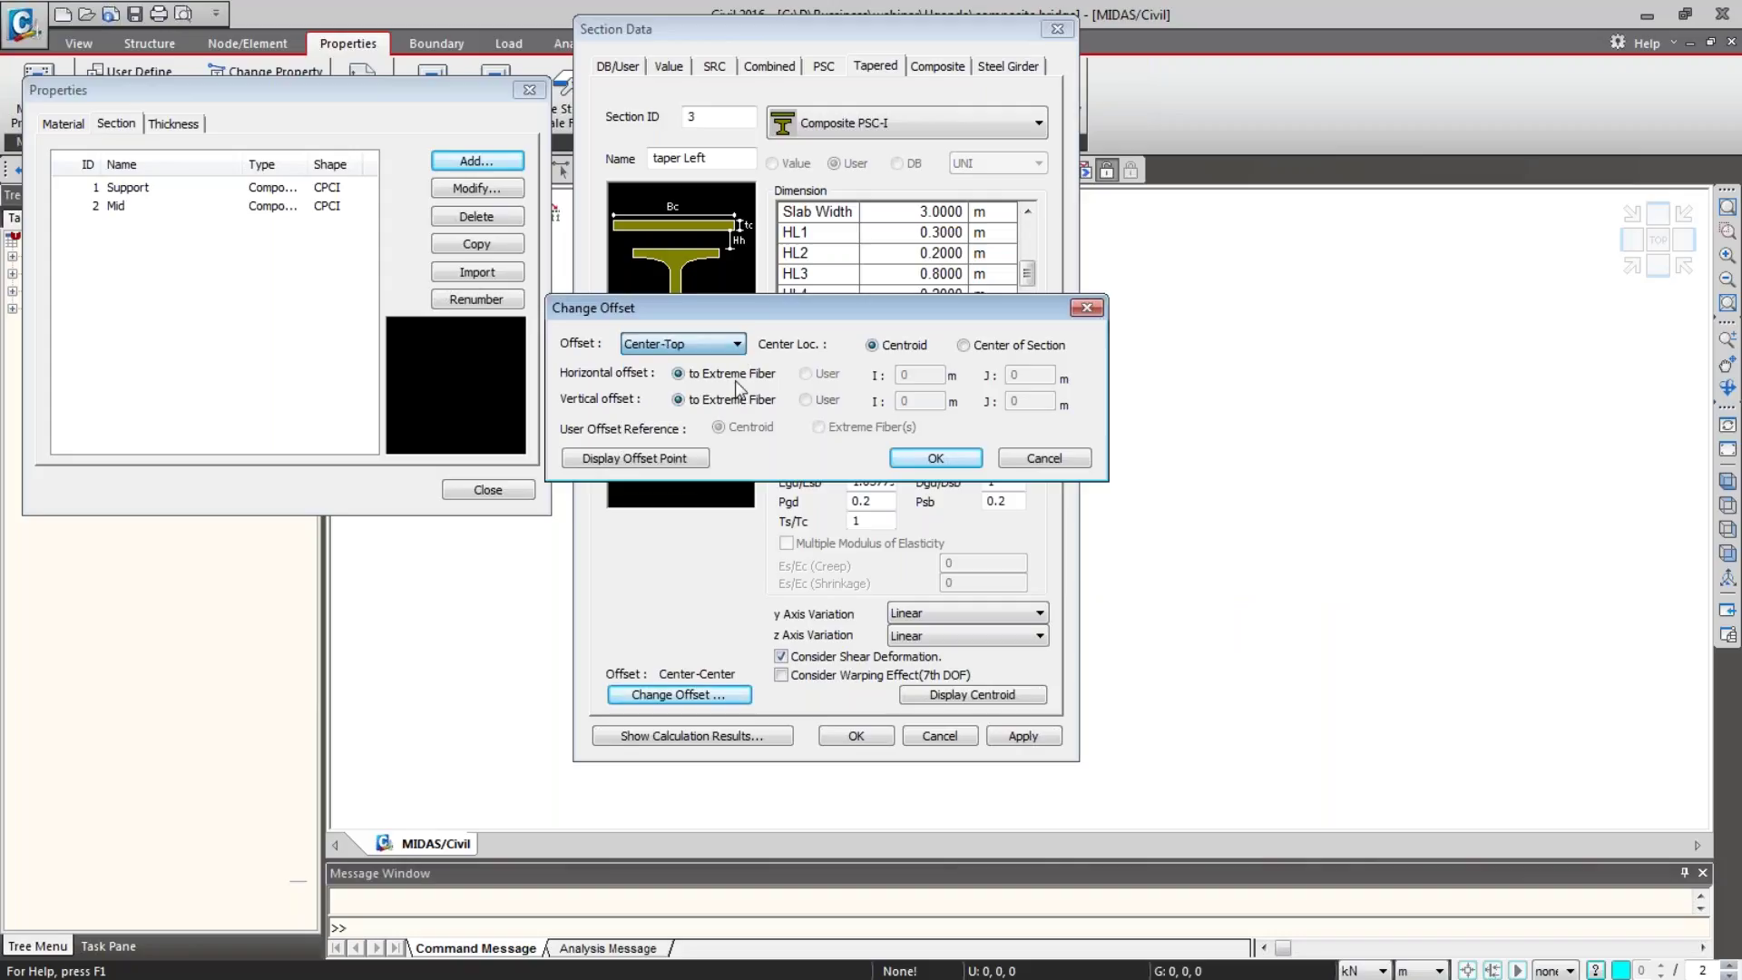
{"action": "left_click", "coordinate": [935, 459]}
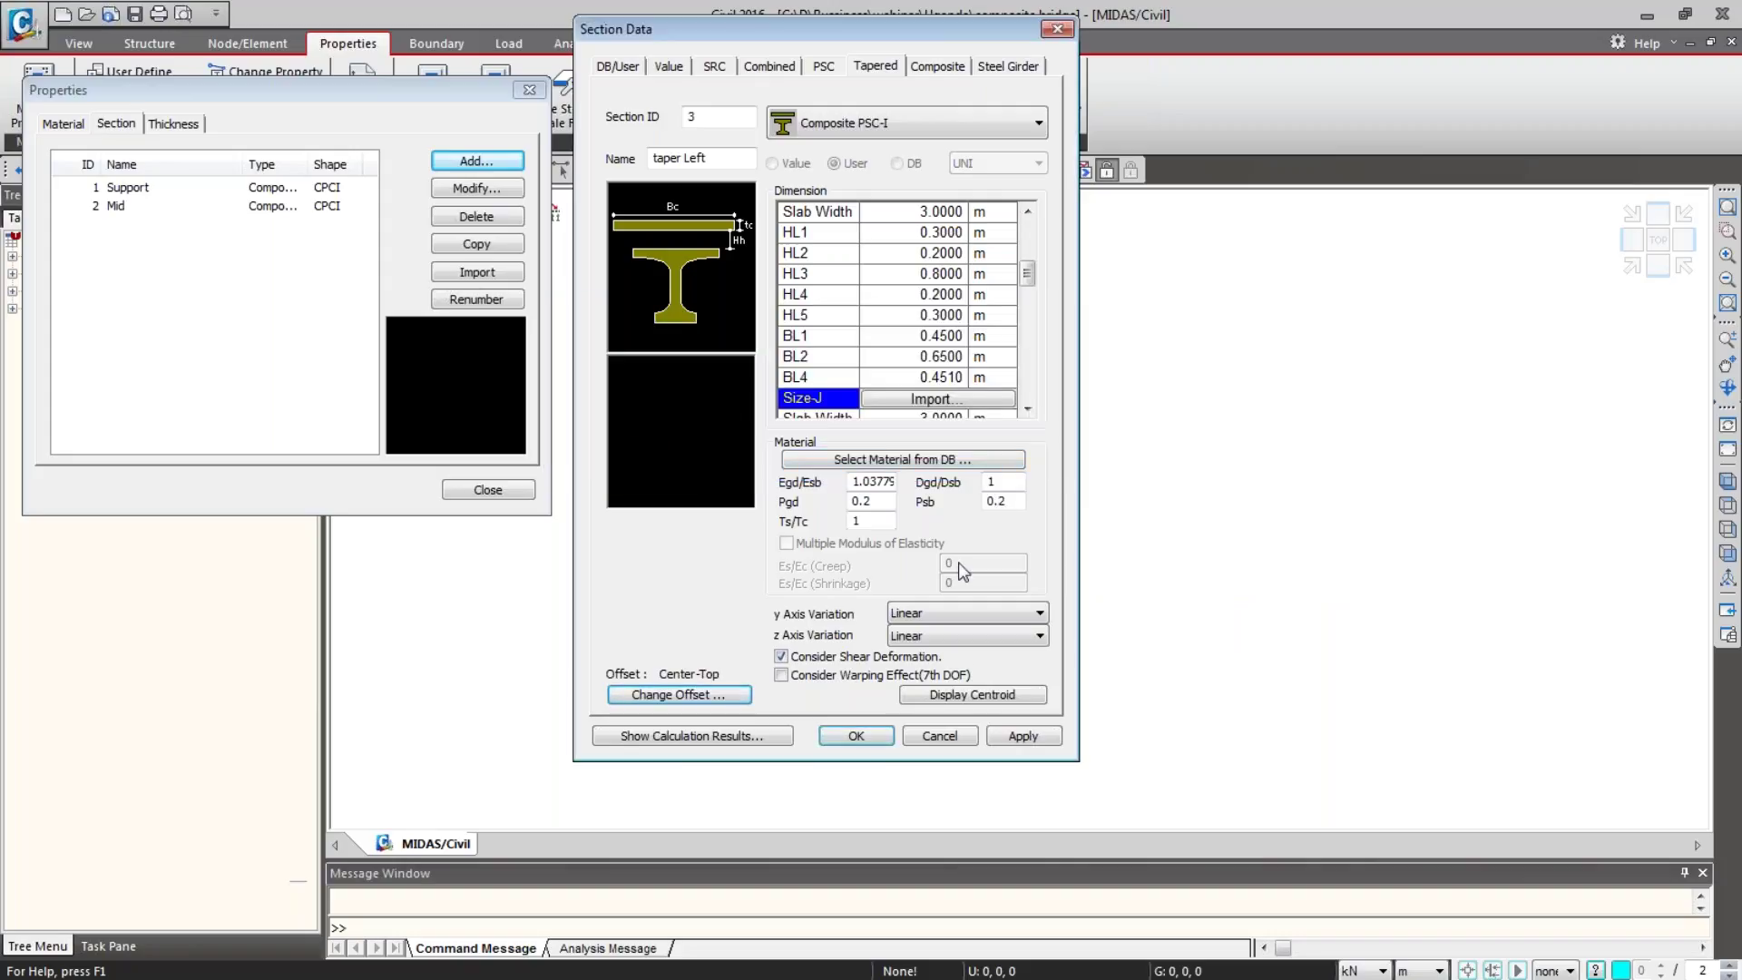
Step: Add the taper Left section to the model and name the following tapered section taper Right
{"action": "left_click", "coordinate": [1004, 736]}
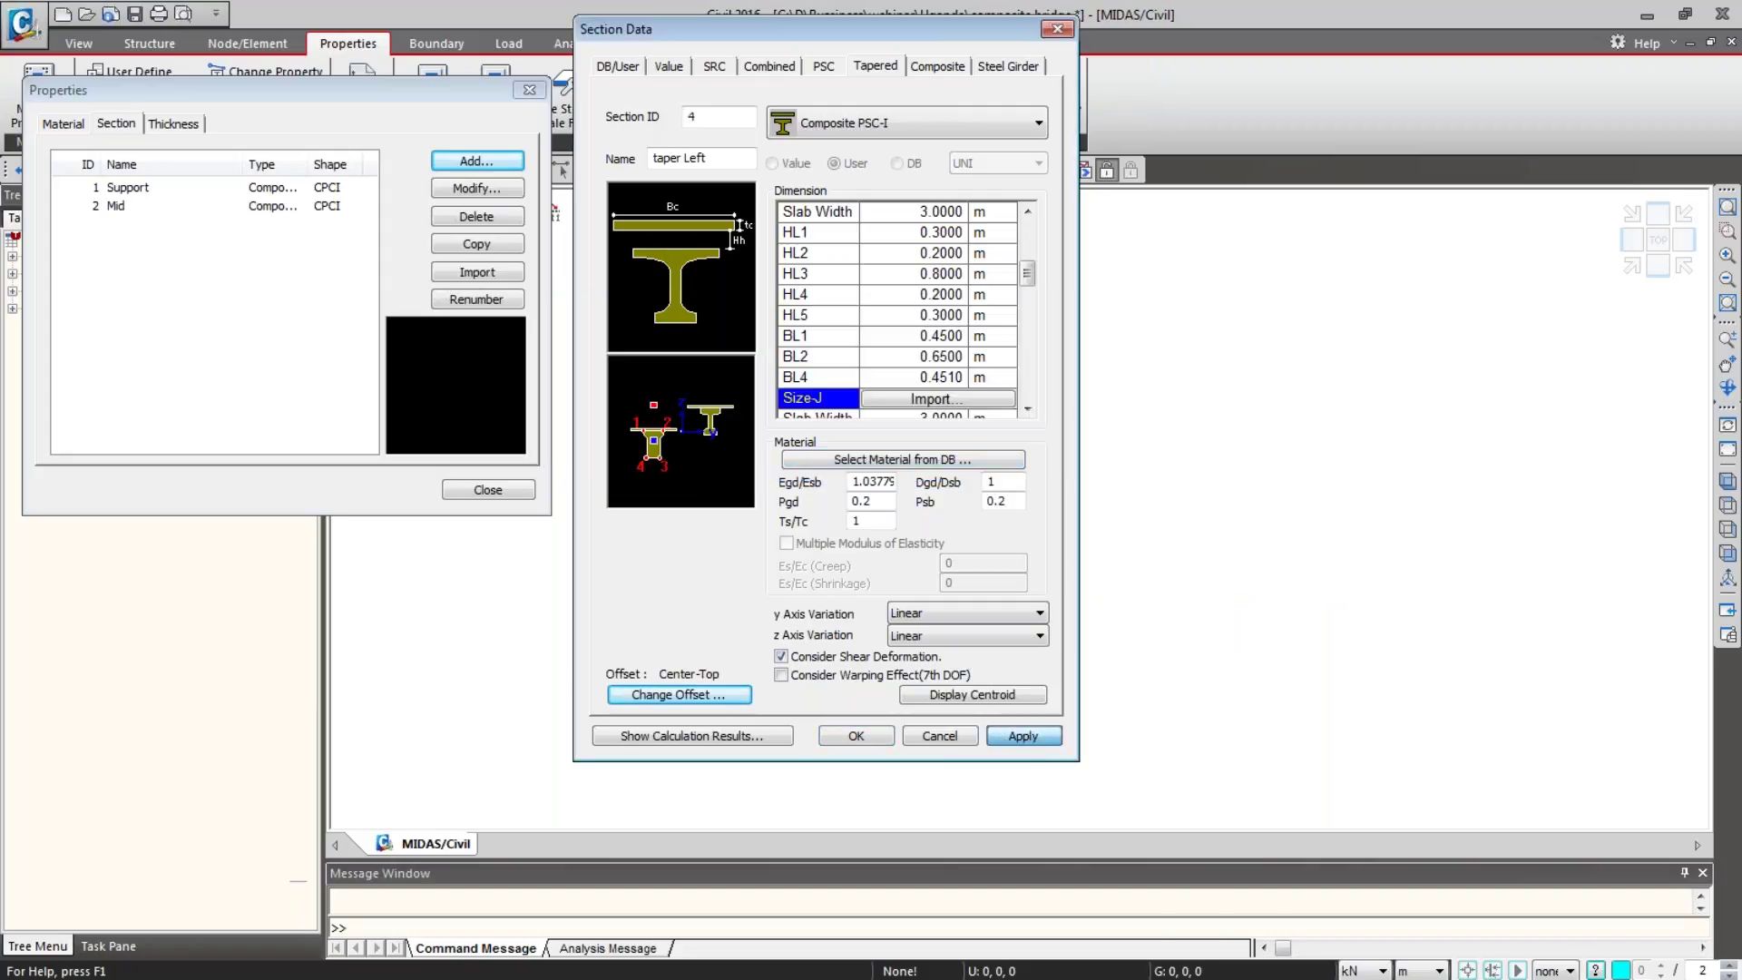
{"action": "double_click", "coordinate": [725, 162]}
{"action": "type", "text": "Right"}
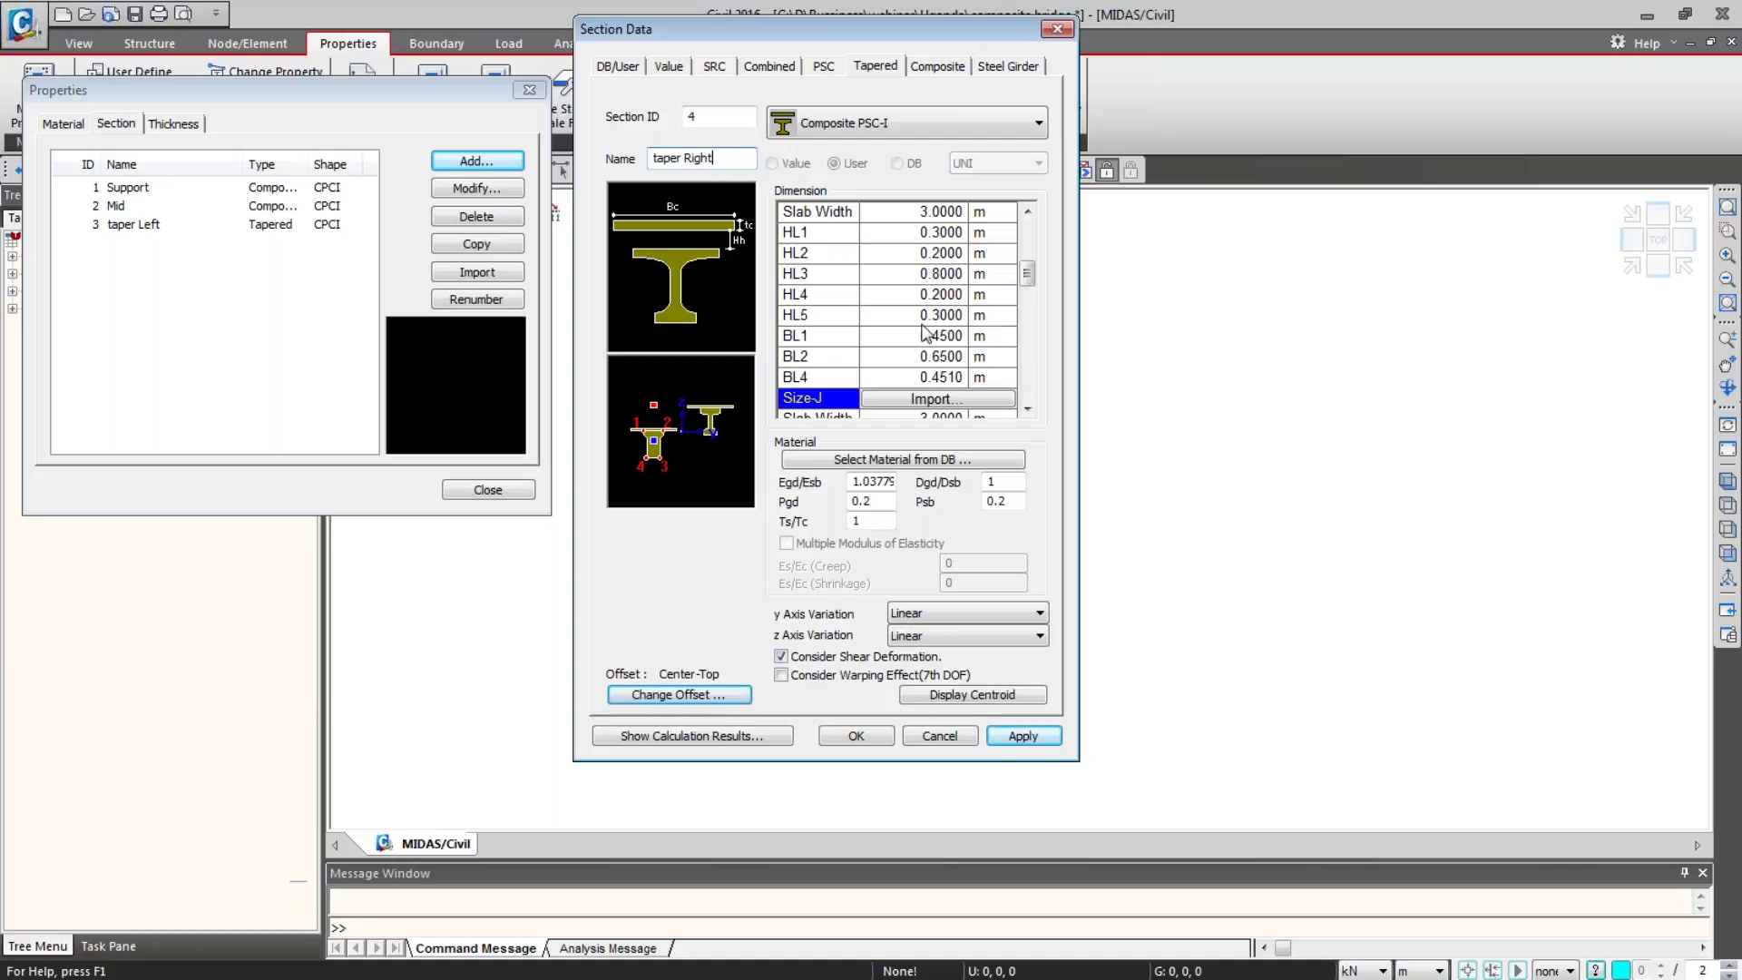
Step: Import the Mid section's dimensions into Size-I of the taper Right section
{"action": "scroll", "coordinate": [1005, 281], "scroll_direction": "up", "scroll_amount": 2}
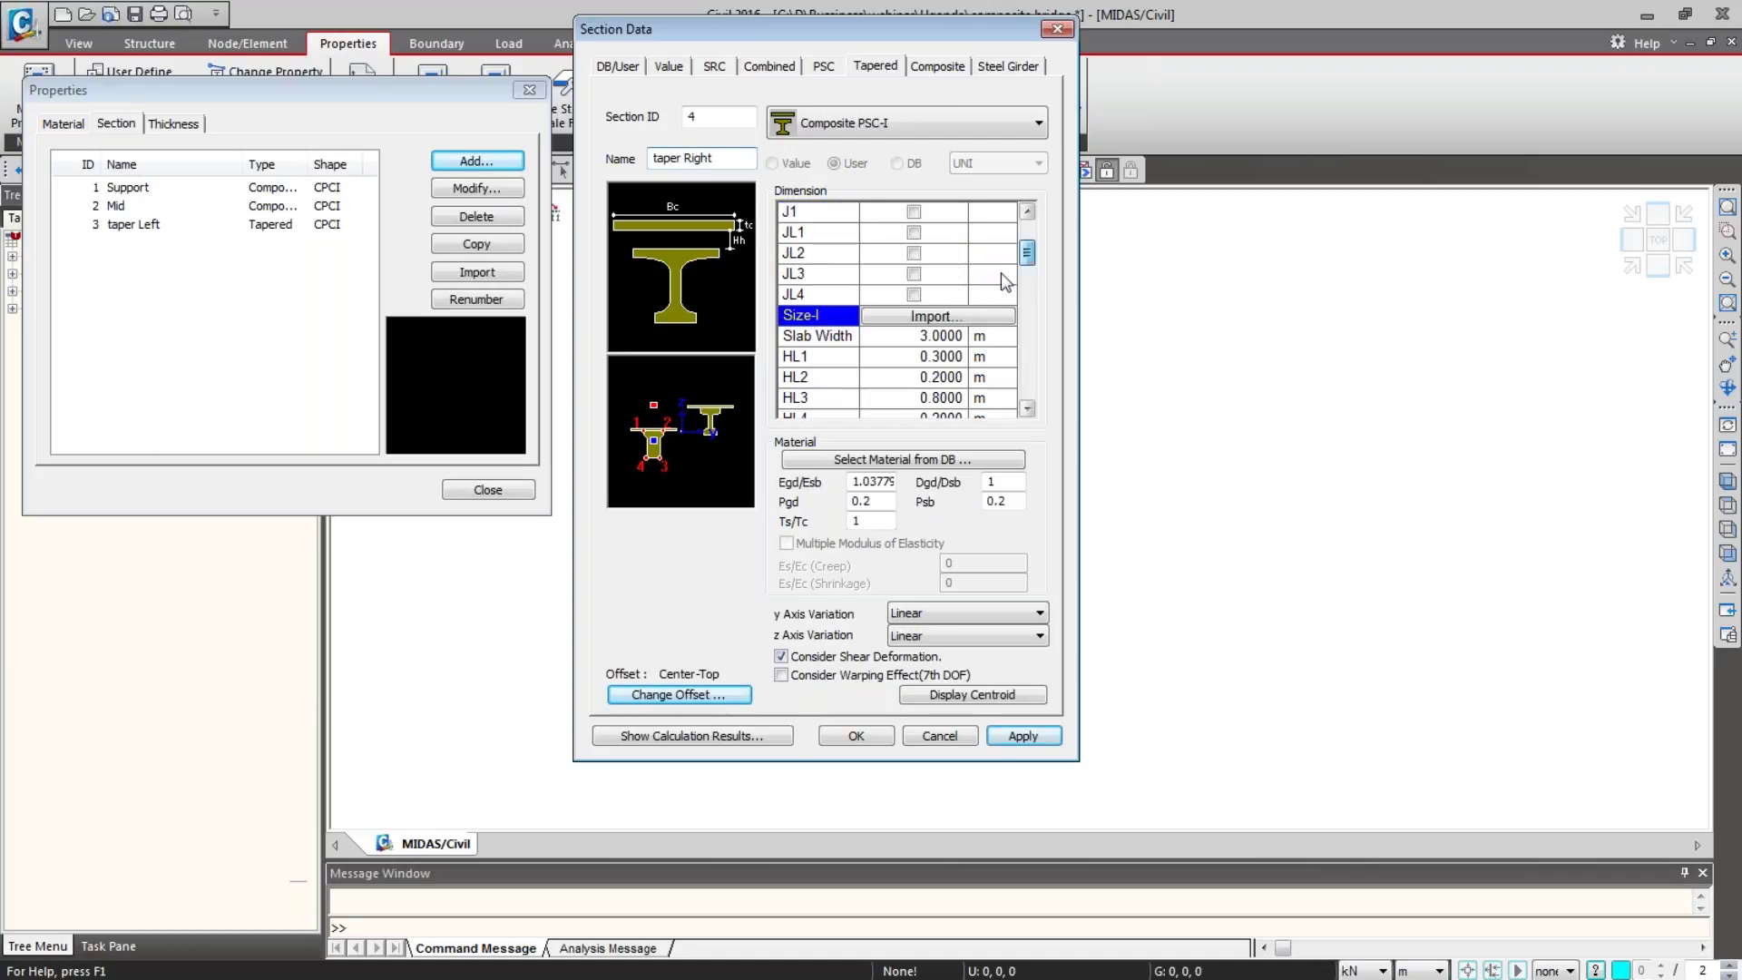
{"action": "left_click", "coordinate": [970, 316]}
{"action": "left_click", "coordinate": [667, 342]}
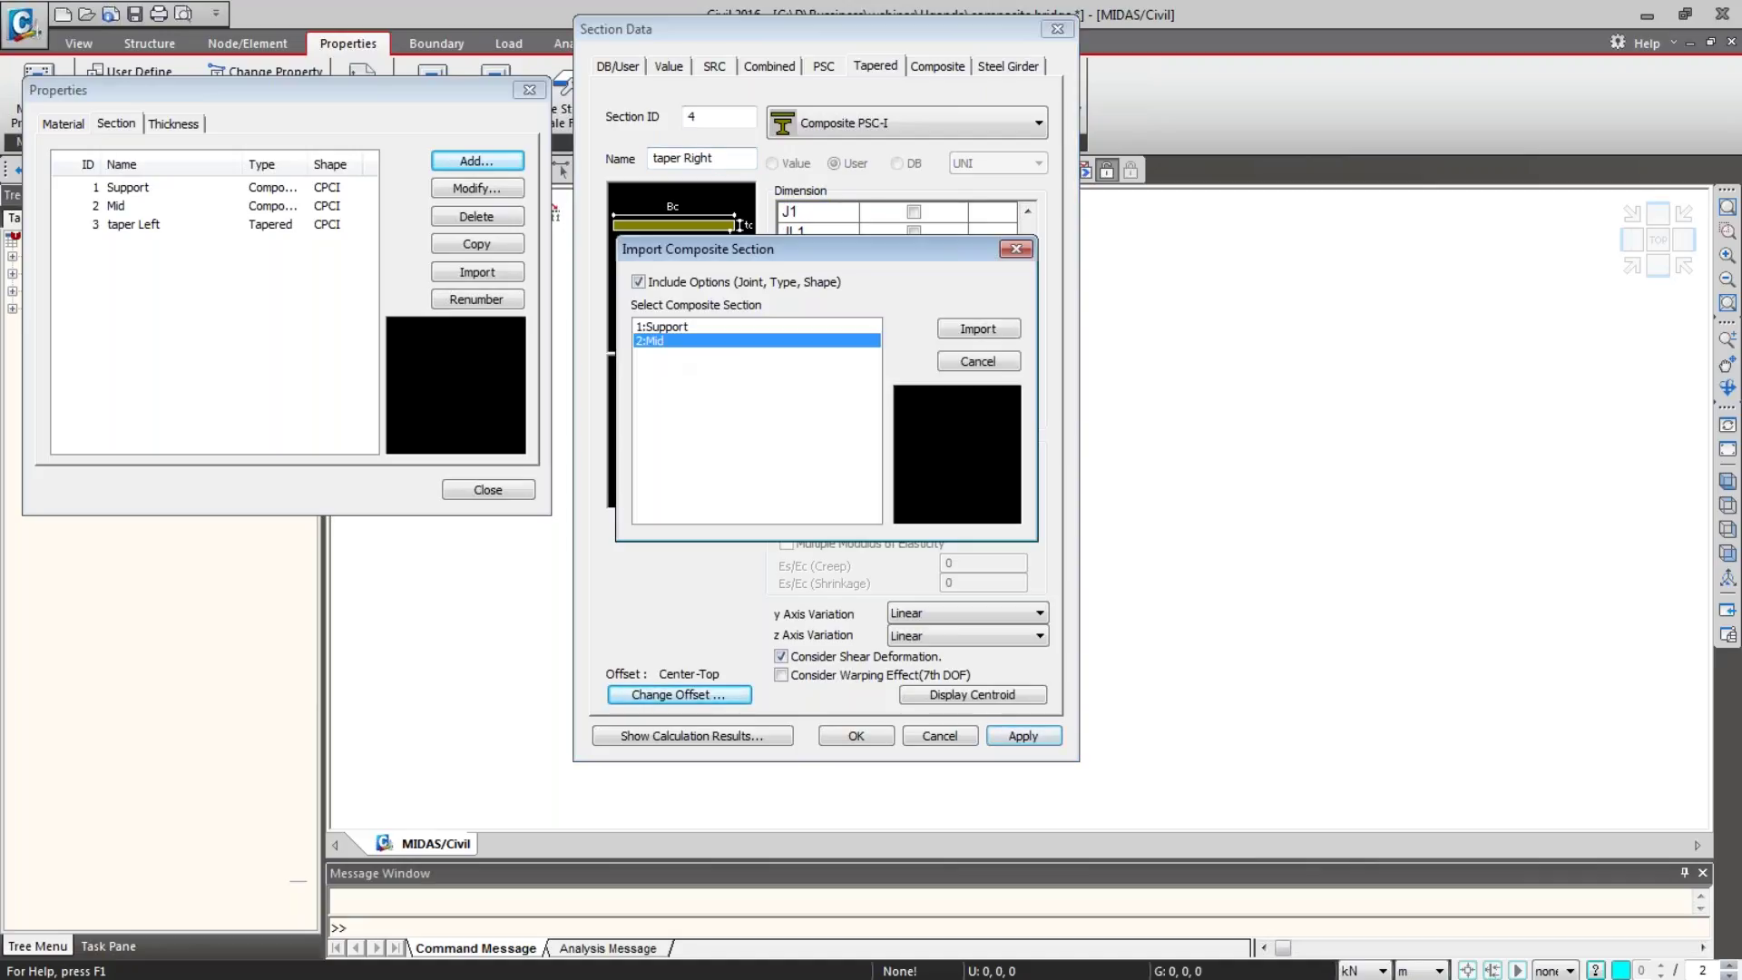
{"action": "left_click", "coordinate": [978, 328]}
Step: Import the Support section's dimensions into Size-J of taper Right and add that section to the model
{"action": "scroll", "coordinate": [1031, 284], "scroll_direction": "up", "scroll_amount": 1}
{"action": "left_click", "coordinate": [945, 355]}
{"action": "left_click", "coordinate": [667, 328]}
{"action": "left_click", "coordinate": [978, 328]}
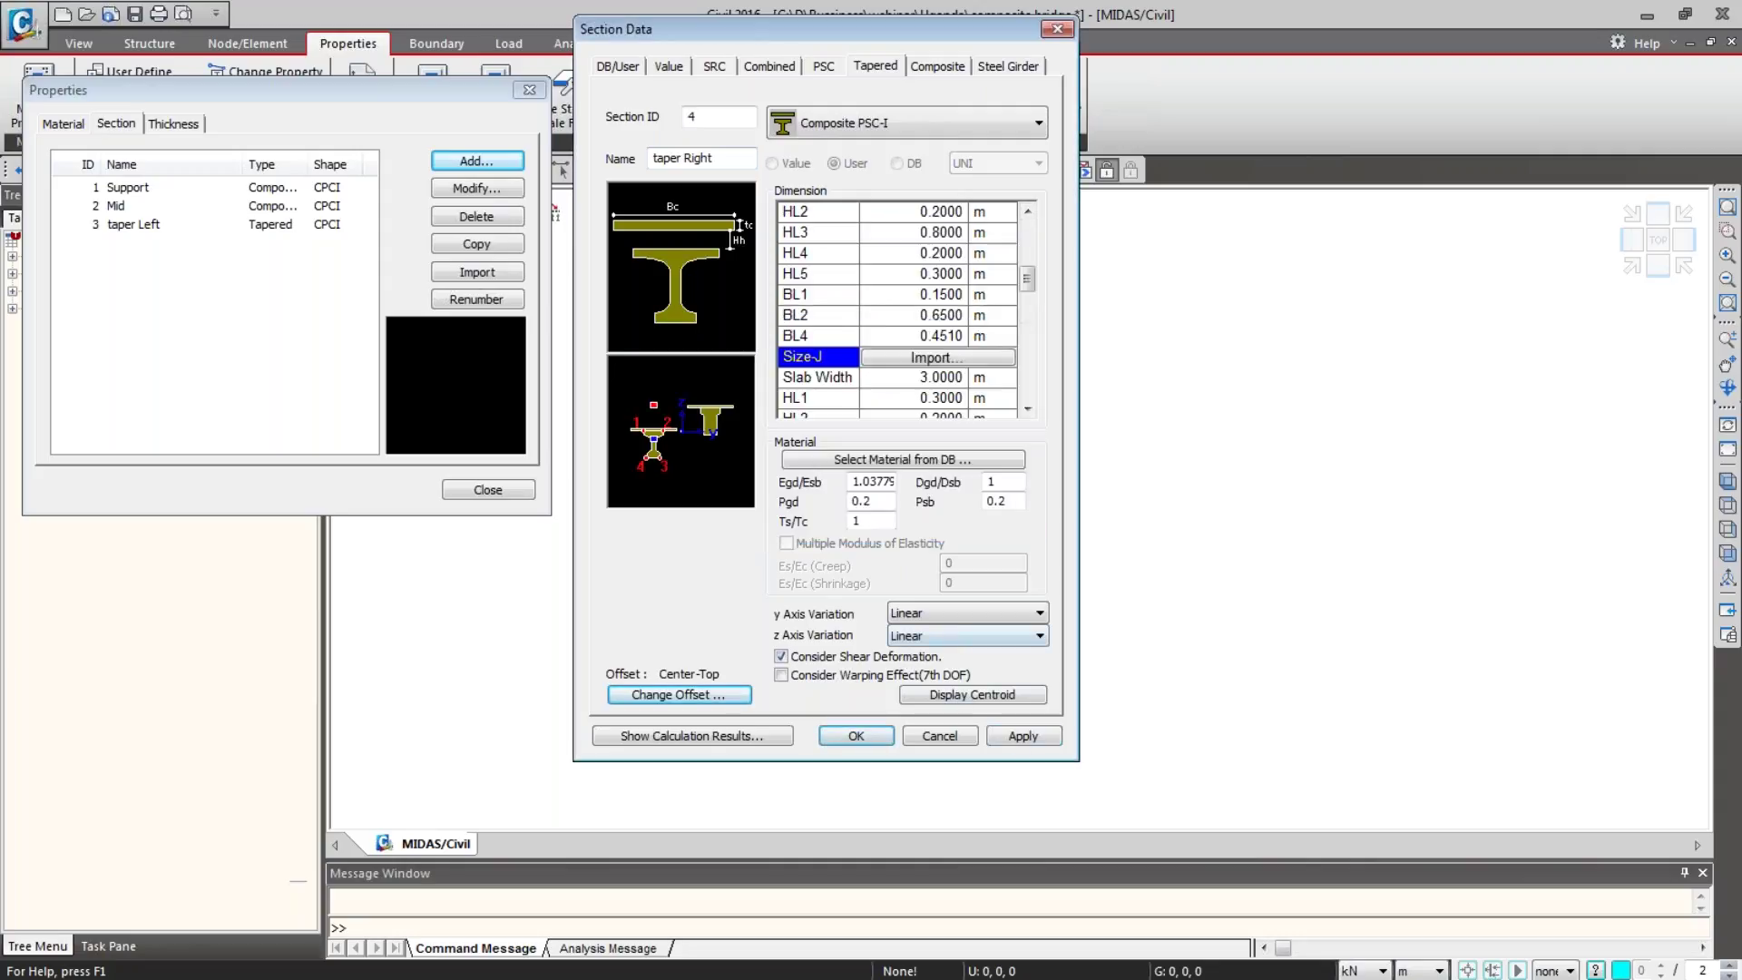
{"action": "left_click", "coordinate": [1020, 737]}
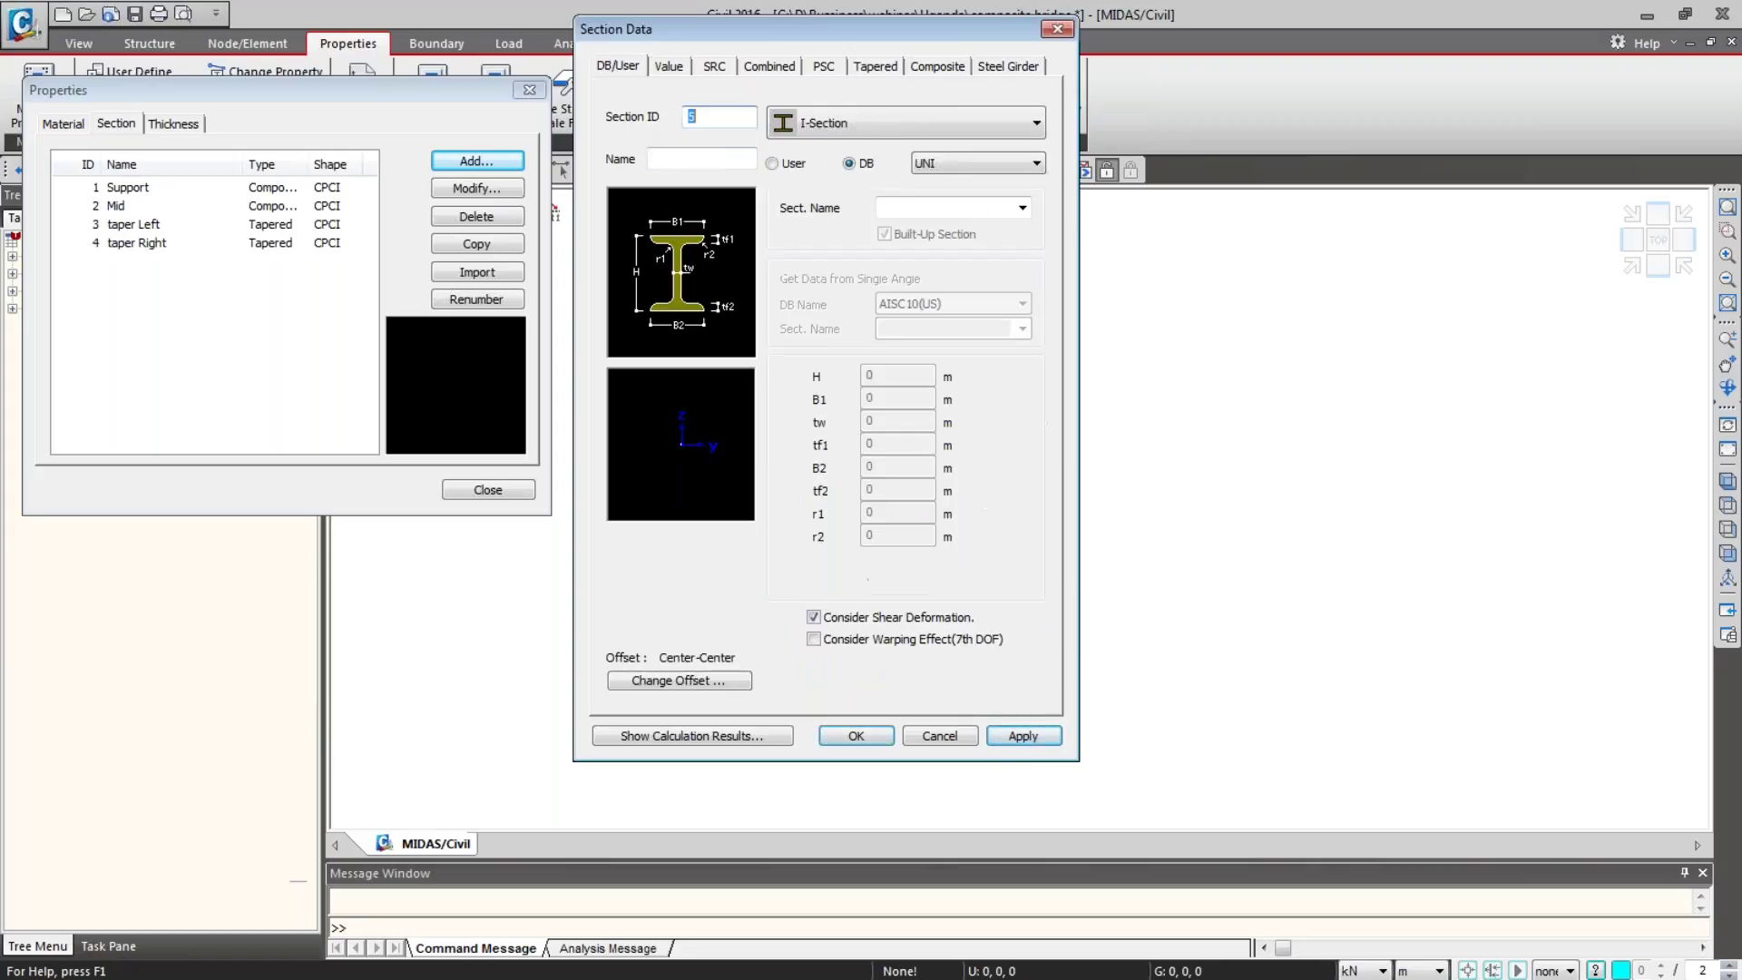
Step: Define a user solid rectangle section named Diaph with H 1.8 m and B 0.3 m
{"action": "left_click", "coordinate": [846, 134]}
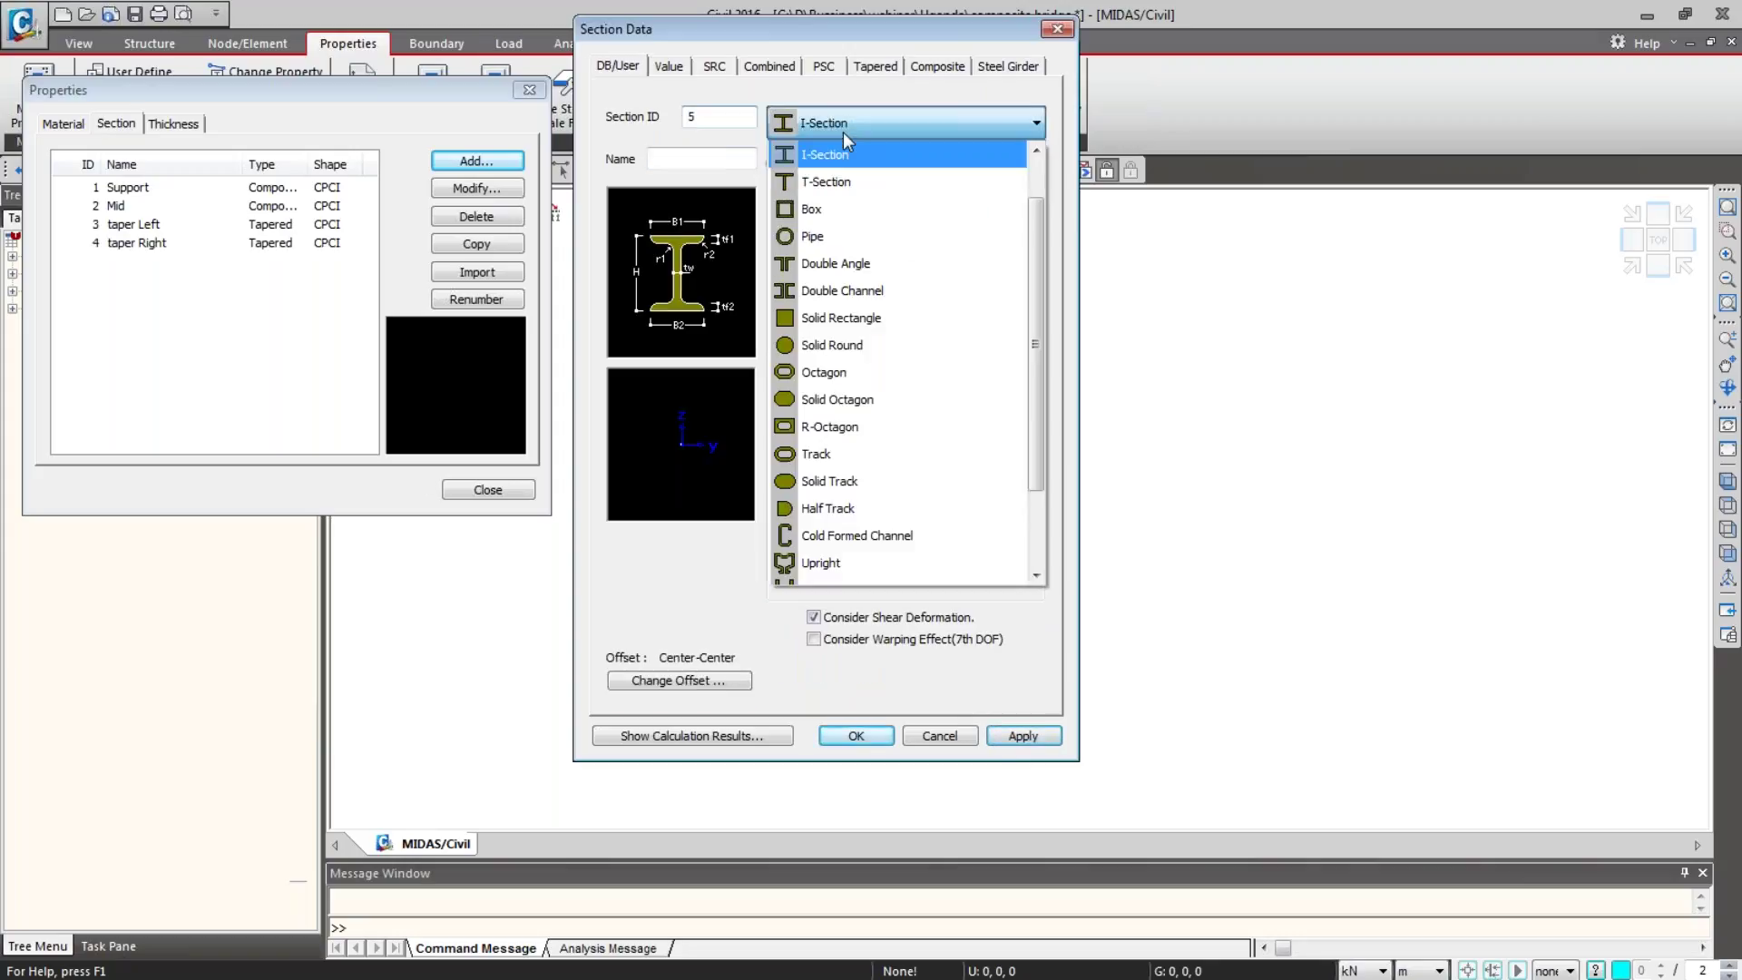
{"action": "left_click", "coordinate": [880, 325]}
{"action": "left_click", "coordinate": [717, 157]}
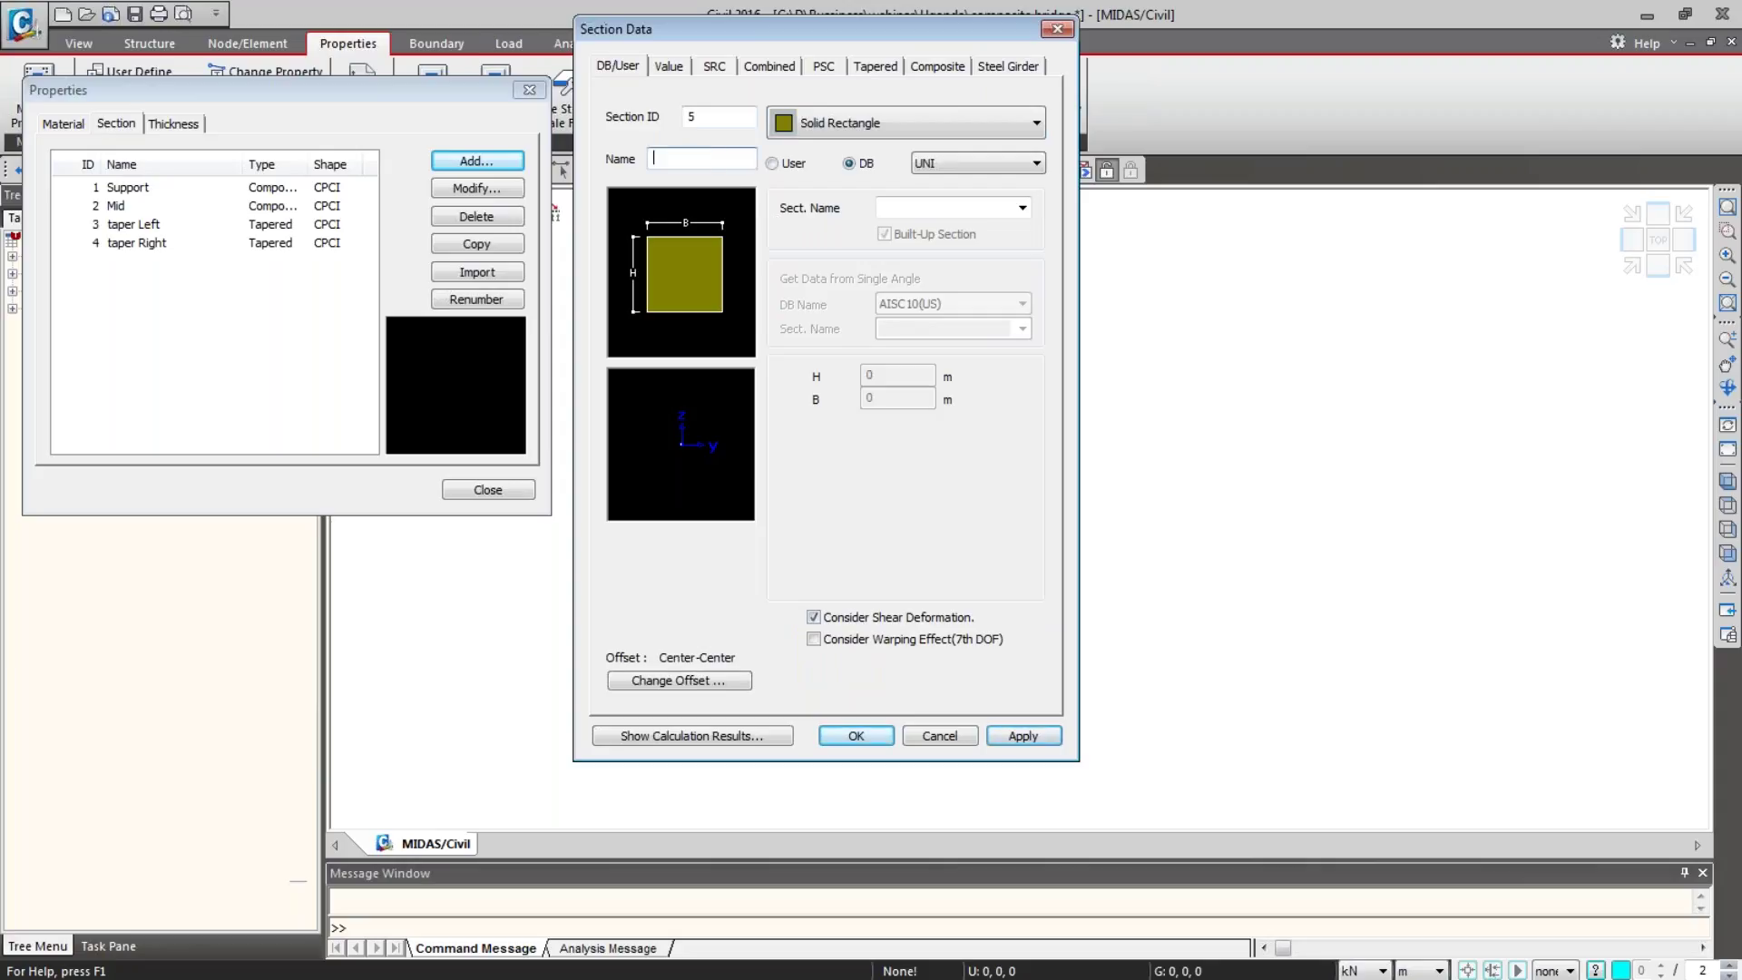
{"action": "type", "text": "Diaph"}
{"action": "left_click", "coordinate": [788, 166]}
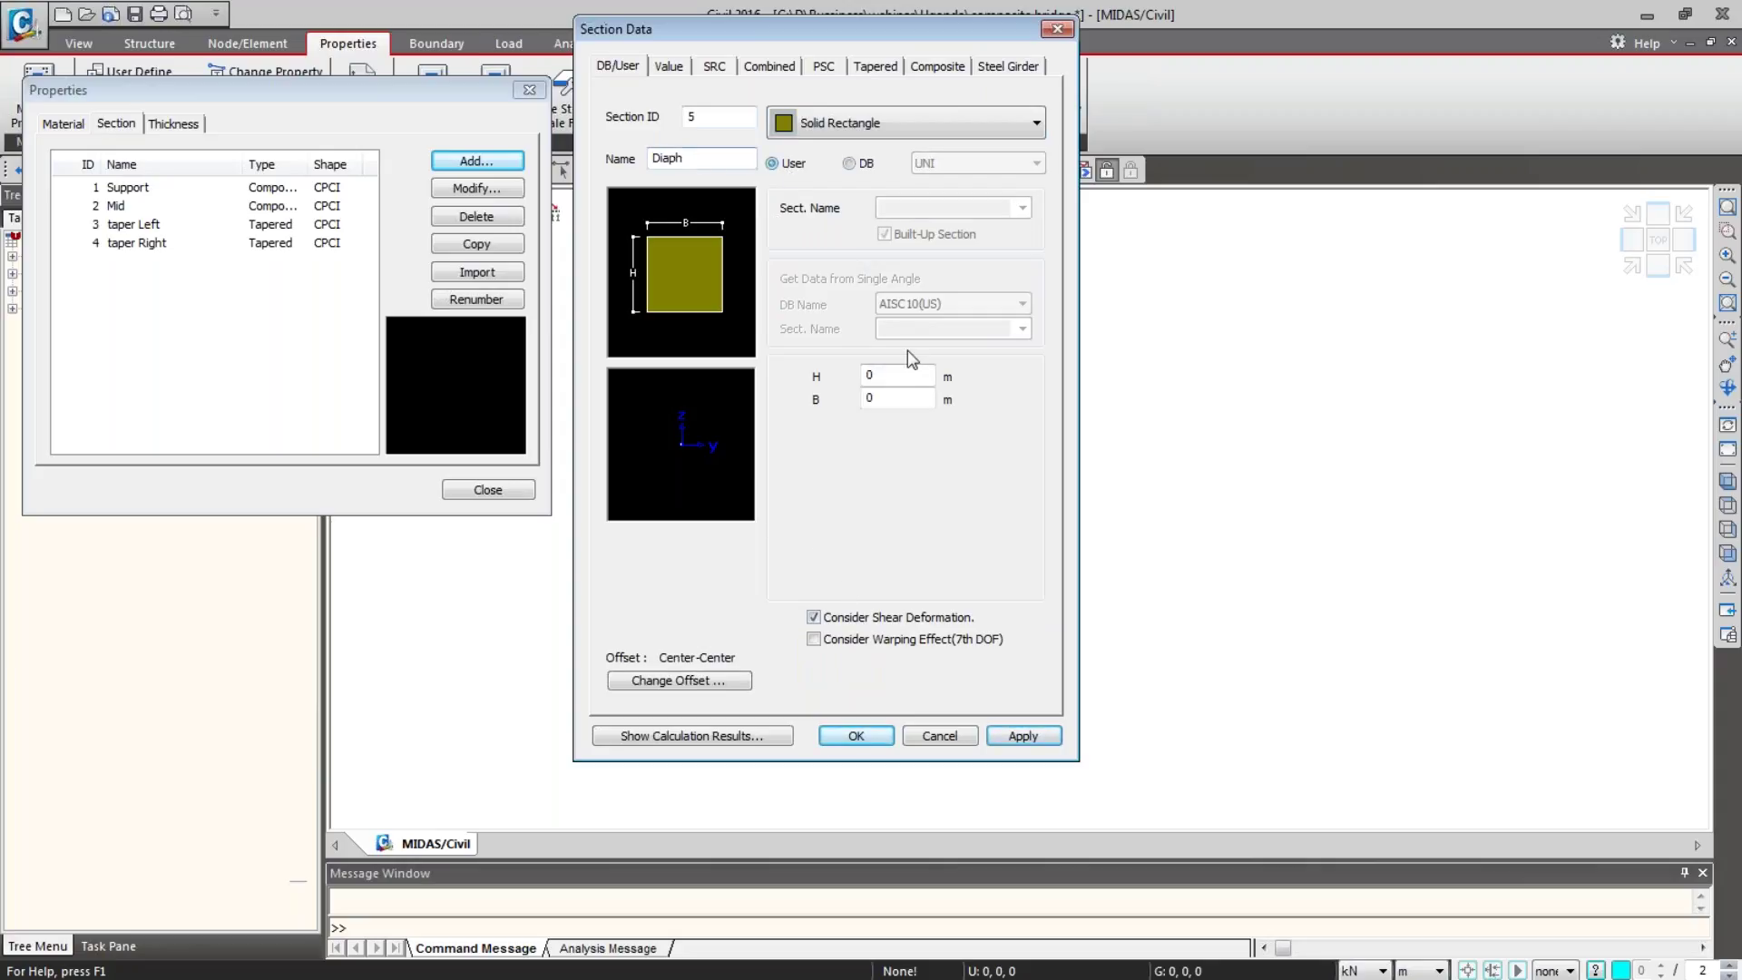
{"action": "double_click", "coordinate": [871, 375]}
{"action": "type", "text": "1.8"}
{"action": "key", "text": "Tab"}
{"action": "type", "text": ".3"}
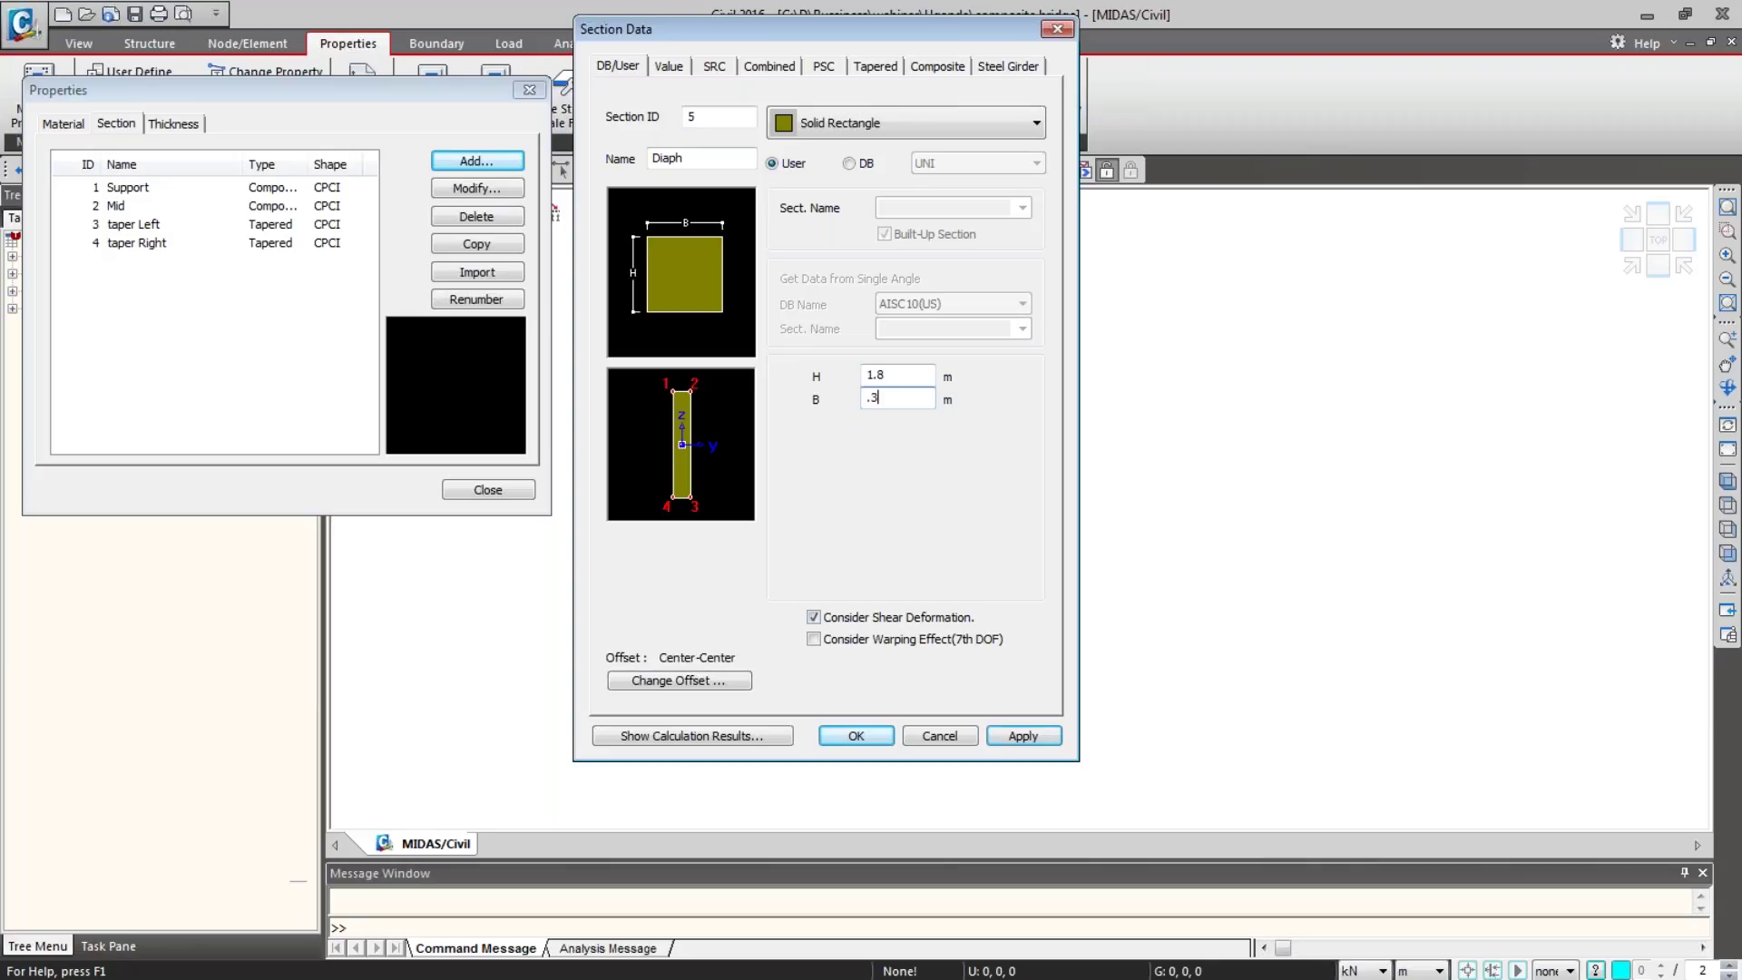
Step: Give Diaph a Center-Top offset with a user vertical offset of -0.2 m from the extreme fiber, and finish the section definitions
{"action": "left_click", "coordinate": [748, 682]}
{"action": "left_click", "coordinate": [731, 345]}
{"action": "left_click", "coordinate": [724, 379]}
{"action": "left_click", "coordinate": [804, 400]}
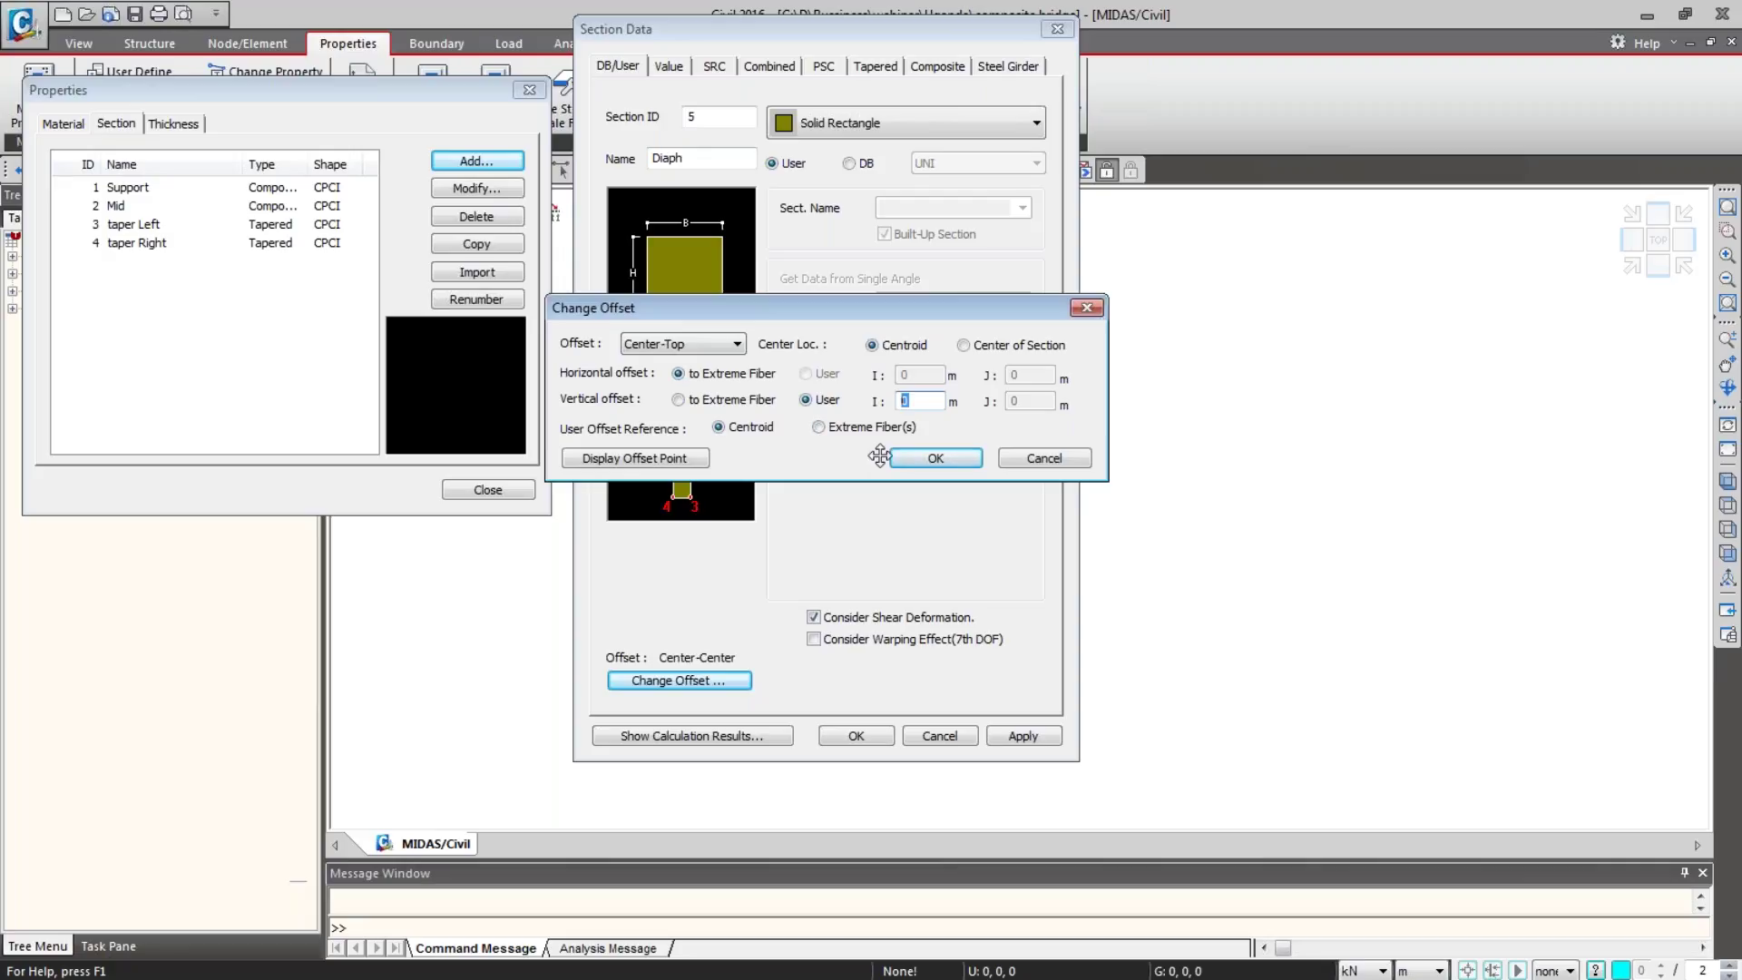
{"action": "type", "text": "-.2"}
{"action": "left_click", "coordinate": [819, 427]}
{"action": "left_click", "coordinate": [935, 458]}
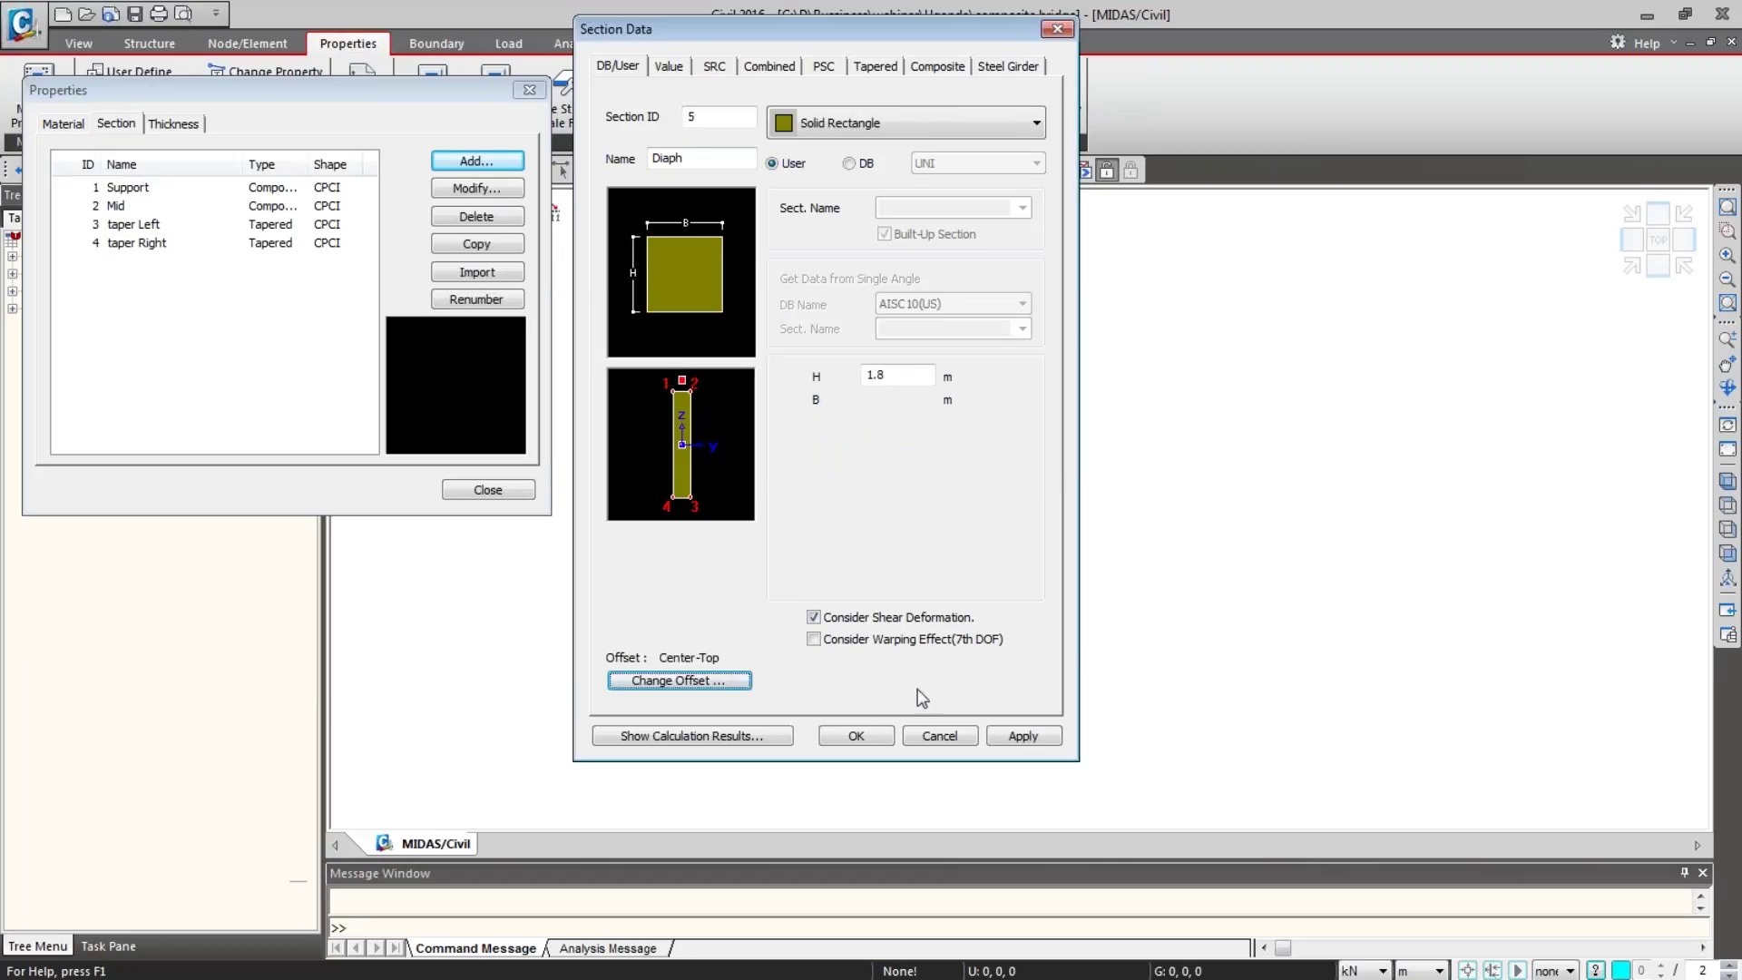
{"action": "left_click", "coordinate": [858, 735]}
{"action": "left_click", "coordinate": [501, 491]}
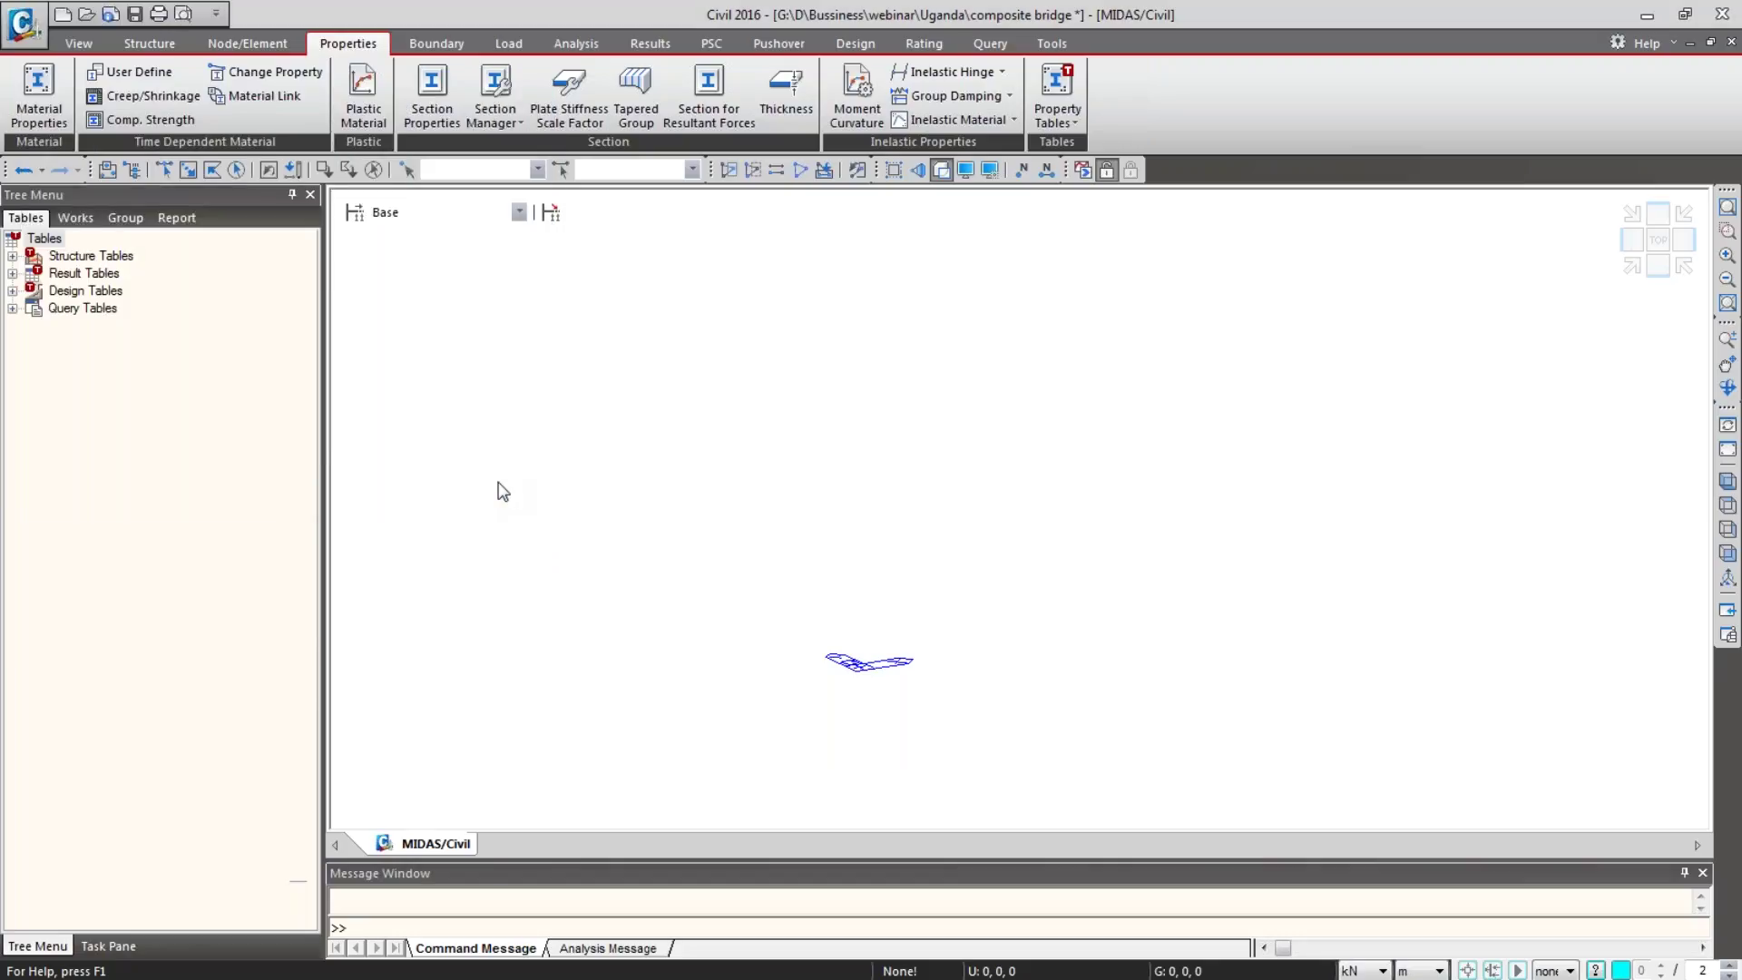
Step: Create a node at 0, 0, 0 with three copies at distances 0, 3, 0 m and display the node numbers
{"action": "left_click", "coordinate": [80, 218]}
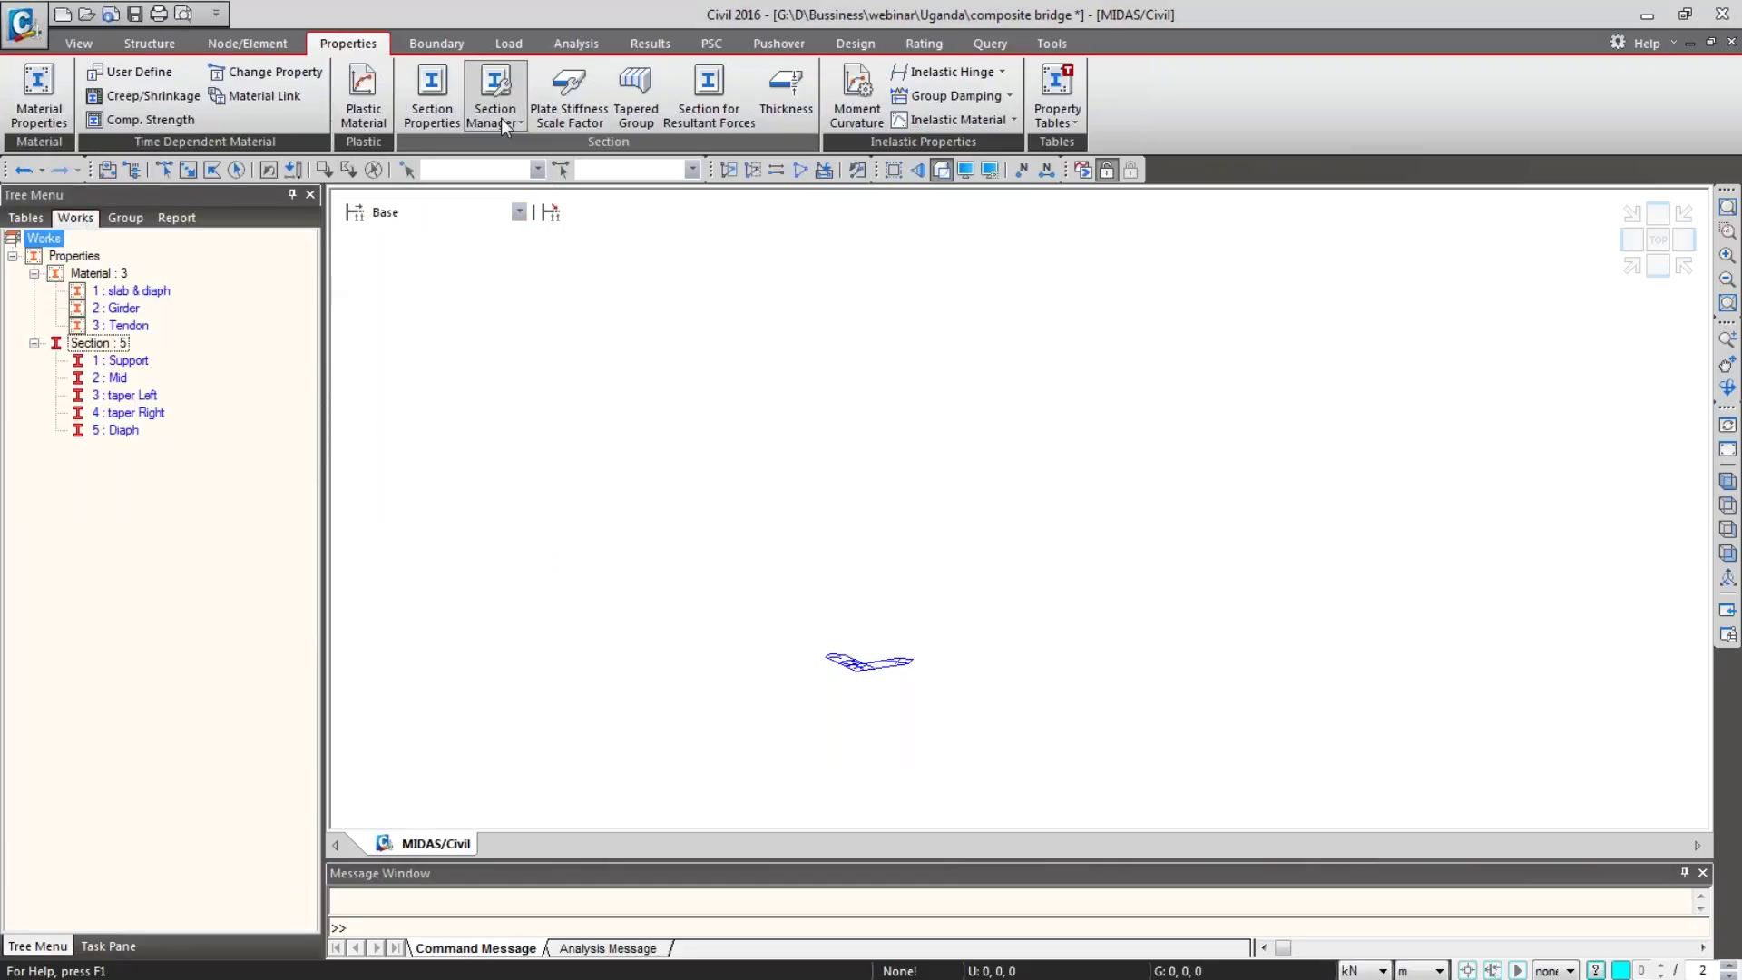
{"action": "left_click", "coordinate": [254, 45]}
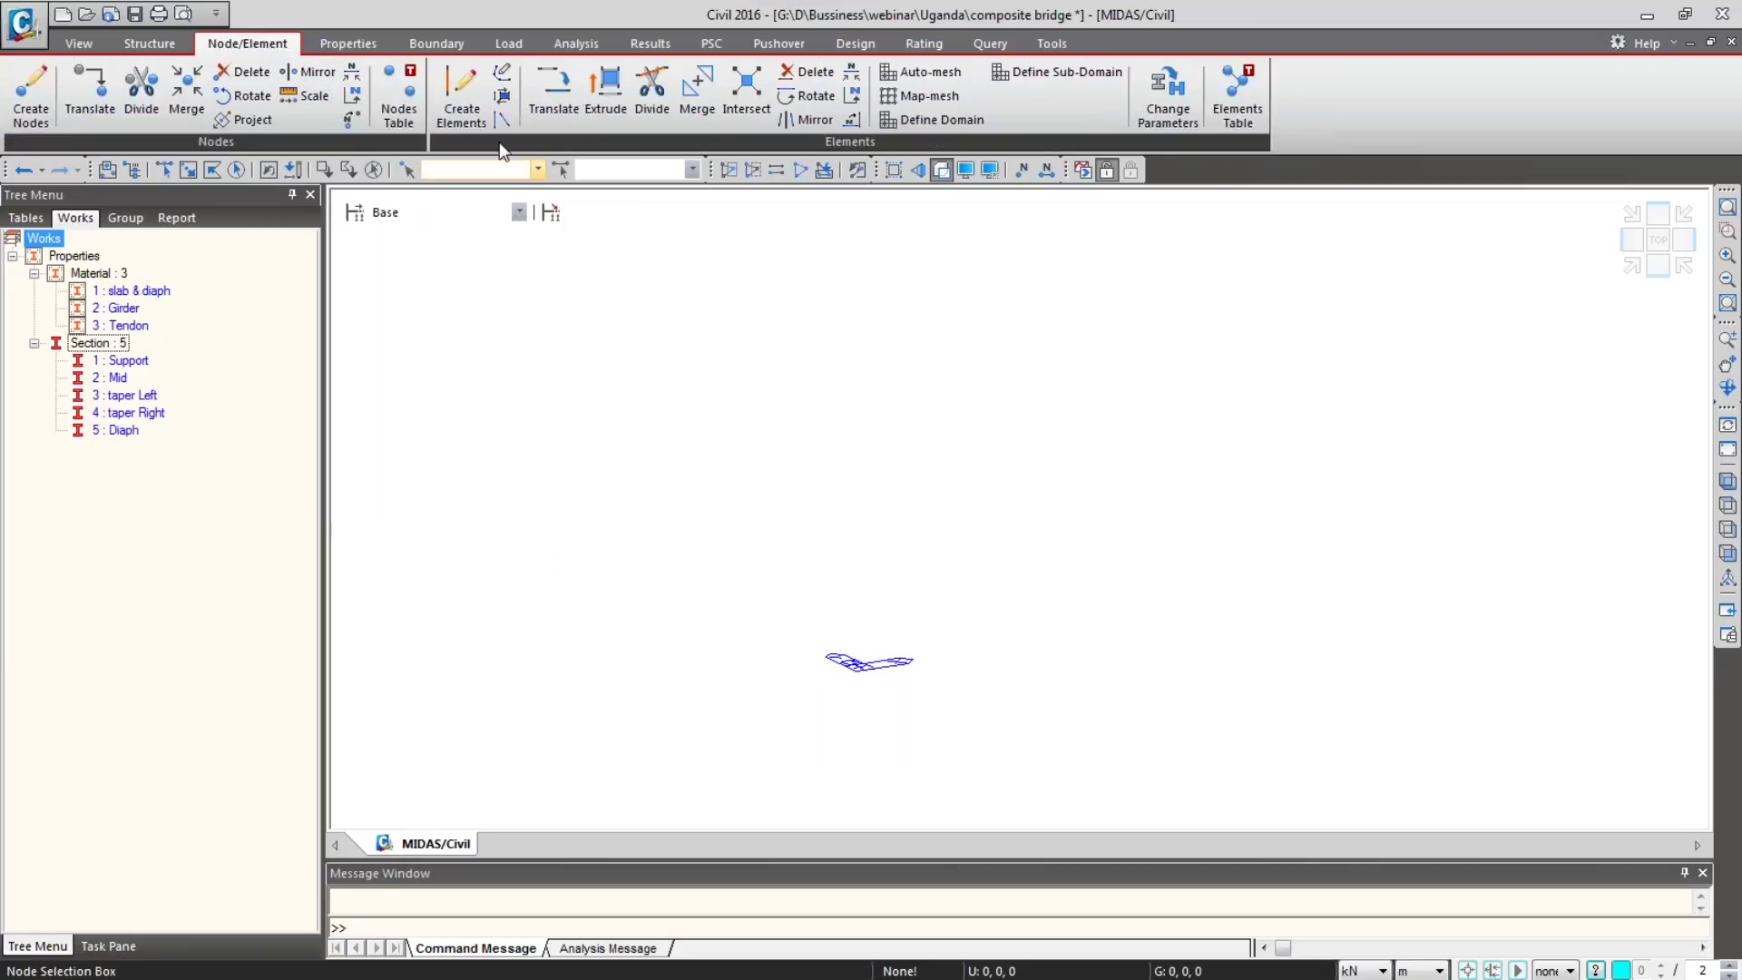
{"action": "left_click", "coordinate": [468, 121]}
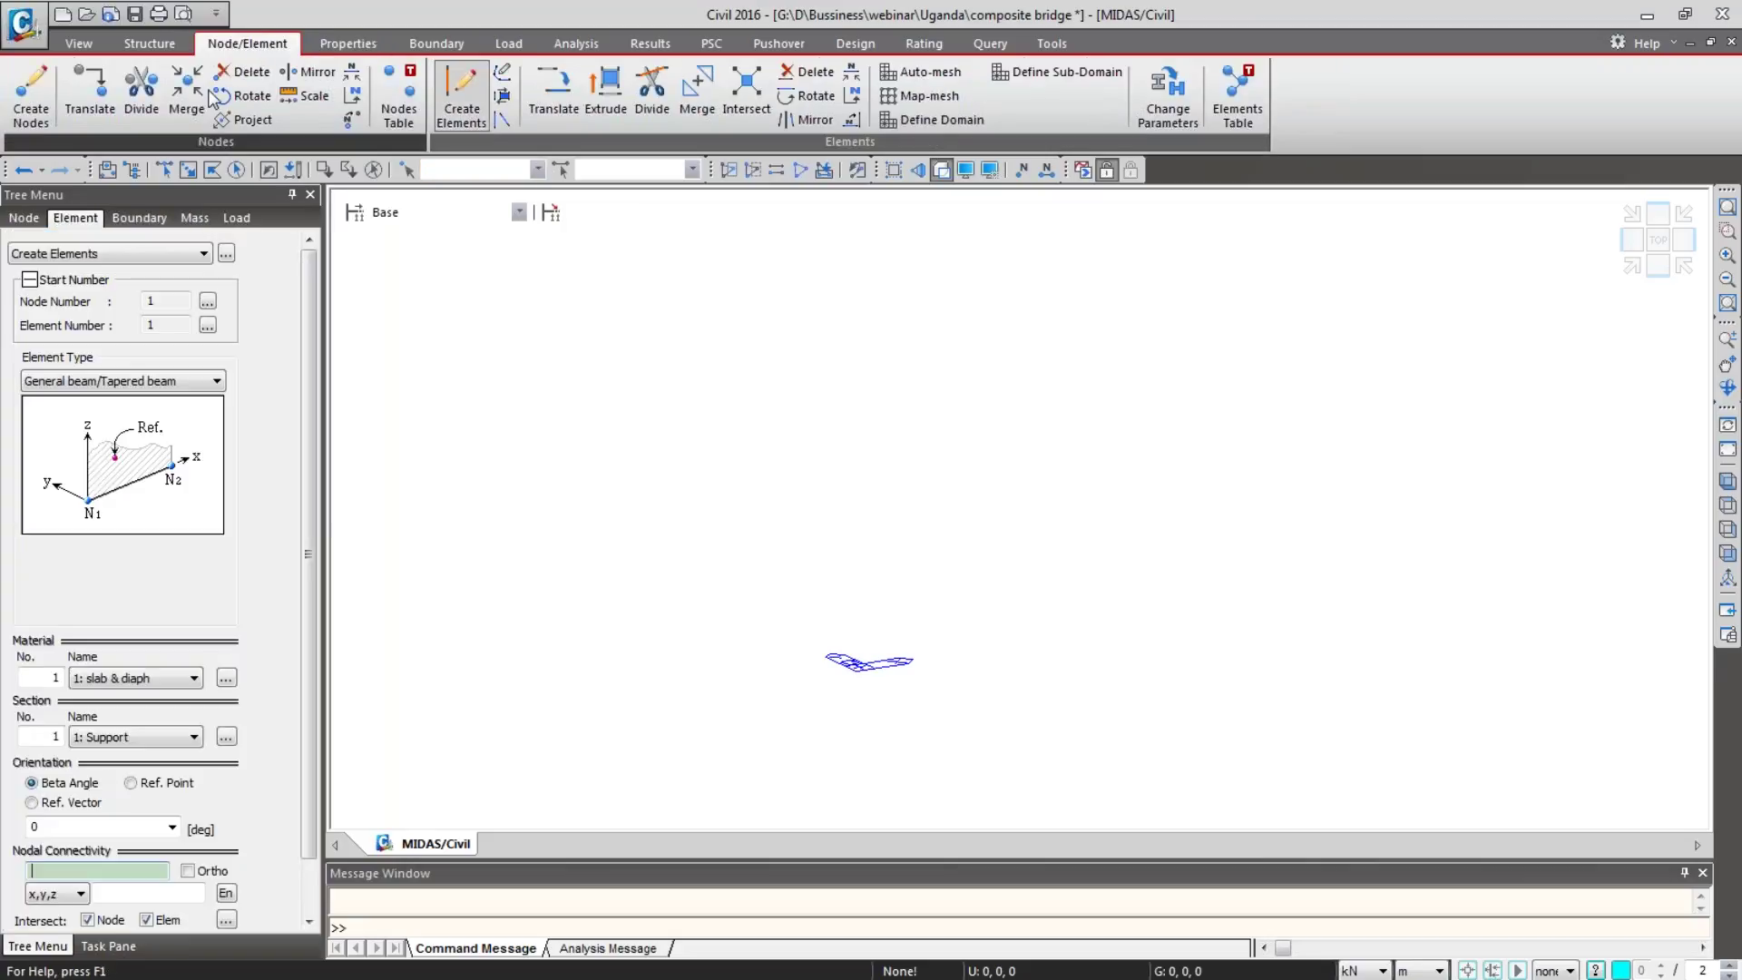
{"action": "left_click", "coordinate": [31, 98]}
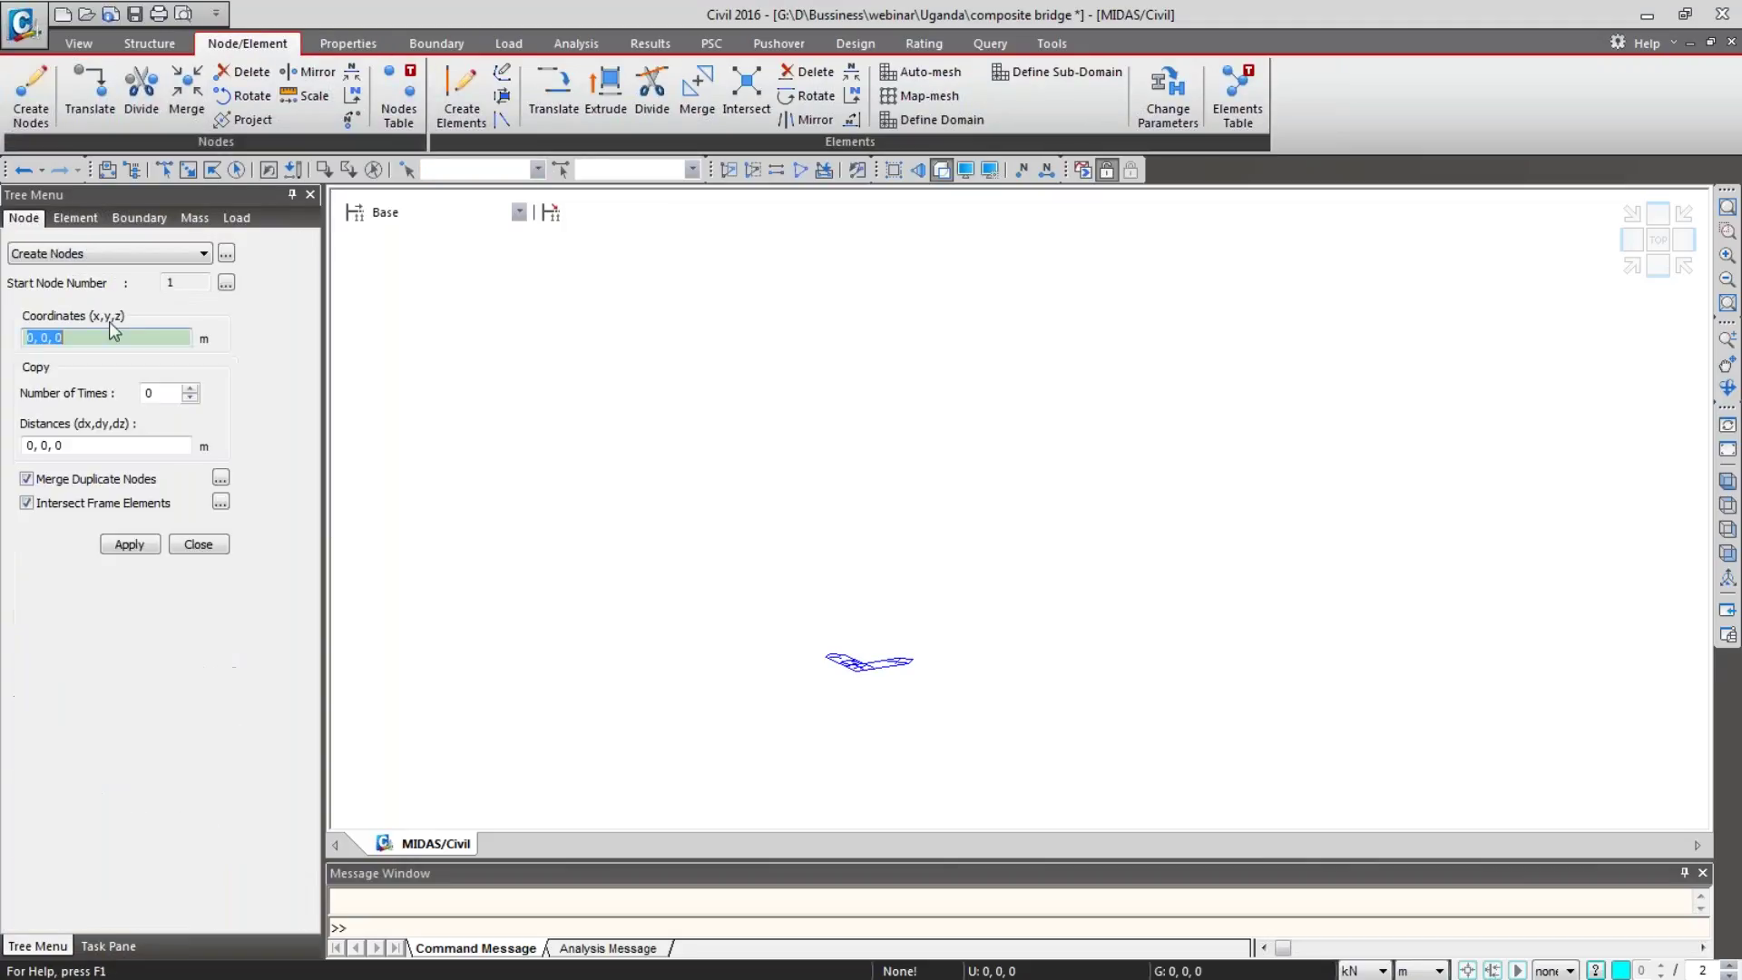
{"action": "key", "text": "Tab"}
{"action": "type", "text": "3"}
{"action": "left_click", "coordinate": [56, 443]}
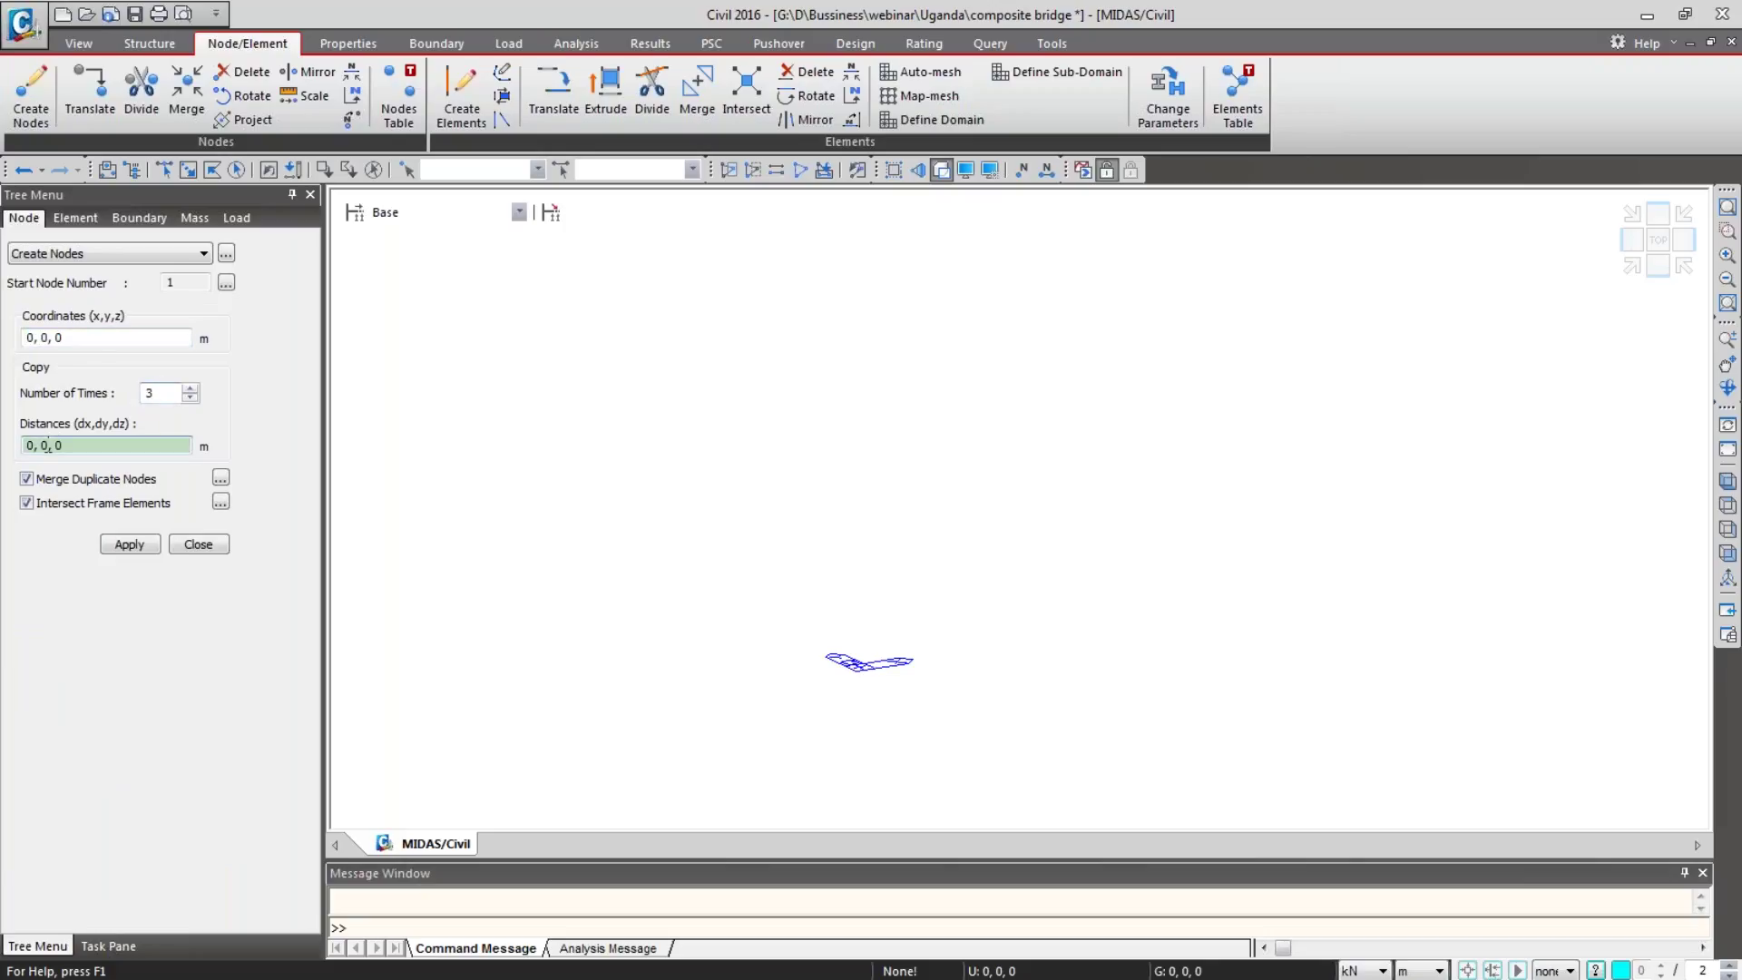
{"action": "key", "text": "BackSpace"}
{"action": "type", "text": "3"}
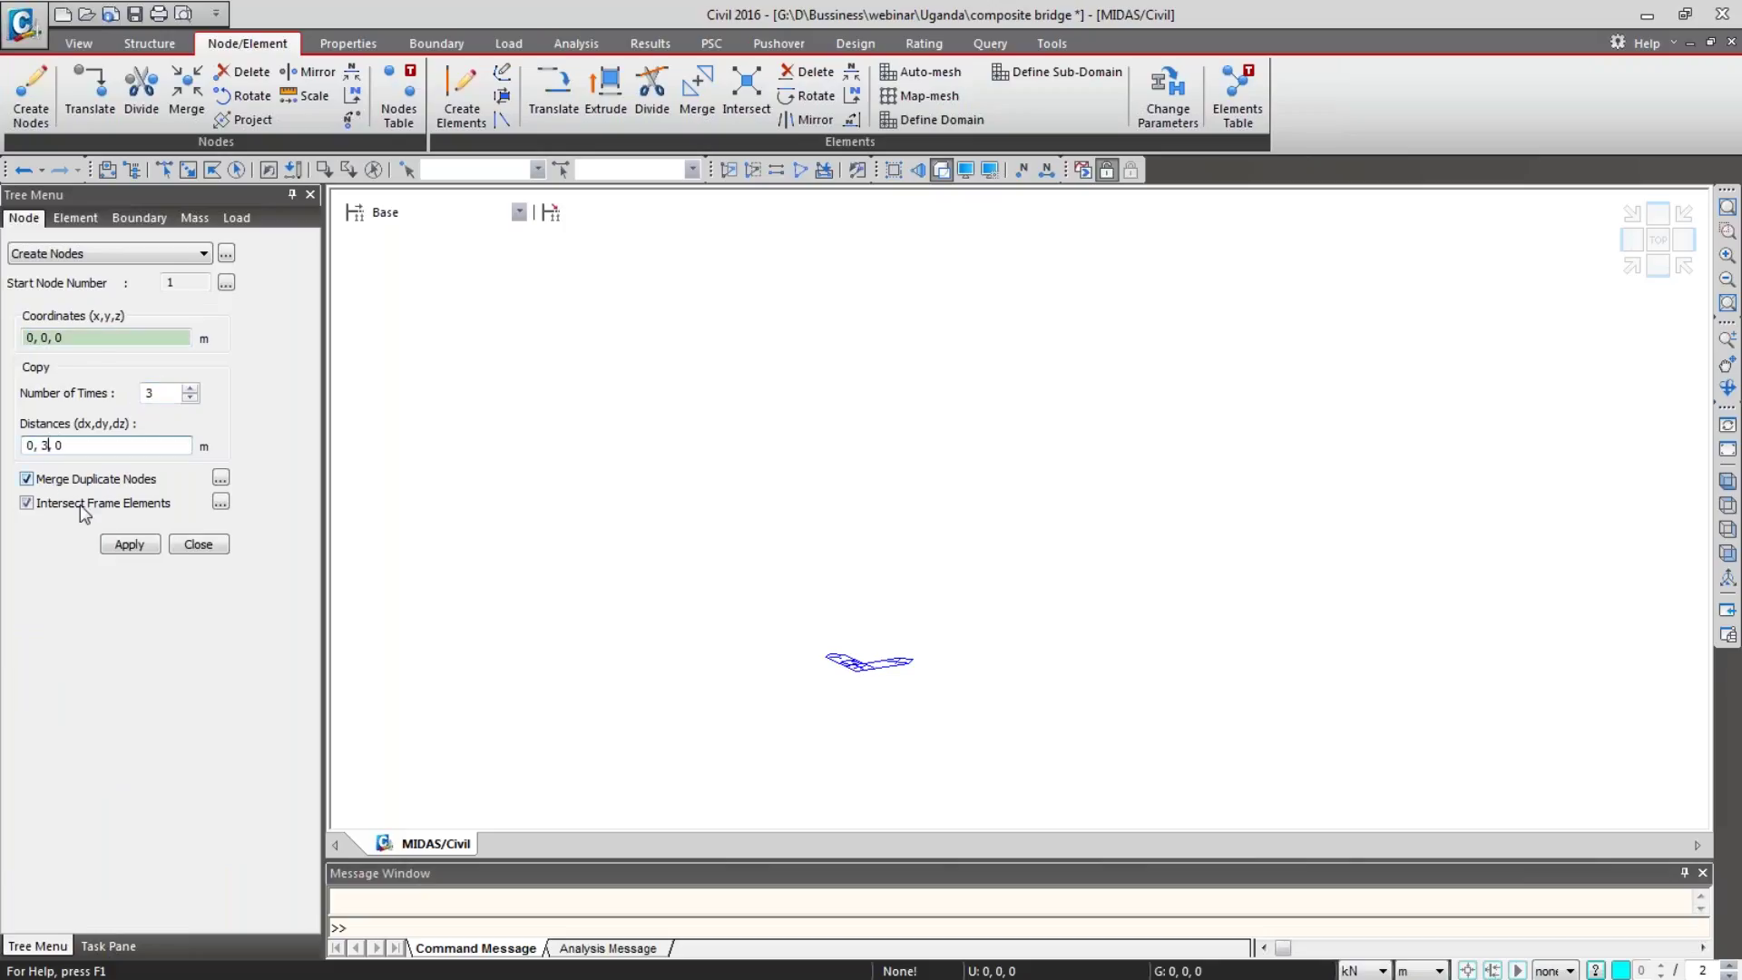
{"action": "left_click", "coordinate": [118, 545]}
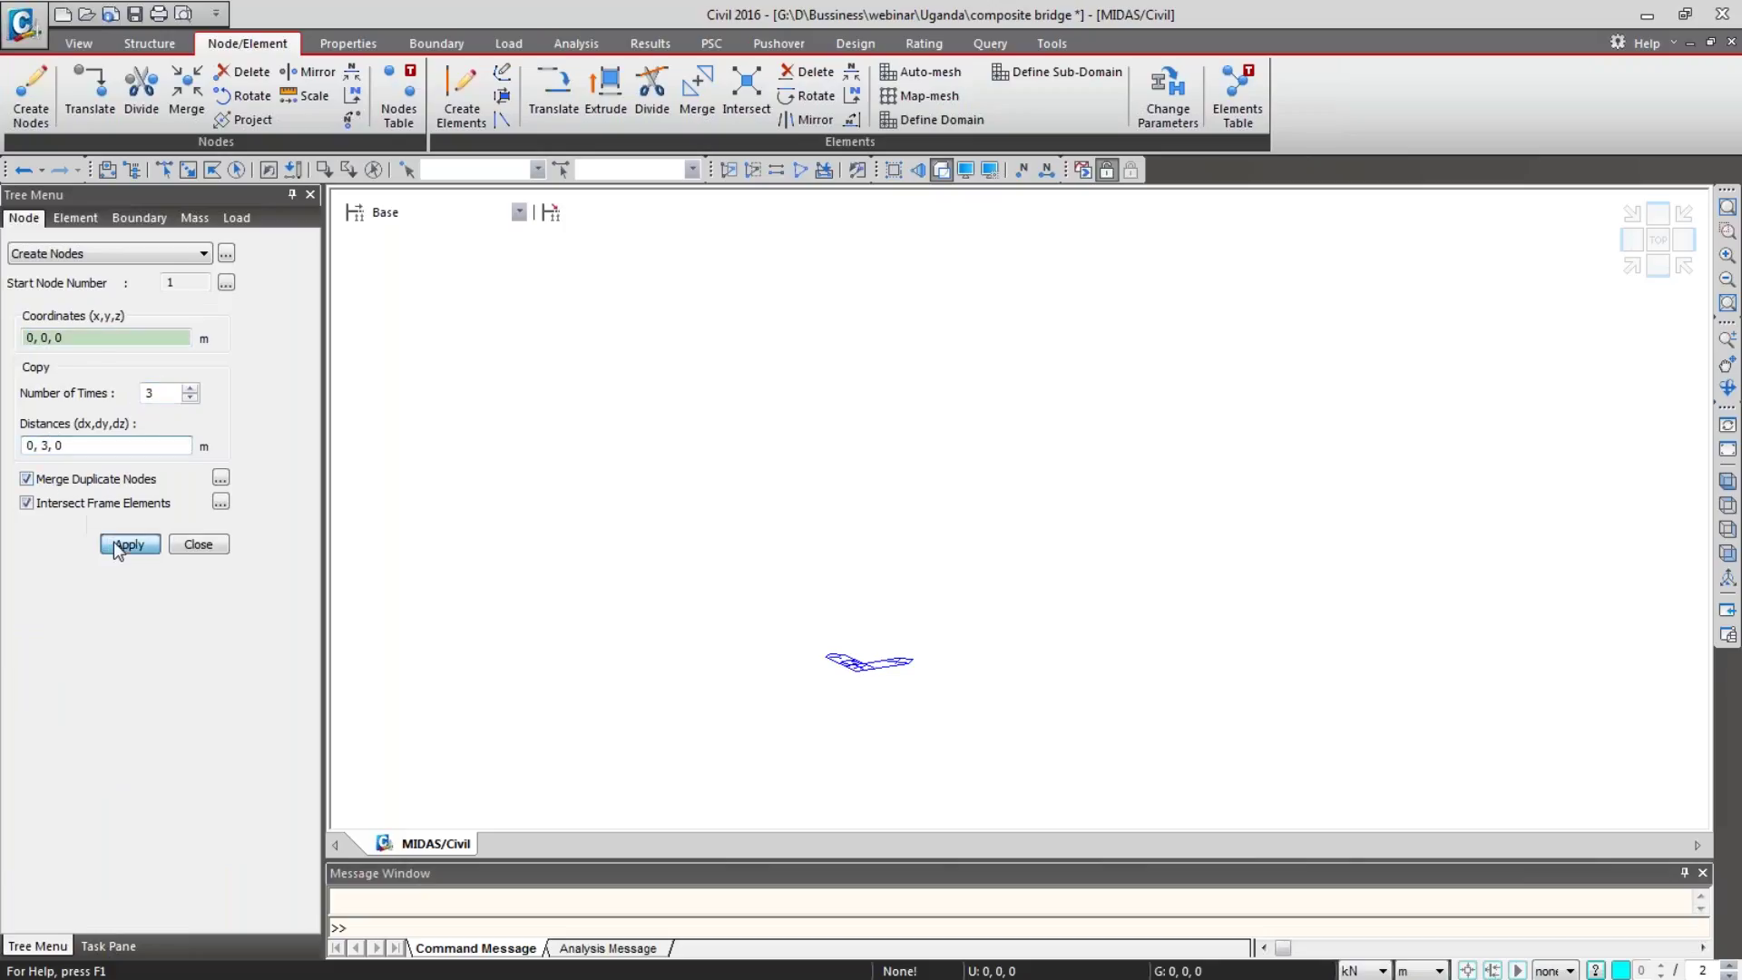
{"action": "left_click", "coordinate": [1017, 172]}
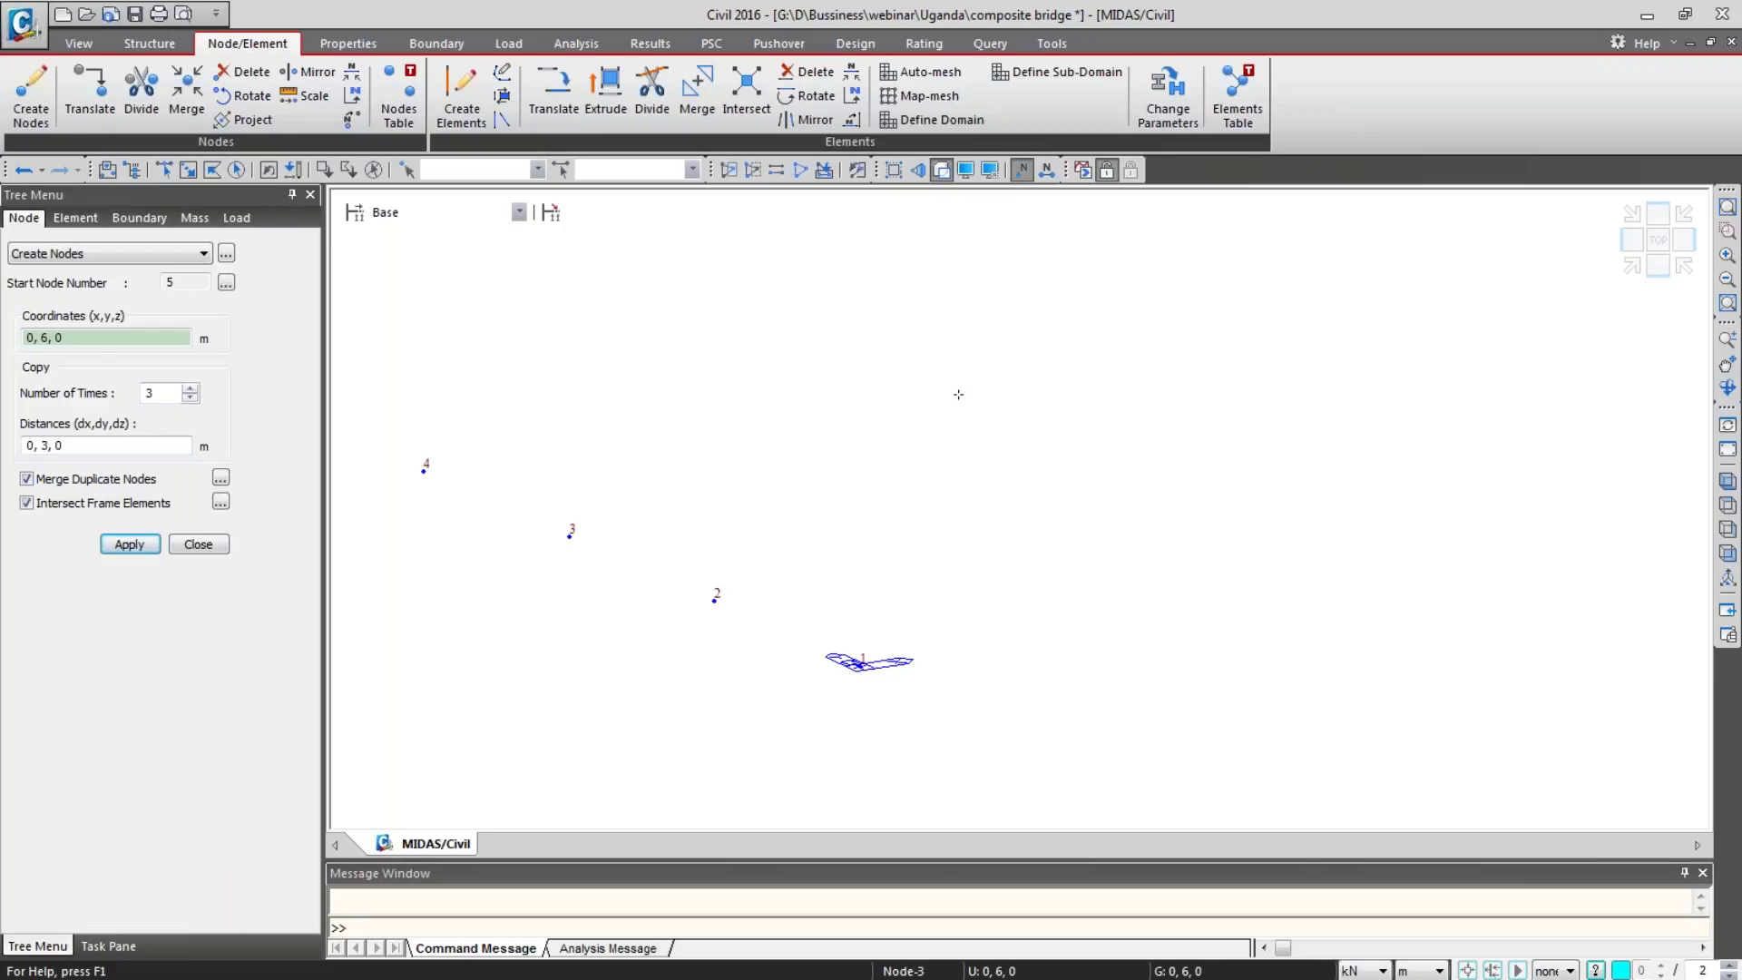
Step: Set up a node-to-line beam extrusion with Girder material, Support section and unequal distances, and save the model
{"action": "left_click", "coordinate": [606, 104]}
{"action": "left_click", "coordinate": [155, 505]}
{"action": "left_click", "coordinate": [160, 535]}
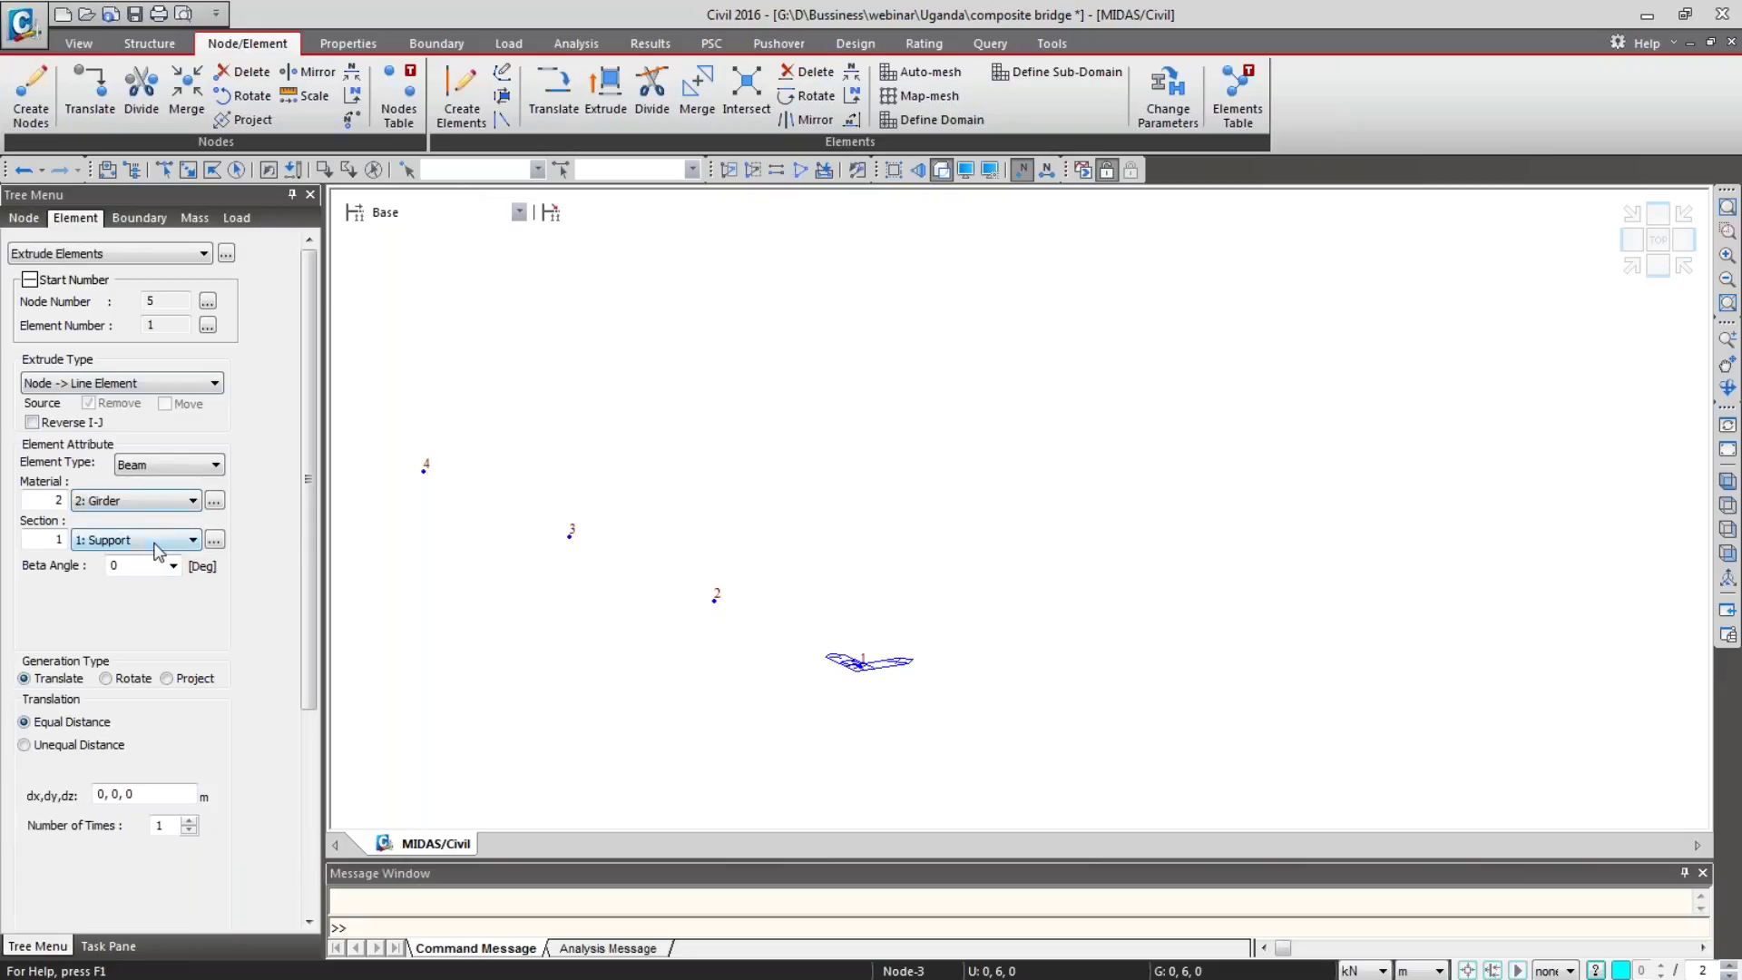
{"action": "left_click", "coordinate": [72, 743]}
{"action": "scroll", "coordinate": [308, 586], "scroll_direction": "down", "scroll_amount": 5}
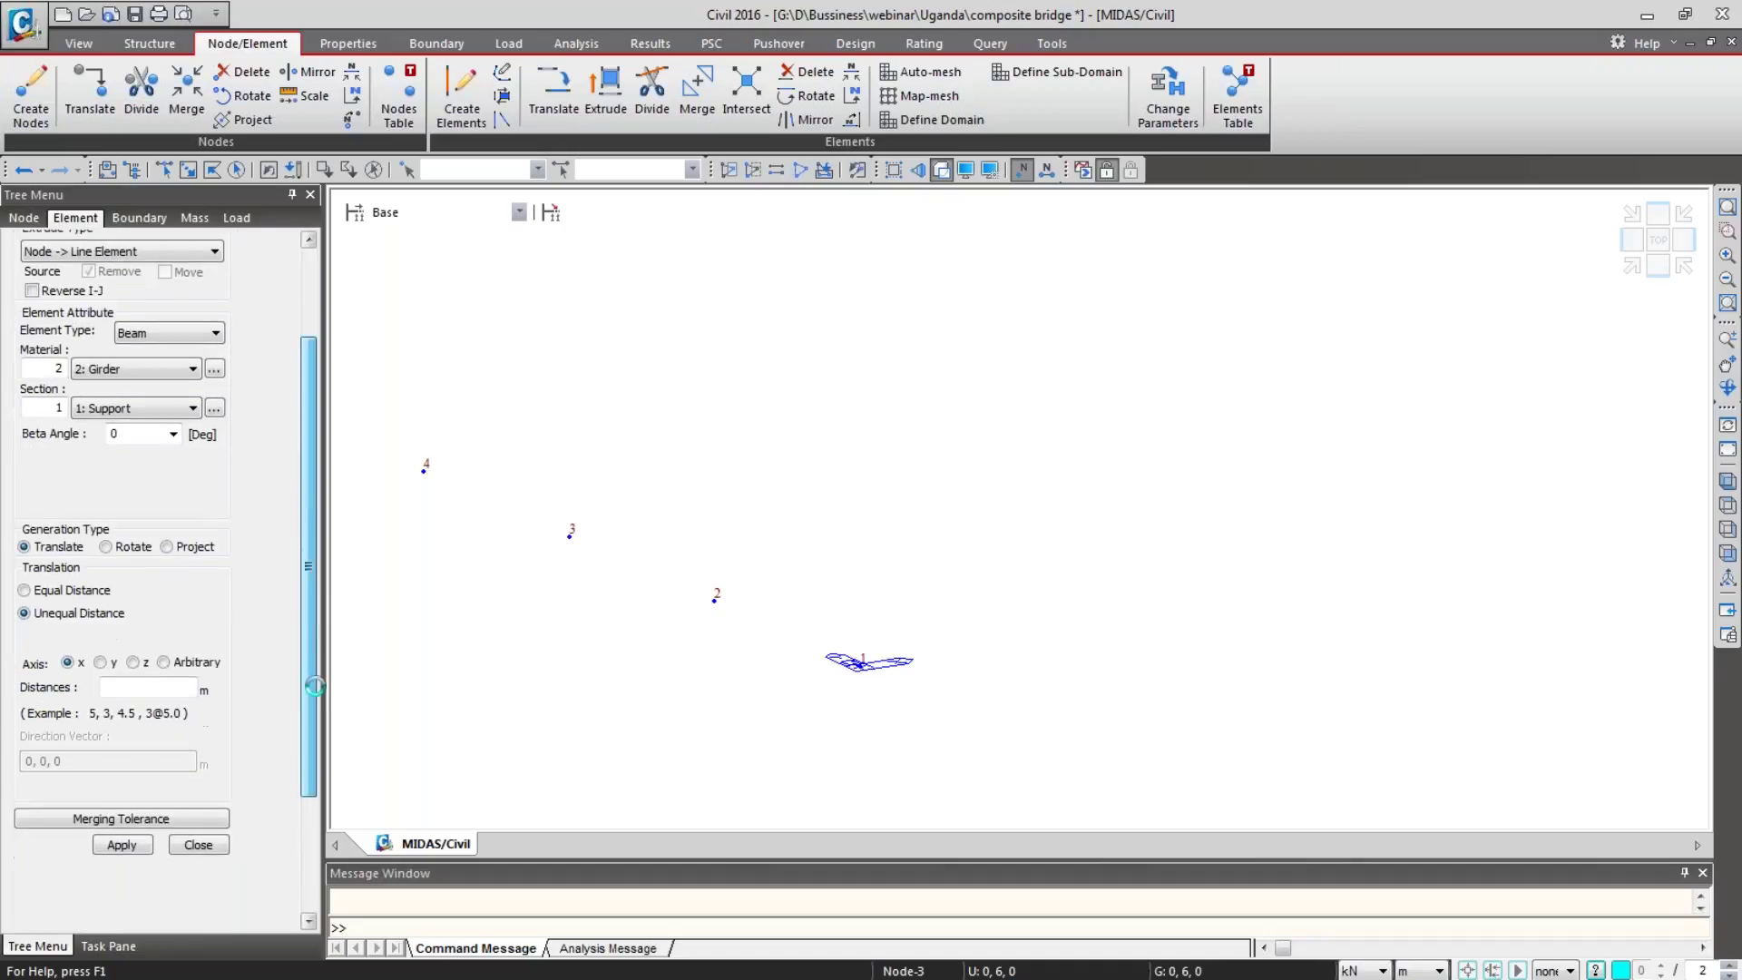
{"action": "key", "text": "ctrl+s"}
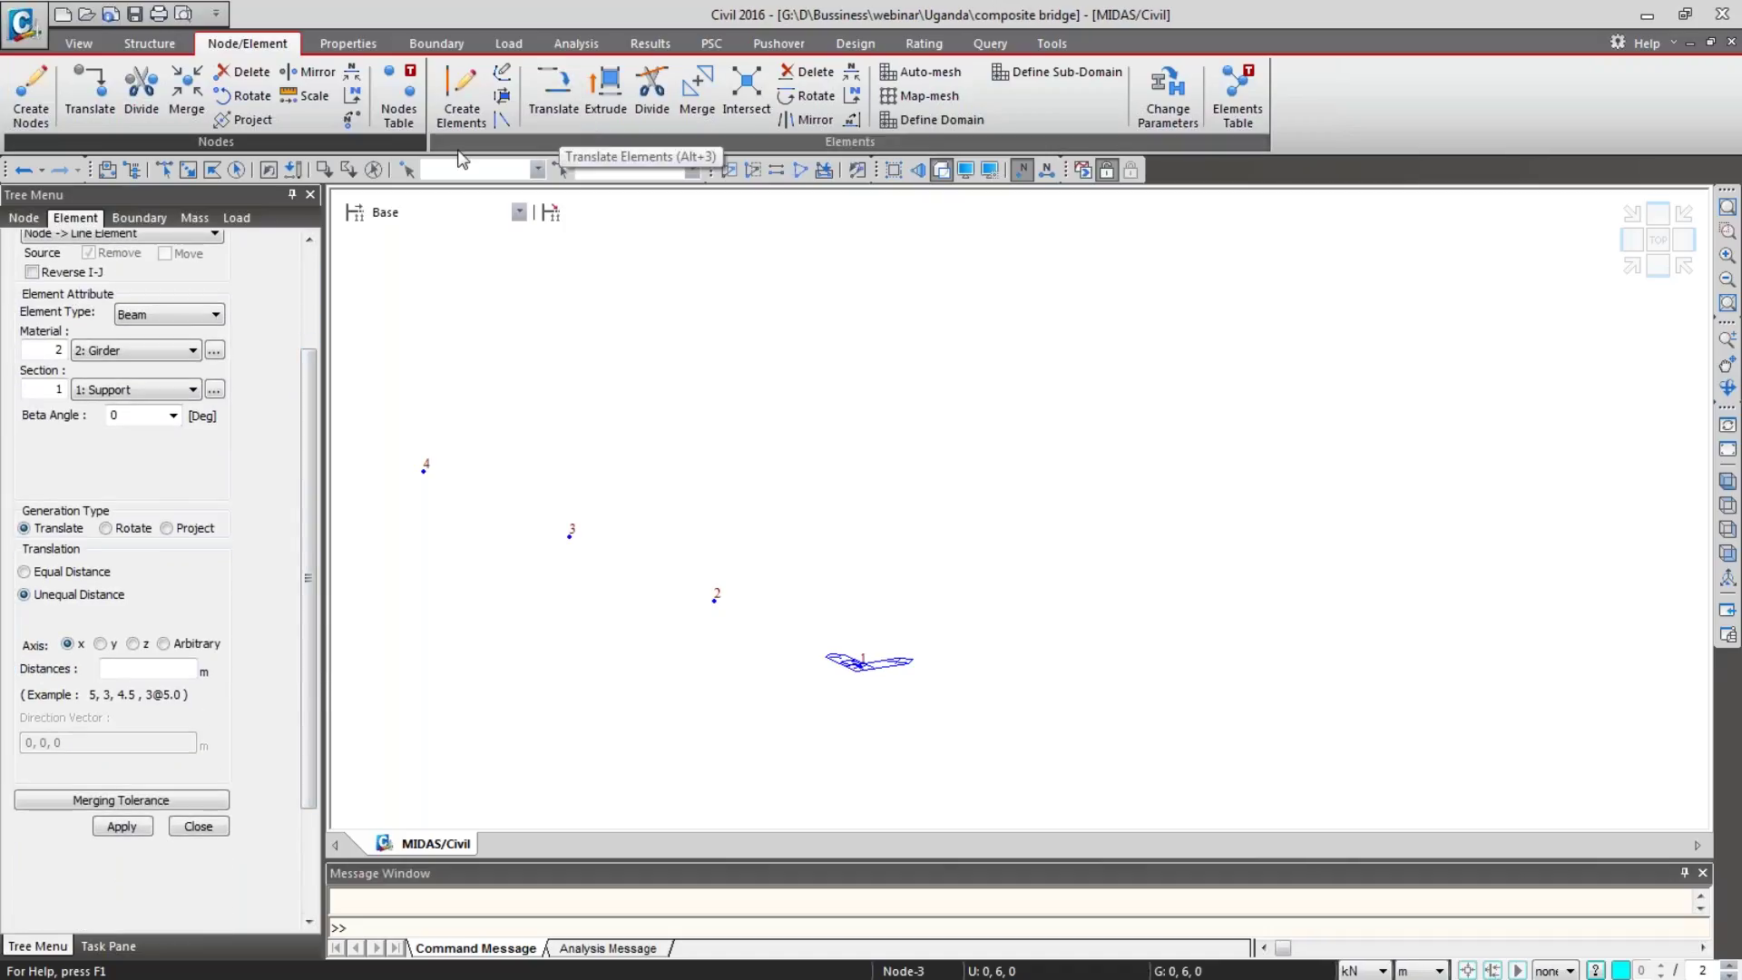
Step: Extrude all four nodes along x by unequal distances of 0.3 and 2.7 m
{"action": "left_click", "coordinate": [236, 171]}
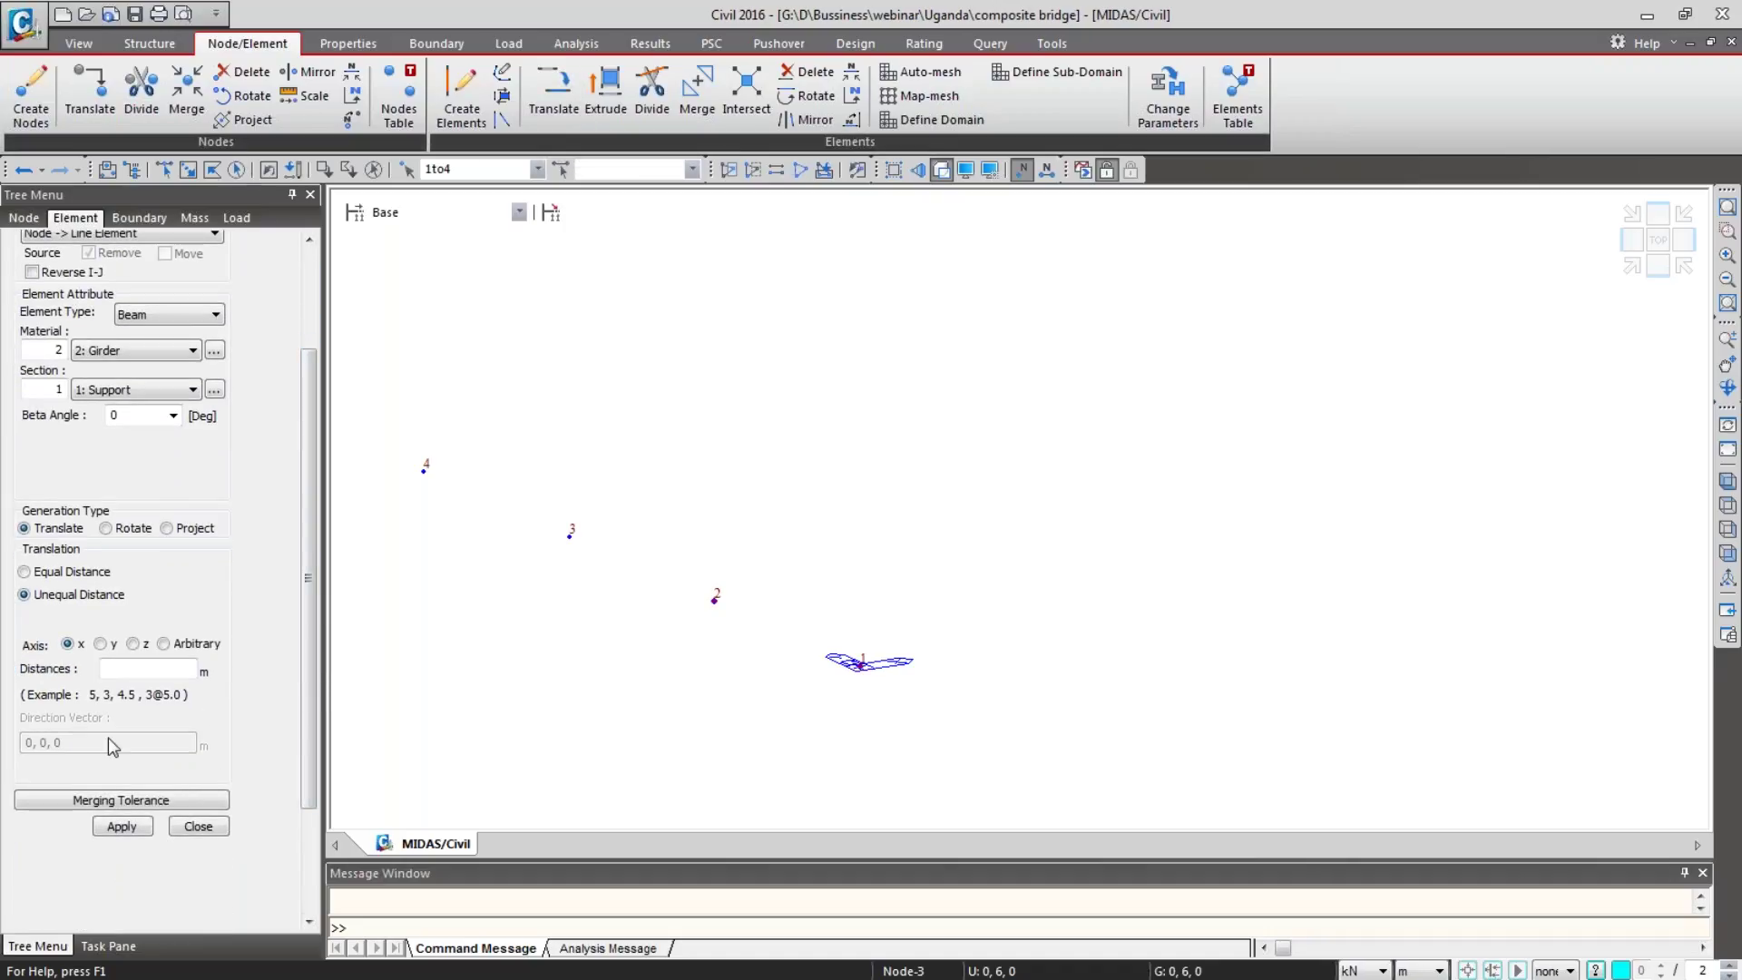
{"action": "left_click", "coordinate": [147, 669]}
{"action": "left_click", "coordinate": [122, 826]}
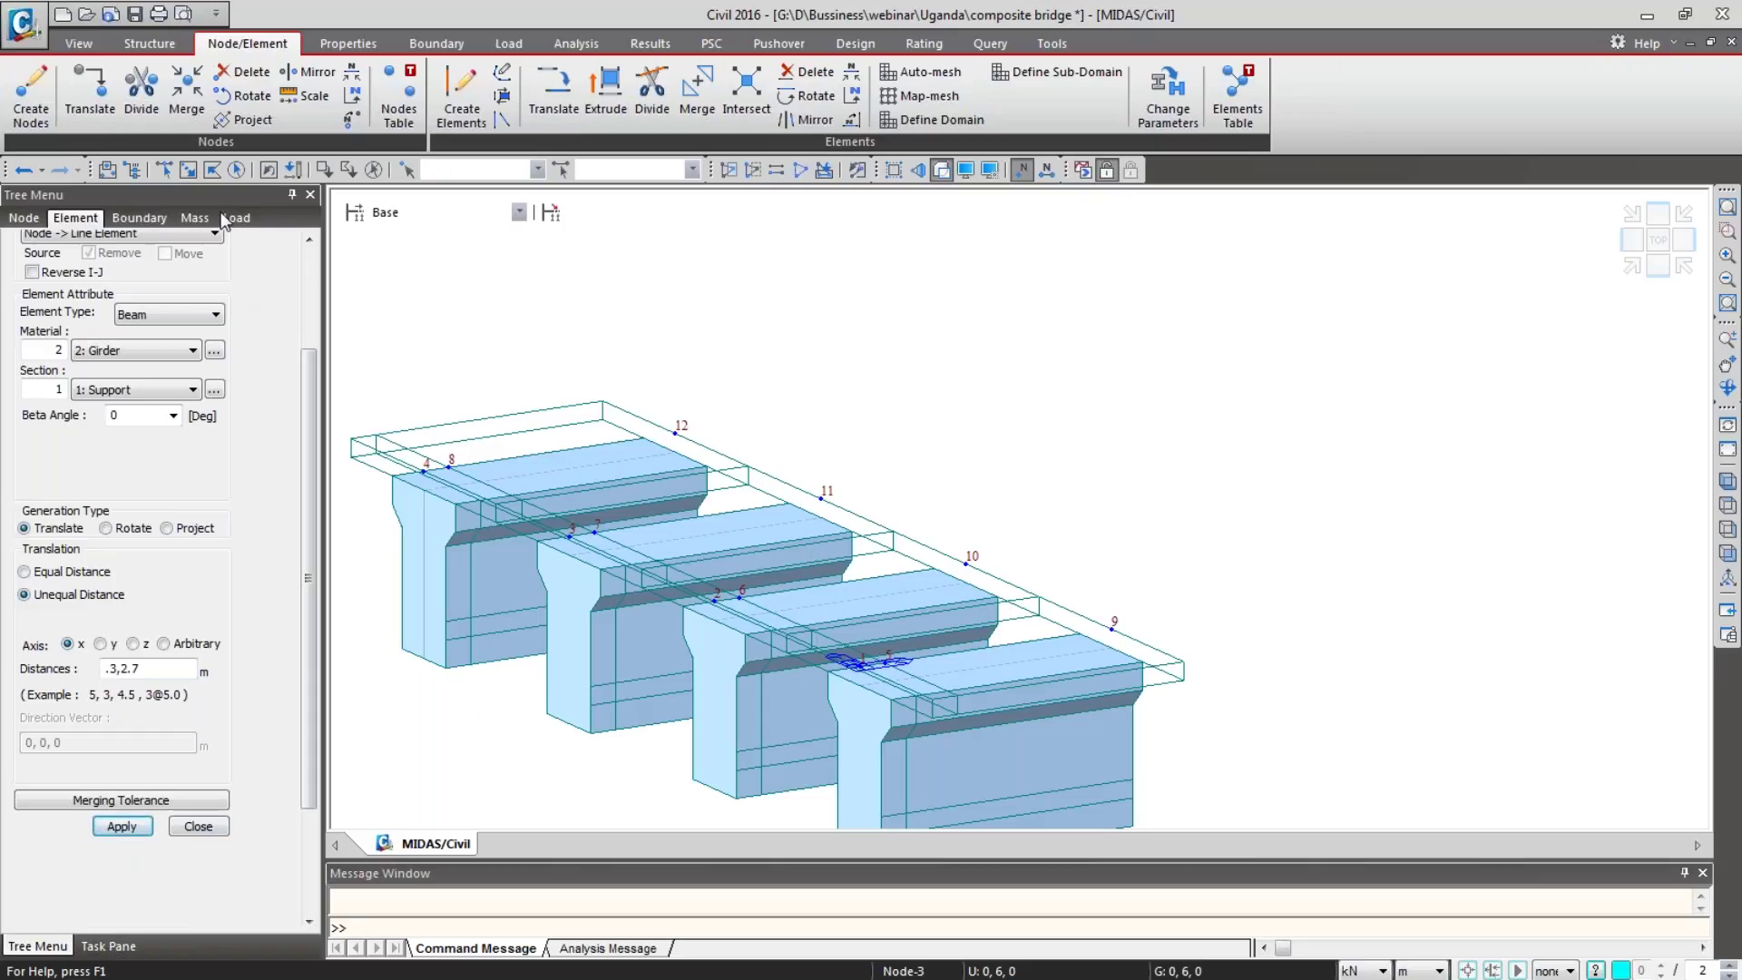
Step: Extrude end nodes 9 to 12 by 3 m along x using the taper Left section
{"action": "left_click", "coordinate": [188, 171]}
{"action": "left_click_drag", "start_coordinate": [912, 504], "coordinate": [1122, 631]}
{"action": "left_click_drag", "start_coordinate": [646, 377], "coordinate": [941, 544]}
{"action": "left_click_drag", "start_coordinate": [1044, 576], "coordinate": [1171, 649]}
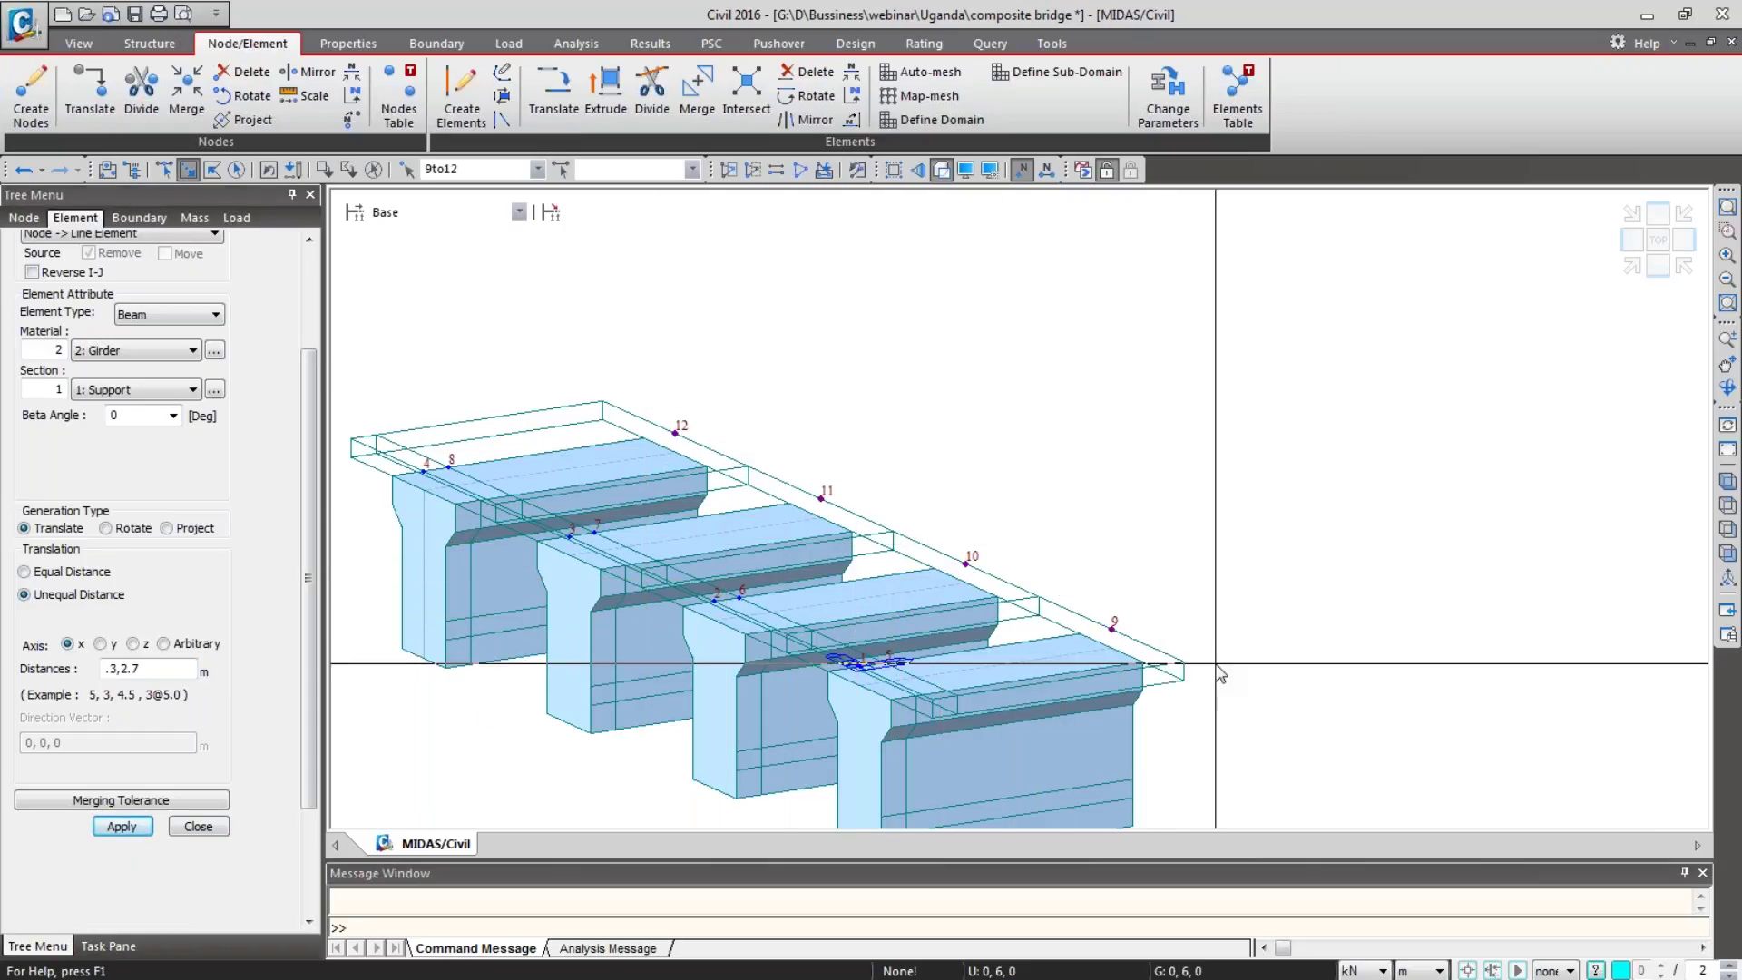
{"action": "double_click", "coordinate": [145, 669]}
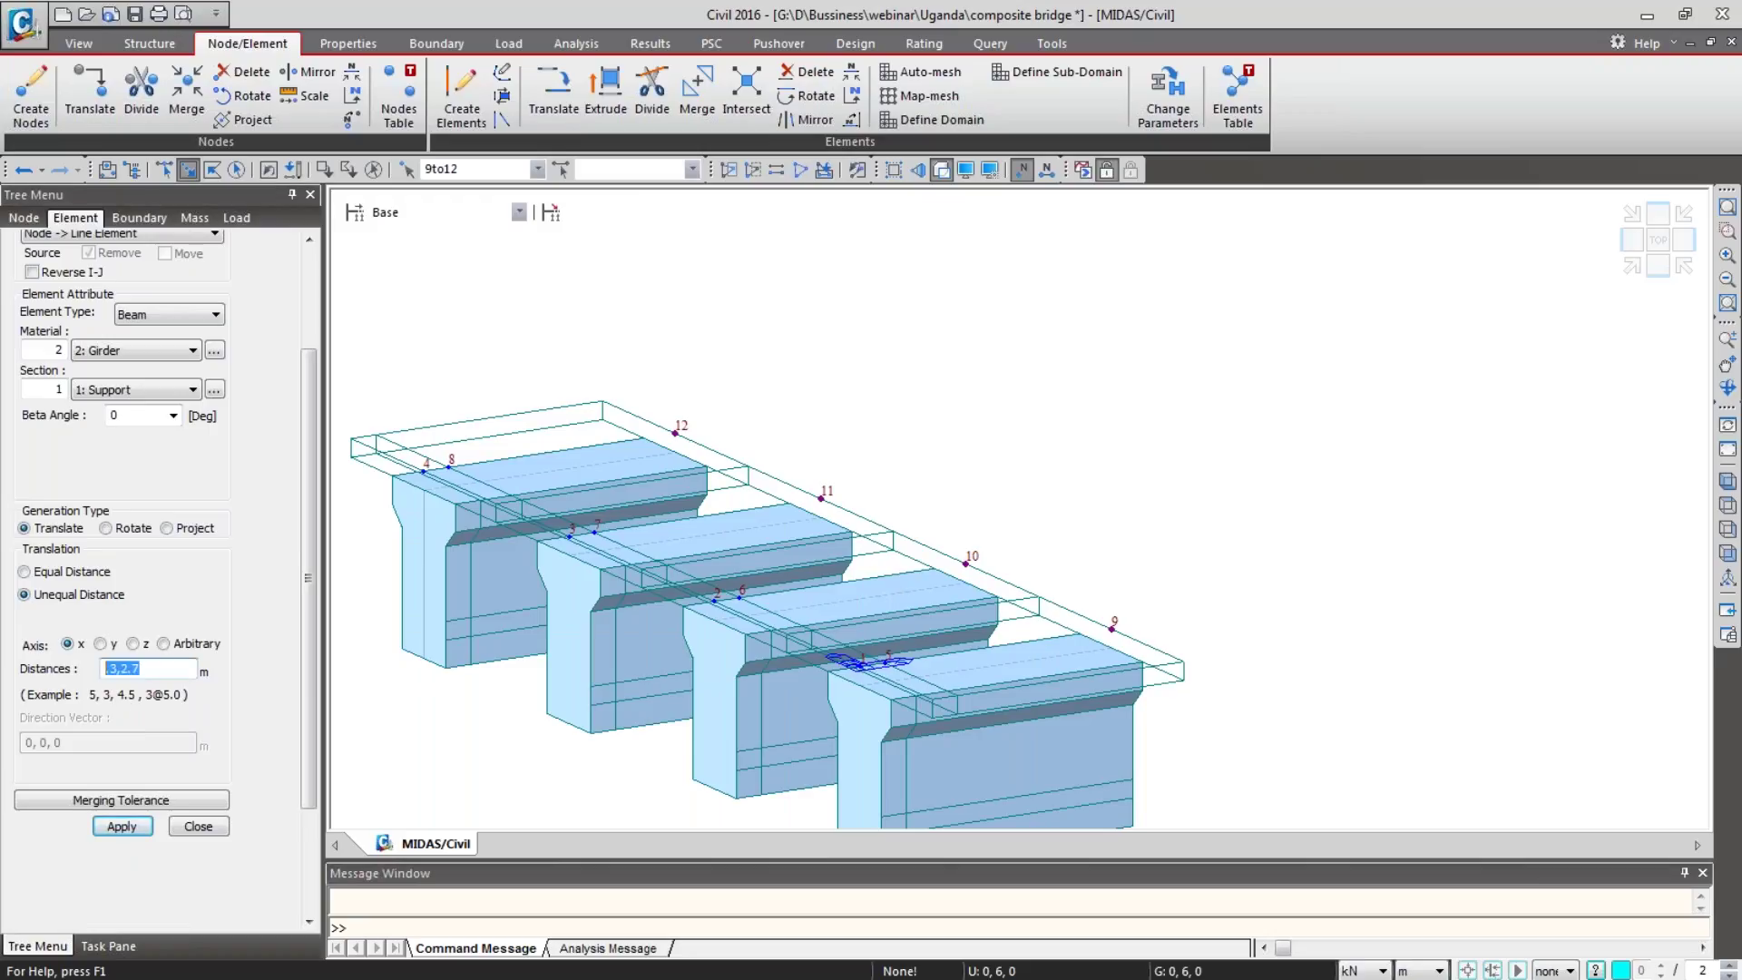
{"action": "type", "text": "3"}
{"action": "left_click", "coordinate": [182, 390]}
{"action": "left_click", "coordinate": [168, 436]}
{"action": "left_click", "coordinate": [121, 826]}
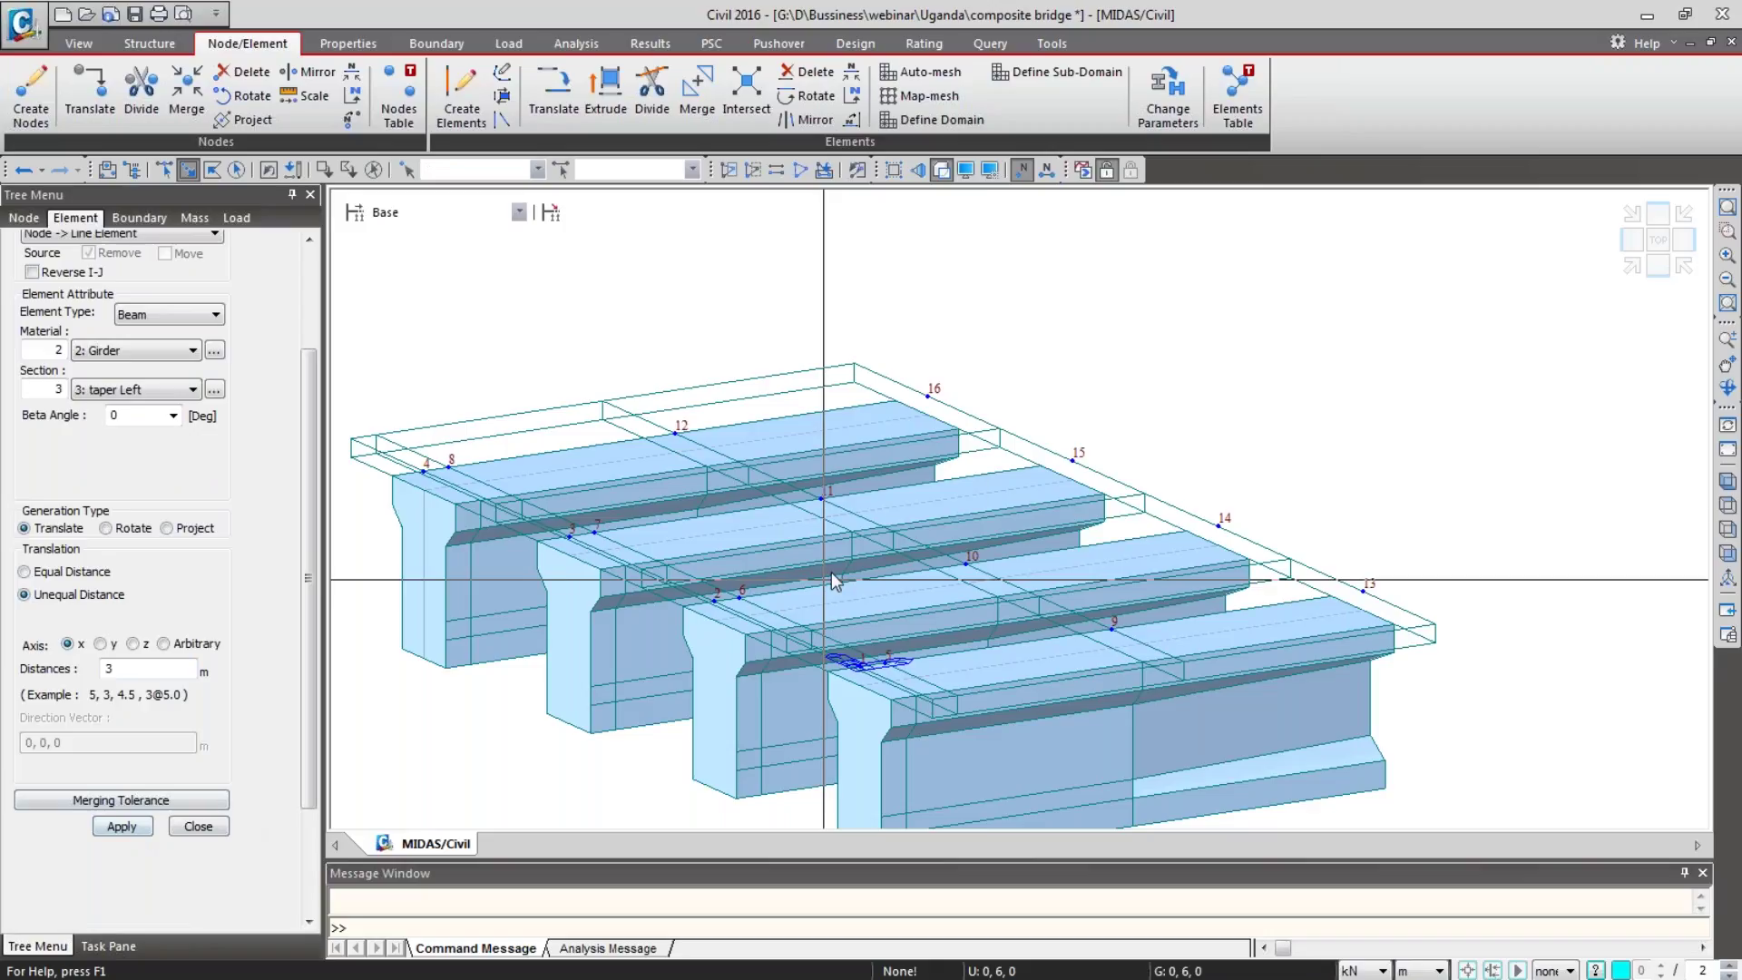
Step: Extrude end nodes 13 to 16 along x by distances of 5 and 5 m using the Mid section
{"action": "mouse_move", "coordinate": [923, 381]}
{"action": "left_mouse_down"}
{"action": "mouse_move", "coordinate": [1108, 478]}
{"action": "mouse_move", "coordinate": [1359, 555]}
{"action": "mouse_move", "coordinate": [1414, 619]}
{"action": "left_mouse_up"}
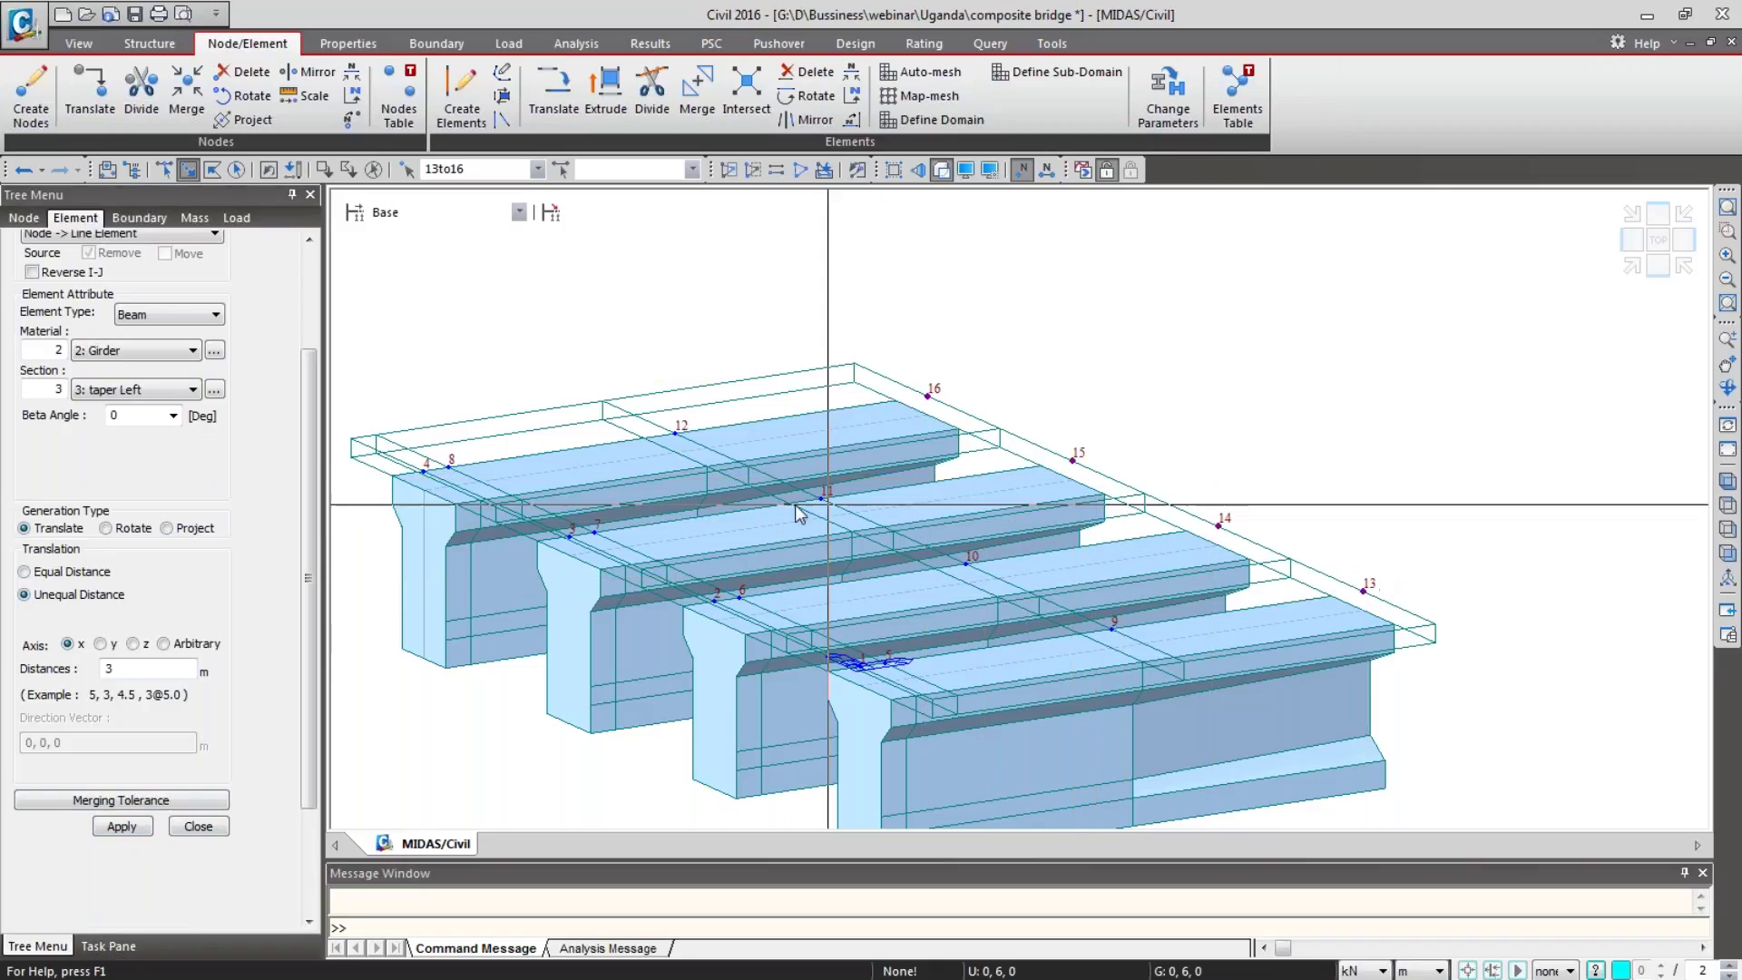
{"action": "left_click", "coordinate": [152, 390]}
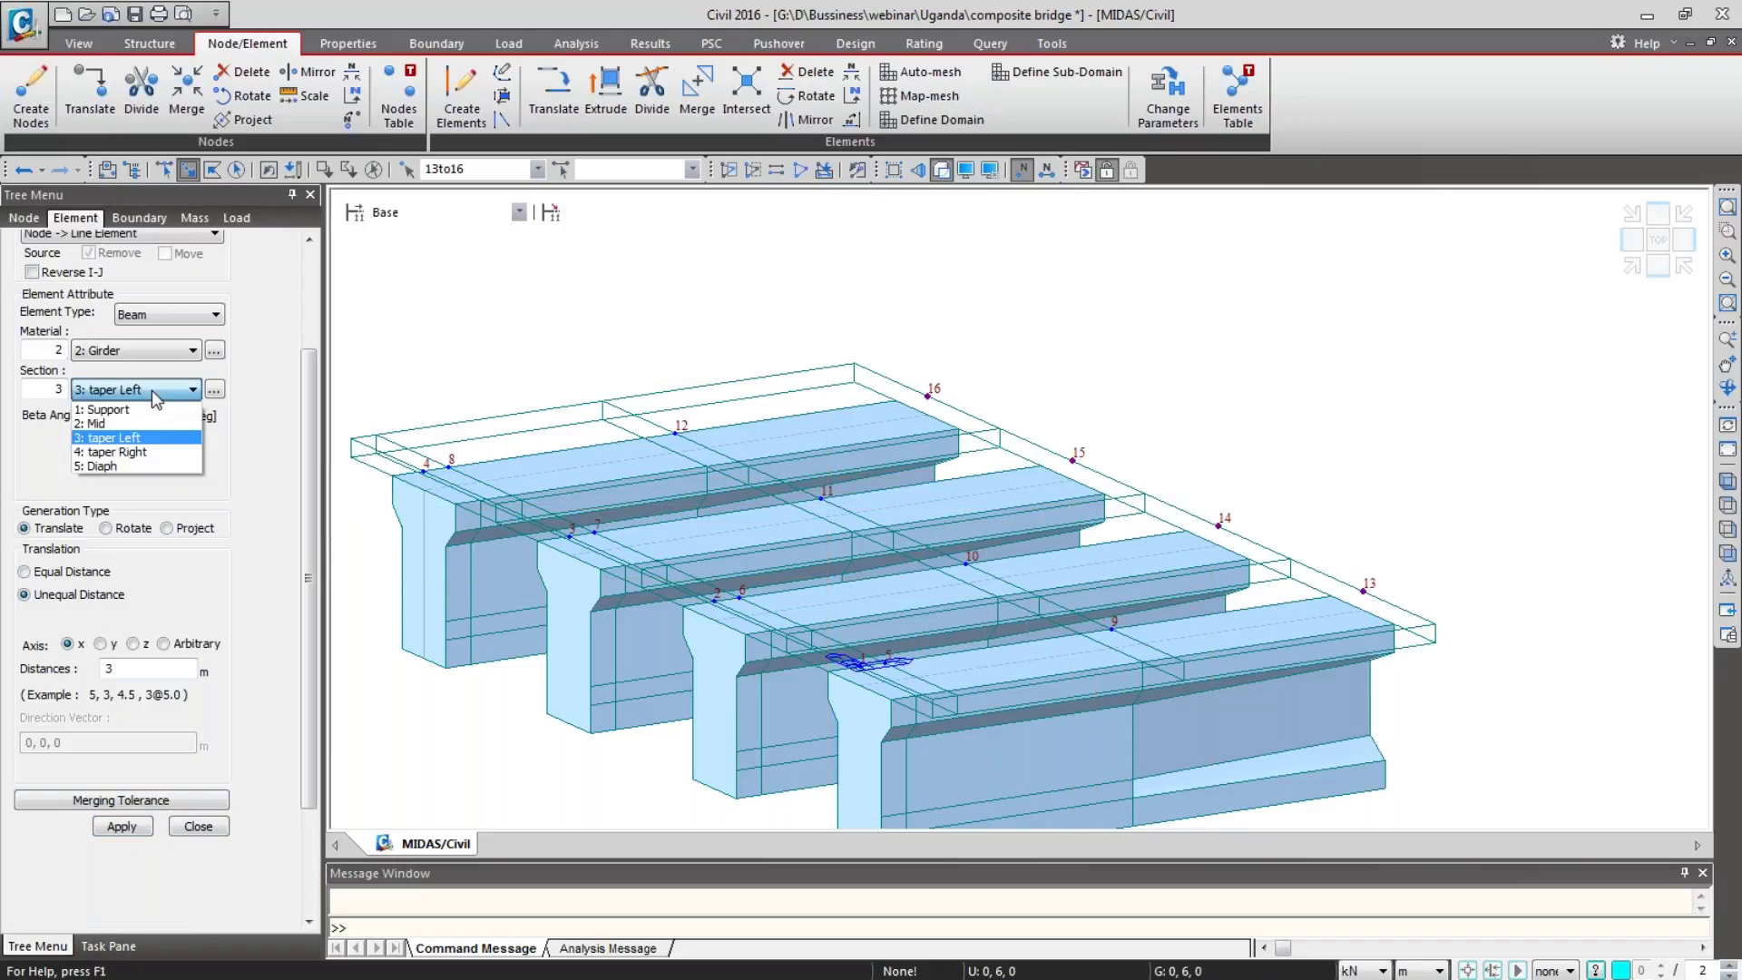
{"action": "left_click", "coordinate": [153, 423]}
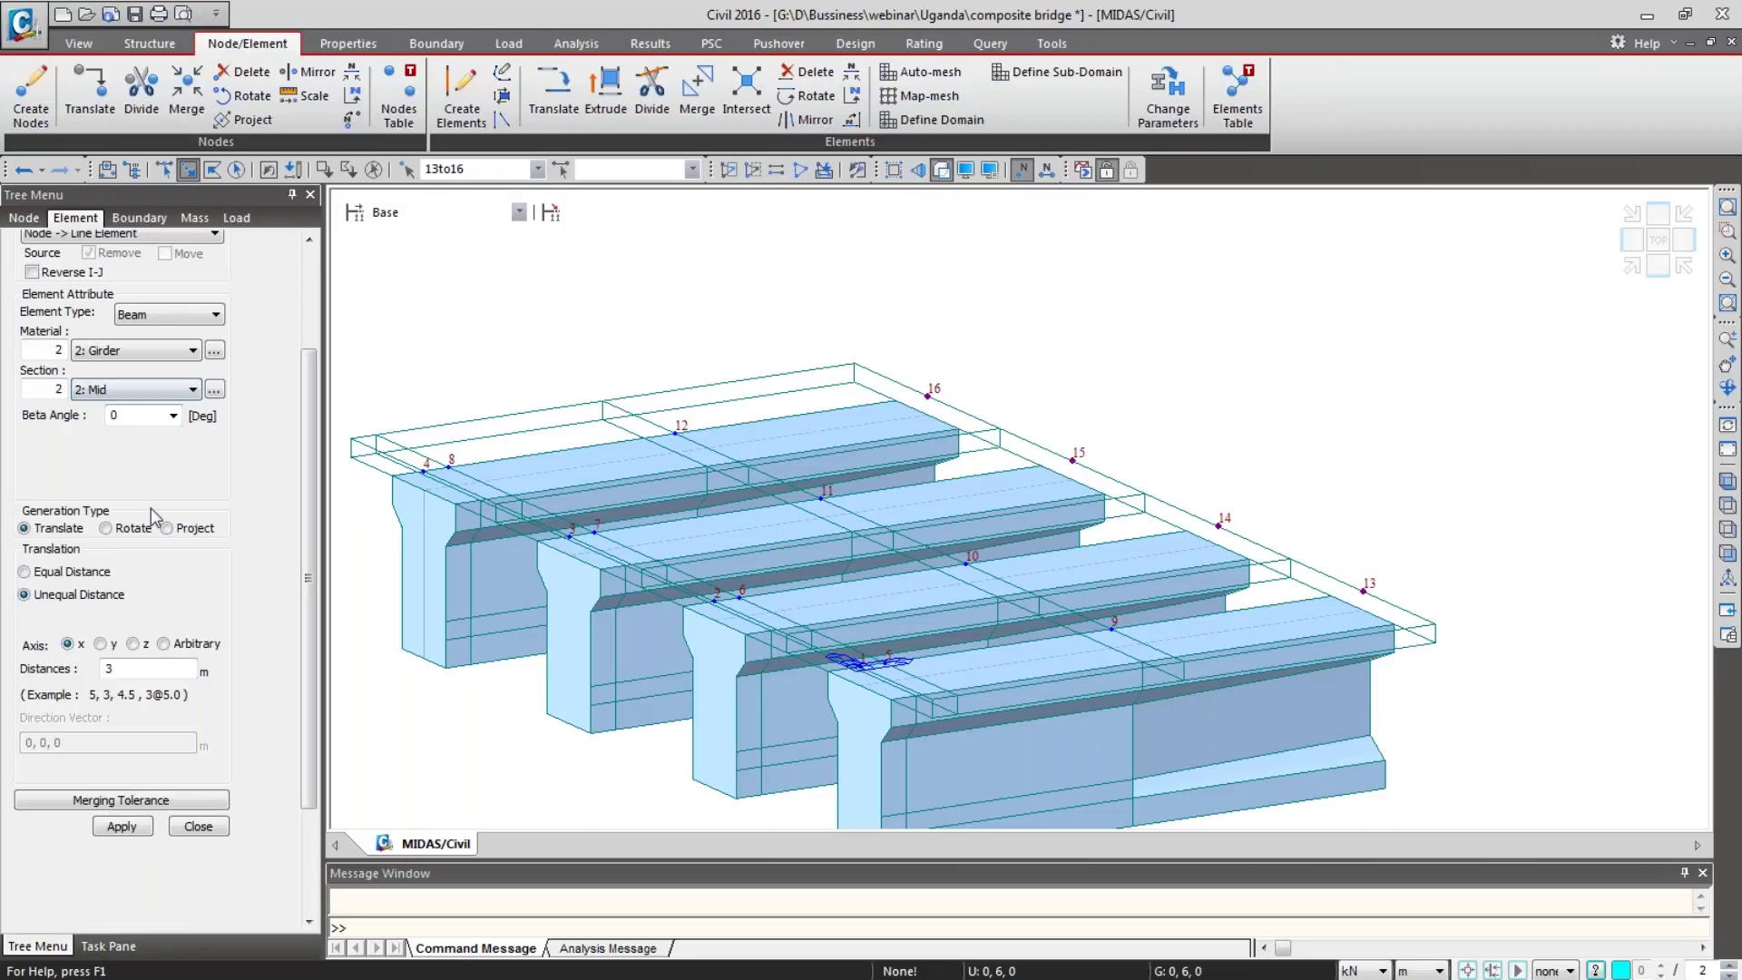
{"action": "left_click", "coordinate": [108, 676]}
{"action": "type", "text": "5,5"}
{"action": "left_click", "coordinate": [122, 826]}
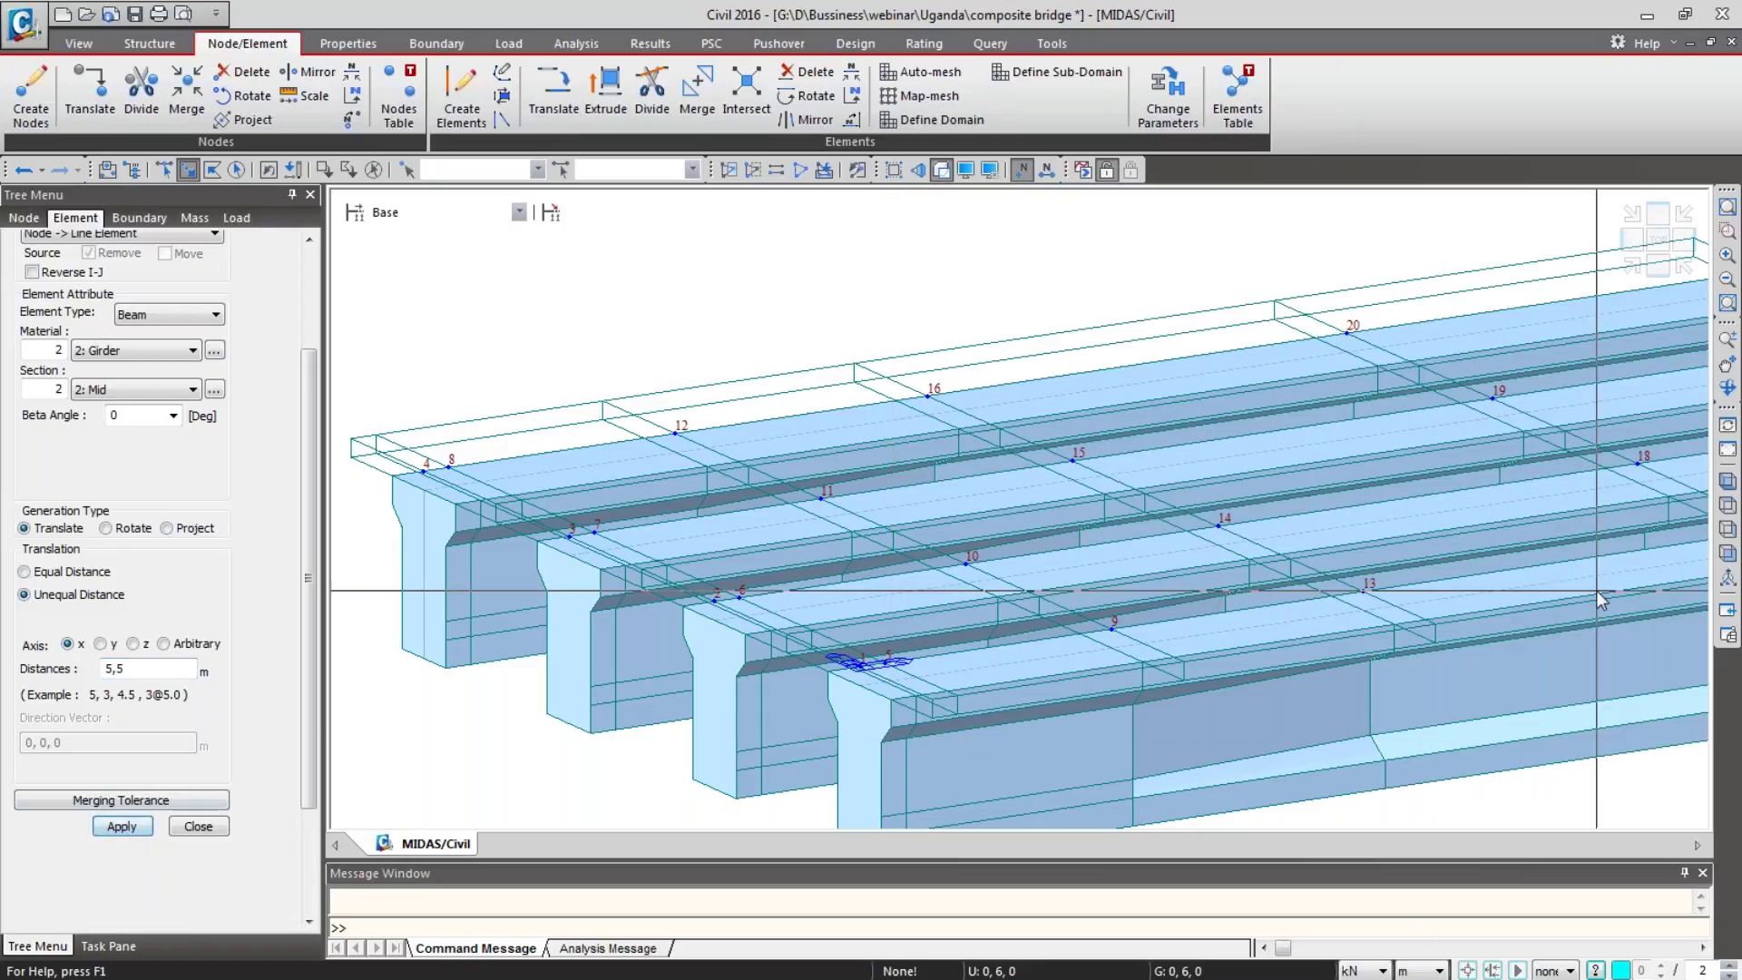
Step: Extrude end nodes 21 to 24 by 3 m along x using the taper Right section
{"action": "left_click", "coordinate": [1727, 480]}
{"action": "left_click_drag", "start_coordinate": [1275, 314], "coordinate": [1524, 480]}
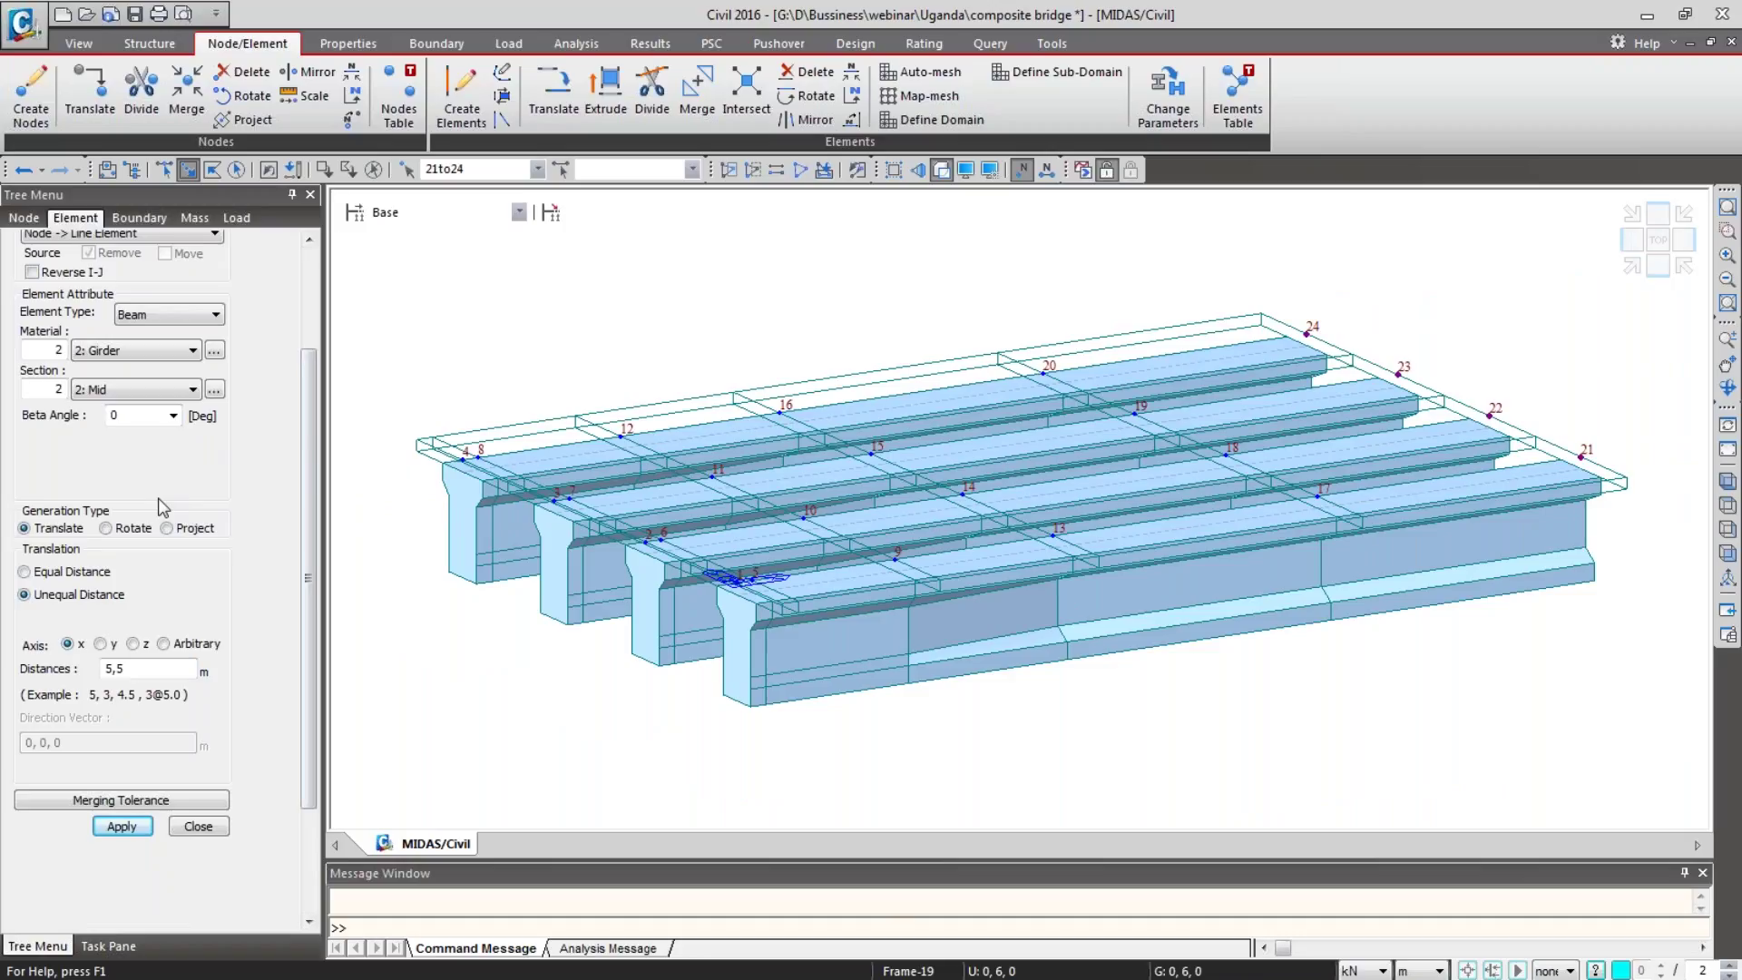
{"action": "left_click", "coordinate": [136, 389]}
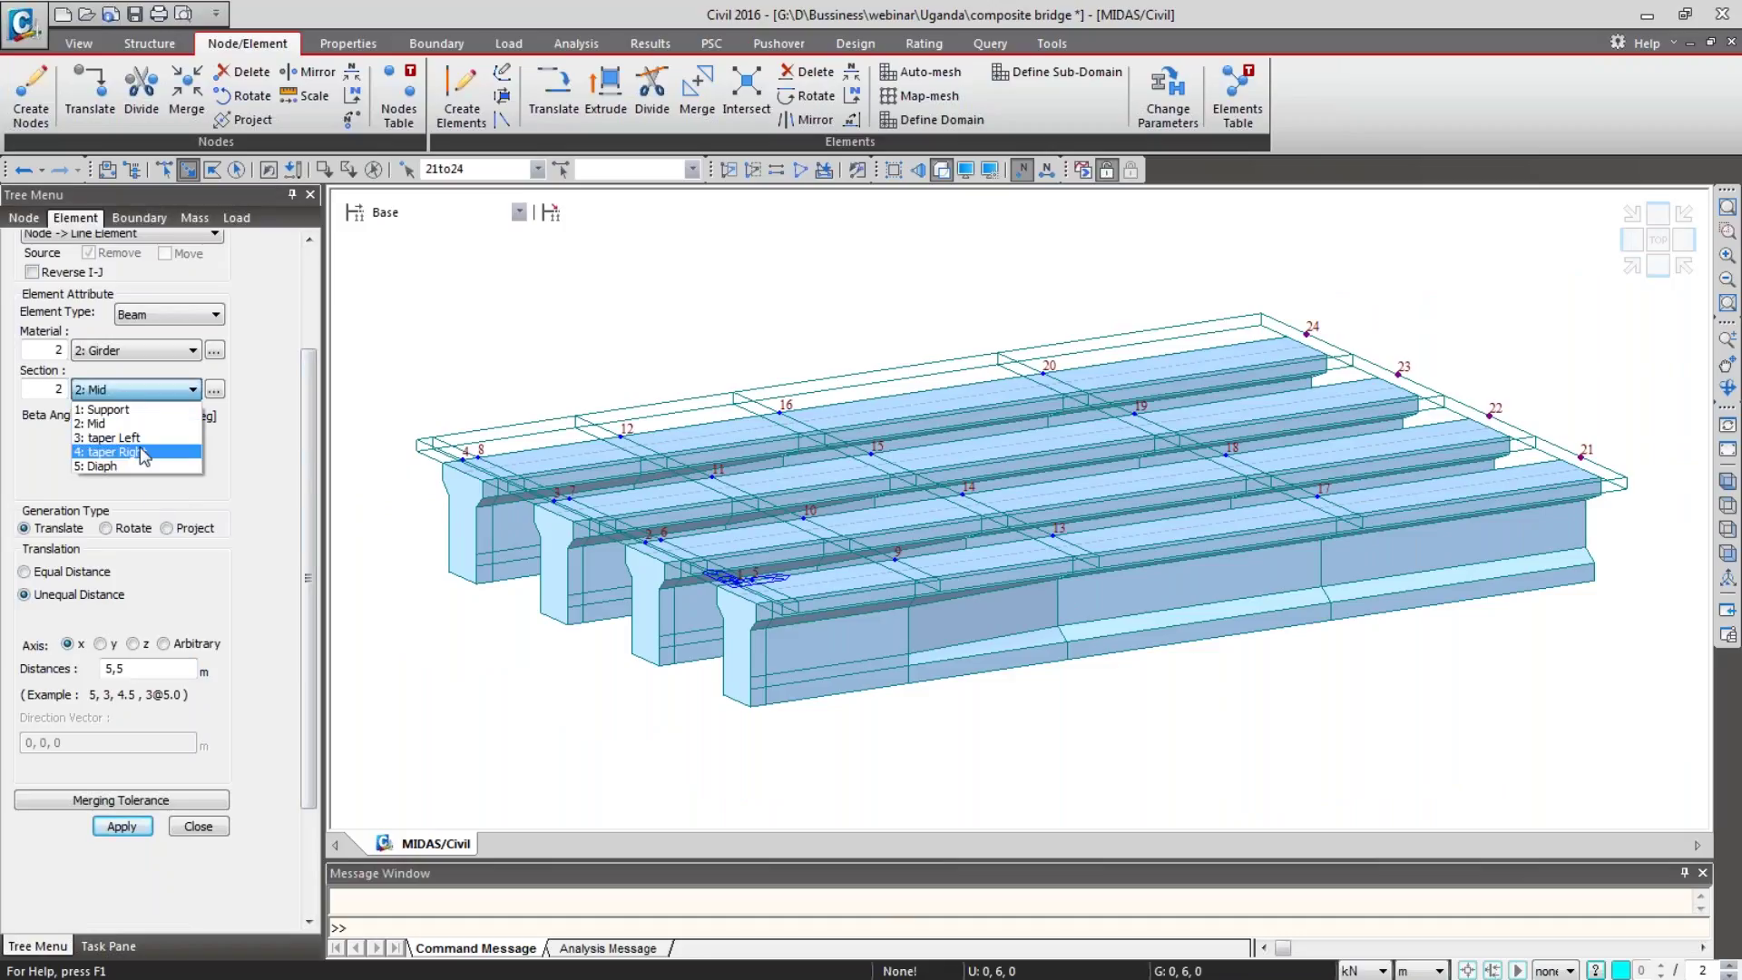
{"action": "left_click", "coordinate": [143, 452]}
{"action": "left_click_drag", "start_coordinate": [131, 668], "coordinate": [34, 672]}
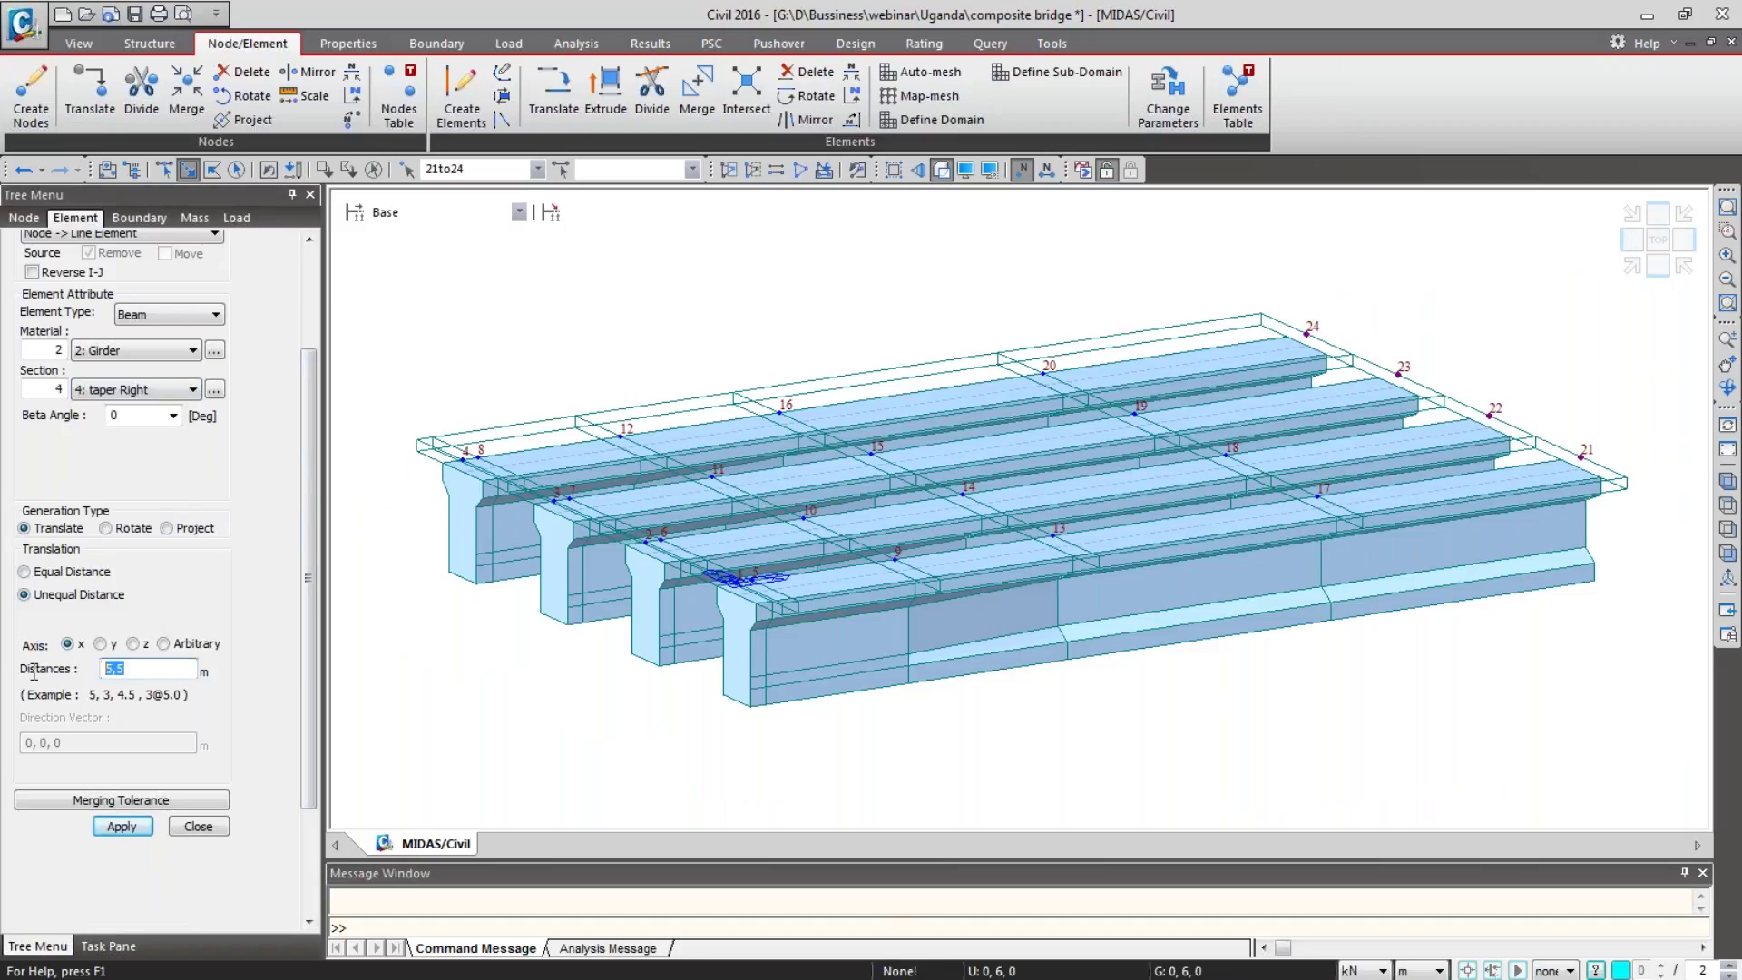
{"action": "type", "text": "3"}
{"action": "left_click", "coordinate": [120, 826]}
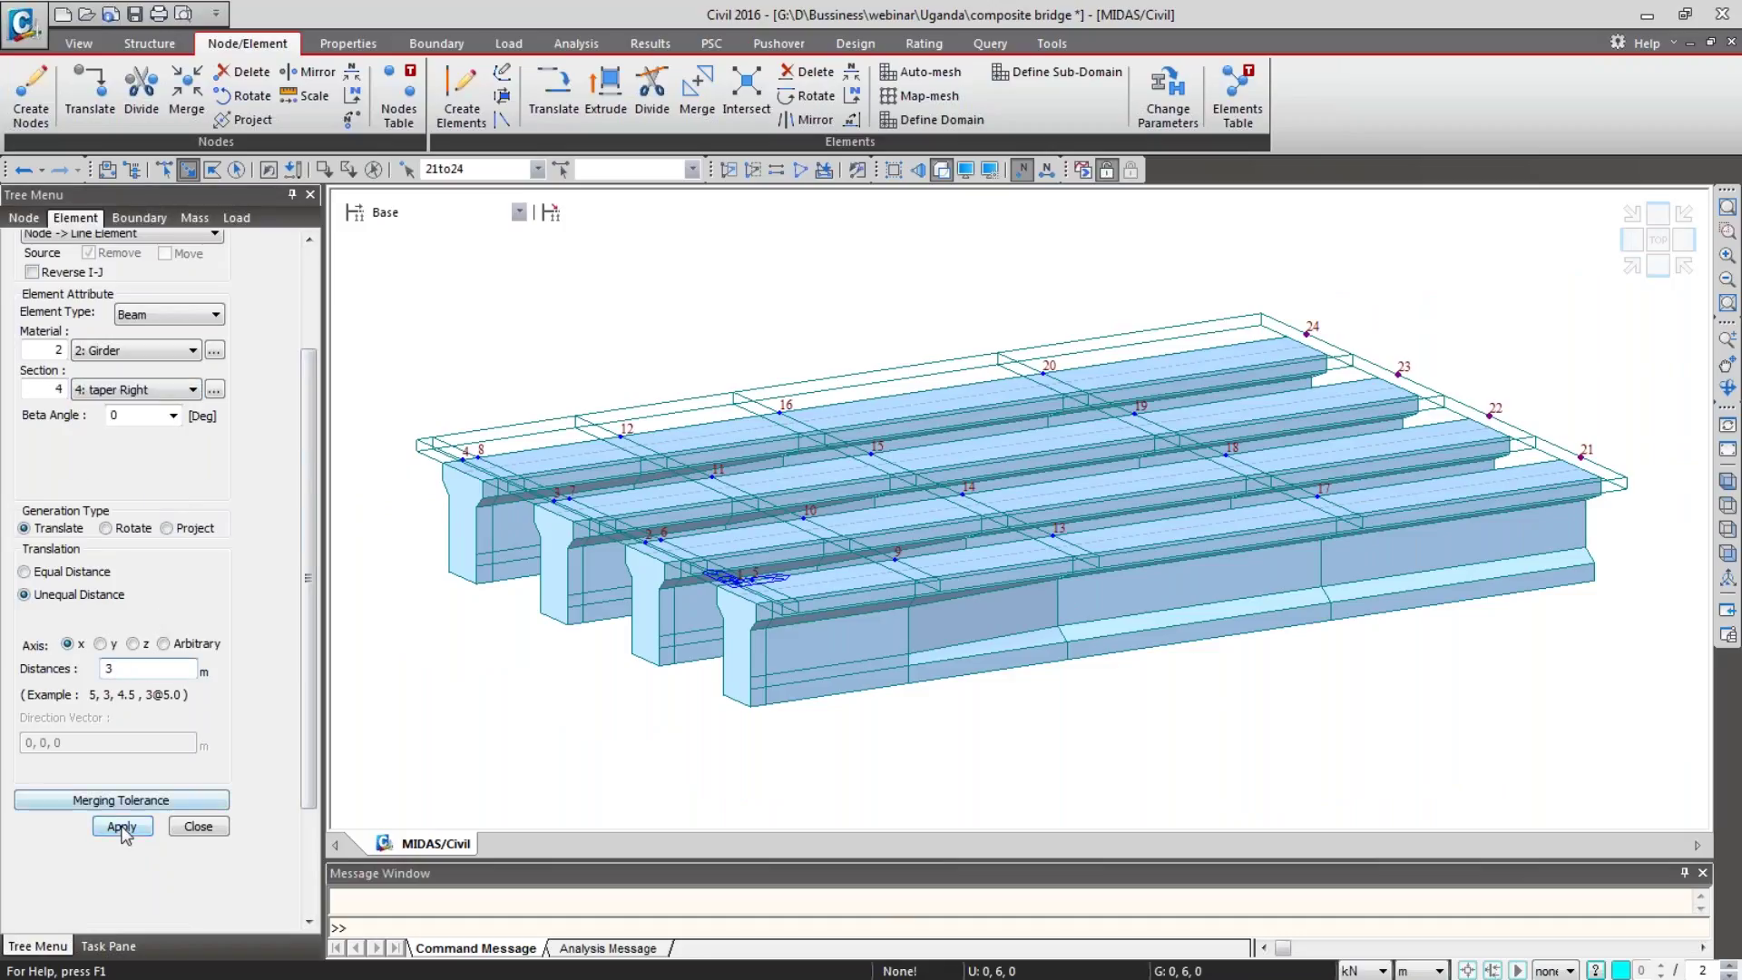
Step: Extrude end nodes 25 to 28 along x by unequal distances of 2.7 and 0.3 m using the Support section
{"action": "left_click", "coordinate": [1727, 482]}
{"action": "left_click_drag", "start_coordinate": [1326, 333], "coordinate": [1600, 479]}
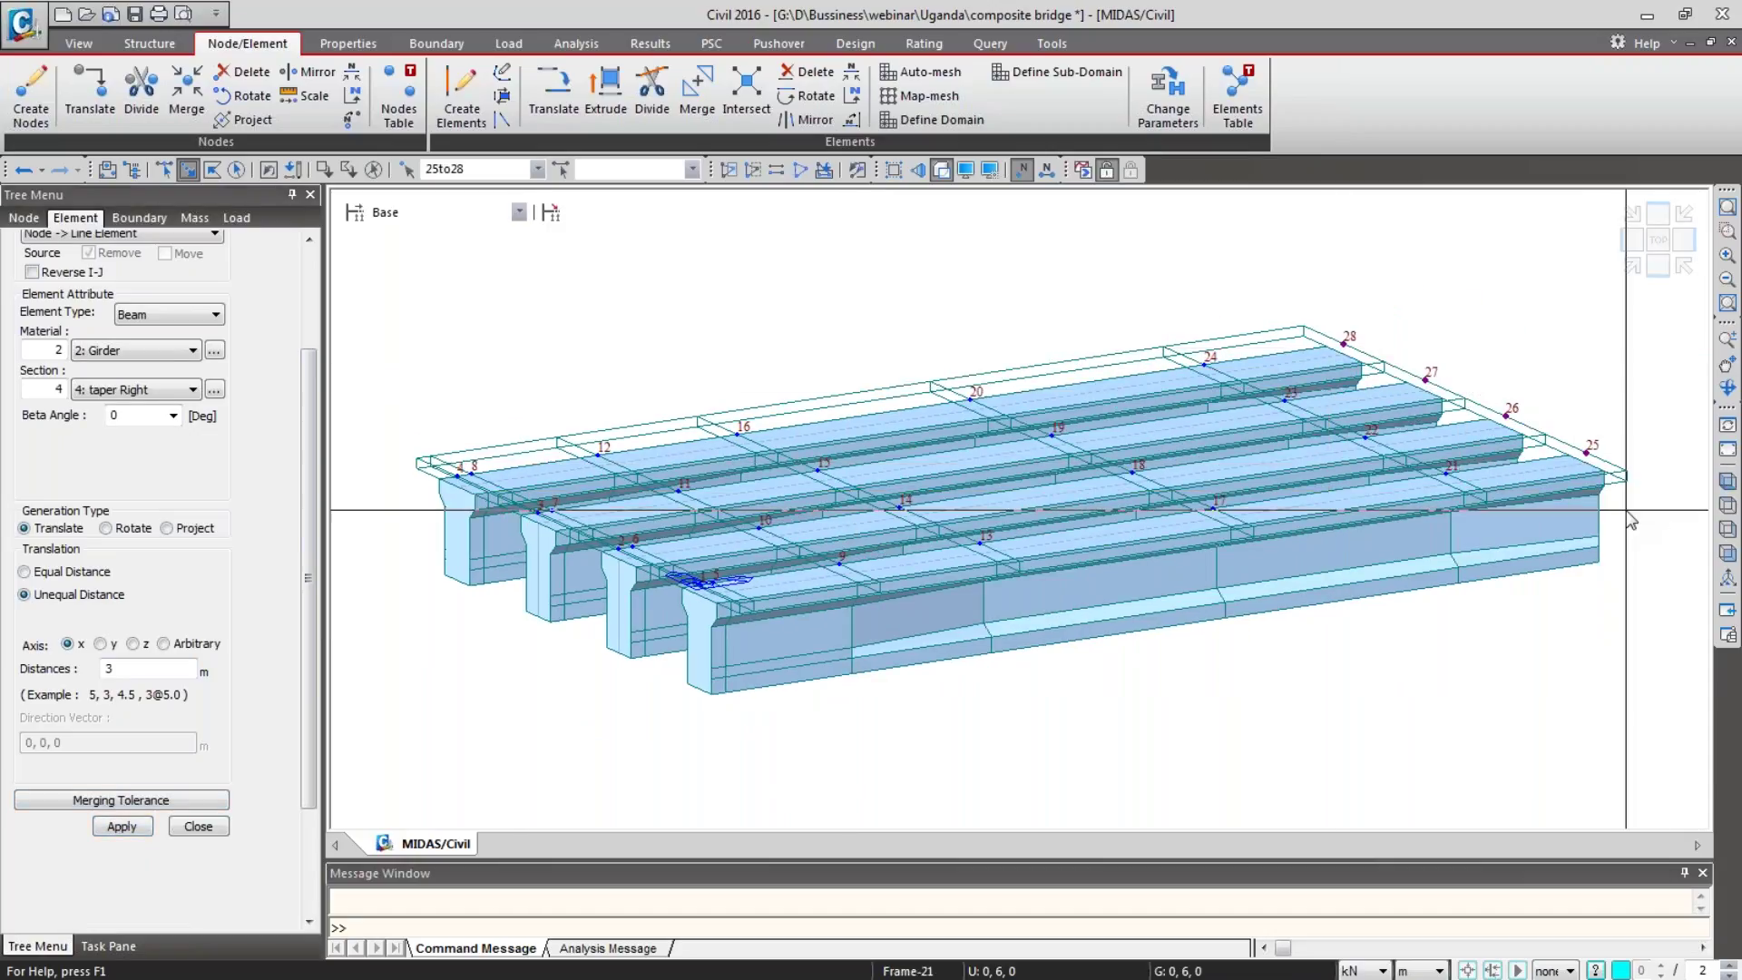
{"action": "key", "text": "ctrl+s"}
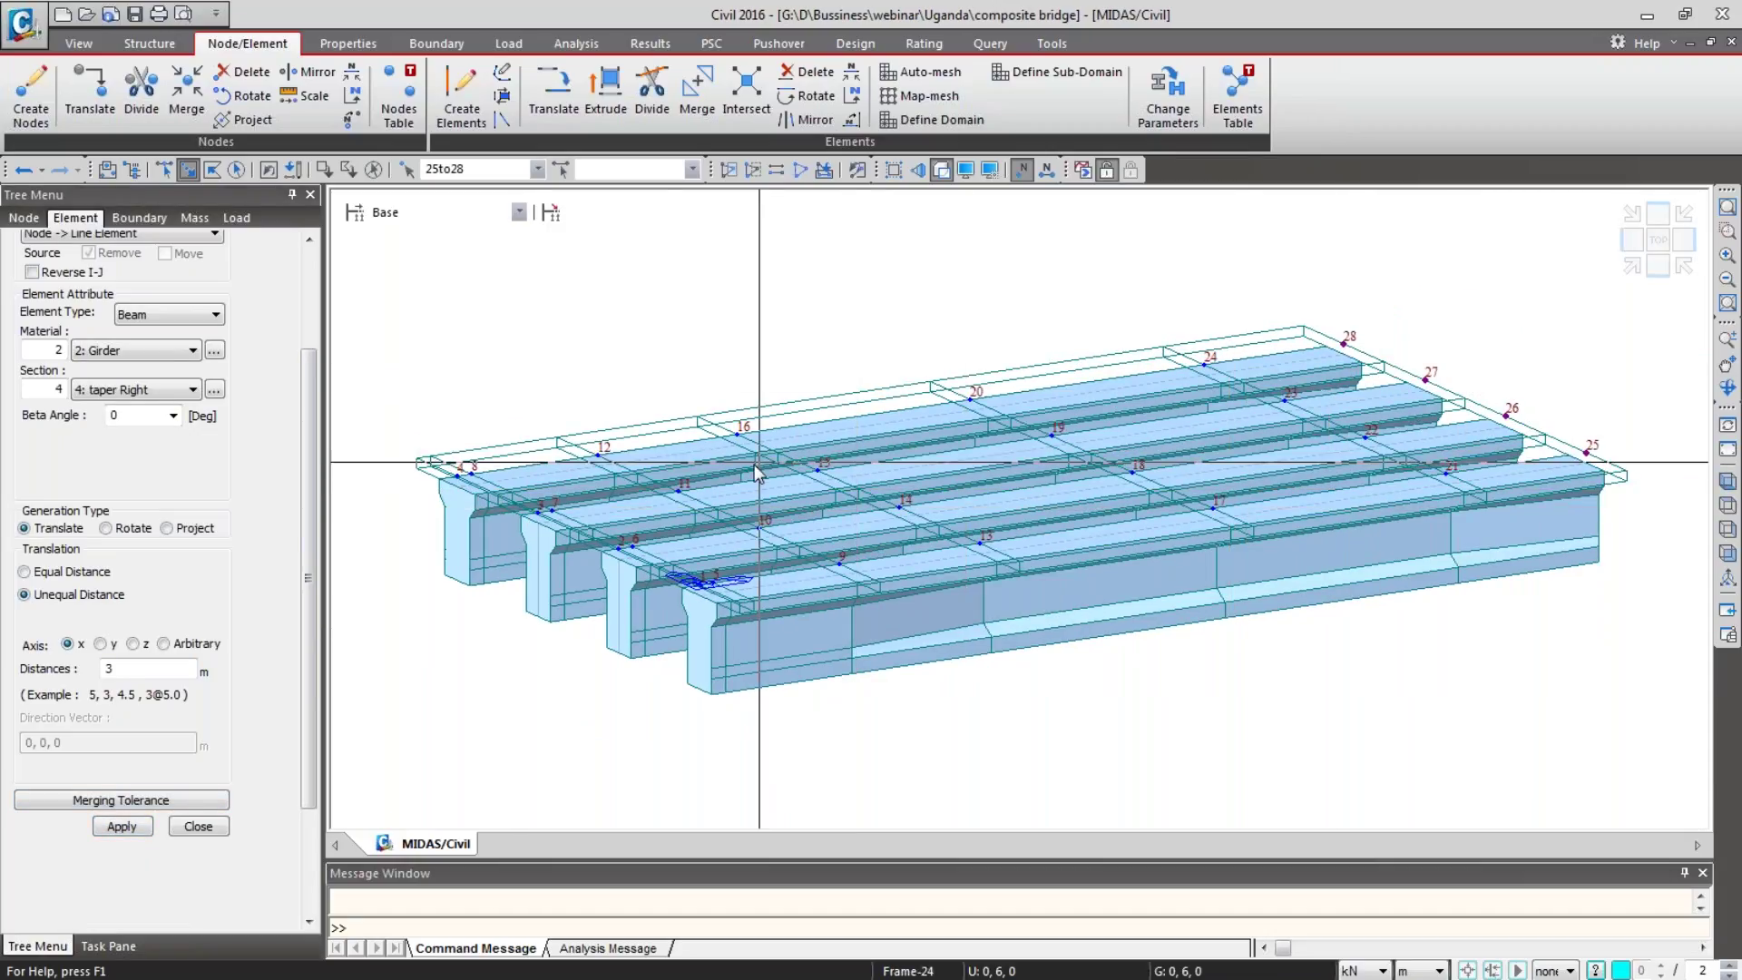
{"action": "left_click", "coordinate": [192, 389]}
{"action": "left_click", "coordinate": [171, 408]}
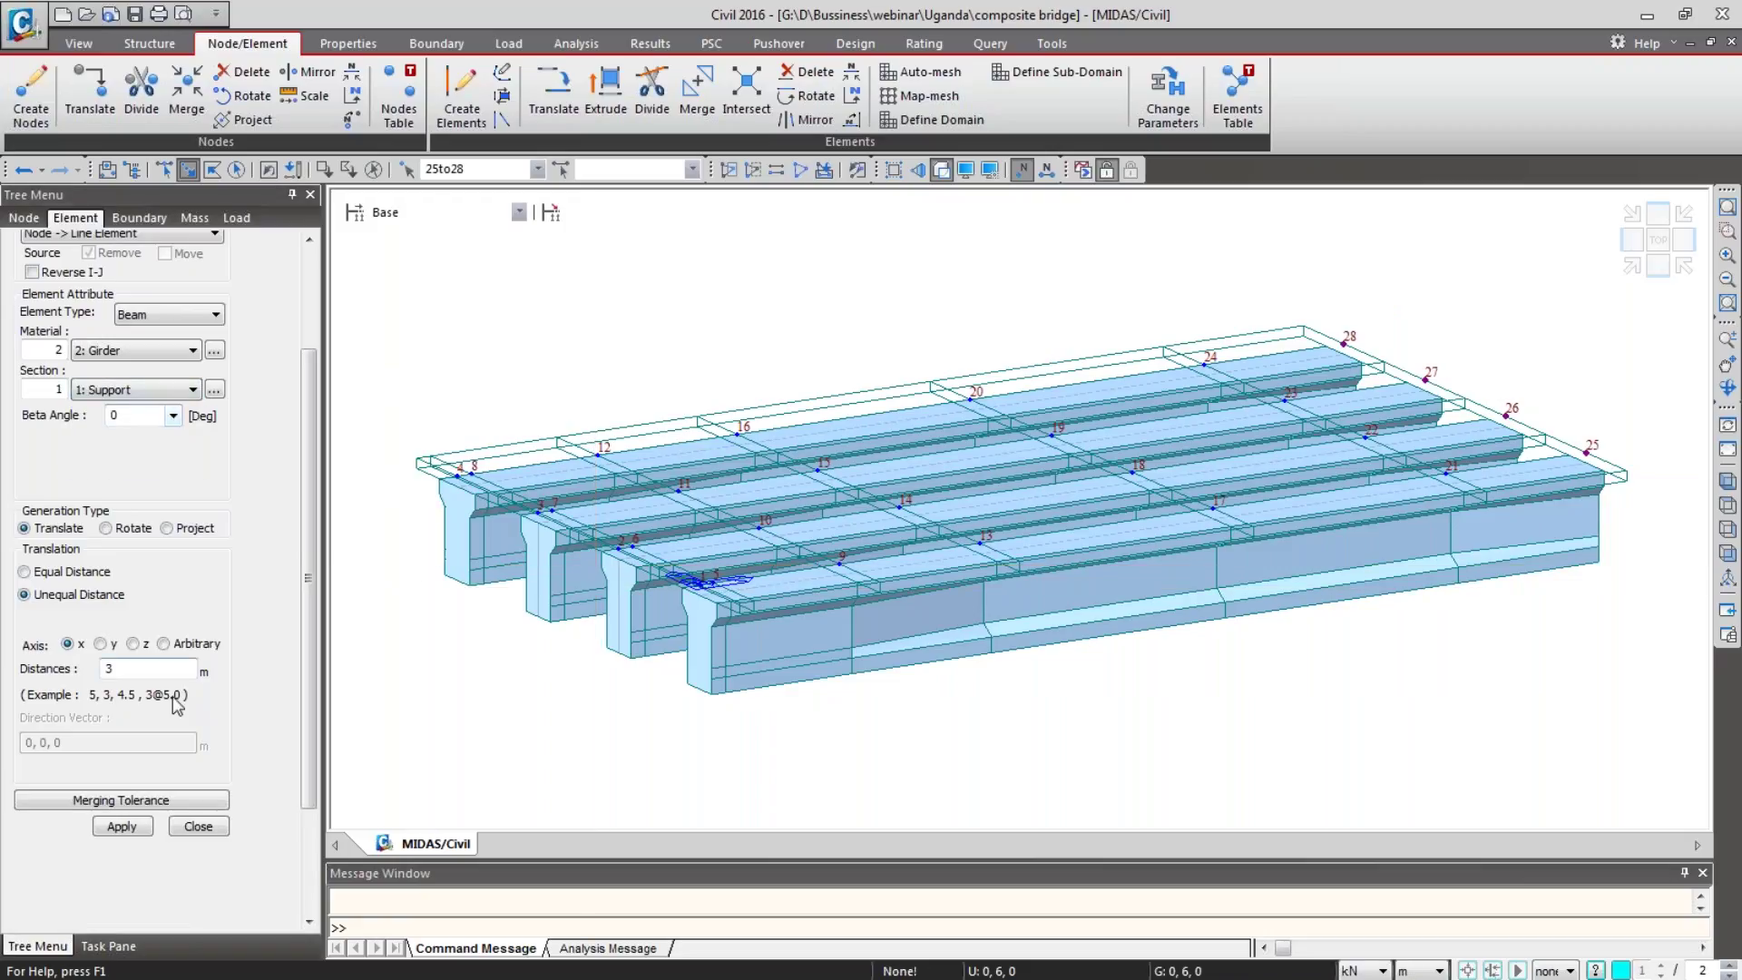
{"action": "double_click", "coordinate": [109, 669]}
{"action": "left_click", "coordinate": [121, 826]}
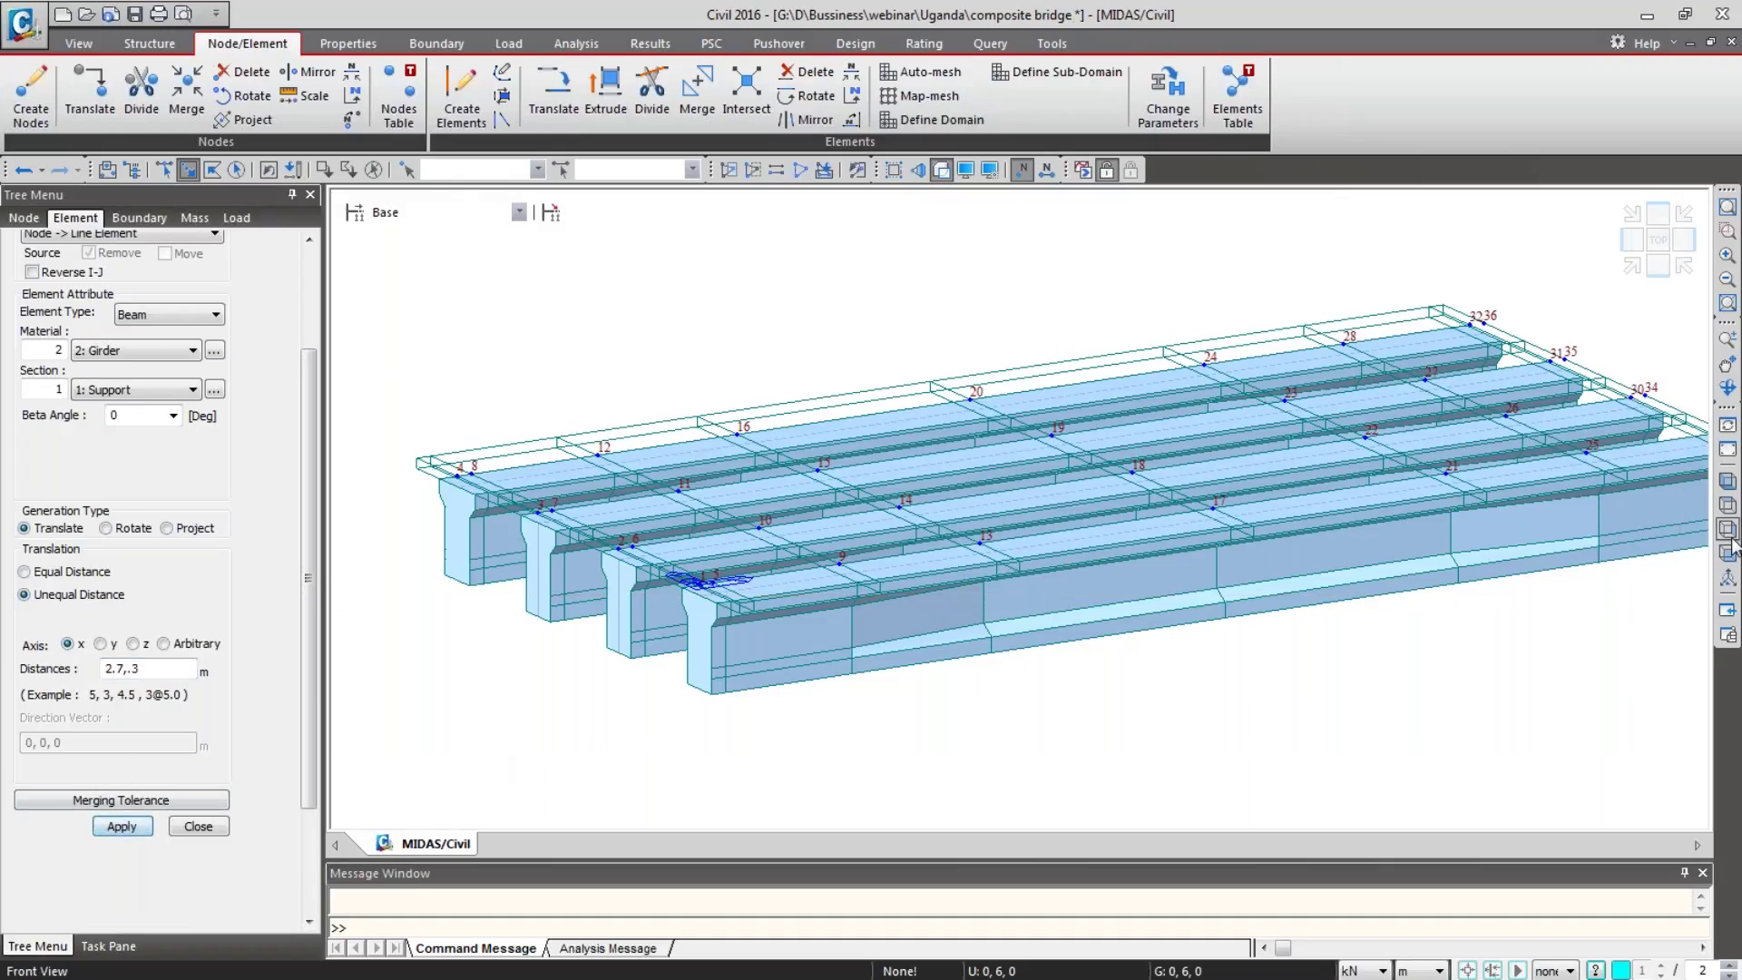
Step: Create the first diaphragm beam from node 5 to node 8 with the slab & diaph material and Diaph section
{"action": "left_click", "coordinate": [1727, 484]}
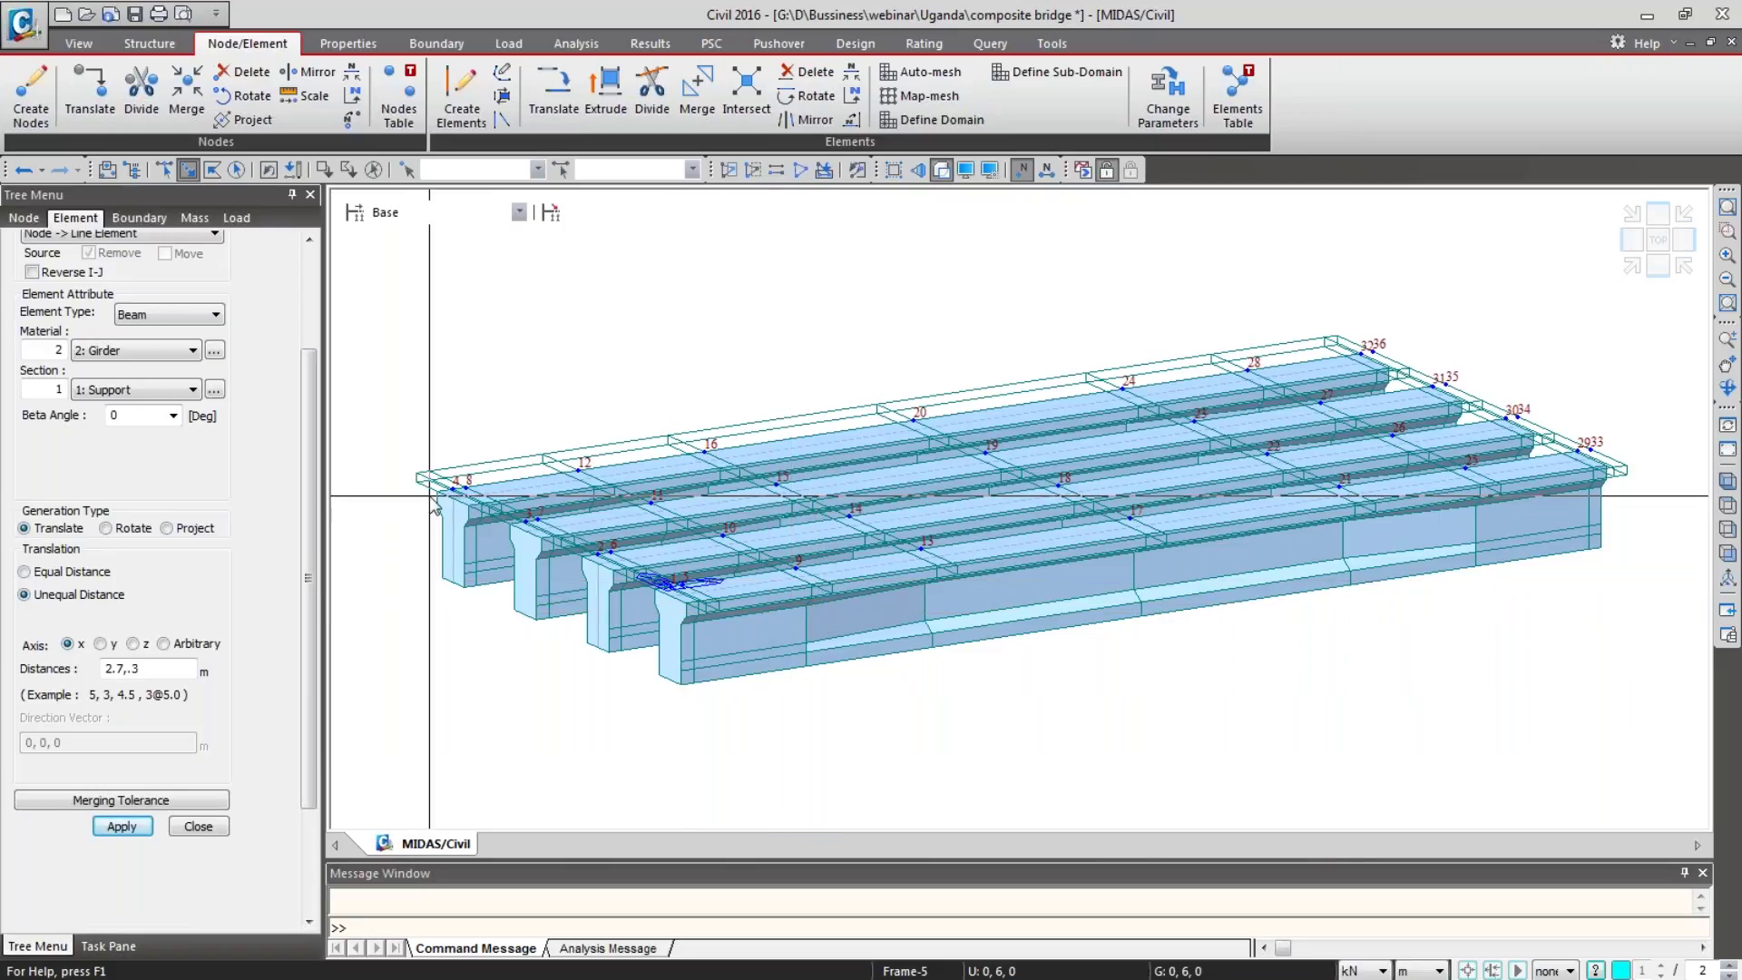
{"action": "left_click", "coordinate": [462, 95]}
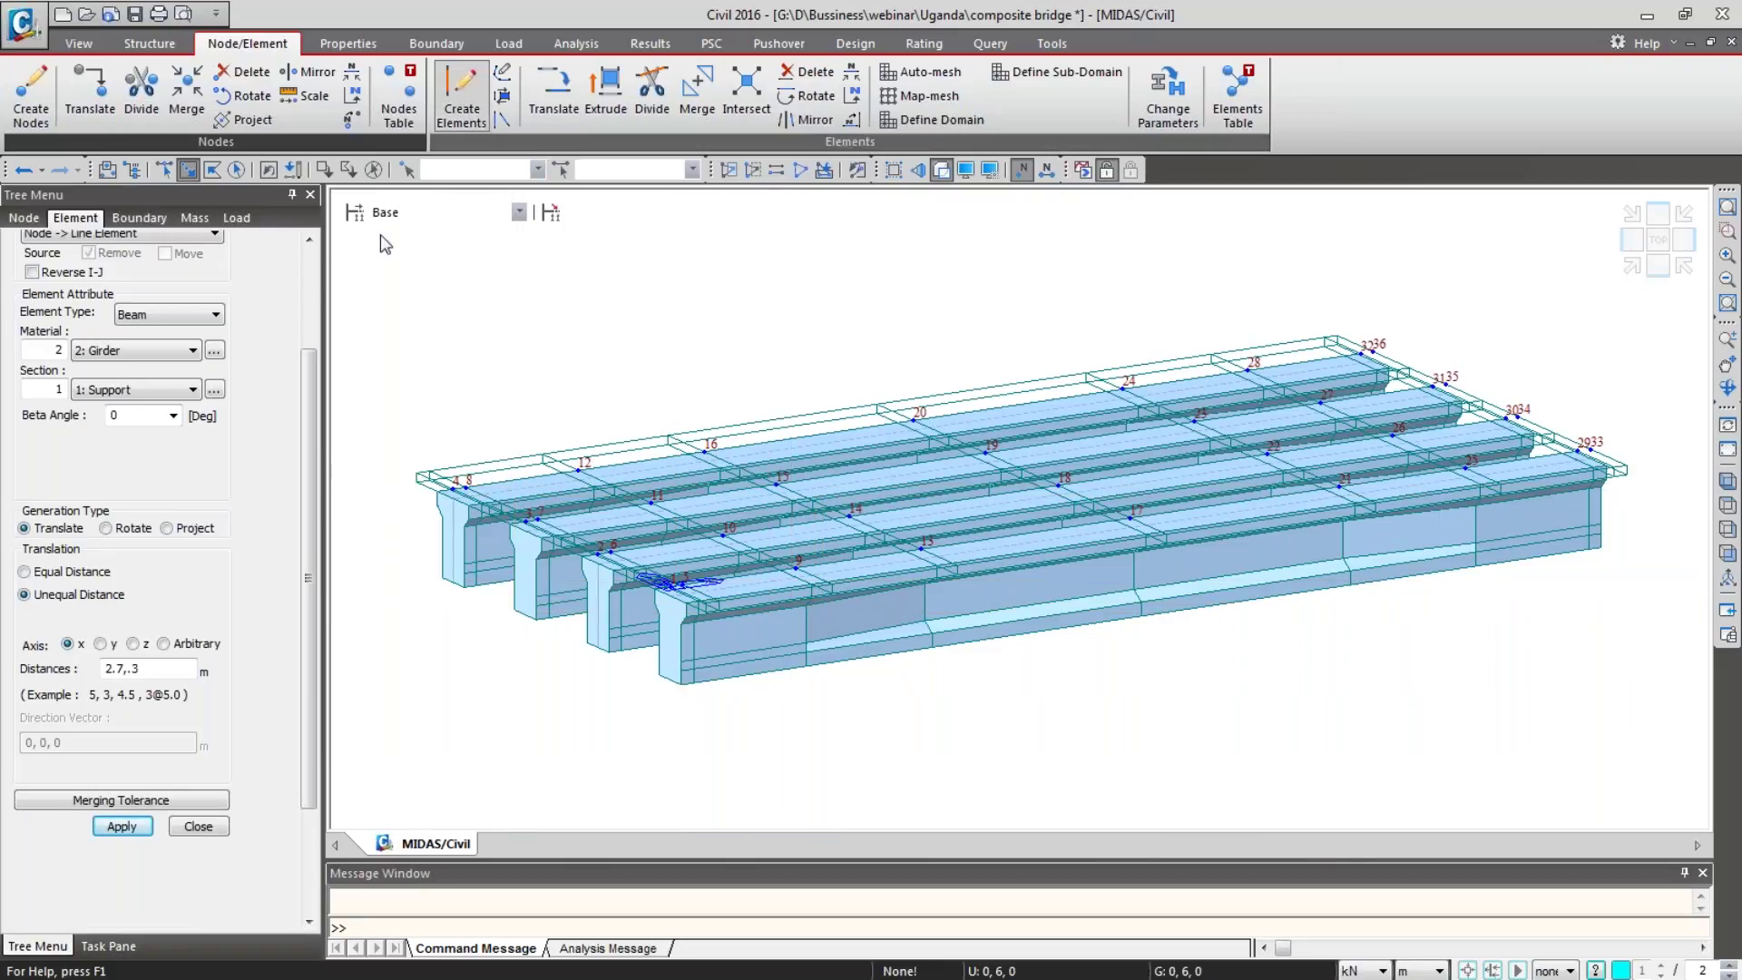
{"action": "left_click", "coordinate": [140, 677]}
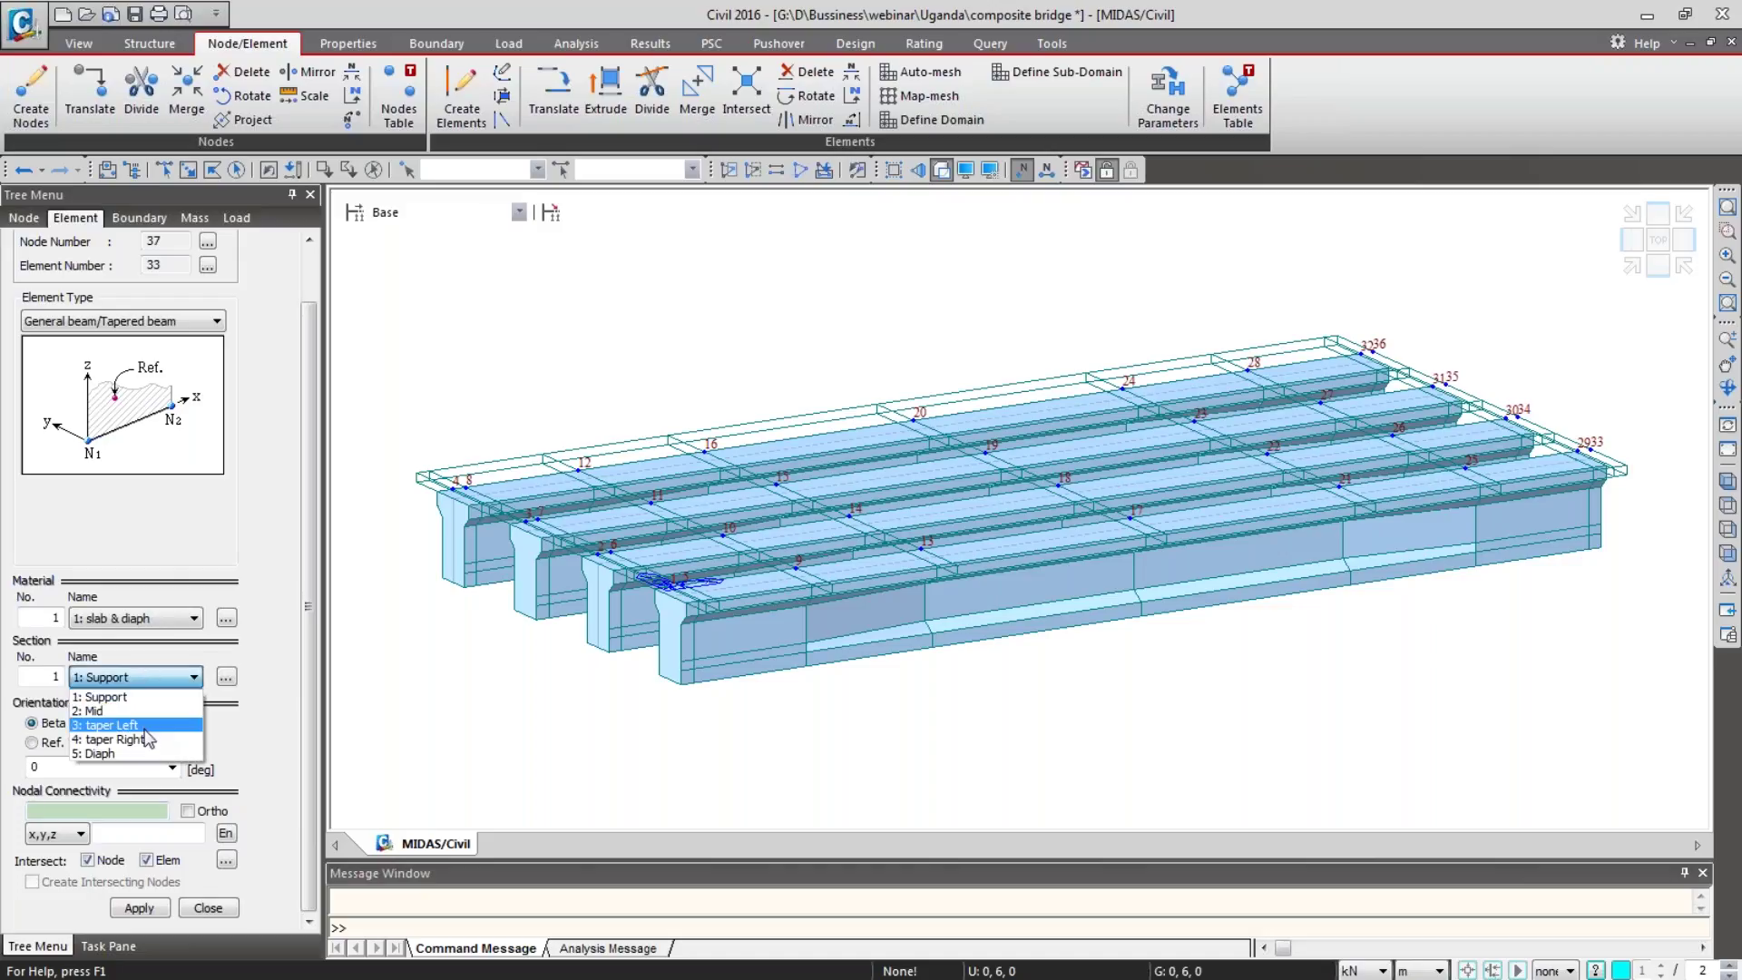
{"action": "left_click", "coordinate": [145, 752]}
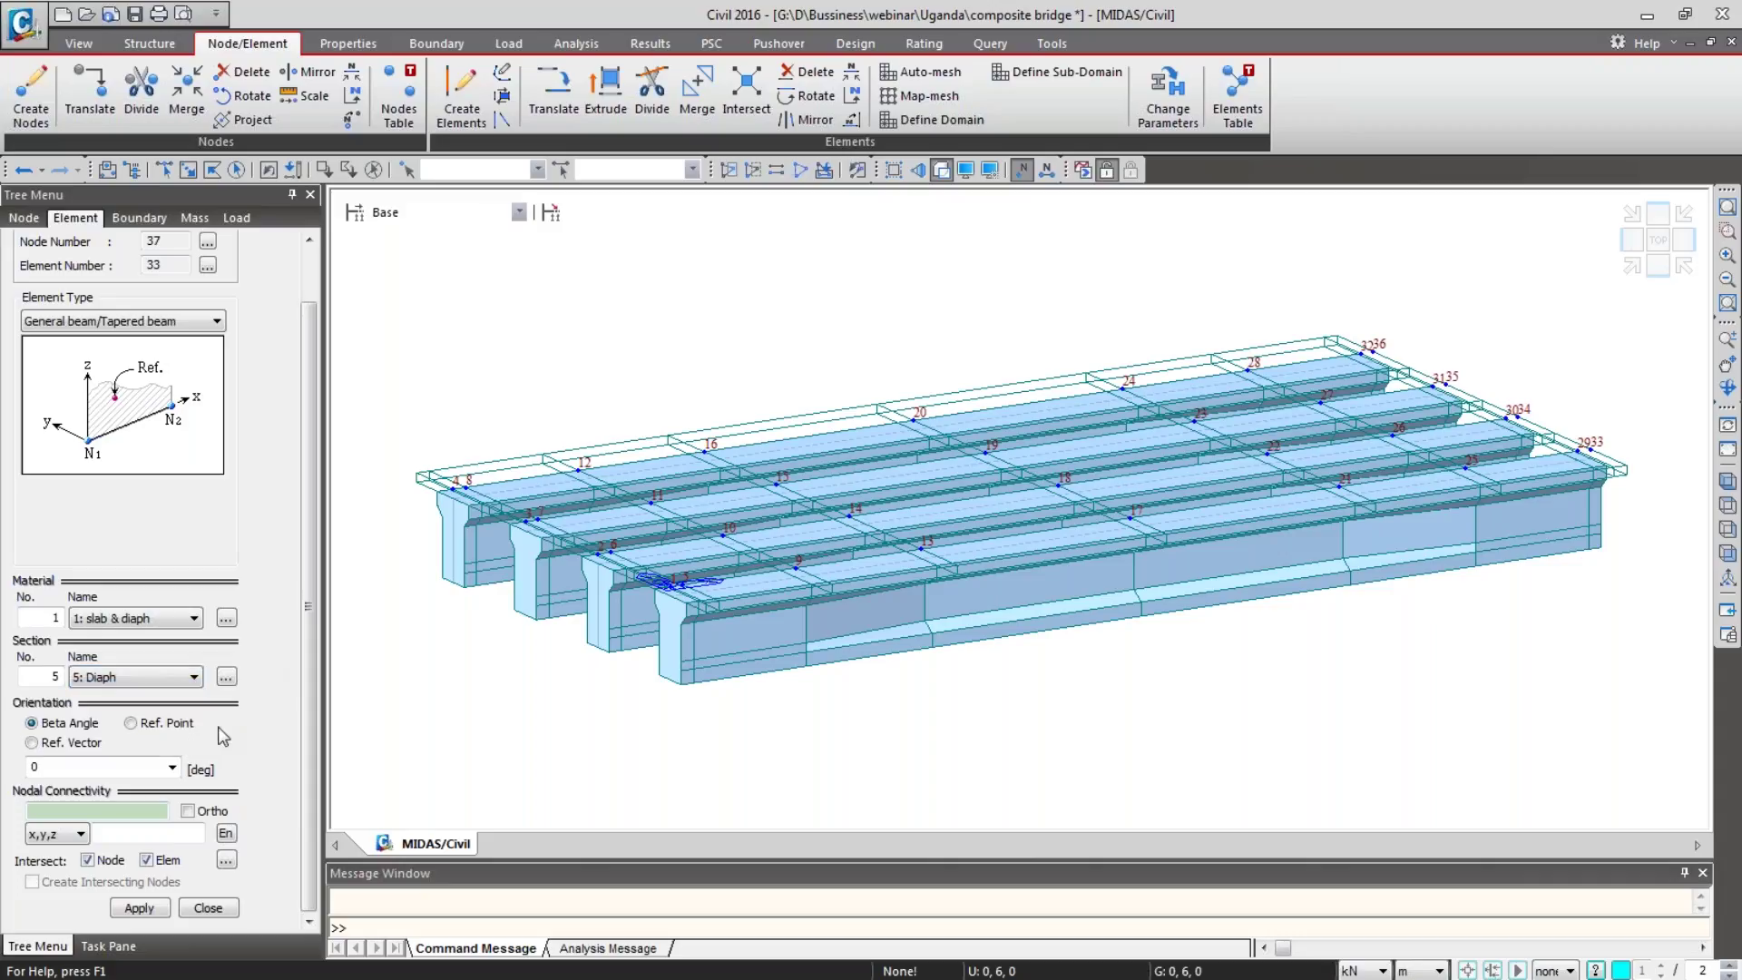
{"action": "left_click", "coordinate": [673, 583]}
{"action": "left_click", "coordinate": [466, 487]}
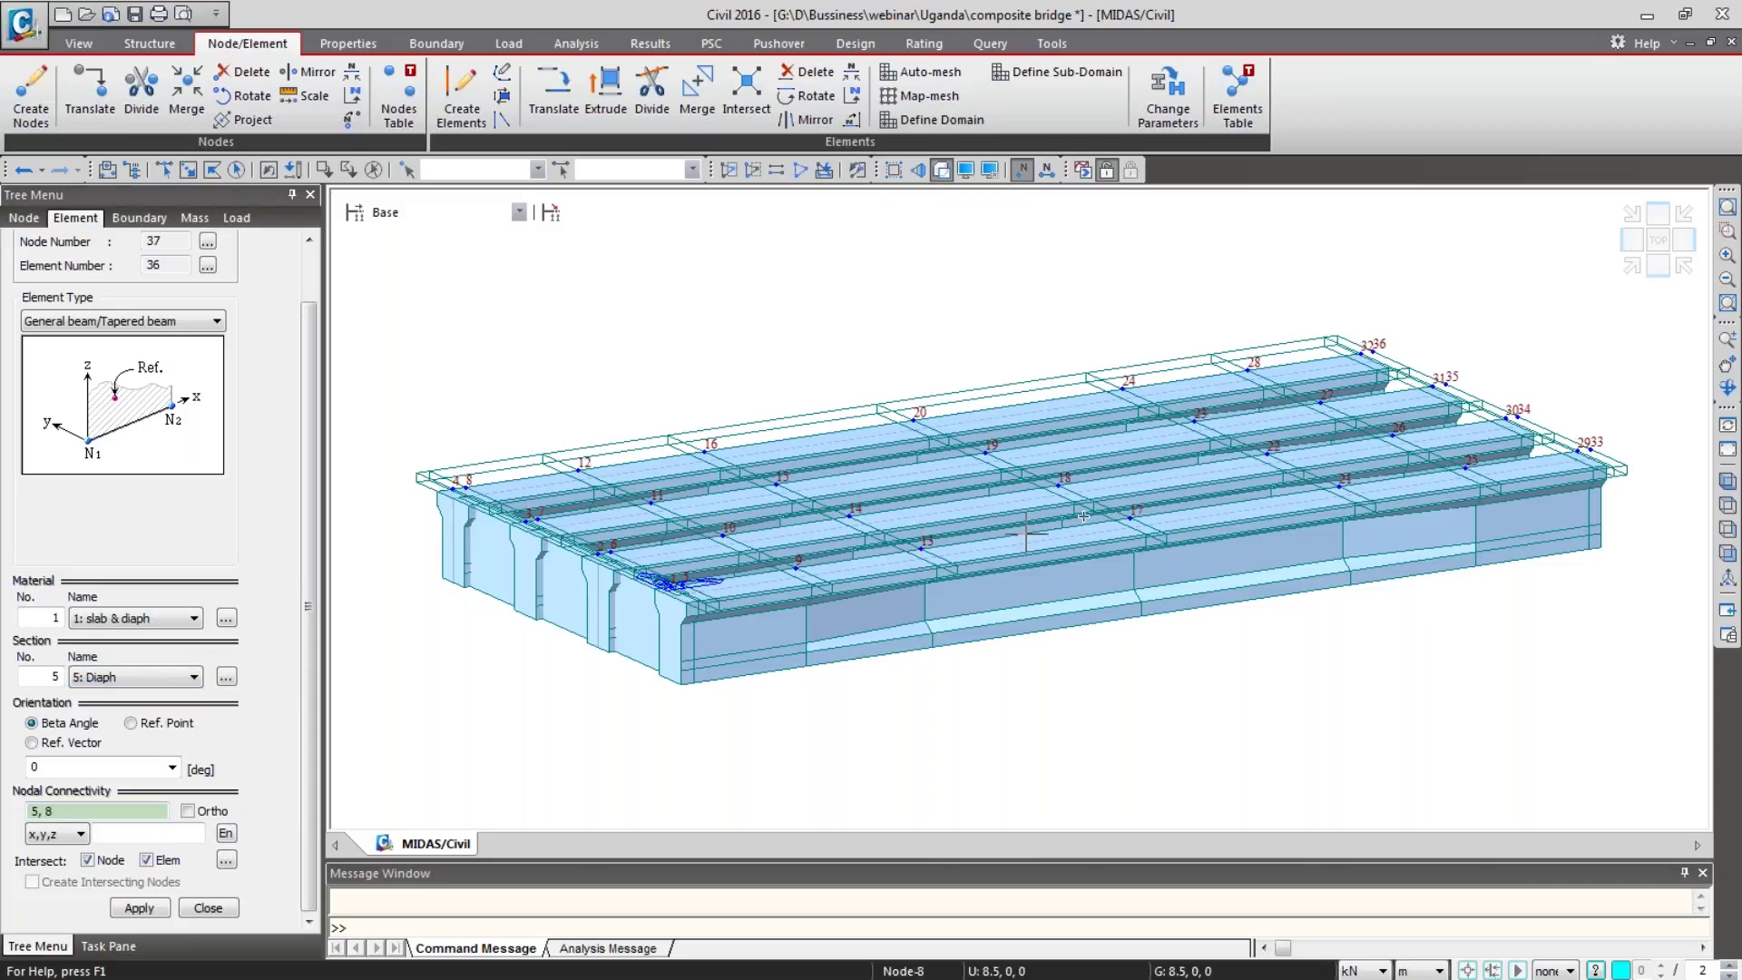
Step: Create the midspan diaphragm from node 17 to 20 and the far-end diaphragm from node 29 to 32
{"action": "left_click", "coordinate": [911, 420]}
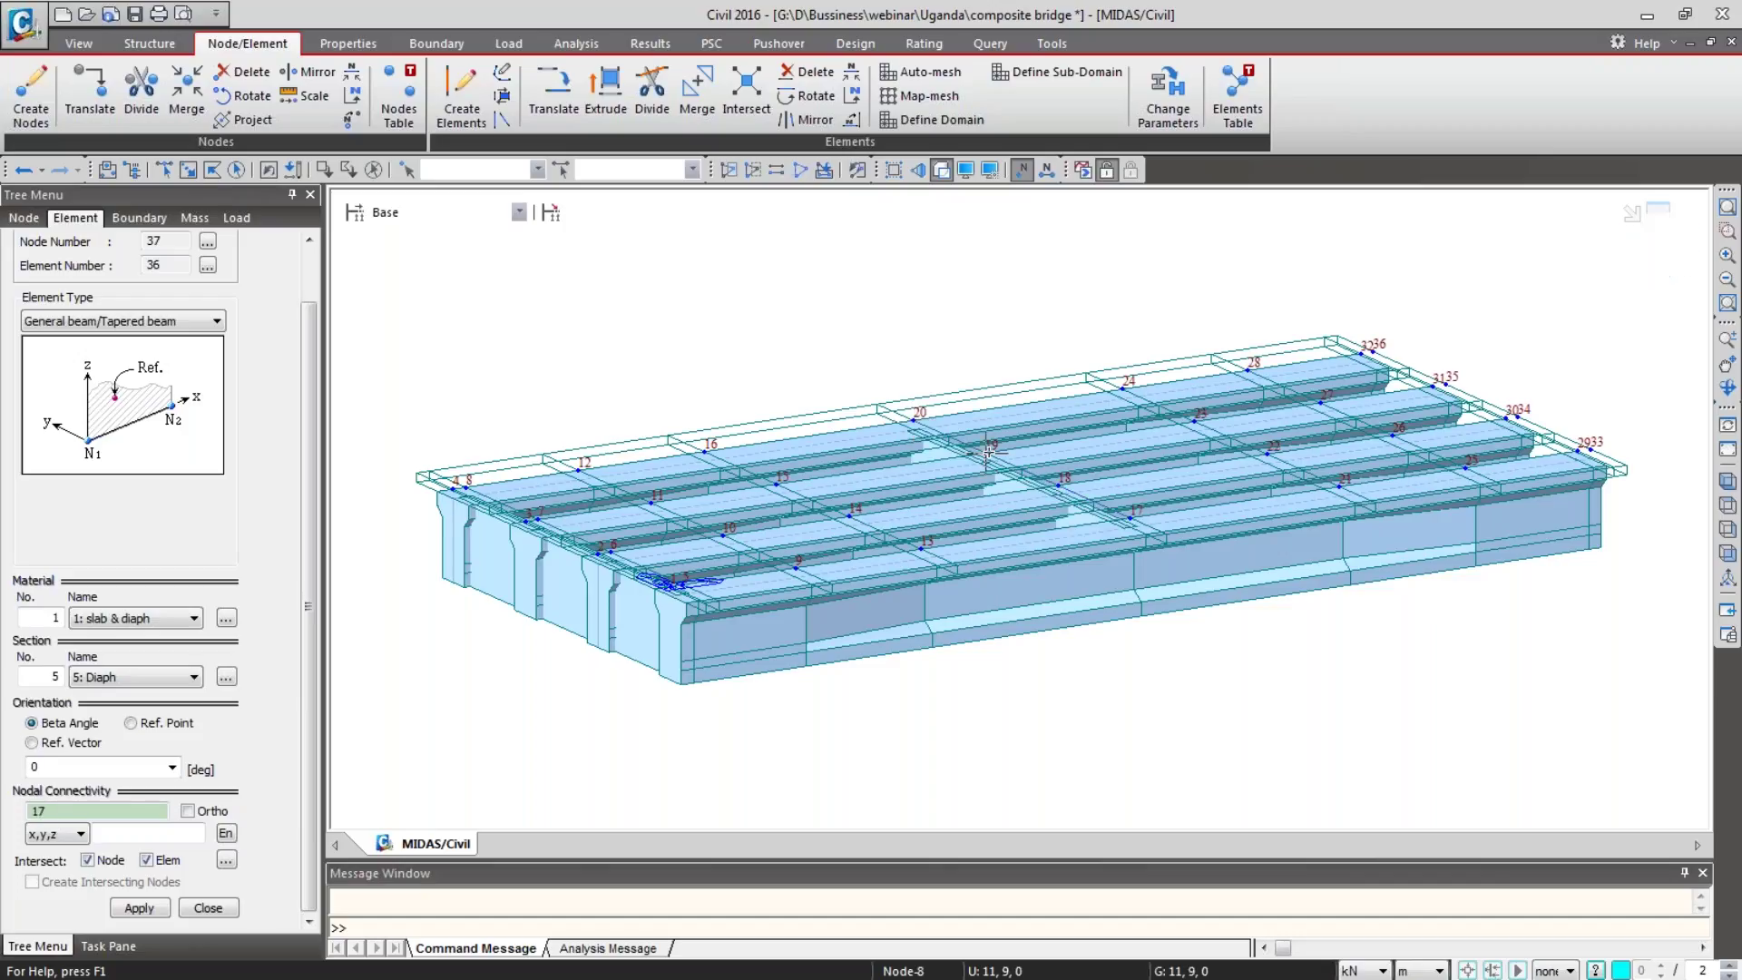
{"action": "left_click", "coordinate": [1577, 451]}
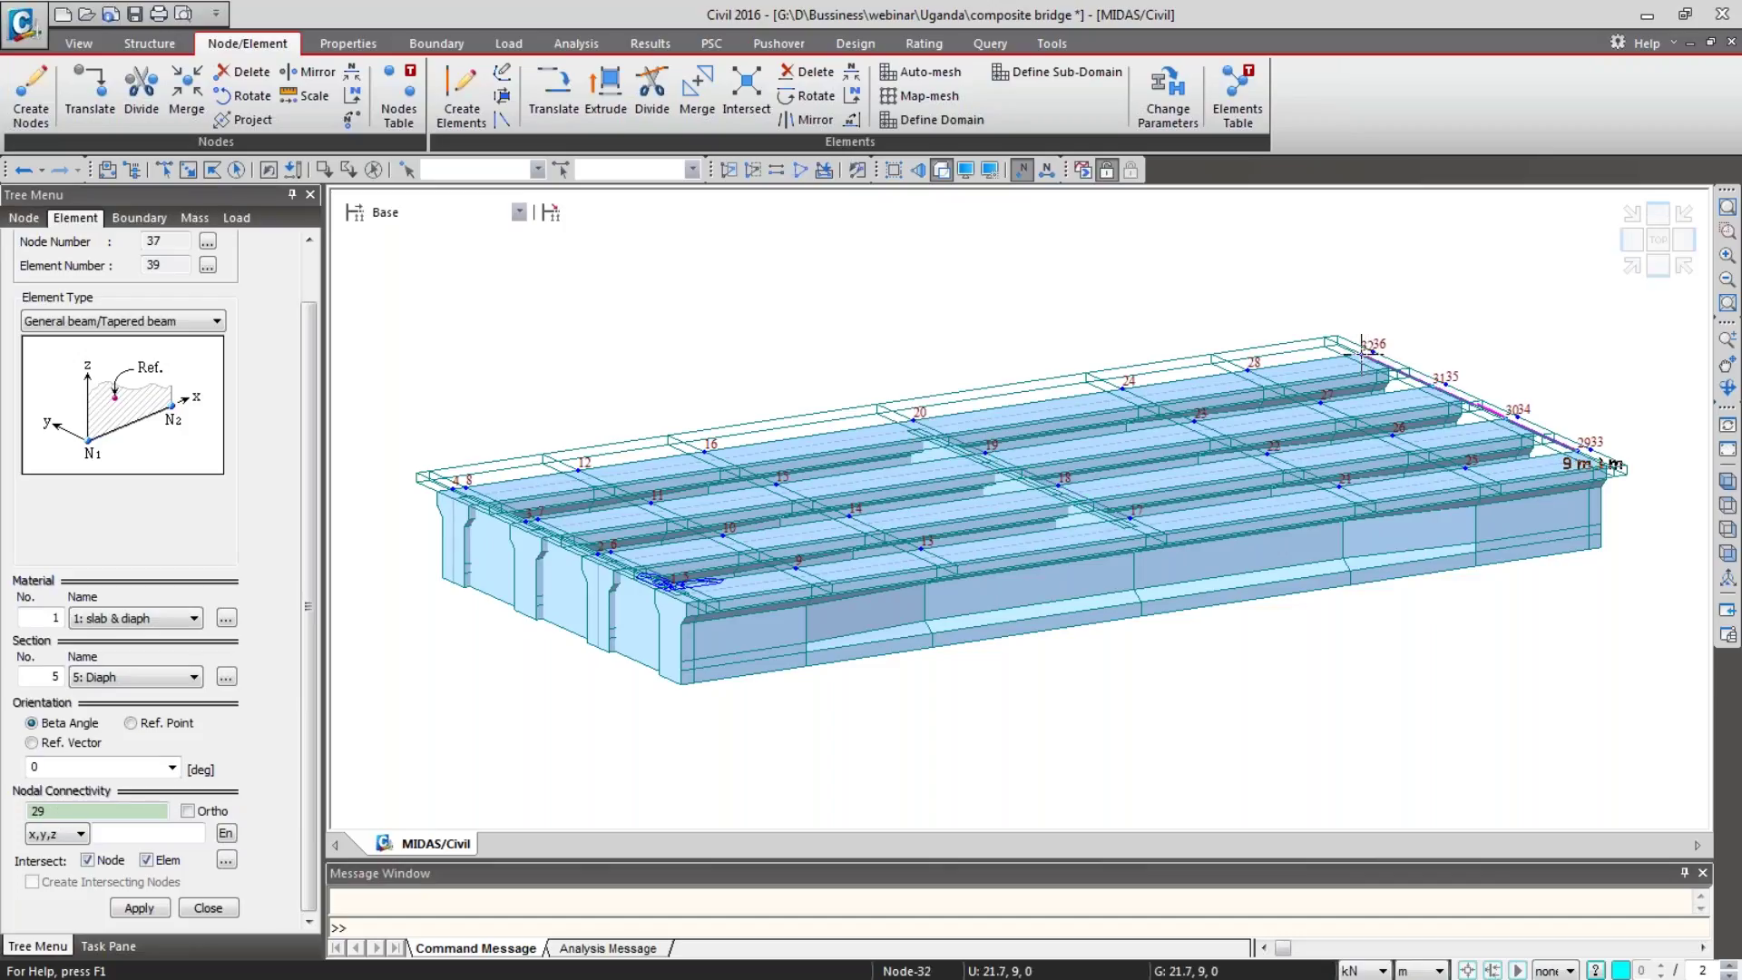
{"action": "left_click", "coordinate": [1361, 349]}
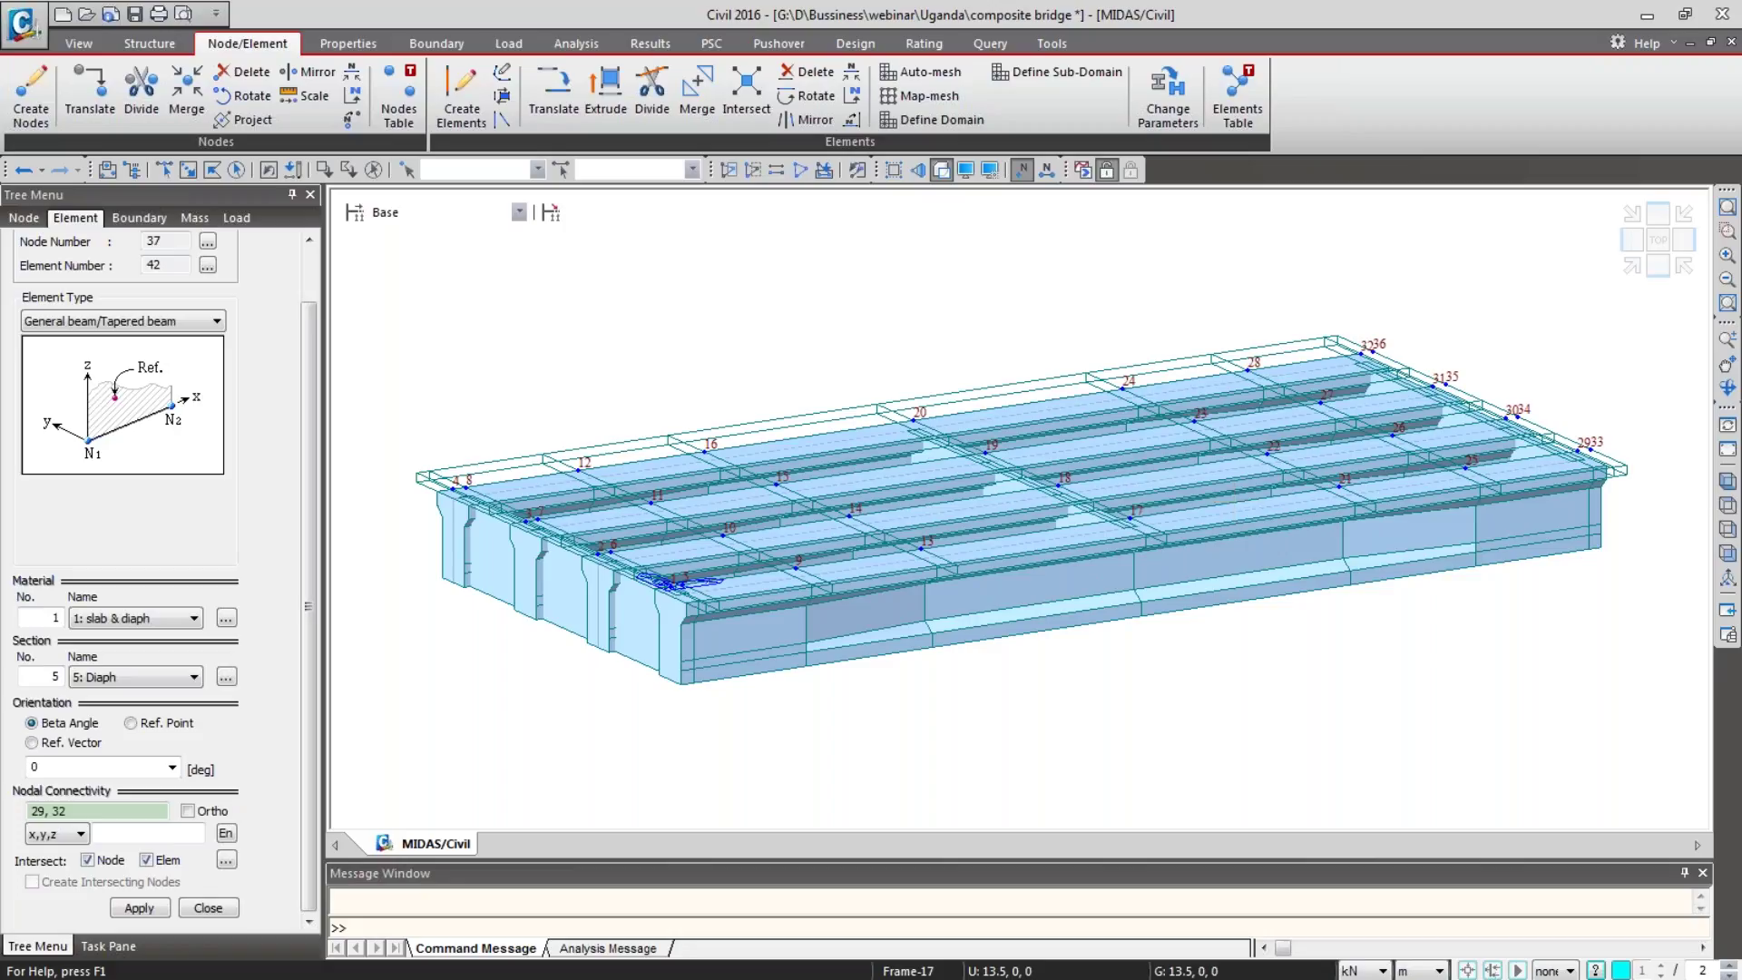
Step: Save the model and copy nodes 5 to 8 and 29 to 32 downward once by 0, 0, -2 m
{"action": "left_click", "coordinate": [1727, 504]}
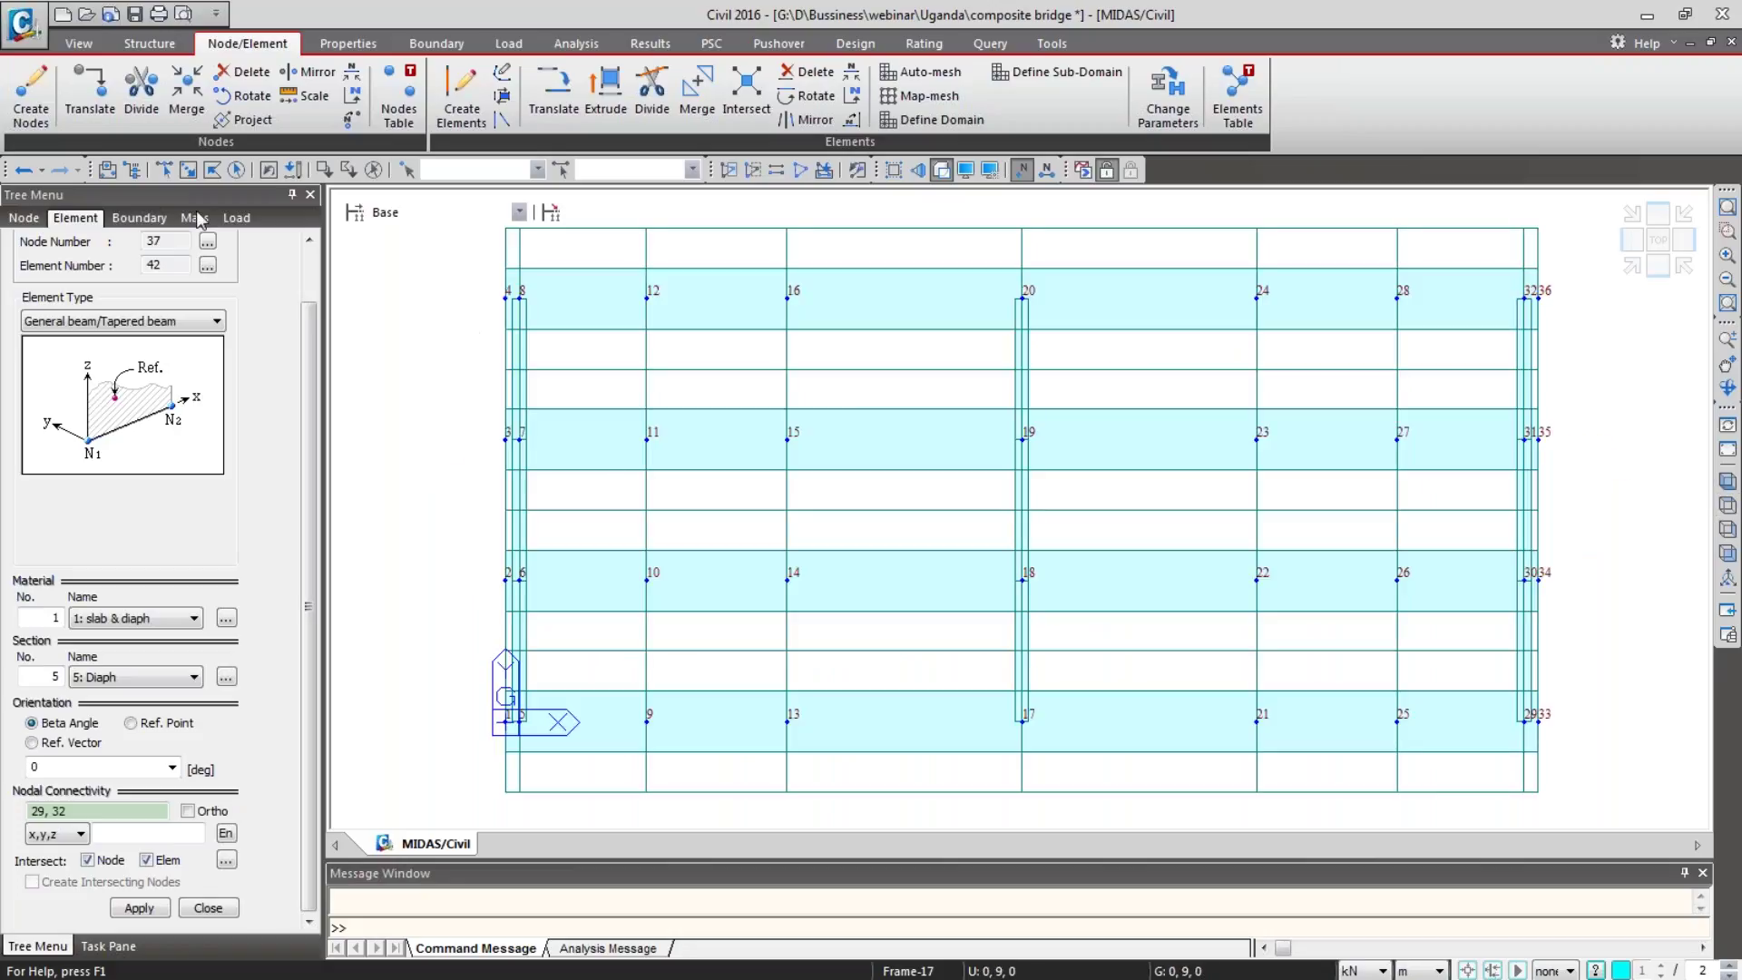
{"action": "left_click", "coordinate": [188, 170]}
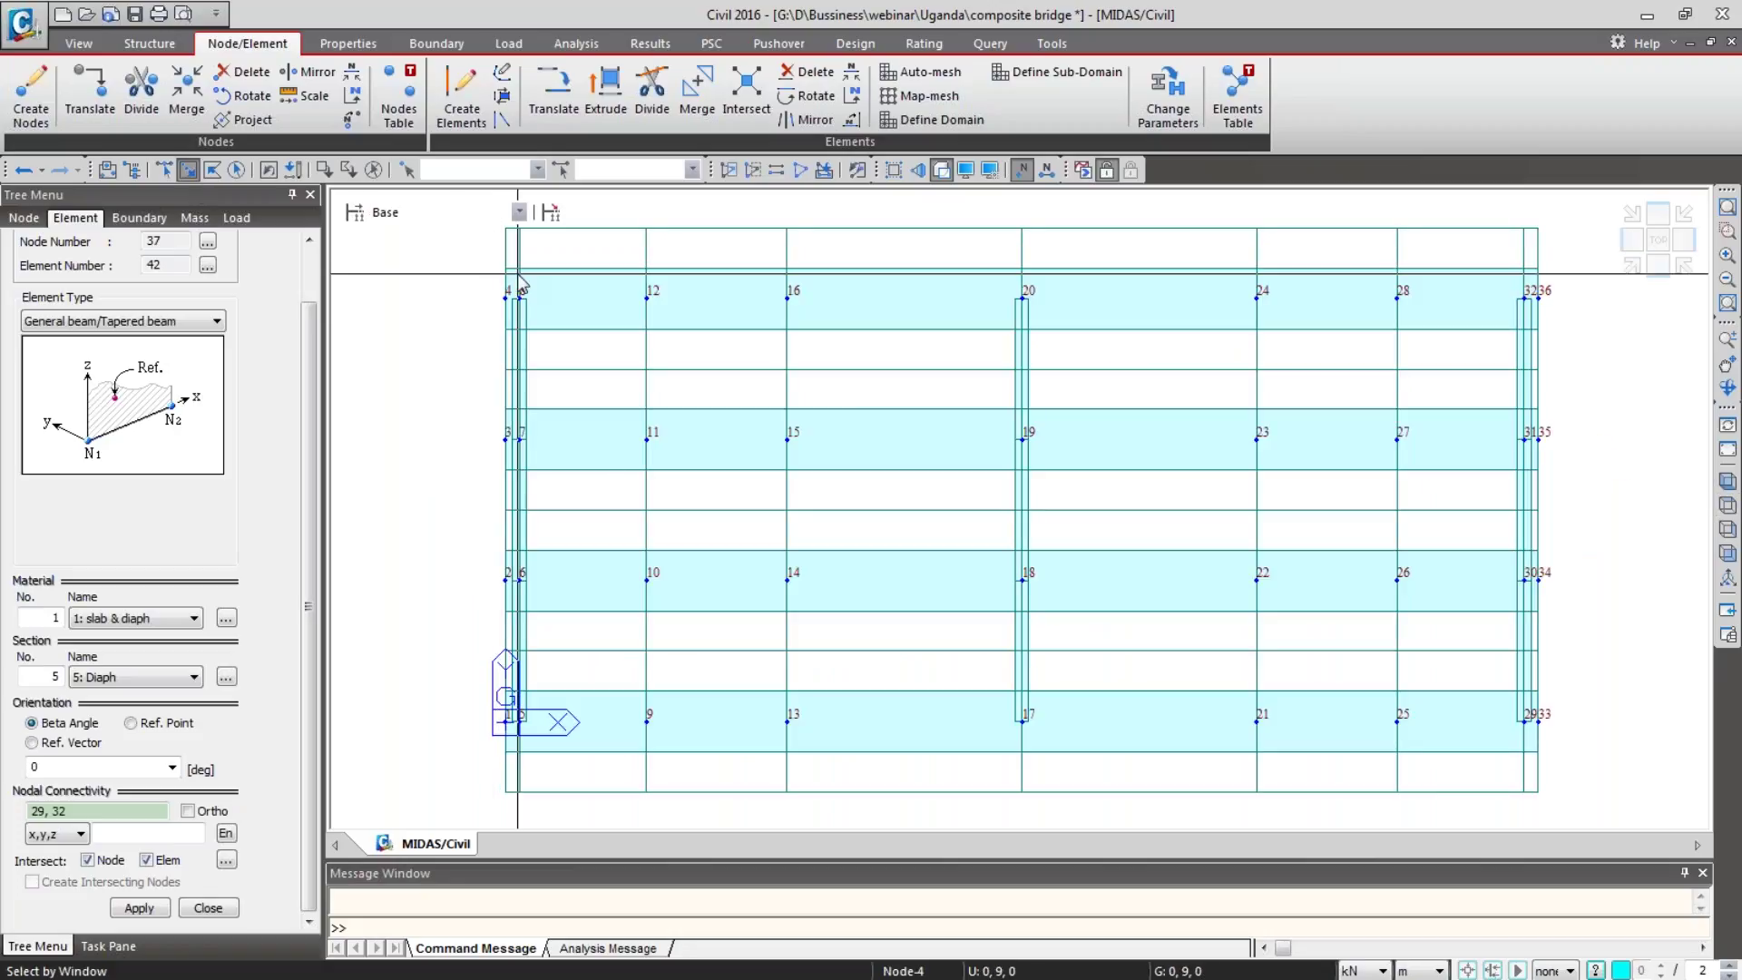
{"action": "key", "text": "ctrl+s"}
{"action": "left_click_drag", "start_coordinate": [514, 281], "coordinate": [561, 726]}
{"action": "left_click_drag", "start_coordinate": [1506, 287], "coordinate": [1531, 755]}
{"action": "left_click", "coordinate": [1727, 494]}
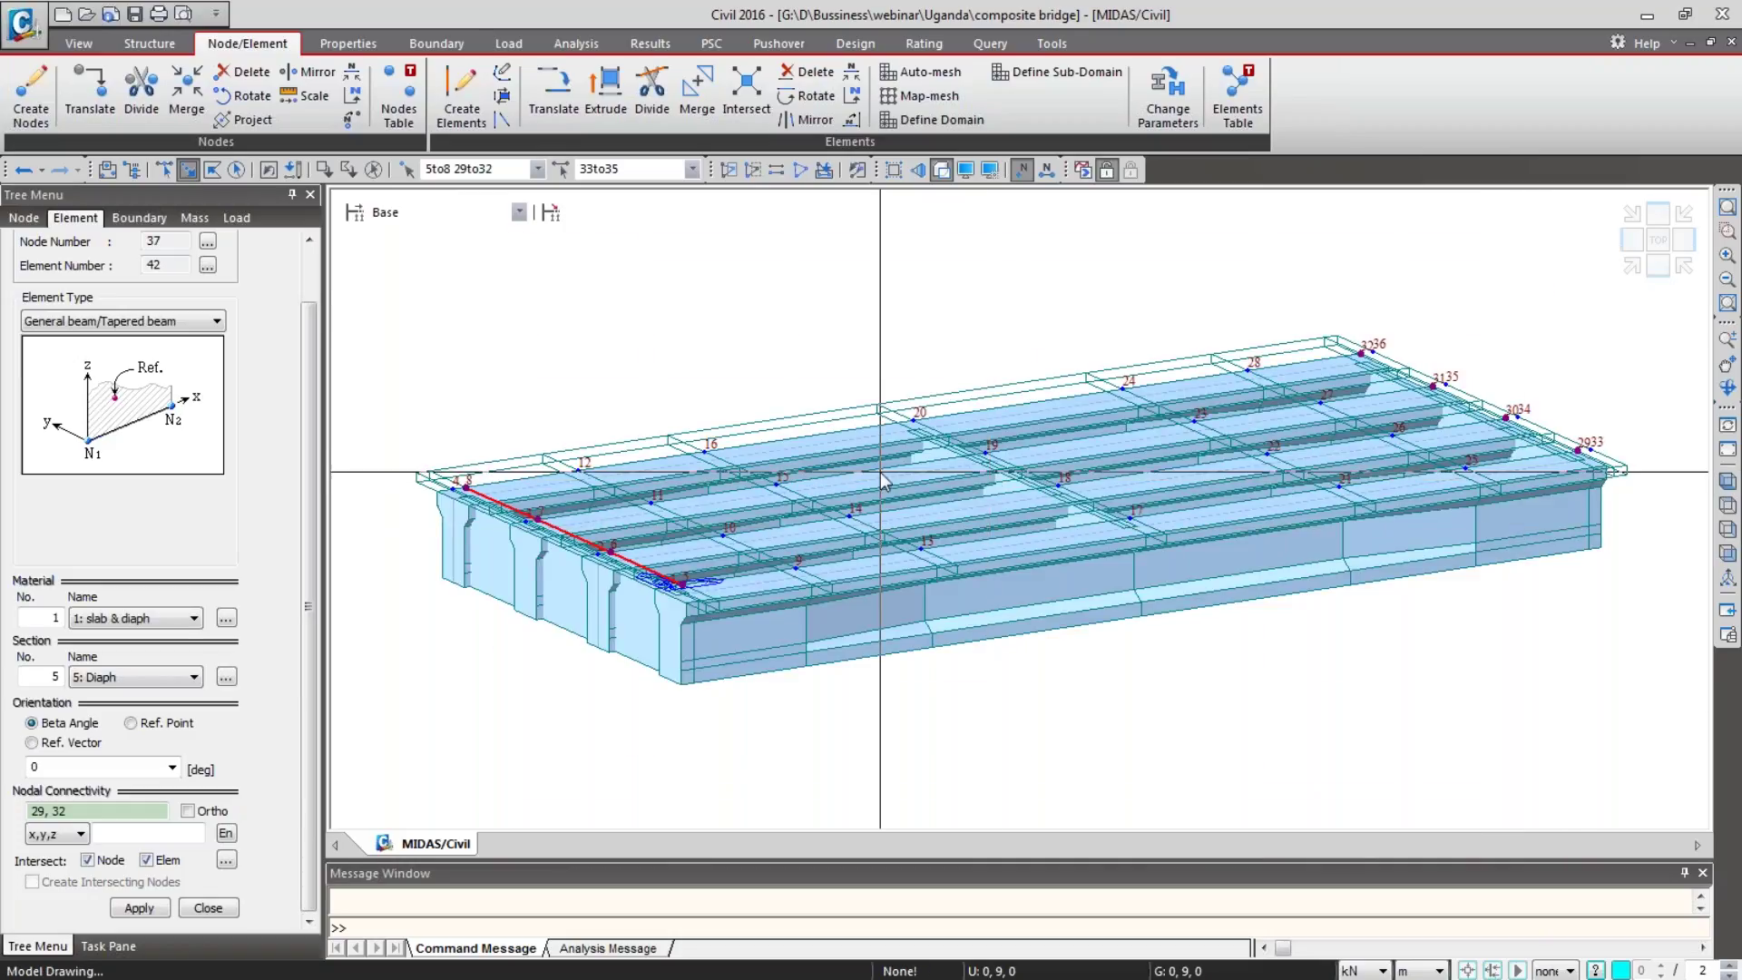
{"action": "left_click", "coordinate": [24, 218]}
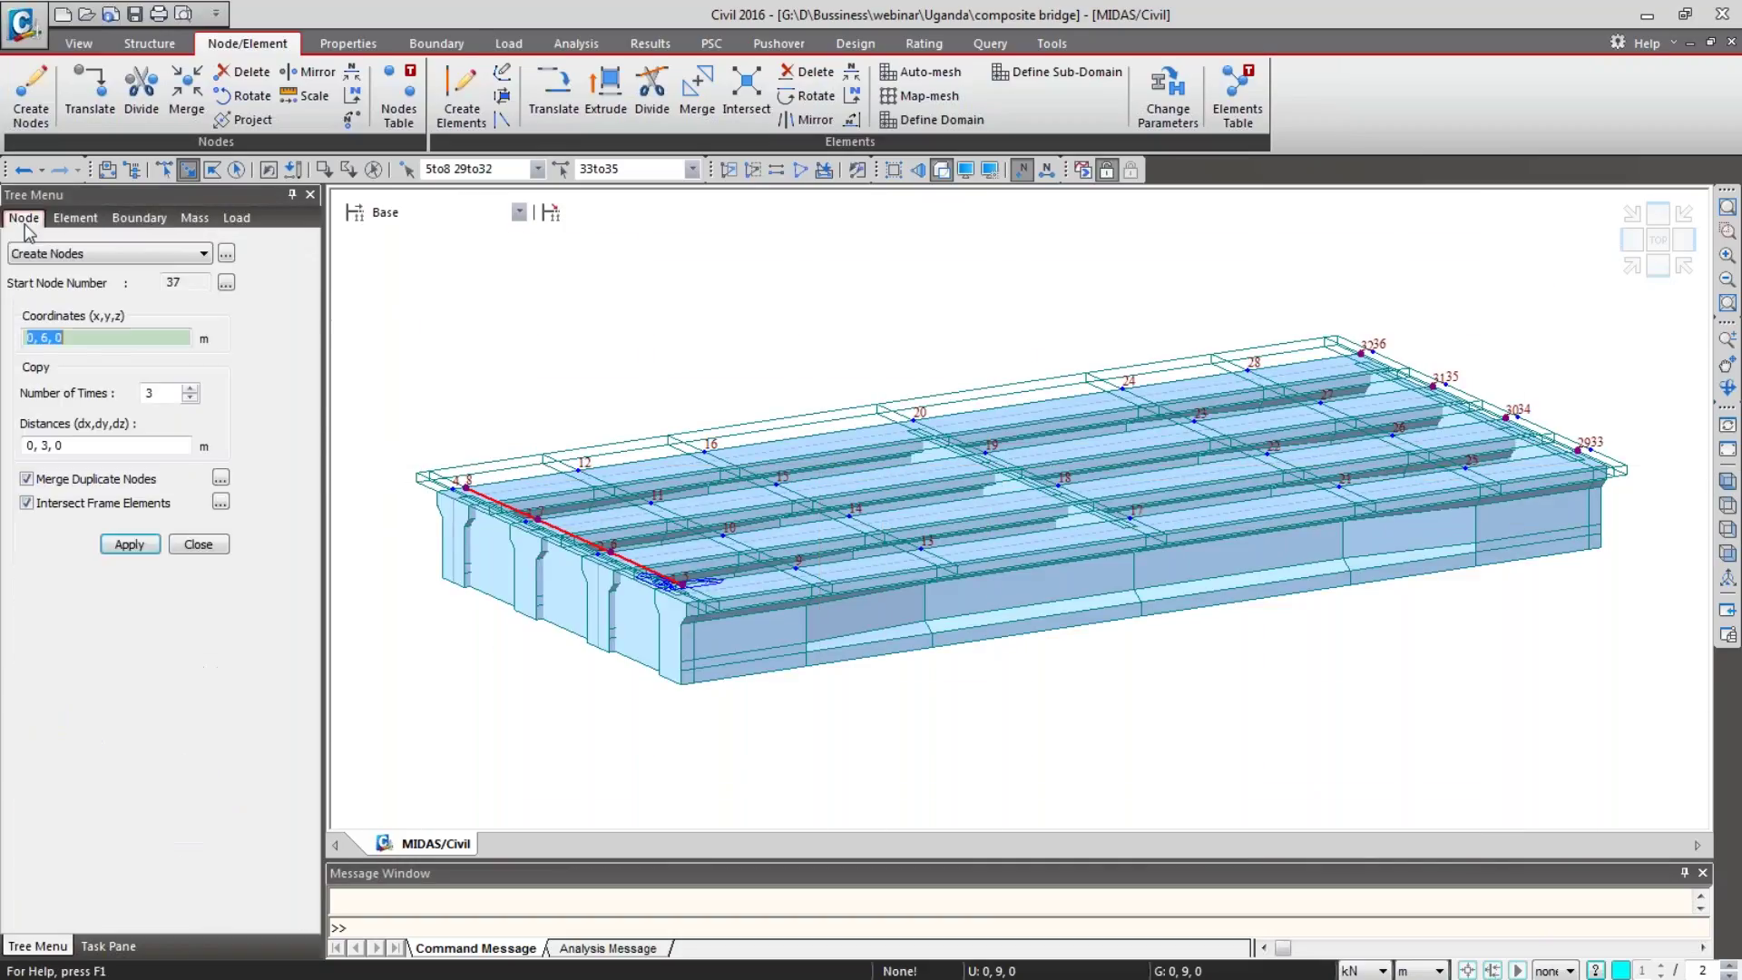
{"action": "left_click", "coordinate": [91, 100]}
{"action": "left_click", "coordinate": [152, 401]}
{"action": "key", "text": "BackSpace"}
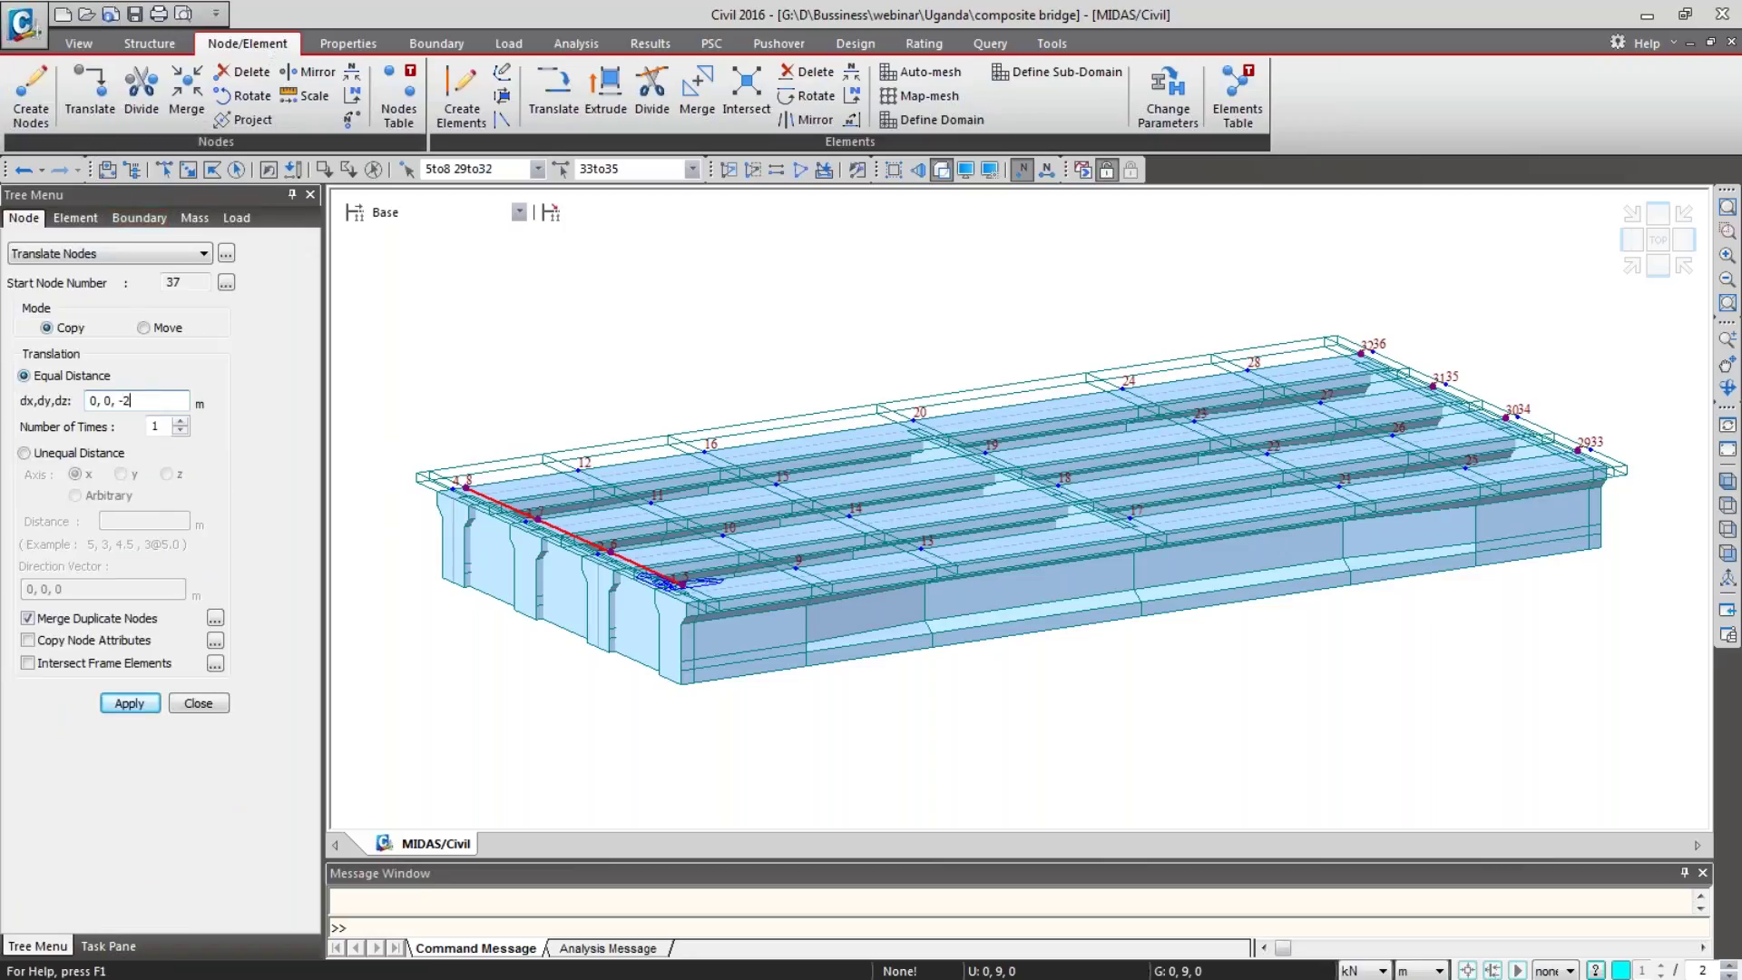
{"action": "type", "text": "-2"}
{"action": "left_click", "coordinate": [152, 704]}
Step: Add supports with all translations fixed (D-ALL) at bottom nodes 37 to 40
{"action": "left_click", "coordinate": [1632, 239]}
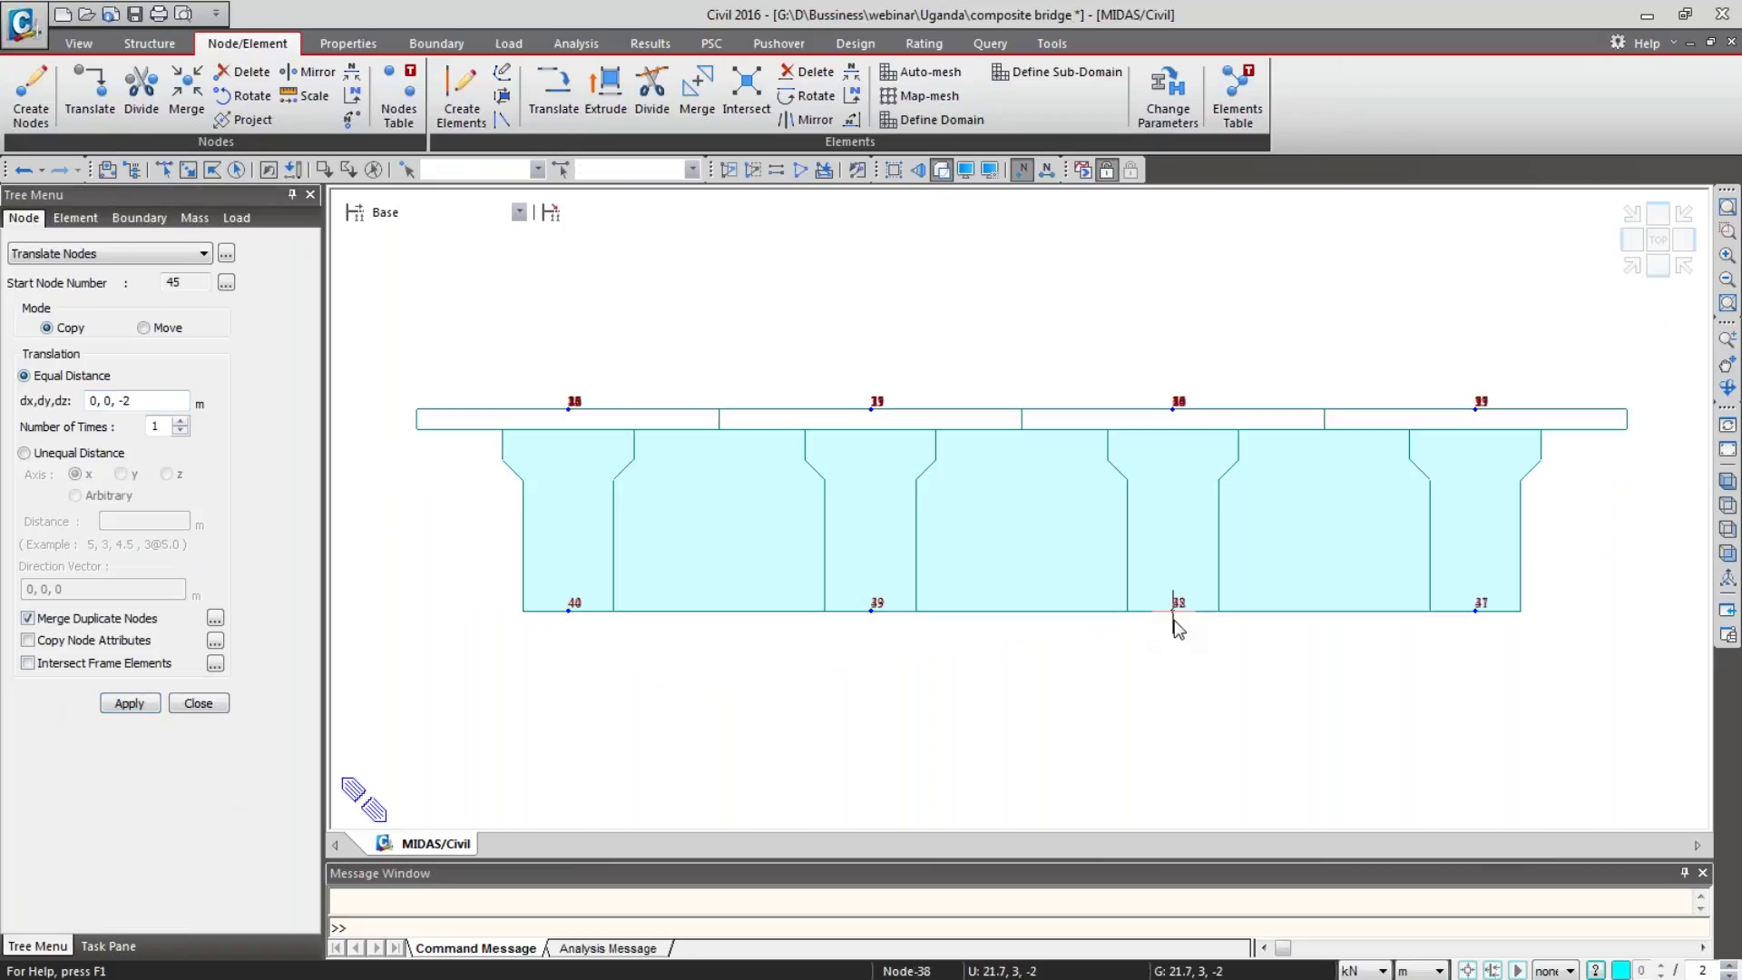
{"action": "left_click", "coordinate": [1632, 266]}
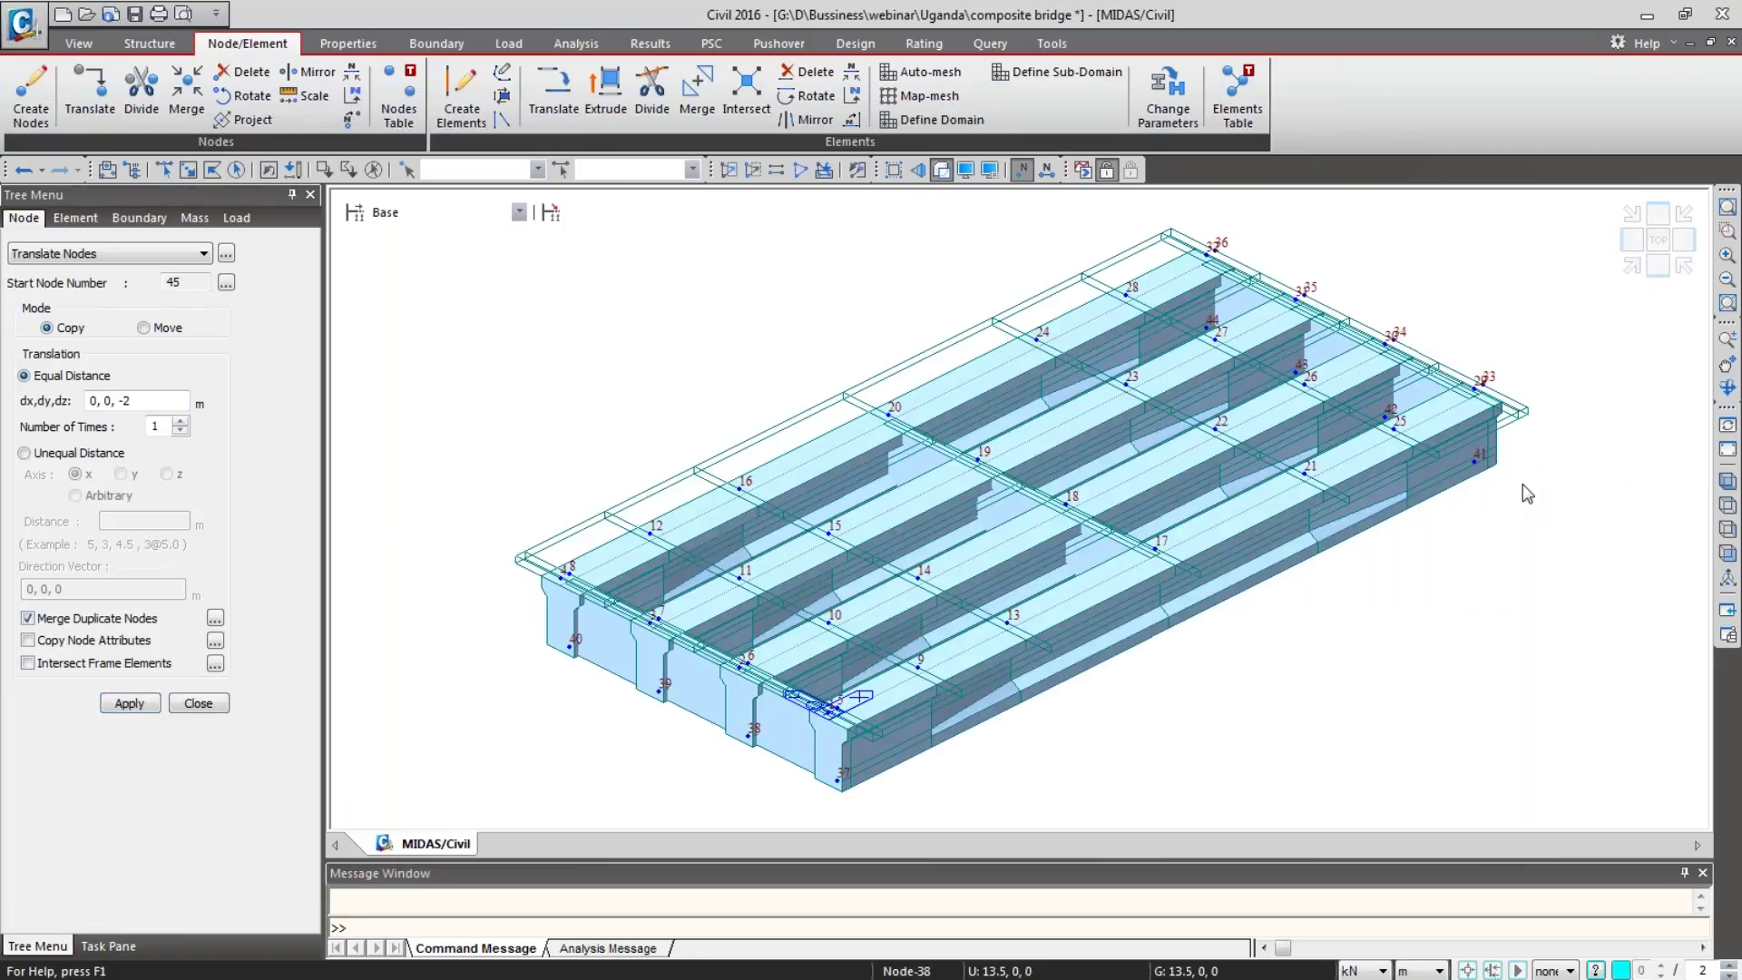
{"action": "left_click", "coordinate": [1727, 554]}
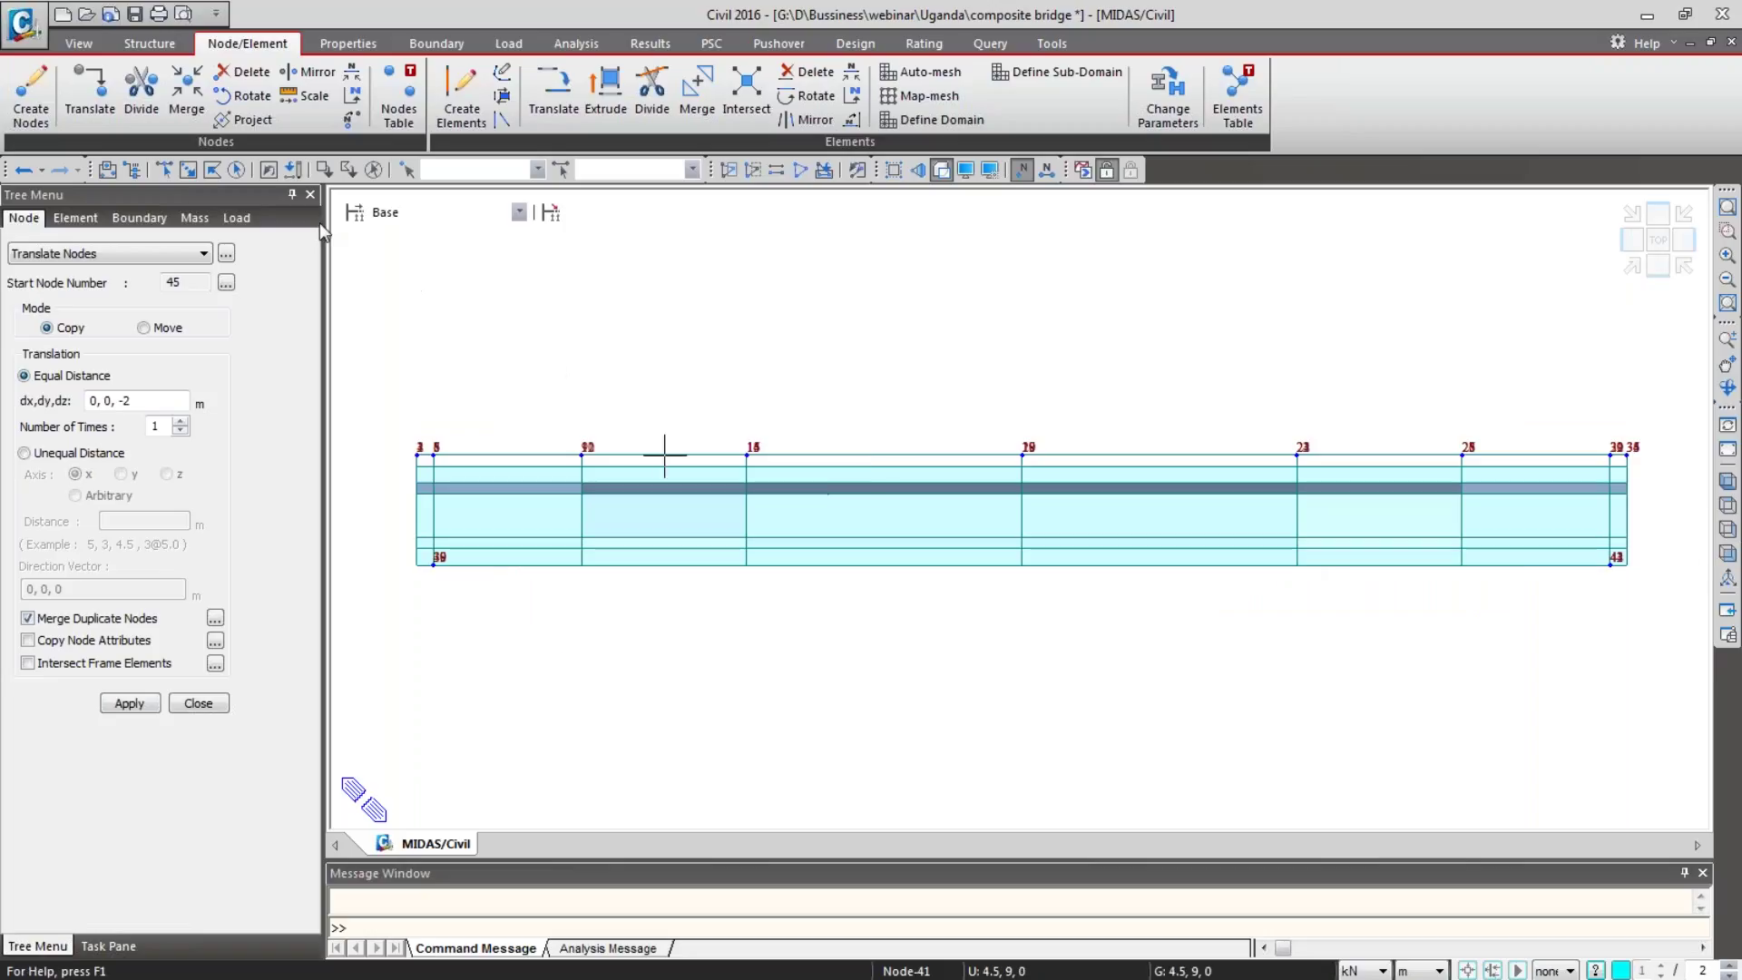
{"action": "left_click", "coordinate": [188, 173]}
{"action": "left_click_drag", "start_coordinate": [389, 557], "coordinate": [470, 598]}
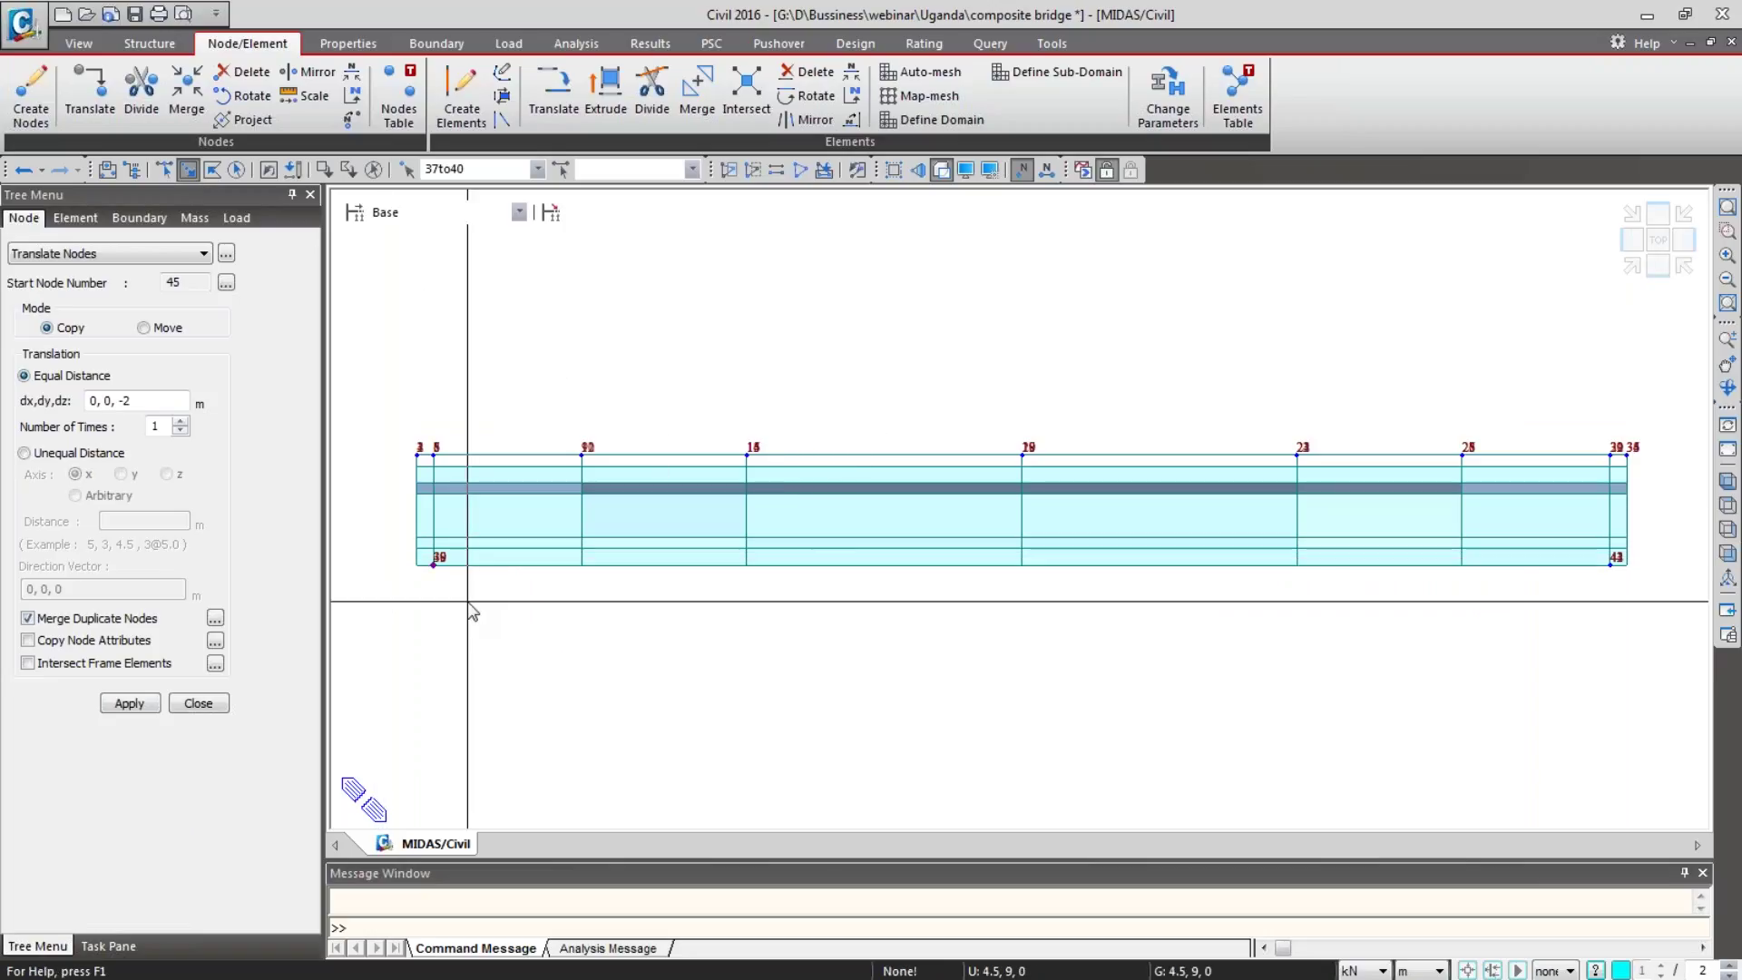
{"action": "left_click", "coordinate": [435, 44]}
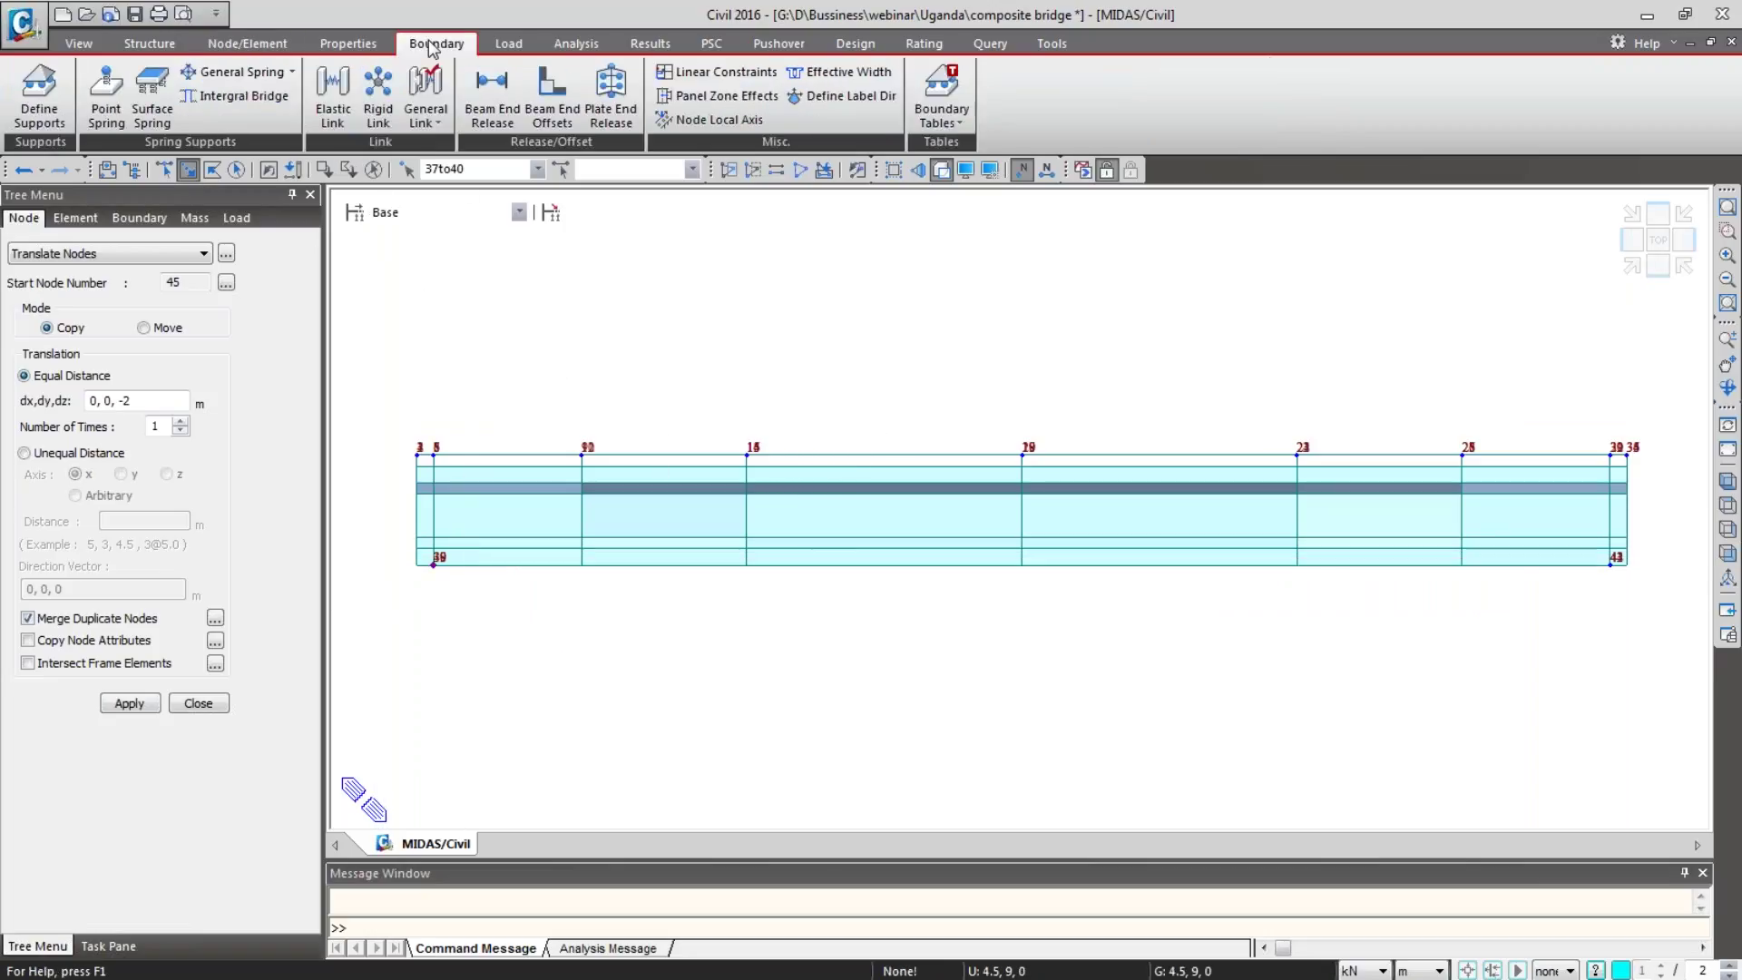
{"action": "left_click", "coordinate": [39, 95]}
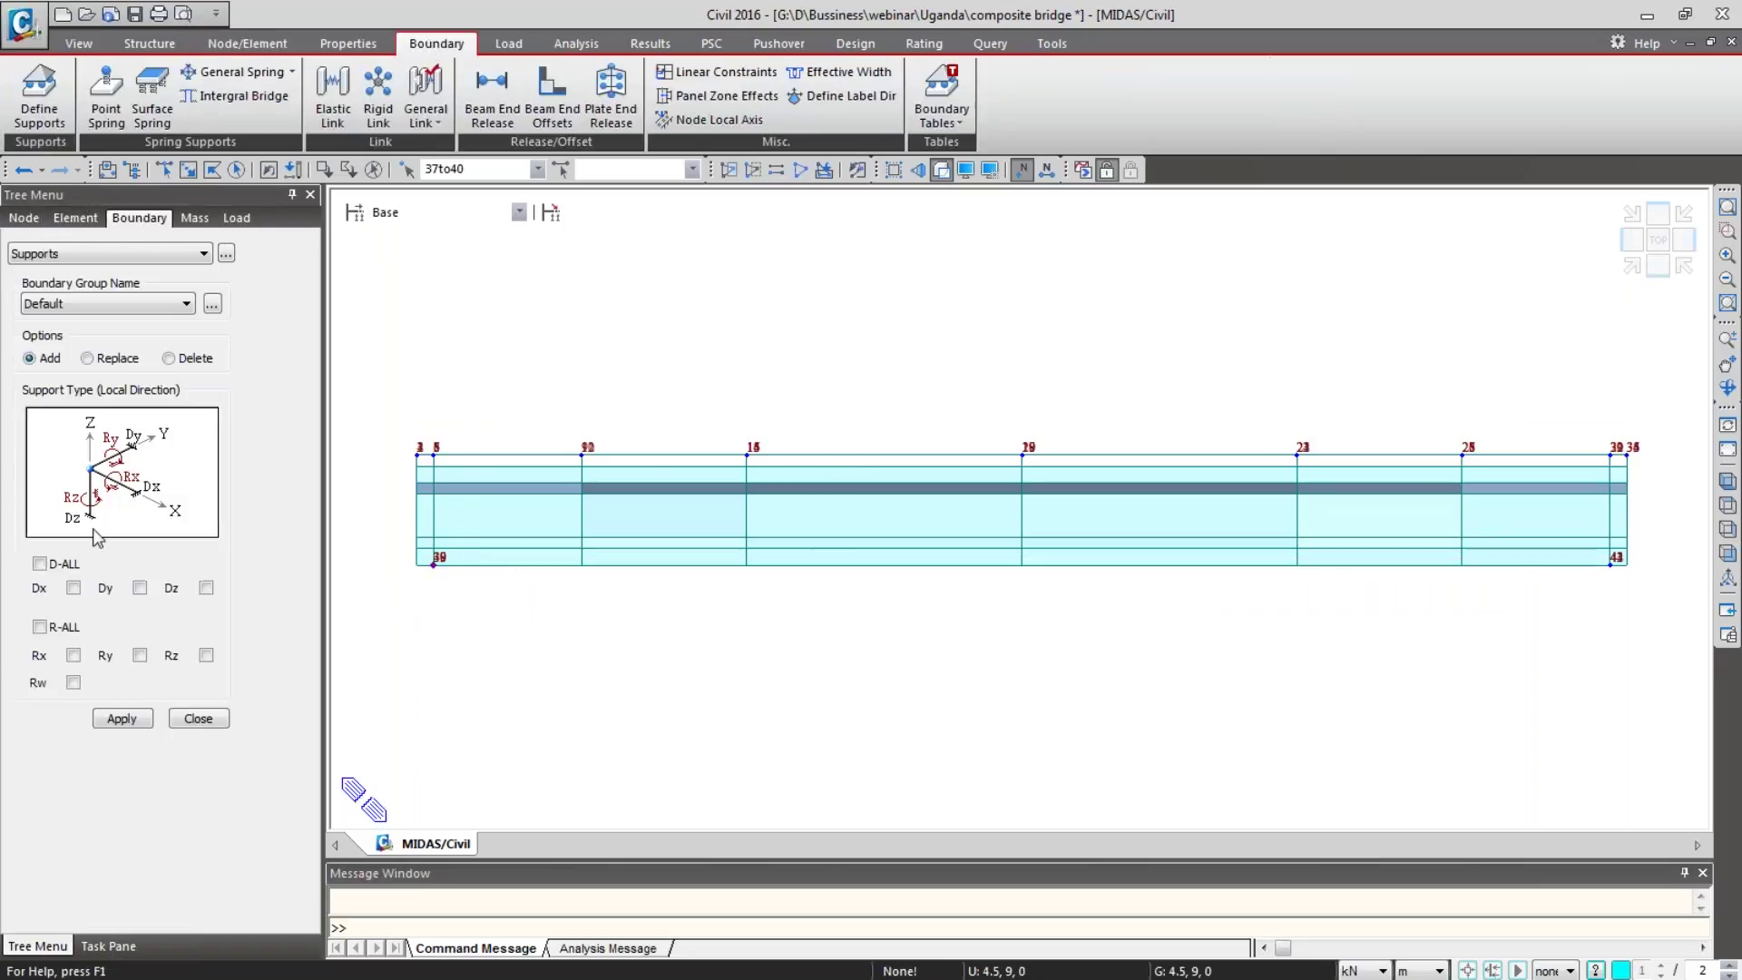
{"action": "left_click", "coordinate": [48, 564]}
{"action": "left_click", "coordinate": [122, 718]}
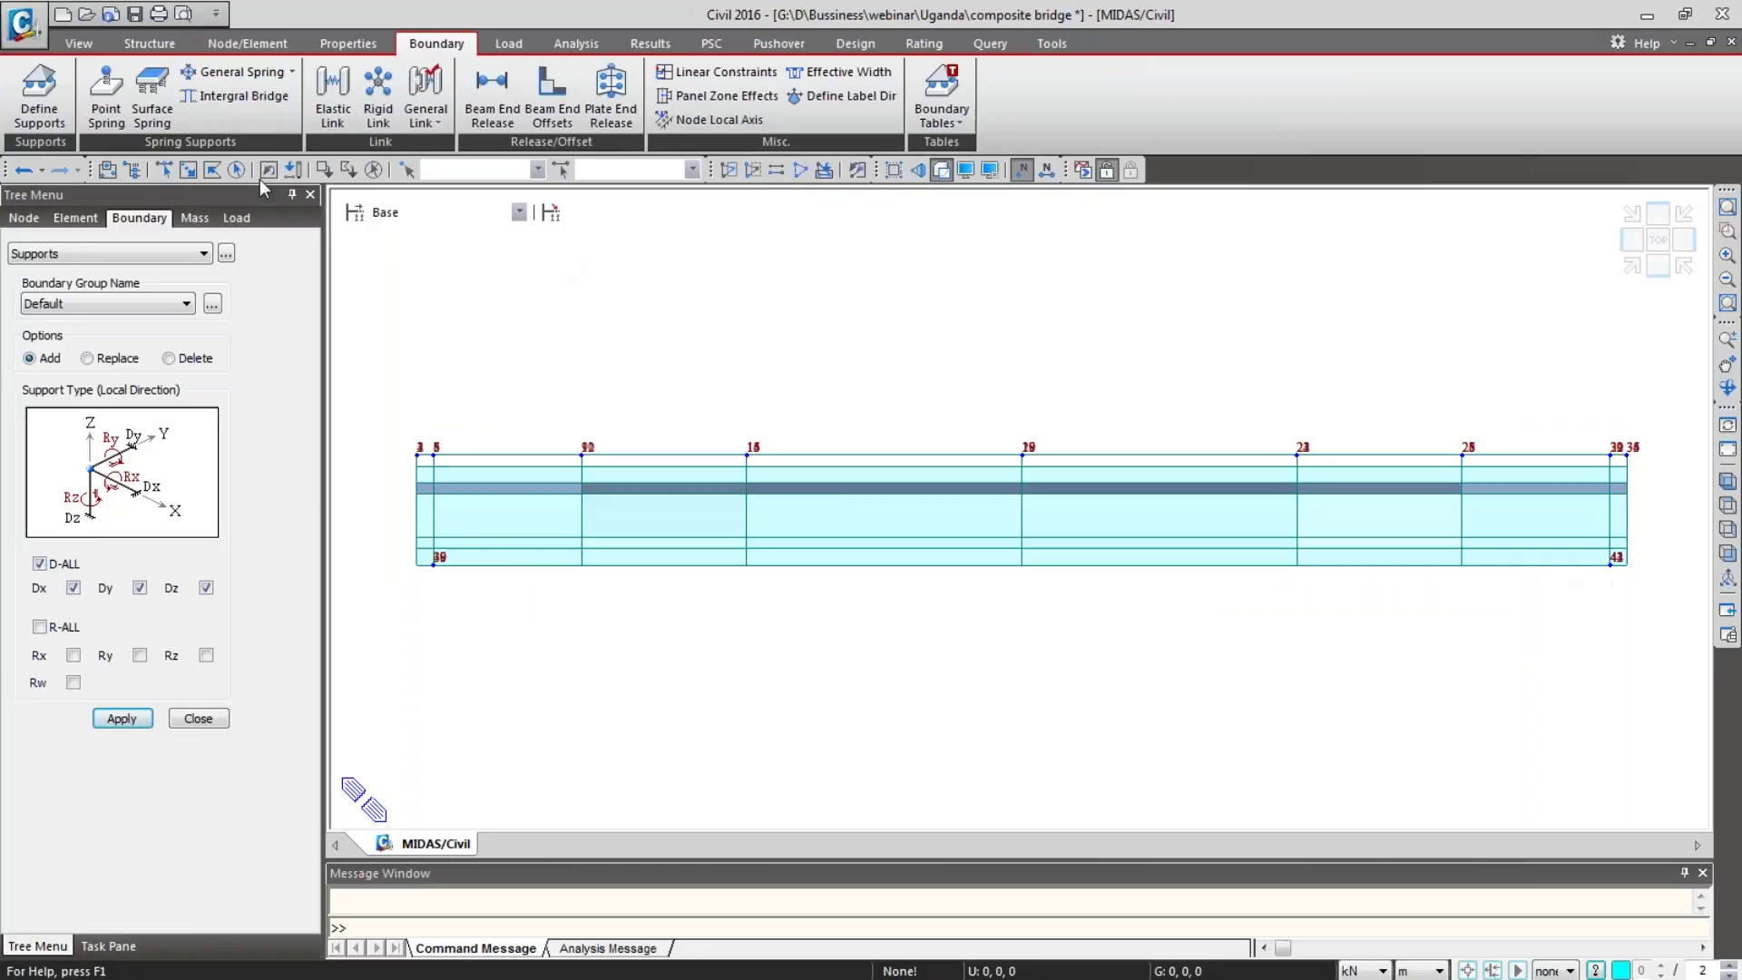
Step: Add supports restraining only Dy and Dz at the far-end bottom nodes 41 to 44
{"action": "left_click", "coordinate": [193, 171]}
{"action": "left_click_drag", "start_coordinate": [1602, 510], "coordinate": [1631, 588]}
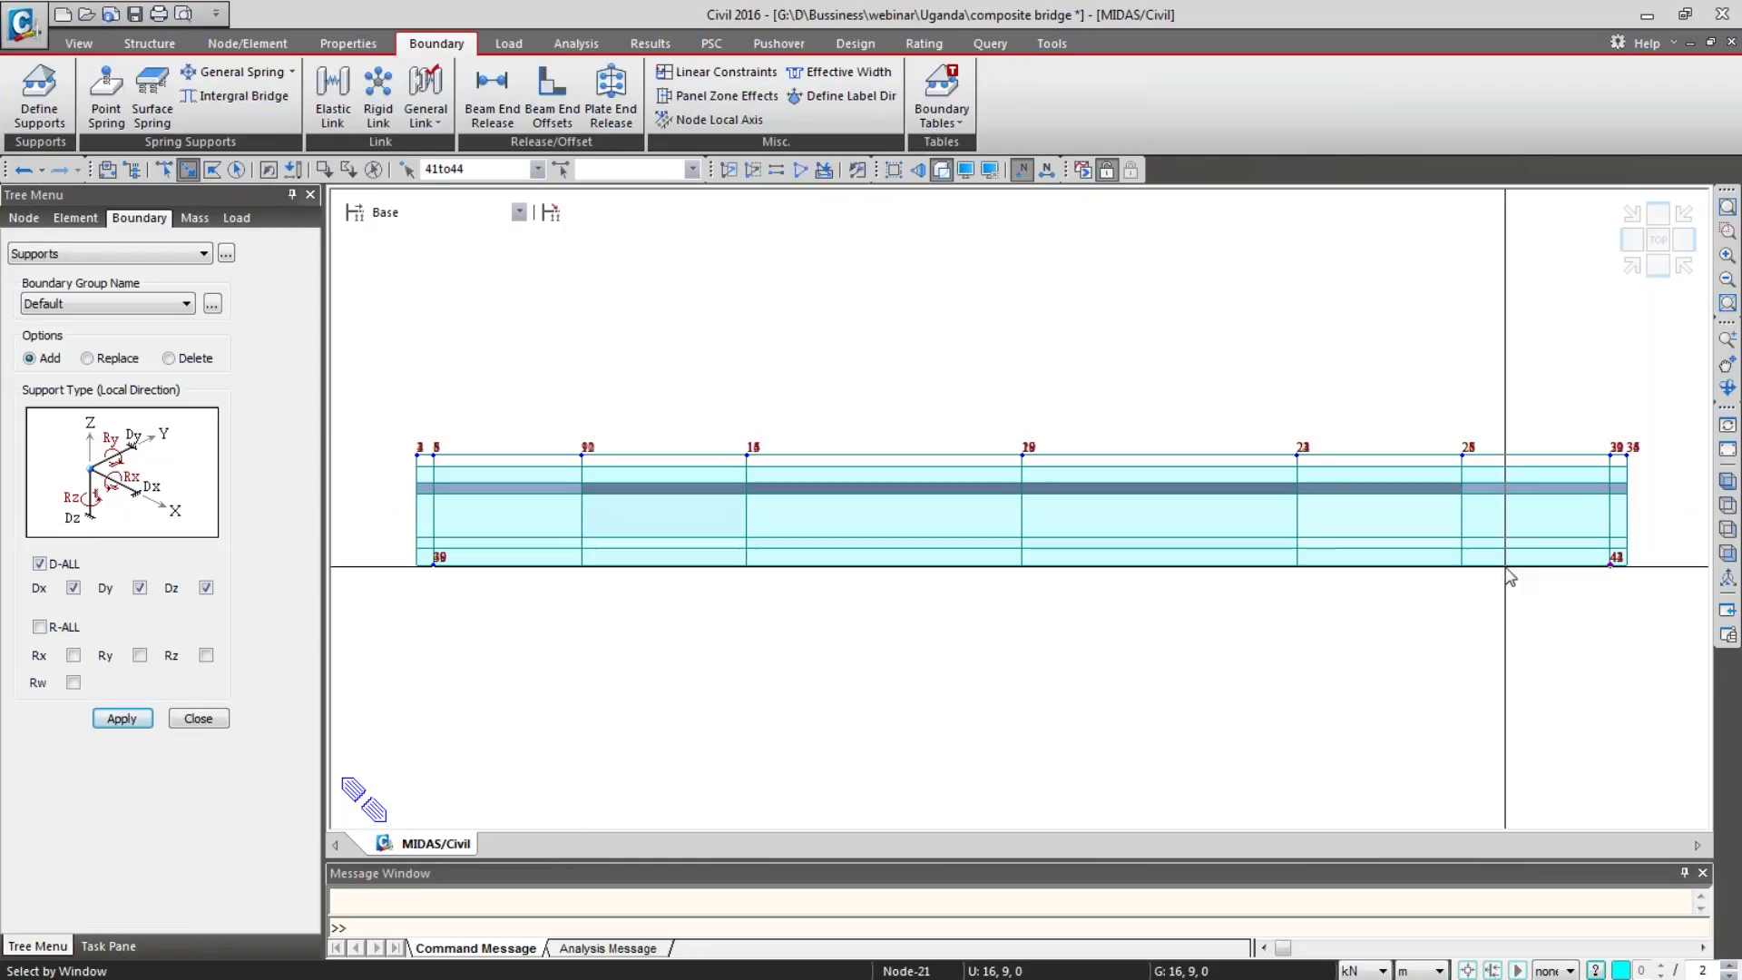
{"action": "left_click", "coordinate": [116, 719]}
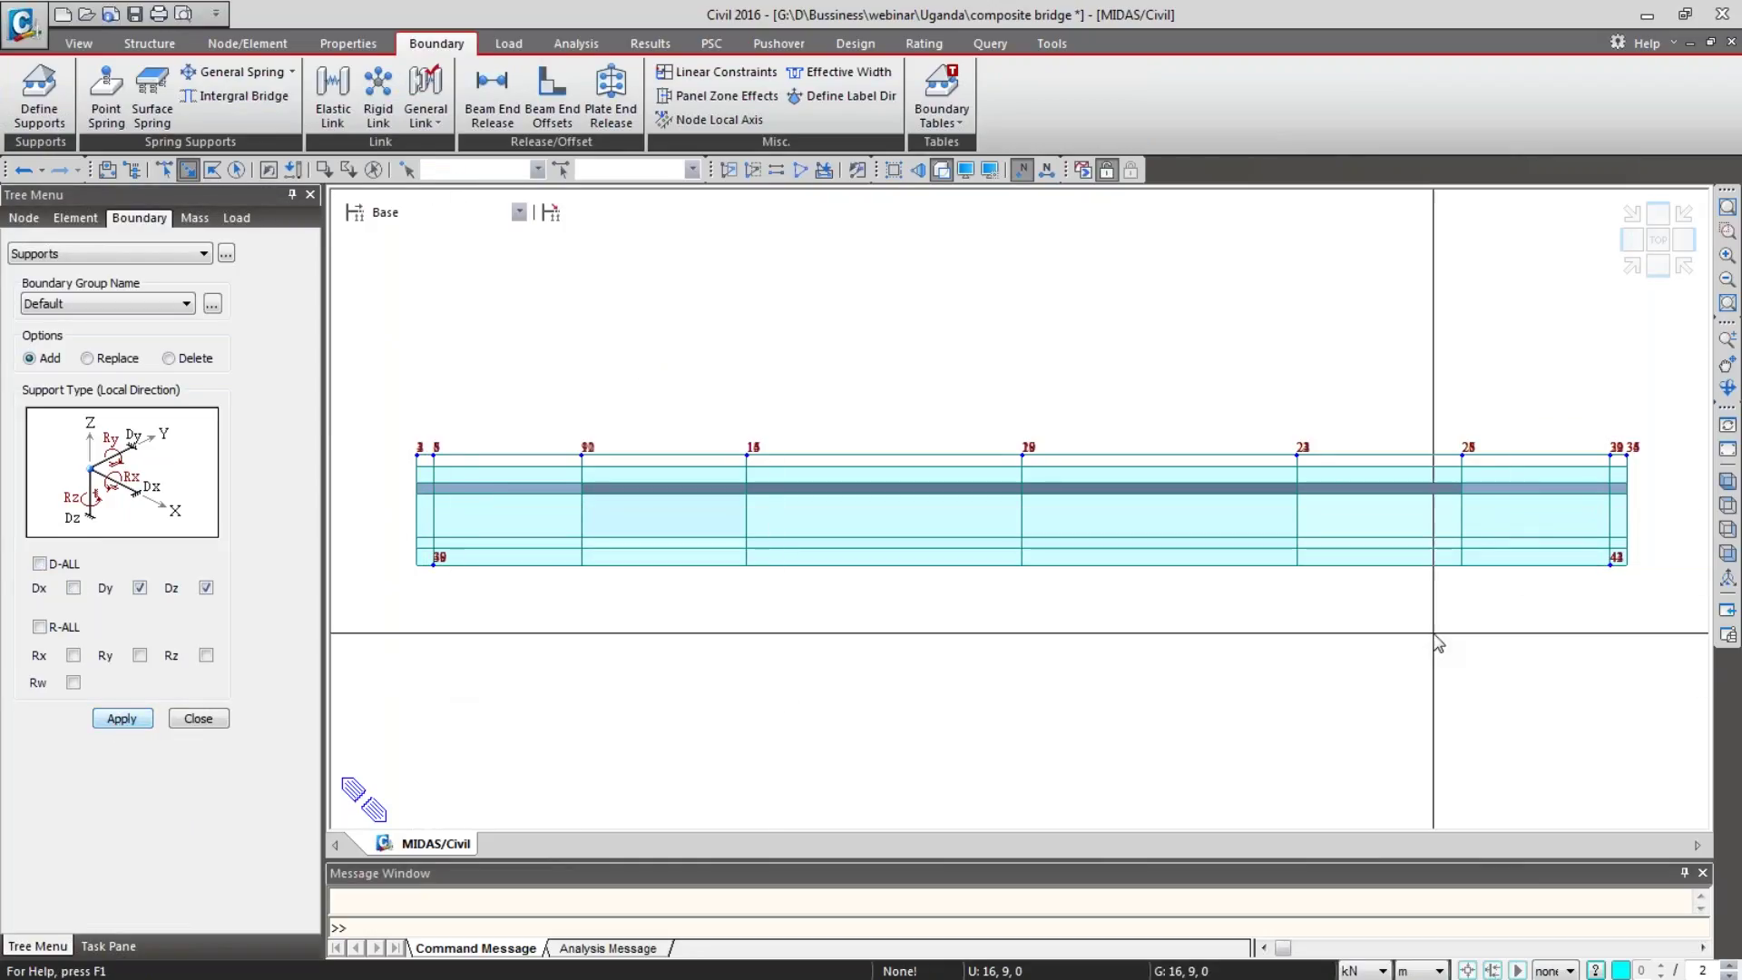
Step: Return to the isometric view and turn on the display of the support symbols
{"action": "left_click", "coordinate": [1727, 504]}
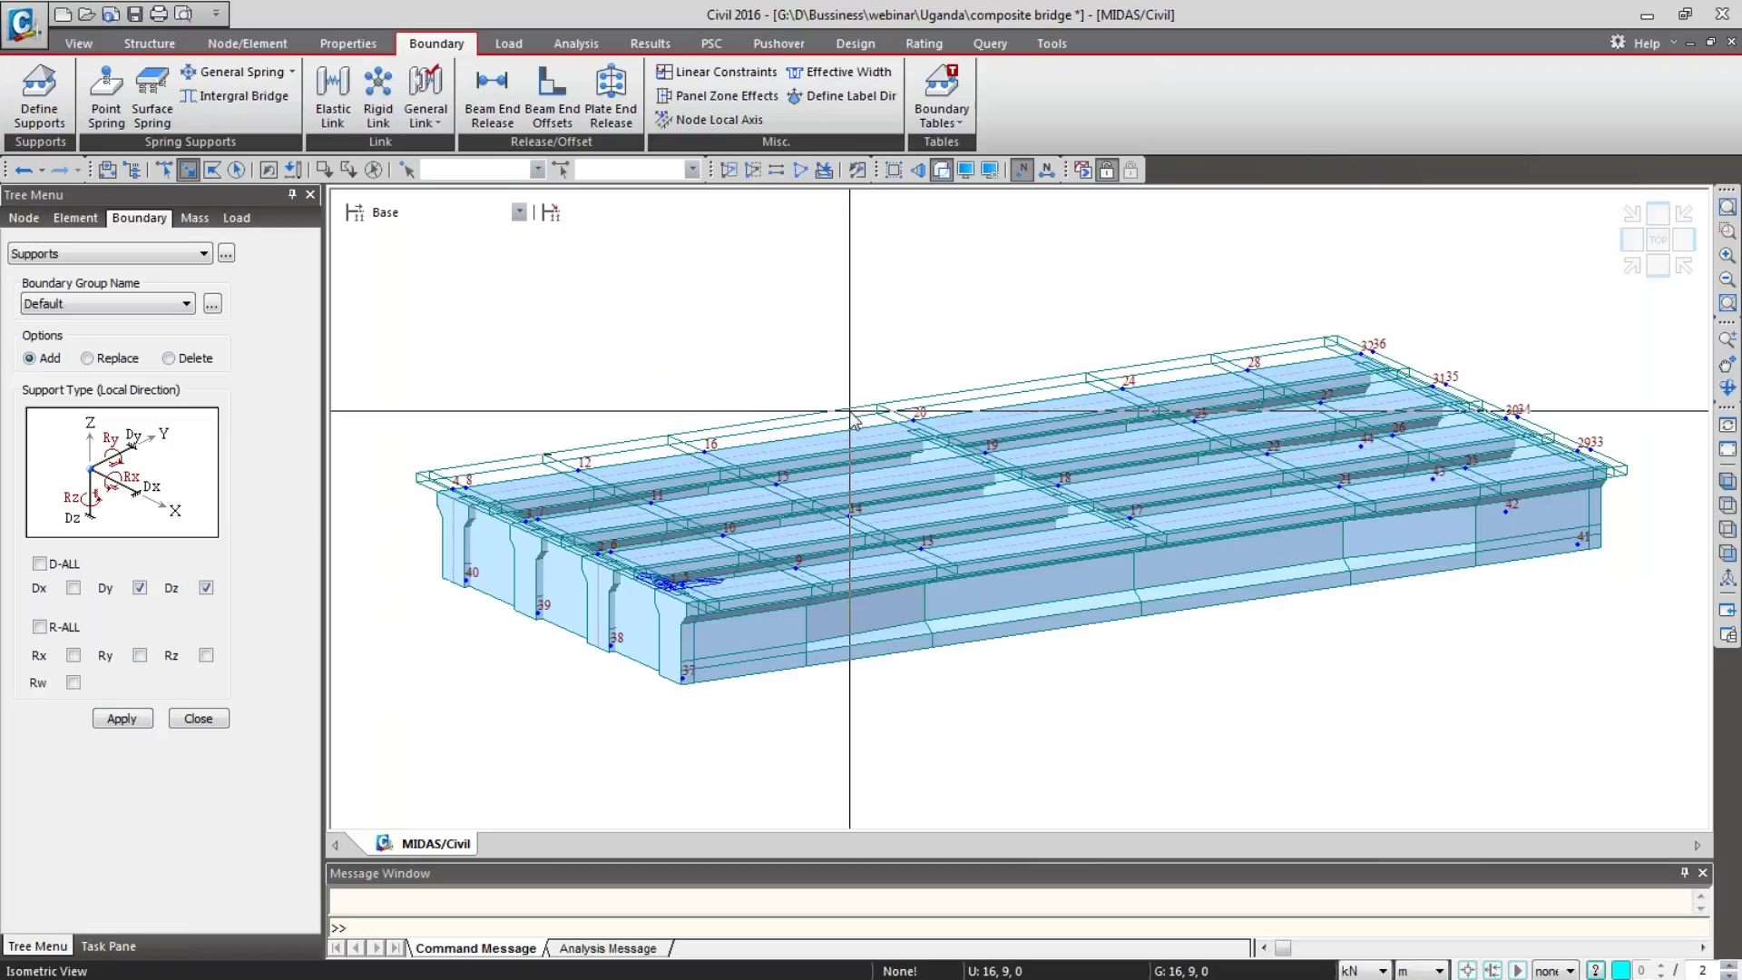
{"action": "key", "text": "ctrl+e"}
{"action": "left_click", "coordinate": [715, 384]}
{"action": "left_click", "coordinate": [737, 753]}
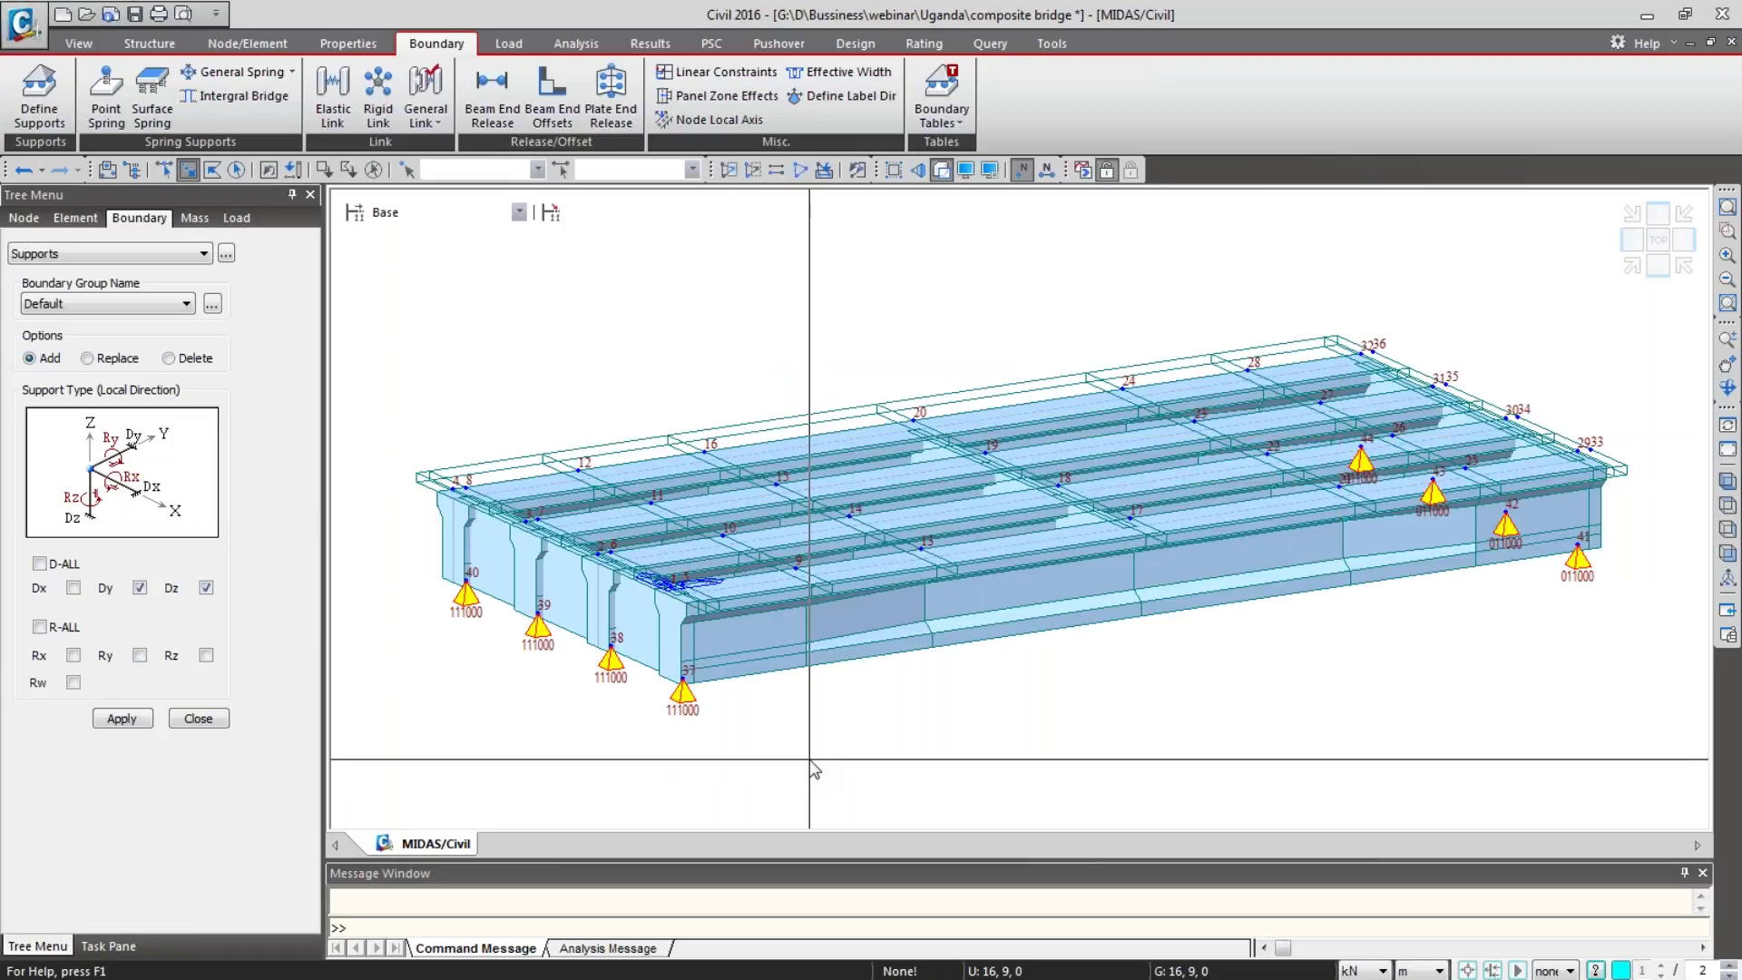
Step: Hide the node numbers, show the model as a wireframe without section shapes, and save it
{"action": "left_click", "coordinate": [1021, 170]}
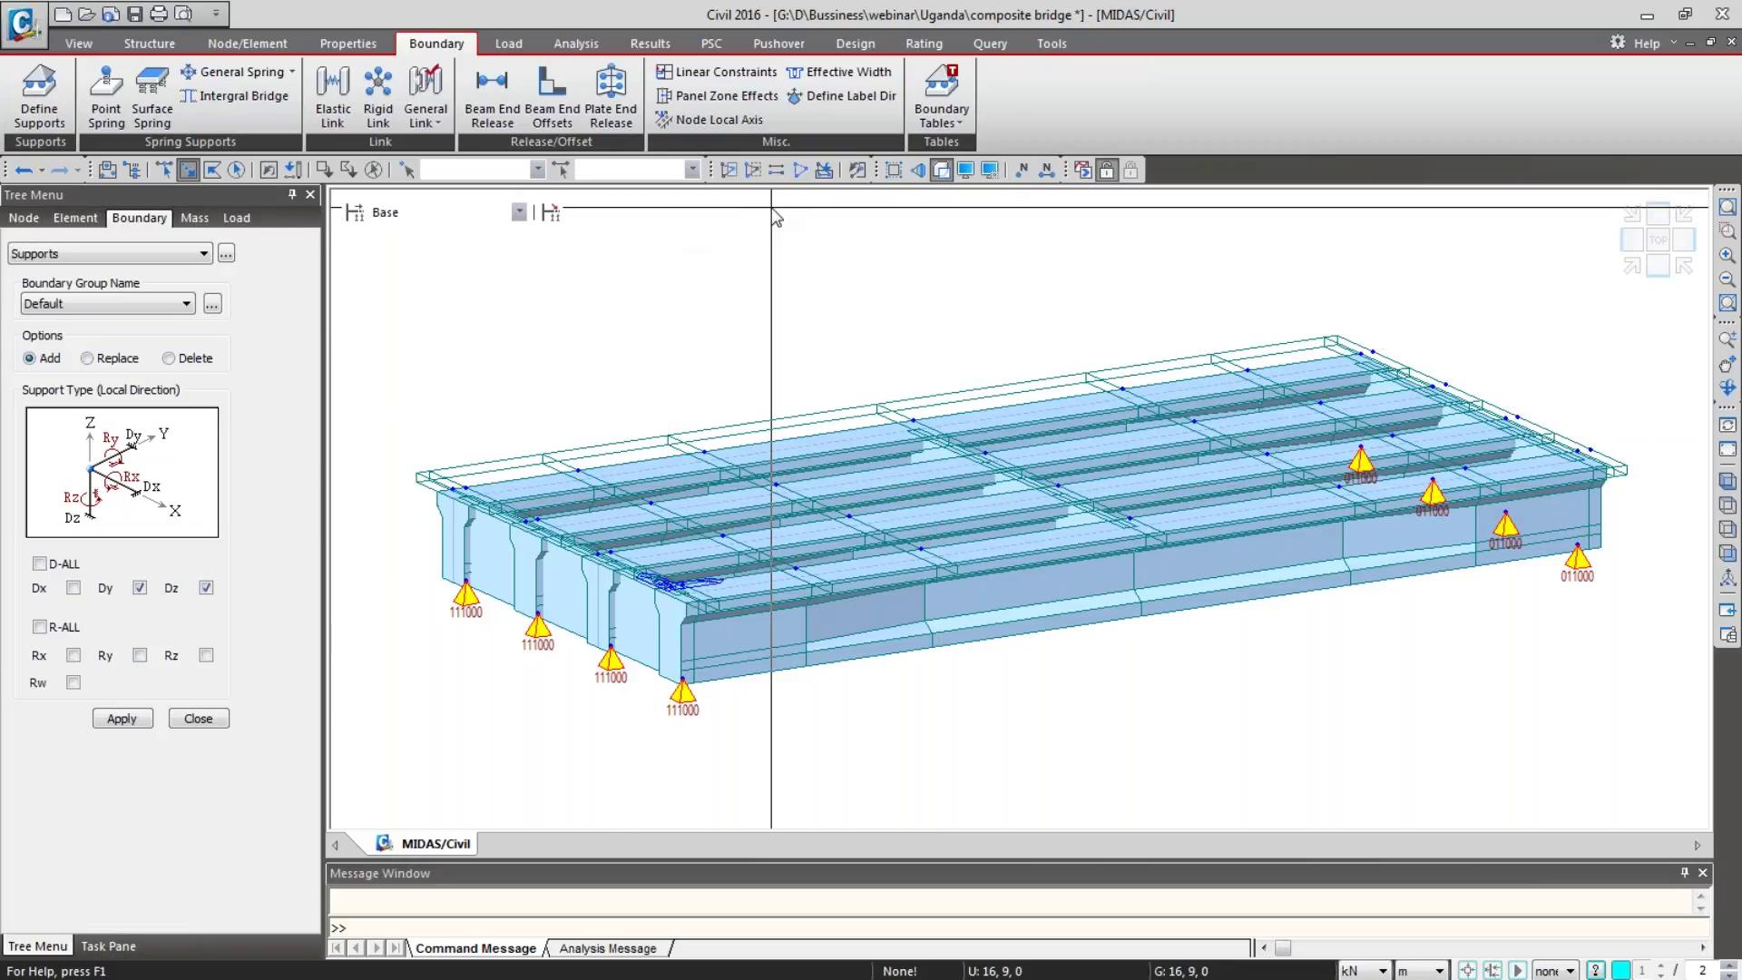
{"action": "left_click", "coordinate": [942, 169]}
{"action": "key", "text": "ctrl+s"}
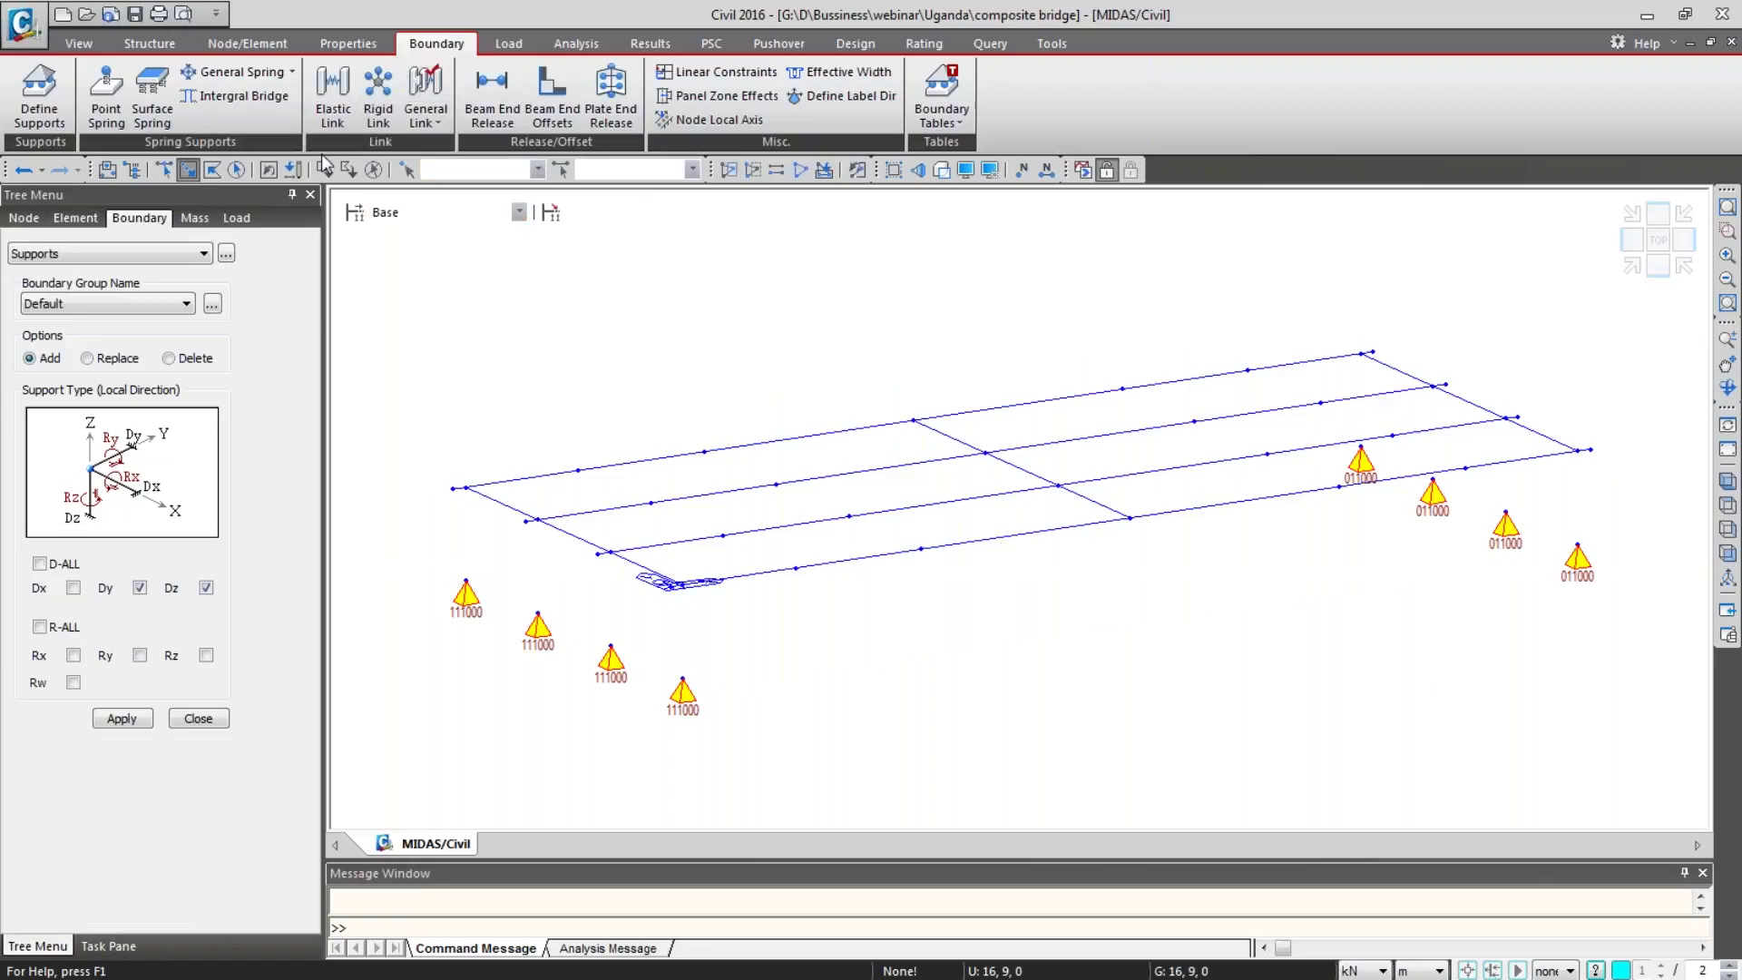
Step: Add rigid-type elastic links joining the four near-end girder nodes to the fully fixed support nodes beneath them
{"action": "left_click", "coordinate": [332, 90]}
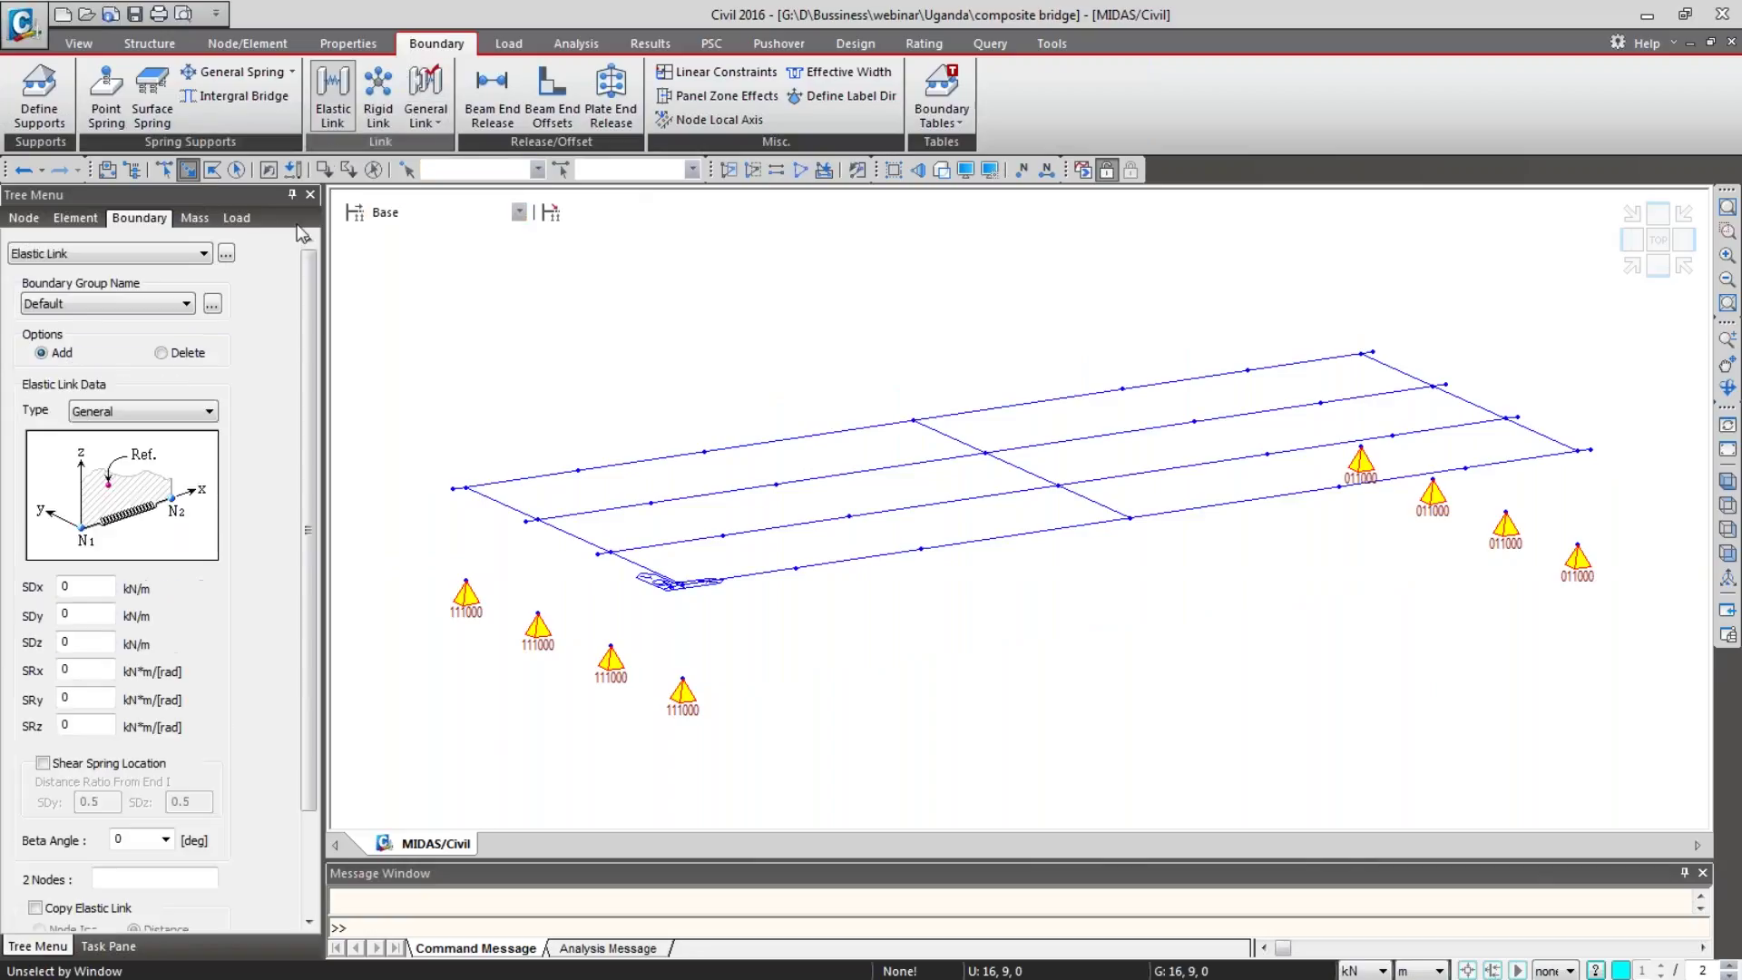
{"action": "left_click", "coordinate": [181, 411]}
{"action": "left_click", "coordinate": [181, 445]}
{"action": "left_click_drag", "start_coordinate": [311, 442], "coordinate": [313, 547]}
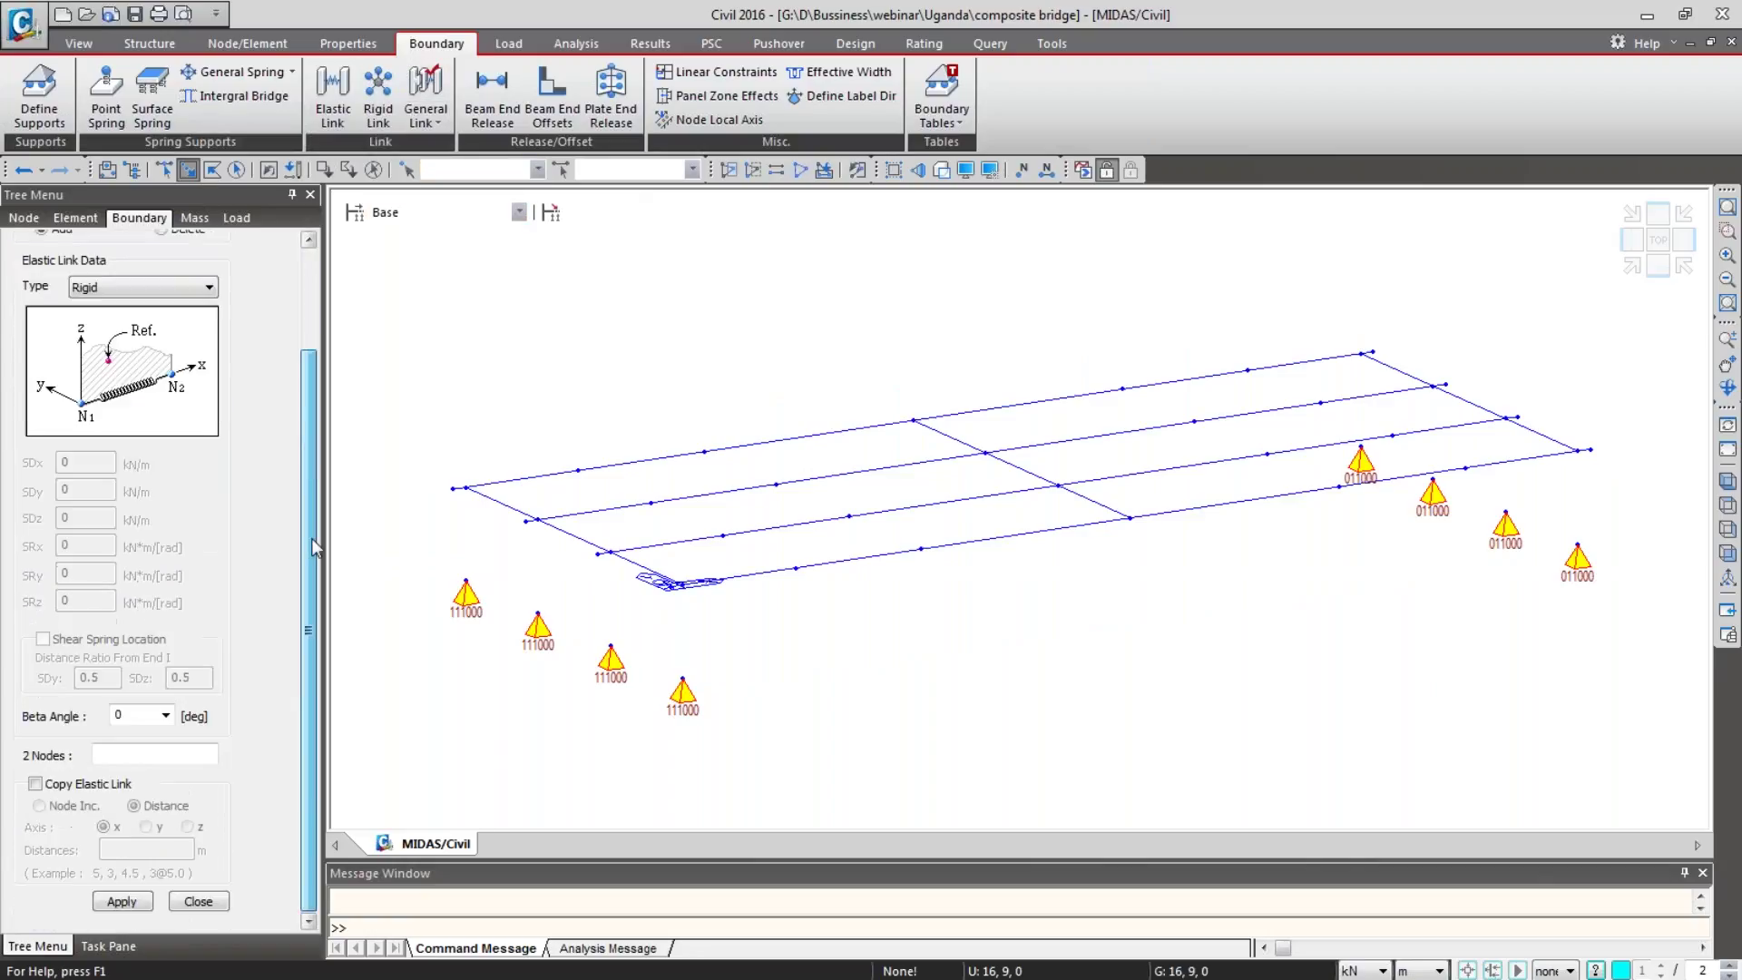
{"action": "left_click", "coordinate": [154, 754]}
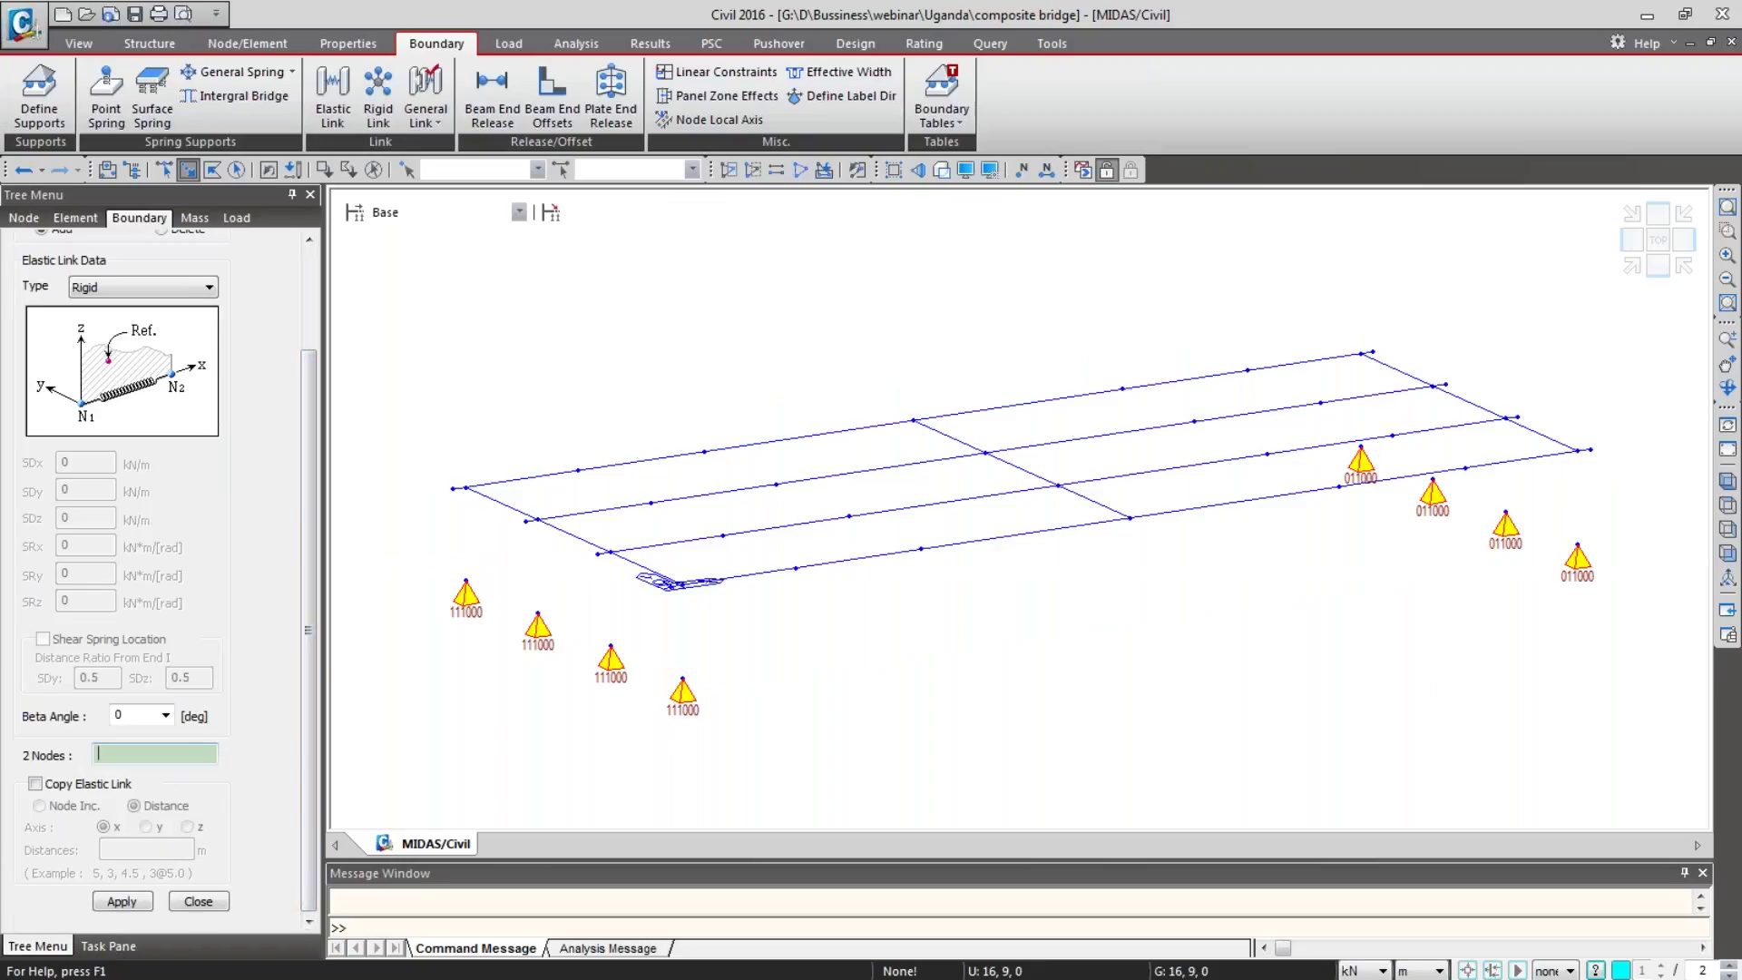
{"action": "left_click", "coordinate": [466, 487]}
{"action": "left_click", "coordinate": [537, 519]}
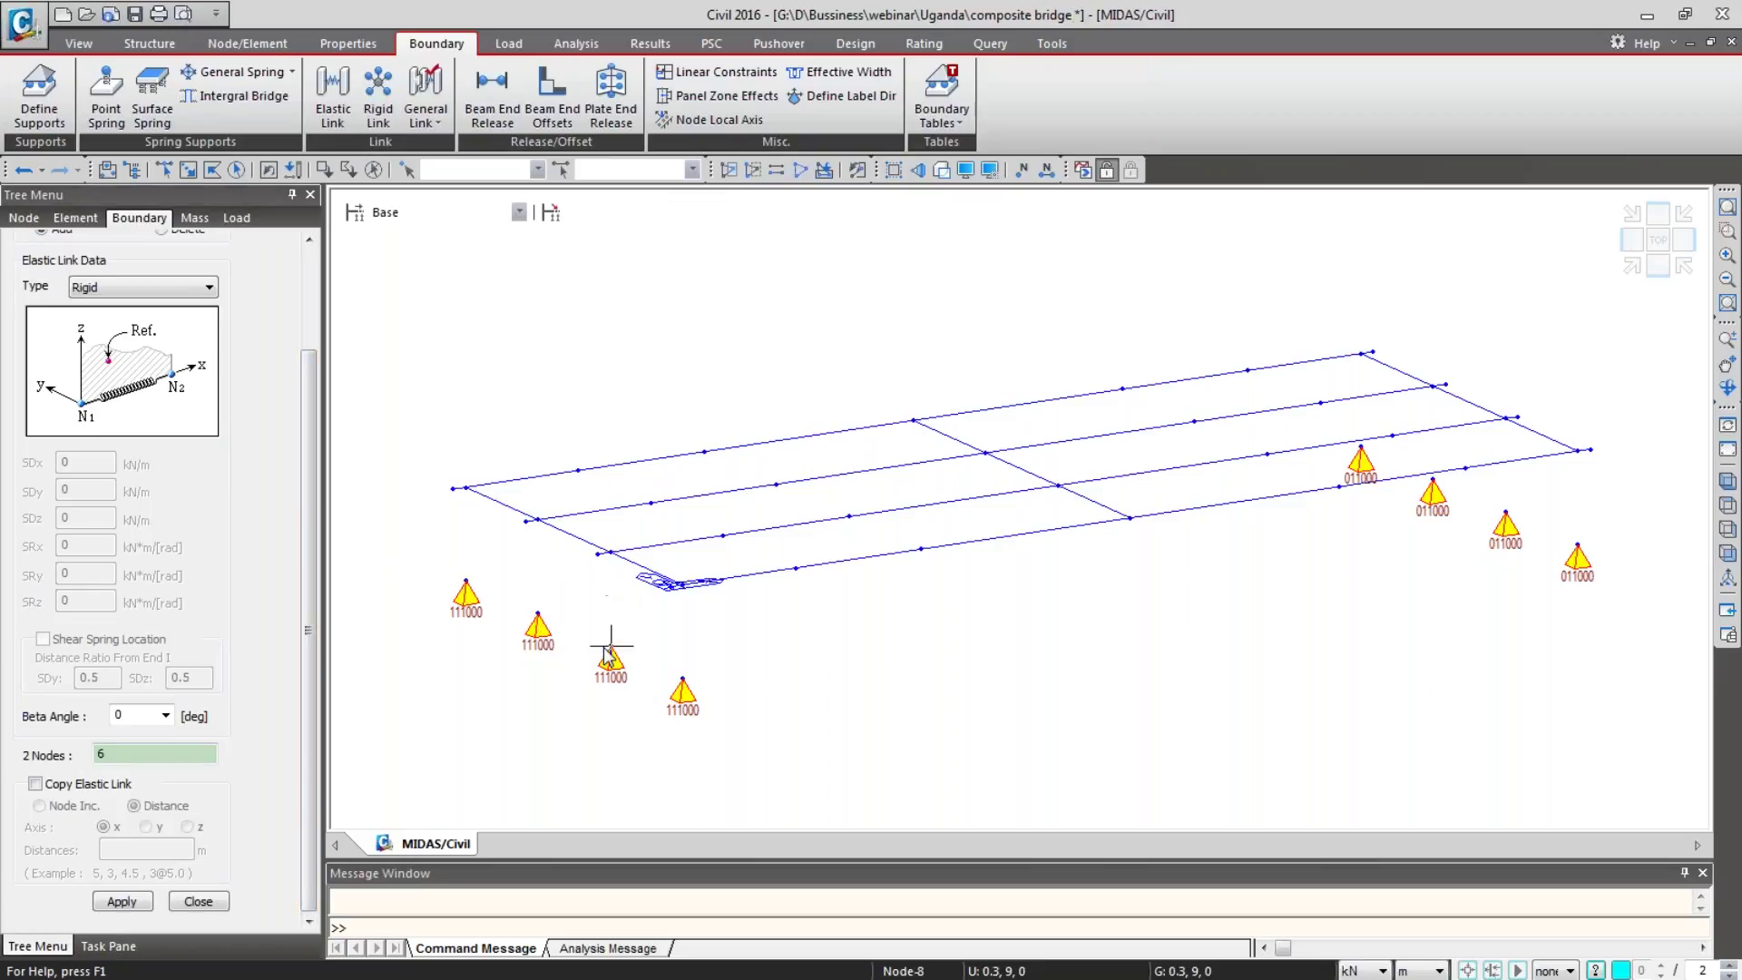
{"action": "left_click", "coordinate": [671, 585]}
{"action": "left_click", "coordinate": [682, 581]}
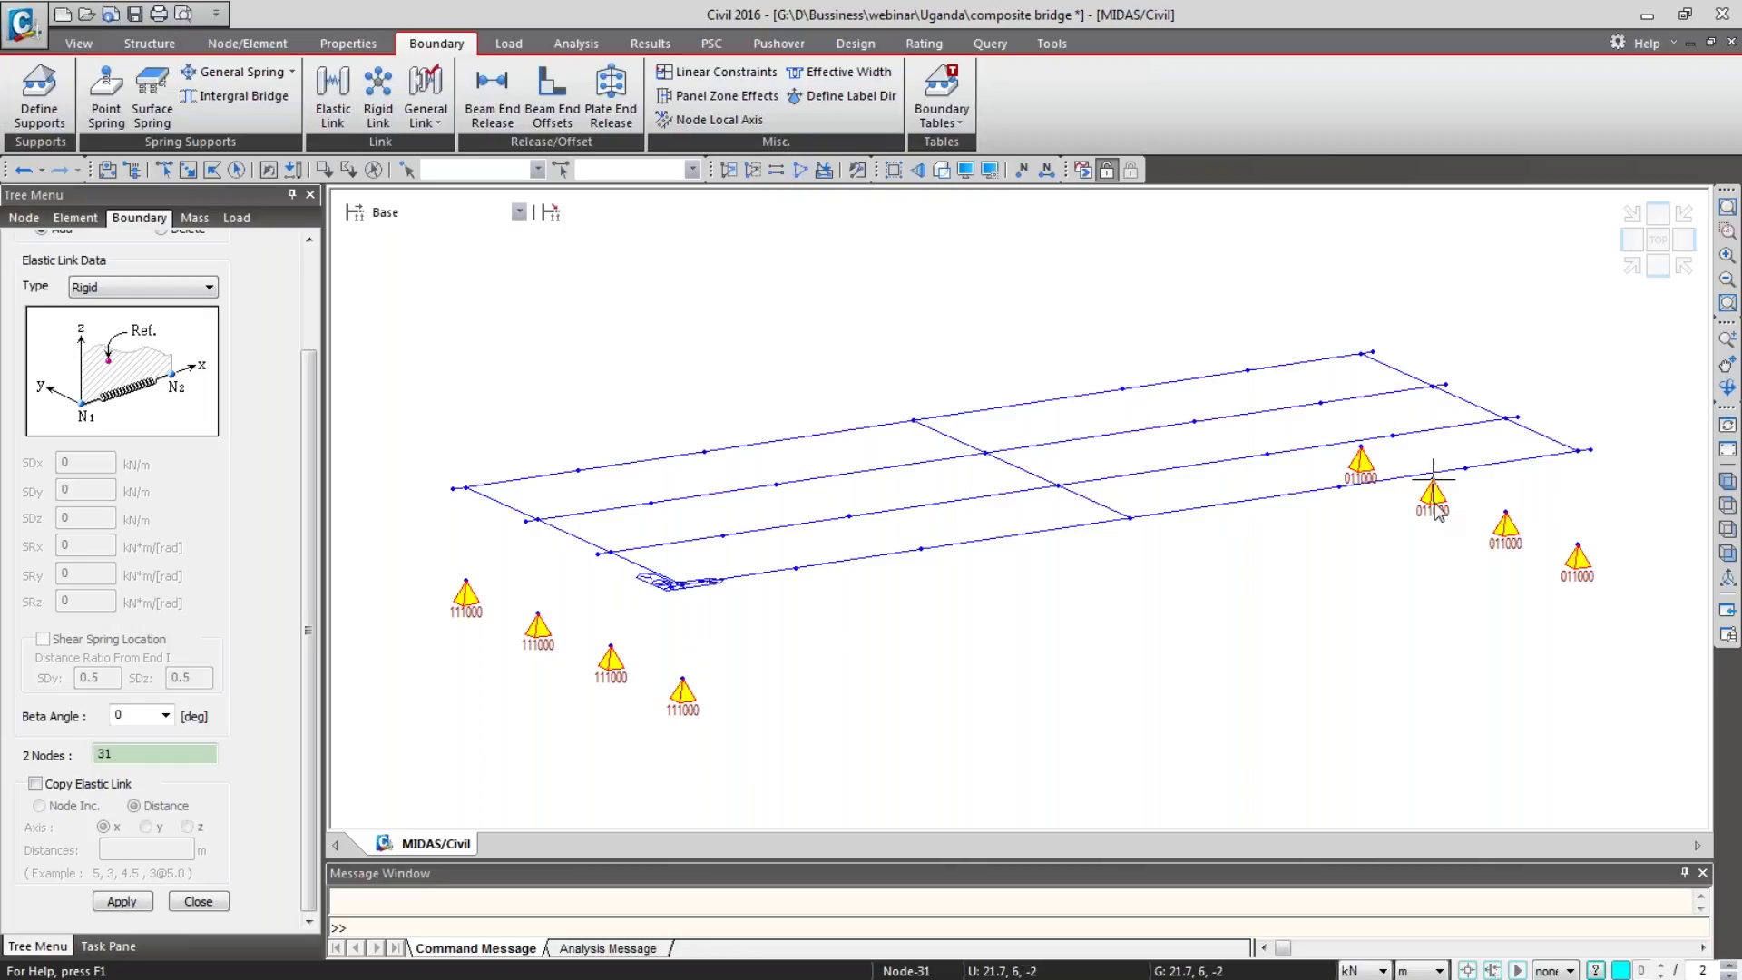
Step: Add rigid elastic links joining the far-end girder nodes to the support nodes below them
{"action": "left_click", "coordinate": [1361, 354]}
{"action": "left_click", "coordinate": [1361, 354]}
{"action": "left_click", "coordinate": [1361, 445]}
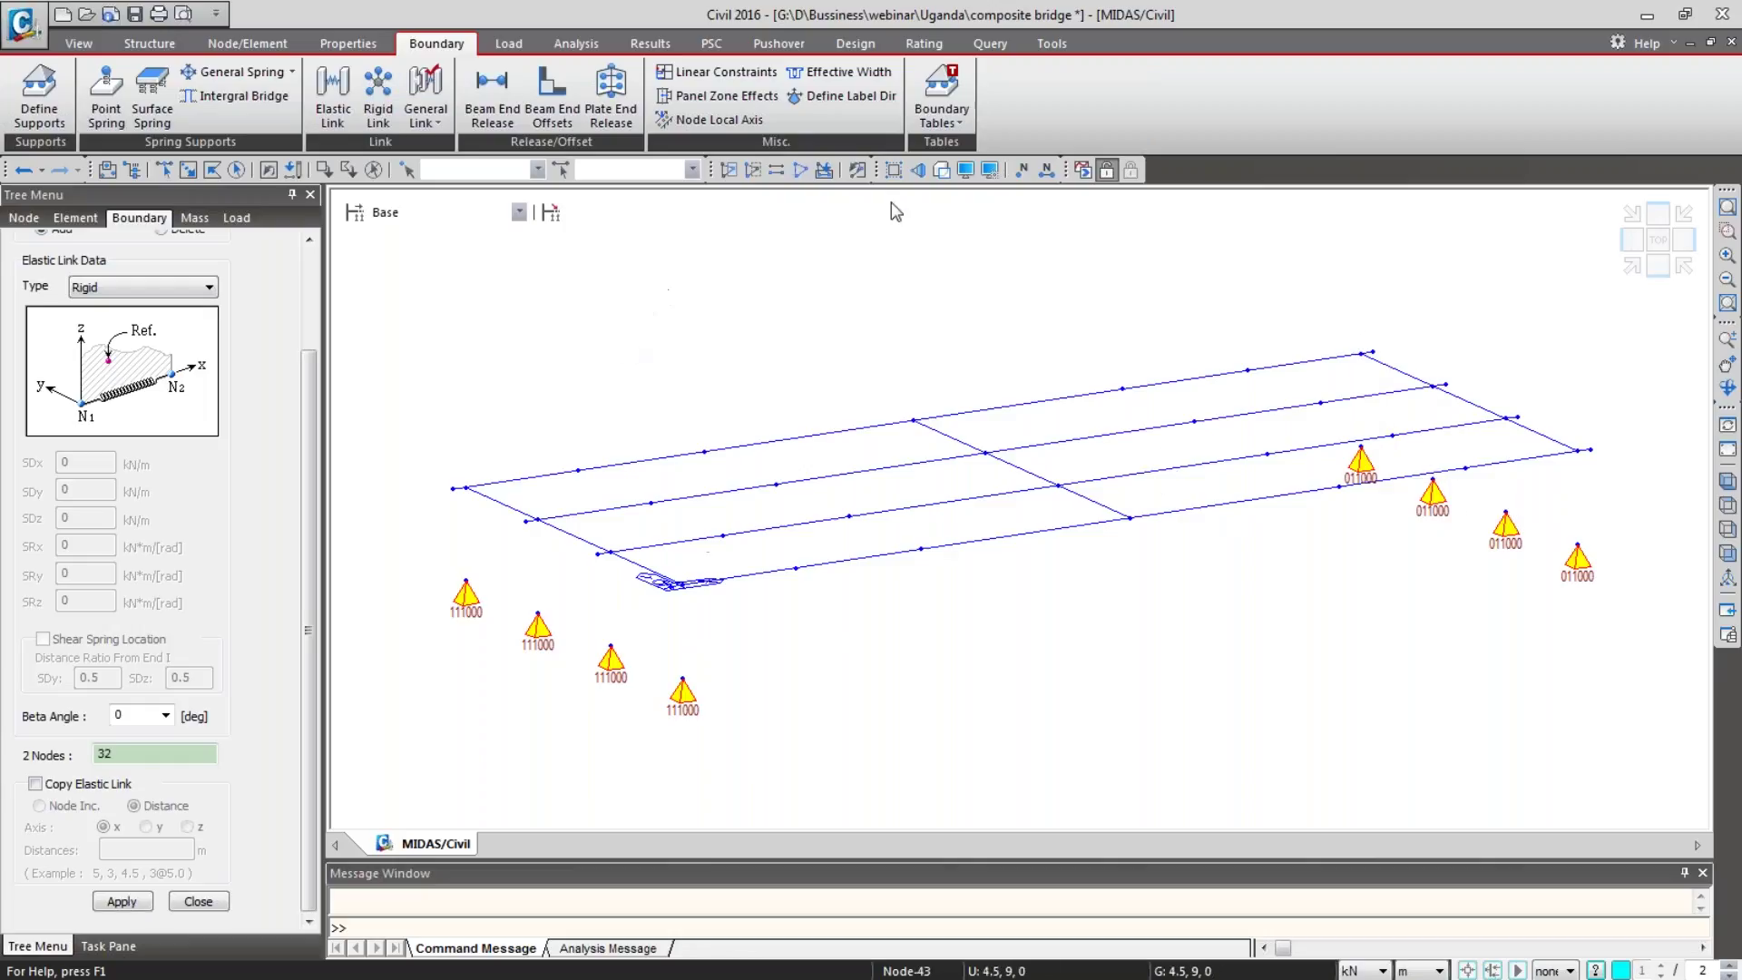
Step: Turn on the display of elastic links in the model and finish the elastic link definition
{"action": "left_click", "coordinate": [965, 169]}
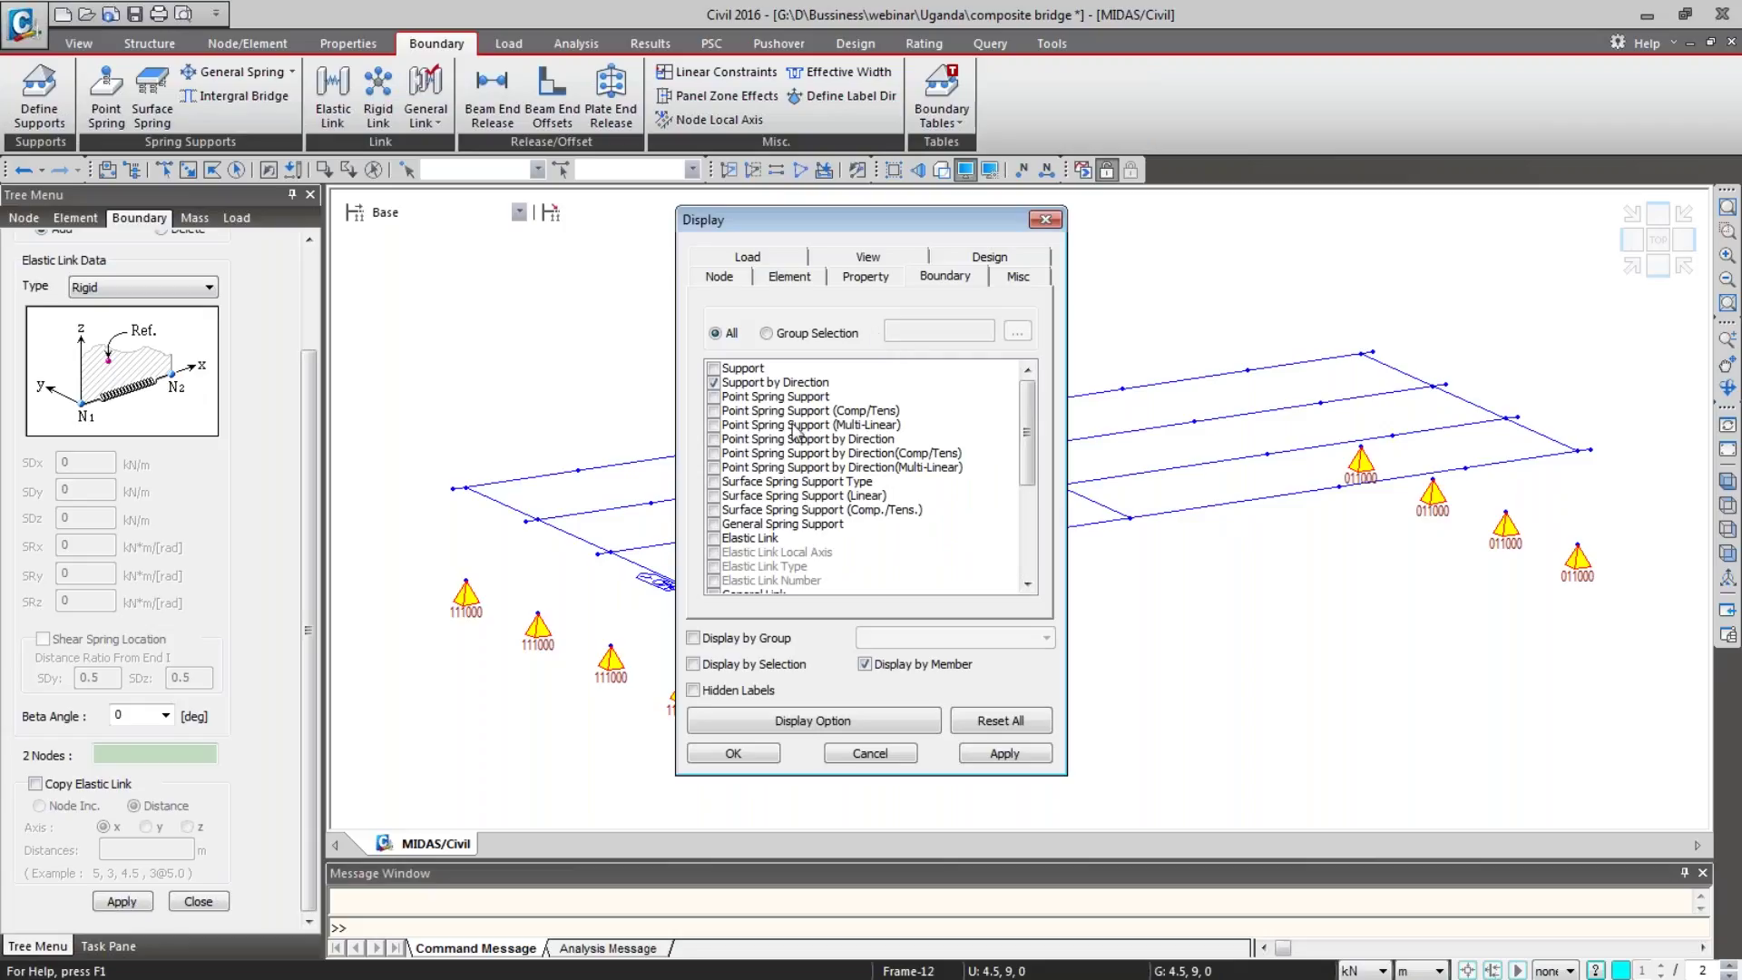
{"action": "left_click", "coordinate": [714, 538]}
{"action": "left_click", "coordinate": [734, 752]}
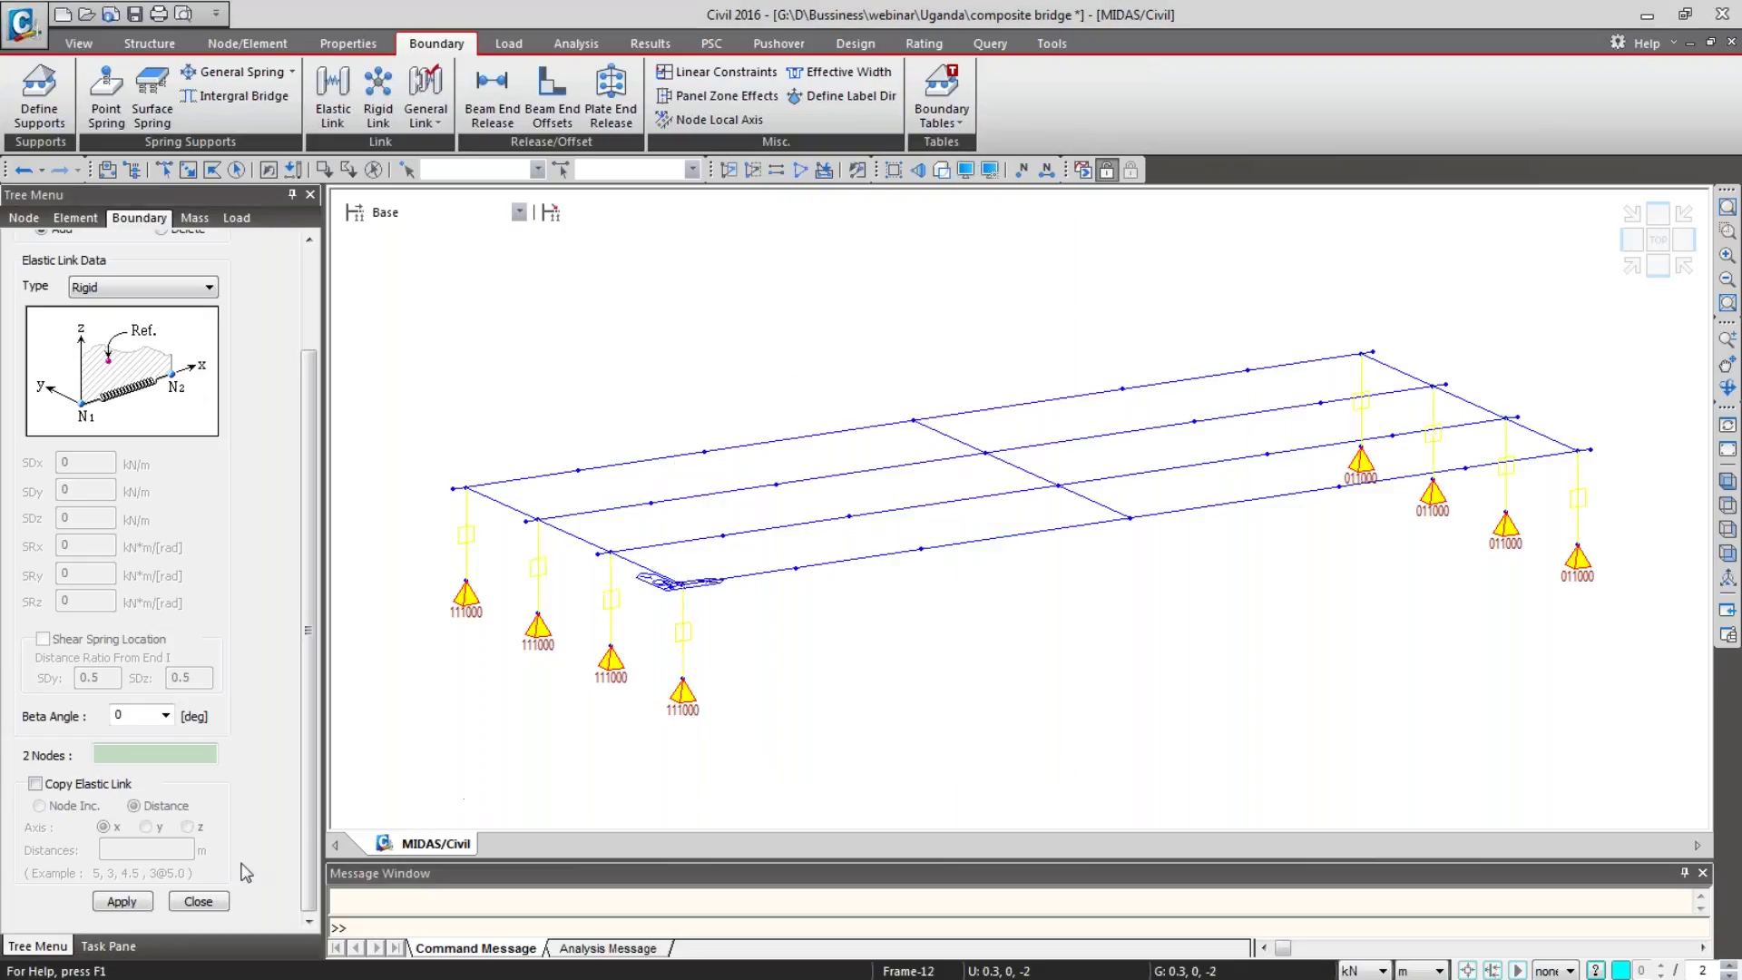
{"action": "left_click", "coordinate": [198, 901]}
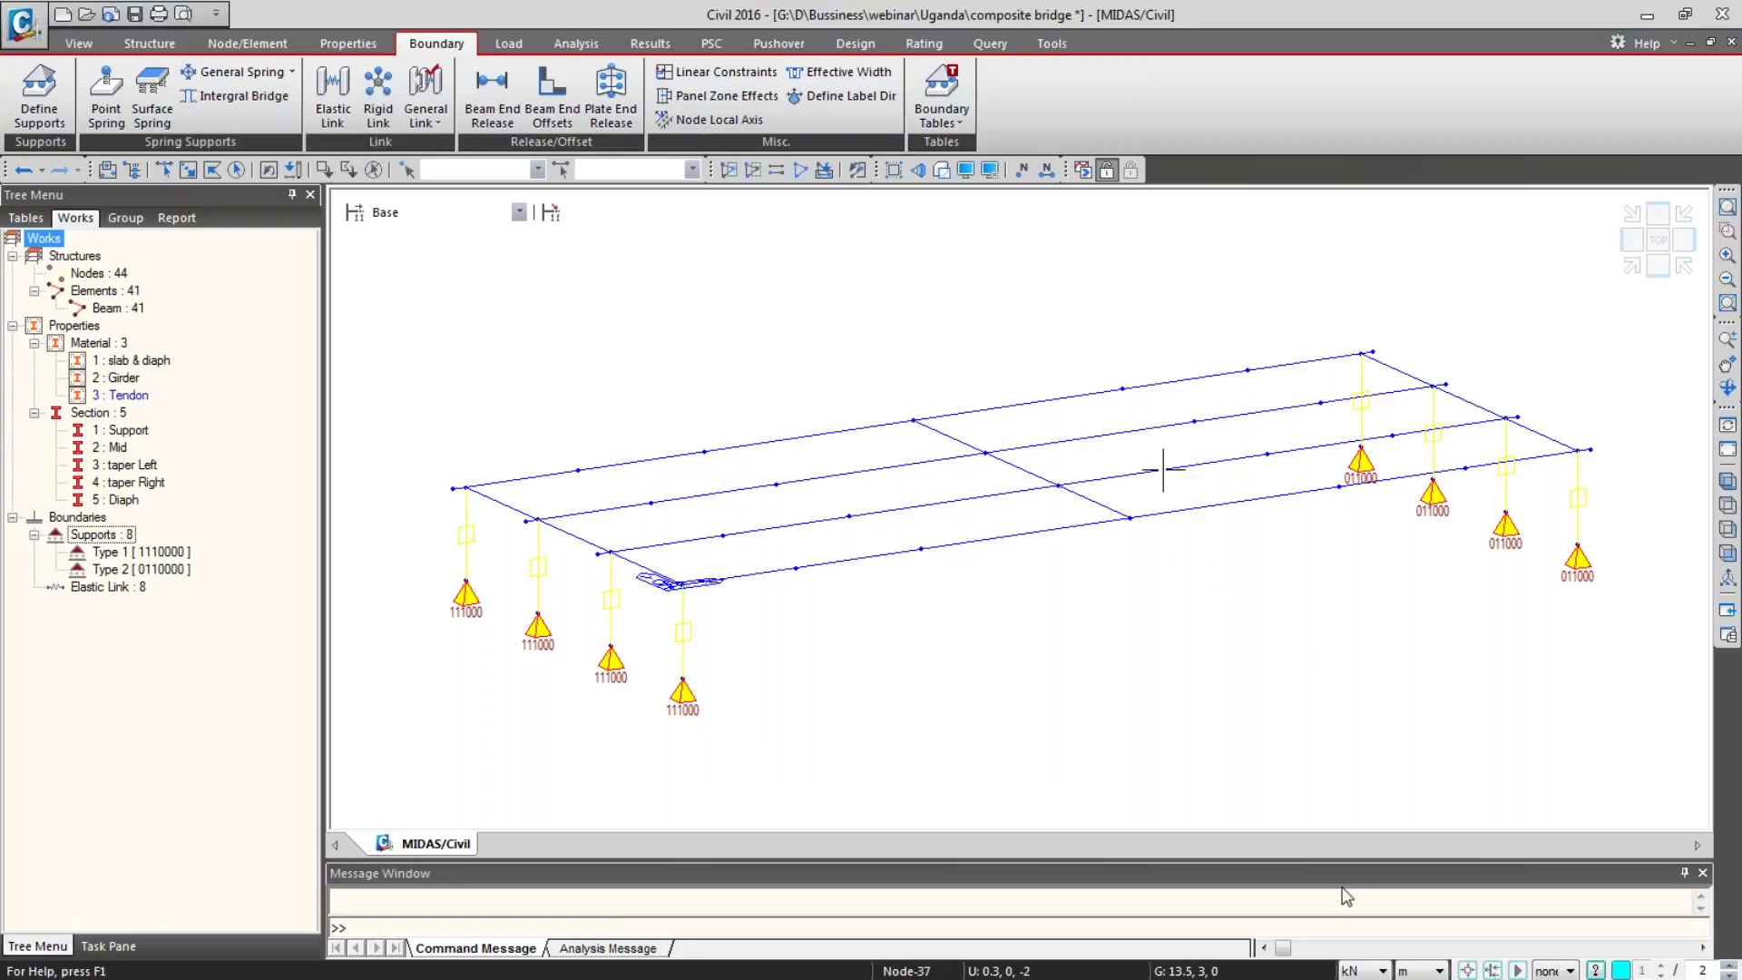
Step: Switch the model units to N for force and mm for length
{"action": "left_click", "coordinate": [1363, 971]}
{"action": "left_click", "coordinate": [1375, 902]}
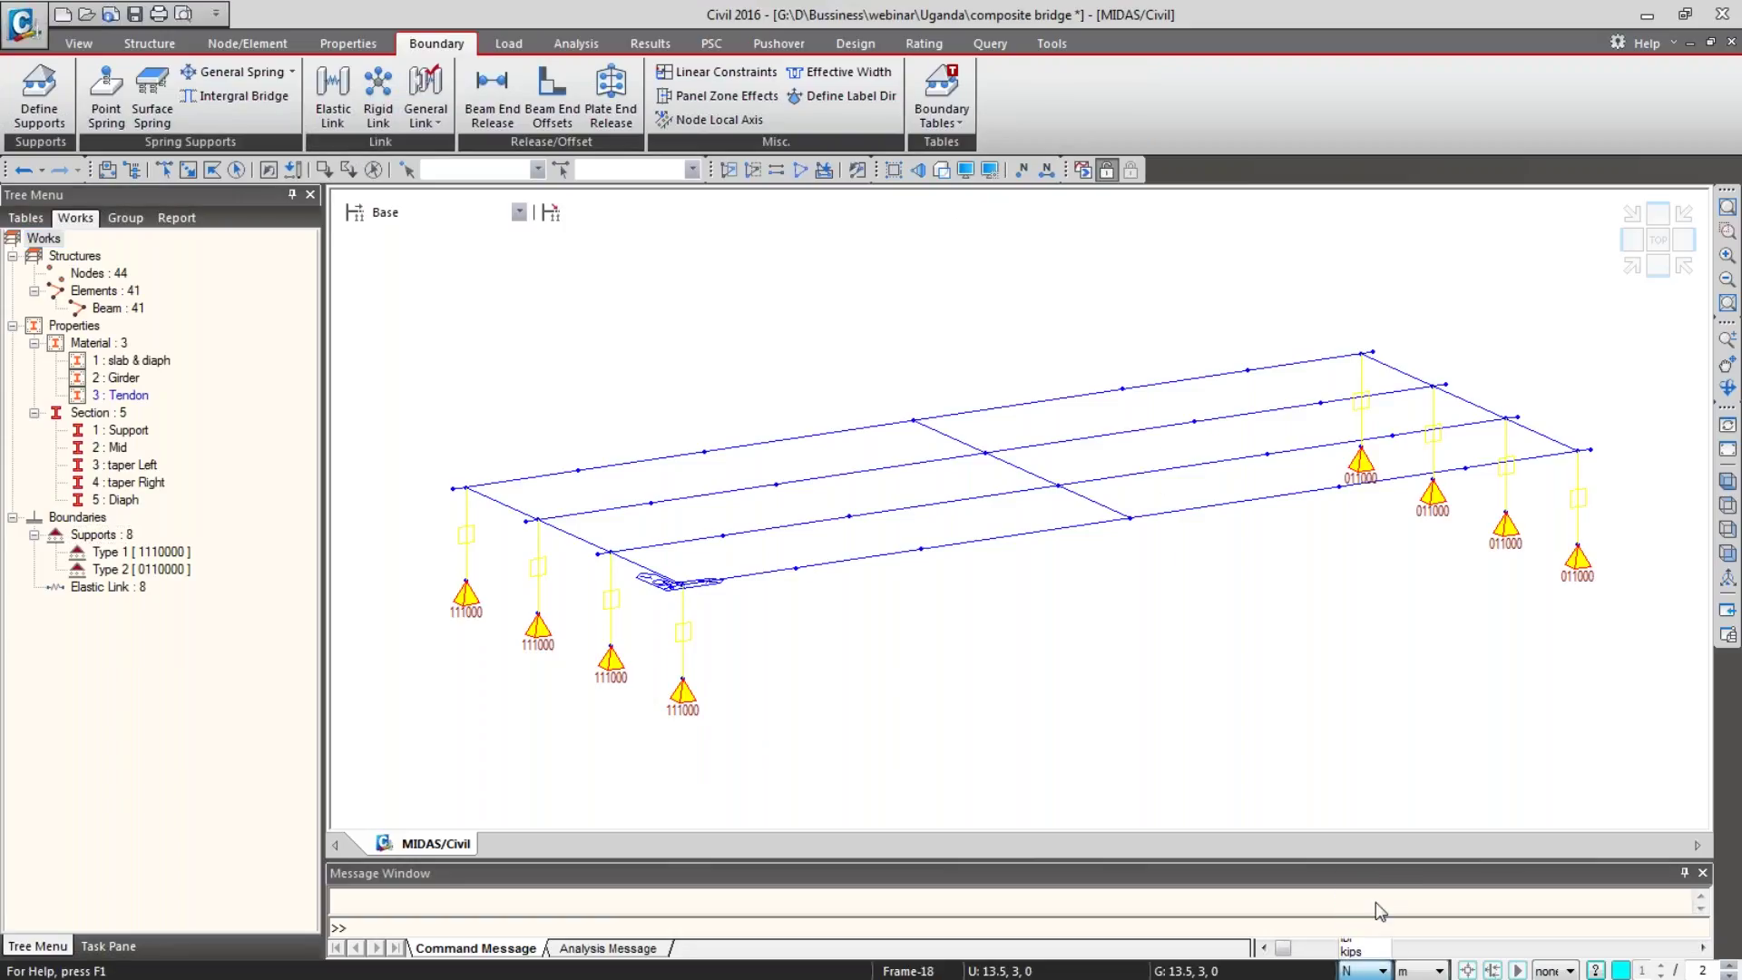
{"action": "left_click", "coordinate": [1426, 971]}
{"action": "left_click", "coordinate": [1415, 916]}
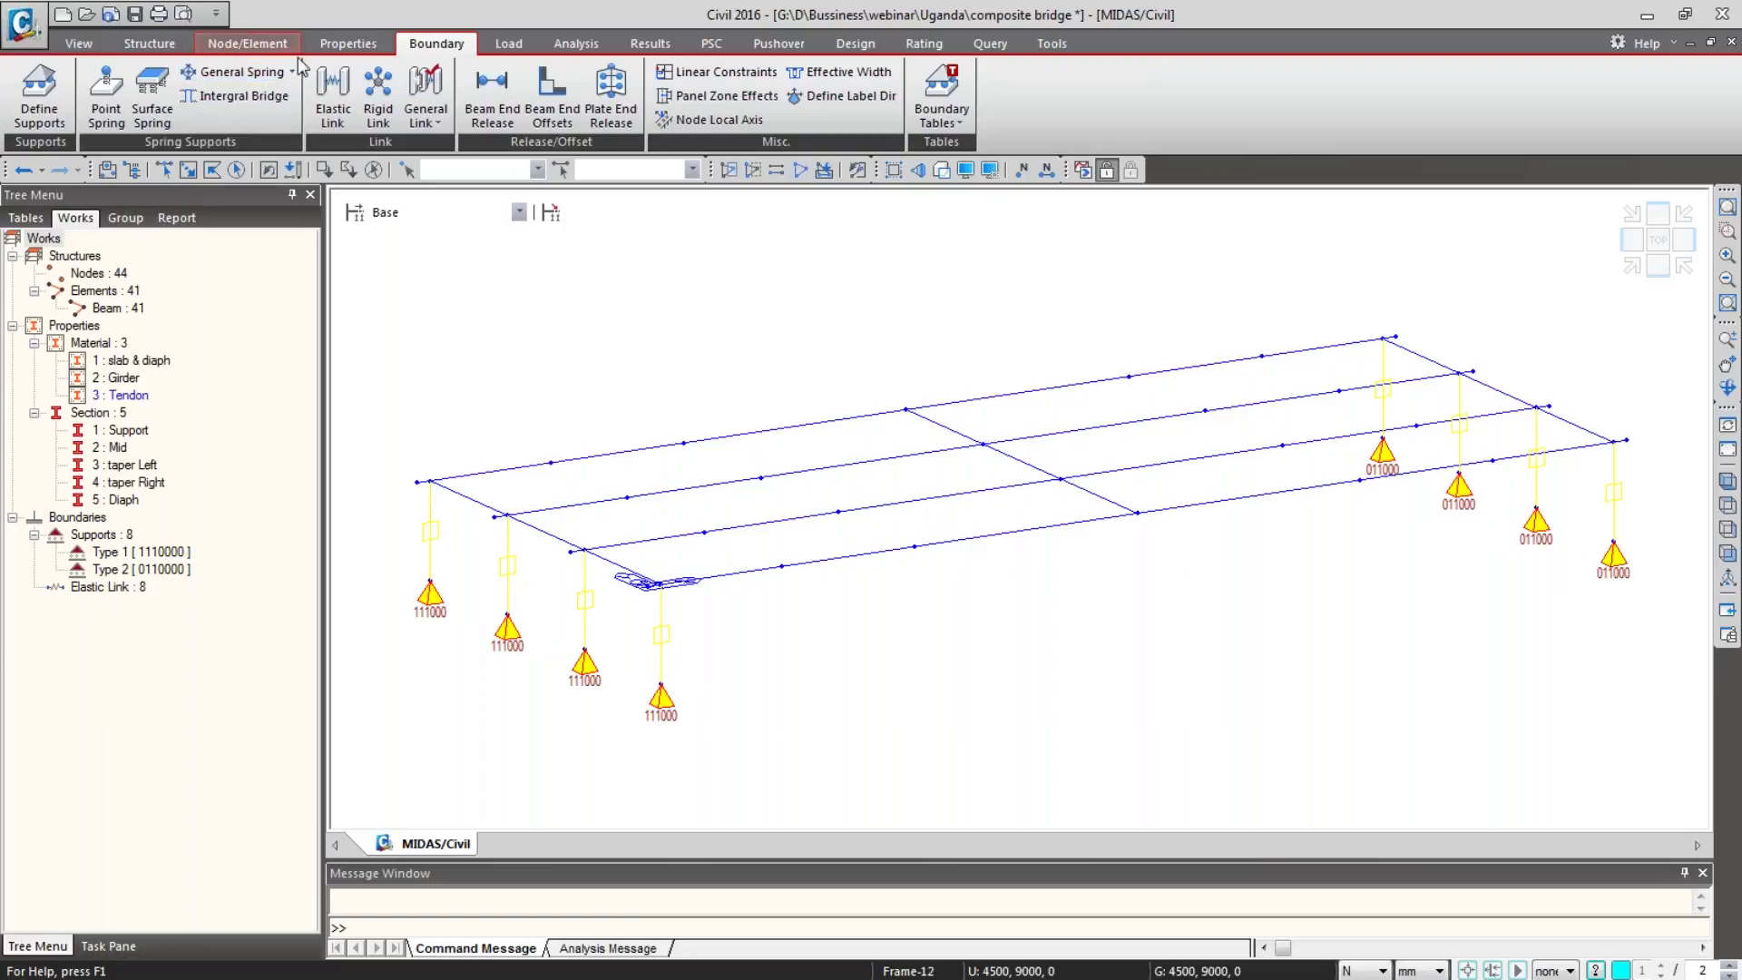
Step: Define a creep/shrinkage material named Girder with the European code, a 28-day strength of 45 N/mm² and a notional size of 1000 mm
{"action": "left_click", "coordinate": [335, 45]}
{"action": "left_click", "coordinate": [145, 95]}
{"action": "left_click_drag", "start_coordinate": [719, 381], "coordinate": [115, 200]}
{"action": "left_click", "coordinate": [423, 239]}
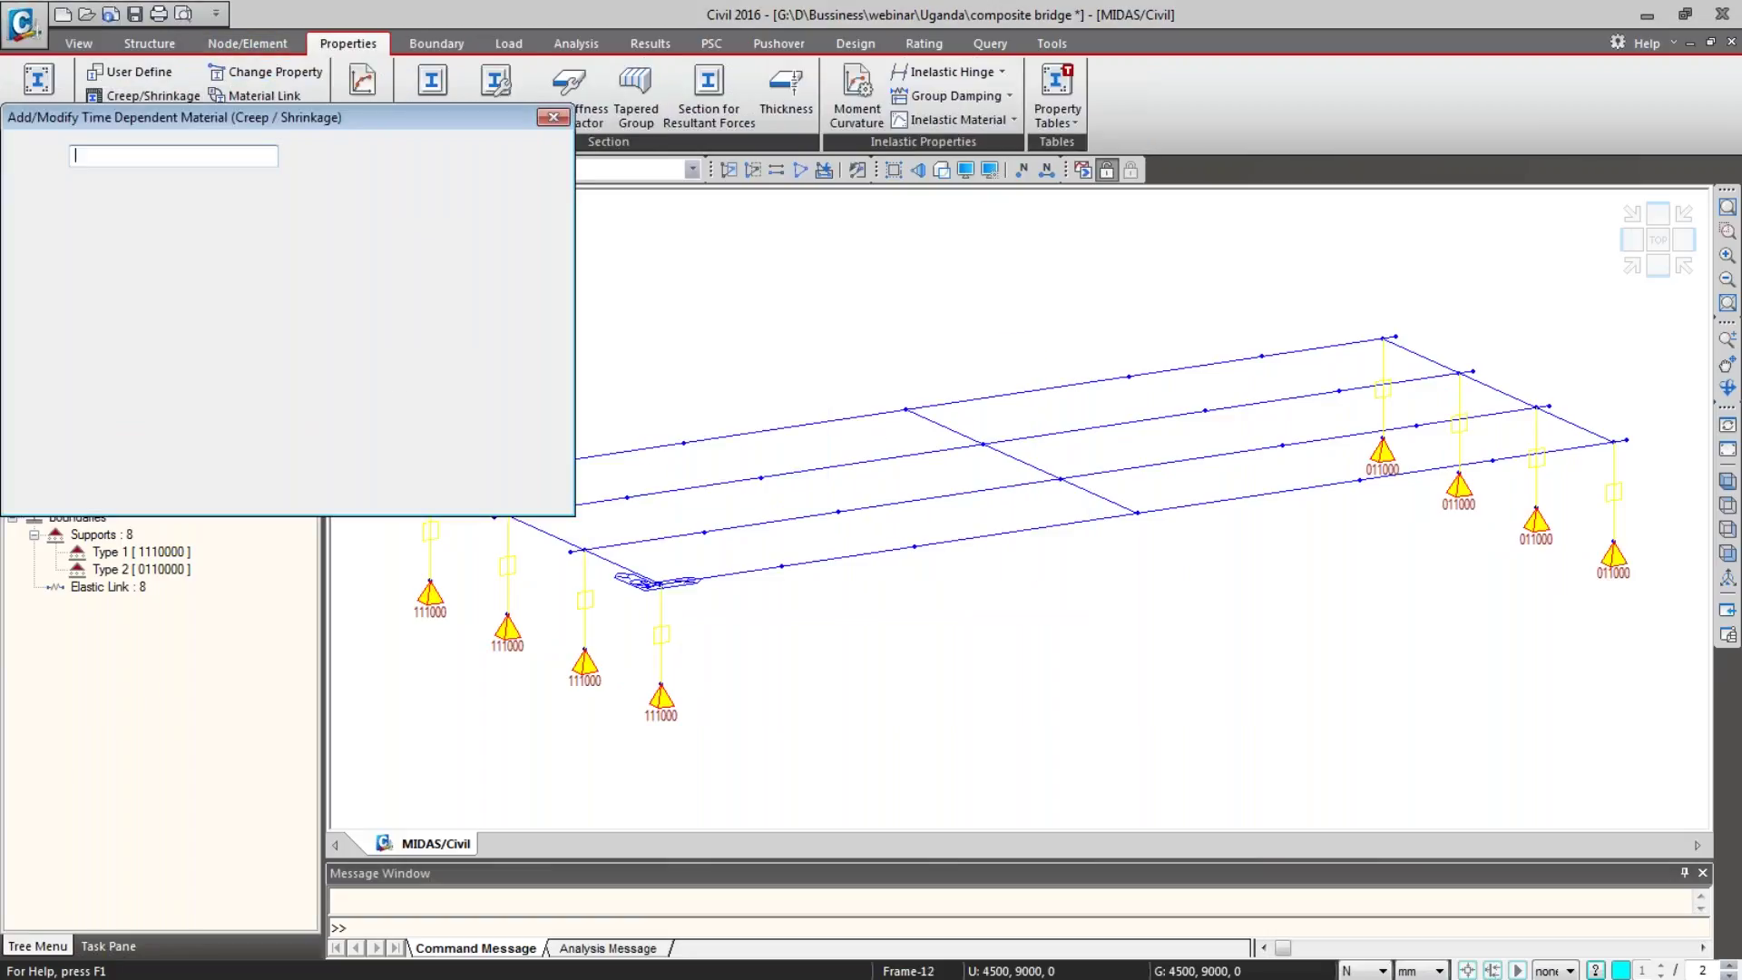
{"action": "left_click_drag", "start_coordinate": [188, 122], "coordinate": [697, 107]}
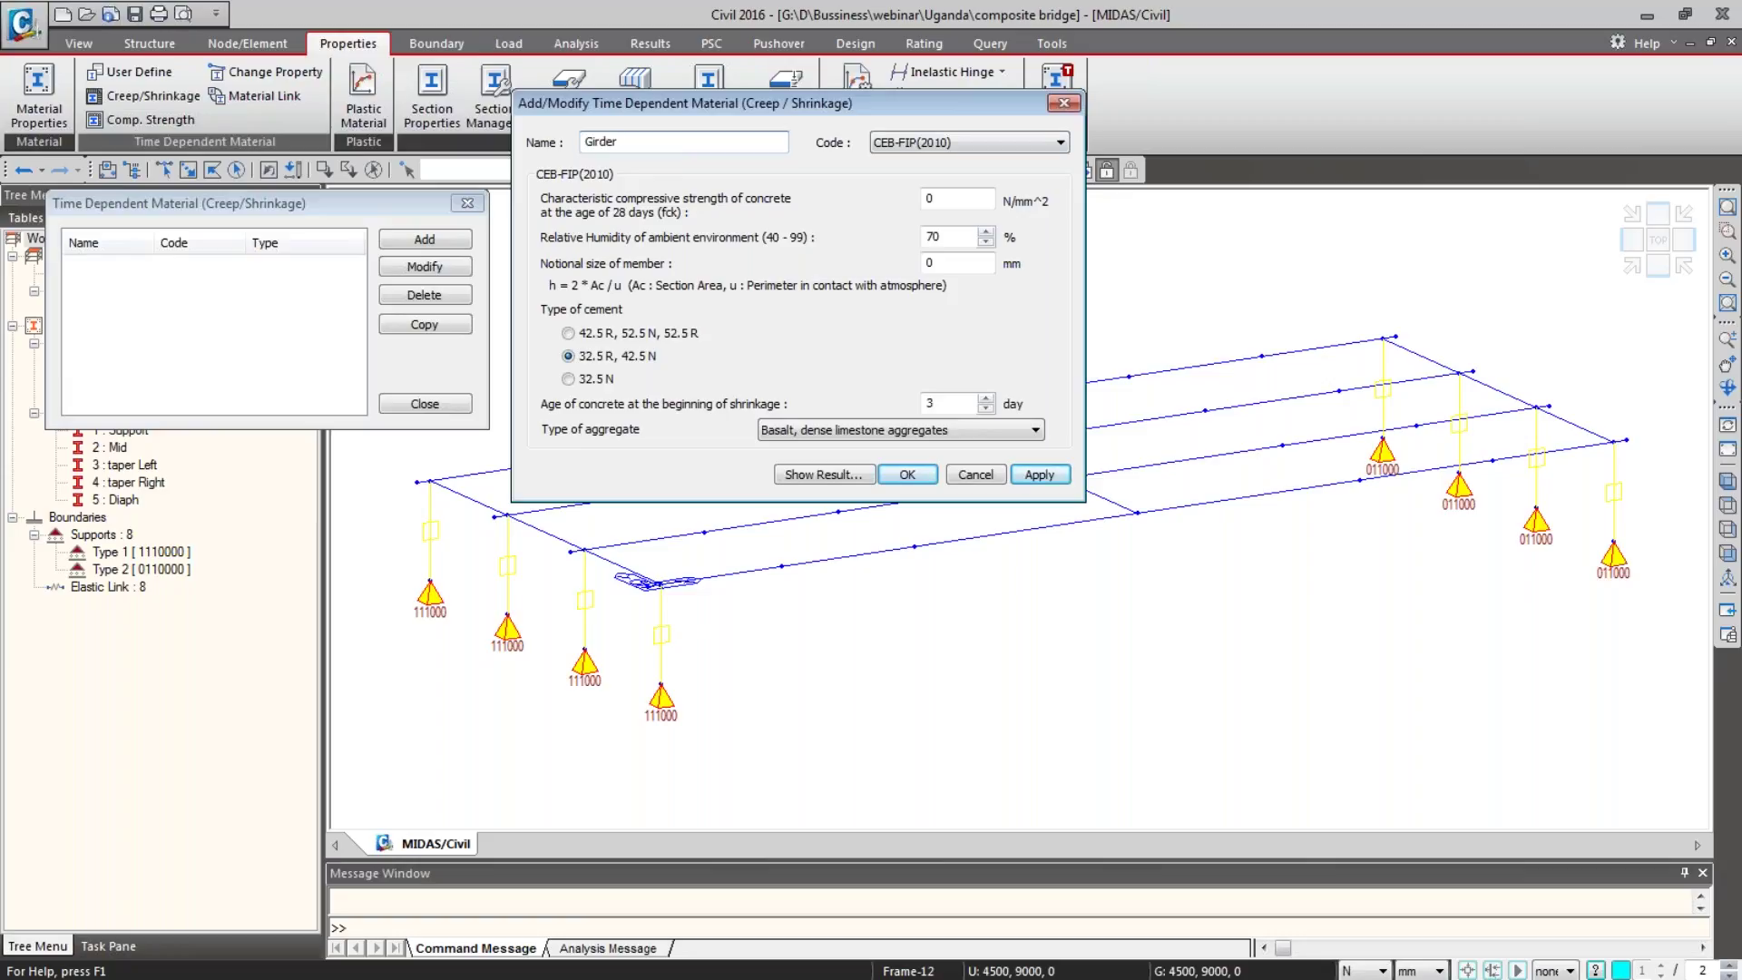
{"action": "left_click", "coordinate": [969, 143]}
{"action": "left_click", "coordinate": [935, 313]}
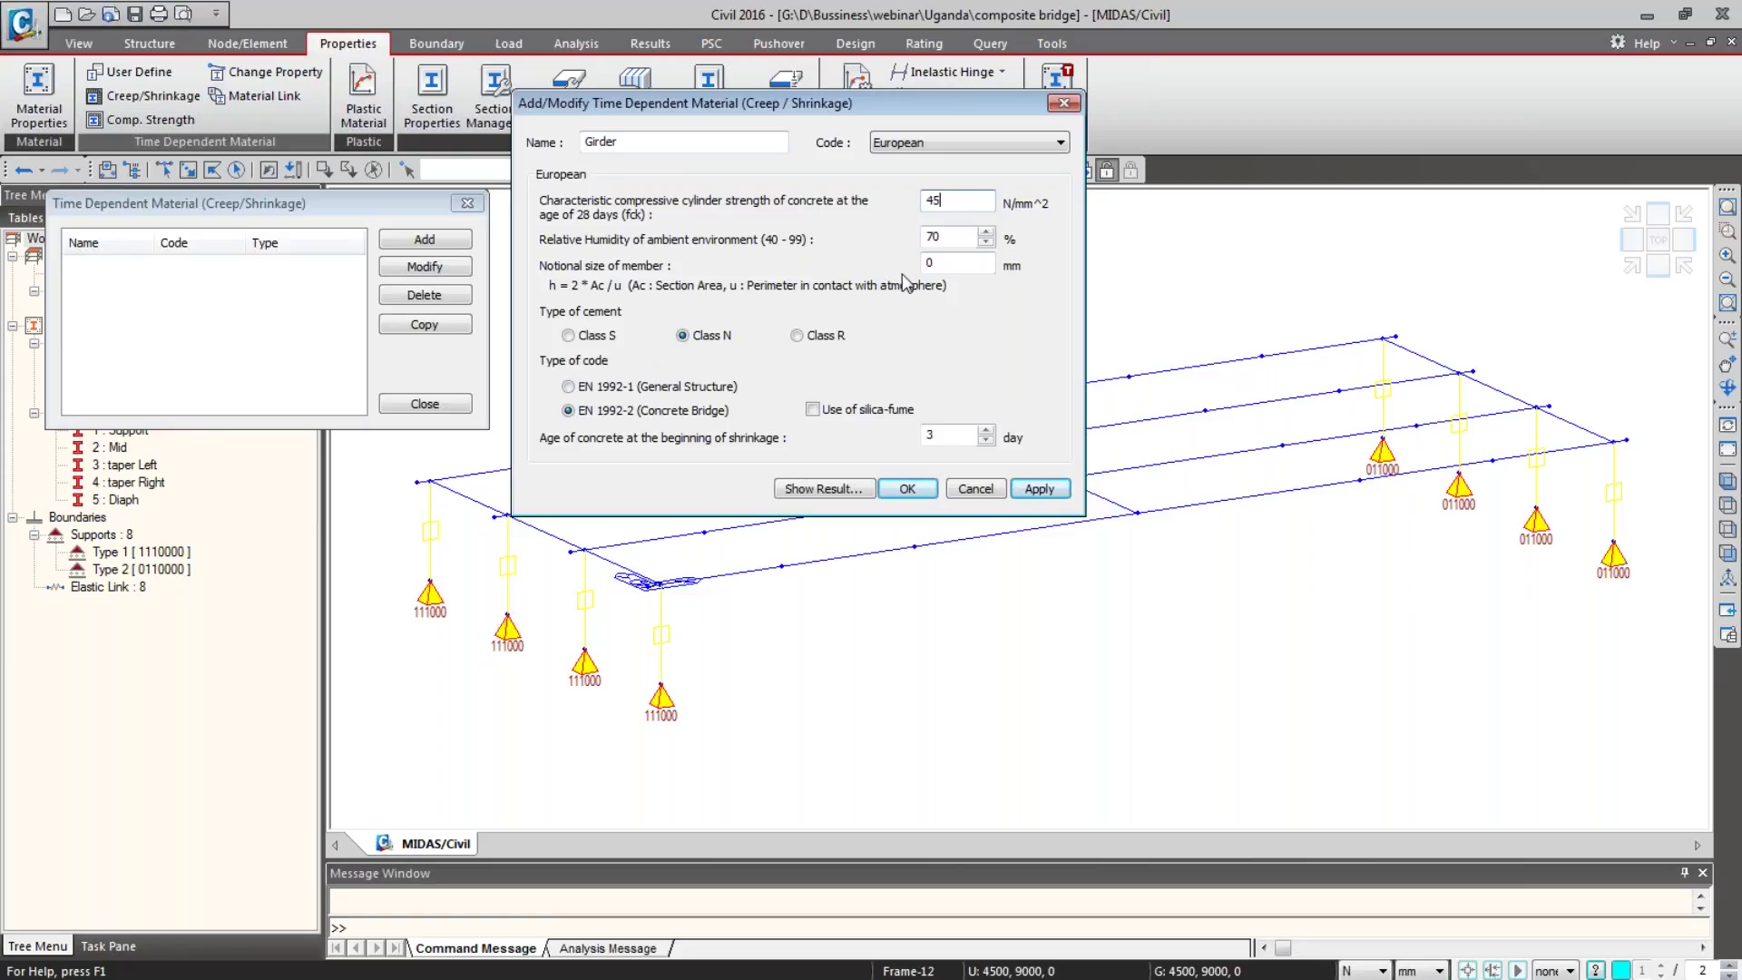
{"action": "key", "text": "Tab"}
Step: Plot the Girder material's creep coefficient and shrinkage strain curves, and add the material to the creep/shrinkage list
{"action": "left_click", "coordinate": [851, 492]}
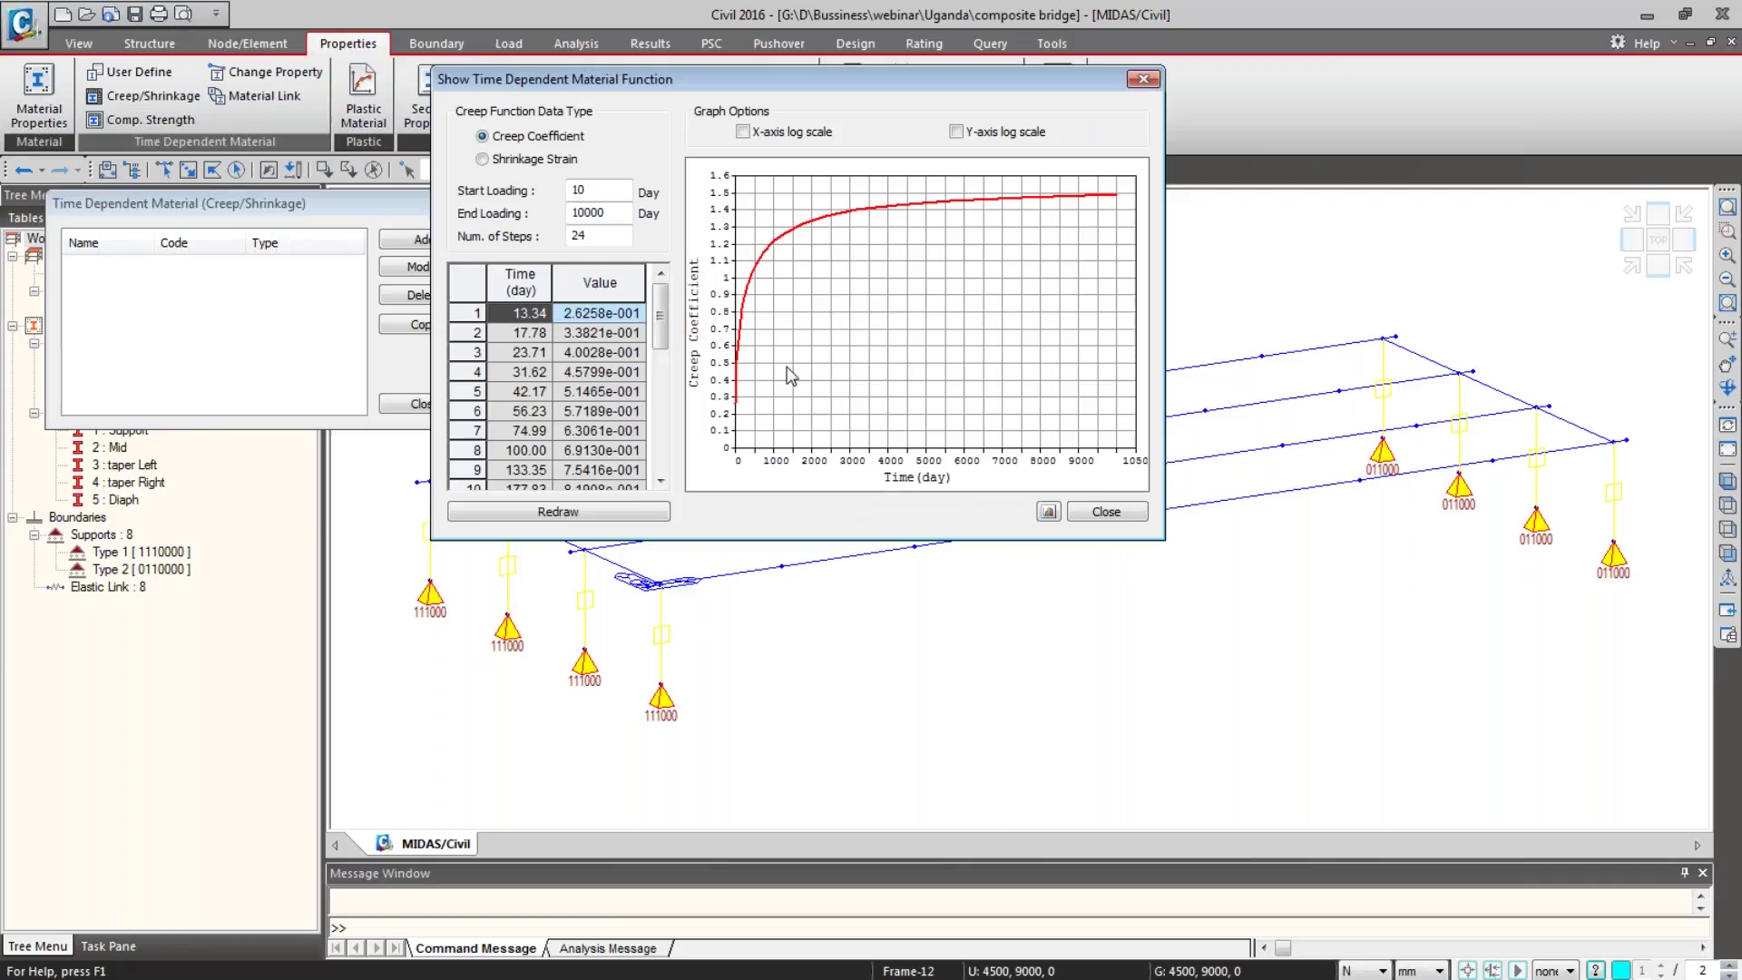
{"action": "left_click", "coordinate": [534, 160]}
{"action": "left_click", "coordinate": [1095, 511]}
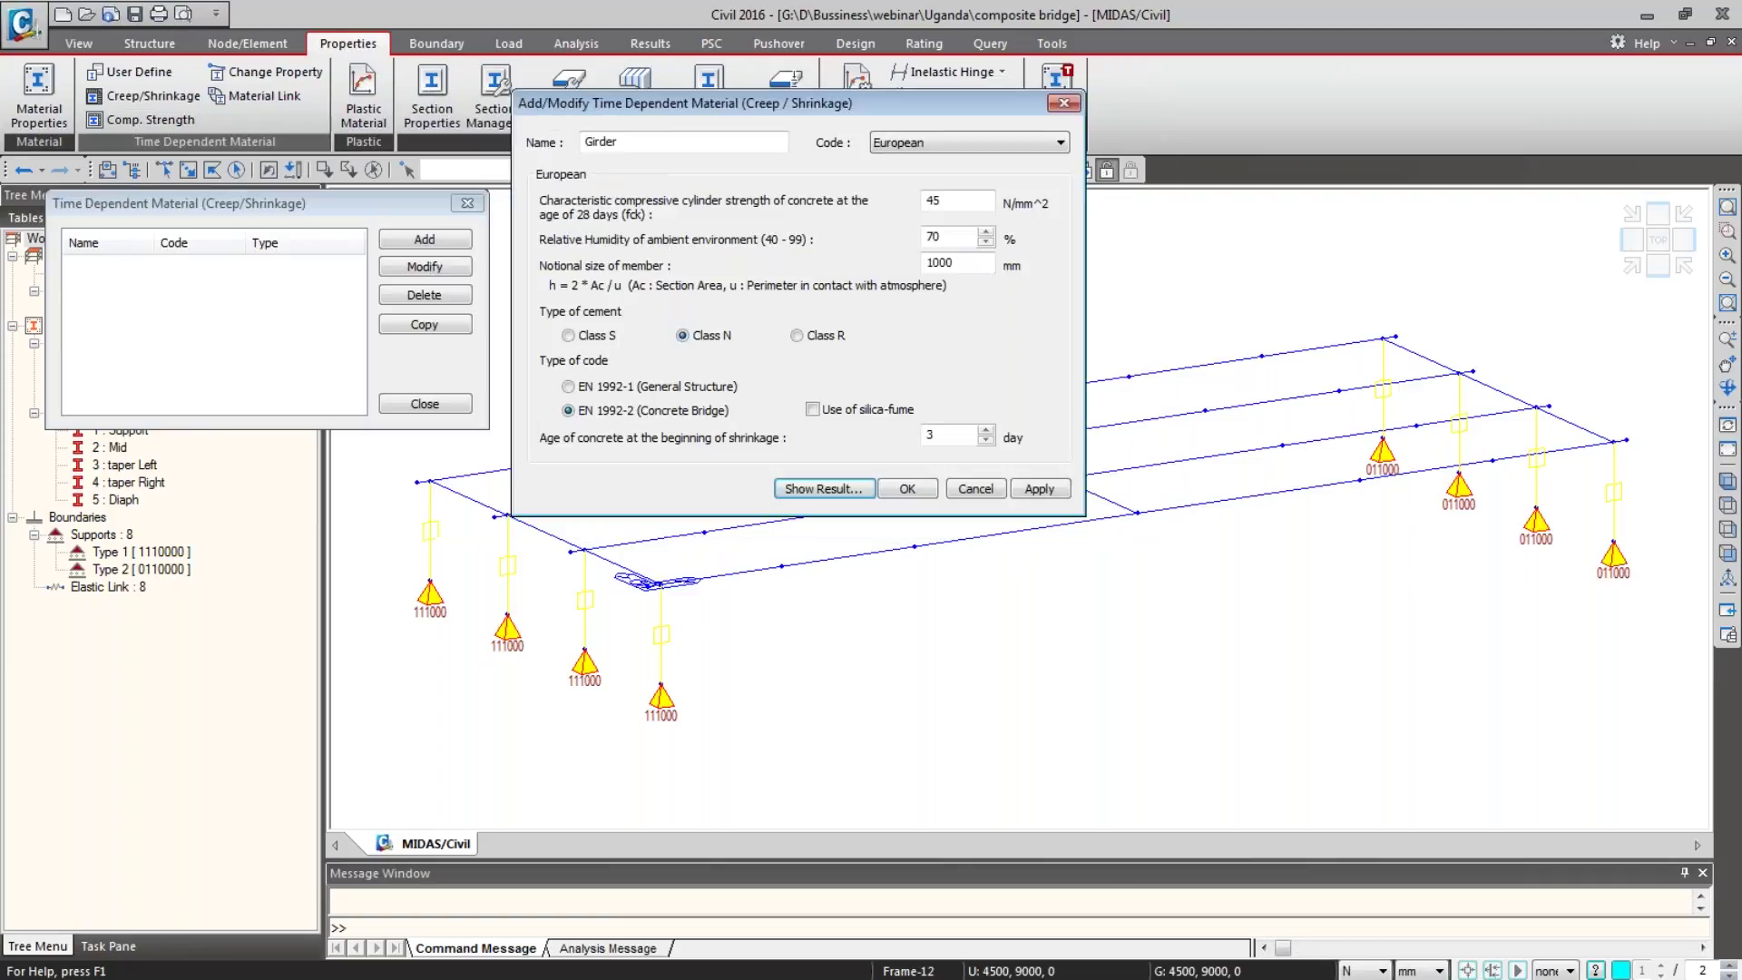
{"action": "left_click", "coordinate": [1039, 489]}
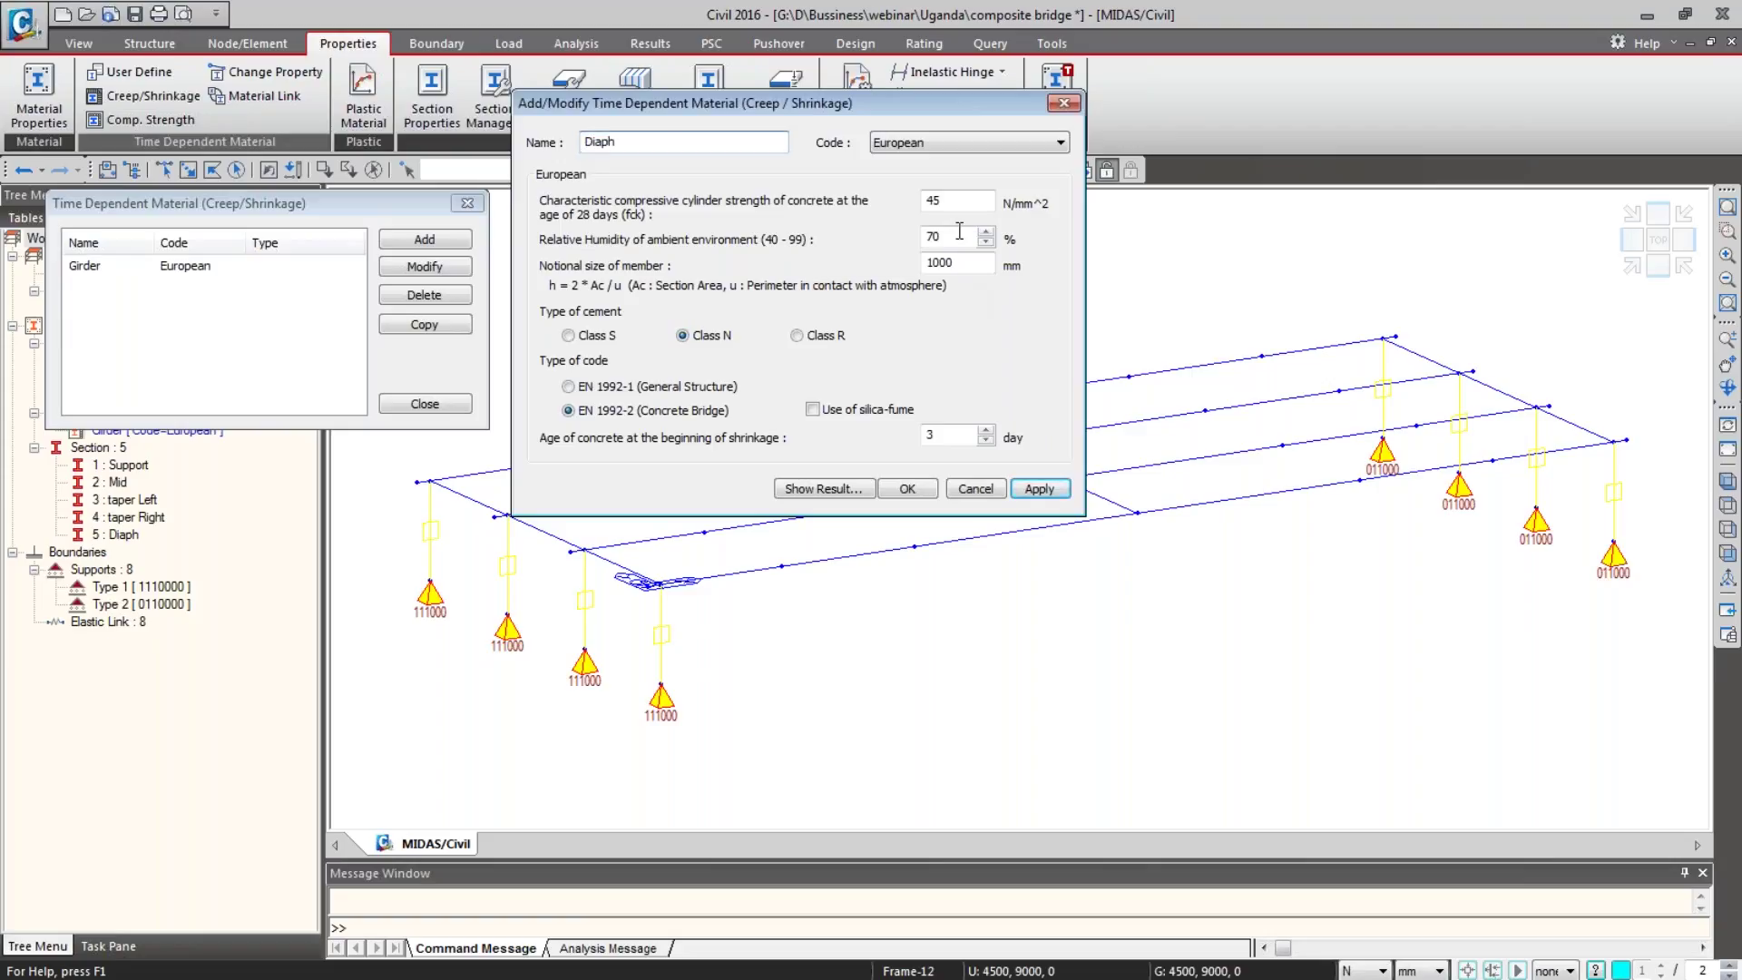
Step: Add a second European creep/shrinkage material named Diaph with a 28-day strength of 35 N/mm², checking its creep curve
{"action": "left_click_drag", "start_coordinate": [969, 201], "coordinate": [839, 219]}
{"action": "left_click", "coordinate": [828, 488]}
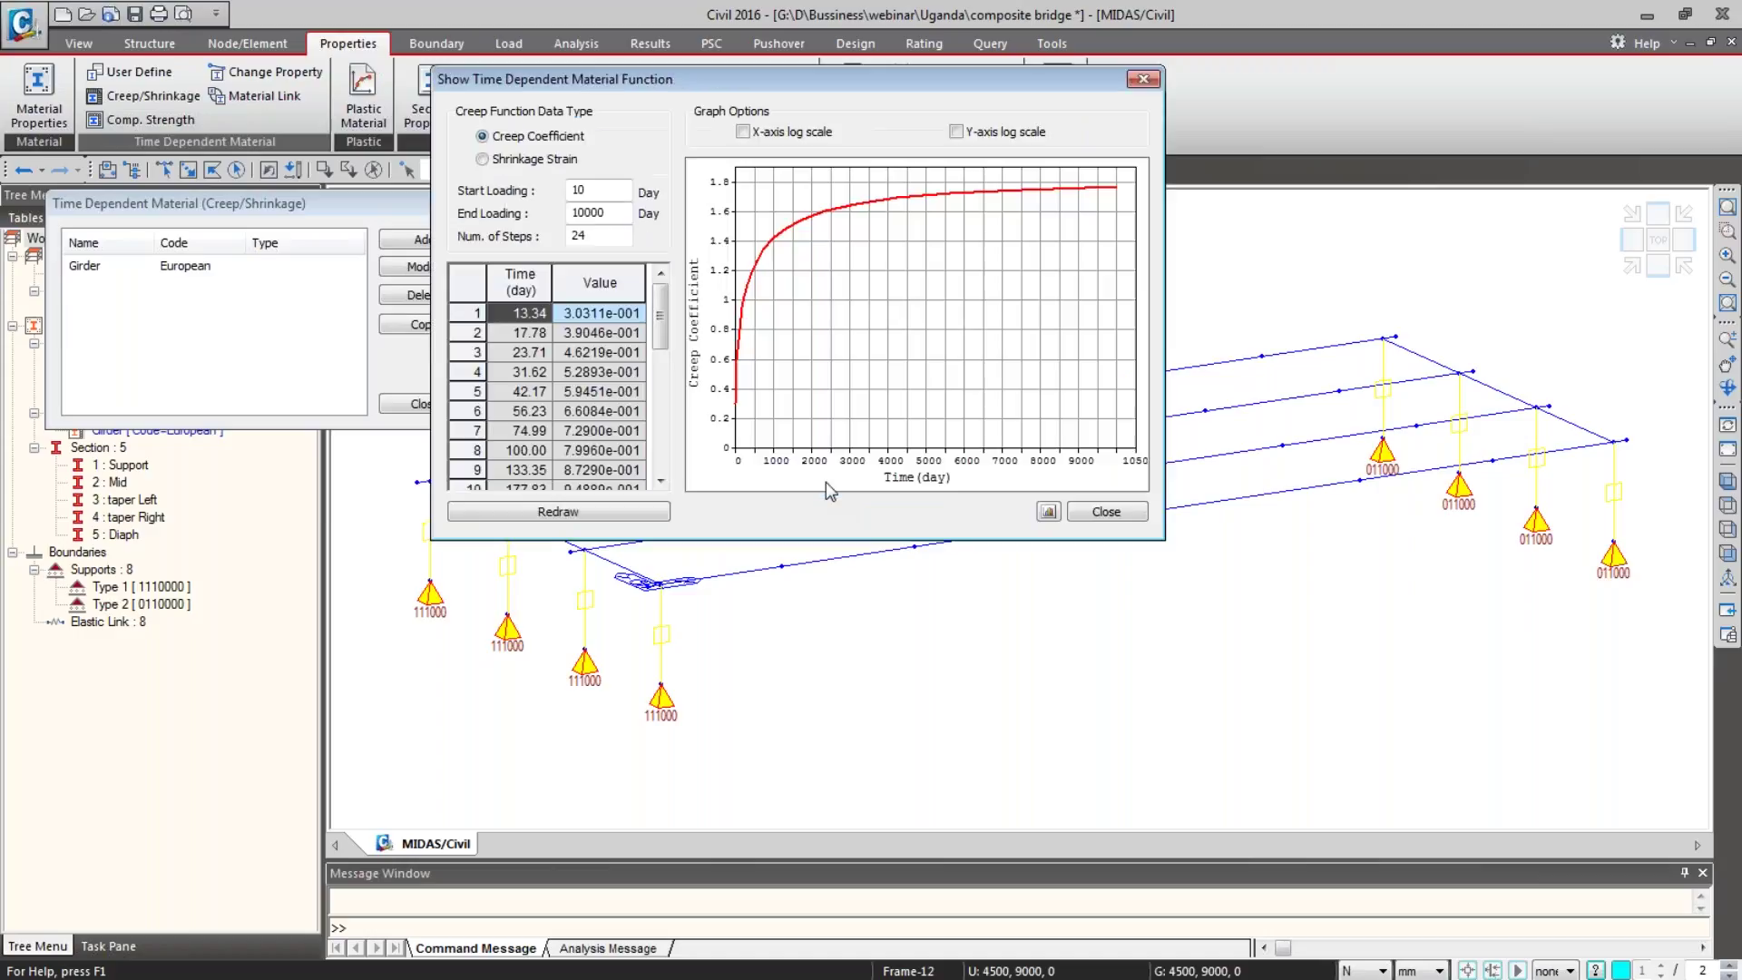
{"action": "left_click", "coordinate": [1096, 517]}
{"action": "left_click", "coordinate": [907, 488]}
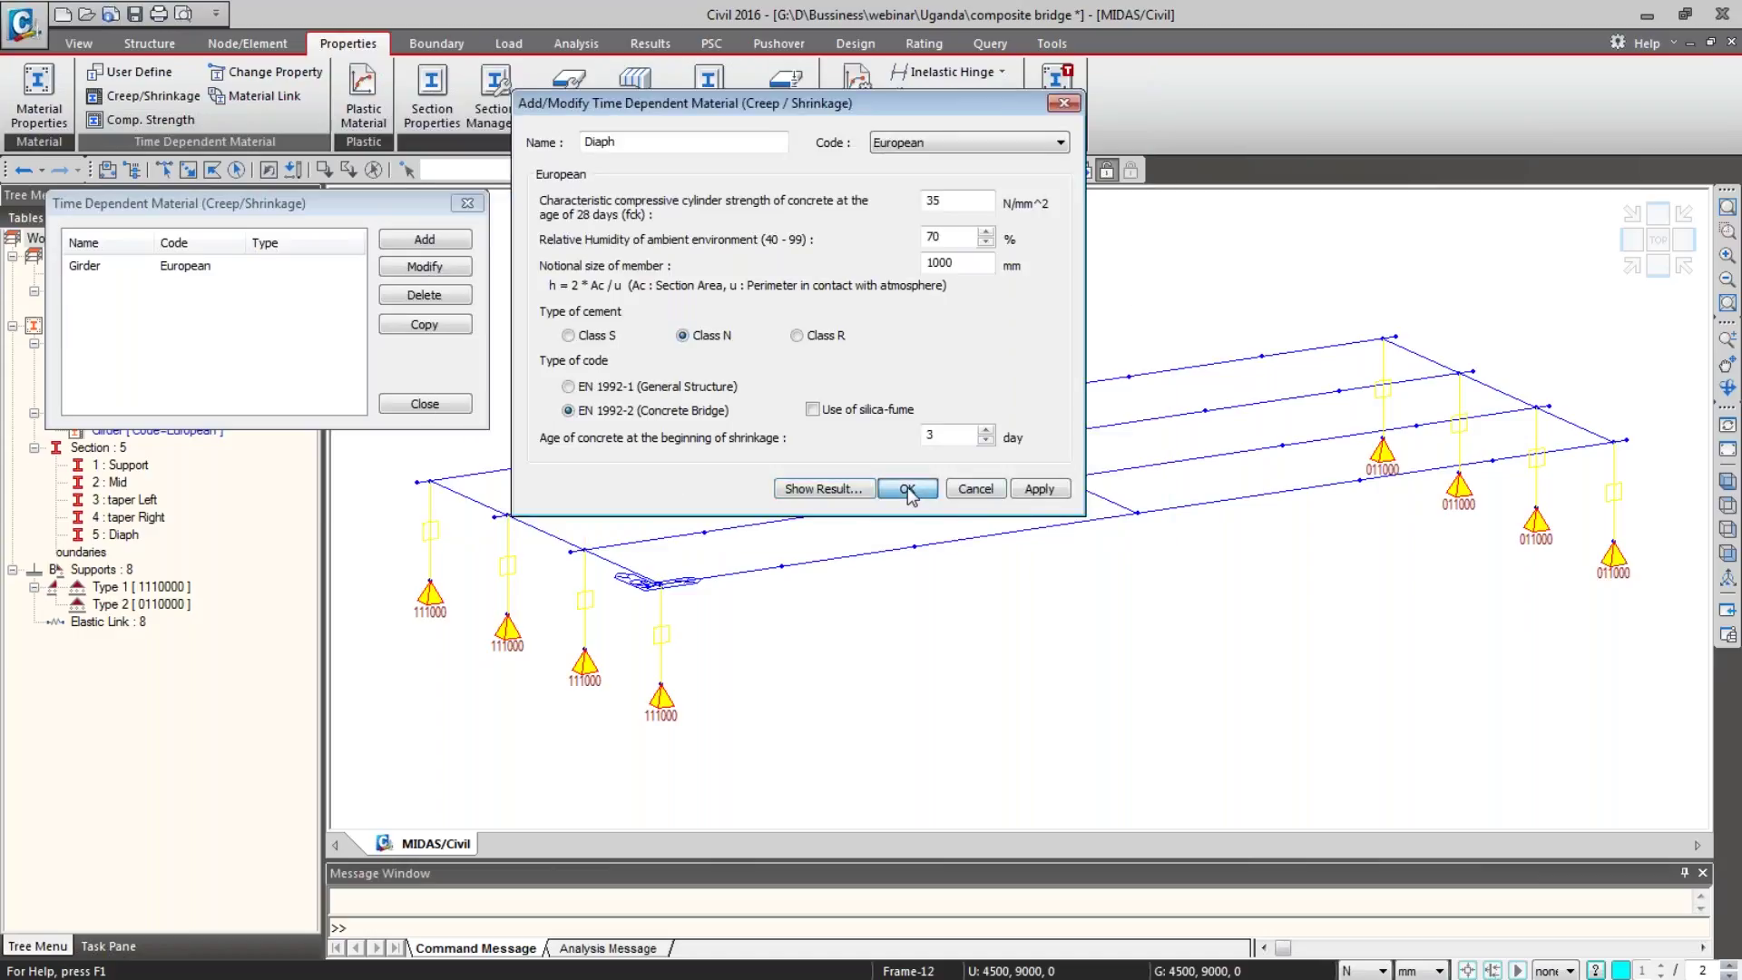
{"action": "left_click", "coordinate": [424, 404]}
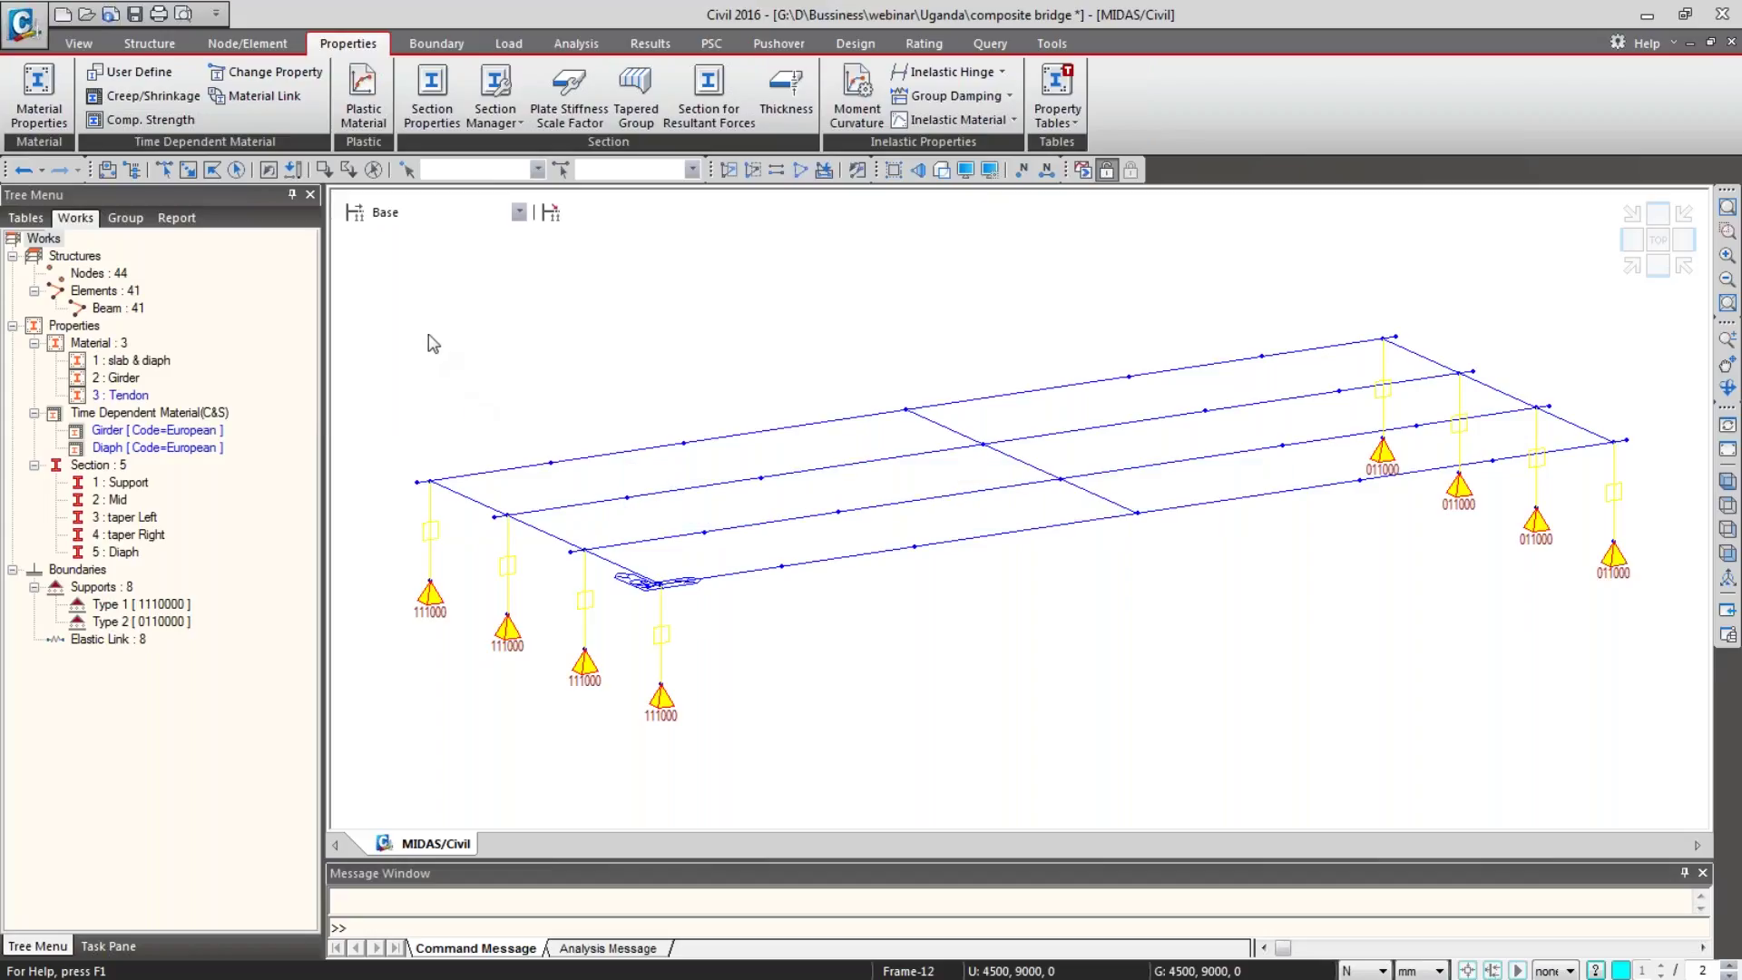
Step: Add a compressive strength development material named Girder using the European code, 45 N/mm² mean strength and Class N : 0.25 cement
{"action": "left_click", "coordinate": [161, 120]}
{"action": "left_click", "coordinate": [976, 437]}
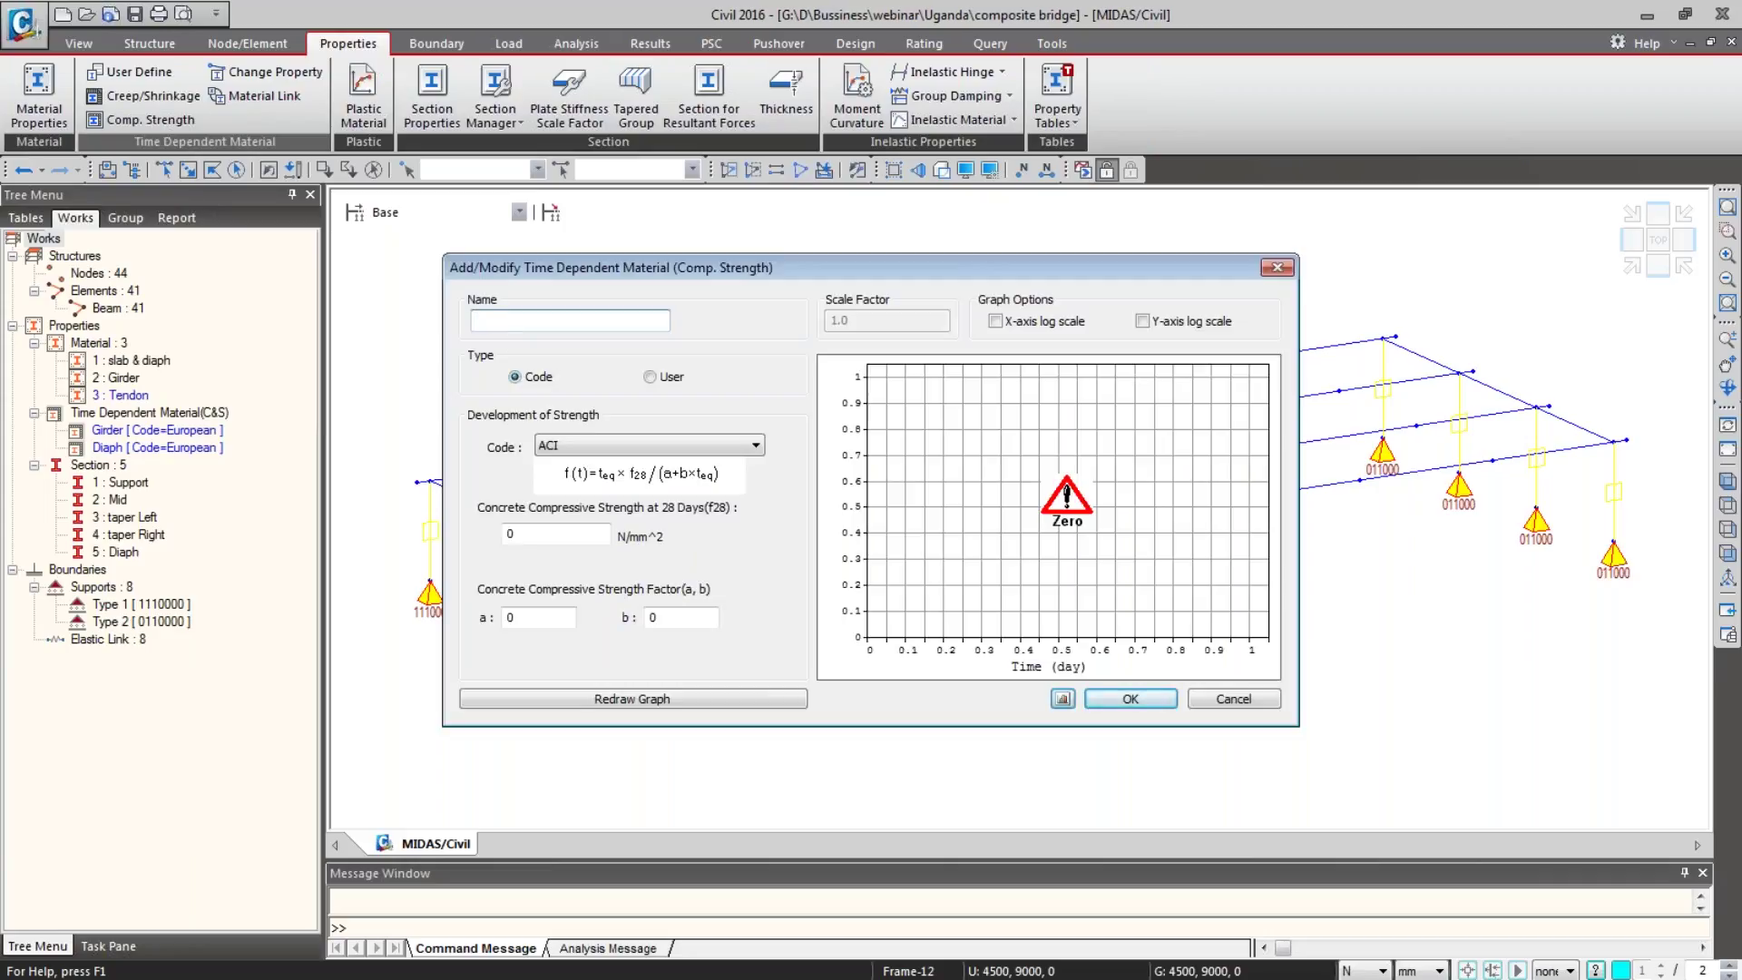
{"action": "type", "text": "Girder"}
{"action": "left_click", "coordinate": [631, 449]}
{"action": "left_click", "coordinate": [580, 535]}
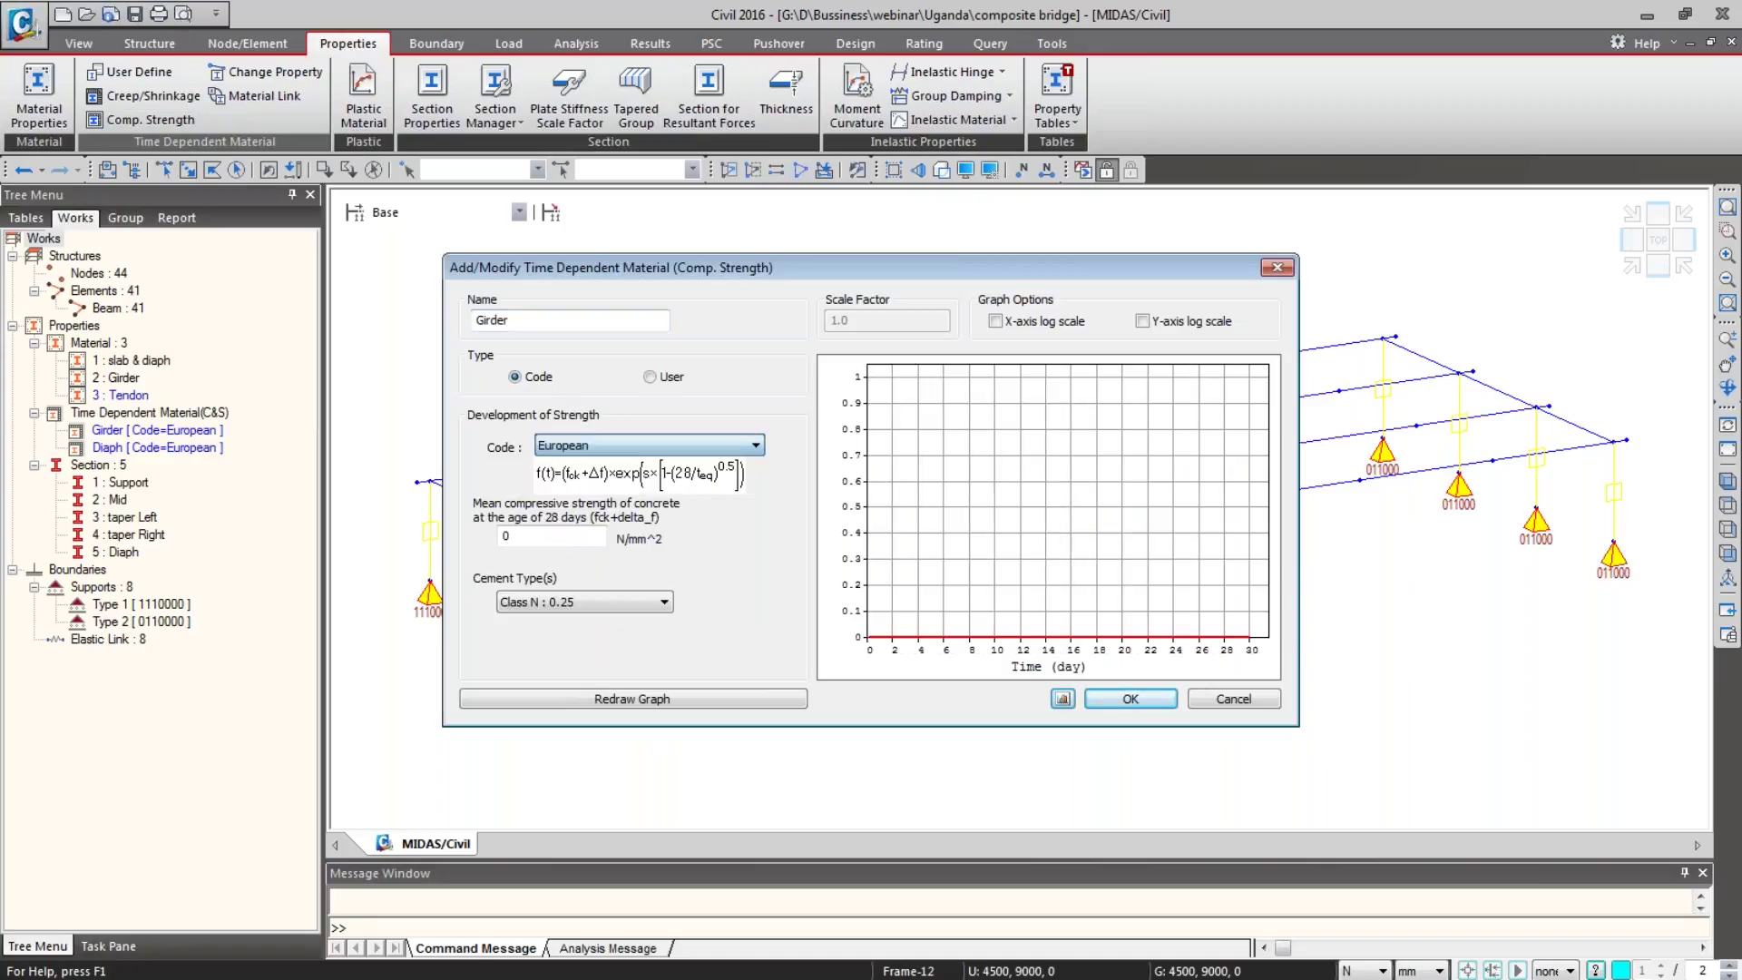
{"action": "left_click_drag", "start_coordinate": [572, 535], "coordinate": [503, 540]}
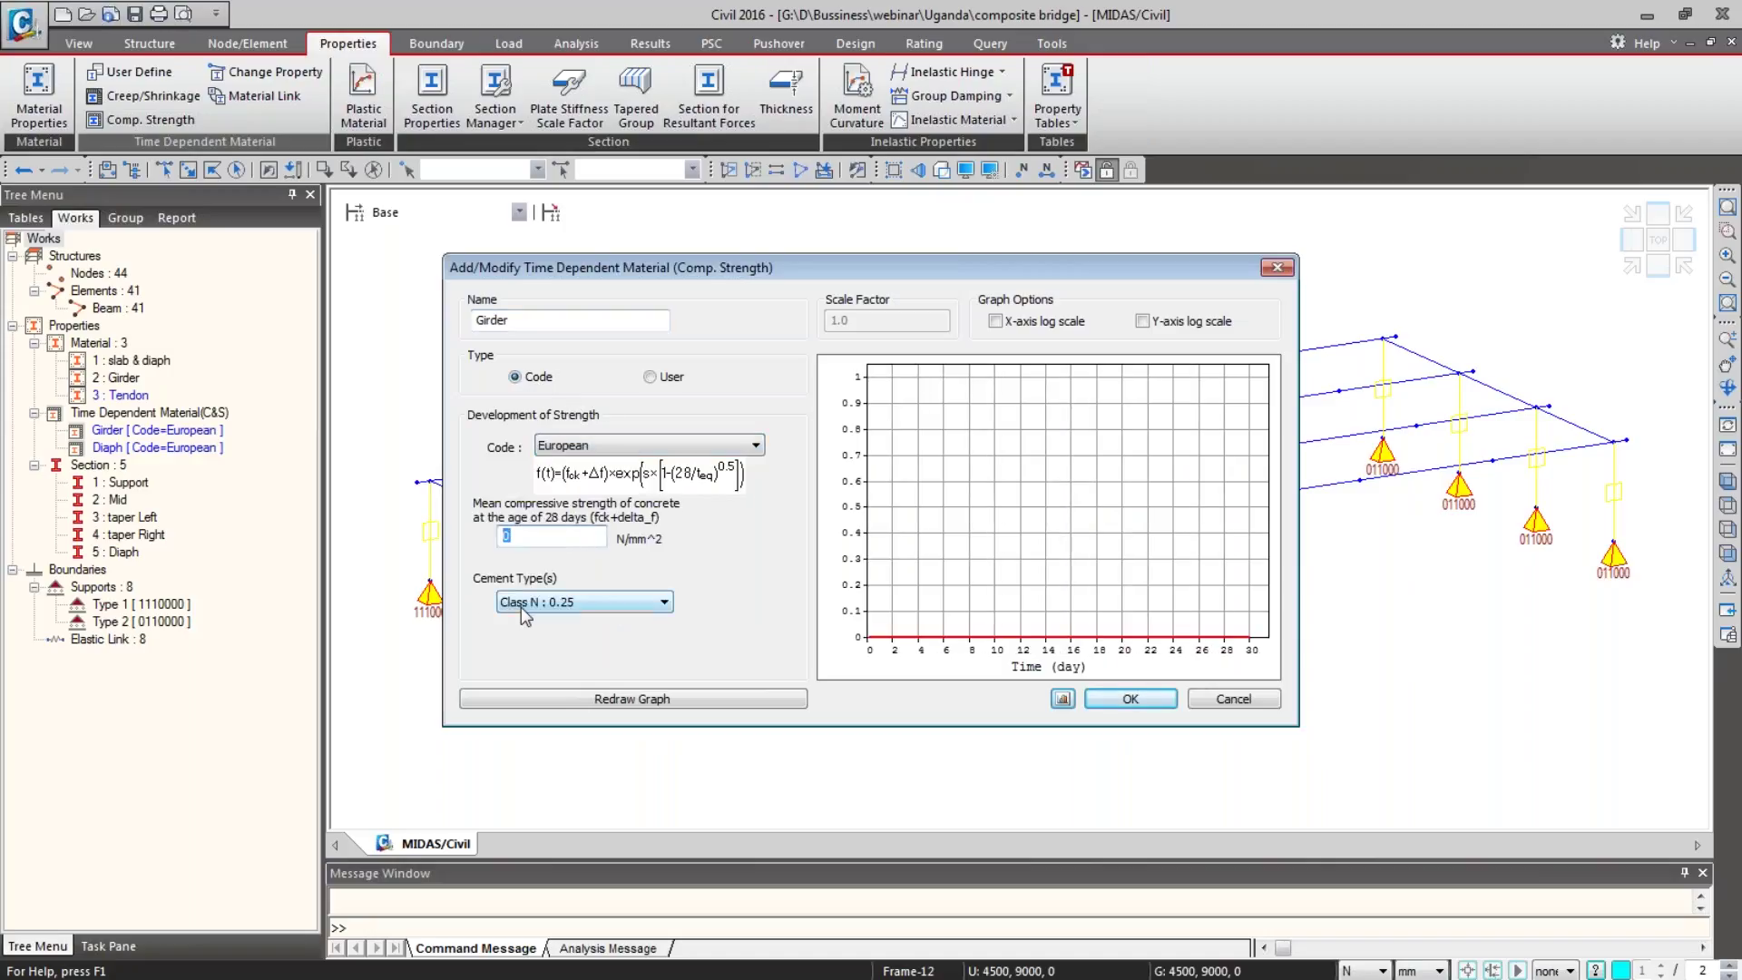
{"action": "type", "text": "45"}
{"action": "left_click", "coordinate": [590, 602]}
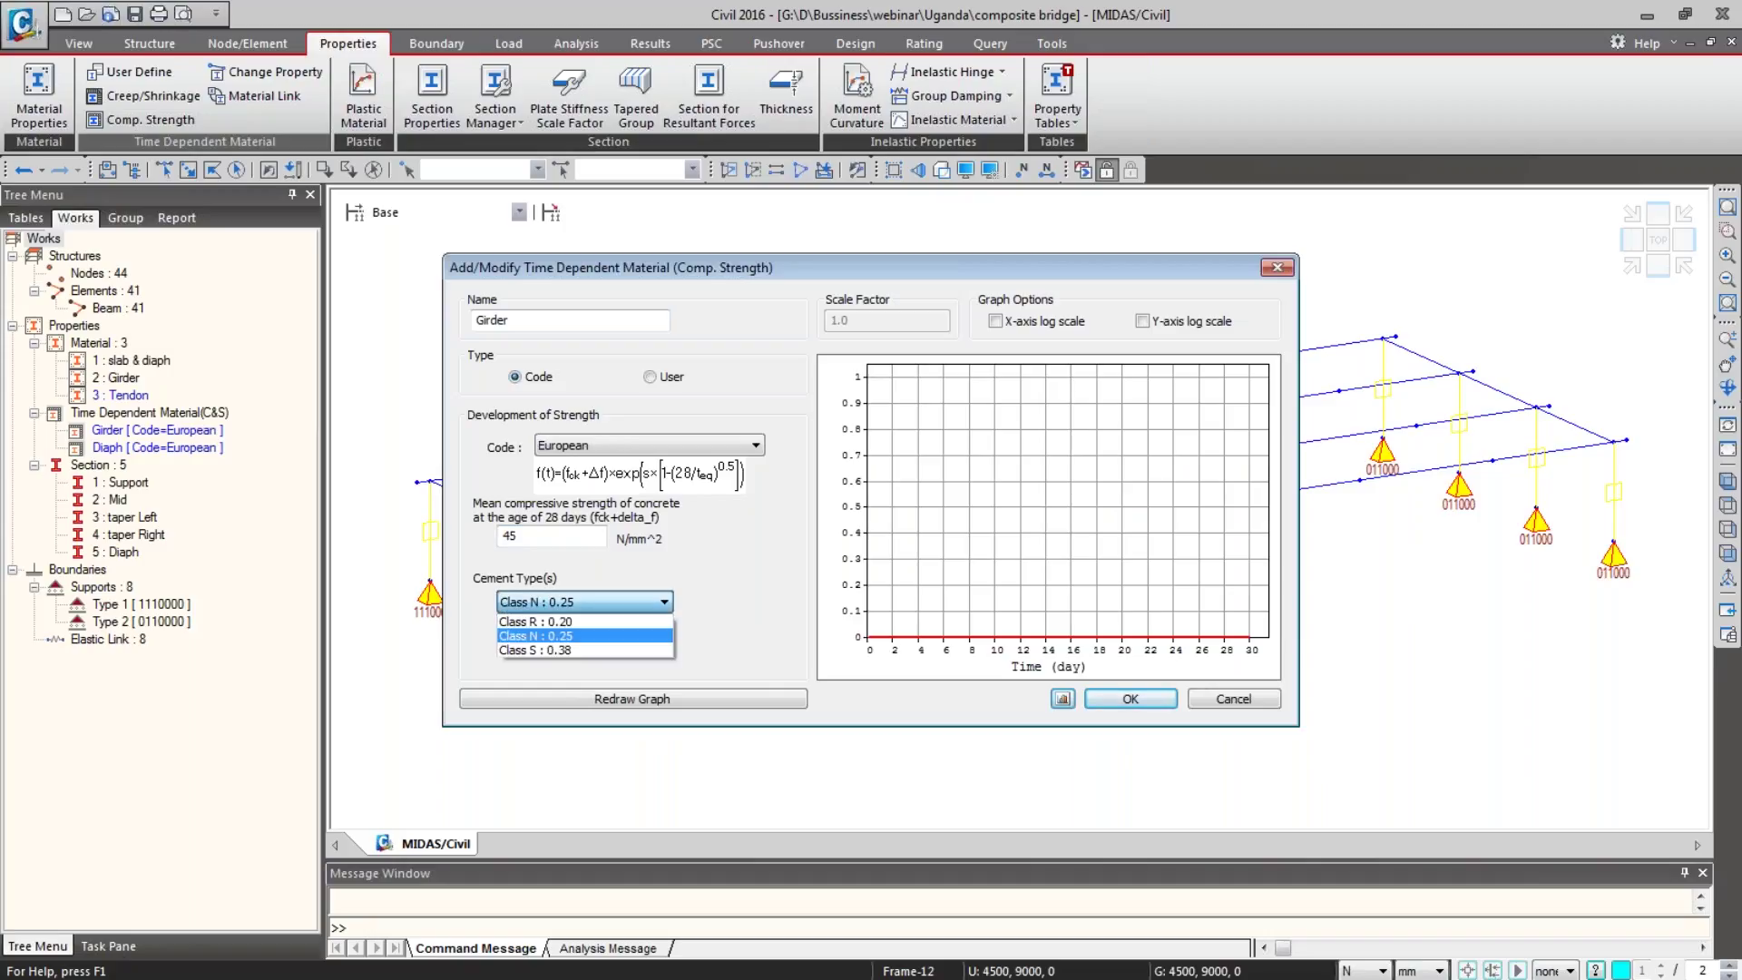
{"action": "left_click", "coordinate": [540, 635]}
{"action": "left_click", "coordinate": [648, 701]}
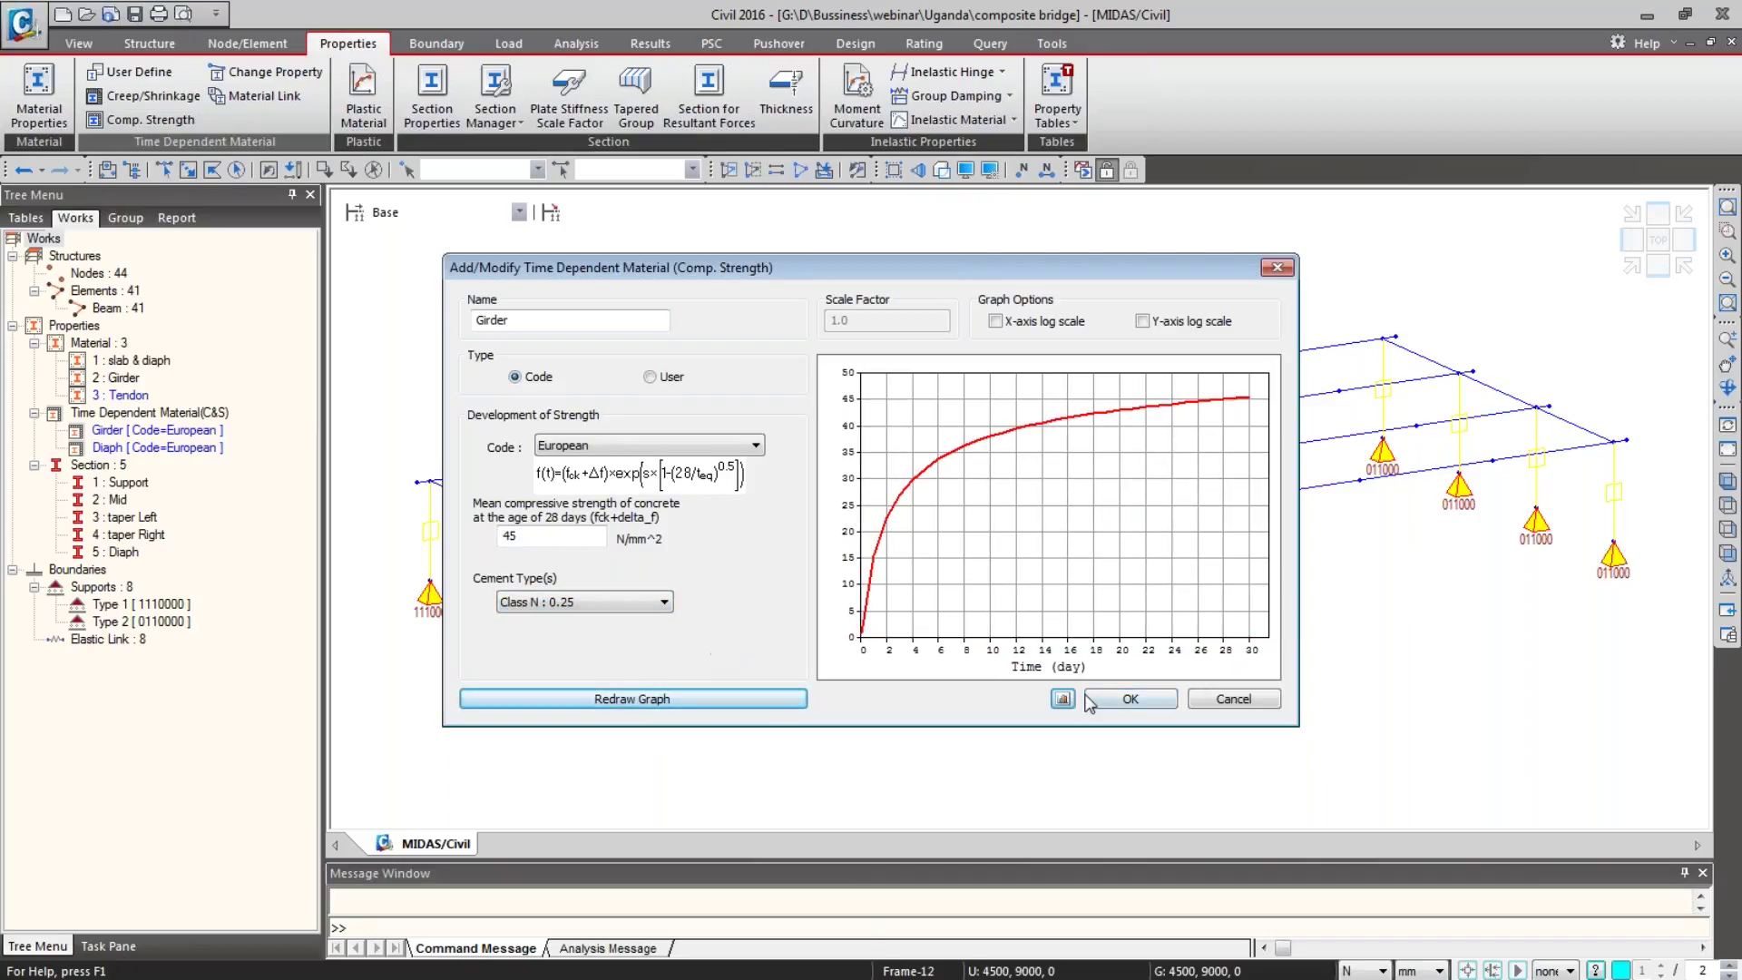
{"action": "left_click", "coordinate": [1112, 699]}
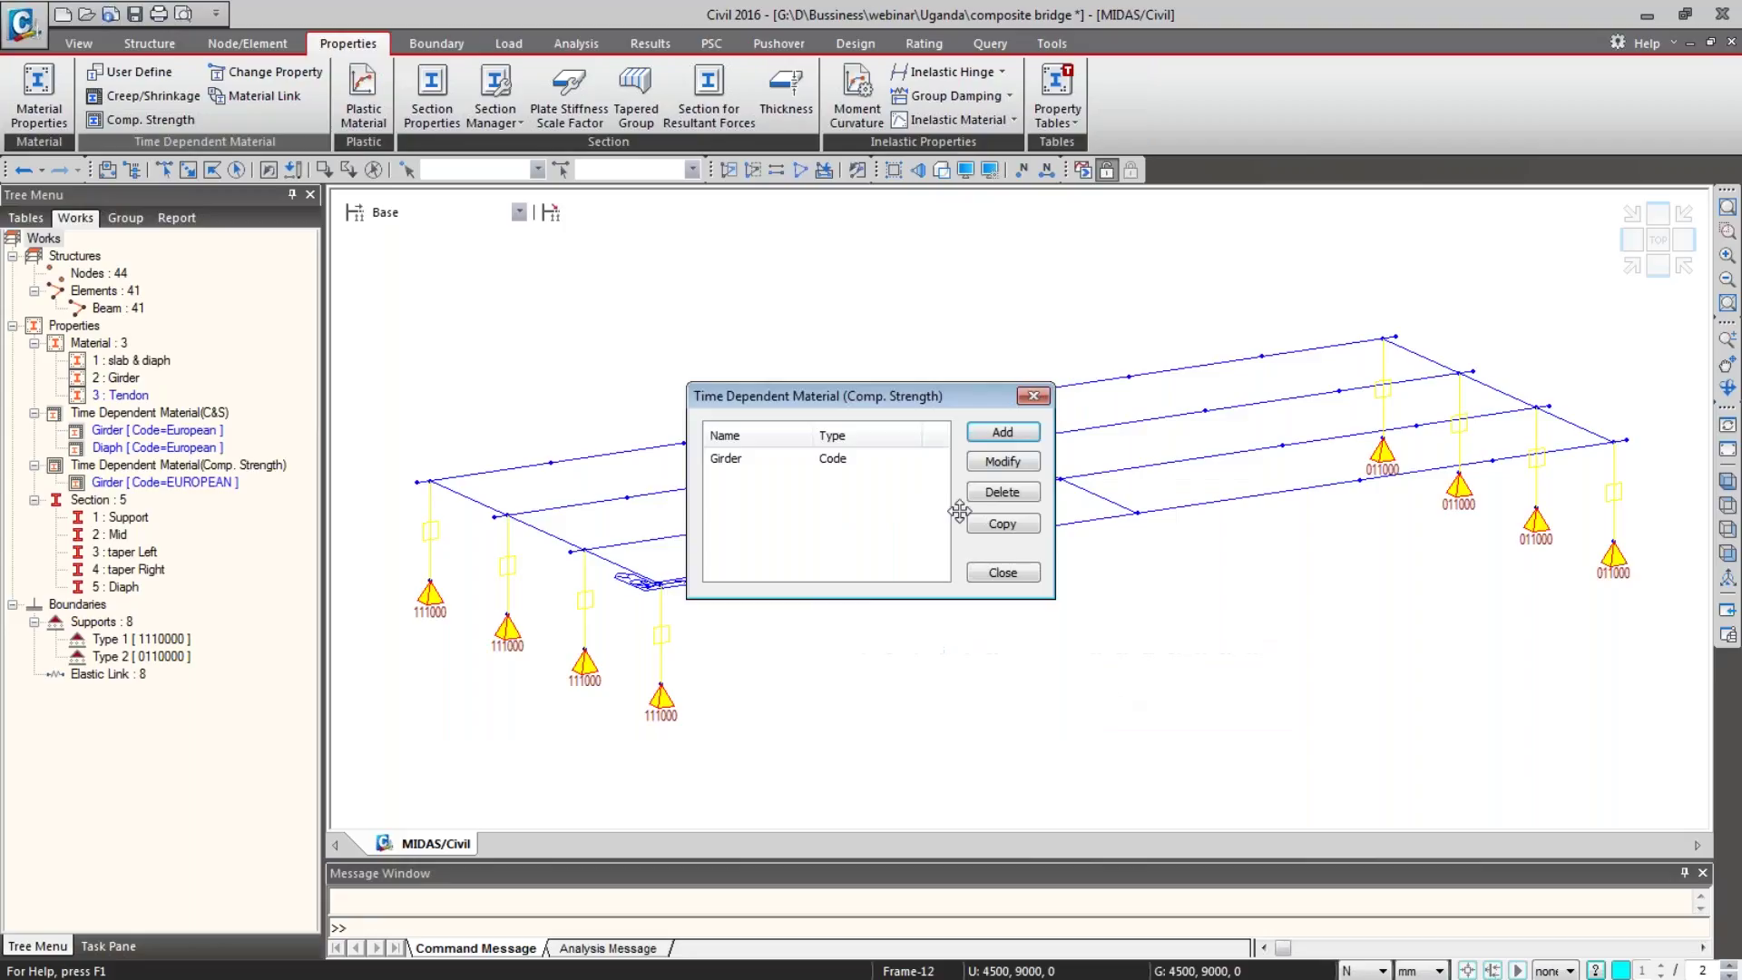
Step: Add a European compressive strength development material named Diaph with a mean strength of 35 N/mm², and redraw its graph
{"action": "left_click", "coordinate": [989, 435]}
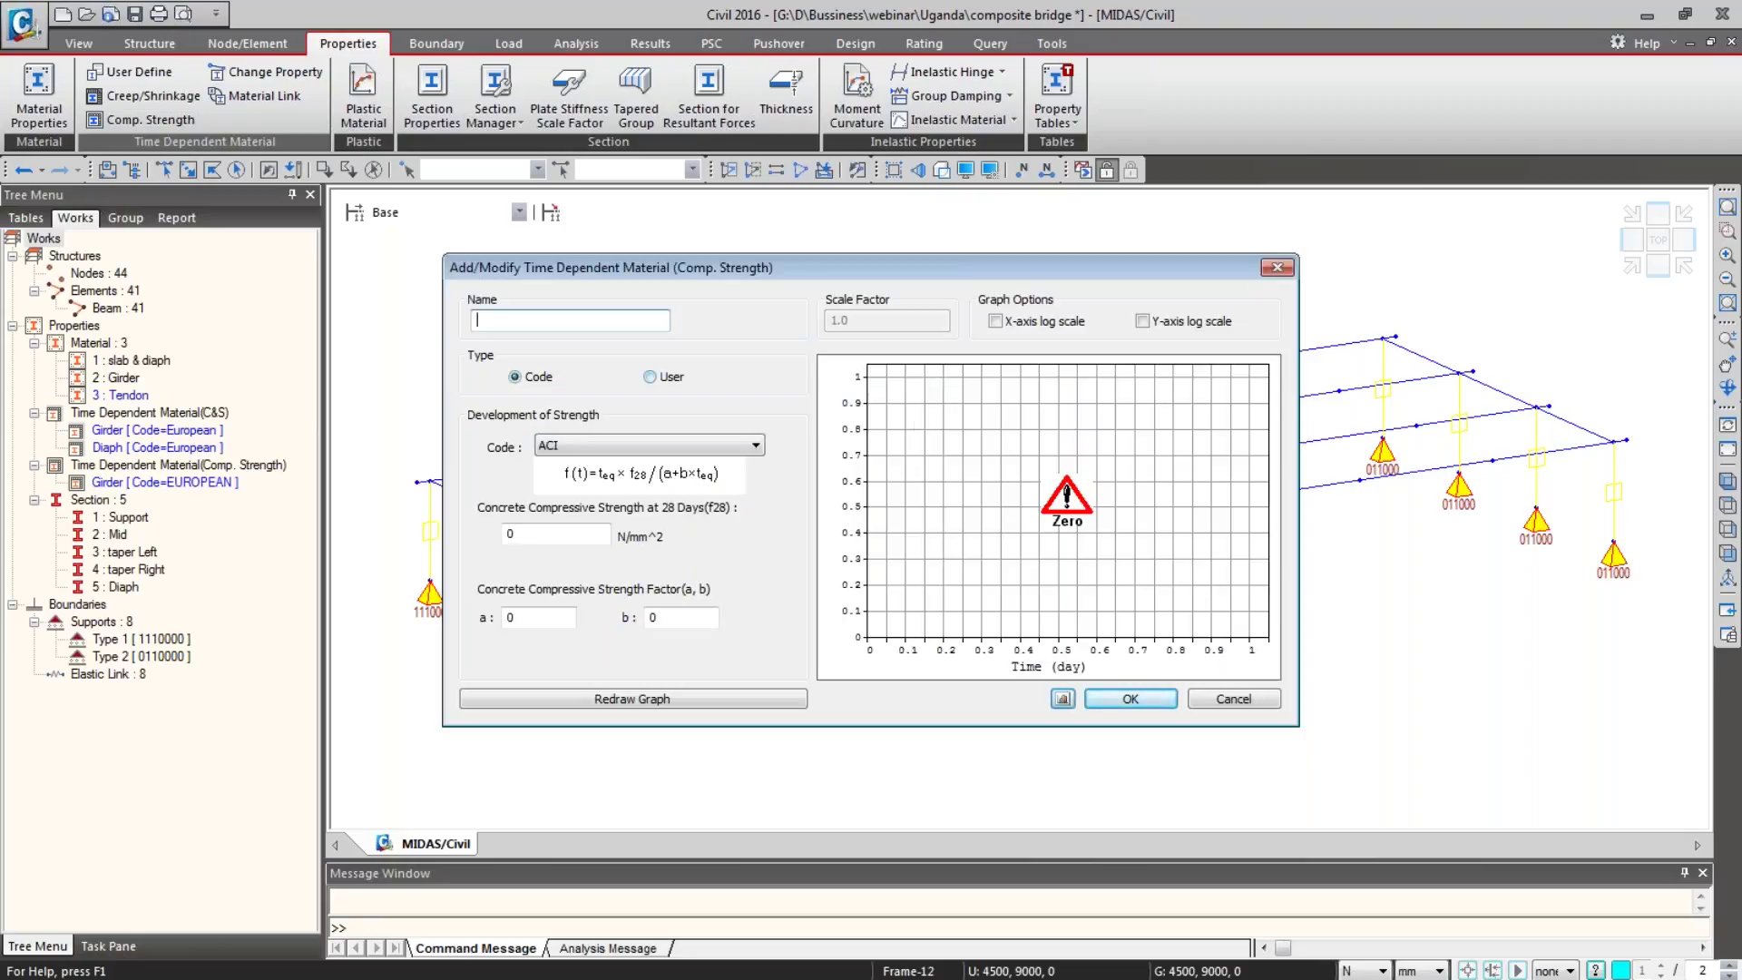
{"action": "type", "text": "Diaph"}
{"action": "left_click", "coordinate": [667, 444]}
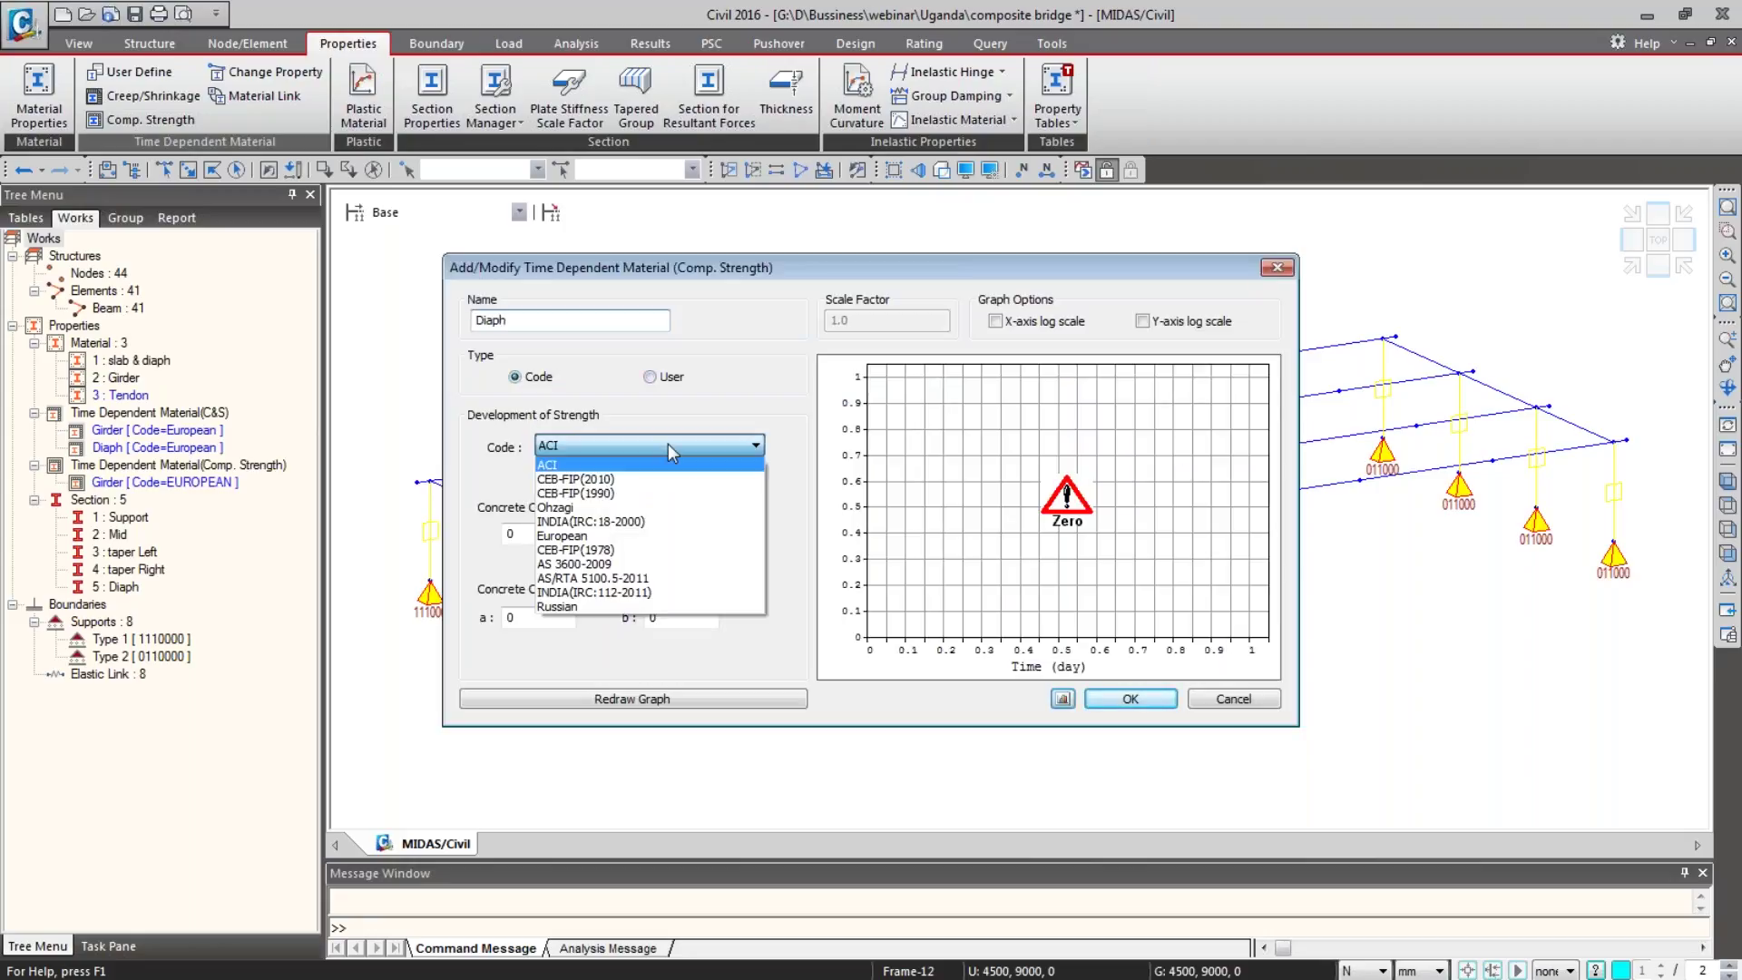
{"action": "left_click", "coordinate": [665, 537]}
{"action": "key", "text": "Tab"}
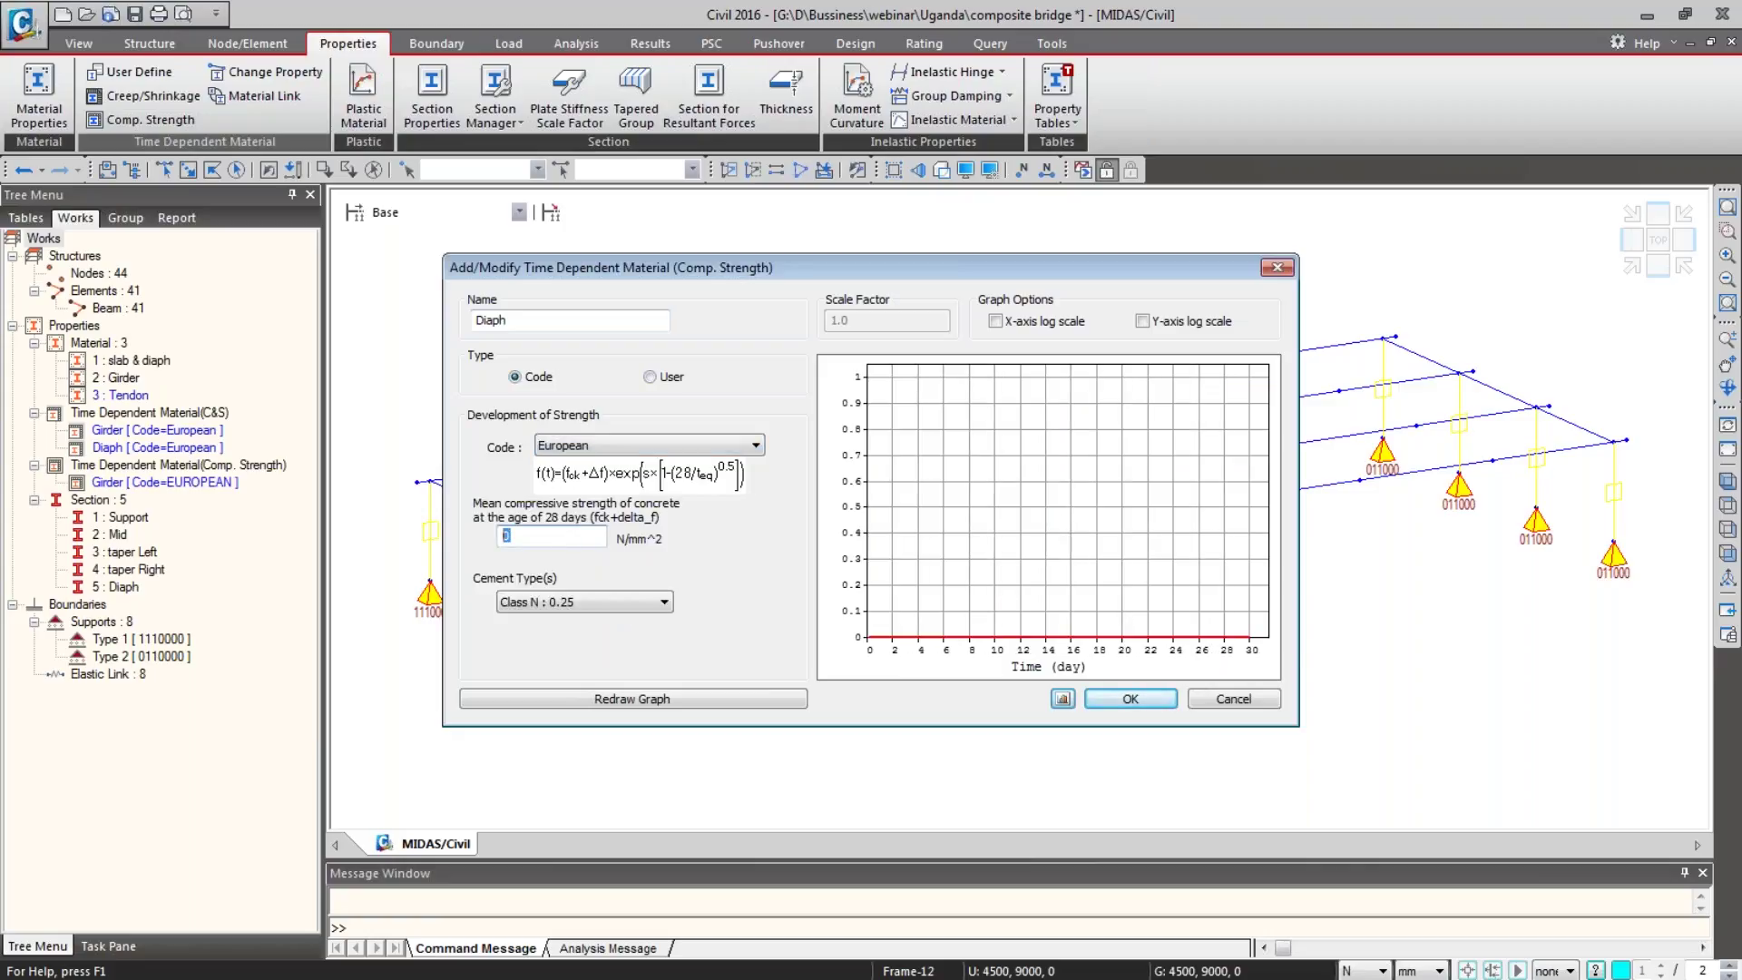
{"action": "type", "text": "35"}
{"action": "left_click", "coordinate": [606, 700]}
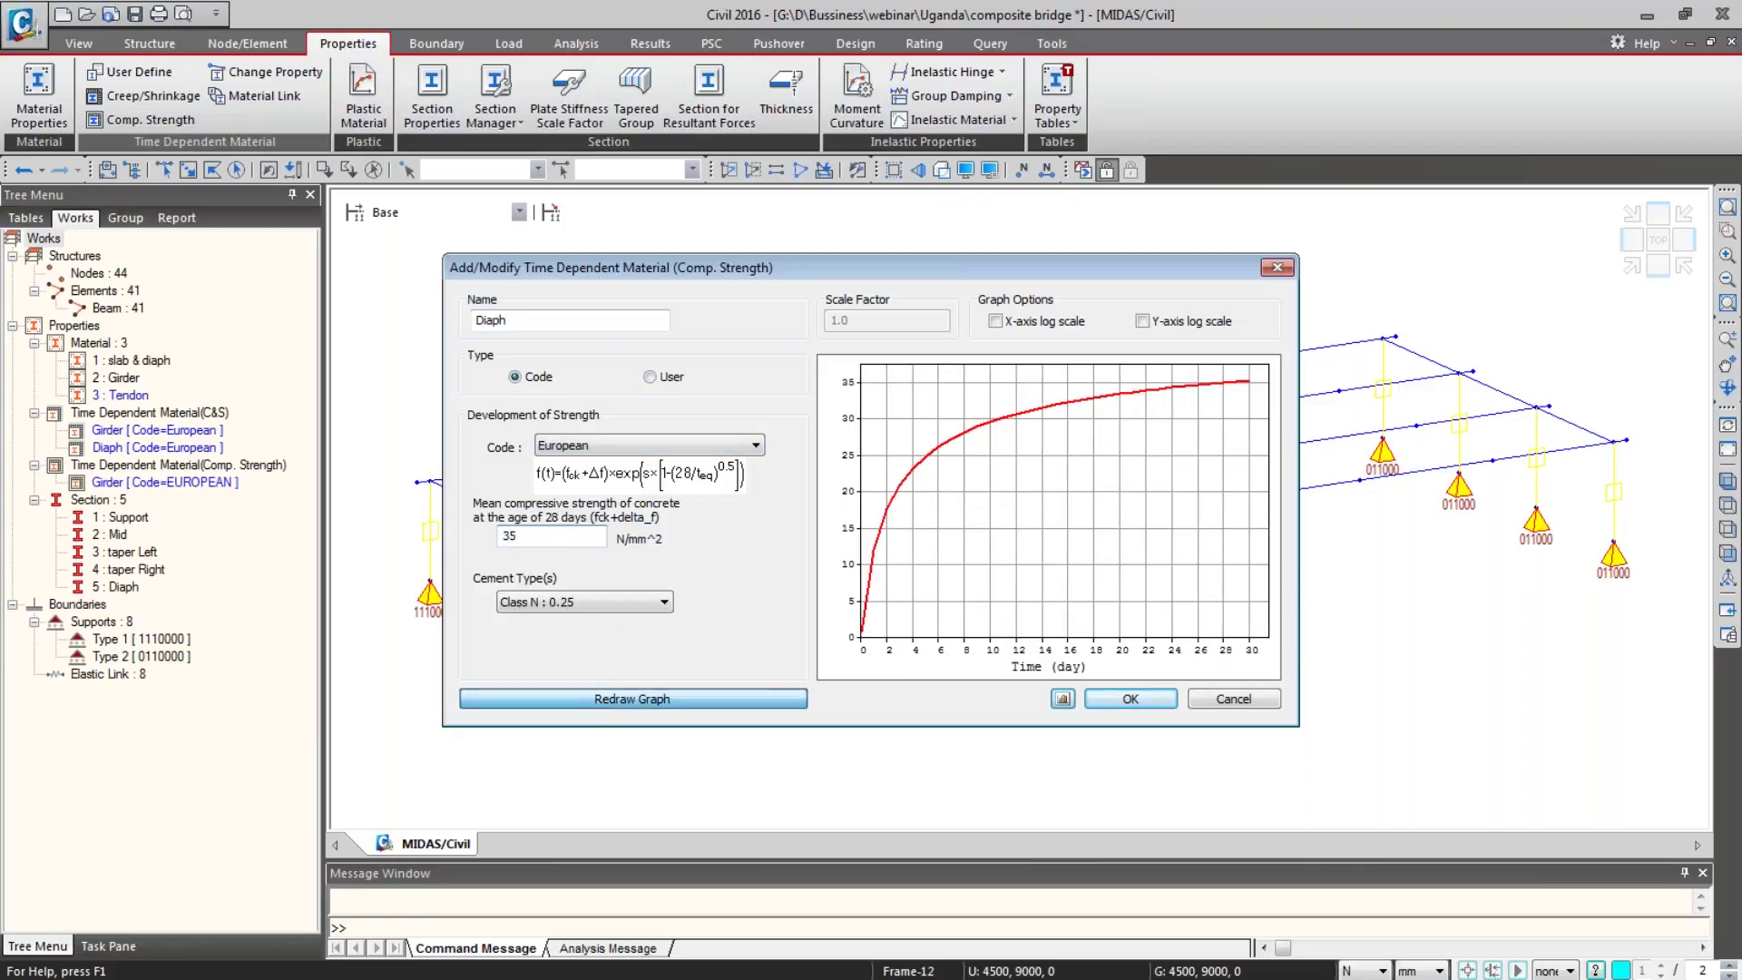
{"action": "left_click", "coordinate": [1108, 695]}
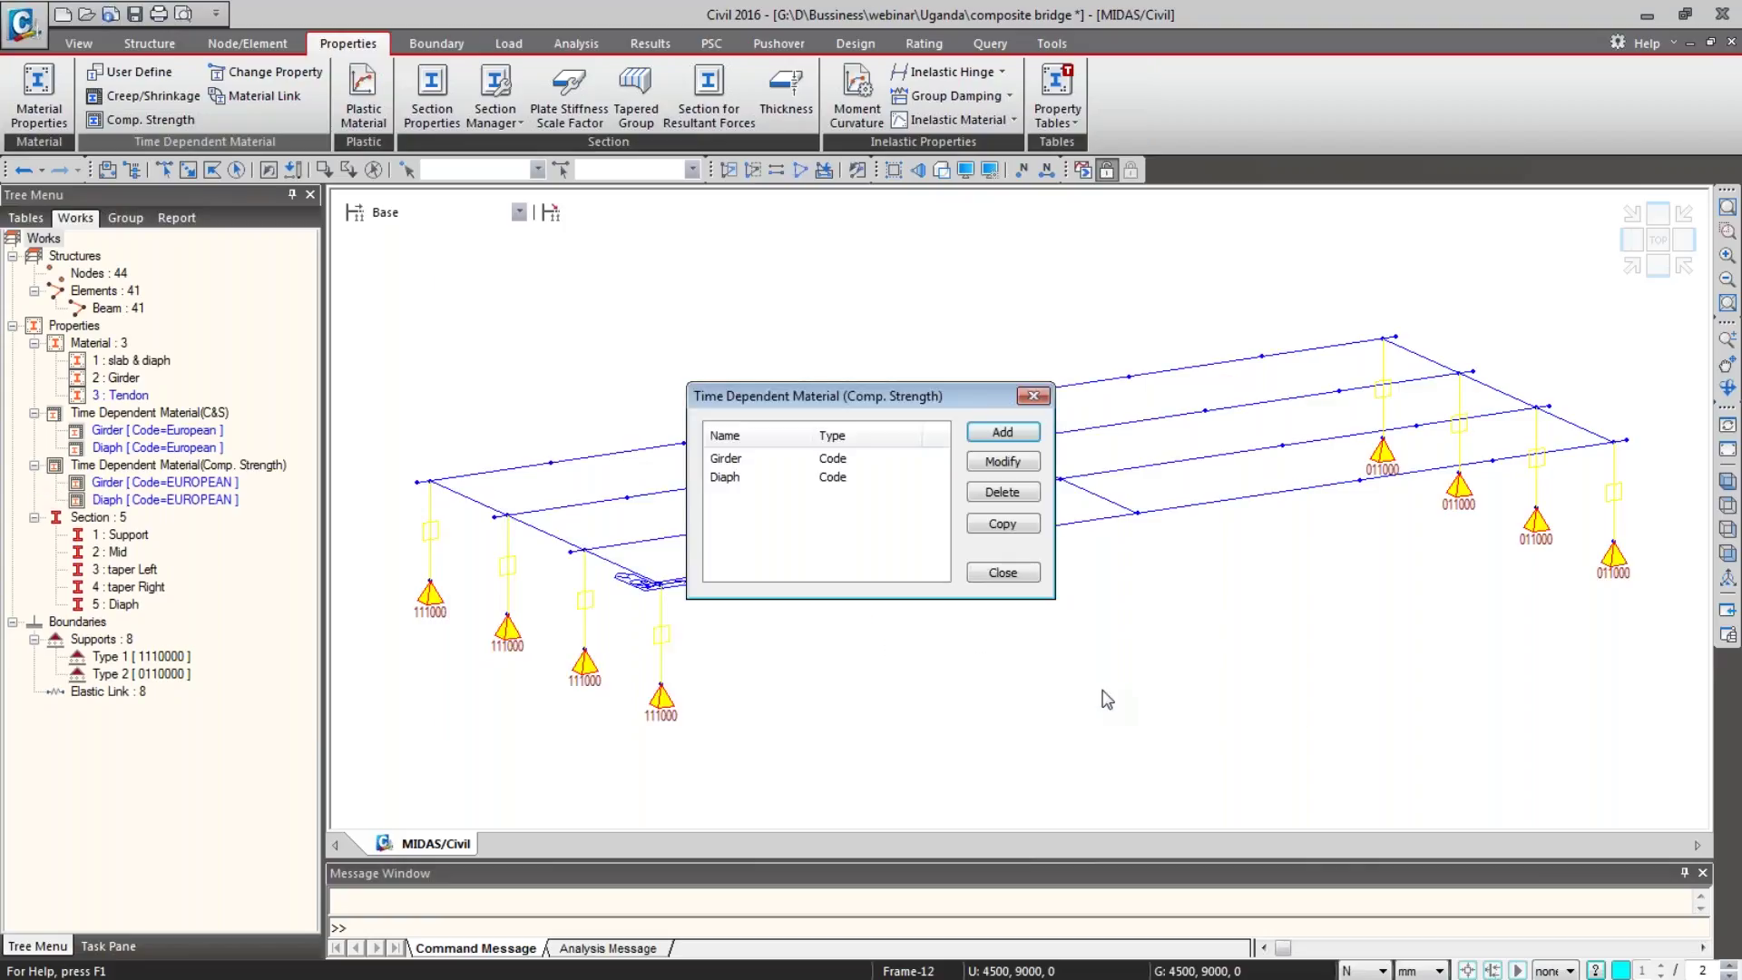
{"action": "left_click", "coordinate": [1002, 571]}
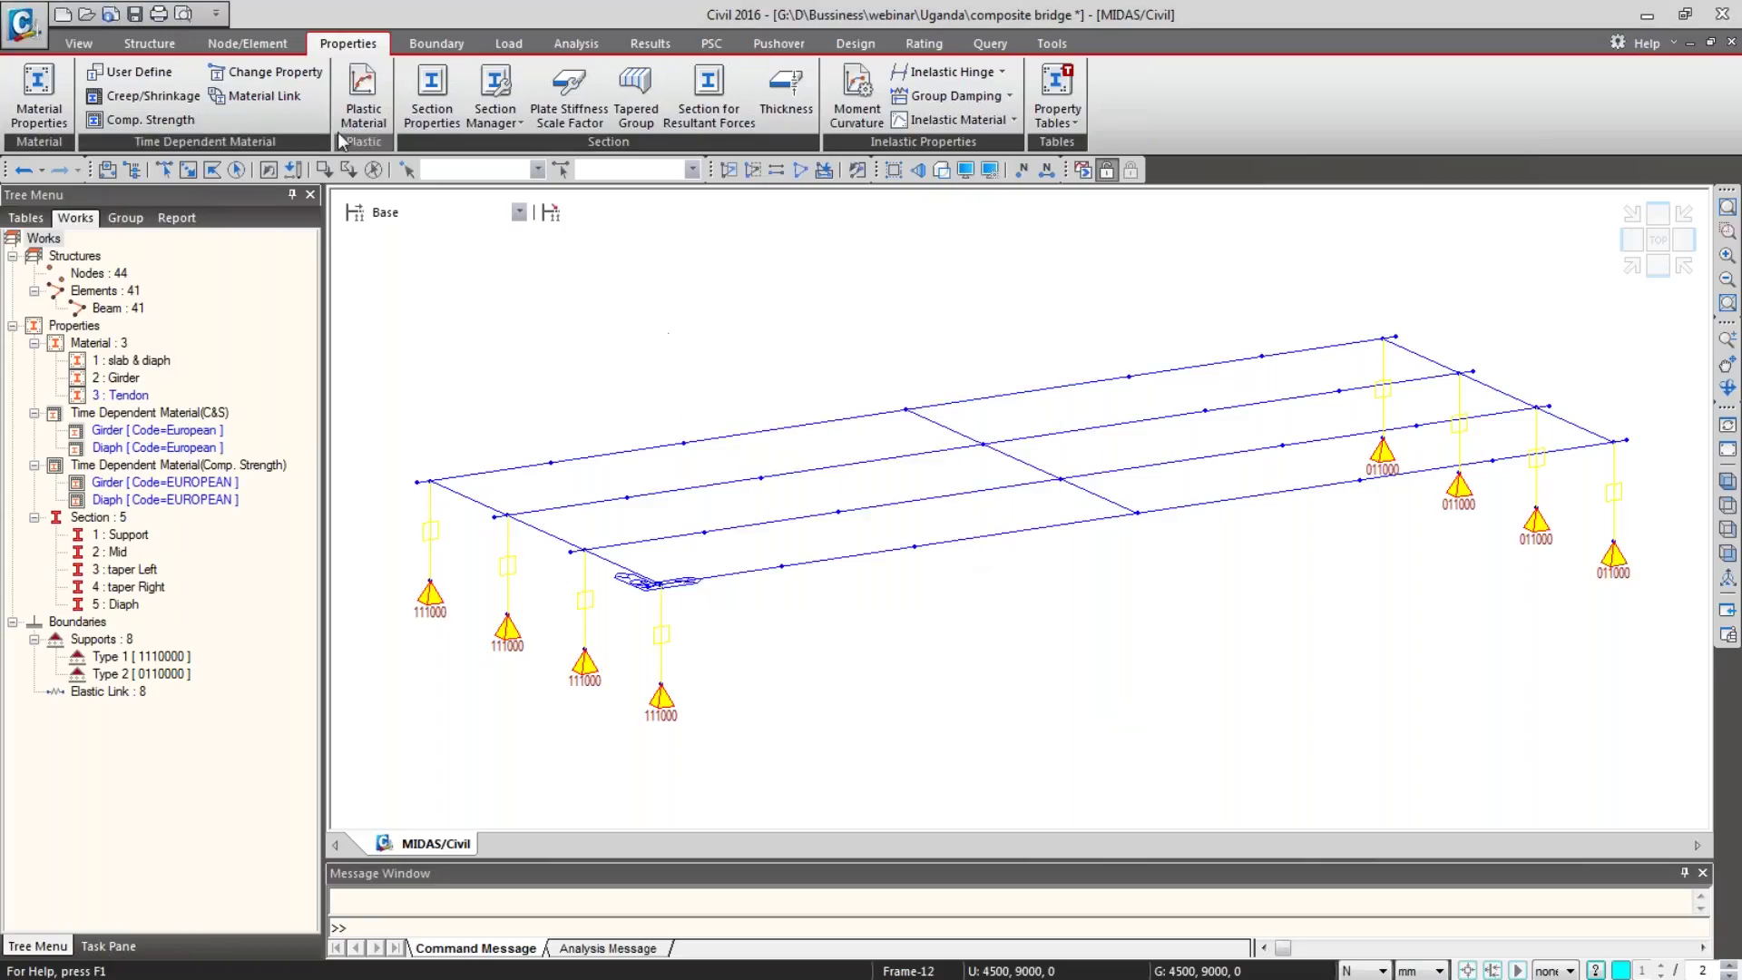
Step: Link the Girder creep/shrinkage and Girder compressive strength properties to material 2:Girder
{"action": "left_click", "coordinate": [270, 96]}
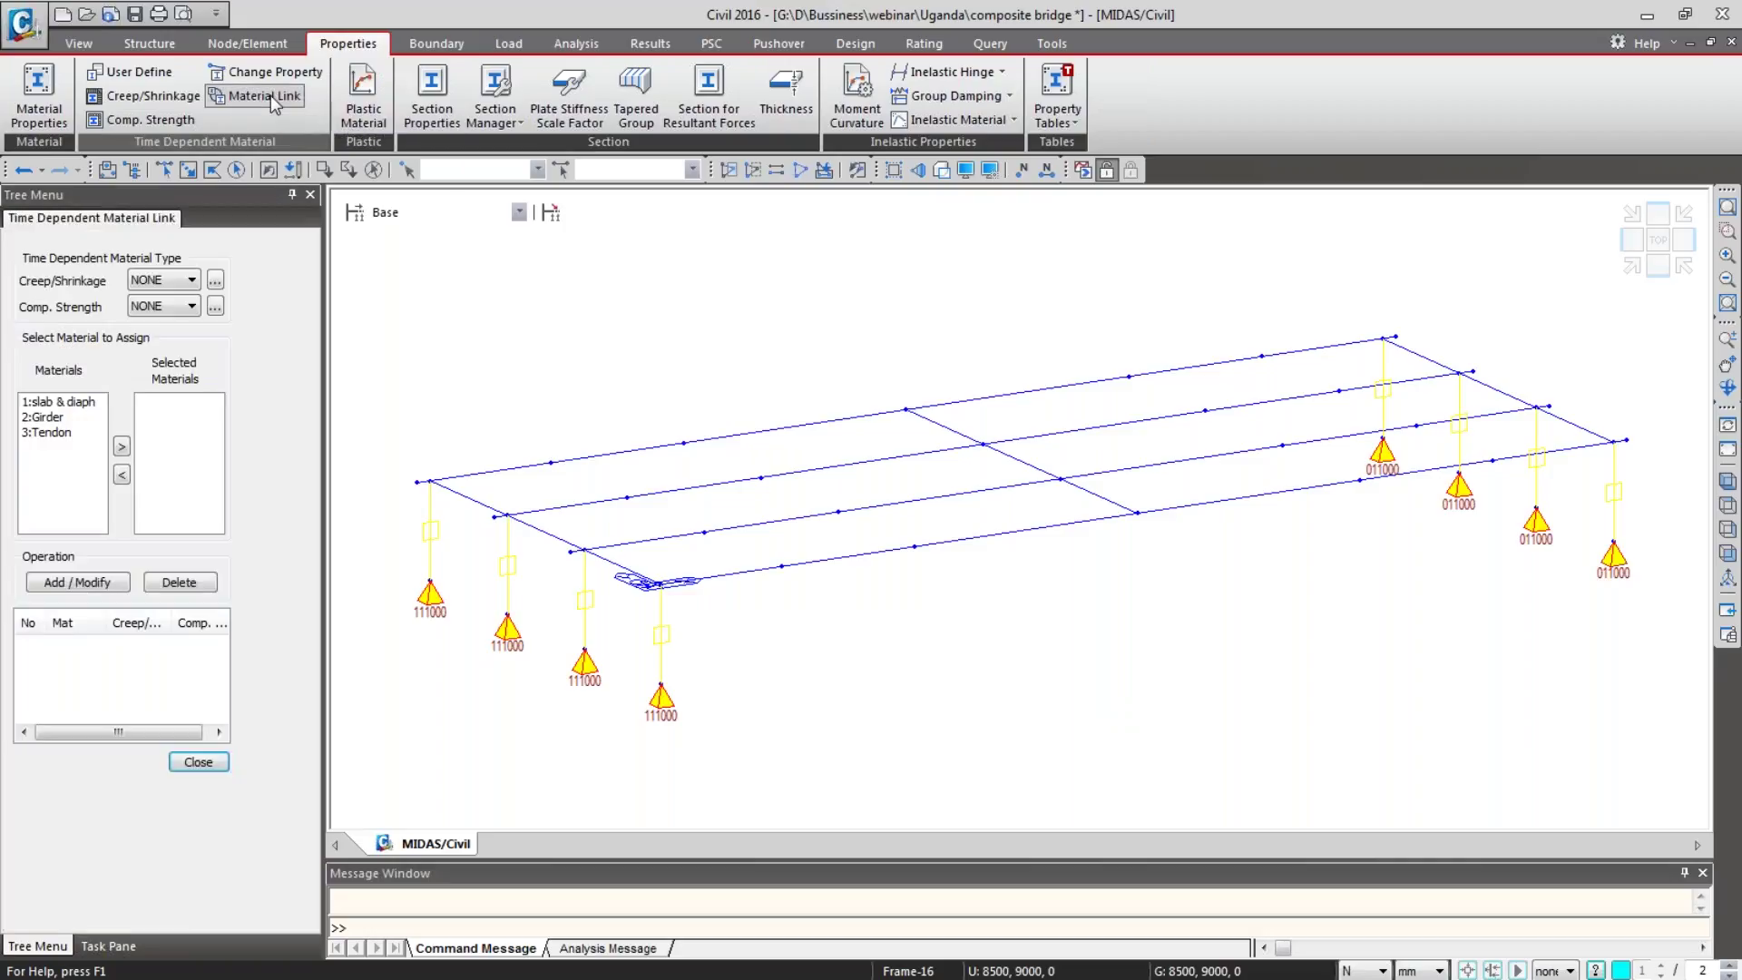
{"action": "left_click", "coordinate": [191, 280]}
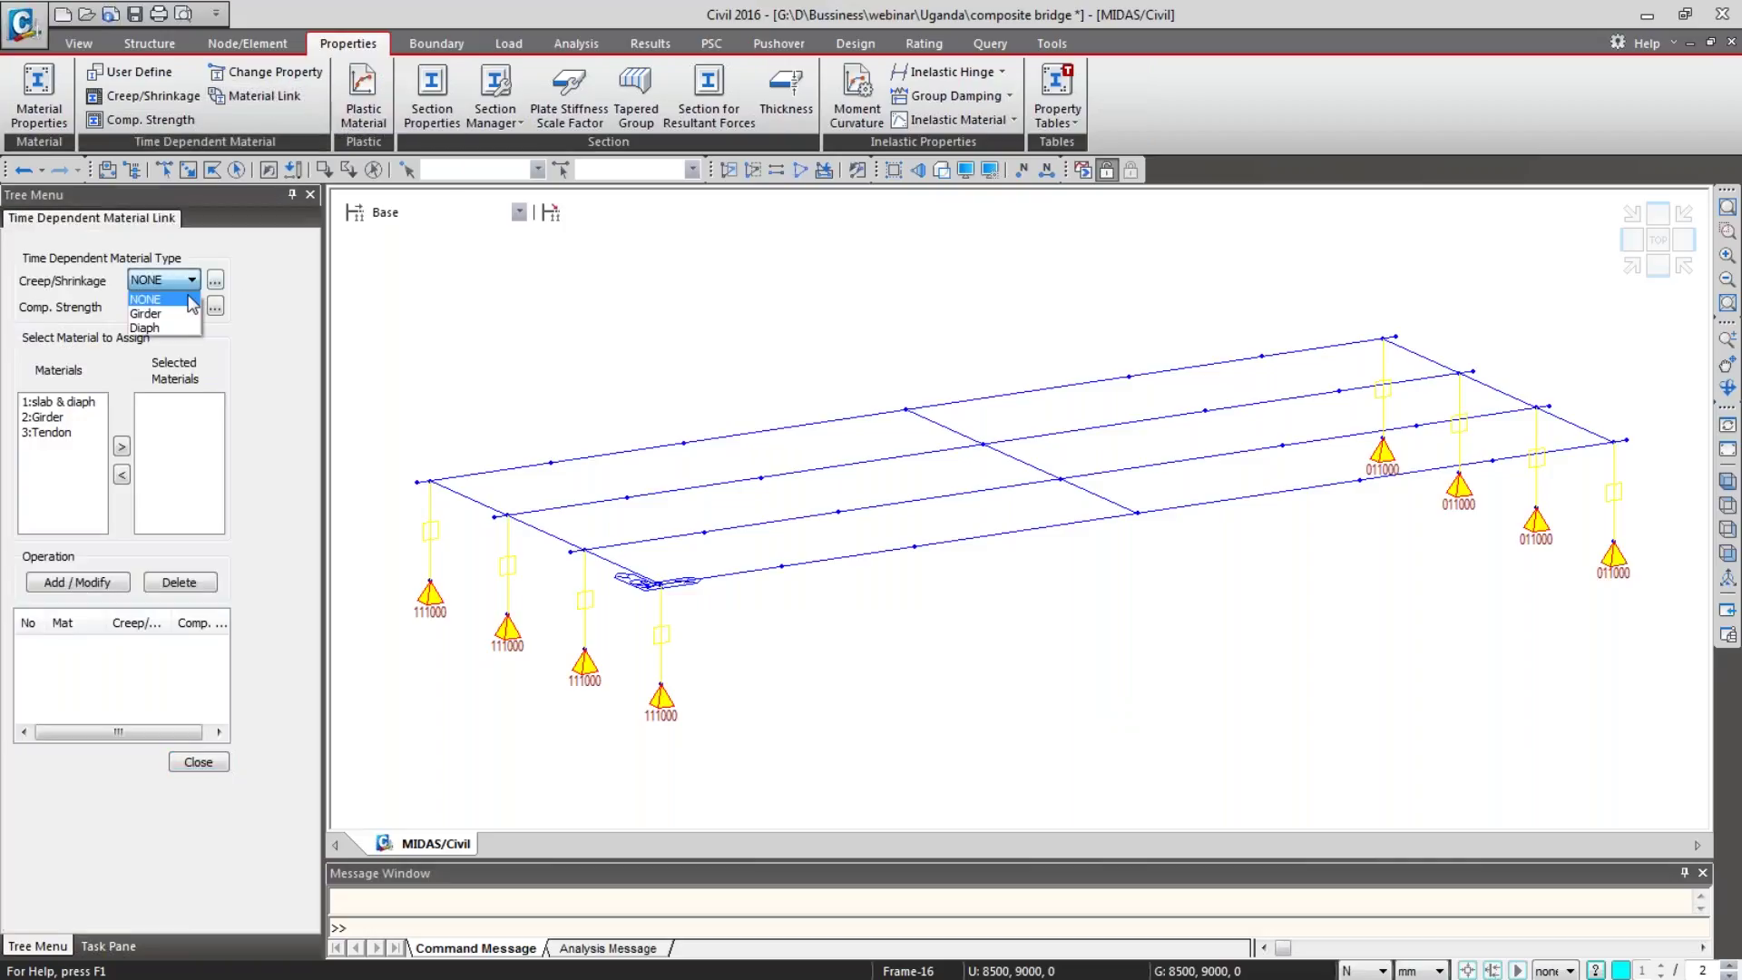
{"action": "left_click", "coordinate": [145, 313]}
{"action": "left_click", "coordinate": [191, 306]}
{"action": "left_click", "coordinate": [149, 339]}
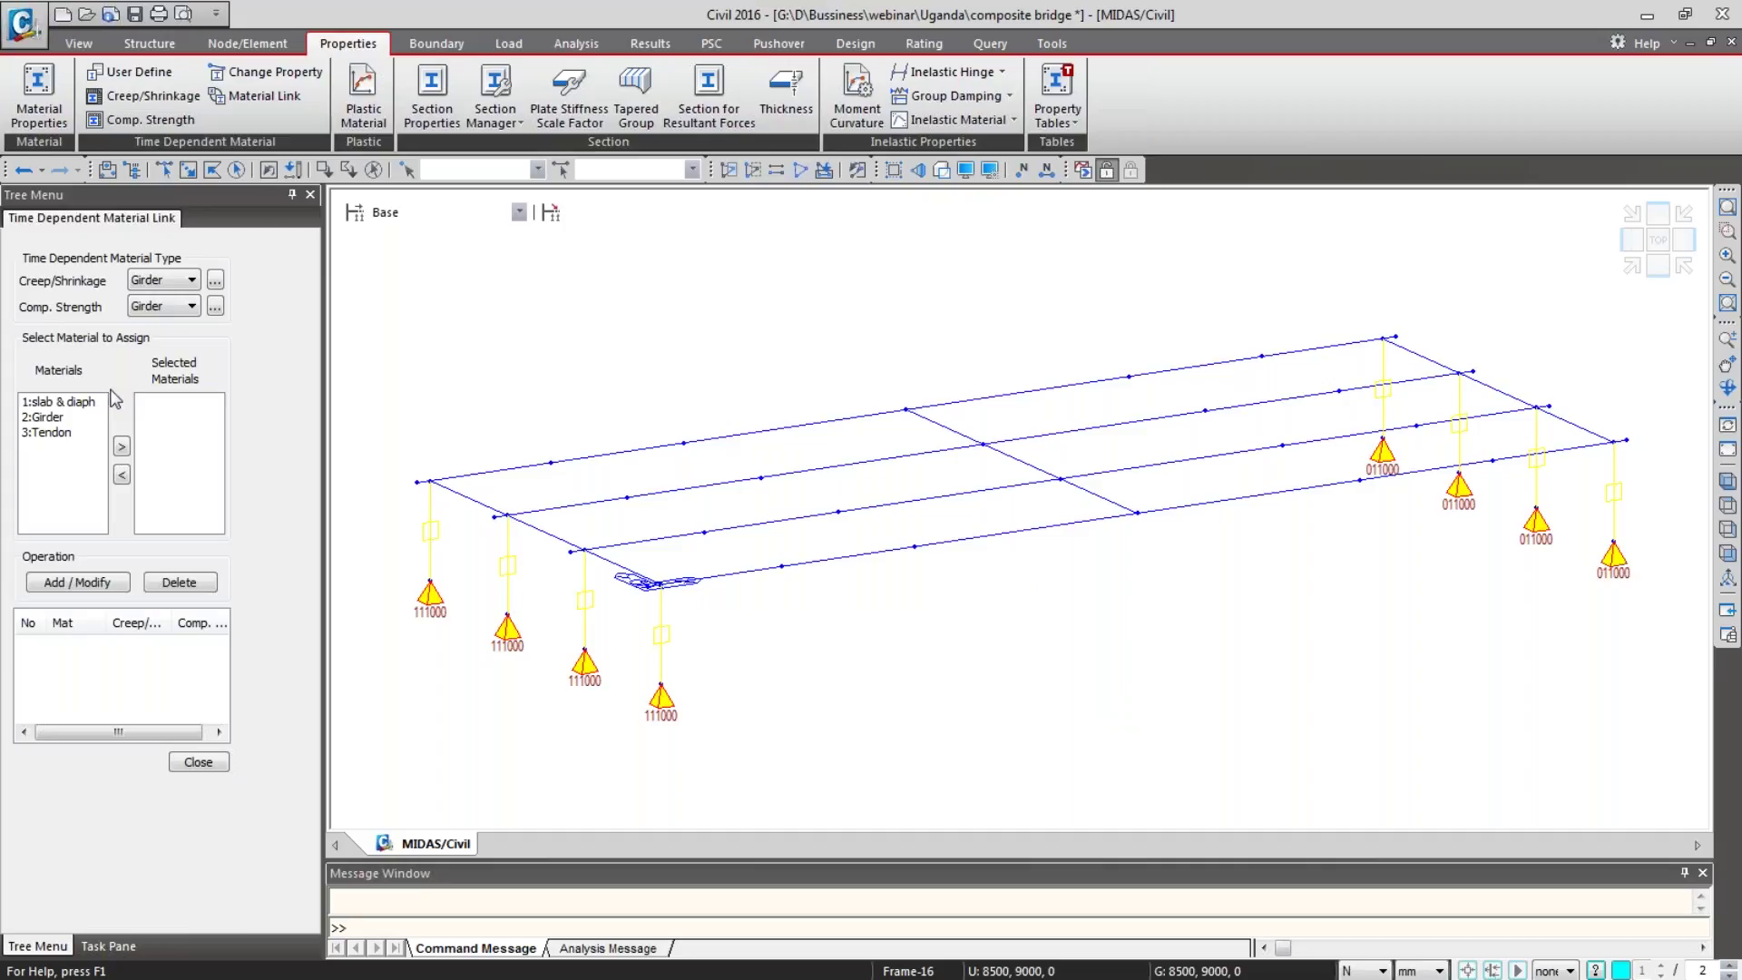
{"action": "left_click", "coordinate": [61, 418]}
{"action": "left_click", "coordinate": [122, 446]}
{"action": "left_click", "coordinate": [68, 583]}
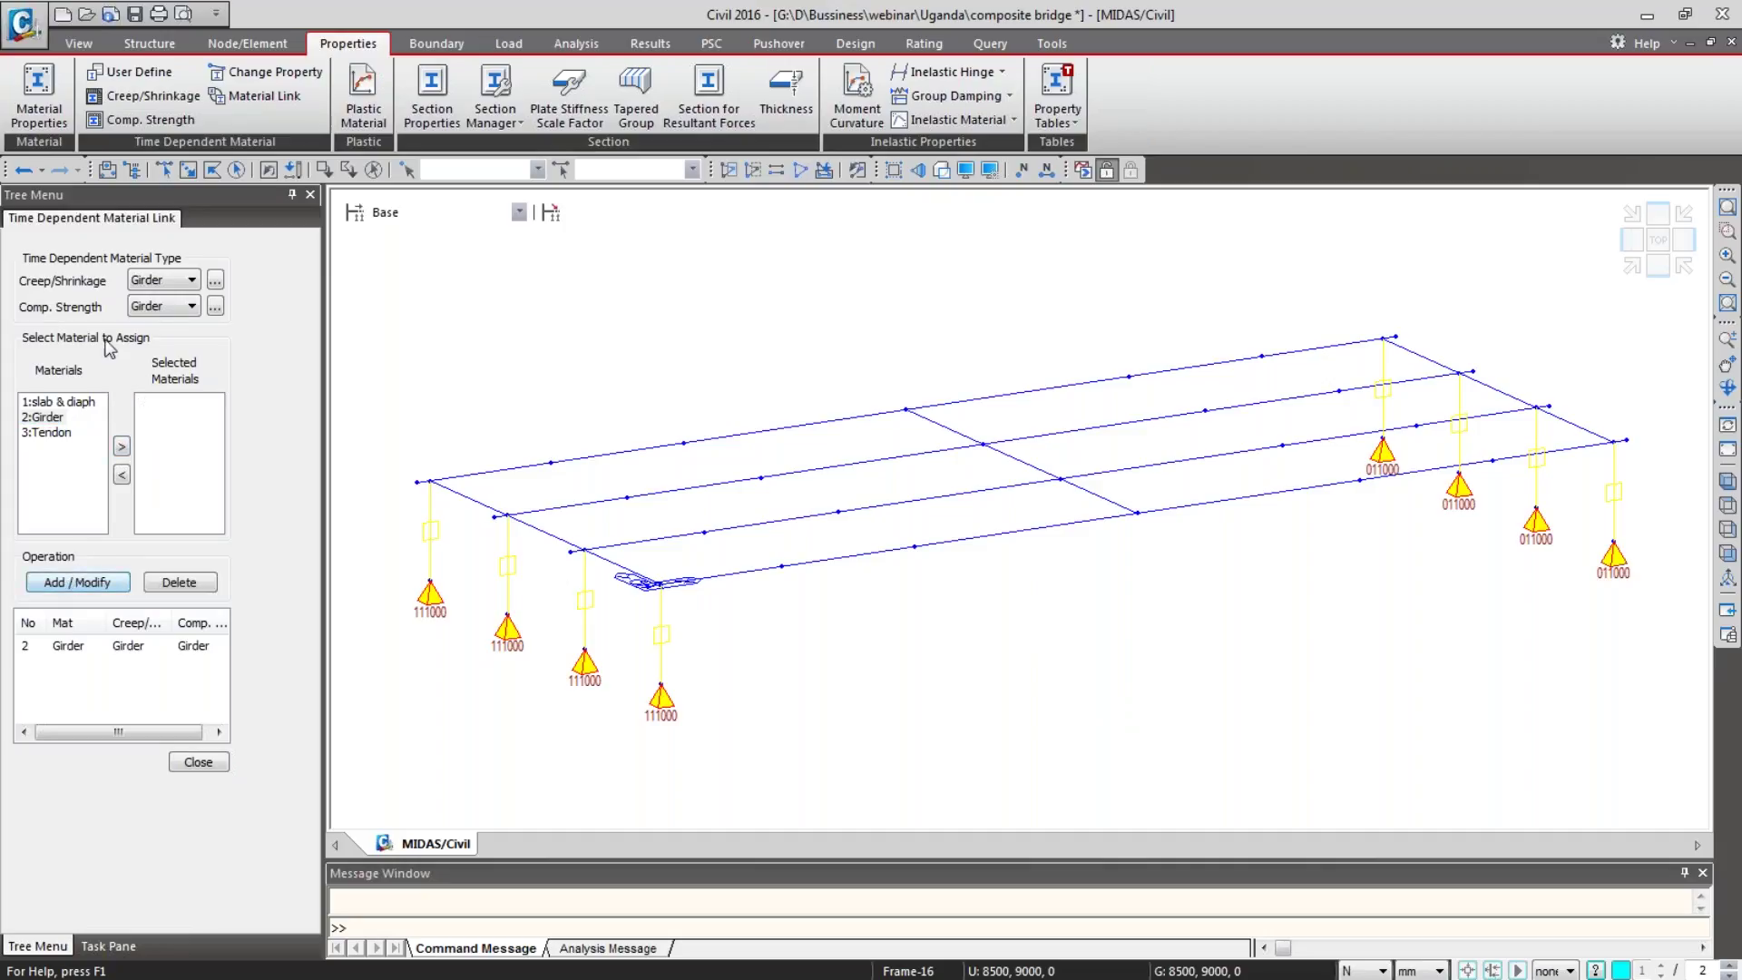
Step: Link the Diaph creep/shrinkage and Diaph compressive strength properties to material 1:slab & diaph, and finish the material linking
{"action": "left_click", "coordinate": [166, 280]}
{"action": "left_click", "coordinate": [175, 329]}
{"action": "left_click", "coordinate": [166, 307]}
{"action": "left_click", "coordinate": [175, 354]}
{"action": "left_click", "coordinate": [57, 420]}
{"action": "left_click", "coordinate": [64, 405]}
{"action": "left_click", "coordinate": [128, 442]}
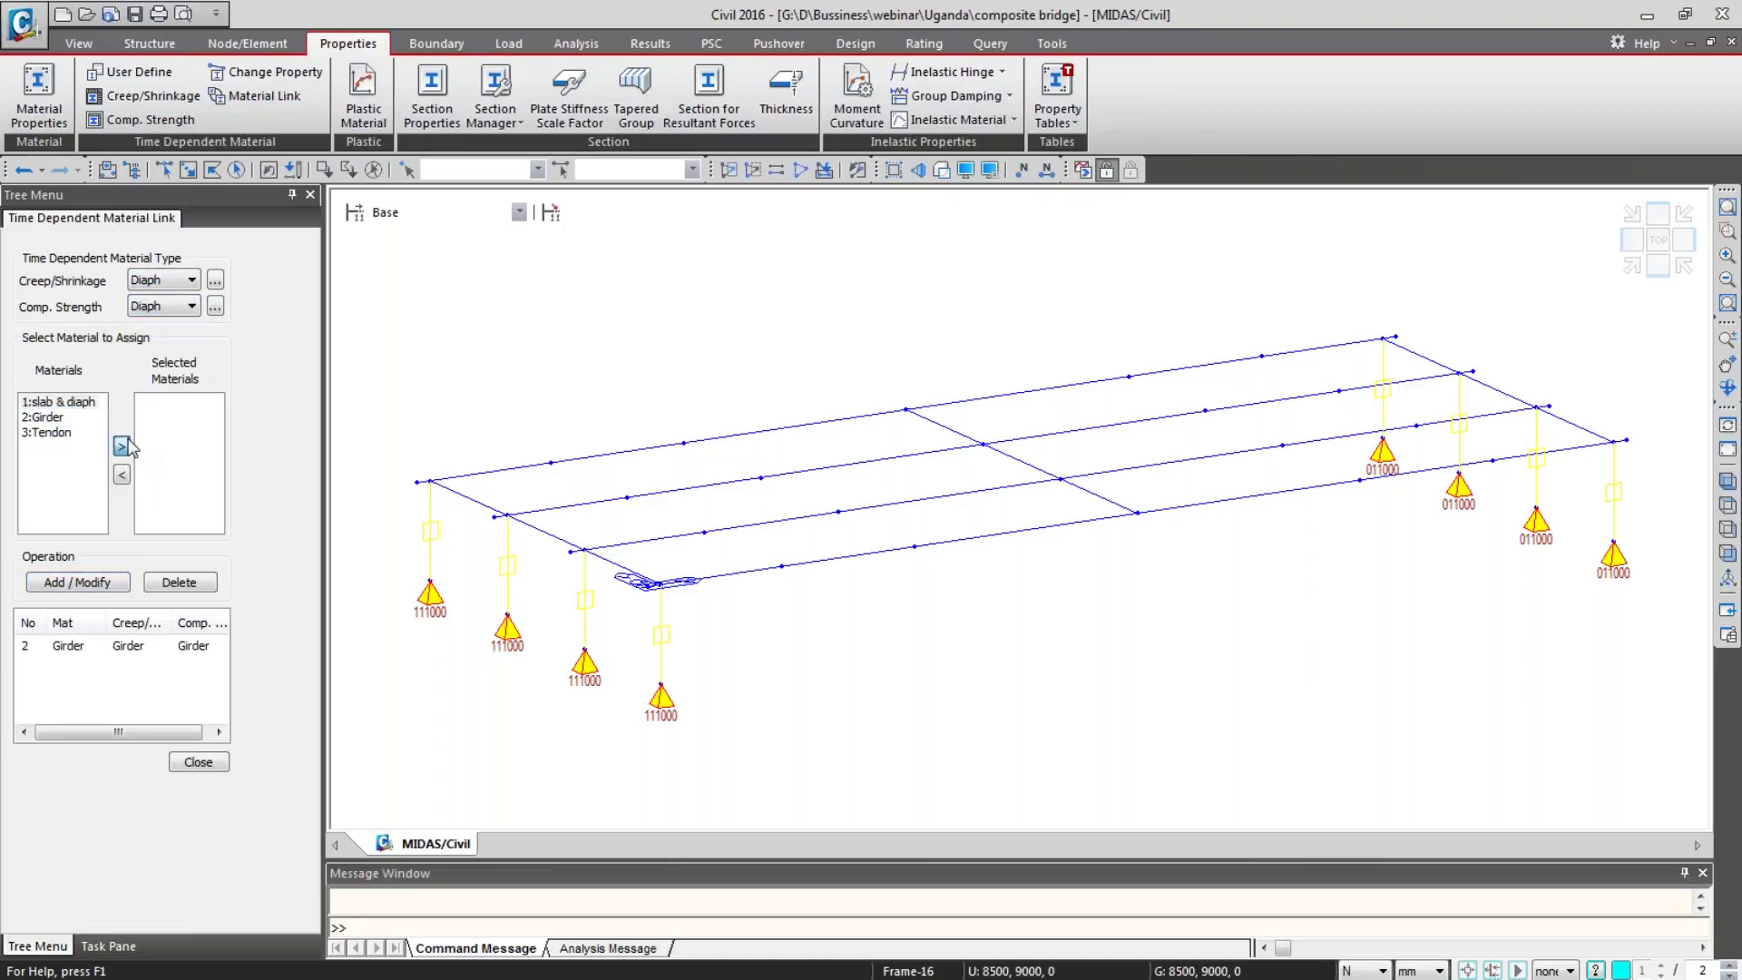
{"action": "left_click", "coordinate": [123, 446]}
{"action": "left_click", "coordinate": [88, 583]}
{"action": "left_click", "coordinate": [216, 764]}
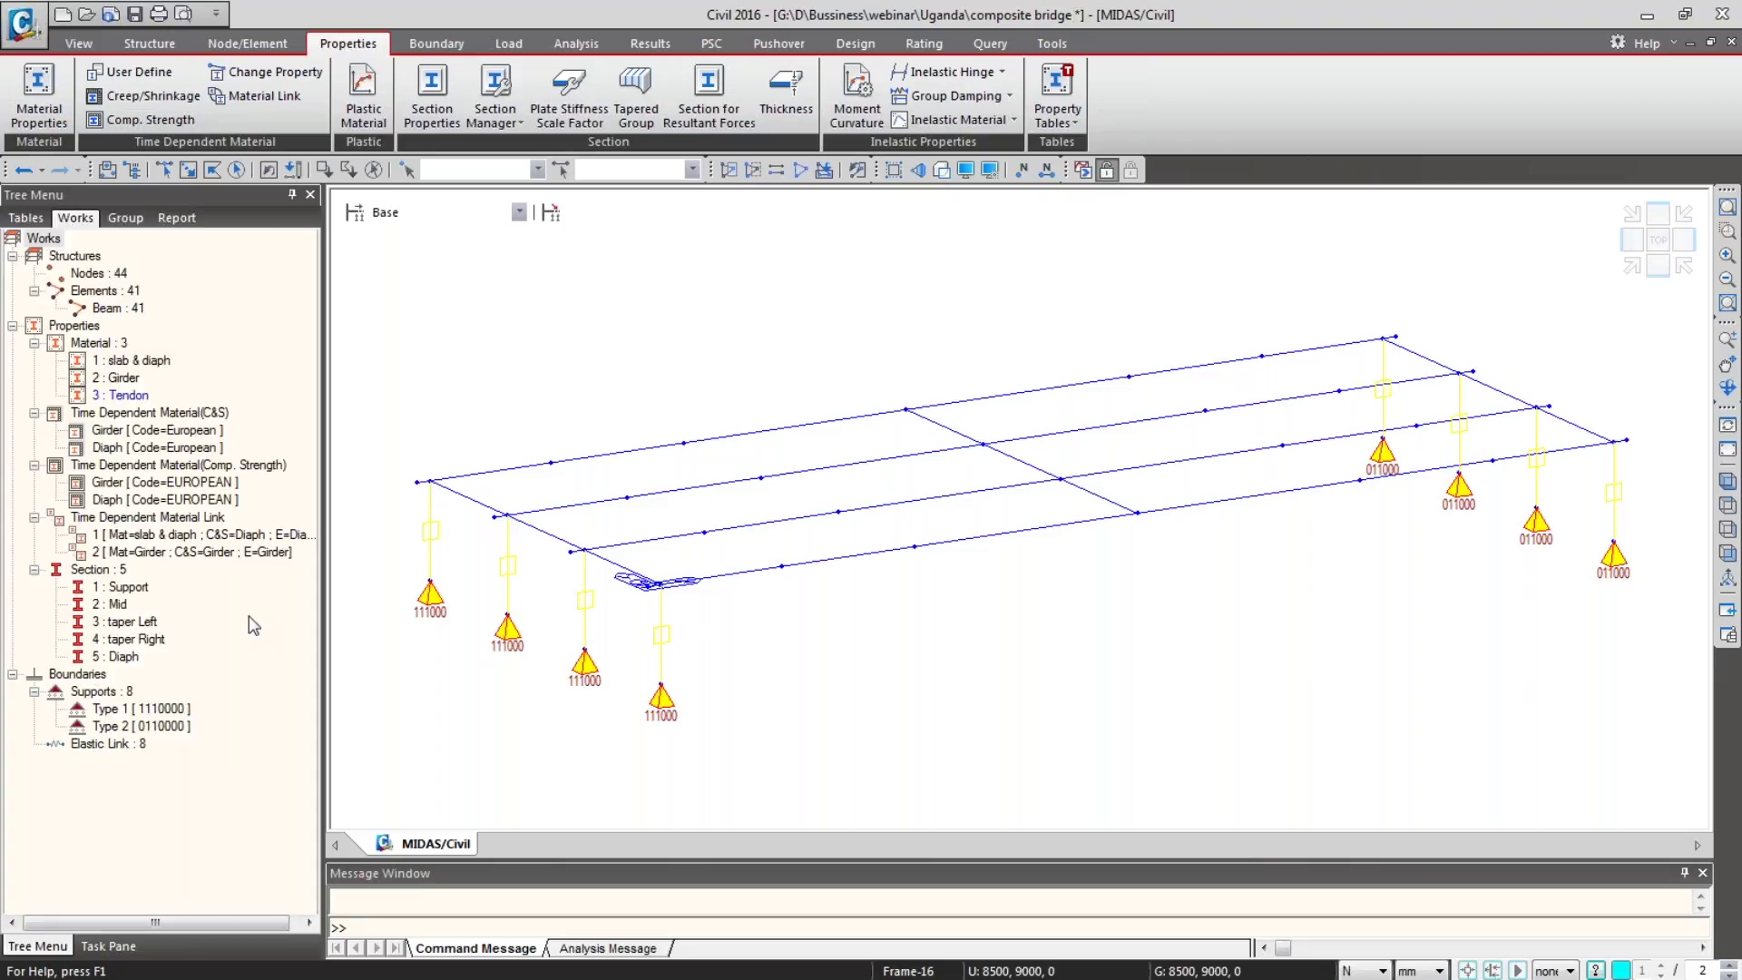
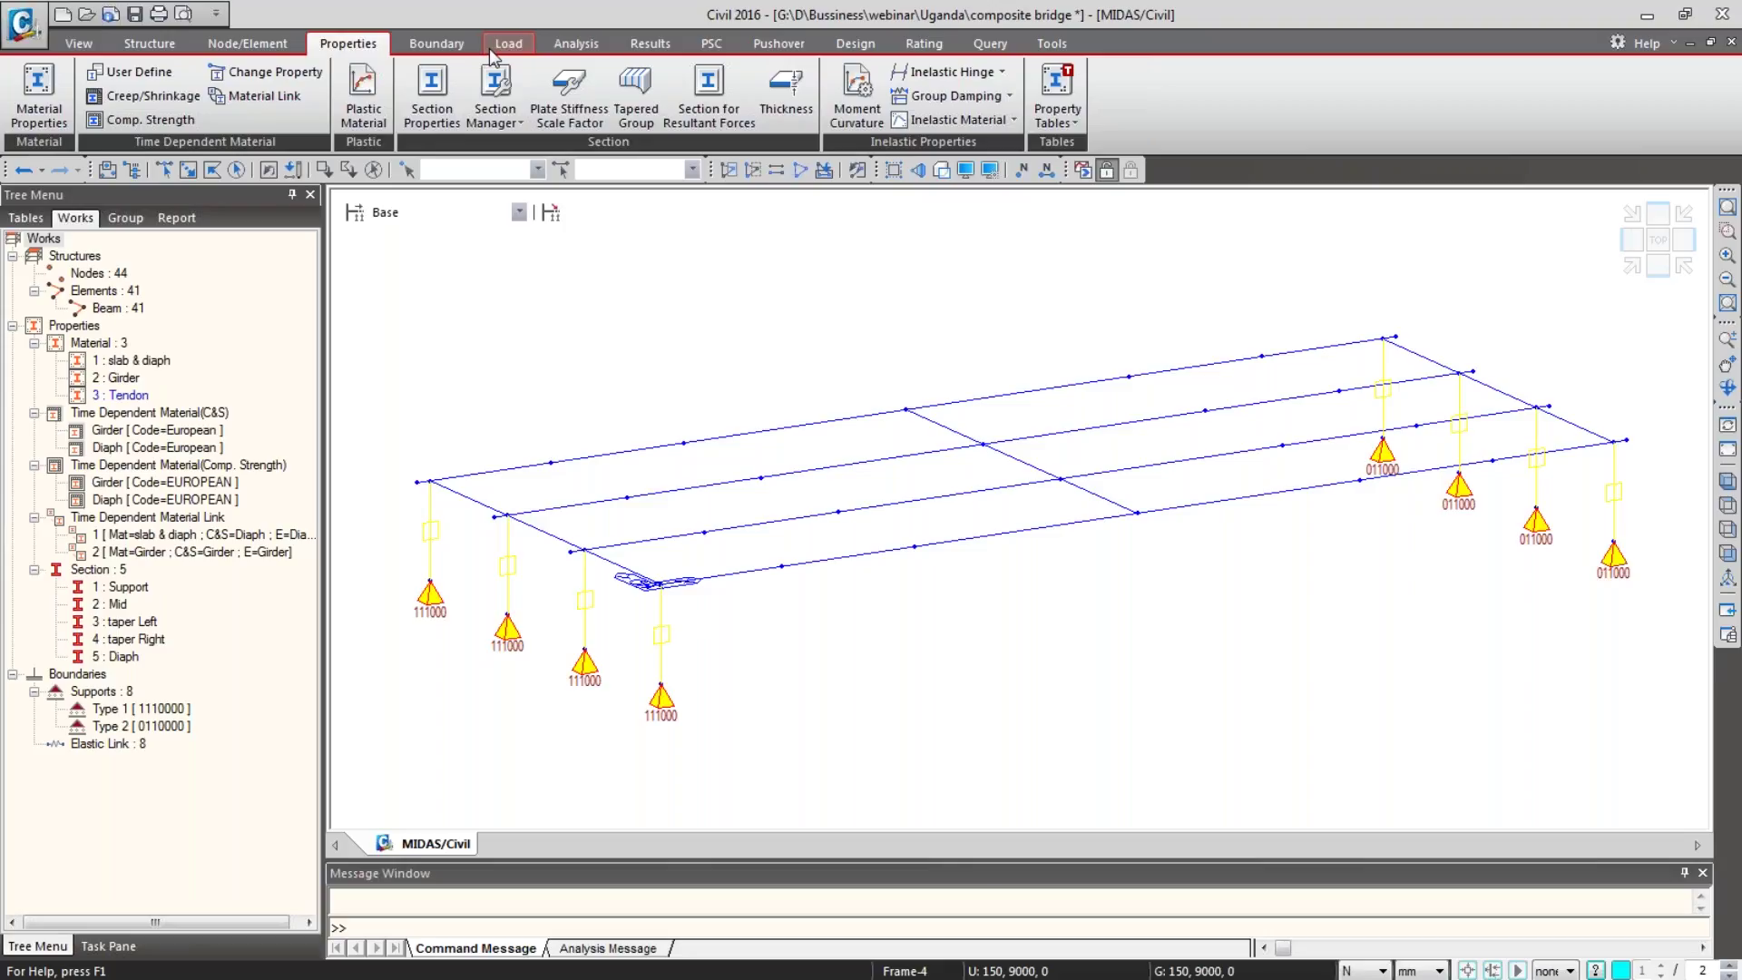
Step: Define static load cases SW as Dead Load (D), CB as dead load of component and PS as Prestress (PS), and save the model
{"action": "left_click", "coordinate": [493, 45]}
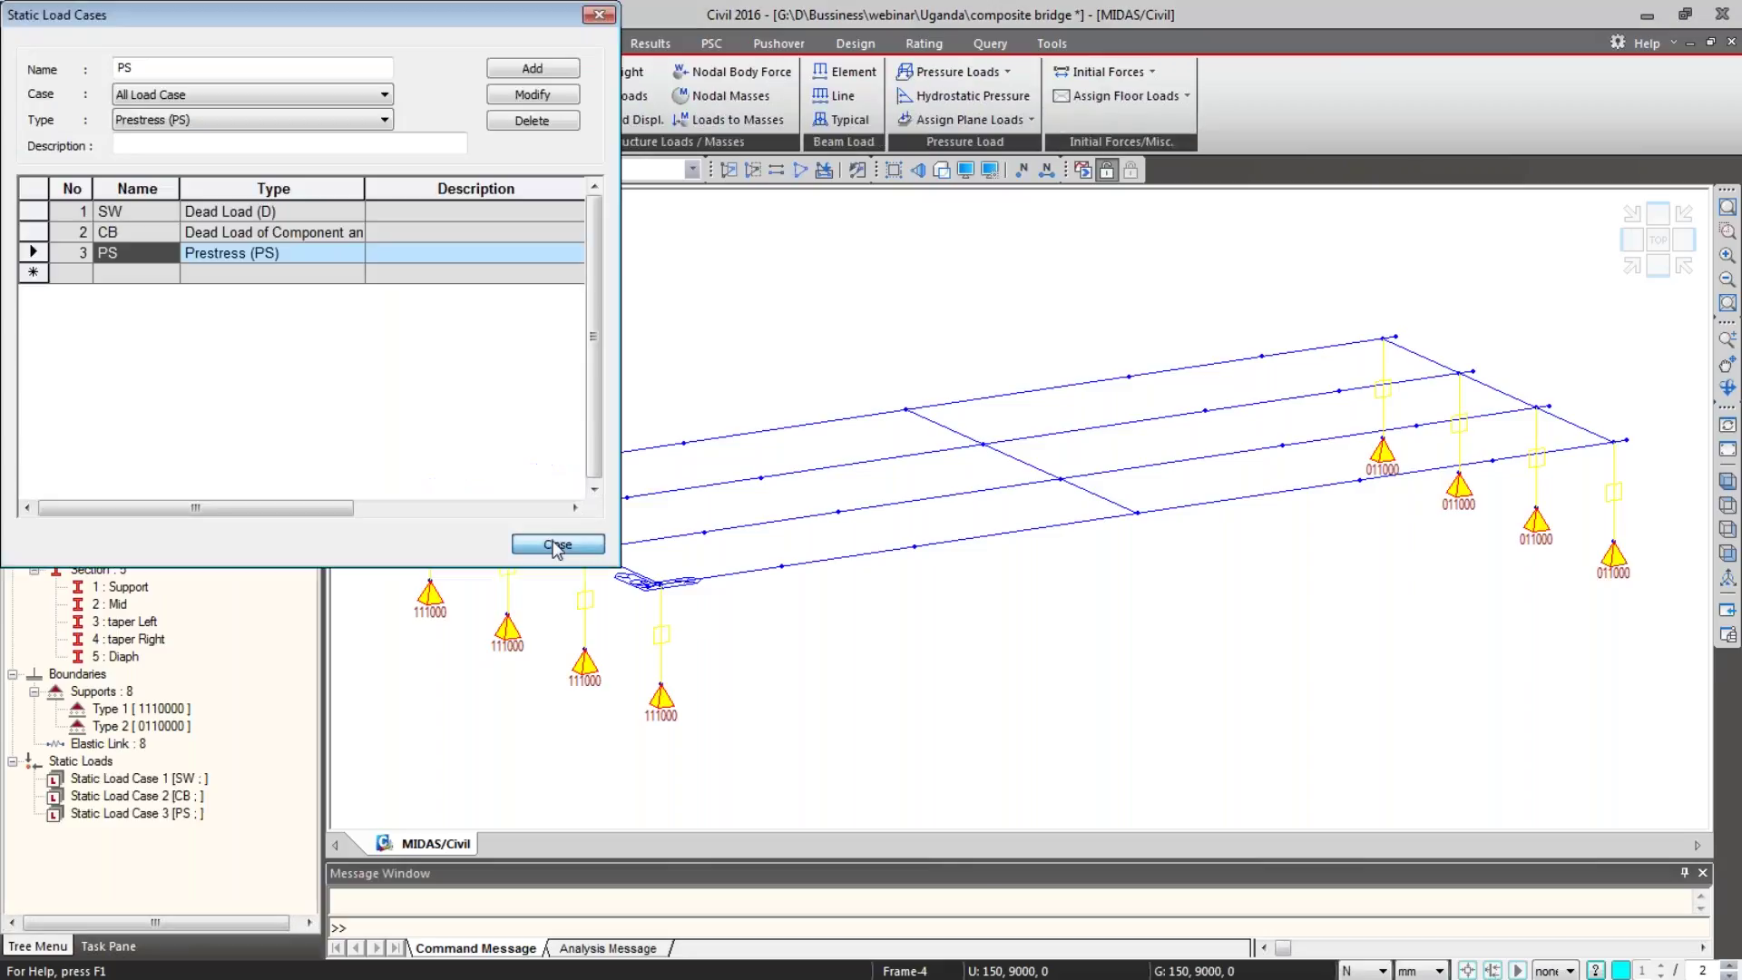
{"action": "left_click", "coordinate": [563, 544]}
{"action": "key", "text": "ctrl+s"}
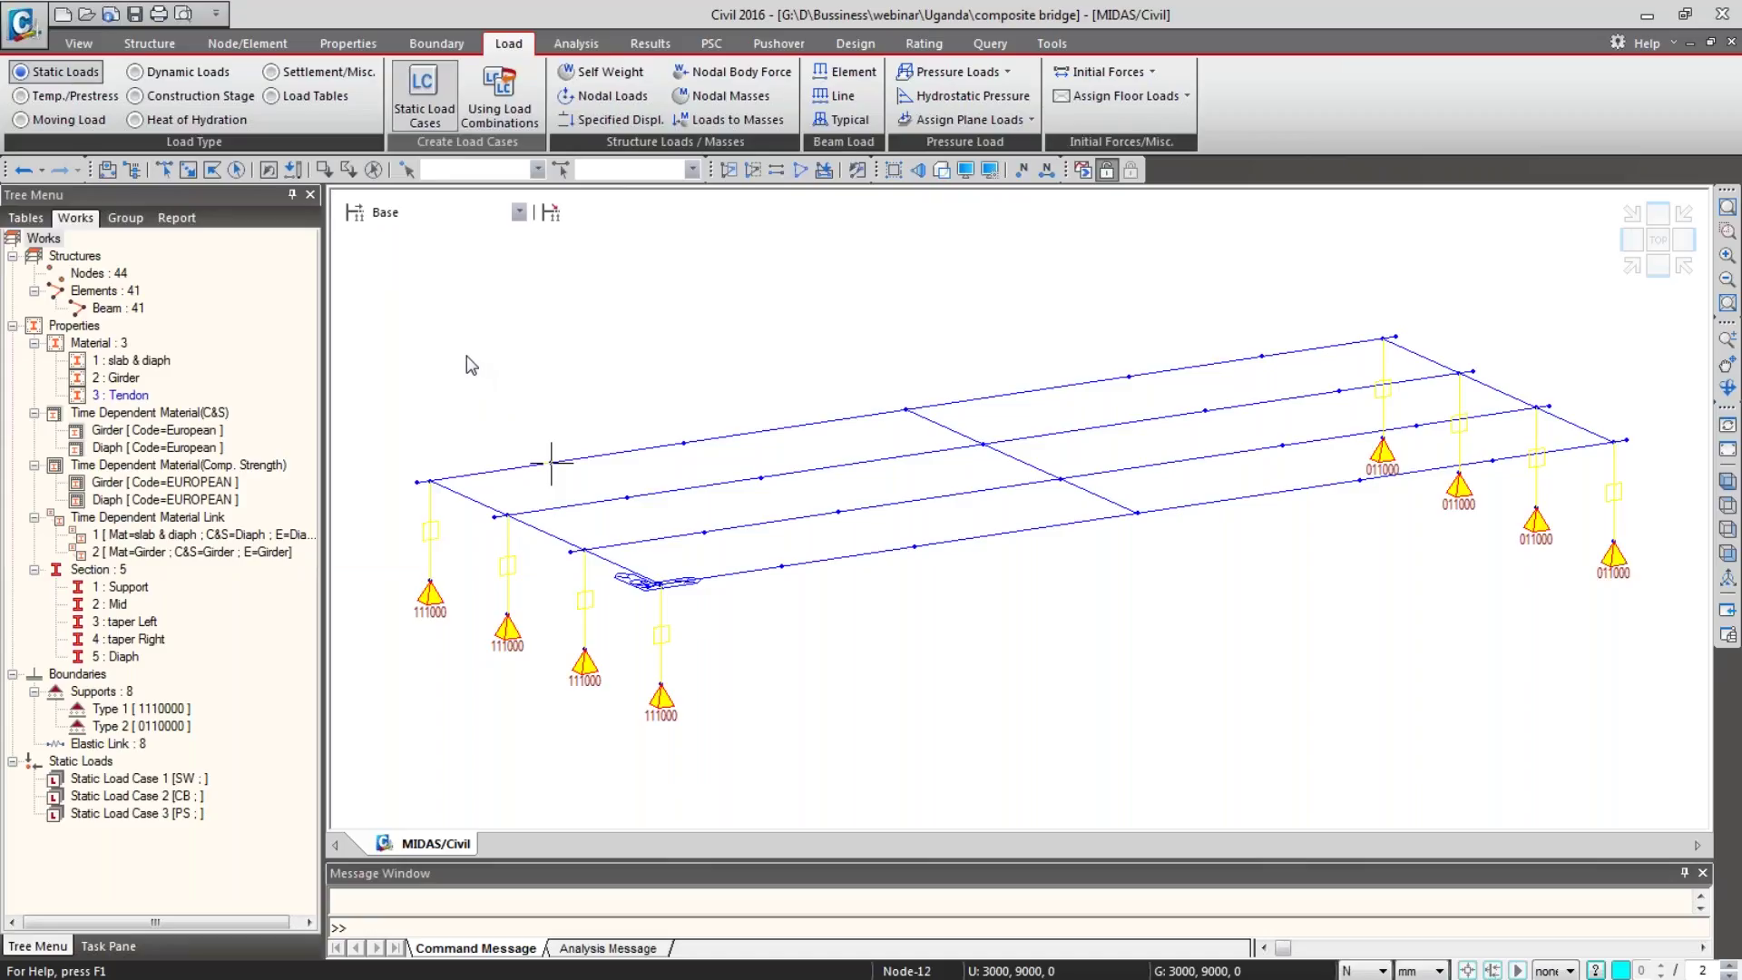
{"action": "left_click", "coordinate": [581, 71]}
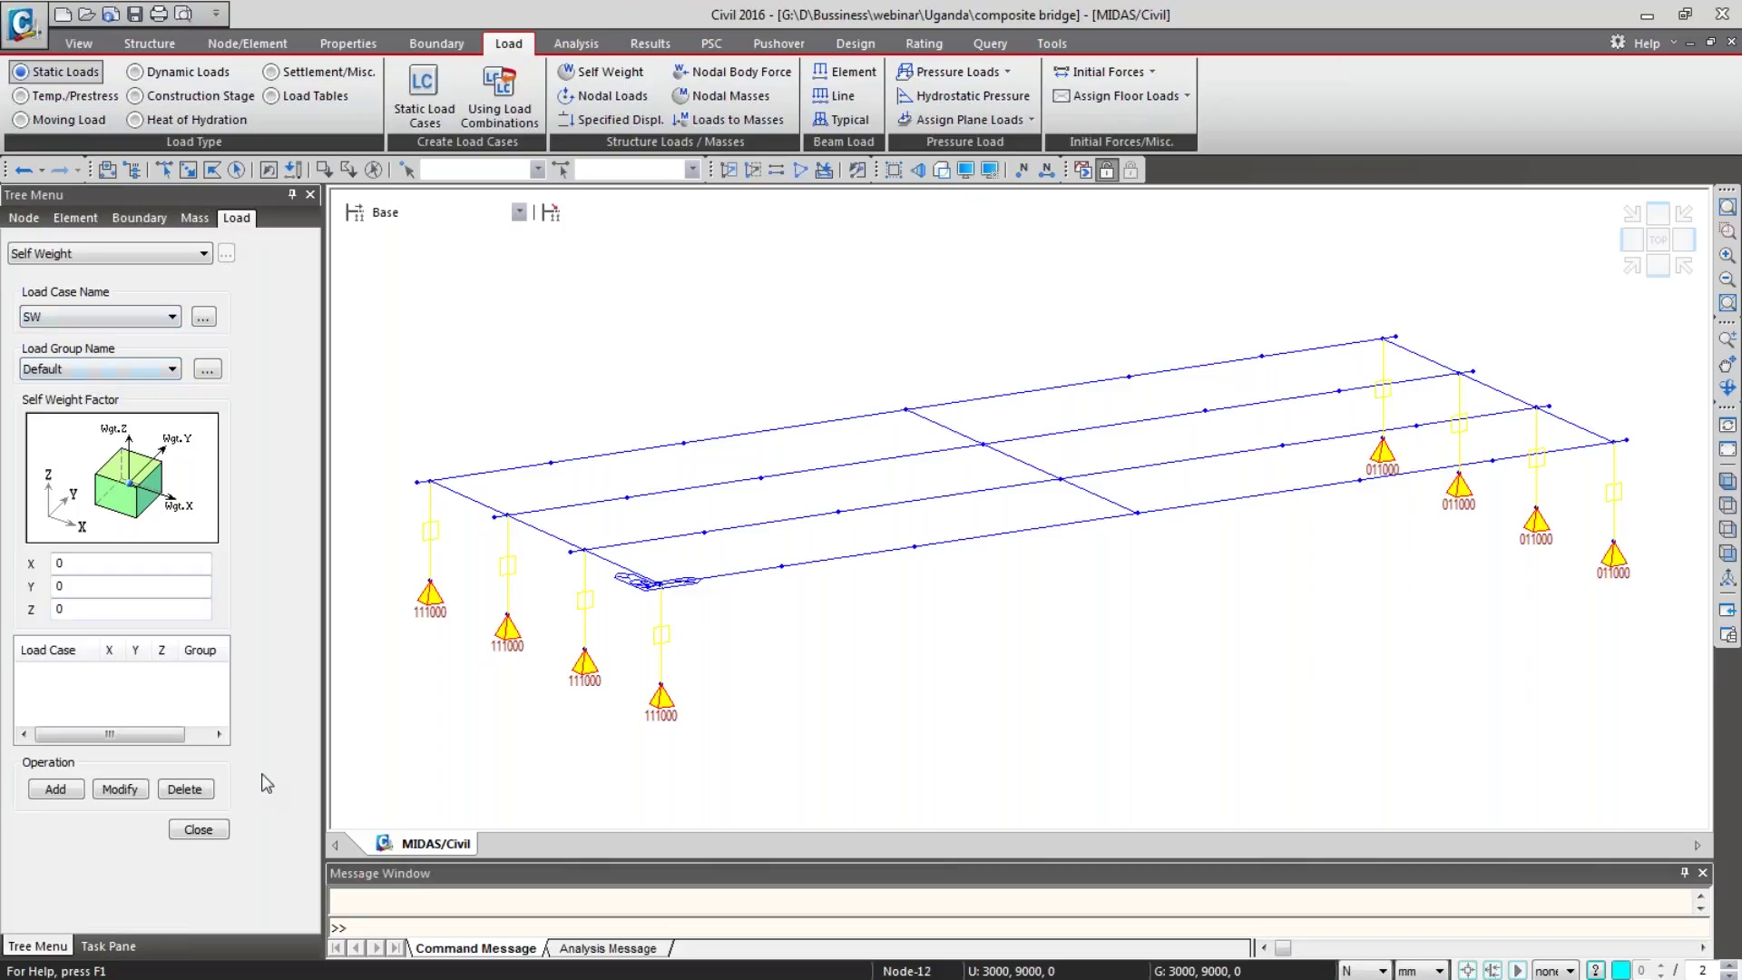
{"action": "left_click", "coordinate": [216, 829]}
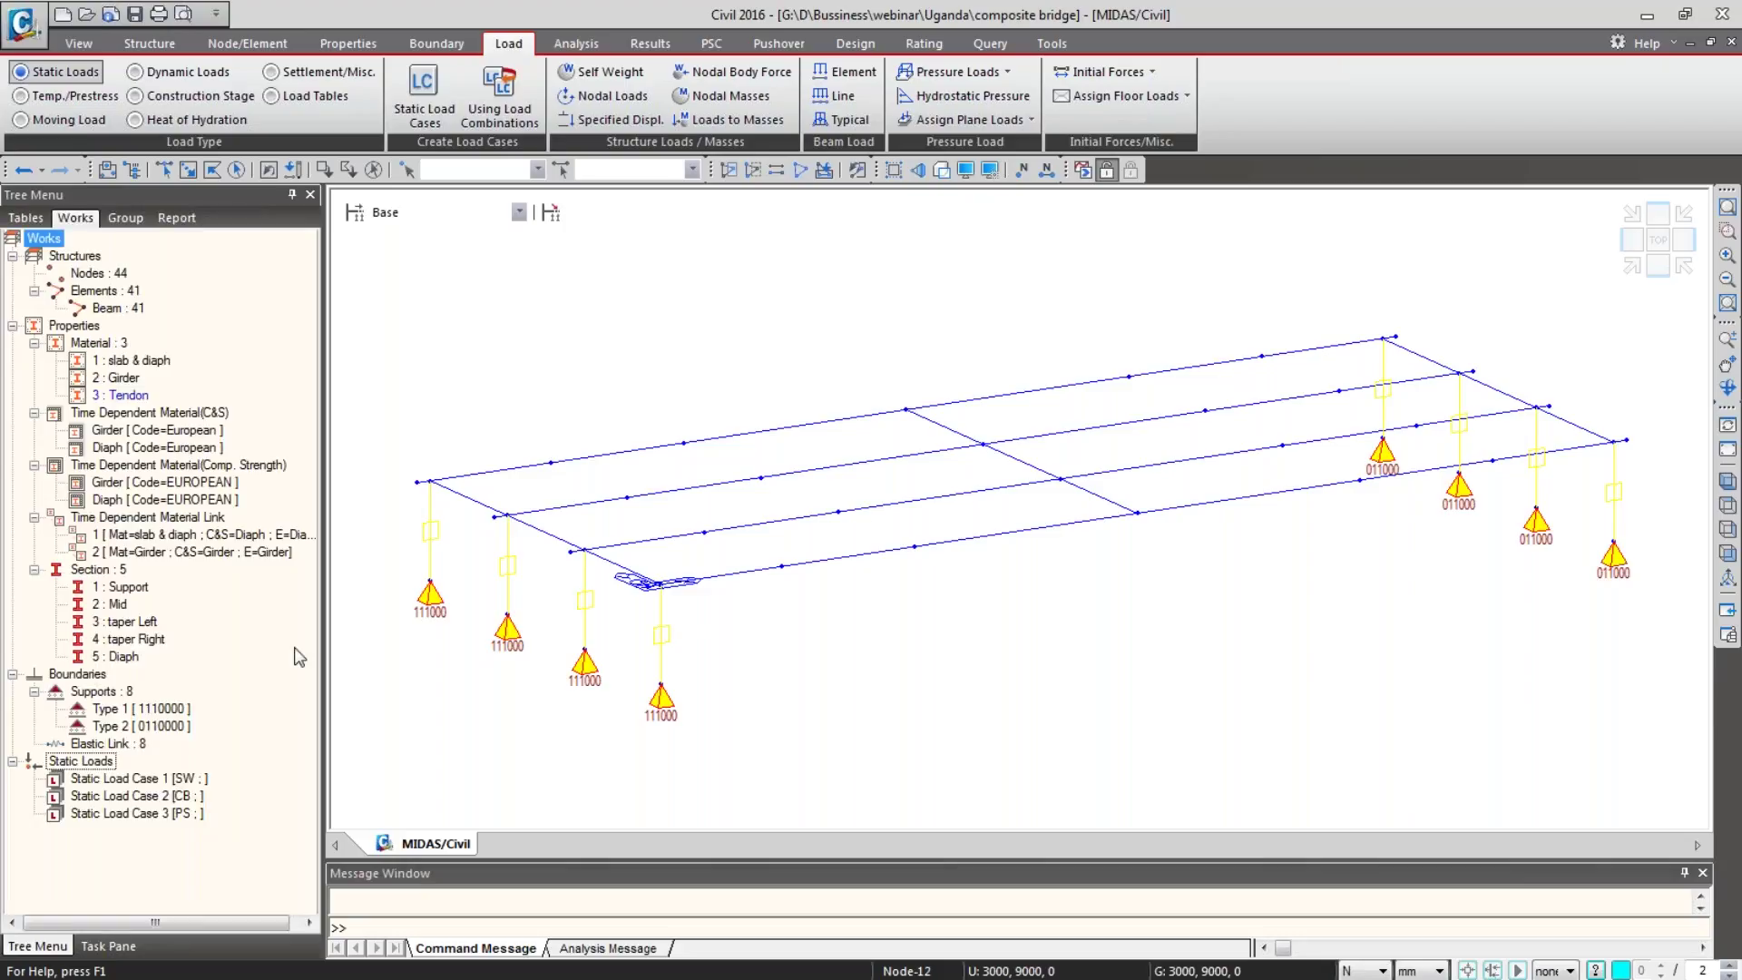
Step: Define two structure groups named Main girder and Diaph
{"action": "left_click", "coordinate": [123, 219]}
{"action": "left_click", "coordinate": [107, 261]}
{"action": "left_click", "coordinate": [100, 274]}
{"action": "left_click", "coordinate": [93, 291]}
{"action": "left_click", "coordinate": [91, 309]}
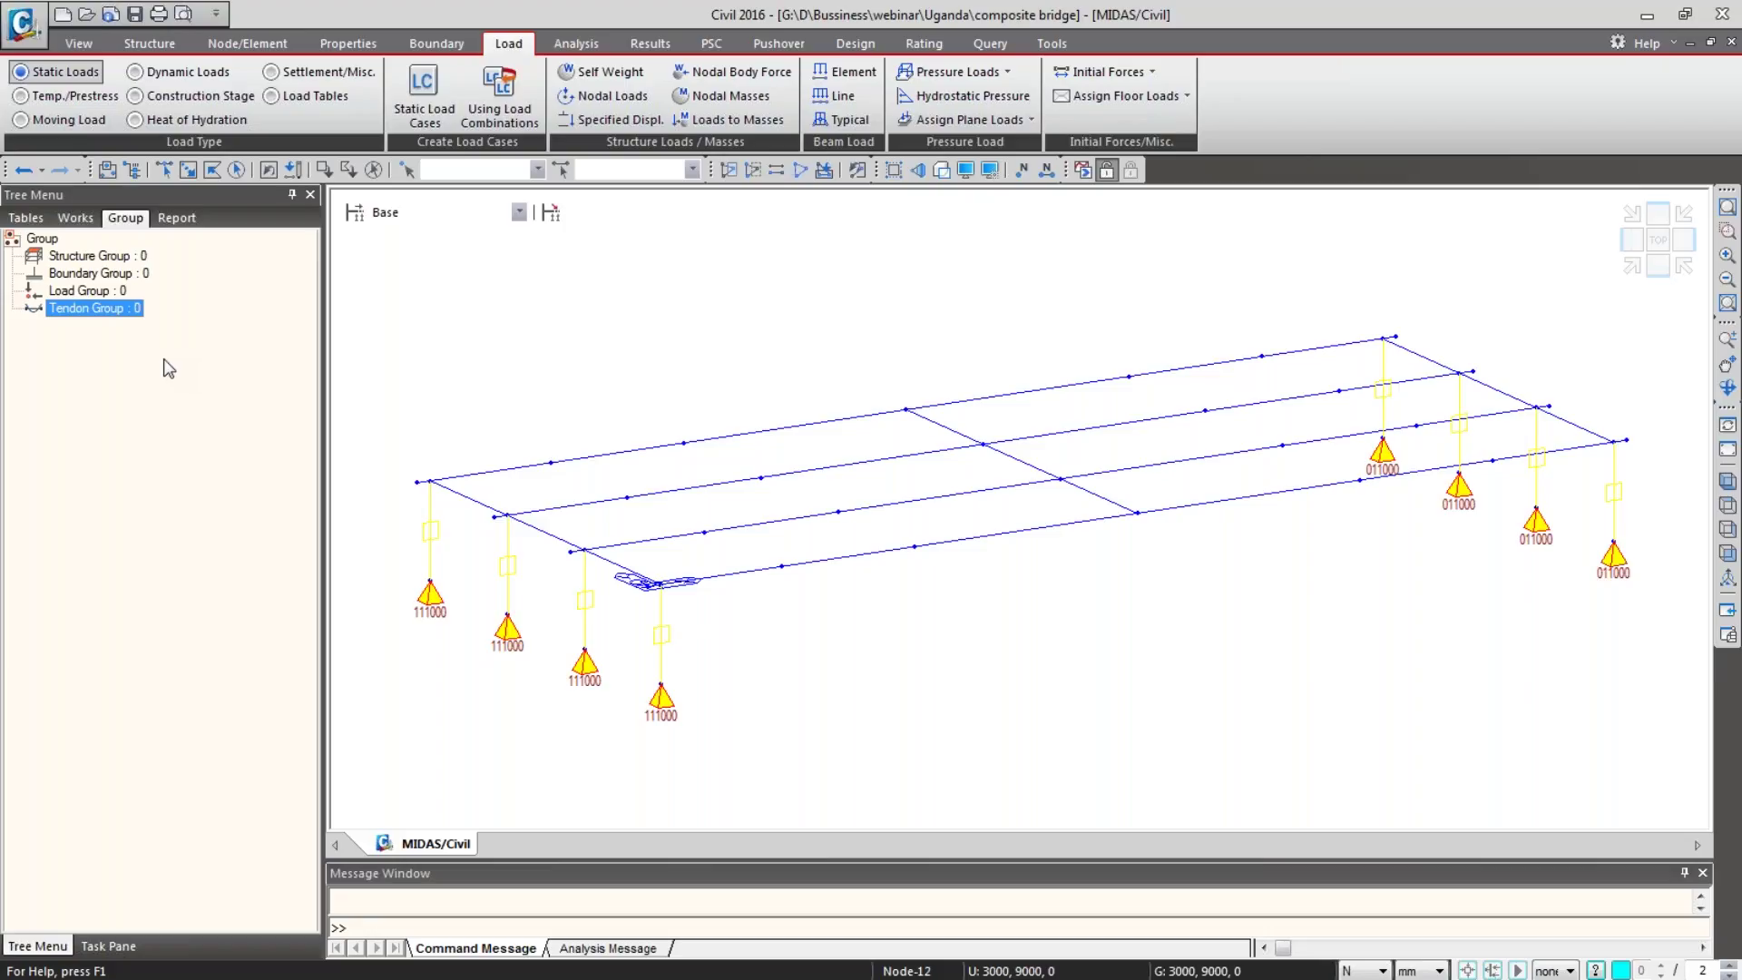
{"action": "right_click", "coordinate": [106, 260]}
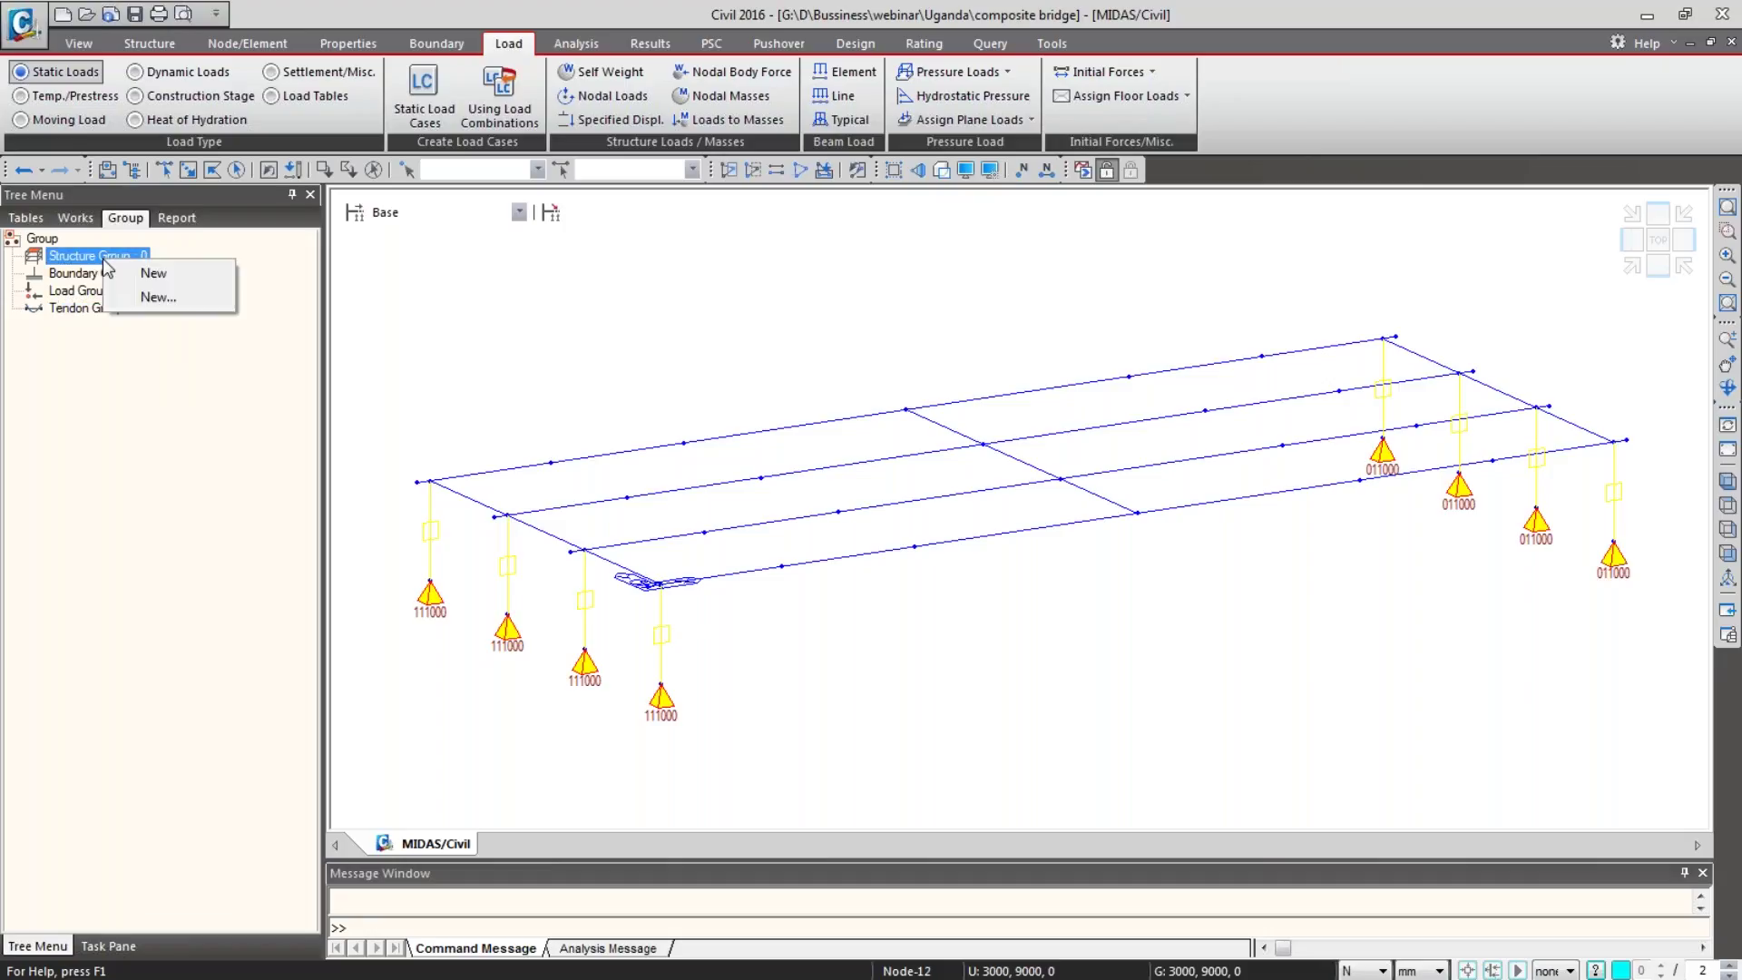
{"action": "left_click", "coordinate": [148, 314]}
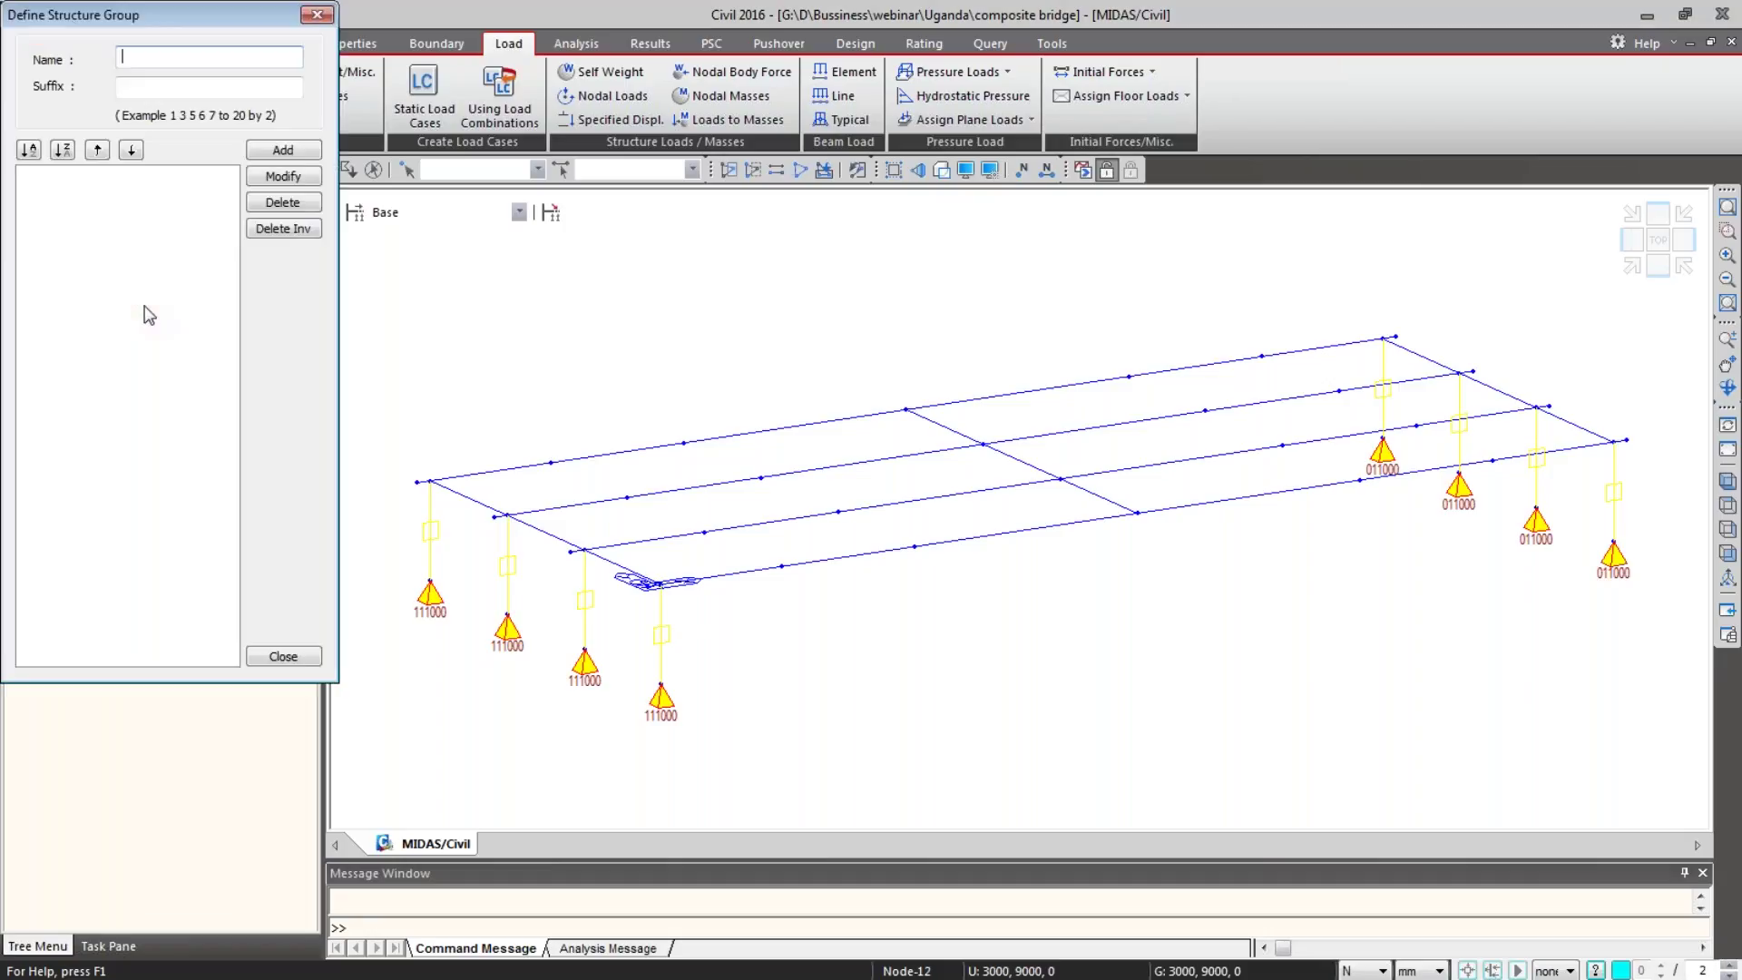
{"action": "type", "text": "Main girder"}
{"action": "left_click", "coordinate": [263, 151]}
{"action": "key", "text": "Return"}
{"action": "type", "text": "Diaph"}
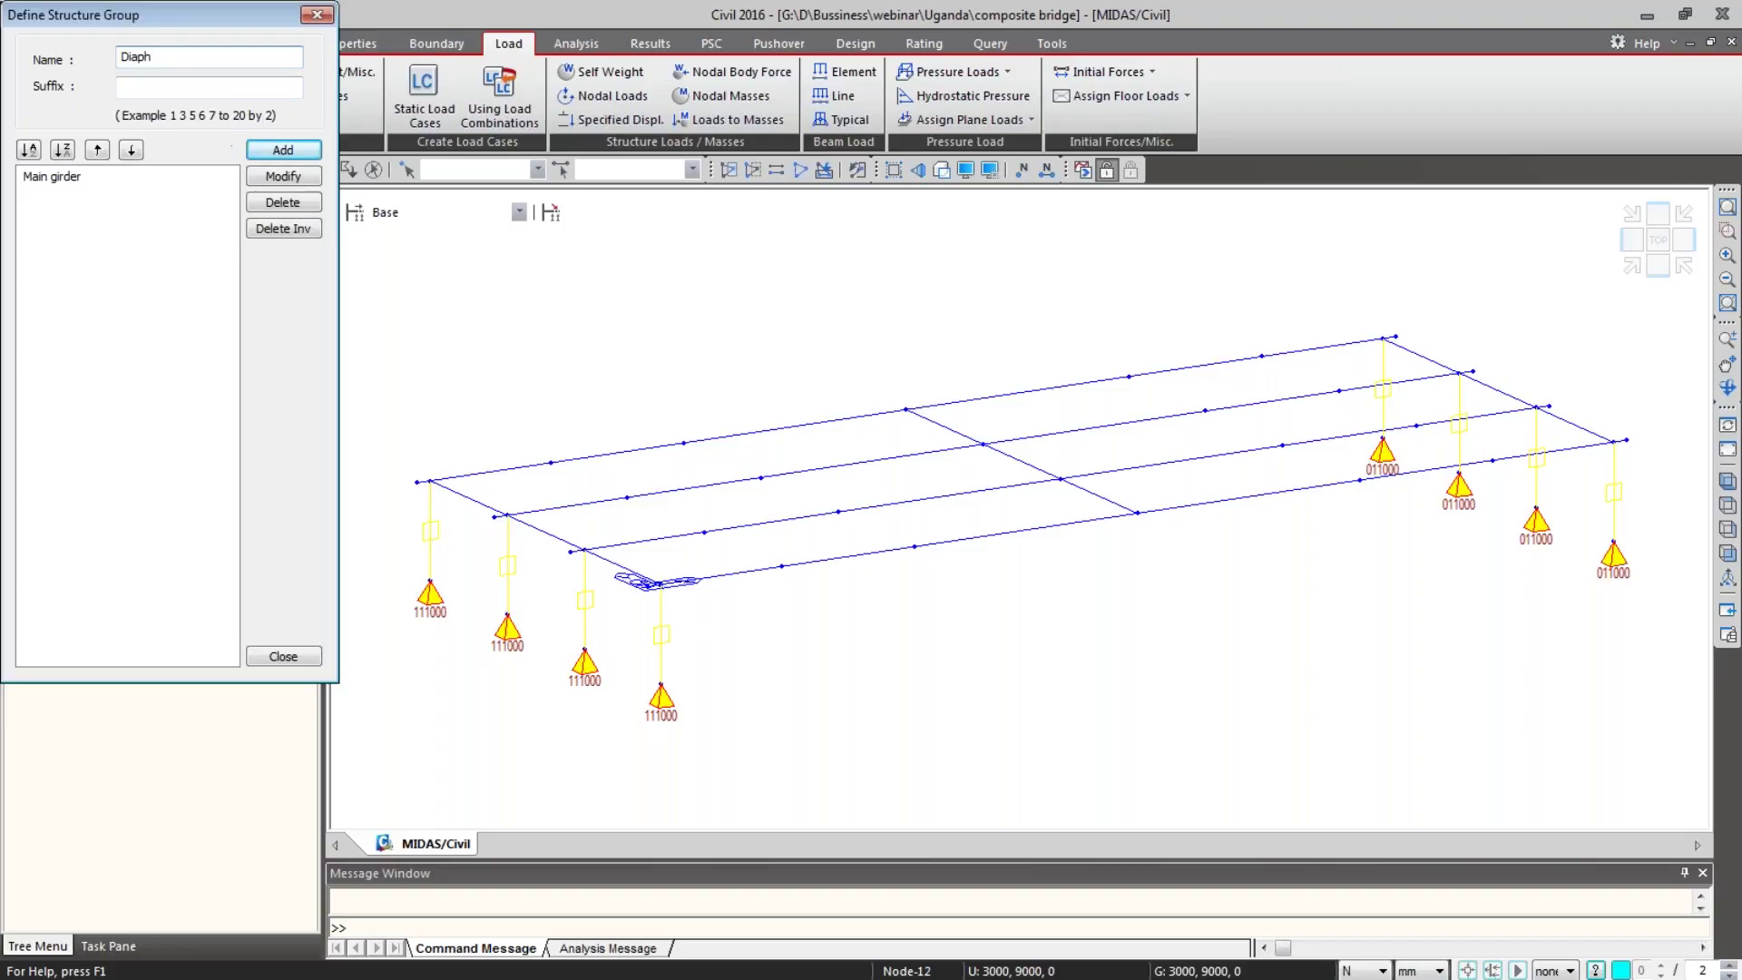
{"action": "left_click", "coordinate": [272, 149]}
{"action": "left_click", "coordinate": [283, 656]}
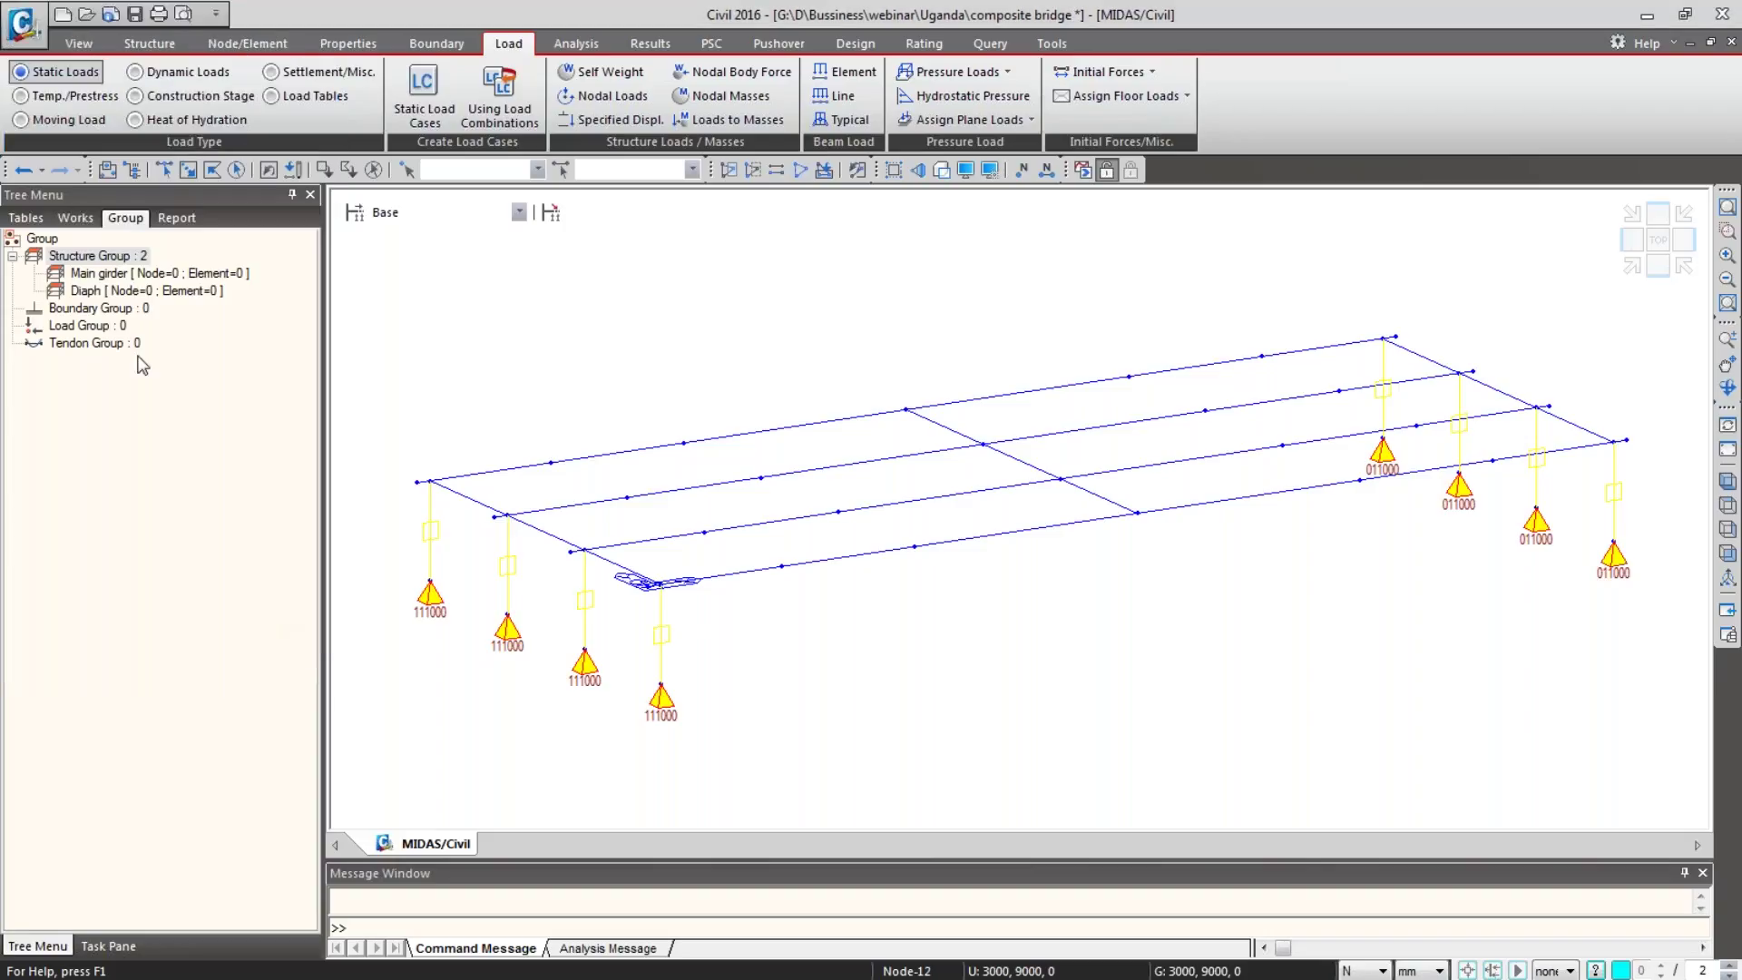
Step: Define two boundary groups named Support and links
{"action": "right_click", "coordinate": [100, 310]}
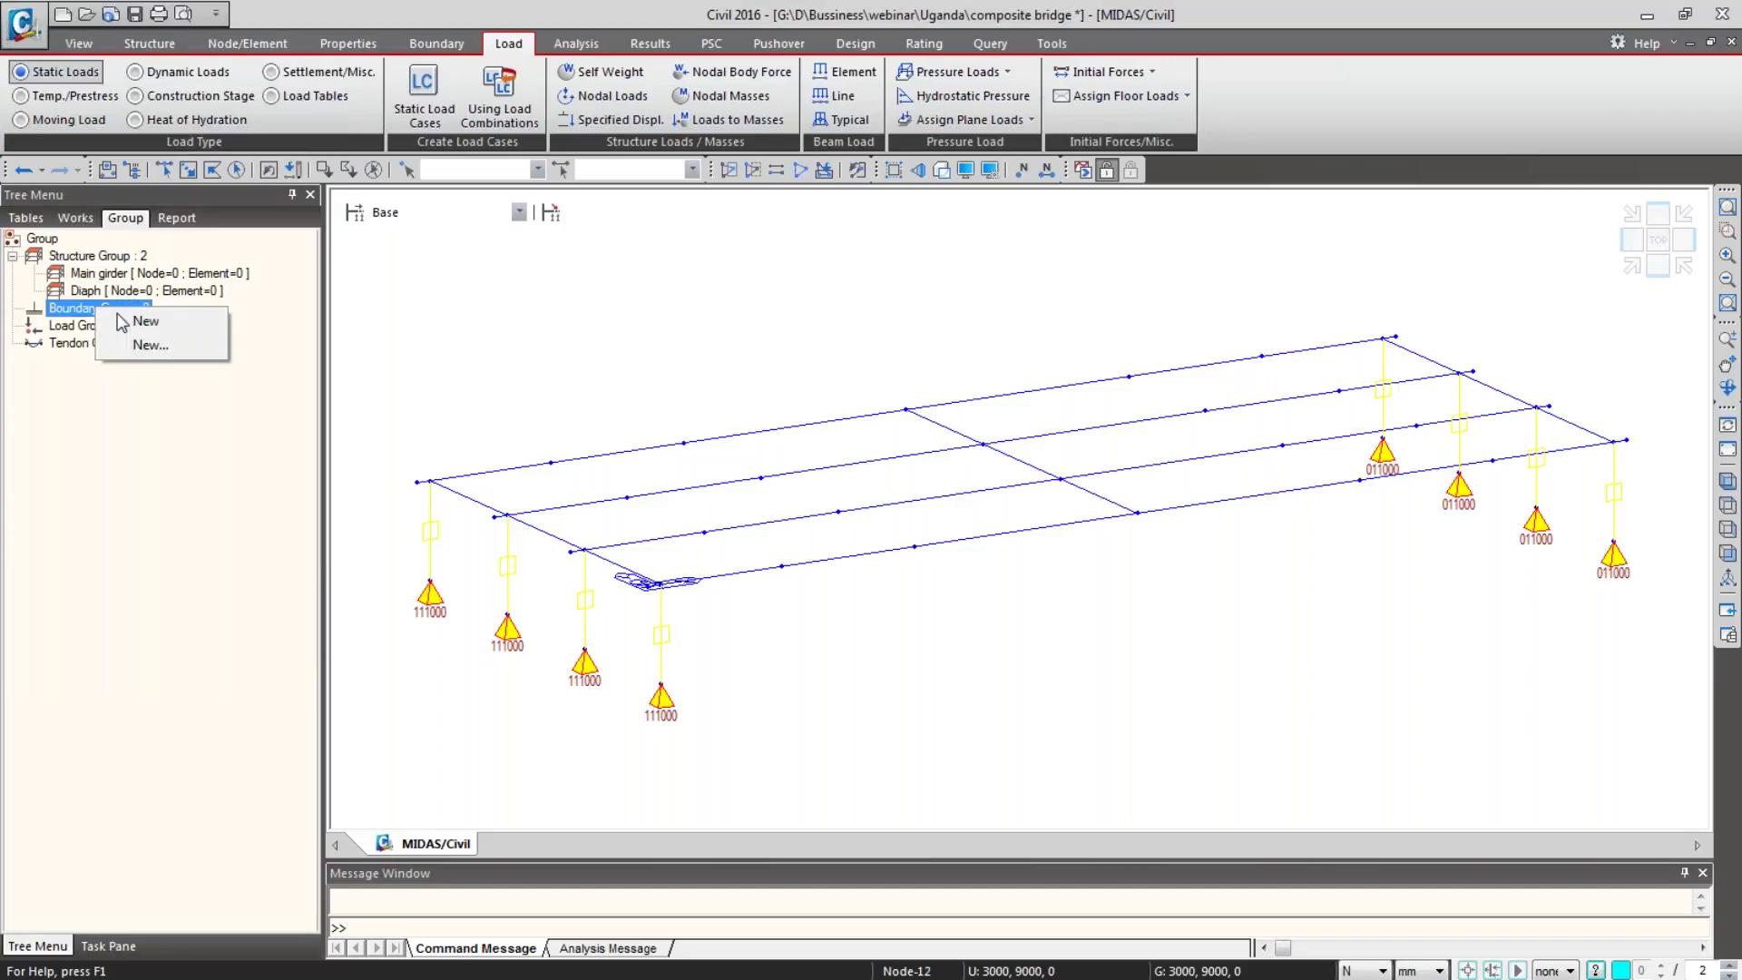
{"action": "left_click", "coordinate": [141, 350]}
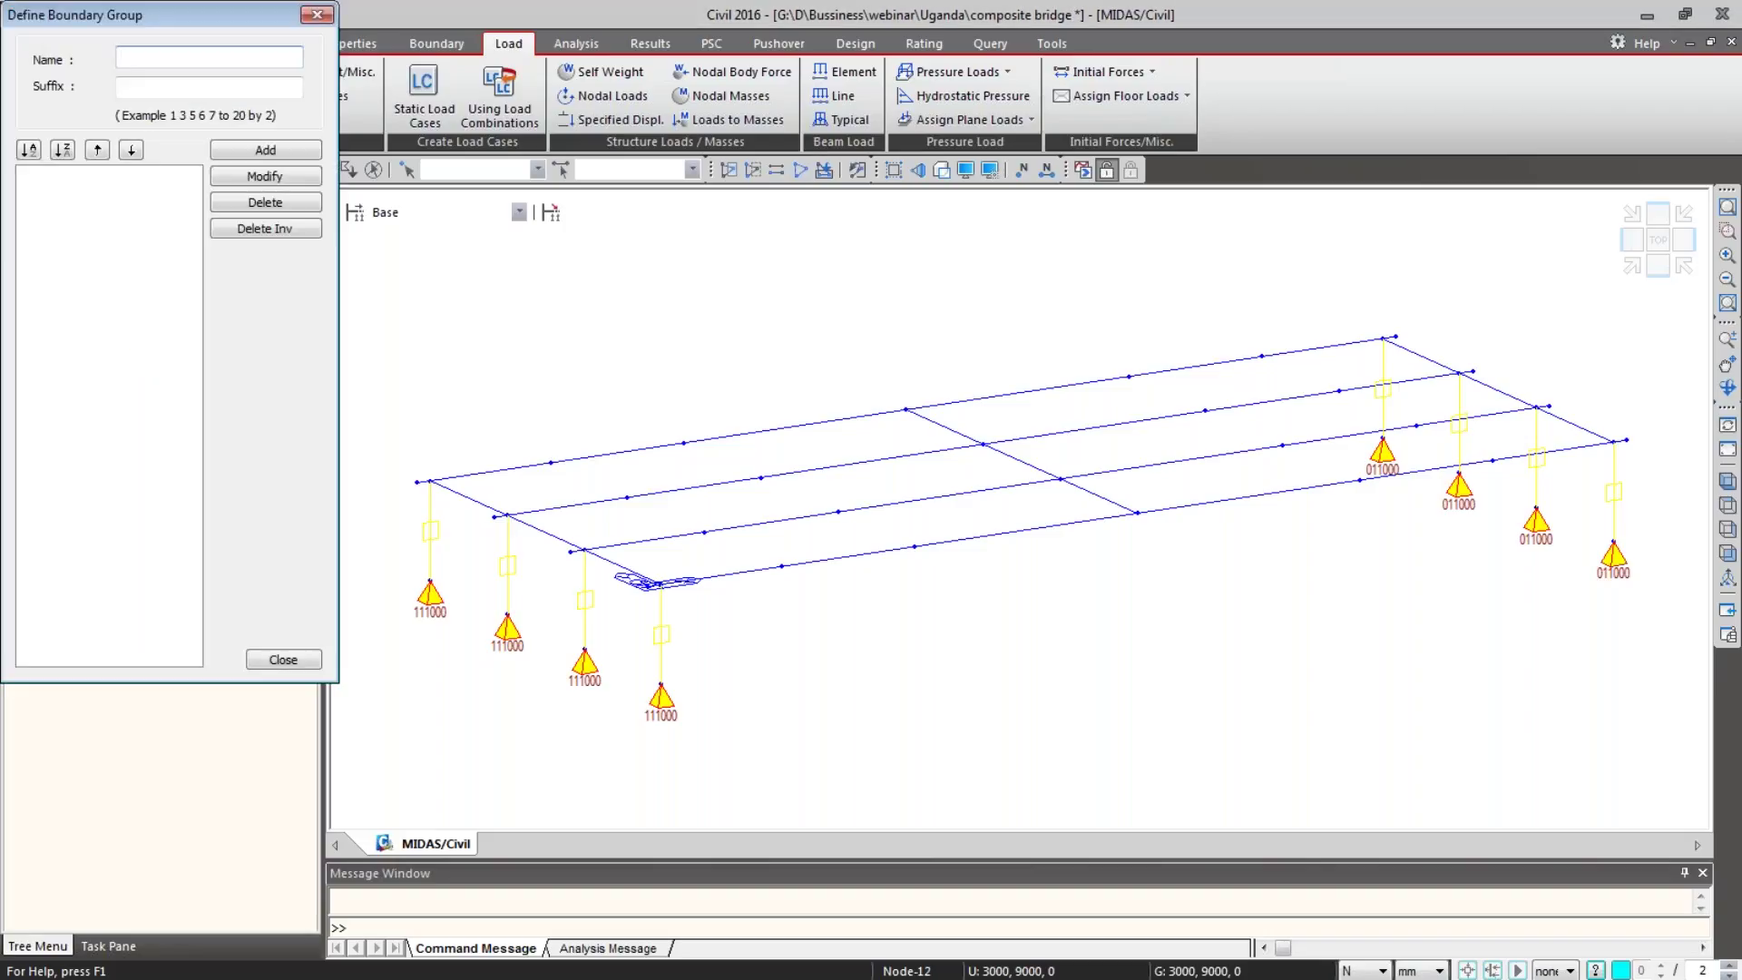
{"action": "type", "text": "Suppor"}
{"action": "type", "text": "t"}
{"action": "left_click", "coordinate": [258, 152]}
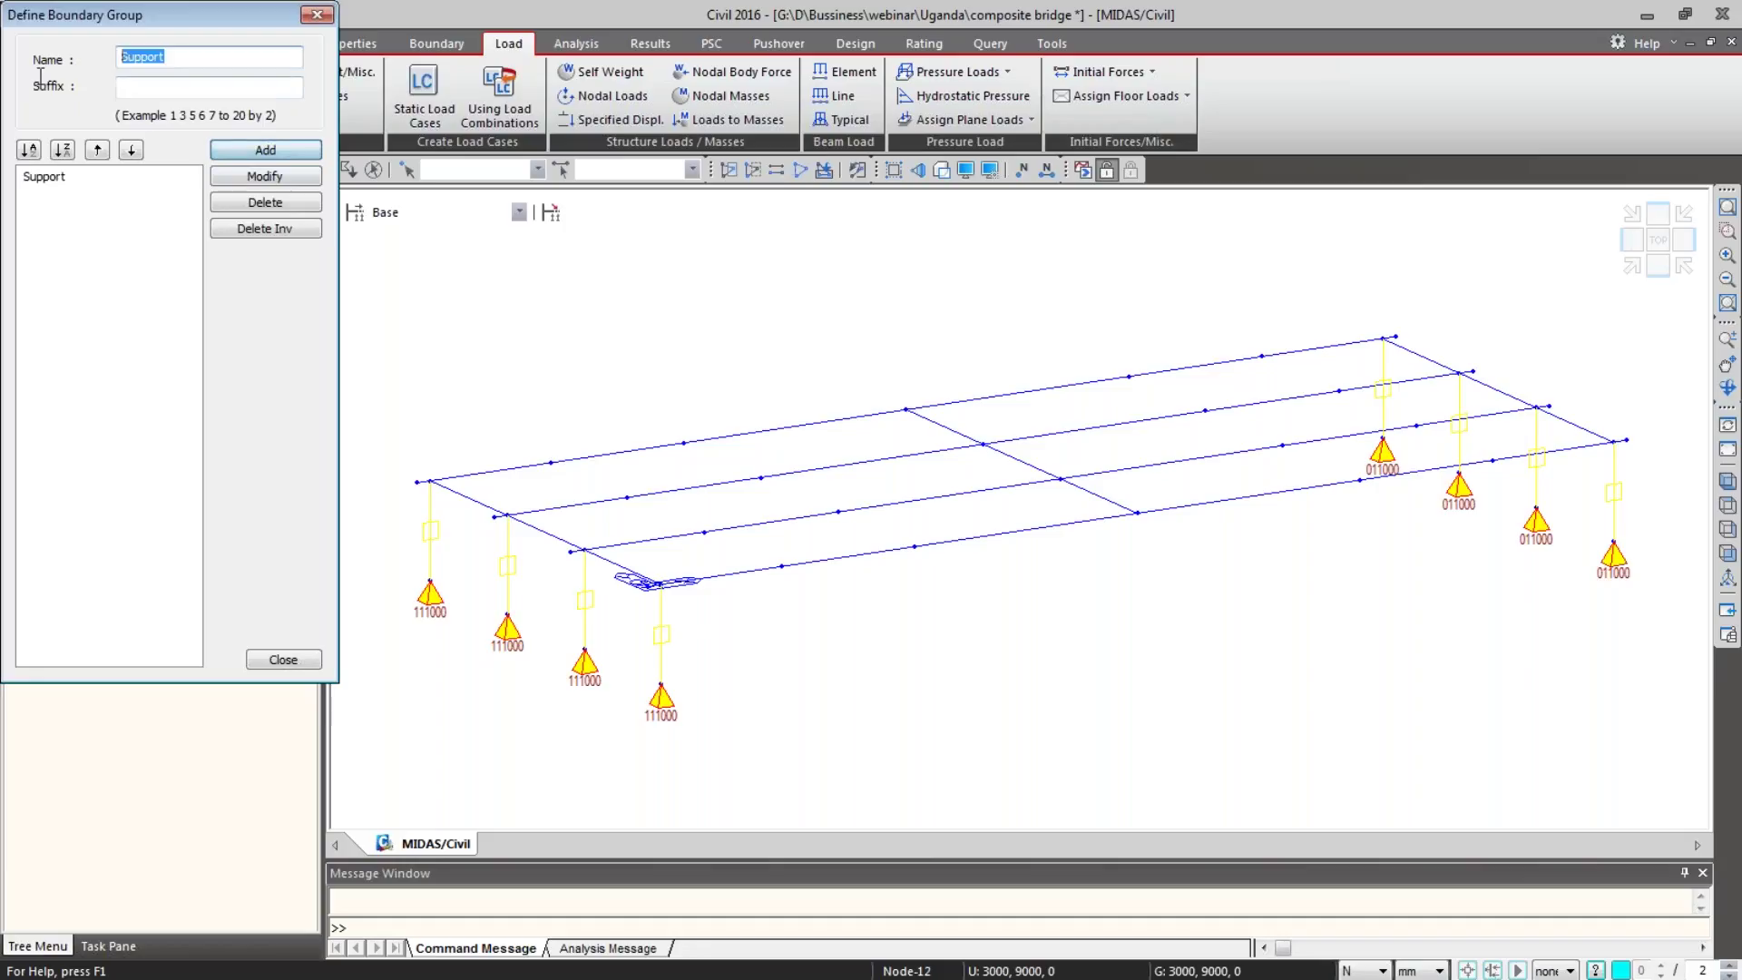
{"action": "type", "text": "links"}
{"action": "left_click", "coordinate": [250, 147]}
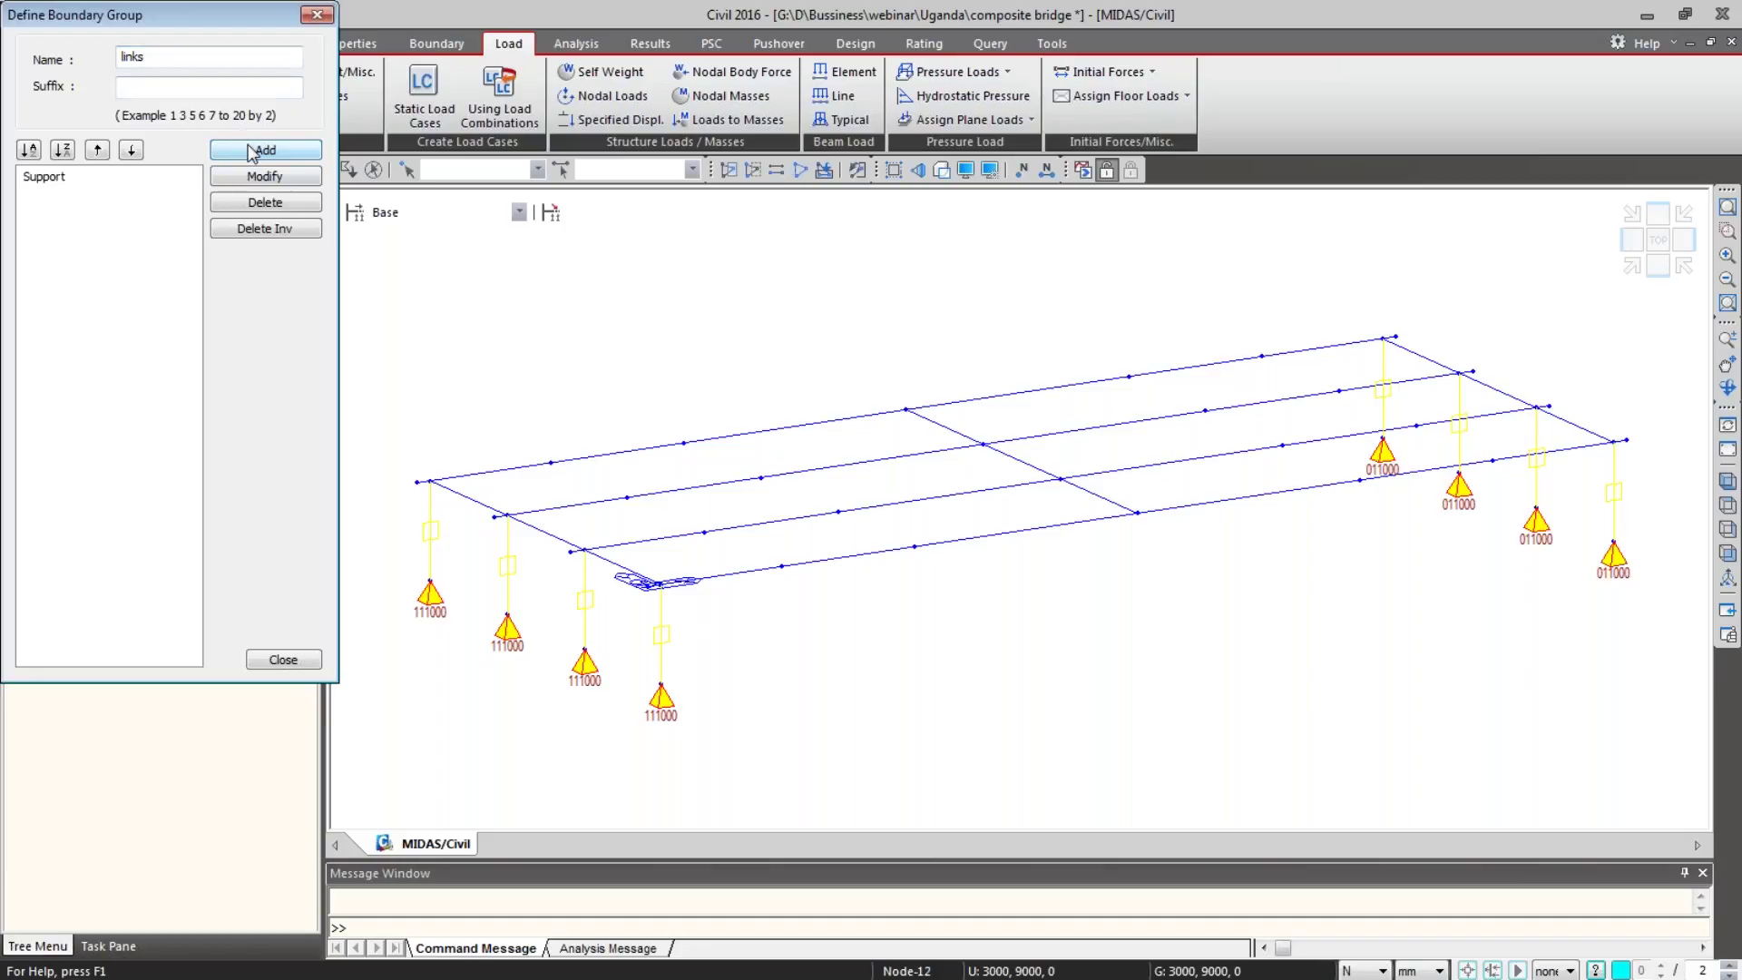
{"action": "left_click", "coordinate": [283, 660]}
Step: Define three load groups named sw, cb and ps
{"action": "right_click", "coordinate": [100, 361]}
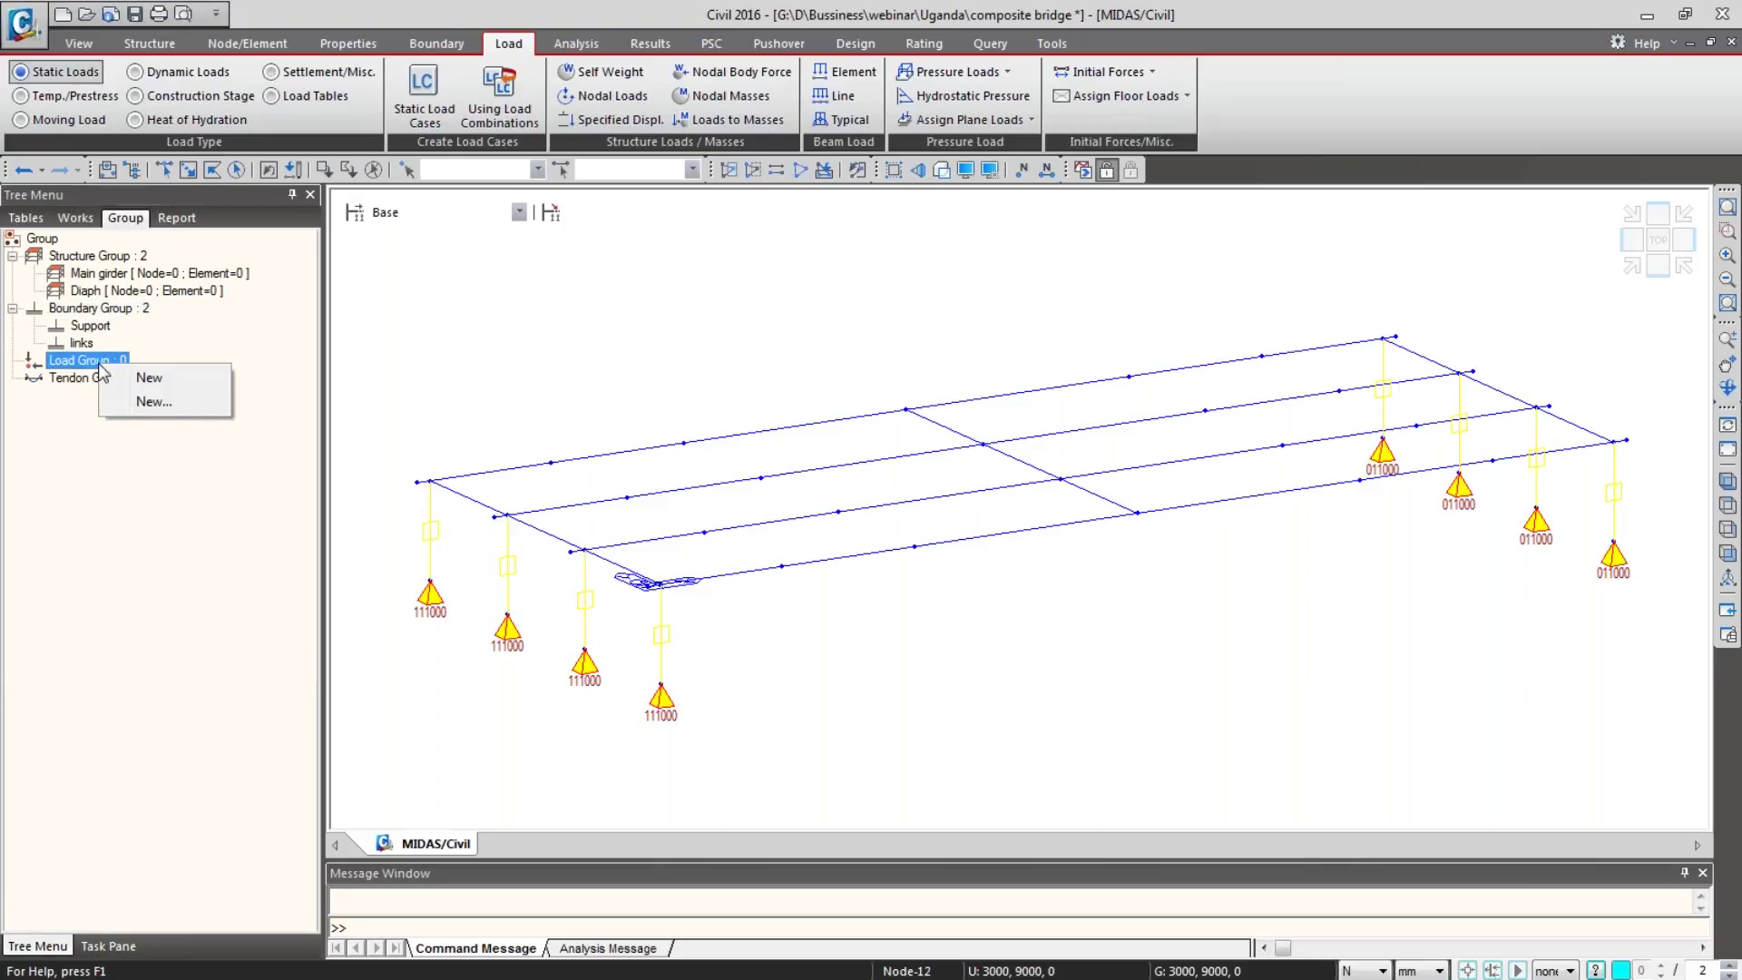
{"action": "left_click", "coordinate": [140, 401]}
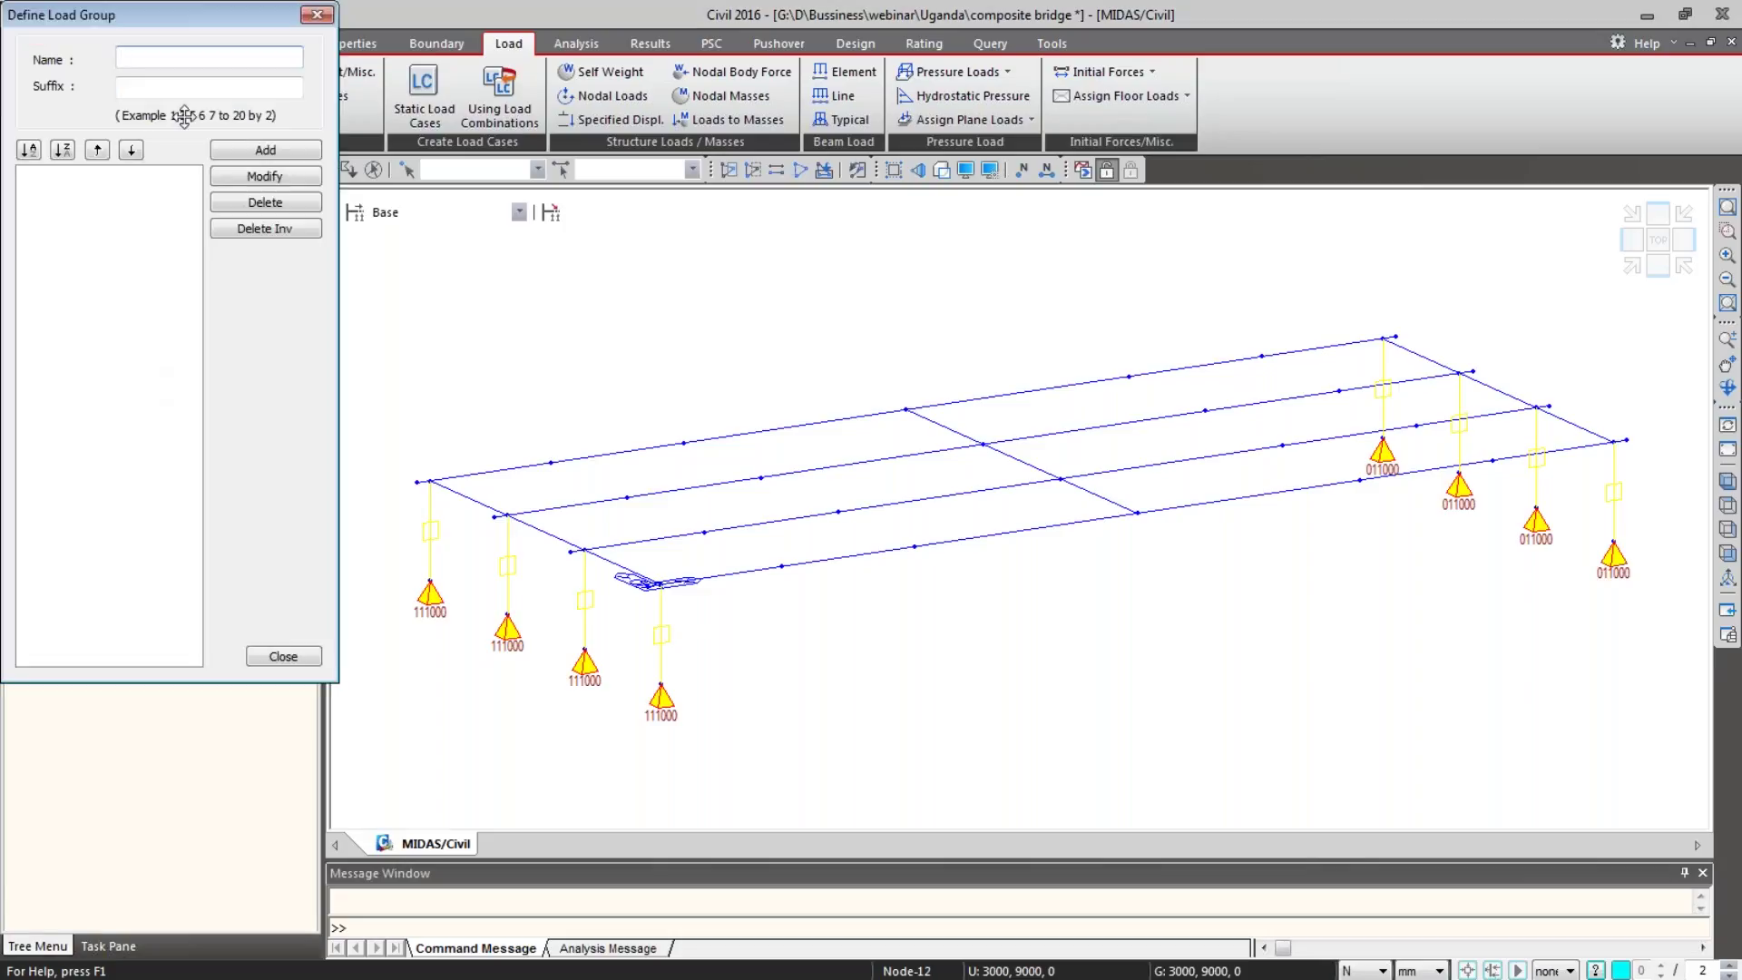
{"action": "type", "text": "sw"}
{"action": "key", "text": "Return"}
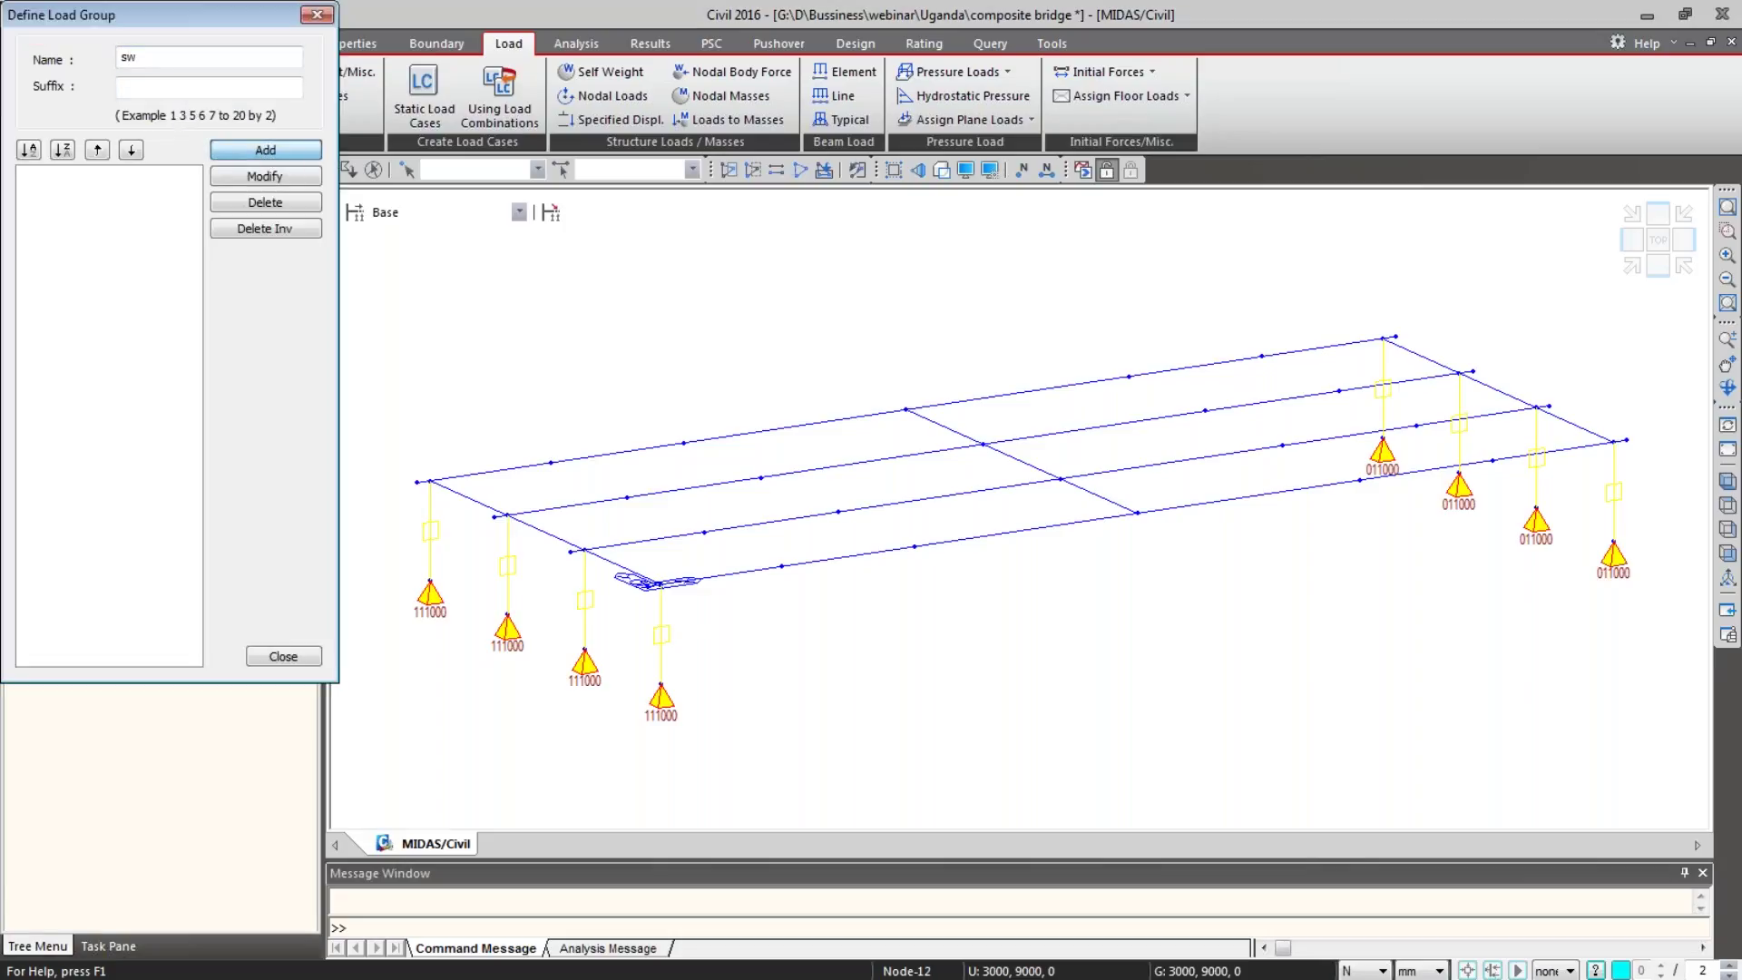
{"action": "type", "text": "cb"}
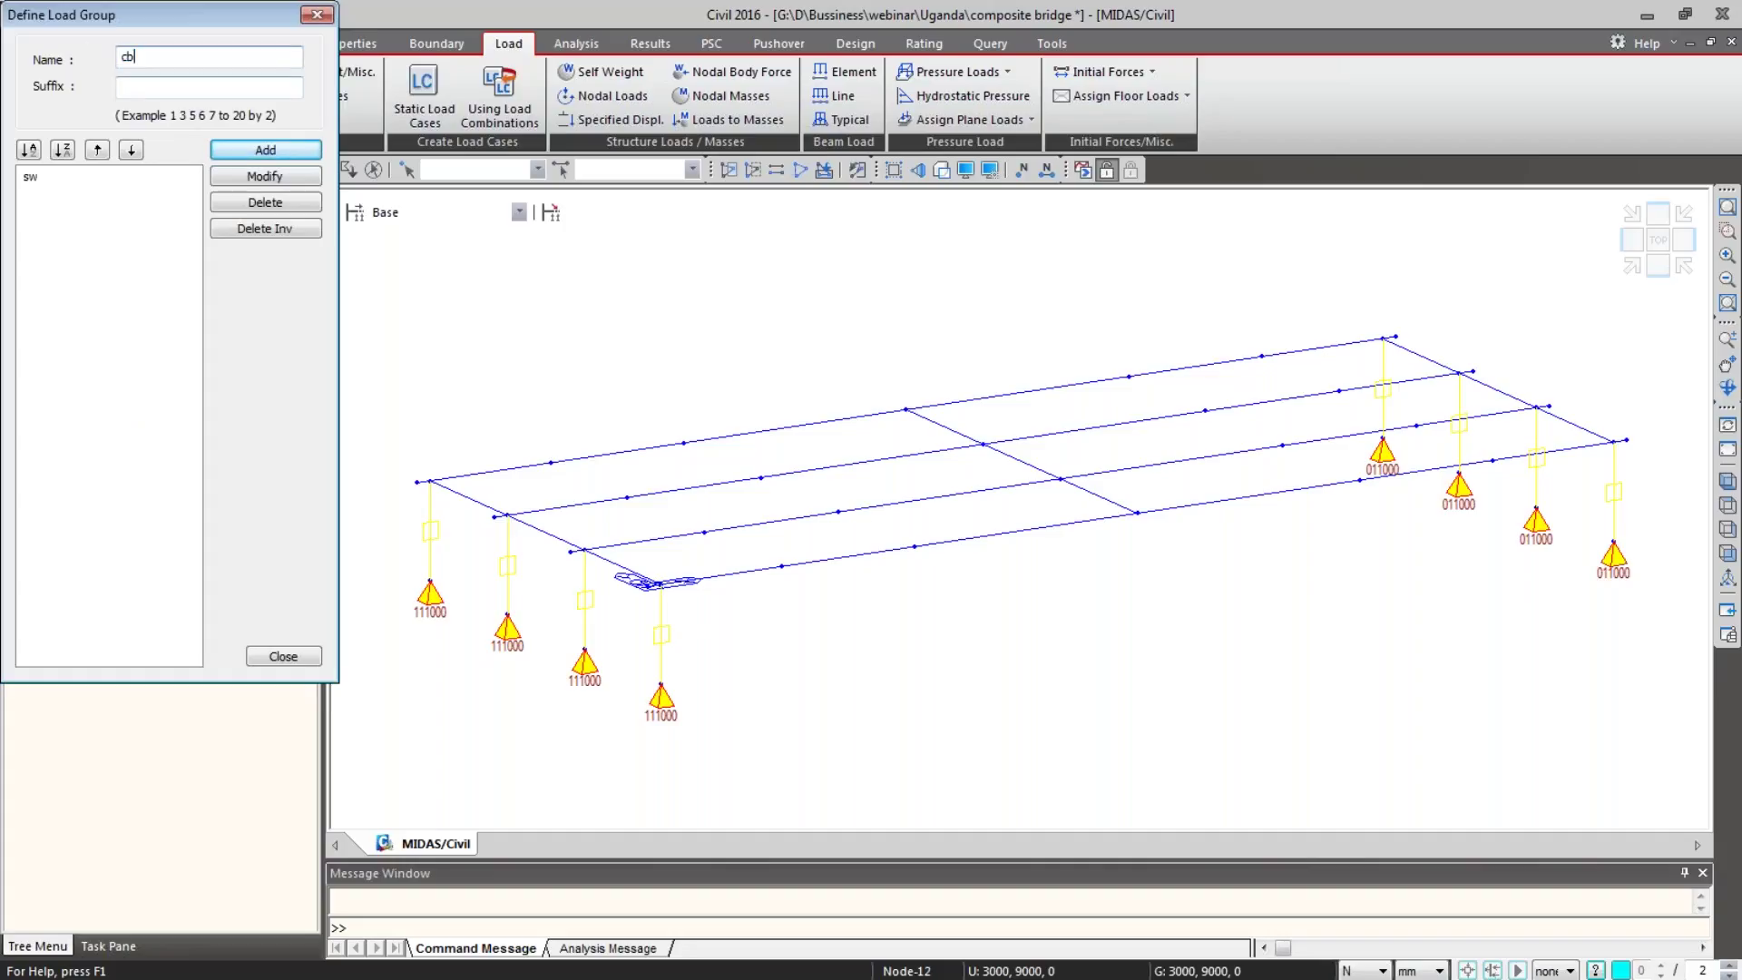
{"action": "key", "text": "Return"}
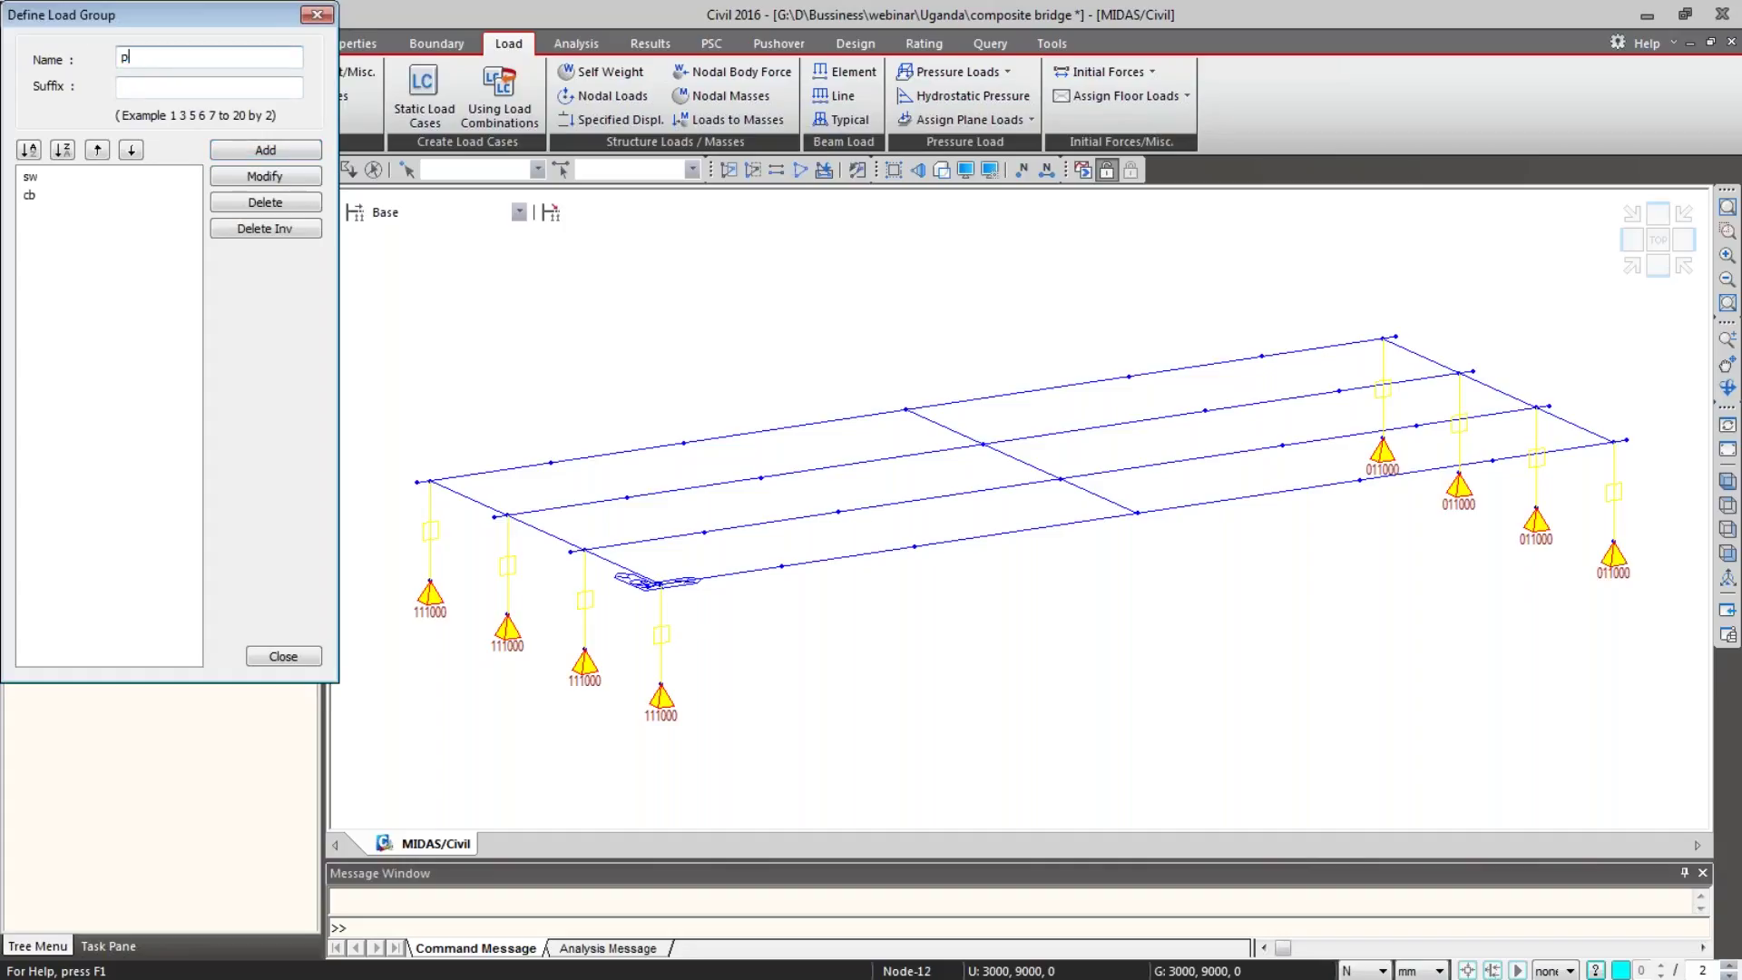
{"action": "left_click", "coordinate": [227, 151]}
{"action": "left_click", "coordinate": [283, 656]}
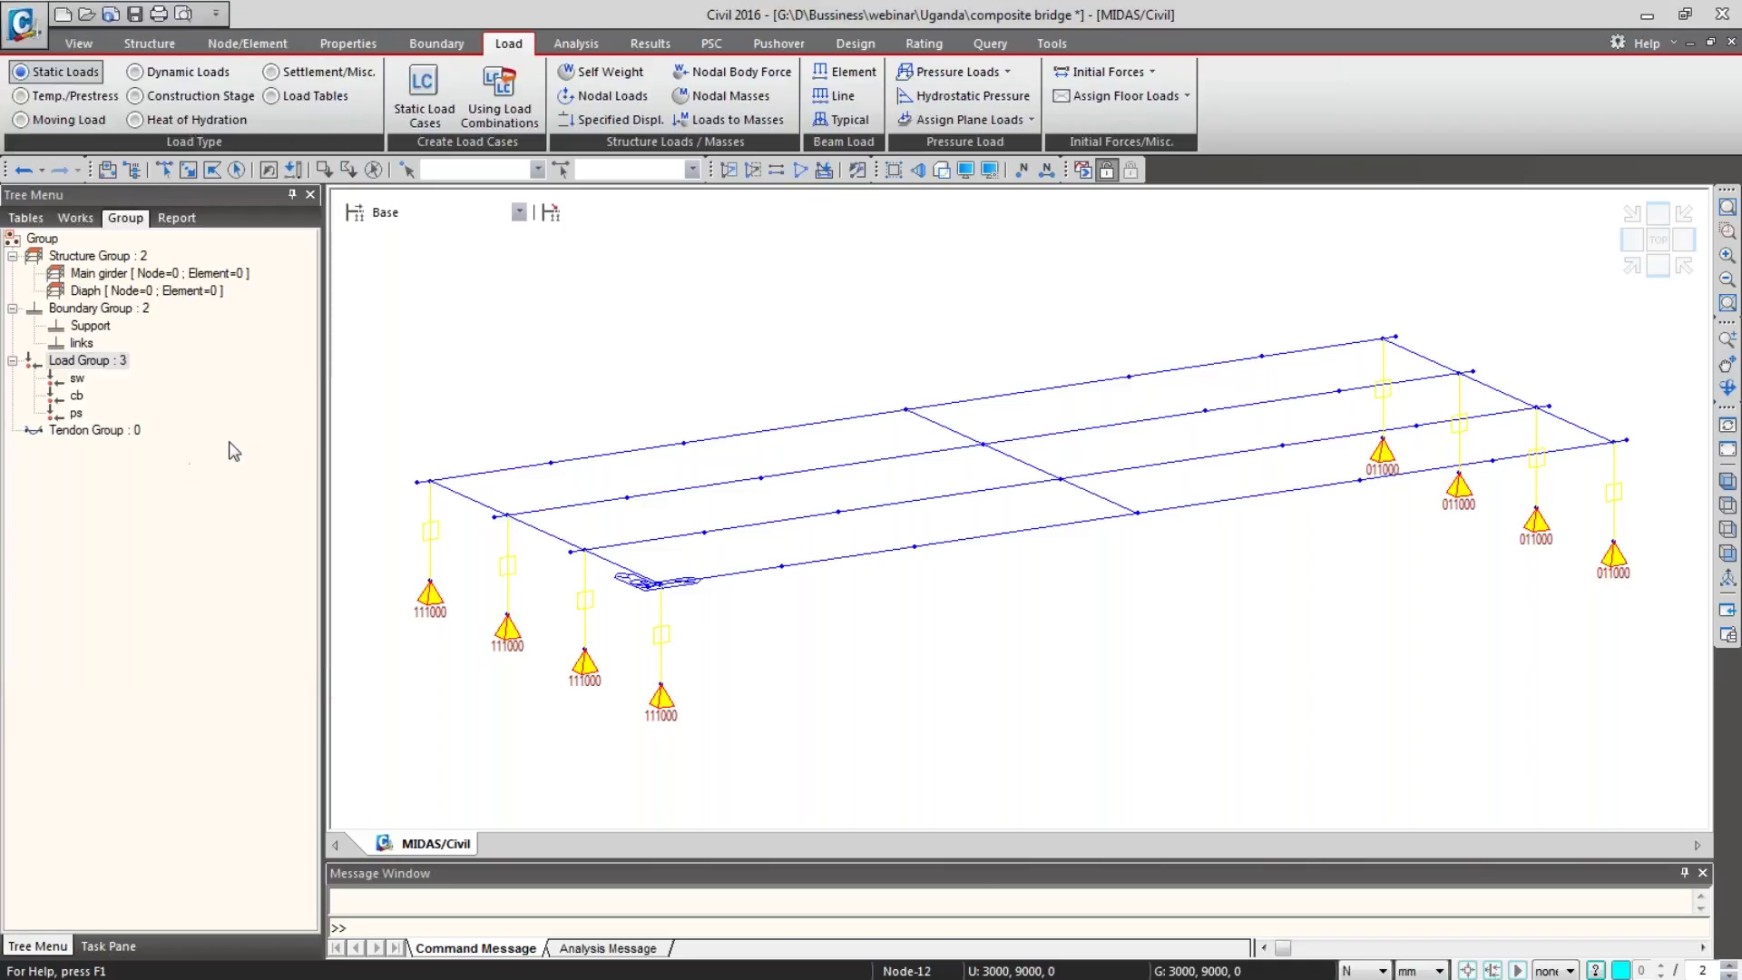
Step: Save the model, and assign all four longitudinal girder lines with their nodes to the Main girder structure group
{"action": "left_click", "coordinate": [1727, 481]}
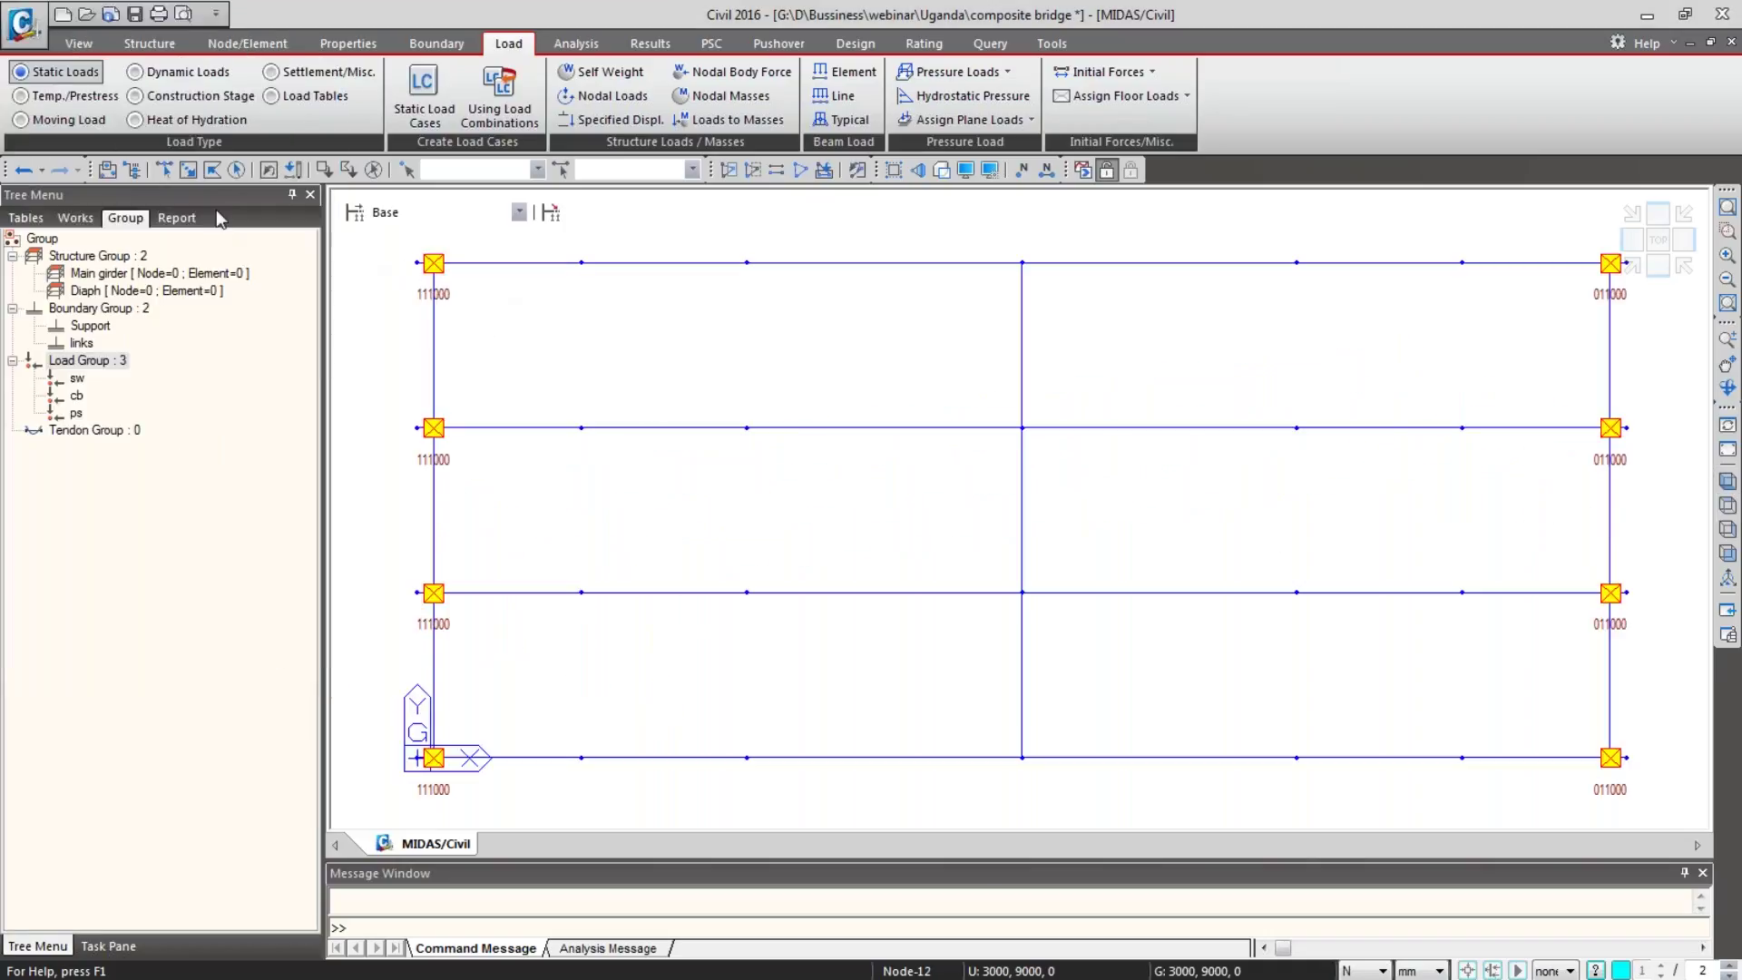
{"action": "left_click", "coordinate": [188, 170]}
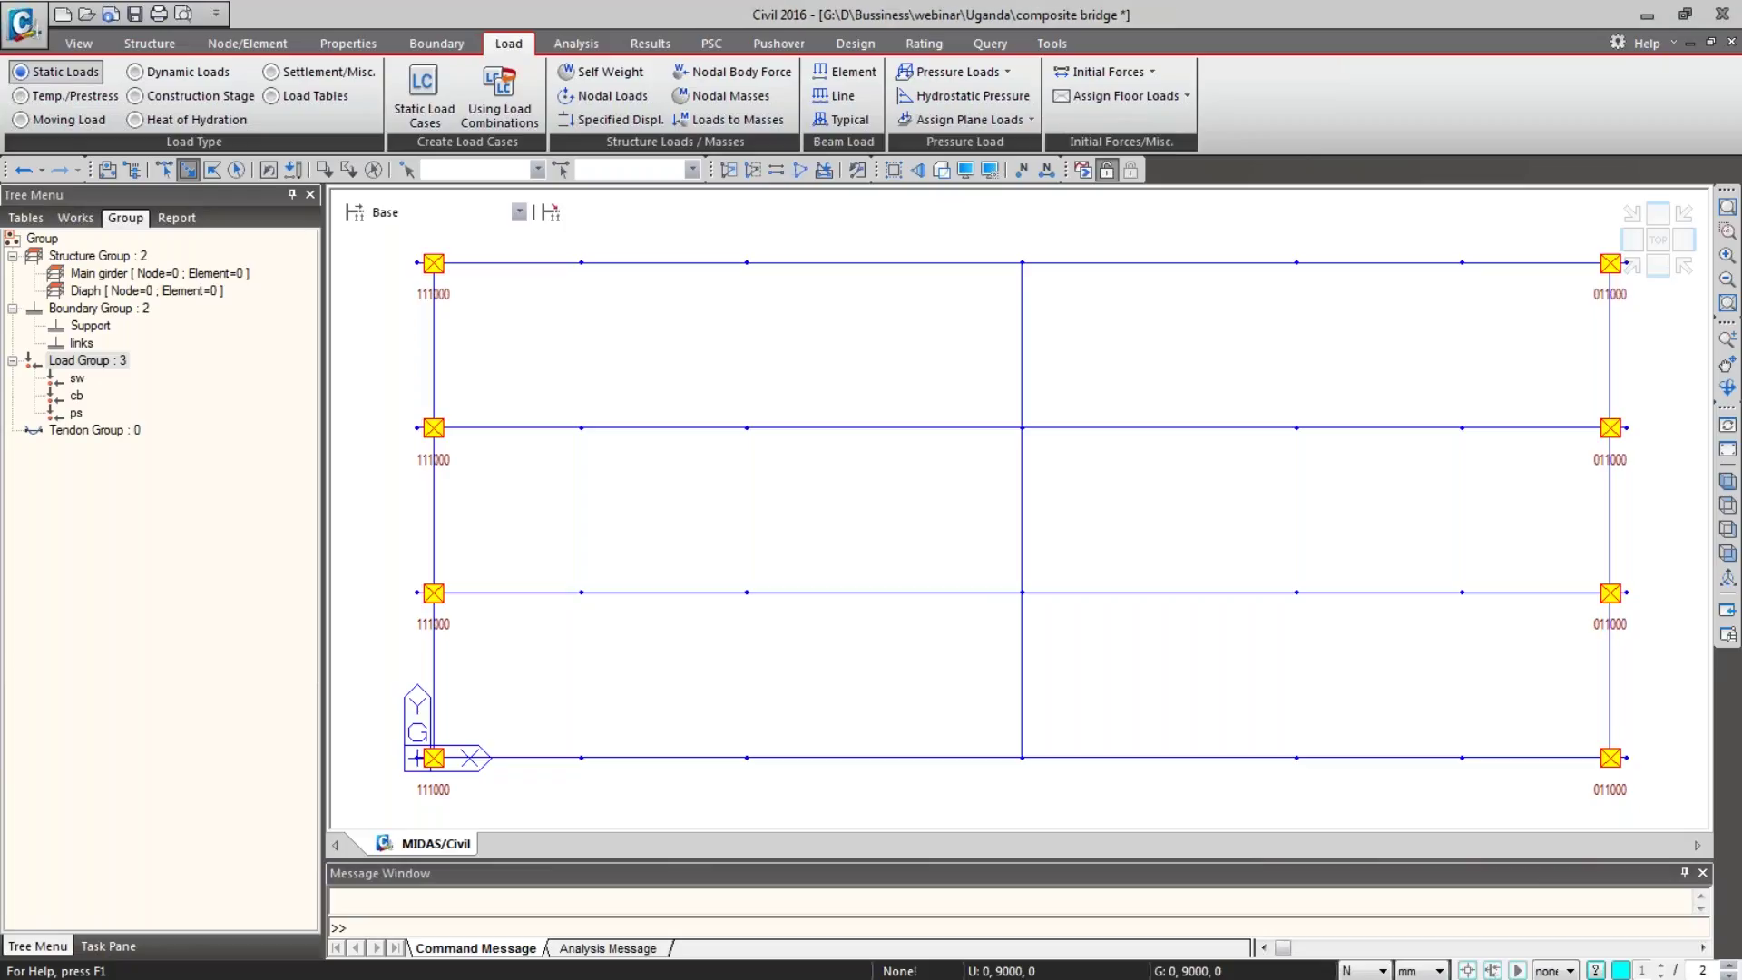
{"action": "key", "text": "ctrl+s"}
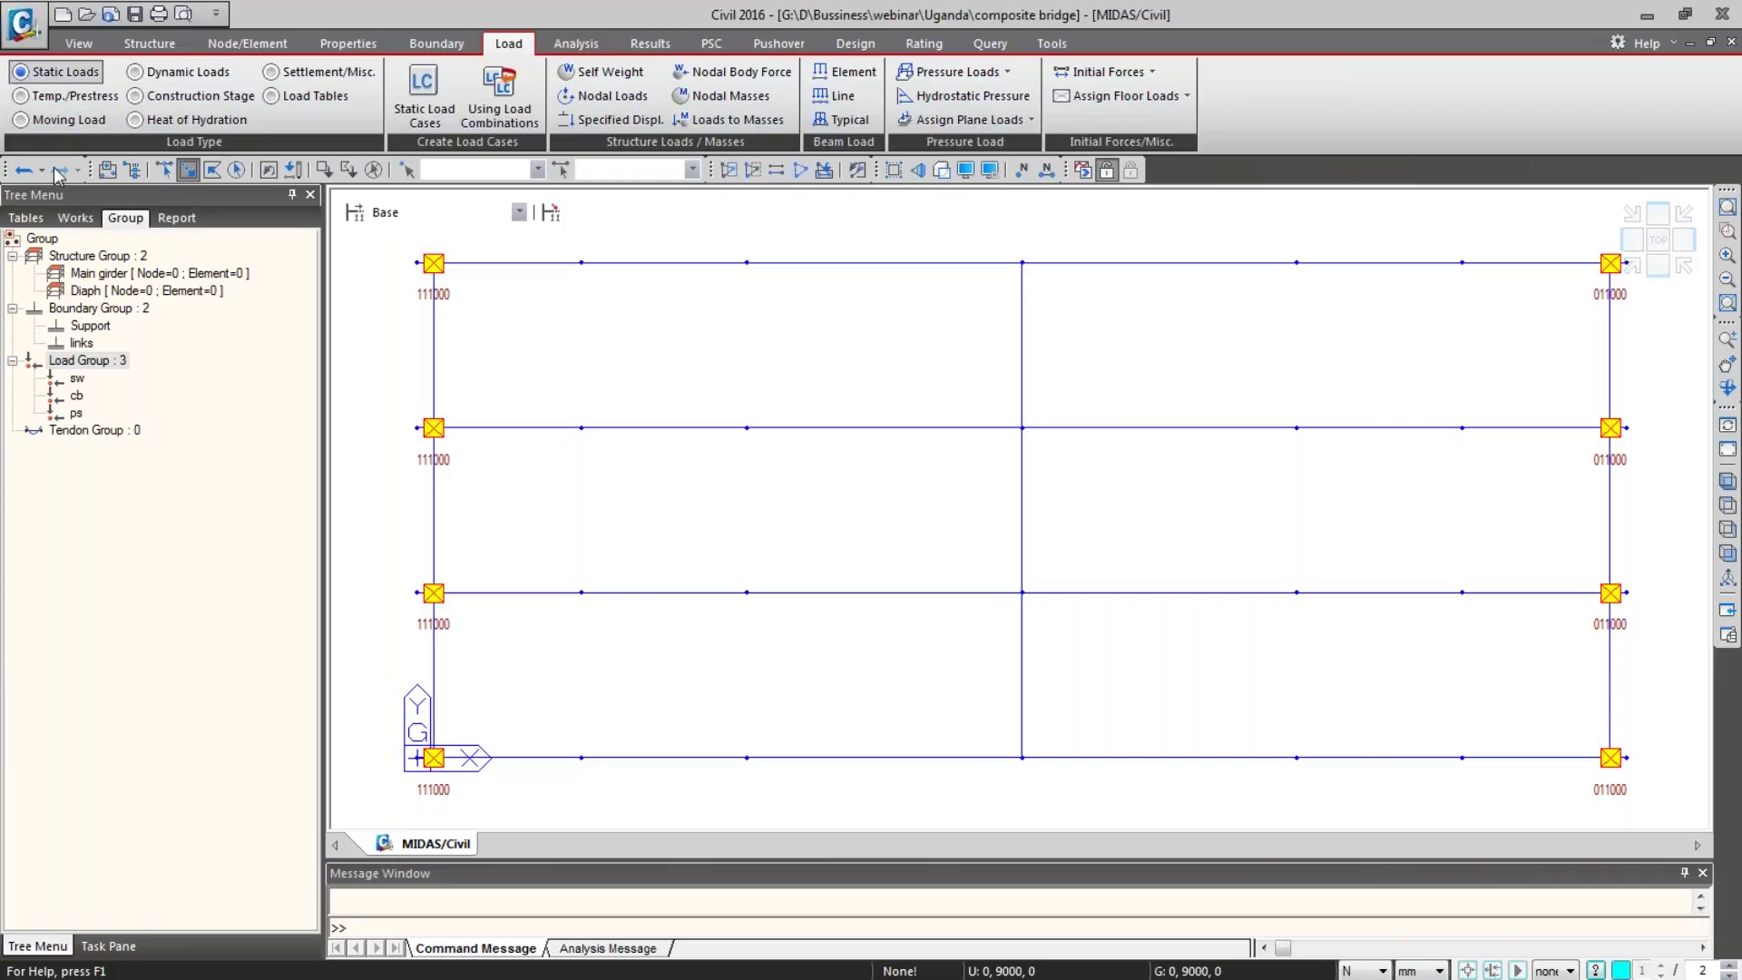
{"action": "left_click_drag", "start_coordinate": [376, 240], "coordinate": [1638, 306]}
{"action": "left_click_drag", "start_coordinate": [374, 392], "coordinate": [1645, 449]}
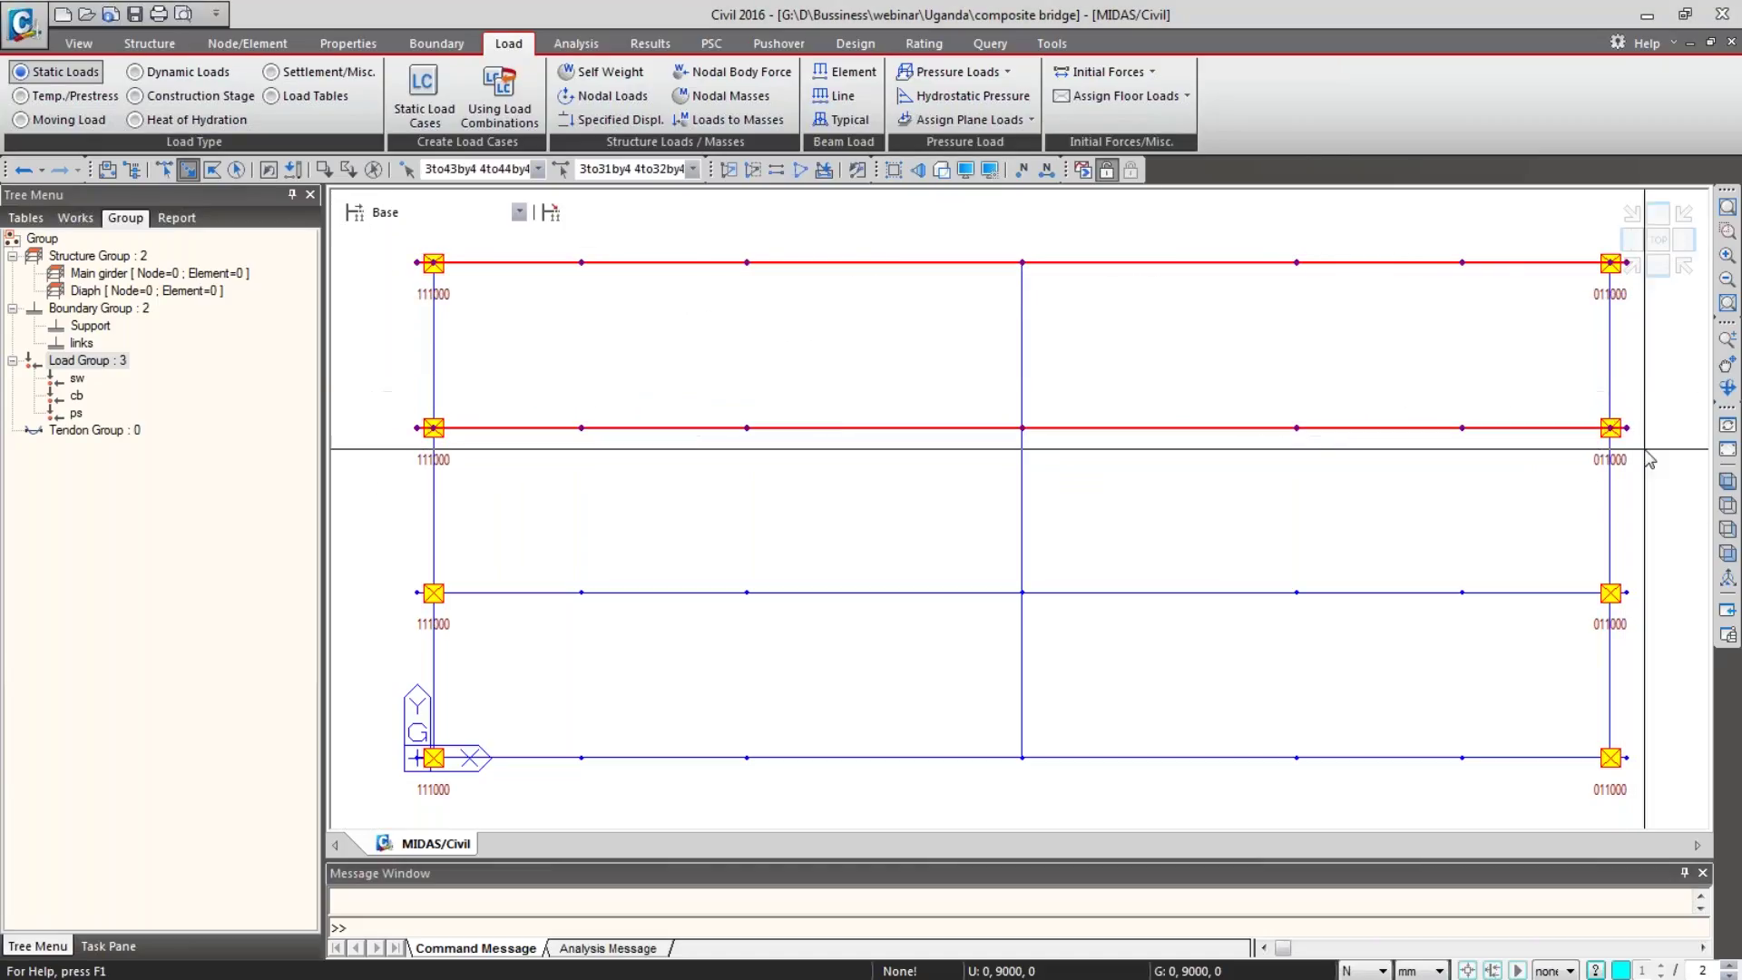
{"action": "left_click_drag", "start_coordinate": [516, 583], "coordinate": [1637, 625]}
{"action": "left_click_drag", "start_coordinate": [388, 739], "coordinate": [1660, 808]}
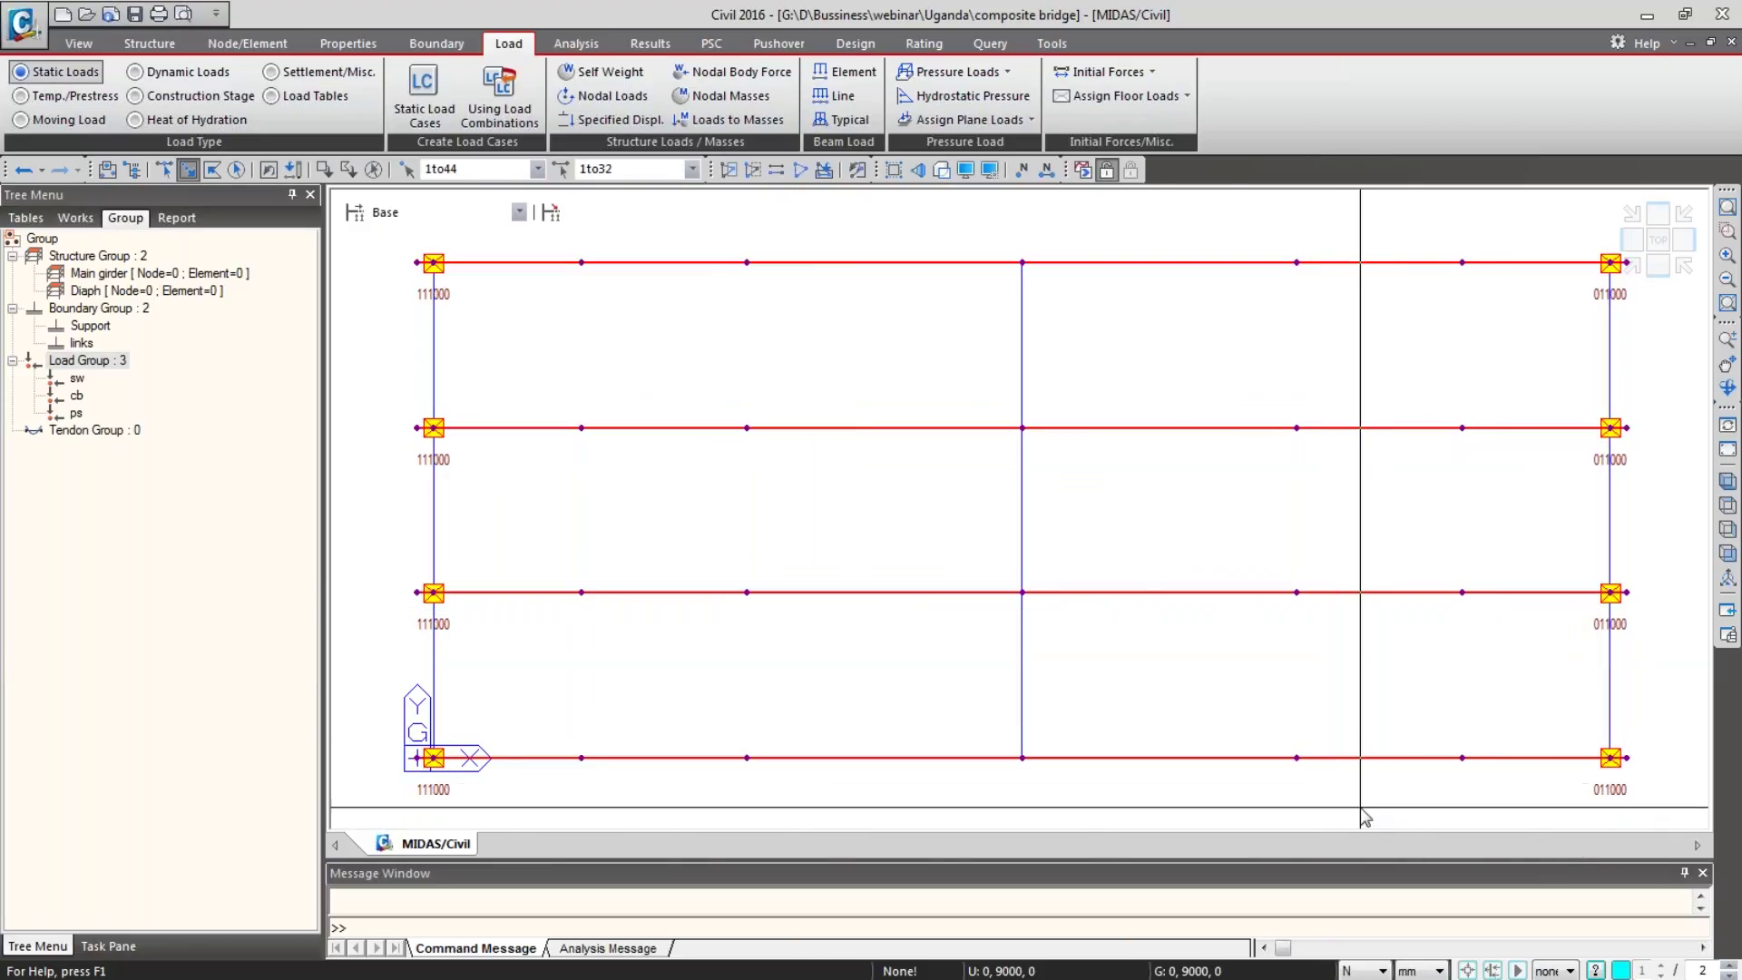
{"action": "left_click_drag", "start_coordinate": [134, 277], "coordinate": [572, 368]}
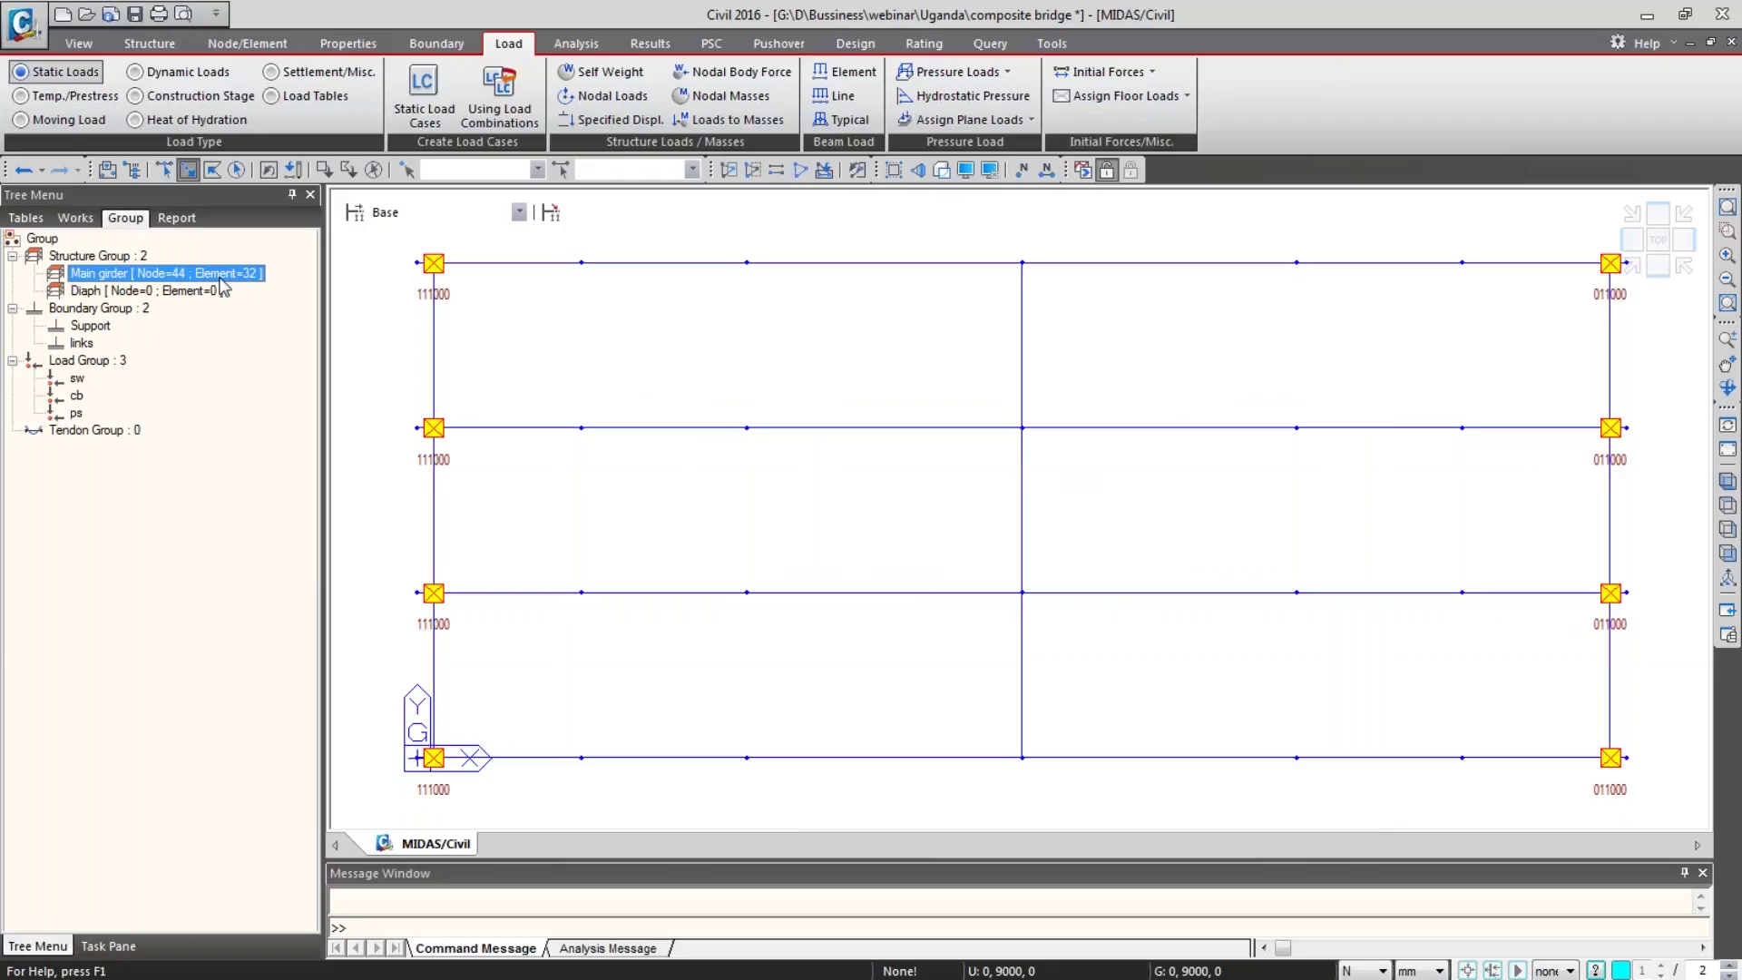
Step: Assign the transverse diaphragm lines at both ends and at midspan to the Diaph structure group
{"action": "left_click_drag", "start_coordinate": [422, 240], "coordinate": [478, 764]}
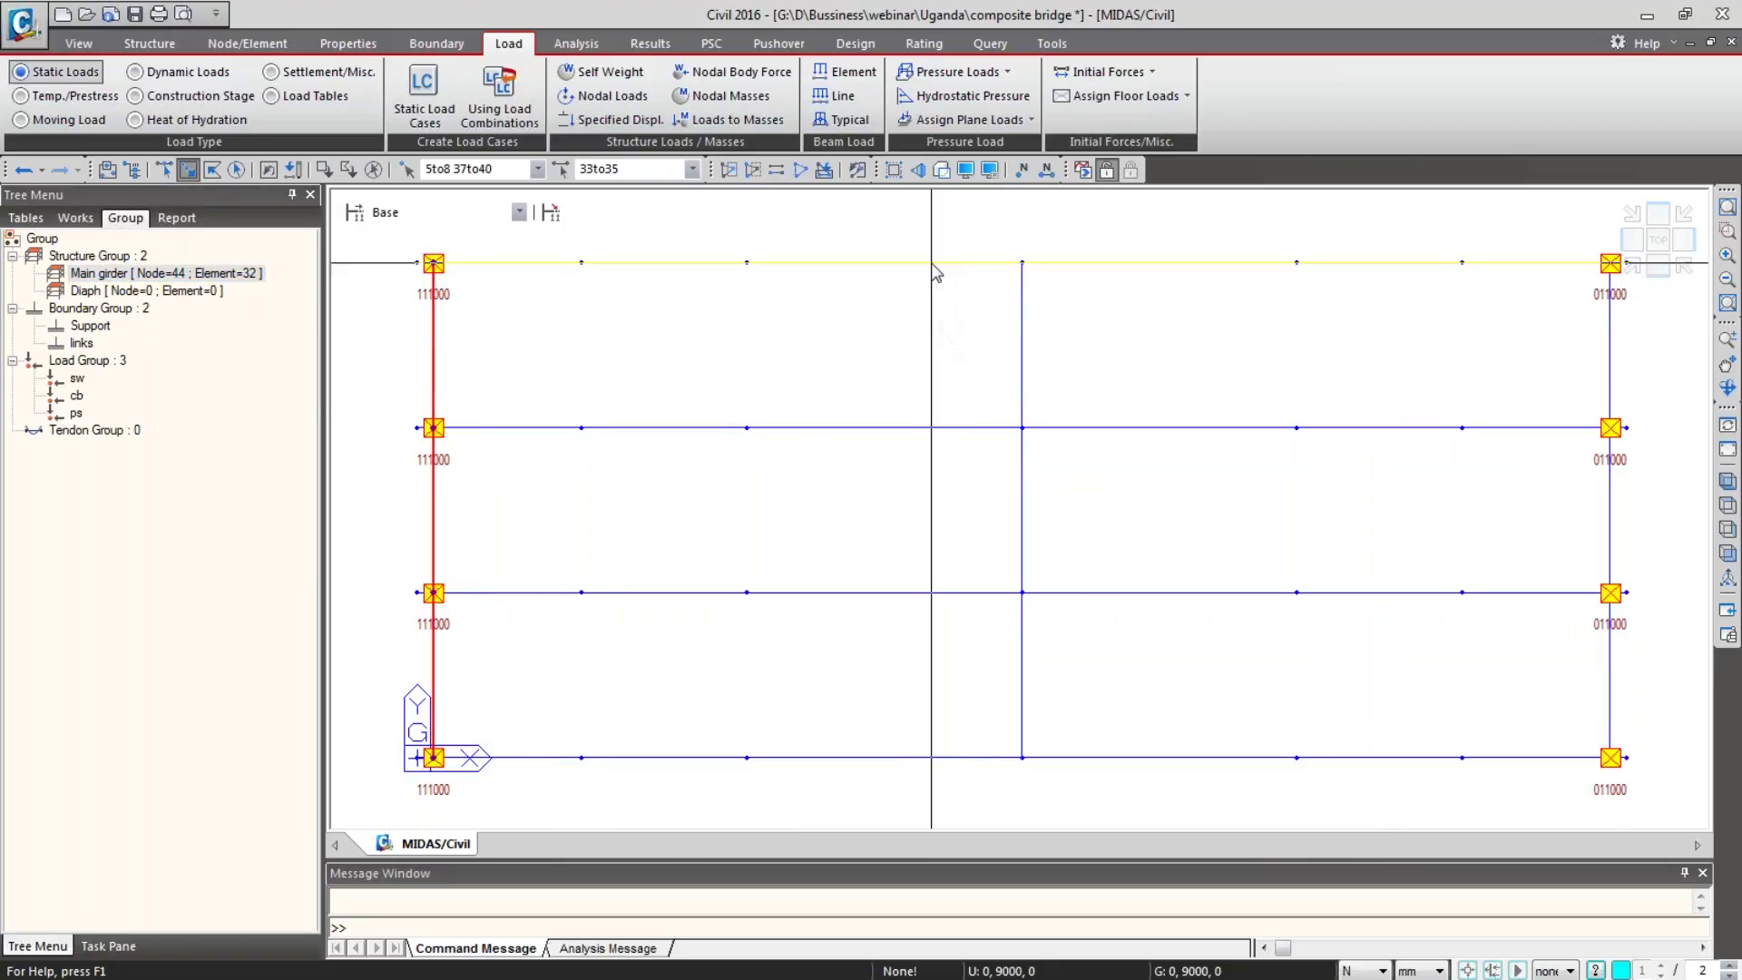
{"action": "left_click_drag", "start_coordinate": [989, 255], "coordinate": [1078, 787]}
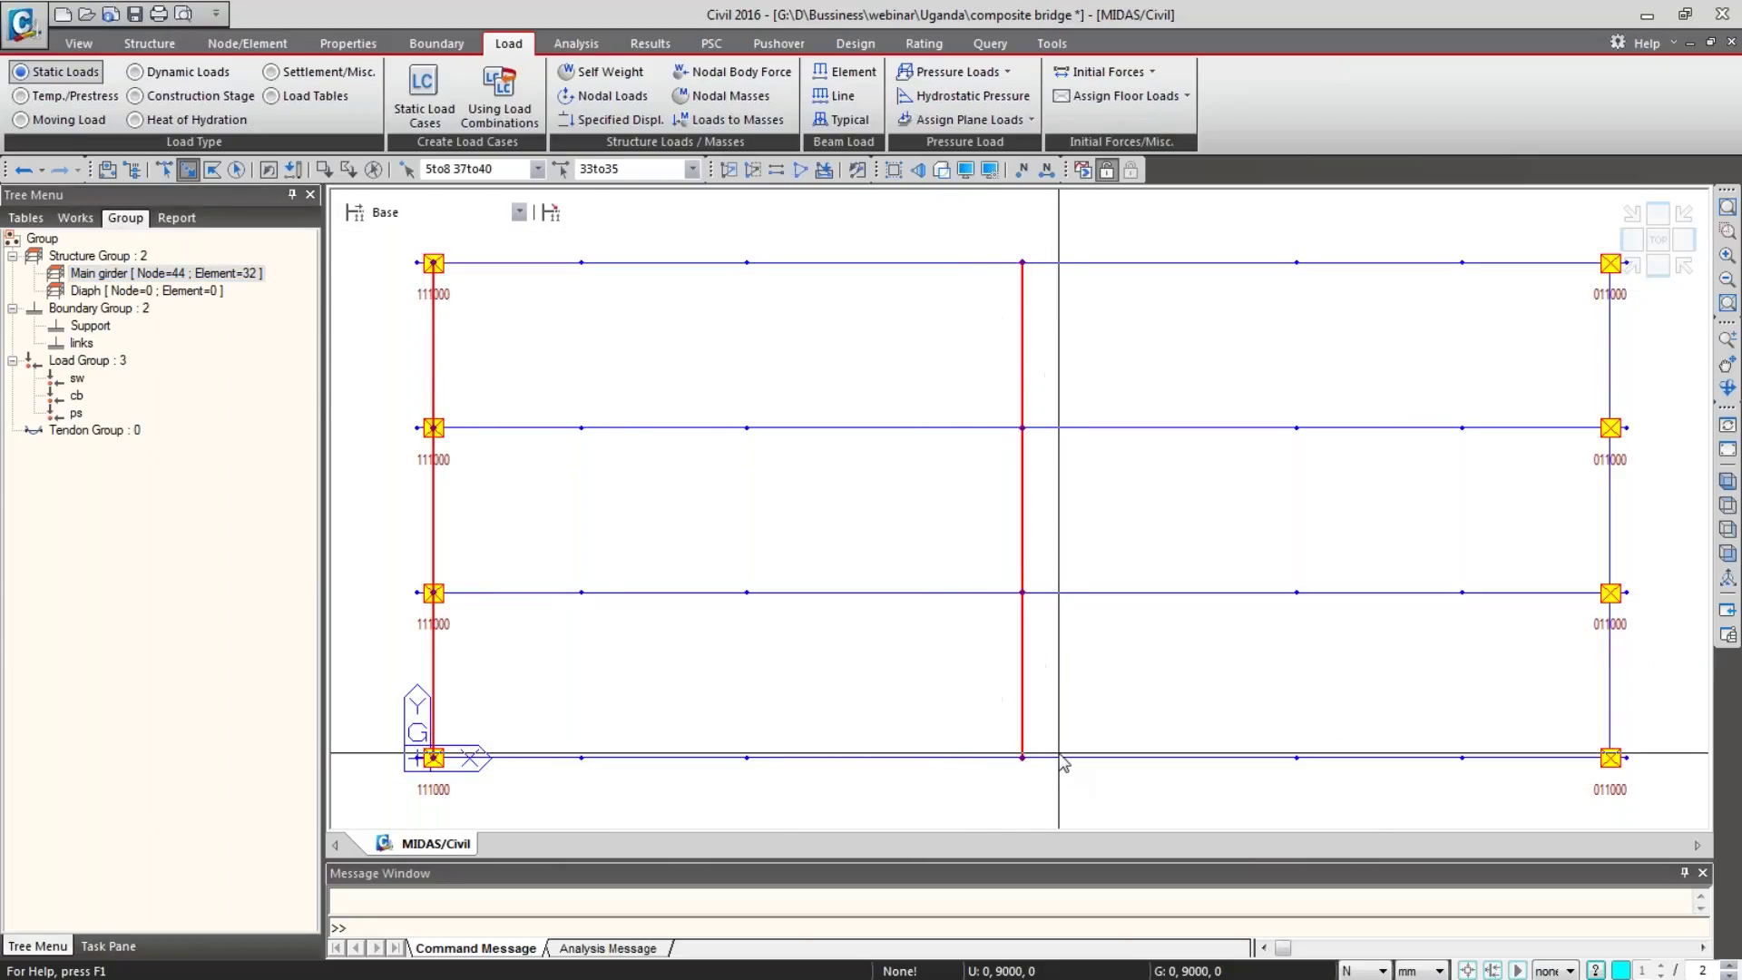
{"action": "left_click_drag", "start_coordinate": [1569, 233], "coordinate": [1624, 803]}
{"action": "left_click_drag", "start_coordinate": [179, 294], "coordinate": [524, 354]}
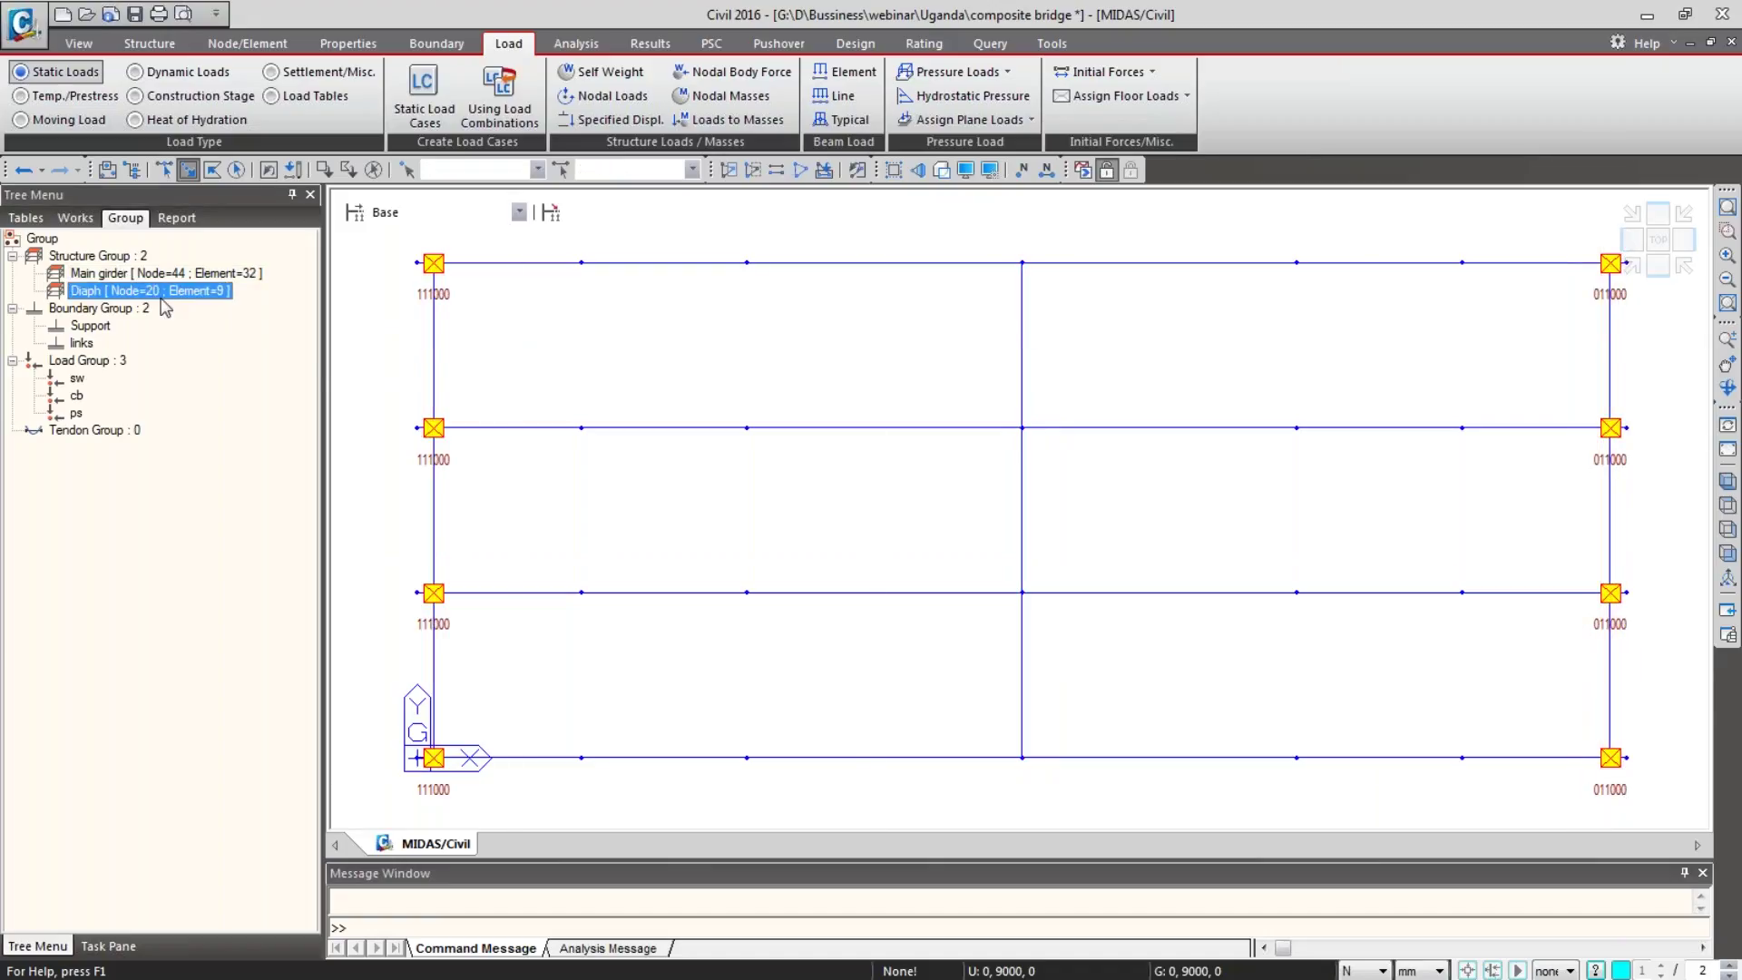
Step: Assign all eight supports, nodes 37 to 44, to the Support boundary group in the supports table
{"action": "left_click", "coordinate": [1727, 481]}
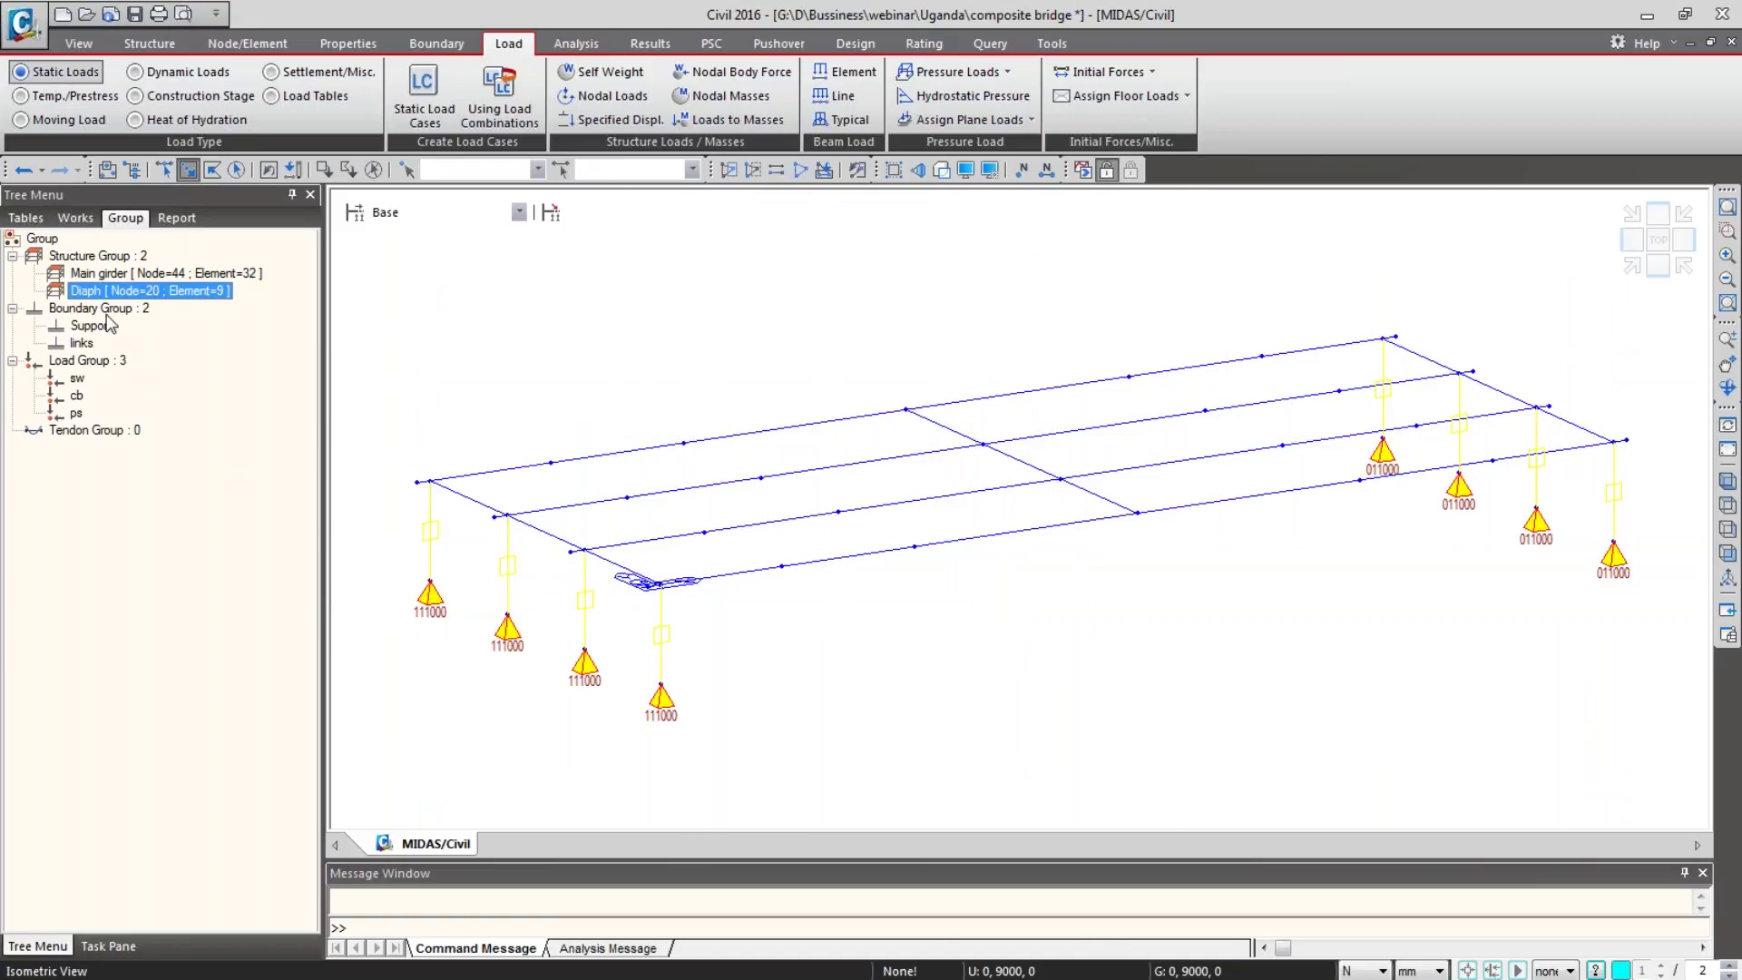
{"action": "left_click", "coordinate": [72, 219]}
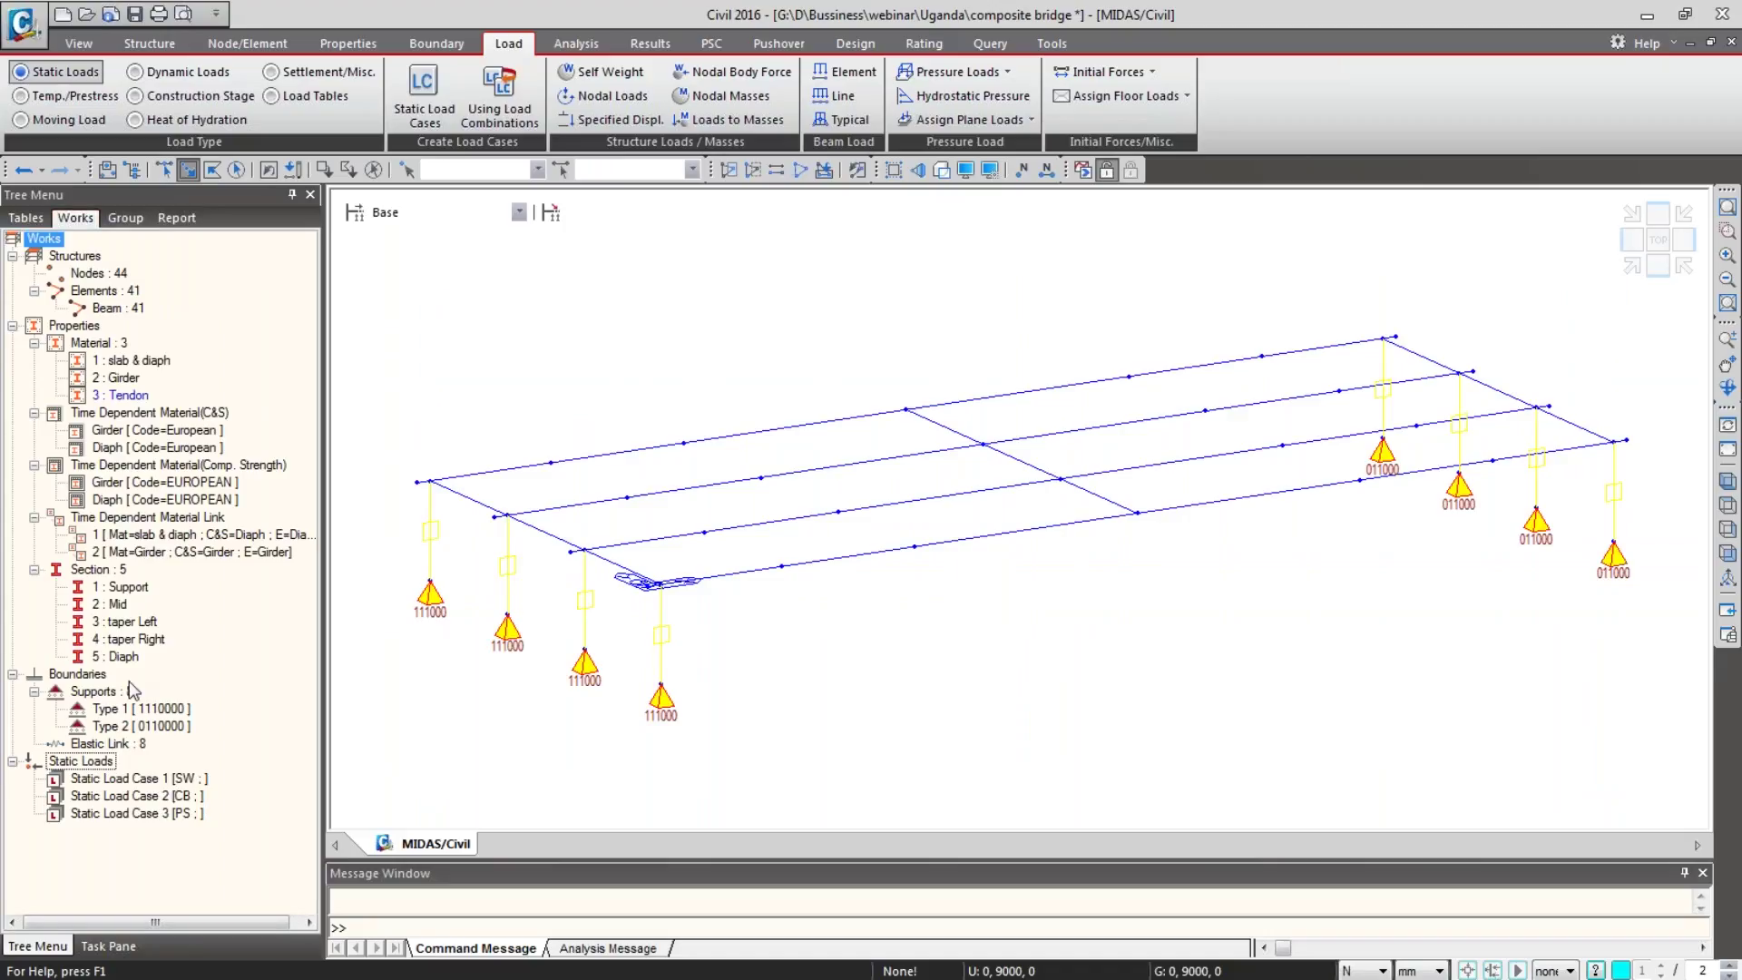
{"action": "double_click", "coordinate": [118, 692]}
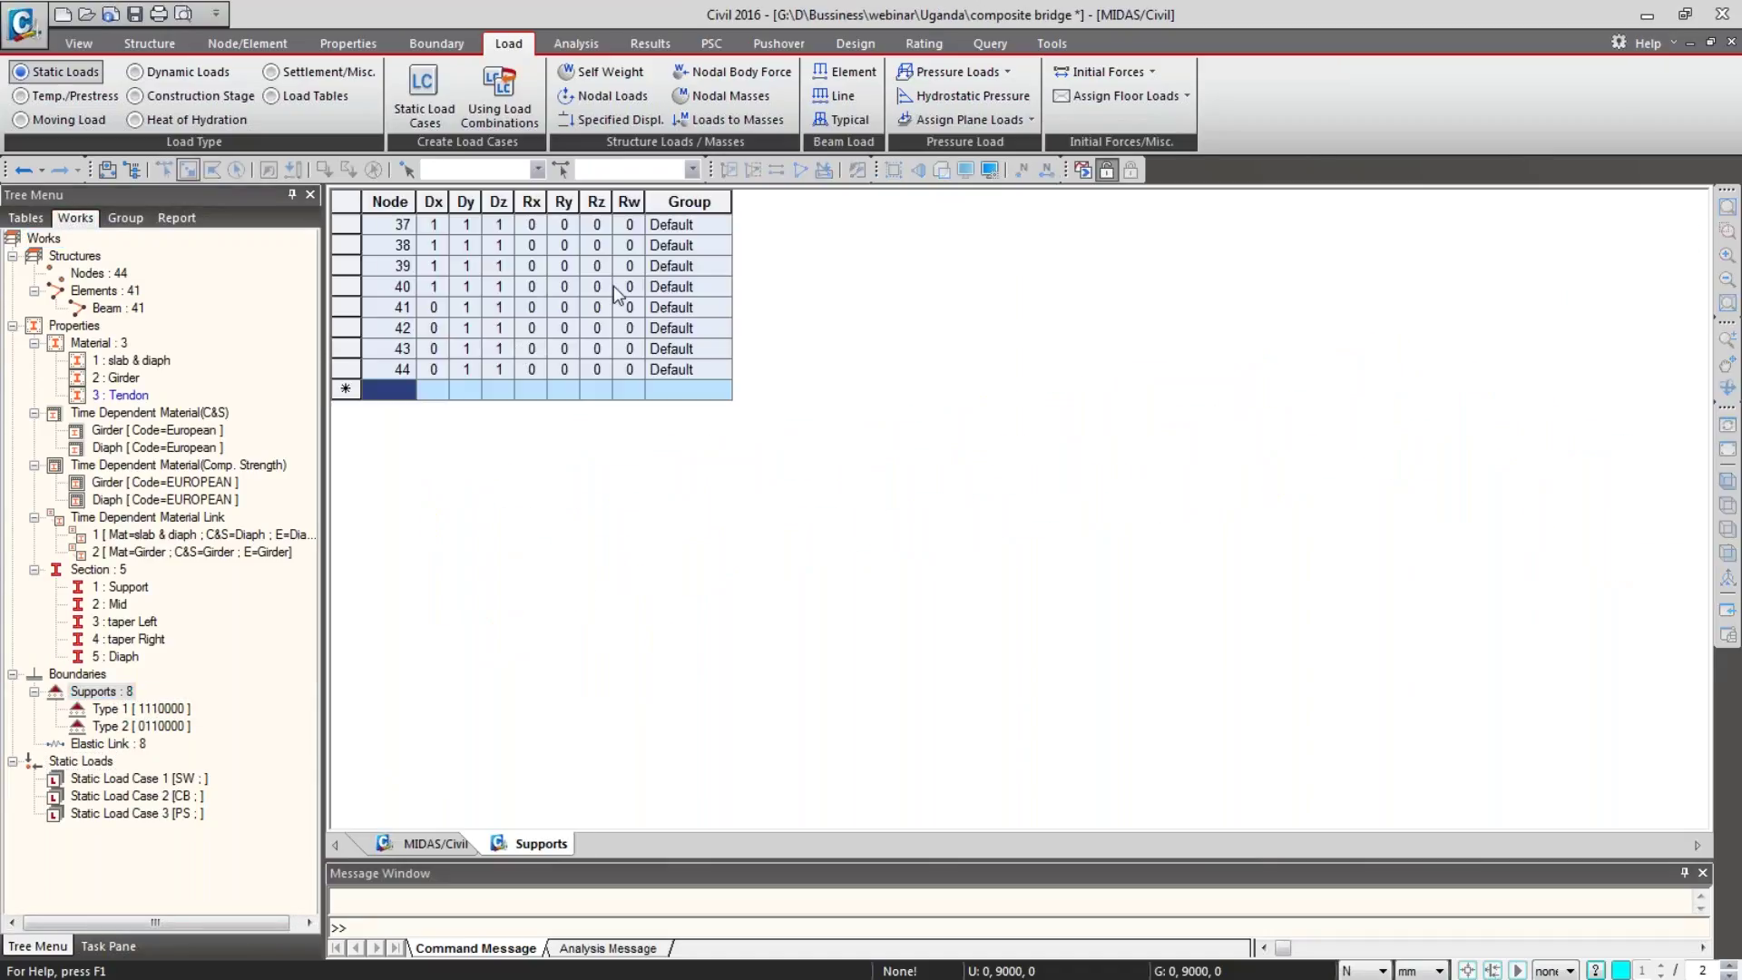
{"action": "left_click", "coordinate": [722, 226]}
{"action": "left_click", "coordinate": [723, 223]}
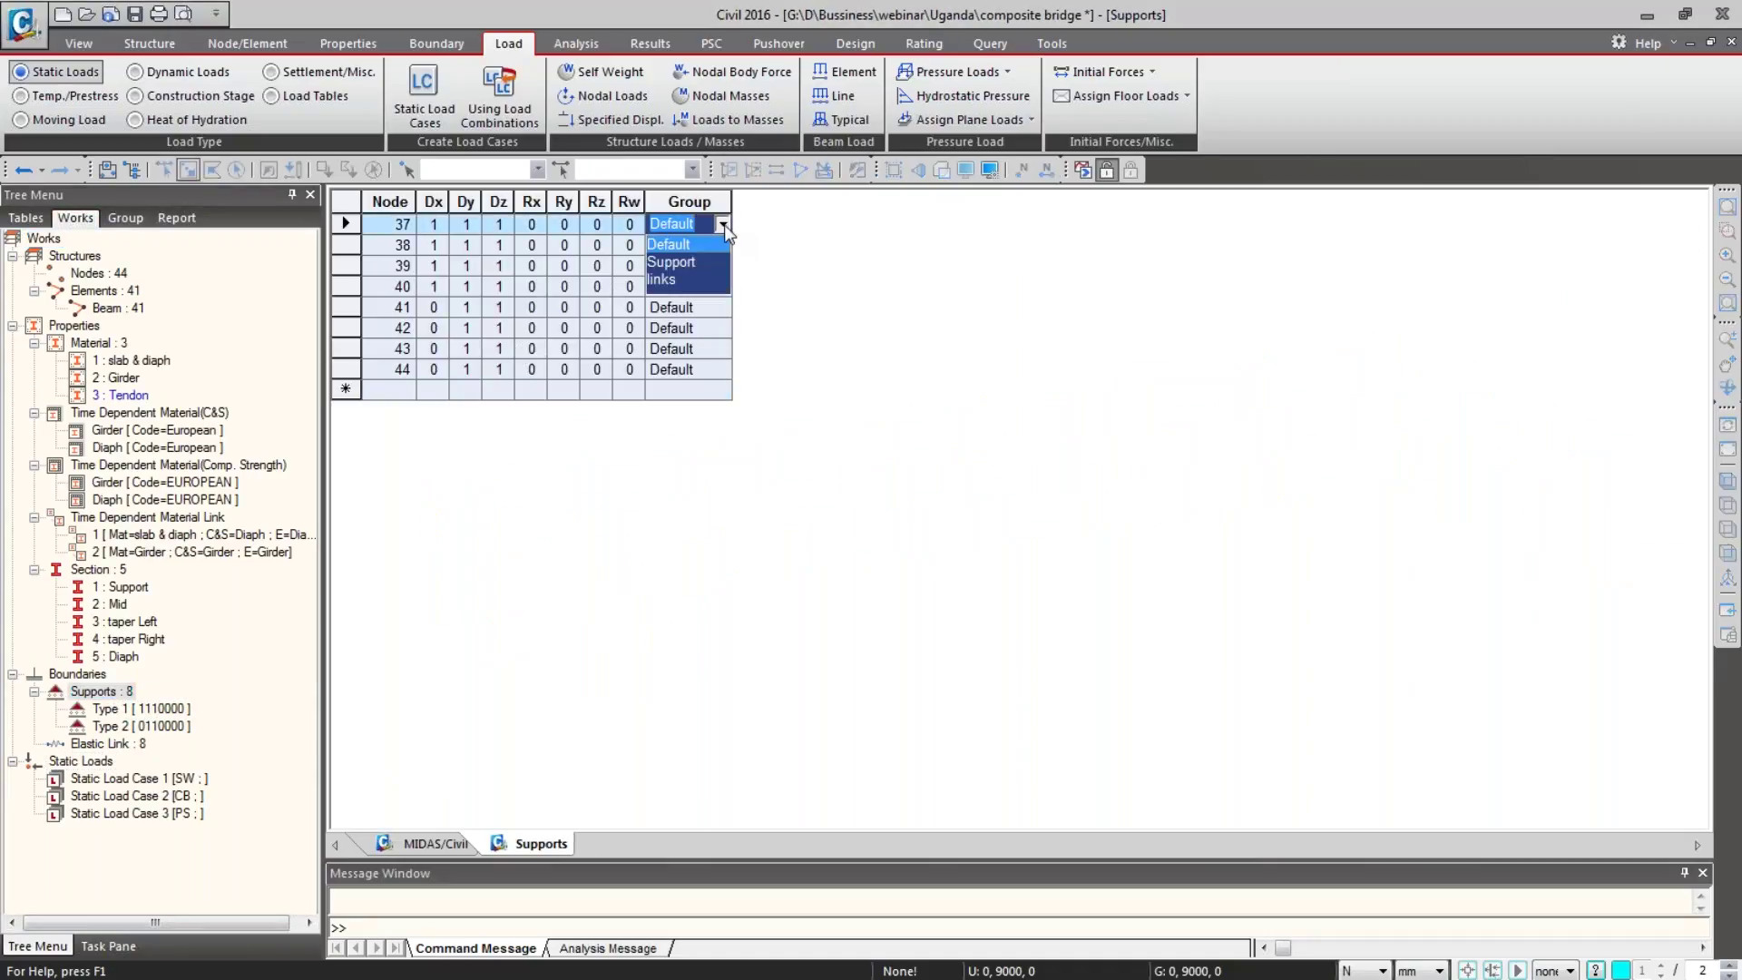
{"action": "left_click", "coordinate": [707, 262]}
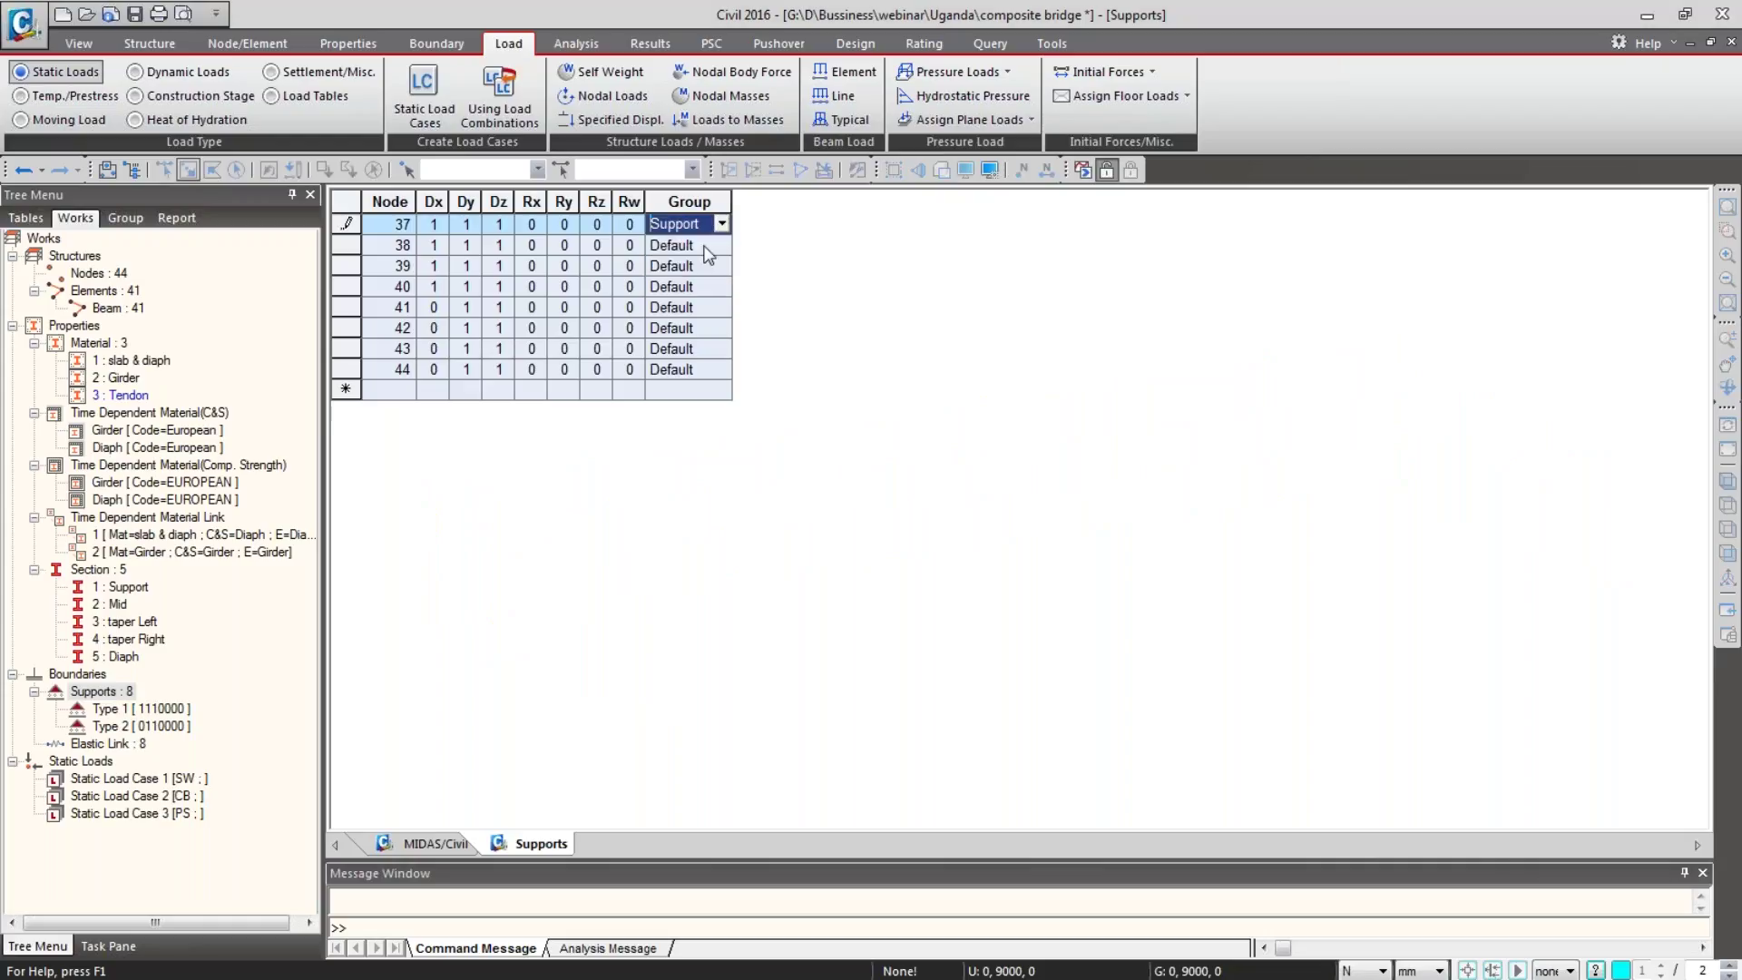
{"action": "key", "text": "Return"}
{"action": "left_click", "coordinate": [690, 224]}
{"action": "key", "text": "ctrl+c"}
{"action": "left_click_drag", "start_coordinate": [697, 247], "coordinate": [694, 370]}
{"action": "key", "text": "ctrl+v"}
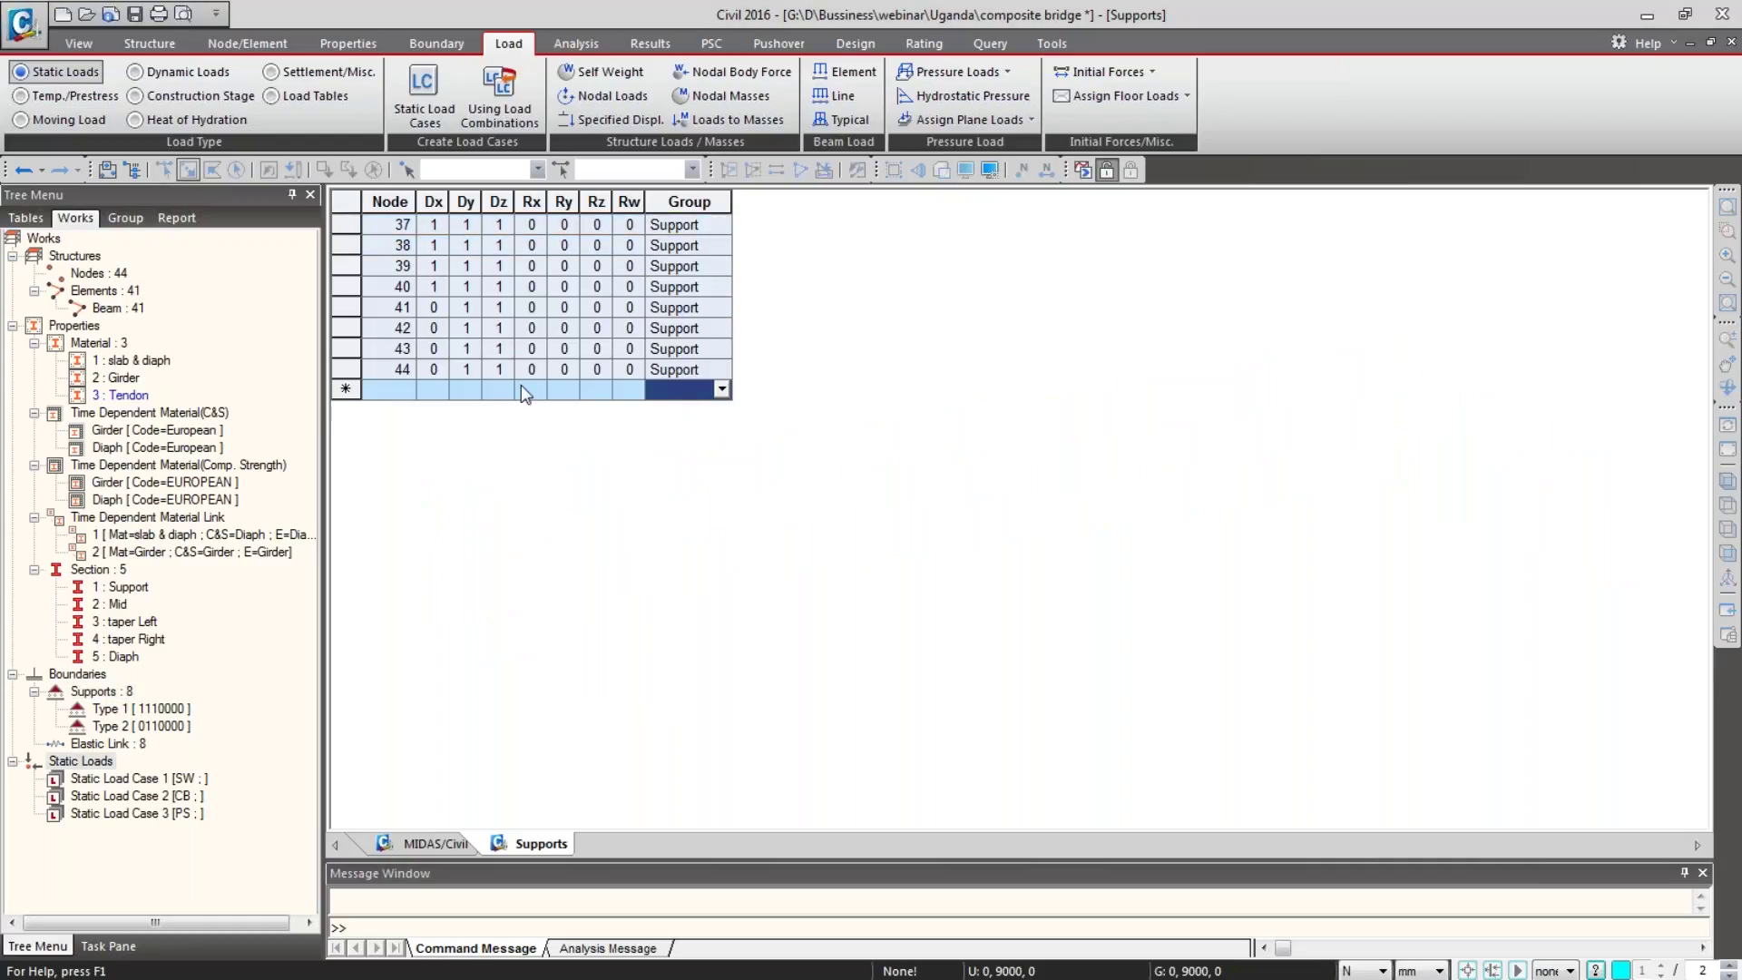
Step: Assign all eight rigid elastic links to the links boundary group in the elastic link table
{"action": "left_click", "coordinate": [419, 843]}
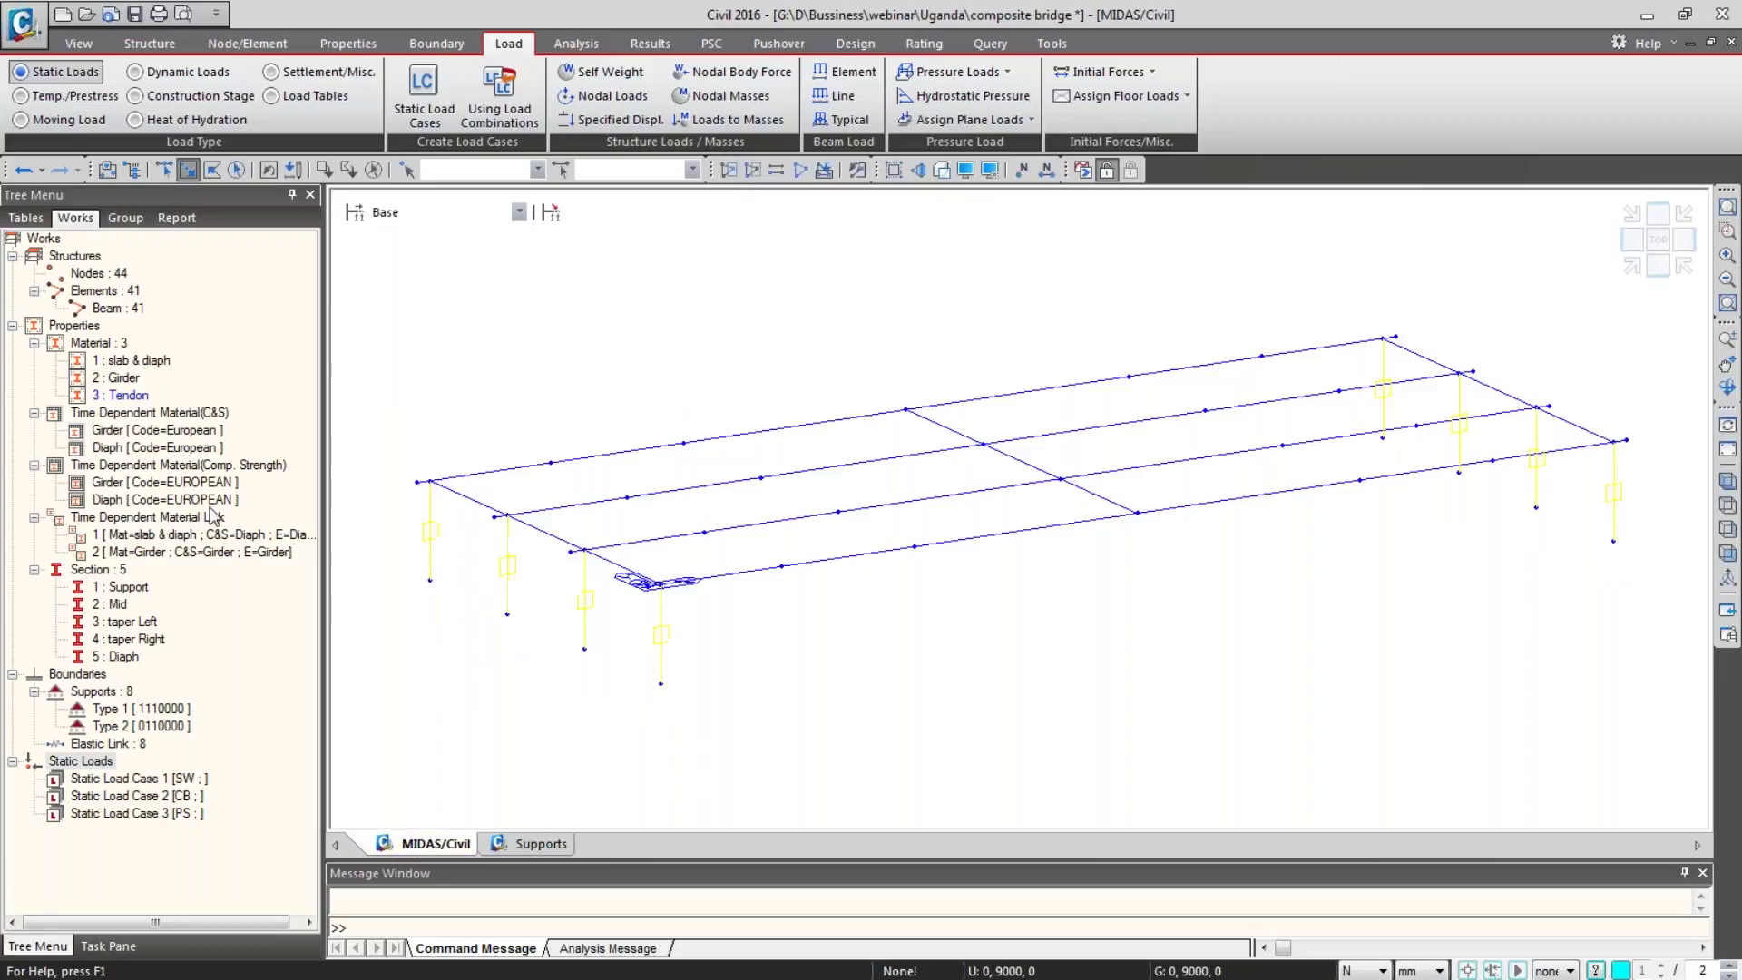
{"action": "right_click", "coordinate": [127, 744]}
{"action": "left_click", "coordinate": [179, 845]}
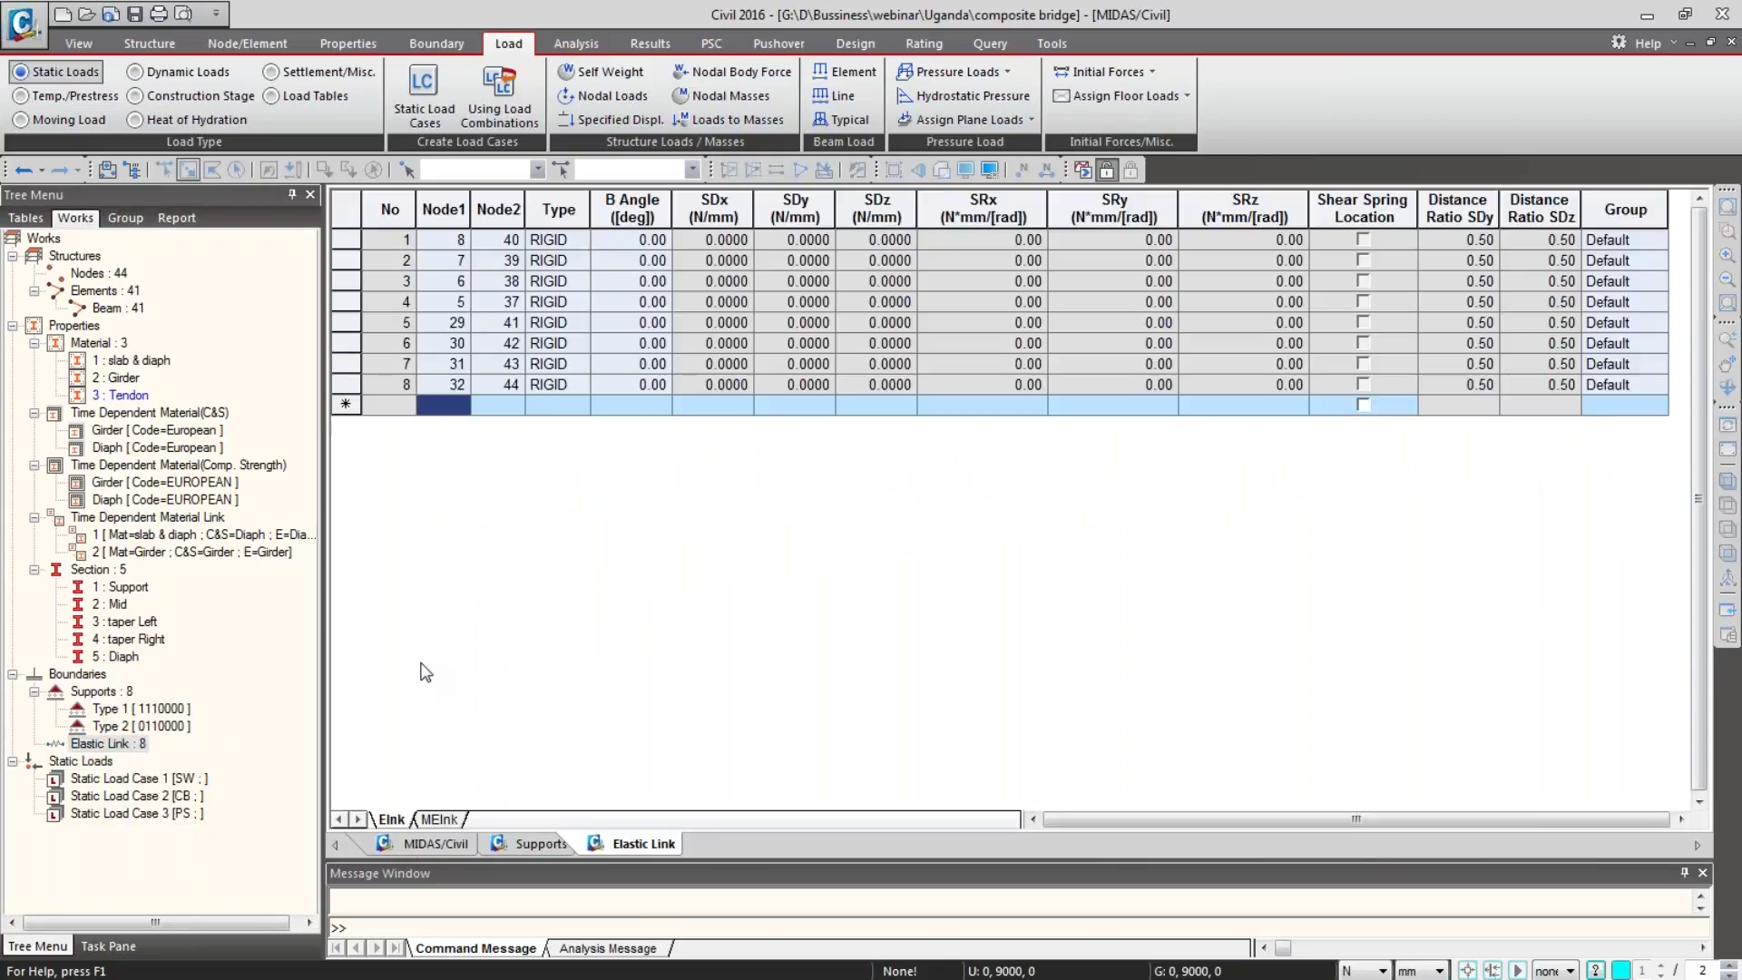
{"action": "left_click", "coordinate": [1657, 239]}
{"action": "left_click", "coordinate": [1604, 294]}
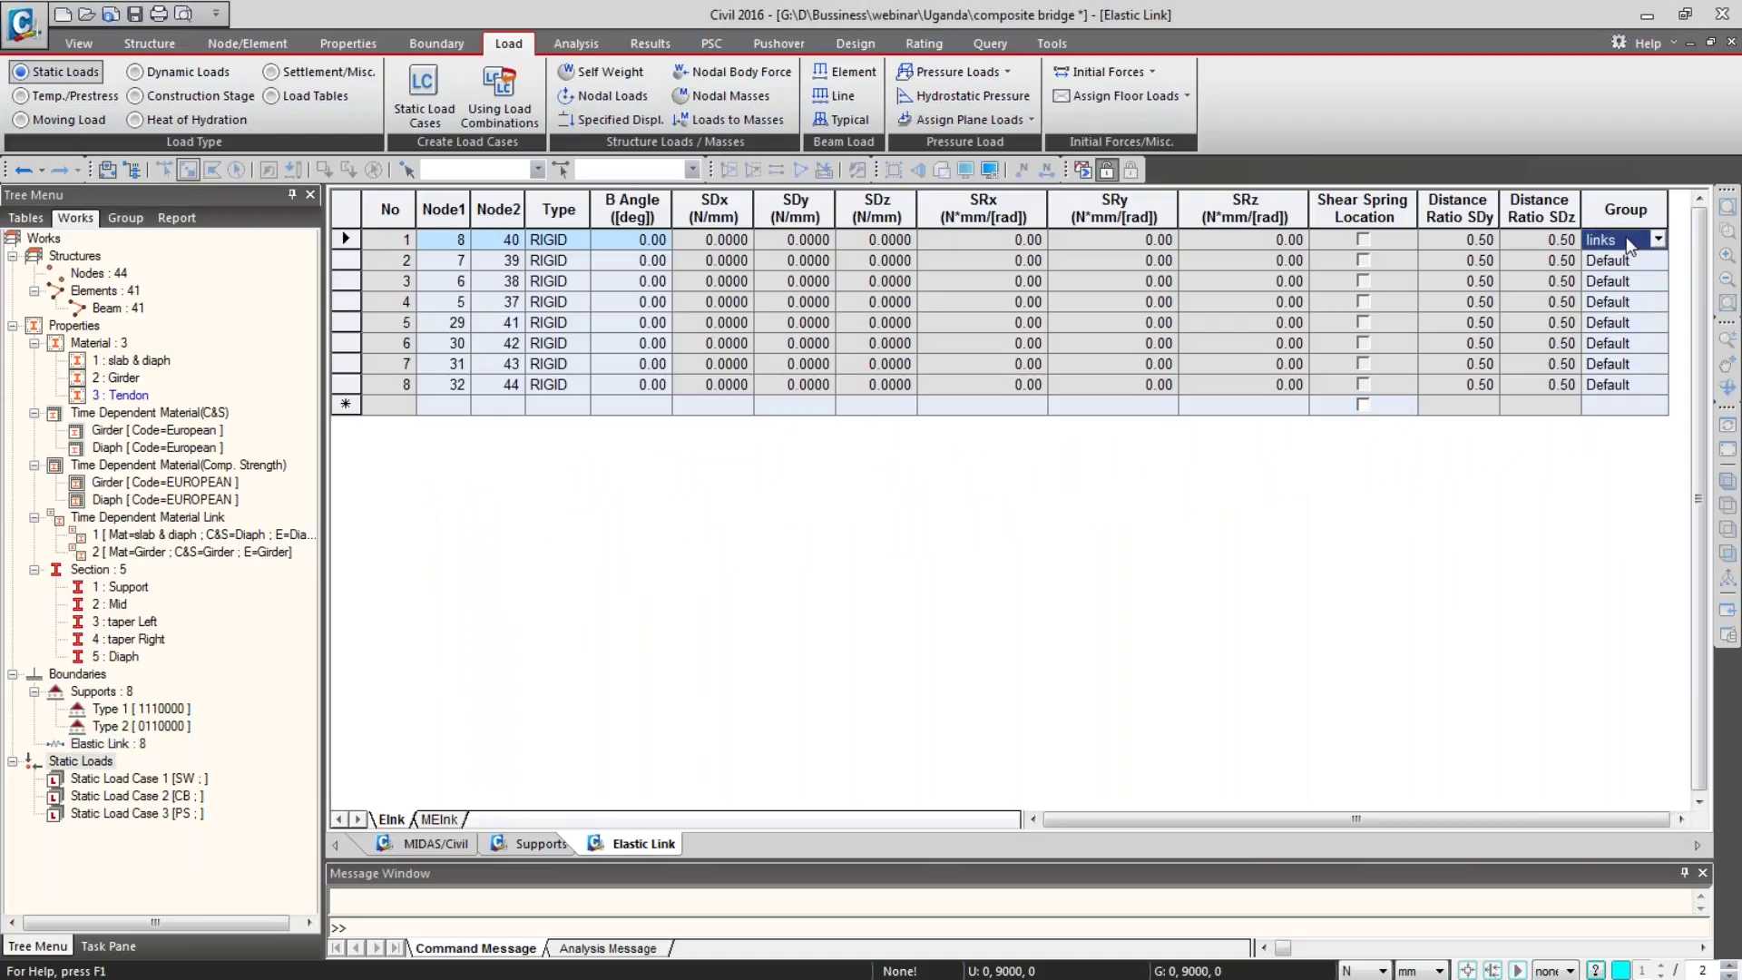
{"action": "left_click_drag", "start_coordinate": [1626, 259], "coordinate": [1632, 386]}
{"action": "type", "text": "links links links links links links links"}
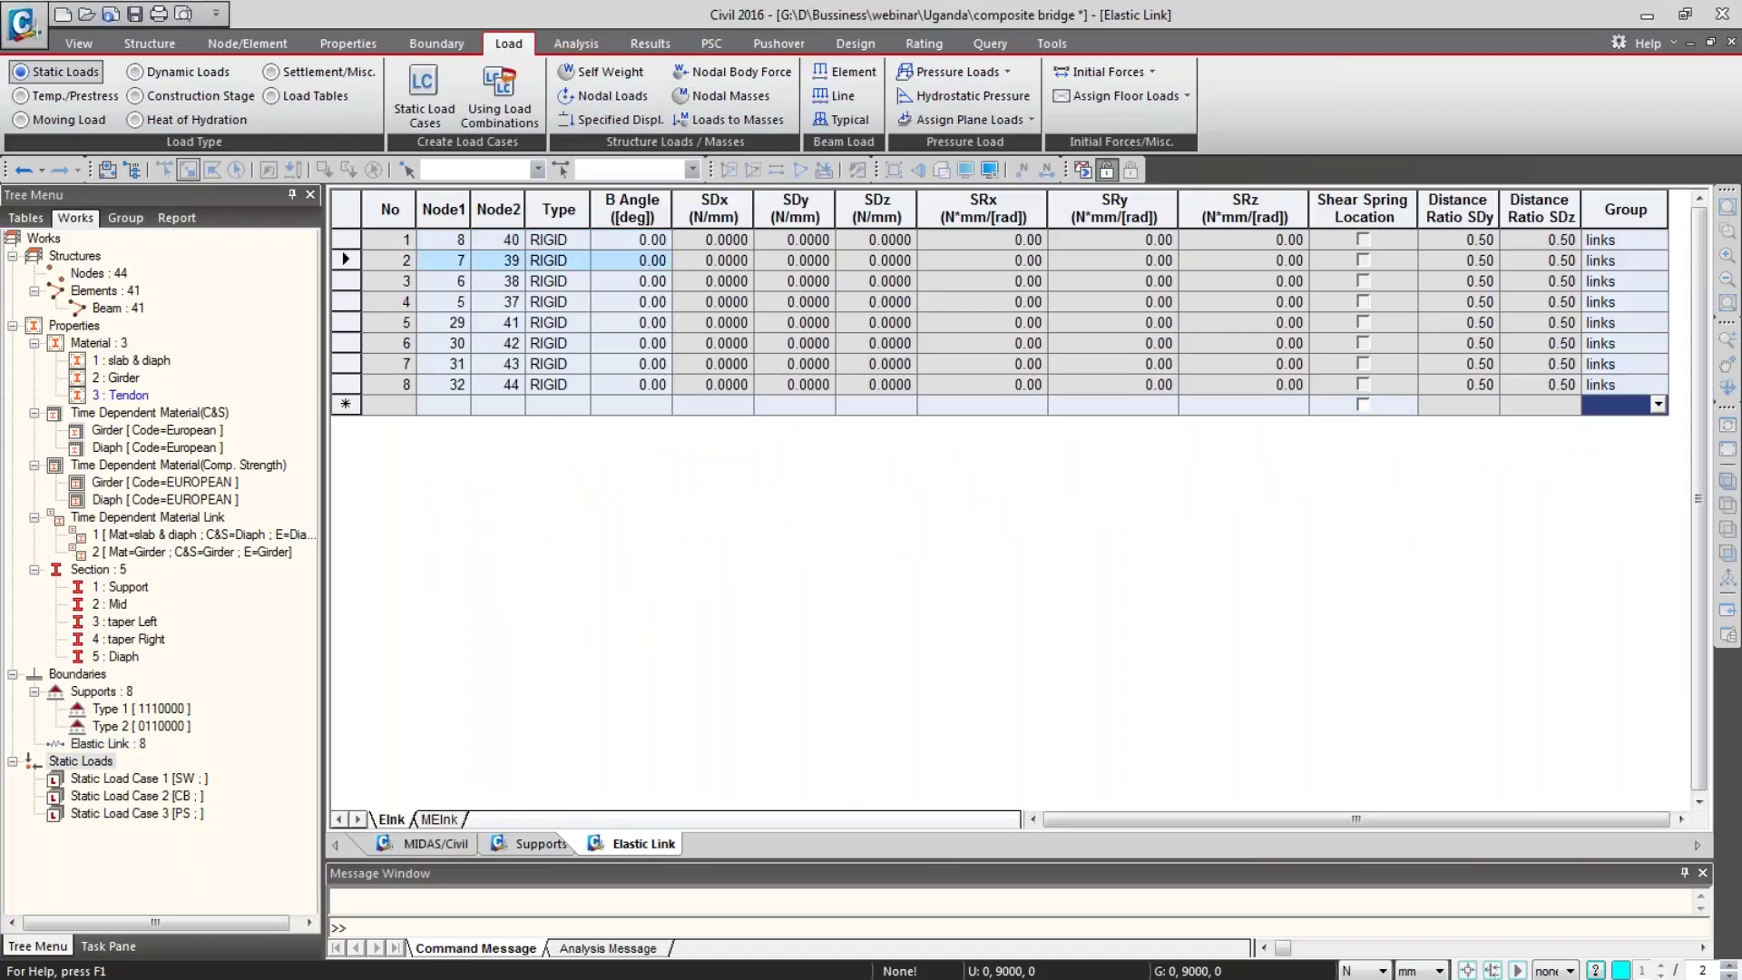
Step: Add self weight to load case SW in load group sw with a Z factor of -1
{"action": "left_click", "coordinate": [473, 844]}
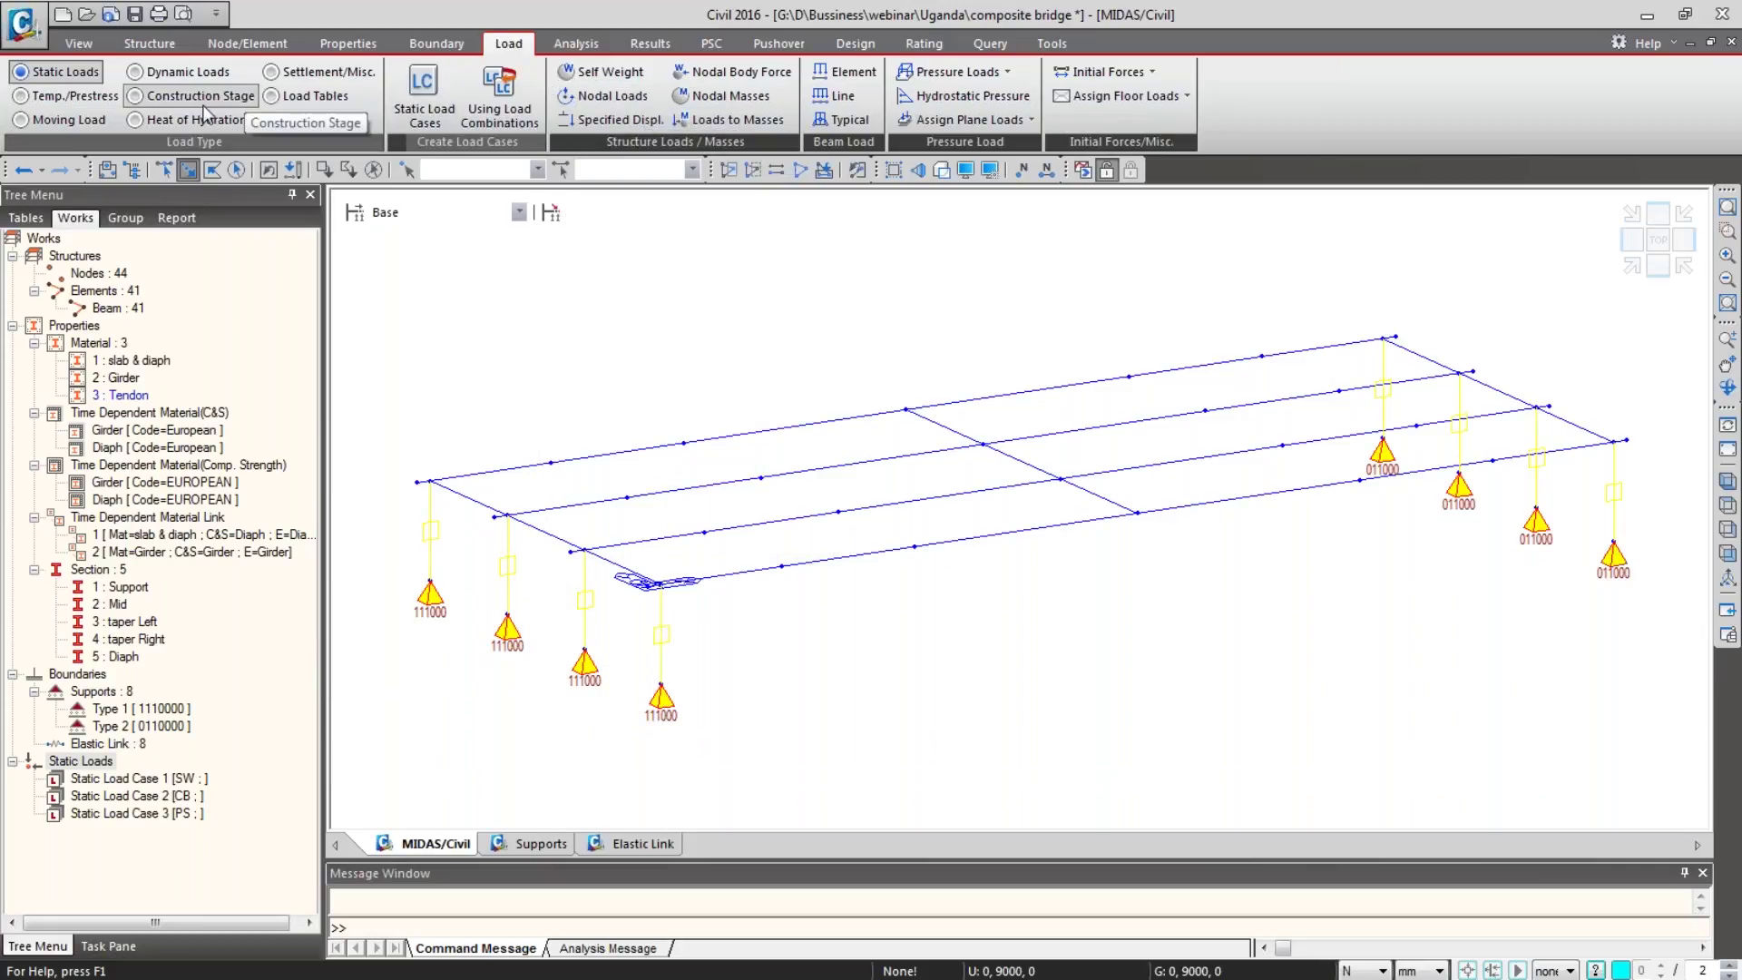
{"action": "left_click", "coordinate": [606, 73]}
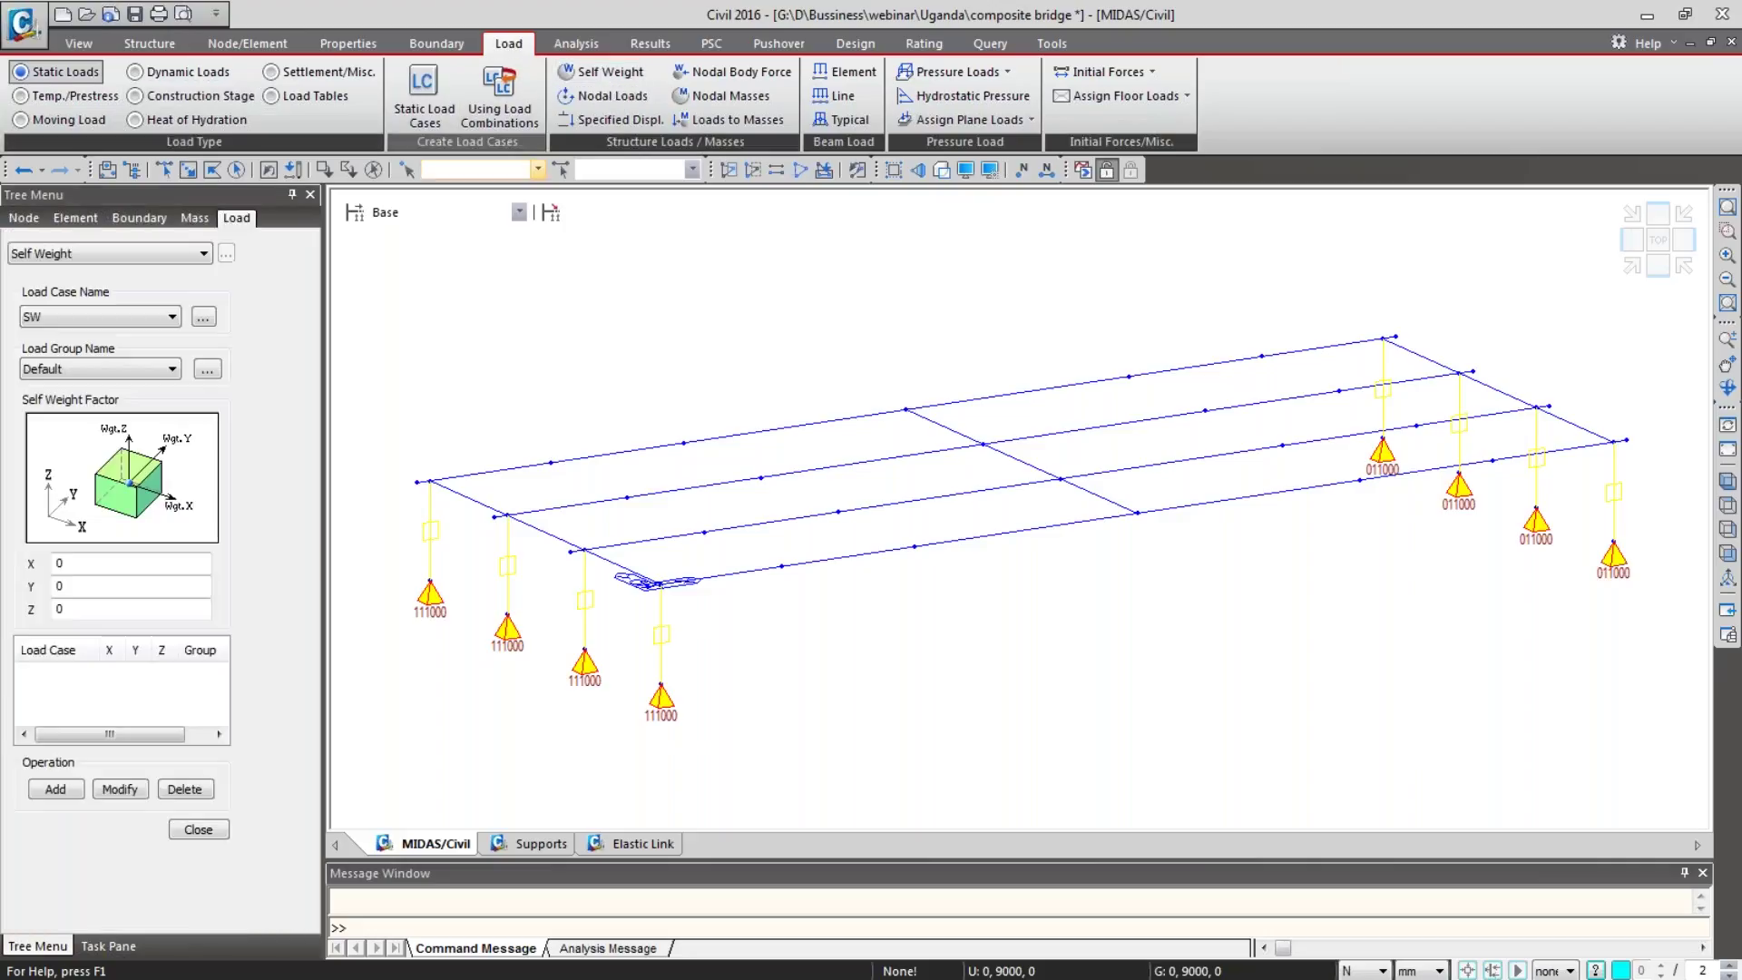
{"action": "left_click", "coordinate": [117, 370]}
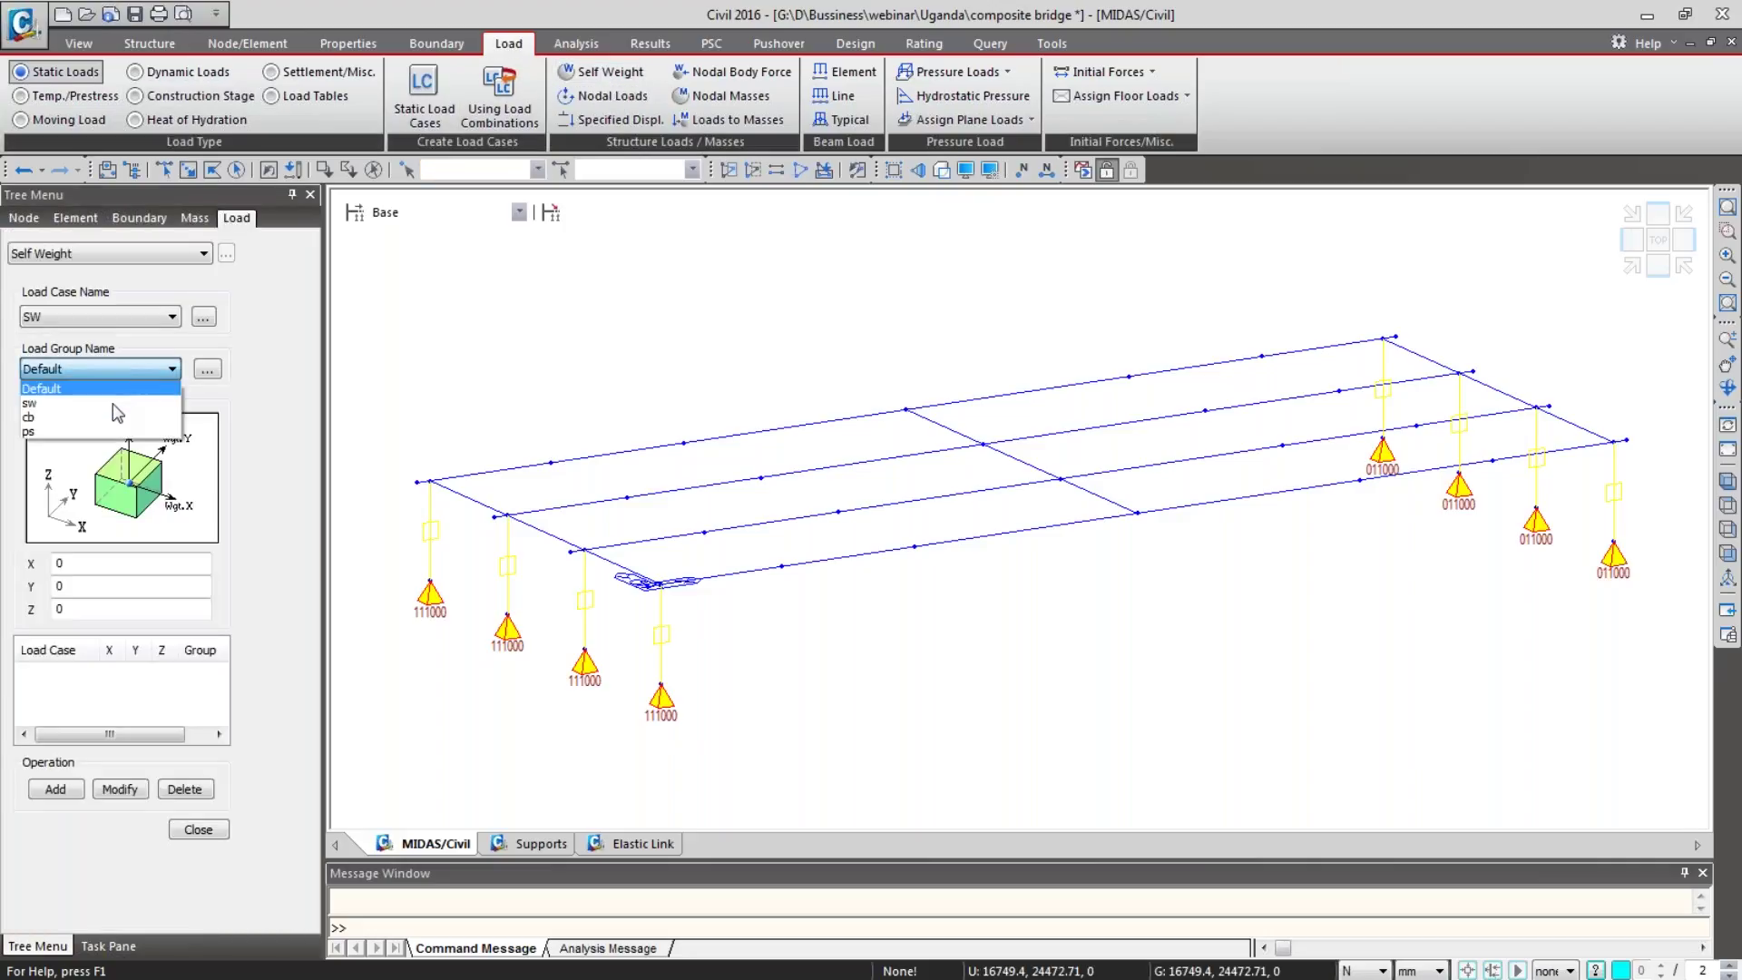
{"action": "left_click", "coordinate": [116, 410]}
{"action": "left_click", "coordinate": [114, 609]}
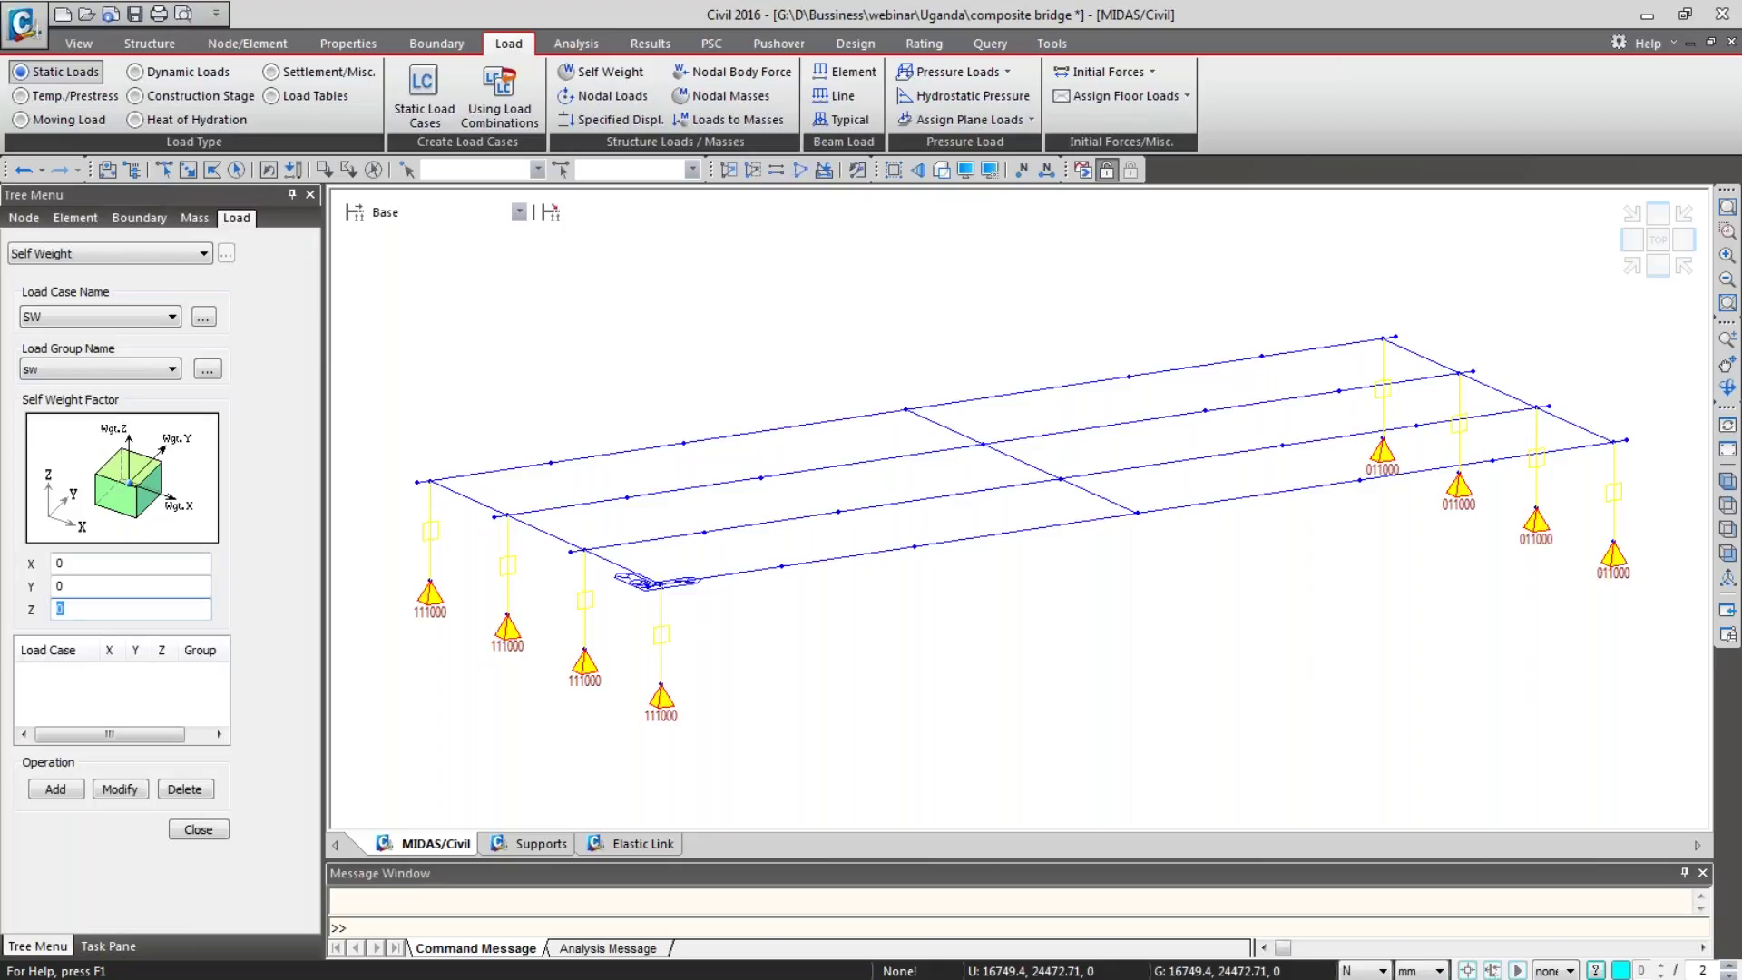
{"action": "left_click", "coordinate": [55, 789]}
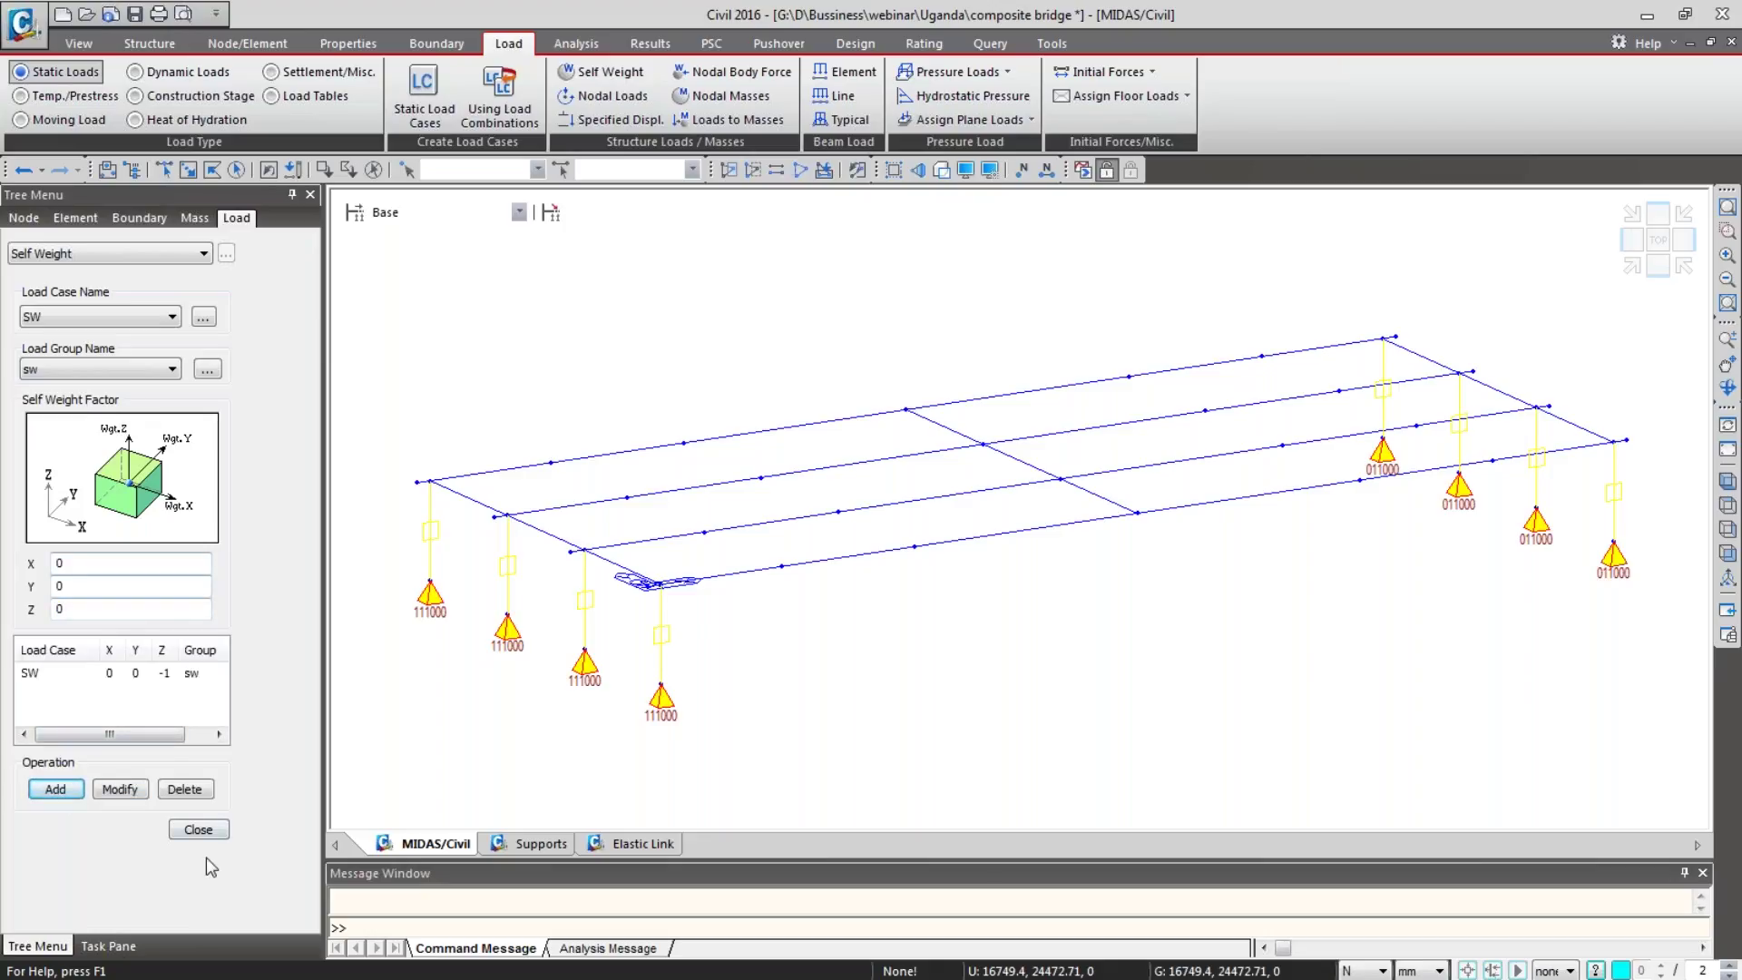
{"action": "left_click", "coordinate": [198, 829]}
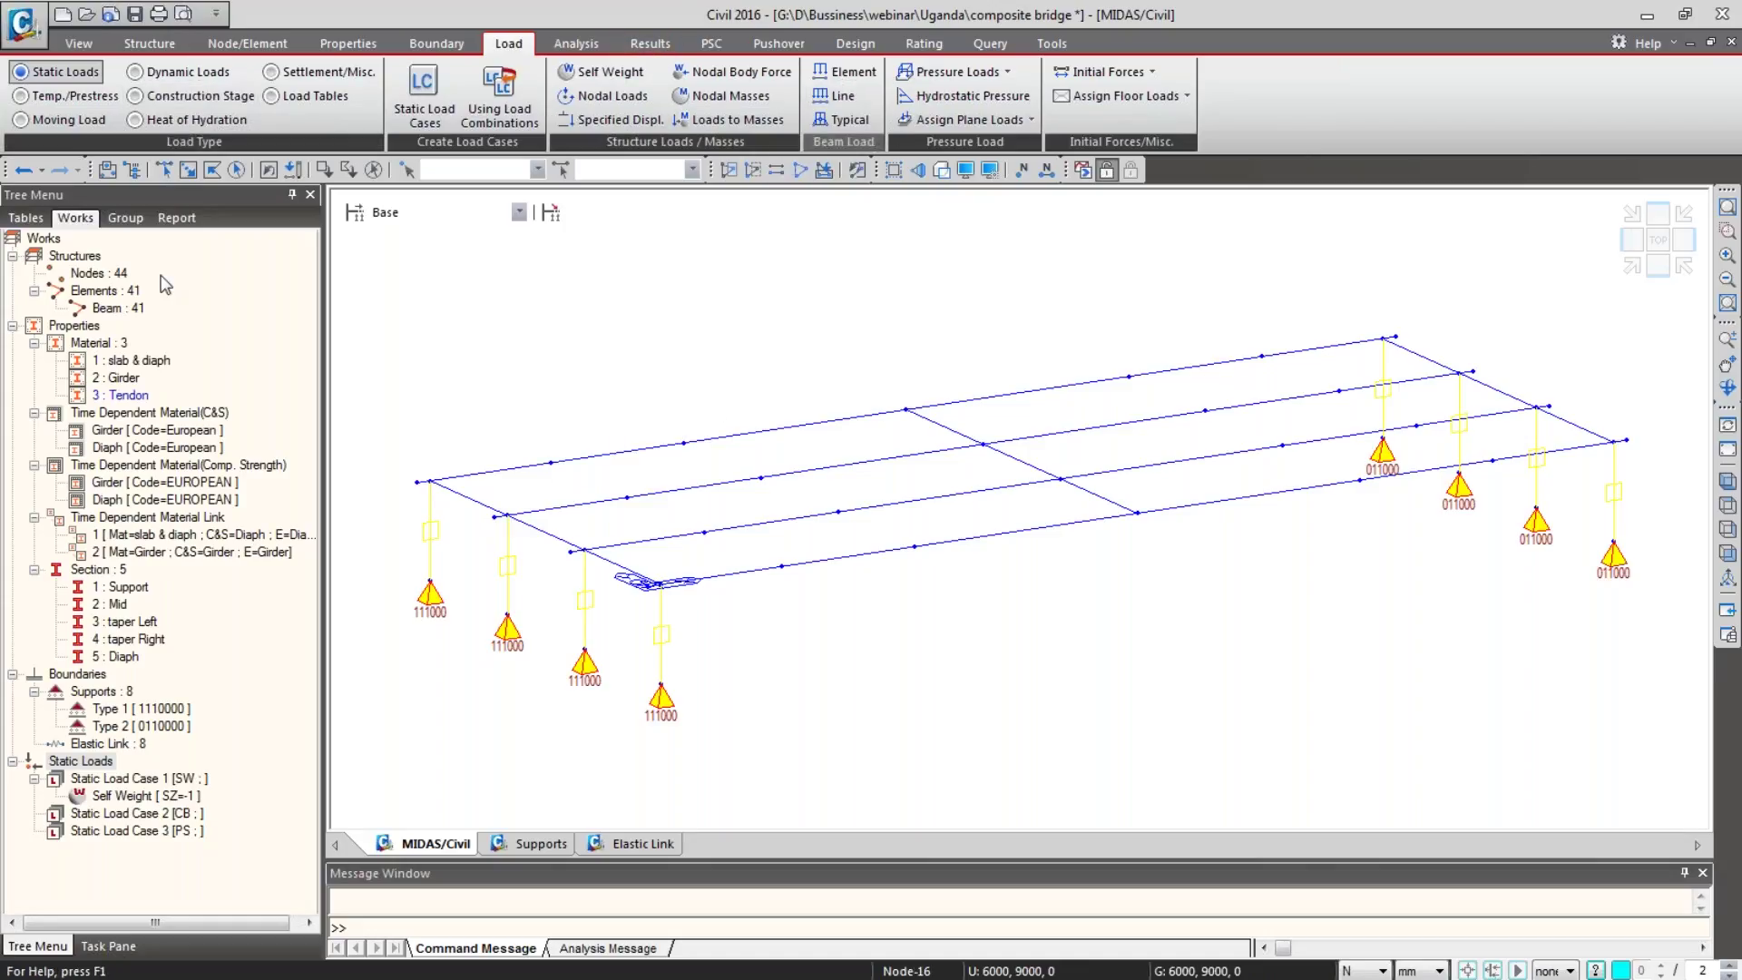
Step: Set up a uniform element beam load for case CB and group cb, with an offset eccentricity of 1.5 in Global Y
{"action": "left_click", "coordinate": [105, 304]}
{"action": "left_click", "coordinate": [102, 341]}
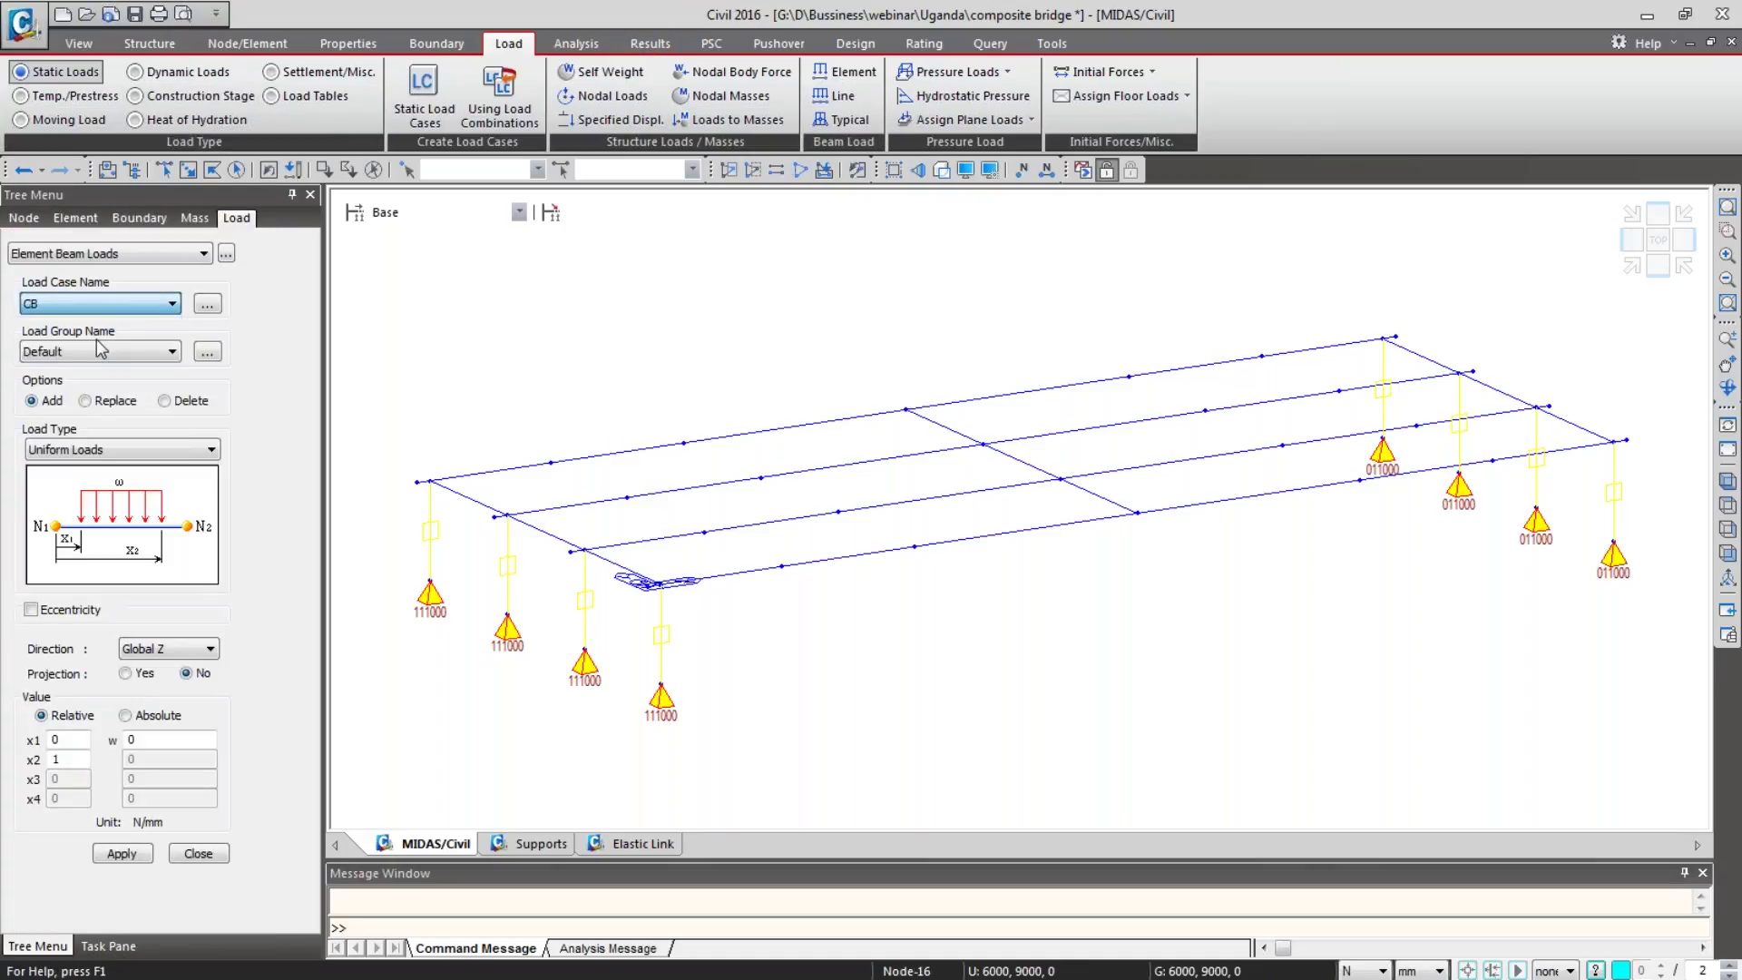
{"action": "left_click", "coordinate": [101, 351]}
{"action": "left_click", "coordinate": [95, 410]}
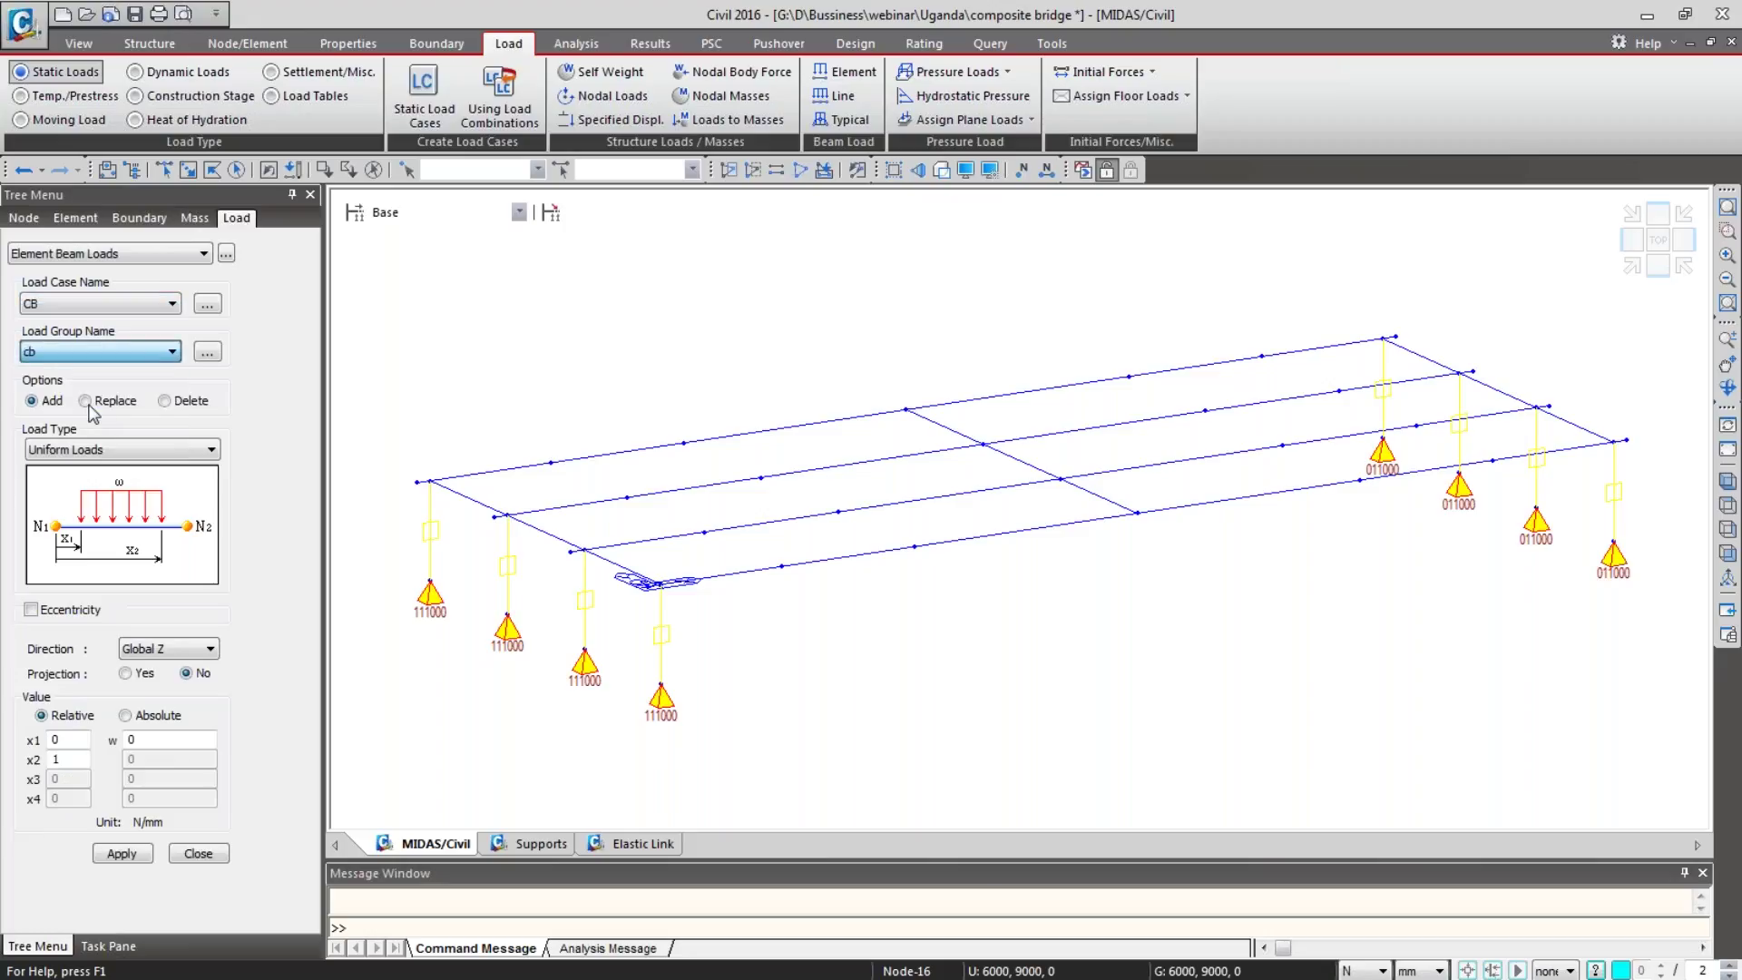
{"action": "left_click", "coordinate": [99, 614]}
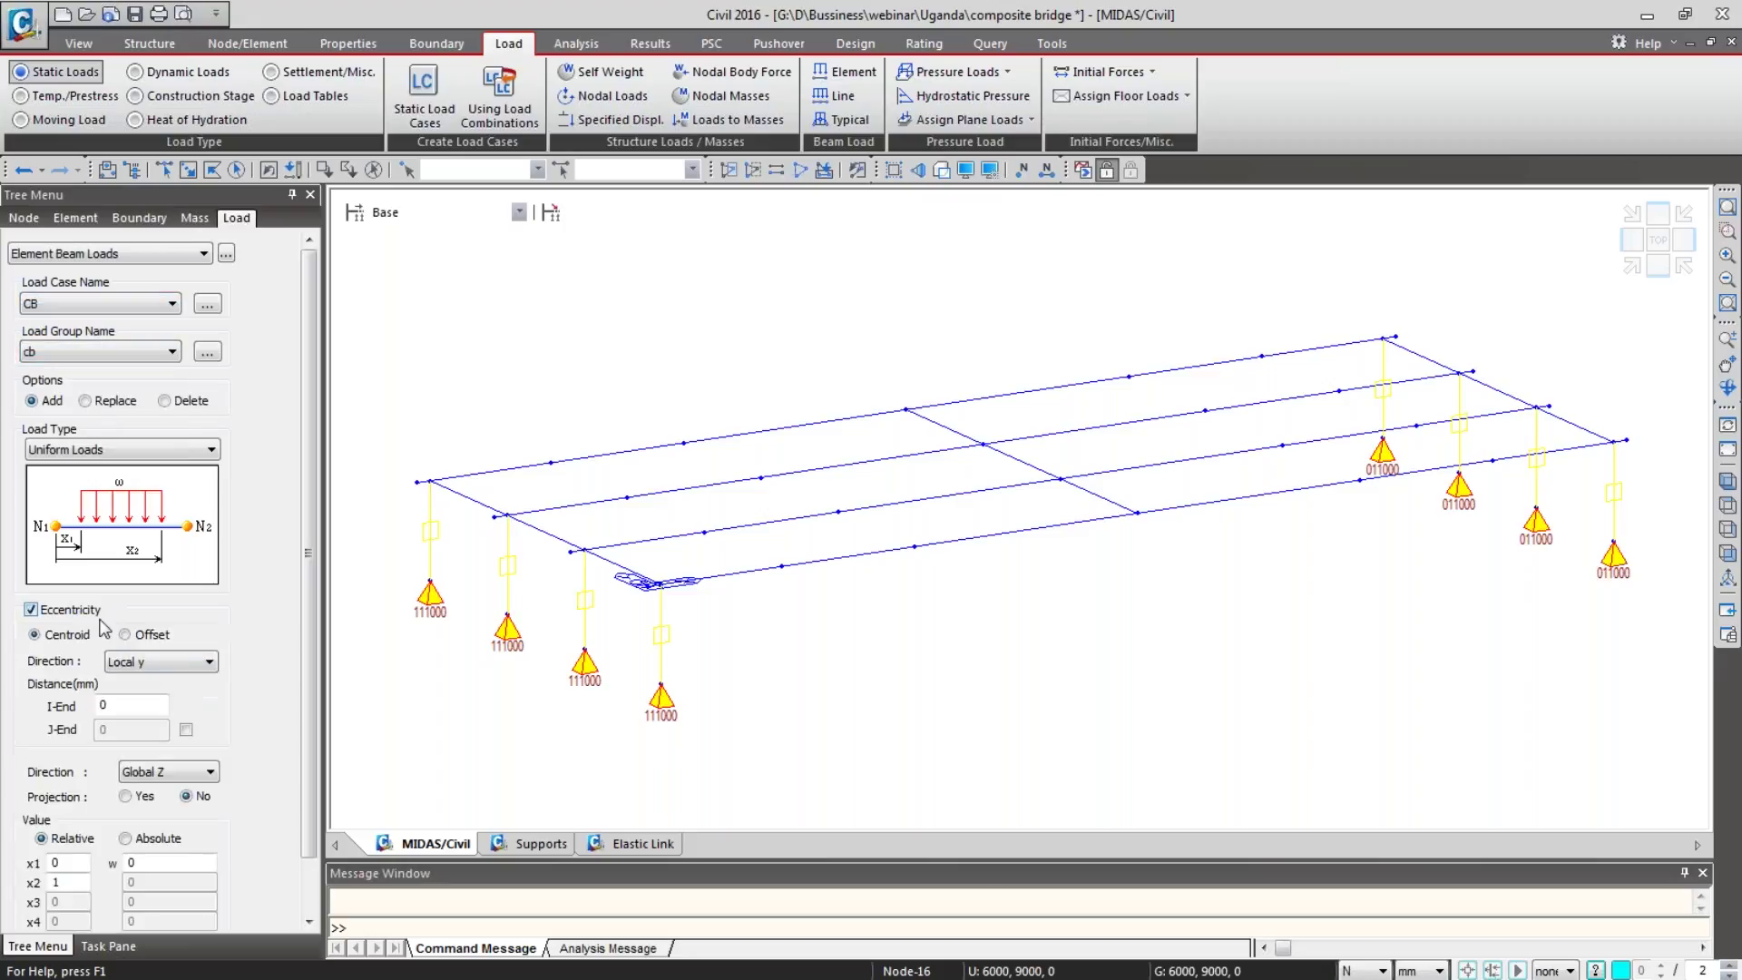
{"action": "left_click", "coordinate": [139, 635]}
{"action": "left_click", "coordinate": [150, 660]}
{"action": "left_click", "coordinate": [152, 727]}
{"action": "key", "text": "Tab"}
{"action": "type", "text": "1."}
Step: Select the outer girder line farthest from the origin in plan, set the uniform load to -2.5, and save the model
{"action": "left_click", "coordinate": [1728, 506]}
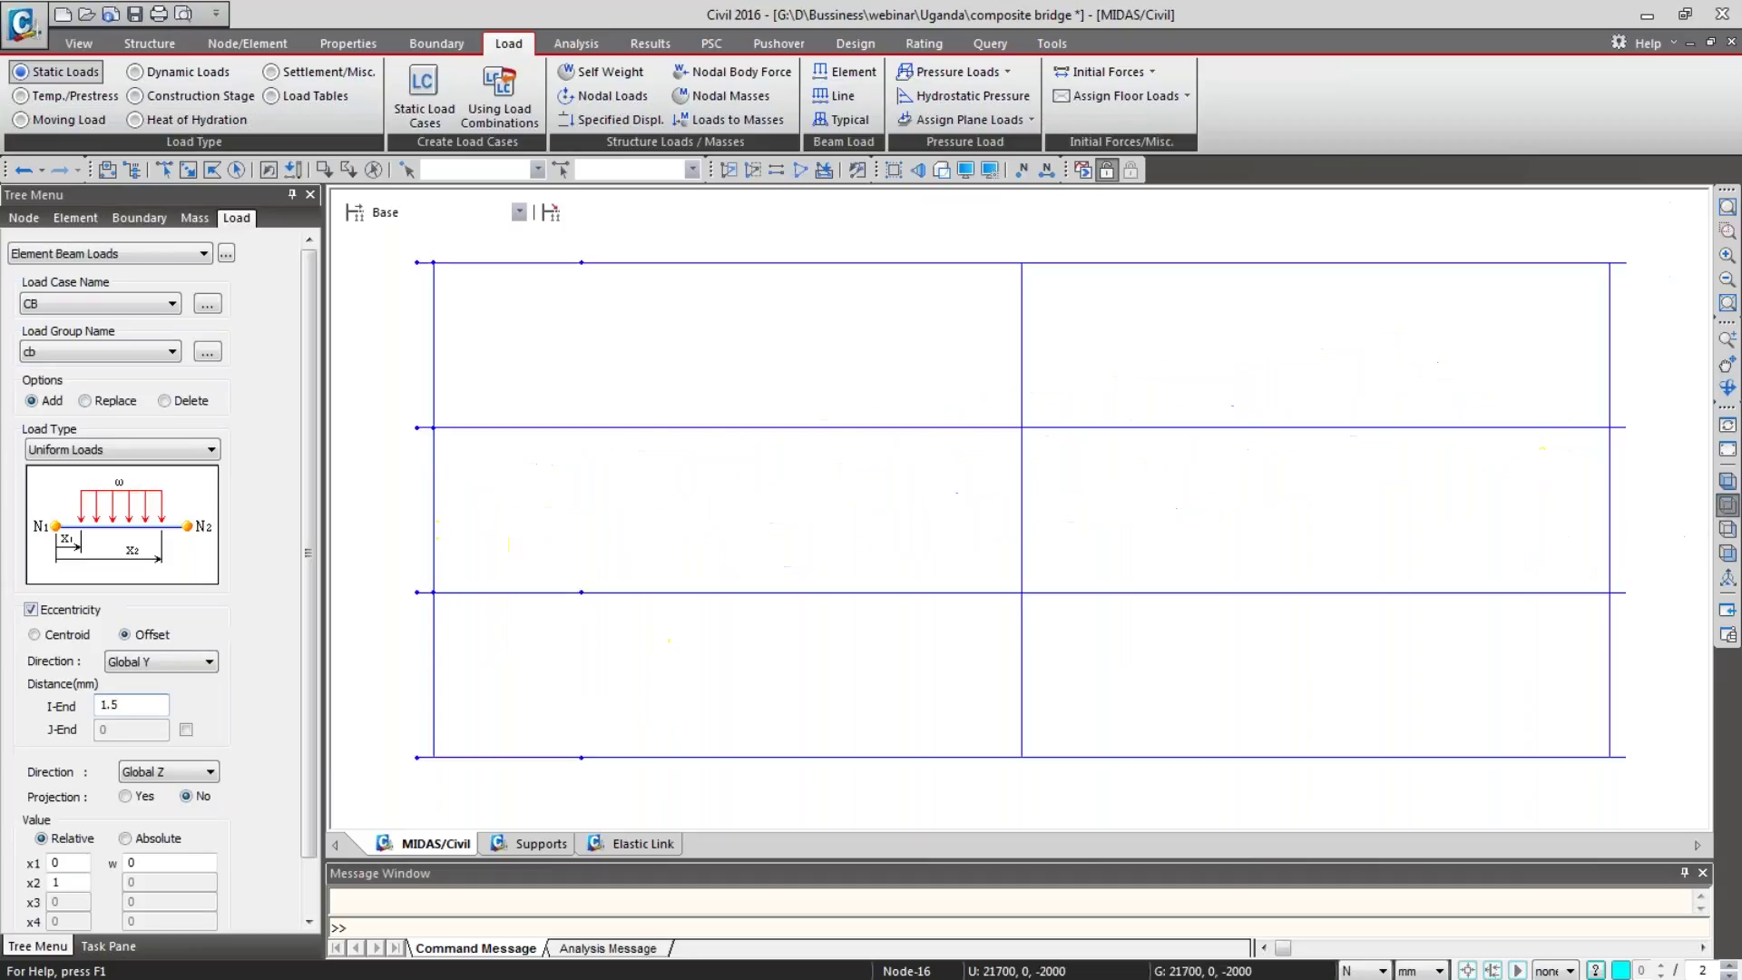
{"action": "left_click", "coordinate": [188, 170]}
{"action": "left_click_drag", "start_coordinate": [383, 225], "coordinate": [1630, 329]}
{"action": "left_click", "coordinate": [131, 862]}
{"action": "key", "text": "ctrl+s"}
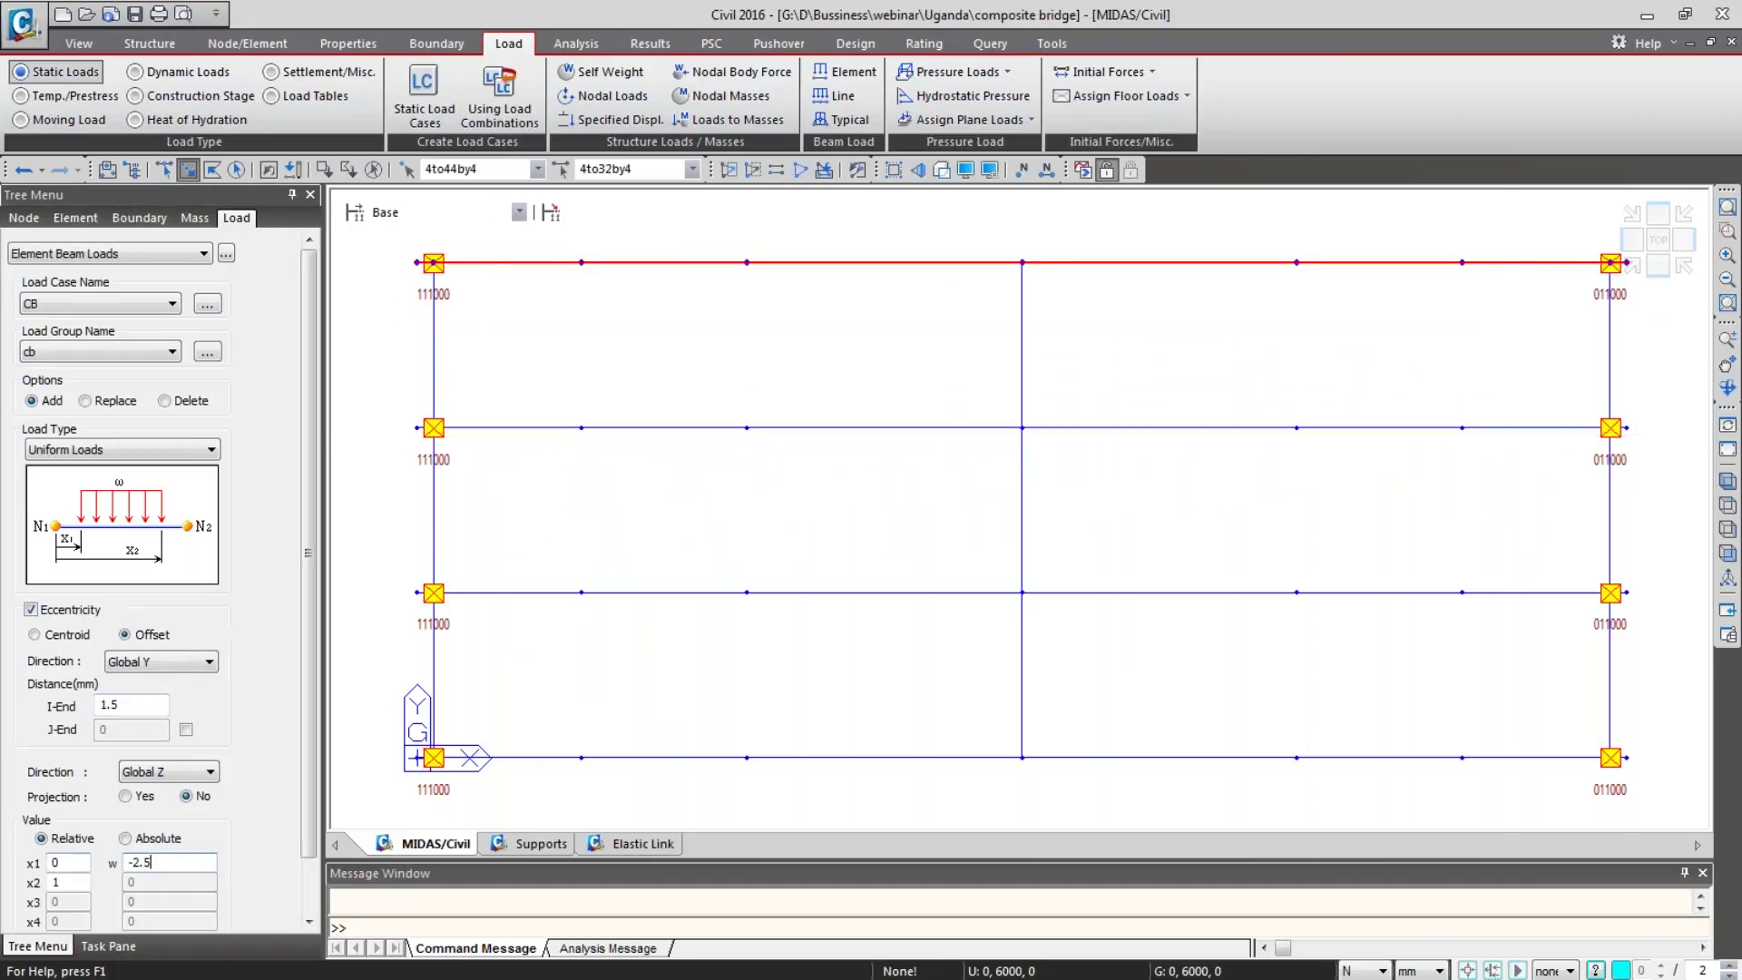
Step: Change the model units to kN and m
{"action": "left_click", "coordinate": [1381, 969]}
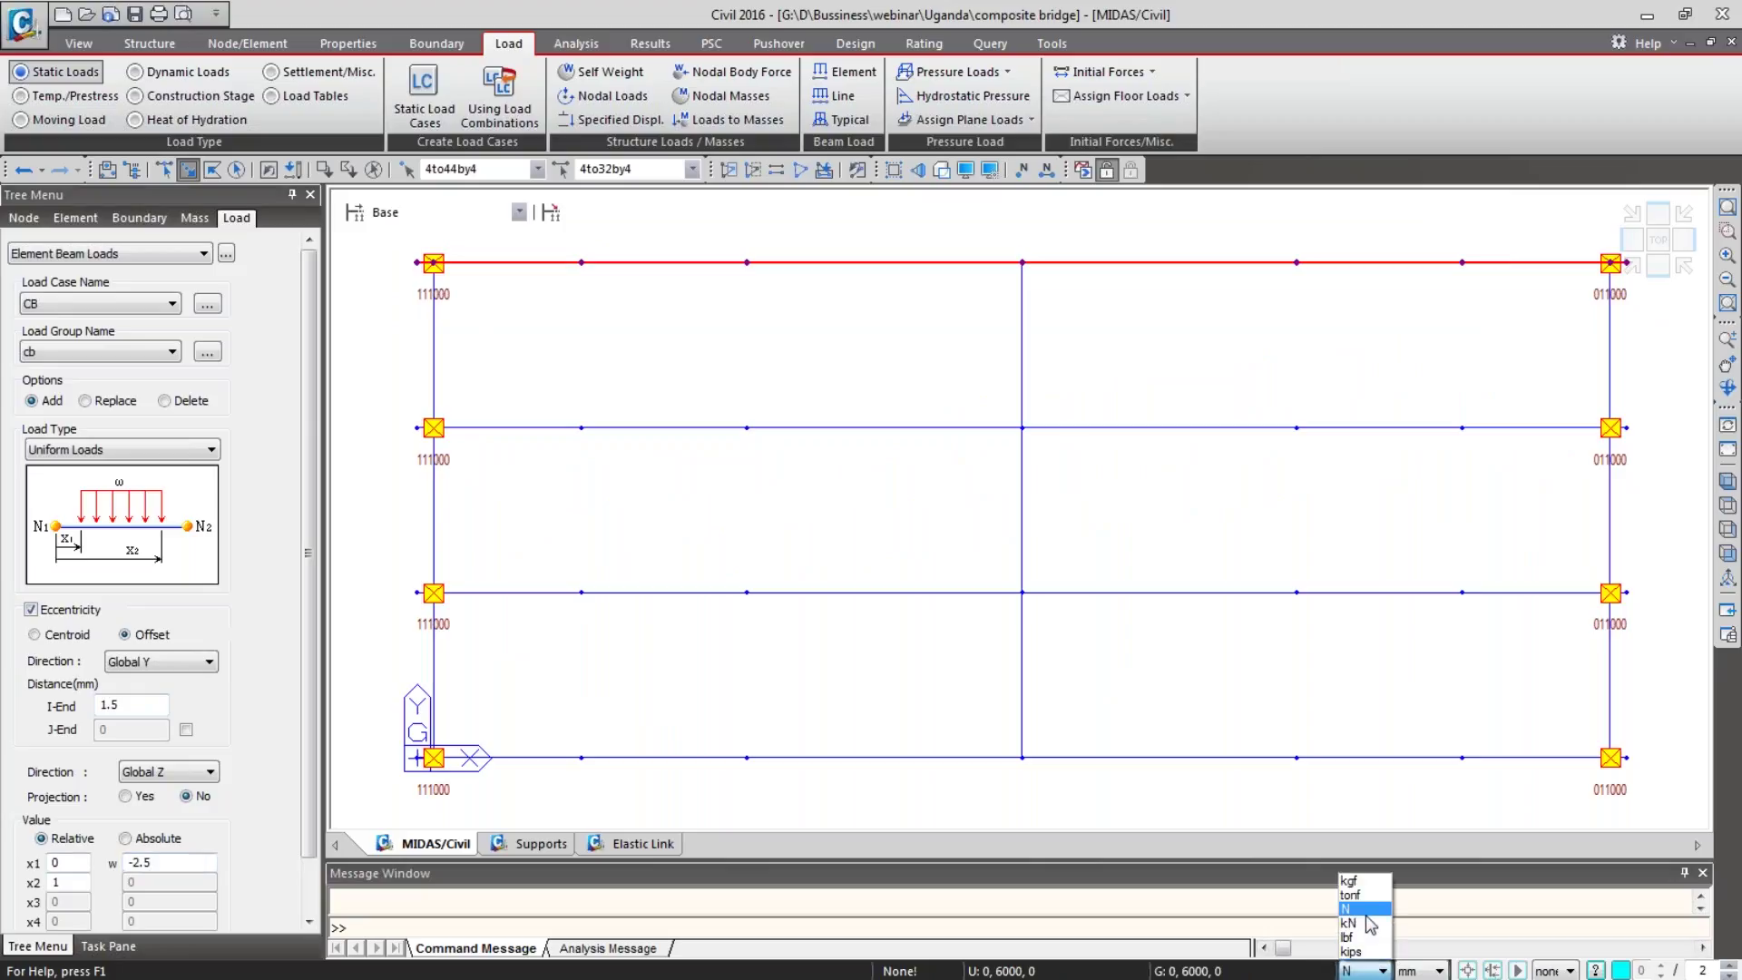
{"action": "left_click", "coordinate": [1367, 923]}
{"action": "left_click", "coordinate": [1438, 970]}
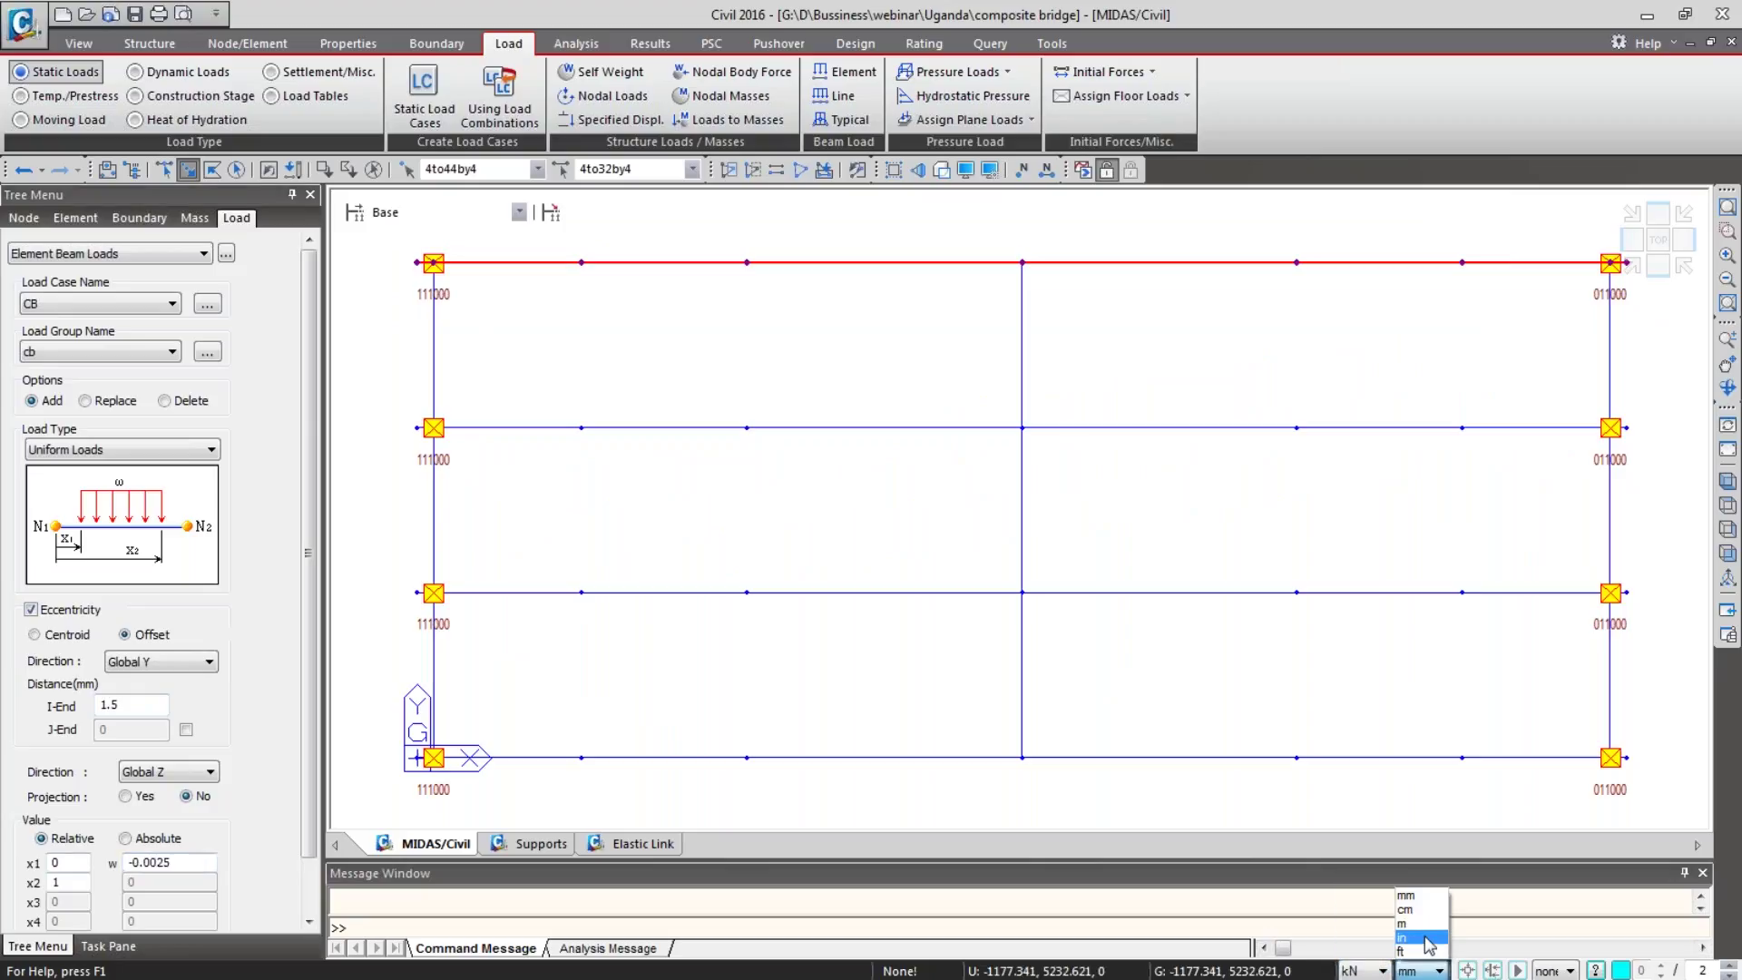
{"action": "left_click", "coordinate": [1411, 922]}
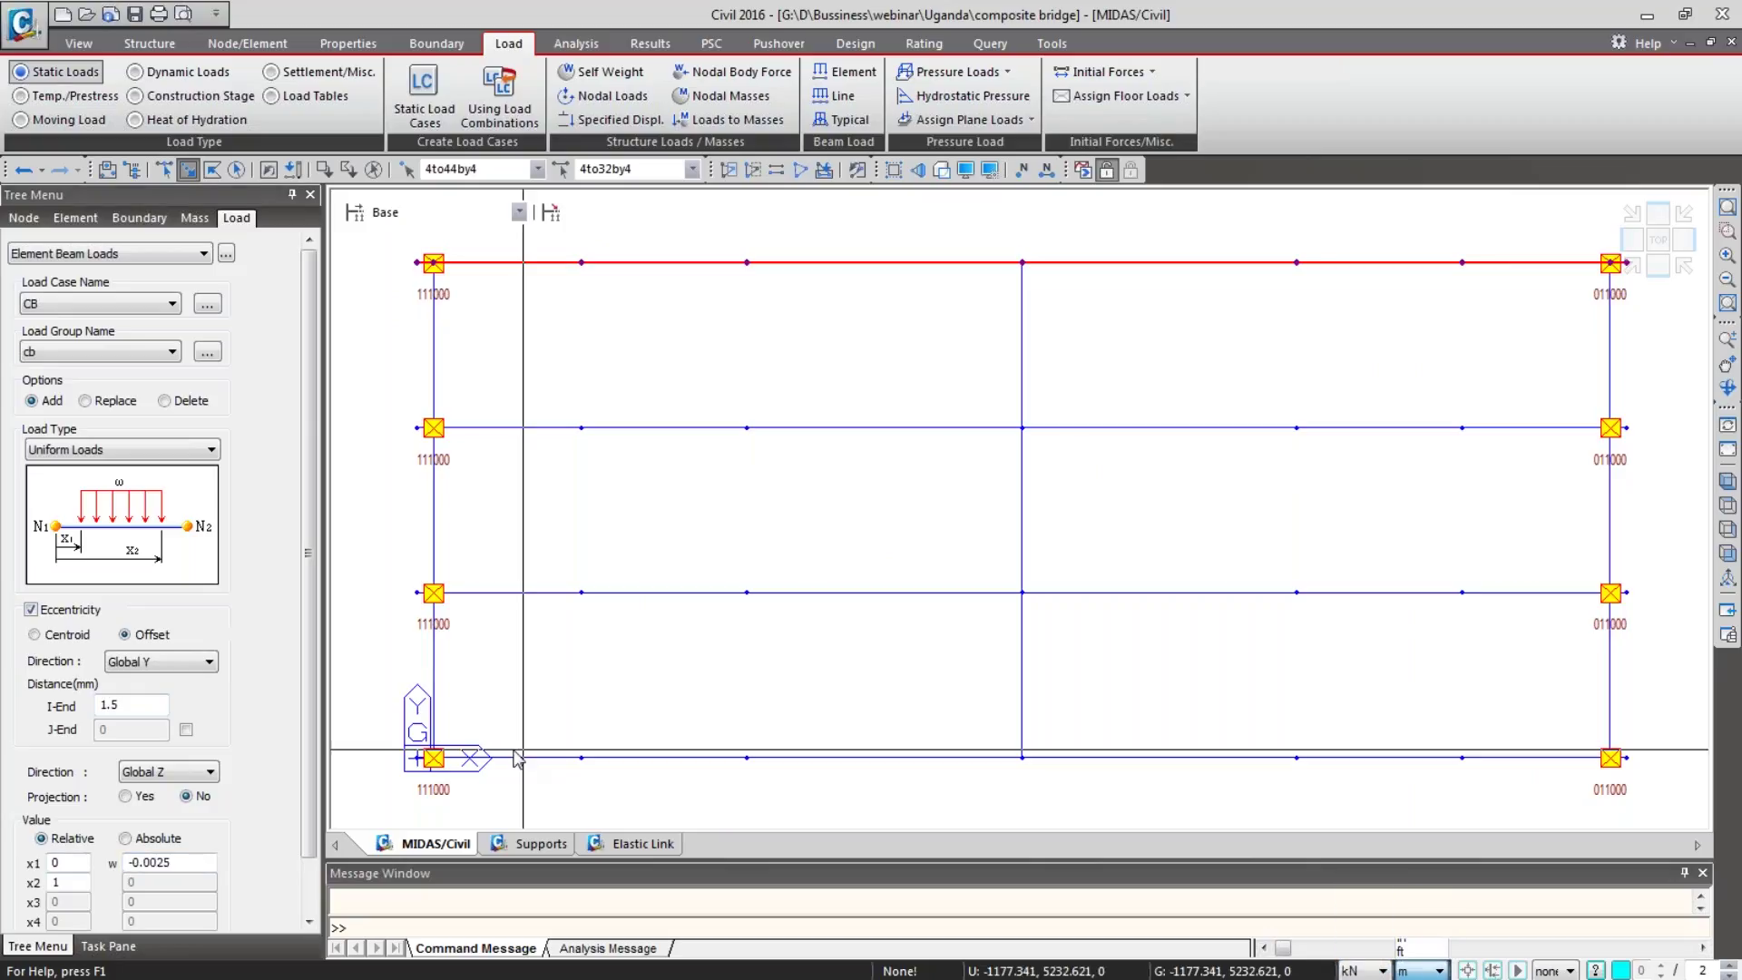
Step: Set the I-End offset to 1.5 m and apply the beam load to the selected outer girder
{"action": "double_click", "coordinate": [158, 706]}
{"action": "type", "text": "1"}
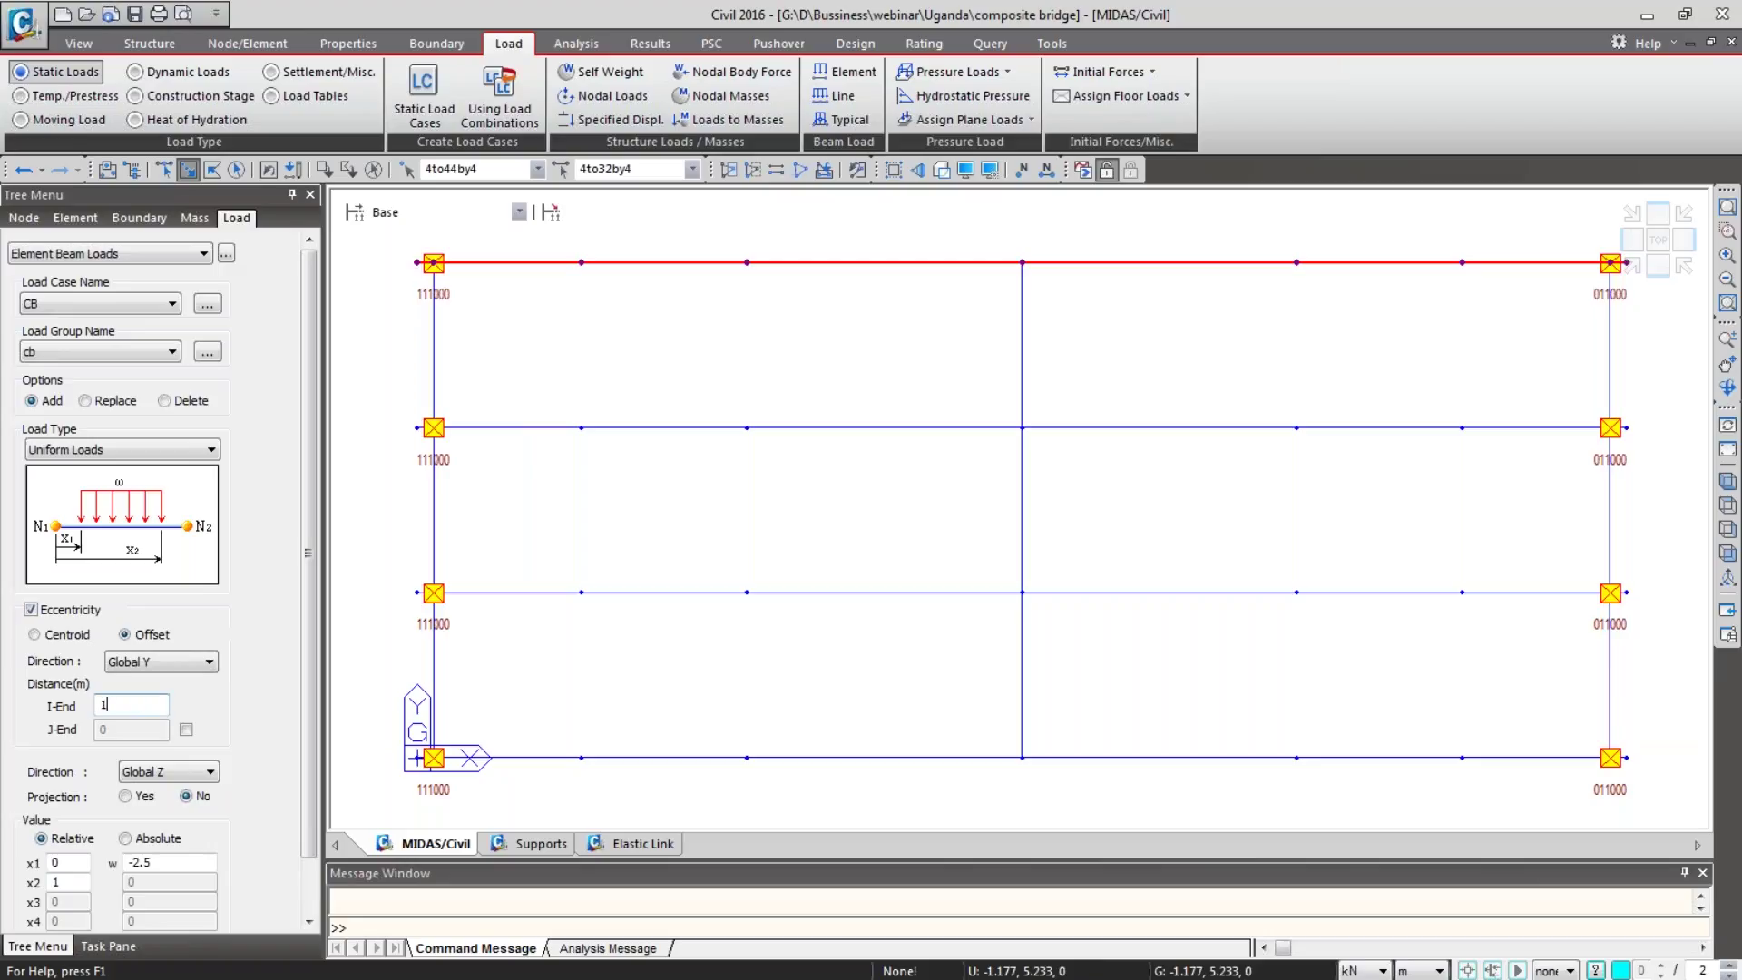
{"action": "type", "text": ".5"}
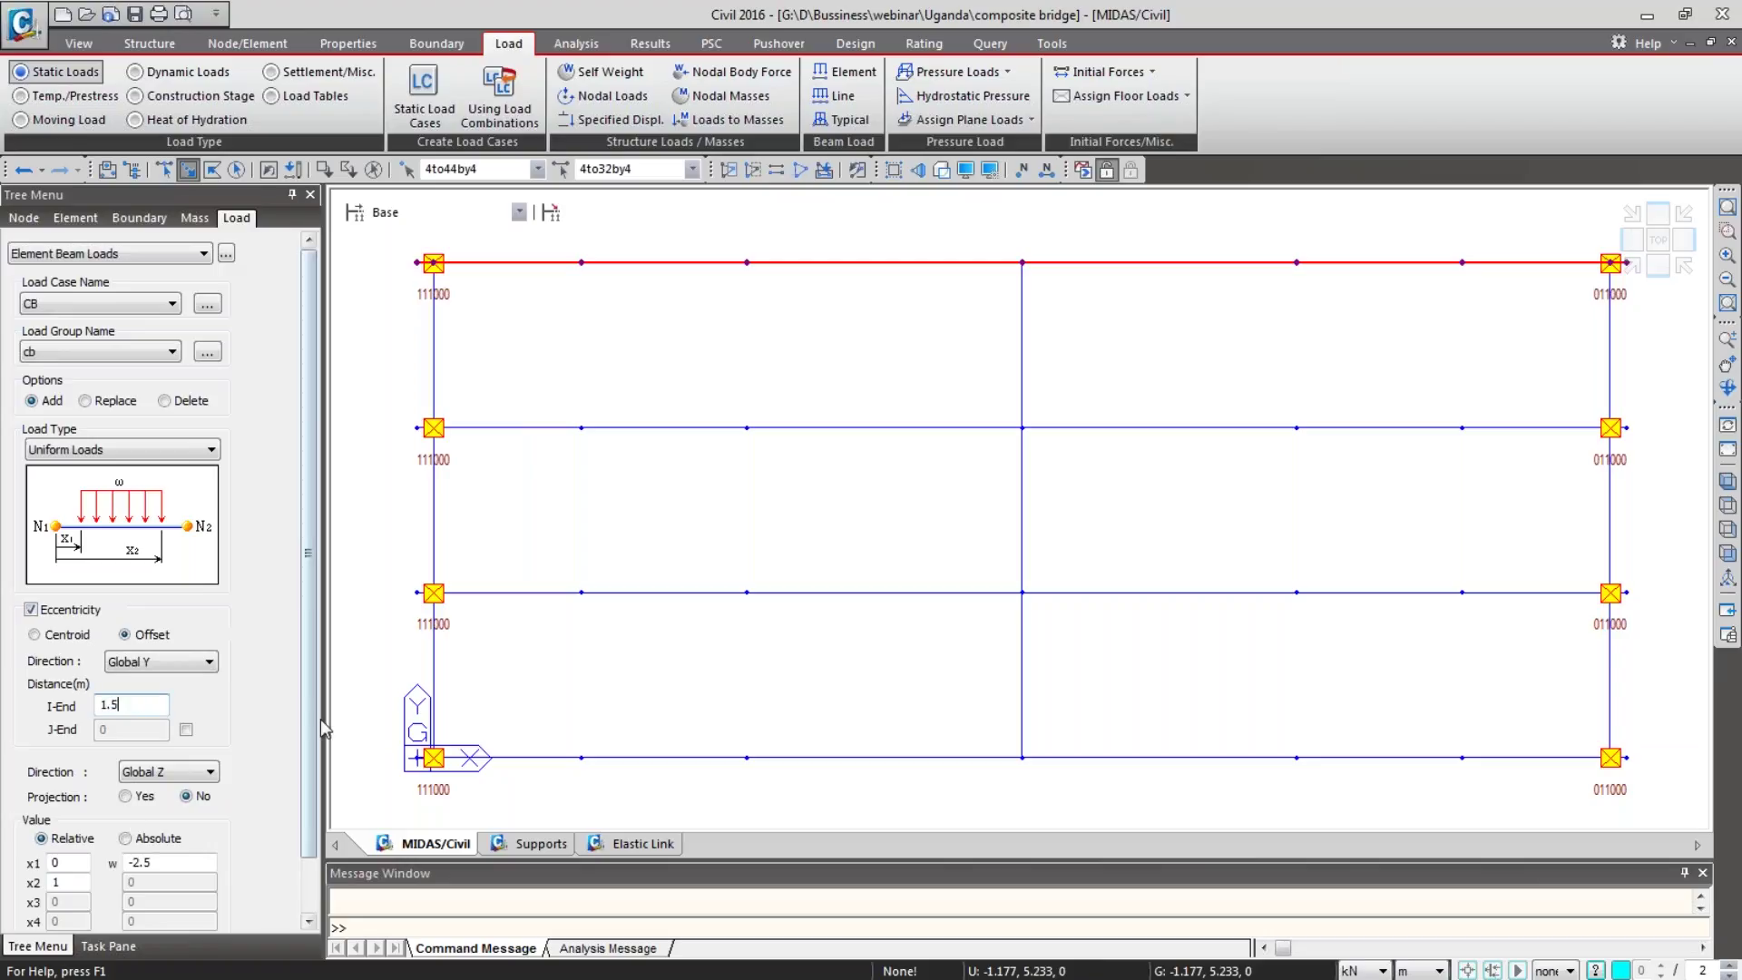
{"action": "scroll", "coordinate": [304, 801], "scroll_direction": "down", "scroll_amount": 2}
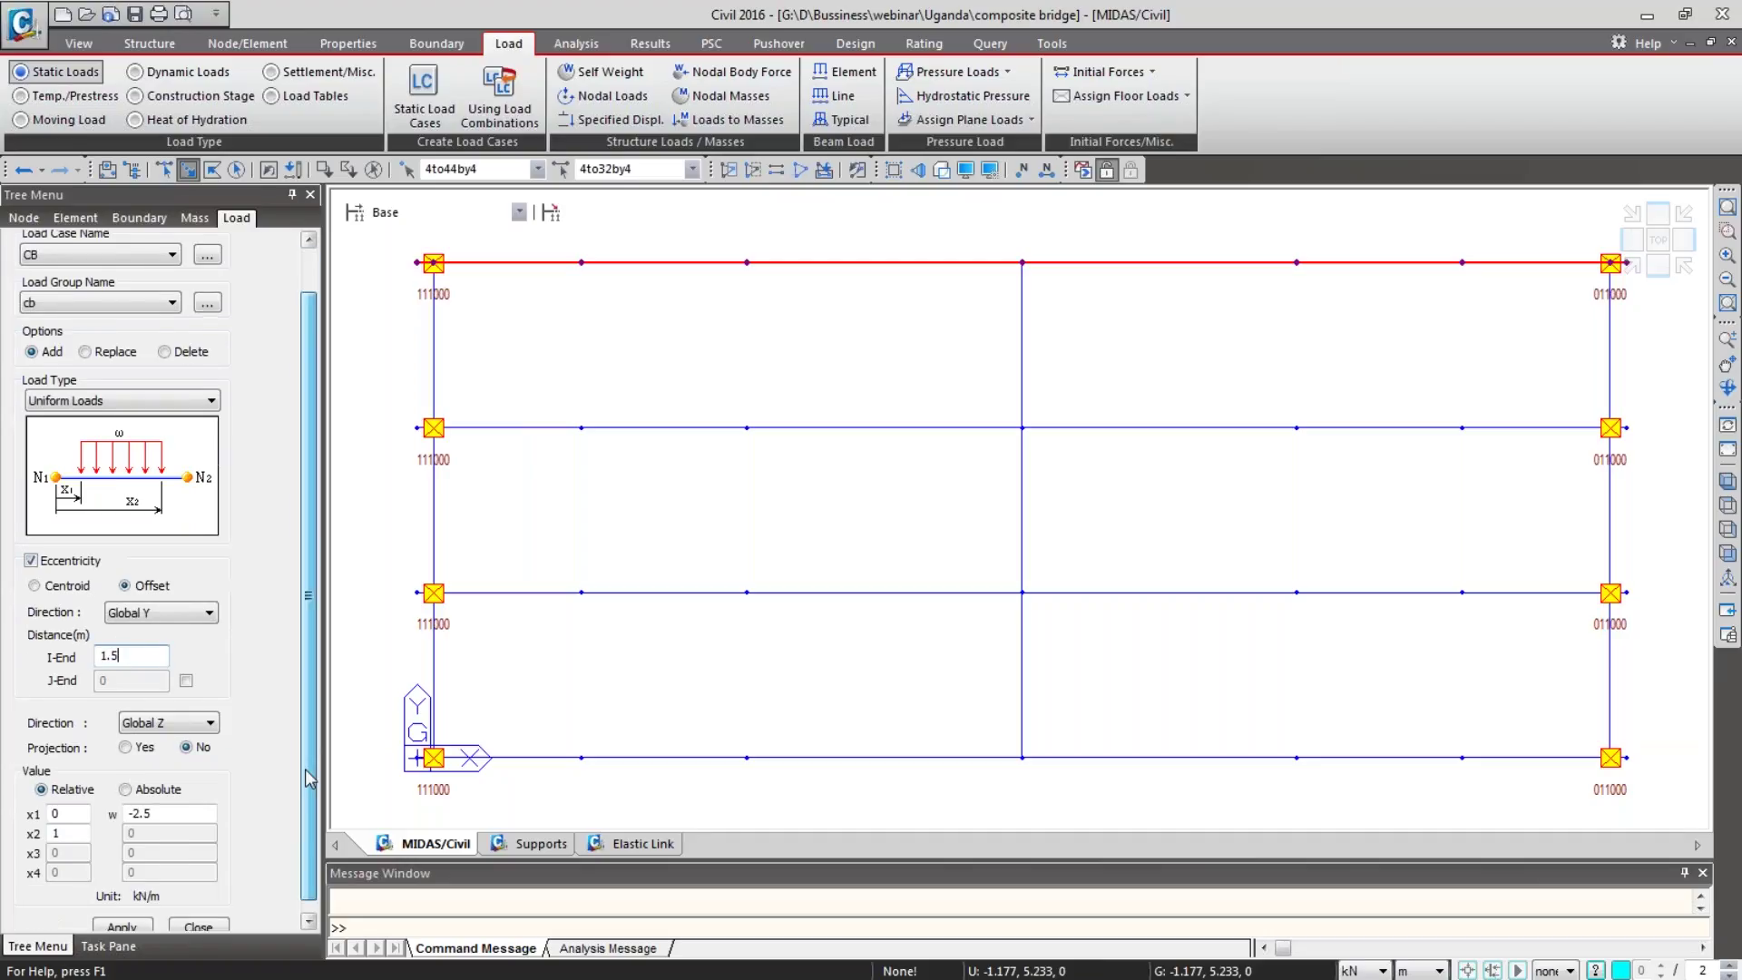
{"action": "left_click", "coordinate": [131, 918]}
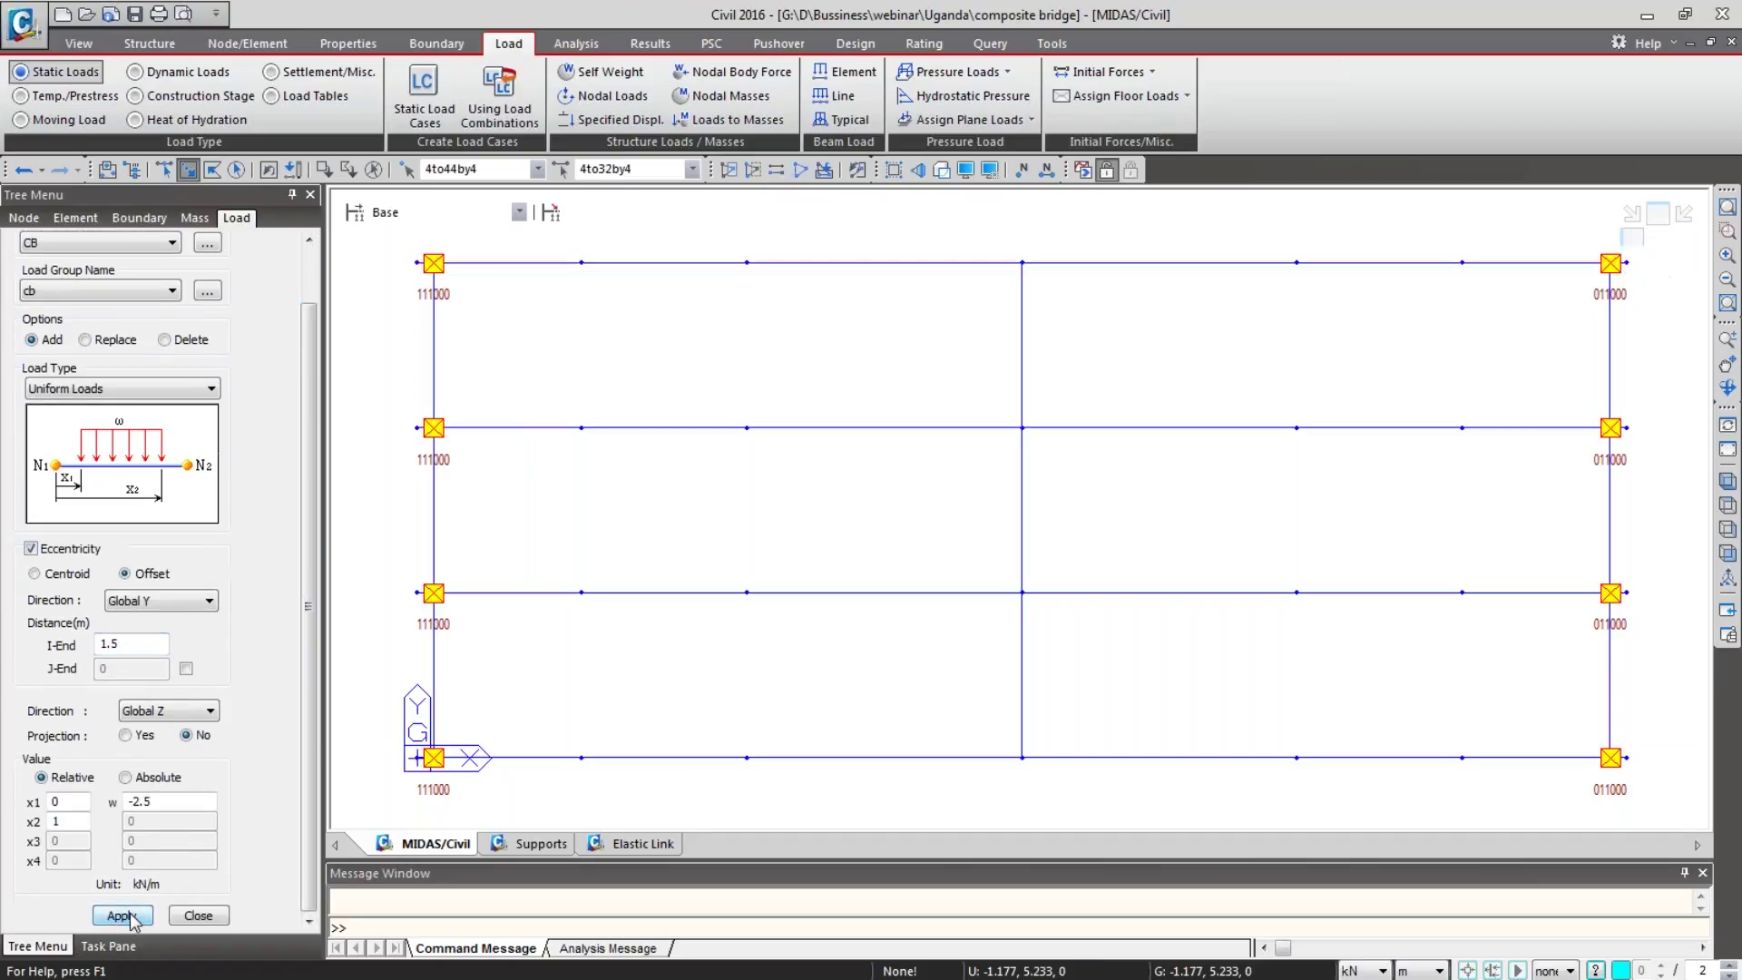
Step: Apply the -2.5 kN/m beam load to the outer girder line through the origin with an I-End offset of -1.5 m
{"action": "left_click_drag", "start_coordinate": [399, 742], "coordinate": [1646, 777]}
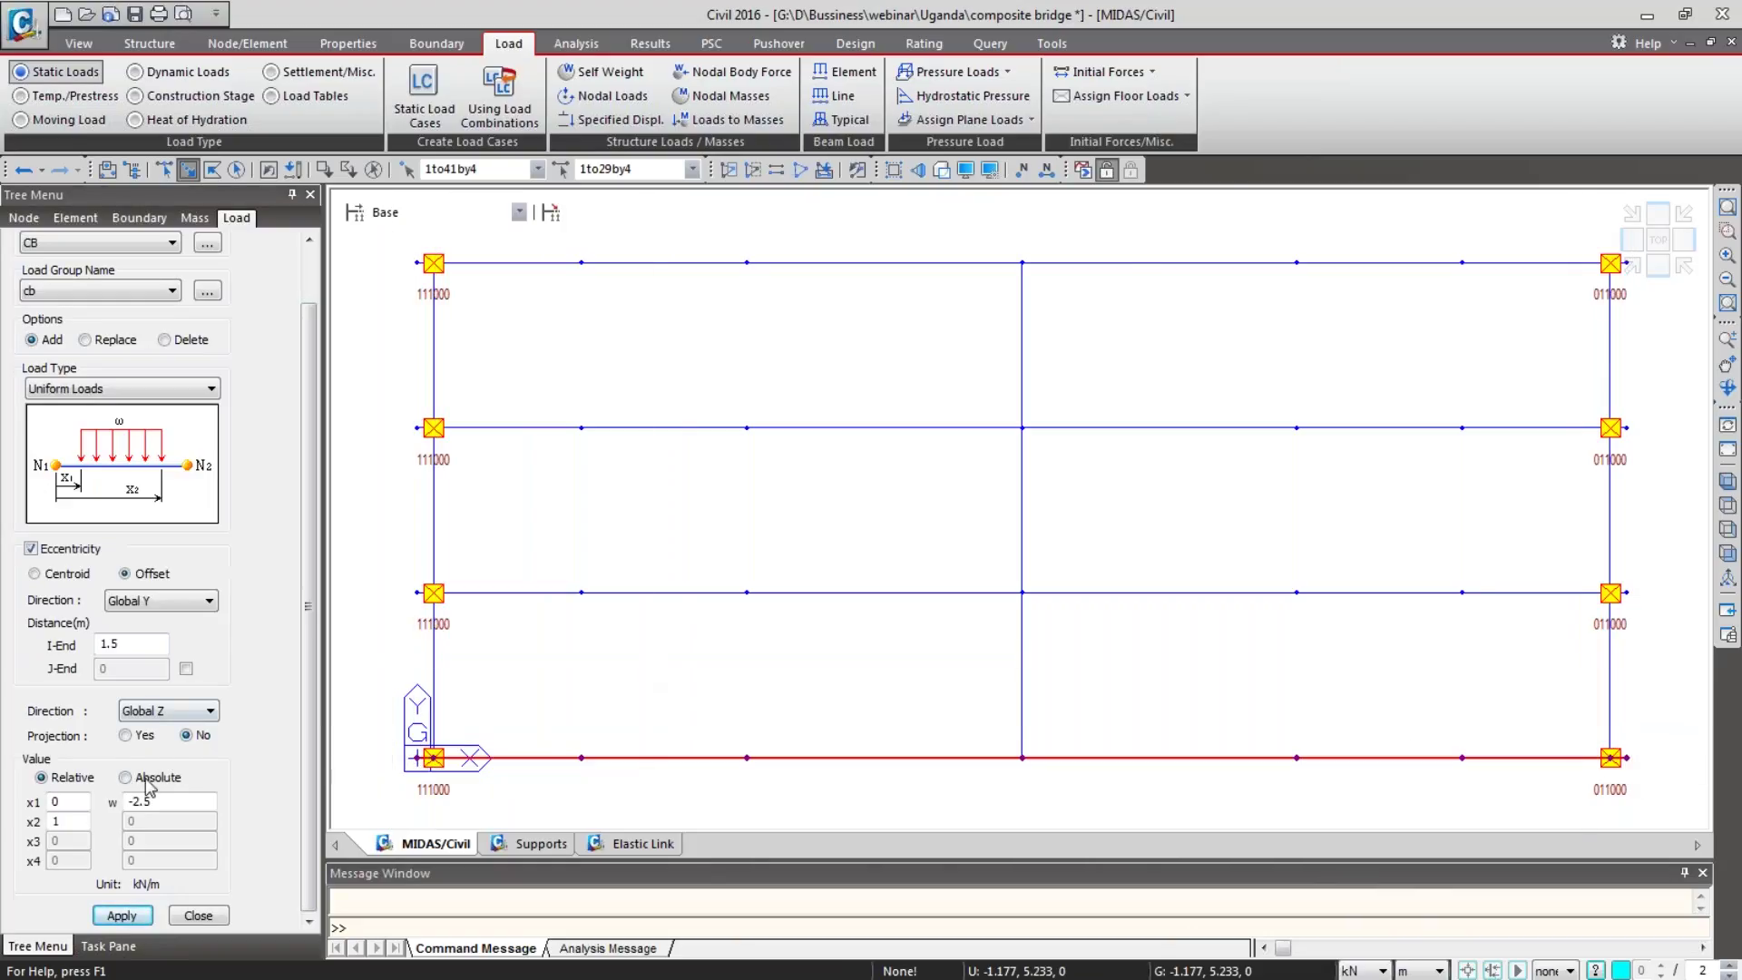
{"action": "left_click", "coordinate": [98, 646]}
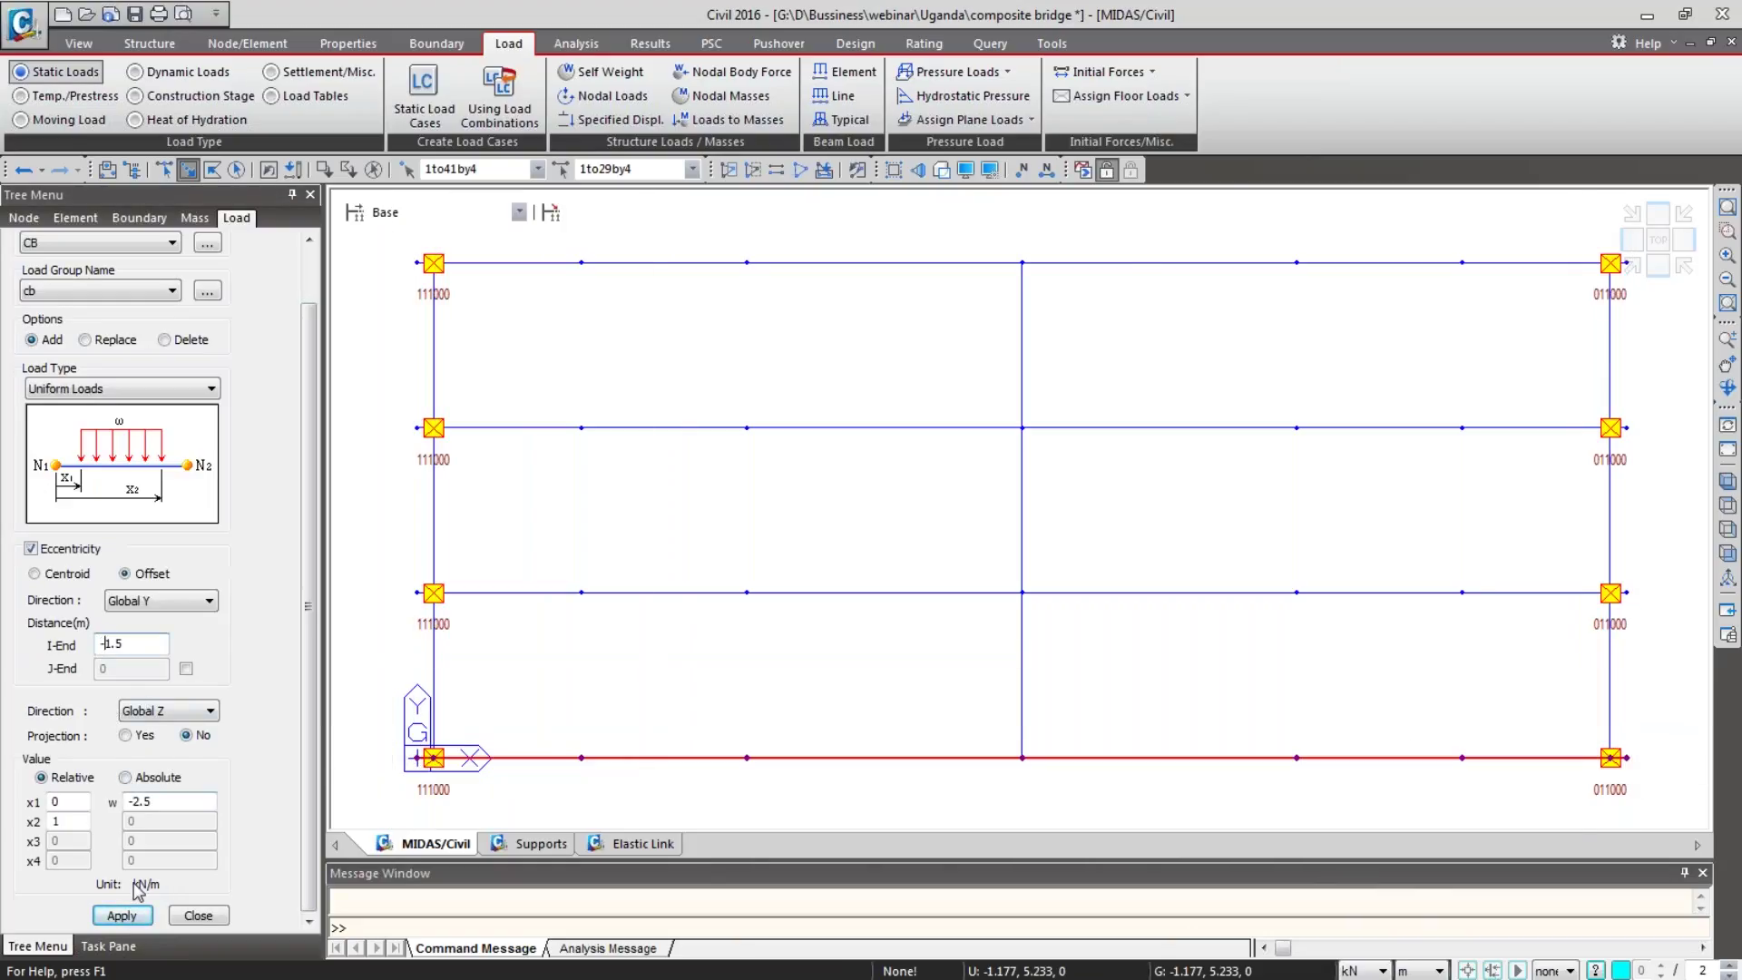
{"action": "left_click", "coordinate": [122, 914]}
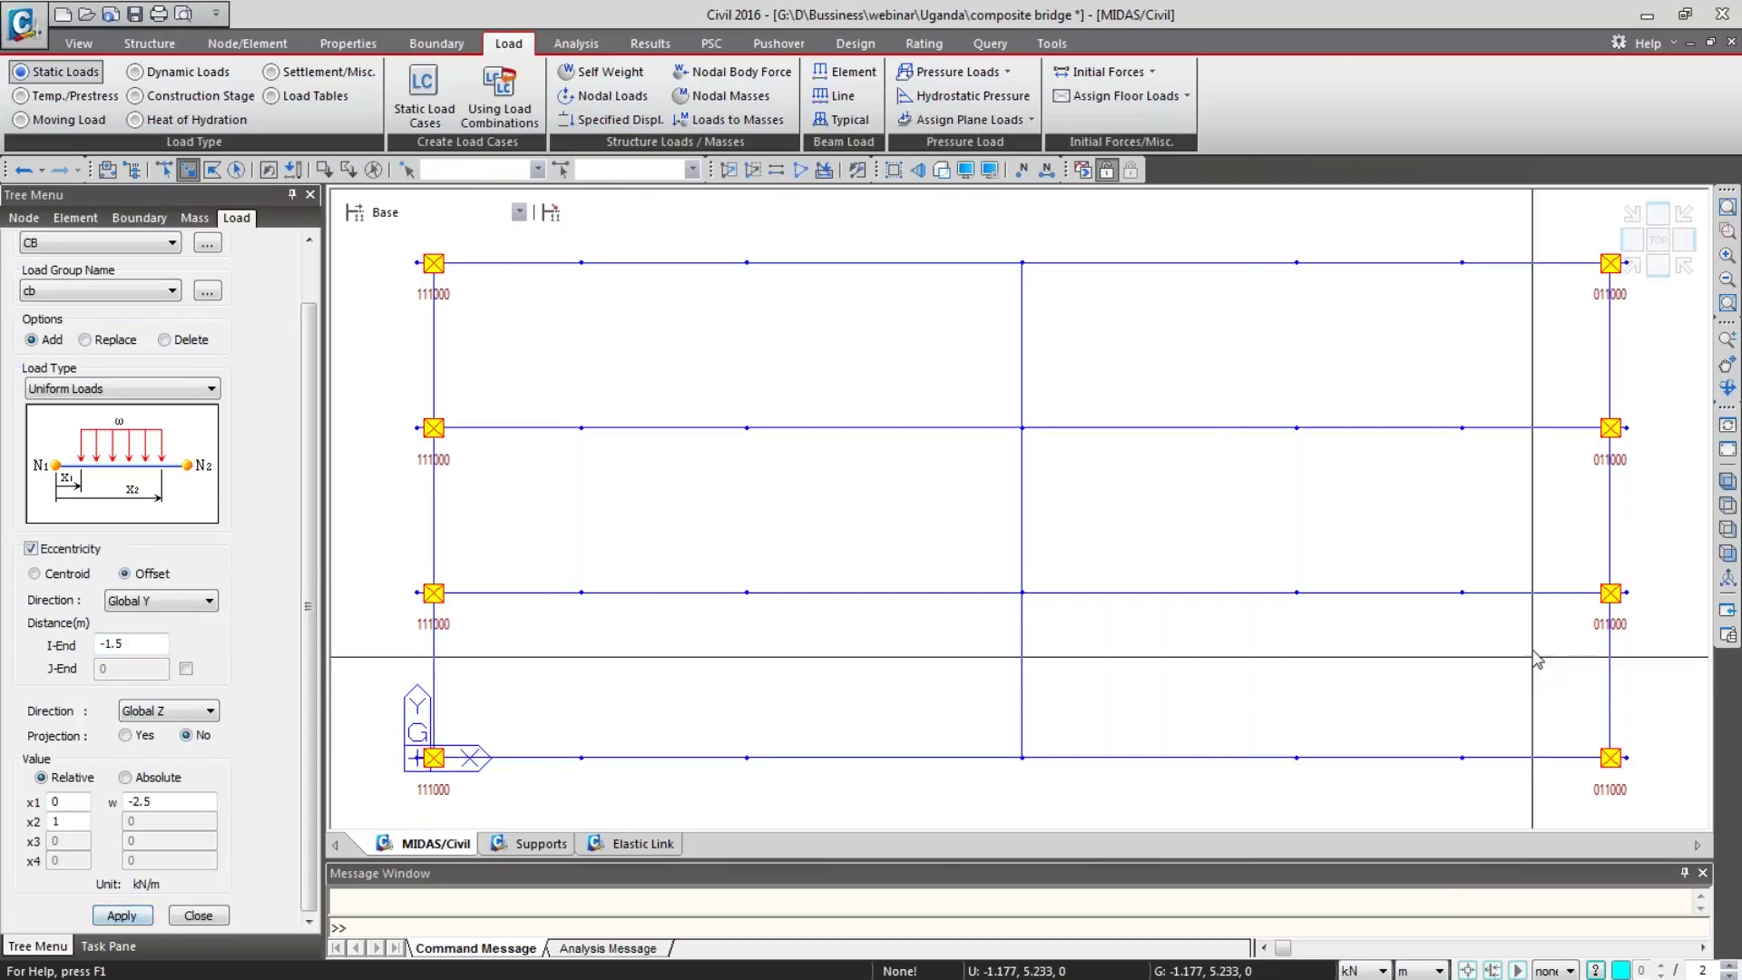
Step: Display the CB element beam loads on the isometric model with the girder sections shown as solids
{"action": "left_click", "coordinate": [1726, 483]}
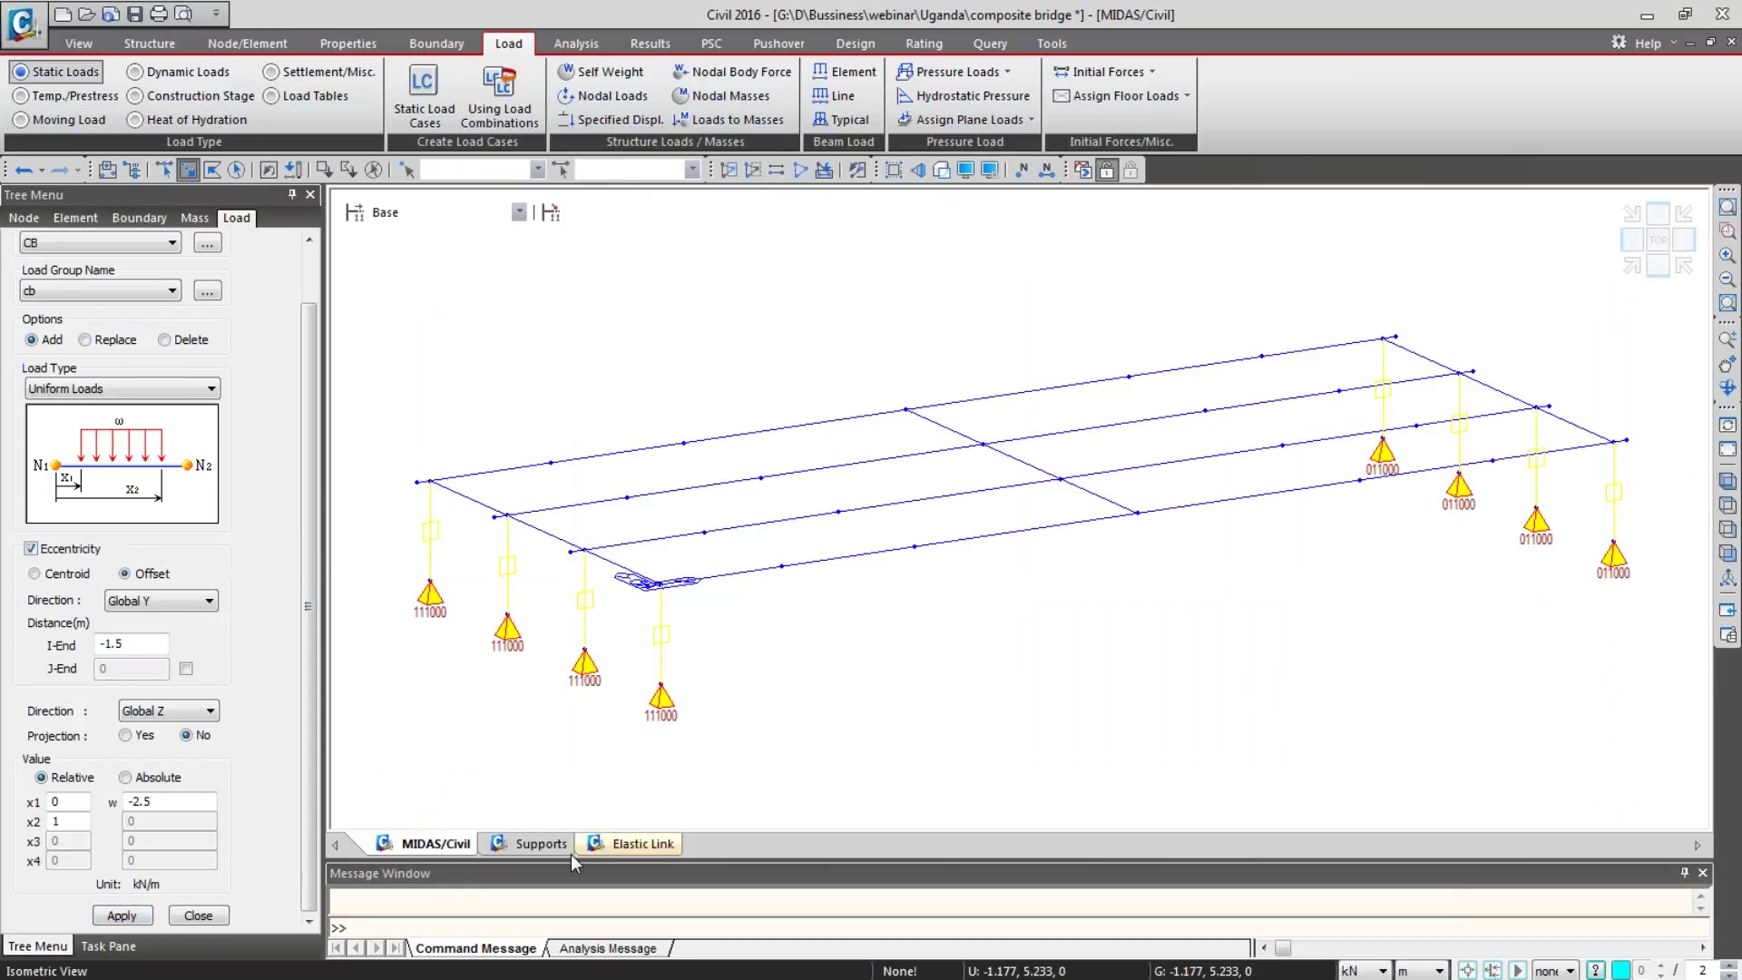
{"action": "left_click", "coordinate": [196, 918]}
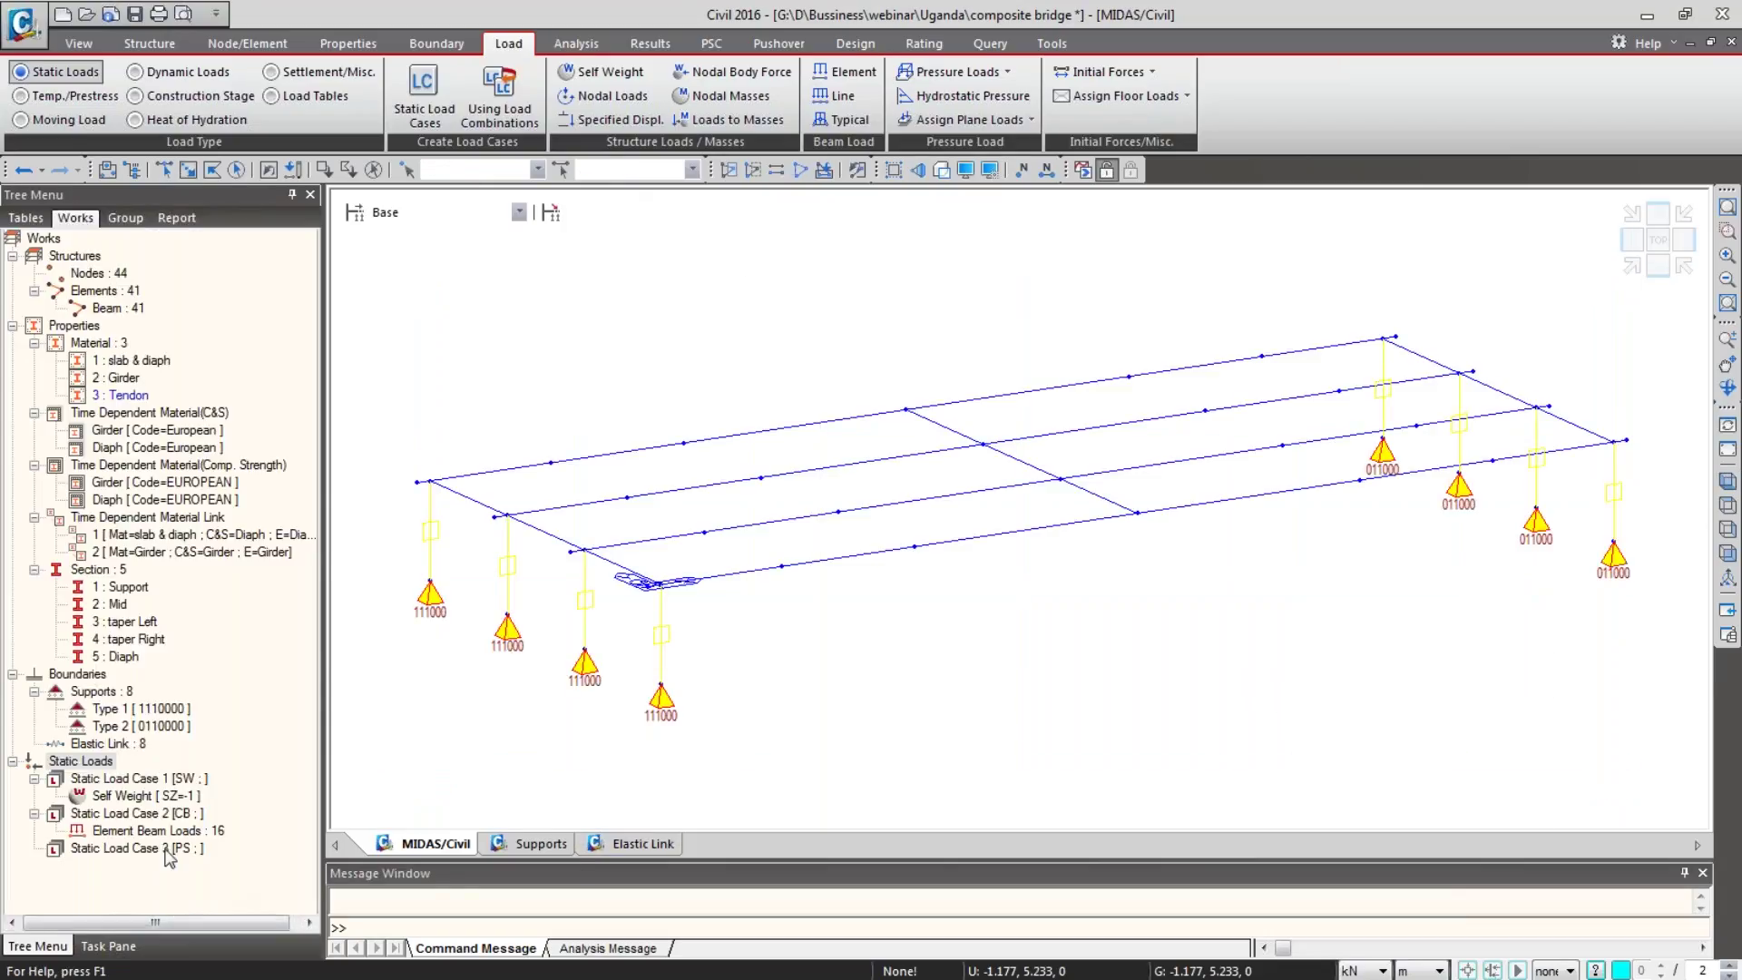
{"action": "right_click", "coordinate": [138, 831]}
{"action": "left_click", "coordinate": [192, 879]}
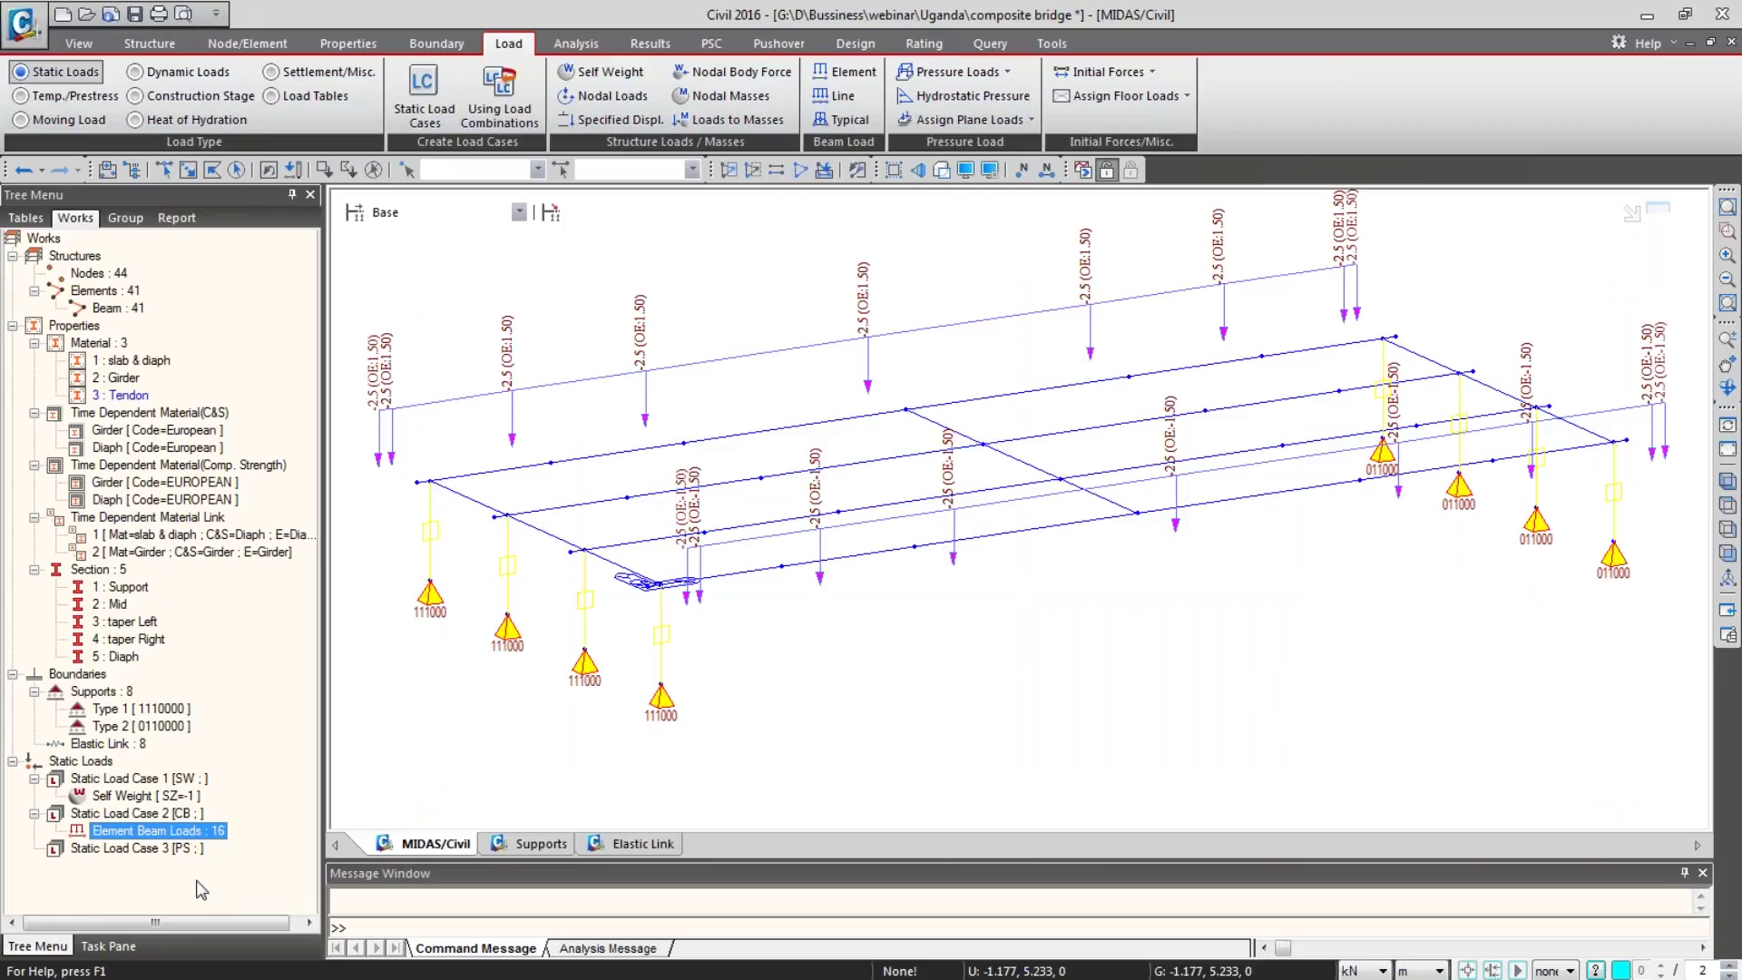
{"action": "left_click", "coordinate": [943, 171]}
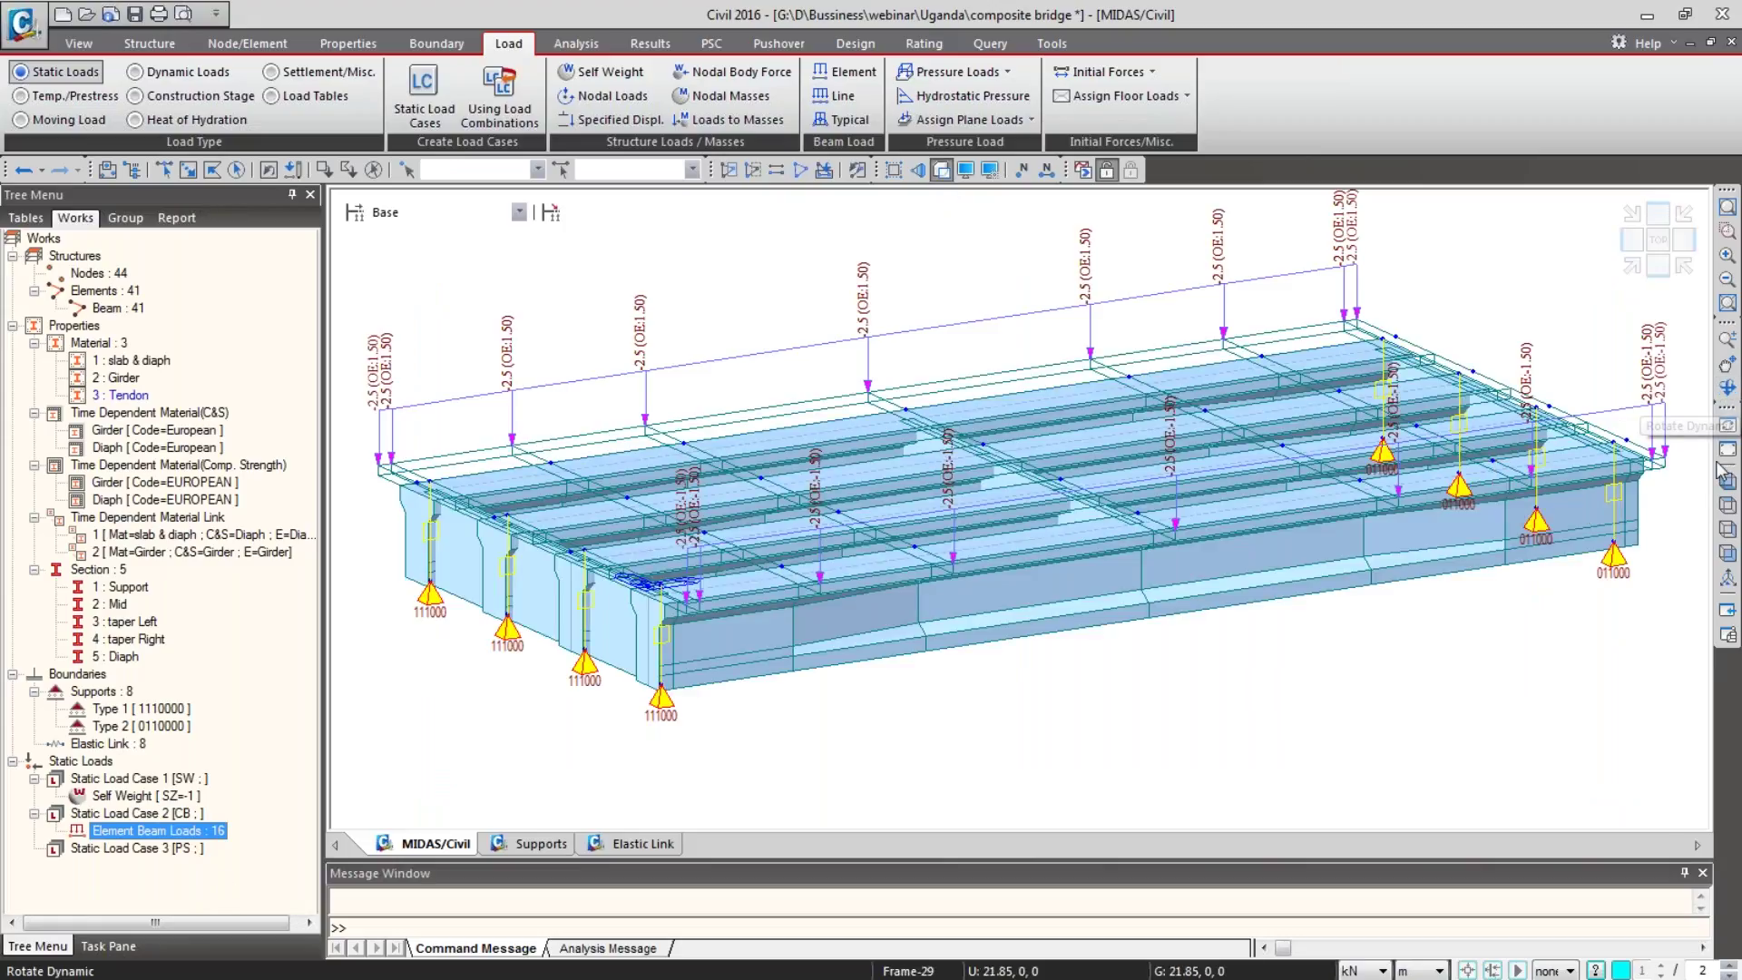
Step: Inspect the crash barrier loads from another angle, return to the isometric view, then undisplay the CB element beam loads and save the model
{"action": "left_click", "coordinate": [1729, 399]}
{"action": "left_click_drag", "start_coordinate": [1301, 596], "coordinate": [1446, 626]}
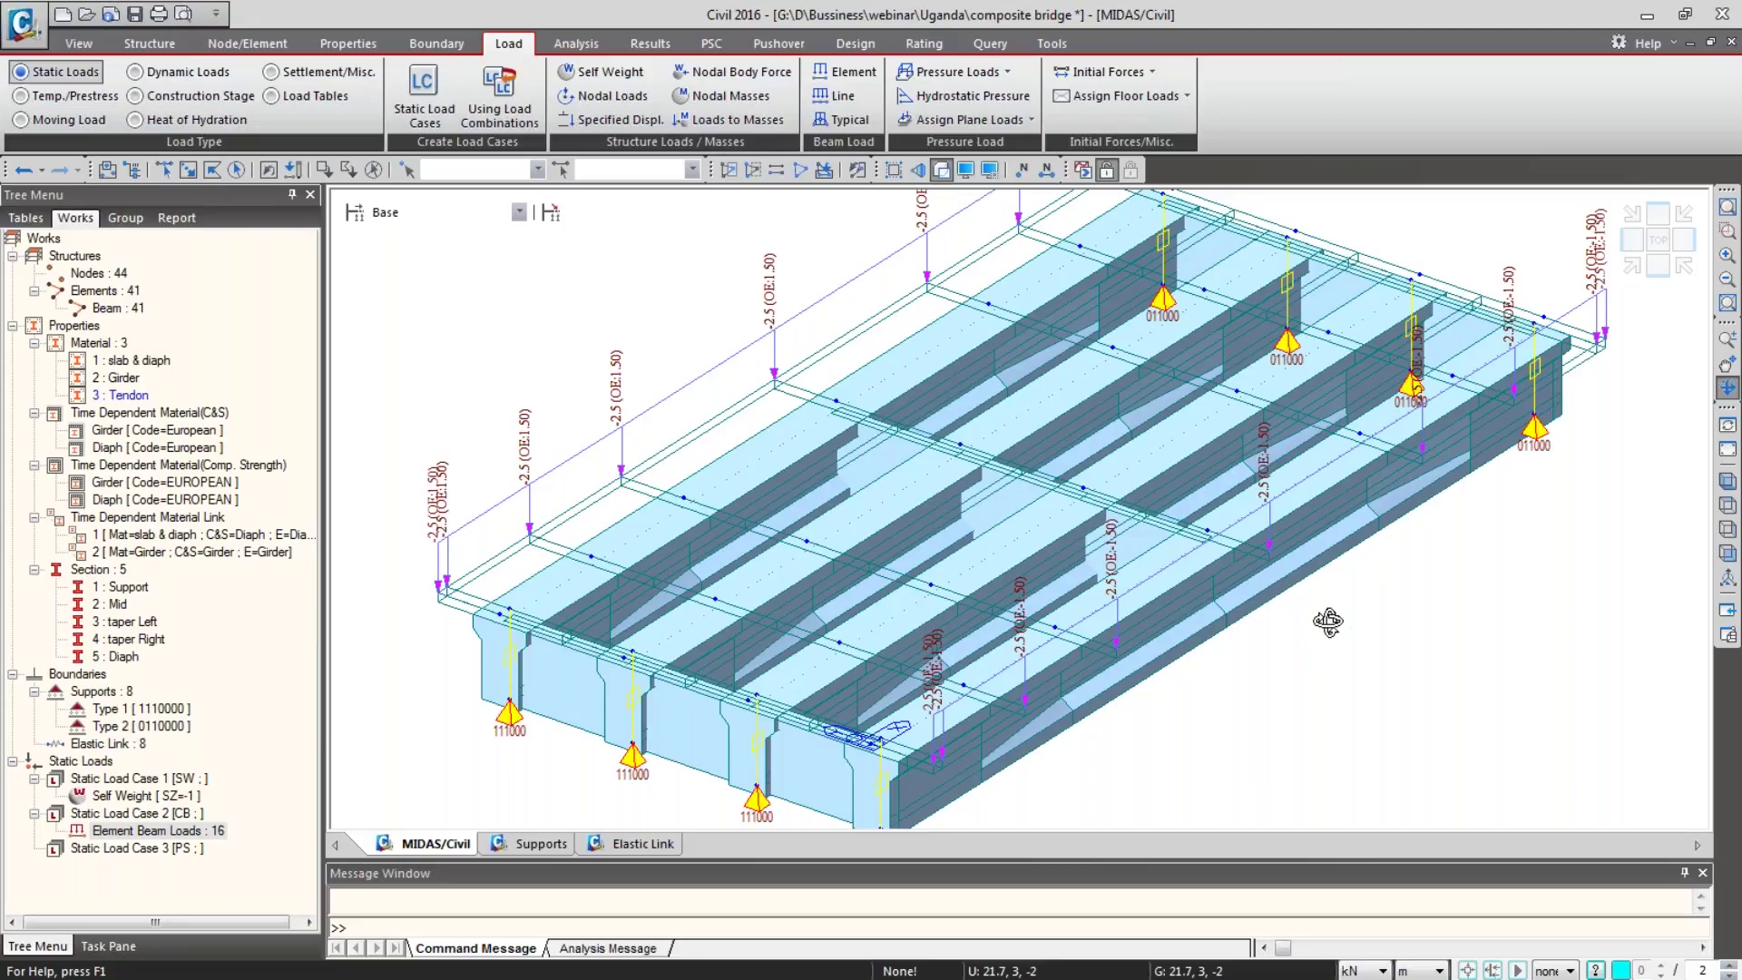
{"action": "left_click", "coordinate": [1727, 489]}
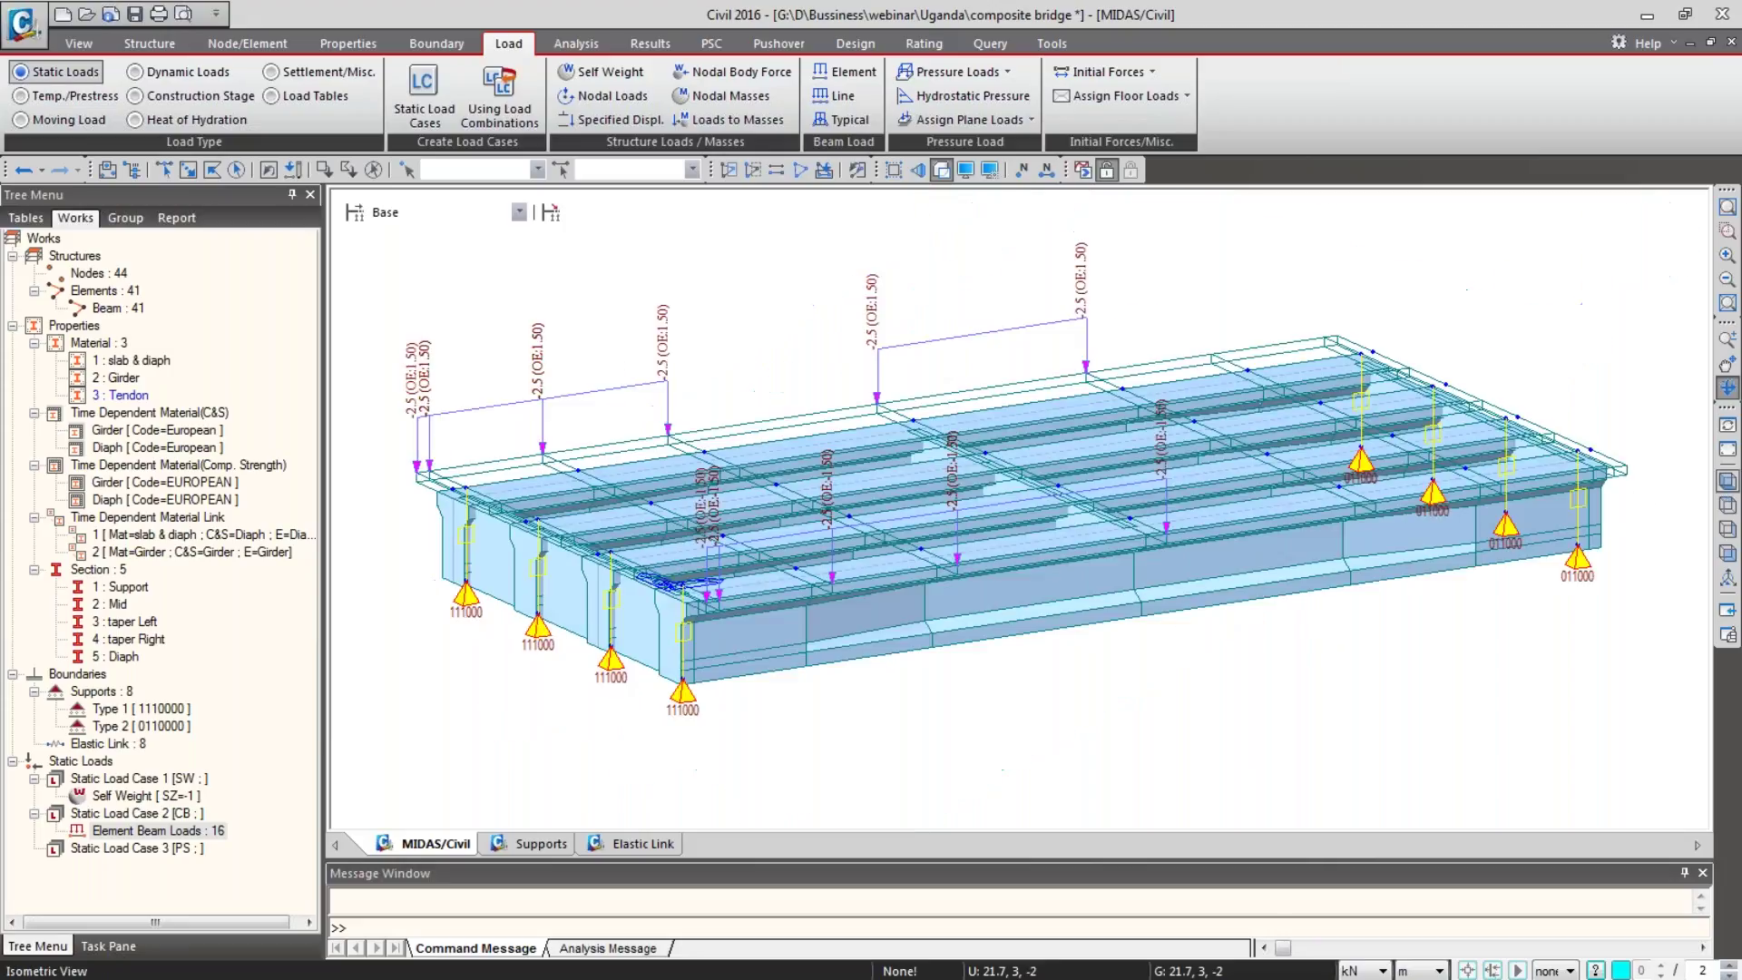
{"action": "right_click", "coordinate": [163, 829]}
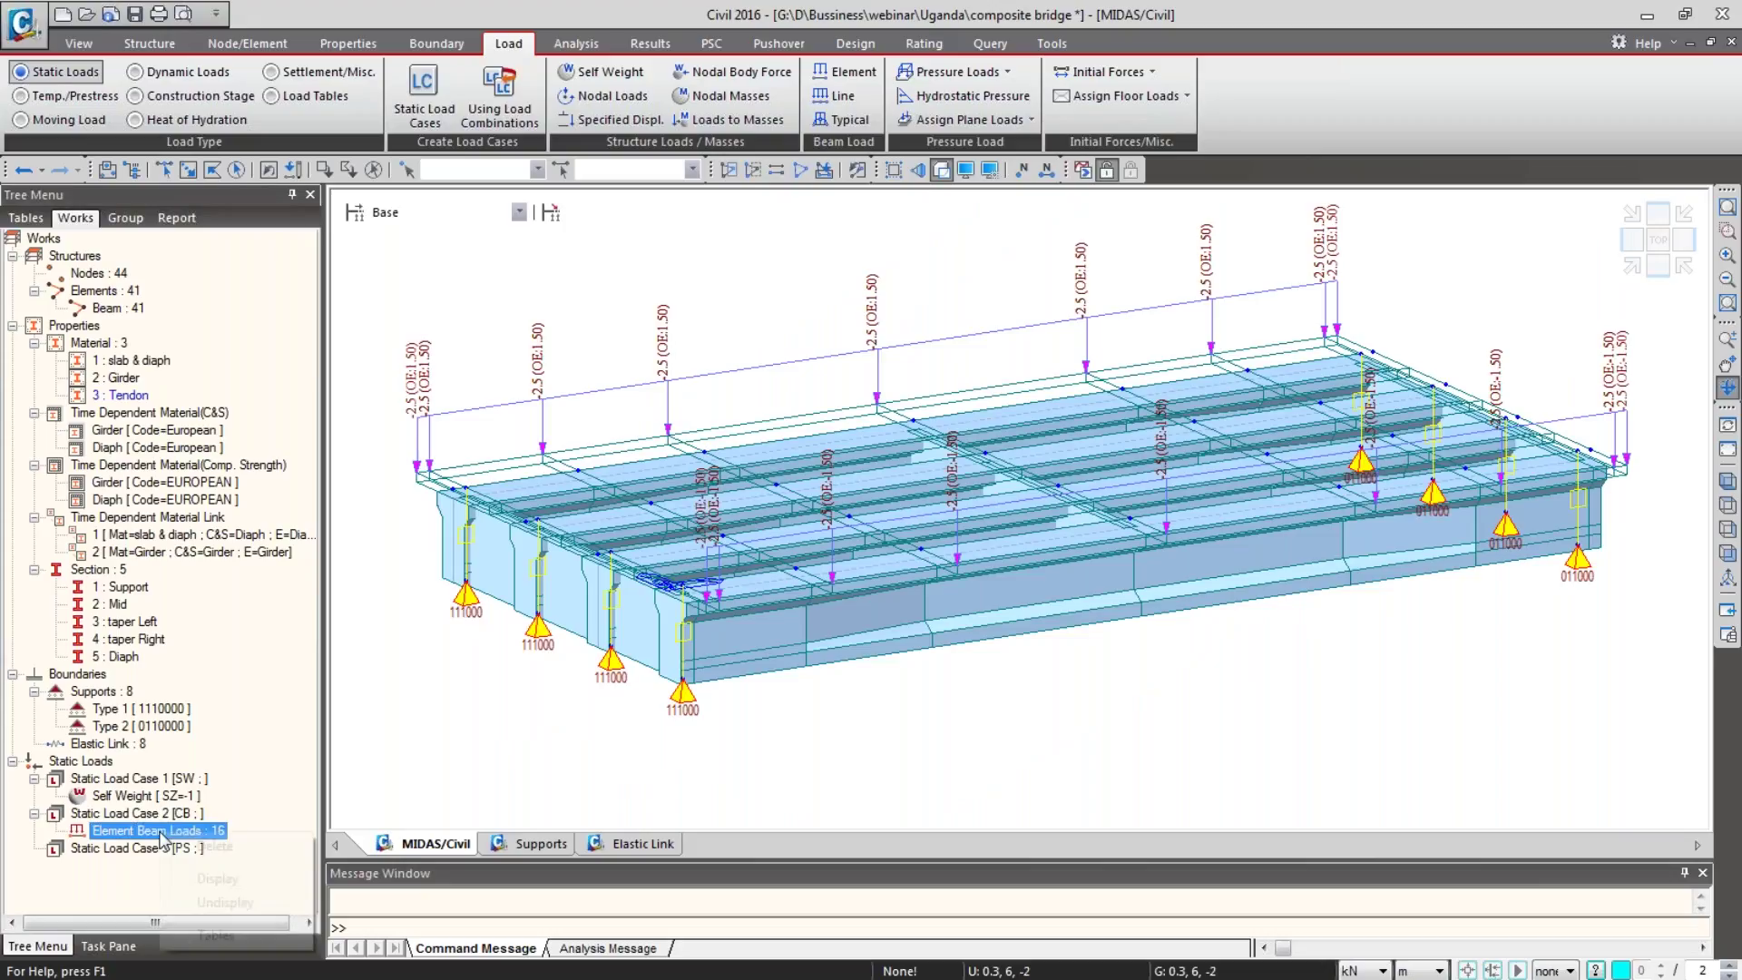
{"action": "left_click", "coordinate": [232, 910]}
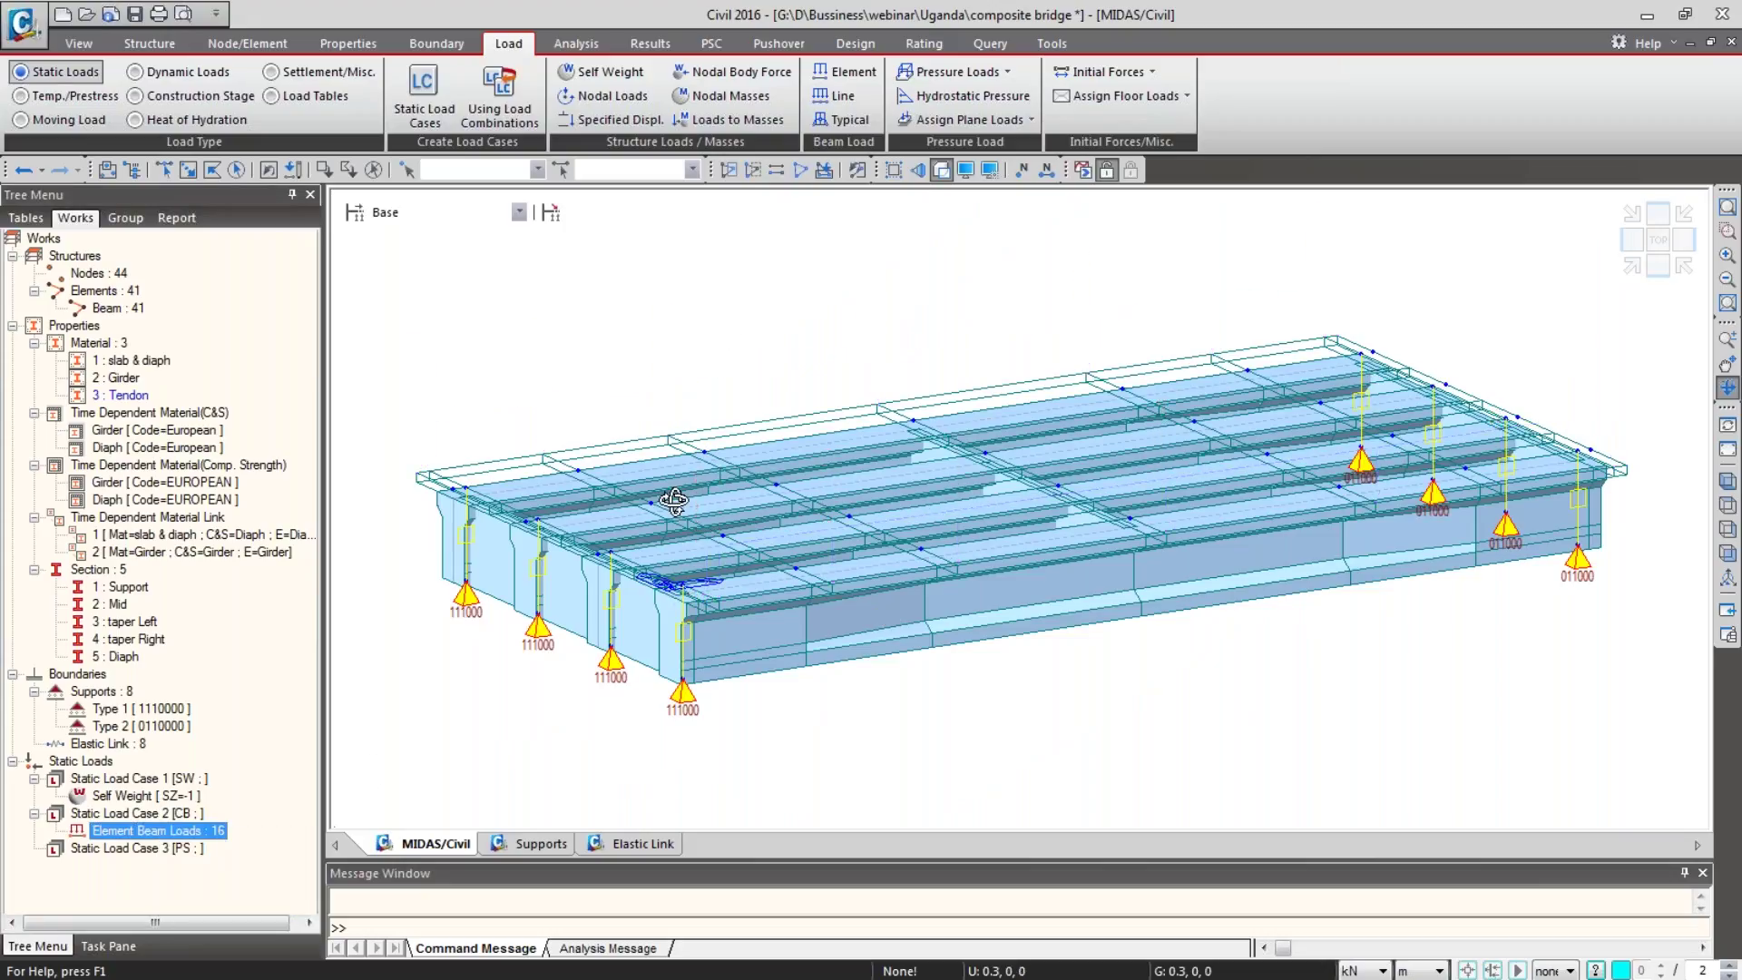
{"action": "key", "text": "ctrl+s"}
Step: Add a new tendon property named Tendon with the Internal(Post-Tension) tendon type
{"action": "left_click", "coordinate": [55, 95]}
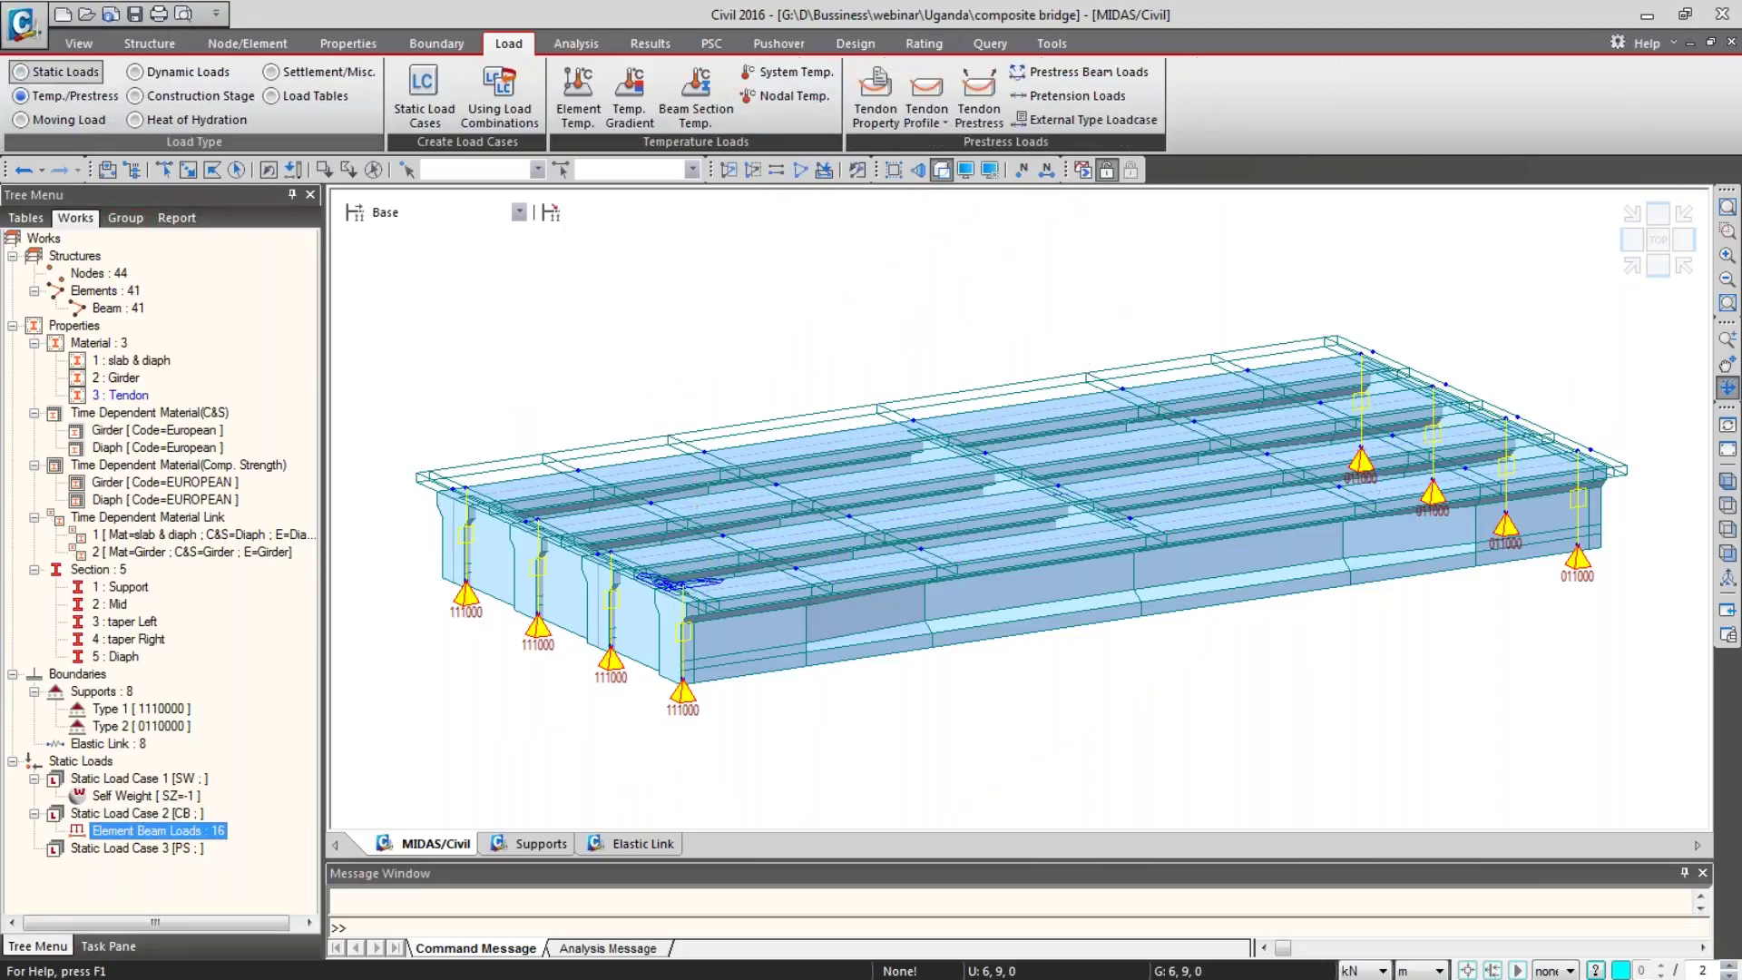
{"action": "left_click", "coordinate": [878, 114]}
{"action": "left_click_drag", "start_coordinate": [944, 369], "coordinate": [689, 257]}
{"action": "left_click", "coordinate": [755, 294]}
{"action": "left_click_drag", "start_coordinate": [718, 141], "coordinate": [1105, 176]}
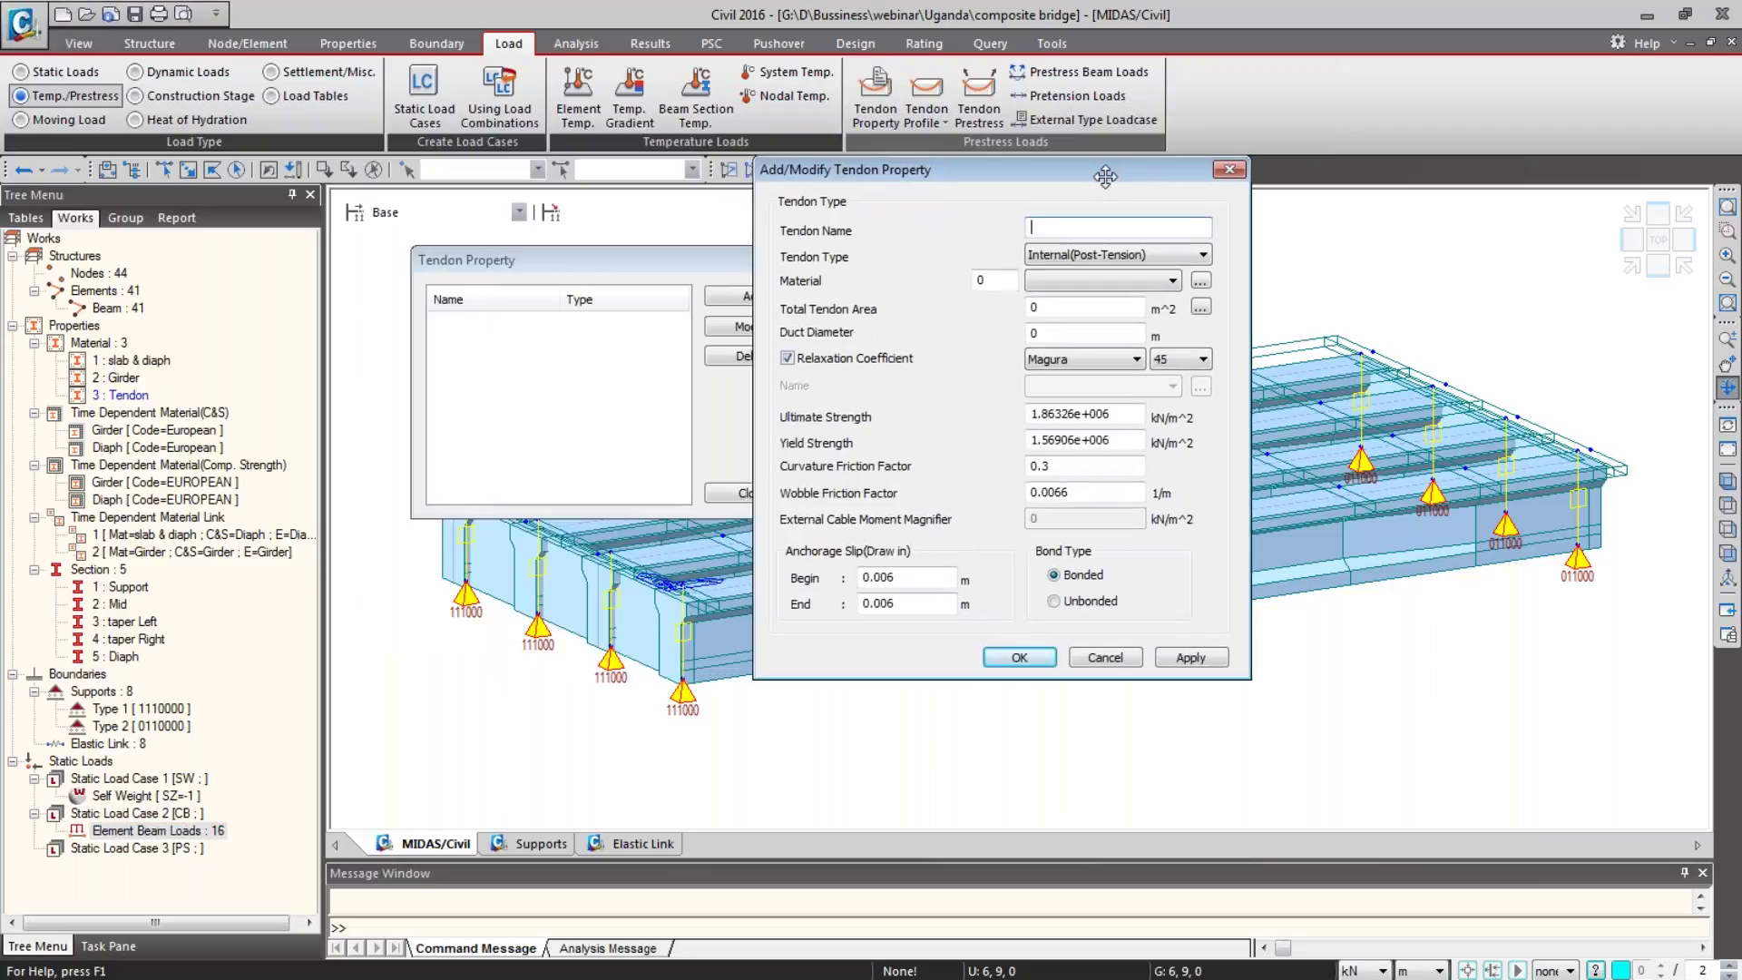
{"action": "type", "text": "Tendon"}
{"action": "left_click", "coordinate": [1134, 255]}
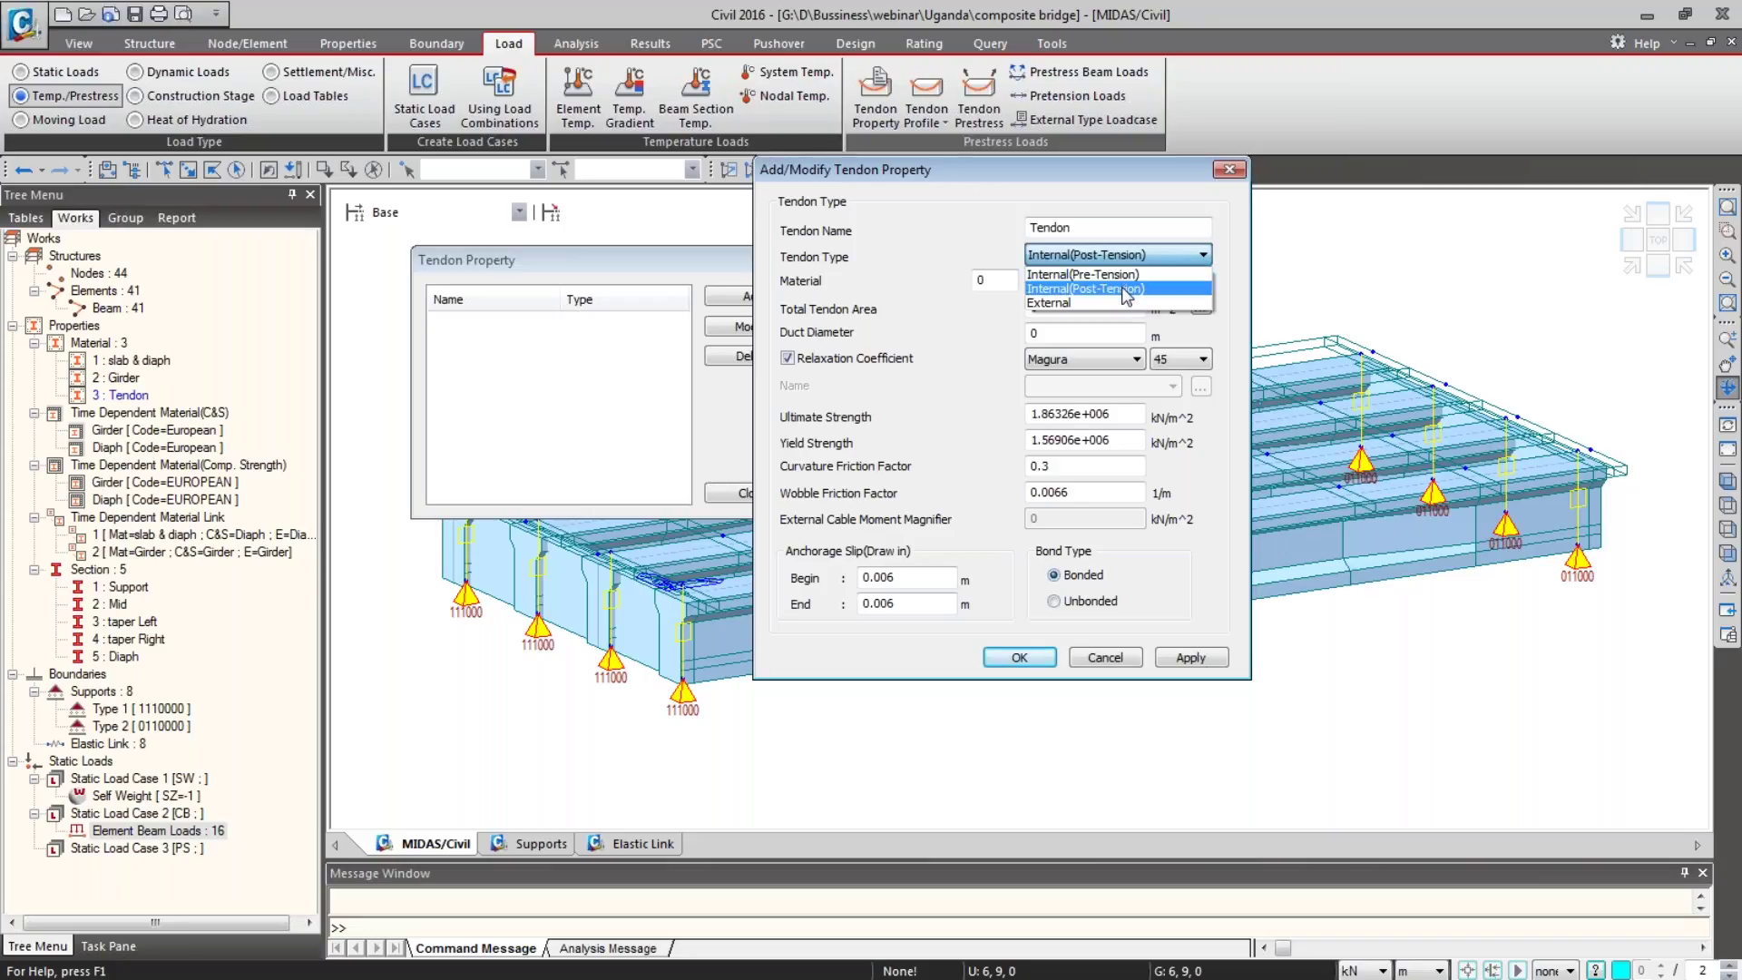
{"action": "left_click", "coordinate": [1125, 290]}
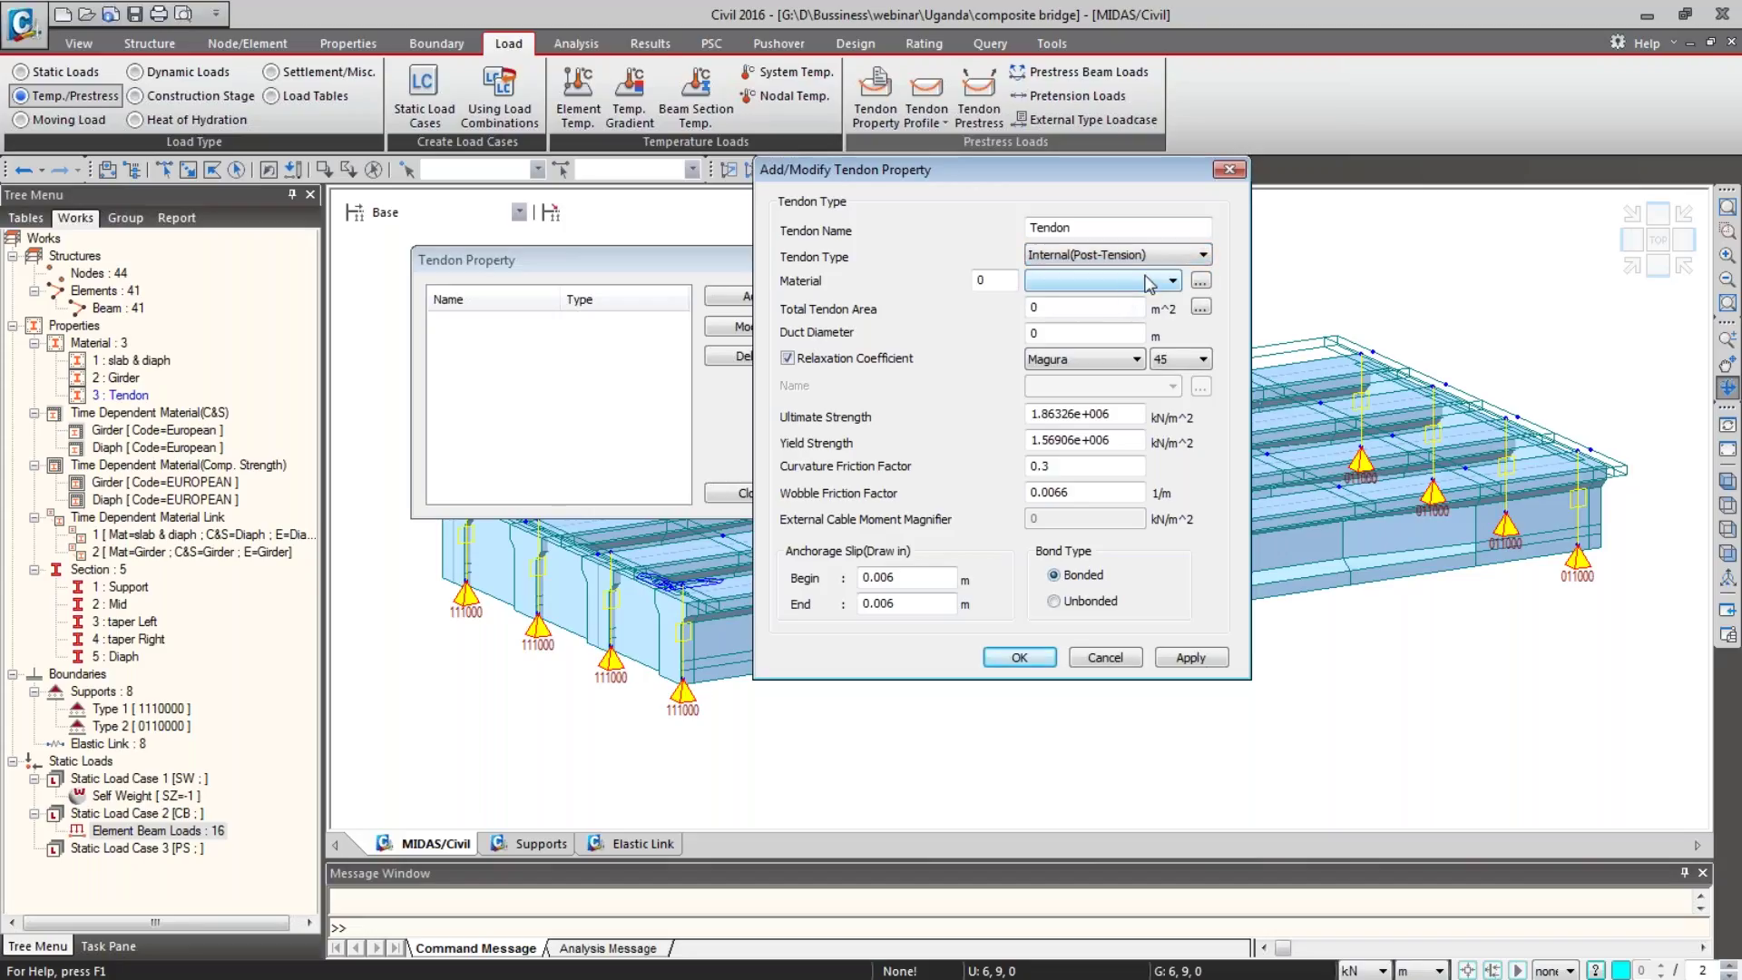
{"action": "left_click", "coordinate": [1148, 280]}
{"action": "left_click", "coordinate": [1136, 337]}
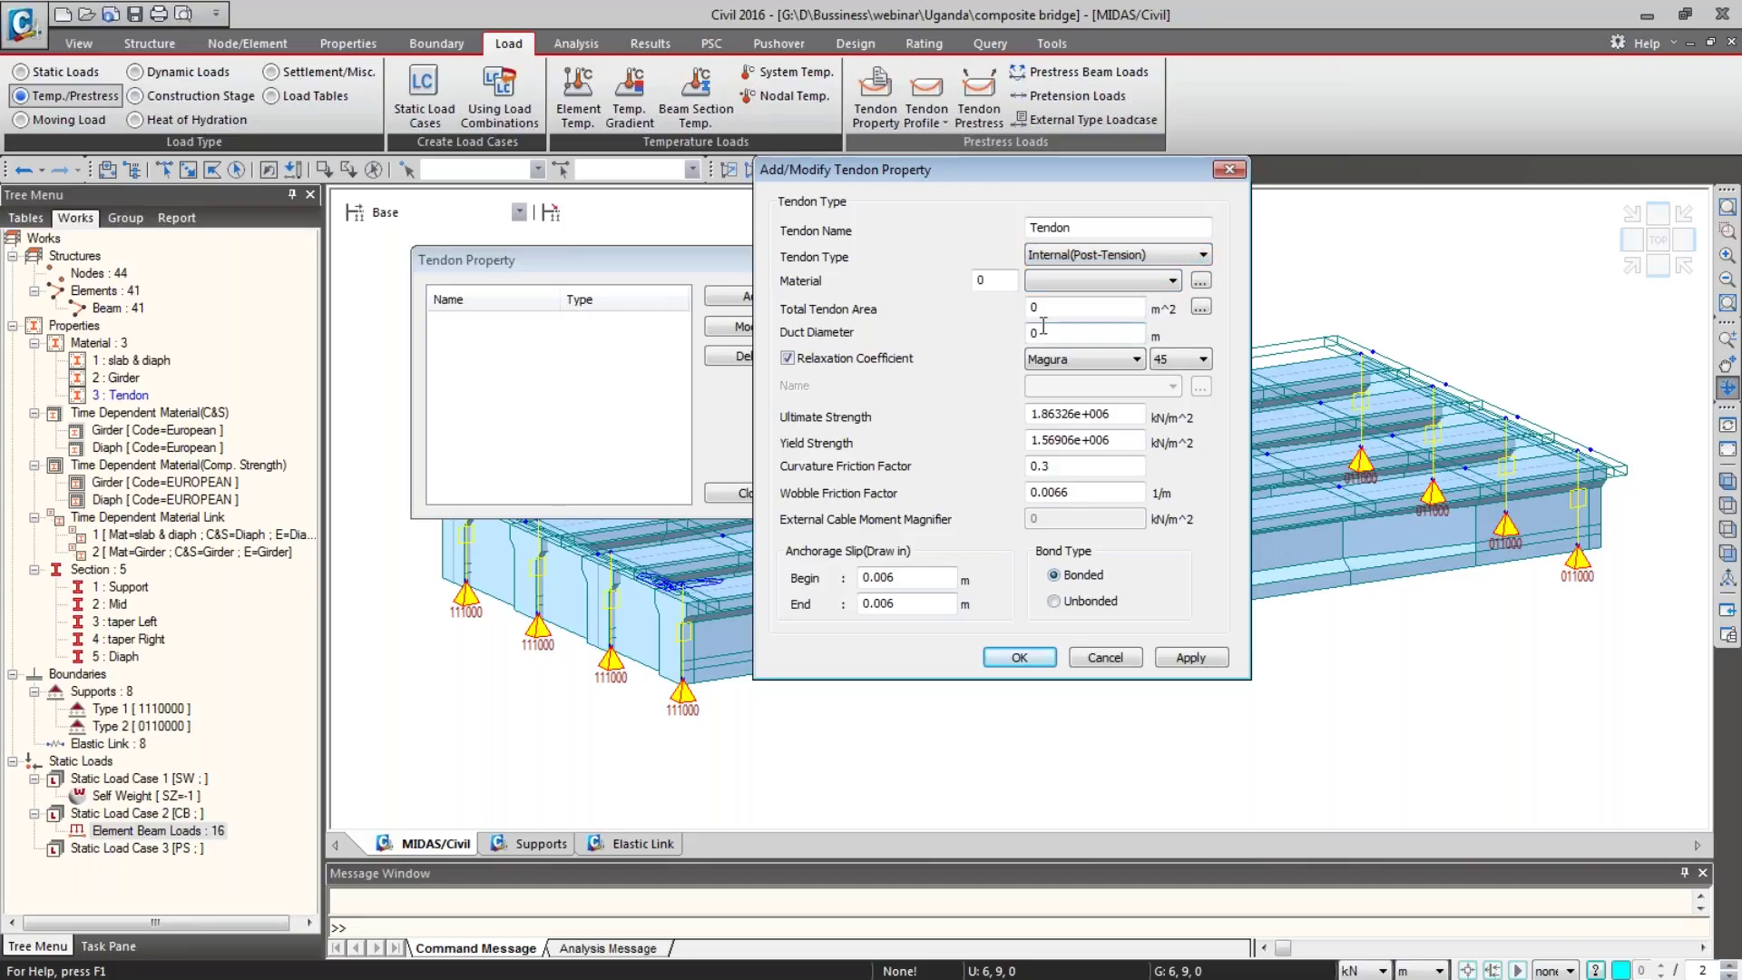
Step: Define the total tendon area from 19 strands of 12.7mm(0.5") diameter
{"action": "left_click", "coordinate": [1201, 309]}
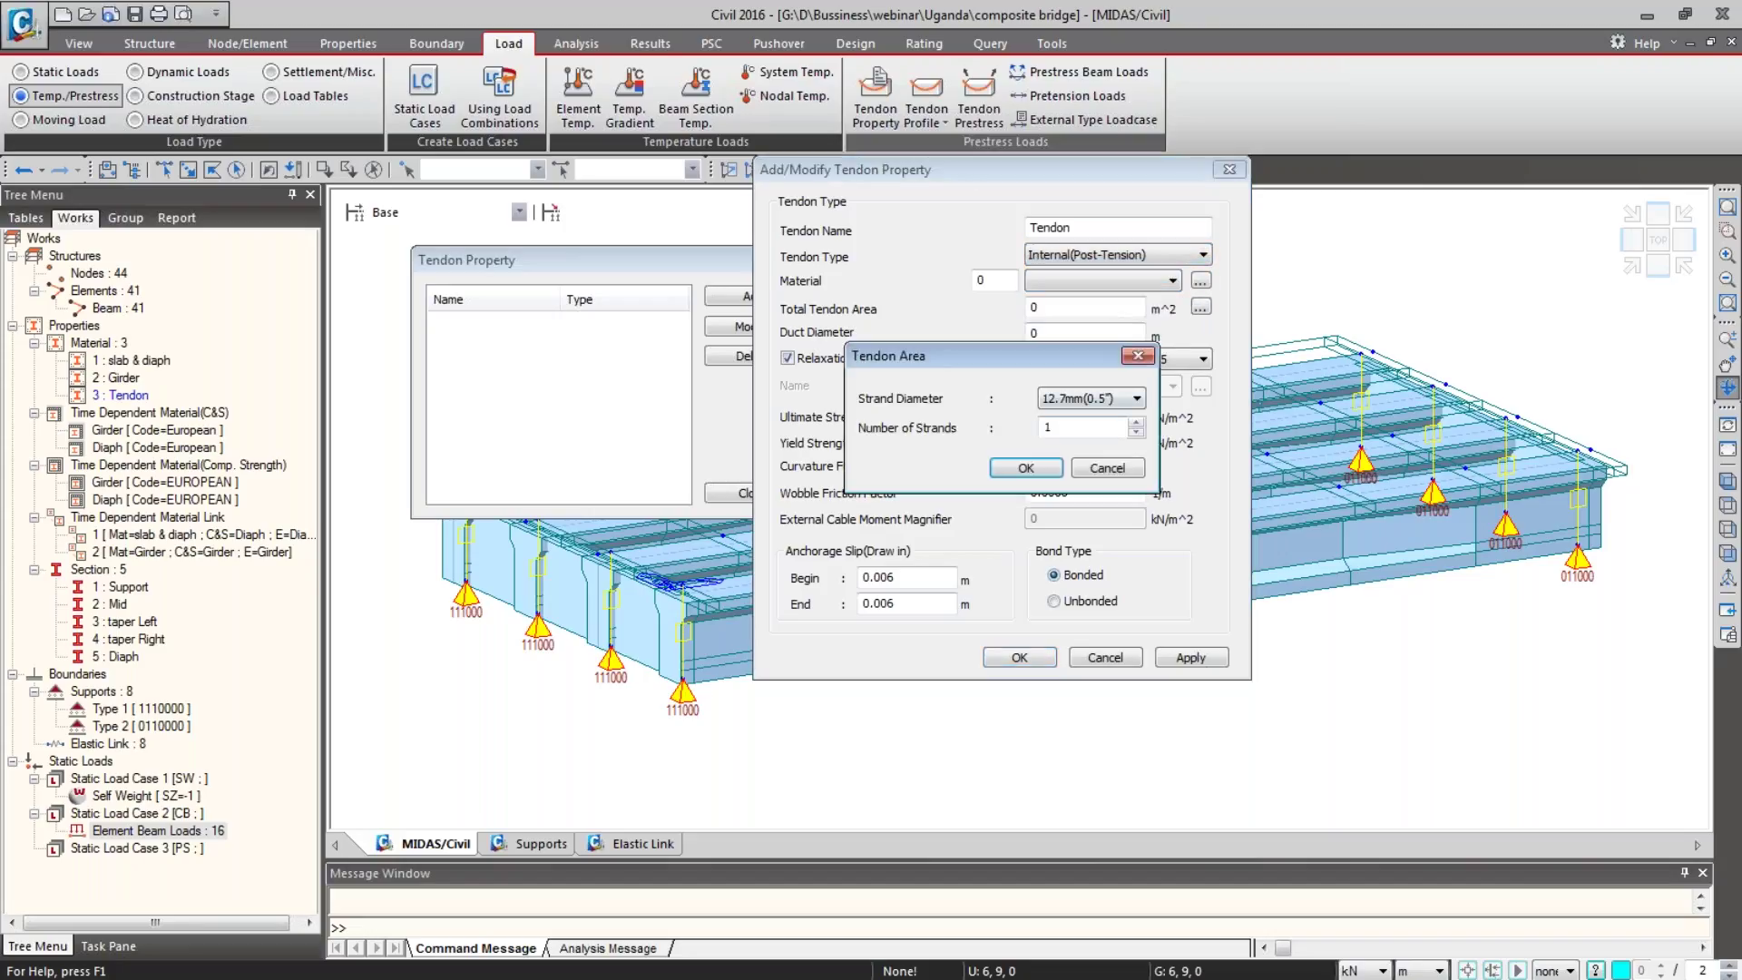
{"action": "left_click", "coordinate": [1087, 428]}
{"action": "type", "text": "9"}
{"action": "left_click", "coordinate": [1025, 467]}
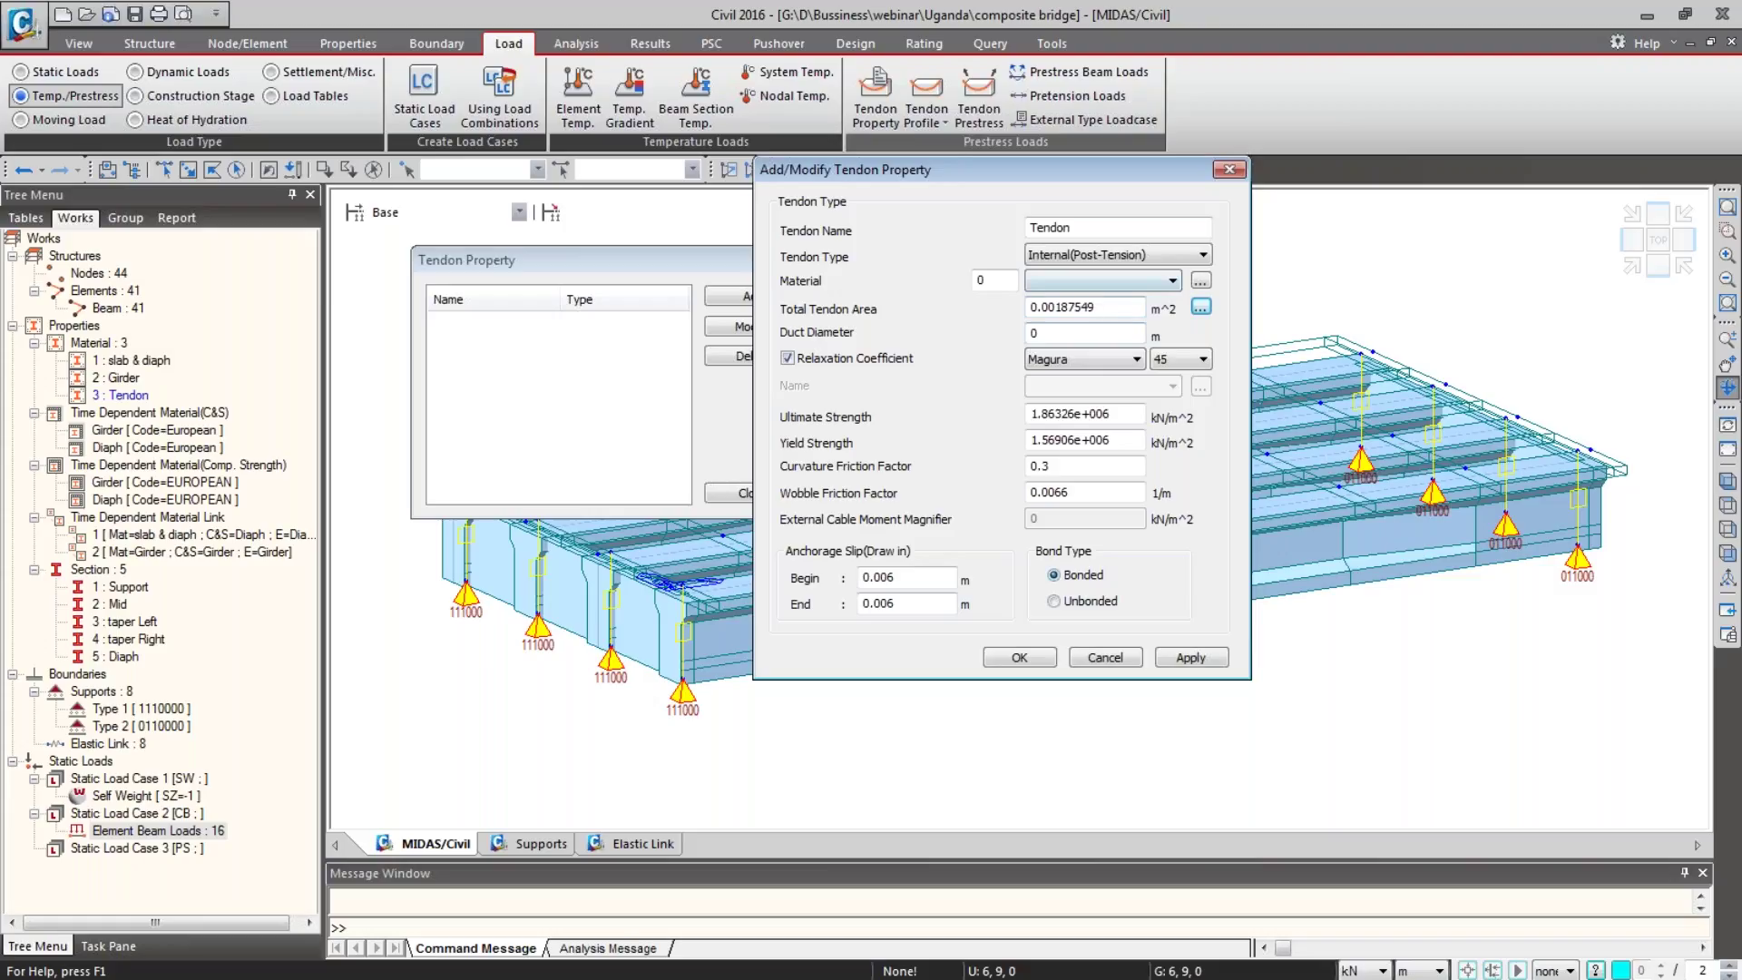
Step: Set the duct diameter to 0.09 m and the relaxation coefficient to European with the Low option
{"action": "left_click", "coordinate": [1080, 335]}
{"action": "type", "text": ".09"}
{"action": "left_click", "coordinate": [1096, 359]}
{"action": "left_click", "coordinate": [1108, 495]}
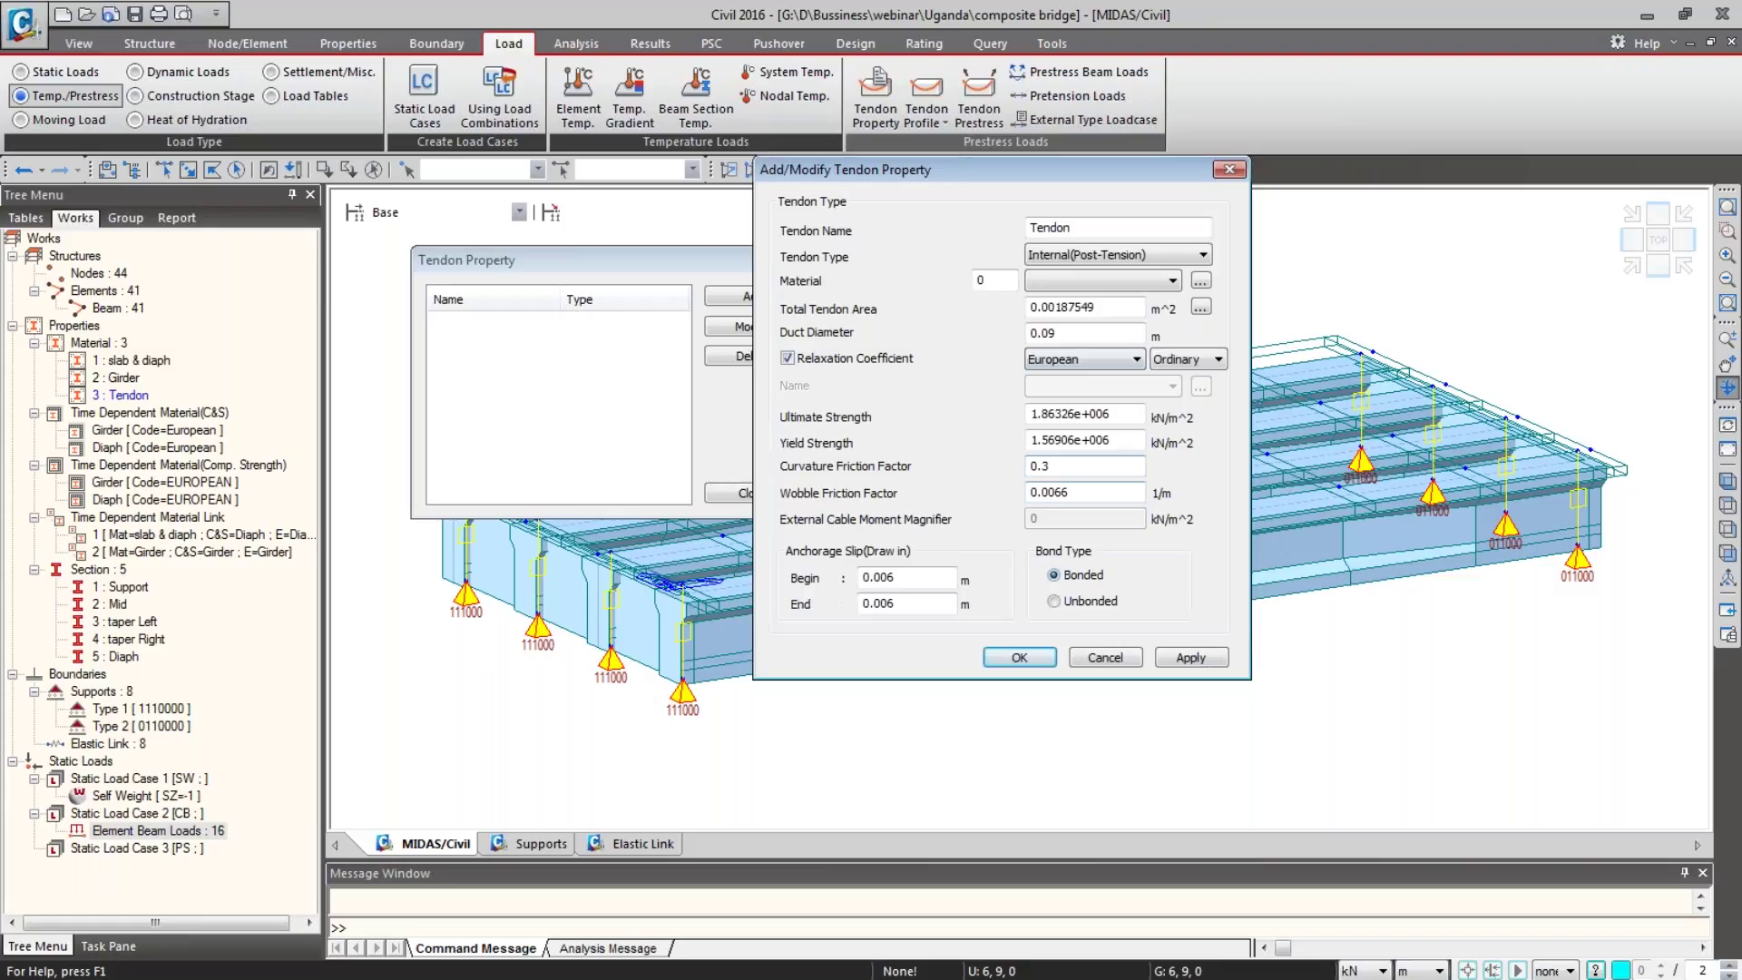
{"action": "left_click", "coordinate": [1215, 359]}
{"action": "left_click", "coordinate": [1170, 393]}
{"action": "left_click", "coordinate": [1031, 651]}
Step: Assign material 3: Tendon to the tendon property, accept it and close the tendon property list
{"action": "left_click", "coordinate": [1171, 280]}
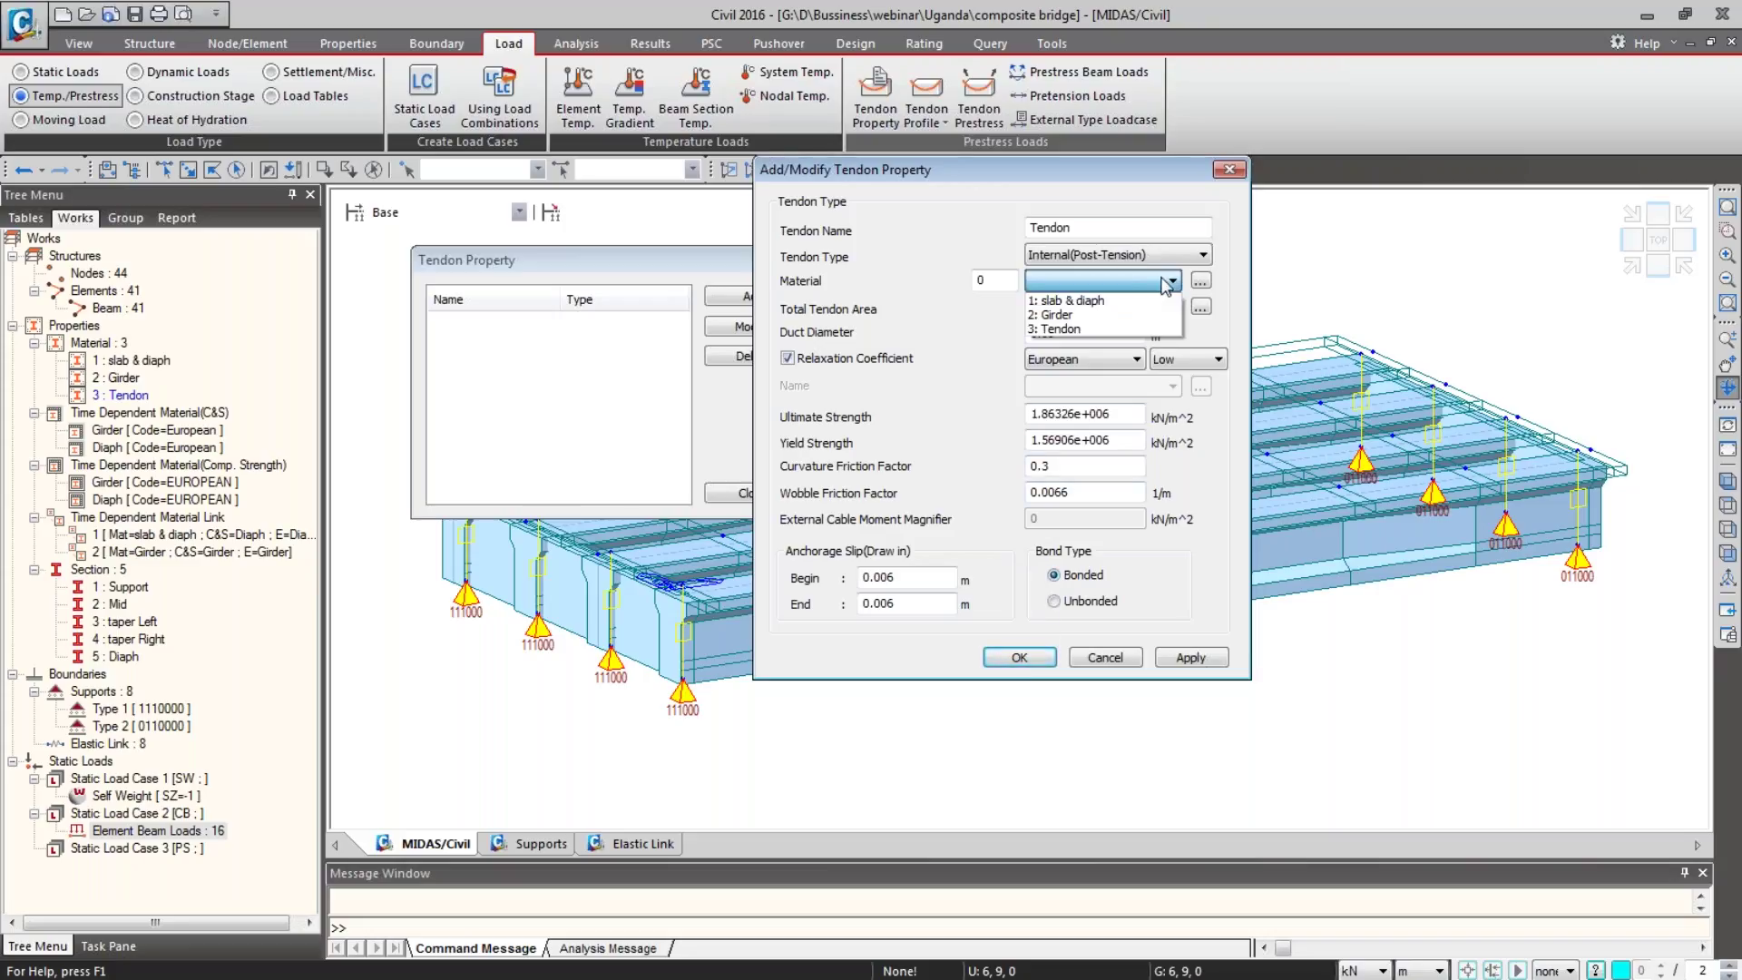
{"action": "left_click", "coordinate": [1152, 334]}
{"action": "left_click", "coordinate": [1020, 663]}
{"action": "left_click", "coordinate": [774, 494]}
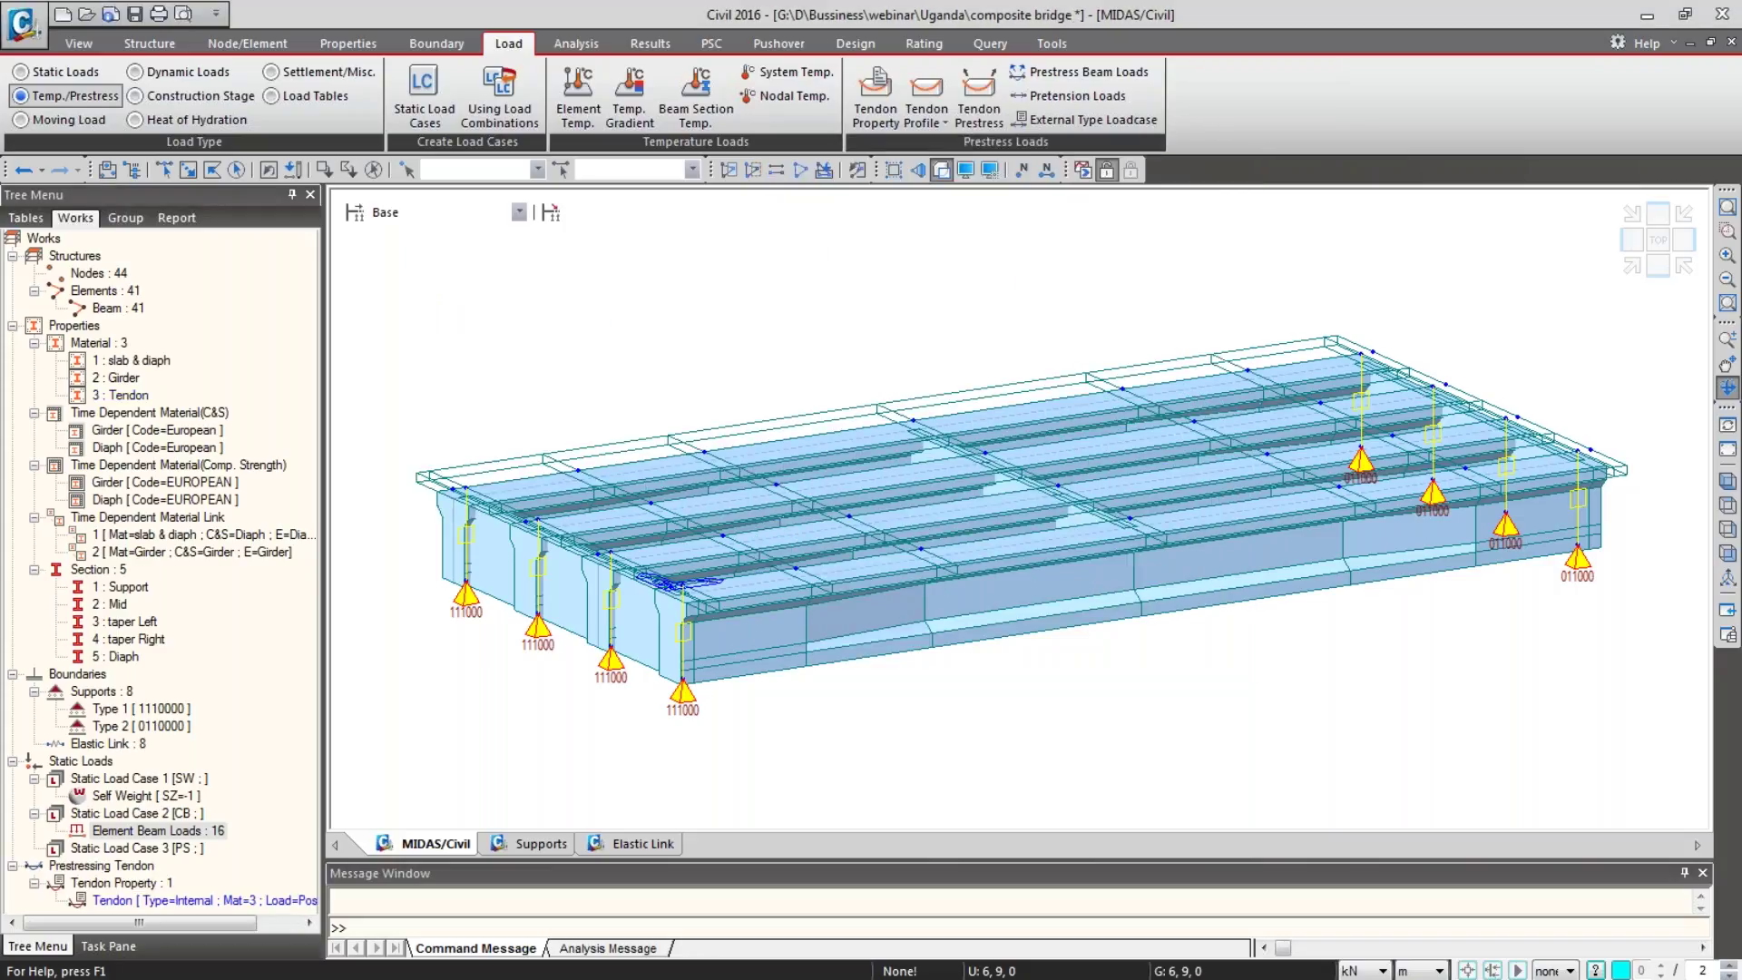
Step: Add a new tendon profile named 1 that uses the Tendon property
{"action": "left_click", "coordinate": [925, 115]}
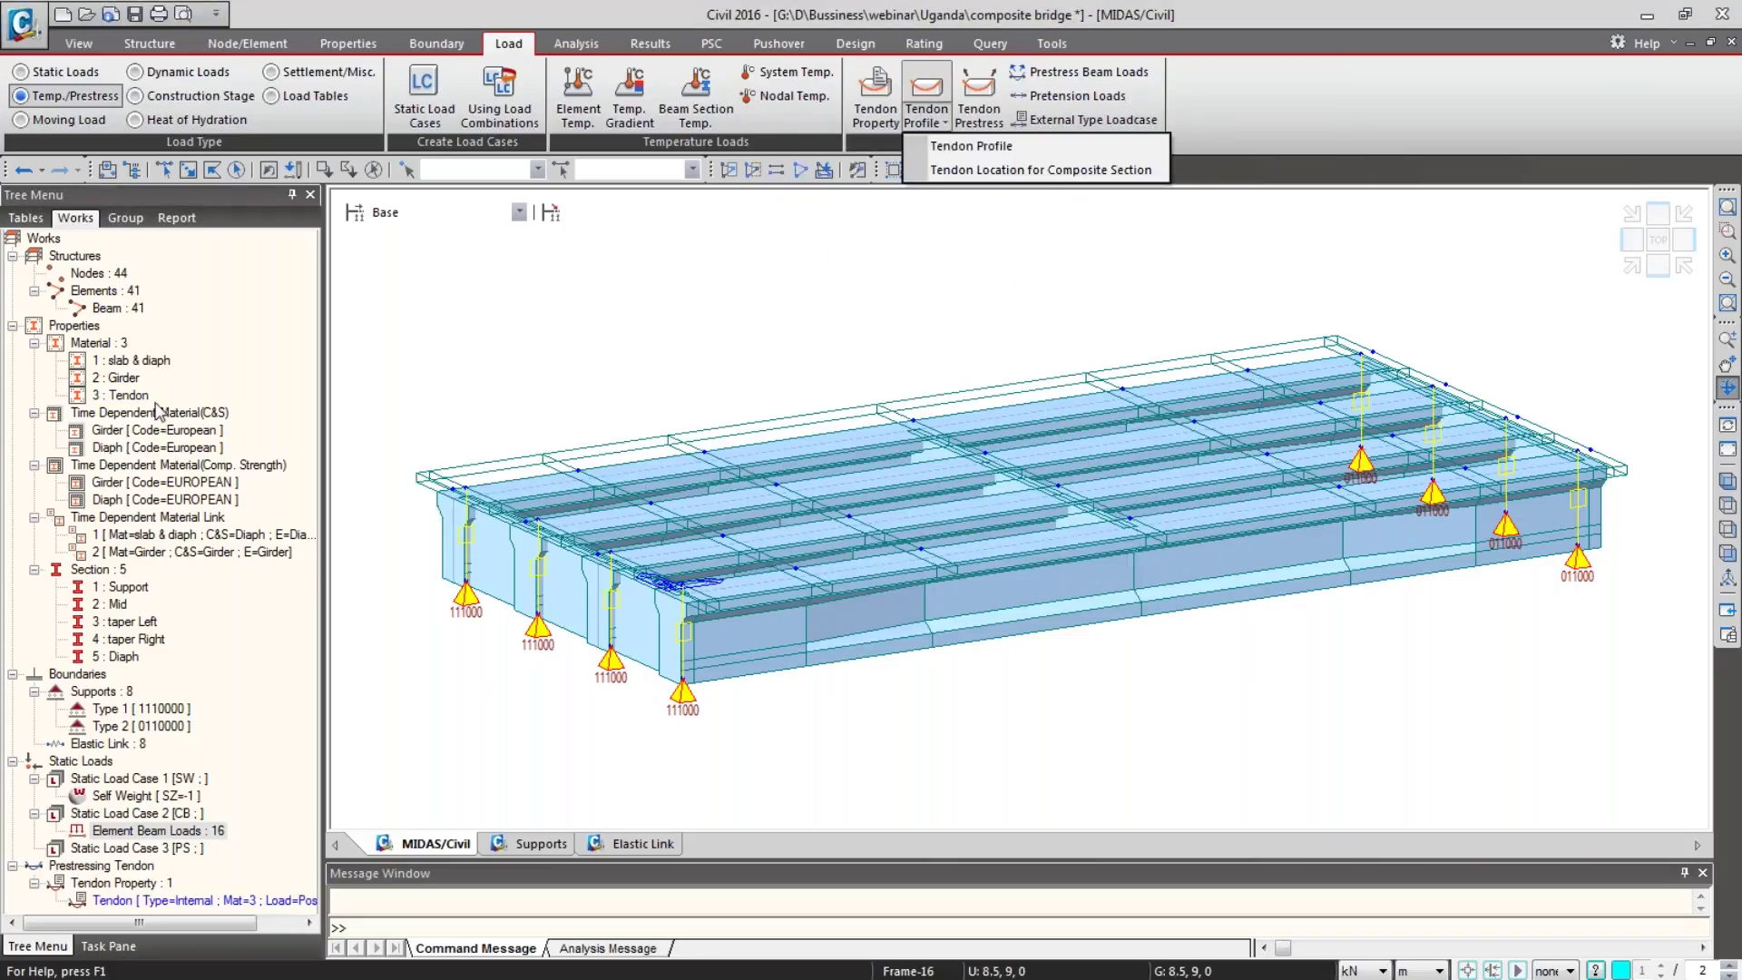
{"action": "left_click", "coordinate": [969, 146]}
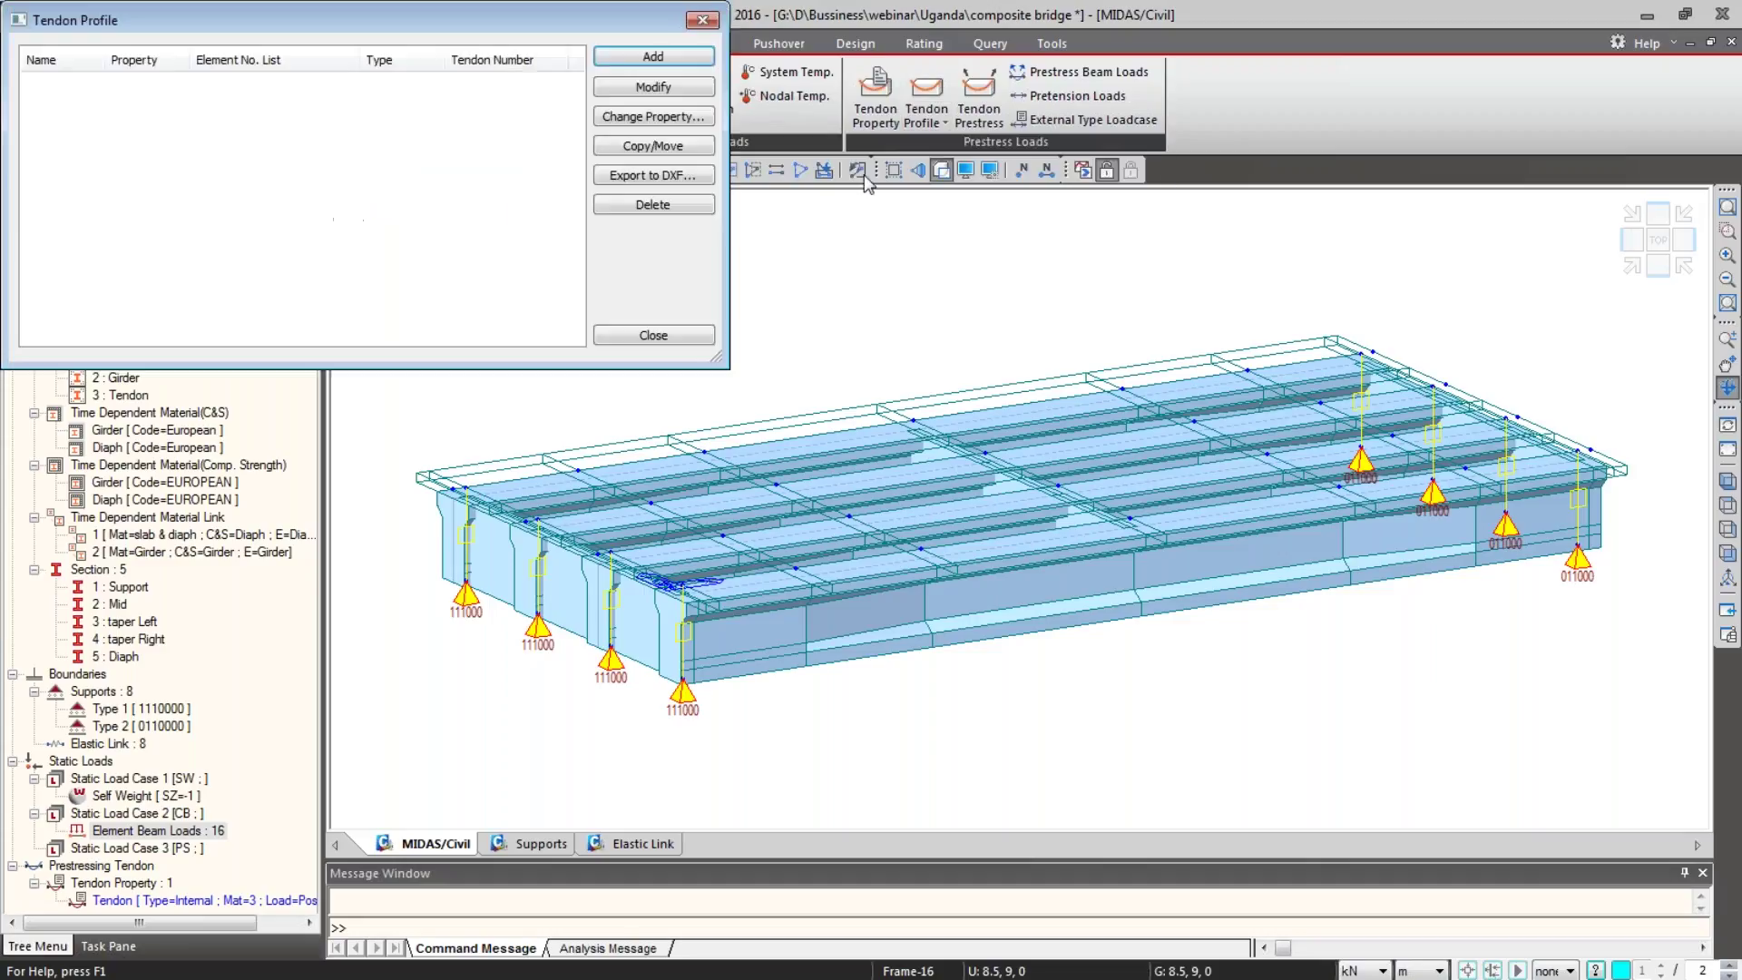
{"action": "left_click", "coordinate": [623, 64]}
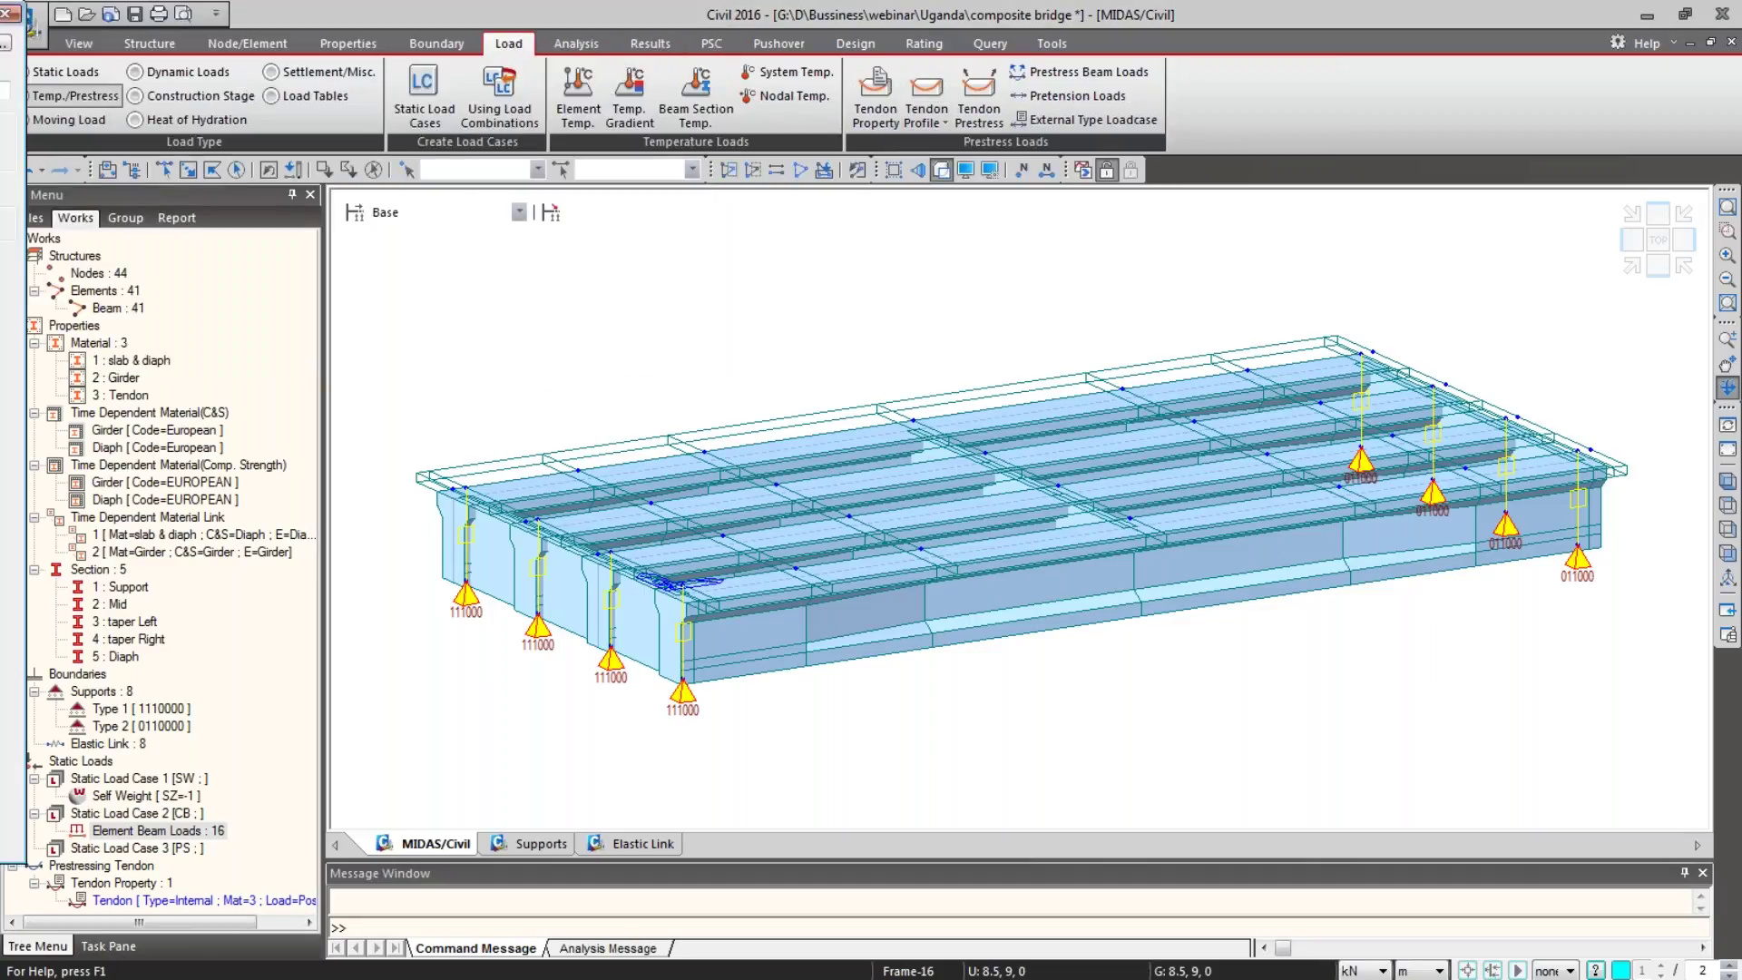
{"action": "left_click_drag", "start_coordinate": [344, 42], "coordinate": [296, 30]}
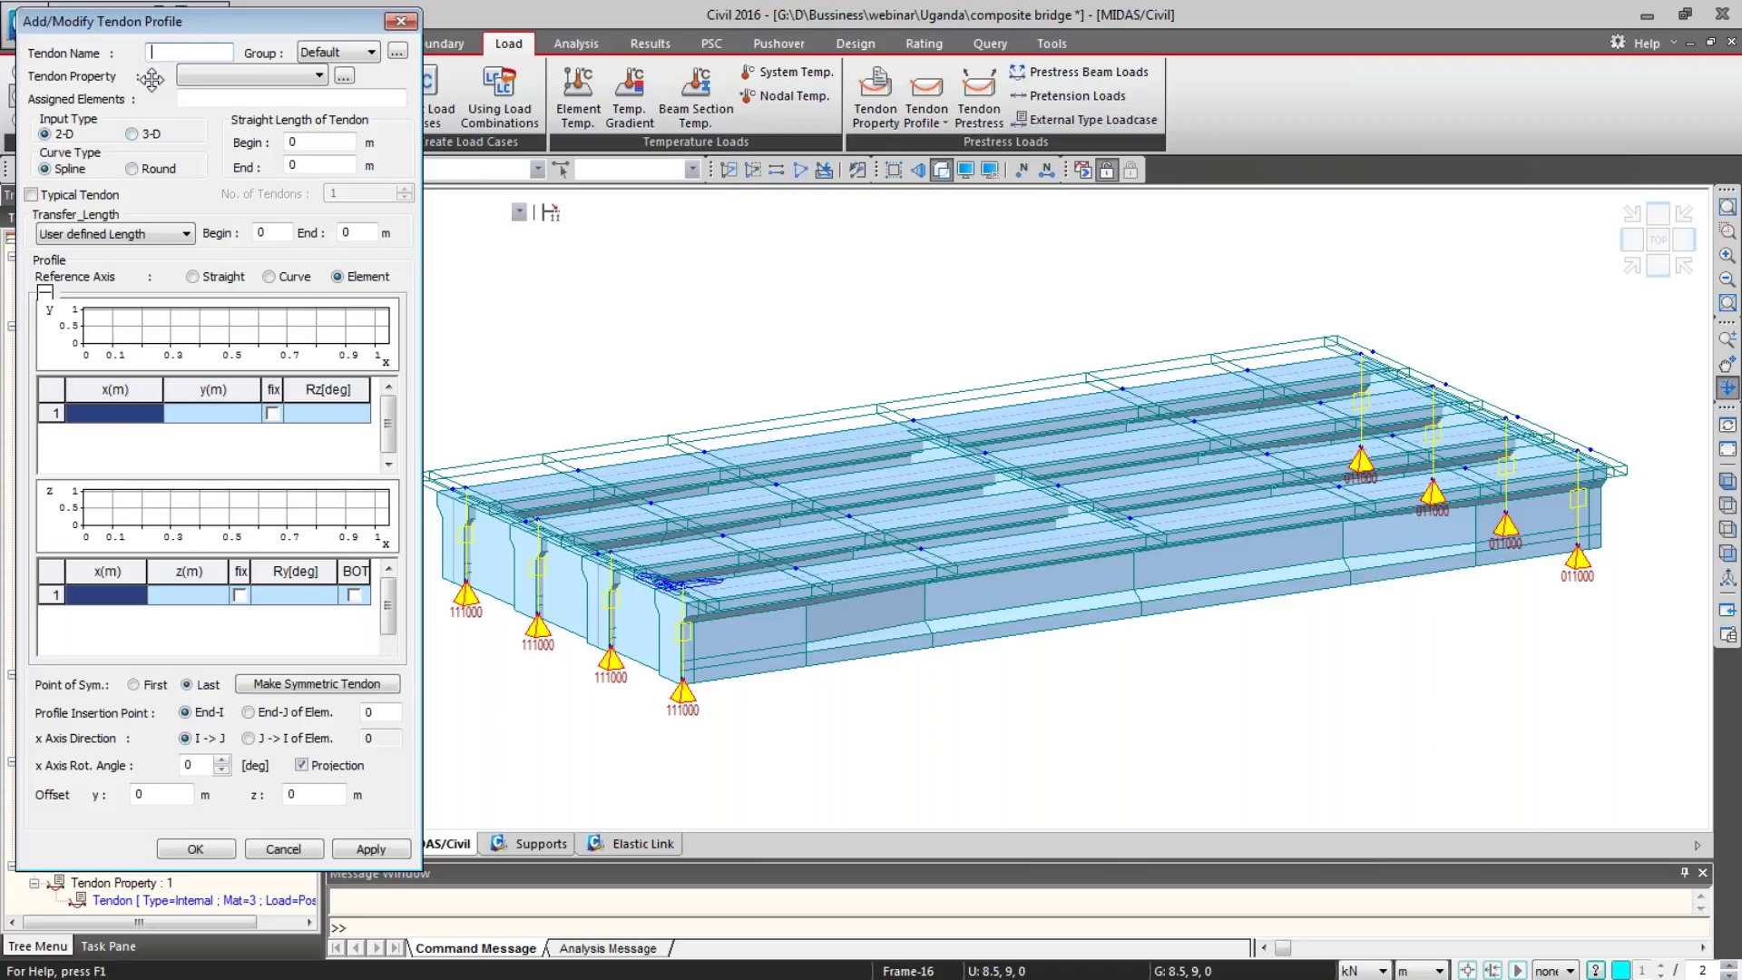
{"action": "type", "text": "1"}
{"action": "left_click", "coordinate": [238, 77]}
{"action": "left_click", "coordinate": [242, 96]}
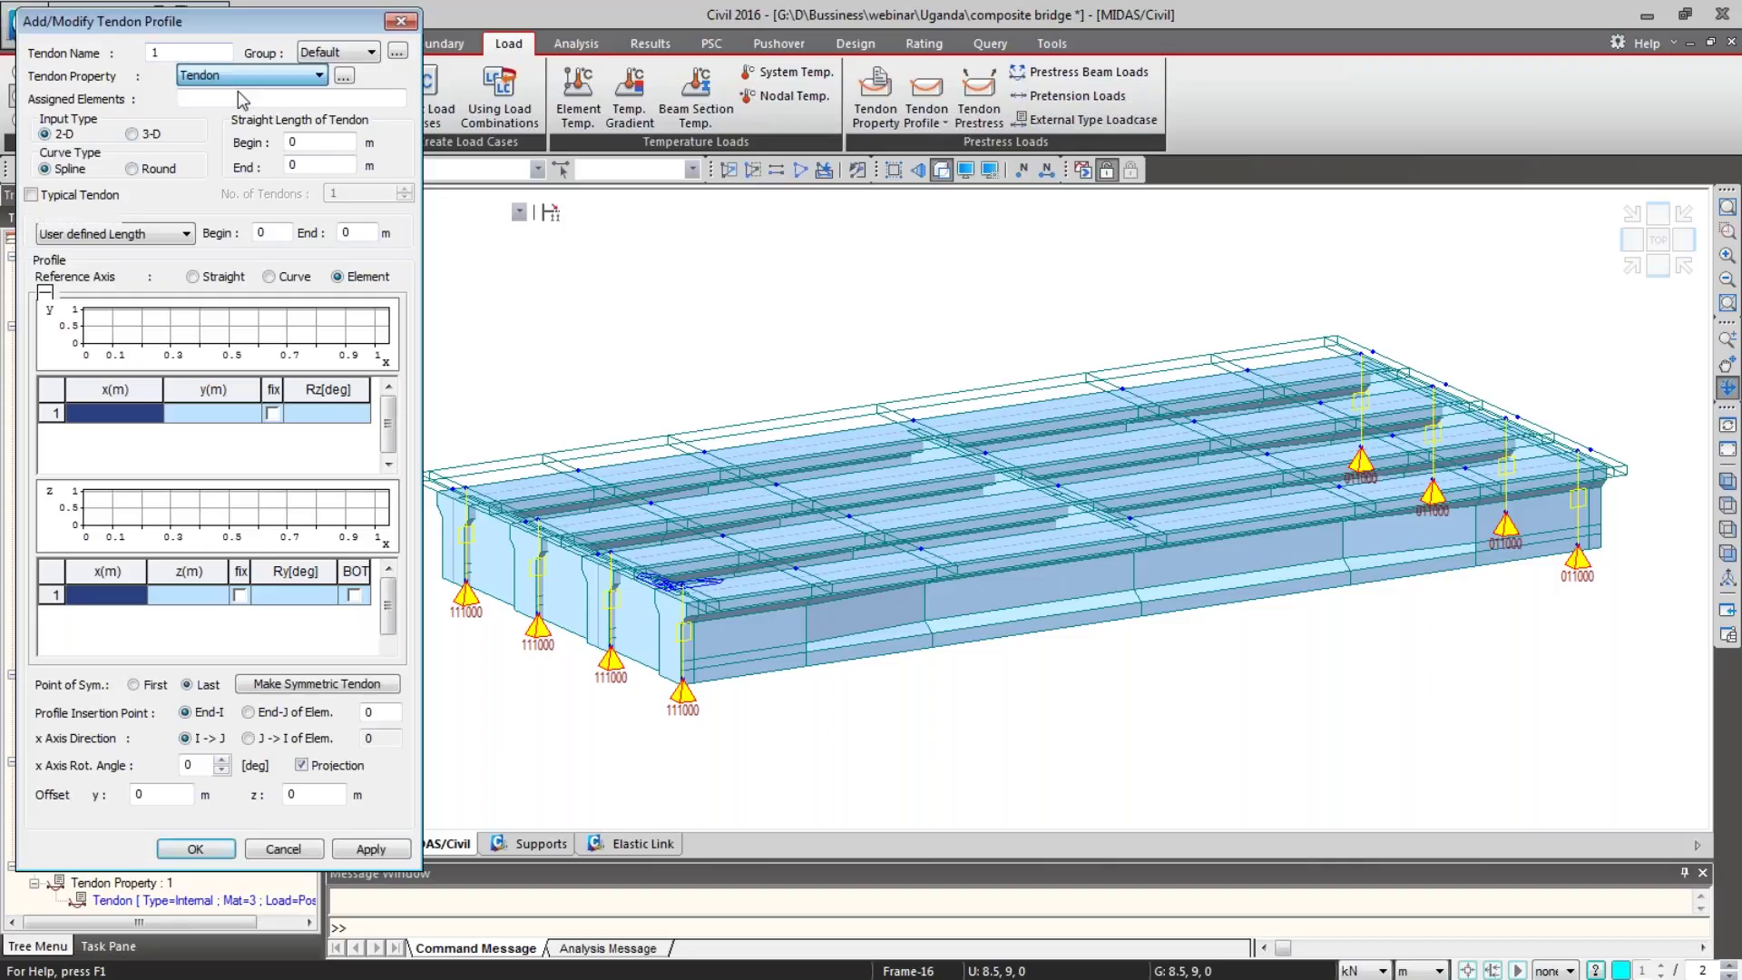
Step: Assign the girder line through the origin to tendon profile 1 in the top wireframe view and set its input type to 3-D
{"action": "left_click", "coordinate": [242, 99]}
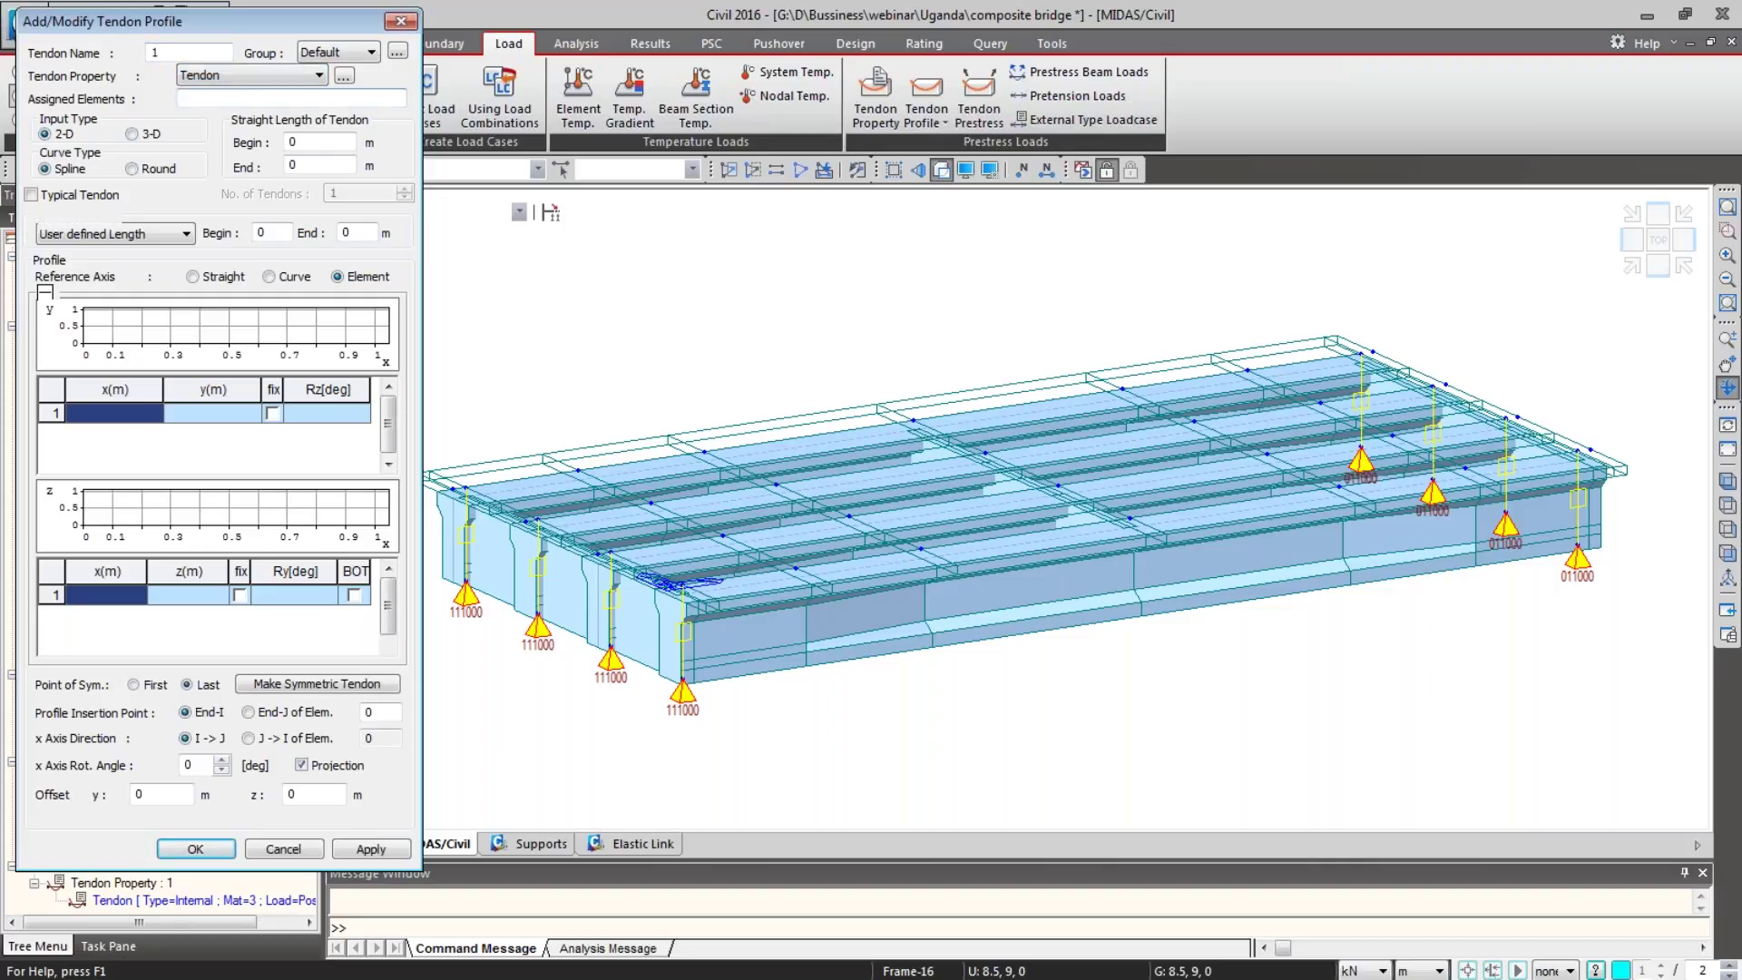
{"action": "left_click", "coordinate": [1727, 508]}
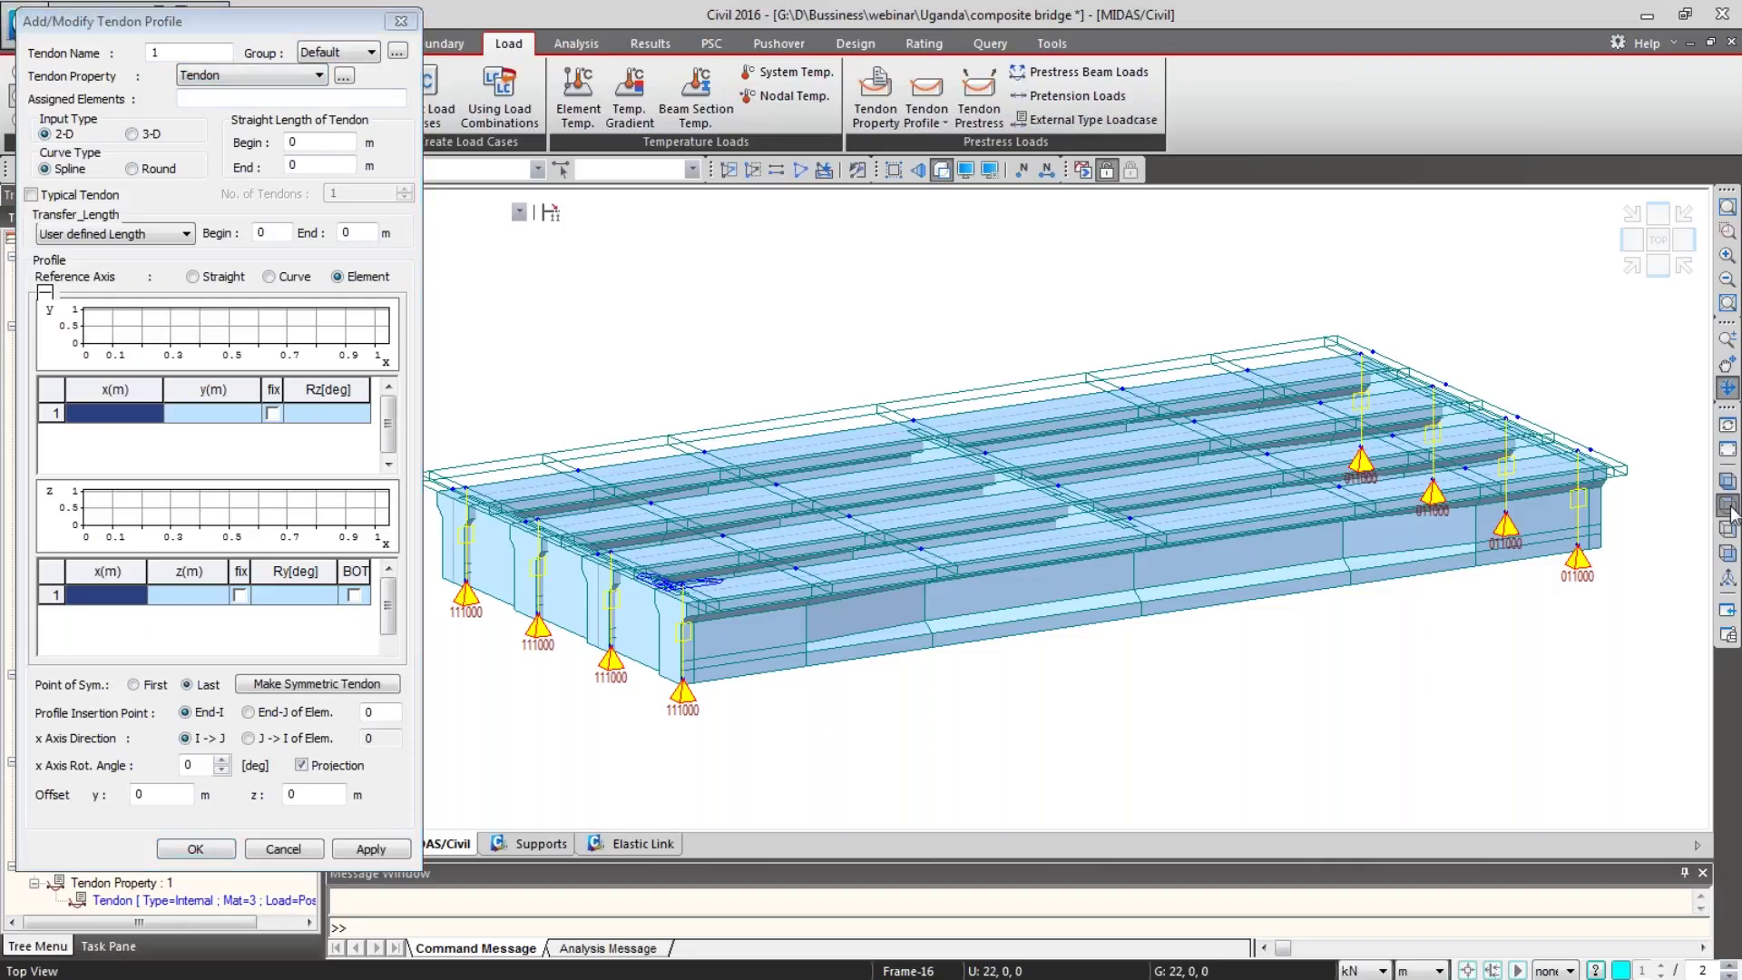
{"action": "left_click", "coordinate": [941, 170]}
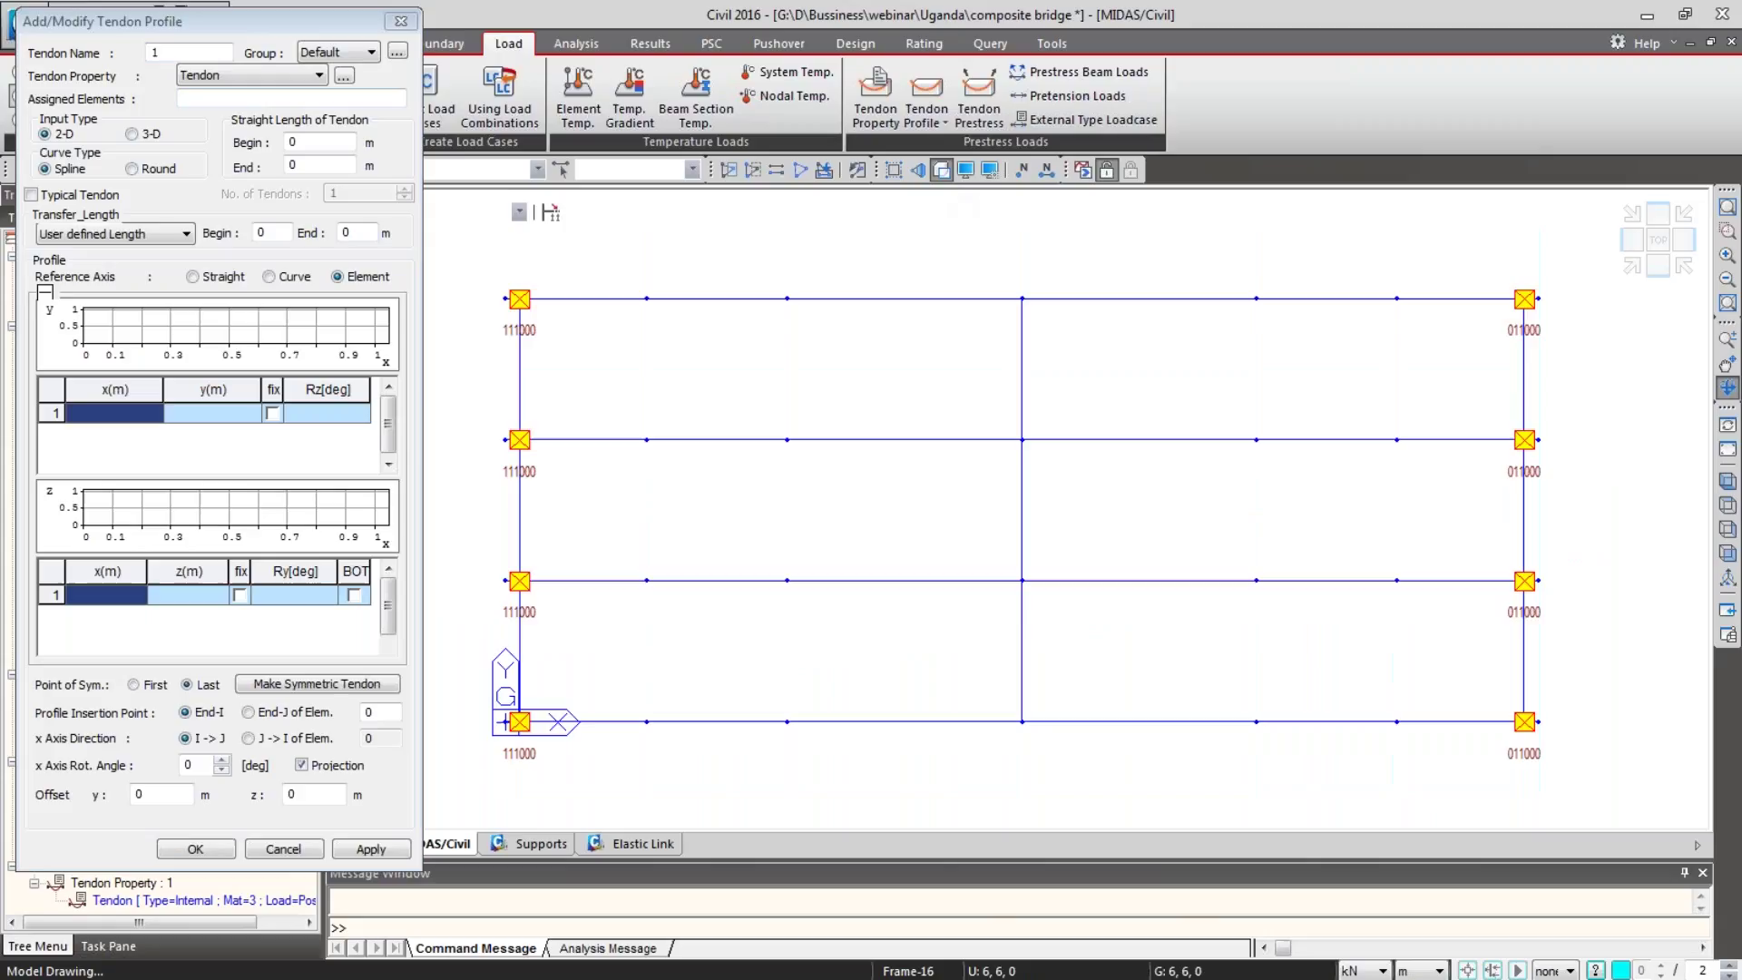
{"action": "left_click_drag", "start_coordinate": [219, 21], "coordinate": [203, 229]}
{"action": "left_click_drag", "start_coordinate": [482, 699], "coordinate": [1688, 755]}
{"action": "left_click_drag", "start_coordinate": [174, 232], "coordinate": [184, 27]}
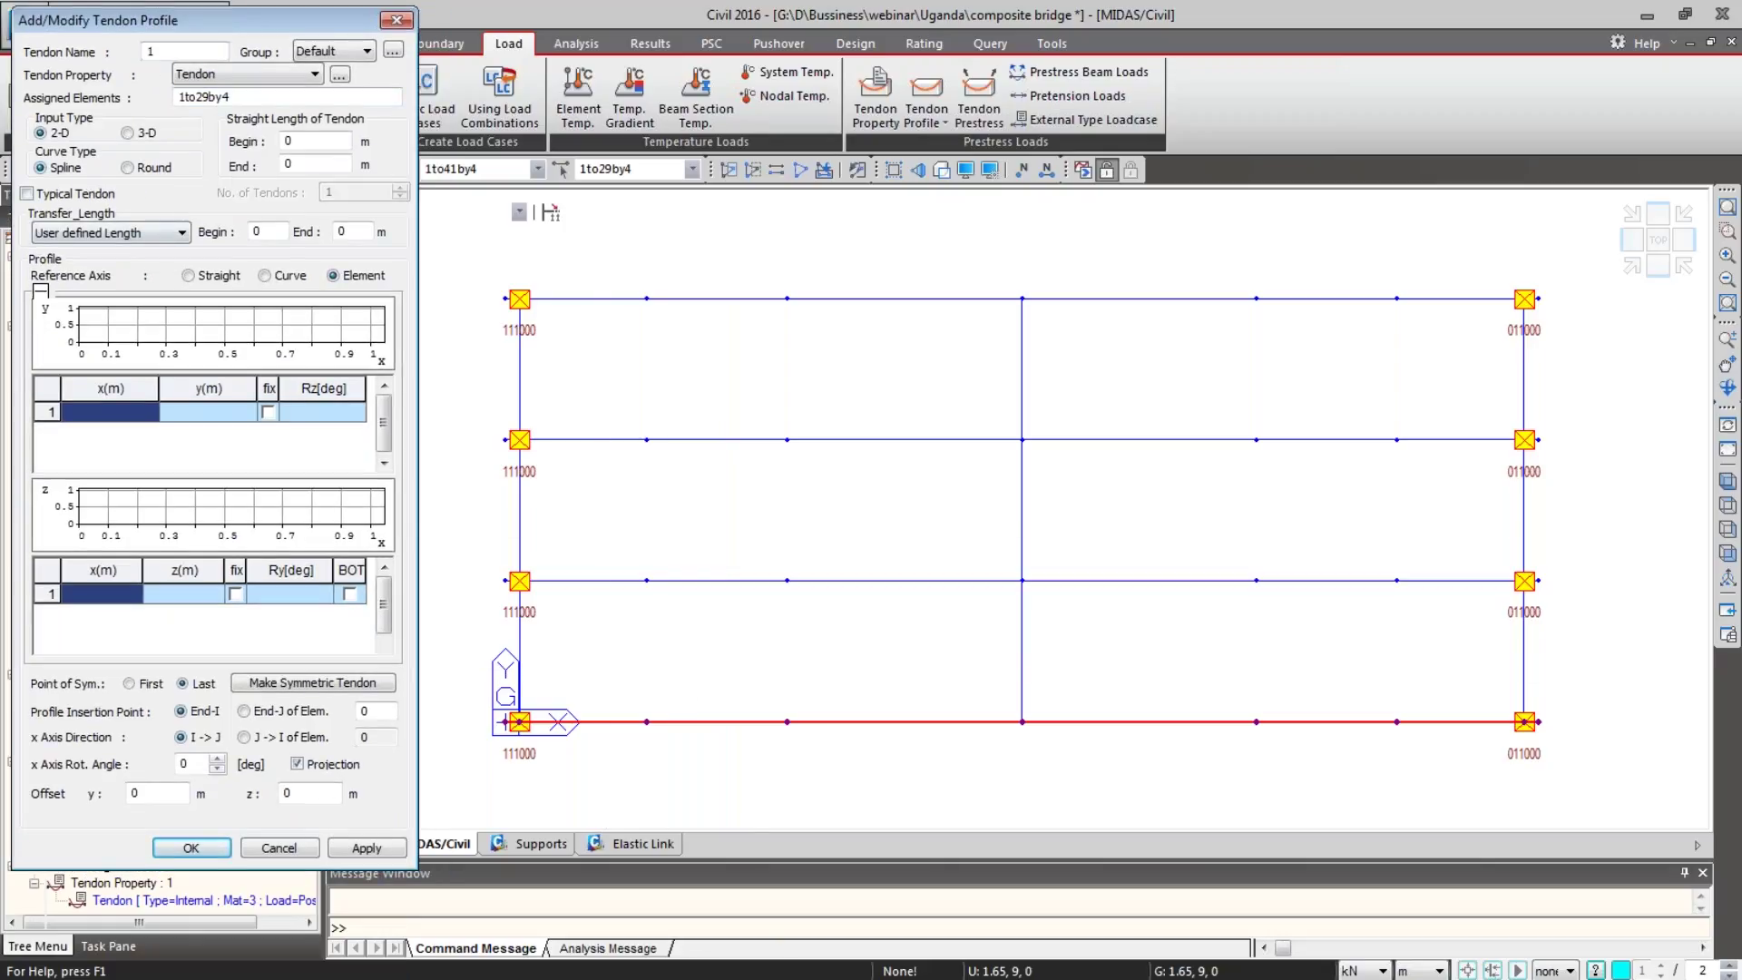
{"action": "left_click", "coordinate": [139, 134]}
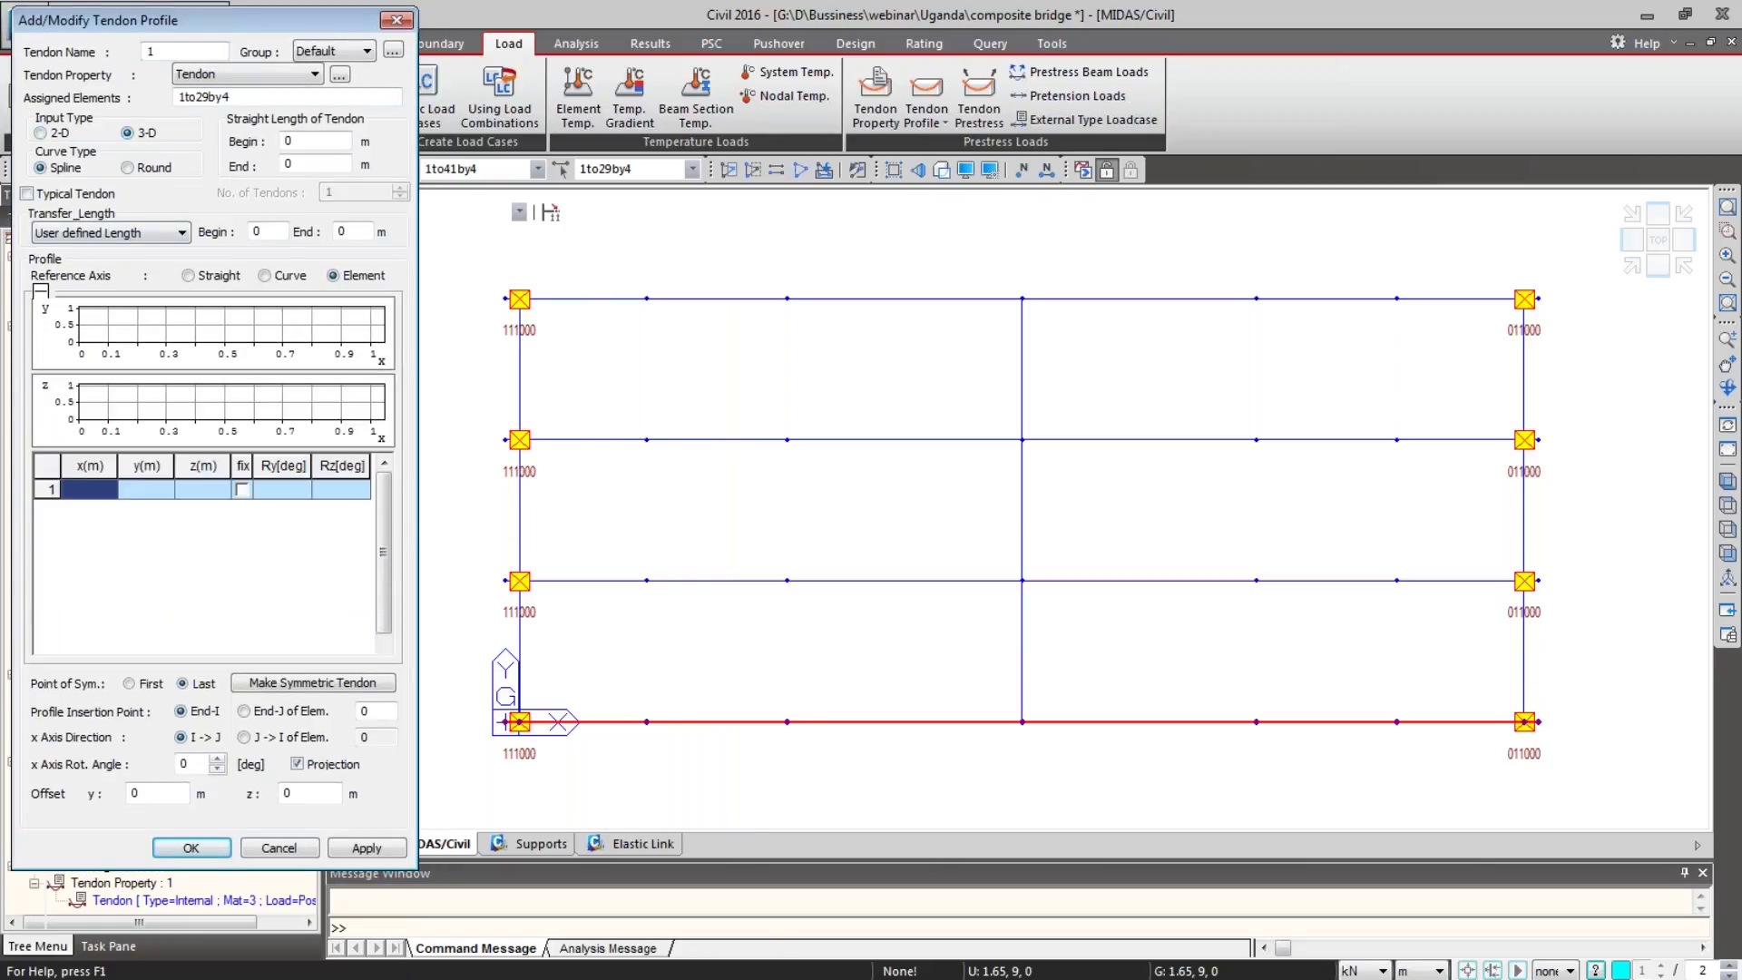
{"action": "key", "text": "ctrl+s"}
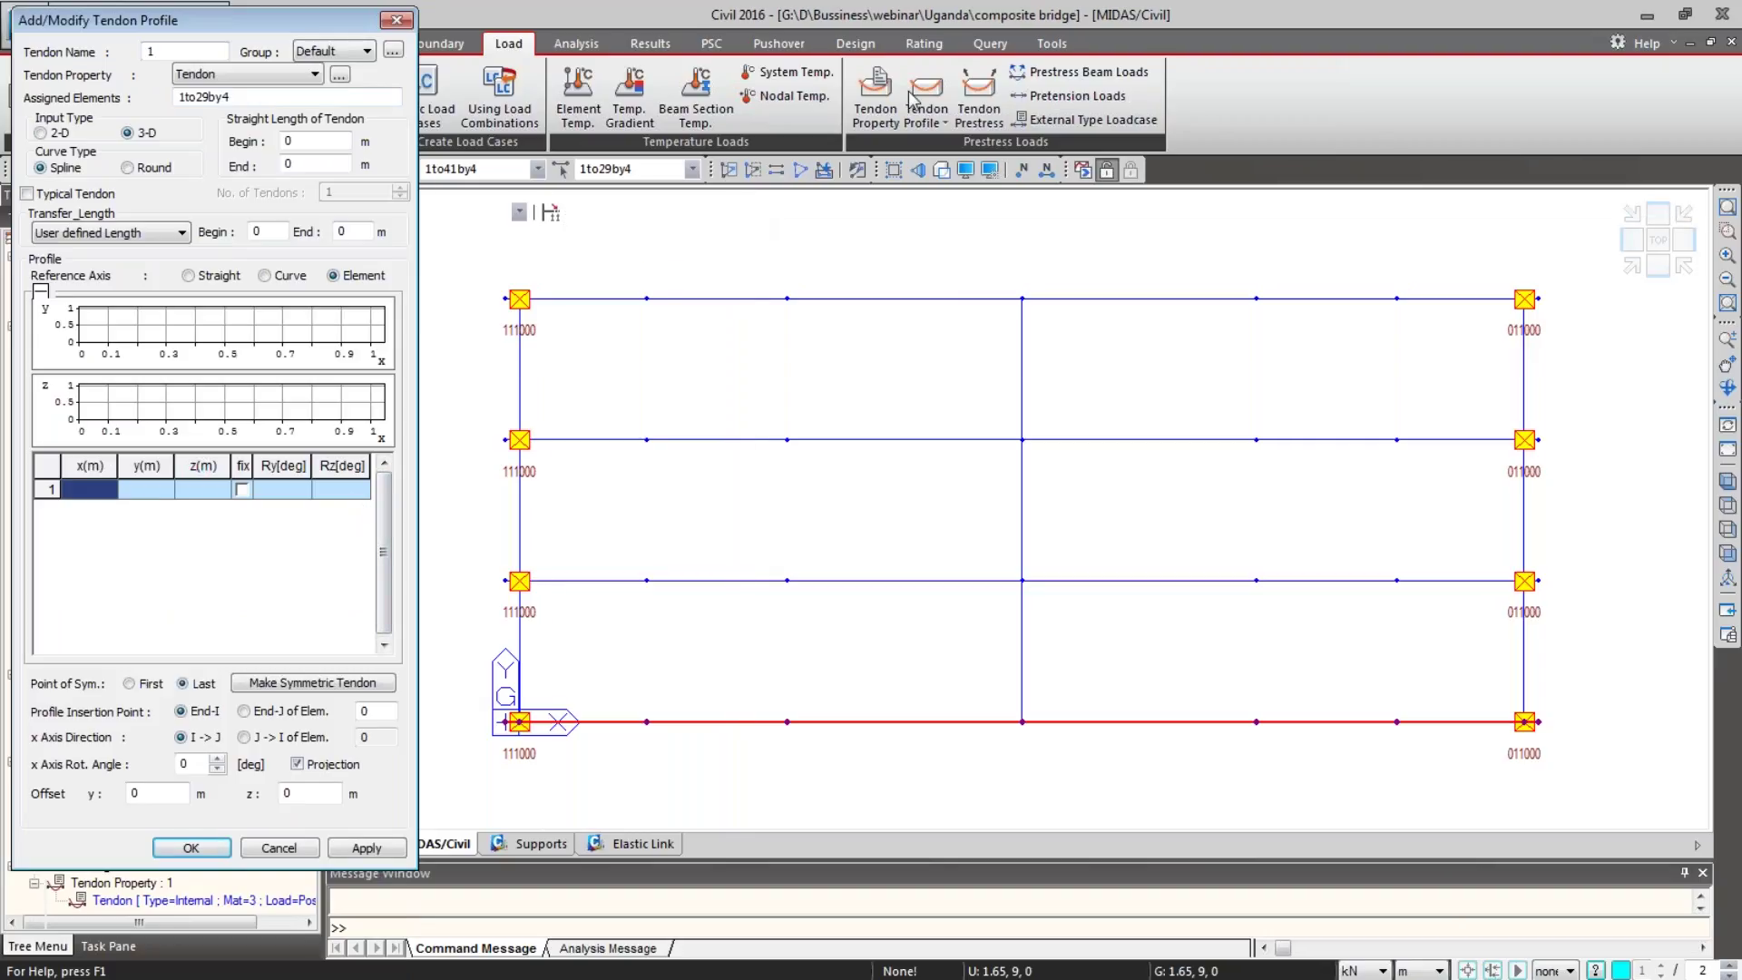
Step: Query the end nodes of the girder line through the origin to measure its total length
{"action": "left_click", "coordinate": [988, 44]}
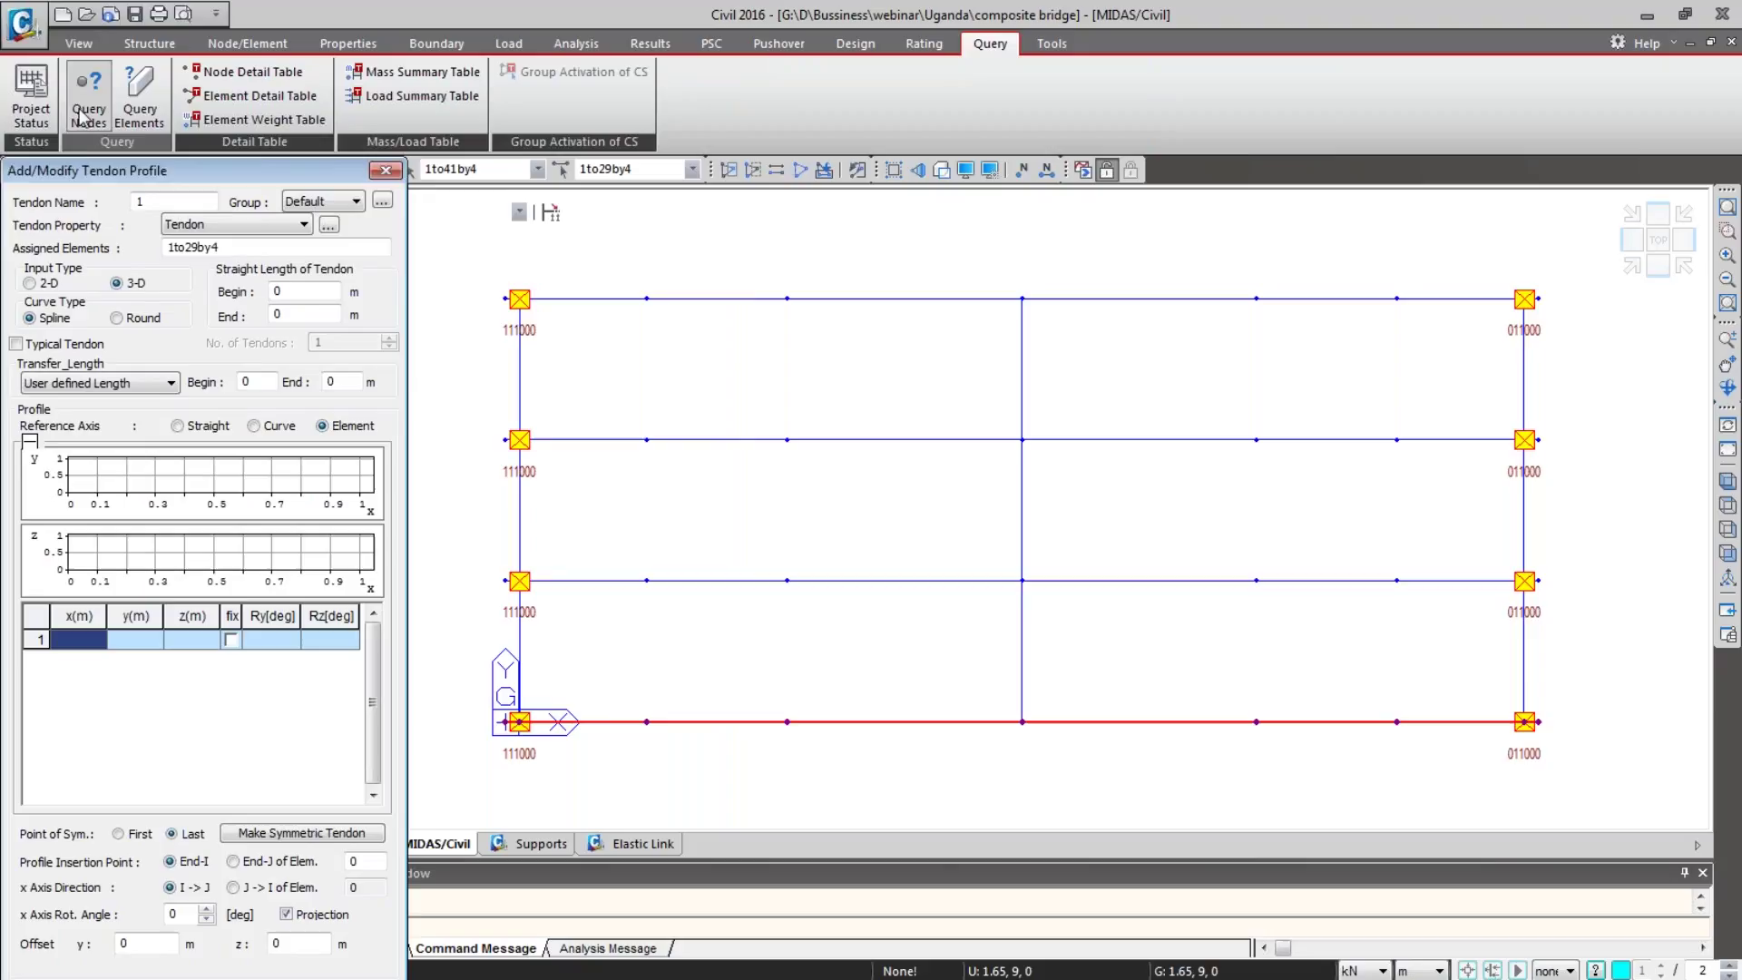
{"action": "left_click", "coordinate": [88, 100]}
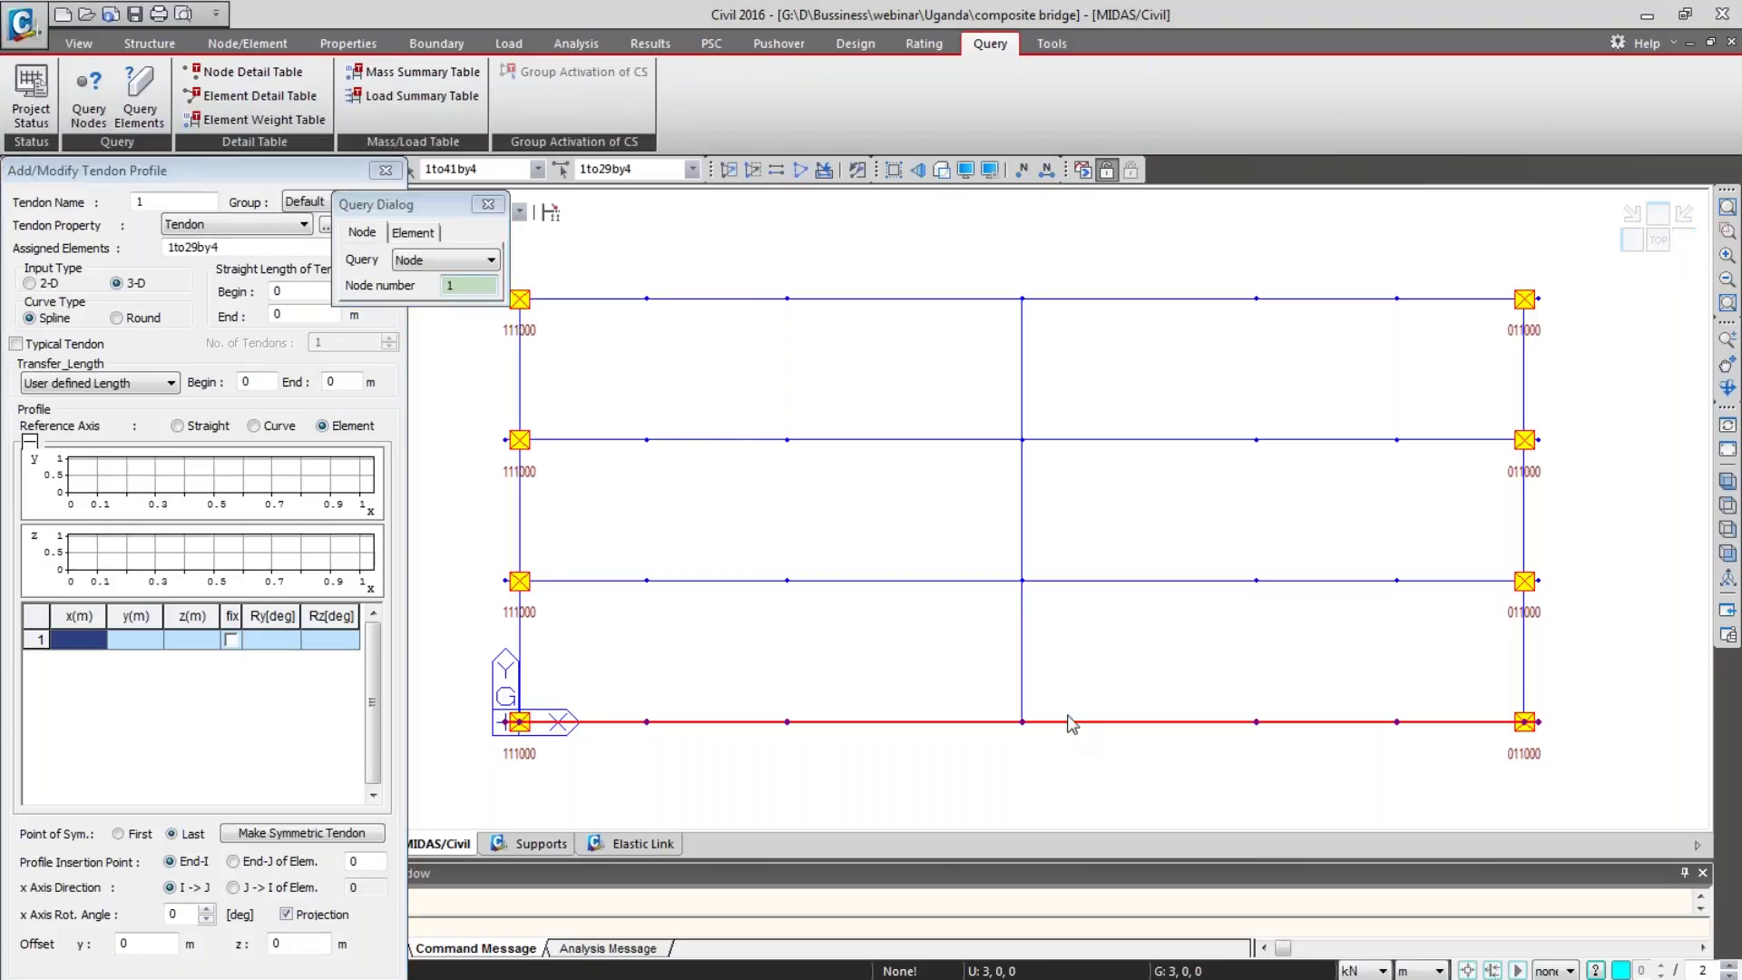
{"action": "left_click", "coordinate": [1538, 722]}
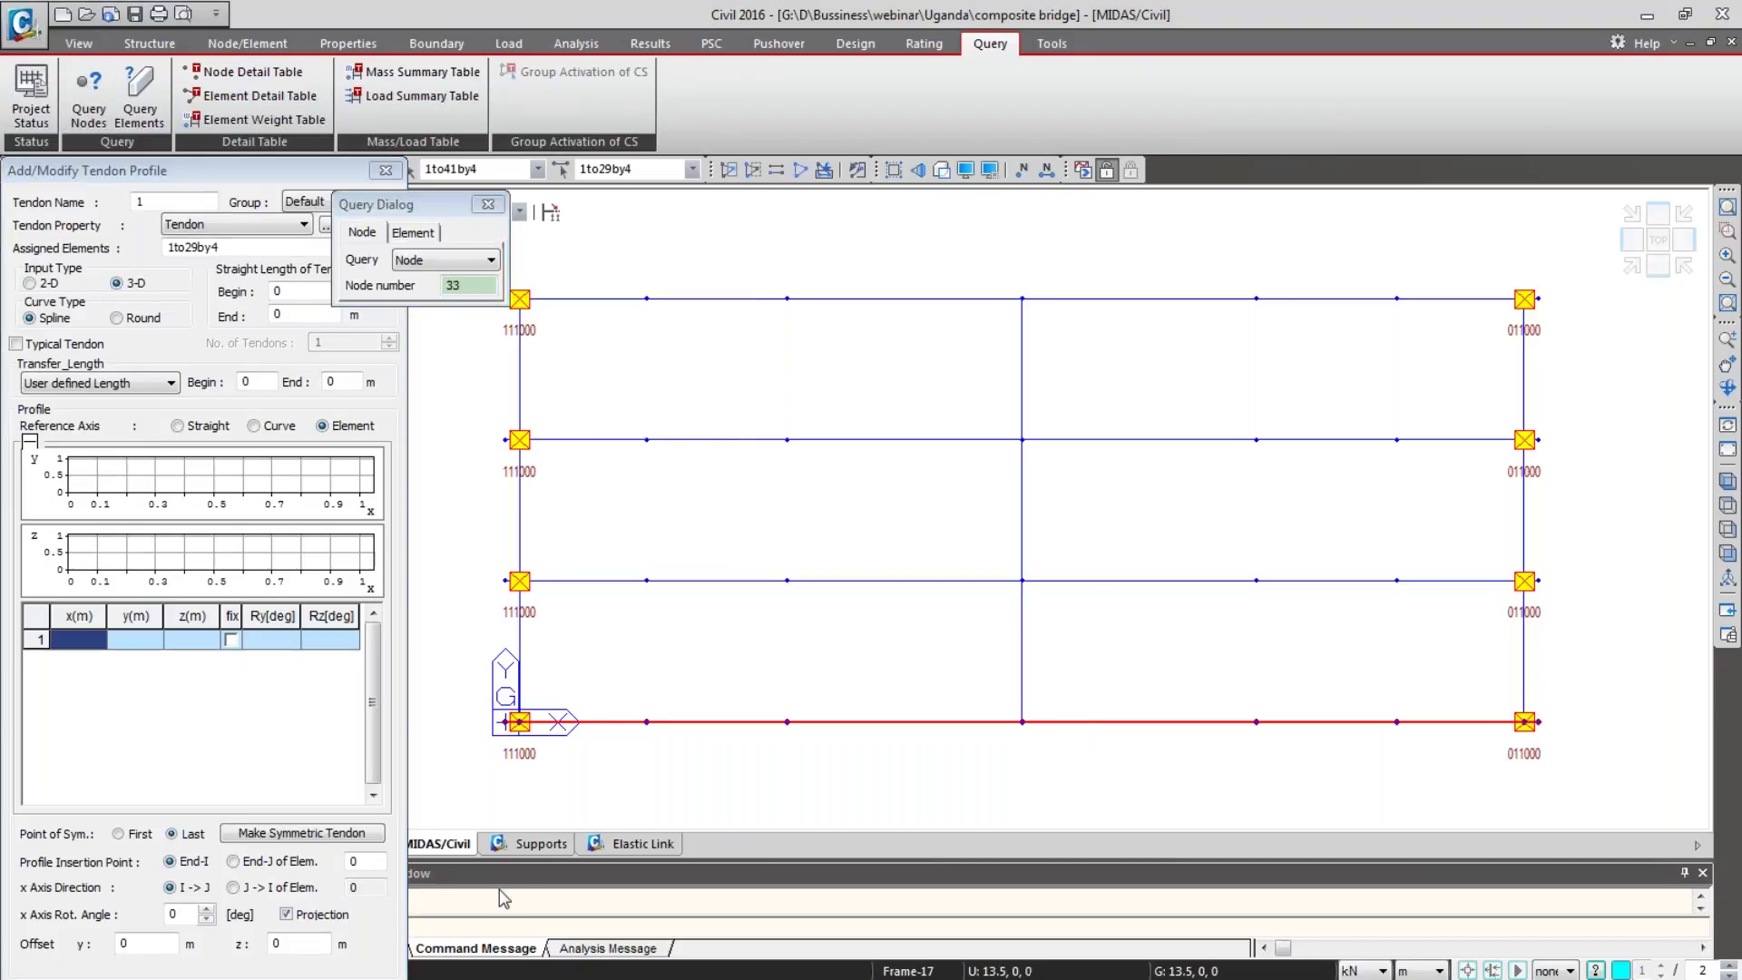
{"action": "left_click_drag", "start_coordinate": [569, 804], "coordinate": [569, 786]}
{"action": "left_click_drag", "start_coordinate": [263, 173], "coordinate": [161, 173]}
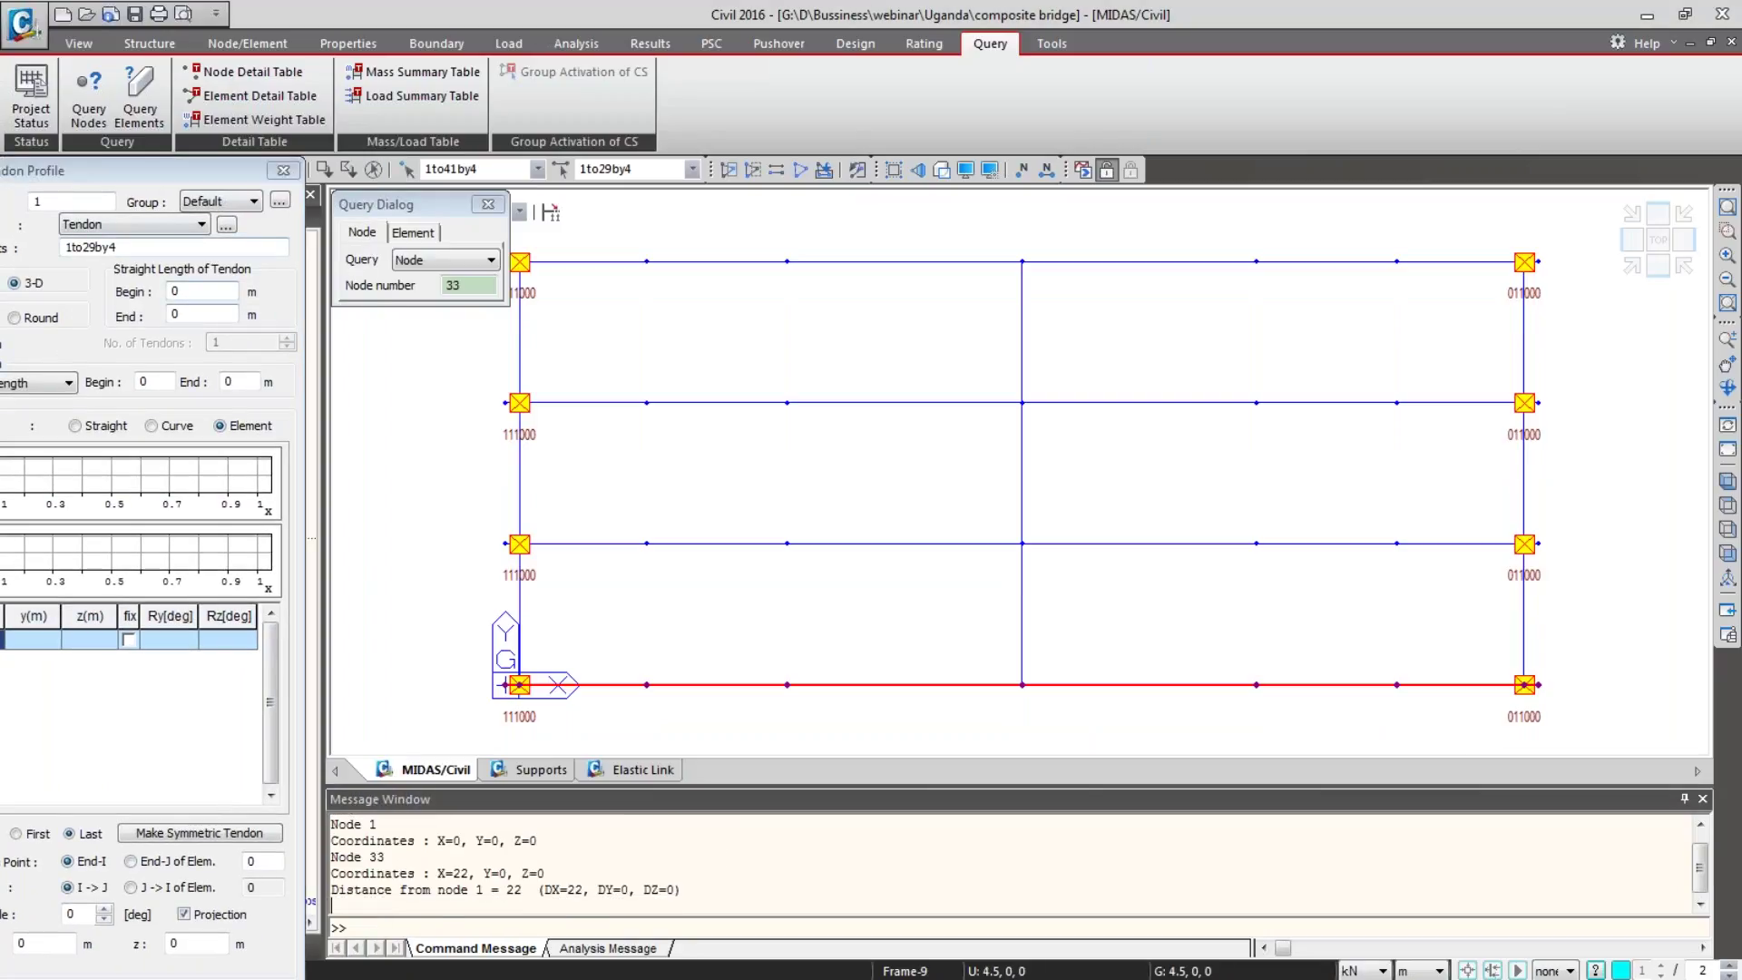
{"action": "left_click_drag", "start_coordinate": [142, 176], "coordinate": [263, 40]}
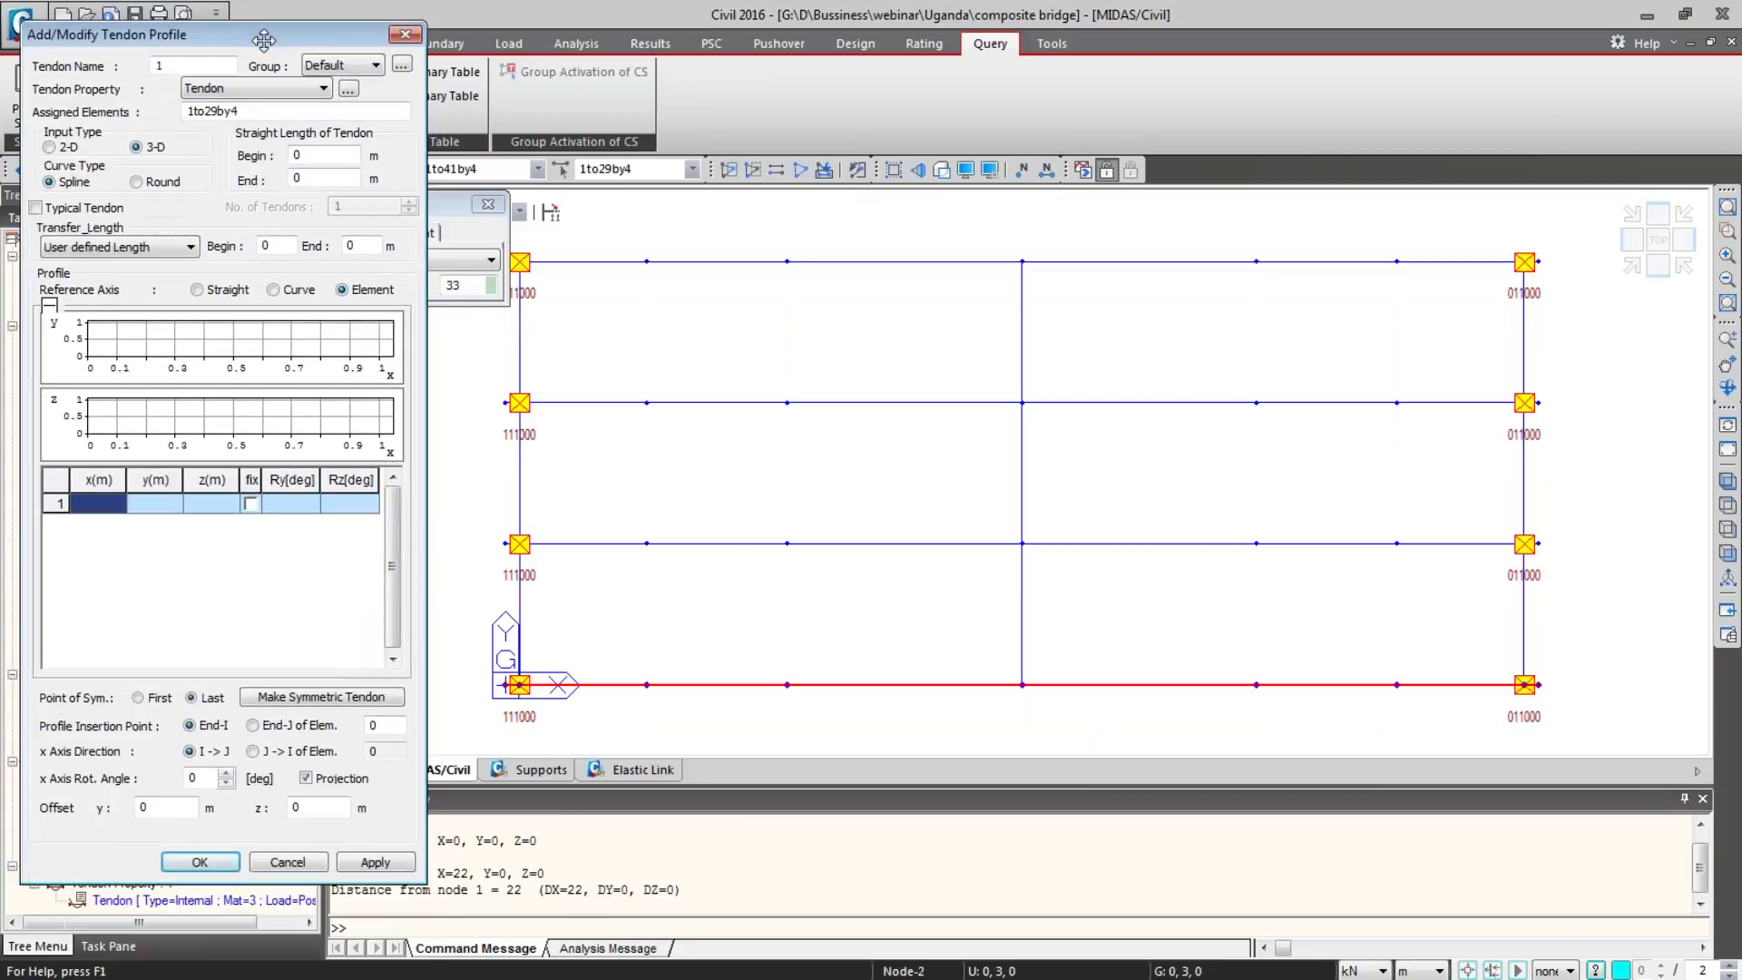
{"action": "left_click", "coordinate": [488, 205]}
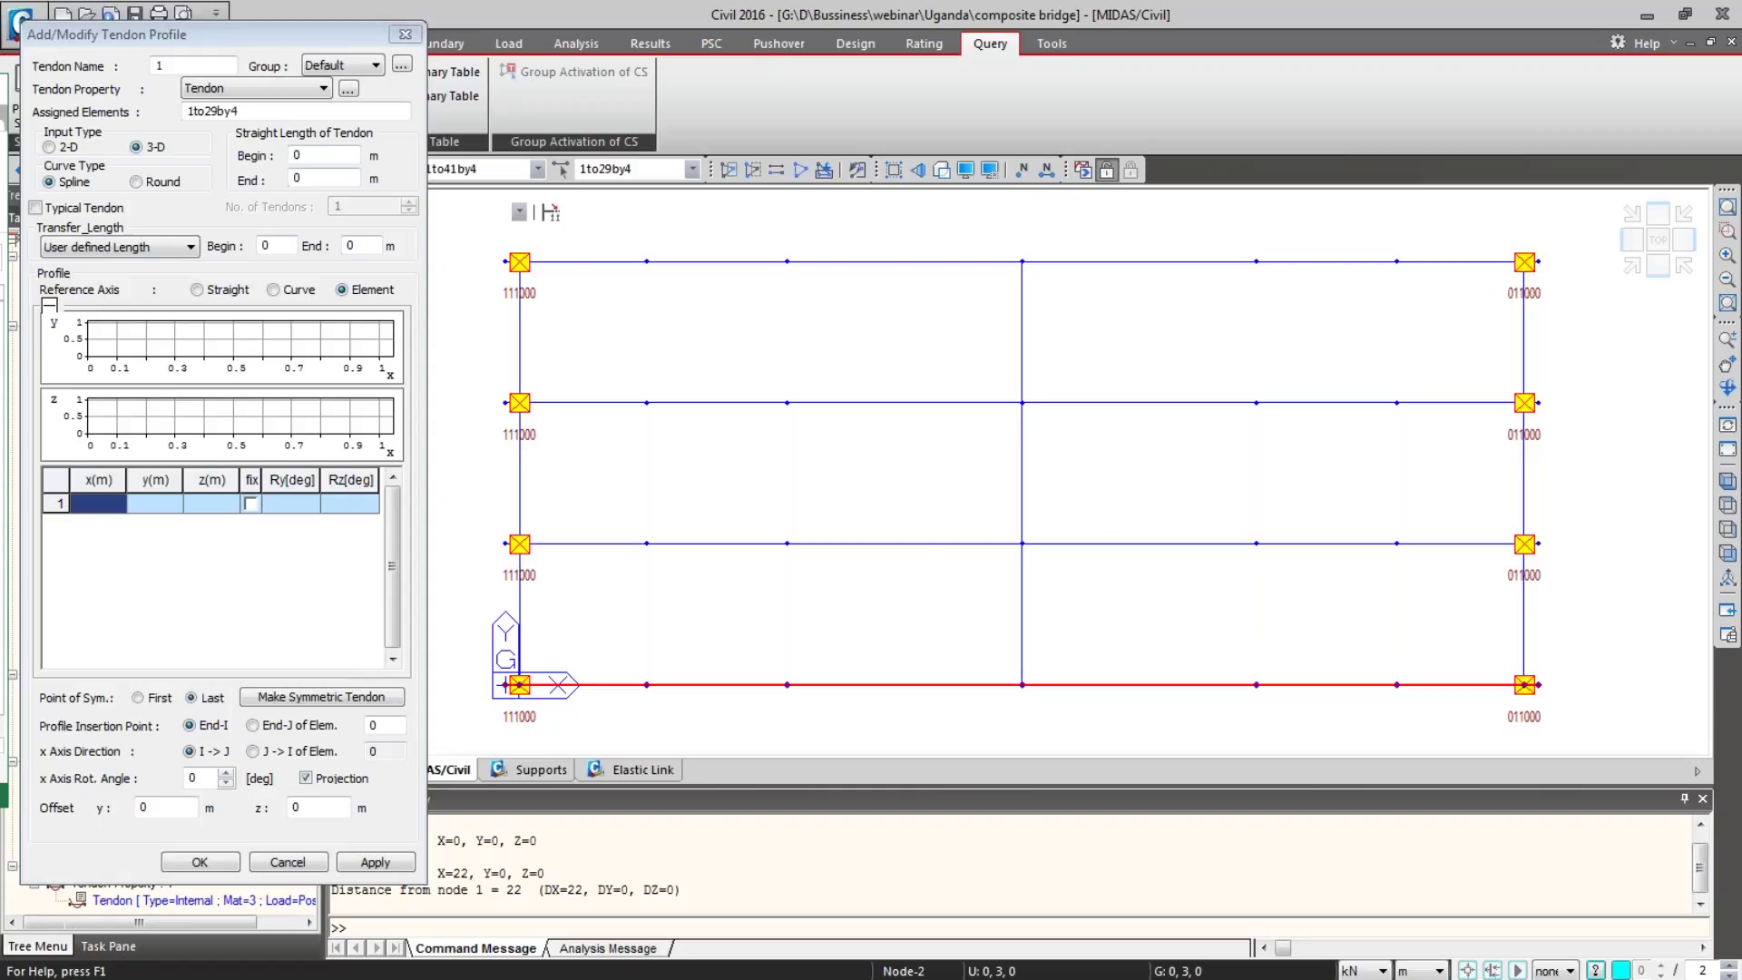
Step: Switch to the blank Excel workbook Book1 and maximize its window
{"action": "left_click_drag", "start_coordinate": [0, 136], "coordinate": [1028, 152]}
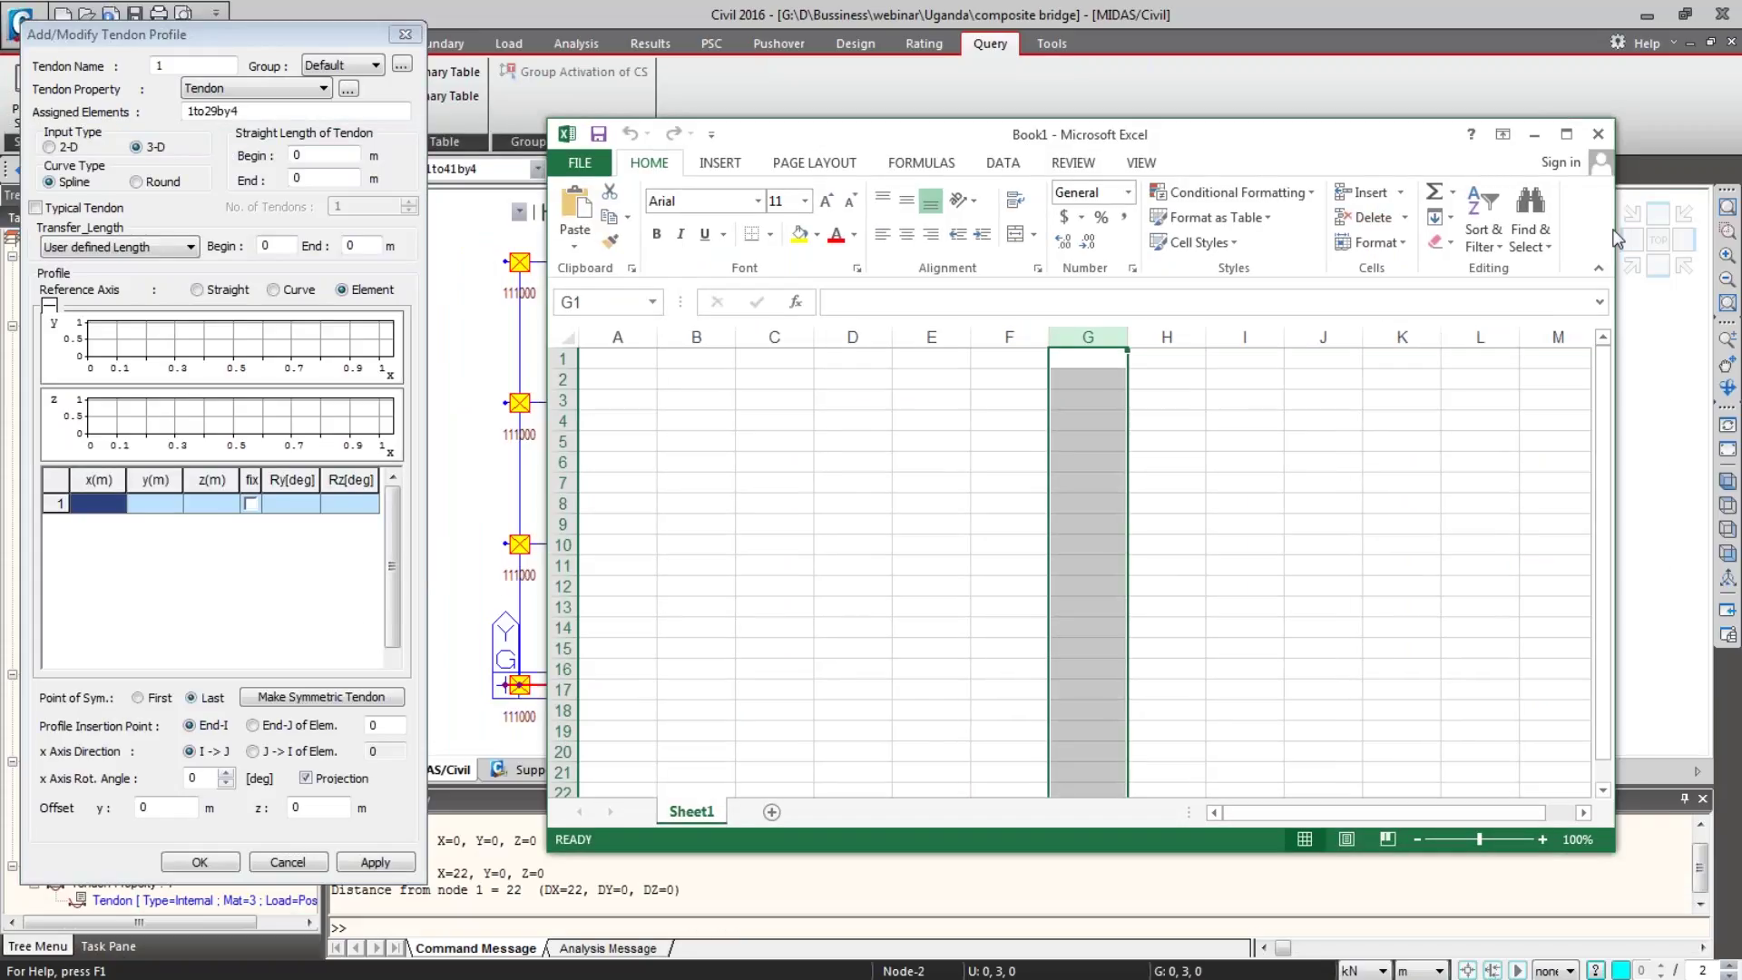
{"action": "left_click_drag", "start_coordinate": [1616, 234], "coordinate": [1326, 234]}
{"action": "left_click_drag", "start_coordinate": [1146, 143], "coordinate": [1473, 68]}
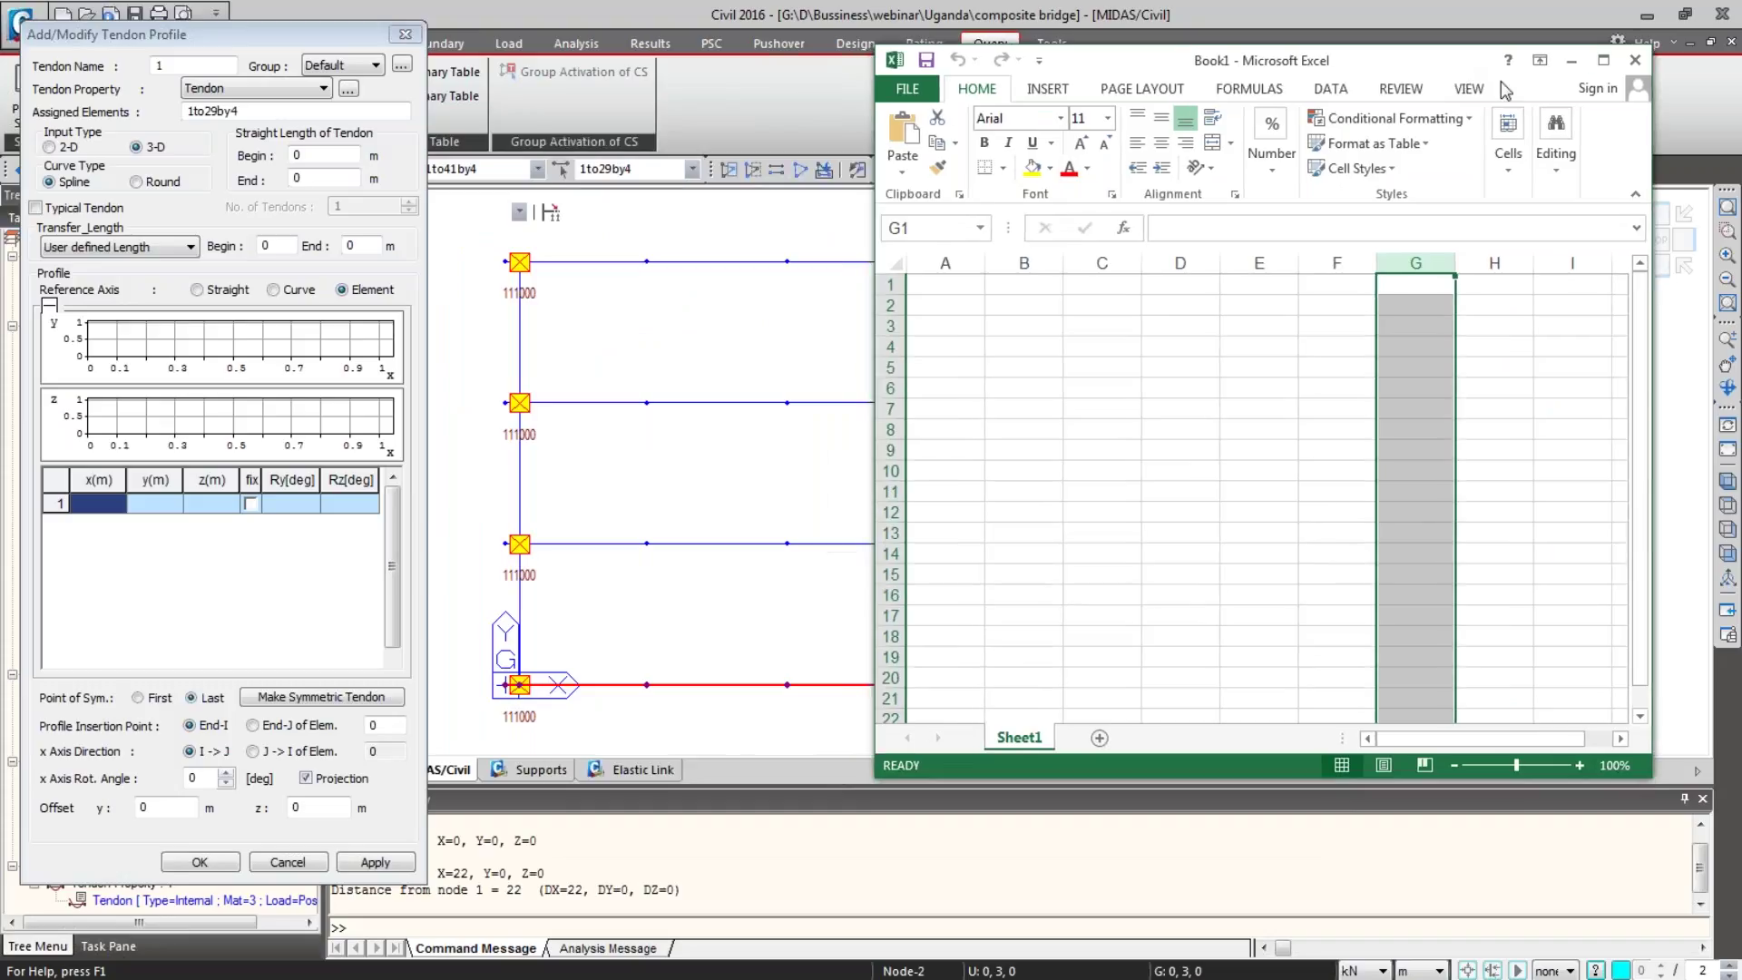
{"action": "left_click", "coordinate": [1603, 61]}
{"action": "left_click", "coordinate": [697, 402]}
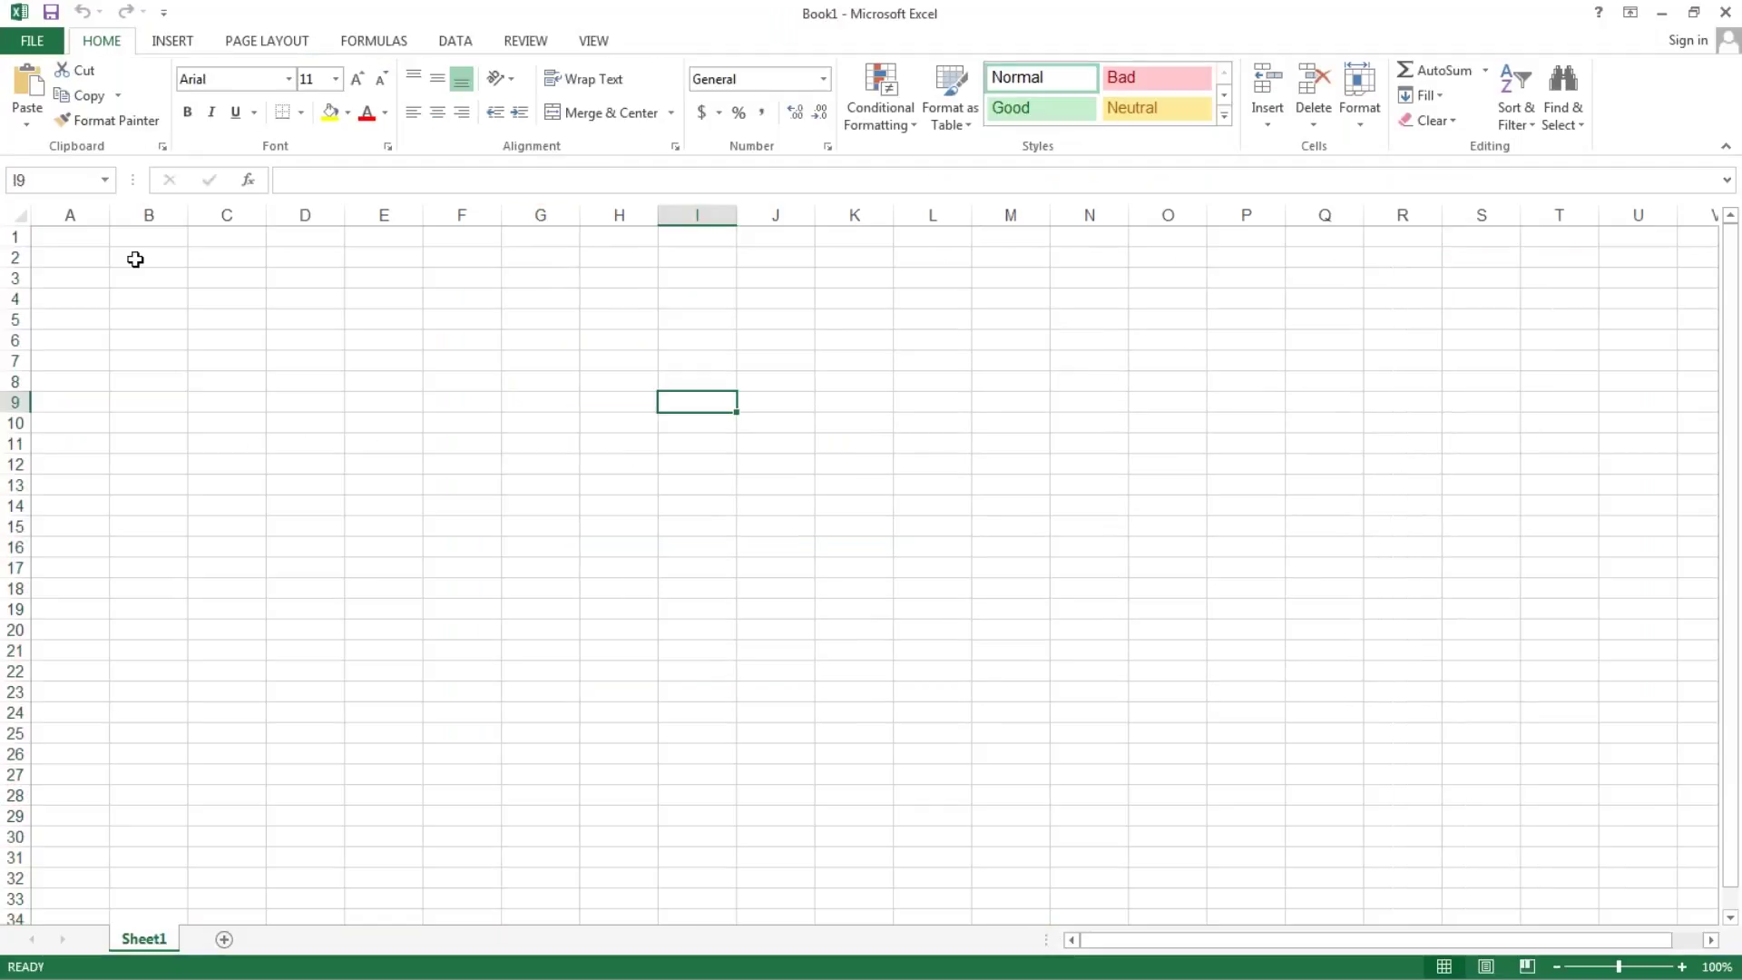
Step: Enter the title "cable 1" in A2 and the column headers X, Y and Z in A3:C3
{"action": "left_click", "coordinate": [106, 262]}
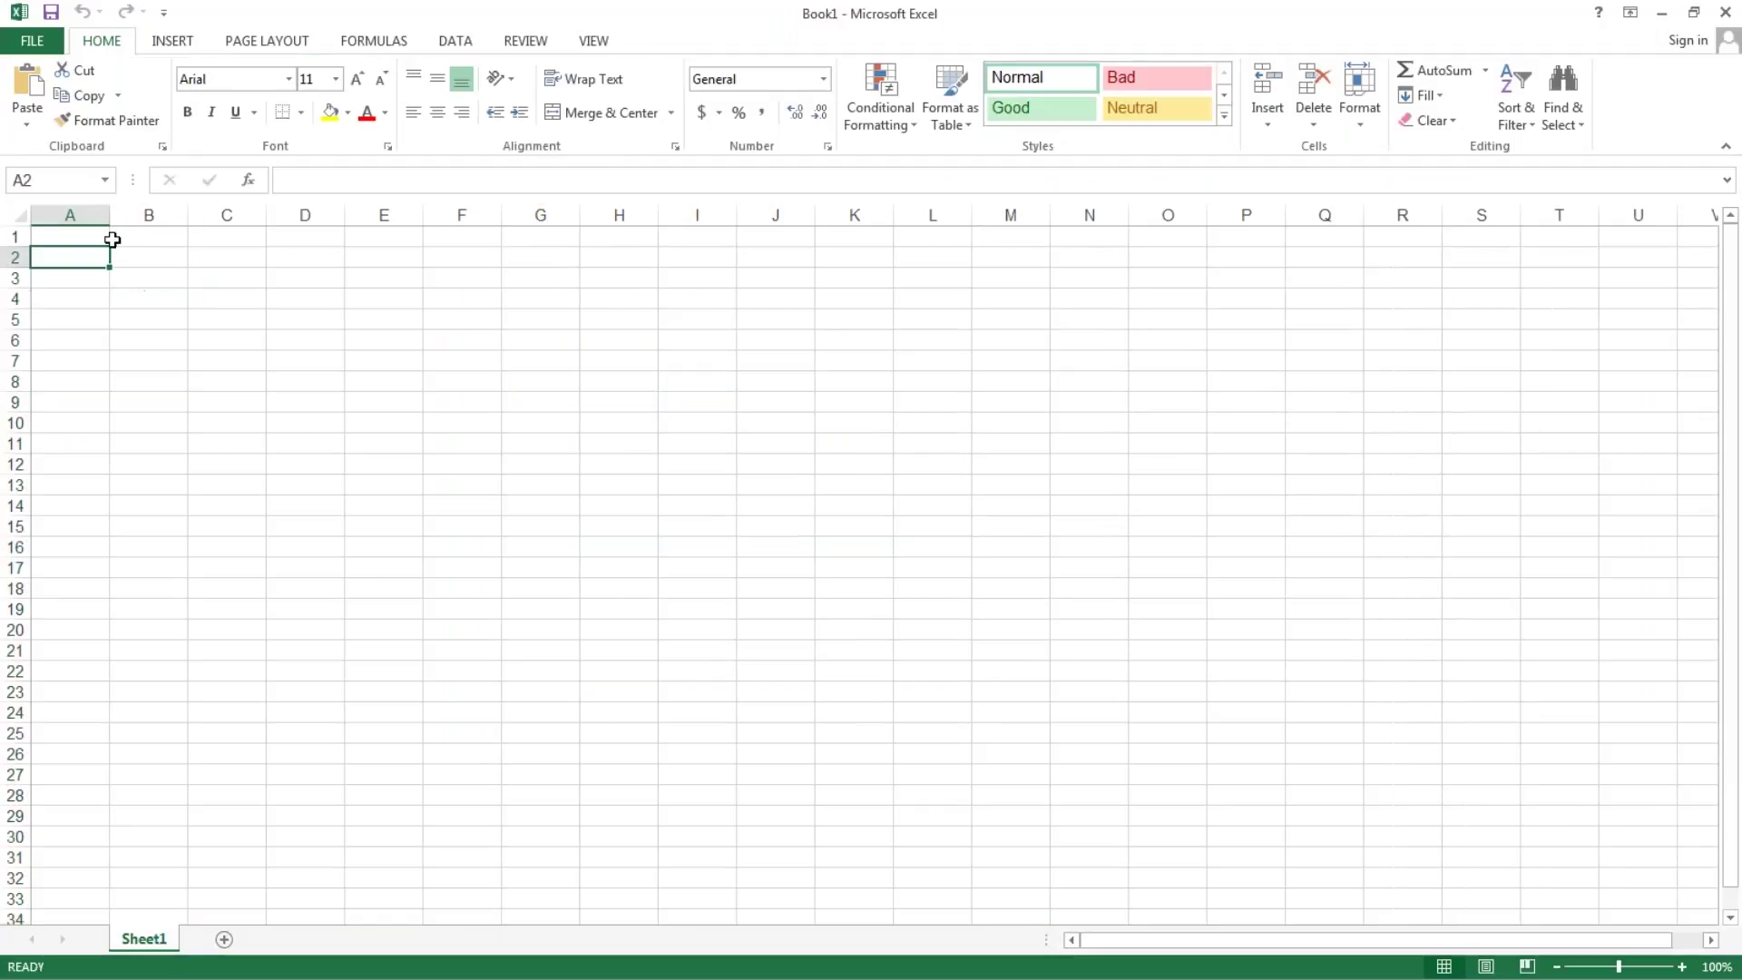
{"action": "type", "text": "cable 1"}
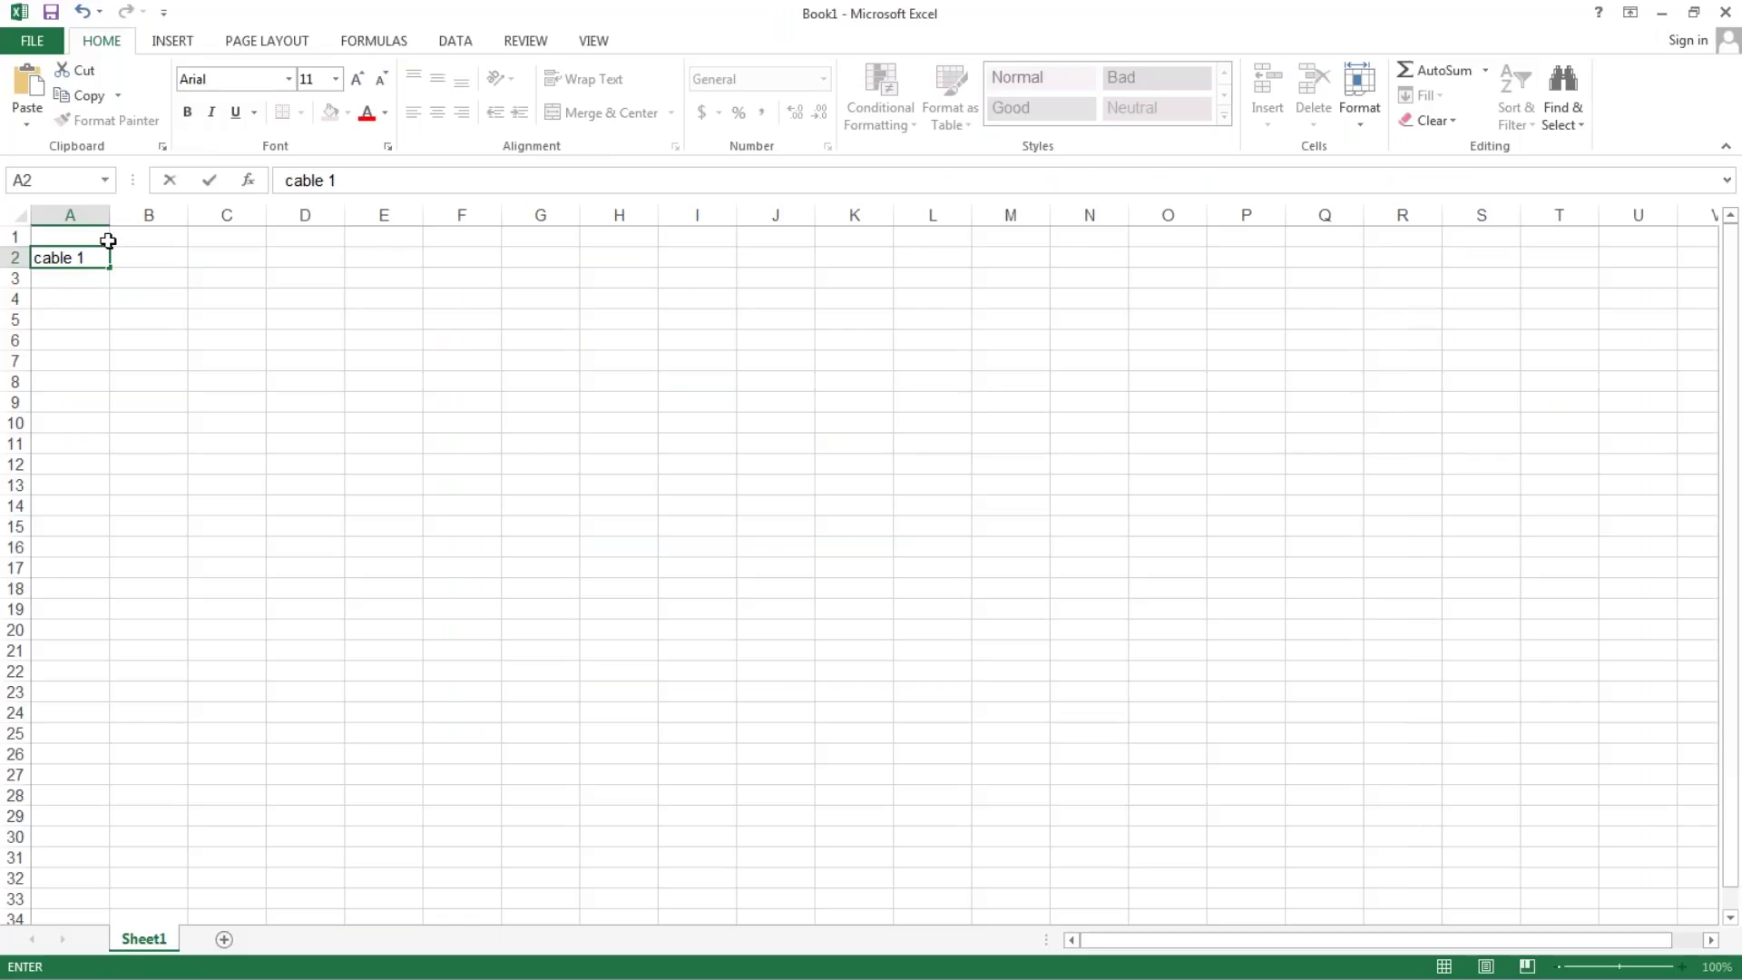
{"action": "left_click", "coordinate": [70, 279]}
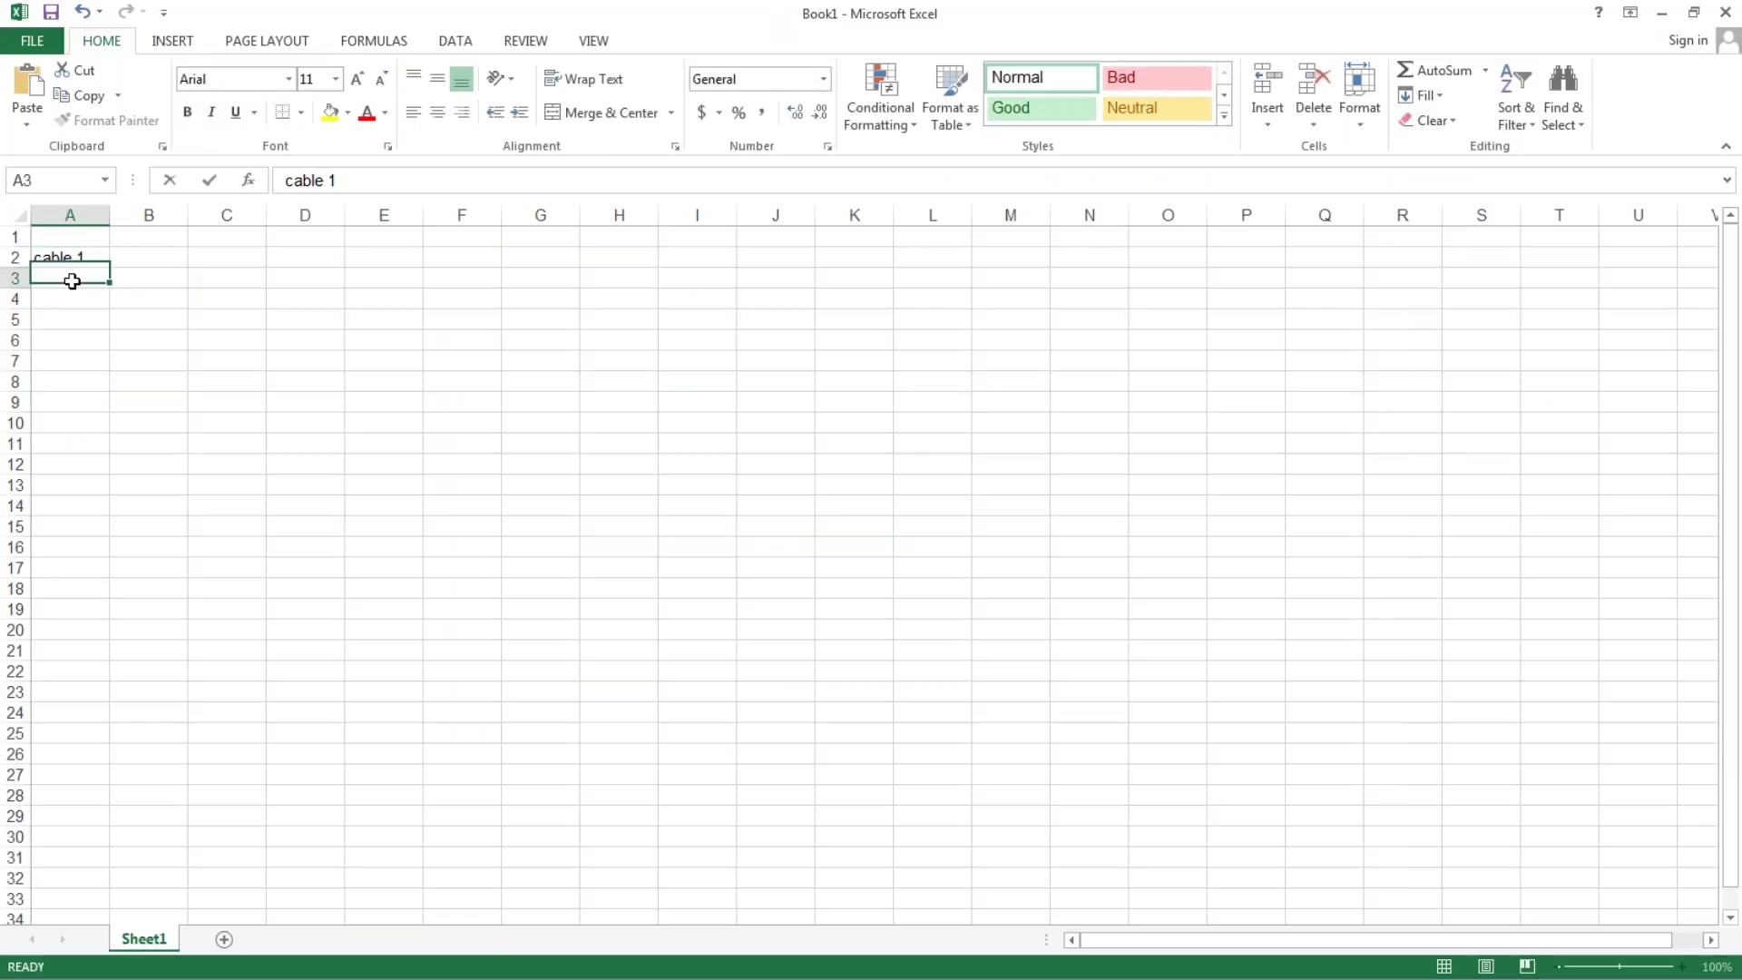
{"action": "type", "text": "X"}
{"action": "key", "text": "Tab"}
{"action": "type", "text": "Y"}
{"action": "key", "text": "Tab"}
{"action": "type", "text": "Z"}
{"action": "key", "text": "Tab"}
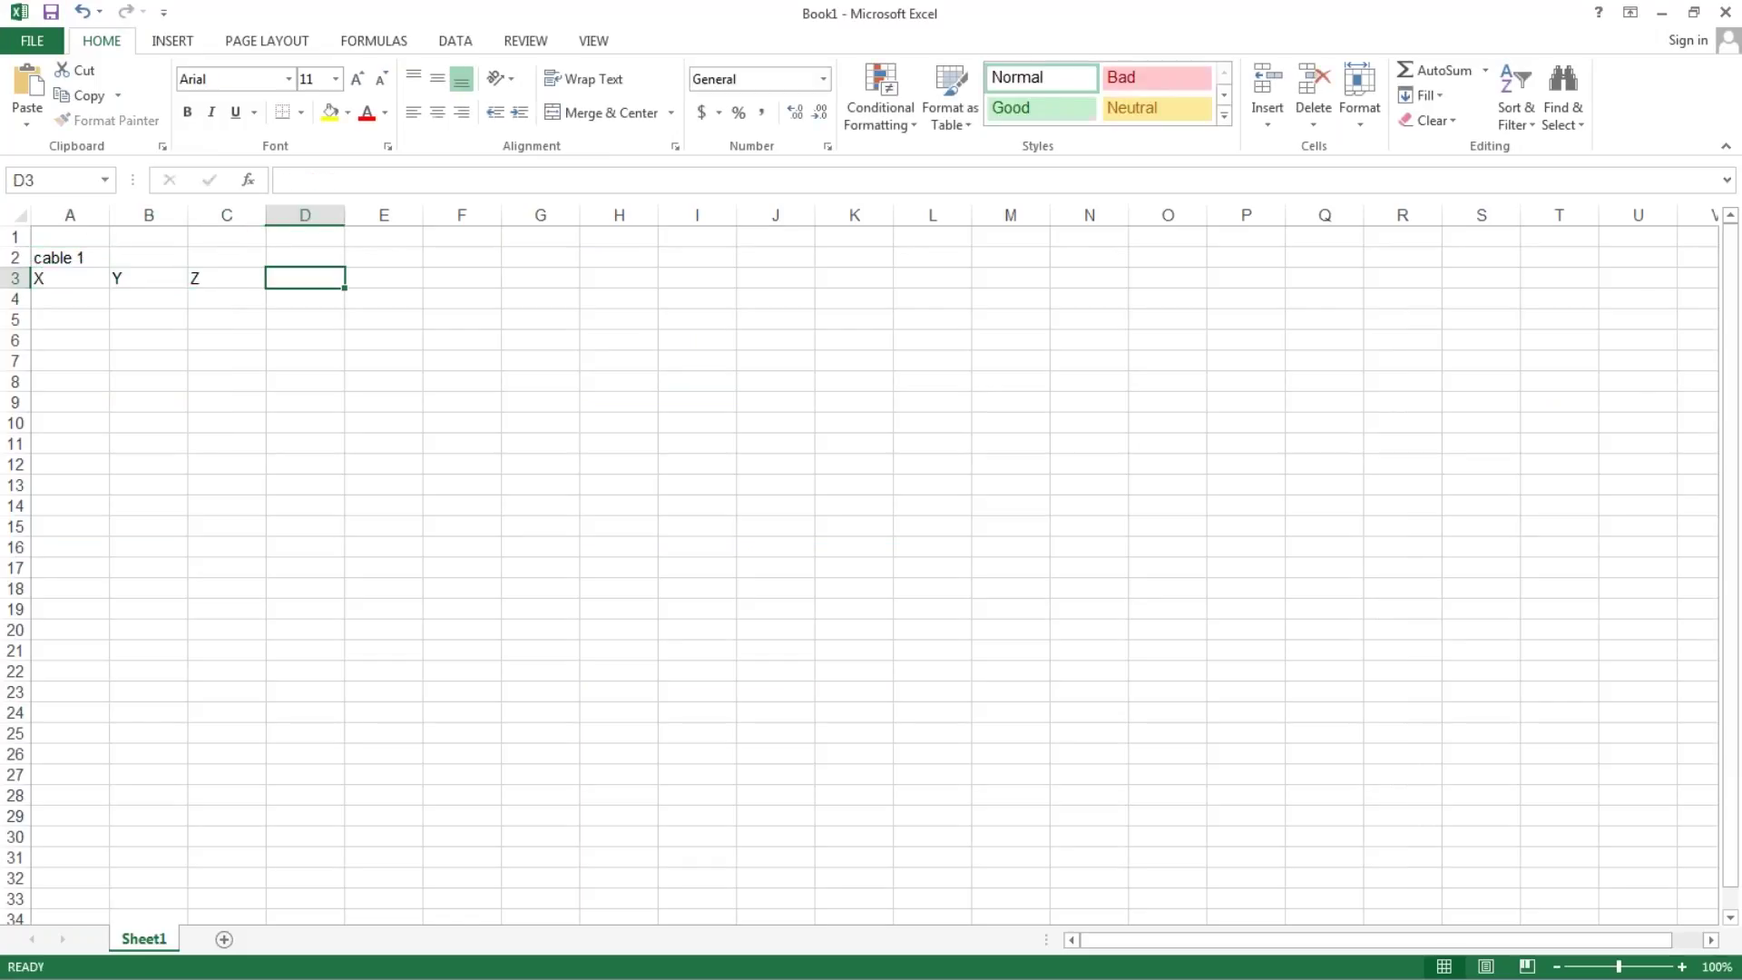
Step: Merge and center the cable 1 title across A2:C2, and center and bold the X, Y and Z headers
{"action": "left_click_drag", "start_coordinate": [62, 264], "coordinate": [207, 255]}
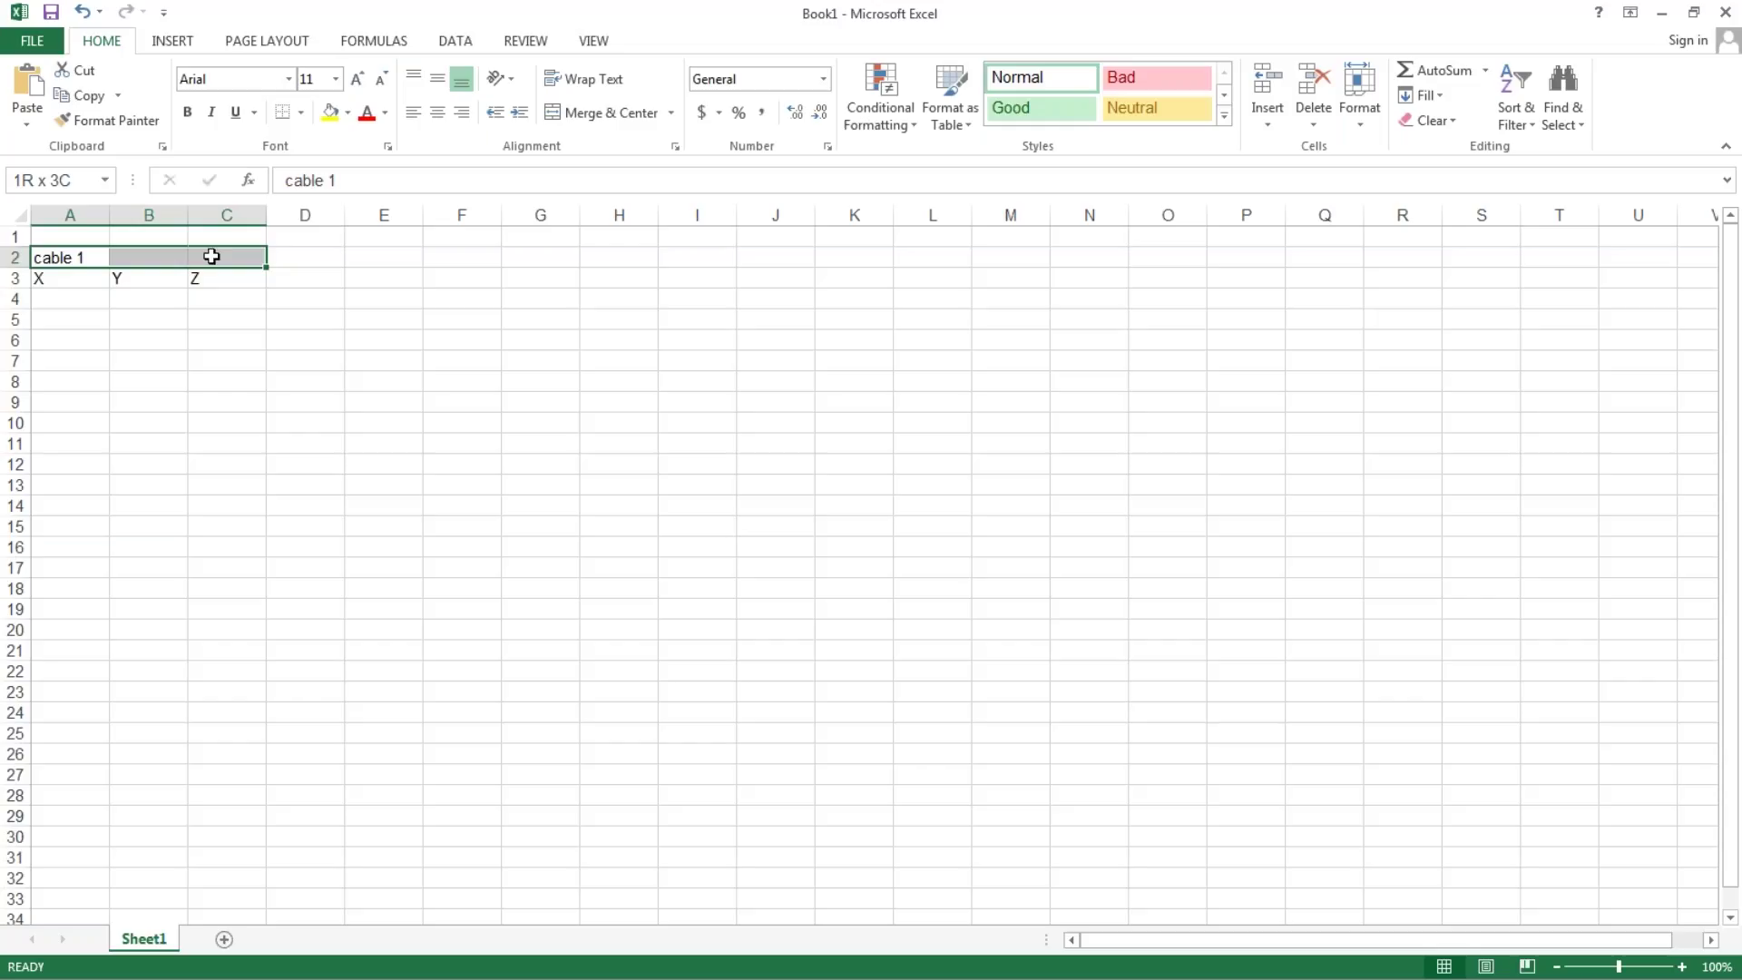
{"action": "left_click", "coordinate": [598, 111]}
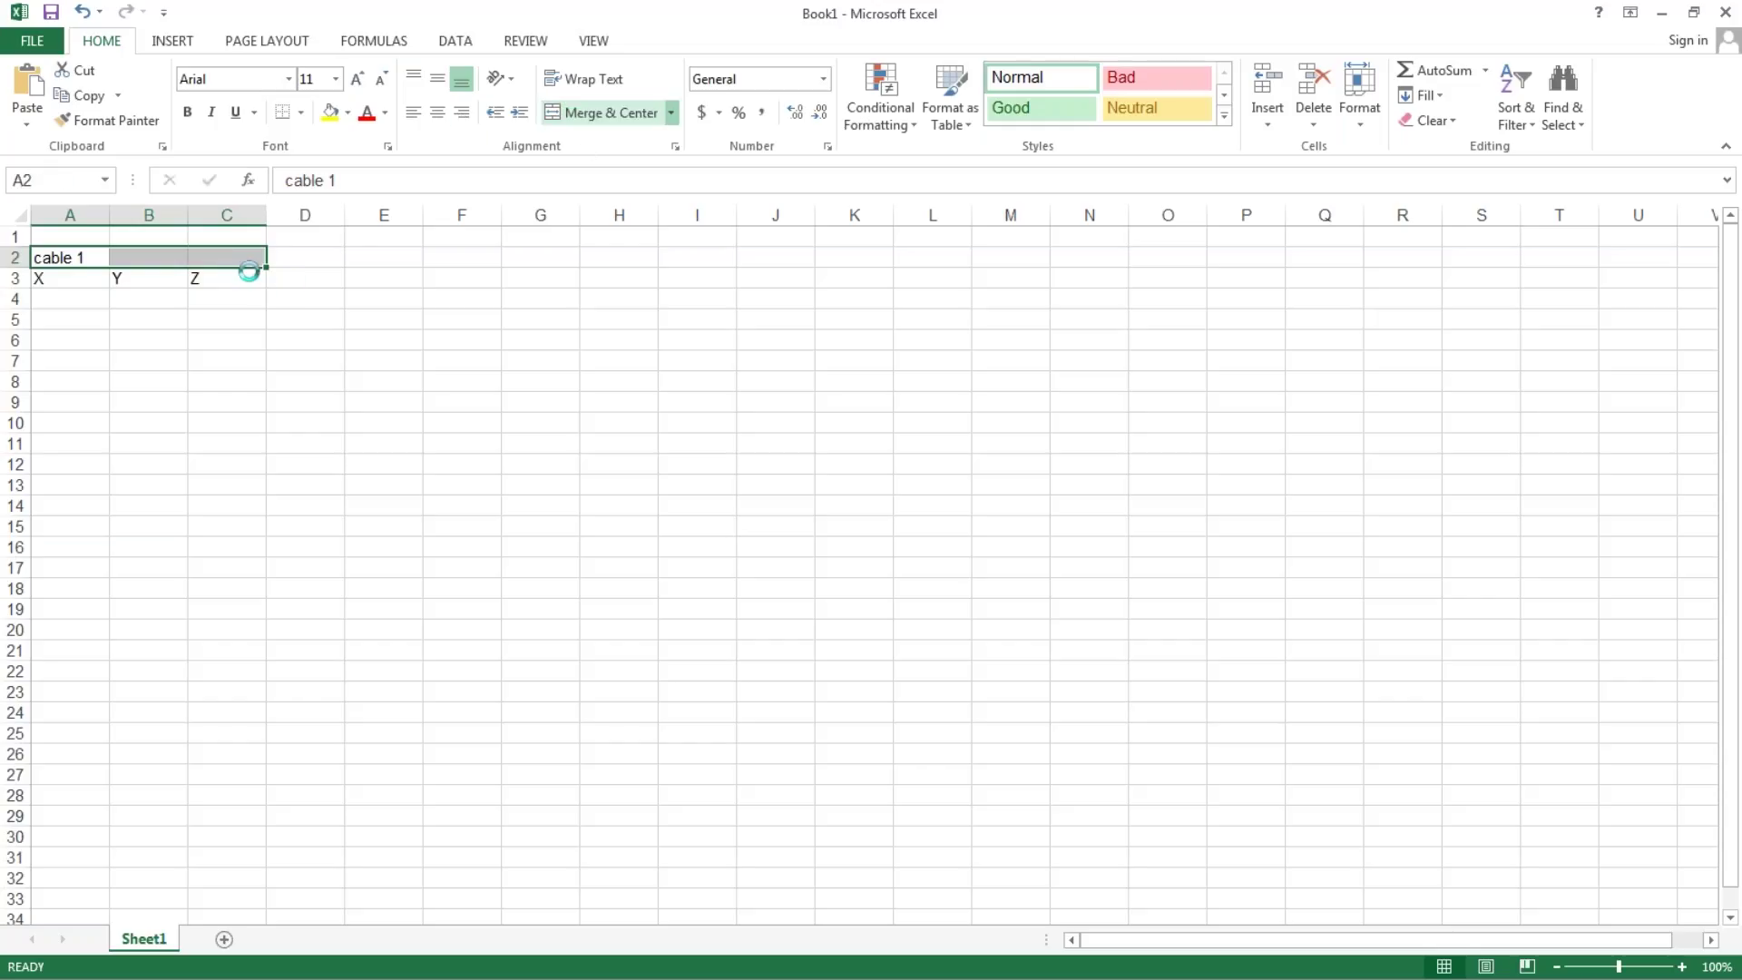
{"action": "left_click", "coordinate": [60, 283]}
{"action": "left_click_drag", "start_coordinate": [59, 283], "coordinate": [222, 280]}
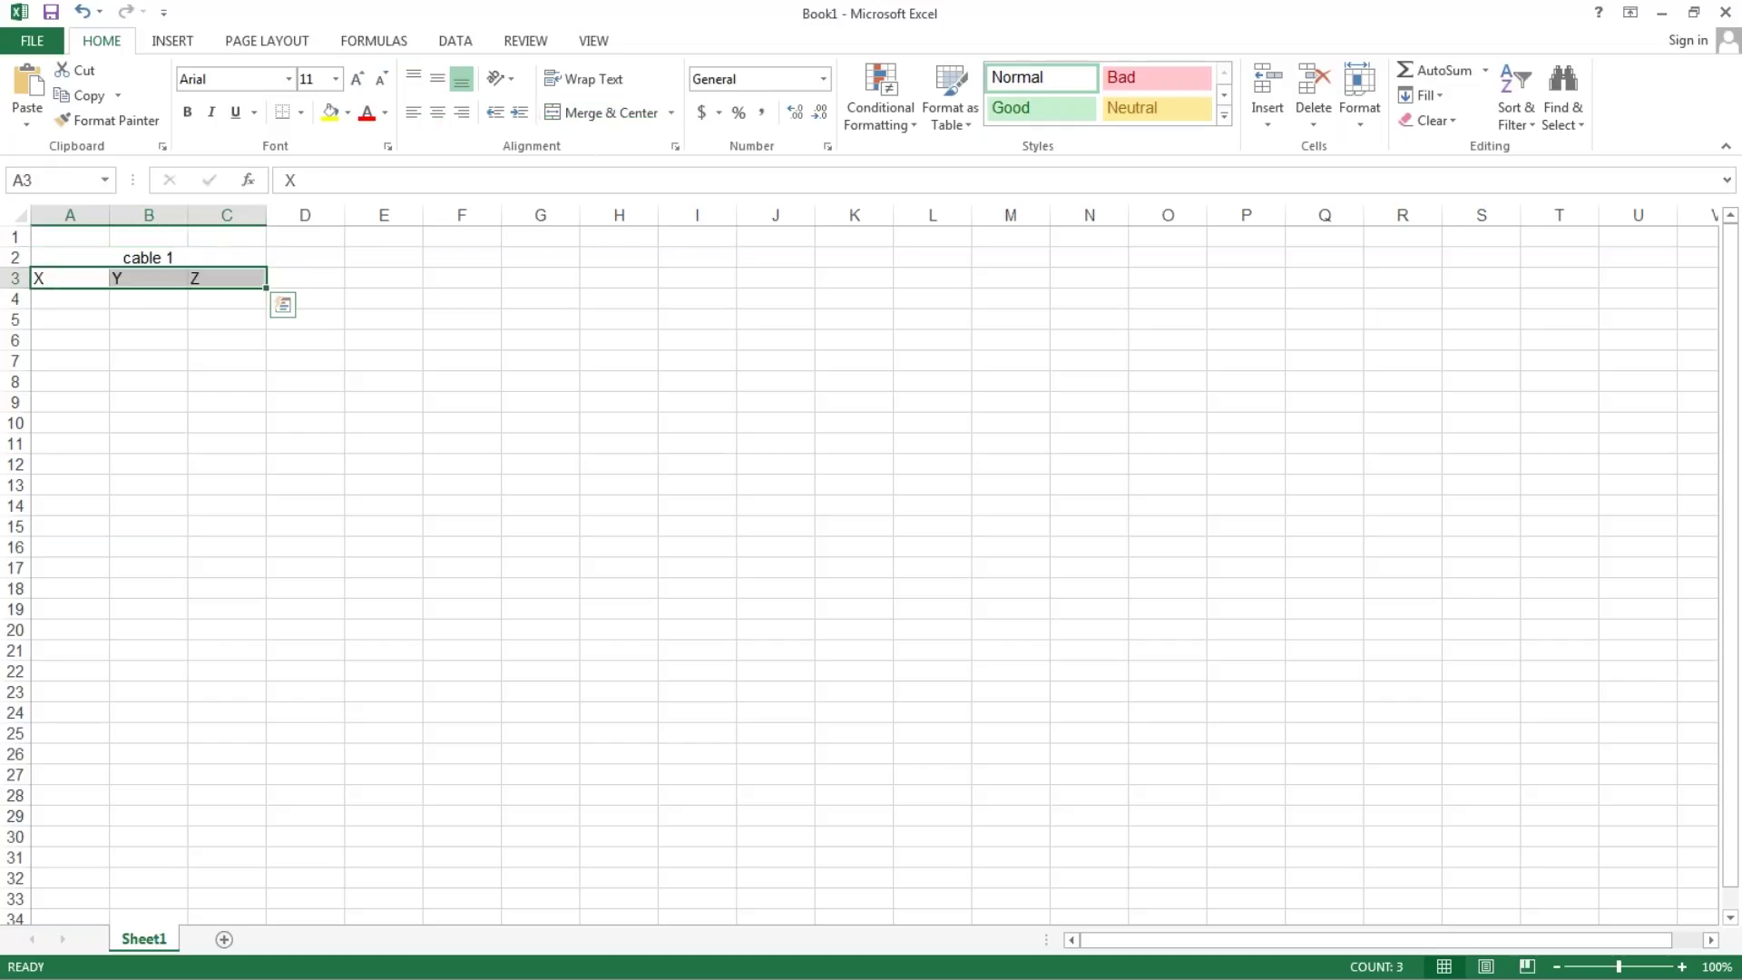
{"action": "left_click", "coordinate": [436, 113]}
{"action": "left_click", "coordinate": [437, 80]}
{"action": "left_click", "coordinate": [187, 112]}
{"action": "left_click", "coordinate": [243, 376]}
Step: Fill the X column in A4:A14 with the series 1 to 11, clearing any values beyond 11
{"action": "left_click", "coordinate": [82, 300]}
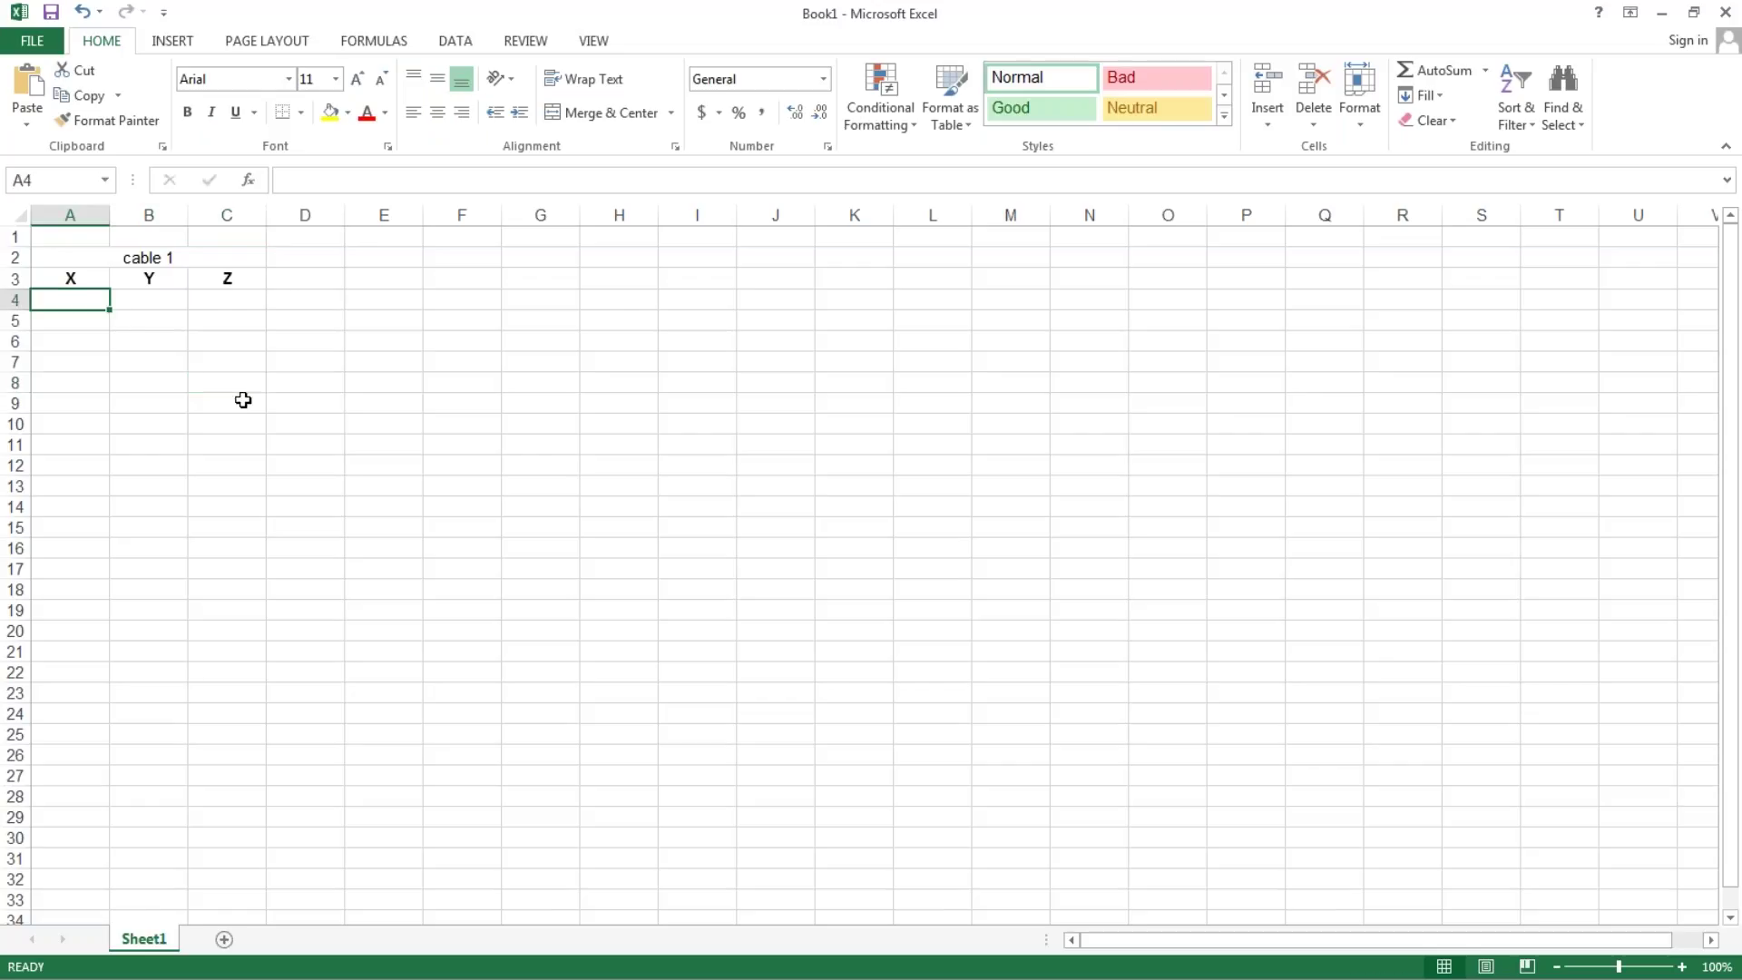
{"action": "type", "text": "1"}
{"action": "key", "text": "Return"}
{"action": "type", "text": "2"}
{"action": "key", "text": "Return"}
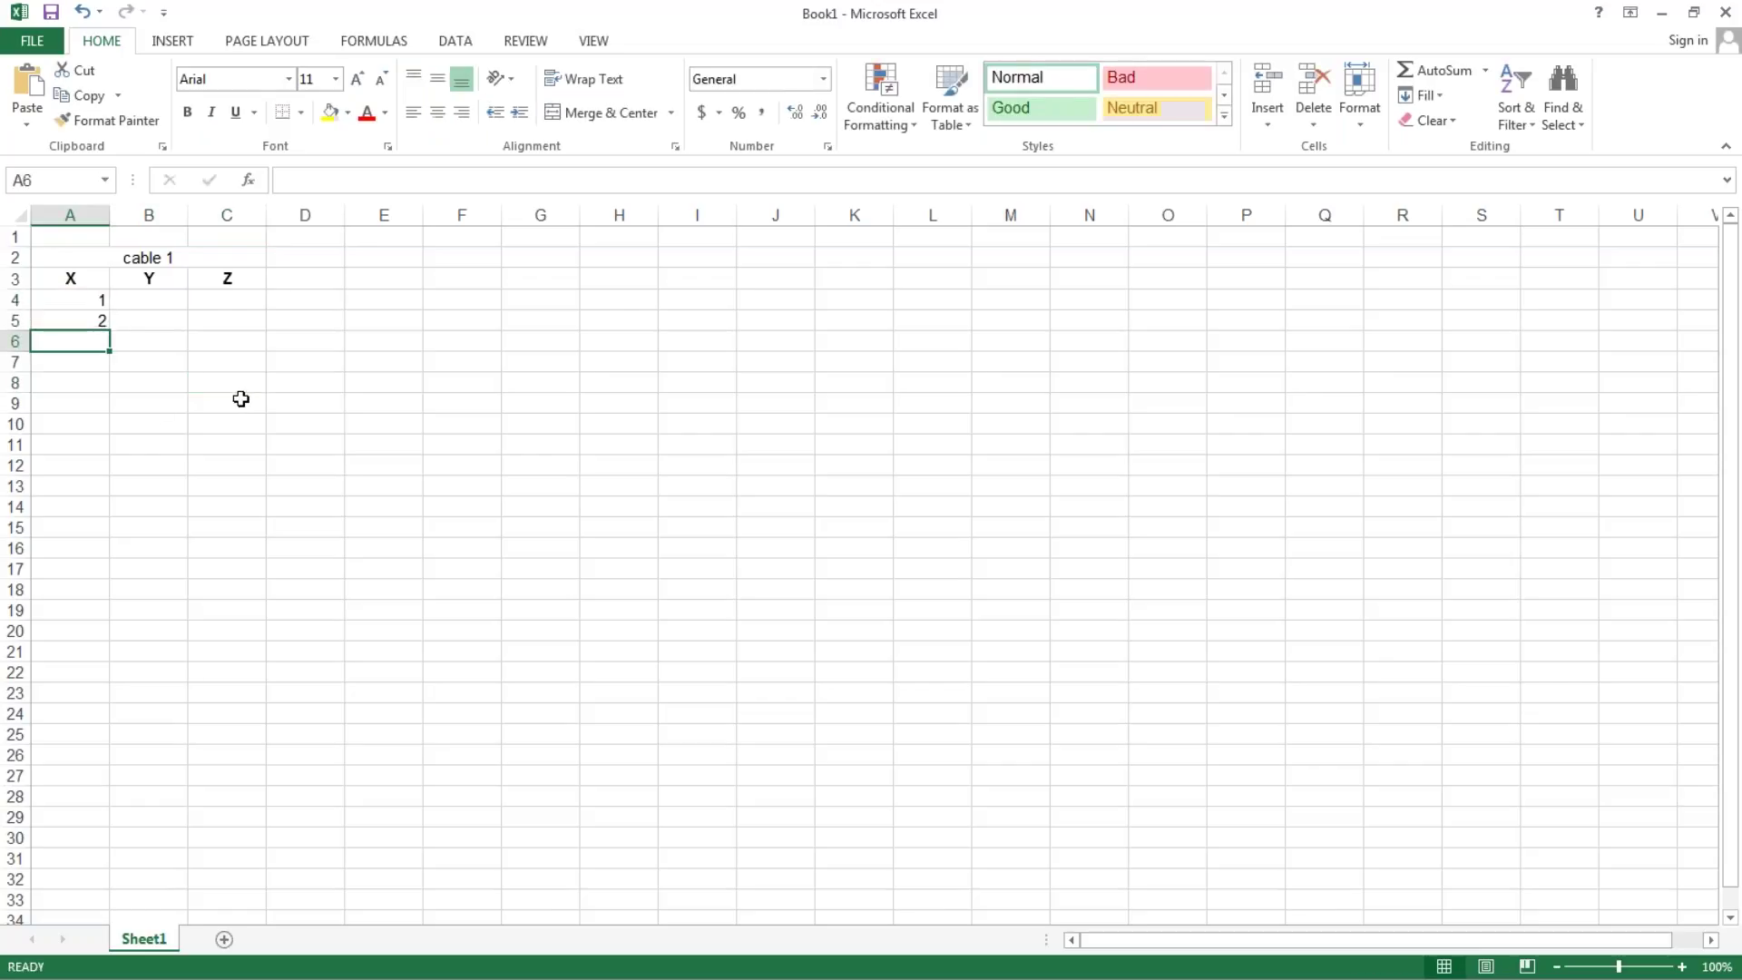
{"action": "left_click", "coordinate": [95, 424]}
{"action": "left_click_drag", "start_coordinate": [91, 300], "coordinate": [96, 548]}
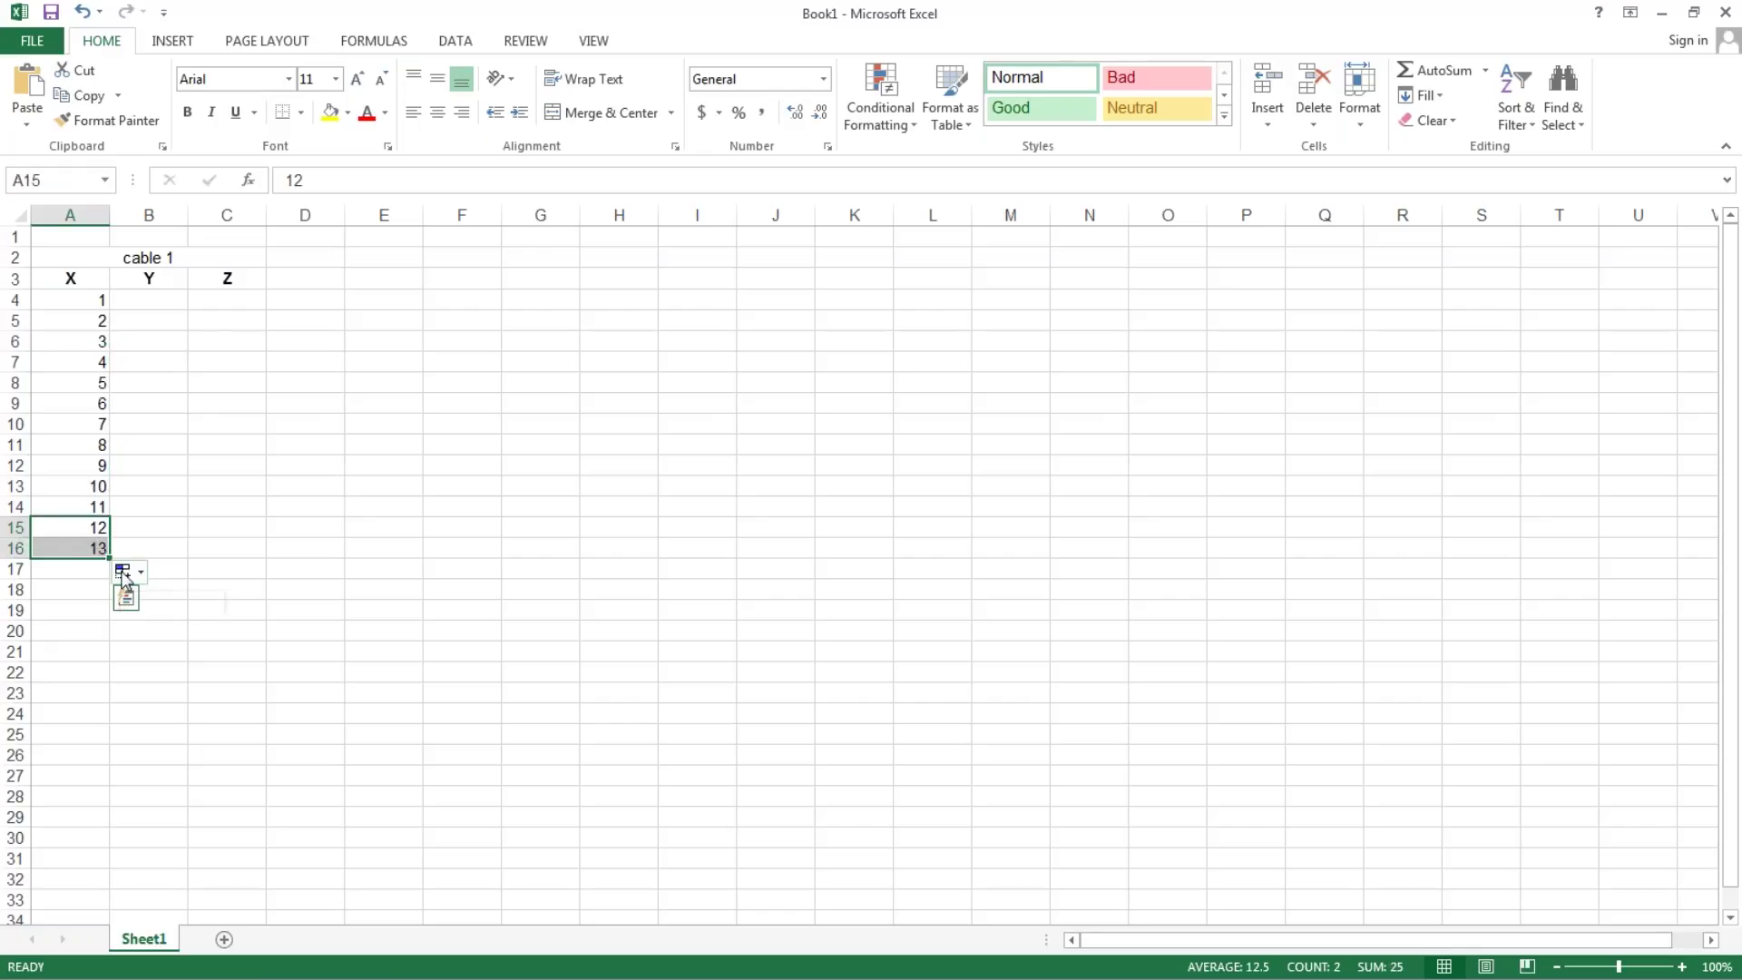
{"action": "key", "text": "Delete"}
{"action": "left_click", "coordinate": [253, 591]}
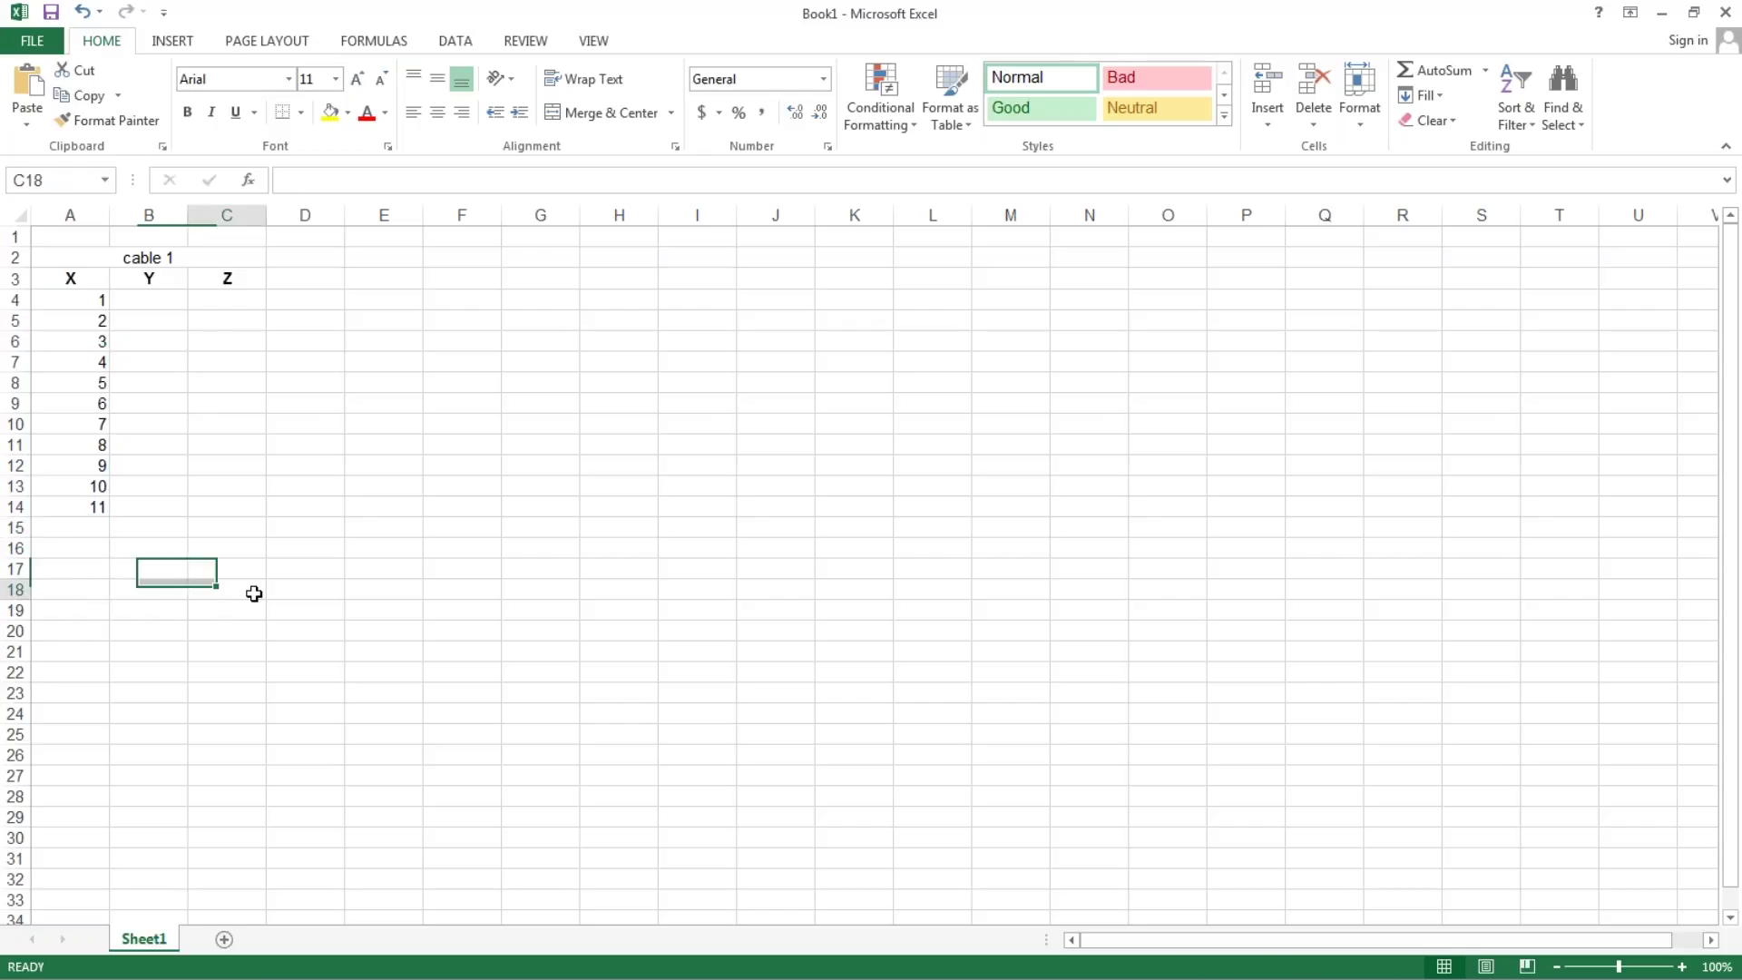
Step: Fill the Y column in B4:B14 with 0
{"action": "left_click", "coordinate": [149, 300]}
{"action": "type", "text": "0"}
{"action": "key", "text": "Return"}
{"action": "left_click_drag", "start_coordinate": [189, 311], "coordinate": [192, 513]}
Step: Enter -0.3 as the first Z value in C4 and fill C5:C14 with the formula =C4-0.02
{"action": "left_click", "coordinate": [237, 299]}
{"action": "type", "text": "-.3"}
{"action": "key", "text": "Return"}
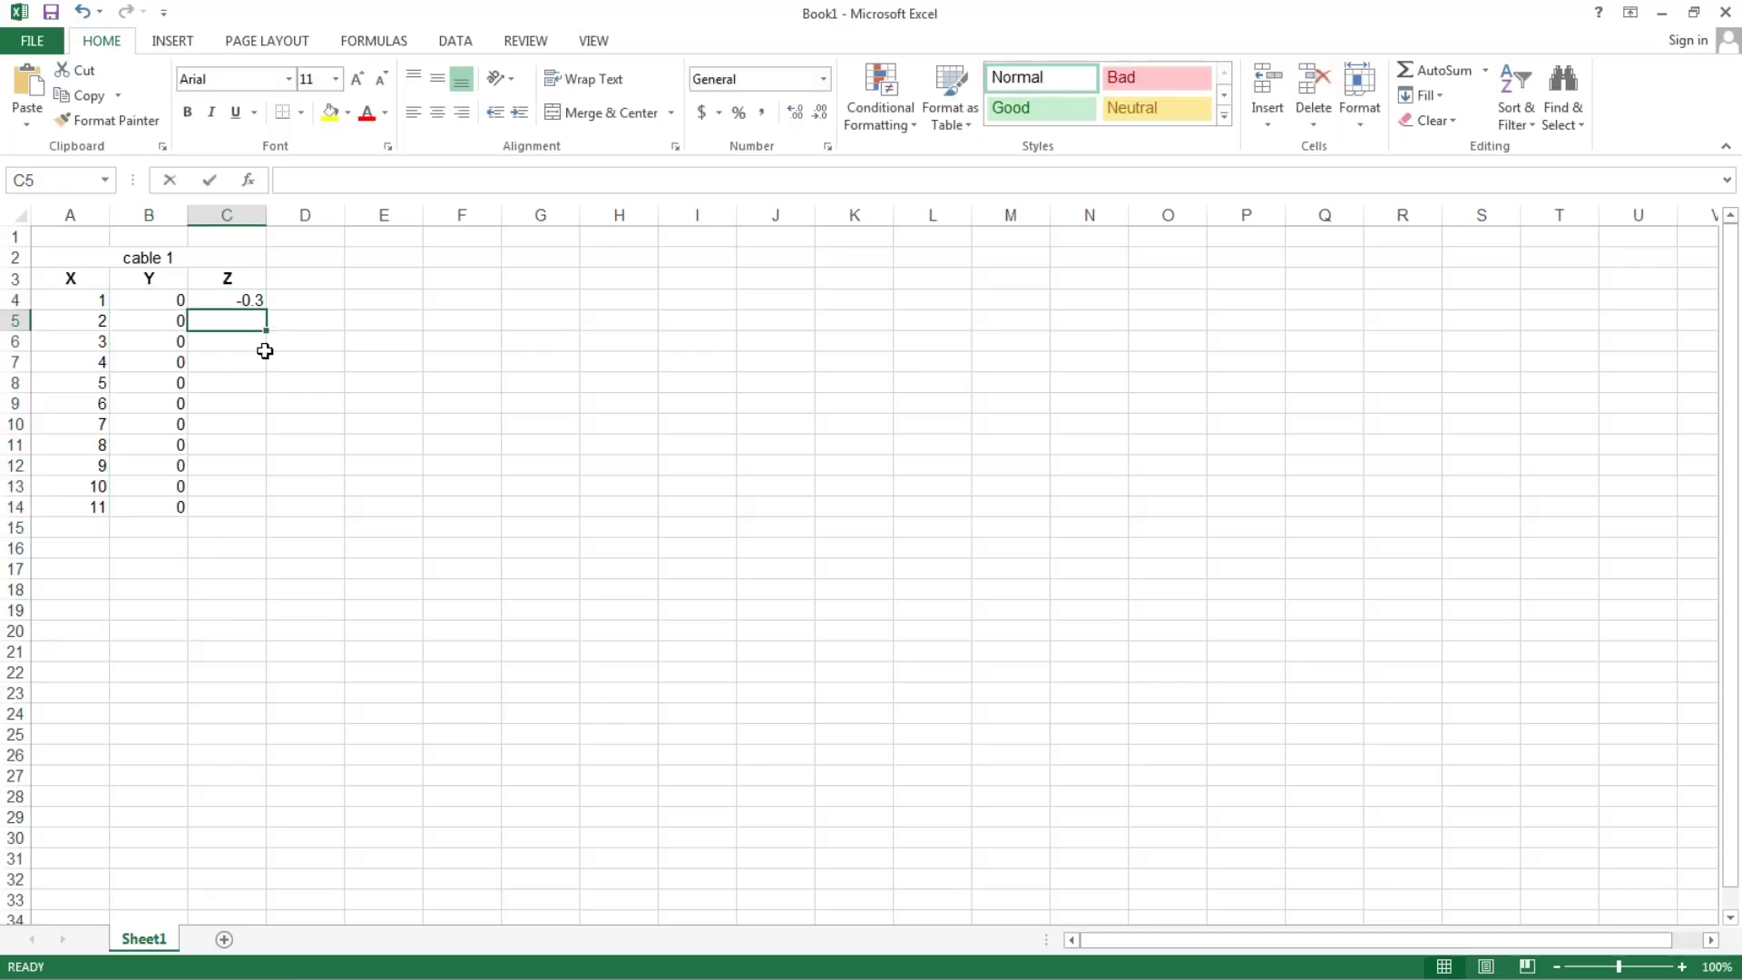
{"action": "type", "text": "="}
{"action": "left_click", "coordinate": [242, 299]}
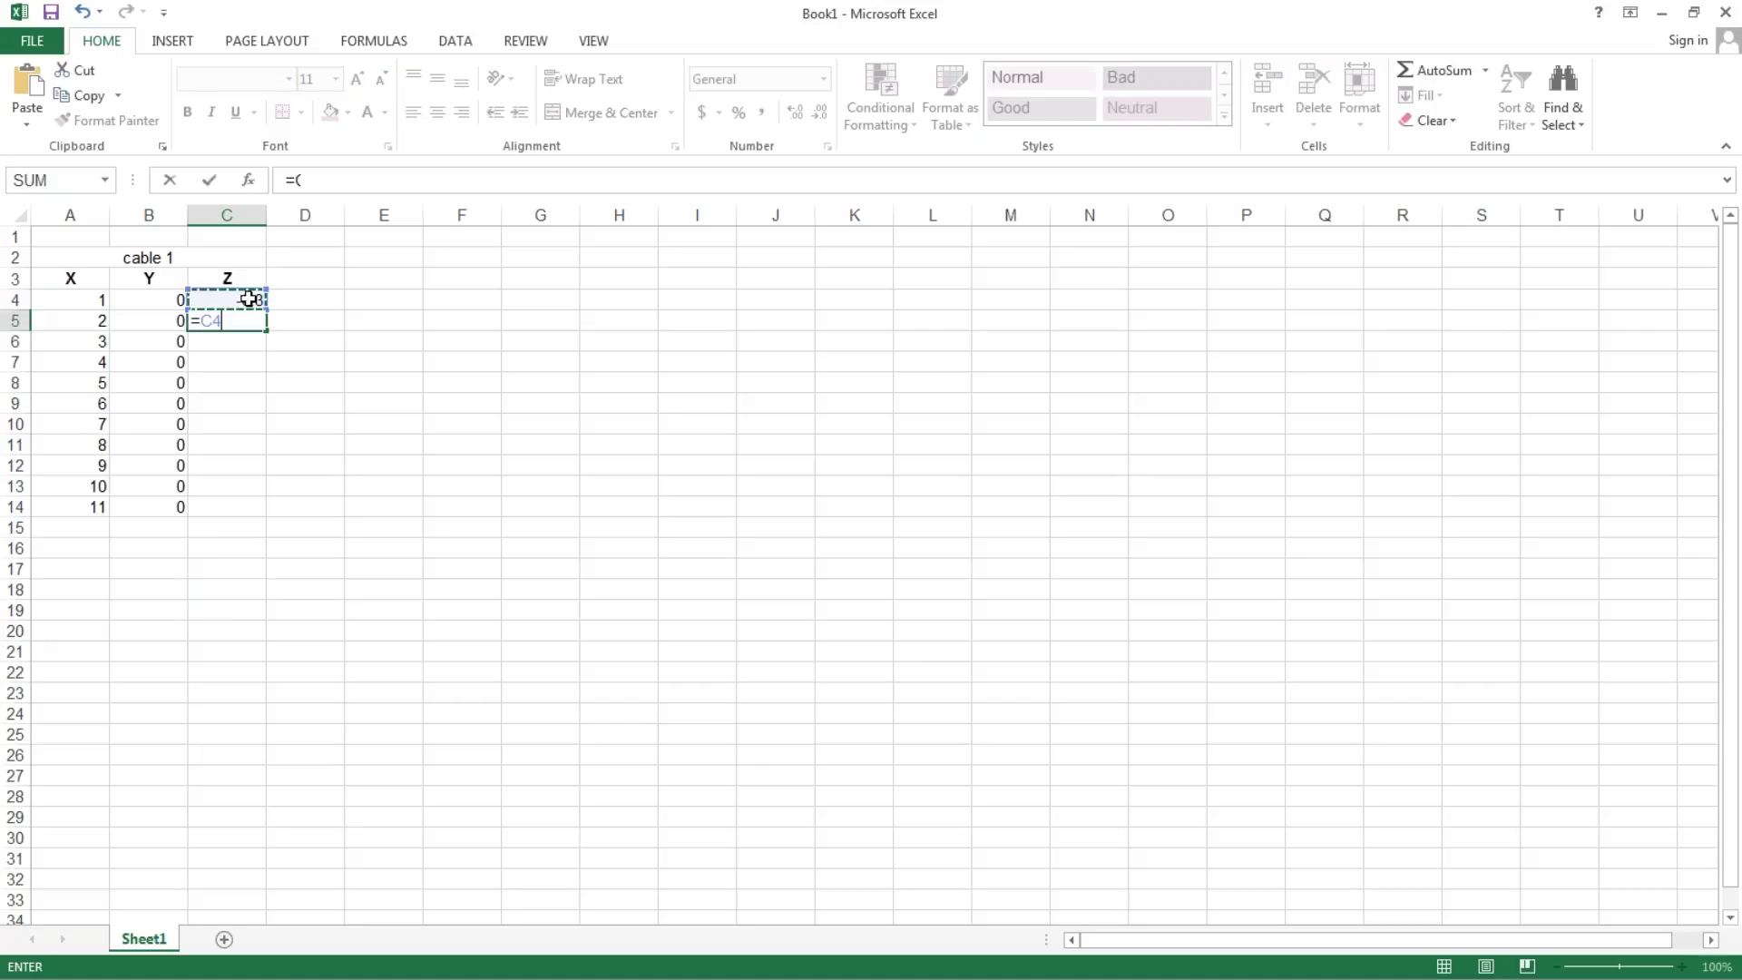
{"action": "left_click", "coordinate": [332, 181]}
{"action": "key", "text": "Return"}
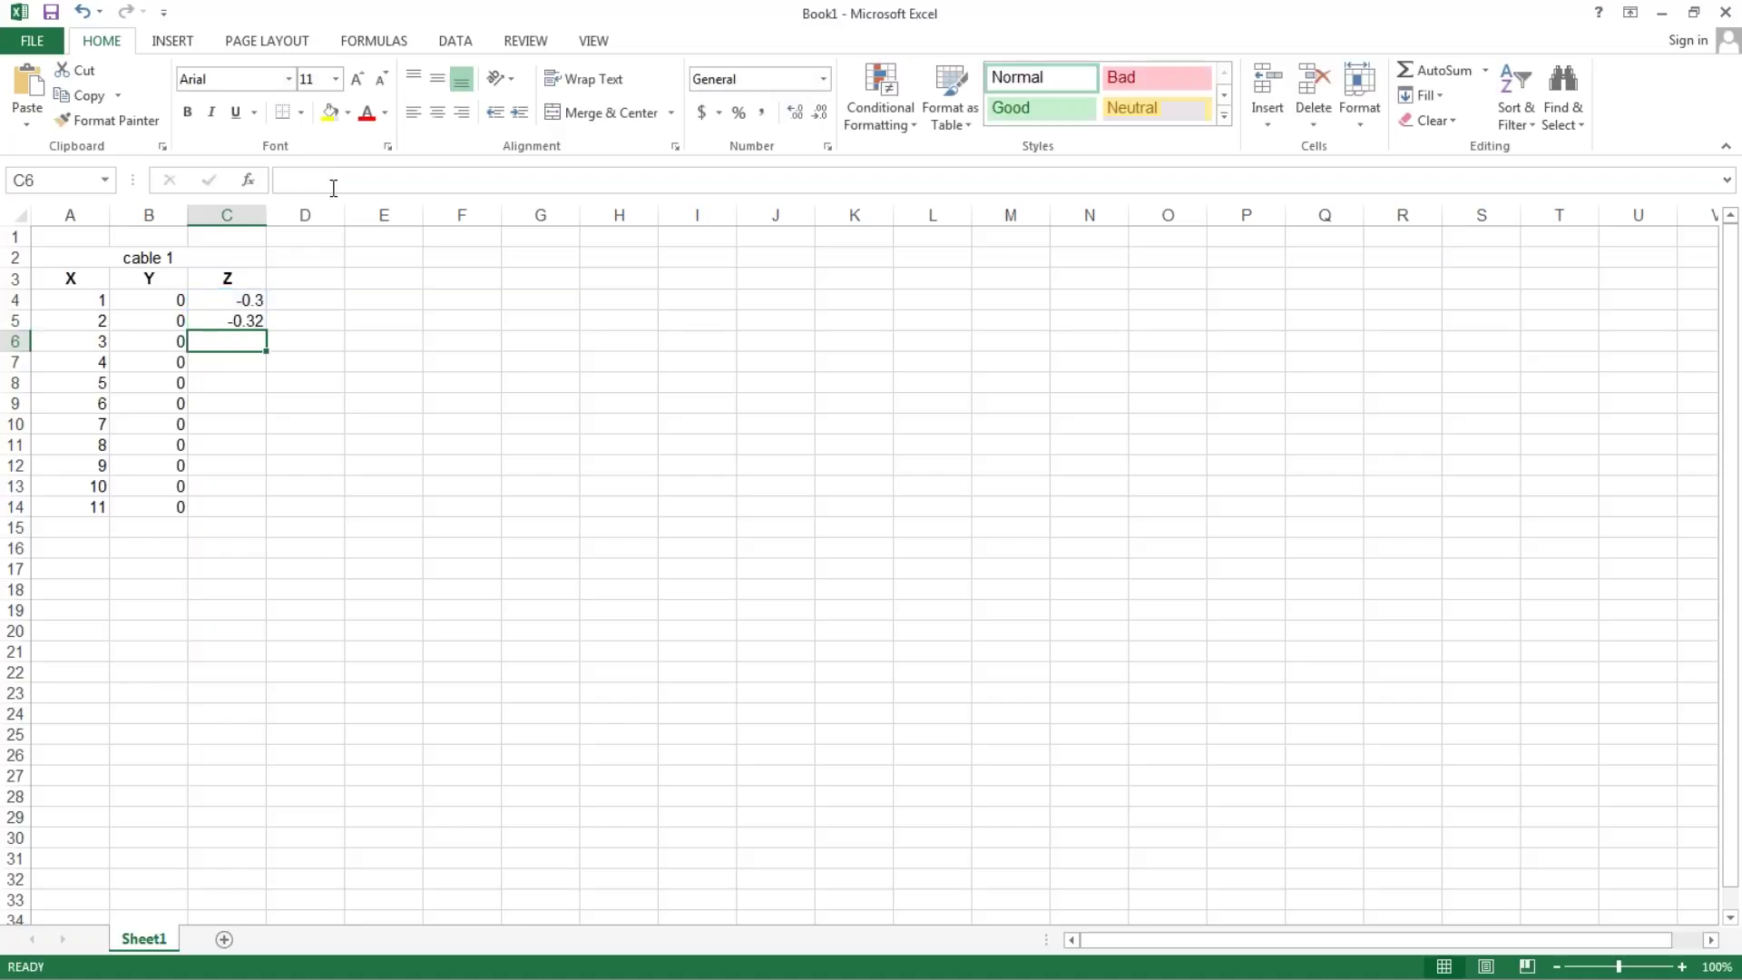
{"action": "left_click", "coordinate": [248, 322]}
{"action": "double_click", "coordinate": [267, 331]}
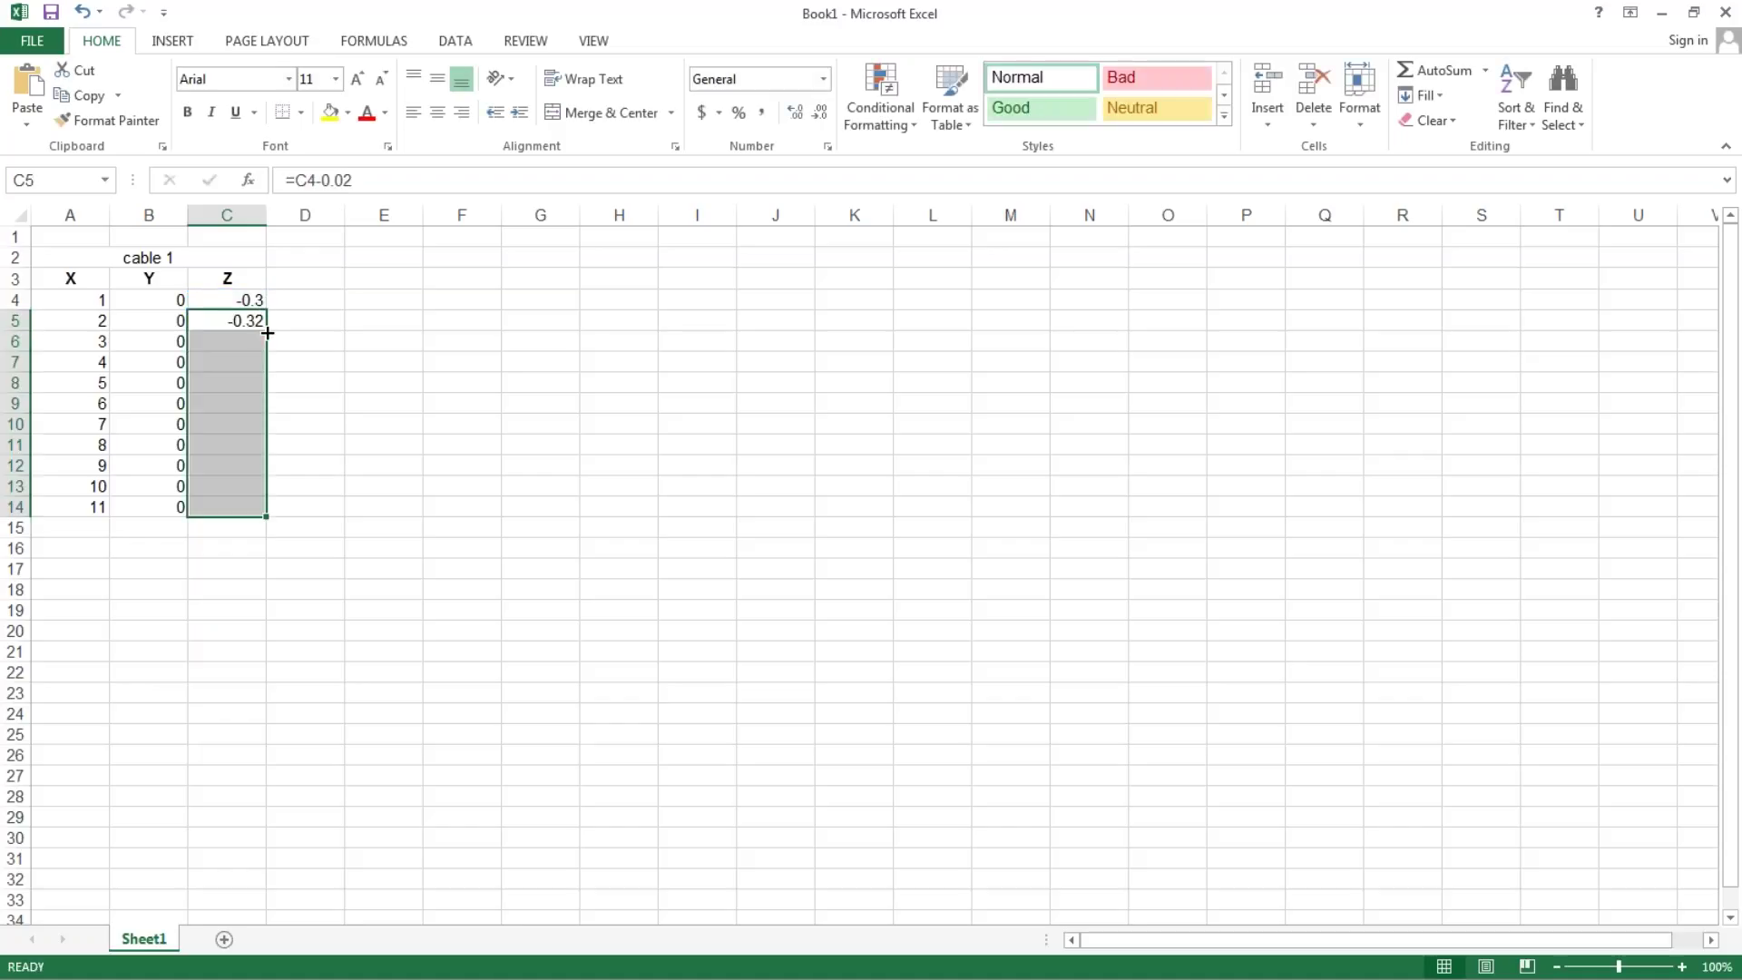
{"action": "left_click", "coordinate": [413, 427]}
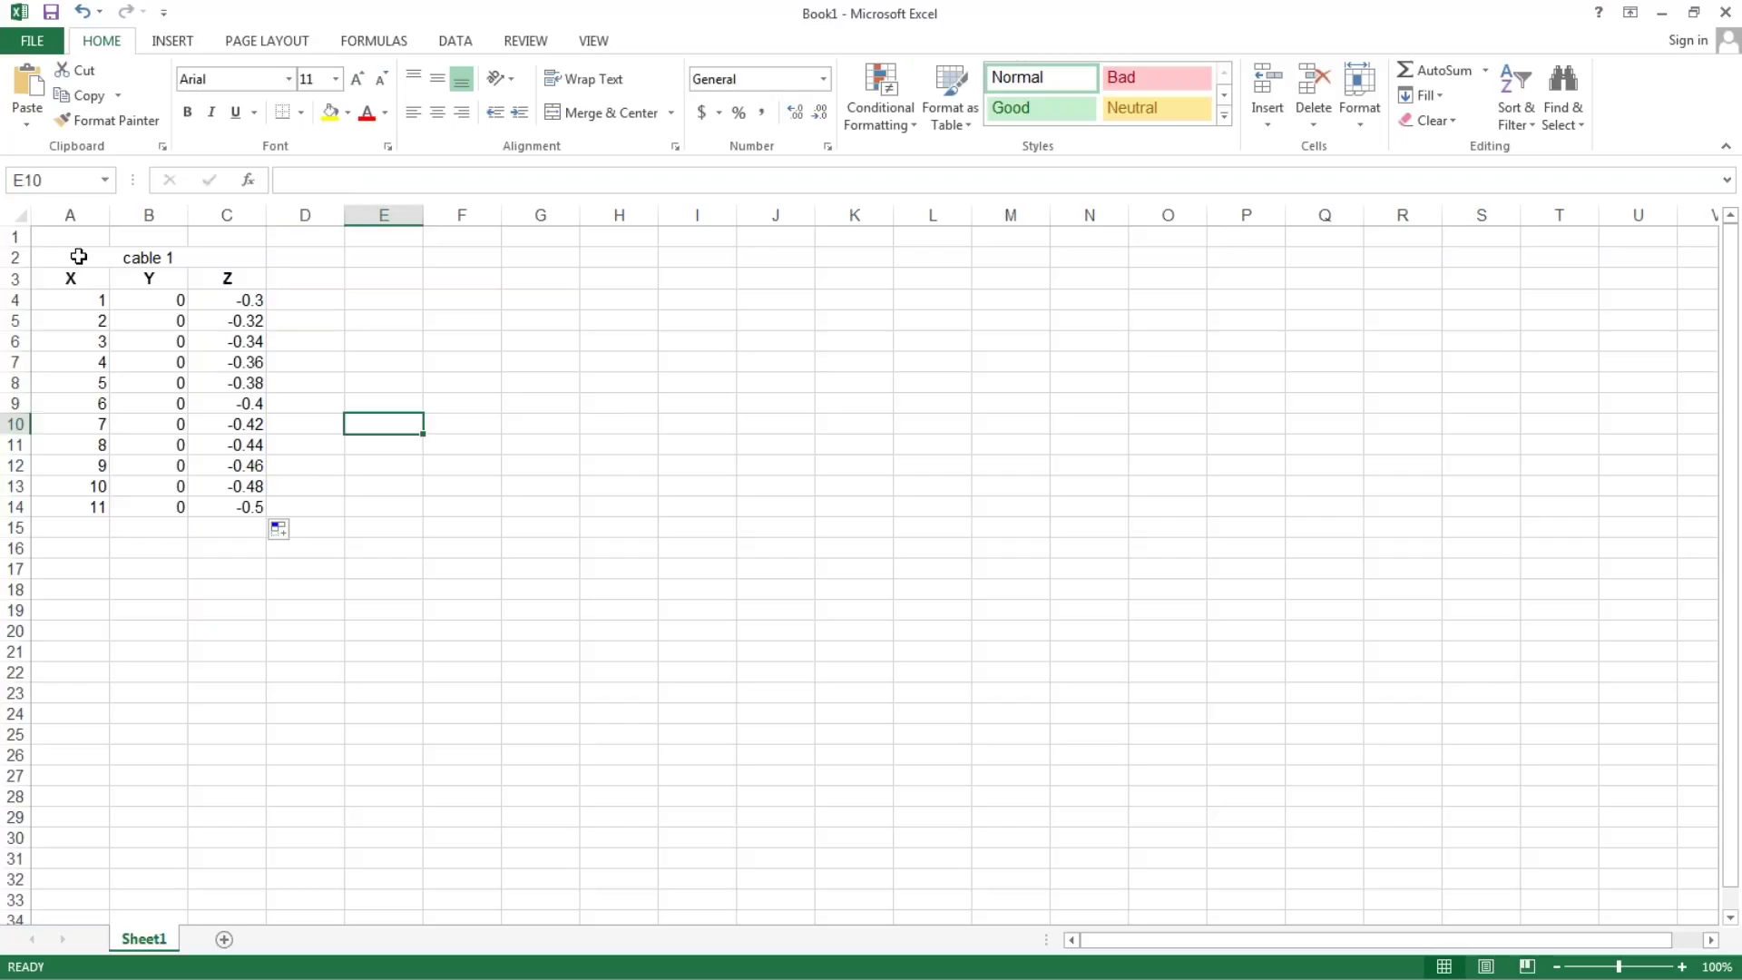
Step: Shade the cable 1 title and the X, Y, Z header cells in A2:C3 grey
{"action": "left_click_drag", "start_coordinate": [86, 260], "coordinate": [227, 277]}
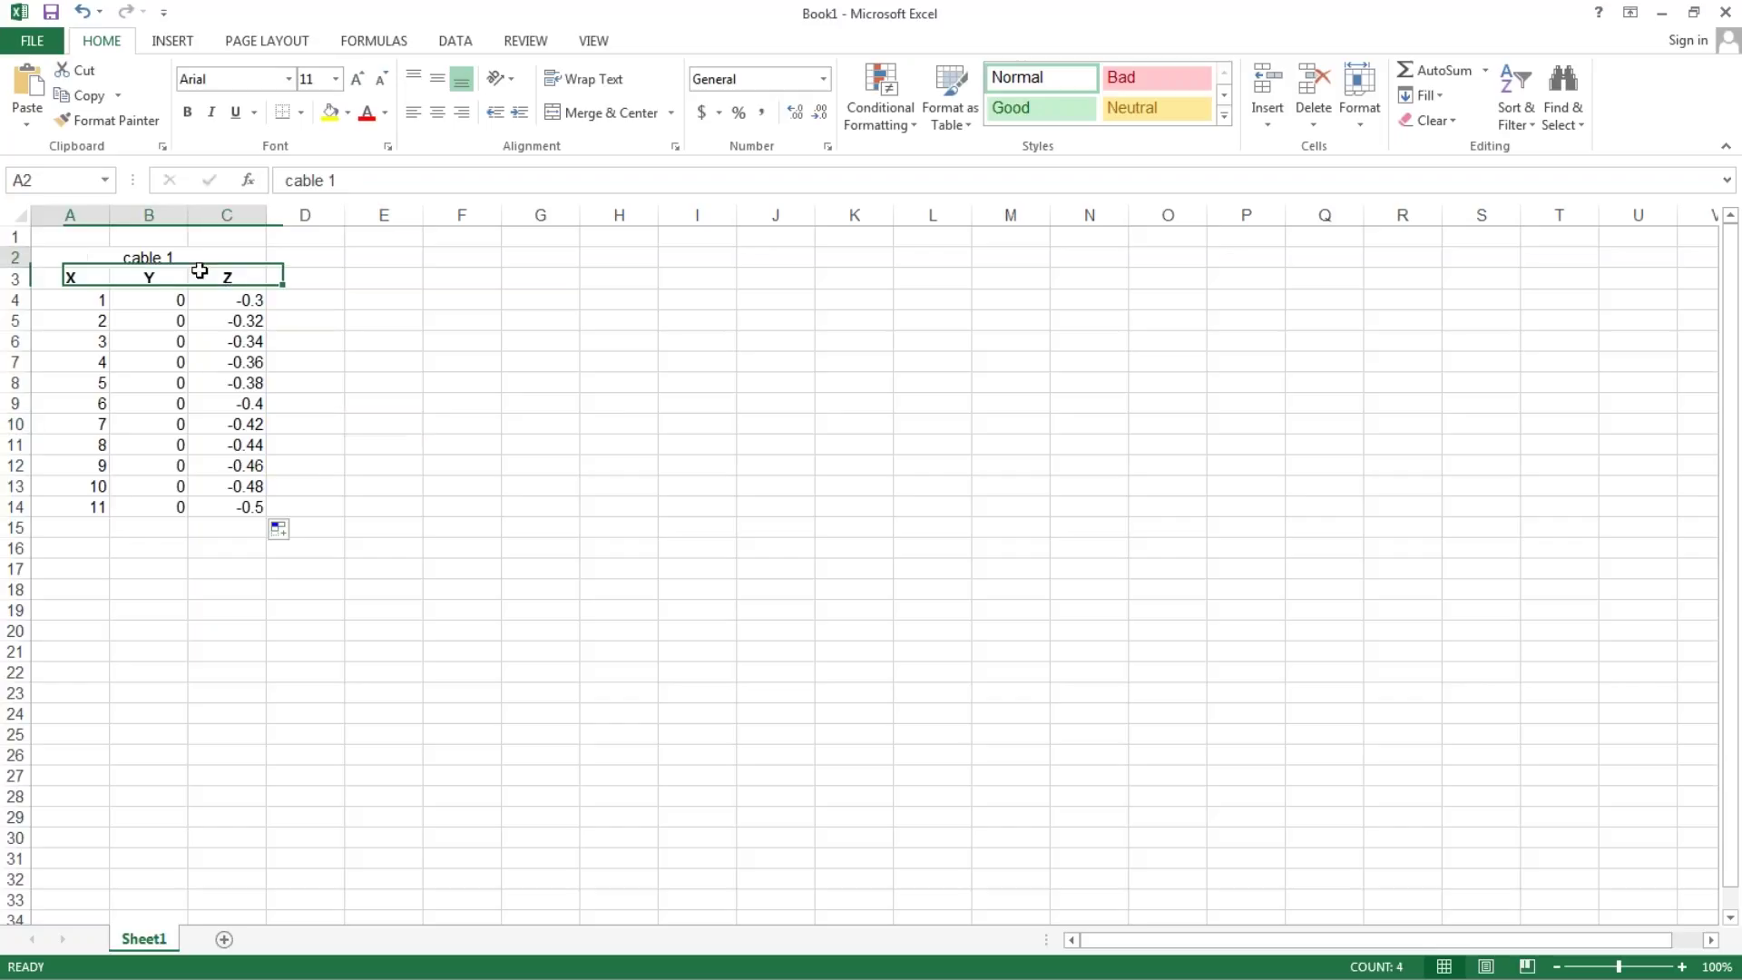
{"action": "left_click", "coordinate": [350, 116]}
{"action": "left_click", "coordinate": [371, 191]}
{"action": "left_click", "coordinate": [458, 387]}
Step: Apply borders to all cells of the cable 1 table in A2:C14 and hide the sheet's gridlines
{"action": "left_click_drag", "start_coordinate": [70, 263], "coordinate": [222, 502]}
{"action": "left_click", "coordinate": [302, 113]}
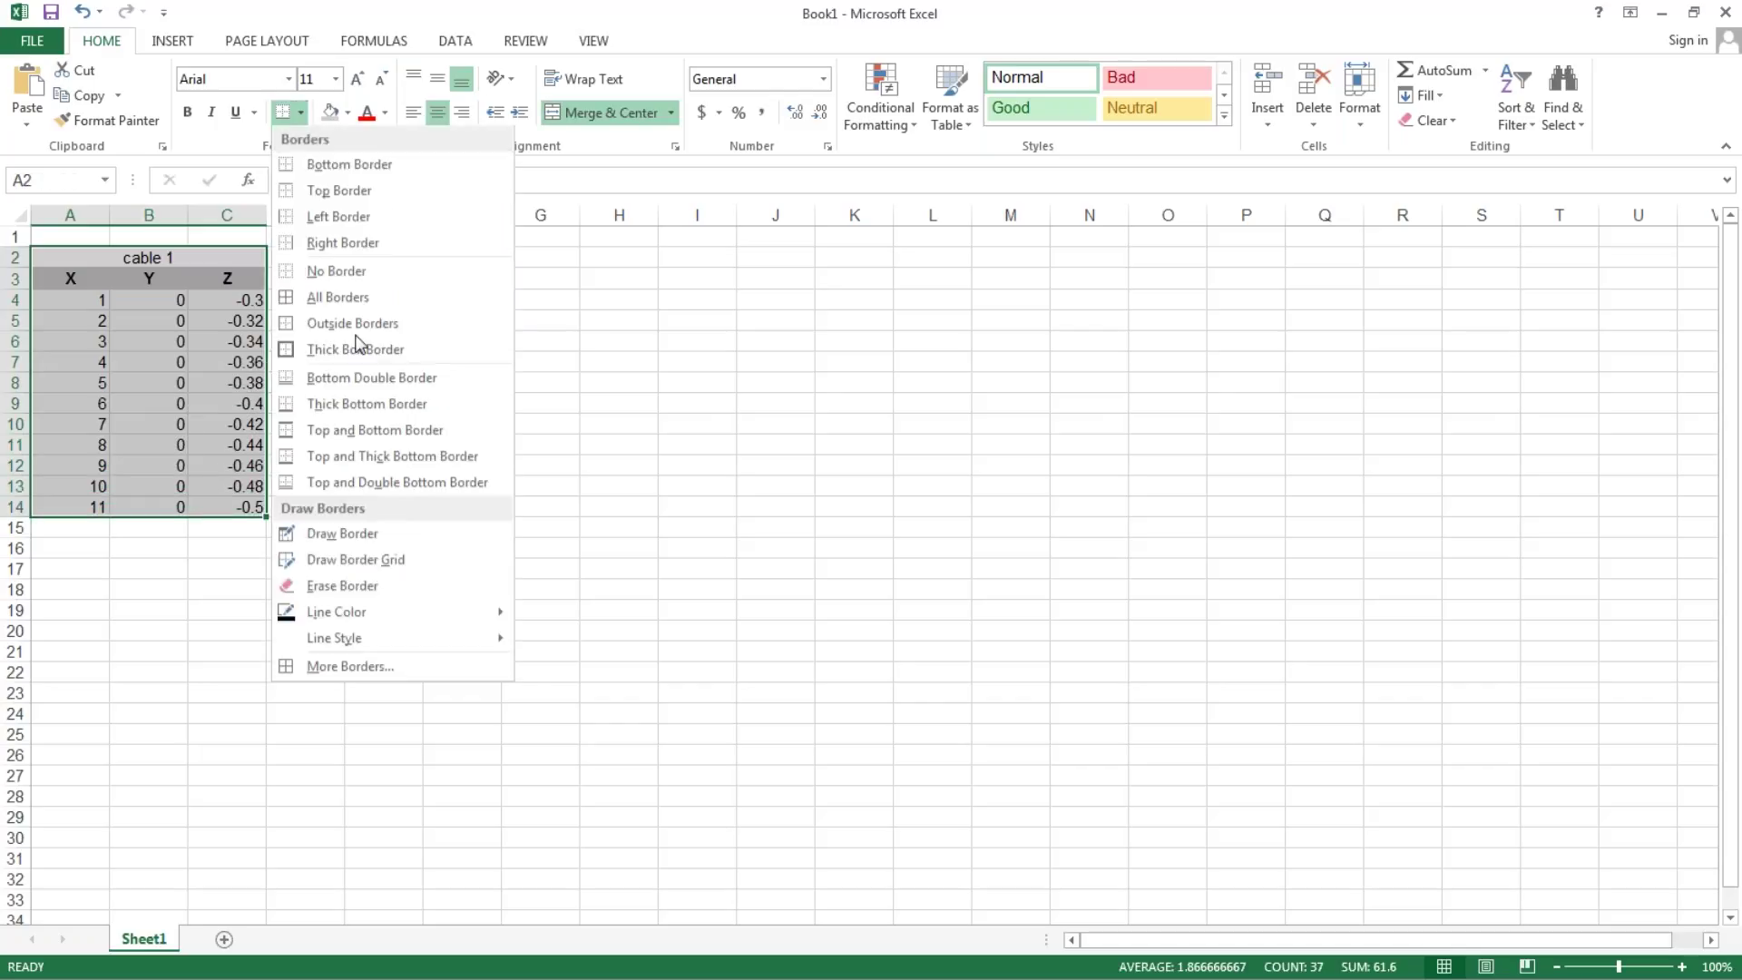
{"action": "left_click", "coordinate": [350, 319]}
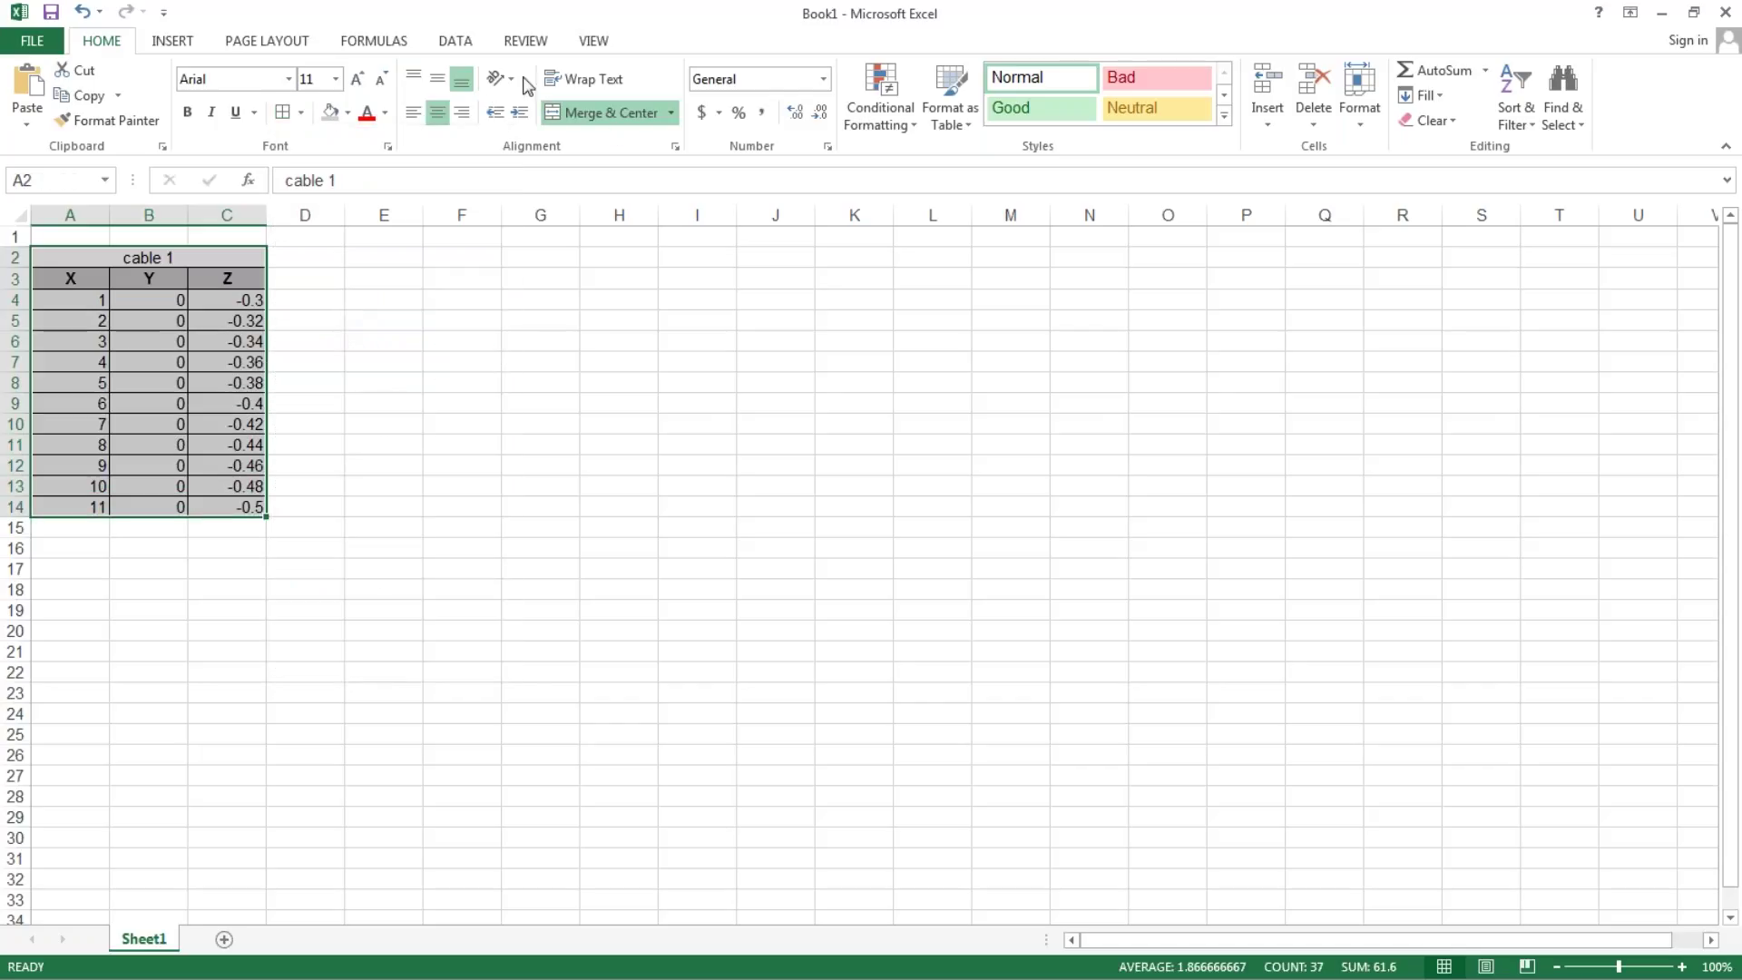
{"action": "left_click", "coordinate": [593, 42]}
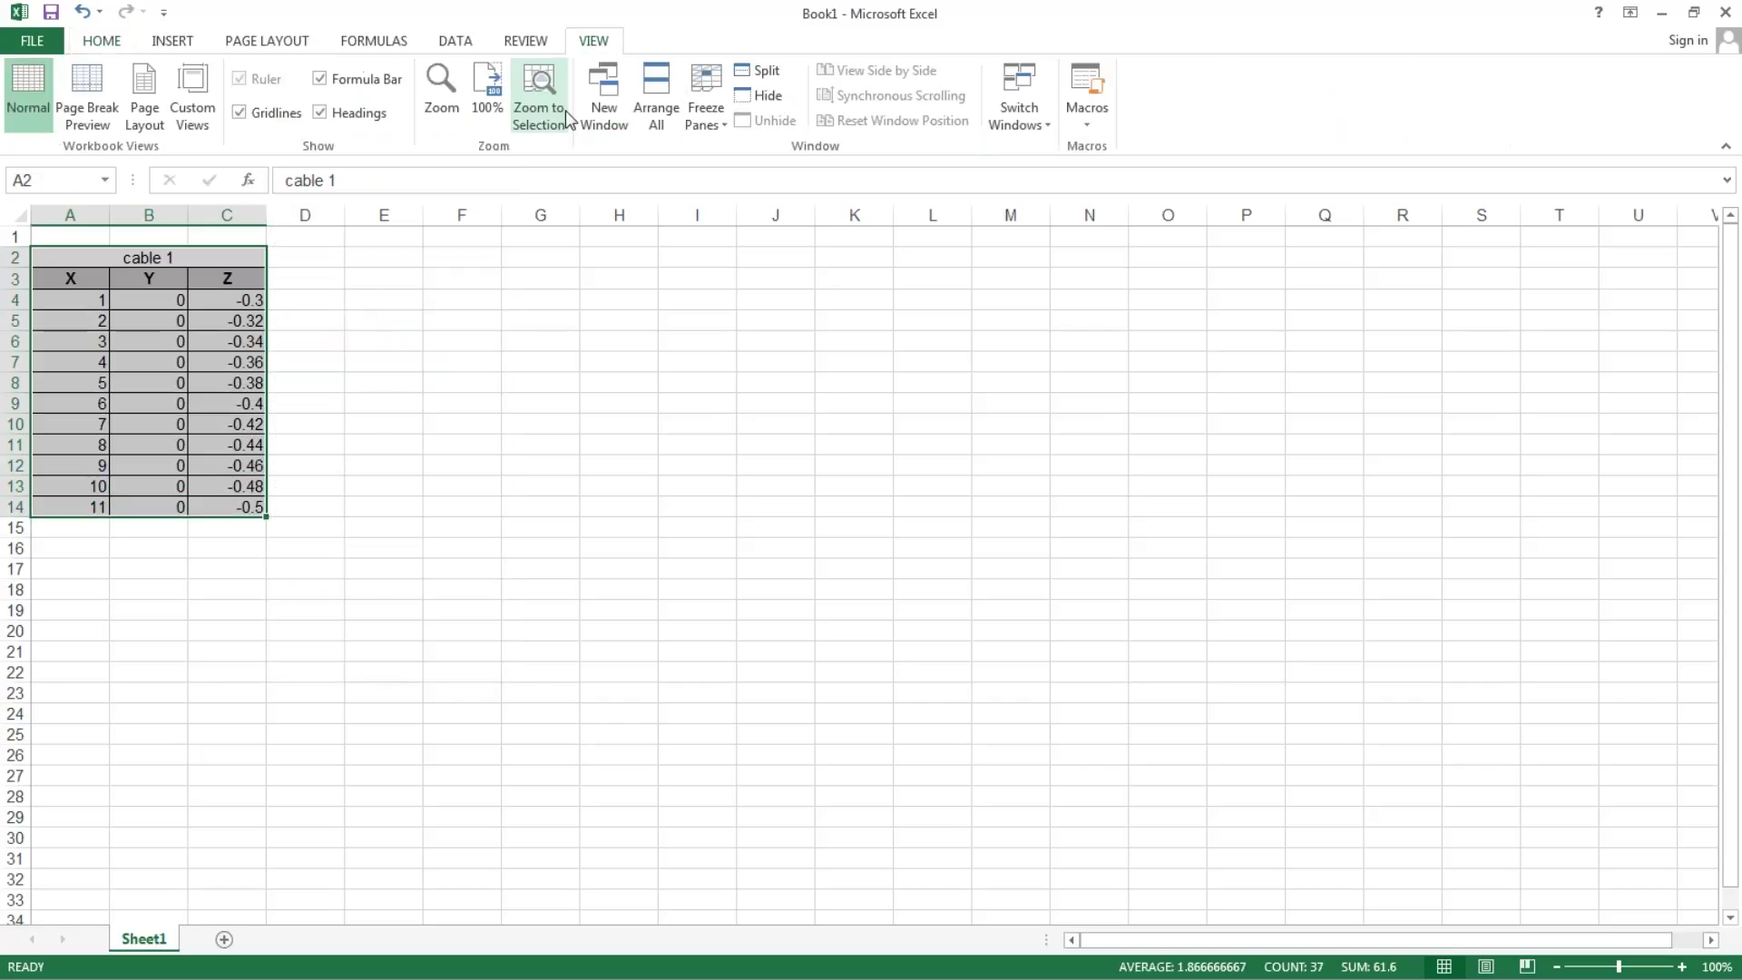
{"action": "left_click", "coordinate": [239, 113]}
{"action": "left_click", "coordinate": [499, 434]}
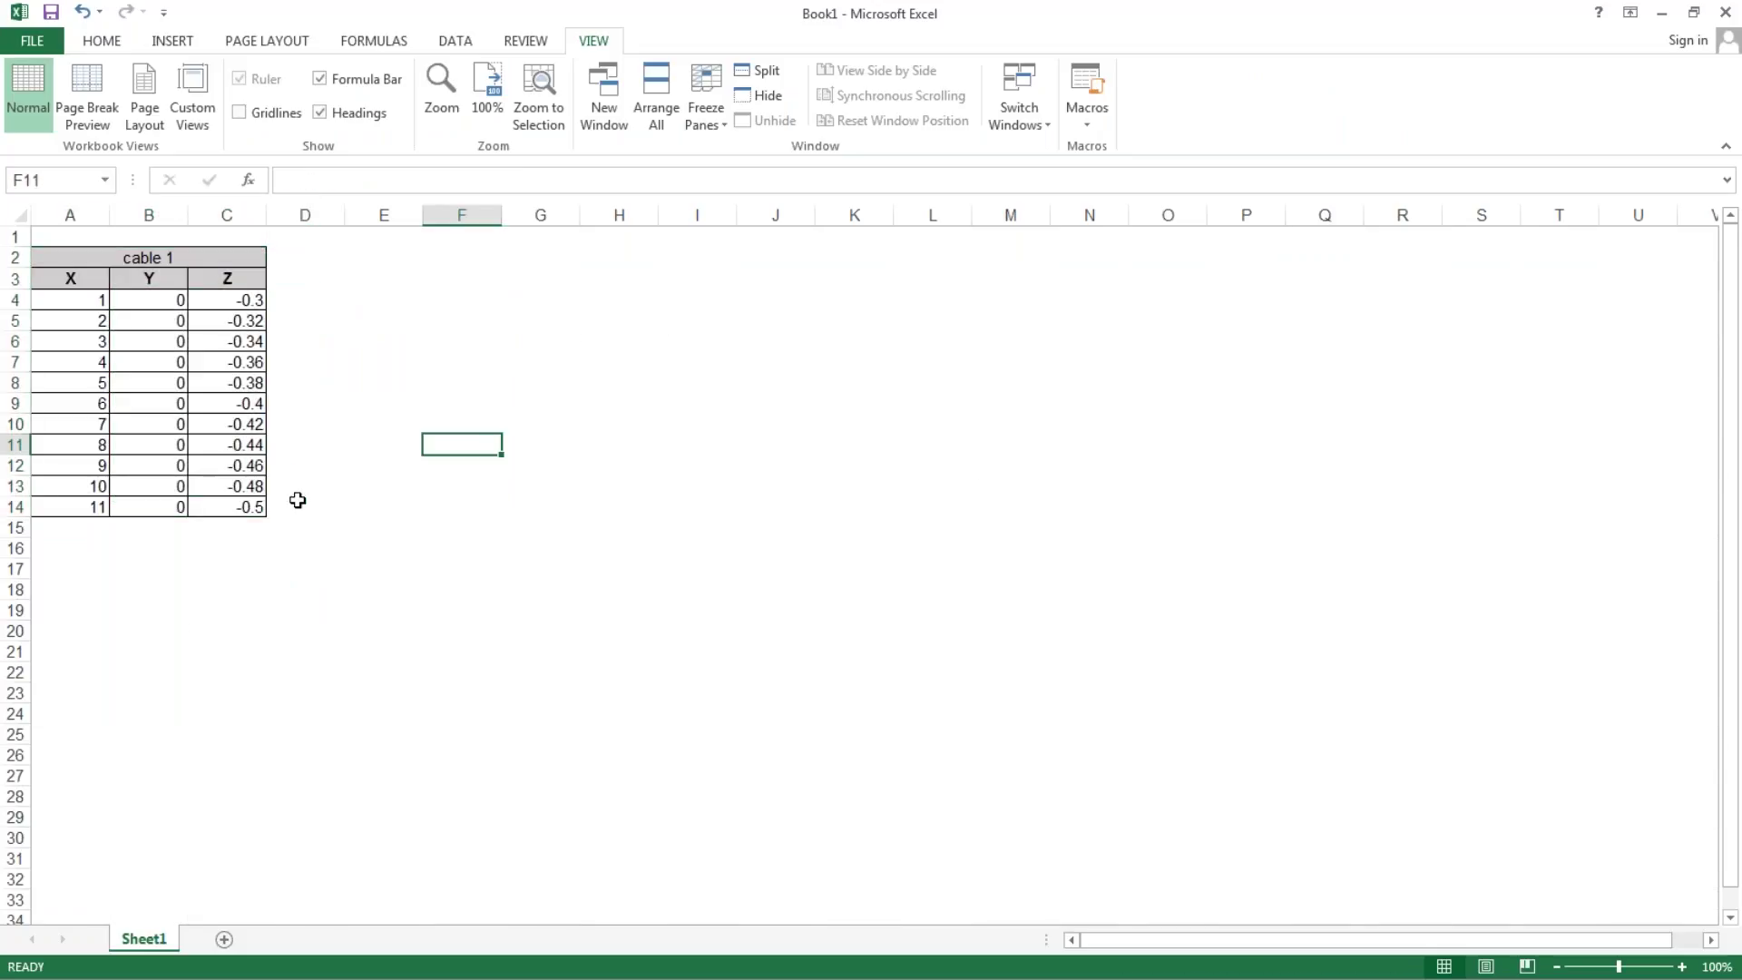
Step: Extend the cable 1 table A2:C14 across to column L by autofill, creating tables for cables 2, 3 and 4
{"action": "left_click_drag", "start_coordinate": [72, 259], "coordinate": [898, 559]}
{"action": "left_click", "coordinate": [932, 631]}
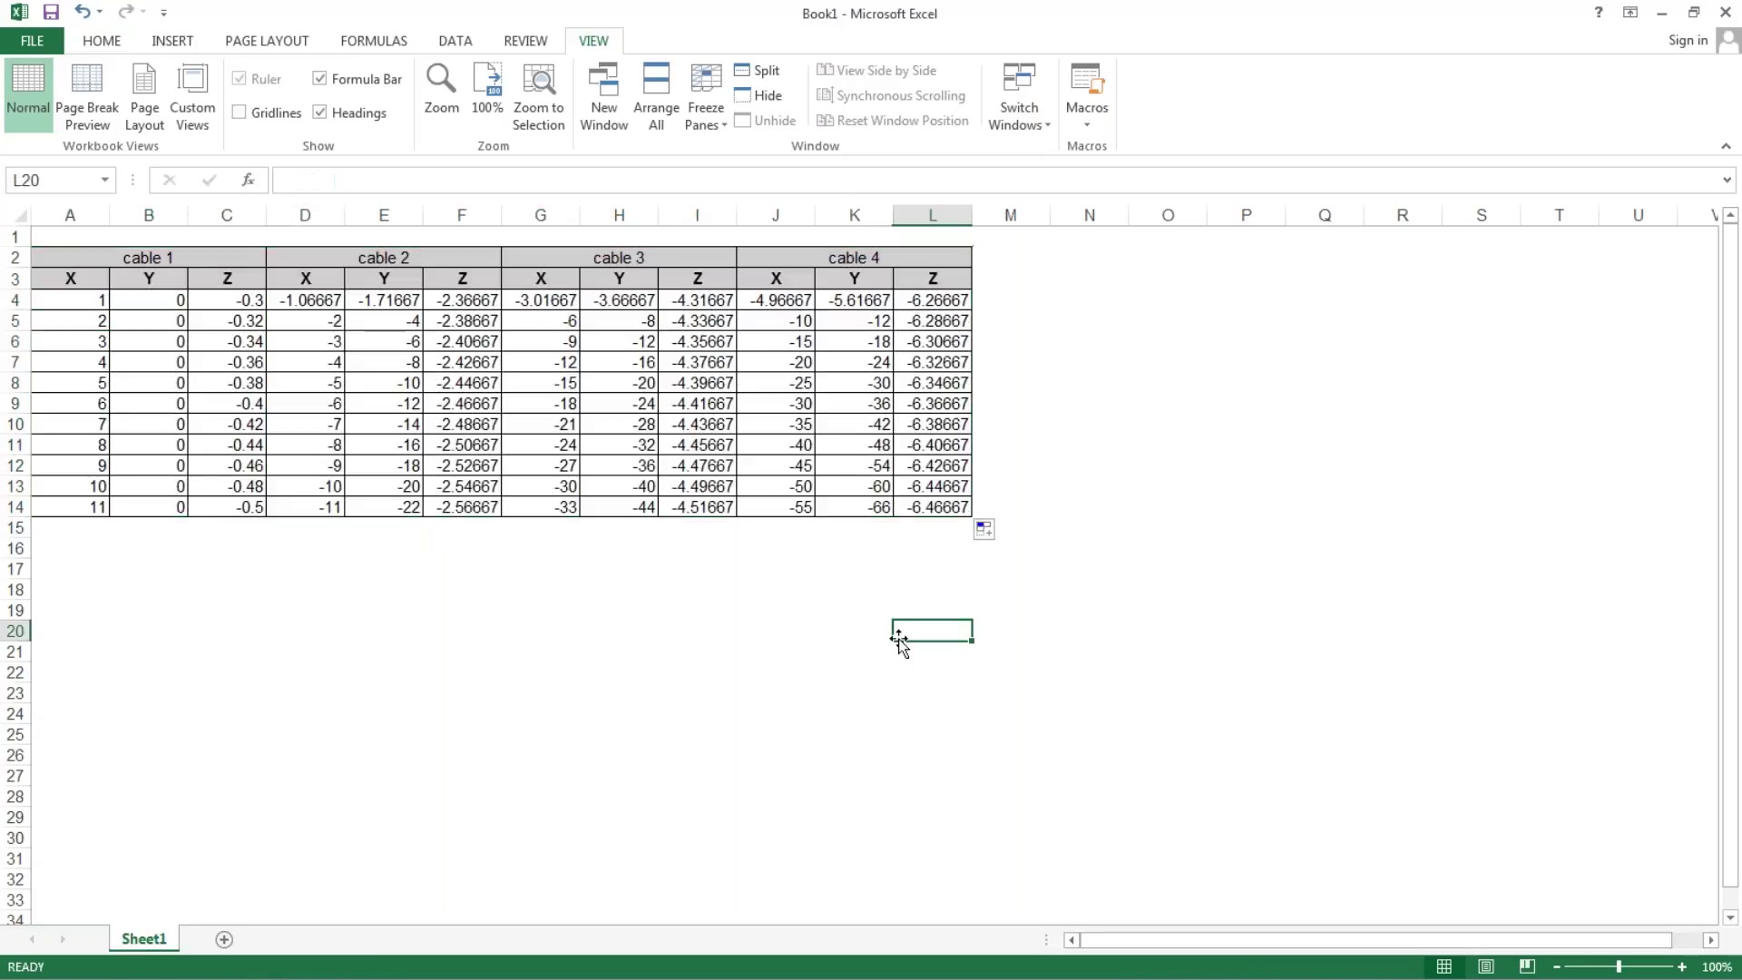
{"action": "left_click", "coordinate": [712, 670]}
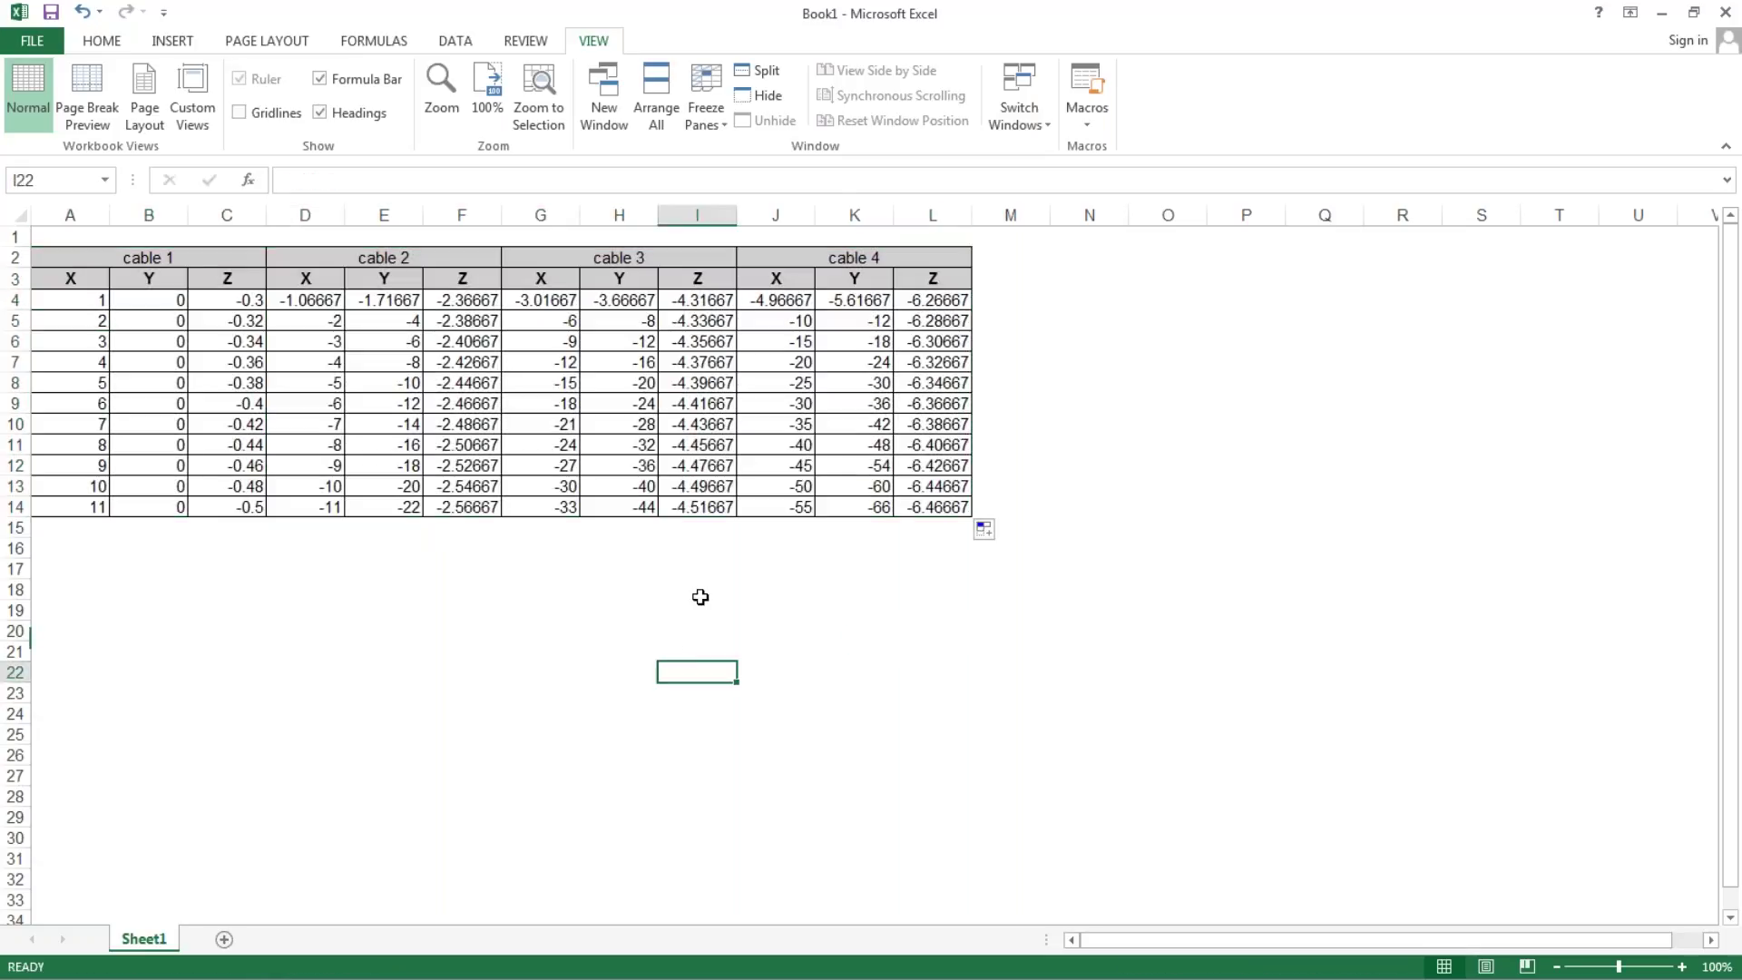
Step: Center the values in A4:L14 of the four cable tables horizontally and vertically
{"action": "left_click_drag", "start_coordinate": [83, 304], "coordinate": [148, 418]}
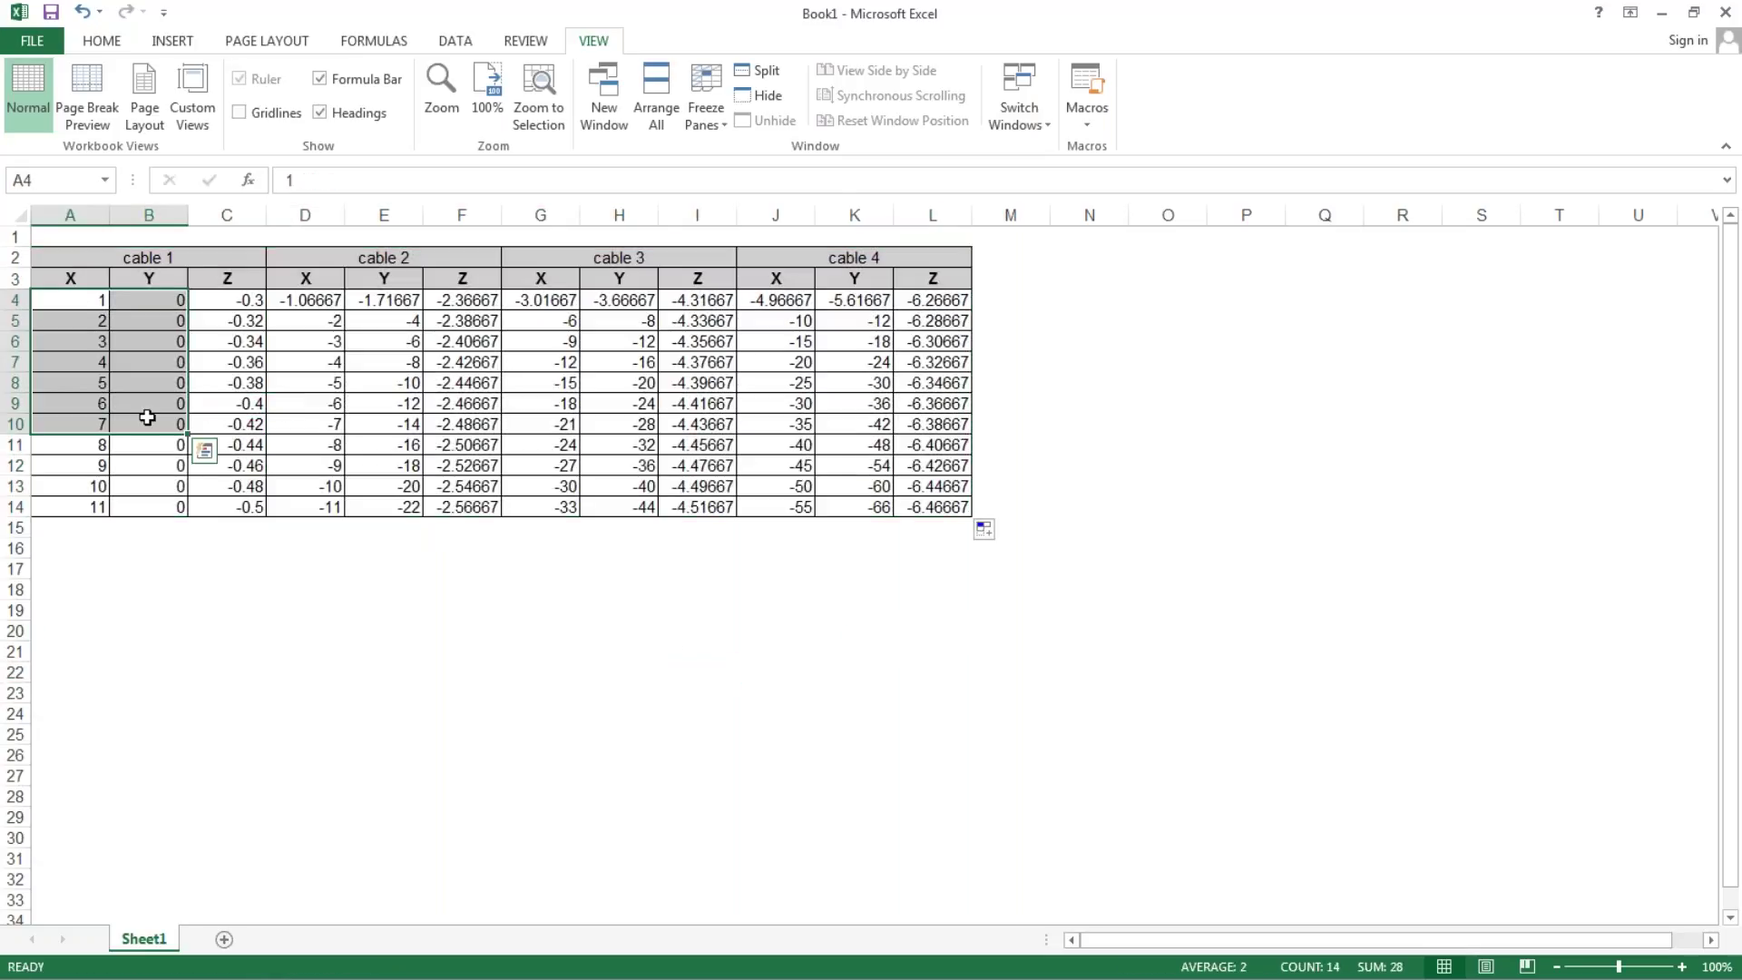
{"action": "left_click_drag", "start_coordinate": [71, 297], "coordinate": [937, 510]}
{"action": "left_click", "coordinate": [110, 42]}
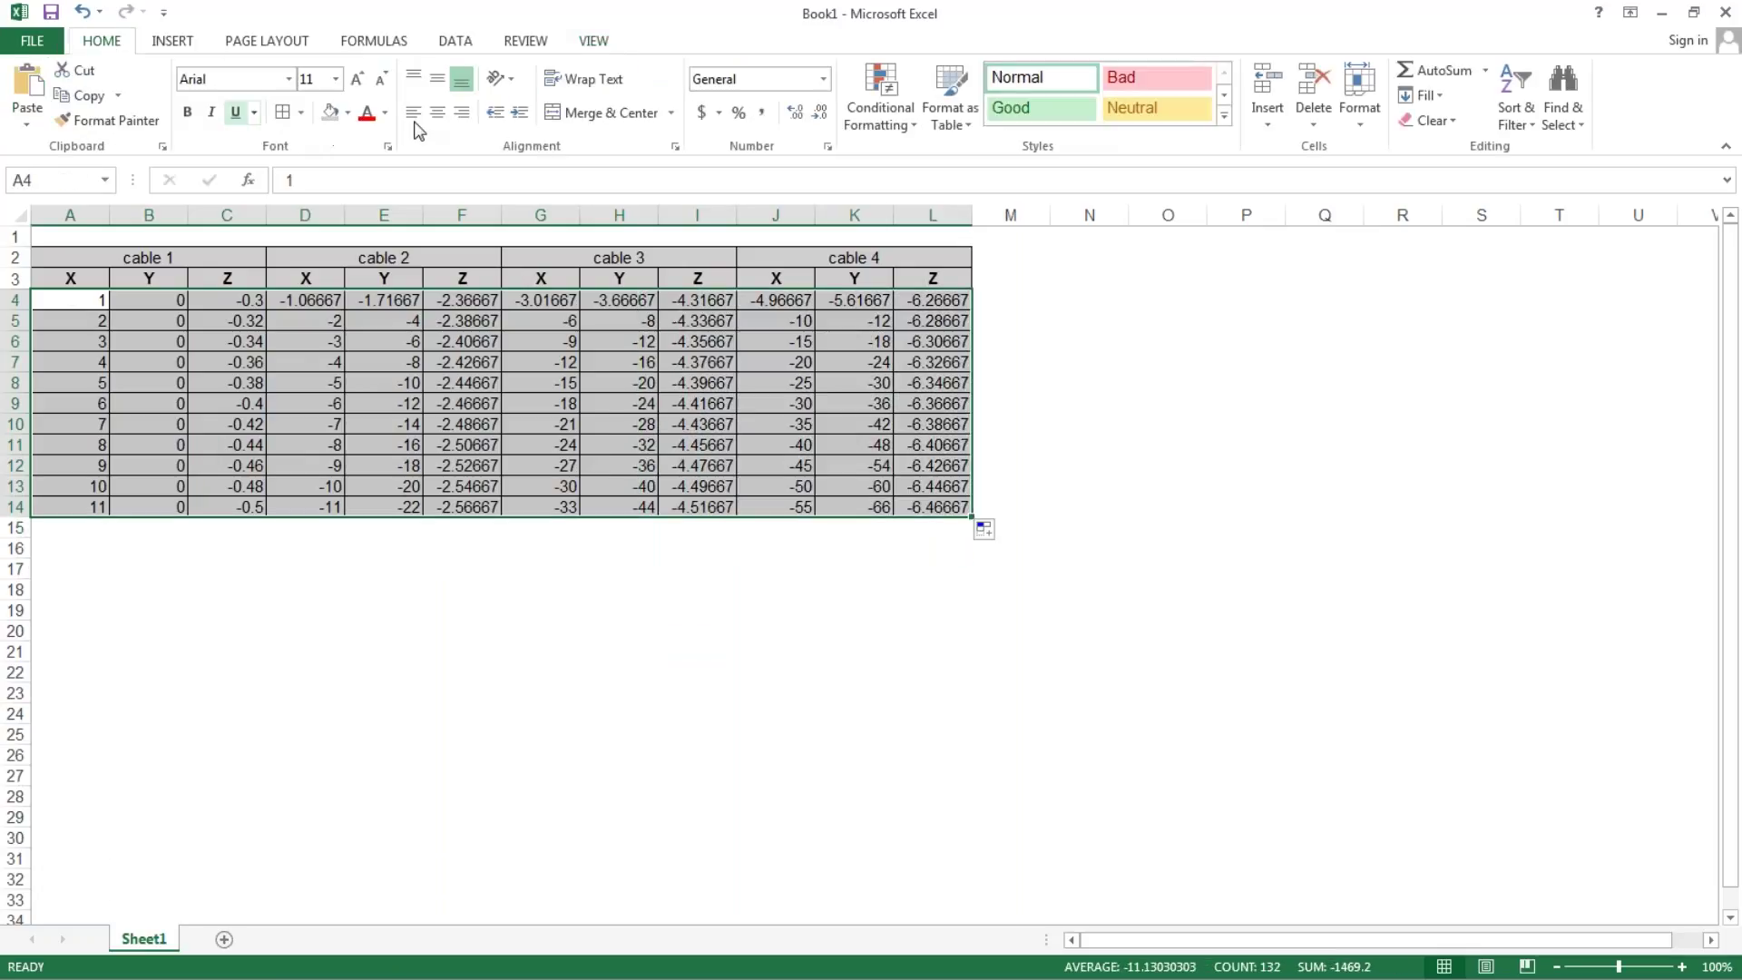
{"action": "left_click", "coordinate": [438, 112]}
{"action": "left_click", "coordinate": [437, 78]}
{"action": "left_click", "coordinate": [387, 564]}
Step: Copy cable 1's X and Y values from A4:B14 into the X and Y columns of cables 2, 3 and 4
{"action": "left_click_drag", "start_coordinate": [70, 300], "coordinate": [156, 506]}
{"action": "key", "text": "ctrl+c"}
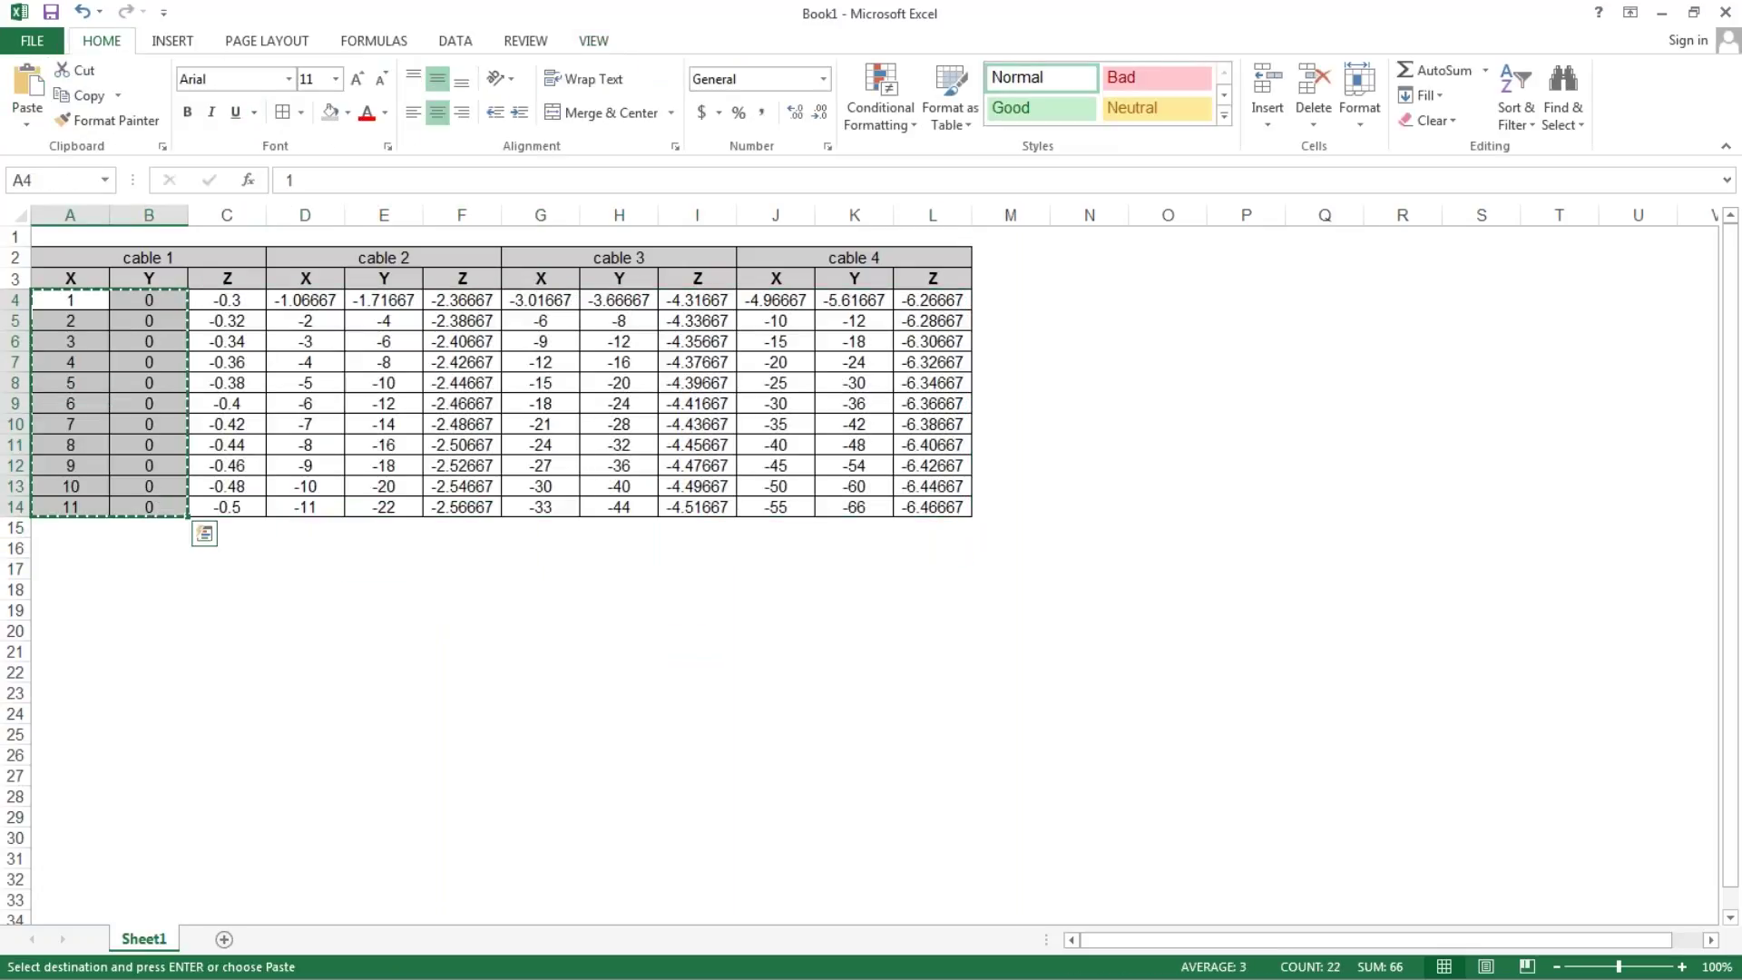
{"action": "left_click", "coordinate": [302, 301]}
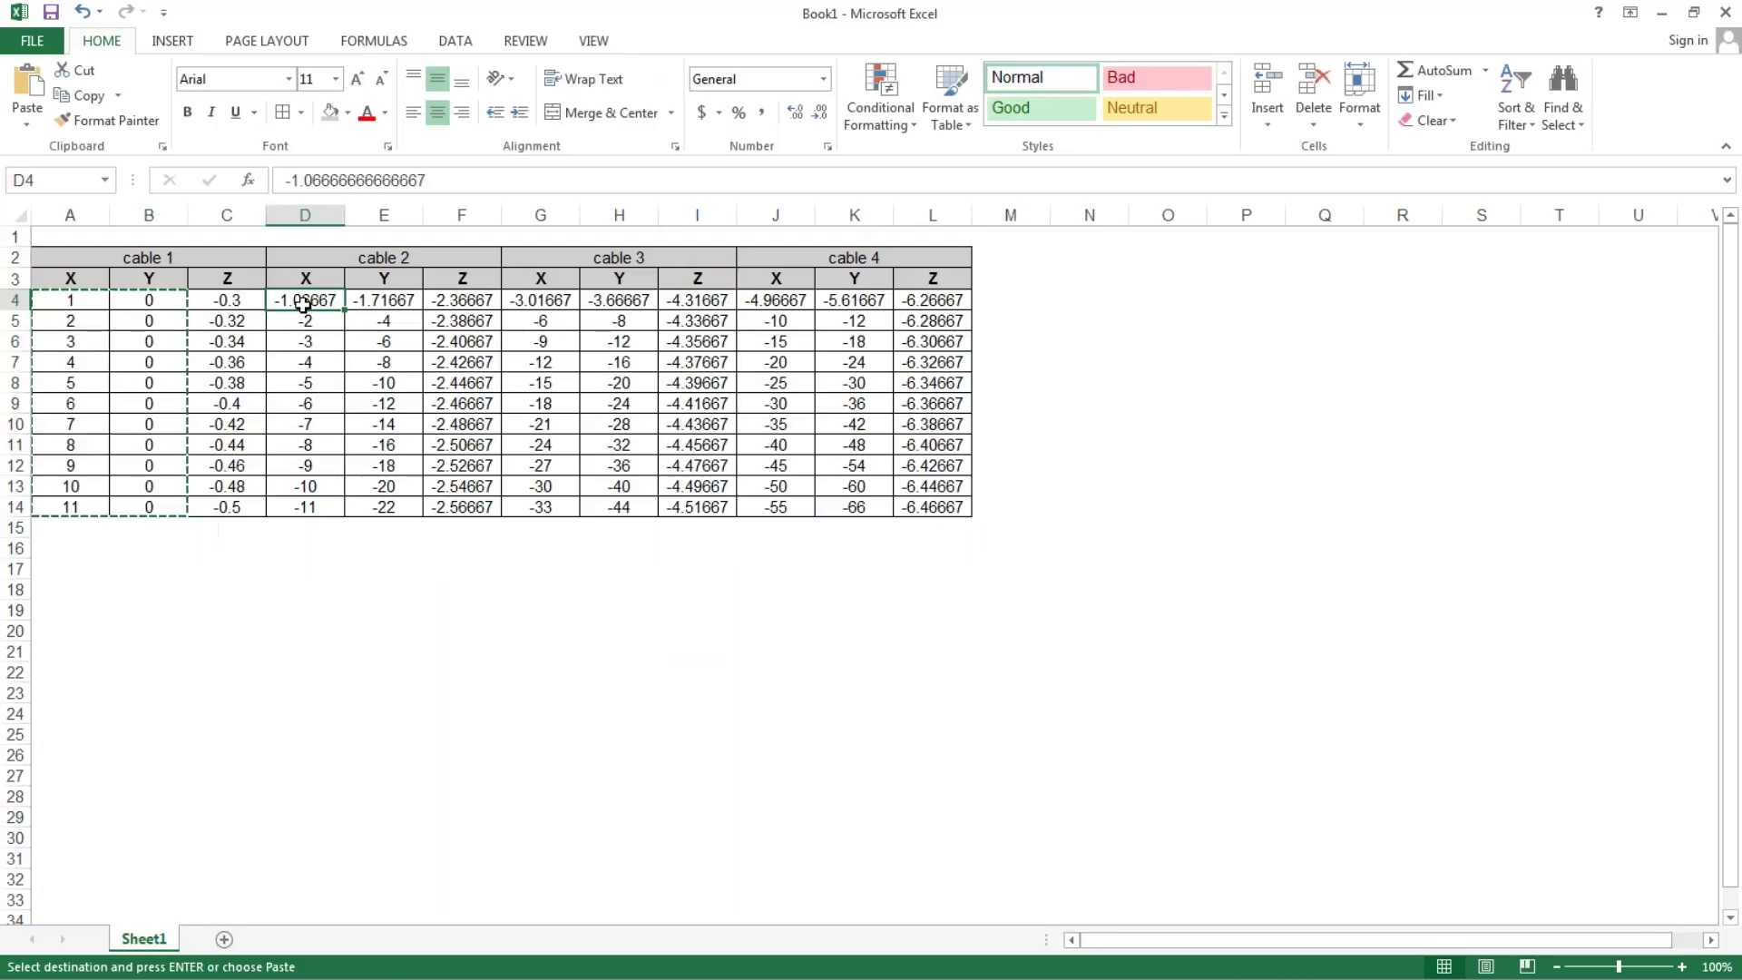
{"action": "key", "text": "ctrl+v"}
{"action": "left_click", "coordinate": [532, 301]}
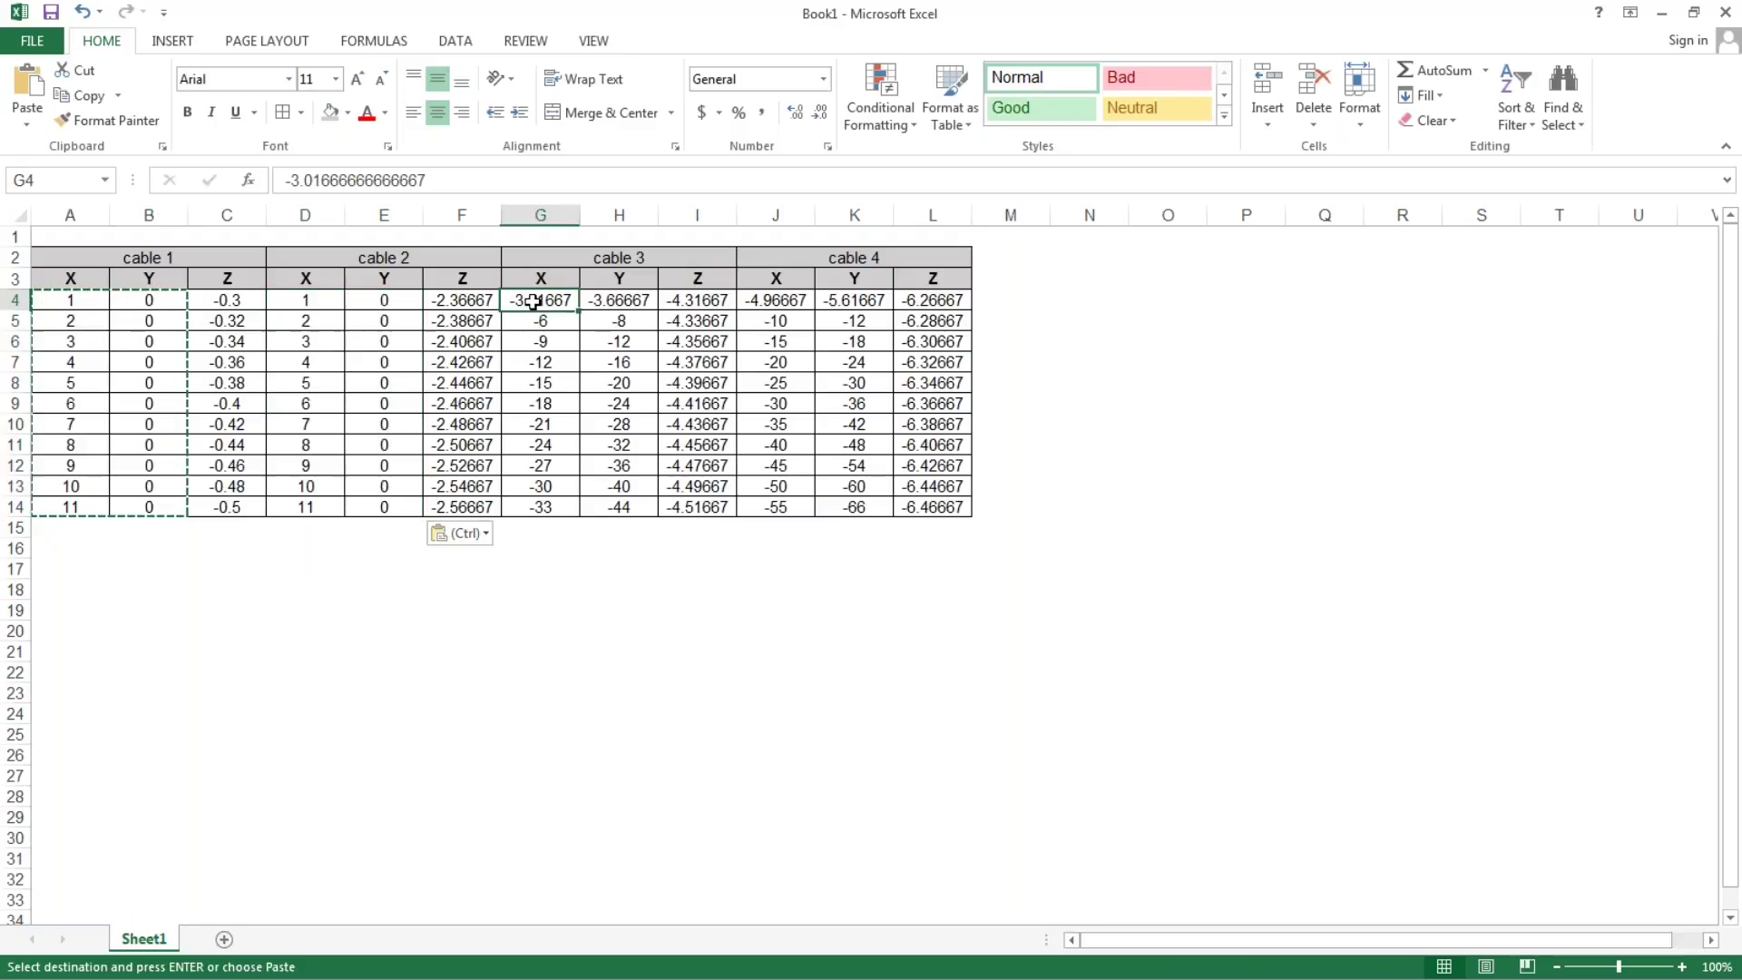
{"action": "key", "text": "ctrl+v"}
{"action": "left_click", "coordinate": [769, 301]}
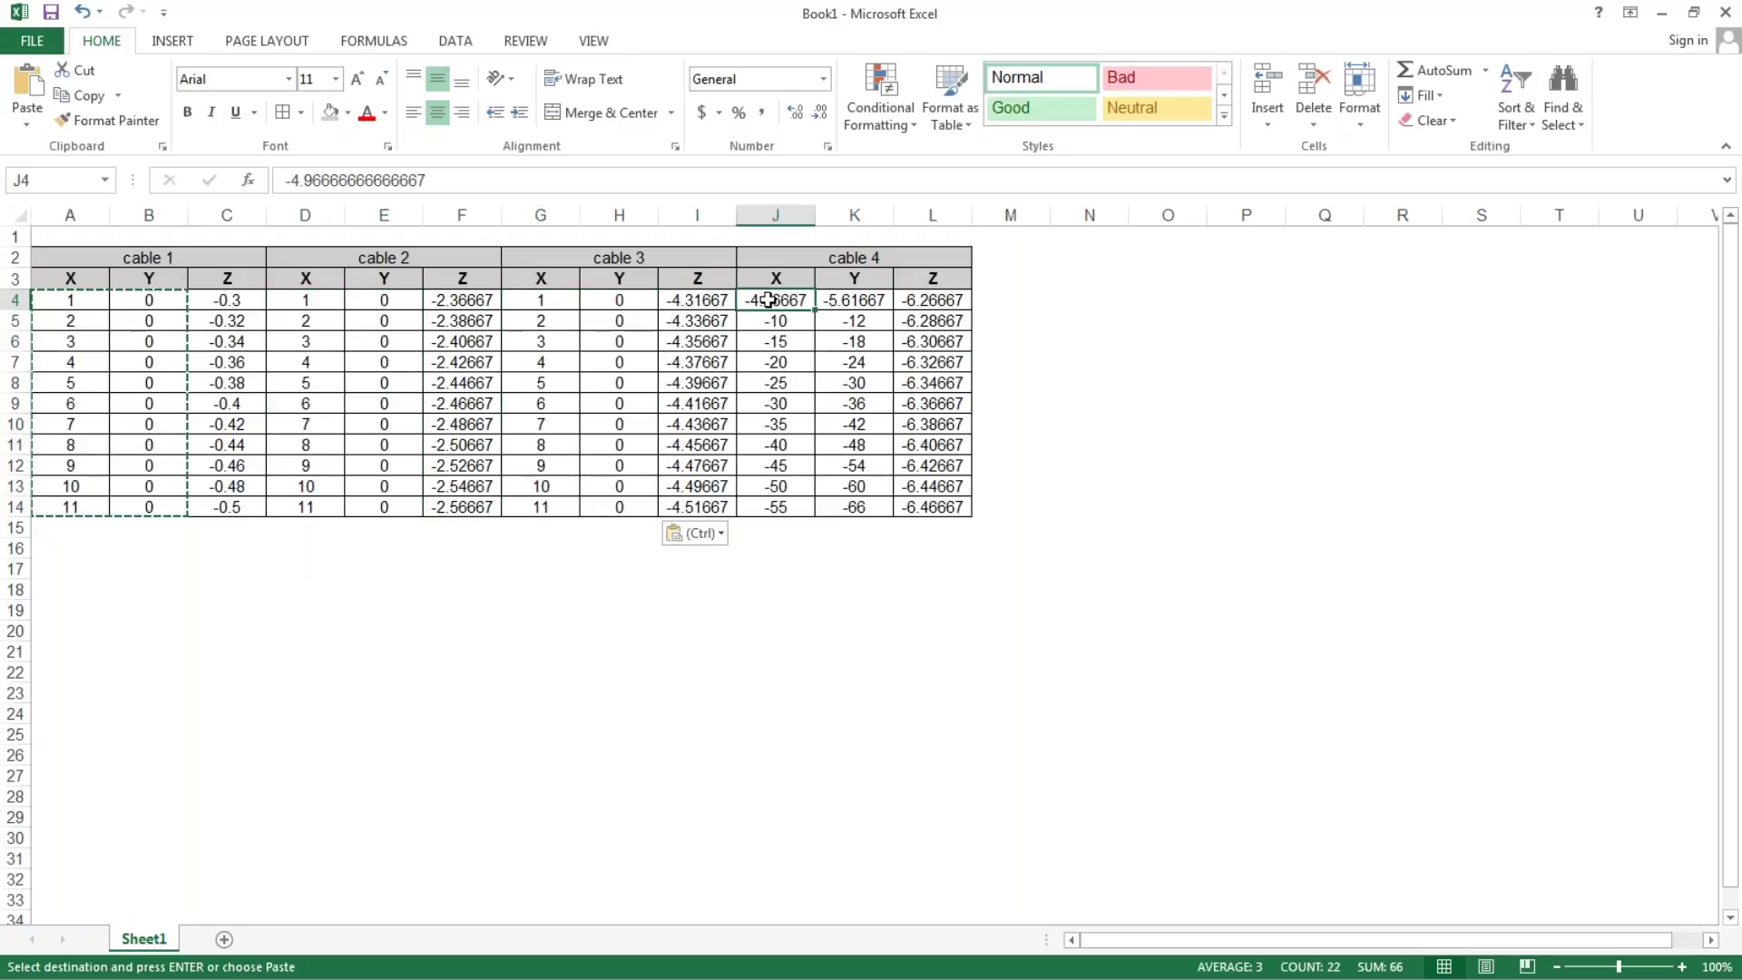
{"action": "key", "text": "ctrl+v"}
{"action": "left_click", "coordinate": [697, 630]}
{"action": "key", "text": "Escape"}
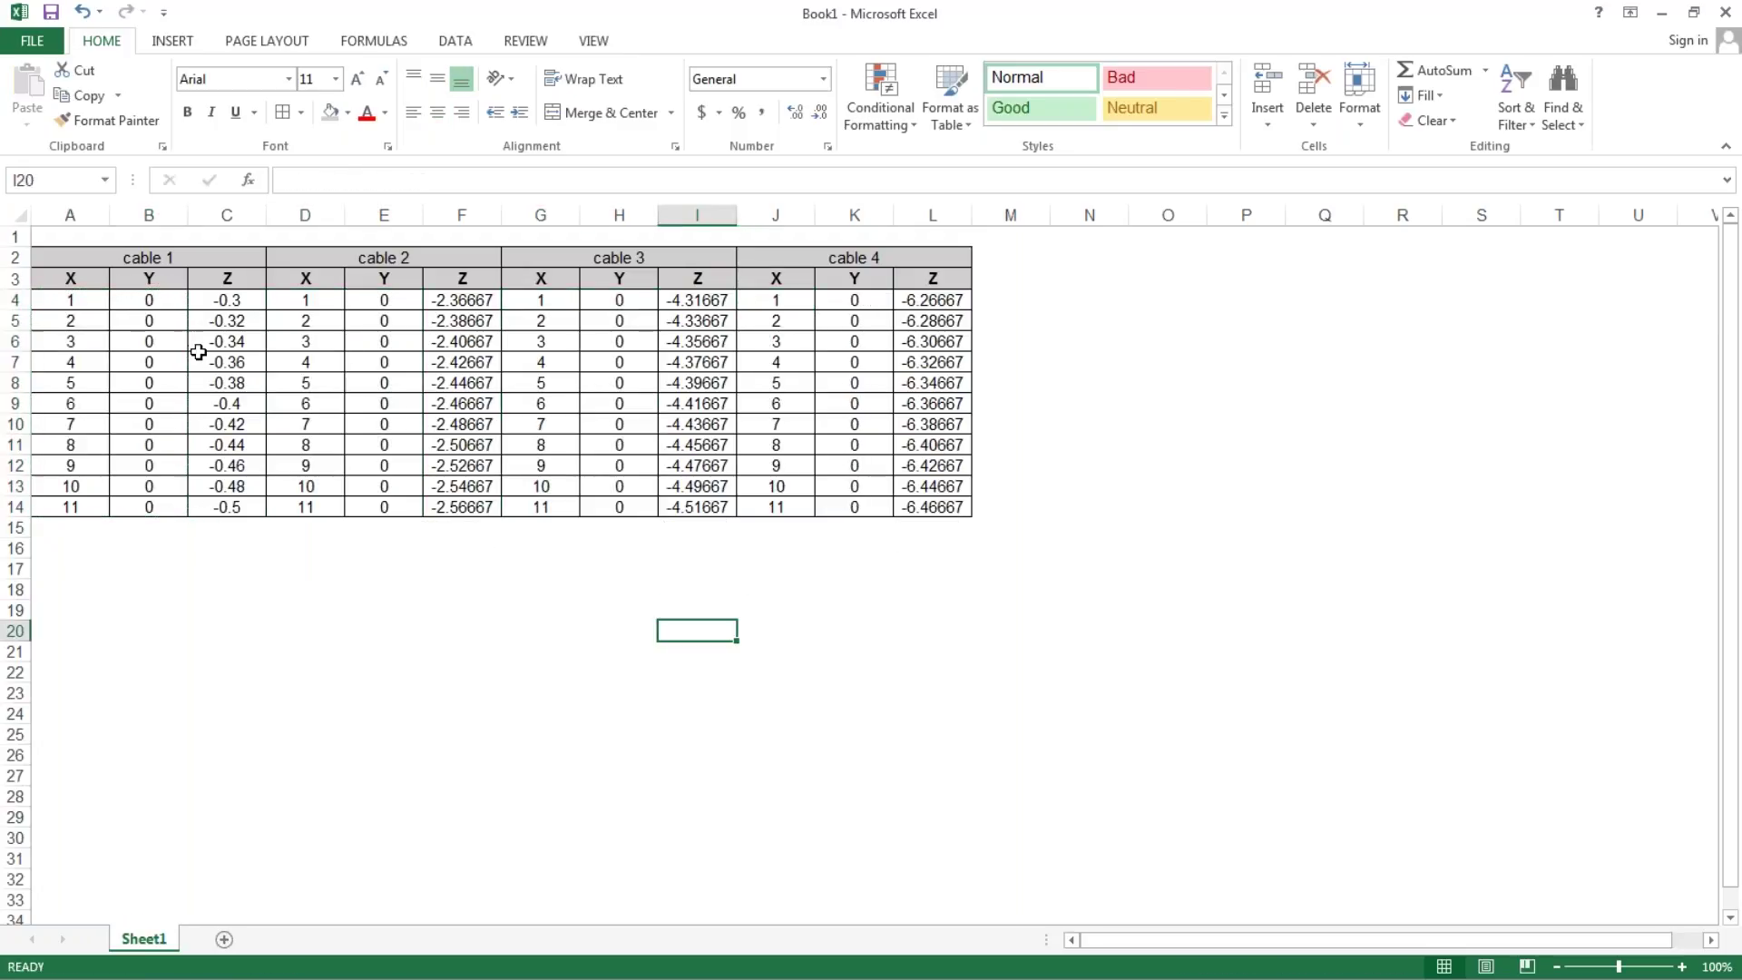
Step: Set the first Z value of cable 2 in cell F4 to -0.5
{"action": "left_click", "coordinate": [457, 302]}
{"action": "left_click", "coordinate": [247, 301]}
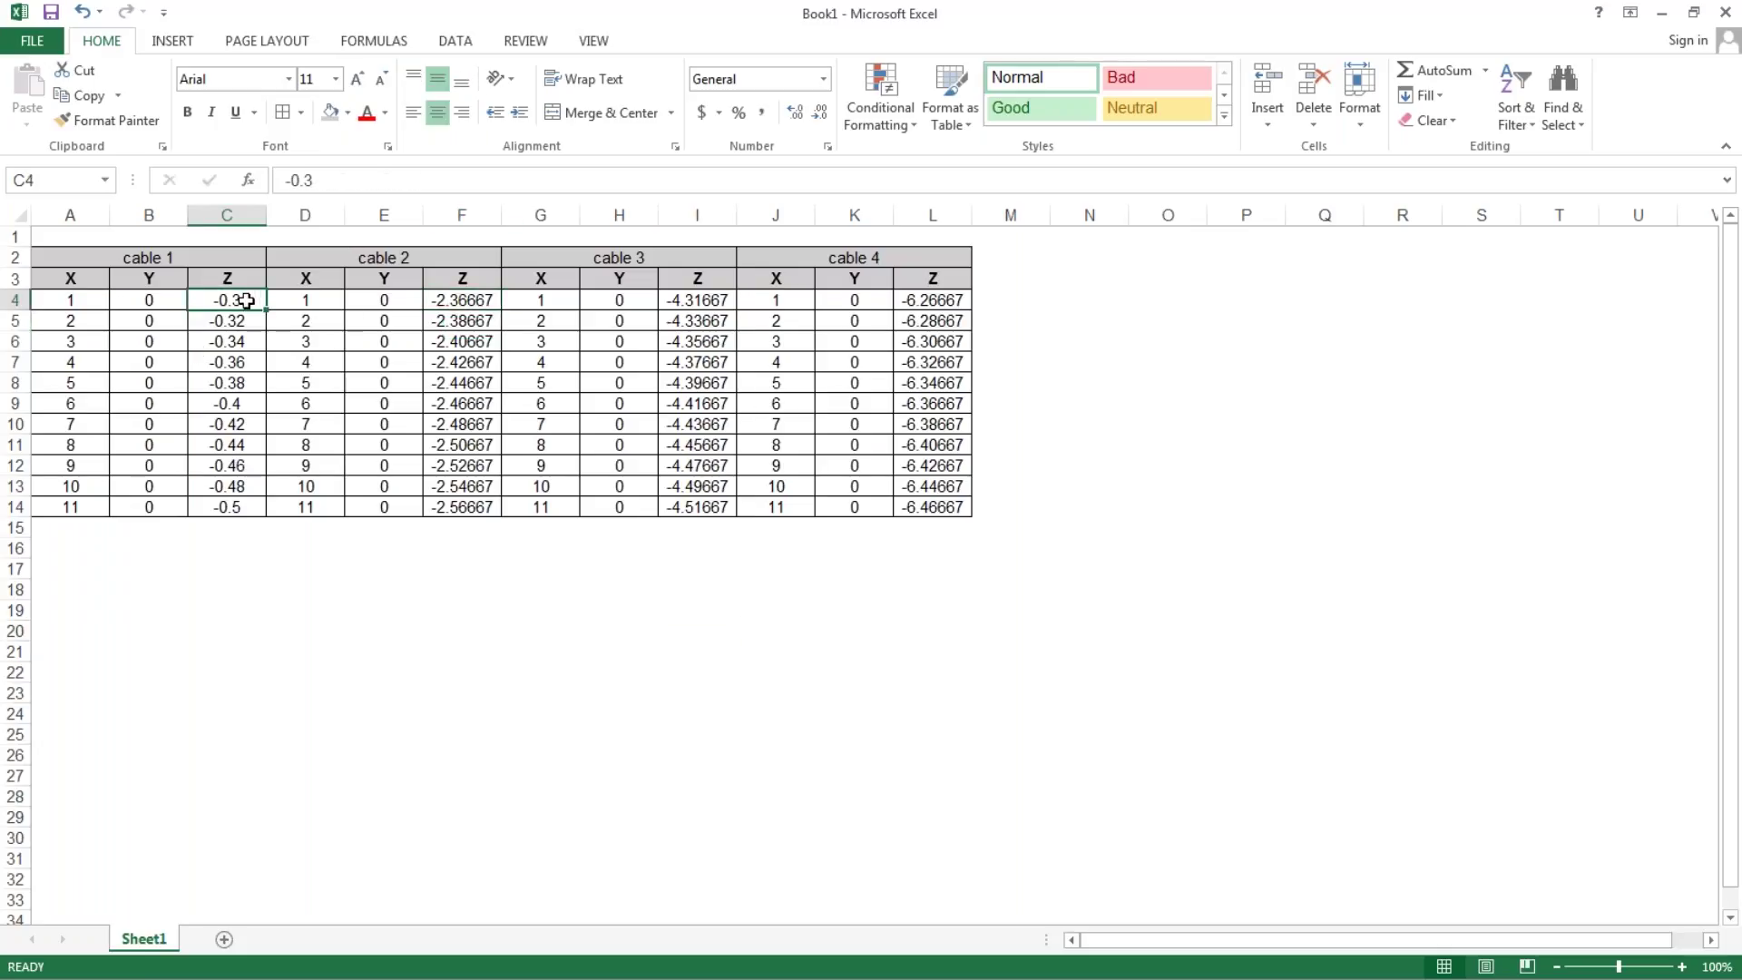
{"action": "left_click_drag", "start_coordinate": [246, 364], "coordinate": [247, 507]}
{"action": "left_click", "coordinate": [458, 301]}
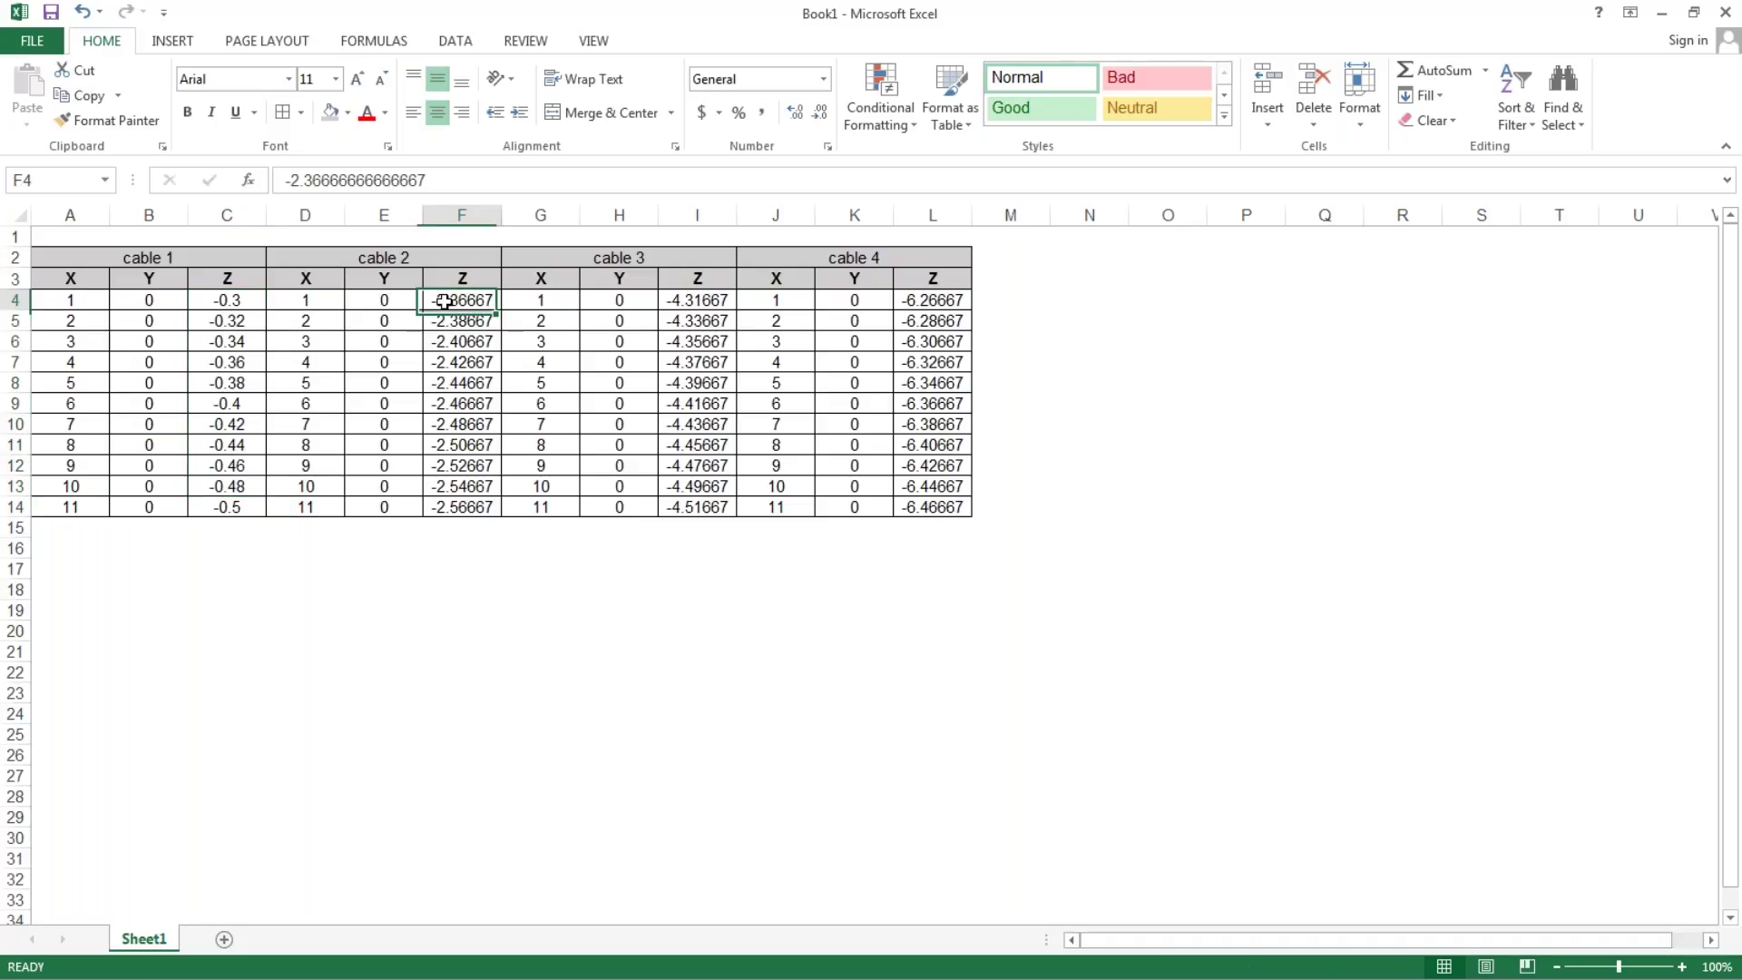
{"action": "left_click_drag", "start_coordinate": [430, 179], "coordinate": [259, 178]}
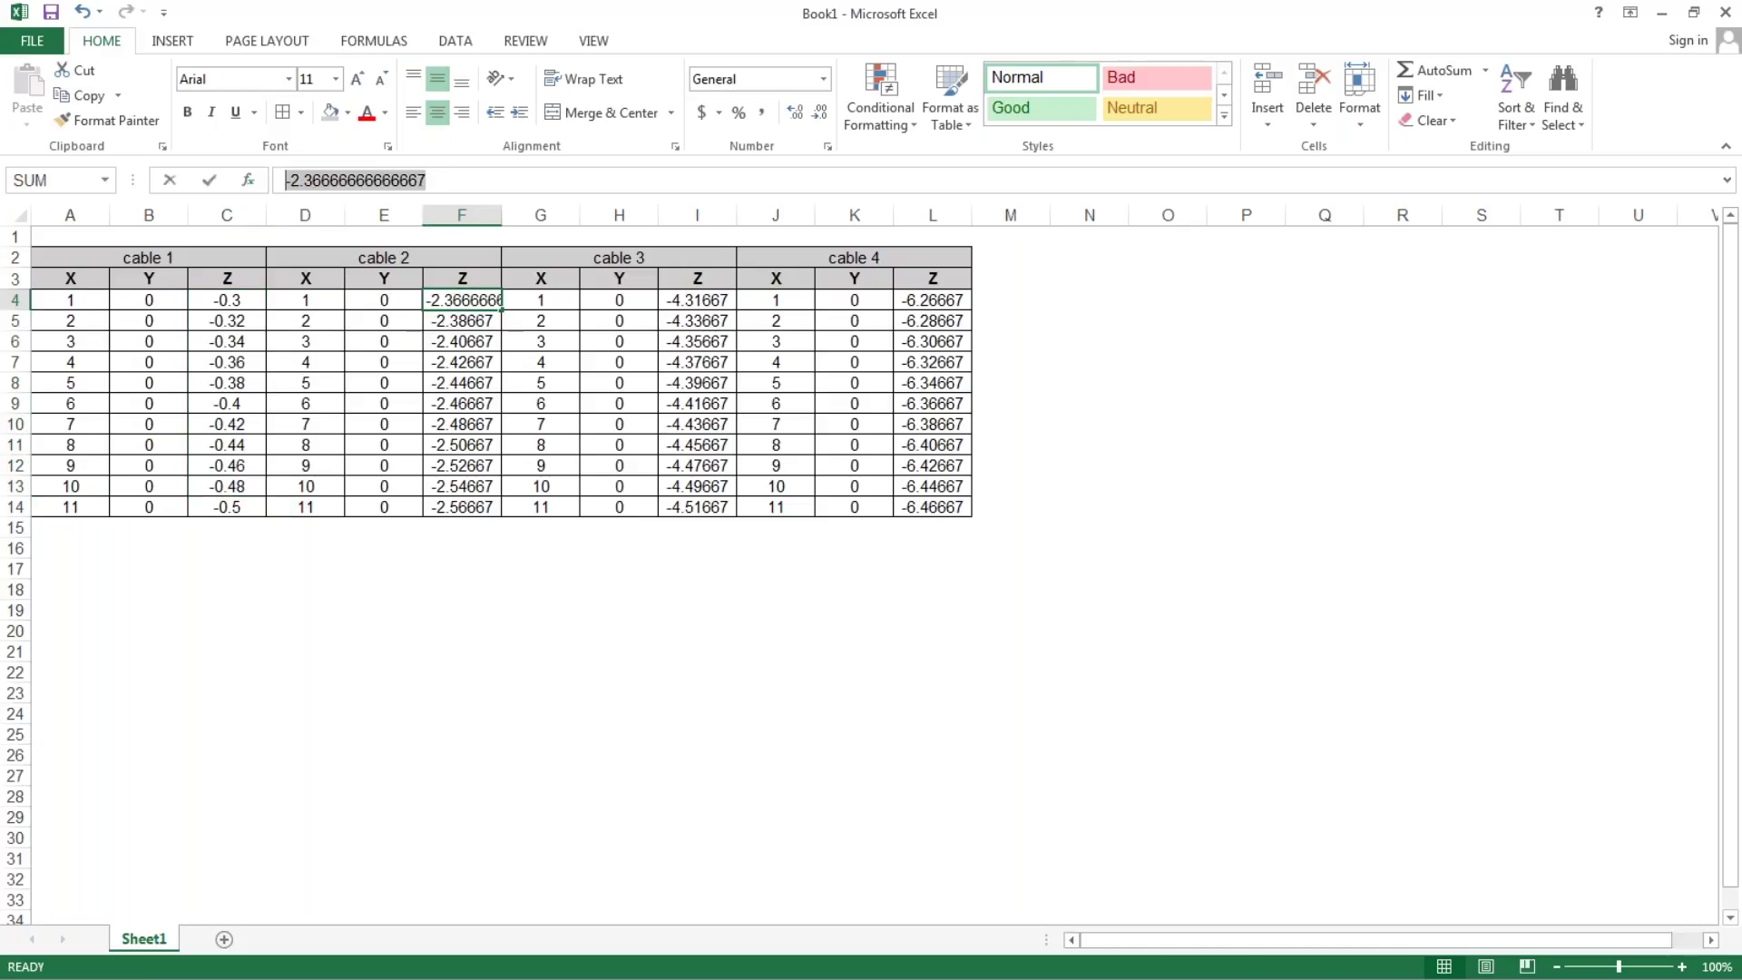
{"action": "type", "text": "-.5"}
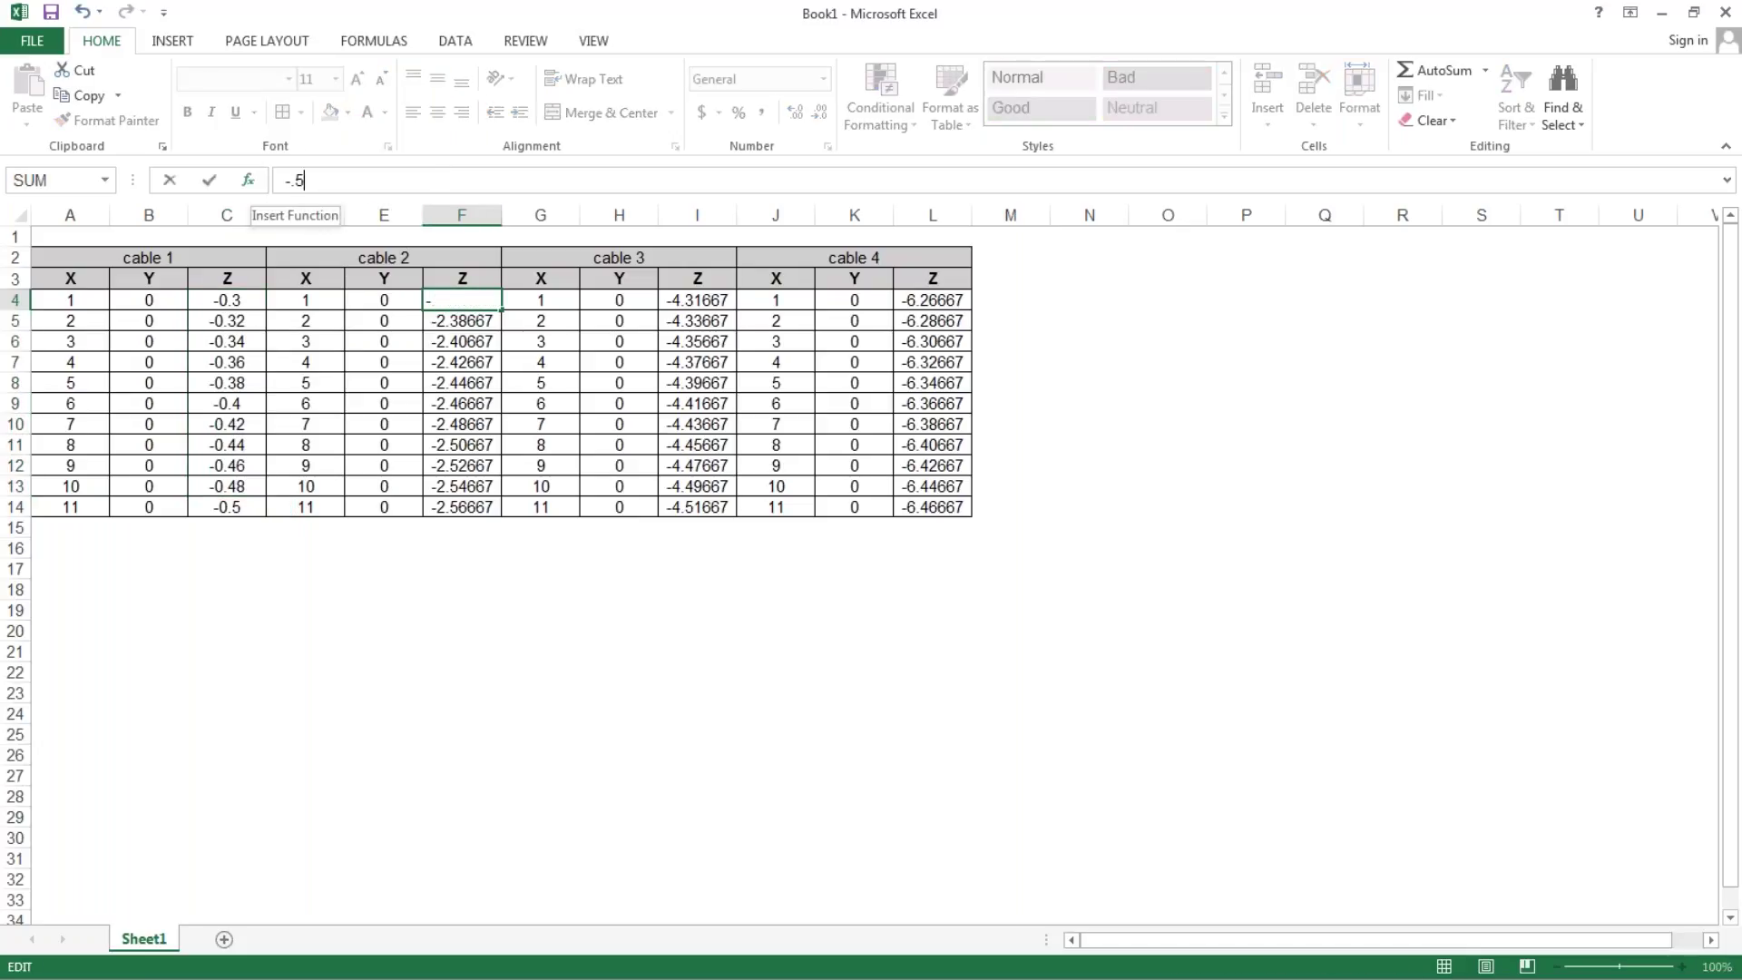
{"action": "key", "text": "Return"}
{"action": "left_click", "coordinate": [567, 638]}
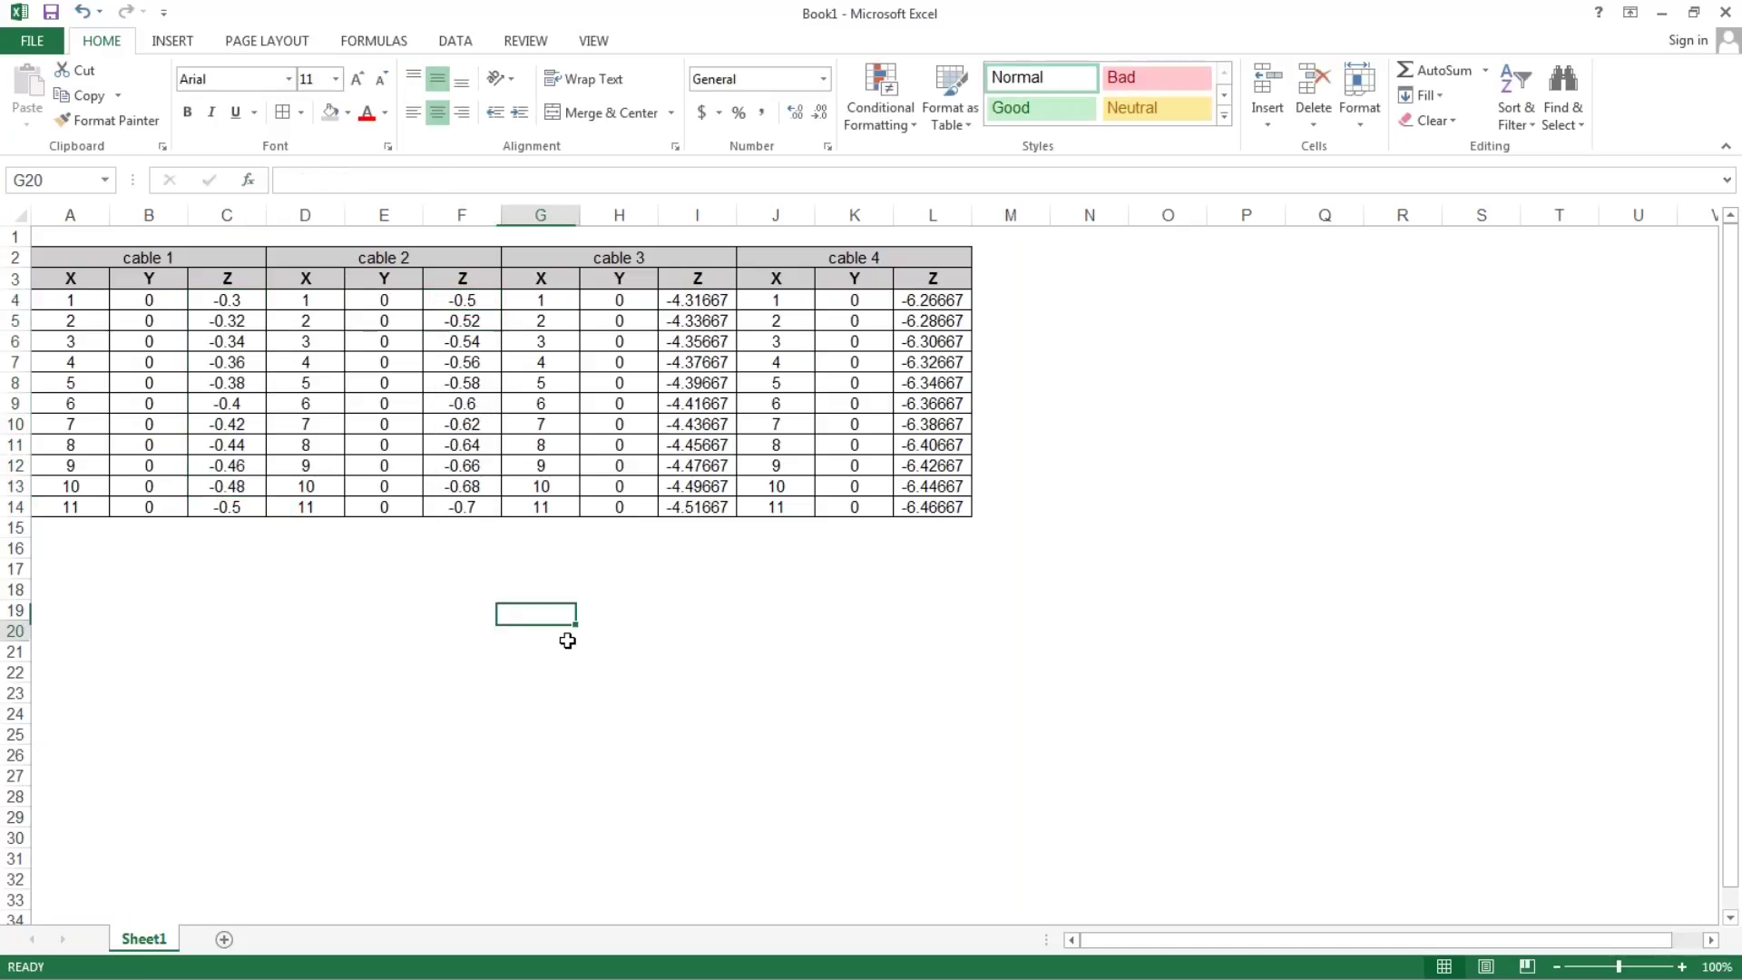
Step: Set the first Z value of cable 3 in cell I4 to -0.7
{"action": "left_click", "coordinate": [689, 299]}
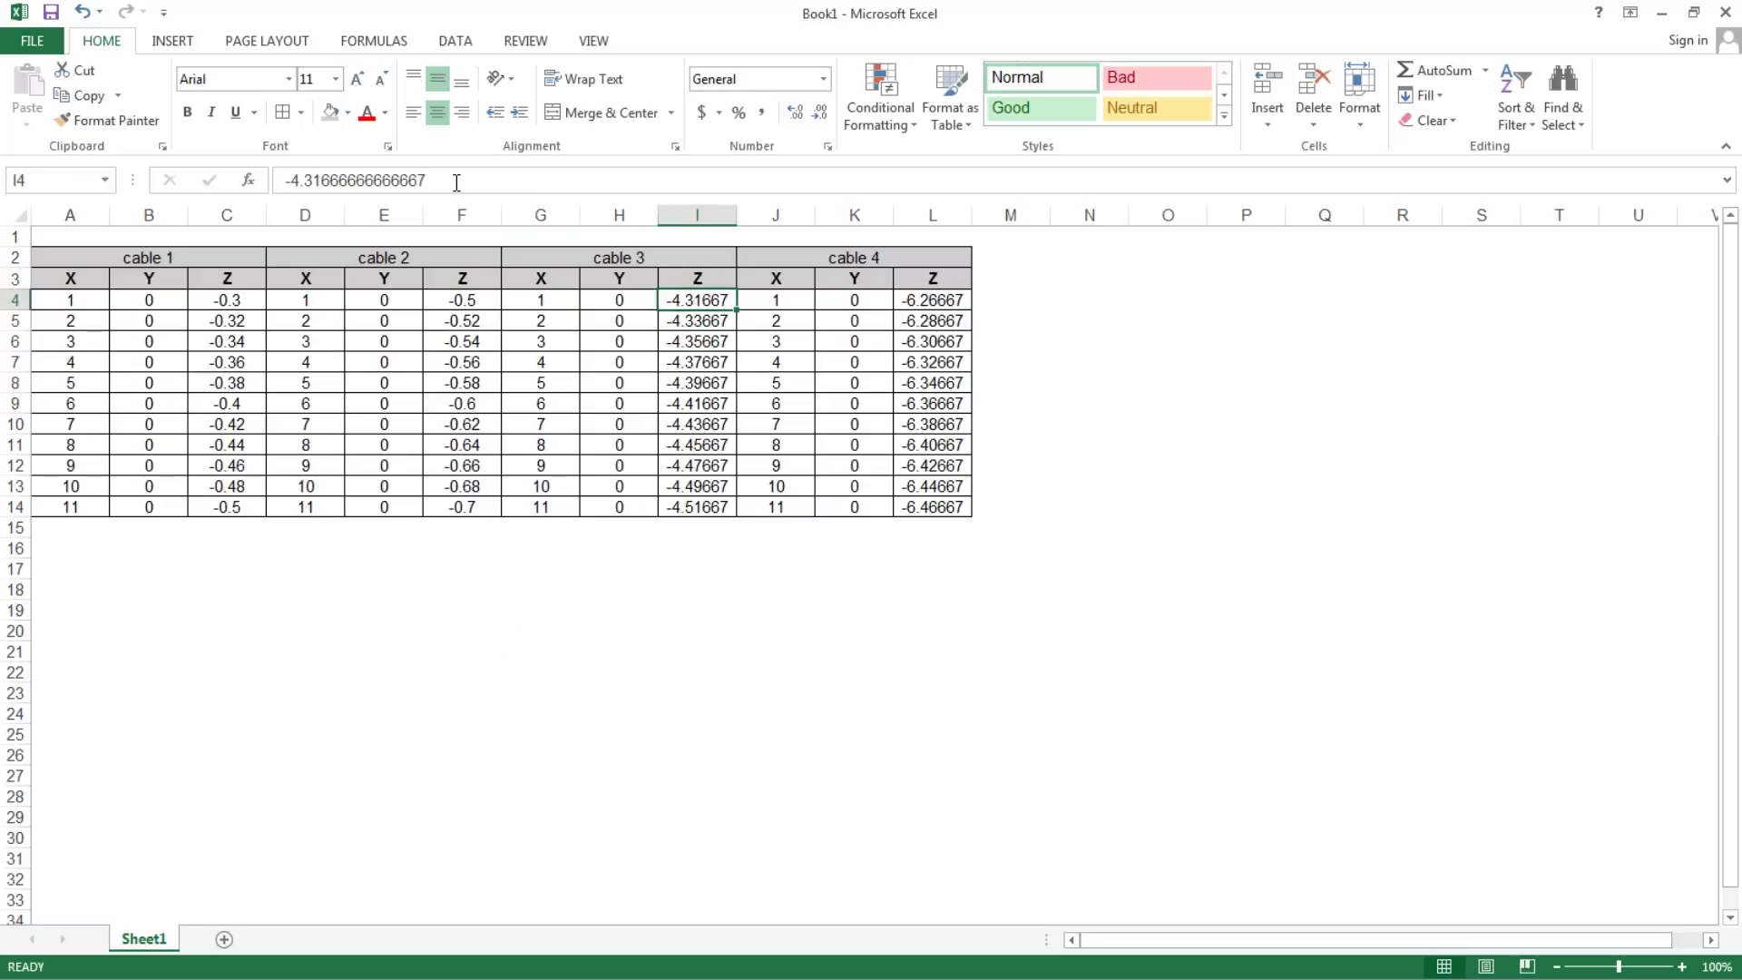
{"action": "left_click_drag", "start_coordinate": [430, 182], "coordinate": [274, 181]}
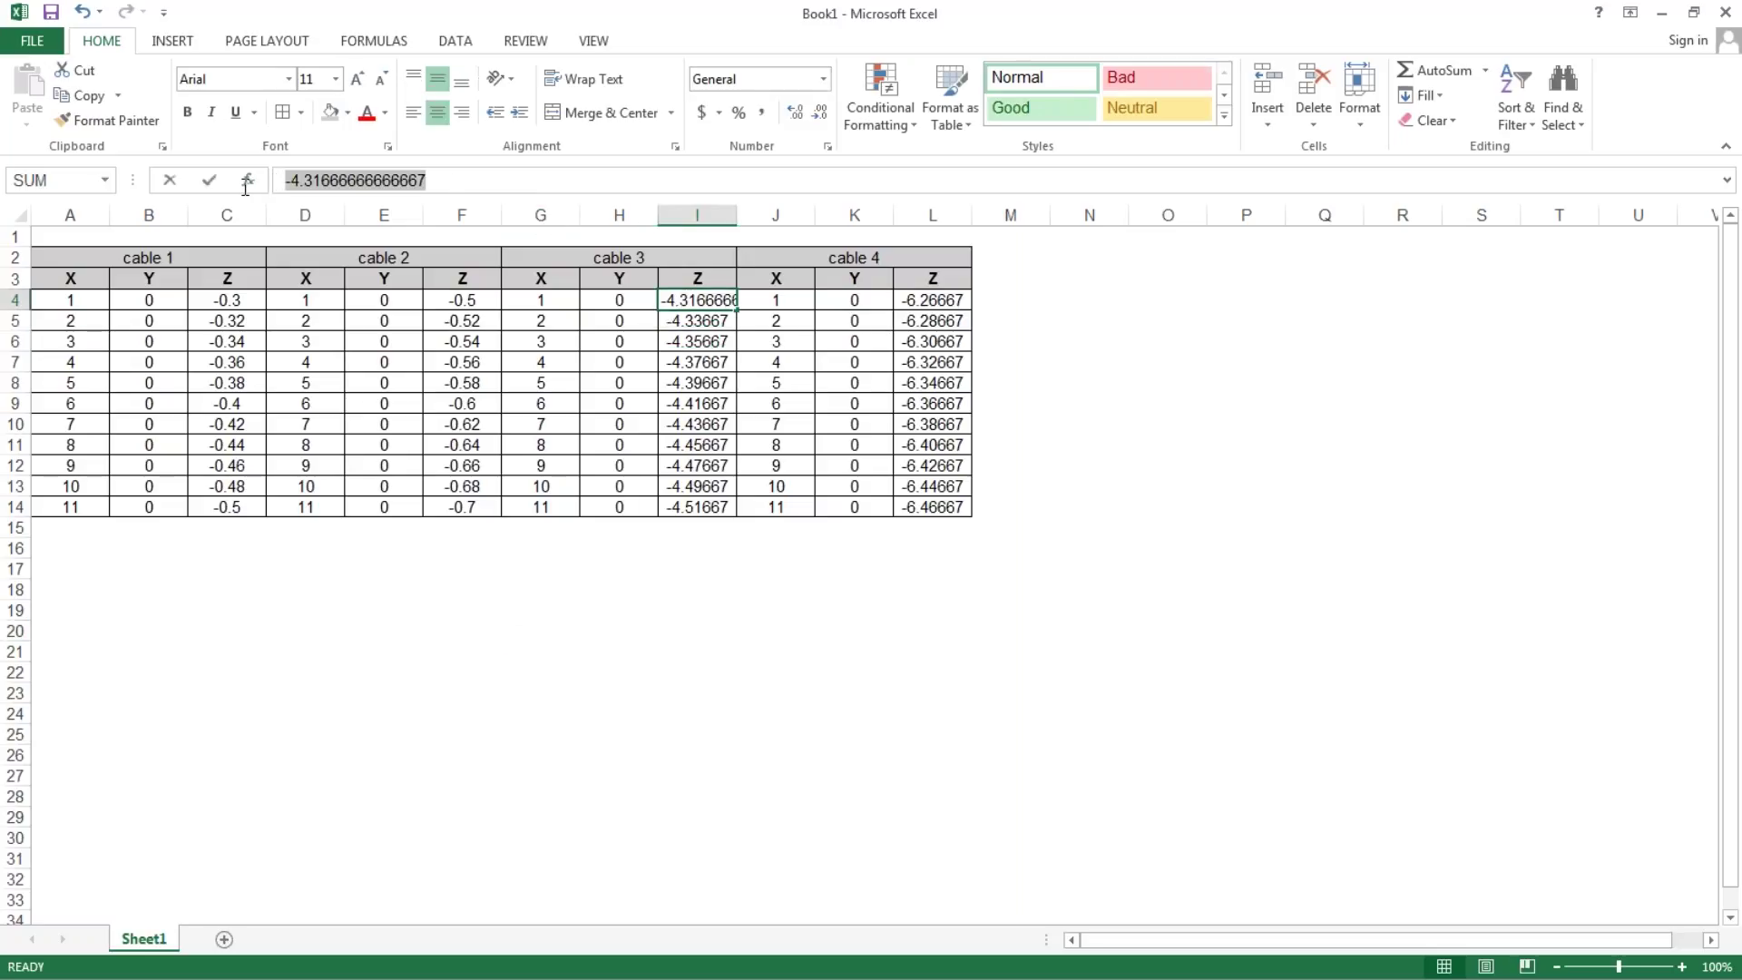
{"action": "type", "text": "-0."}
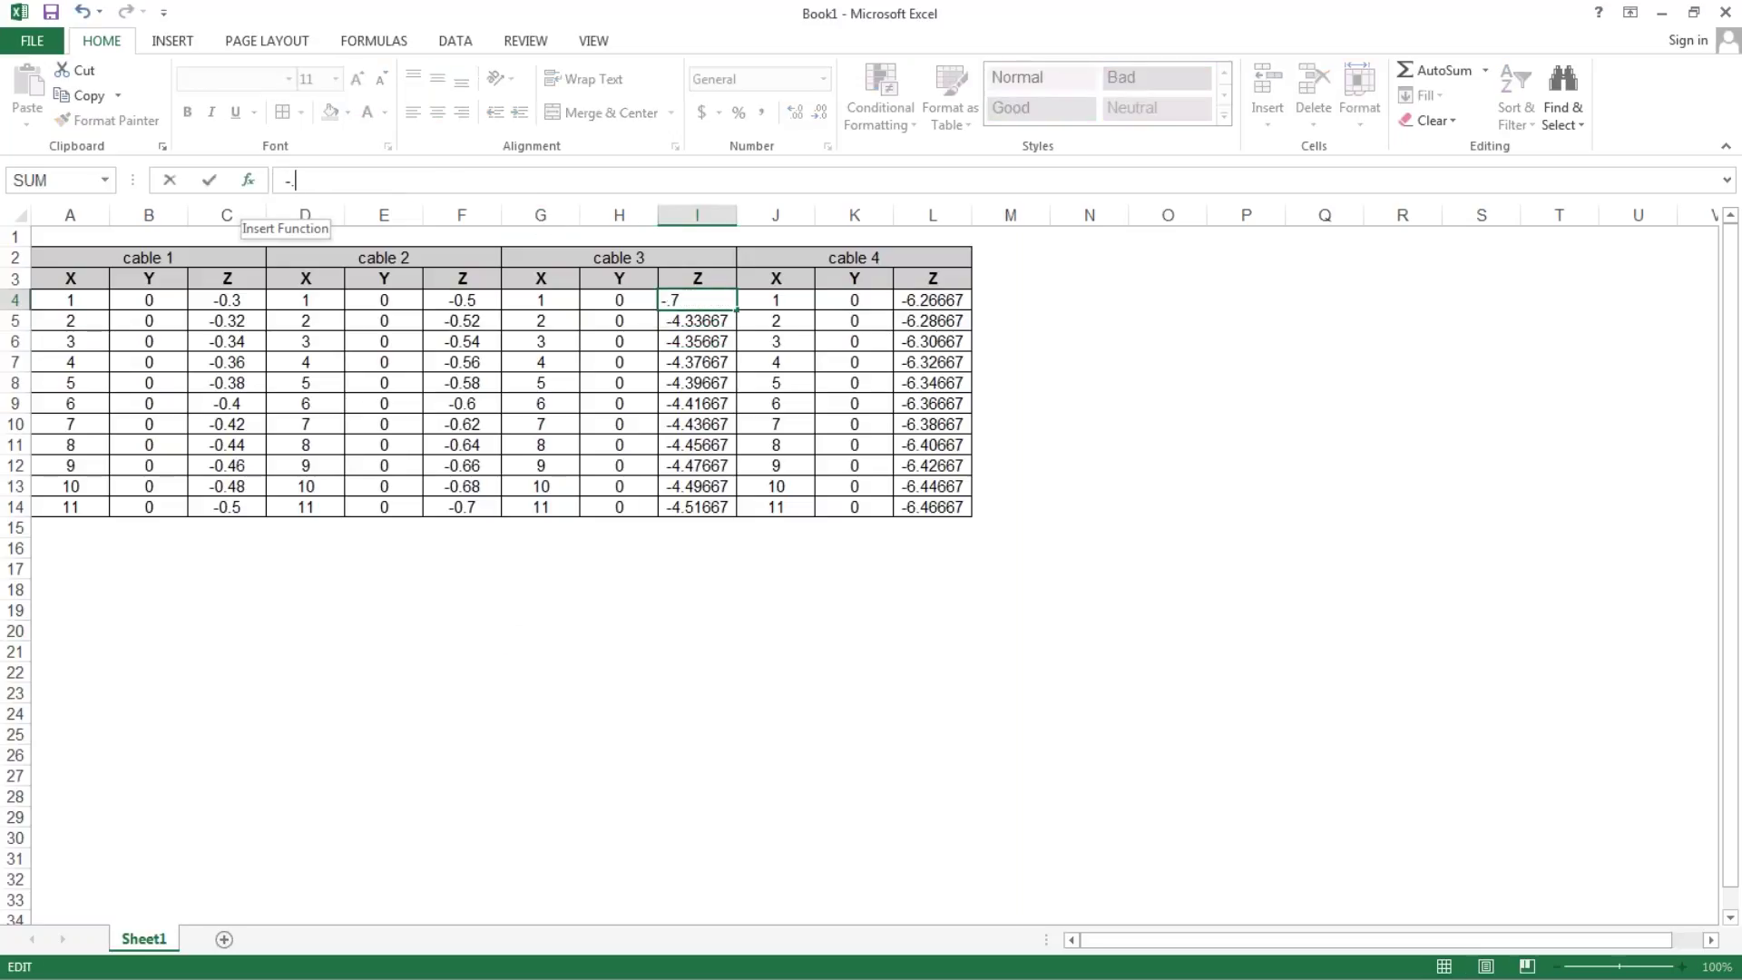
{"action": "type", "text": "7"}
{"action": "key", "text": "Return"}
Step: Set the first Z value of cable 4 in cell L4 to -1
{"action": "left_click", "coordinate": [922, 300]}
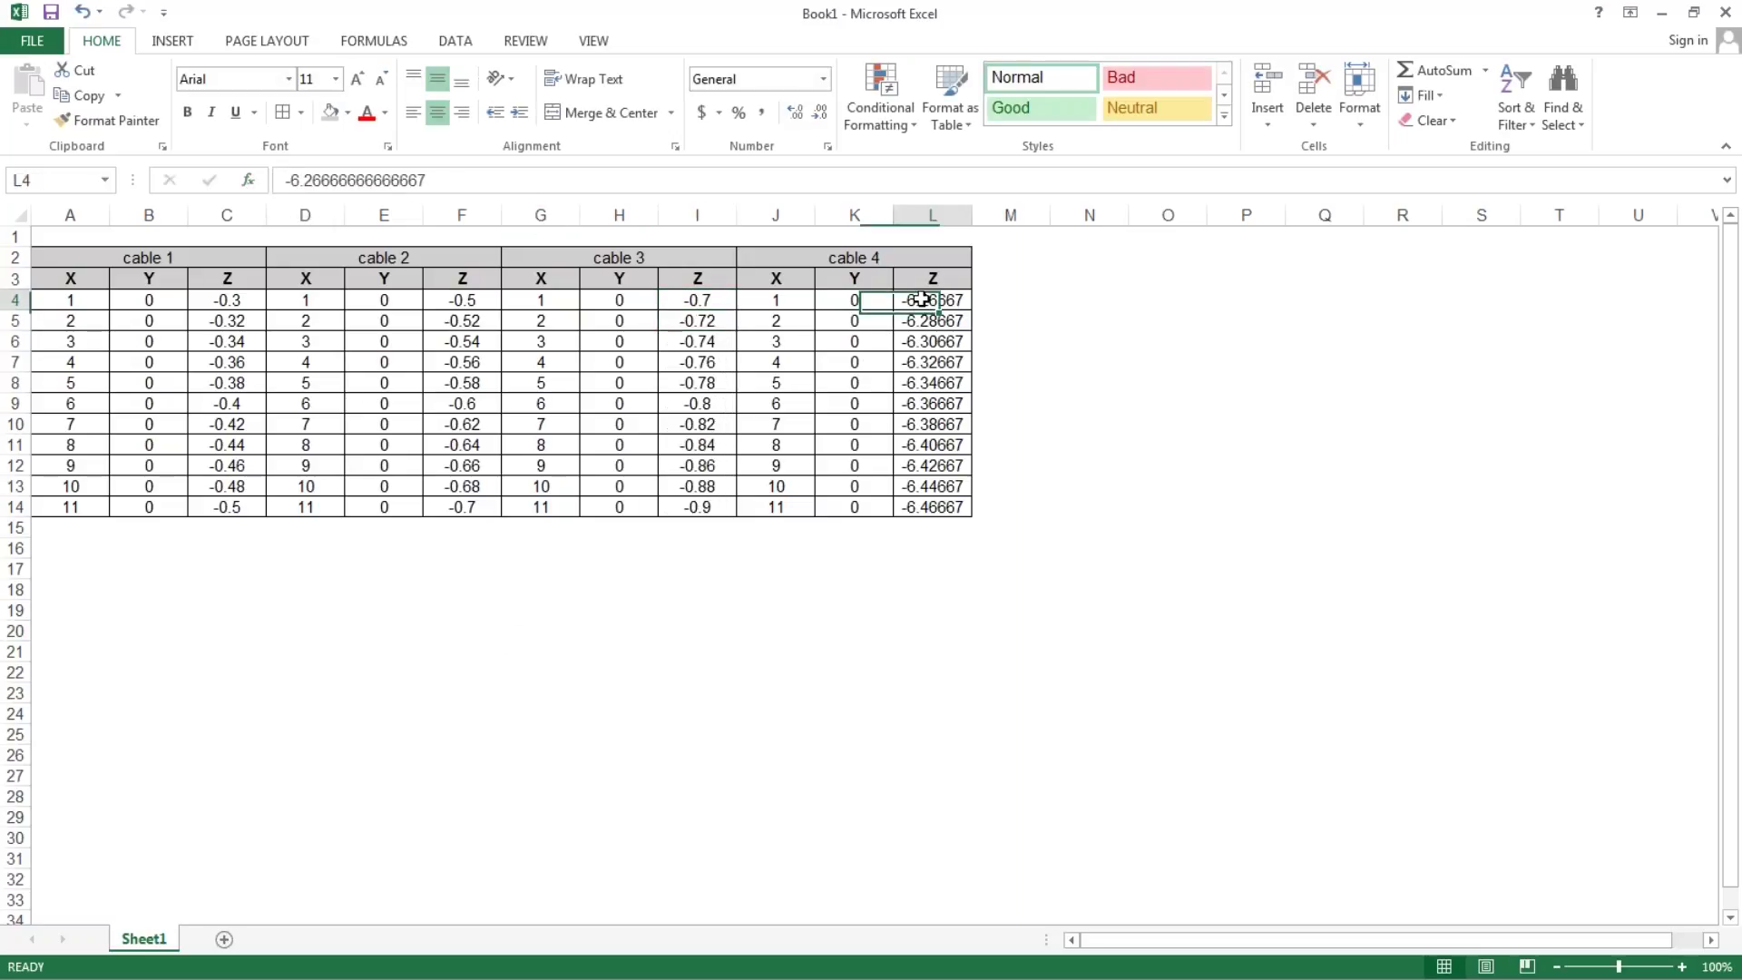
{"action": "left_click", "coordinate": [468, 178]}
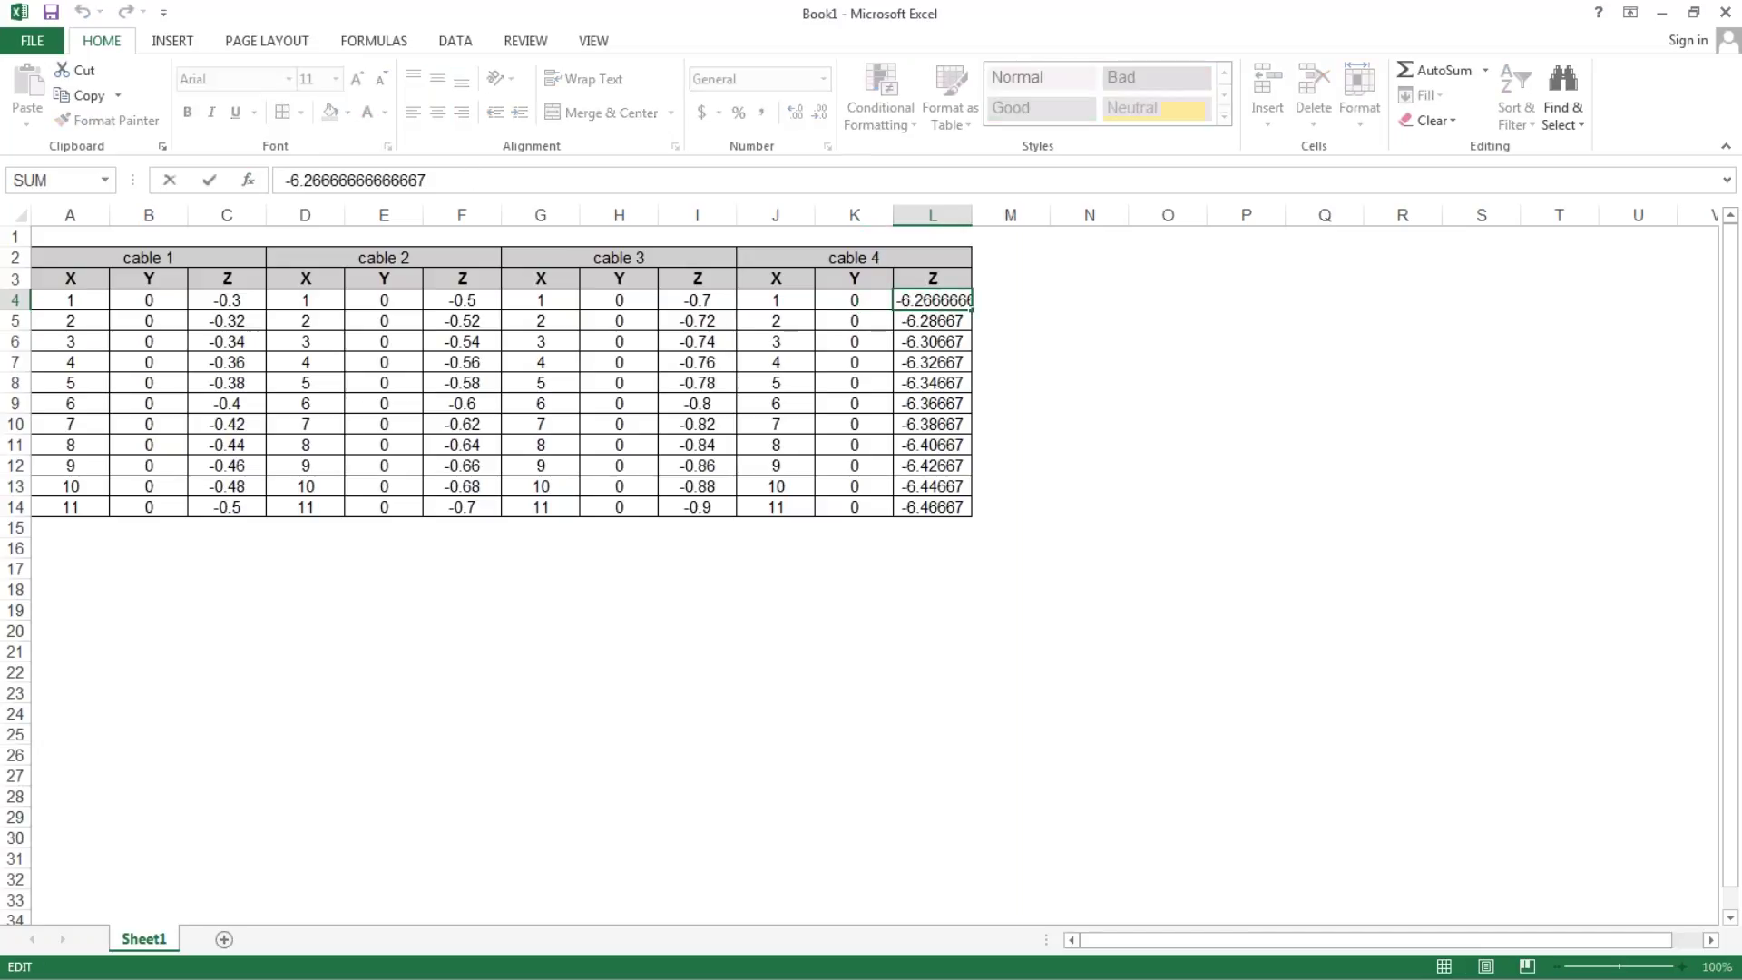
{"action": "left_click_drag", "start_coordinate": [439, 182], "coordinate": [72, 173]}
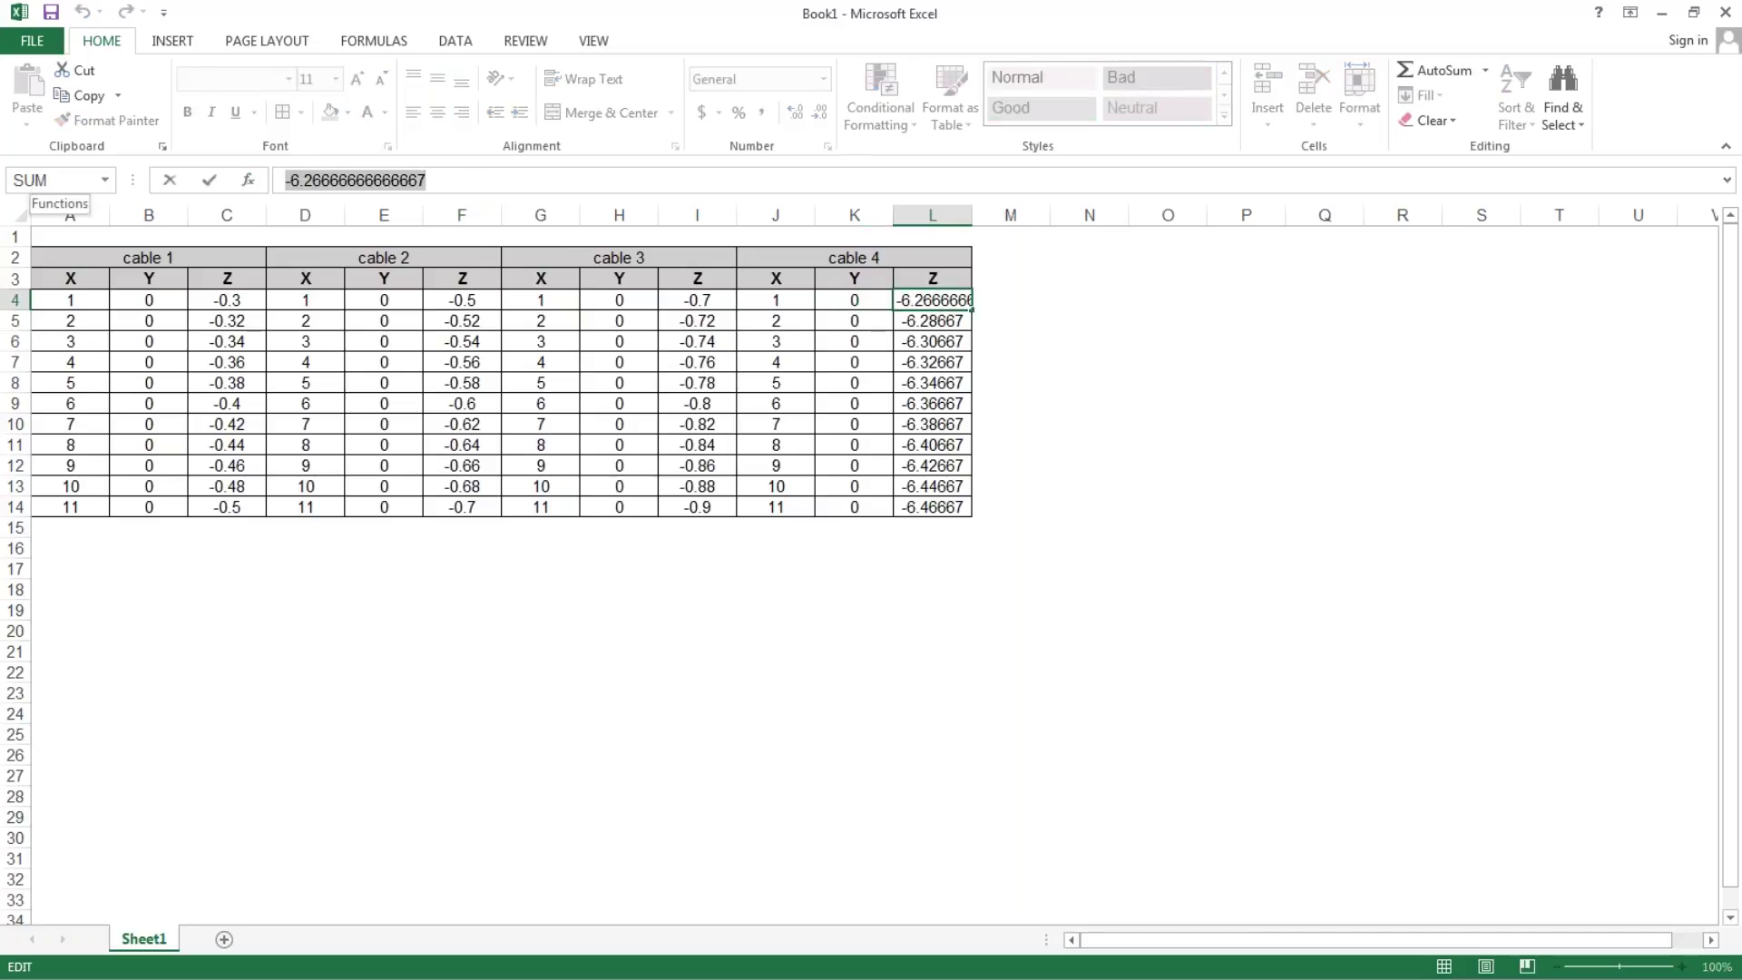
{"action": "type", "text": "-1"}
{"action": "key", "text": "Return"}
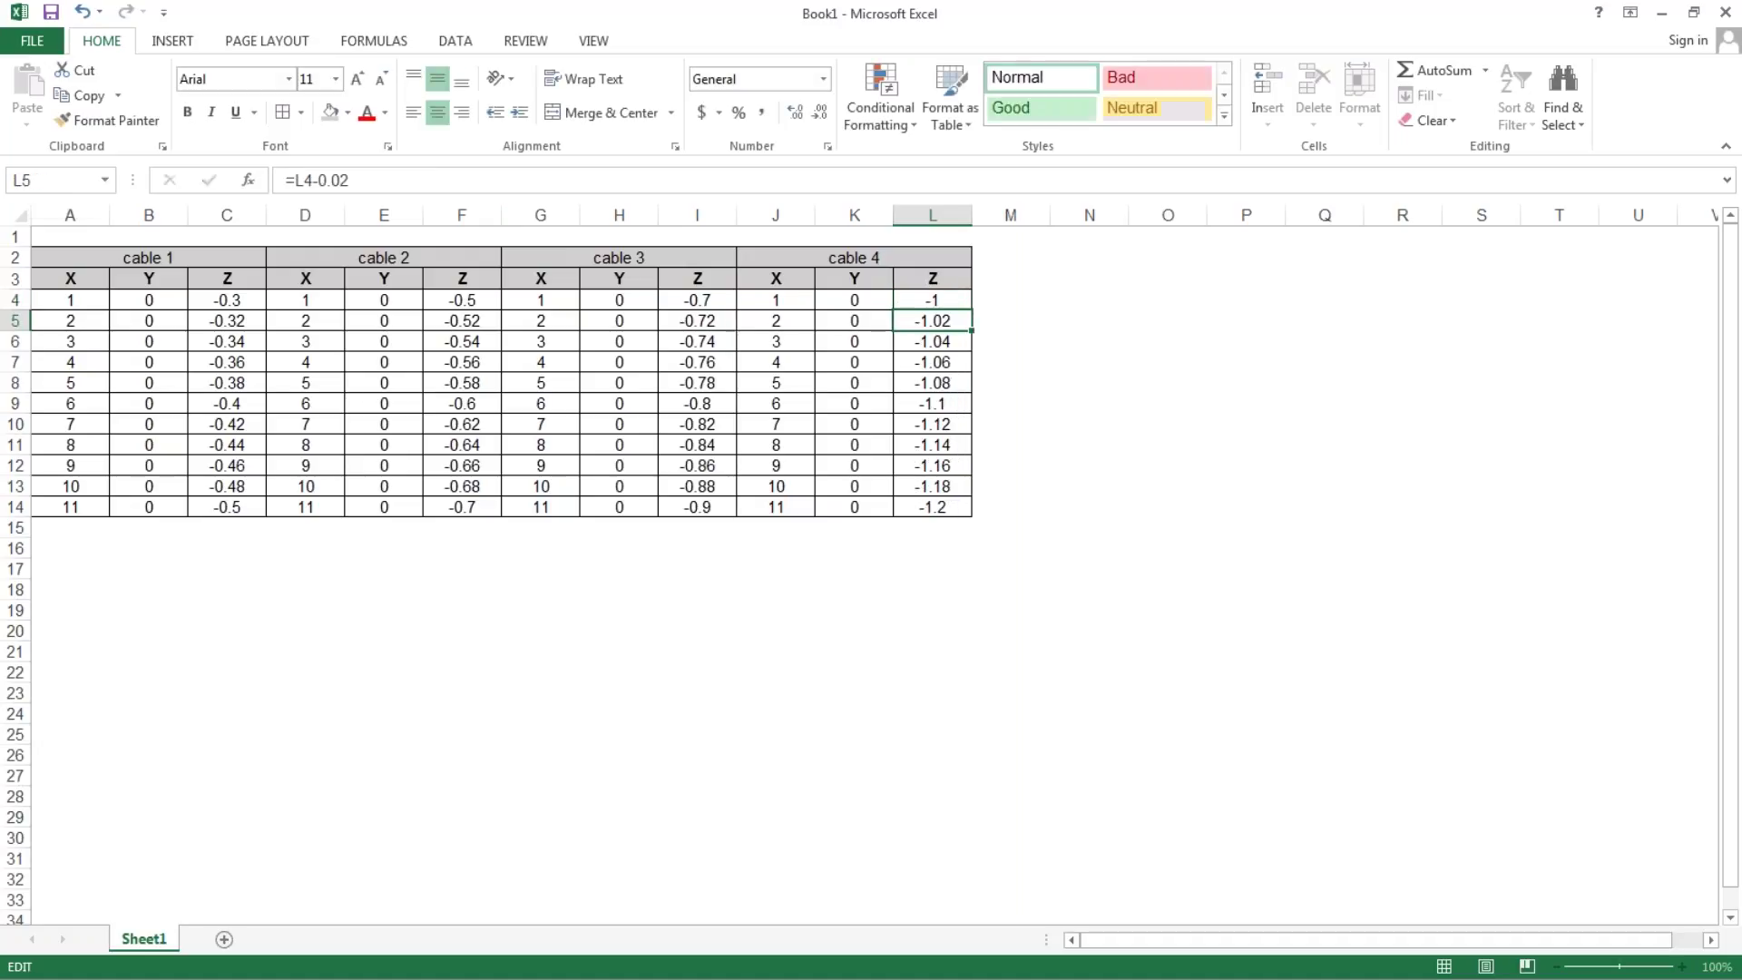
{"action": "left_click", "coordinate": [505, 711]}
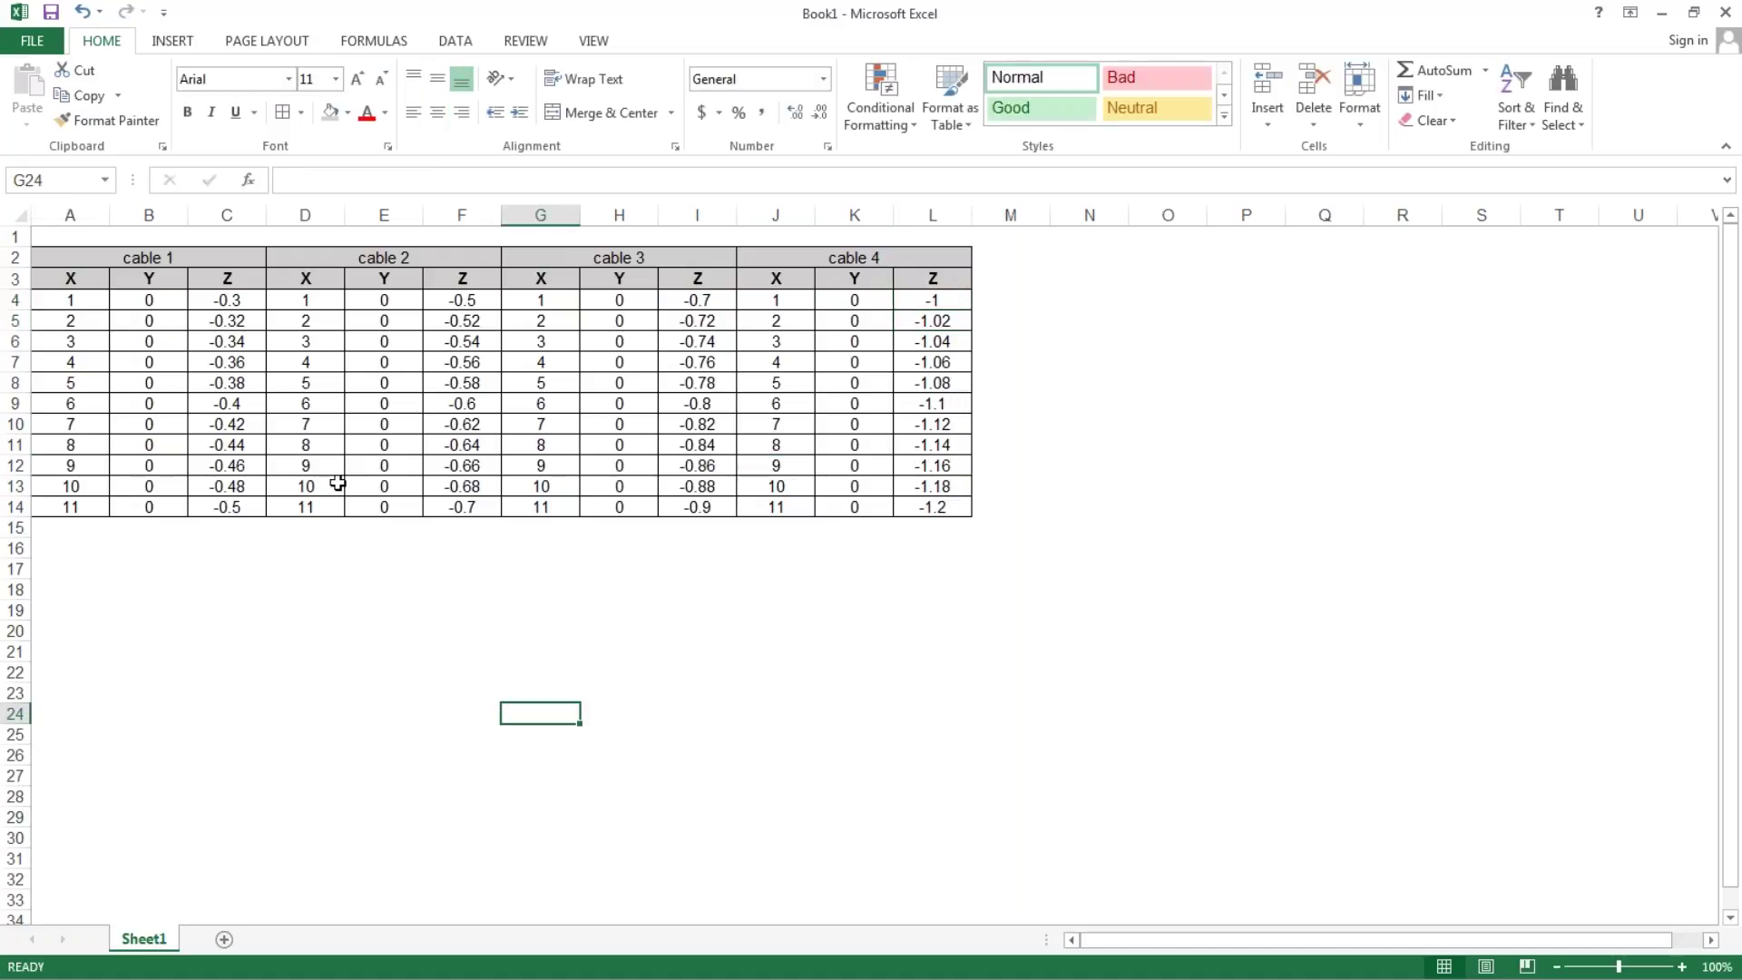
Step: Copy cable 1's coordinates from A4:C14 into the midas Civil profile table of tendon 1 and make the tendon symmetric
{"action": "left_click_drag", "start_coordinate": [71, 309], "coordinate": [214, 505]}
{"action": "key", "text": "ctrl+c"}
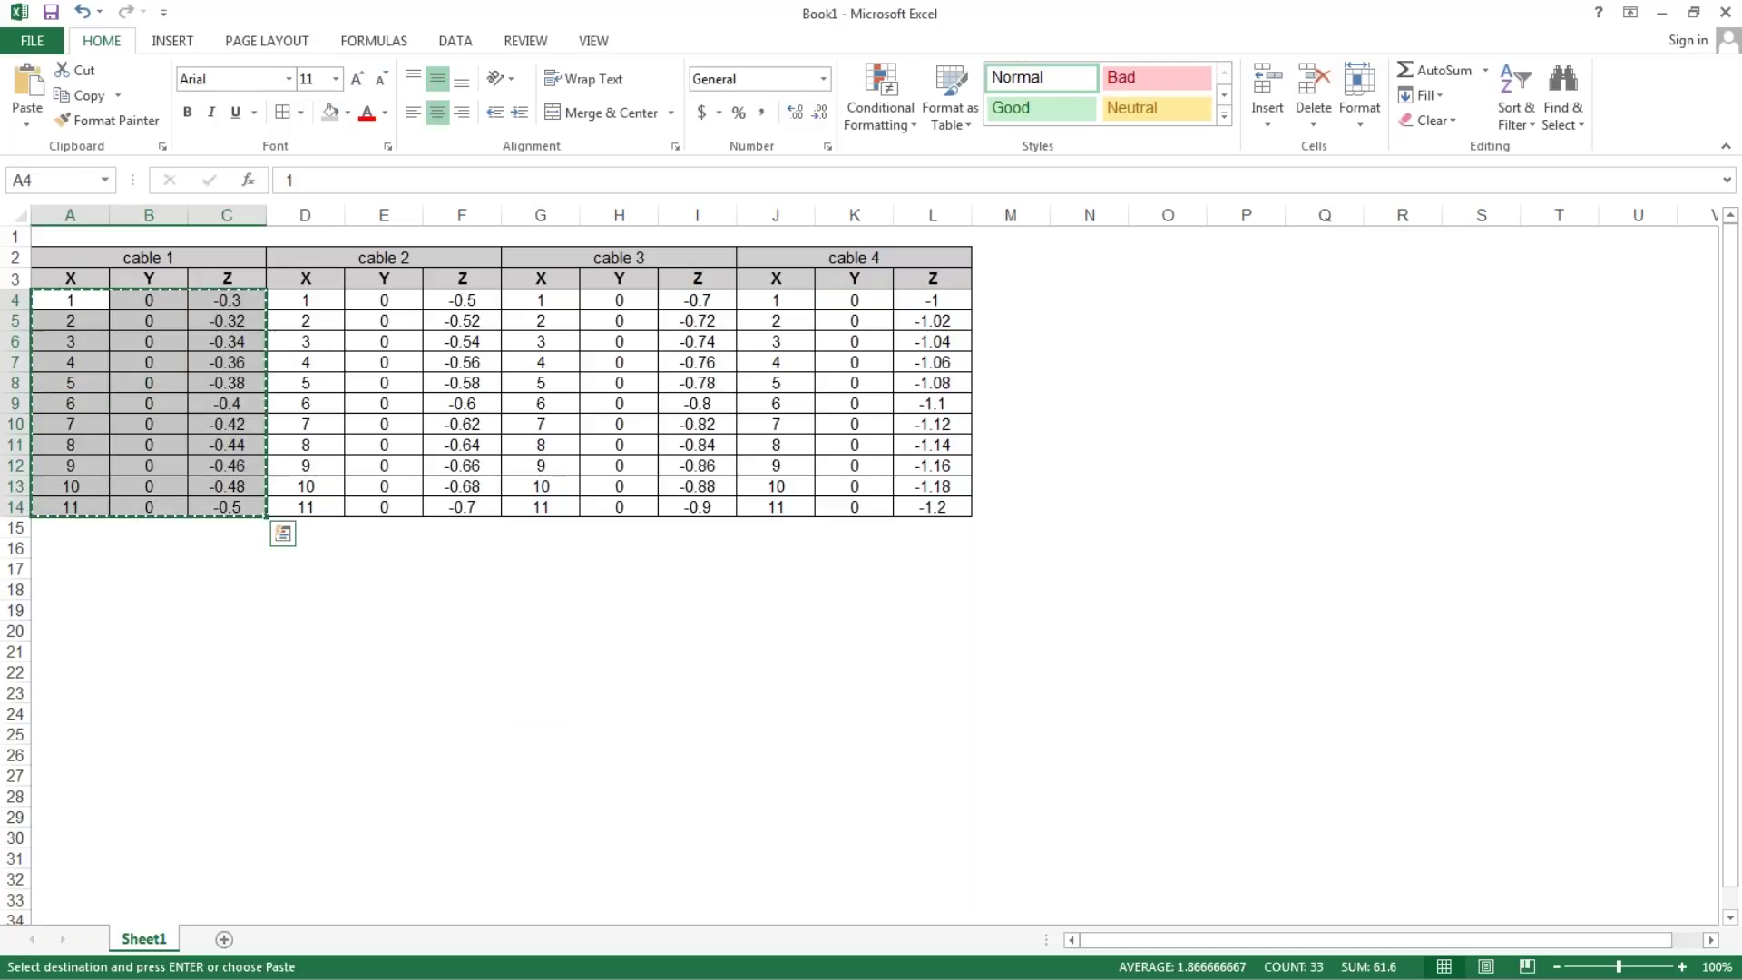
{"action": "left_click", "coordinate": [283, 533]}
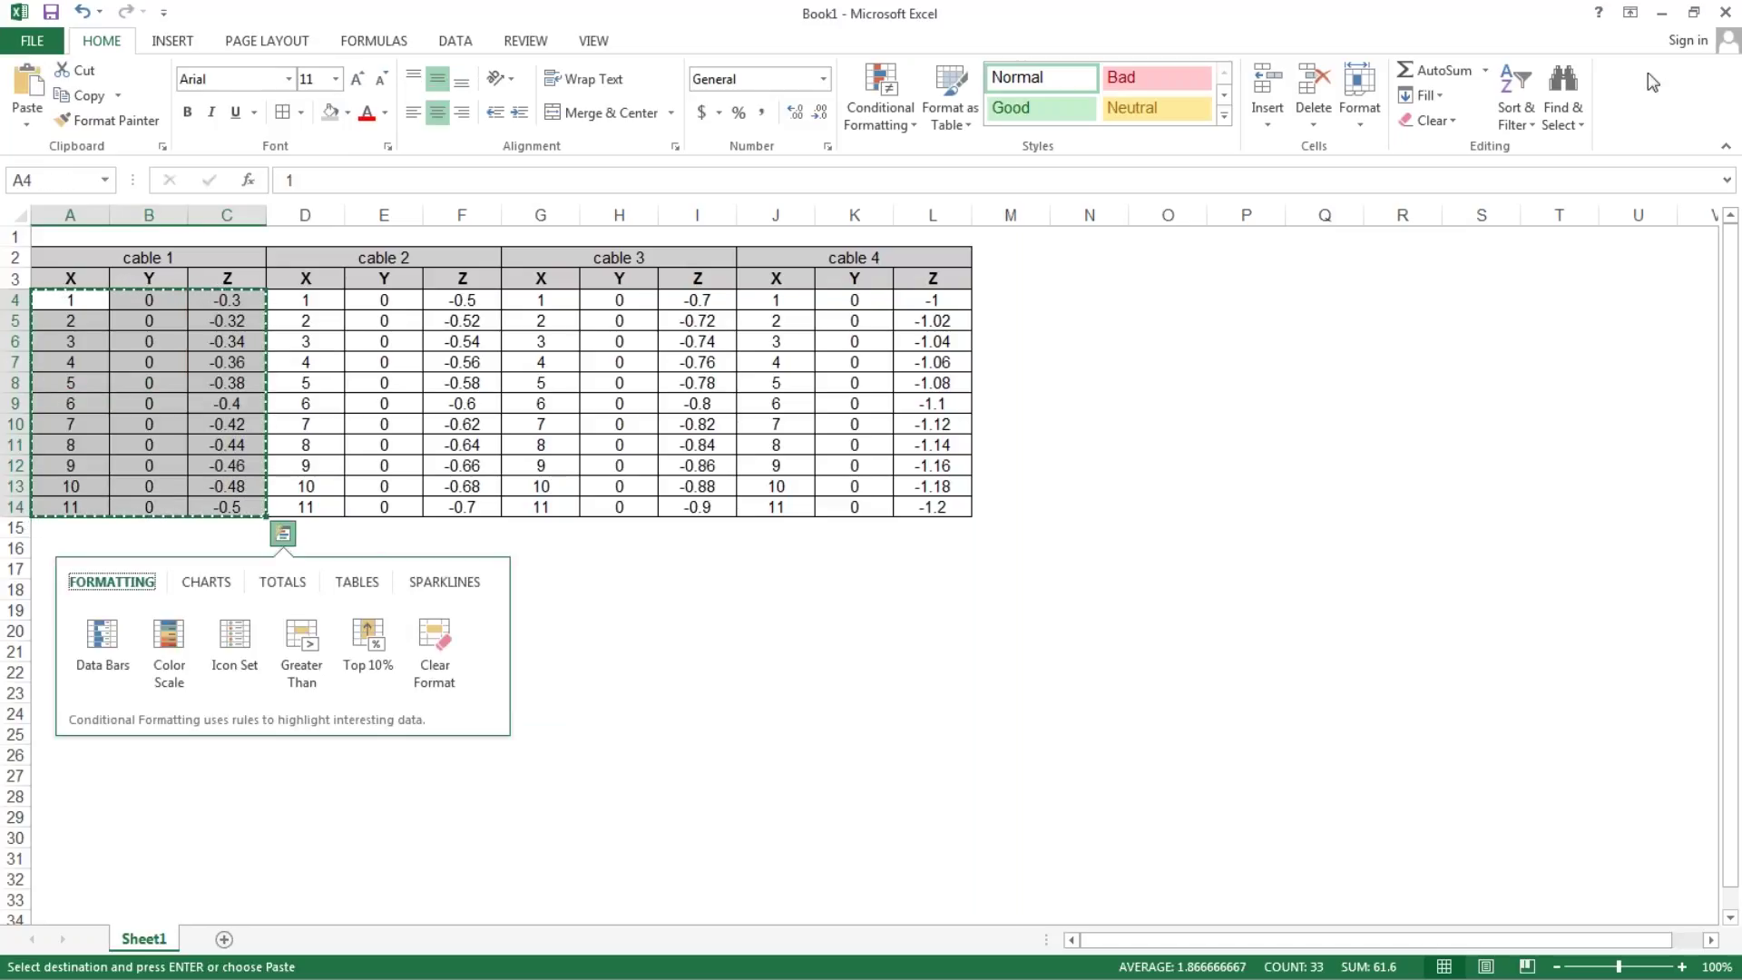
{"action": "left_click", "coordinate": [1692, 14]}
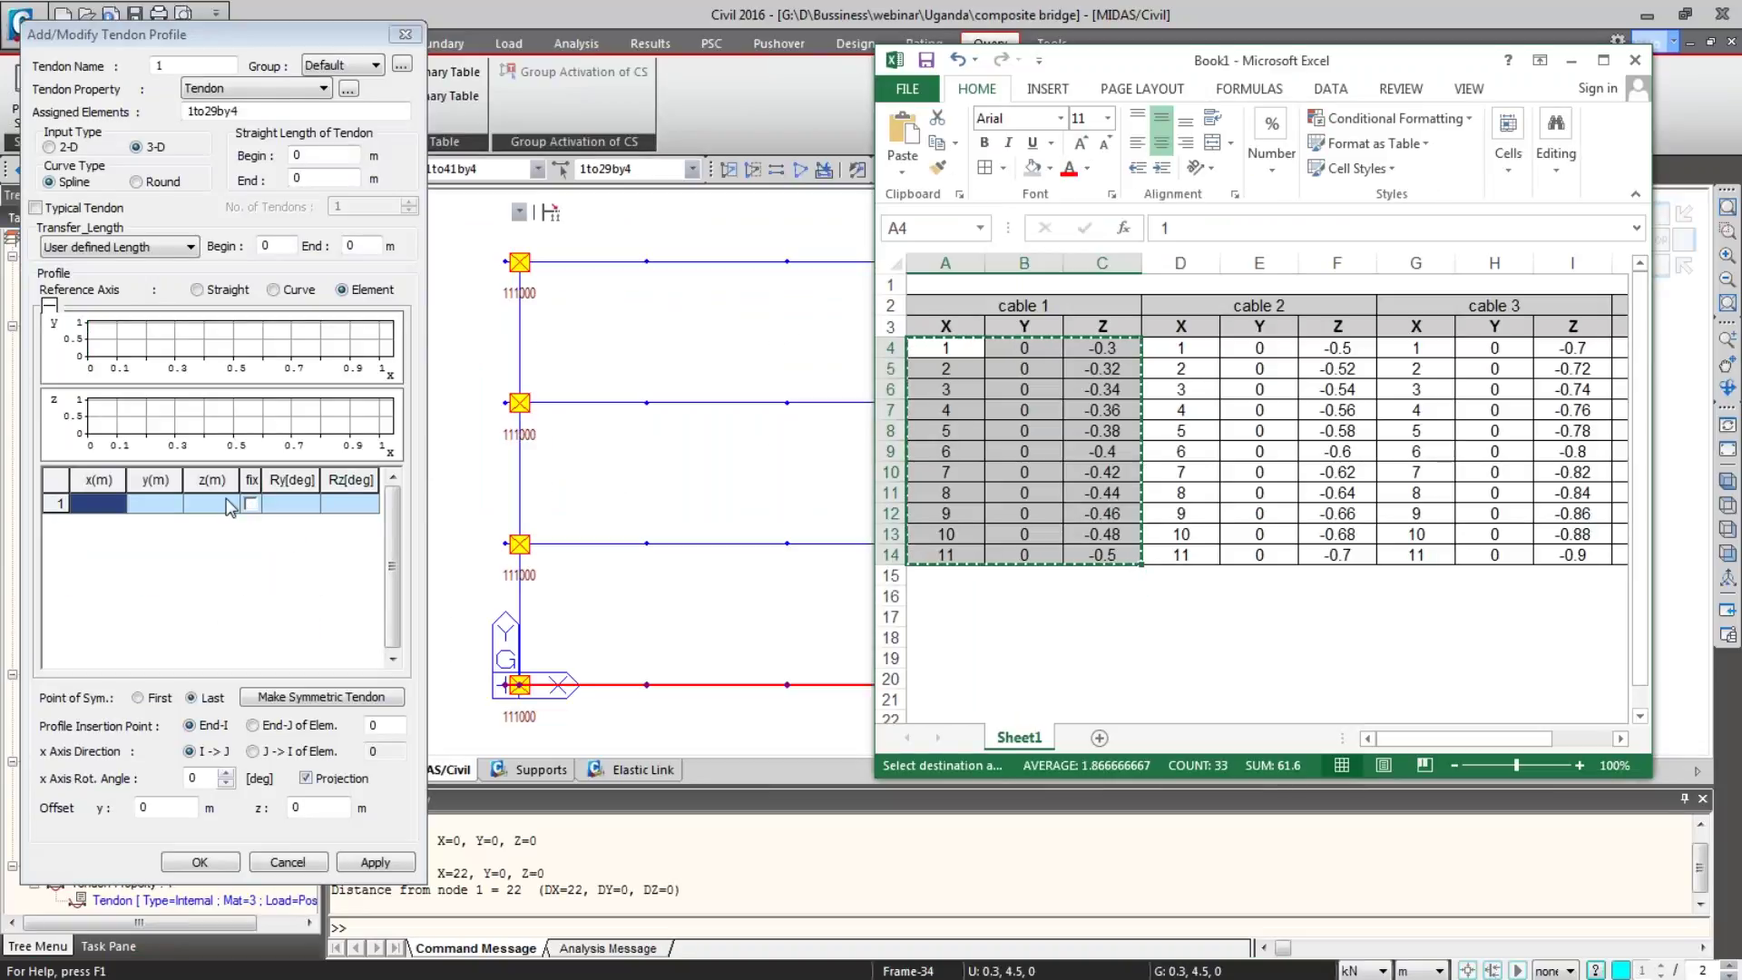
{"action": "left_click", "coordinate": [103, 507]}
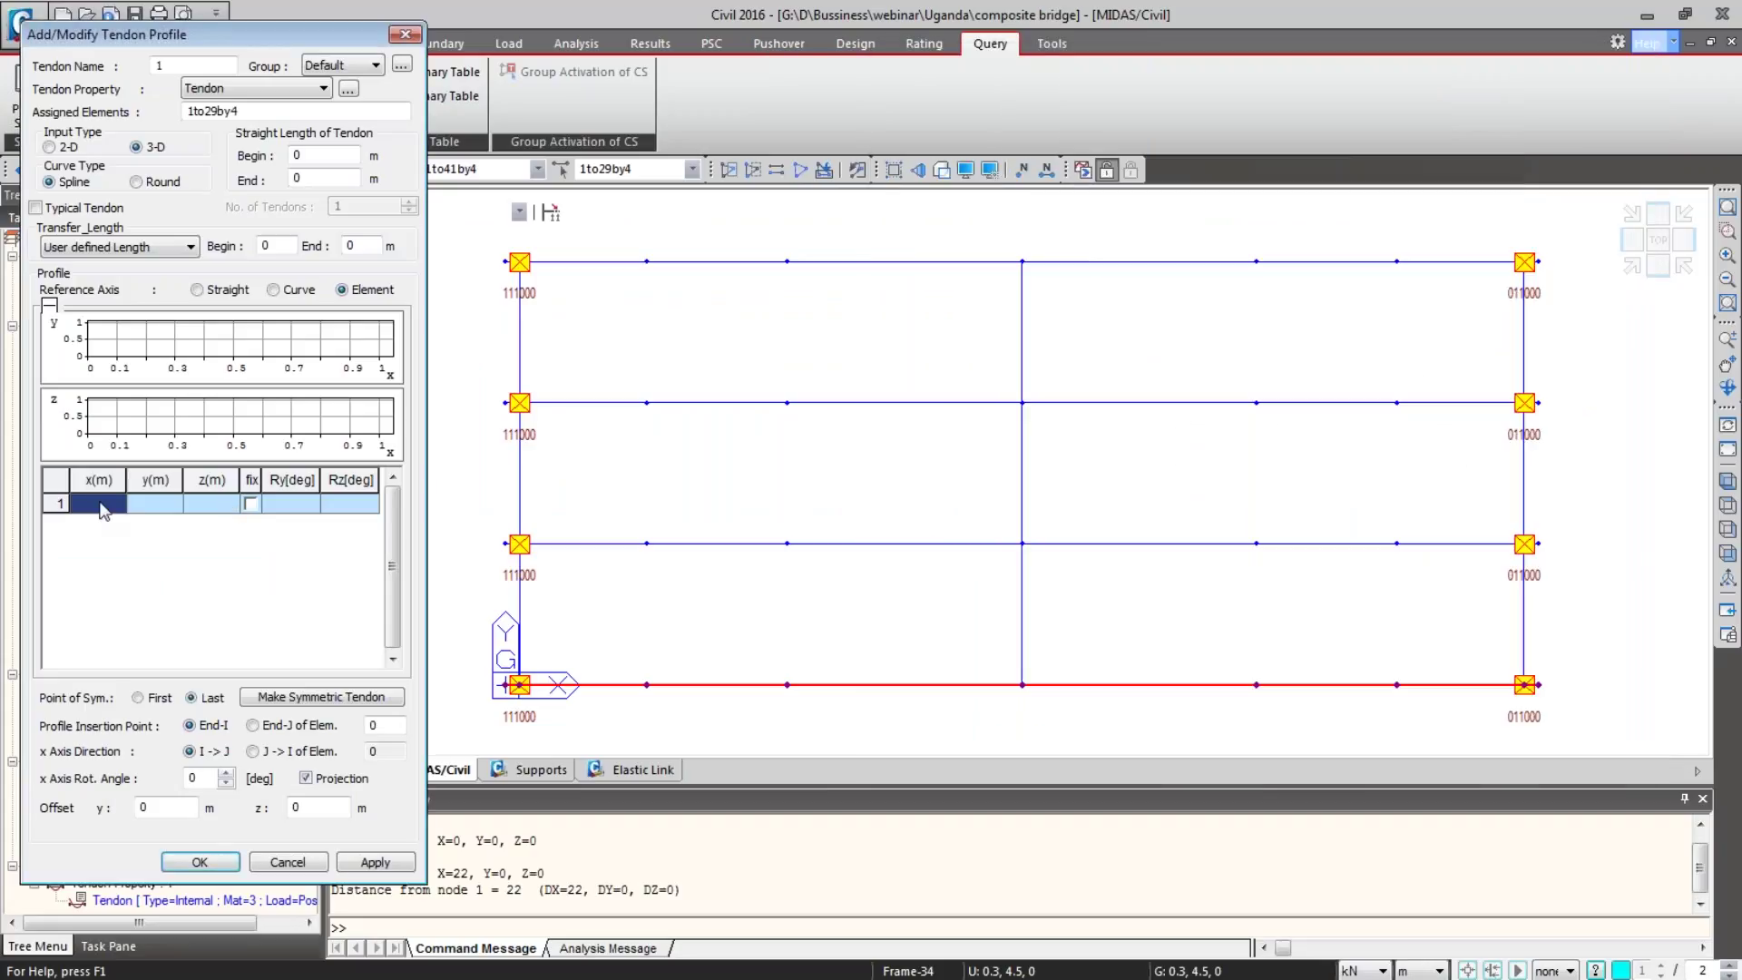
{"action": "key", "text": "ctrl+v"}
{"action": "left_click", "coordinate": [299, 697]}
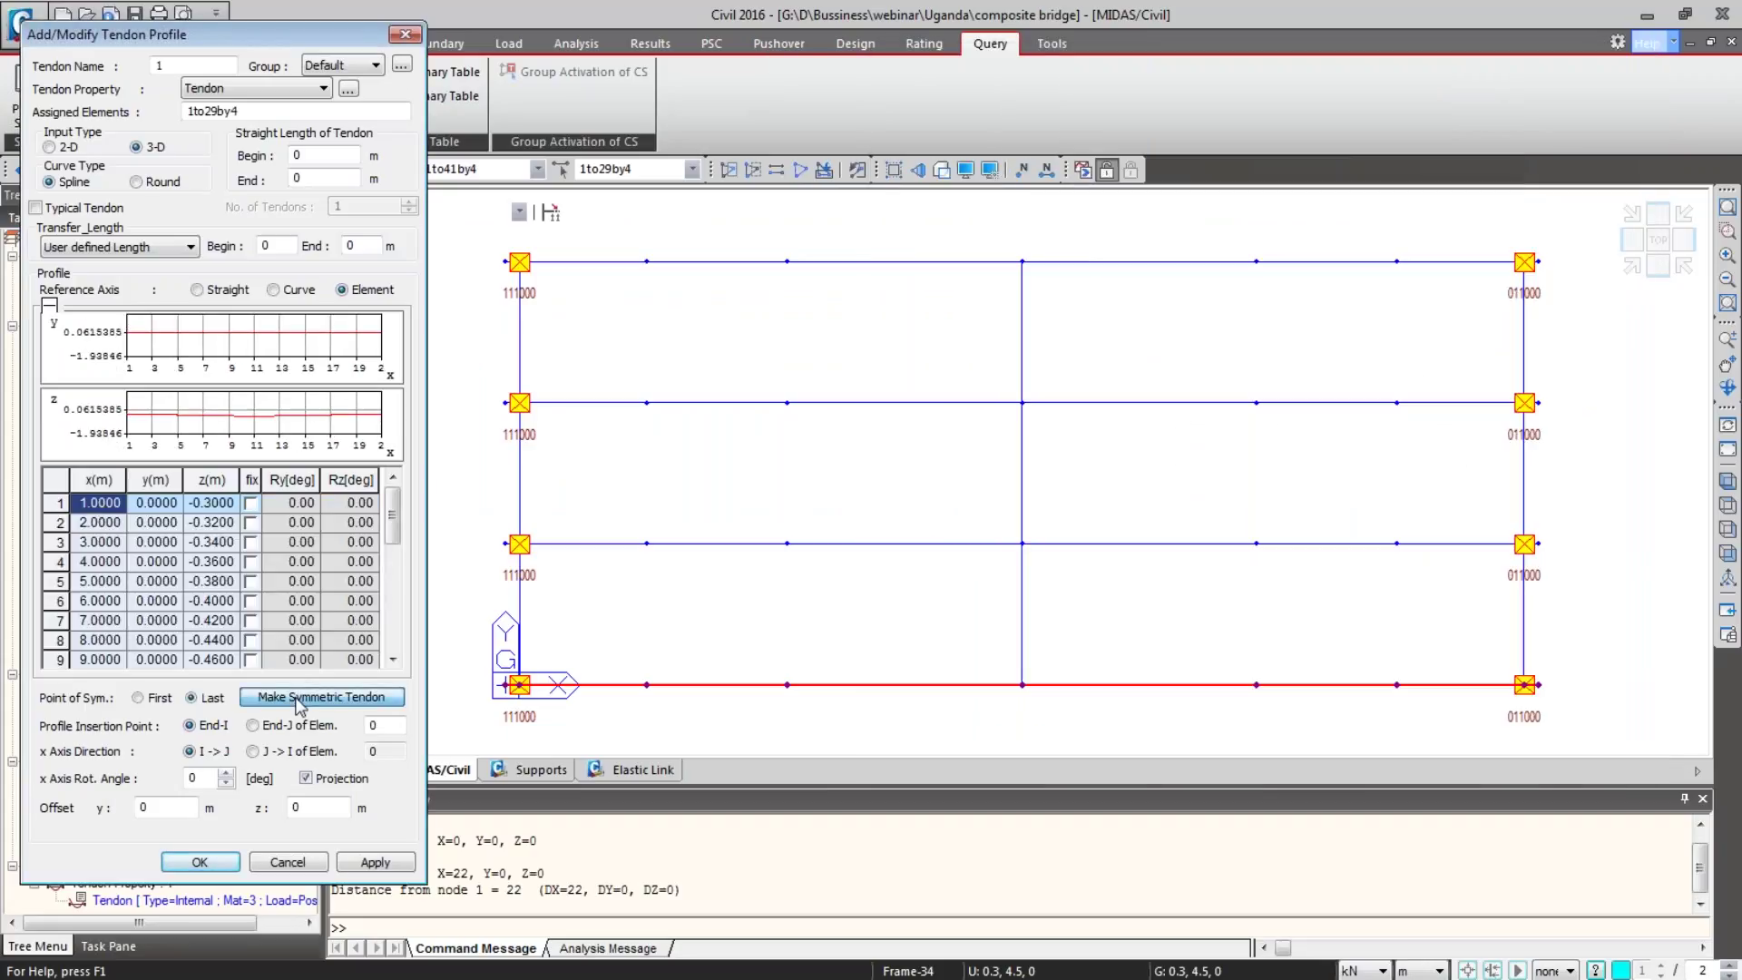
Step: Set tendon 1's profile insertion point to End-I of element 1, apply the profile and close the tendon profile dialogs
{"action": "left_click", "coordinate": [382, 728]}
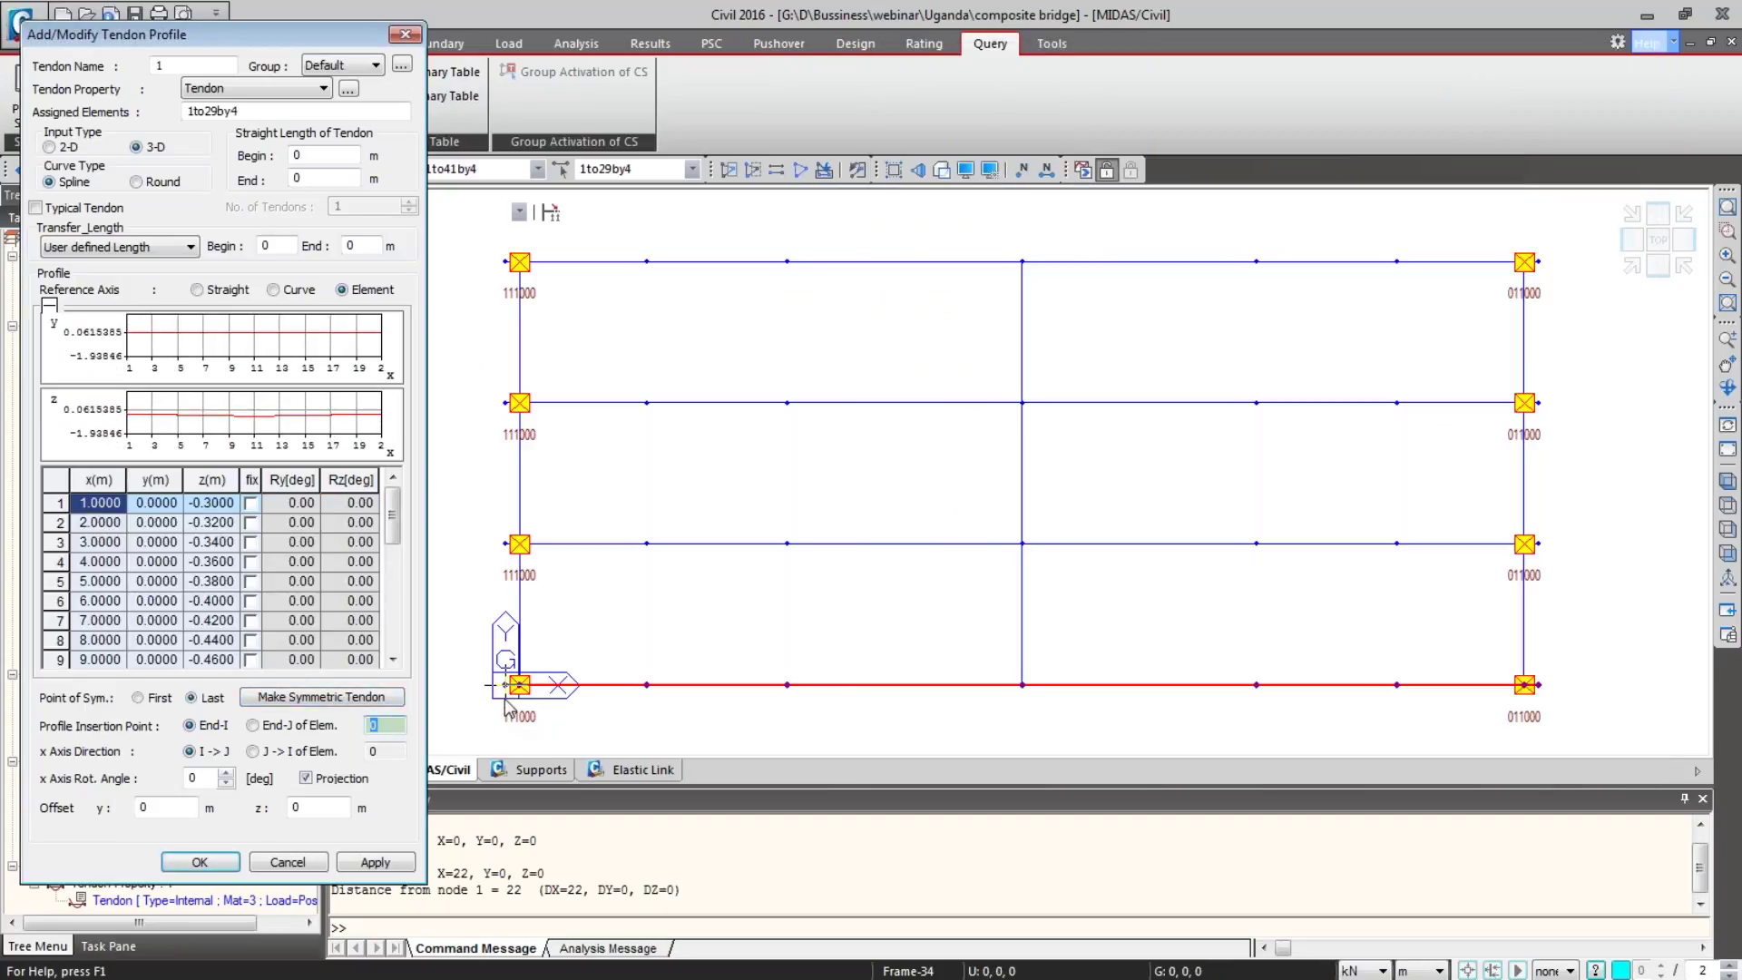
{"action": "left_click", "coordinate": [507, 685]}
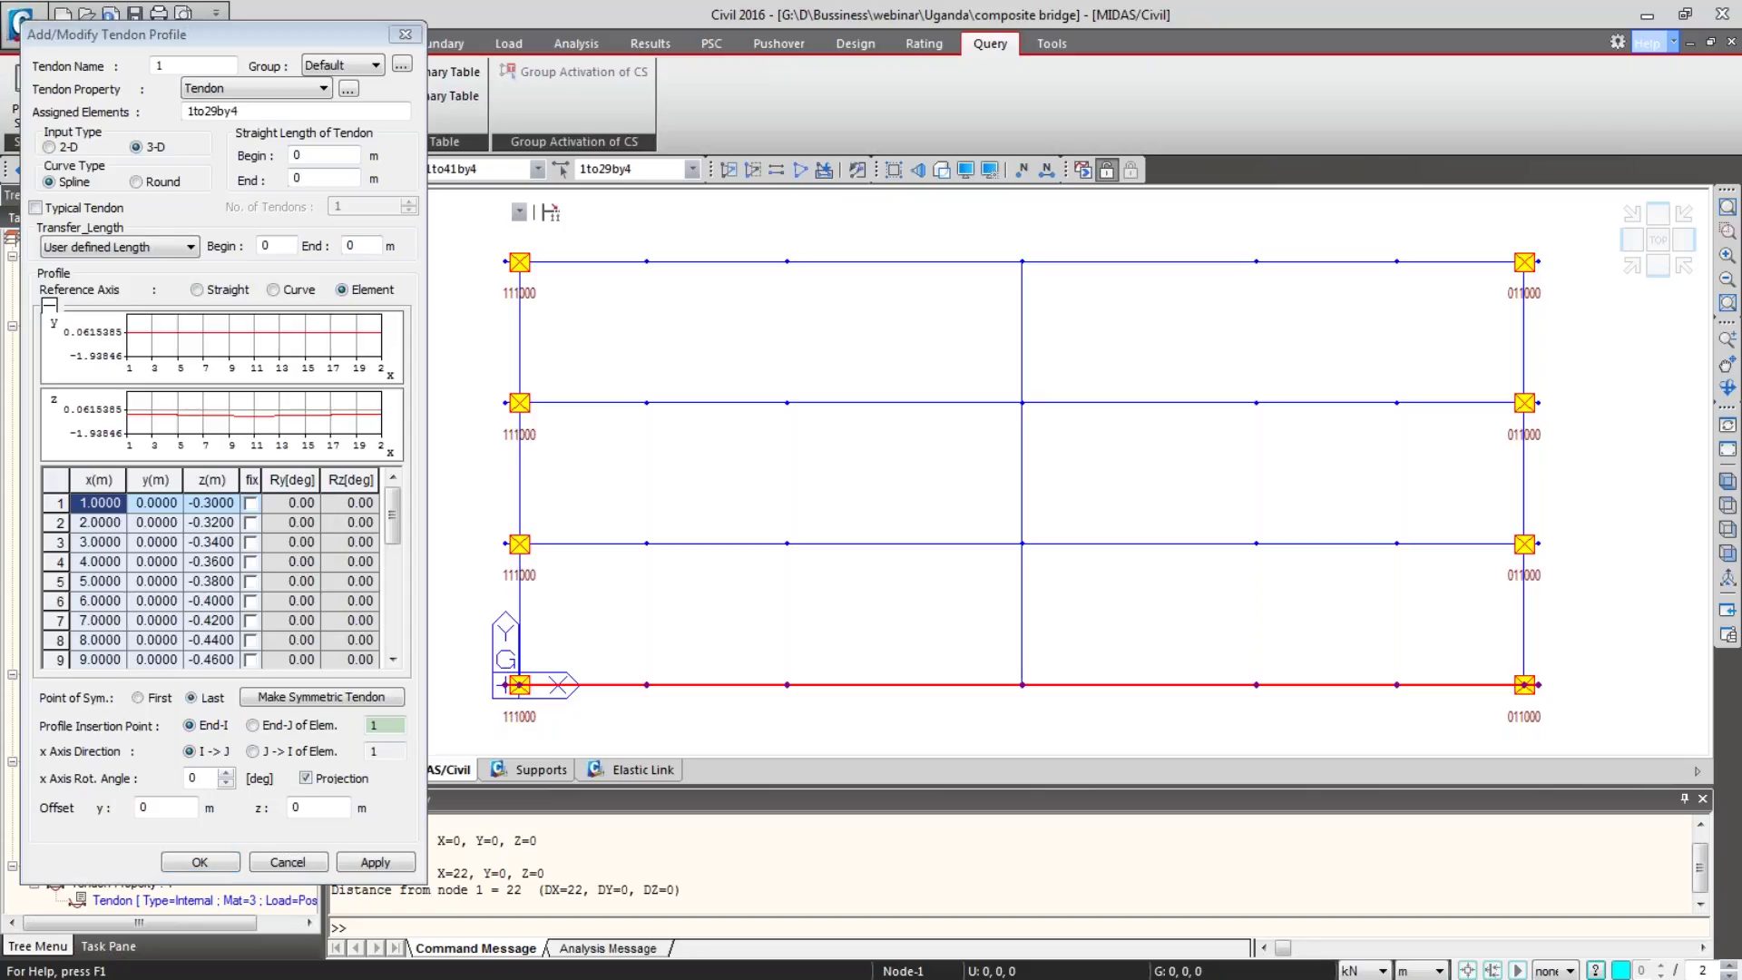
{"action": "left_click", "coordinate": [374, 861]}
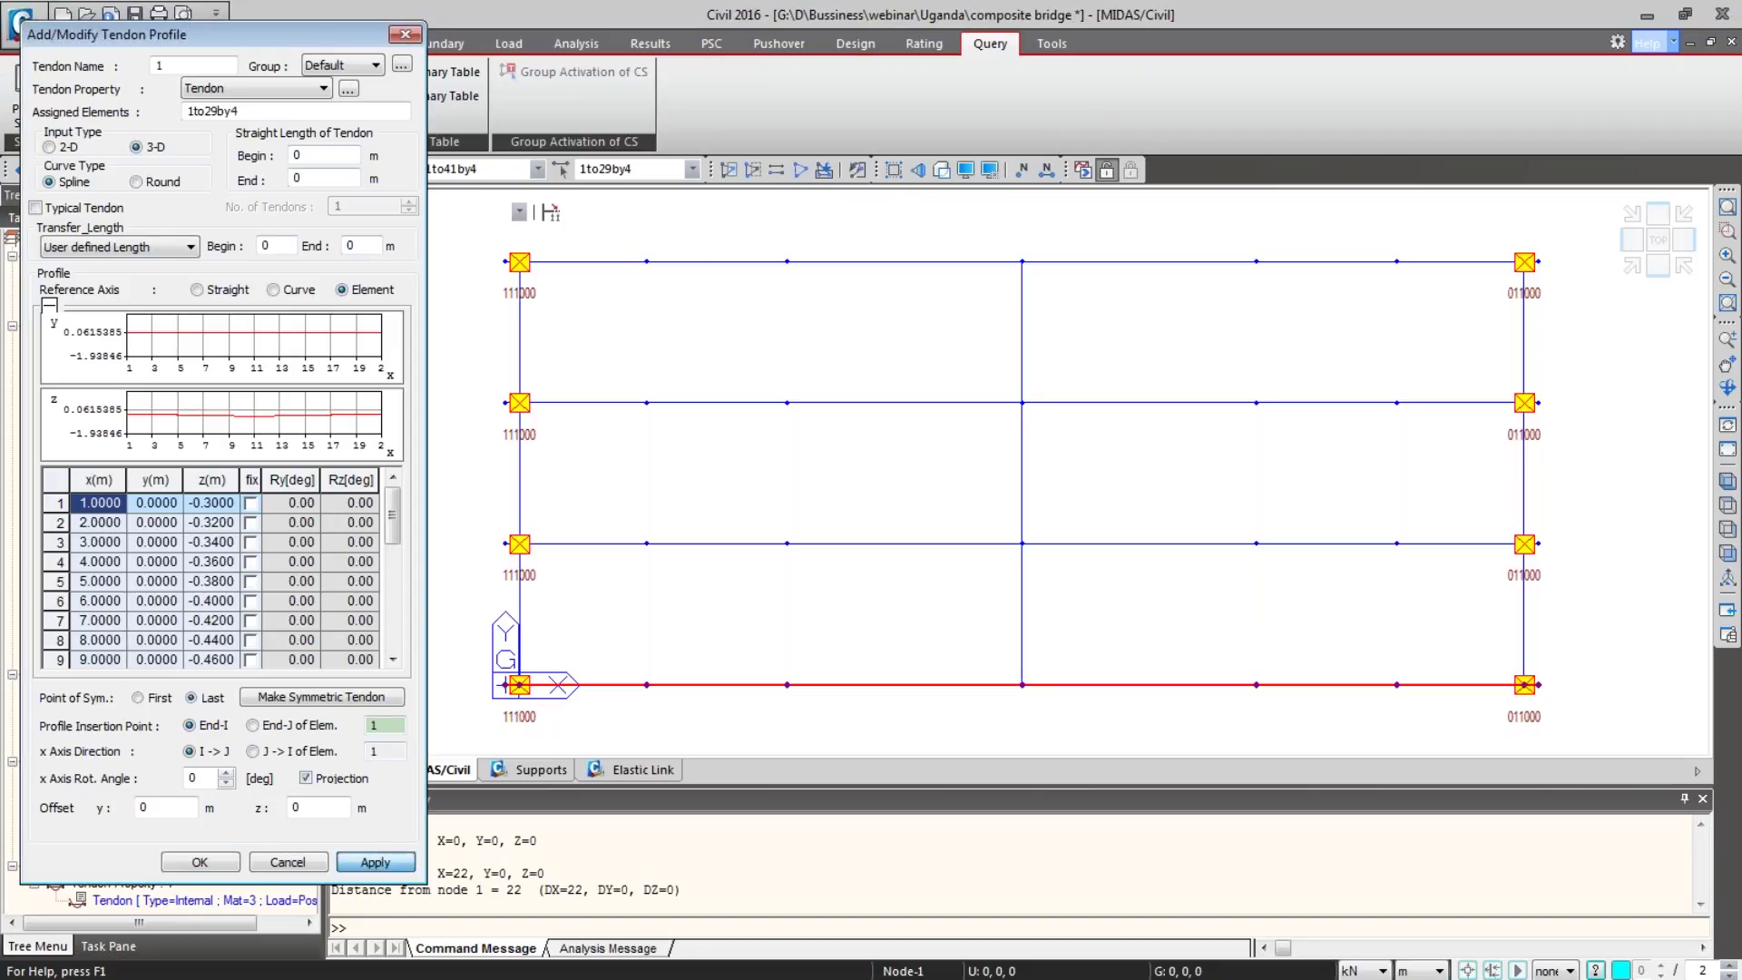
{"action": "left_click", "coordinate": [1727, 481]}
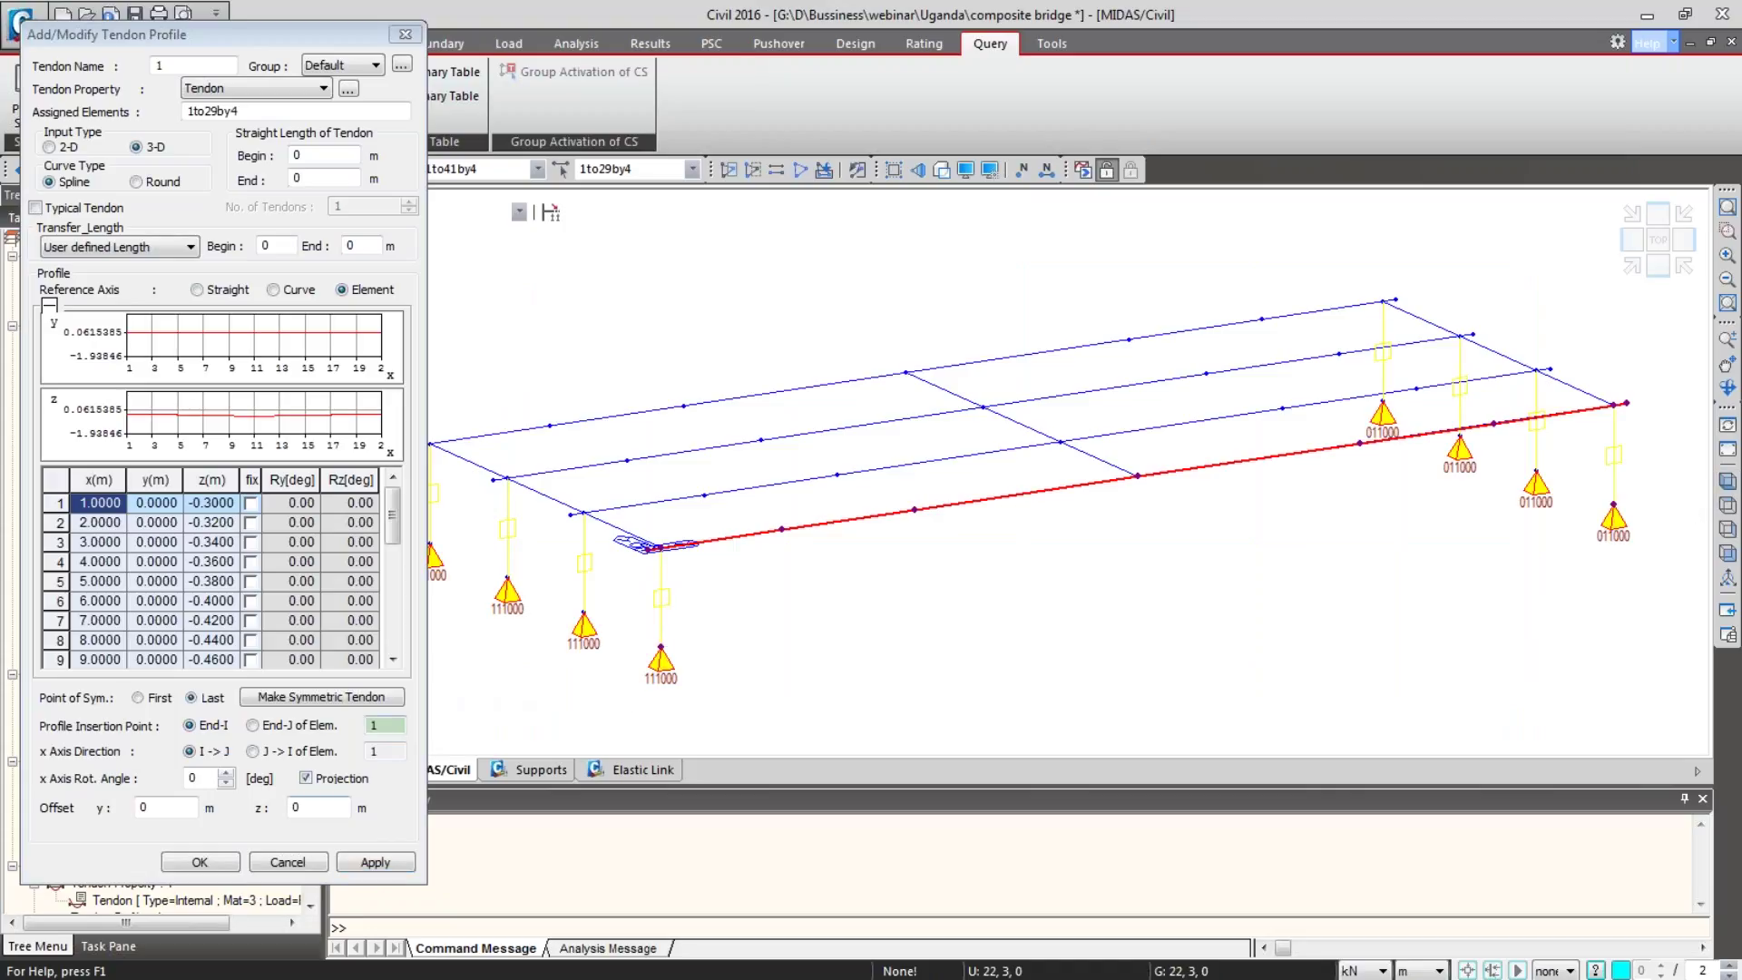
{"action": "left_click", "coordinate": [308, 862]}
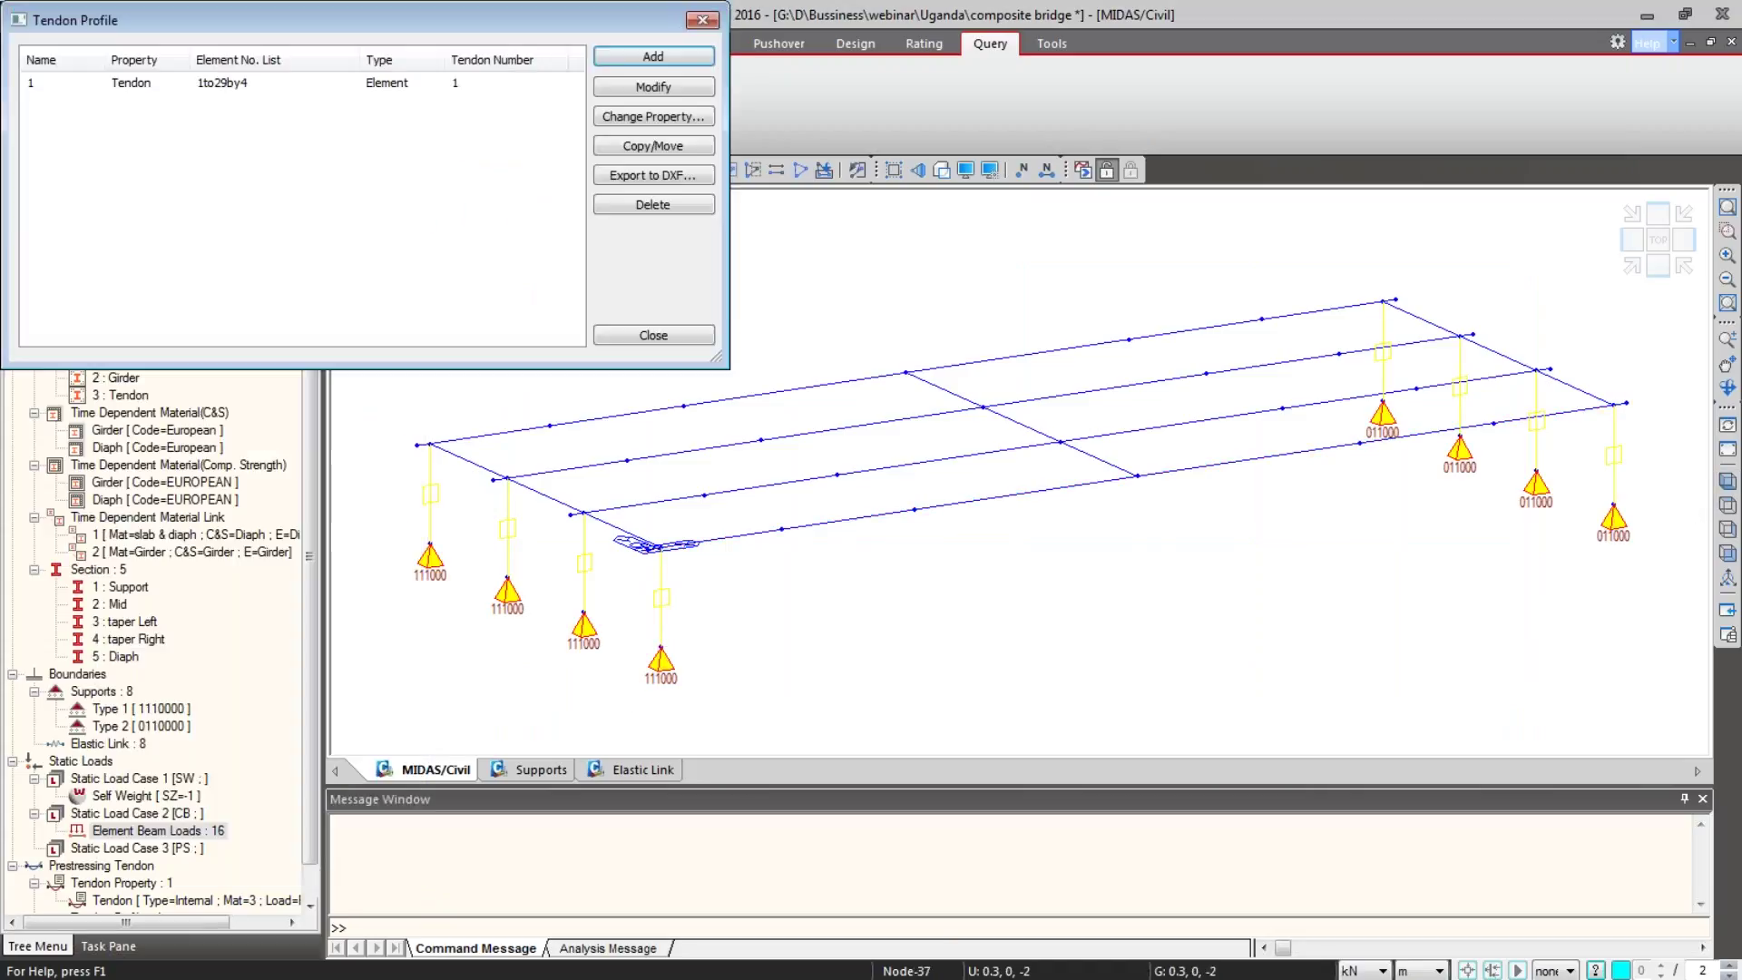
{"action": "left_click", "coordinate": [613, 338]}
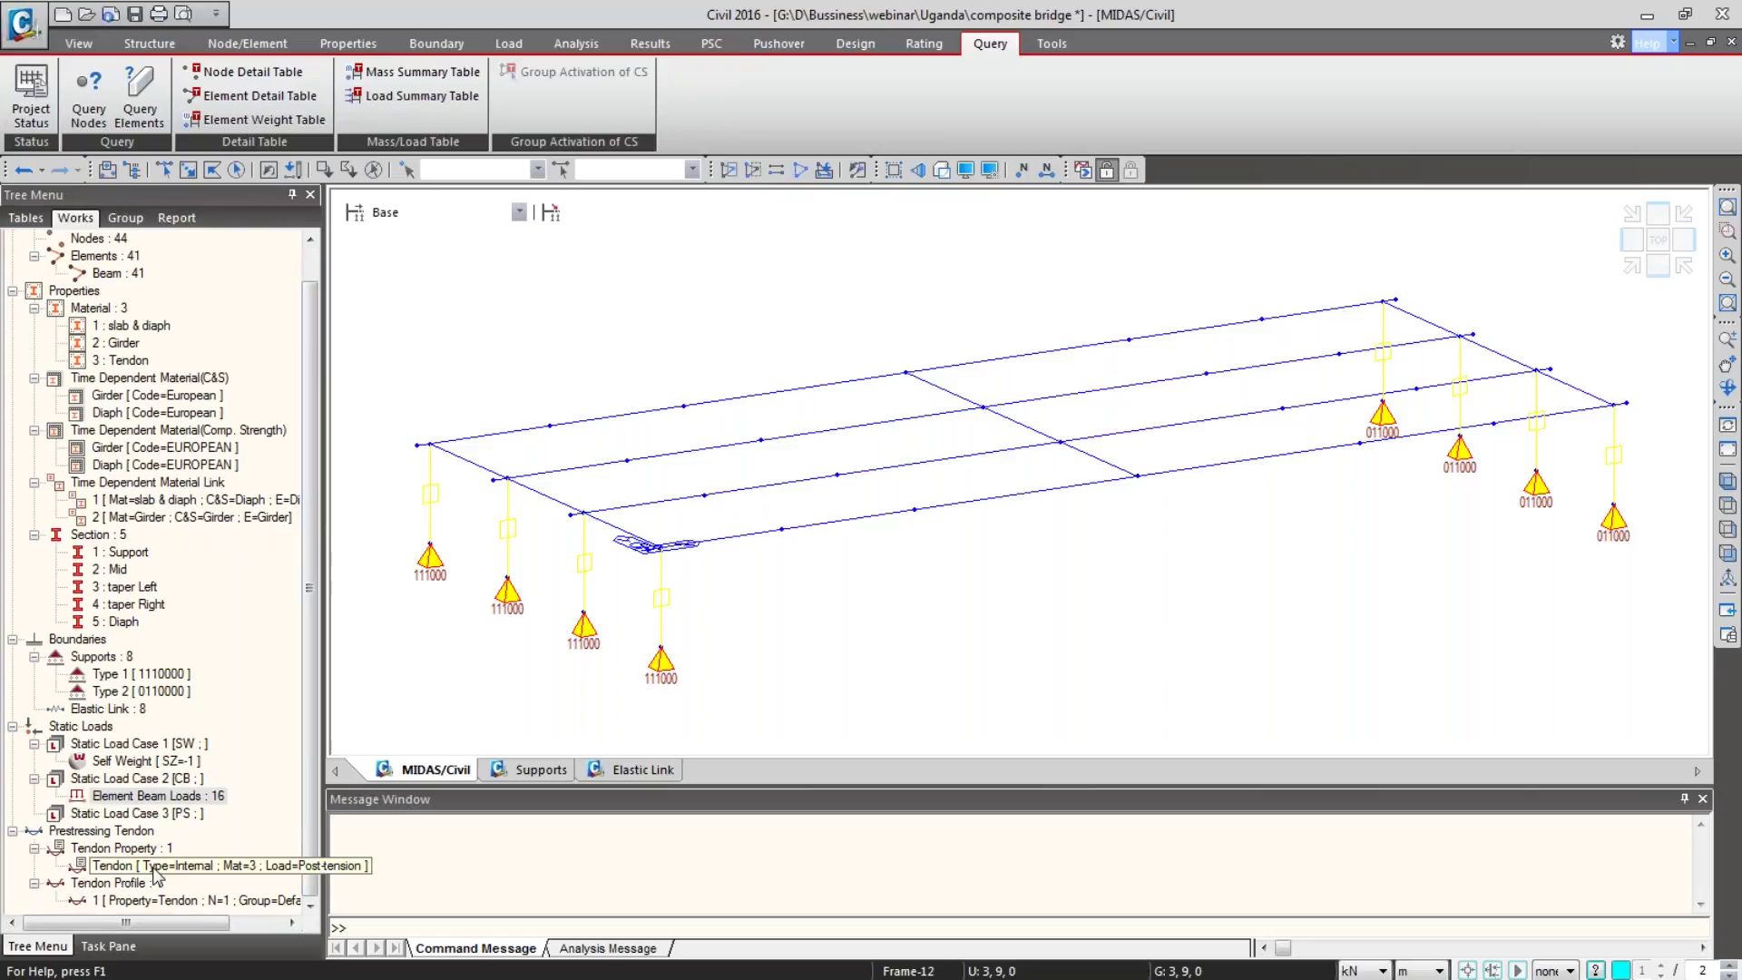
Step: Display tendon profile 1 on the model and inspect it in front and isometric views
{"action": "right_click", "coordinate": [151, 901]}
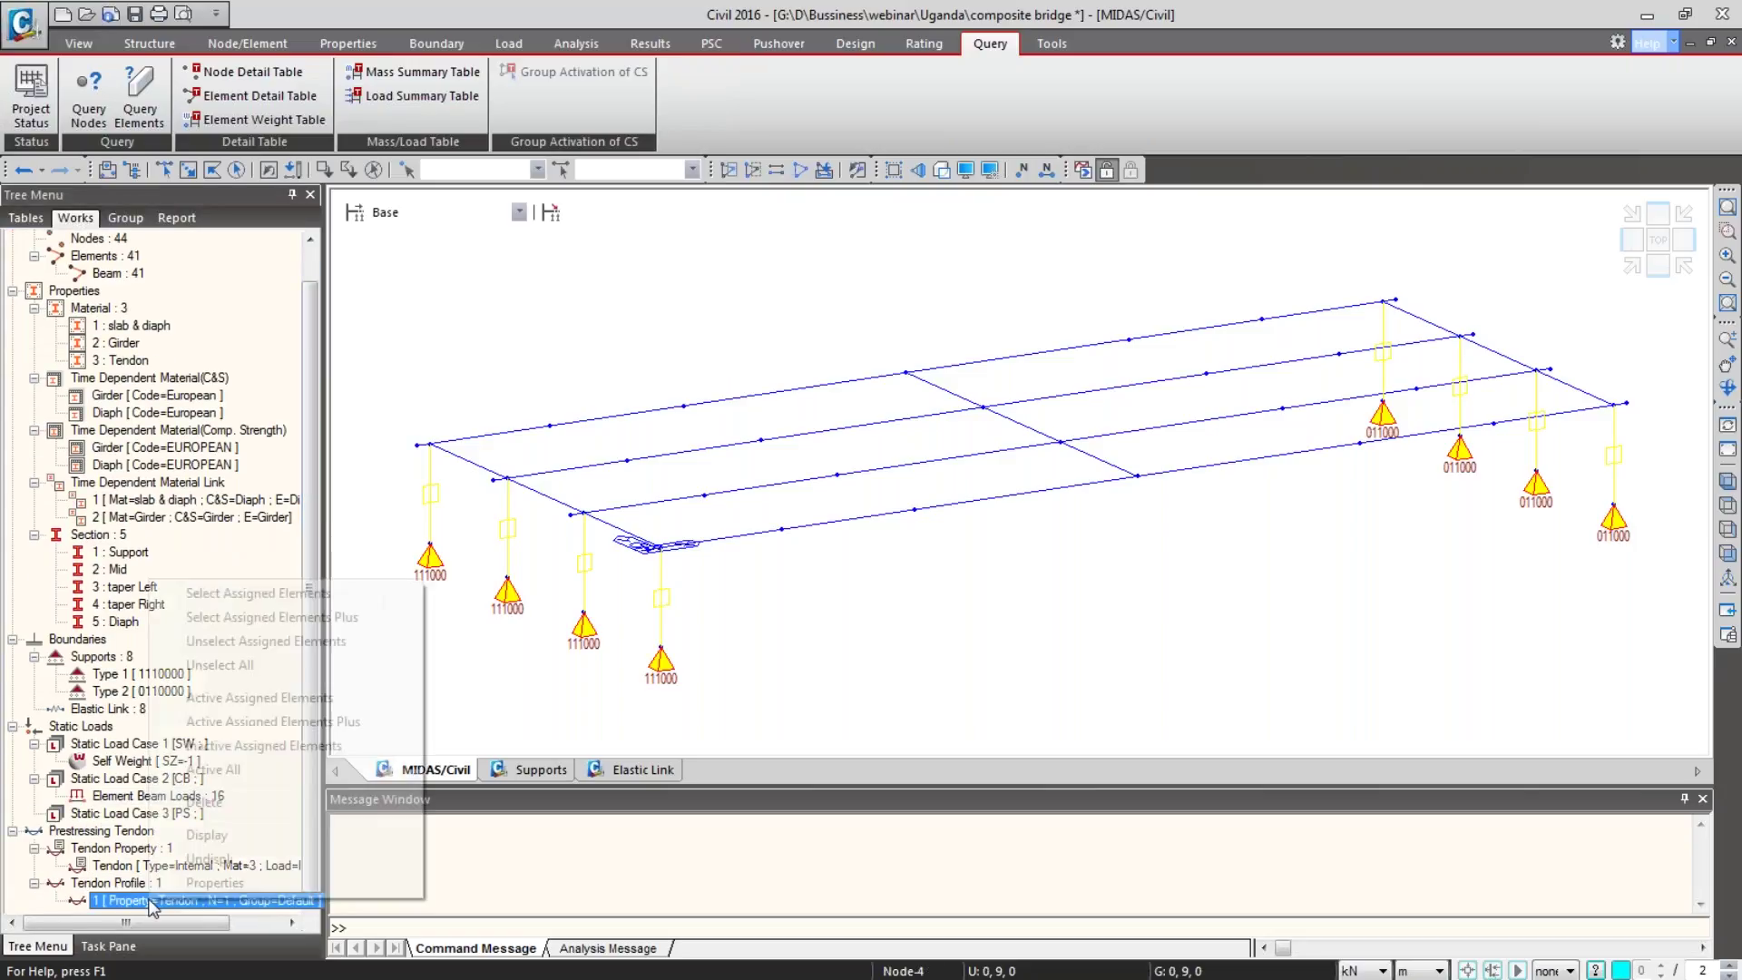
{"action": "left_click", "coordinate": [211, 834]}
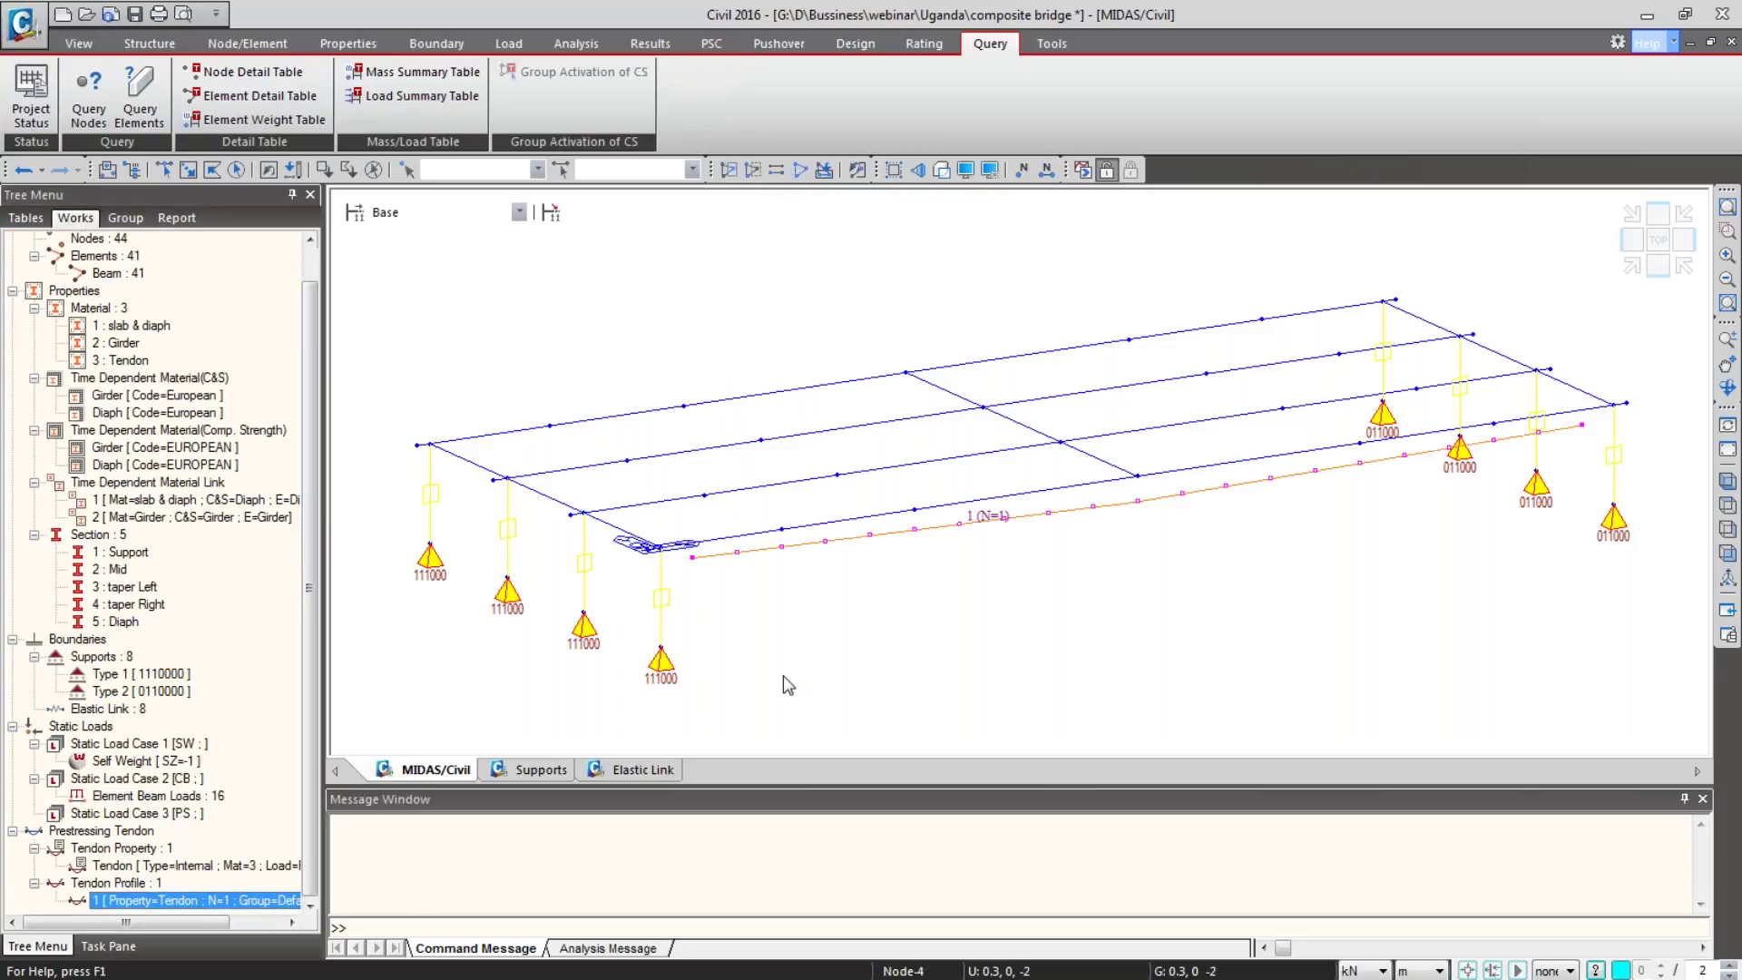
{"action": "left_click", "coordinate": [1727, 552]}
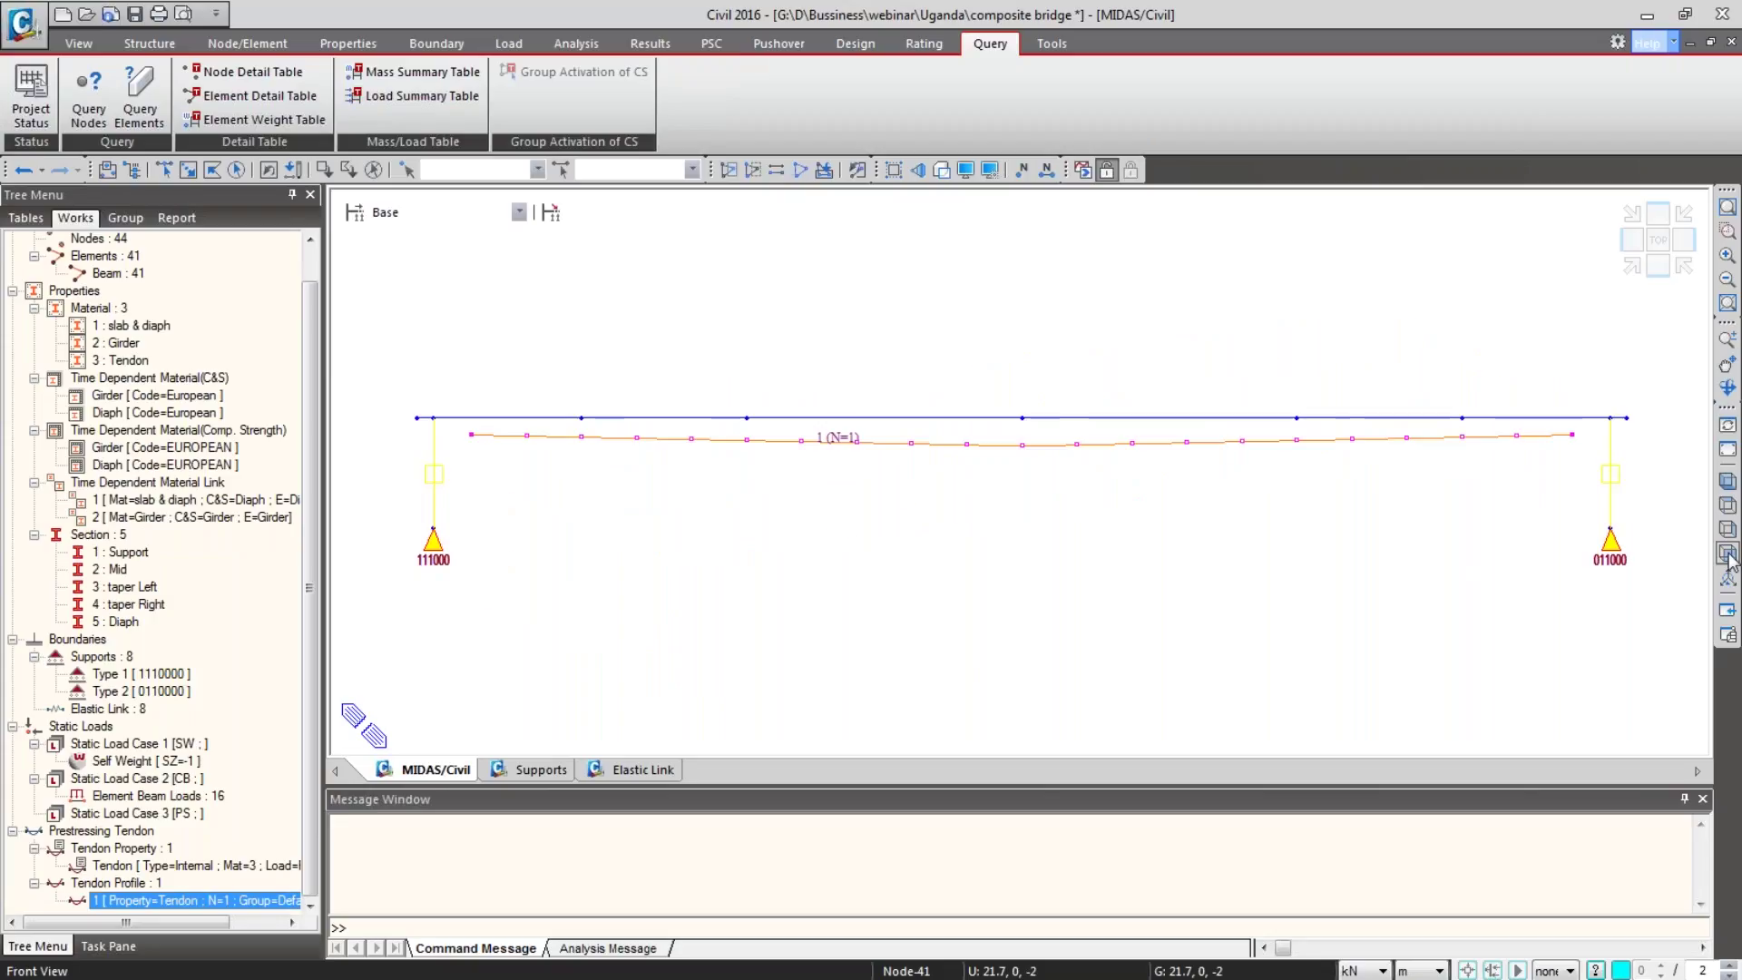
{"action": "left_click", "coordinate": [1725, 485]}
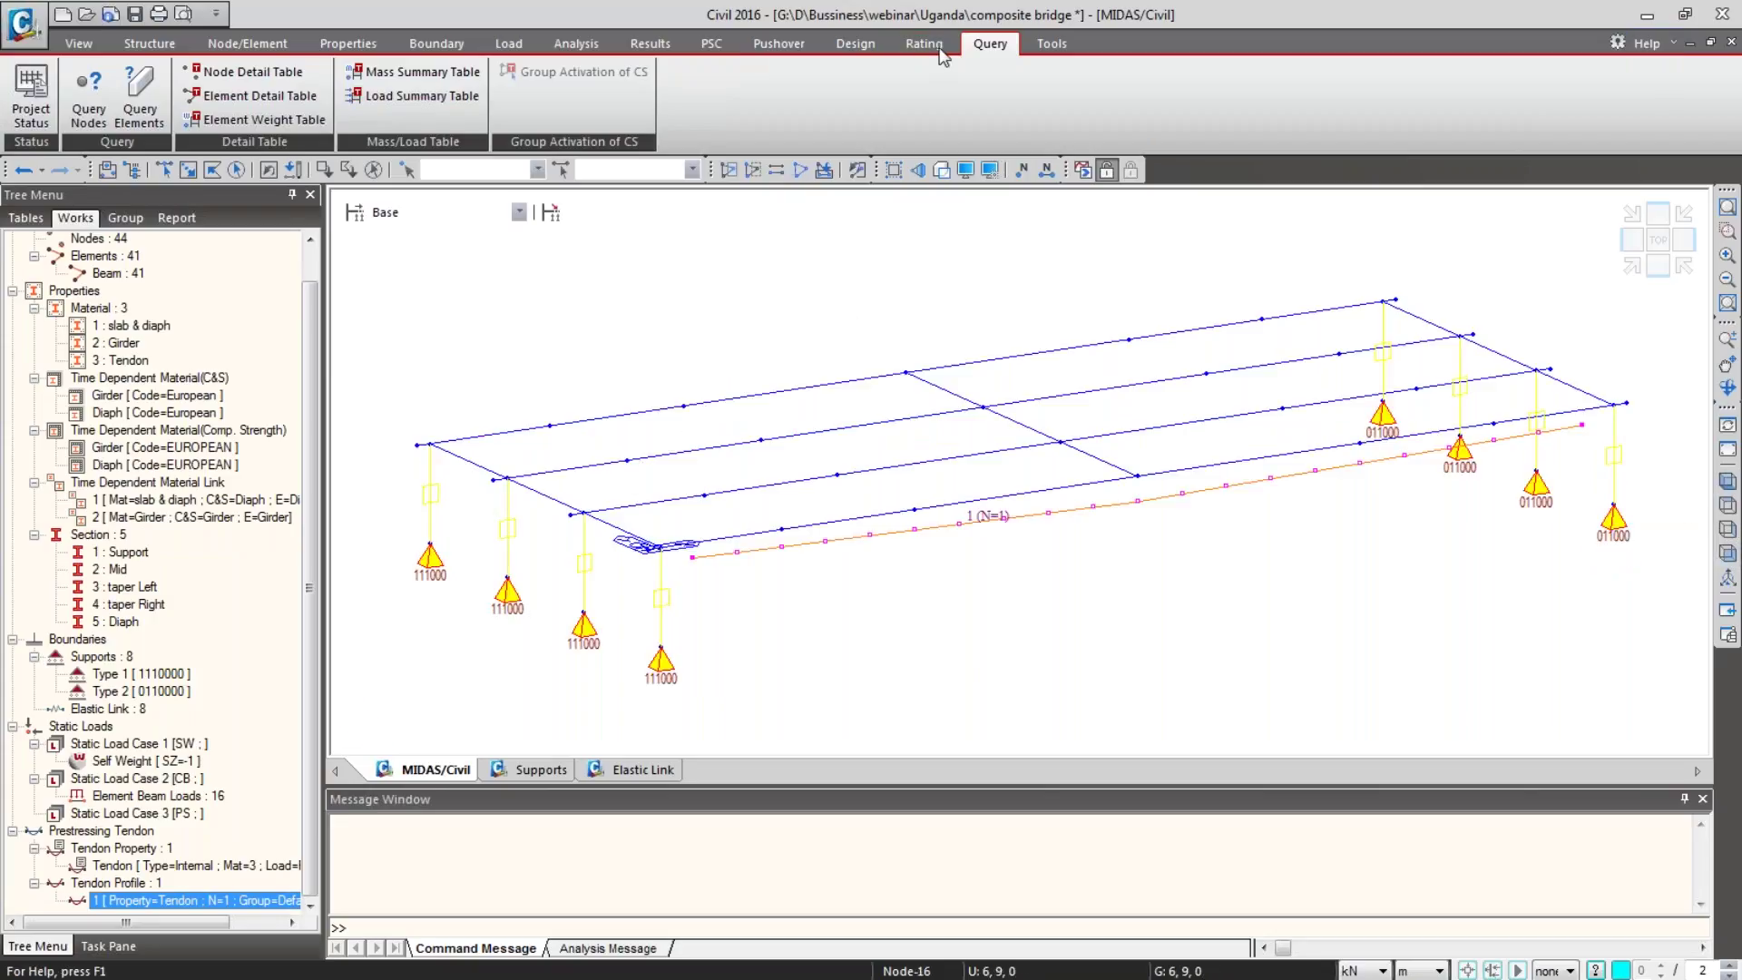
Step: Query the distance between nodes 2 and 34 at the ends of the second girder
{"action": "left_click", "coordinate": [87, 98]}
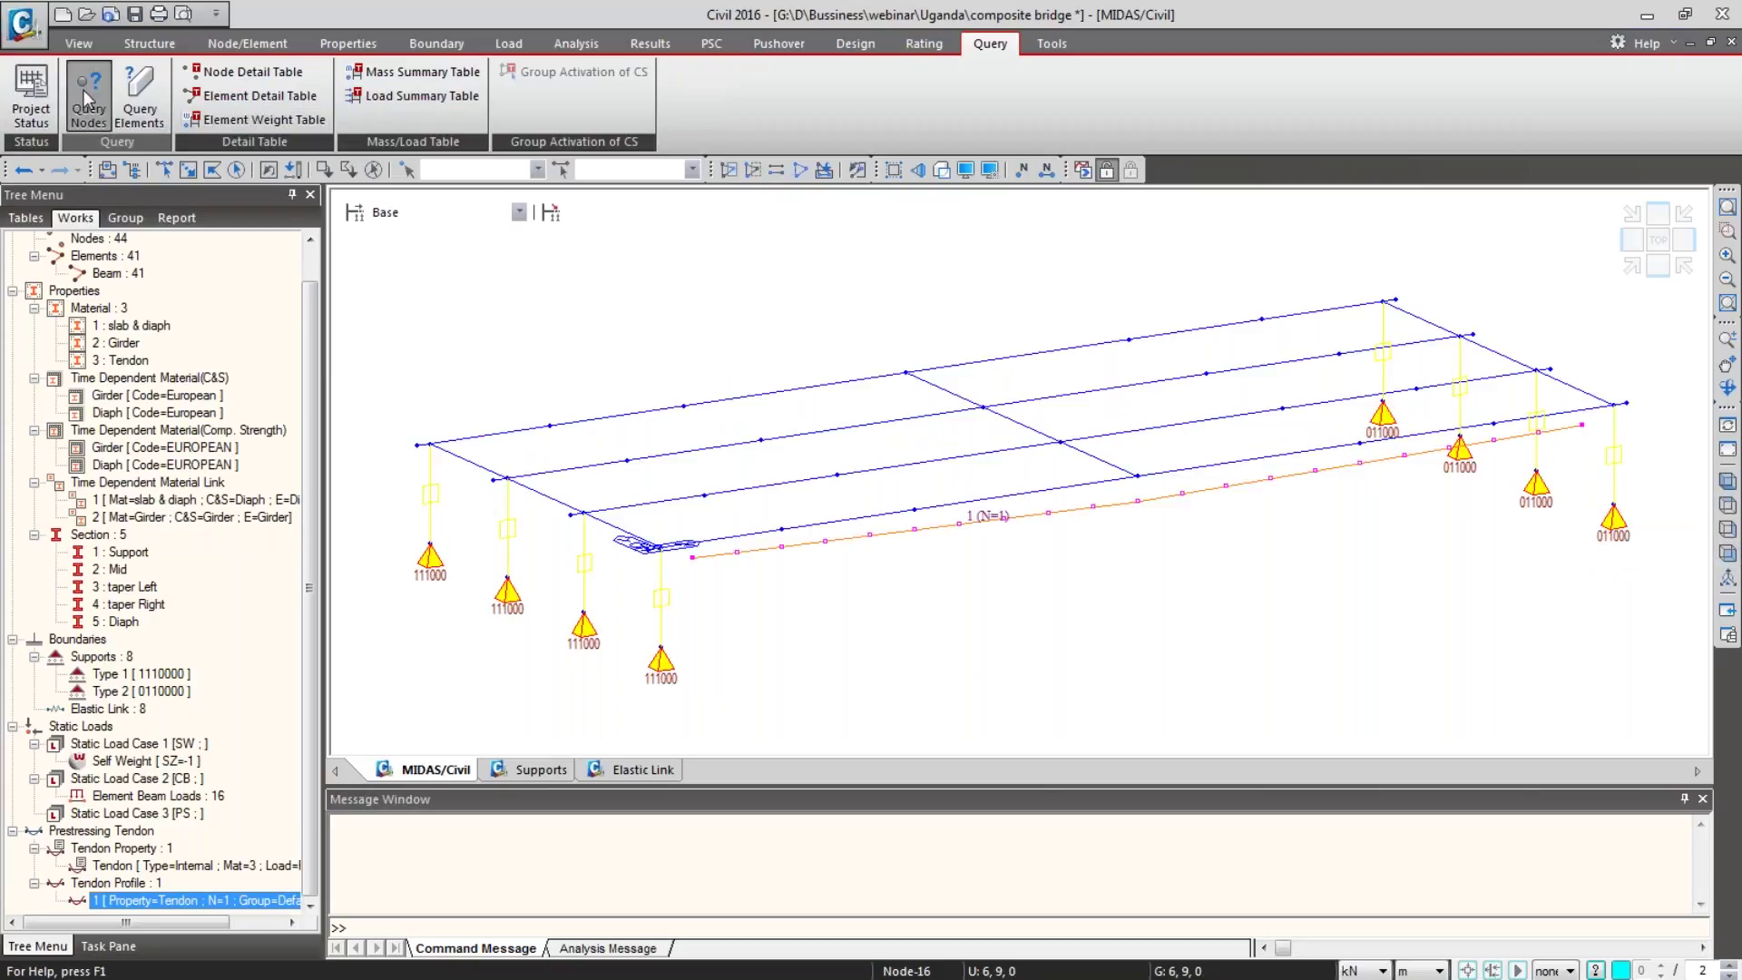
{"action": "left_click", "coordinate": [570, 515]}
{"action": "left_click", "coordinate": [1550, 368]}
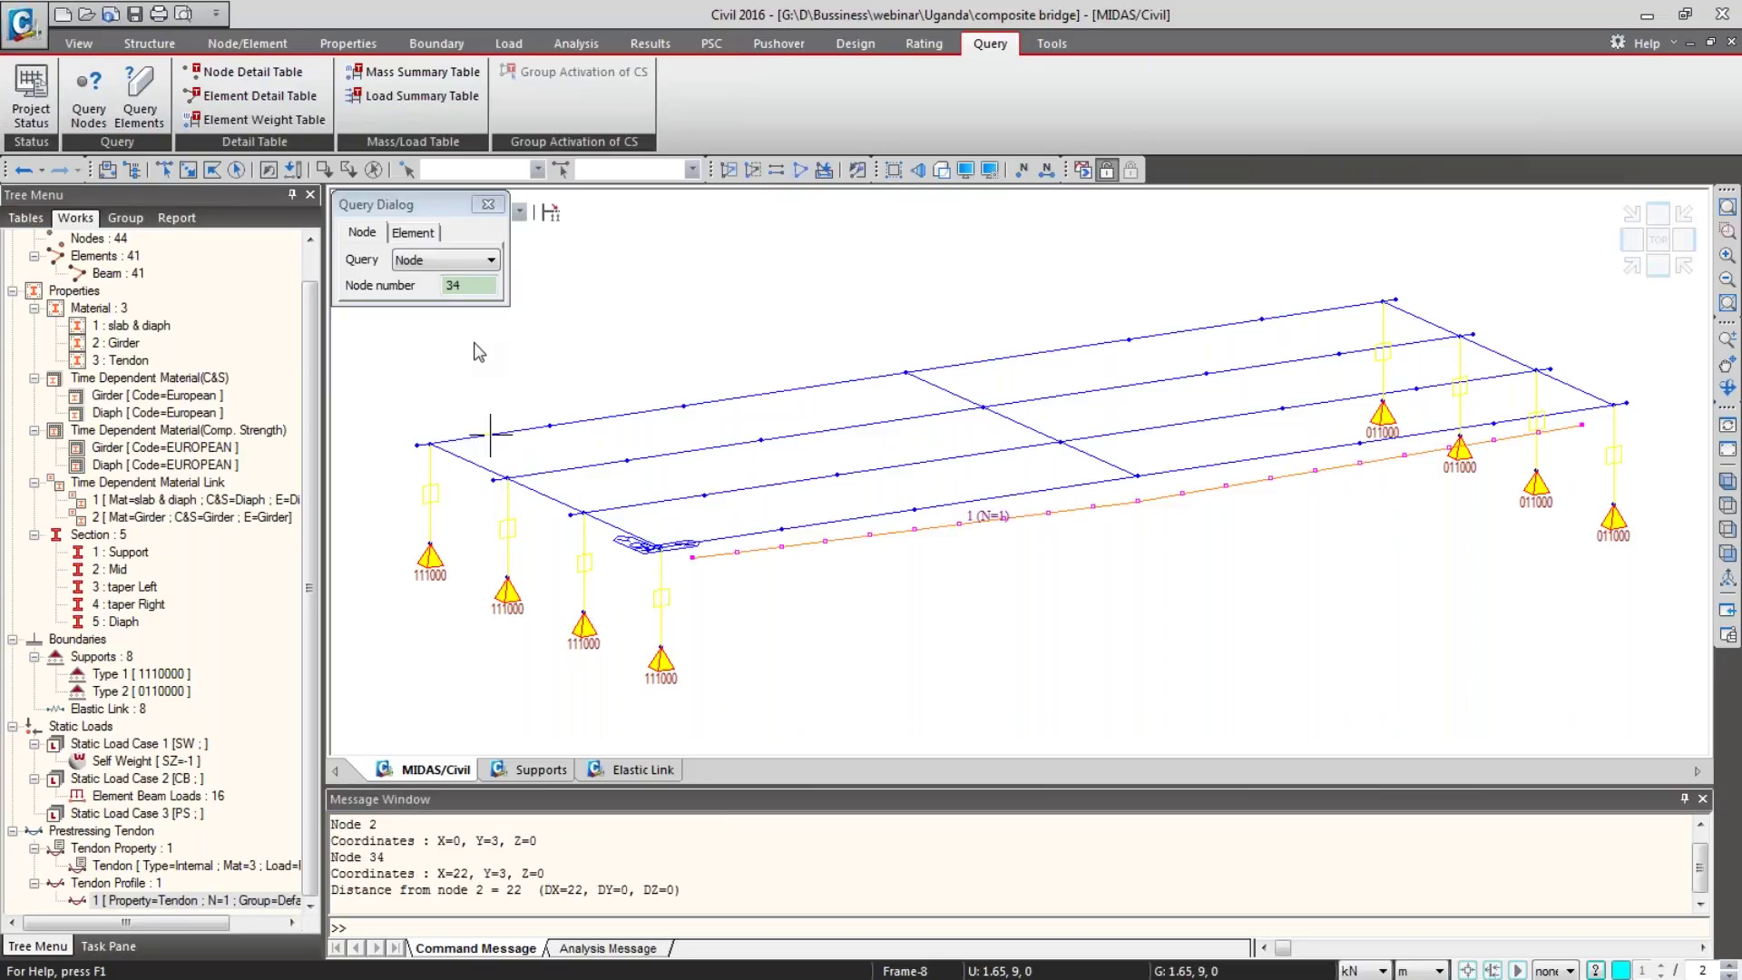
Step: Show element numbers on the model, close the node query and open the properties of tendon profile 1
{"action": "left_click", "coordinate": [1045, 170]}
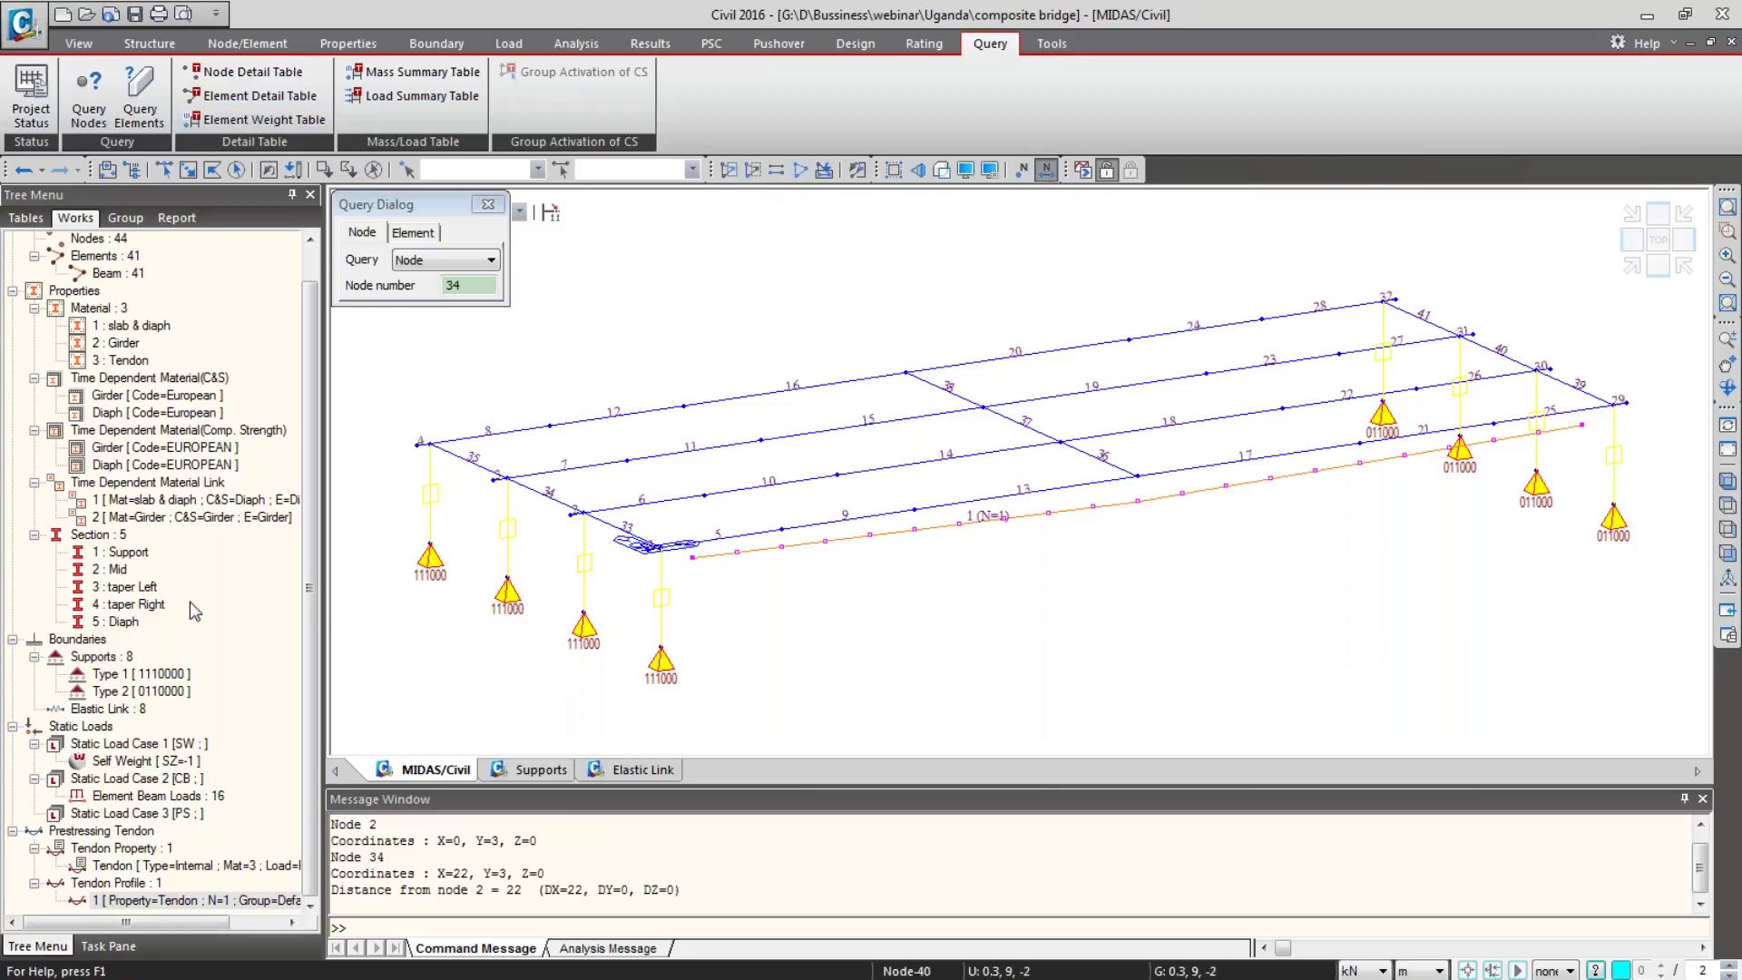
{"action": "left_click", "coordinate": [489, 204]}
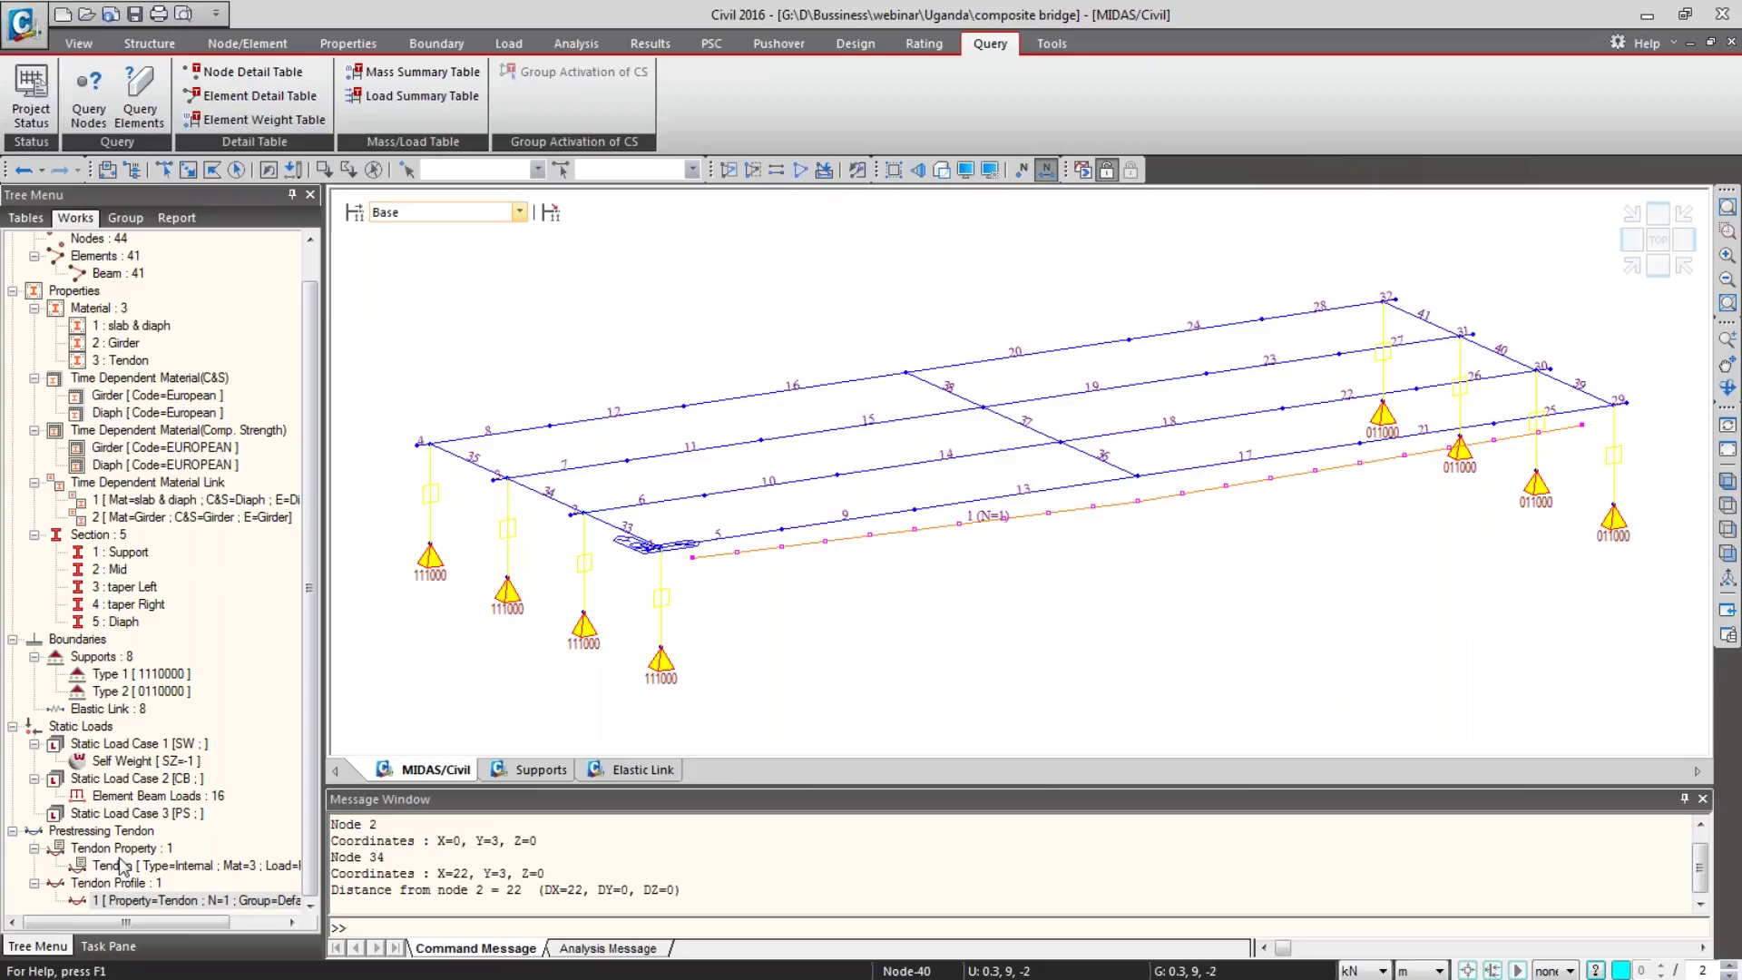
{"action": "left_click", "coordinate": [142, 898]}
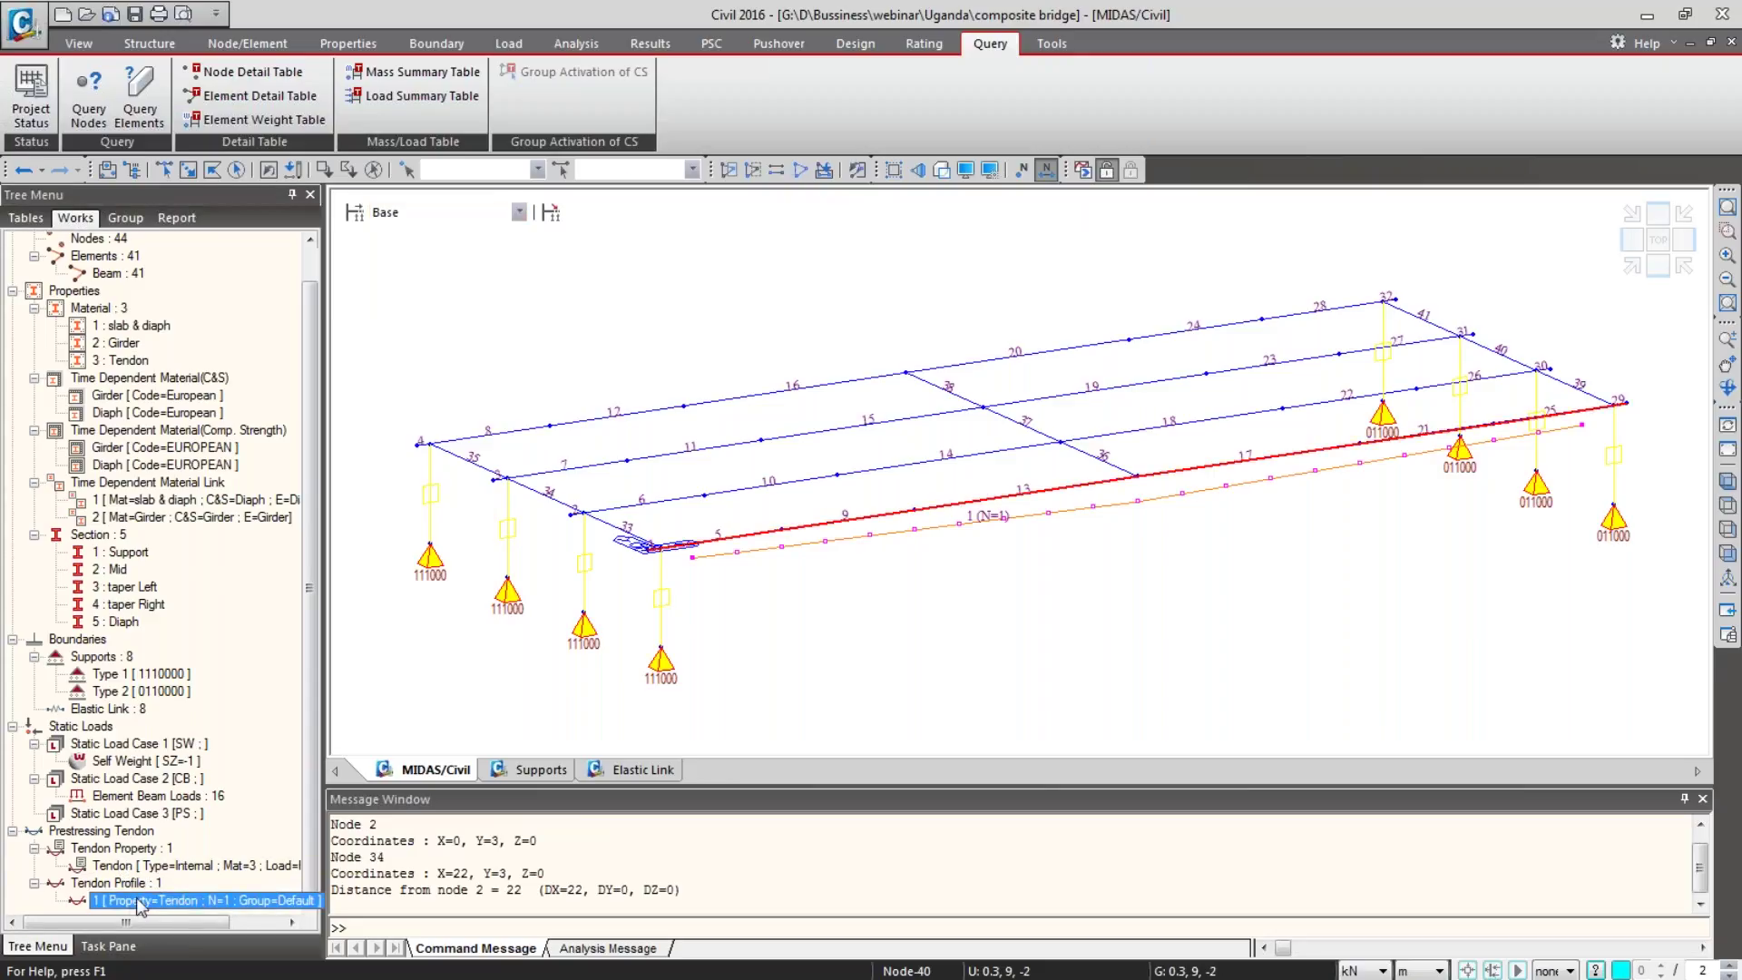
{"action": "right_click", "coordinate": [166, 904]}
{"action": "left_click", "coordinate": [216, 888]}
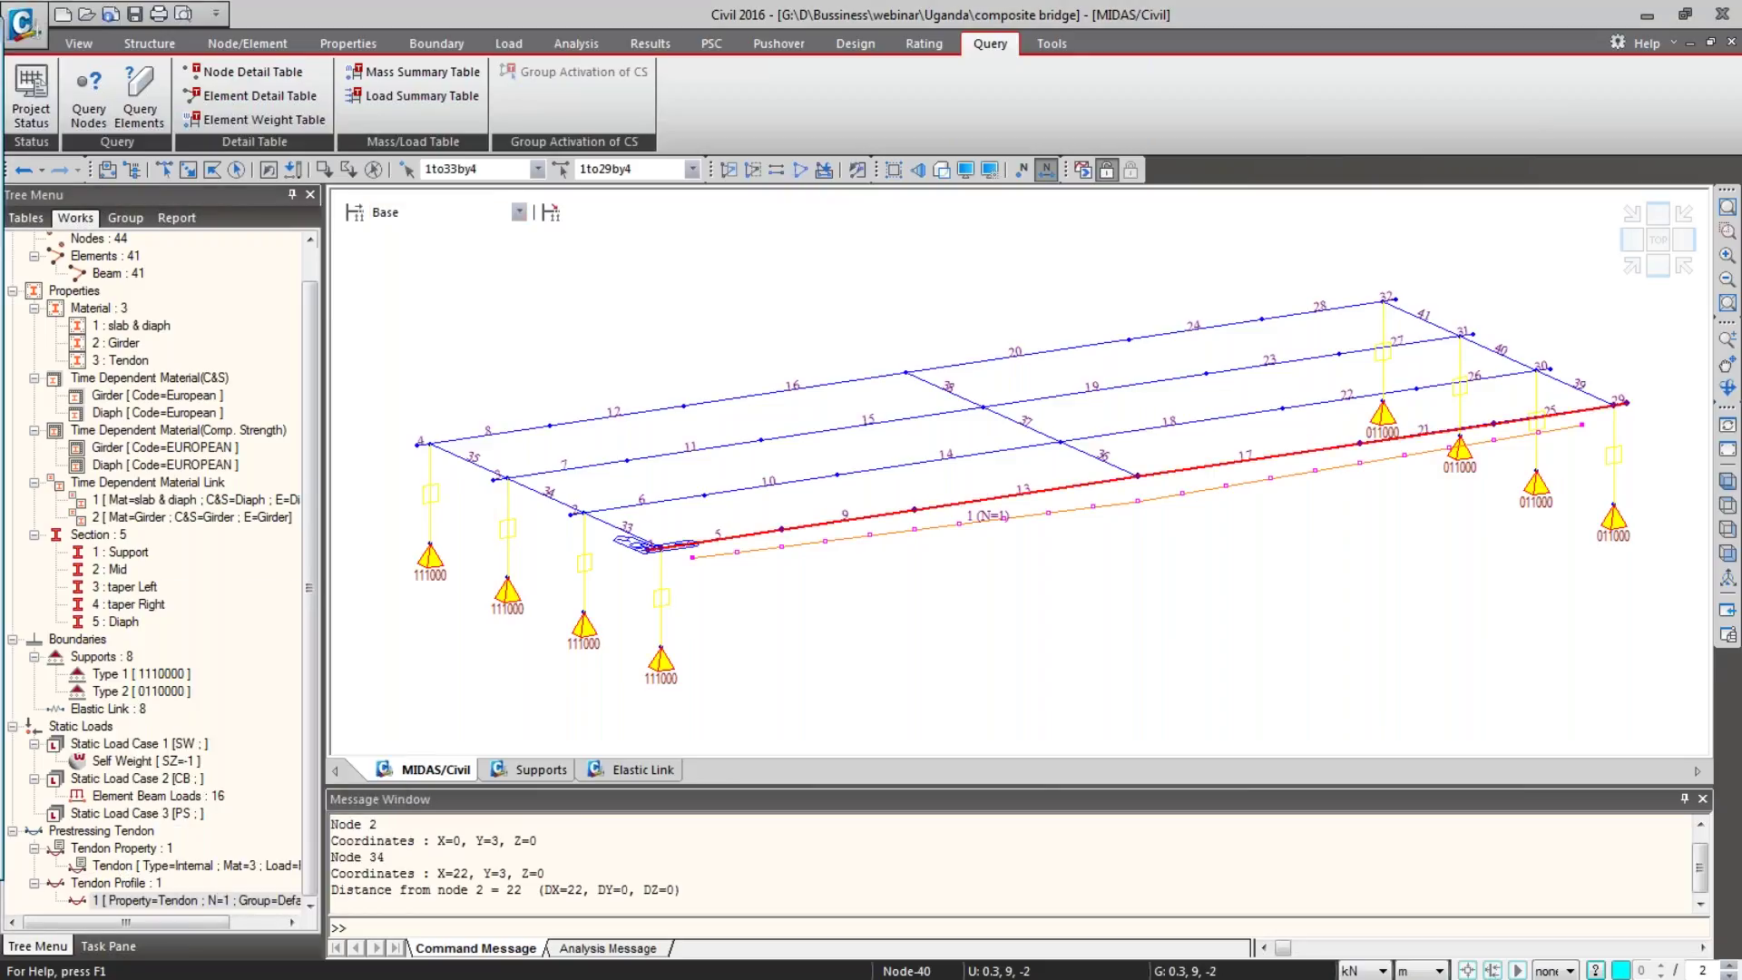
Step: Review the coordinate table of tendon profile 1 and close it without changes
{"action": "left_click_drag", "start_coordinate": [0, 35], "coordinate": [315, 29]}
{"action": "left_click", "coordinate": [420, 650]}
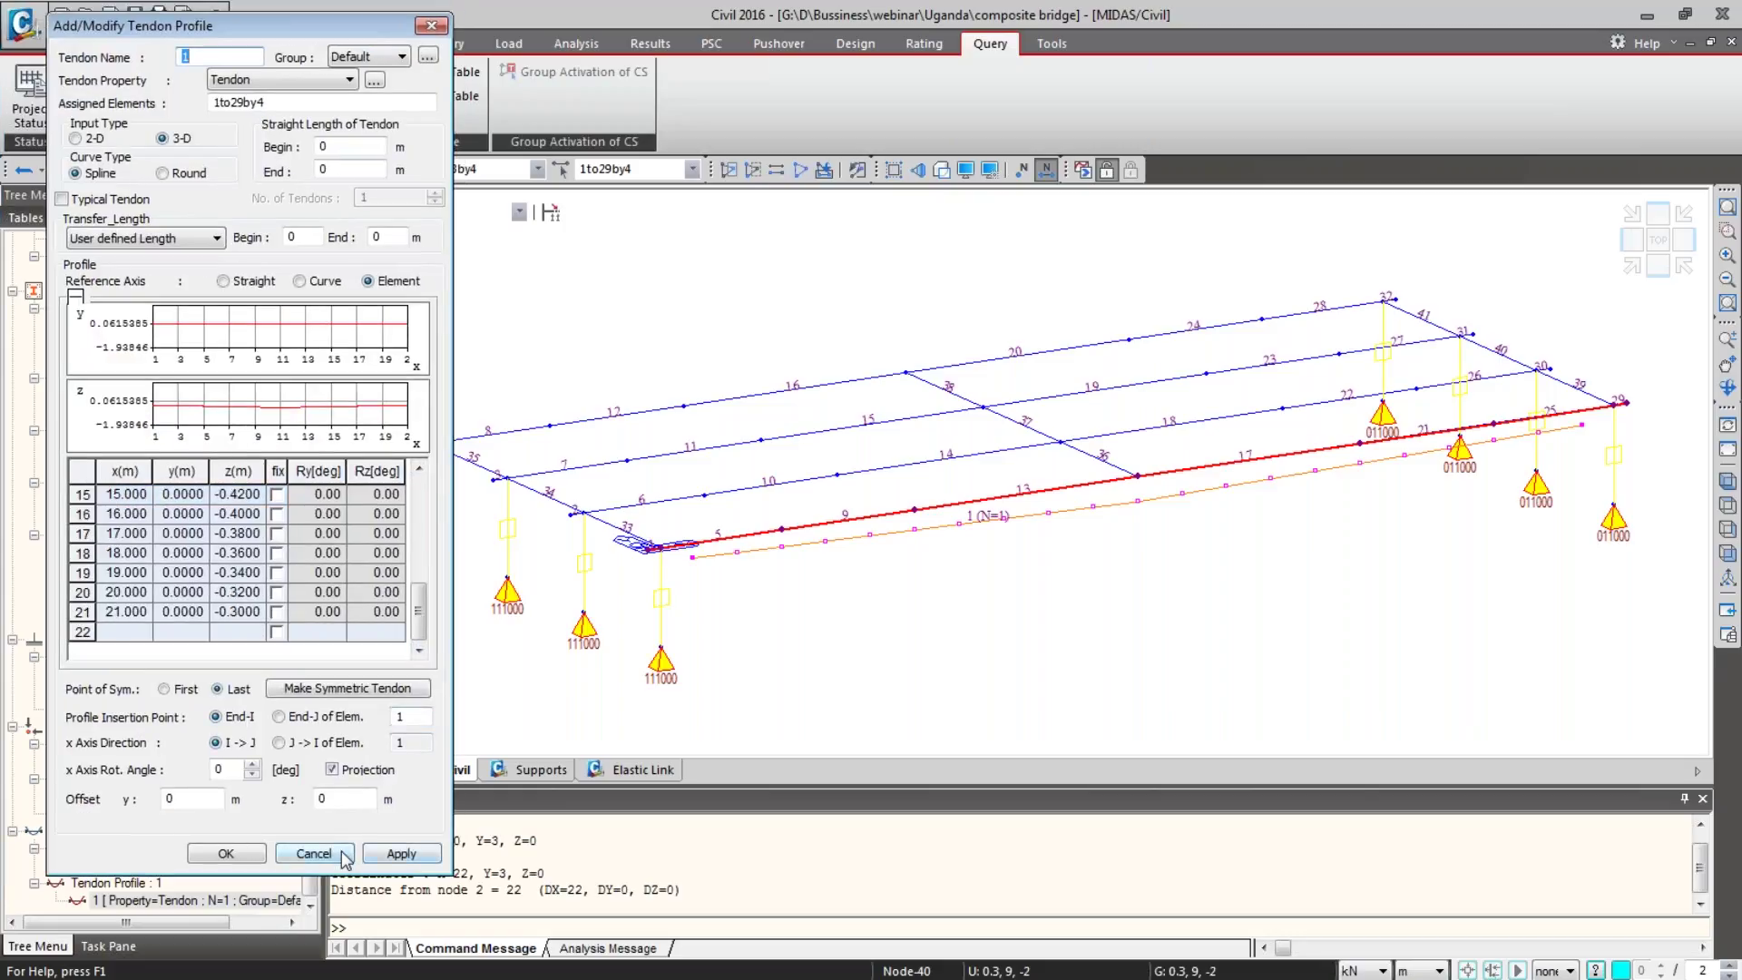
{"action": "left_click", "coordinate": [313, 853]}
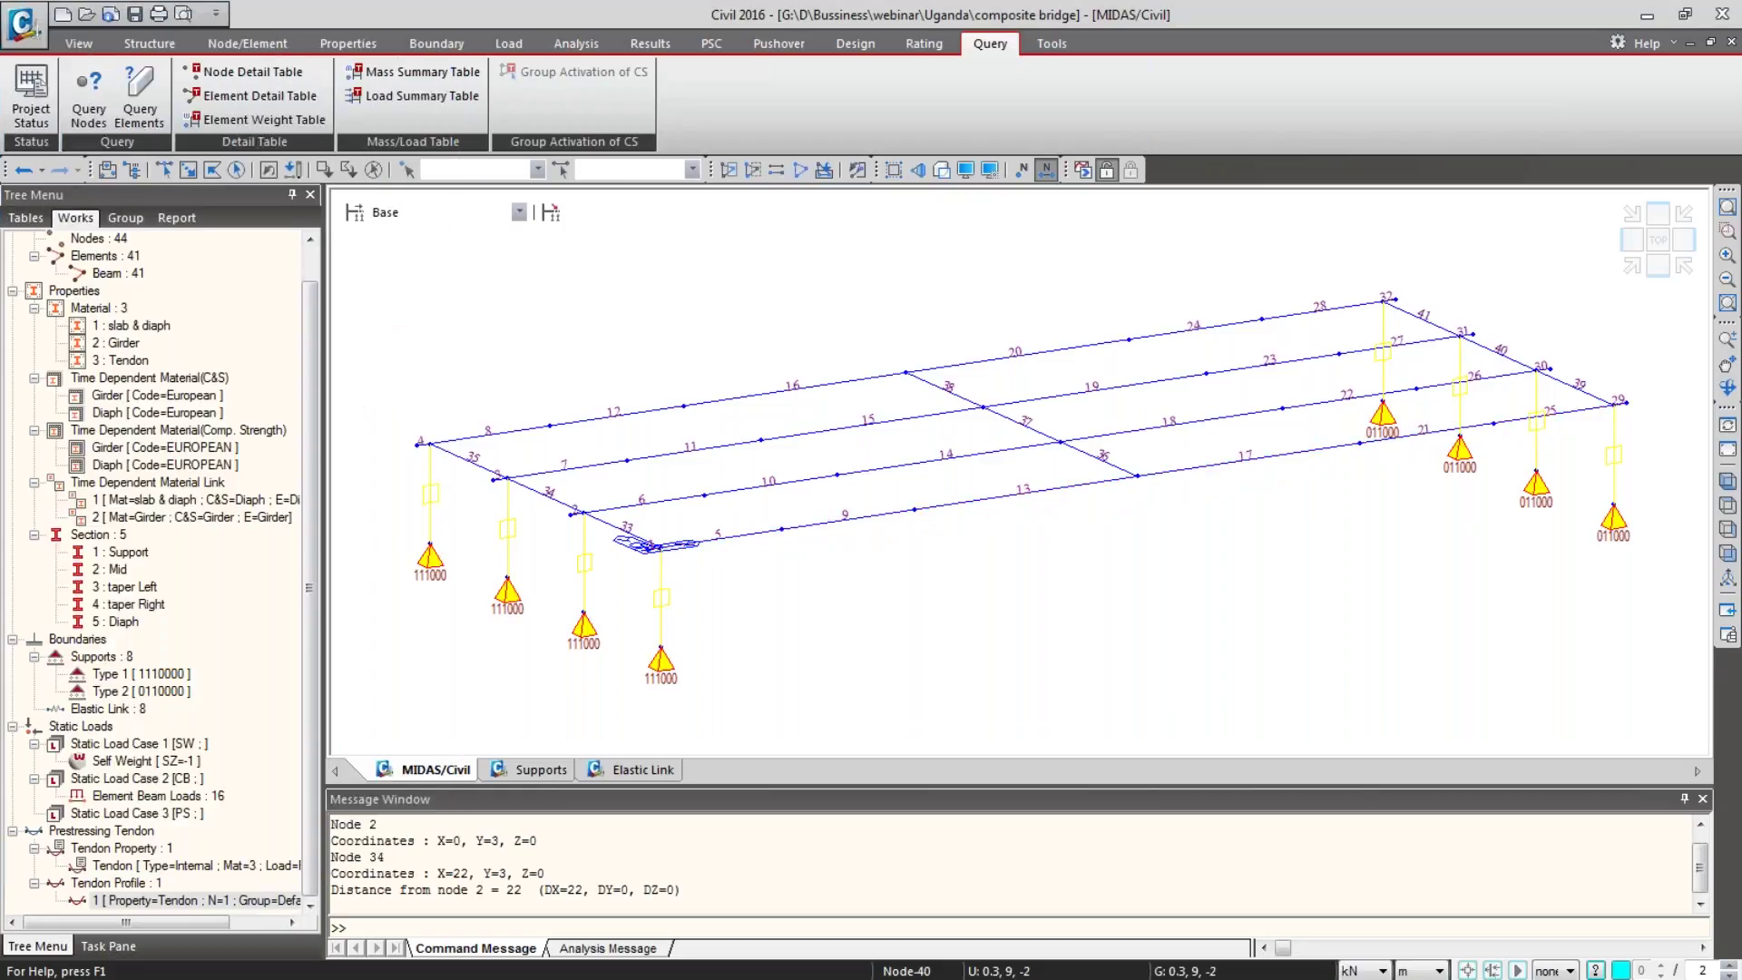
Step: Check the cable 1 coordinates in Excel, and display tendon profile 1 on the bridge model in MIDAS Civil
{"action": "key", "text": "alt+Tab"}
{"action": "left_click", "coordinate": [945, 617]}
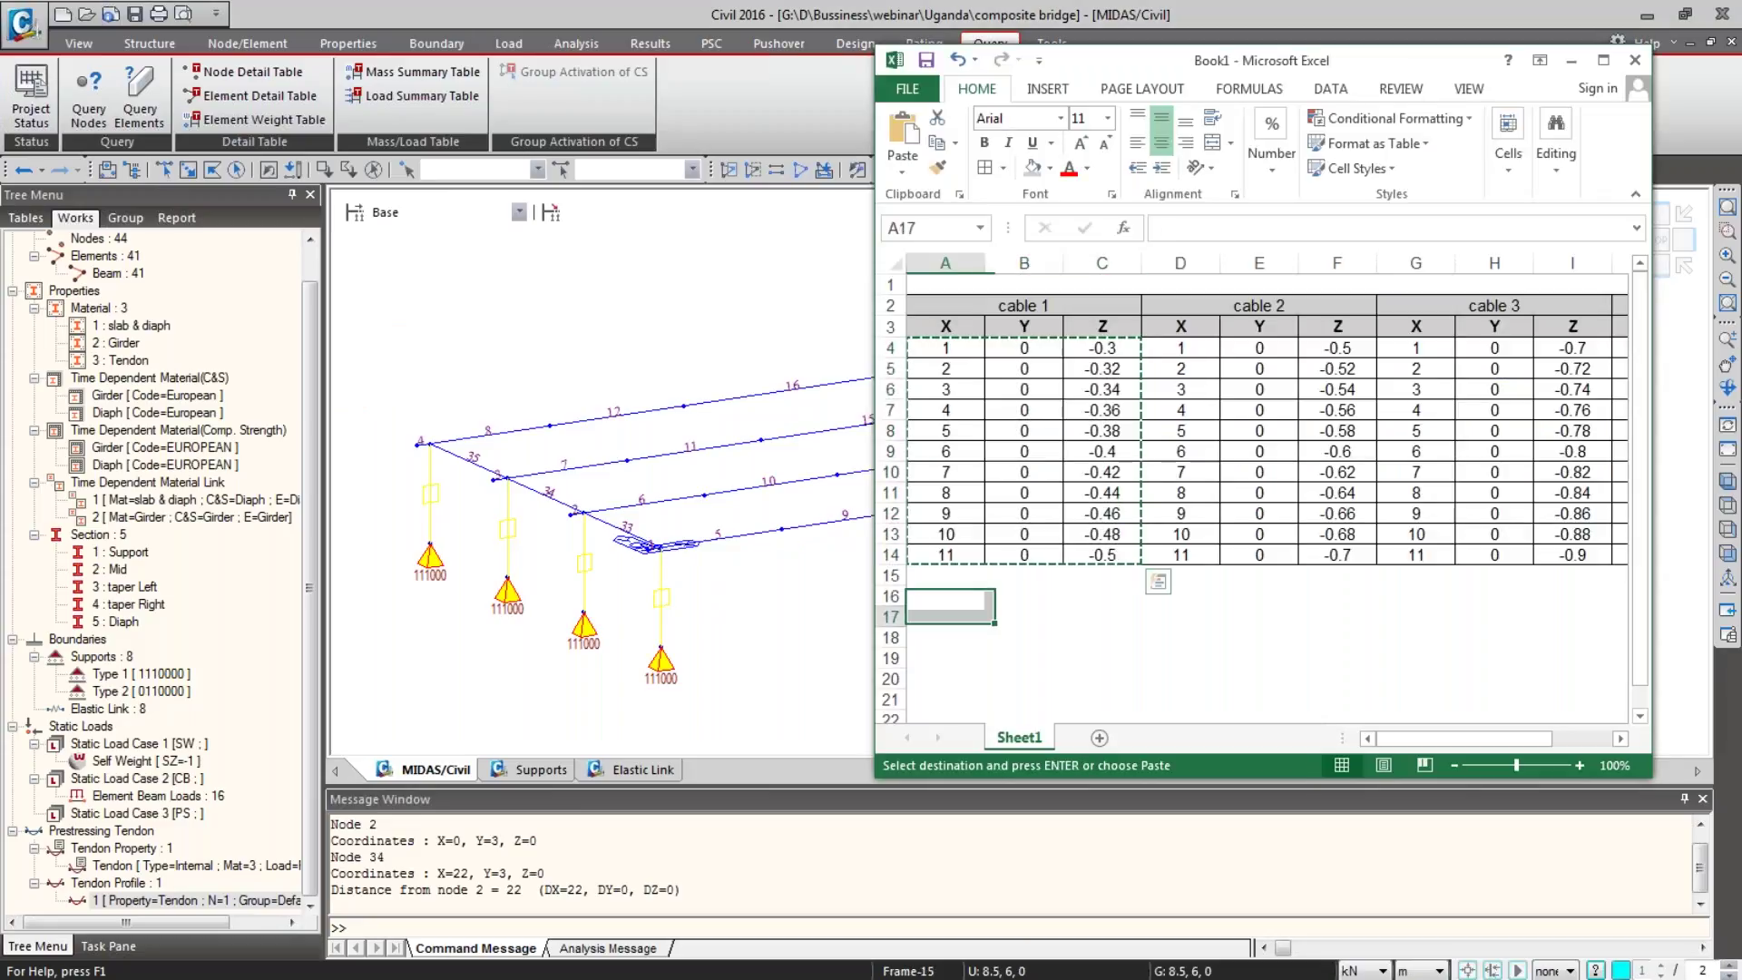
{"action": "left_click", "coordinate": [961, 555]}
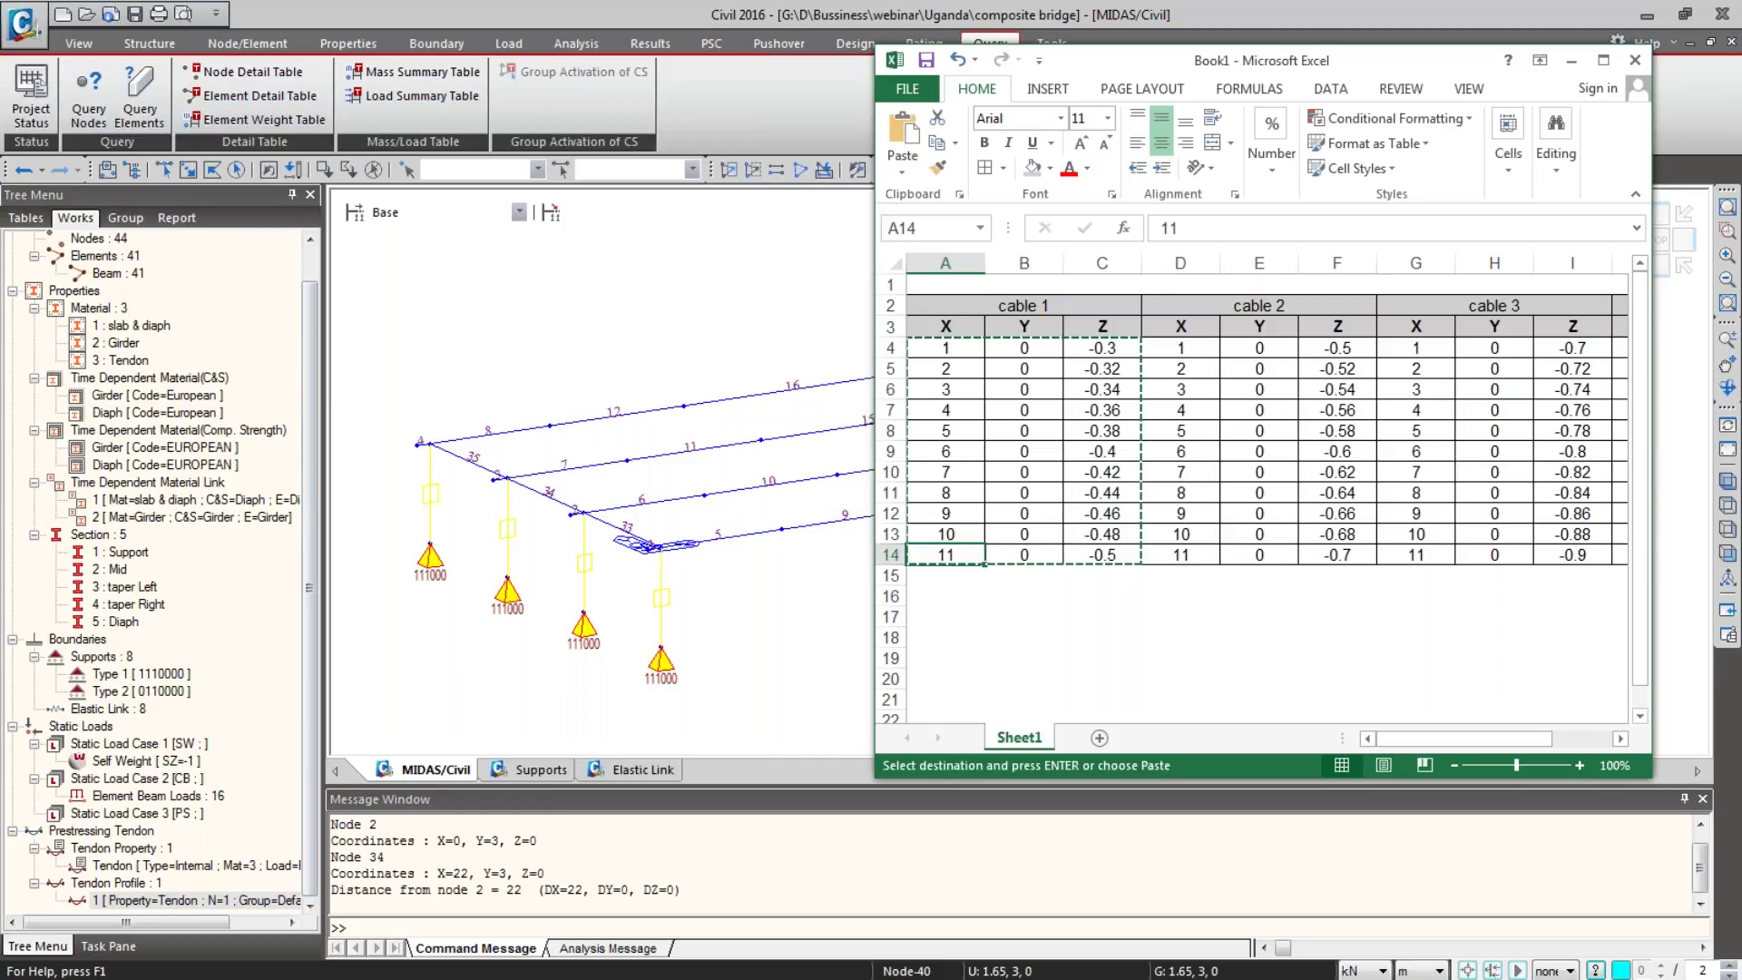
{"action": "right_click", "coordinate": [168, 900]}
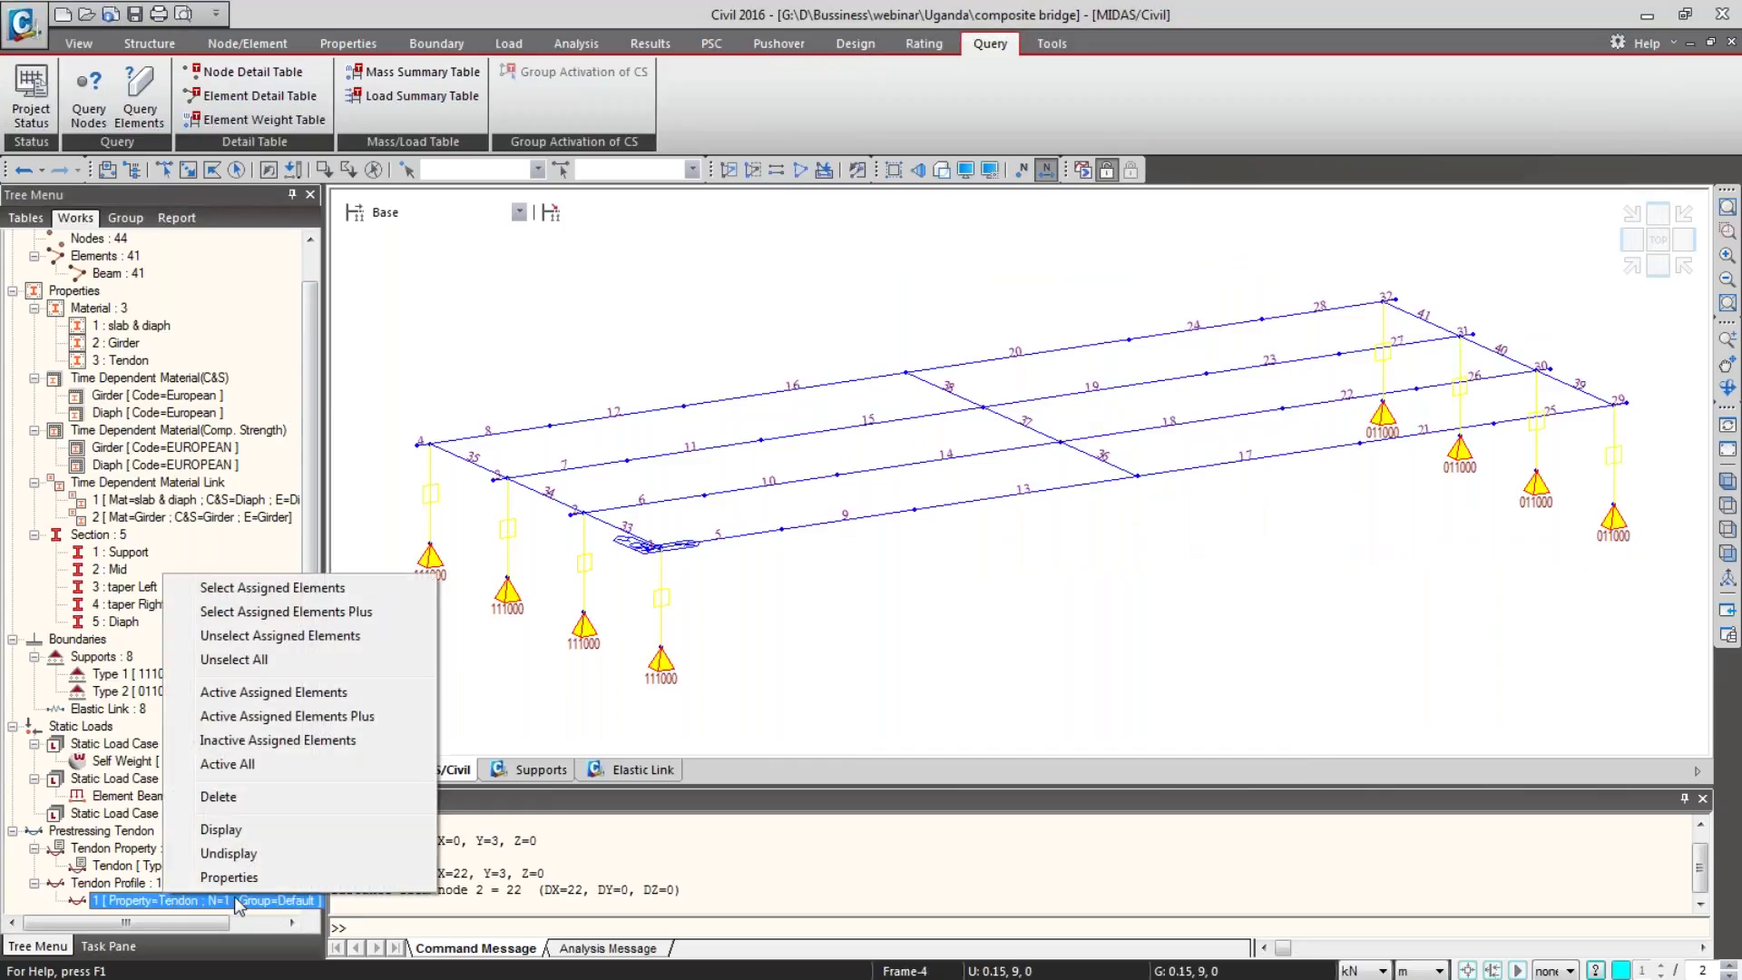
{"action": "left_click", "coordinate": [245, 840]}
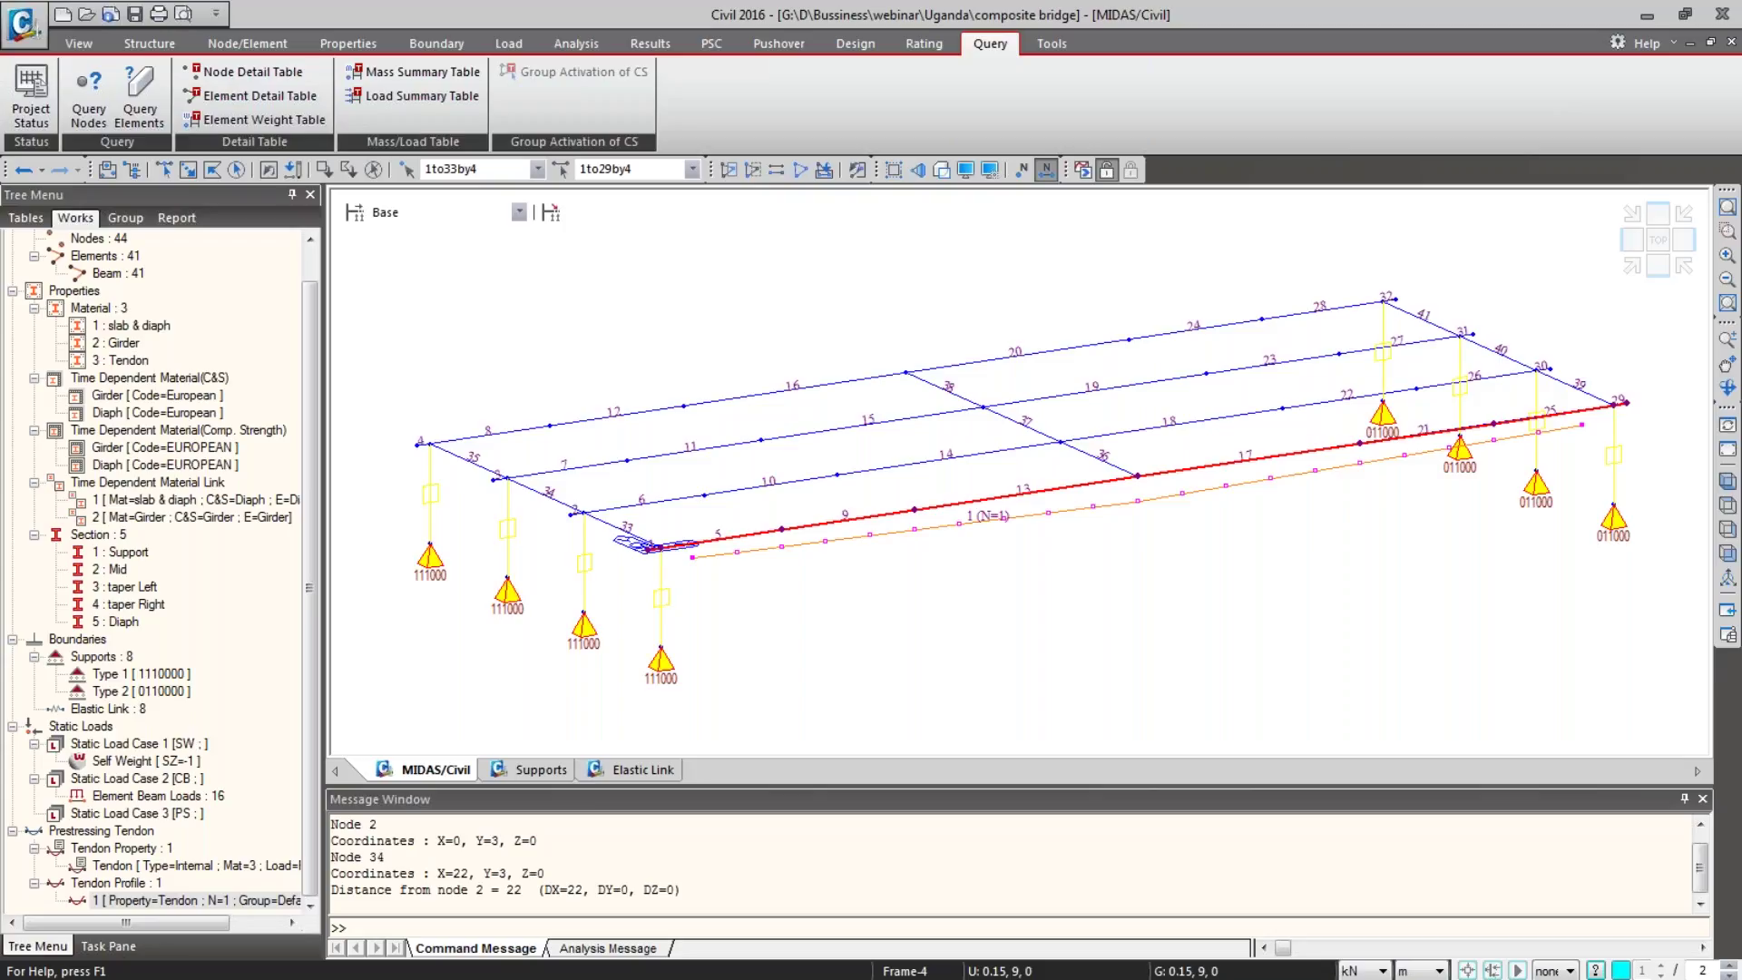
Step: In the Excel sheet, set the last X value of cable 1 to 11.5 and copy the coordinates A4:C14
{"action": "key", "text": "alt+Tab"}
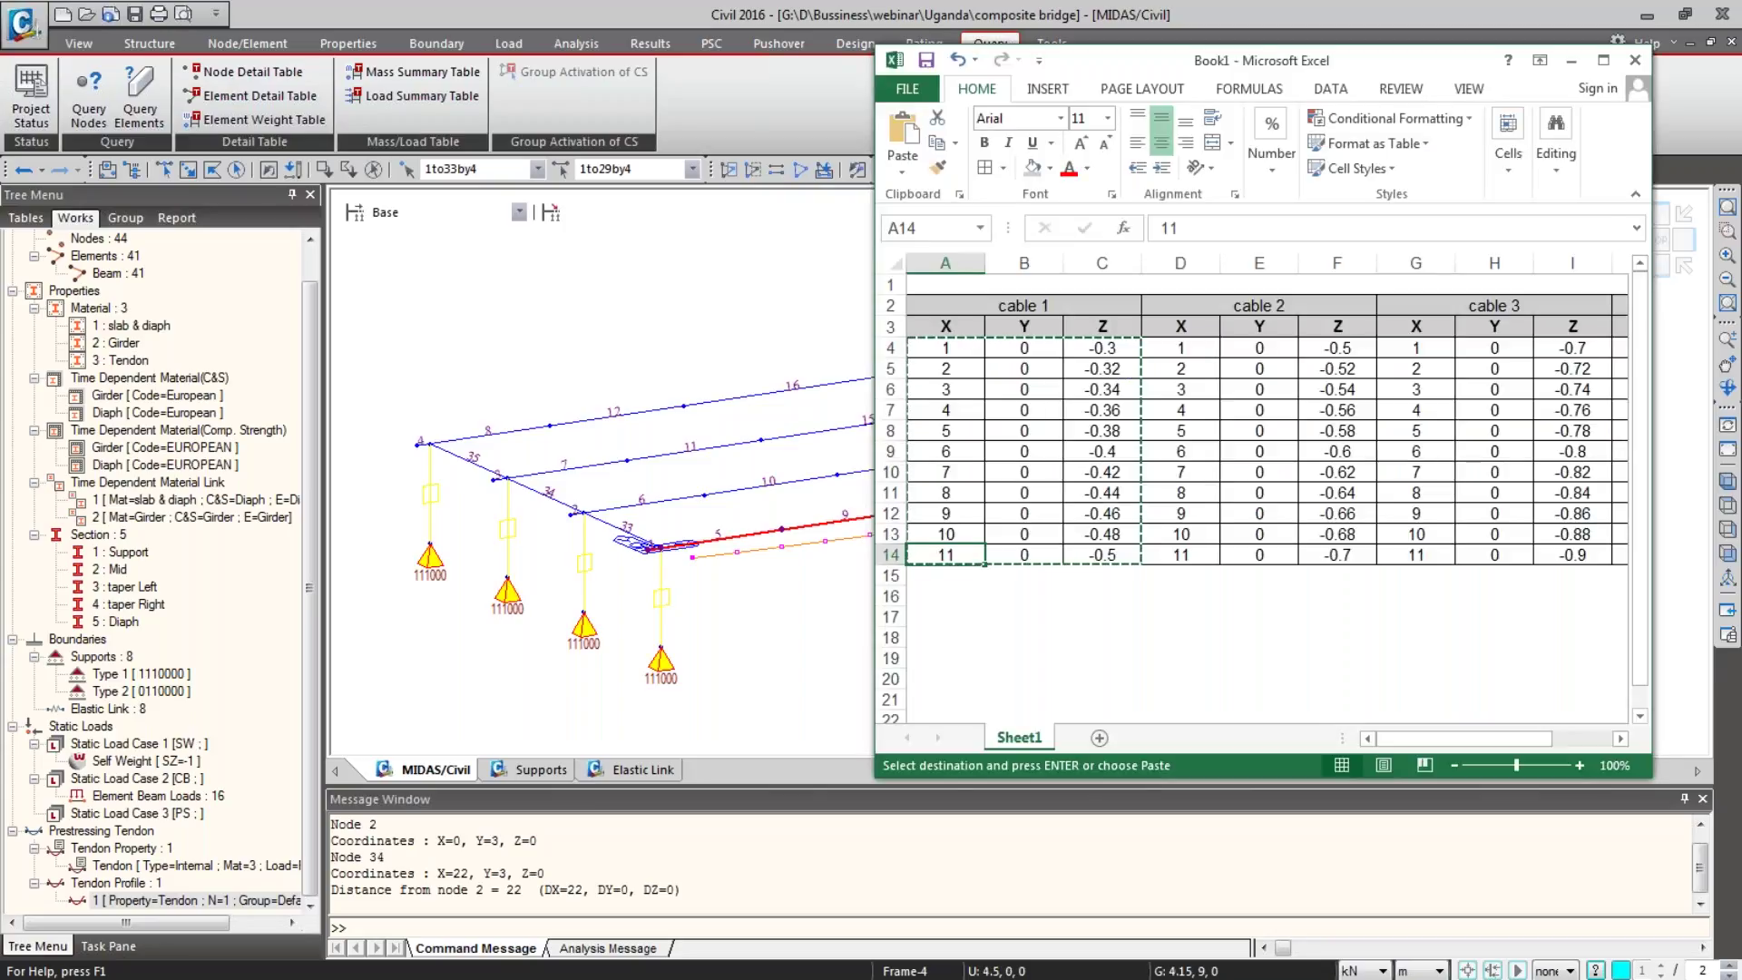
{"action": "type", "text": "11.5"}
{"action": "key", "text": "Return"}
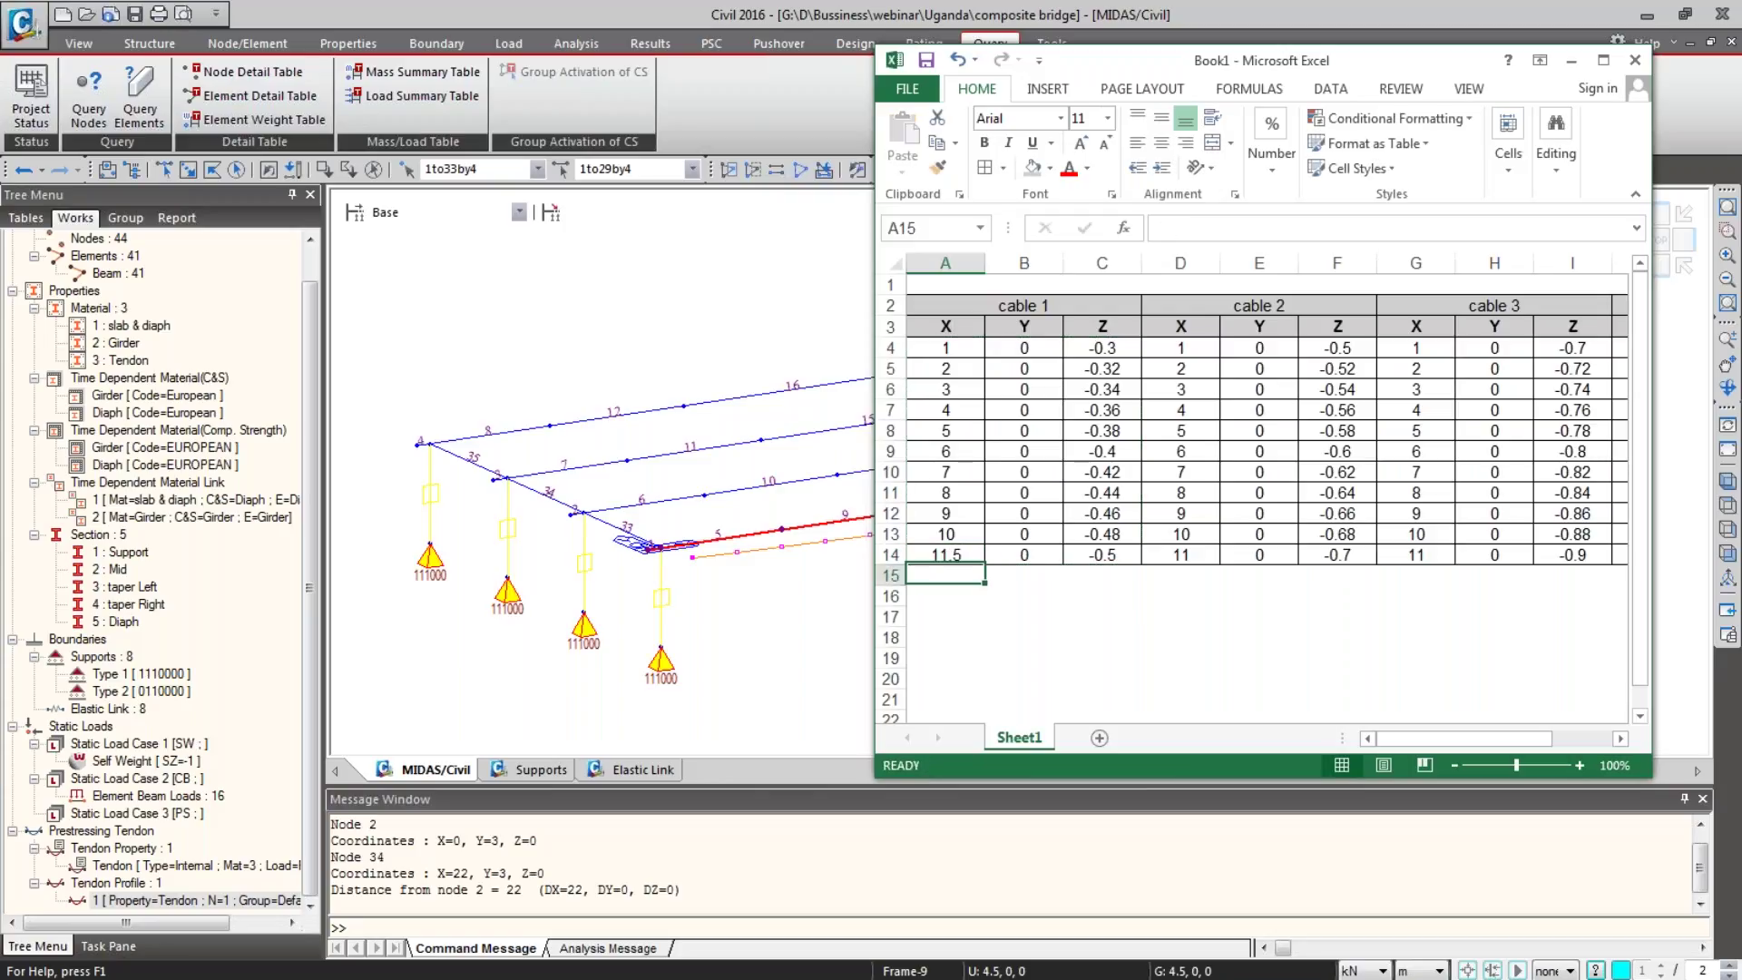
{"action": "left_click", "coordinate": [952, 352]}
{"action": "left_click_drag", "start_coordinate": [955, 357], "coordinate": [1102, 555]}
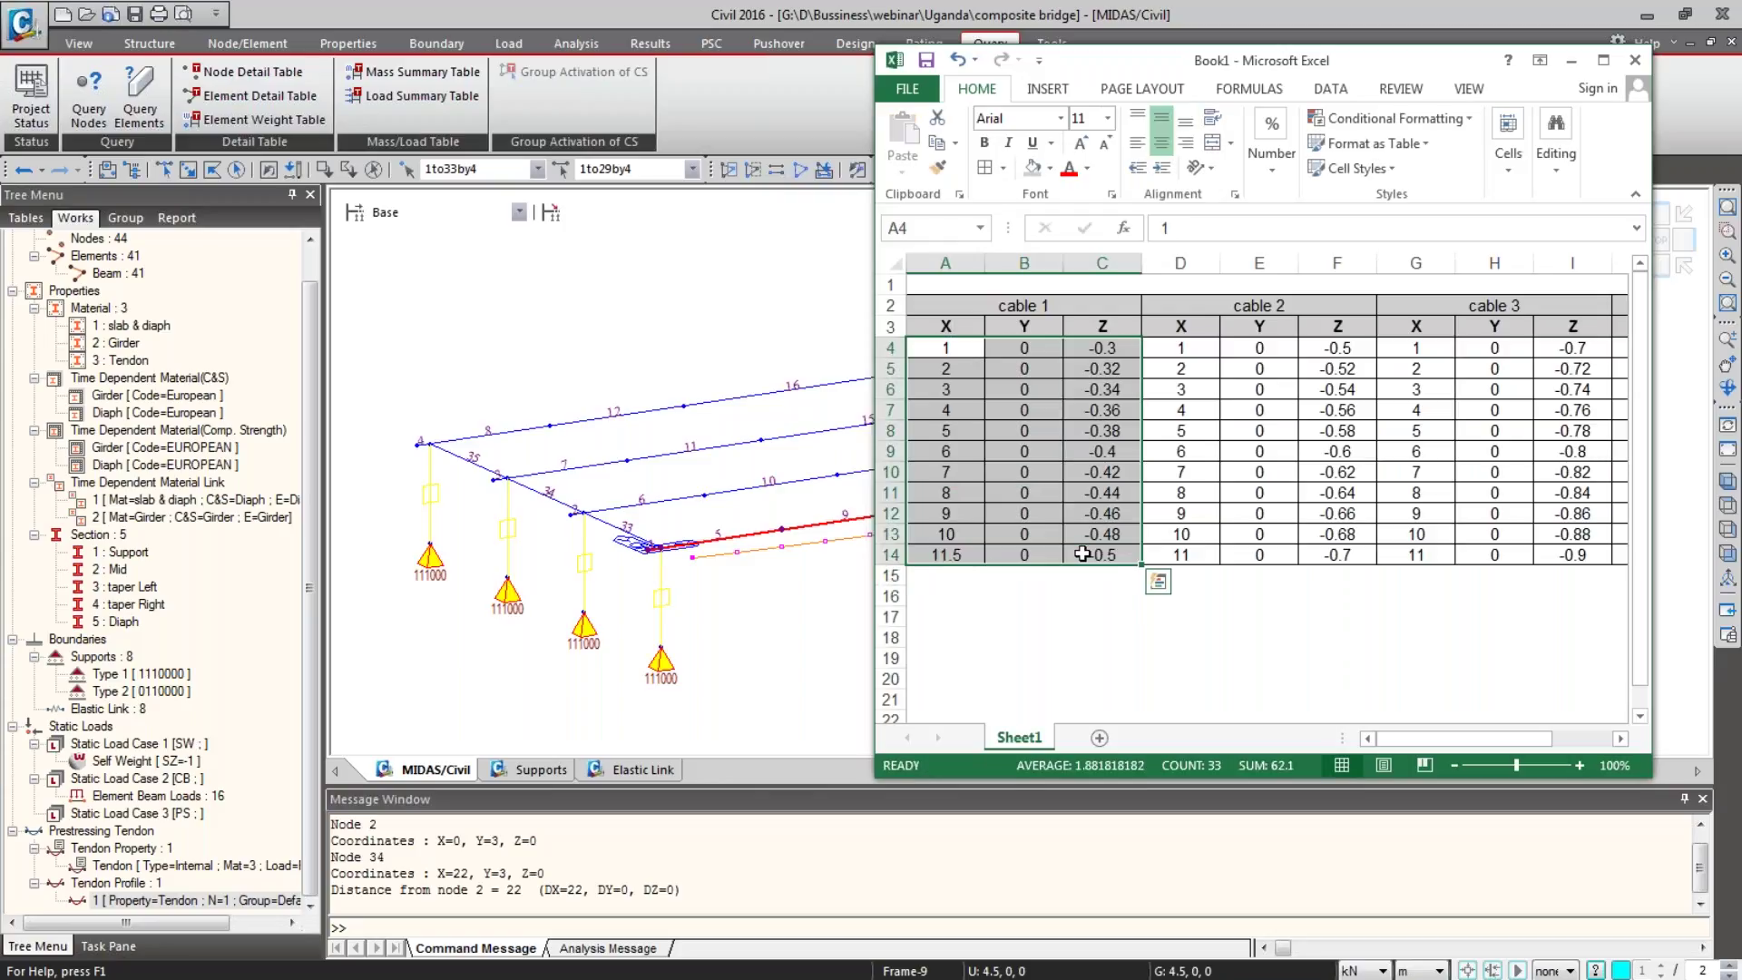
{"action": "key", "text": "ctrl+c"}
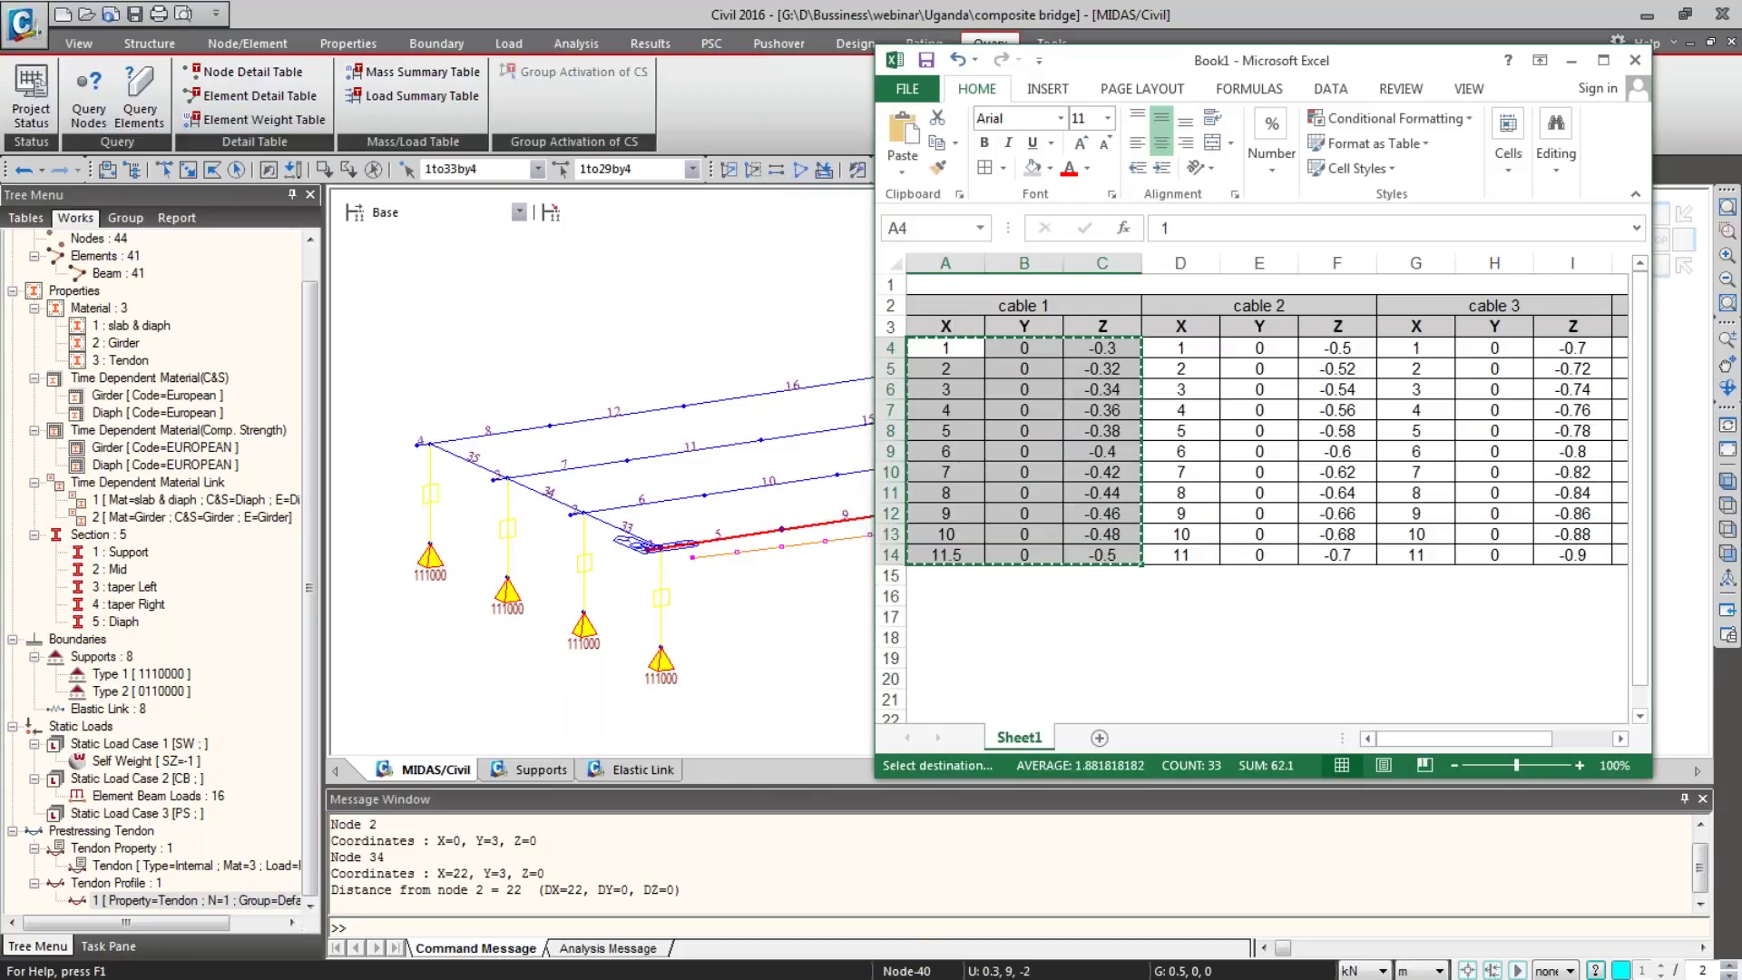
Step: Switch back to MIDAS Civil, display tendon profile 1 and inspect it in the front and isometric views
{"action": "key", "text": "alt+Tab"}
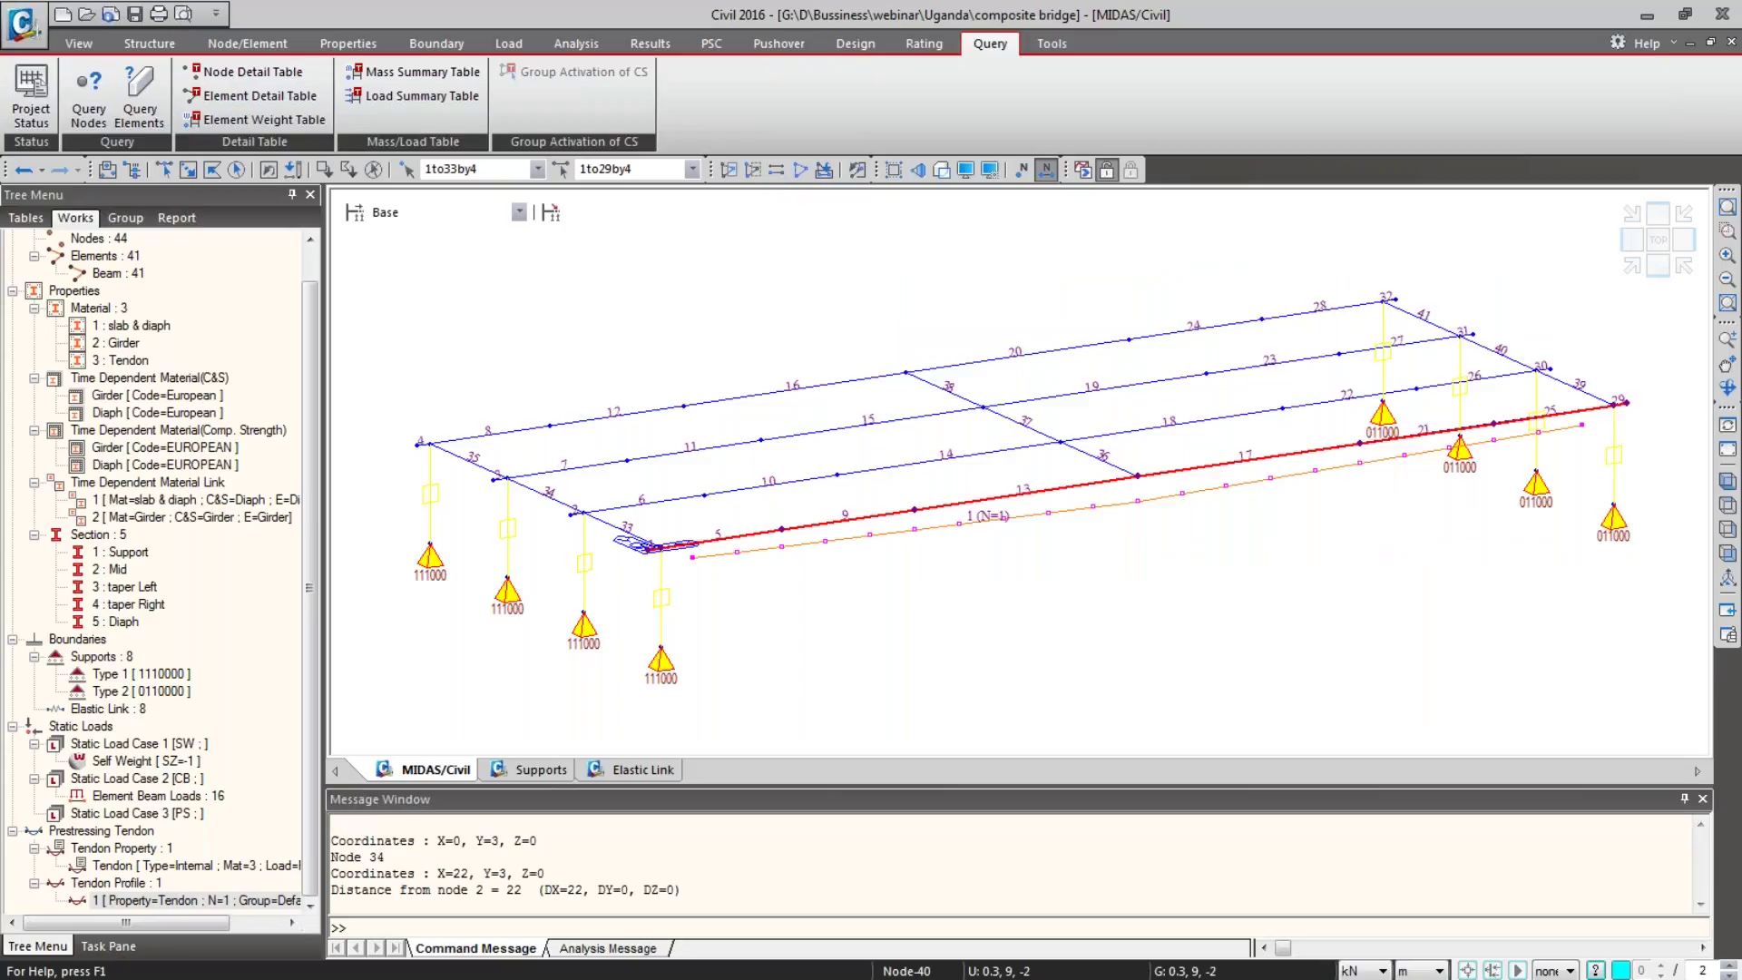
{"action": "key", "text": "Delete"}
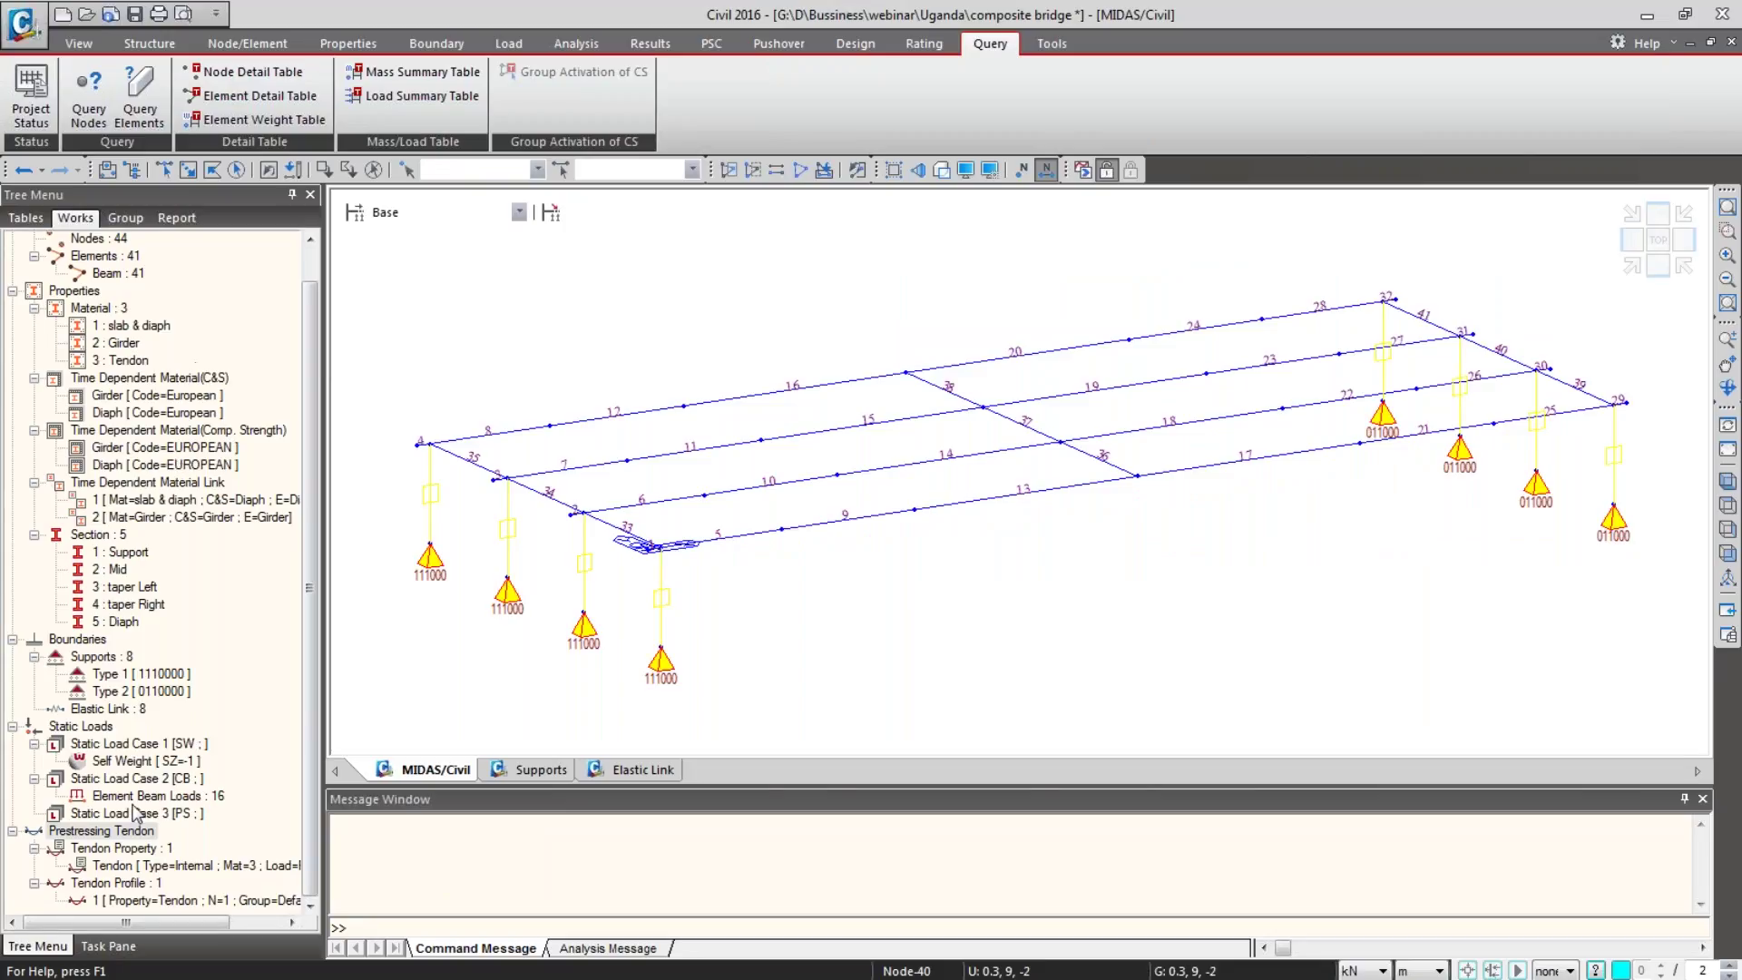
{"action": "left_click", "coordinate": [149, 903]}
{"action": "right_click", "coordinate": [149, 902]}
{"action": "left_click", "coordinate": [208, 822]}
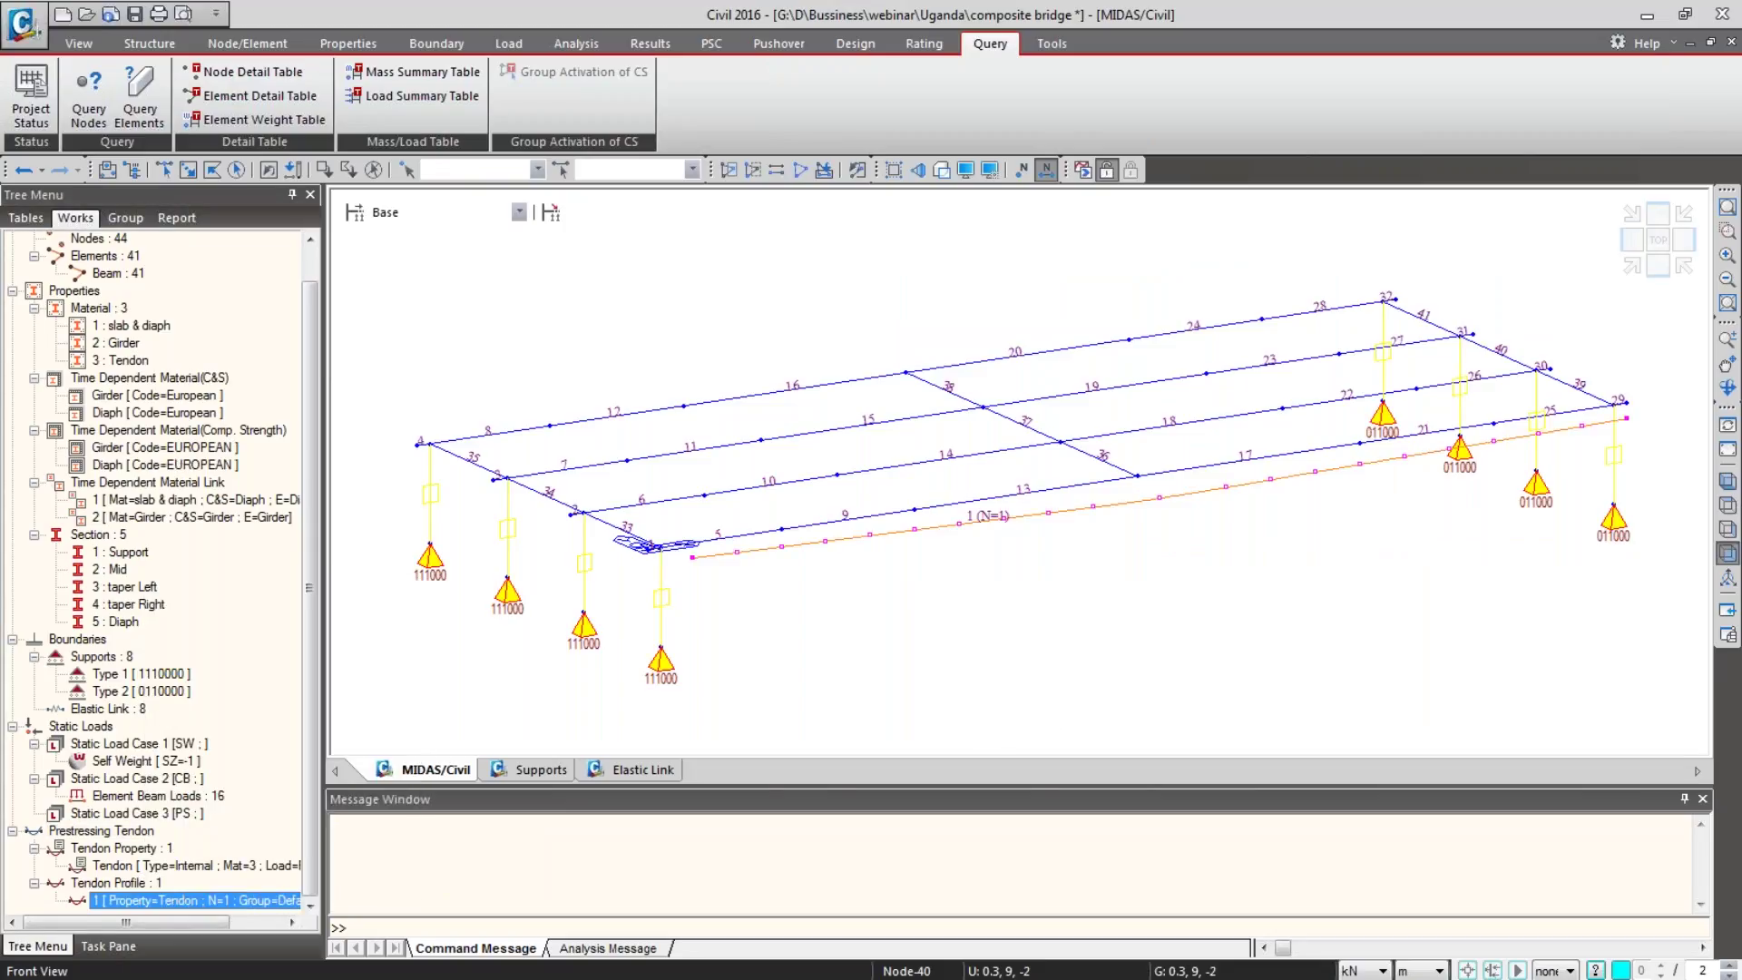
{"action": "left_click", "coordinate": [1728, 553]}
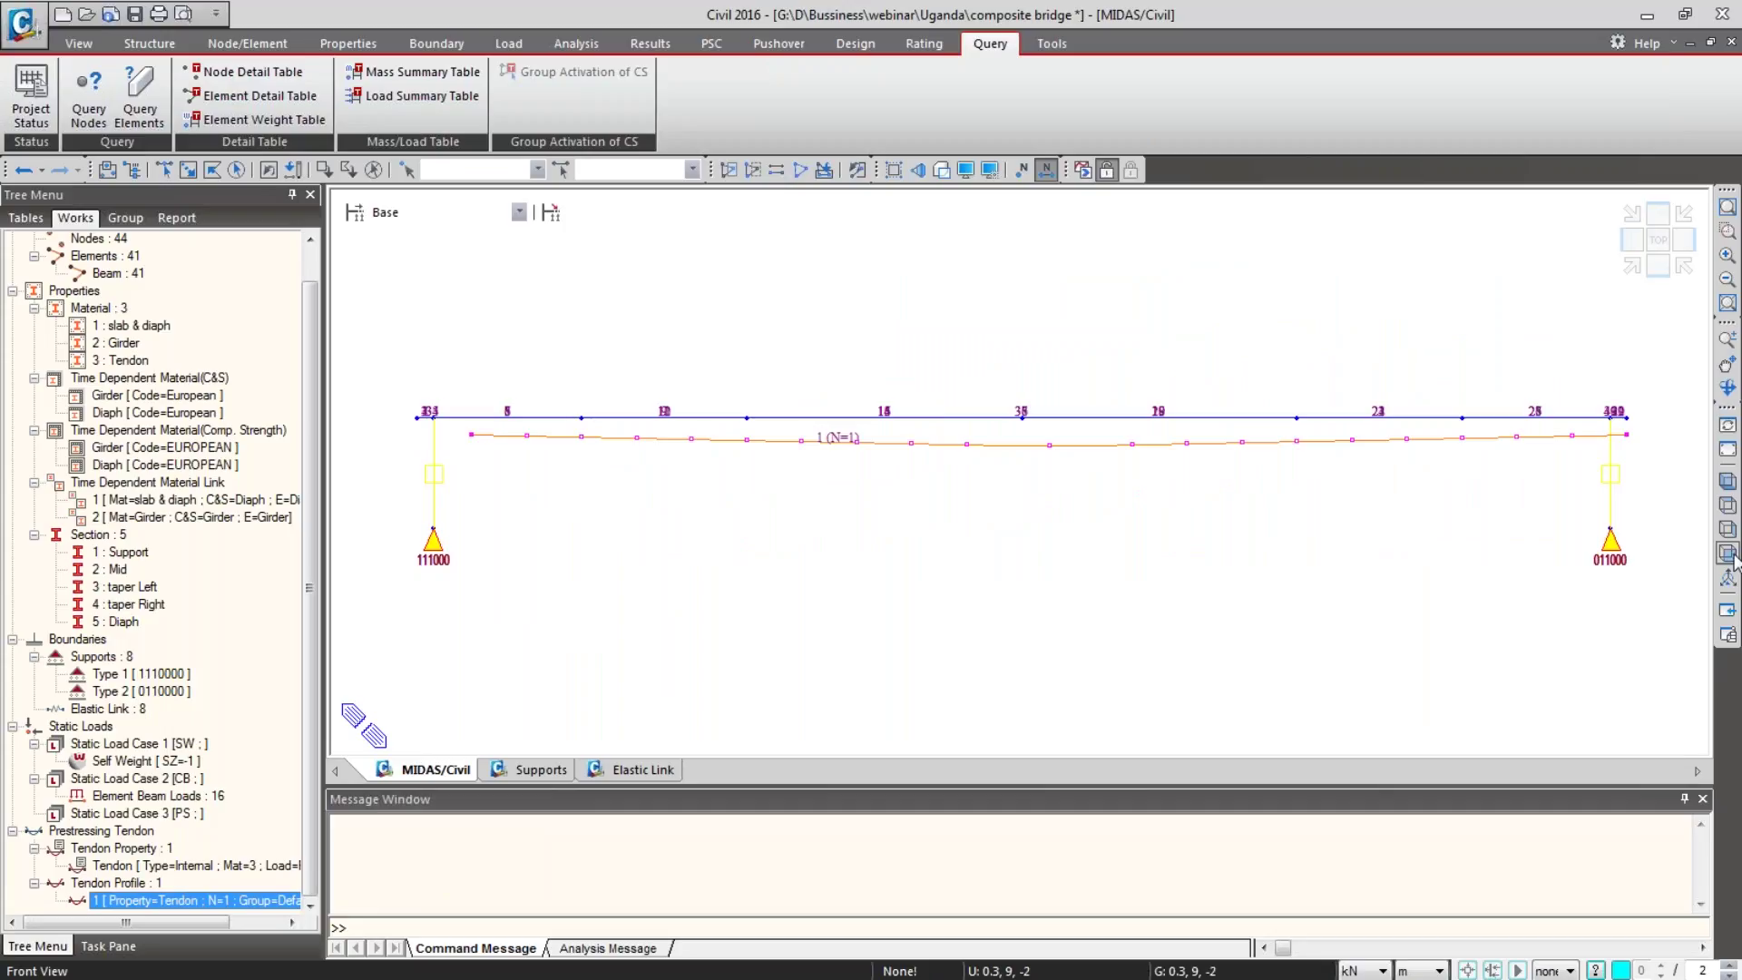
{"action": "left_click", "coordinate": [1729, 483]}
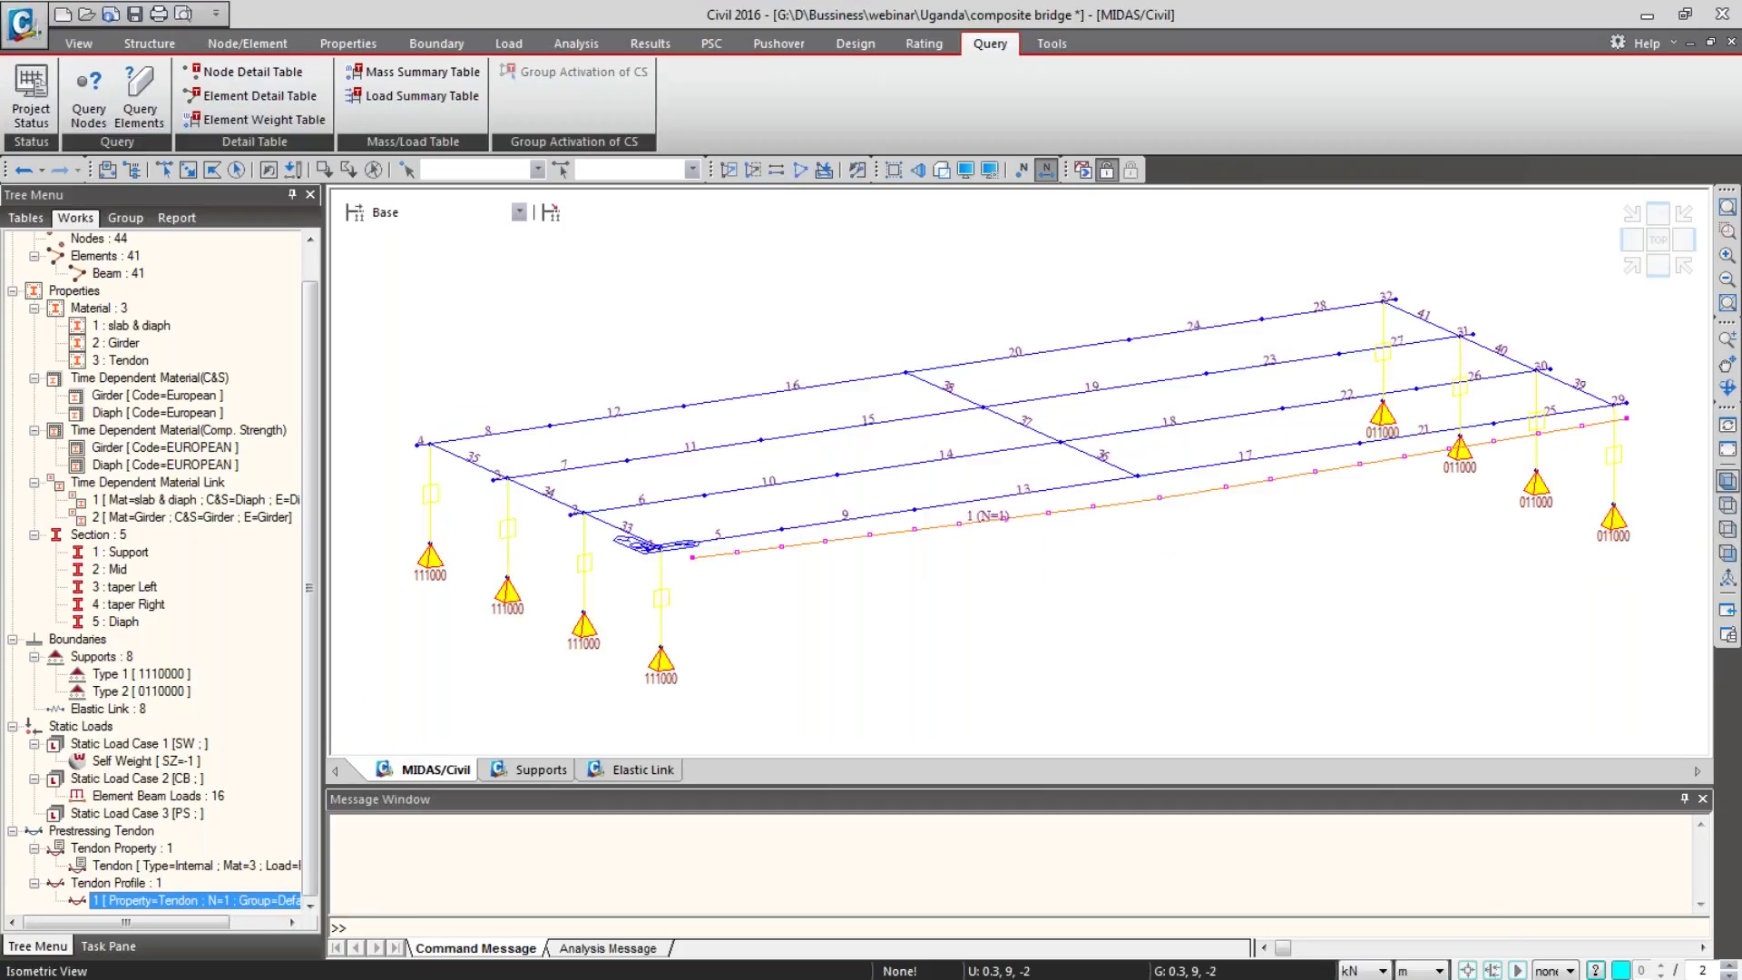
Step: Show the model in top view and turn off the display of Support by Direction and Elastic Link
{"action": "left_click", "coordinate": [1723, 508]}
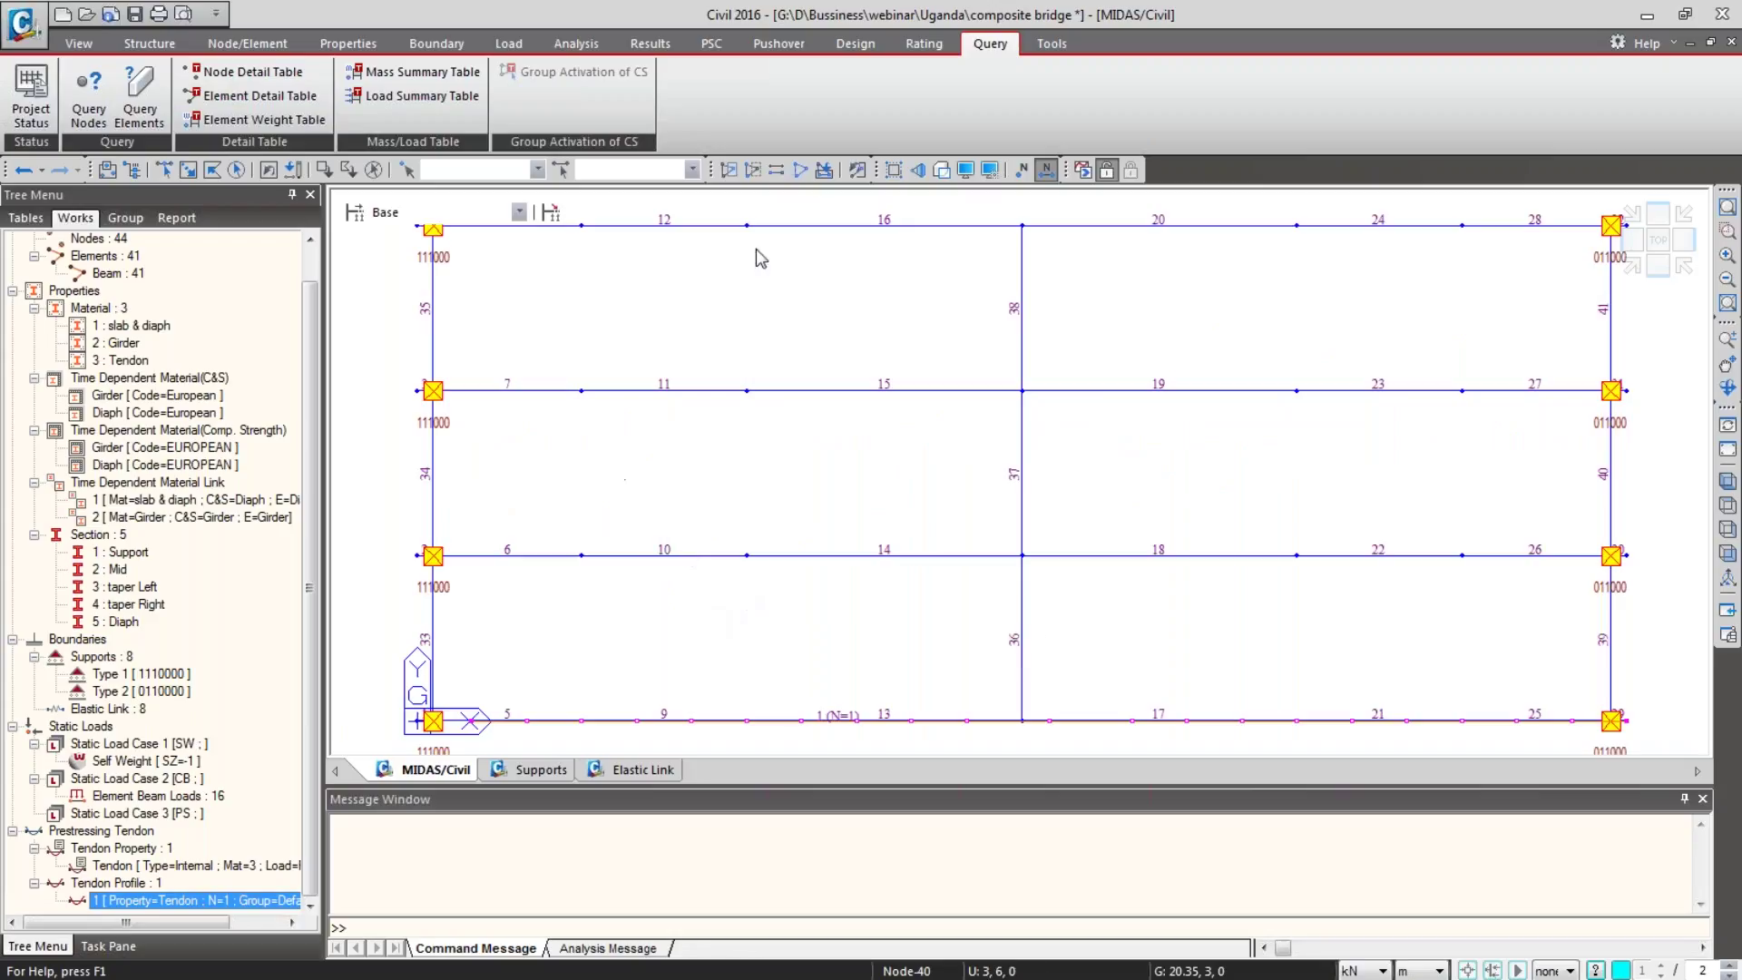
{"action": "left_click", "coordinate": [965, 170]}
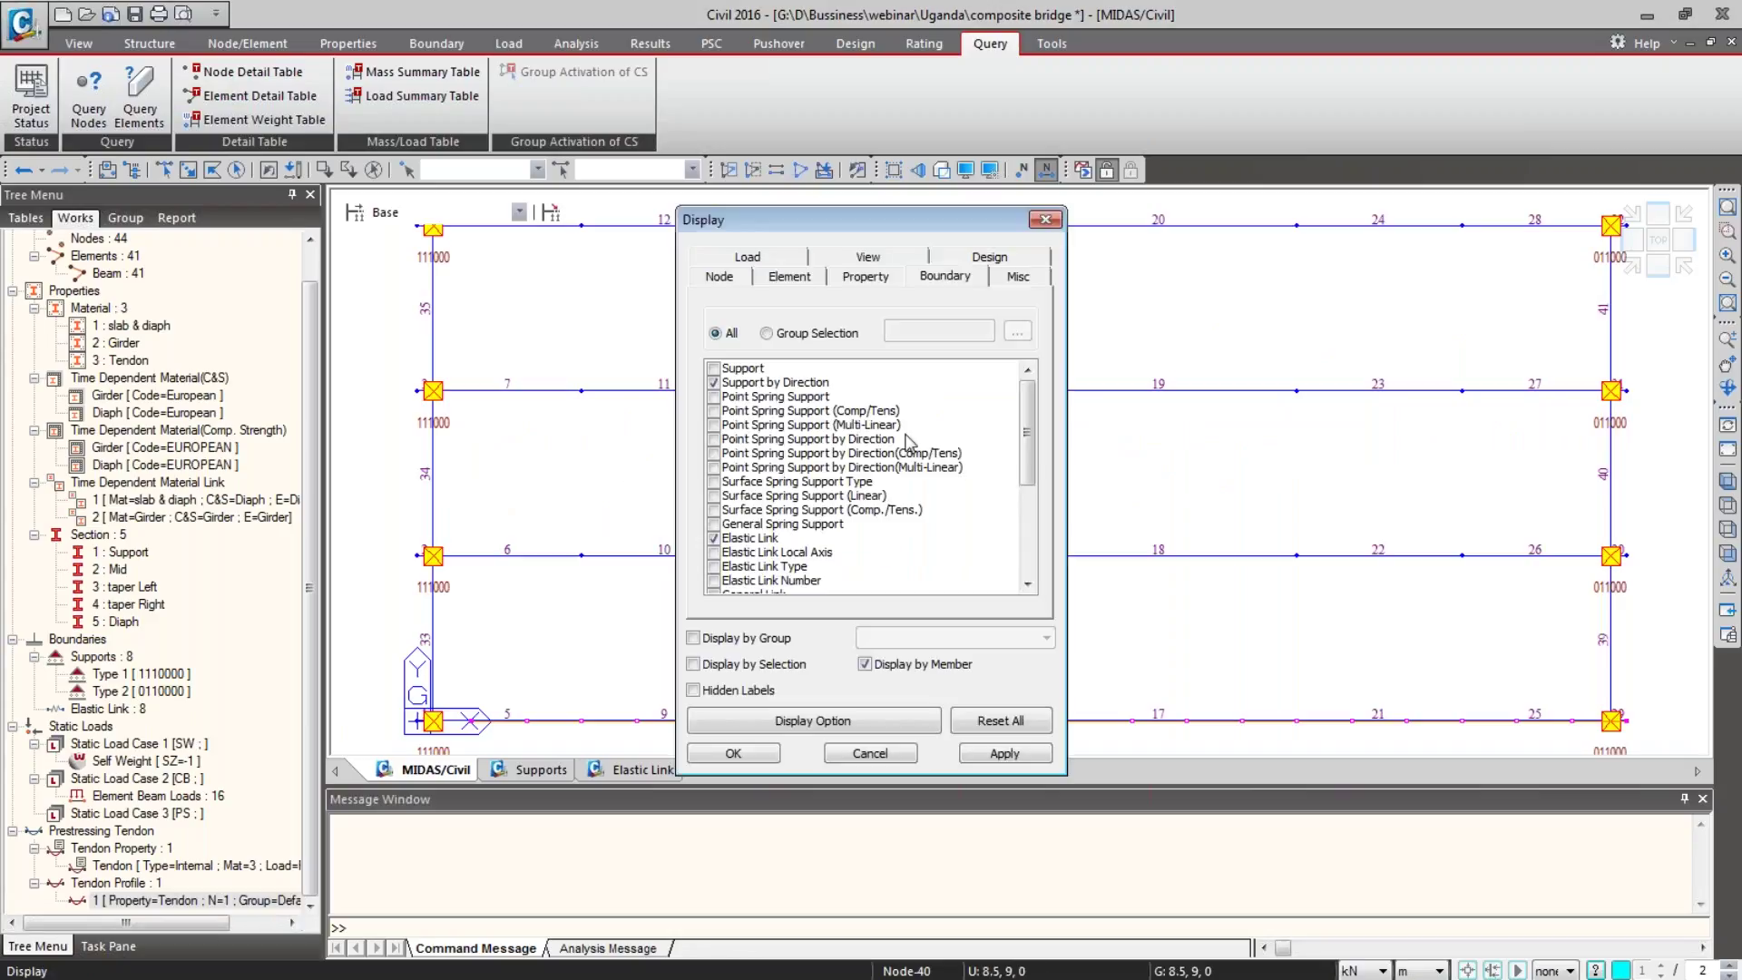
{"action": "left_click", "coordinate": [714, 383]}
{"action": "left_click", "coordinate": [713, 540]}
{"action": "left_click", "coordinate": [735, 752]}
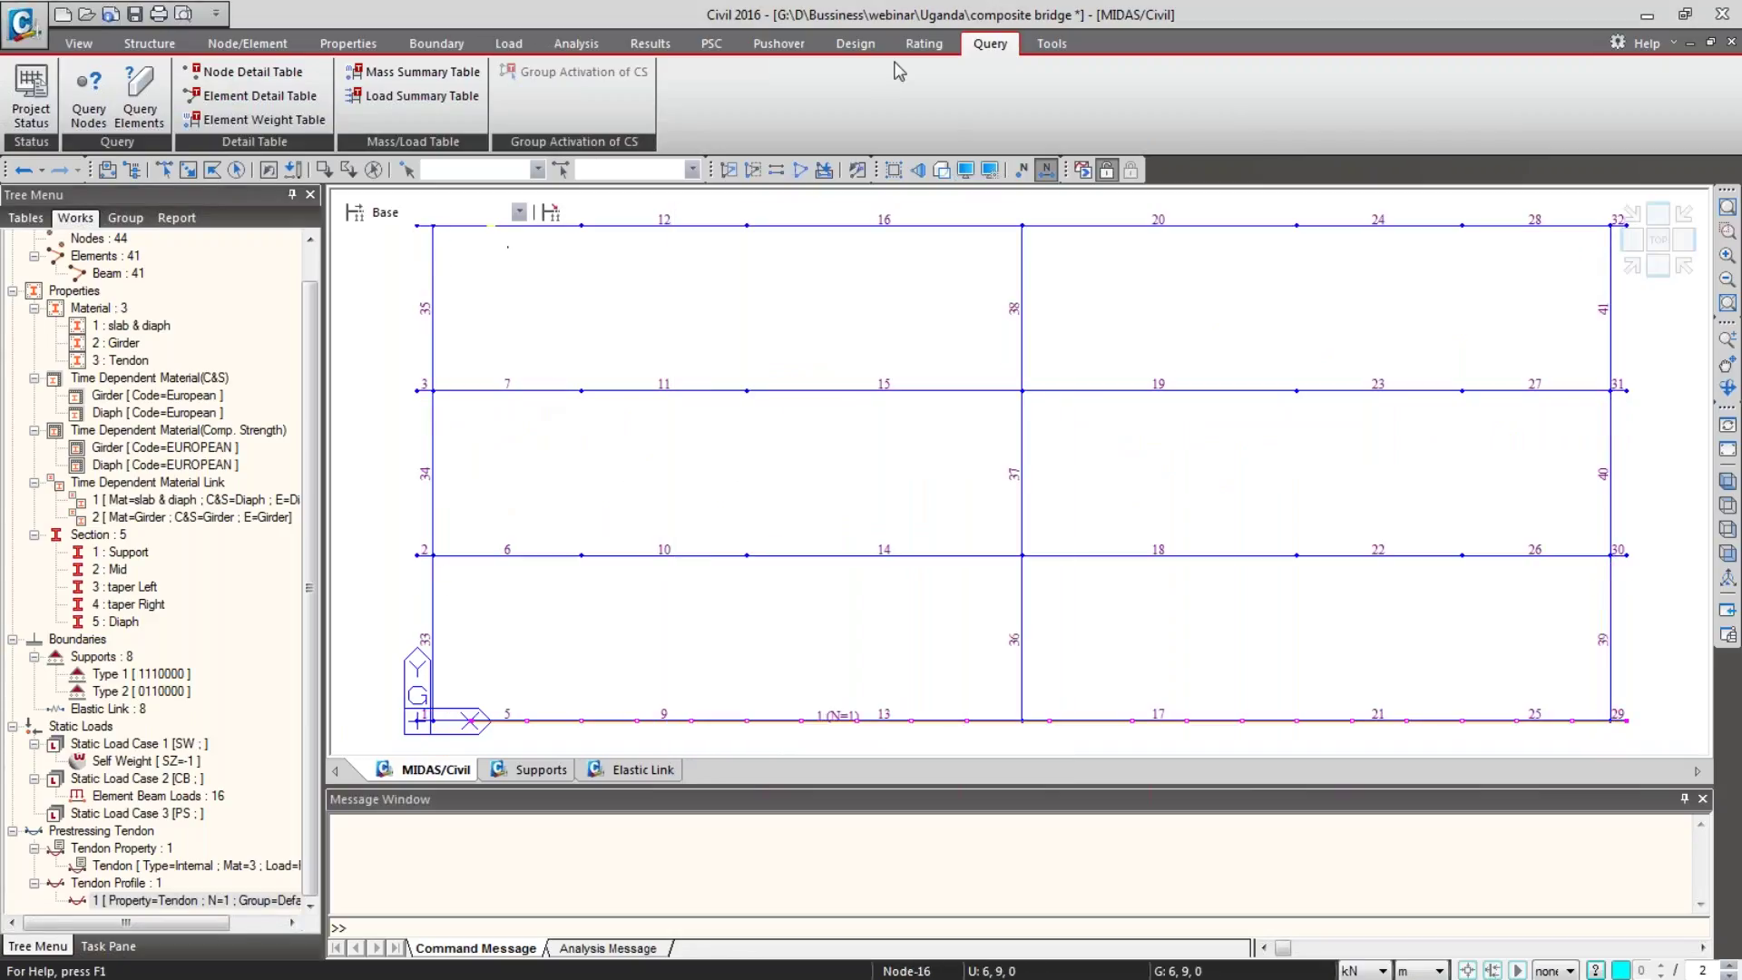
Step: Query the distance between end nodes 2 and 34 and compare the tendon with the girder in front and isometric views
{"action": "left_click", "coordinate": [89, 109]}
{"action": "left_click", "coordinate": [417, 555]}
{"action": "left_click", "coordinate": [1626, 555]}
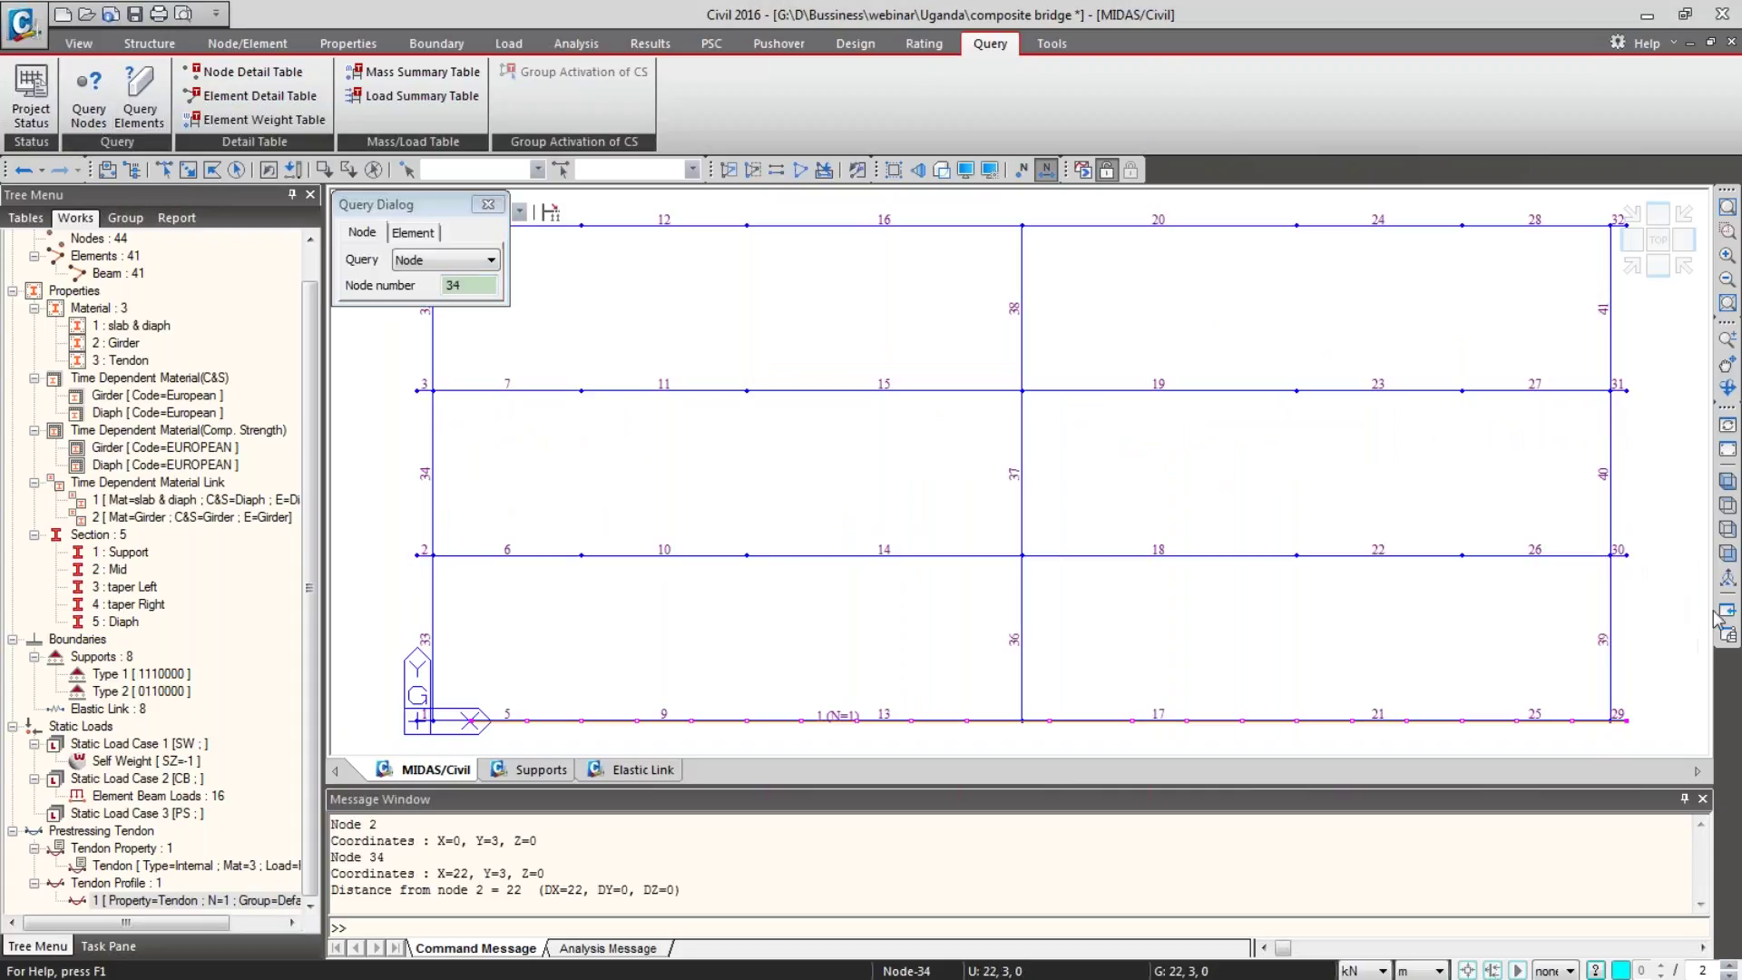
{"action": "left_click", "coordinate": [1727, 555]}
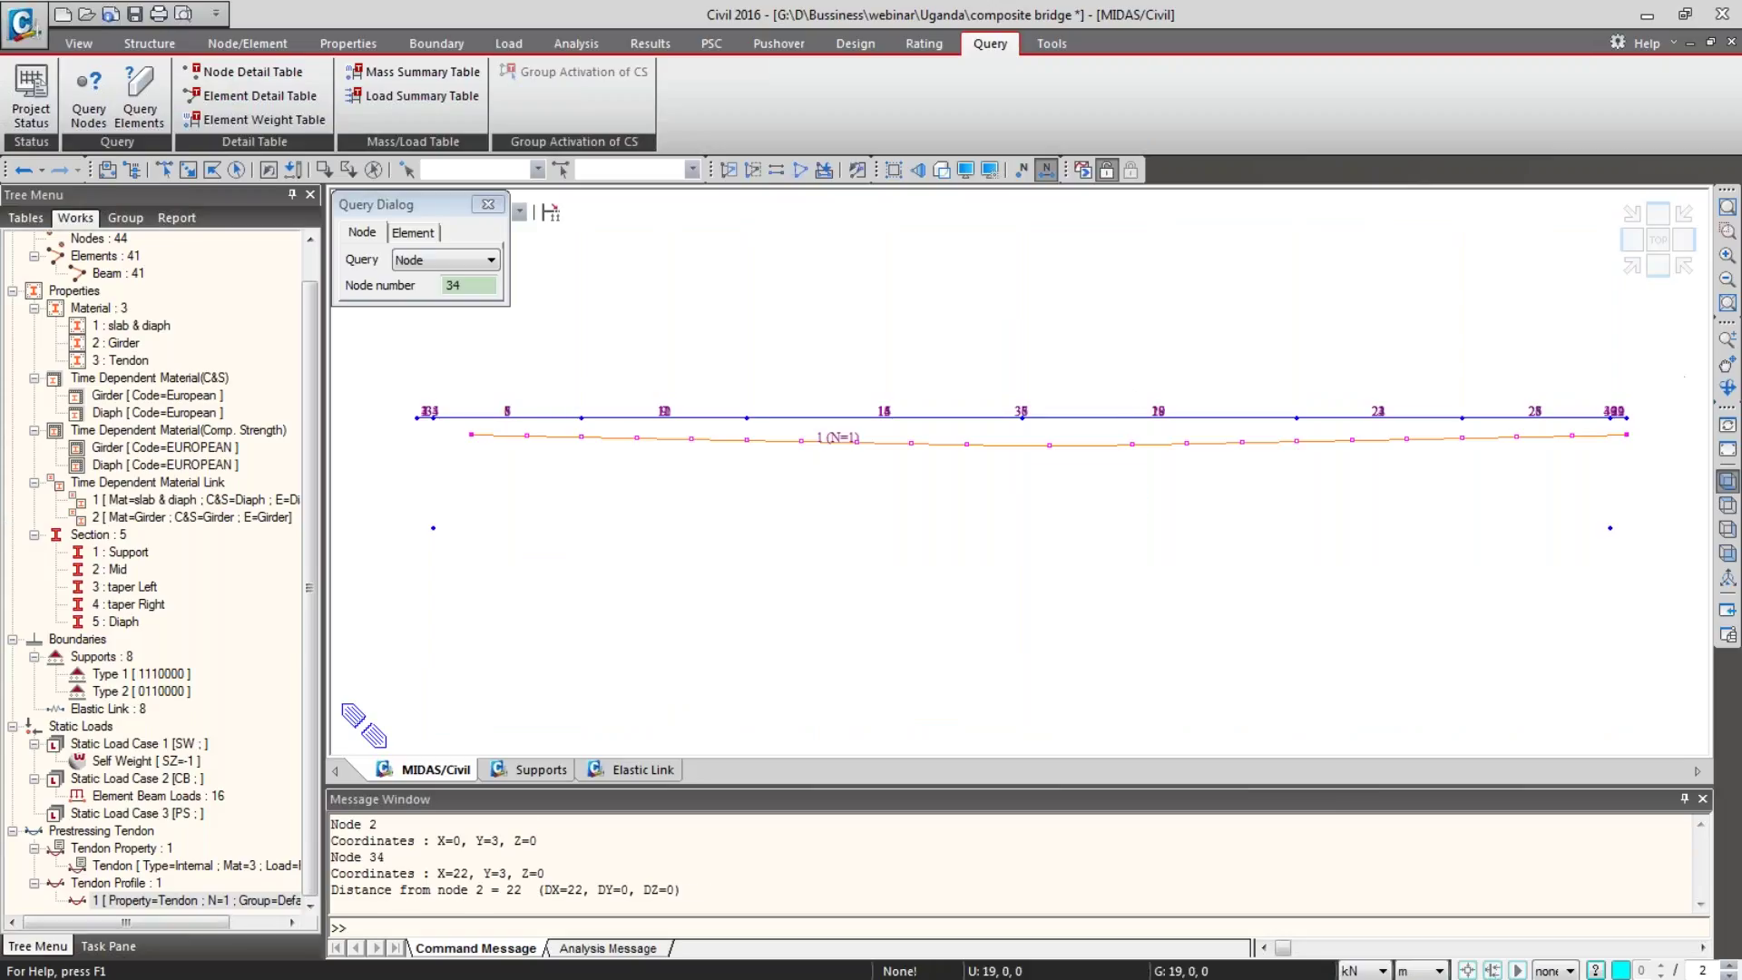
{"action": "left_click", "coordinate": [1727, 481]}
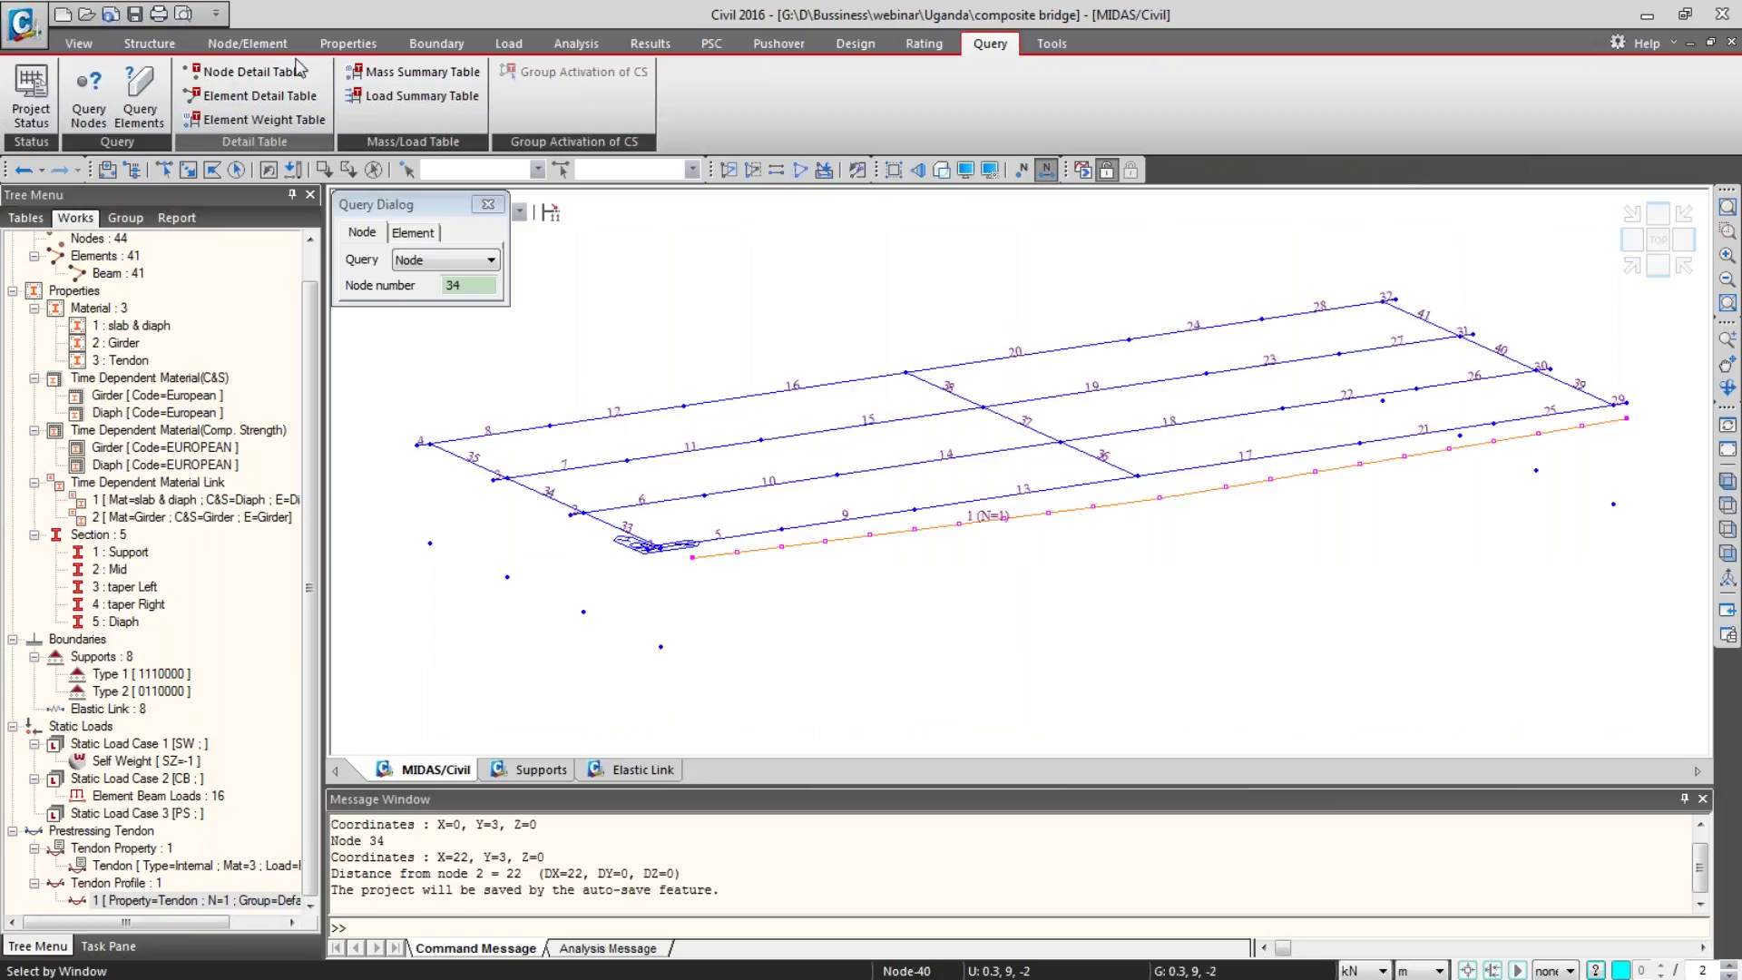
{"action": "left_click", "coordinate": [488, 205]}
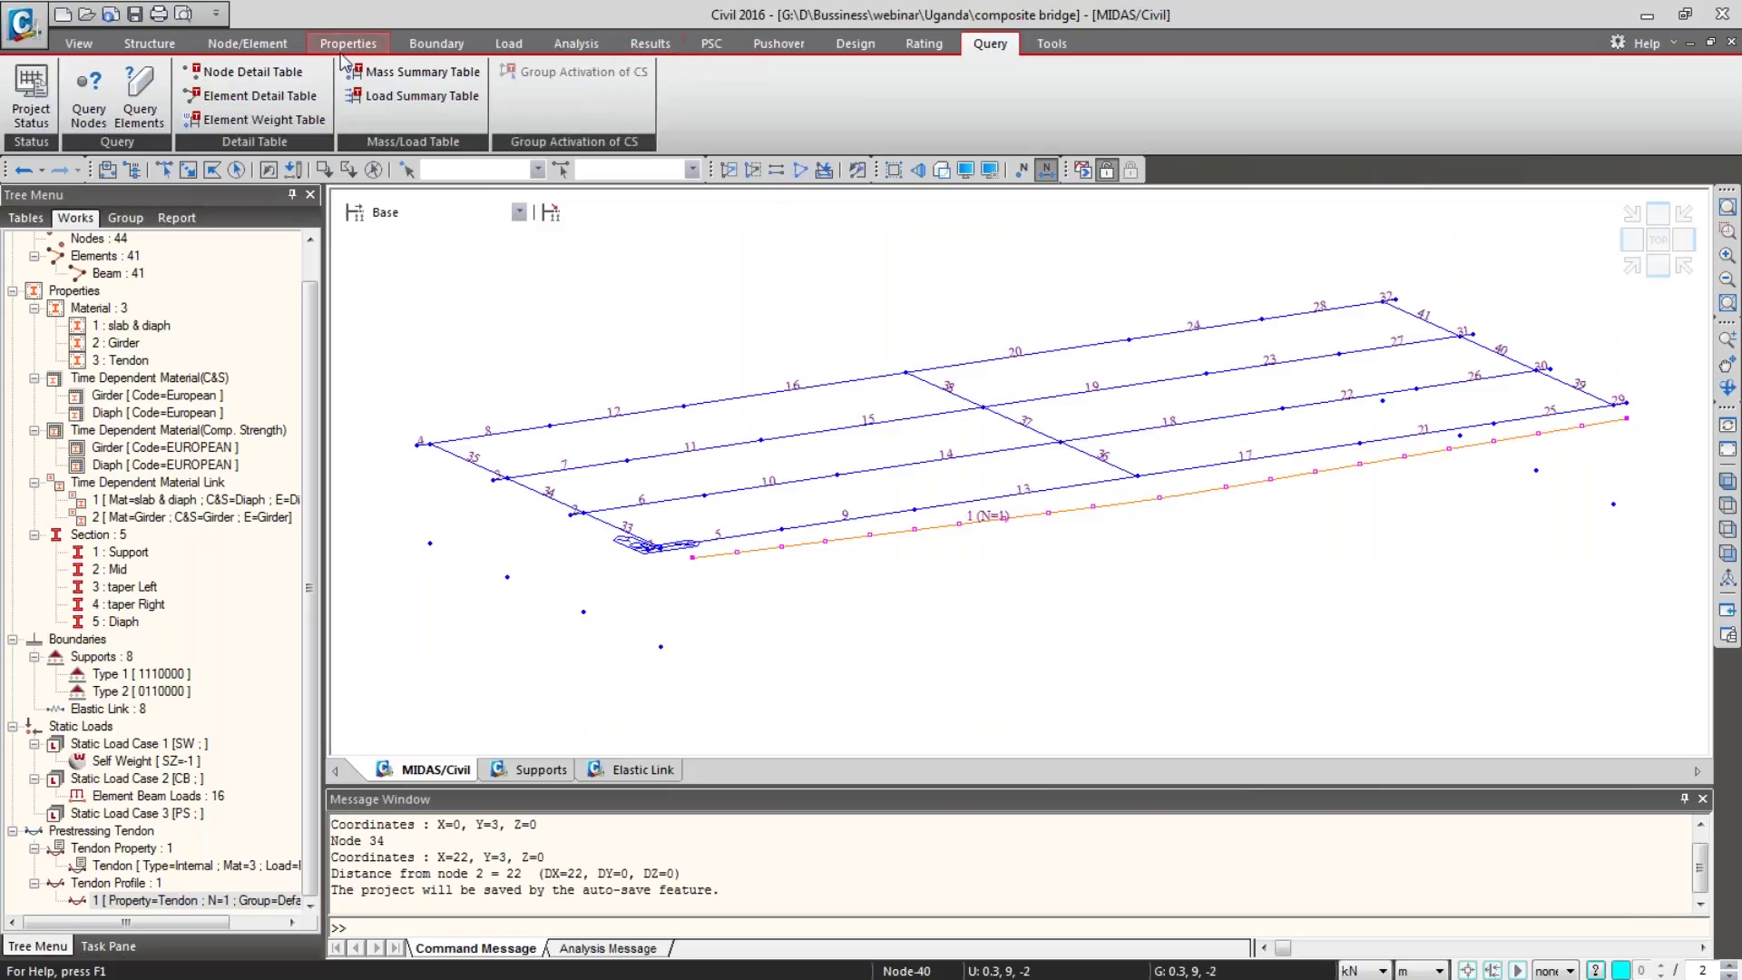
Step: Delete tendon profile 1 from the list of tendon profiles
{"action": "left_click", "coordinate": [511, 44]}
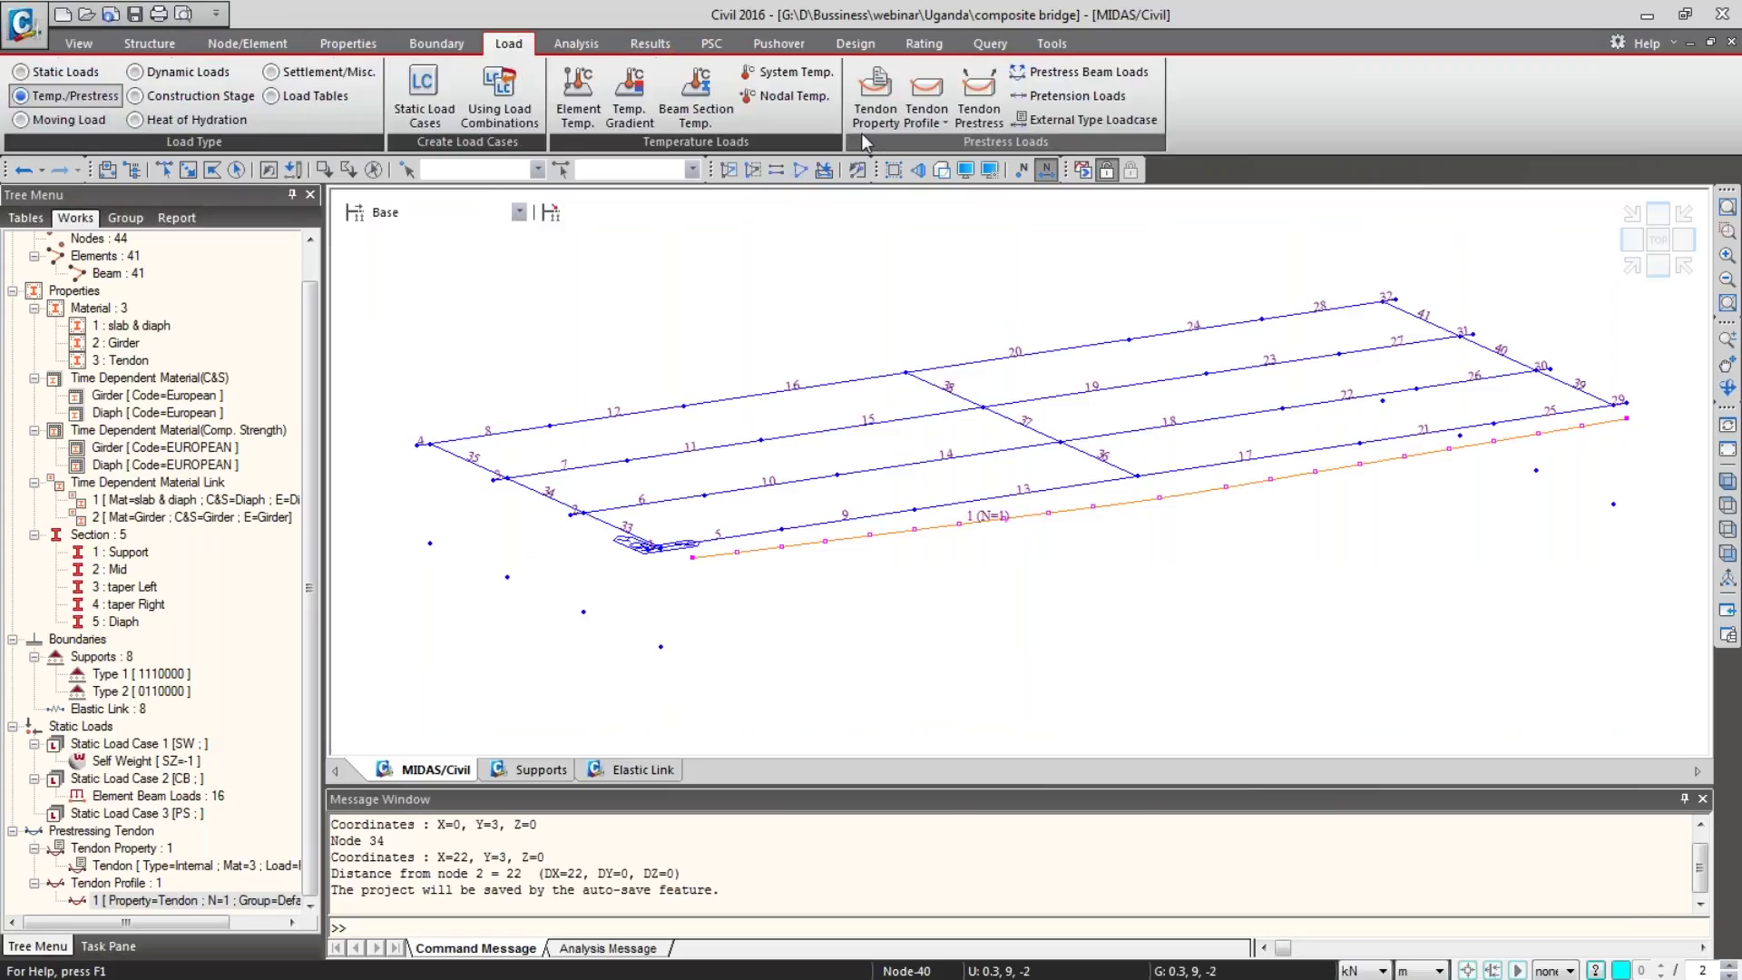
{"action": "left_click", "coordinate": [937, 111]}
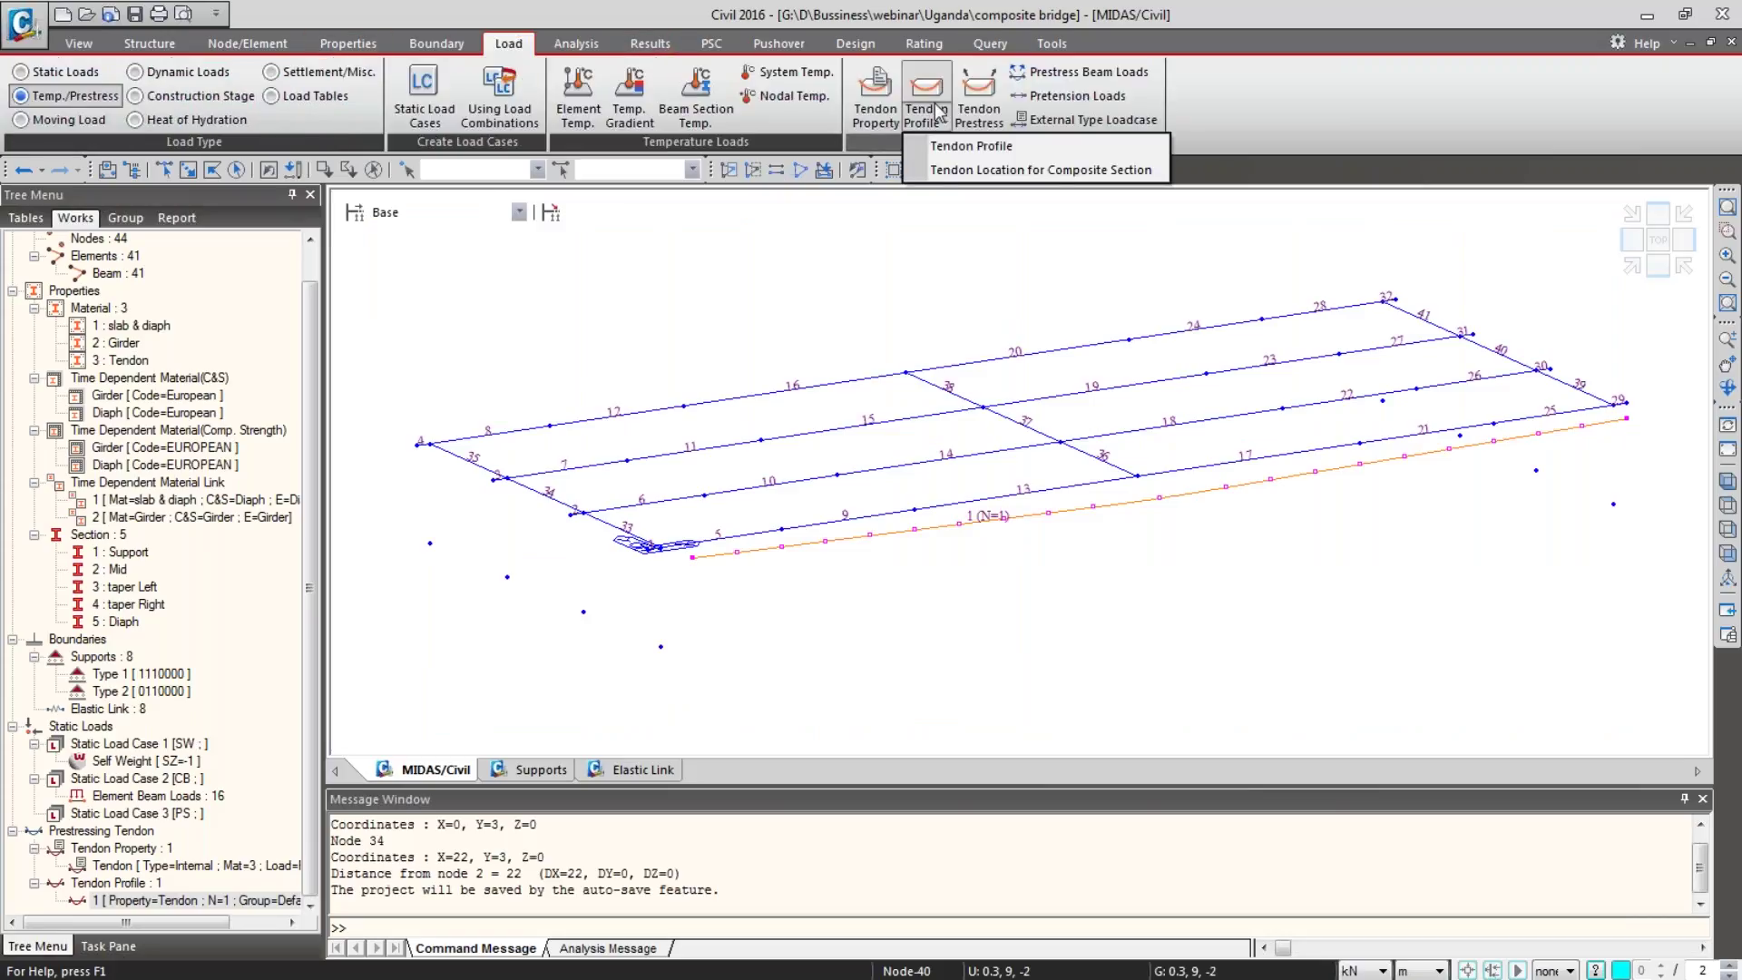
{"action": "left_click", "coordinate": [969, 154]}
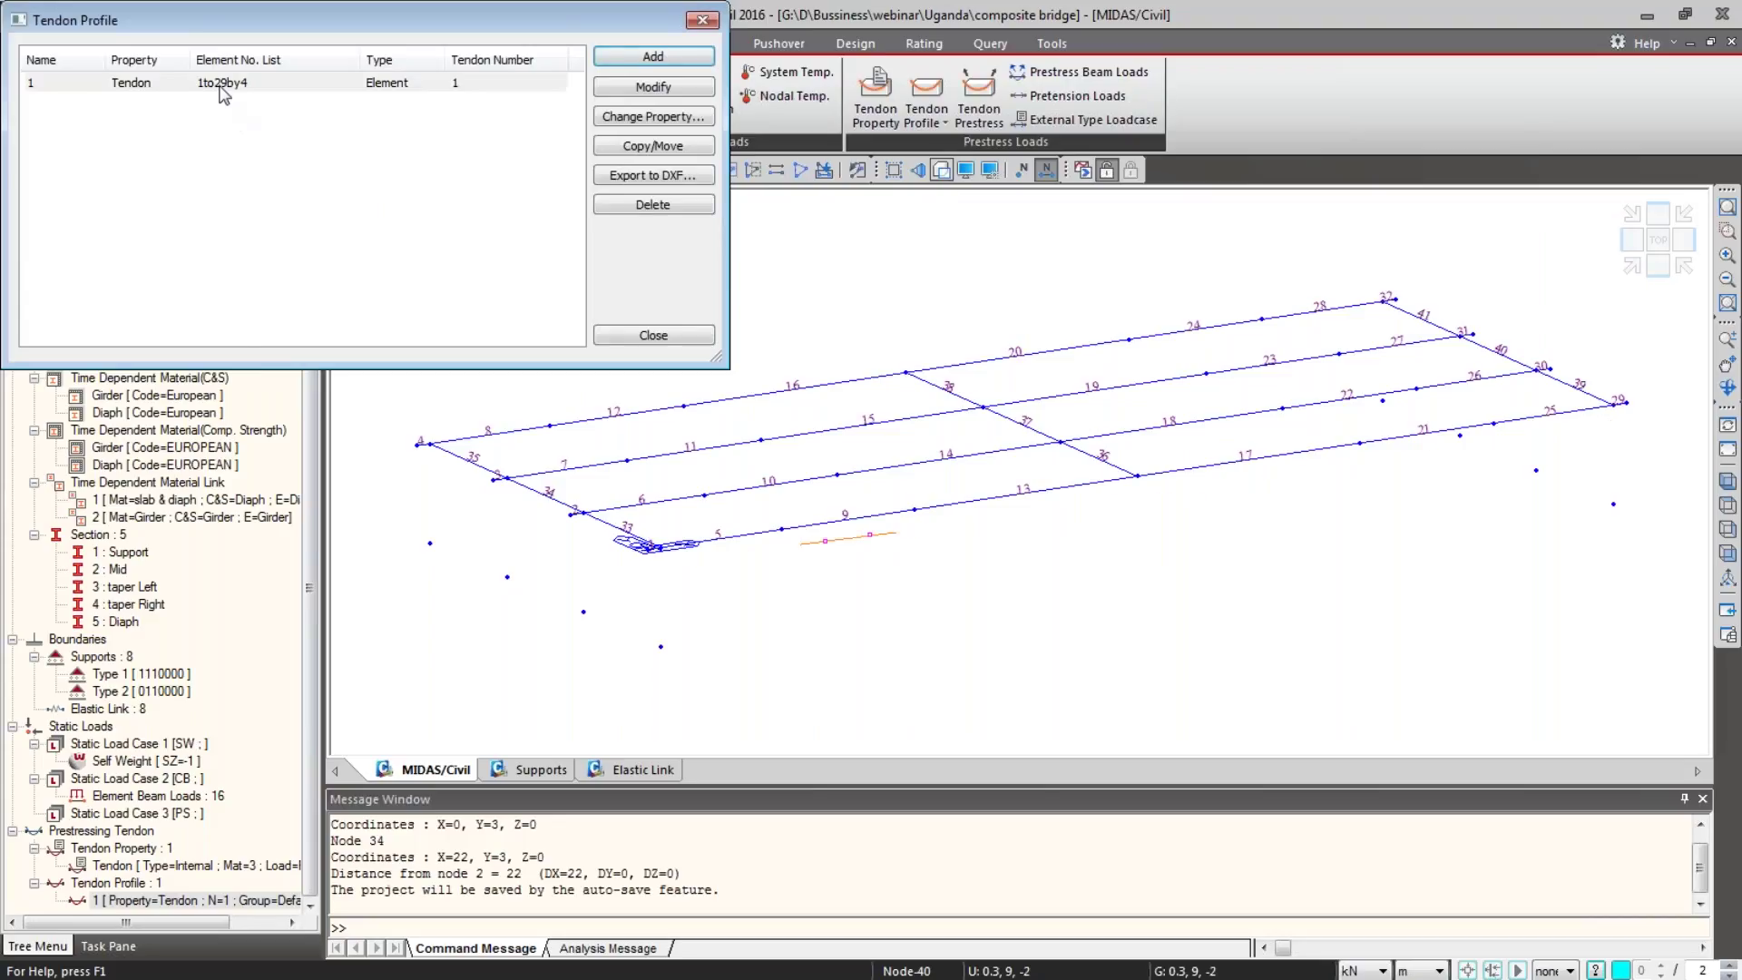
{"action": "left_click", "coordinate": [650, 205]}
Step: Start a new tendon profile named T1 with the tendon property Tendon
{"action": "left_click", "coordinate": [653, 56]}
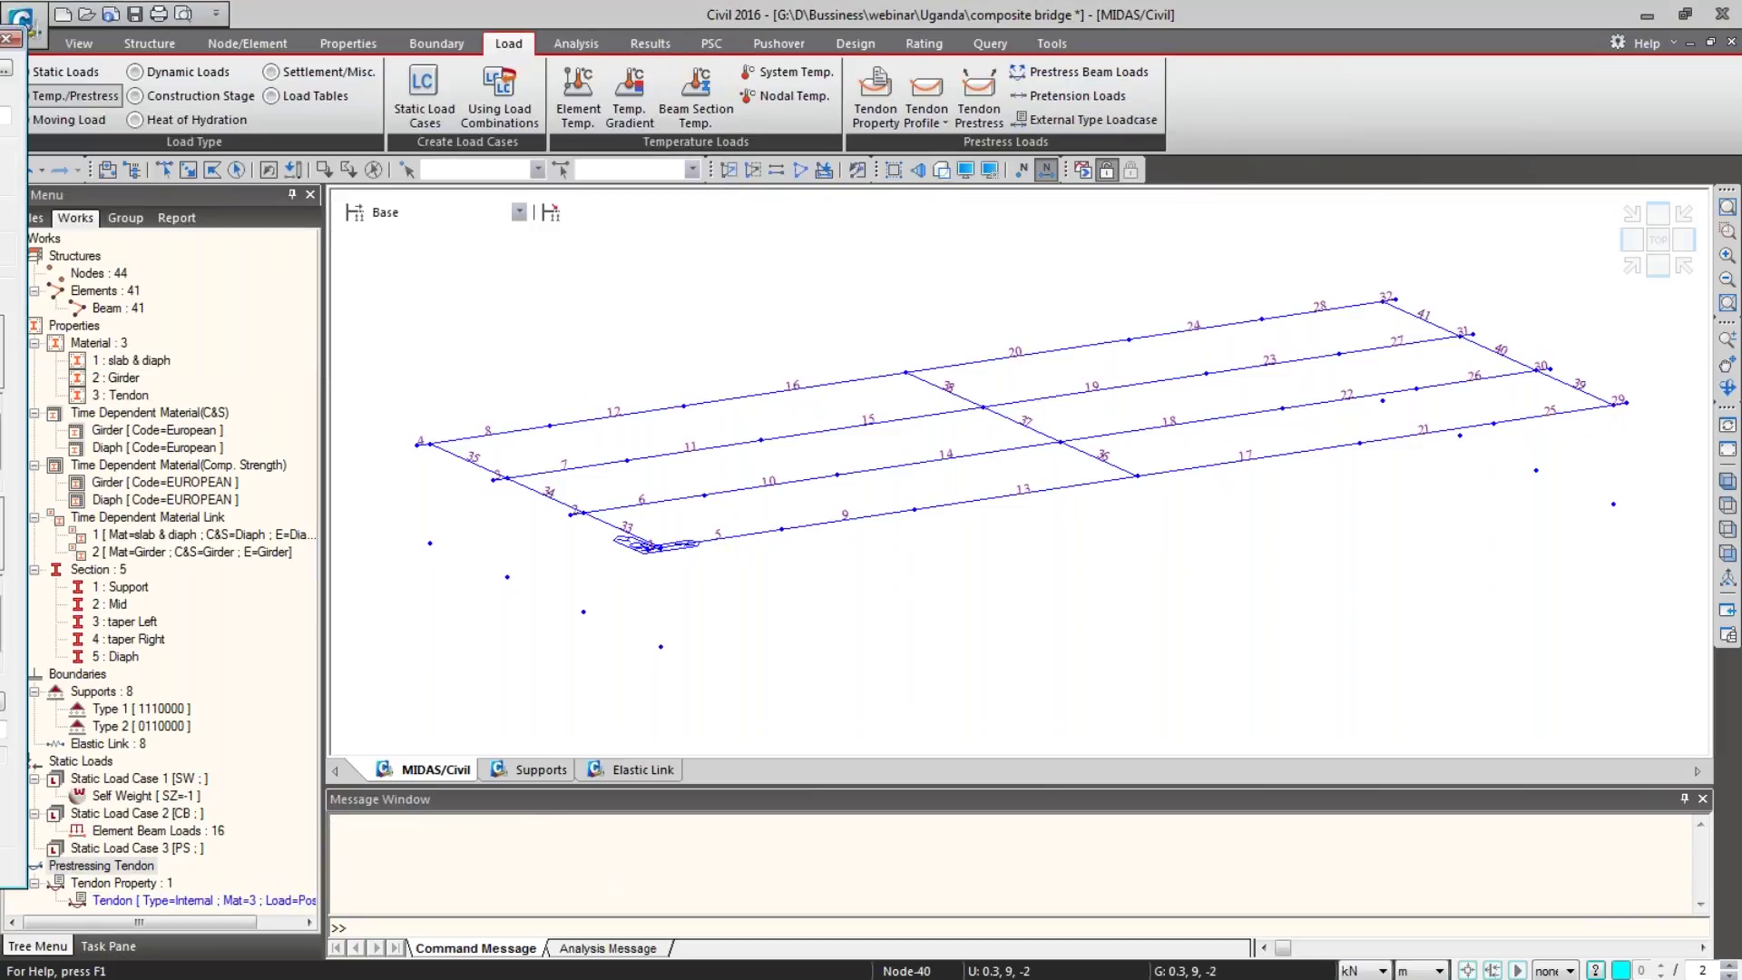
{"action": "left_click_drag", "start_coordinate": [0, 40], "coordinate": [300, 40]}
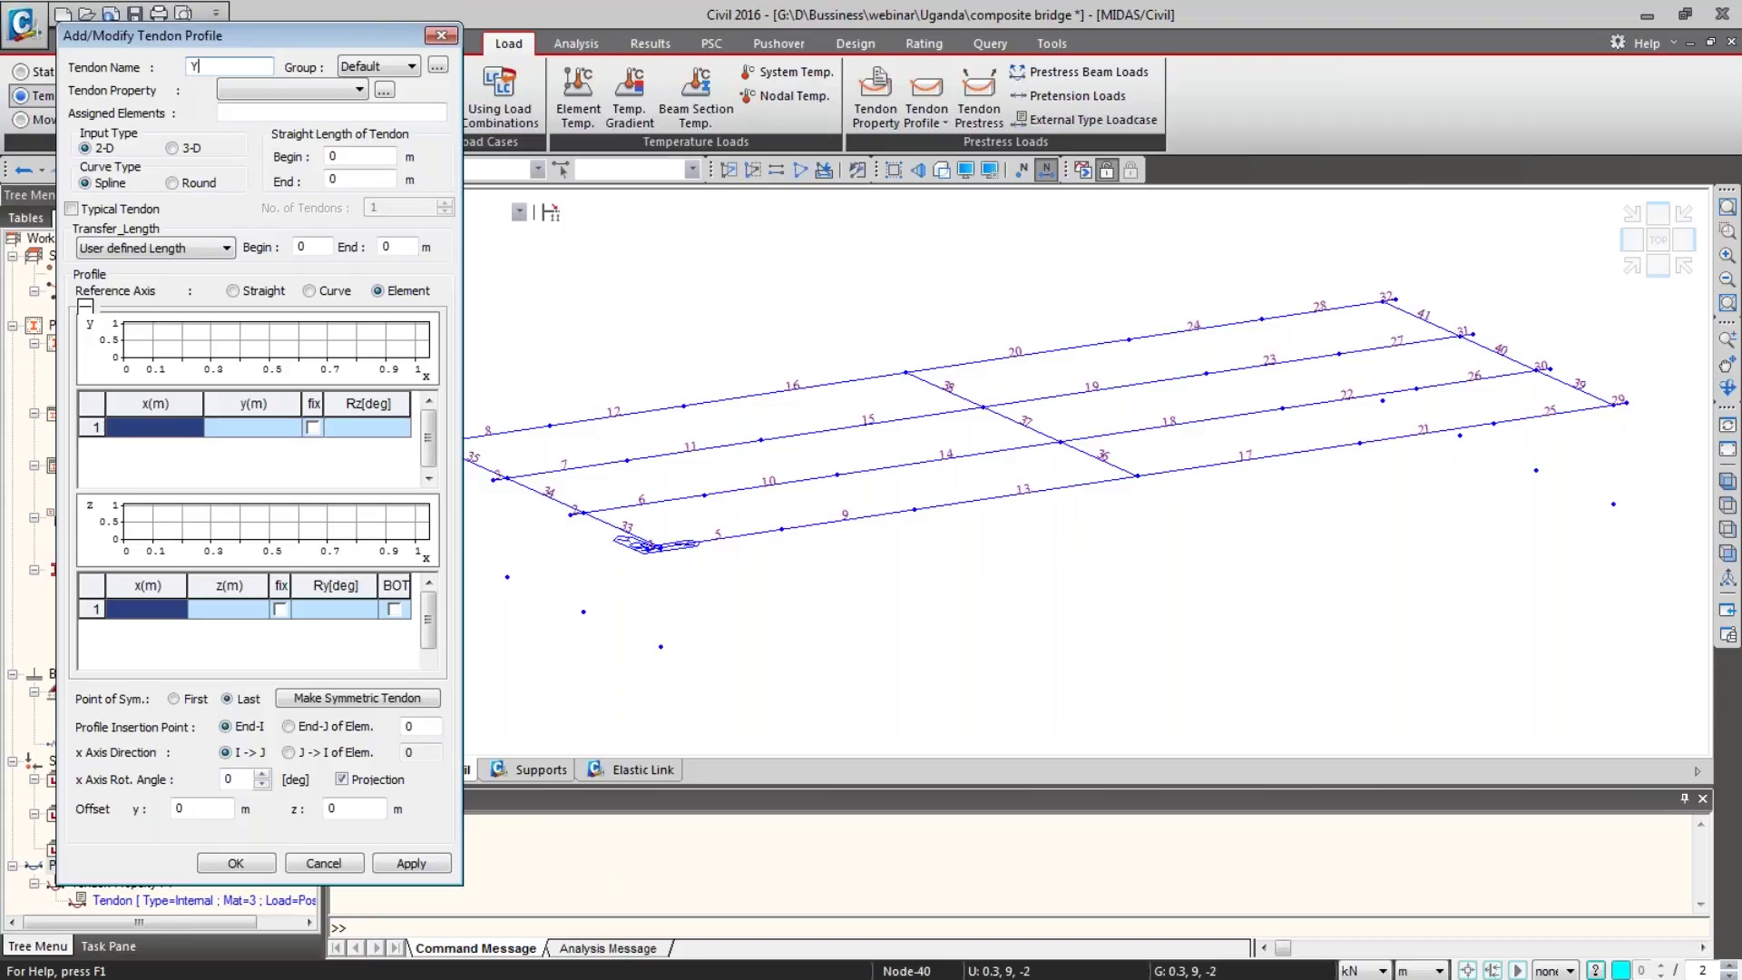
{"action": "type", "text": "T1"}
{"action": "left_click", "coordinate": [304, 89]}
{"action": "left_click", "coordinate": [309, 105]}
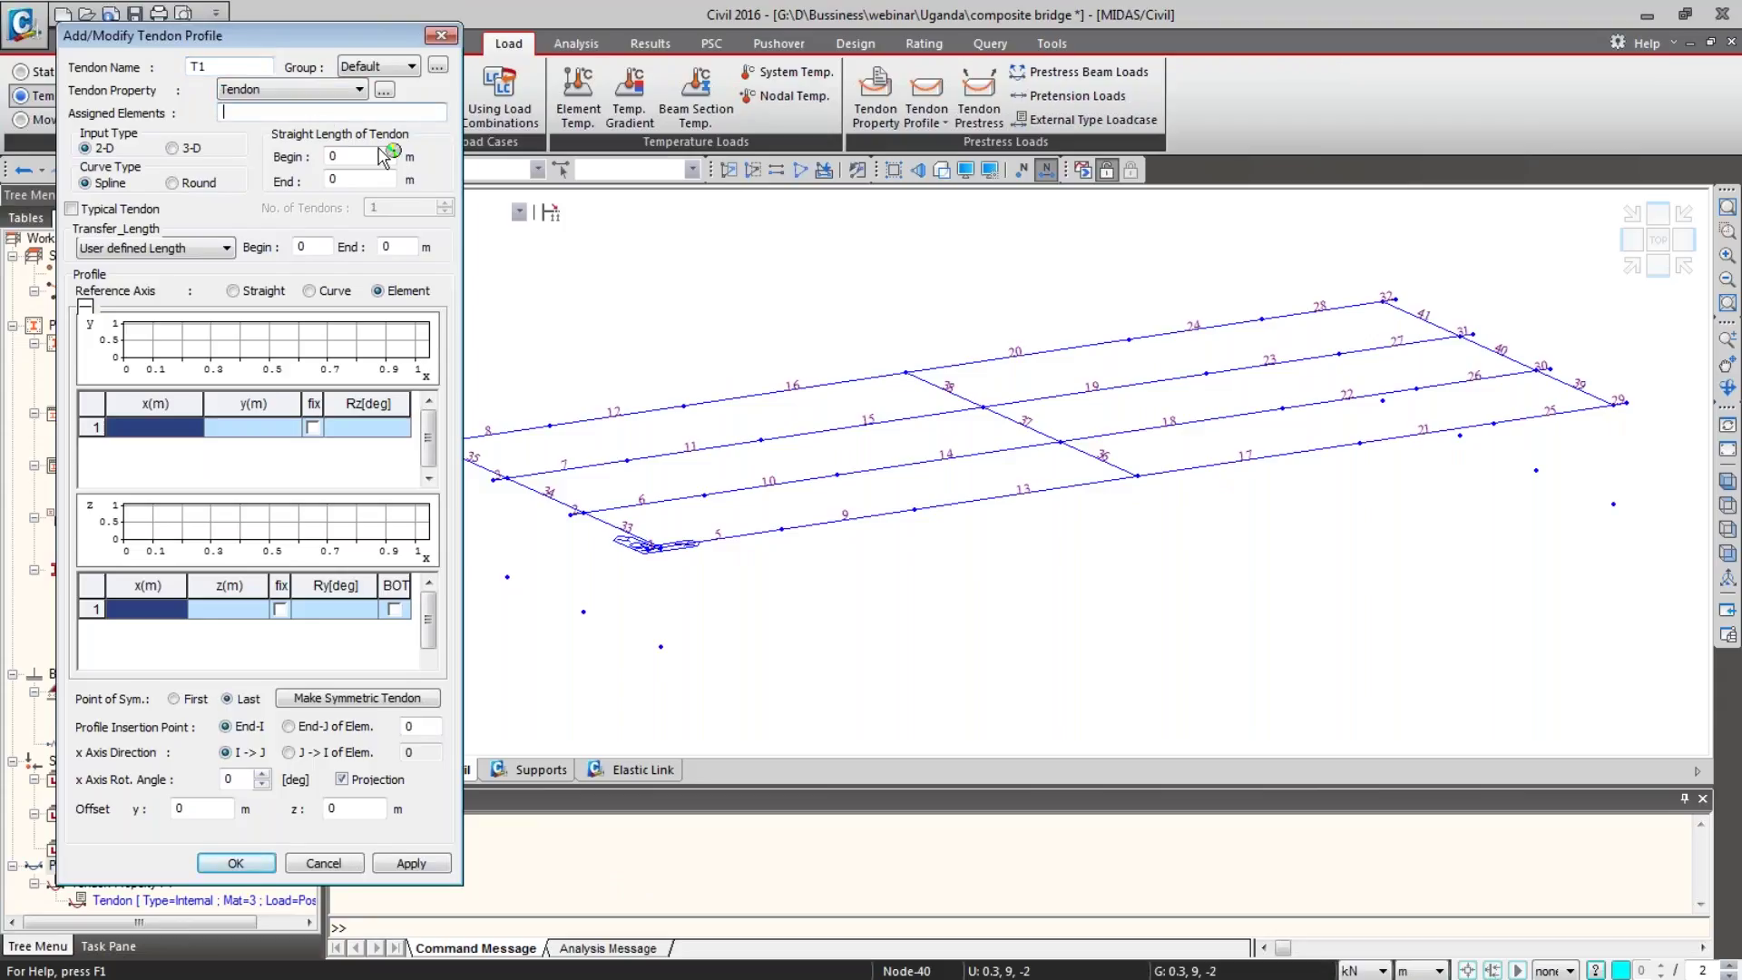
Step: Assign the edge girder elements 1to29by4 to tendon T1, picking them in the top view
{"action": "left_click_drag", "start_coordinate": [314, 39], "coordinate": [275, 271]}
{"action": "left_click", "coordinate": [1725, 515]}
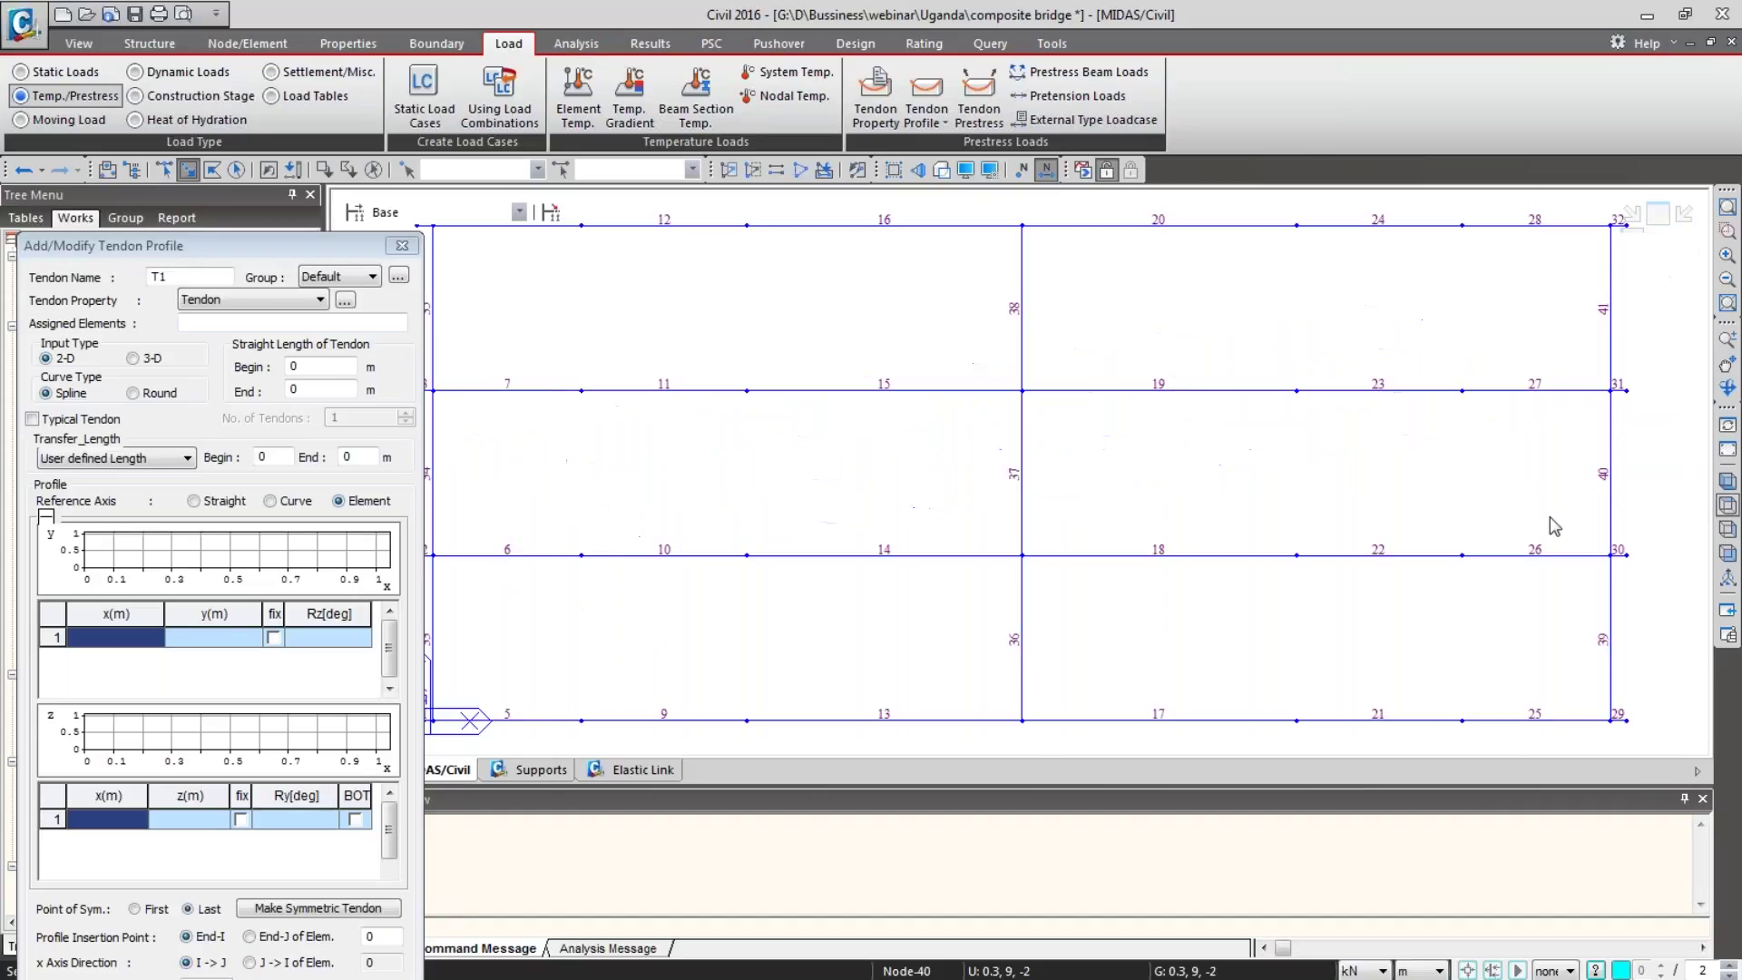
{"action": "scroll", "coordinate": [745, 628], "scroll_direction": "up", "scroll_amount": 3}
{"action": "scroll", "coordinate": [744, 621], "scroll_direction": "up", "scroll_amount": 1}
{"action": "left_click_drag", "start_coordinate": [469, 689], "coordinate": [1520, 726]}
{"action": "left_click", "coordinate": [1728, 483]}
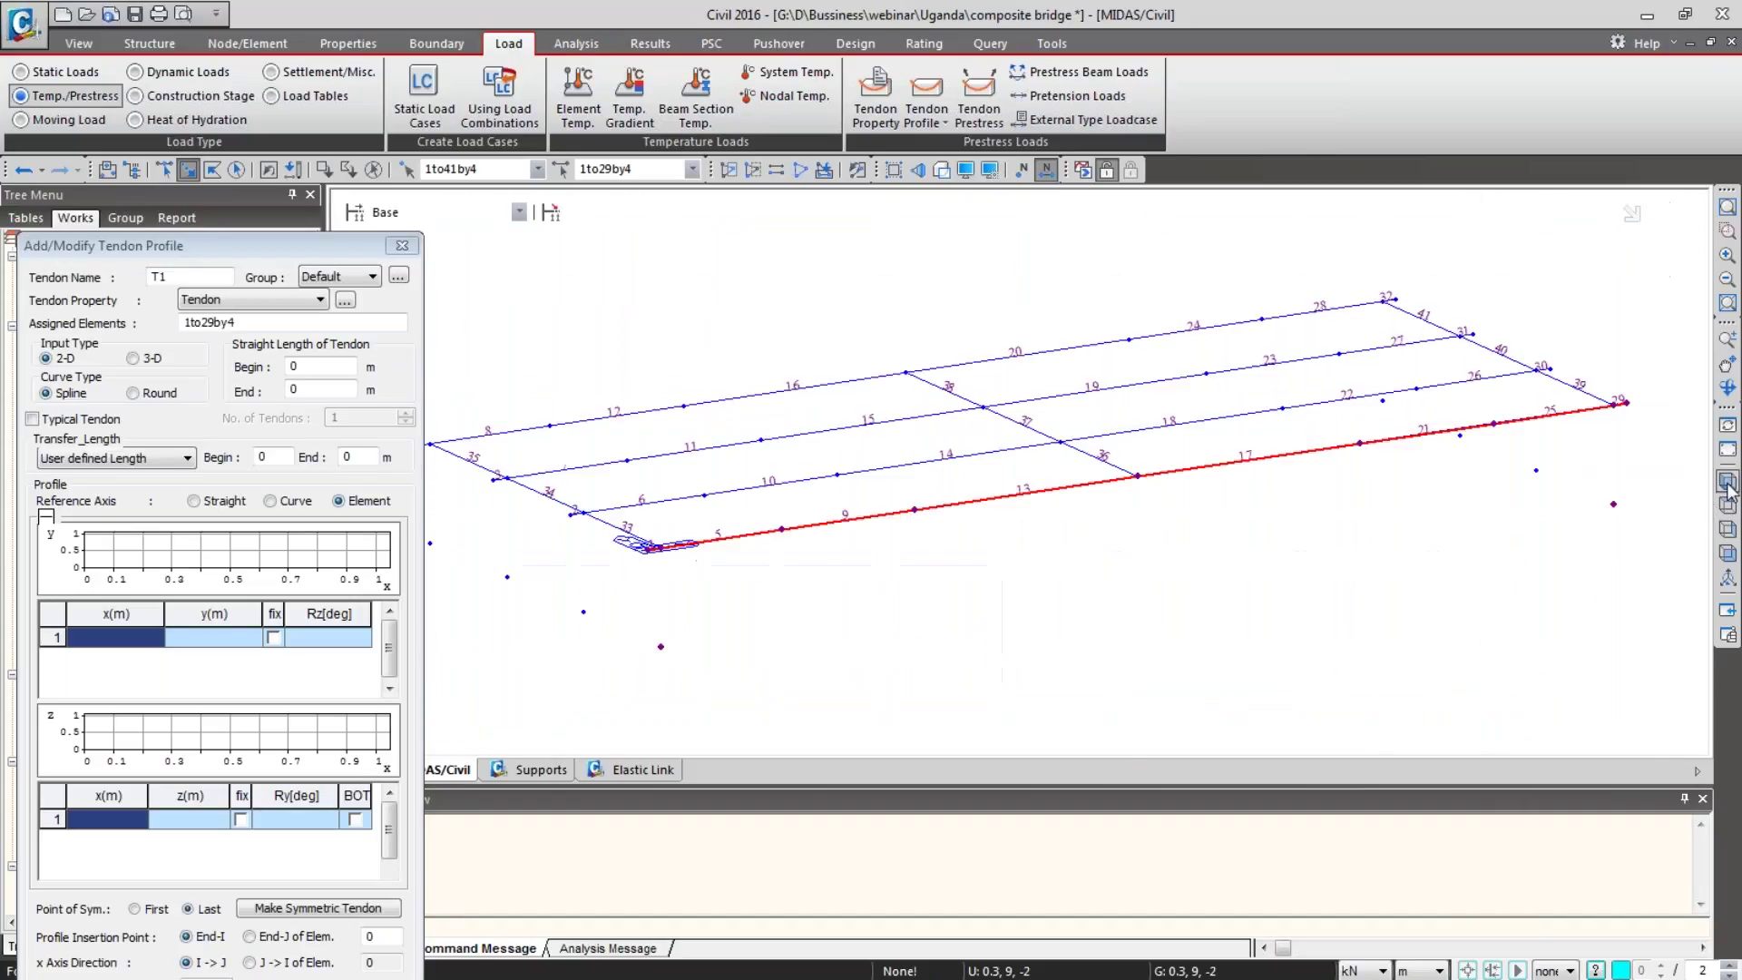
Step: Set T1's input type to 3-D and paste the cable 1 coordinates copied from Excel into its profile table
{"action": "left_click_drag", "start_coordinate": [232, 246], "coordinate": [231, 66]}
{"action": "left_click", "coordinate": [136, 178]}
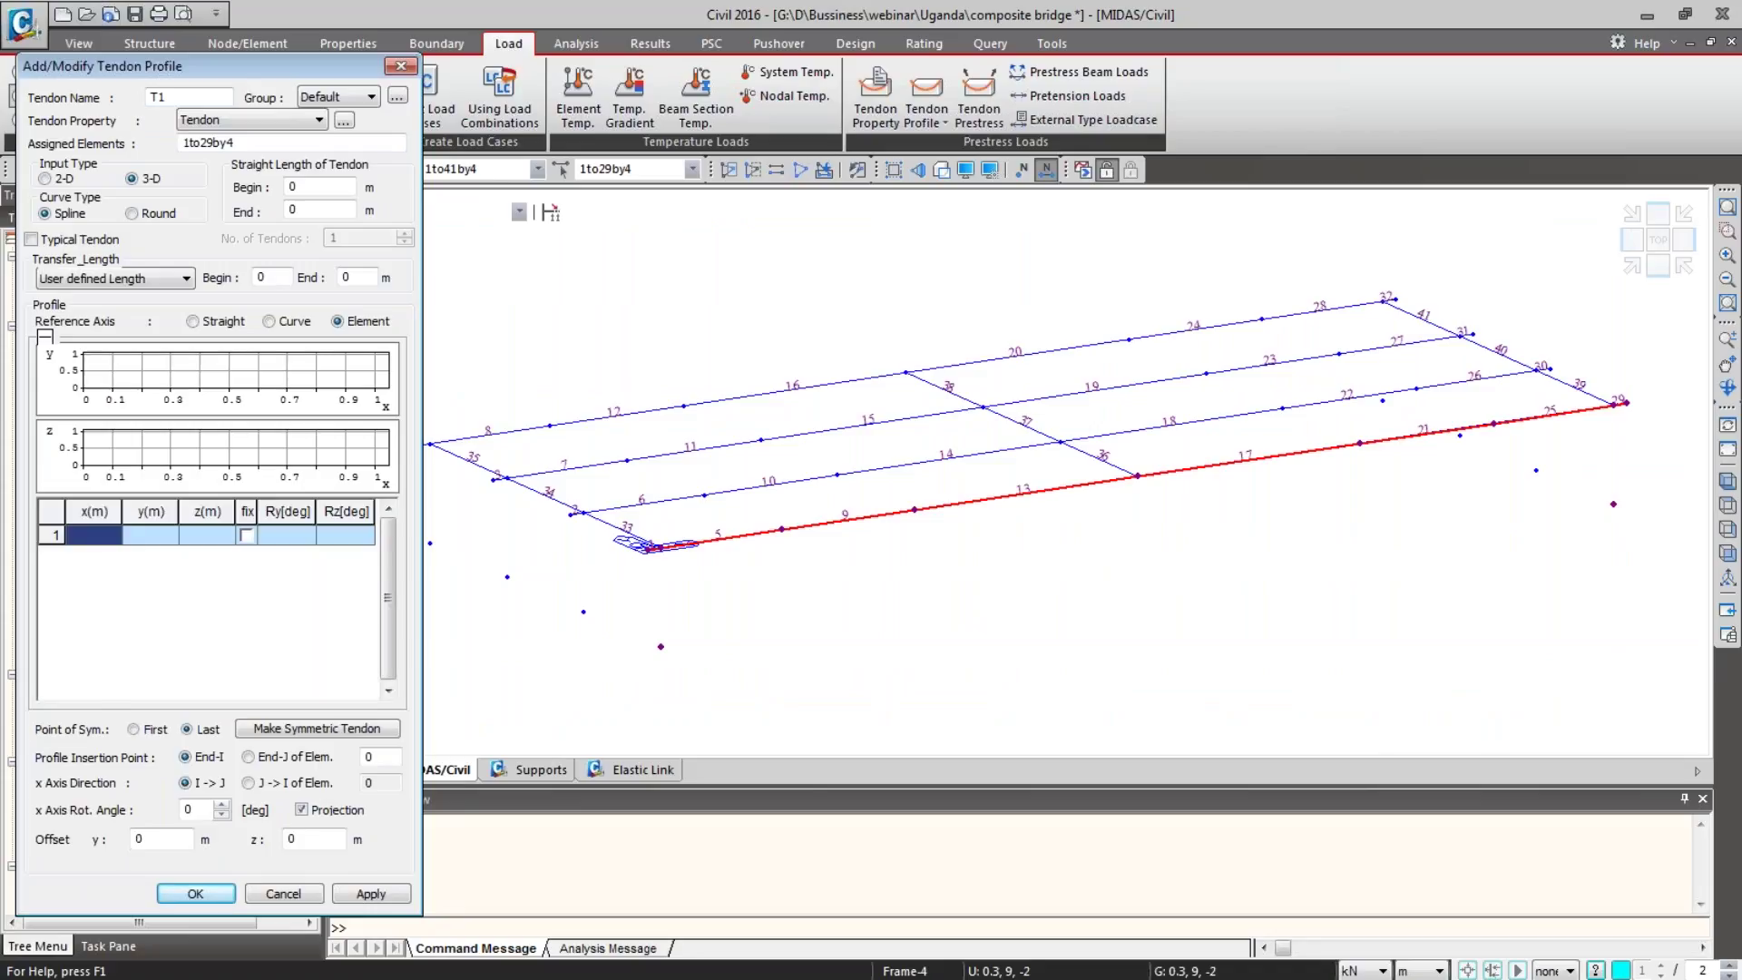
{"action": "key", "text": "alt+Tab"}
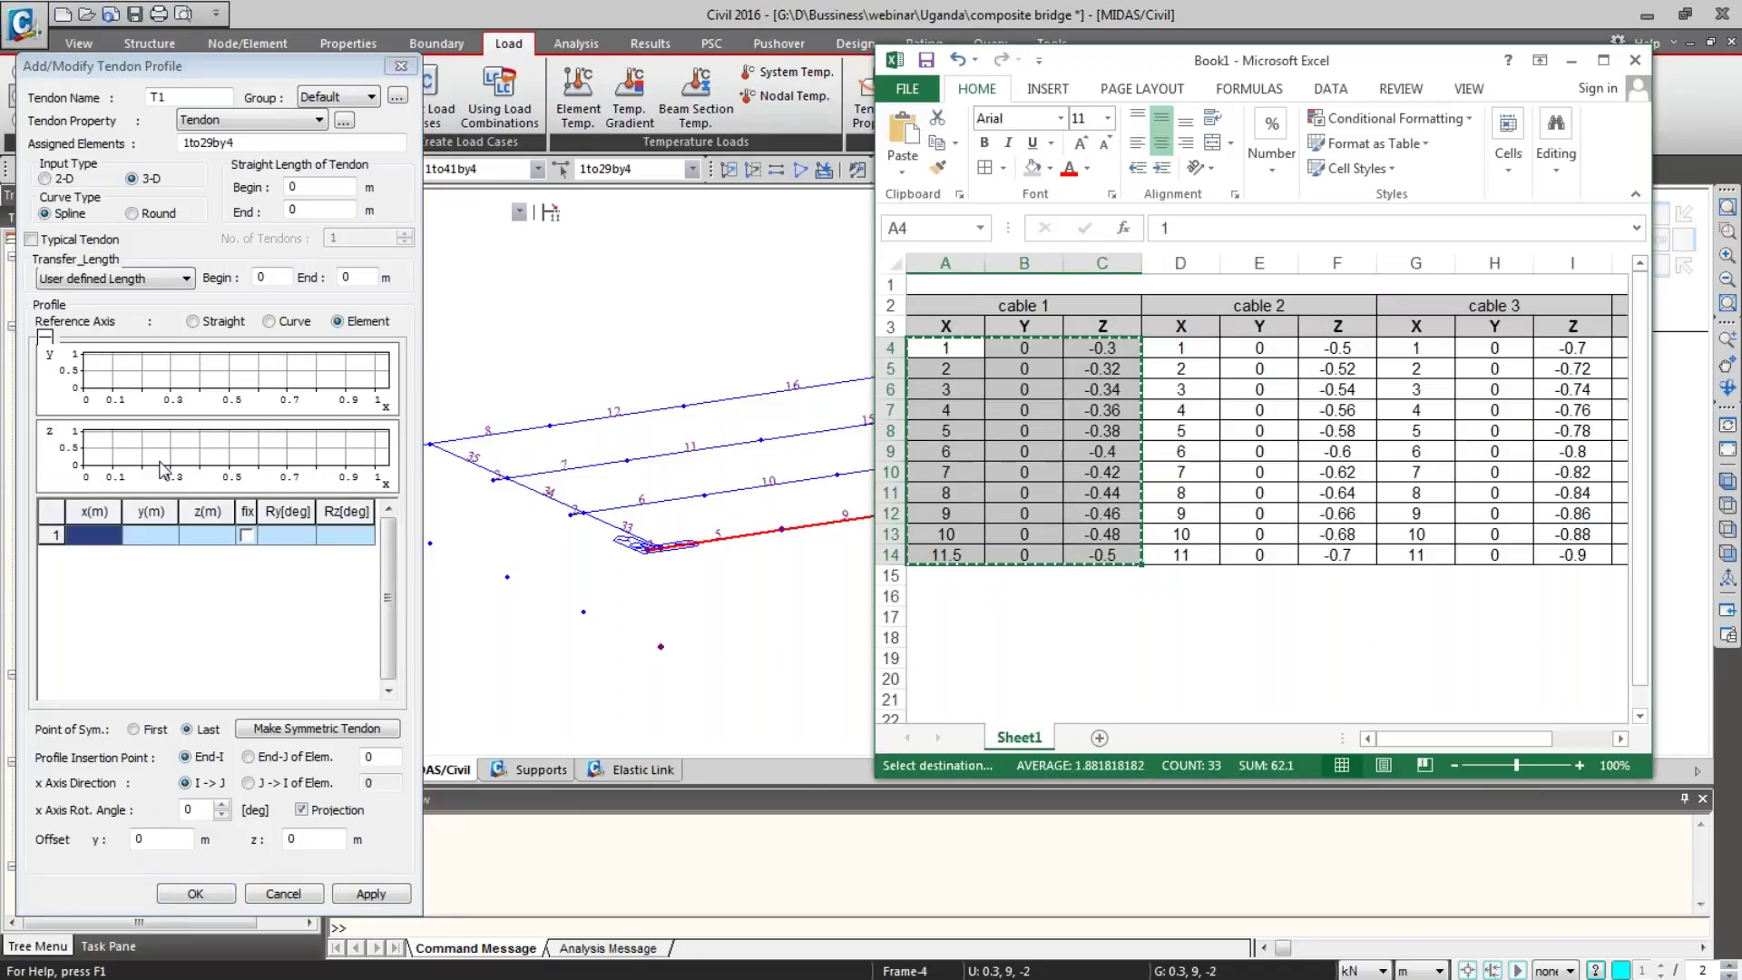
{"action": "key", "text": "alt+Tab"}
{"action": "key", "text": "ctrl+v"}
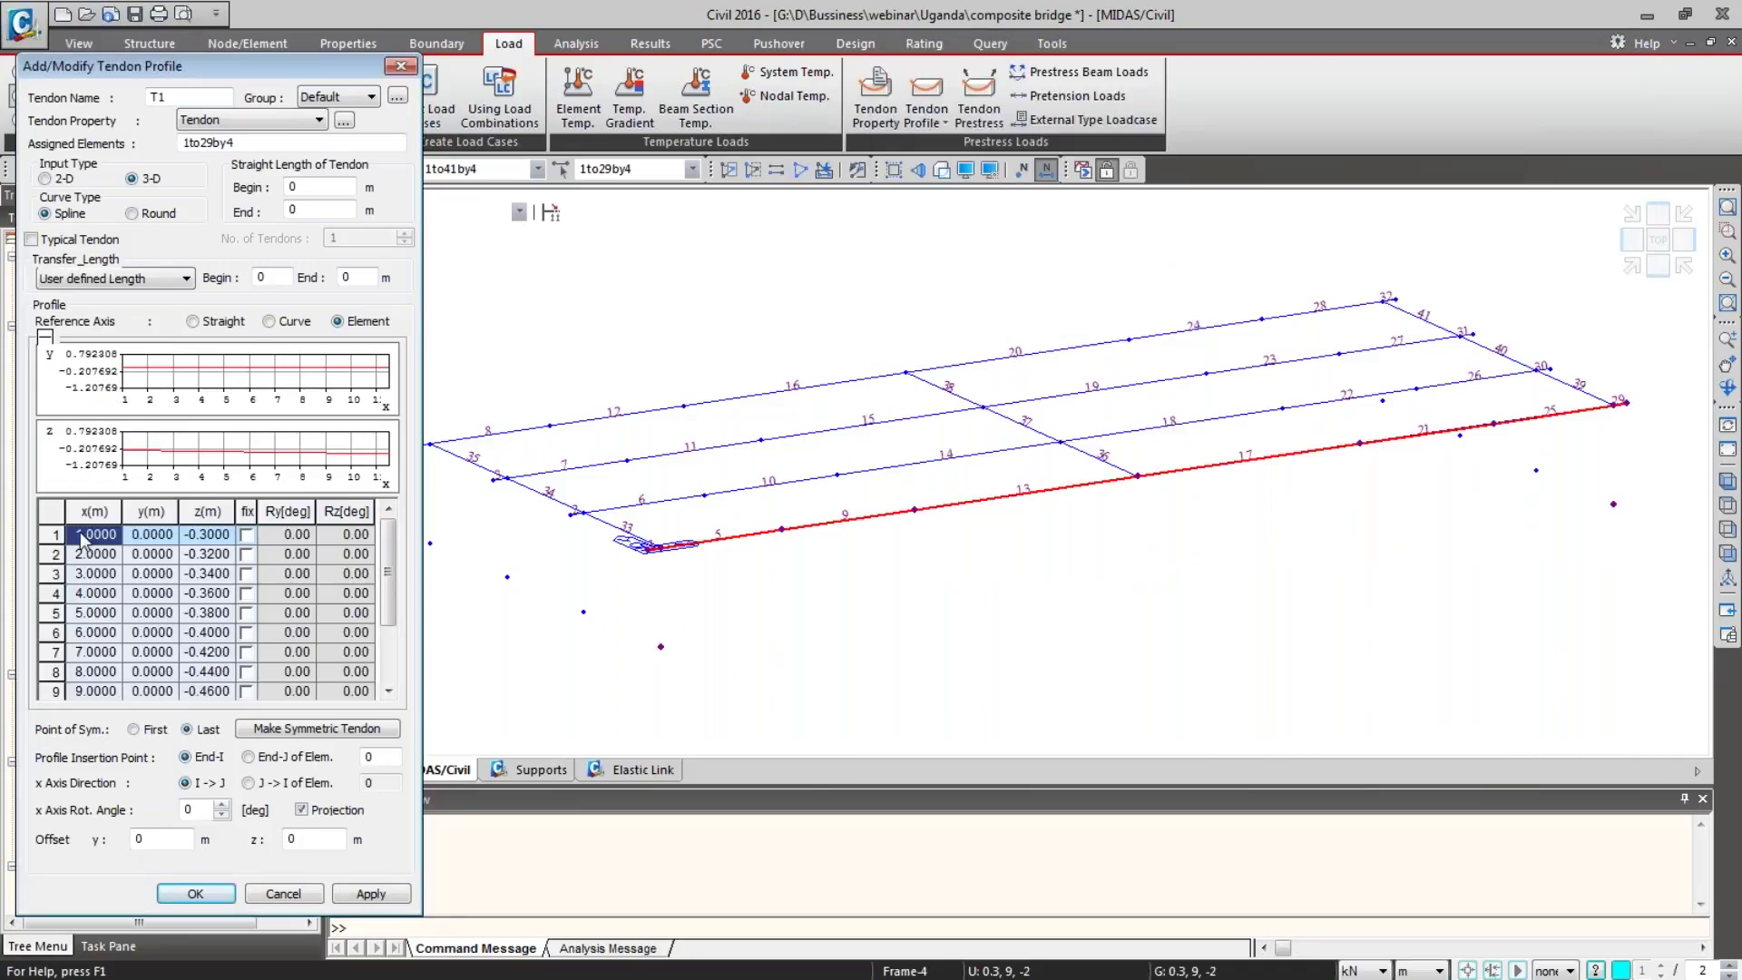
Step: Make the tendon symmetric, set its profile insertion point to End-I of element 1 and apply the profile
{"action": "left_click", "coordinate": [317, 729]}
{"action": "left_click", "coordinate": [391, 757]}
{"action": "type", "text": "1"}
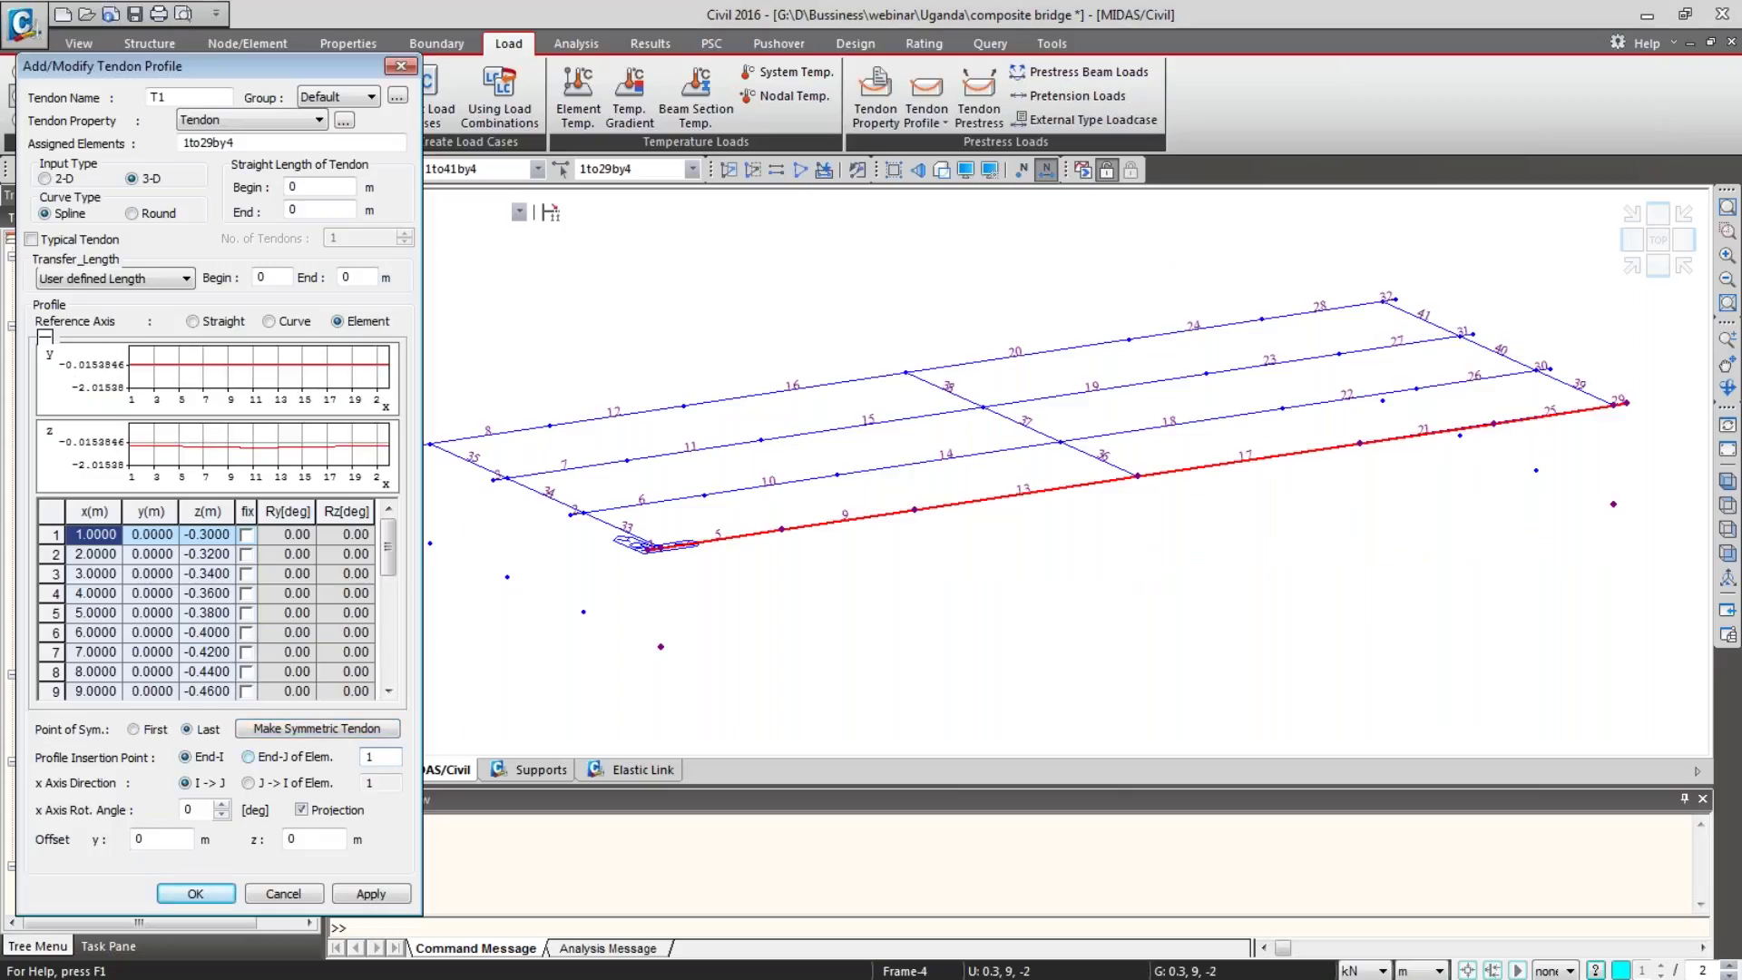
{"action": "left_click", "coordinate": [367, 895]}
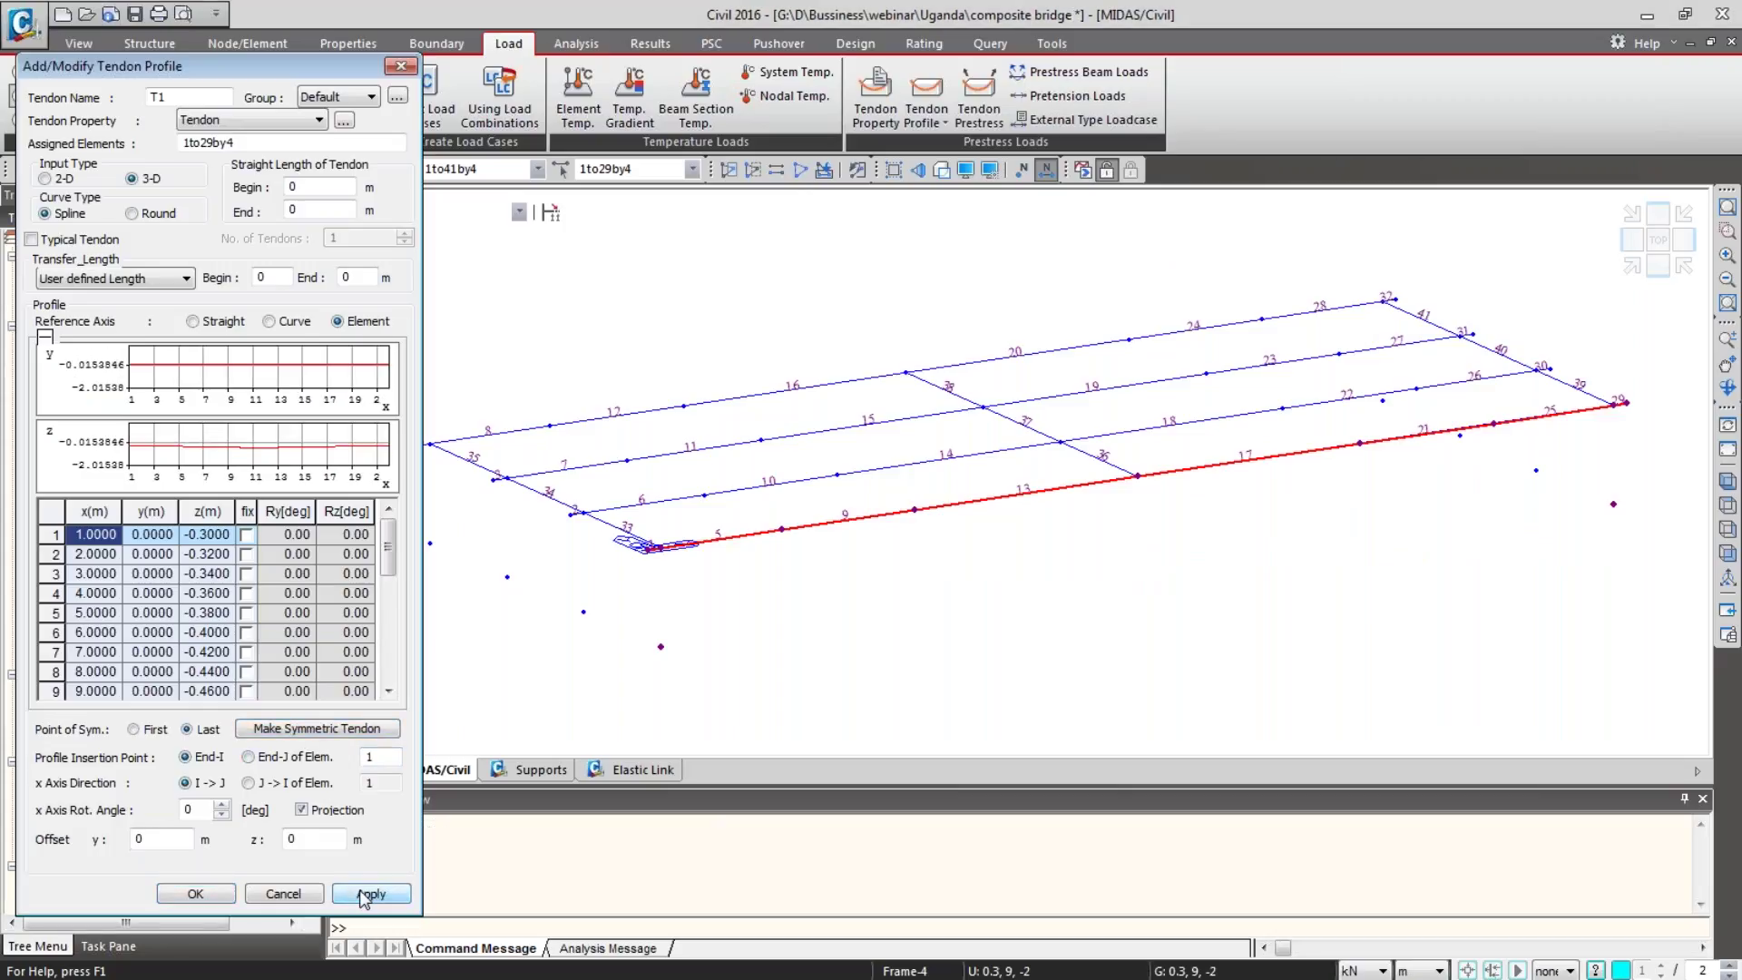
Step: Close the tendon profile definition and display tendon T1 on the bridge model from the works tree
{"action": "left_click", "coordinate": [283, 893]}
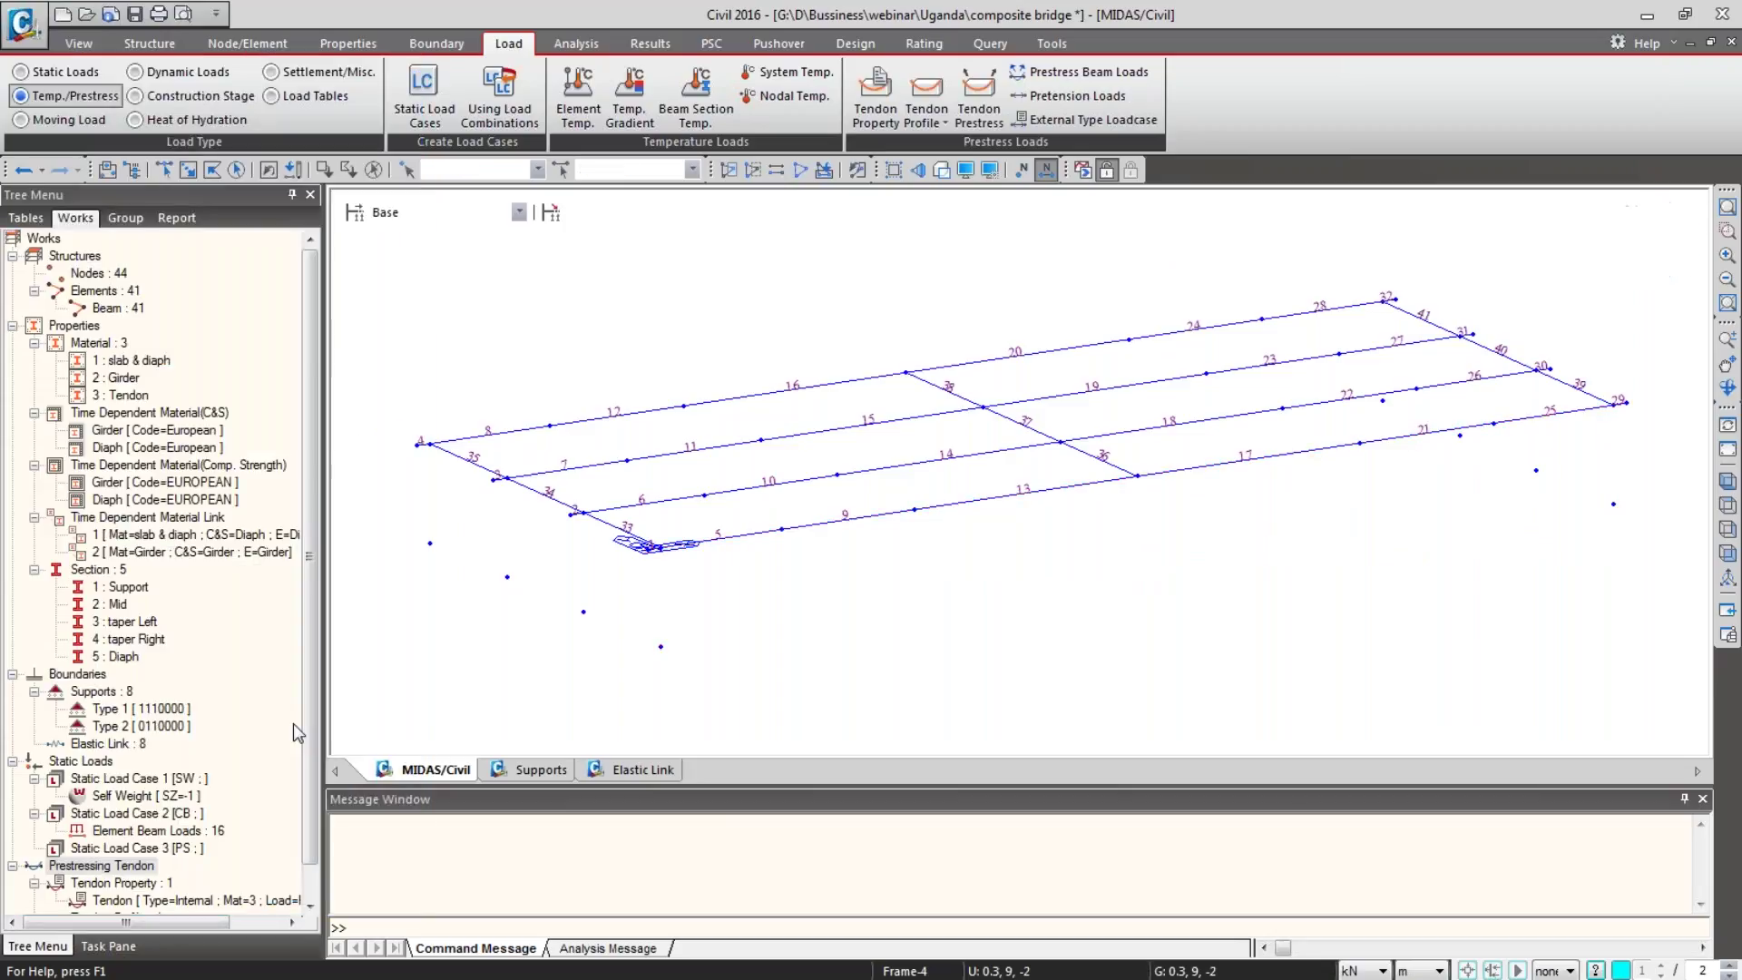
{"action": "left_click", "coordinate": [658, 335]}
{"action": "scroll", "coordinate": [311, 607], "scroll_direction": "down", "scroll_amount": 1}
{"action": "right_click", "coordinate": [174, 898]}
{"action": "left_click", "coordinate": [229, 834]}
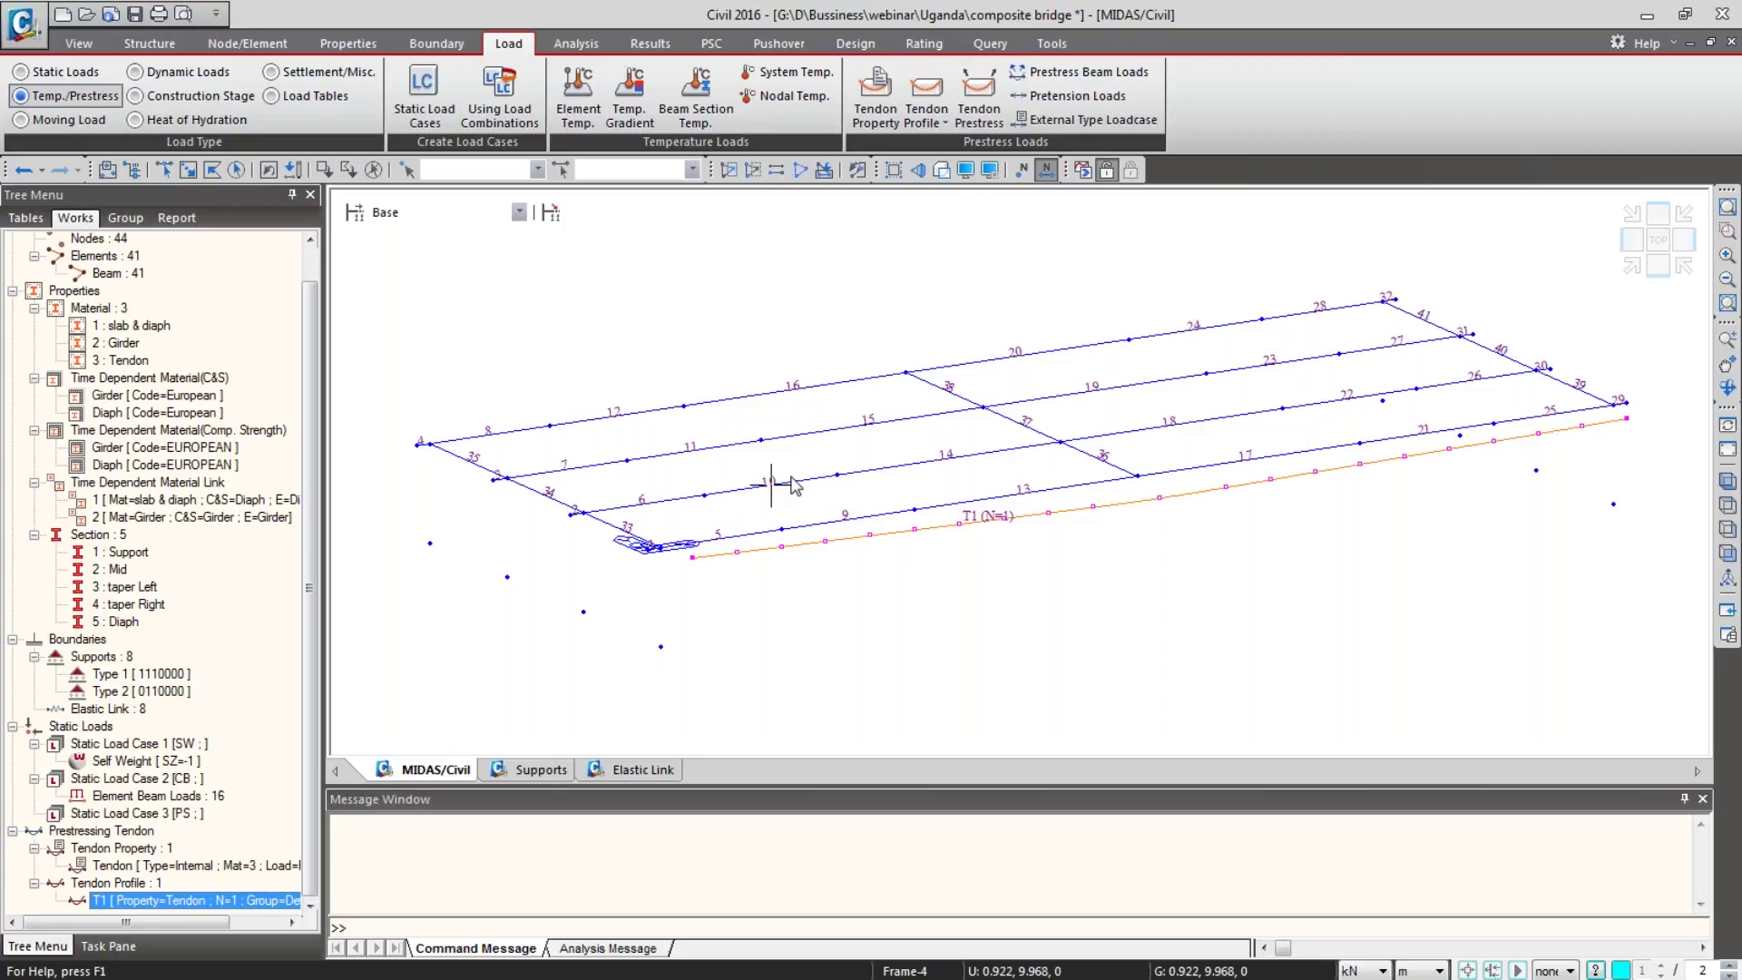
Step: Hide the symbol at the model's origin corner through the view display options
{"action": "left_click", "coordinate": [965, 170]}
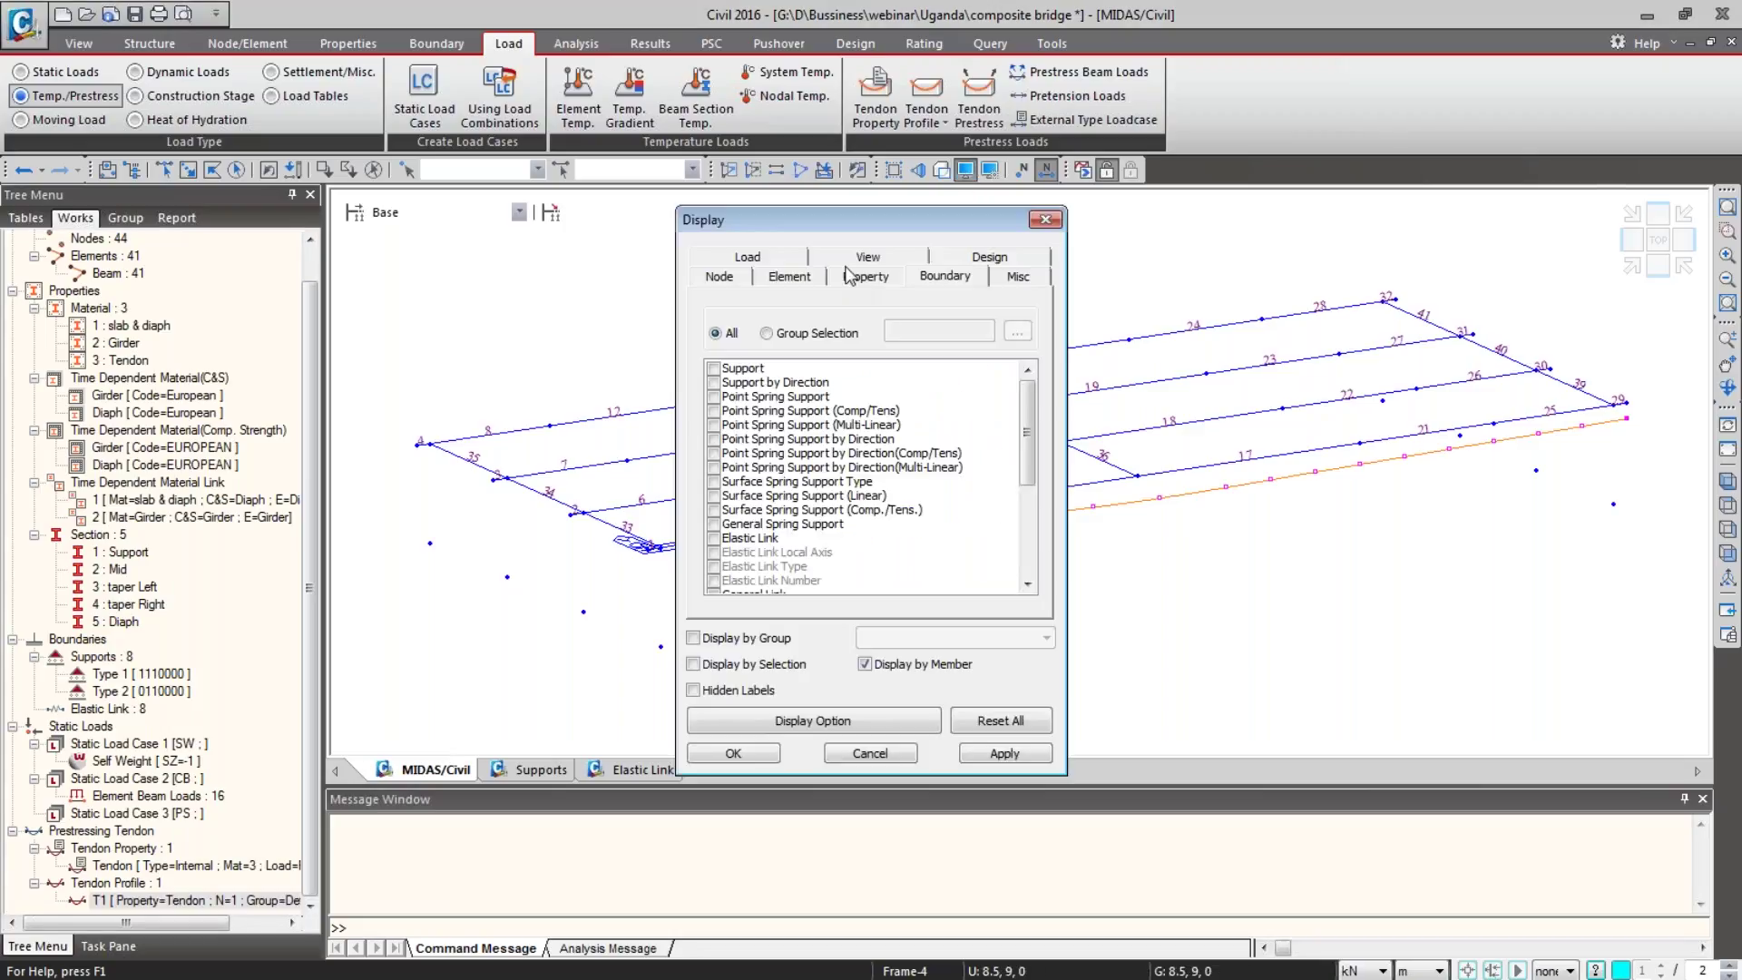
{"action": "left_click", "coordinate": [867, 258]}
{"action": "left_click", "coordinate": [733, 327]}
{"action": "left_click", "coordinate": [713, 345]}
{"action": "left_click", "coordinate": [733, 753]}
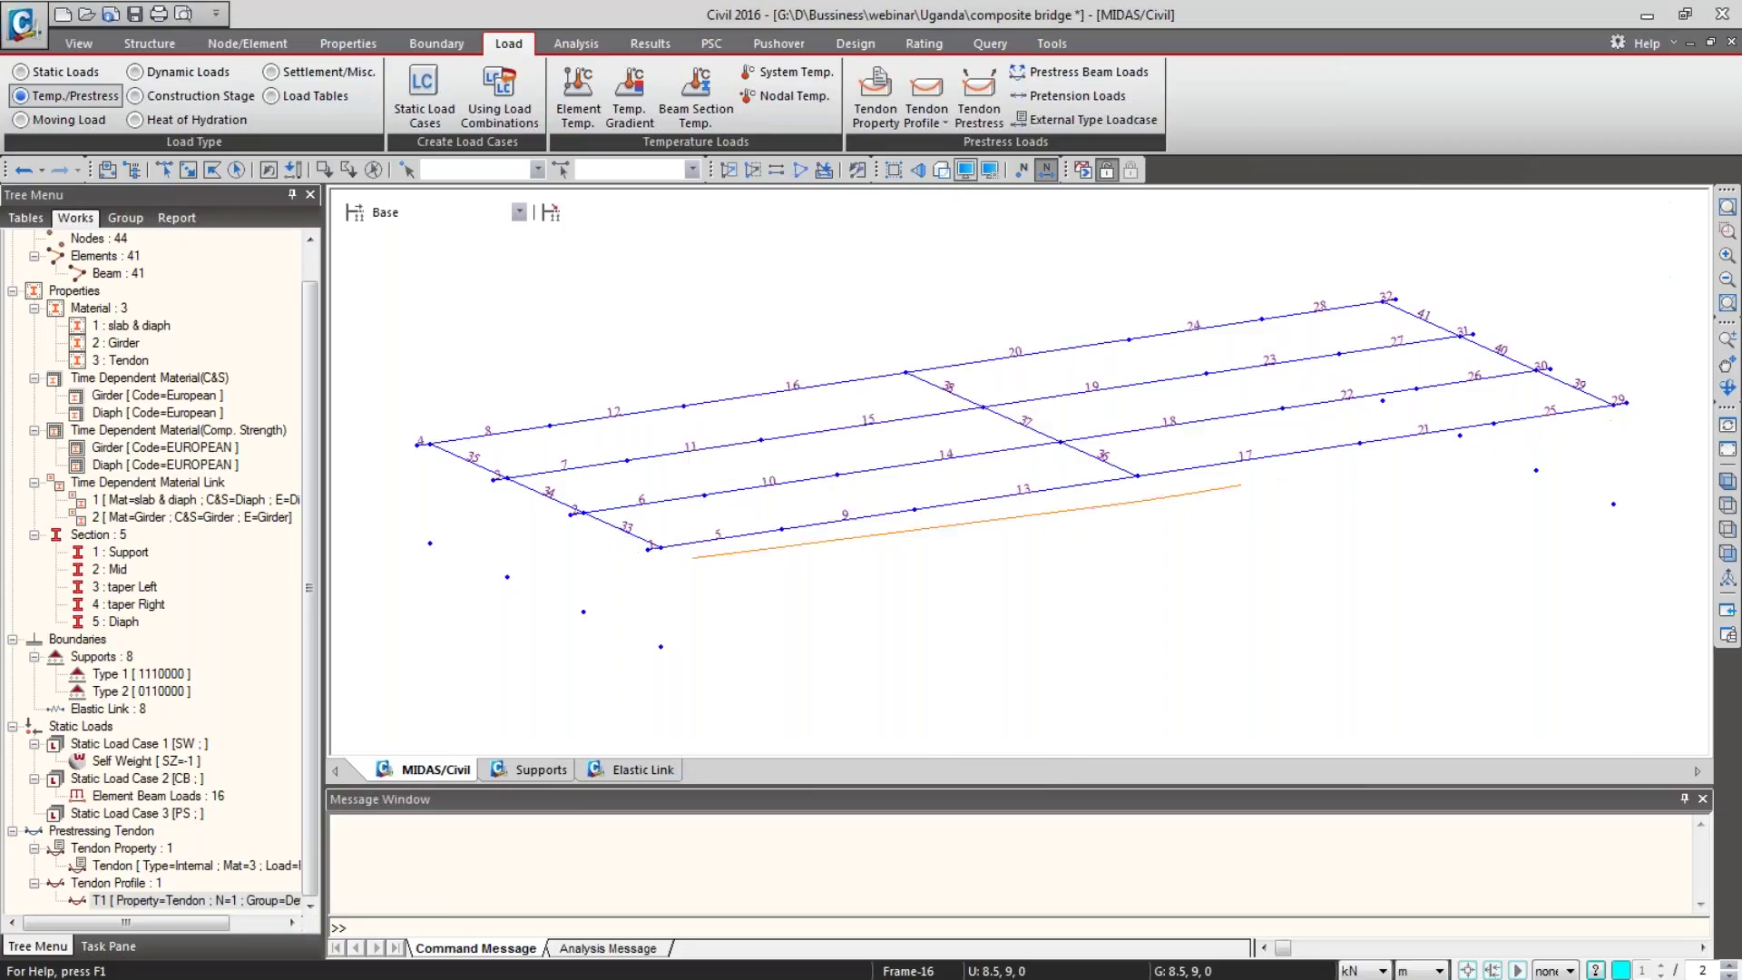
Step: Examine where tendon T1 starts near element 1 and review its profile definition without changing it
{"action": "left_click", "coordinate": [1727, 231]}
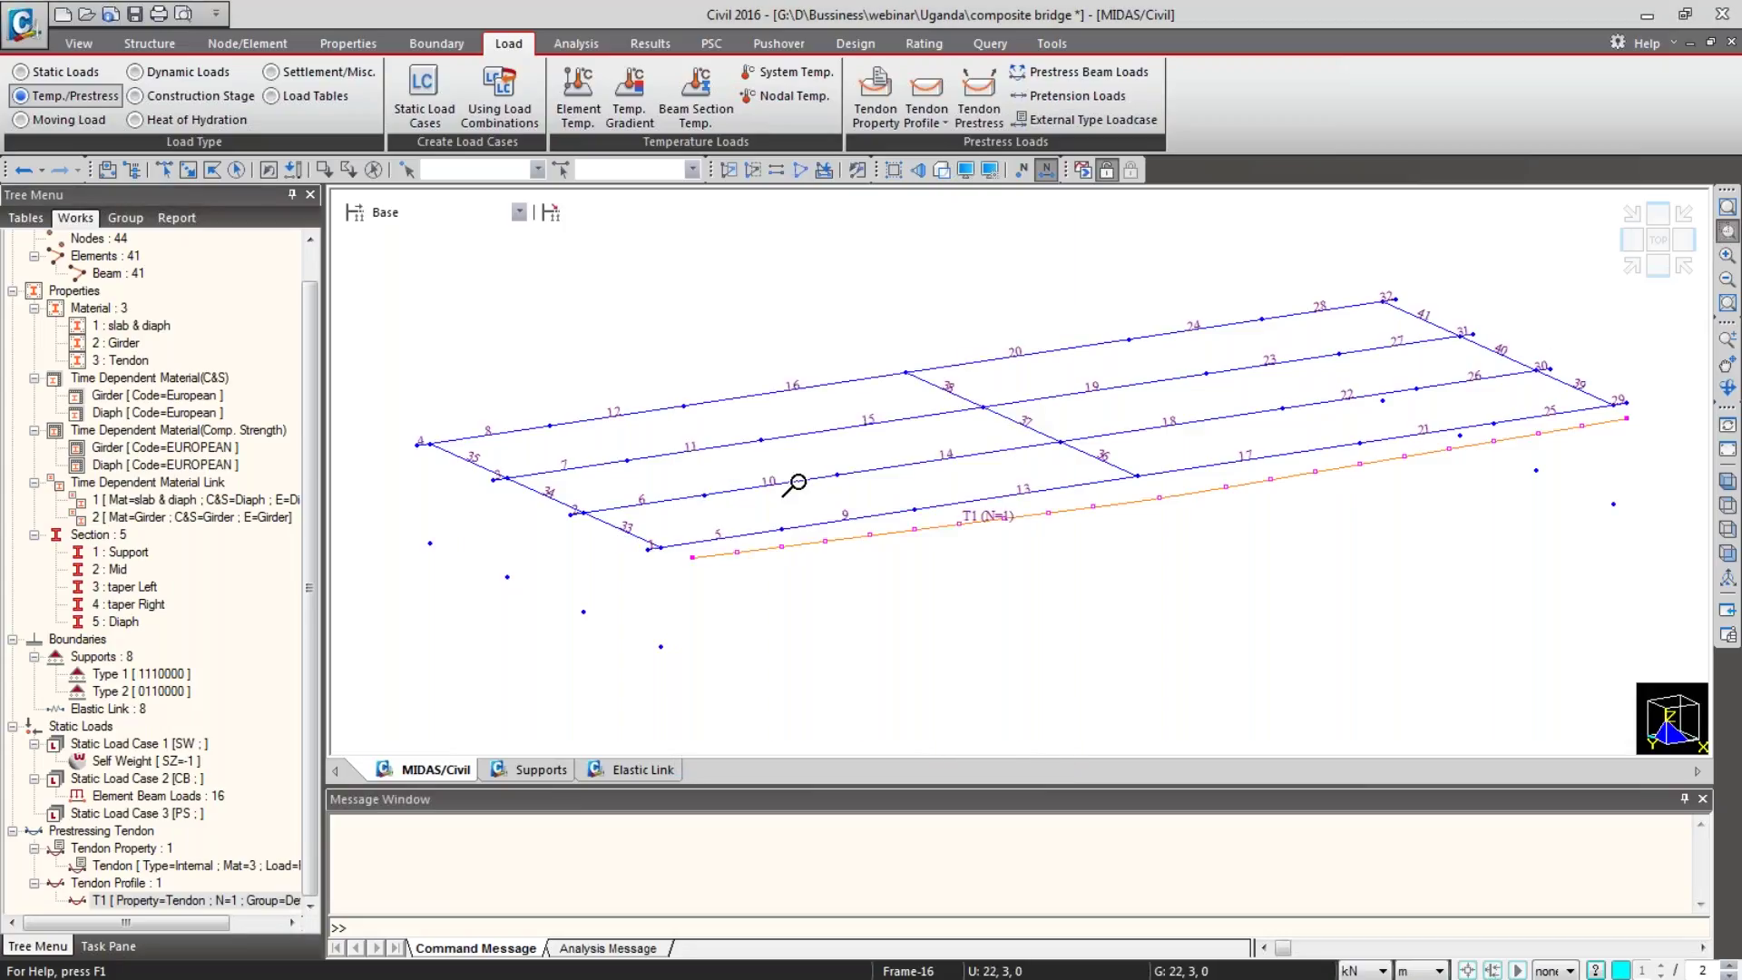
{"action": "left_click_drag", "start_coordinate": [687, 571], "coordinate": [740, 522]}
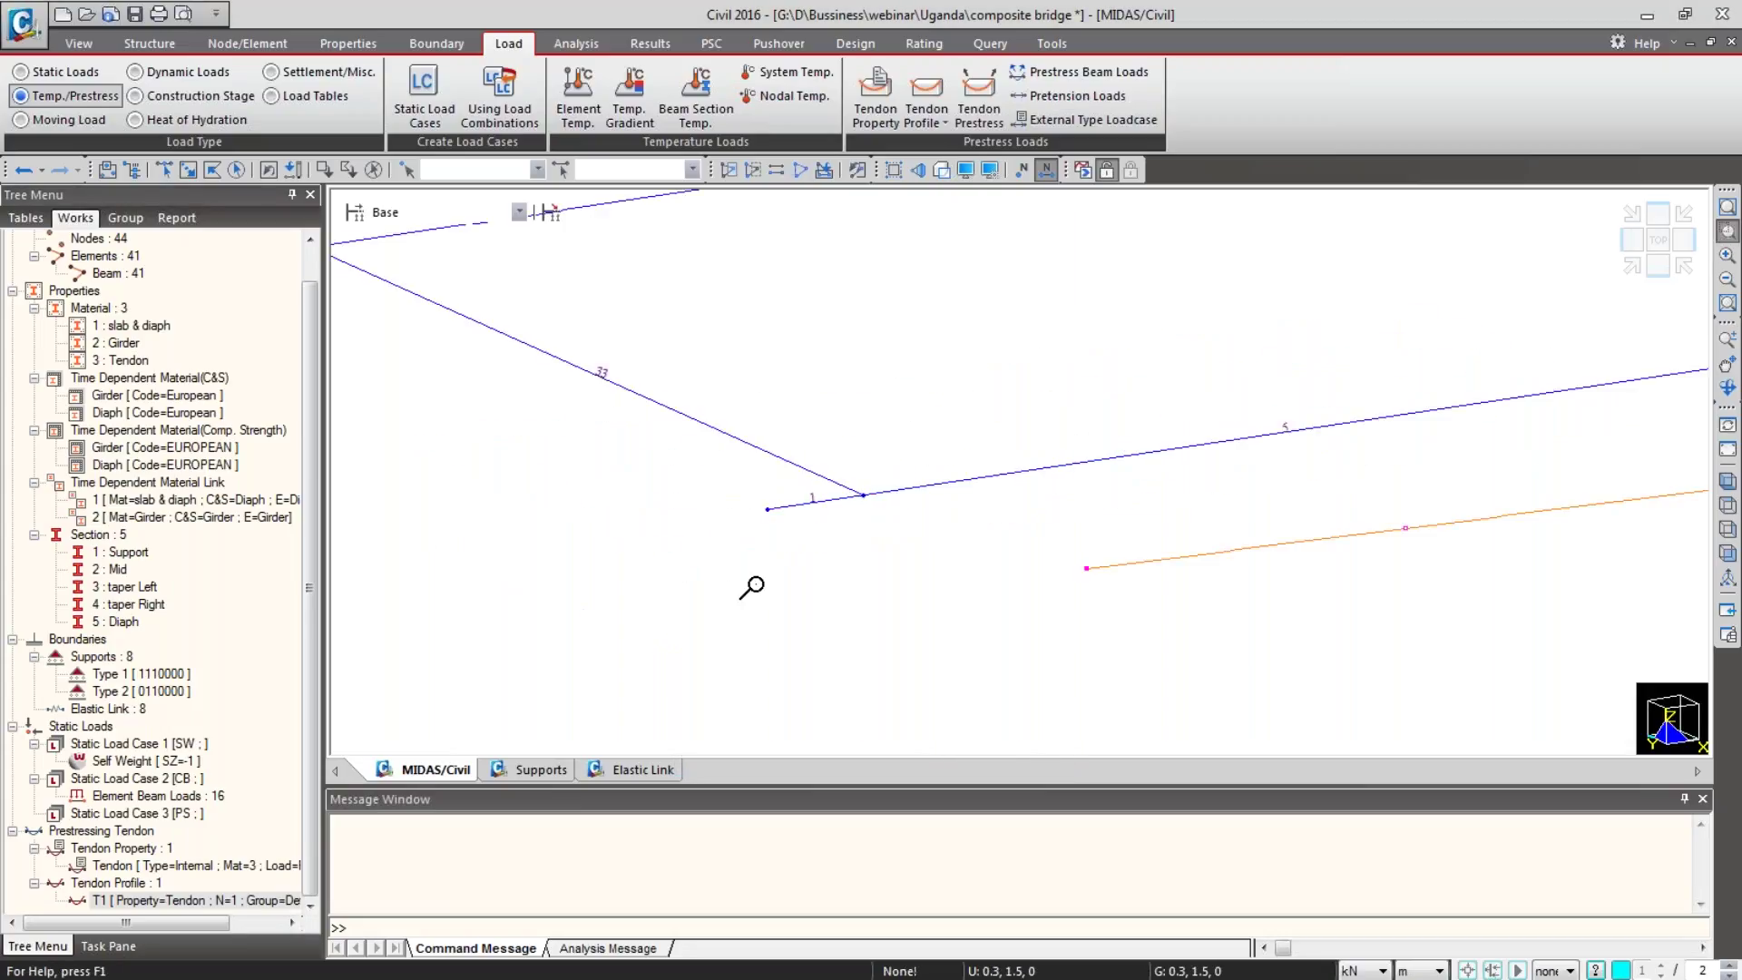
{"action": "scroll", "coordinate": [762, 595], "scroll_direction": "down", "scroll_amount": 8}
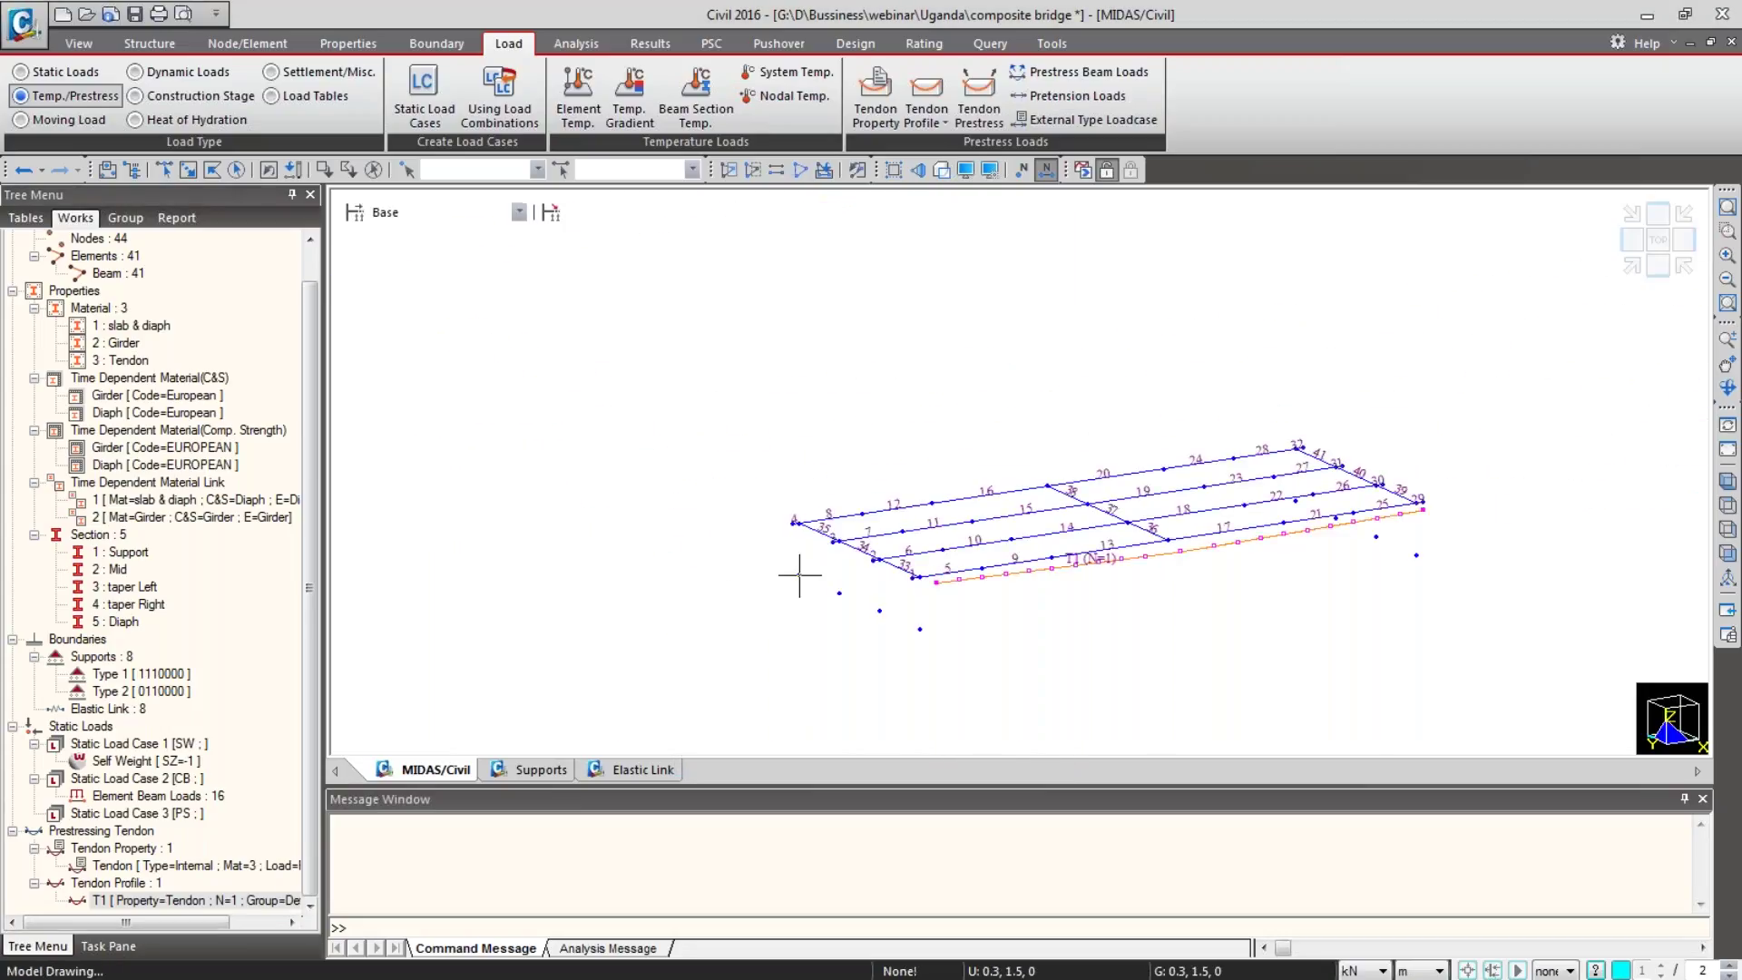
{"action": "left_click", "coordinate": [208, 901]}
{"action": "right_click", "coordinate": [208, 900]}
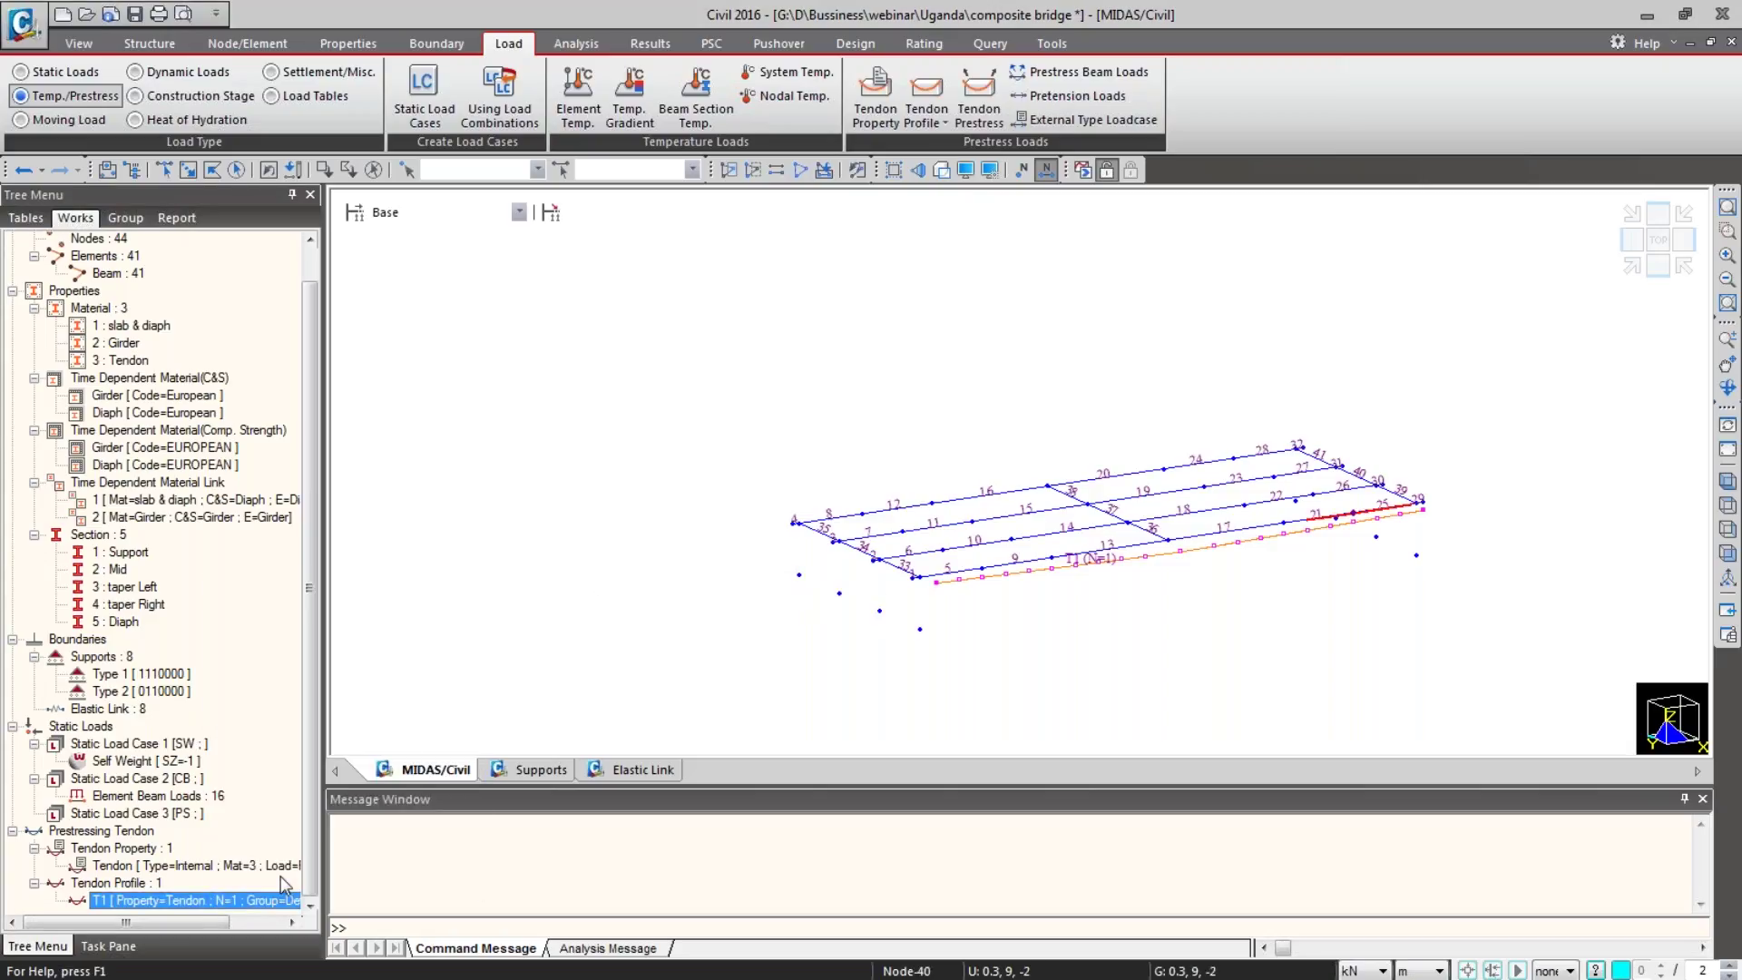
{"action": "double_click", "coordinate": [281, 893]}
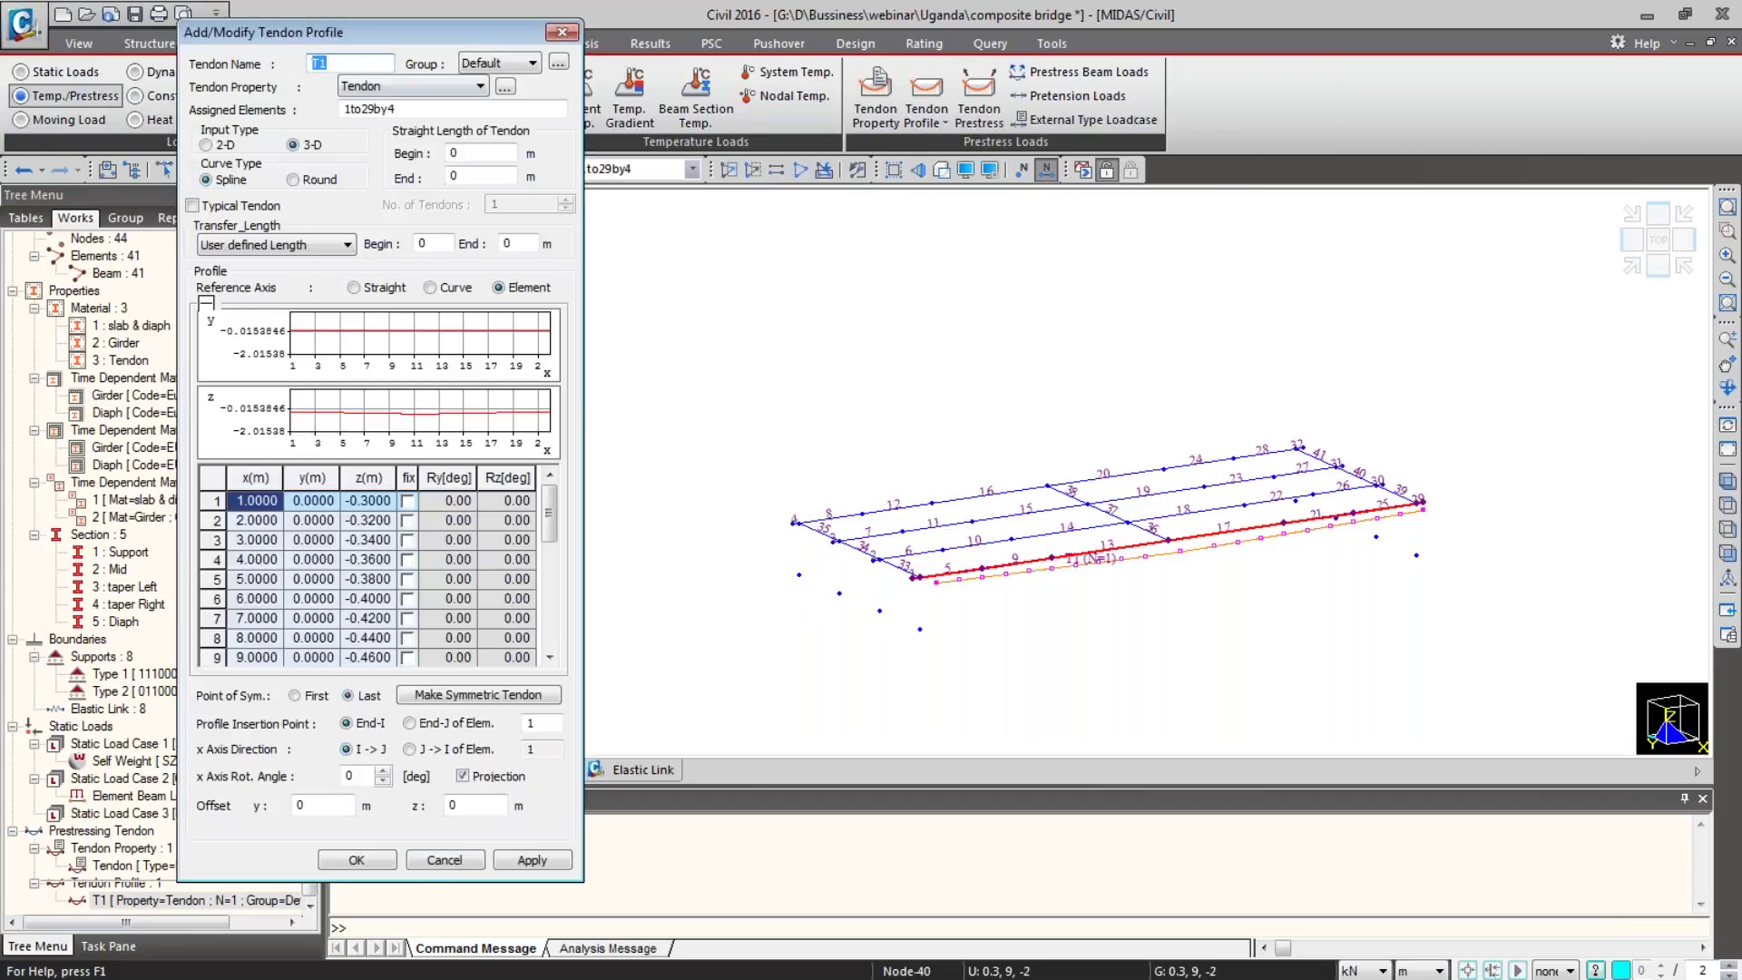
{"action": "left_click", "coordinate": [442, 859]}
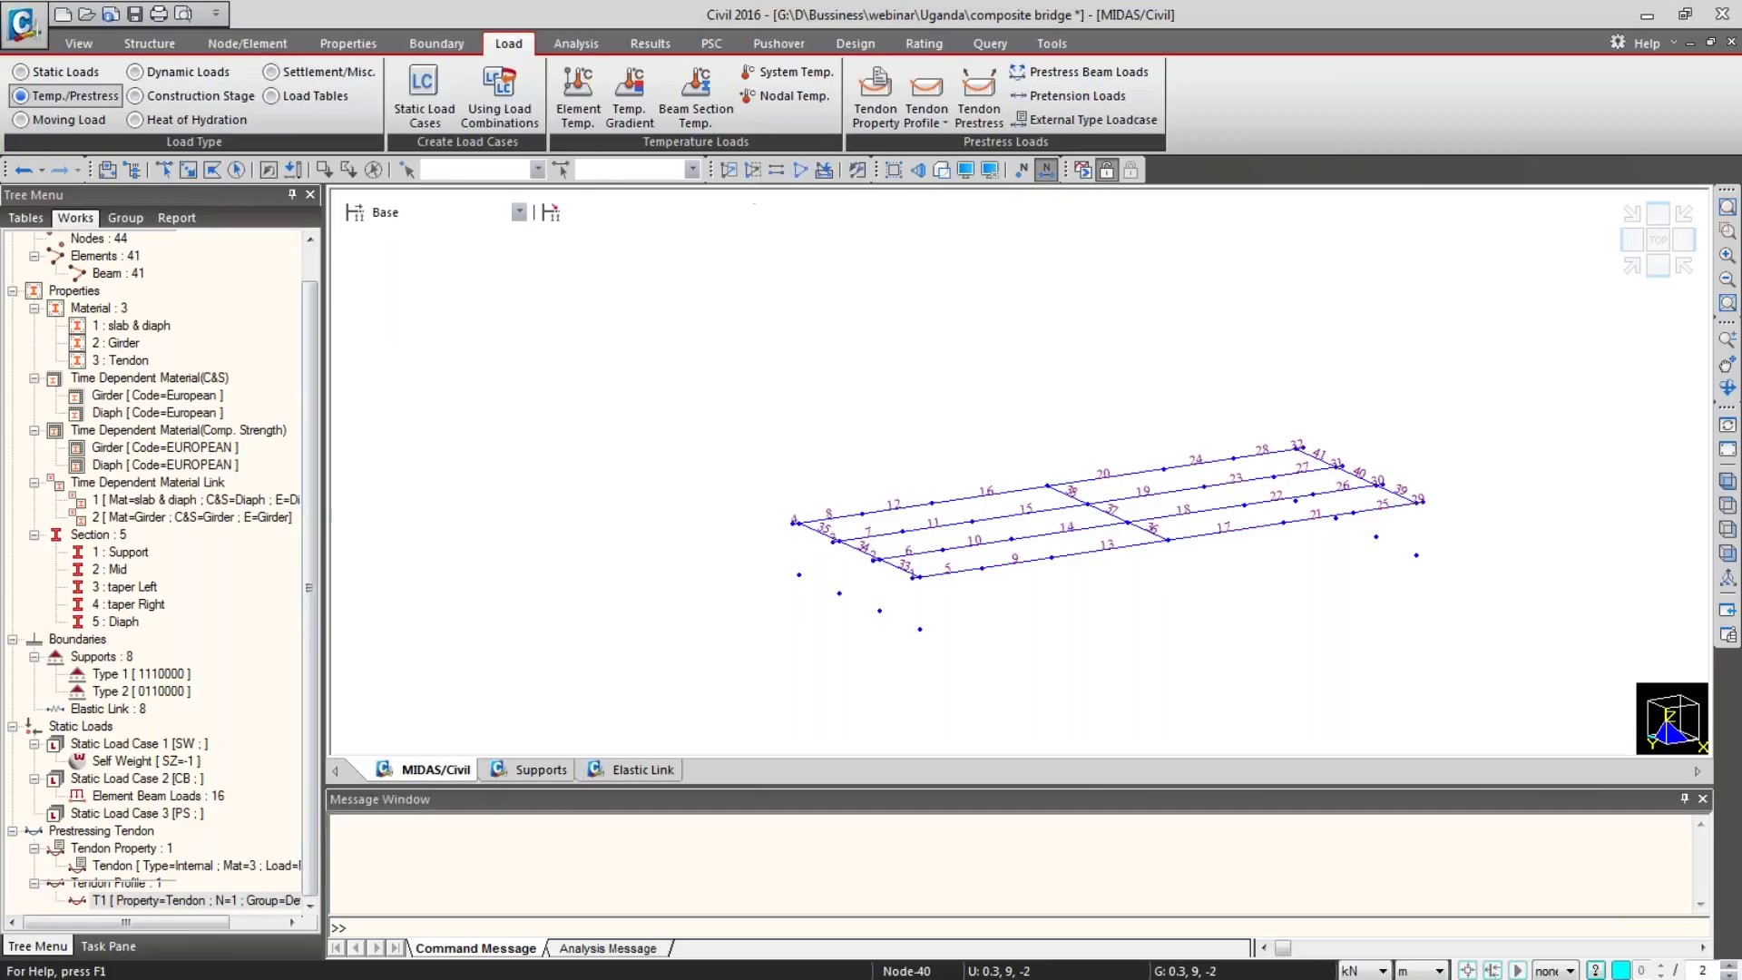
Step: Start a new tendon profile named T2 with the tendon property Tendon
{"action": "left_click", "coordinate": [926, 95]}
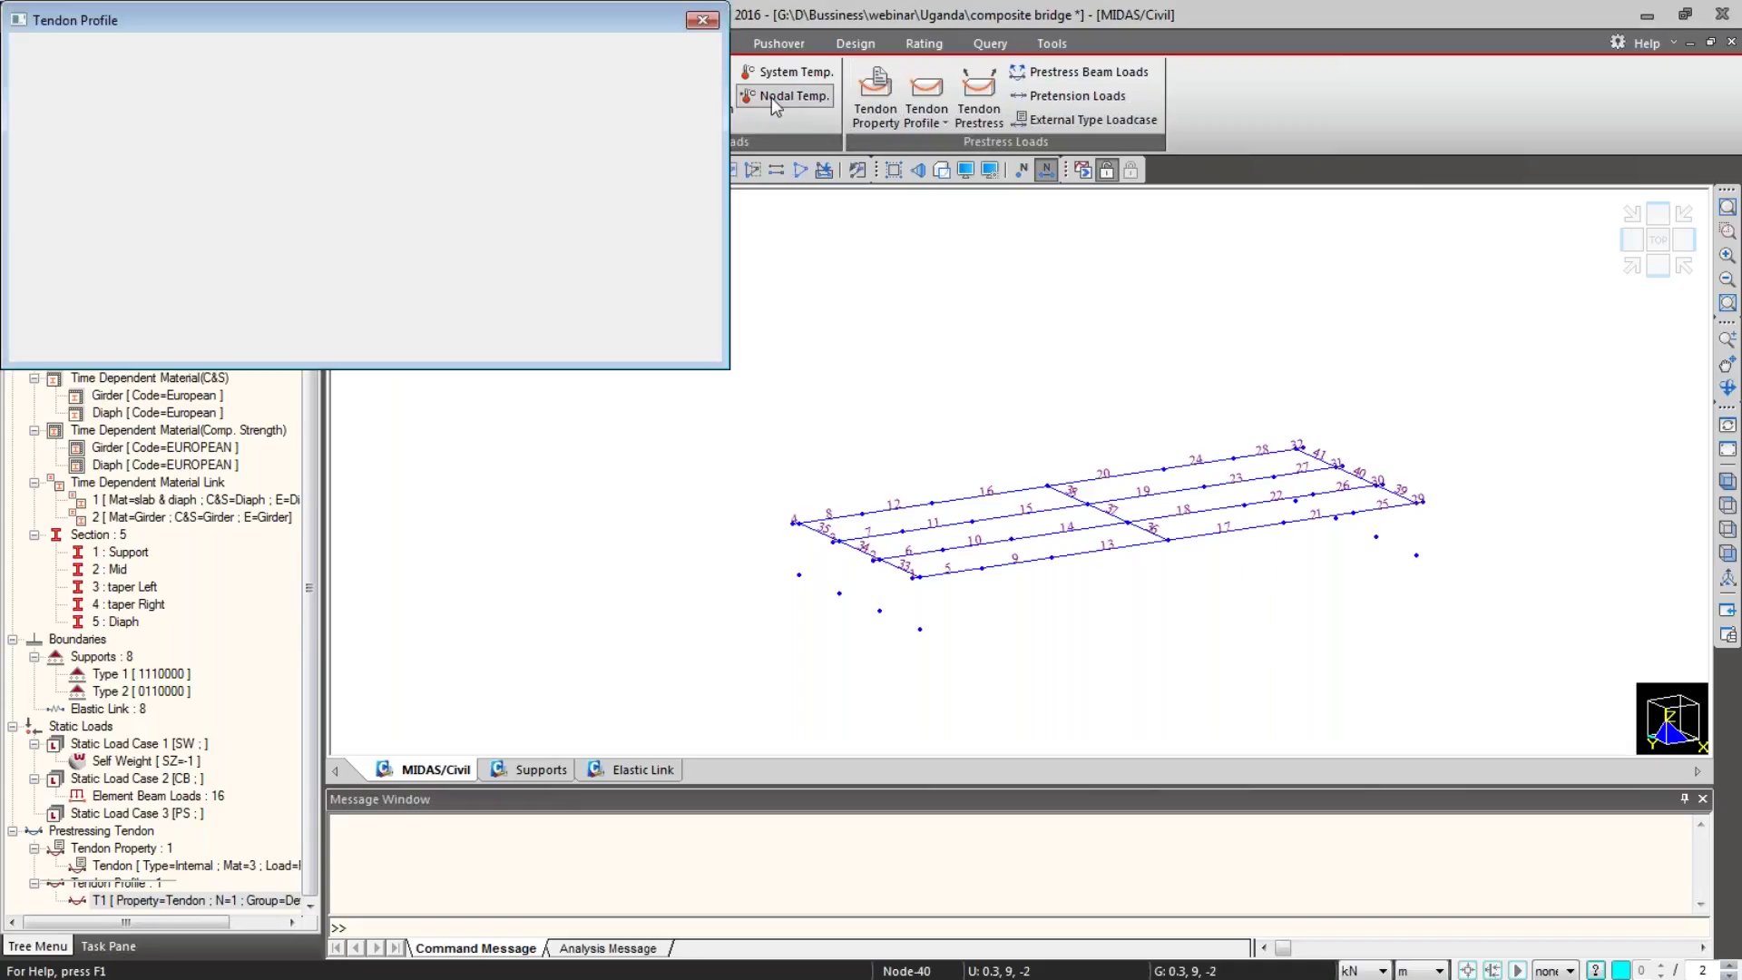
{"action": "left_click", "coordinate": [702, 21]}
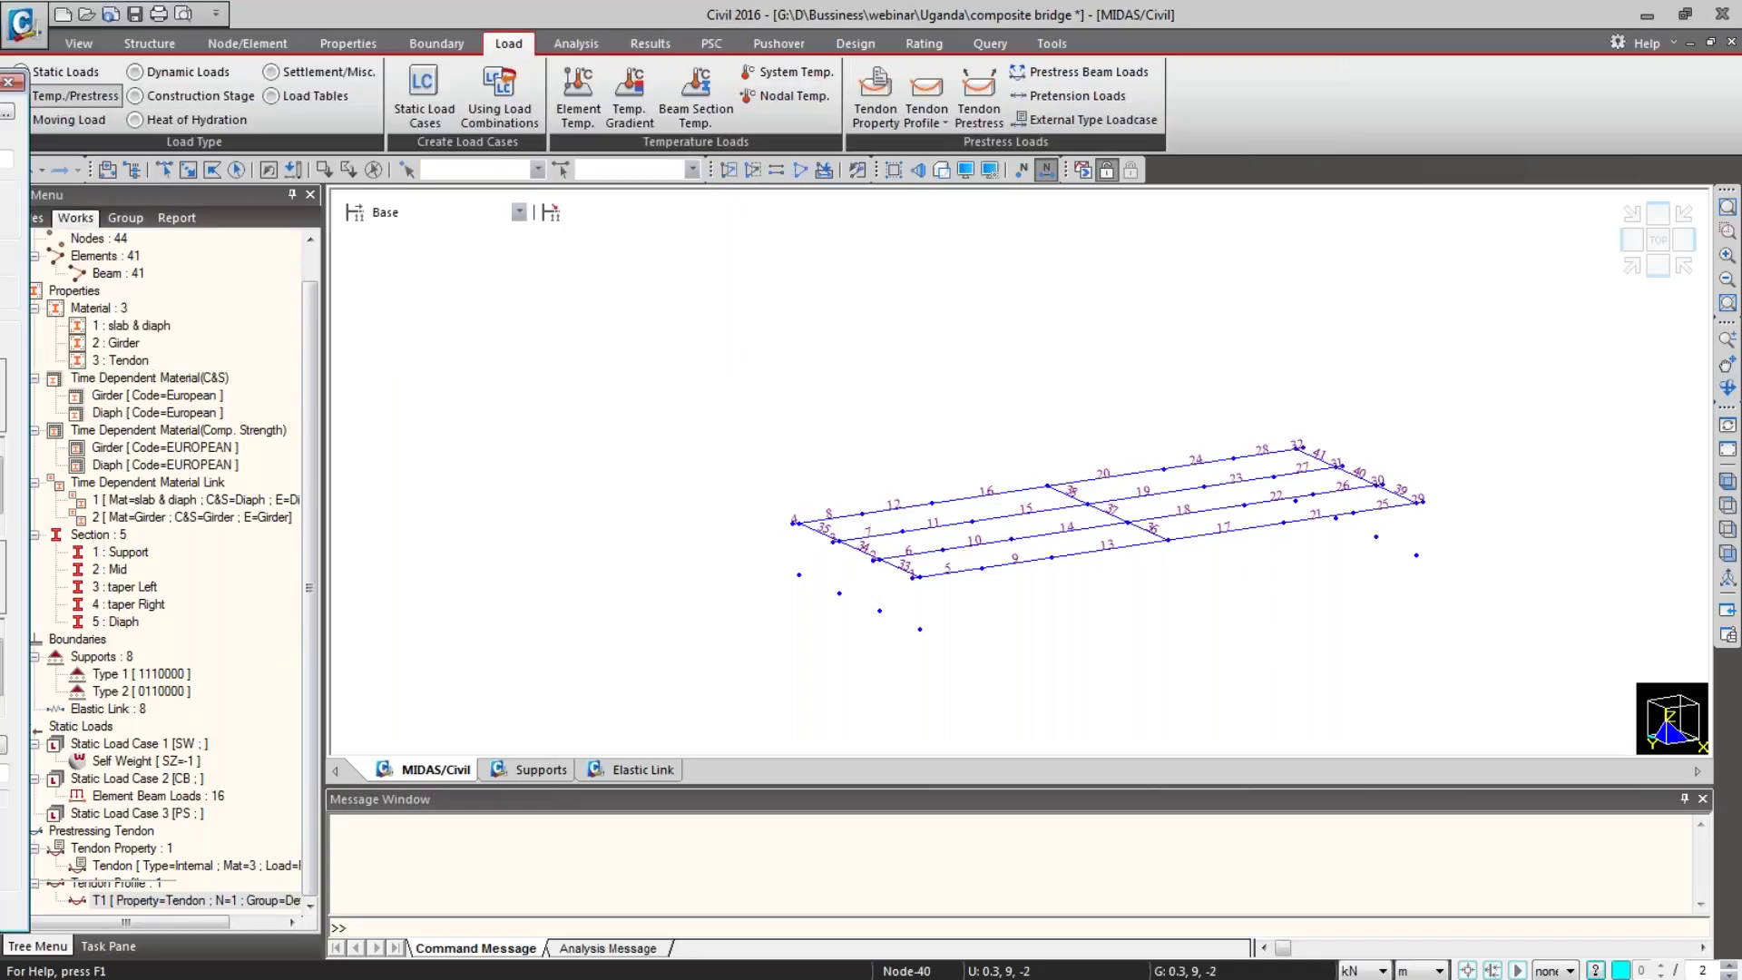
{"action": "left_click_drag", "start_coordinate": [0, 85], "coordinate": [448, 47]}
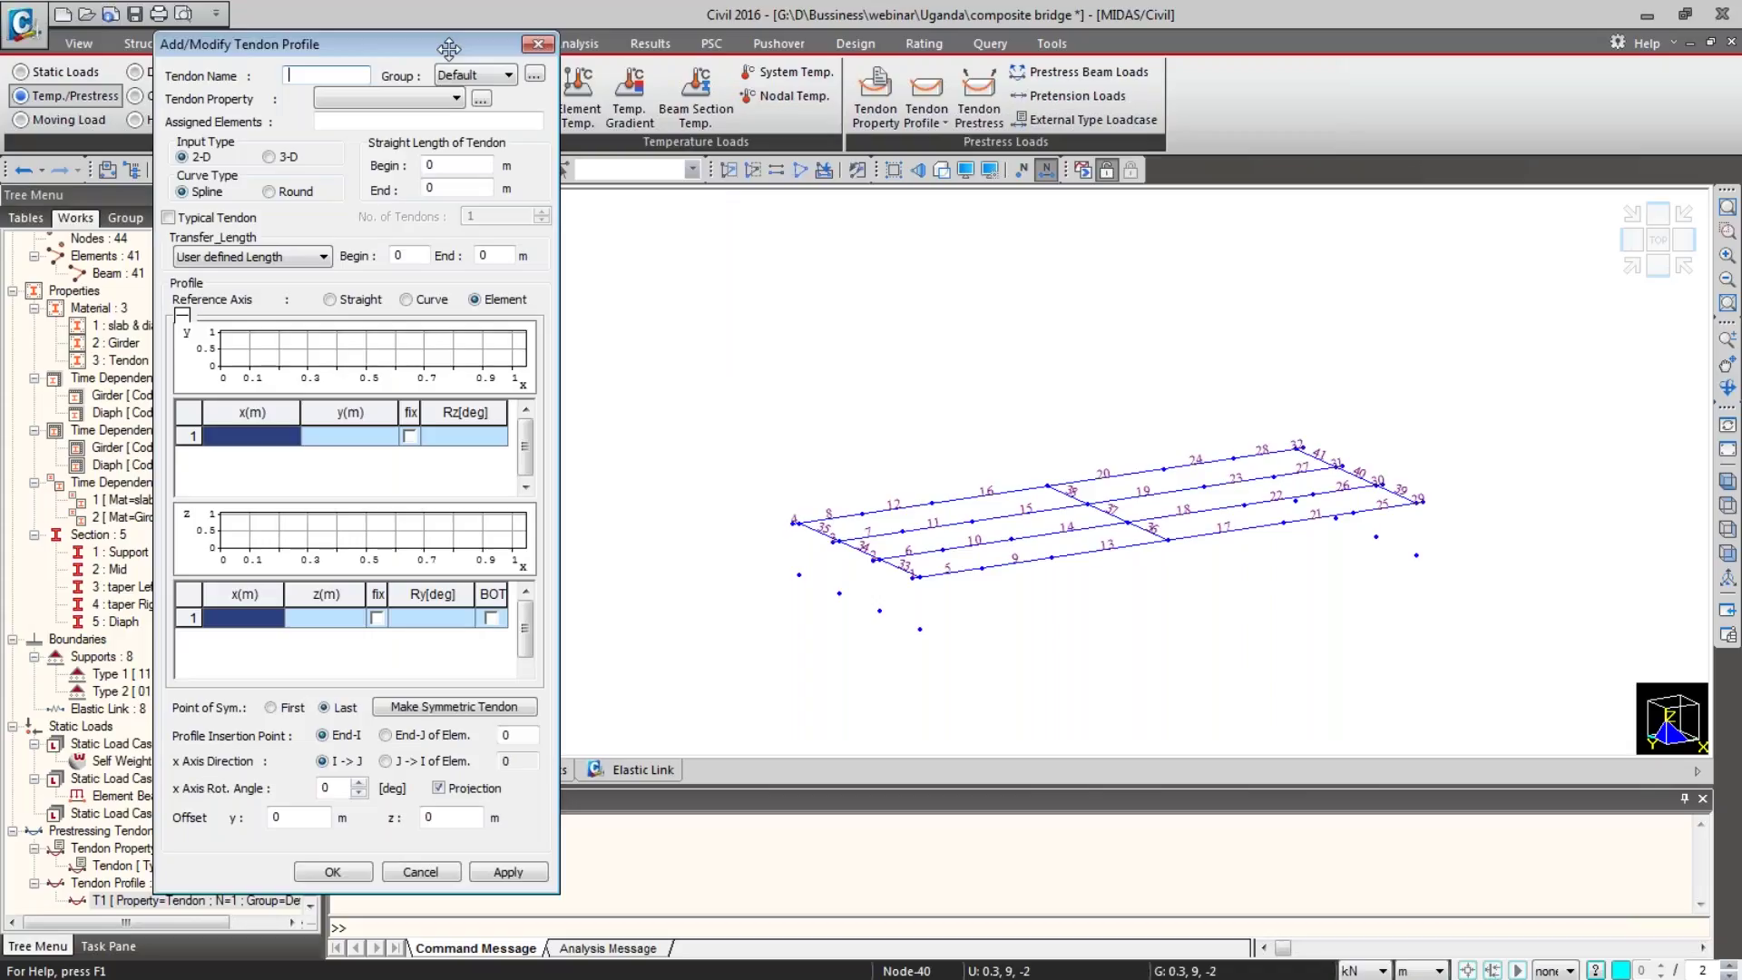
{"action": "type", "text": "T2"}
{"action": "left_click", "coordinate": [368, 98]}
{"action": "left_click", "coordinate": [385, 115]}
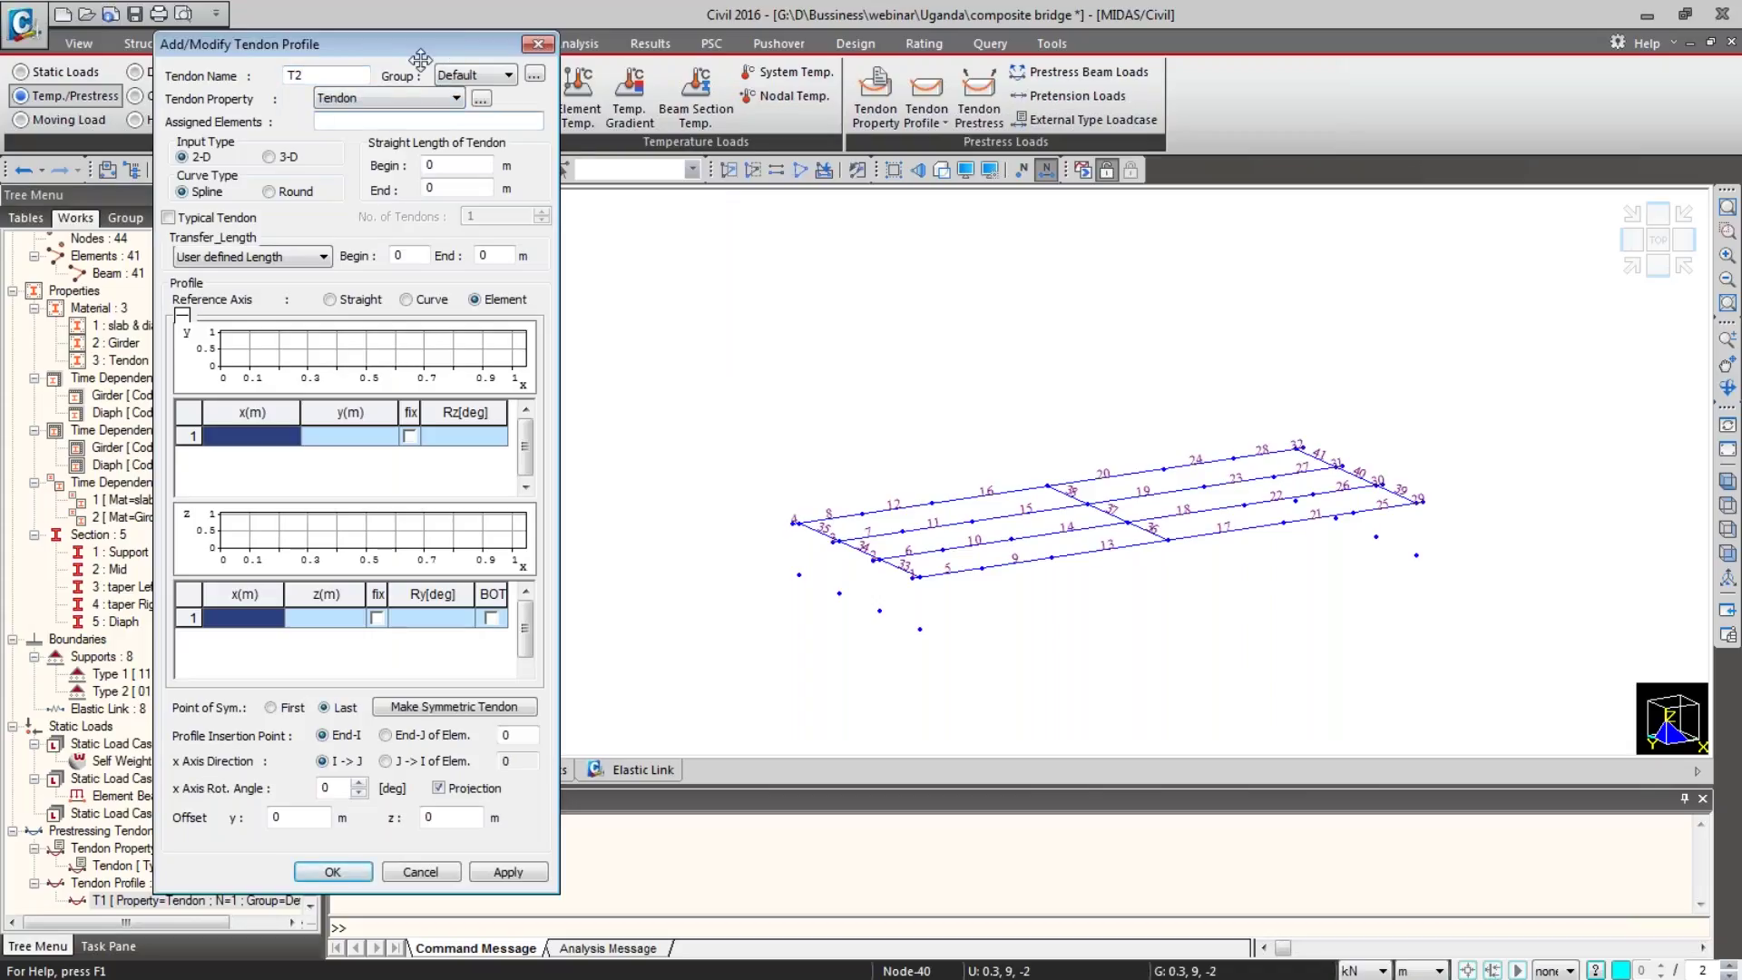
Step: Assign the edge girder elements 1to29by4 to T2, picking them in the top view, and set its input type to 3-D
{"action": "left_click_drag", "start_coordinate": [413, 56], "coordinate": [299, 254]}
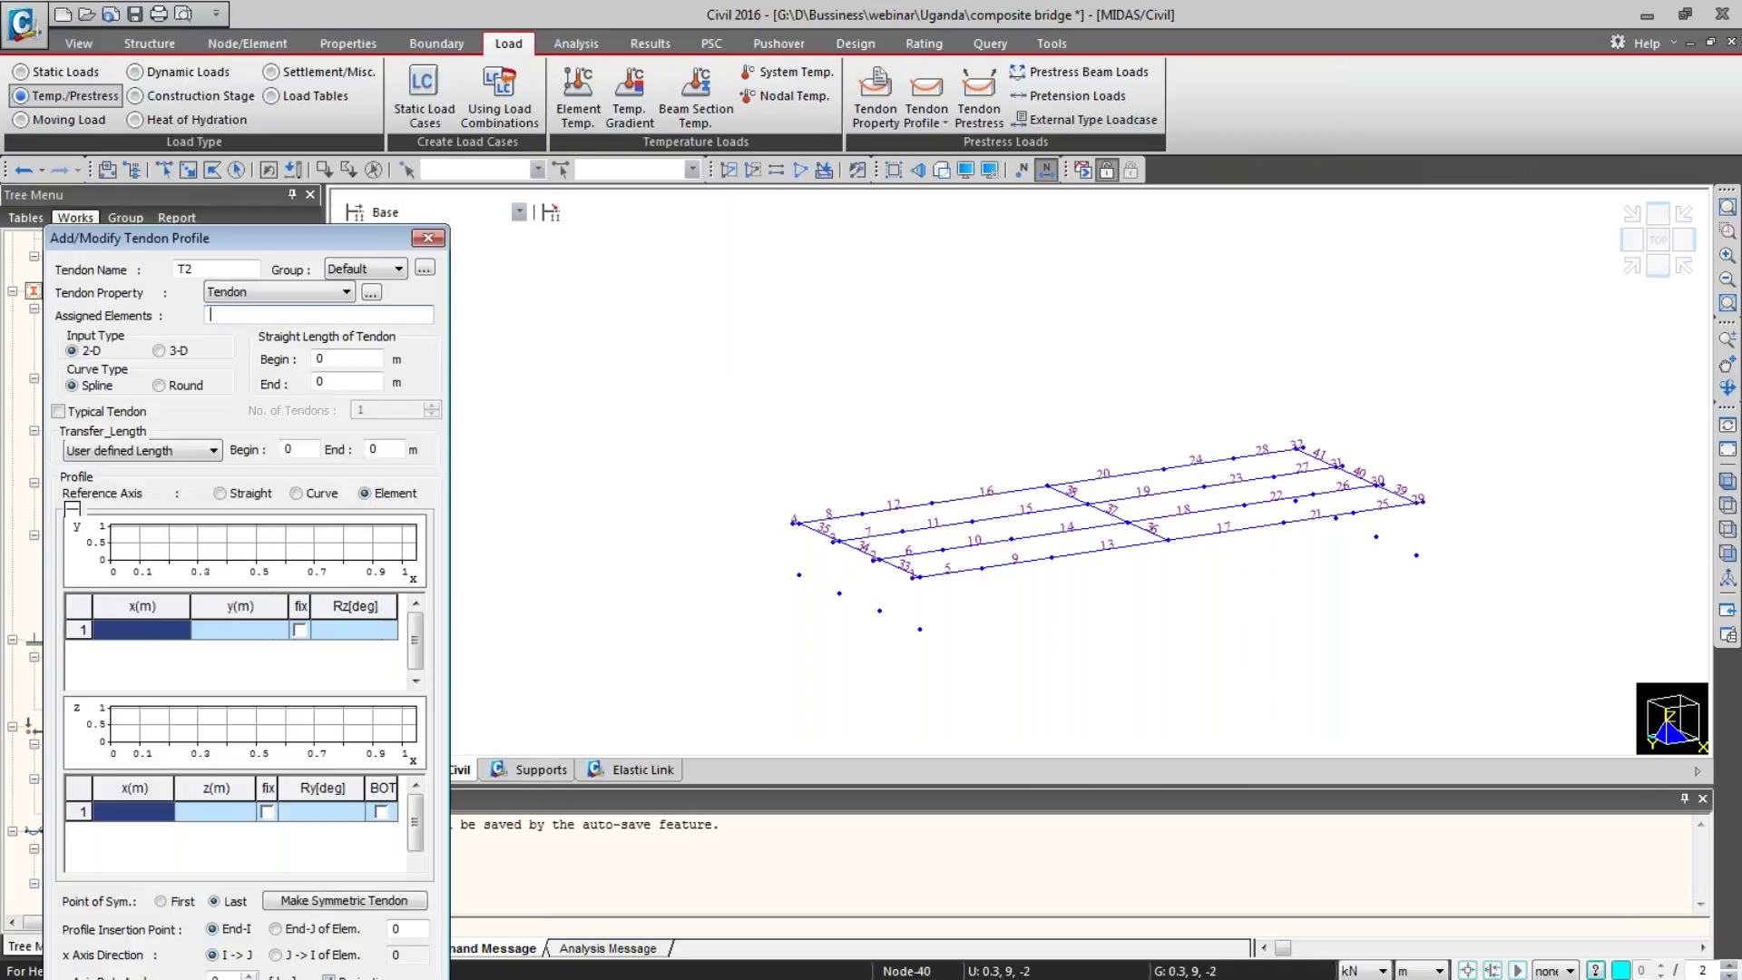
{"action": "left_click", "coordinate": [1727, 506]}
{"action": "scroll", "coordinate": [1260, 495], "scroll_direction": "down", "scroll_amount": 3}
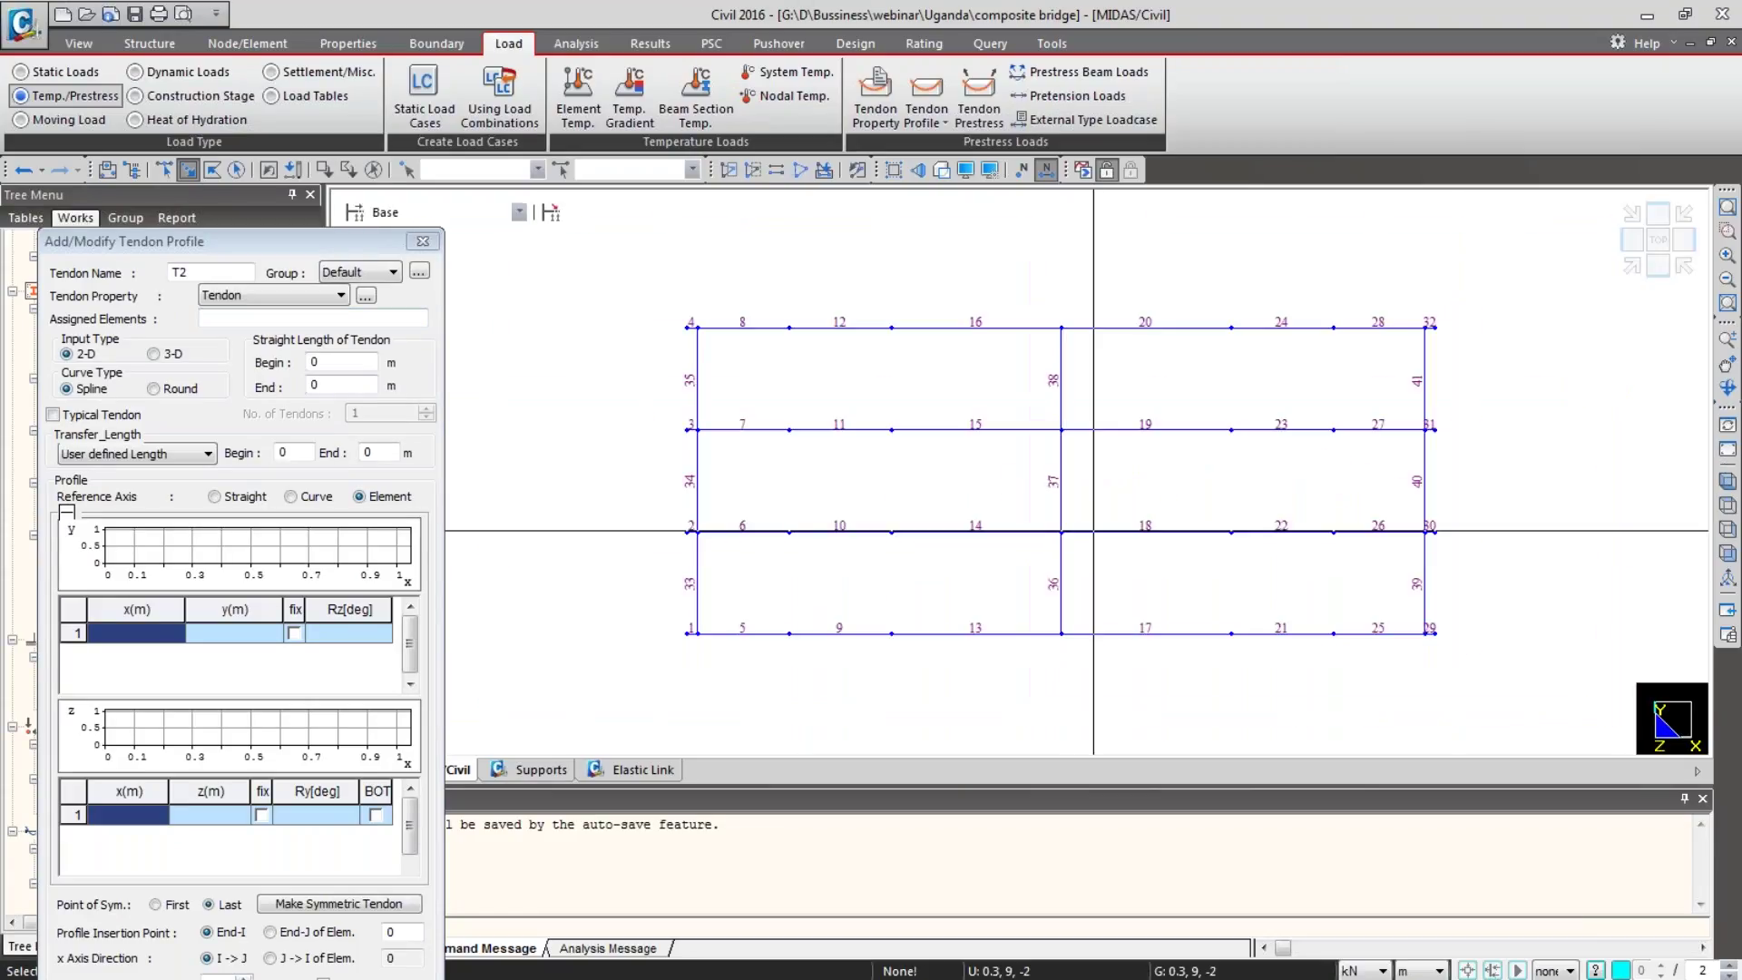
{"action": "left_click_drag", "start_coordinate": [662, 622], "coordinate": [1508, 650]}
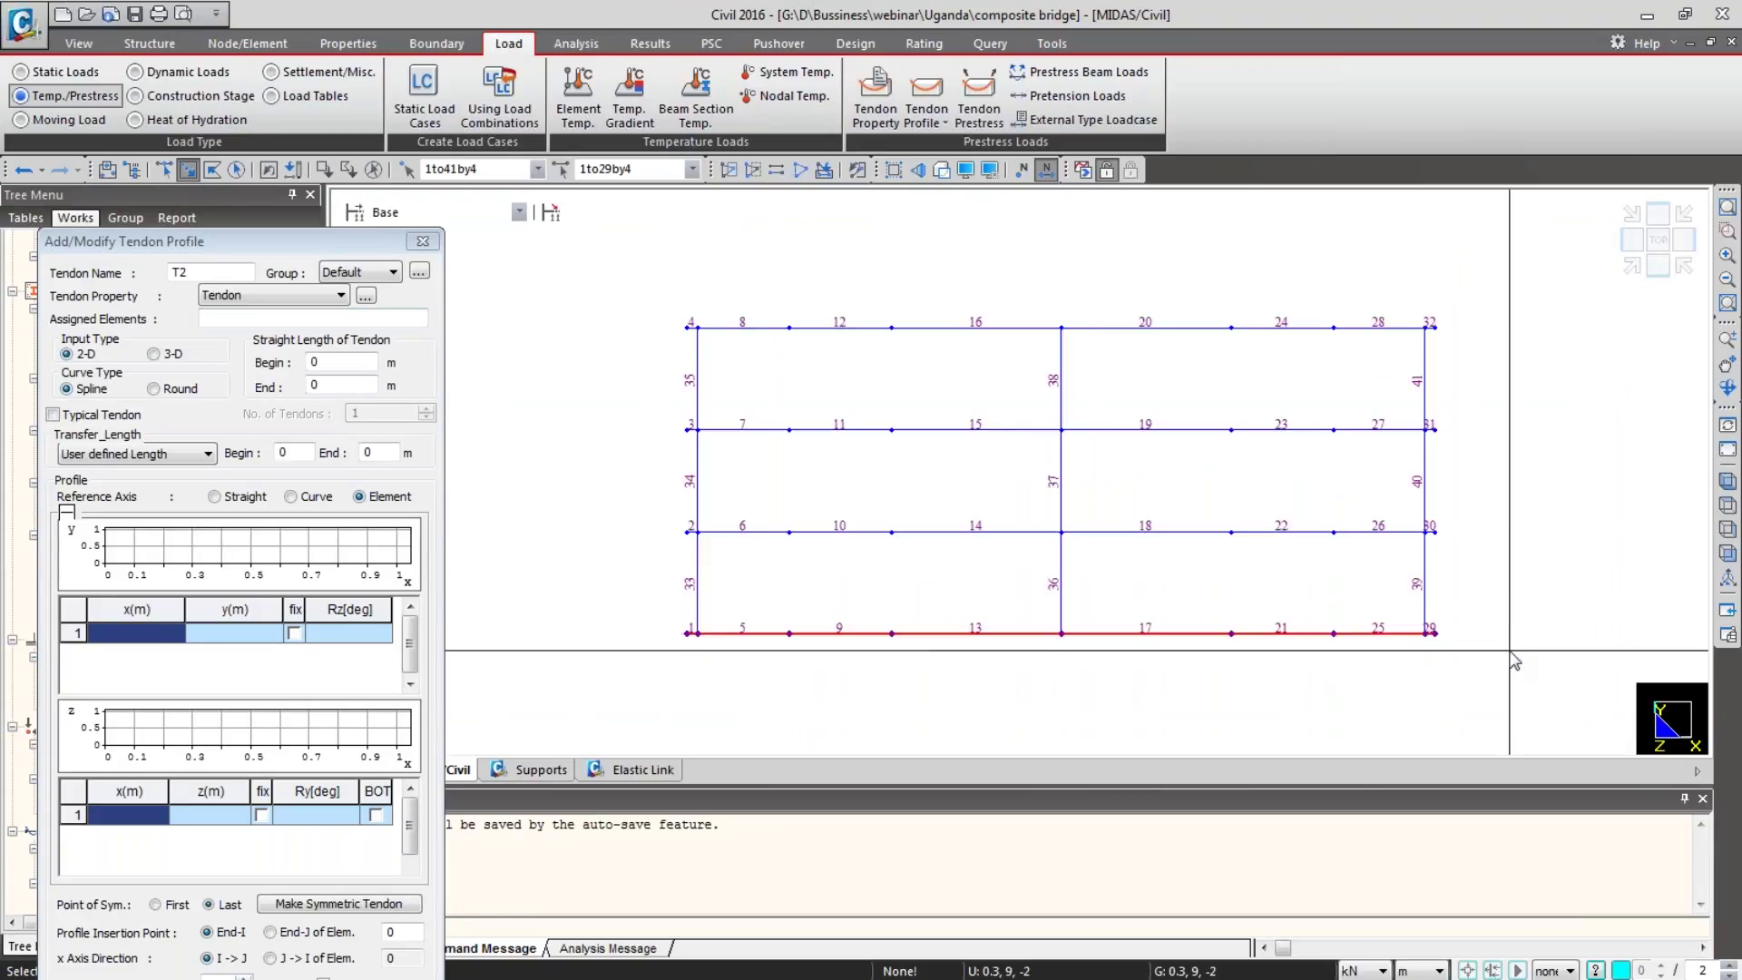
{"action": "left_click", "coordinate": [1727, 480]}
{"action": "left_click_drag", "start_coordinate": [307, 248], "coordinate": [307, 49]}
{"action": "left_click", "coordinate": [155, 155]}
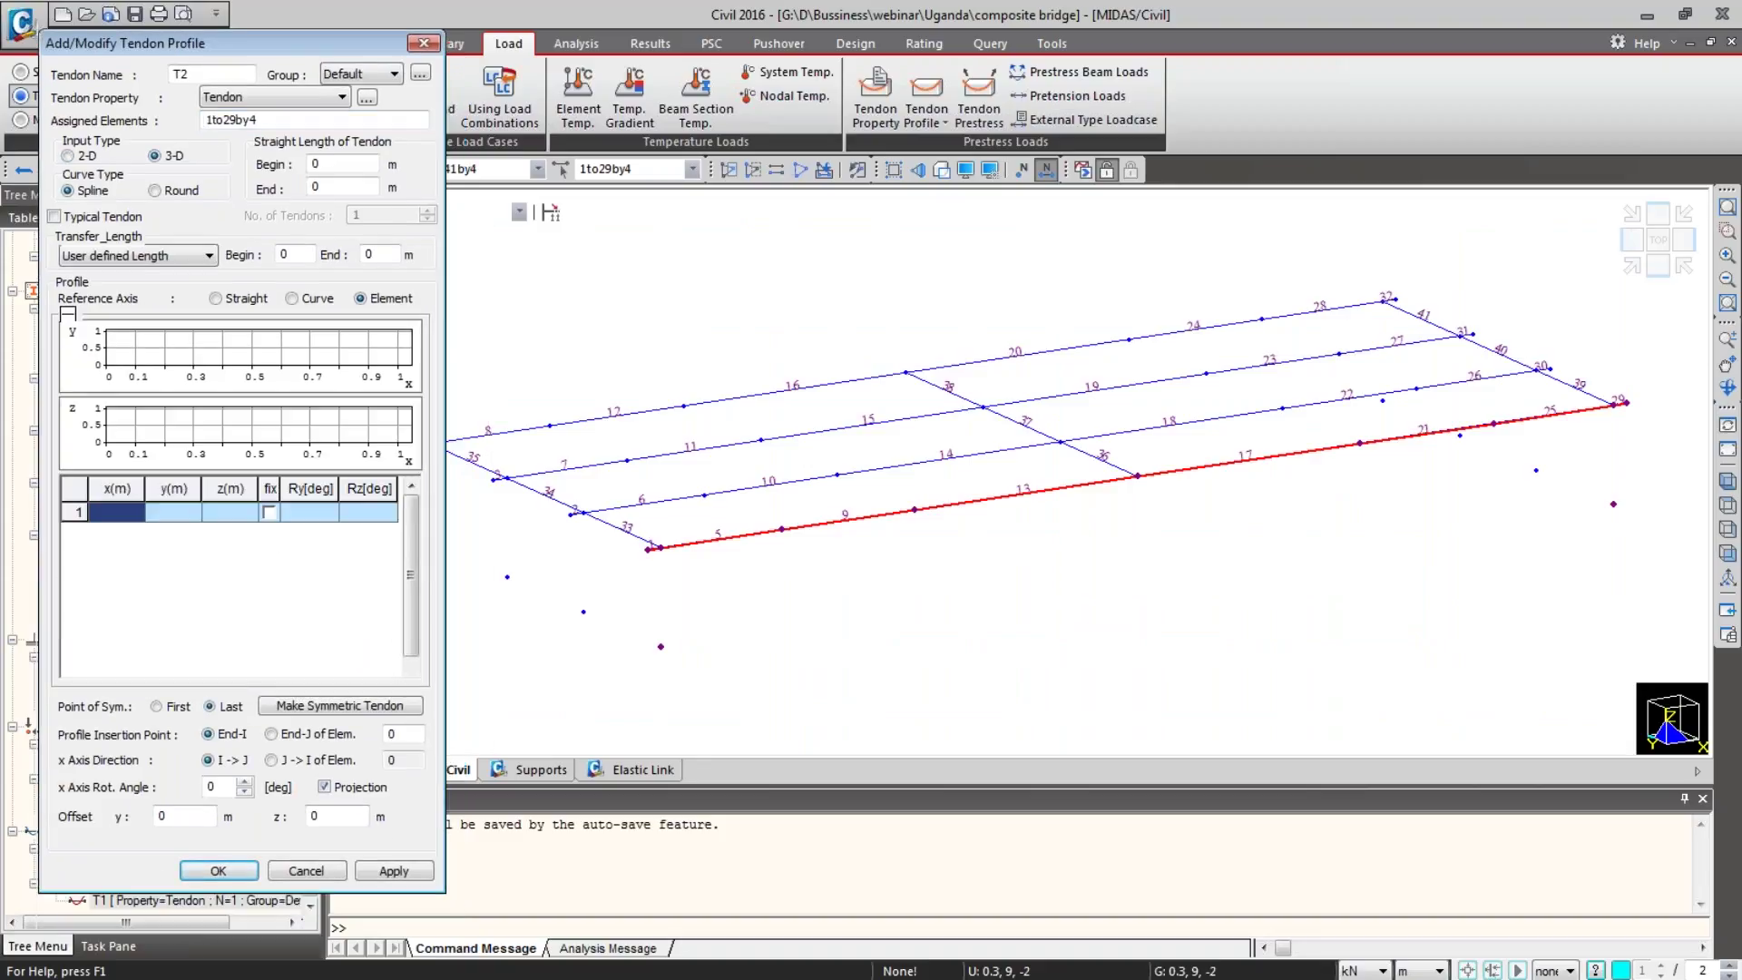
Step: Switch to Excel and copy the final X value 11.5 of cable 1 into the final X cells of cables 2, 3 and 4
{"action": "key", "text": "alt+Tab"}
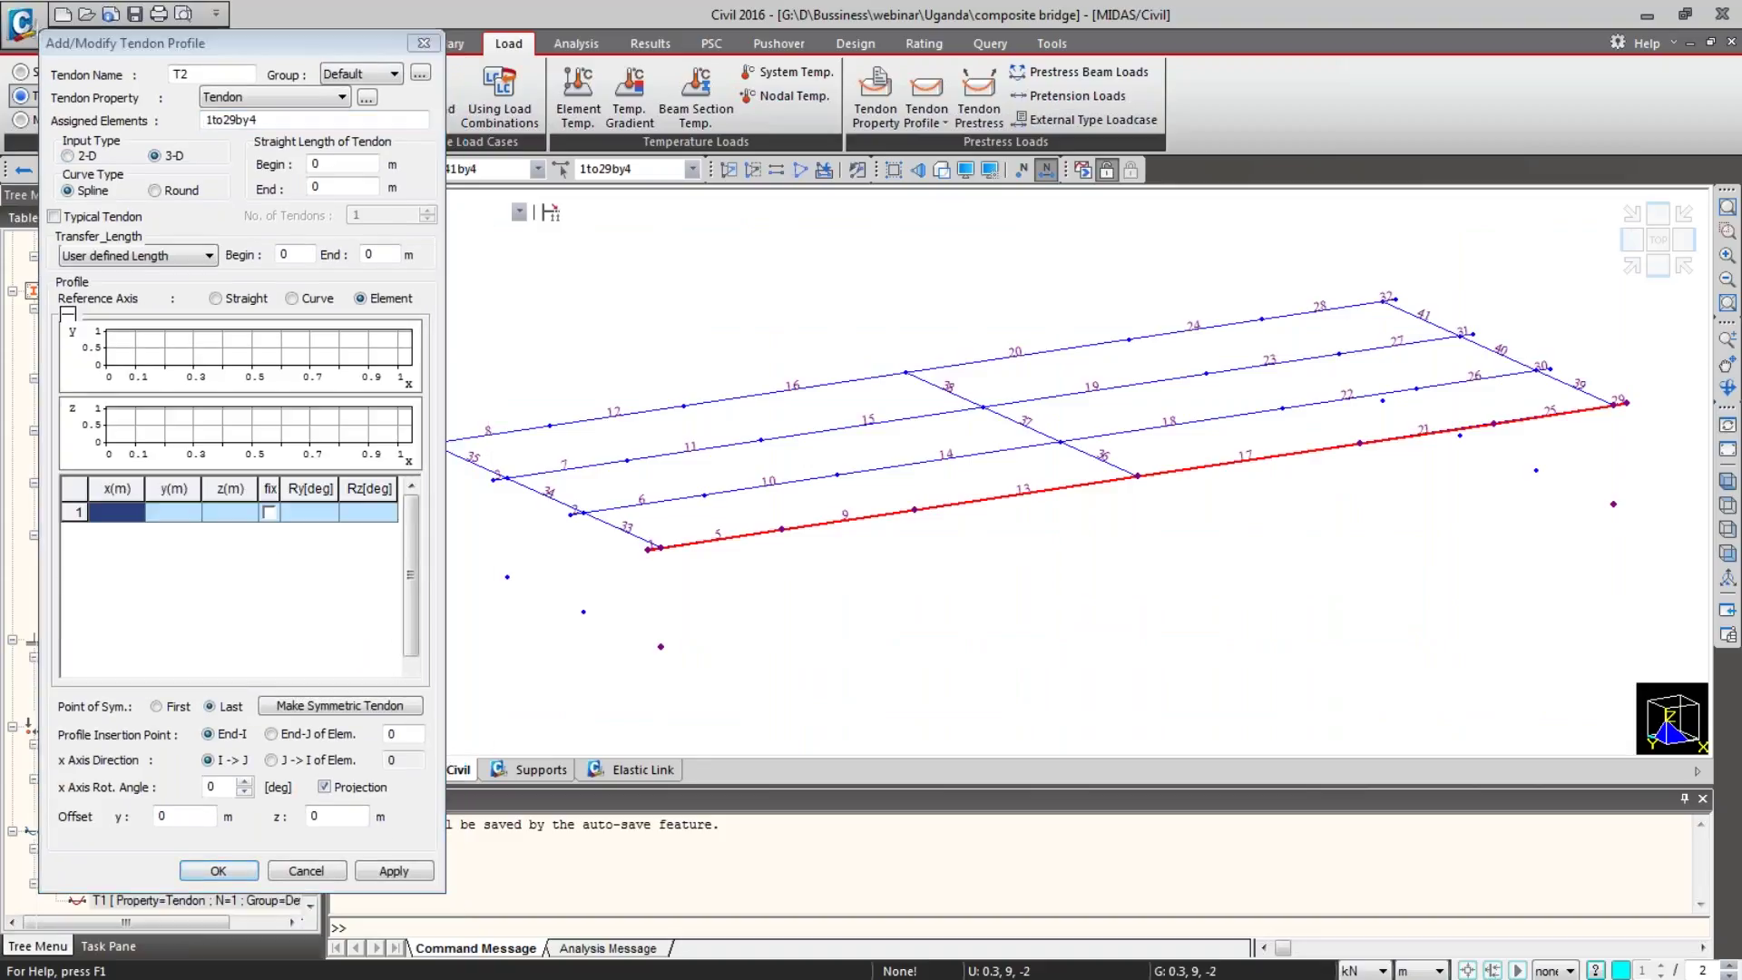
{"action": "left_click", "coordinate": [1182, 572]}
{"action": "left_click", "coordinate": [964, 556]}
{"action": "key", "text": "ctrl+c"}
{"action": "left_click", "coordinate": [1188, 554]}
{"action": "key", "text": "ctrl+v"}
{"action": "left_click", "coordinate": [1402, 560]}
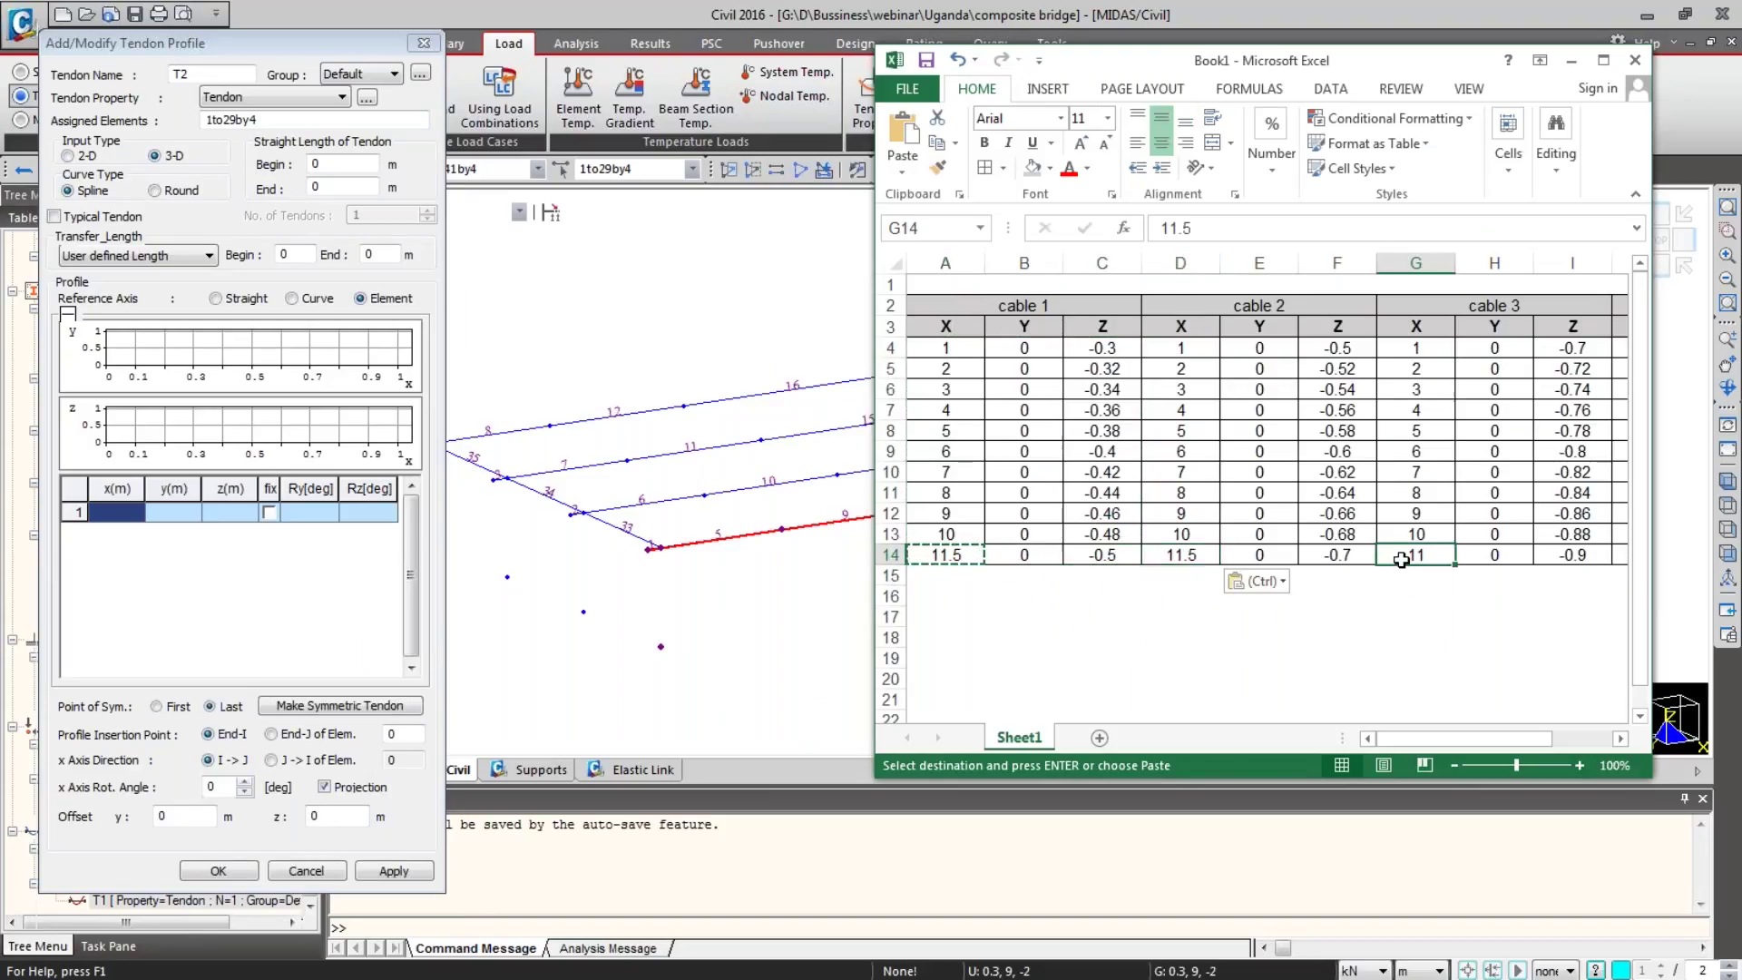
{"action": "key", "text": "ctrl+v"}
{"action": "left_click_drag", "start_coordinate": [1488, 744], "coordinate": [1578, 741]}
{"action": "left_click", "coordinate": [1422, 557]}
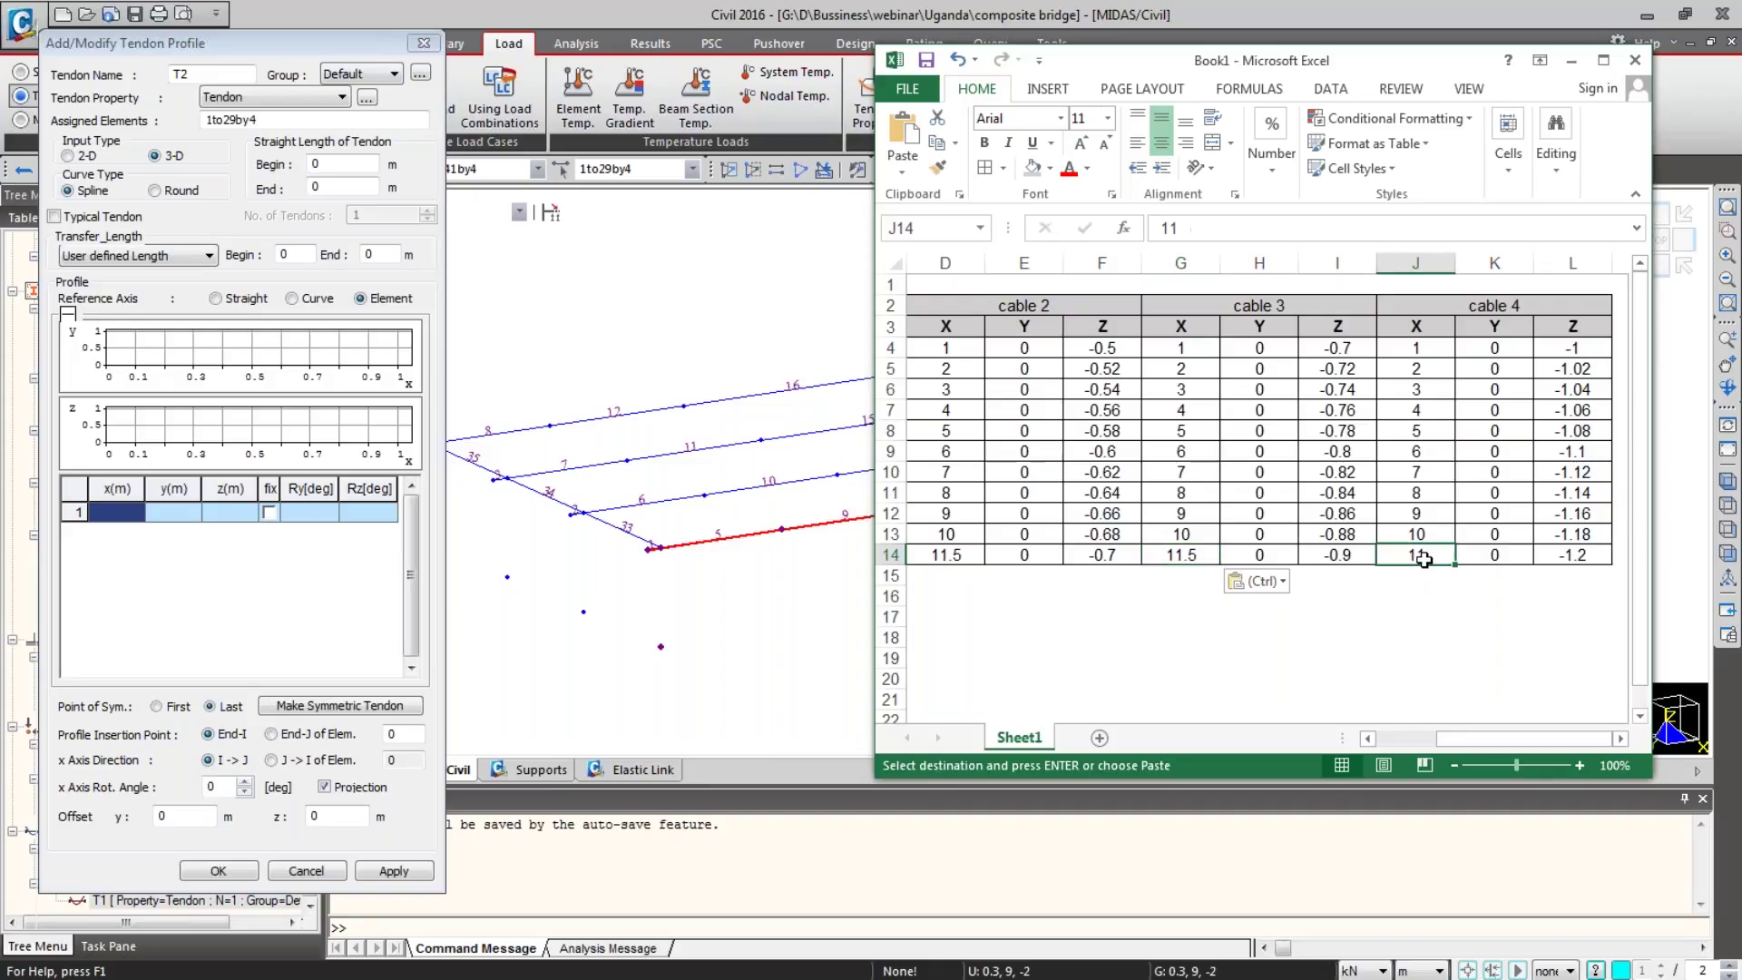
{"action": "key", "text": "ctrl+v"}
Step: Copy the cable 2 coordinates in D4:F14 from Excel and paste them into T2's profile table in MIDAS Civil
{"action": "left_click_drag", "start_coordinate": [1502, 734], "coordinate": [1442, 736]}
{"action": "left_click", "coordinate": [1188, 350]}
{"action": "left_click_drag", "start_coordinate": [1188, 350], "coordinate": [1338, 555]}
{"action": "key", "text": "ctrl+c"}
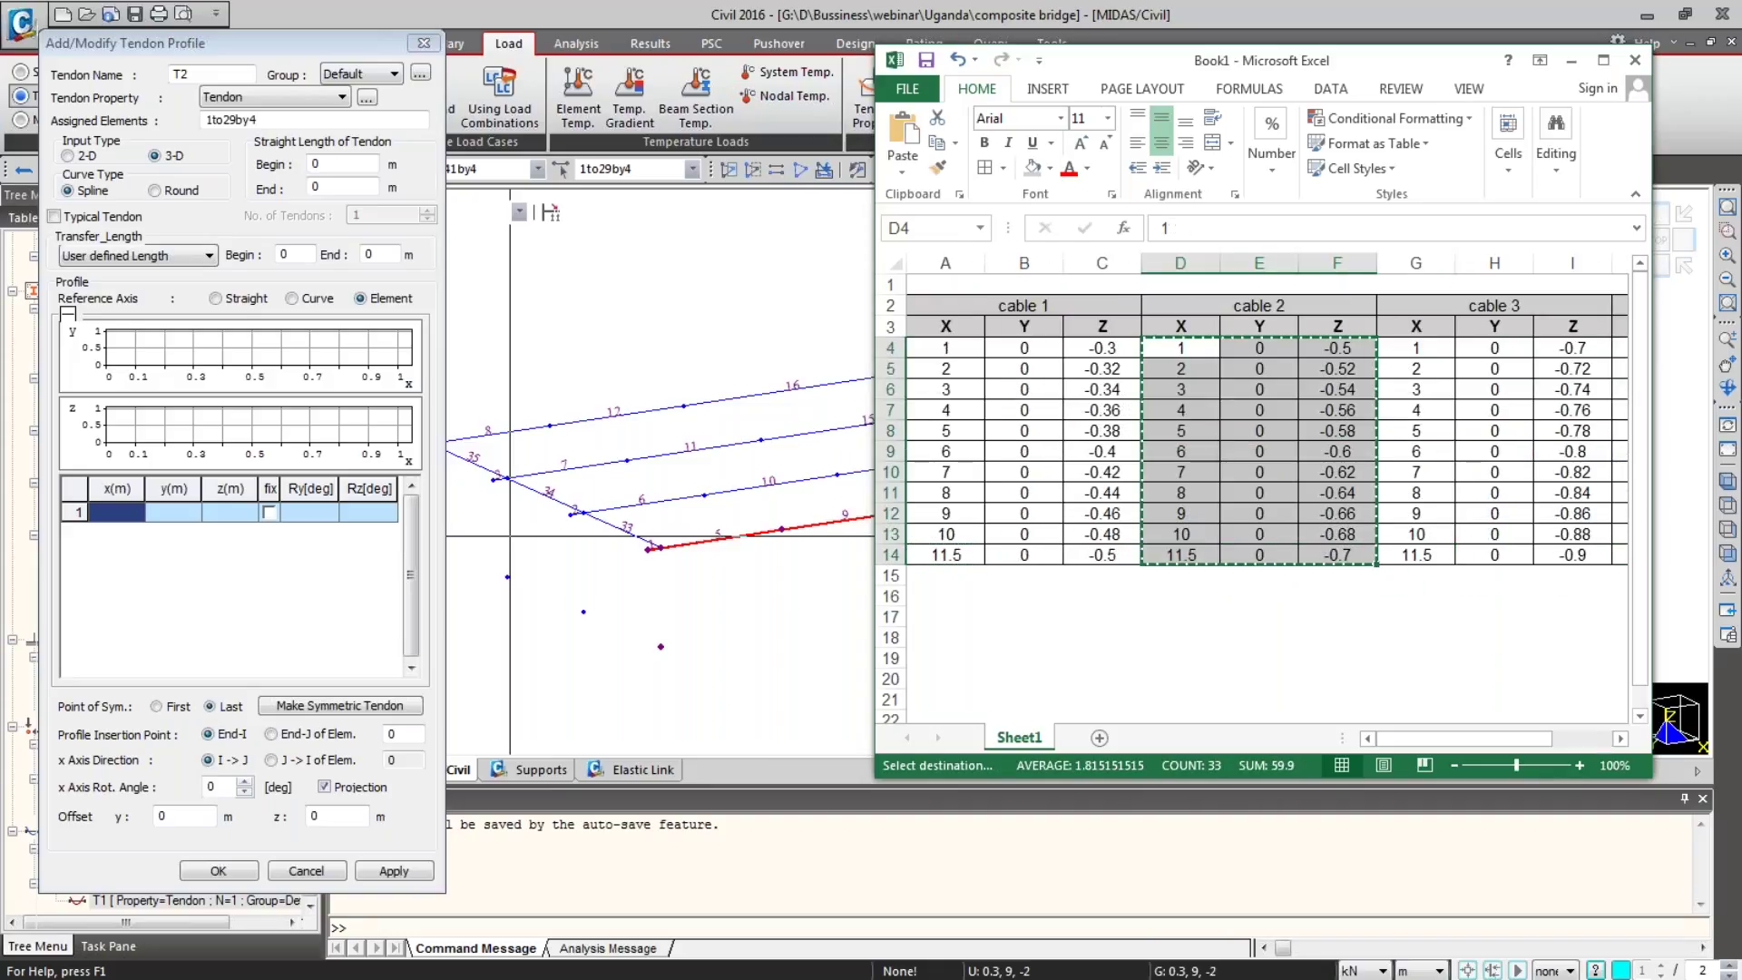
{"action": "left_click", "coordinate": [120, 512]}
{"action": "key", "text": "ctrl+v"}
Step: Make tendon T2 symmetric, set its profile insertion point to End-I of element 1 and apply the profile
{"action": "left_click", "coordinate": [308, 706]}
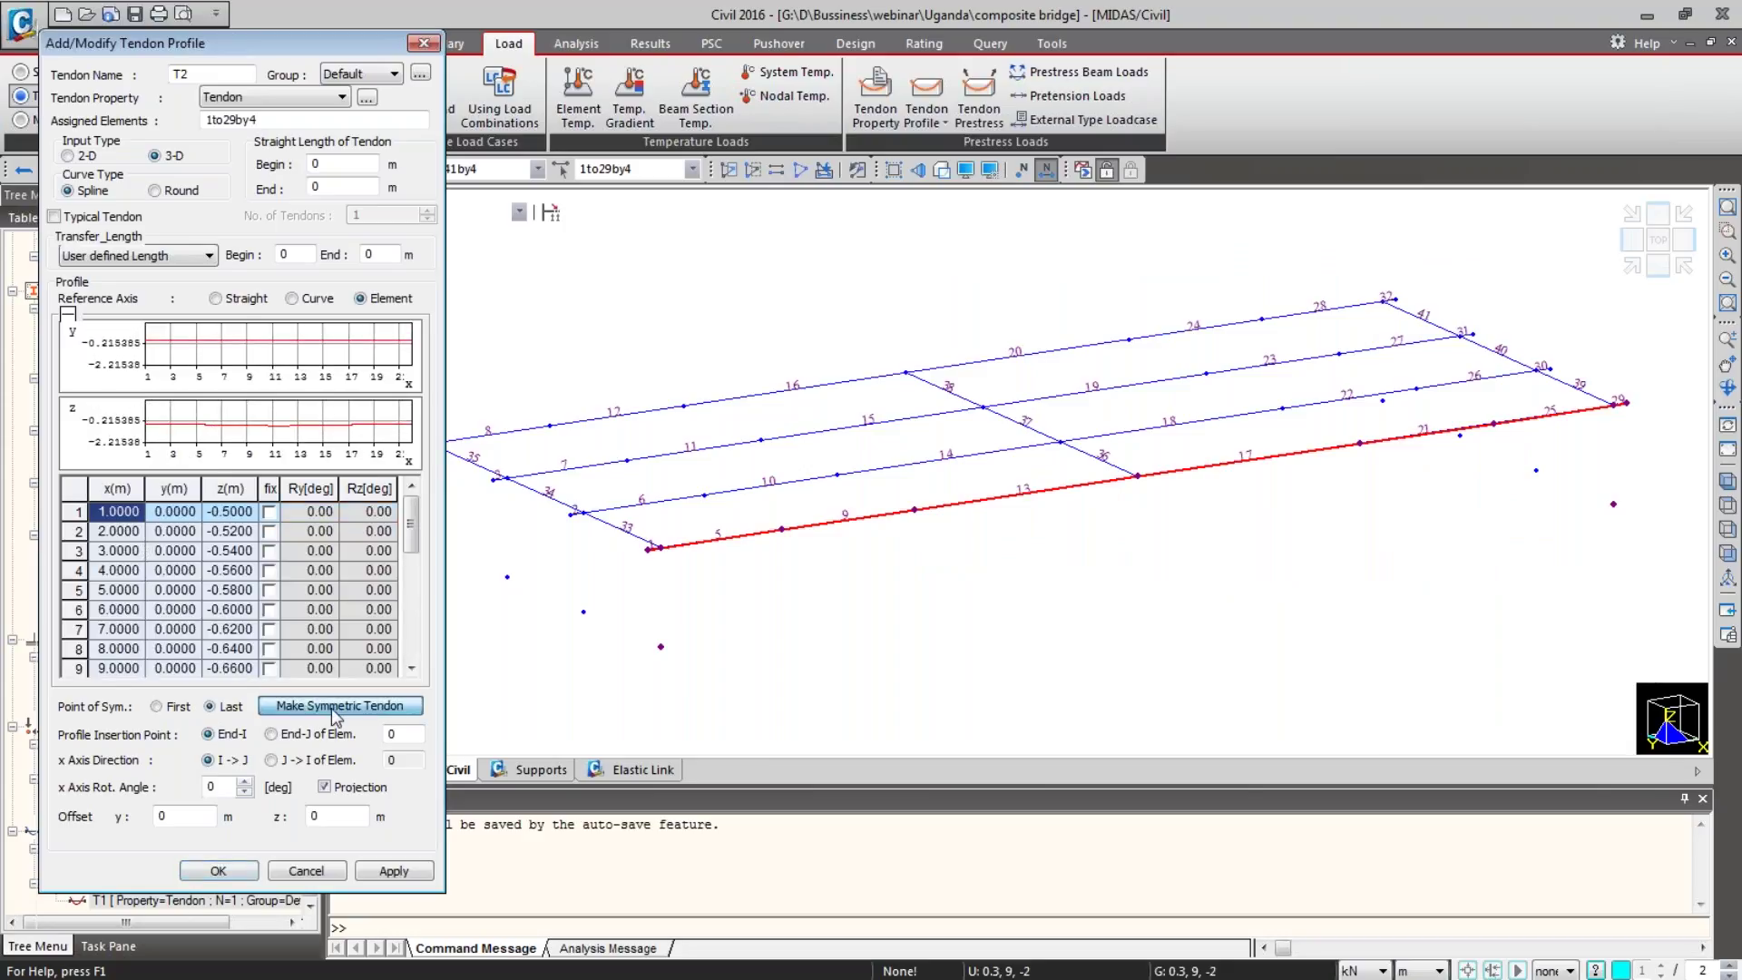
{"action": "double_click", "coordinate": [403, 733]}
{"action": "type", "text": "1"}
{"action": "left_click", "coordinate": [397, 871]}
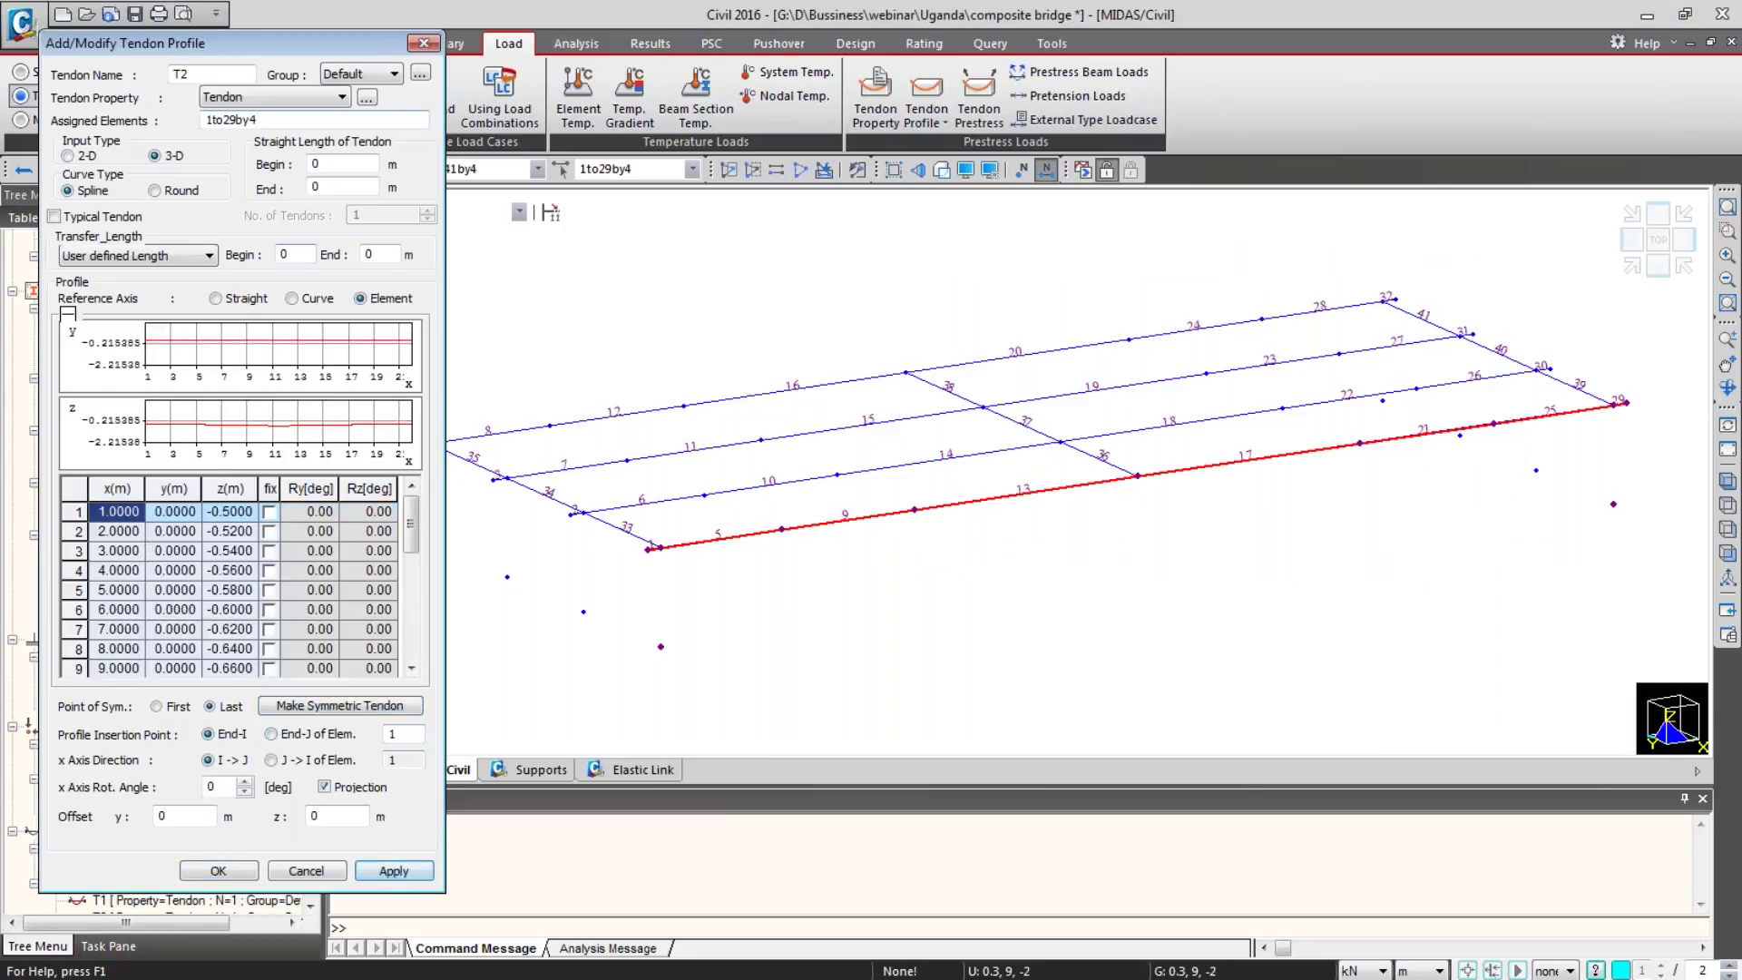
Step: Change the tendon name to T3 for the next profile and clear all coordinates from its profile table
{"action": "key", "text": "BackSpace"}
{"action": "type", "text": "3"}
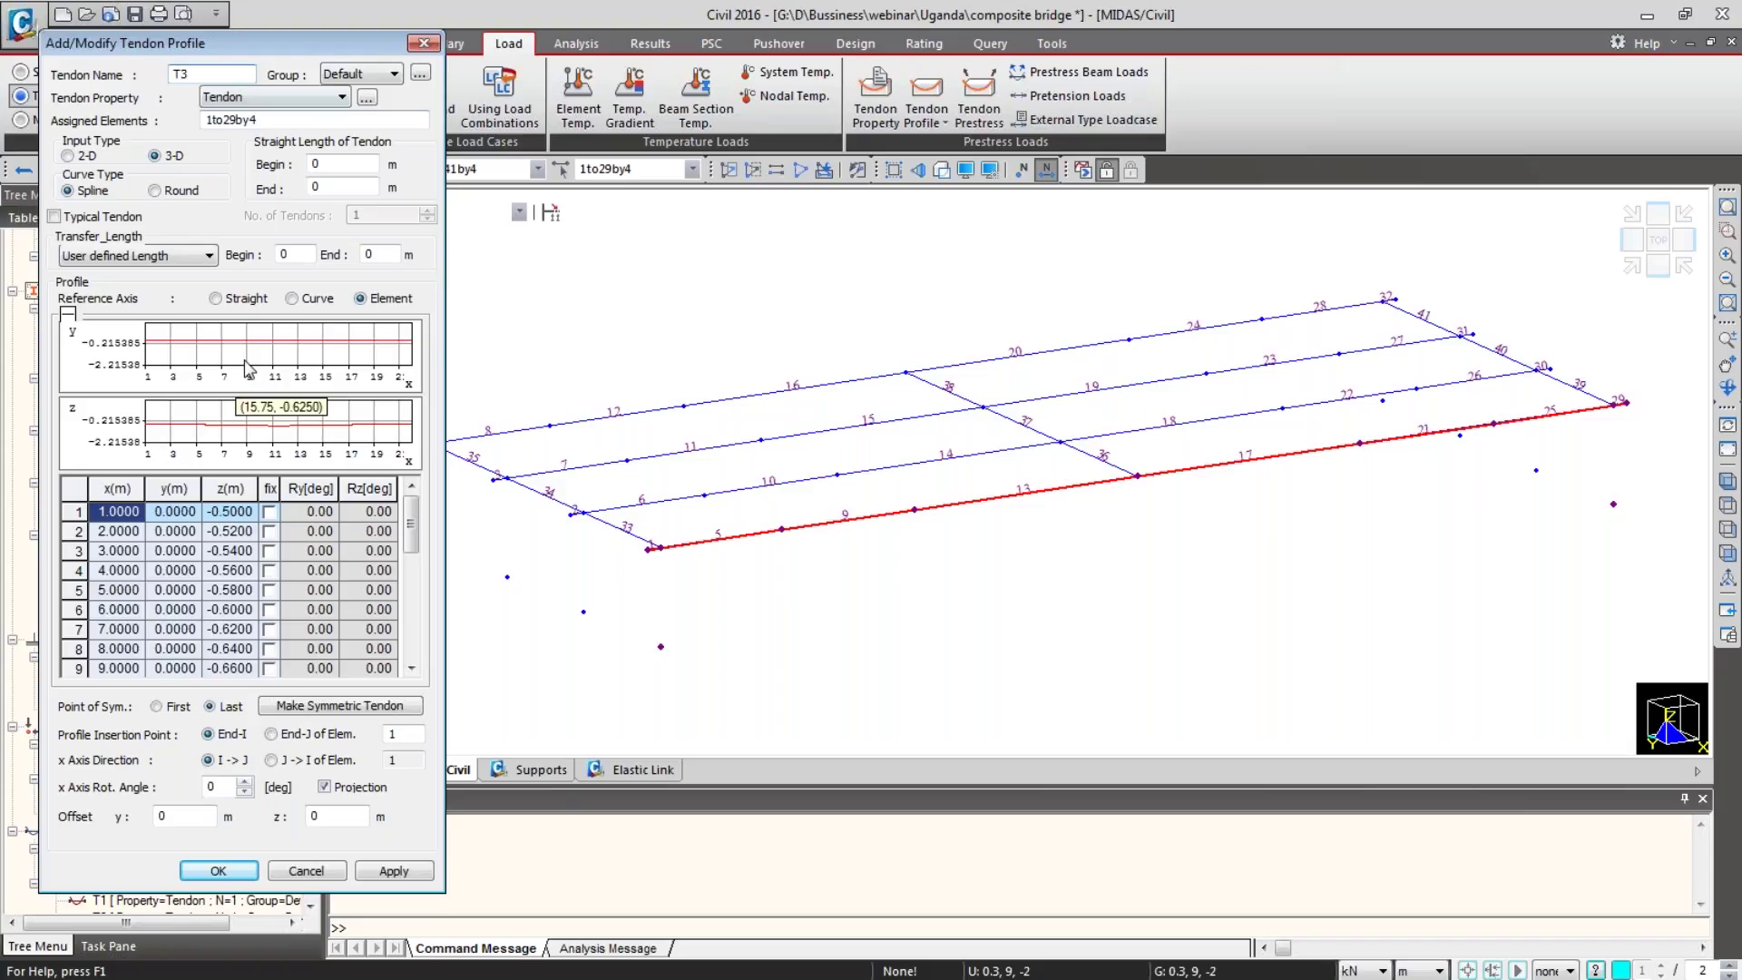
{"action": "left_click", "coordinate": [80, 491]}
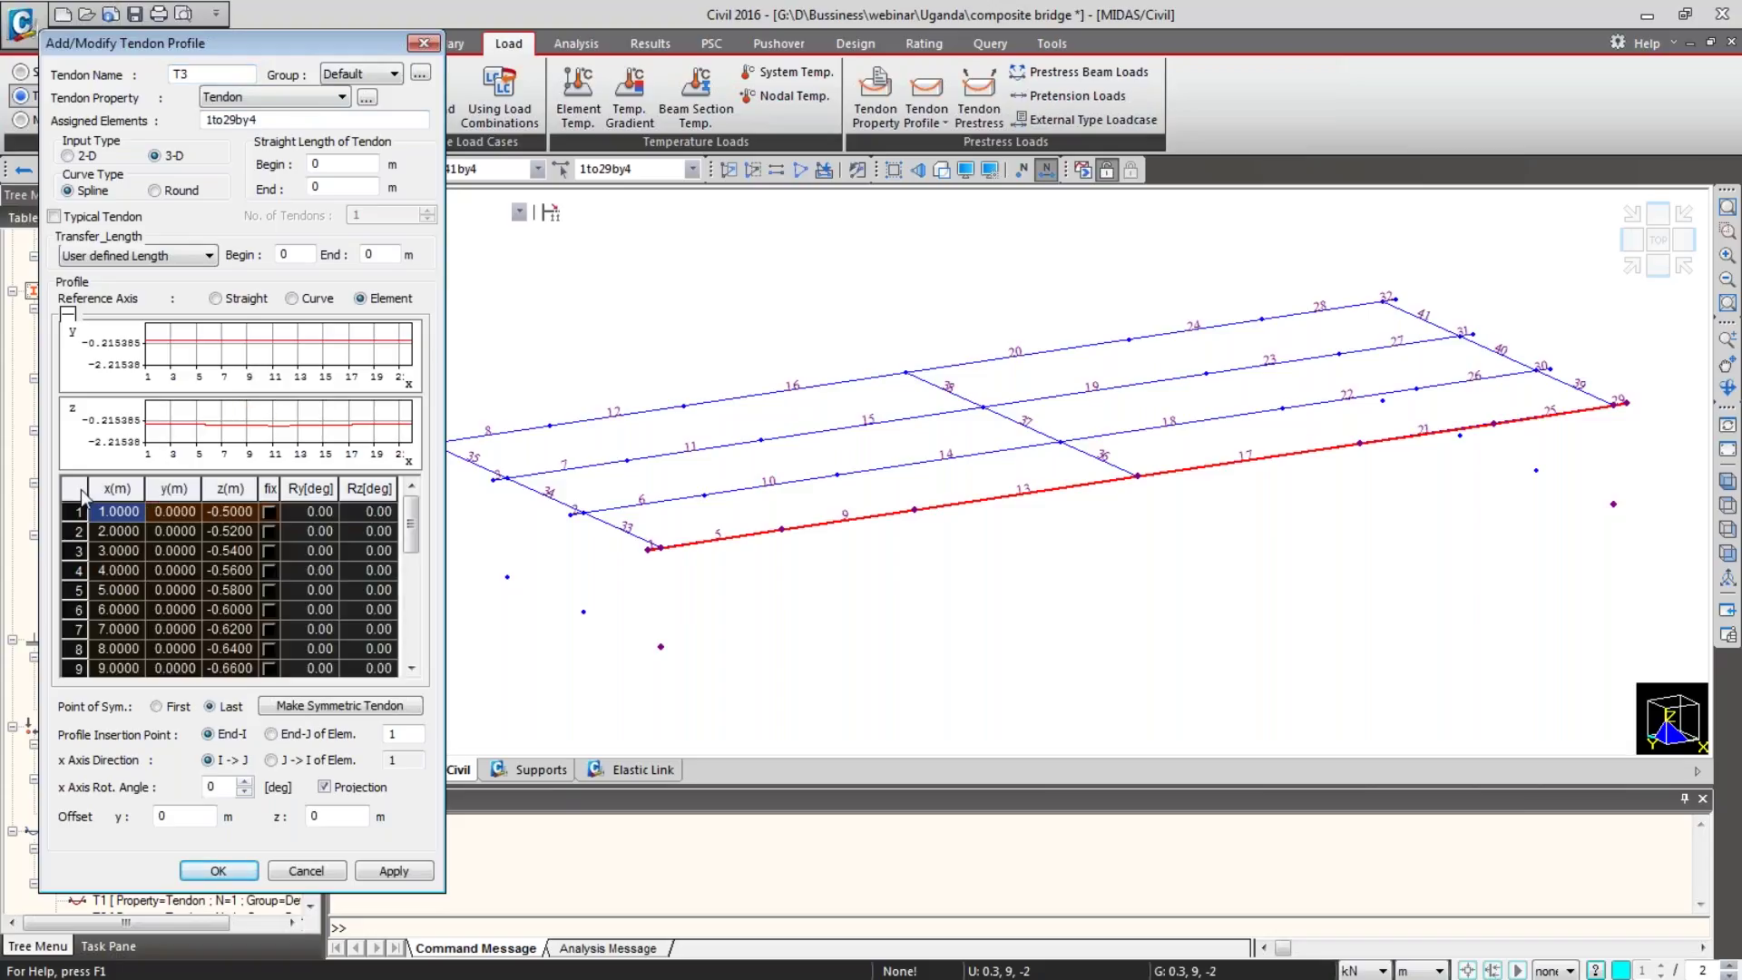
{"action": "key", "text": "Delete"}
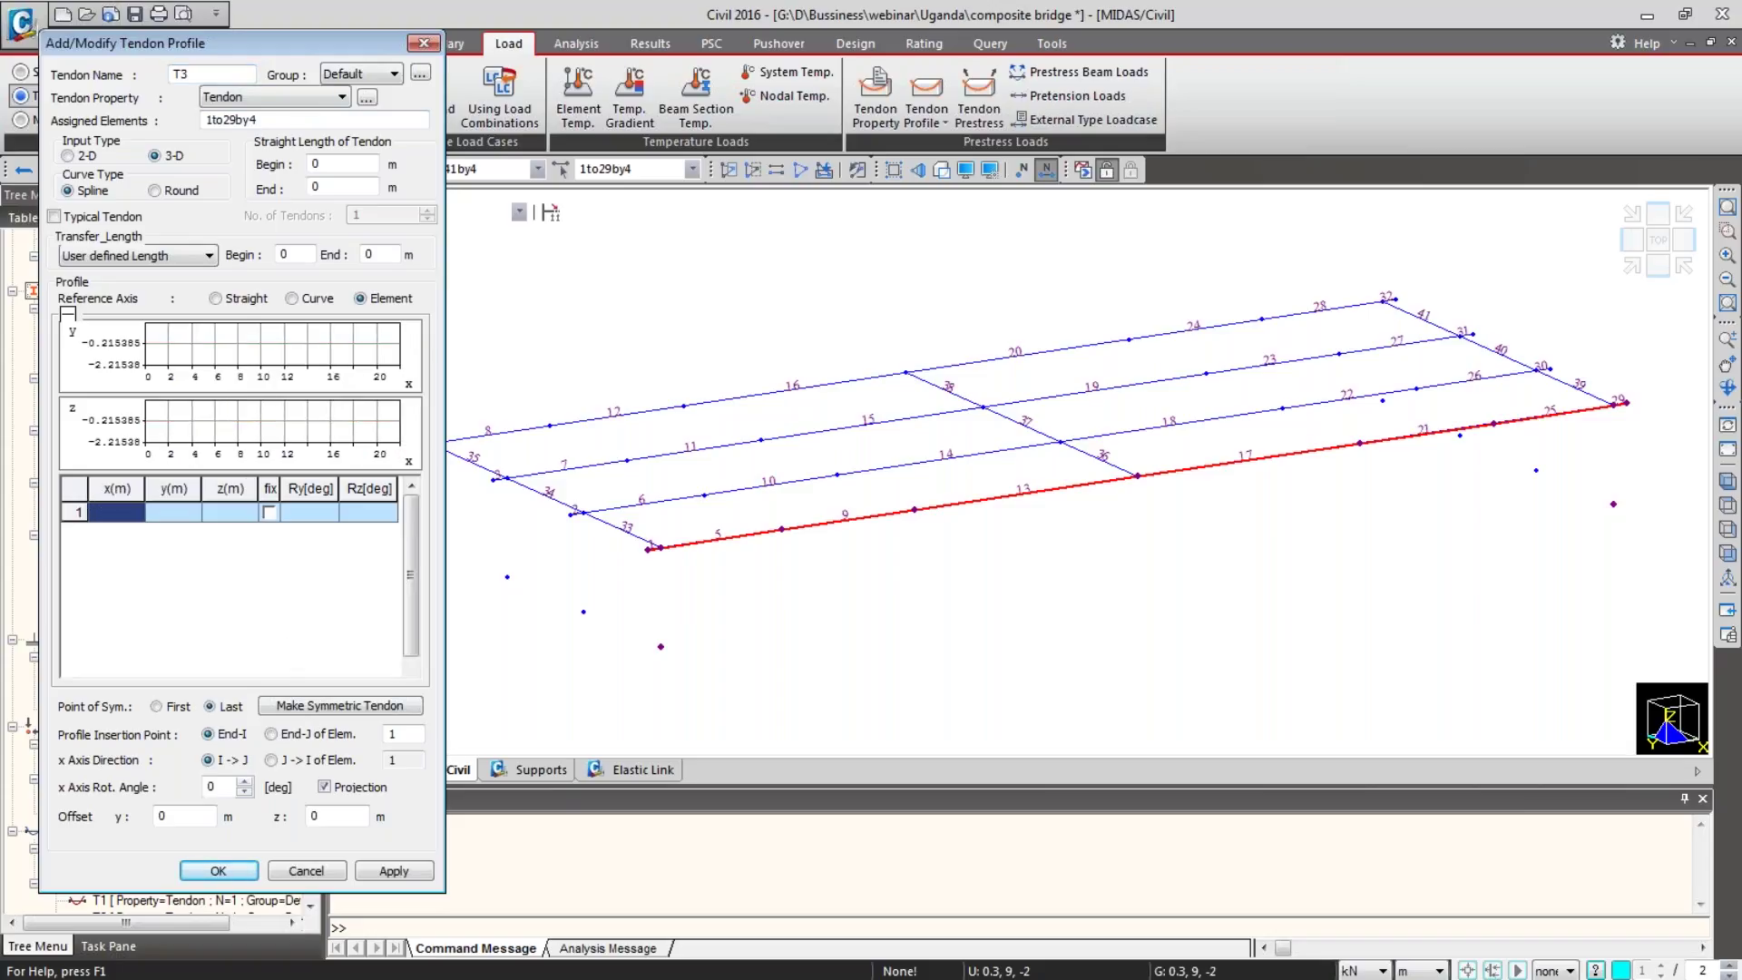
Step: Paste the cable 3 coordinates in G4:I14 from Excel into T3's profile table and apply it as a symmetric tendon
{"action": "key", "text": "alt+Tab"}
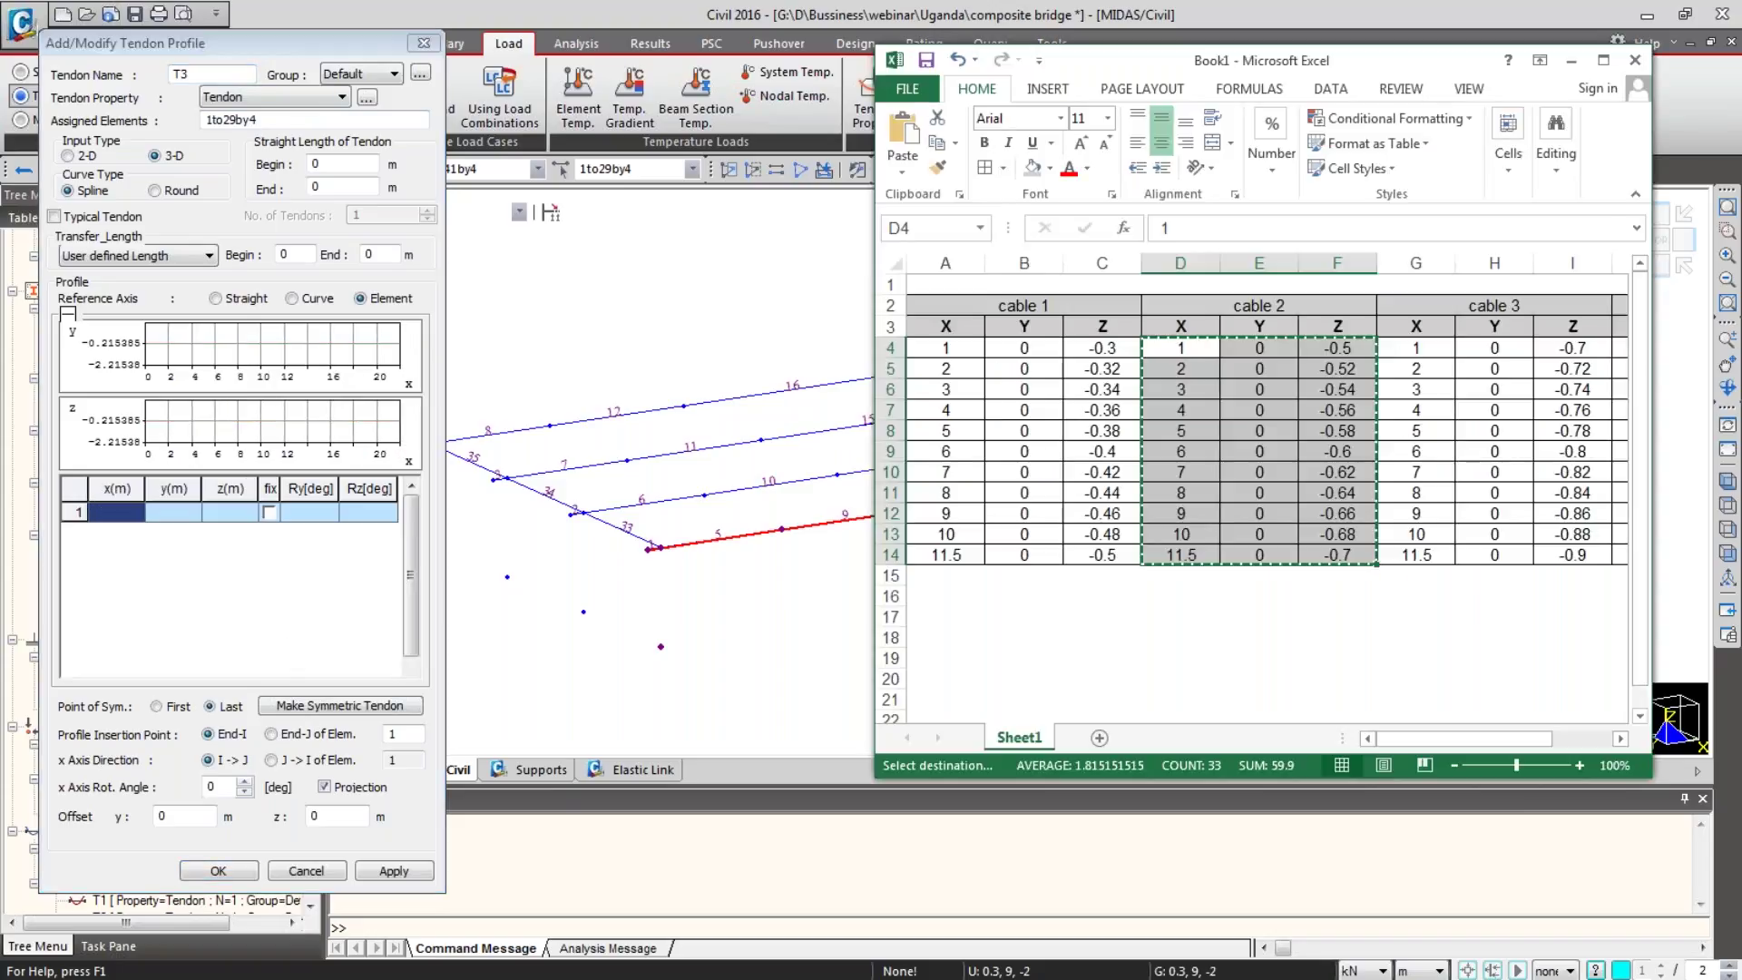
{"action": "left_click_drag", "start_coordinate": [1415, 348], "coordinate": [1576, 554]}
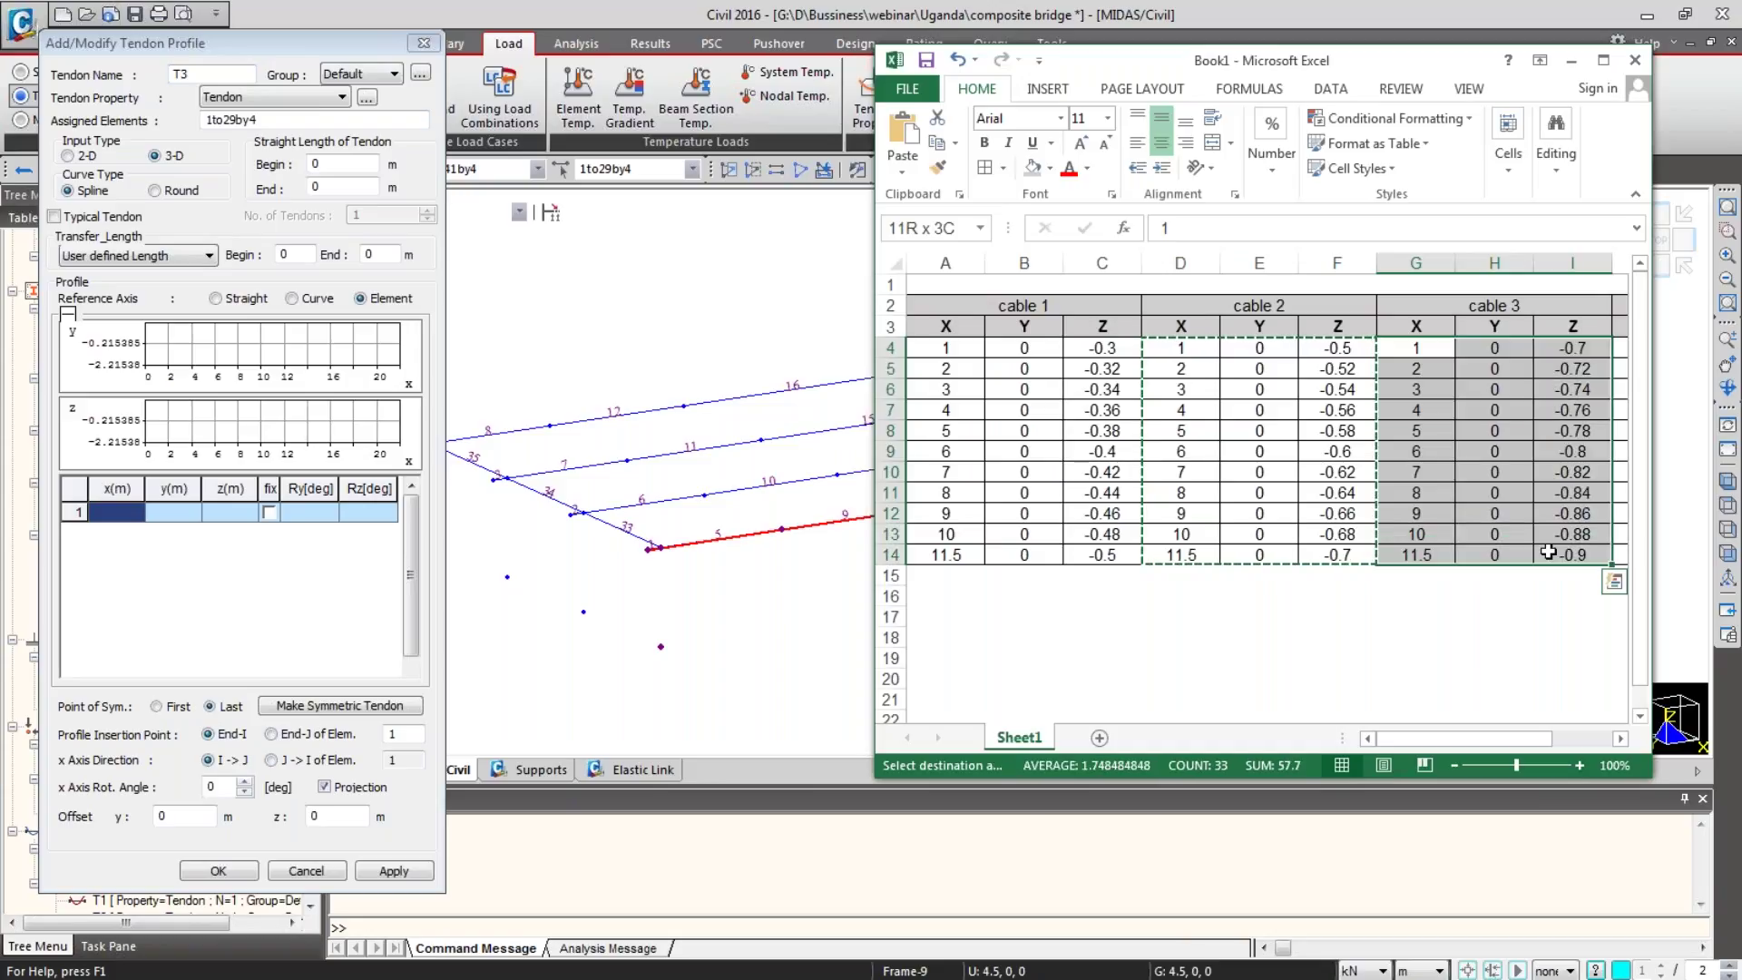
{"action": "key", "text": "ctrl+c"}
{"action": "left_click", "coordinate": [124, 515]}
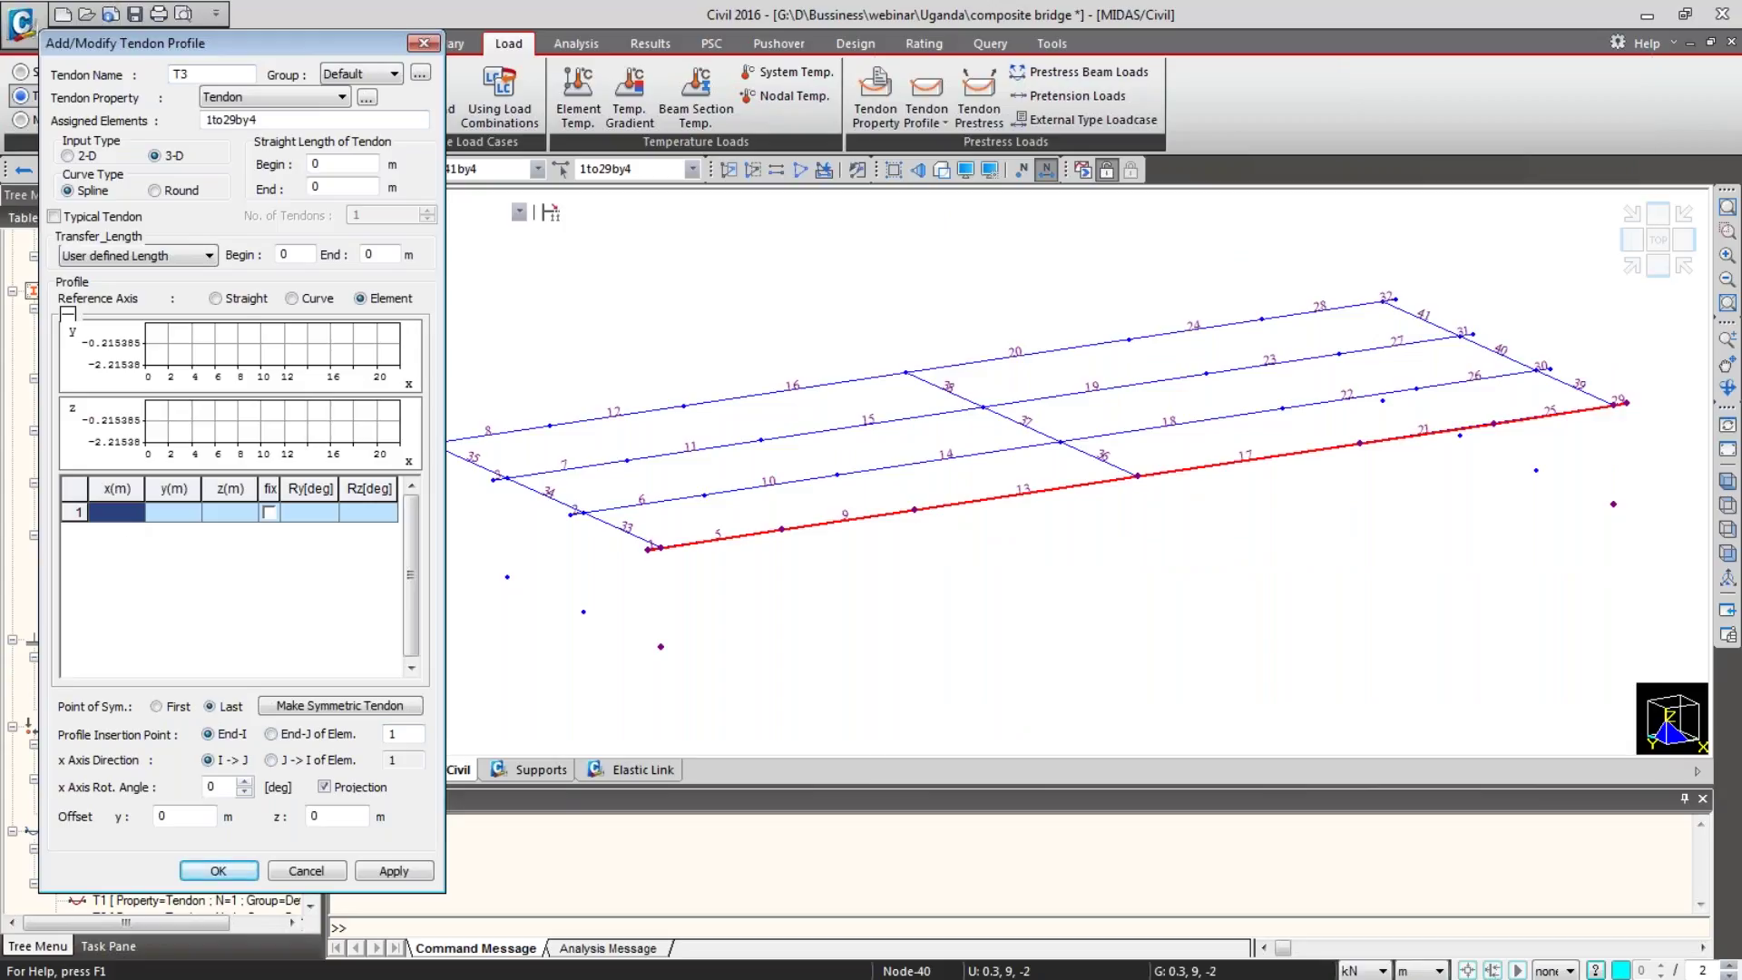
{"action": "key", "text": "alt+Tab"}
{"action": "key", "text": "ctrl+c"}
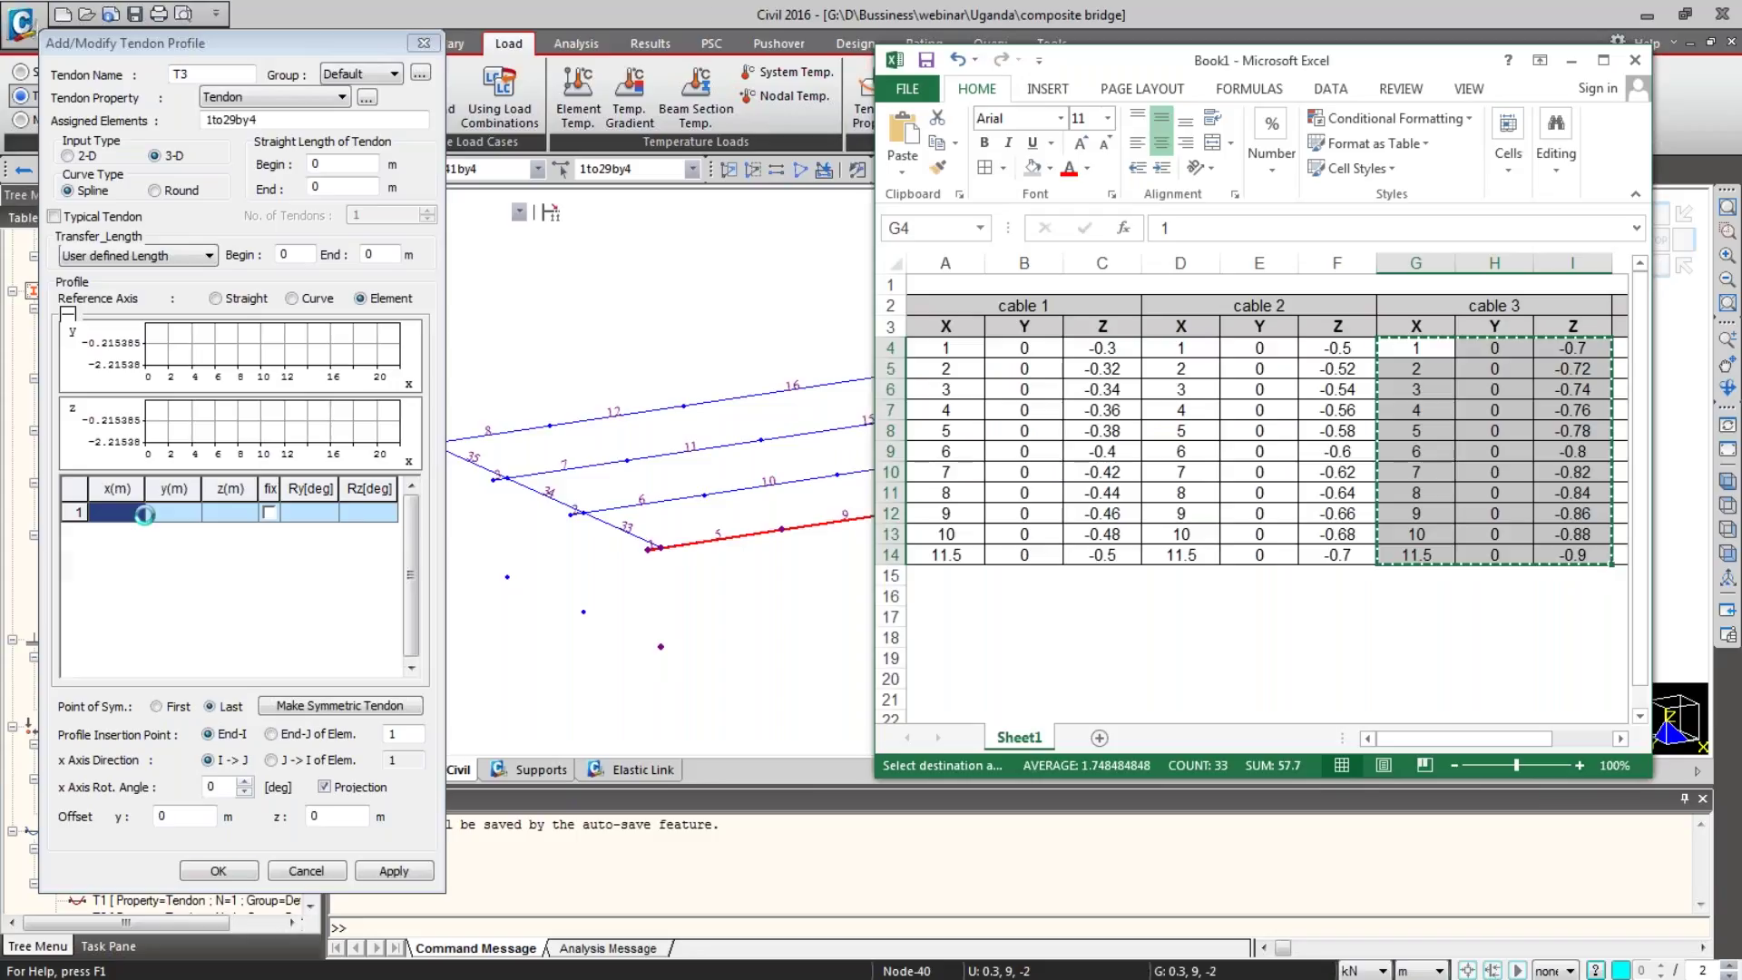
{"action": "left_click", "coordinate": [145, 514]}
{"action": "key", "text": "ctrl+v"}
{"action": "left_click", "coordinate": [340, 705]}
{"action": "left_click", "coordinate": [392, 872]}
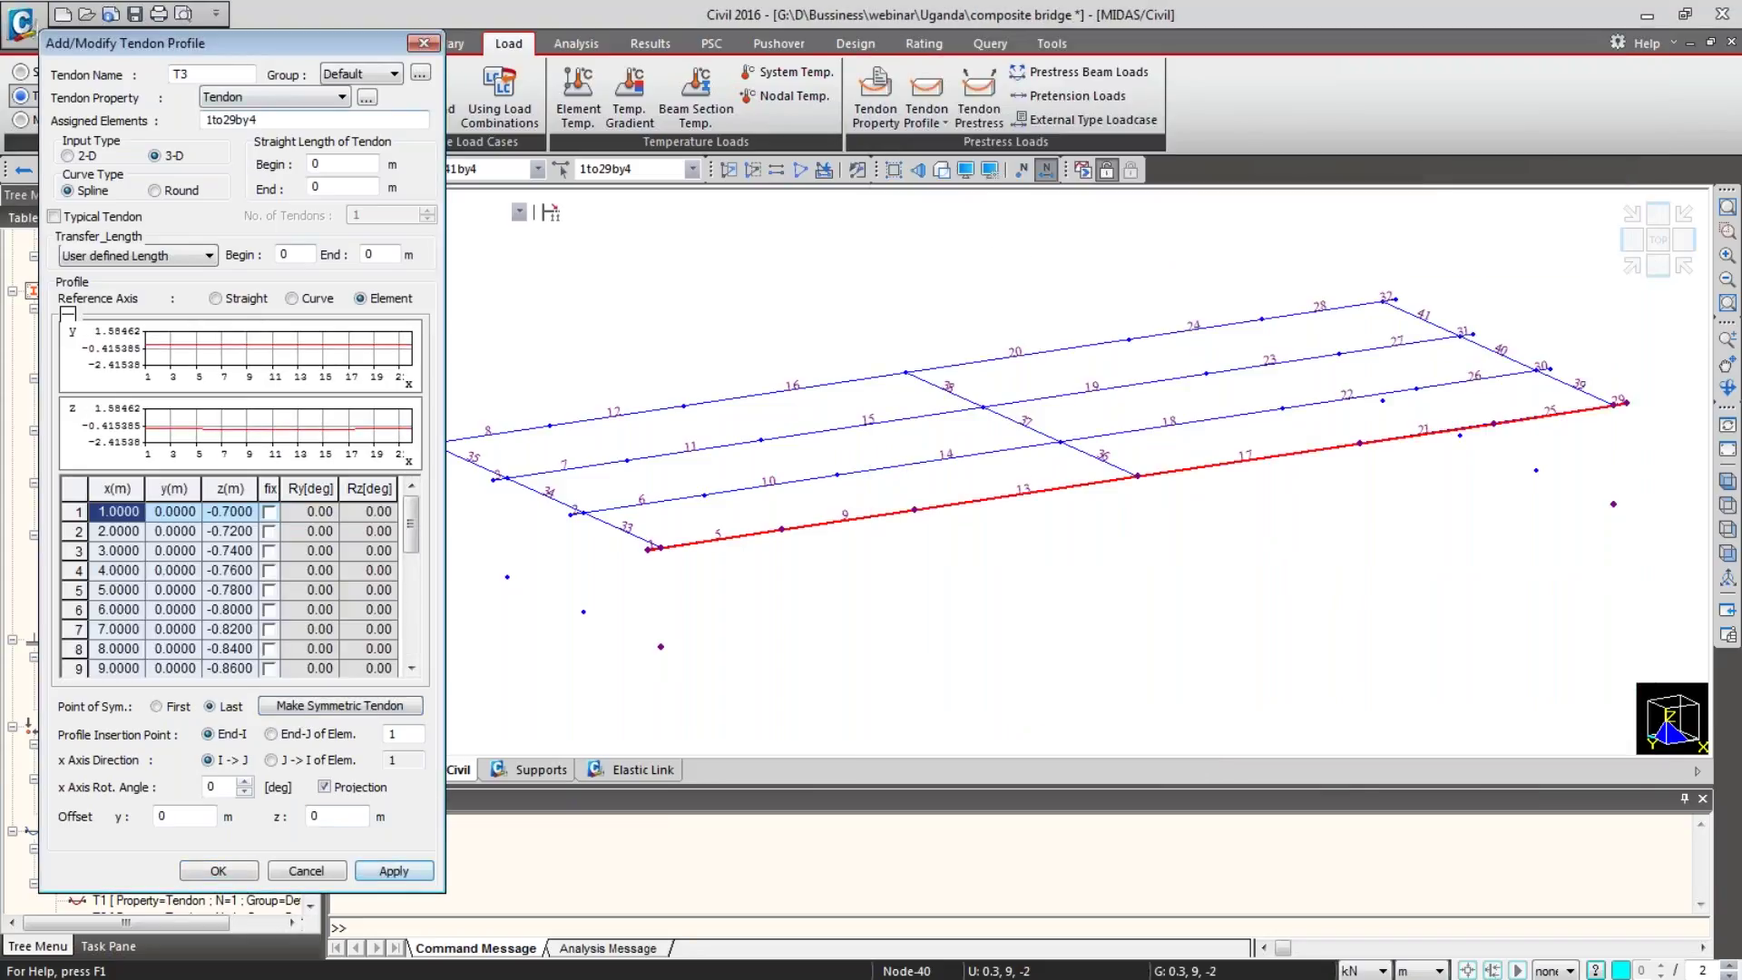
Step: Change the tendon name to T4 for the next profile and empty its coordinate table
{"action": "left_click", "coordinate": [216, 72]}
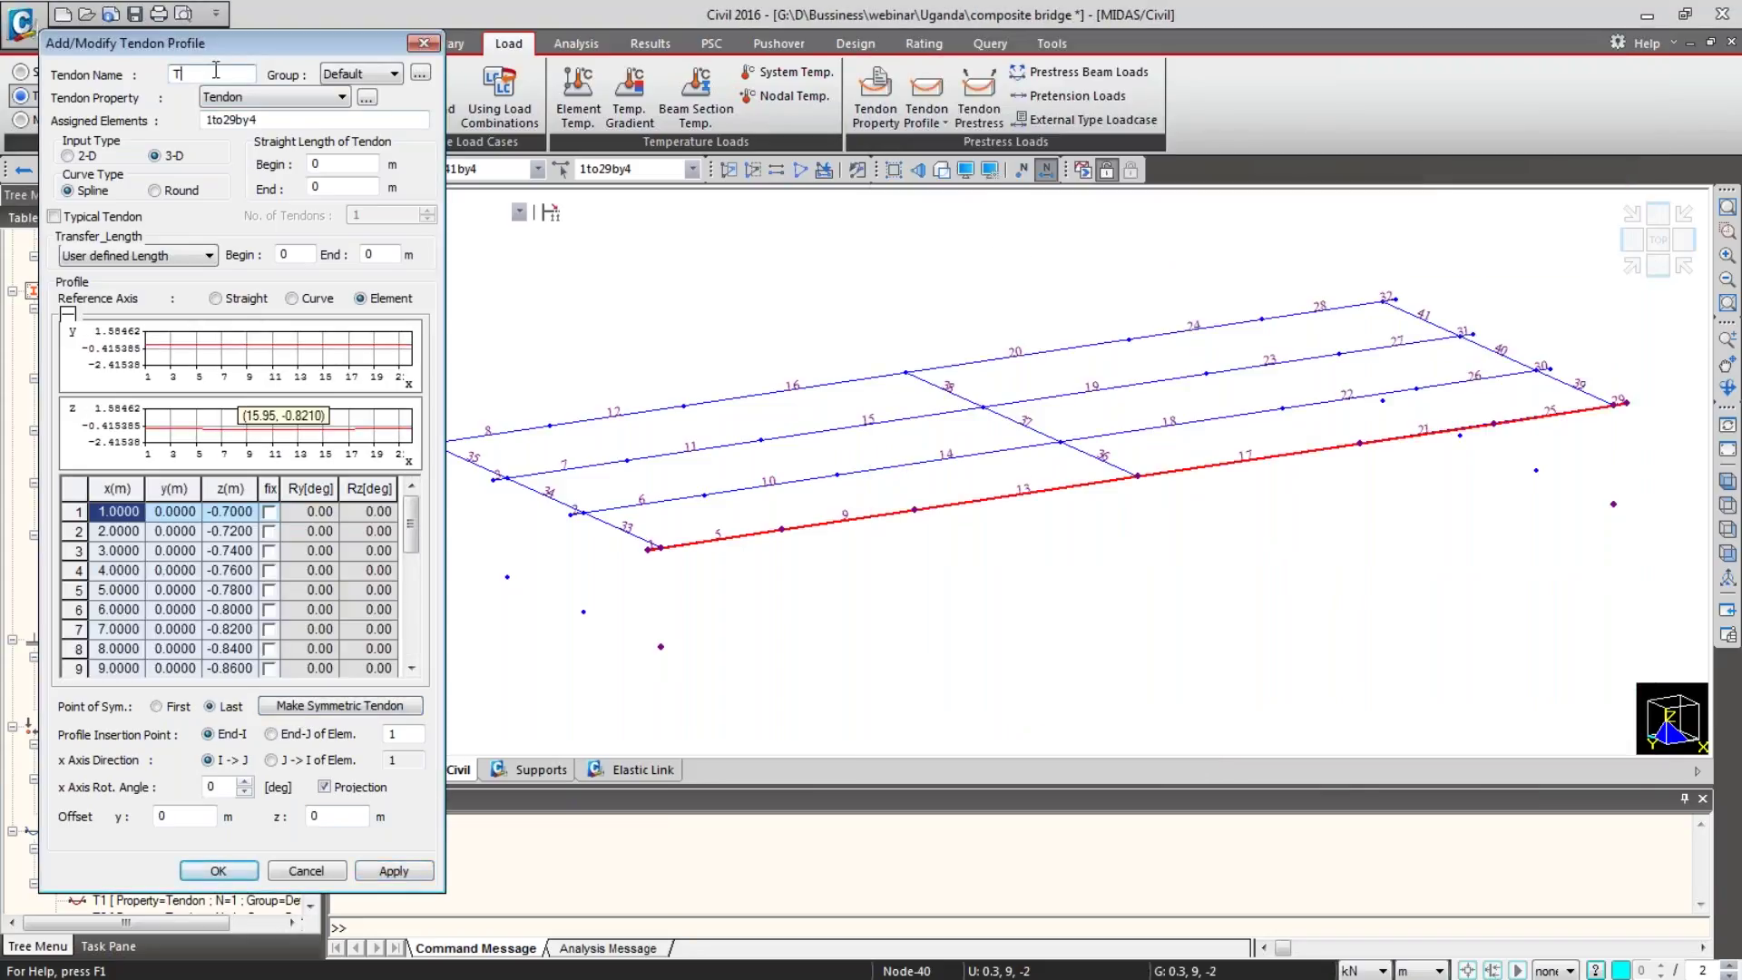
{"action": "type", "text": "4"}
{"action": "left_click", "coordinate": [77, 490]}
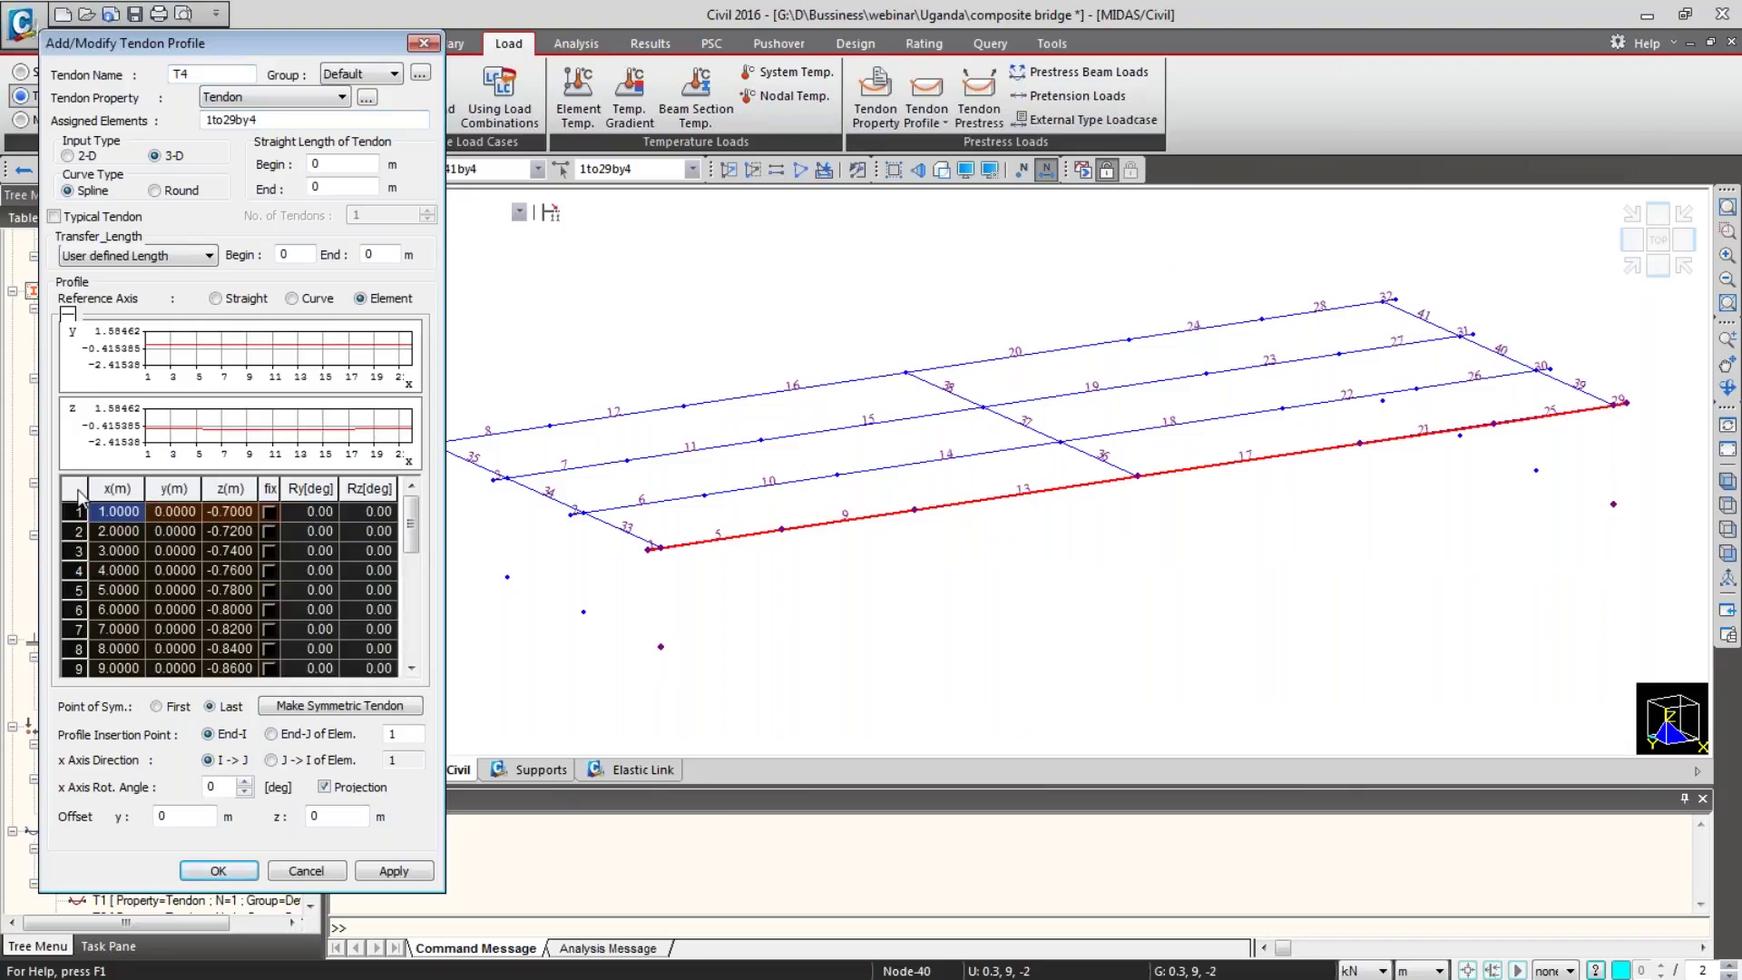
{"action": "key", "text": "Delete"}
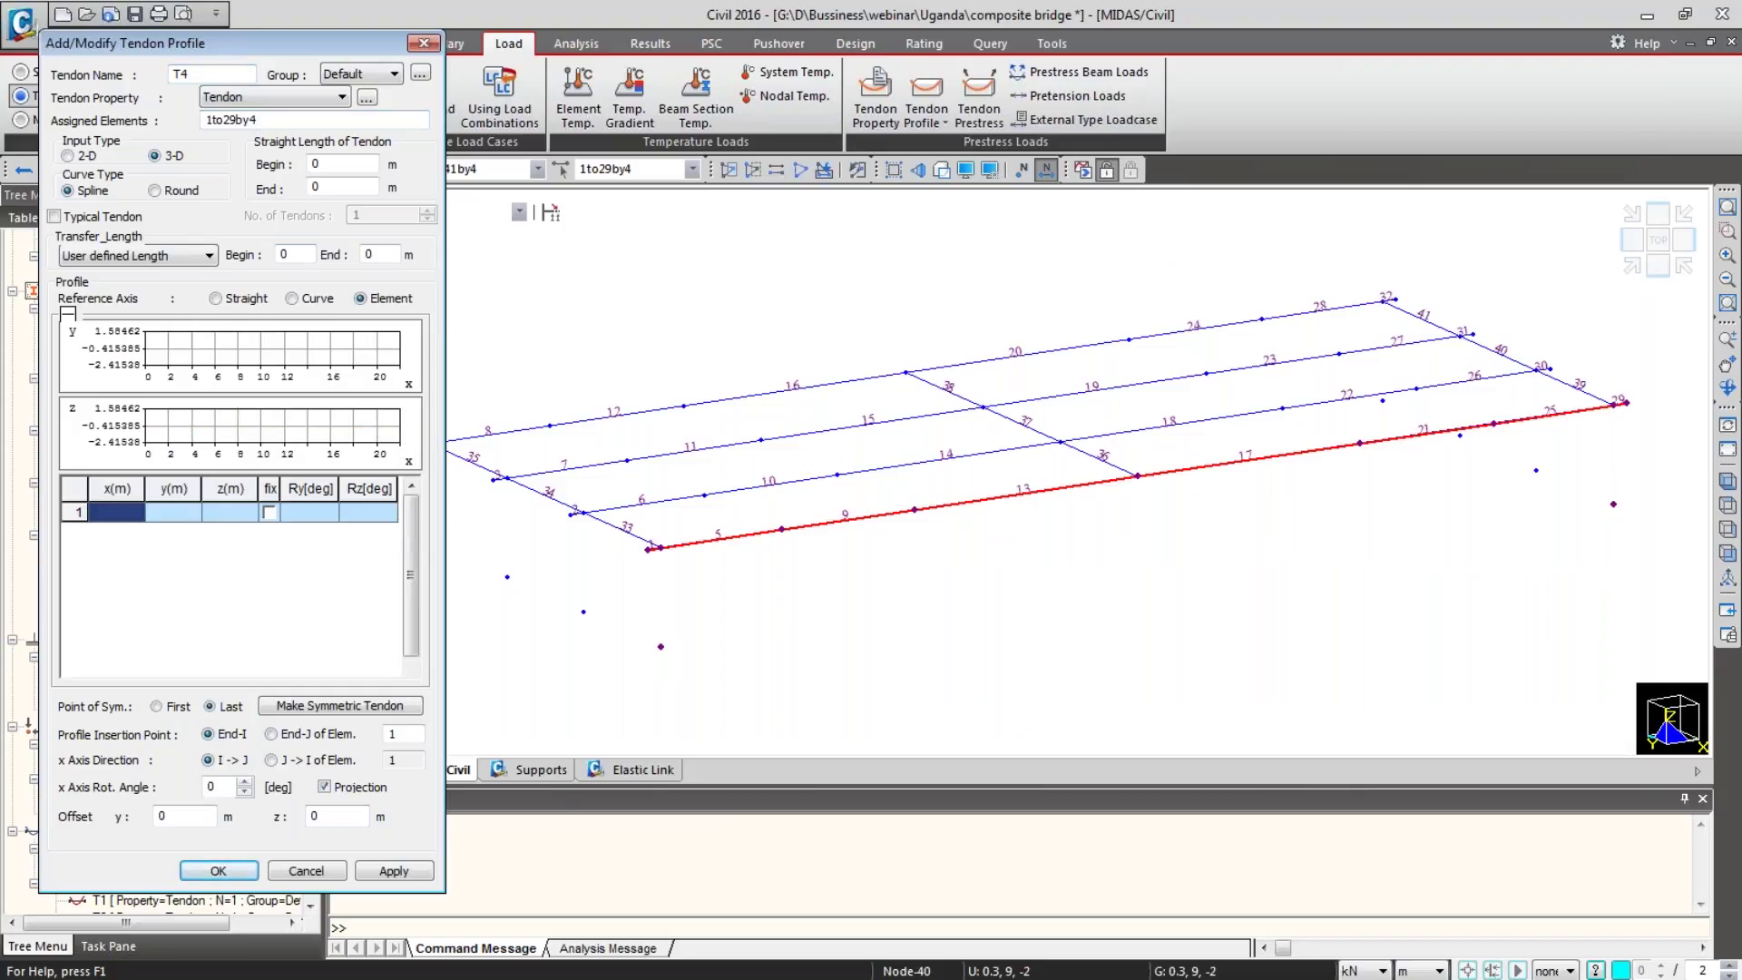
Step: Copy the cable 4 coordinates in J4:L14 of the Excel sheet
{"action": "key", "text": "alt+Tab"}
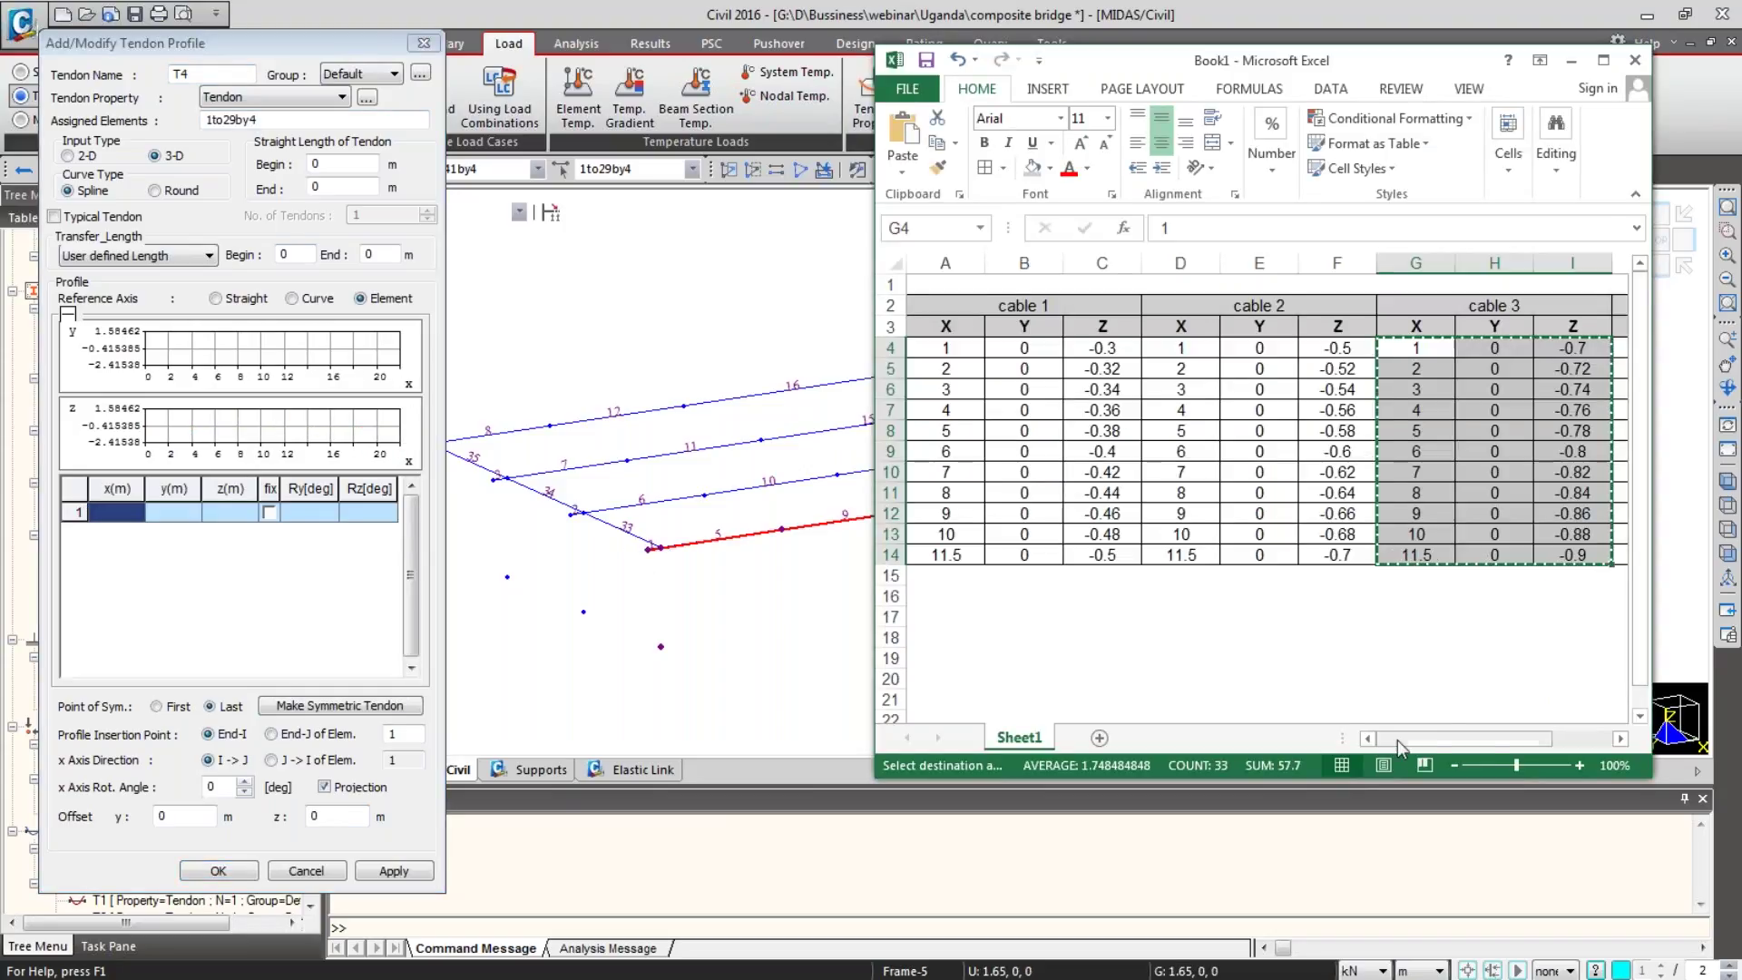
{"action": "left_click_drag", "start_coordinate": [1397, 738], "coordinate": [1486, 738]}
{"action": "left_click_drag", "start_coordinate": [1415, 348], "coordinate": [1577, 552]}
{"action": "key", "text": "ctrl+c"}
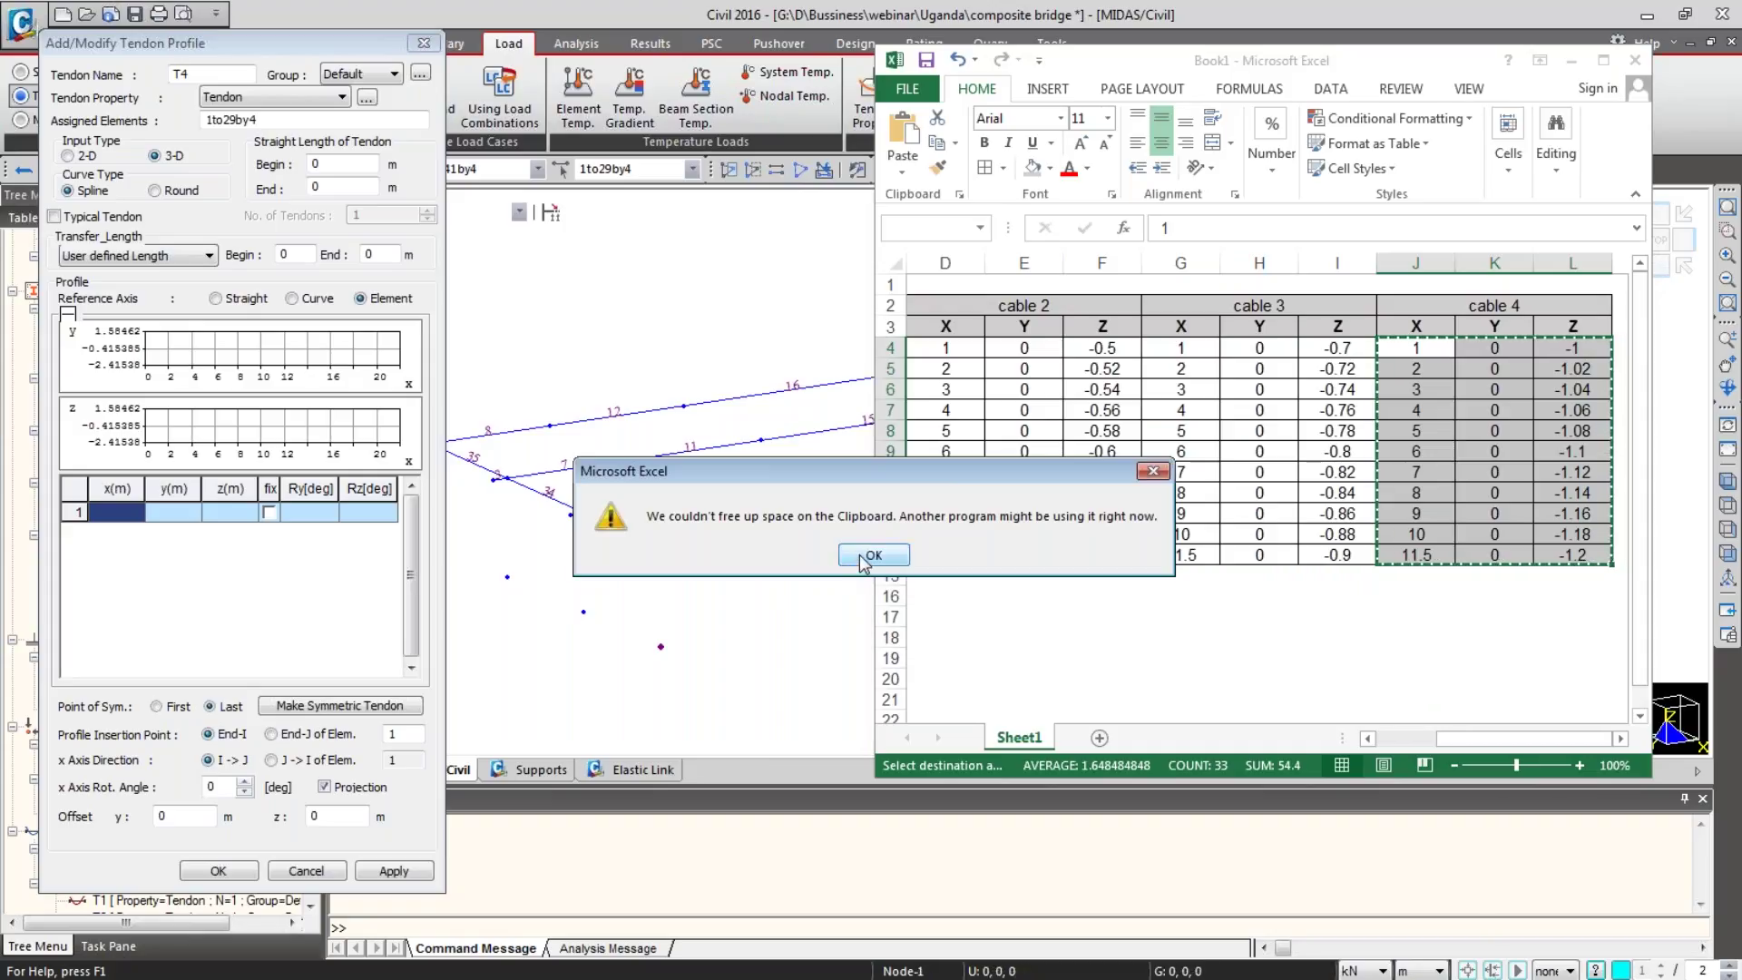
{"action": "left_click", "coordinate": [858, 555]}
{"action": "left_click", "coordinate": [118, 515]}
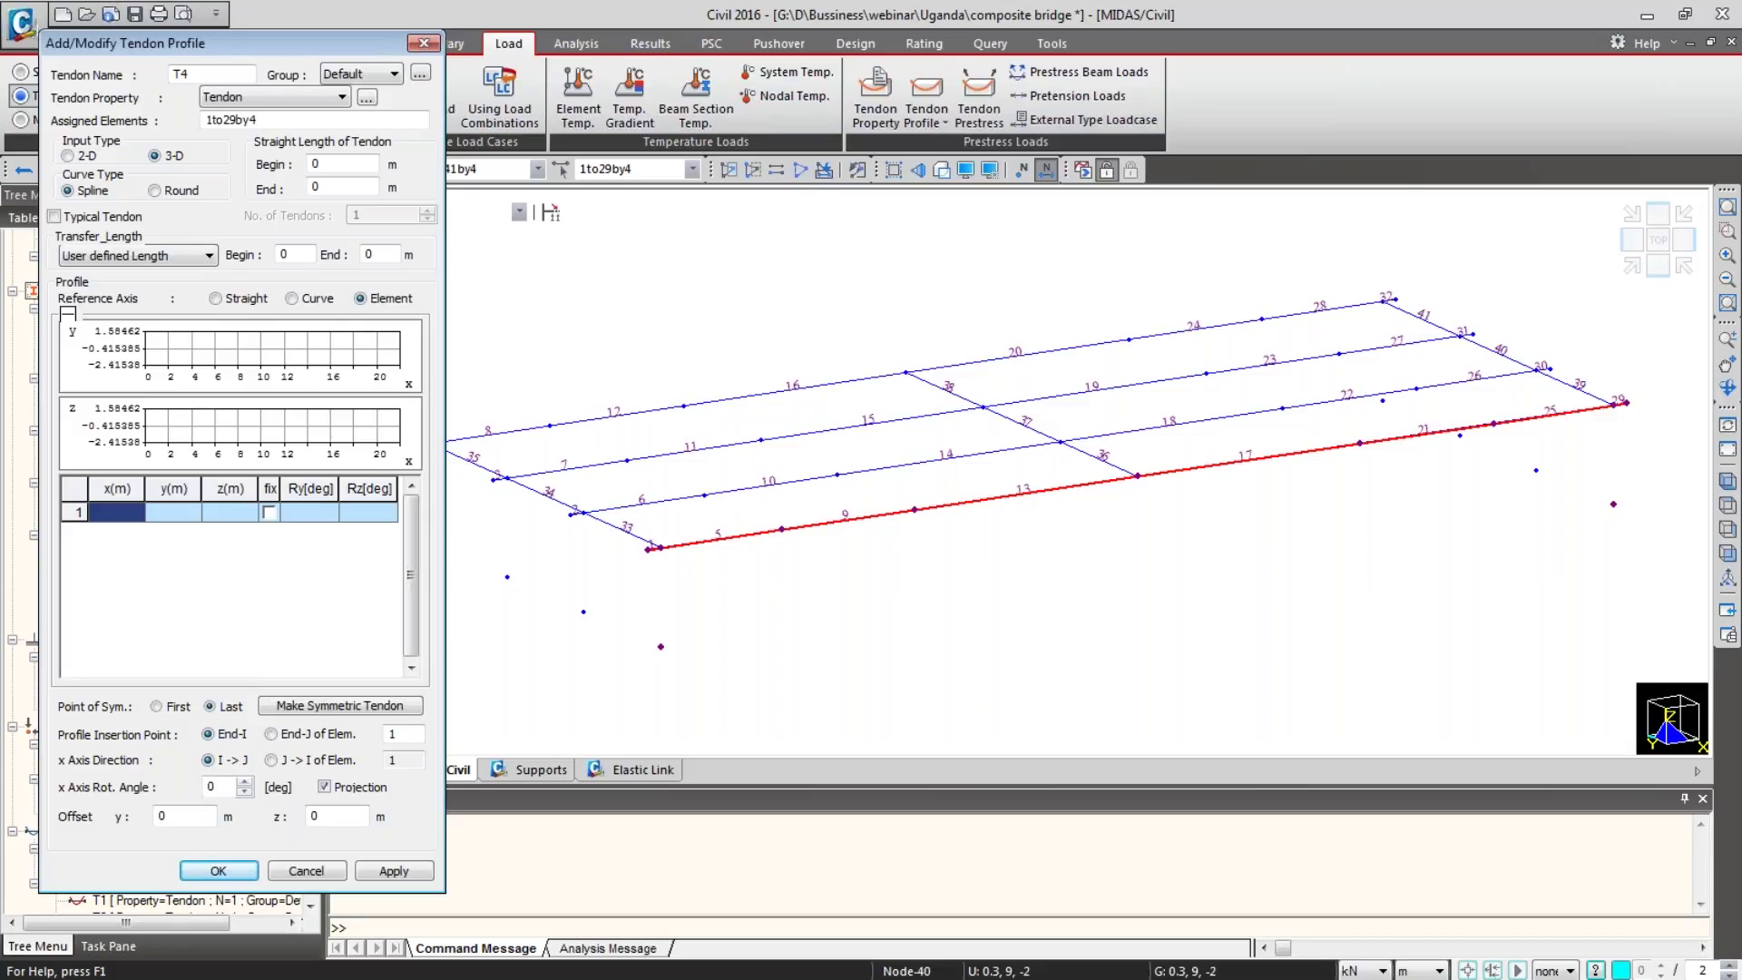
{"action": "key", "text": "alt+Tab"}
{"action": "key", "text": "ctrl+c"}
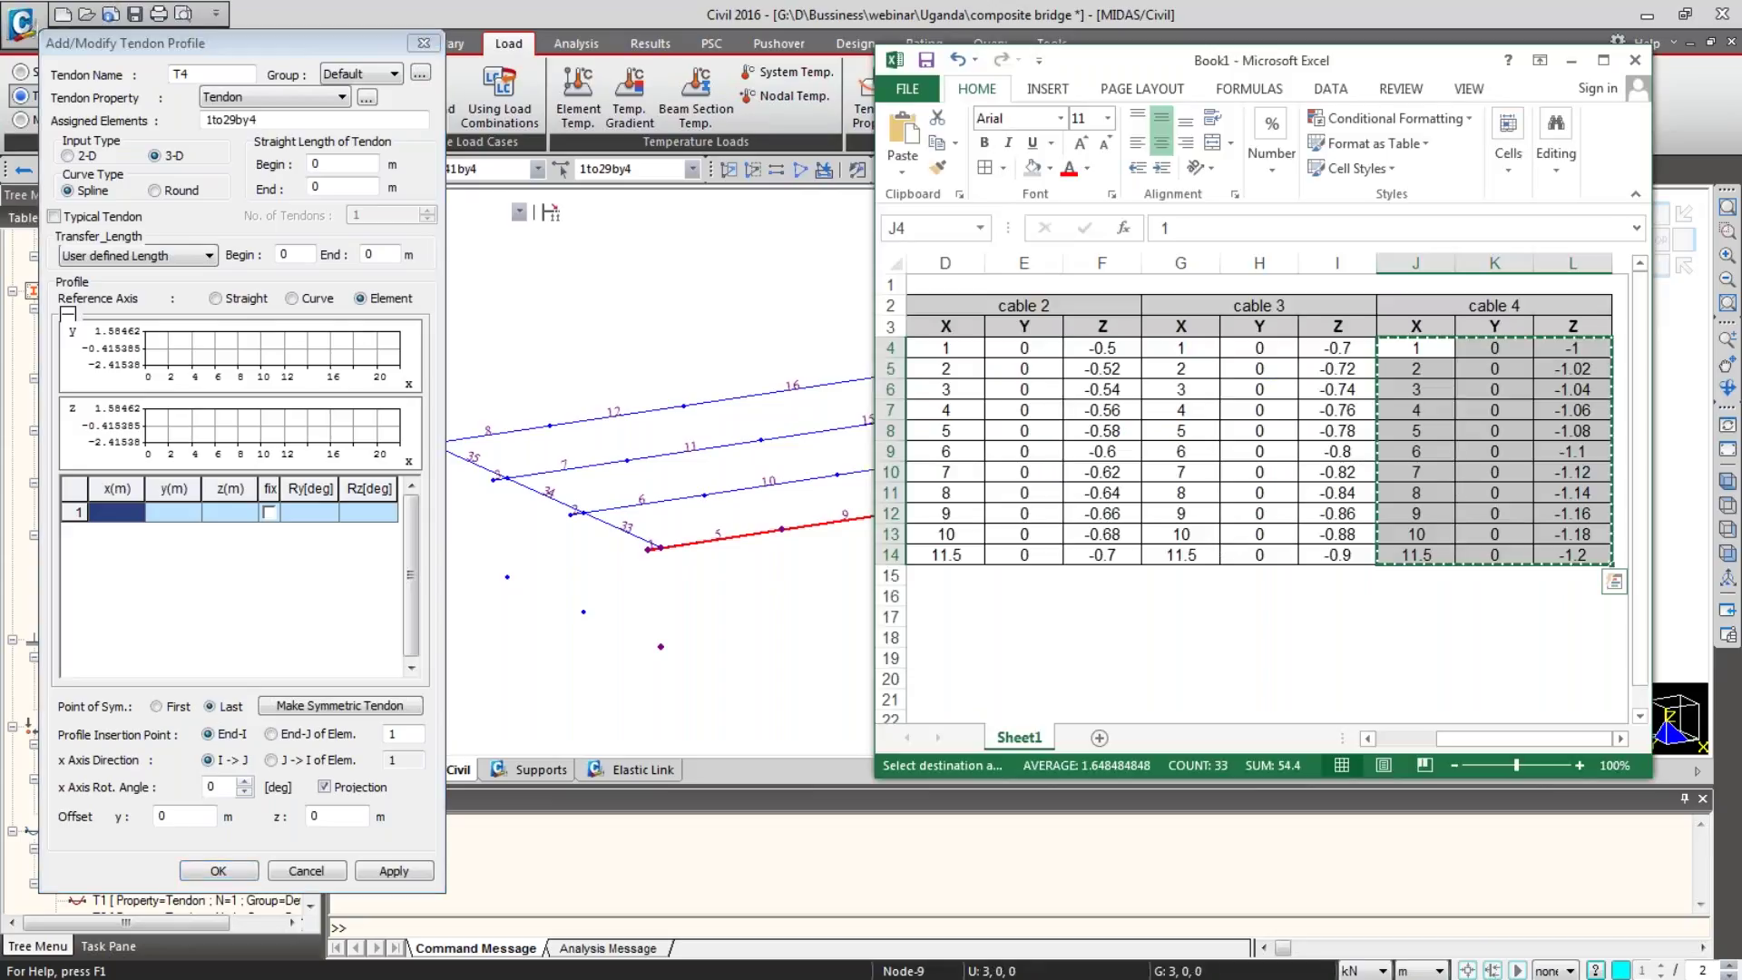
Step: Paste the cable 4 coordinates into T4's profile table, apply it as a symmetric tendon and close the tendon profile list
{"action": "left_click", "coordinate": [133, 514]}
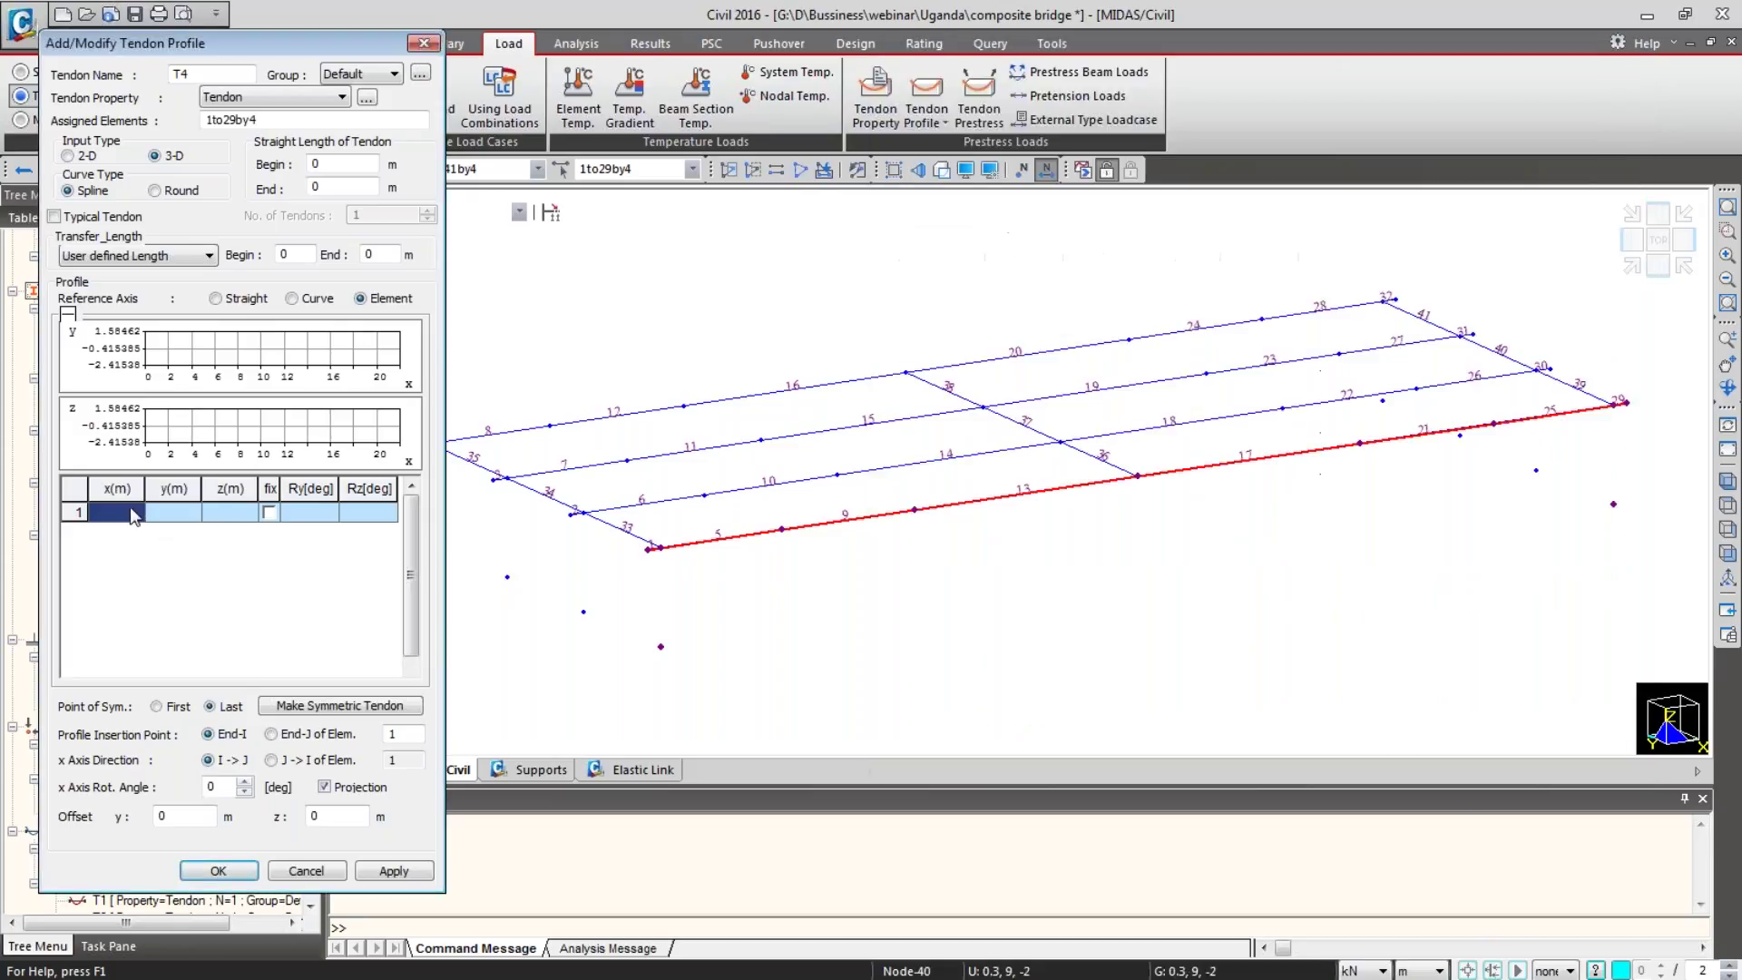
{"action": "key", "text": "ctrl+v"}
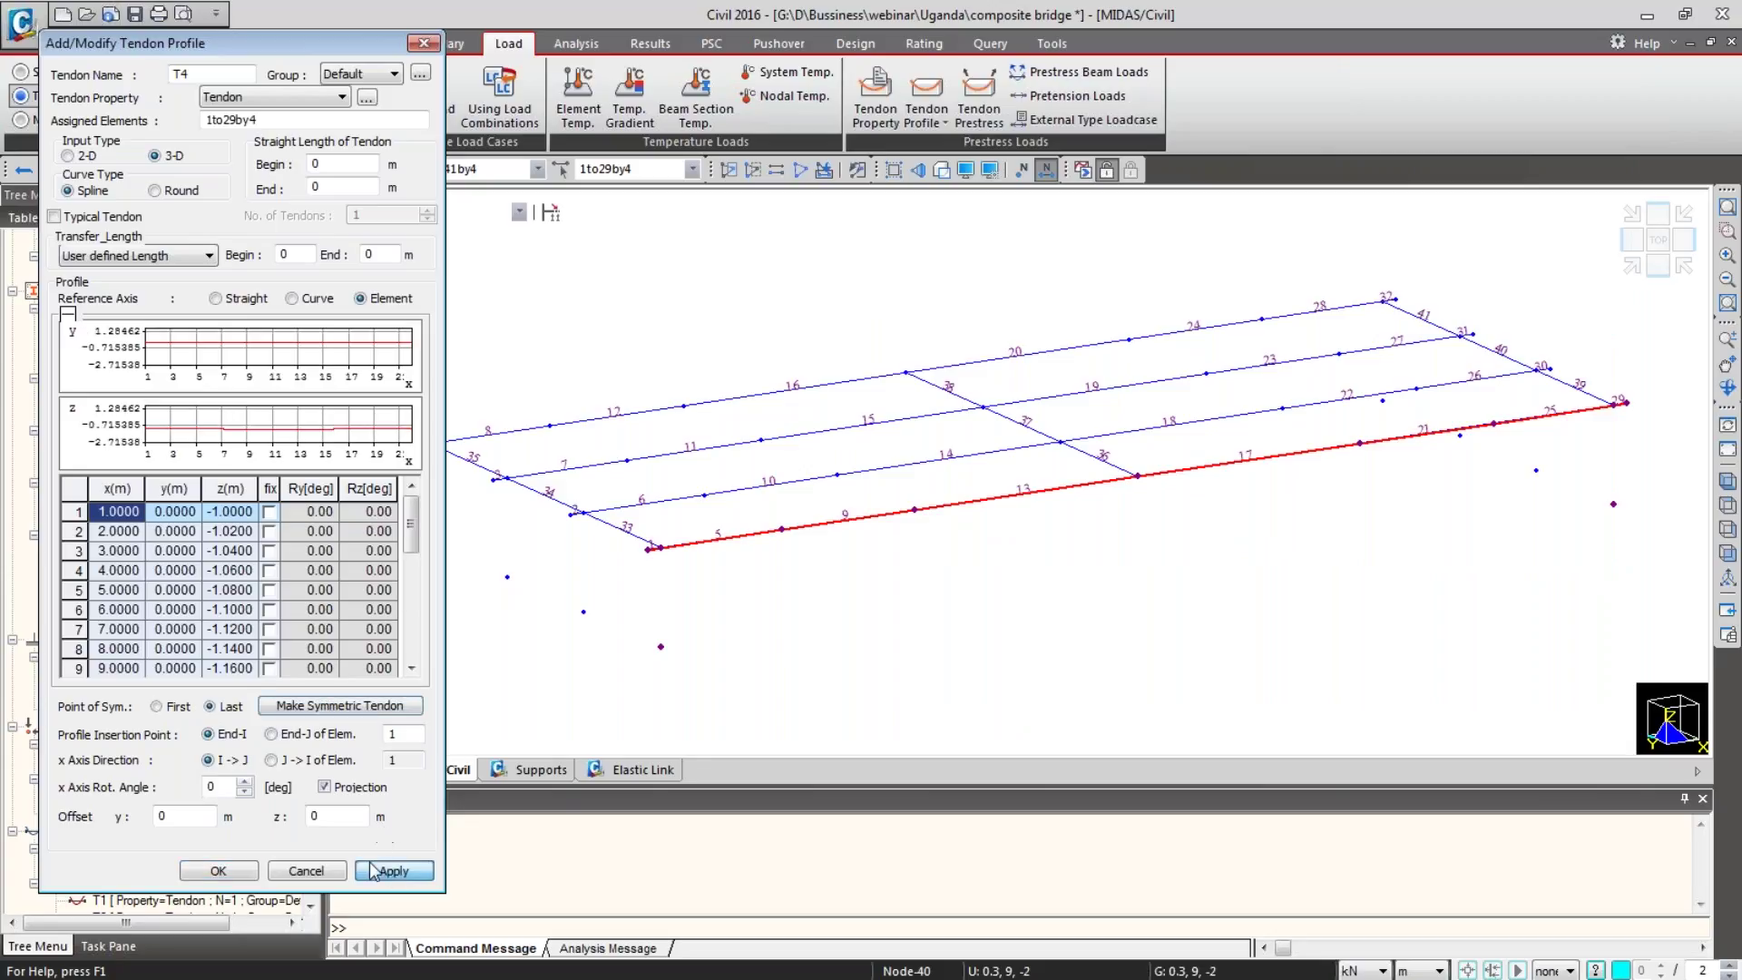
{"action": "left_click", "coordinate": [313, 869]}
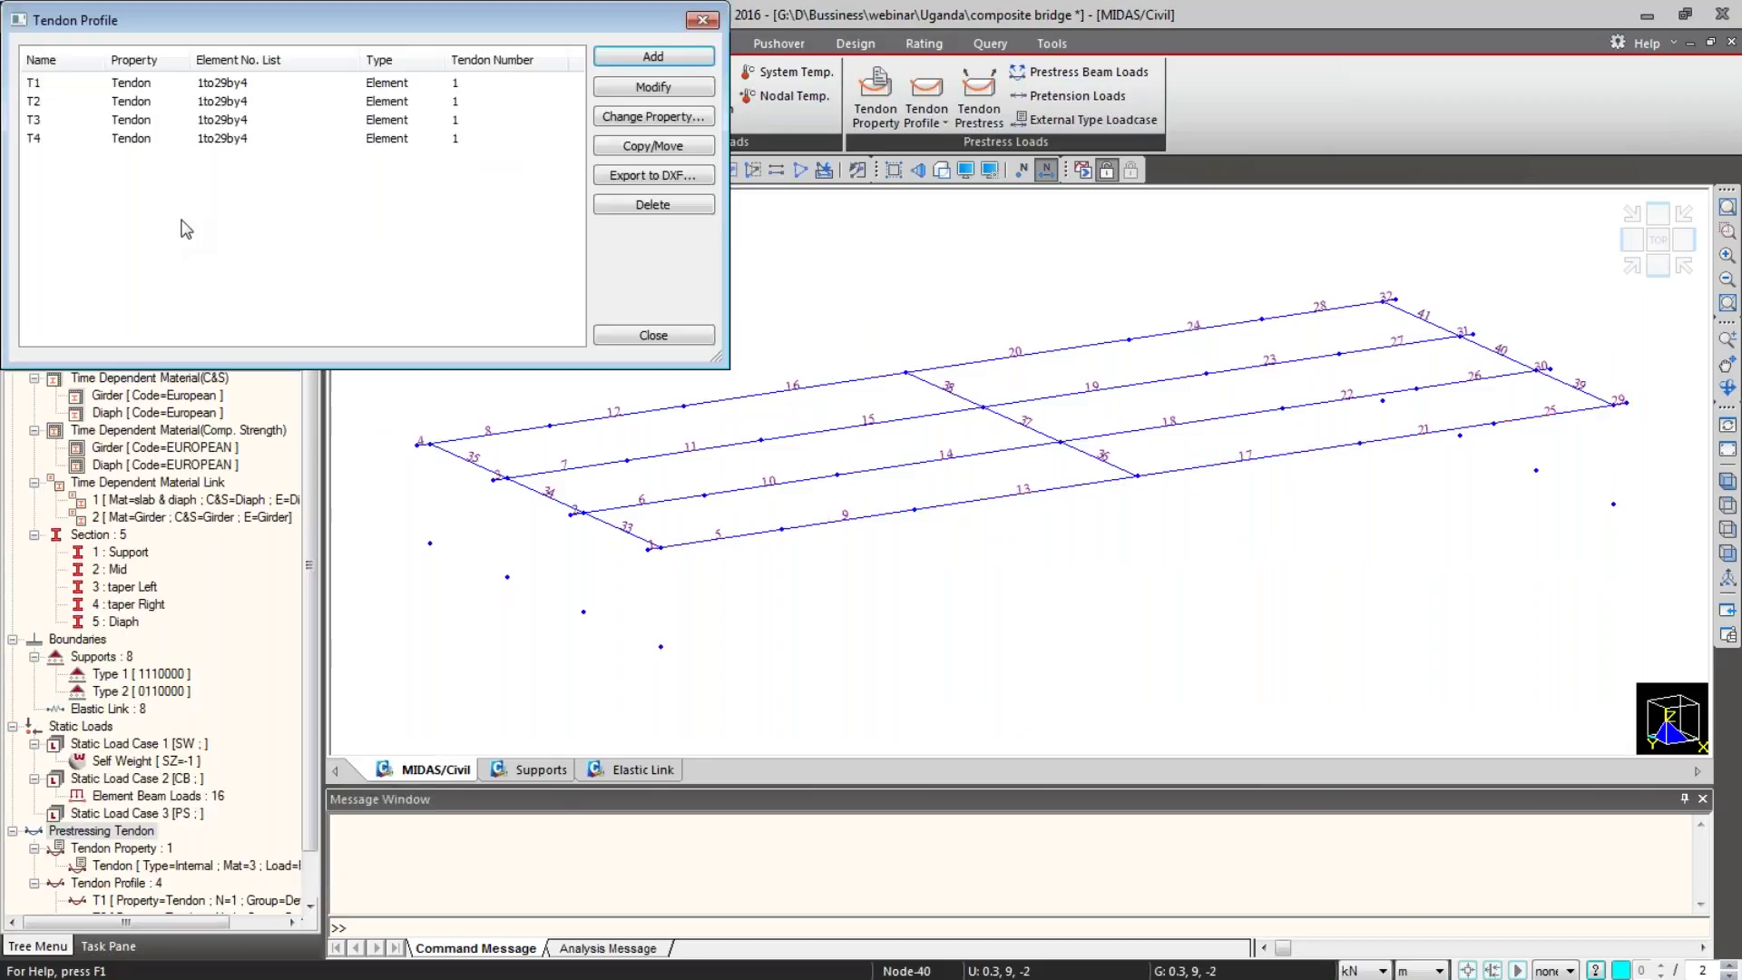
{"action": "left_click", "coordinate": [613, 334]}
Step: Display all tendon profiles in the model and check them against the girders in the hidden-surface view
{"action": "left_click", "coordinate": [151, 885]}
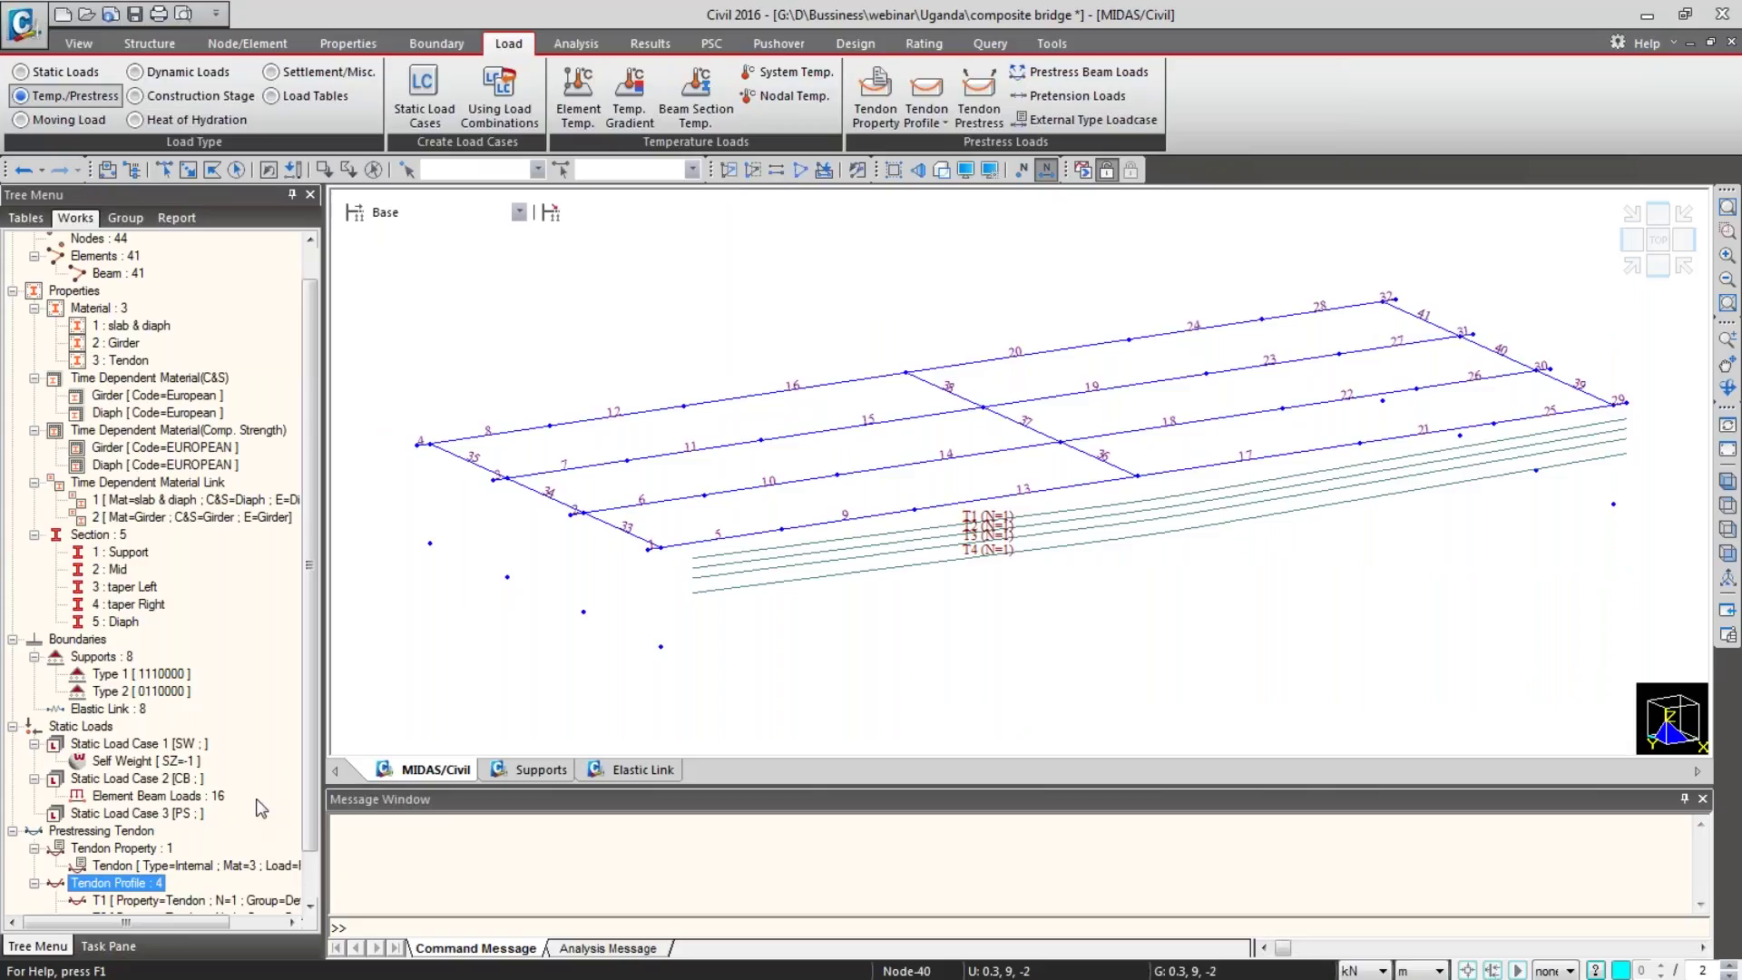
{"action": "left_click", "coordinate": [942, 170]}
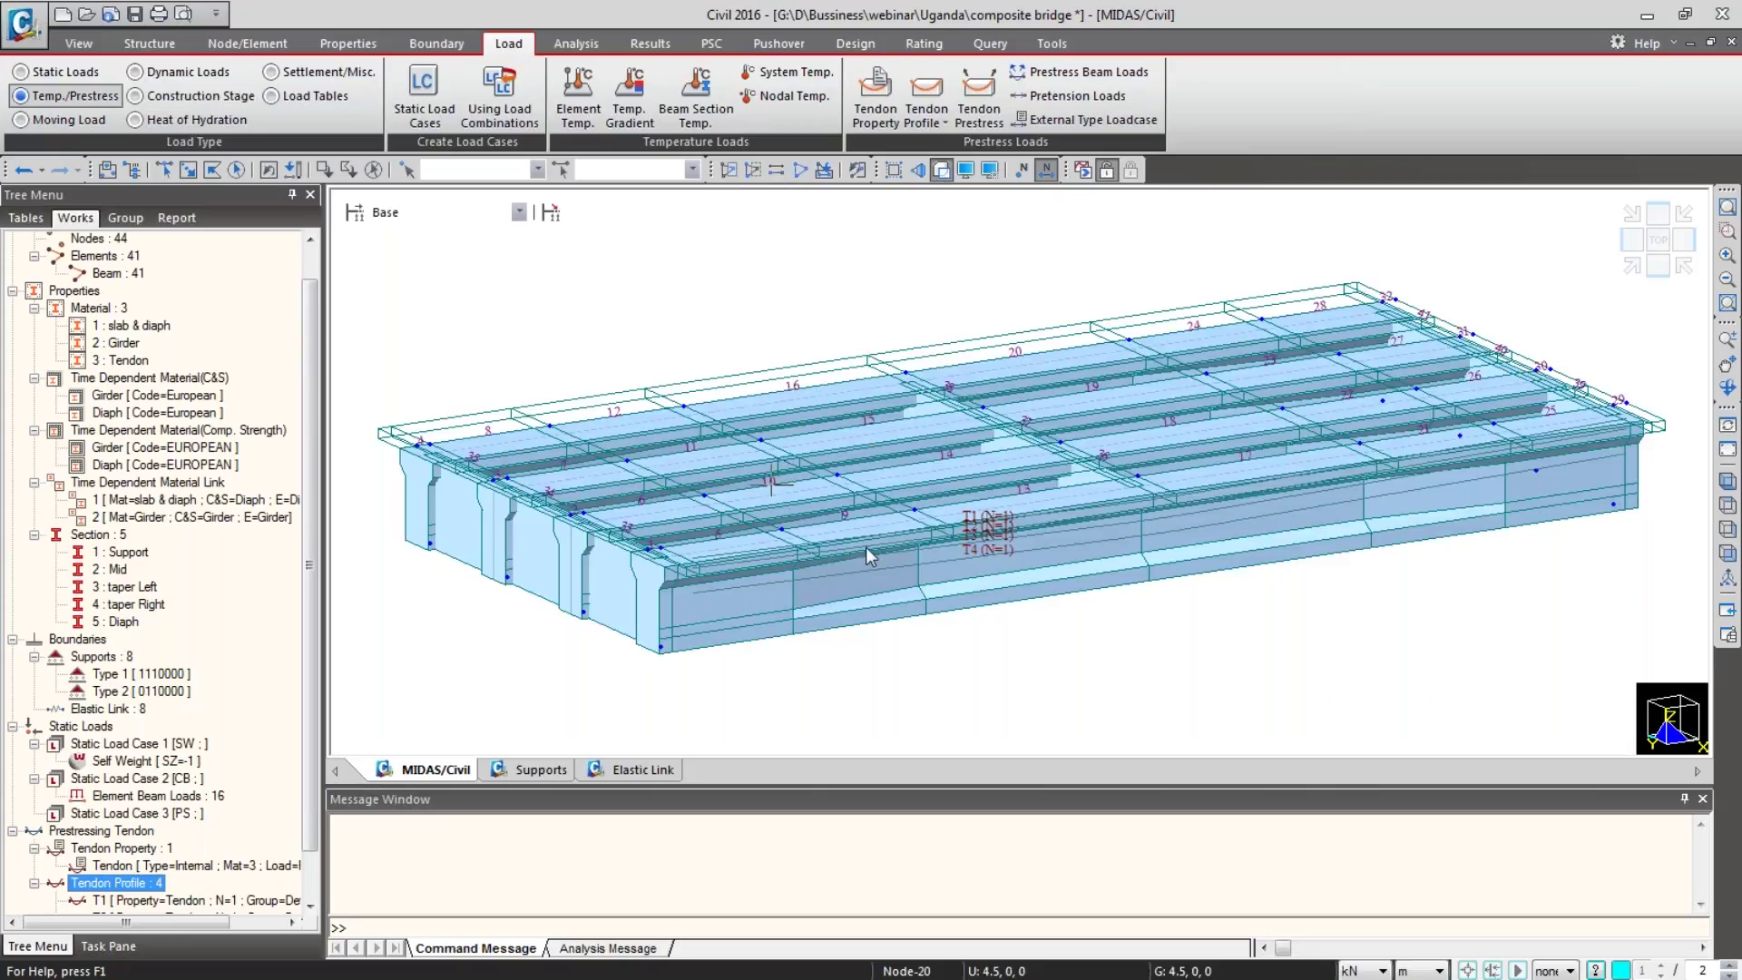
{"action": "left_click", "coordinate": [942, 170]}
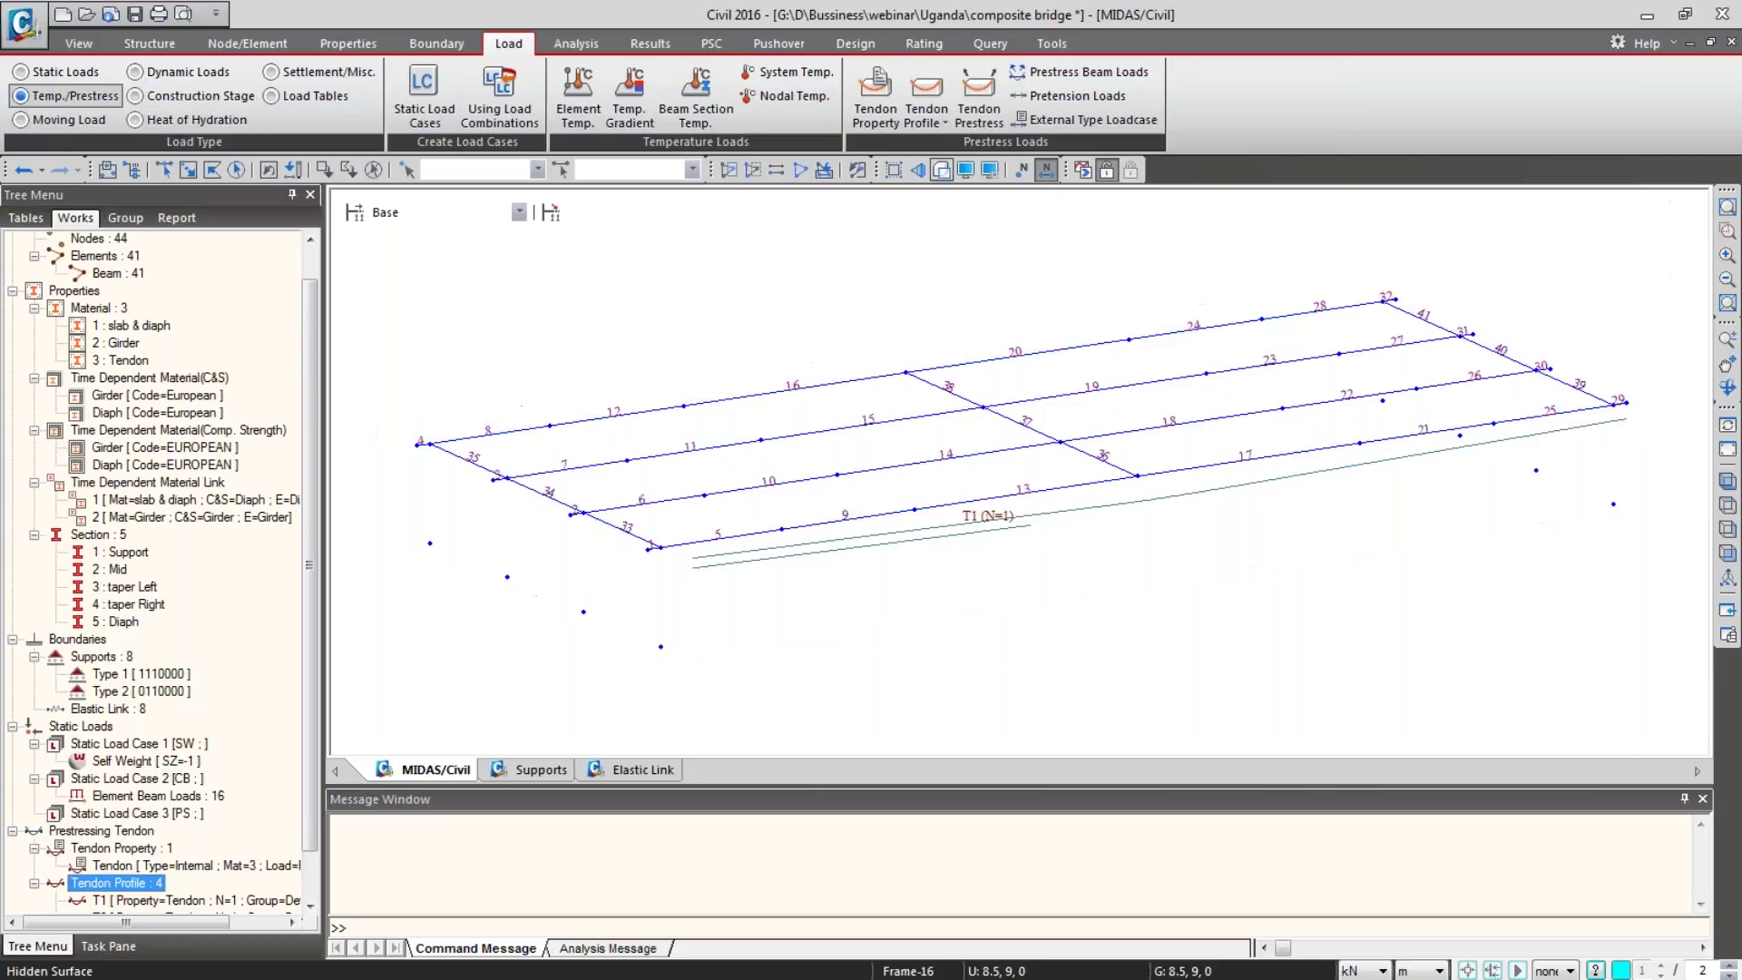
Step: Copy tendon profiles T1 to T4 by an equal distance of 0,3,0 m with auto-adjustment of tendon length
{"action": "left_click", "coordinate": [927, 91]}
{"action": "left_click_drag", "start_coordinate": [229, 206], "coordinate": [61, 86]}
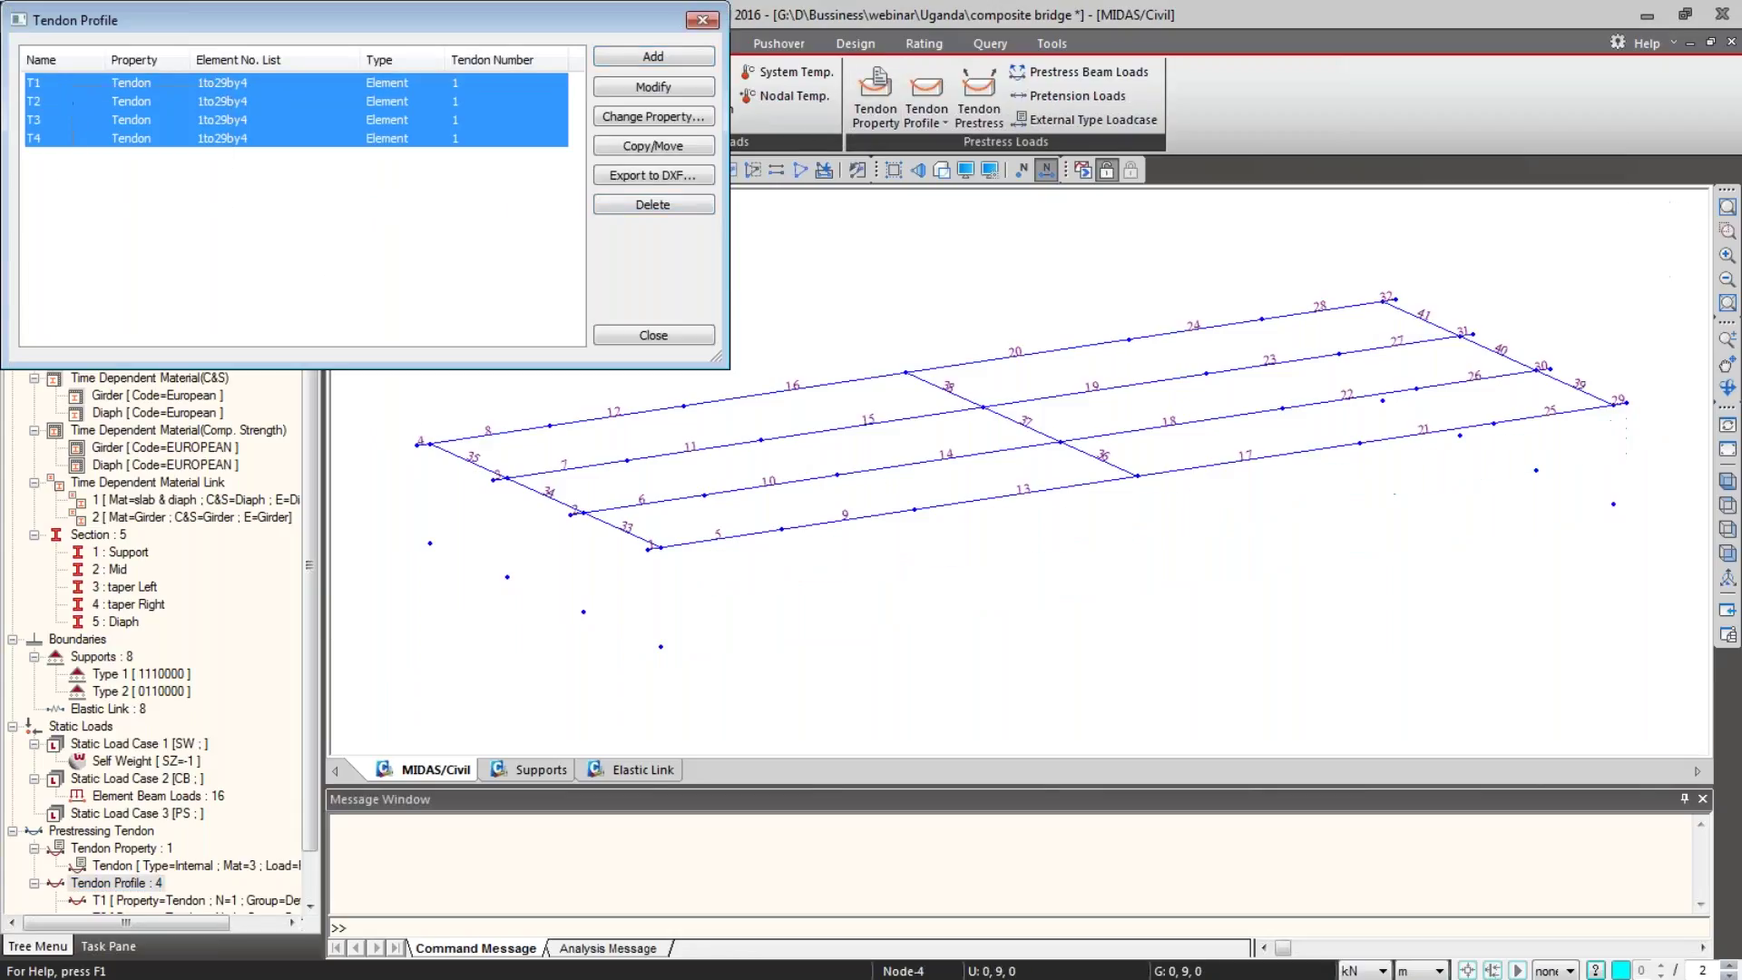
{"action": "left_click", "coordinate": [653, 146]}
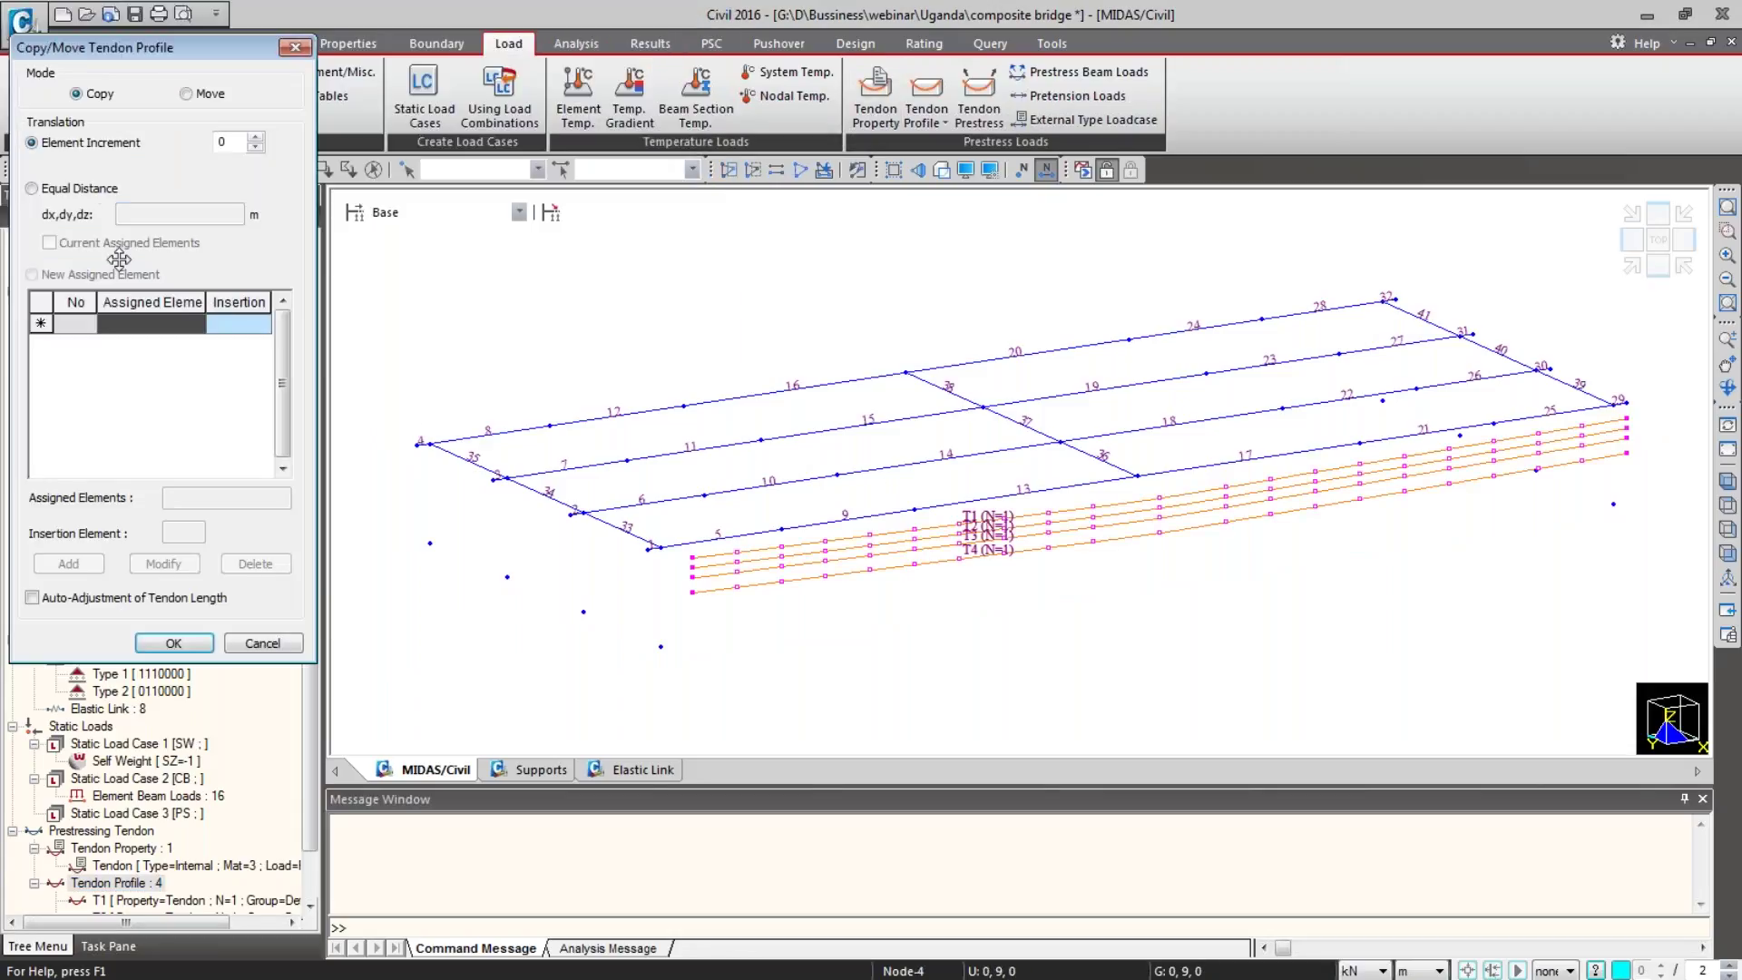
{"action": "left_click", "coordinate": [80, 188]}
{"action": "left_click", "coordinate": [137, 212]}
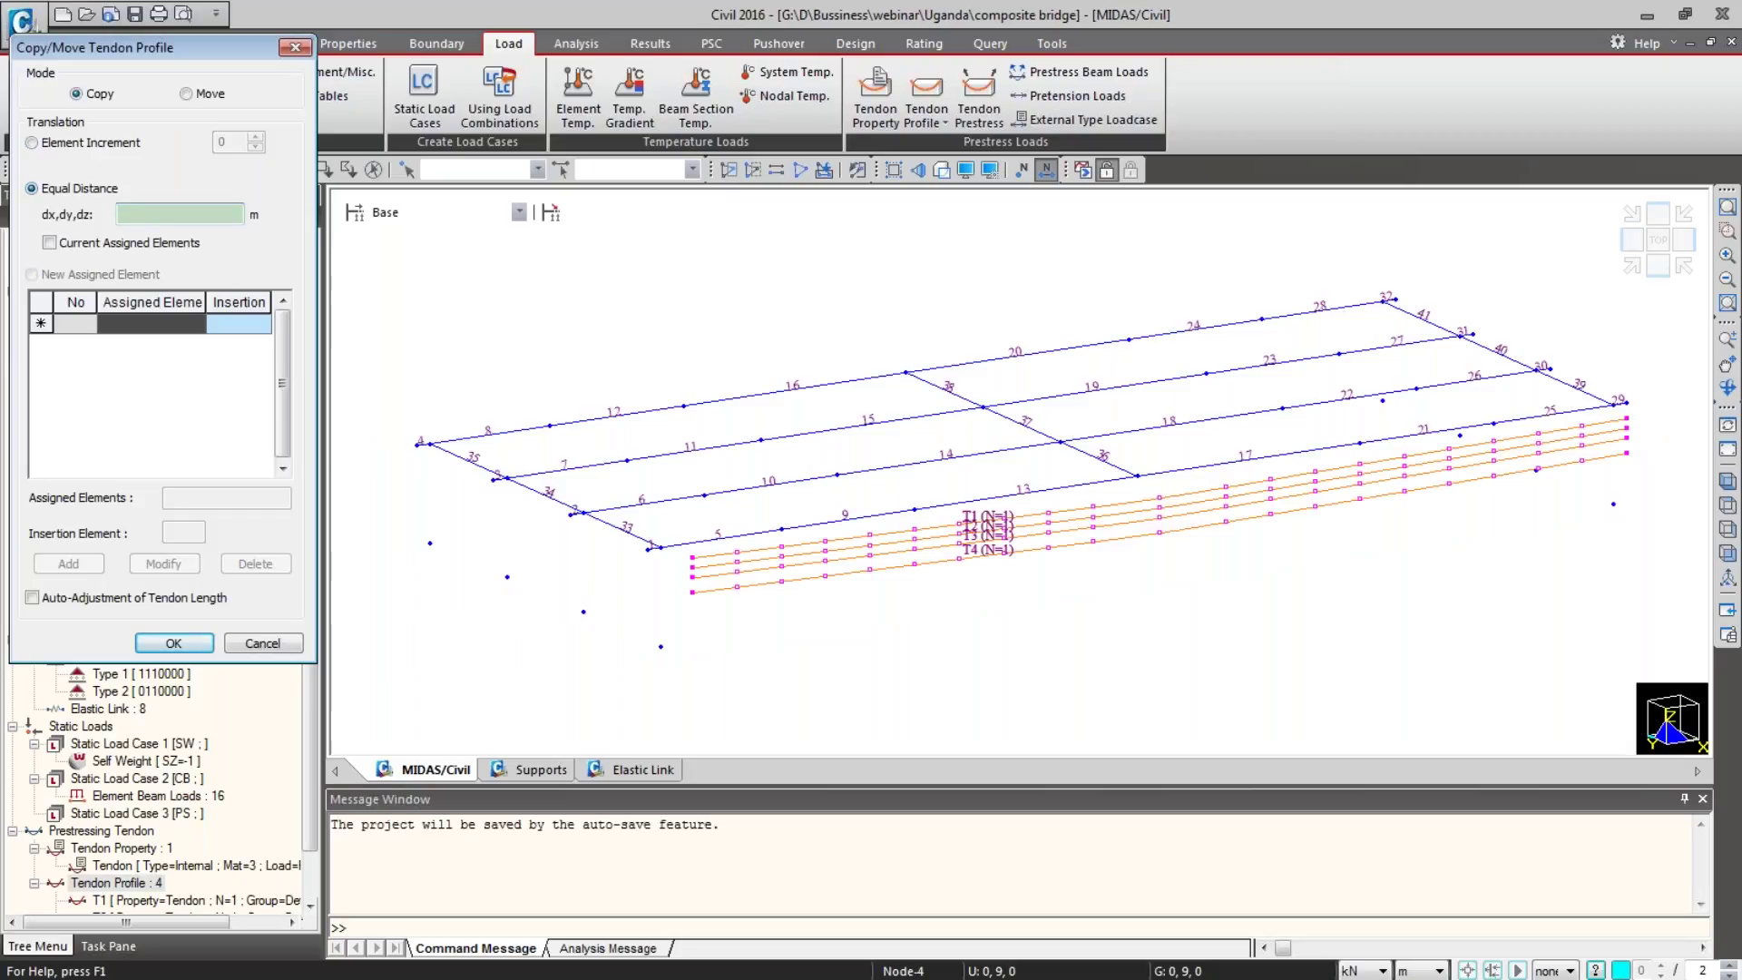
{"action": "type", "text": "0,3"}
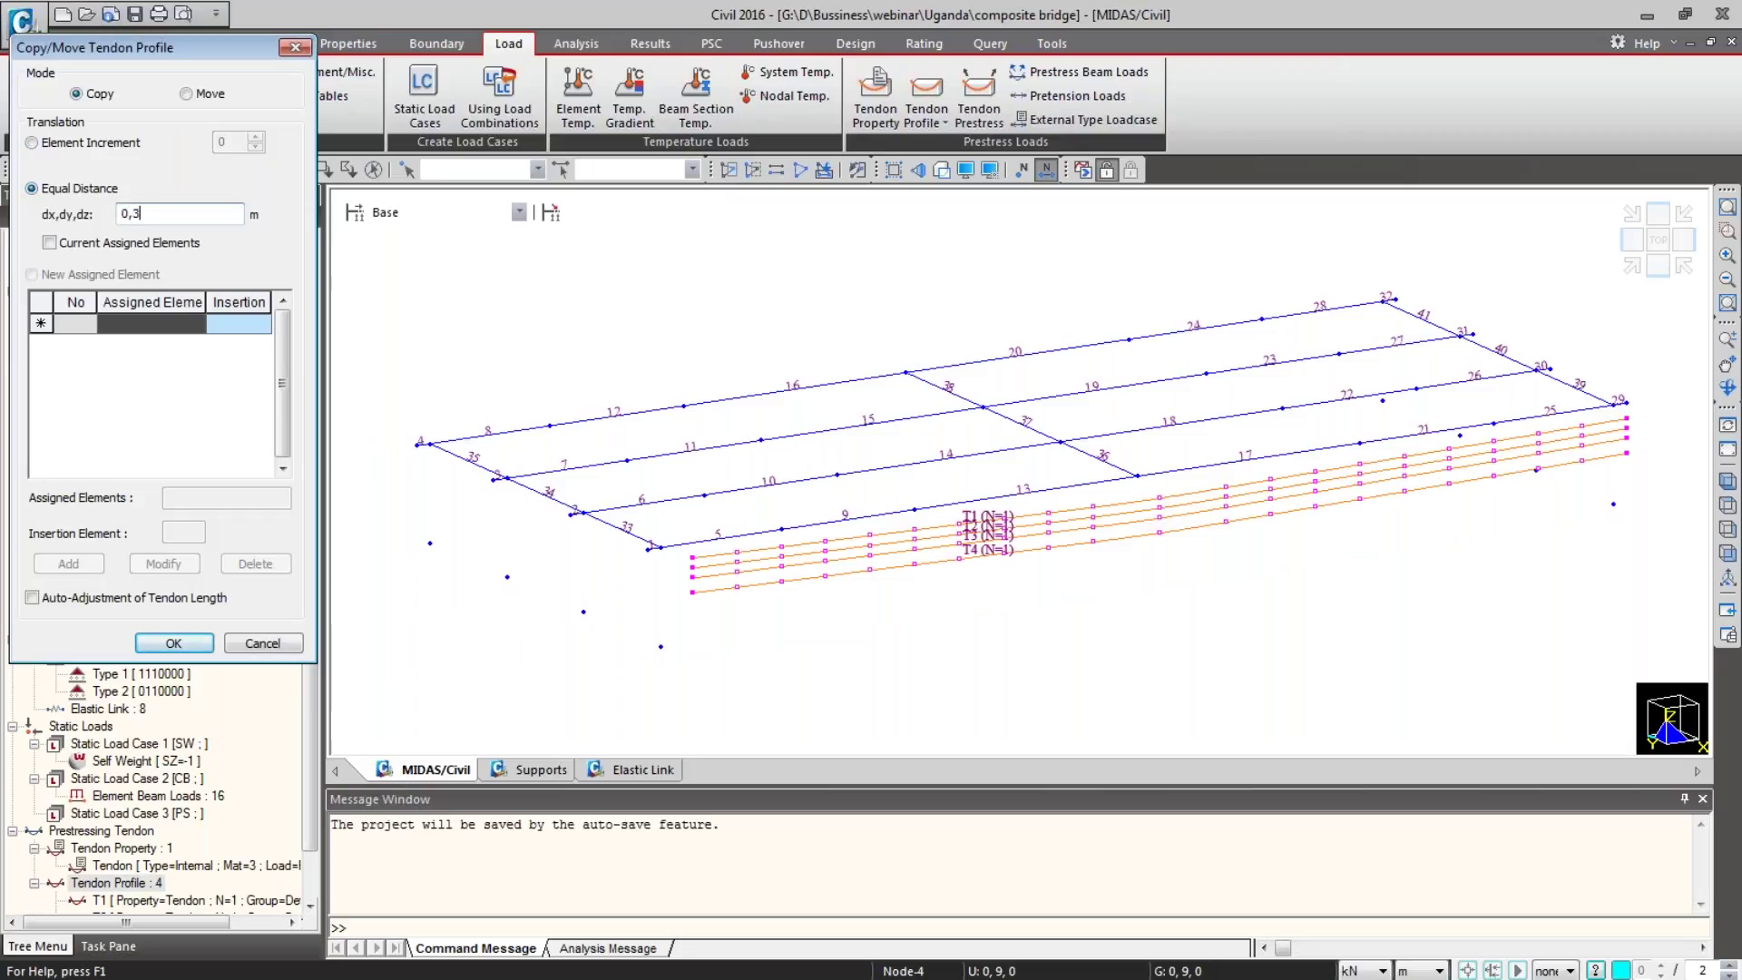
{"action": "type", "text": ",0"}
{"action": "left_click", "coordinate": [31, 597]}
{"action": "left_click", "coordinate": [174, 643]}
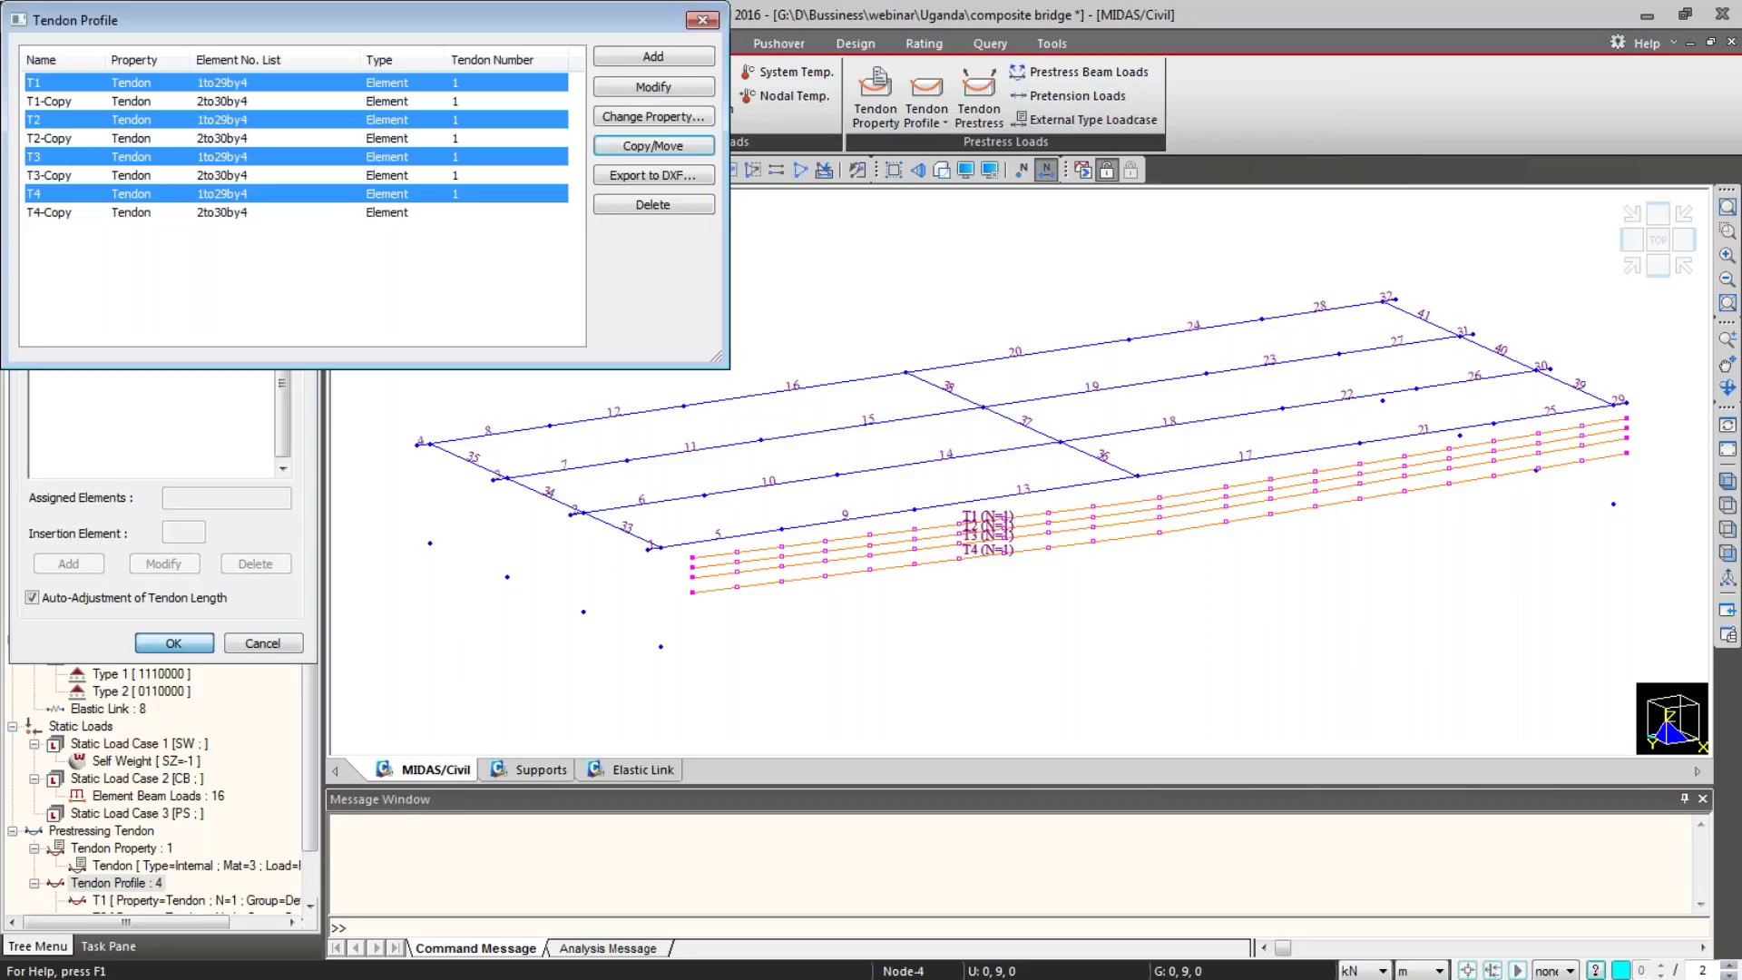
Step: Copy tendon profiles T1 to T4 by an equal distance of 0,6,0 m with auto-adjustment of tendon length
{"action": "left_click", "coordinate": [640, 148]}
{"action": "left_click", "coordinate": [110, 192]}
{"action": "left_click", "coordinate": [141, 216]}
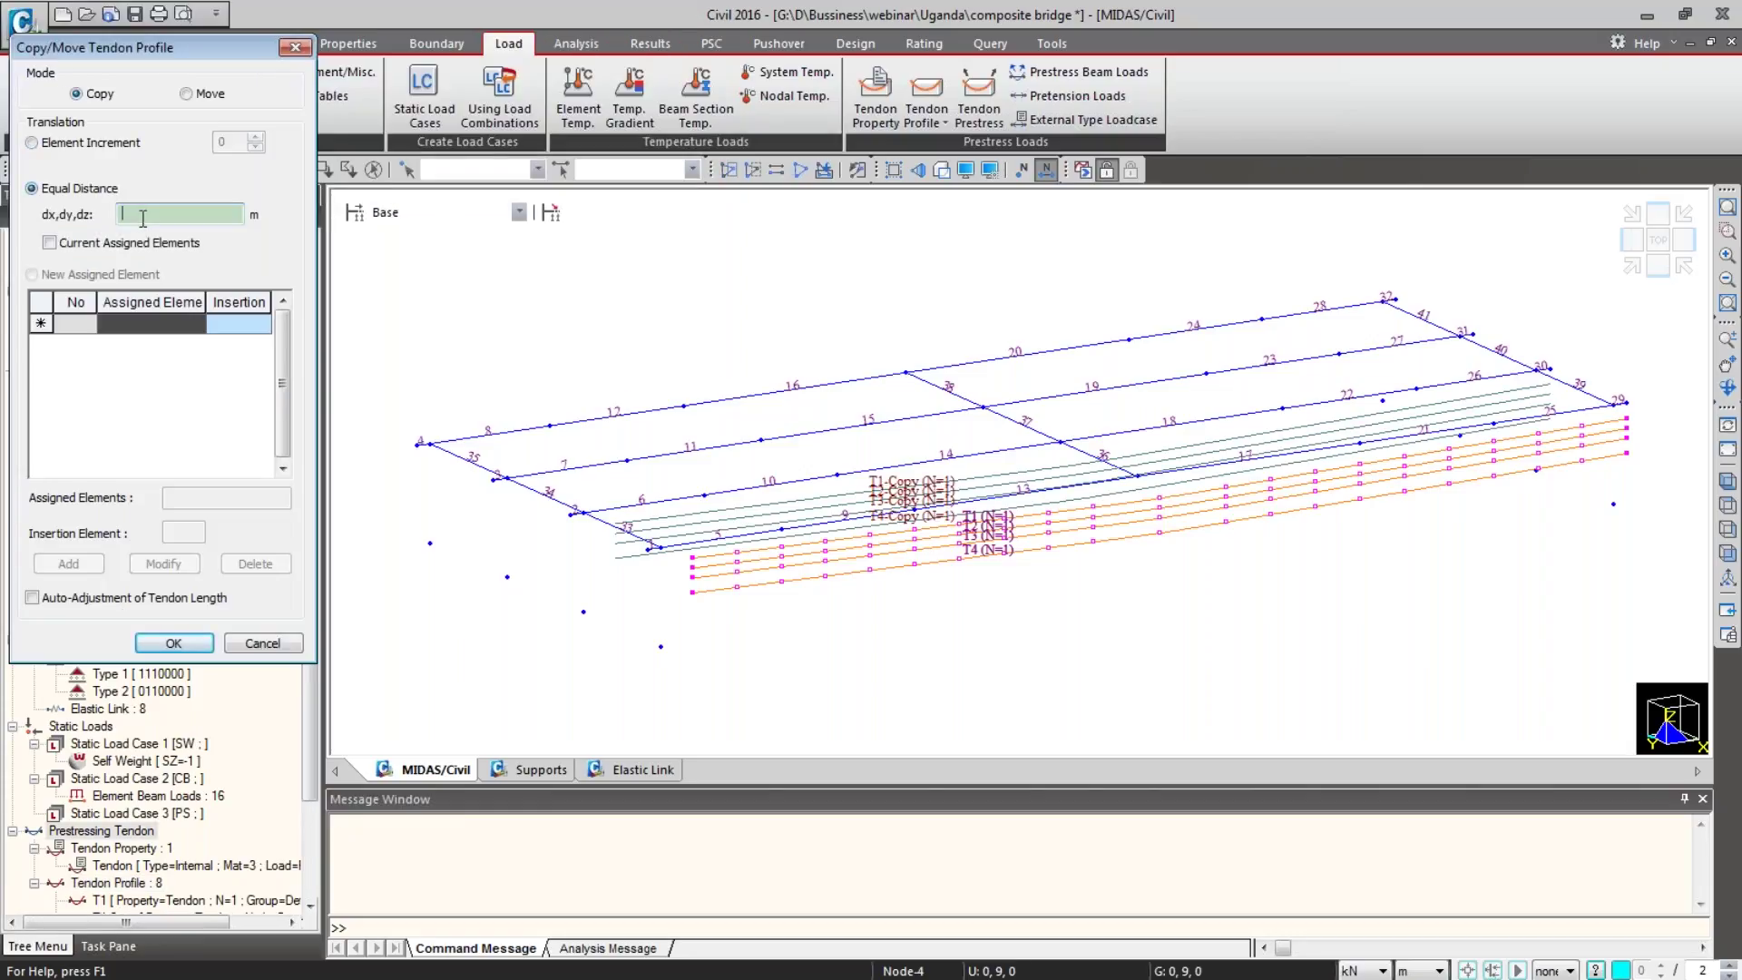
{"action": "type", "text": "0,6,"}
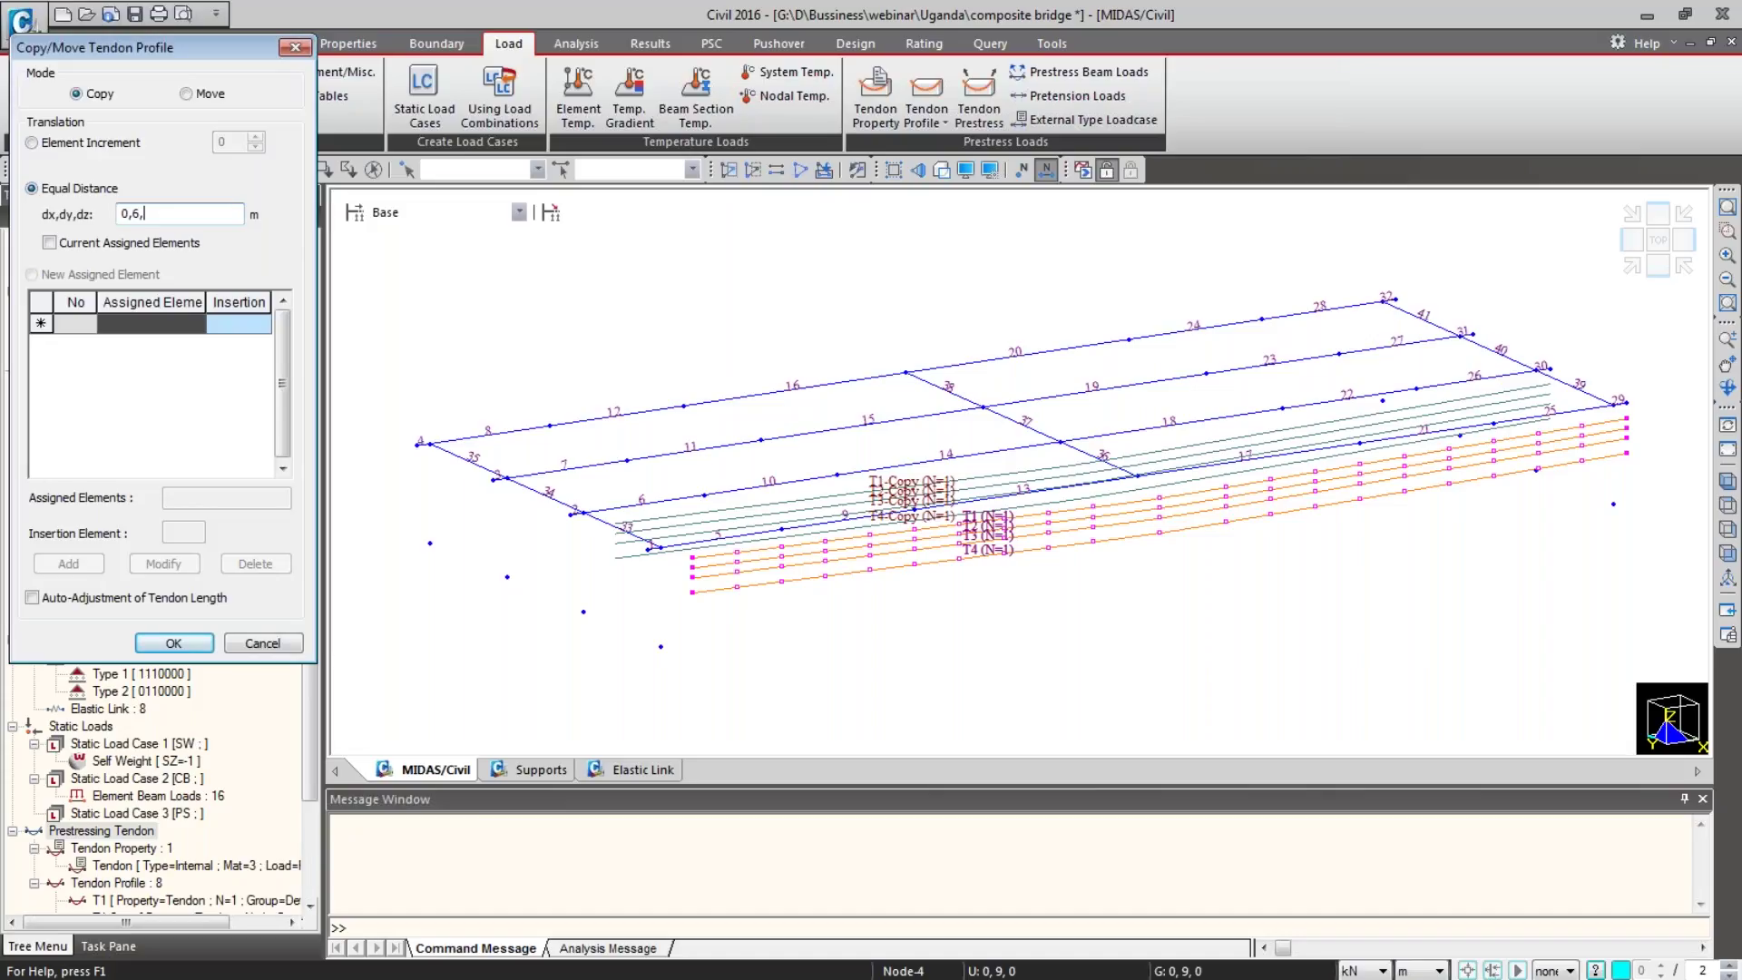
{"action": "type", "text": "0"}
{"action": "left_click", "coordinate": [188, 598]}
{"action": "left_click", "coordinate": [174, 644]}
Step: Copy tendon profiles T1 to T4 by an equal distance of 0,9,0 m and close the tendon profile list
{"action": "left_click", "coordinate": [653, 145]}
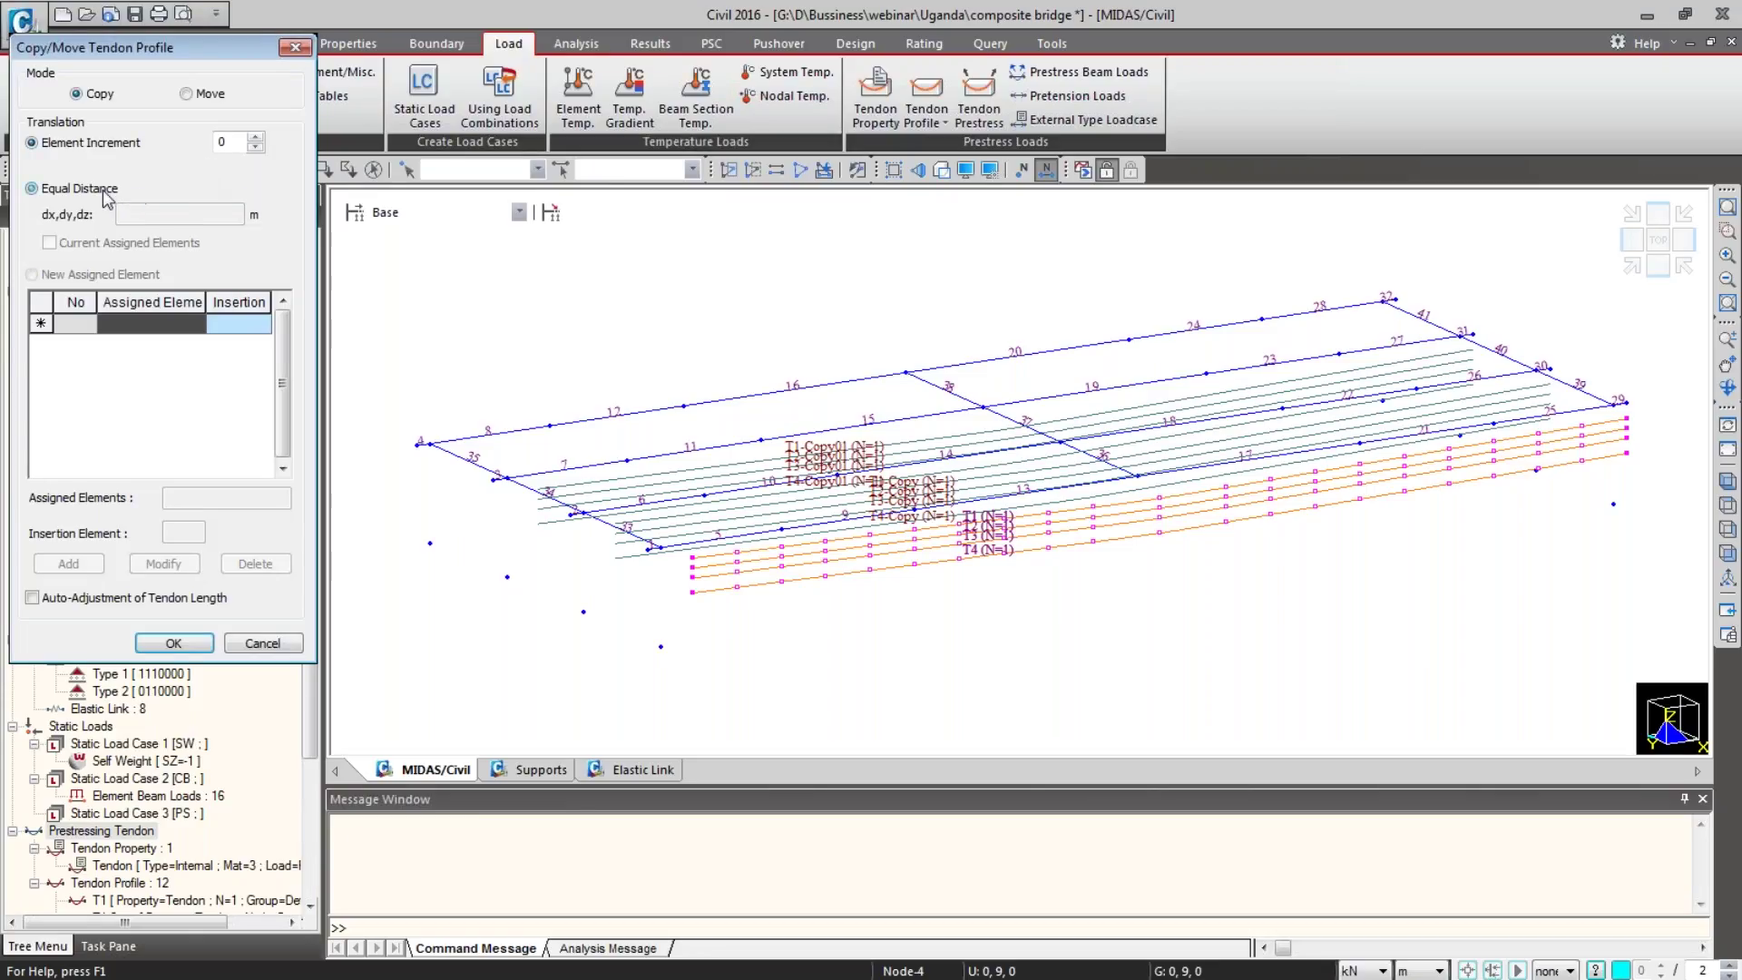
{"action": "left_click", "coordinate": [33, 188]}
{"action": "type", "text": "0,9,0"}
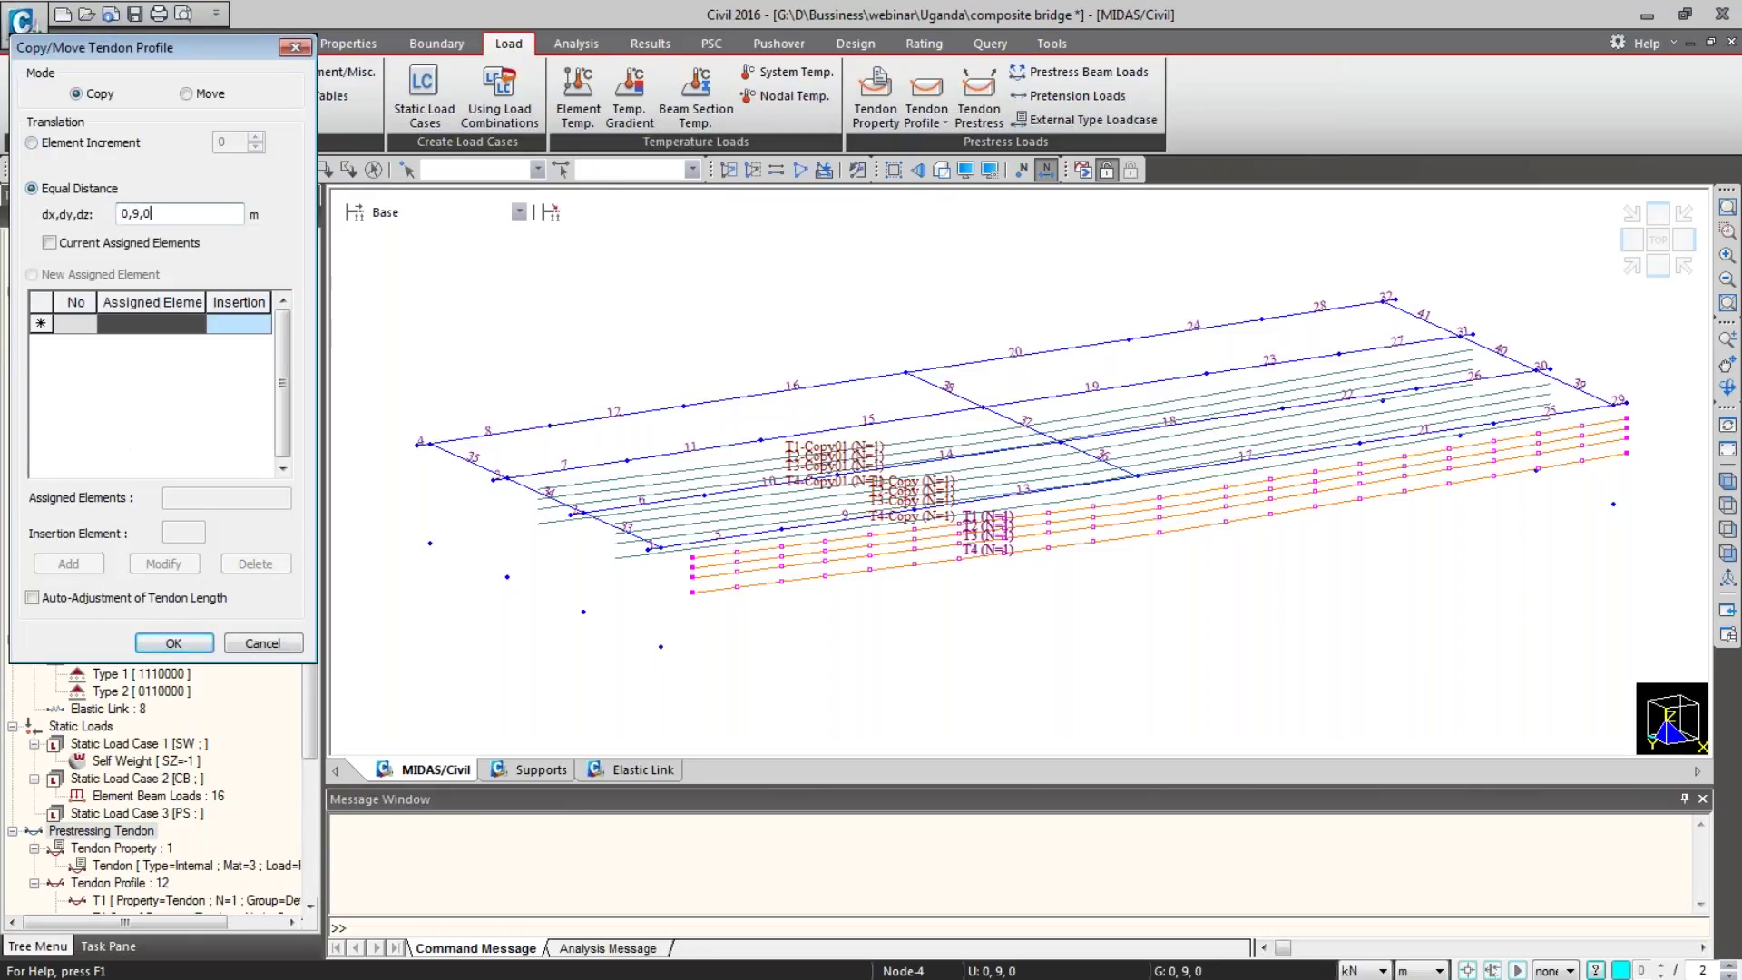
{"action": "left_click", "coordinate": [173, 643]}
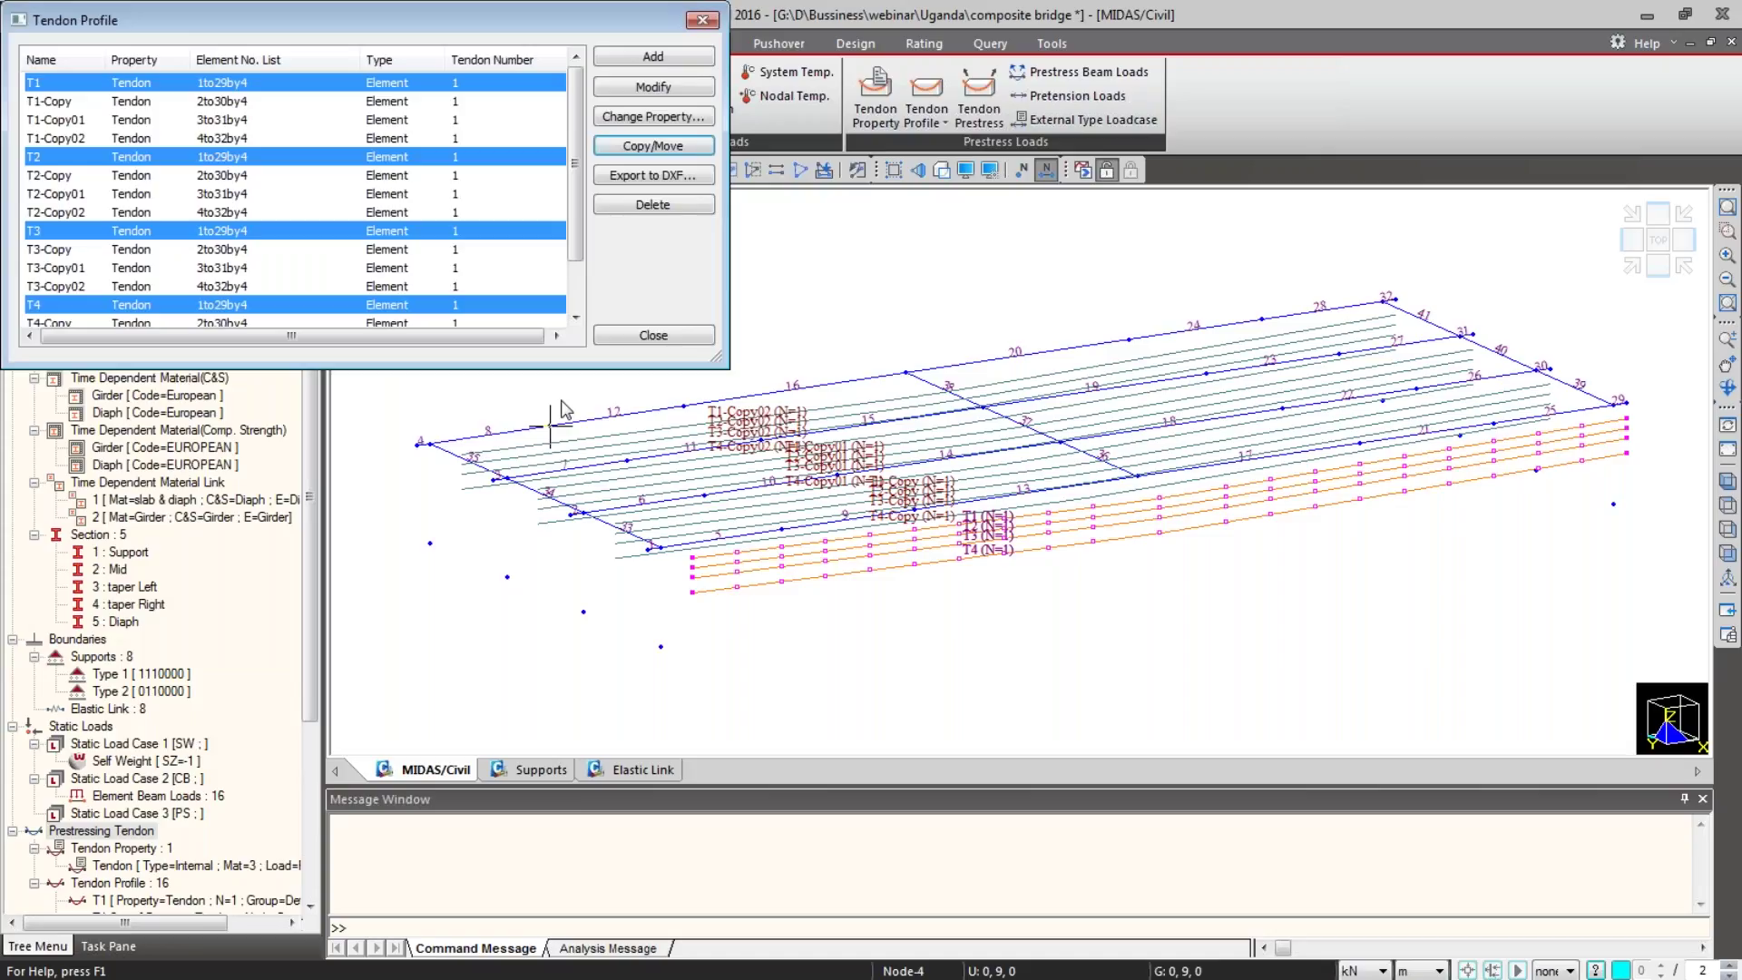
{"action": "left_click", "coordinate": [635, 335]}
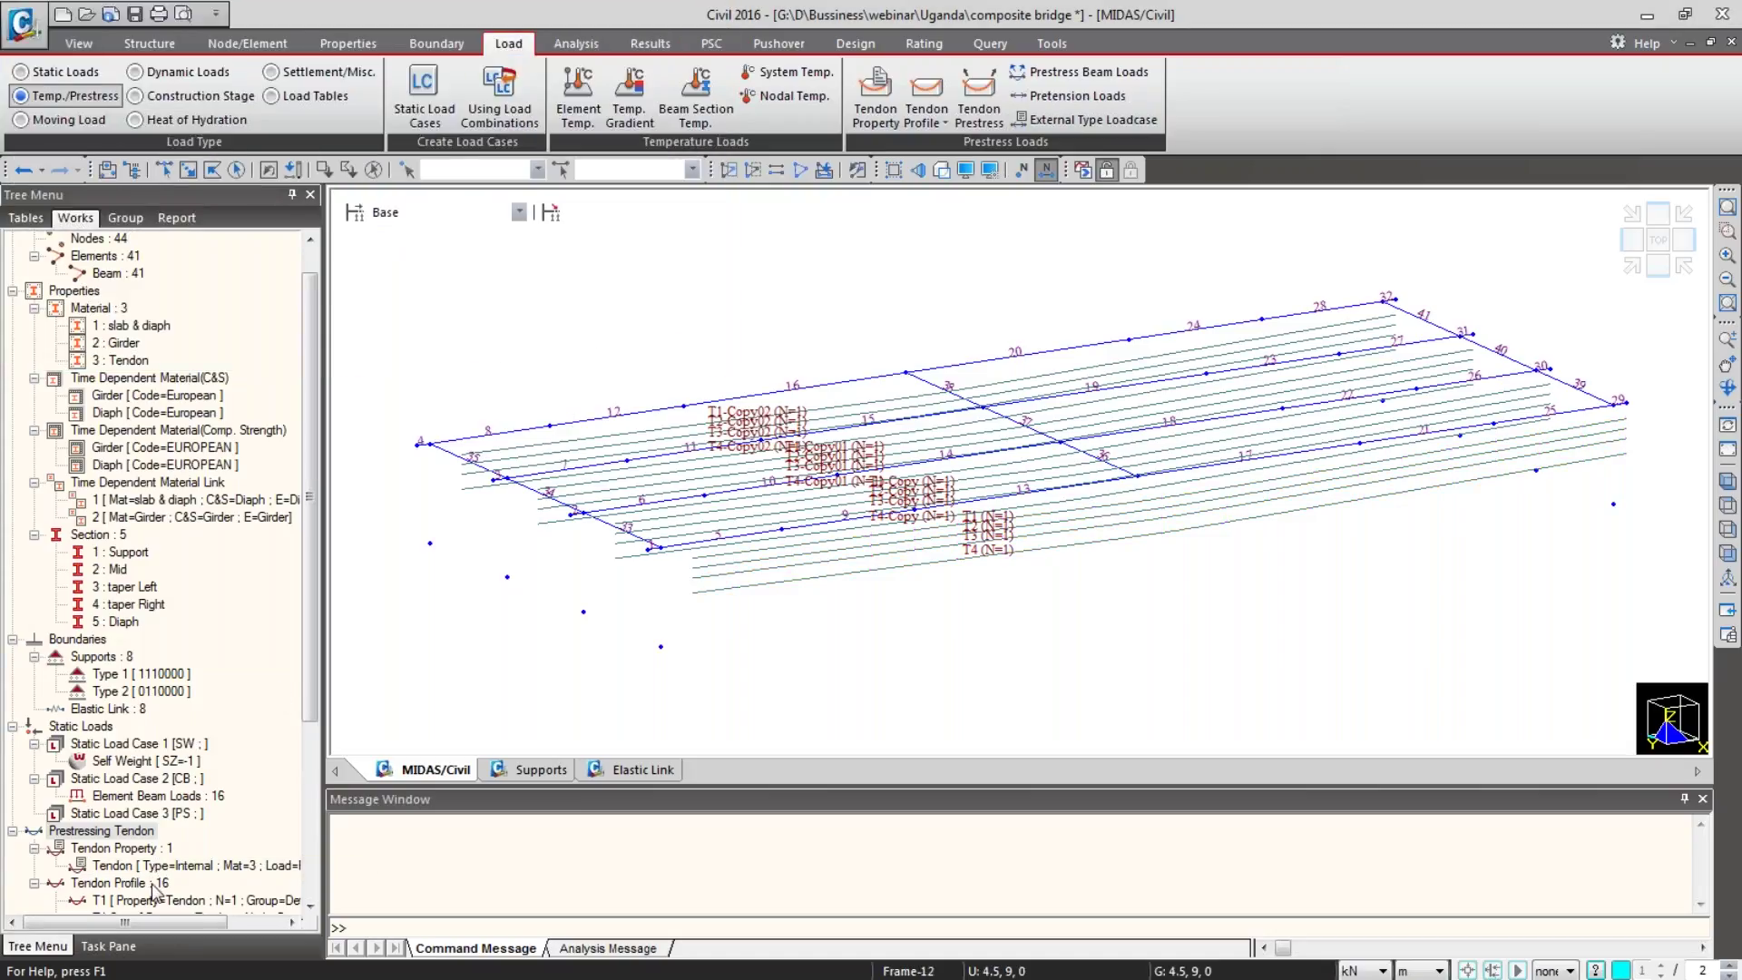
Step: Examine the copied T1 tendons one by one and check which girder elements each is assigned to
{"action": "scroll", "coordinate": [319, 744], "scroll_direction": "down", "scroll_amount": 1}
{"action": "scroll", "coordinate": [321, 744], "scroll_direction": "down", "scroll_amount": 4}
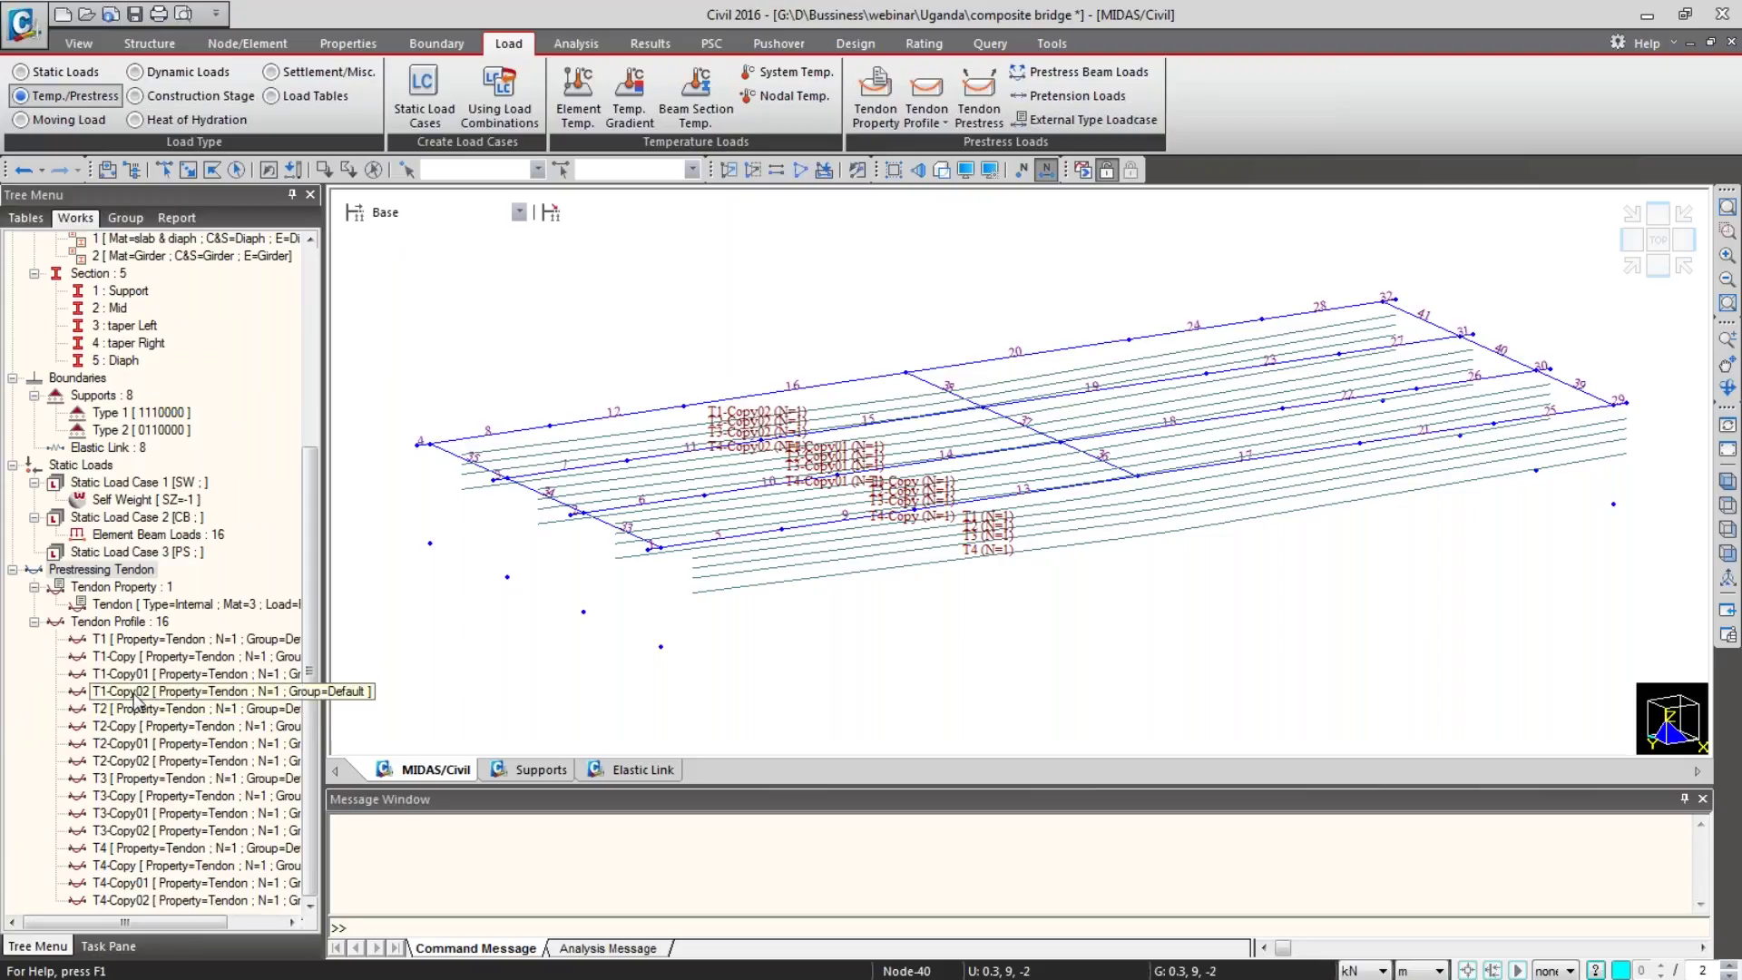
{"action": "left_click", "coordinate": [133, 658]}
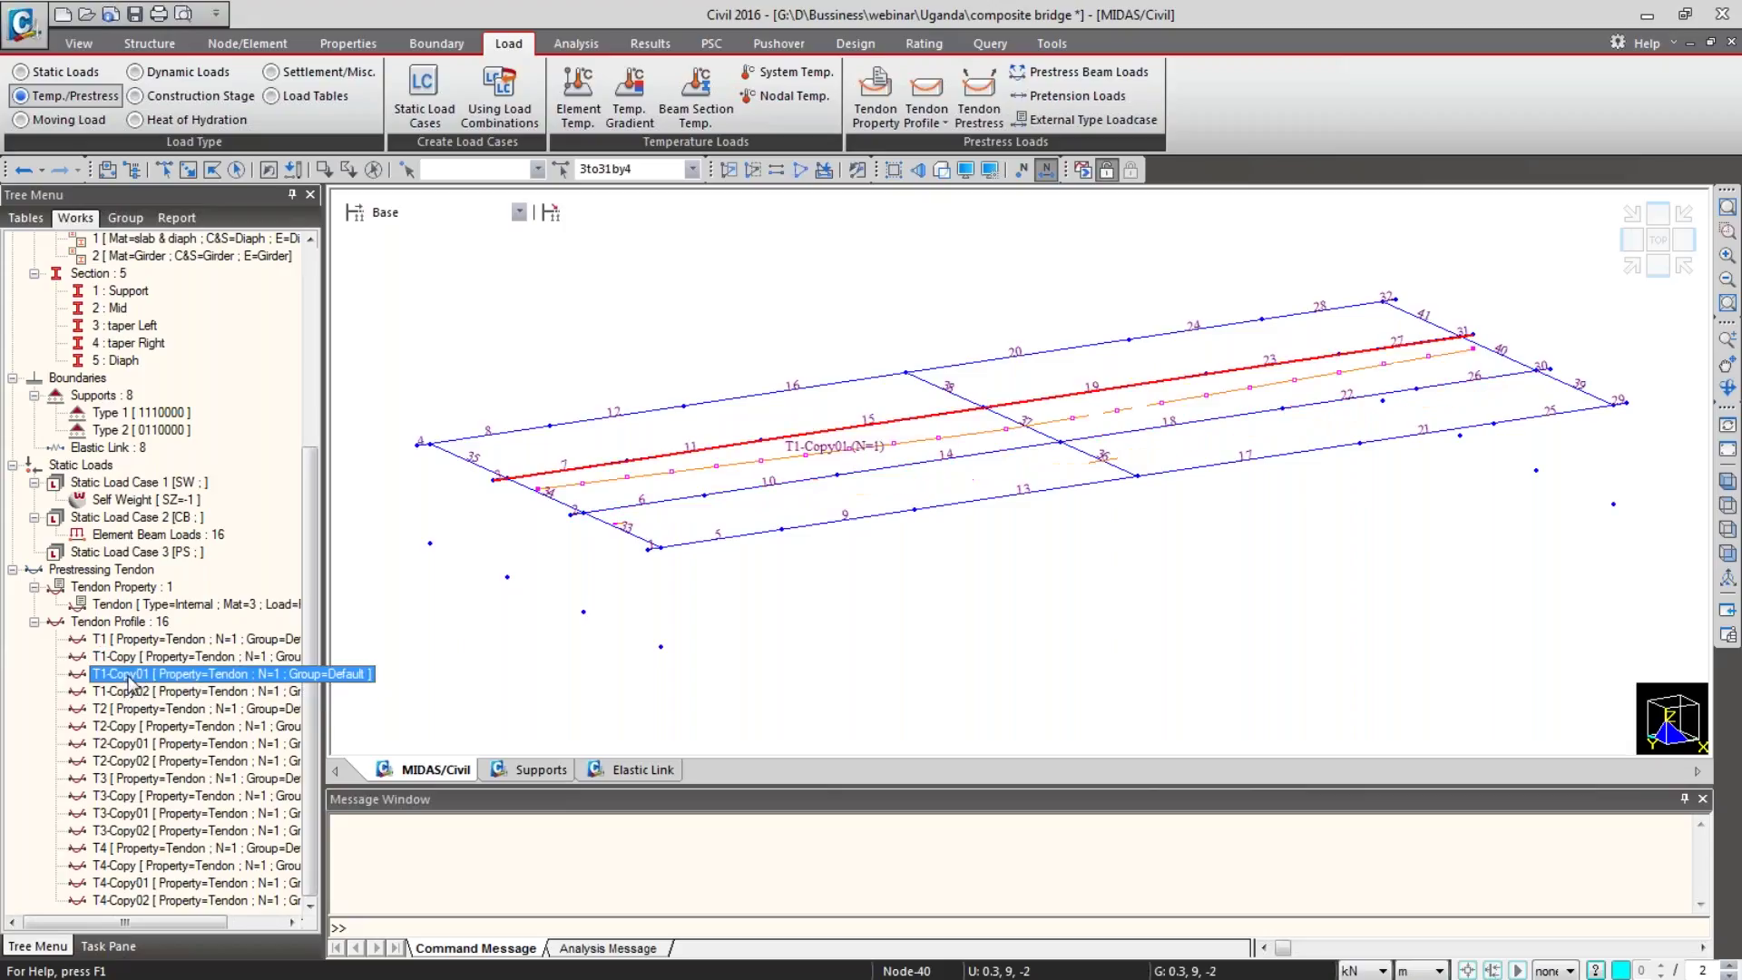
{"action": "left_click", "coordinate": [145, 697]}
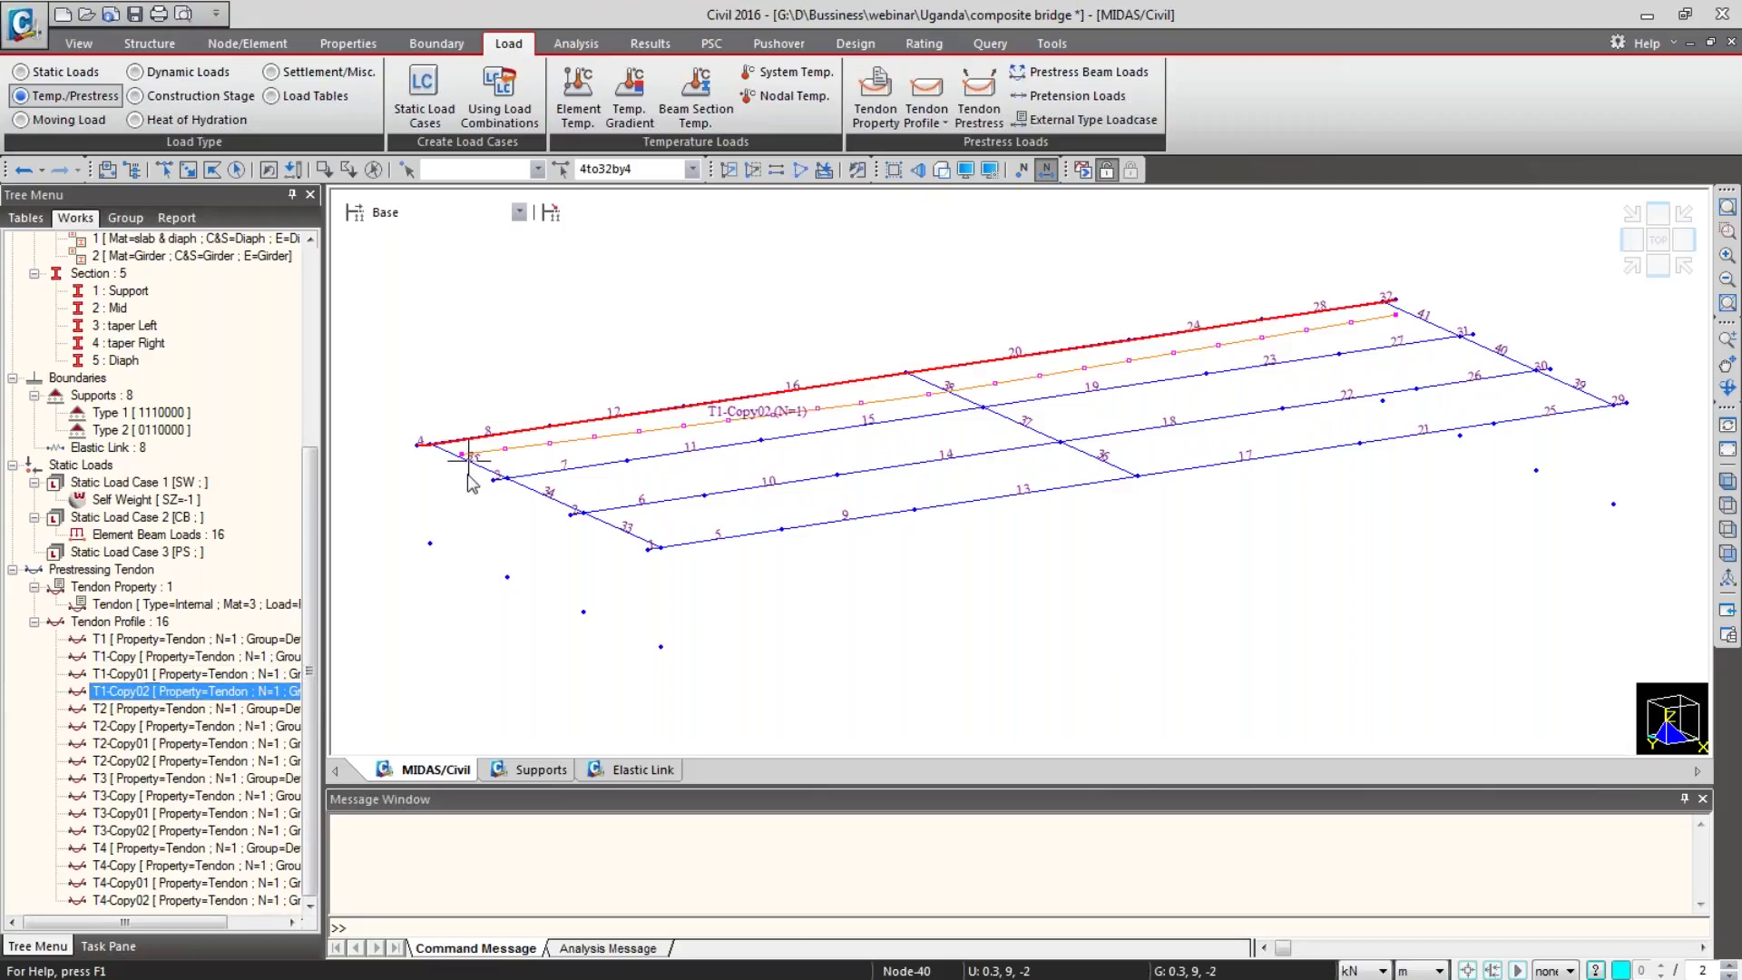
Step: Start defining tendon prestress loads with load case PS and load group ps
{"action": "left_click", "coordinate": [981, 112]}
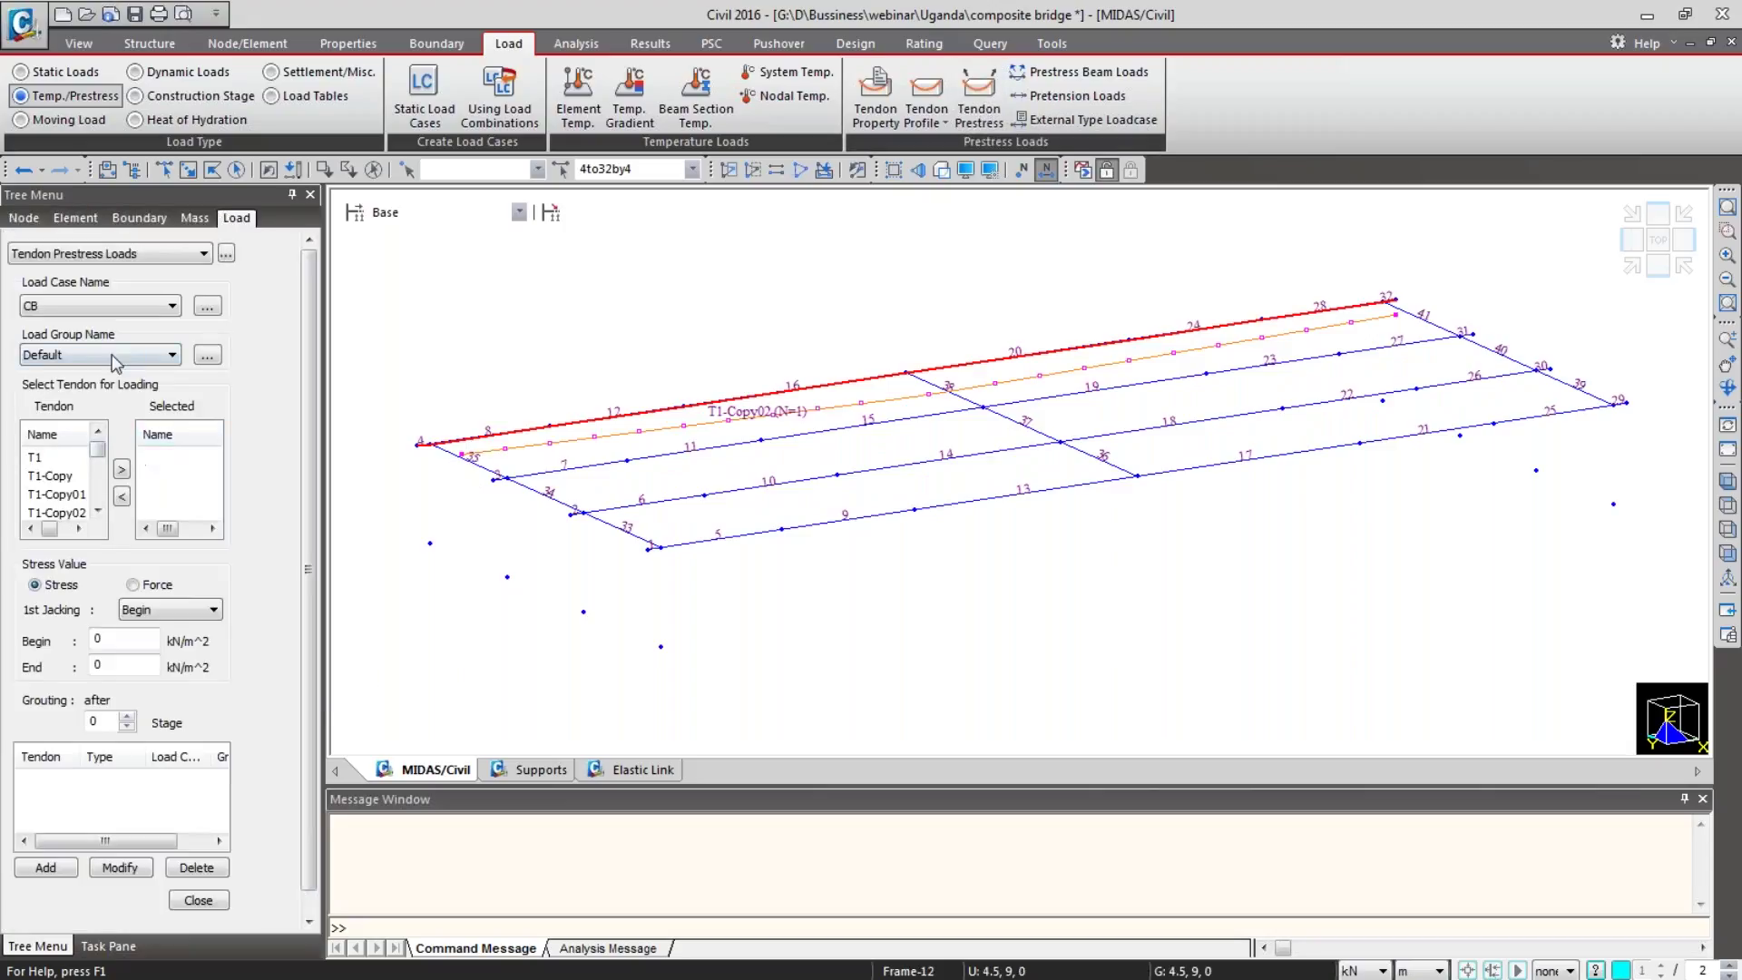
{"action": "left_click", "coordinate": [83, 305]}
{"action": "left_click", "coordinate": [91, 356]}
{"action": "left_click", "coordinate": [91, 356]}
{"action": "left_click", "coordinate": [97, 417]}
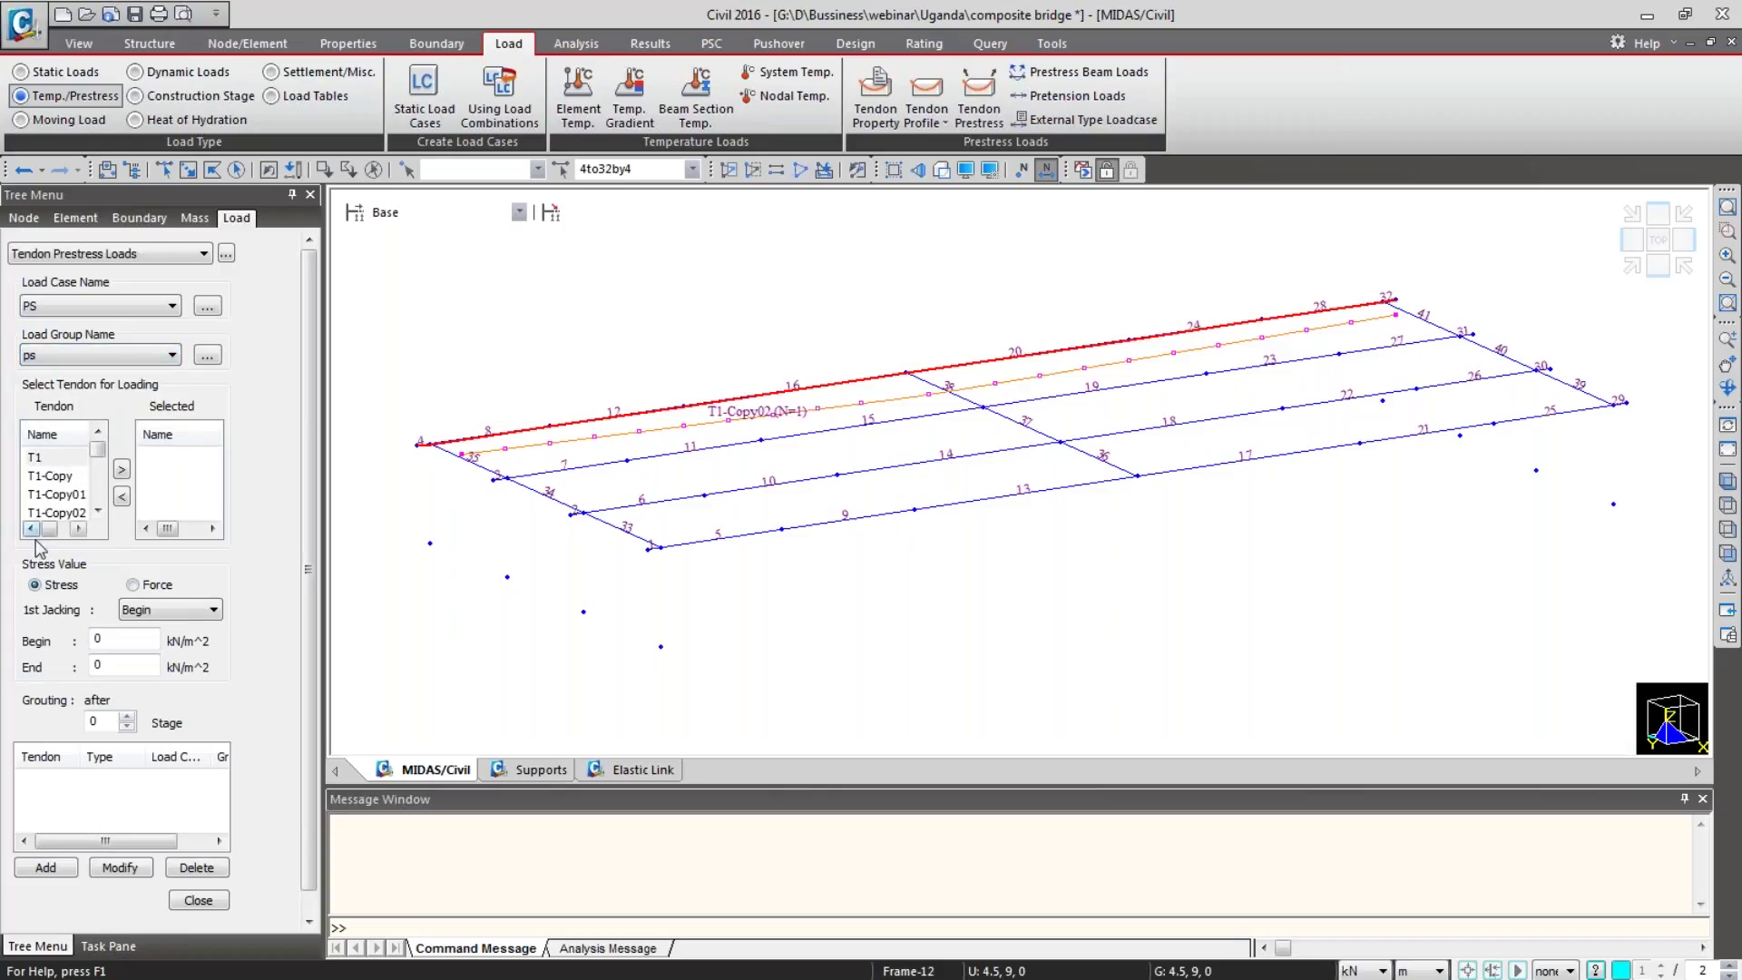
Step: Add all the tendons, T1 to T4 and their copies, to the selection for prestress loading
{"action": "left_click", "coordinate": [53, 476]}
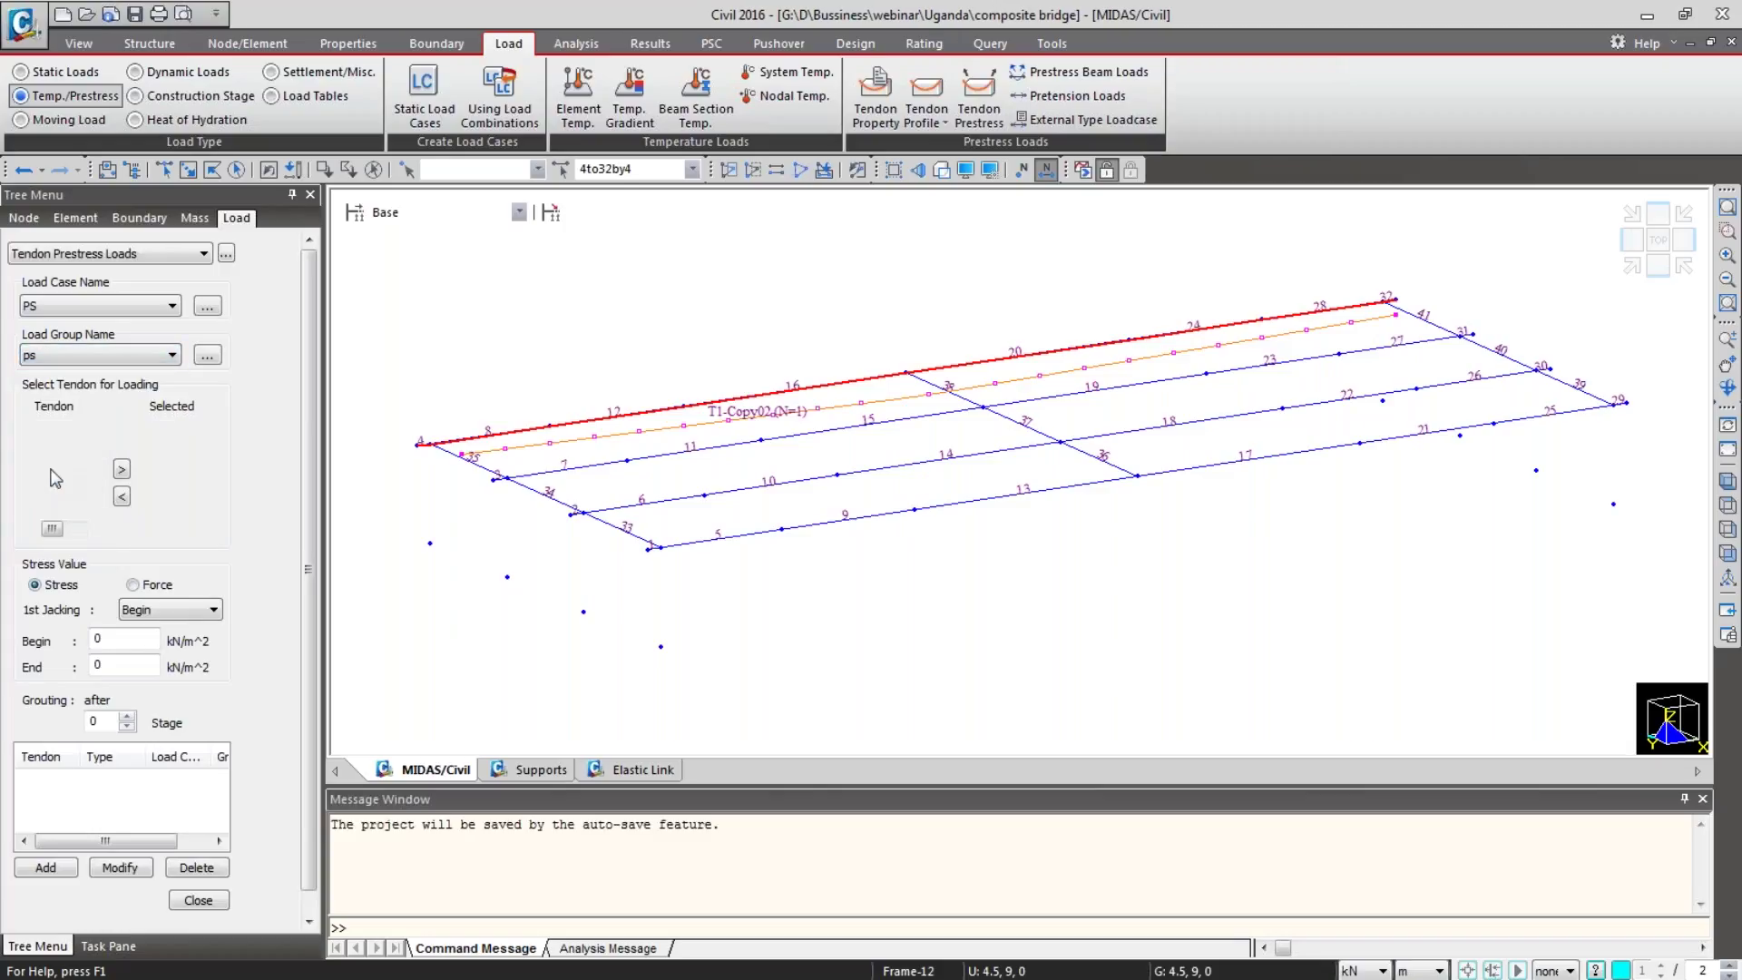
{"action": "double_click", "coordinate": [51, 478]}
{"action": "double_click", "coordinate": [51, 478]}
{"action": "double_click", "coordinate": [51, 478]}
{"action": "double_click", "coordinate": [51, 478]}
{"action": "double_click", "coordinate": [51, 478]}
{"action": "double_click", "coordinate": [52, 474]}
{"action": "double_click", "coordinate": [51, 473]}
{"action": "double_click", "coordinate": [52, 473]}
{"action": "double_click", "coordinate": [51, 460]}
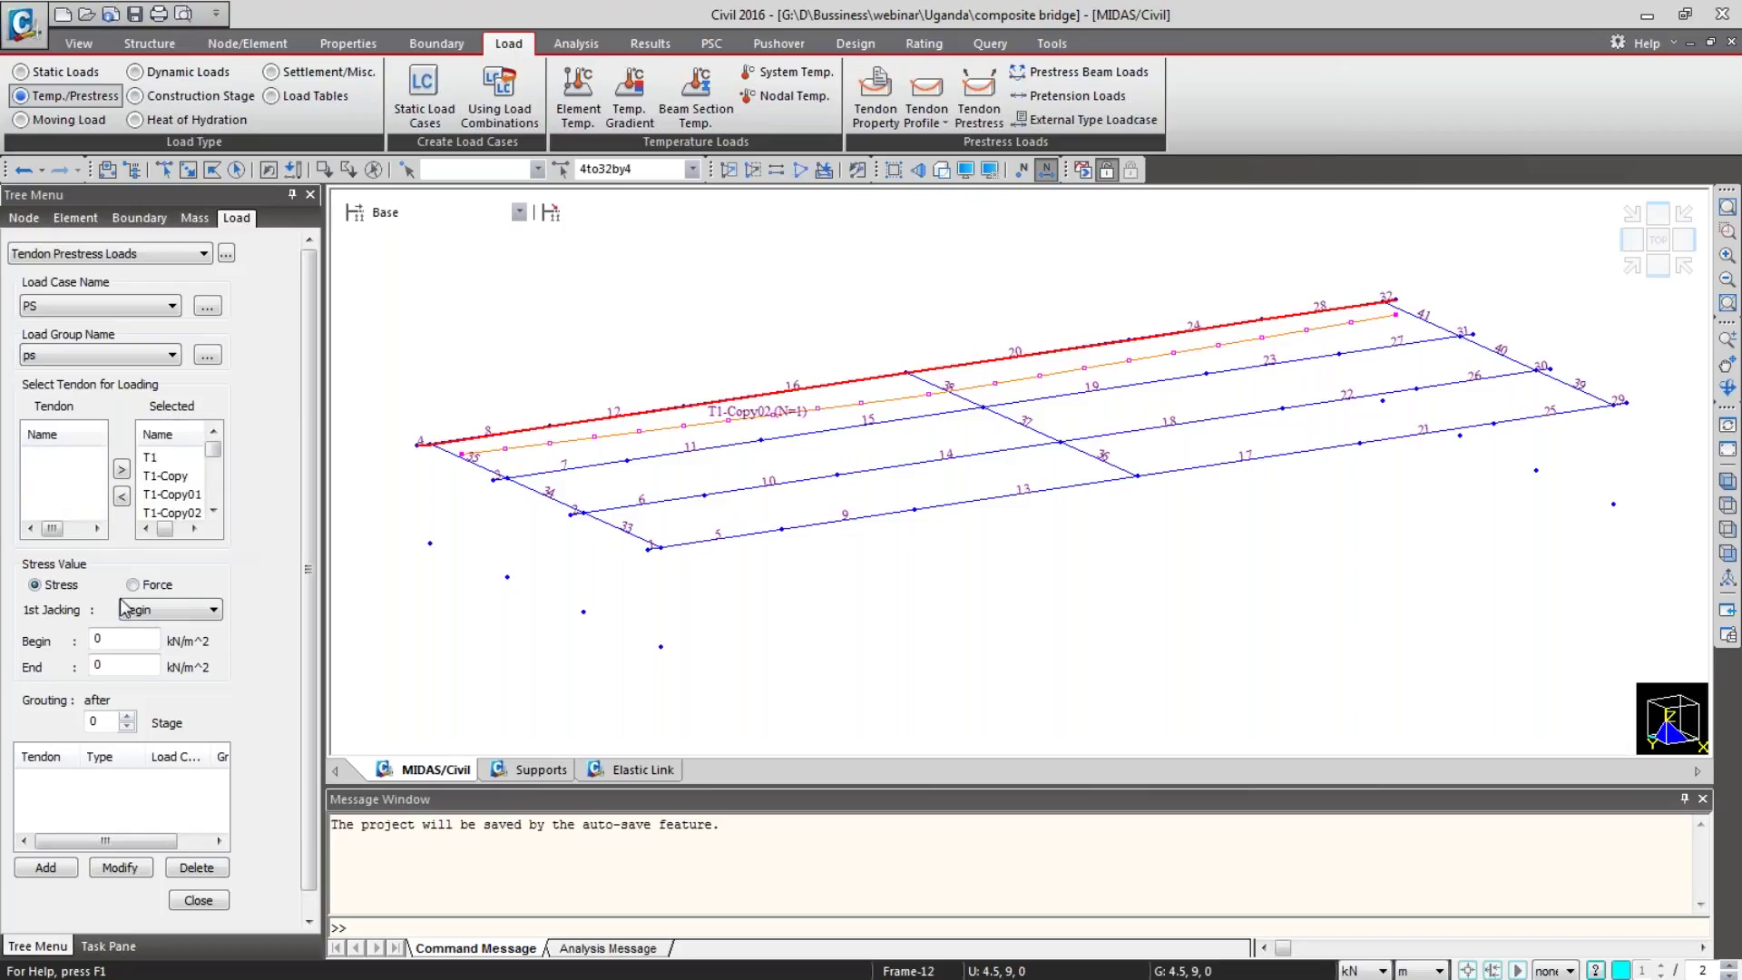
Step: Define the prestress as a force with first jacking at both ends and switch the force unit to tonf
{"action": "left_click", "coordinate": [151, 585]}
{"action": "left_click", "coordinate": [189, 611]}
{"action": "left_click", "coordinate": [193, 658]}
{"action": "double_click", "coordinate": [97, 639]}
{"action": "left_click", "coordinate": [1381, 970]}
{"action": "left_click", "coordinate": [1370, 898]}
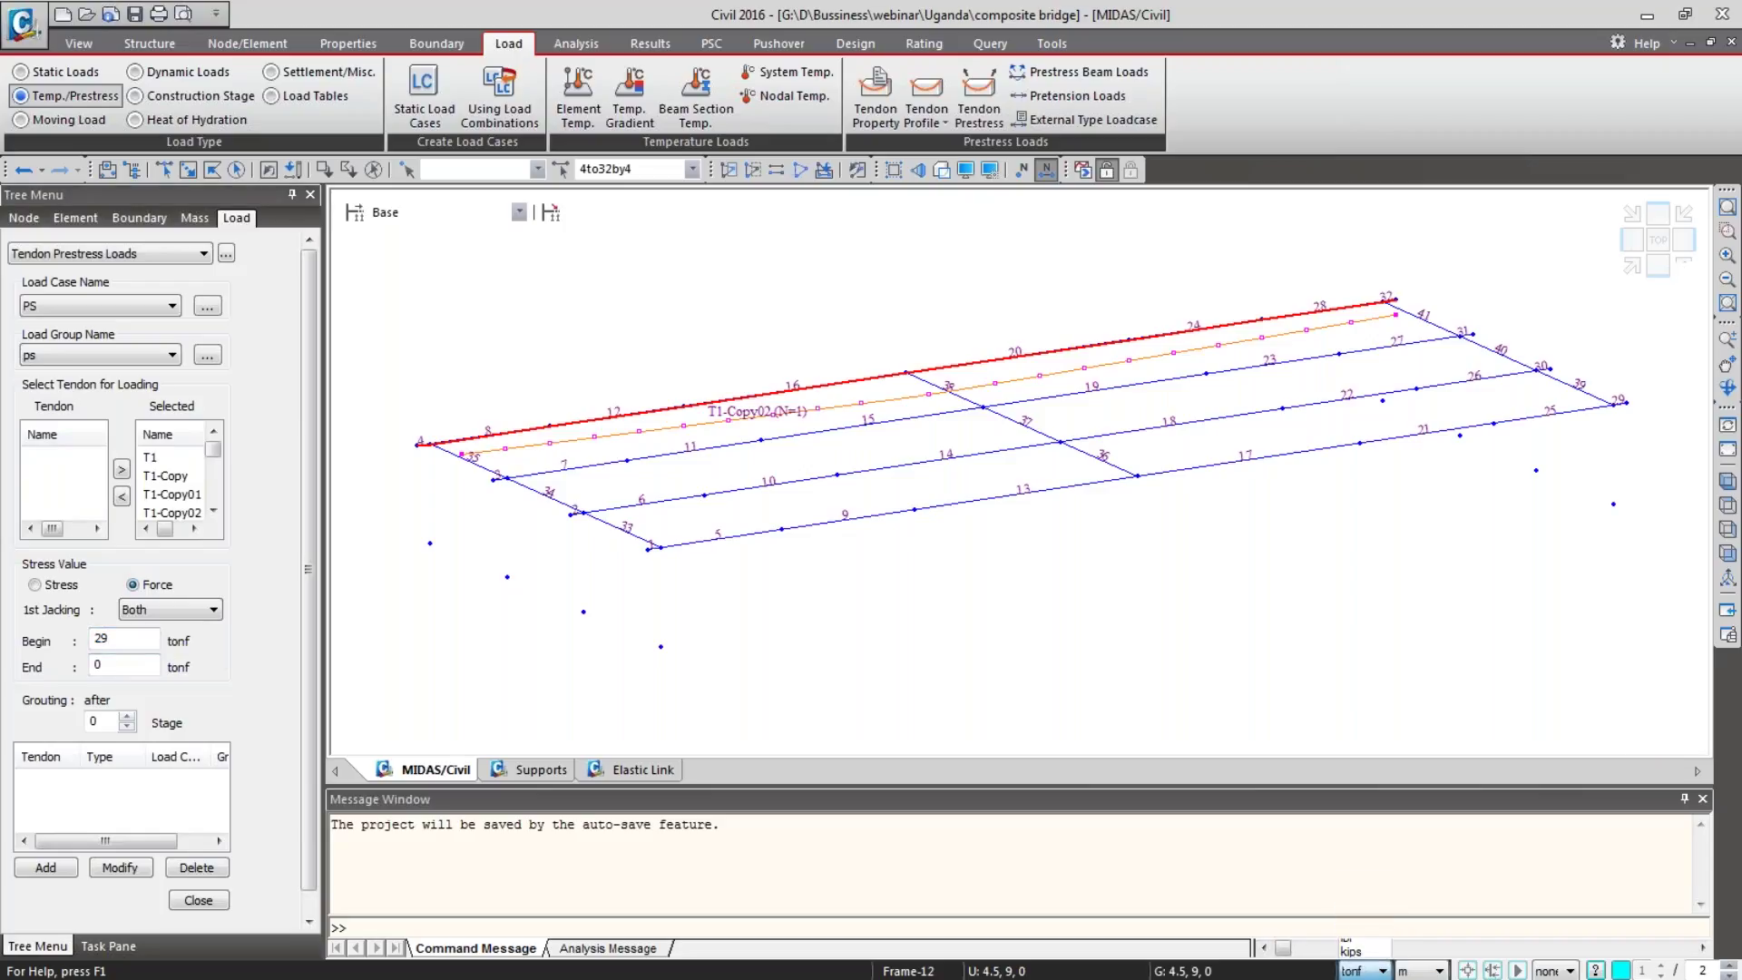
Step: Set the begin and end forces to 290 tonf with grouting after stage 1 and add the prestress loads to the selected tendons
{"action": "left_click_drag", "start_coordinate": [98, 639], "coordinate": [282, 653]}
{"action": "type", "text": "29"}
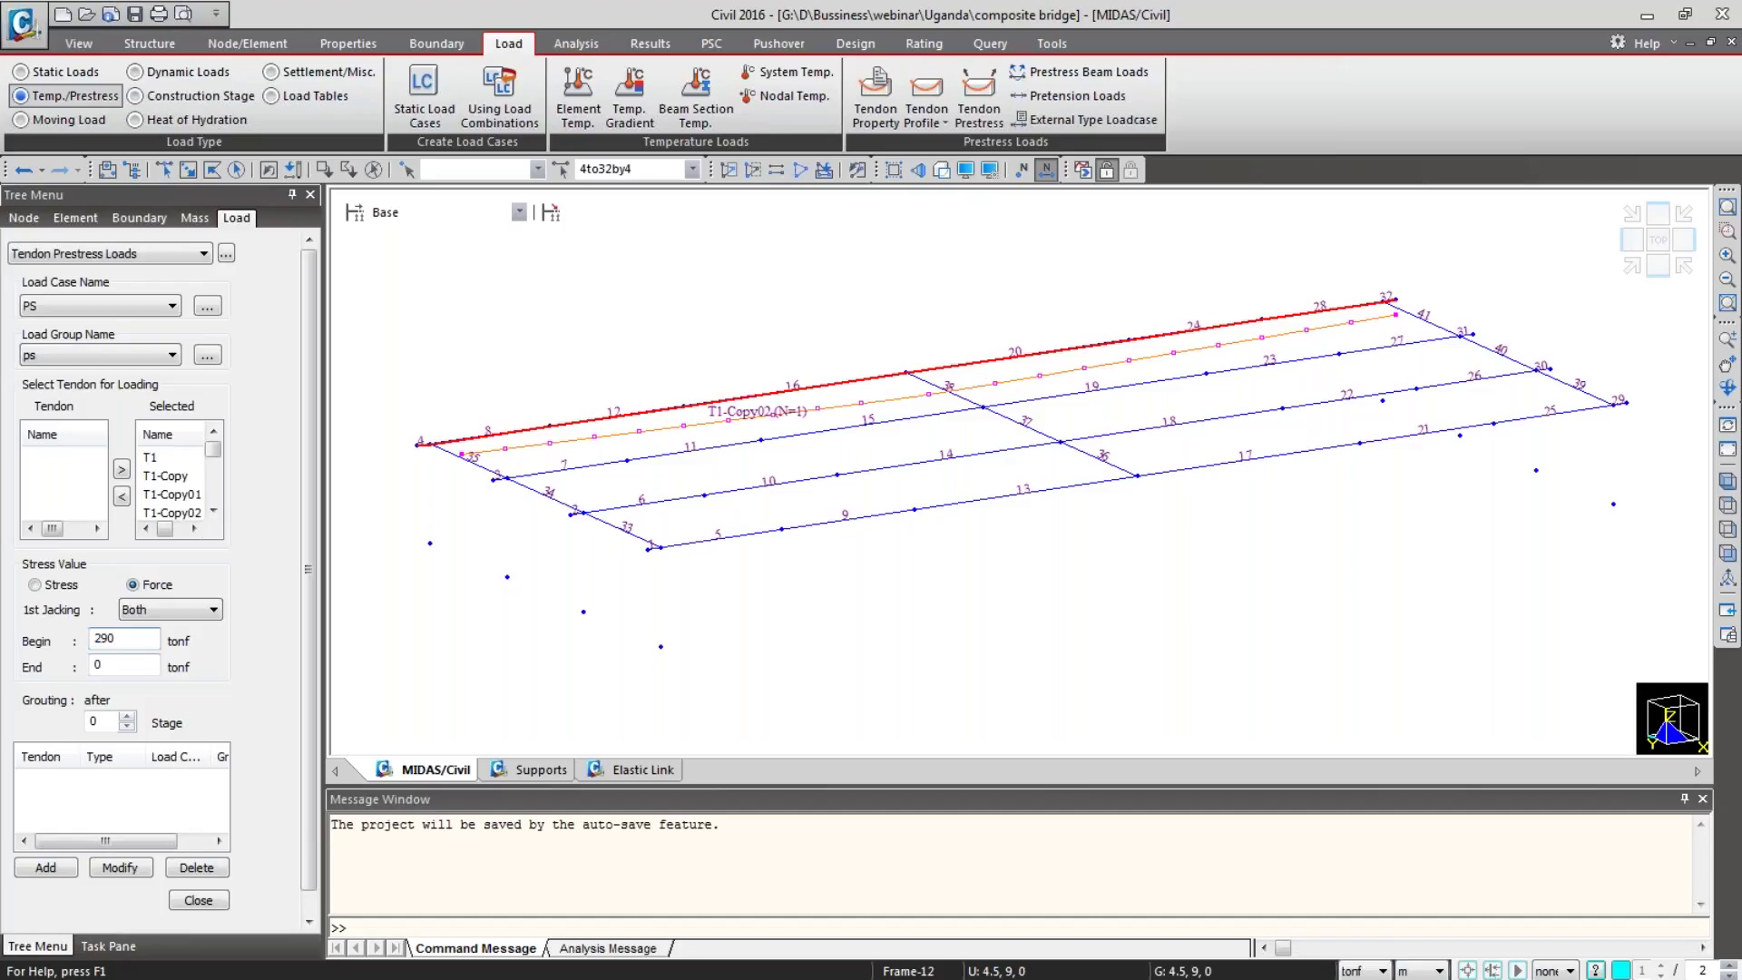
{"action": "key", "text": "Tab"}
{"action": "left_click", "coordinate": [127, 715]}
{"action": "left_click", "coordinate": [45, 868]}
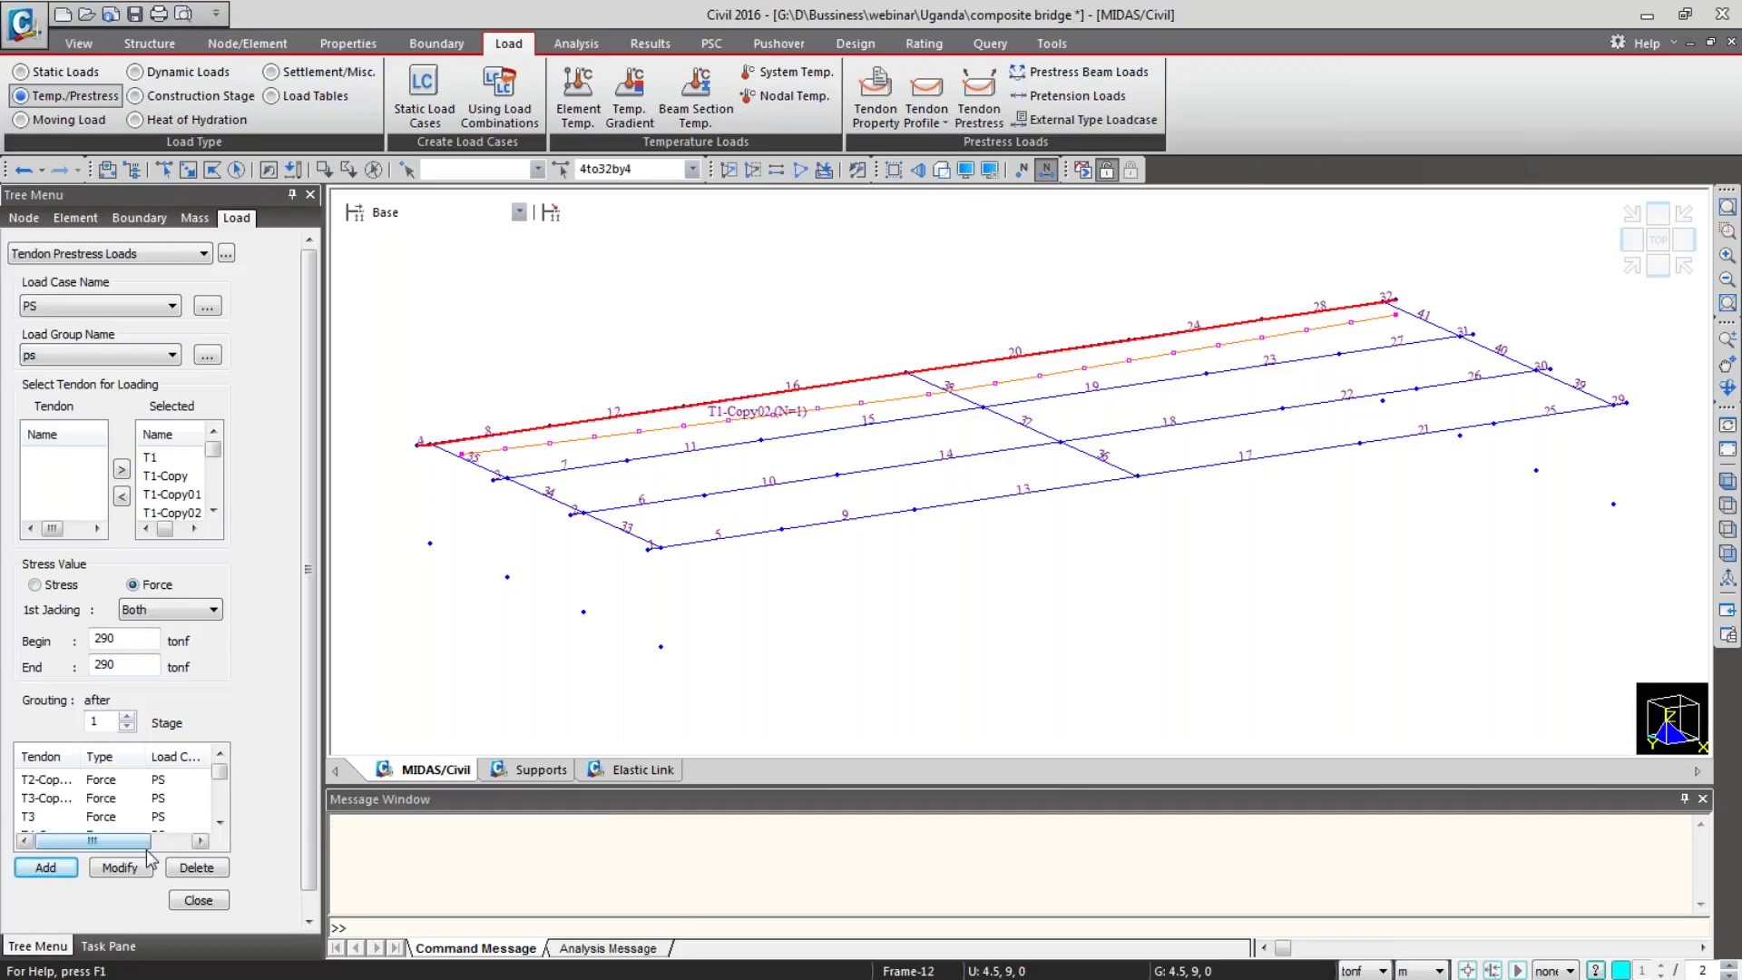
{"action": "left_click", "coordinate": [214, 901]}
Step: Clear the element selection and display all the tendon profiles in the model
{"action": "scroll", "coordinate": [310, 690], "scroll_direction": "down", "scroll_amount": 1}
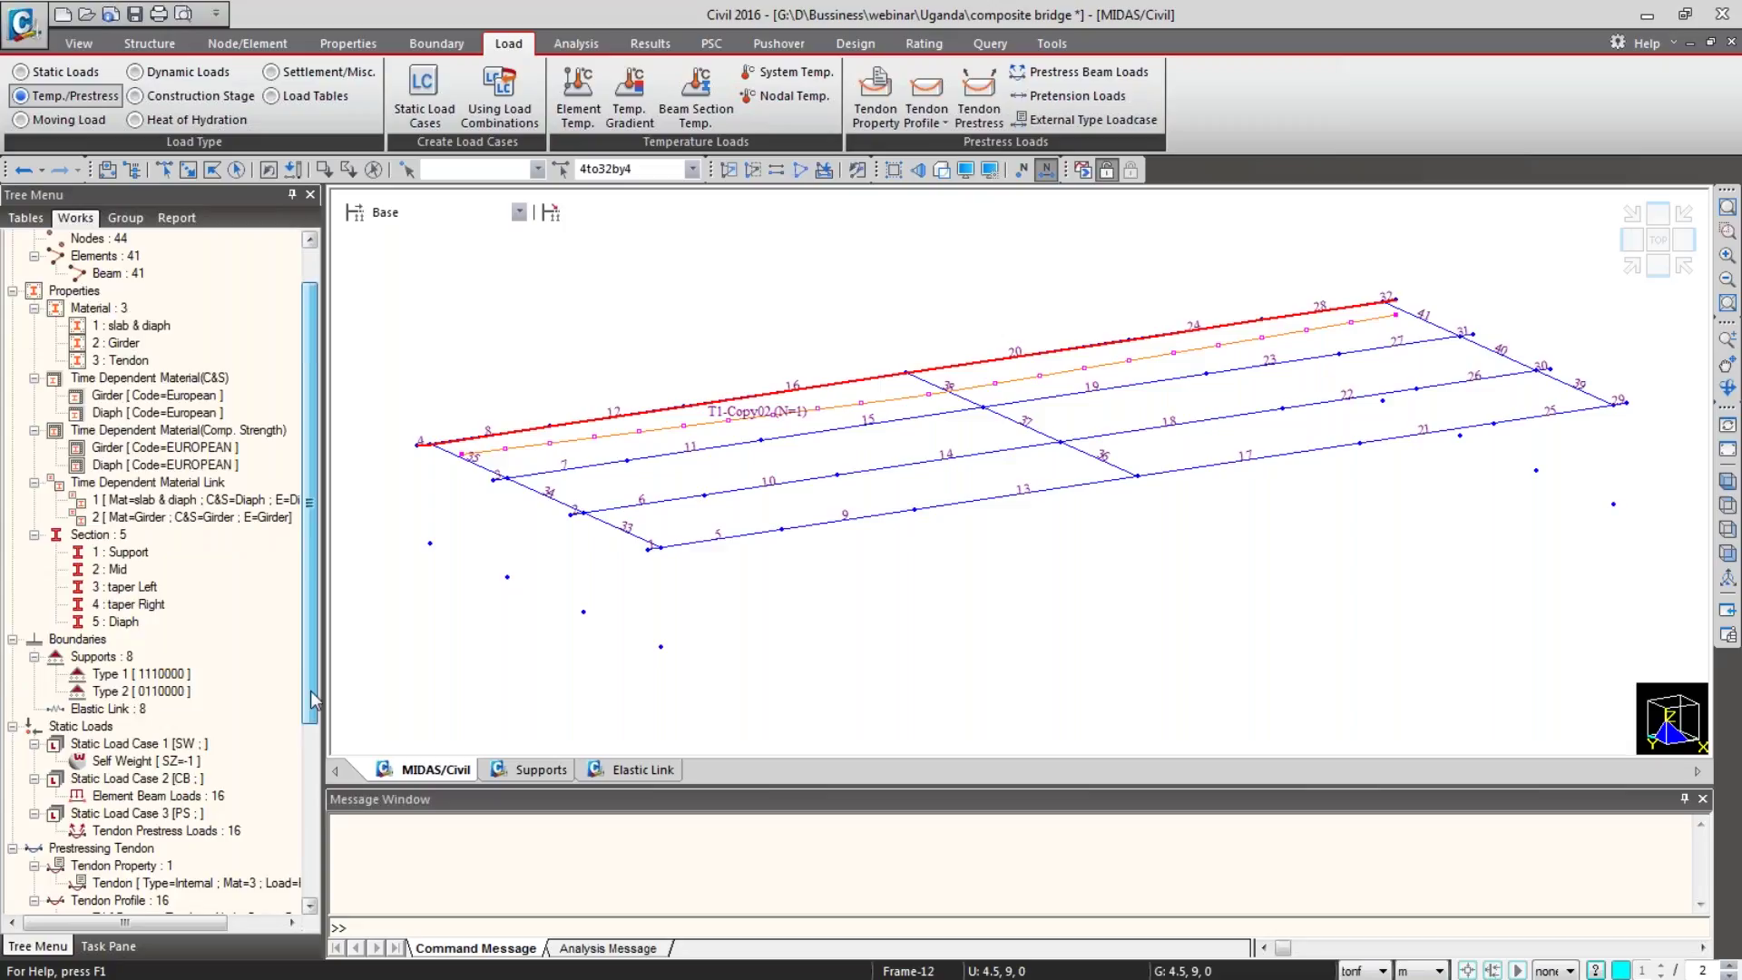
{"action": "scroll", "coordinate": [311, 690], "scroll_direction": "down", "scroll_amount": 5}
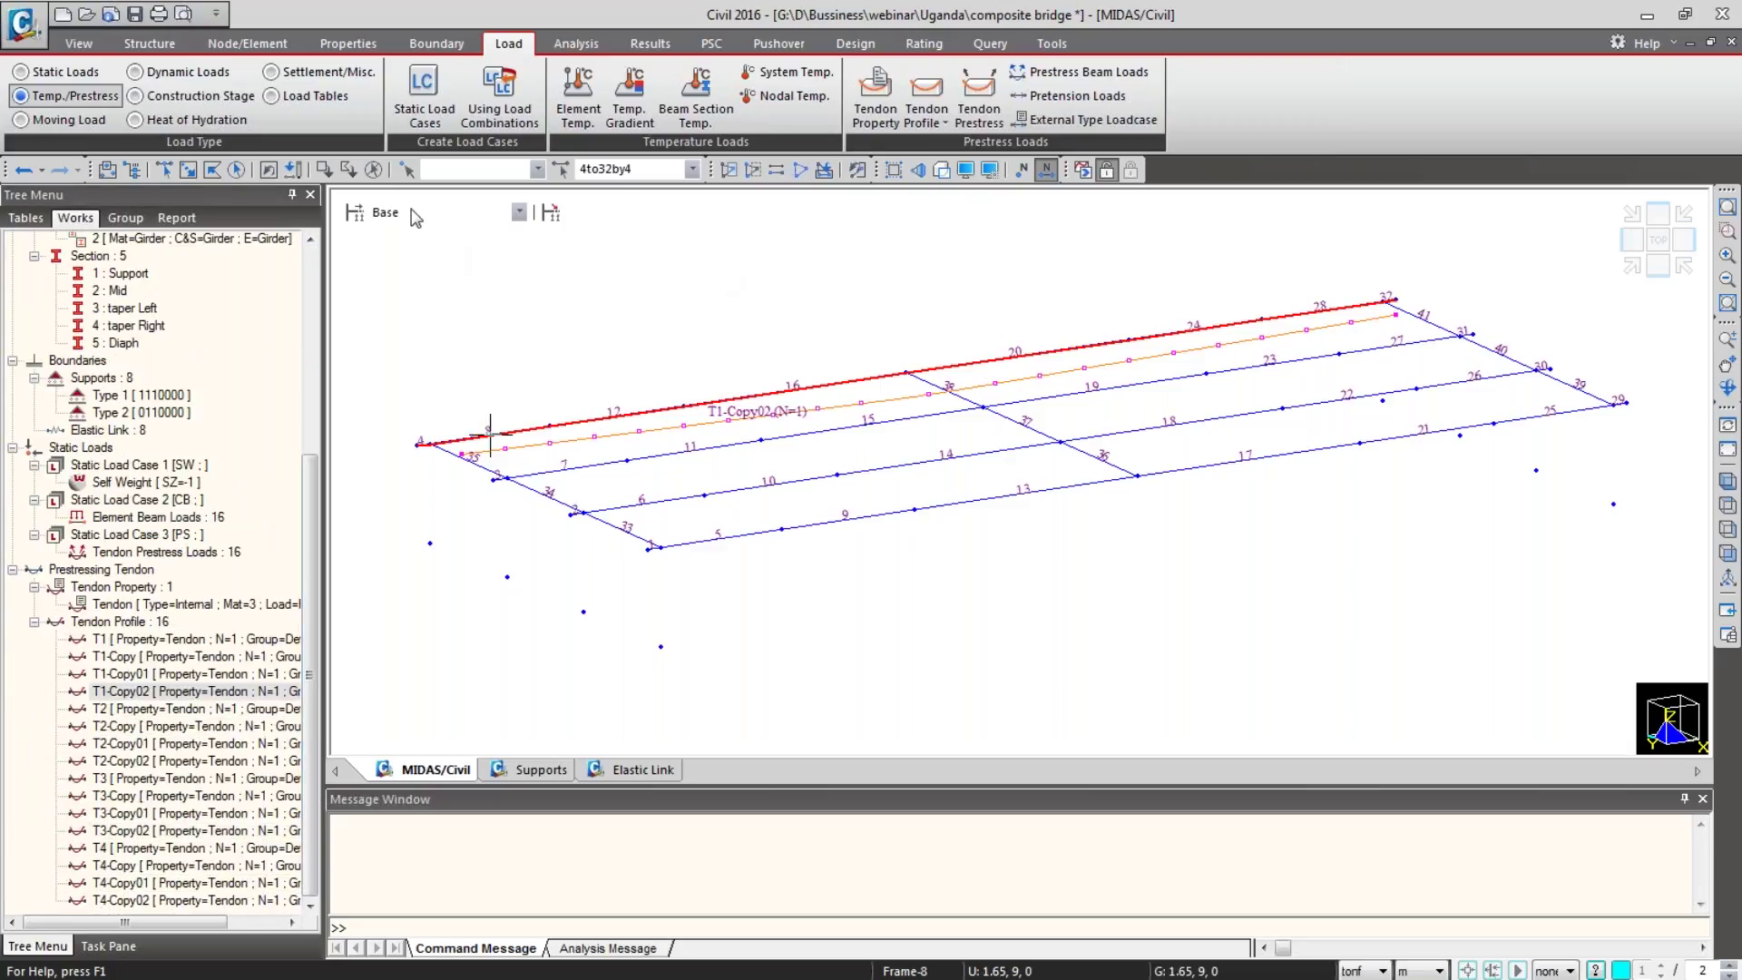
{"action": "left_click", "coordinate": [373, 169]}
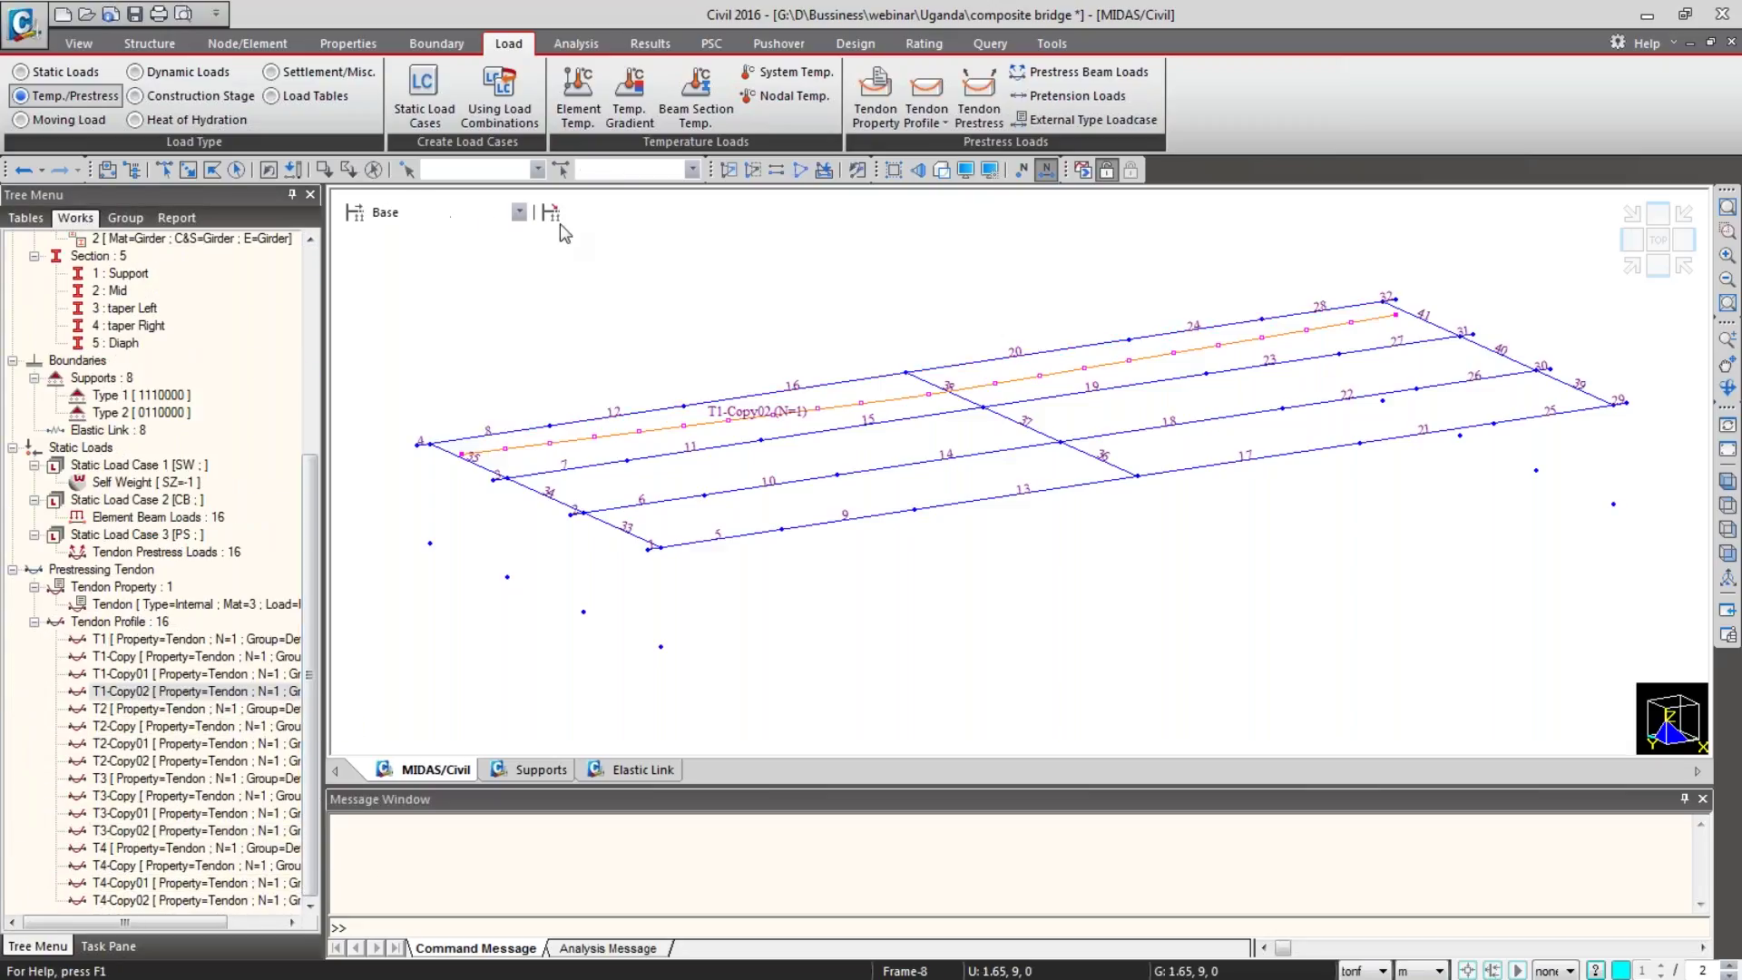
{"action": "left_click", "coordinate": [172, 622]}
{"action": "right_click", "coordinate": [173, 622]}
{"action": "left_click", "coordinate": [192, 638]}
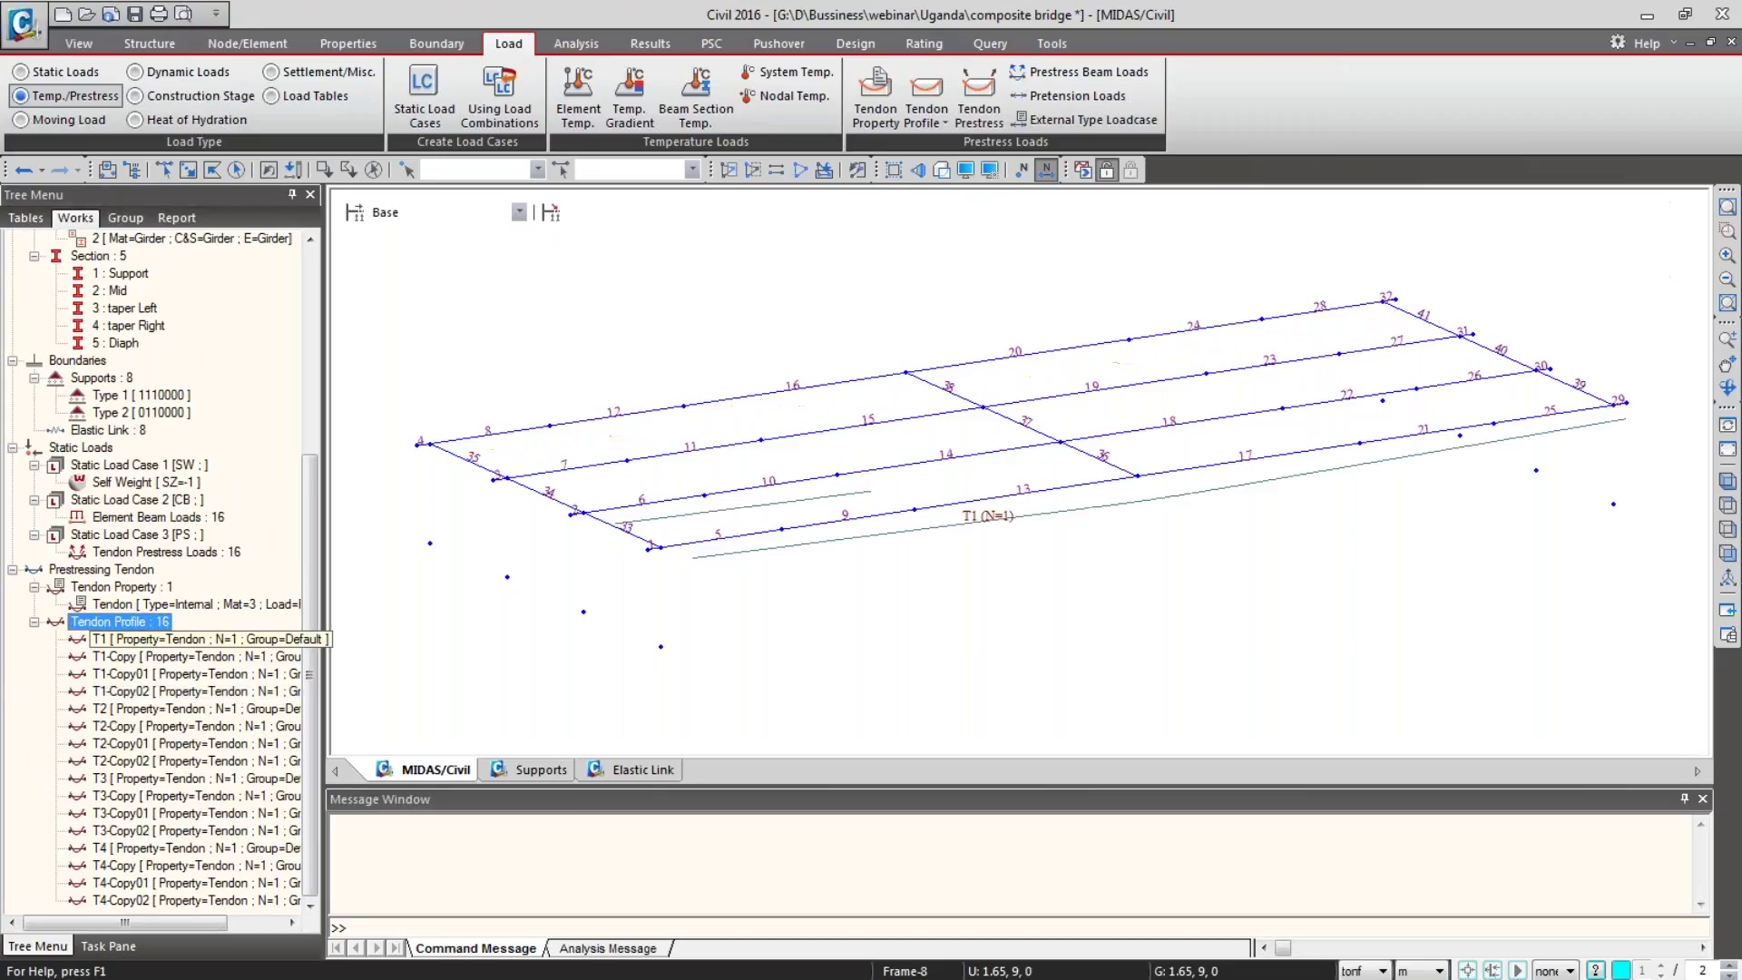
Step: Turn off the display of all tendon profiles in the model
{"action": "right_click", "coordinate": [157, 623]}
{"action": "left_click", "coordinate": [202, 672]}
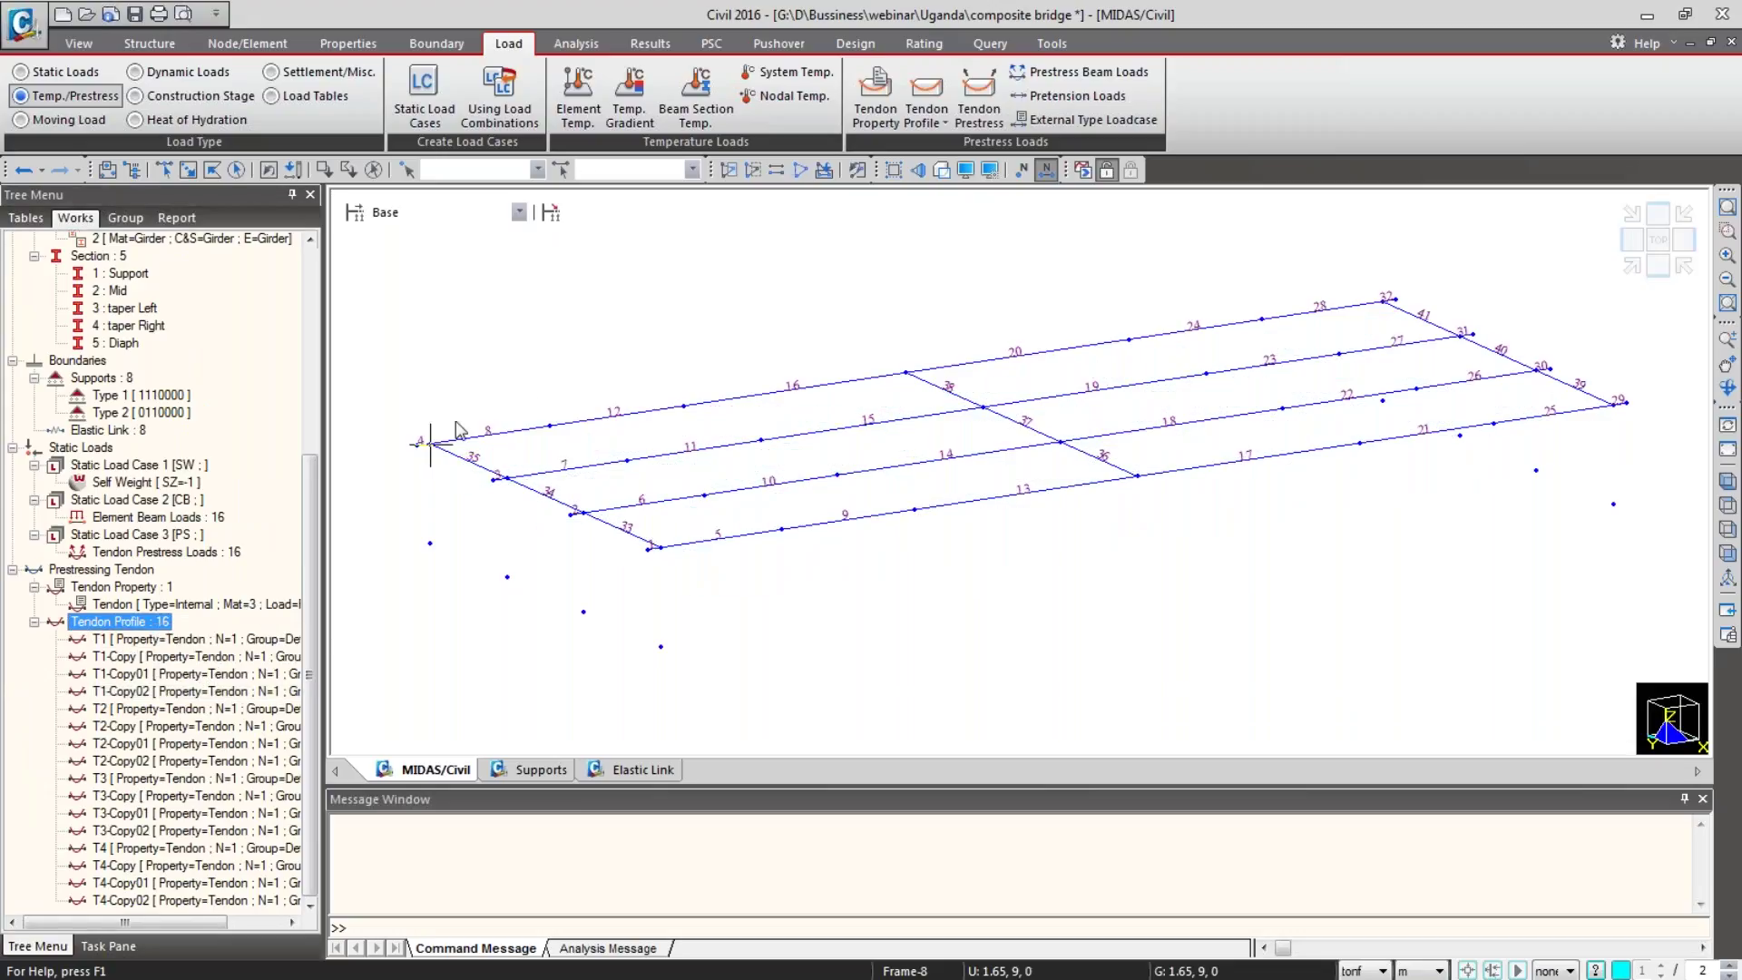
{"action": "left_click", "coordinate": [572, 324]}
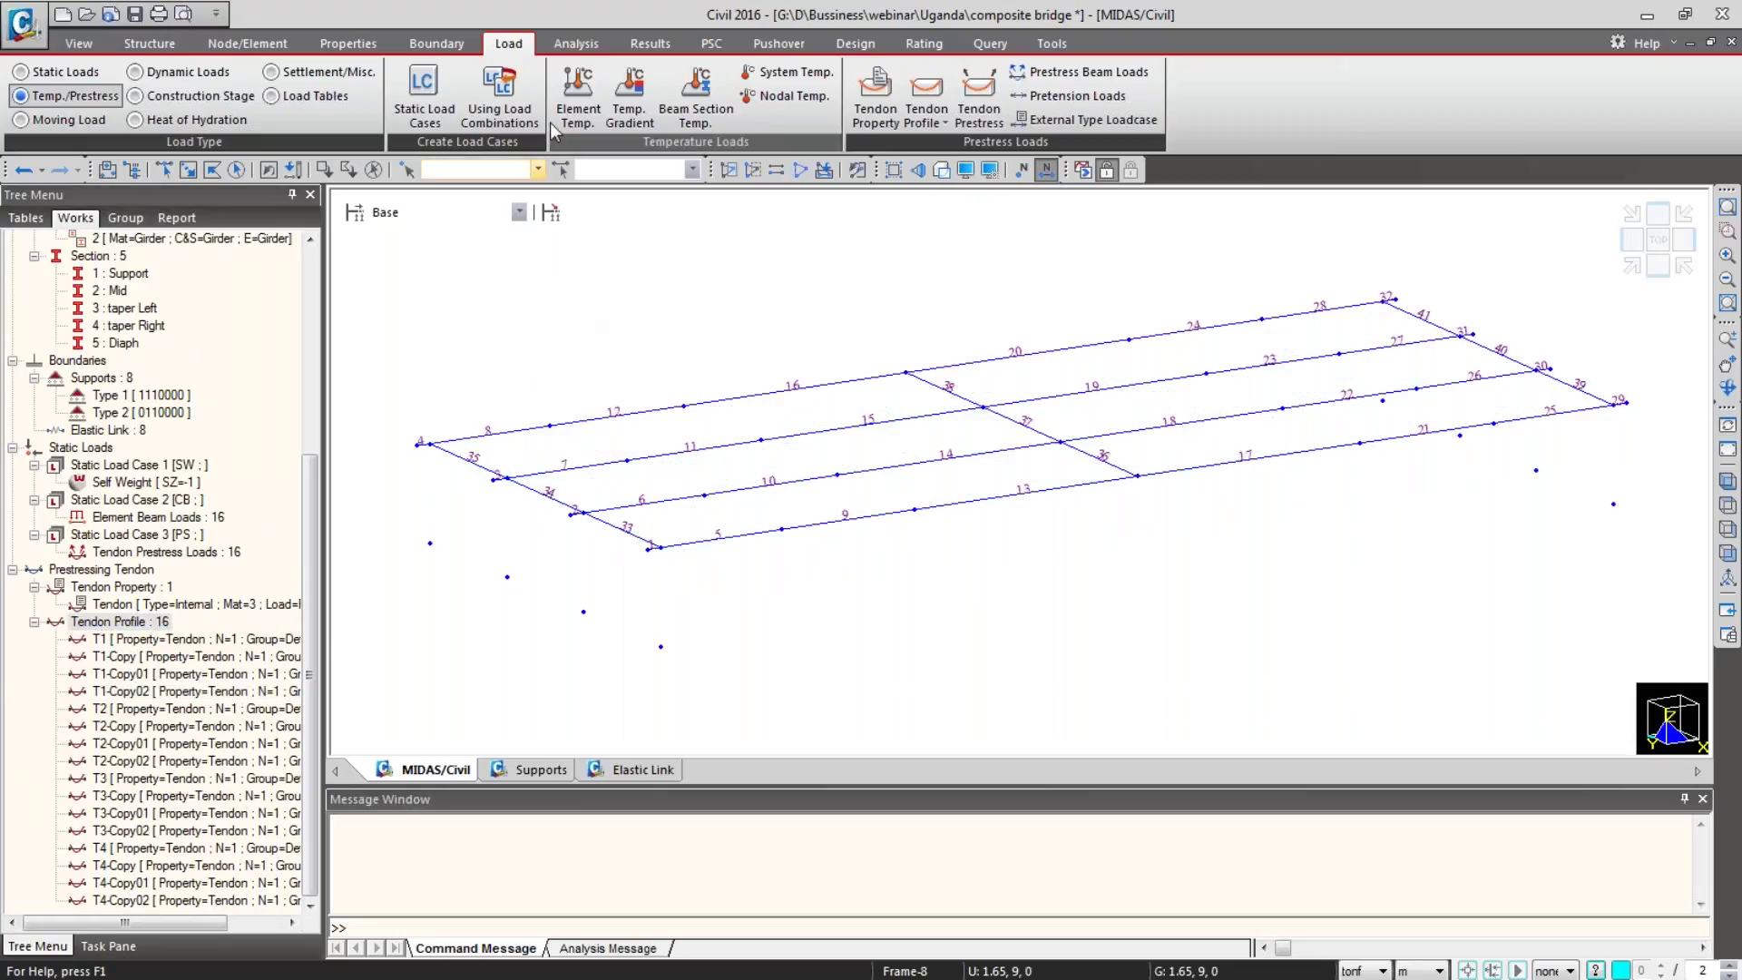
Step: Switch to the moving load definitions and set the moving load code to EUROCODE
{"action": "left_click", "coordinate": [69, 118]}
{"action": "left_click", "coordinate": [425, 96]}
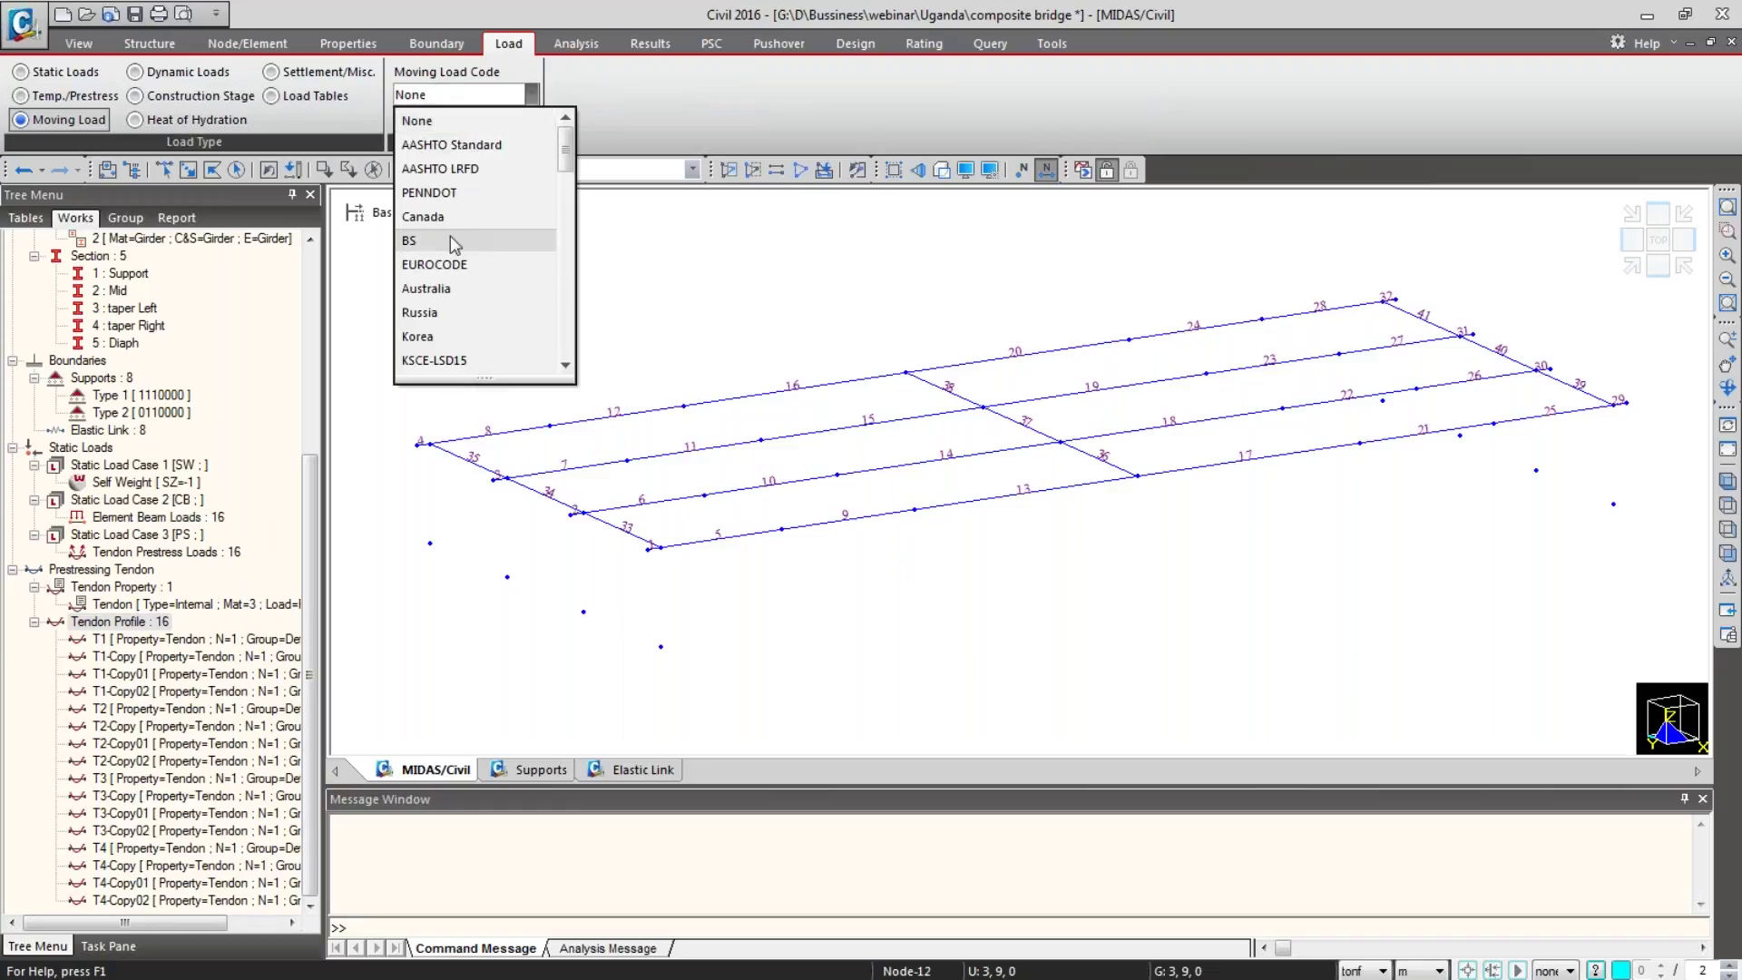
{"action": "left_click", "coordinate": [466, 264]}
Step: Start a traffic line lane named LANE1 with vehicular loads distributed through the cross beam group Diaph
{"action": "left_click", "coordinate": [599, 102]}
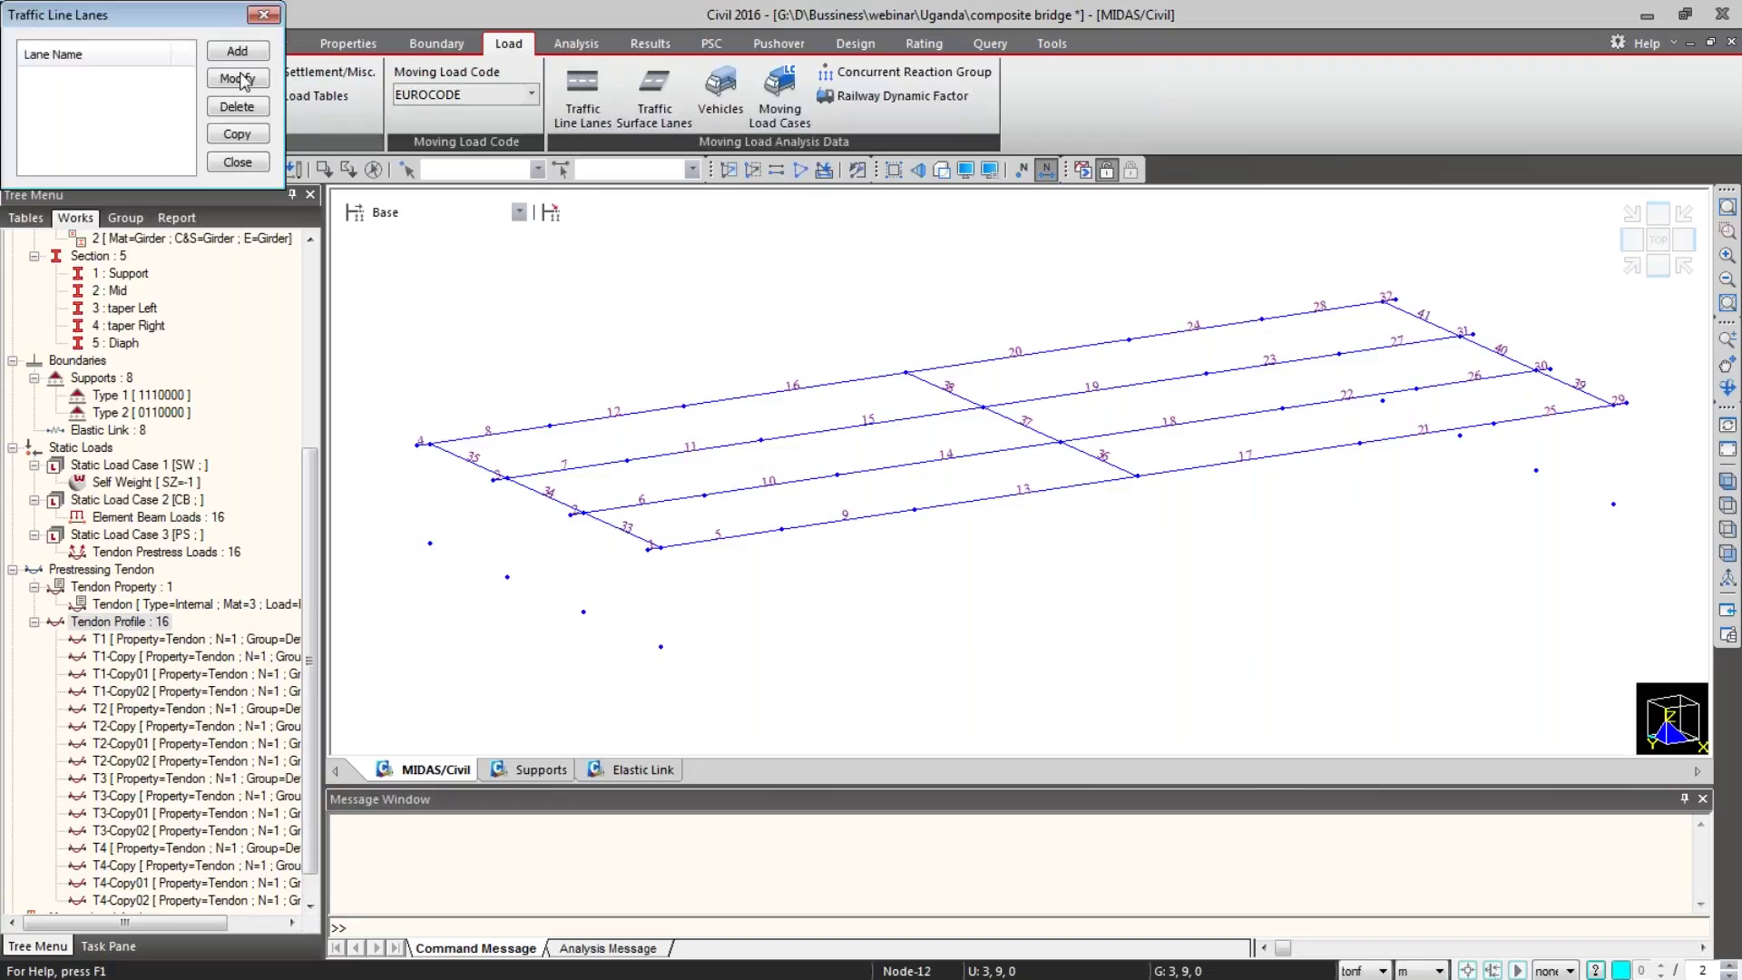
{"action": "type", "text": "LANE1"}
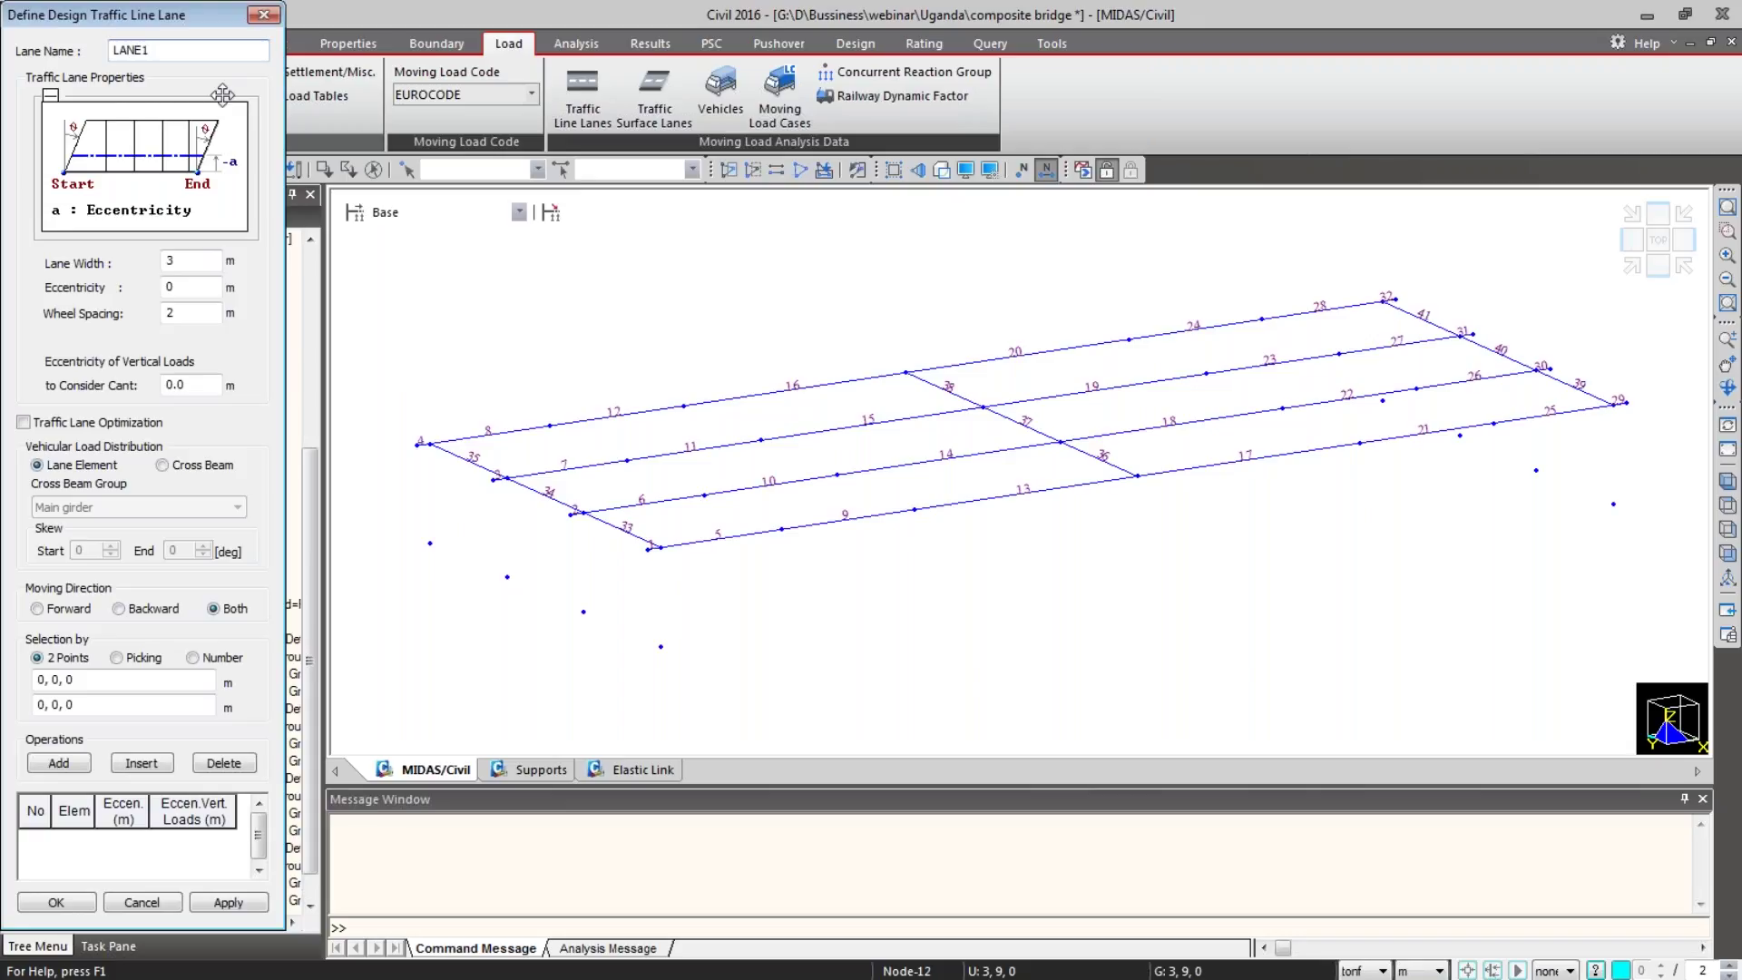
{"action": "double_click", "coordinate": [169, 287]}
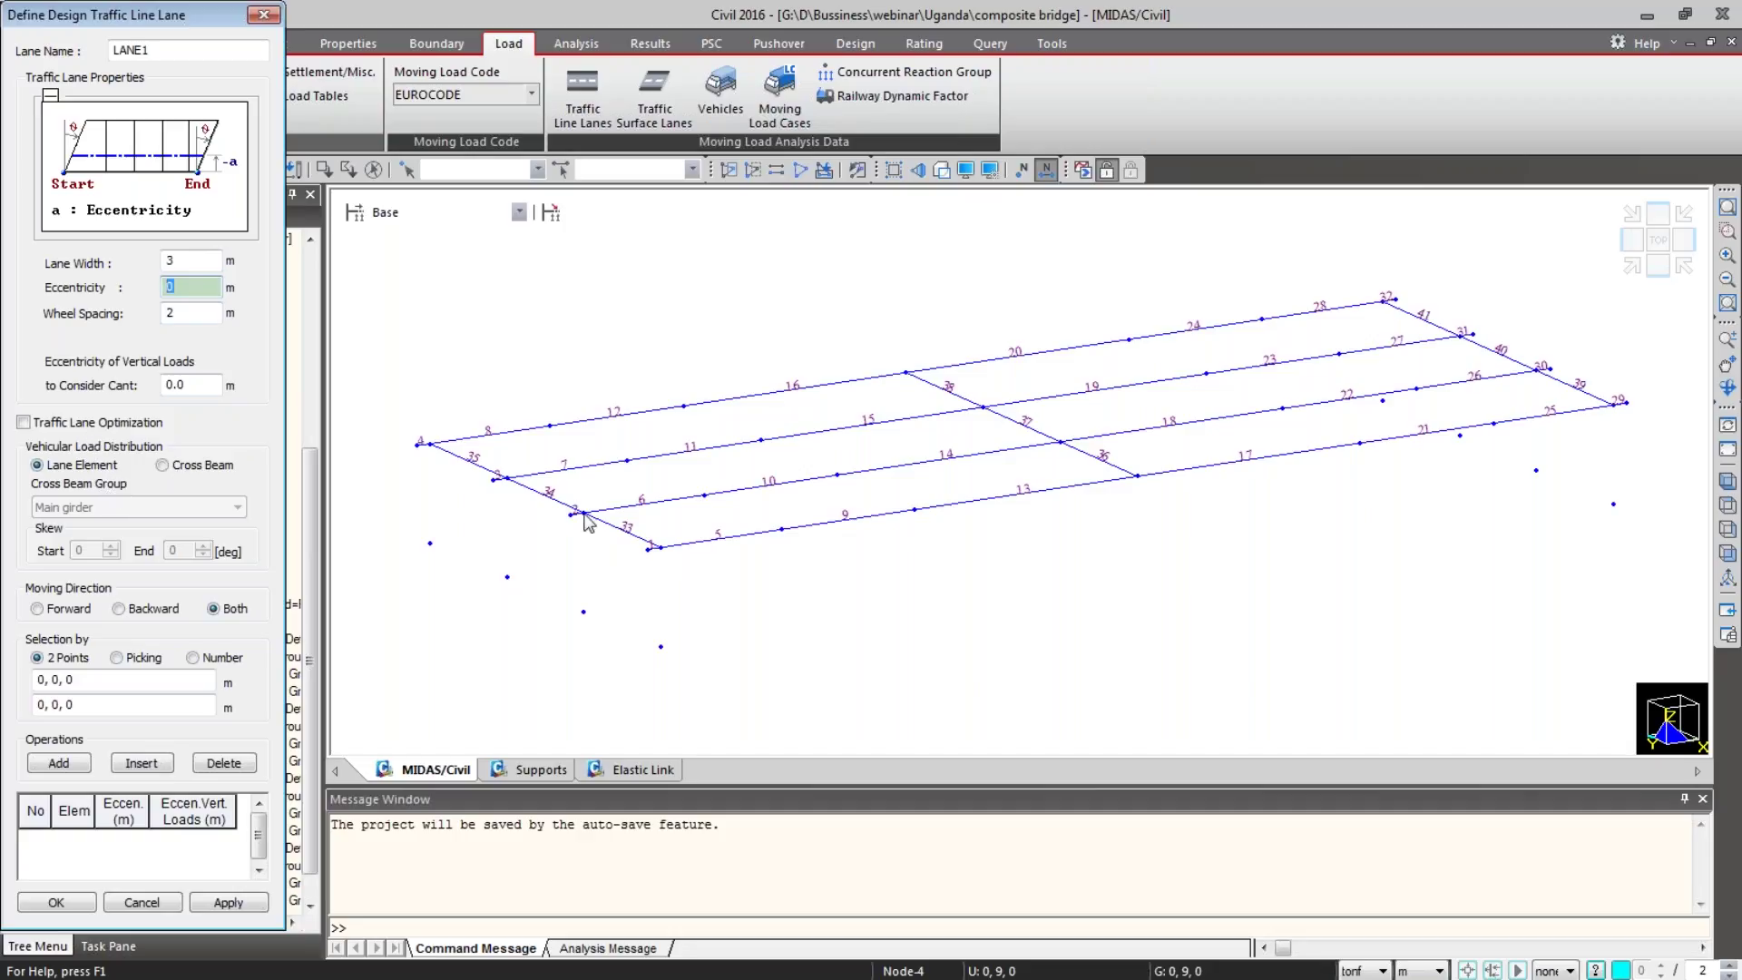
{"action": "left_click", "coordinate": [199, 467]}
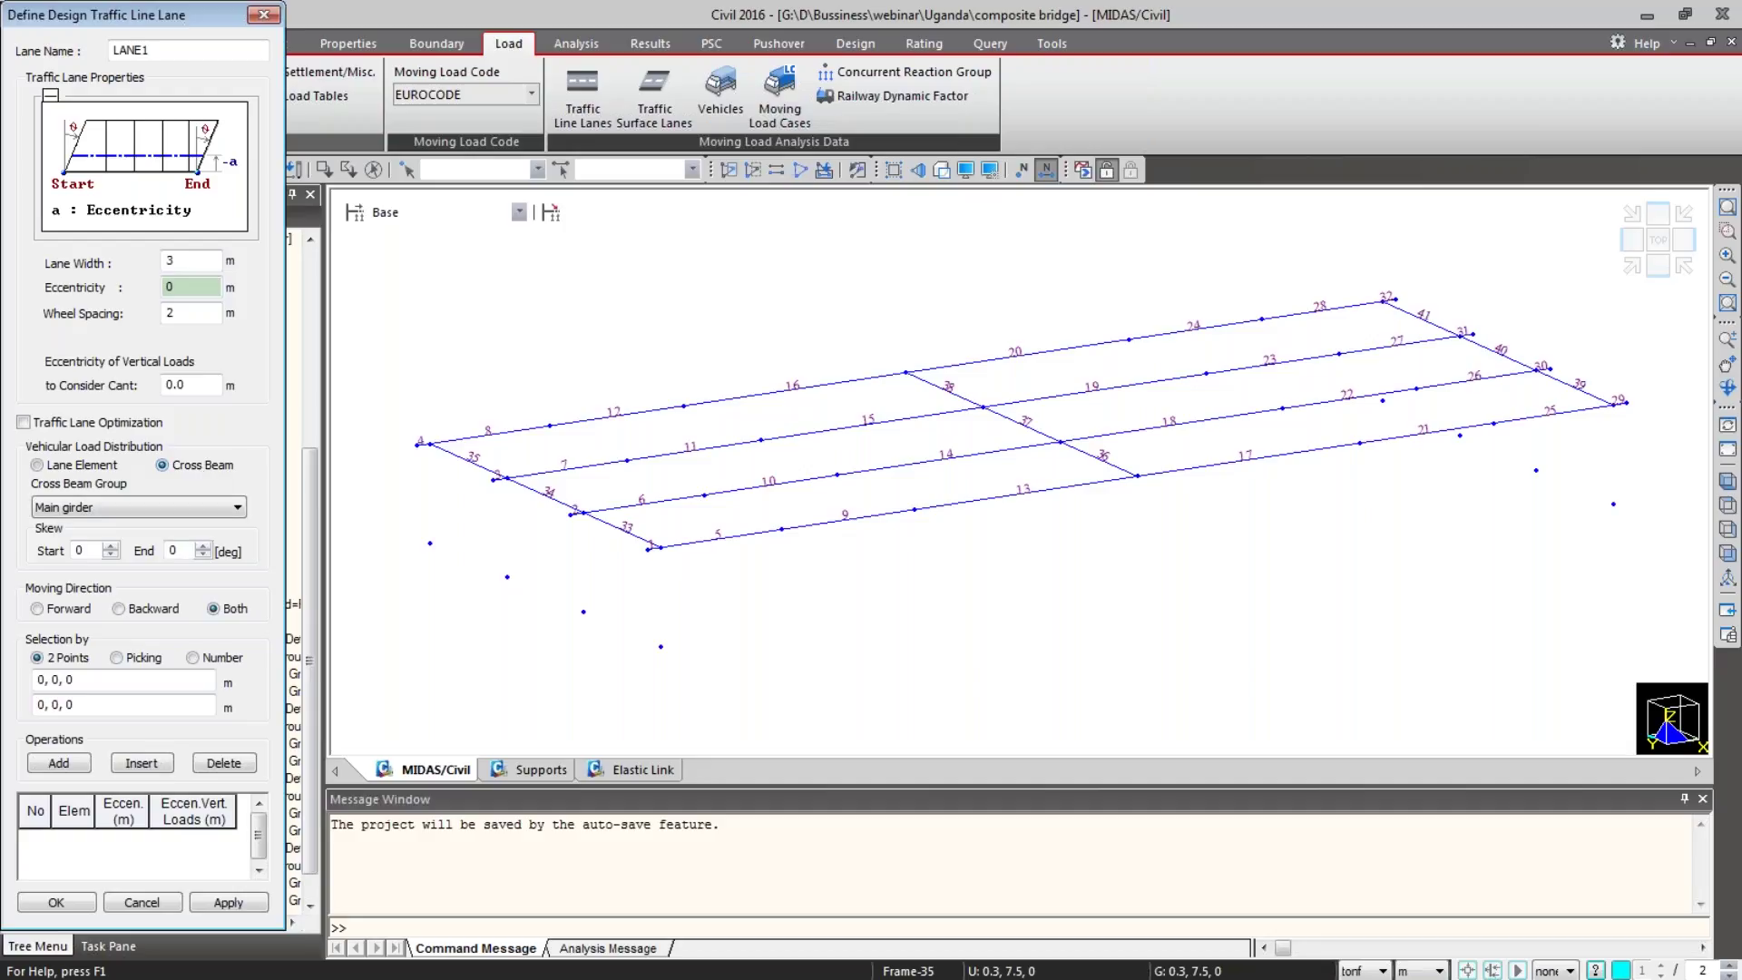
{"action": "left_click", "coordinate": [189, 510]}
{"action": "left_click", "coordinate": [192, 541]}
Step: Define LANE1 by two points along the girder from 0, 3, 0 to 22, 3, 0 and apply it
{"action": "left_click", "coordinate": [118, 680]}
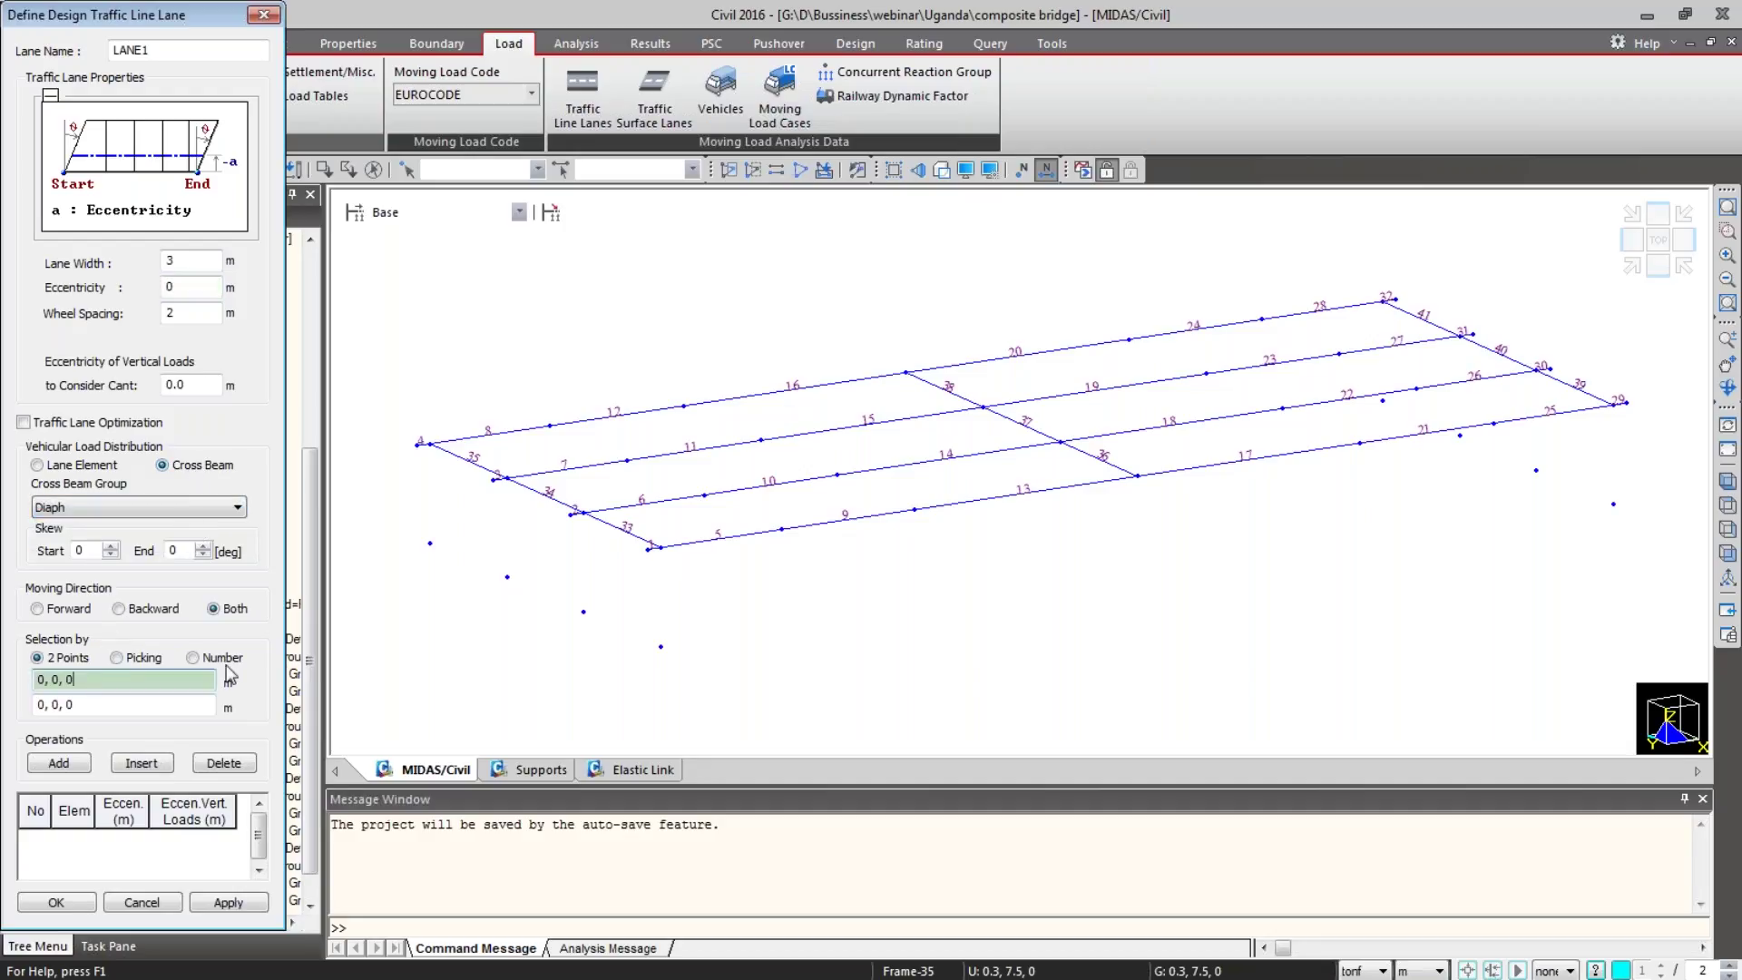
{"action": "left_click", "coordinate": [571, 514]}
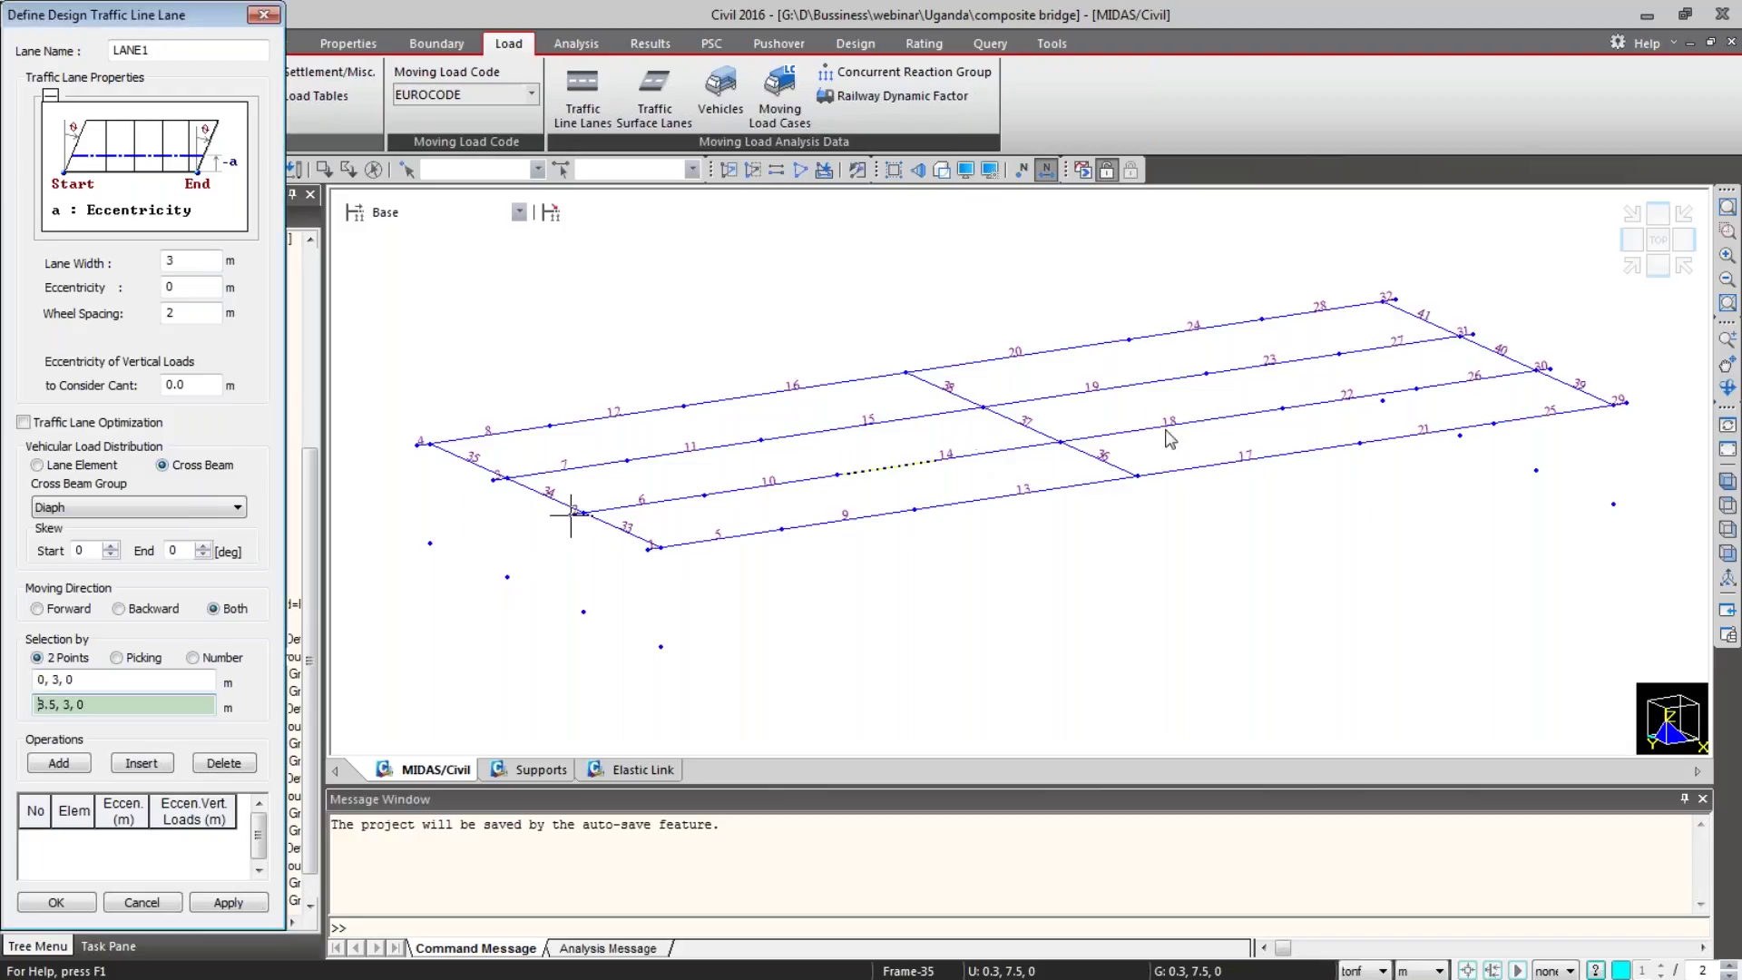
{"action": "left_click", "coordinate": [1537, 368]}
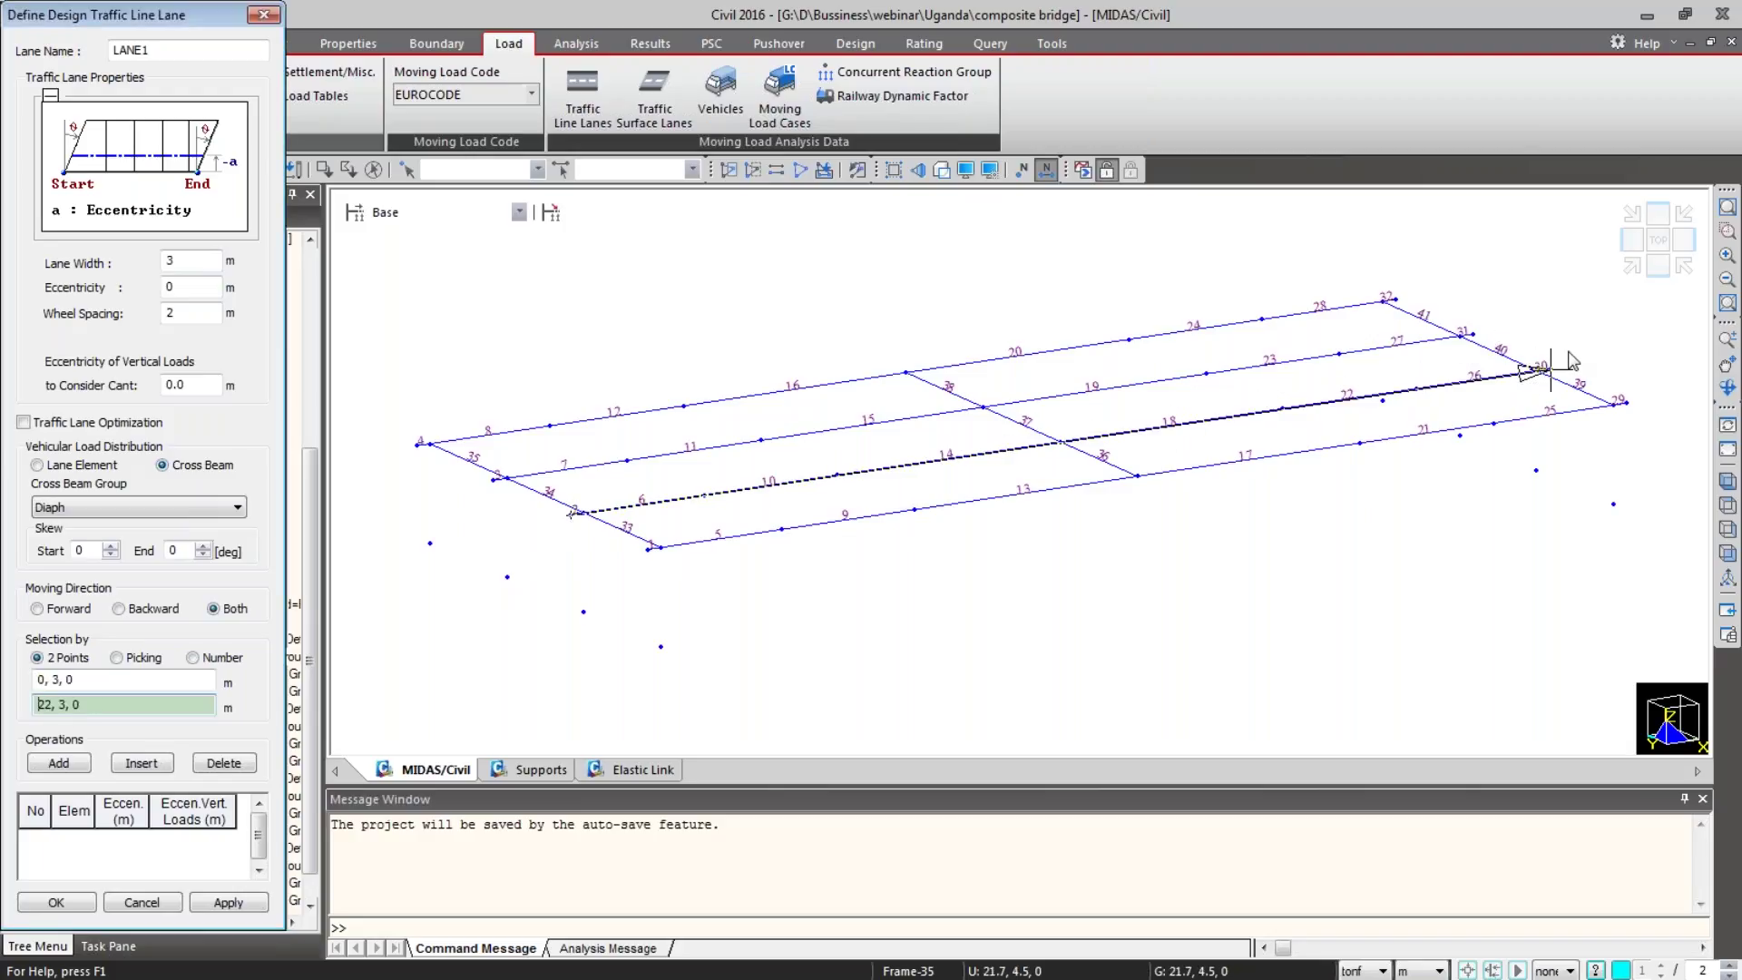
{"action": "left_click", "coordinate": [1536, 369]}
{"action": "left_click", "coordinate": [227, 902]}
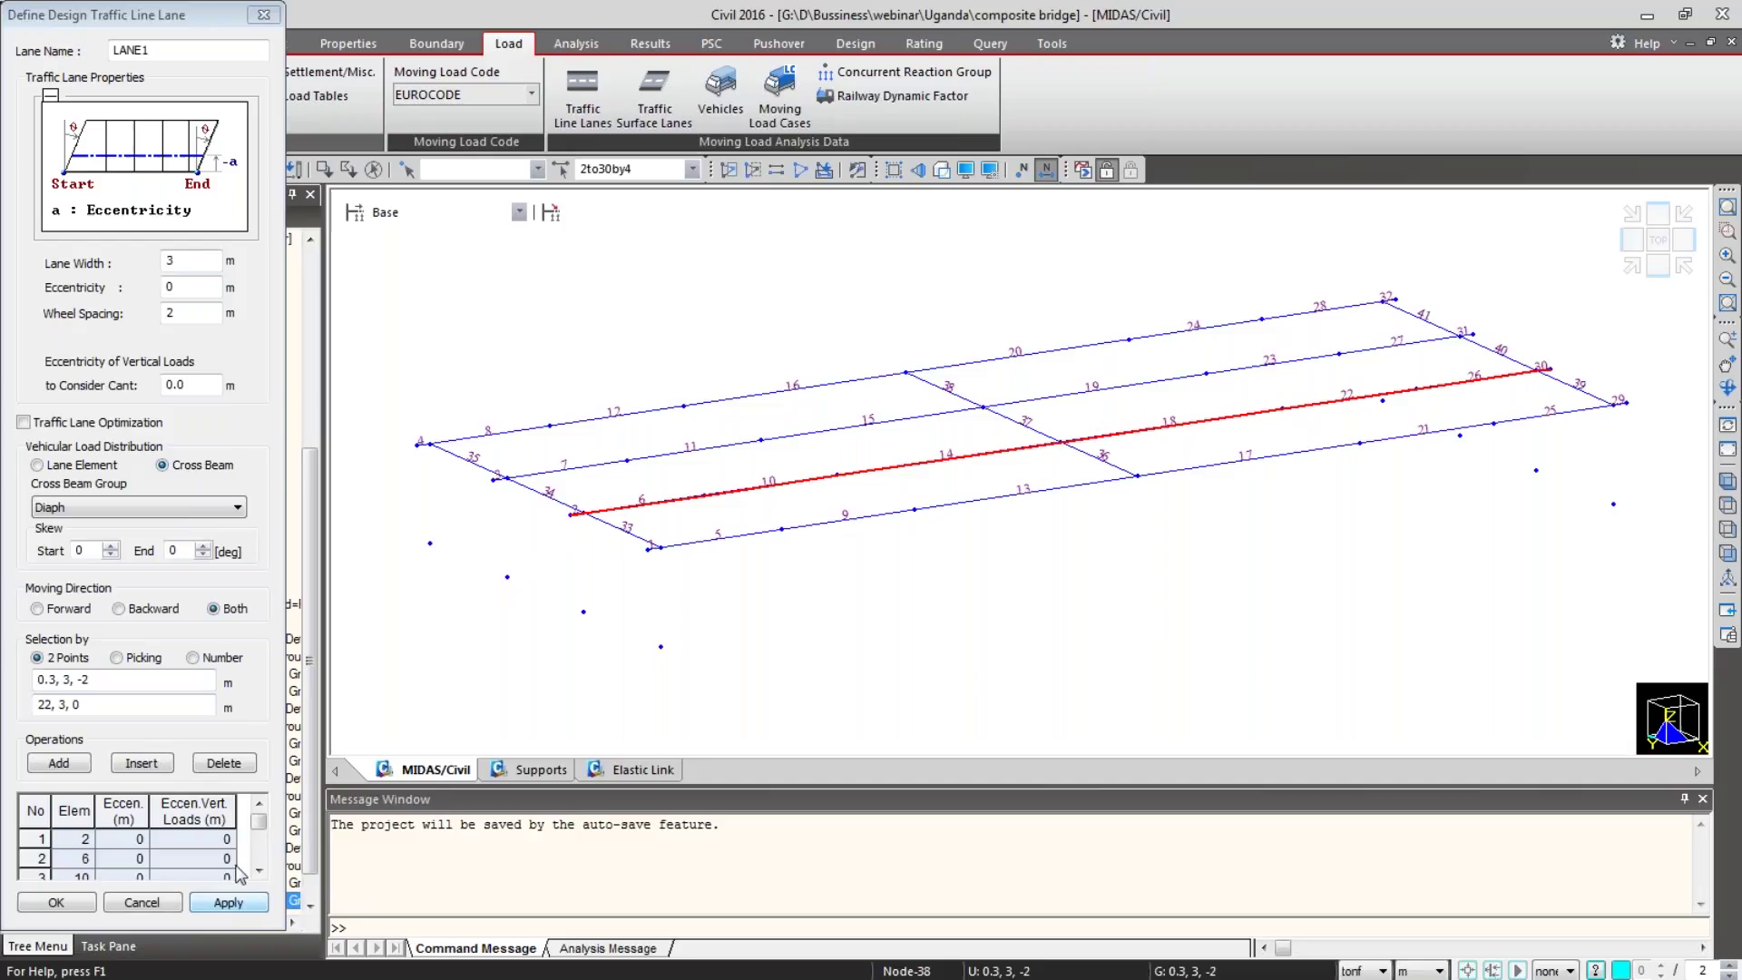
Step: Rename the lane LANE2, clear its elements and redefine it from 0, 6, 0 to 22, 6, 0
{"action": "left_click", "coordinate": [205, 52]}
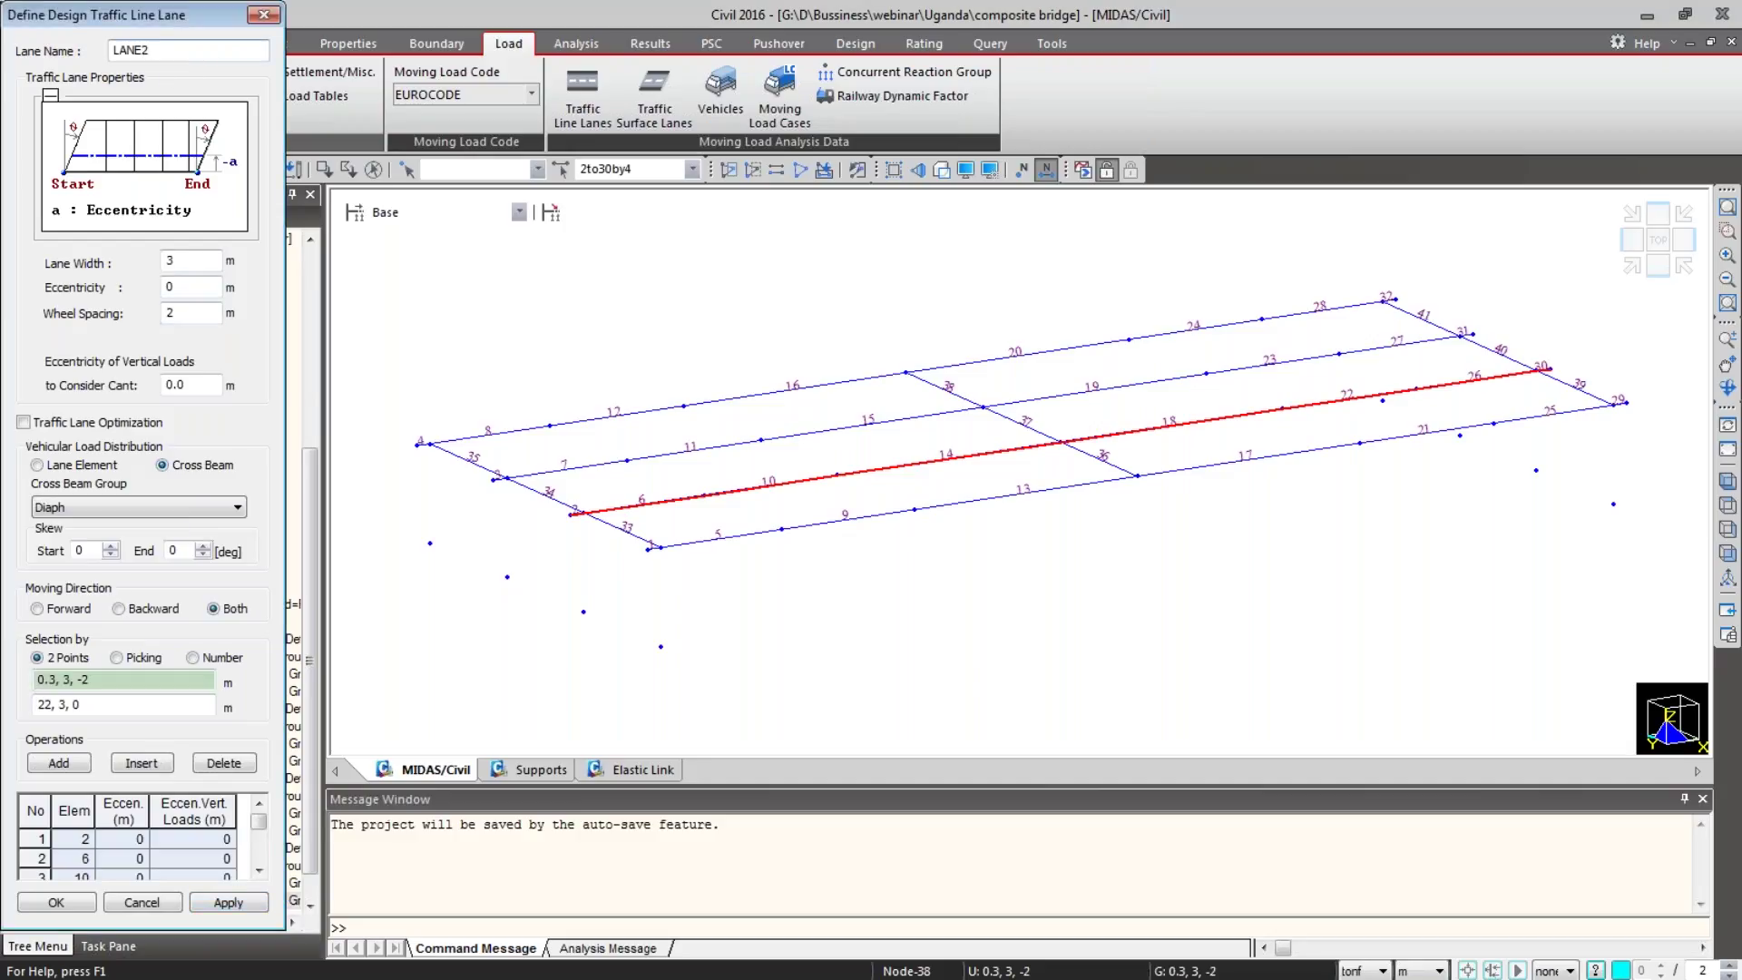
{"action": "left_click", "coordinate": [37, 806]}
{"action": "key", "text": "Delete"}
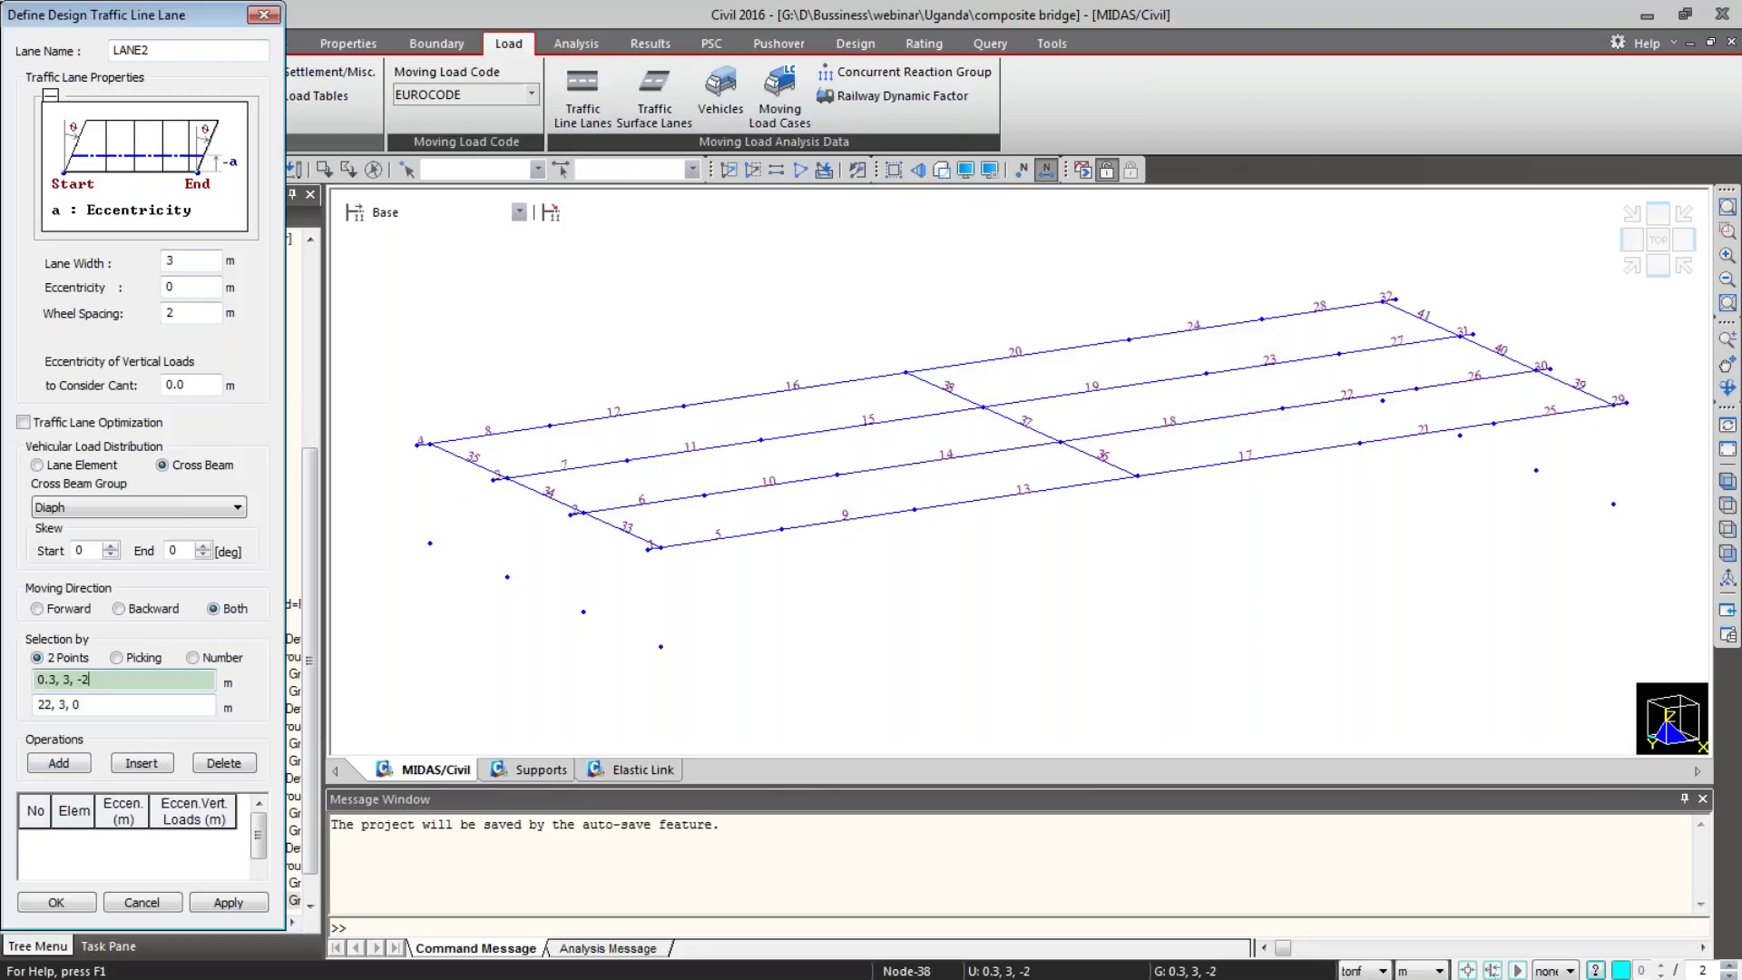
{"action": "left_click", "coordinate": [499, 478]}
{"action": "left_click", "coordinate": [1462, 335]}
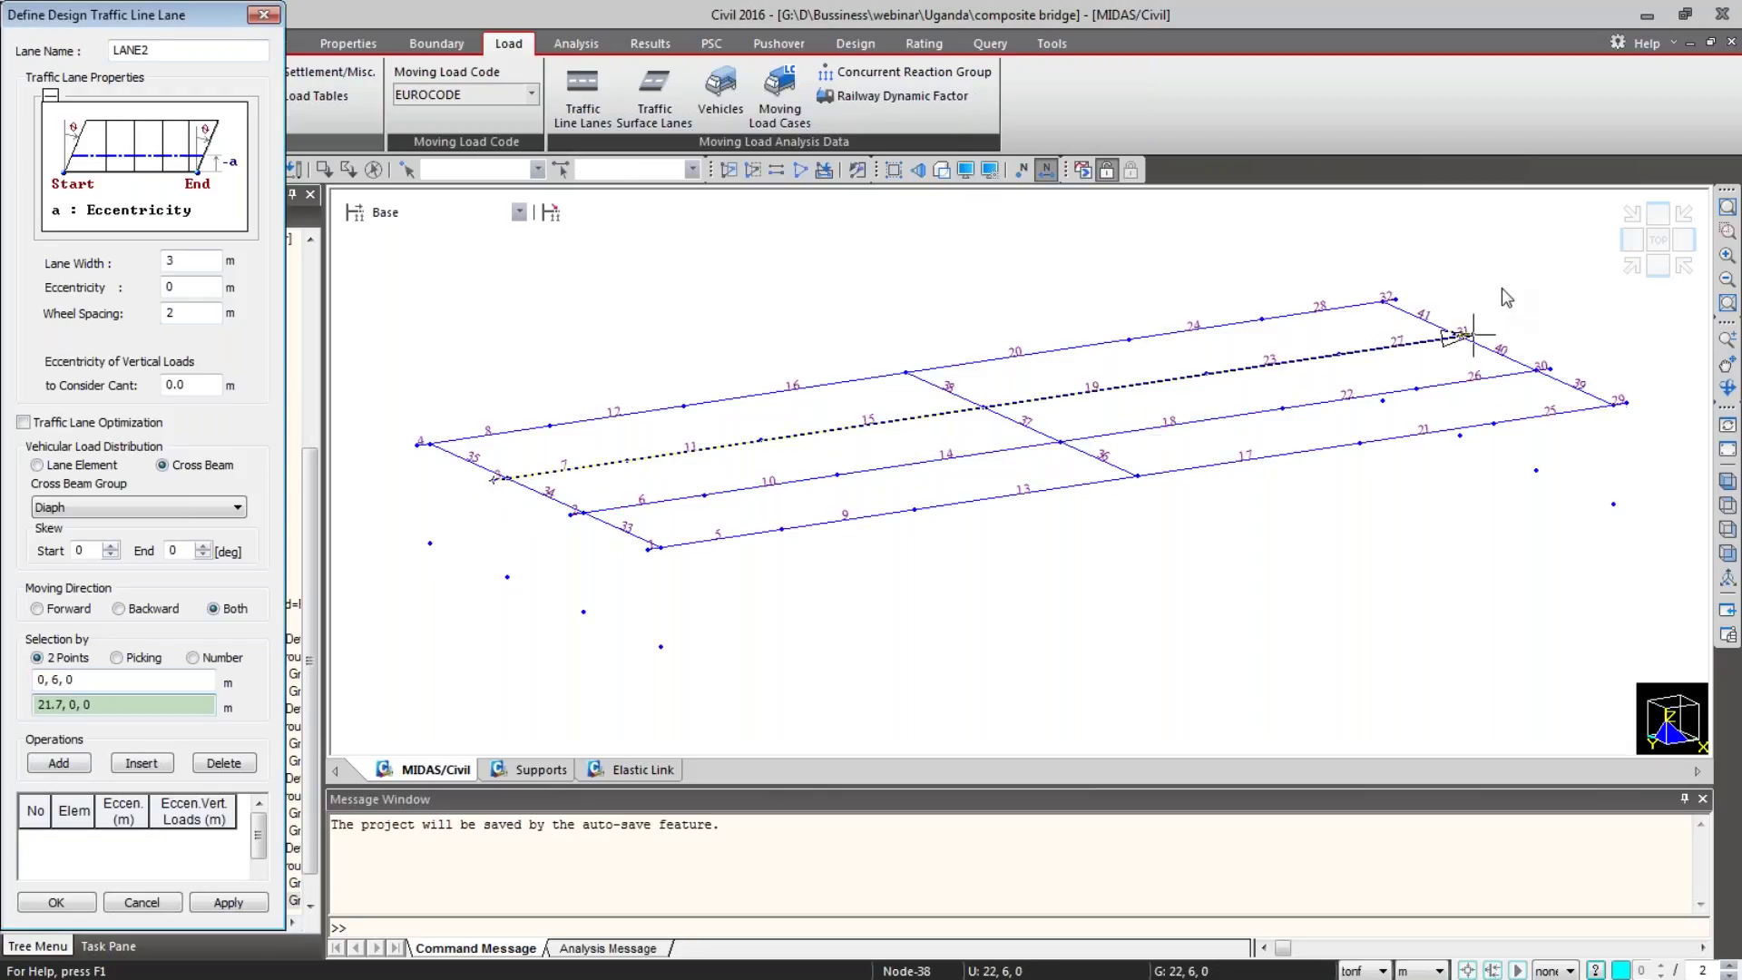
{"action": "left_click", "coordinate": [232, 903]}
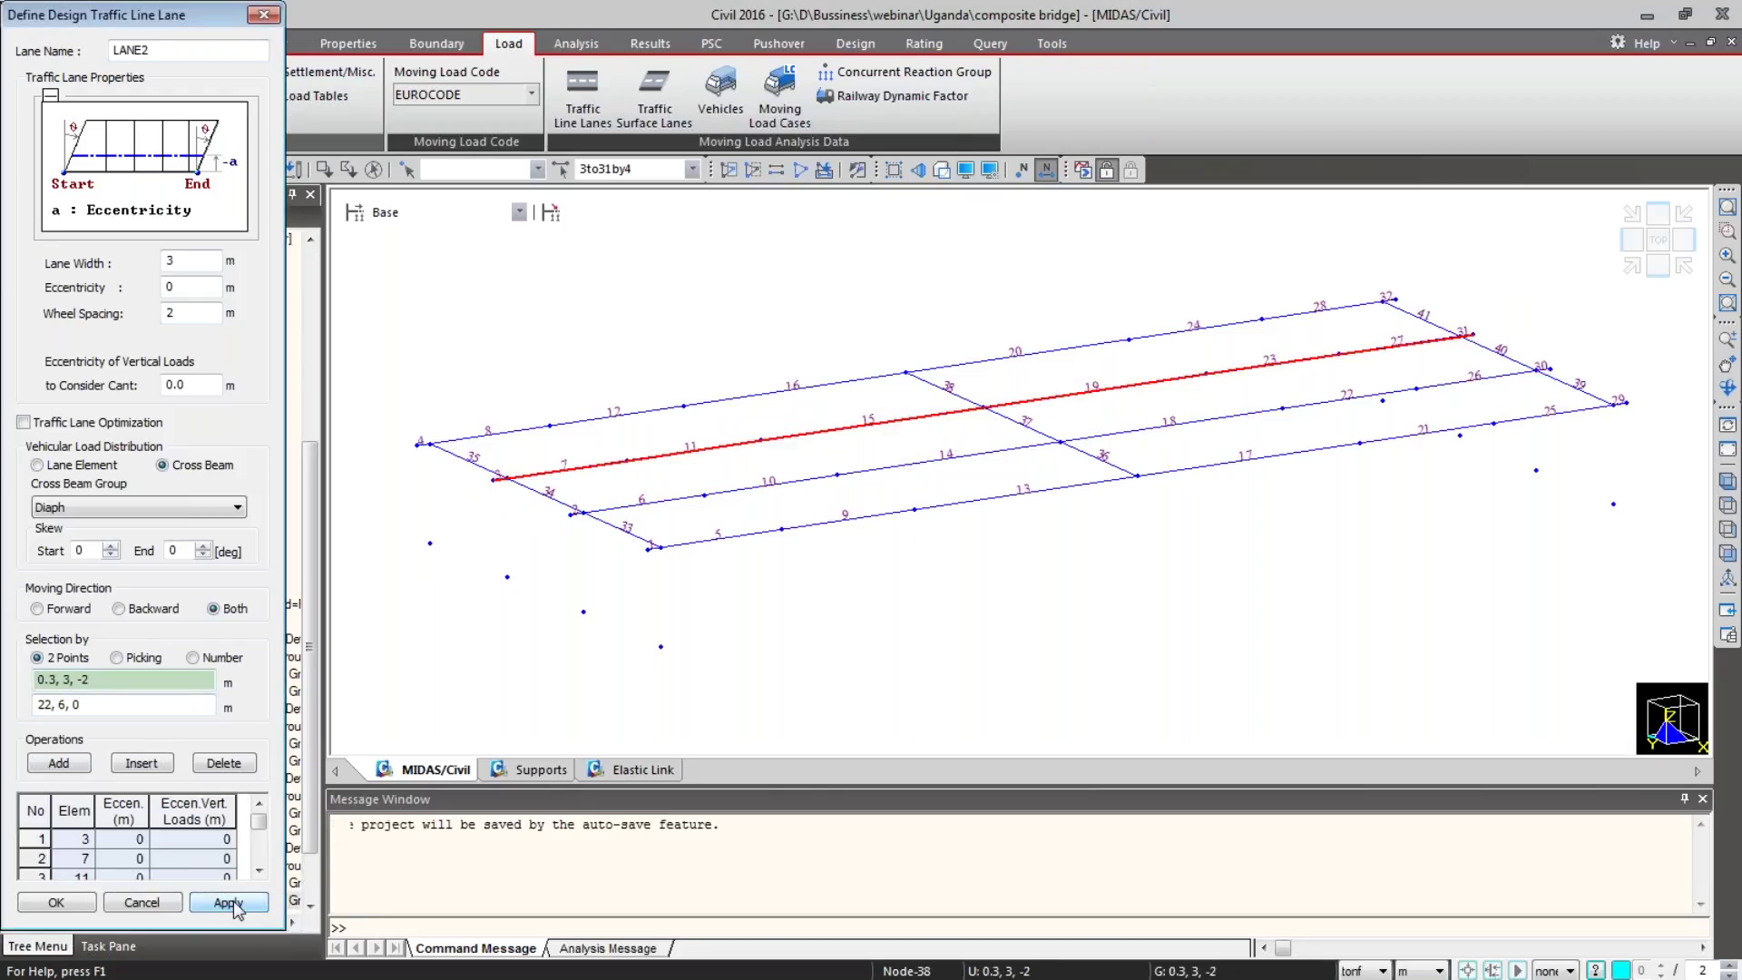
{"action": "left_click", "coordinate": [166, 904]}
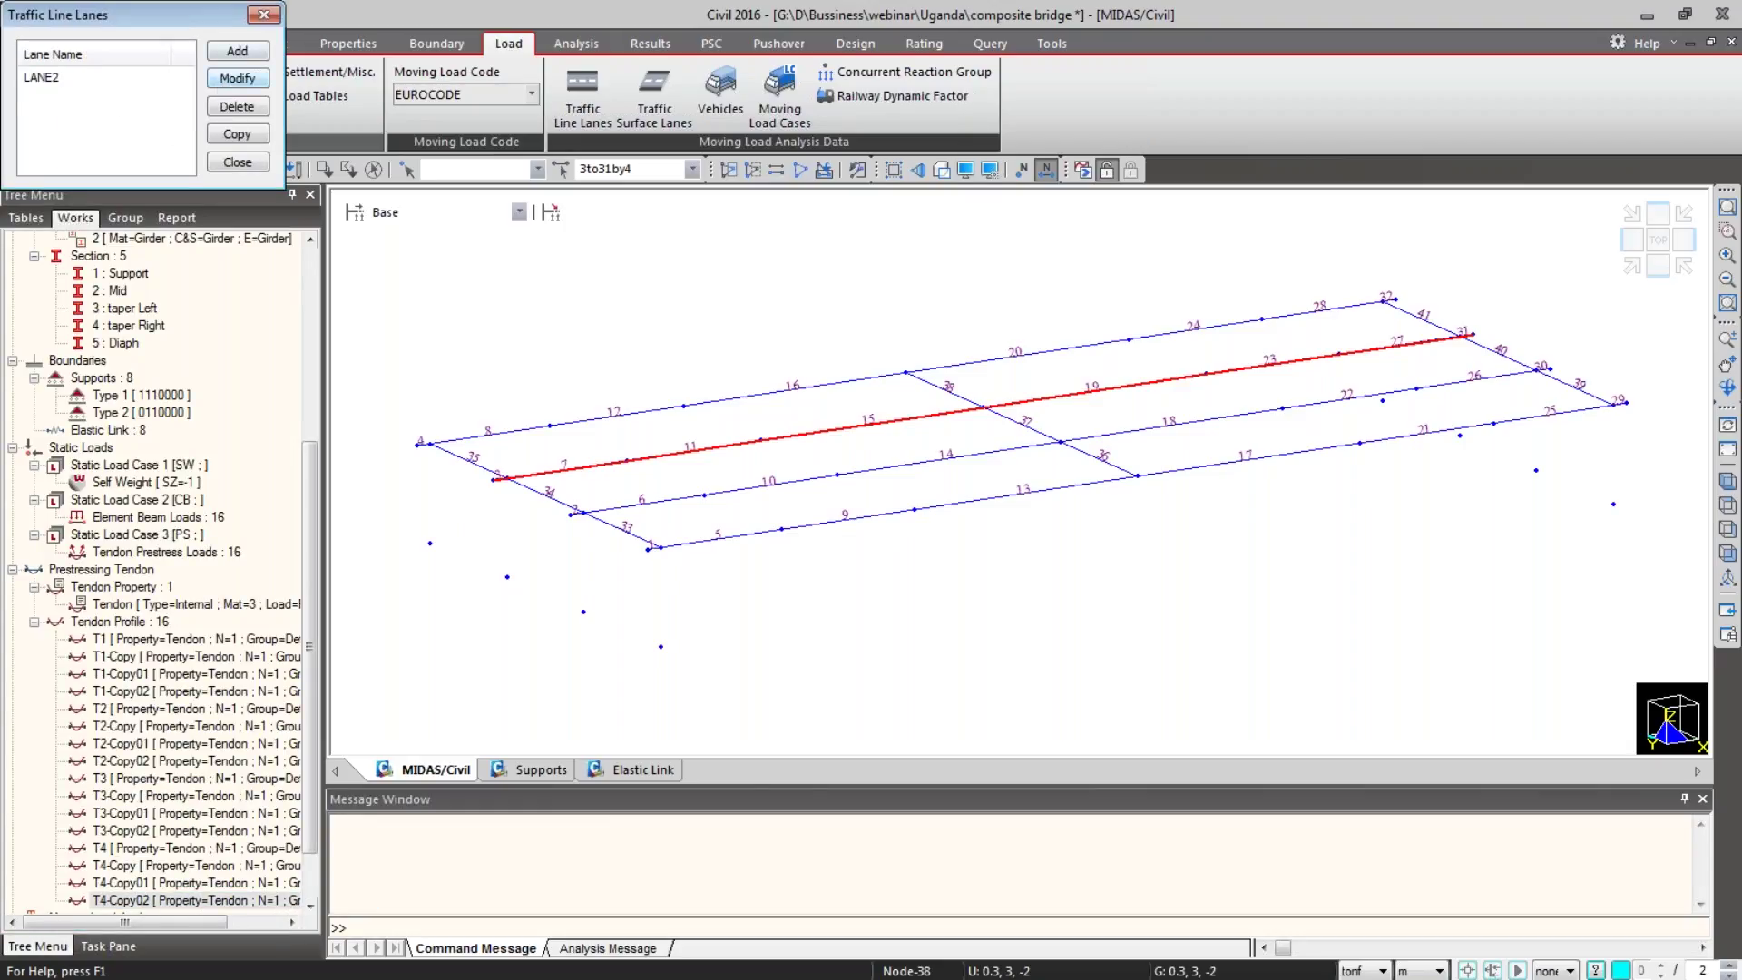
Step: Add another traffic line lane named LANE1 and distribute its loads through the cross beam group Diaph
{"action": "left_click", "coordinate": [237, 51]}
{"action": "type", "text": "LANE1"}
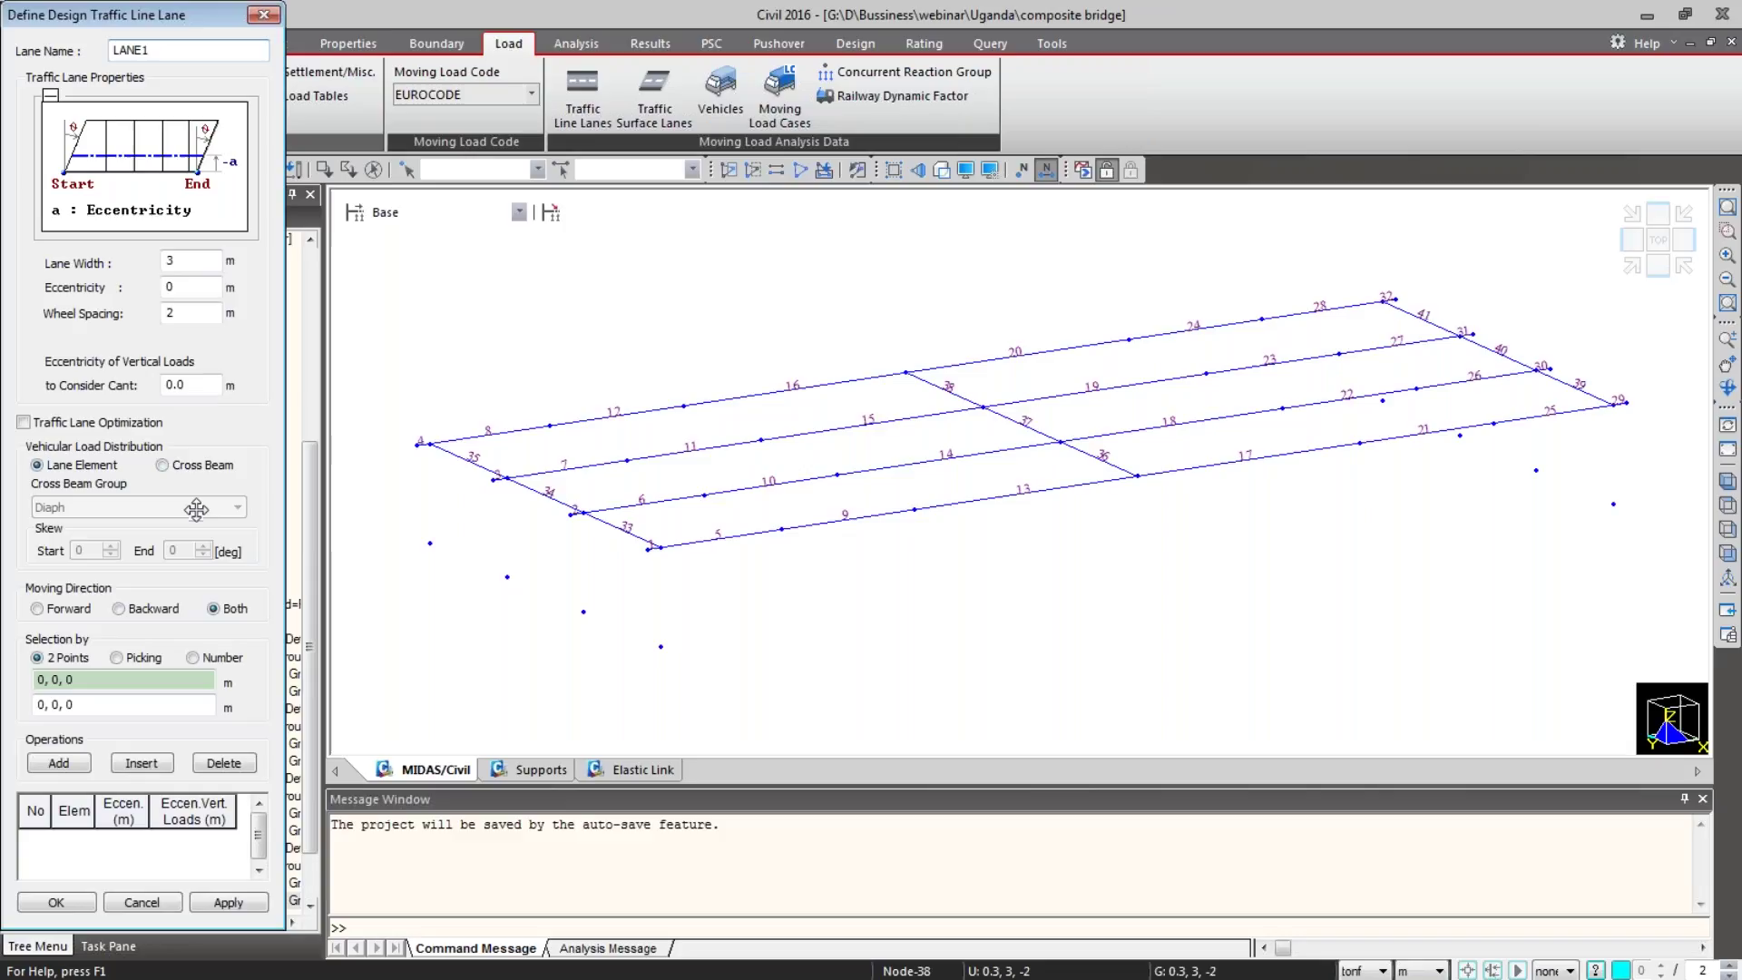
{"action": "left_click", "coordinate": [170, 679]}
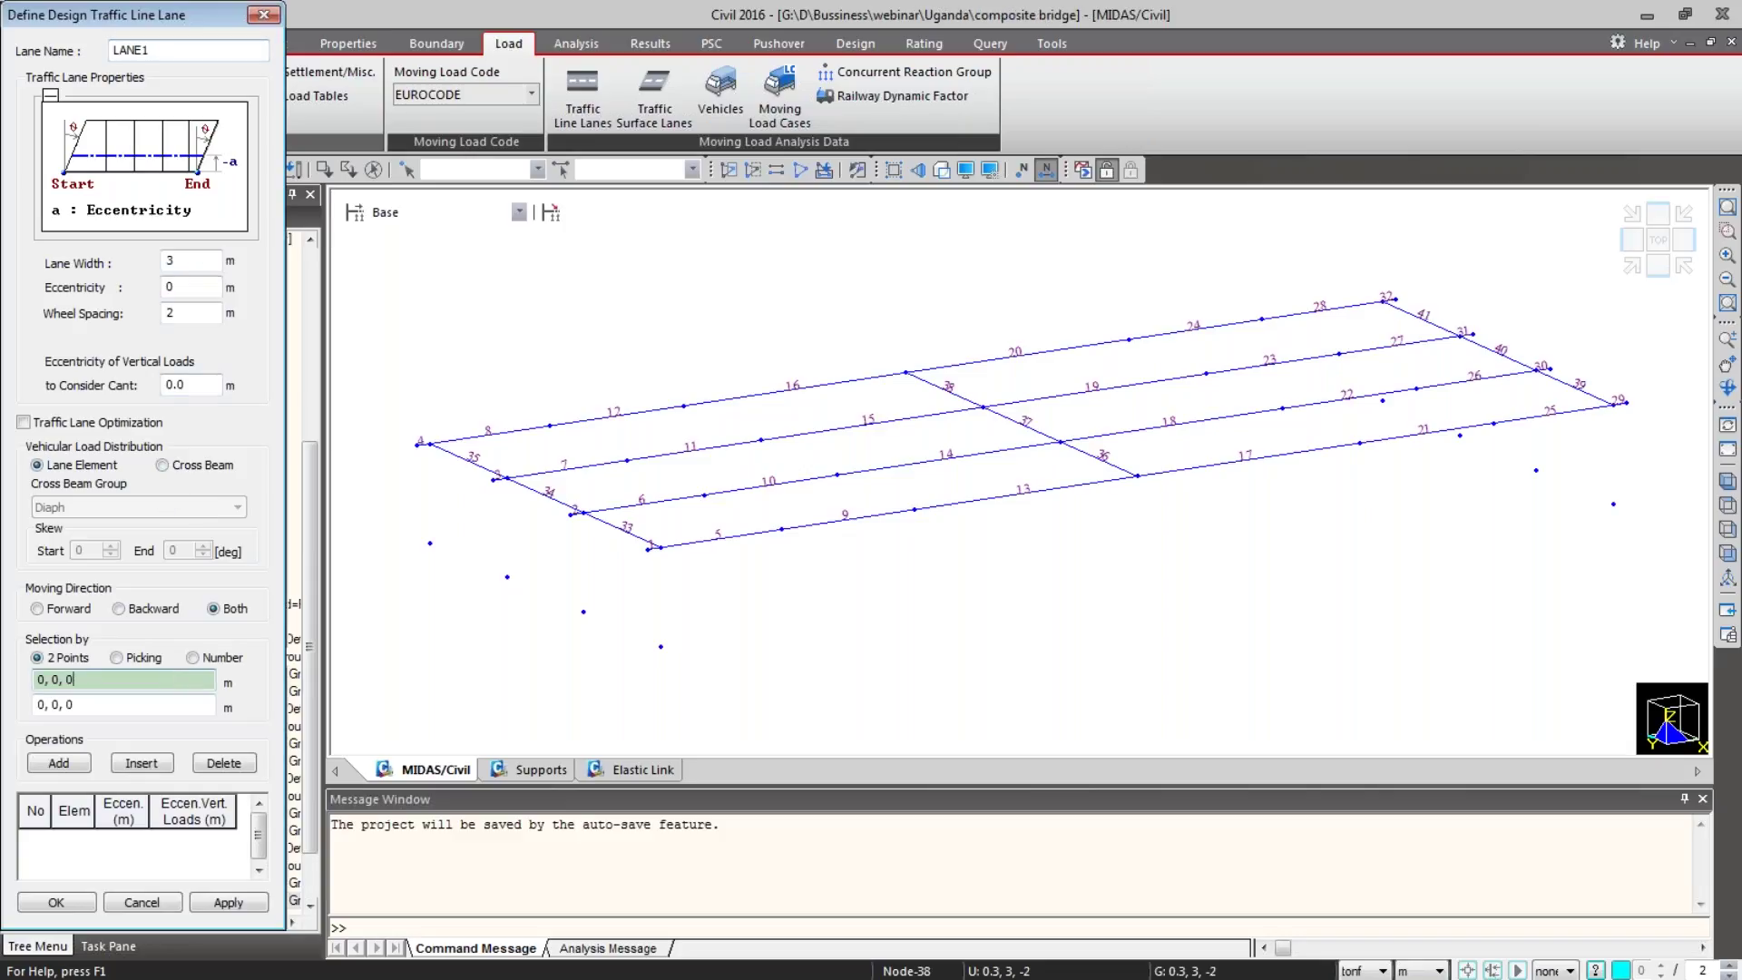
{"action": "left_click", "coordinate": [573, 513]}
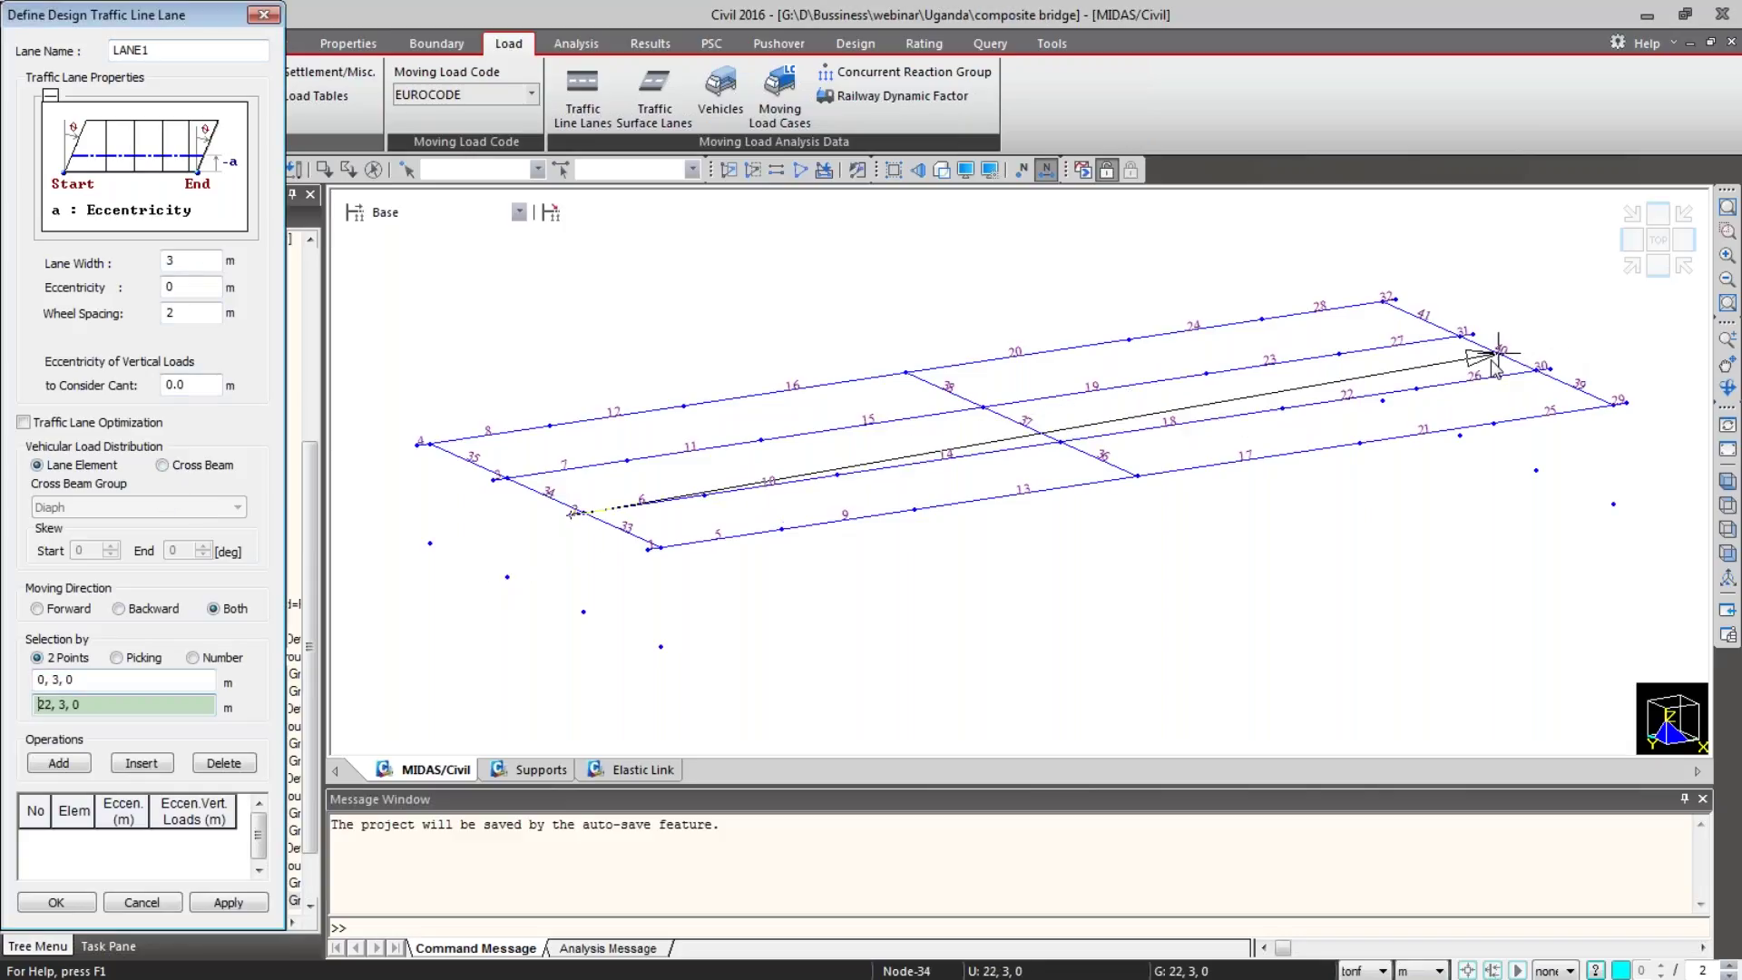
{"action": "left_click", "coordinate": [162, 465]}
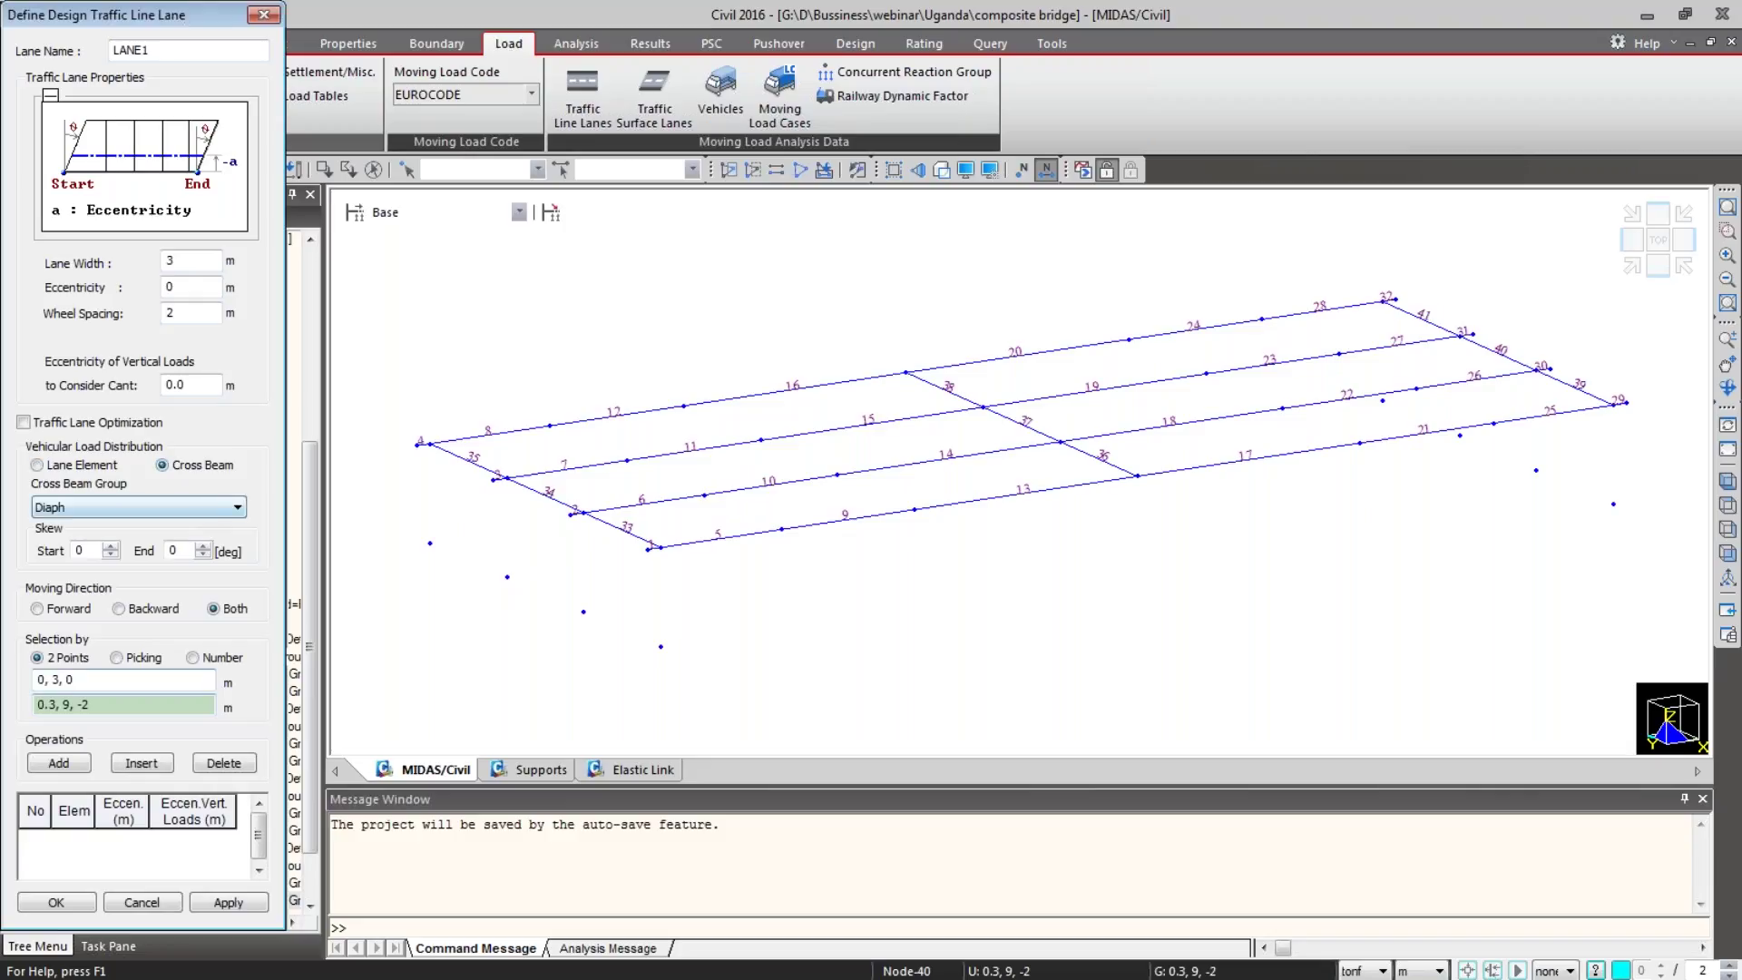
Step: Define LANE1 by two points from 0, 3, 0 to 22, 3, 0 and finish the traffic line lane definitions
{"action": "left_click", "coordinate": [131, 680]}
{"action": "left_click", "coordinate": [570, 517]}
{"action": "left_click", "coordinate": [1541, 368]}
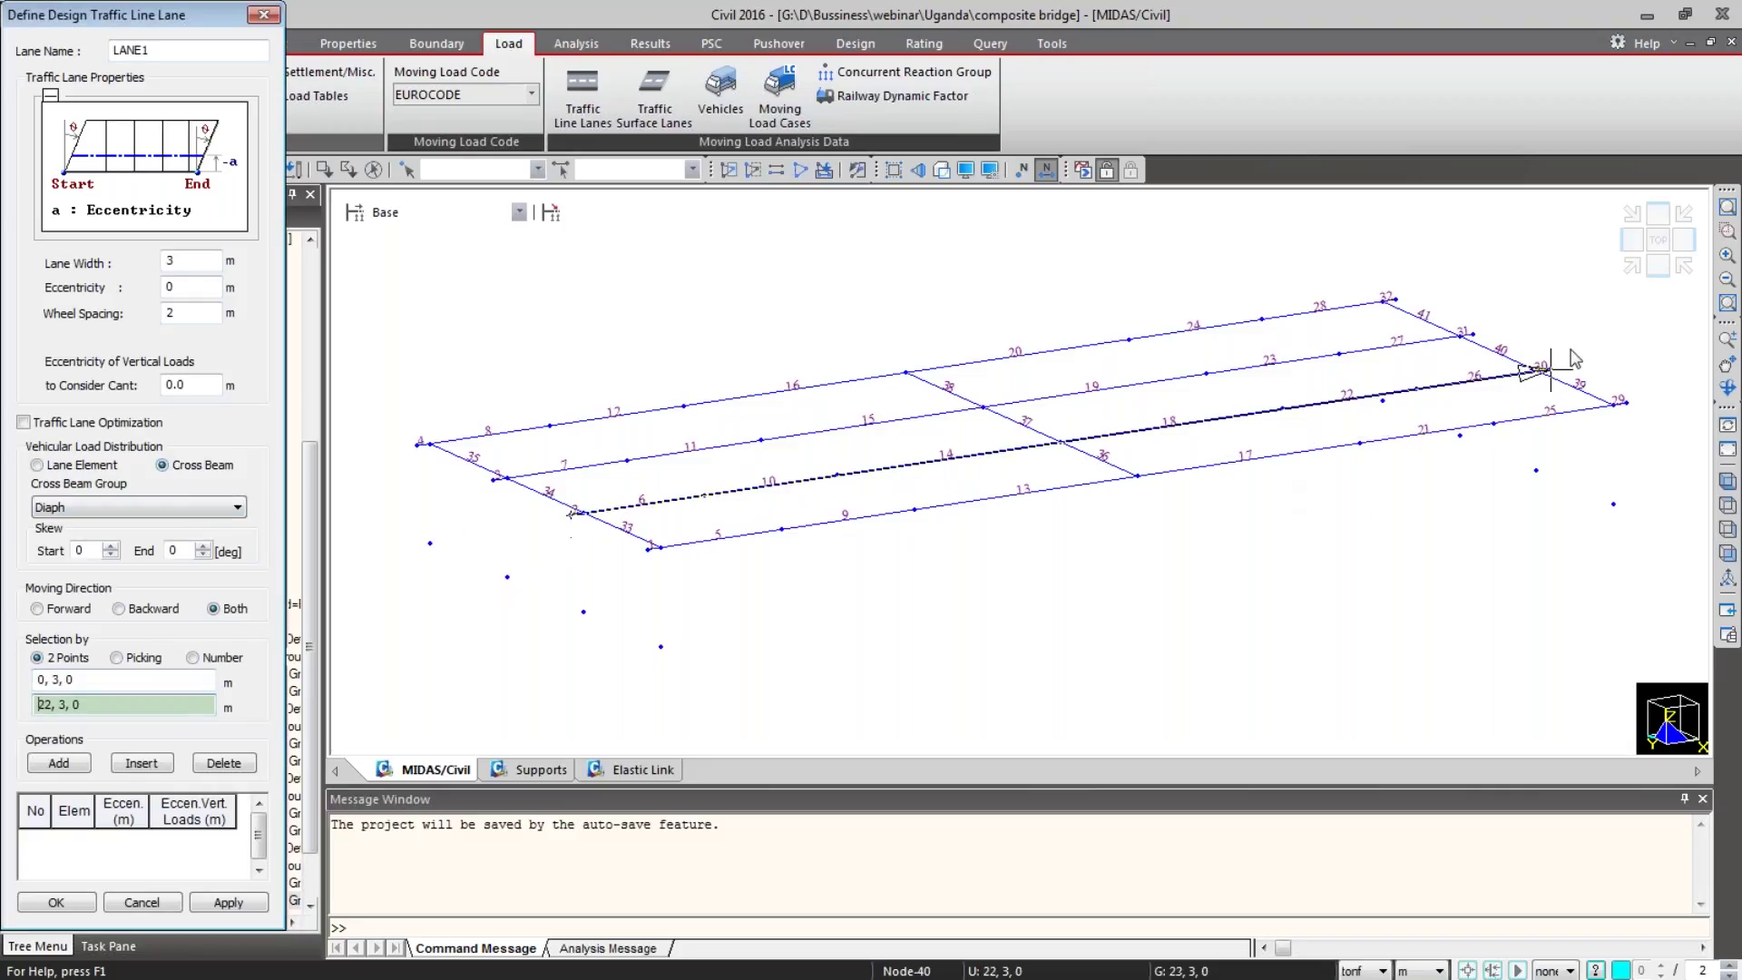
{"action": "left_click", "coordinate": [223, 903]}
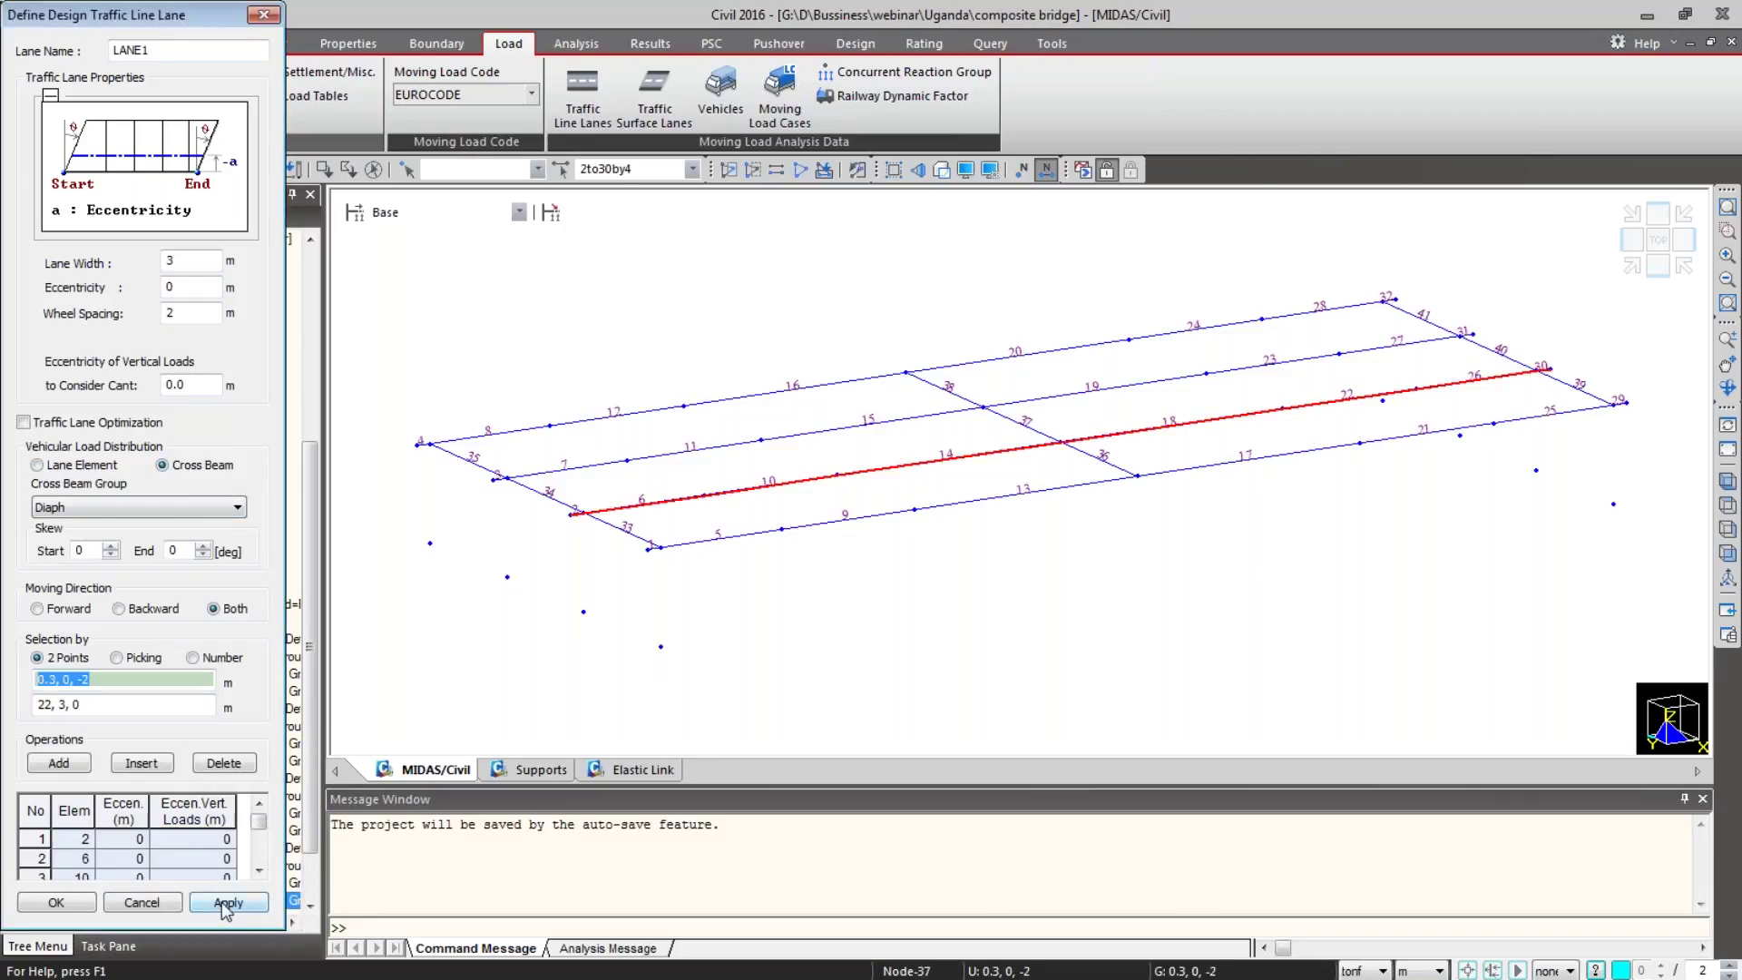
{"action": "left_click", "coordinate": [163, 903]}
{"action": "left_click", "coordinate": [54, 97]}
{"action": "left_click", "coordinate": [231, 163]}
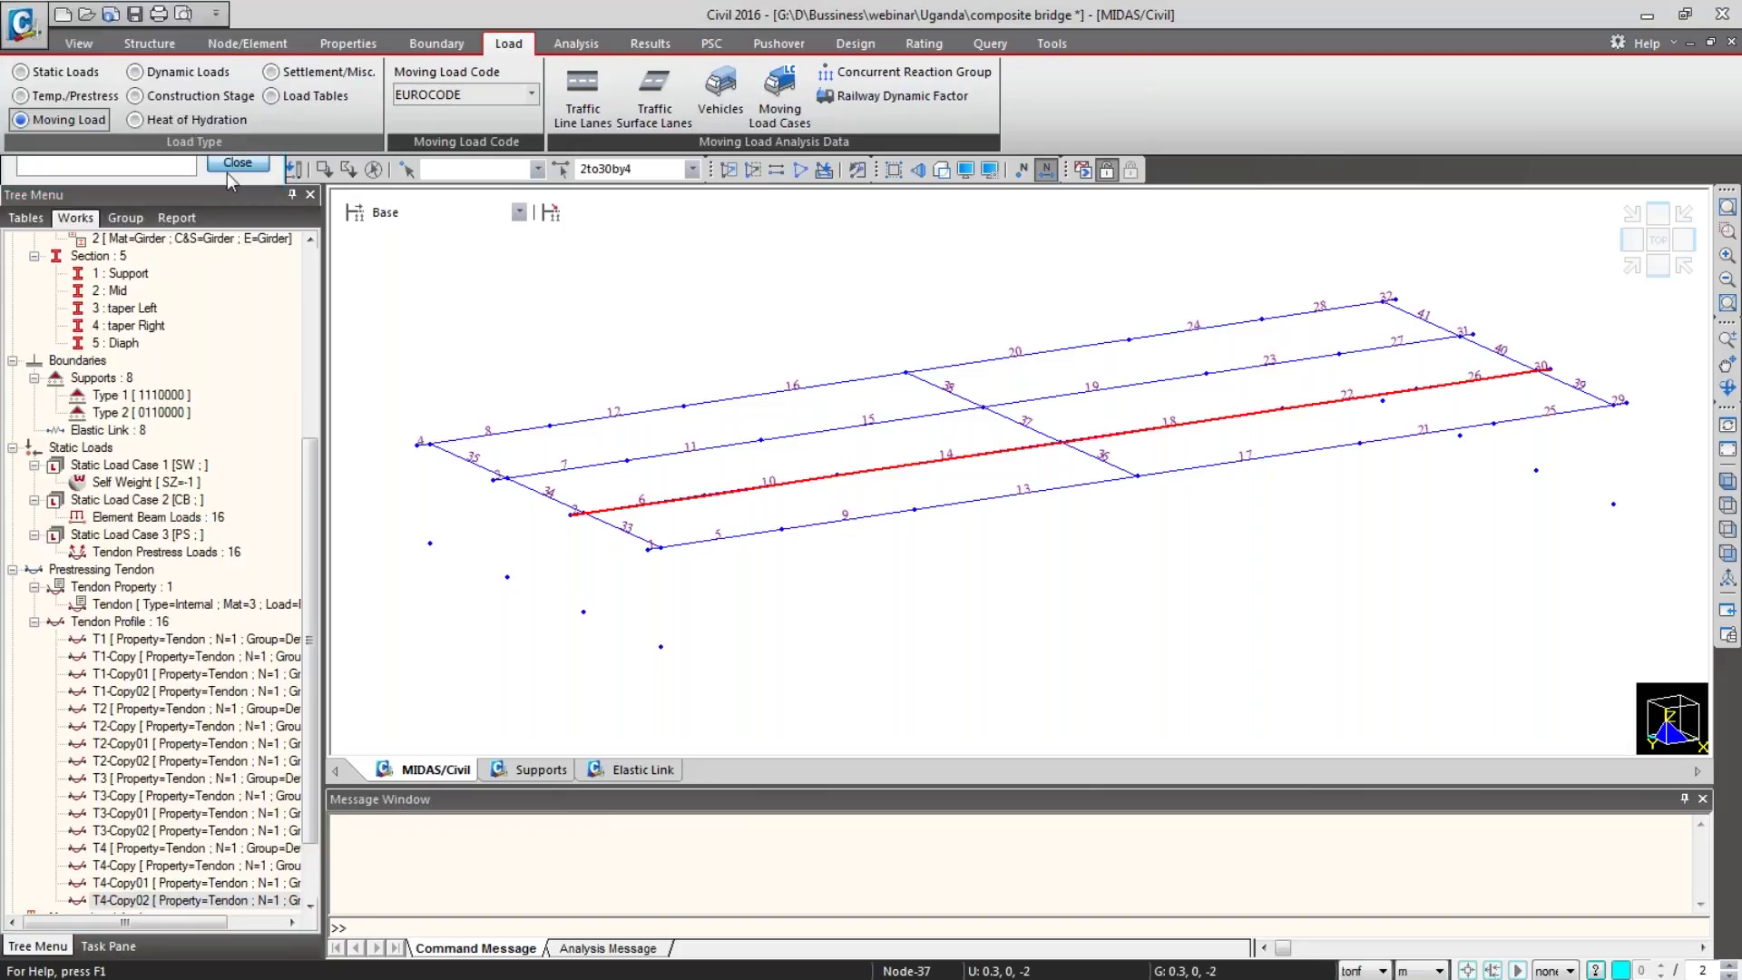
Step: Display both traffic line lanes in the model and clear the element selection
{"action": "left_click_drag", "start_coordinate": [313, 503], "coordinate": [302, 630]}
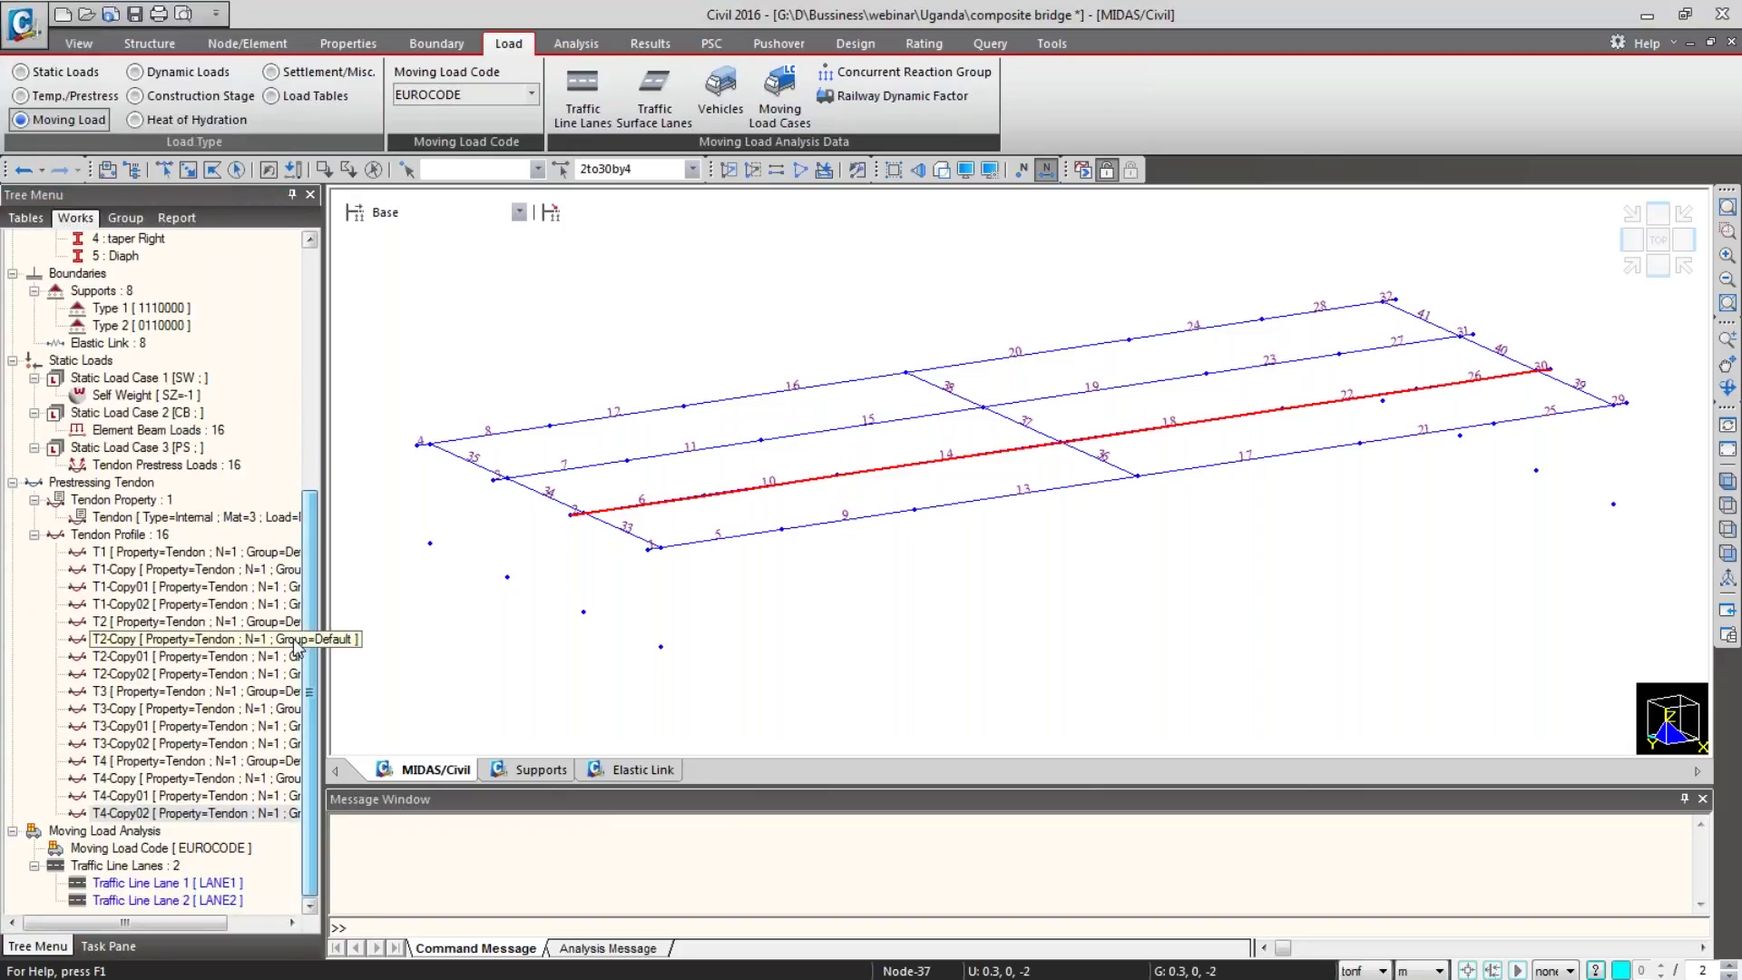
{"action": "right_click", "coordinate": [149, 864]}
{"action": "left_click", "coordinate": [181, 869]}
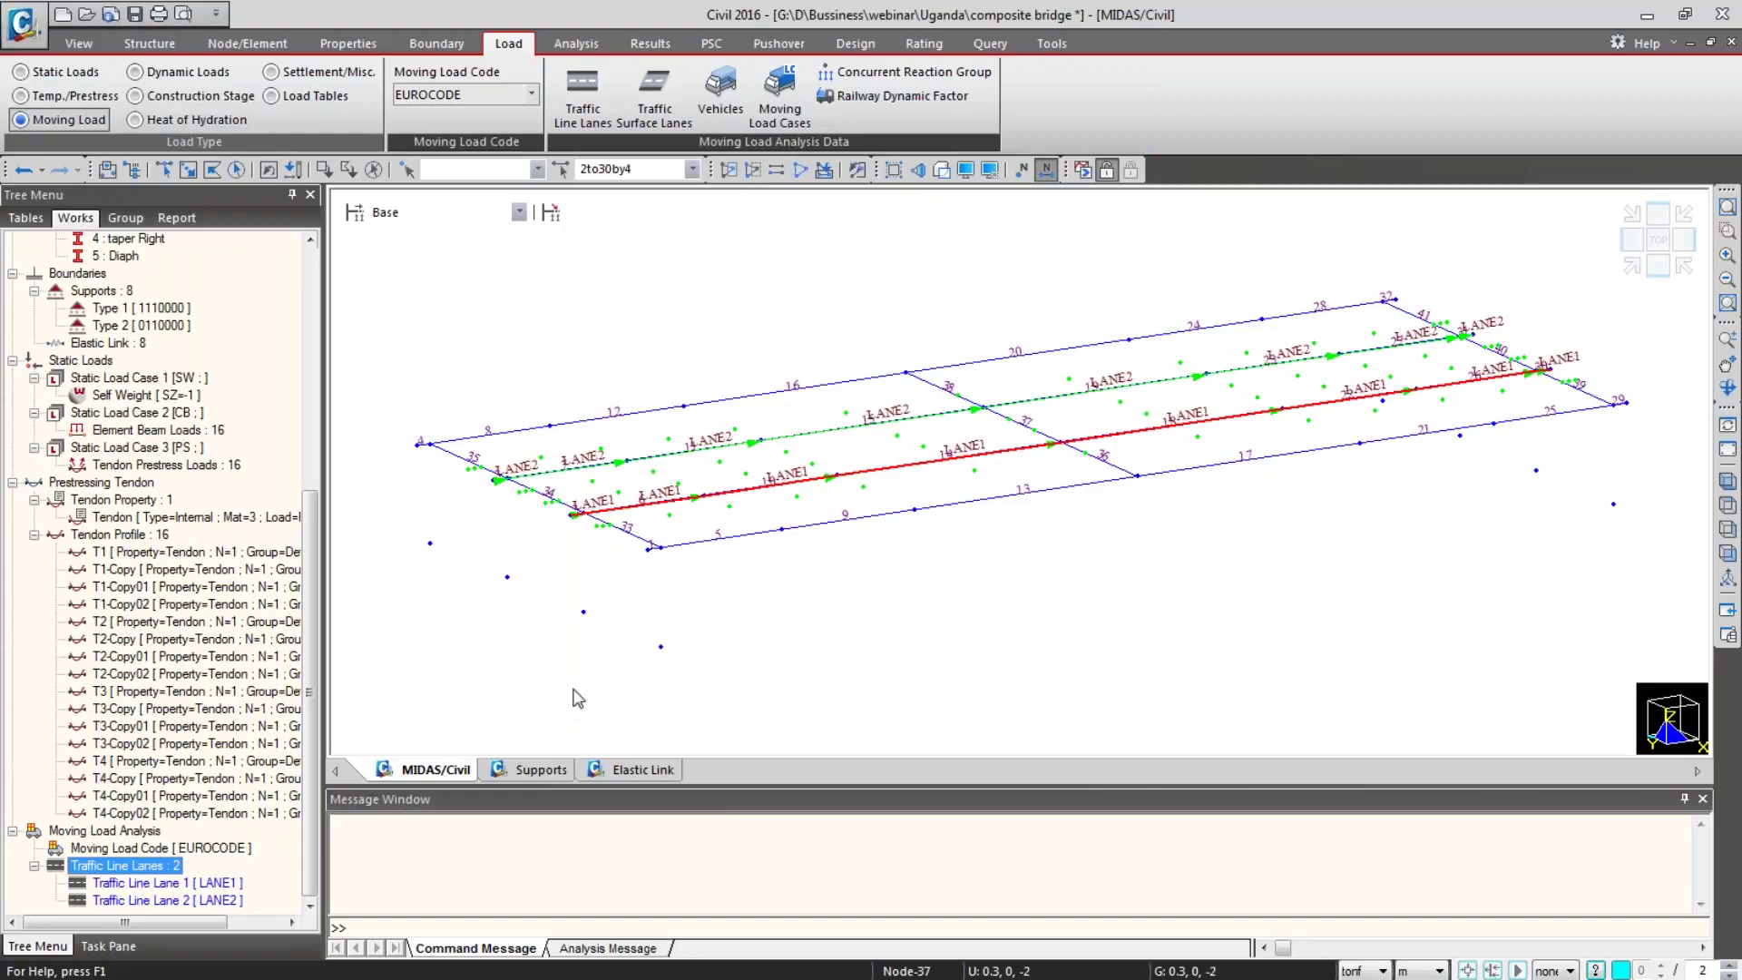
{"action": "left_click", "coordinate": [373, 169]}
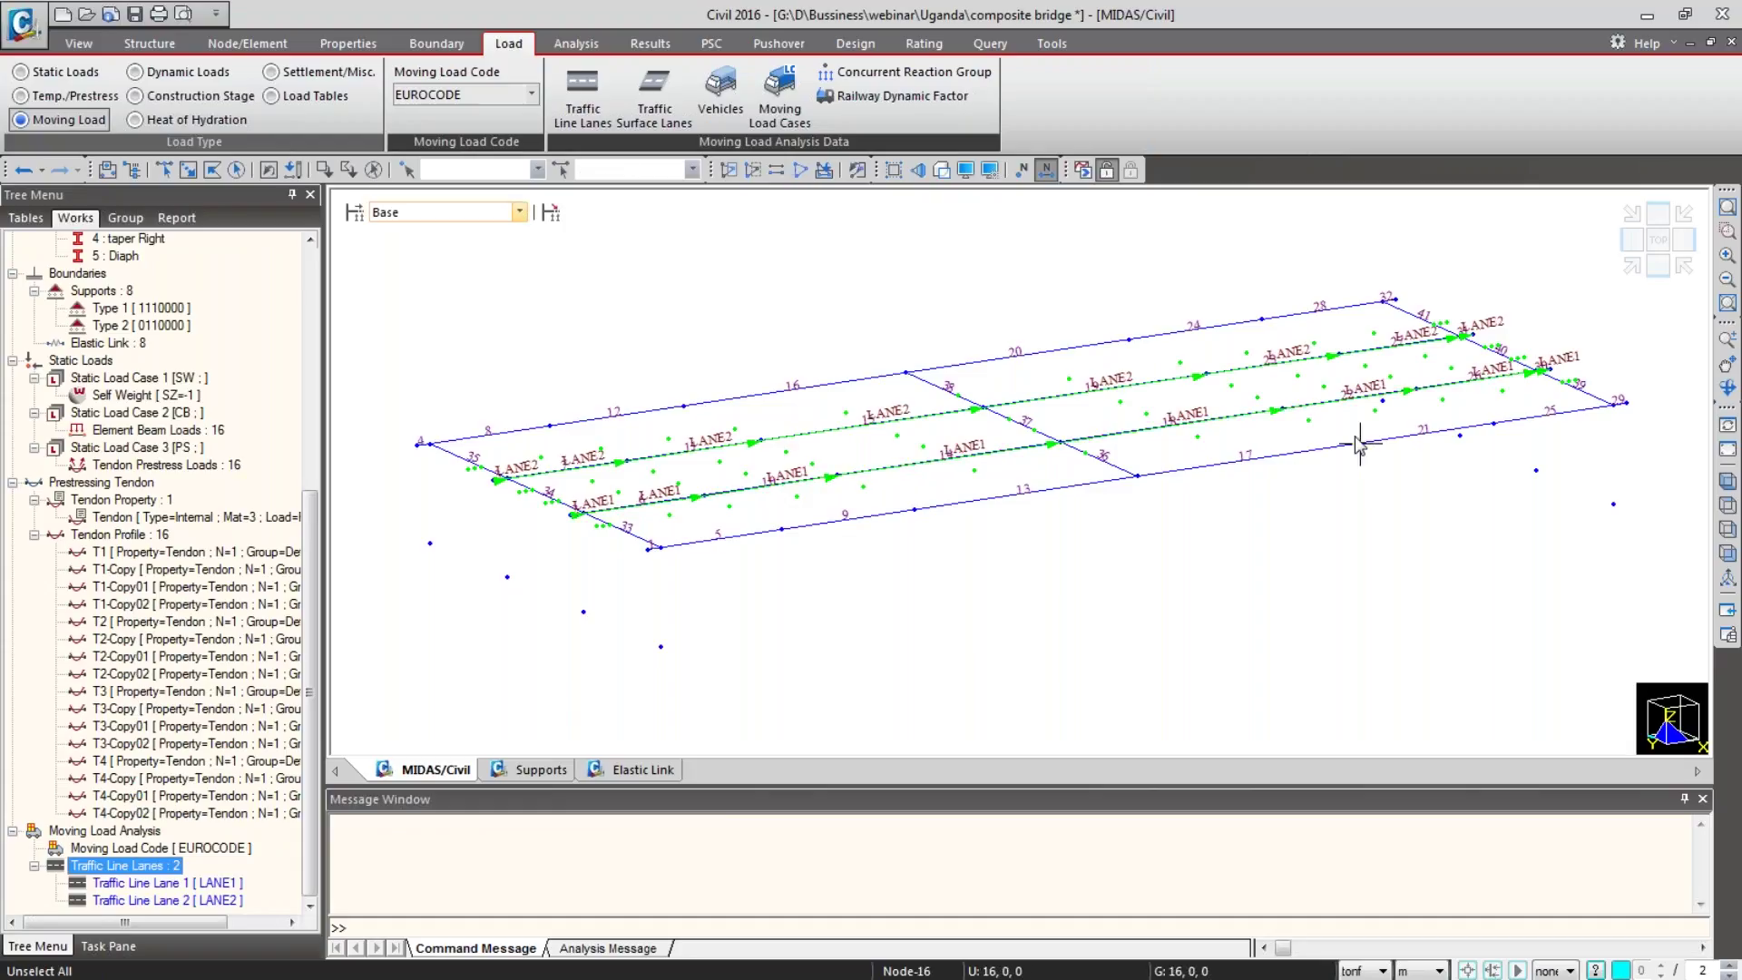
Step: Show the bridge in top view with the element numbers hidden
{"action": "left_click", "coordinate": [1727, 508]}
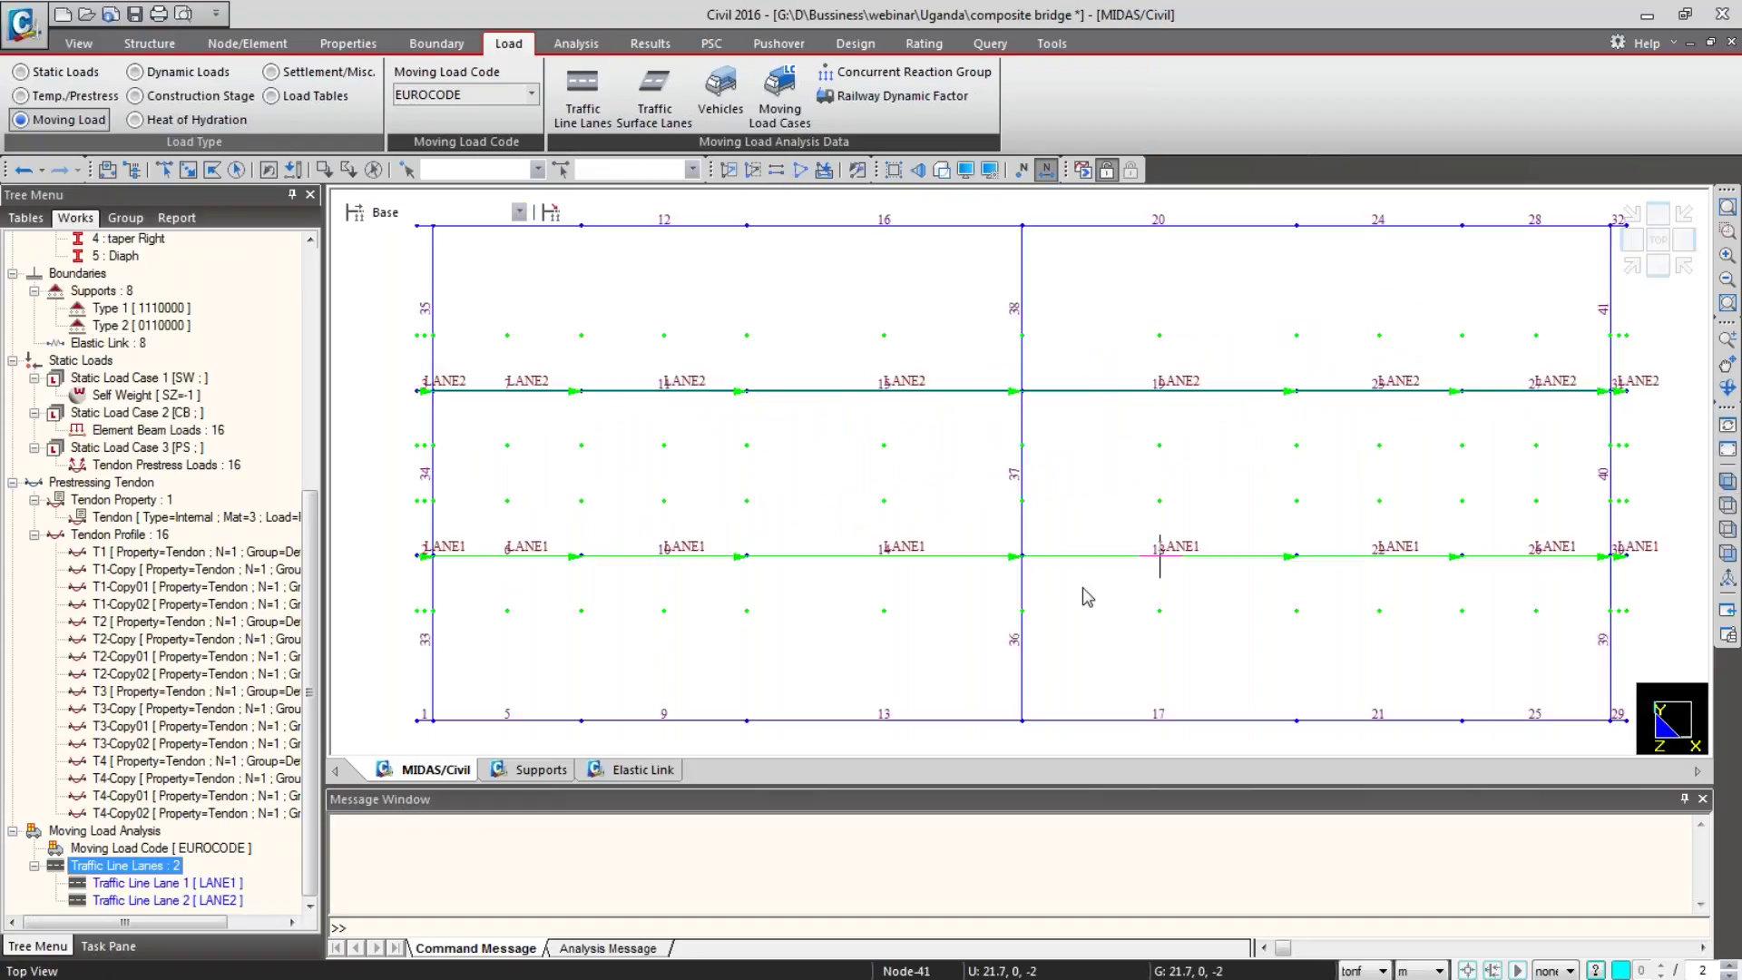
{"action": "left_click", "coordinate": [1046, 170]}
{"action": "mouse_move", "coordinate": [1336, 721]}
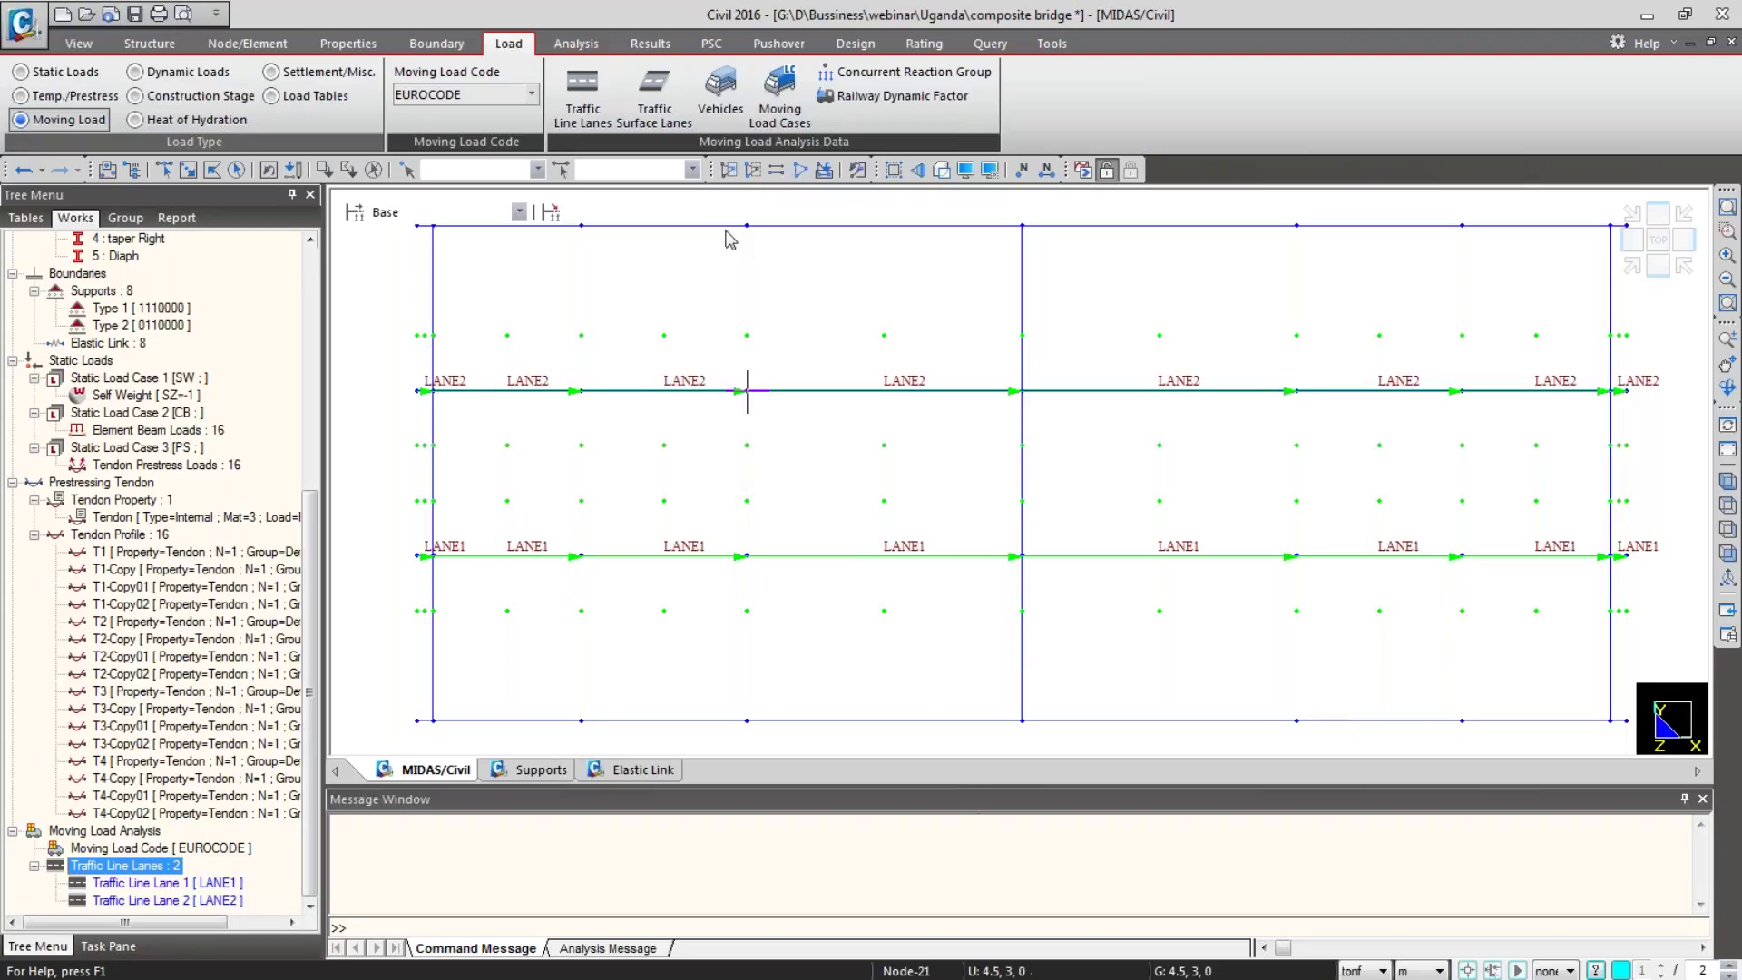
Step: Add the standard vehicle Load Model 1 from EN 1991-2:2003 - RoadBridge to the moving load vehicles
{"action": "left_click", "coordinate": [728, 119]}
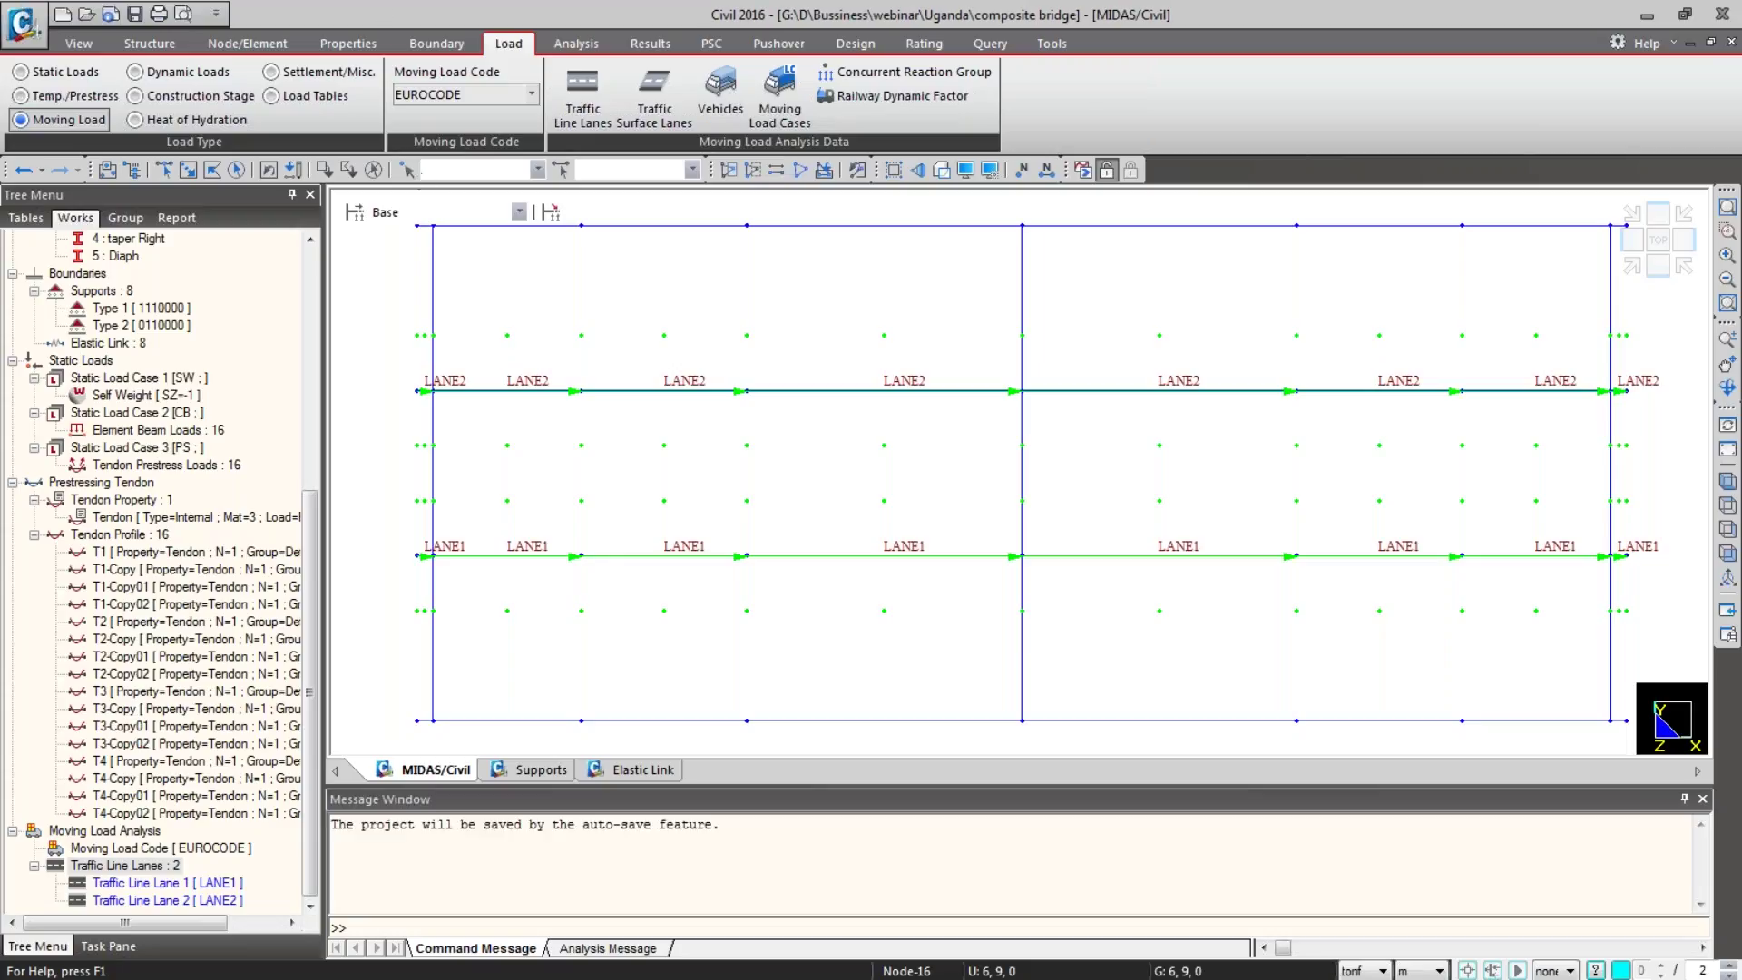
{"action": "left_click_drag", "start_coordinate": [0, 144], "coordinate": [358, 189]}
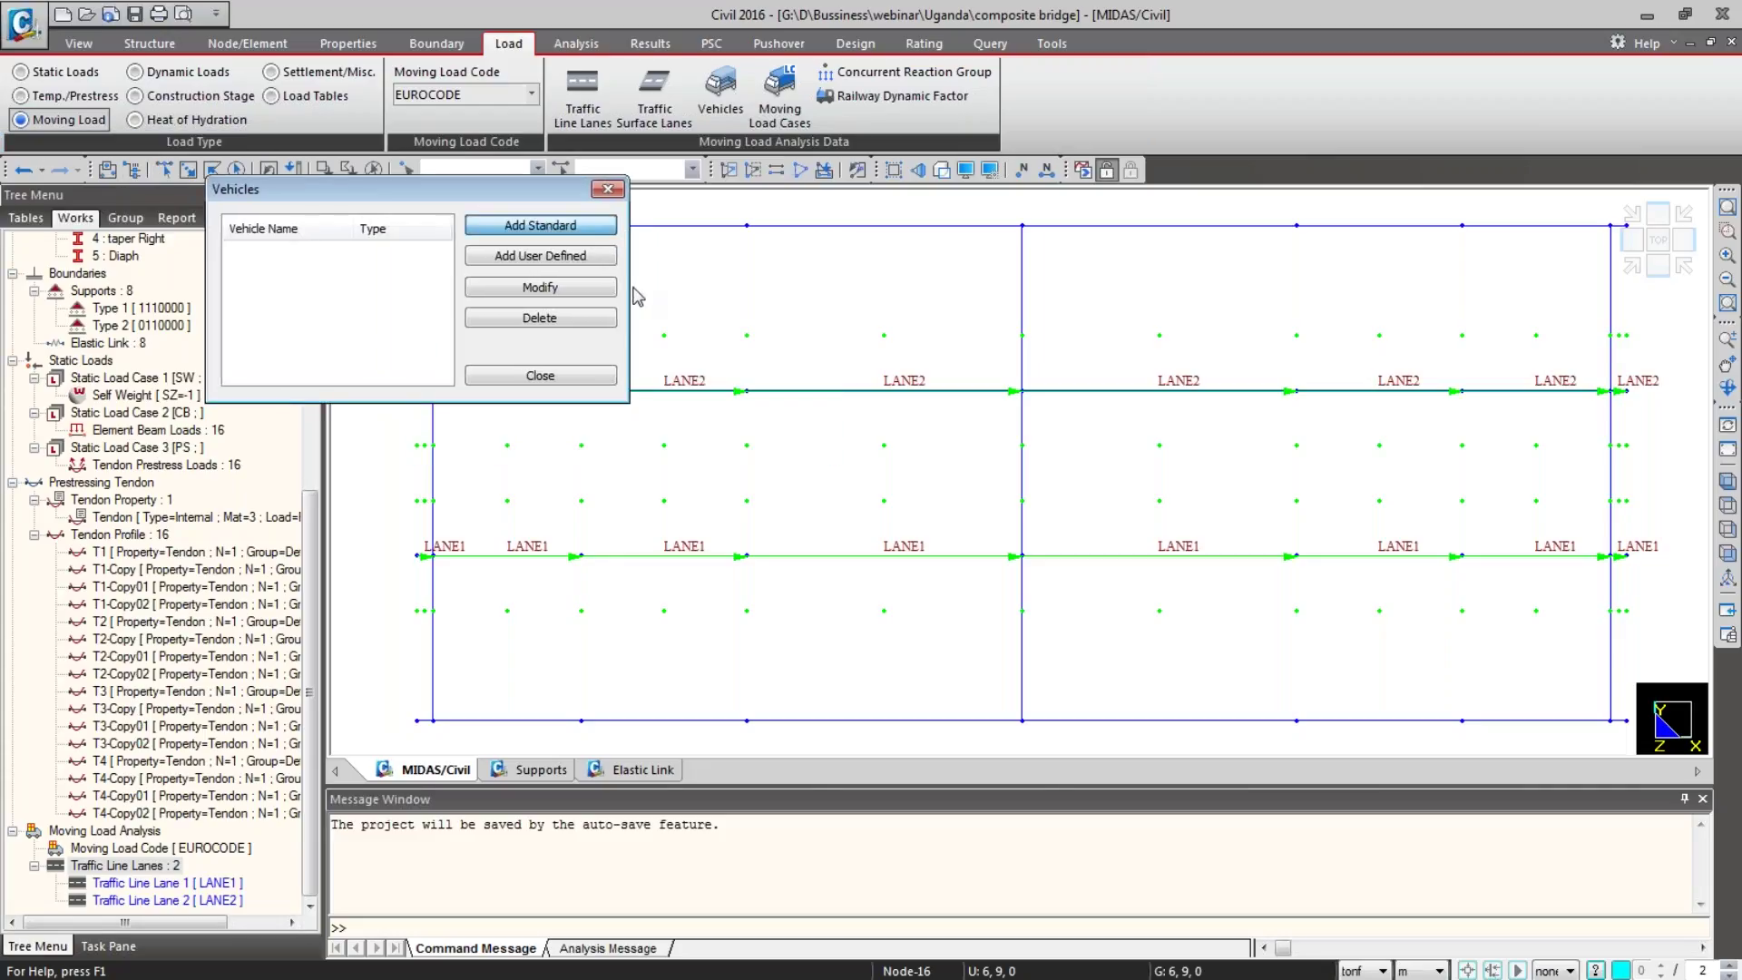
{"action": "left_click", "coordinate": [540, 225]}
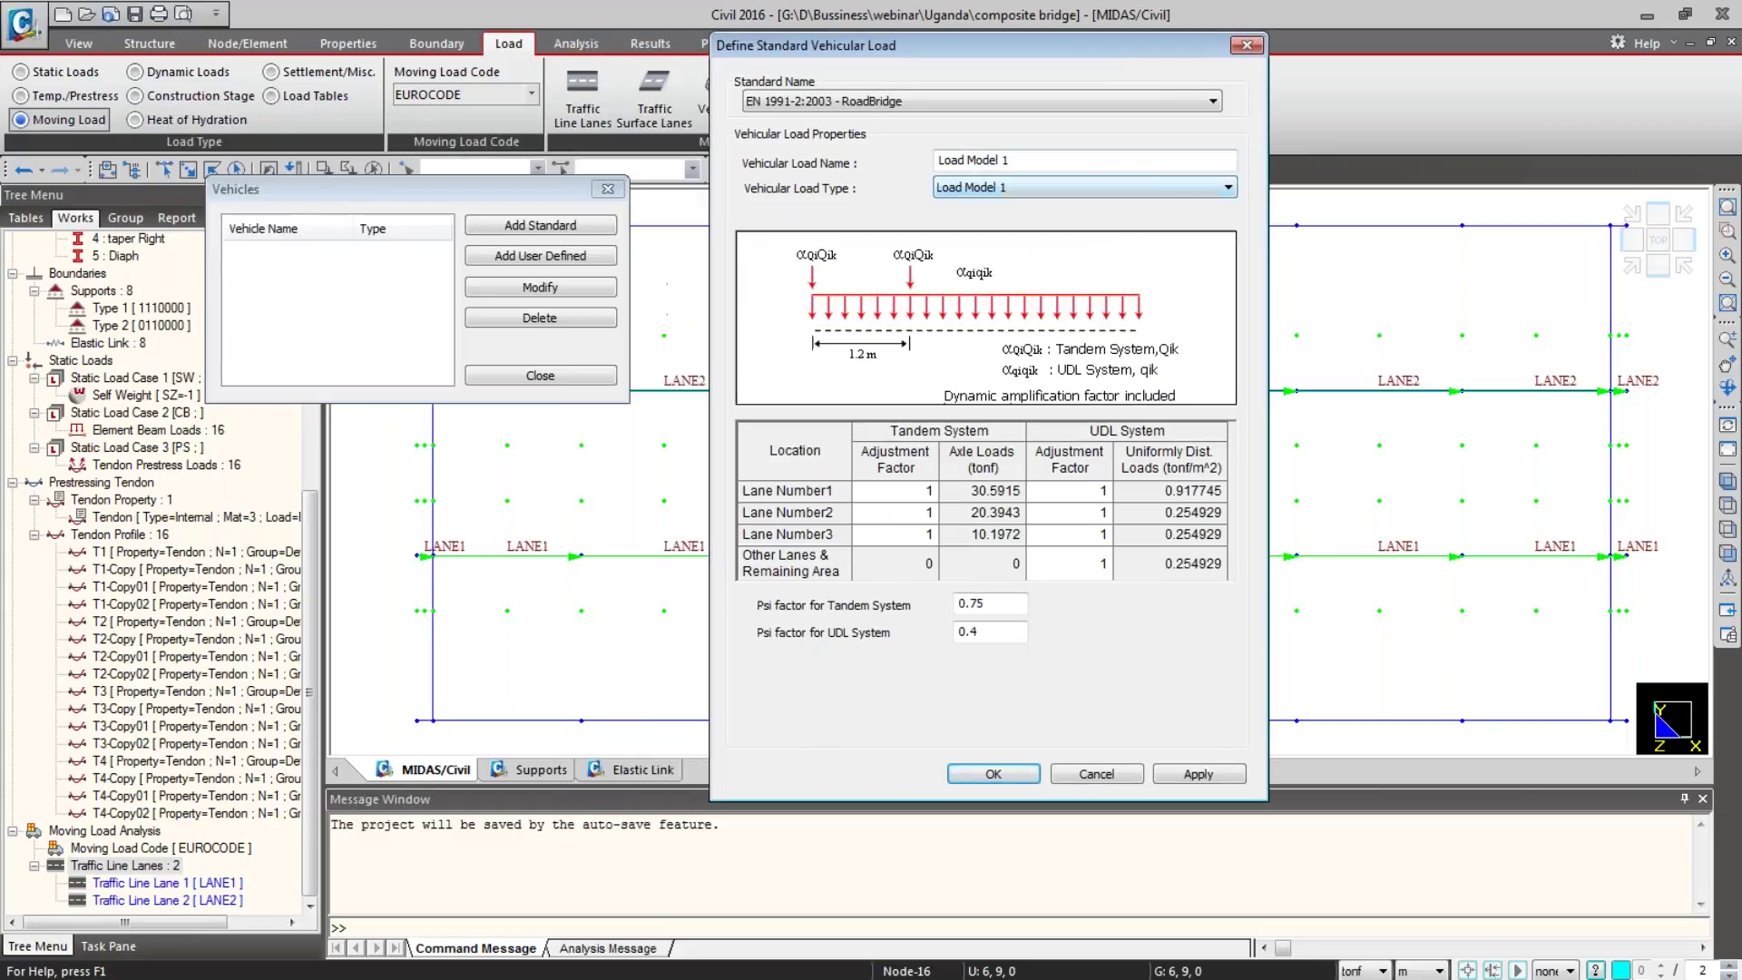
{"action": "left_click", "coordinate": [1209, 776]}
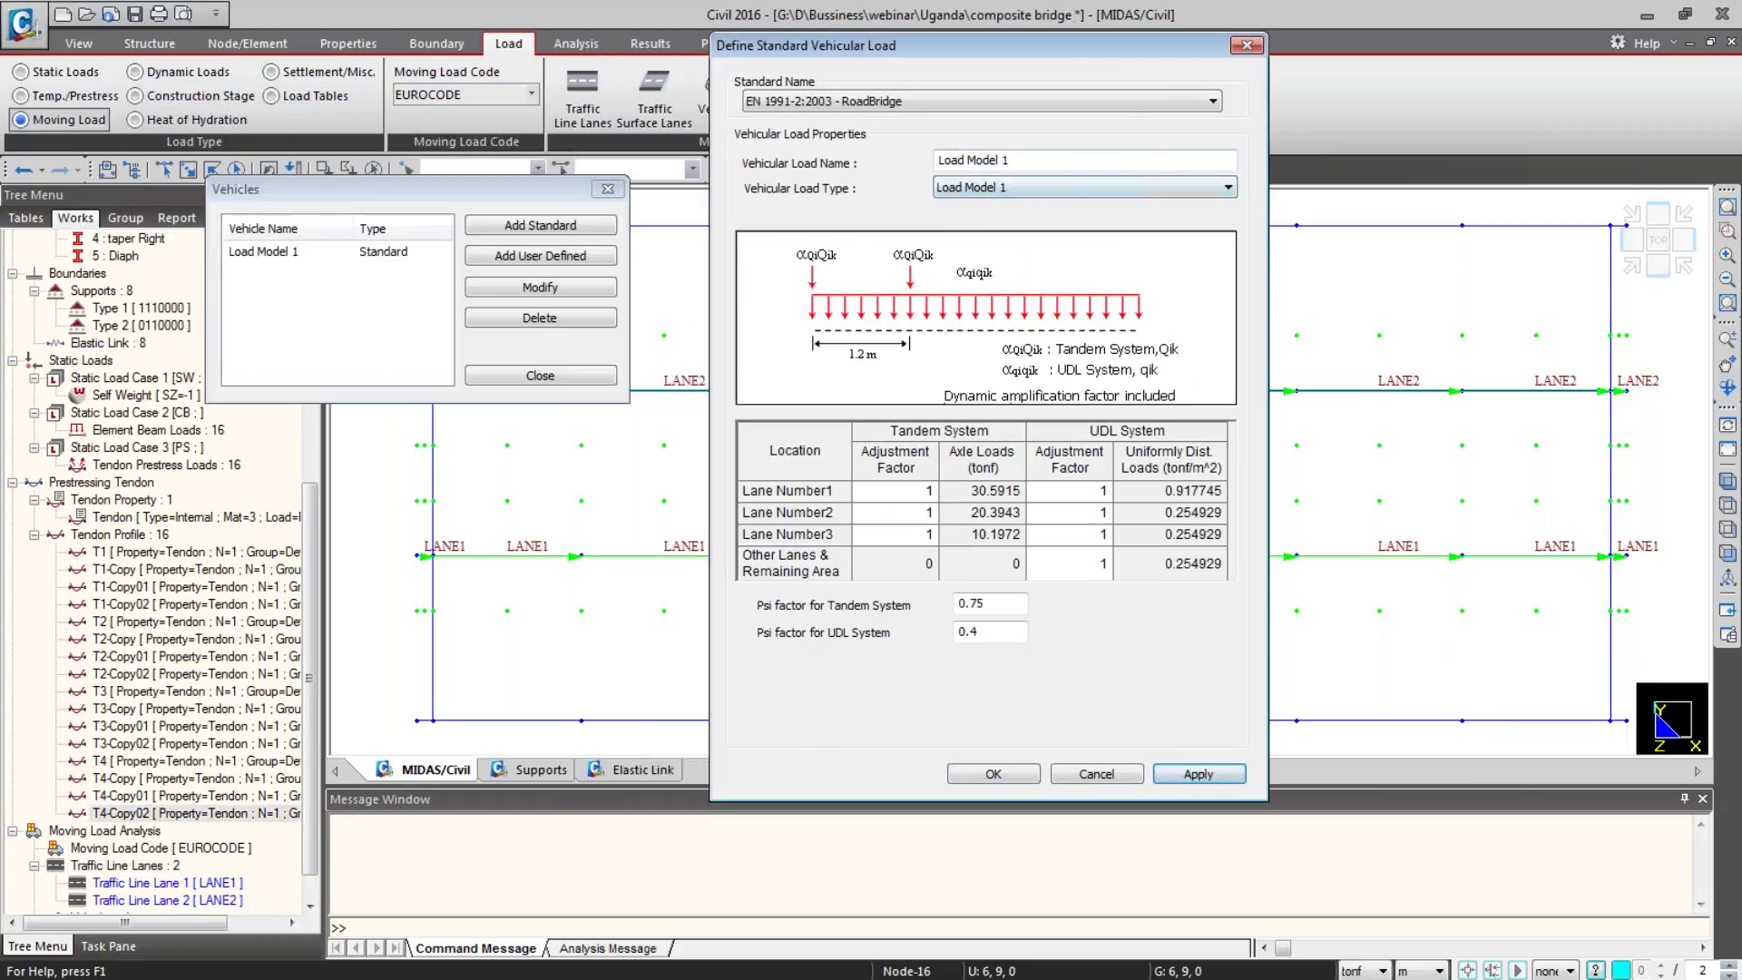
Step: Add the standard vehicle Load Model 3 with the 600/150 special vehicle and automatic dynamic amplification factor
{"action": "left_click", "coordinate": [1134, 187]}
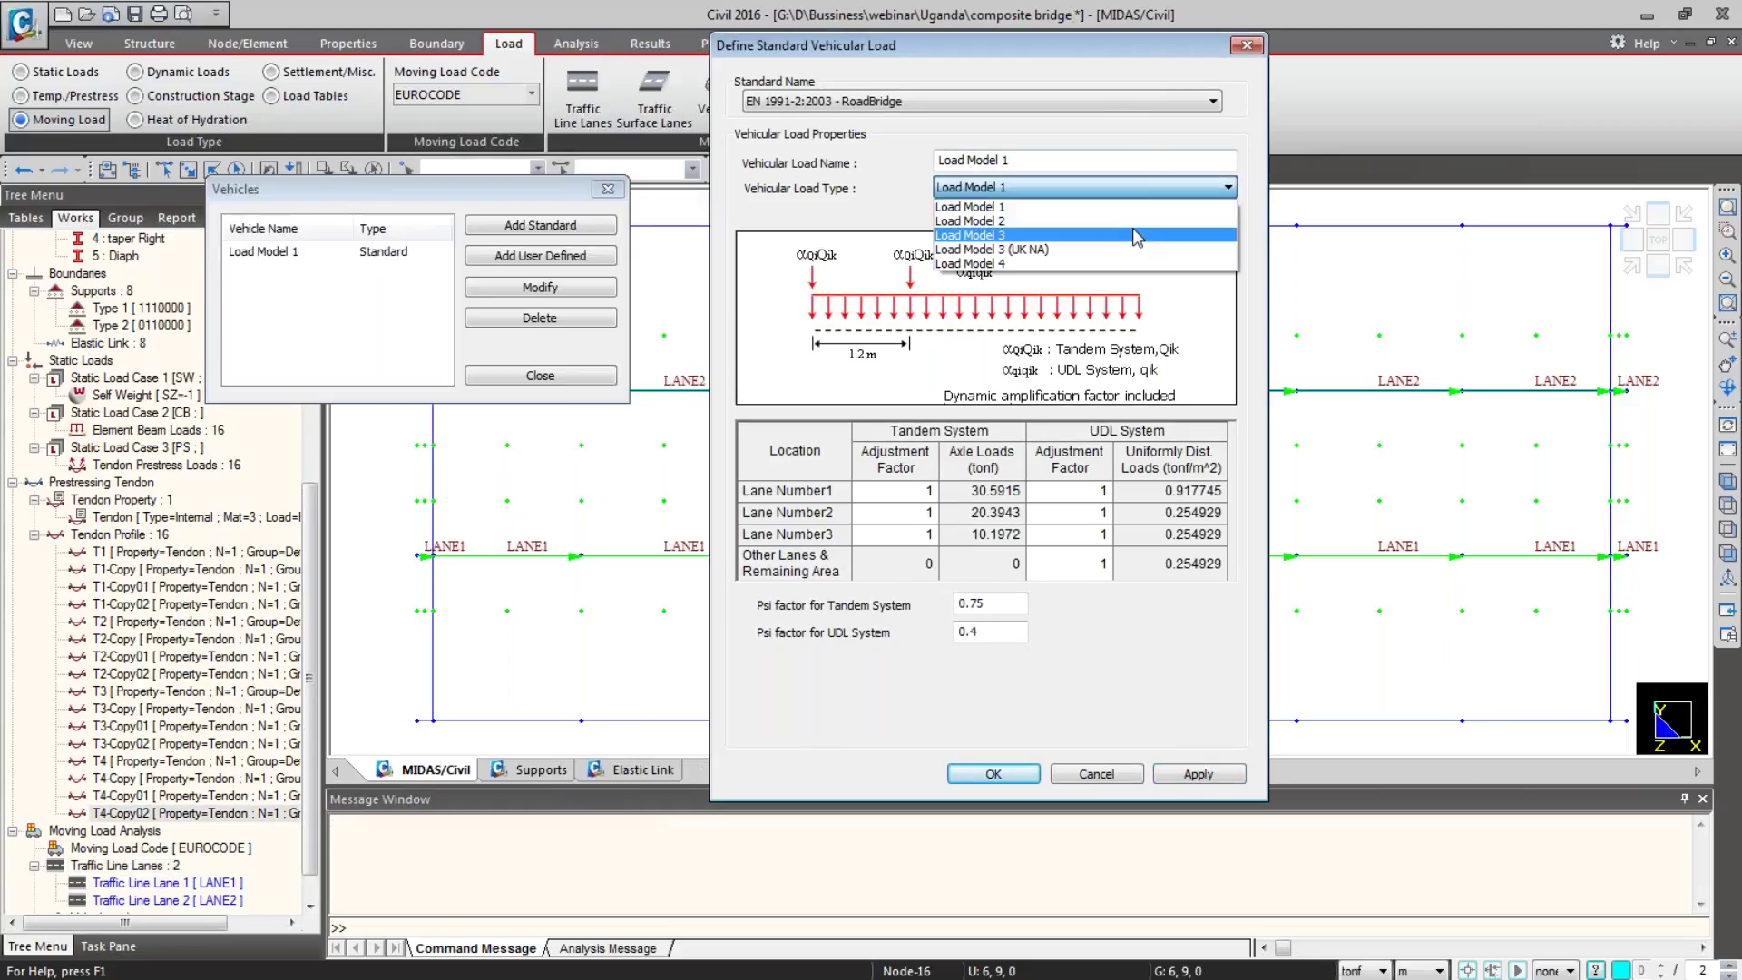
{"action": "left_click", "coordinate": [1133, 233]}
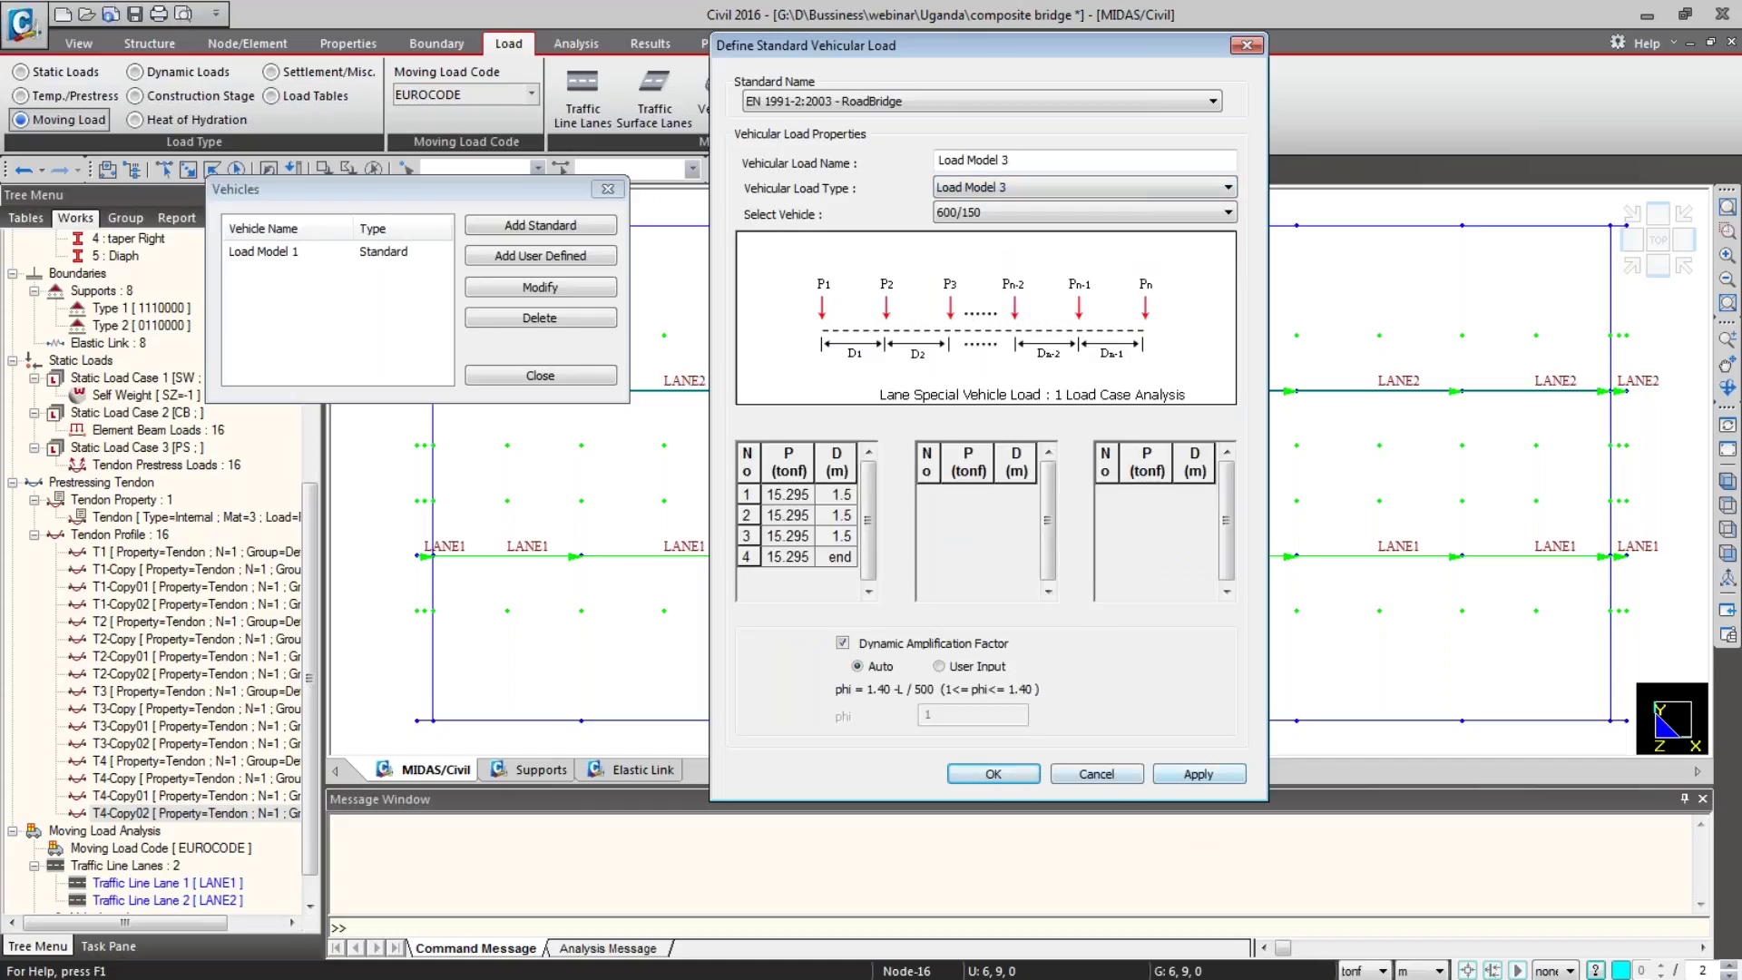
{"action": "left_click", "coordinate": [1007, 779]}
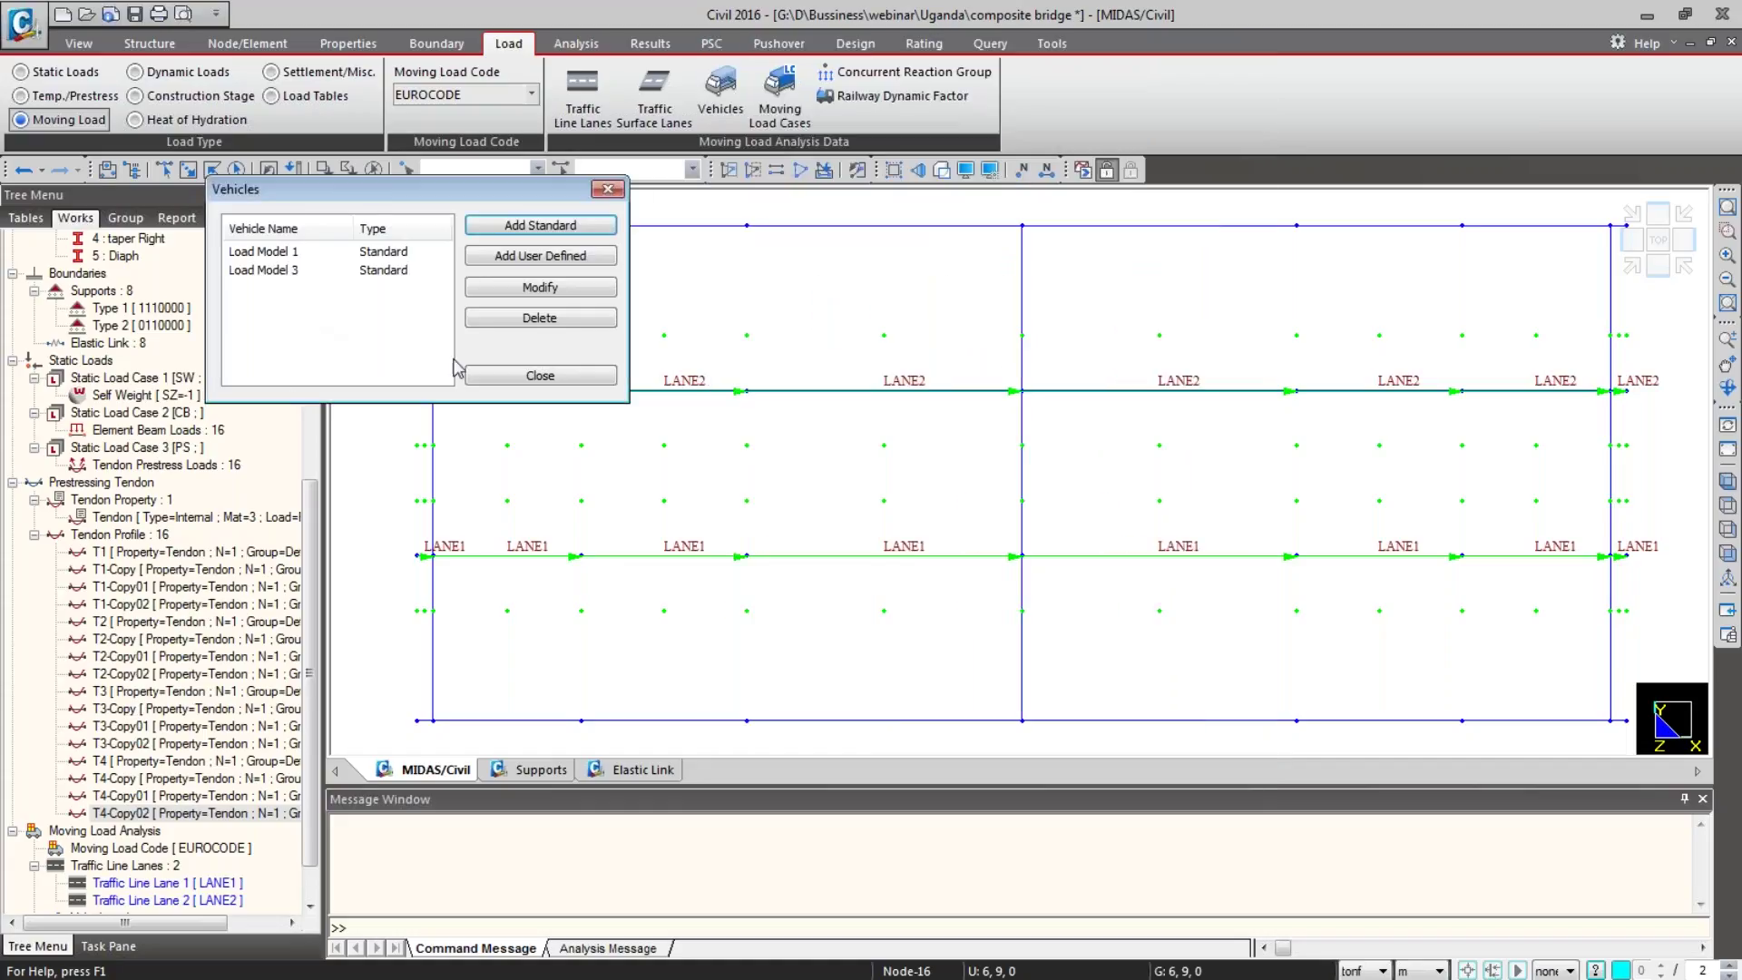
Step: Define a moving load case named MVC using LM 1 & 3 Multi, with Load Model 1 as LM1 and Load Model 3 as LM3
{"action": "left_click", "coordinate": [497, 377]}
{"action": "scroll", "coordinate": [317, 687], "scroll_direction": "down", "scroll_amount": 1}
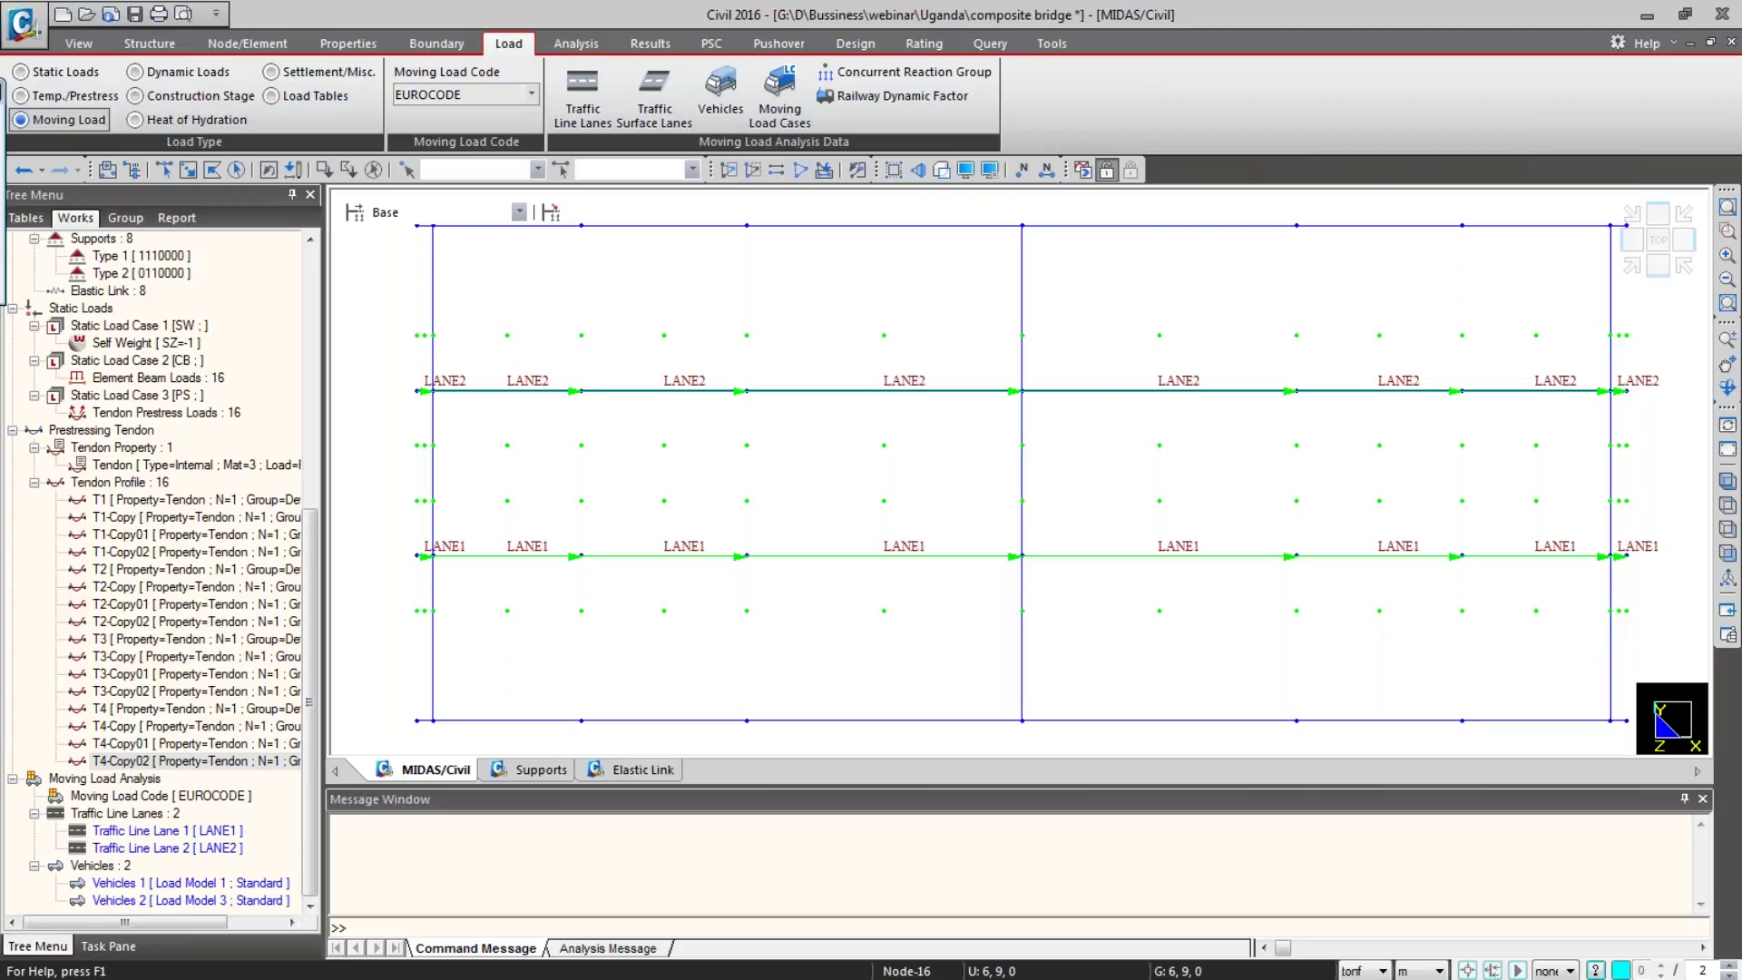
{"action": "left_click_drag", "start_coordinate": [2, 92], "coordinate": [734, 174]}
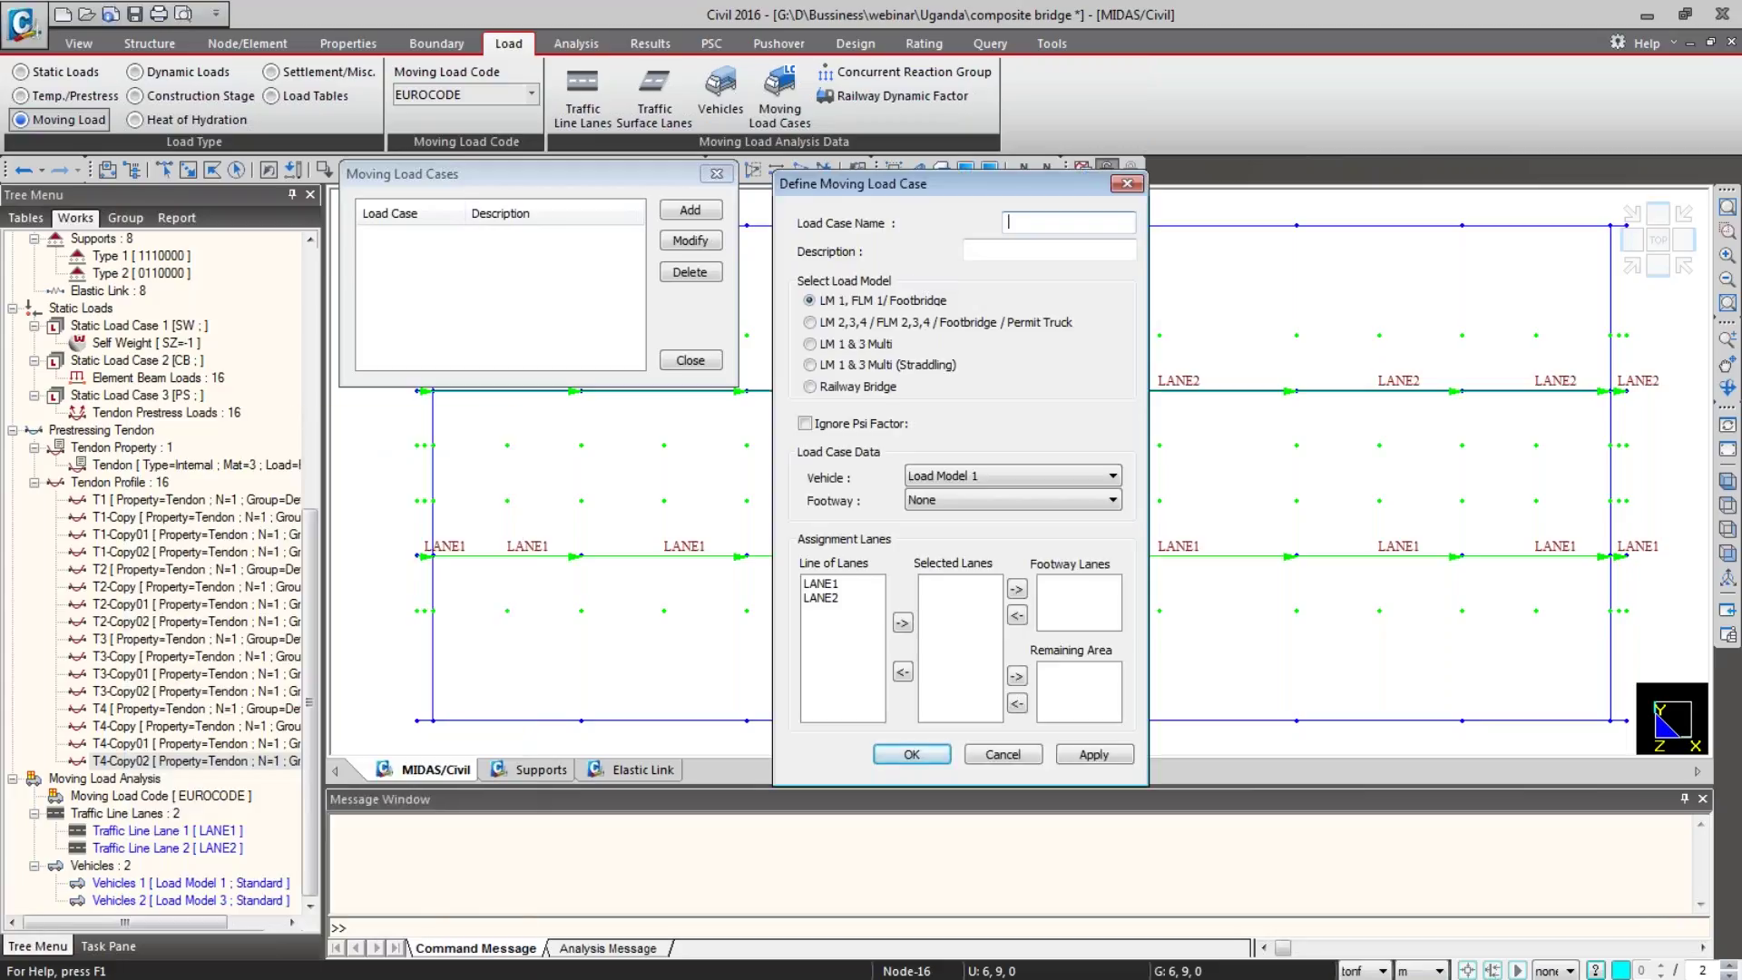
{"action": "type", "text": "MVC"}
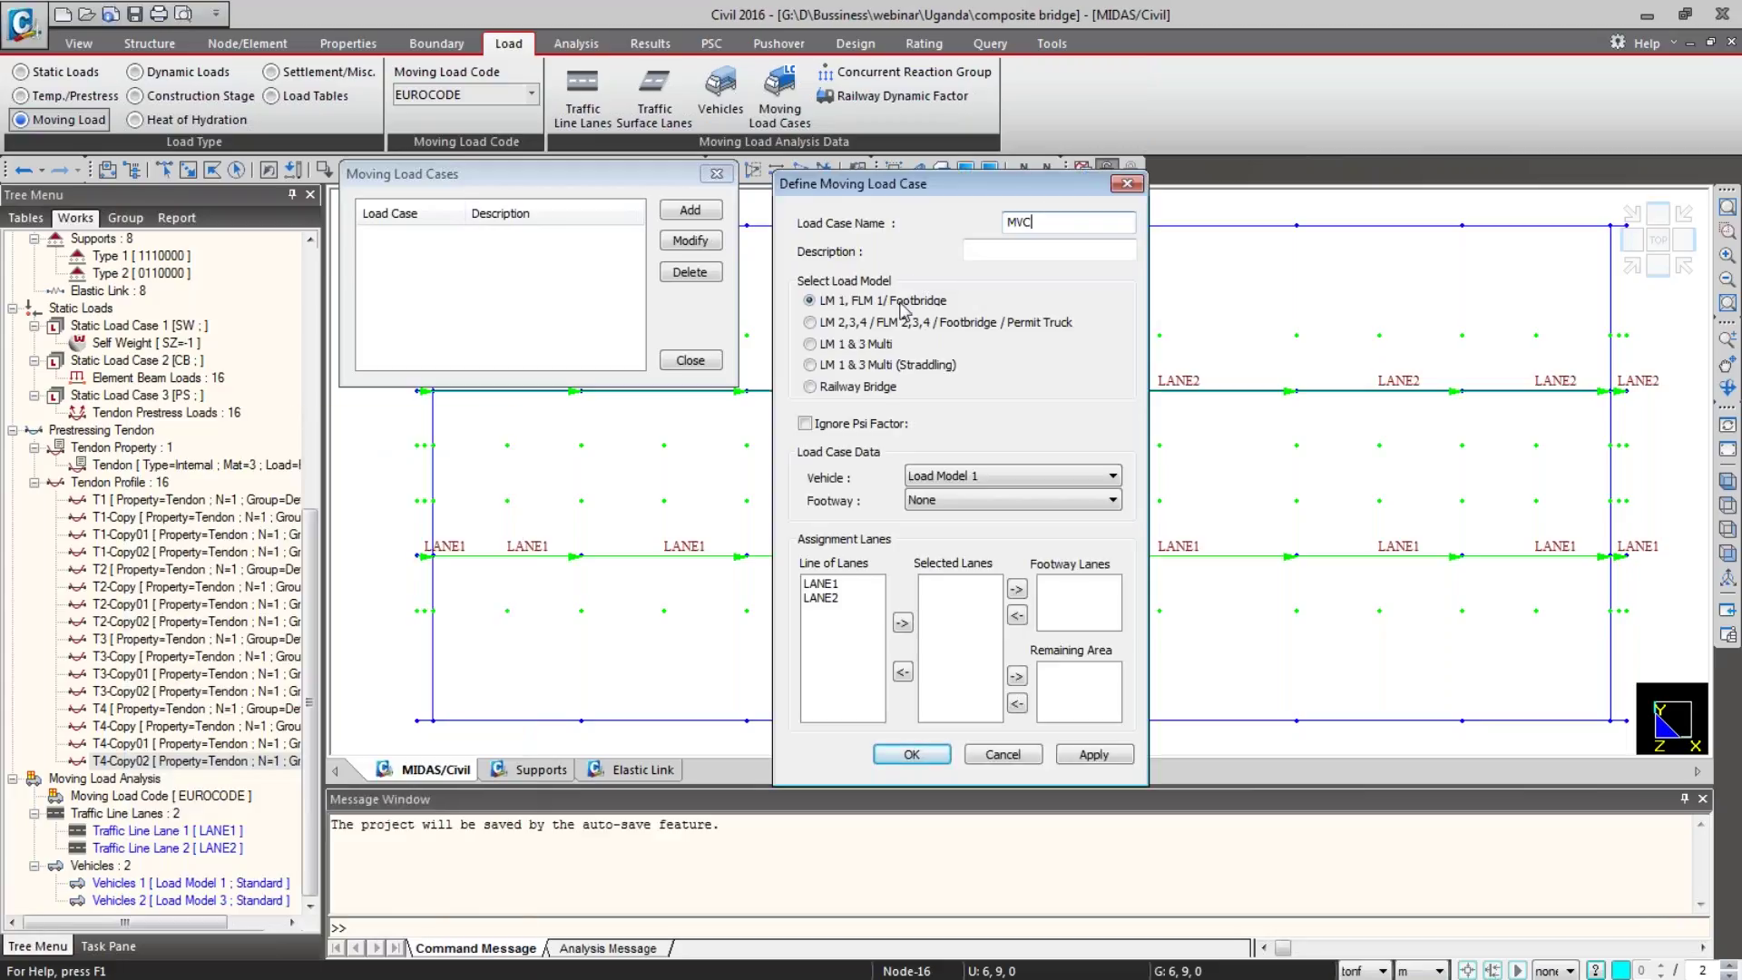
{"action": "left_click", "coordinate": [866, 344]}
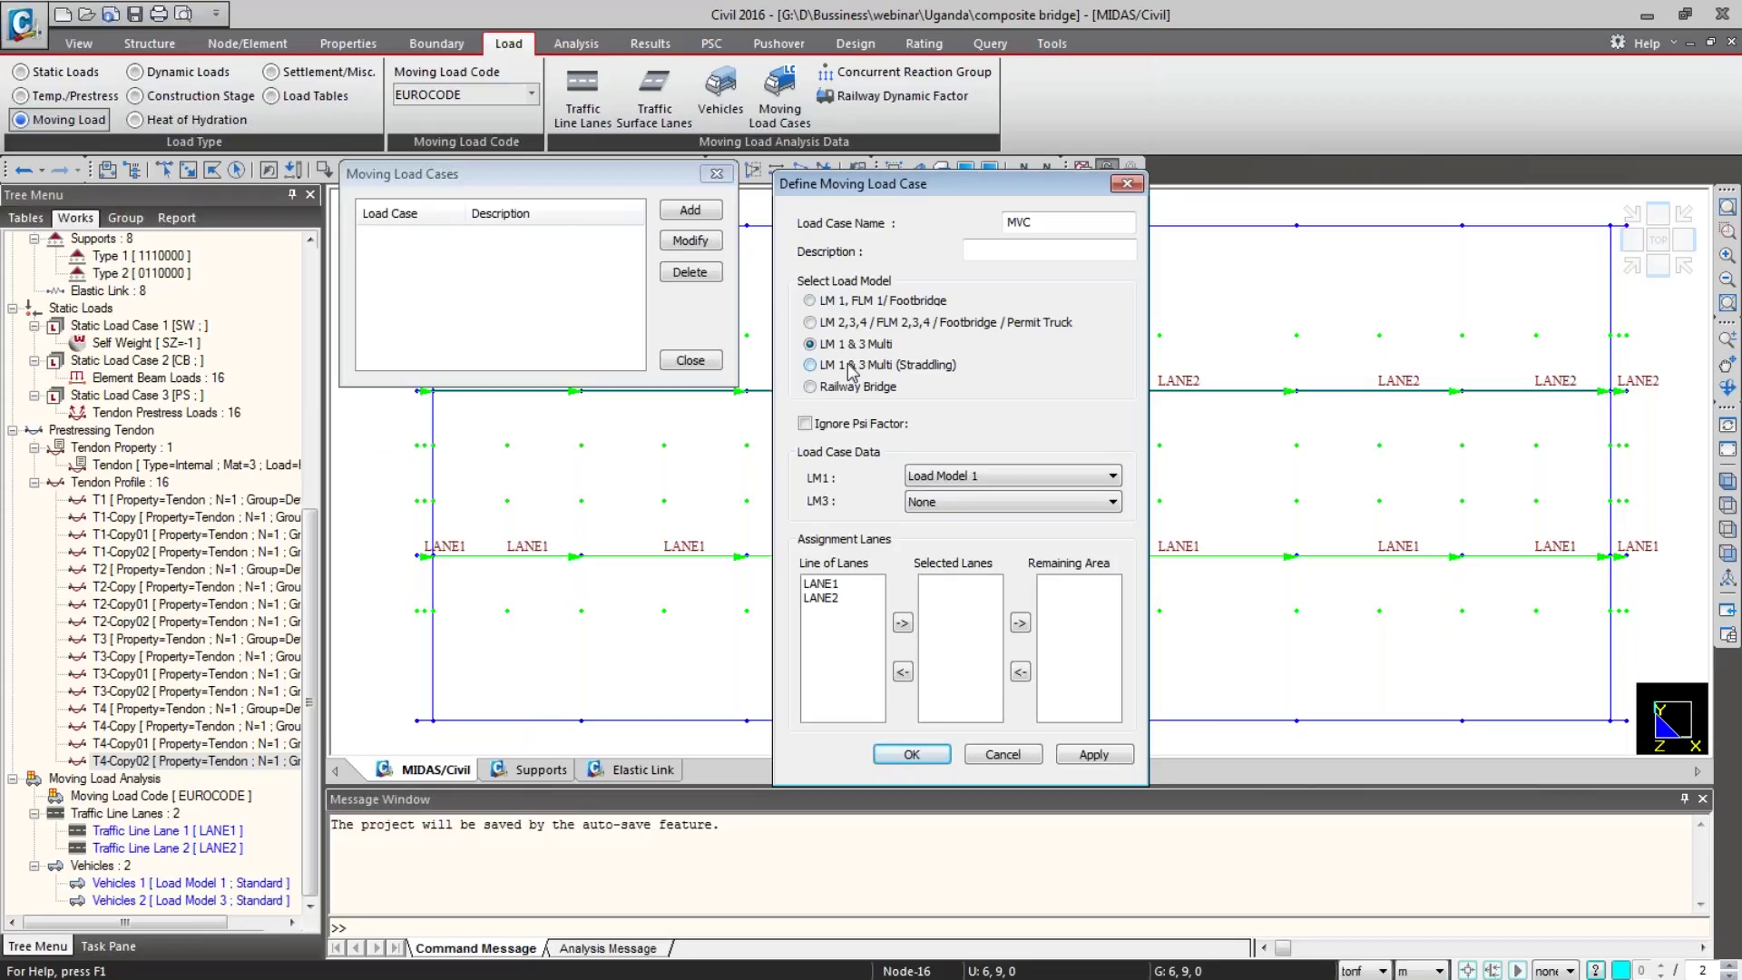
{"action": "left_click", "coordinate": [941, 480]}
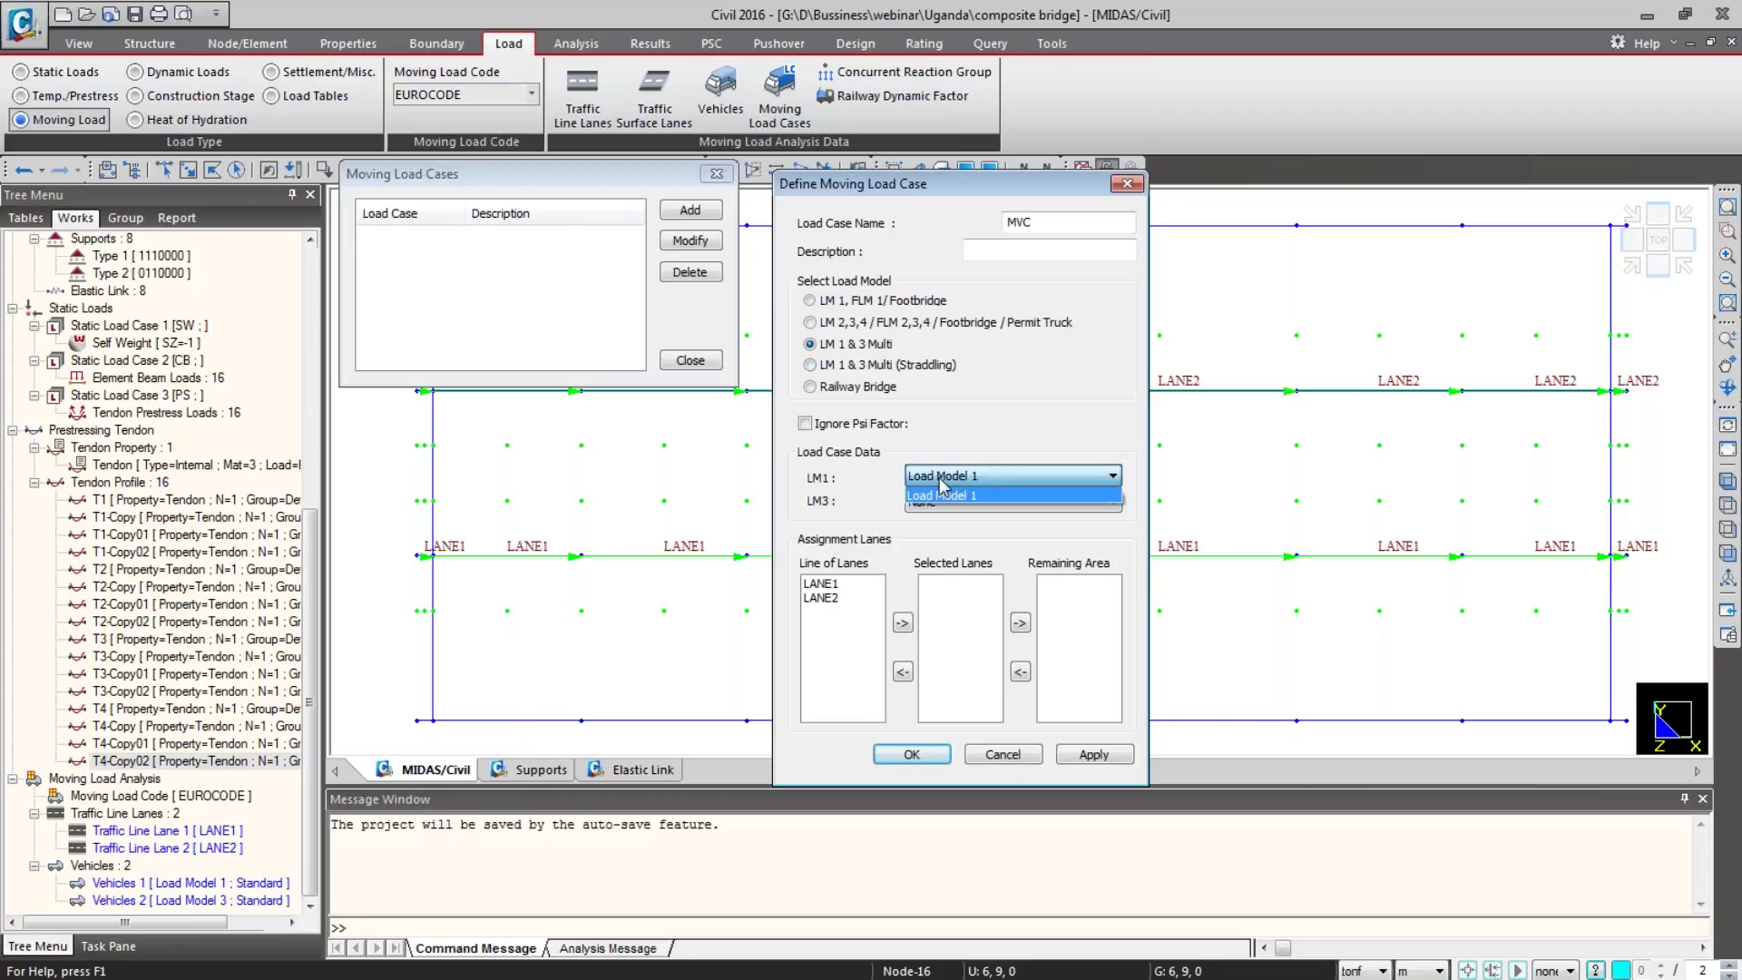
{"action": "left_click", "coordinate": [941, 494]}
{"action": "left_click", "coordinate": [943, 502]}
{"action": "left_click", "coordinate": [944, 533]}
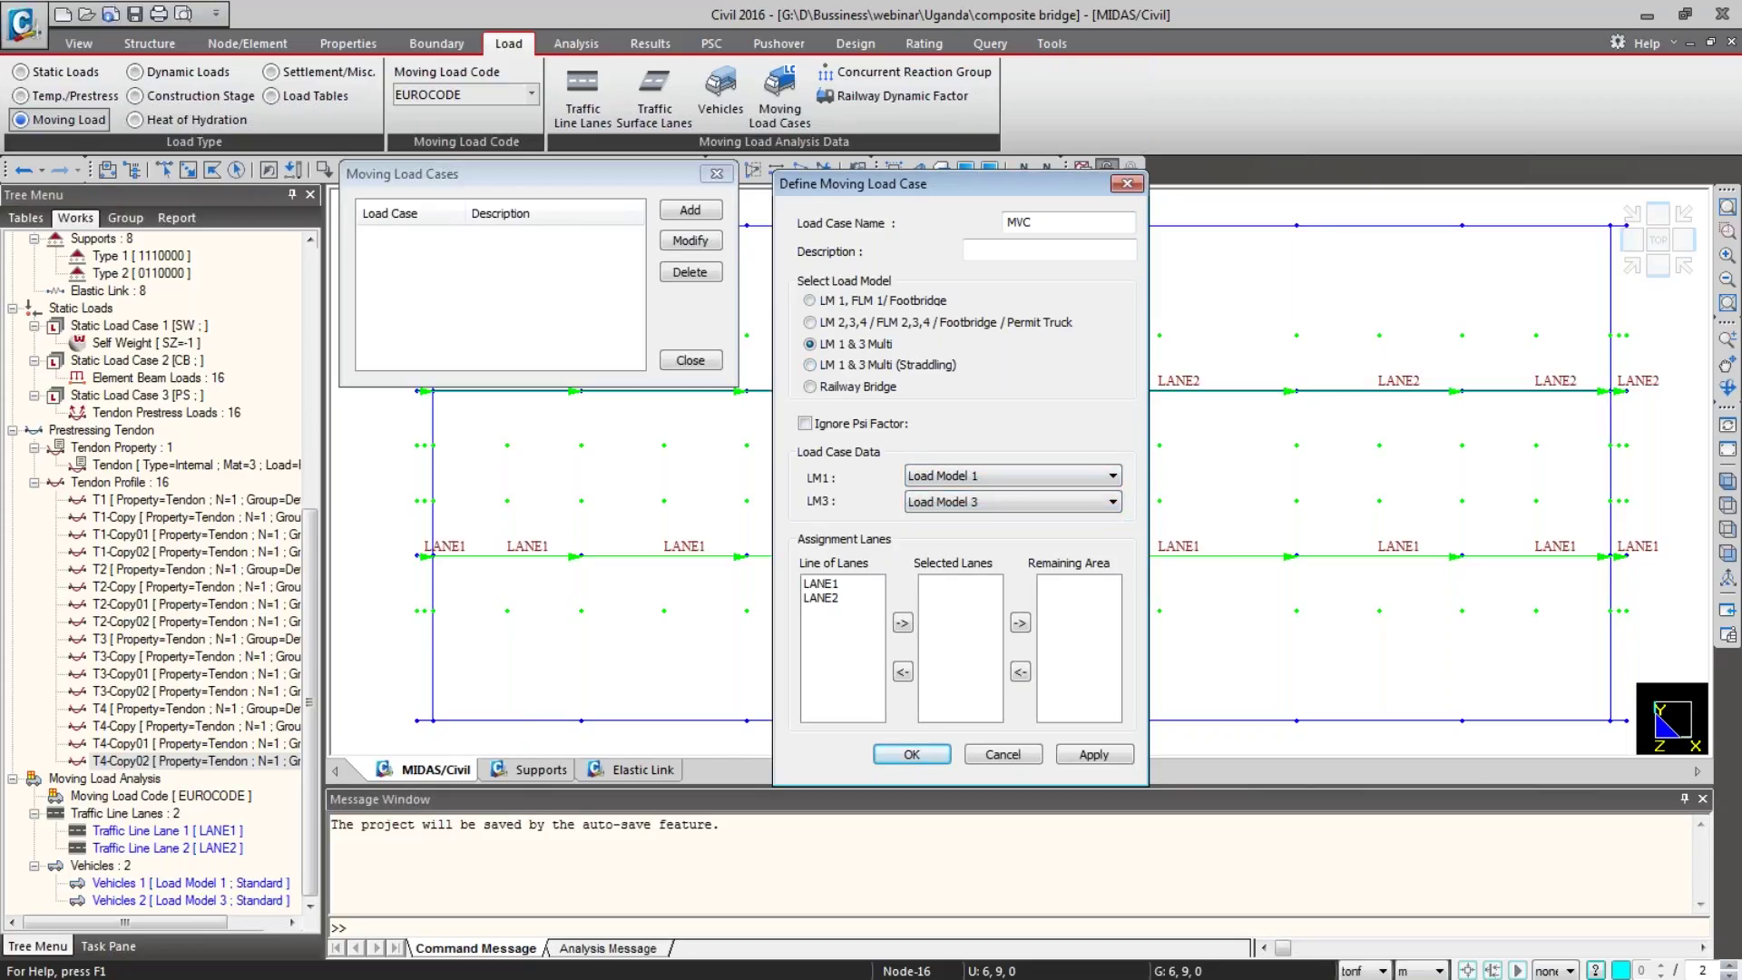
Step: Assign LANE1 and LANE2 as the selected lanes of load case MVC and save the load case
{"action": "left_click_drag", "start_coordinate": [851, 588], "coordinate": [846, 620]}
{"action": "left_click", "coordinate": [901, 622]}
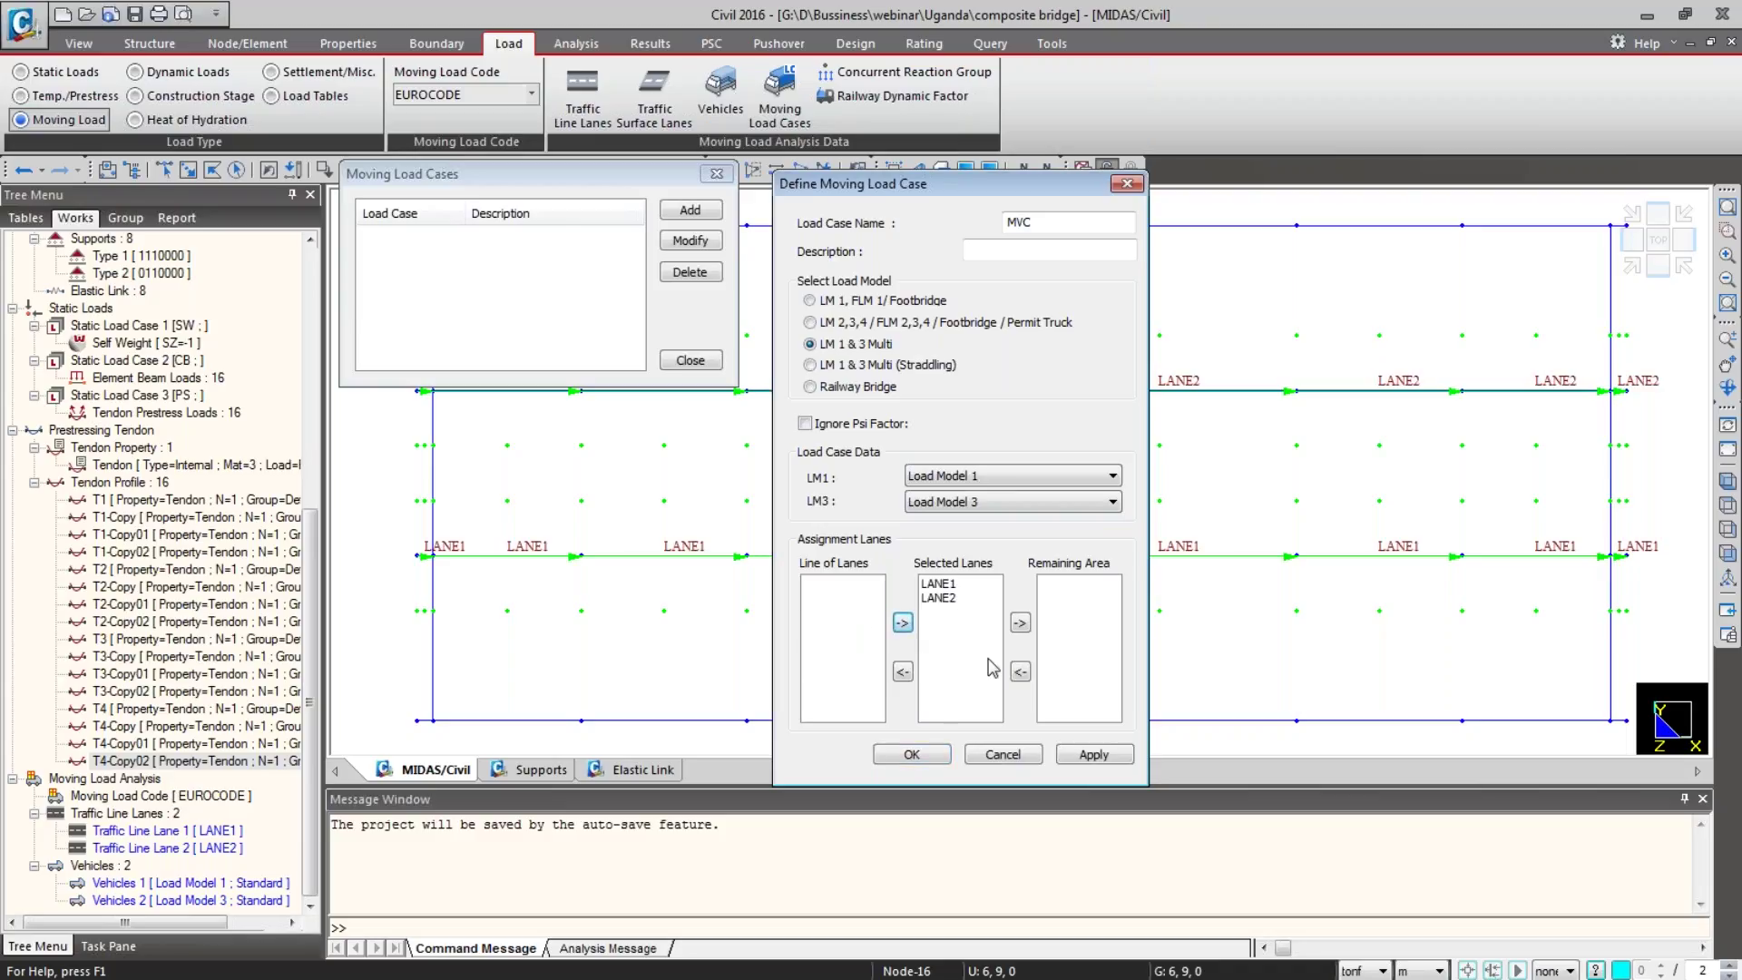
{"action": "left_click", "coordinate": [918, 758]}
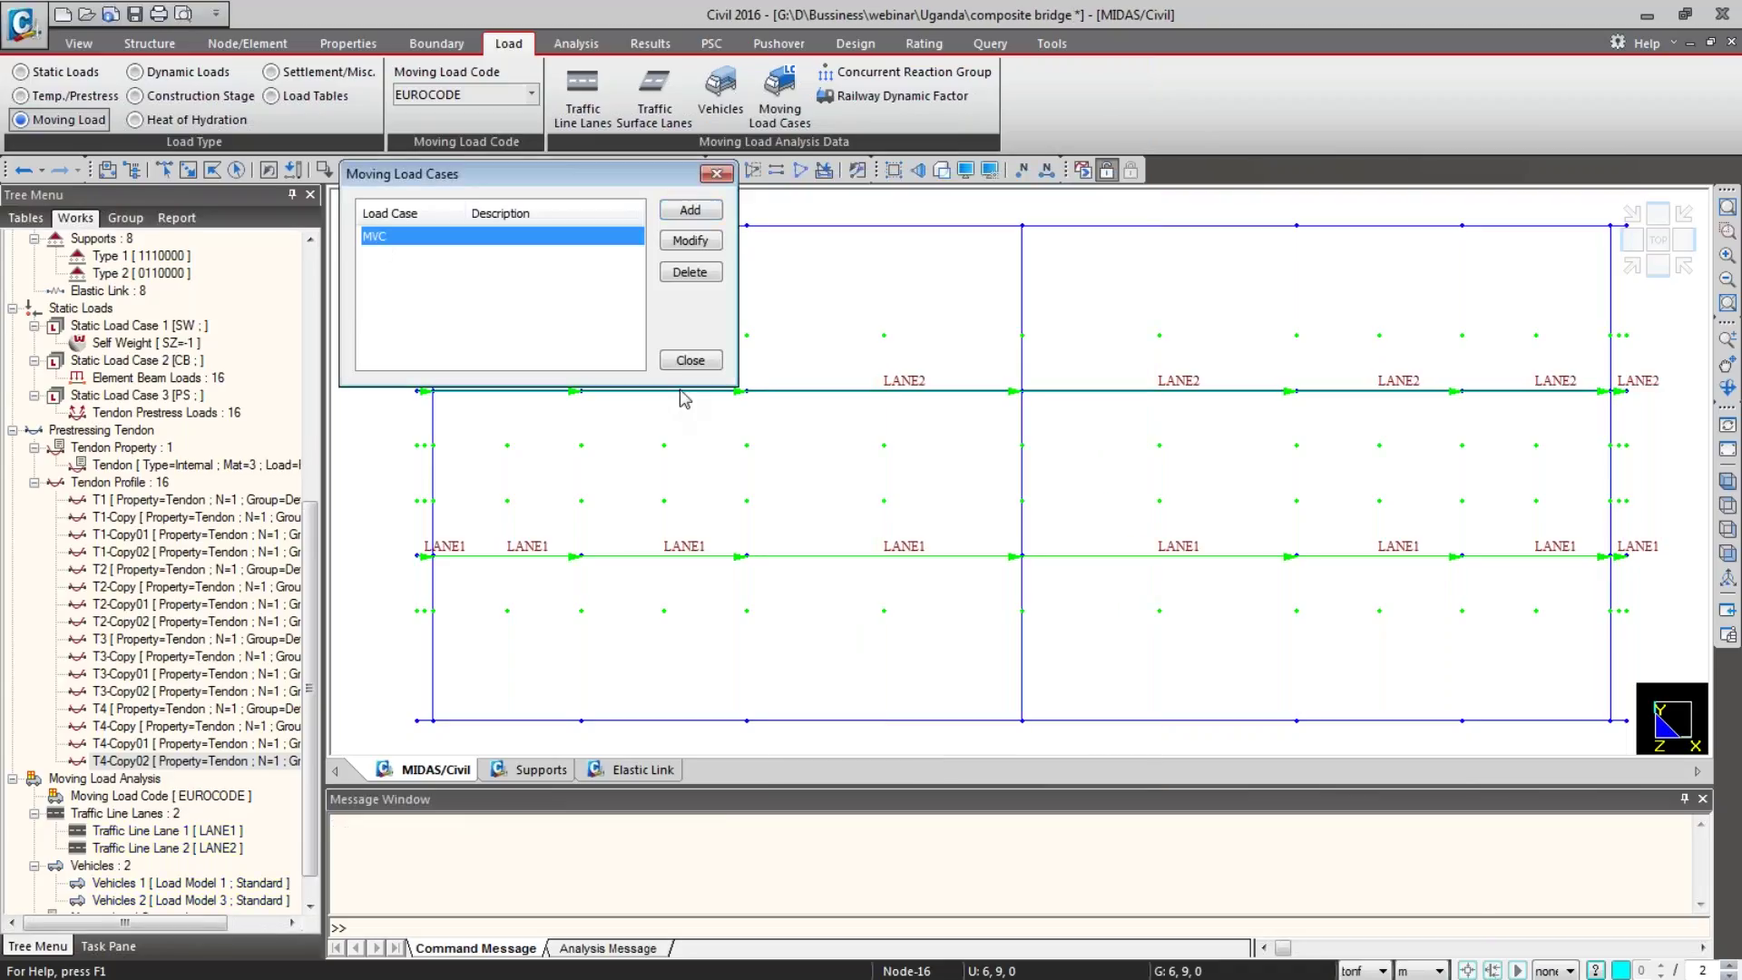
{"action": "left_click", "coordinate": [690, 360]}
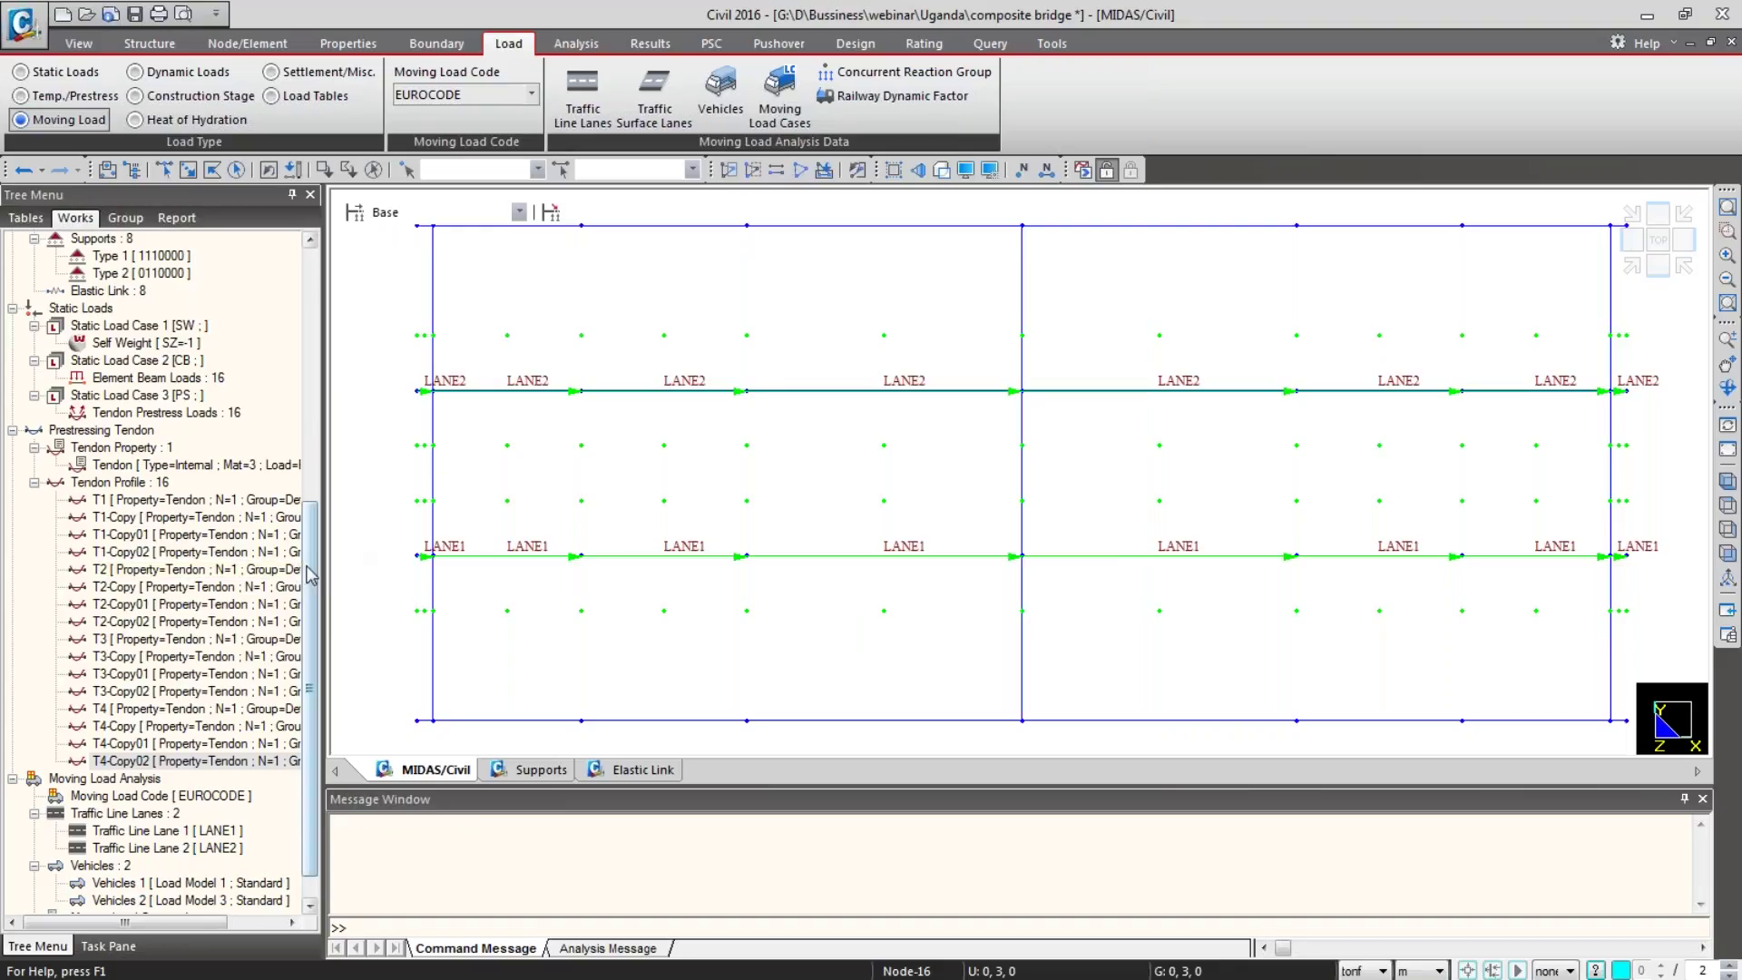
{"action": "scroll", "coordinate": [309, 574], "scroll_direction": "down", "scroll_amount": 1}
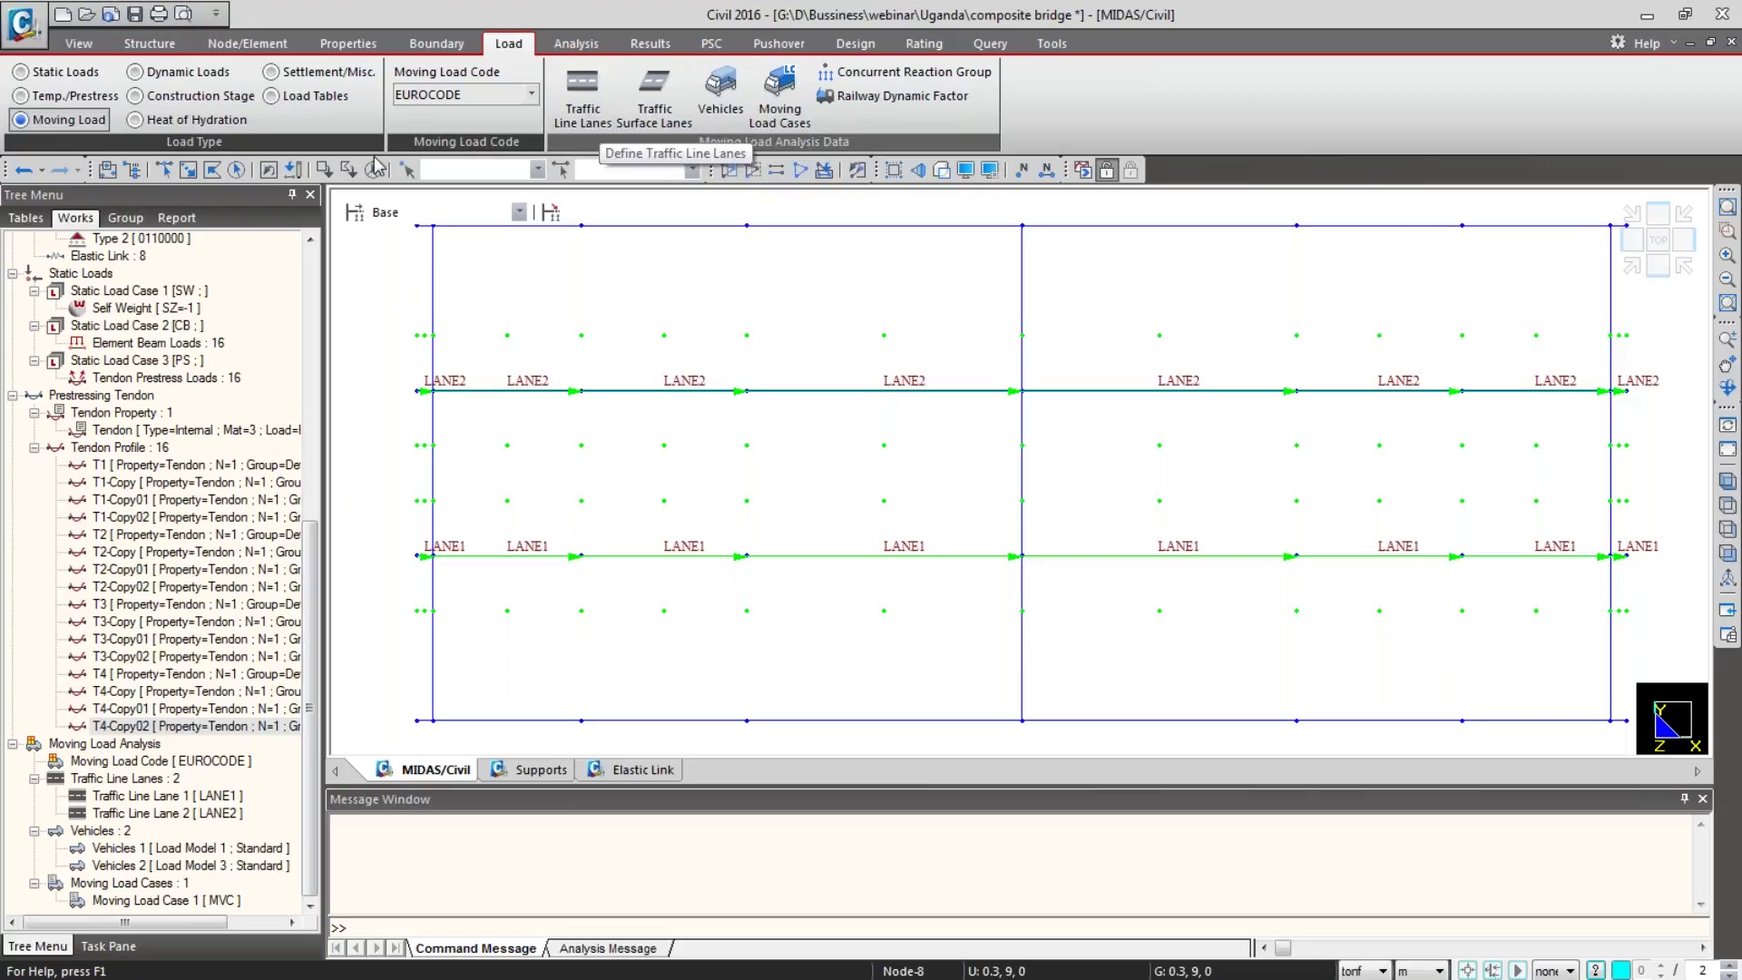
Step: Create a construction stage named STAGE 1 with a duration of 20 days
{"action": "left_click", "coordinate": [204, 96]}
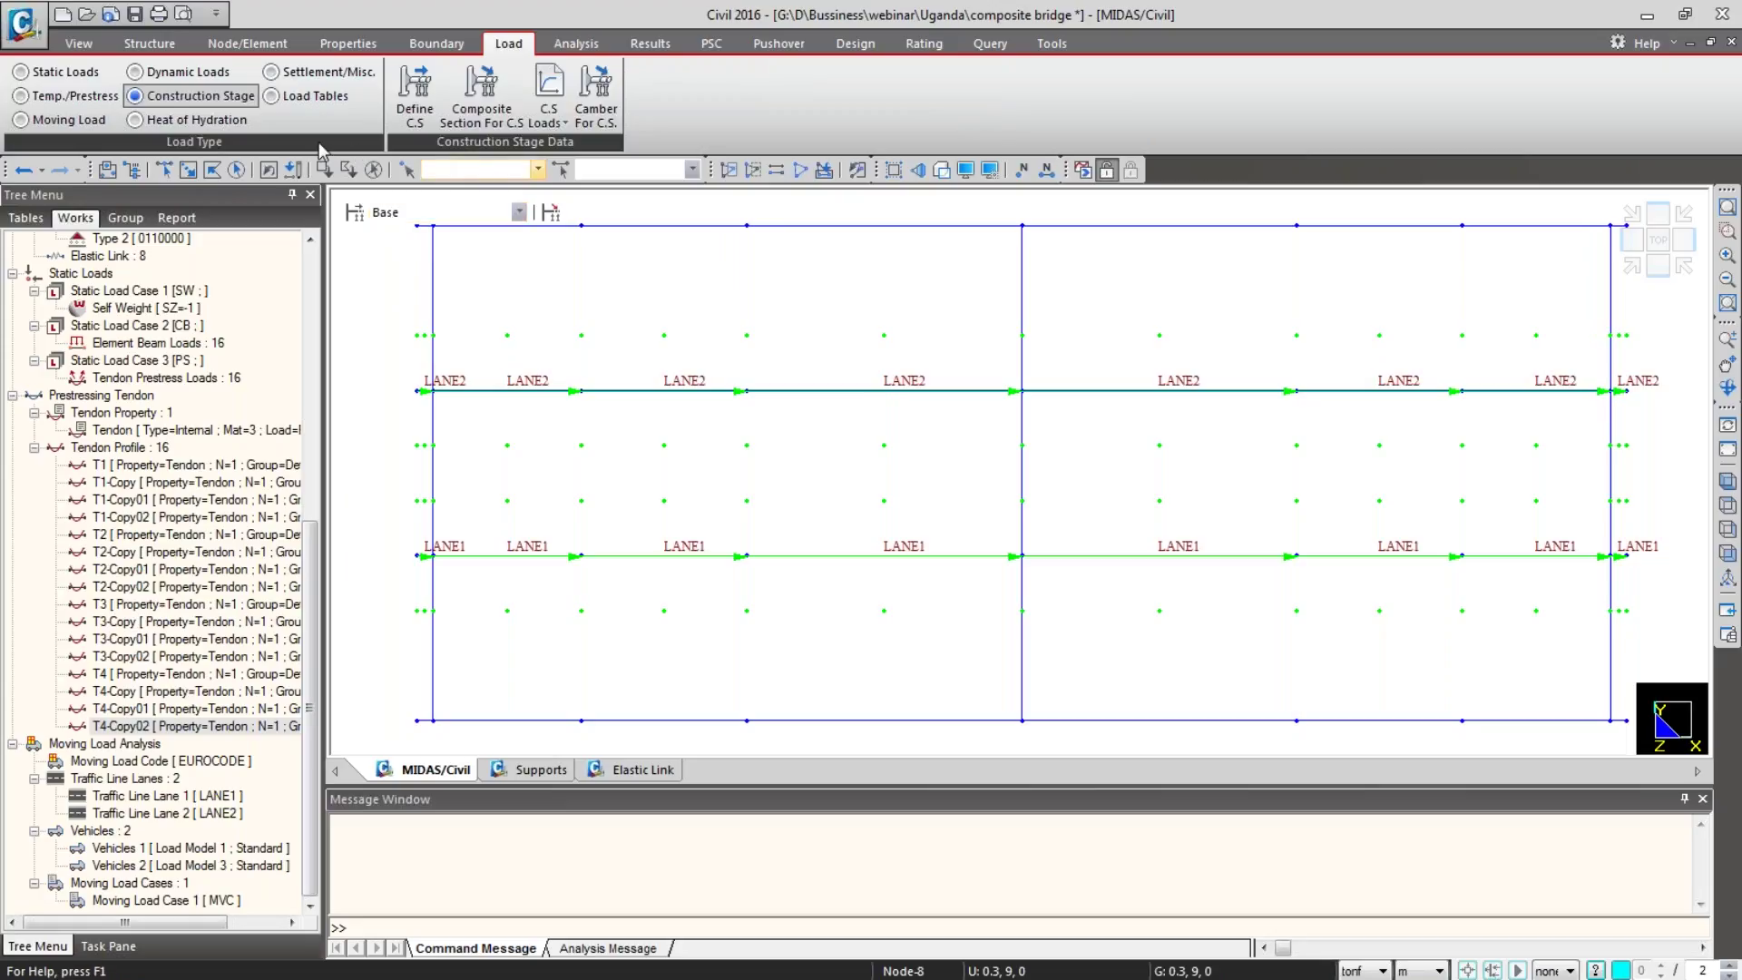
{"action": "left_click", "coordinate": [410, 132]}
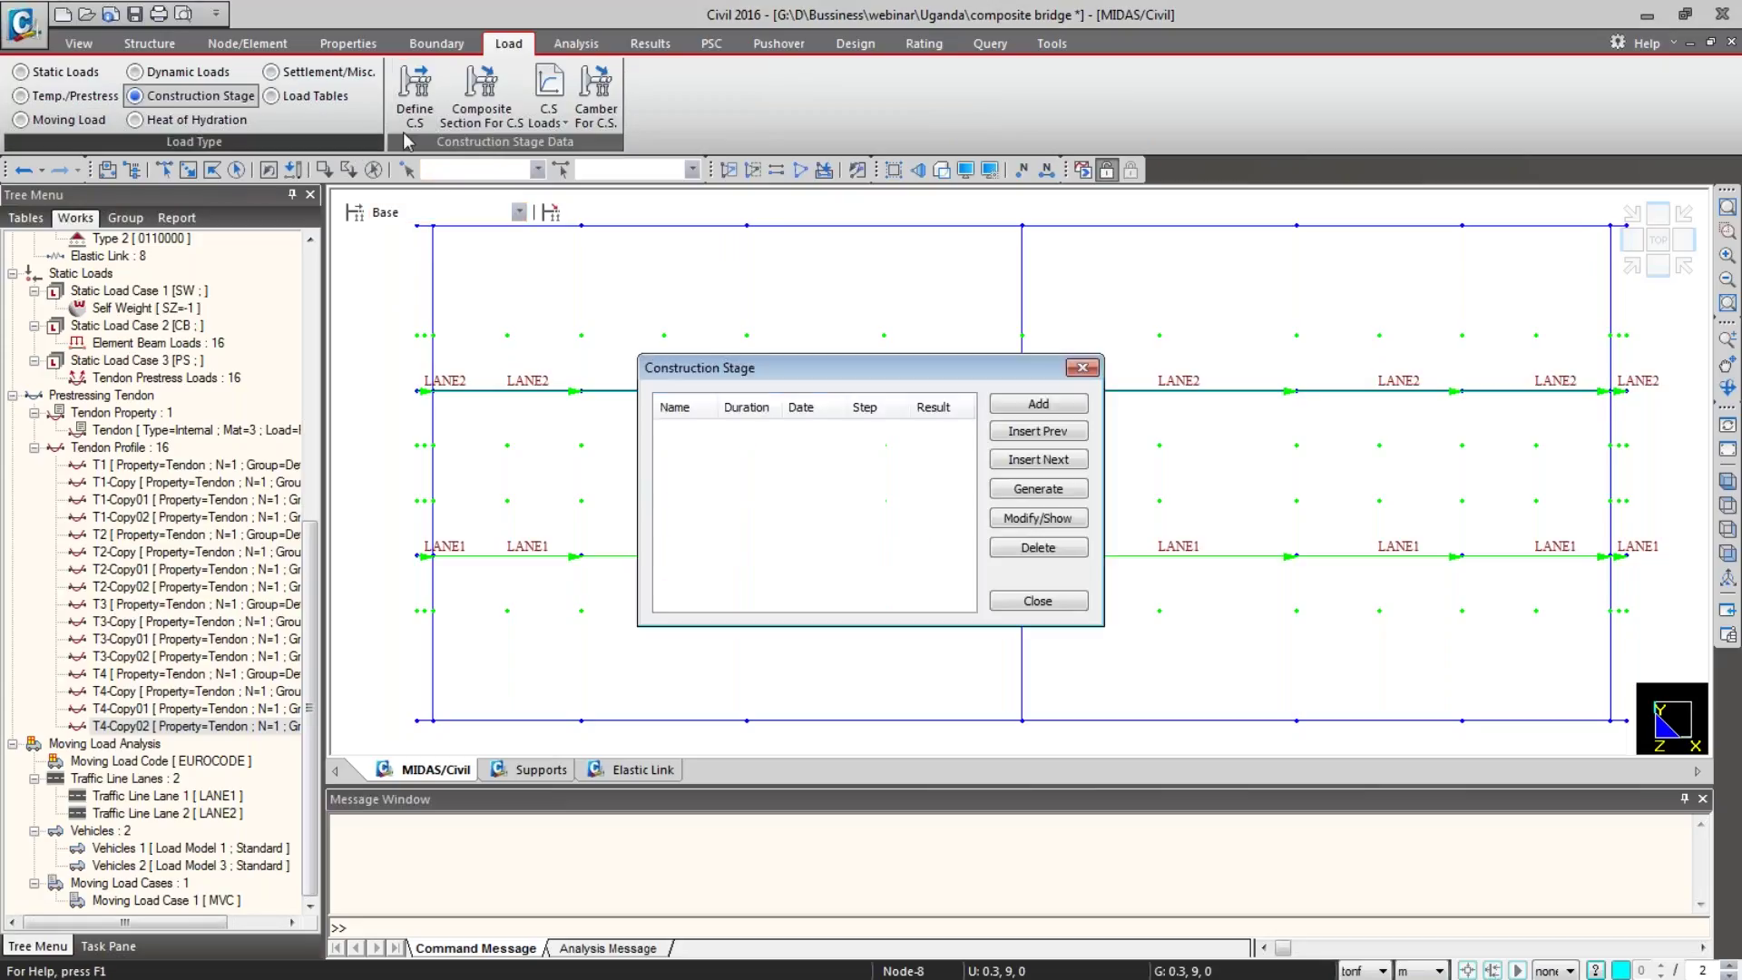
{"action": "left_click_drag", "start_coordinate": [924, 368], "coordinate": [628, 208]}
{"action": "left_click", "coordinate": [739, 251]}
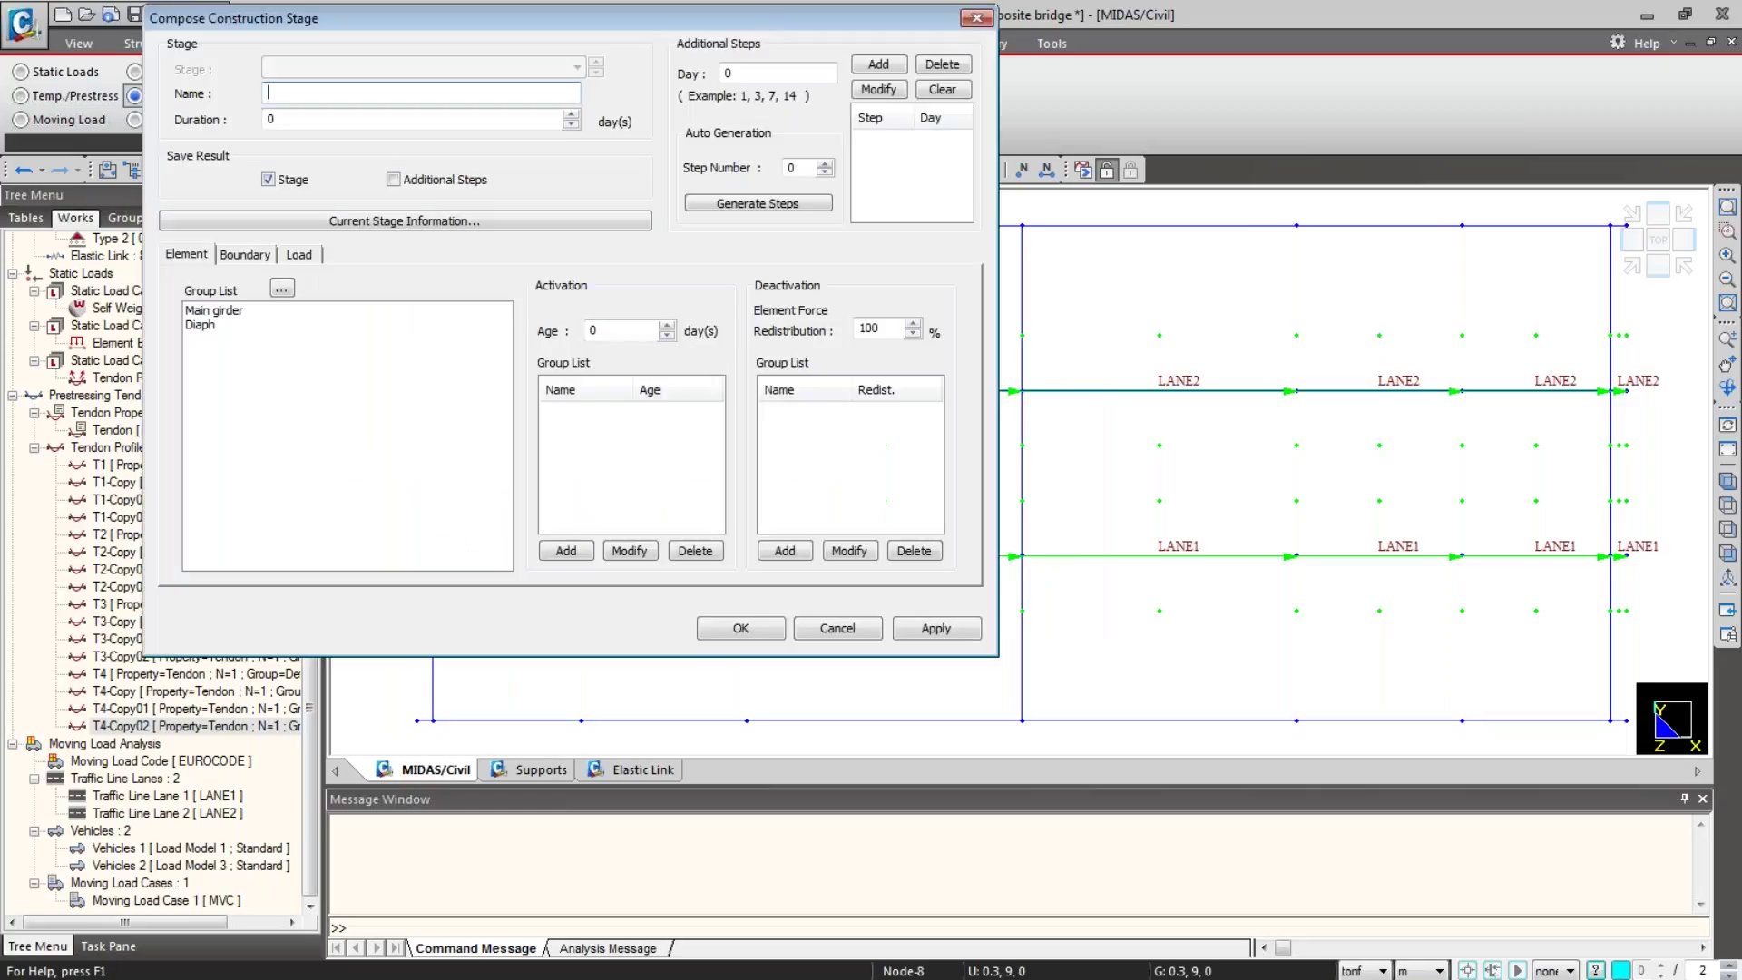
{"action": "left_click_drag", "start_coordinate": [669, 22], "coordinate": [1153, 89]}
{"action": "type", "text": "STAGE 1"}
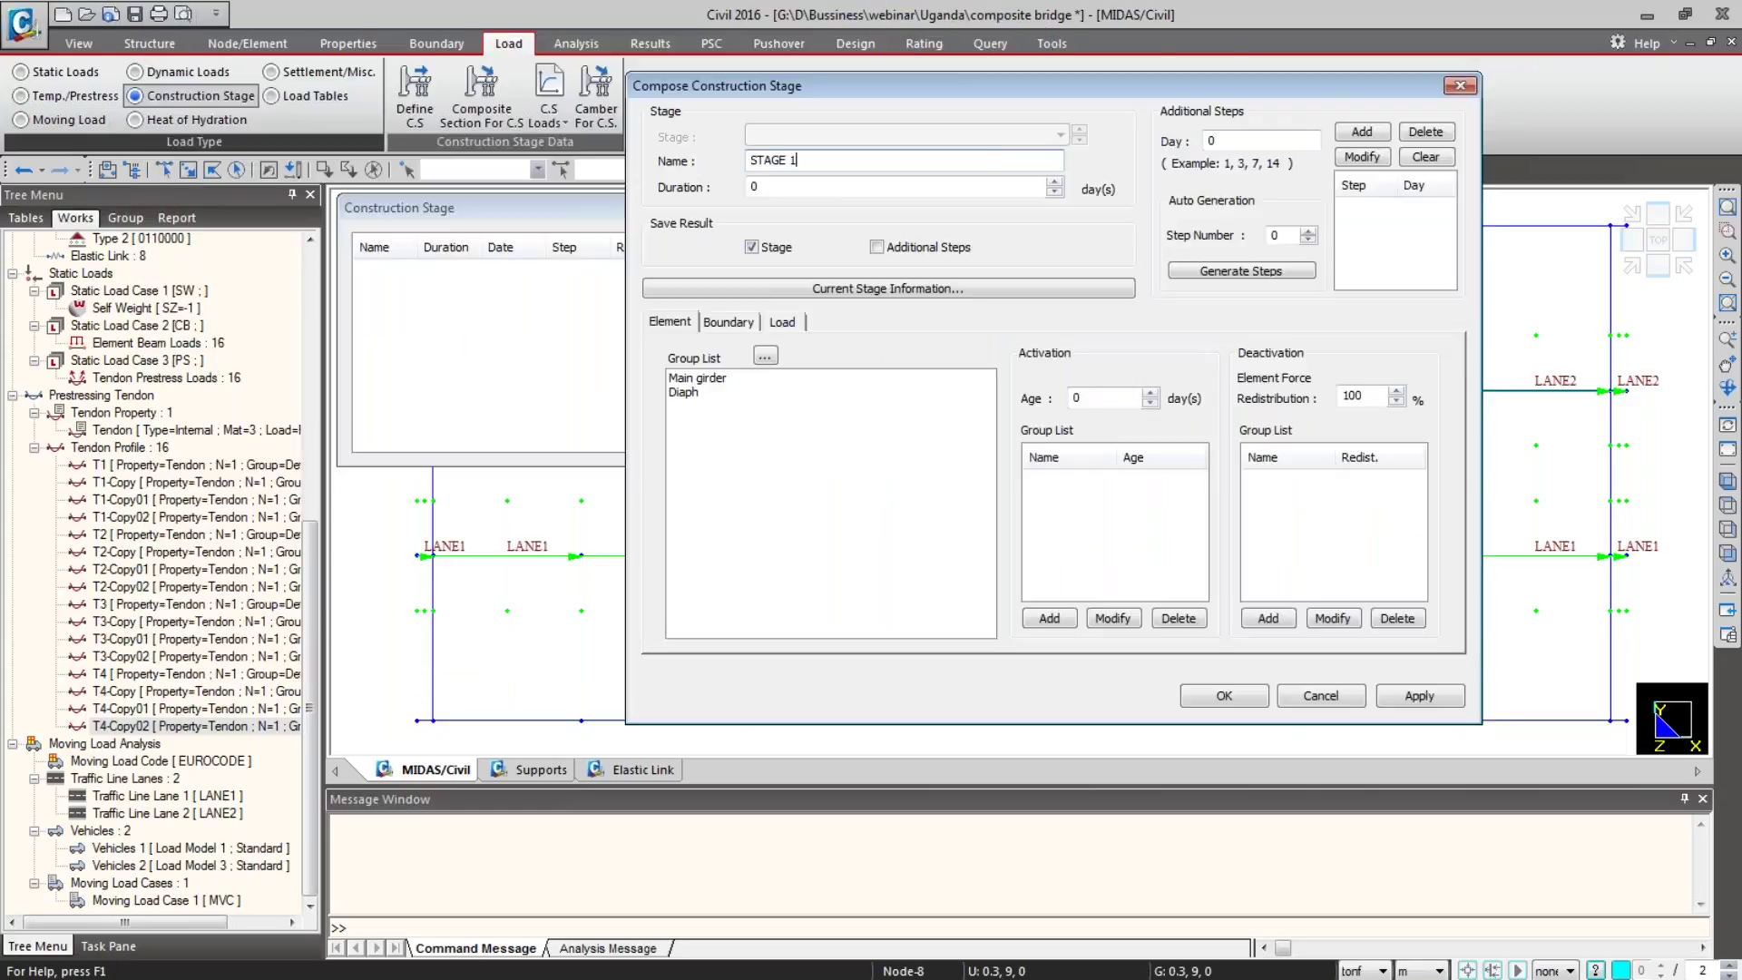
{"action": "left_click", "coordinate": [794, 189]}
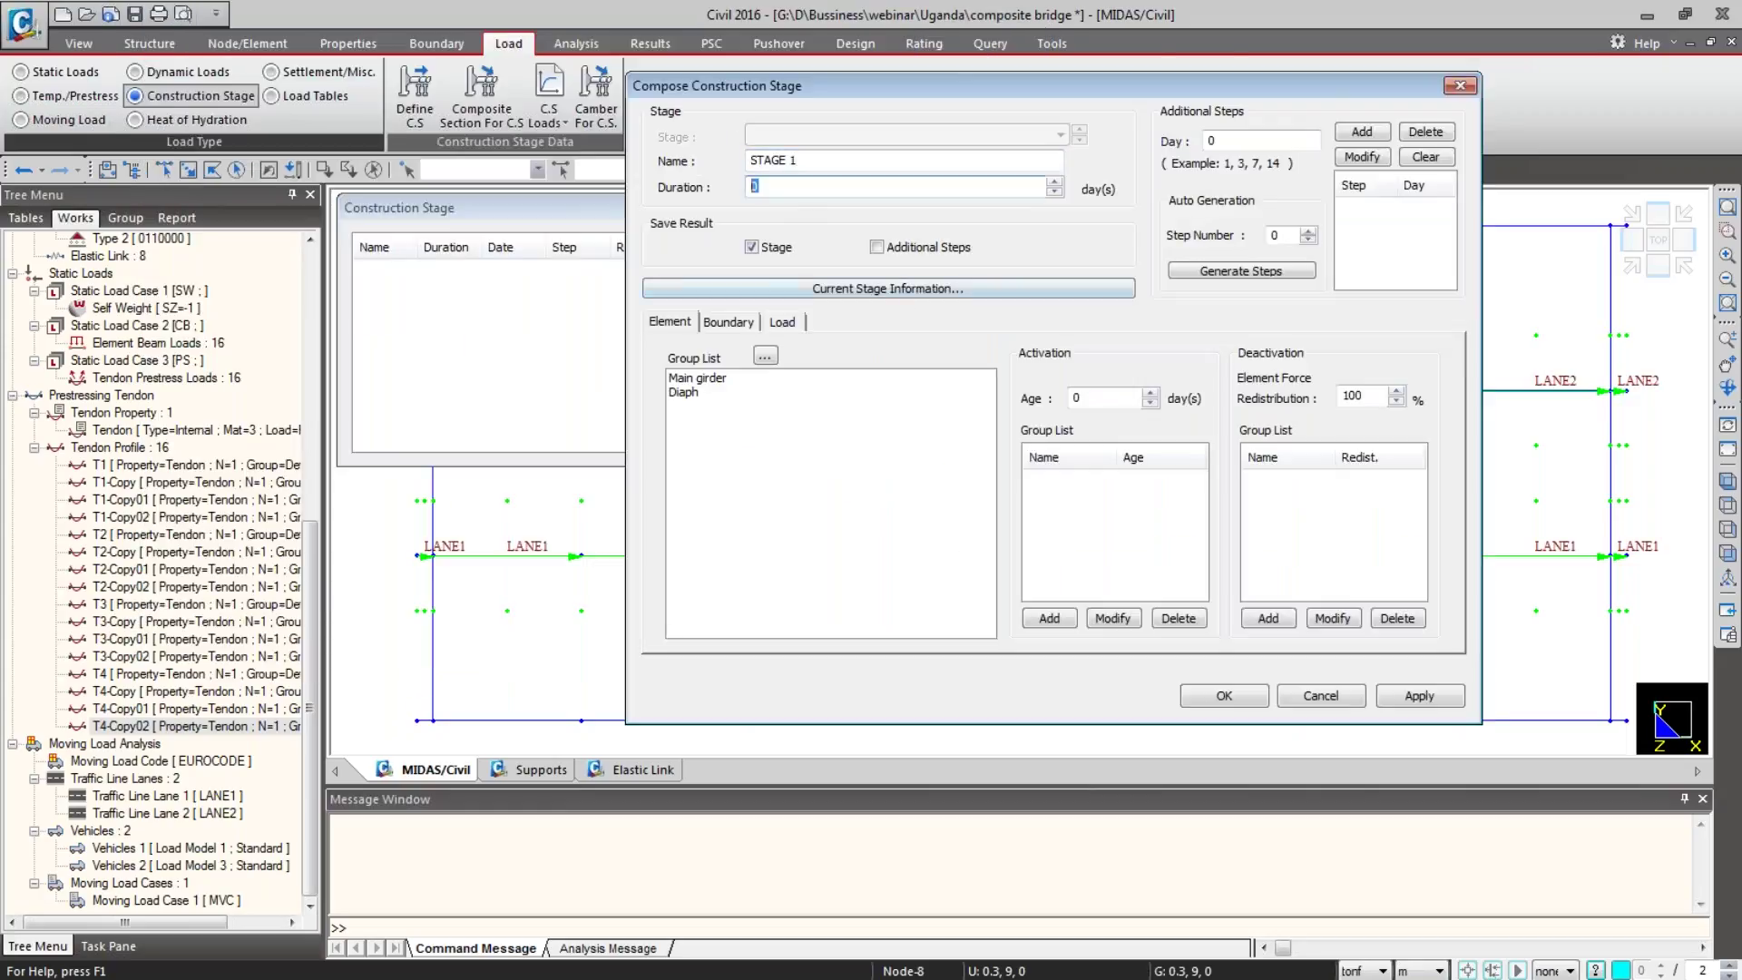
{"action": "type", "text": "20"}
Step: Activate the Main girder element group in STAGE 1 with an age of 14 days
{"action": "left_click", "coordinate": [724, 380]}
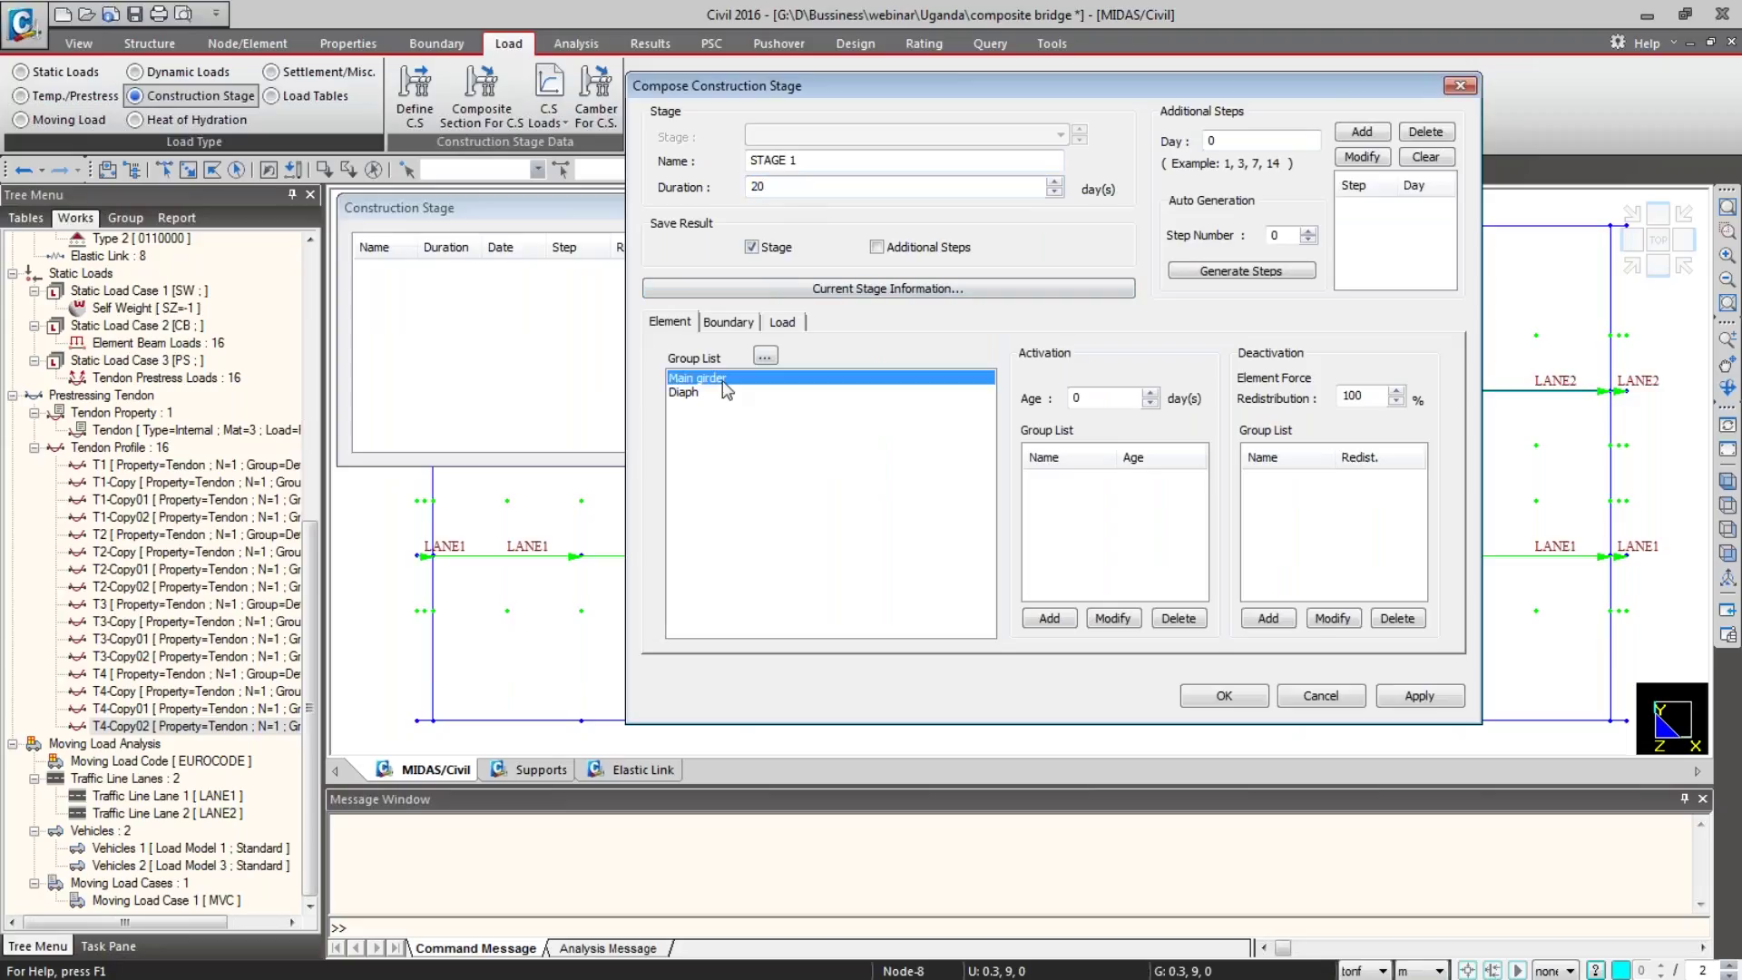
{"action": "left_click", "coordinate": [1080, 397]}
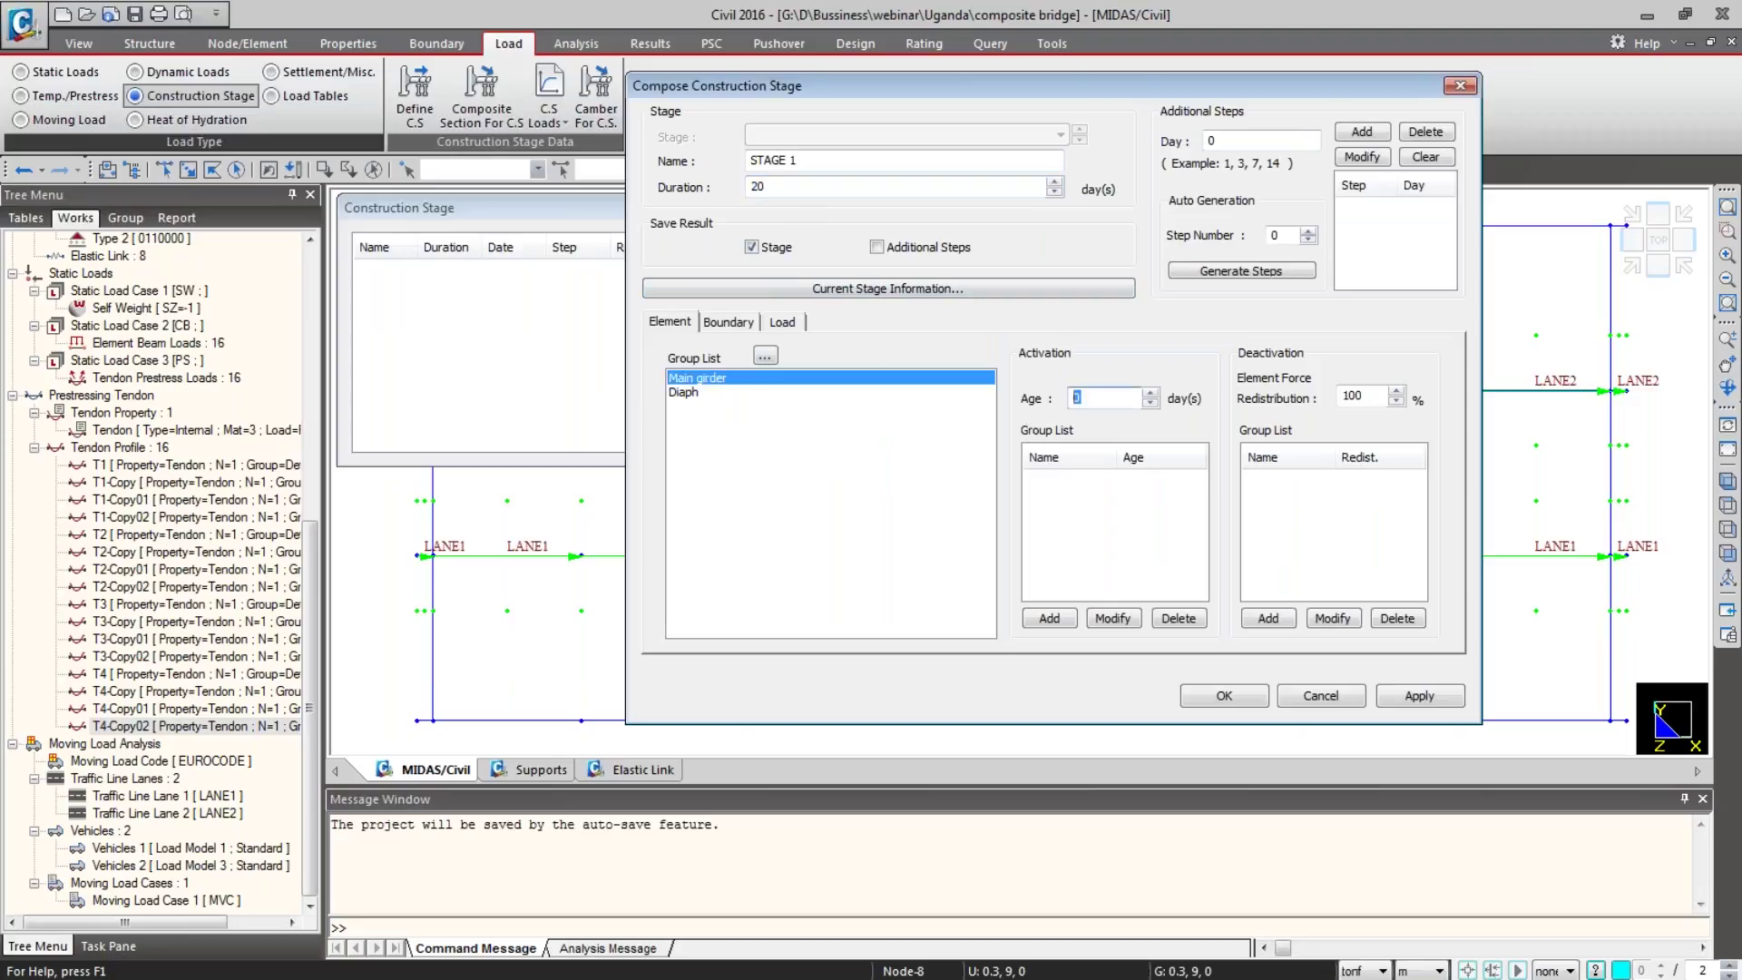
{"action": "type", "text": "14"}
{"action": "left_click", "coordinate": [1058, 617]}
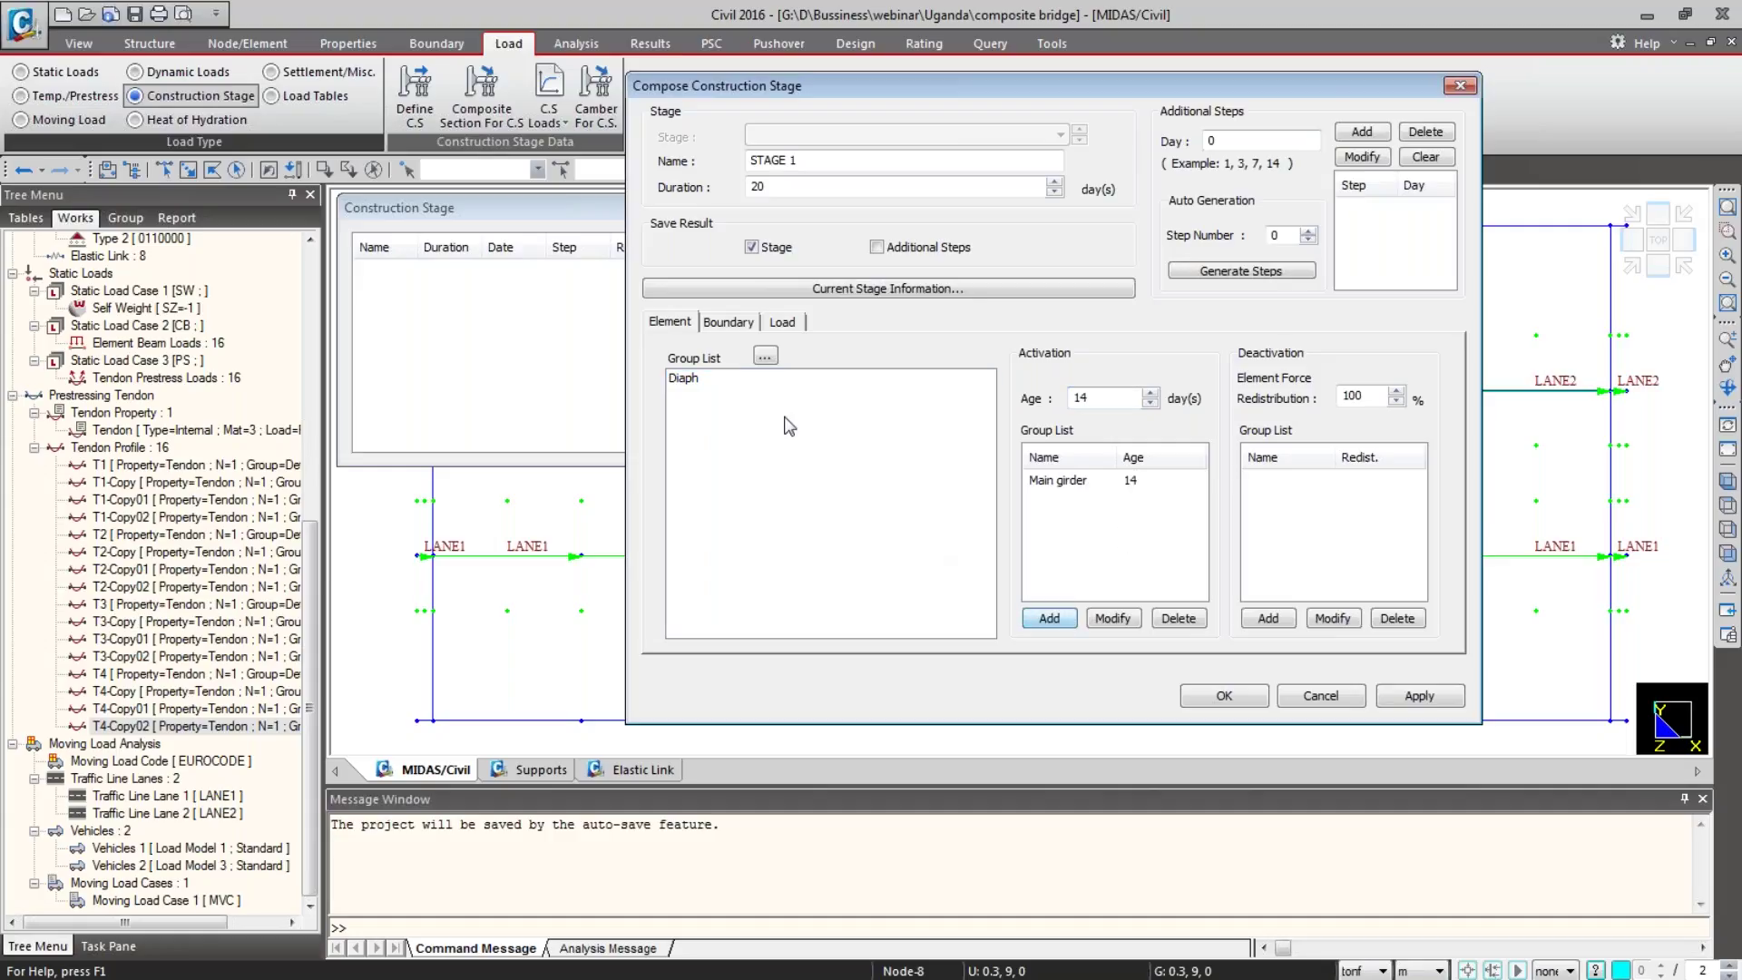
Step: Activate the Support and links boundary groups in STAGE 1 at the original position
{"action": "left_click", "coordinate": [728, 321]}
{"action": "left_click", "coordinate": [722, 392]}
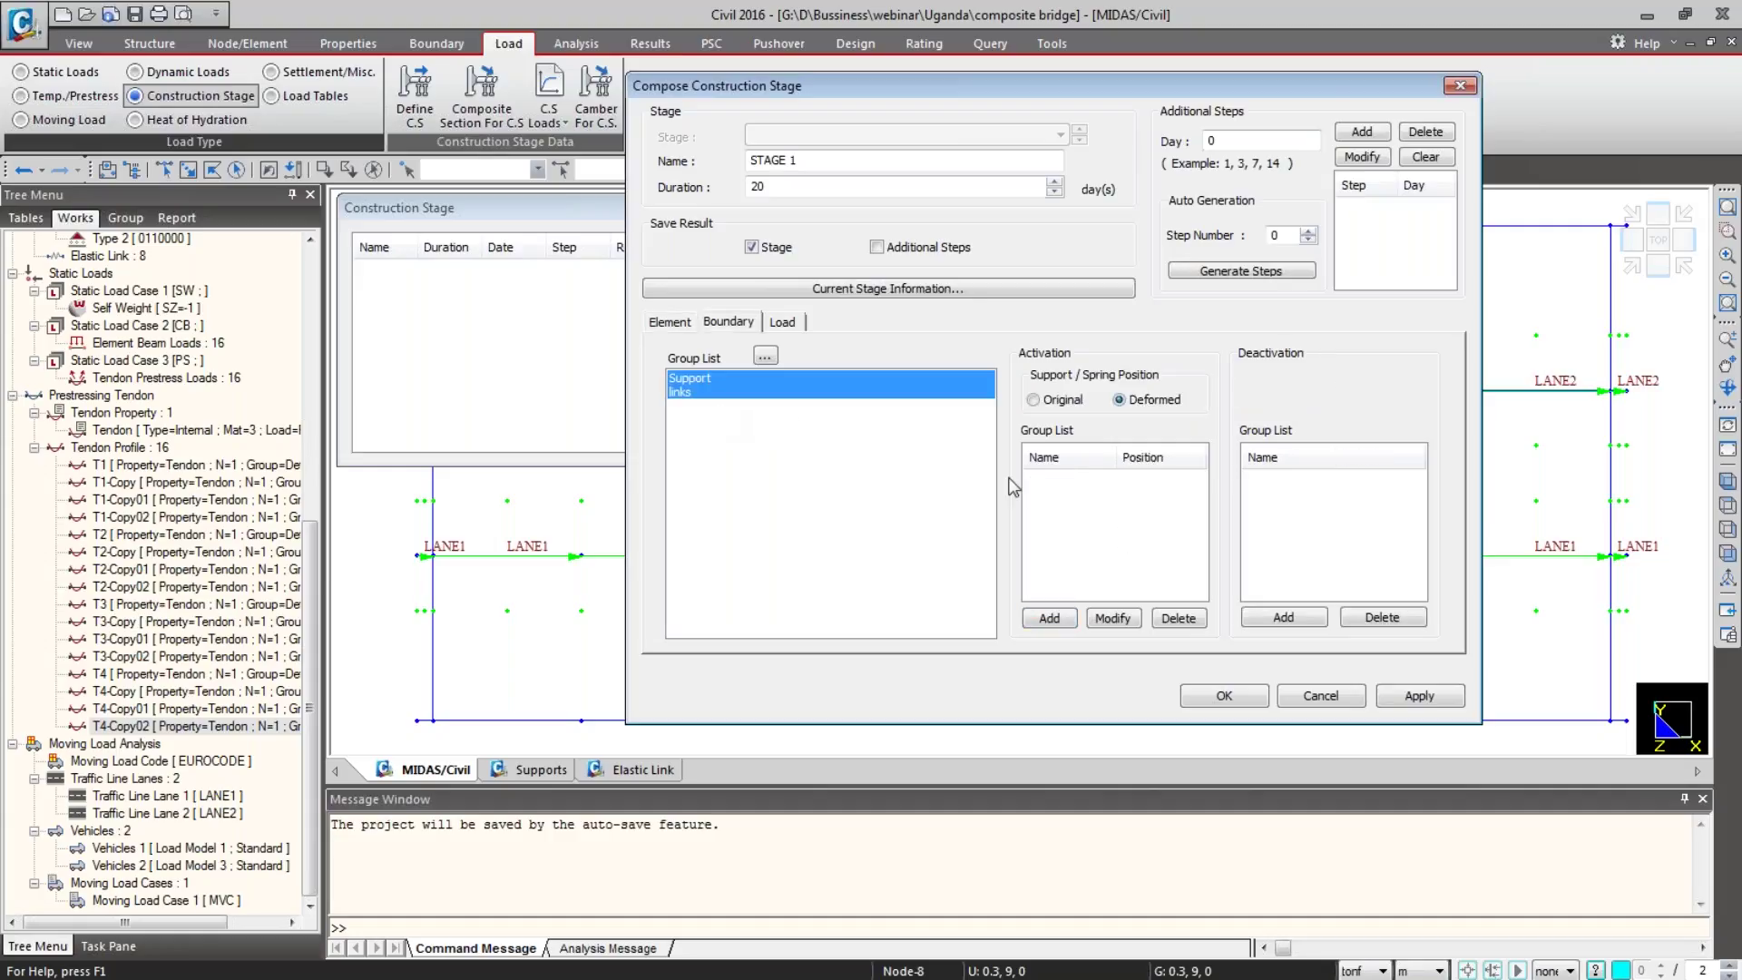
{"action": "left_click", "coordinate": [1057, 400]}
{"action": "left_click", "coordinate": [1048, 619]}
Step: Activate the sw and ps load groups on the first day of STAGE 1 and apply the stage
{"action": "left_click", "coordinate": [782, 322]}
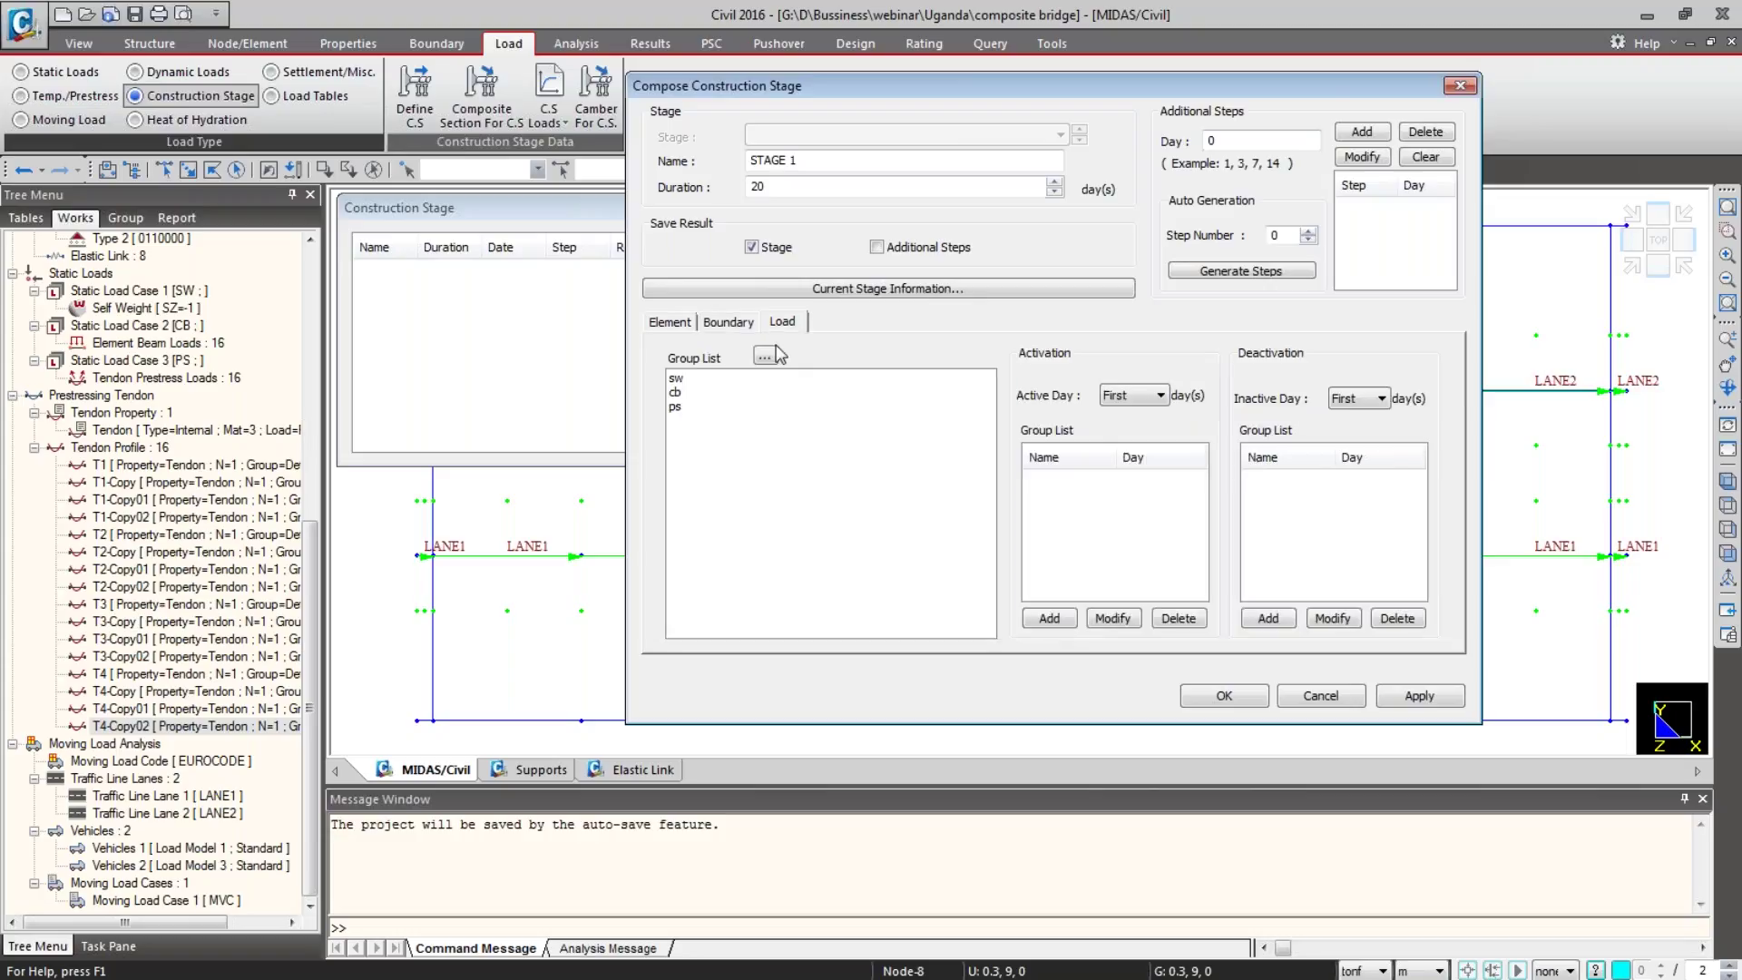
{"action": "left_click", "coordinate": [694, 378]}
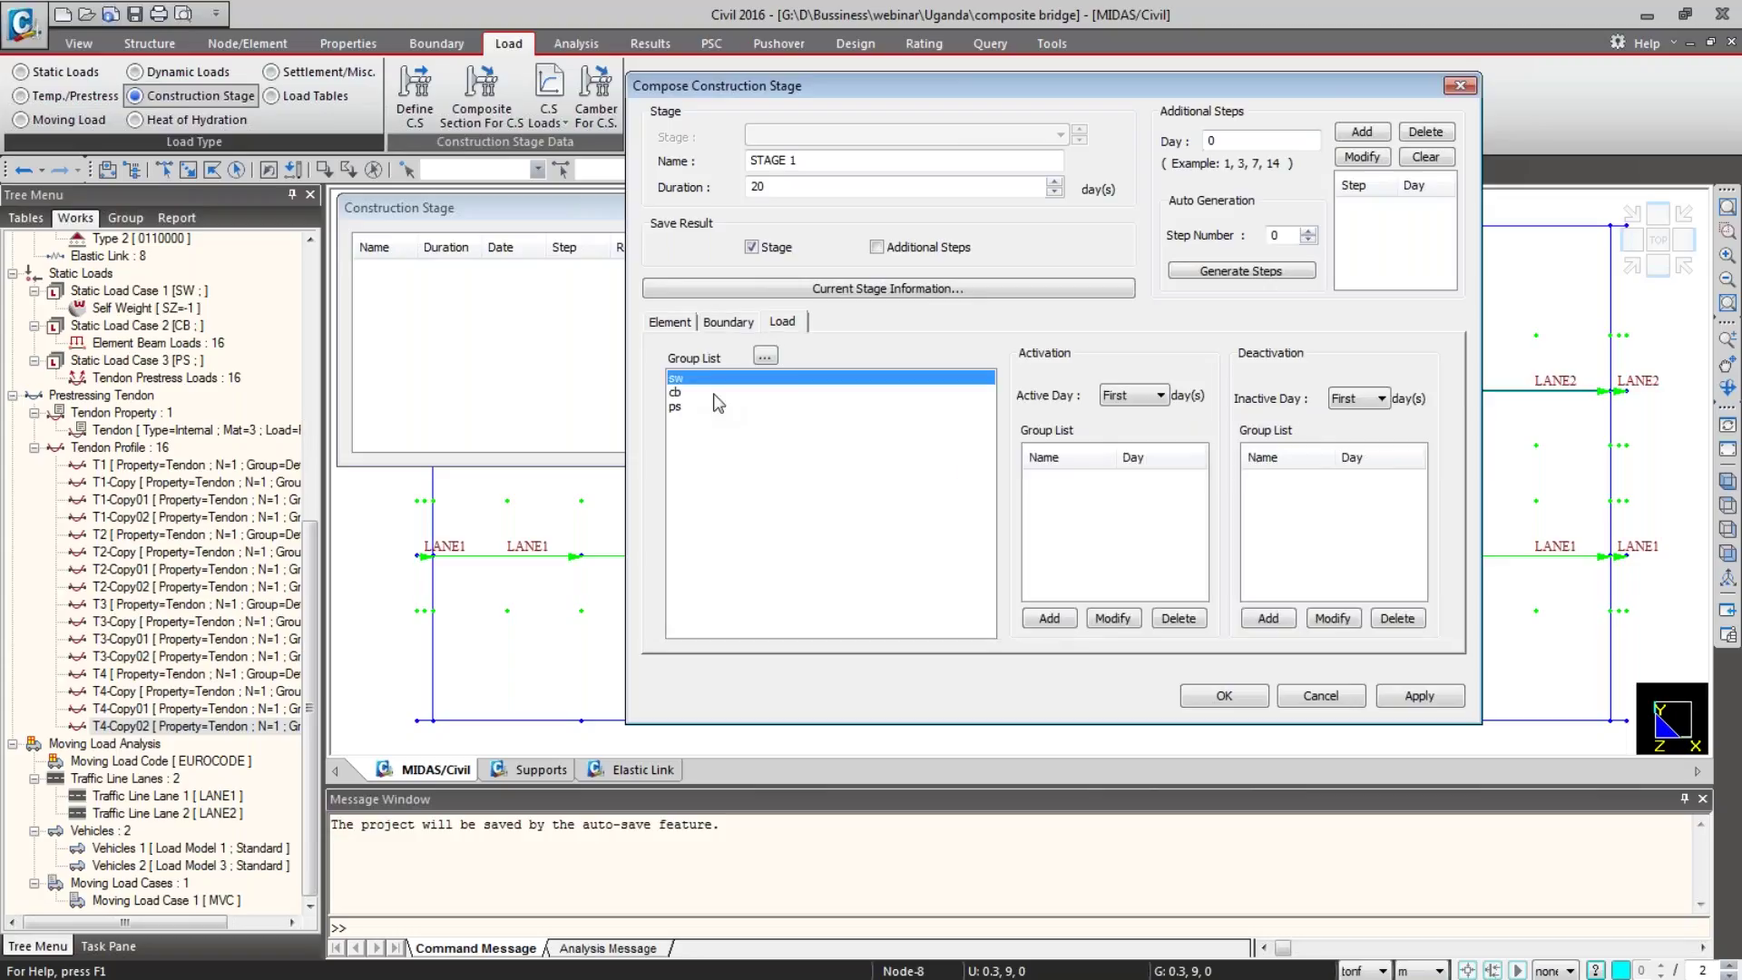
{"action": "left_click", "coordinate": [1049, 618]}
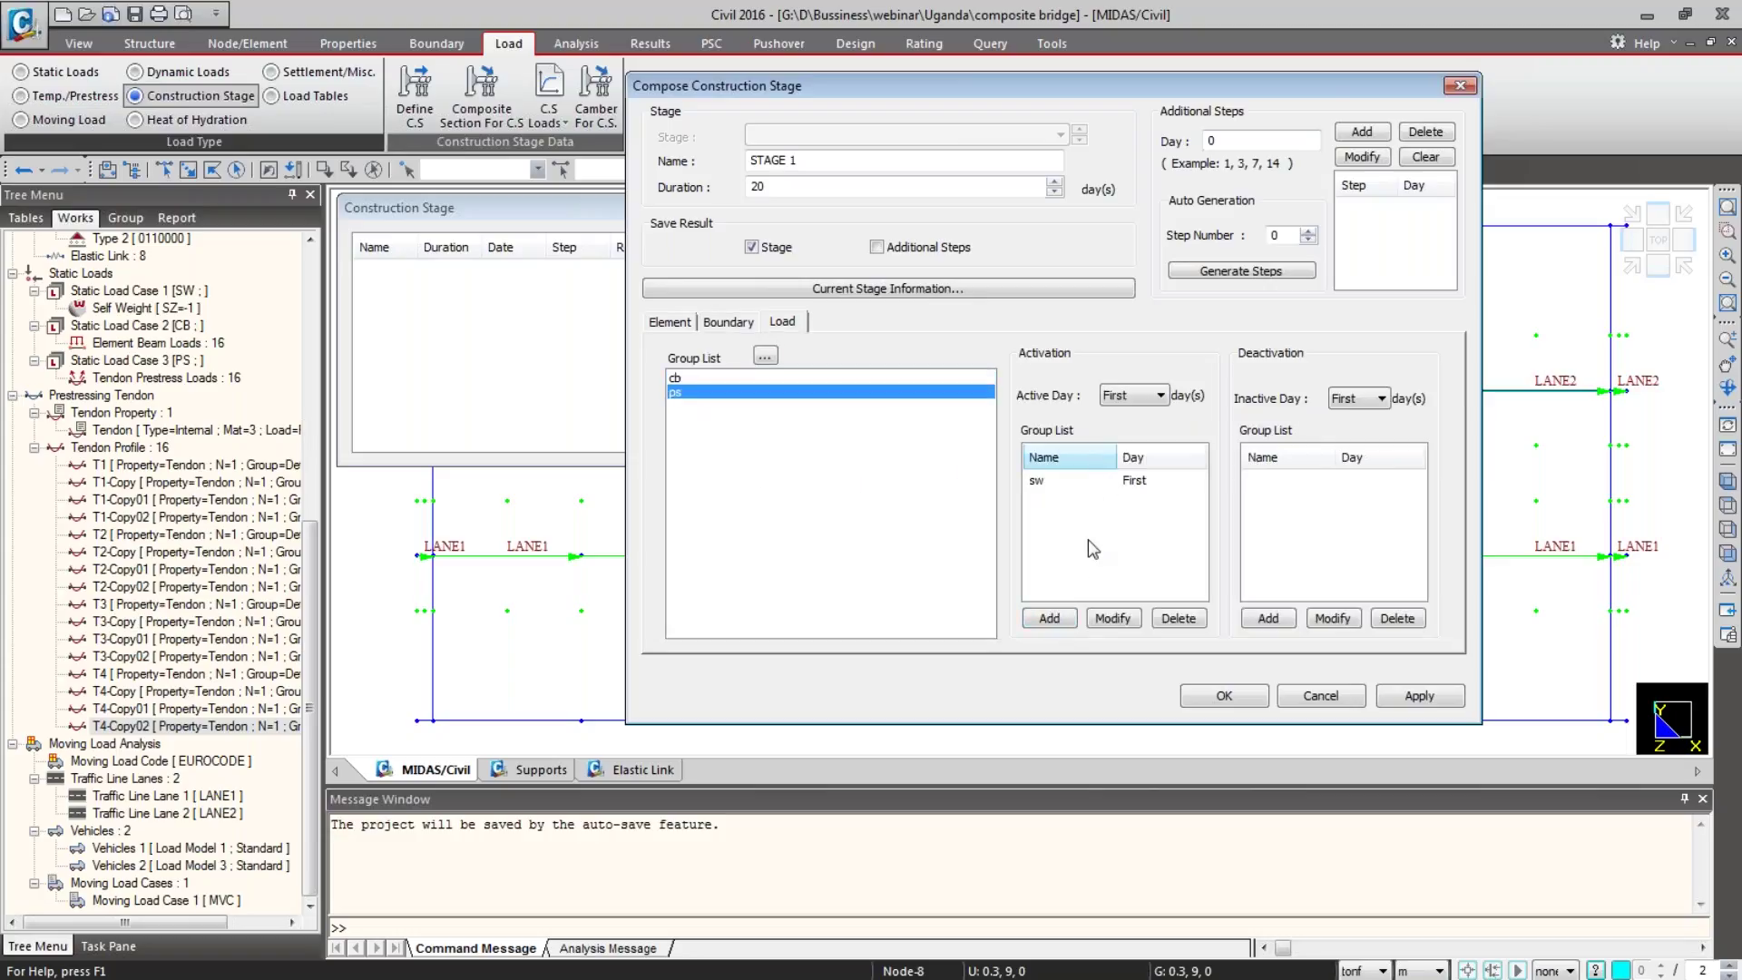
{"action": "left_click", "coordinate": [1050, 618]}
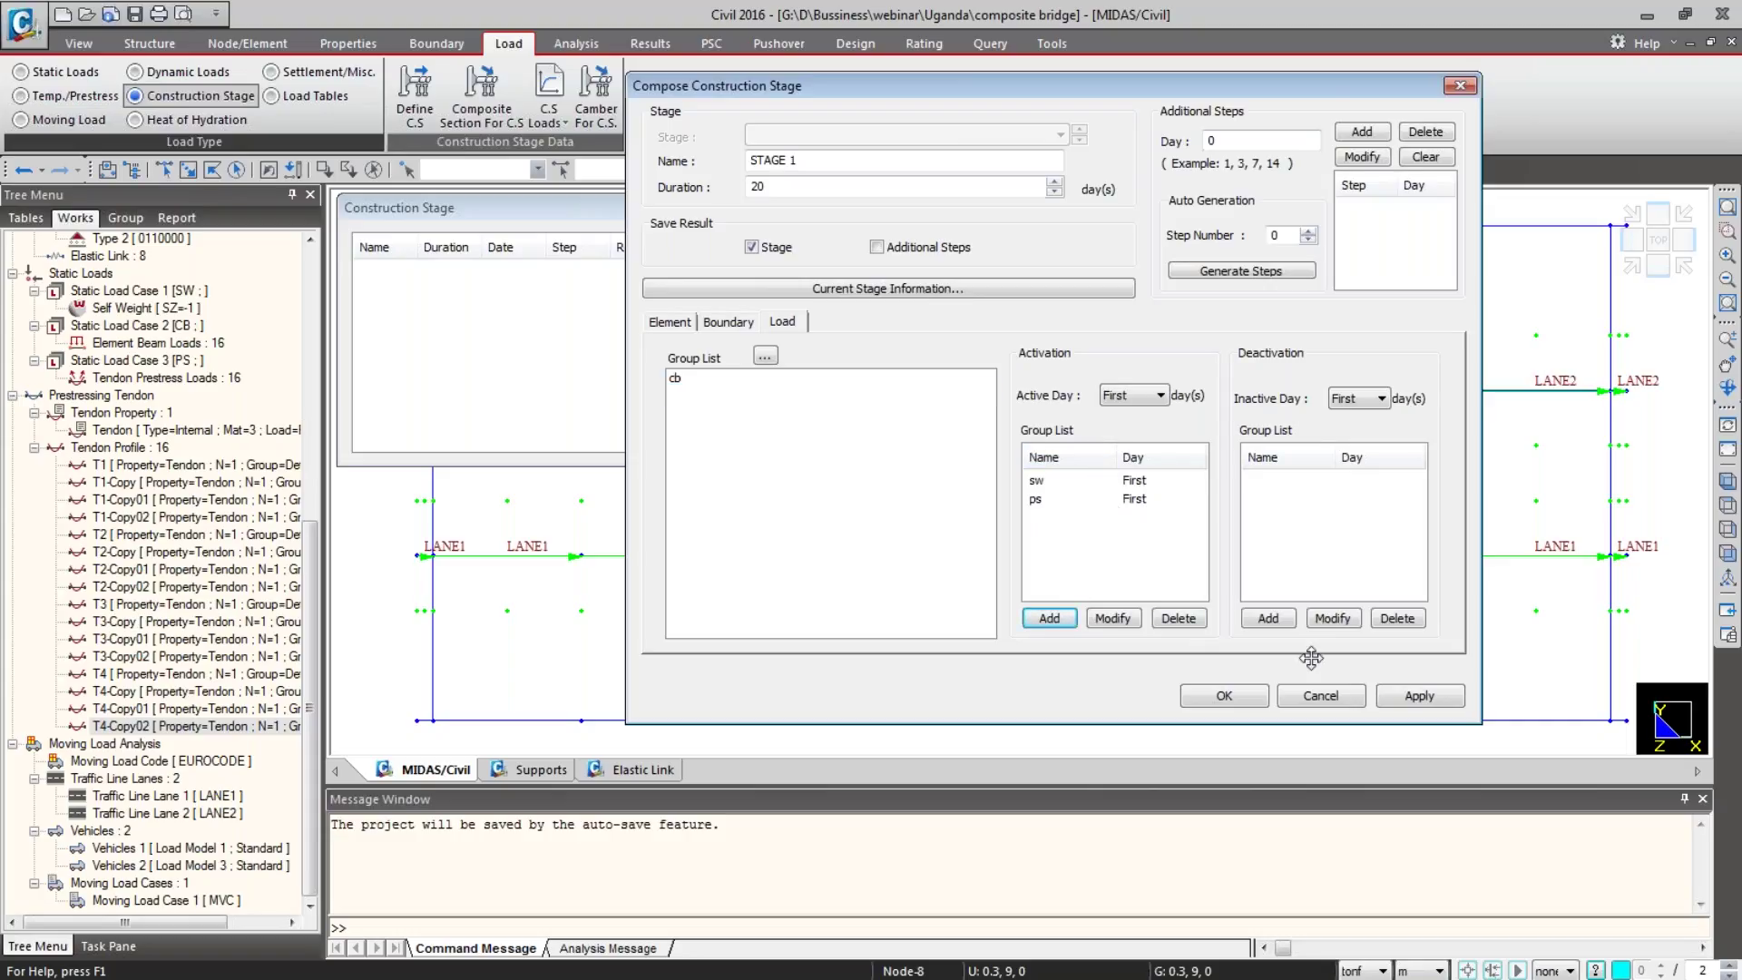
{"action": "left_click", "coordinate": [1405, 696]}
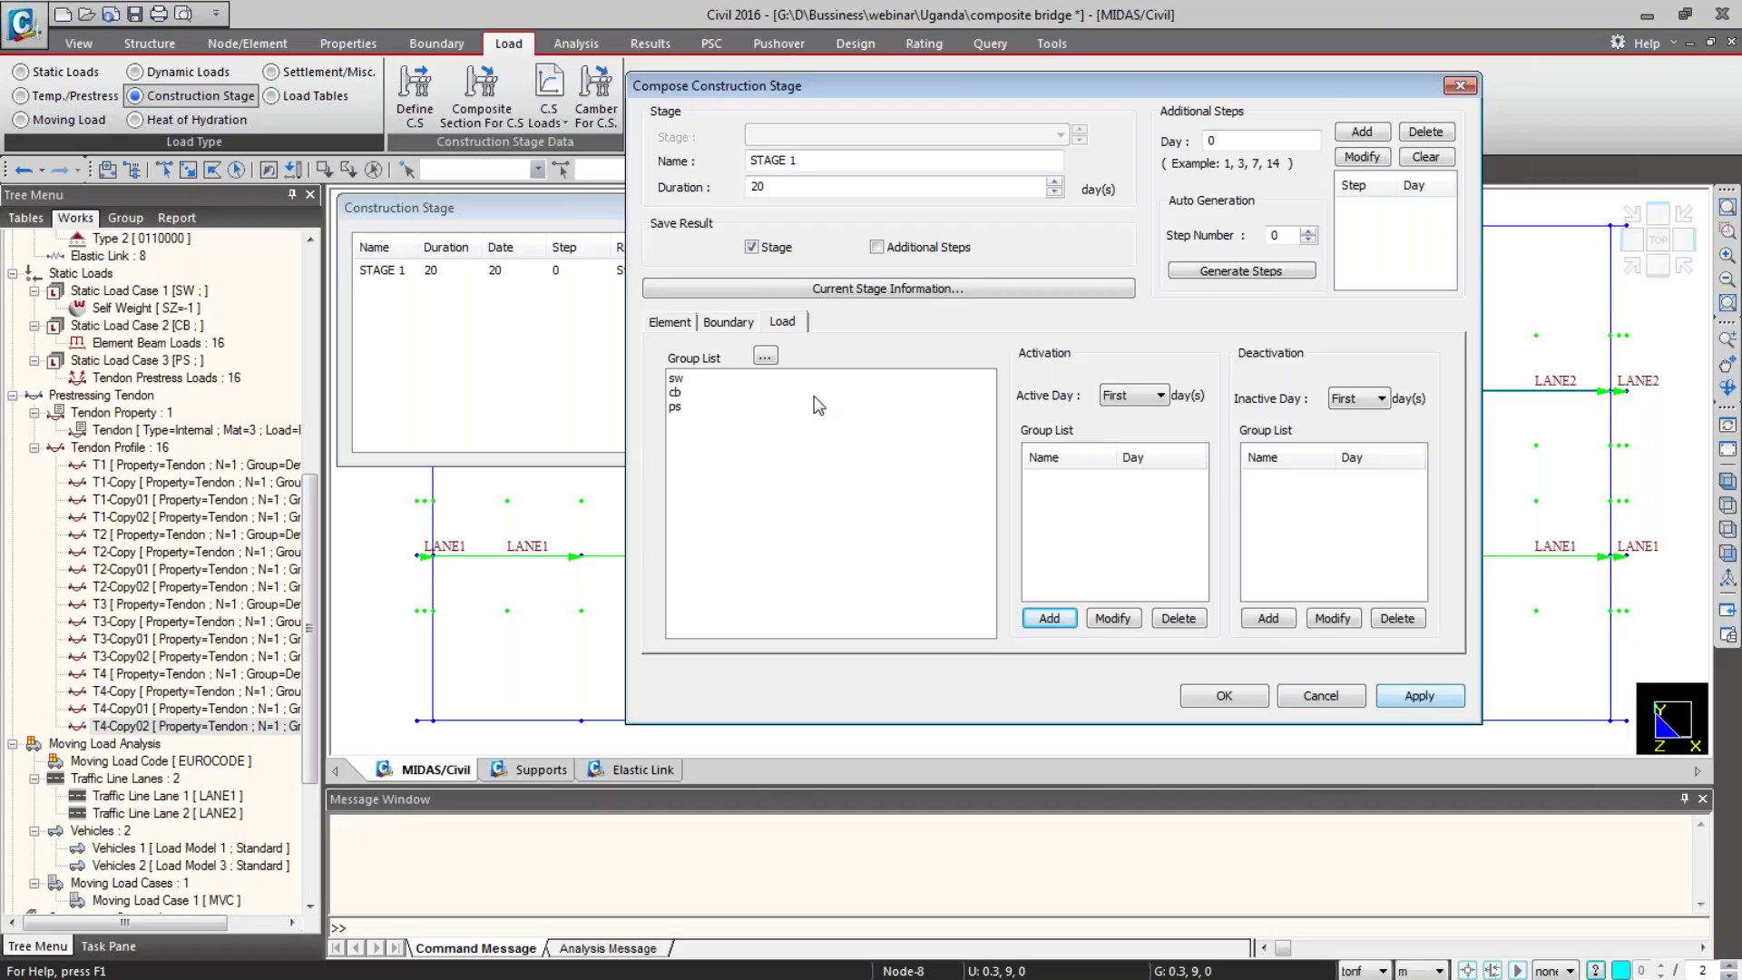
Step: Name the next stage STAGE 2 and activate the Diaph element group with an age of 14 days
{"action": "left_click", "coordinate": [795, 161]}
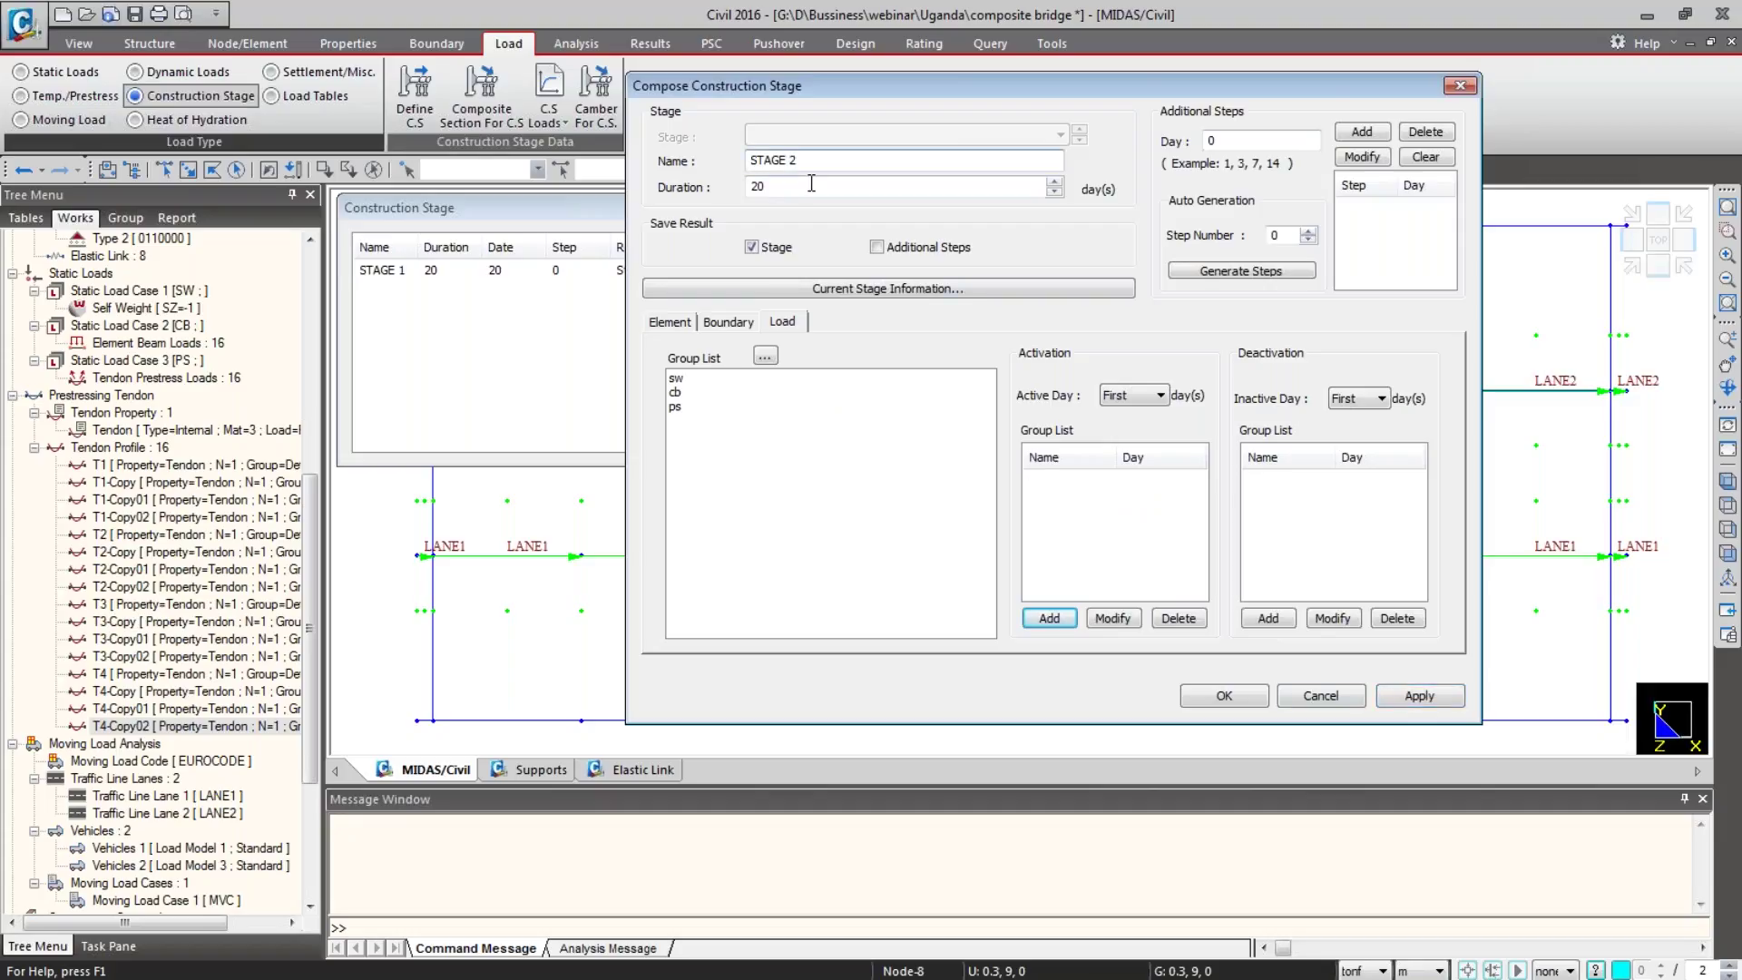
{"action": "left_click", "coordinate": [670, 322]}
{"action": "left_click", "coordinate": [697, 392]}
{"action": "left_click", "coordinate": [1095, 394]}
{"action": "type", "text": "14"}
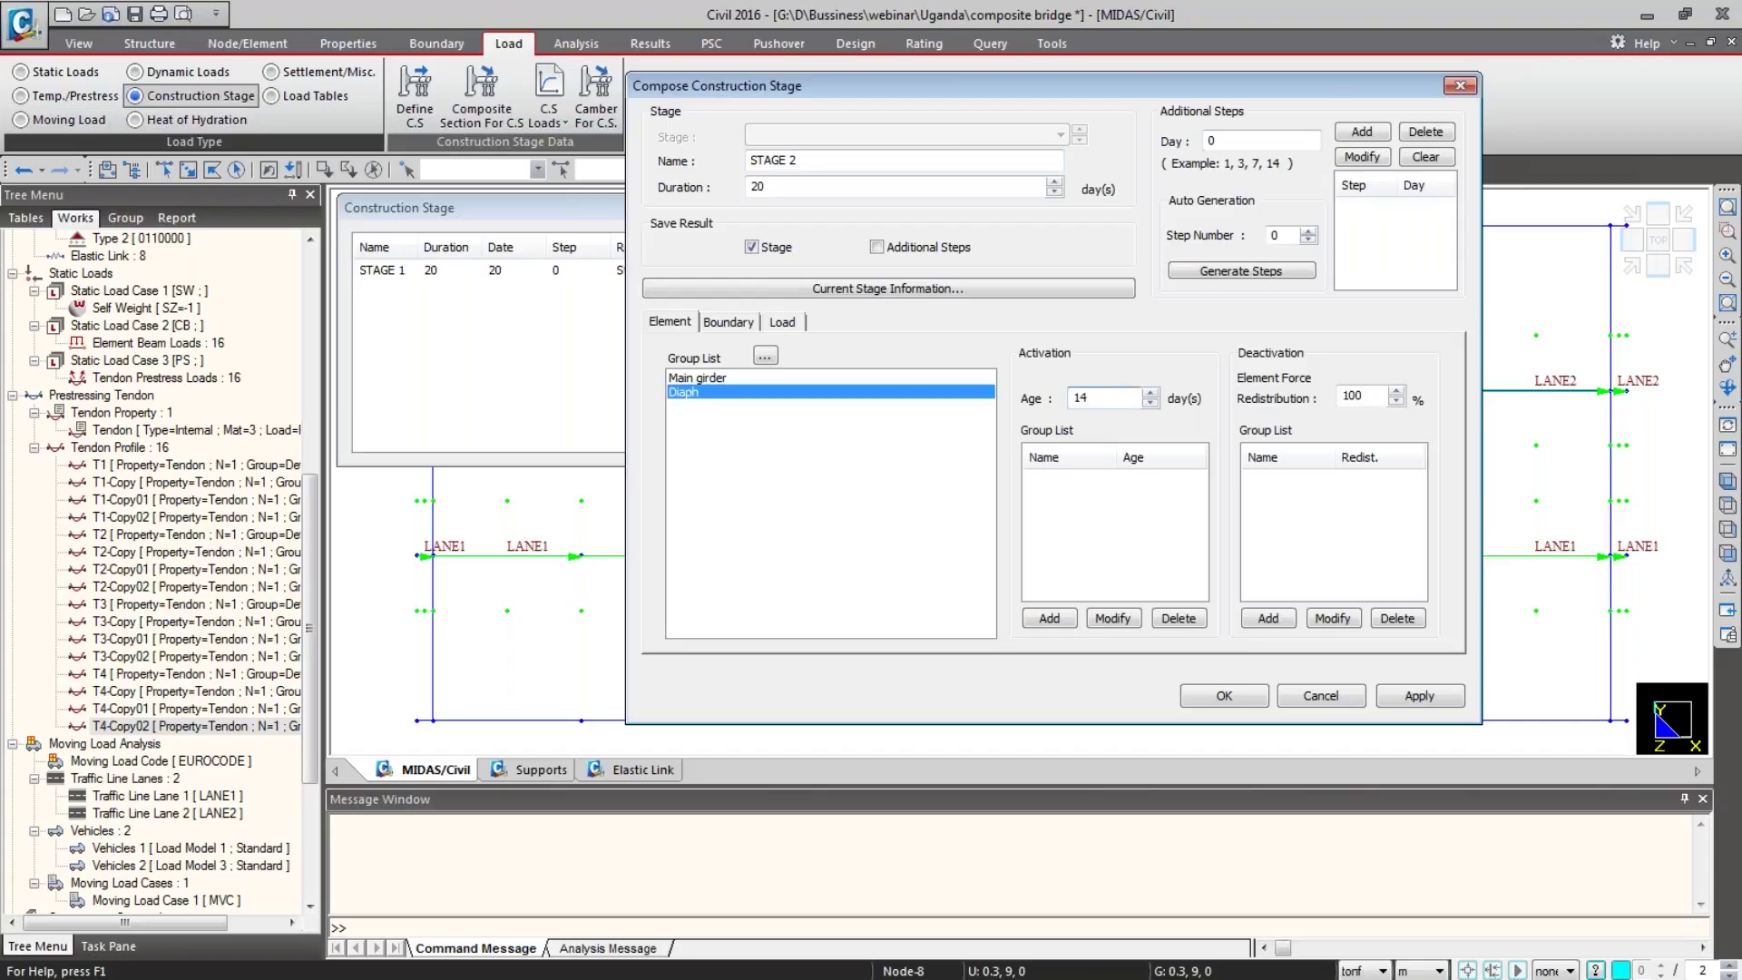
{"action": "left_click", "coordinate": [1048, 619]}
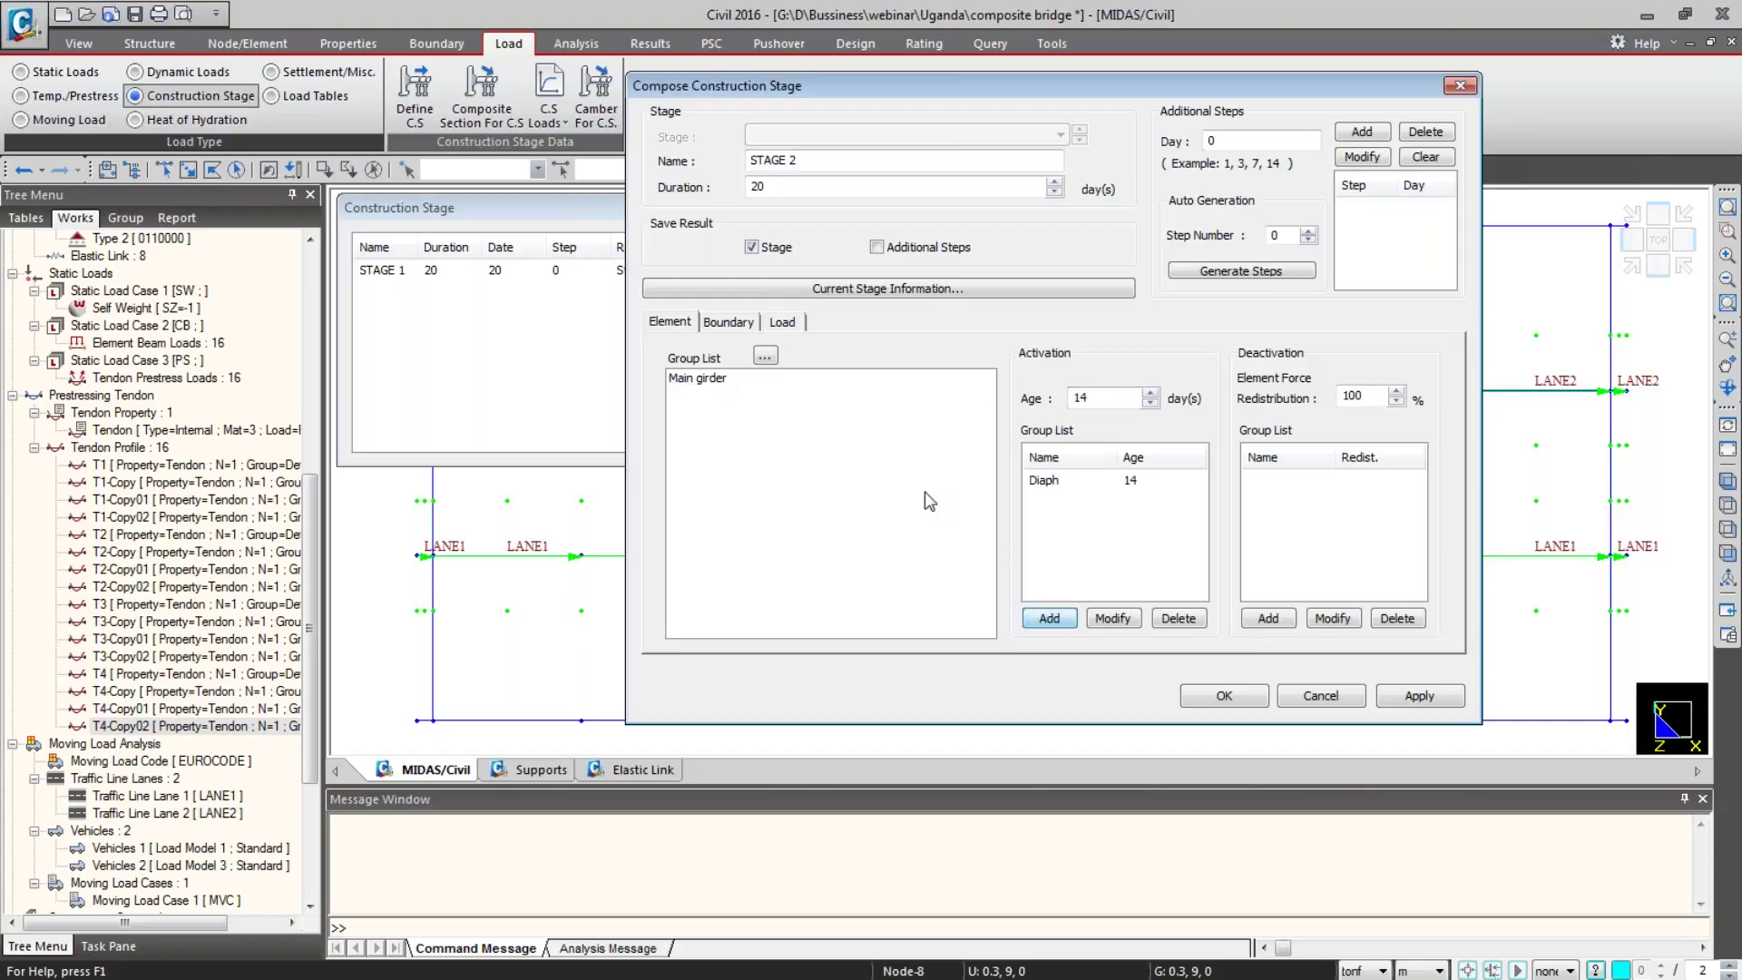
Step: Activate the cb load group on the first day of STAGE 2 and apply the stage
{"action": "left_click", "coordinate": [782, 322]}
{"action": "left_click", "coordinate": [682, 396]}
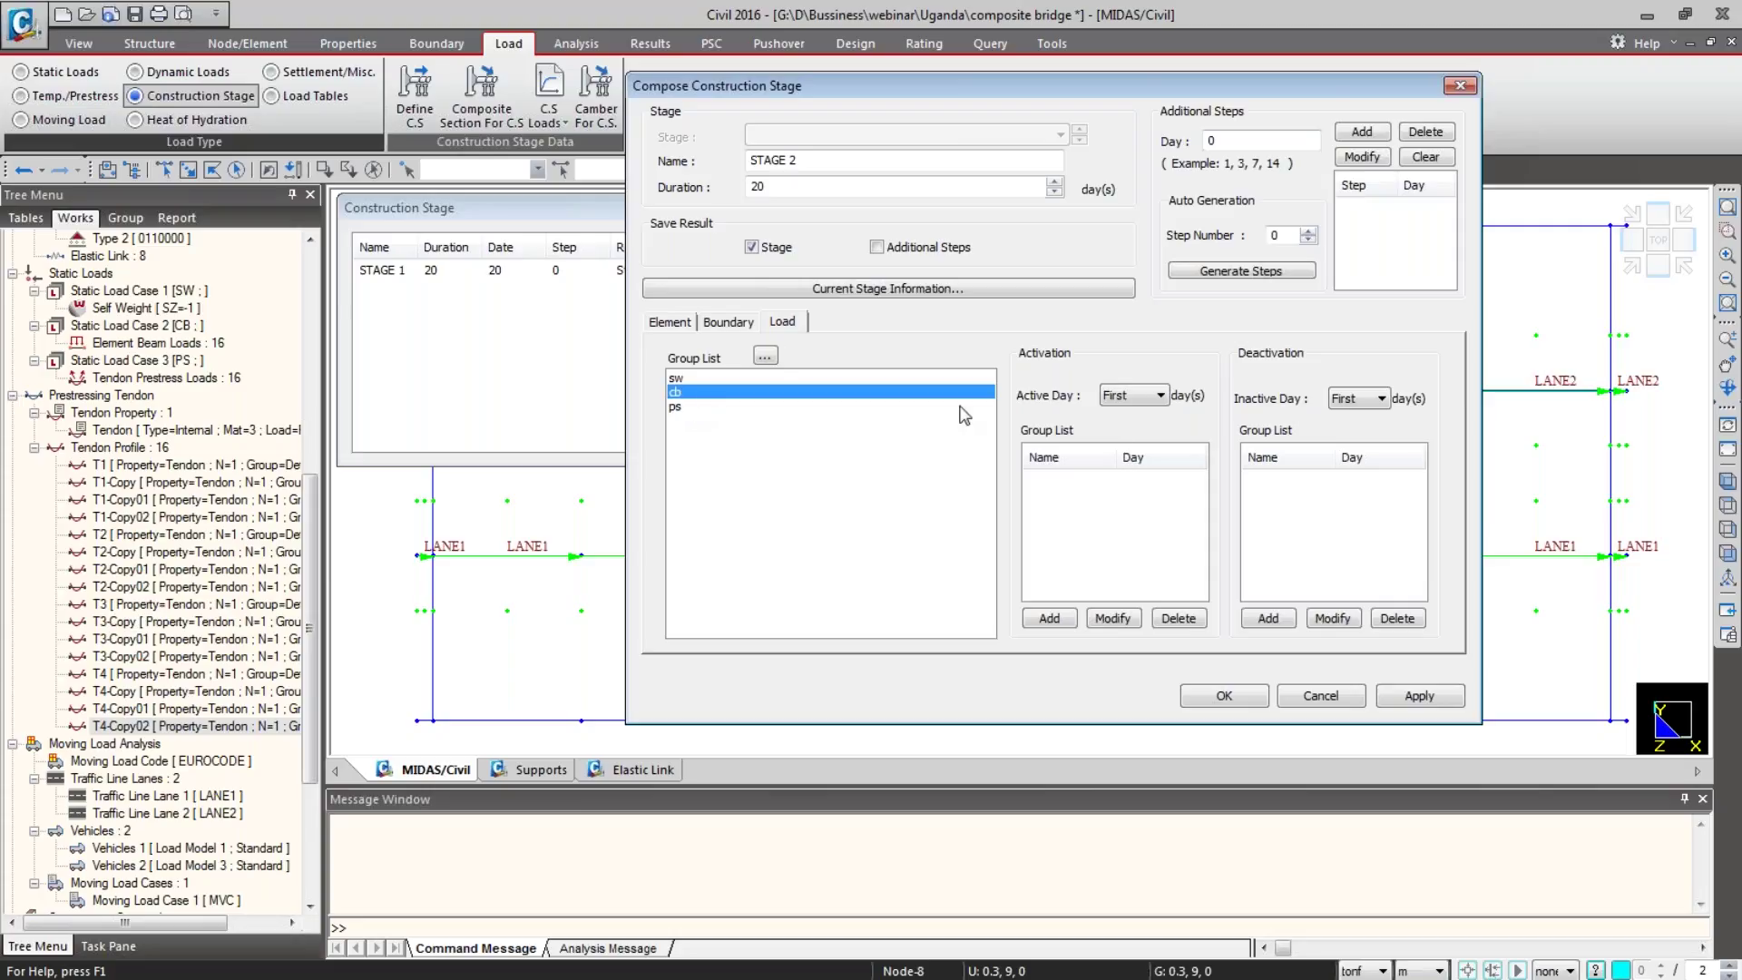
{"action": "left_click", "coordinate": [1067, 619]}
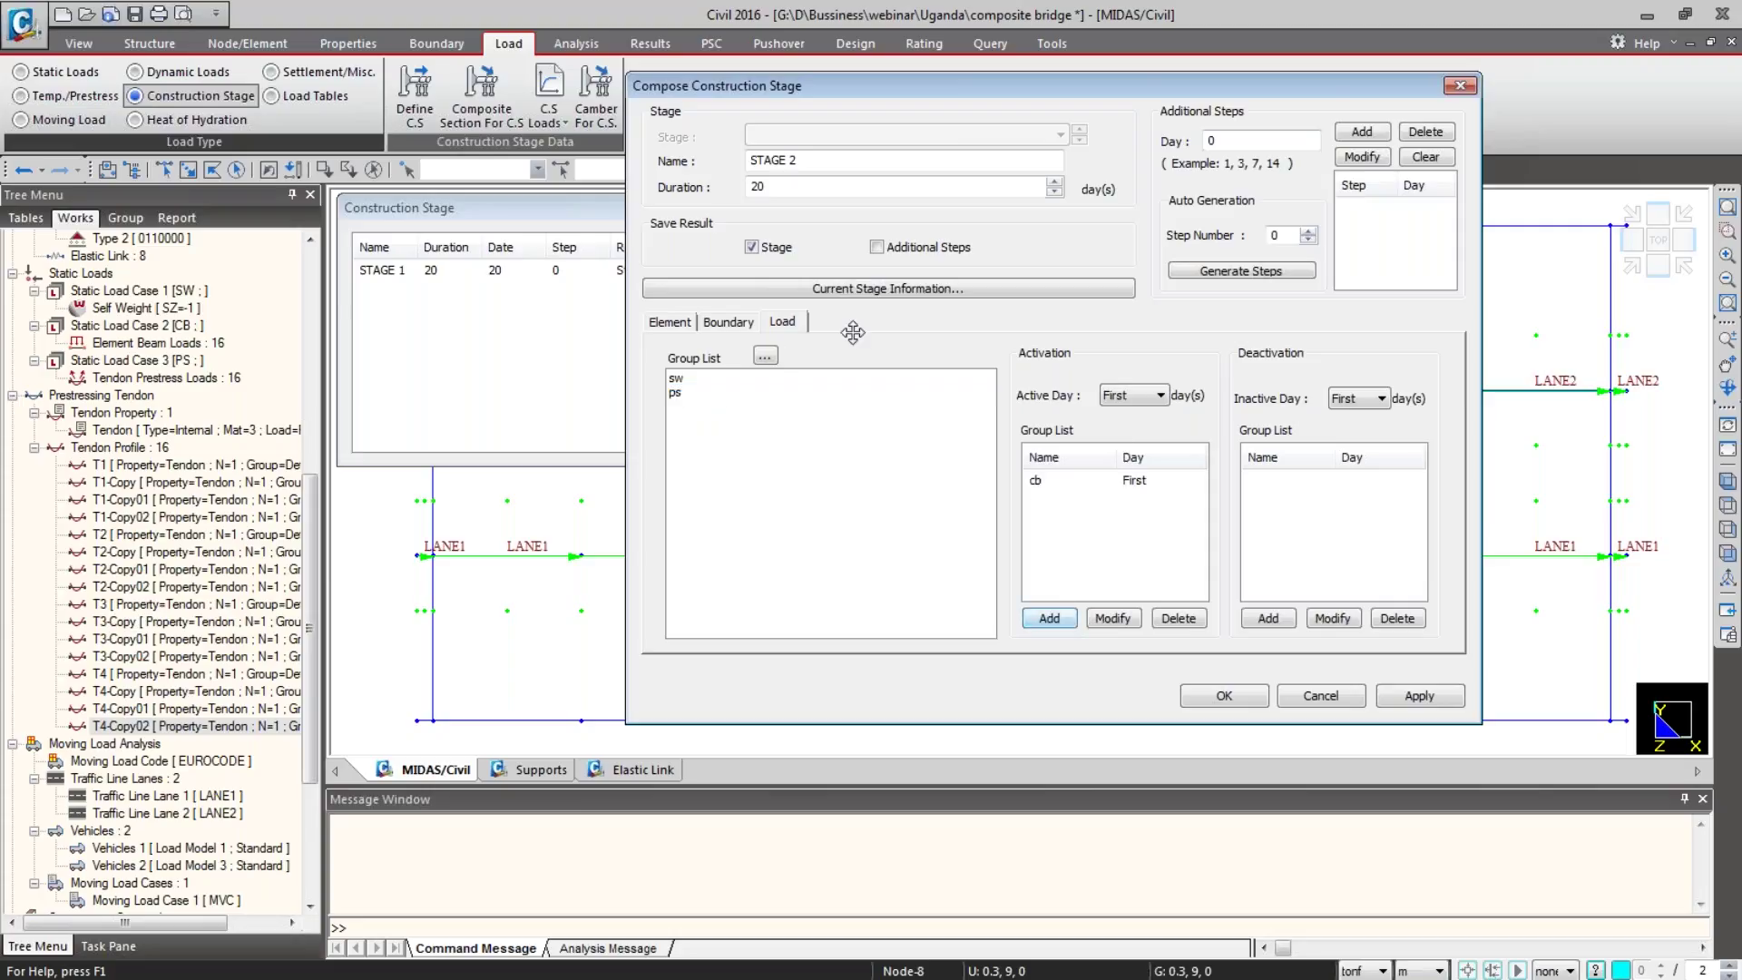
{"action": "left_click", "coordinate": [1405, 698]}
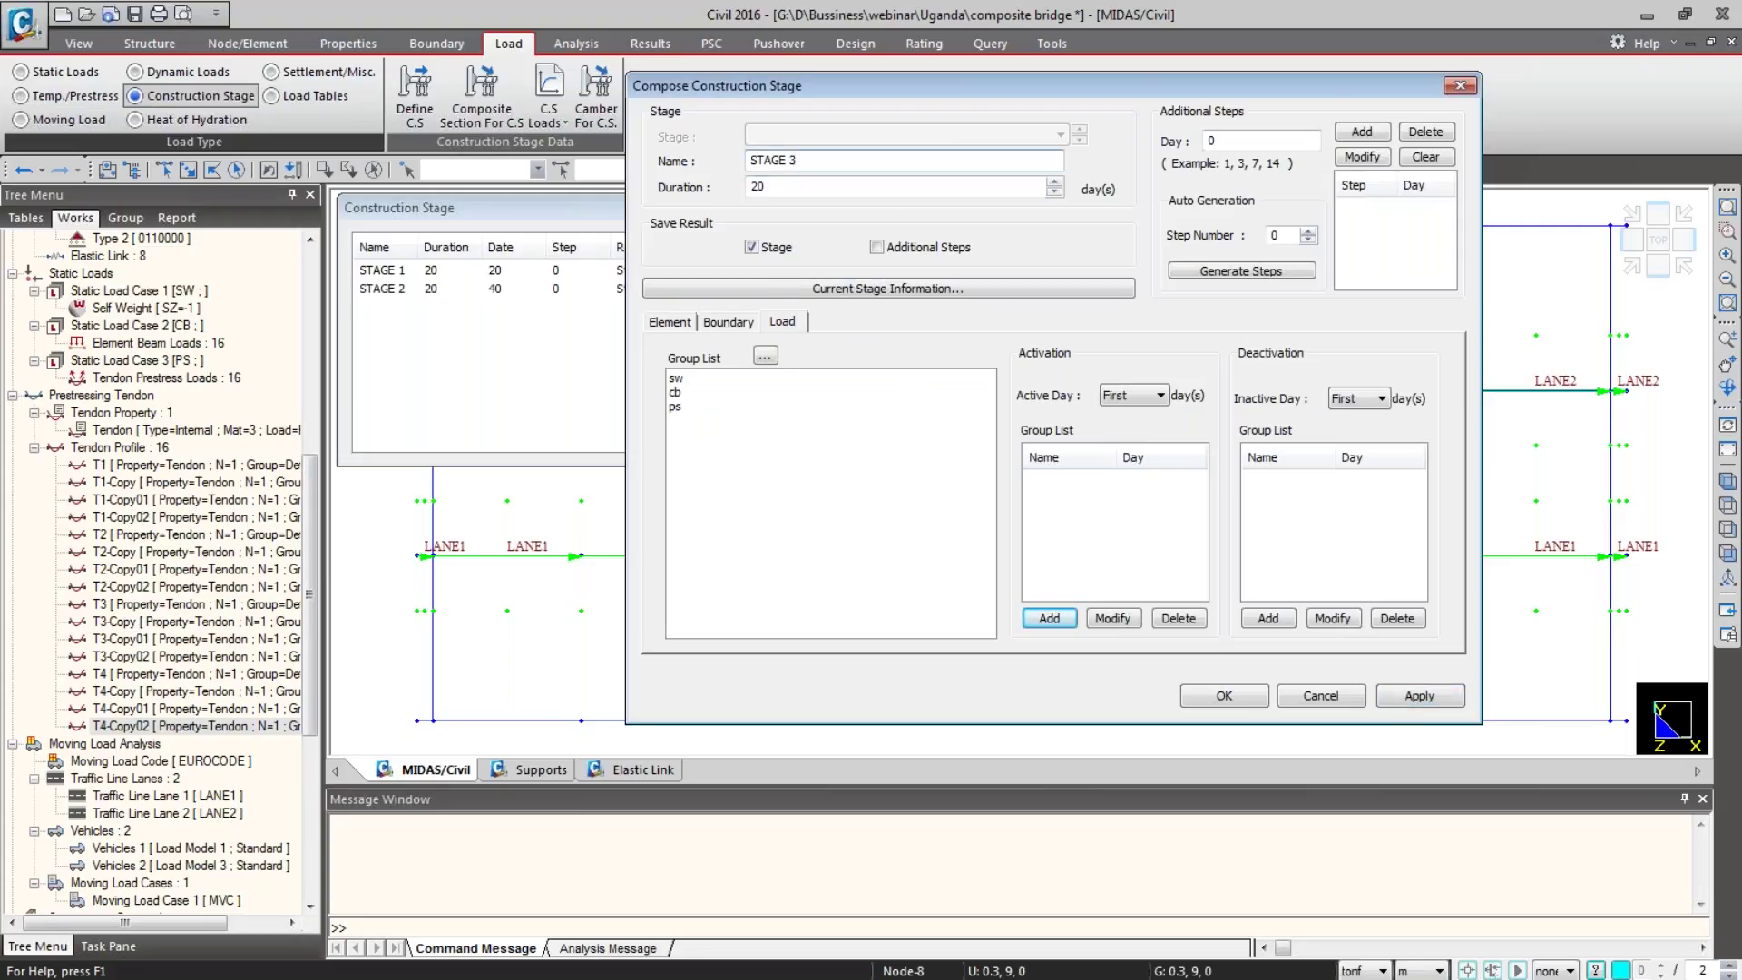
Step: Add STAGE 3 with a duration of 10000 days and finish the construction stage definition
{"action": "type", "text": "10000"}
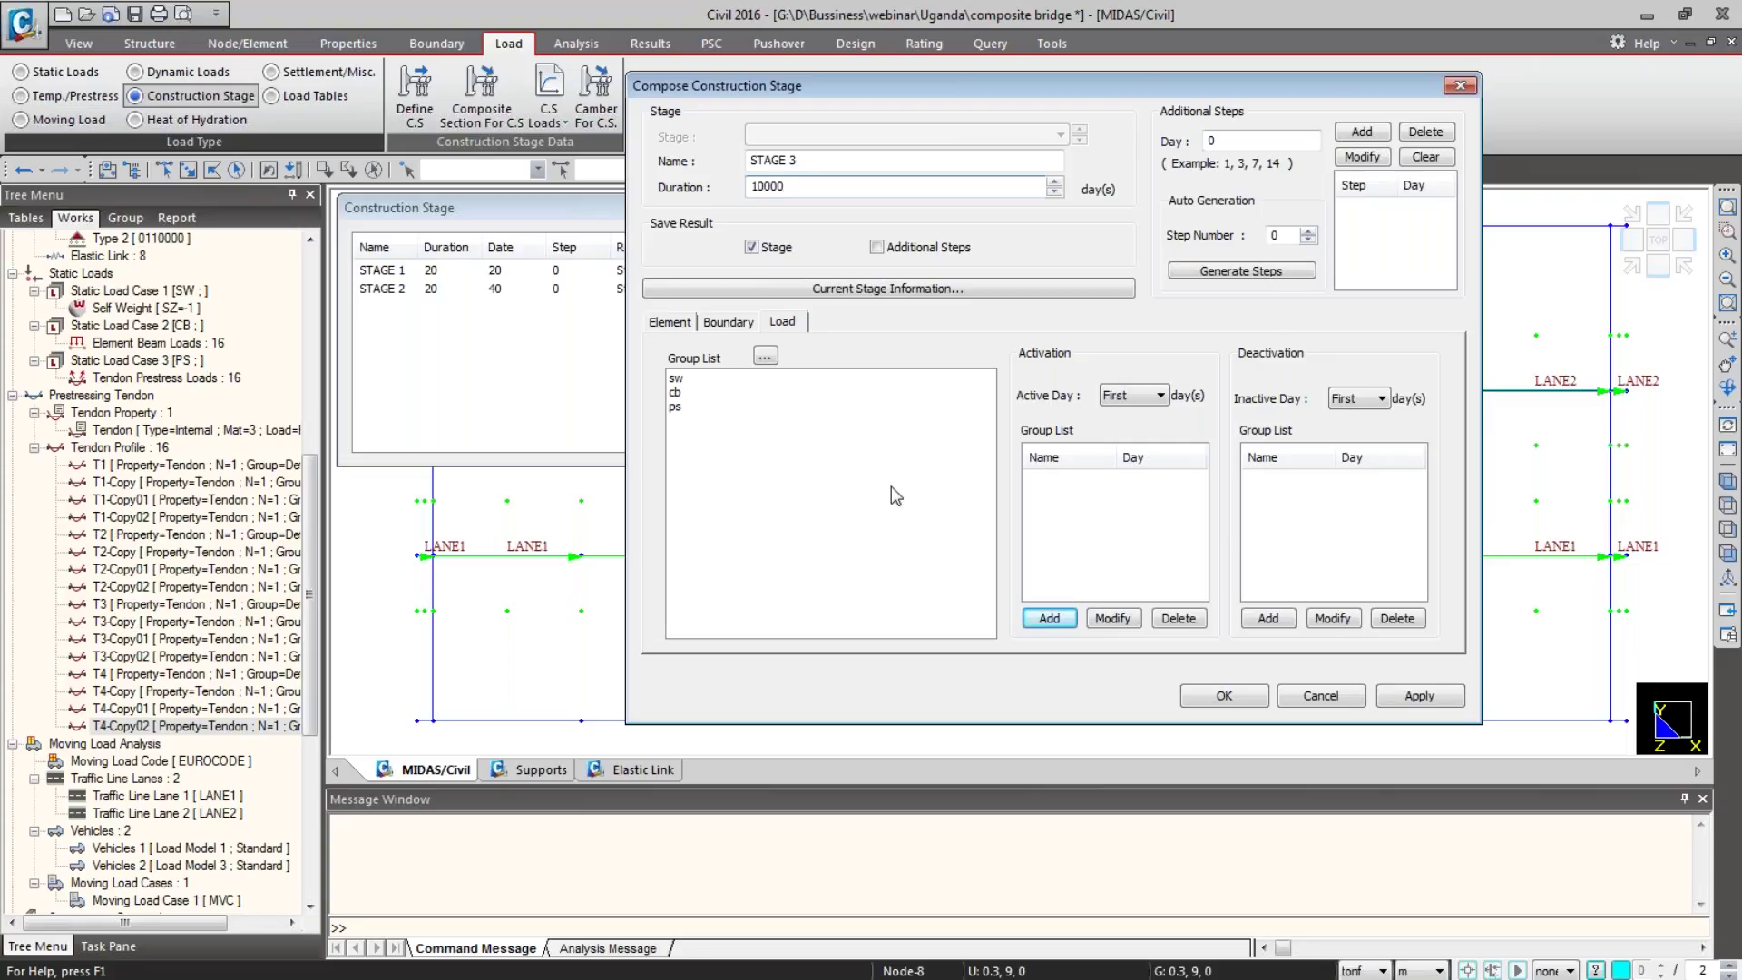
{"action": "left_click", "coordinate": [1224, 696]}
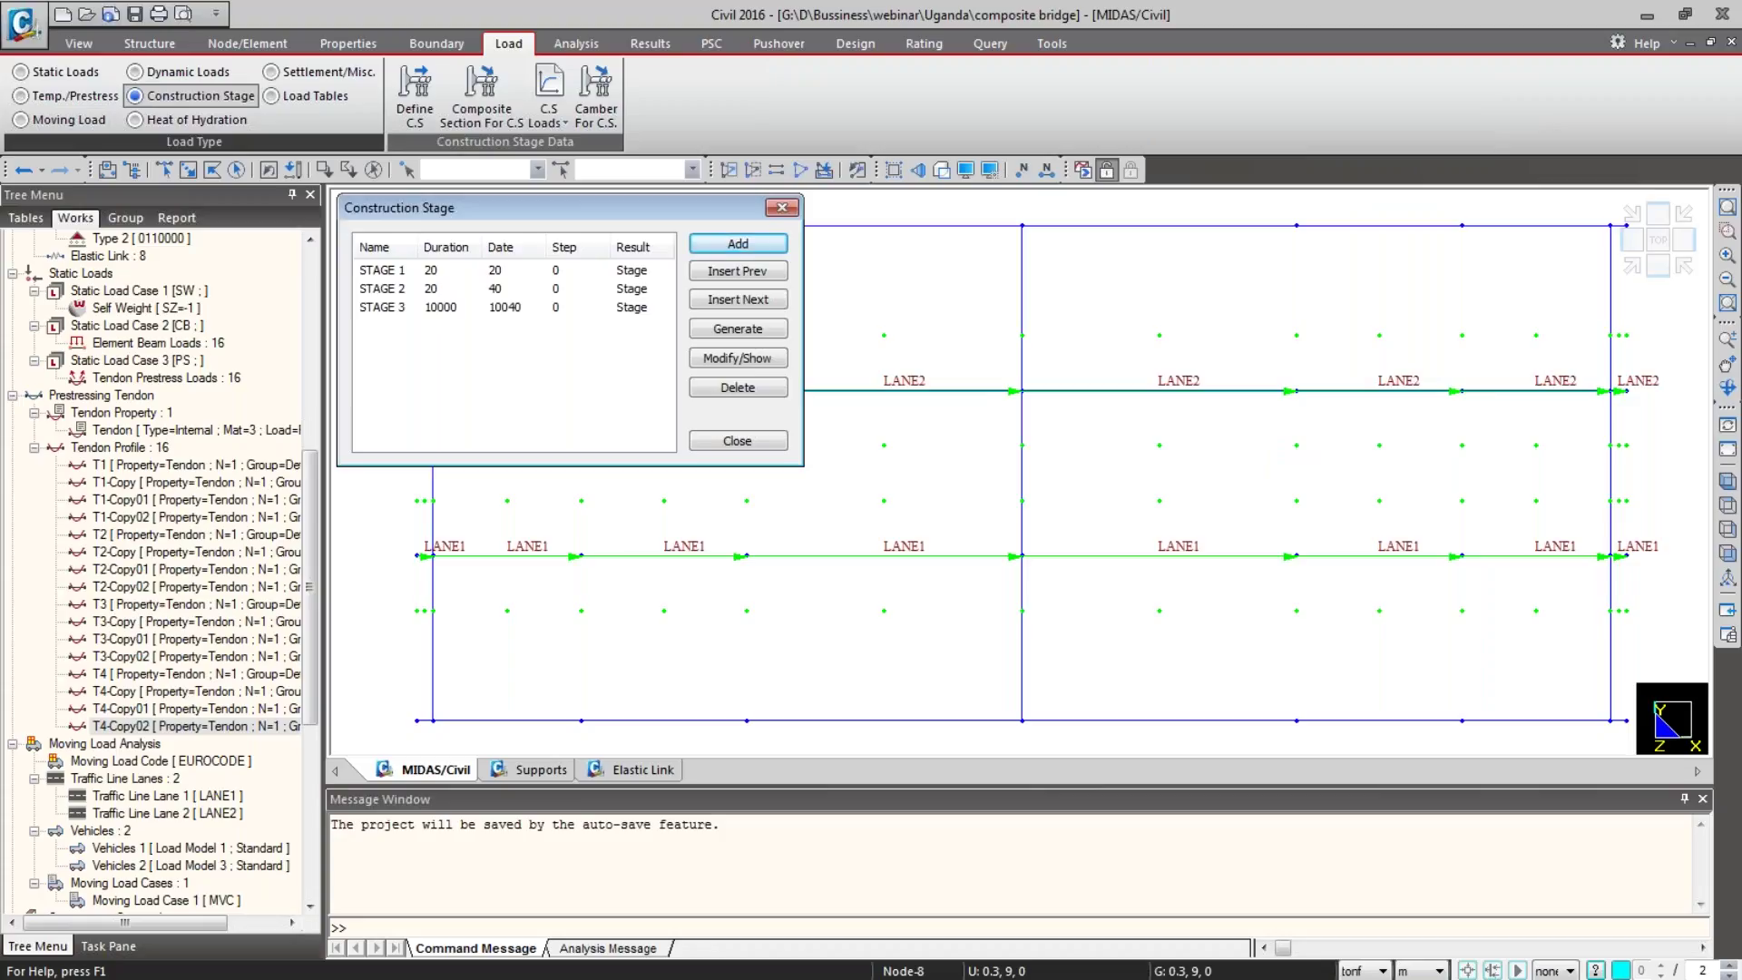
{"action": "left_click", "coordinate": [721, 443]}
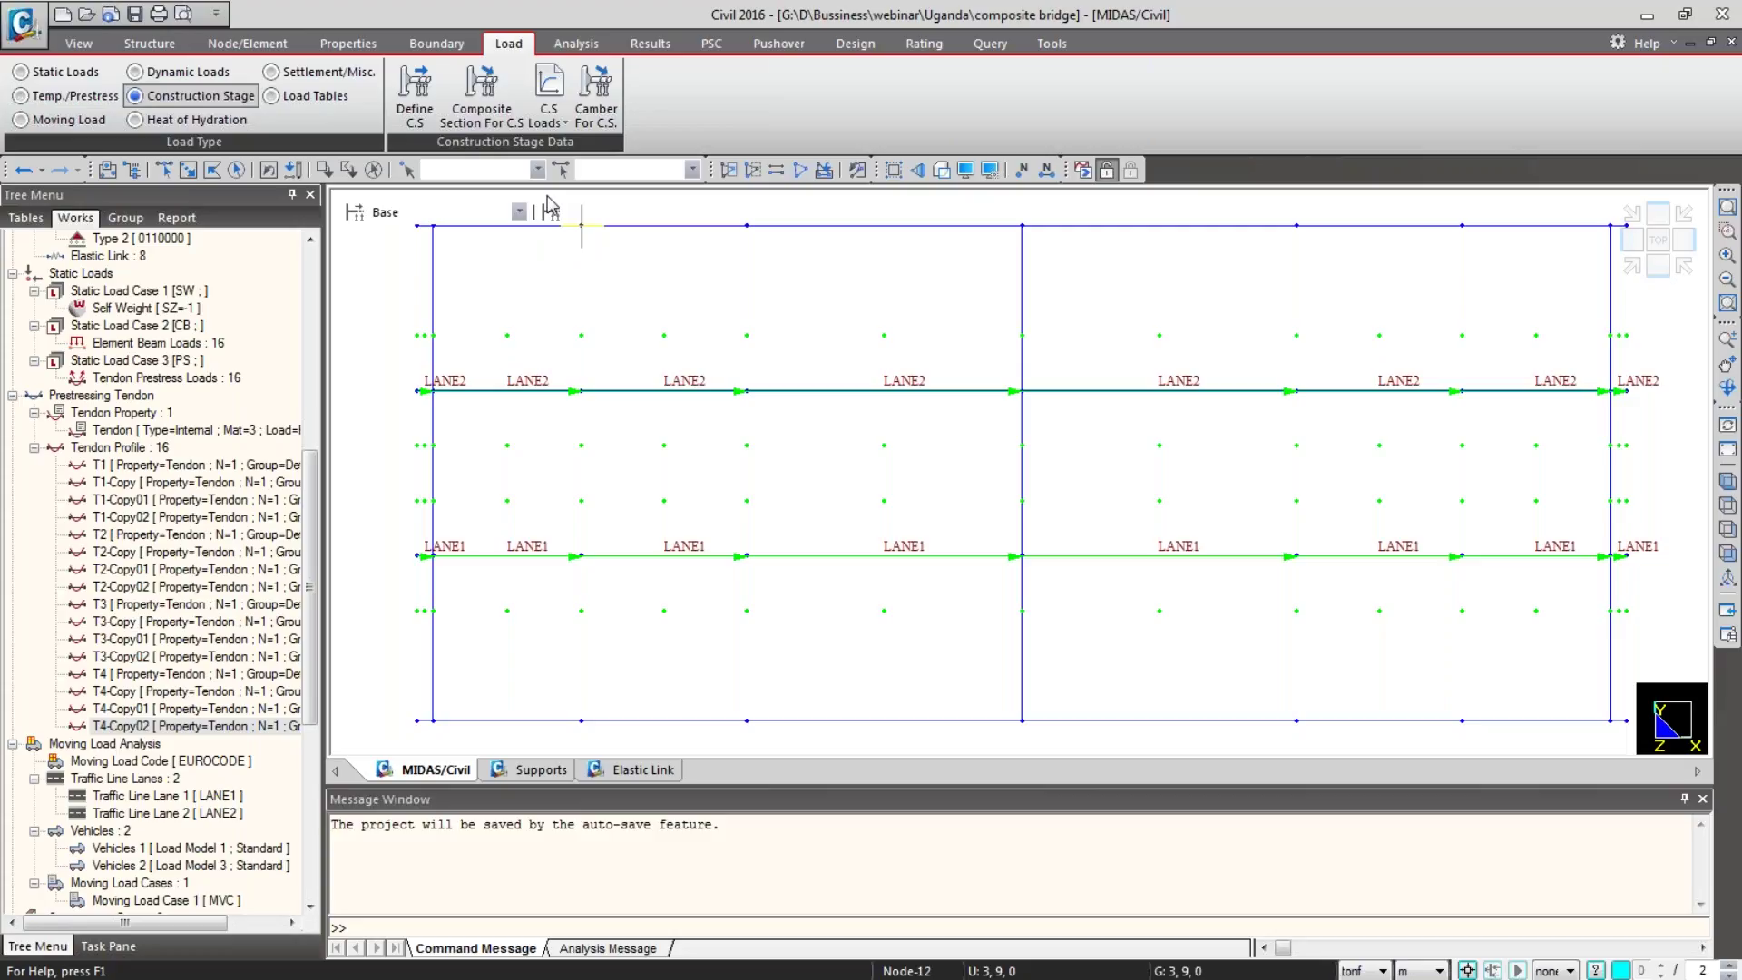
Step: Start a STAGE 1 composite section for Support, with part 2 using the slab & diaph material and becoming composite in STAGE 2
{"action": "left_click", "coordinate": [486, 124]}
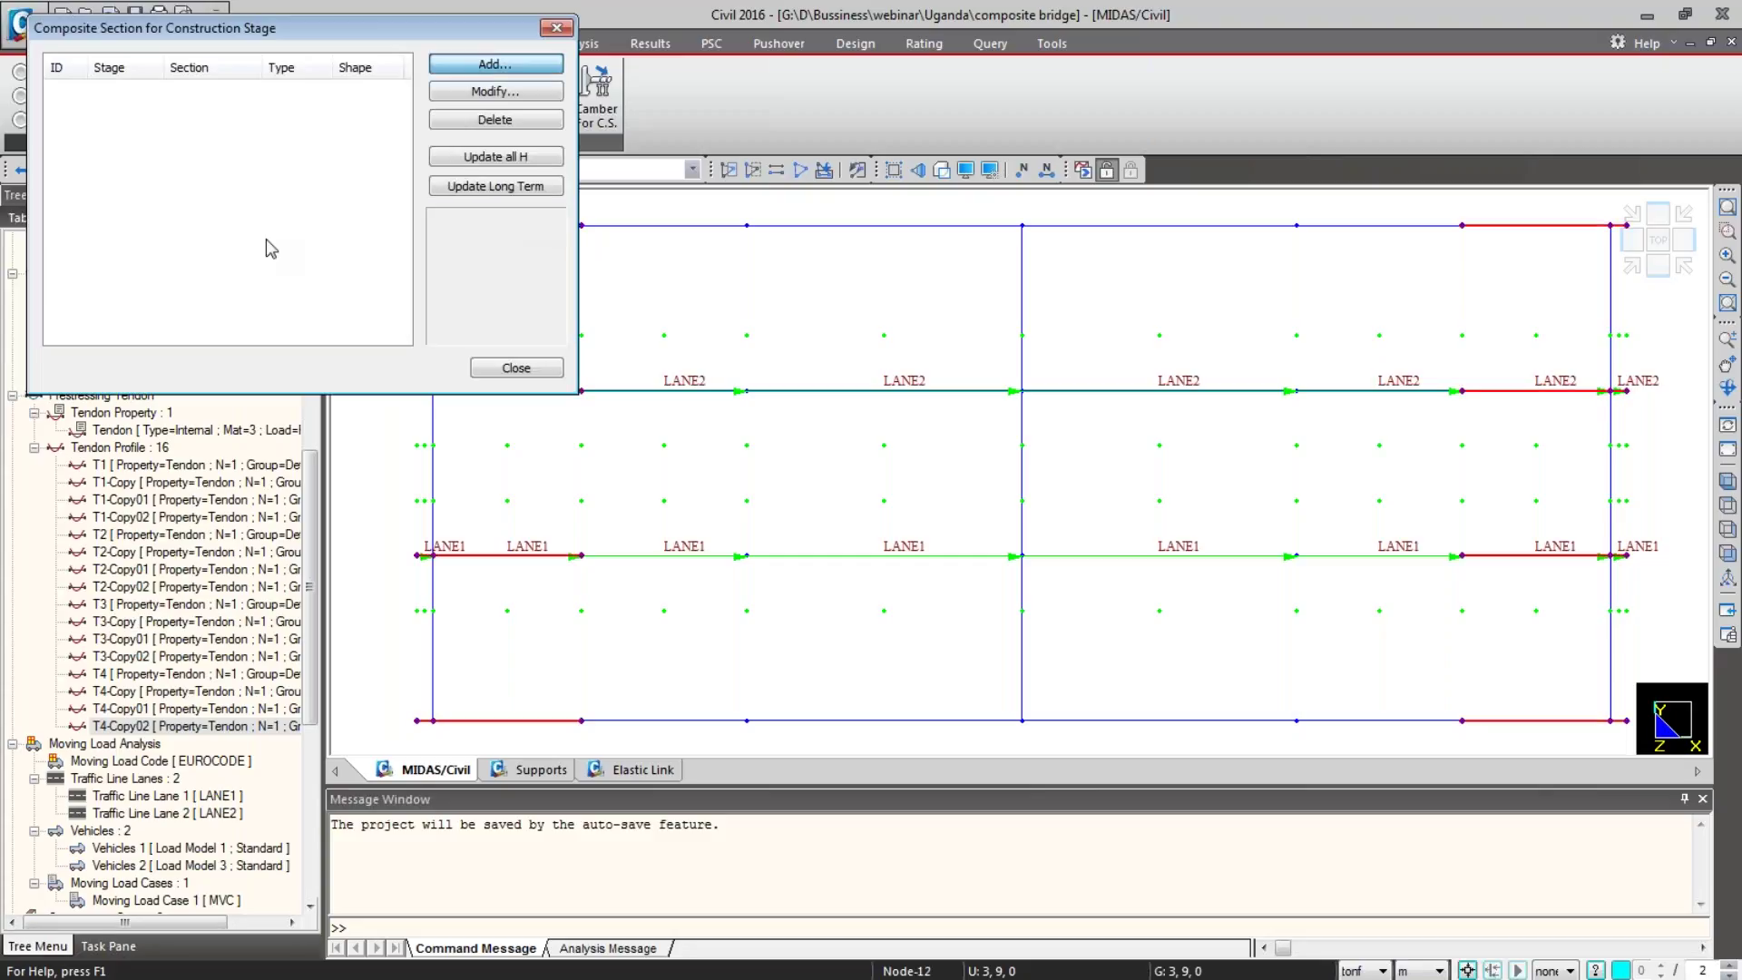
{"action": "left_click_drag", "start_coordinate": [507, 293], "coordinate": [991, 29]}
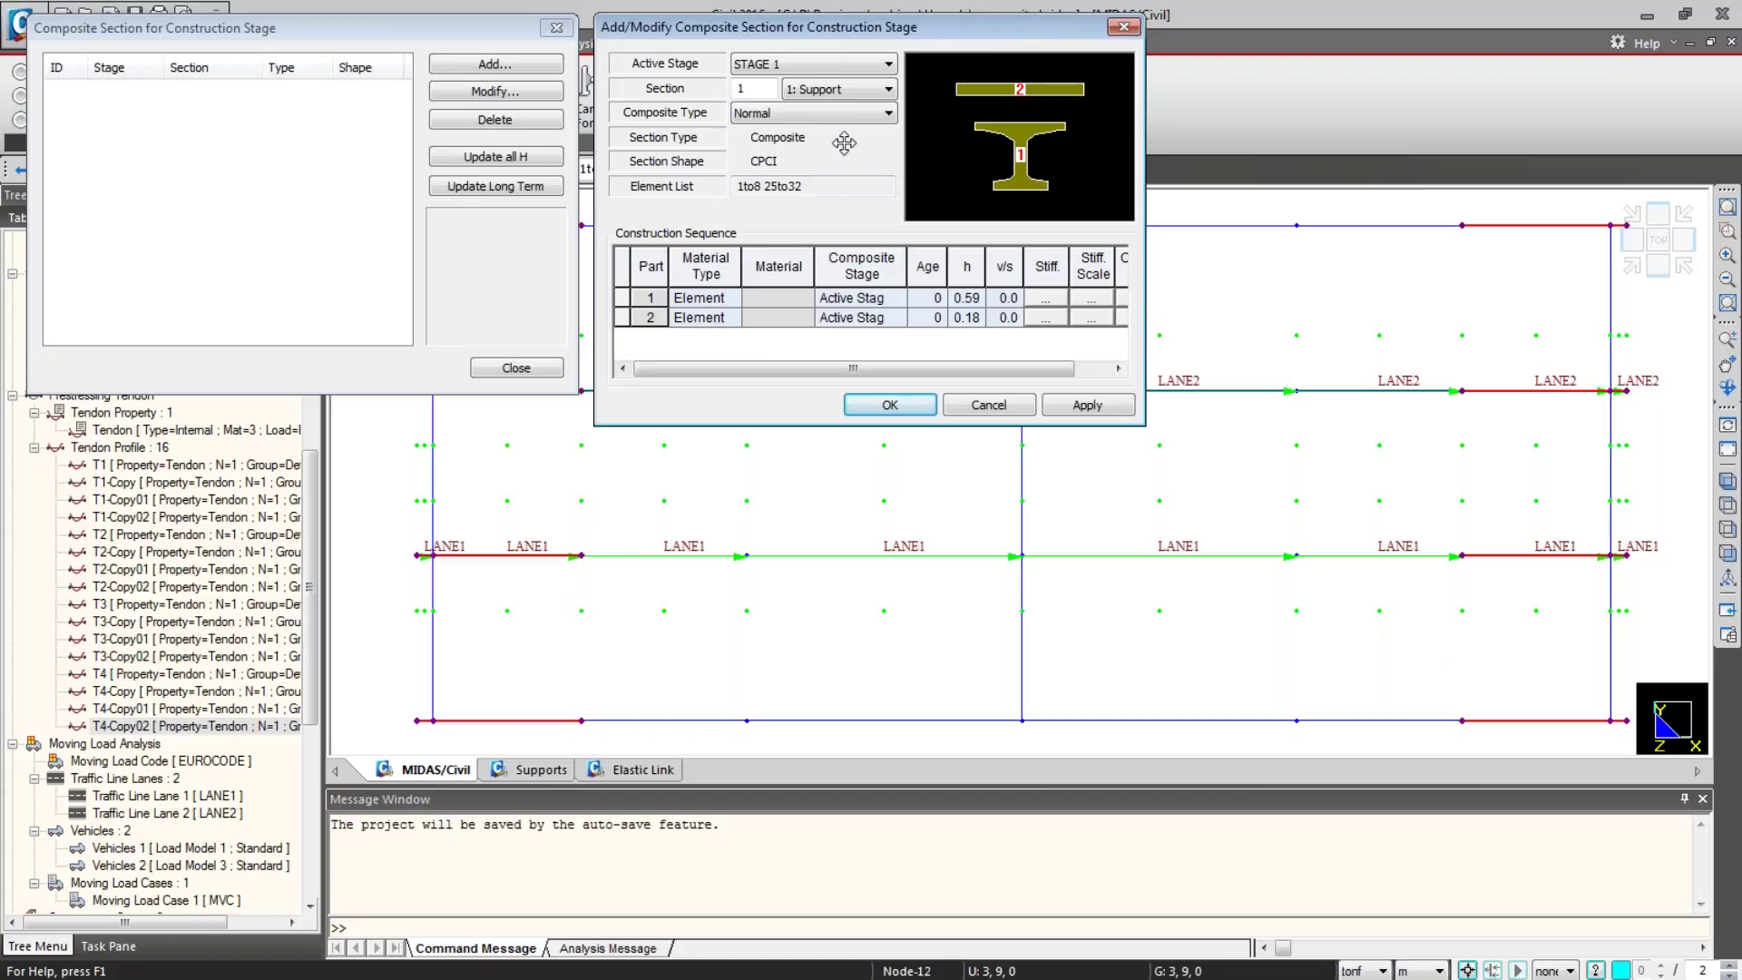
{"action": "left_click", "coordinate": [726, 299]}
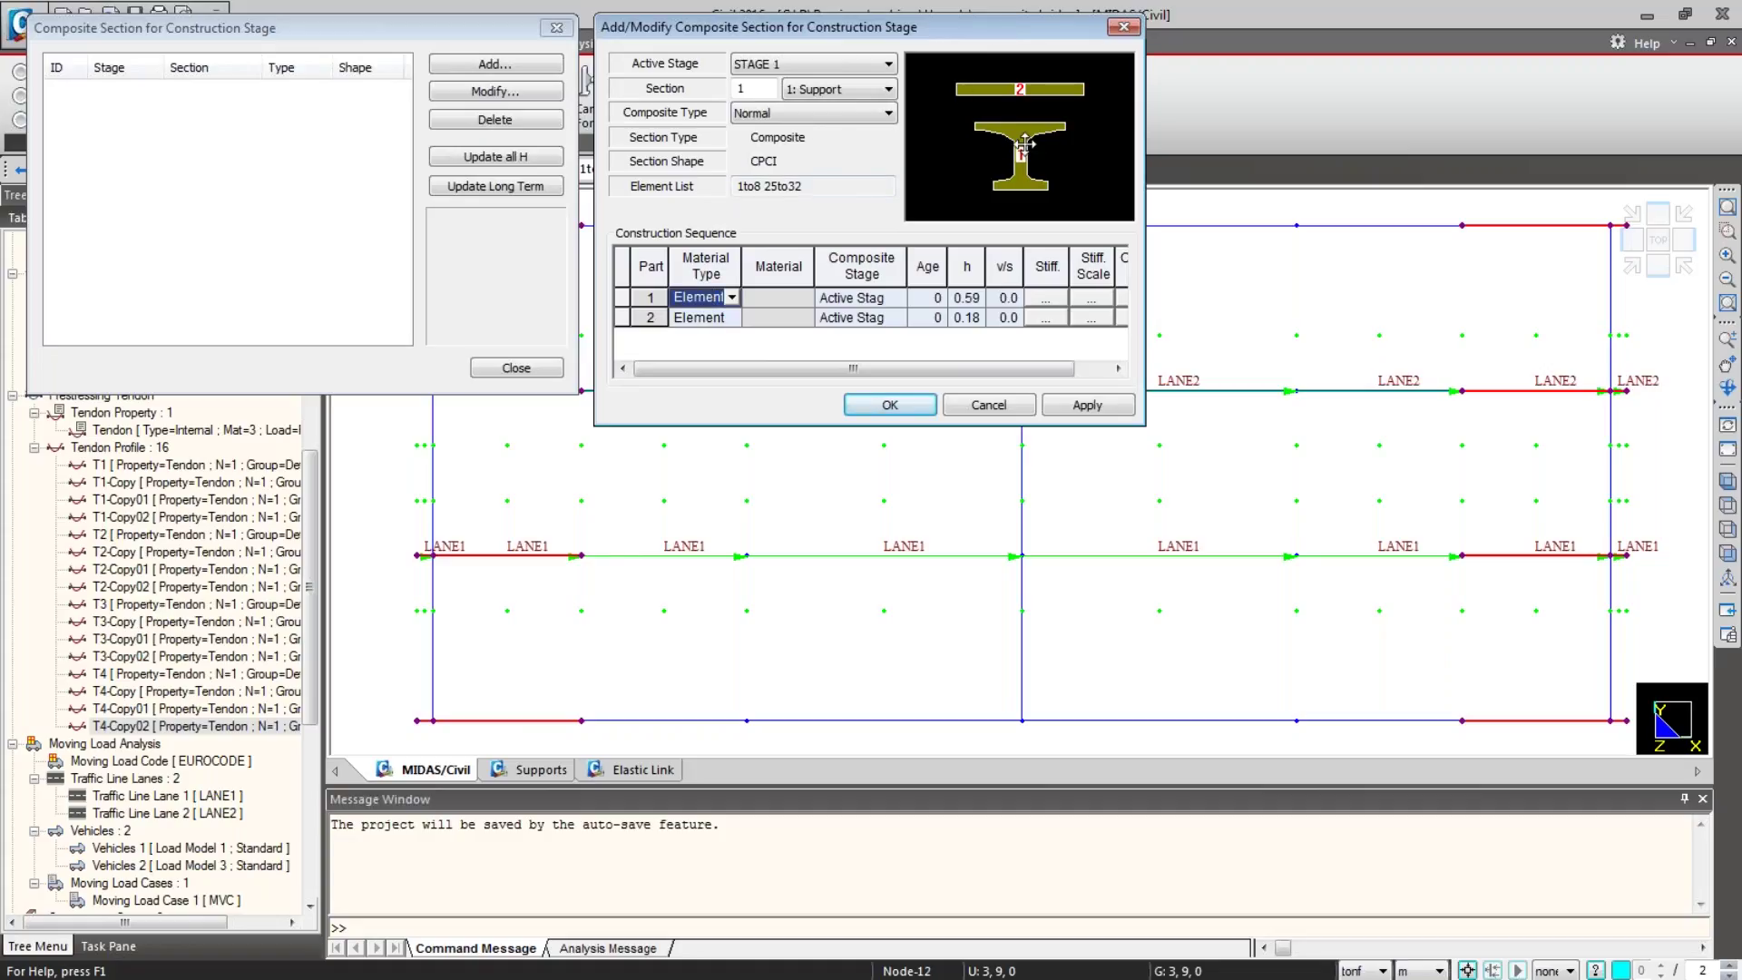
{"action": "left_click", "coordinate": [727, 317]}
{"action": "left_click", "coordinate": [731, 318]}
{"action": "left_click", "coordinate": [721, 355]}
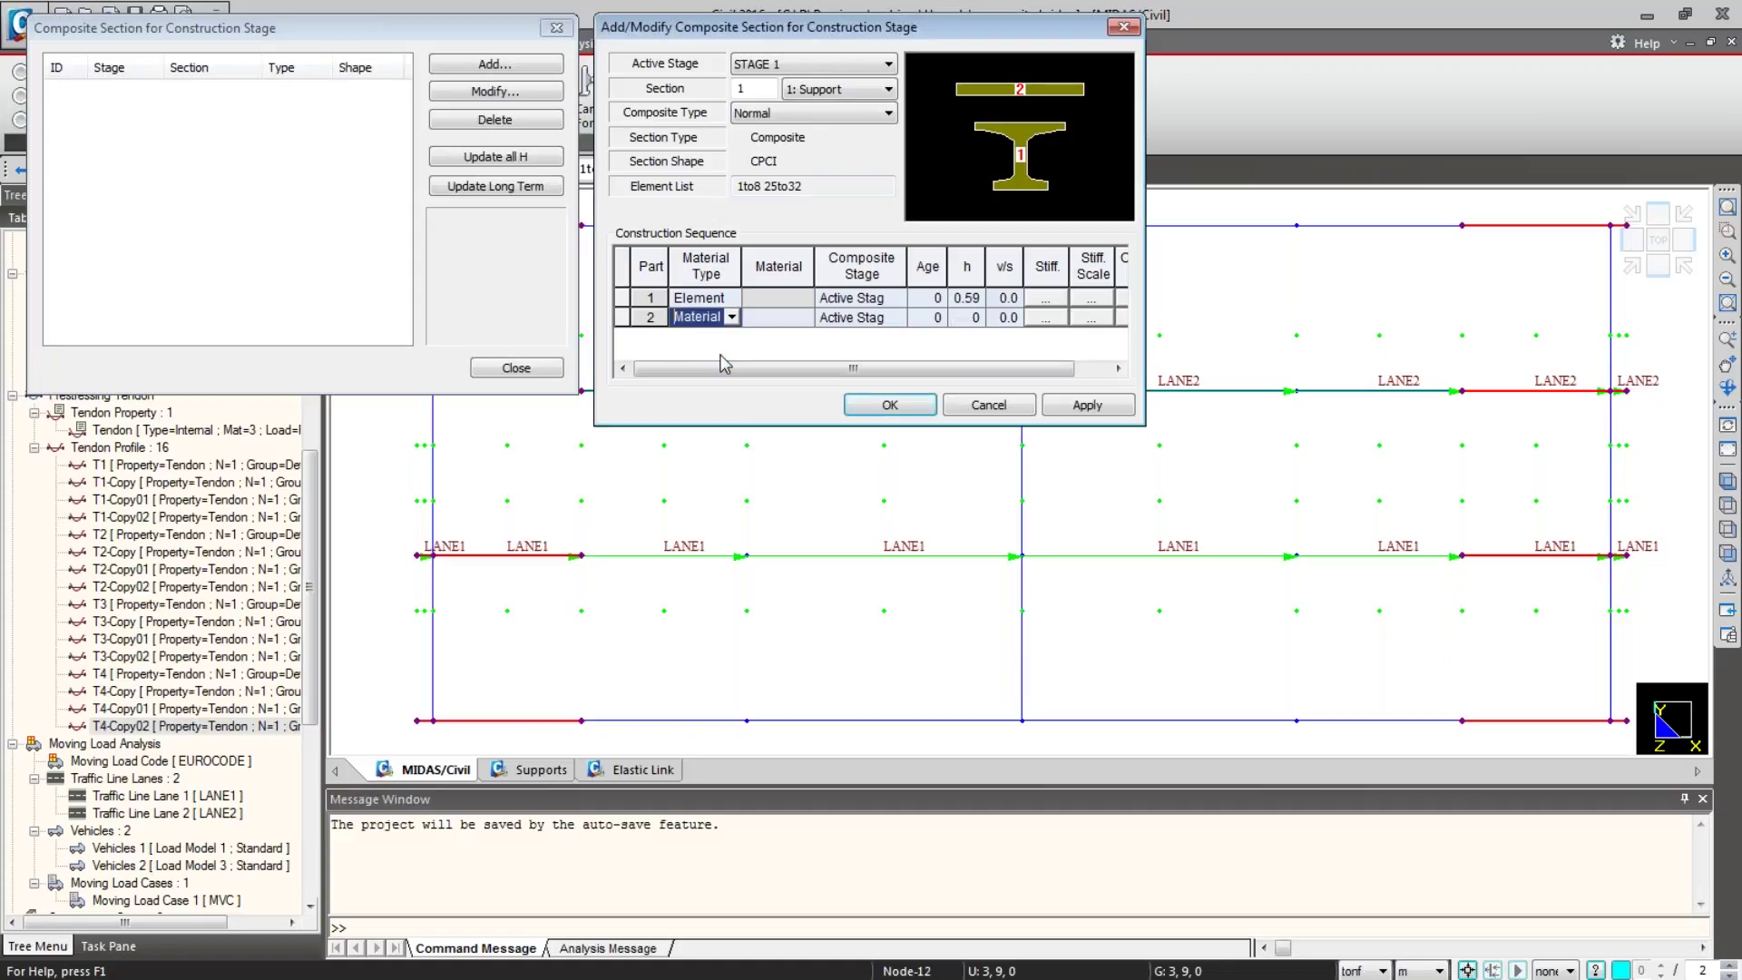
{"action": "left_click", "coordinate": [802, 319]}
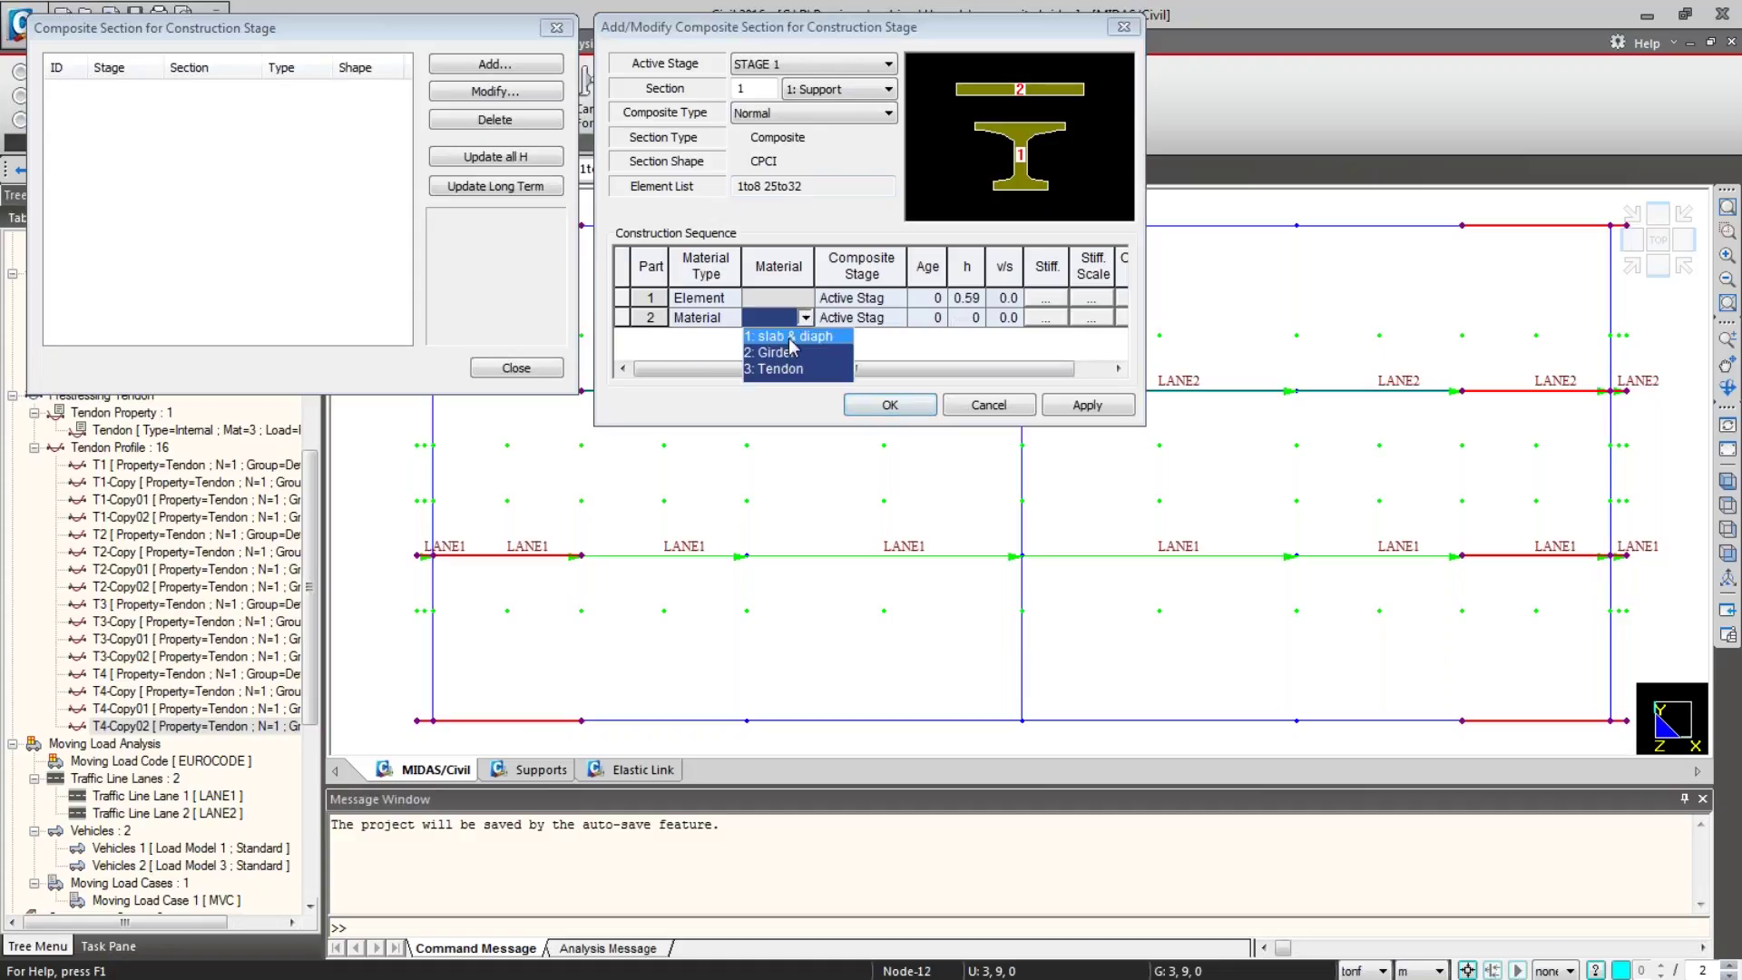
{"action": "left_click", "coordinate": [796, 336]}
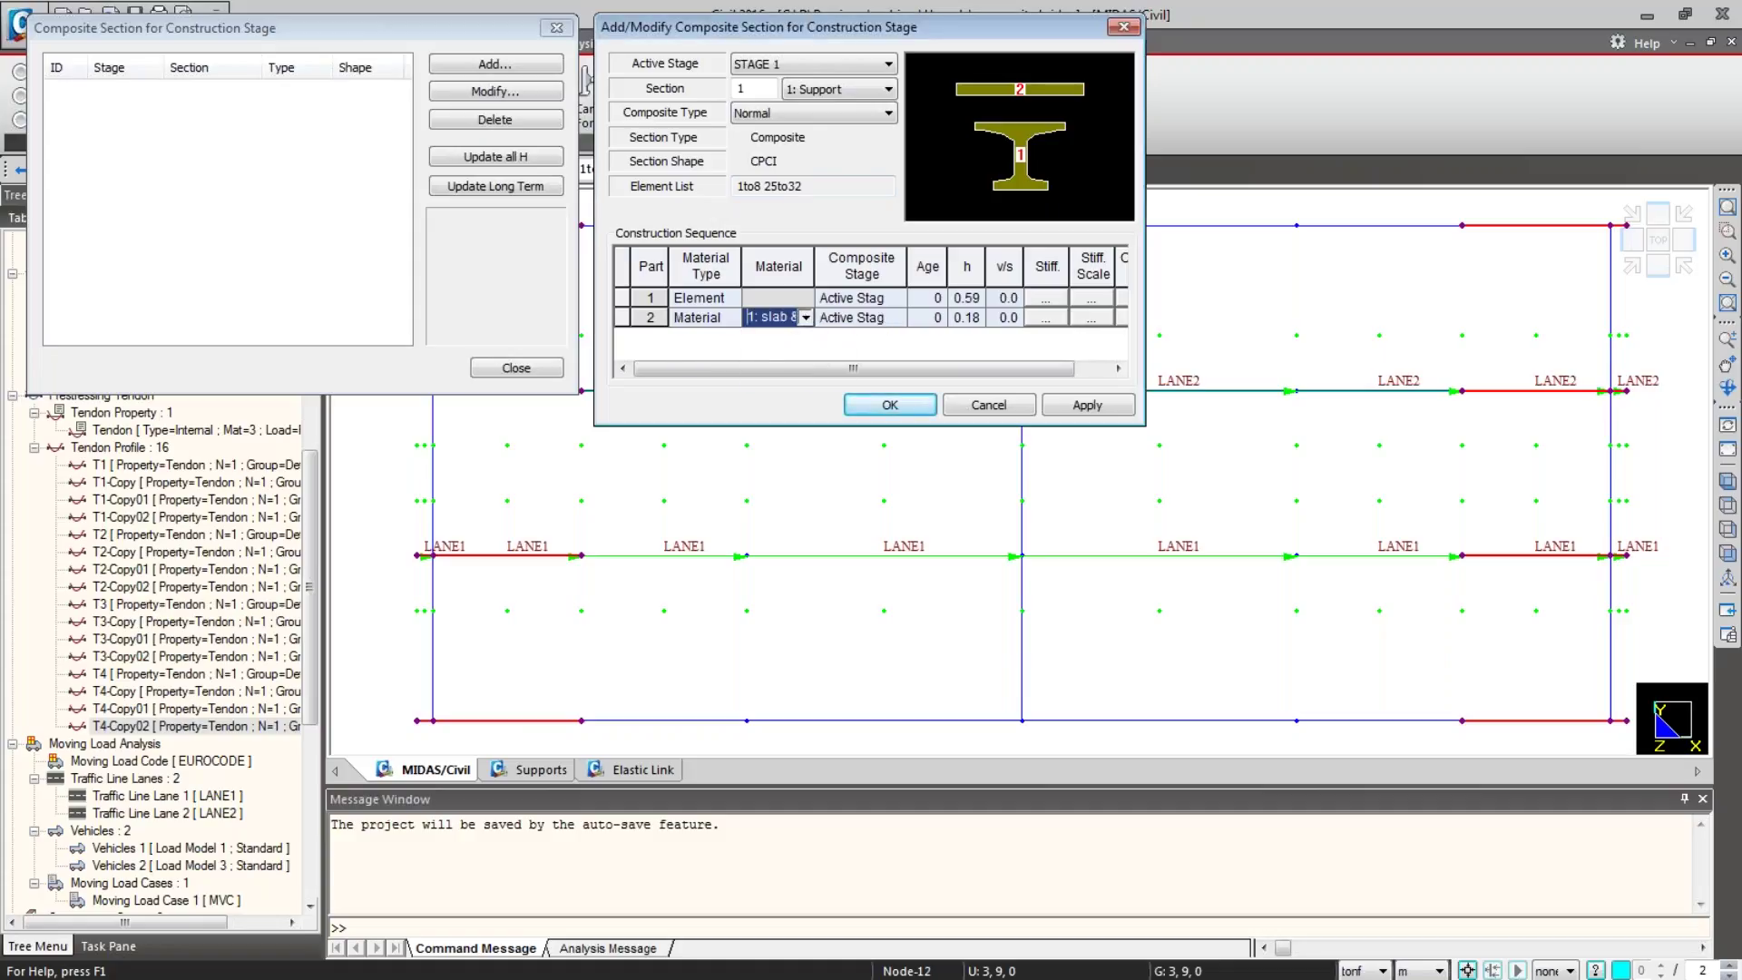
{"action": "left_click", "coordinate": [897, 317]}
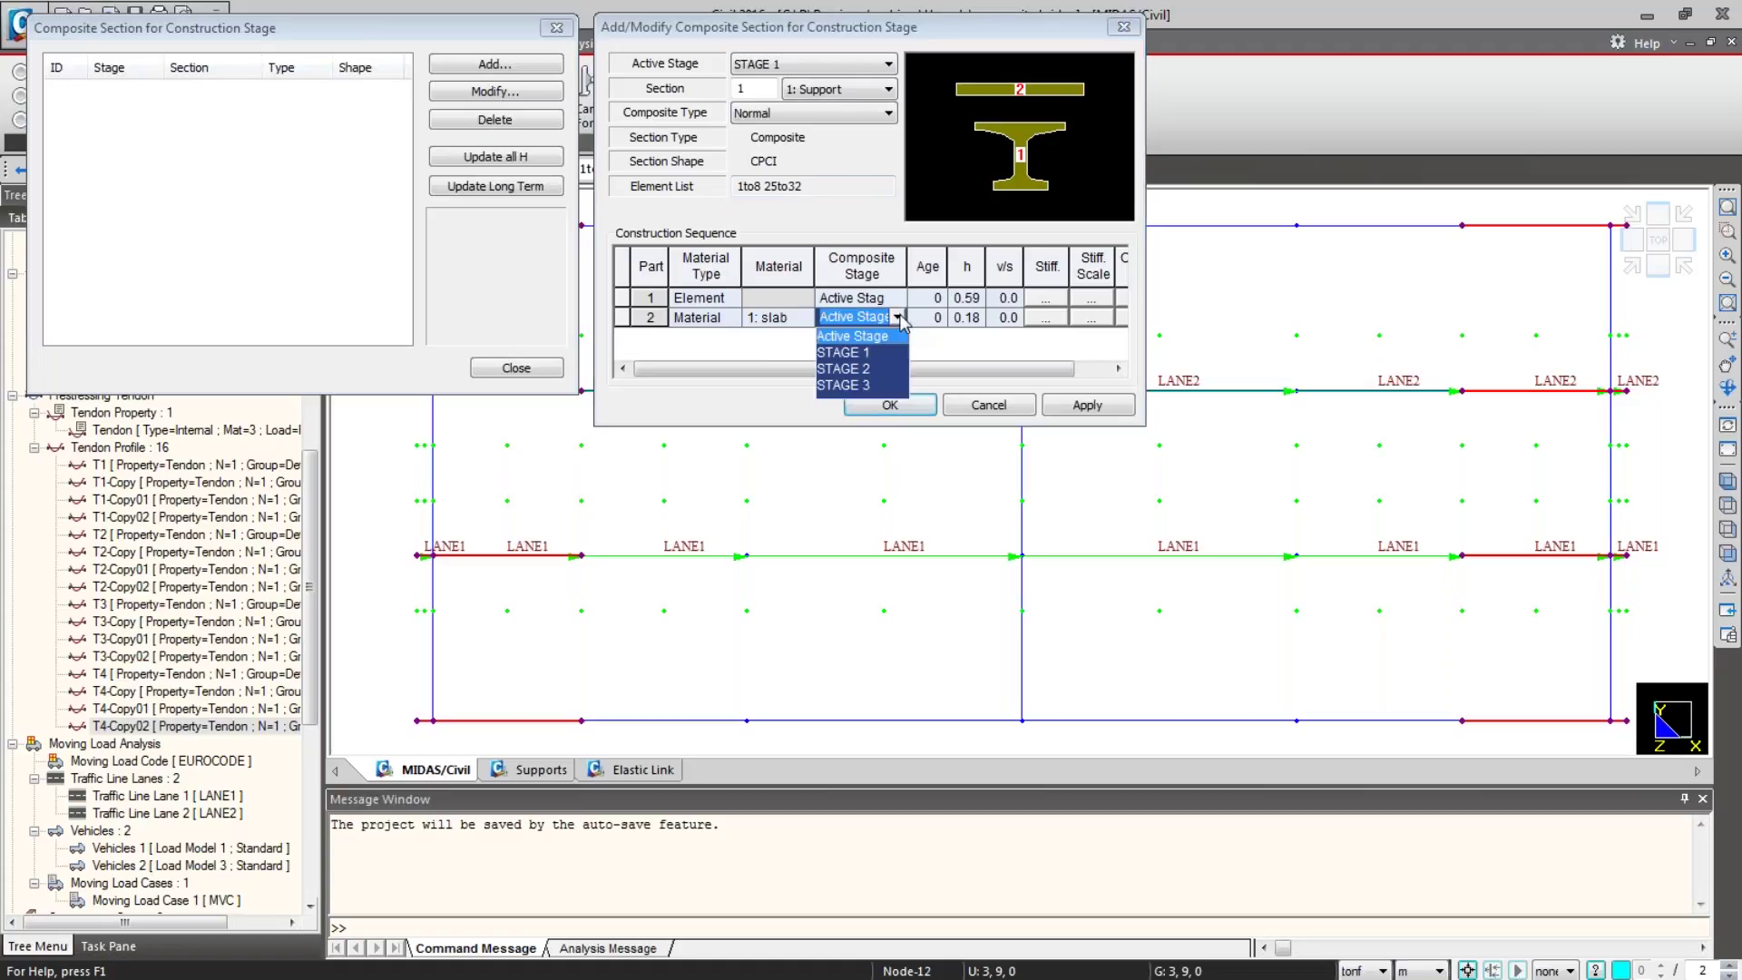
{"action": "left_click", "coordinate": [866, 369]}
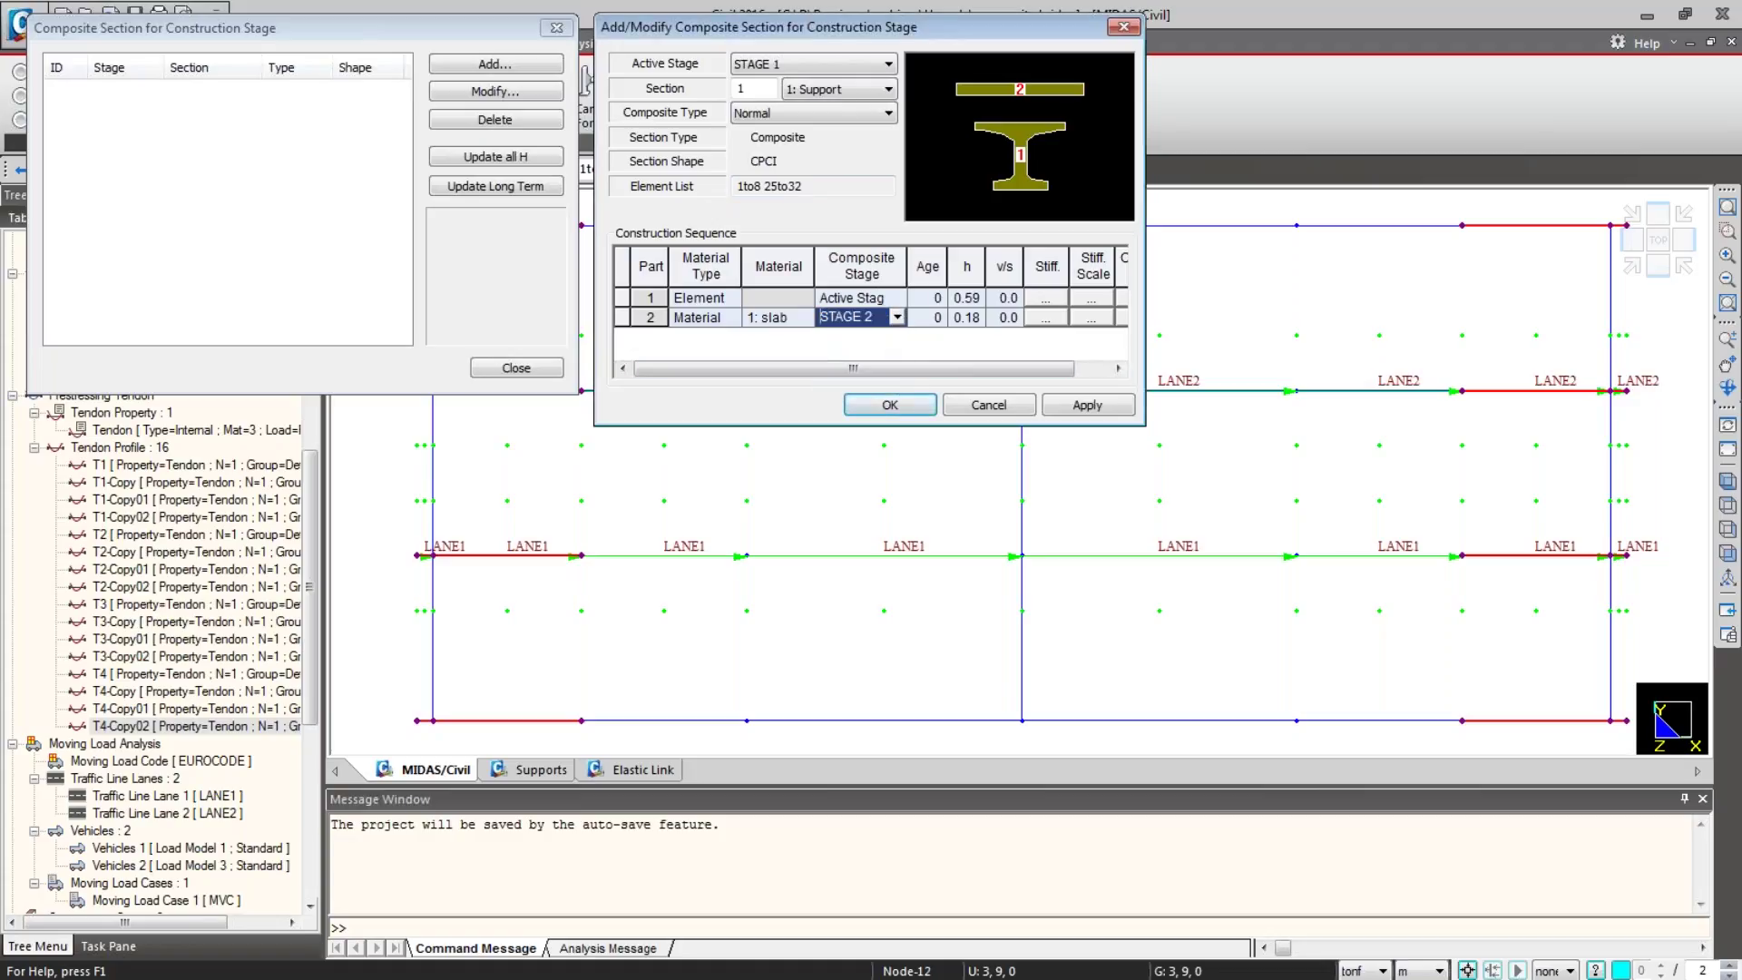
Step: Set the age of both Support section parts to 14 and apply the composite section
{"action": "left_click", "coordinate": [934, 305]}
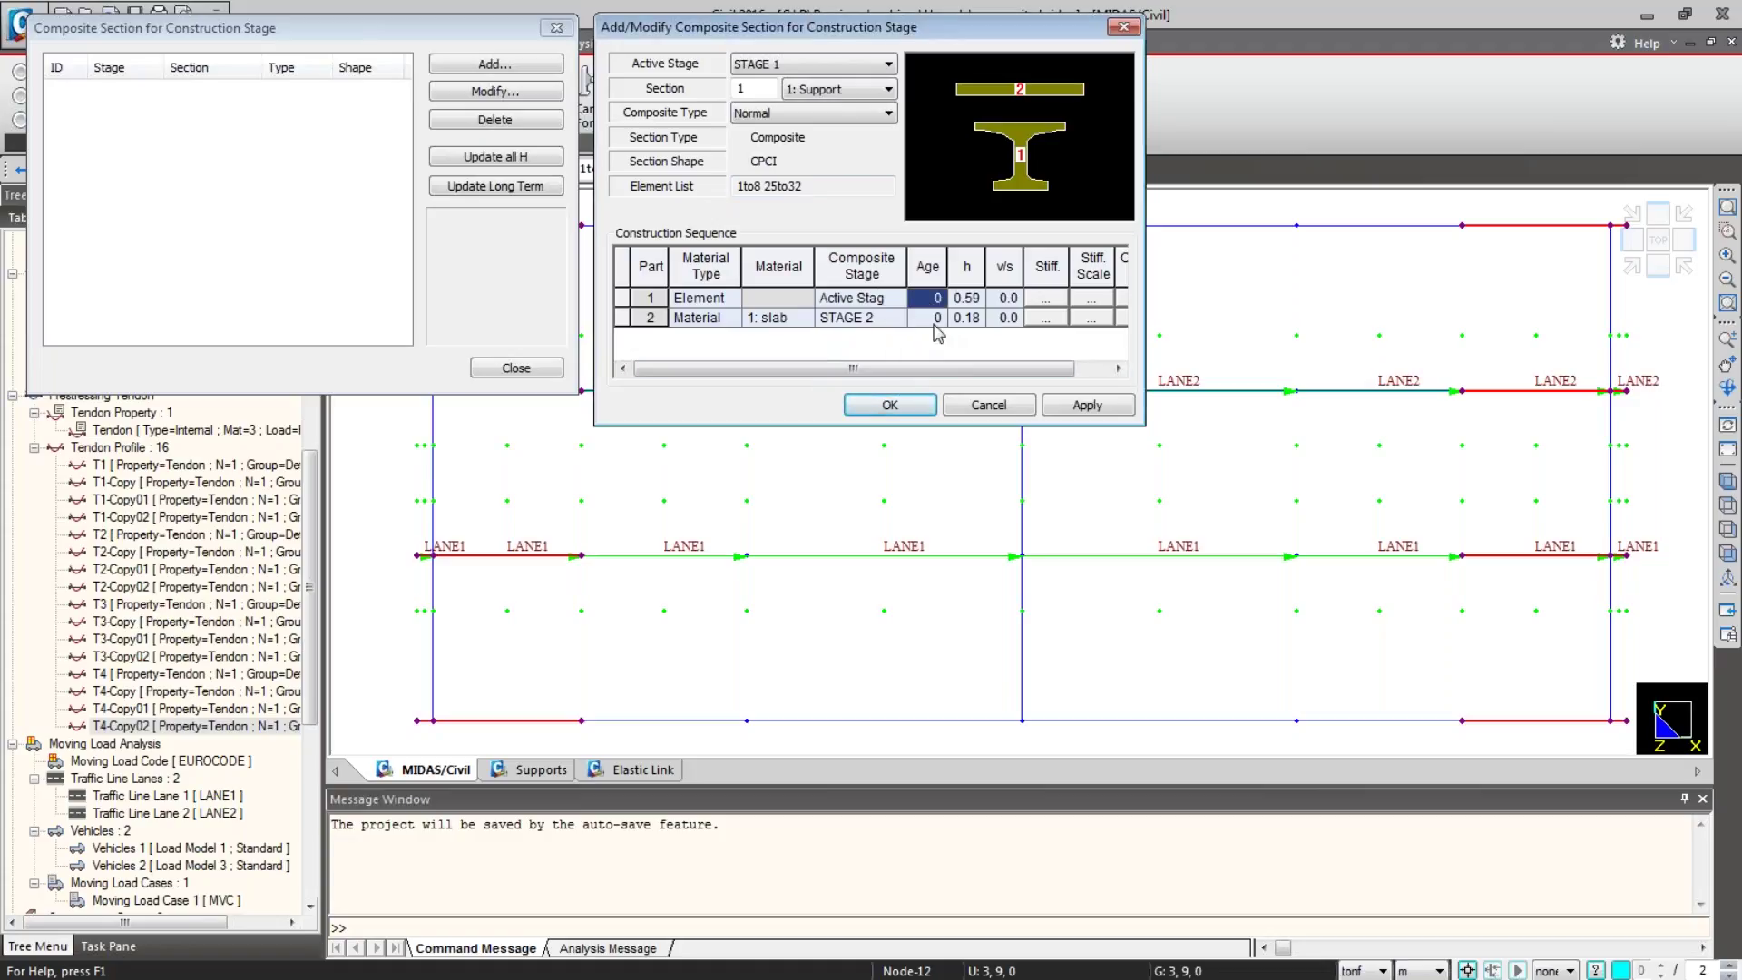
{"action": "type", "text": "14"}
{"action": "left_click", "coordinate": [923, 318]}
{"action": "type", "text": "14"}
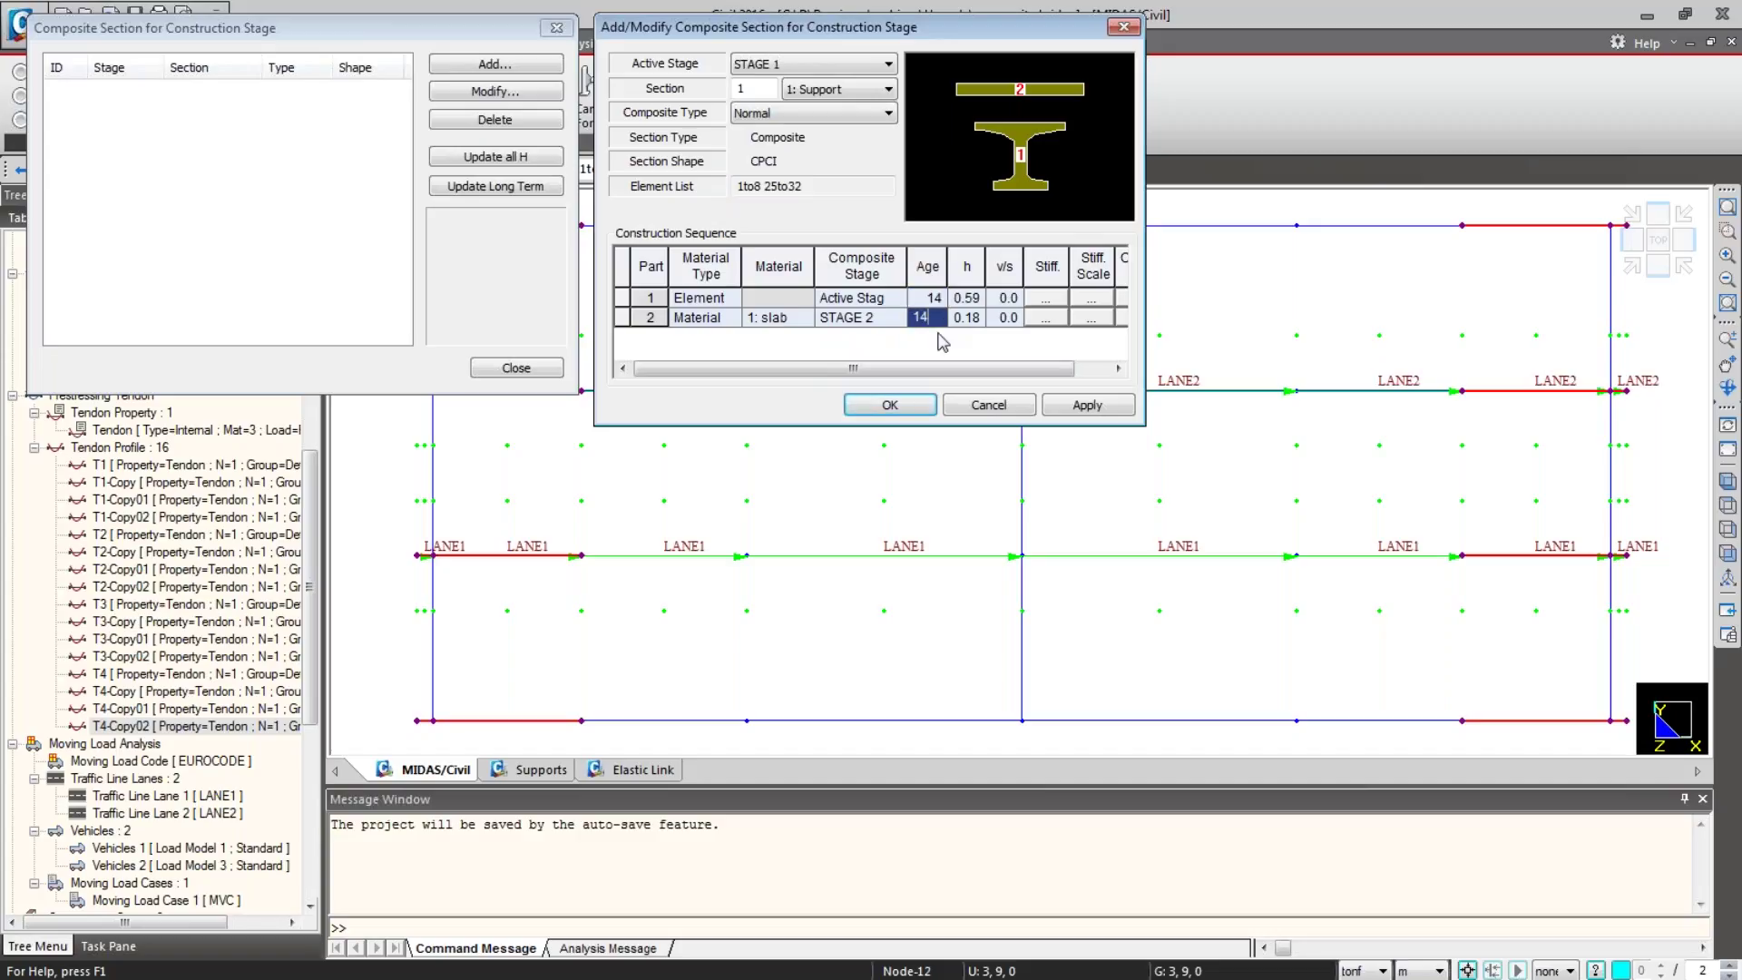
{"action": "left_click", "coordinate": [1084, 405]}
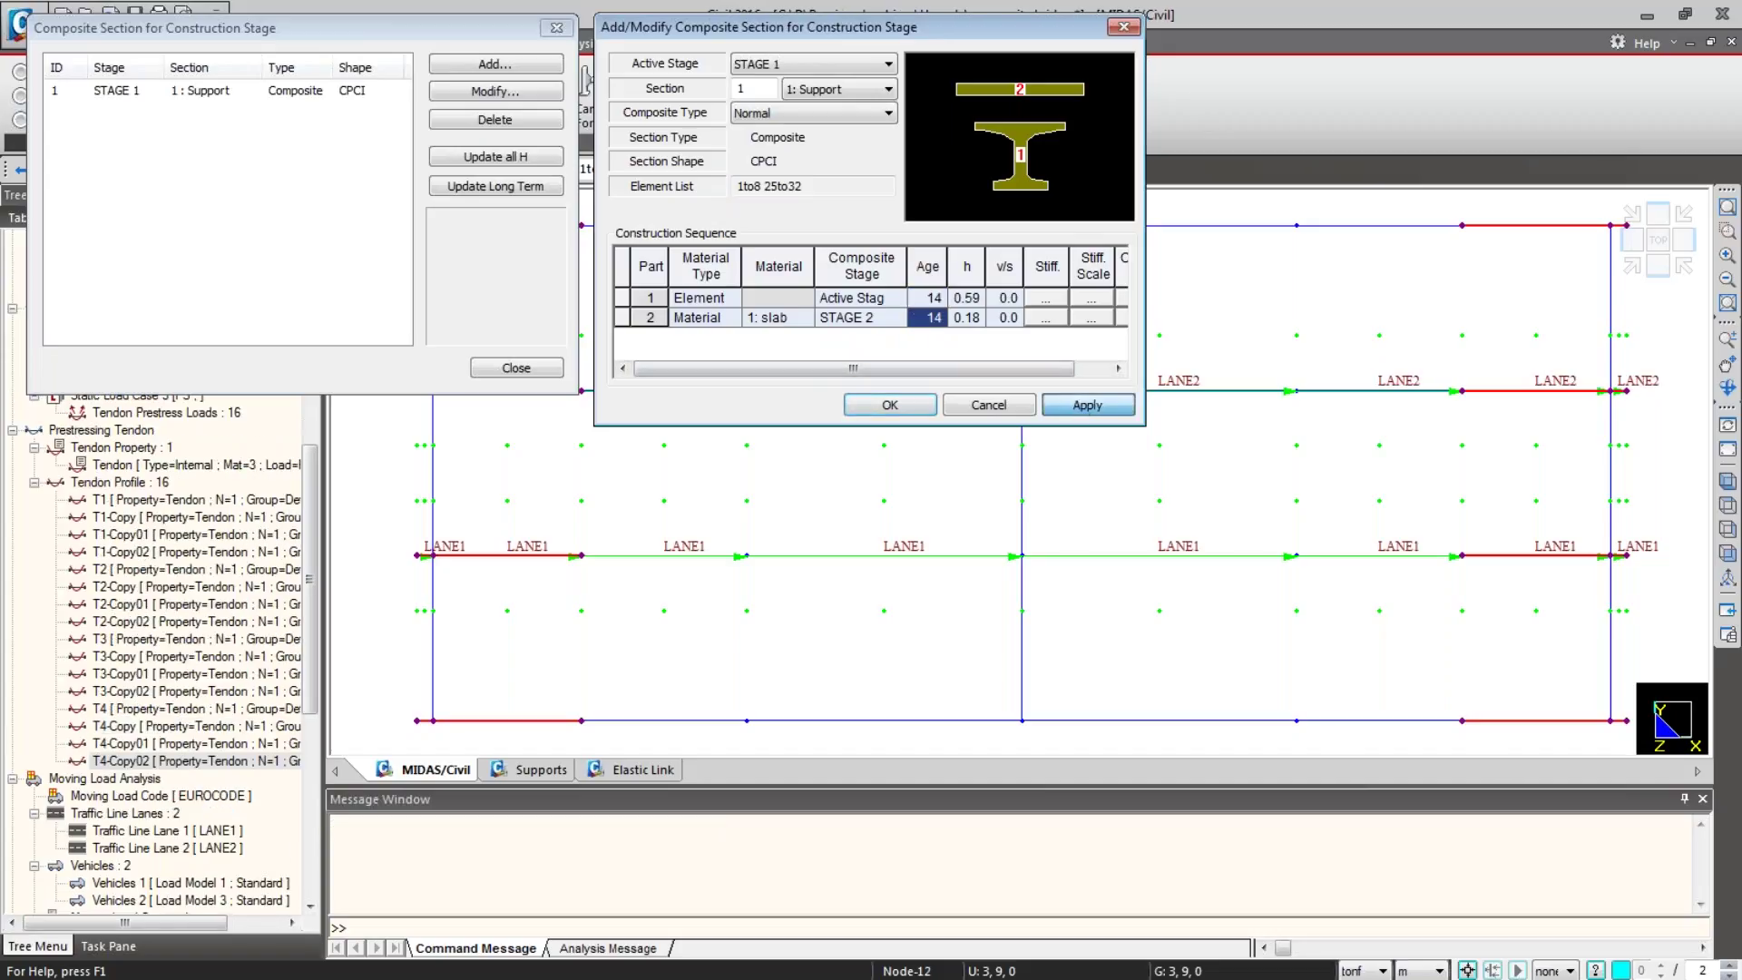
Step: For the Mid section, give part 2 the slab & diaph material and make it composite in STAGE 2
{"action": "left_click", "coordinate": [867, 93]}
{"action": "left_click", "coordinate": [867, 116]}
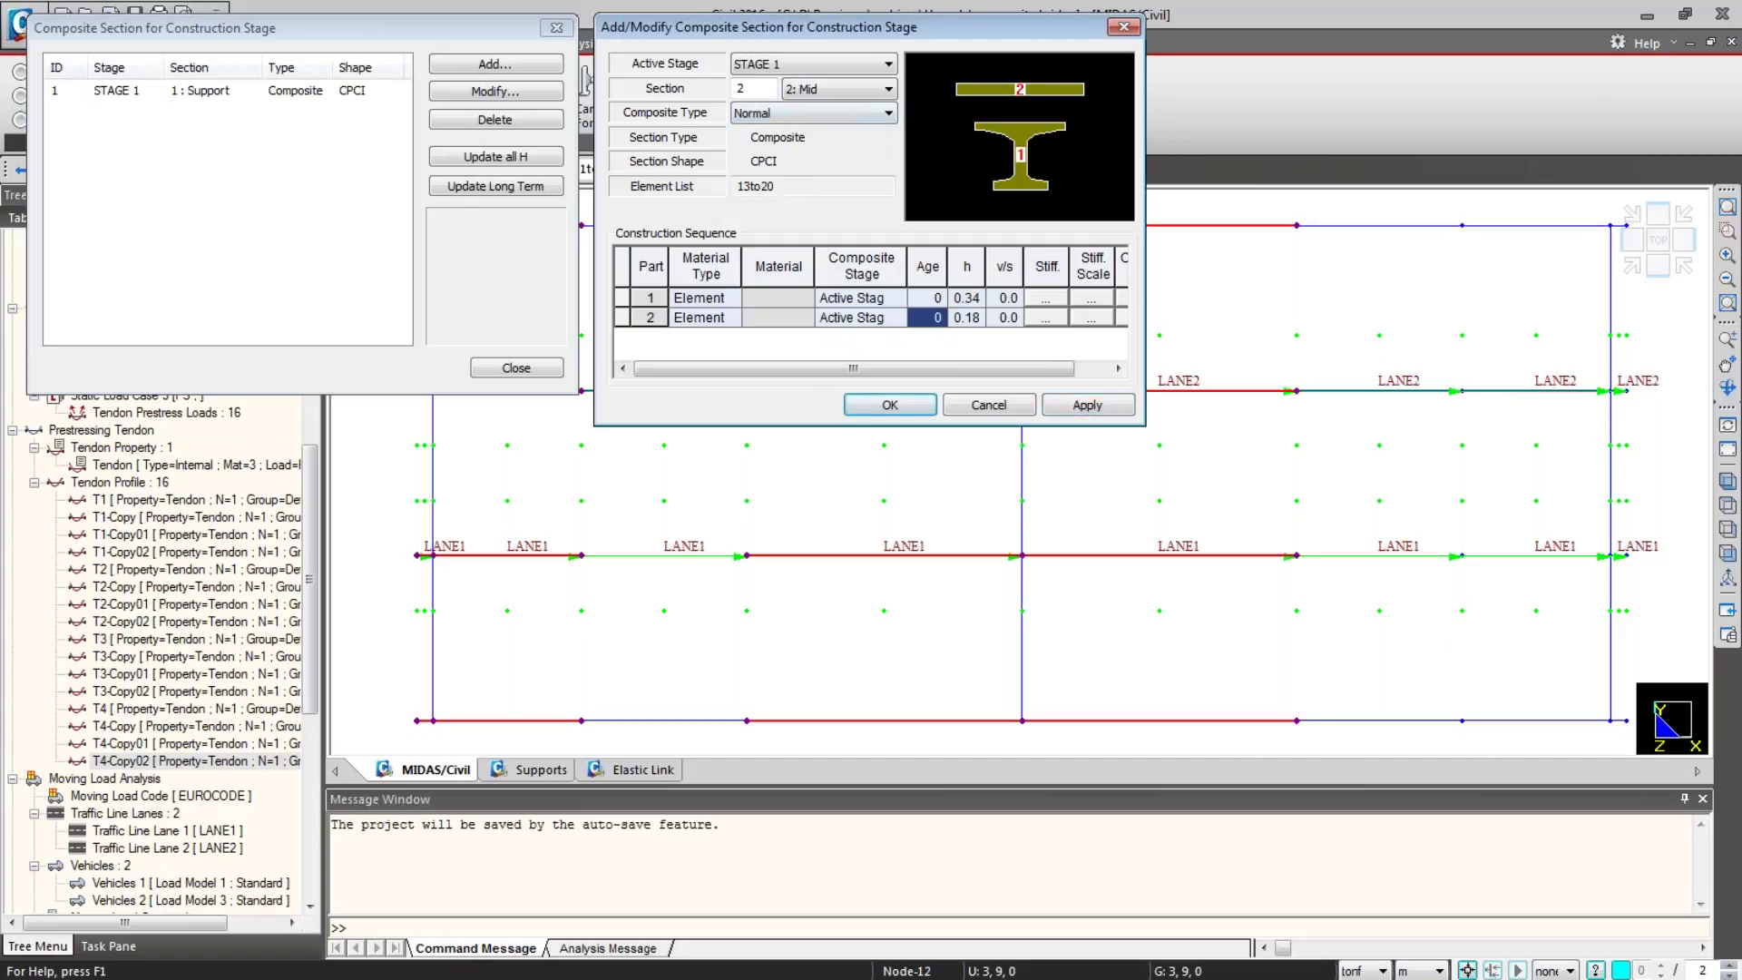
{"action": "left_click", "coordinate": [733, 318]}
{"action": "left_click", "coordinate": [727, 351]}
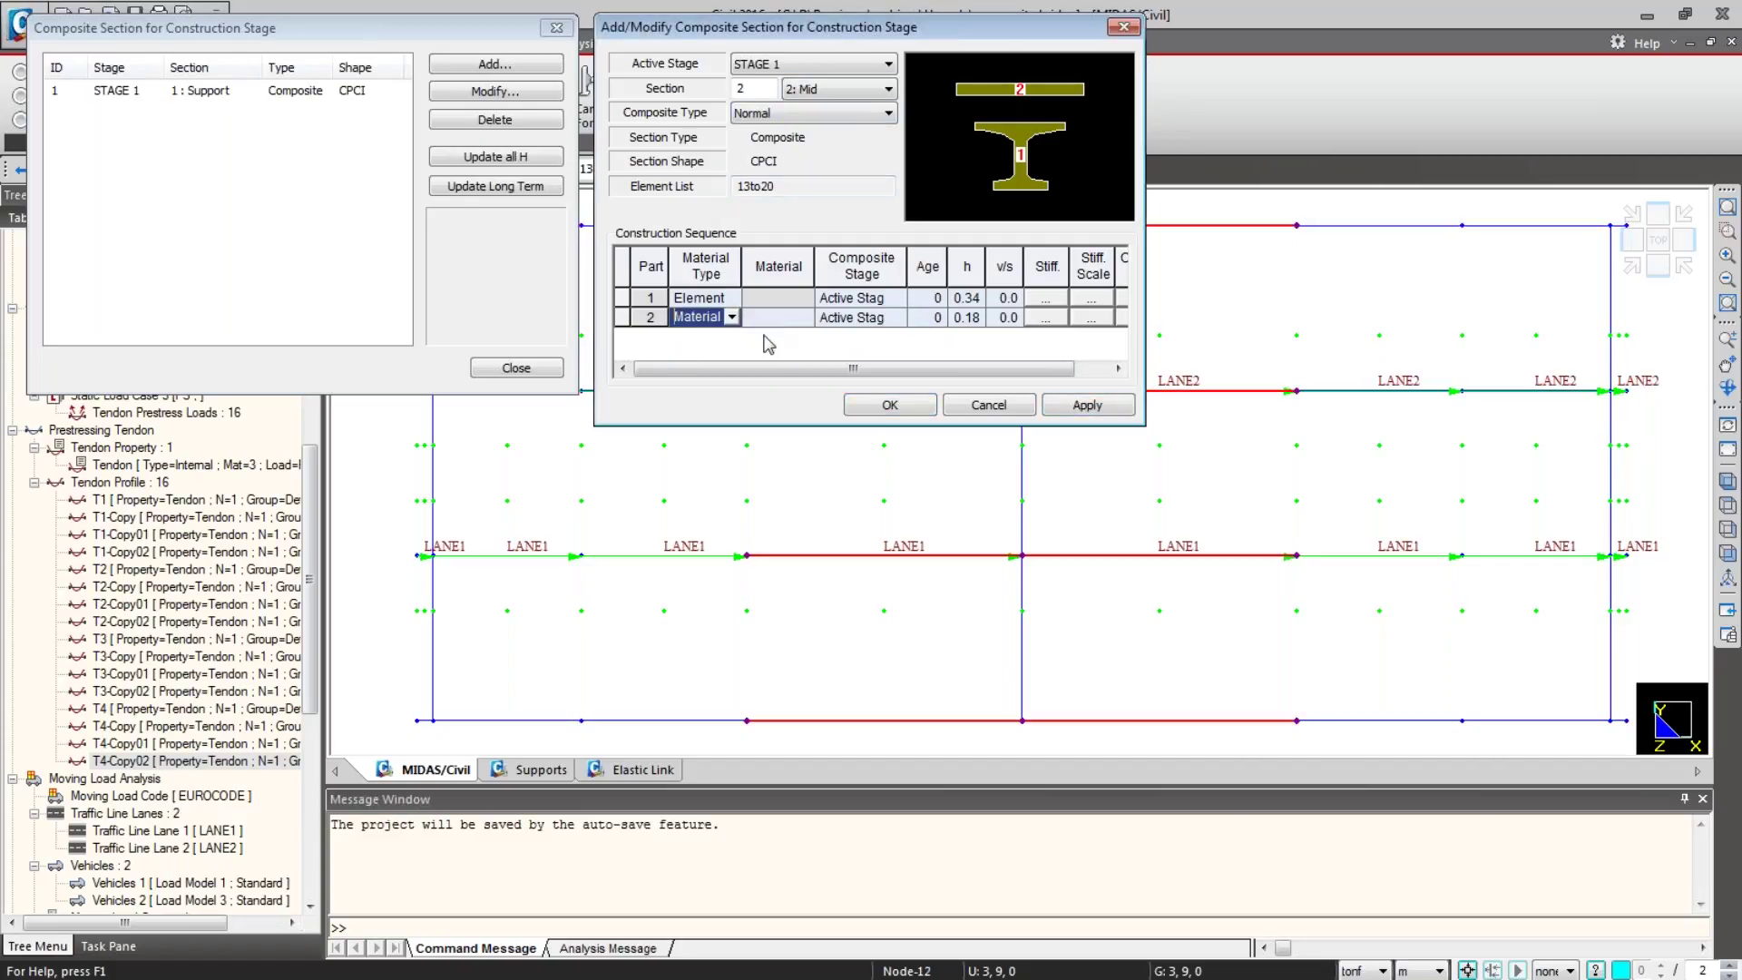
{"action": "left_click", "coordinate": [805, 317]}
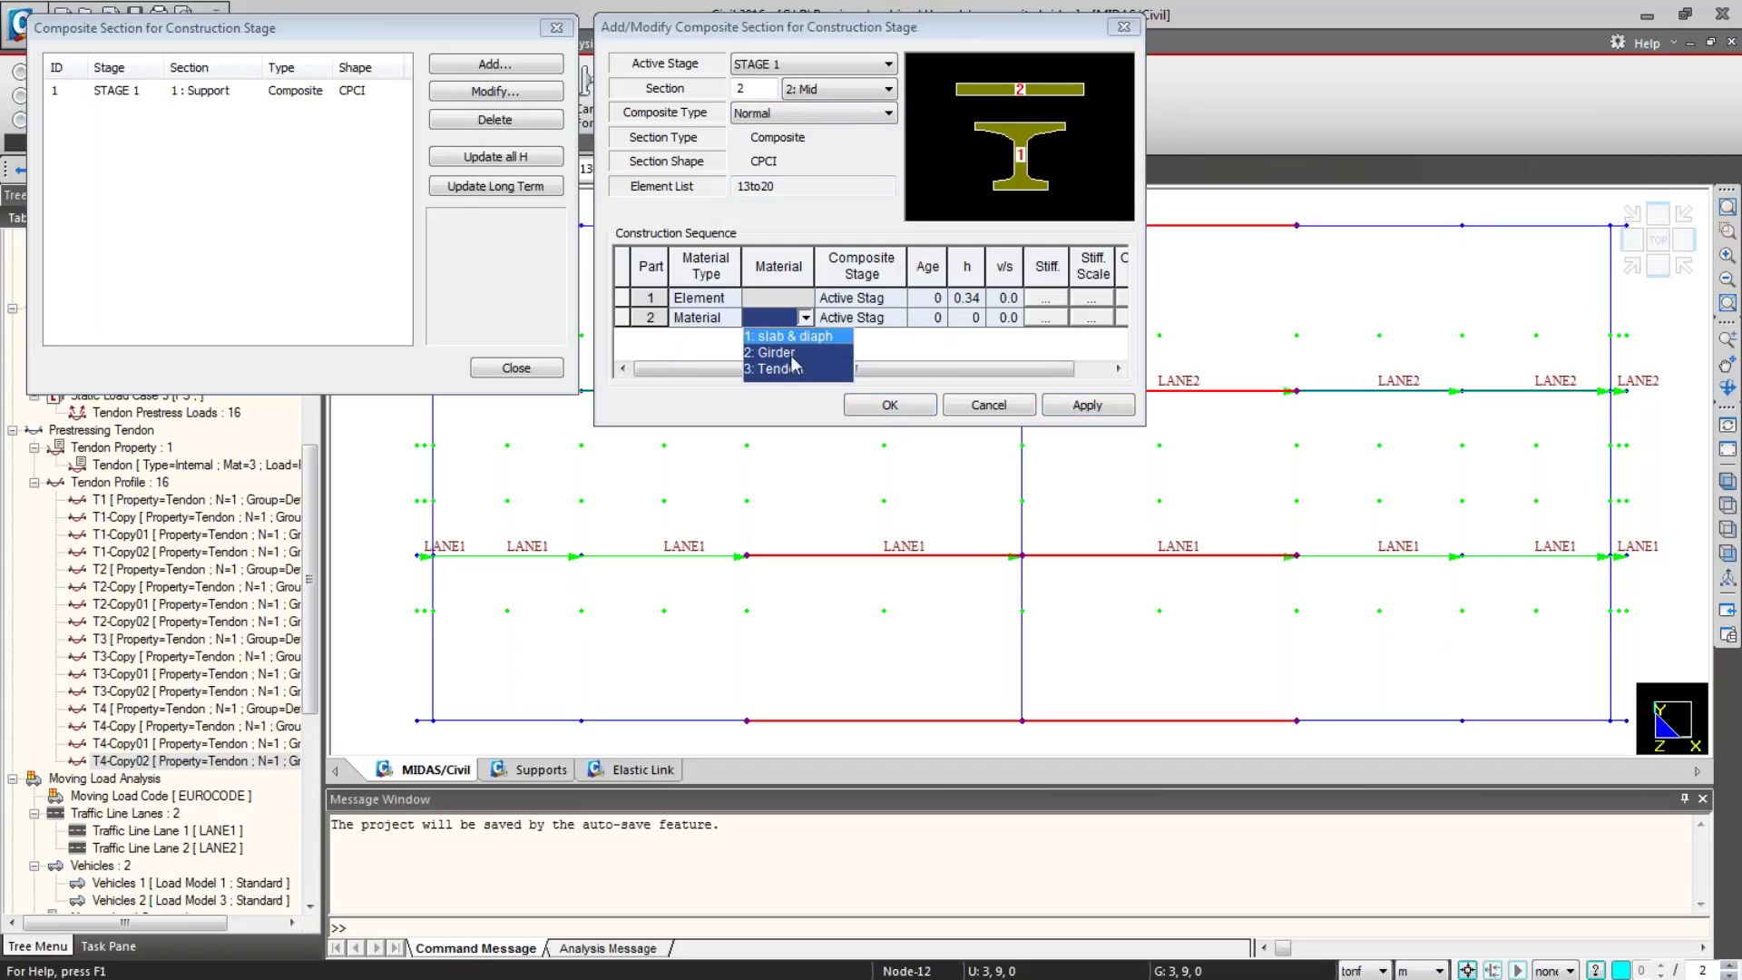
{"action": "left_click", "coordinate": [796, 337]}
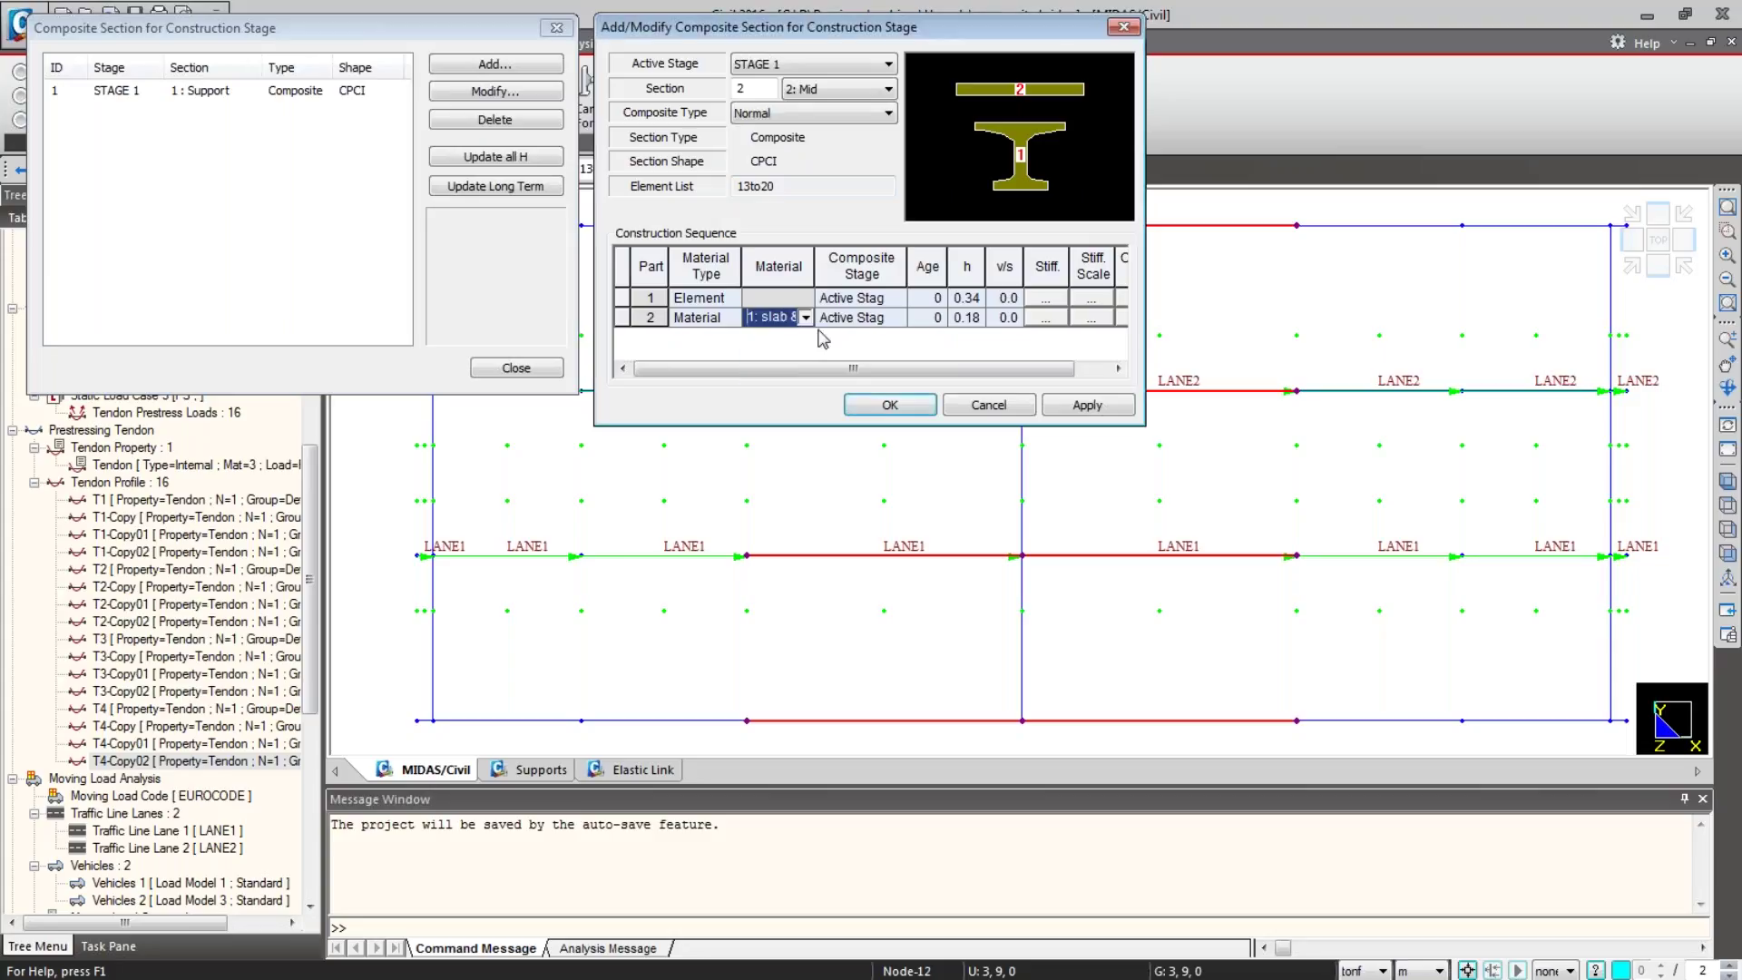
{"action": "left_click", "coordinate": [904, 315]}
{"action": "left_click", "coordinate": [896, 316]}
{"action": "left_click", "coordinate": [885, 368]}
Step: Set the age of both Mid section parts to 14 and apply the composite section
{"action": "left_click", "coordinate": [927, 298]}
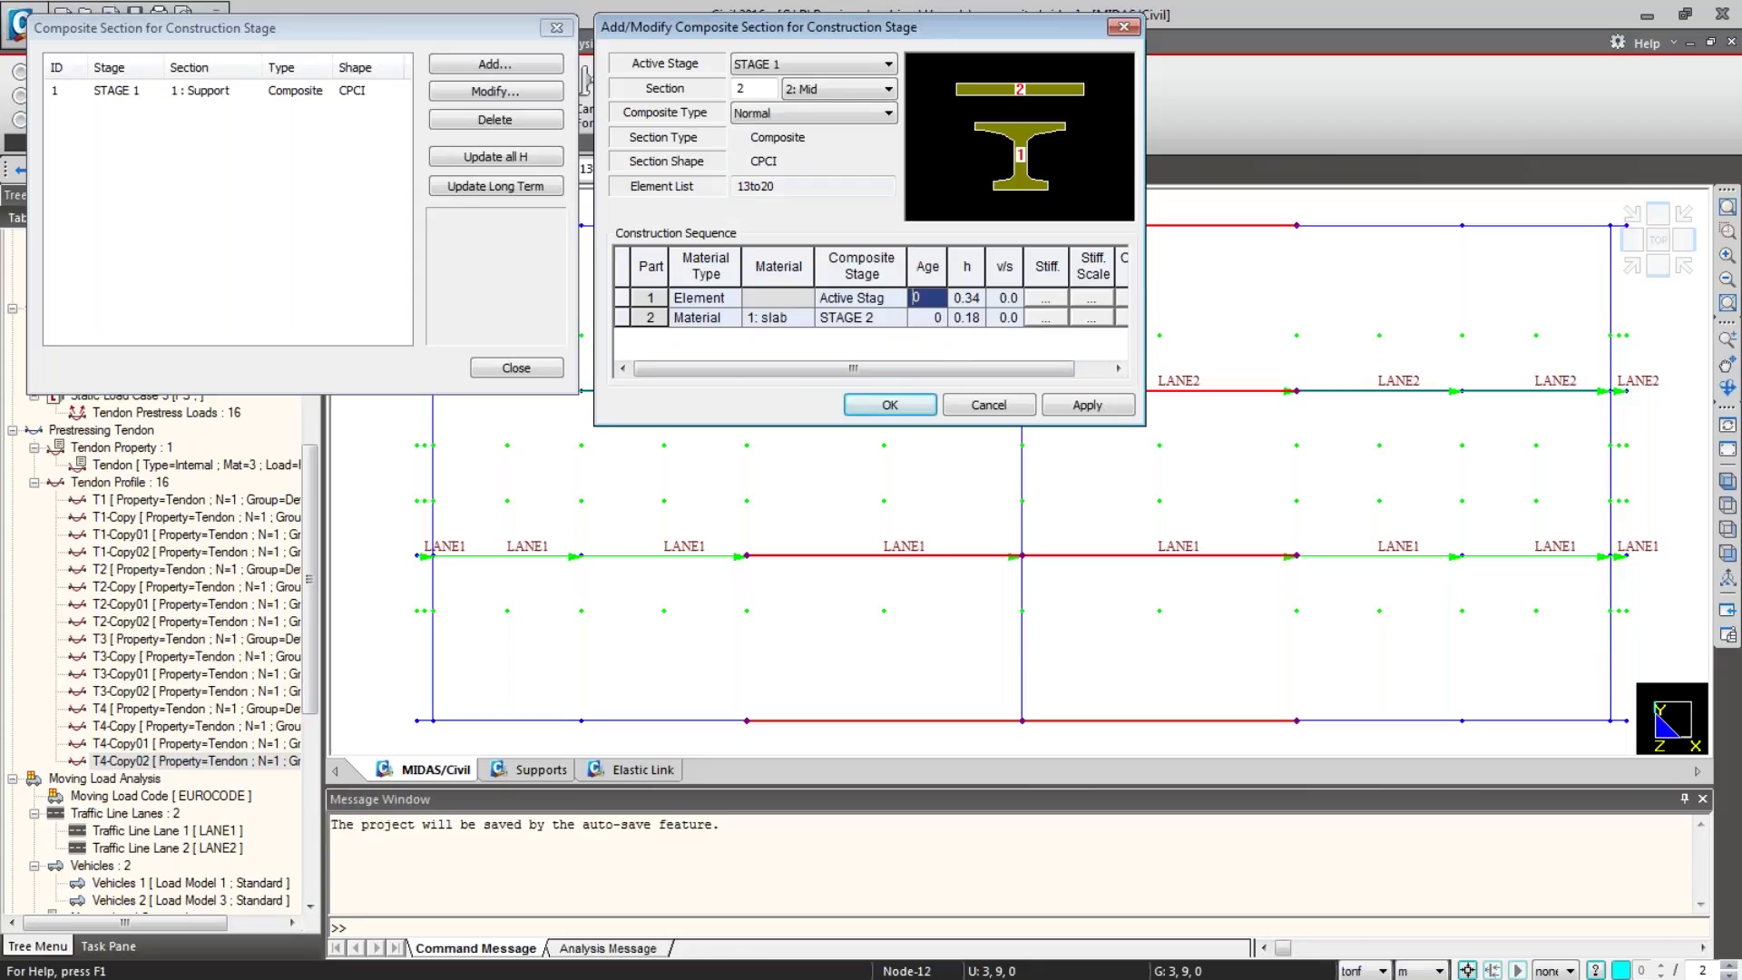
{"action": "type", "text": "14"}
{"action": "left_click", "coordinate": [934, 317]}
{"action": "type", "text": "14"}
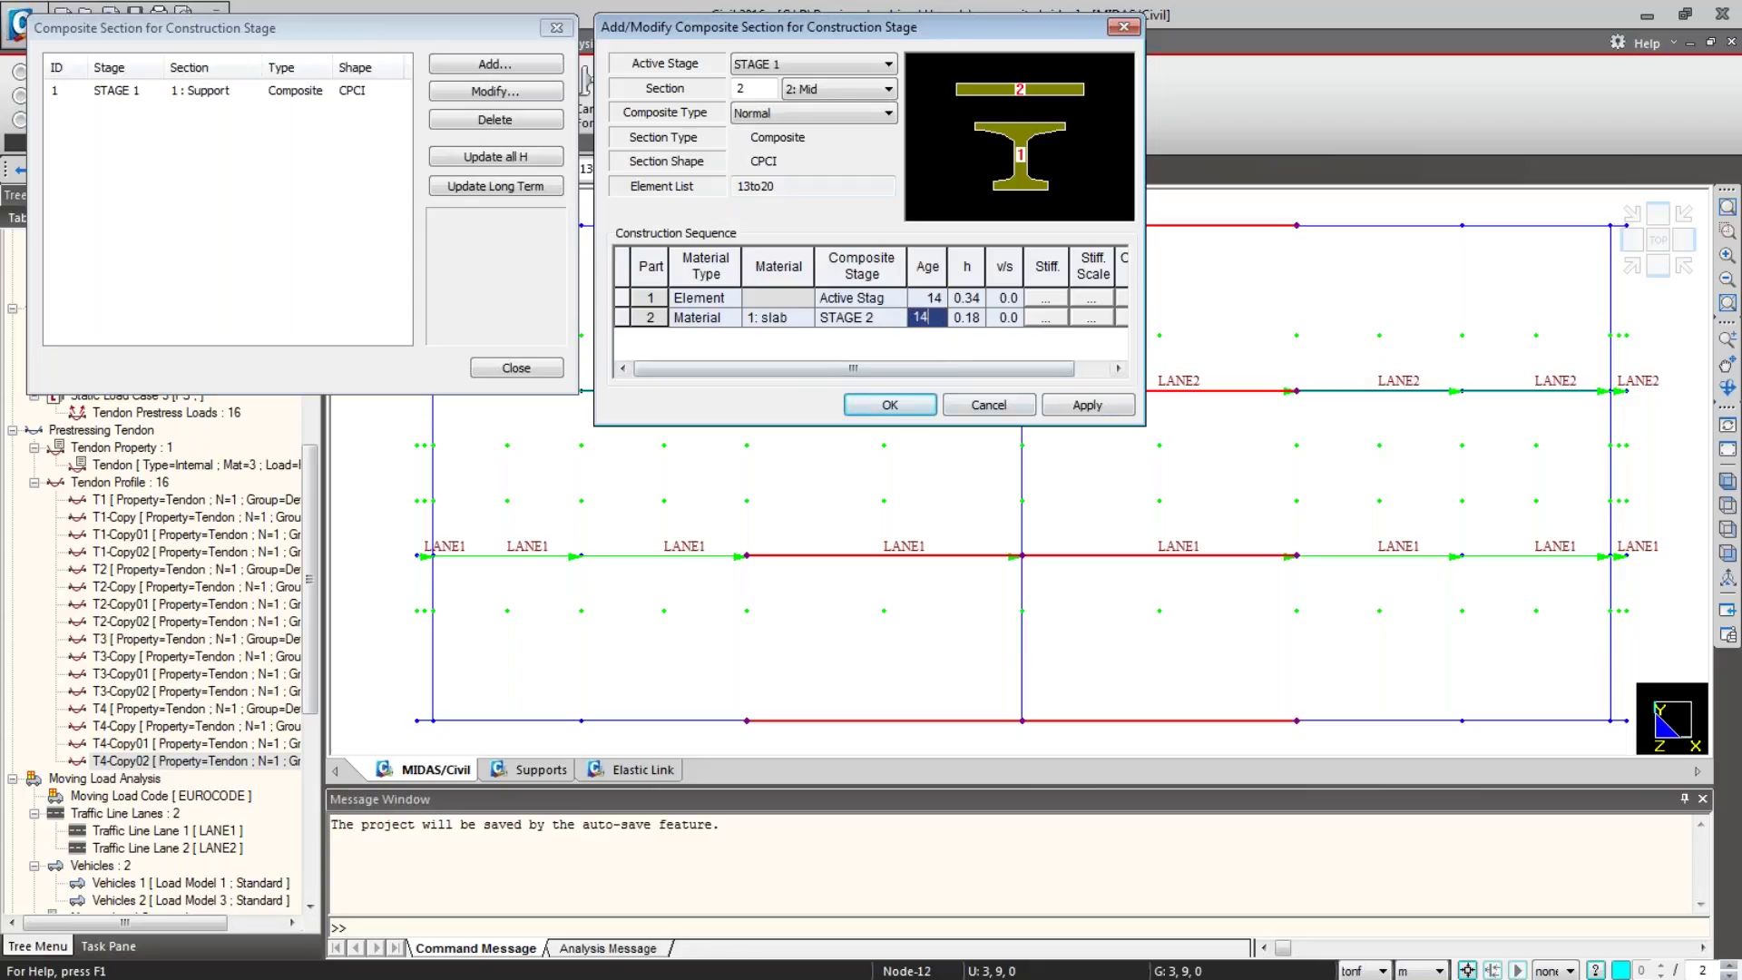
{"action": "left_click", "coordinate": [1071, 410]}
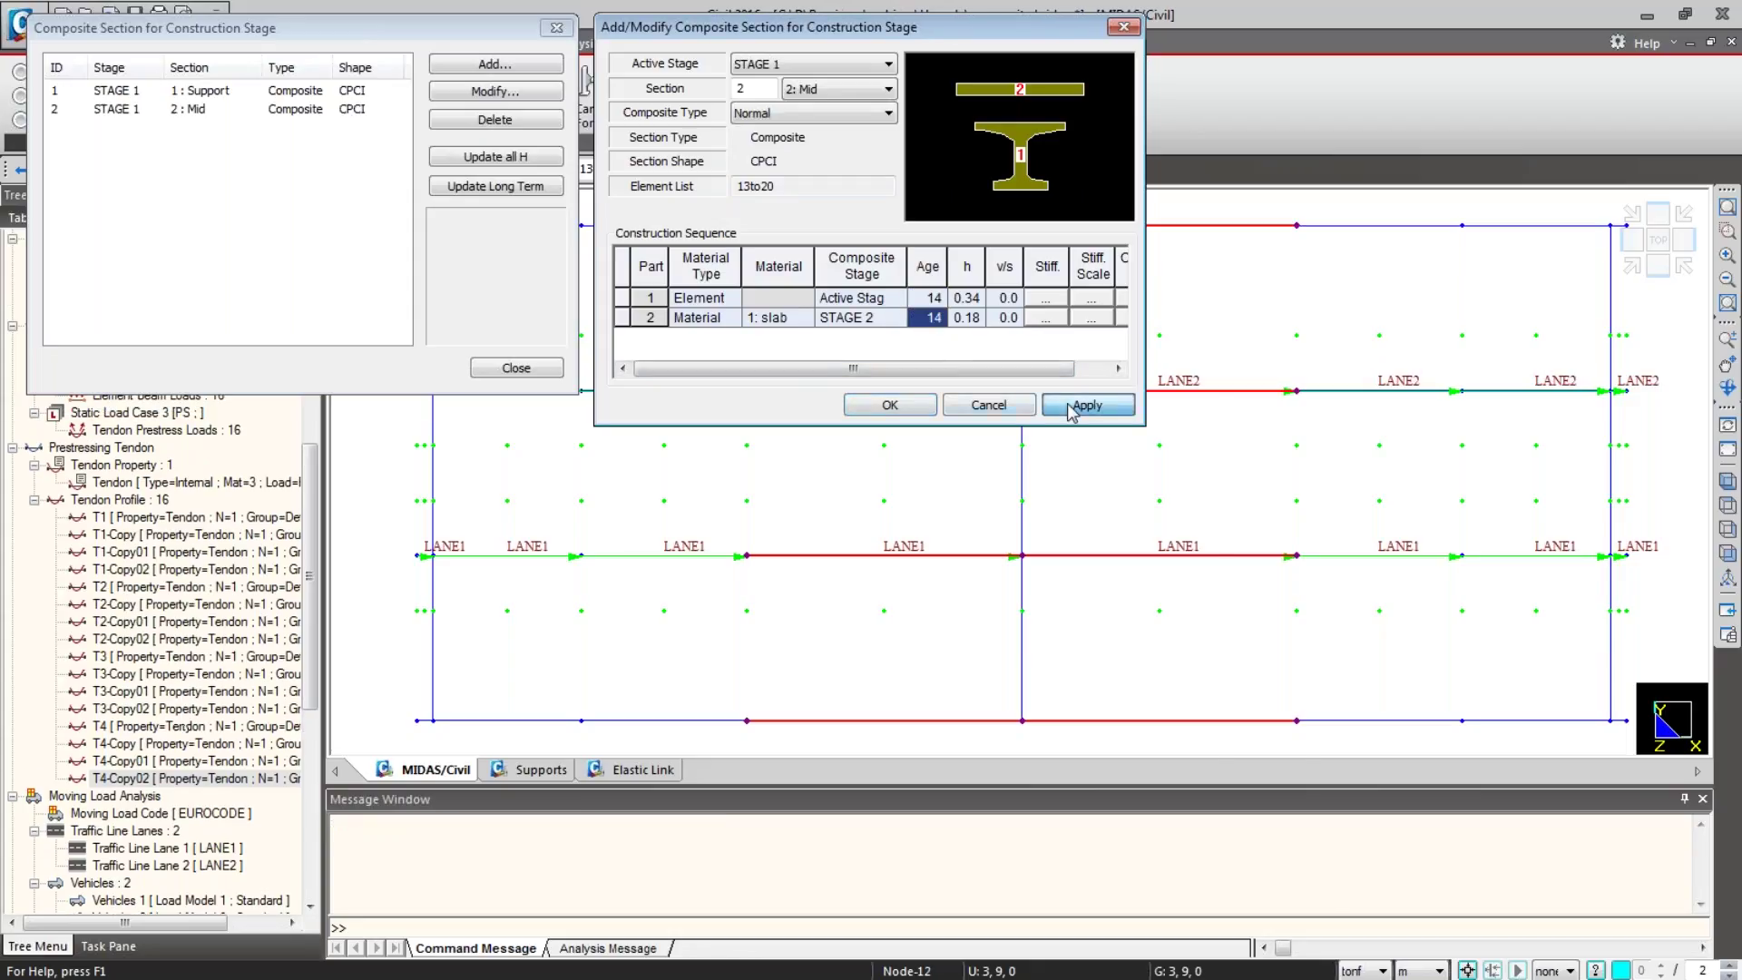
Step: For the taper Left section, give part 2 the slab & diaph material and make it composite in STAGE 2
{"action": "left_click", "coordinate": [883, 91]}
{"action": "left_click", "coordinate": [866, 137]}
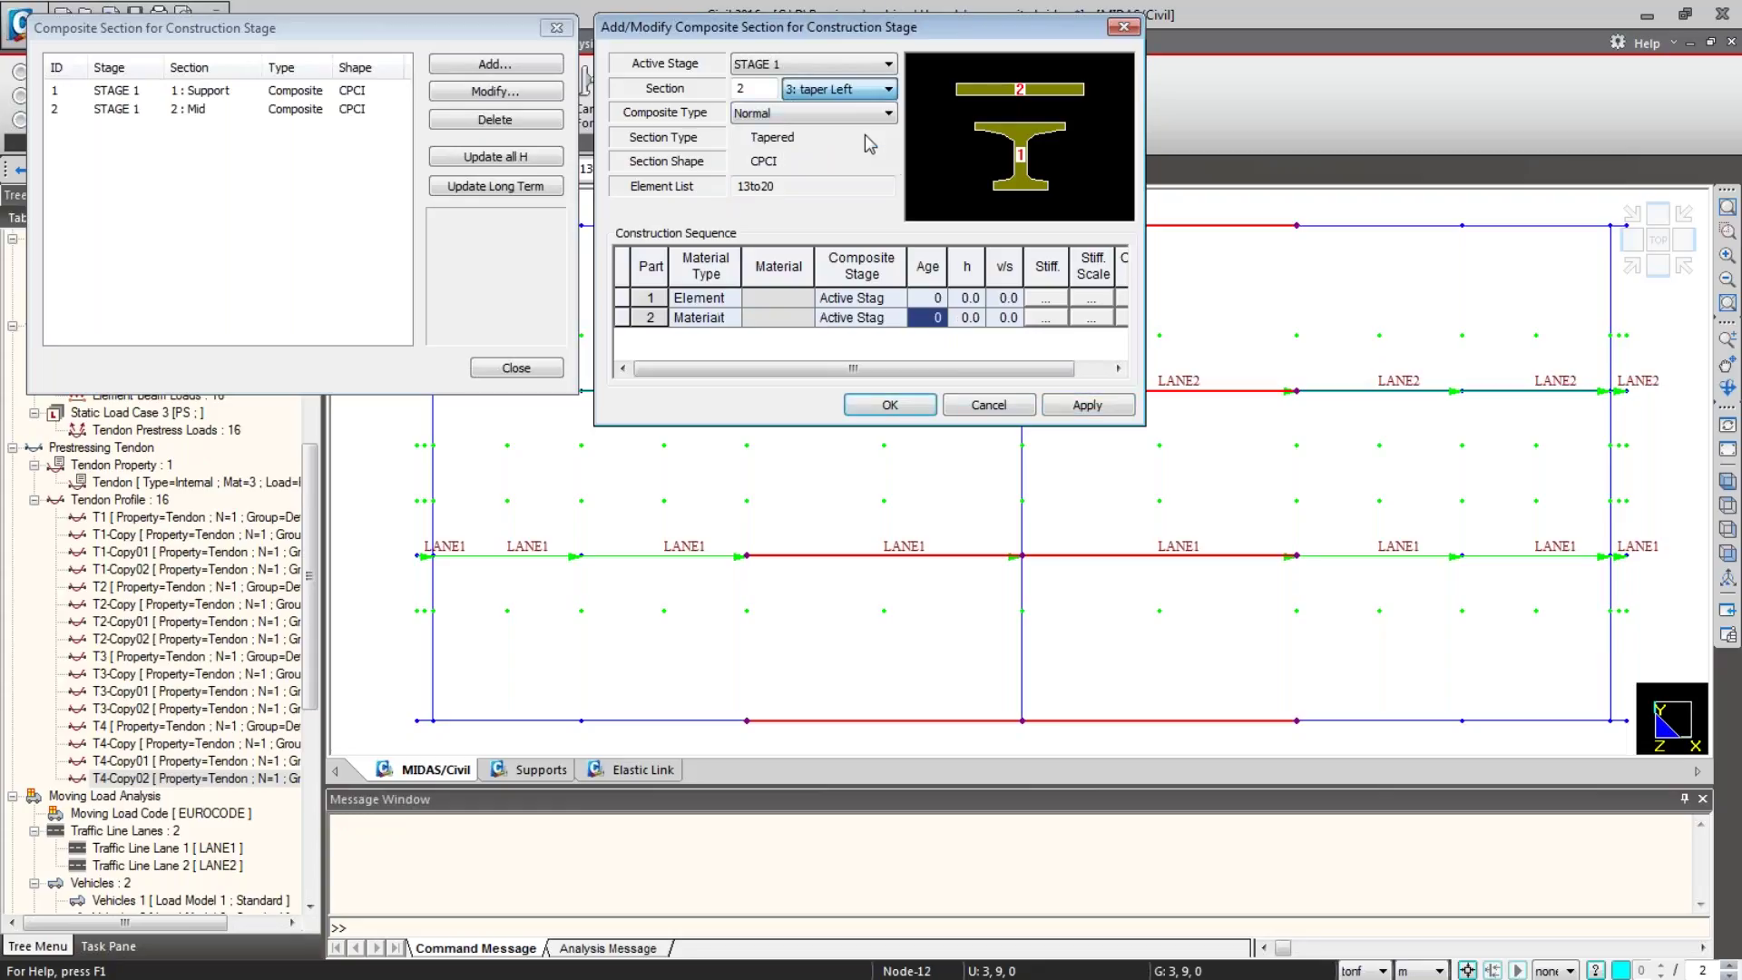
{"action": "left_click", "coordinate": [717, 318]}
{"action": "left_click", "coordinate": [731, 317]}
{"action": "left_click", "coordinate": [703, 354]}
{"action": "left_click", "coordinate": [805, 318]}
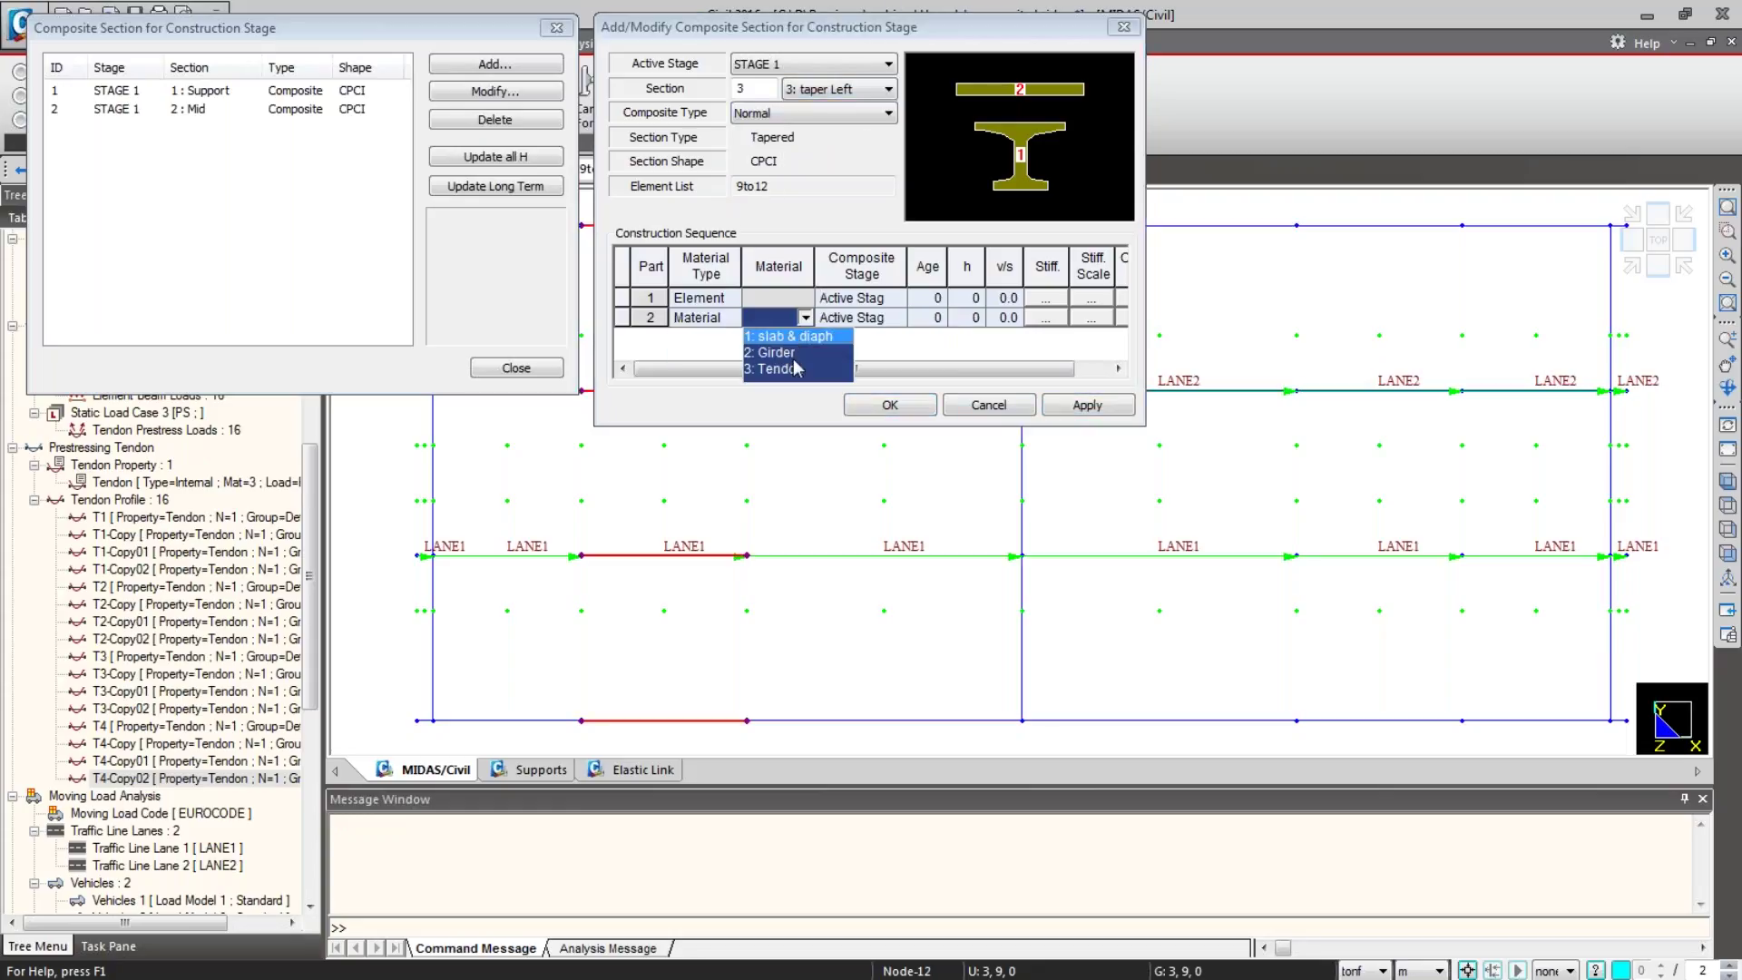
{"action": "left_click", "coordinate": [805, 334]}
{"action": "left_click", "coordinate": [806, 318]}
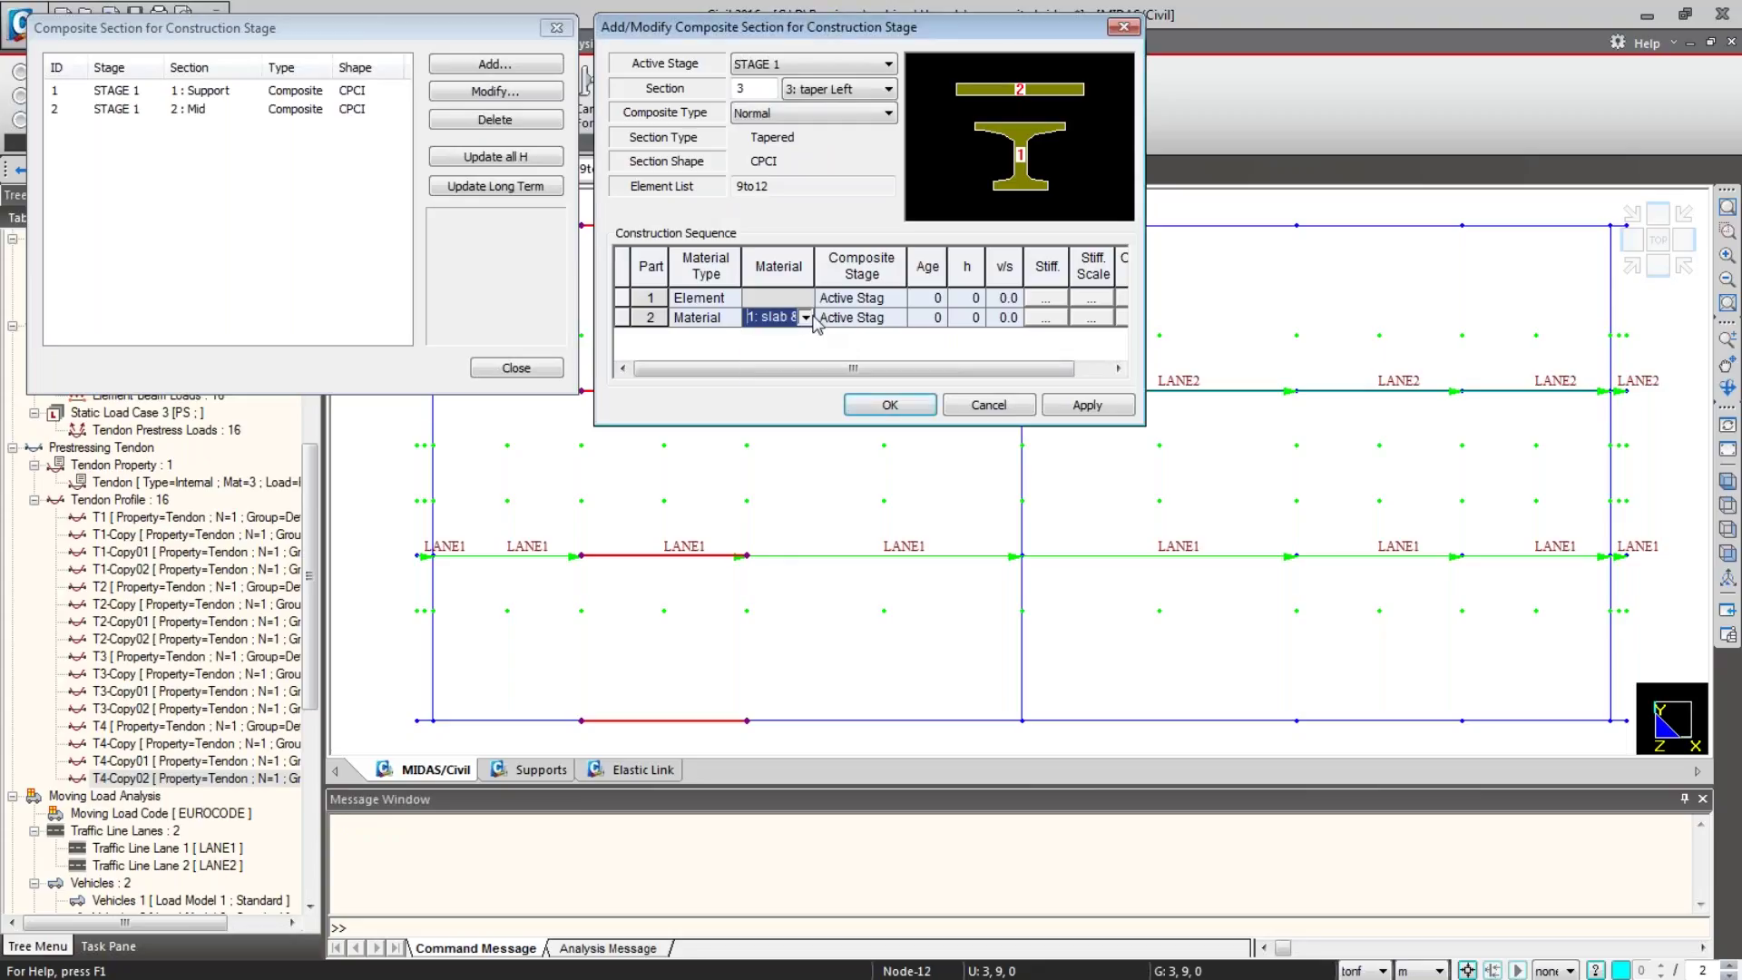
{"action": "left_click", "coordinate": [796, 338]}
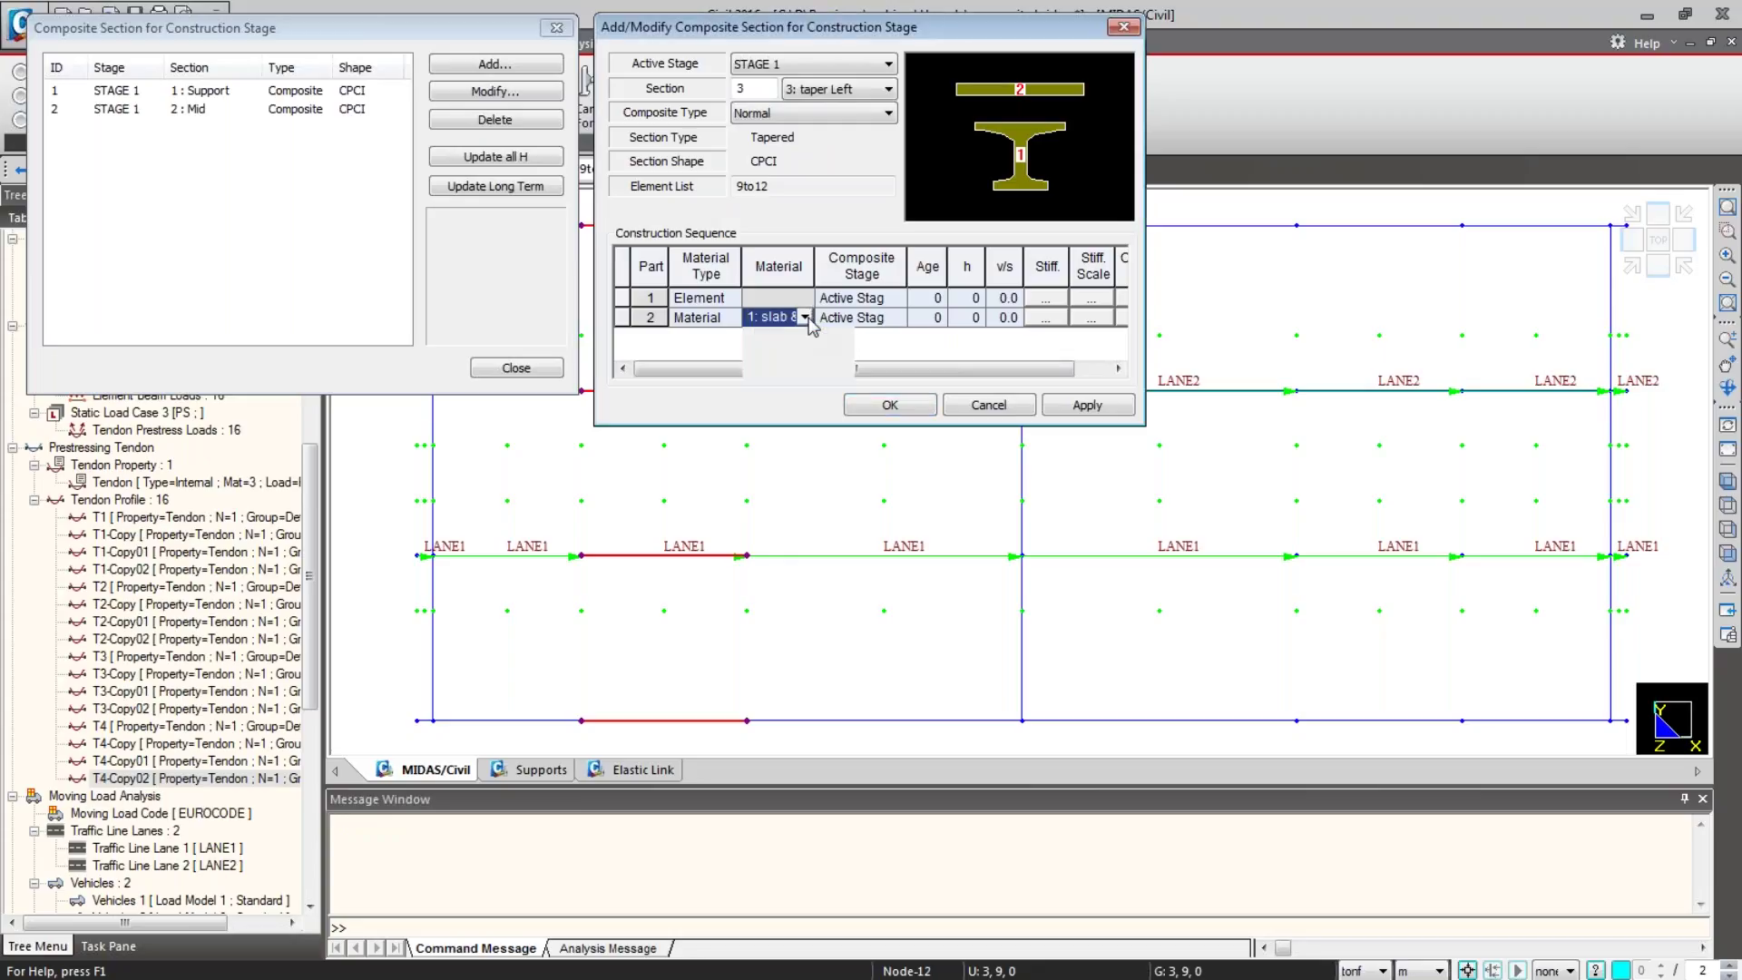
{"action": "left_click", "coordinate": [897, 318]}
{"action": "left_click", "coordinate": [896, 317]}
{"action": "left_click", "coordinate": [864, 370]}
Step: Set both taper Left parts to age 14, with h of 0.38 for part 1 and 0.18 for part 2, and apply
{"action": "left_click", "coordinate": [933, 299]}
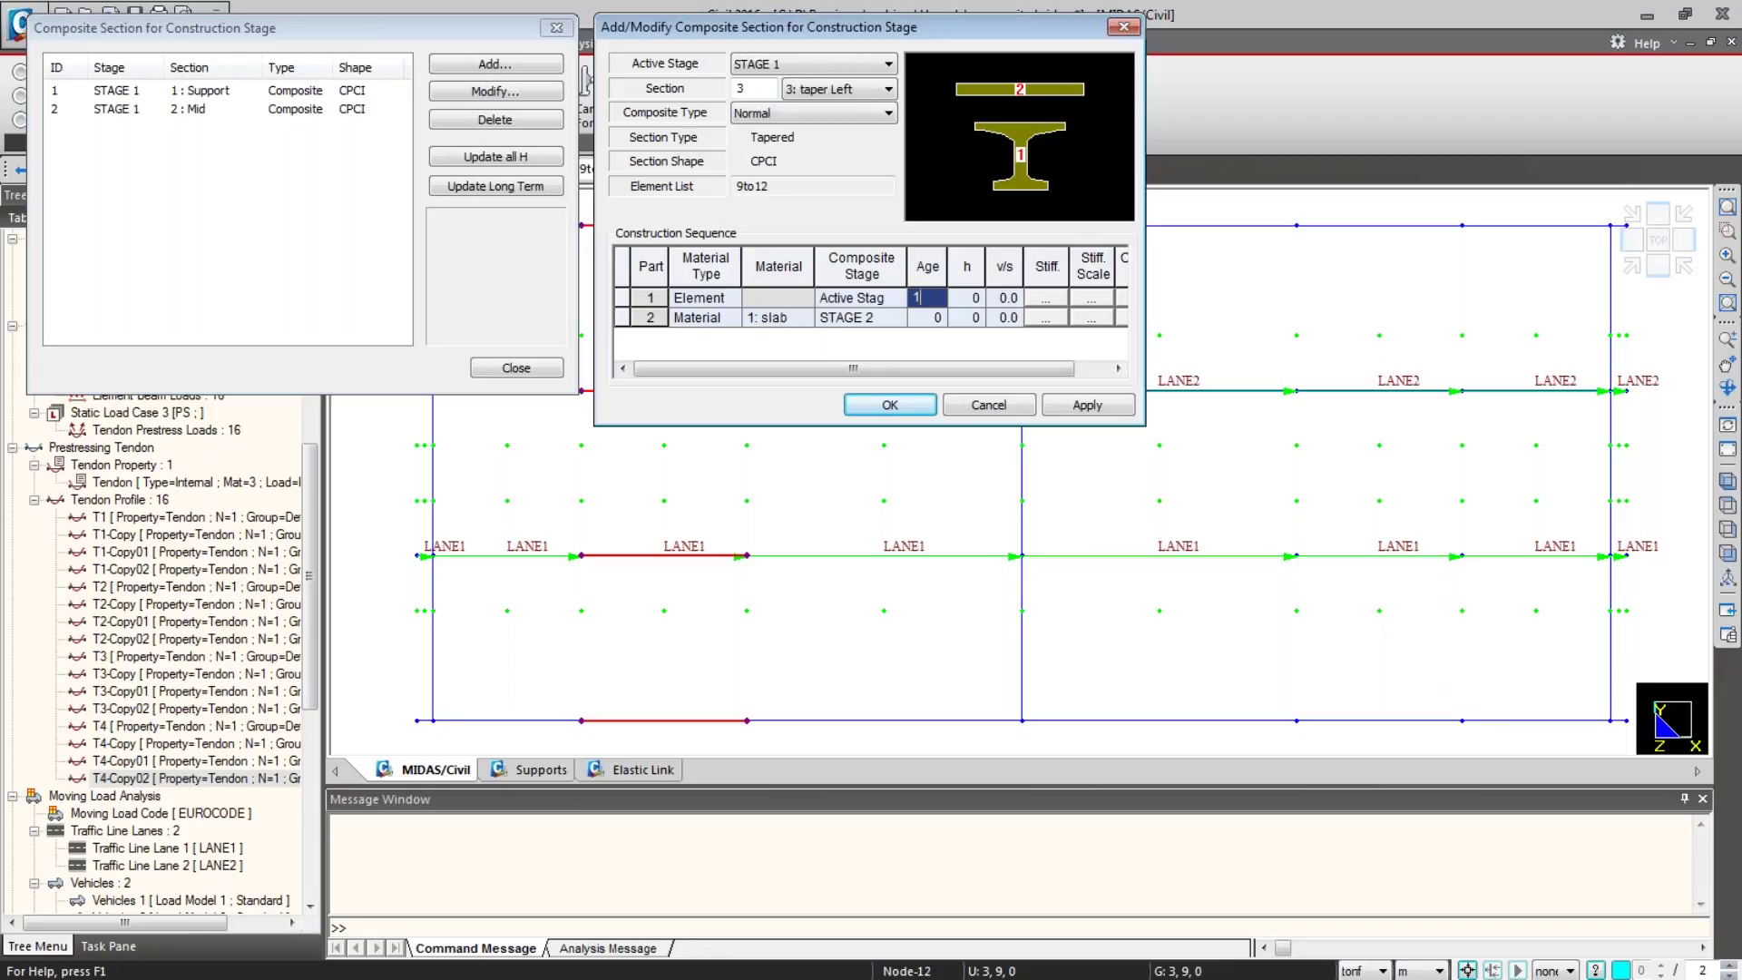
{"action": "type", "text": "14"}
{"action": "left_click", "coordinate": [922, 318]}
{"action": "type", "text": "14"}
{"action": "left_click", "coordinate": [966, 301]}
{"action": "type", "text": ".38"}
{"action": "left_click", "coordinate": [959, 318]}
{"action": "type", "text": ".18"}
{"action": "left_click", "coordinate": [1087, 405]}
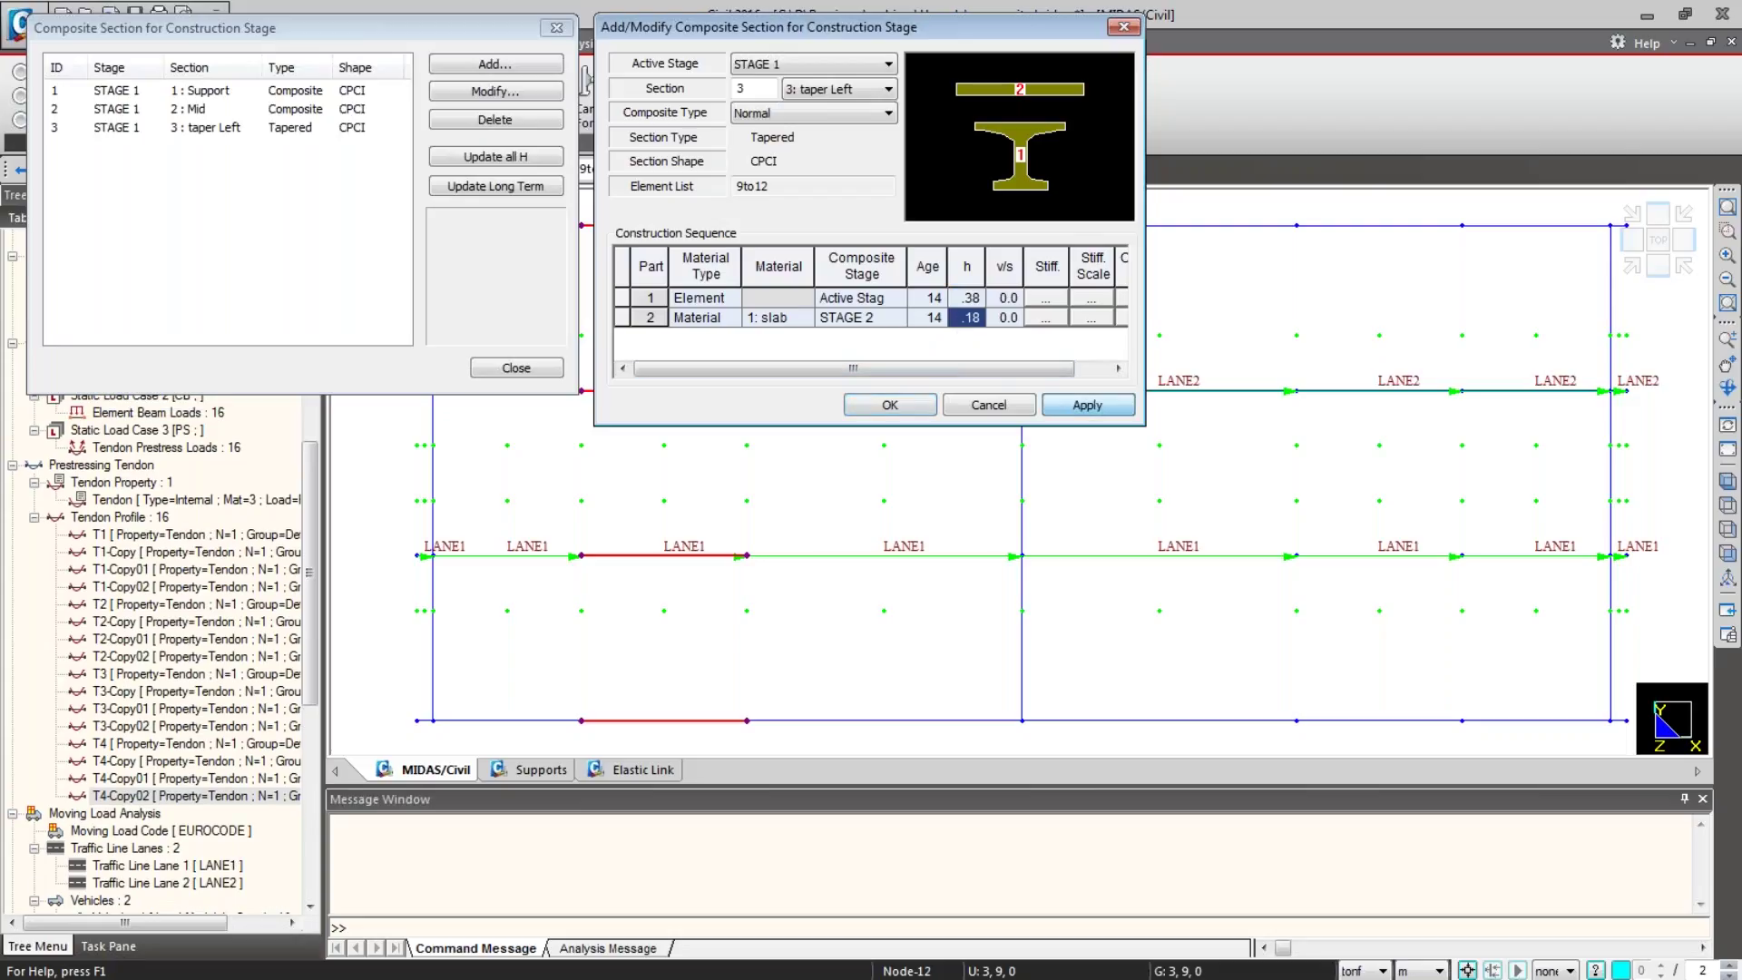
Step: For the taper Right section, make part 2 composite in STAGE 2 and give it the slab & diaph material
{"action": "left_click", "coordinate": [839, 88]}
{"action": "left_click", "coordinate": [835, 161]}
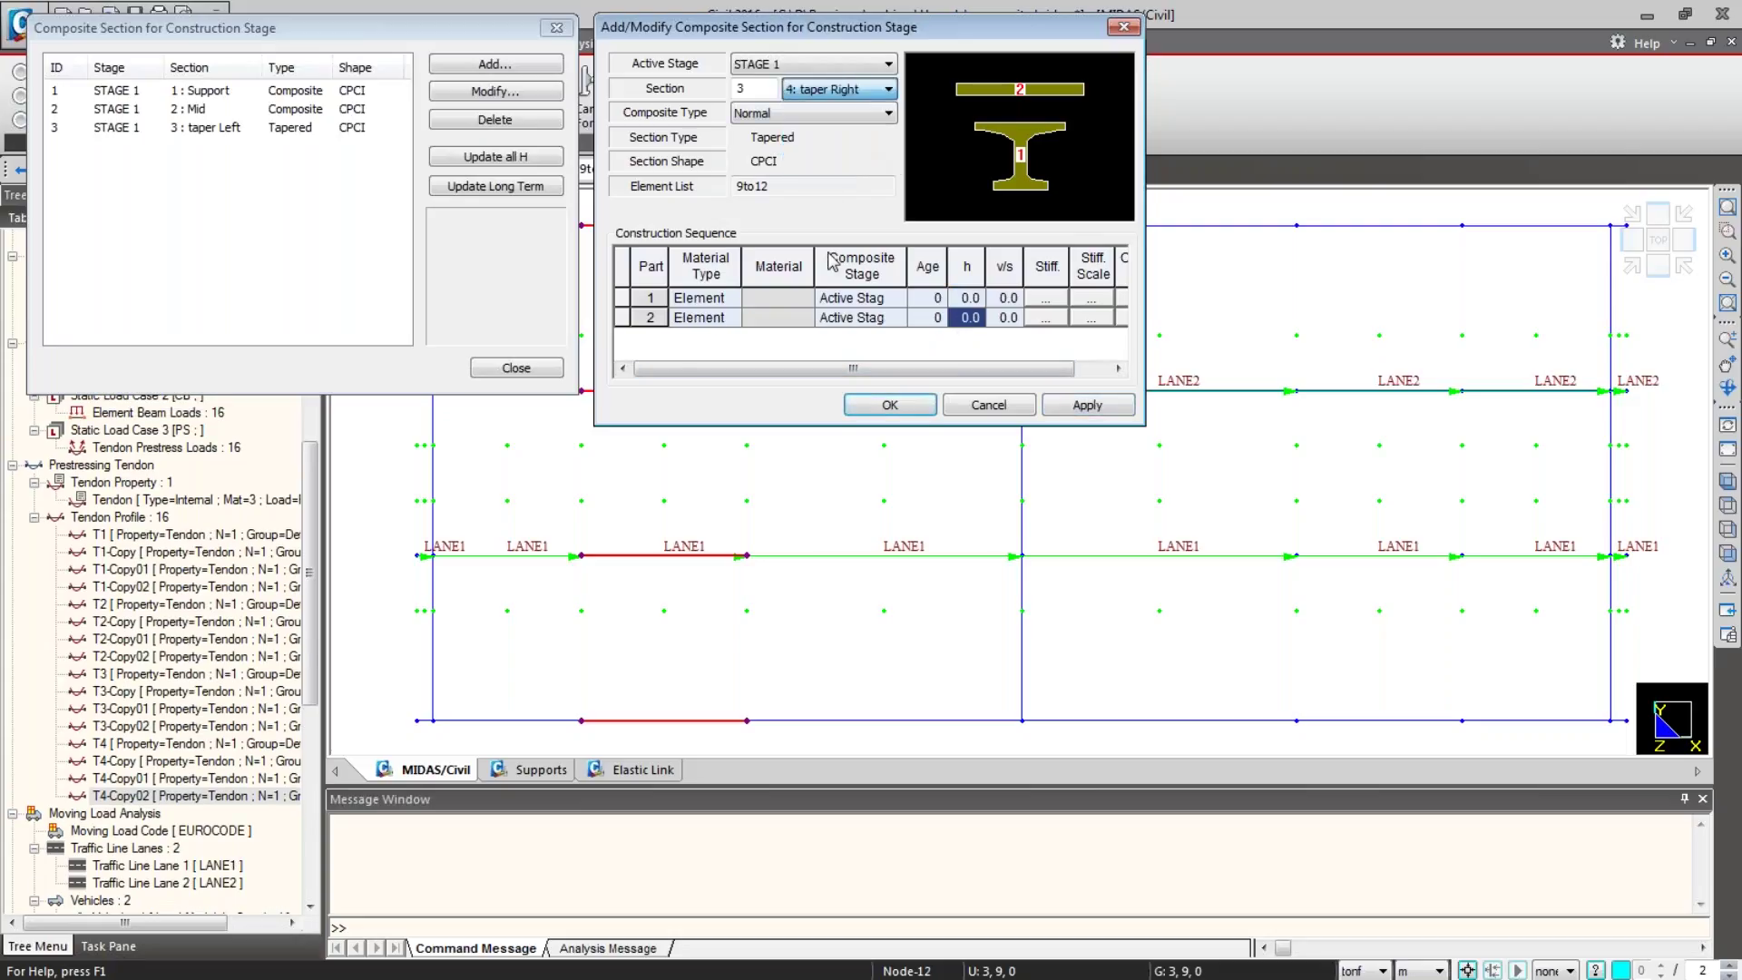
{"action": "left_click", "coordinate": [731, 317]}
{"action": "left_click", "coordinate": [731, 317]}
{"action": "left_click", "coordinate": [721, 353]}
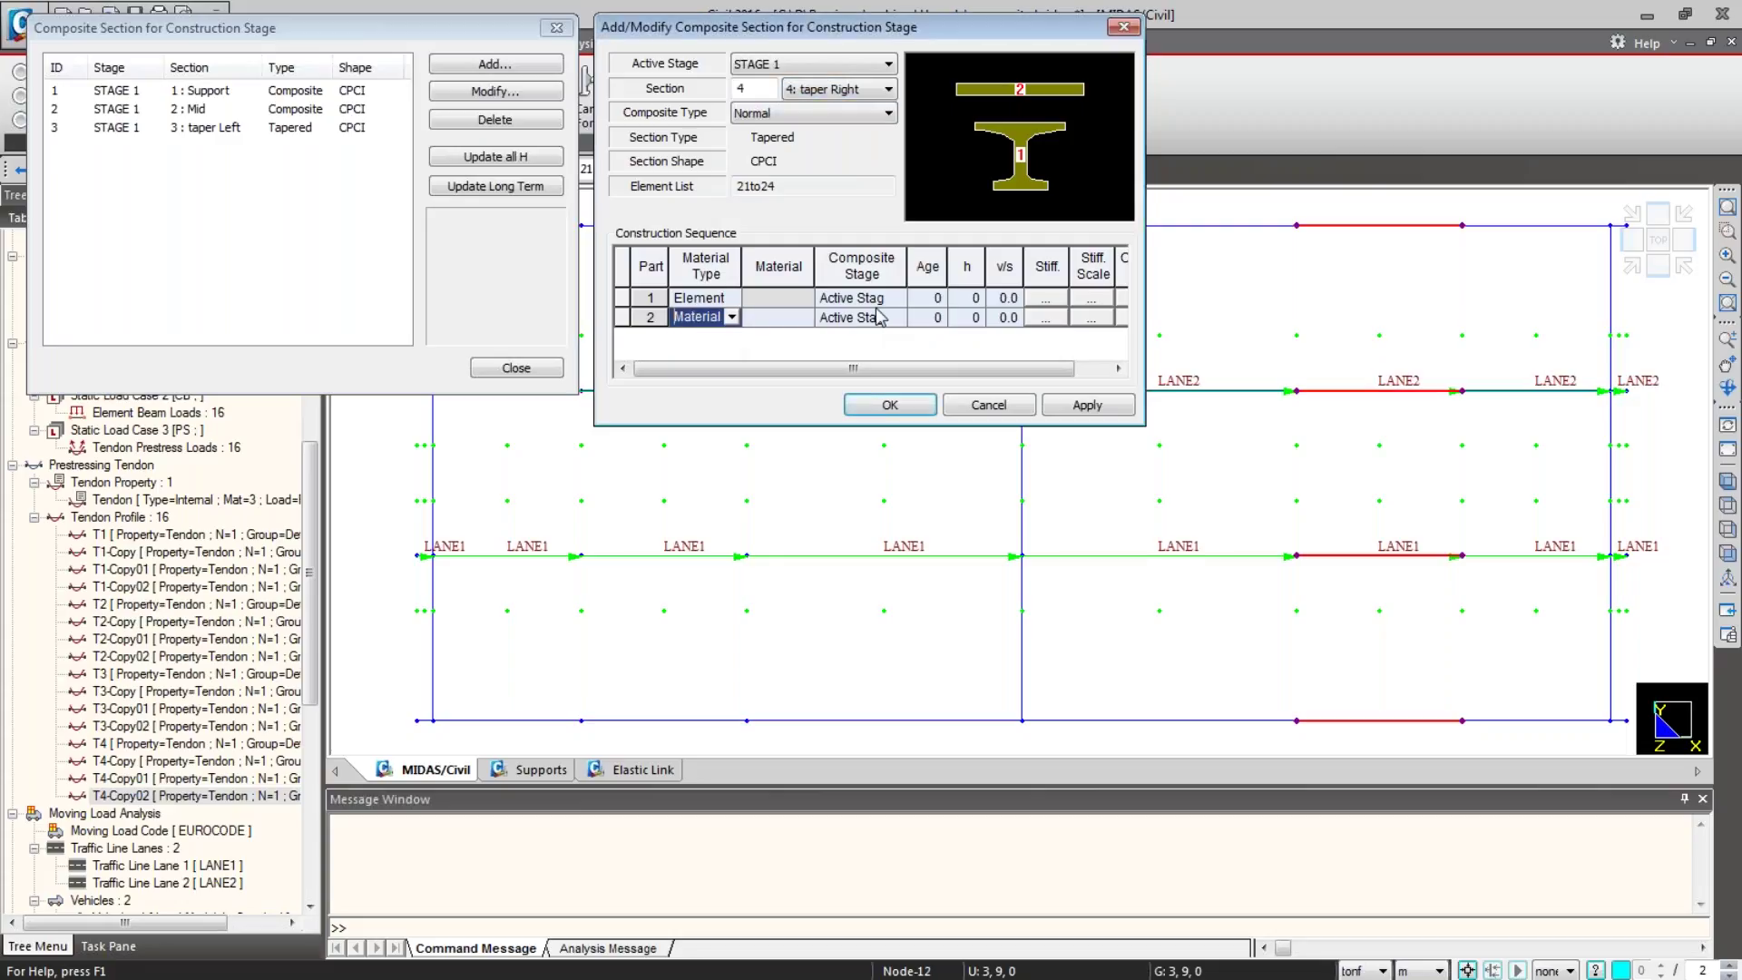
{"action": "left_click", "coordinate": [878, 316]}
{"action": "left_click", "coordinate": [878, 316]}
{"action": "left_click", "coordinate": [858, 364]}
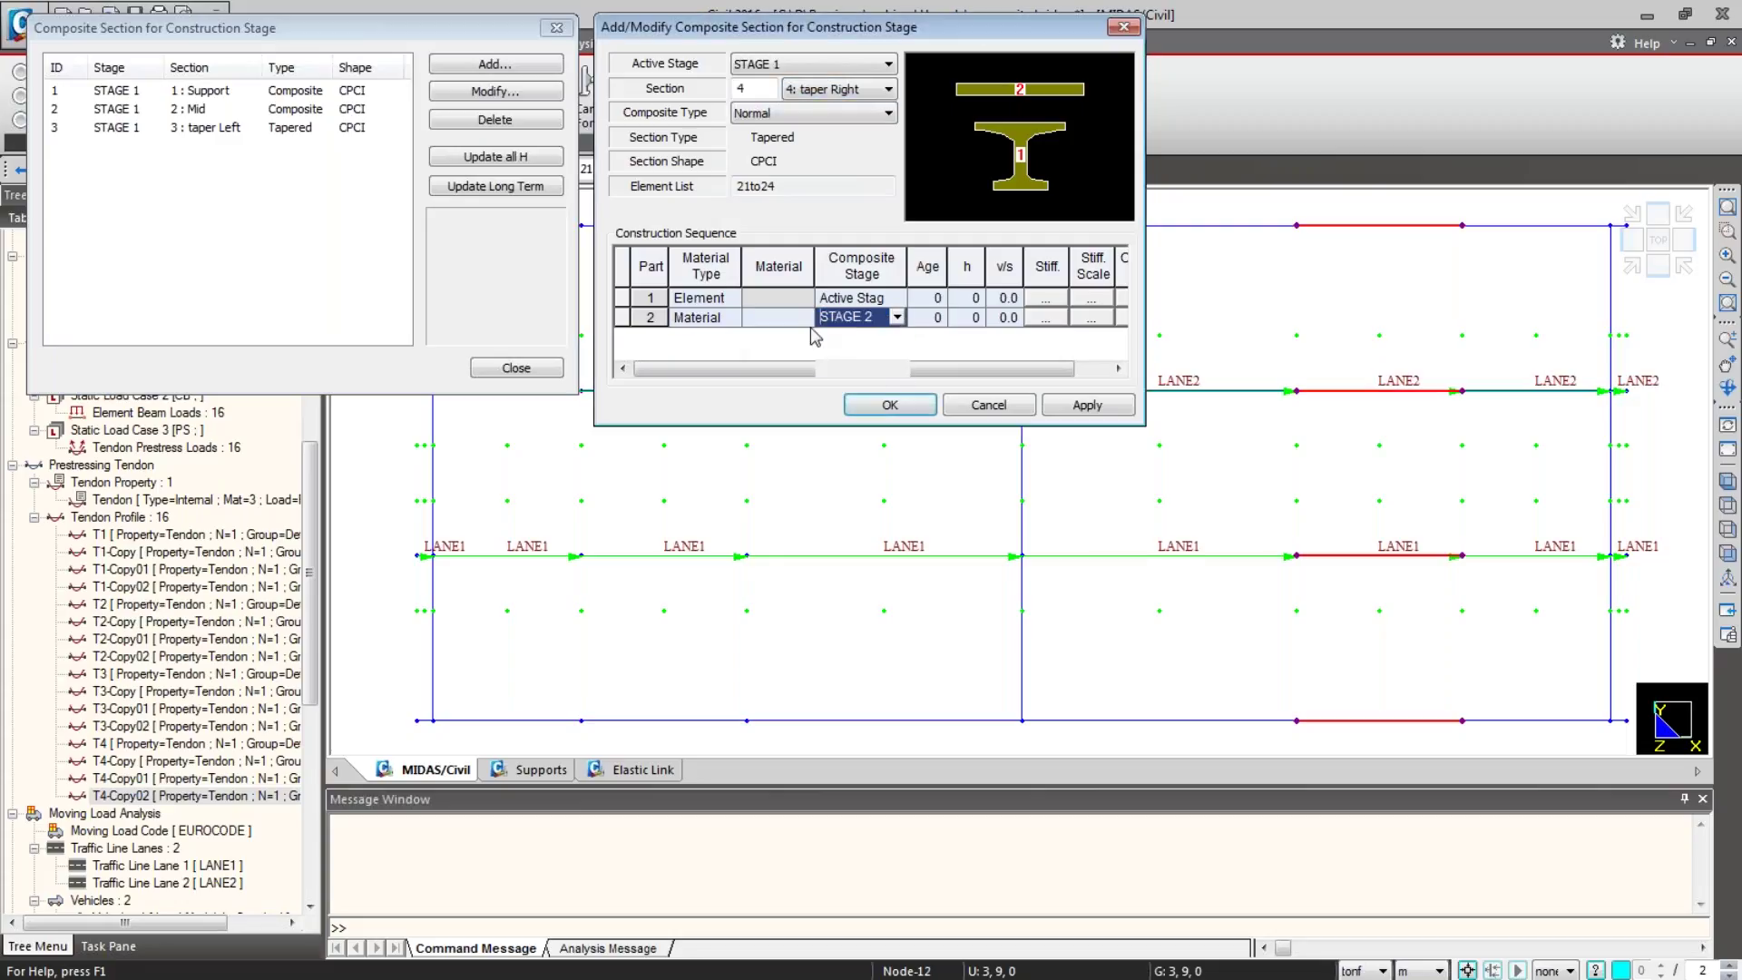
{"action": "left_click", "coordinate": [808, 318]}
{"action": "left_click", "coordinate": [808, 318]}
{"action": "left_click", "coordinate": [802, 338]}
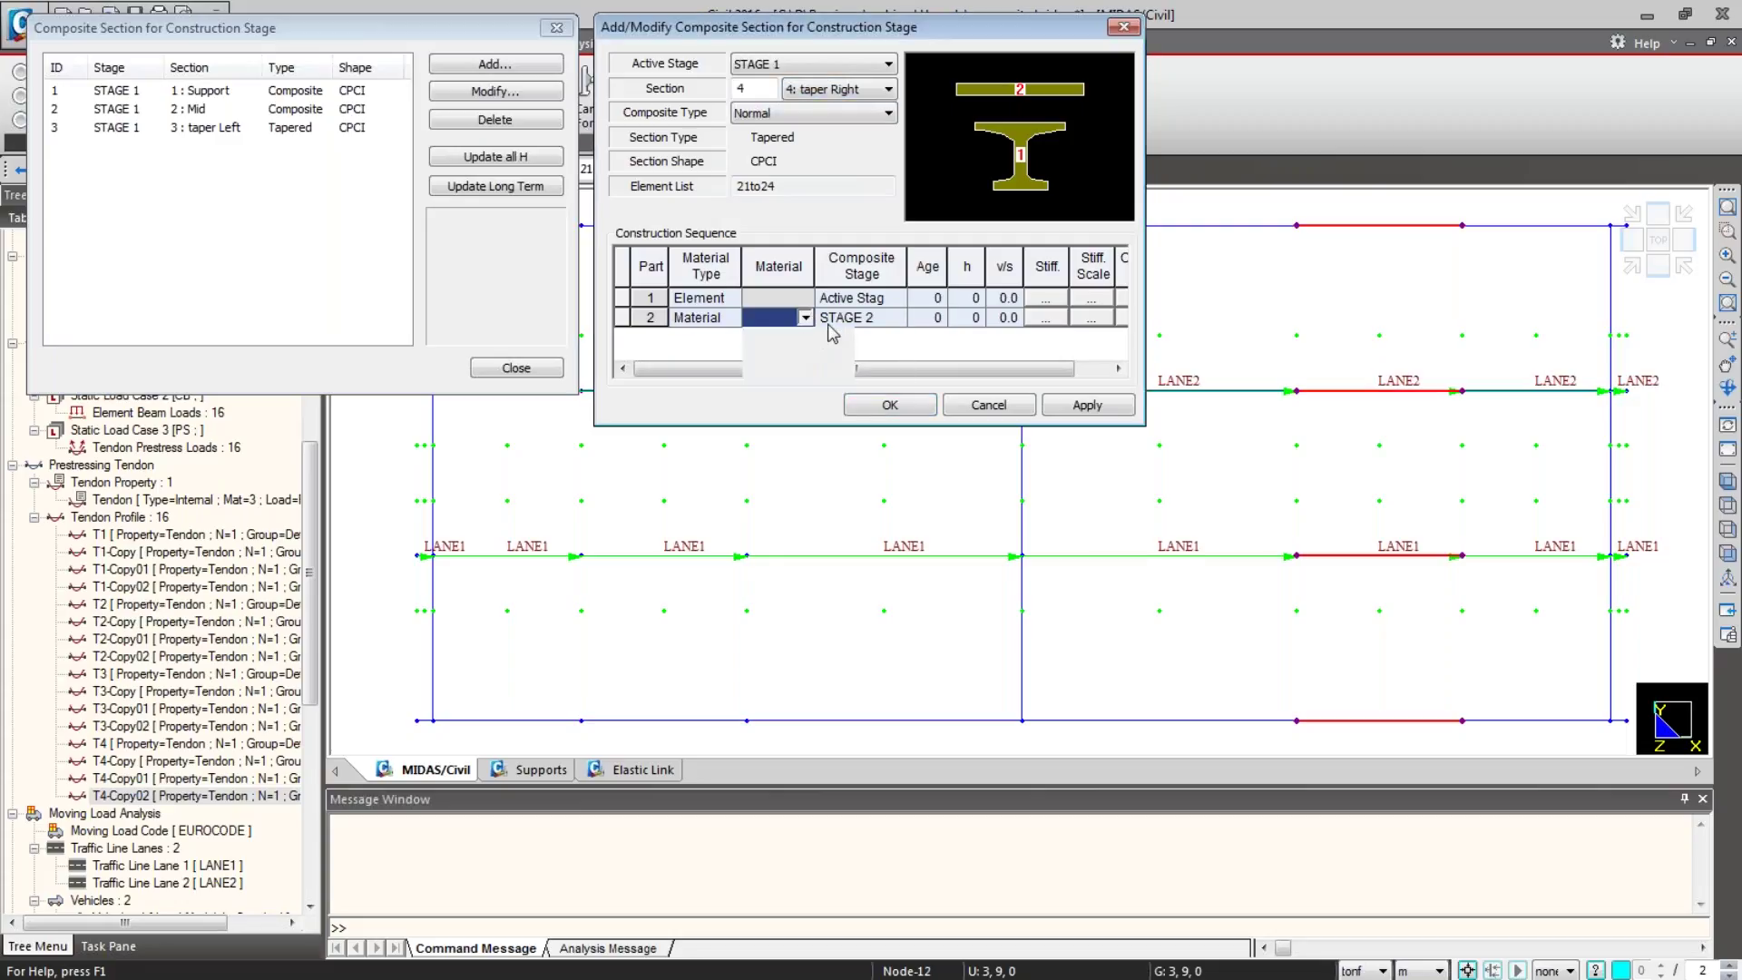
Step: Set both taper Right parts to age 14, with h of 0.38 for part 1 and 0.18 for part 2, and finish the composite section definition
{"action": "left_click", "coordinate": [927, 298]}
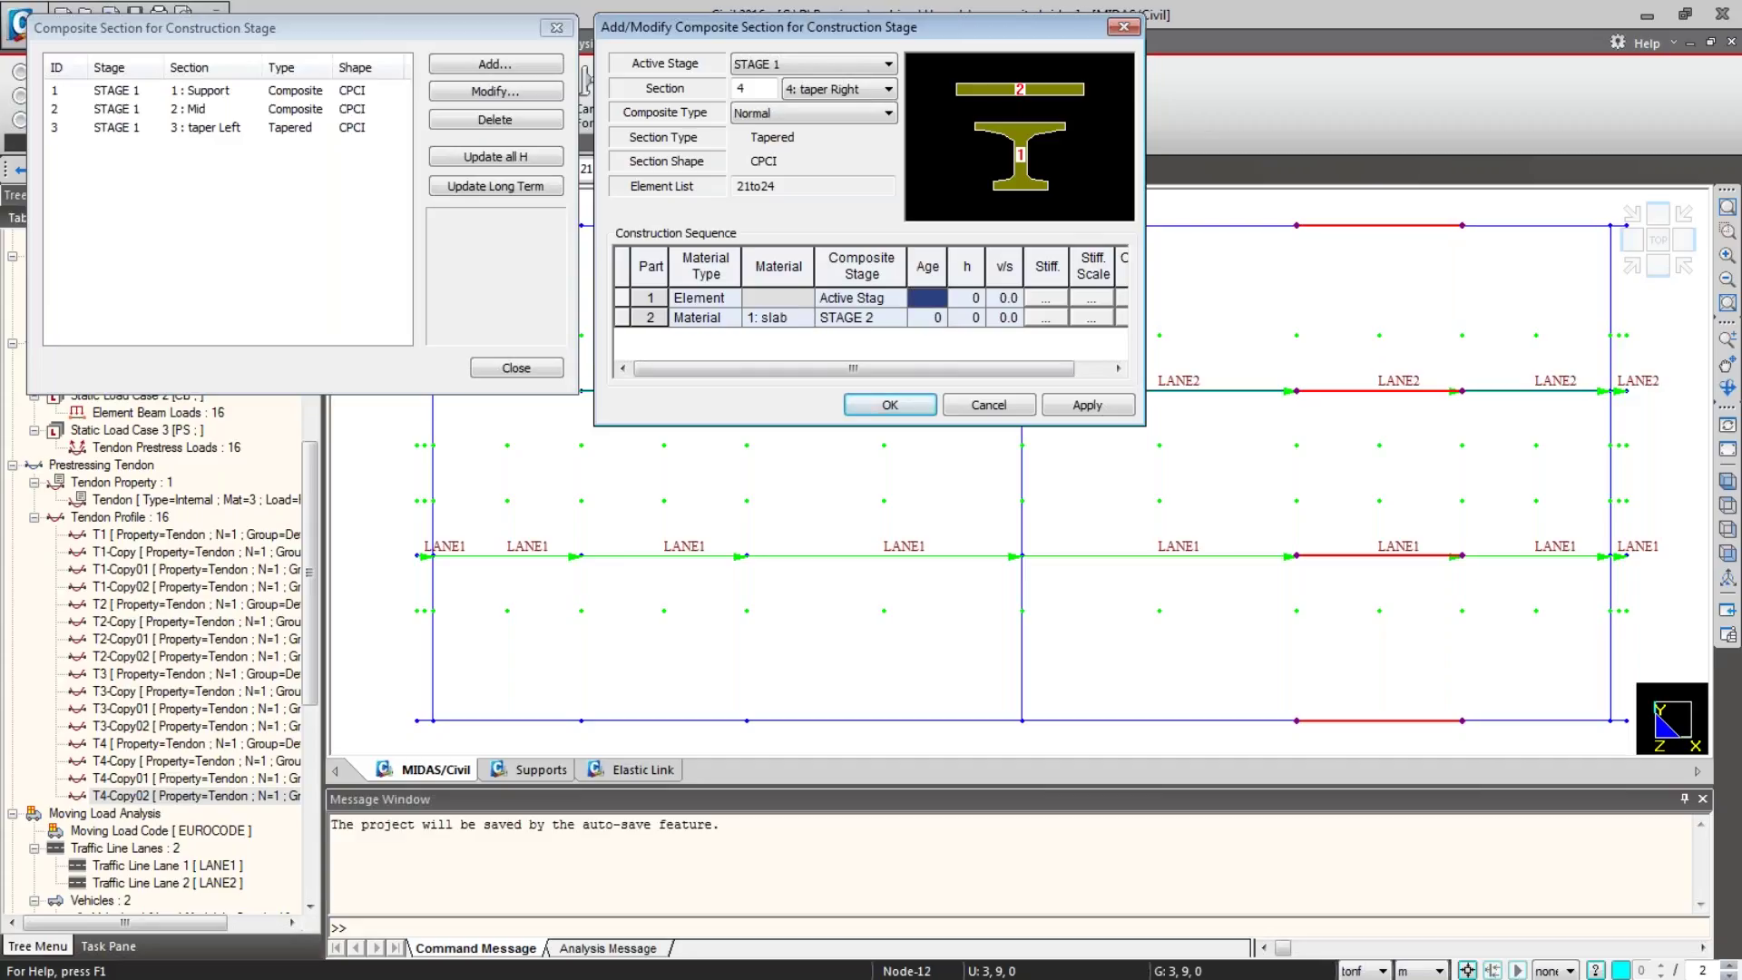
{"action": "type", "text": "14"}
{"action": "left_click", "coordinate": [927, 318]}
{"action": "type", "text": "14"}
{"action": "left_click", "coordinate": [970, 300]}
{"action": "left_click", "coordinate": [967, 317]}
{"action": "type", "text": ".10"}
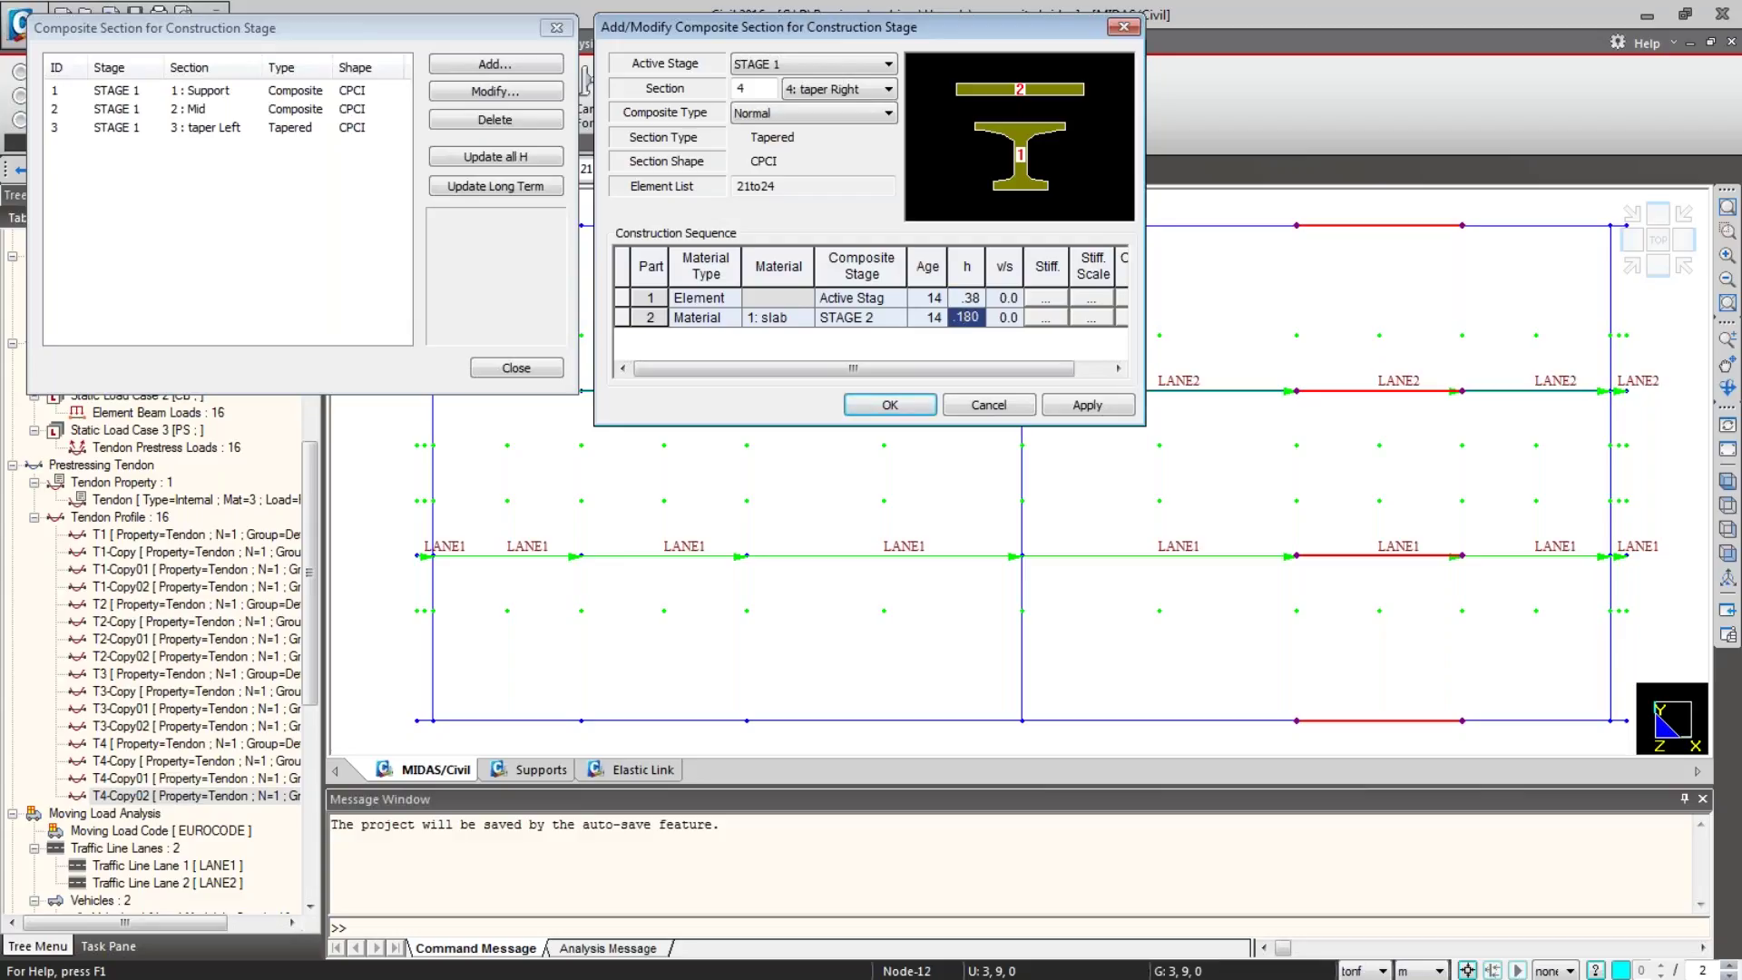
{"action": "left_click", "coordinate": [889, 404]}
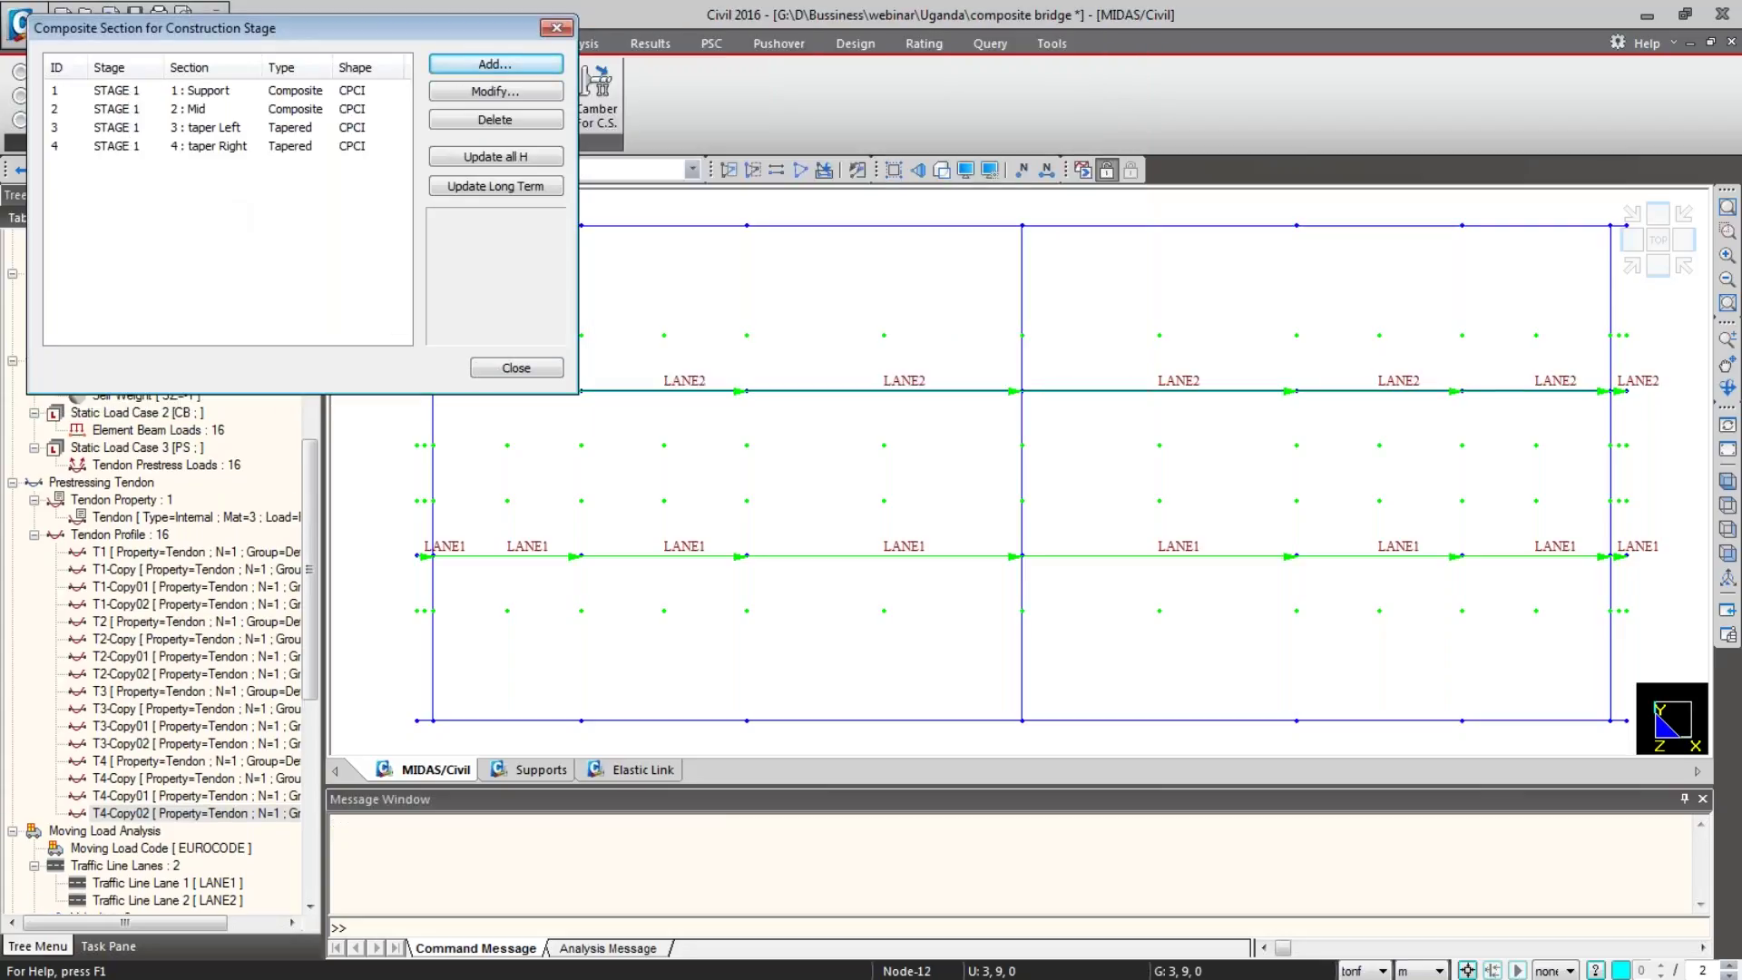
{"action": "left_click", "coordinate": [490, 370]}
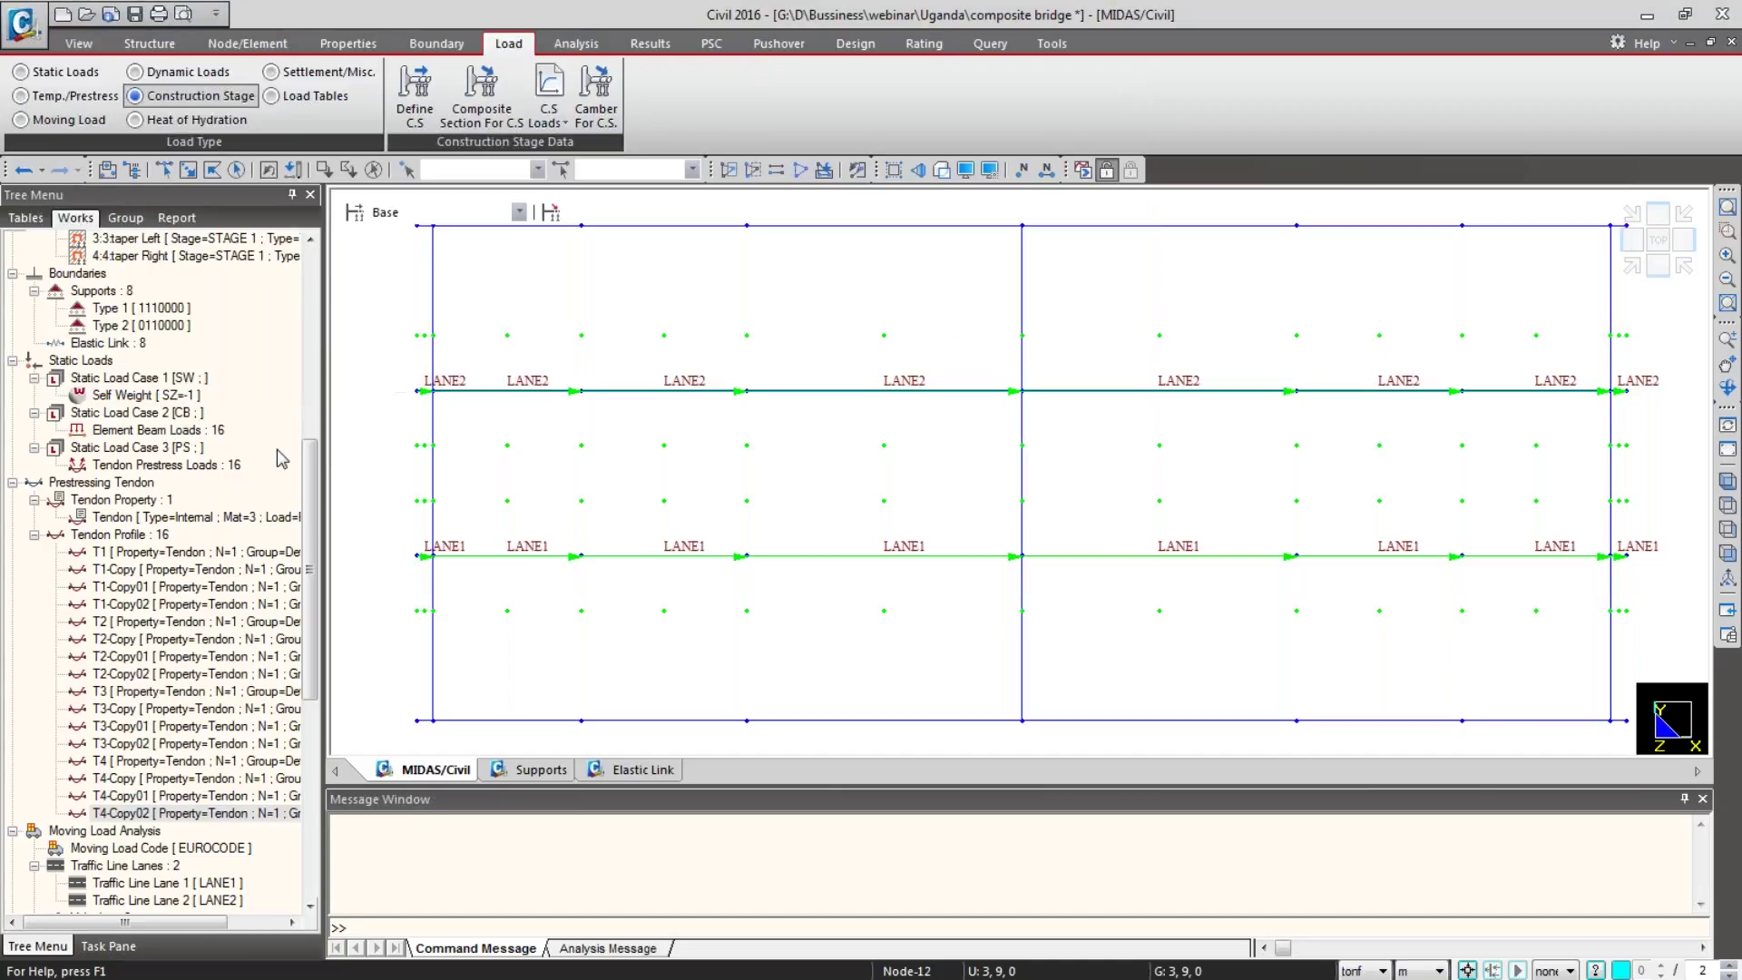
Step: Review the defined construction stages in the model tree and perform the analysis
{"action": "scroll", "coordinate": [327, 564], "scroll_direction": "down", "scroll_amount": 5}
{"action": "scroll", "coordinate": [327, 564], "scroll_direction": "down", "scroll_amount": 5}
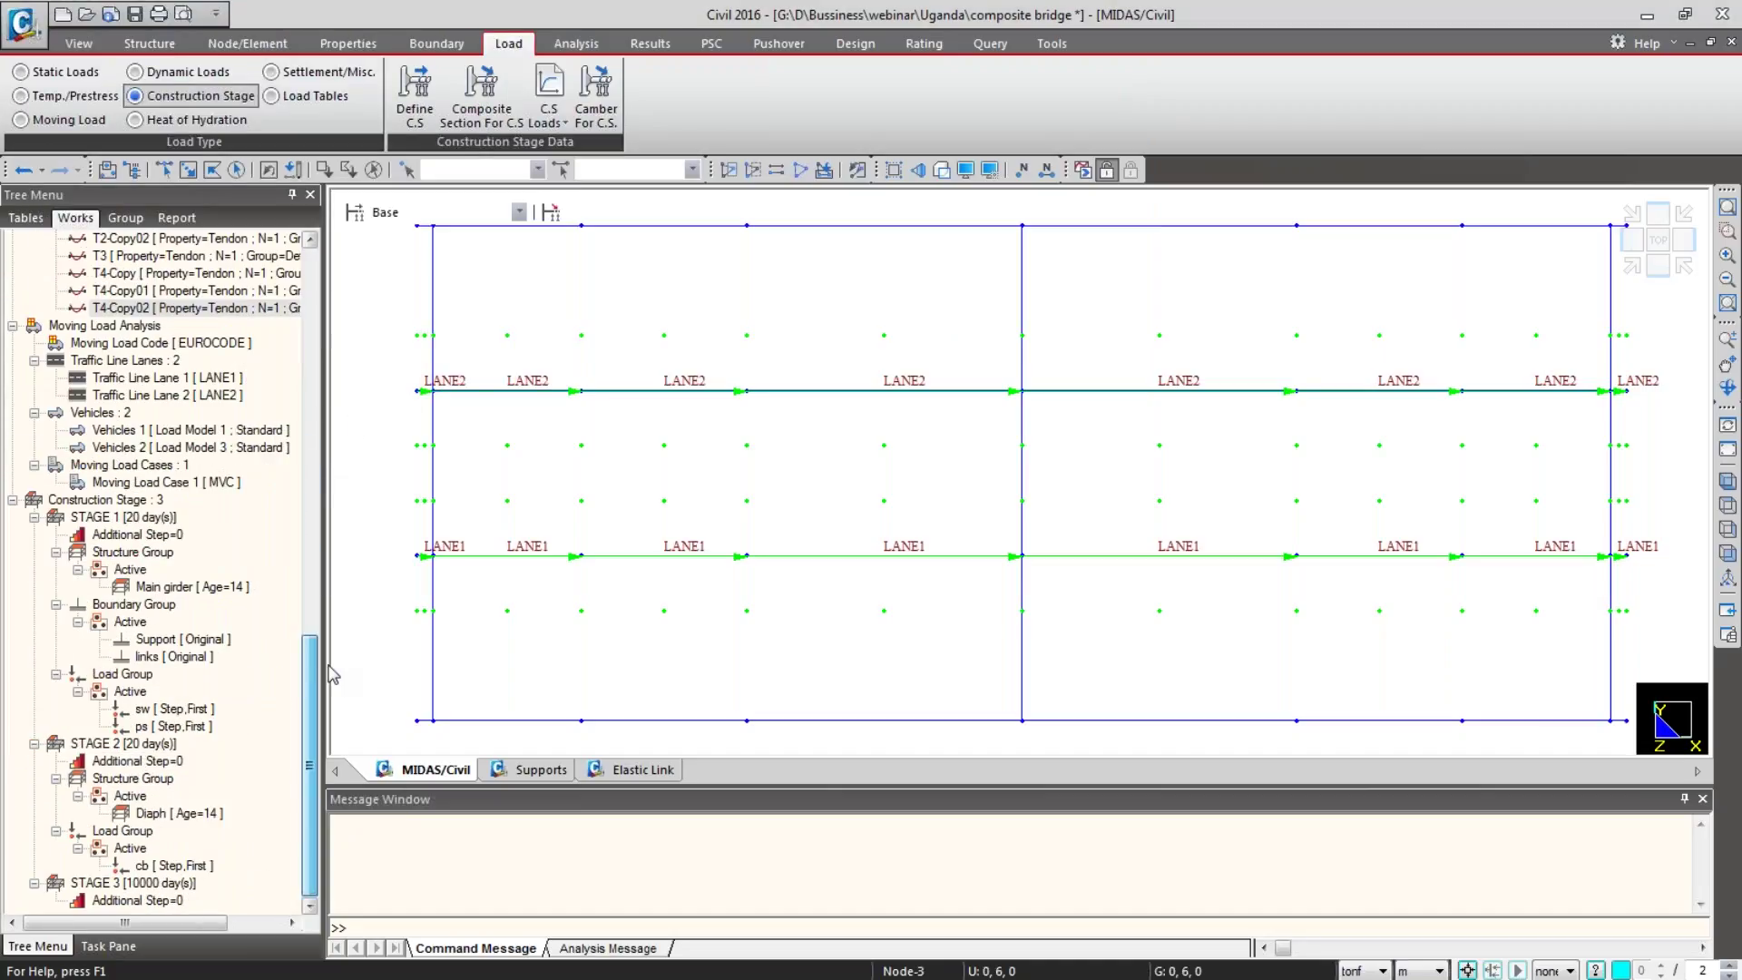
{"action": "scroll", "coordinate": [330, 648], "scroll_direction": "up", "scroll_amount": 1}
{"action": "scroll", "coordinate": [331, 545], "scroll_direction": "up", "scroll_amount": 9}
{"action": "scroll", "coordinate": [336, 464], "scroll_direction": "down", "scroll_amount": 9}
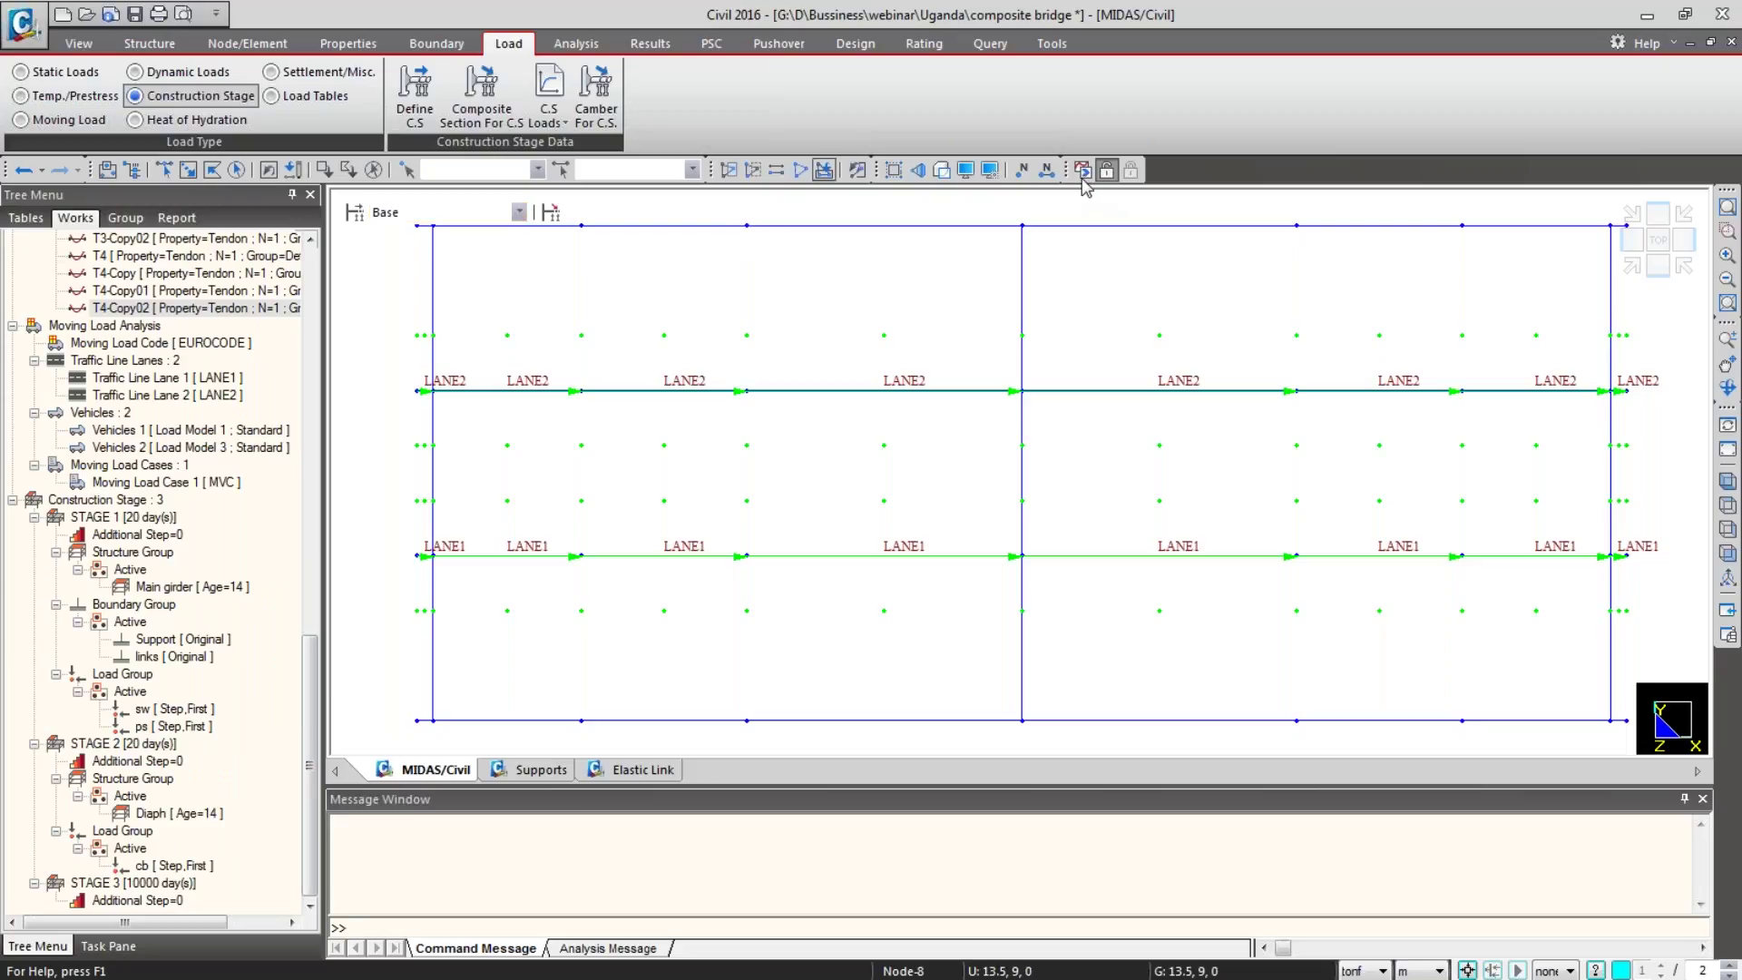
{"action": "left_click", "coordinate": [586, 47]}
{"action": "left_click", "coordinate": [804, 95]}
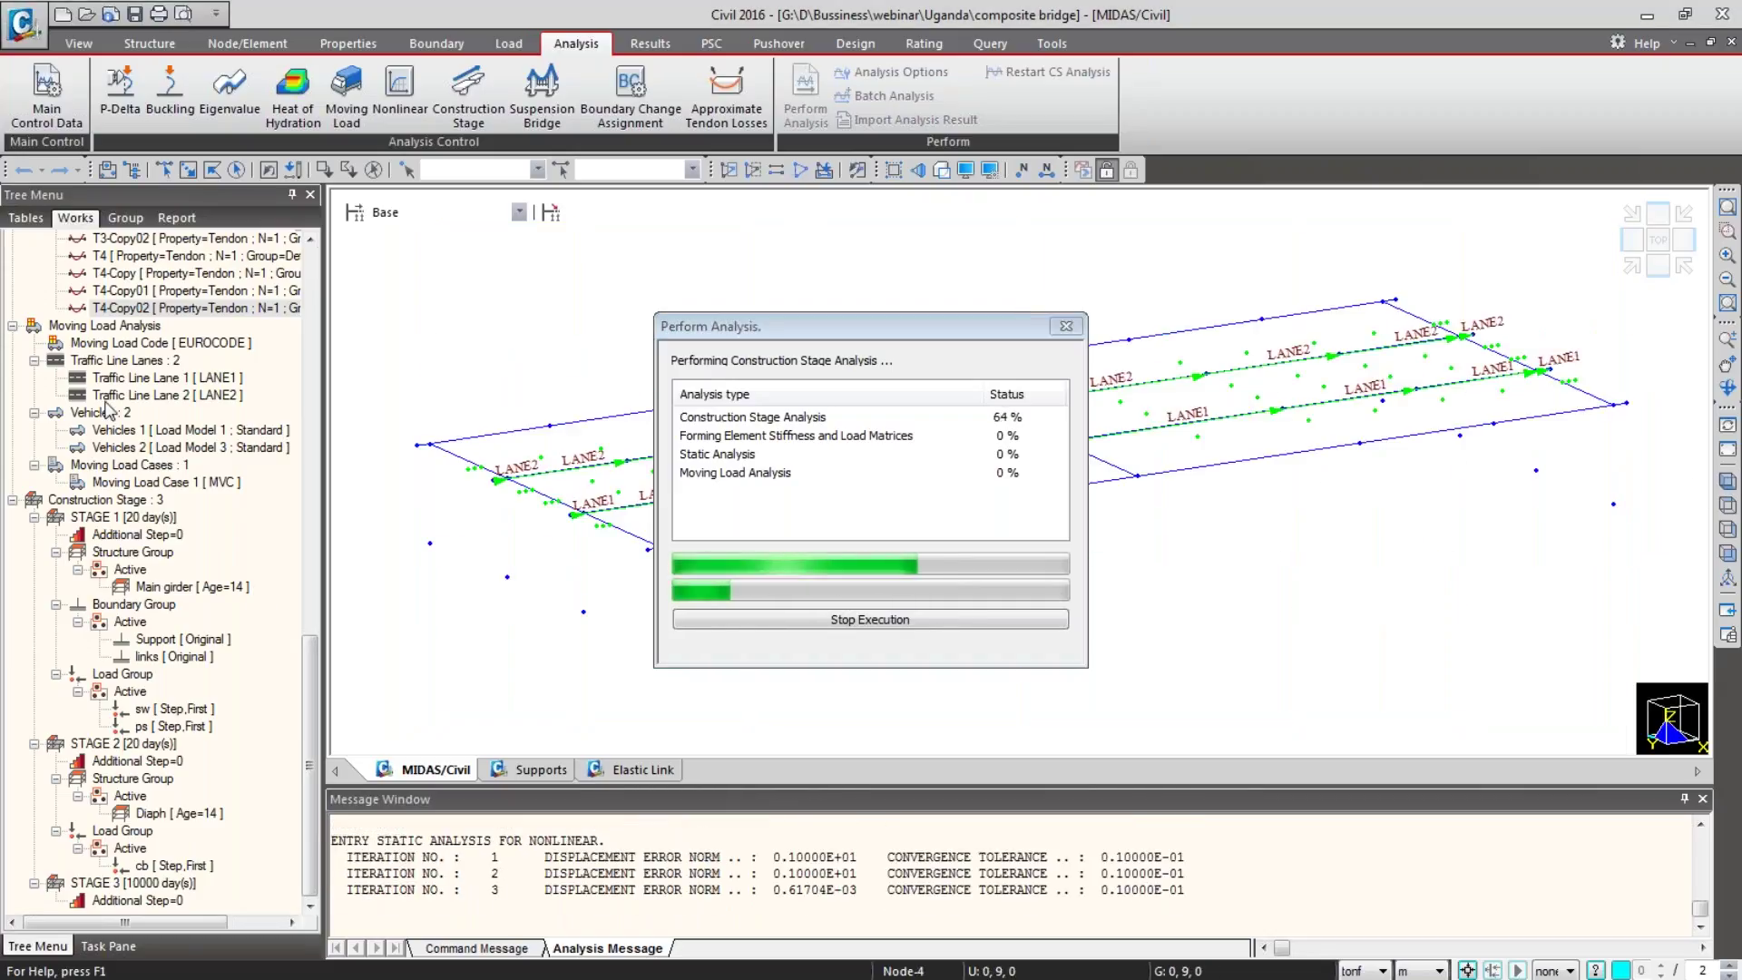
Step: Display the FXYZ reaction forces for load case SW with values and legend
{"action": "right_click", "coordinate": [110, 360]}
{"action": "left_click", "coordinate": [150, 398]}
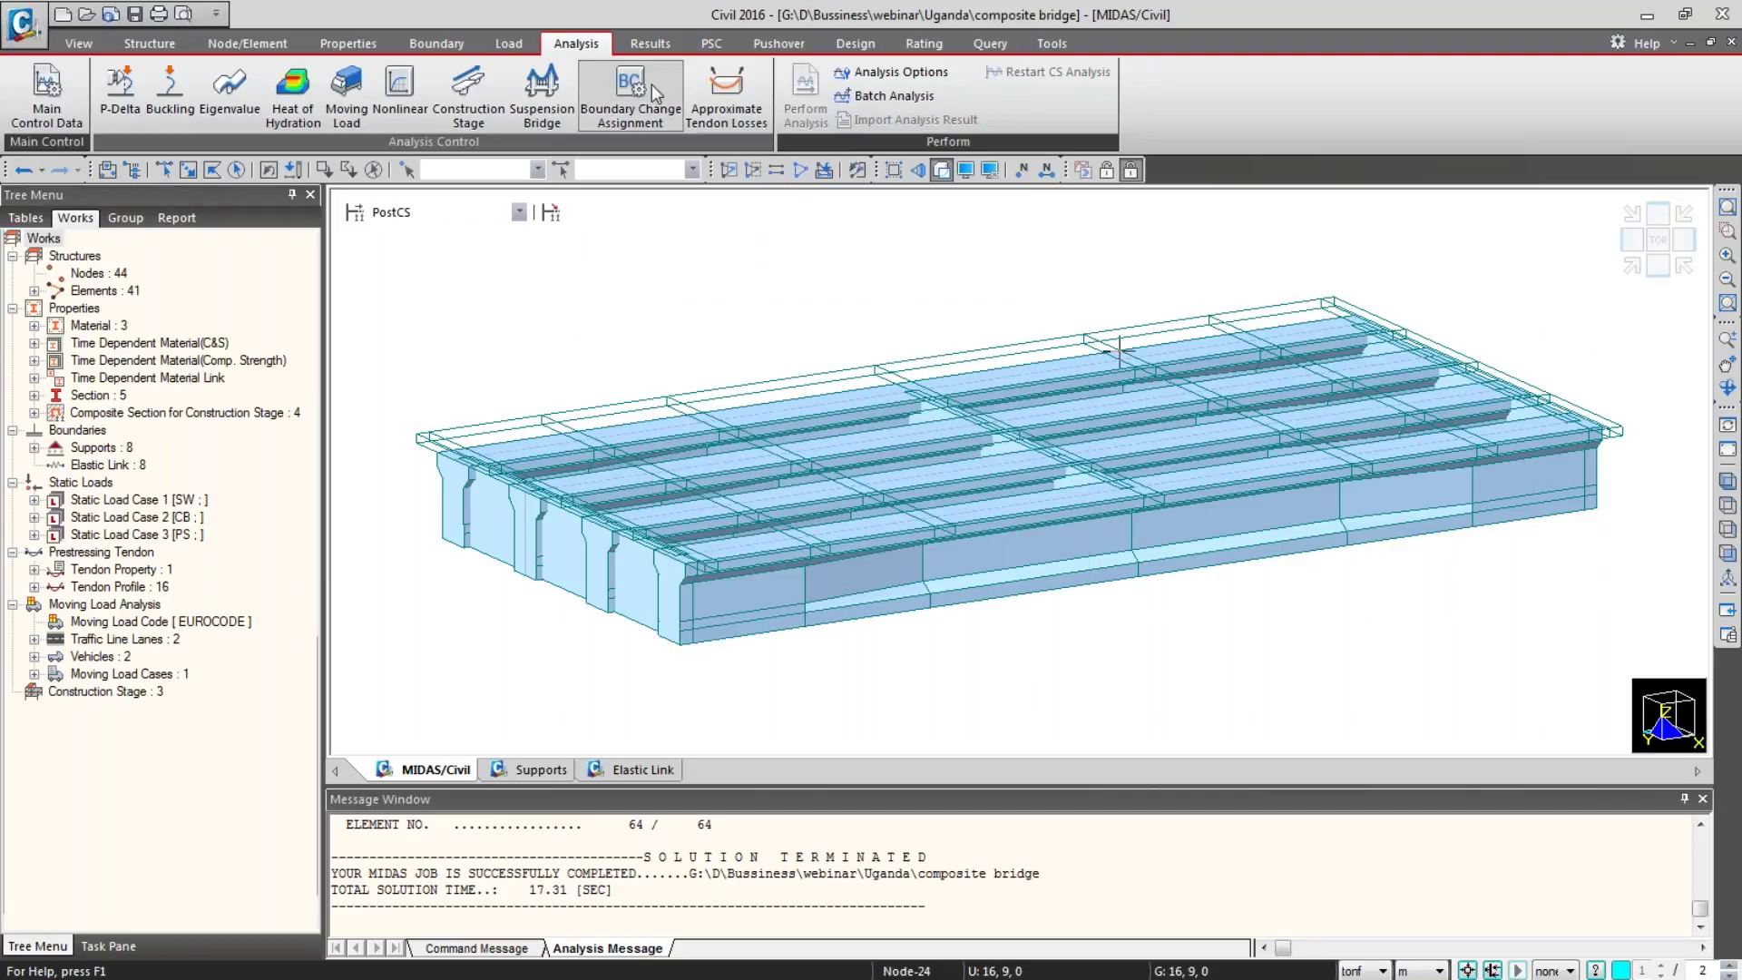
{"action": "left_click", "coordinate": [649, 45]}
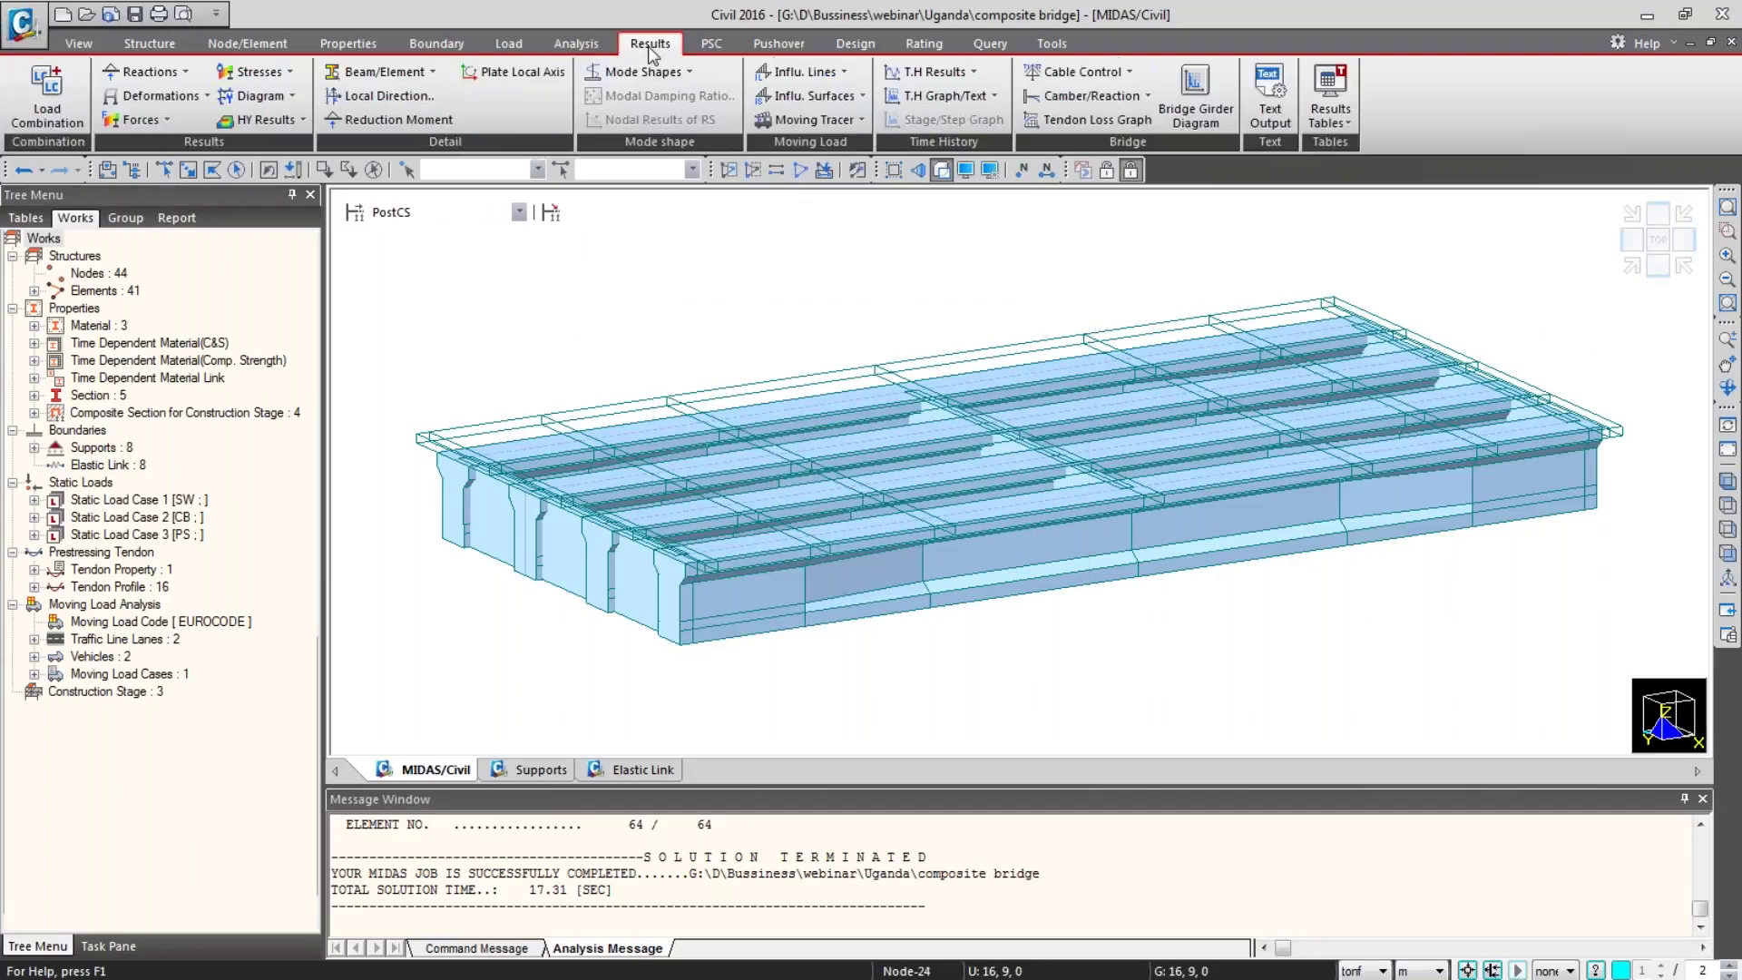
{"action": "left_click", "coordinate": [162, 78]}
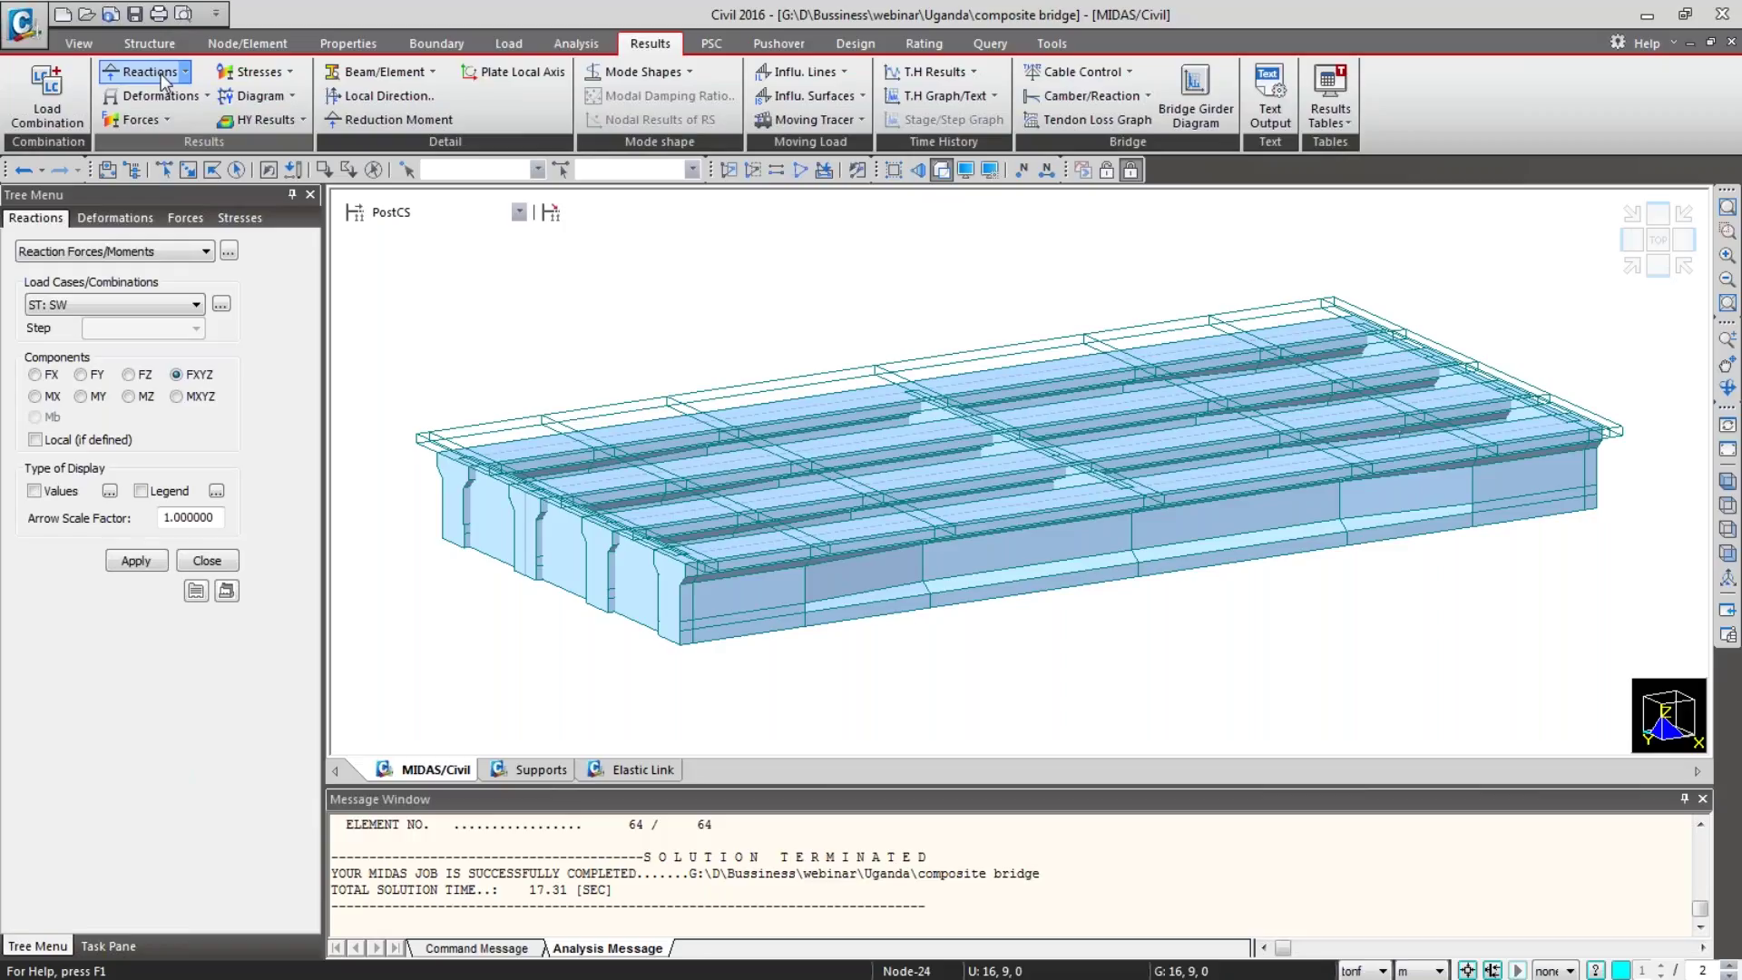
{"action": "left_click", "coordinate": [186, 72]}
{"action": "left_click", "coordinate": [174, 99]}
{"action": "left_click", "coordinate": [65, 494]}
{"action": "left_click", "coordinate": [152, 497]}
{"action": "left_click", "coordinate": [138, 559]}
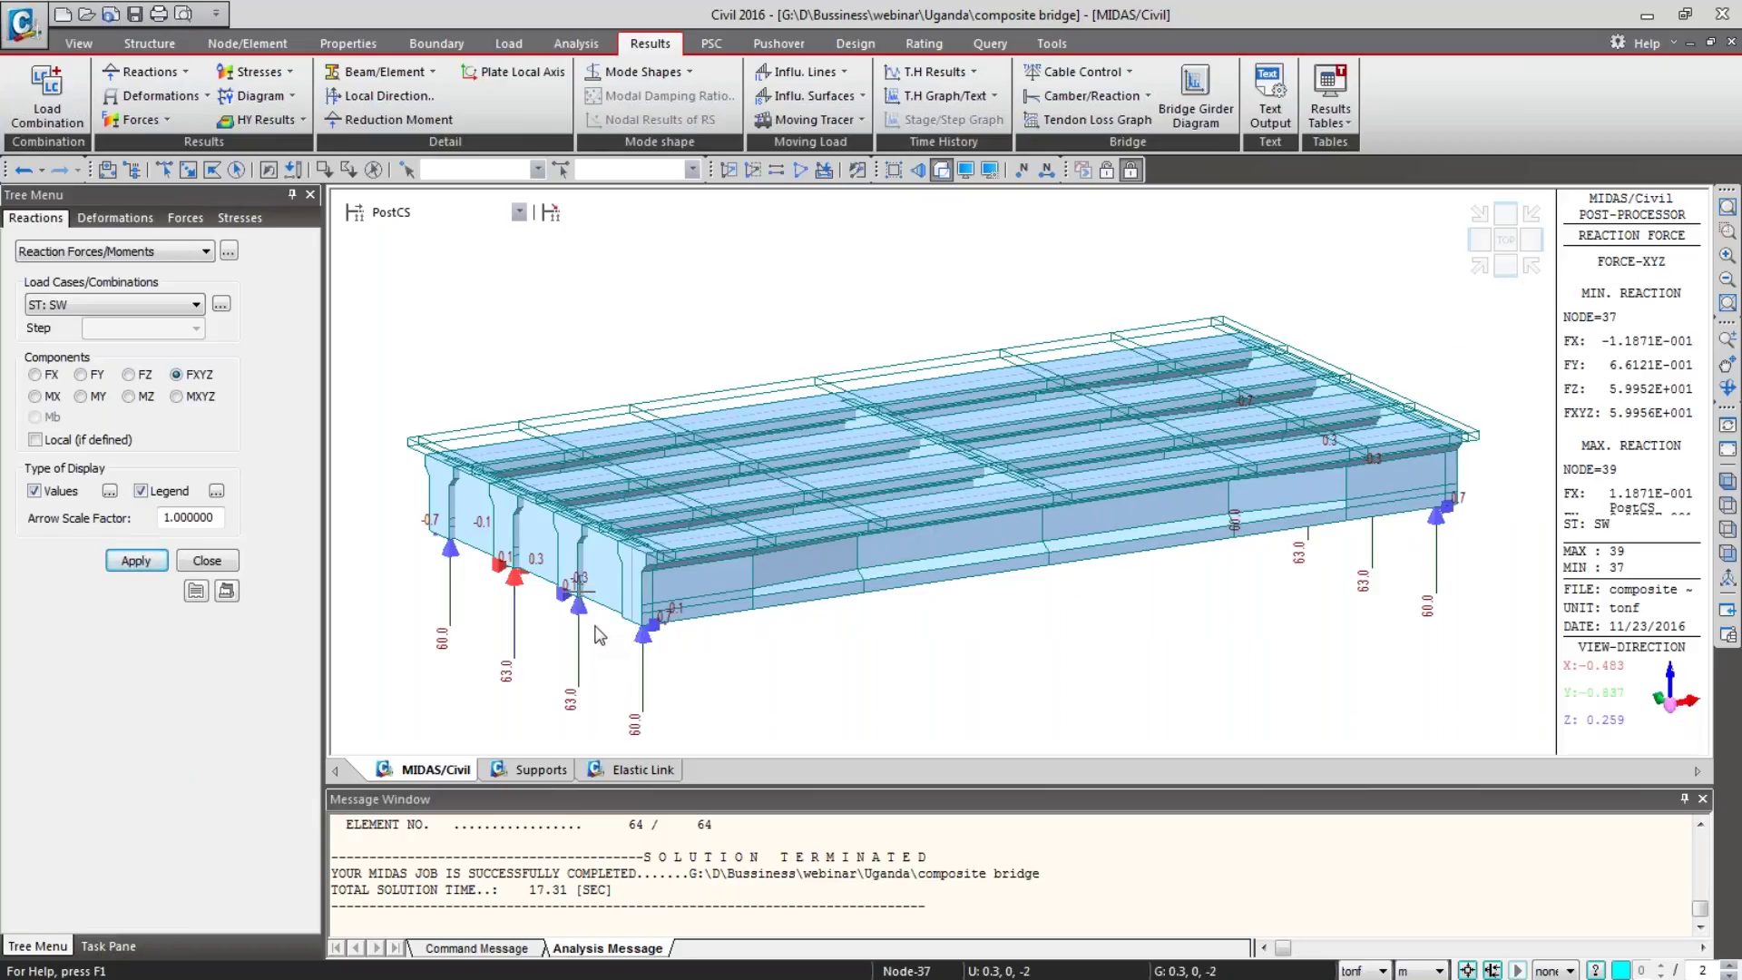
{"action": "mouse_move", "coordinate": [497, 580]}
{"action": "left_click", "coordinate": [109, 298]}
{"action": "left_click", "coordinate": [108, 298]}
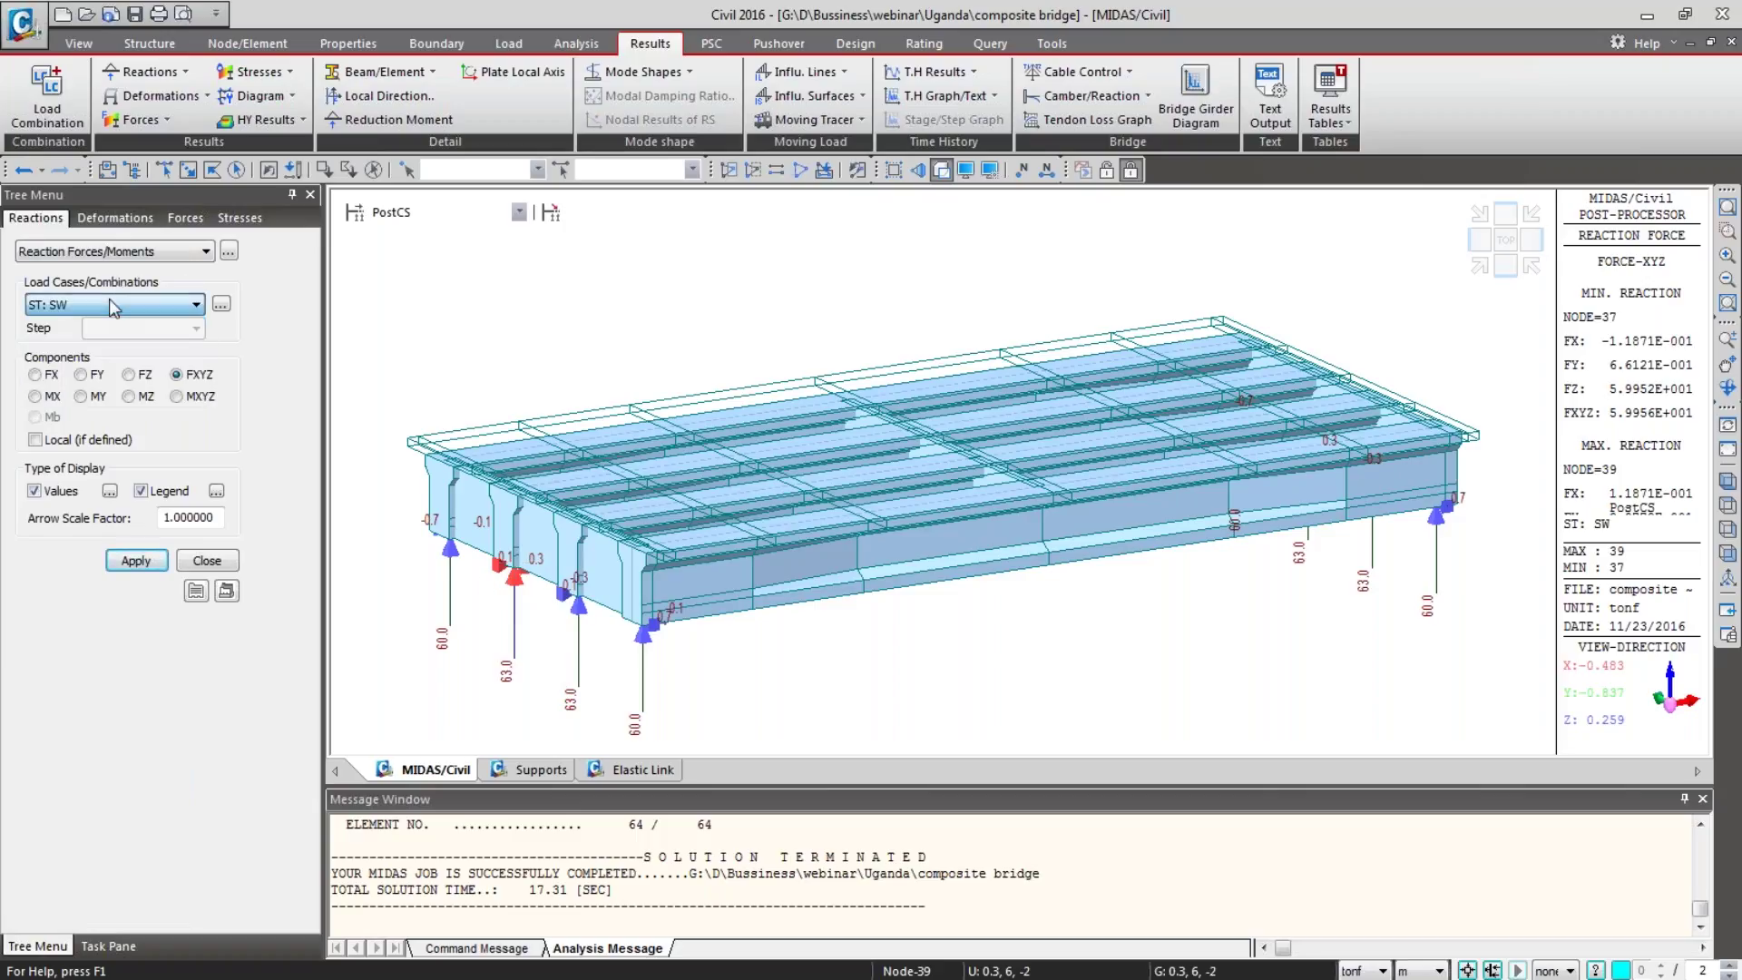
Step: Display the bridge's DXYZ deformed shape for load case SW
{"action": "left_click", "coordinate": [99, 222]}
{"action": "left_click", "coordinate": [109, 251]}
{"action": "left_click", "coordinate": [109, 253]}
{"action": "left_click", "coordinate": [107, 307]}
{"action": "left_click", "coordinate": [107, 307]}
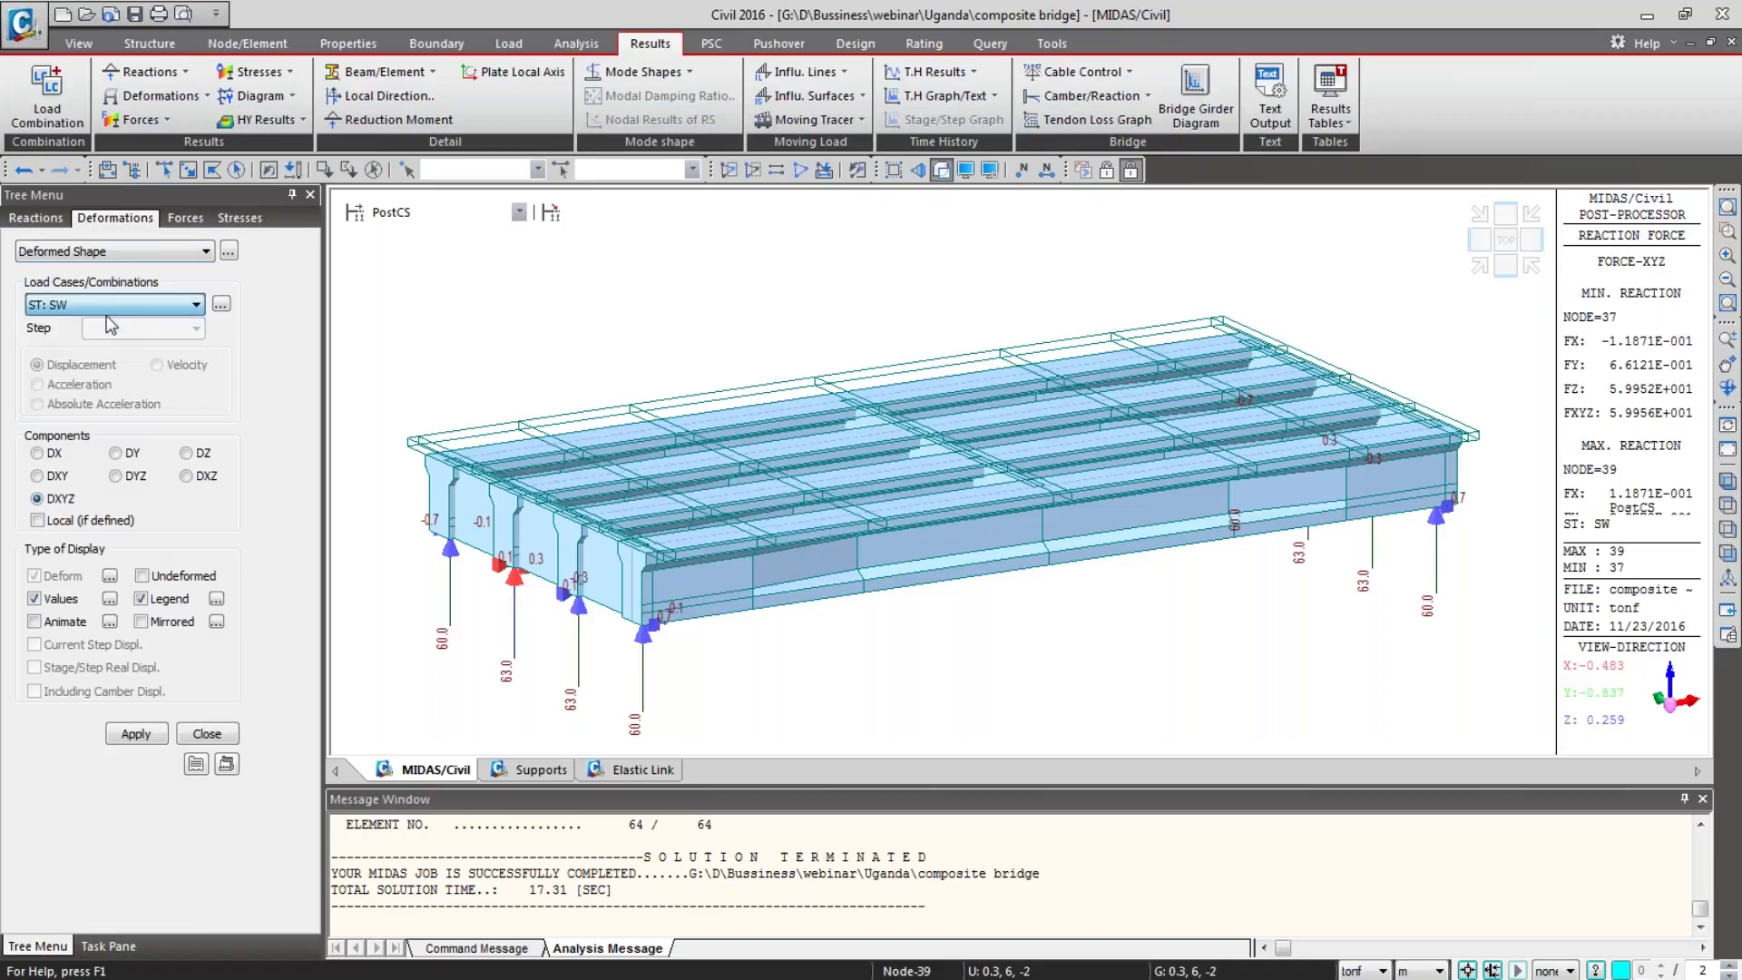
{"action": "left_click", "coordinate": [161, 737]}
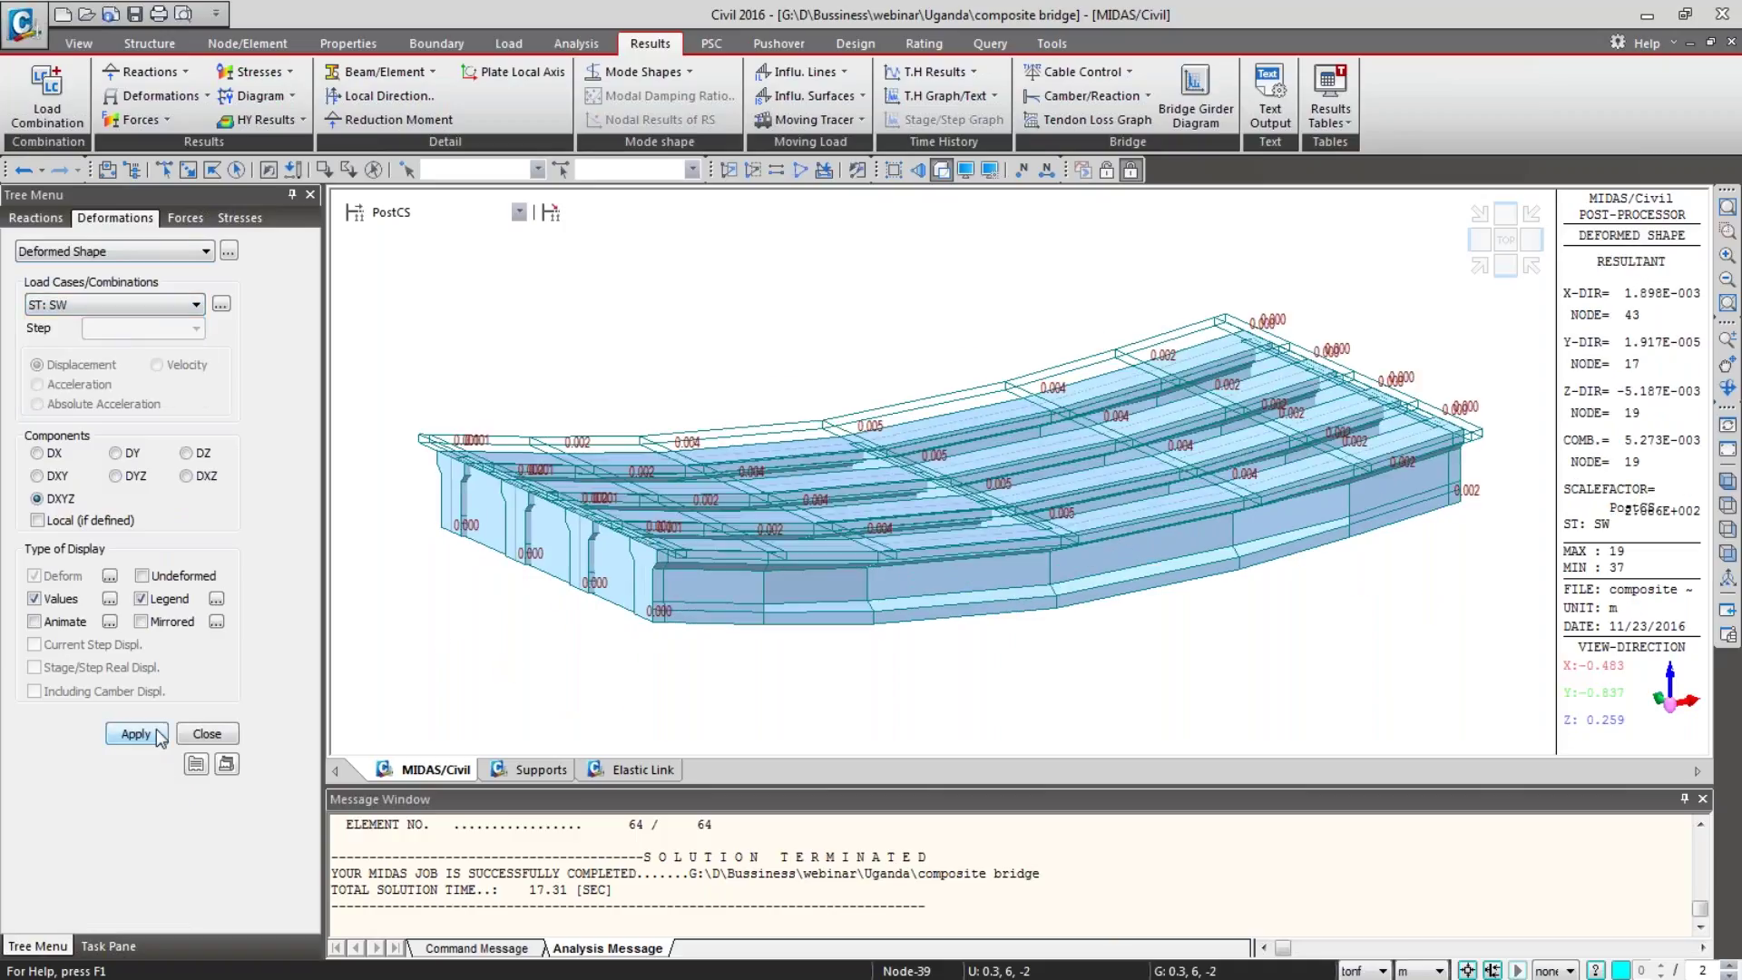
Step: View the deformed shape for load case CB and return the display to load case SW
{"action": "left_click", "coordinate": [121, 305]}
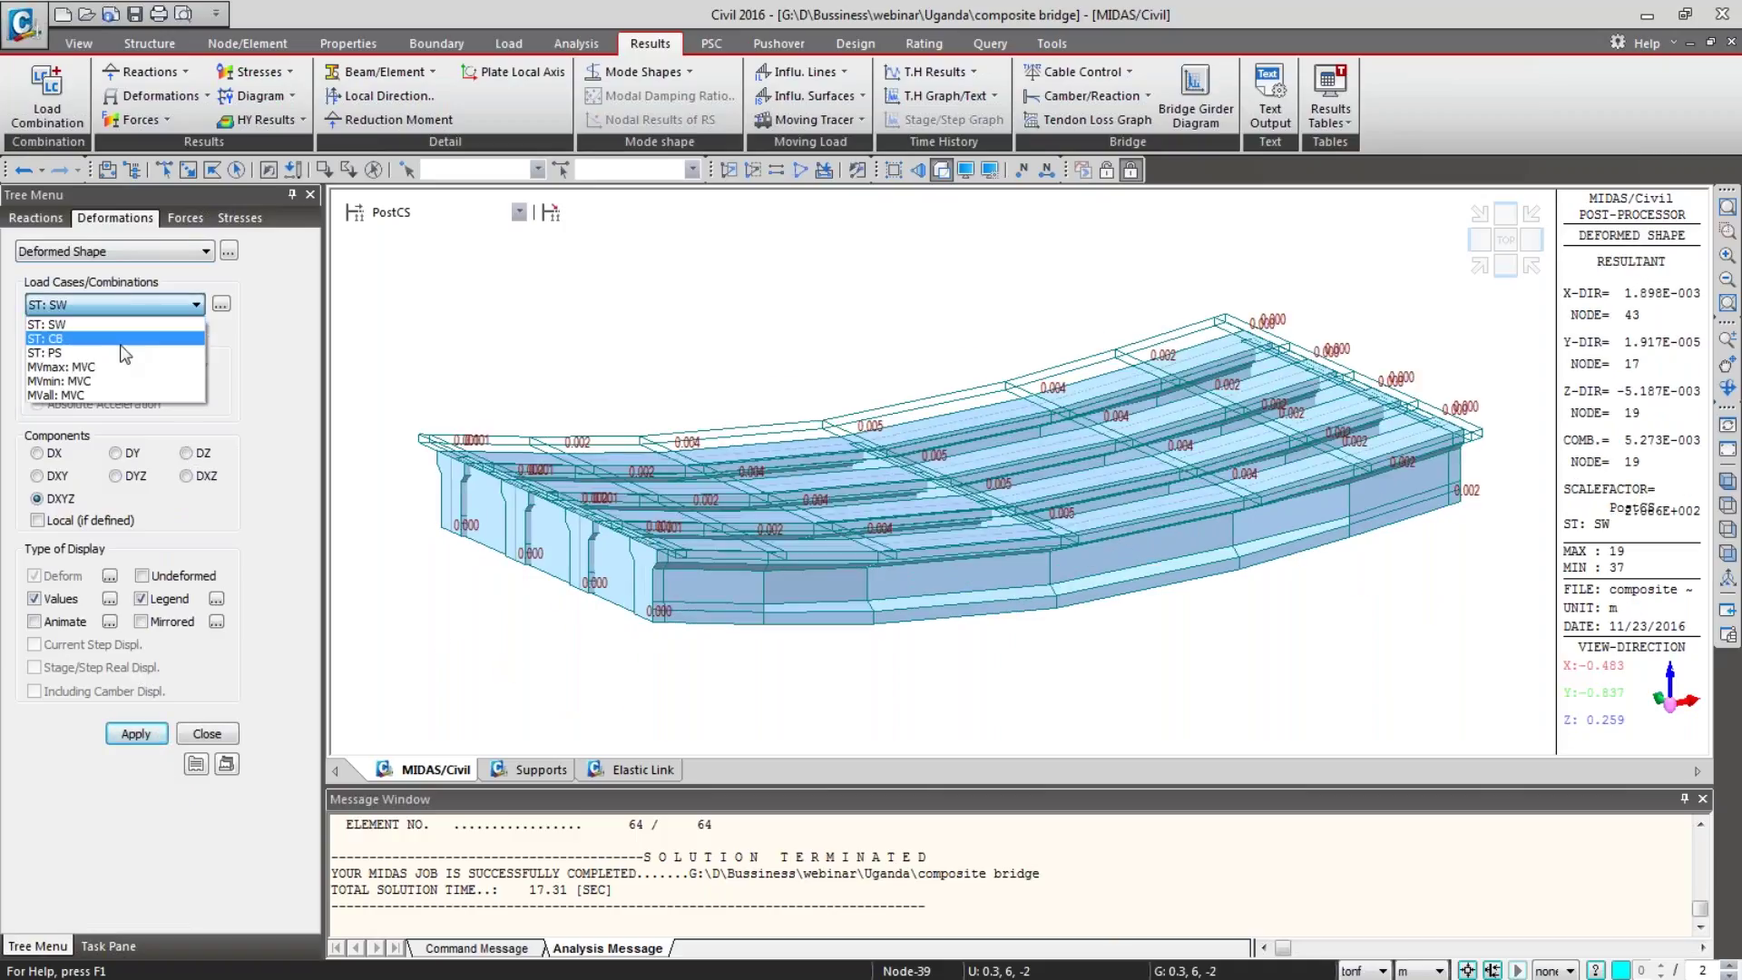
{"action": "left_click", "coordinate": [124, 338]}
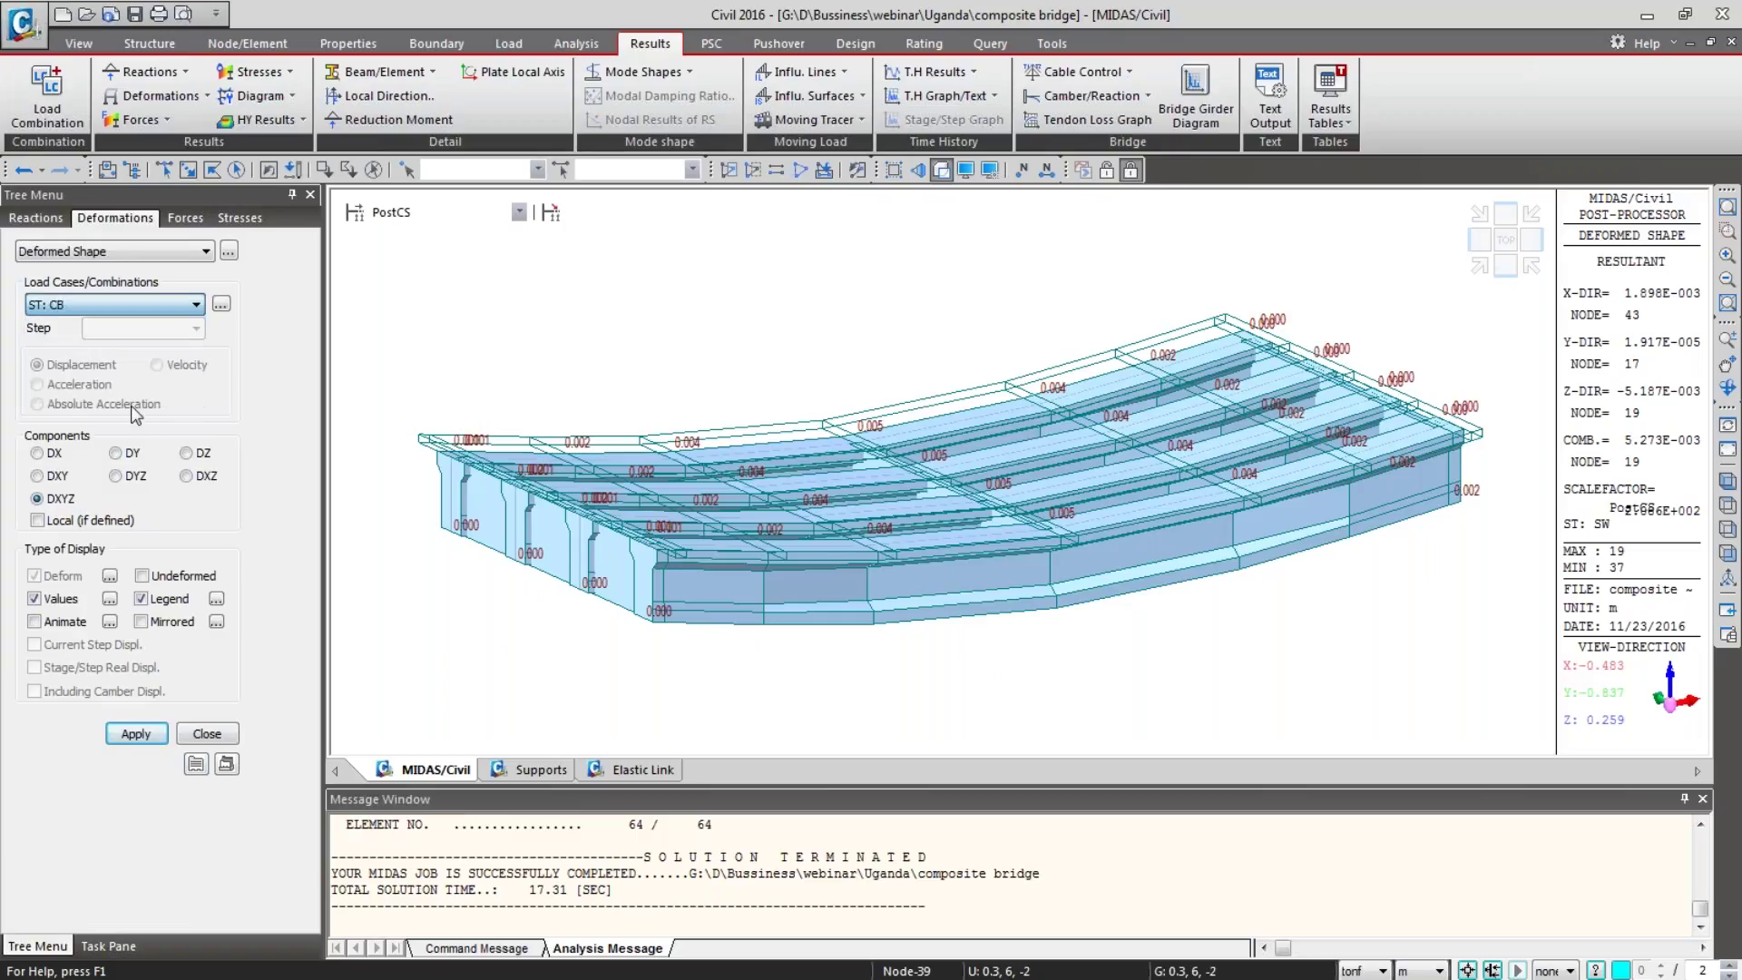
{"action": "left_click", "coordinate": [135, 733]}
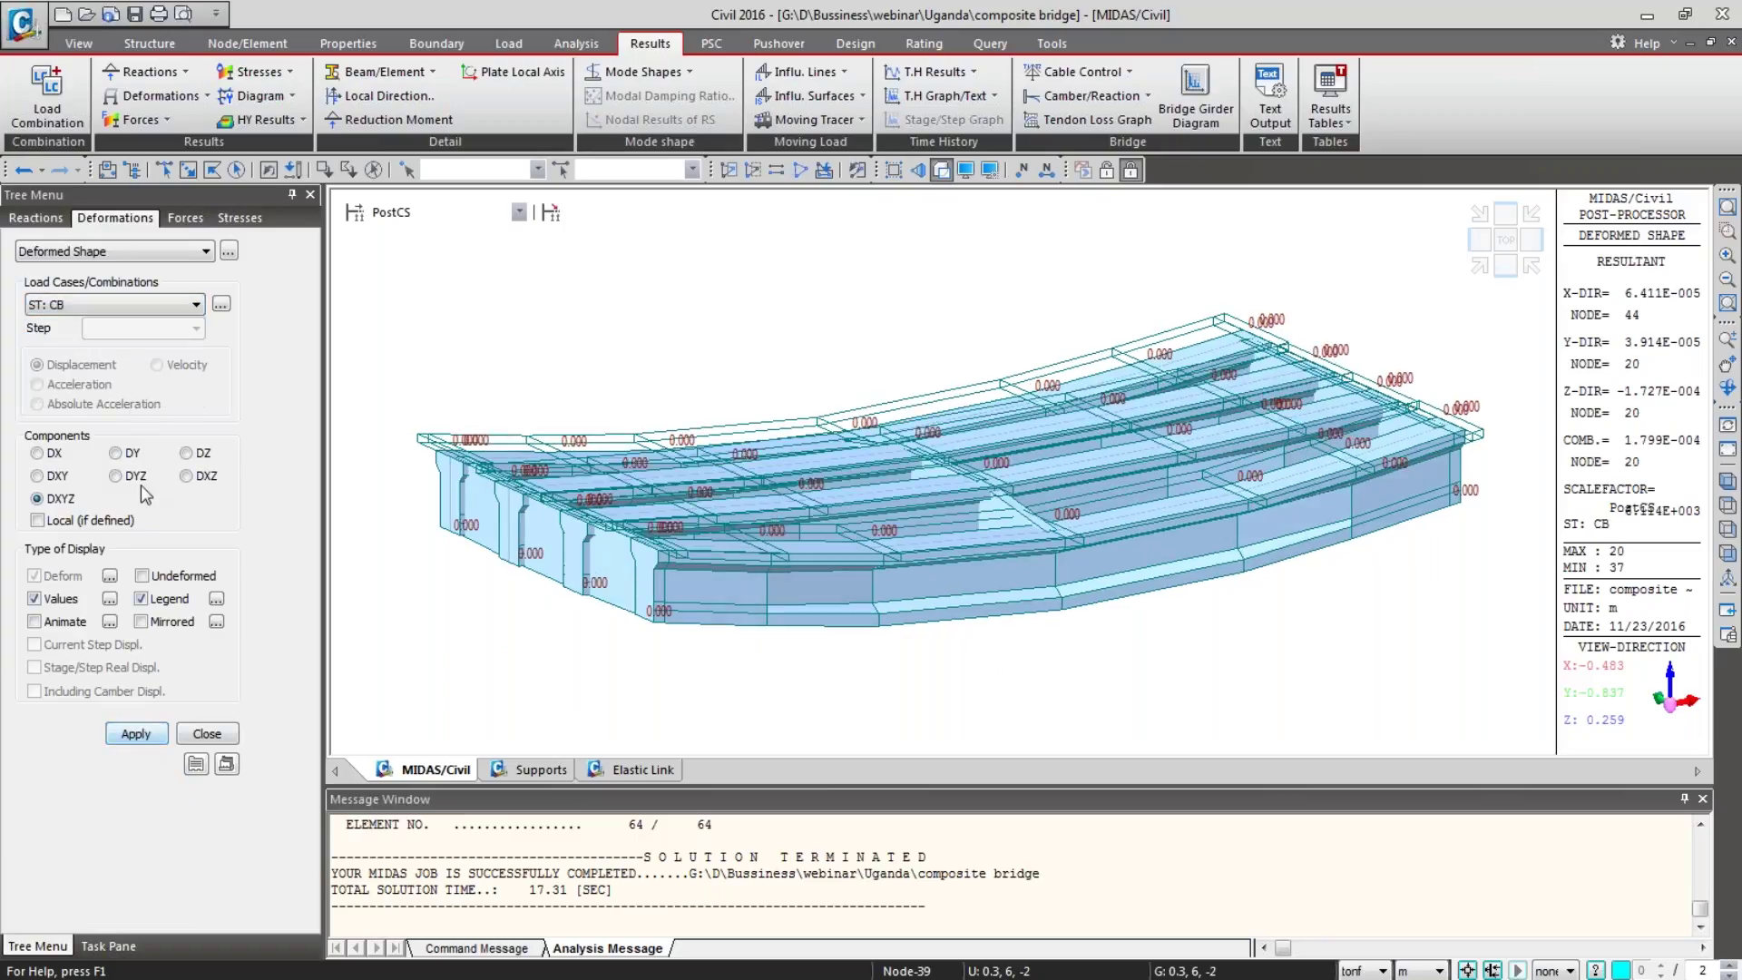
{"action": "left_click", "coordinate": [118, 308]}
{"action": "left_click", "coordinate": [123, 327]}
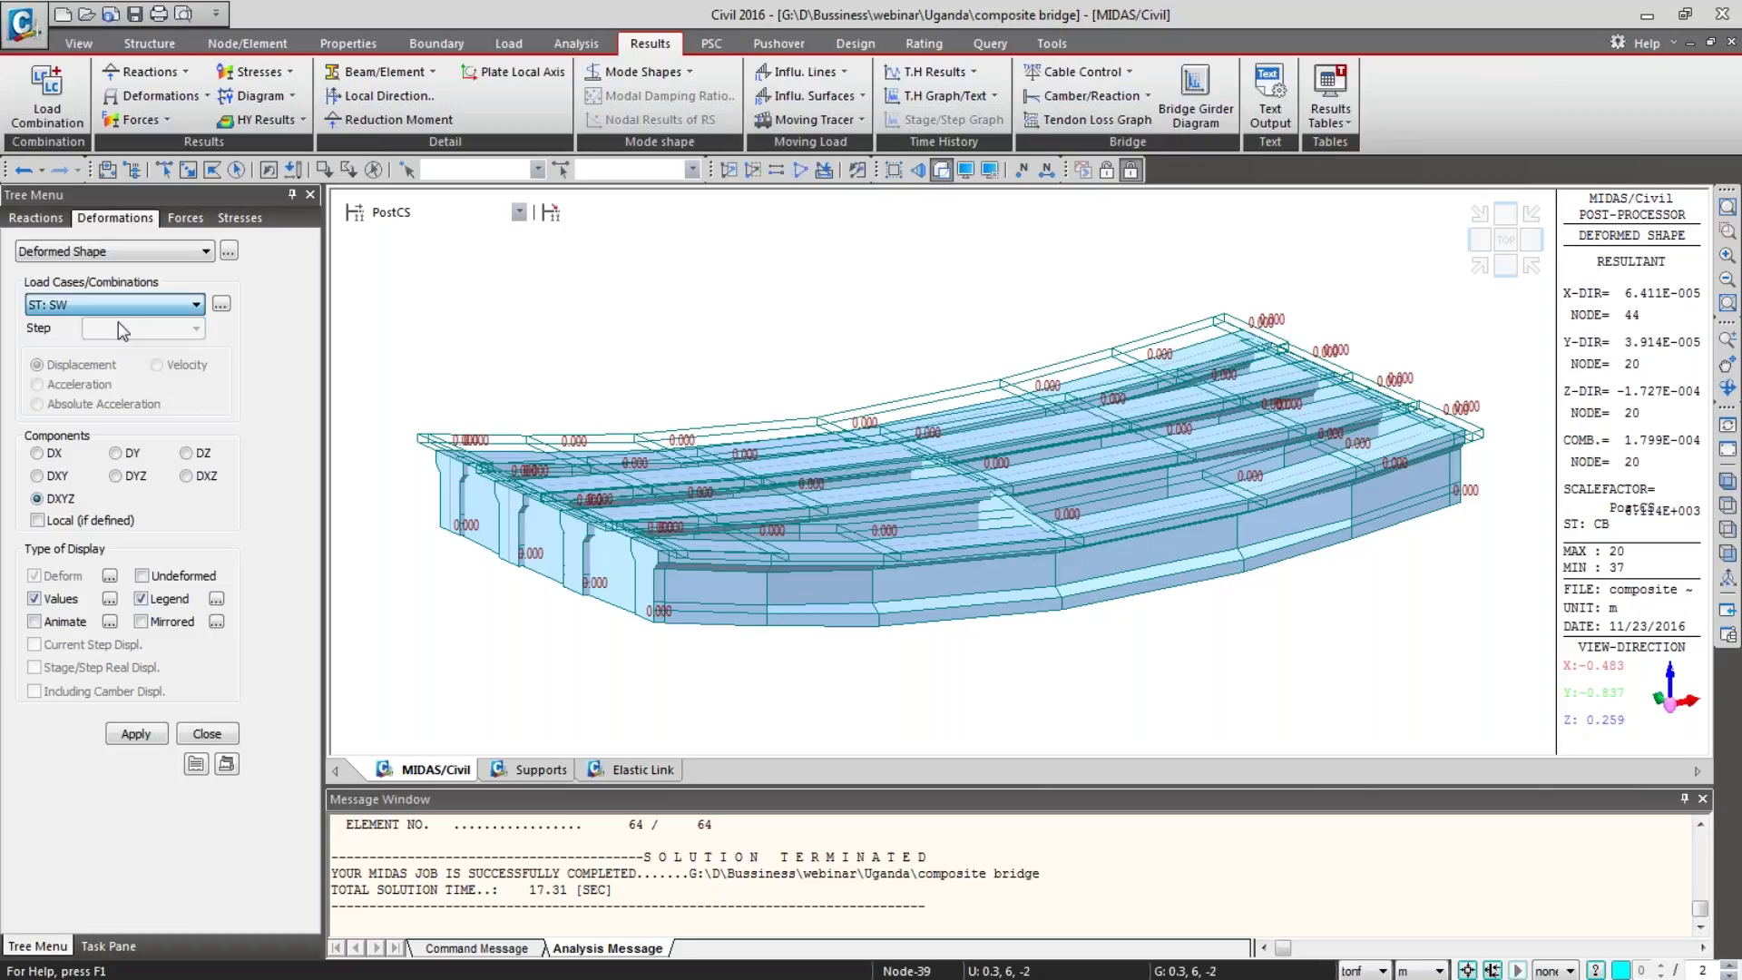
{"action": "left_click", "coordinate": [141, 733]}
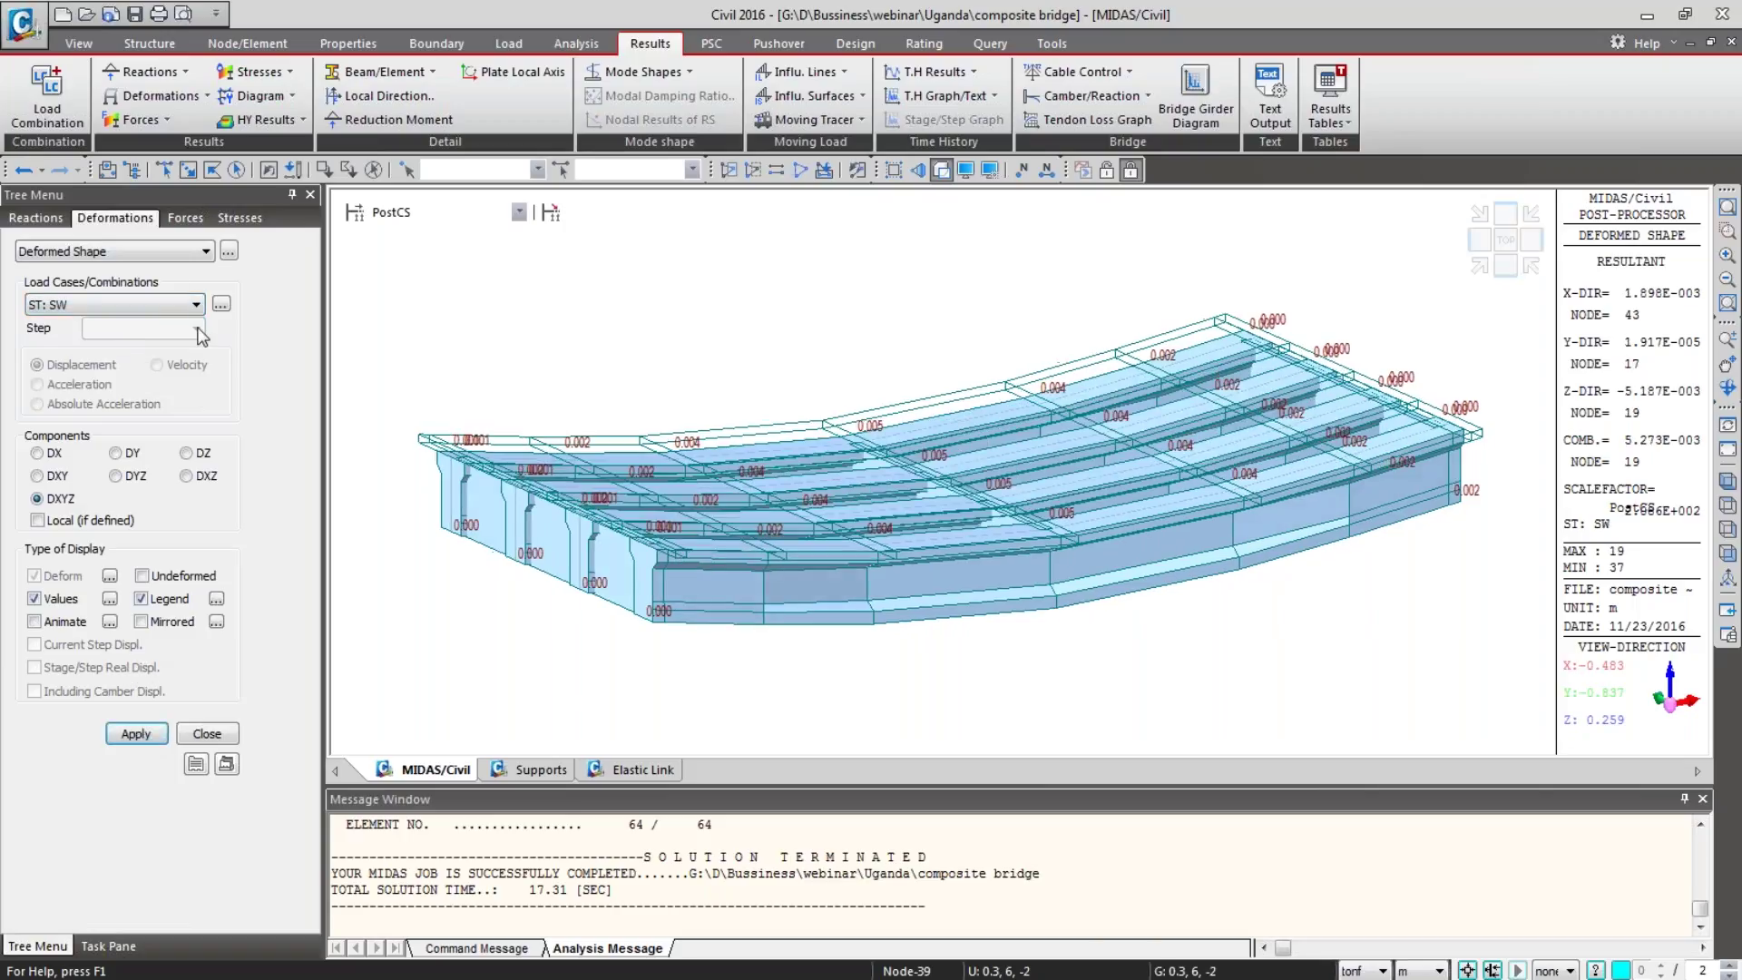
Step: Display the DXYZ displacement contour for load case SW
{"action": "left_click", "coordinate": [182, 220]}
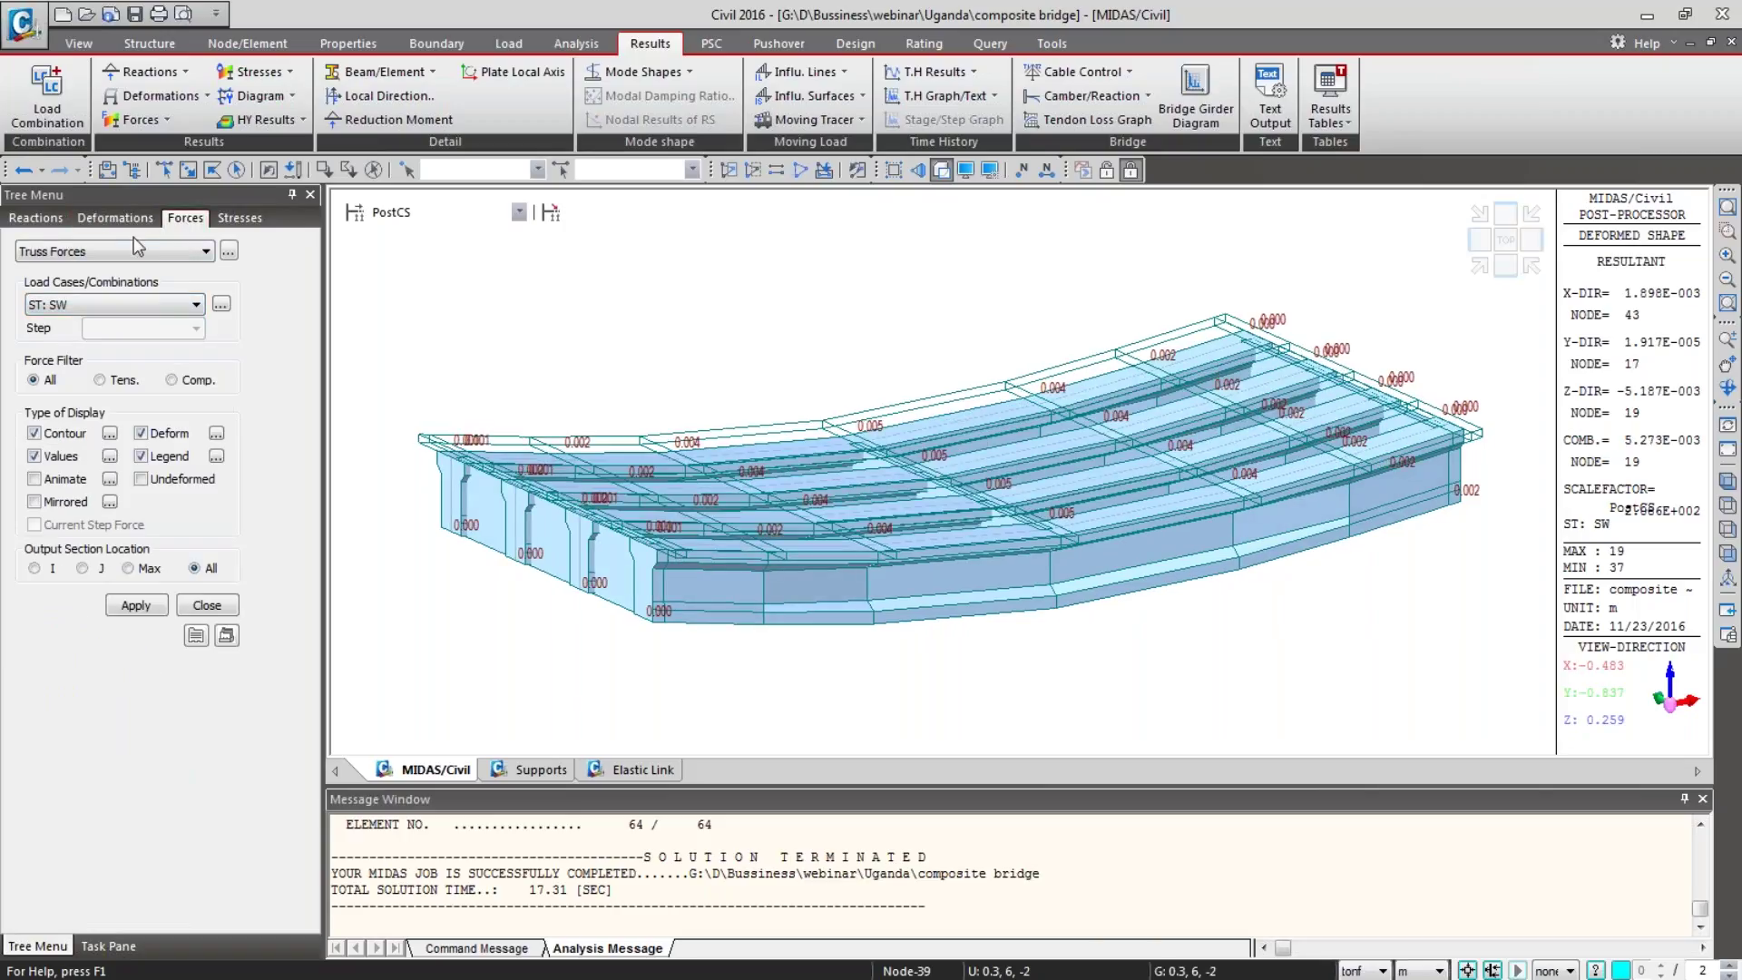
{"action": "left_click", "coordinate": [116, 217]}
{"action": "left_click", "coordinate": [145, 251]}
{"action": "left_click", "coordinate": [150, 283]}
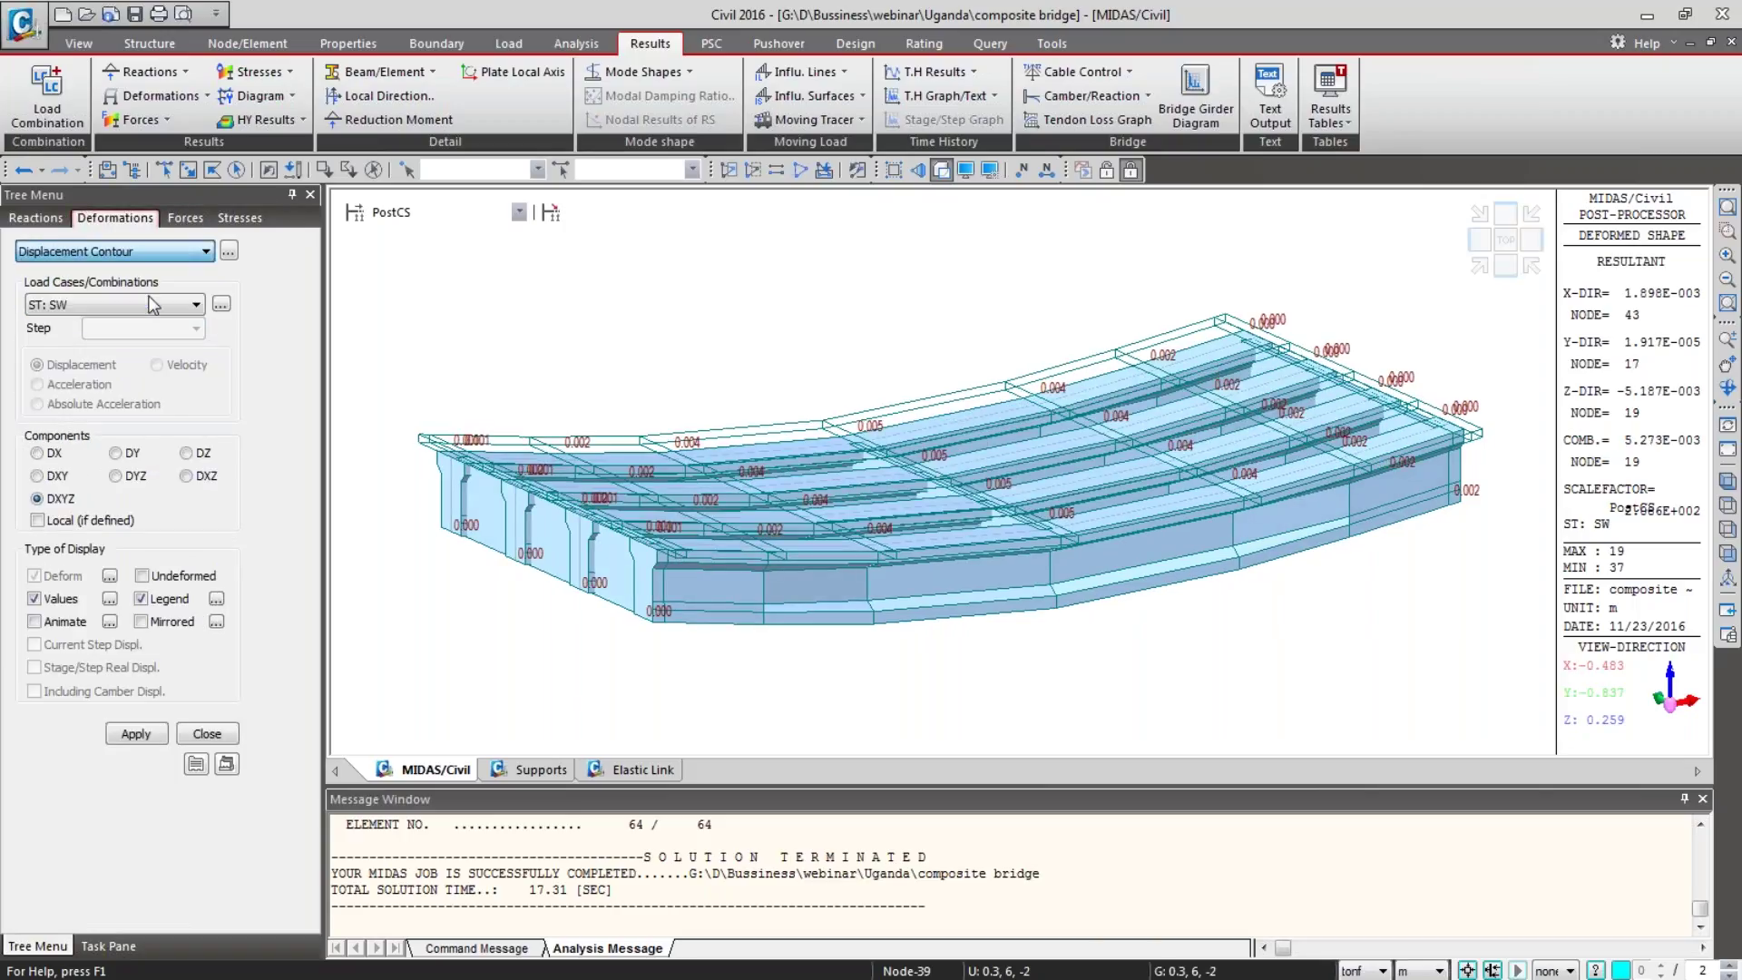
{"action": "left_click", "coordinate": [146, 800]}
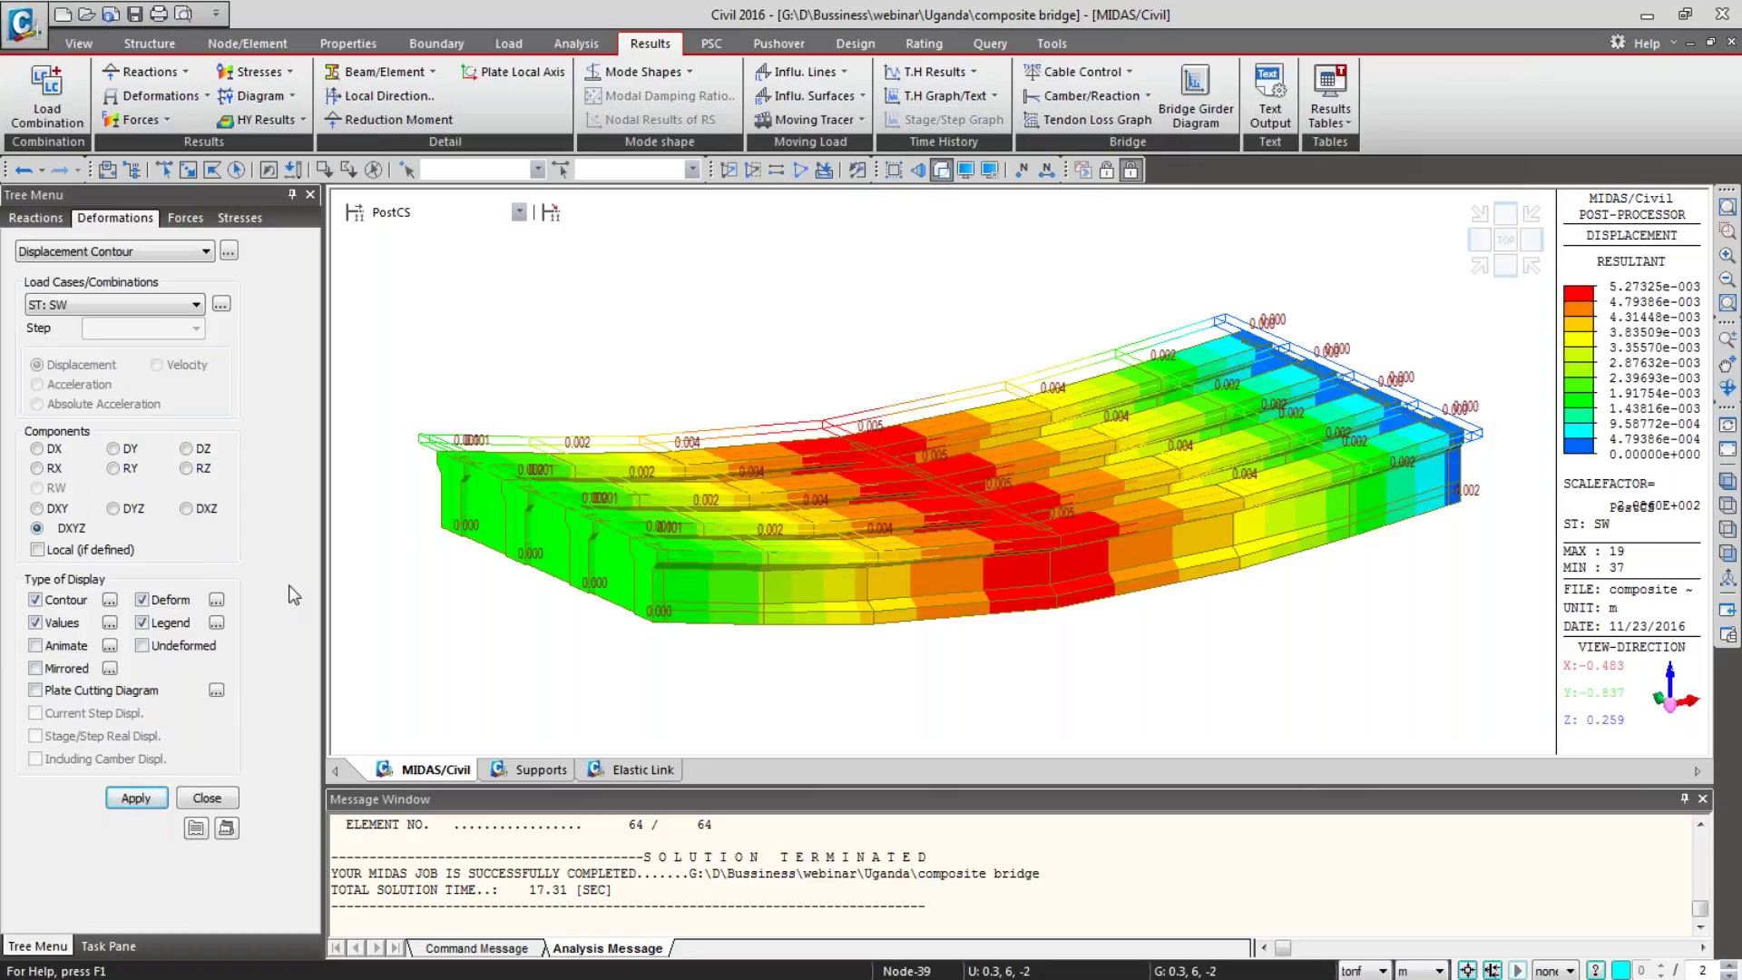
Step: Display the My beam diagram for load case SW as line fill with the deformed display switched off
{"action": "left_click", "coordinate": [187, 220]}
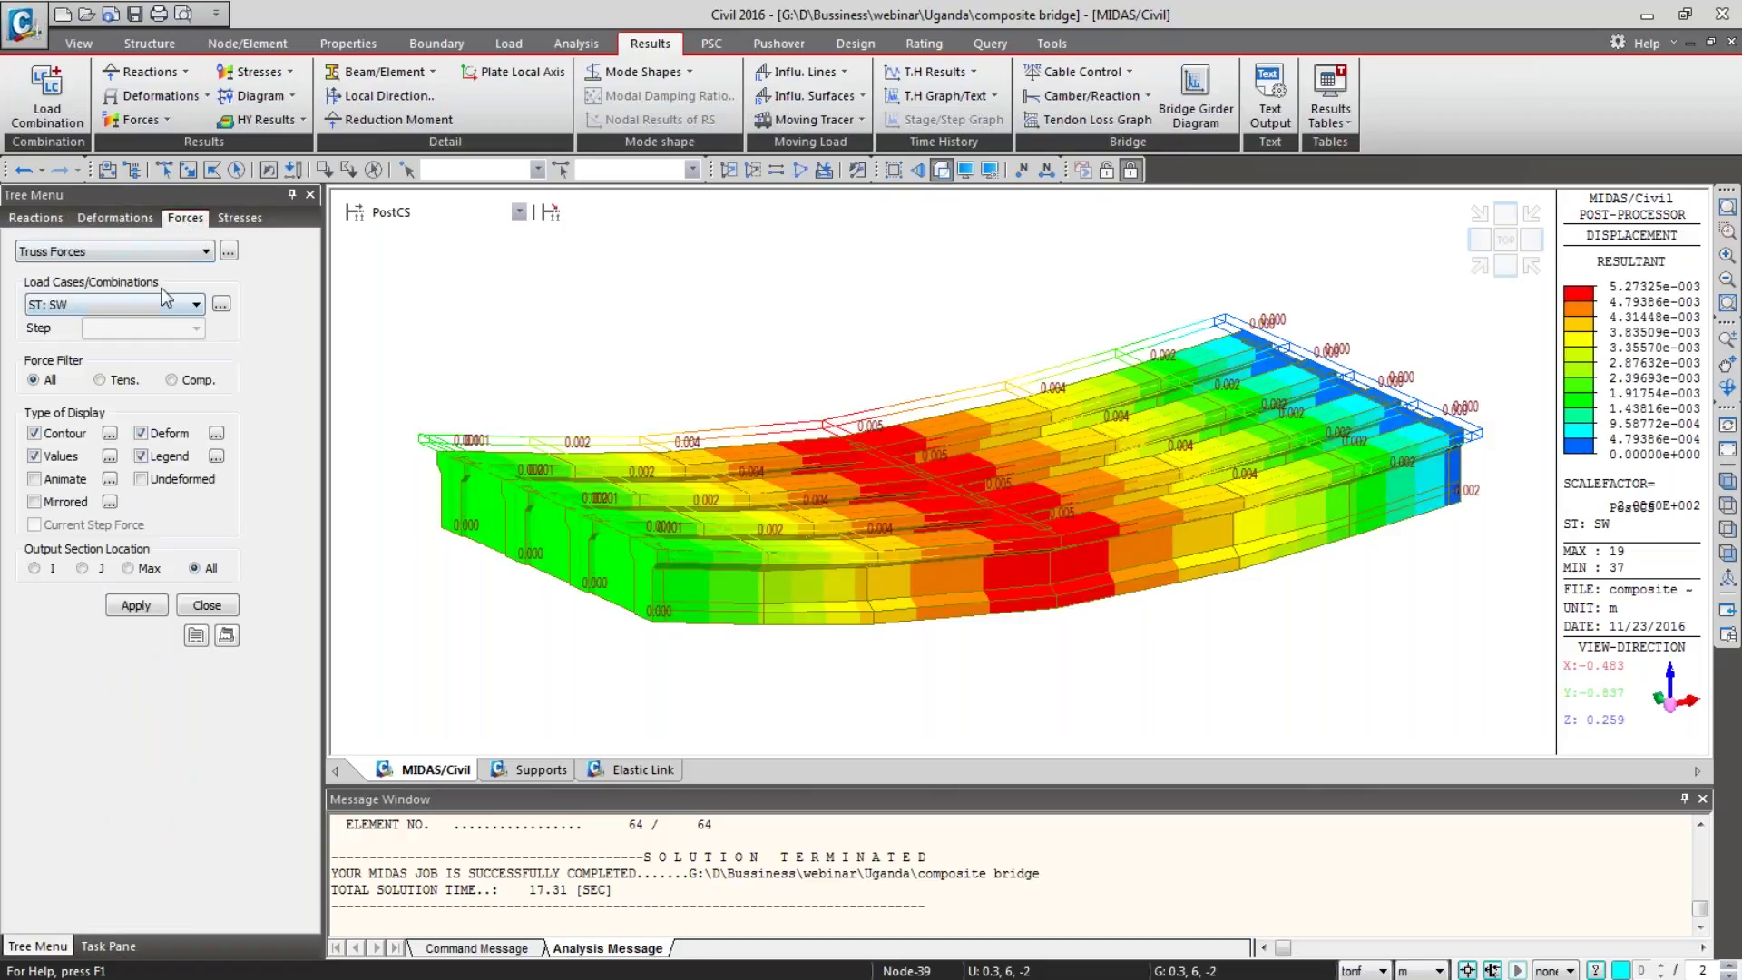
{"action": "left_click", "coordinate": [145, 254]}
{"action": "left_click", "coordinate": [145, 296]}
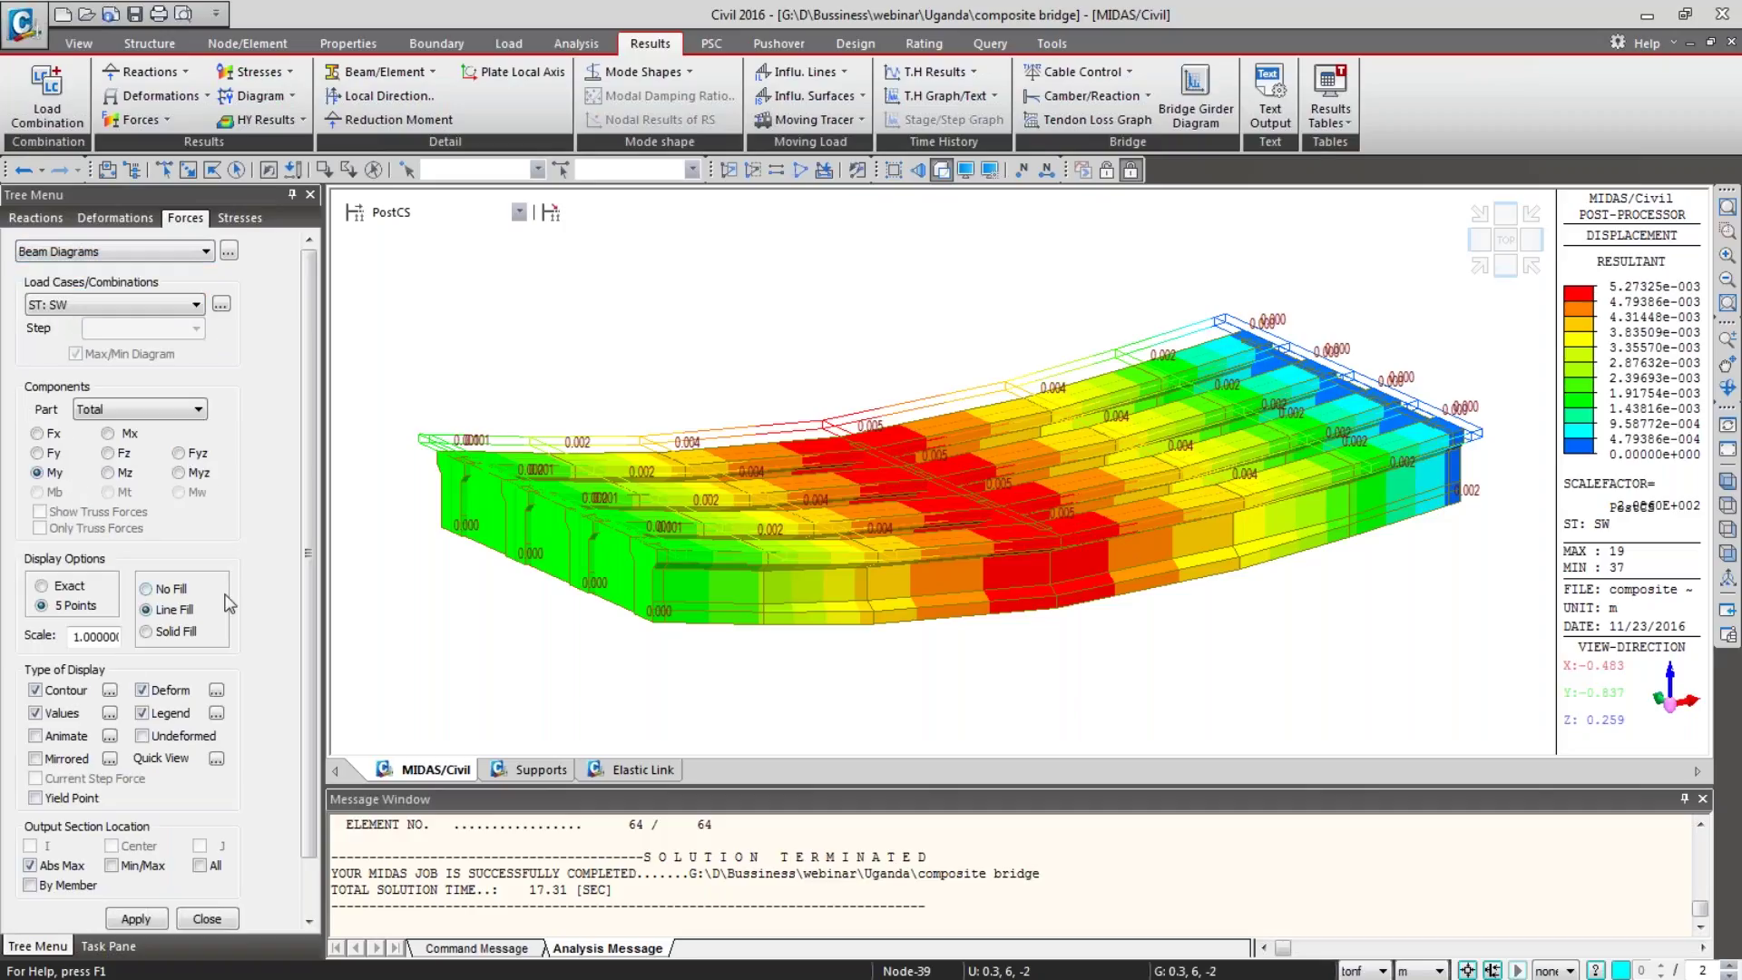
{"action": "left_click_drag", "start_coordinate": [309, 611], "coordinate": [308, 672]}
{"action": "left_click", "coordinate": [141, 629]}
{"action": "left_click", "coordinate": [151, 857]}
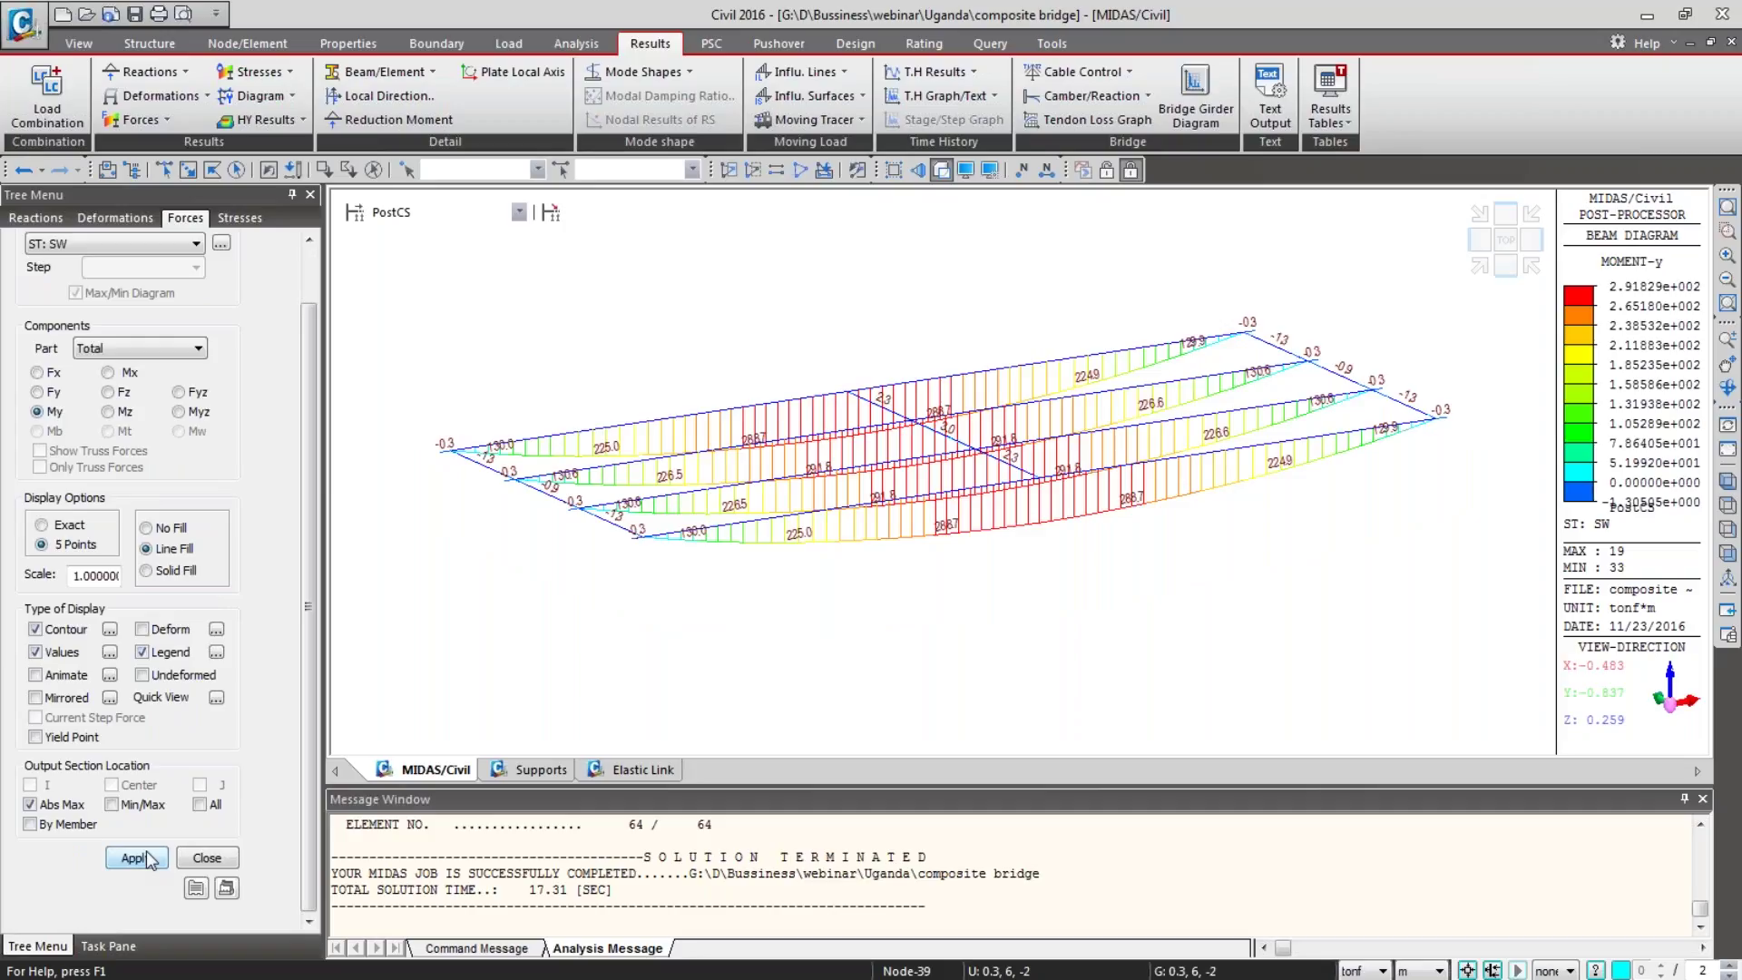
Step: View the Fz and Mz beam diagrams for load case SW
{"action": "left_click", "coordinate": [108, 392]}
{"action": "left_click", "coordinate": [136, 857]}
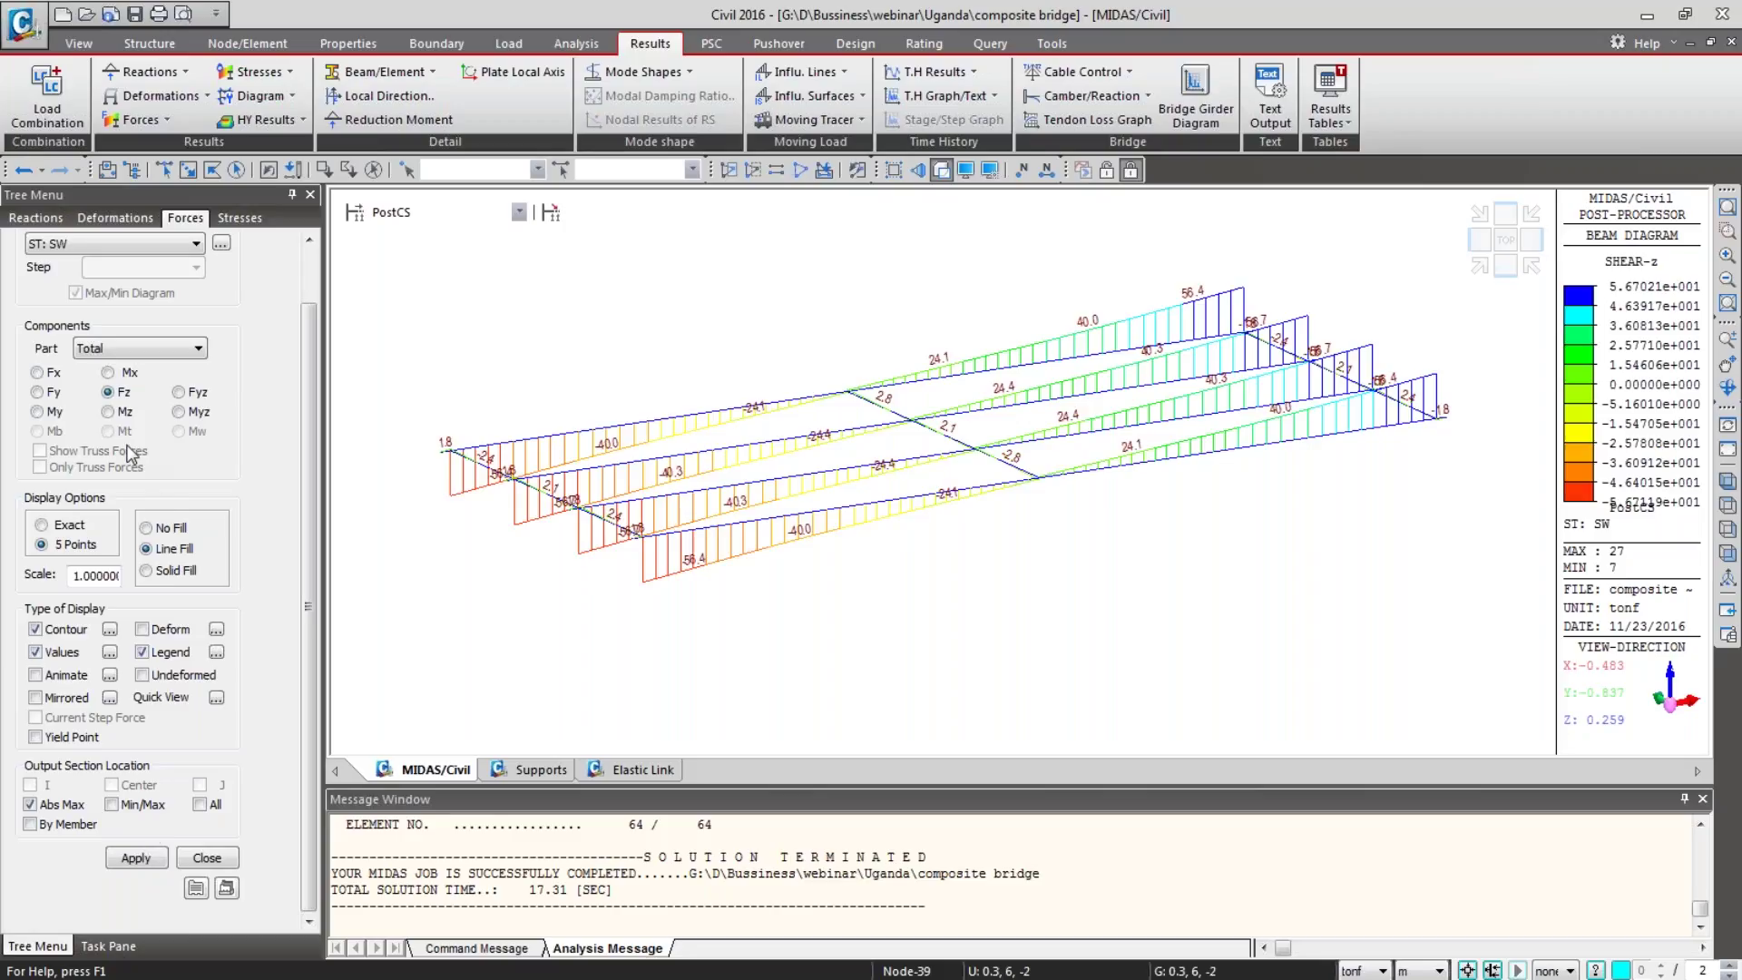
{"action": "left_click", "coordinate": [108, 411]}
{"action": "left_click", "coordinate": [136, 858]}
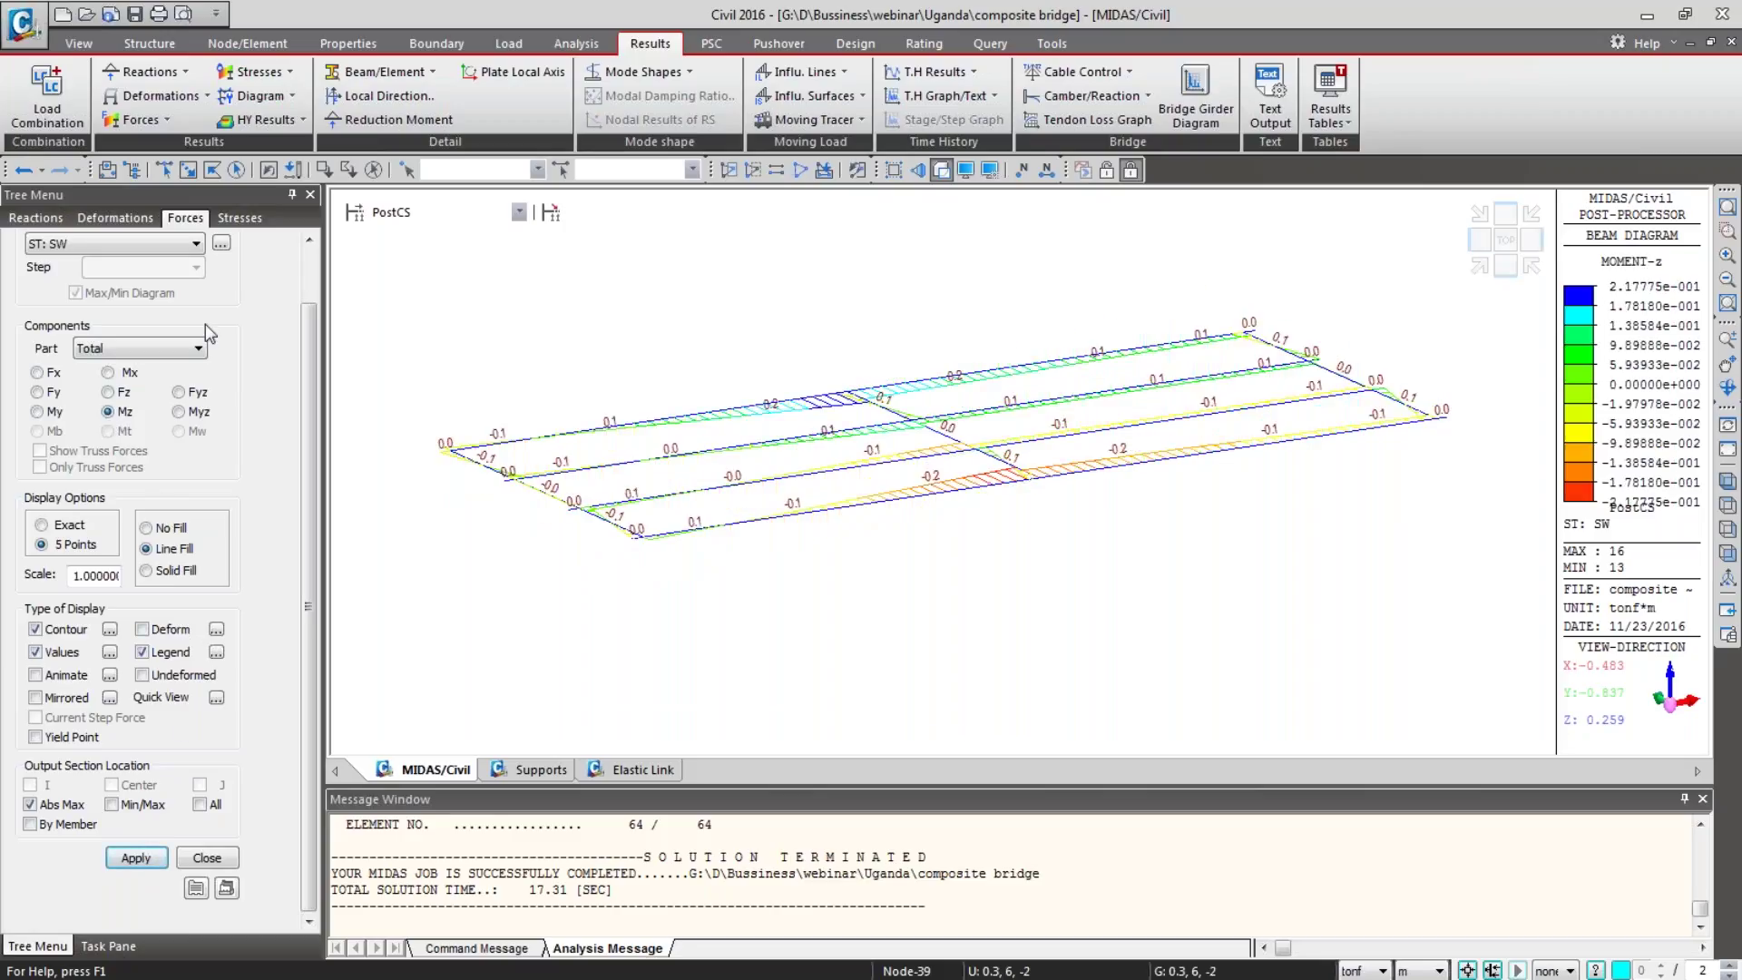
Step: Display the maximum combined beam stresses for load case SW
{"action": "left_click", "coordinate": [240, 218]}
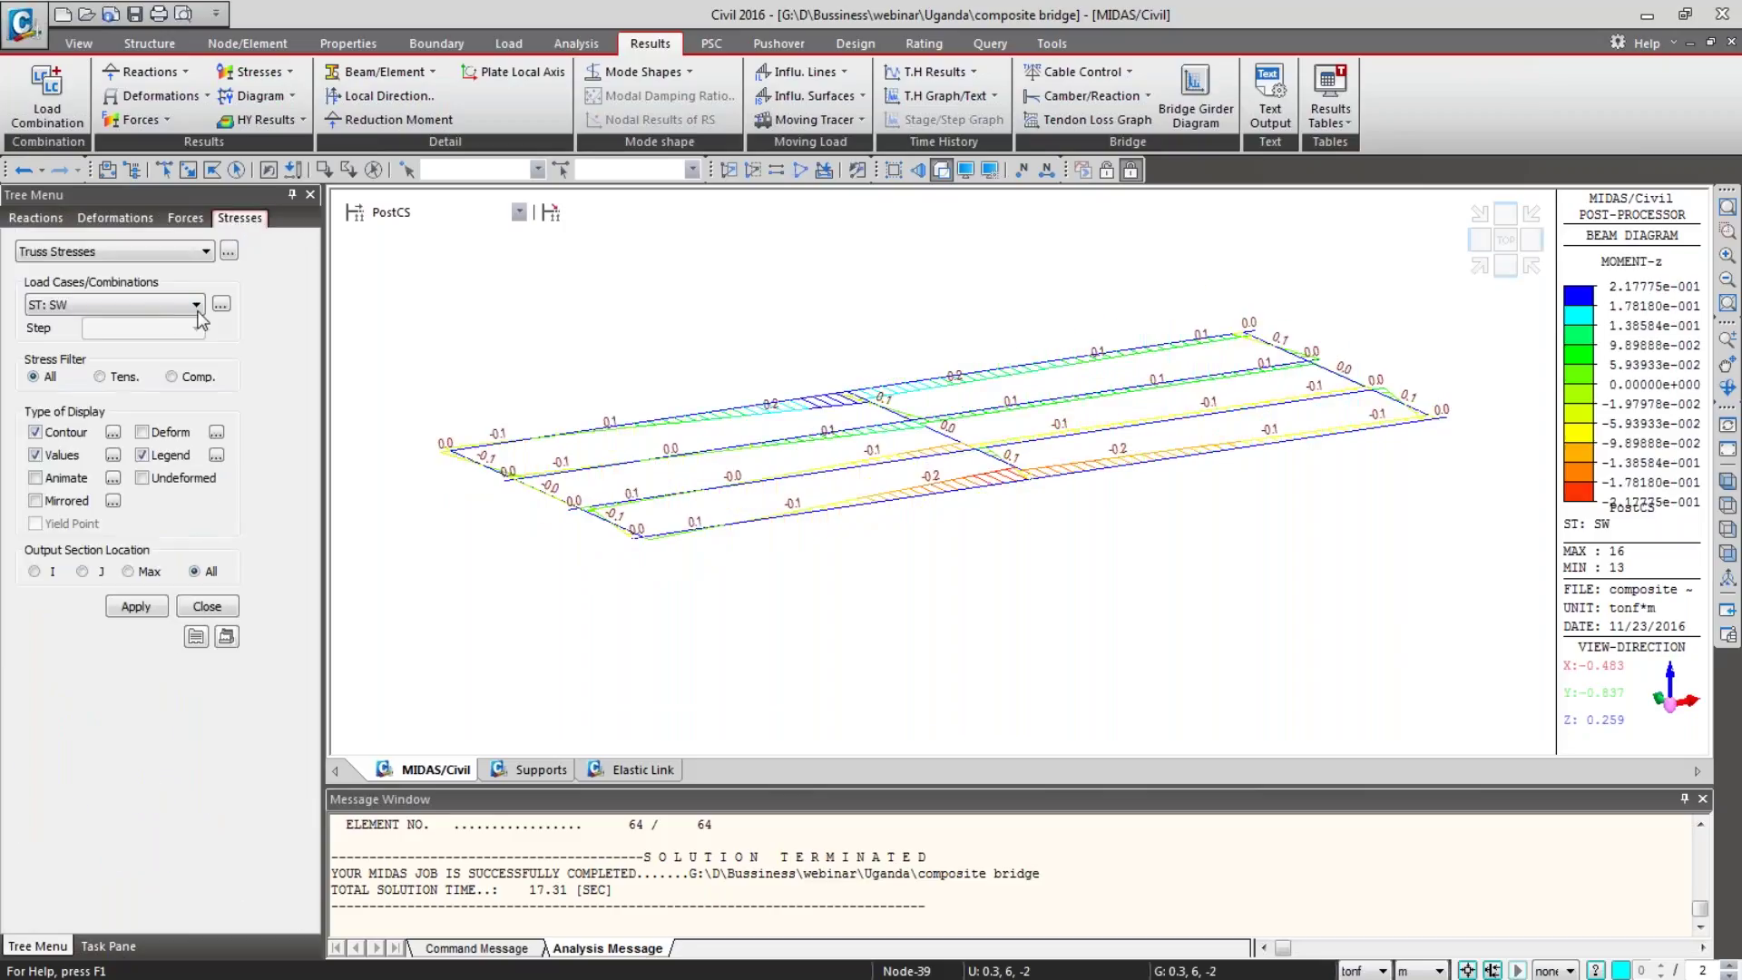
{"action": "left_click", "coordinate": [129, 254]}
{"action": "left_click", "coordinate": [64, 268]}
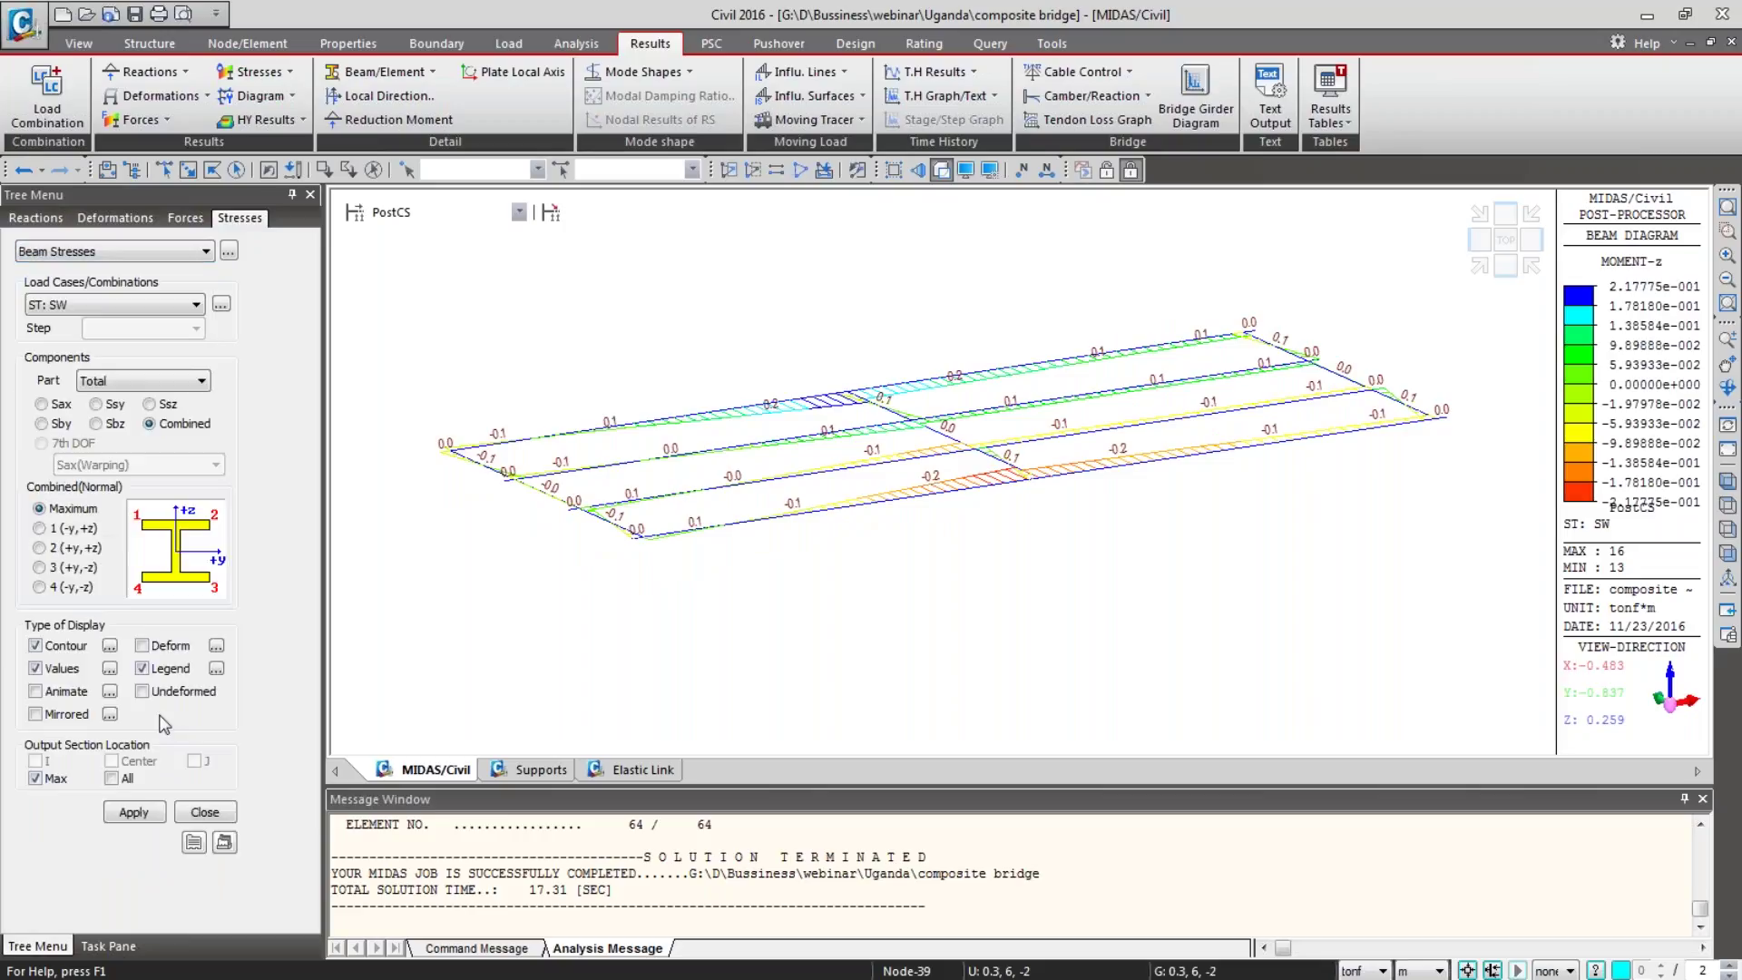
{"action": "left_click", "coordinate": [149, 810]}
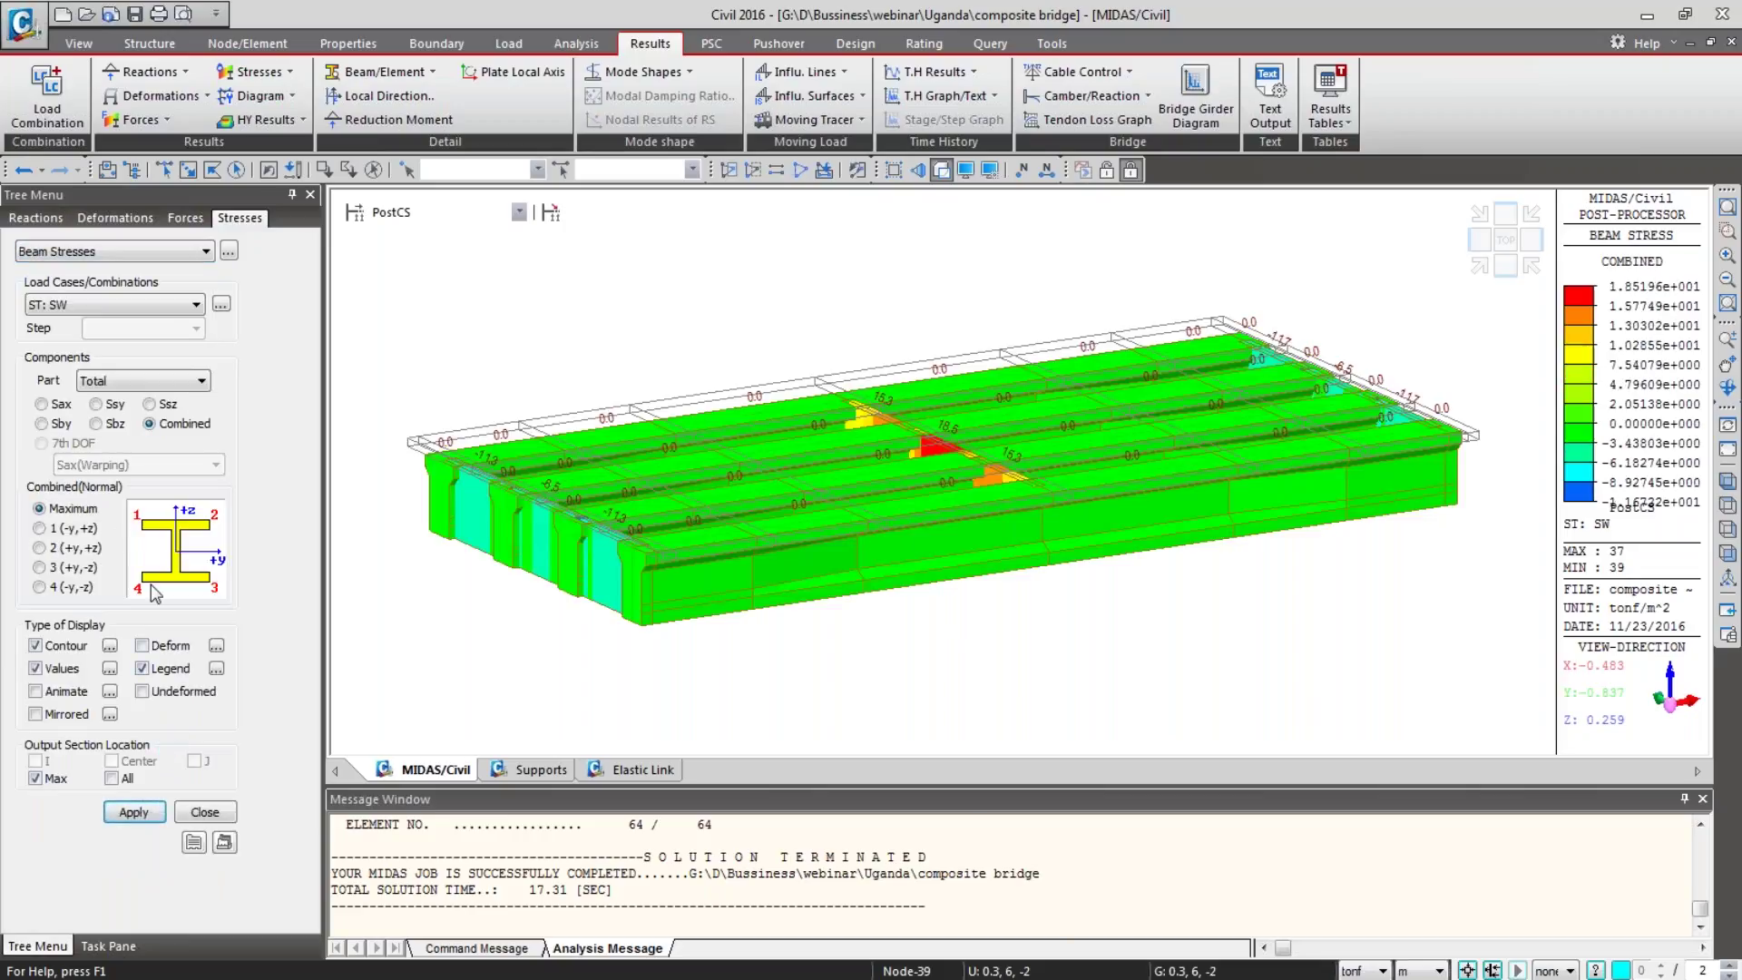
Step: View the SW combined beam stresses at section points 1 (-y,+z) and 3 (+y,-z)
{"action": "left_click", "coordinate": [88, 529]}
{"action": "left_click", "coordinate": [136, 809]}
{"action": "left_click", "coordinate": [39, 567]}
{"action": "left_click", "coordinate": [145, 803]}
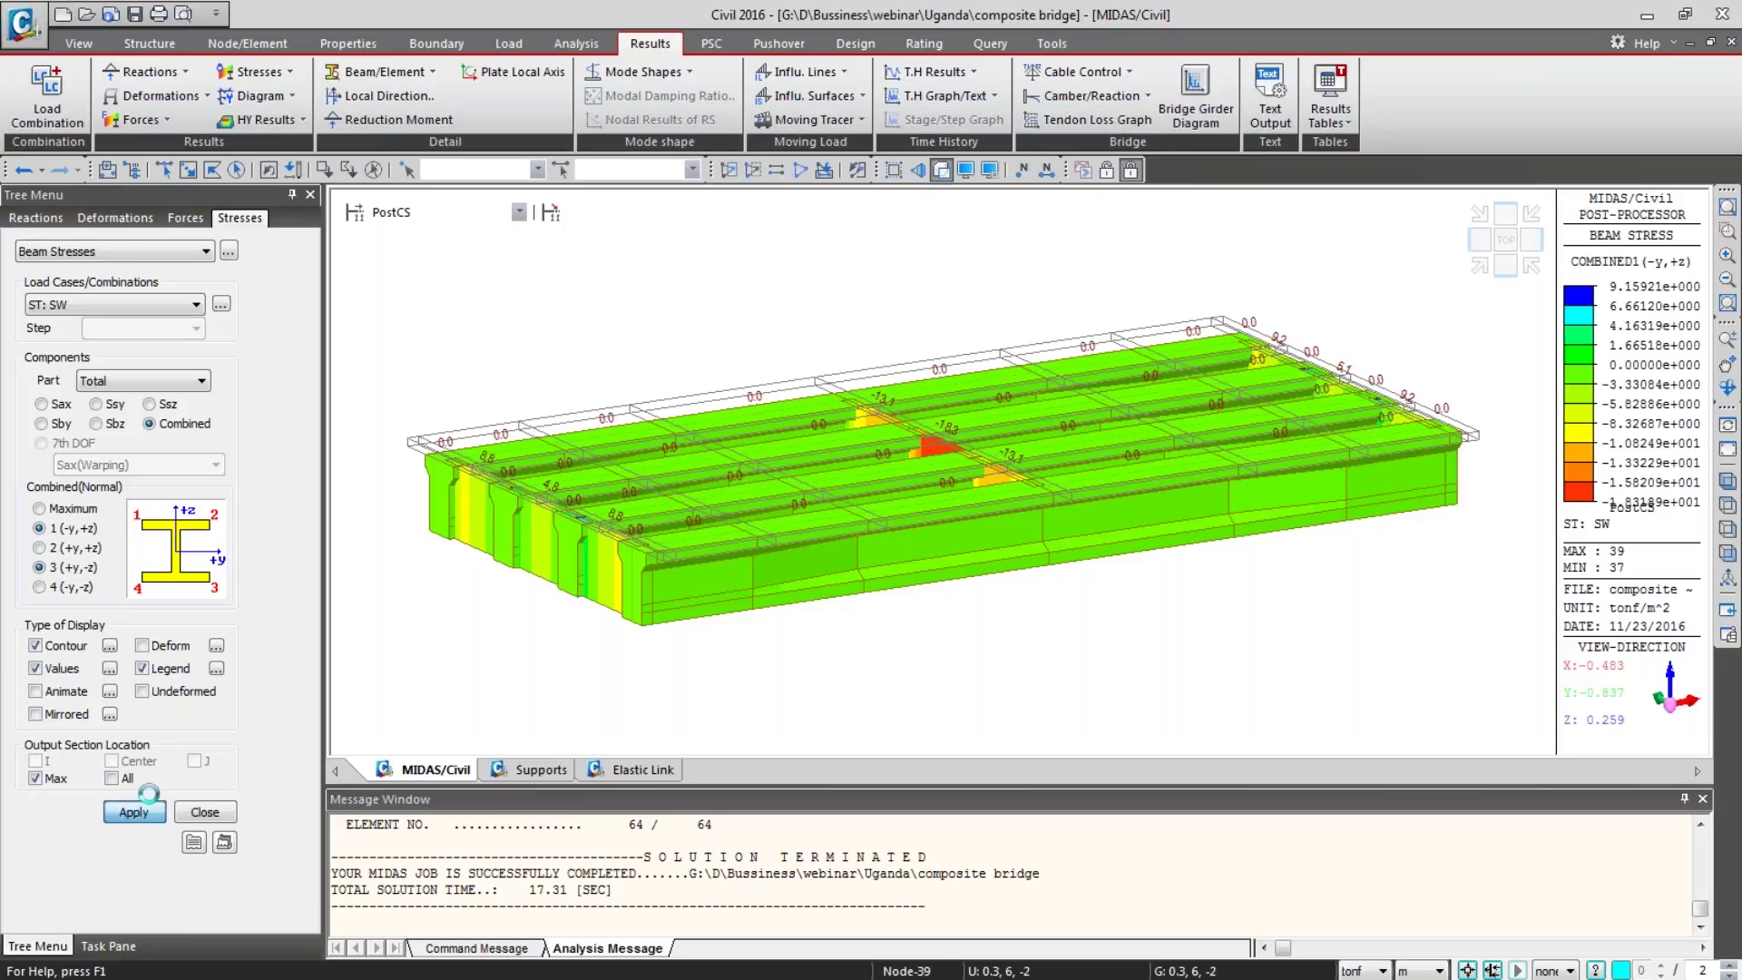
Step: View the combined beam stresses for load case CB at point 3 (+y,-z) and as the maximum
{"action": "left_click", "coordinate": [136, 305]}
{"action": "left_click", "coordinate": [143, 354]}
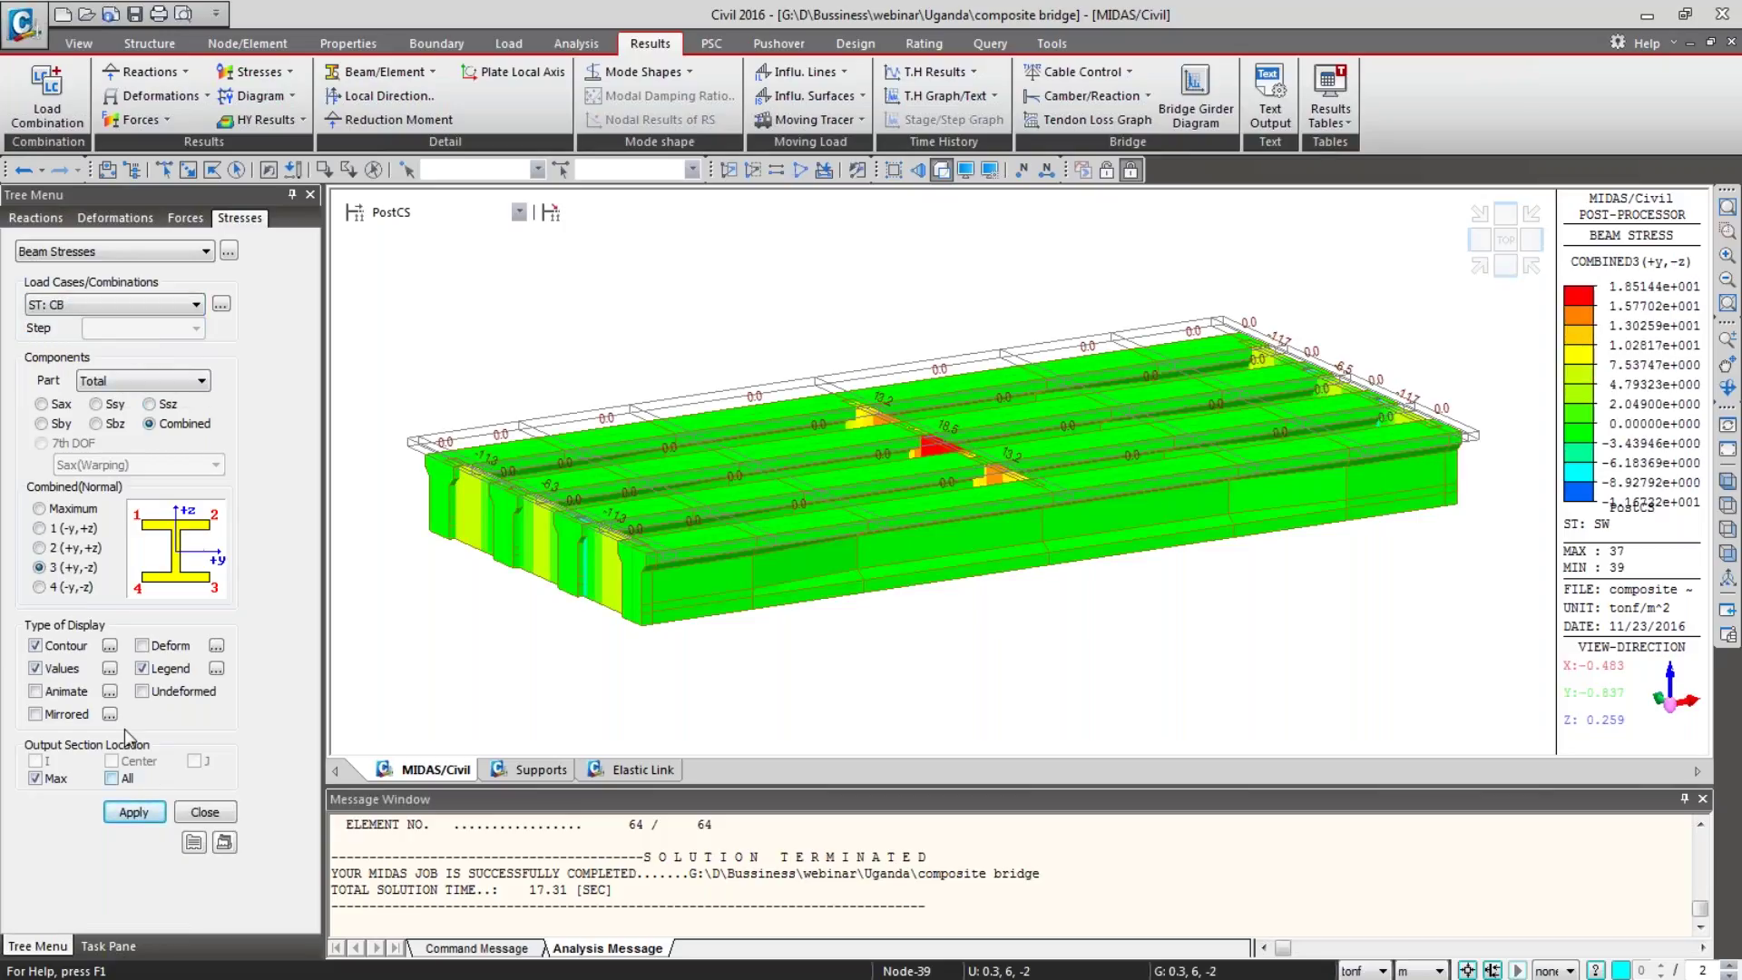
{"action": "left_click", "coordinate": [140, 814]}
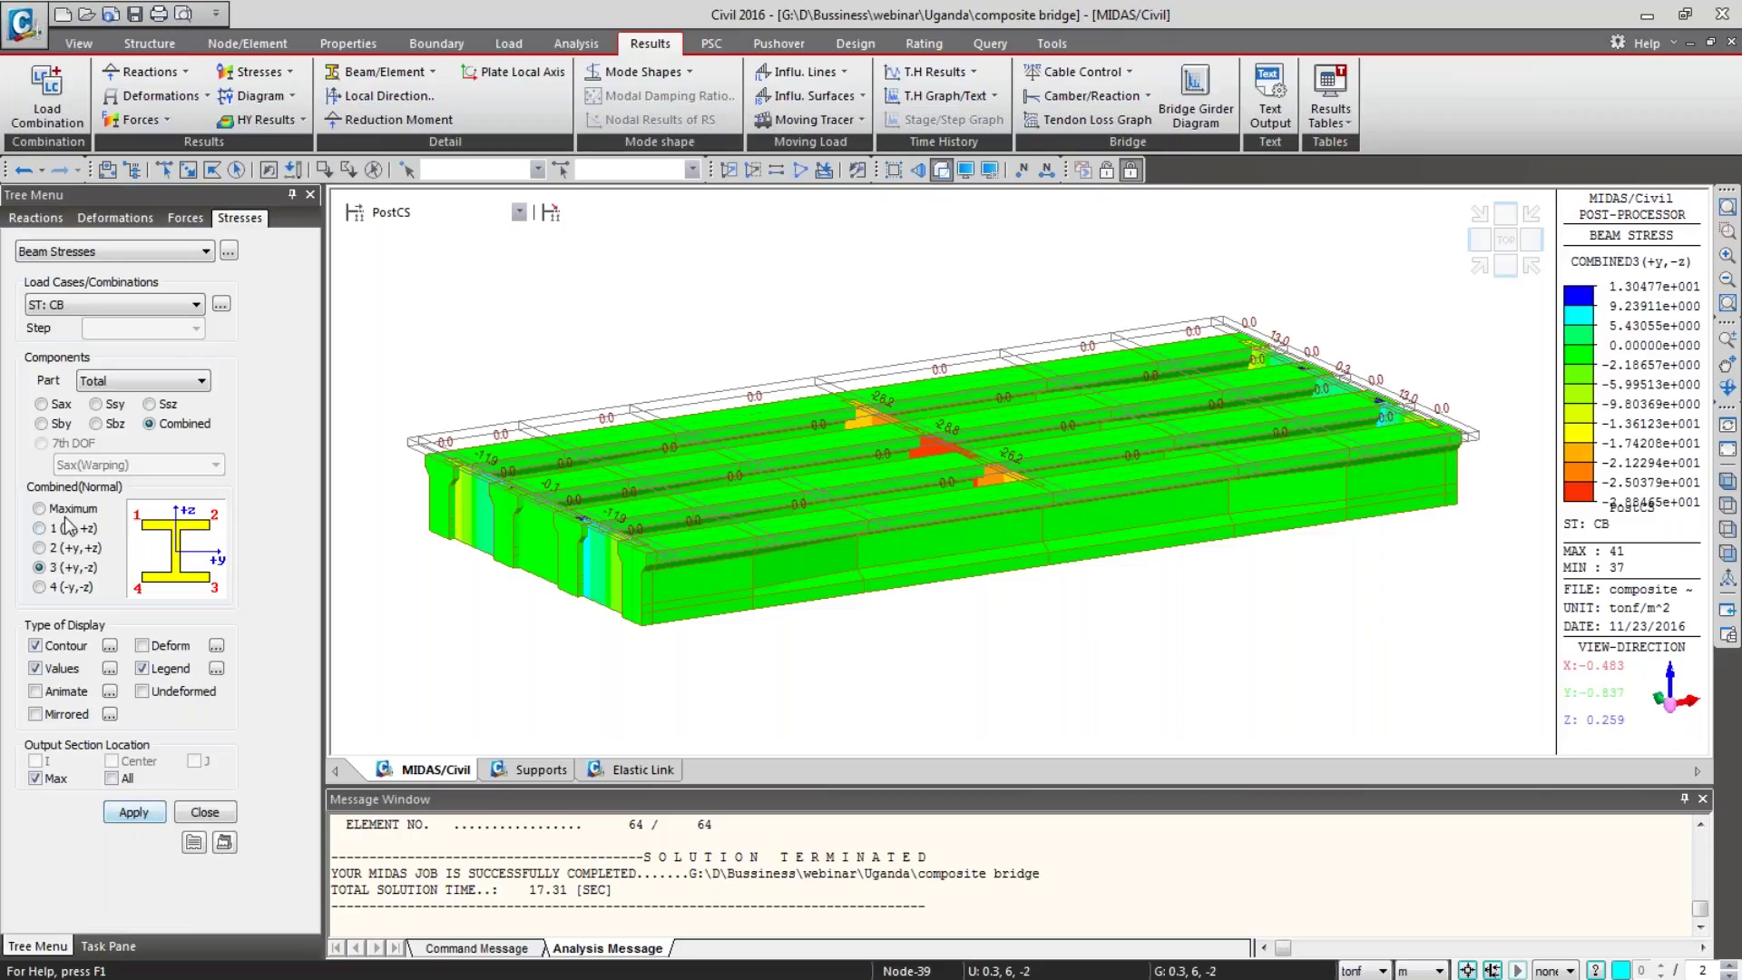
{"action": "left_click", "coordinate": [73, 509]}
{"action": "left_click", "coordinate": [135, 812]}
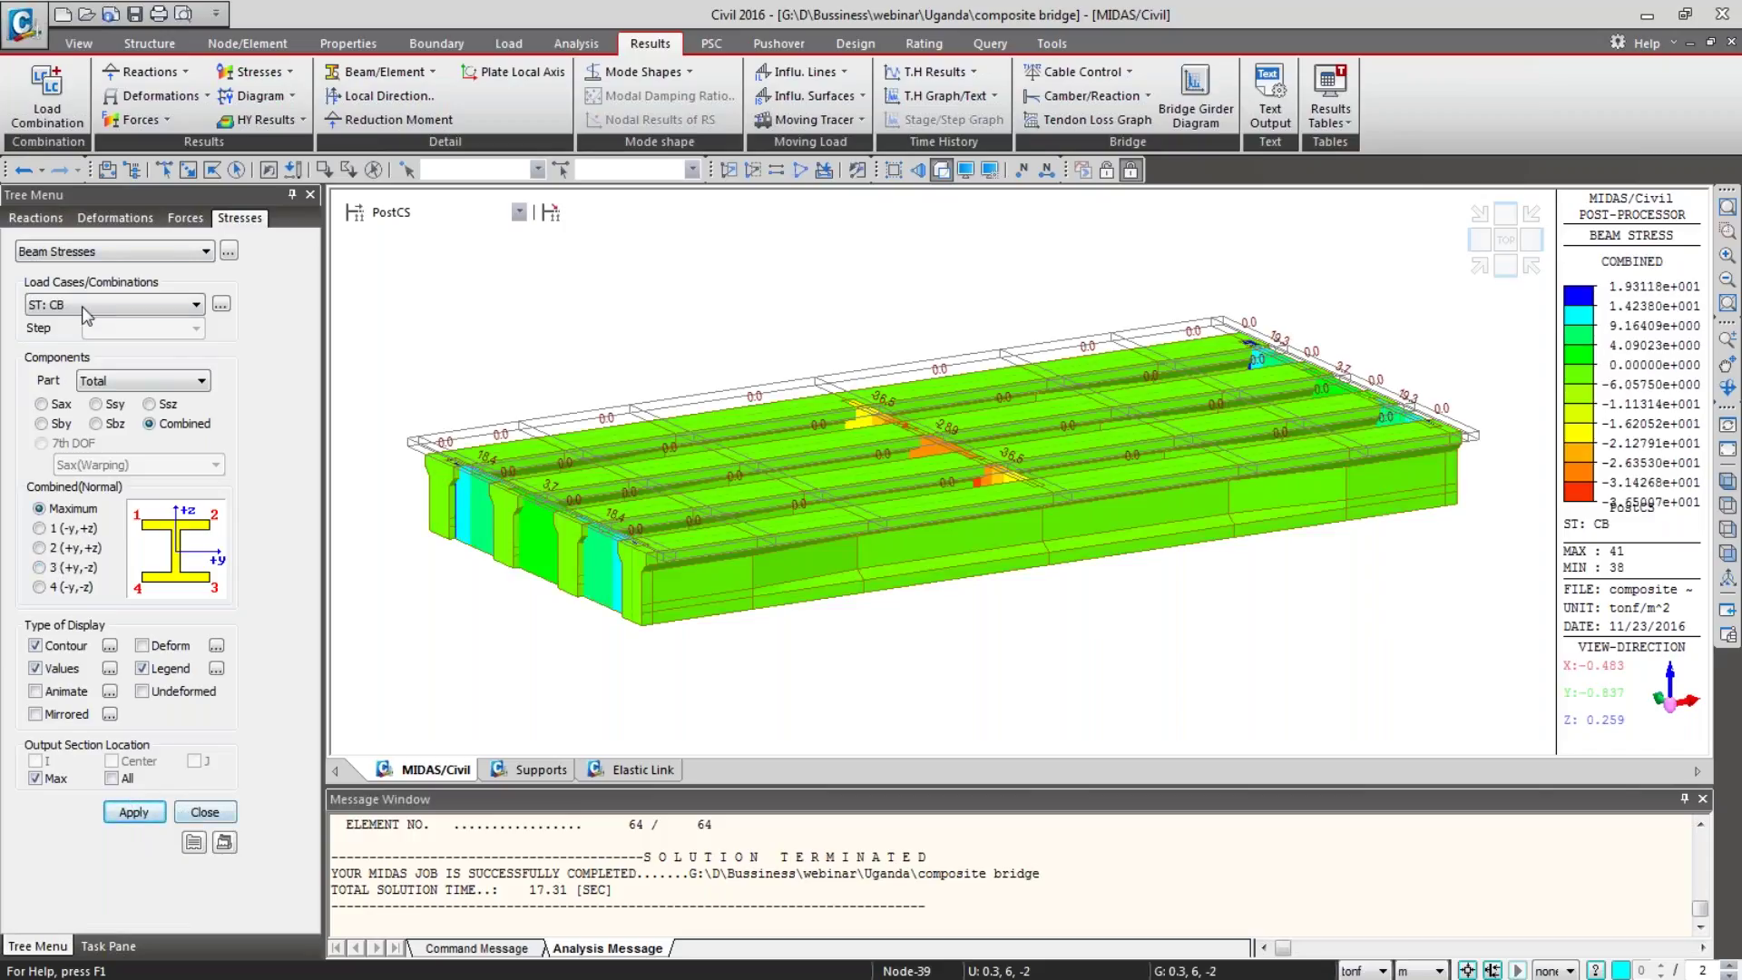
Step: Open the reaction results table for nodes 1to44 under load case SW(ST)
{"action": "left_click", "coordinate": [37, 224]}
{"action": "left_click", "coordinate": [228, 251]}
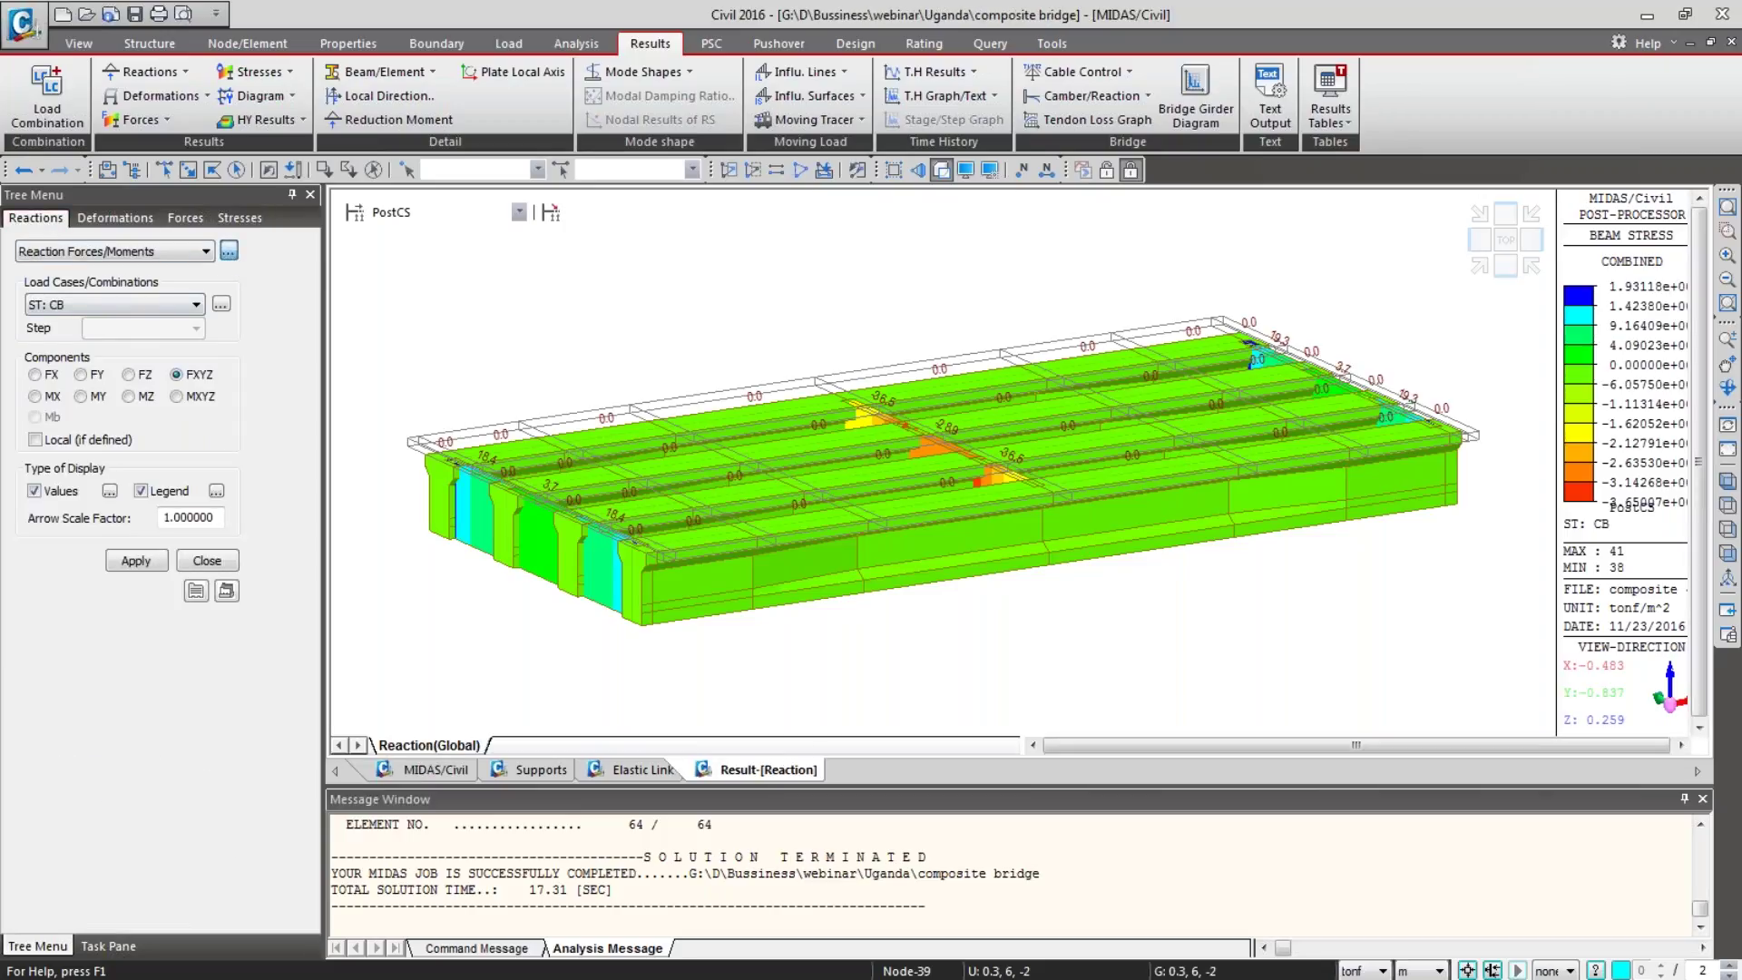
{"action": "left_click", "coordinate": [909, 393]}
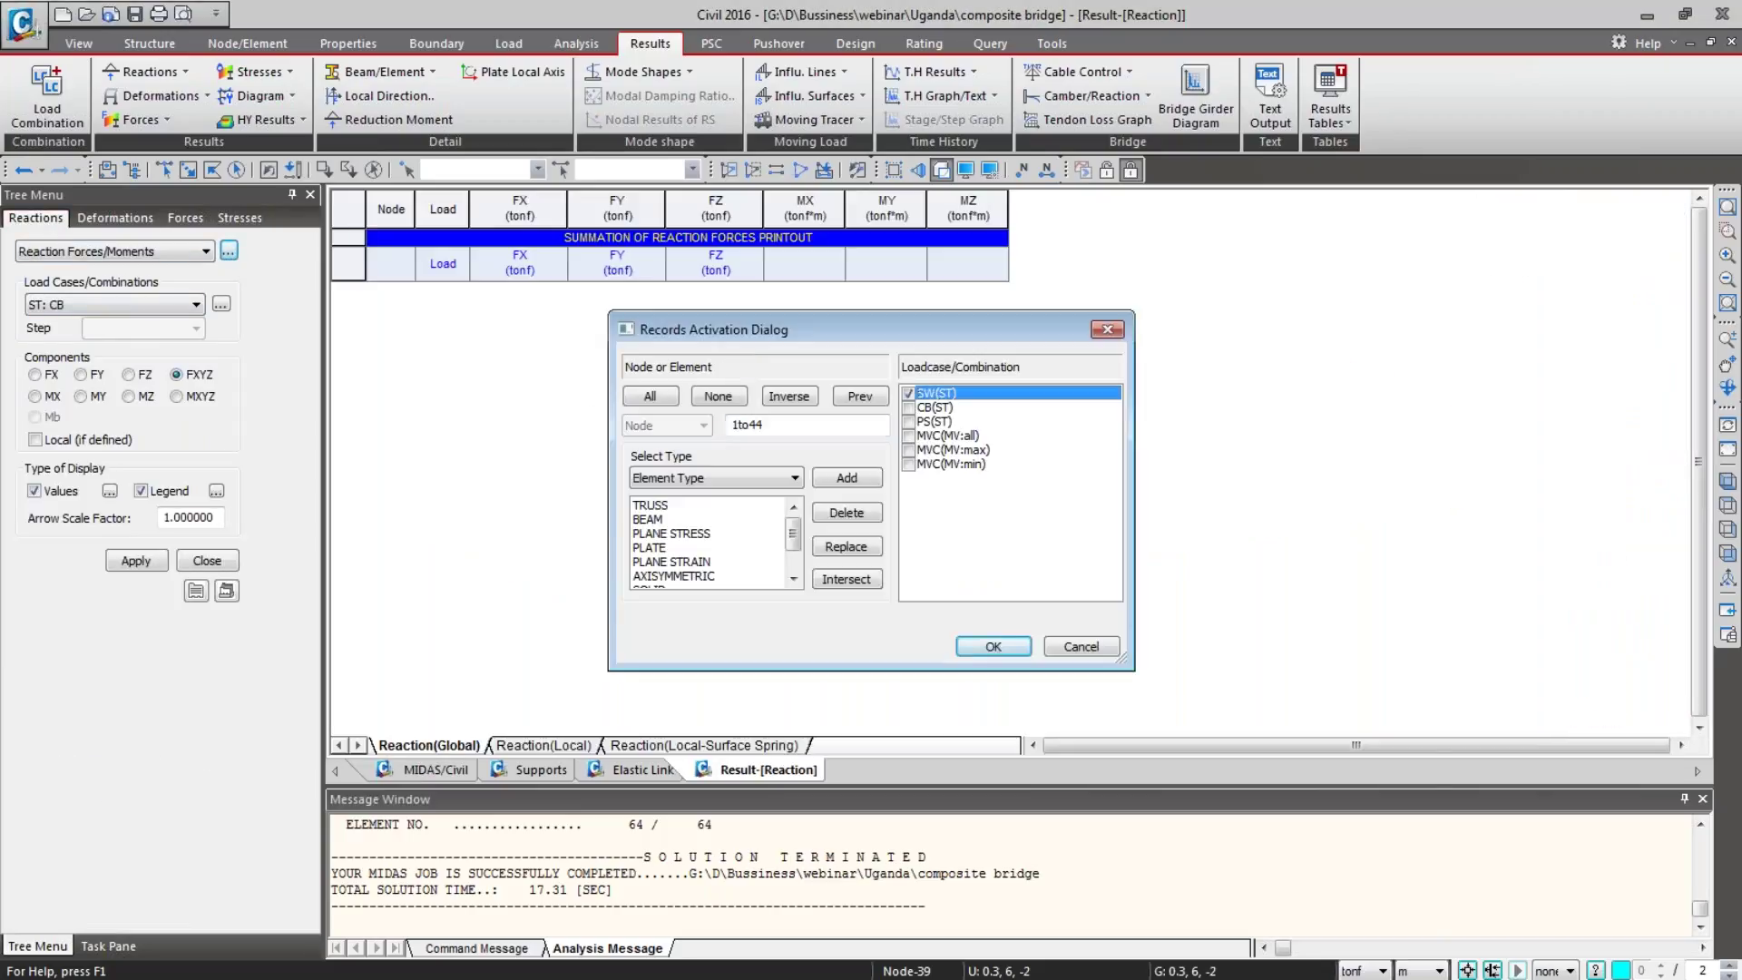
{"action": "left_click", "coordinate": [982, 645]}
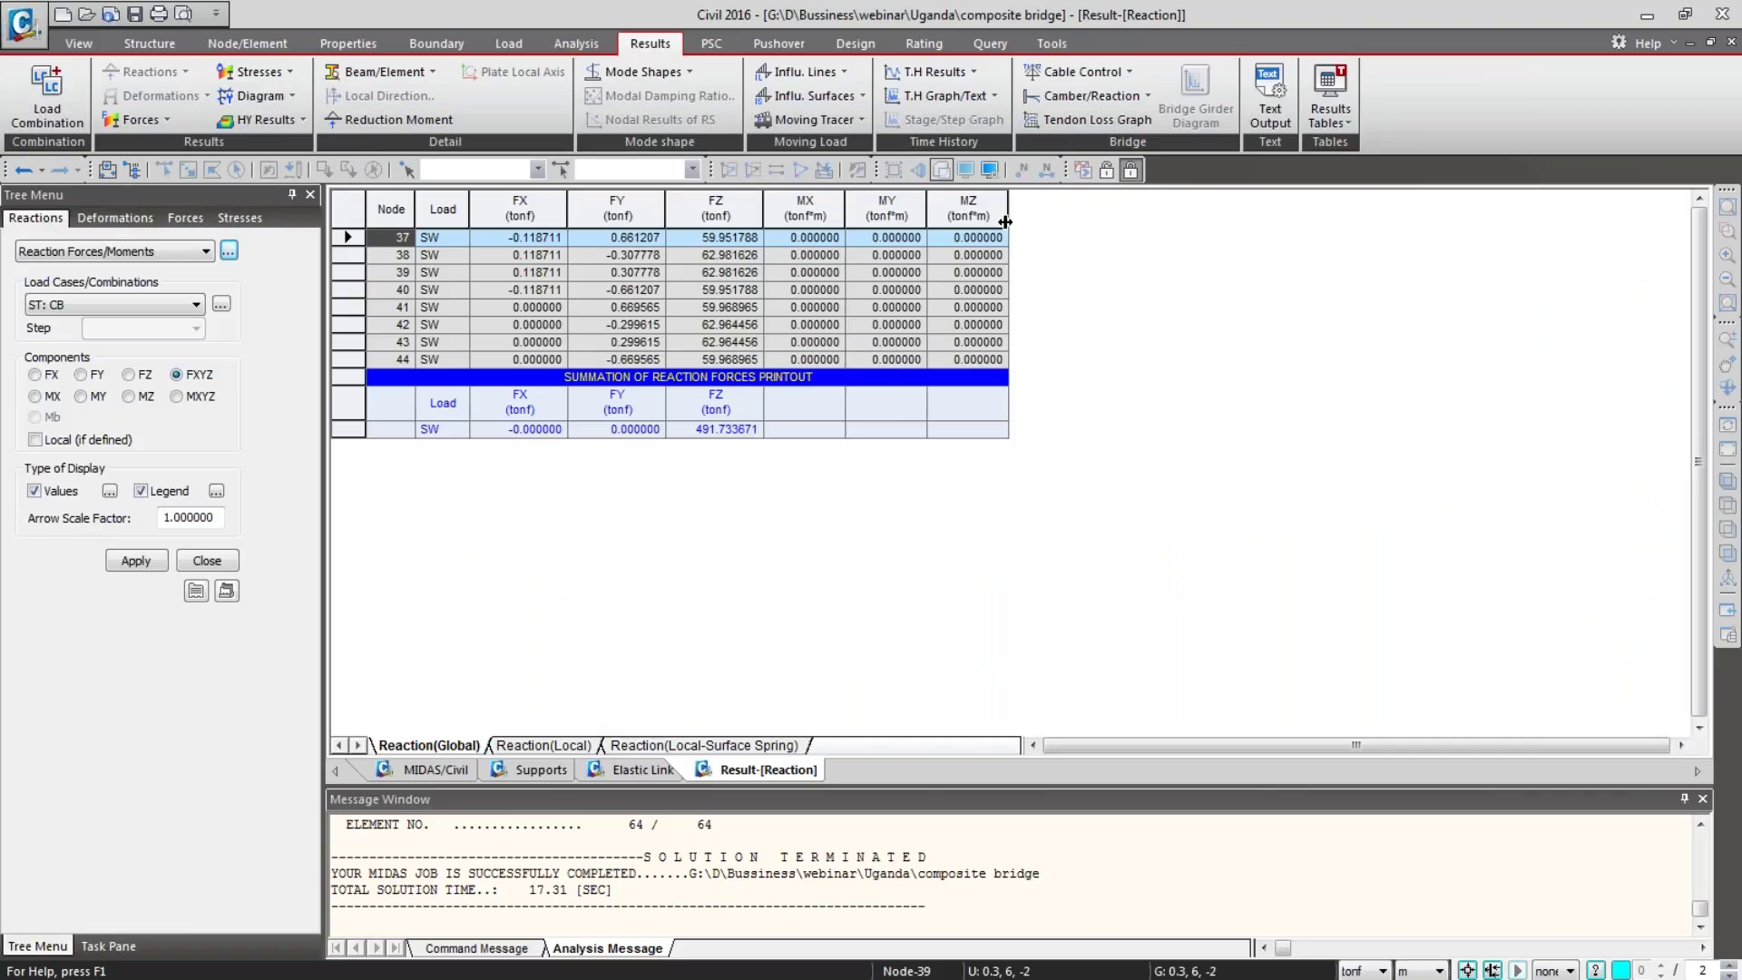
Step: Start a text printout and add Load Set 1 with final stage results for MVC, SW, CB and PS
{"action": "left_click", "coordinate": [1268, 116]}
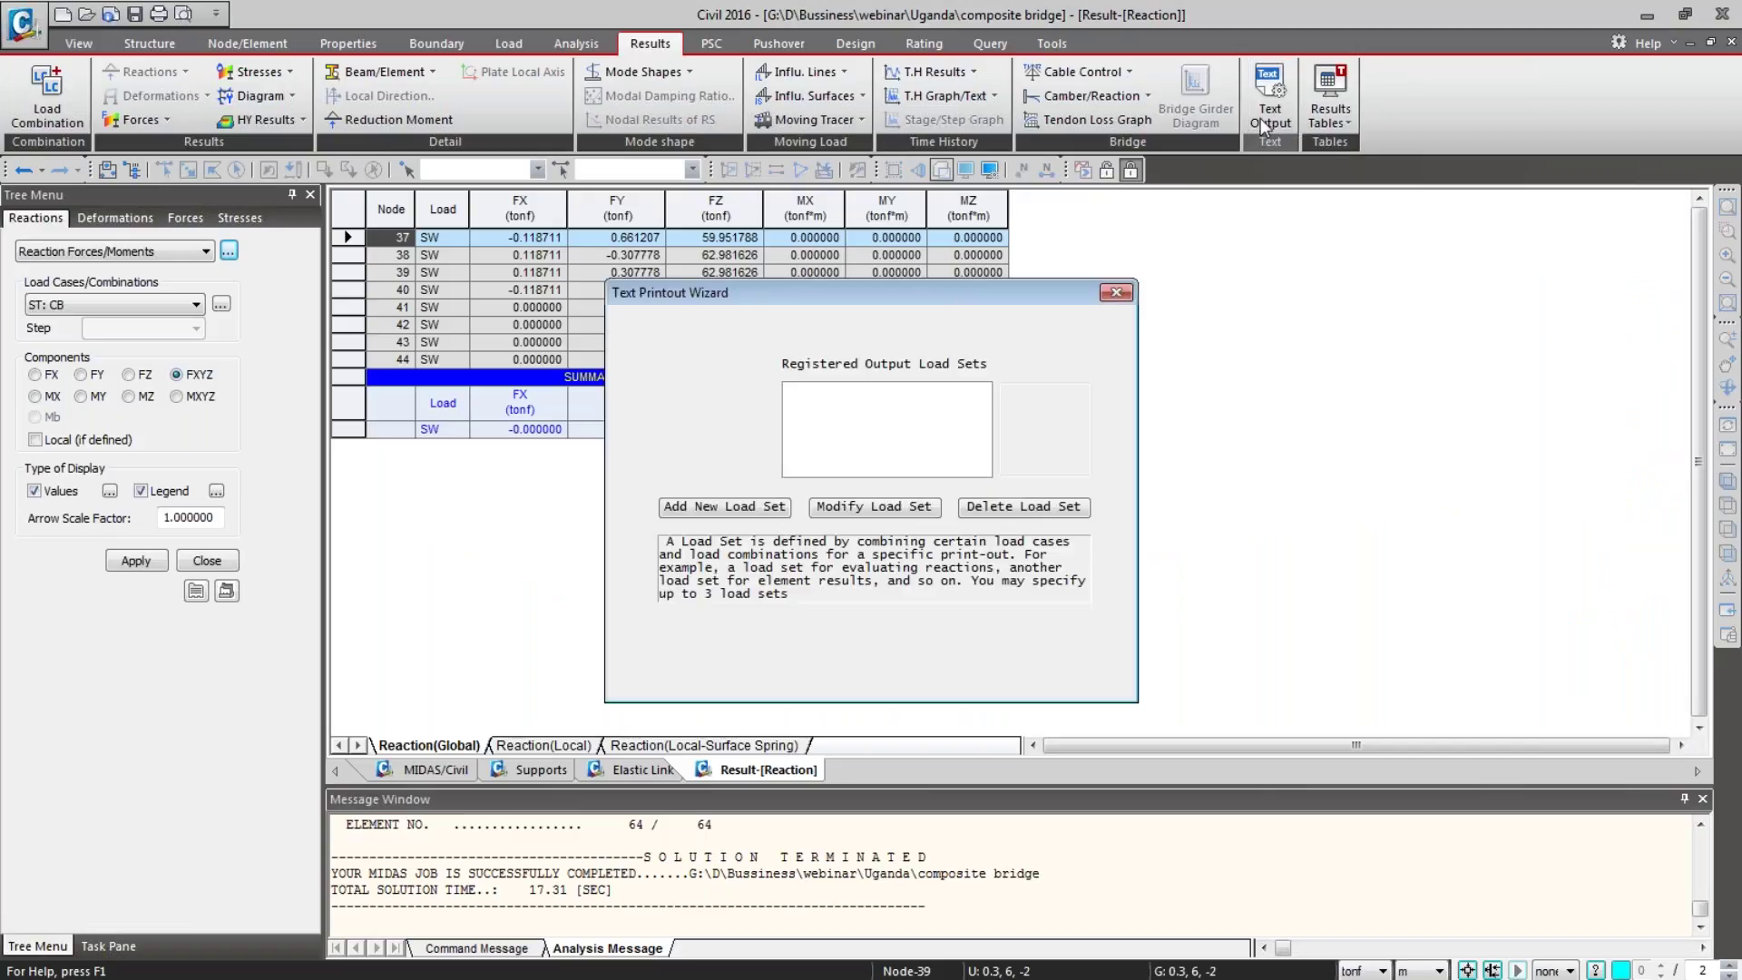
{"action": "left_click_drag", "start_coordinate": [963, 289], "coordinate": [443, 132]}
{"action": "left_click", "coordinate": [259, 353]}
{"action": "left_click", "coordinate": [166, 312]}
{"action": "left_click", "coordinate": [164, 332]}
{"action": "left_click", "coordinate": [164, 348]}
{"action": "left_click", "coordinate": [166, 352]}
{"action": "left_click", "coordinate": [165, 370]}
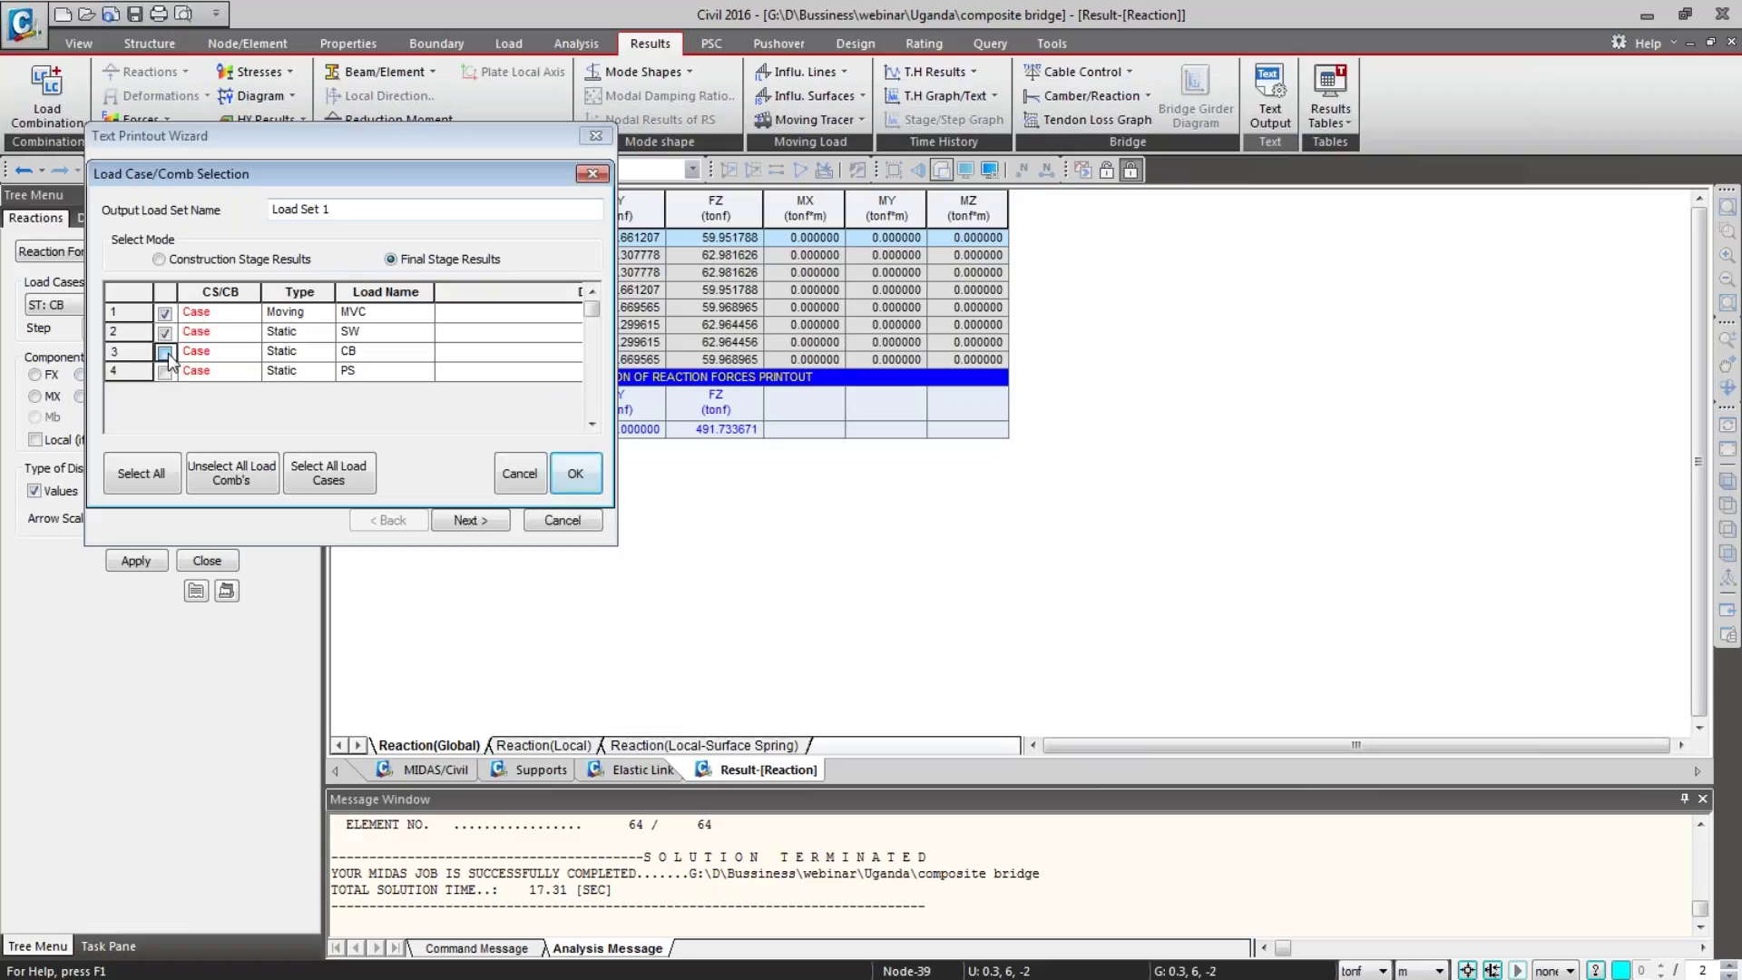
{"action": "left_click", "coordinate": [575, 475]}
{"action": "left_click", "coordinate": [481, 525]}
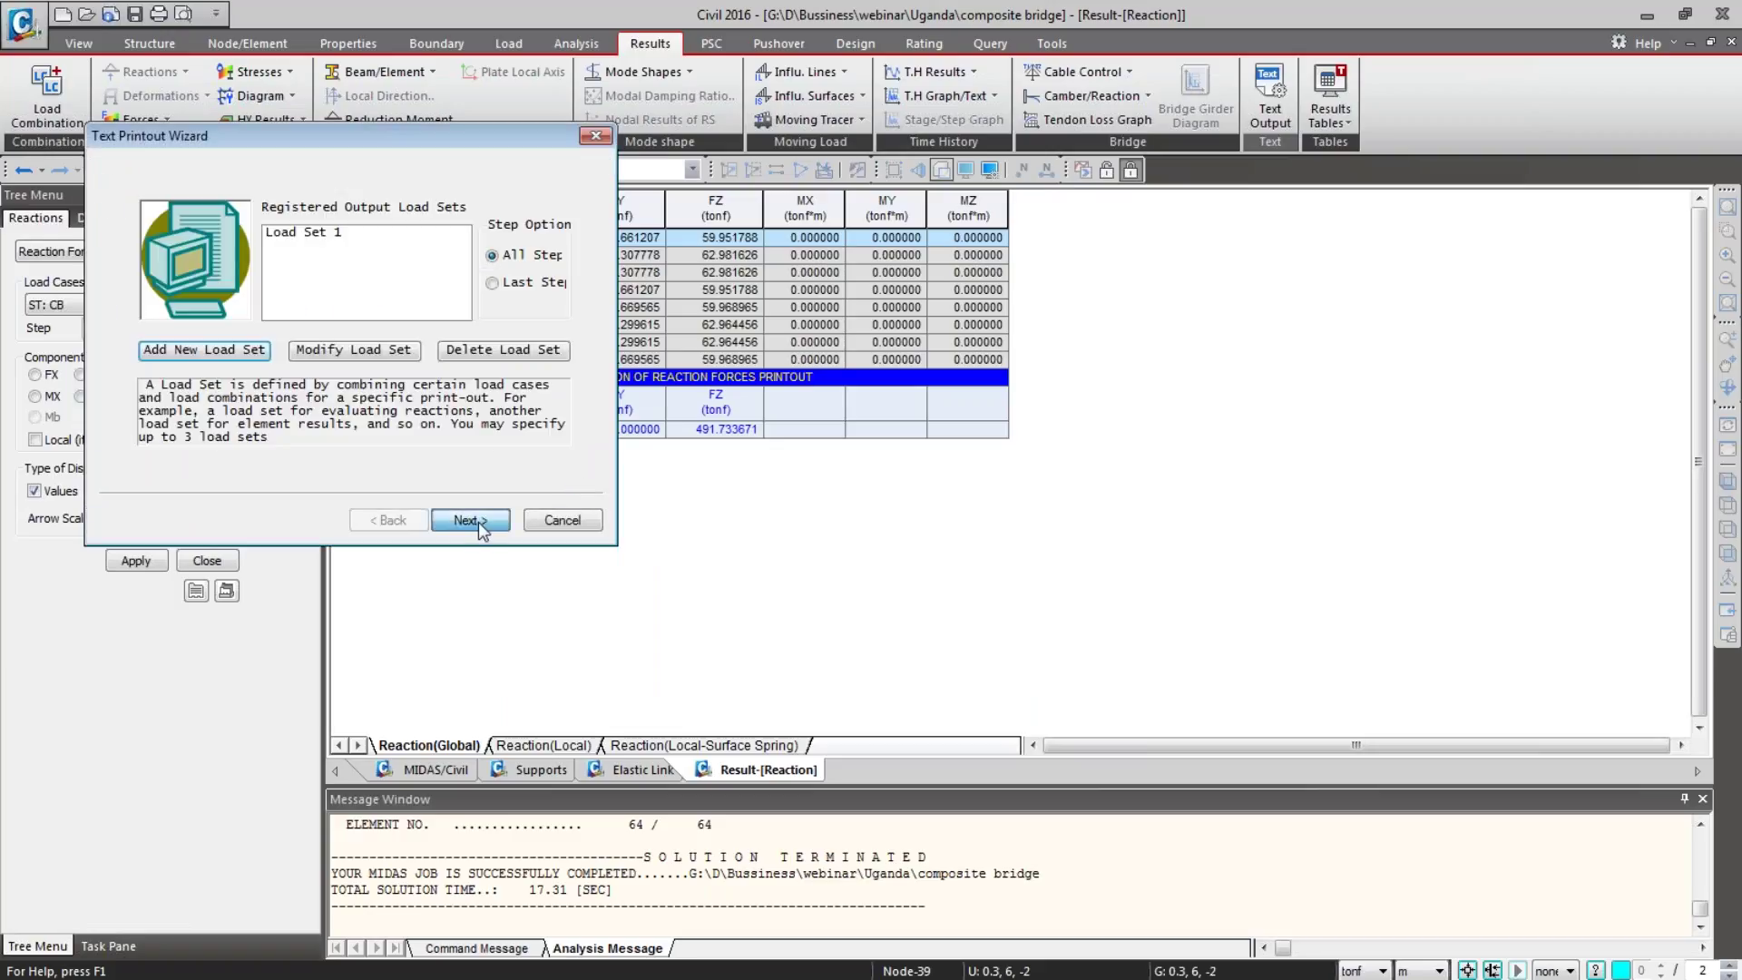
Step: Include beam, displacement and reaction results for Load Set 1 in the text printout and generate the output file
{"action": "left_click", "coordinate": [184, 264]}
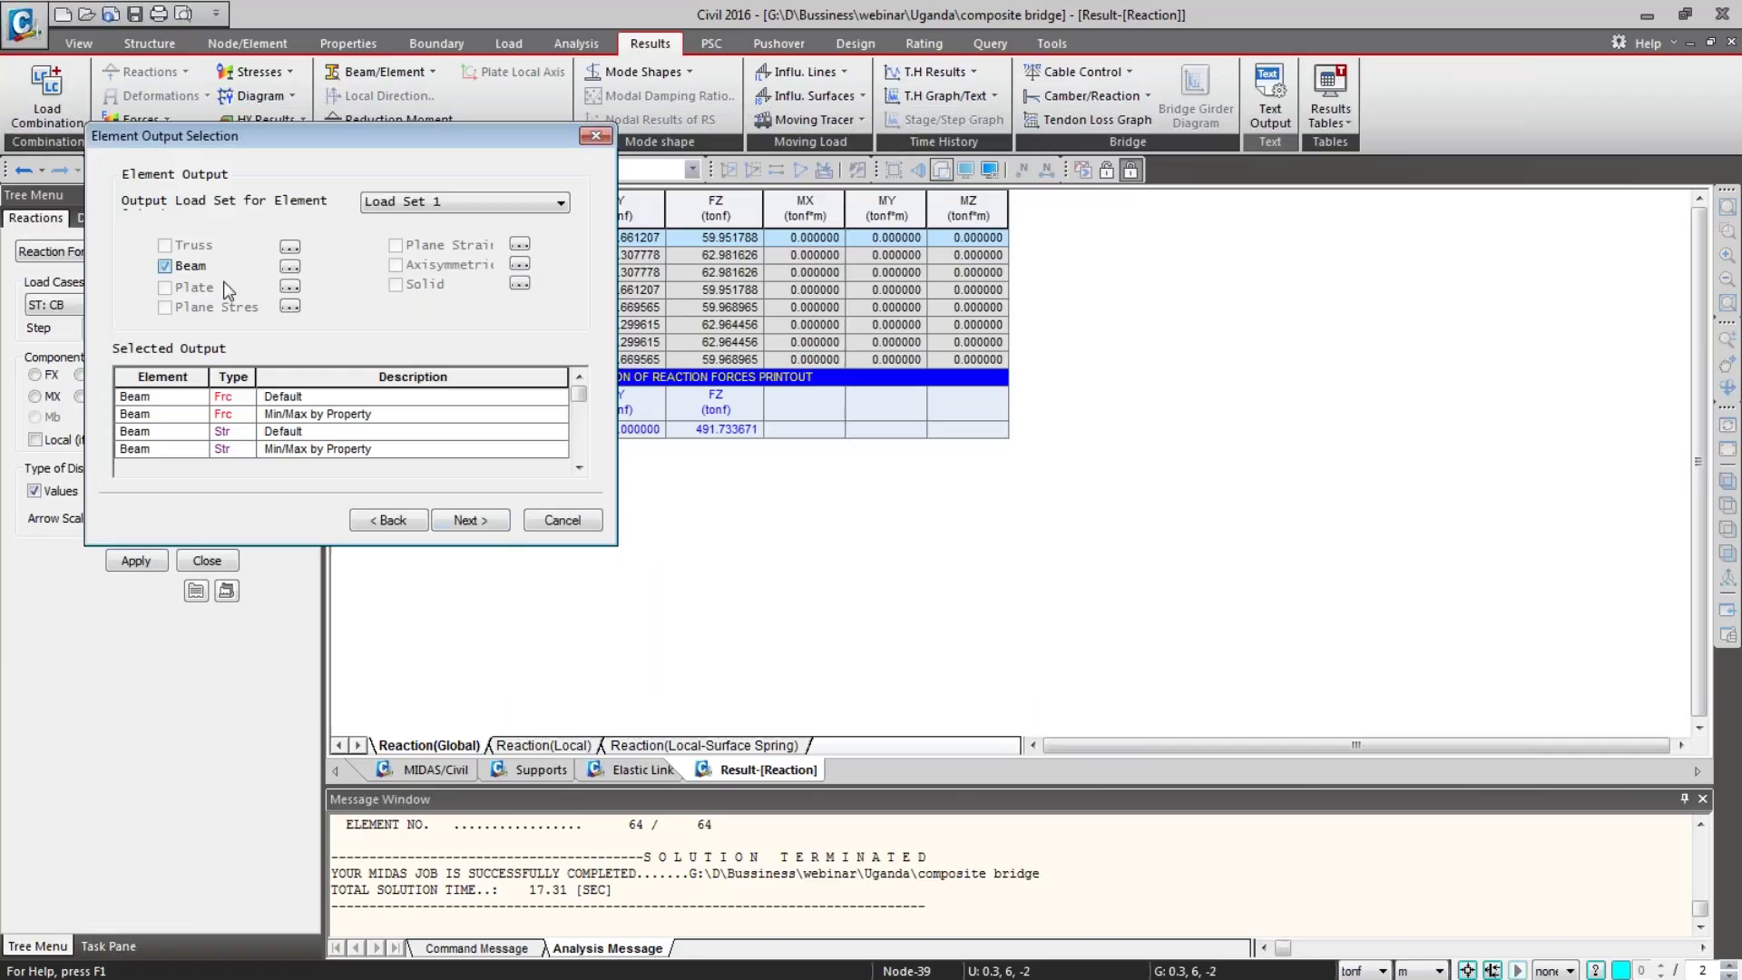
{"action": "left_click", "coordinate": [464, 524]}
{"action": "left_click", "coordinate": [405, 224]}
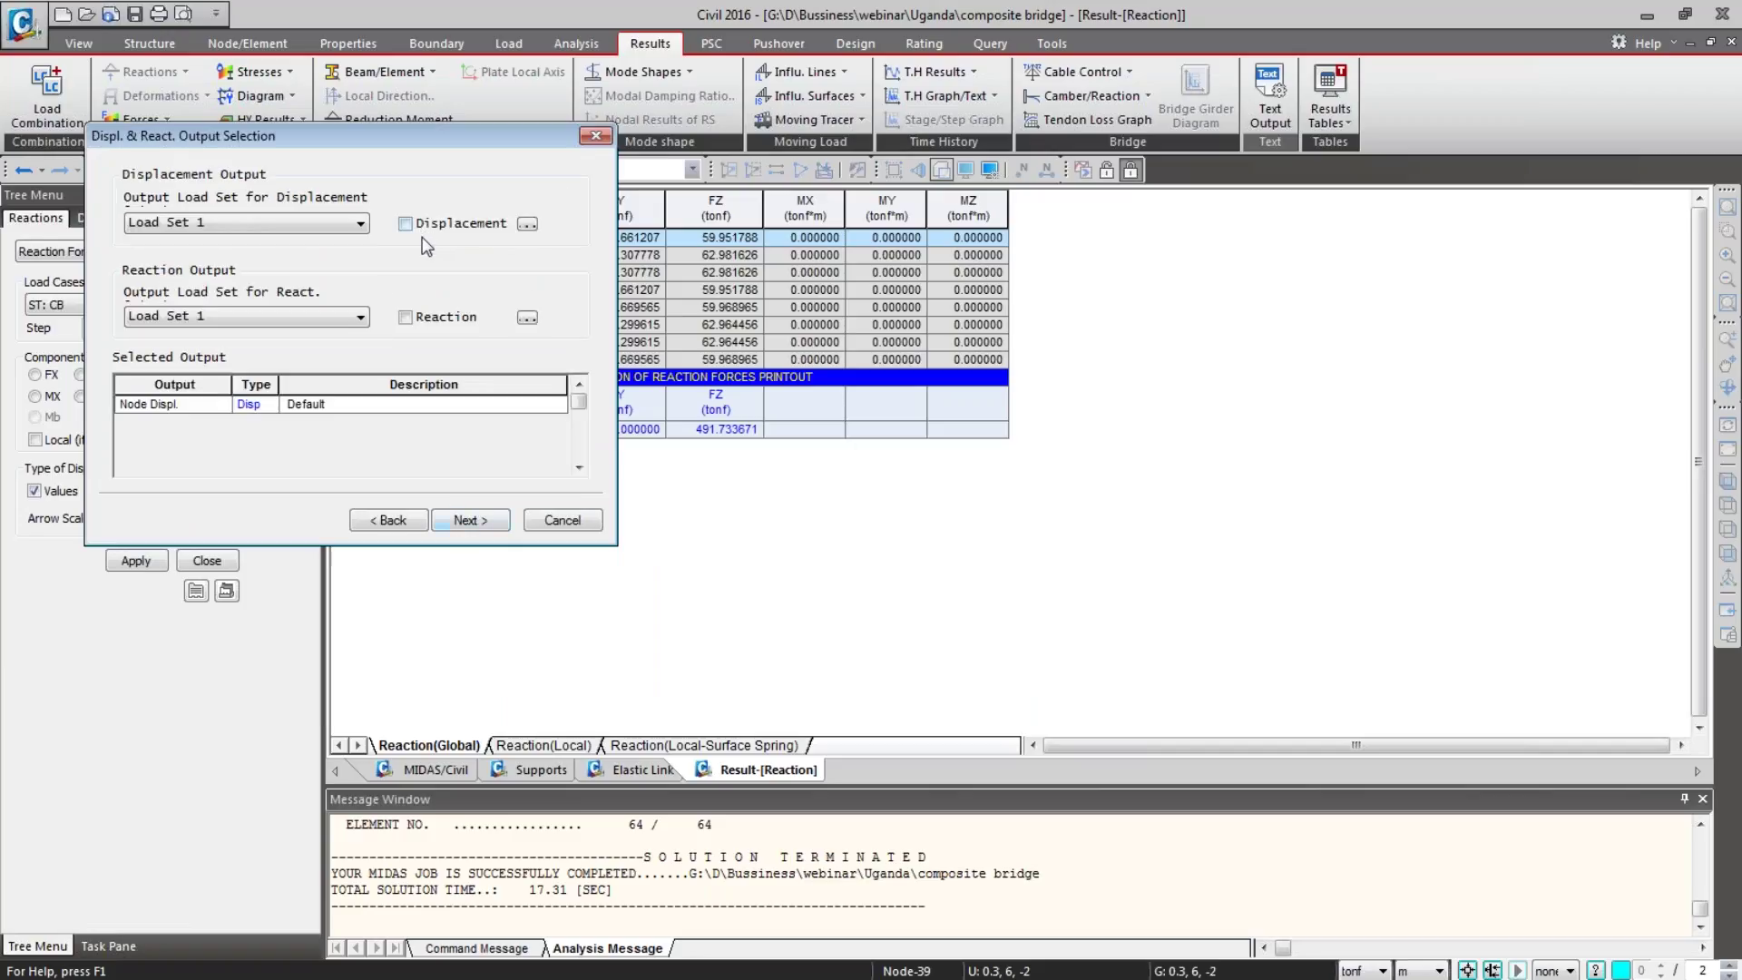
{"action": "left_click", "coordinate": [406, 317]}
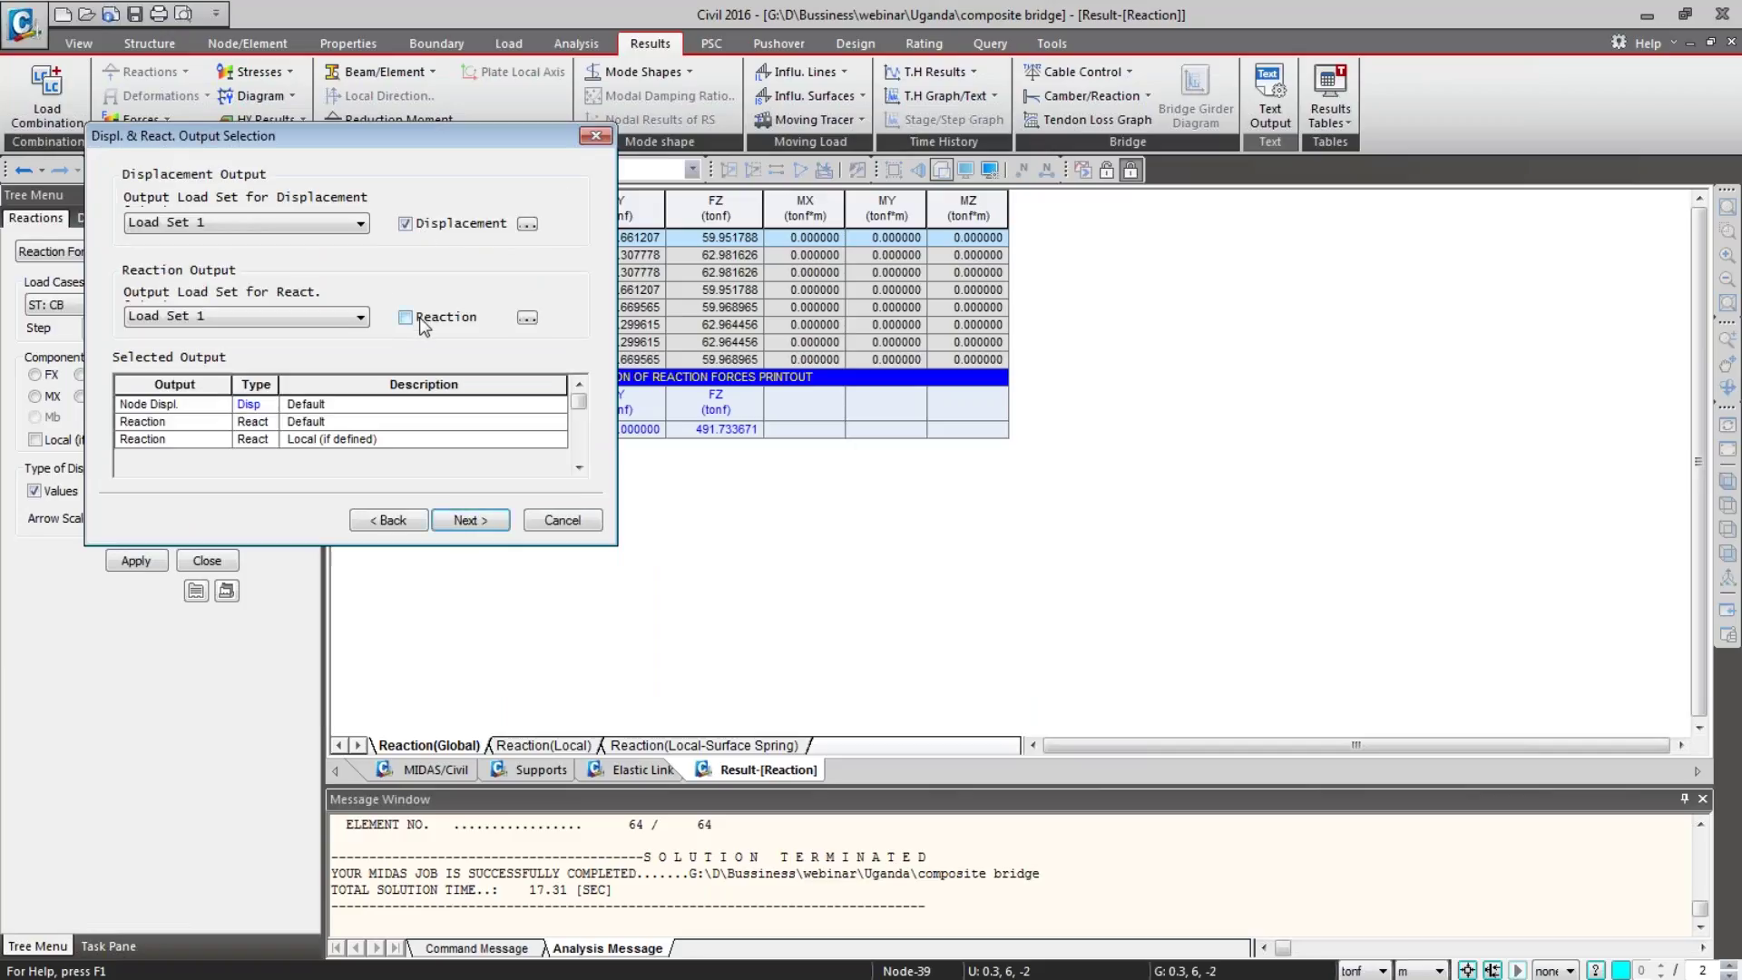
{"action": "left_click", "coordinate": [482, 523]}
{"action": "left_click", "coordinate": [483, 519]}
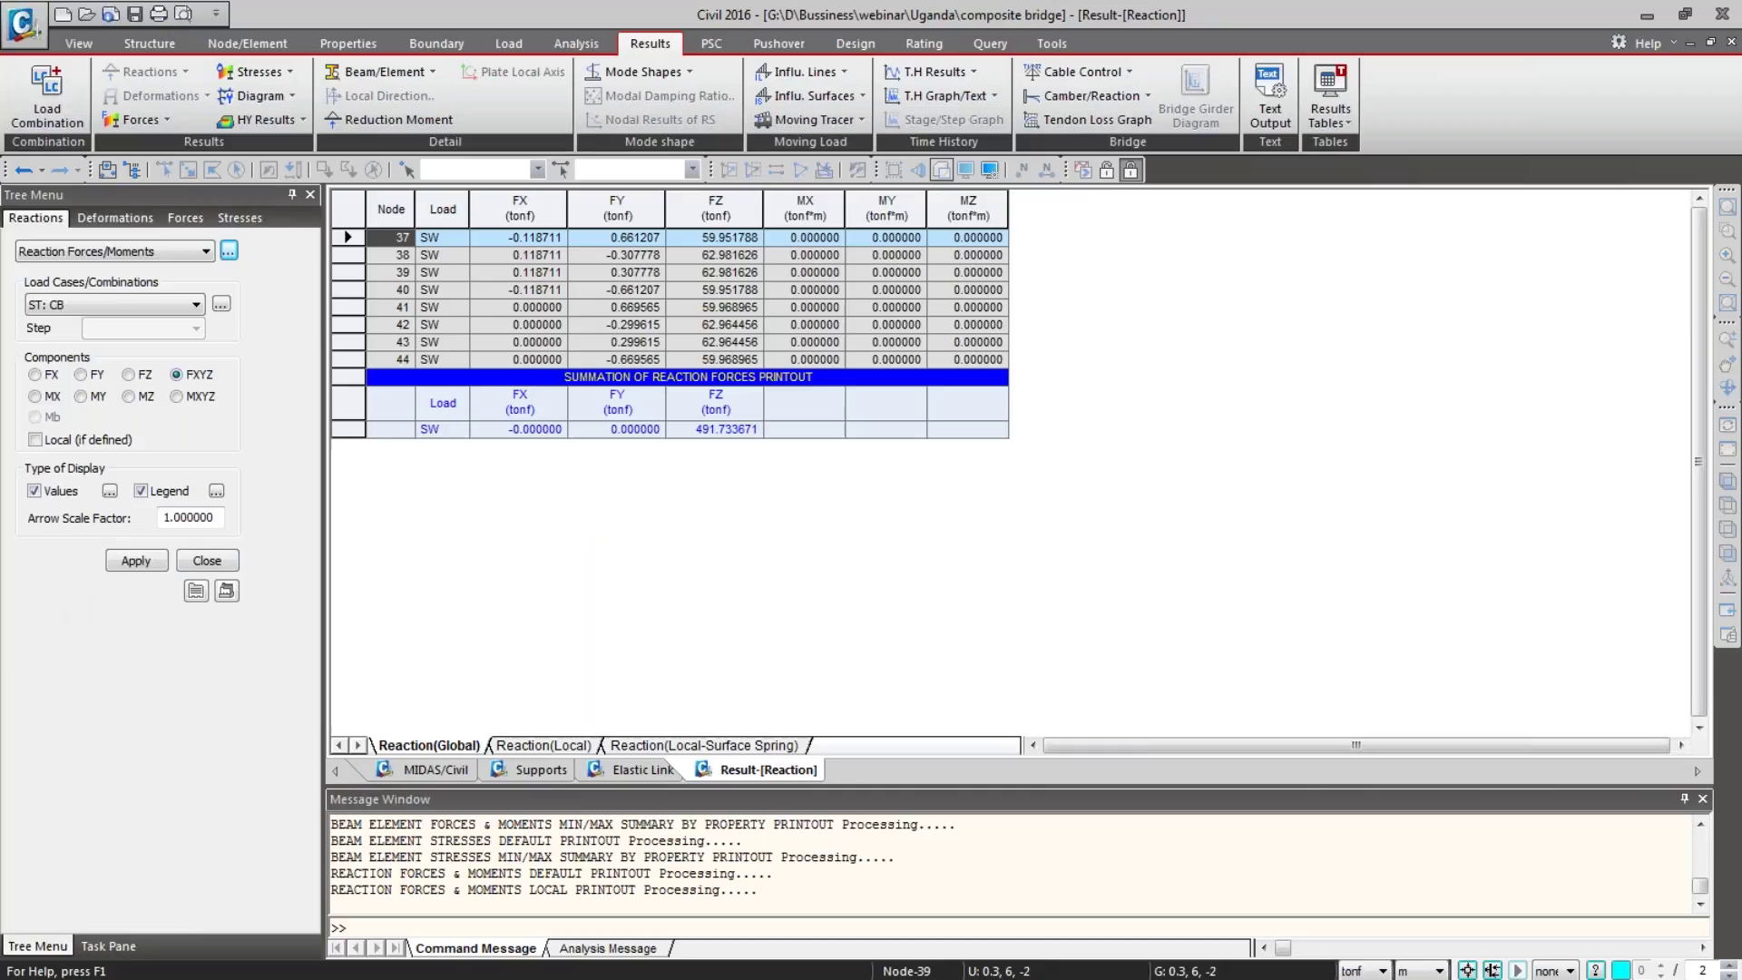
Step: Examine the analysis text output from the selected load cases and node displacements through to the reaction force summation, then close it
{"action": "left_click_drag", "start_coordinate": [0, 83], "coordinate": [1336, 113]}
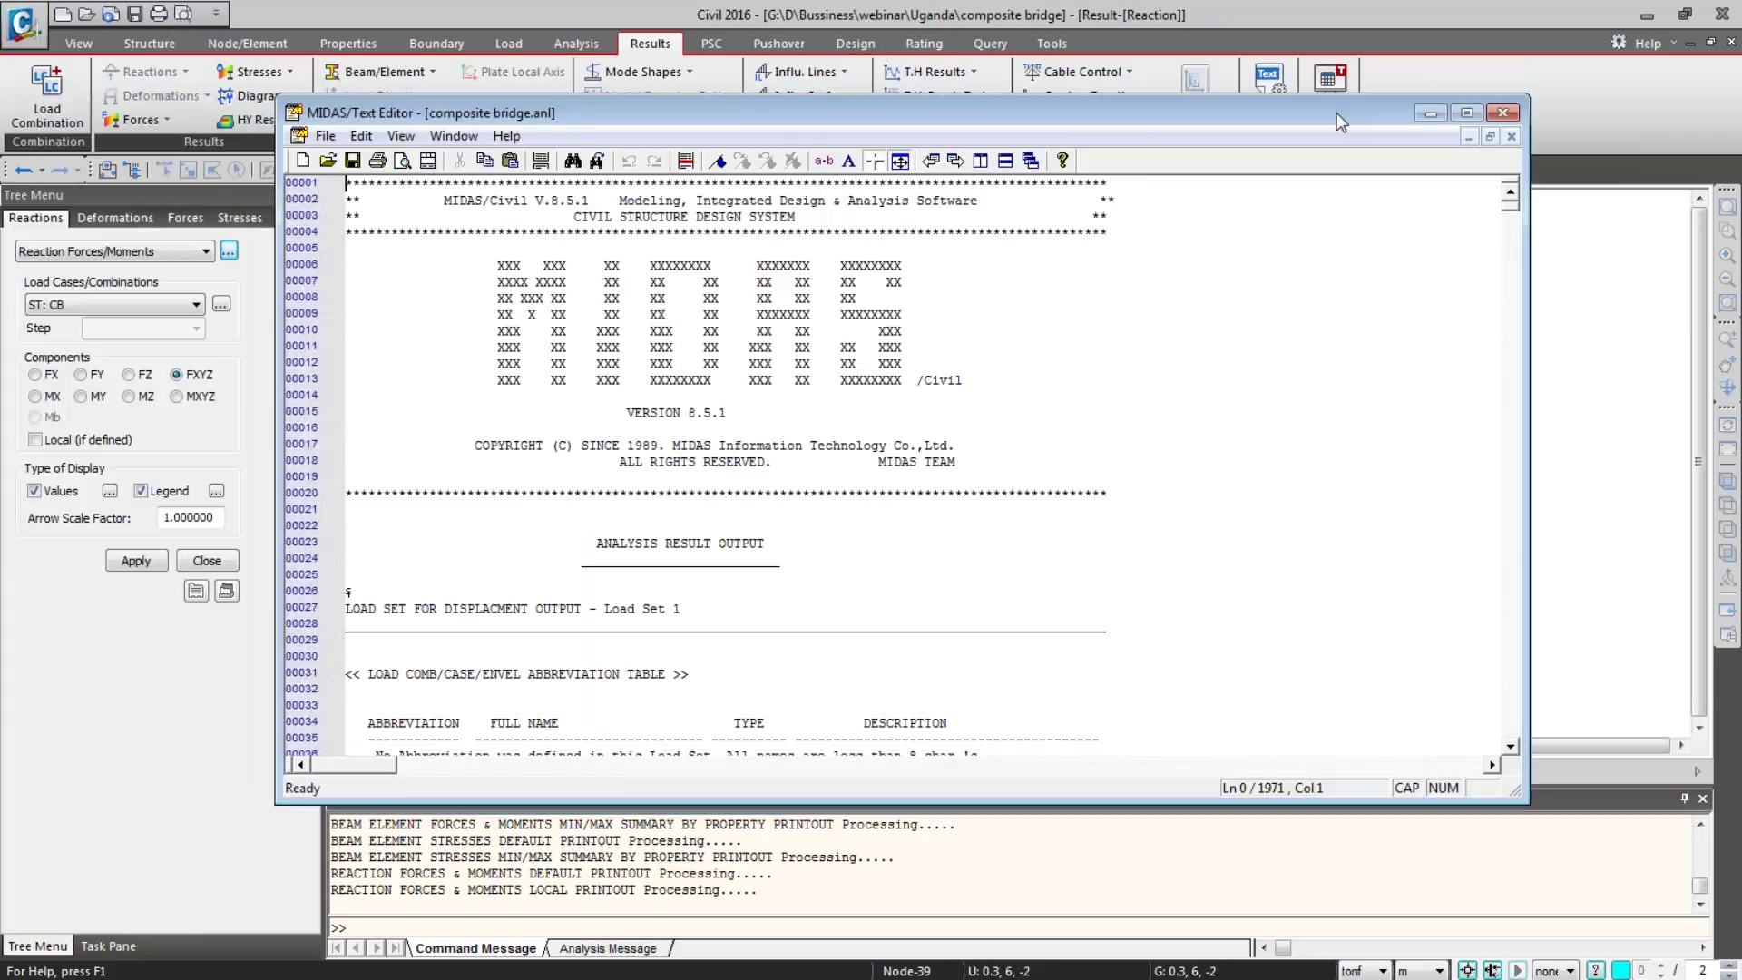
{"action": "double_click", "coordinate": [1336, 113]}
{"action": "left_click", "coordinate": [1280, 362]}
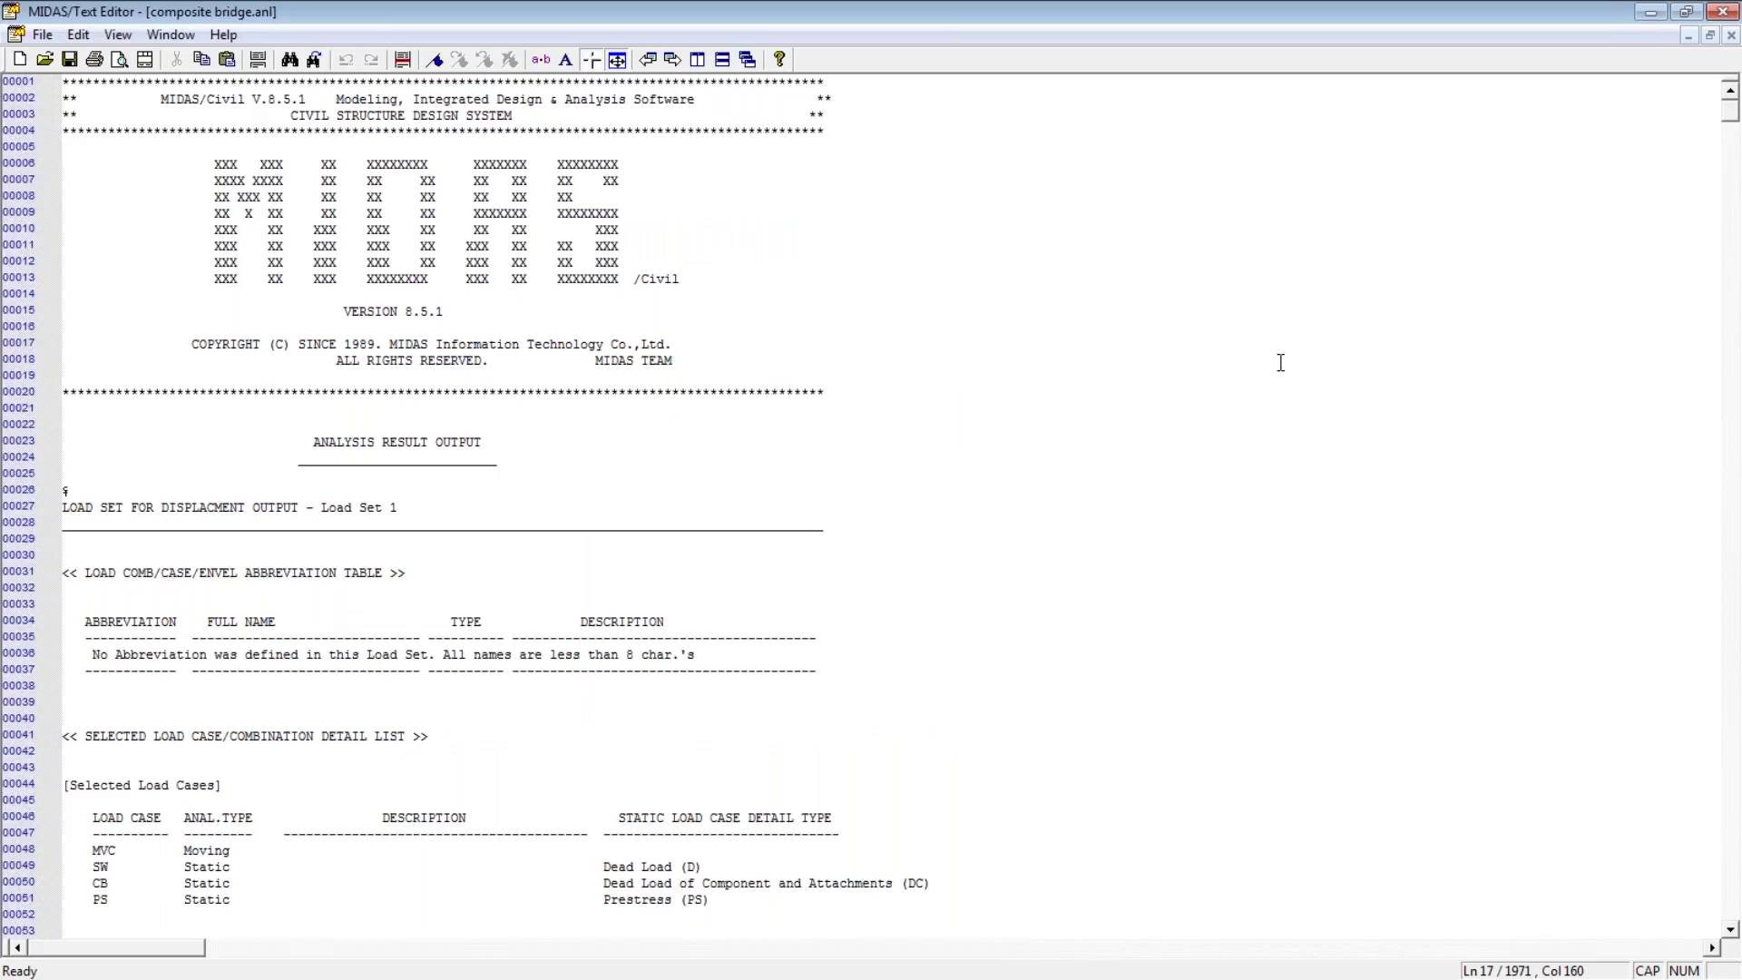
{"action": "scroll", "coordinate": [1280, 362], "scroll_direction": "down", "scroll_amount": 1}
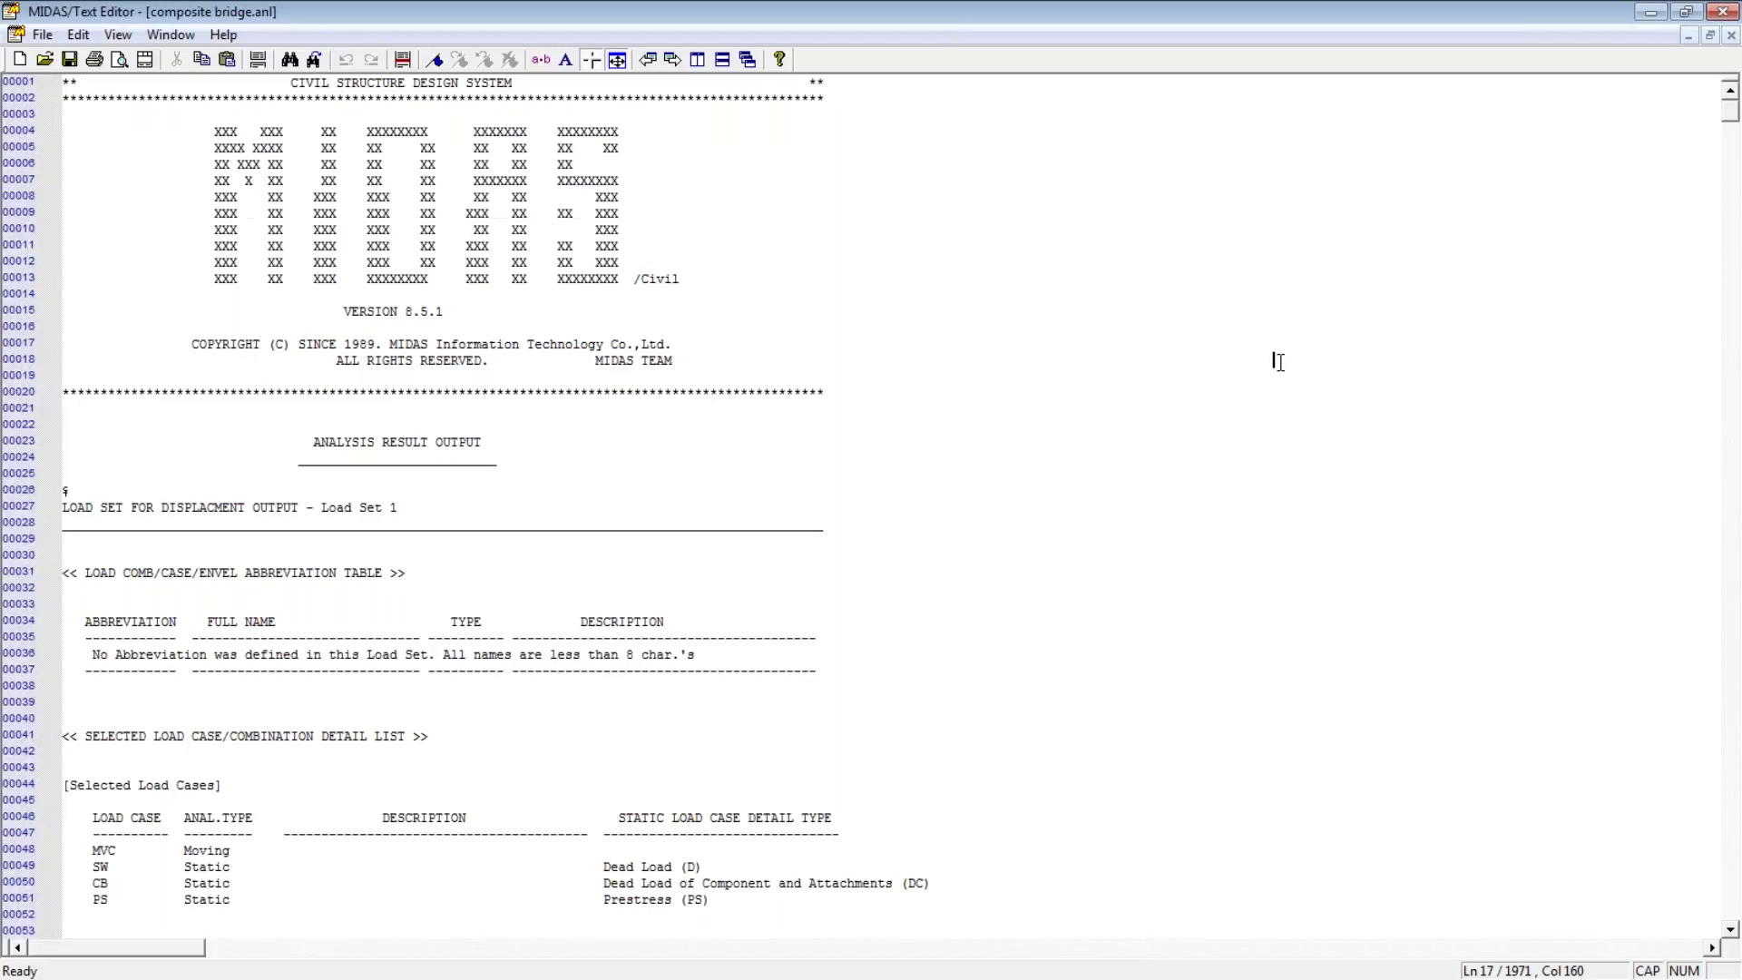
{"action": "scroll", "coordinate": [1279, 362], "scroll_direction": "down", "scroll_amount": 4}
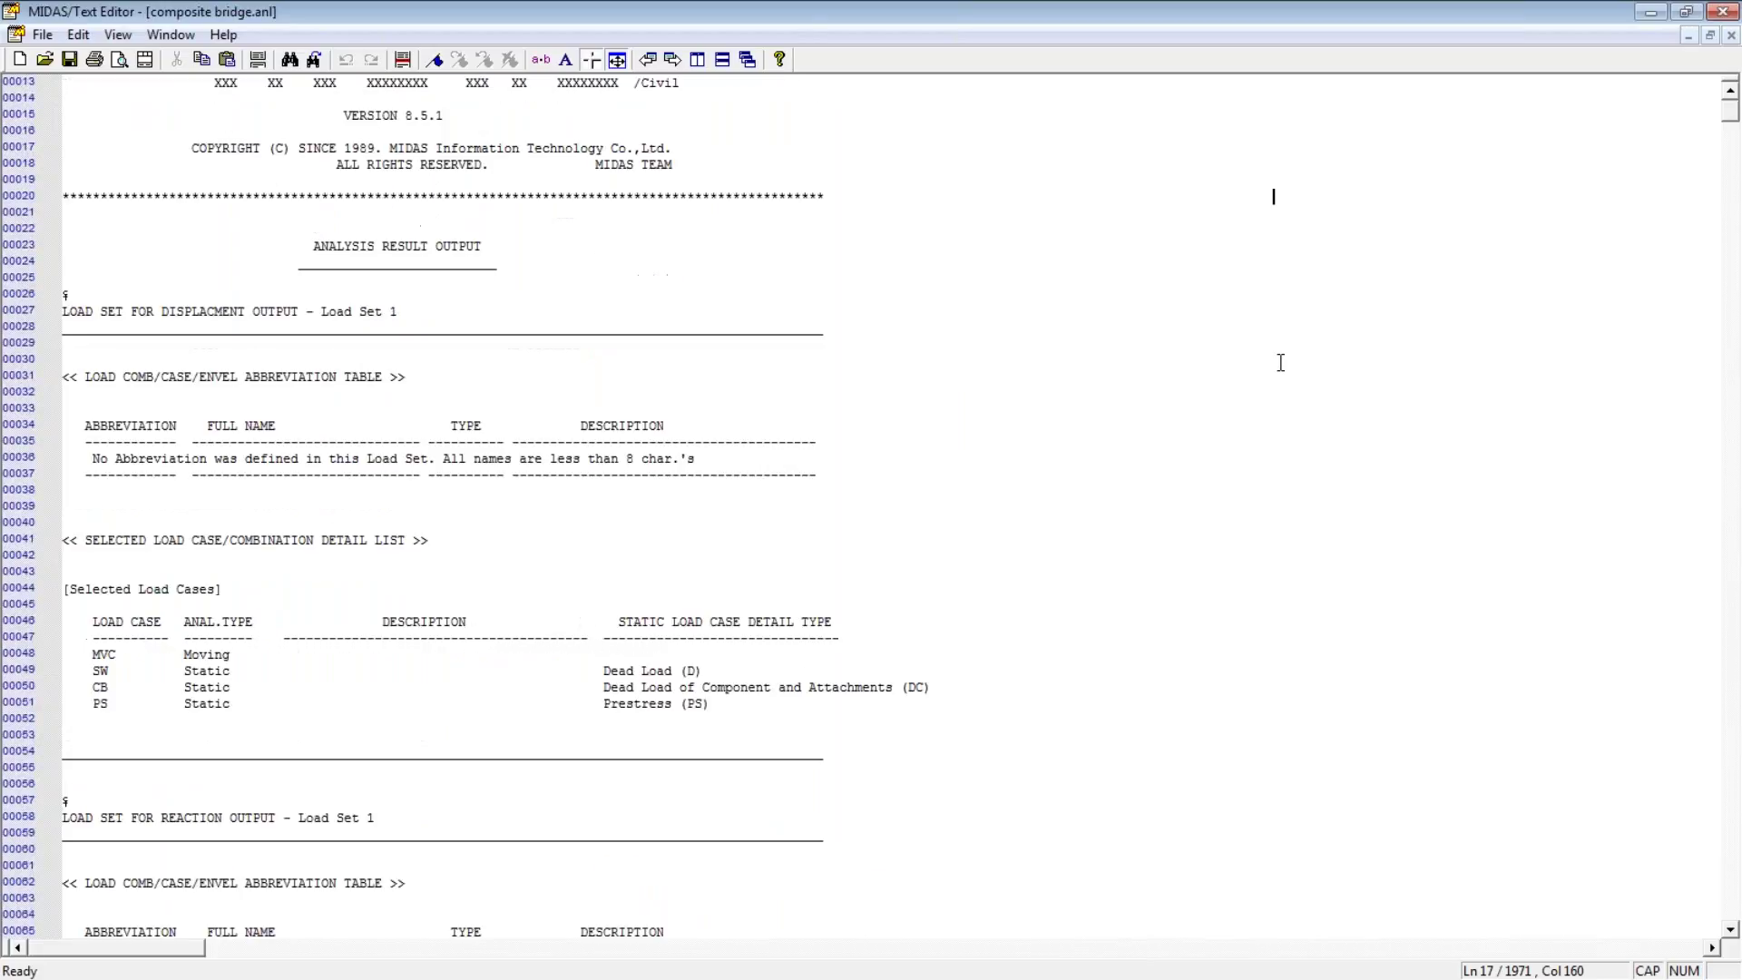
{"action": "scroll", "coordinate": [1280, 362], "scroll_direction": "down", "scroll_amount": 10}
{"action": "scroll", "coordinate": [1280, 362], "scroll_direction": "down", "scroll_amount": 4}
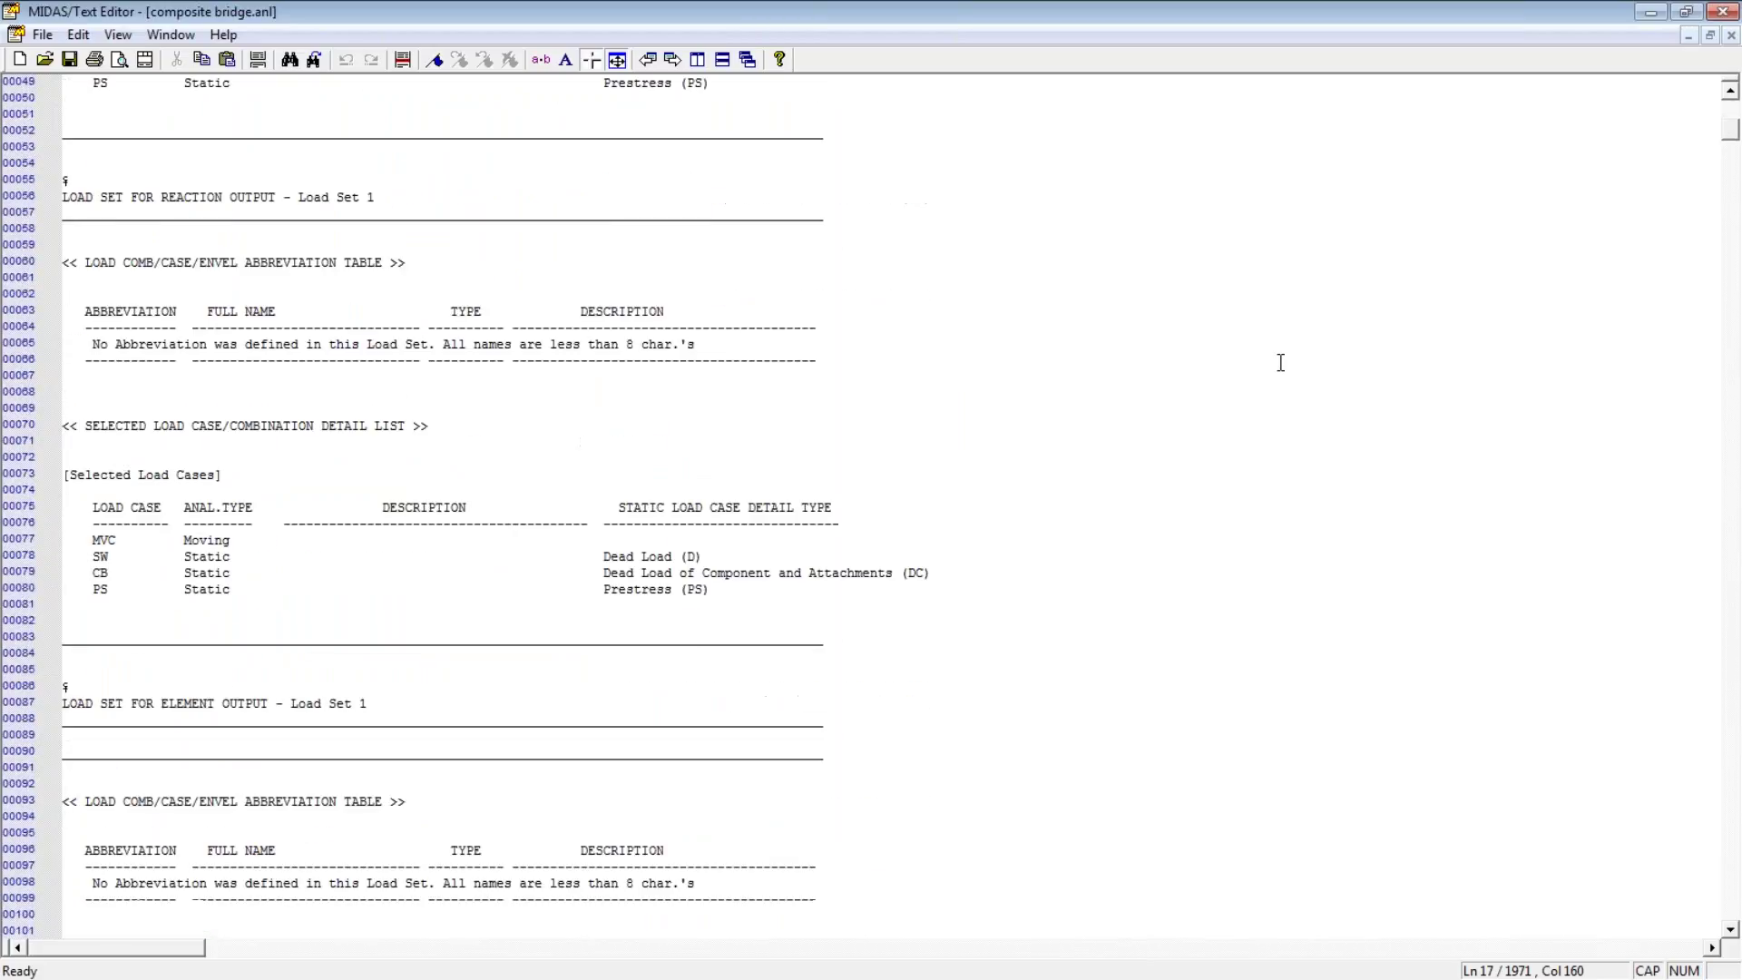
{"action": "scroll", "coordinate": [1280, 362], "scroll_direction": "down", "scroll_amount": 5}
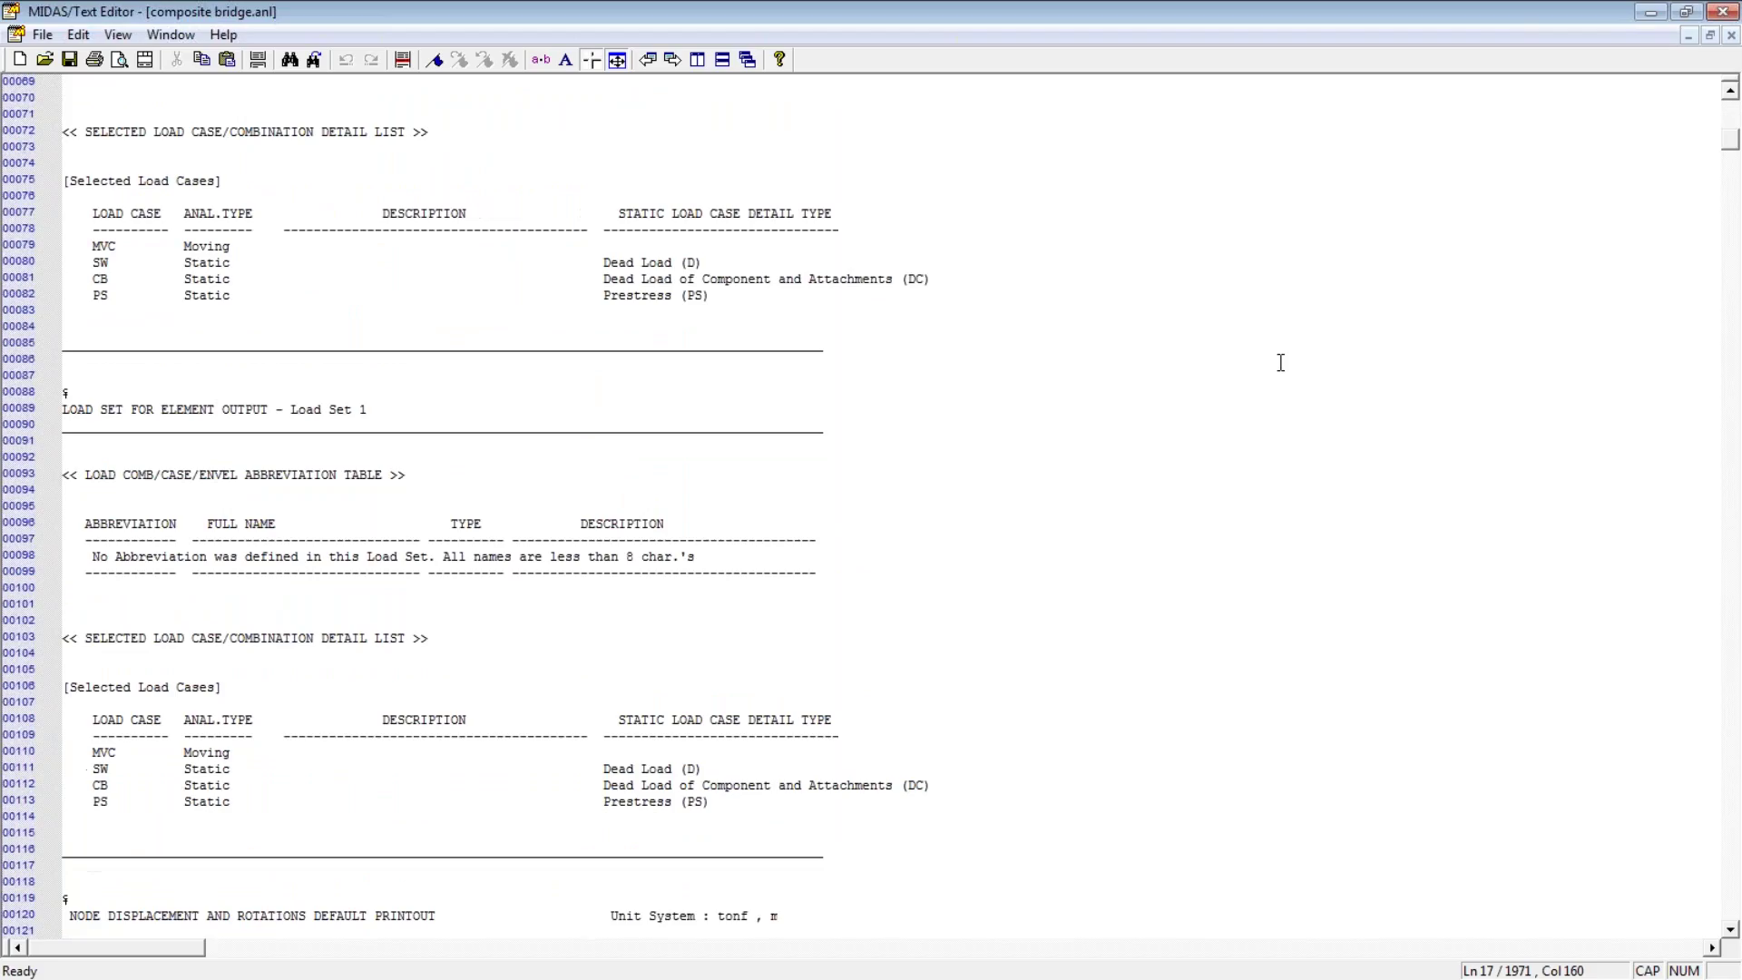
{"action": "scroll", "coordinate": [1280, 362], "scroll_direction": "down", "scroll_amount": 3}
{"action": "scroll", "coordinate": [1280, 362], "scroll_direction": "down", "scroll_amount": 3}
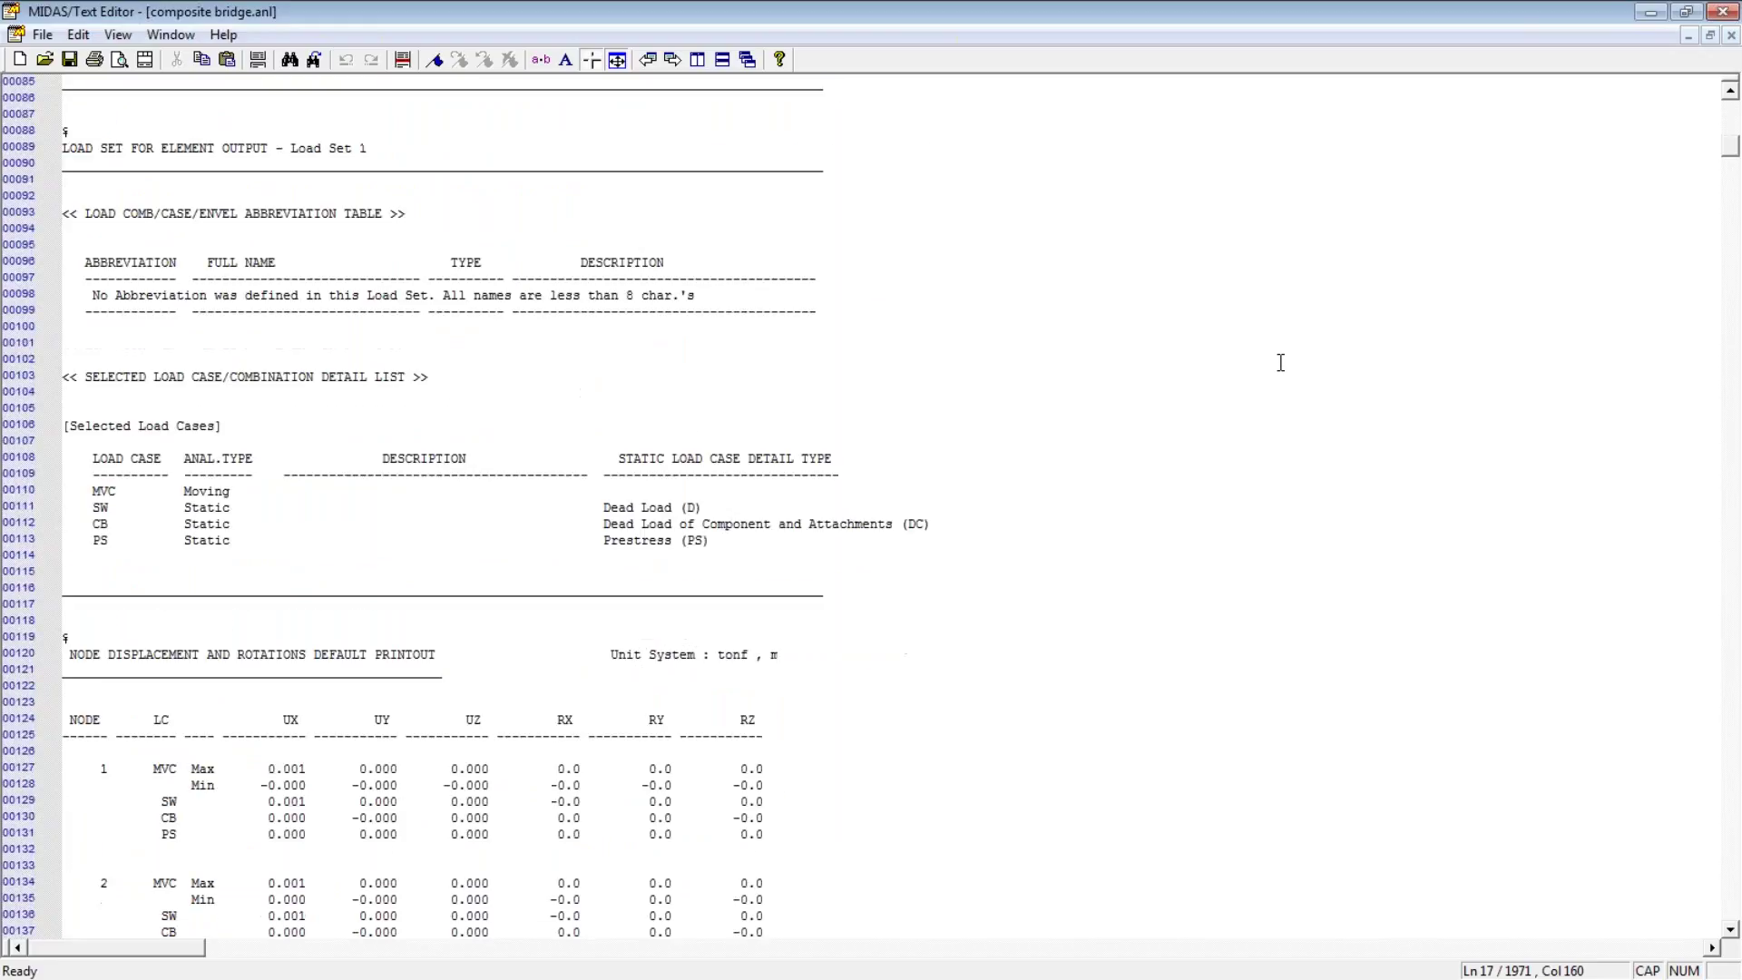
{"action": "scroll", "coordinate": [1280, 362], "scroll_direction": "down", "scroll_amount": 13}
{"action": "left_click_drag", "start_coordinate": [1730, 167], "coordinate": [1722, 948]}
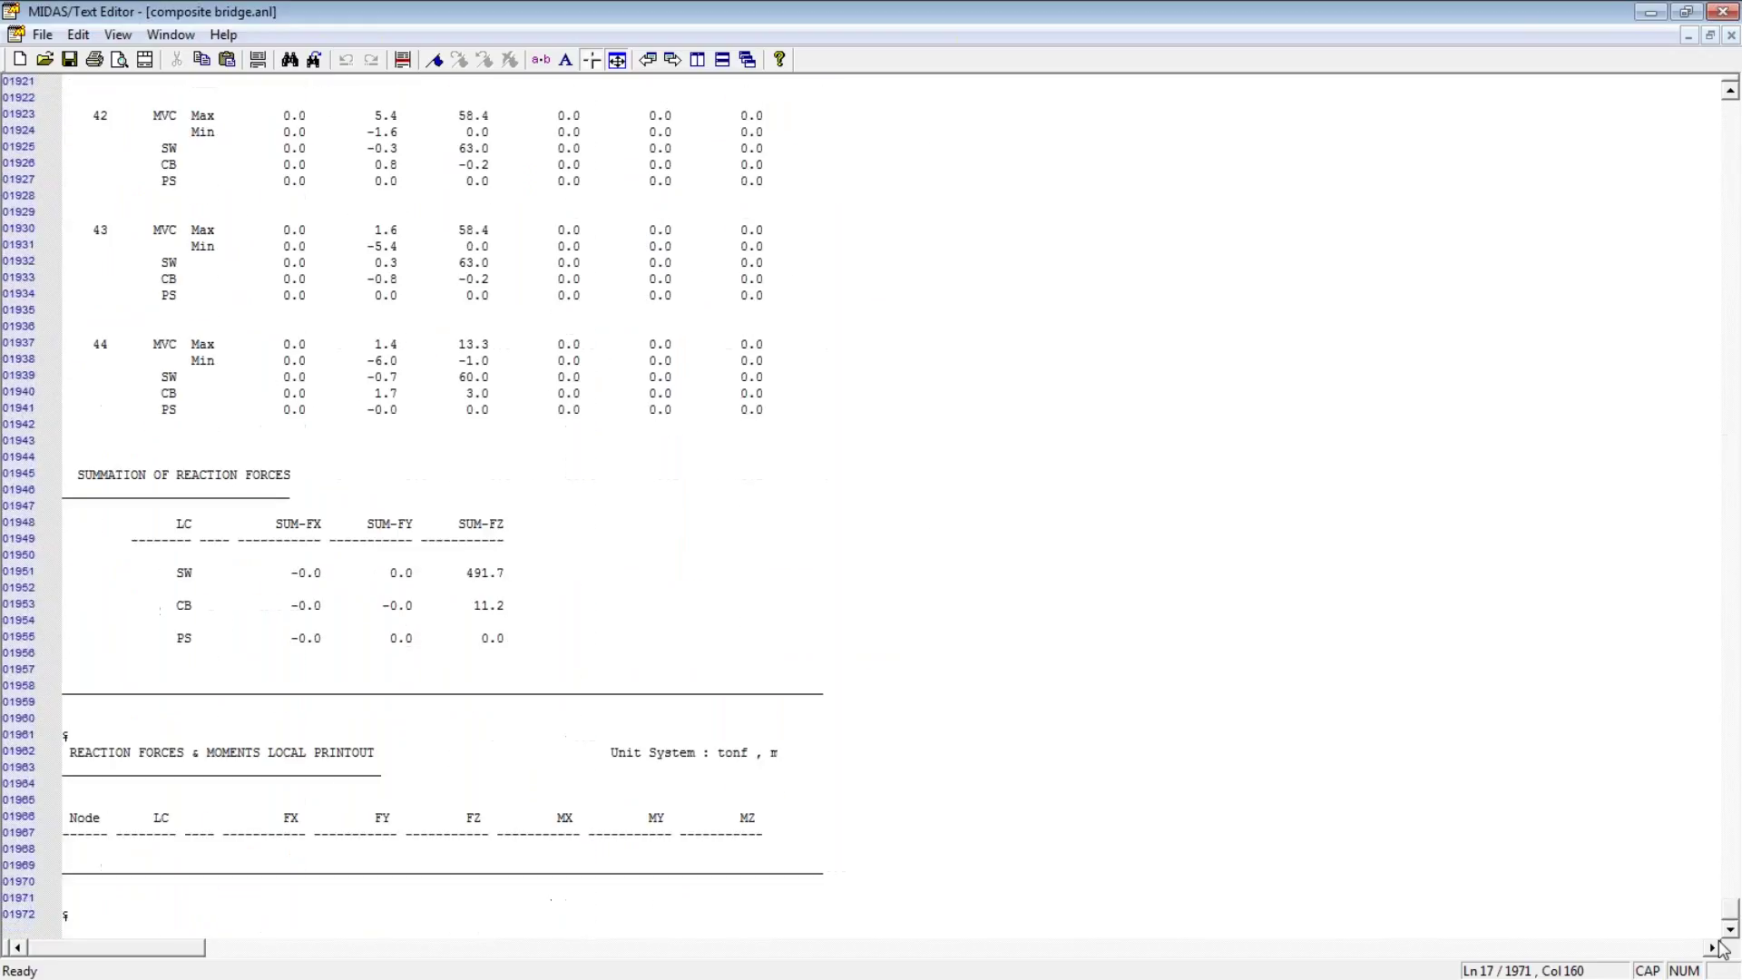
{"action": "left_click", "coordinate": [1721, 12]}
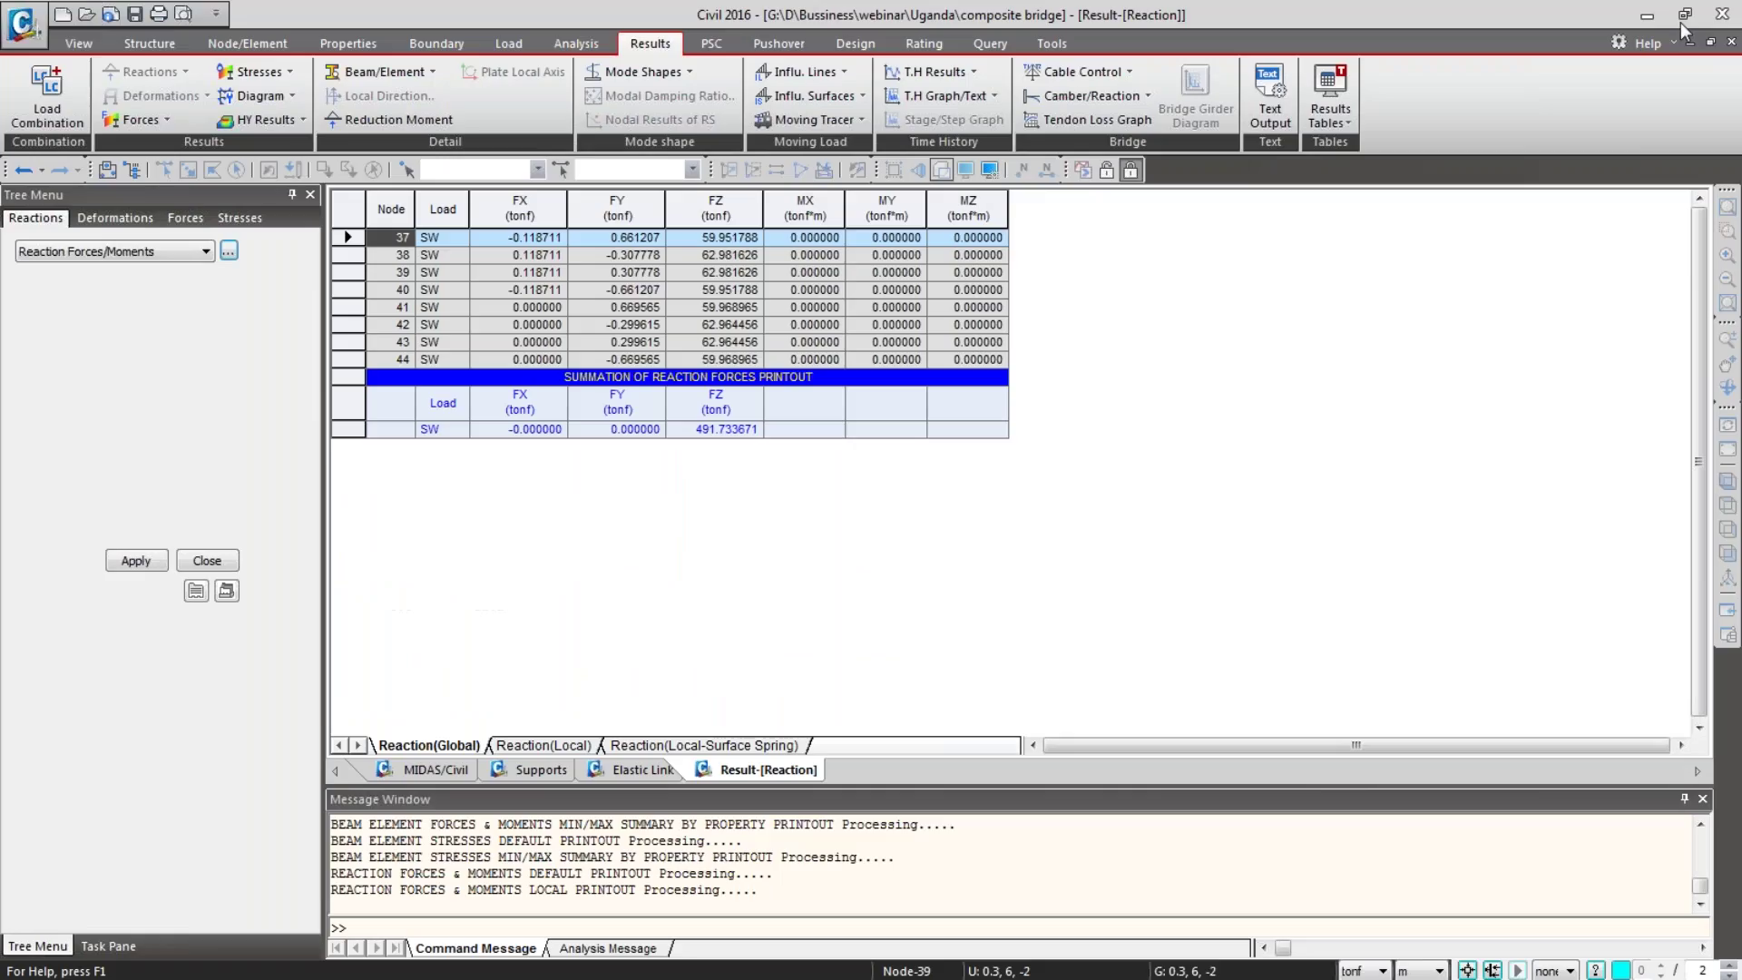
Step: Return to the model view and export the model as a MIDAS/Civil MCT file named composite bridge
{"action": "left_click", "coordinate": [456, 770]}
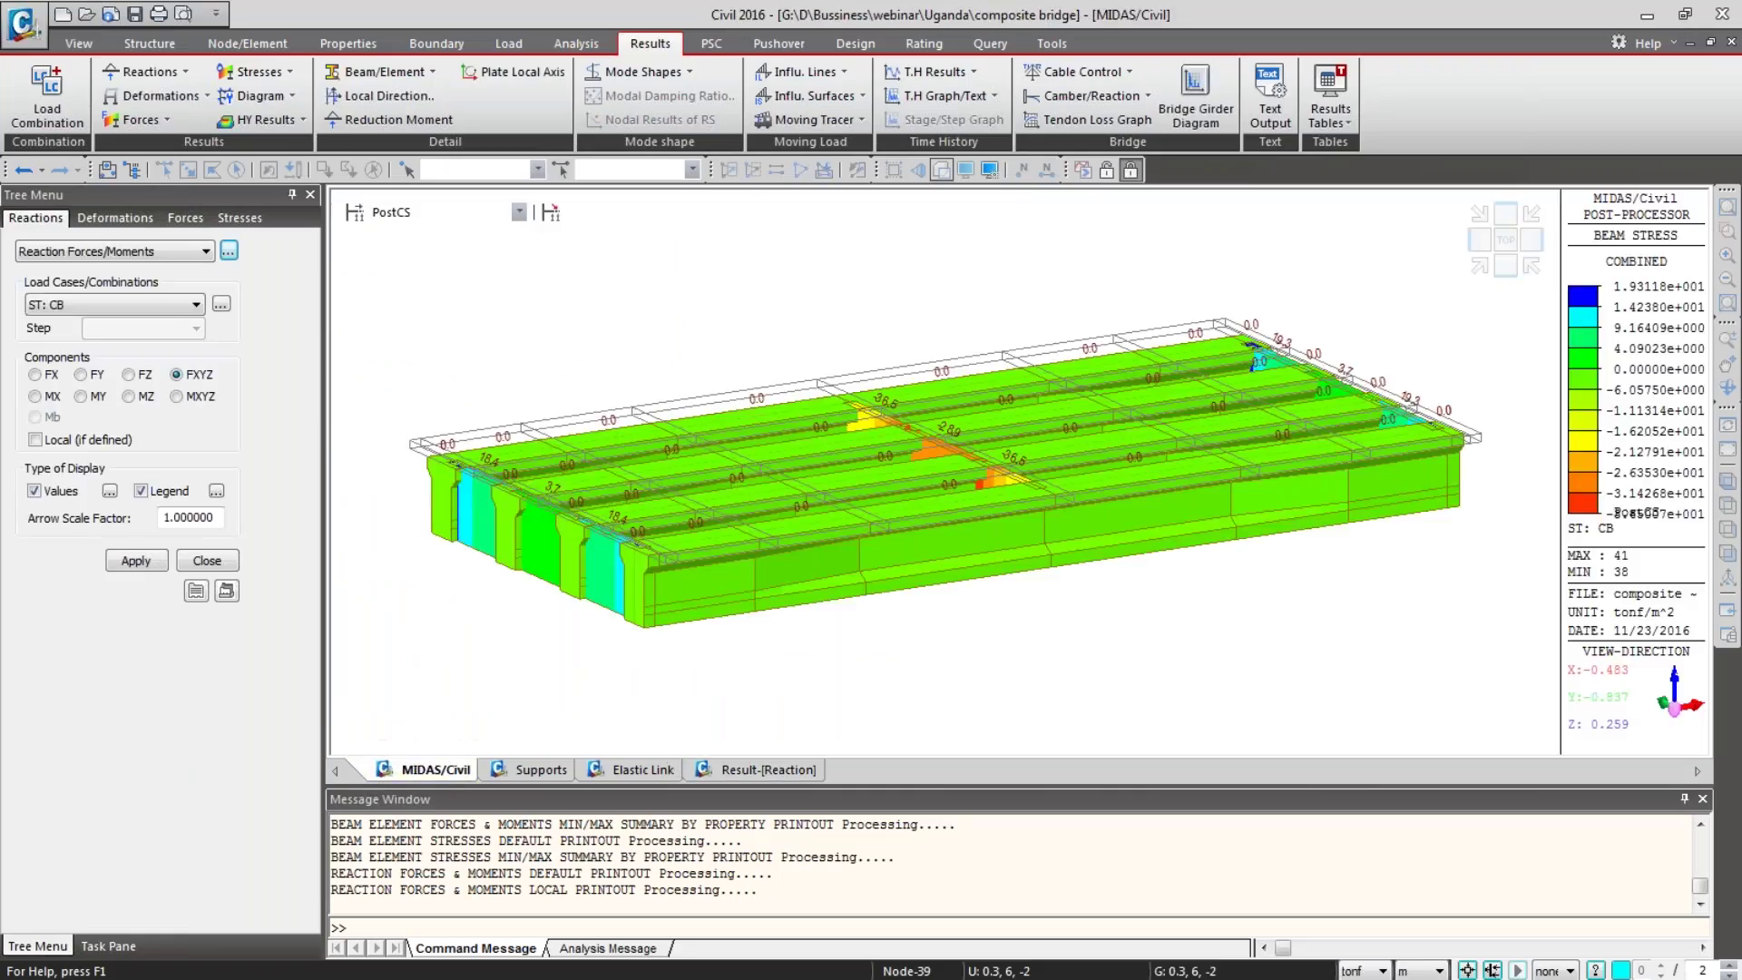
{"action": "left_click", "coordinate": [22, 29]}
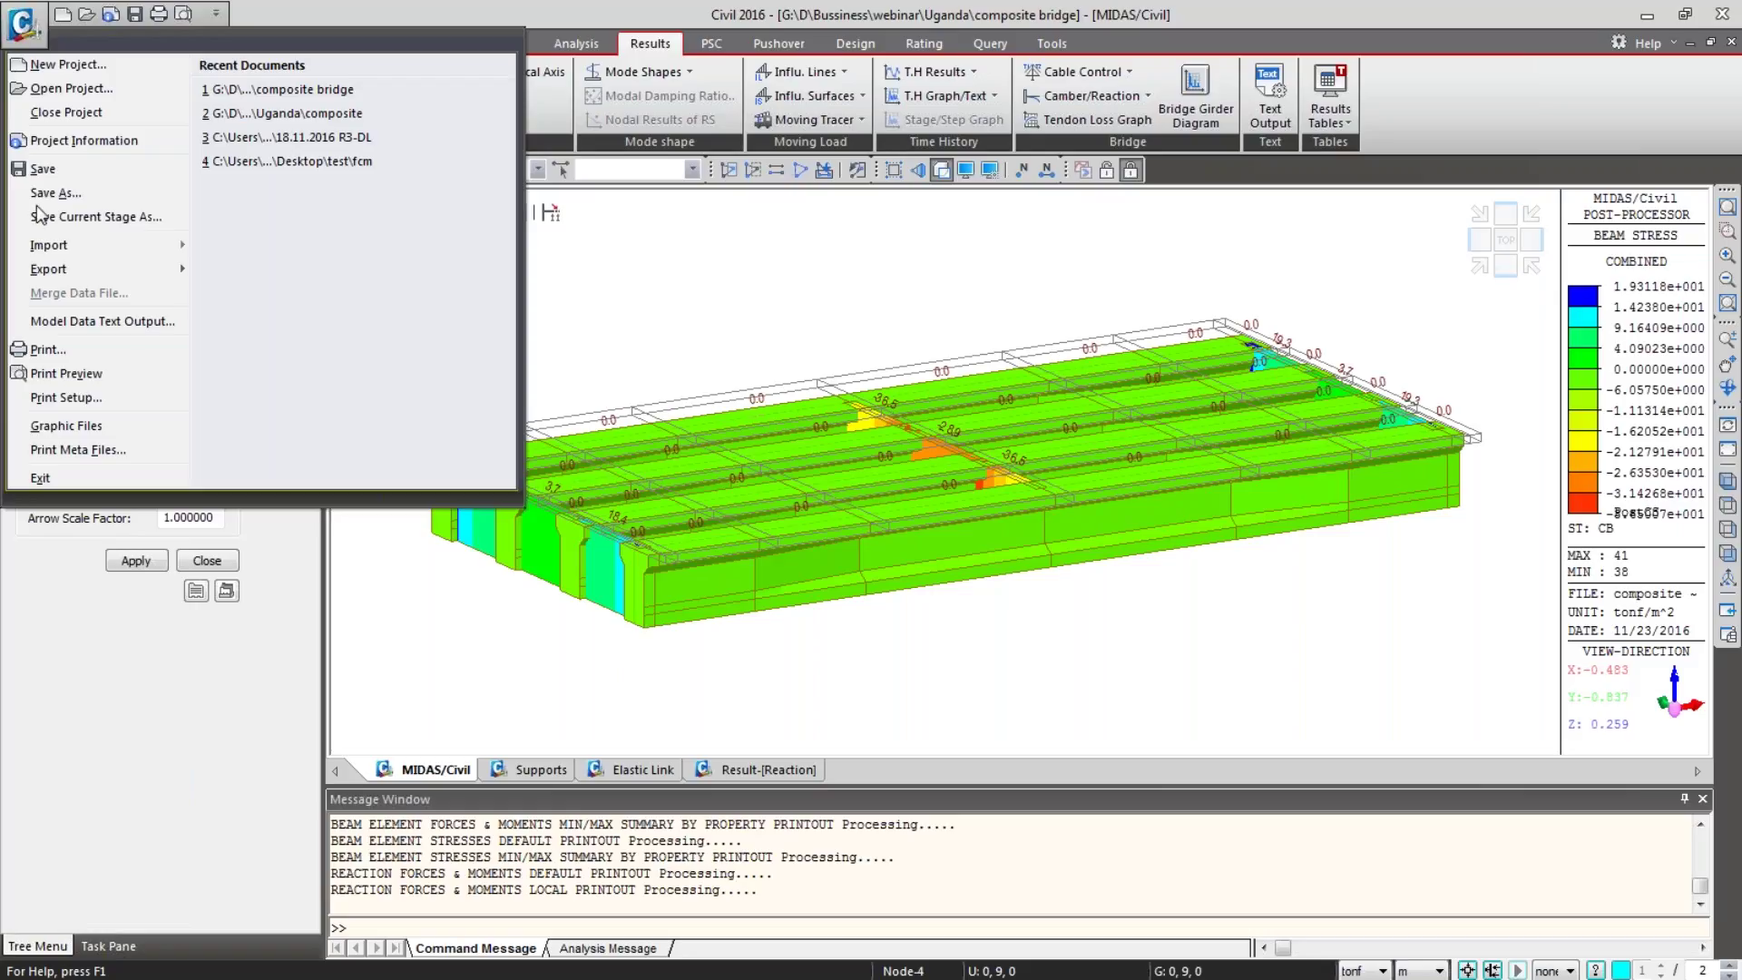
{"action": "mouse_move", "coordinate": [57, 269]}
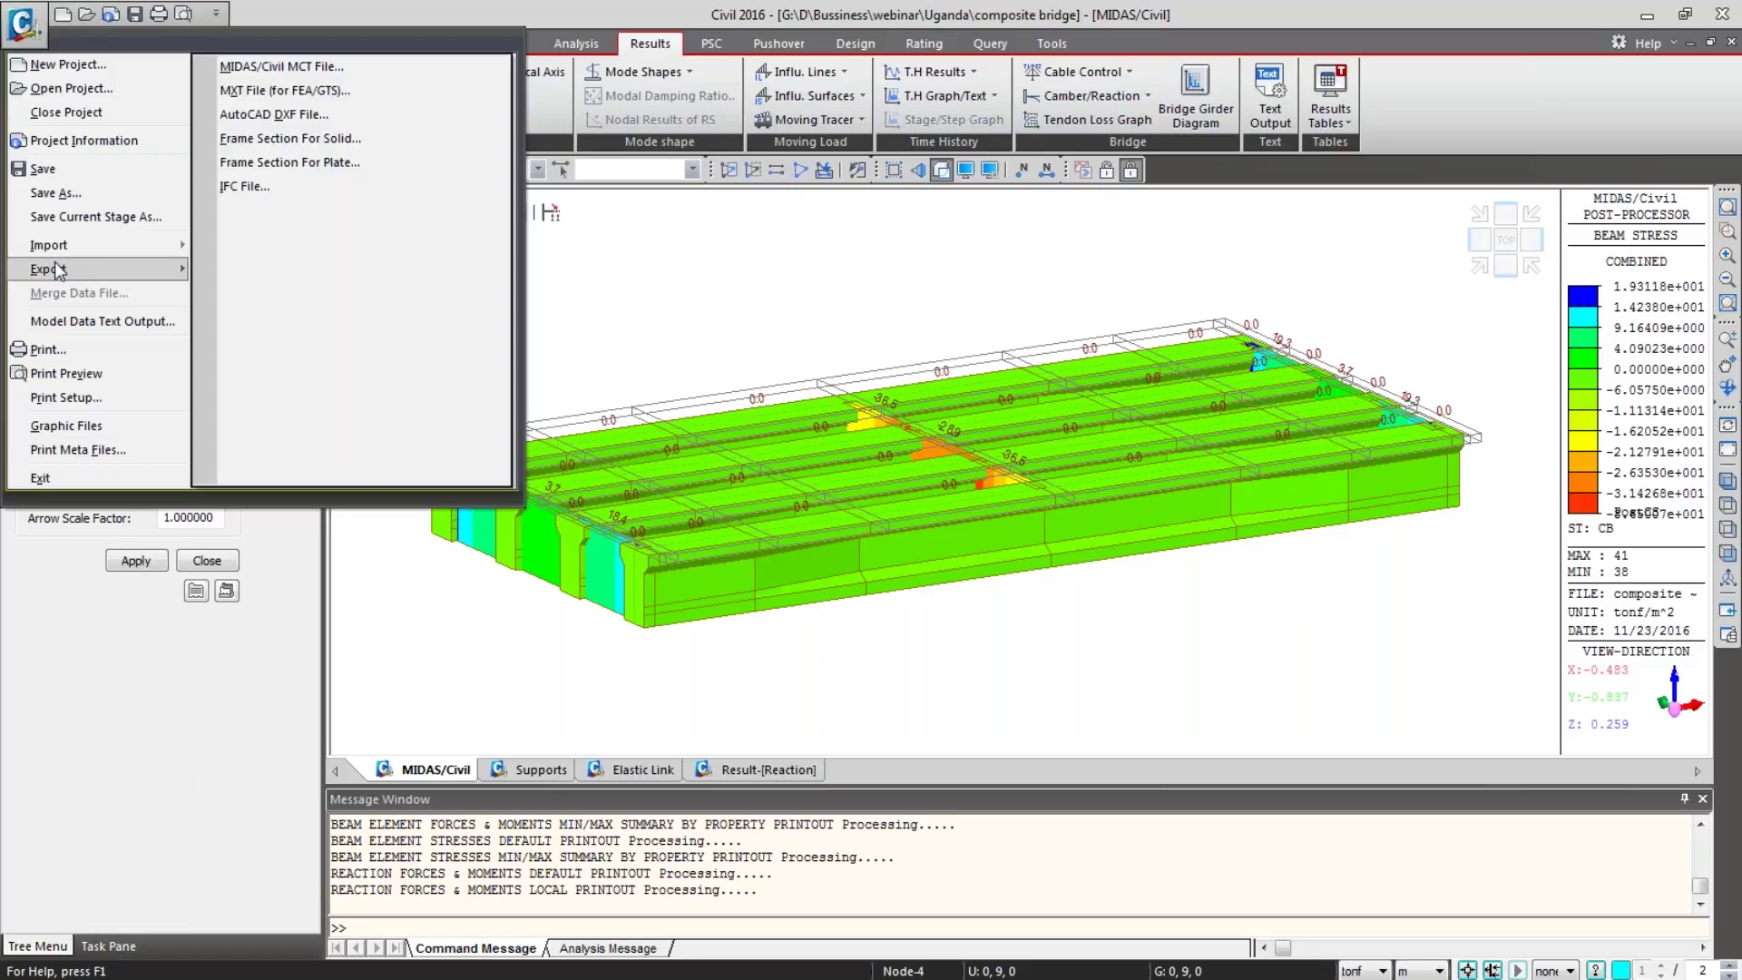
{"action": "left_click", "coordinate": [299, 68]}
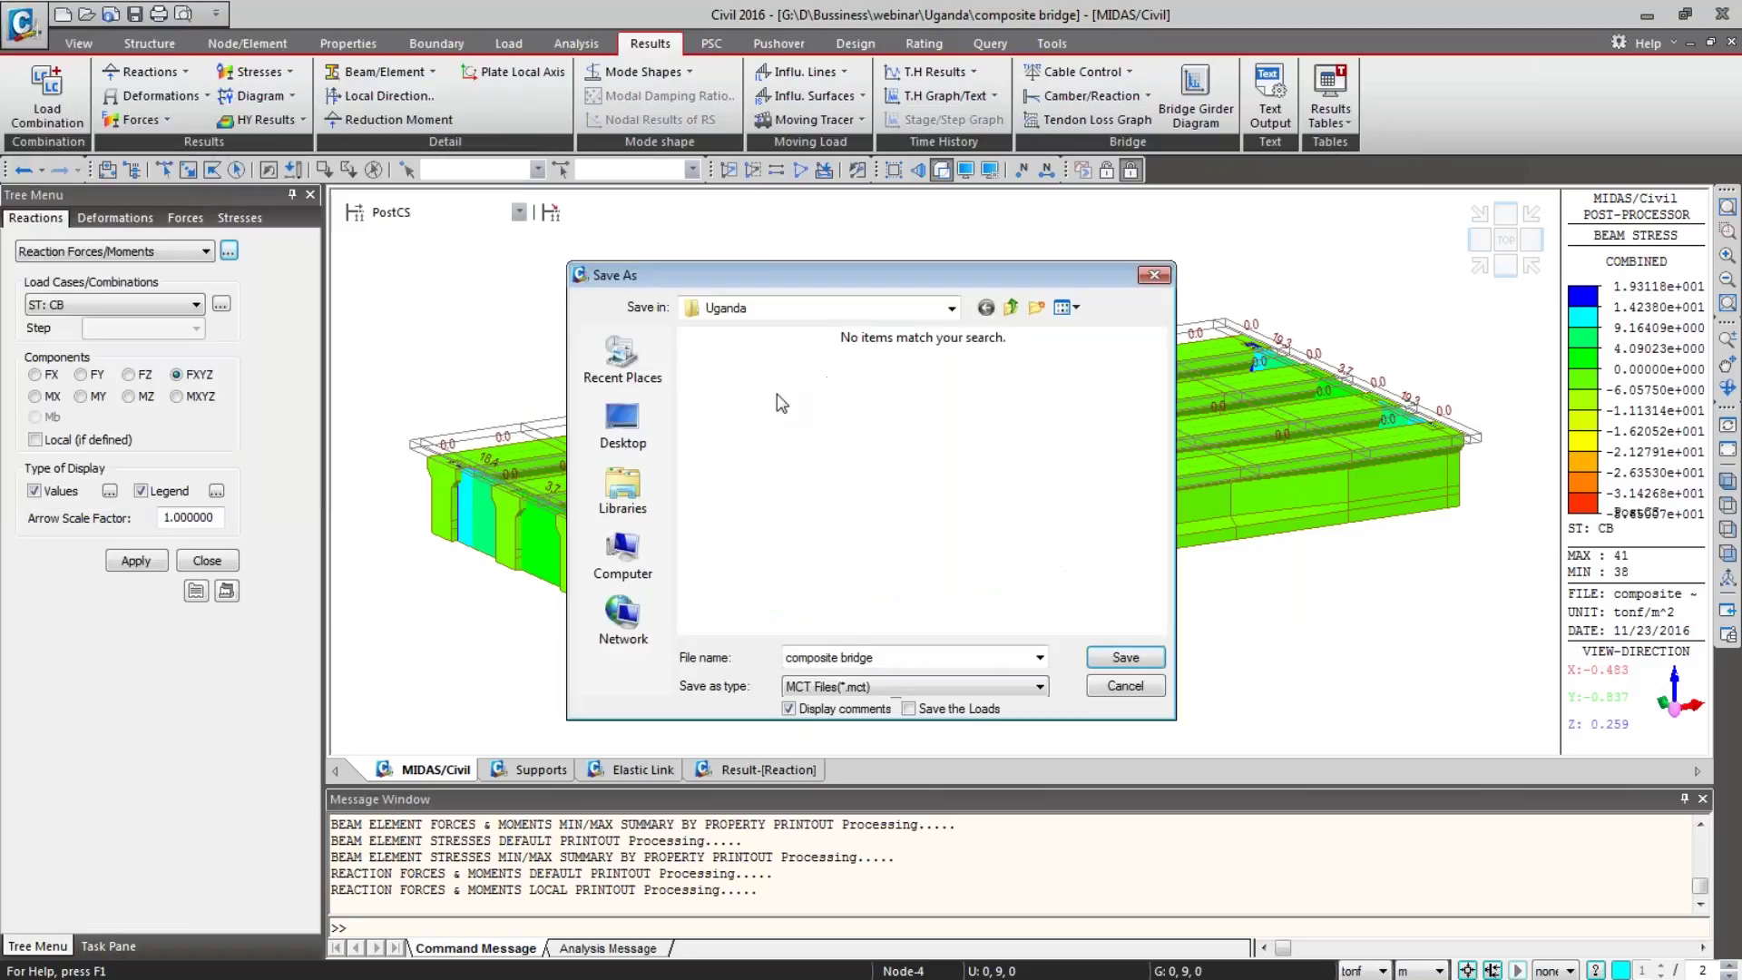
{"action": "left_click", "coordinate": [1105, 660]}
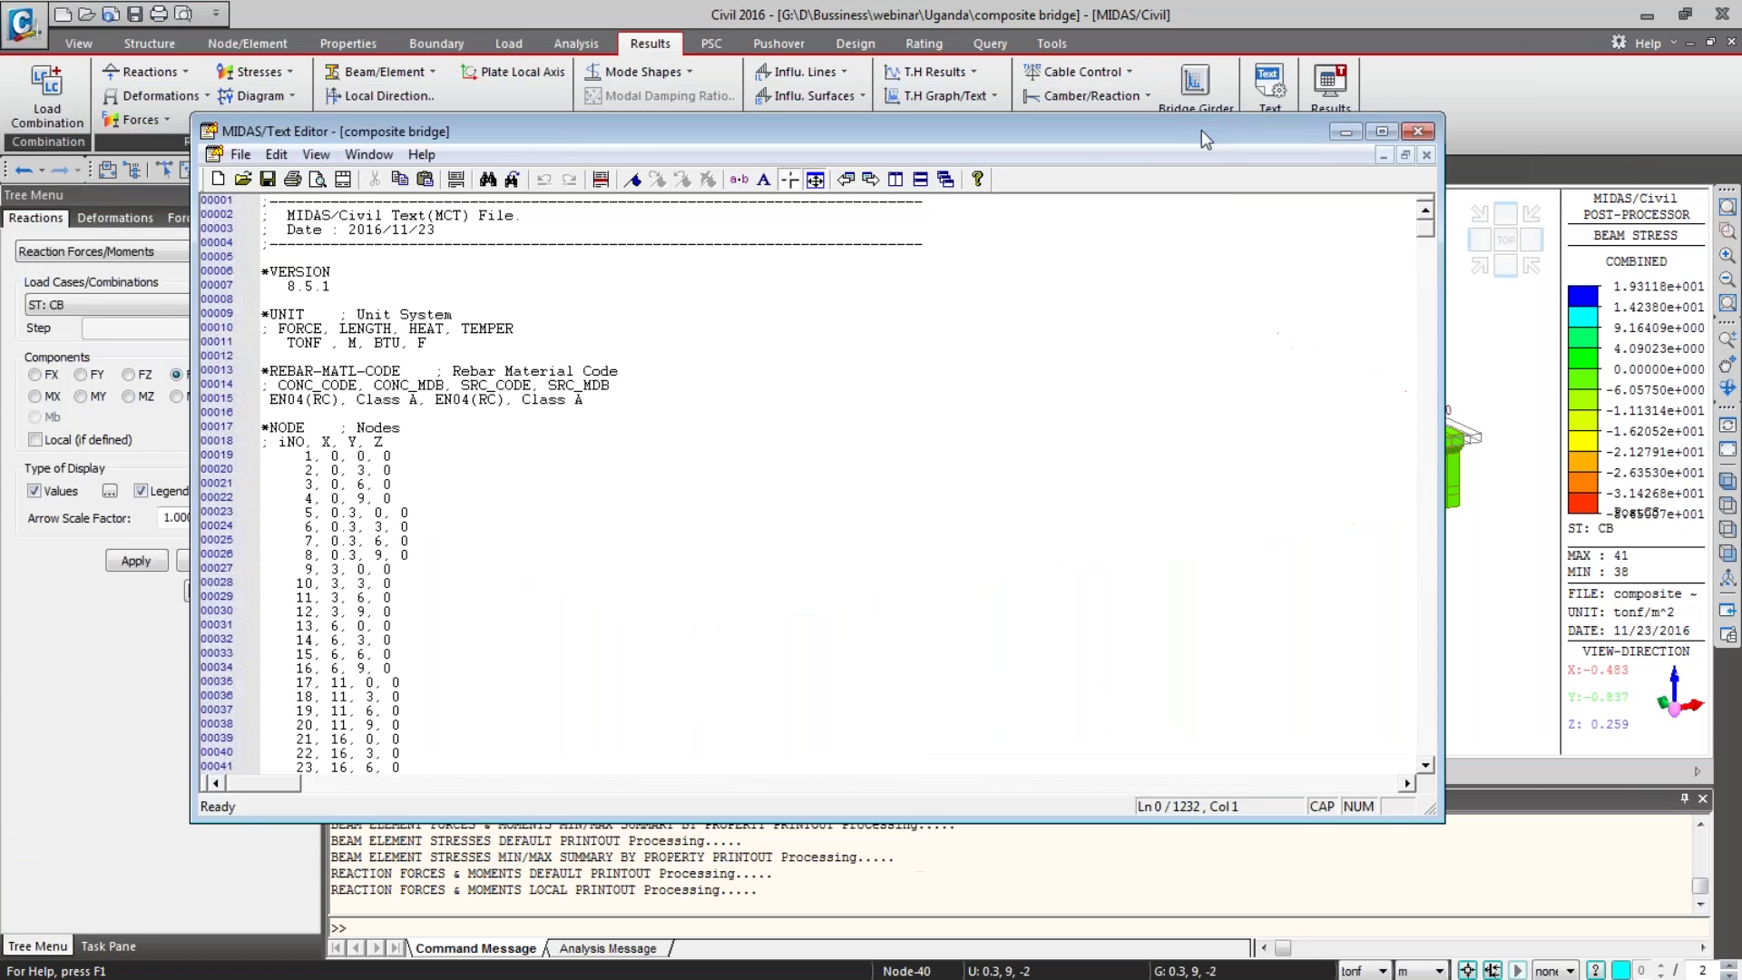
Step: Examine the exported MCT file's node, element, group, material, time-dependent, section and tendon profile data, then close it
{"action": "left_click", "coordinate": [1201, 129]}
{"action": "double_click", "coordinate": [1071, 286]}
{"action": "double_click", "coordinate": [1070, 131]}
{"action": "scroll", "coordinate": [1006, 508], "scroll_direction": "down", "scroll_amount": 16}
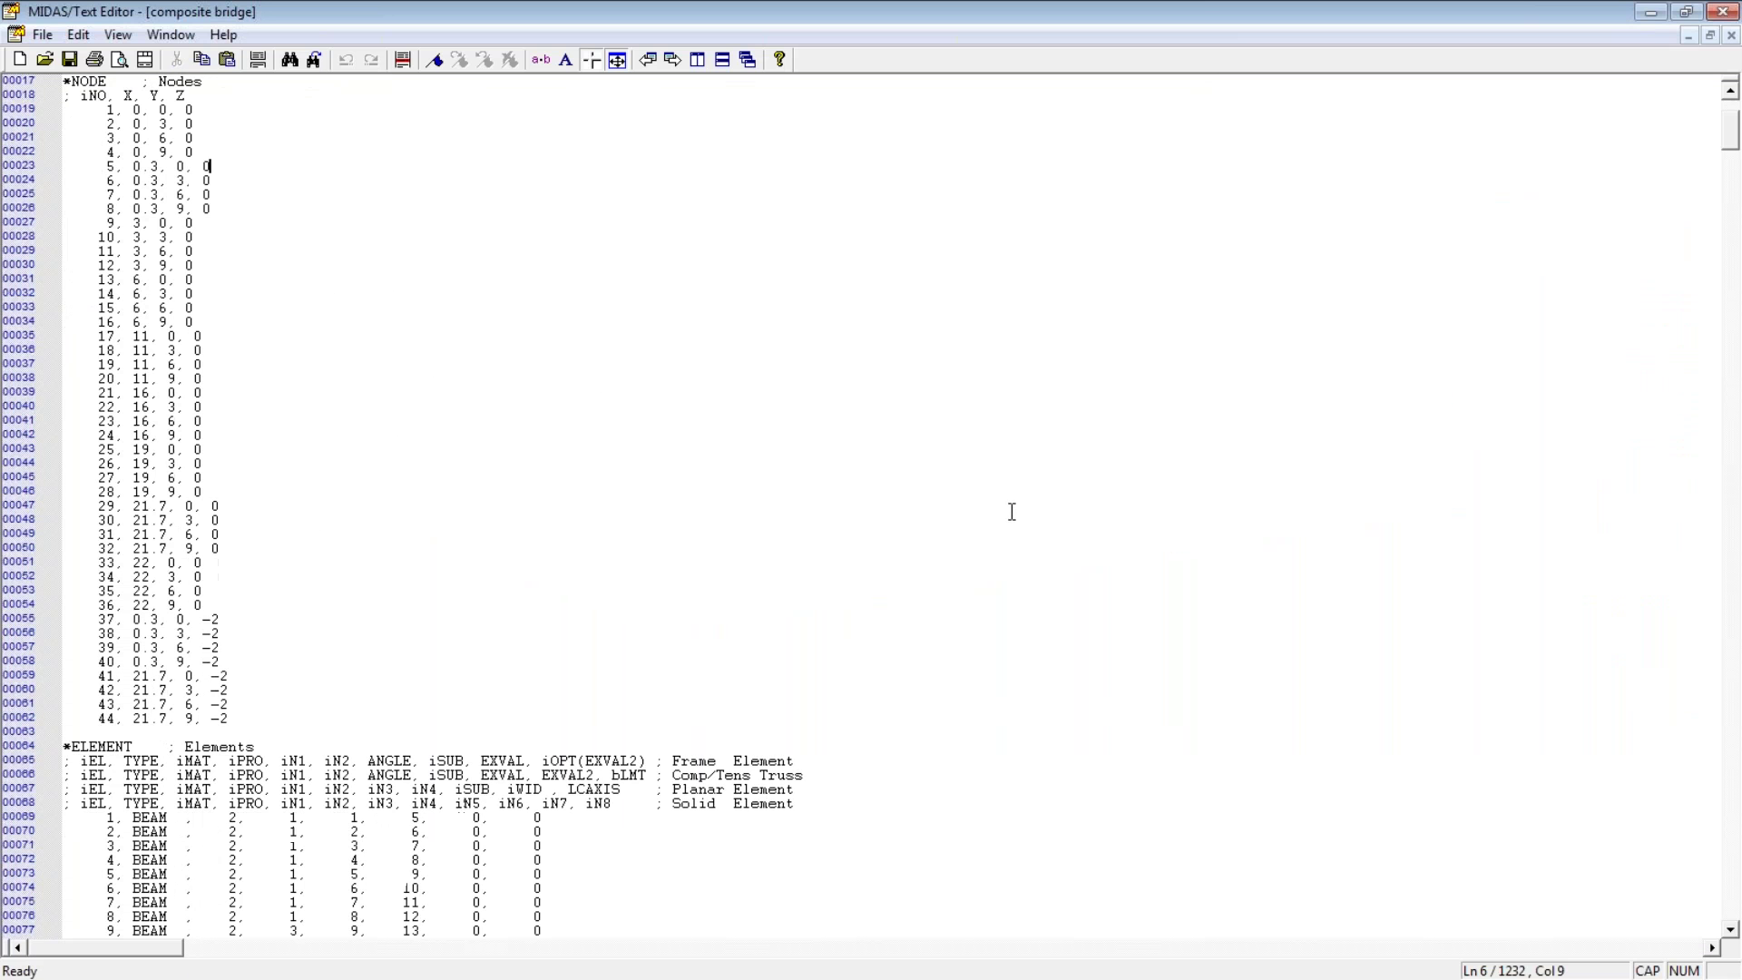
{"action": "scroll", "coordinate": [1002, 535], "scroll_direction": "down", "scroll_amount": 20}
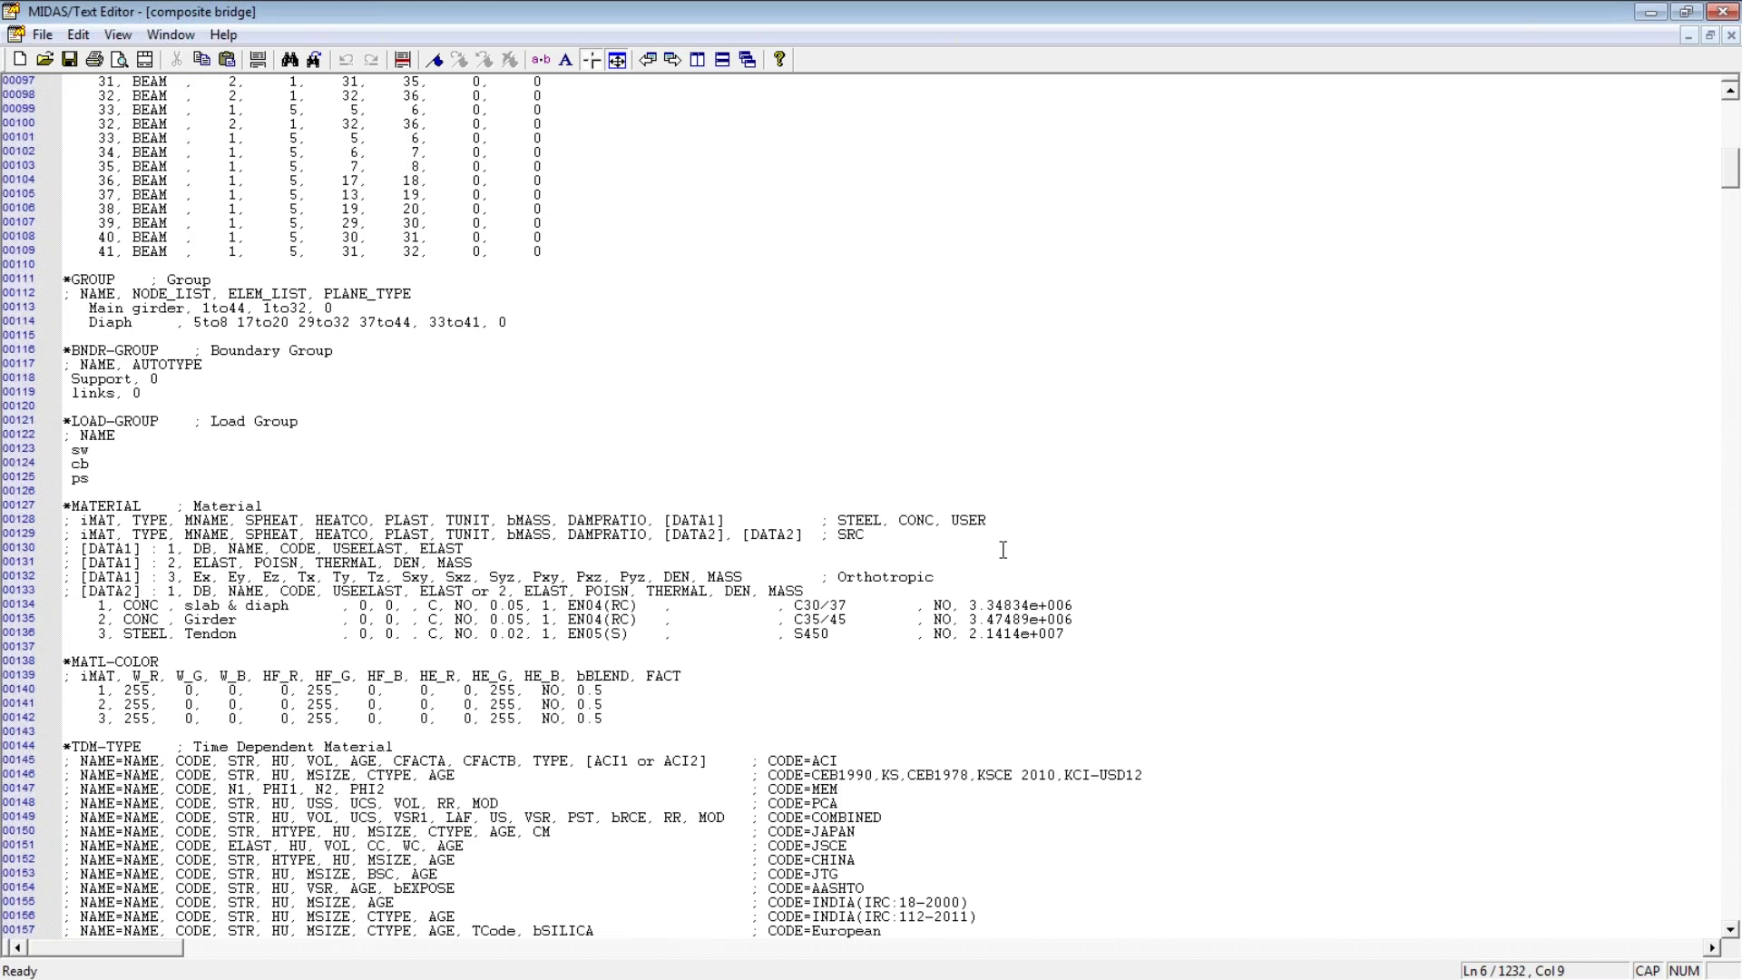
{"action": "scroll", "coordinate": [1005, 549], "scroll_direction": "down", "scroll_amount": 1}
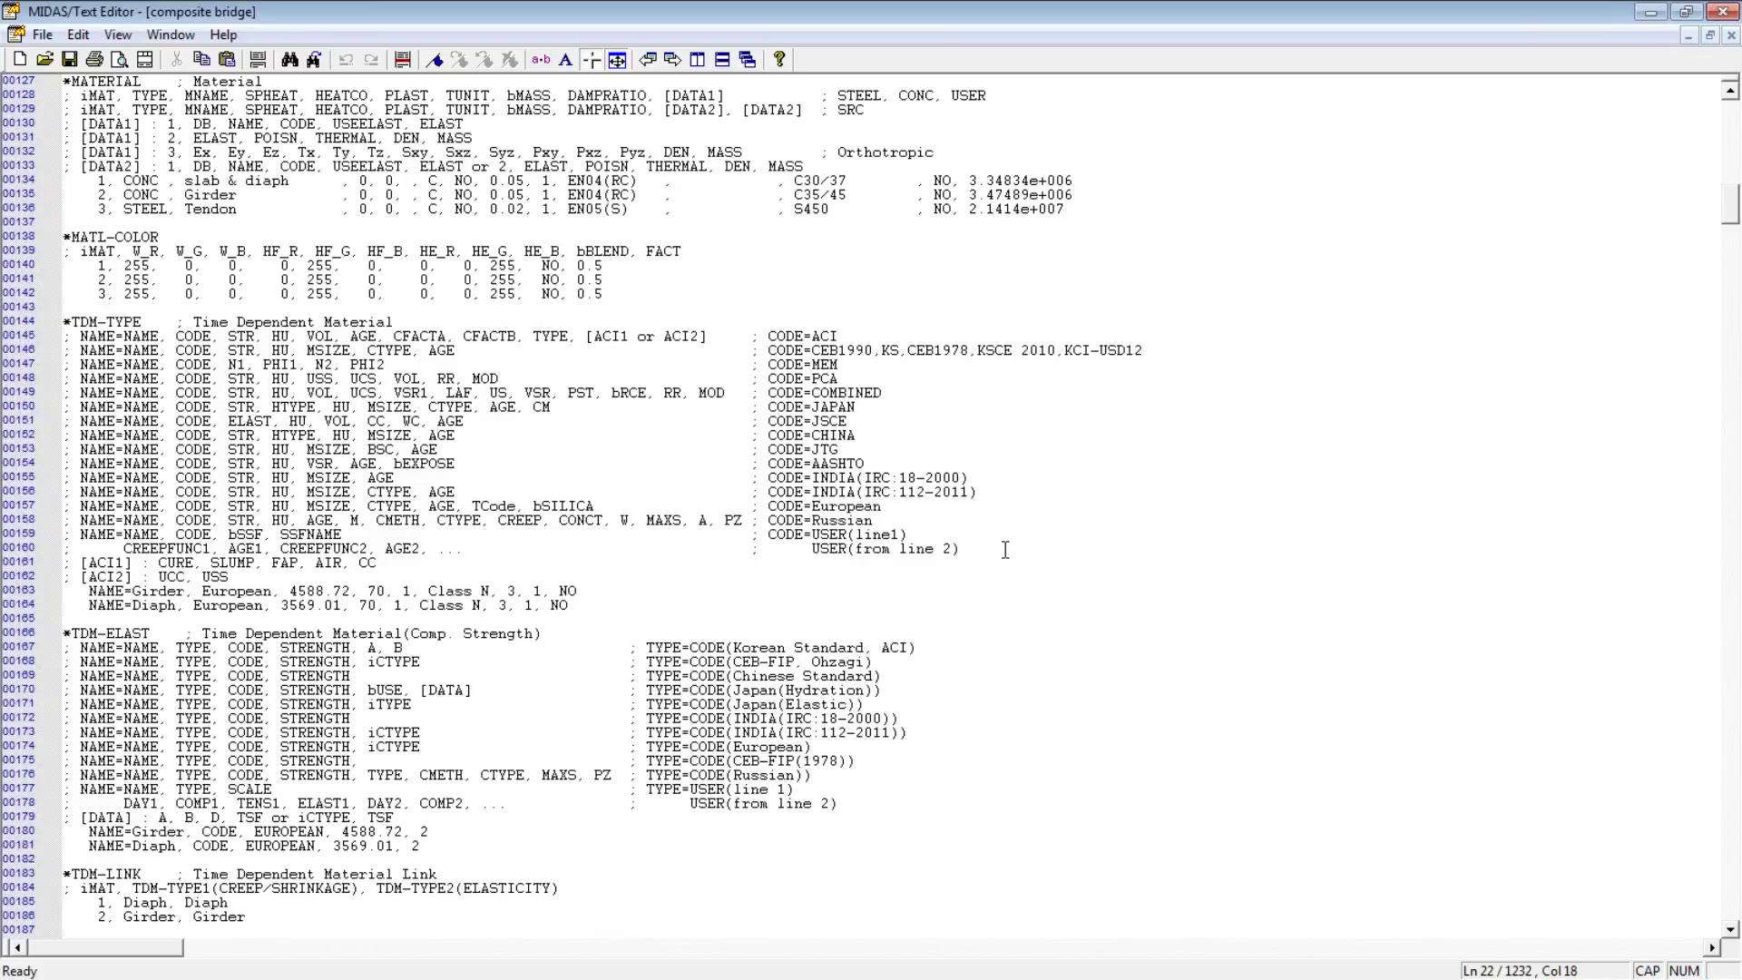
{"action": "scroll", "coordinate": [1005, 550], "scroll_direction": "down", "scroll_amount": 1}
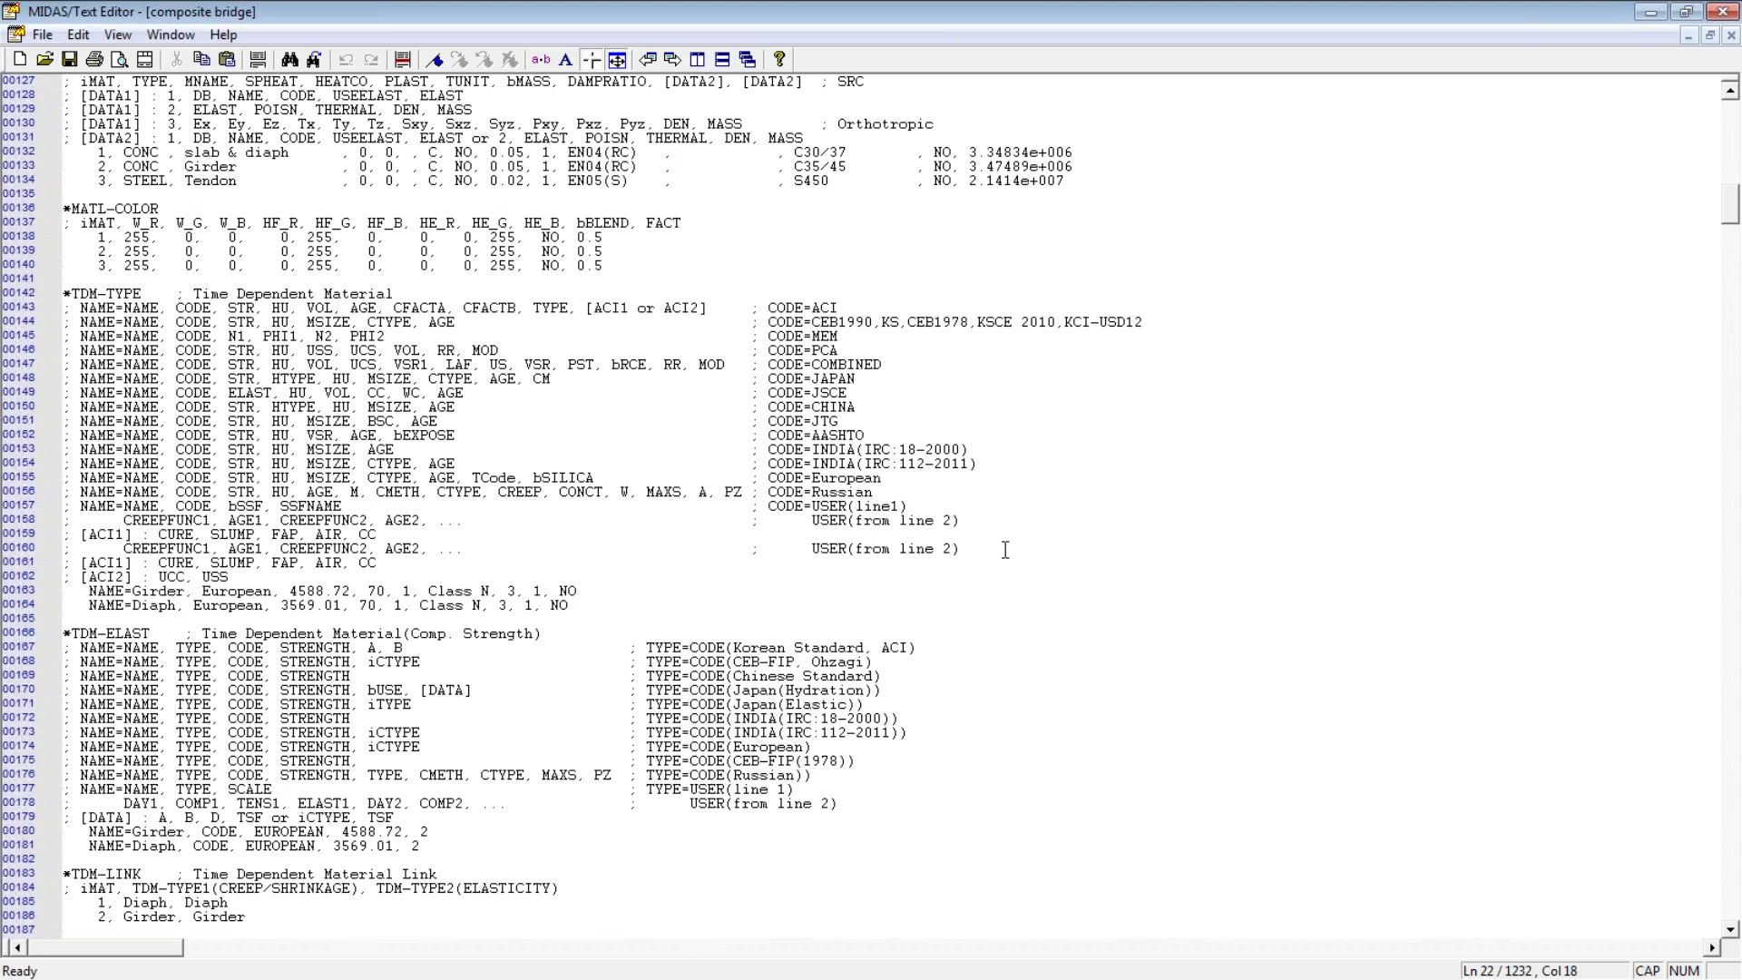
{"action": "scroll", "coordinate": [1005, 550], "scroll_direction": "down", "scroll_amount": 16}
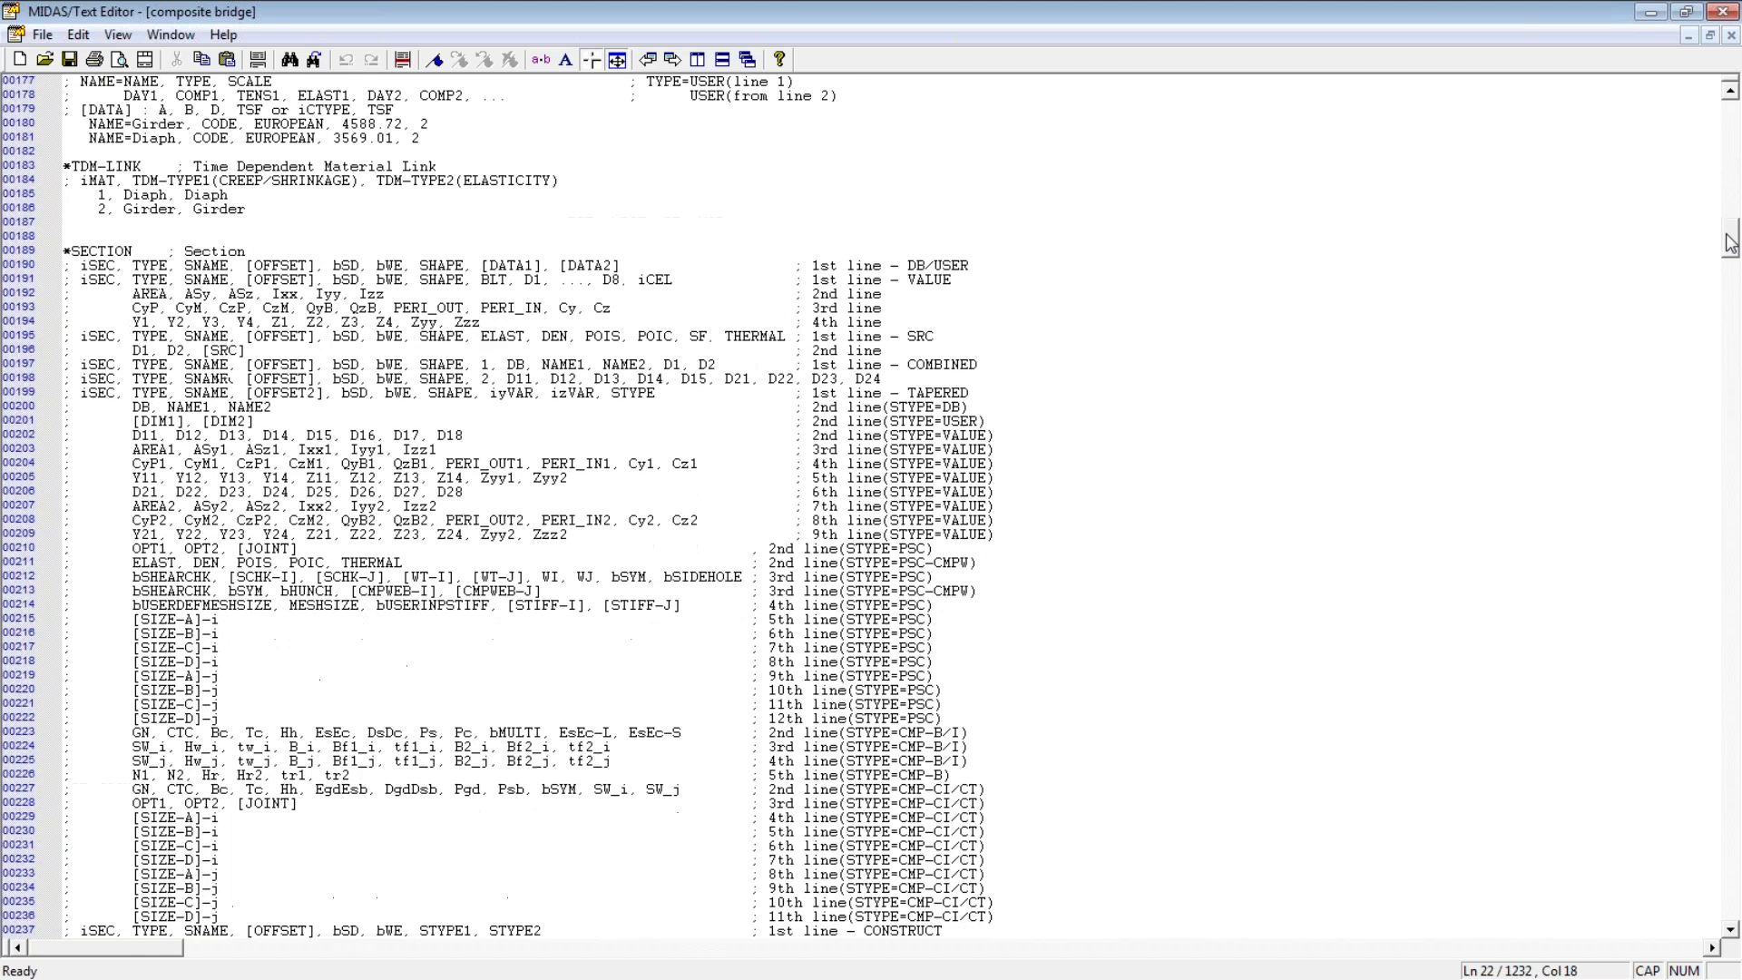
{"action": "left_click_drag", "start_coordinate": [1730, 238], "coordinate": [1719, 673]}
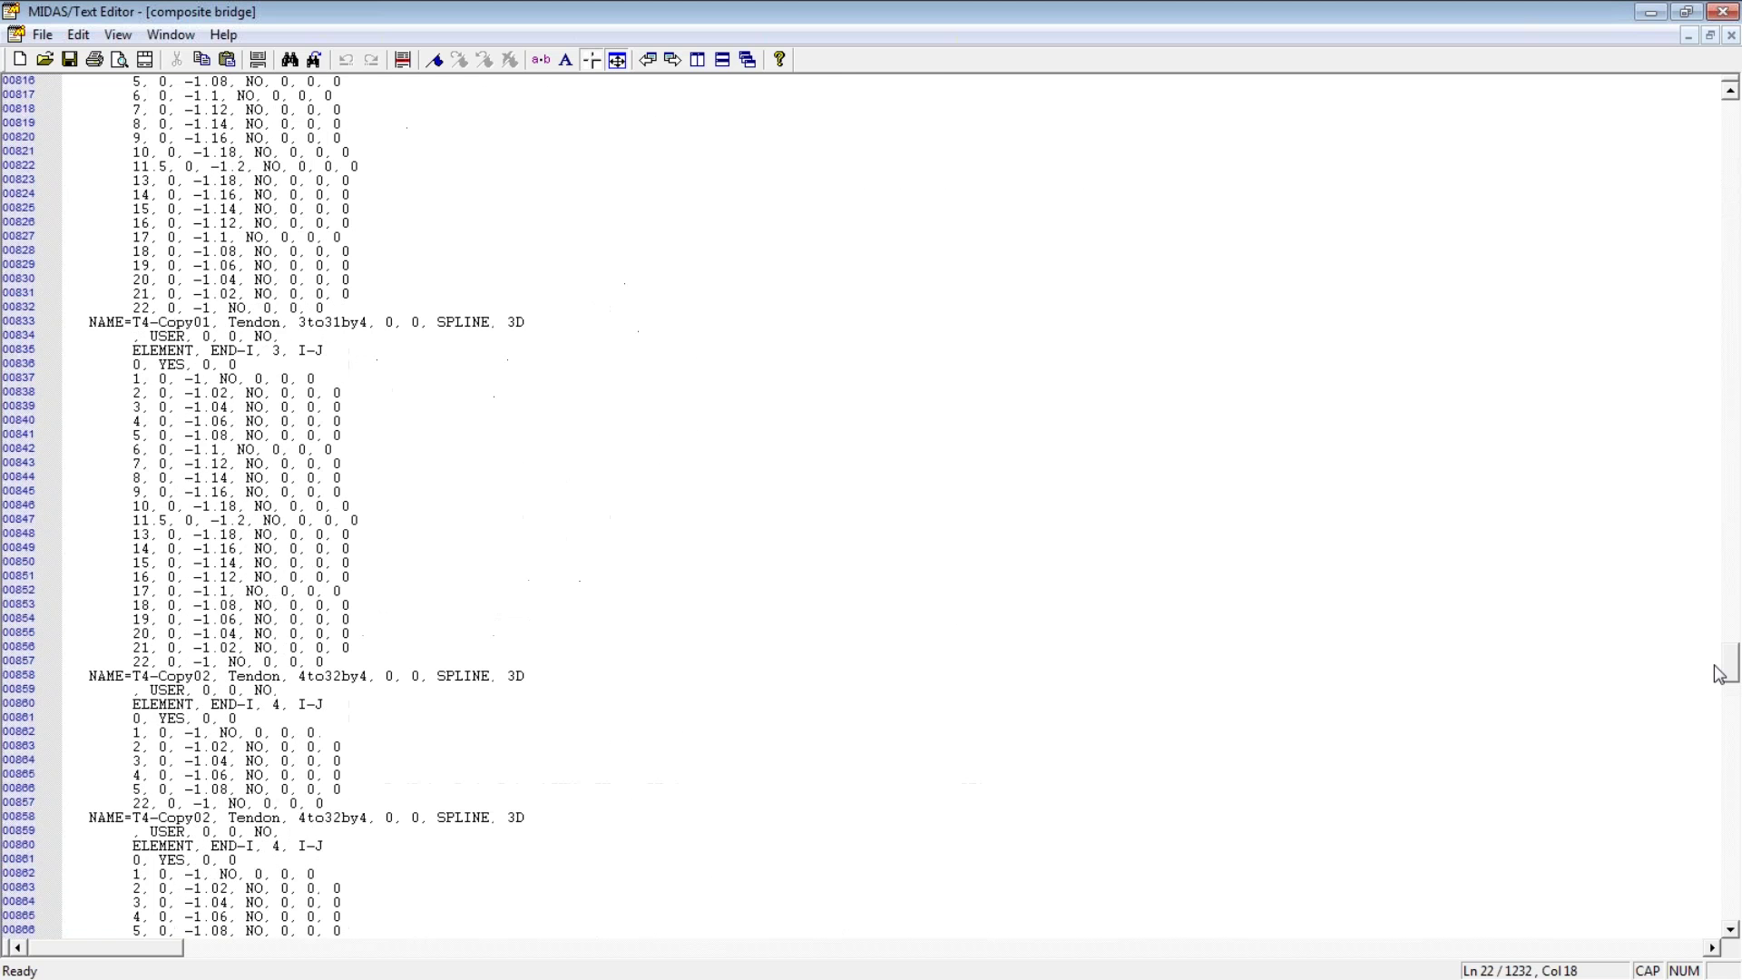
{"action": "left_click", "coordinate": [1723, 13]}
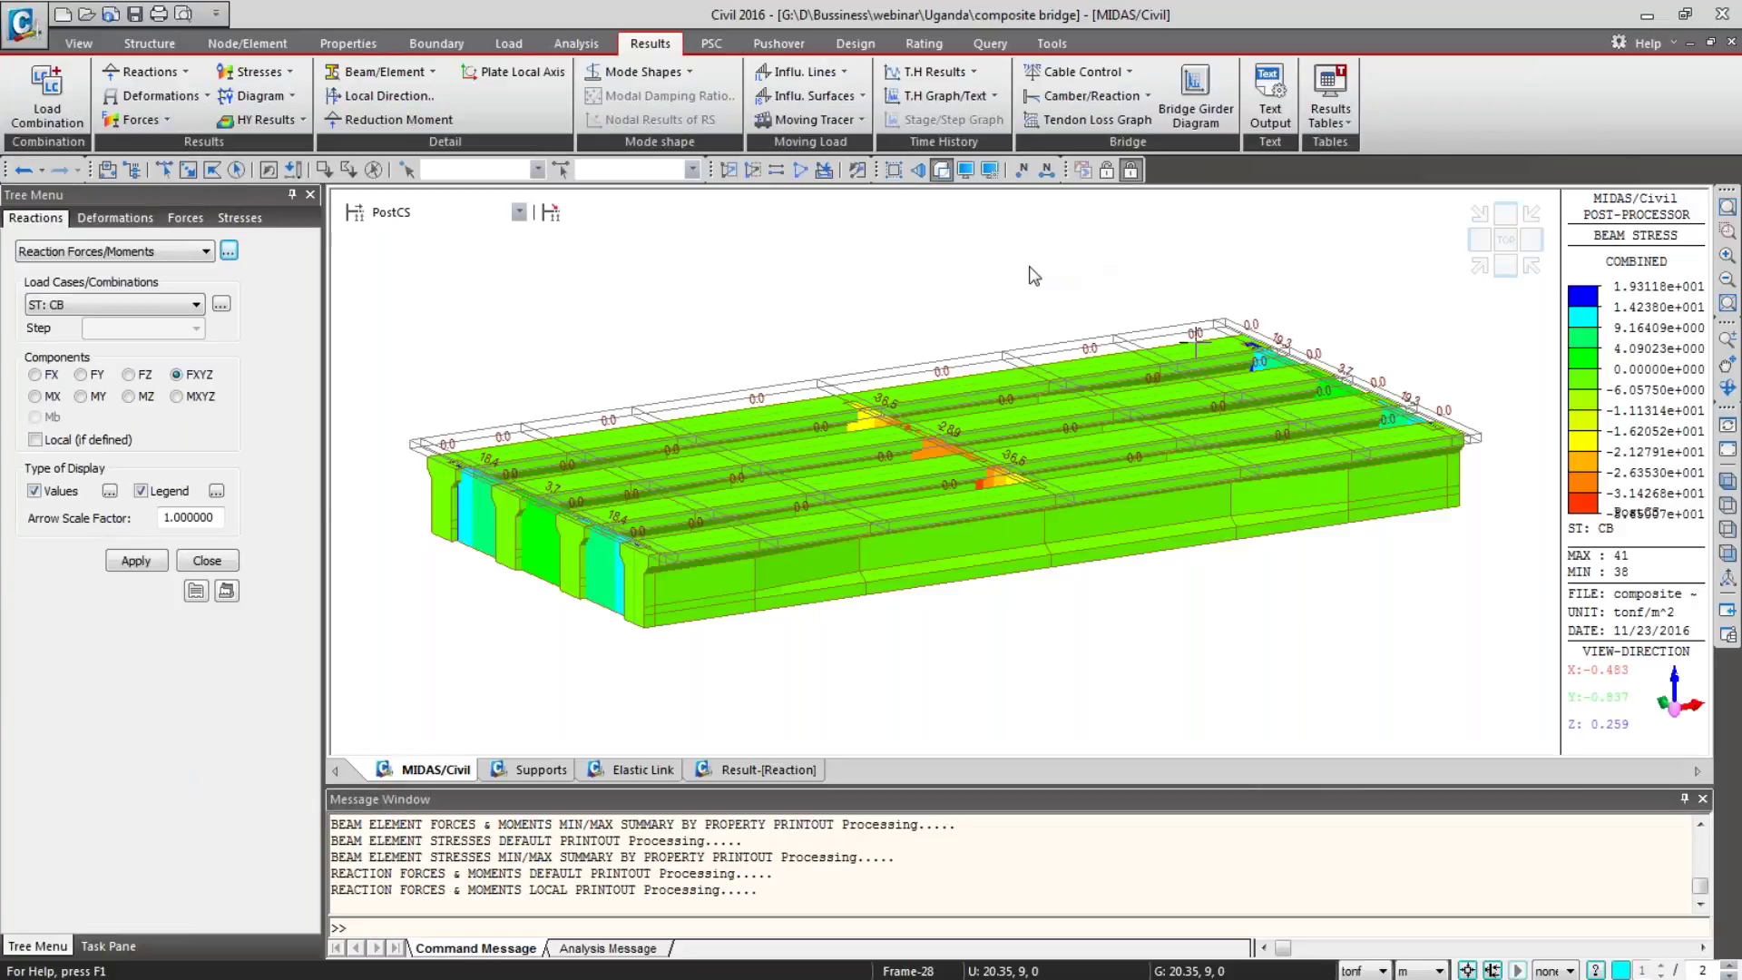
Step: Close the reaction results settings and open the Tendon Loss results table
{"action": "left_click", "coordinate": [210, 564]}
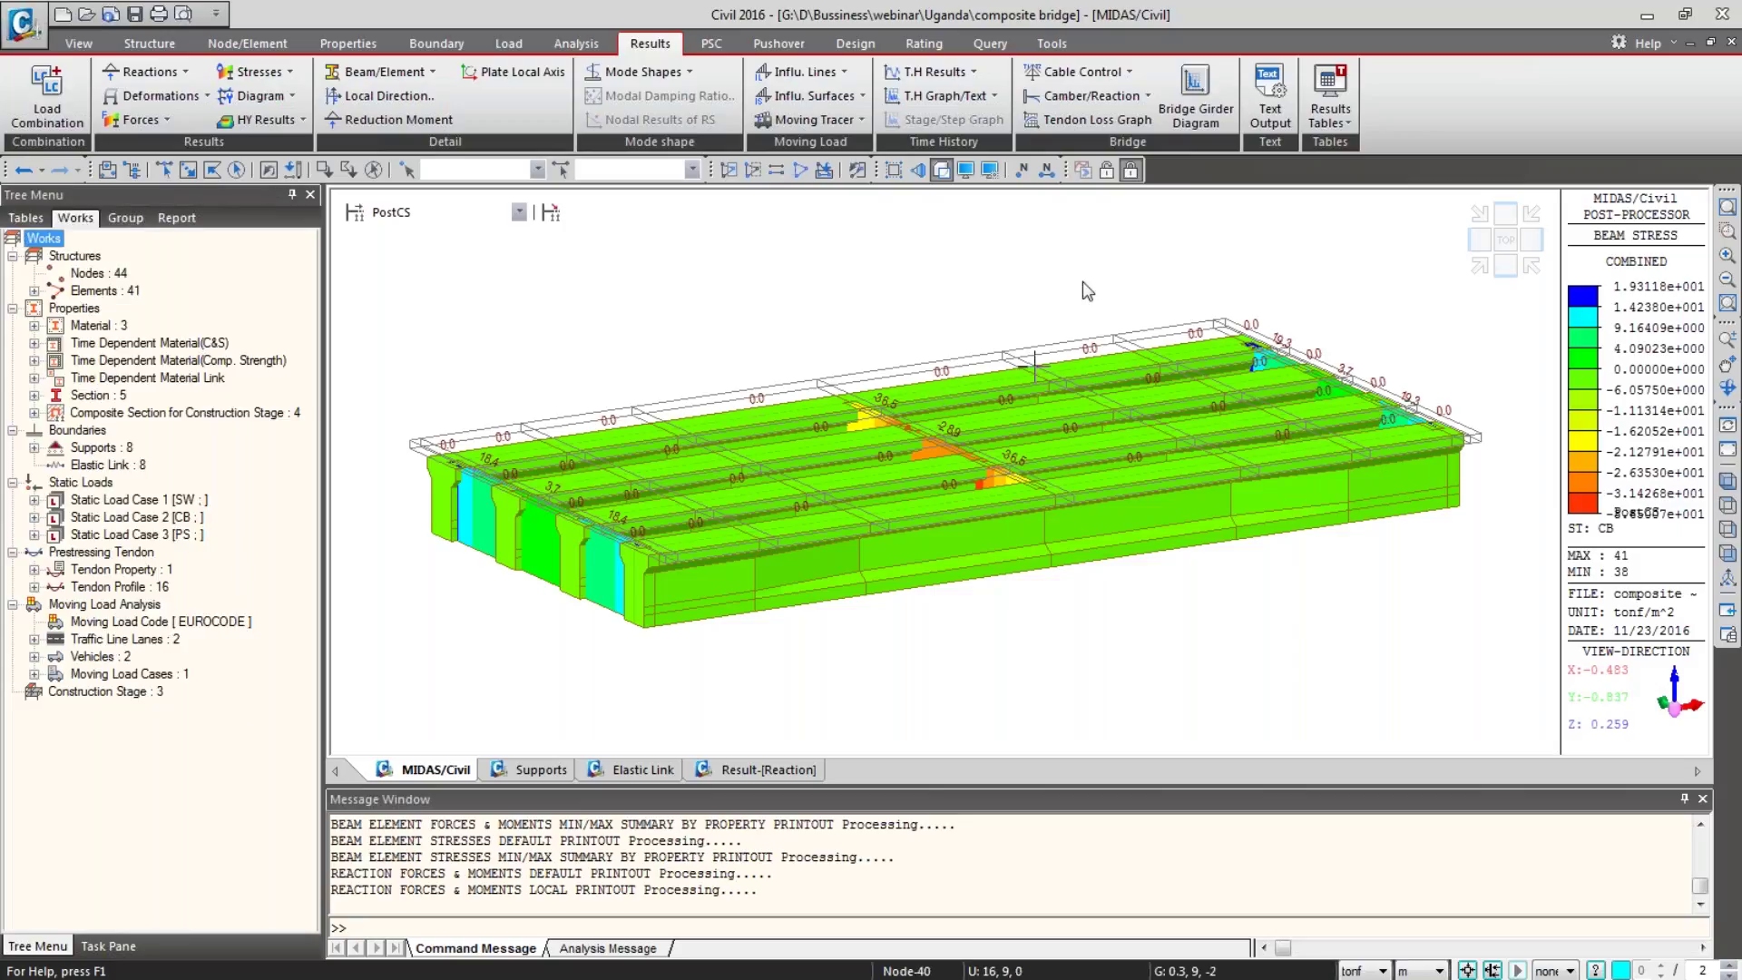
{"action": "left_click", "coordinate": [1330, 116]}
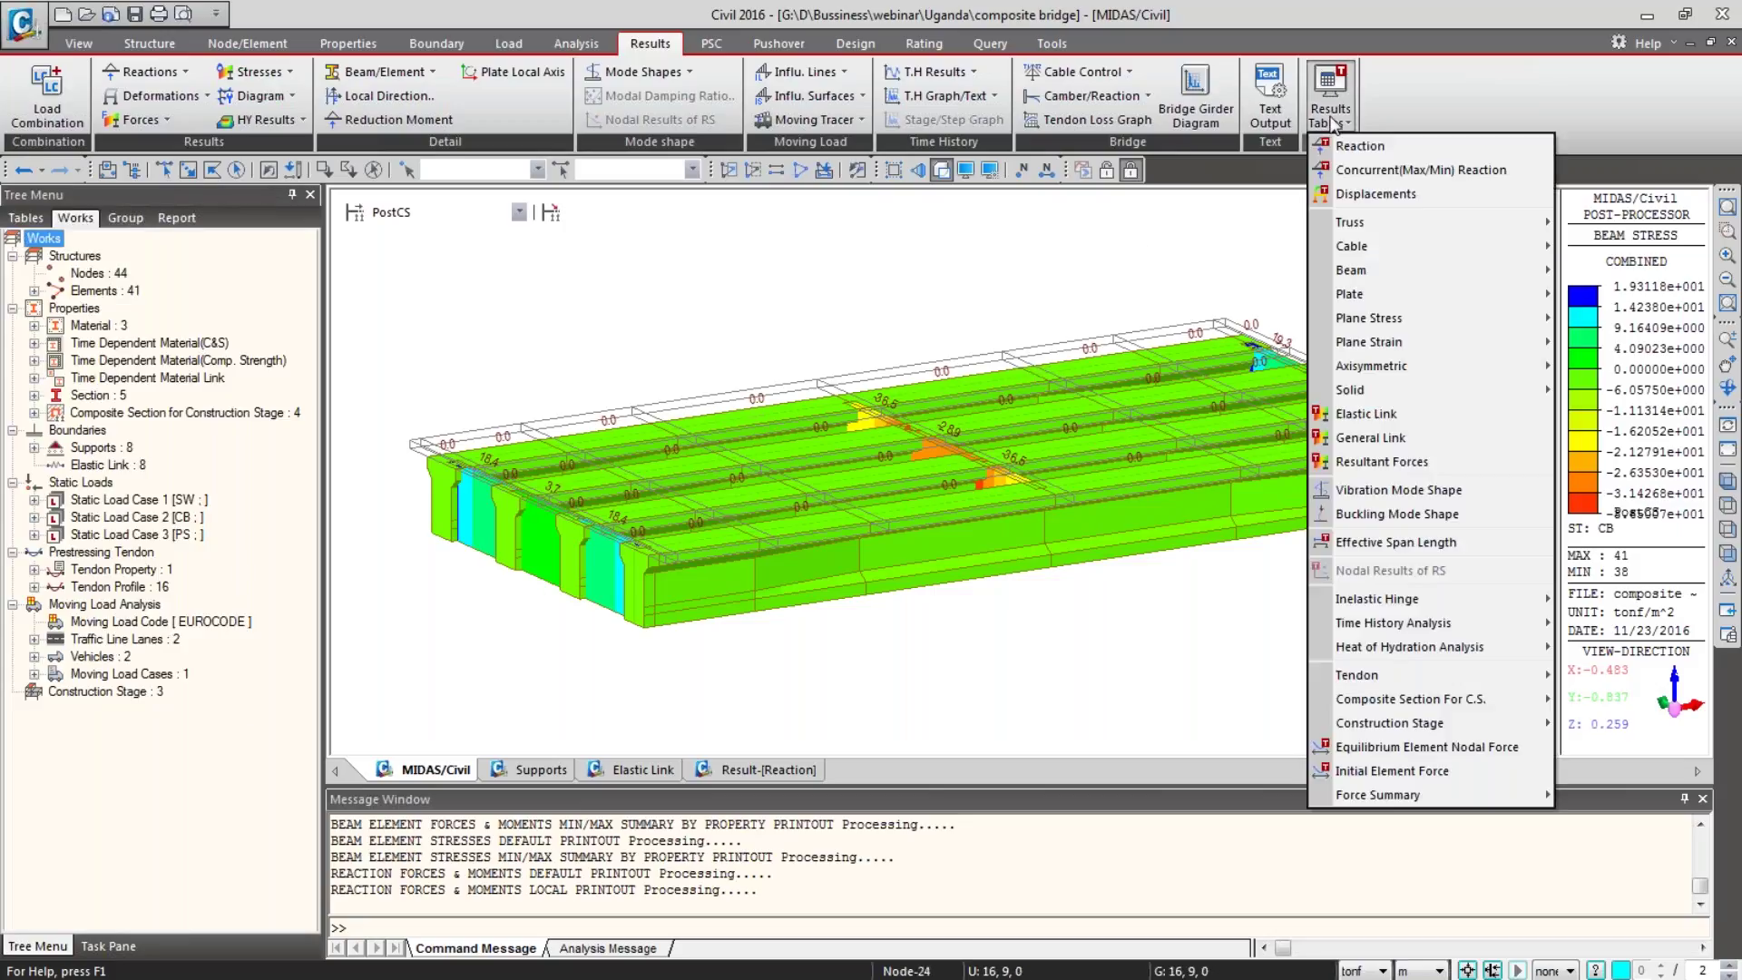
{"action": "mouse_move", "coordinate": [1375, 667]}
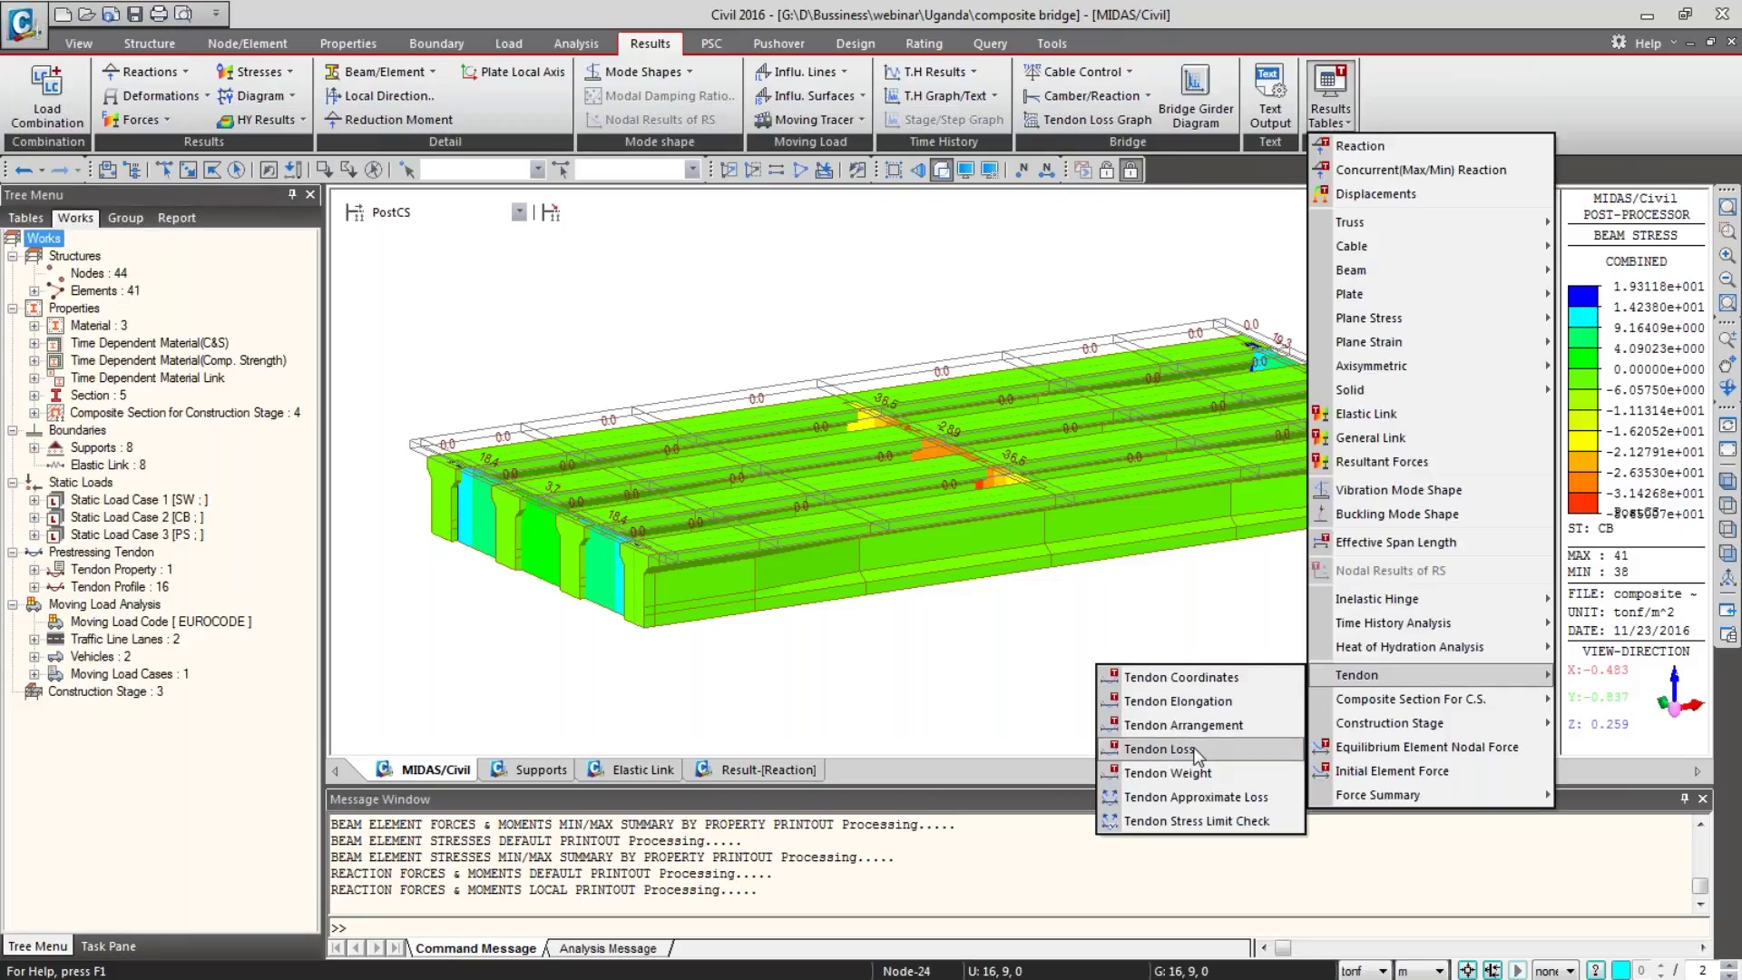
{"action": "left_click", "coordinate": [1170, 748]}
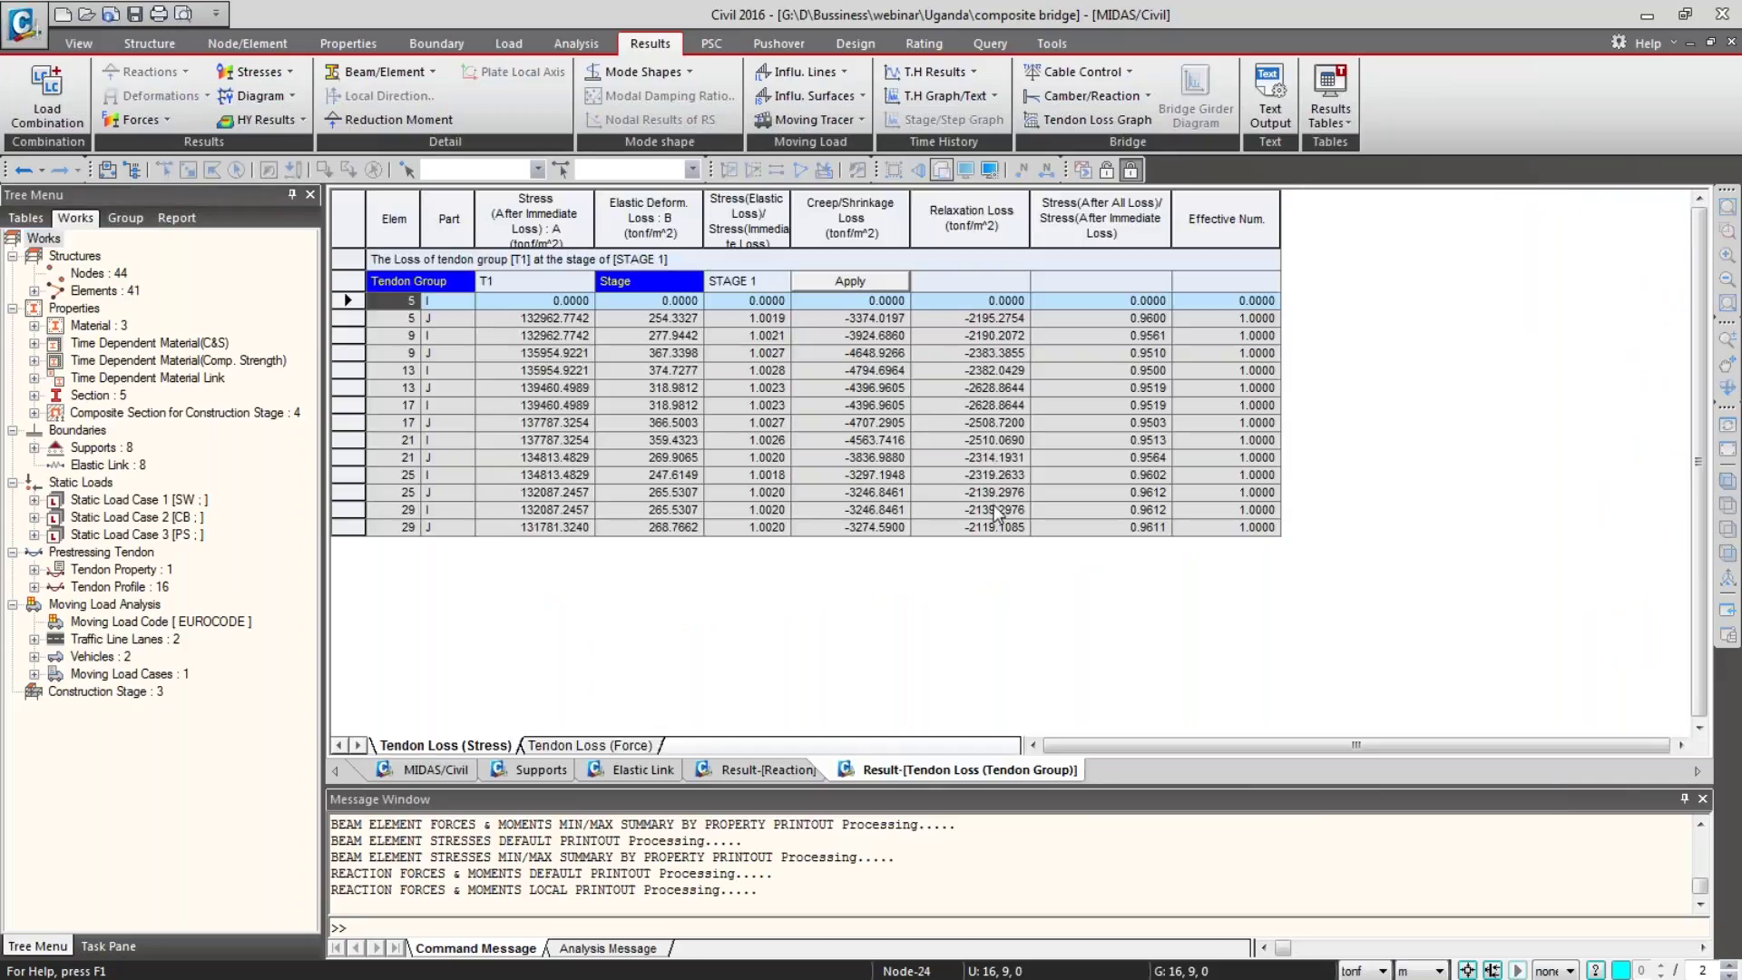
Step: Show the stress losses of tendon group T1 at construction stage STAGE 2
{"action": "left_click", "coordinate": [550, 283]}
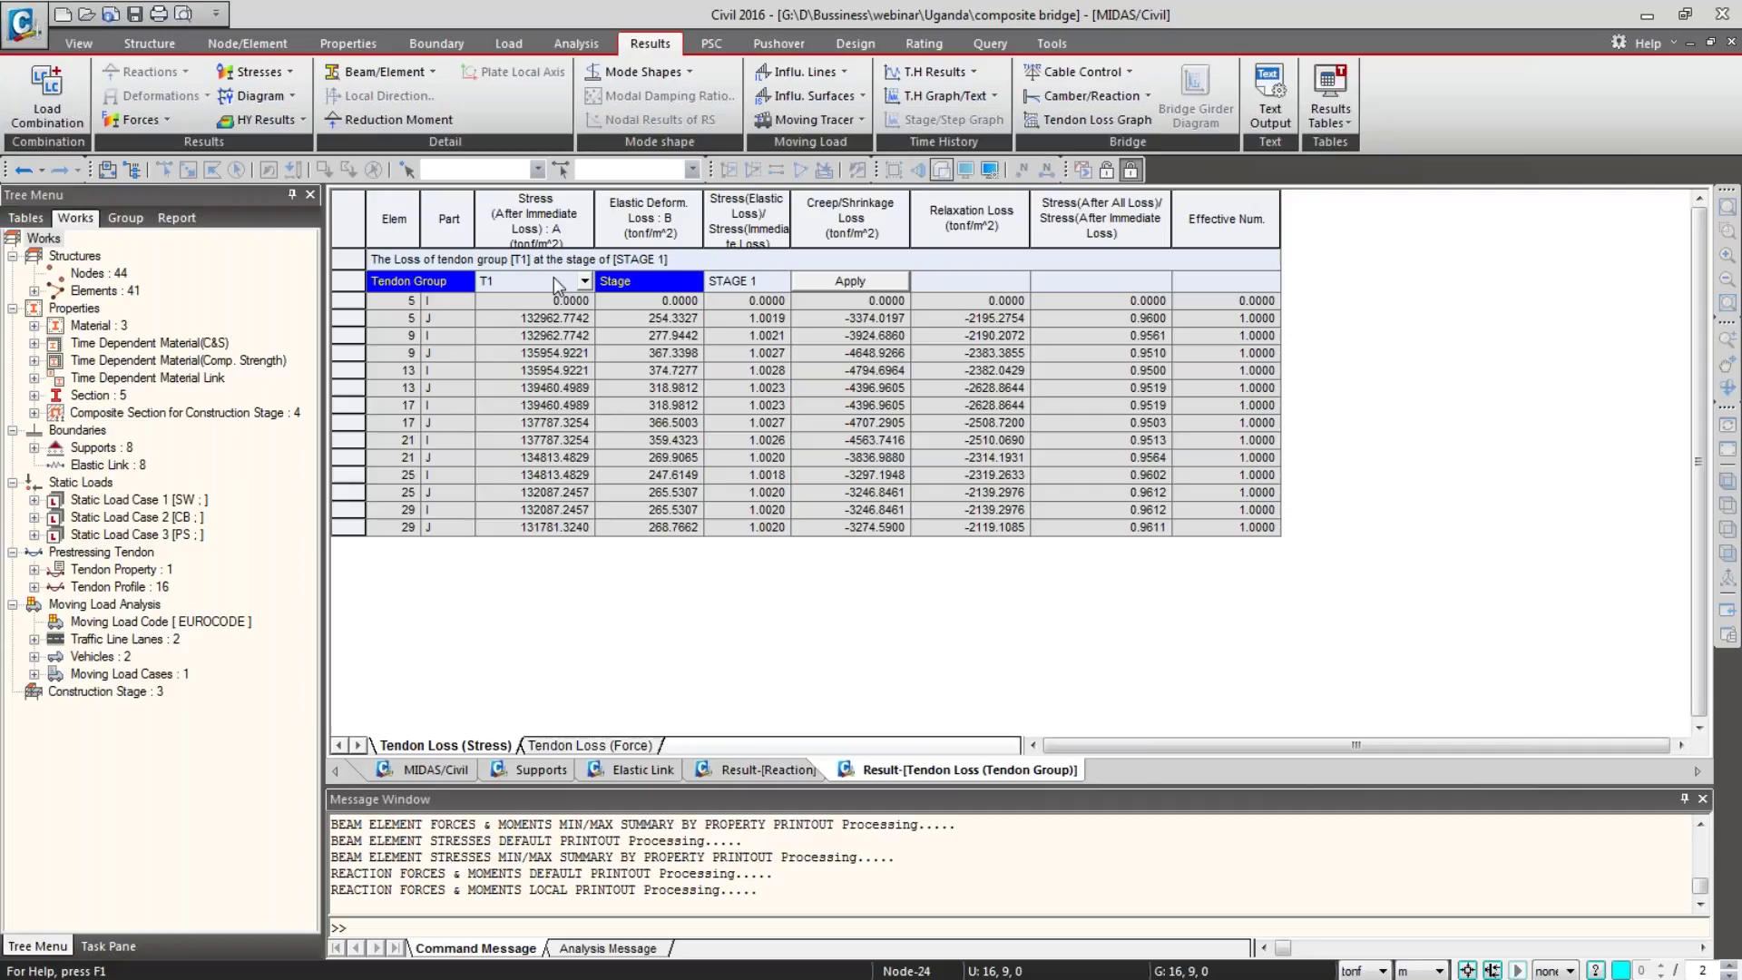
{"action": "left_click", "coordinate": [746, 287]}
{"action": "left_click", "coordinate": [779, 282]}
{"action": "left_click", "coordinate": [780, 283]}
{"action": "left_click", "coordinate": [730, 316]}
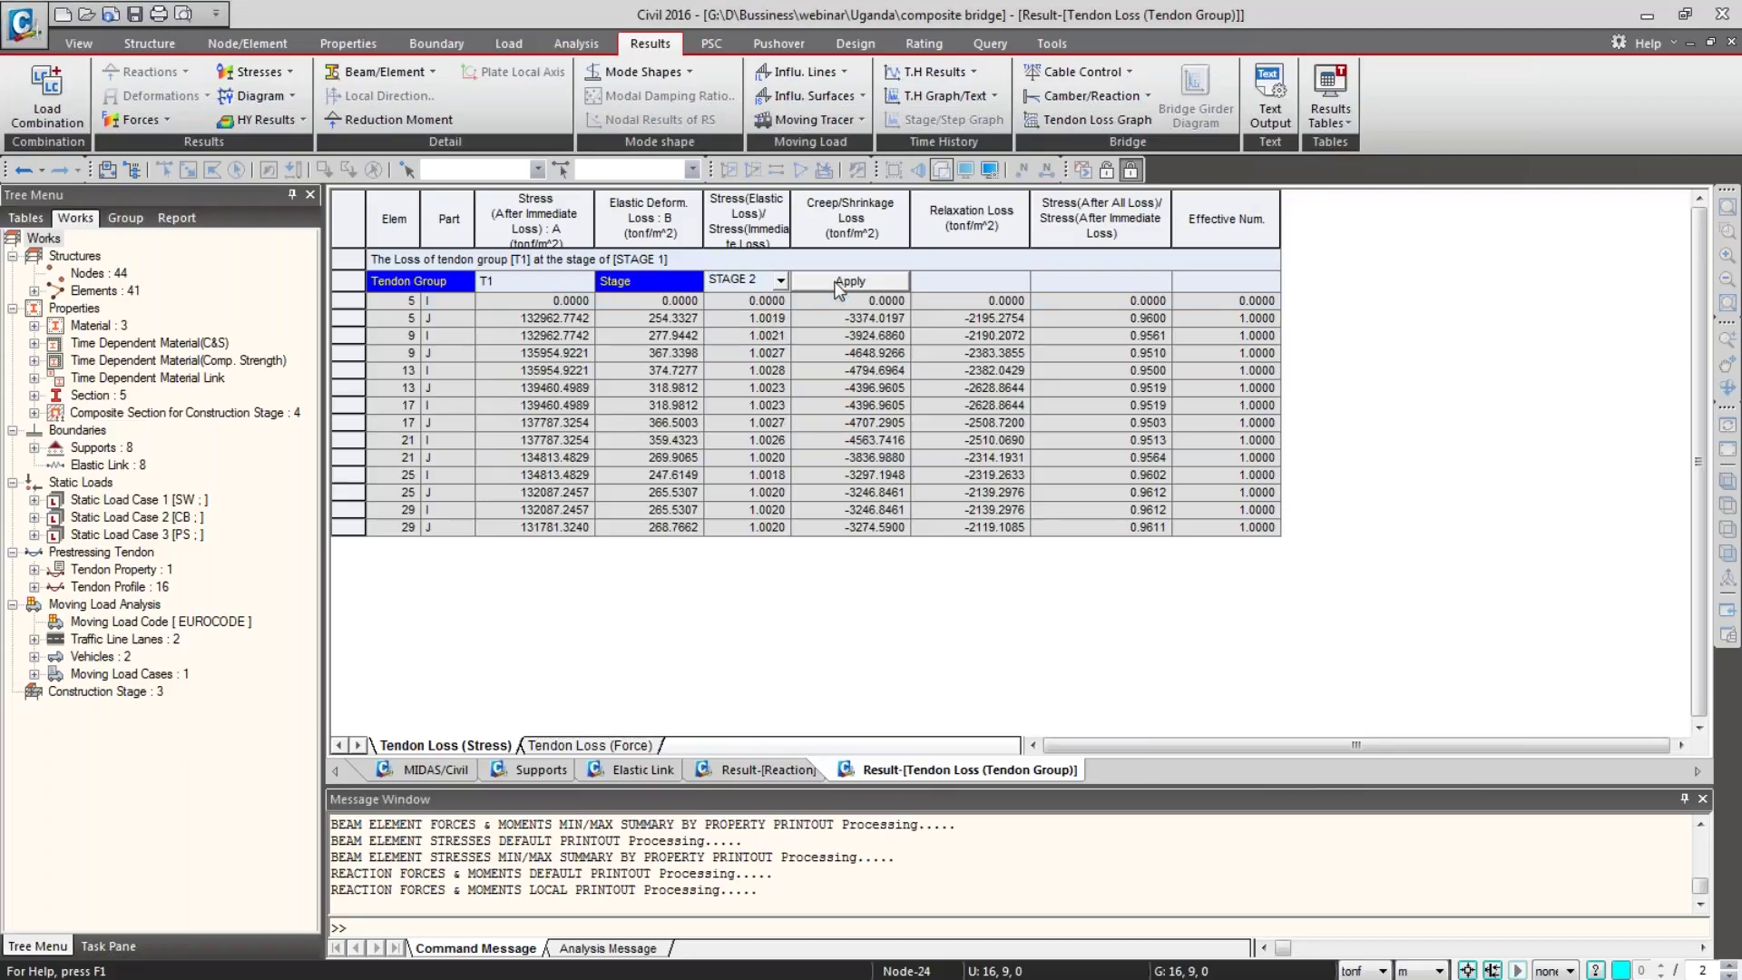
{"action": "left_click", "coordinate": [850, 281]}
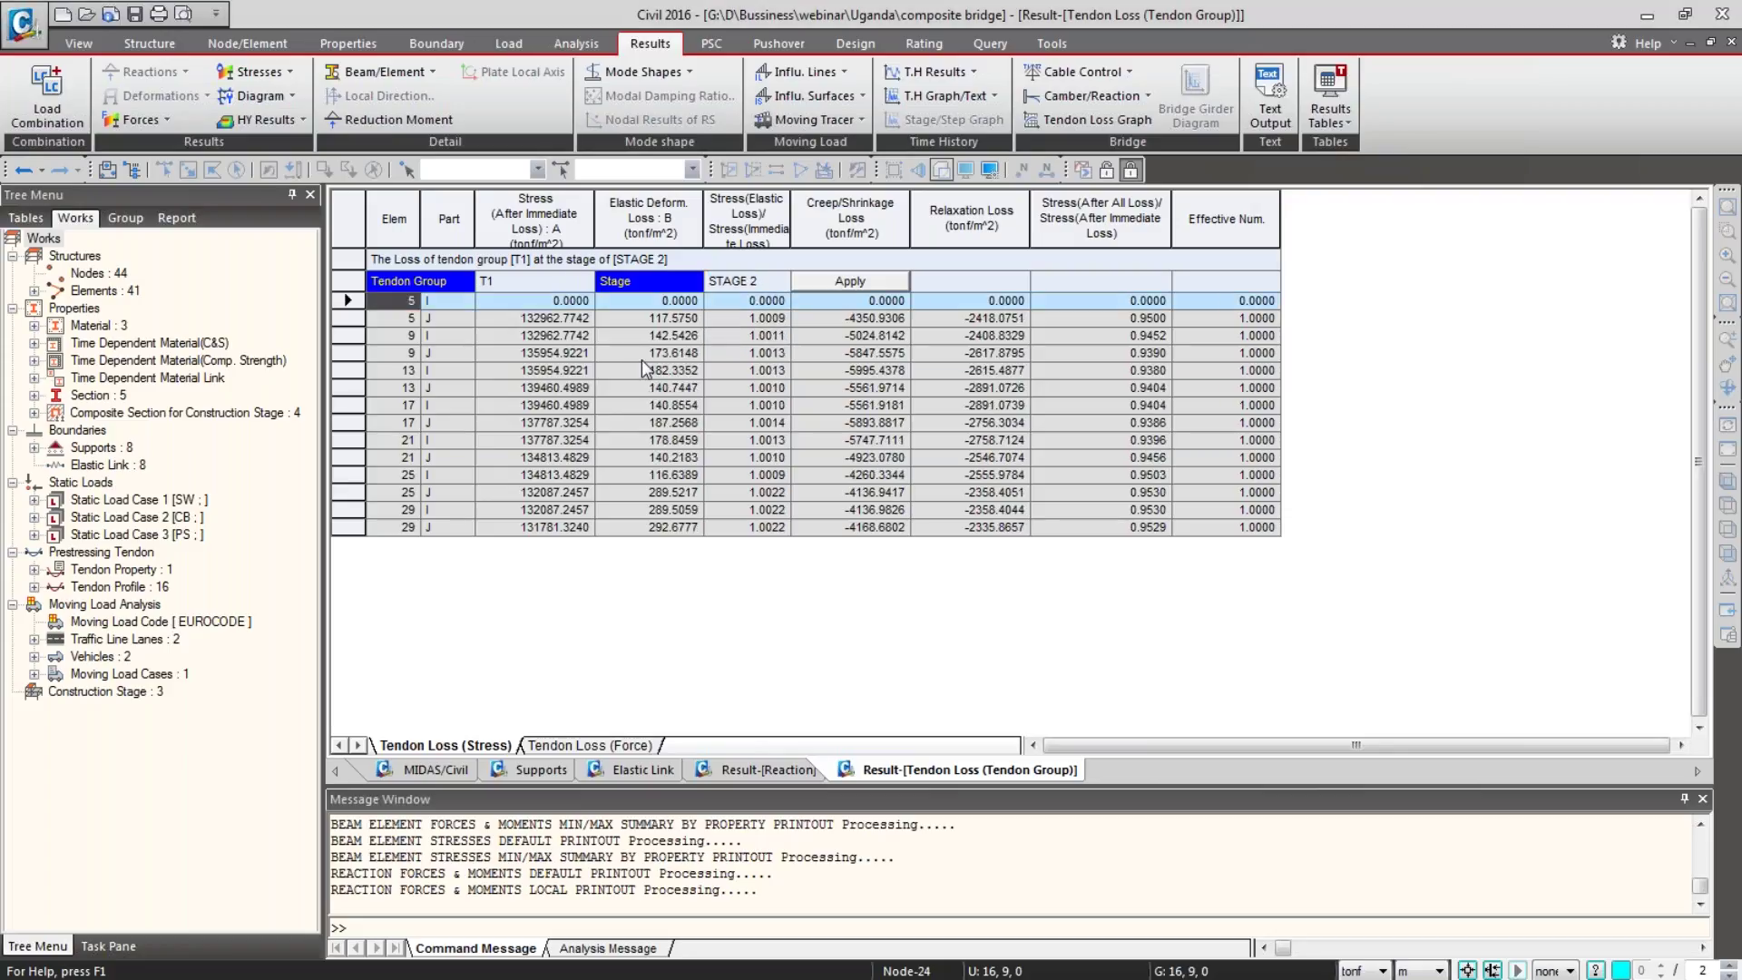
Step: Inspect the columns for stress after immediate loss, elastic deformation loss and creep/shrinkage loss
{"action": "left_click", "coordinate": [547, 201]}
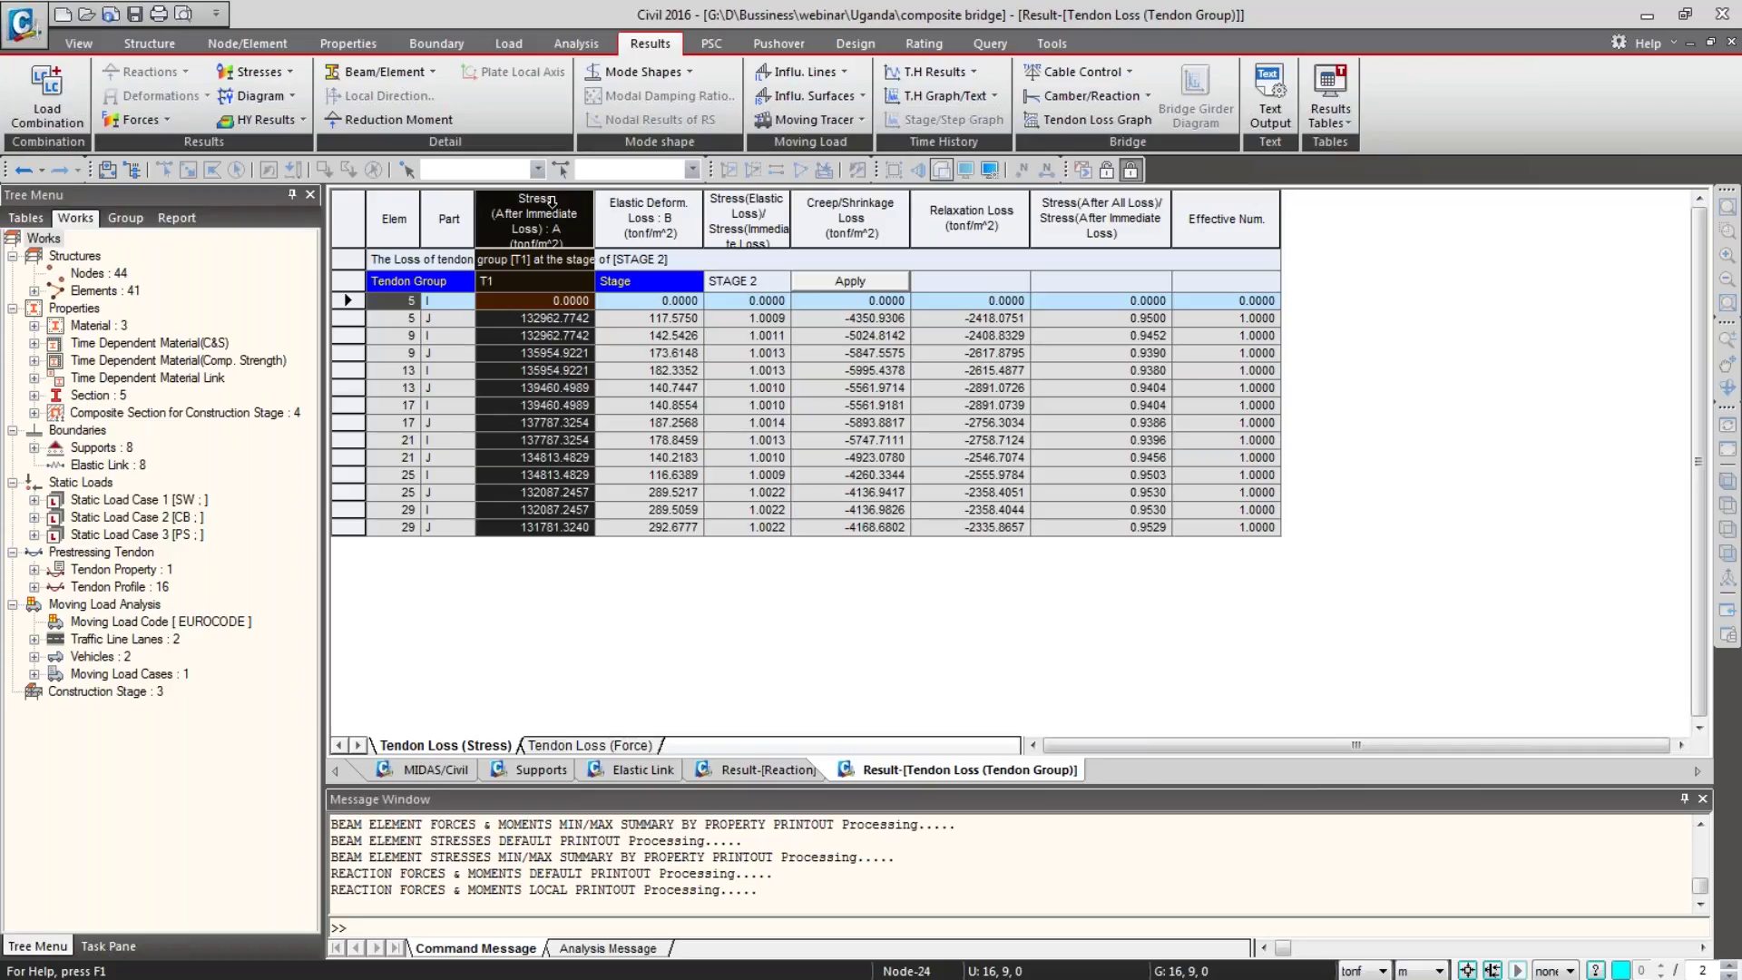
{"action": "left_click", "coordinate": [668, 201]}
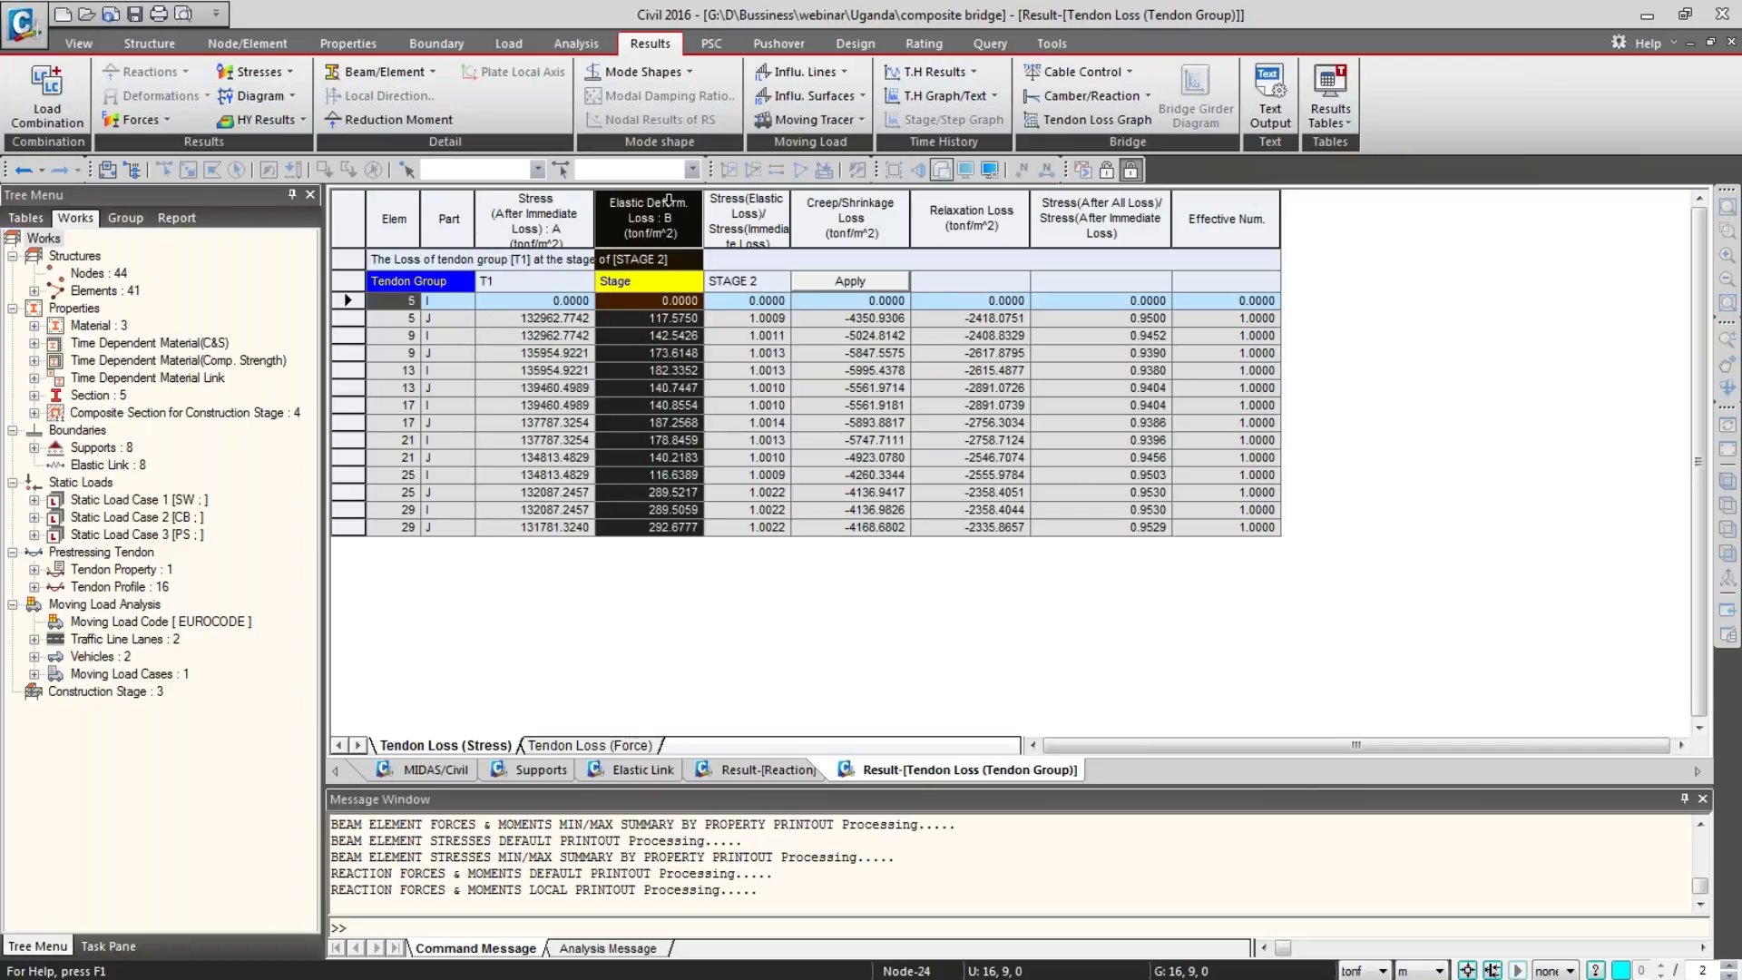
{"action": "left_click", "coordinate": [808, 201]}
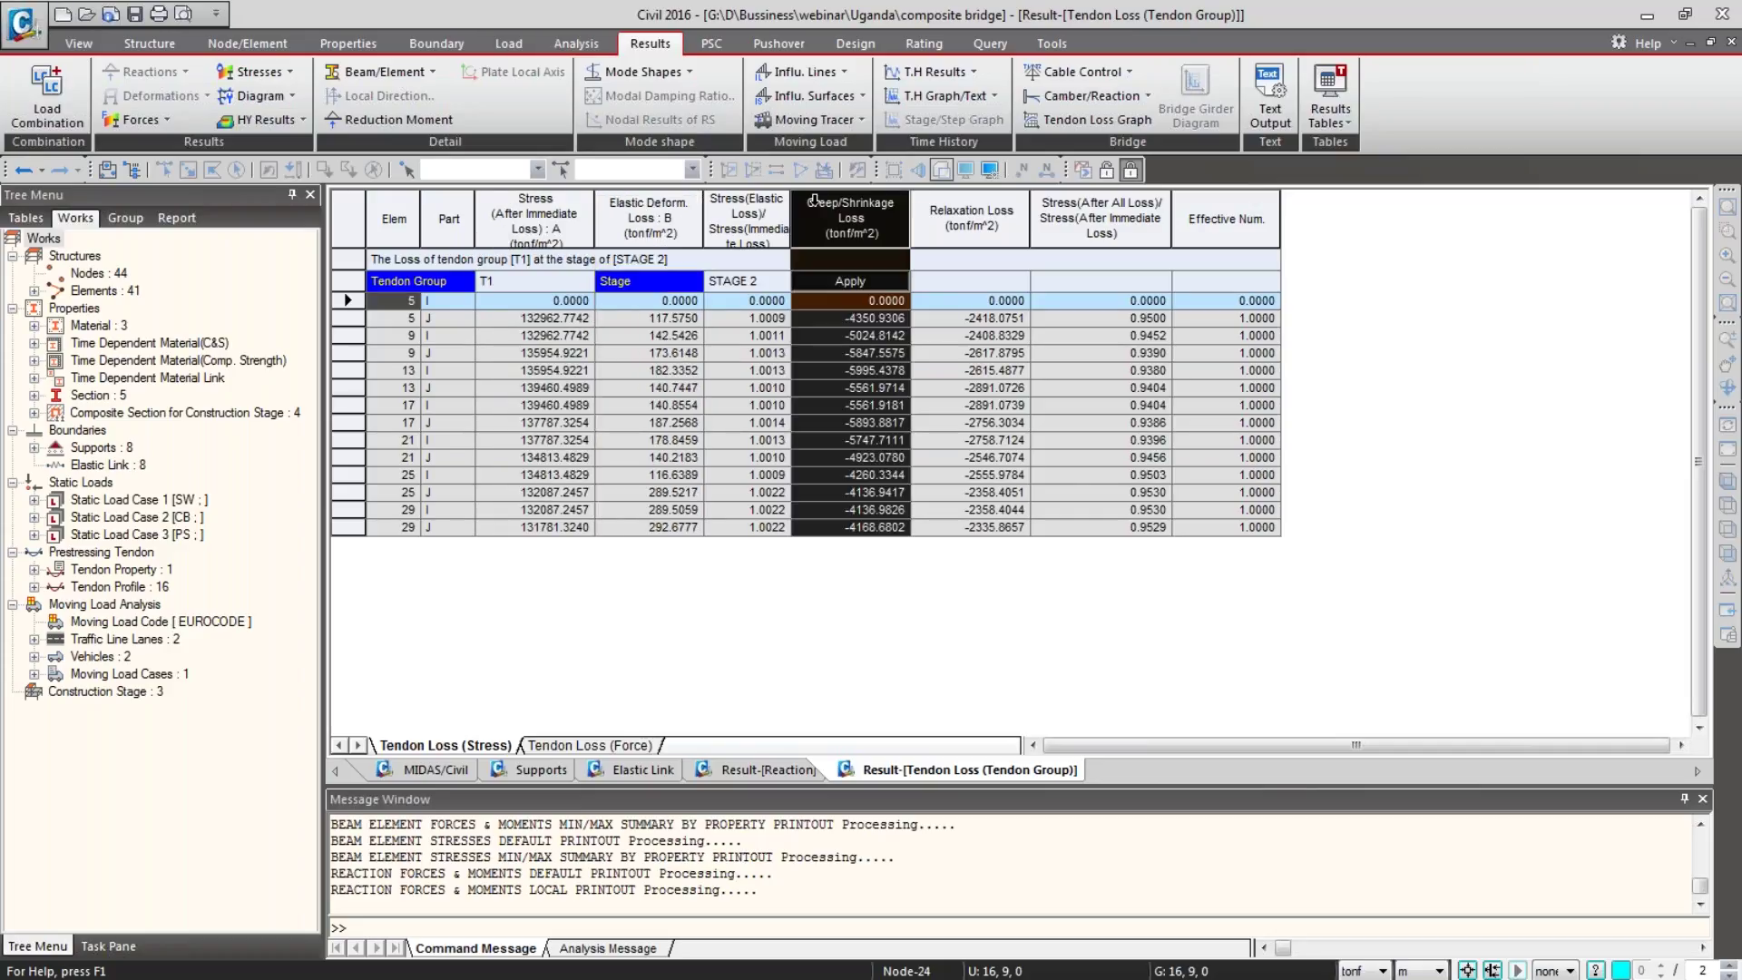
Step: Inspect tendon group T1's relaxation loss column, and show the group's stress losses at construction stage STAGE 3
{"action": "left_click", "coordinate": [984, 205]}
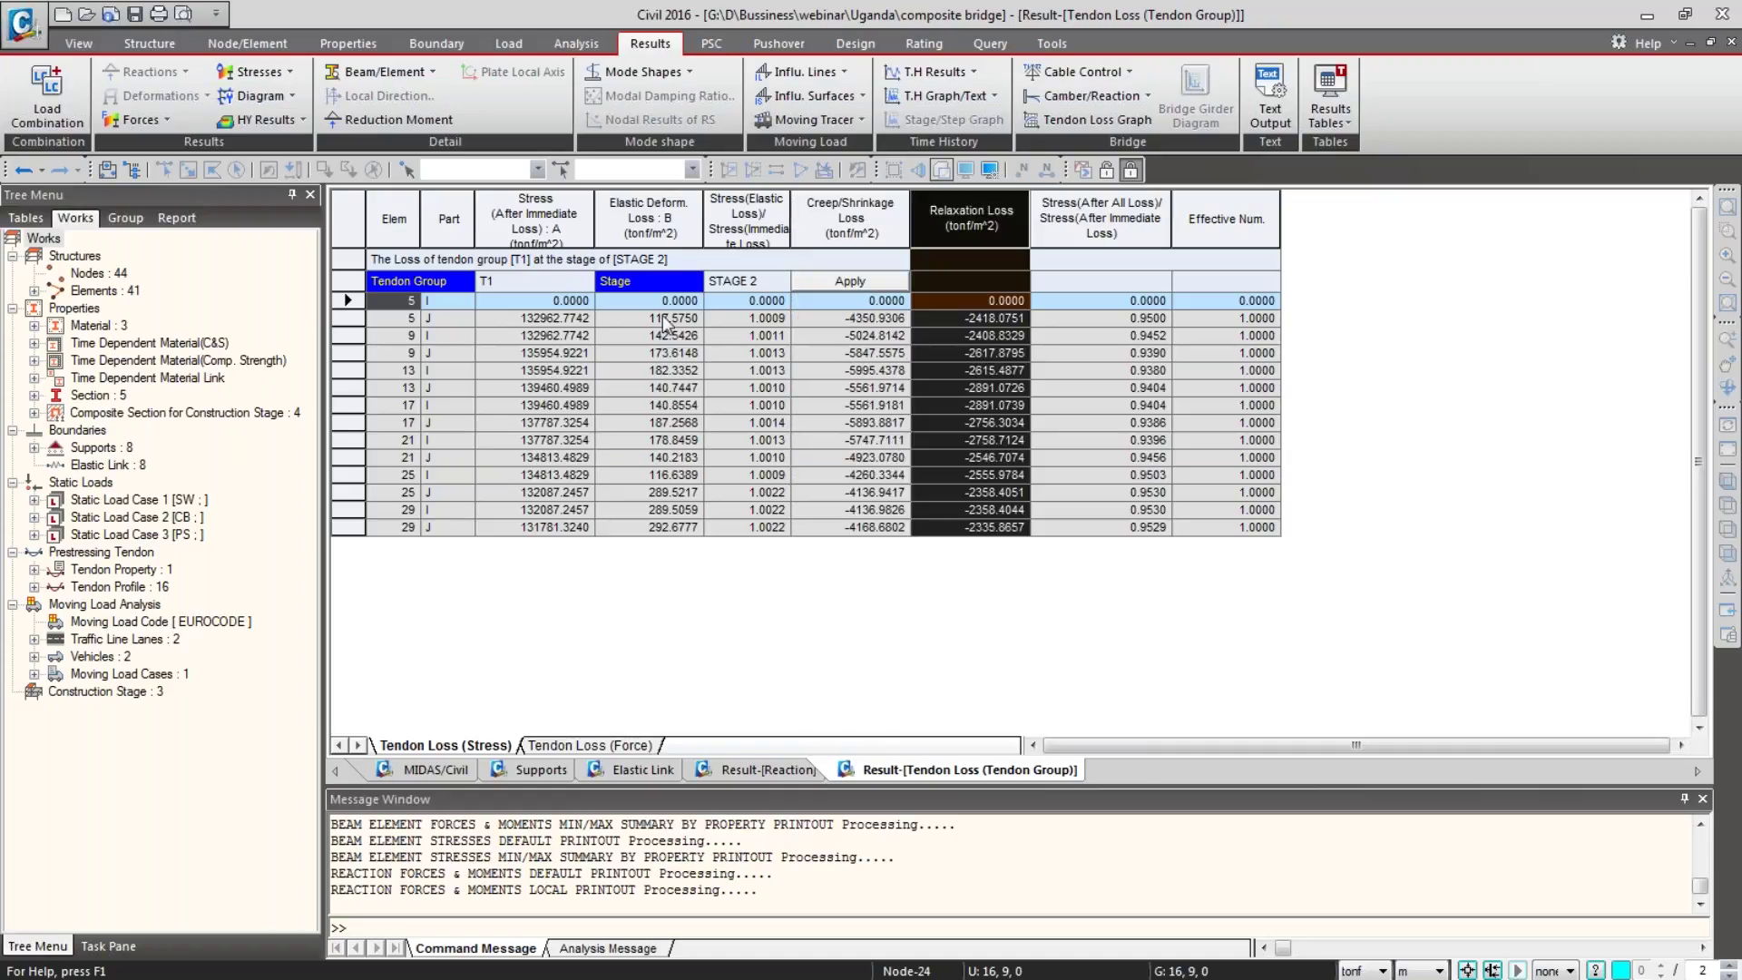
{"action": "left_click", "coordinate": [777, 283]}
{"action": "left_click", "coordinate": [778, 281]}
{"action": "left_click", "coordinate": [756, 332]}
{"action": "left_click", "coordinate": [823, 284]}
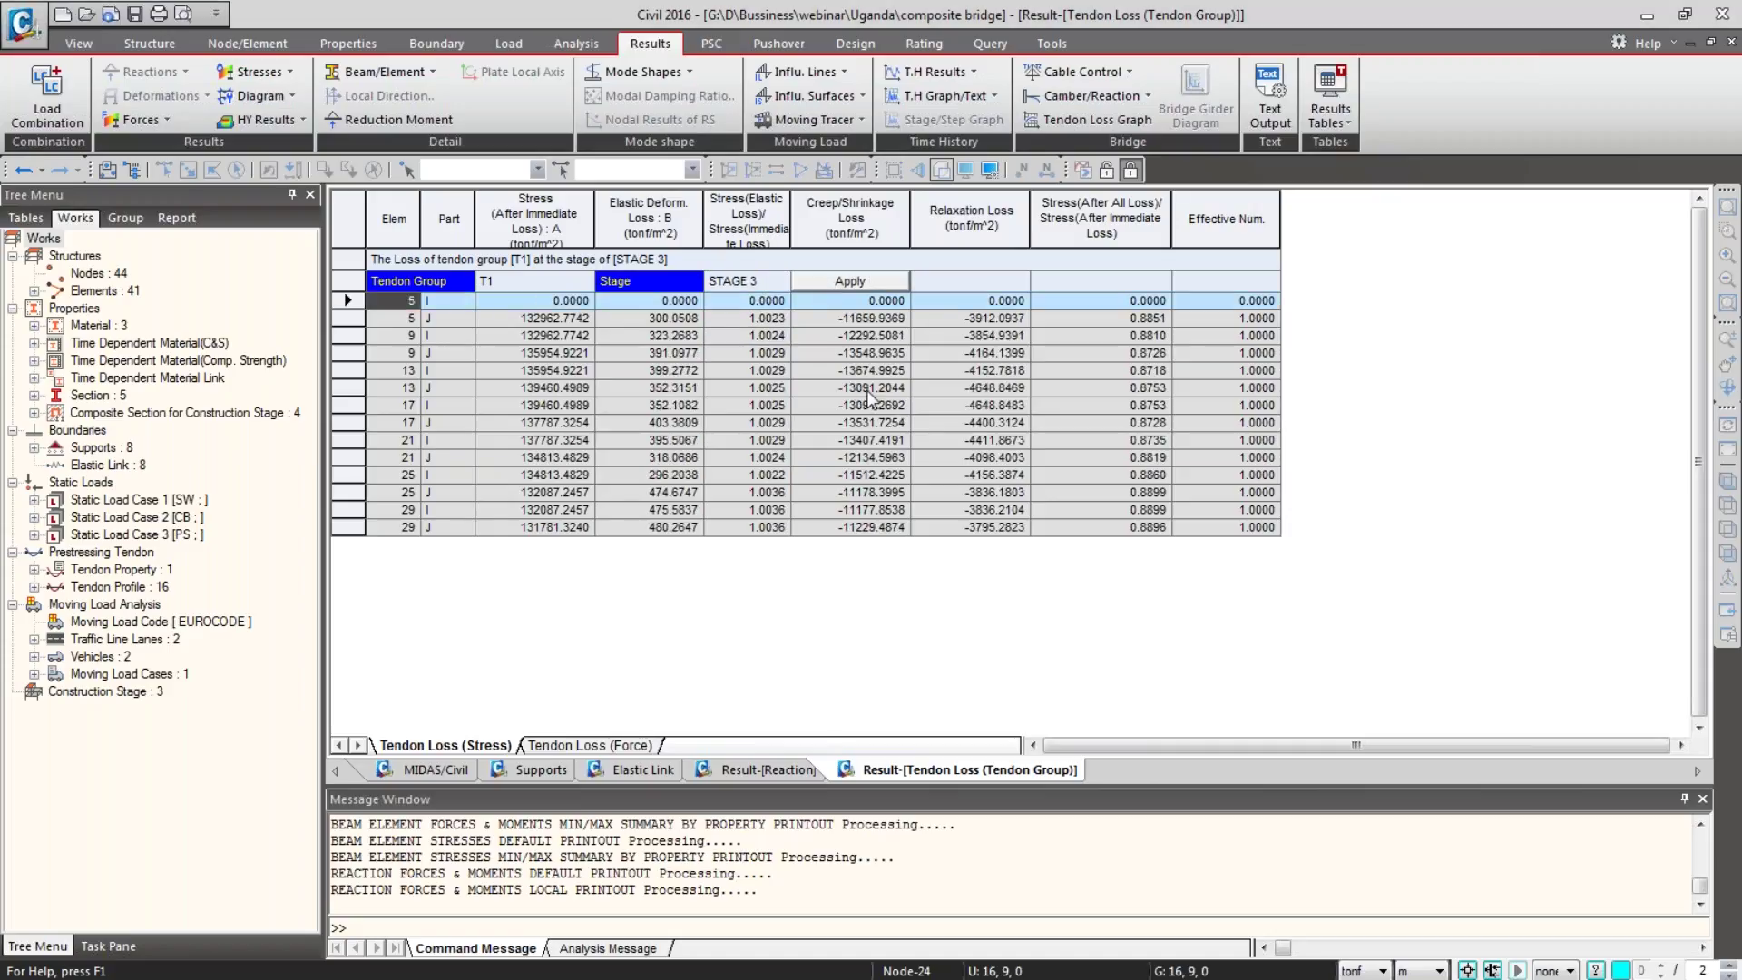
Step: Show the stress losses of tendon group T1-Copy at construction stage STAGE 1
{"action": "left_click", "coordinate": [586, 279]}
{"action": "left_click", "coordinate": [535, 321]}
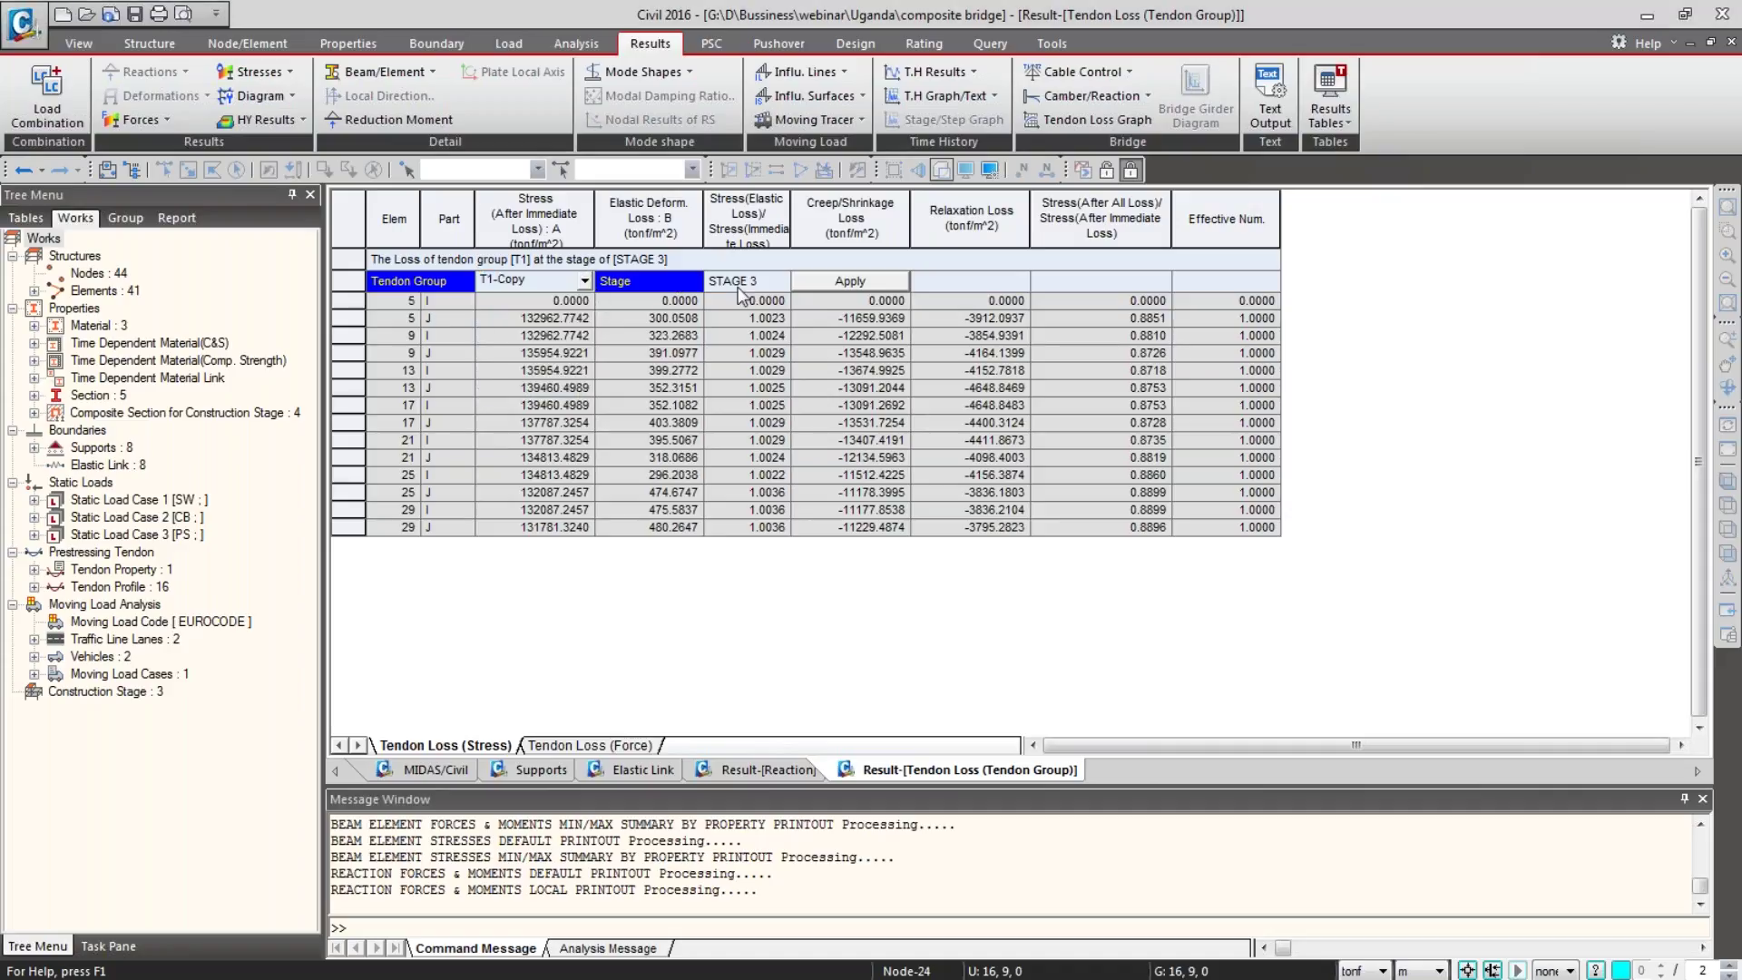
{"action": "left_click", "coordinate": [778, 281]}
{"action": "left_click", "coordinate": [730, 301]}
{"action": "left_click", "coordinate": [850, 282]}
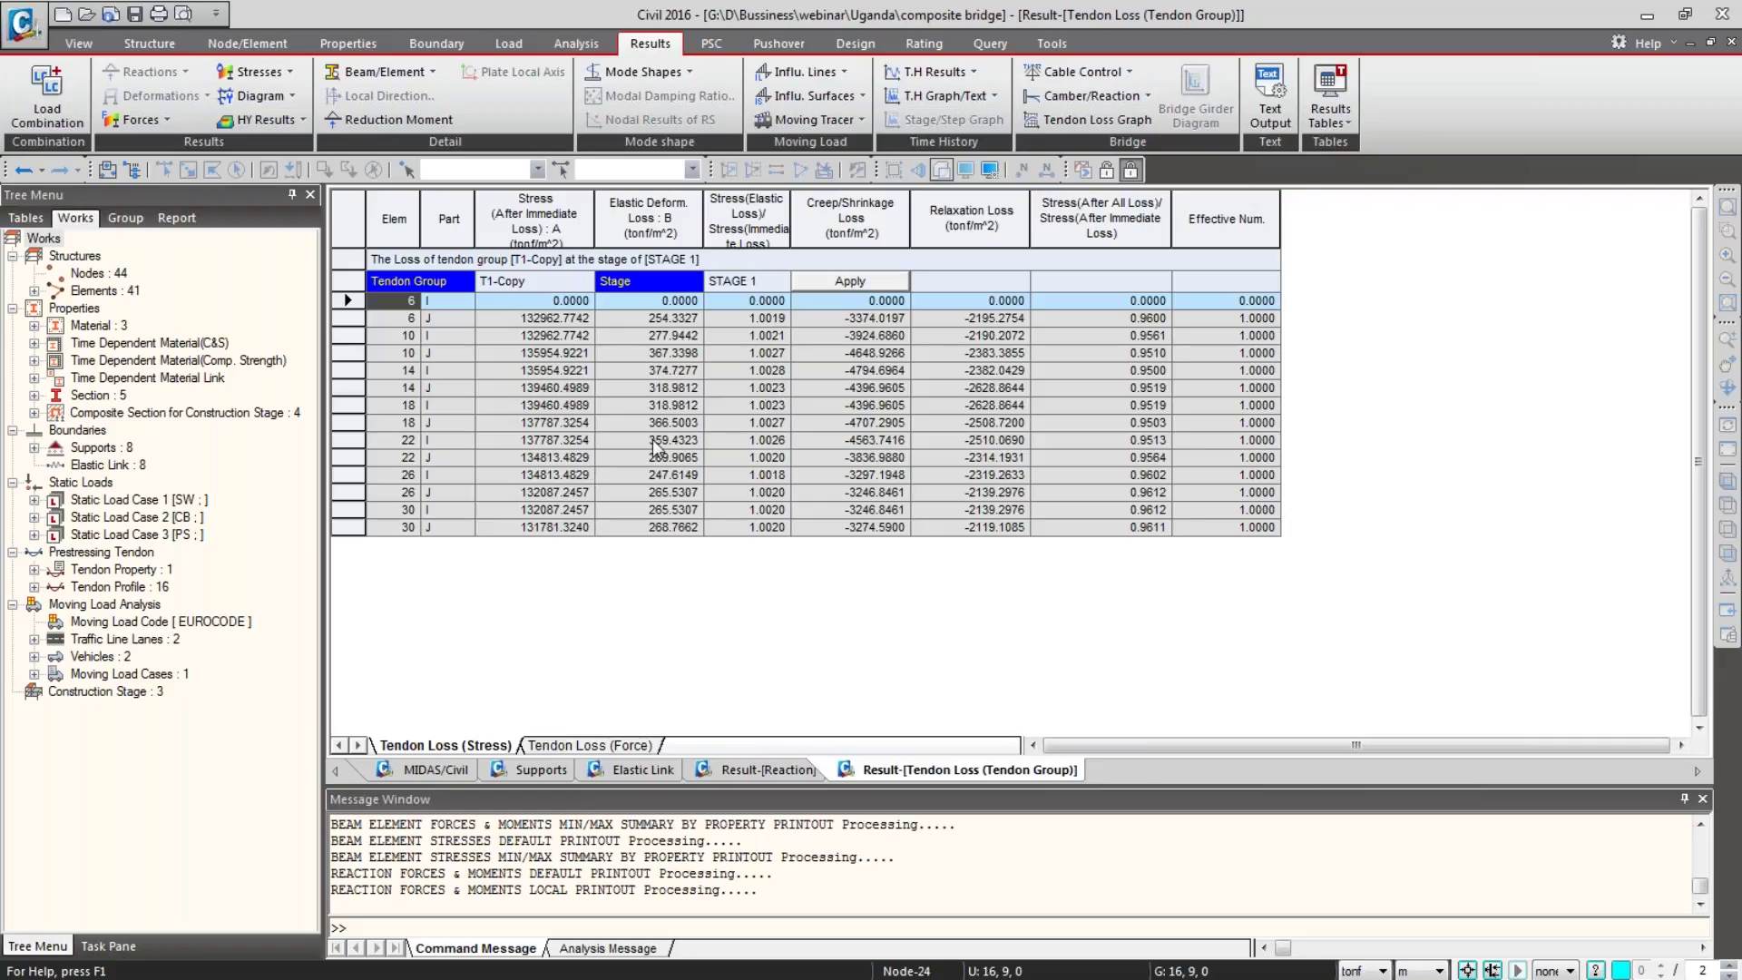
Step: Export the tendon loss table to Excel as Tendon Loss (Stress) in the Uganda folder
{"action": "right_click", "coordinate": [707, 386]}
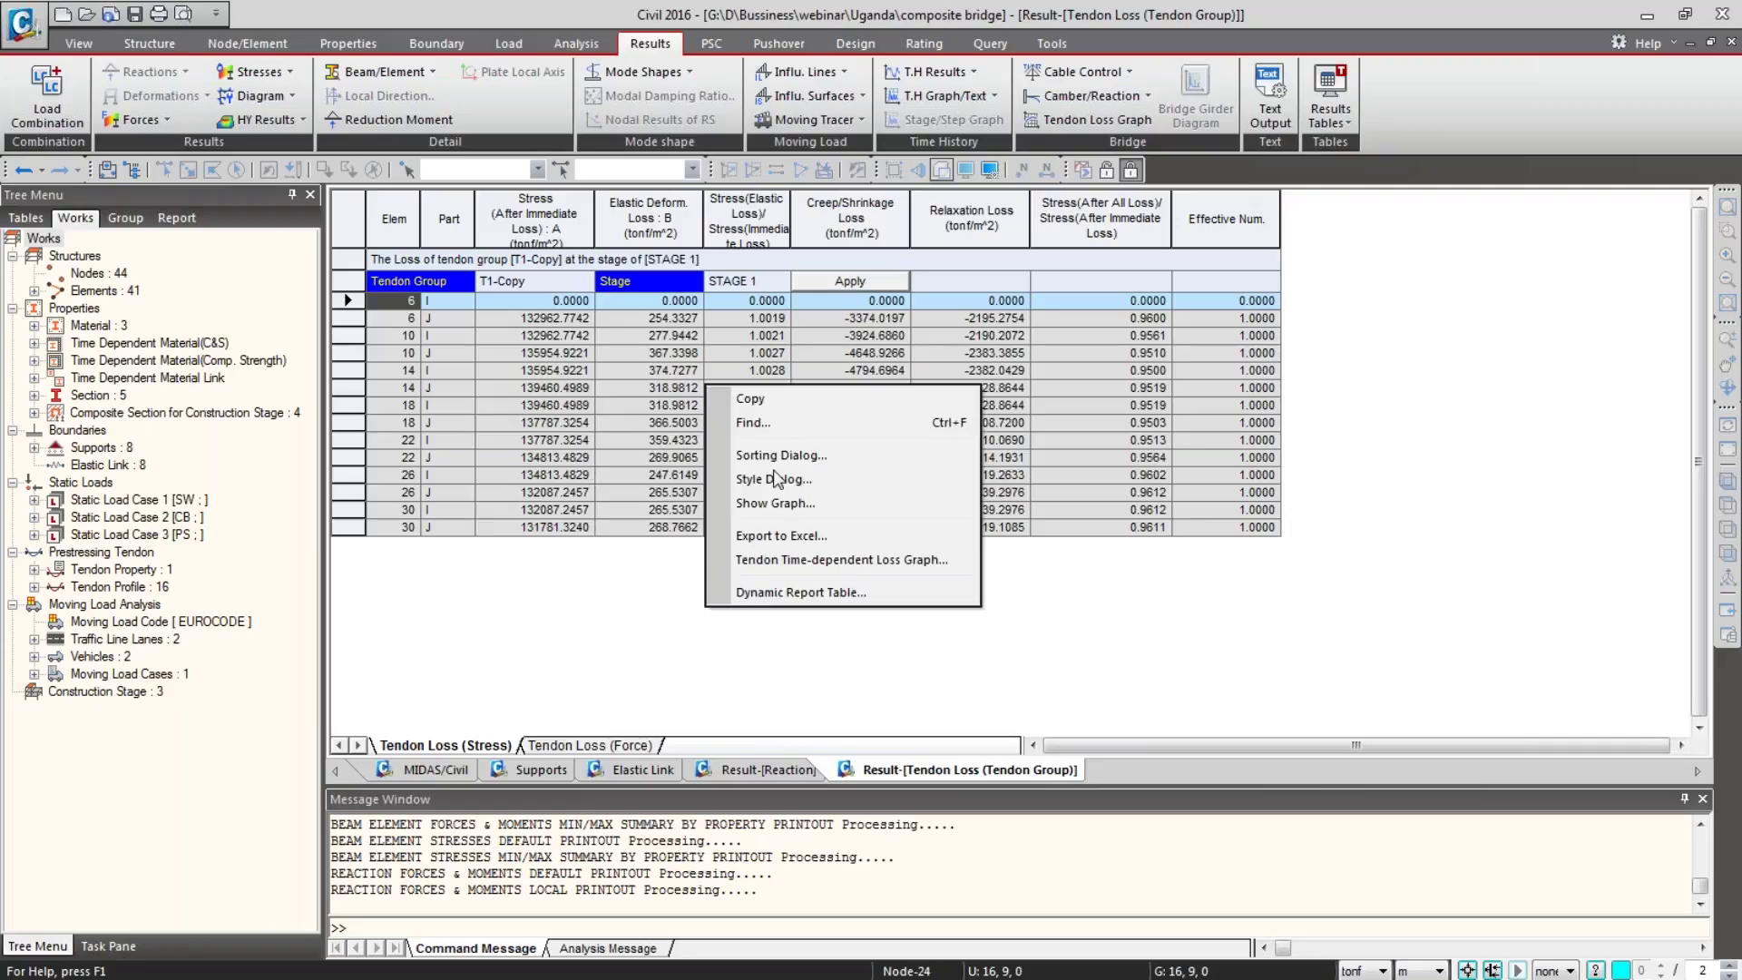
{"action": "left_click", "coordinate": [779, 535]}
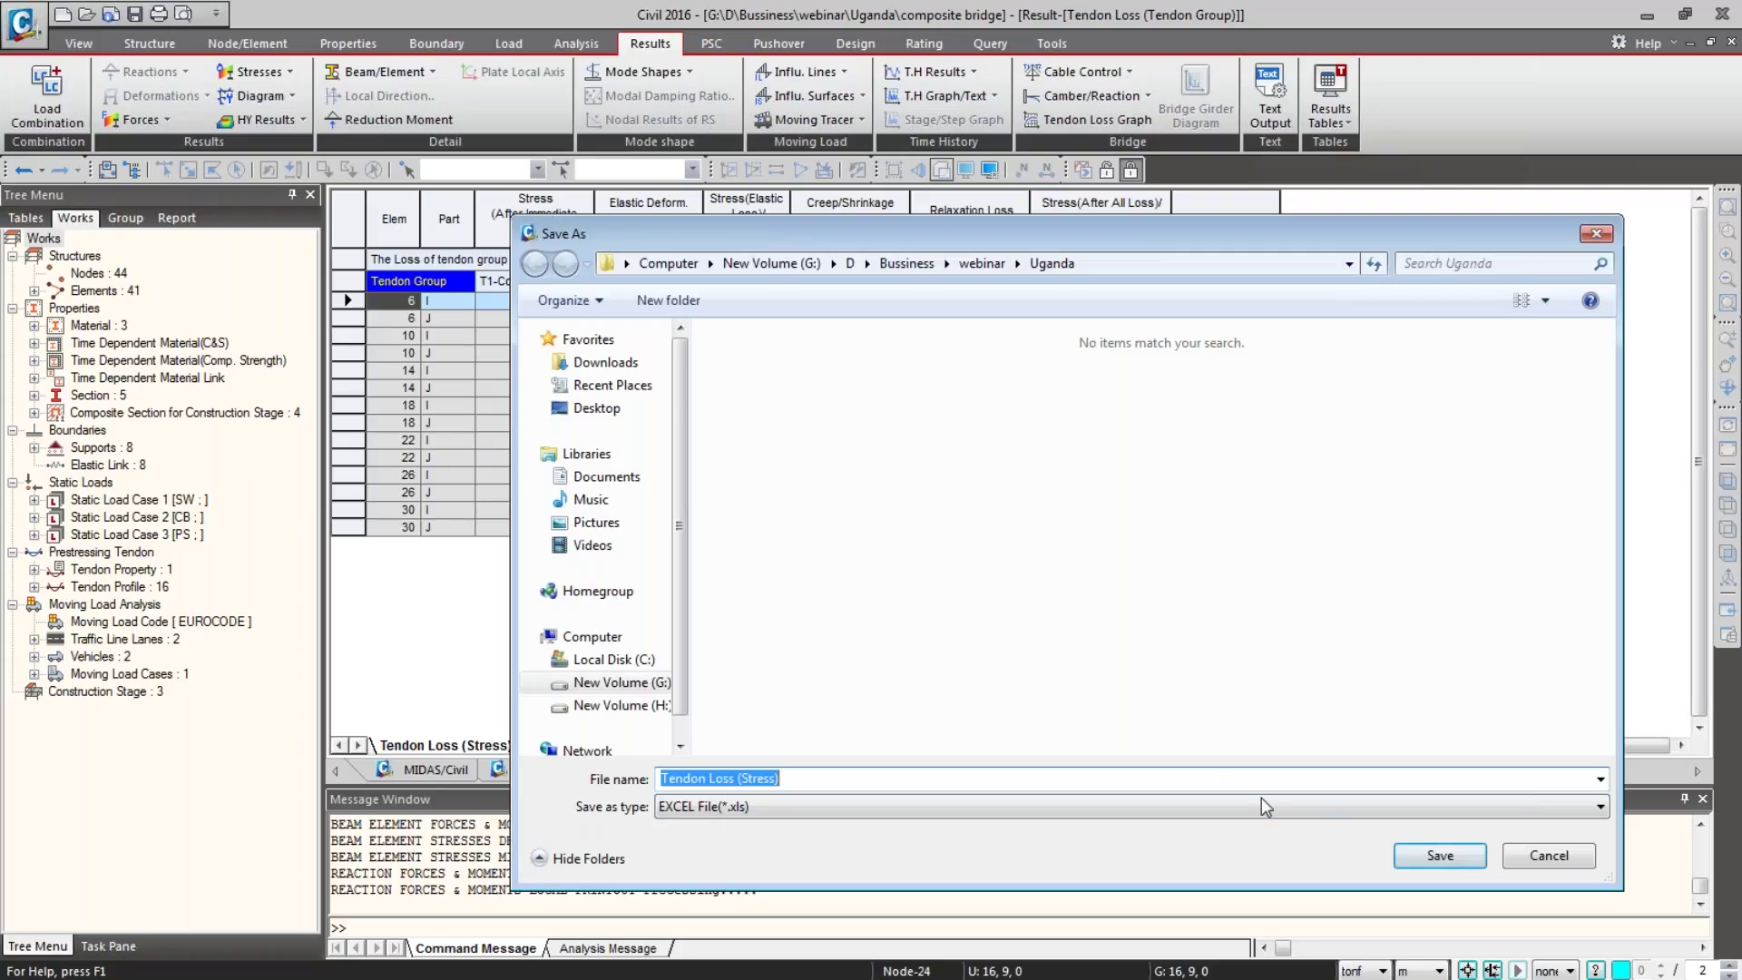
{"action": "left_click", "coordinate": [1439, 856]}
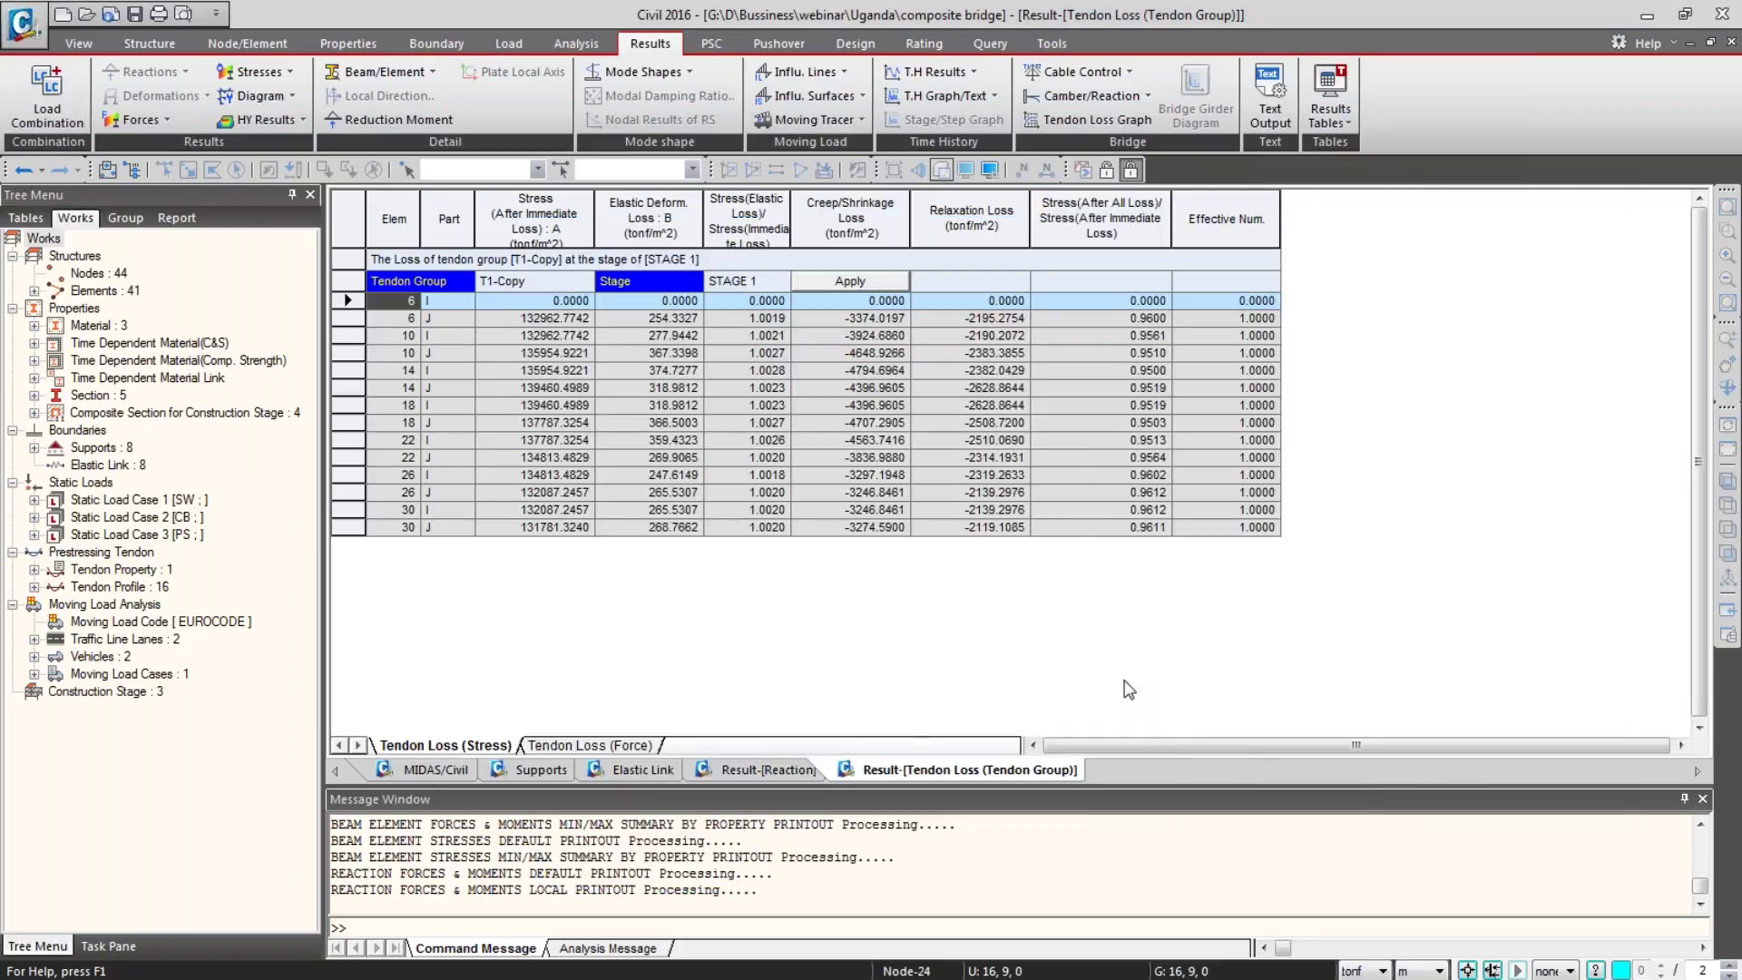
{"action": "left_click", "coordinate": [942, 550]}
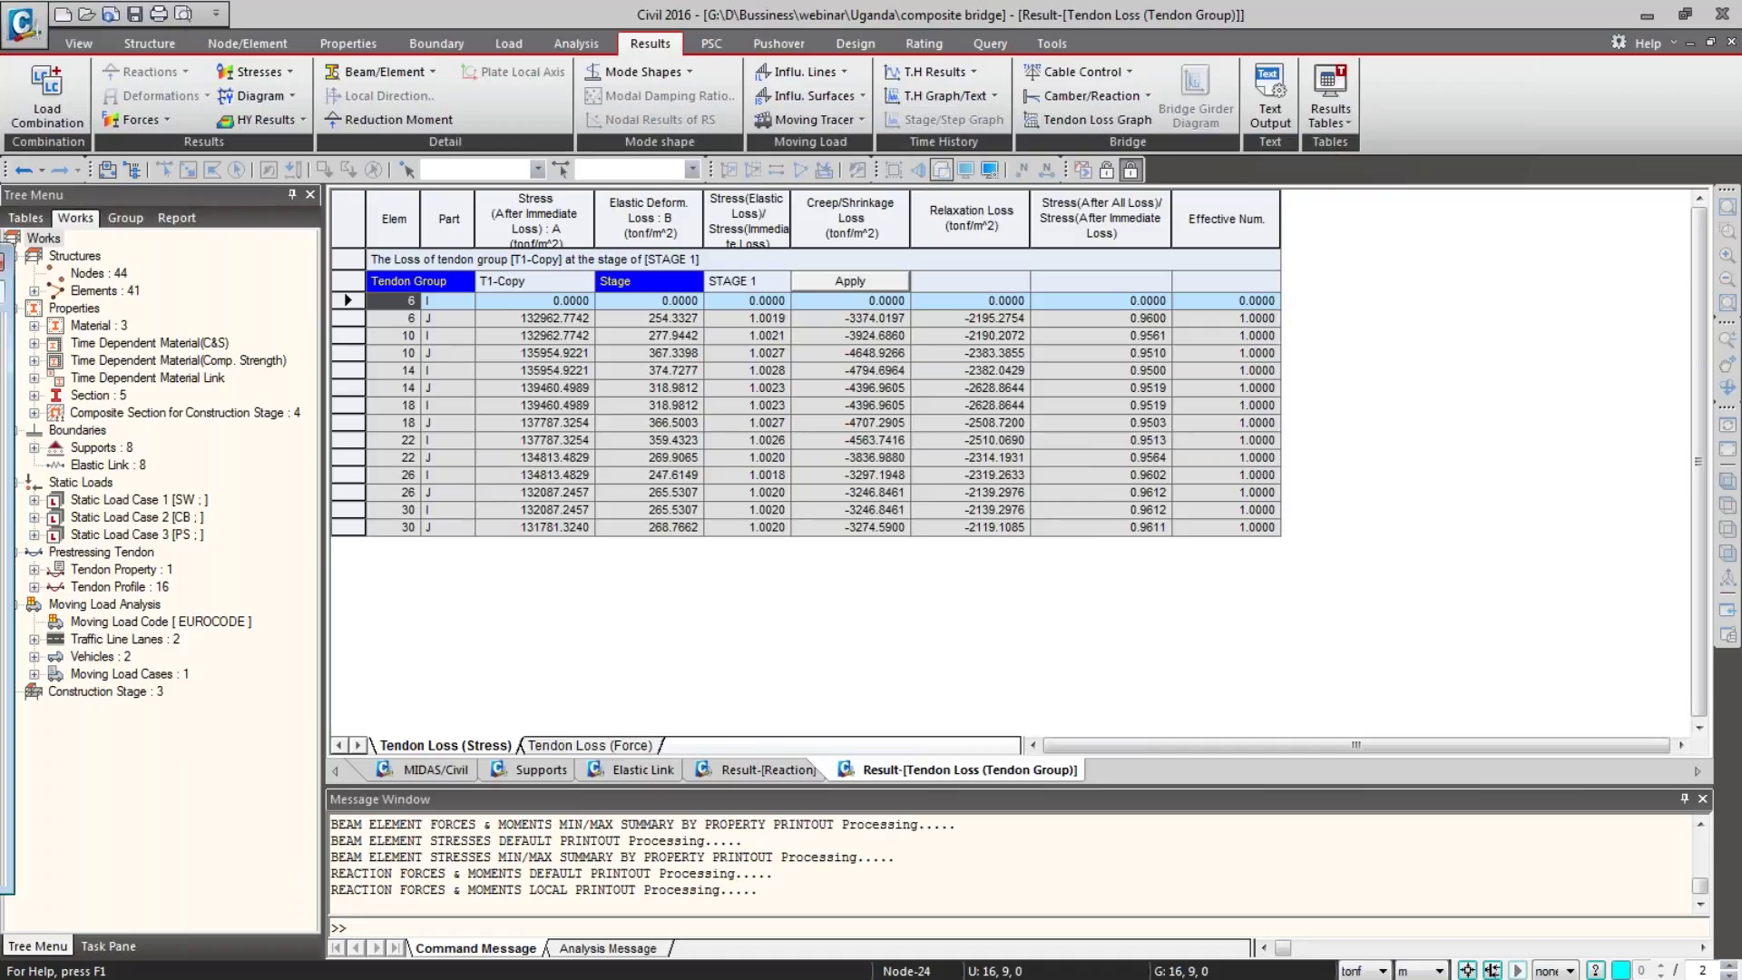
{"action": "left_click_drag", "start_coordinate": [0, 261], "coordinate": [456, 234]}
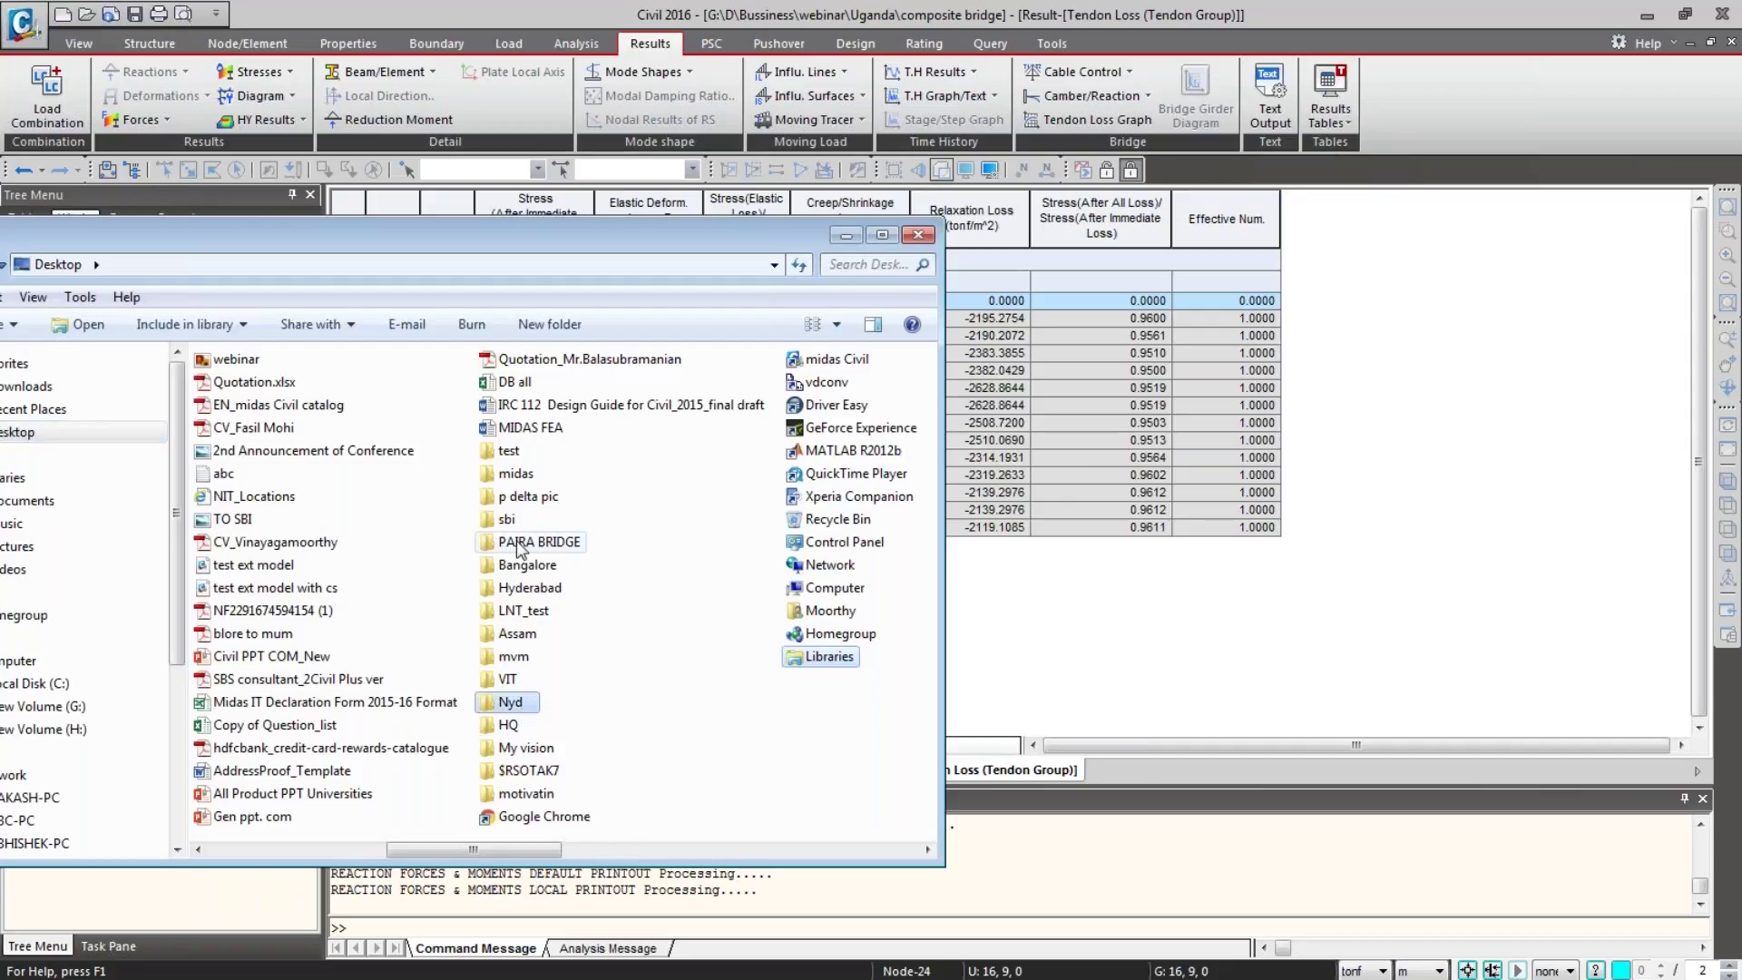
{"action": "double_click", "coordinate": [508, 451]}
{"action": "left_click", "coordinate": [682, 545]}
{"action": "scroll", "coordinate": [682, 545], "scroll_direction": "down", "scroll_amount": 3}
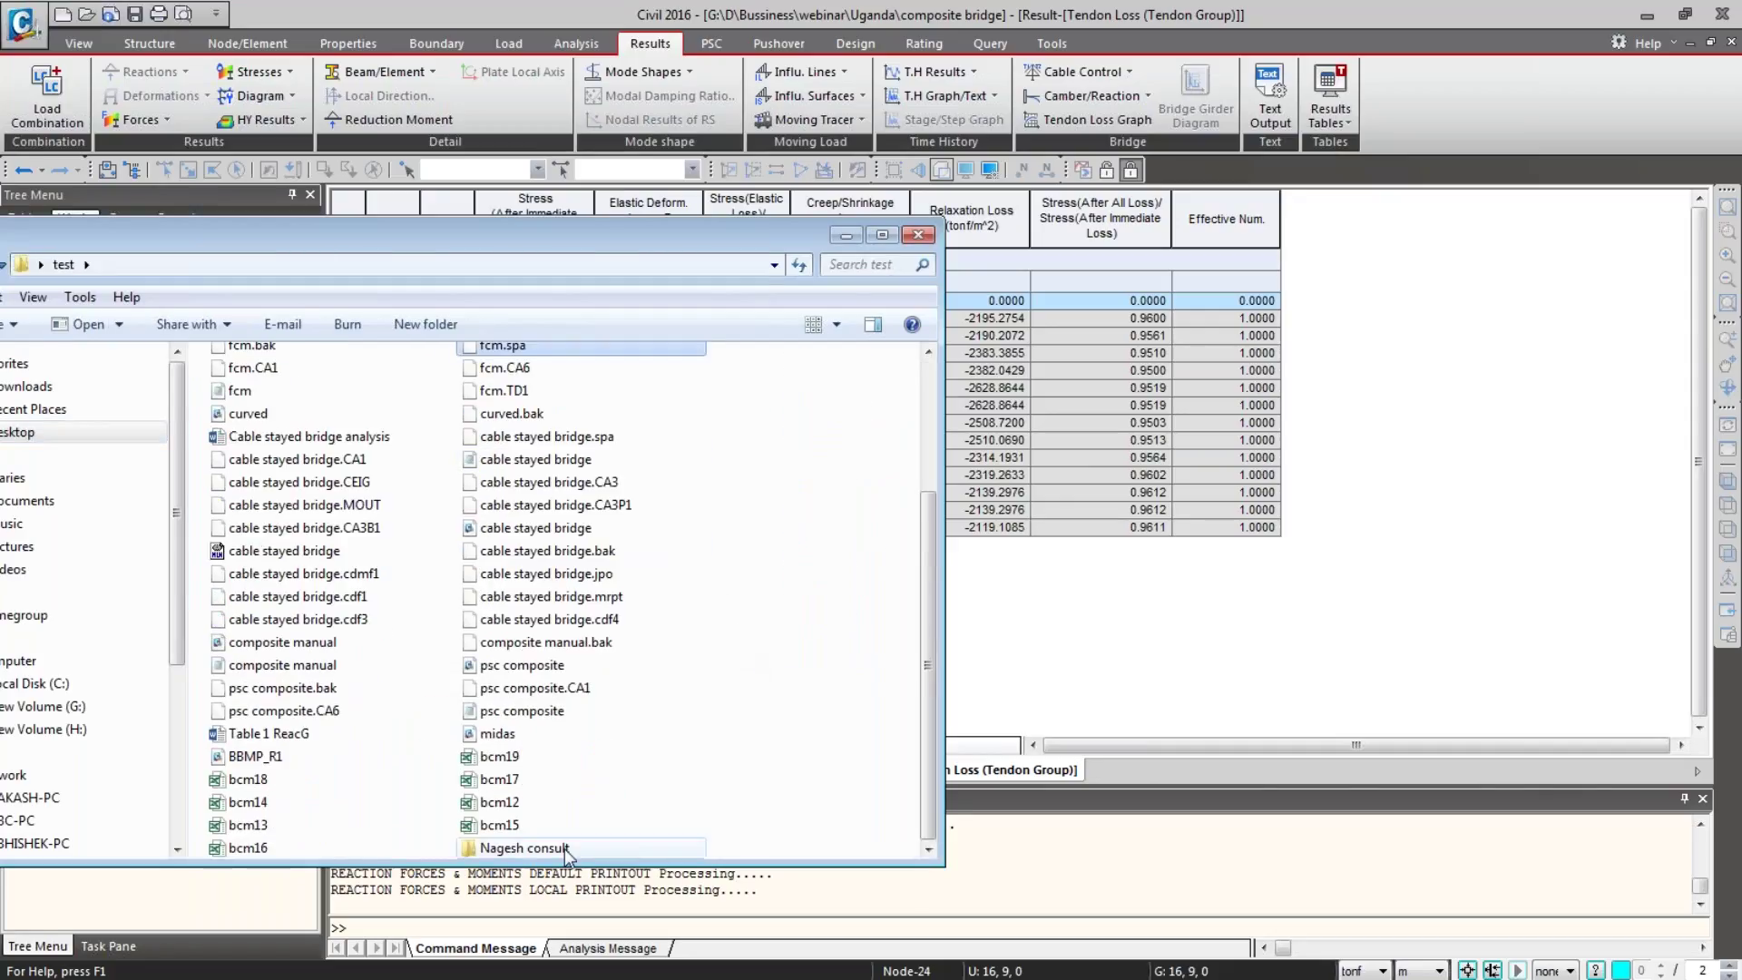
{"action": "scroll", "coordinate": [690, 771], "scroll_direction": "up", "scroll_amount": 3}
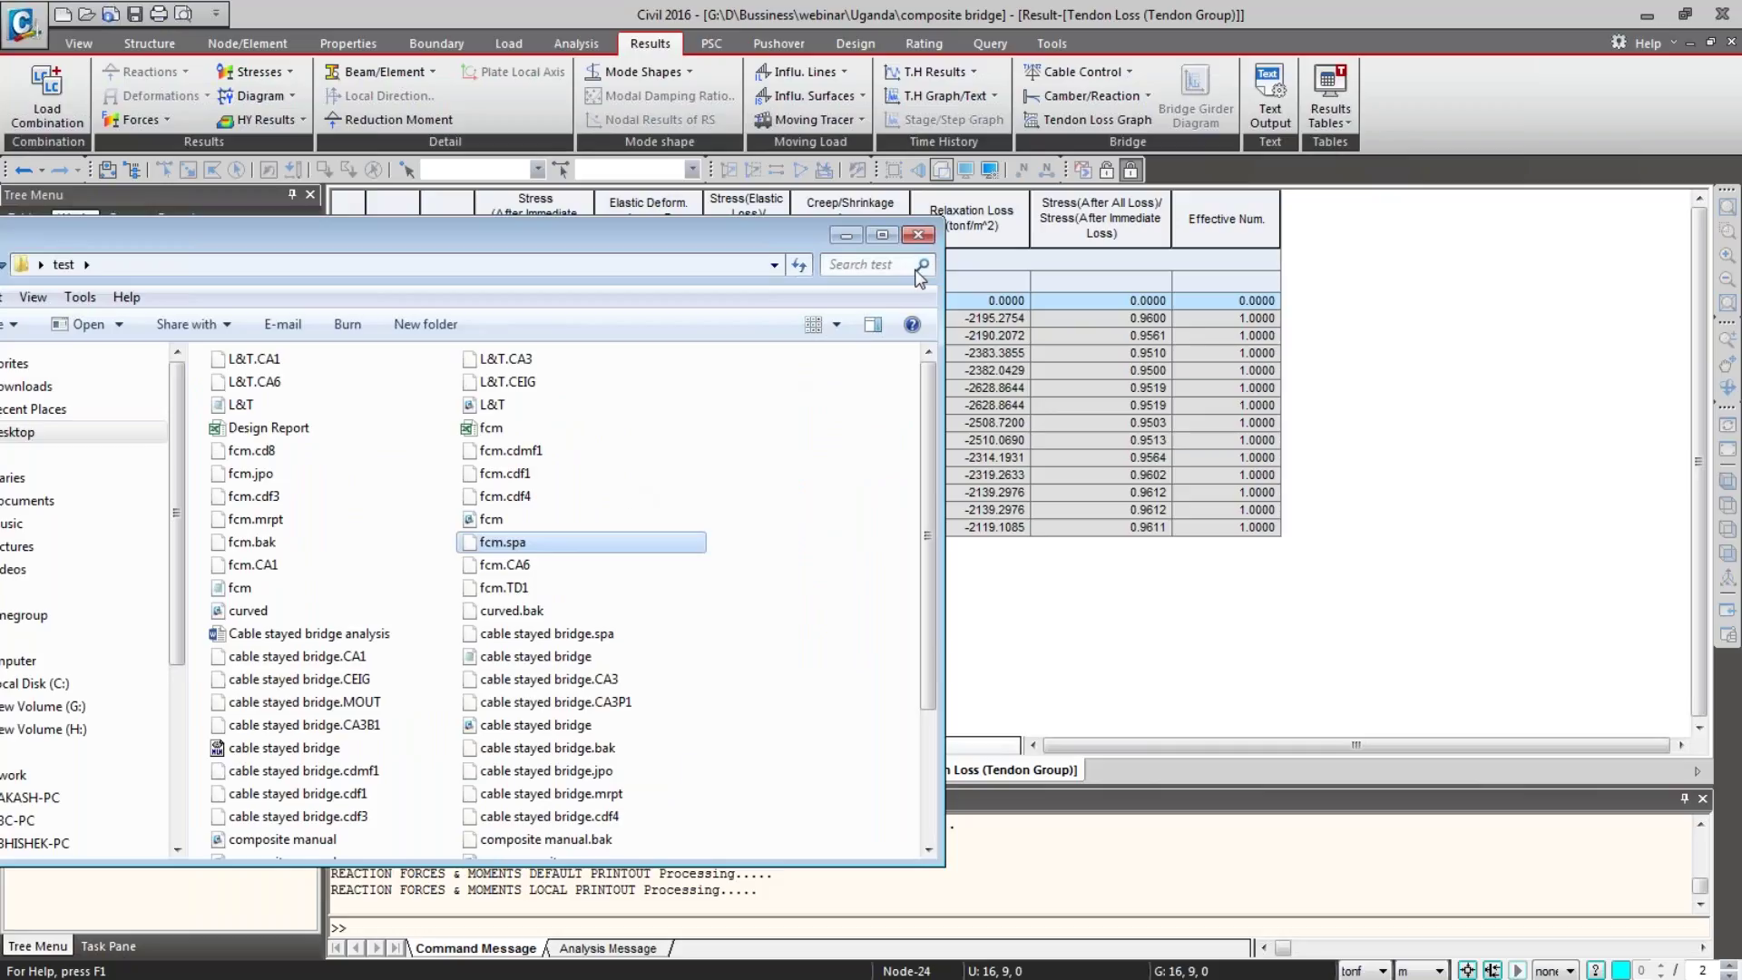
Step: In the file browser, open the folder D\Bussiness\webinar\Uganda on New Volume (G:)
{"action": "left_click_drag", "start_coordinate": [207, 237], "coordinate": [464, 235]}
{"action": "left_click", "coordinate": [293, 703]}
{"action": "double_click", "coordinate": [502, 381]}
{"action": "double_click", "coordinate": [532, 403]}
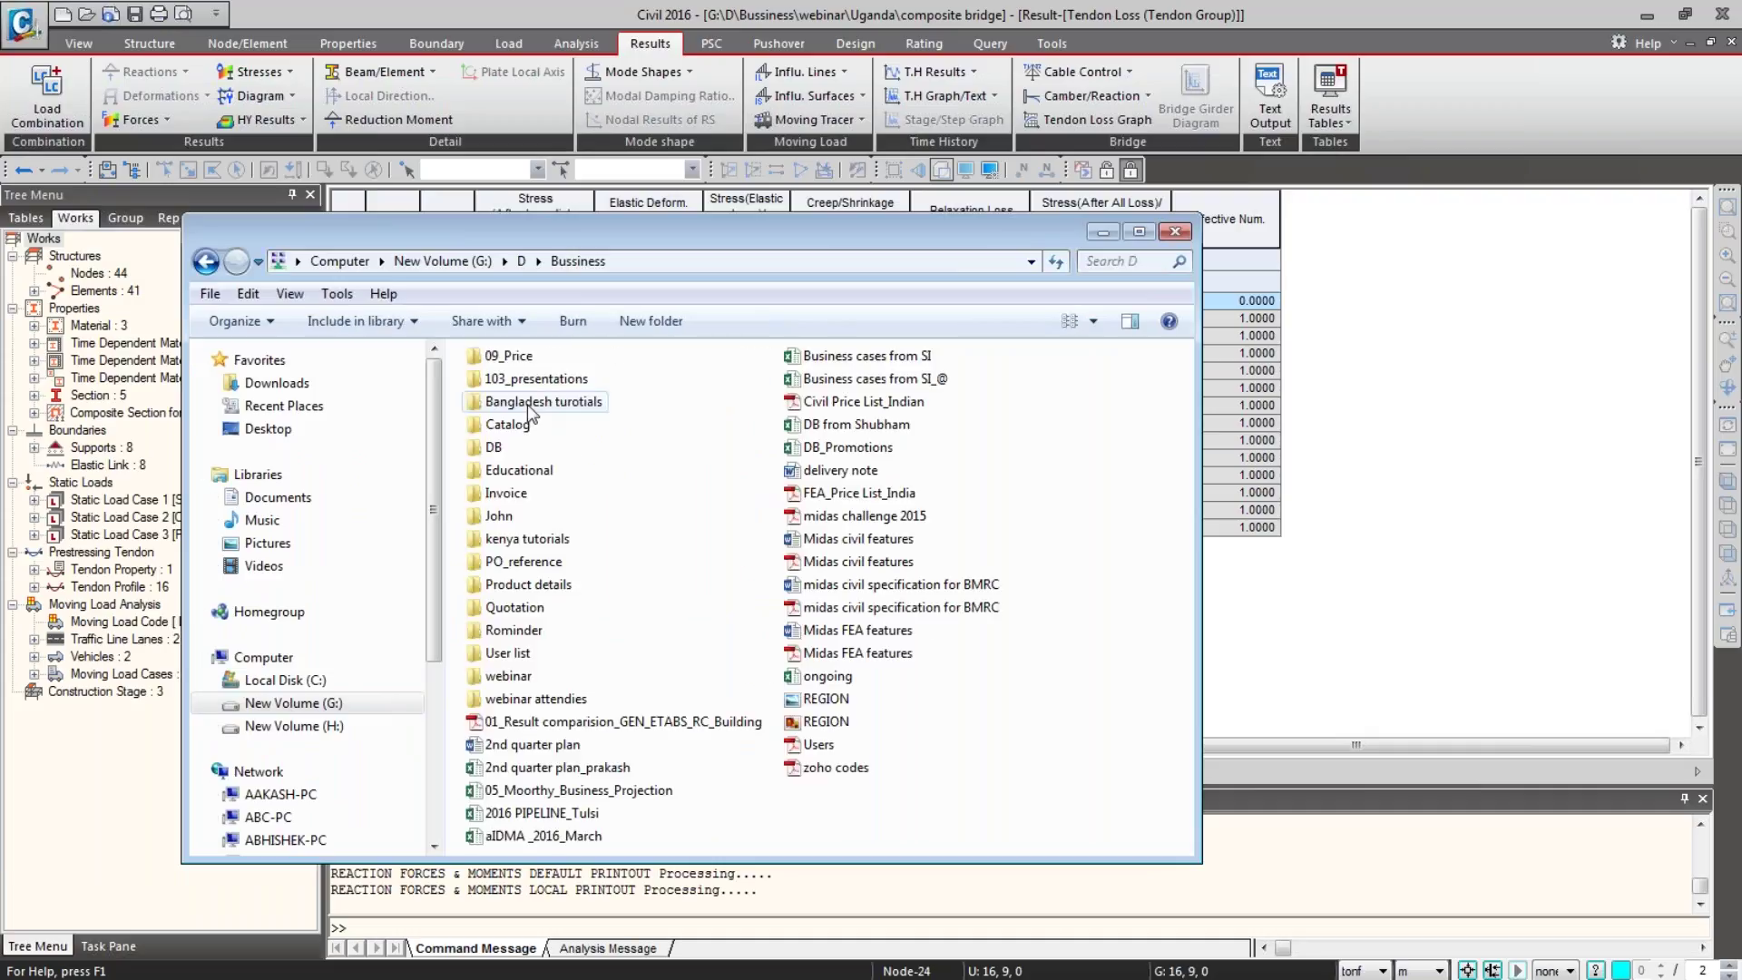
{"action": "double_click", "coordinate": [509, 676]}
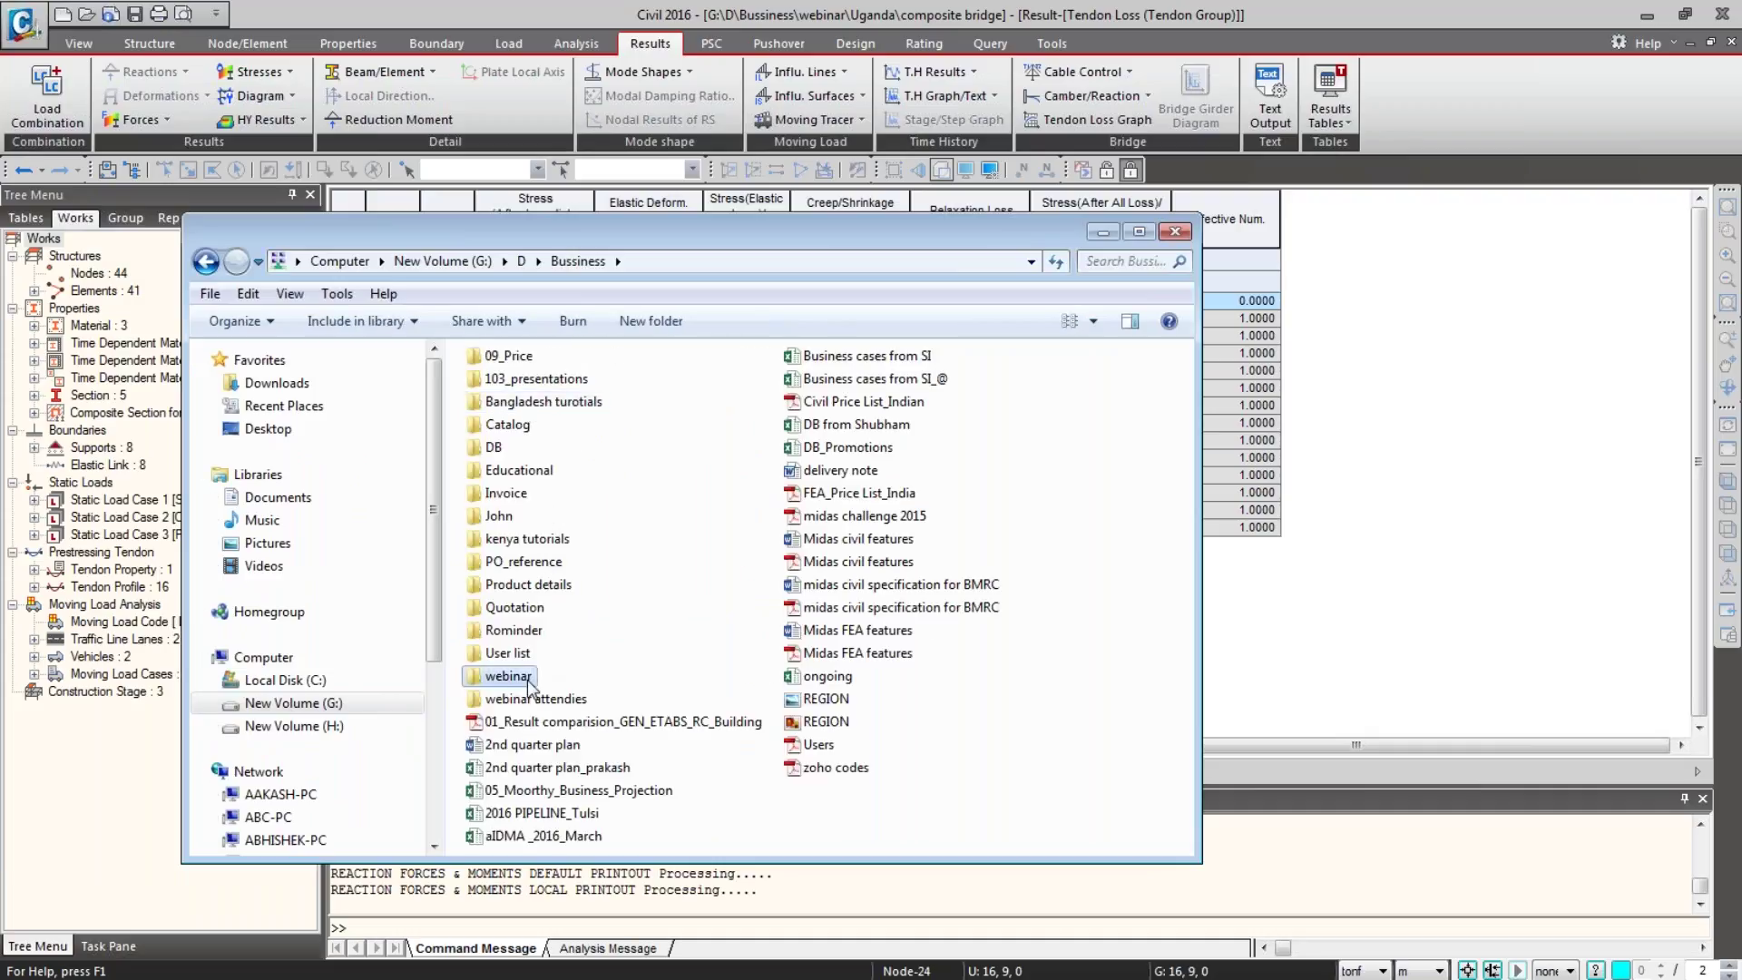
{"action": "double_click", "coordinate": [523, 375]}
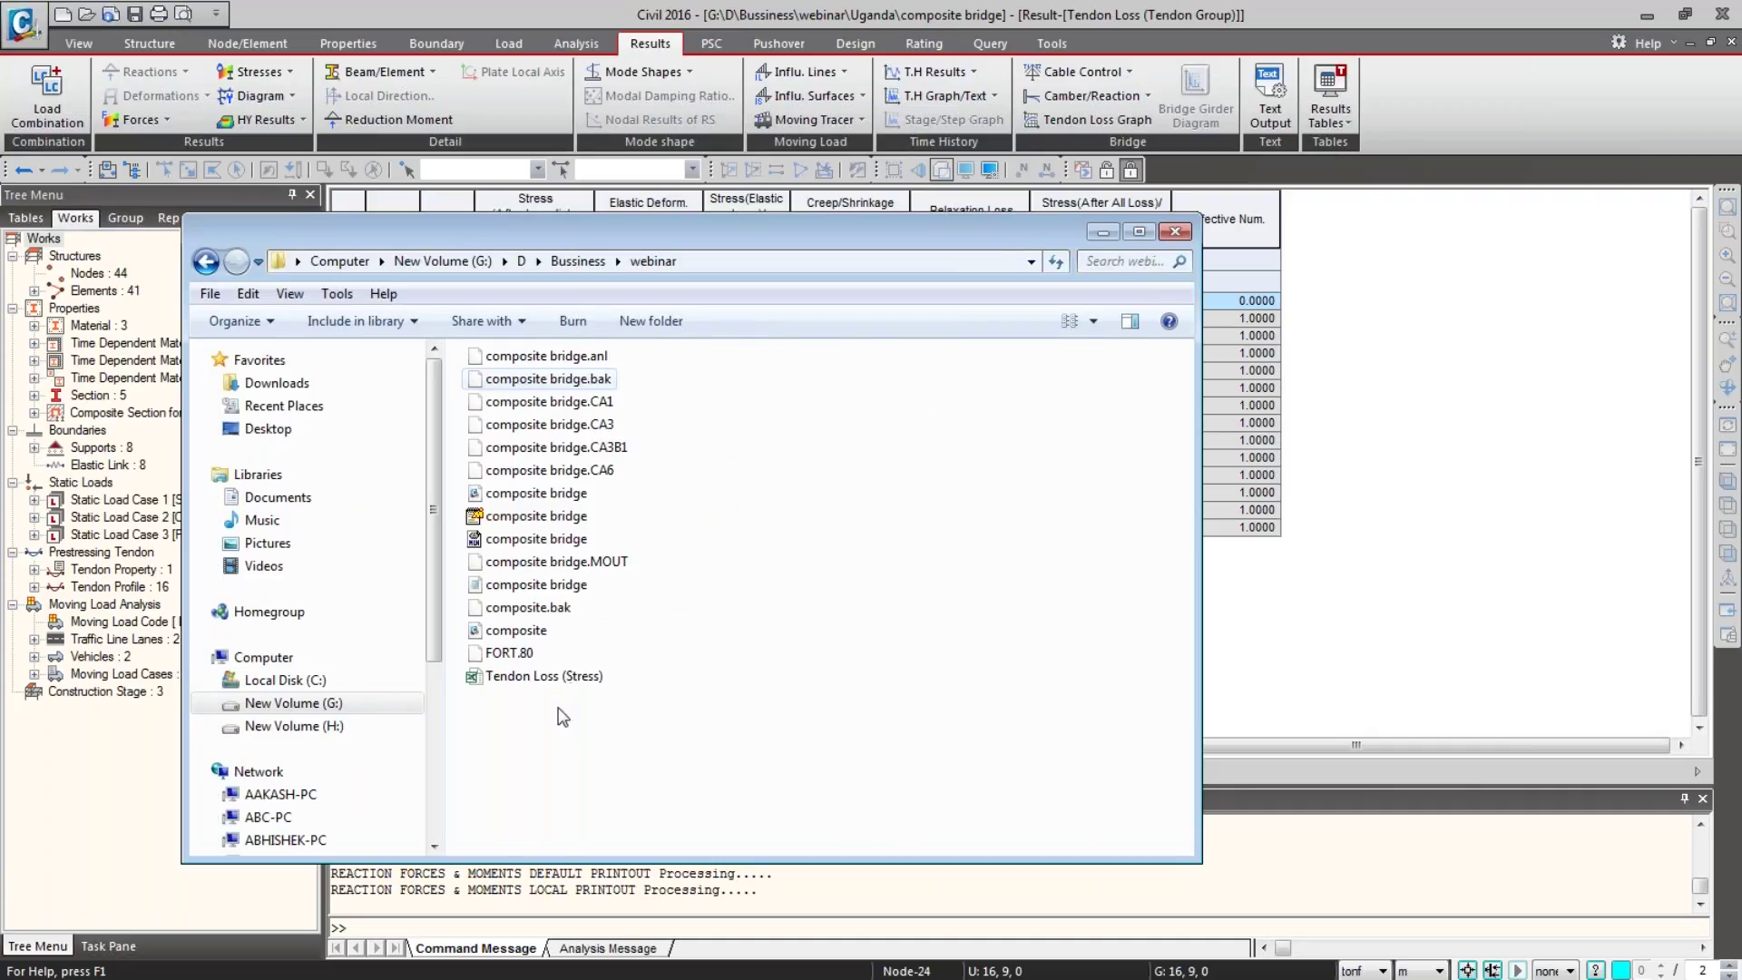
Step: Open the exported Tendon Loss (Stress) workbook in Excel, examine its loss table full screen, and close it
{"action": "double_click", "coordinate": [544, 676]}
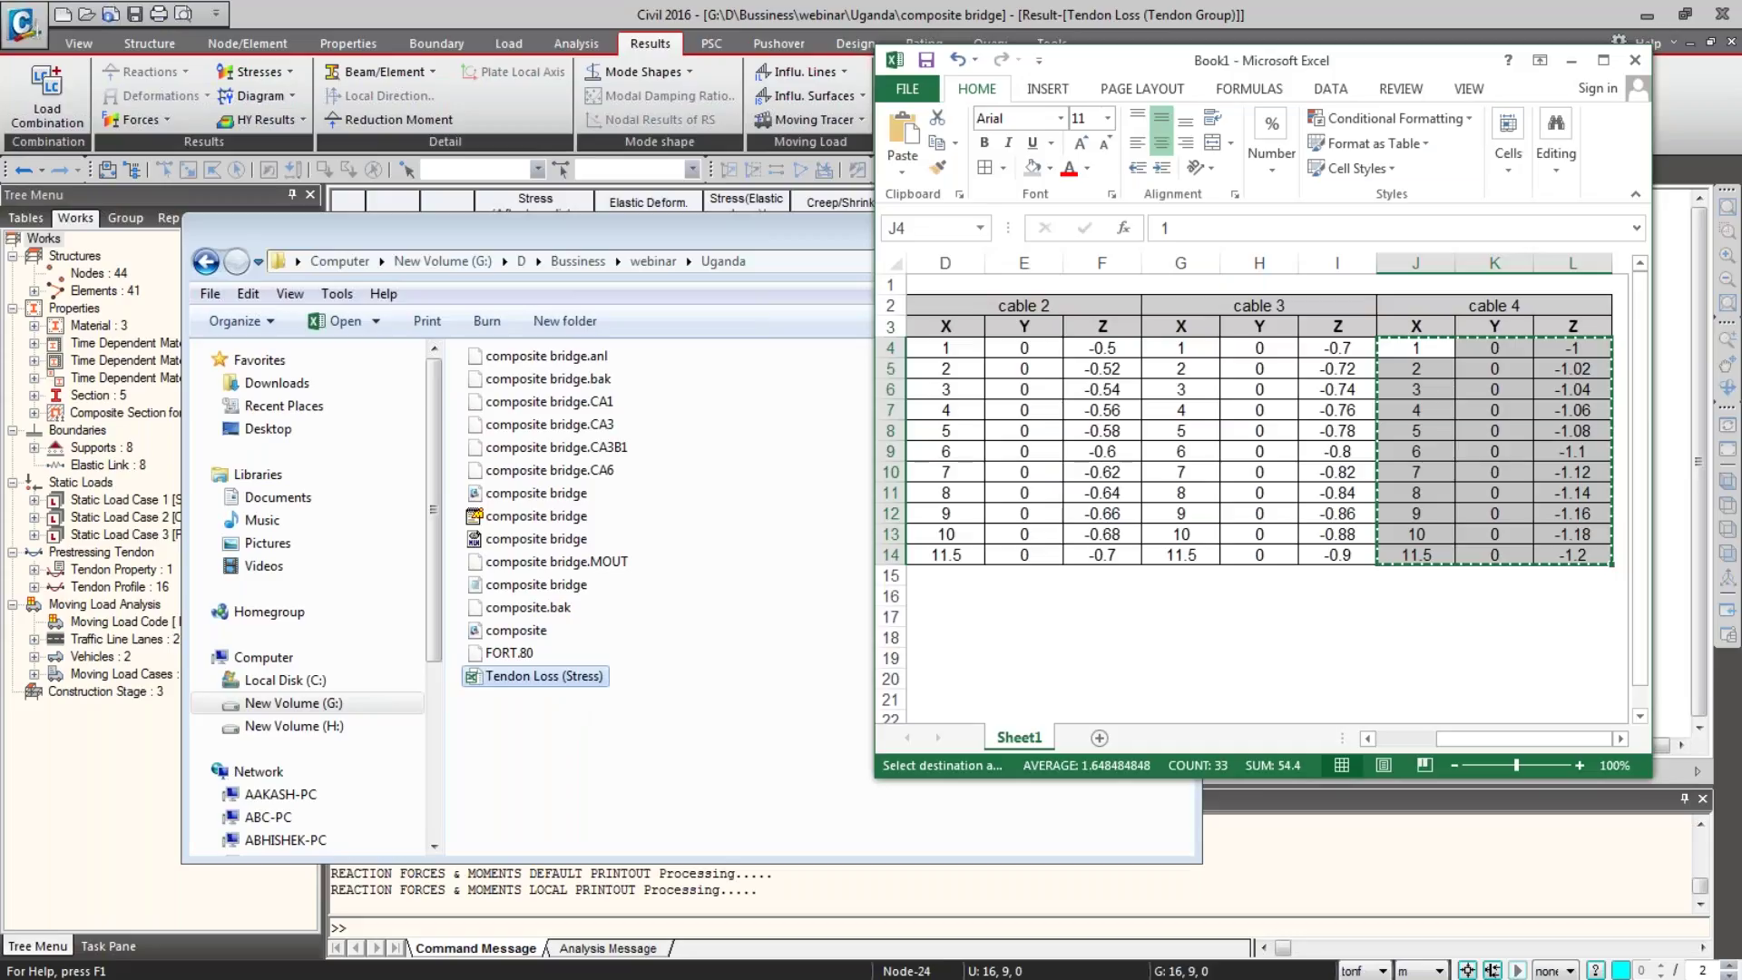
{"action": "left_click", "coordinate": [782, 557]}
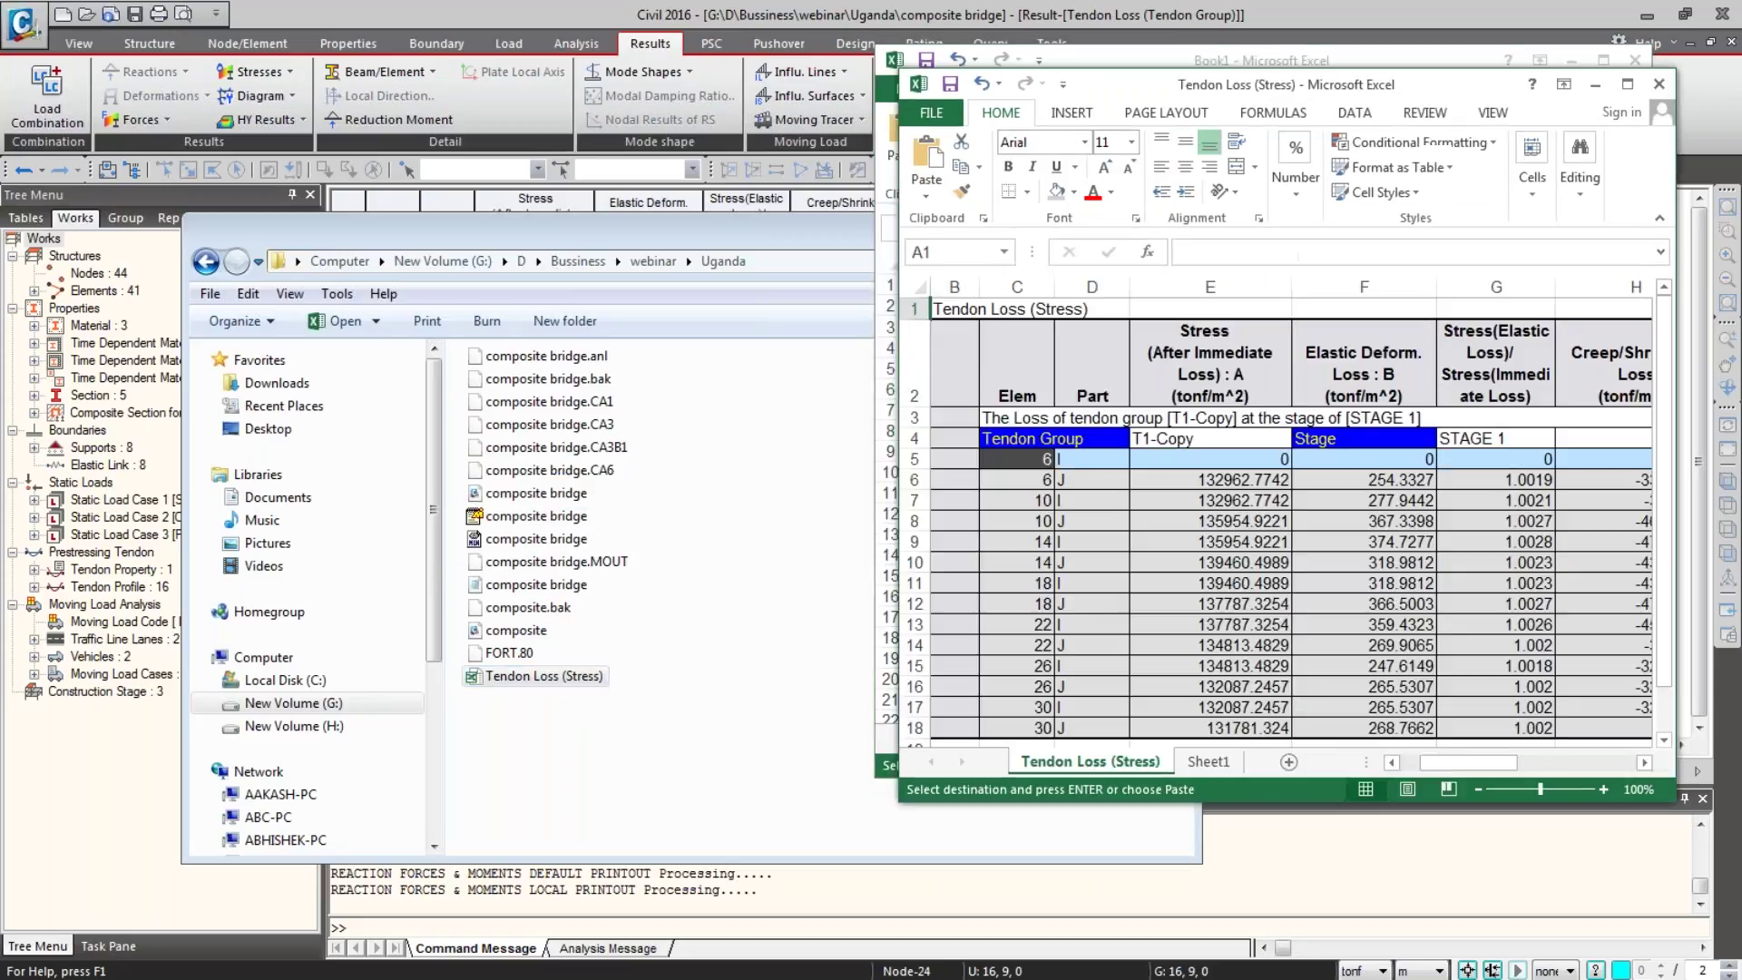
{"action": "double_click", "coordinate": [1141, 91]}
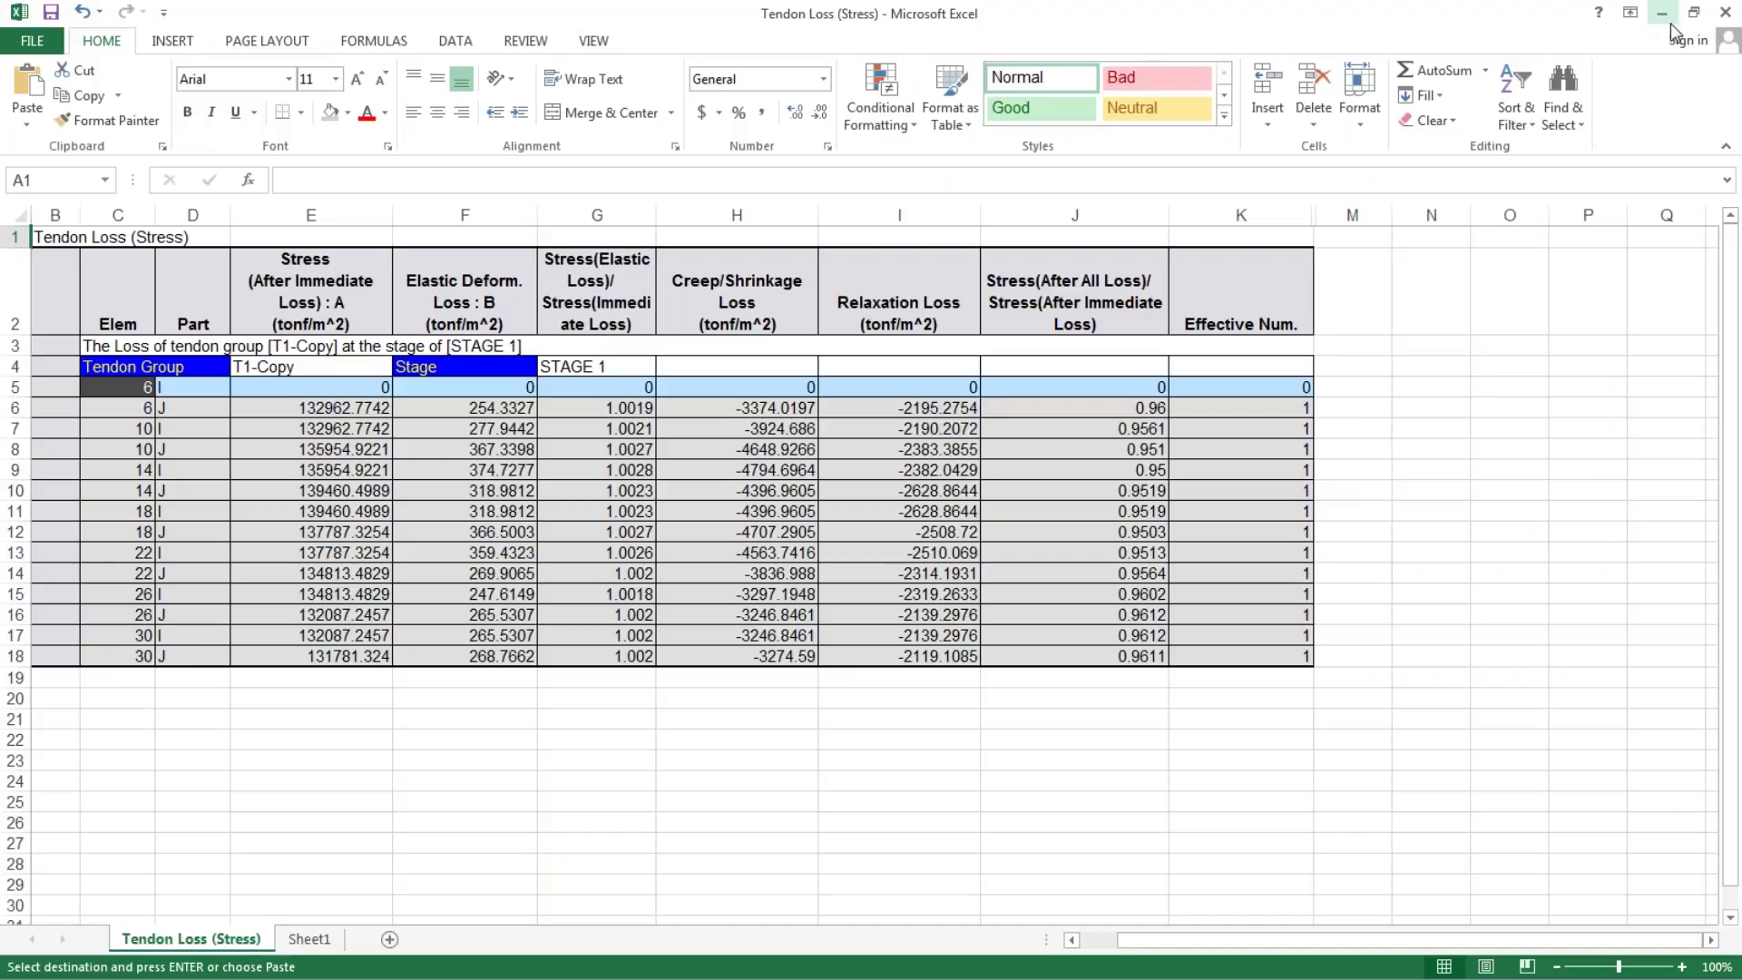
{"action": "left_click", "coordinate": [1725, 12]}
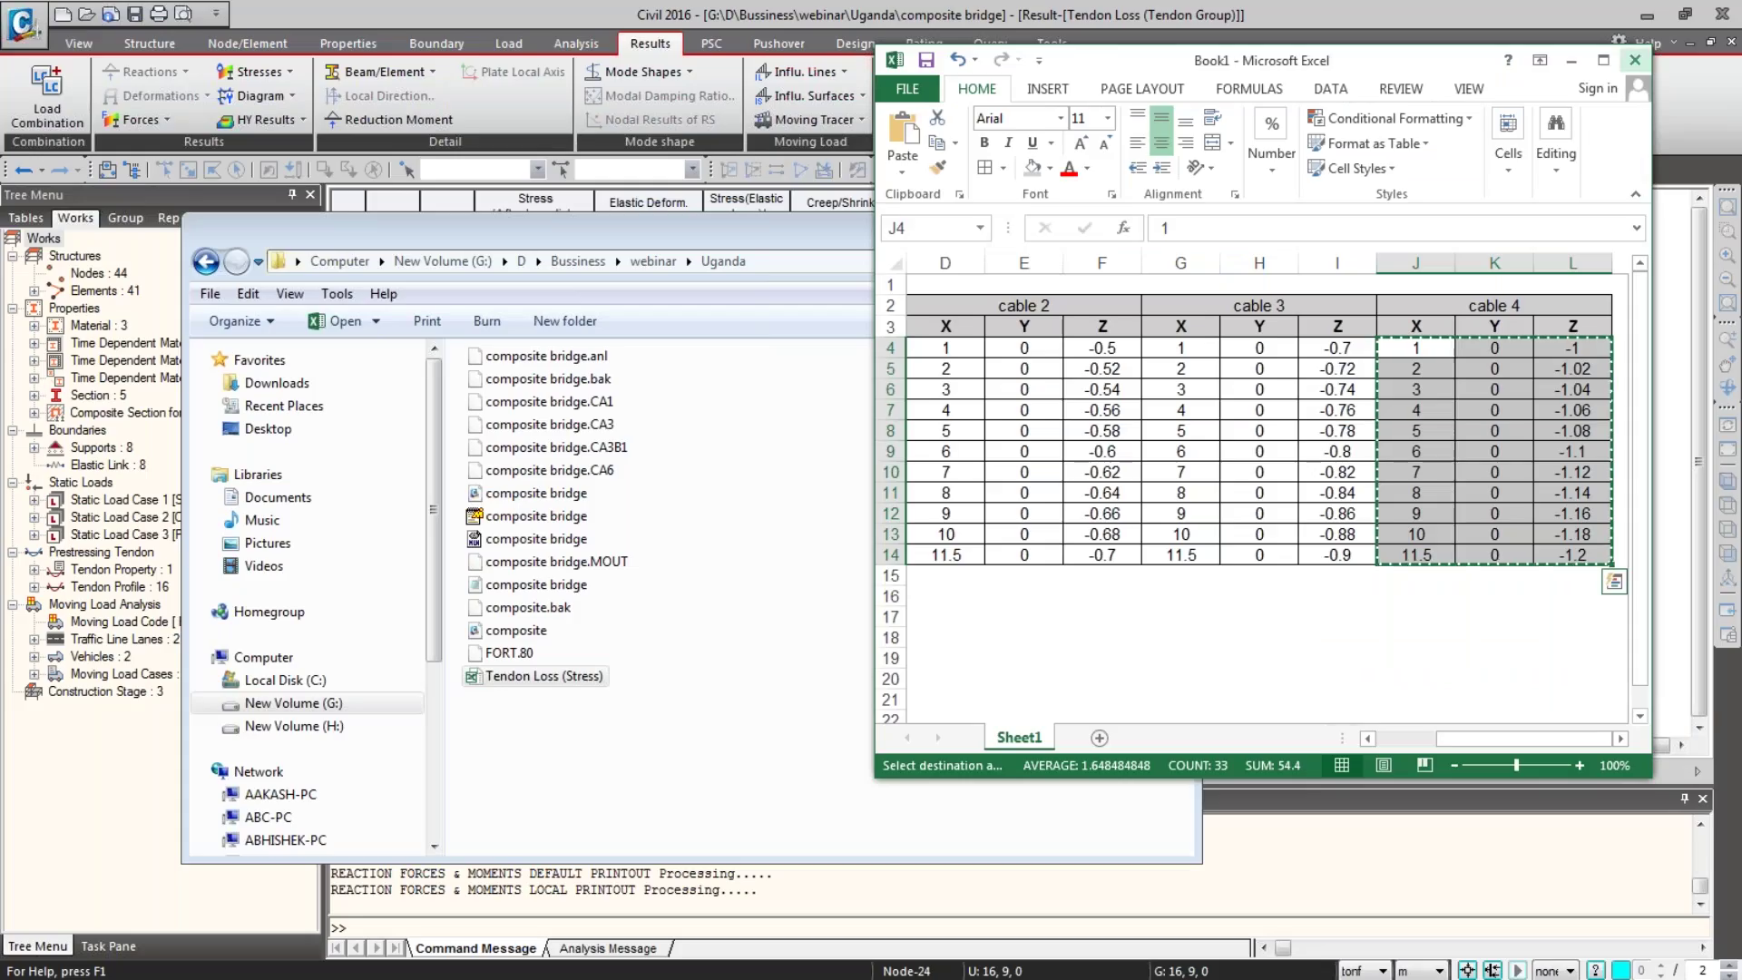
Step: Close the Book1 workbook, saving it as CABLE COORDINATES in G:\D\Bussiness\webinar\Uganda
{"action": "left_click", "coordinate": [1635, 60]}
{"action": "left_click", "coordinate": [807, 543]}
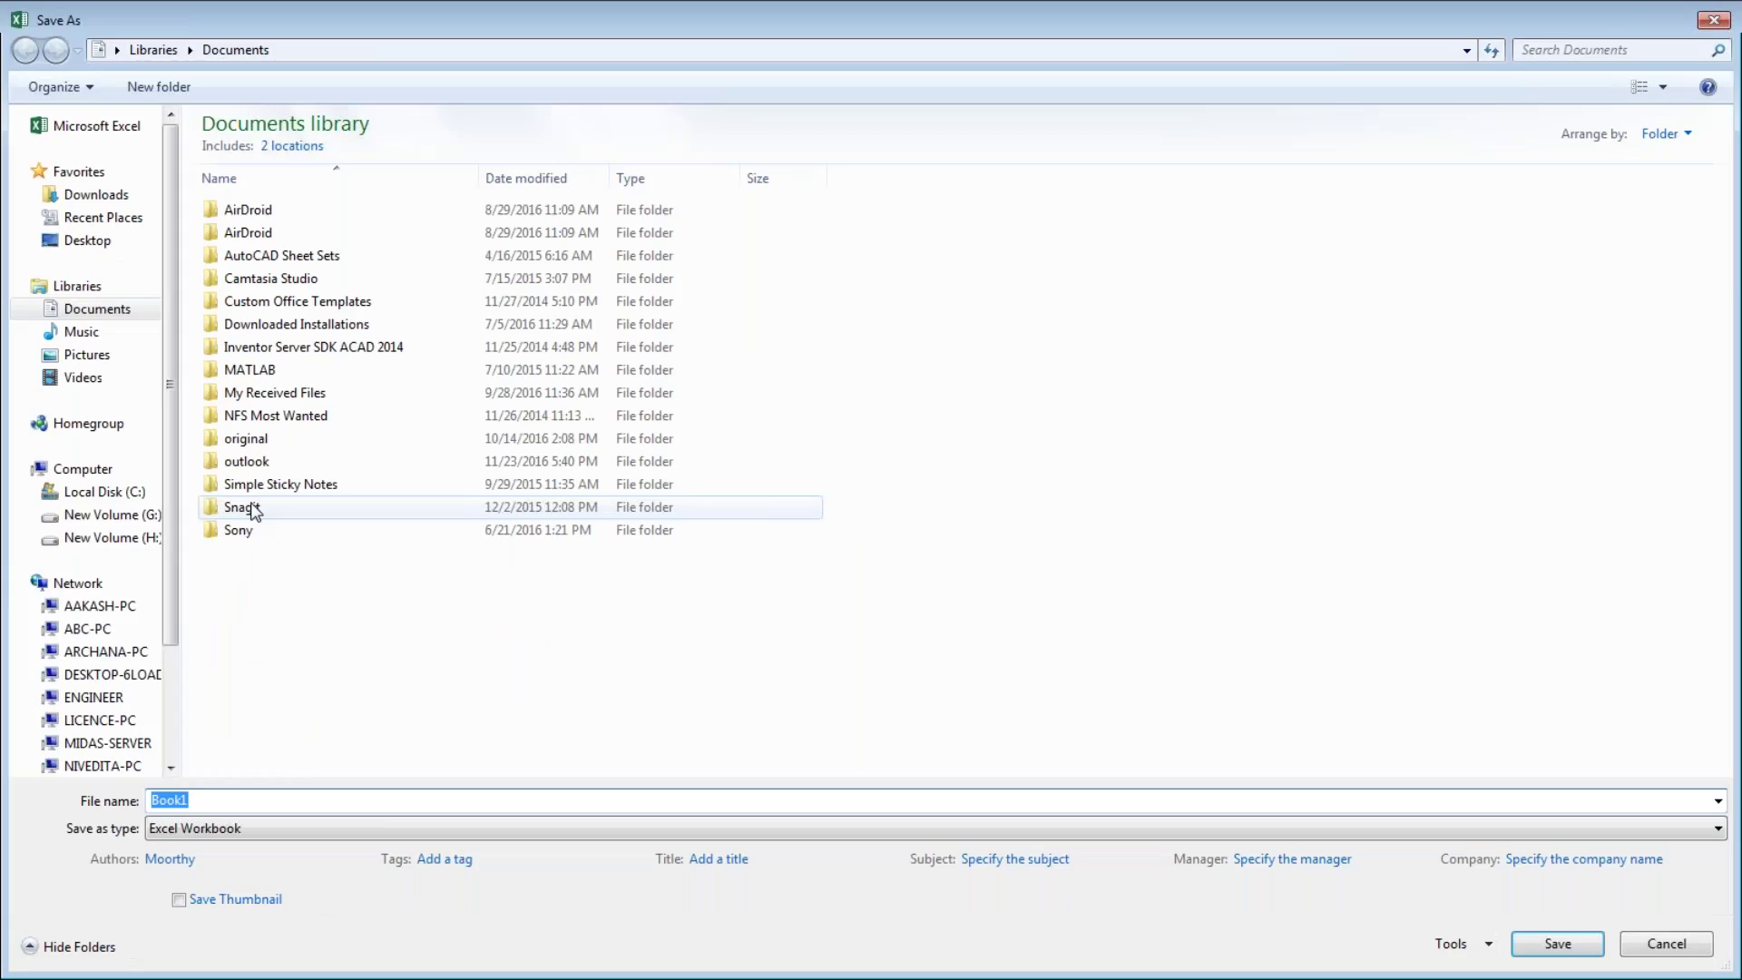
{"action": "left_click", "coordinate": [118, 516]}
{"action": "left_click", "coordinate": [238, 180]}
{"action": "double_click", "coordinate": [237, 182]}
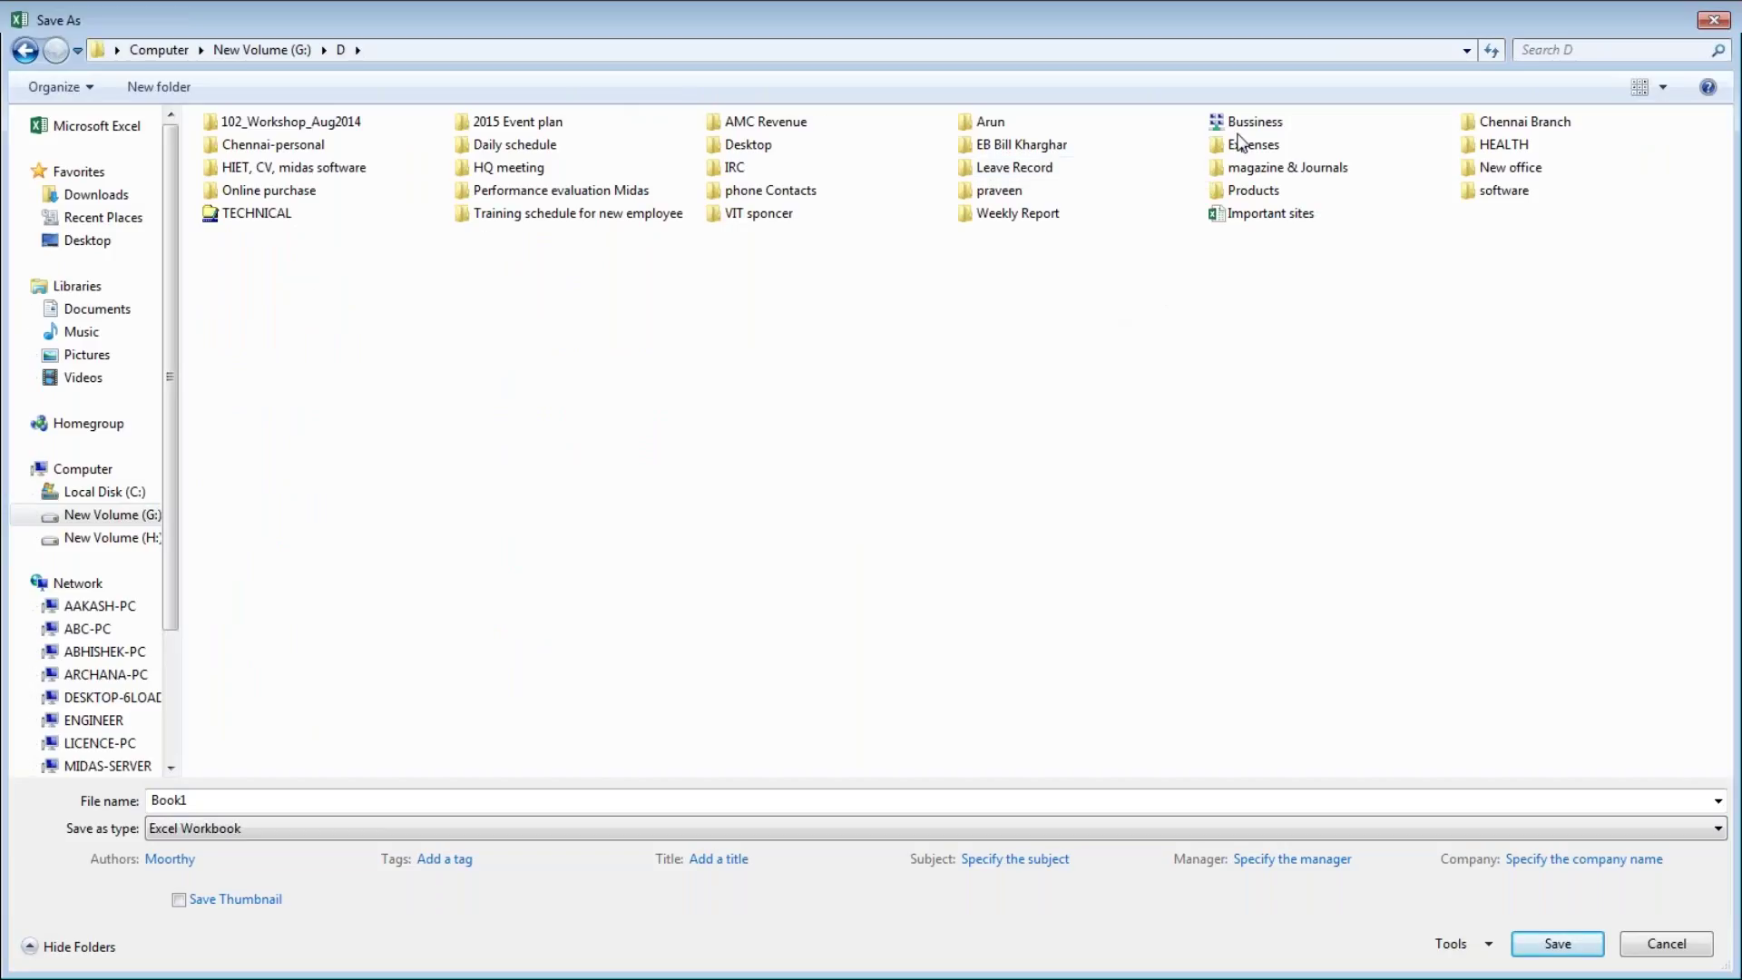
{"action": "double_click", "coordinate": [247, 442]}
{"action": "double_click", "coordinate": [254, 149]}
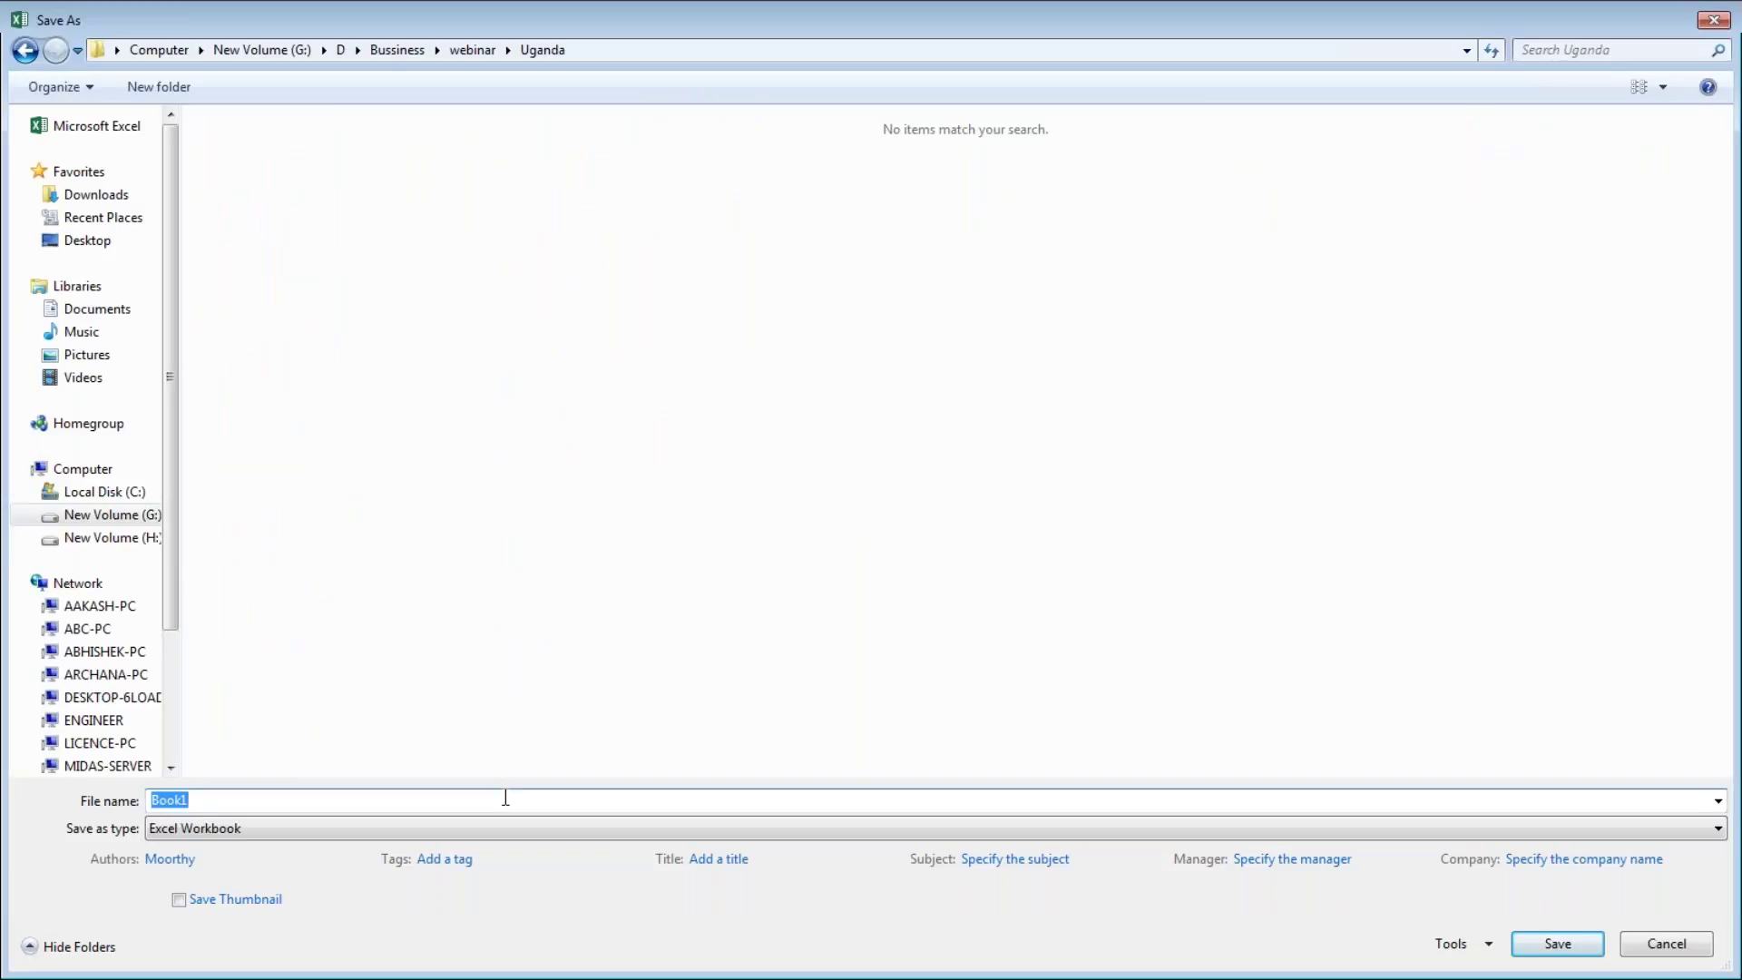
{"action": "type", "text": "CABLE COORDINATES"}
{"action": "key", "text": "Return"}
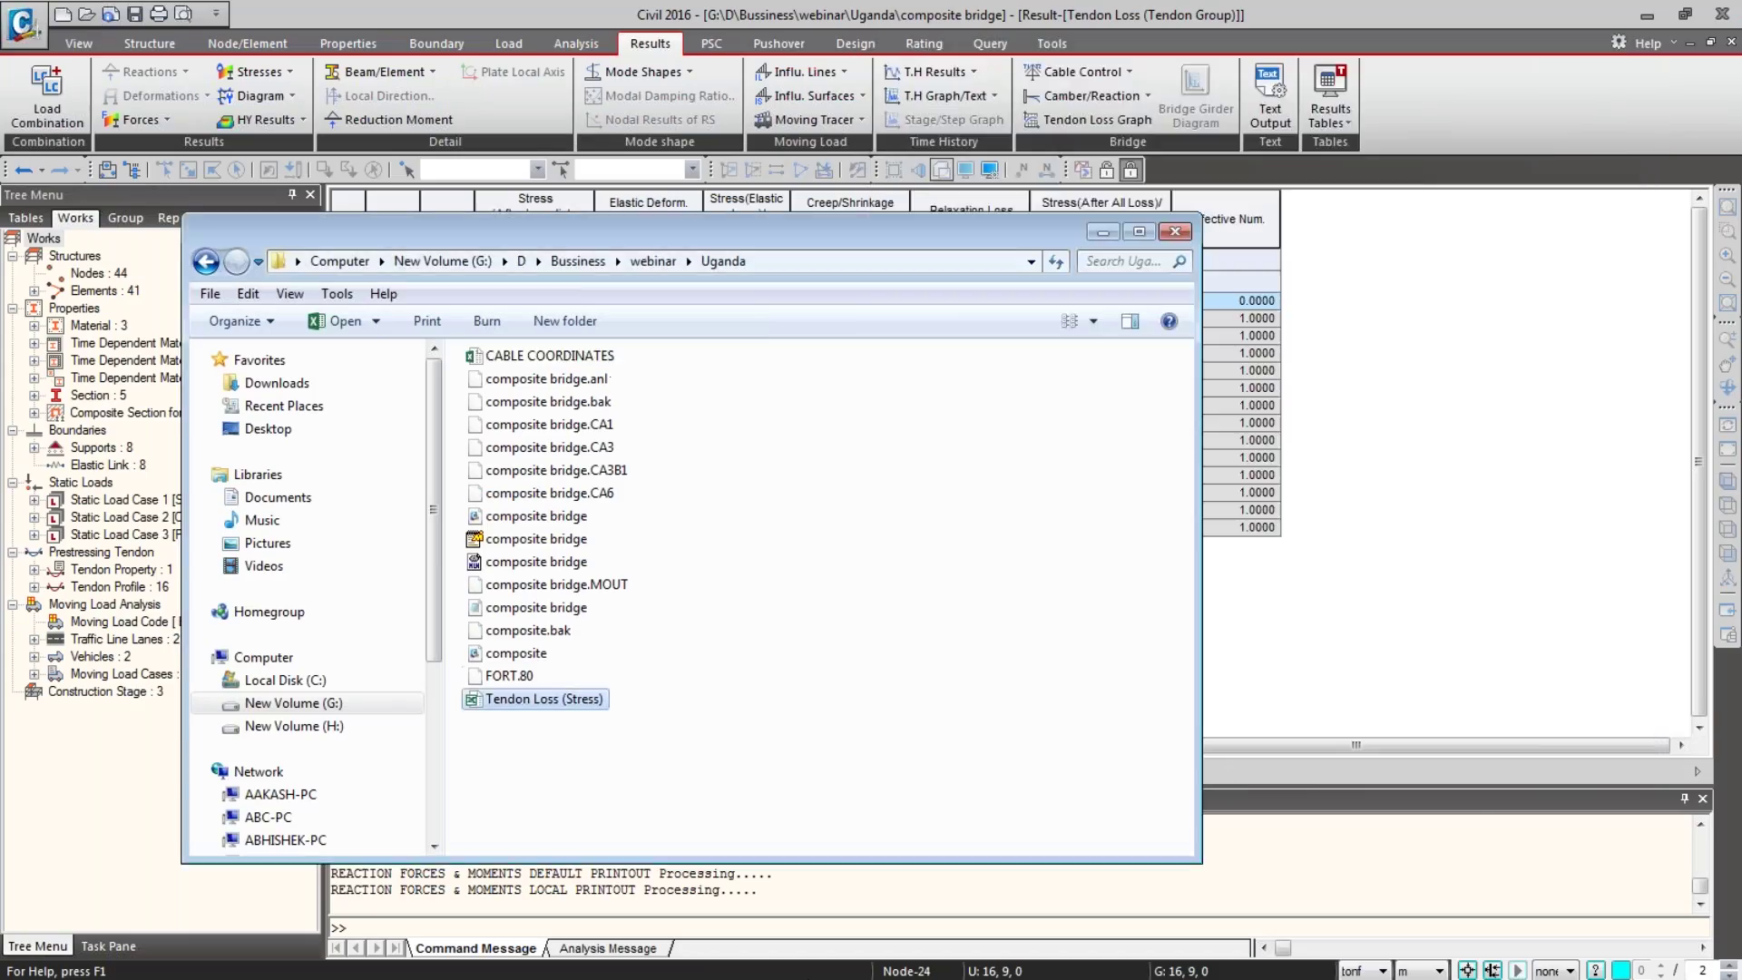
Step: Close the file browser and return to the bridge's beam stress model view in midas Civil
{"action": "left_click", "coordinate": [1175, 232]}
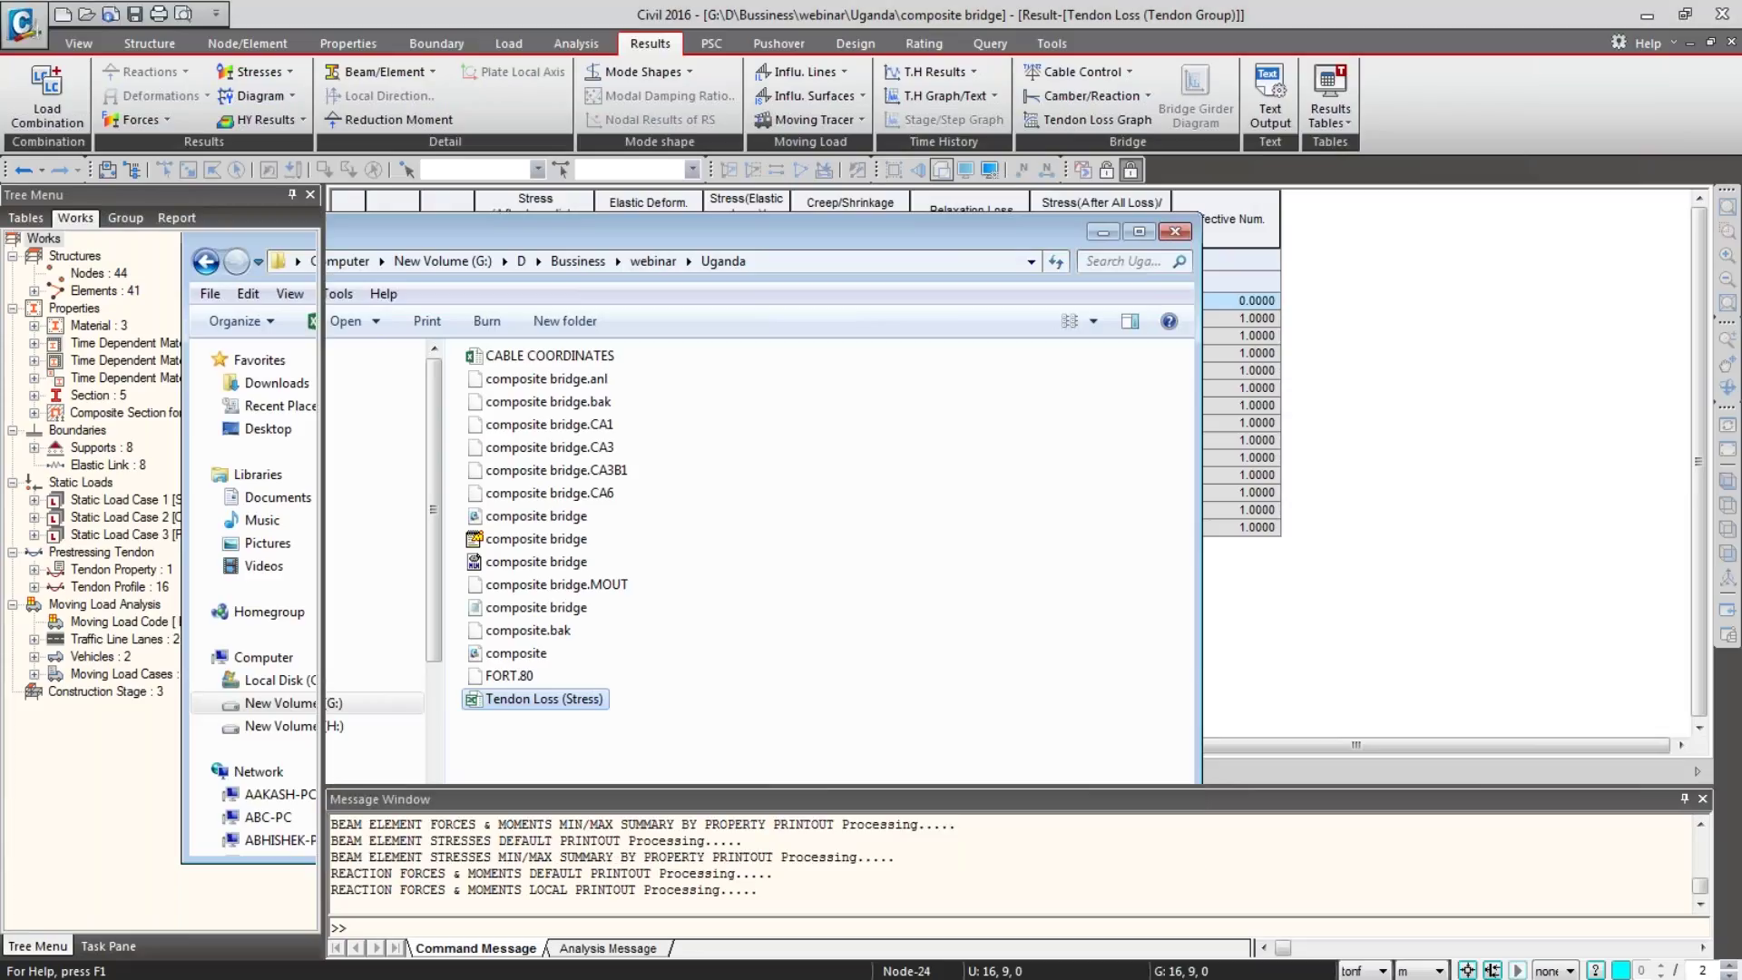
{"action": "left_click", "coordinate": [463, 767]}
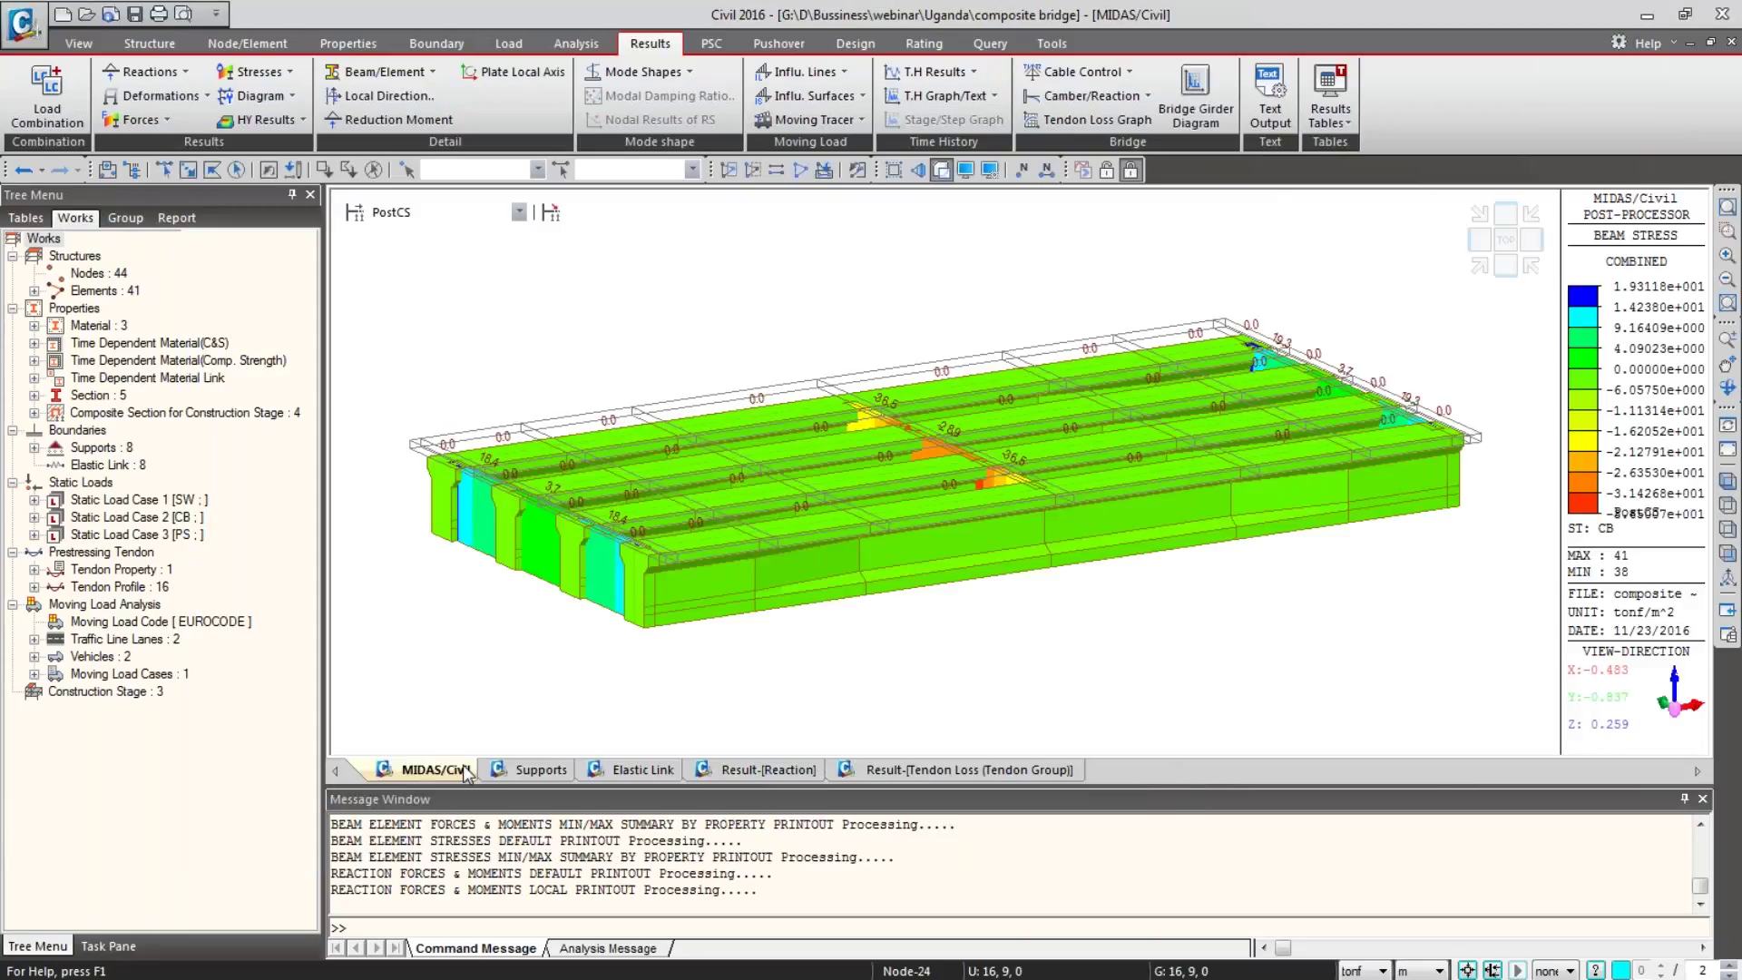
{"action": "mouse_move", "coordinate": [682, 659]}
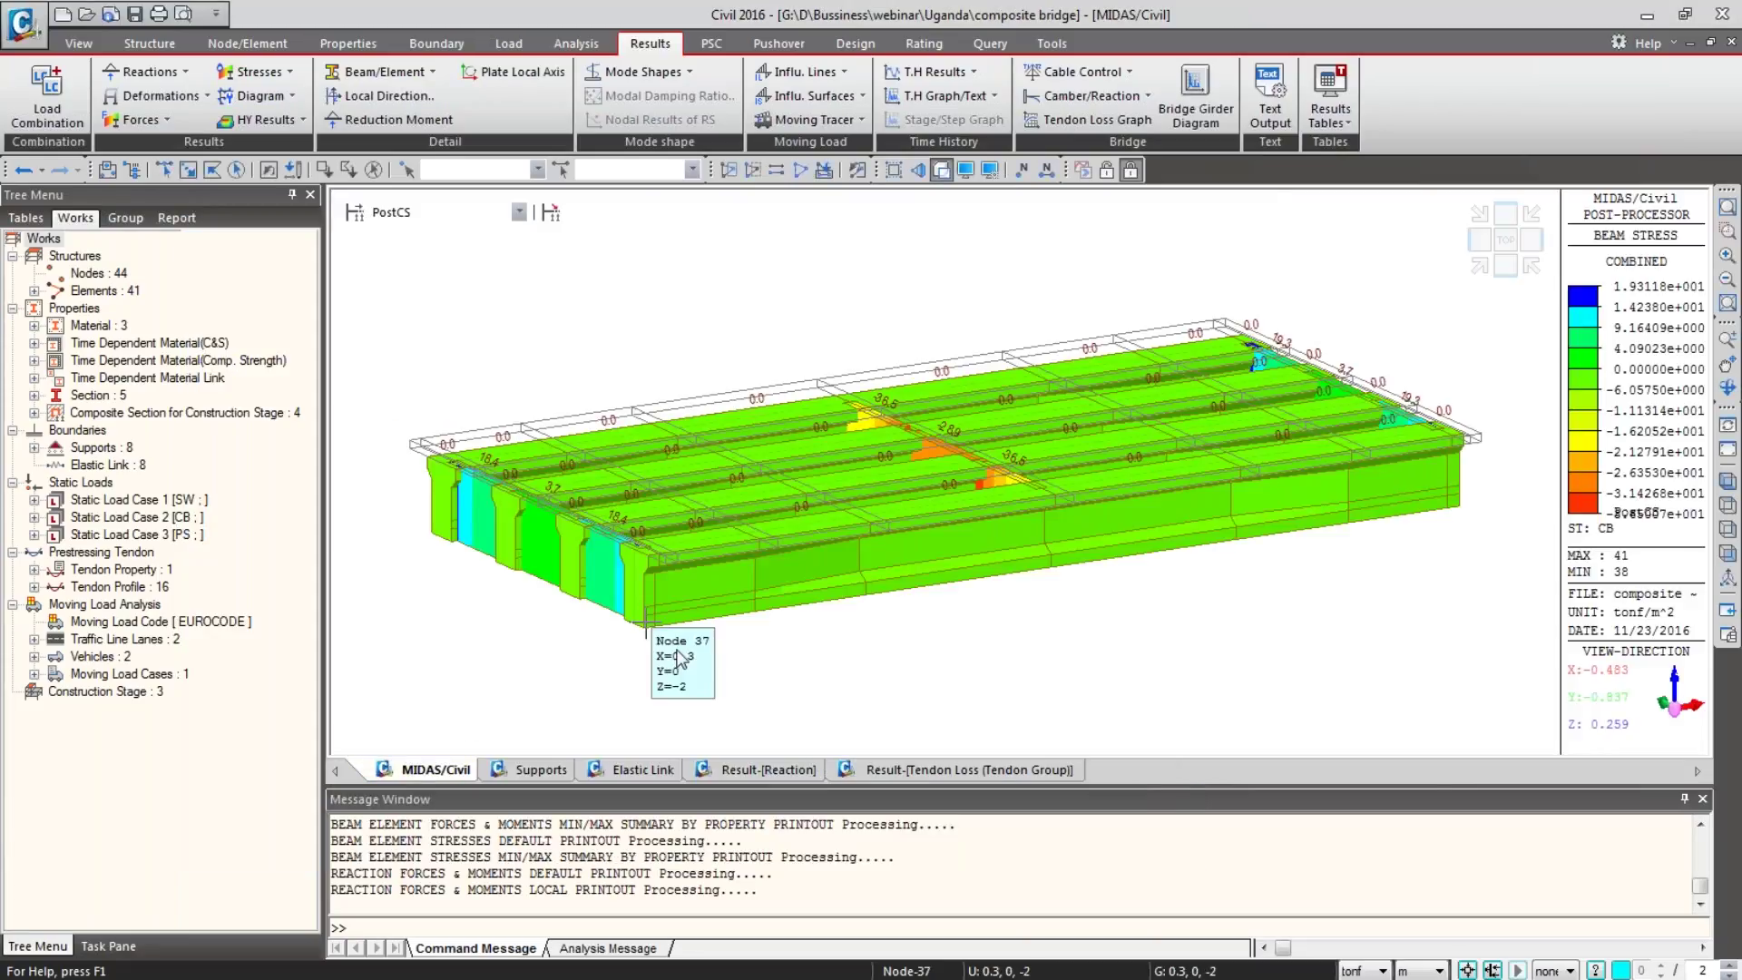